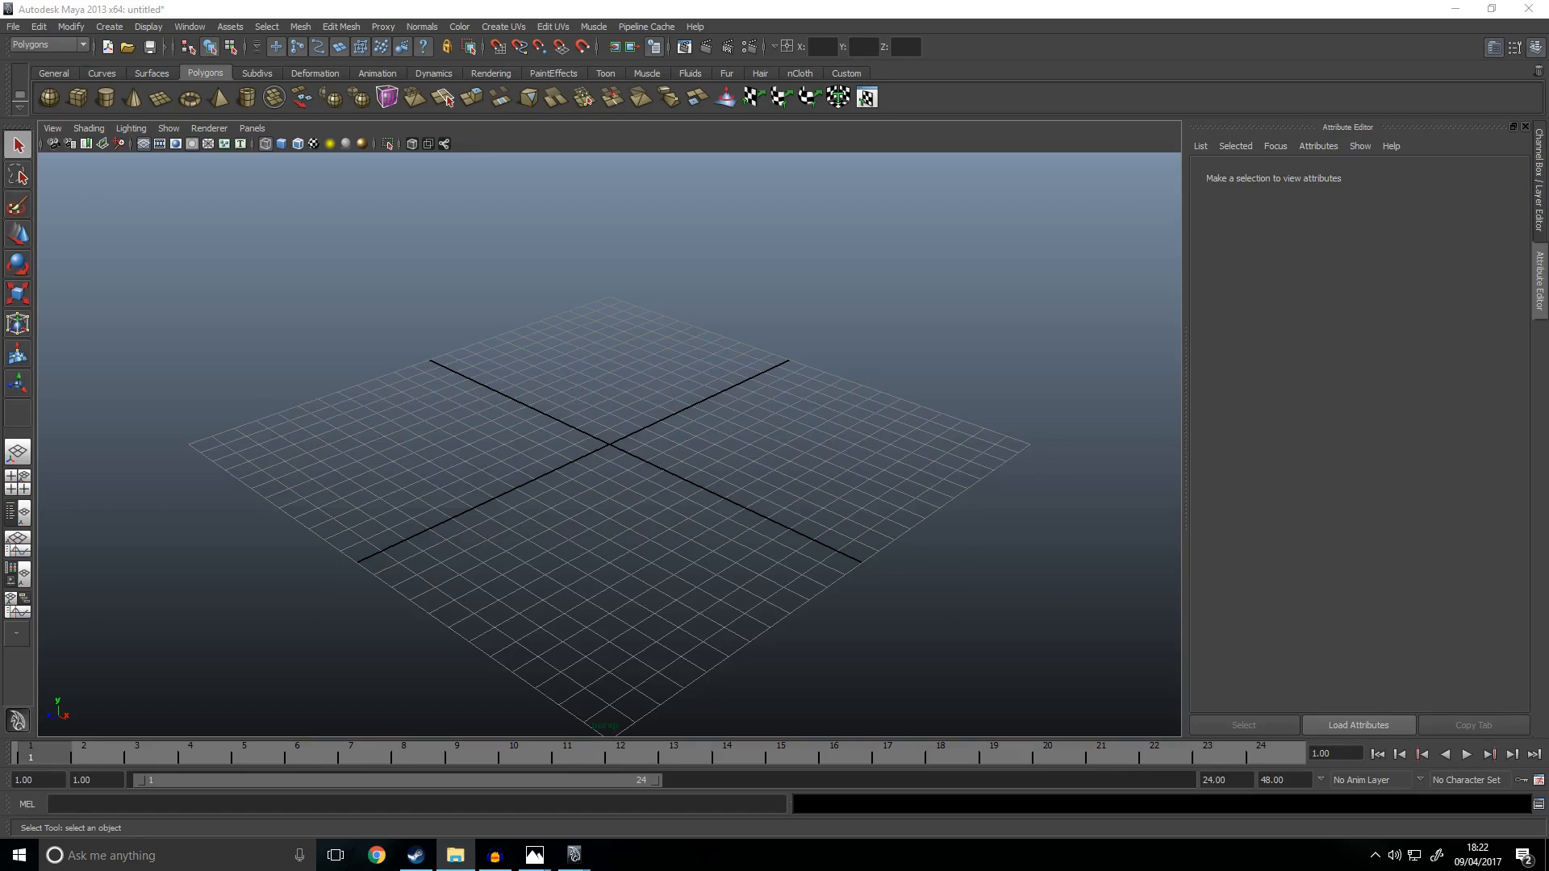
Step: Open the side-view Mac 10 photo from the Refs folder and examine the gun's profile and proportions
drag(1548, 235, 746, 228)
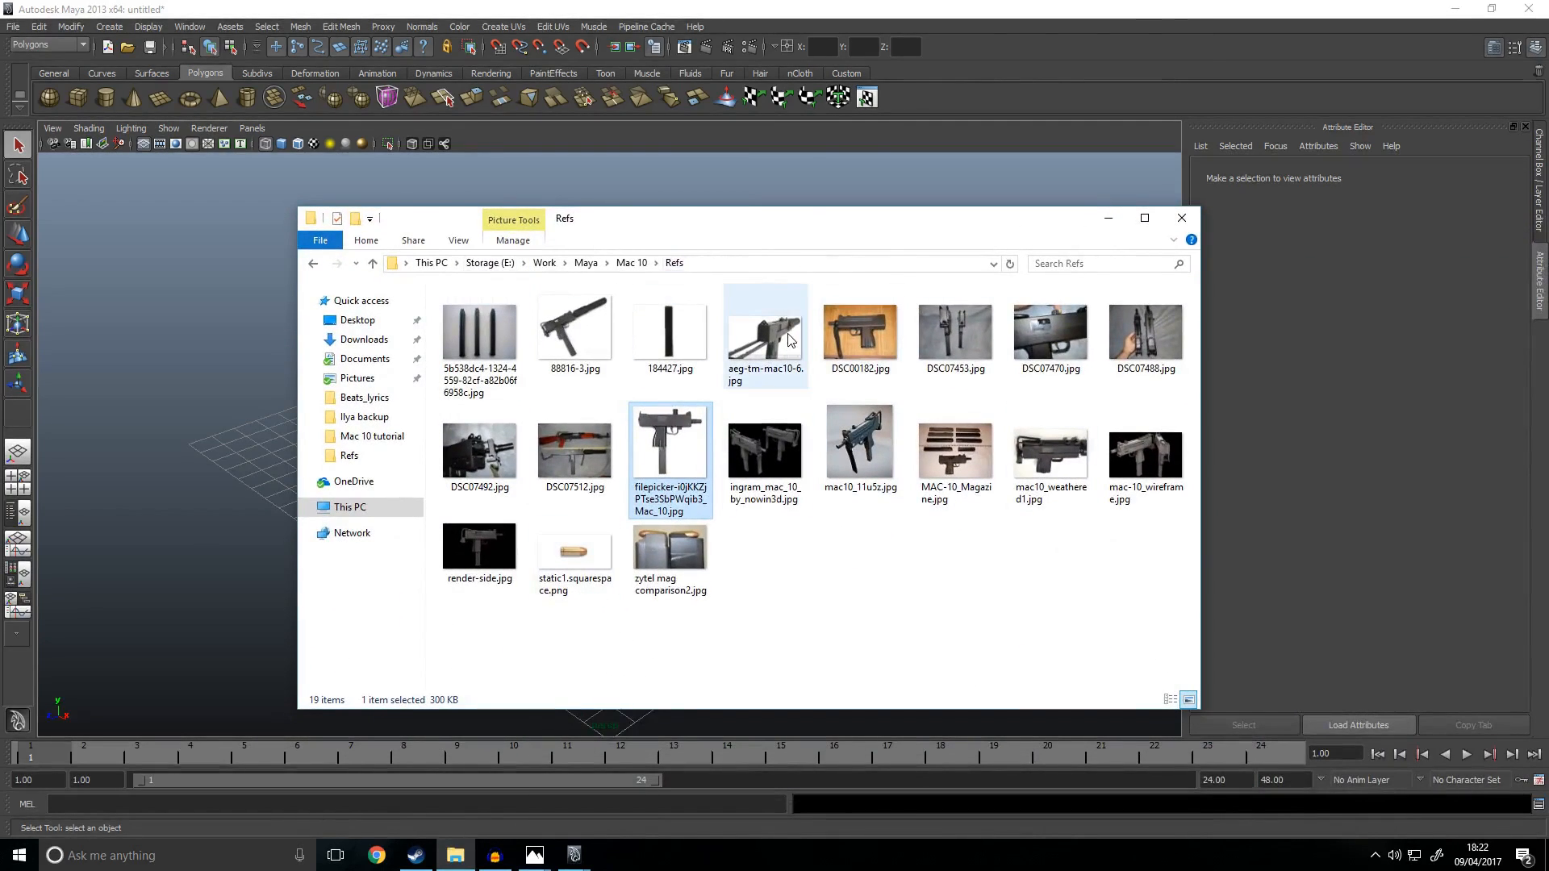
key(Return)
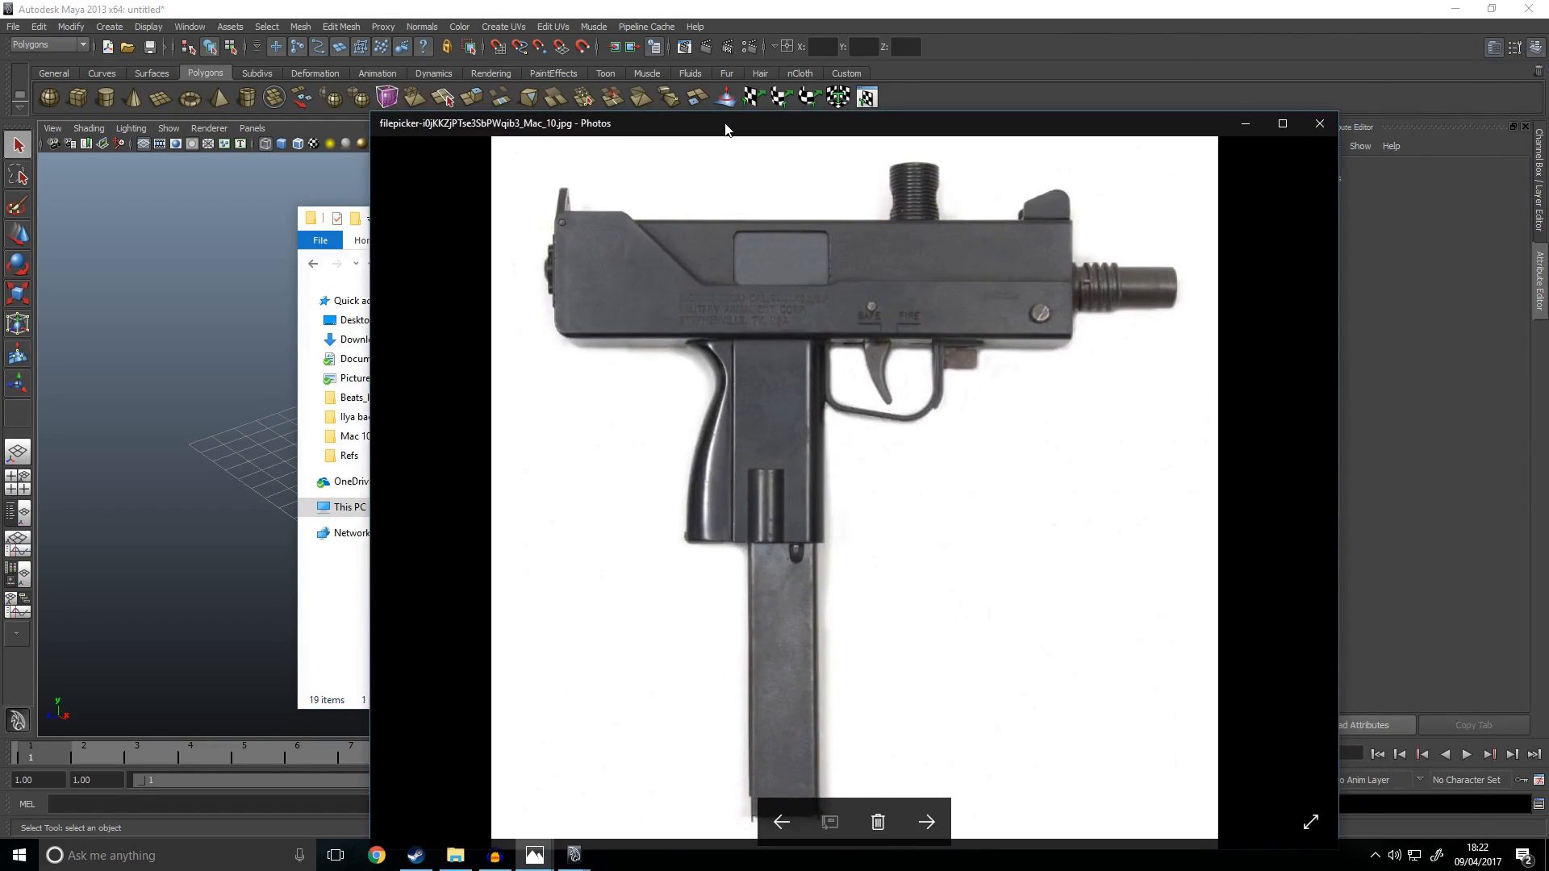
drag(725, 129, 1545, 129)
drag(1194, 114, 720, 112)
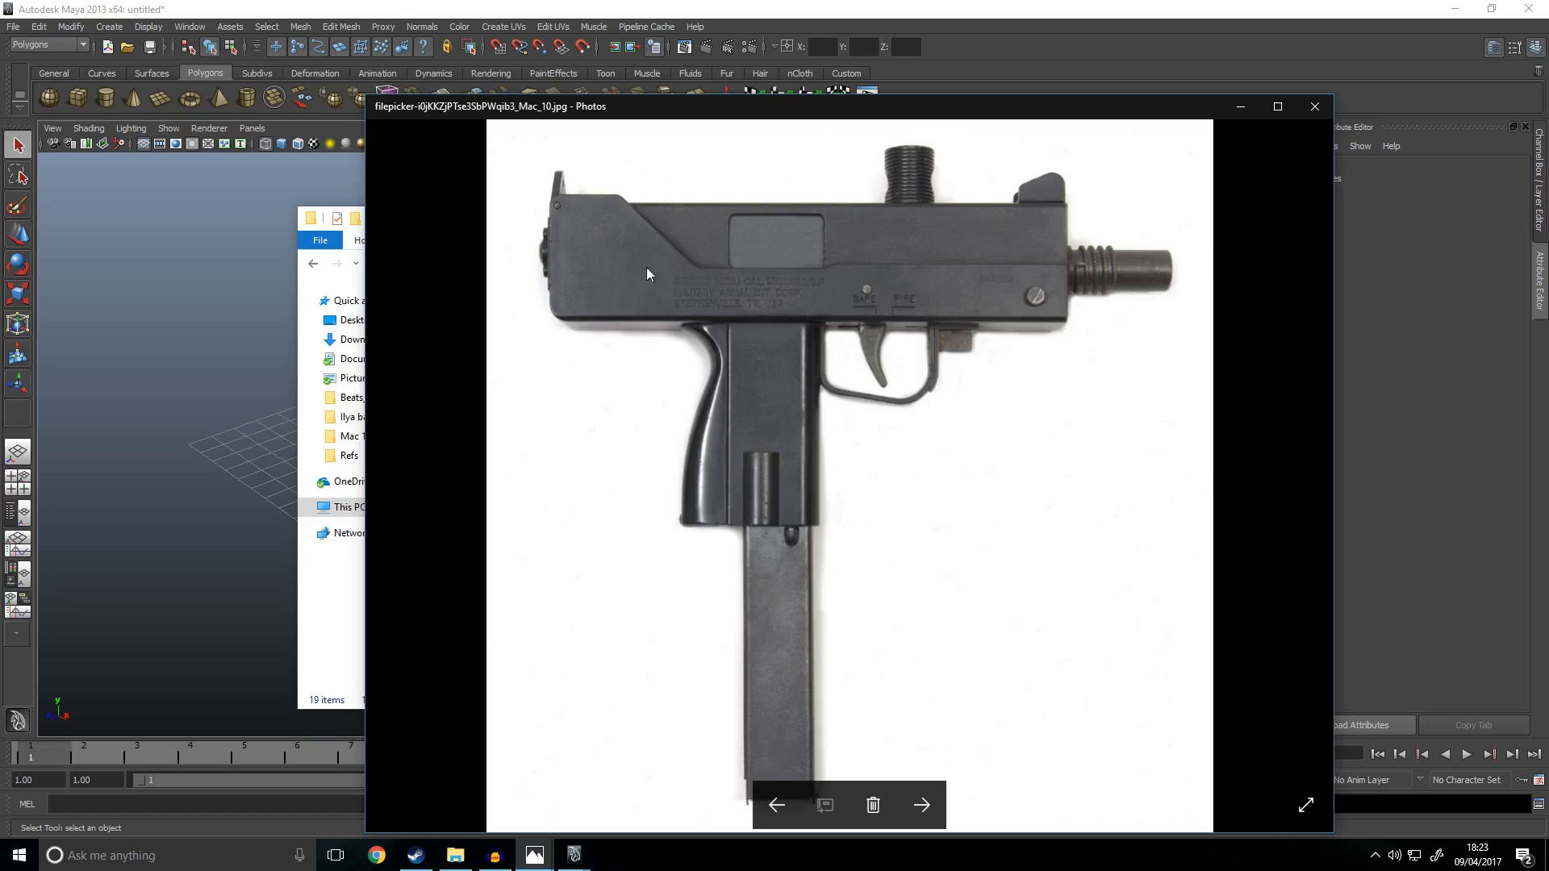
drag(904, 117, 1548, 57)
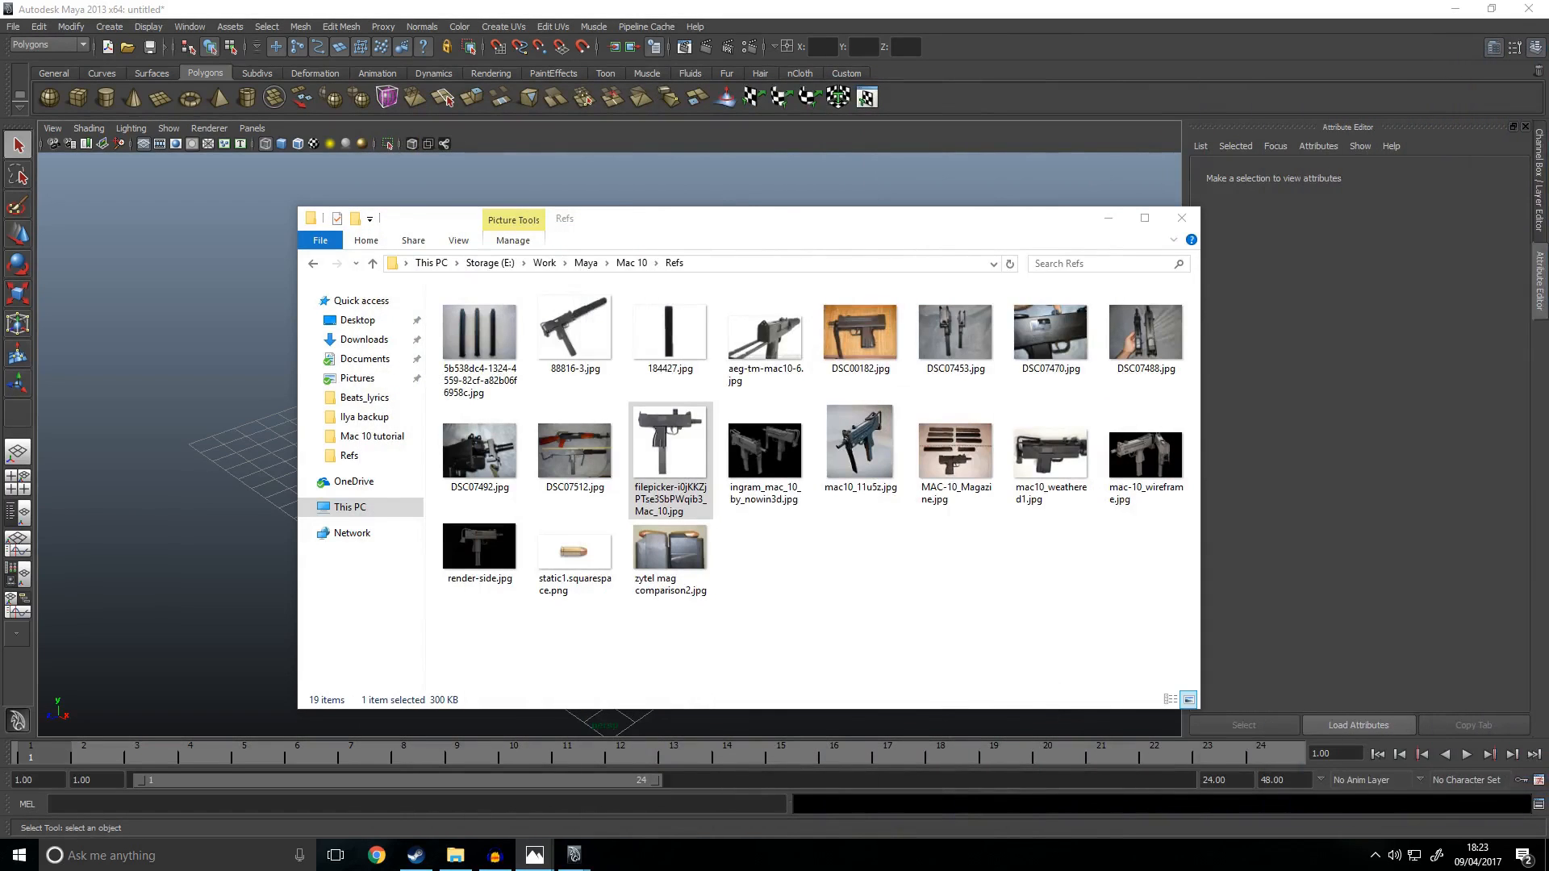
click(842, 250)
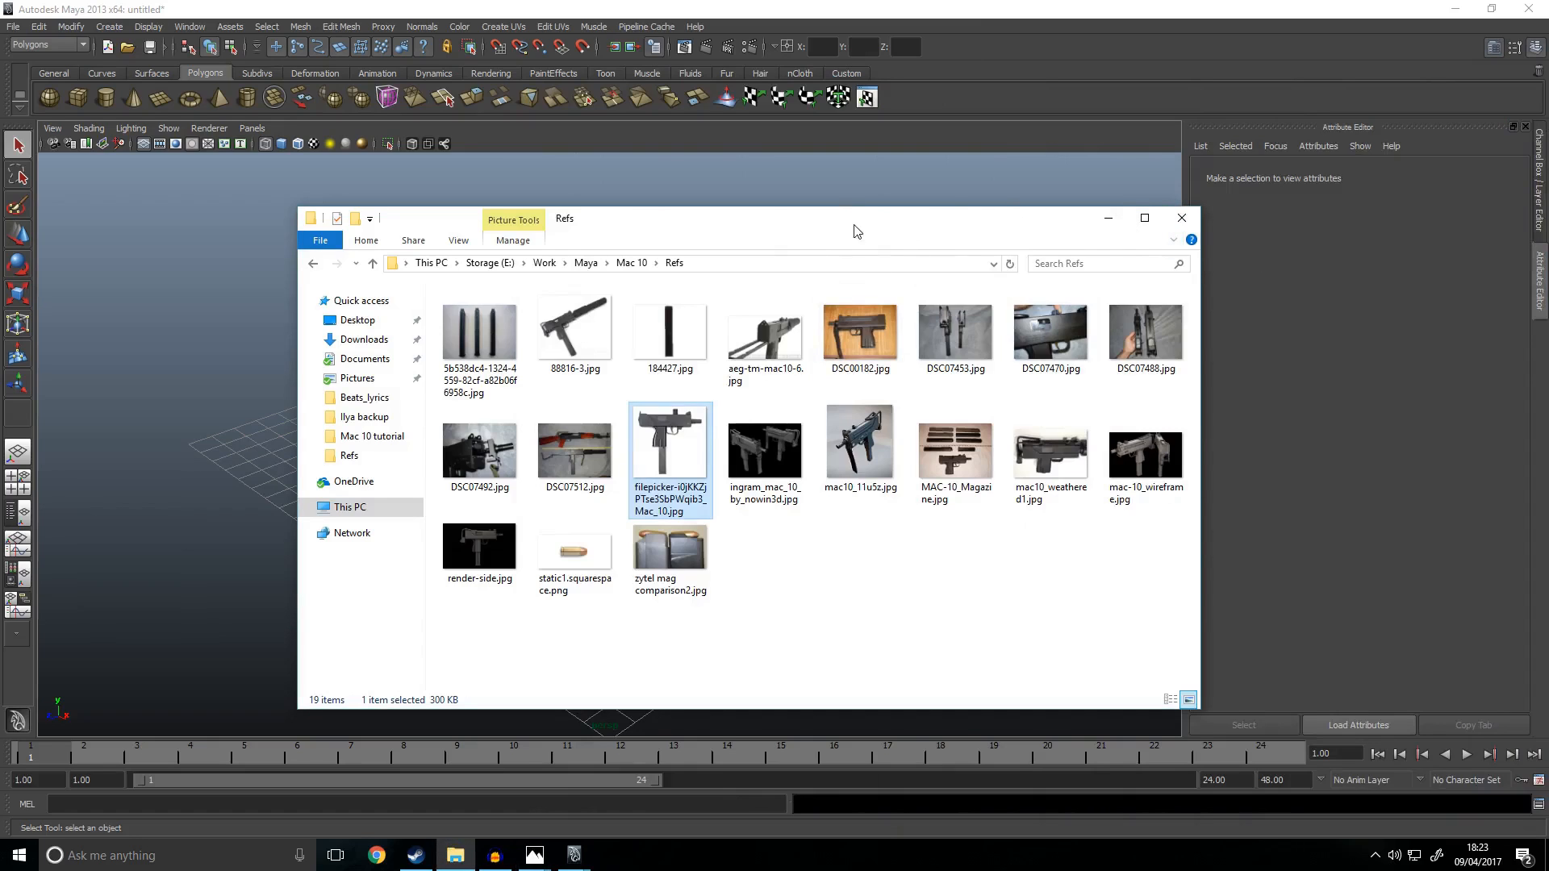
drag(854, 225, 1548, 256)
click(766, 406)
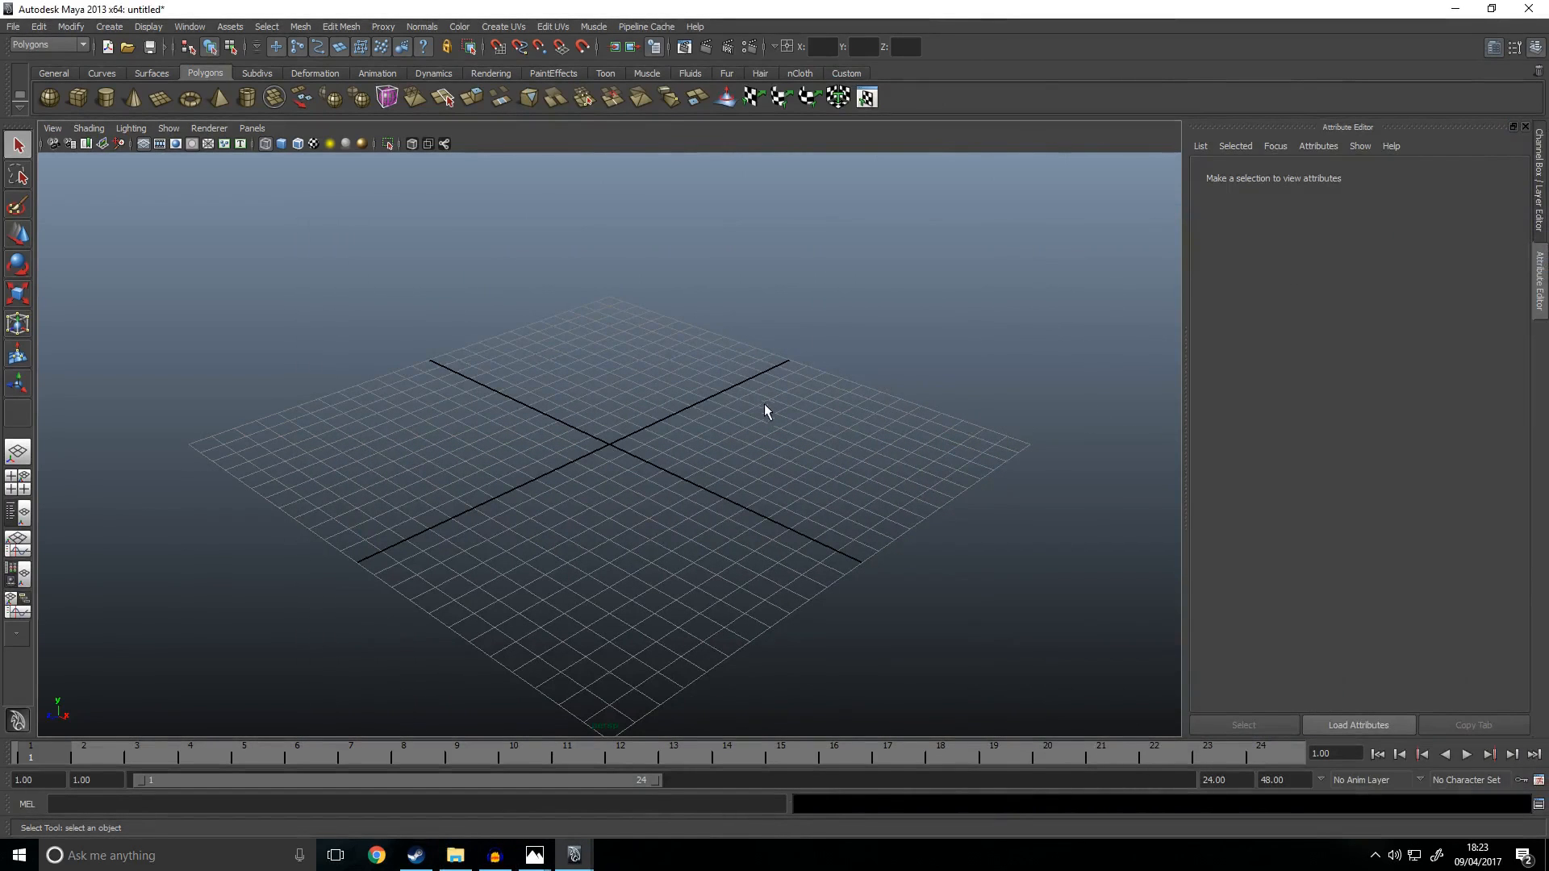
Step: Import filepicker-i0jKKZjPTse3SbPWqib3_Mac_10.jpg from E:\Work\Maya\Mac 10\Refs as an image plane in the front view
key(space)
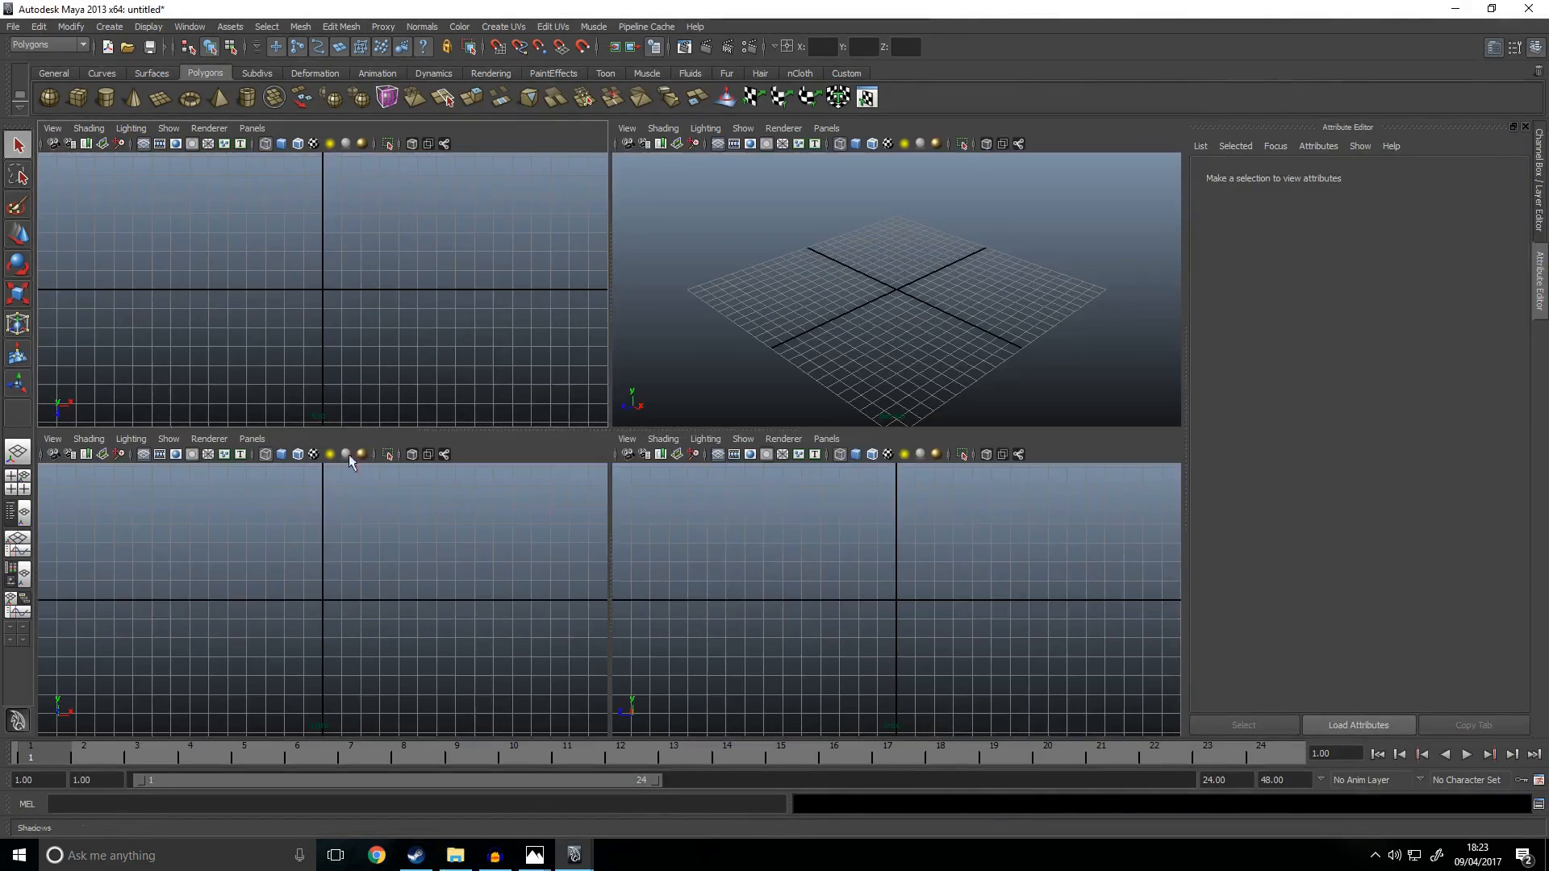
click(57, 441)
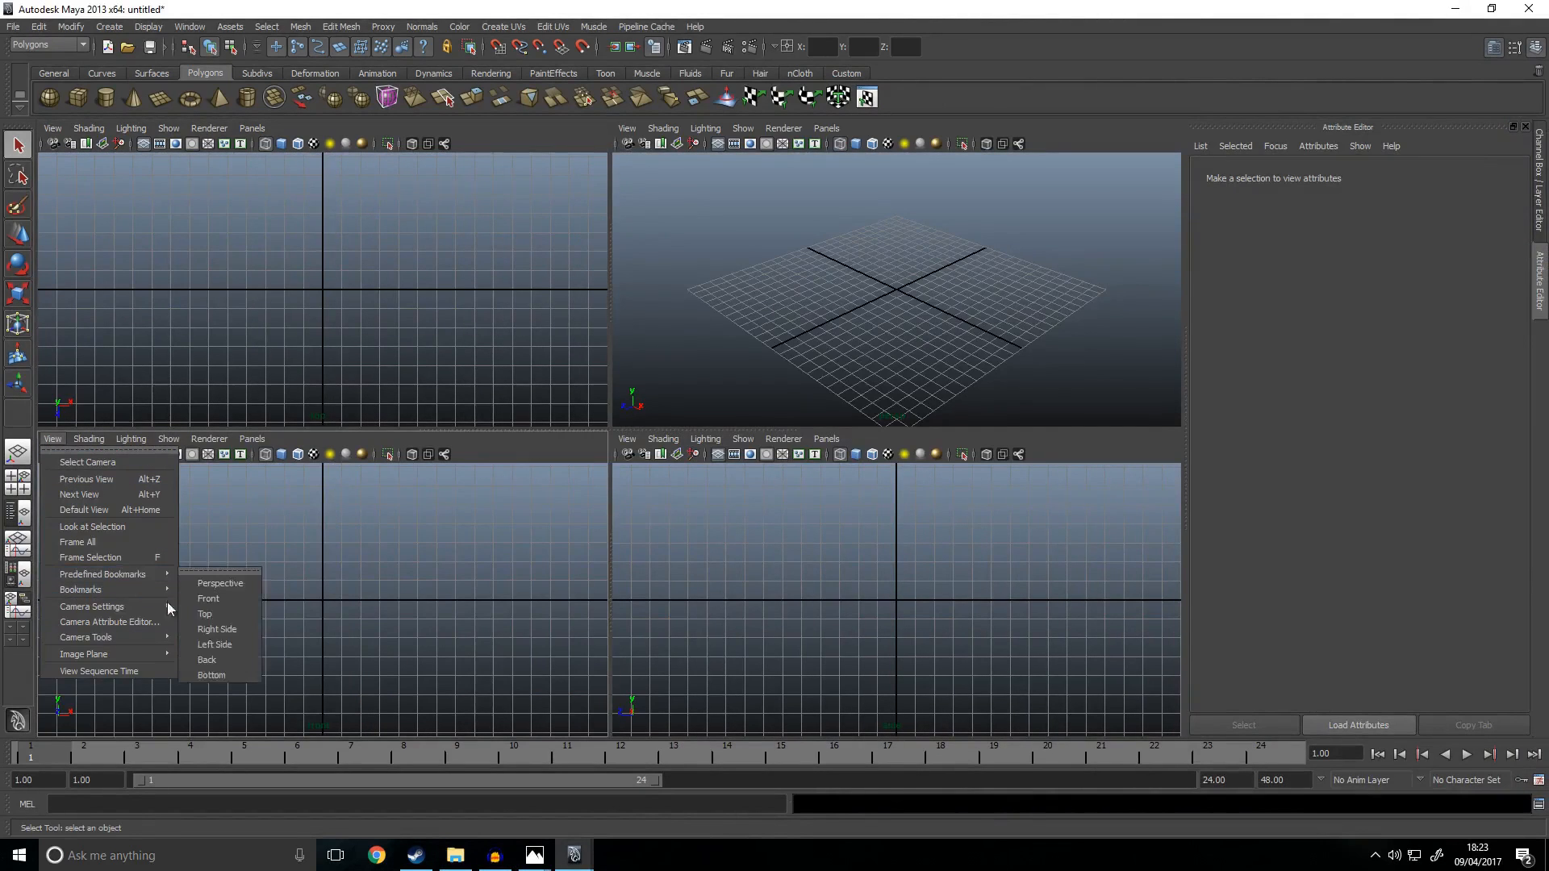
mouse_move(155, 654)
click(256, 666)
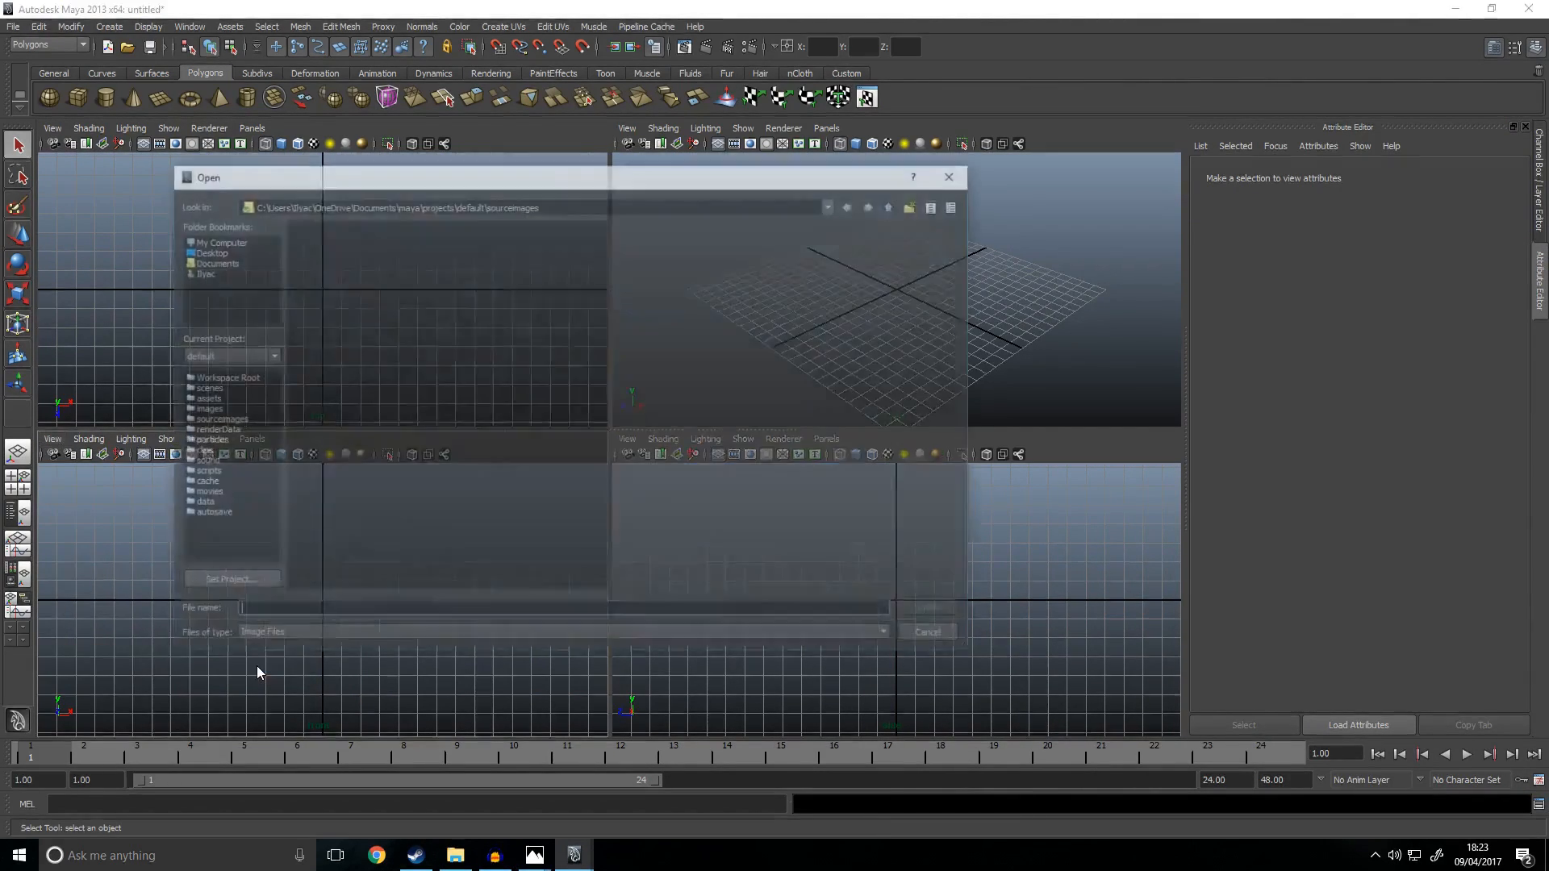
click(220, 242)
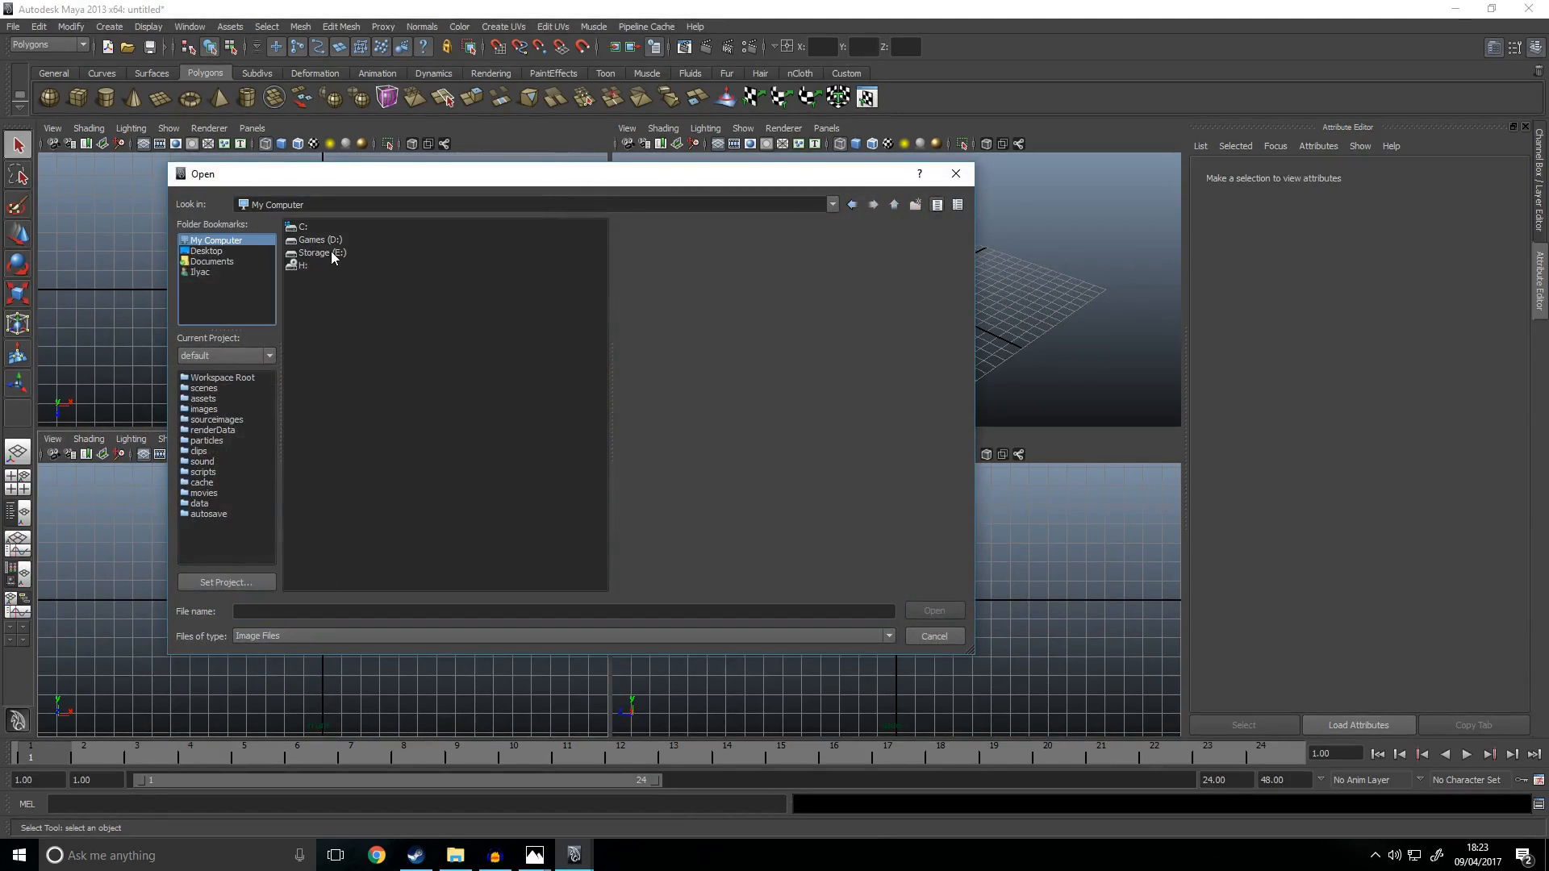
double_click(331, 250)
double_click(329, 406)
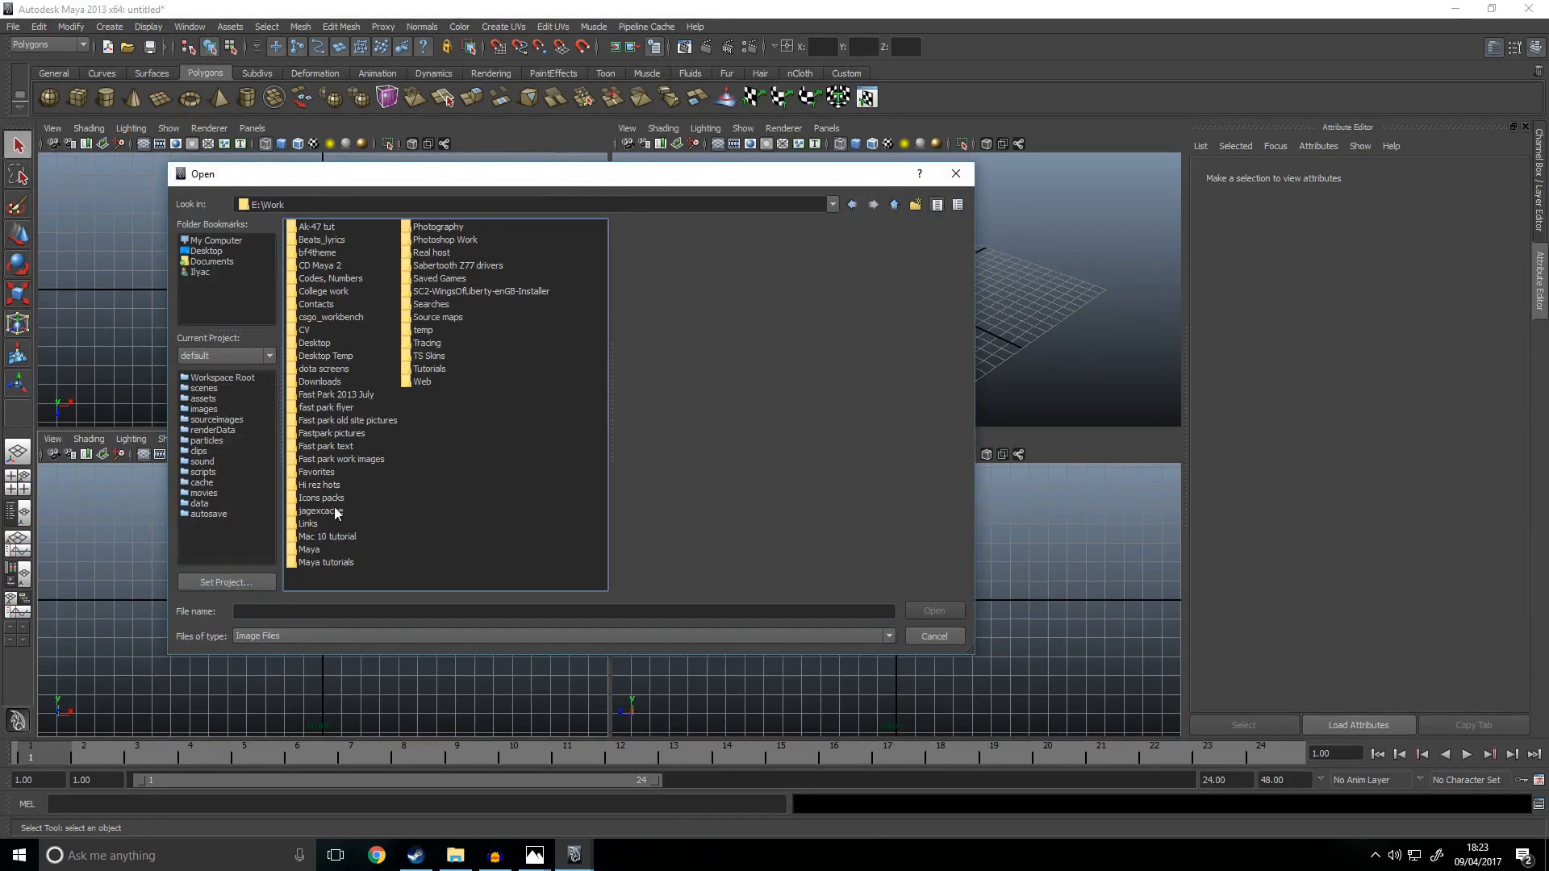
double_click(309, 549)
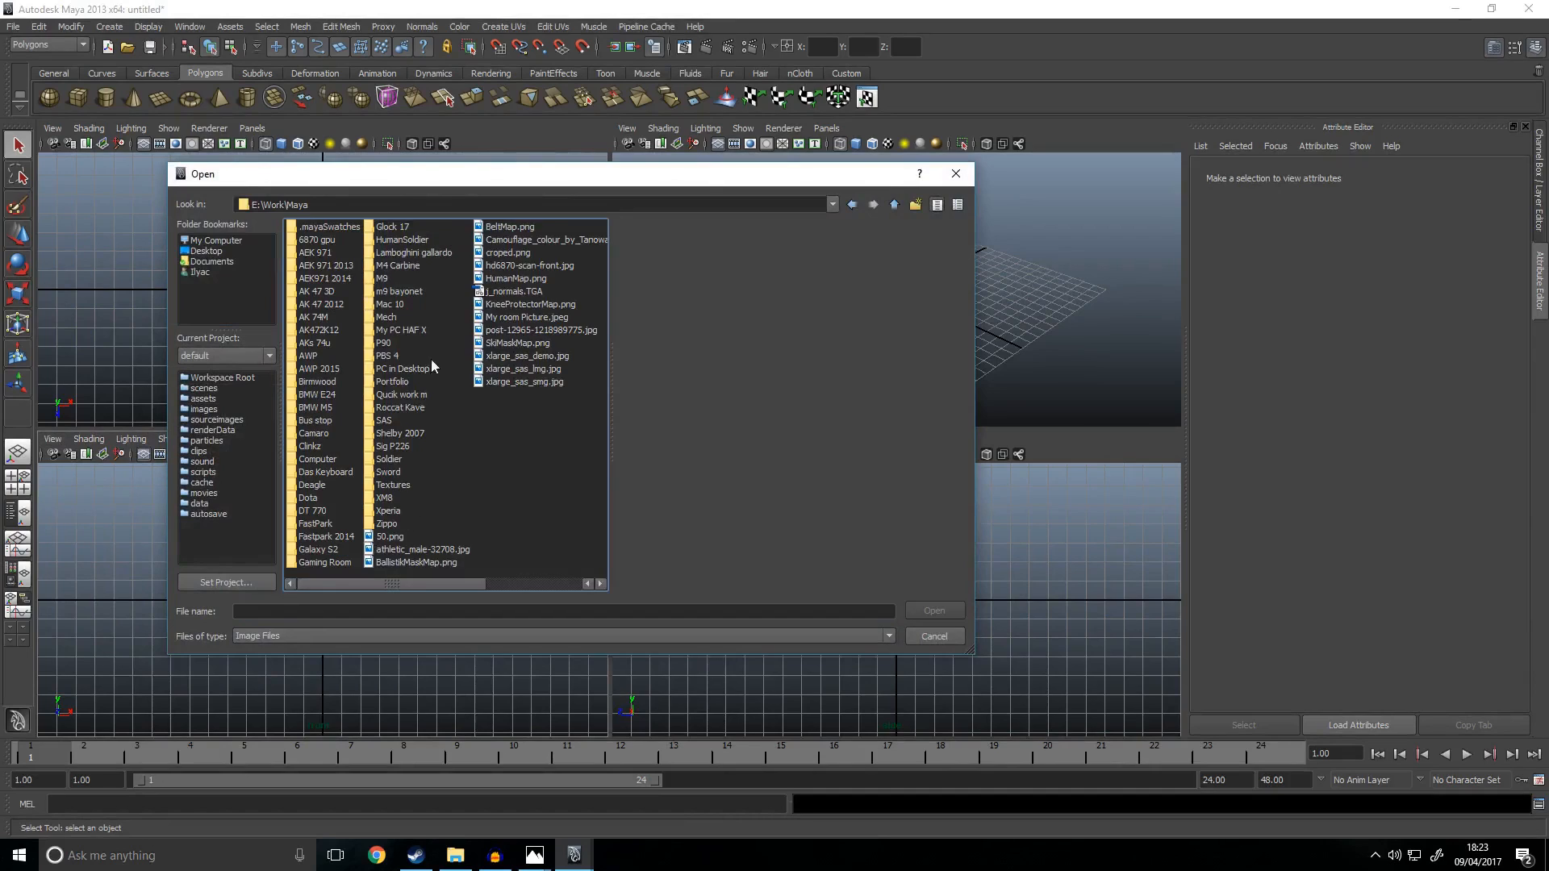
double_click(391, 305)
double_click(307, 240)
click(336, 316)
key(Down)
key(Down)
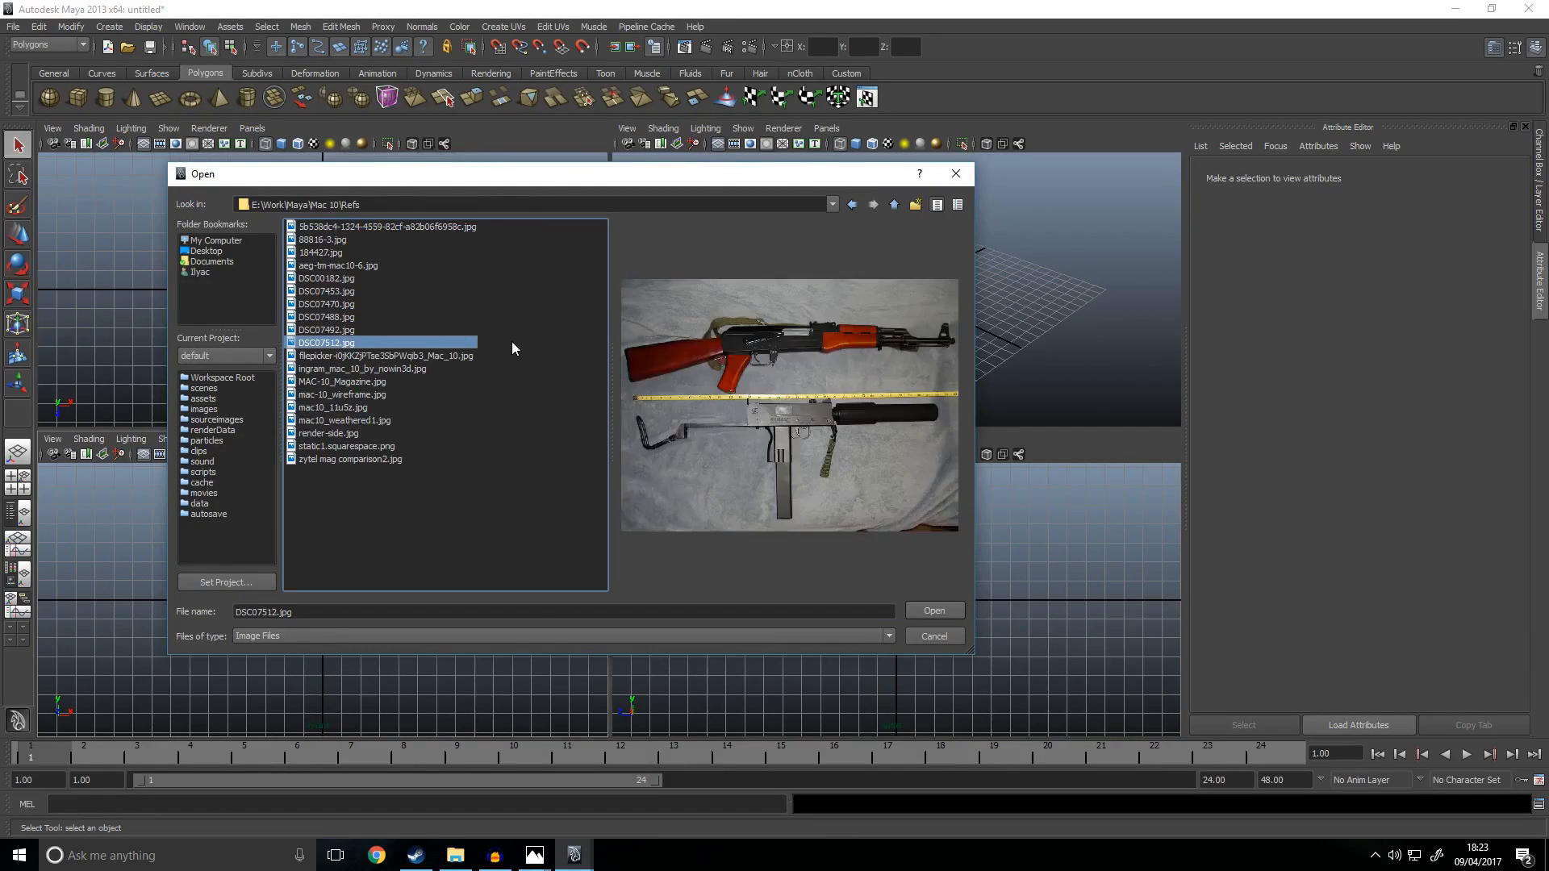
key(Down)
key(Return)
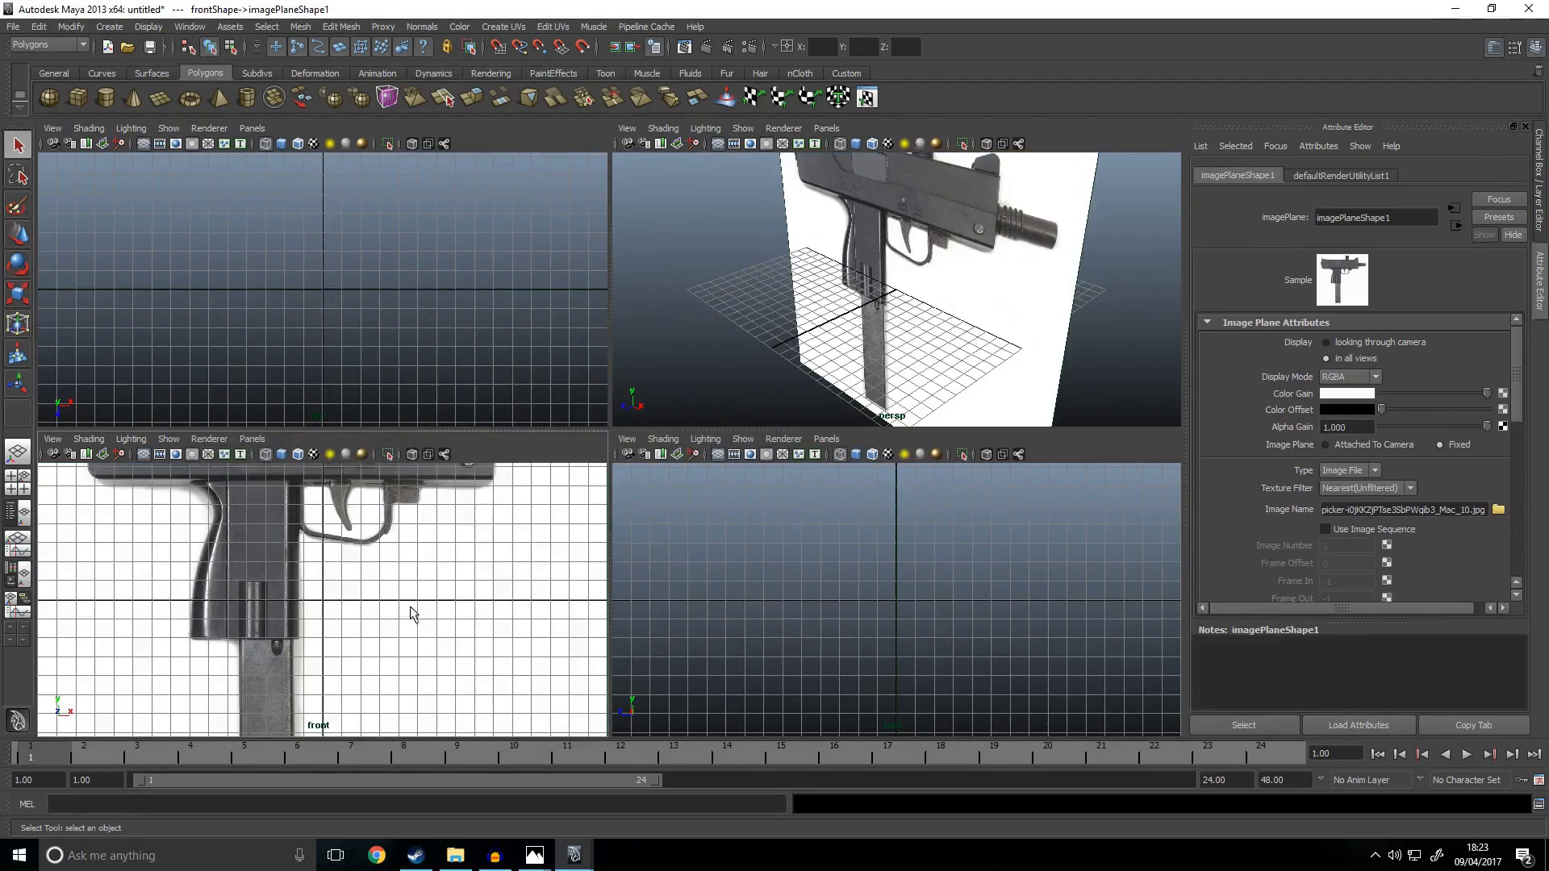
Step: Hide the grid in the front view and turn on X-Ray shading for it
scroll(411, 618, down, 4)
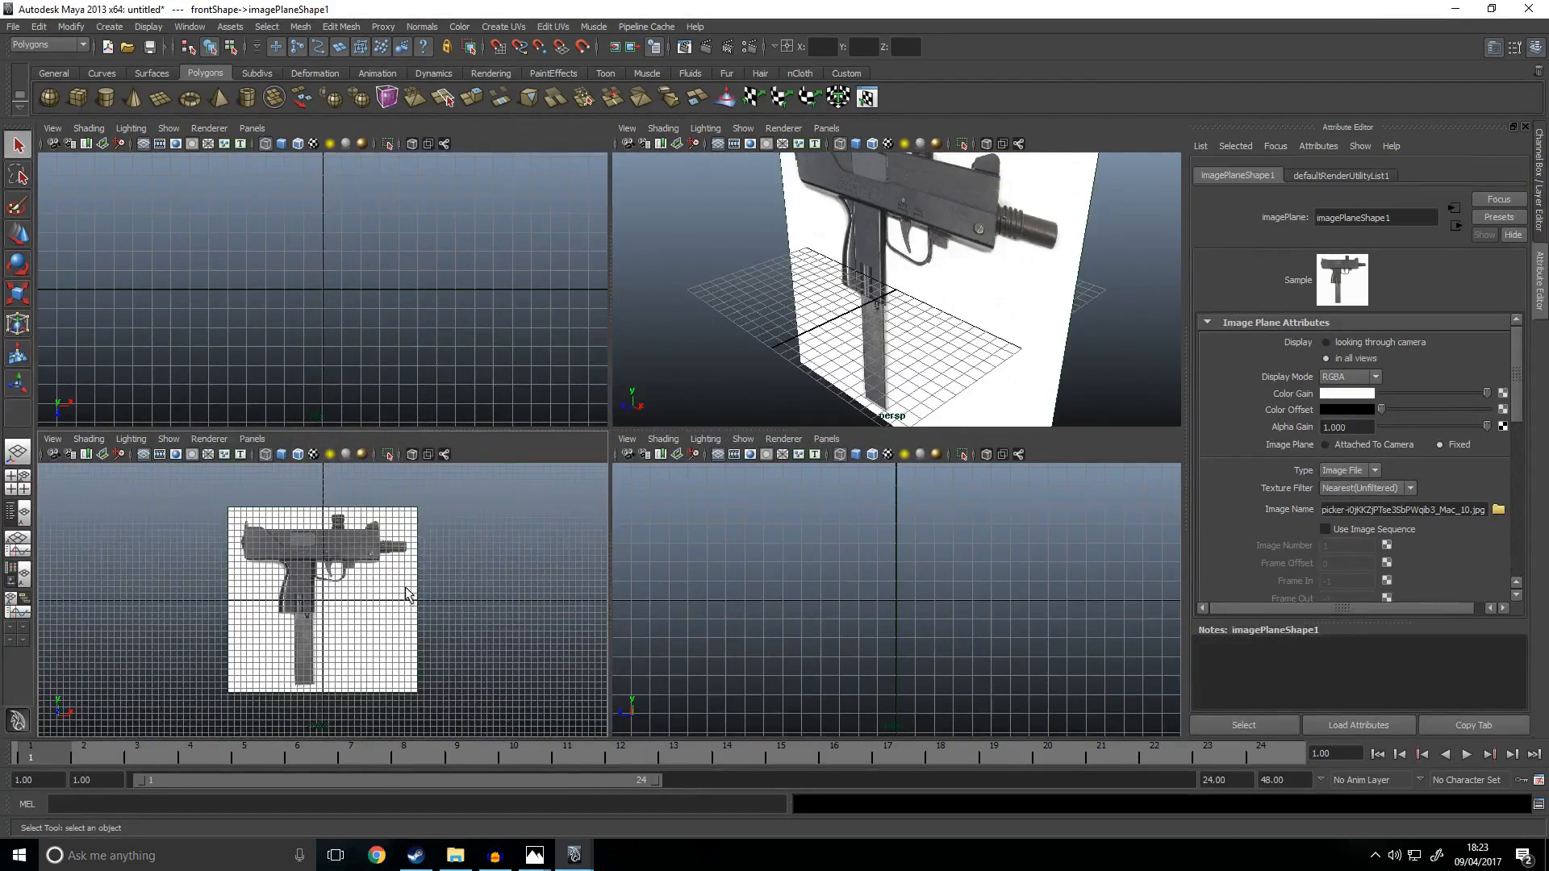
click(168, 448)
click(249, 795)
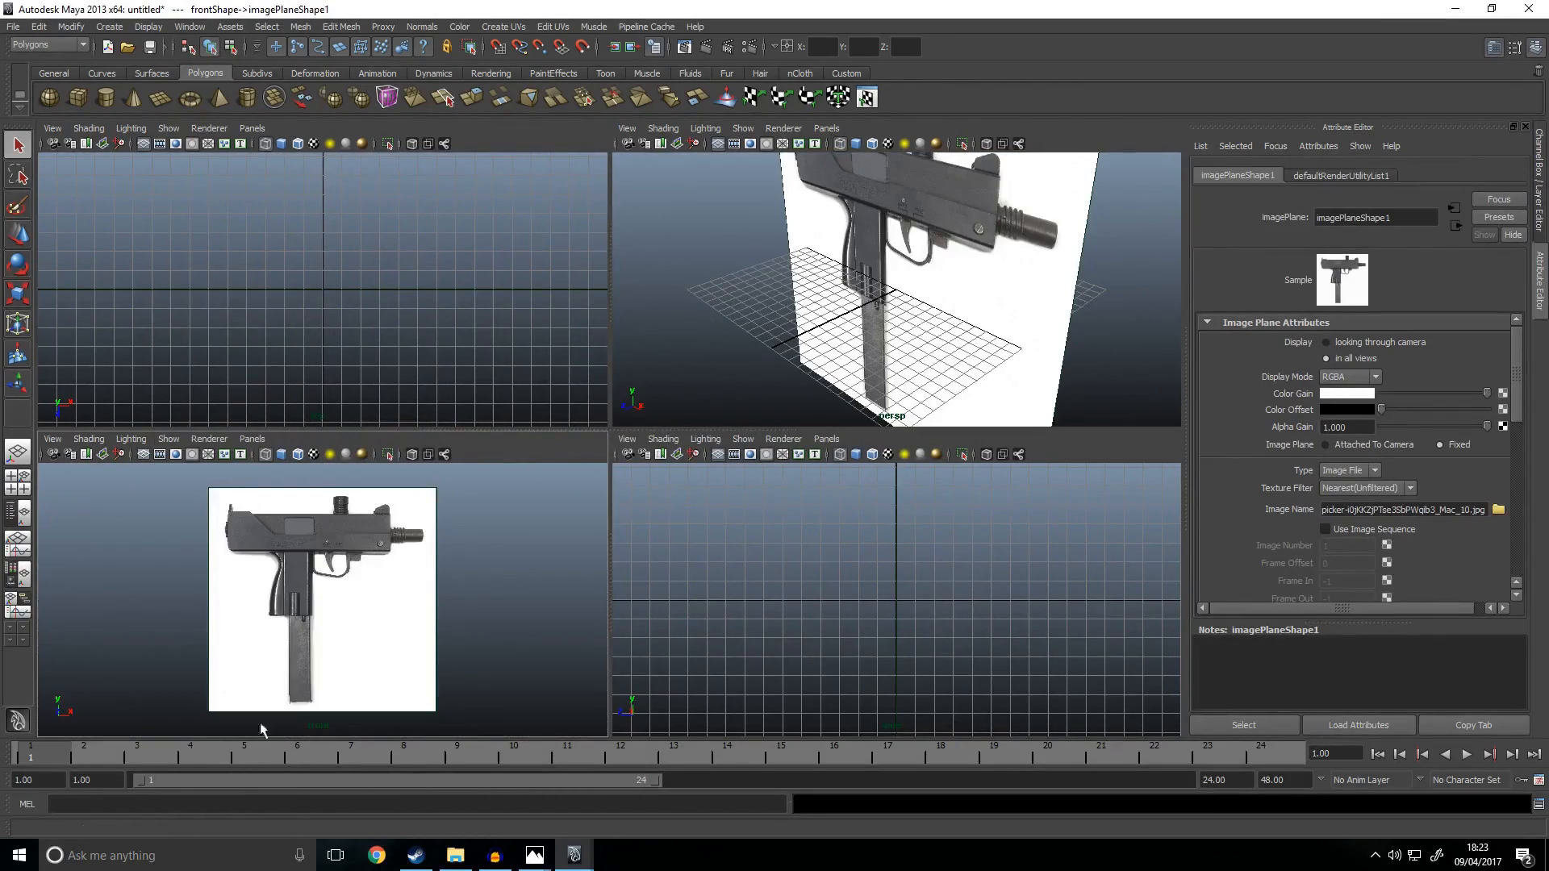
click(88, 439)
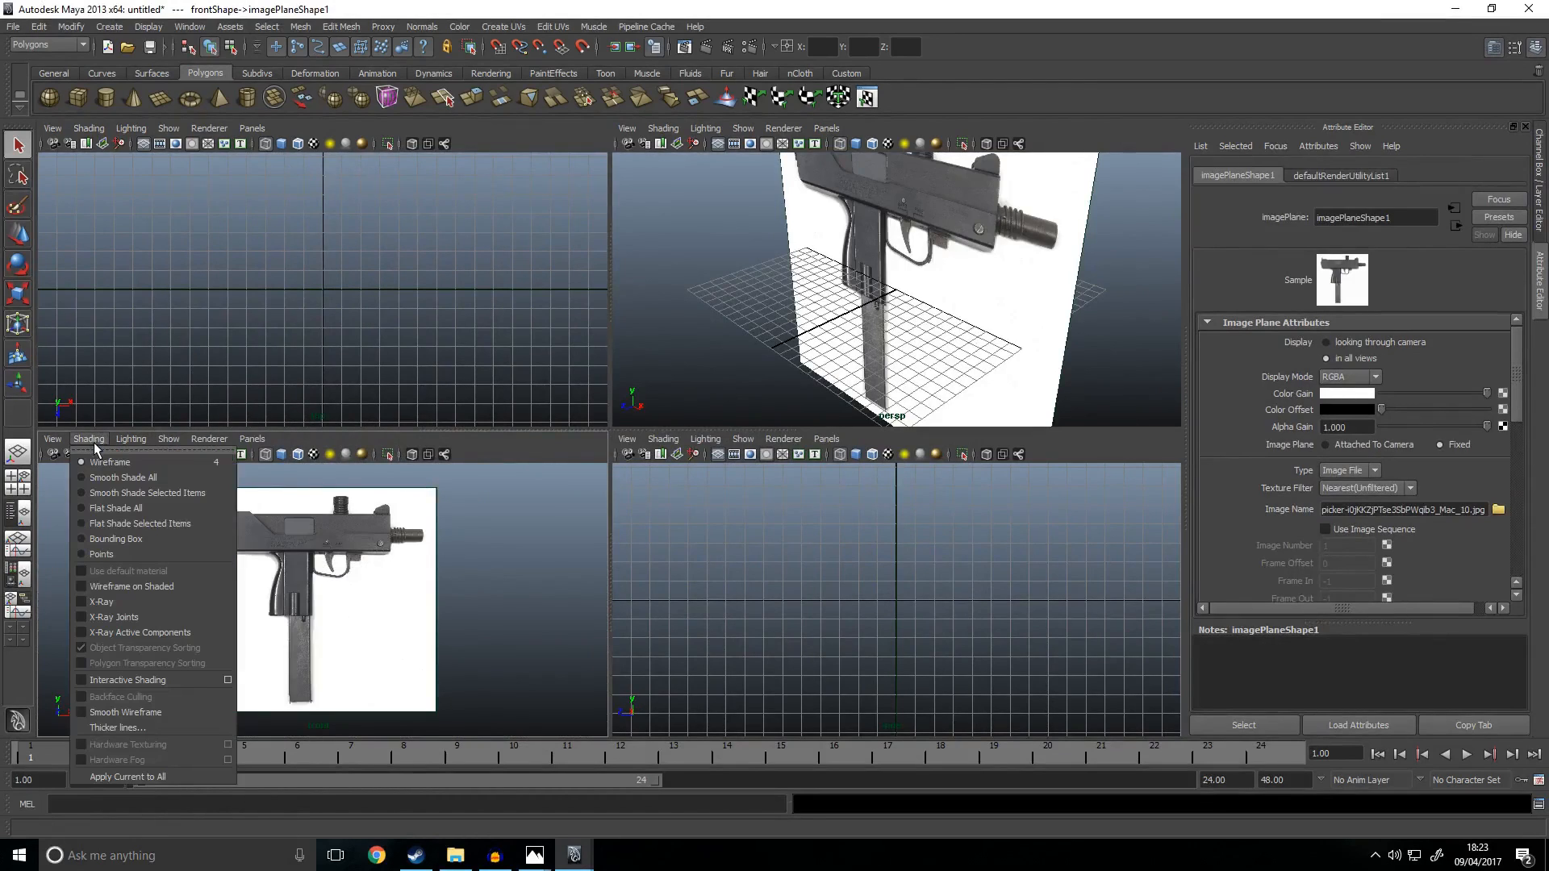
click(176, 602)
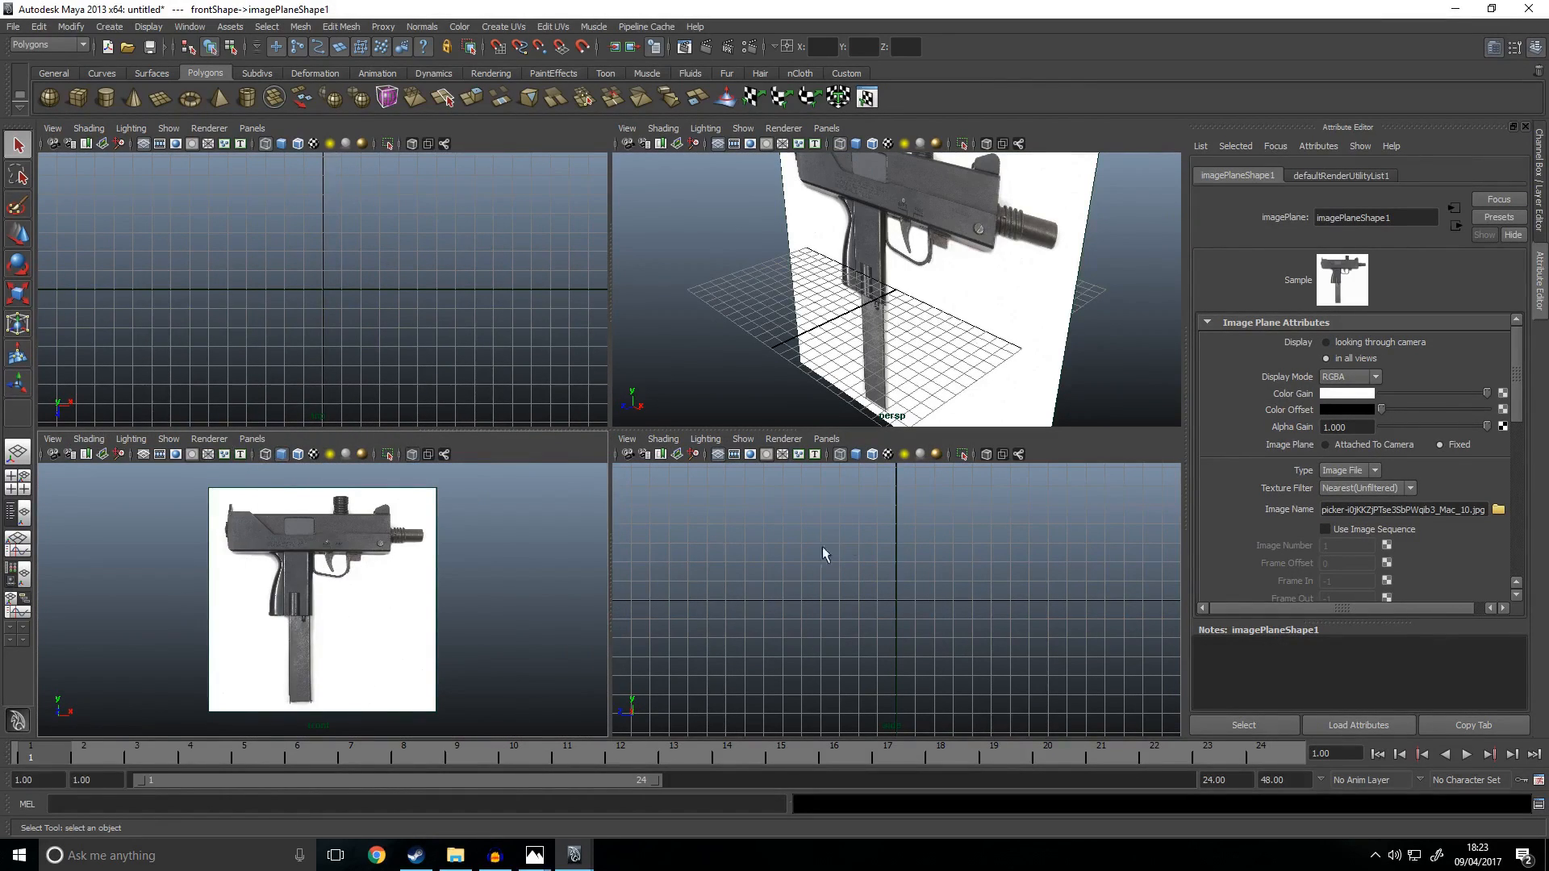
Step: Switch to Audacity to check the running audio recording, and return to Maya
click(495, 860)
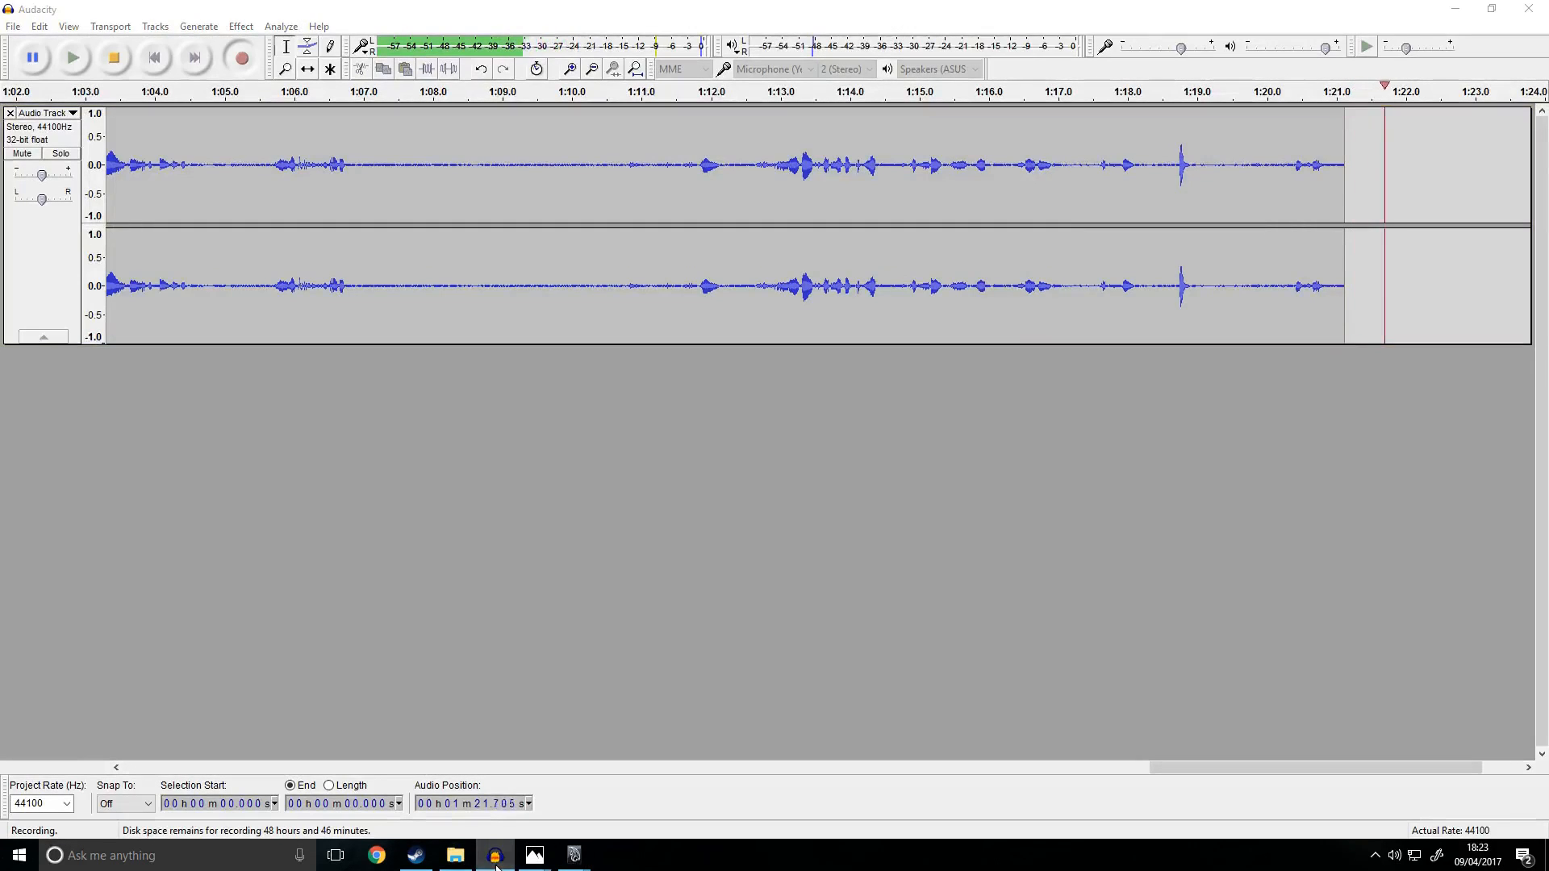
mouse_move(574, 855)
click(657, 743)
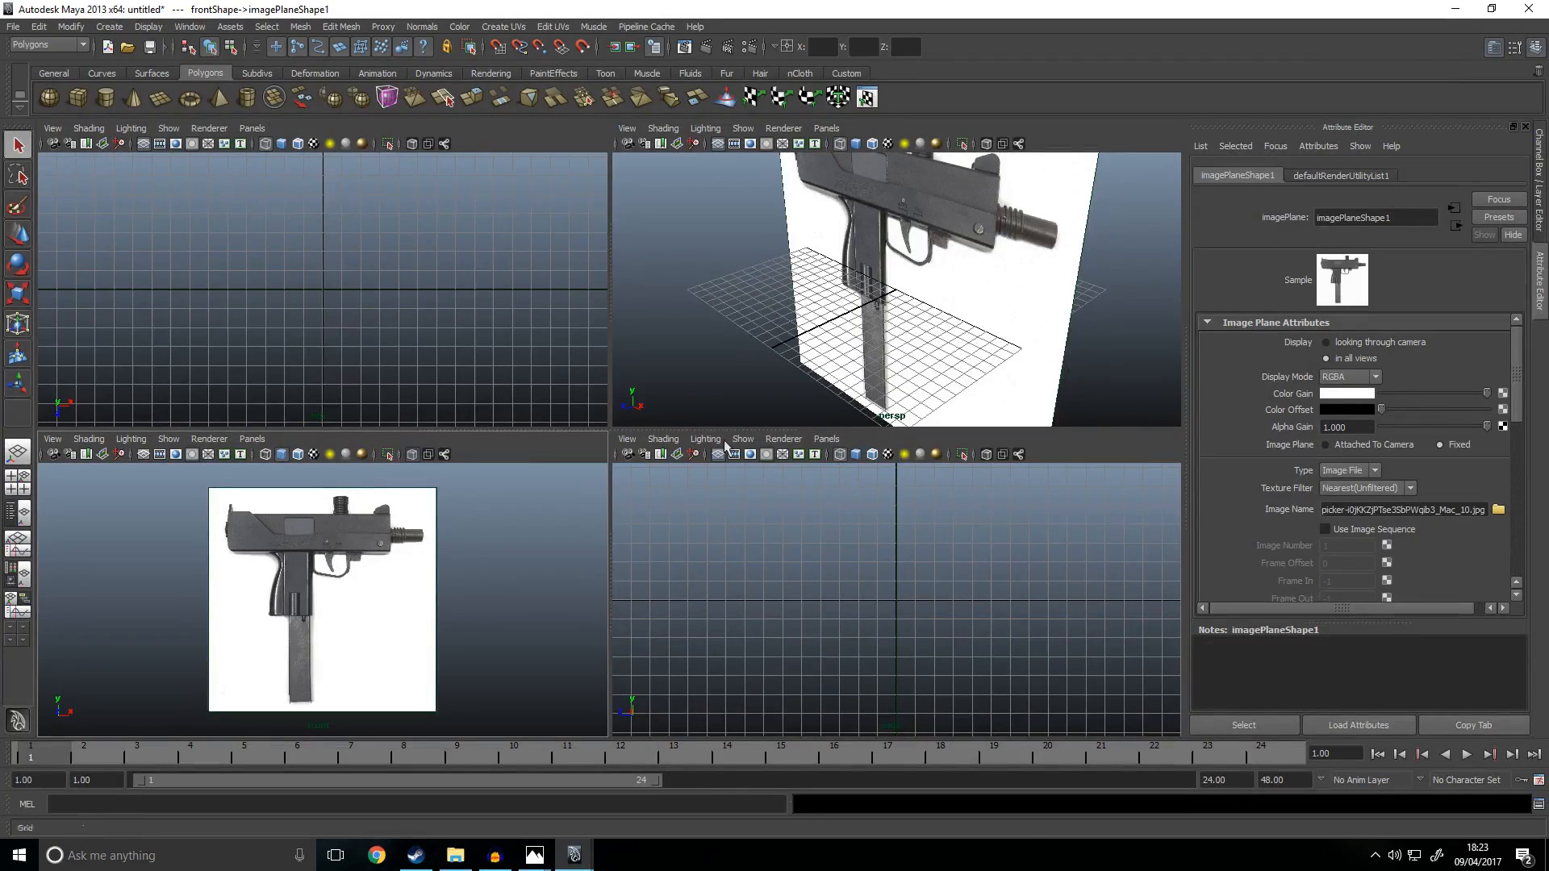
Step: Apply Flat Shade All to the front view, and show the image plane's Channel Box beside an enlarged perspective view
click(127, 448)
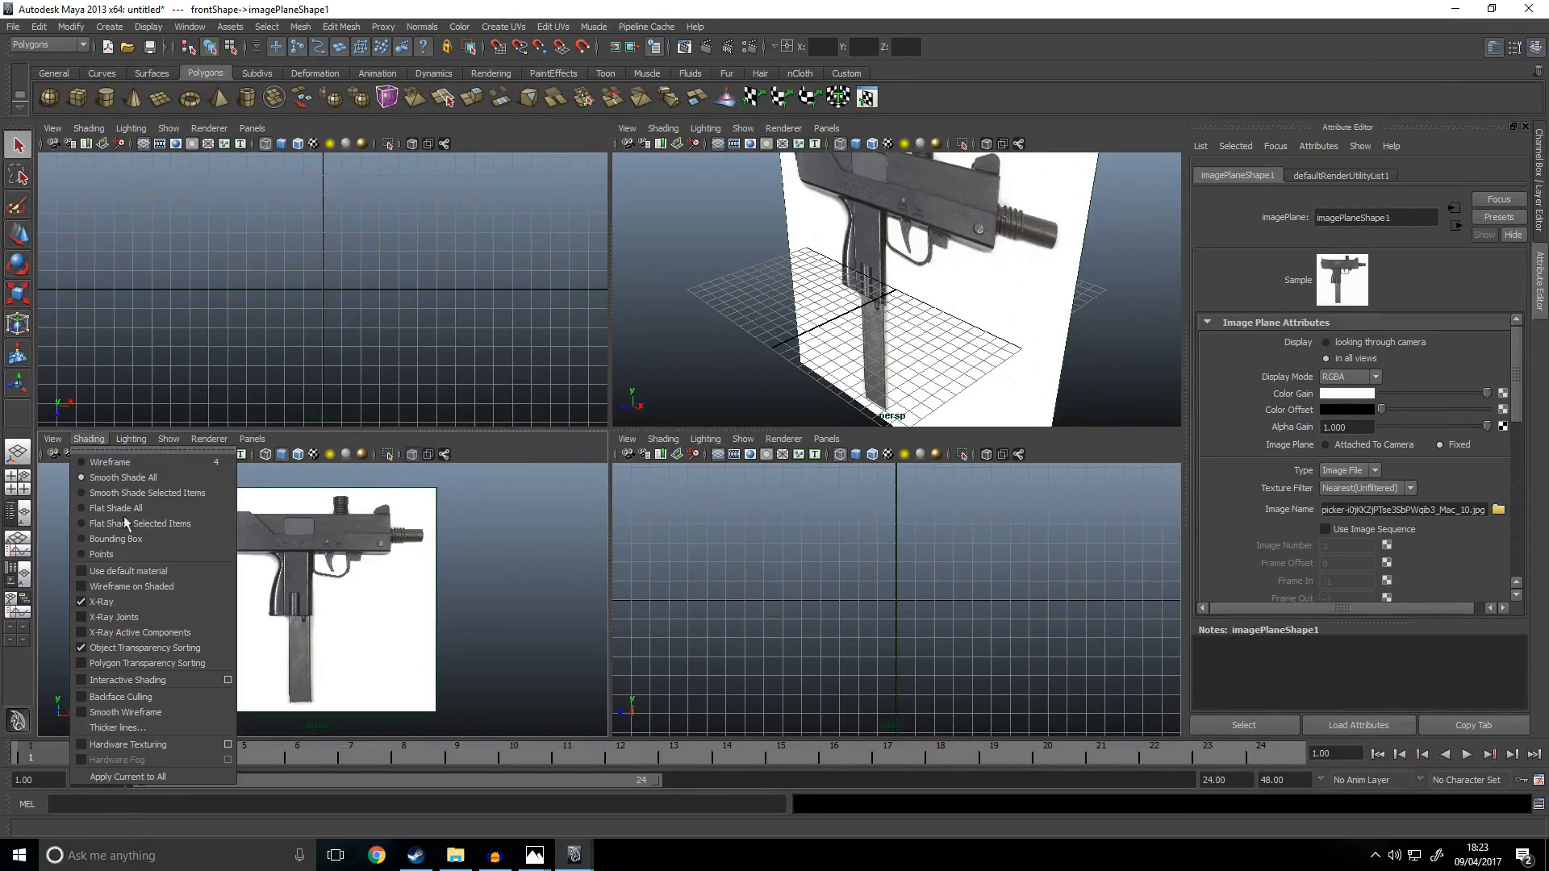
click(139, 508)
key(space)
drag(404, 250, 647, 515)
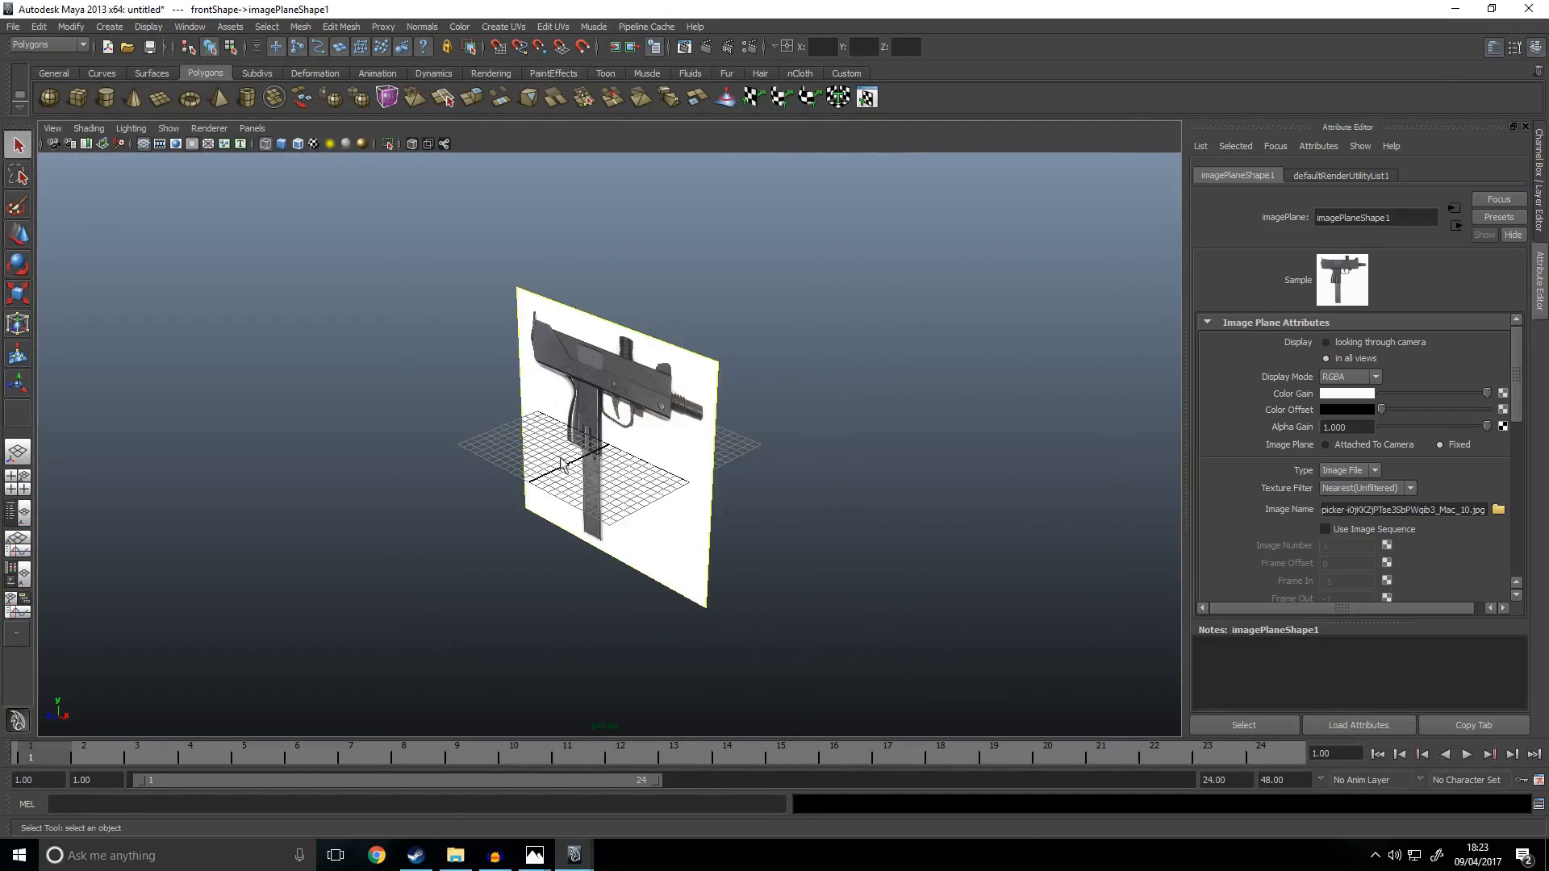
alt+drag(337, 475, 1086, 497)
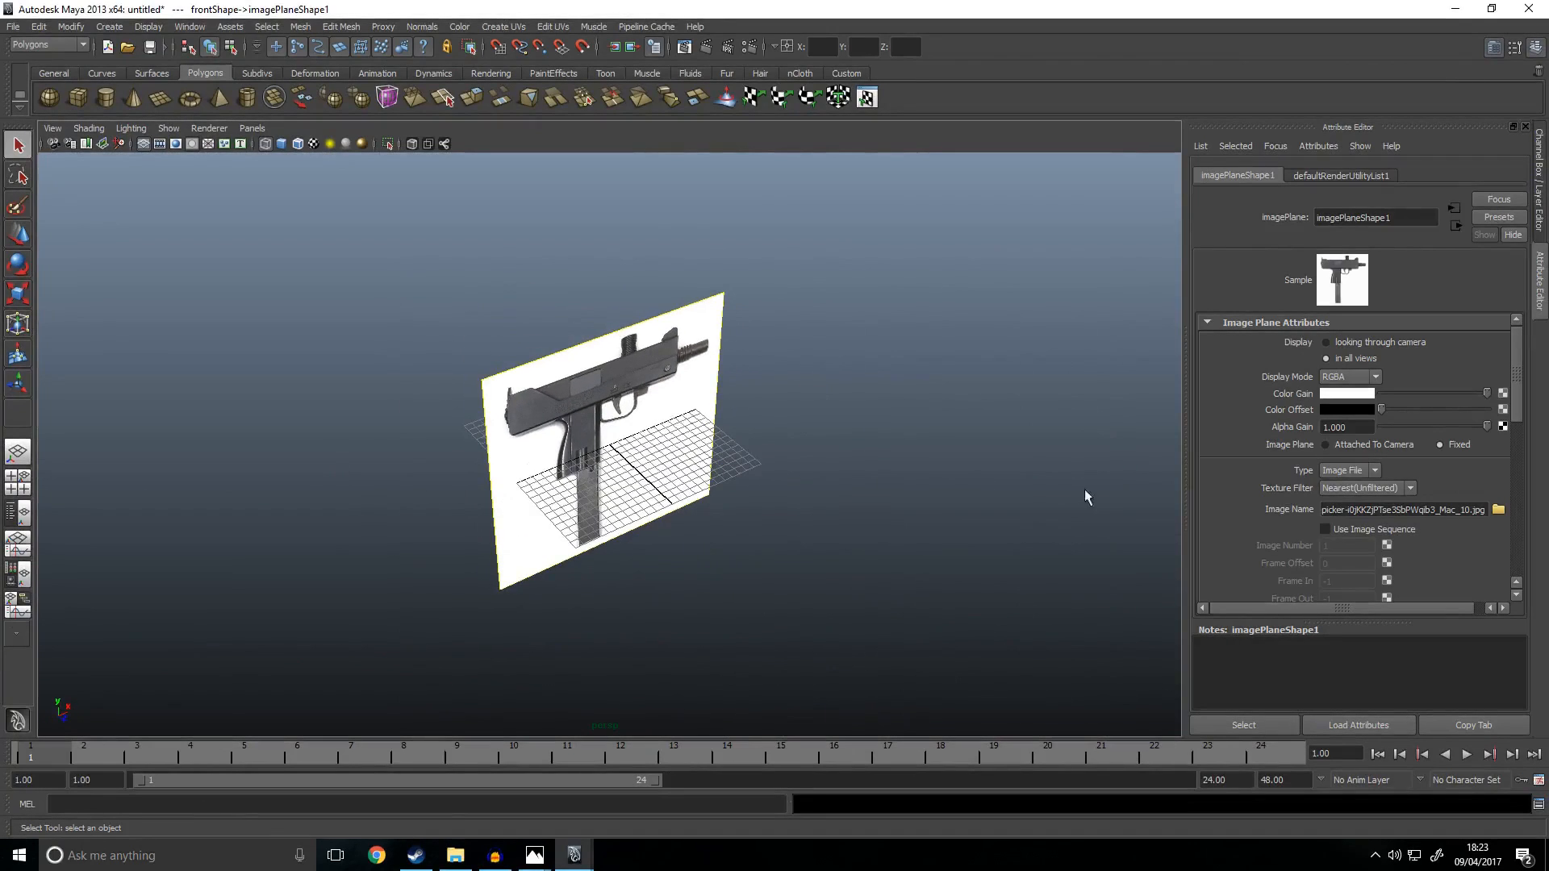
click(1535, 48)
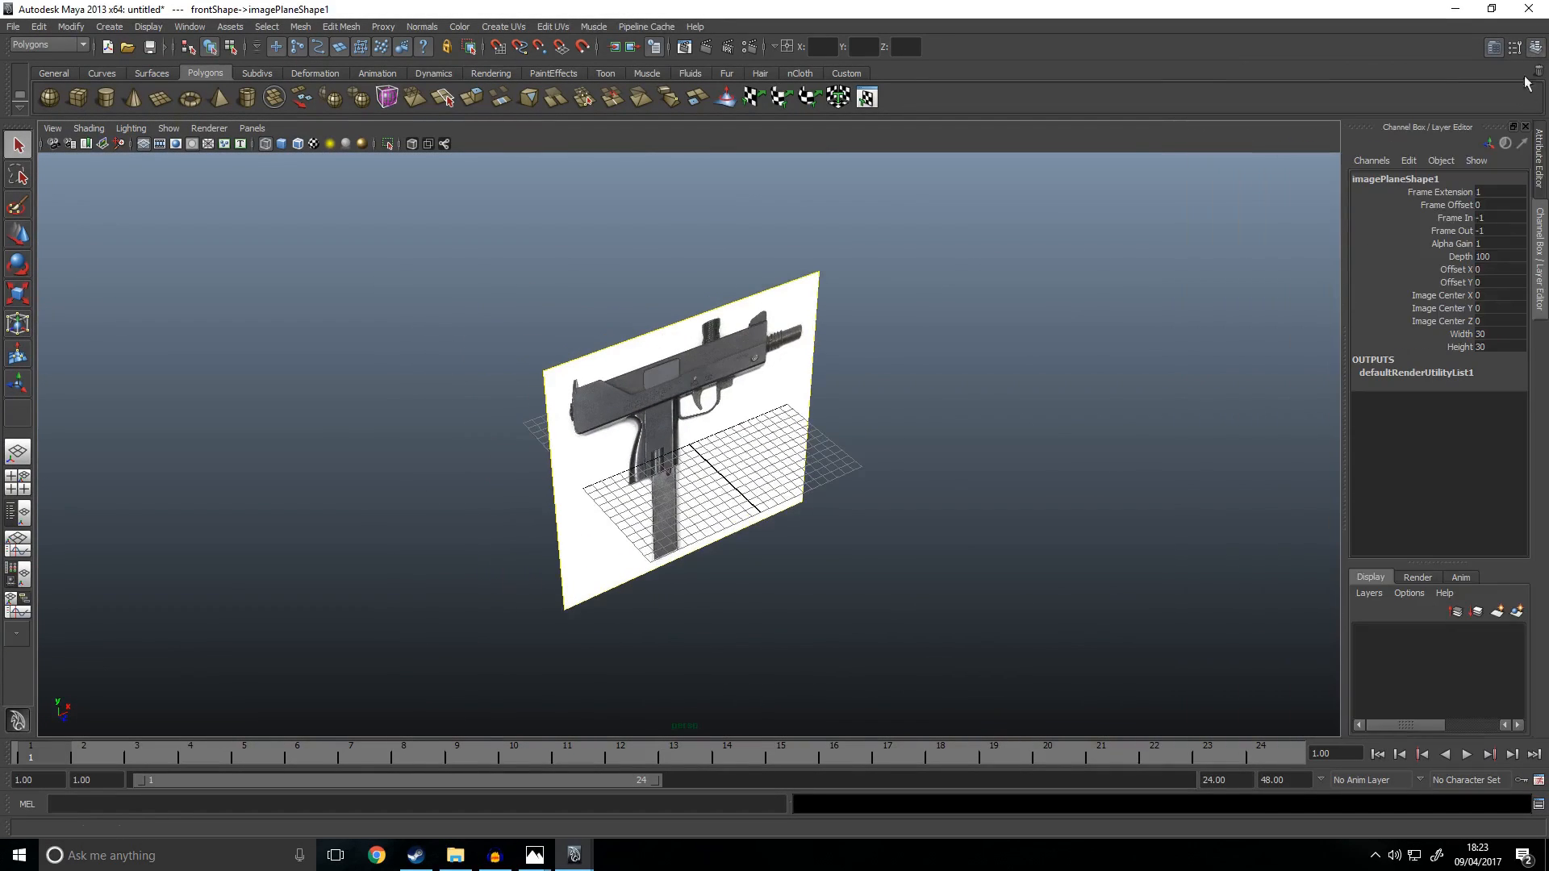
Step: Raise the reference image plane so its lower edge rests near the grid, with Image Center Y at 15.1
alt+drag(622, 320, 858, 420)
key(w)
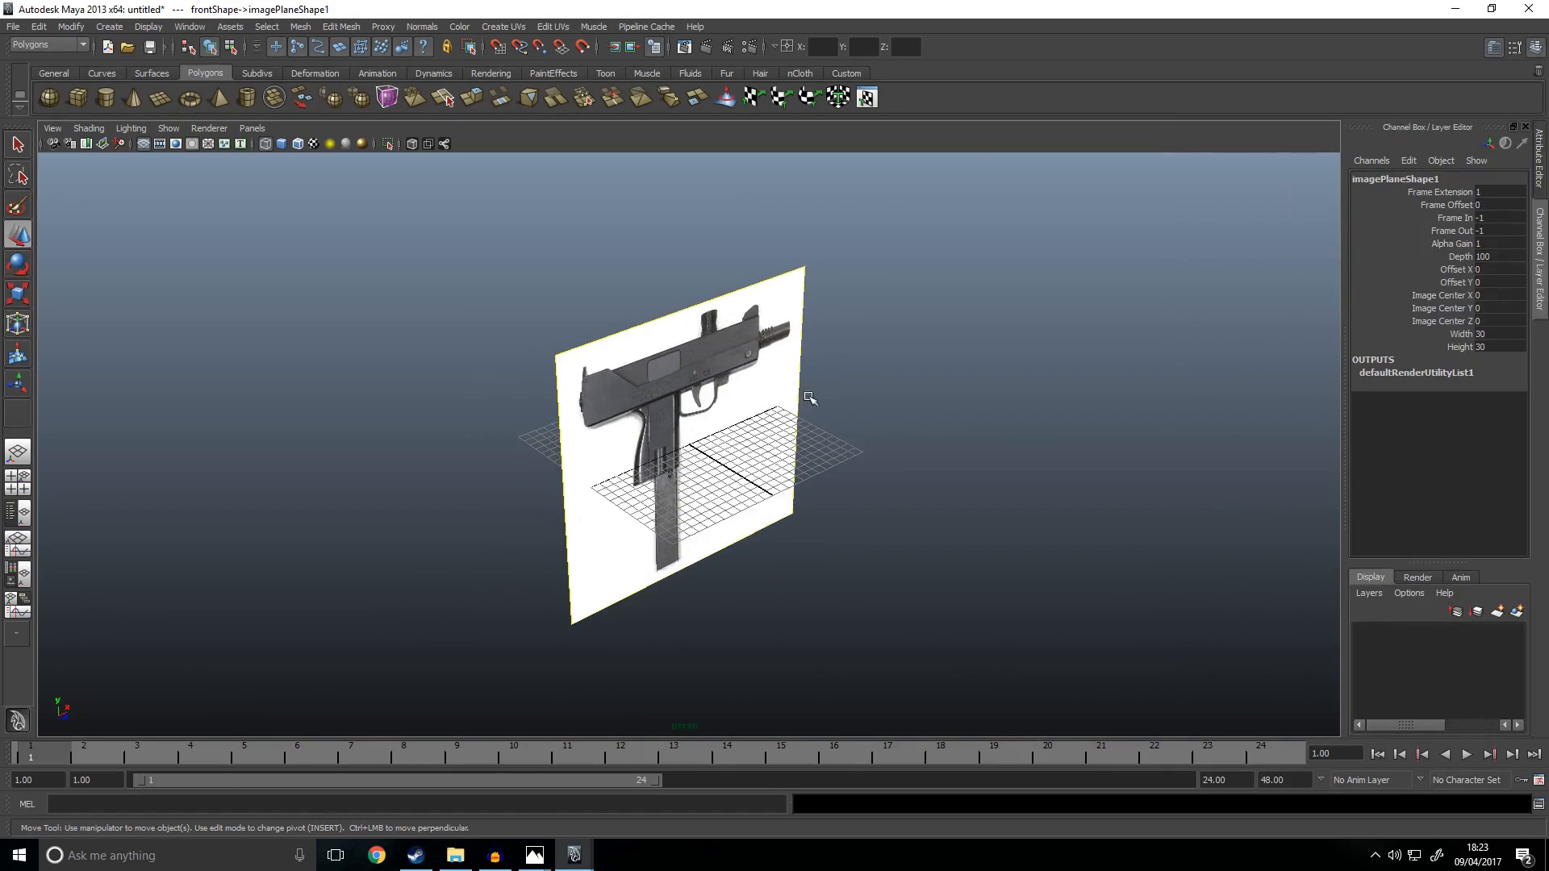
click(1440, 308)
middle_drag(843, 440, 956, 428)
alt+drag(956, 429, 1039, 442)
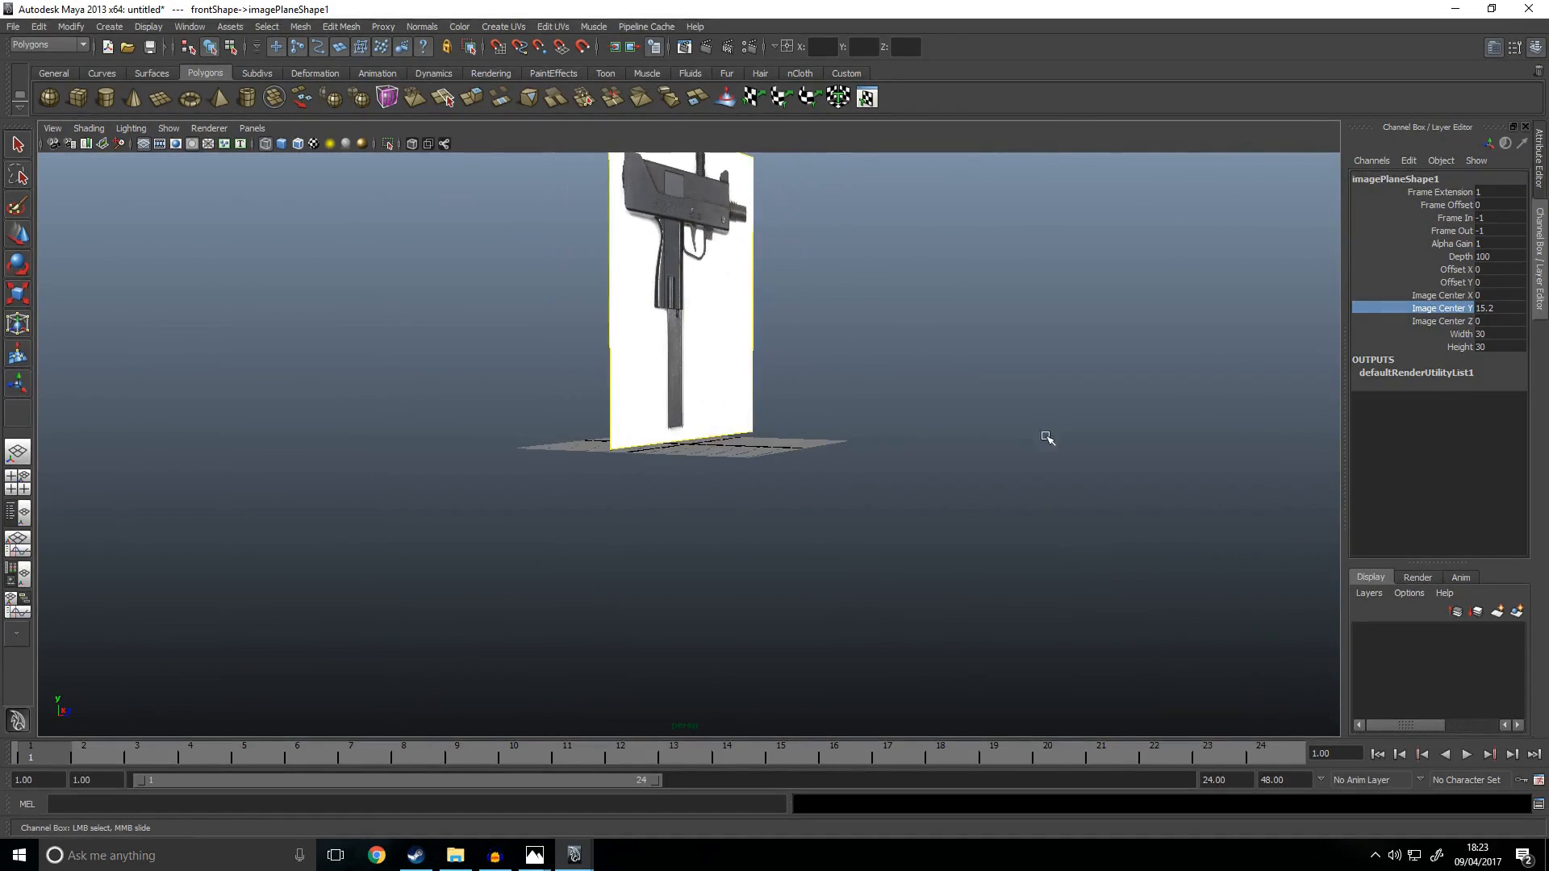
middle_drag(1173, 399, 1173, 167)
alt+drag(817, 297, 786, 319)
Step: Push the reference image plane back behind the grid by setting Image Center Z to -24.5, and deselect it
click(1453, 321)
middle_drag(852, 357, 638, 339)
alt+drag(638, 339, 741, 409)
alt+drag(580, 489, 560, 460)
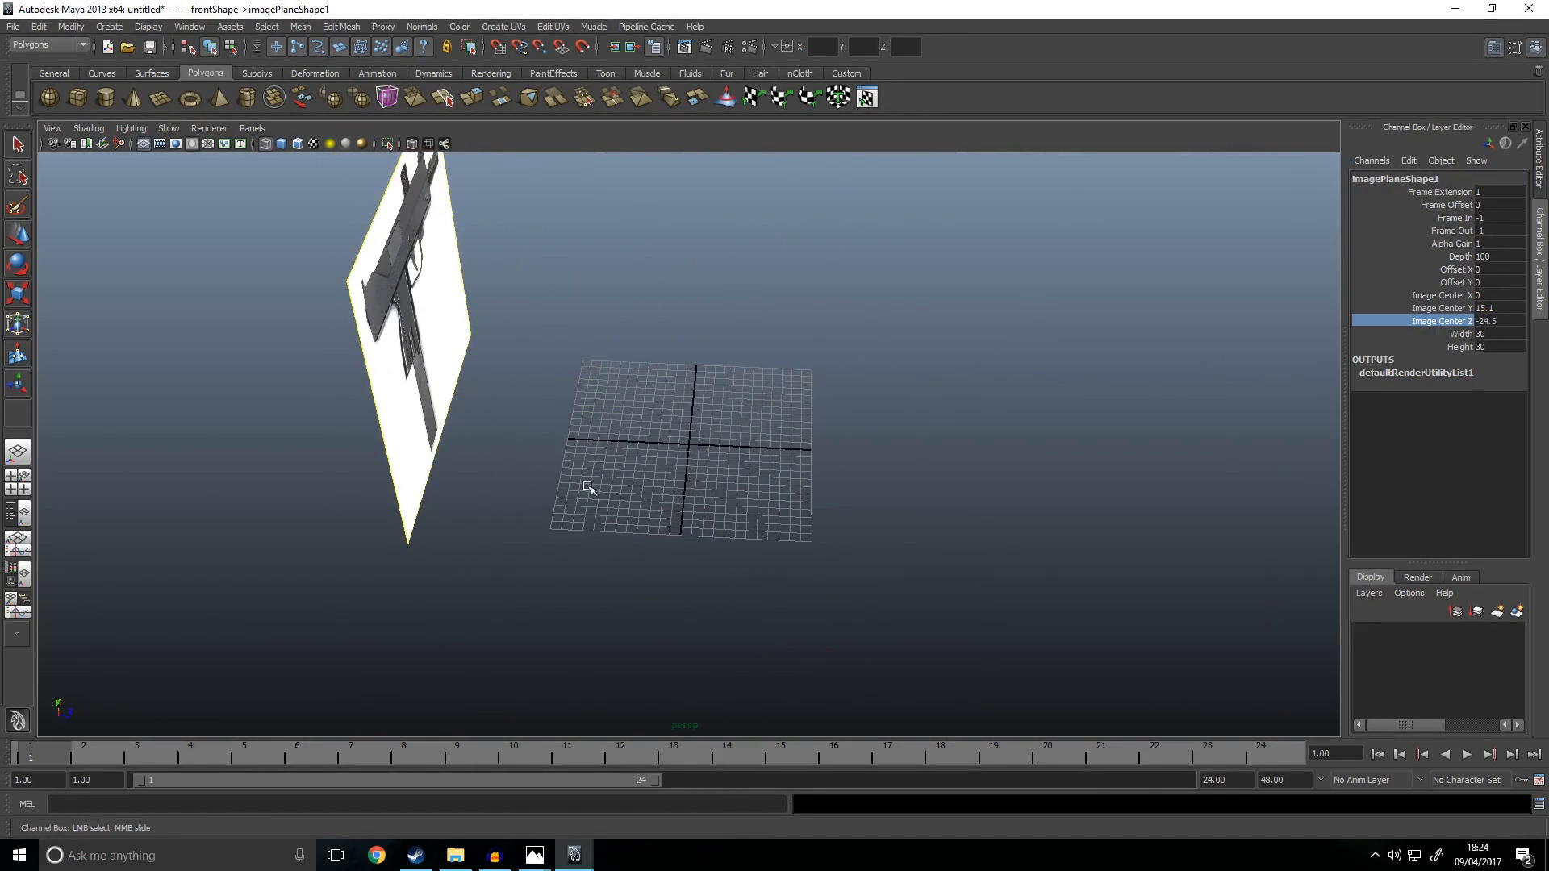
alt+drag(857, 411, 607, 380)
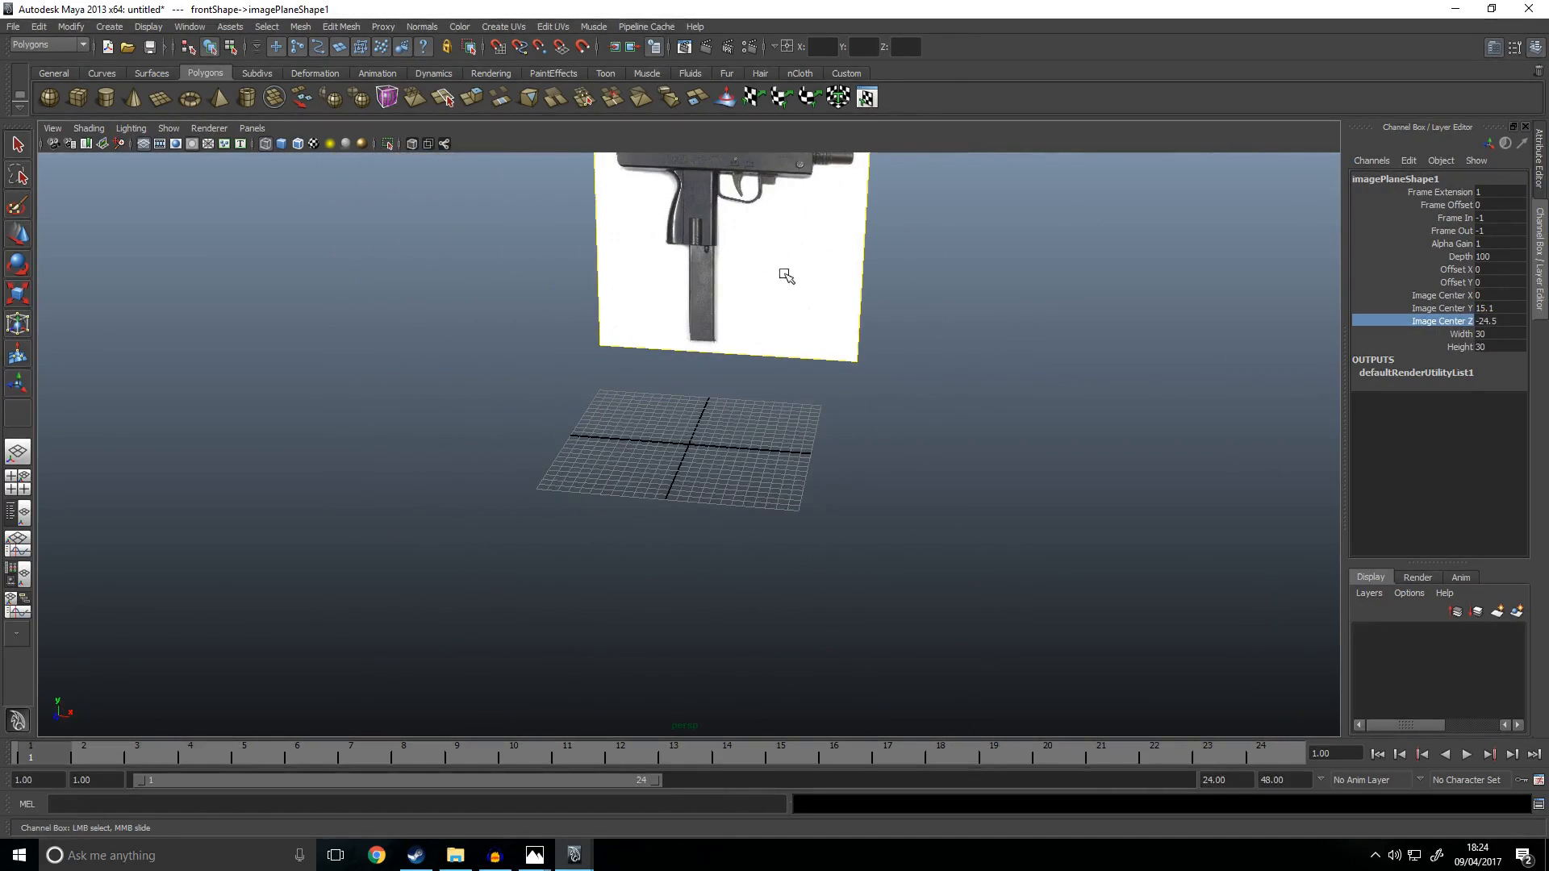
alt+drag(888, 337, 919, 481)
click(885, 439)
Step: Create a polygon cylinder about 3.6 in radius and 6.8 high near the grid centre, with 18 axis subdivisions
scroll(586, 384, up, 3)
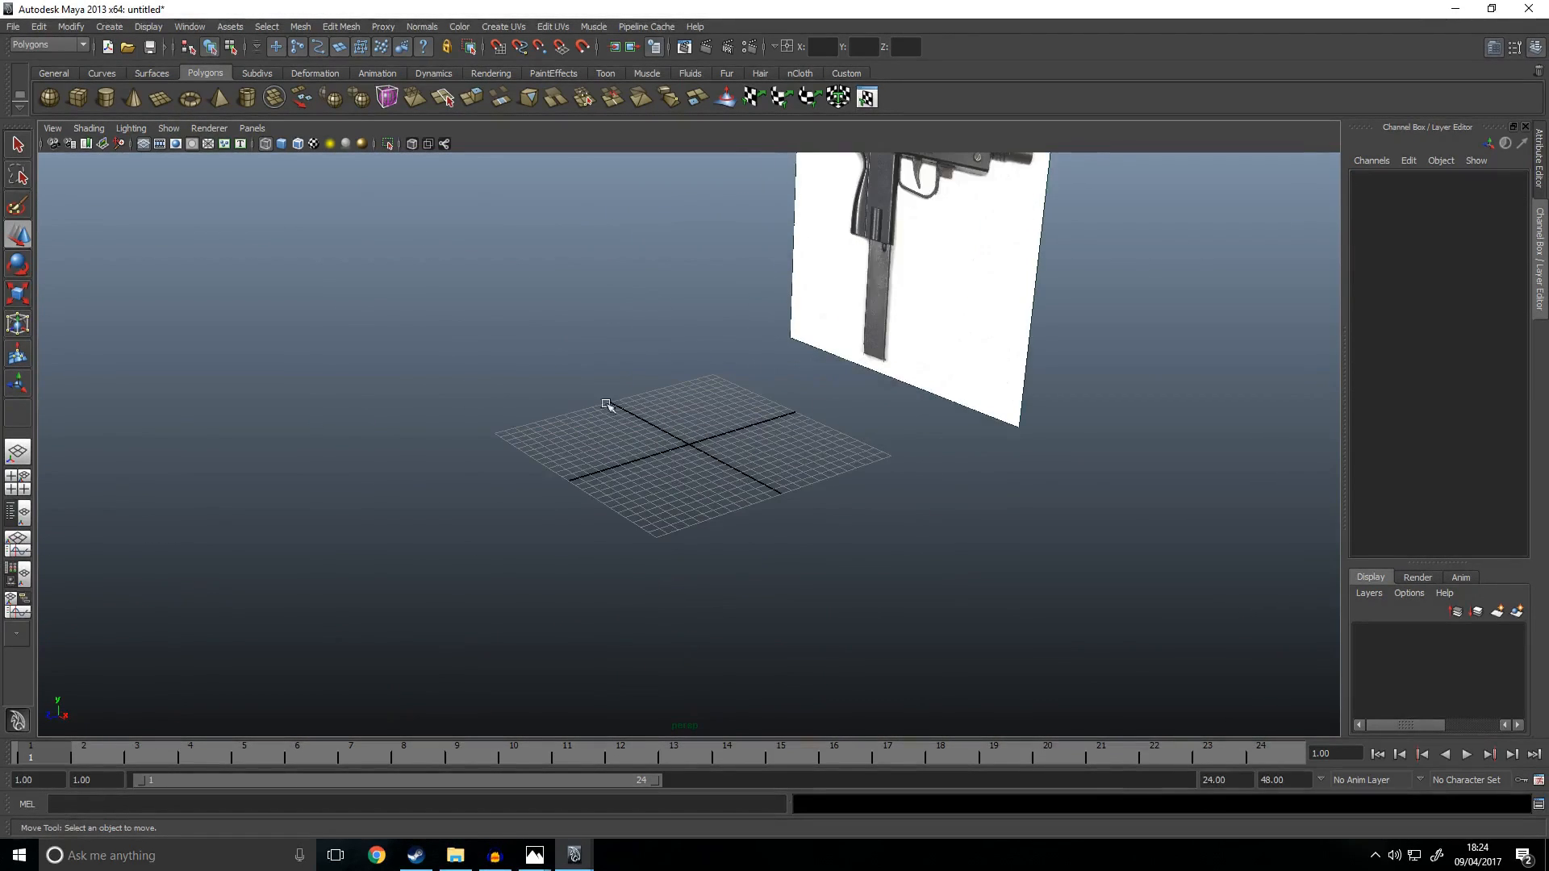
click(103, 97)
drag(696, 447, 728, 369)
key(5)
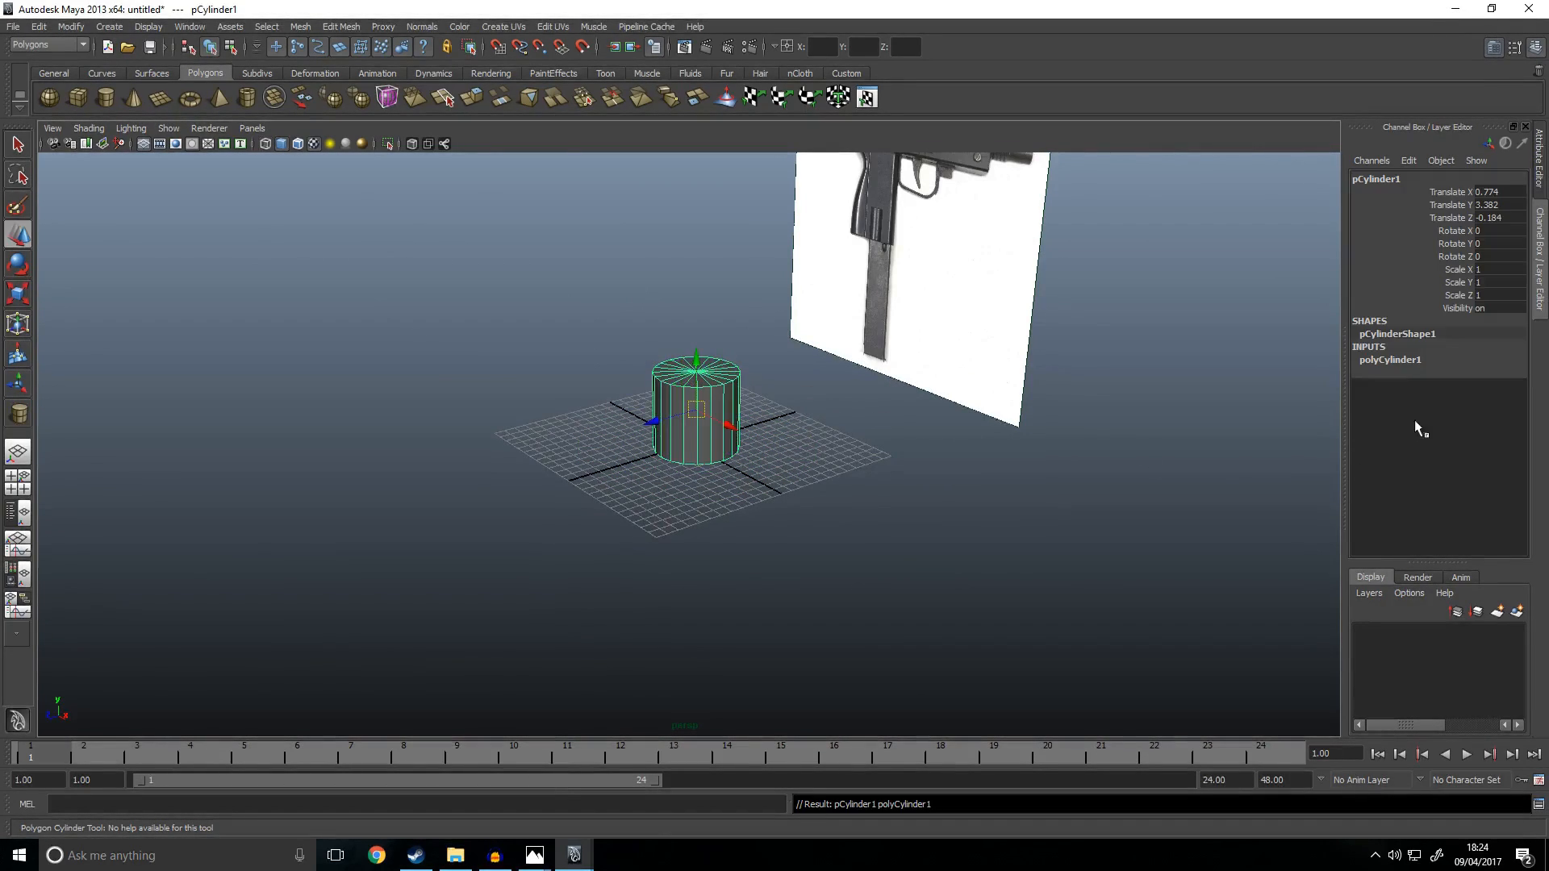
click(1402, 360)
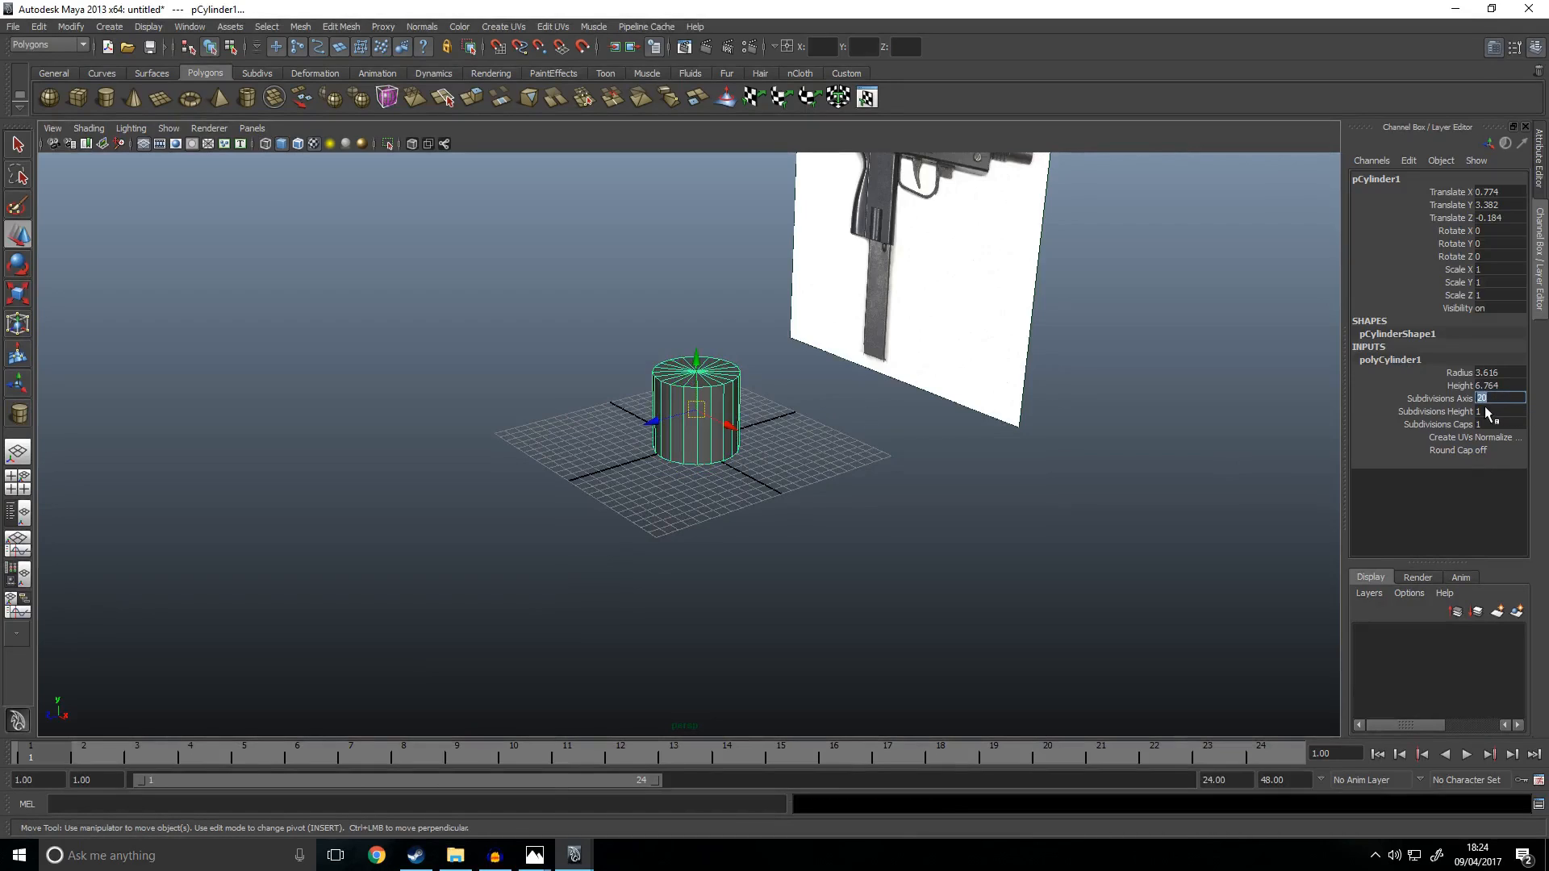
text(18)
key(Return)
Step: Examine the cylinder's shape and subdivisions in the perspective and top views
mouse_move(956, 485)
alt+mouse_down()
mouse_move(1048, 588)
mouse_move(1025, 575)
mouse_move(1029, 486)
mouse_move(923, 495)
mouse_move(933, 473)
alt+mouse_up()
click(1014, 574)
alt+drag(1015, 574, 840, 456)
click(691, 425)
key(space)
key(space)
key(space)
key(space)
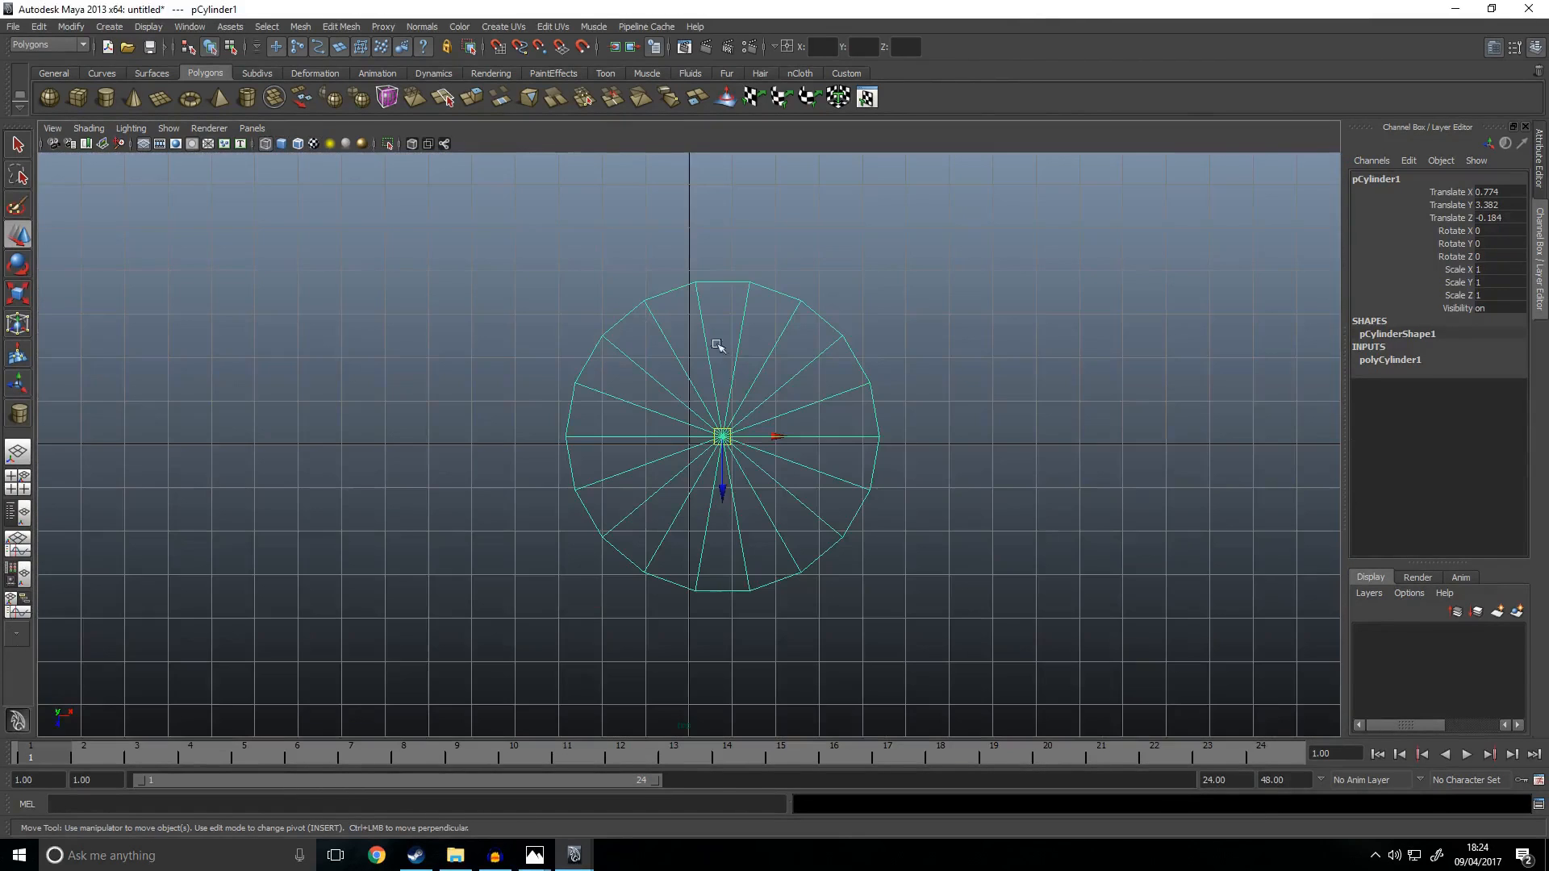
key(space)
key(space)
alt+drag(853, 435, 717, 421)
Step: Move the cylinder over the gun's ejection port to about X -2.87, Y 25.15, and scale it uniformly to 0.364
key(space)
key(space)
alt+middle_drag(732, 452, 731, 565)
drag(695, 512, 644, 235)
alt+middle_drag(691, 226, 755, 419)
scroll(755, 419, up, 5)
key(r)
drag(733, 441, 819, 383)
key(w)
Step: Compare the cylinder's size and placement with the reference image across the perspective and orthographic views
key(space)
key(space)
scroll(726, 349, up, 4)
key(f)
scroll(777, 505, down, 3)
scroll(833, 456, down, 5)
key(space)
key(space)
key(space)
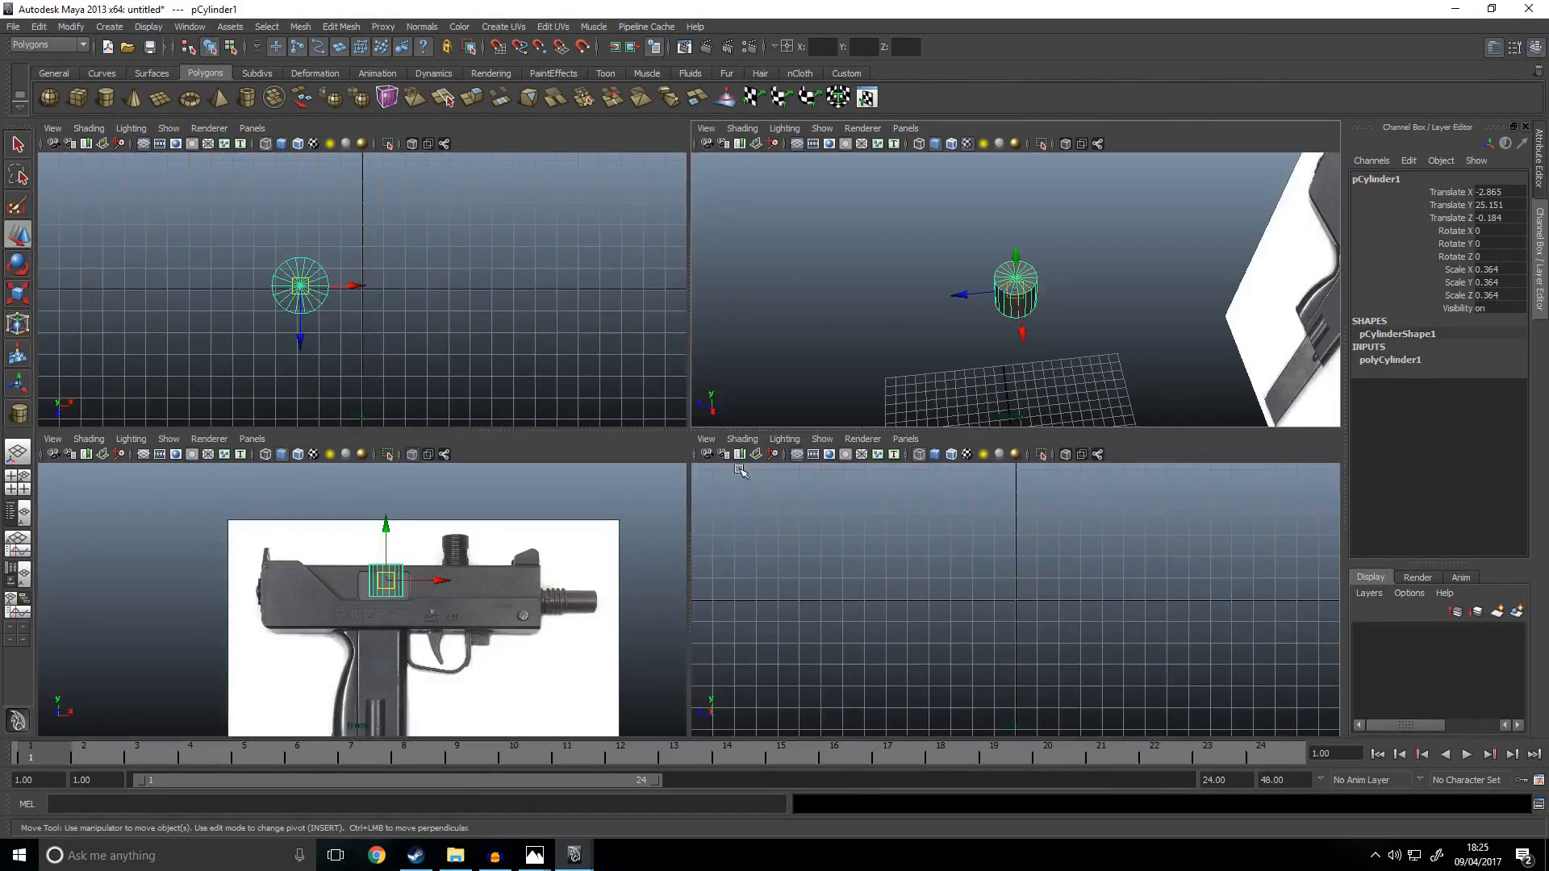
key(space)
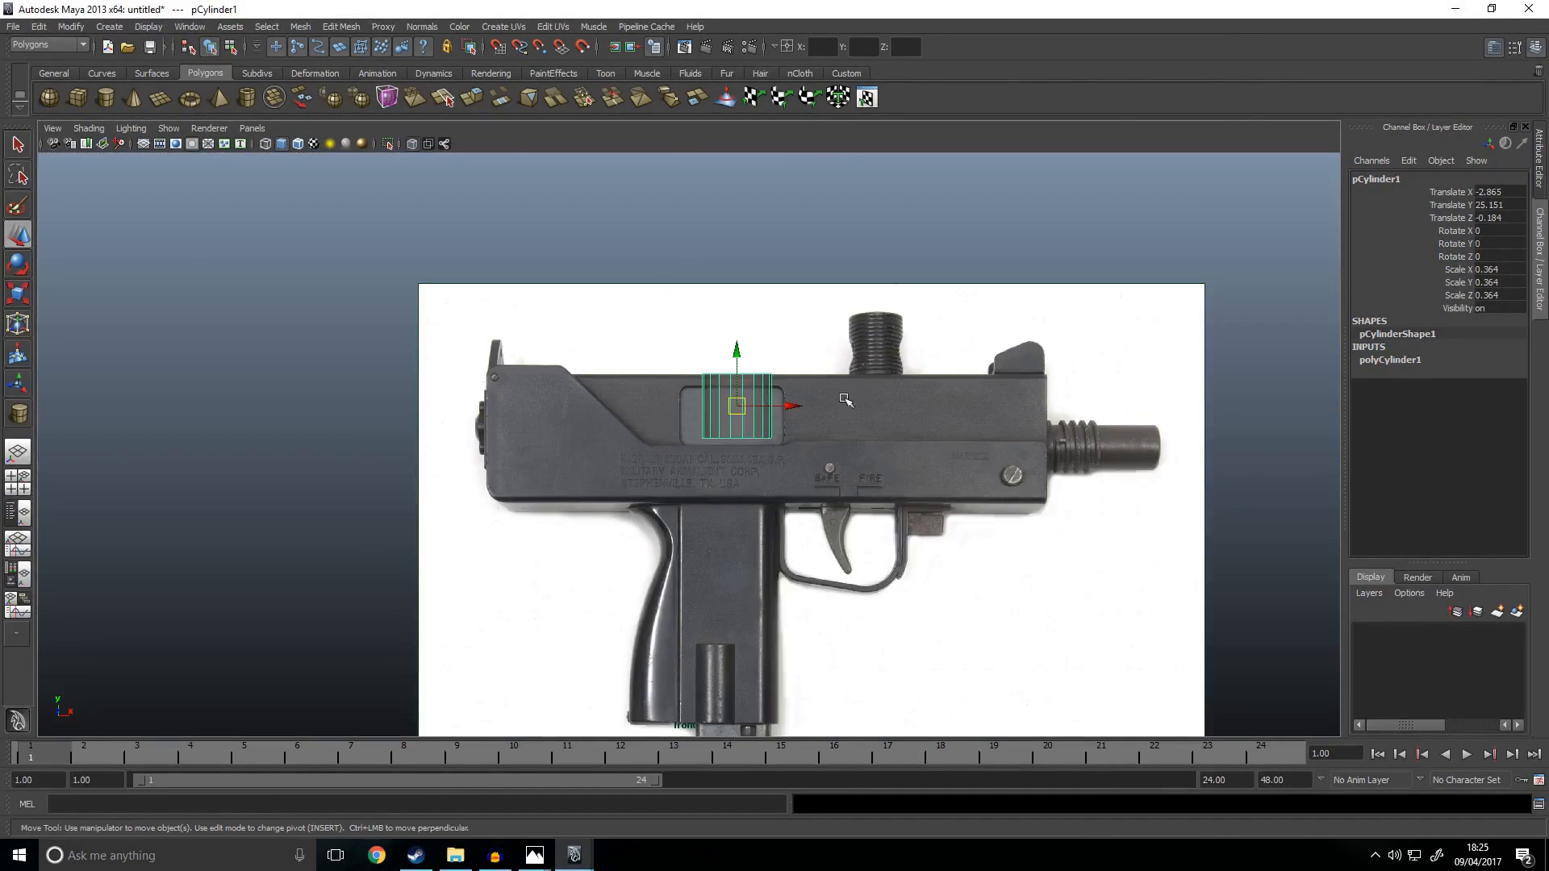
Step: Lengthen the cylinder by moving its bottom ring of vertices down to about Y 21.9, near the receiver's lower edge
scroll(871, 481, up, 3)
alt+middle_drag(871, 438, 831, 386)
right_drag(783, 351, 579, 347)
drag(564, 326, 980, 521)
drag(737, 334, 738, 423)
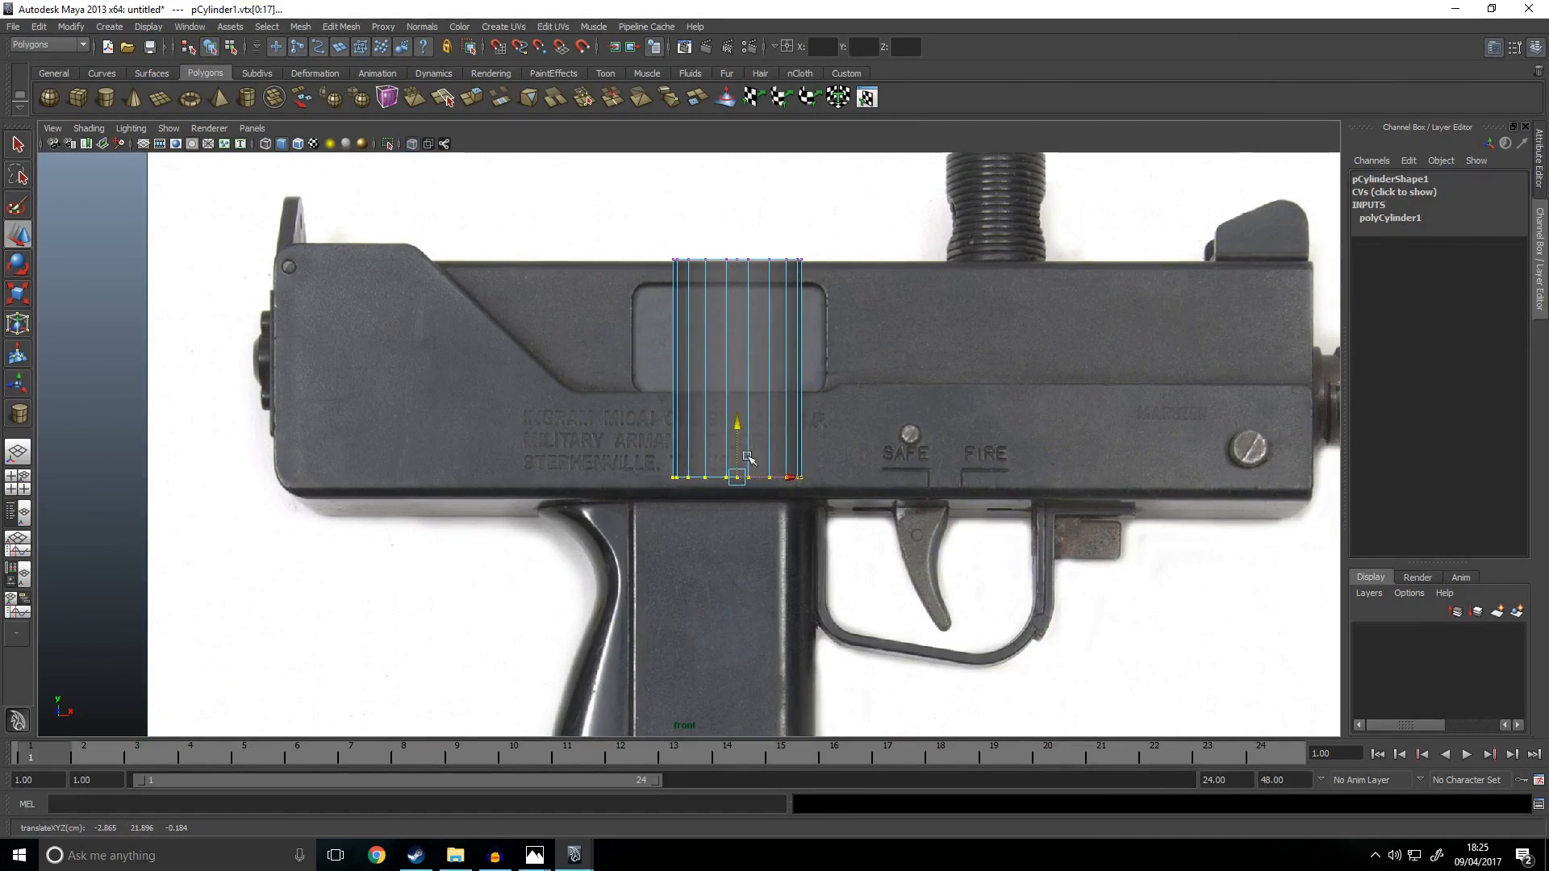
Step: Lower the cylinder's top ring of vertices slightly to line up with the receiver's top edge
click(615, 235)
drag(615, 235, 847, 282)
drag(739, 205, 740, 208)
click(764, 284)
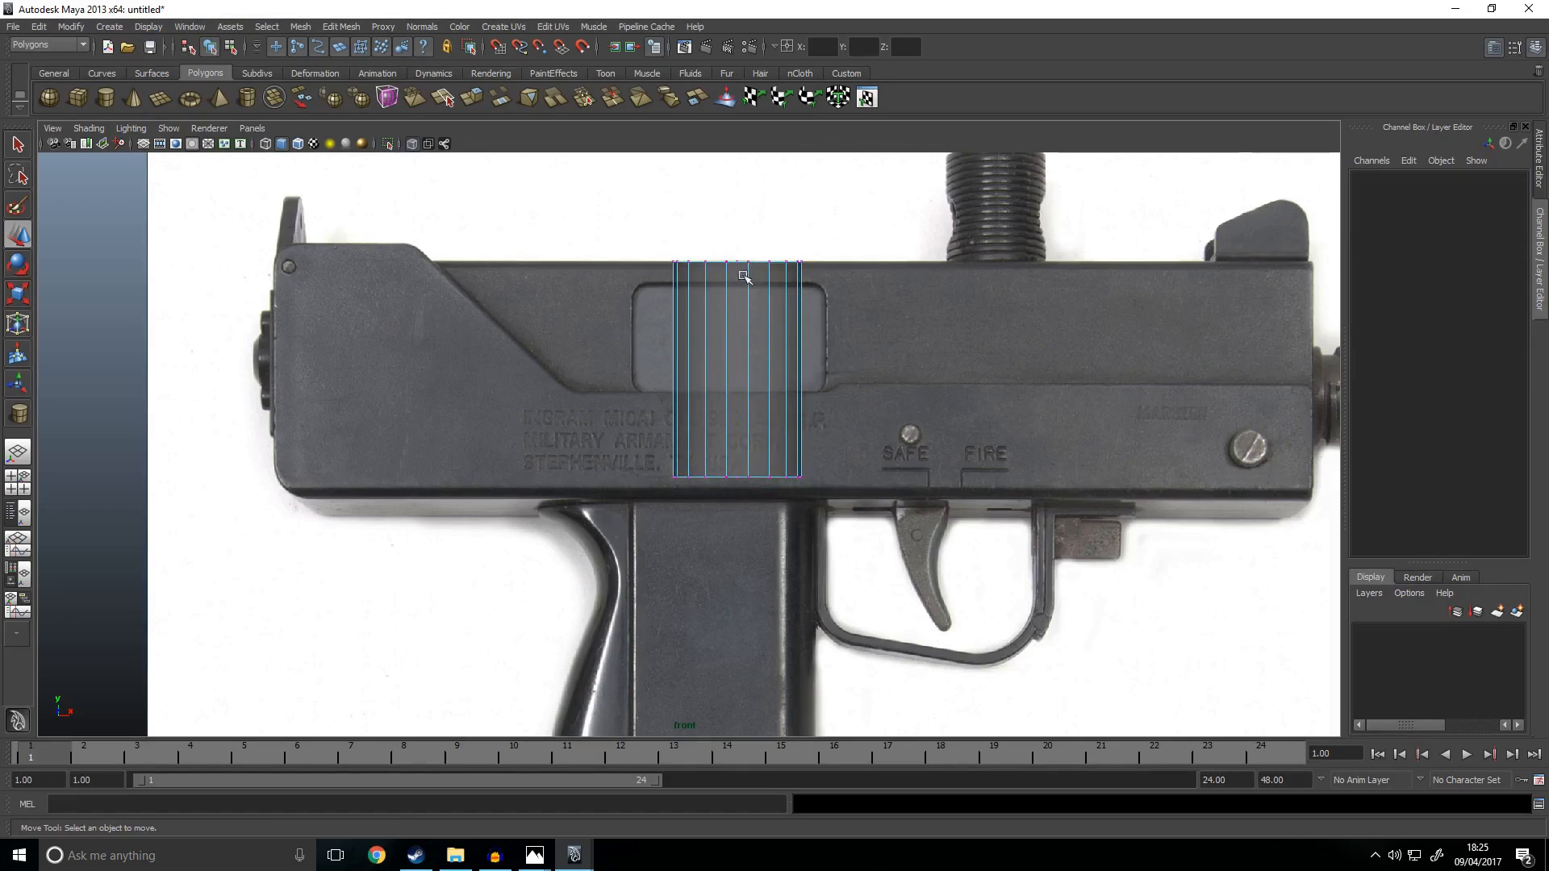
Step: Delete the cylinder's bottom cap faces, keeping the side and top faces
right_drag(738, 390, 726, 444)
drag(601, 436, 1036, 578)
ctrl+drag(594, 368, 1155, 385)
key(Delete)
right_drag(761, 356, 806, 331)
key(space)
key(space)
alt+drag(930, 397, 1061, 387)
Step: Select all side faces of the cylinder and keep the Edit Mesh commands open in a floating window
key(space)
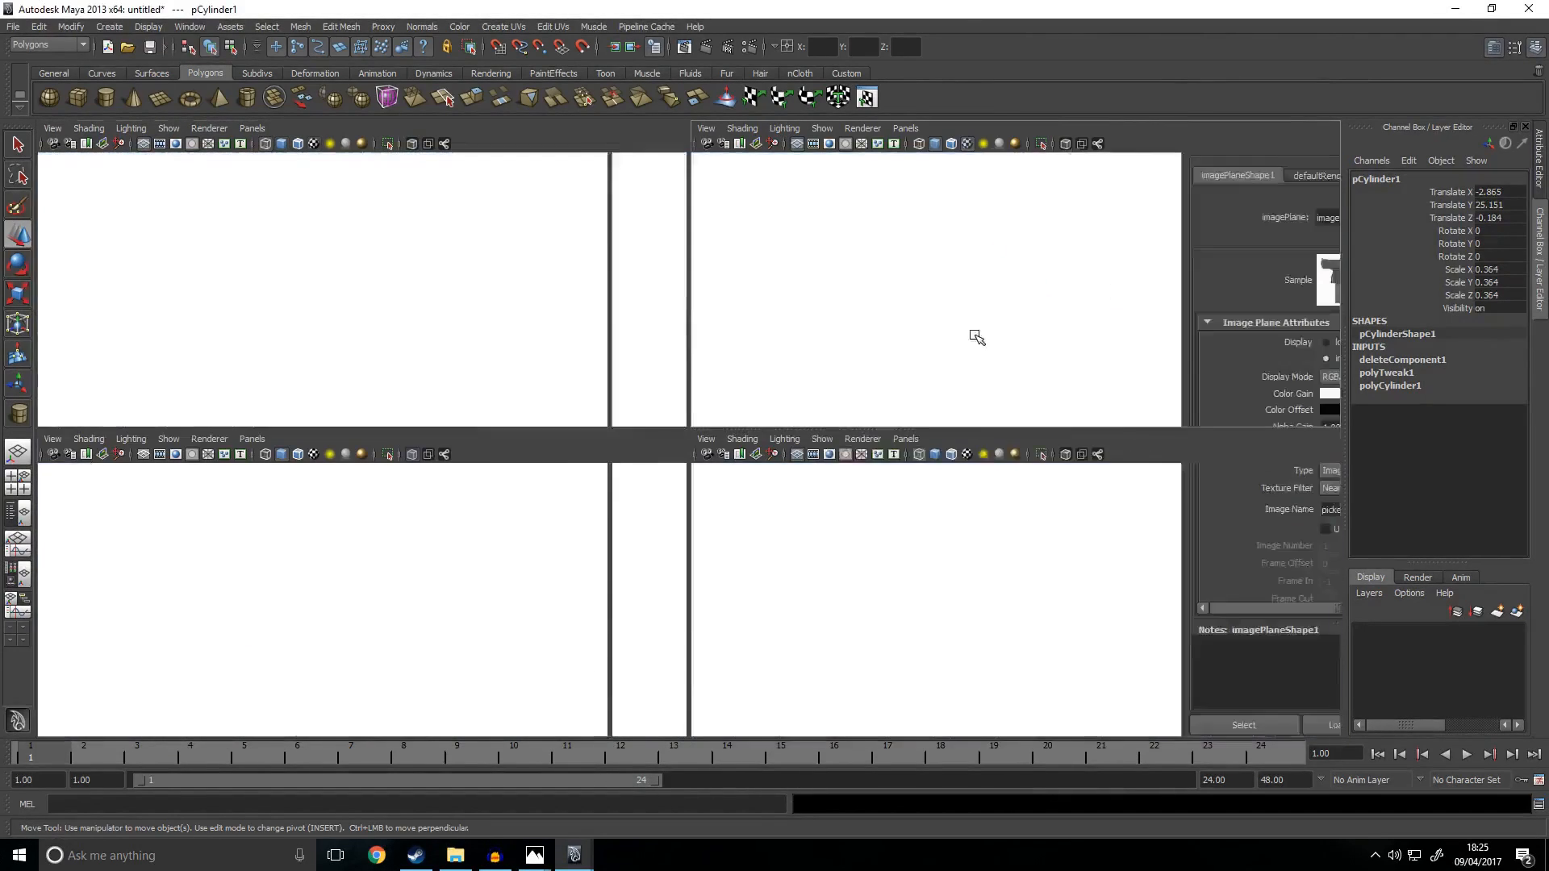
key(space)
key(space)
right_drag(926, 327, 922, 369)
drag(518, 342, 1079, 360)
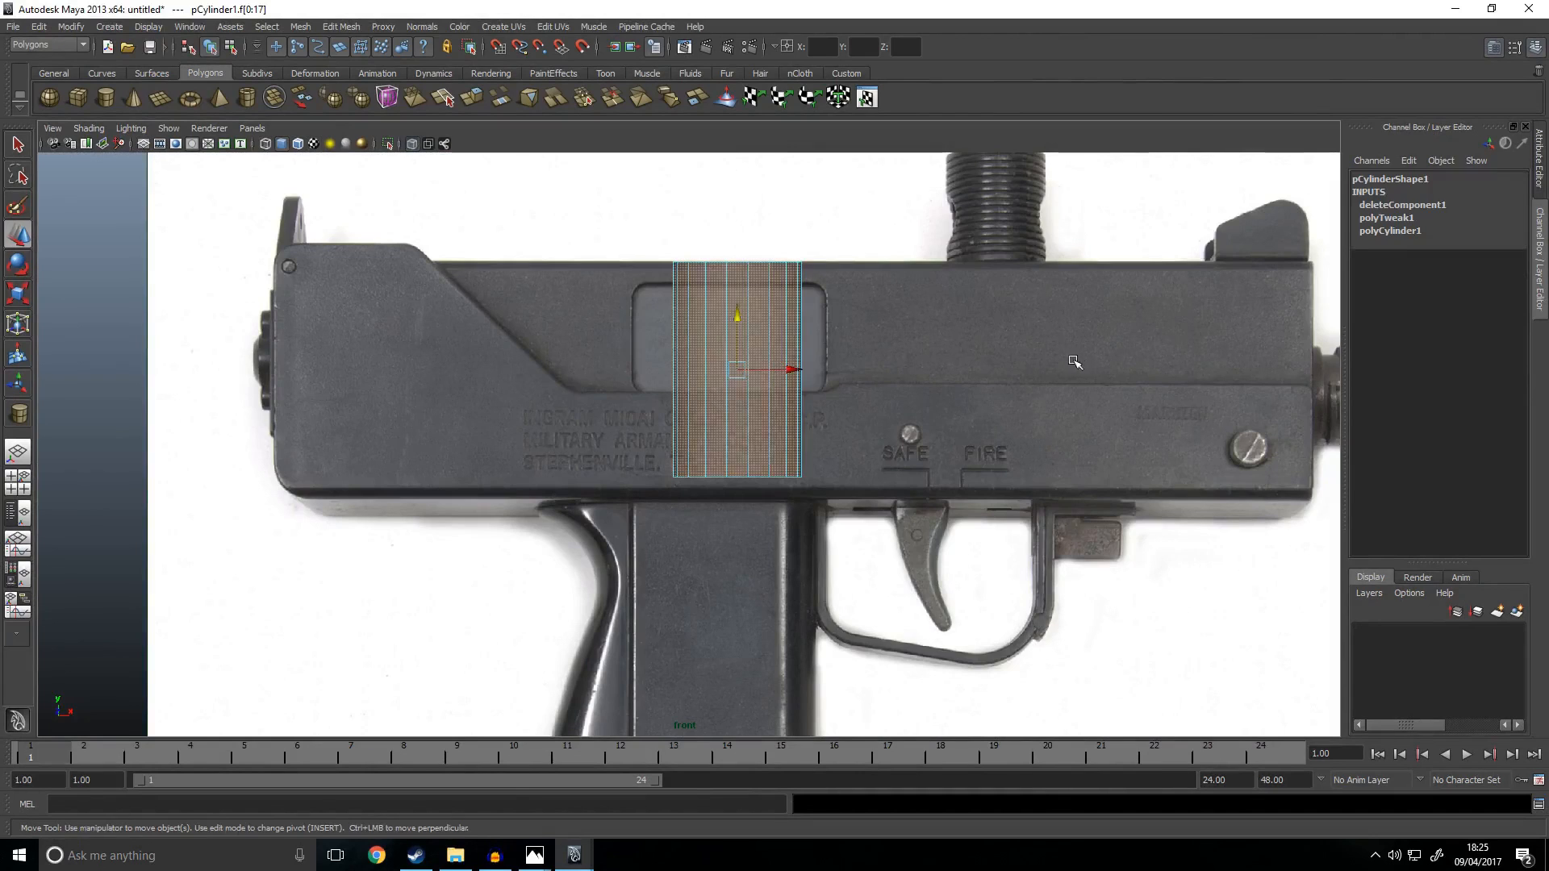
key(space)
key(space)
alt+drag(842, 409, 875, 428)
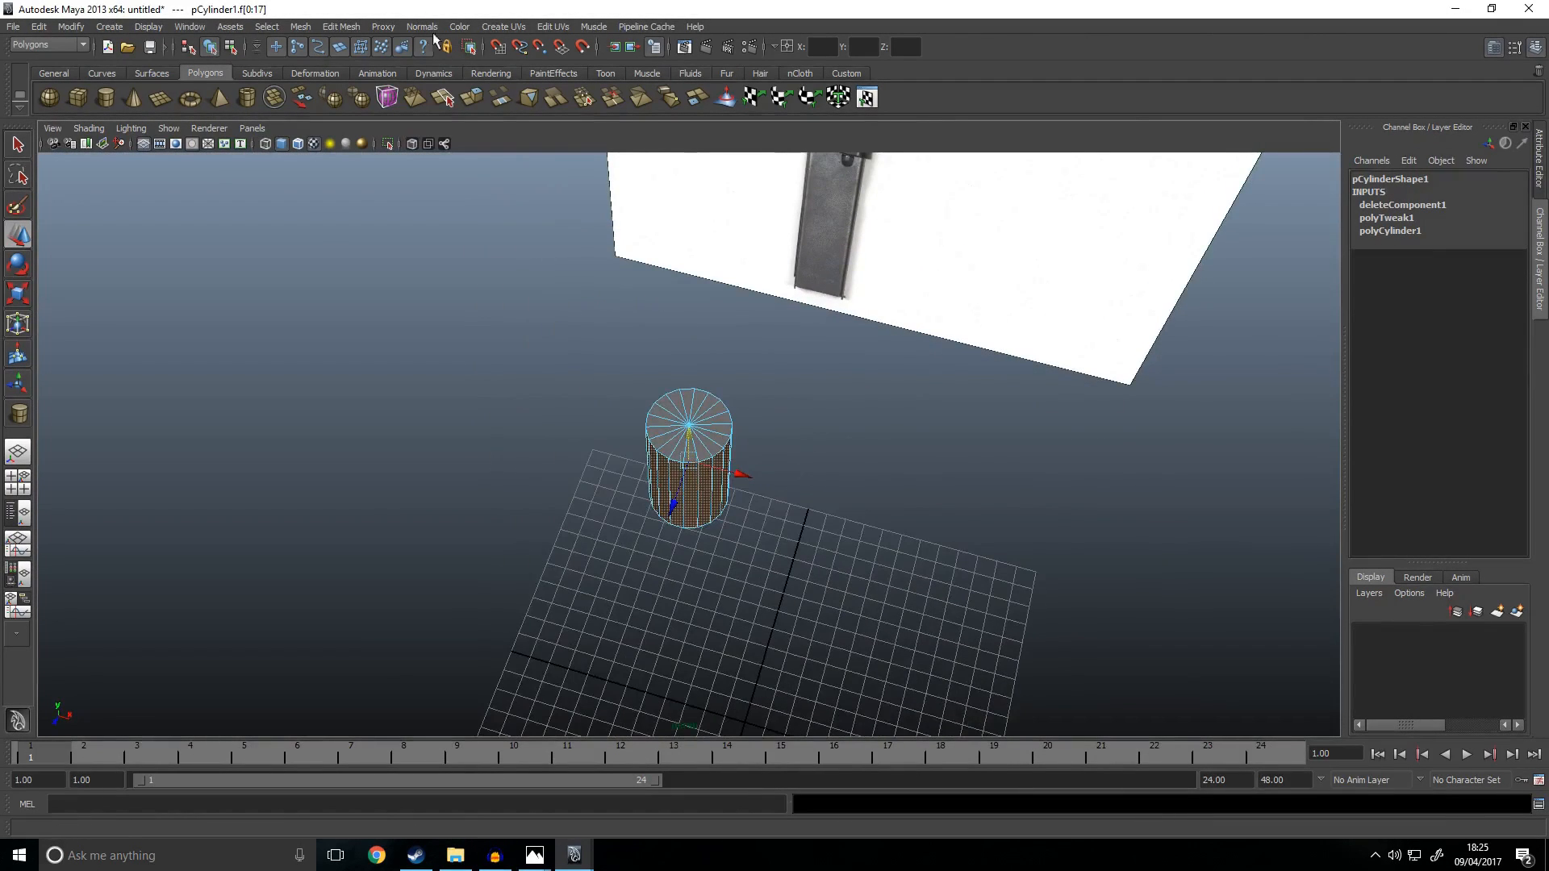
click(340, 27)
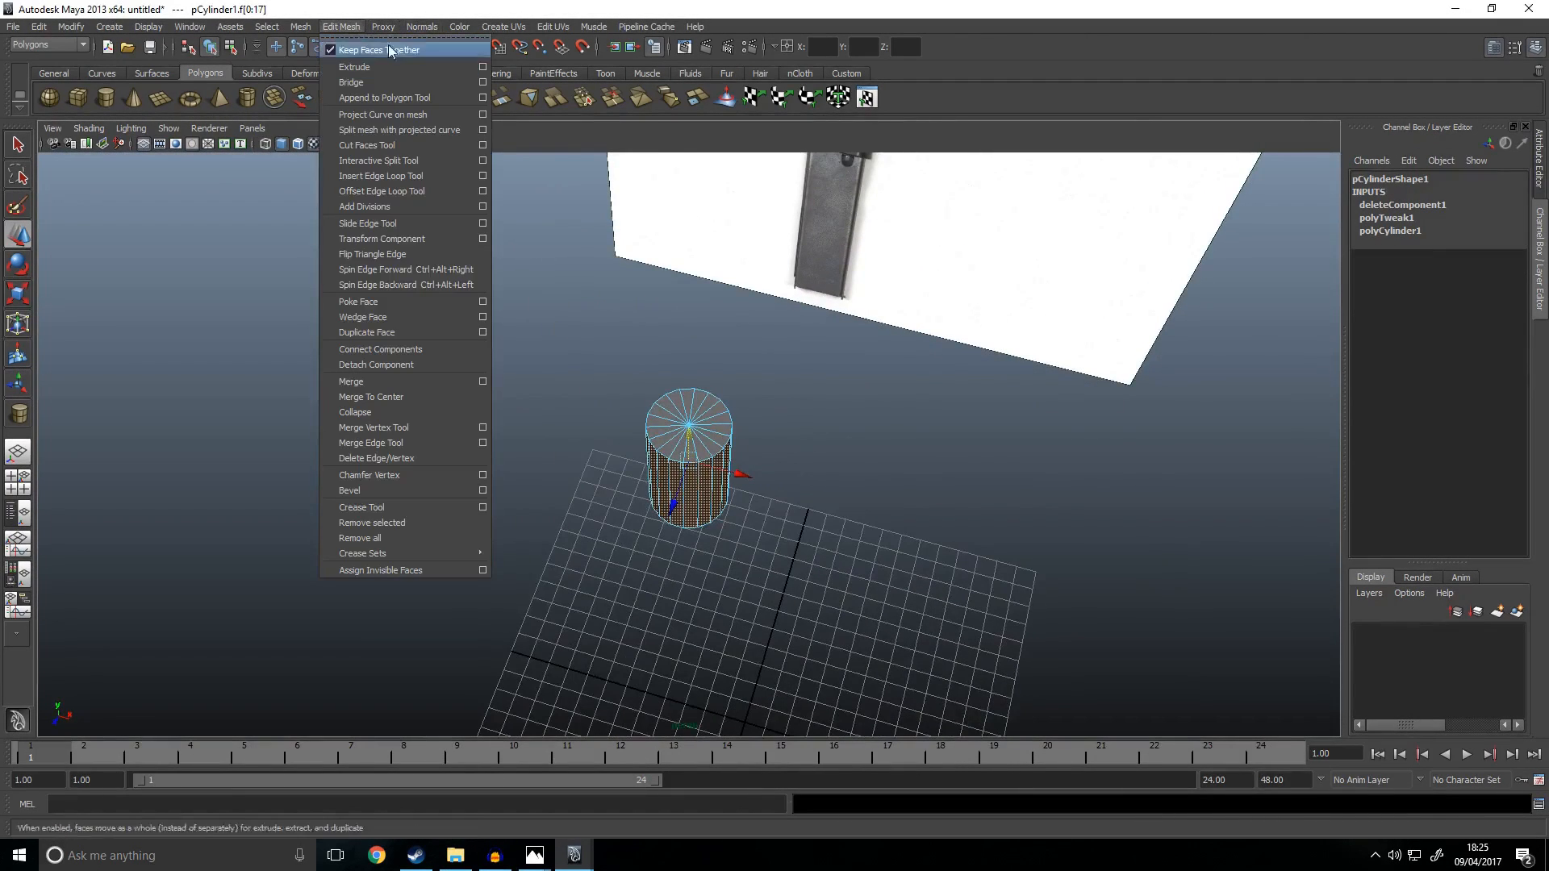
click(366, 37)
drag(451, 46, 1159, 113)
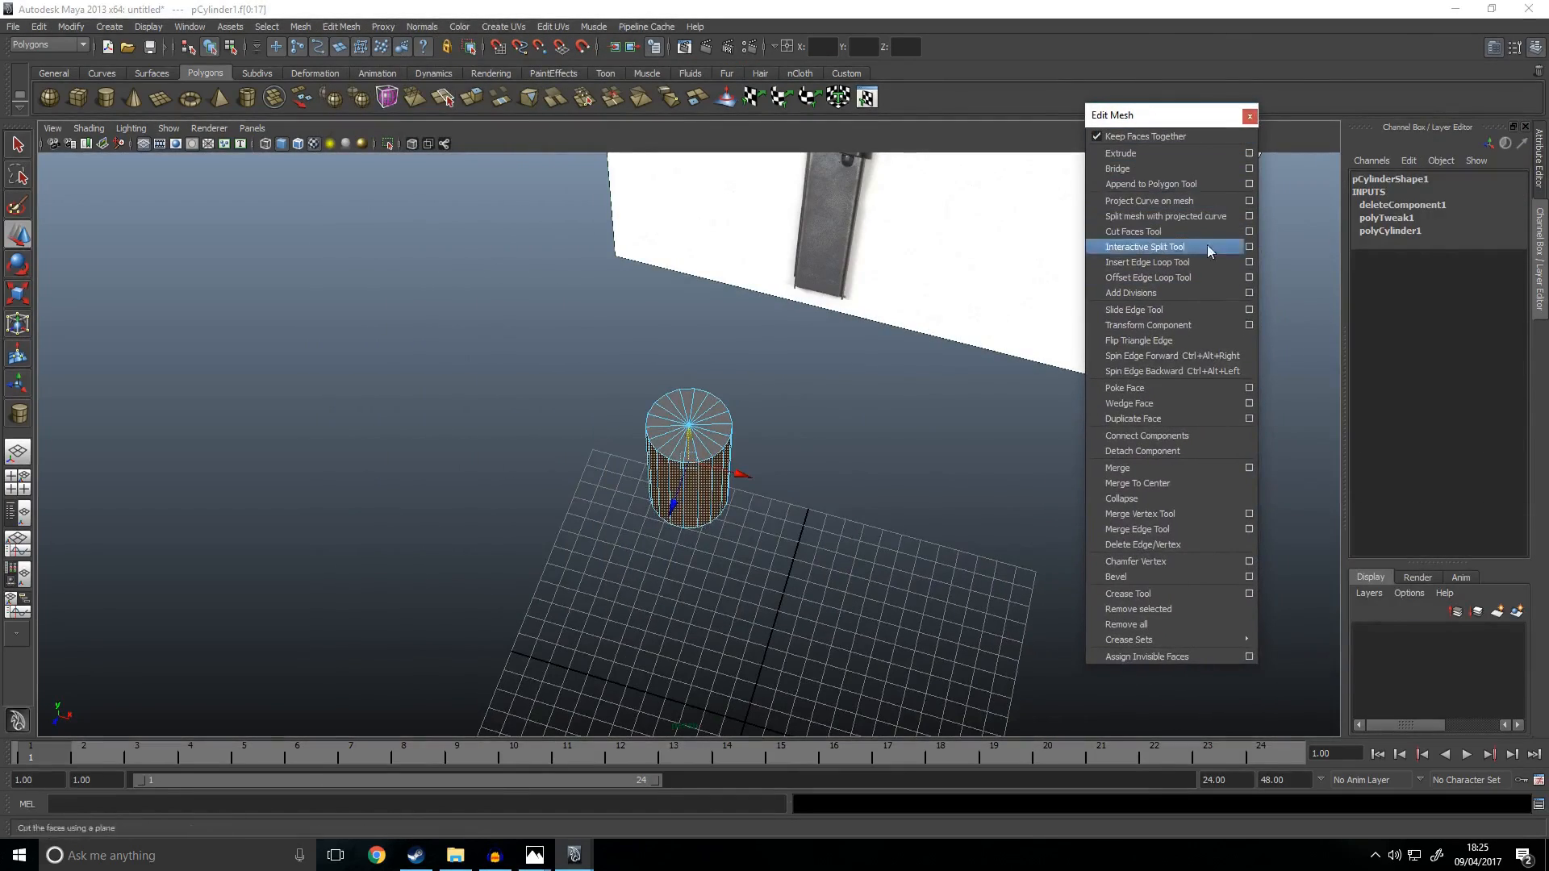
Step: Extrude the selected side faces outward to form a thicker ring around the cylinder
click(1135, 154)
scroll(850, 443, up, 3)
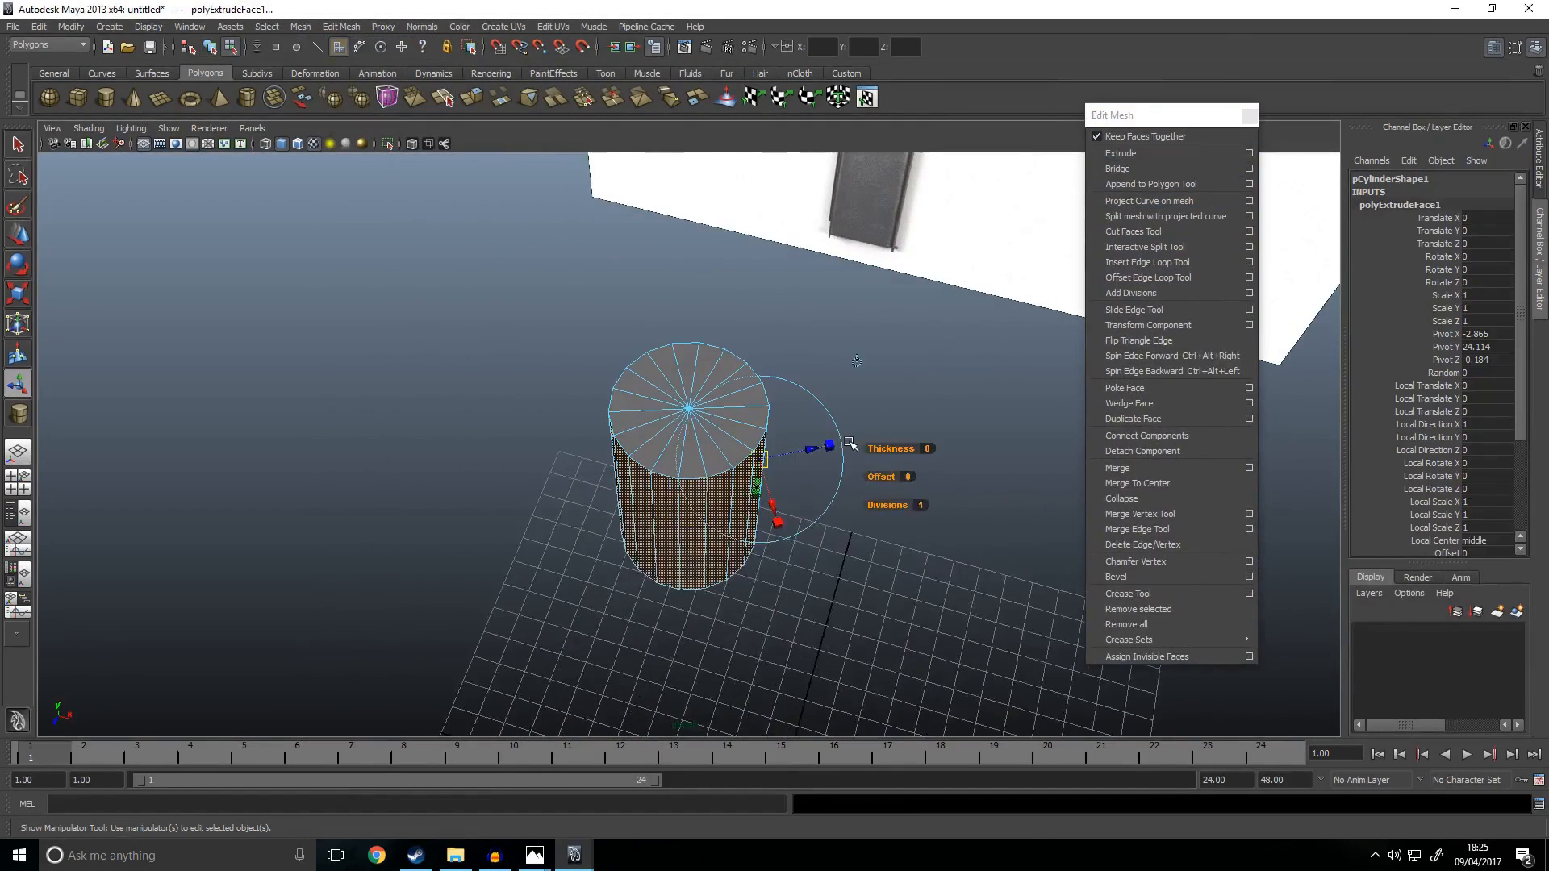
drag(813, 457, 831, 448)
click(999, 500)
alt+drag(641, 505, 722, 524)
right_drag(710, 454, 751, 423)
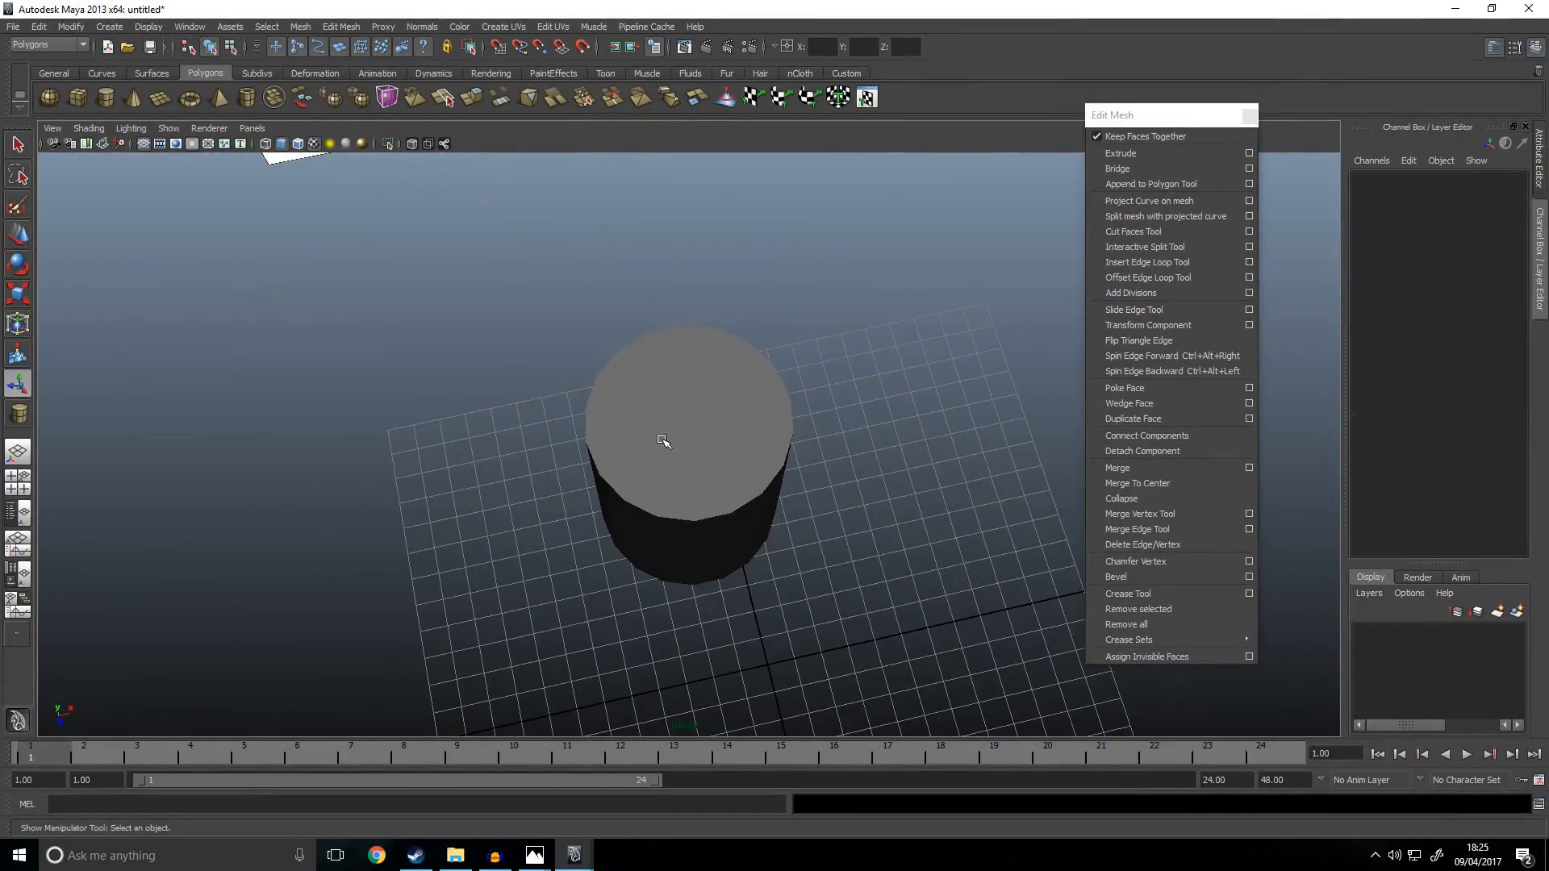
Step: In the top view, snap the two upper-right outer-ring vertices level with the cylinder's flat upper edge
click(664, 440)
key(space)
key(space)
scroll(641, 401, up, 2)
alt+middle_drag(499, 413, 599, 408)
scroll(622, 289, up, 2)
alt+middle_drag(561, 313, 783, 385)
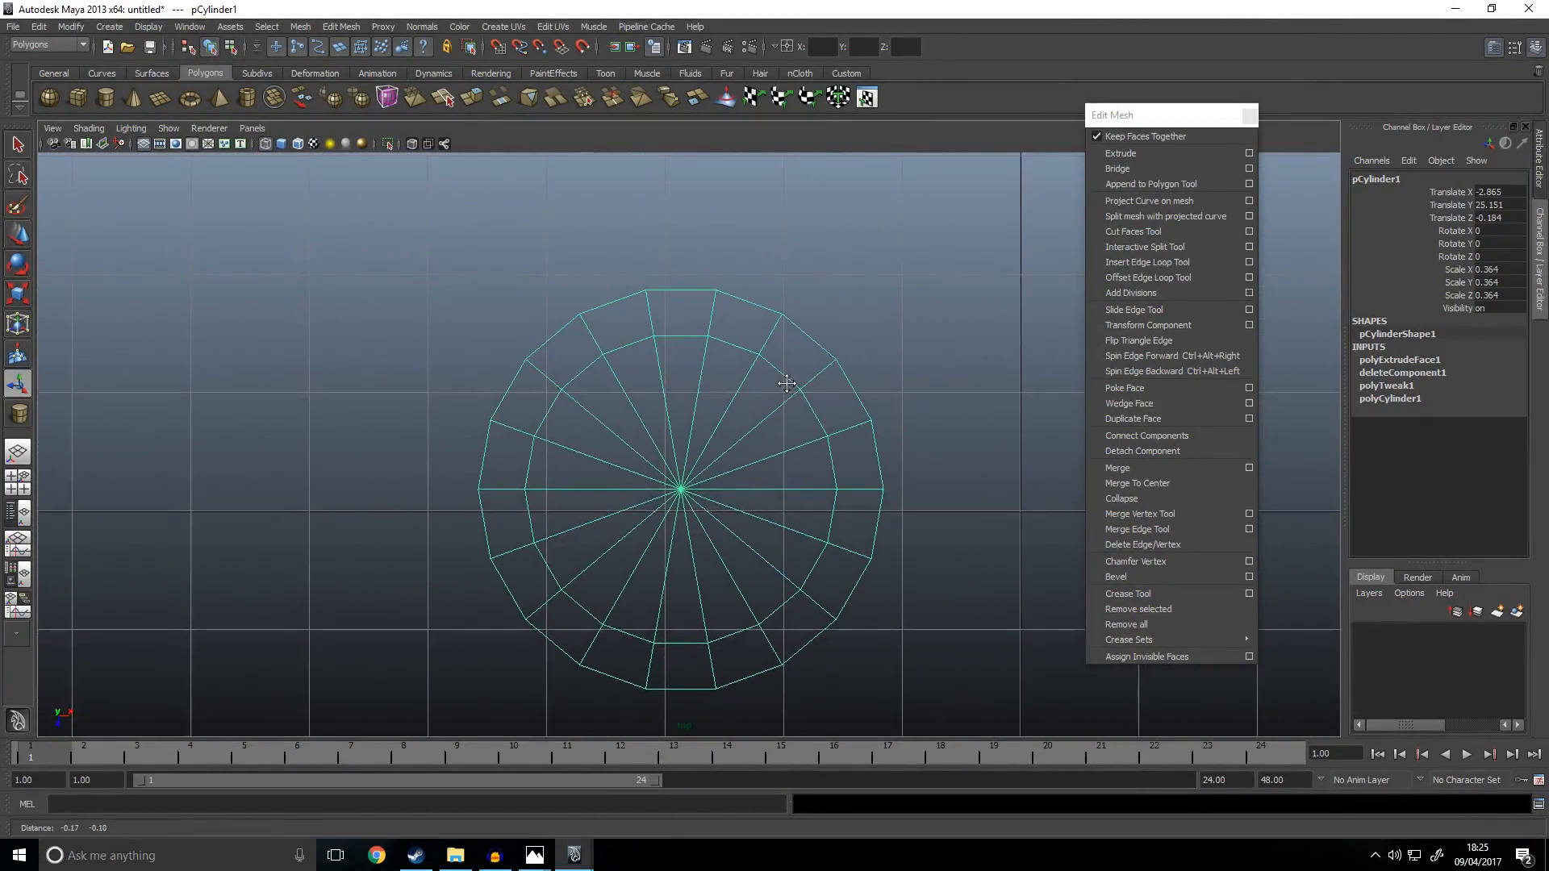
right_drag(753, 315, 625, 311)
mouse_move(750, 276)
mouse_down()
mouse_move(846, 357)
mouse_move(728, 256)
mouse_up()
key(w)
key(v)
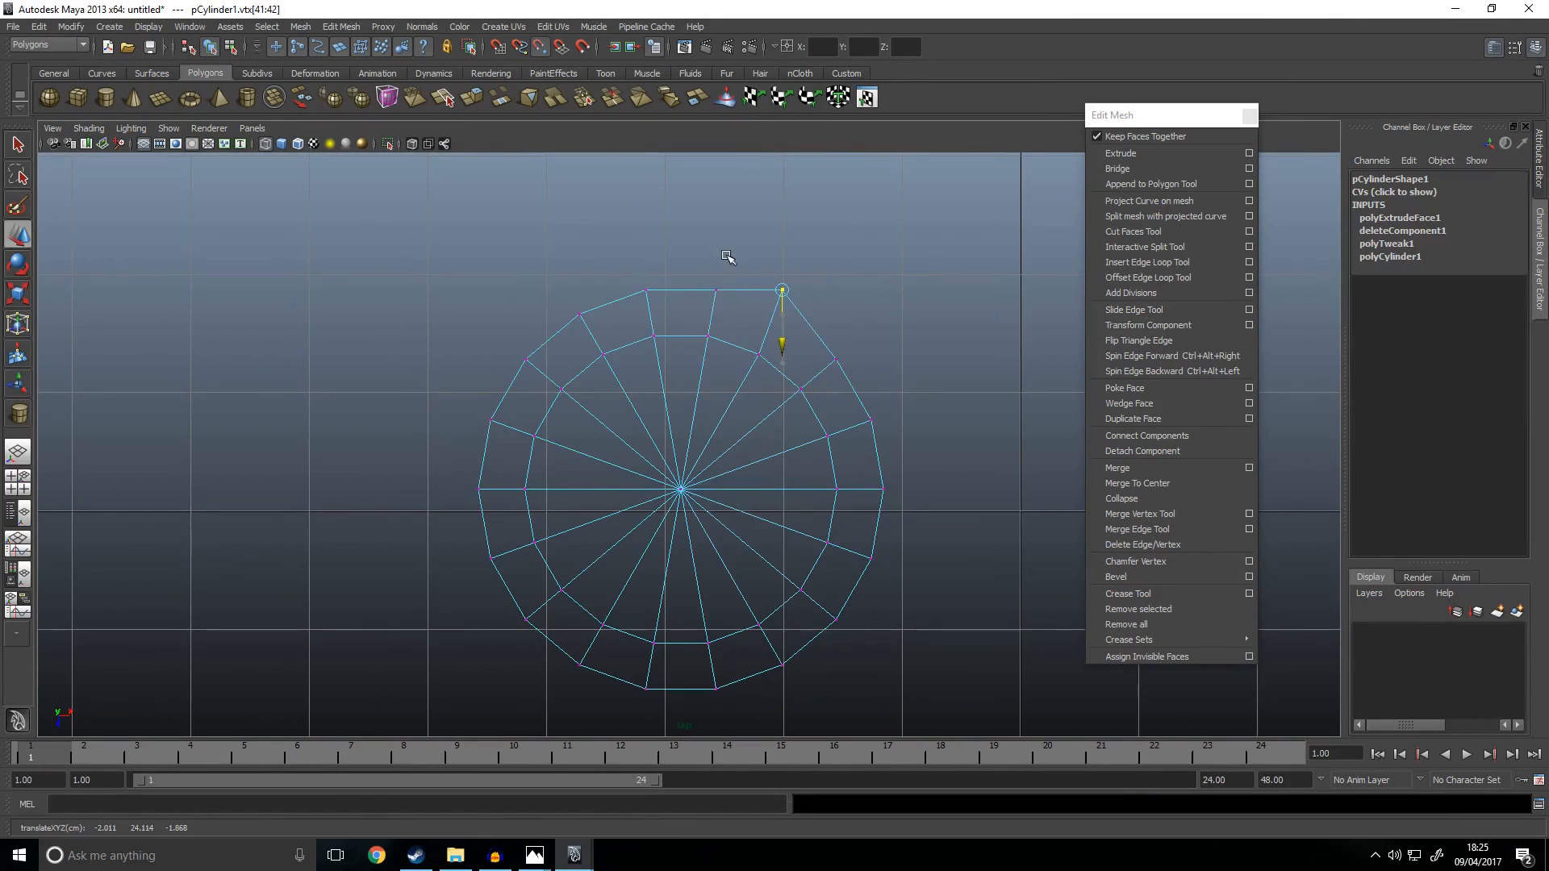
drag(866, 380, 805, 315)
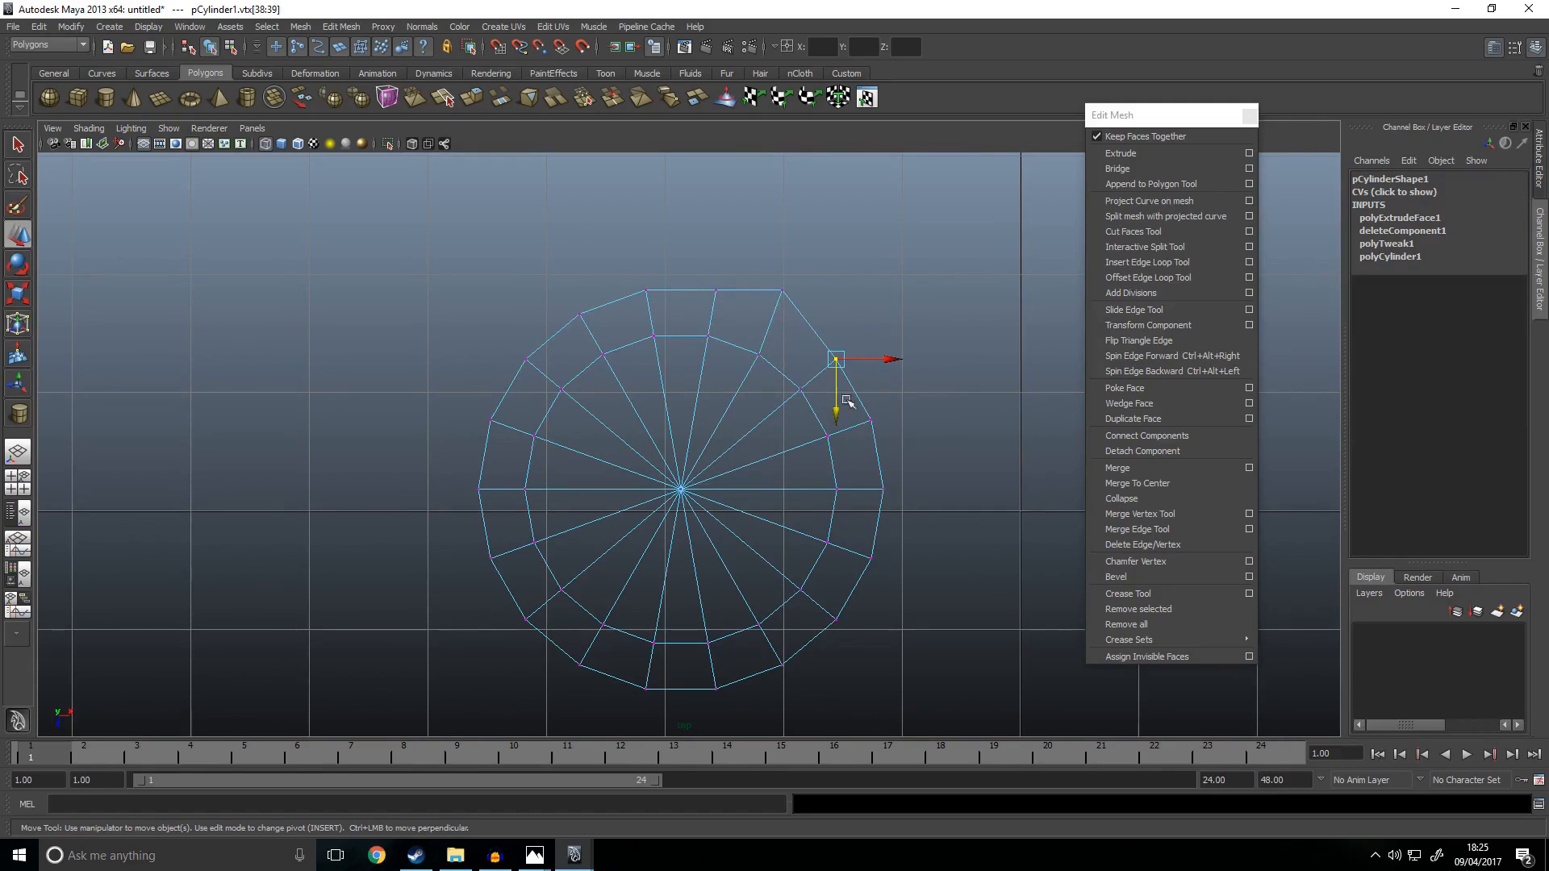
middle_drag(810, 312, 816, 259)
Step: Snap the two upper-left outer-ring vertices level with the same upper edge
drag(564, 303, 595, 325)
middle_drag(595, 326, 596, 301)
drag(510, 346, 539, 369)
middle_drag(539, 349, 543, 280)
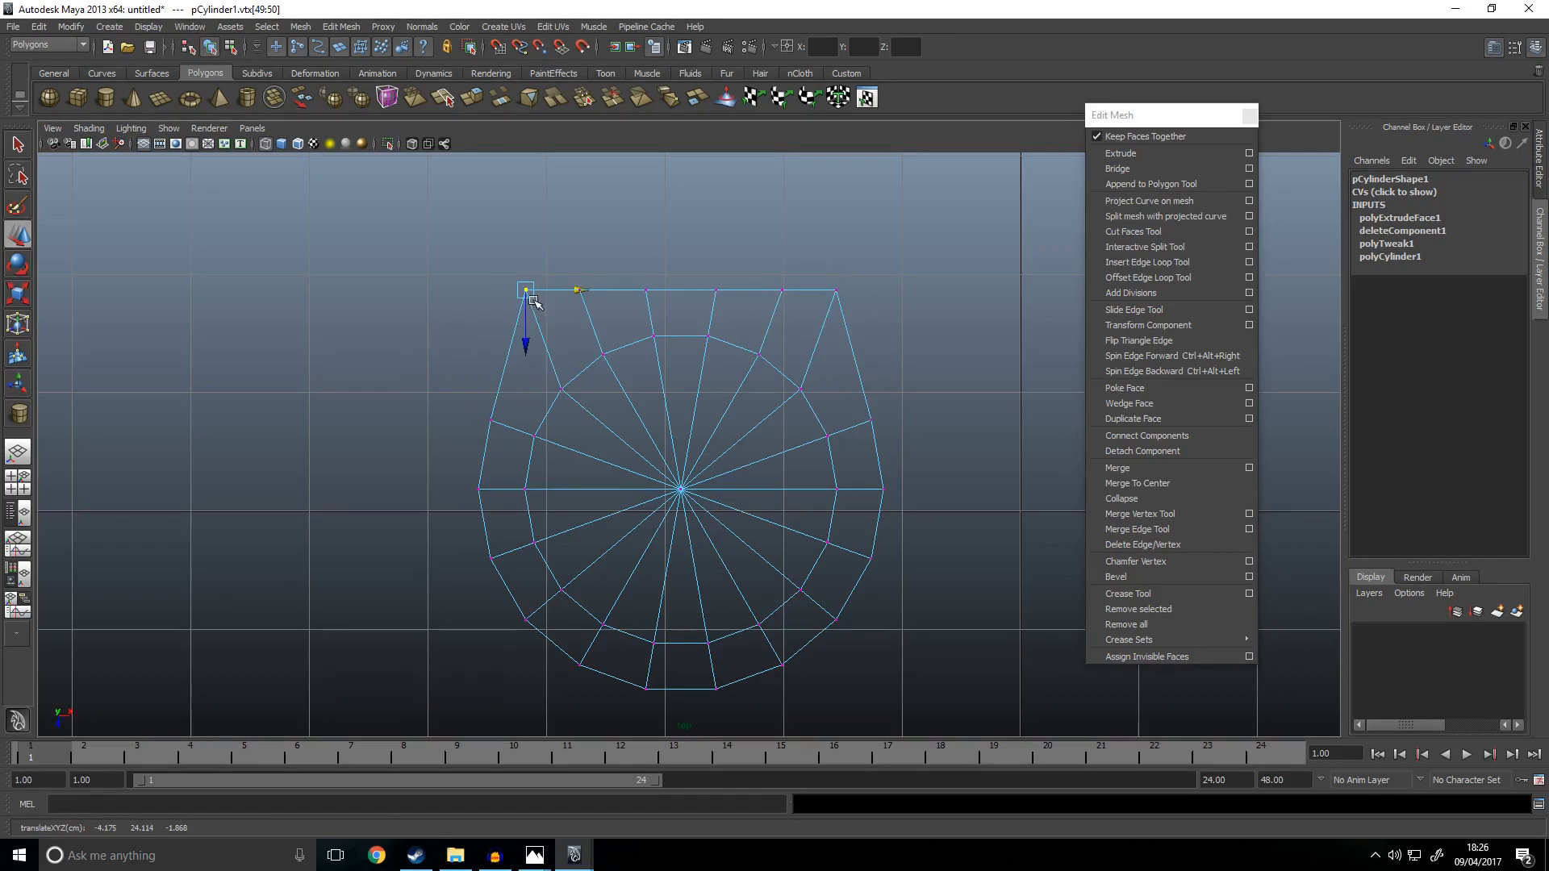
Step: Move the two end vertices of the upper edge outward in line with the side vertices below, forming square corners
middle_drag(471, 379, 476, 413)
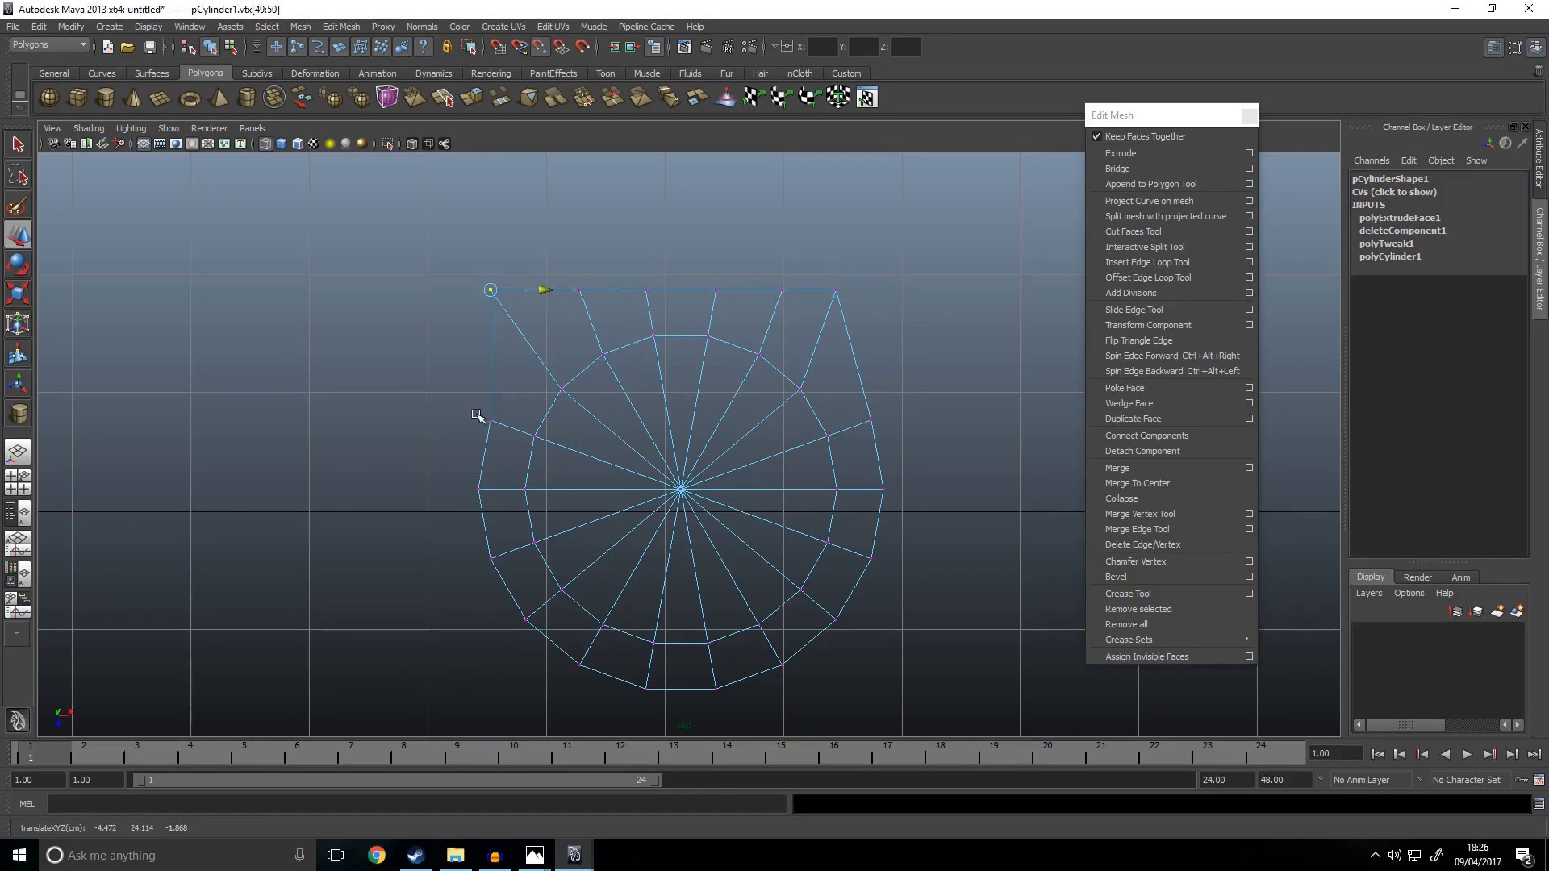
drag(879, 275, 818, 311)
middle_drag(869, 352, 883, 362)
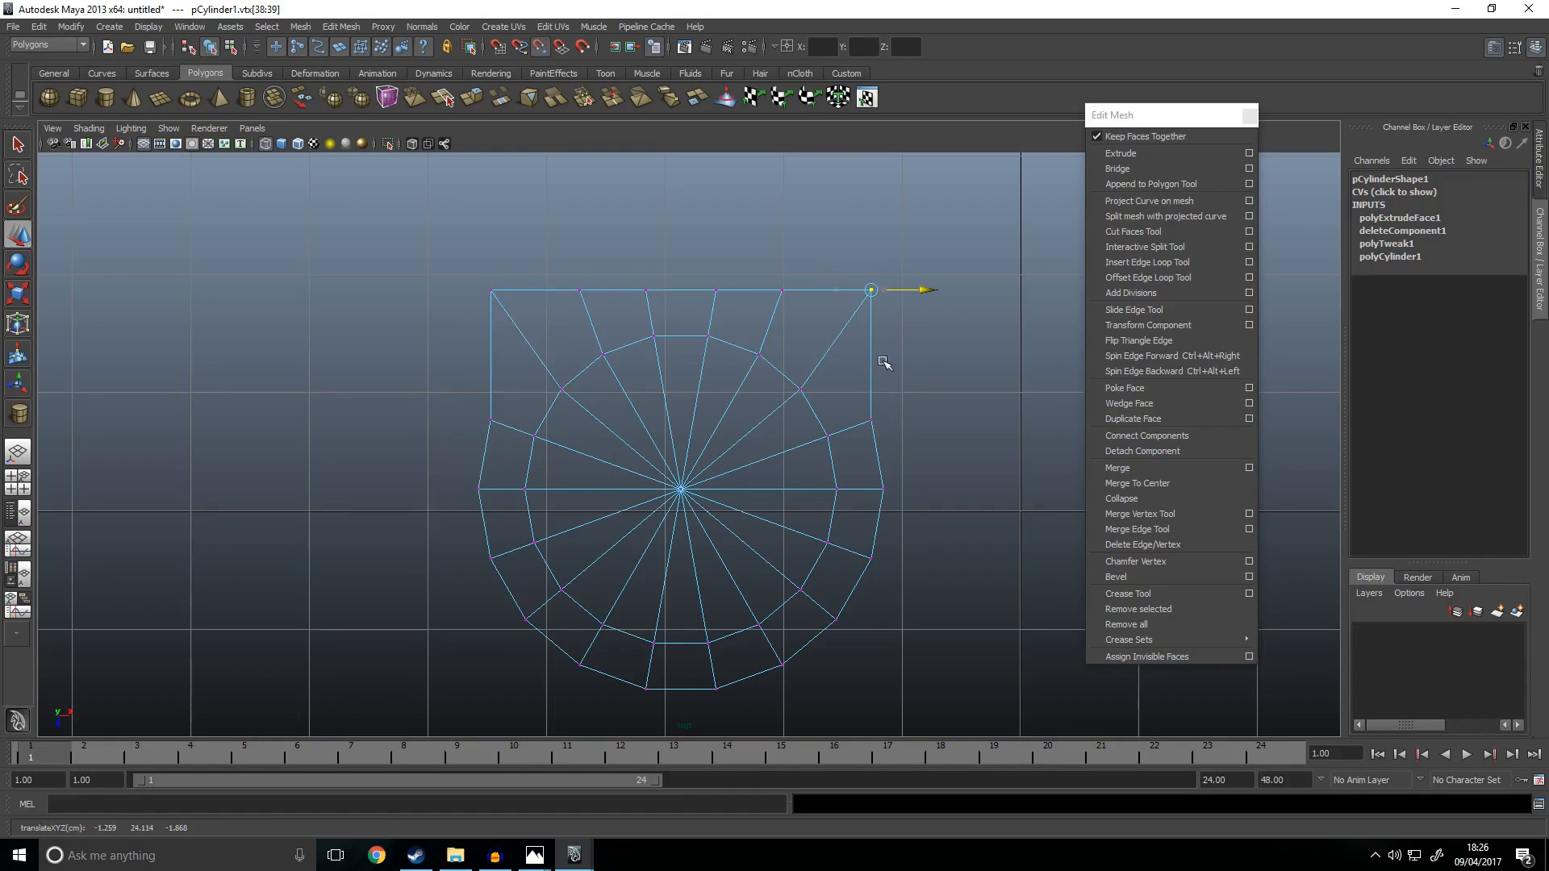
Step: Snap the middle vertices of the outer ring's right and left sides inward so both sides are straight
alt+middle_drag(993, 506, 875, 316)
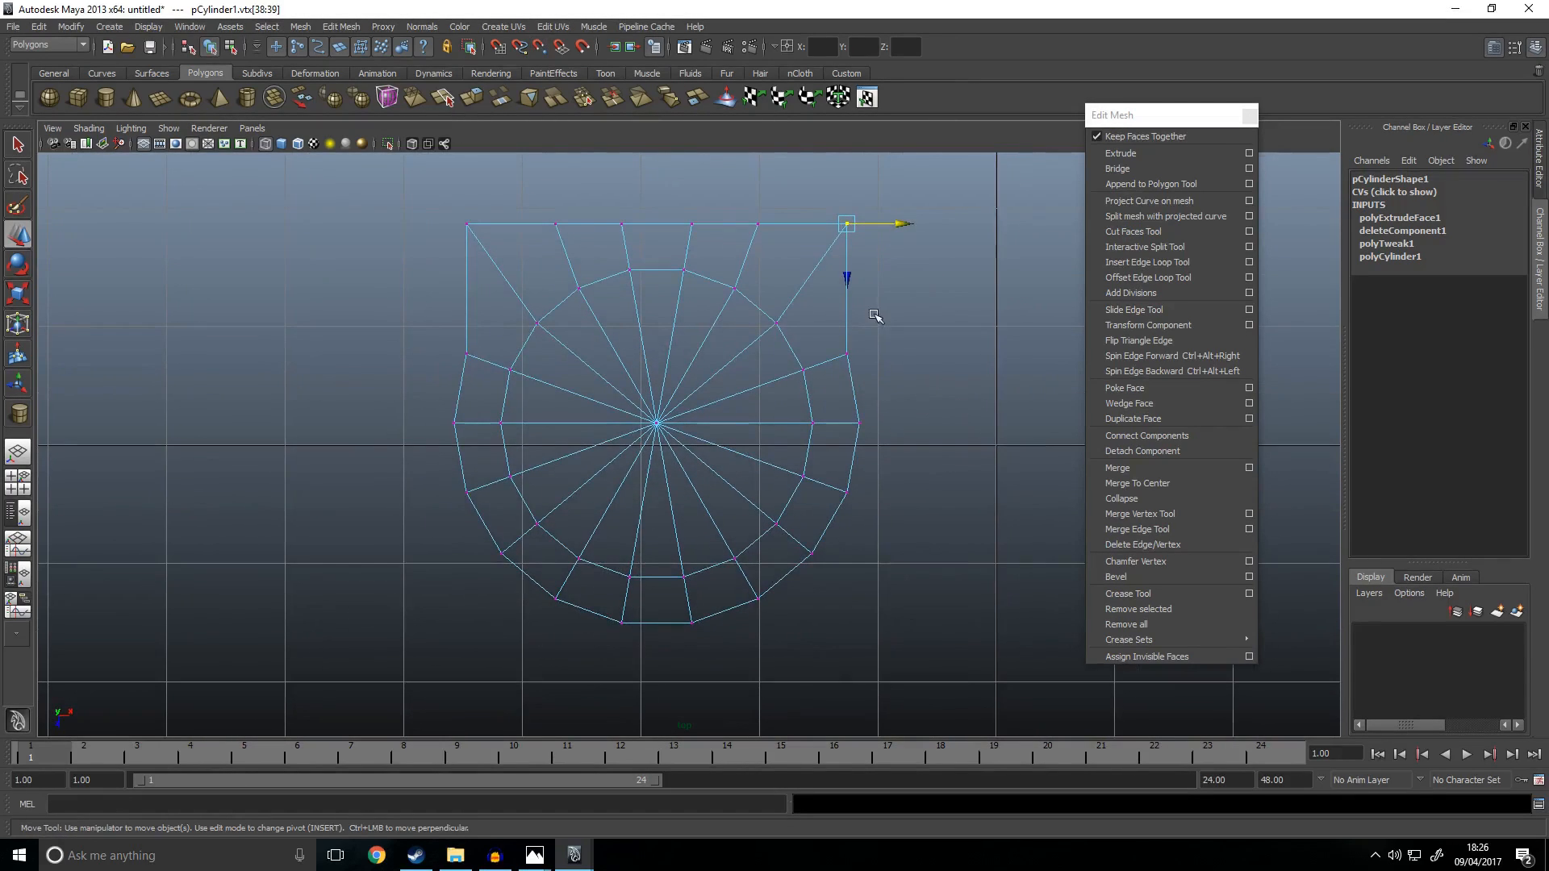
drag(847, 410, 875, 440)
middle_drag(875, 391, 844, 363)
drag(435, 404, 463, 442)
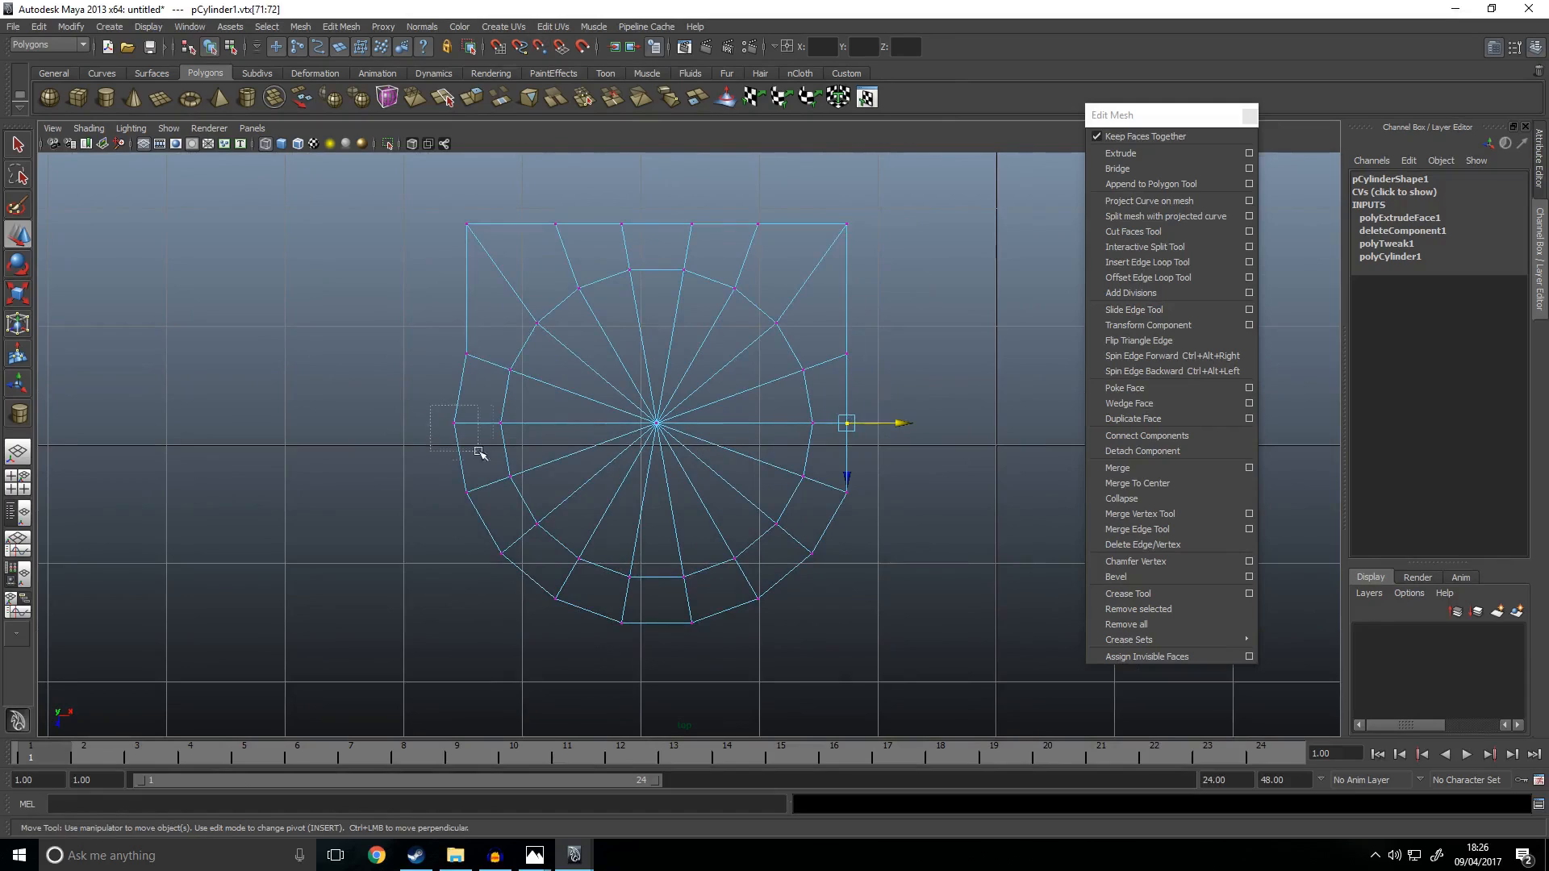
middle_drag(461, 370, 564, 447)
Step: Snap the lower-left outer-ring vertices onto the straight left side and into the bottom-left corner
drag(408, 475, 462, 563)
drag(536, 605, 444, 515)
middle_drag(555, 557, 414, 484)
drag(536, 595, 576, 613)
middle_drag(577, 613, 355, 563)
drag(466, 652, 561, 631)
Step: Snap the lower-right outer-ring vertices onto the bottom edge and into the bottom-right corner to complete the square
drag(779, 582, 735, 620)
middle_drag(730, 654, 696, 626)
drag(771, 524, 855, 593)
middle_drag(907, 655, 763, 625)
drag(876, 622, 970, 638)
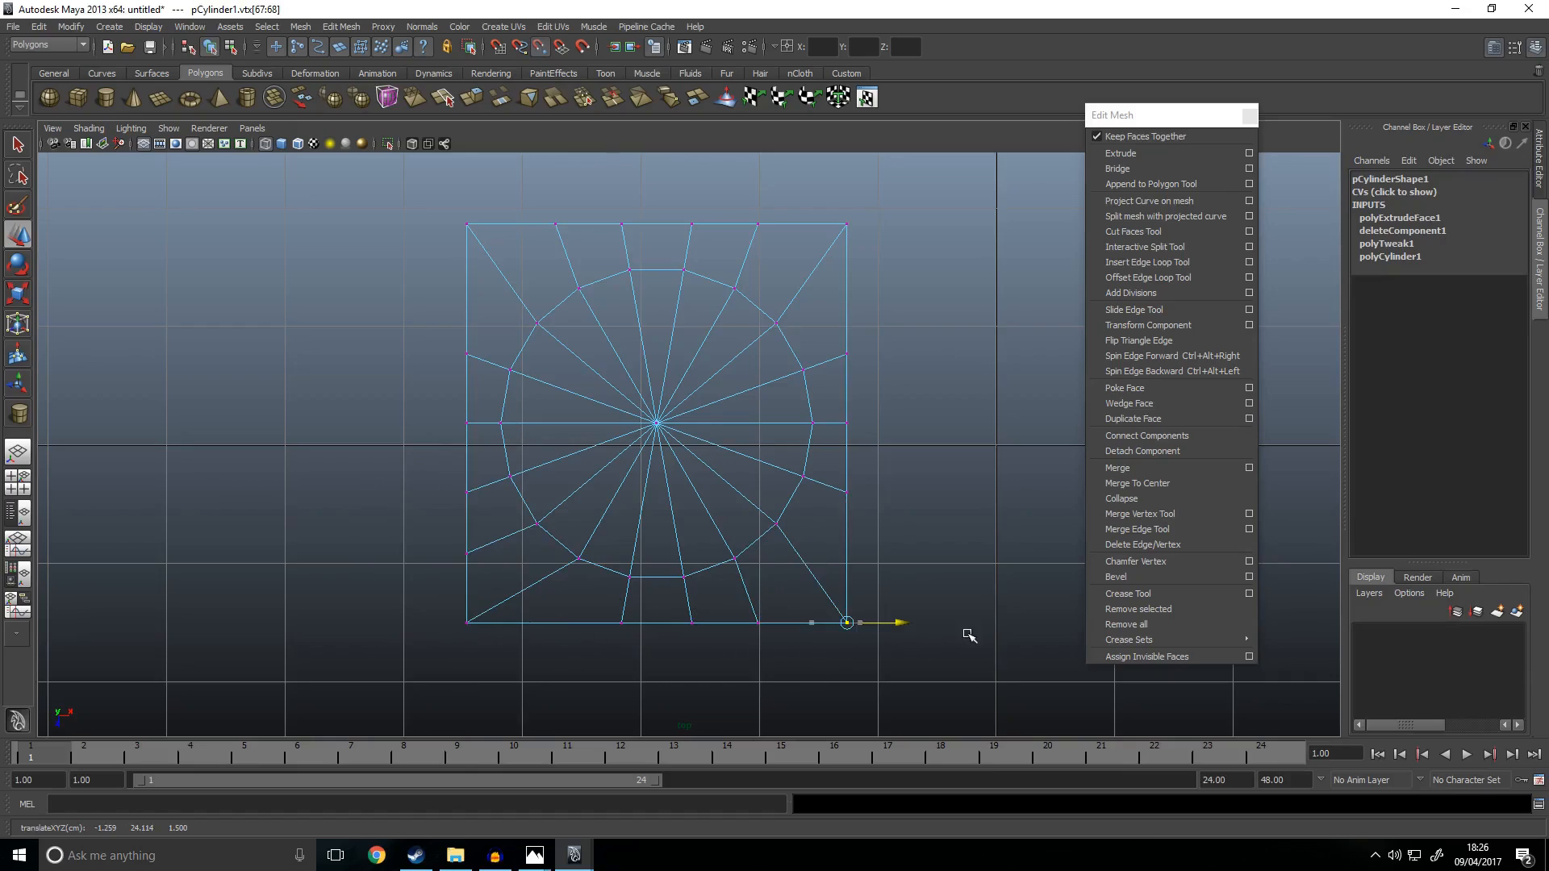
Step: Snap the right side's vertices above and below the middle level with the matching inner-circle vertices
alt+middle_drag(871, 430, 846, 469)
right_drag(813, 384, 680, 375)
right_click(744, 377)
drag(886, 398, 795, 354)
drag(822, 445, 776, 401)
alt+middle_drag(903, 459, 851, 435)
drag(837, 544, 728, 474)
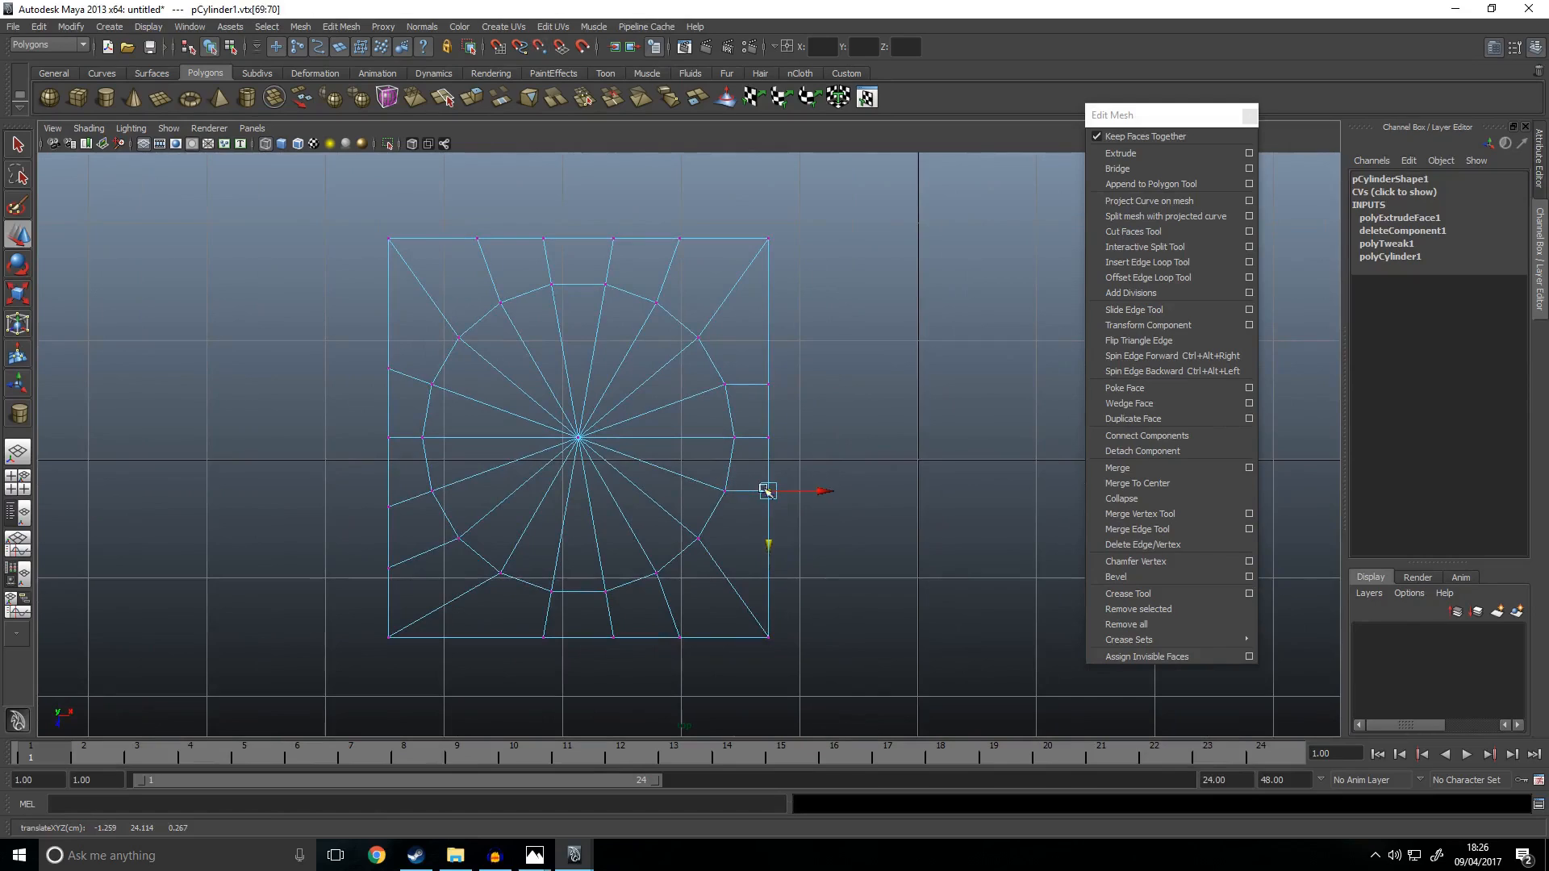
Step: Align the four intermediate vertices of the square's upper edge vertically with the inner-circle vertices below them
drag(708, 220, 667, 297)
drag(677, 240, 674, 300)
key(ctrl+z)
drag(726, 236, 626, 305)
click(613, 238)
click(545, 237)
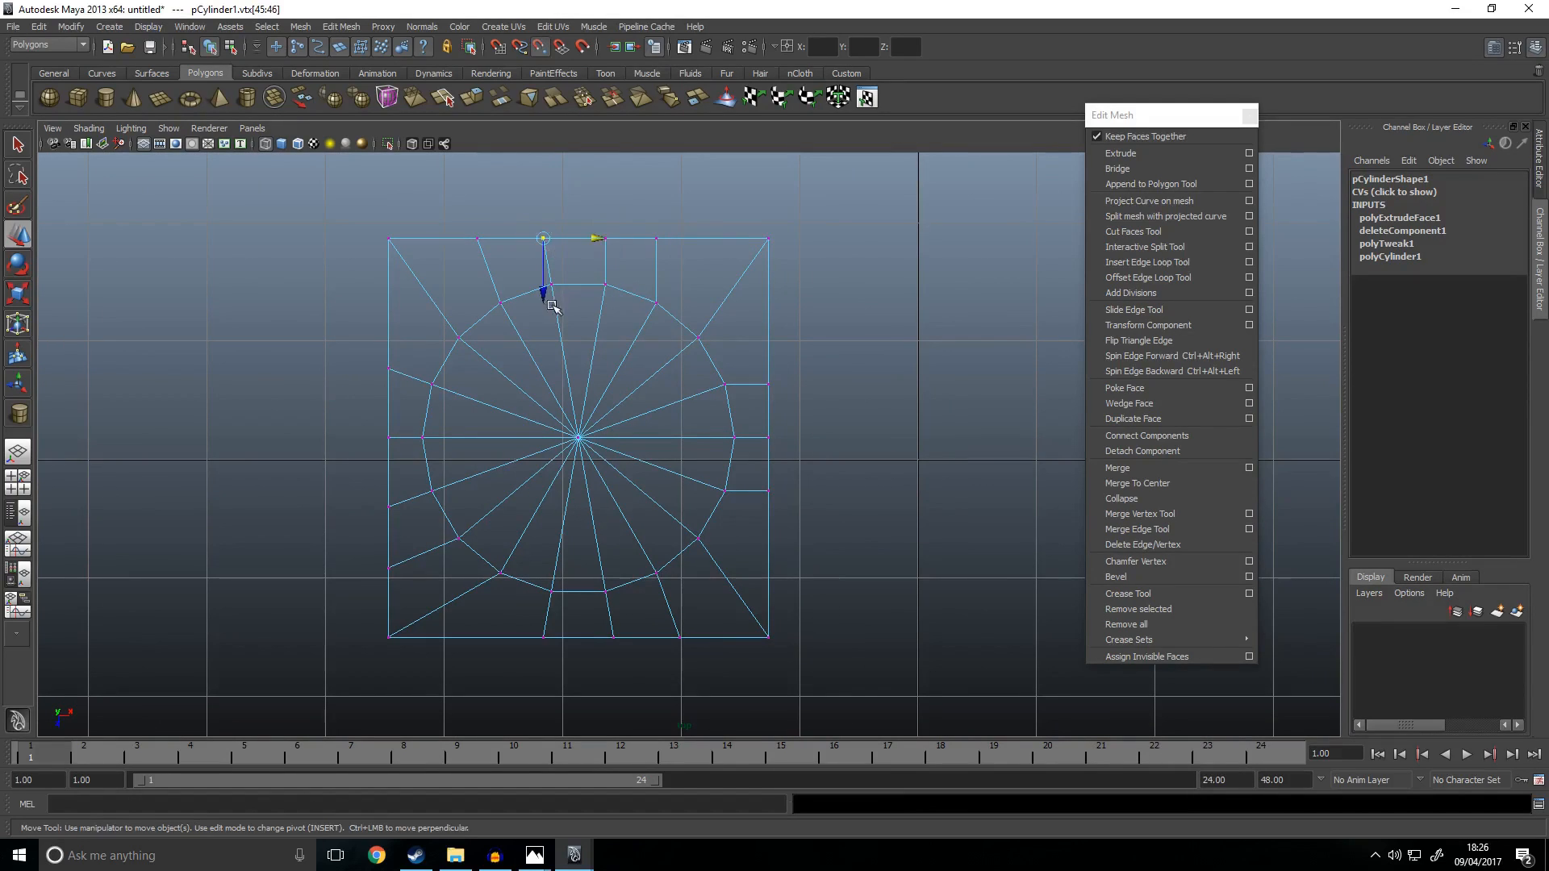
click(500, 238)
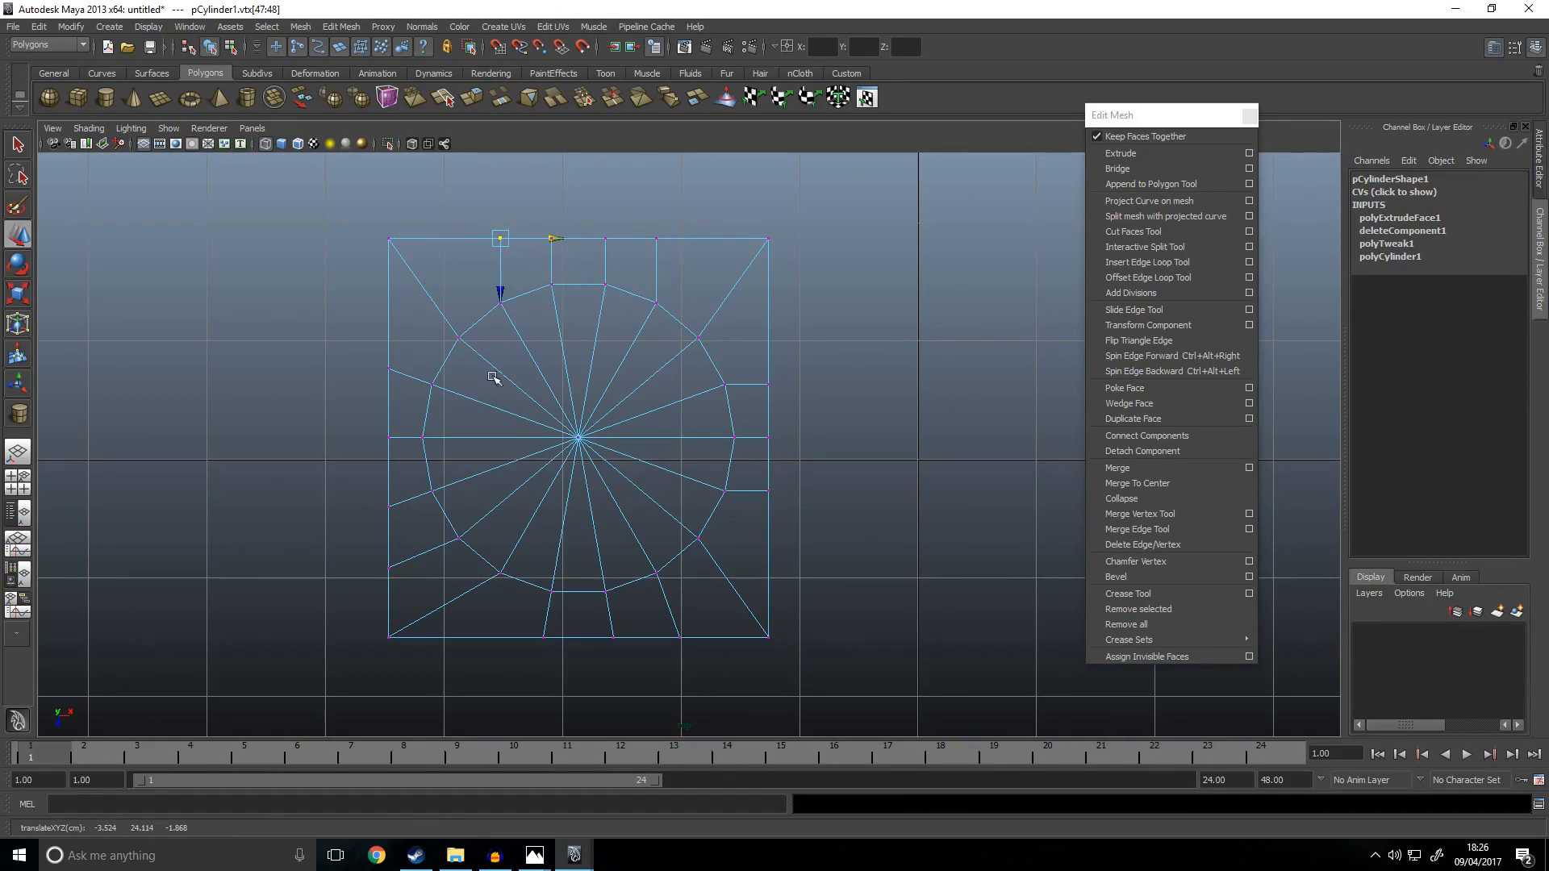
Step: Align the vertices along the square's left side horizontally with their matching inner-circle vertices
click(394, 363)
drag(384, 428, 384, 444)
click(386, 506)
drag(388, 560, 388, 591)
Step: Align the three intermediate vertices of the square's bottom edge vertically with the inner-circle vertices above them
drag(533, 622, 557, 650)
drag(555, 618, 556, 574)
key(ctrl+z)
click(595, 637)
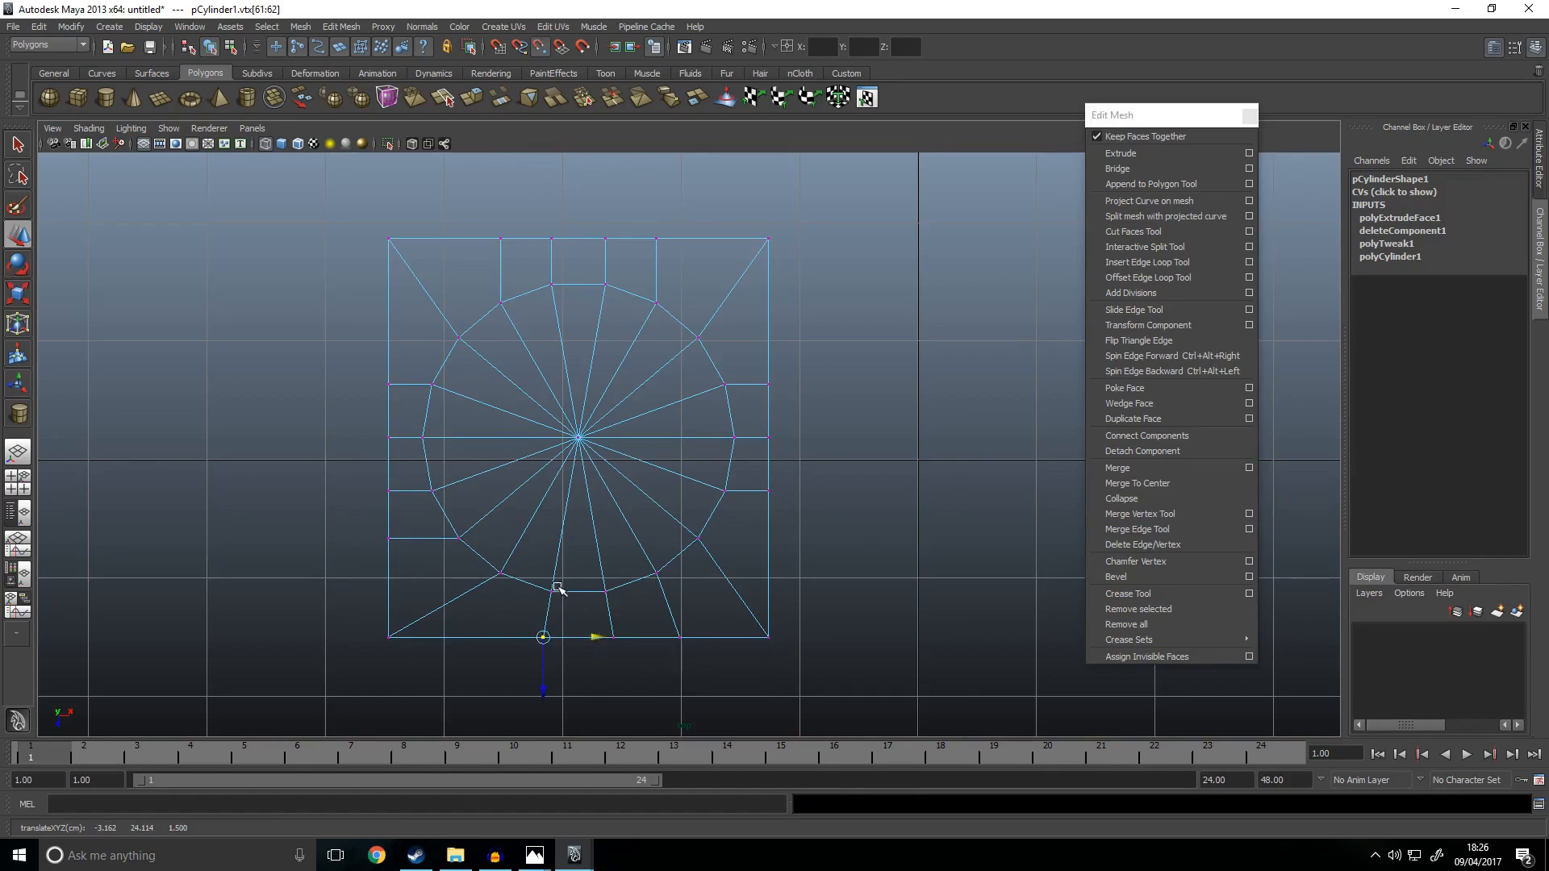
drag(659, 664, 594, 615)
drag(684, 645, 650, 589)
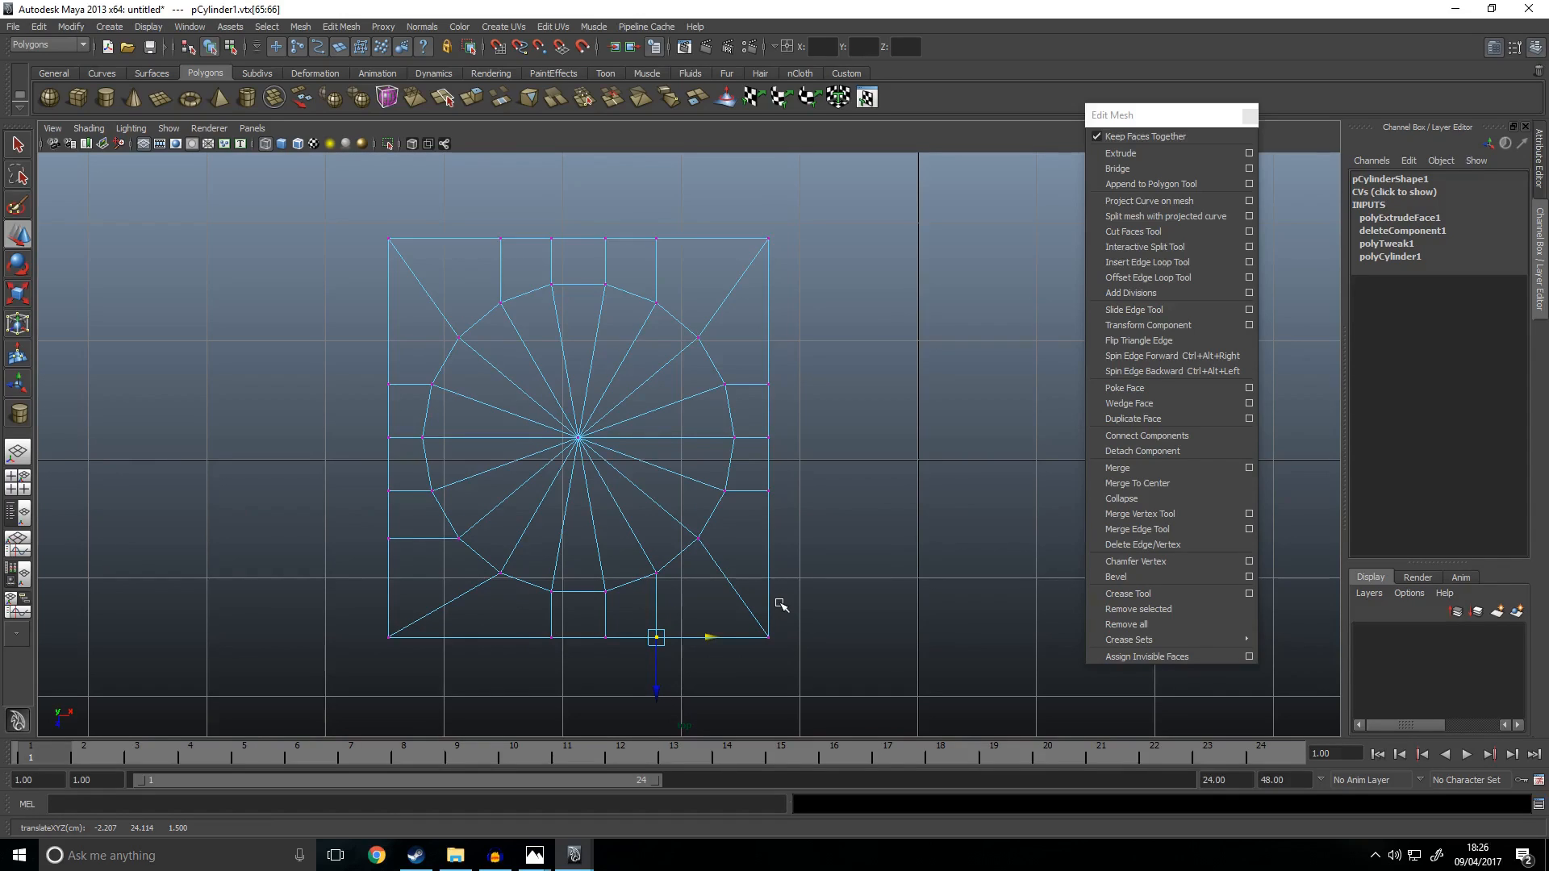
Step: Shift the bottom-left corner vertices along the bottom edge under the inner circle and move the left side's lowest vertices into the corner
drag(831, 700, 701, 589)
click(771, 688)
drag(362, 617, 452, 690)
drag(443, 637, 516, 552)
drag(367, 526, 401, 683)
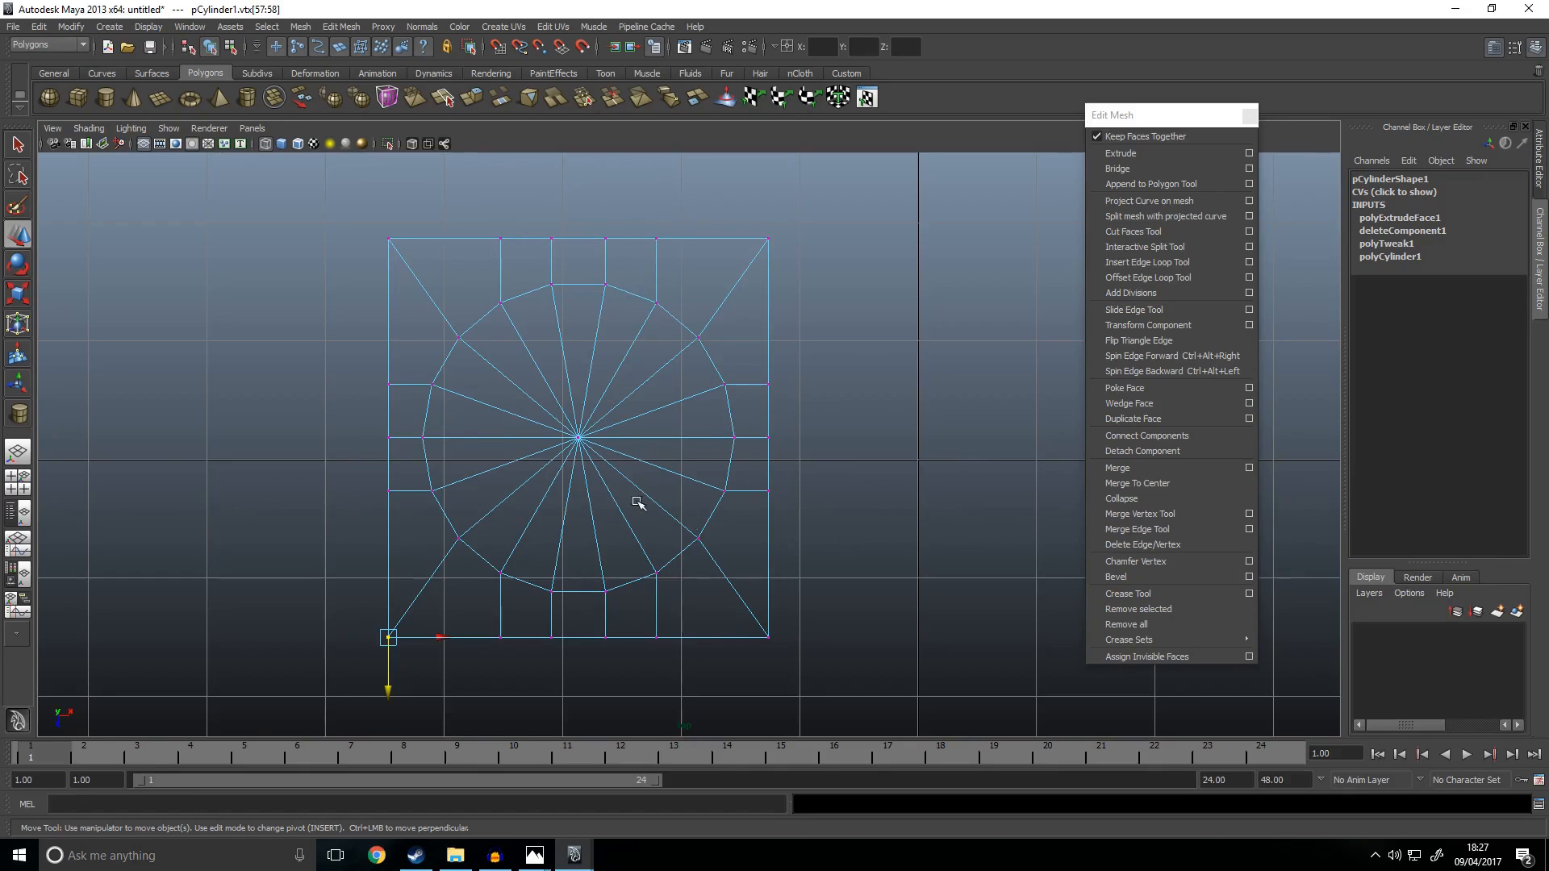
Step: Delete the circular top cap faces inside the square to leave an open hole
right_drag(605, 460, 574, 447)
drag(622, 512, 726, 511)
key(Delete)
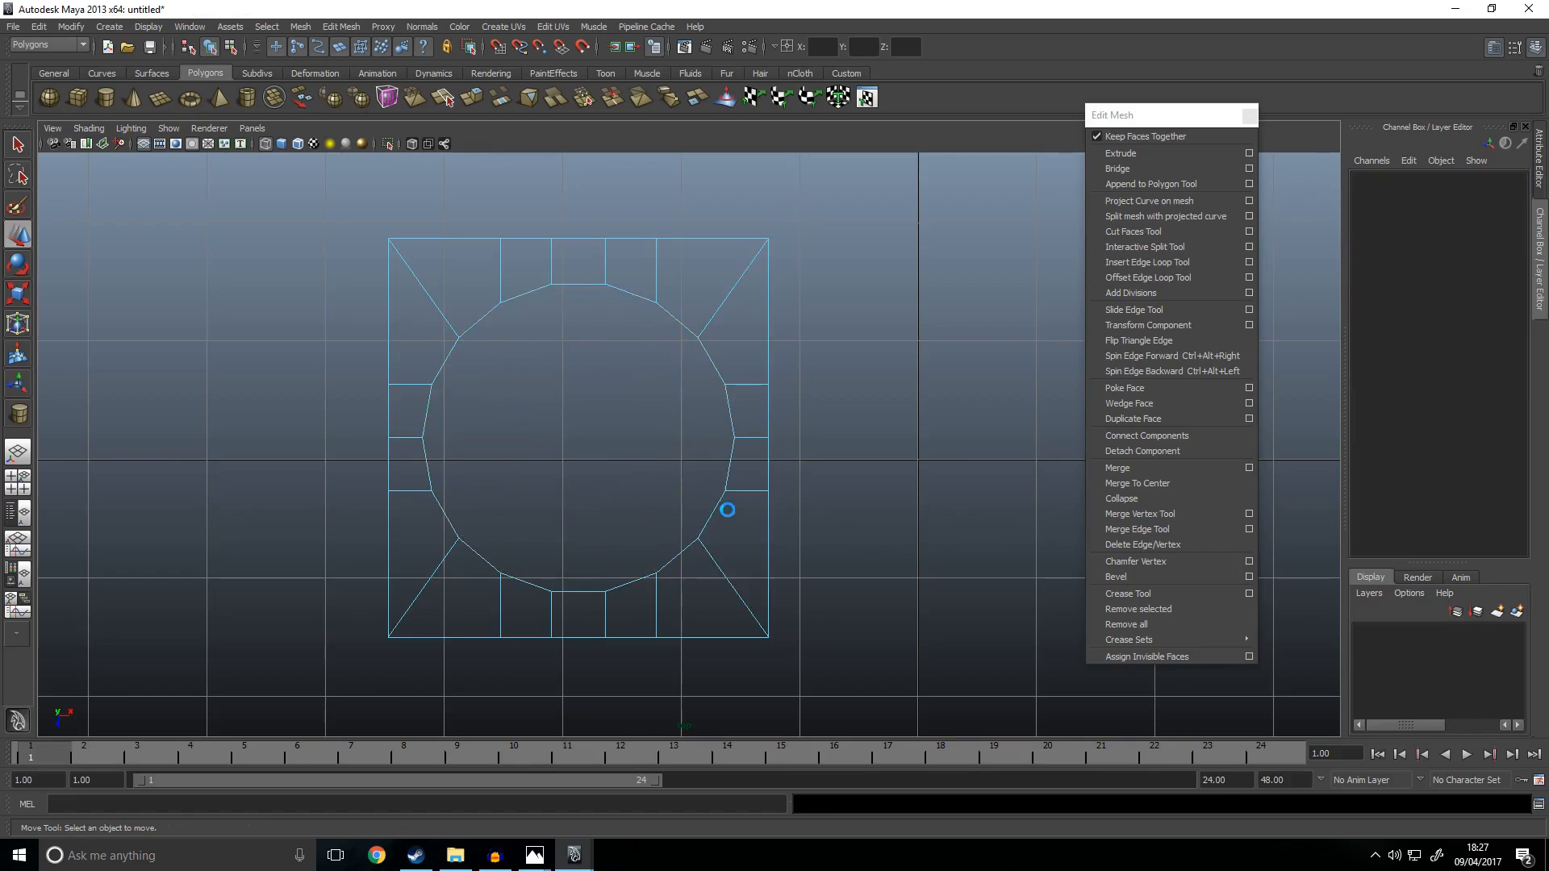
right_drag(691, 306, 760, 279)
click(797, 283)
key(space)
key(space)
alt+drag(820, 357, 784, 373)
click(800, 487)
Step: Delete the ring of faces on the underside of the box, leaving its walls and top ring
key(space)
key(space)
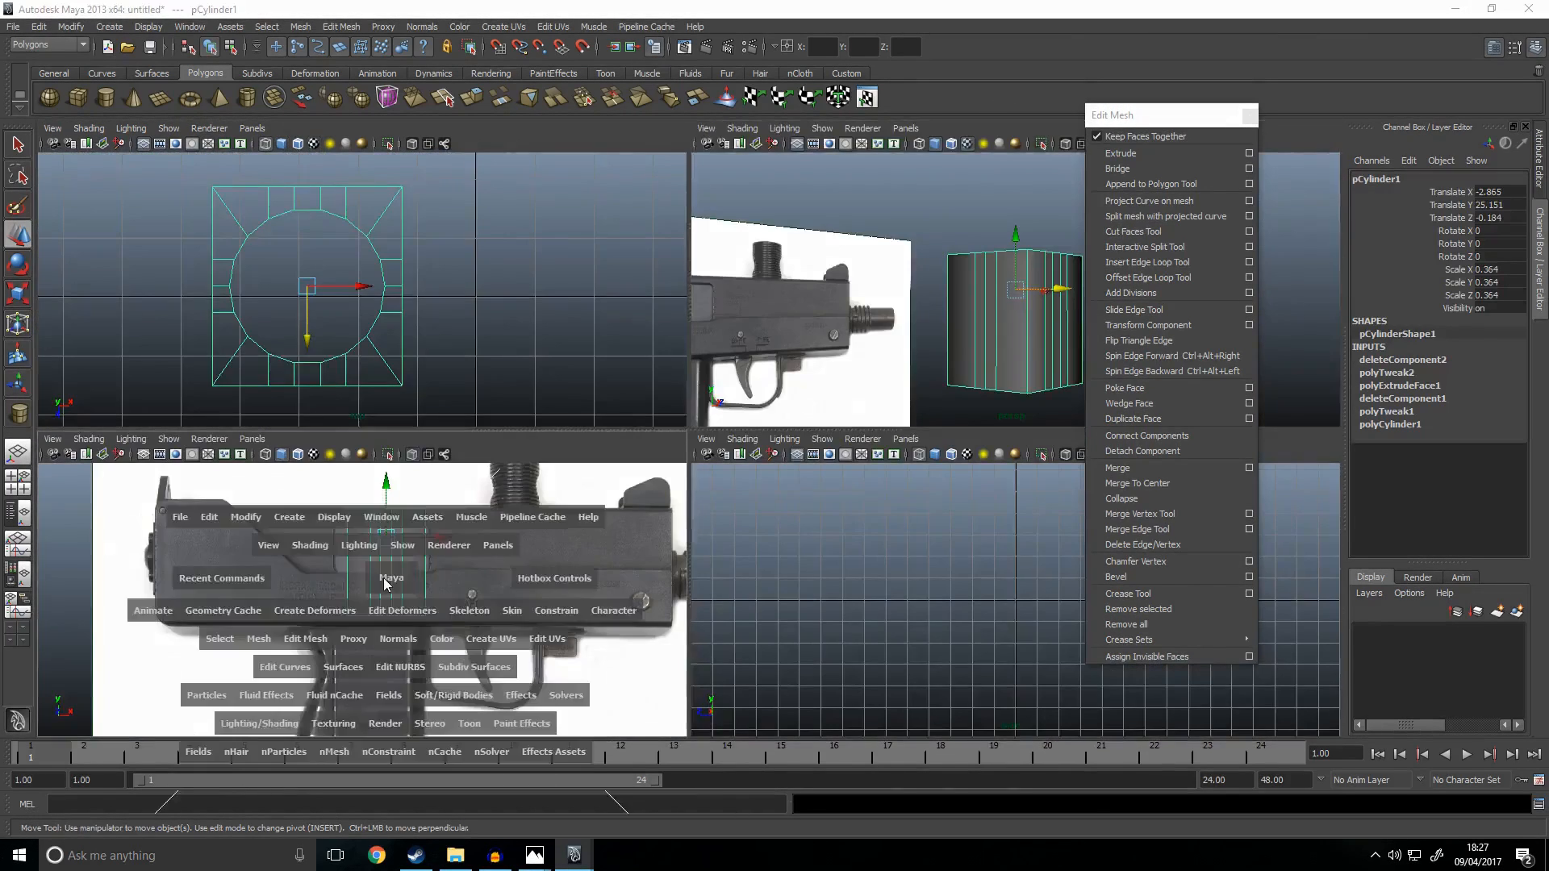
right_click(781, 452)
right_drag(780, 452, 781, 490)
drag(462, 349, 920, 381)
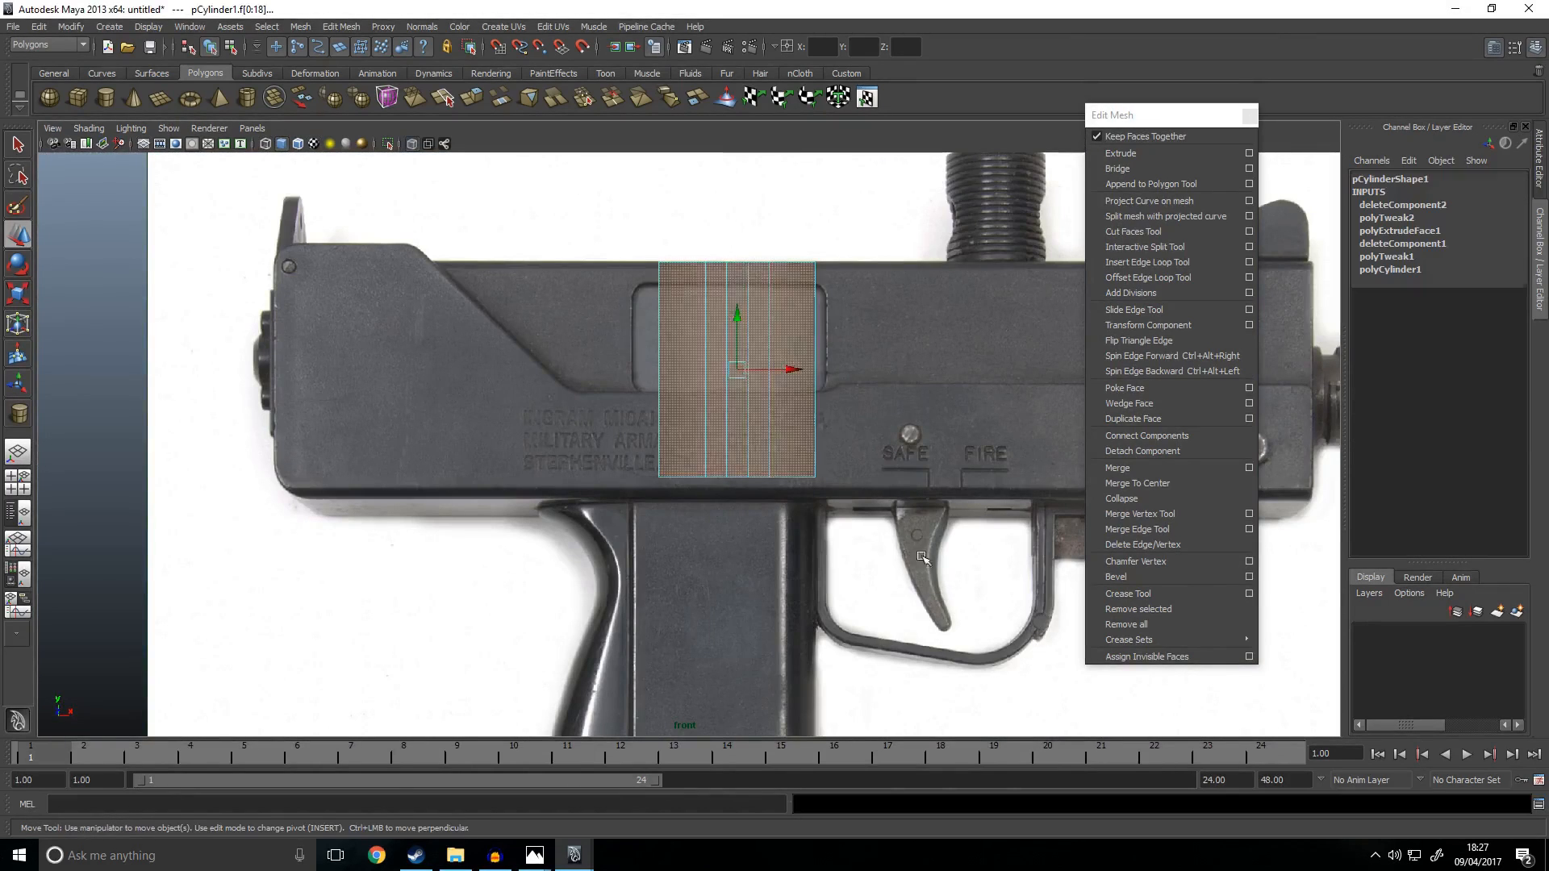
key(space)
key(space)
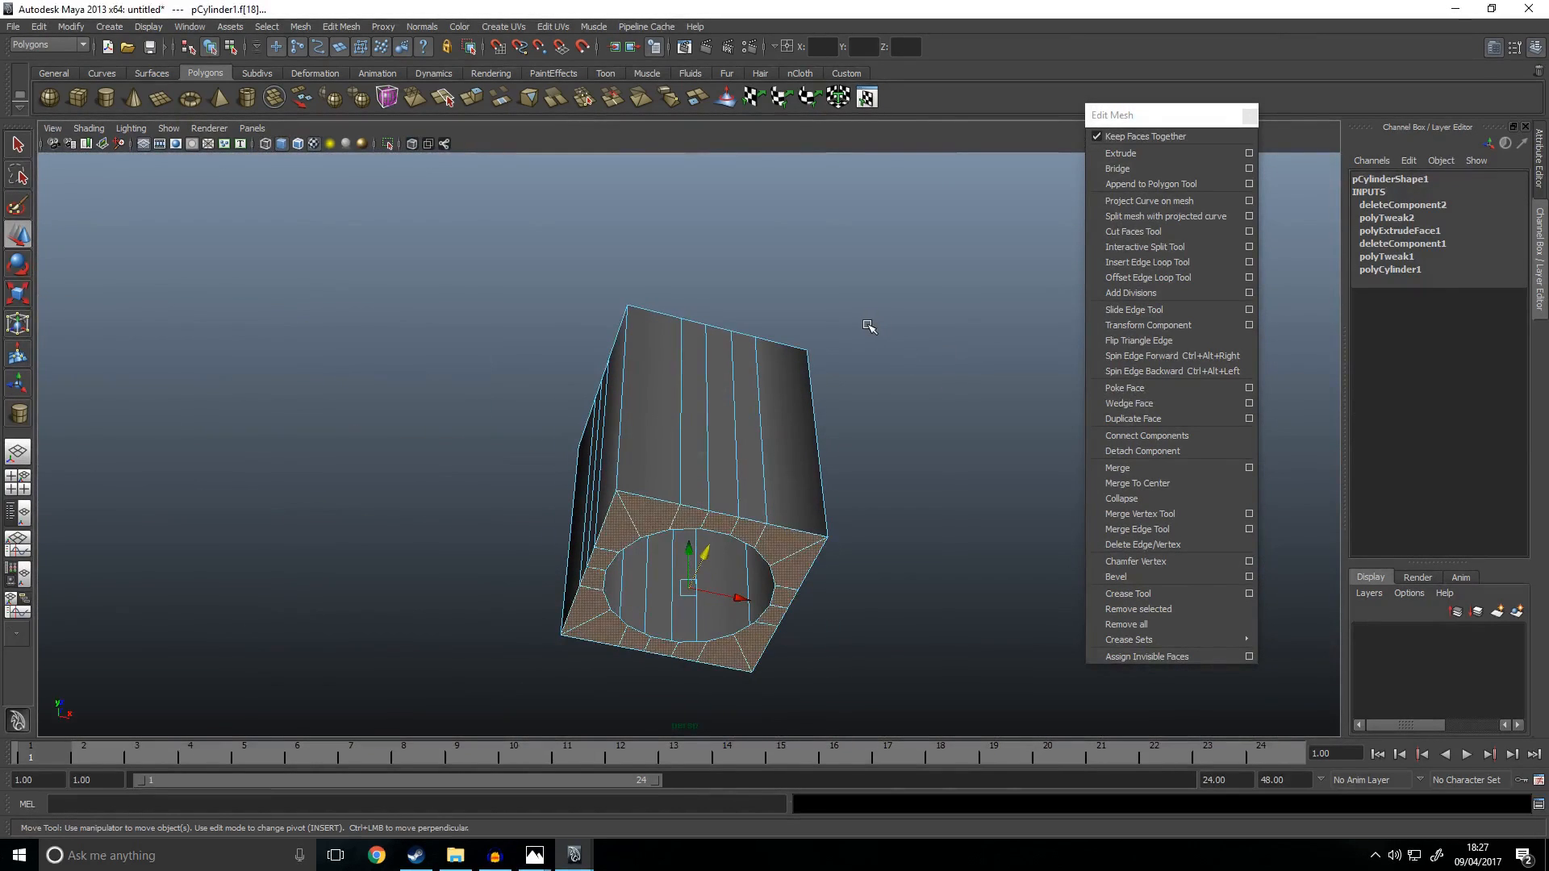
click(868, 329)
key(6)
mouse_move(814, 512)
alt+mouse_down()
mouse_move(703, 514)
mouse_move(1089, 511)
mouse_move(868, 501)
mouse_move(885, 527)
mouse_move(716, 505)
mouse_move(985, 536)
mouse_move(820, 481)
alt+mouse_up()
key(5)
Step: Set the box's normal angle to 30 so its edges shade hard
key(F8)
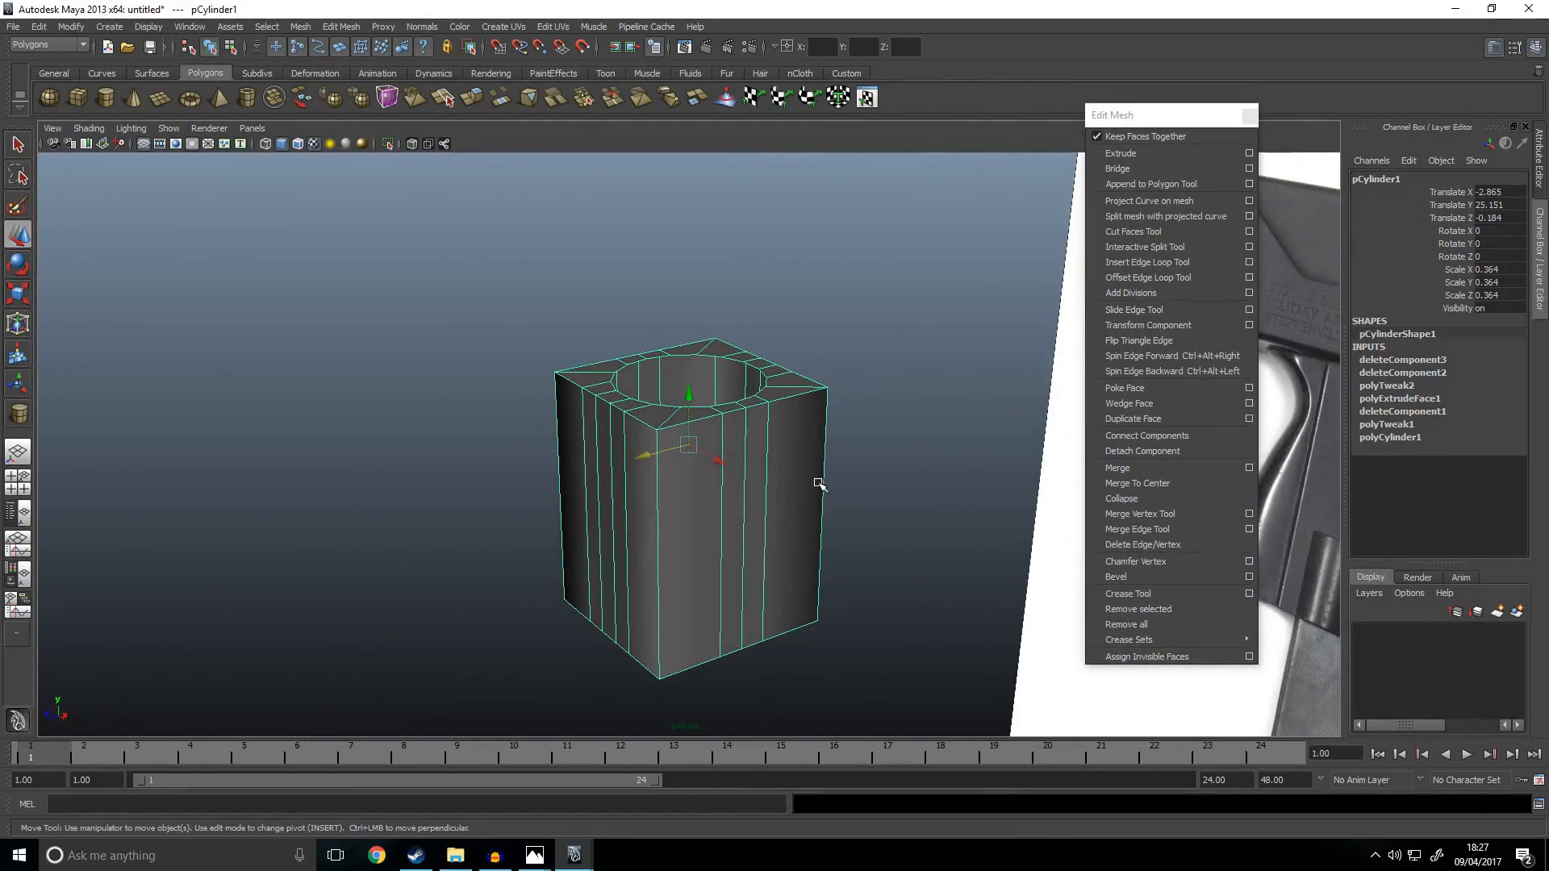
click(422, 27)
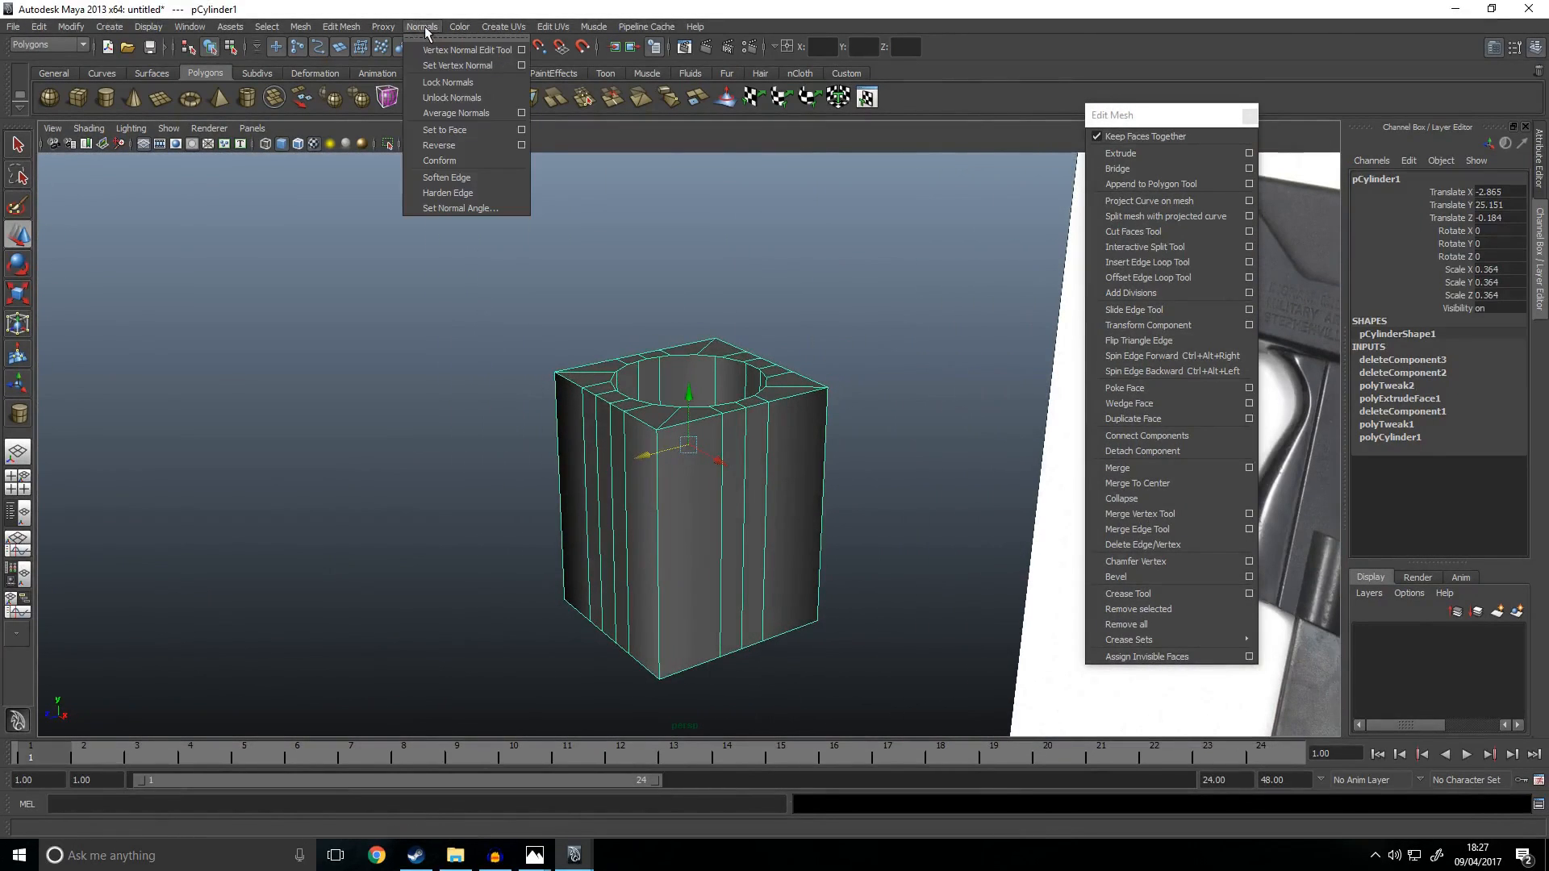
click(466, 203)
click(504, 652)
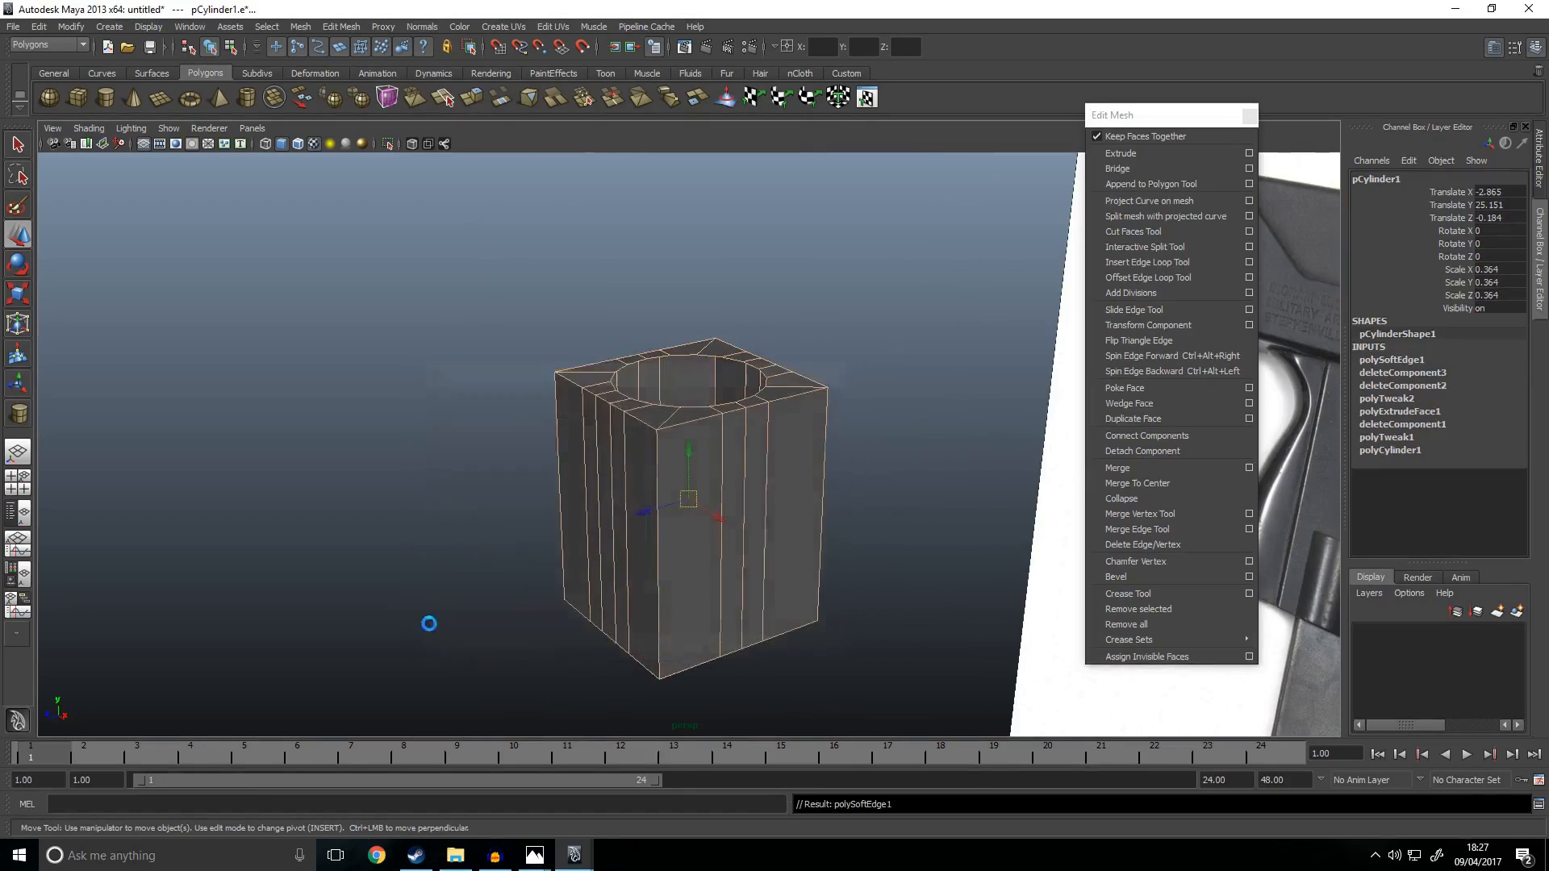
click(331, 547)
alt+drag(349, 578, 407, 268)
click(421, 27)
click(466, 204)
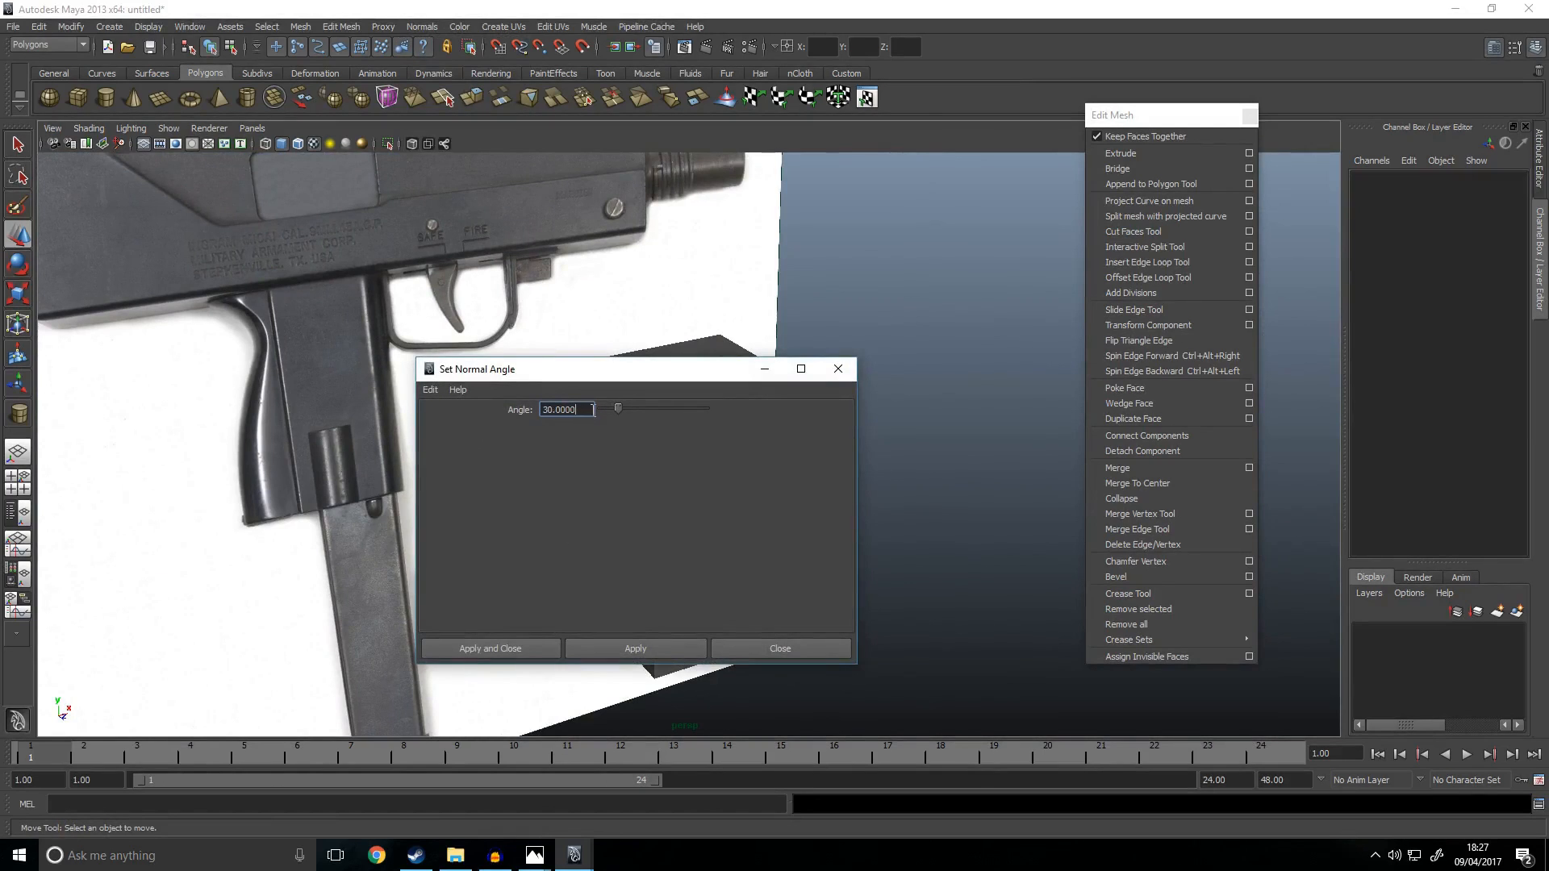
click(797, 644)
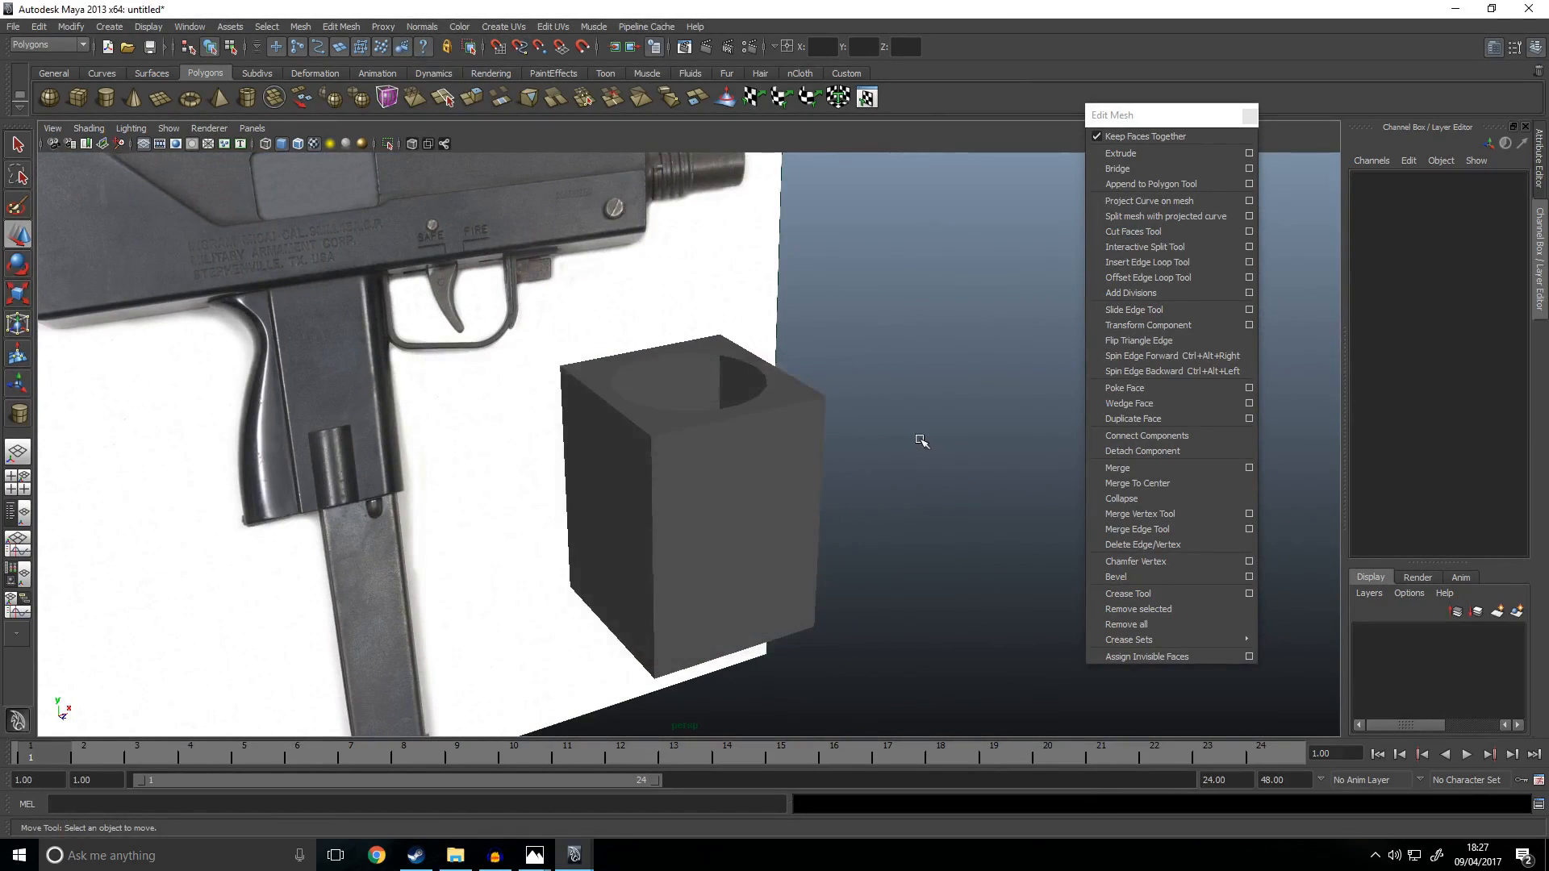
Step: Extrude the four faces on the box's barrel-facing side about 10.23 units to the receiver's front end
alt+drag(922, 437, 740, 471)
click(738, 470)
key(space)
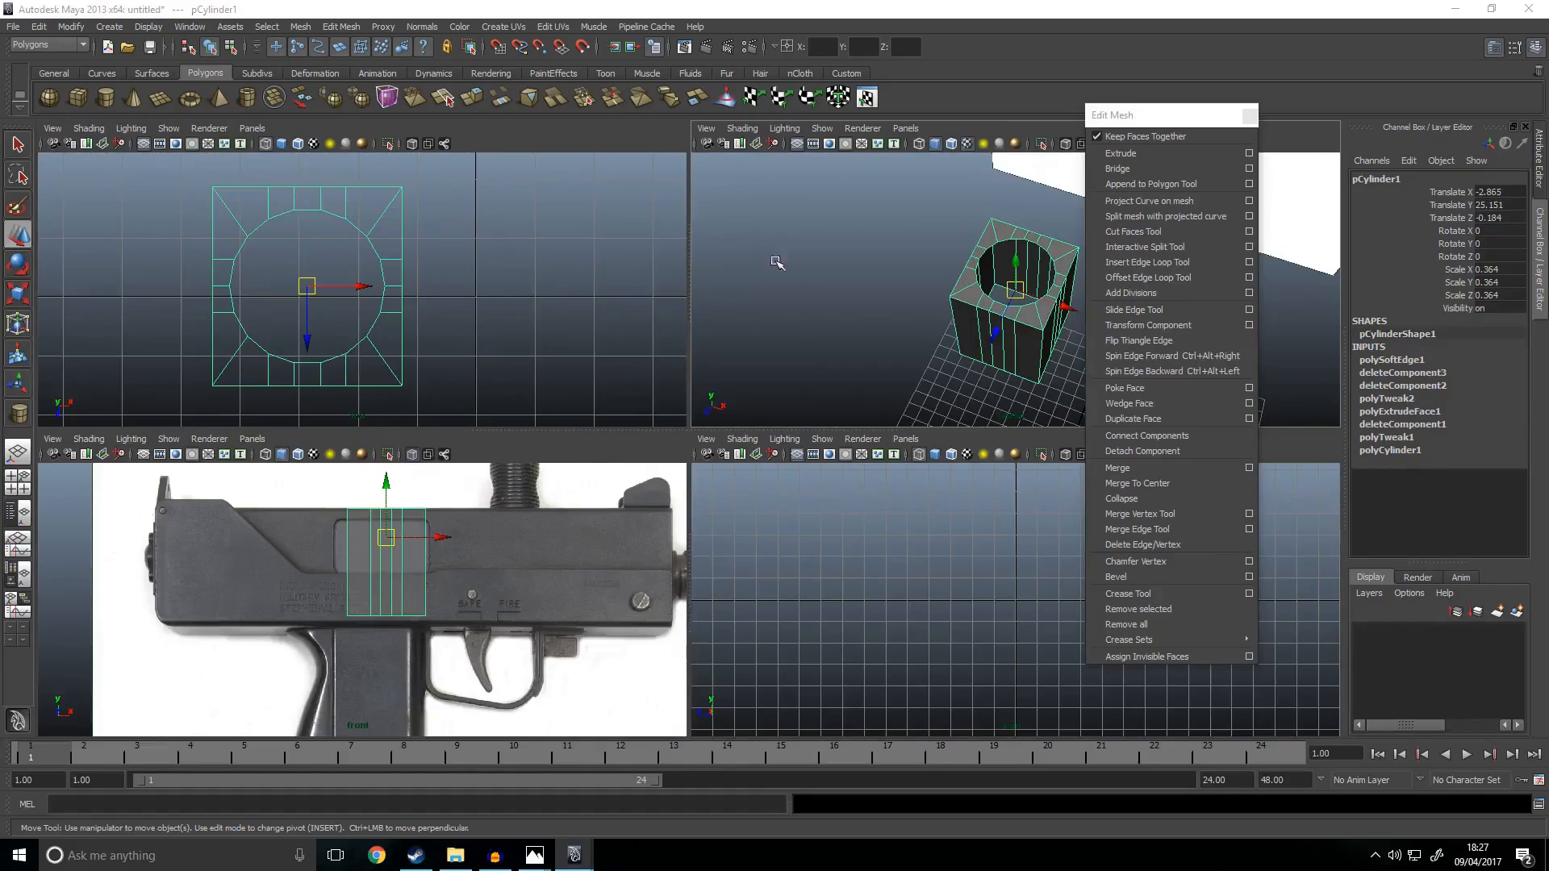
key(space)
alt+drag(909, 322, 806, 439)
right_drag(664, 493, 669, 530)
click(668, 532)
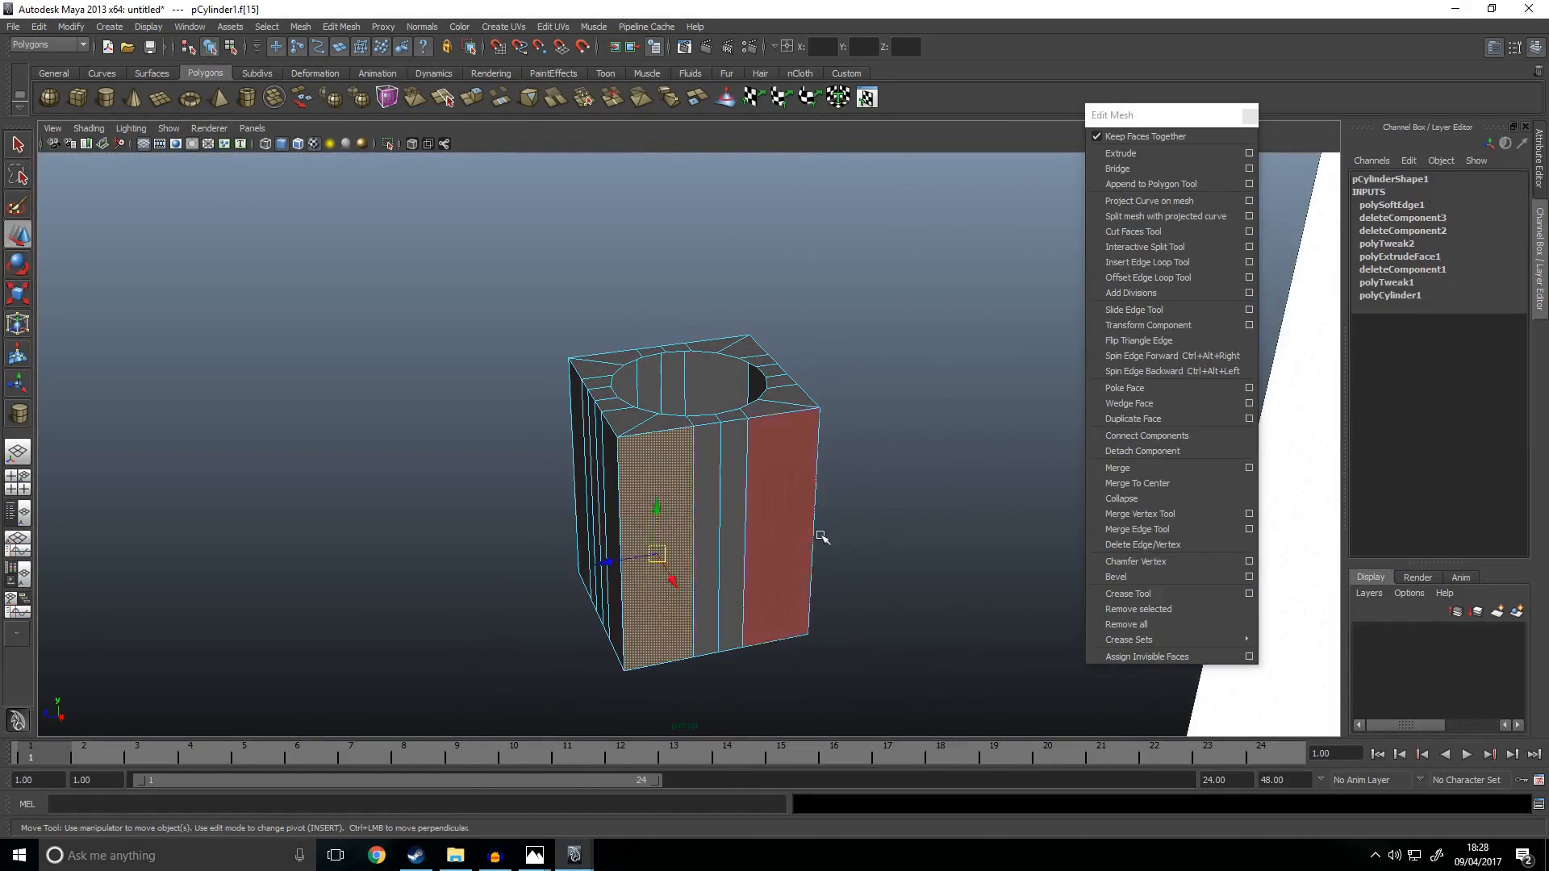
key(q)
shift+click(778, 520)
shift+click(708, 524)
shift+click(733, 531)
key(space)
key(space)
click(1120, 153)
drag(608, 382, 1102, 403)
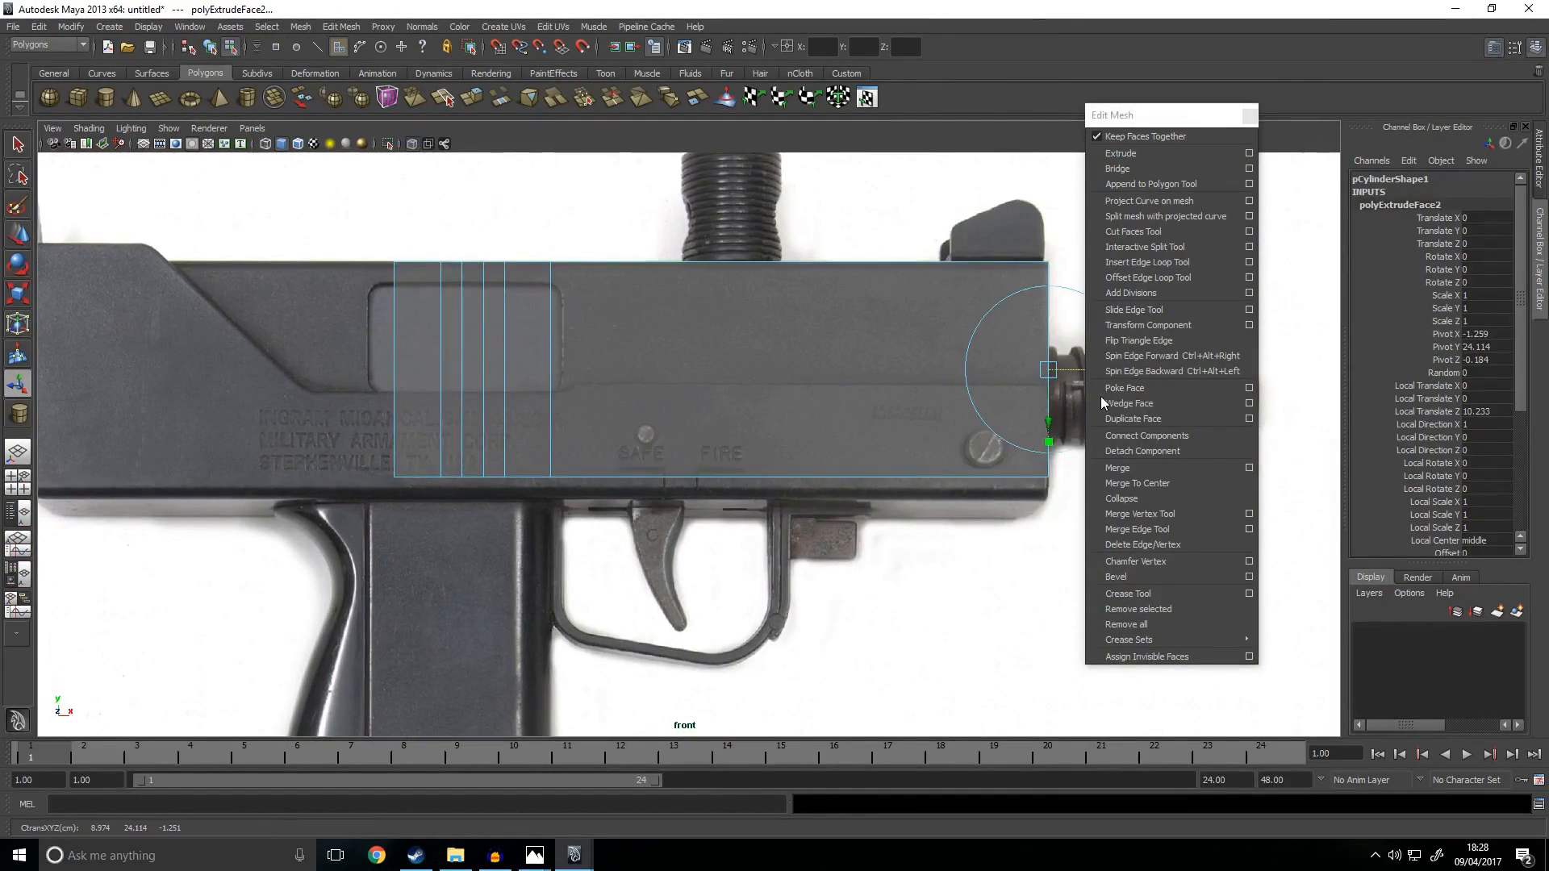
Step: Insert a vertical edge loop around the receiver's front section, just ahead of the FIRE marking
click(1156, 263)
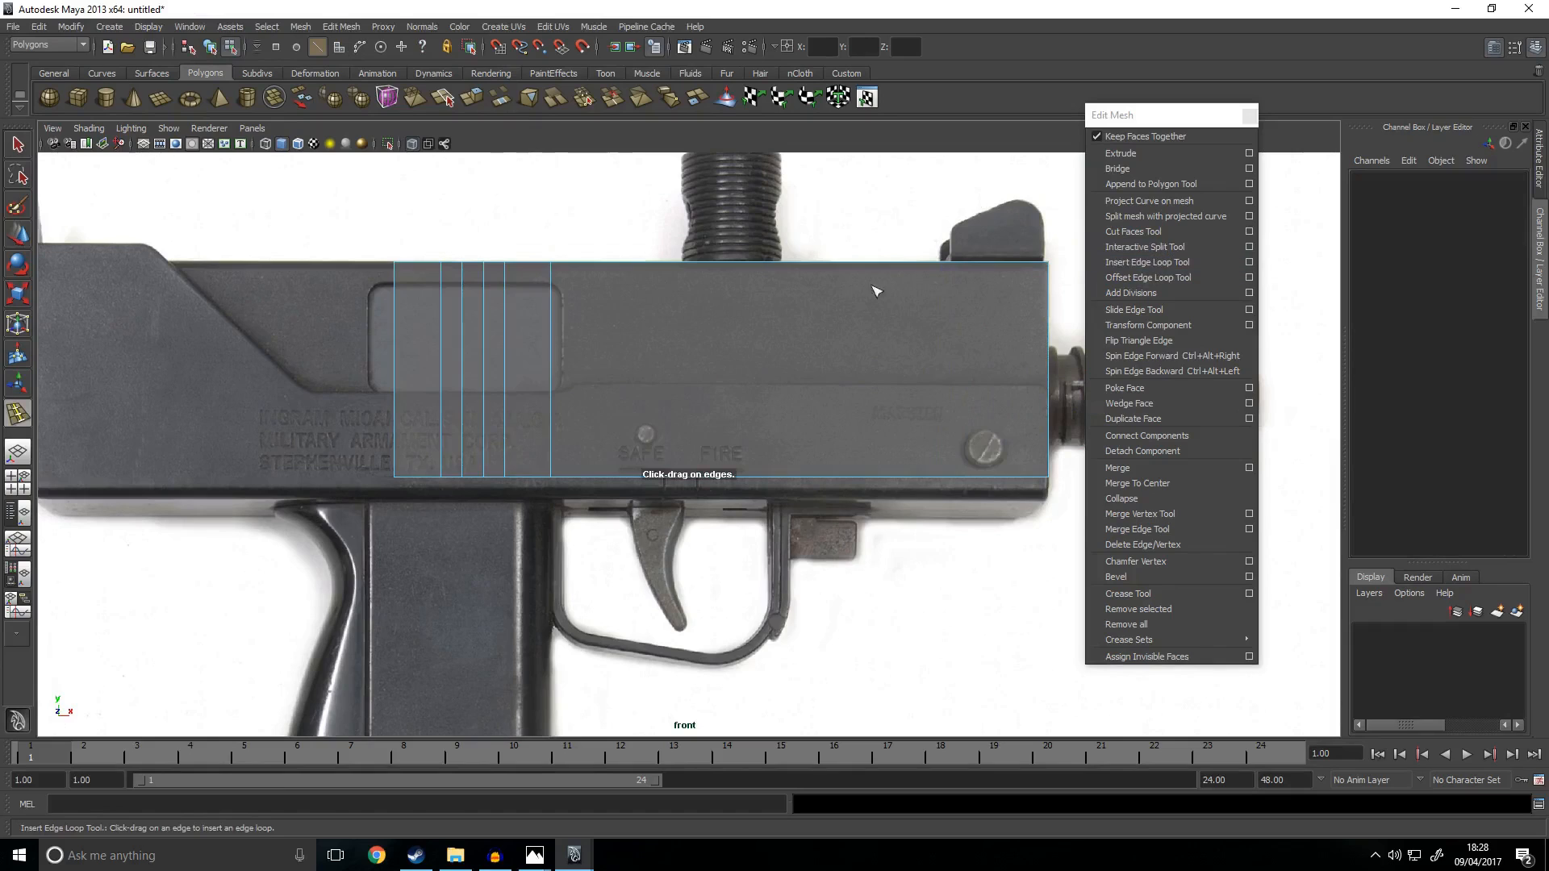
drag(765, 263, 752, 286)
alt+middle_drag(644, 464, 650, 522)
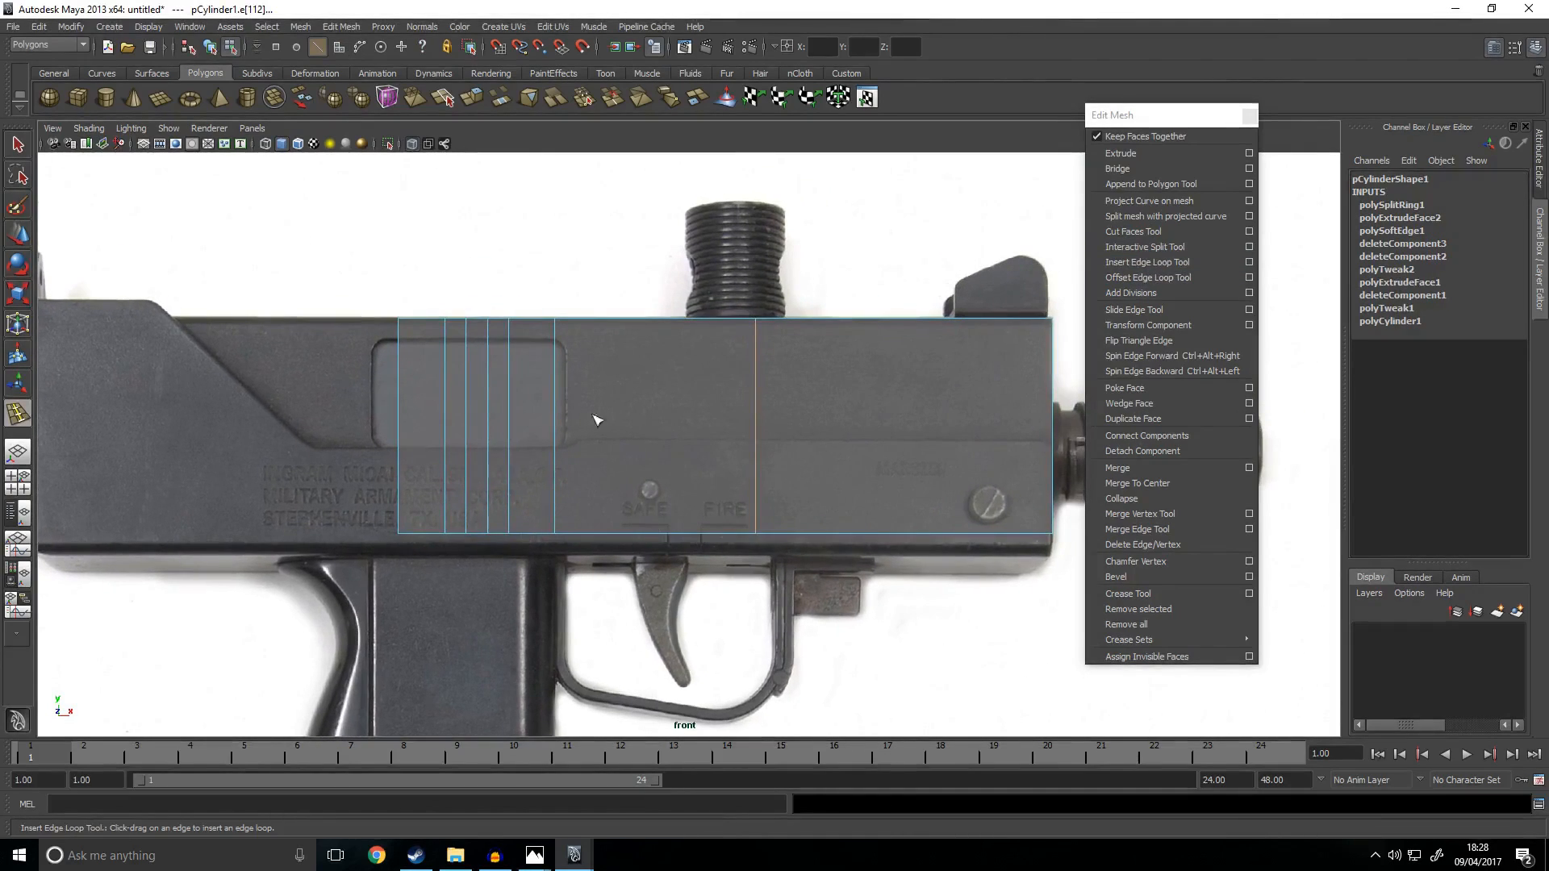
Step: Extrude the four faces on the box's rear side about 7.91 units to the receiver's back end
key(space)
key(space)
alt+drag(766, 429, 891, 388)
key(w)
right_drag(641, 503, 637, 547)
key(q)
click(593, 512)
shift+click(631, 513)
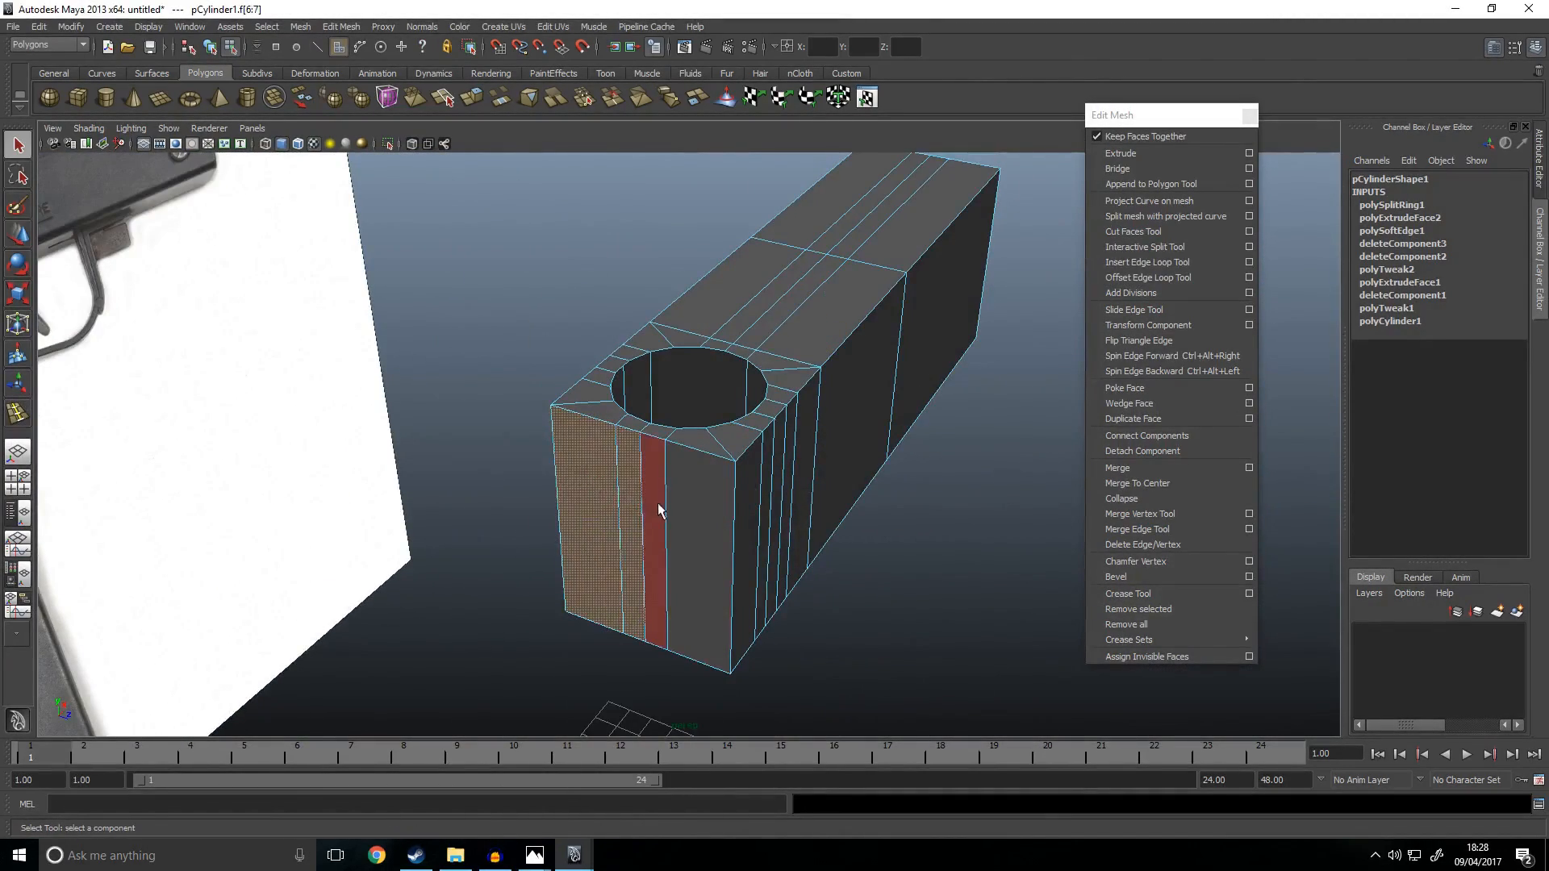
shift+click(655, 516)
shift+click(698, 542)
key(space)
key(space)
click(1120, 153)
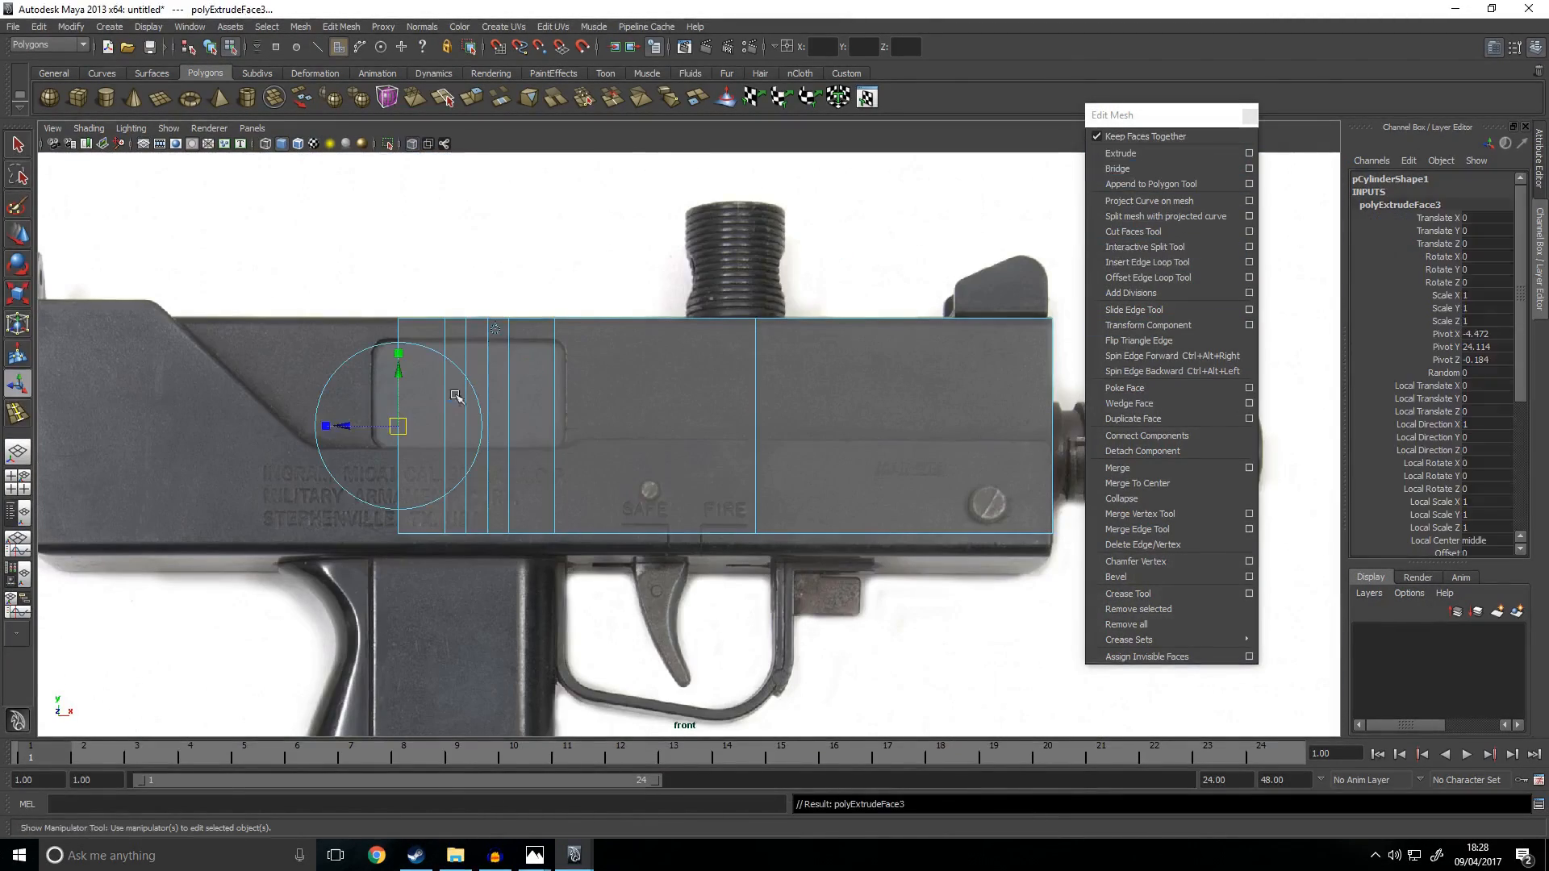
drag(559, 426, 175, 425)
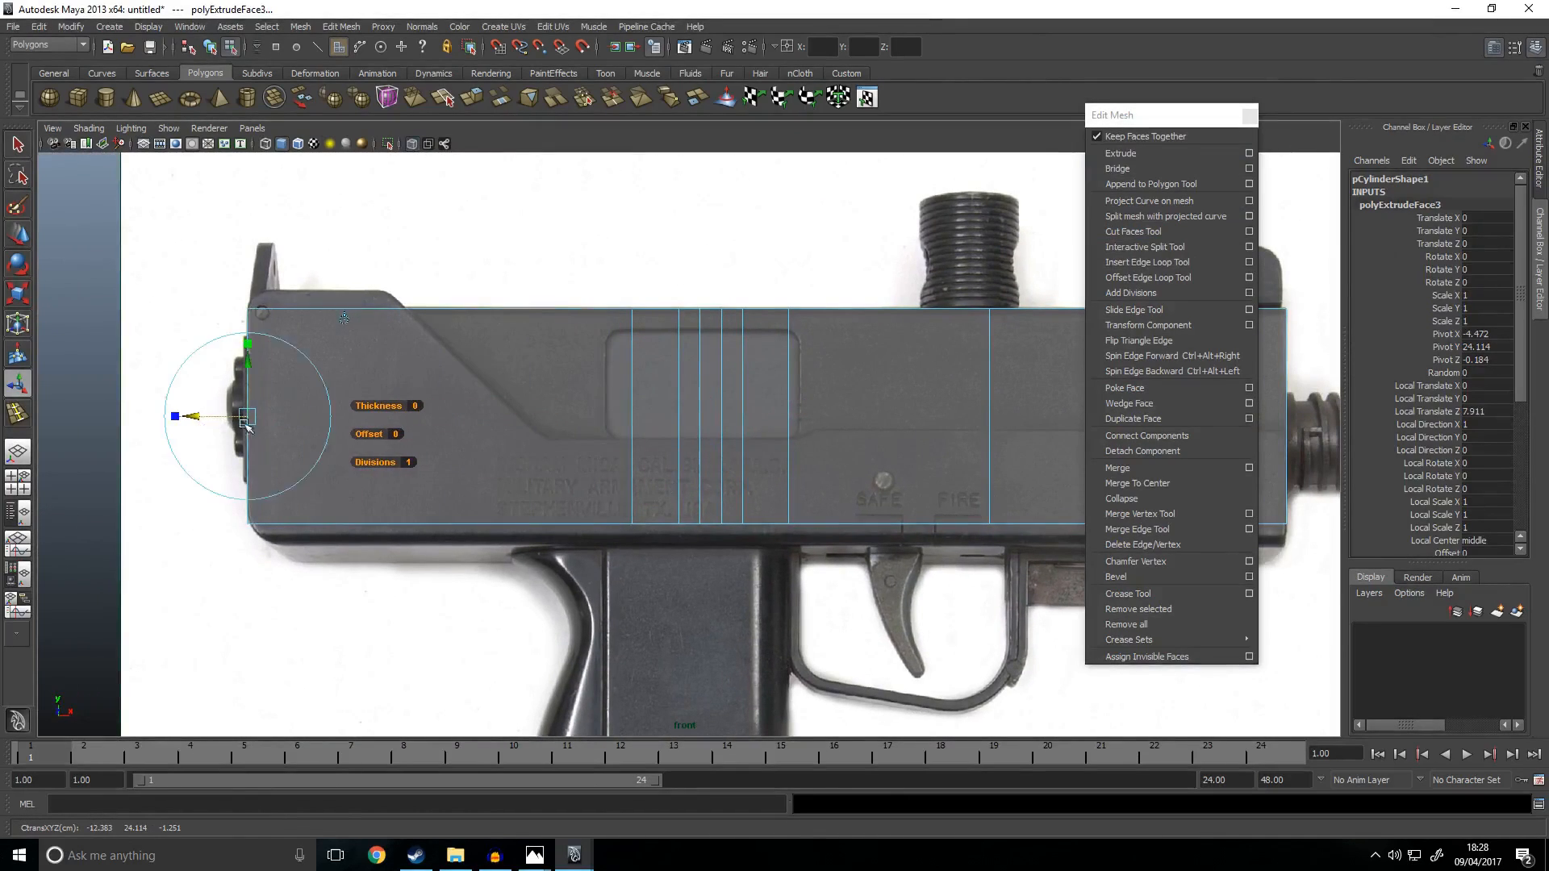
key(w)
click(531, 614)
right_drag(518, 398, 556, 379)
click(394, 421)
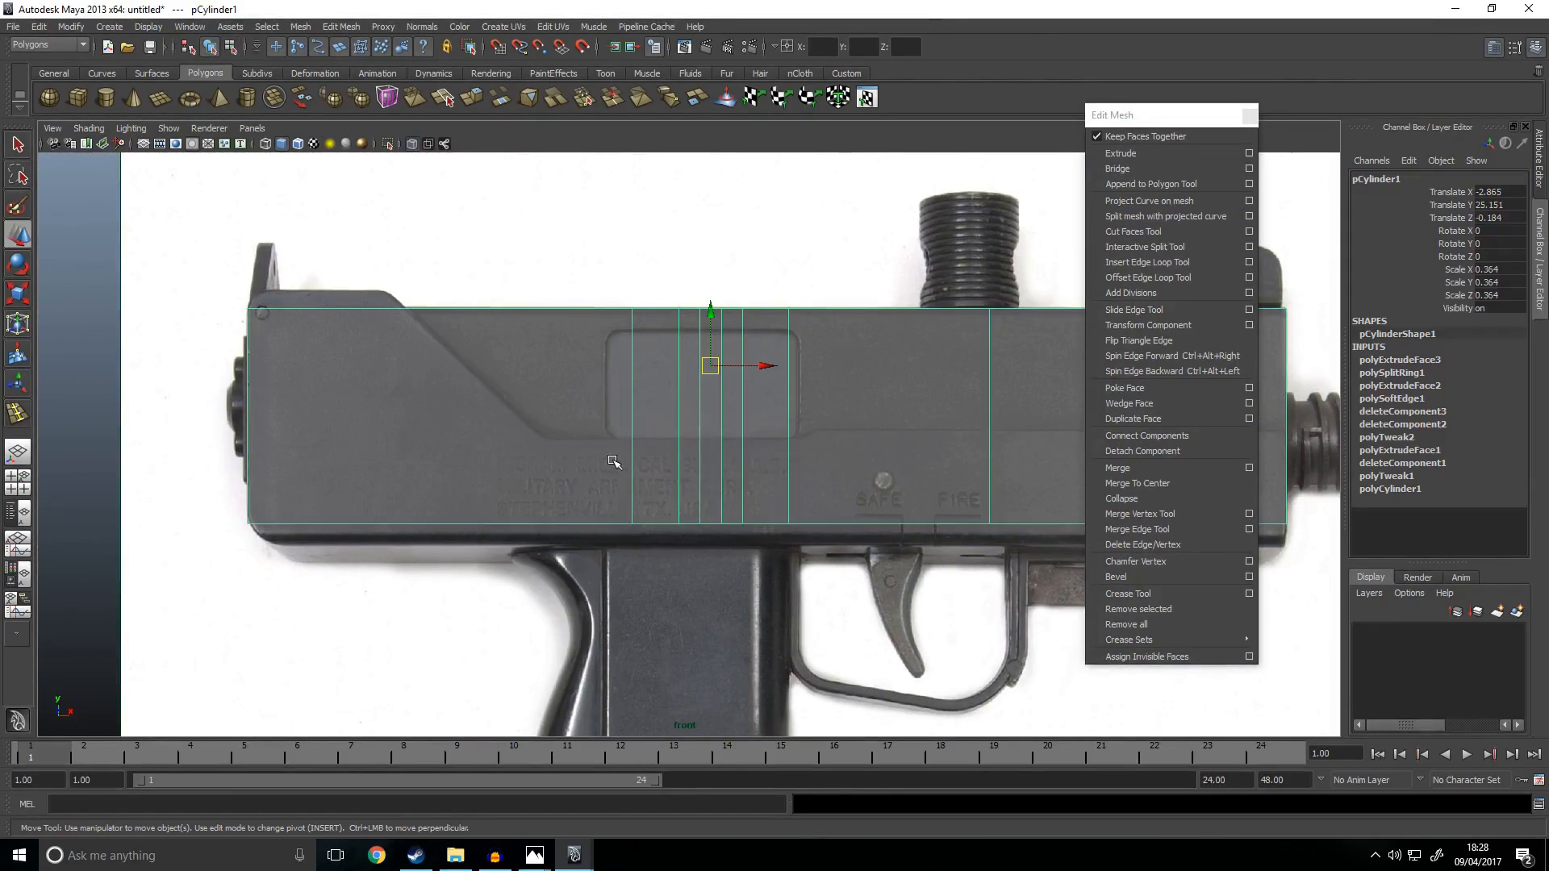
Step: Delete the underside faces of the rear extension and of the front extension up to the new edge loop
key(space)
key(space)
alt+drag(824, 422, 672, 298)
alt+middle_drag(715, 369, 557, 288)
right_drag(309, 409, 311, 458)
click(319, 429)
shift+click(326, 456)
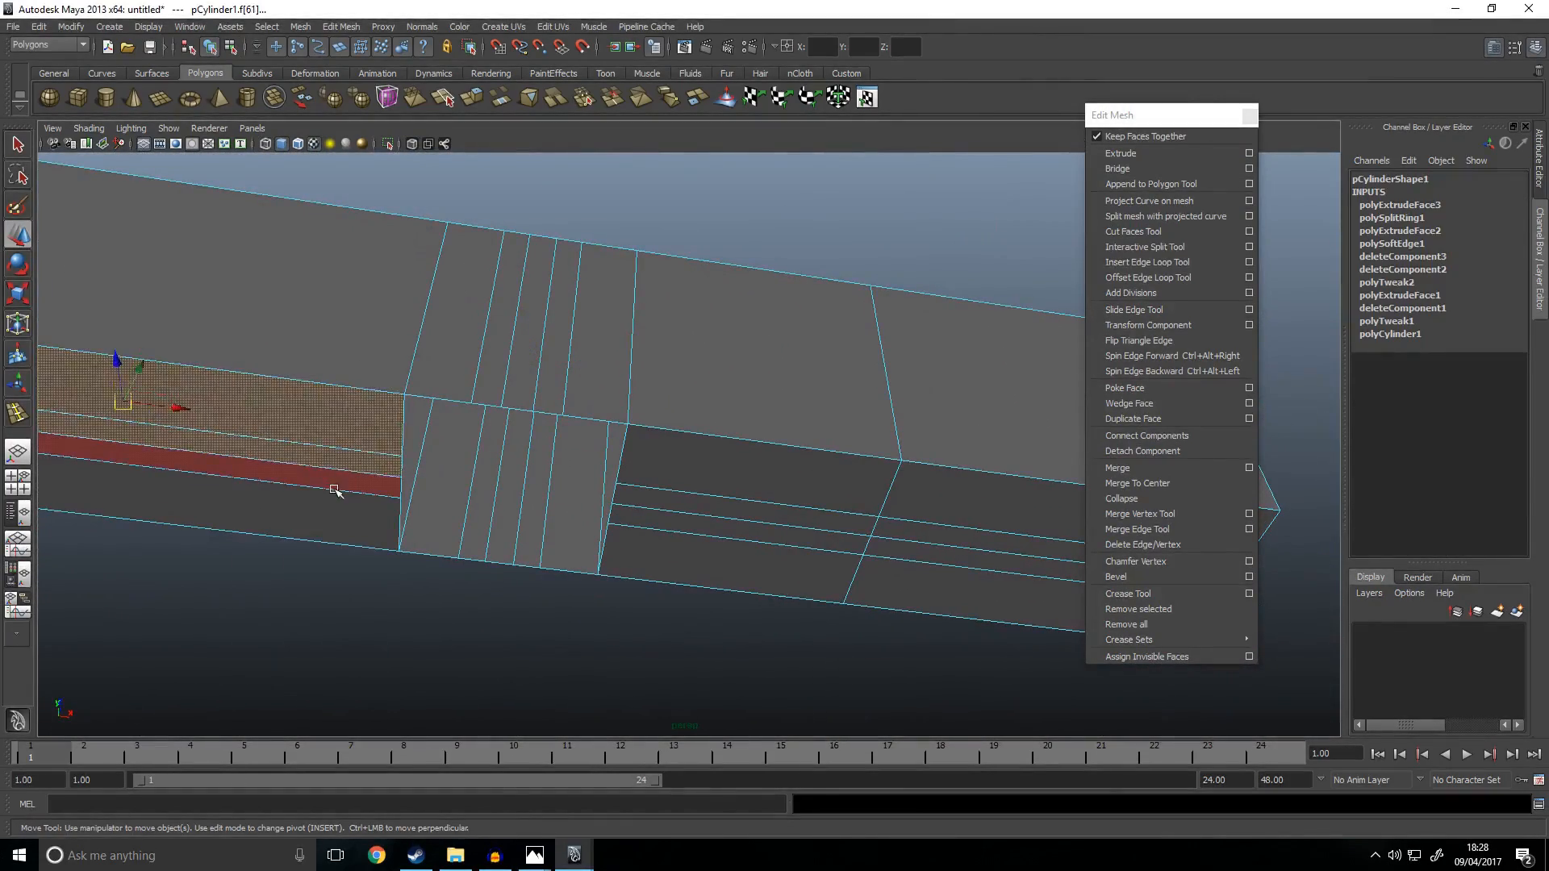
shift+click(333, 483)
shift+click(345, 514)
shift+click(686, 476)
shift+click(681, 506)
shift+click(675, 529)
shift+click(839, 570)
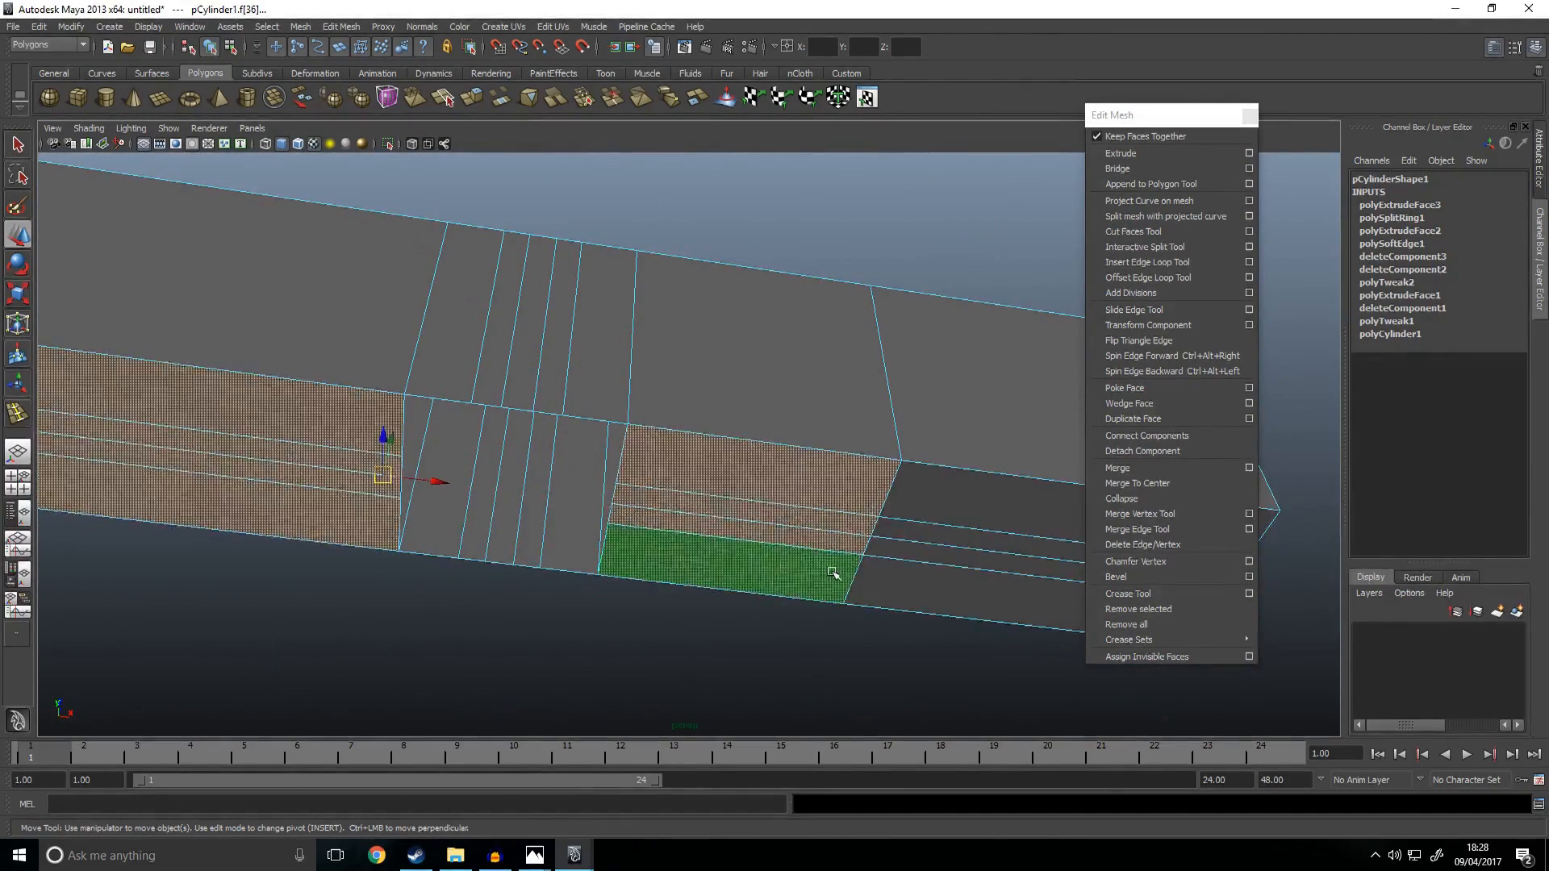
key(Delete)
Step: Delete the four faces capping the receiver's rear end
scroll(821, 551, down, 5)
alt+drag(835, 540, 770, 598)
key(space)
key(space)
alt+middle_drag(255, 543, 542, 506)
right_drag(581, 395, 575, 439)
click(646, 342)
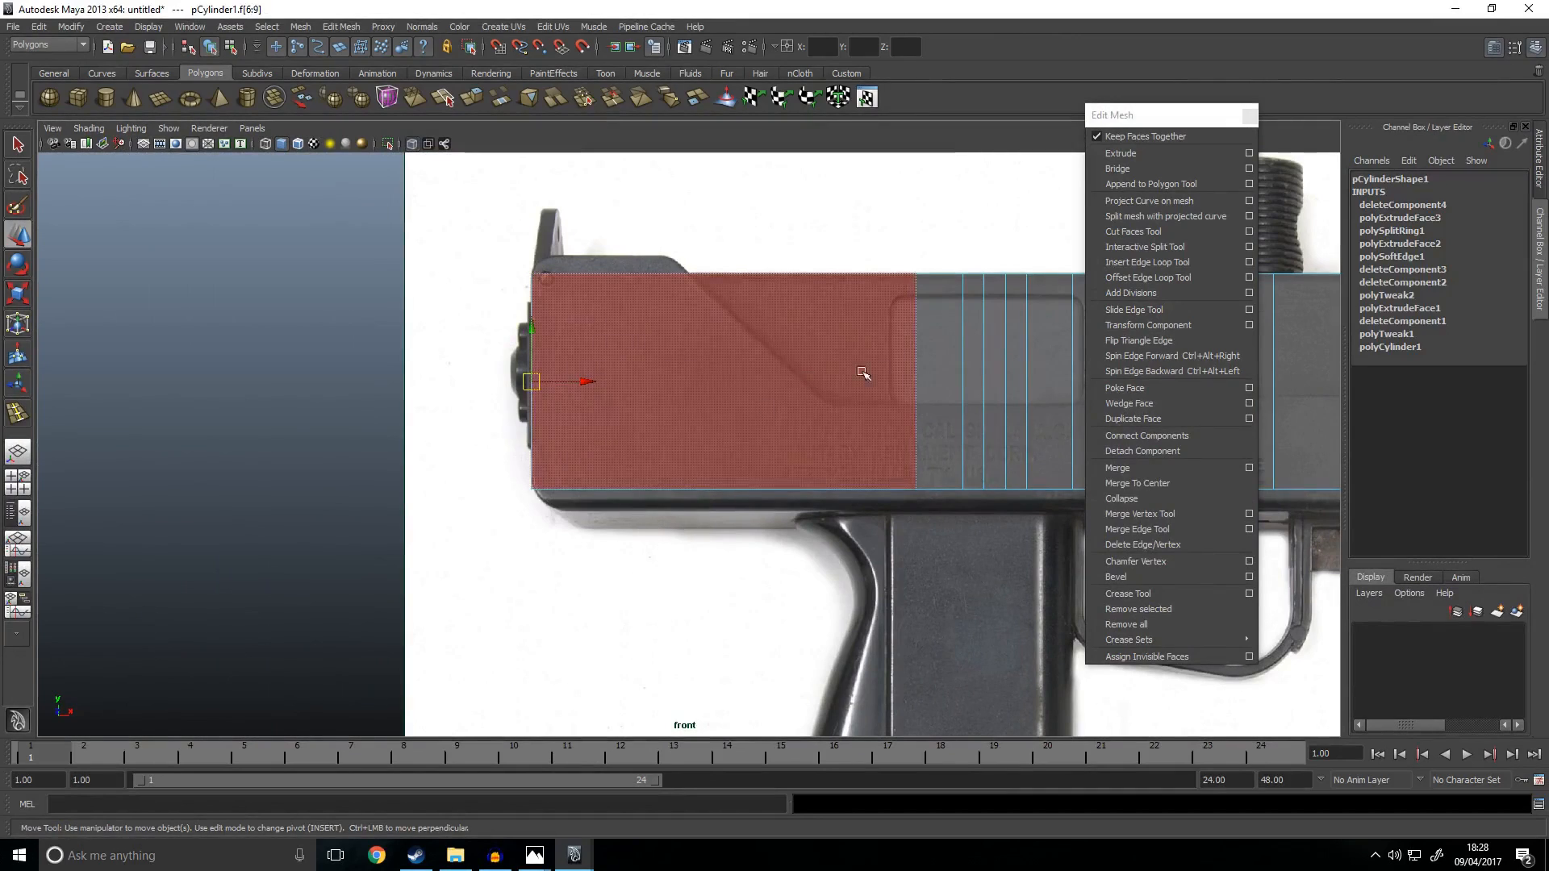
key(space)
key(space)
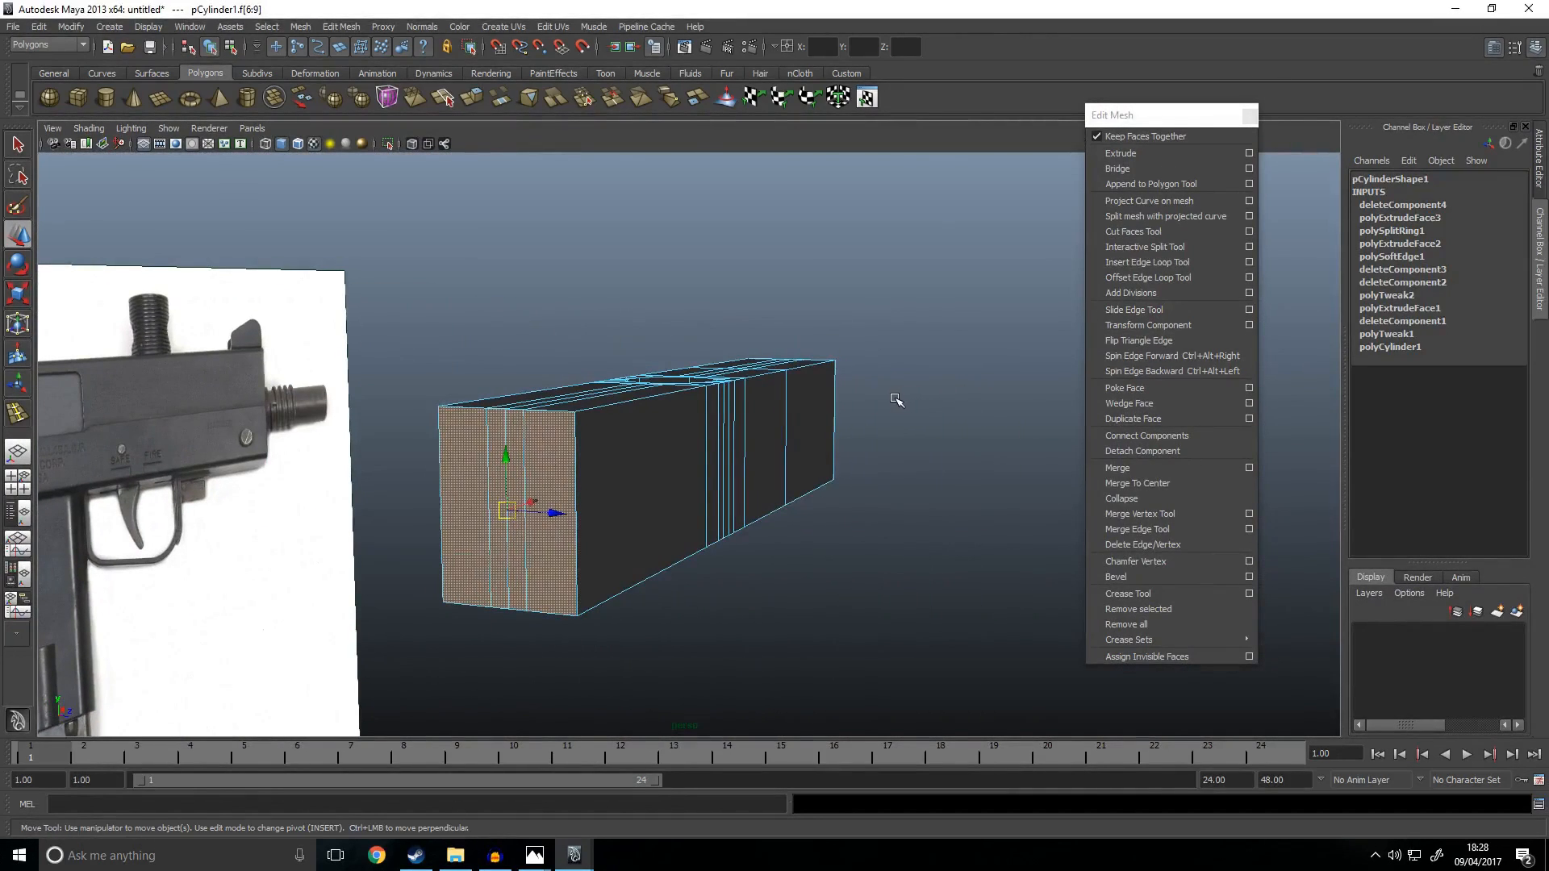
click(895, 400)
alt+drag(901, 511, 730, 575)
click(684, 458)
right_drag(684, 456, 746, 432)
click(664, 446)
Step: Scale the round hole's border edge loop down evenly in the top view
key(space)
key(space)
right_drag(576, 292, 395, 278)
mouse_move(533, 275)
right_down()
mouse_move(530, 242)
mouse_move(533, 262)
right_up()
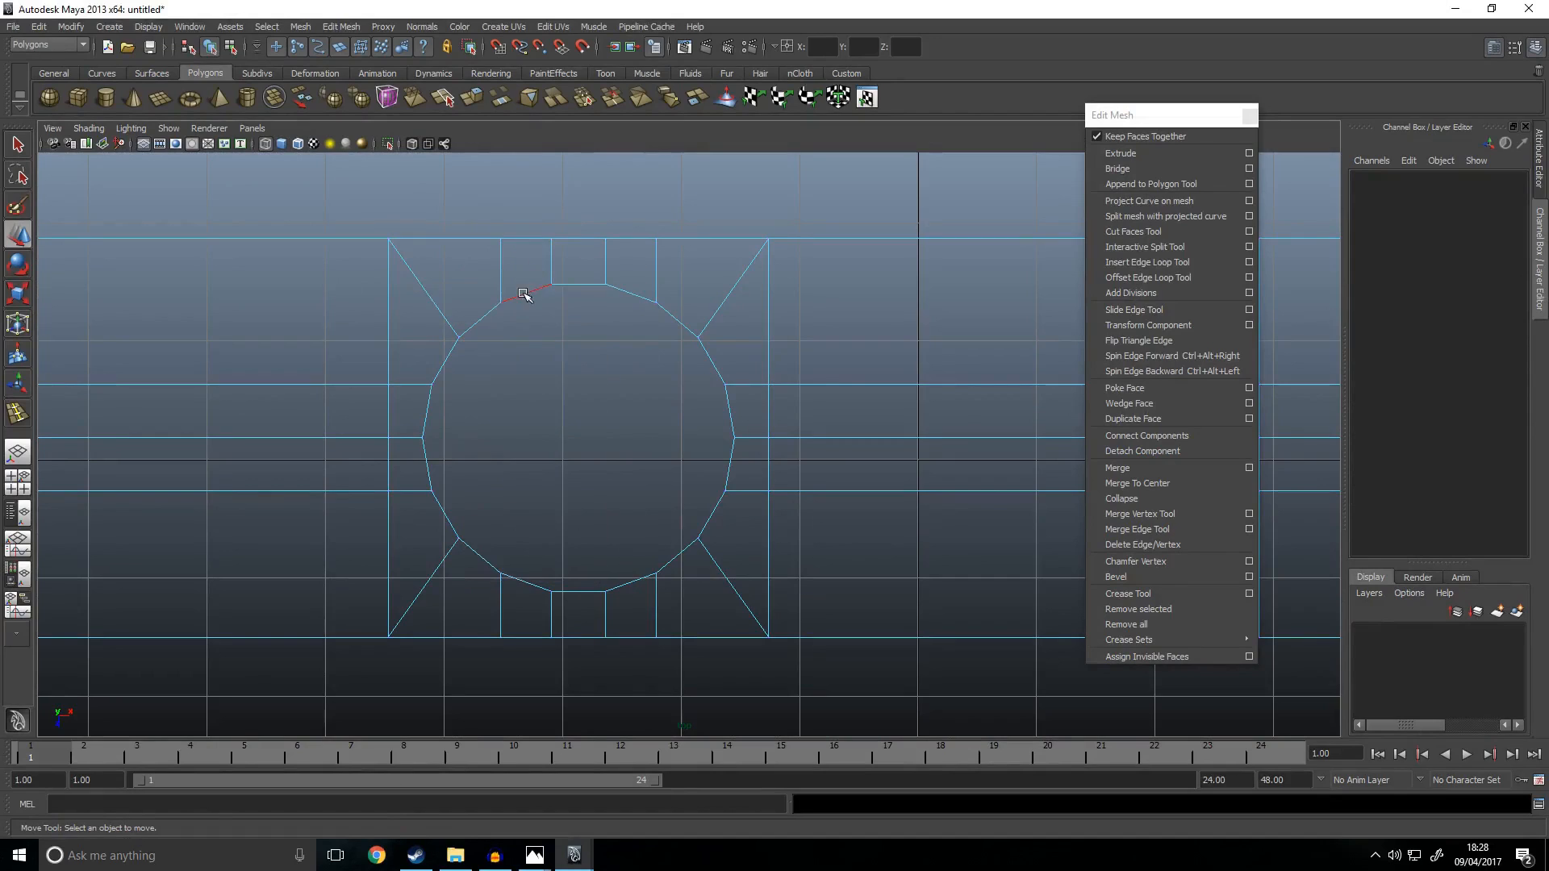
double_click(523, 296)
key(r)
drag(578, 438, 520, 443)
Step: Check the resized hole edge against the receiver's top surface in the front and perspective views
key(space)
key(space)
key(w)
alt+middle_drag(968, 241, 628, 306)
click(663, 278)
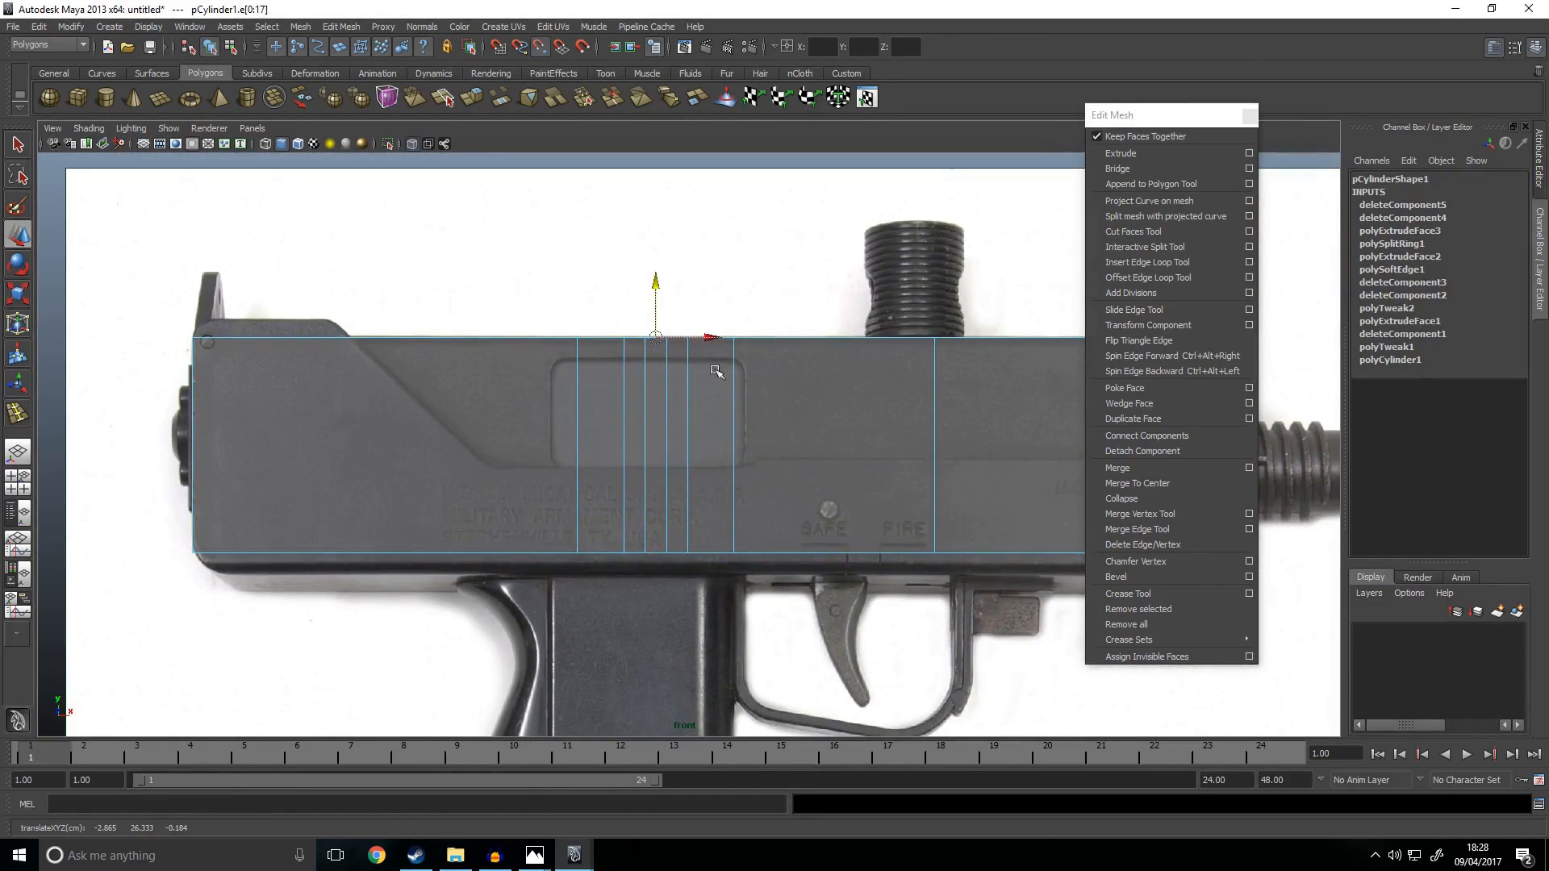
key(space)
key(space)
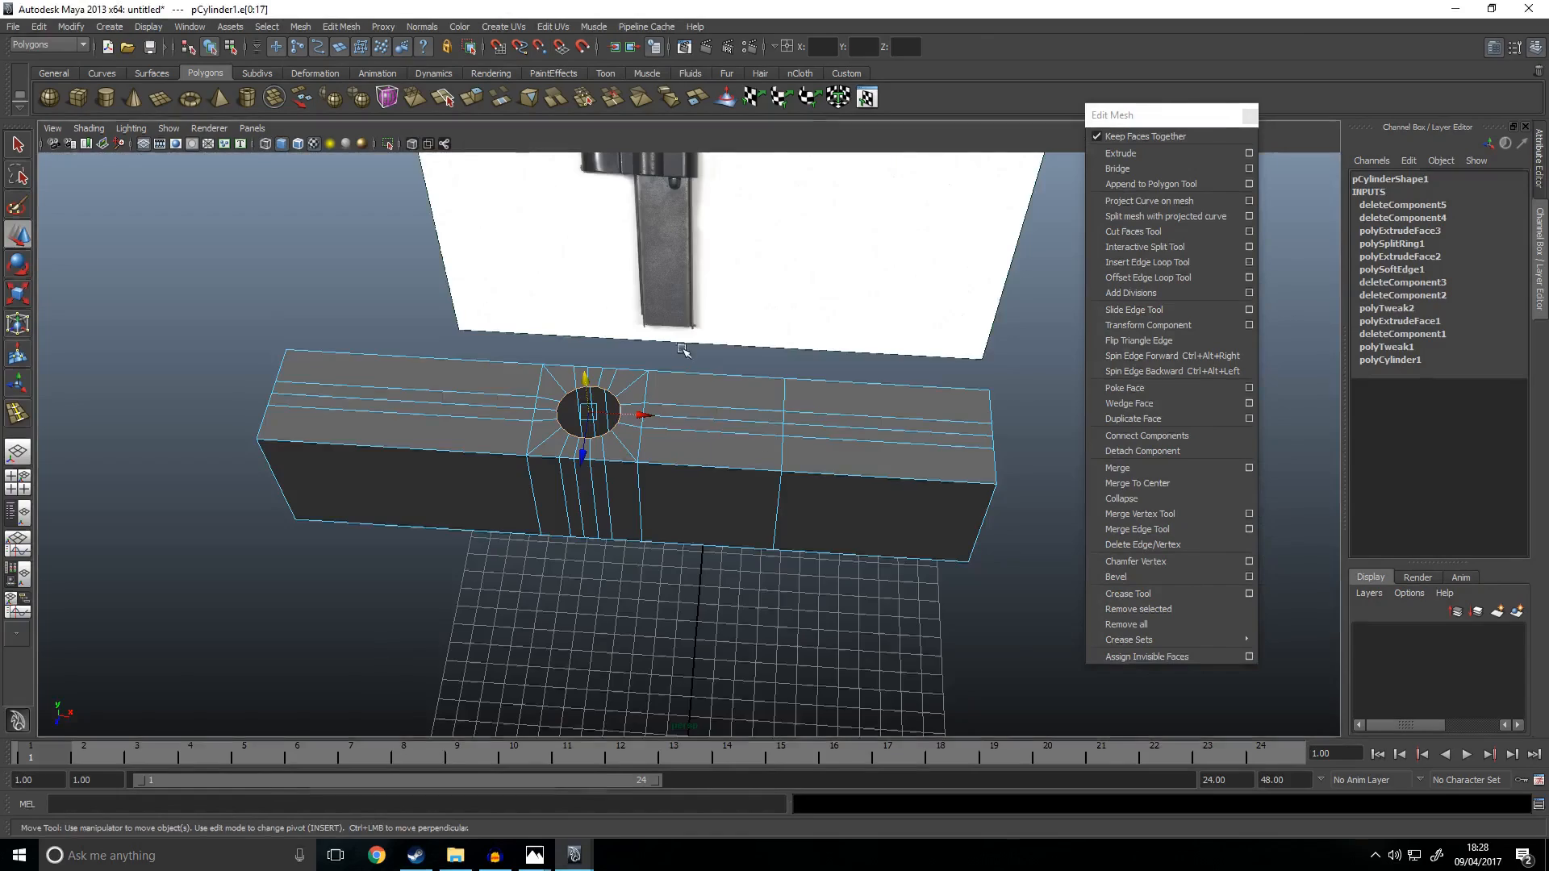
scroll(684, 349, up, 4)
alt+middle_drag(684, 349, 729, 419)
alt+drag(729, 419, 678, 501)
Step: Snap the vertices along one long side of the square in line with the hole's vertices, straightening the connecting edges
key(space)
key(space)
key(a)
scroll(780, 411, up, 3)
alt+middle_drag(770, 394, 710, 386)
scroll(710, 386, up, 3)
right_click(677, 293)
right_drag(630, 284, 563, 286)
drag(702, 256, 652, 357)
drag(603, 262, 606, 312)
key(v)
key(v)
drag(643, 276, 600, 345)
drag(529, 260, 563, 316)
key(v)
drag(599, 276, 569, 363)
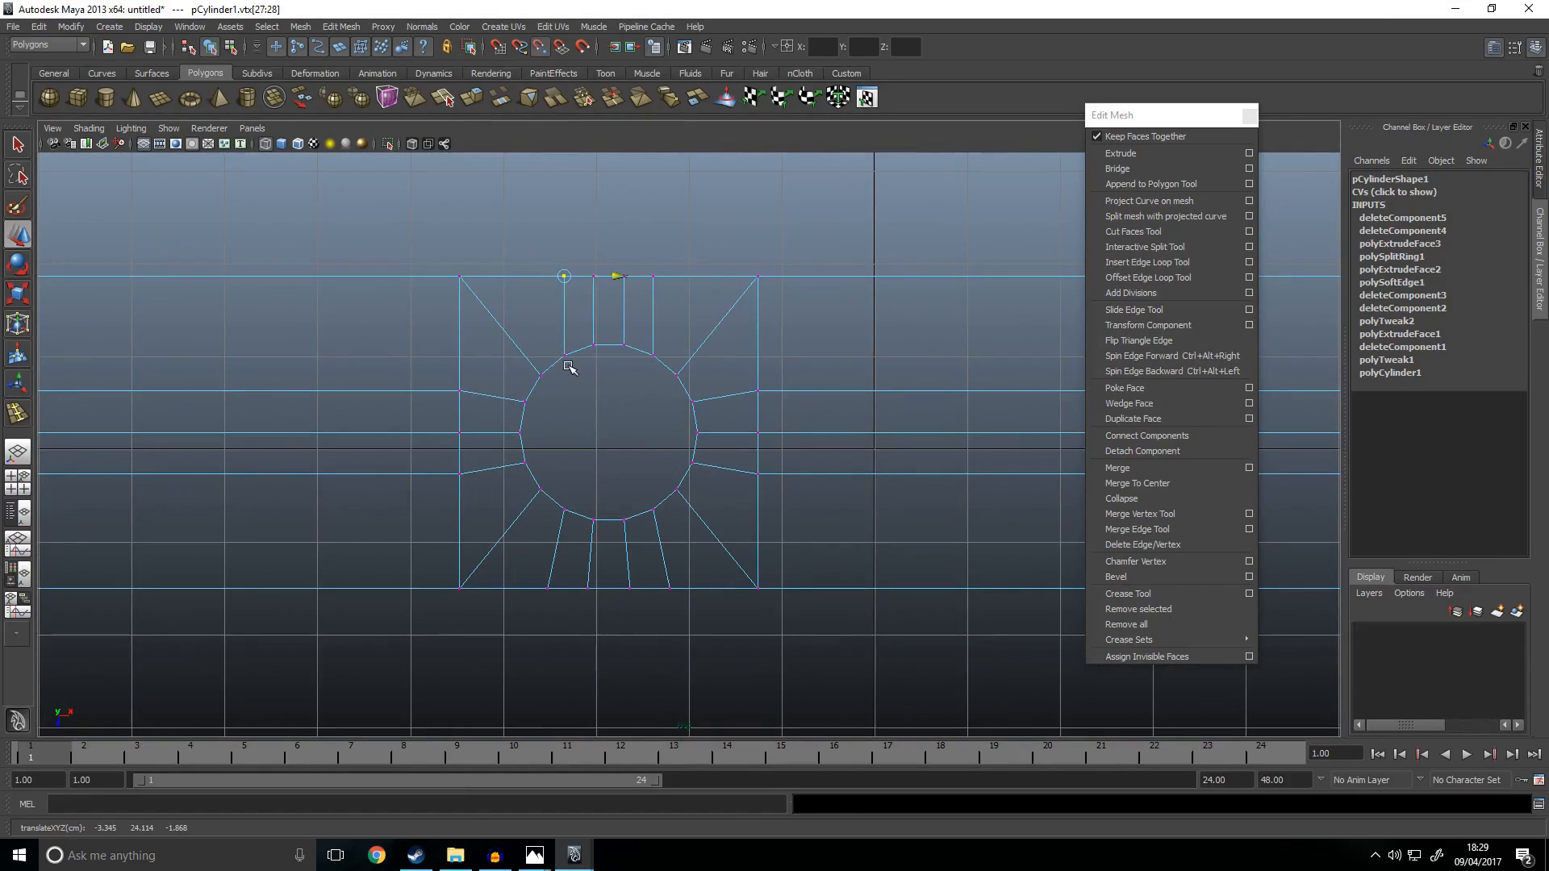
Step: Snap the hole's front vertices in line with the outer two lengthwise edges running towards the barrel
click(790, 377)
drag(740, 373, 774, 370)
key(v)
key(v)
drag(684, 453, 814, 473)
key(v)
alt+middle_drag(816, 396, 642, 324)
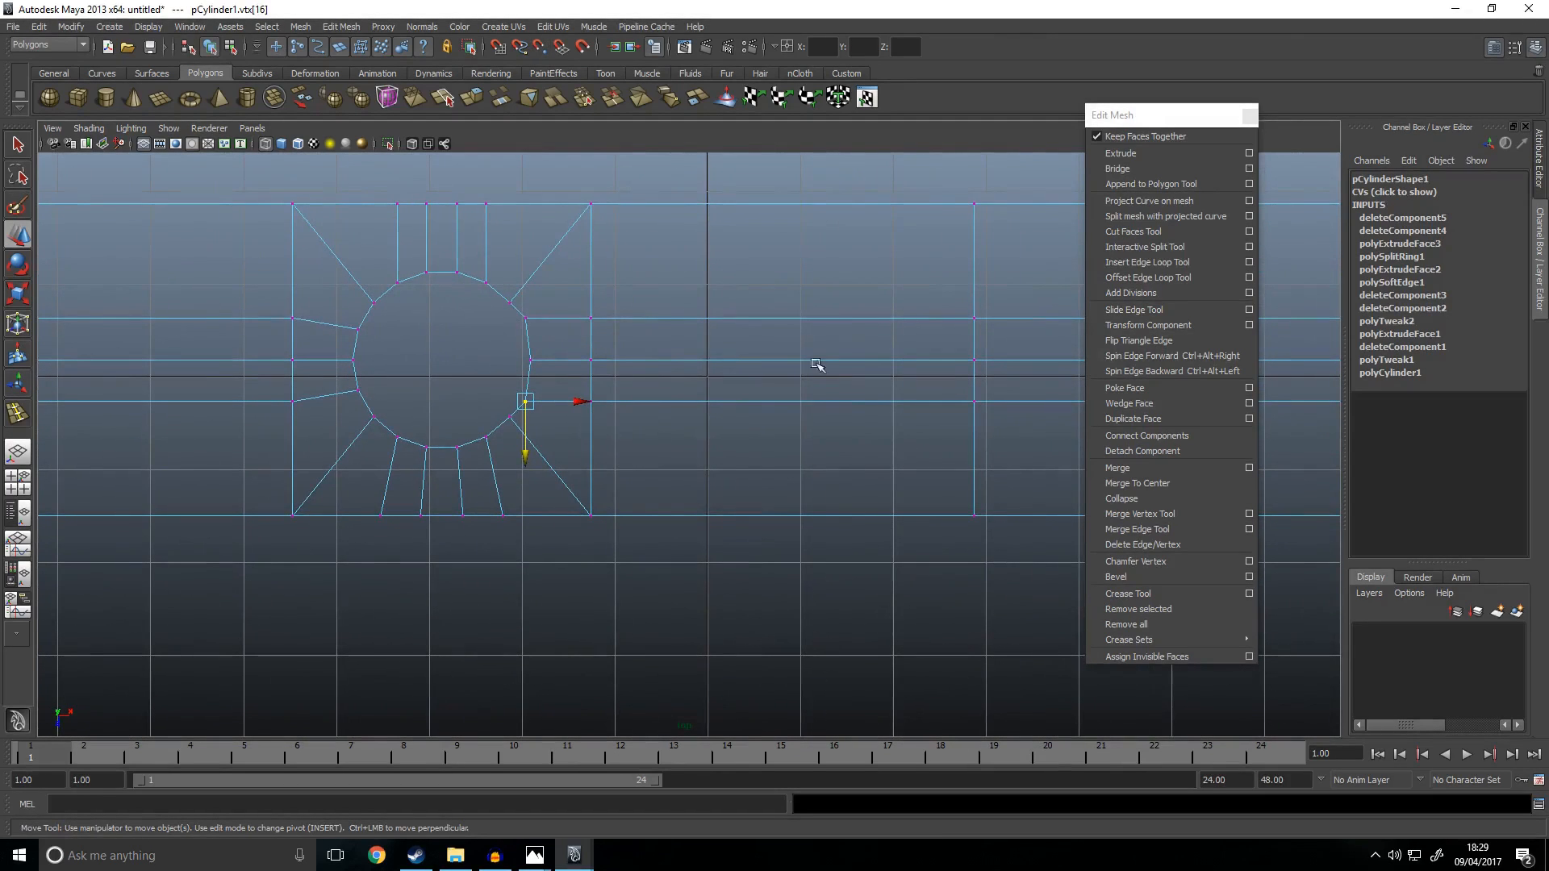
Step: Delete the middle top faces between the hole and the front edge loop to open a straight slot
alt+middle_drag(667, 425, 757, 421)
alt+middle_drag(850, 360, 688, 361)
right_drag(689, 361, 688, 393)
drag(428, 342, 626, 374)
key(Delete)
key(space)
key(space)
mouse_move(941, 377)
alt+mouse_down()
mouse_move(828, 314)
mouse_move(571, 277)
mouse_move(828, 285)
mouse_move(785, 347)
alt+mouse_up()
Step: Snap the vertices along the square's opposite long side in line with the hole's vertices, straightening those connecting edges
key(space)
key(space)
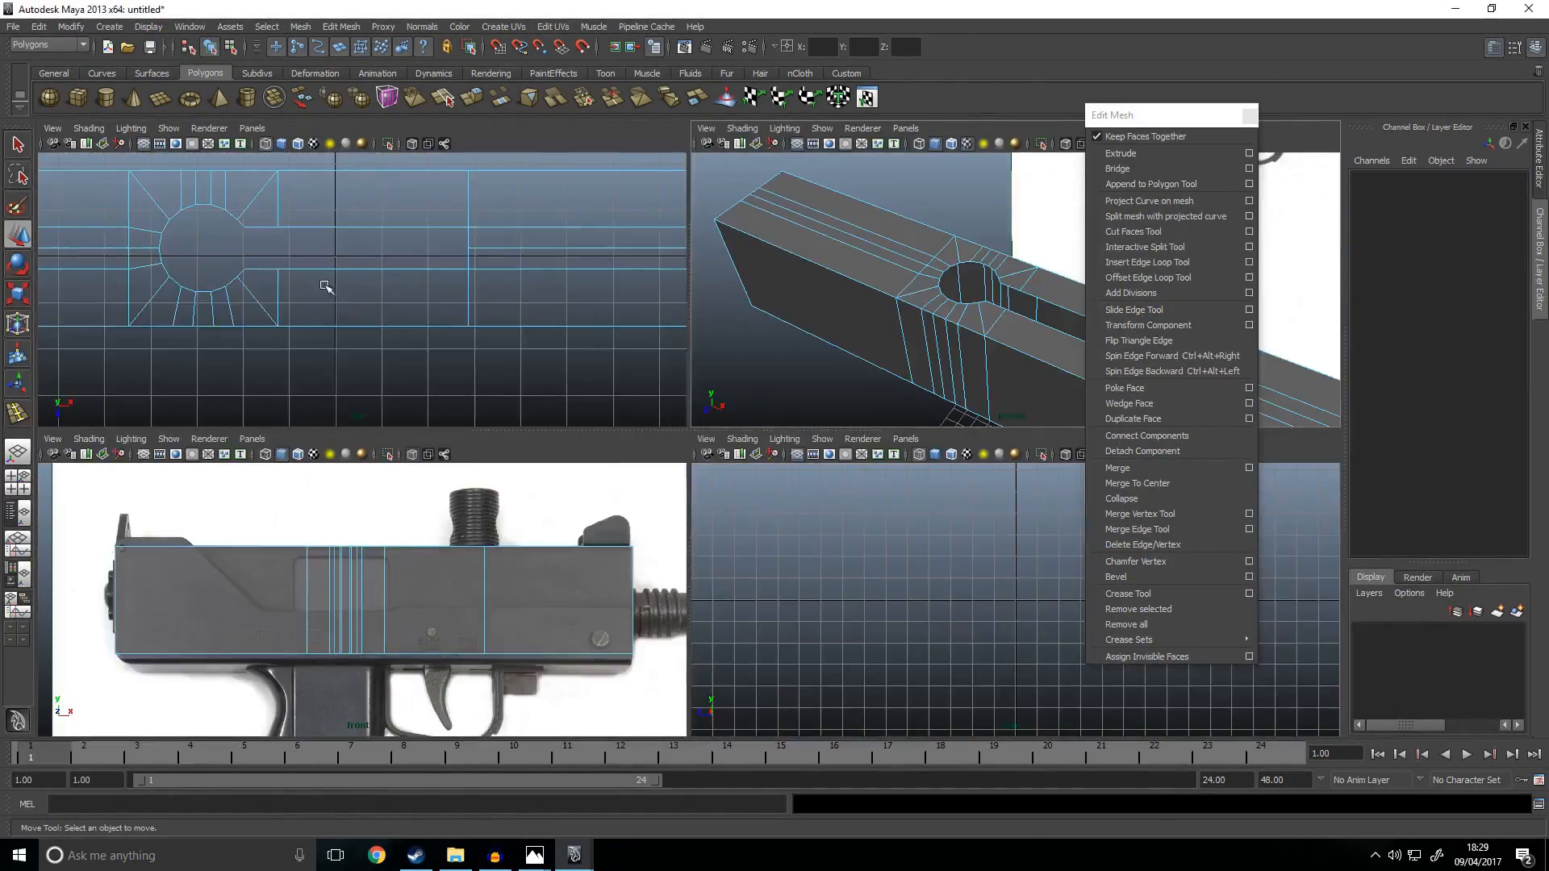
scroll(636, 439, up, 3)
right_drag(645, 445, 512, 441)
drag(670, 594, 596, 581)
key(v)
key(v)
drag(634, 548, 578, 428)
drag(499, 494, 540, 585)
key(v)
drag(576, 547, 538, 438)
drag(450, 497, 484, 422)
key(v)
alt+middle_drag(508, 310, 583, 432)
drag(403, 494, 436, 391)
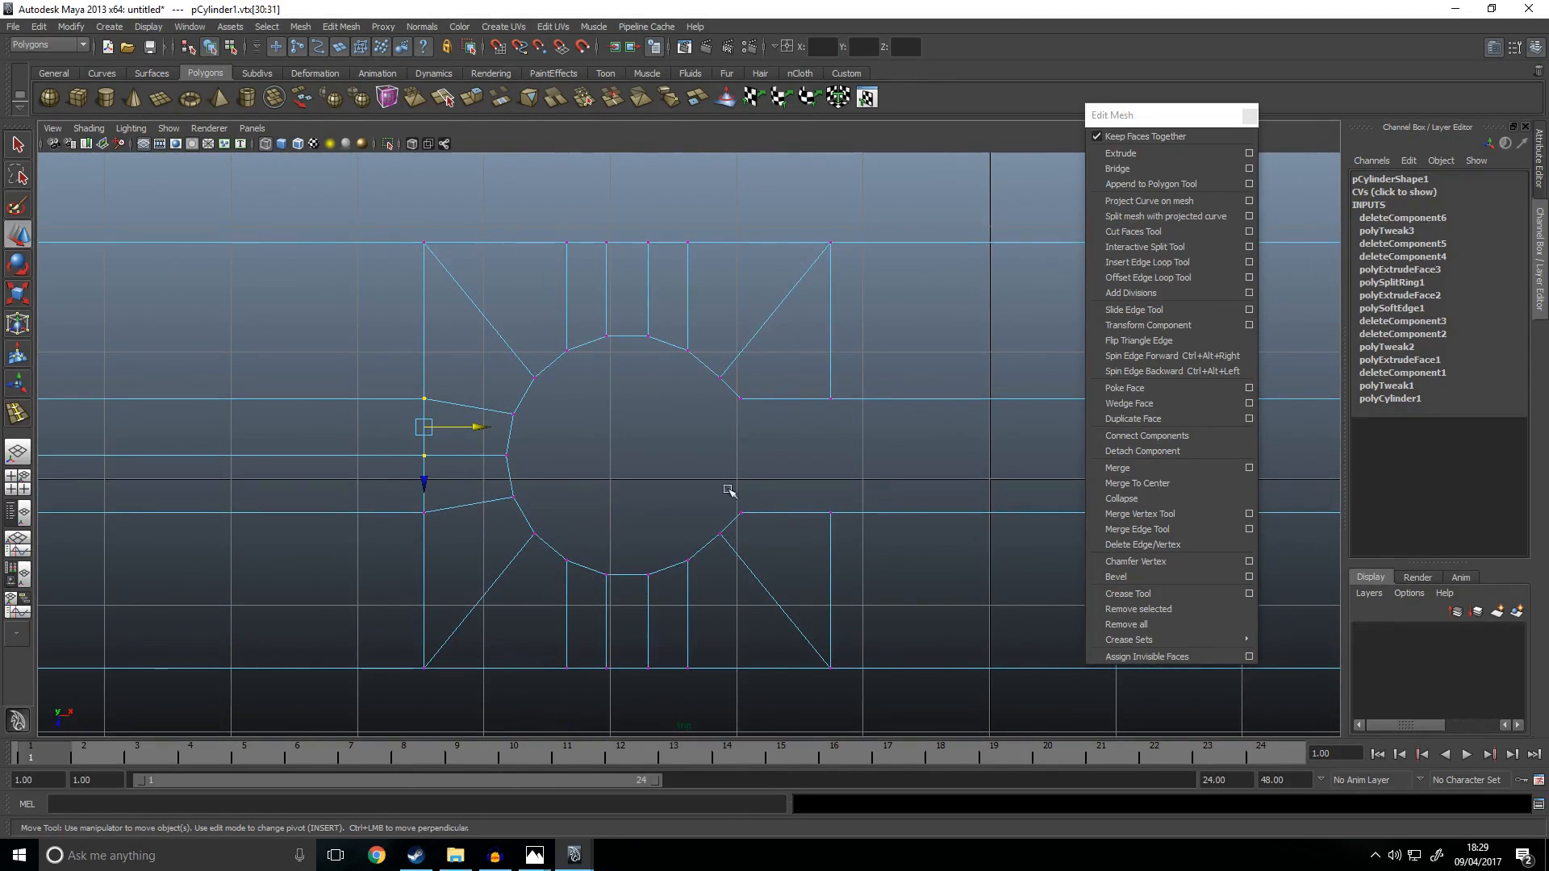
scroll(737, 435, down, 2)
scroll(814, 459, up, 2)
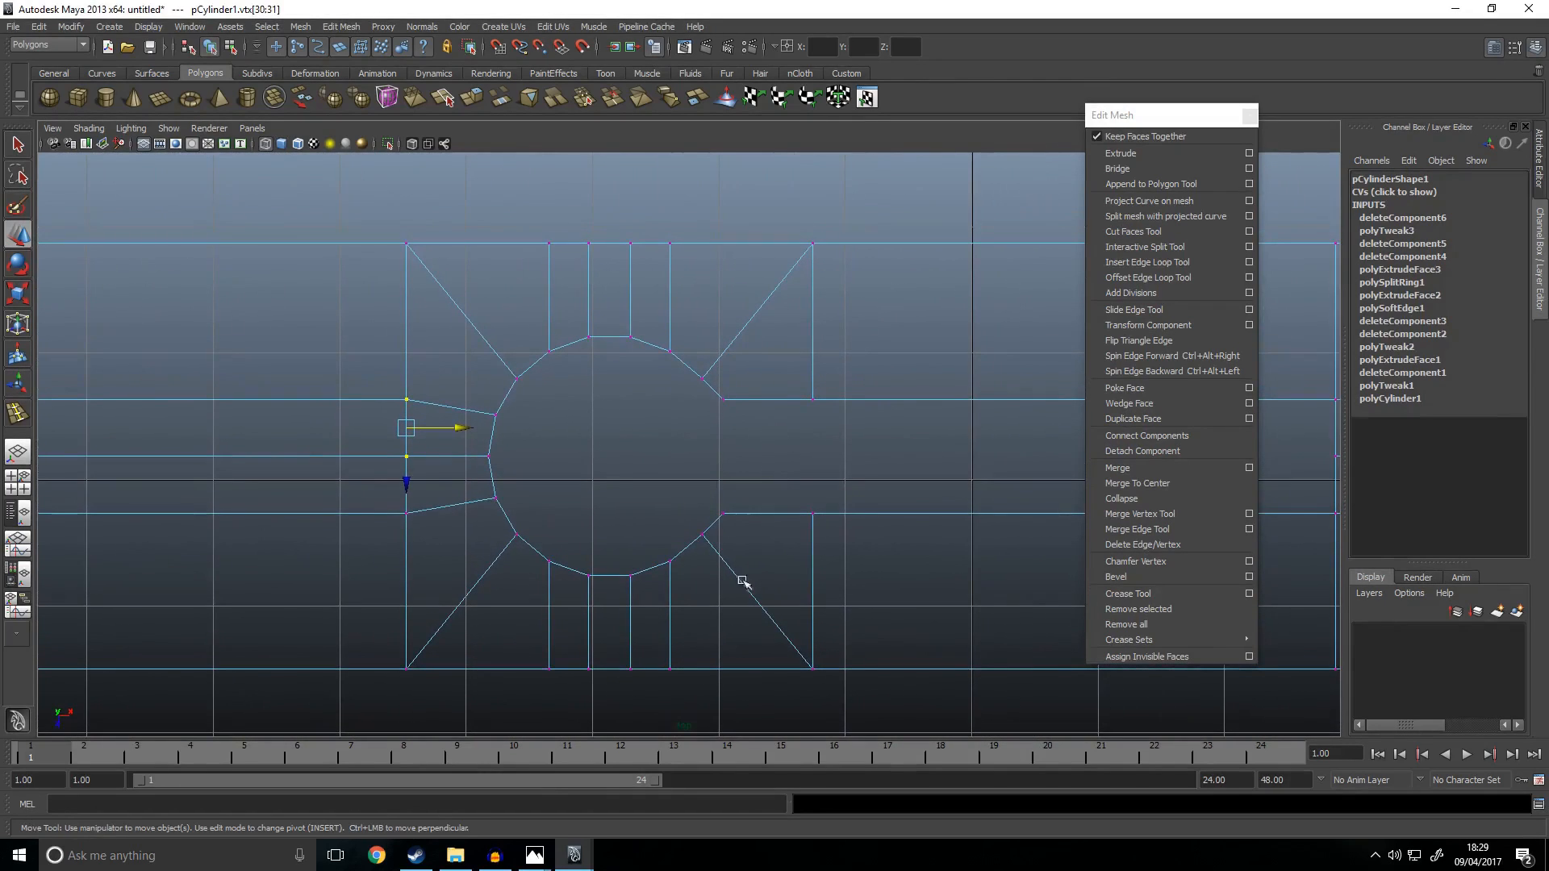
Step: Delete the four diagonal edges joining the hole to the square's corners
alt+middle_drag(811, 561, 535, 519)
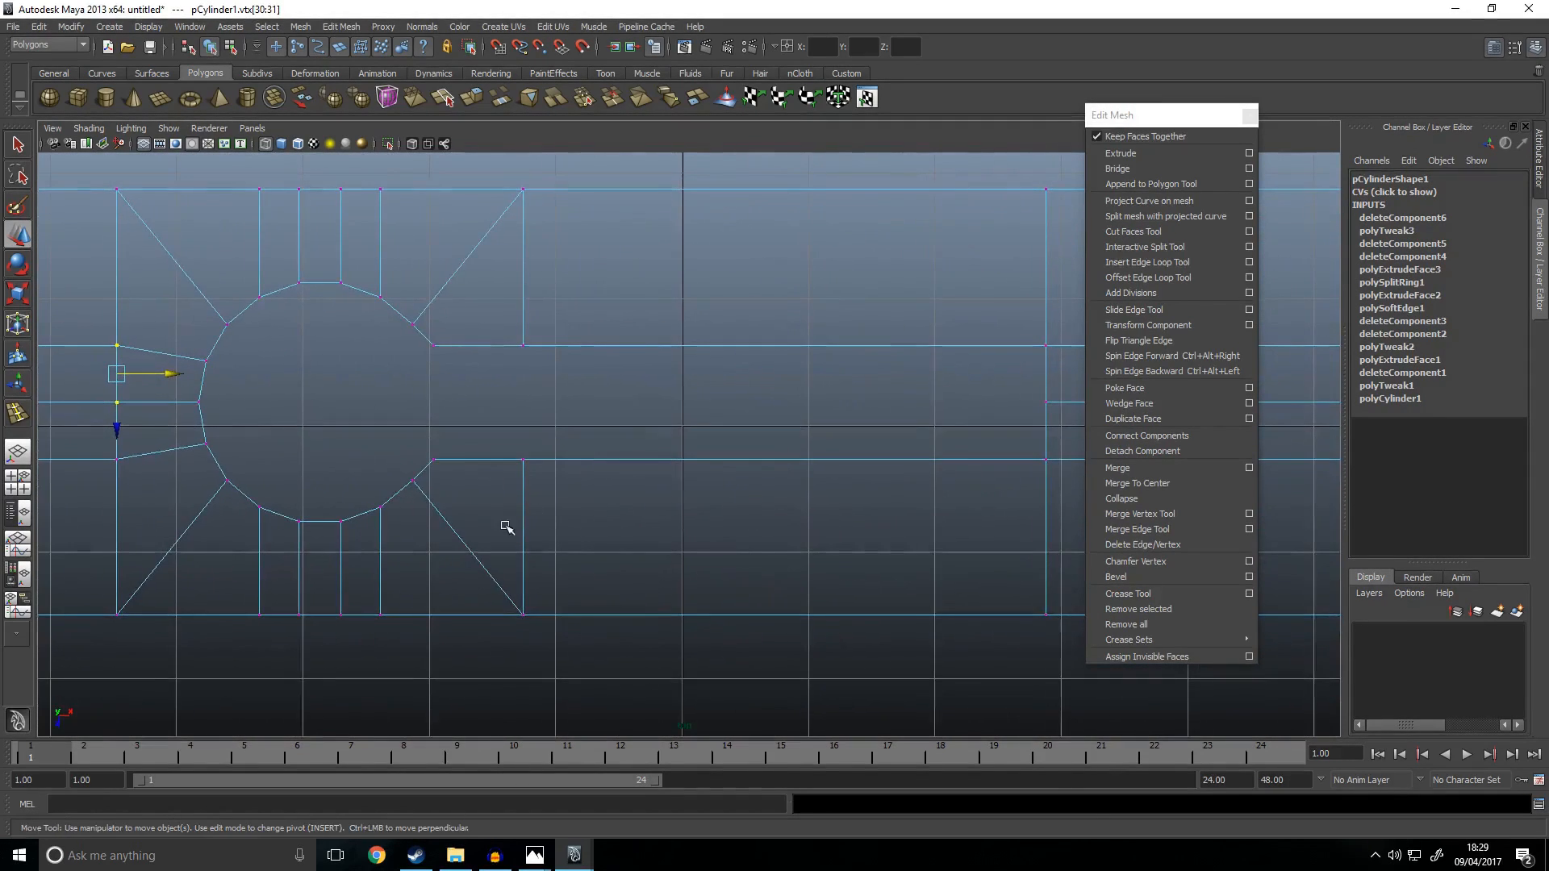
right_drag(456, 536, 457, 507)
click(458, 535)
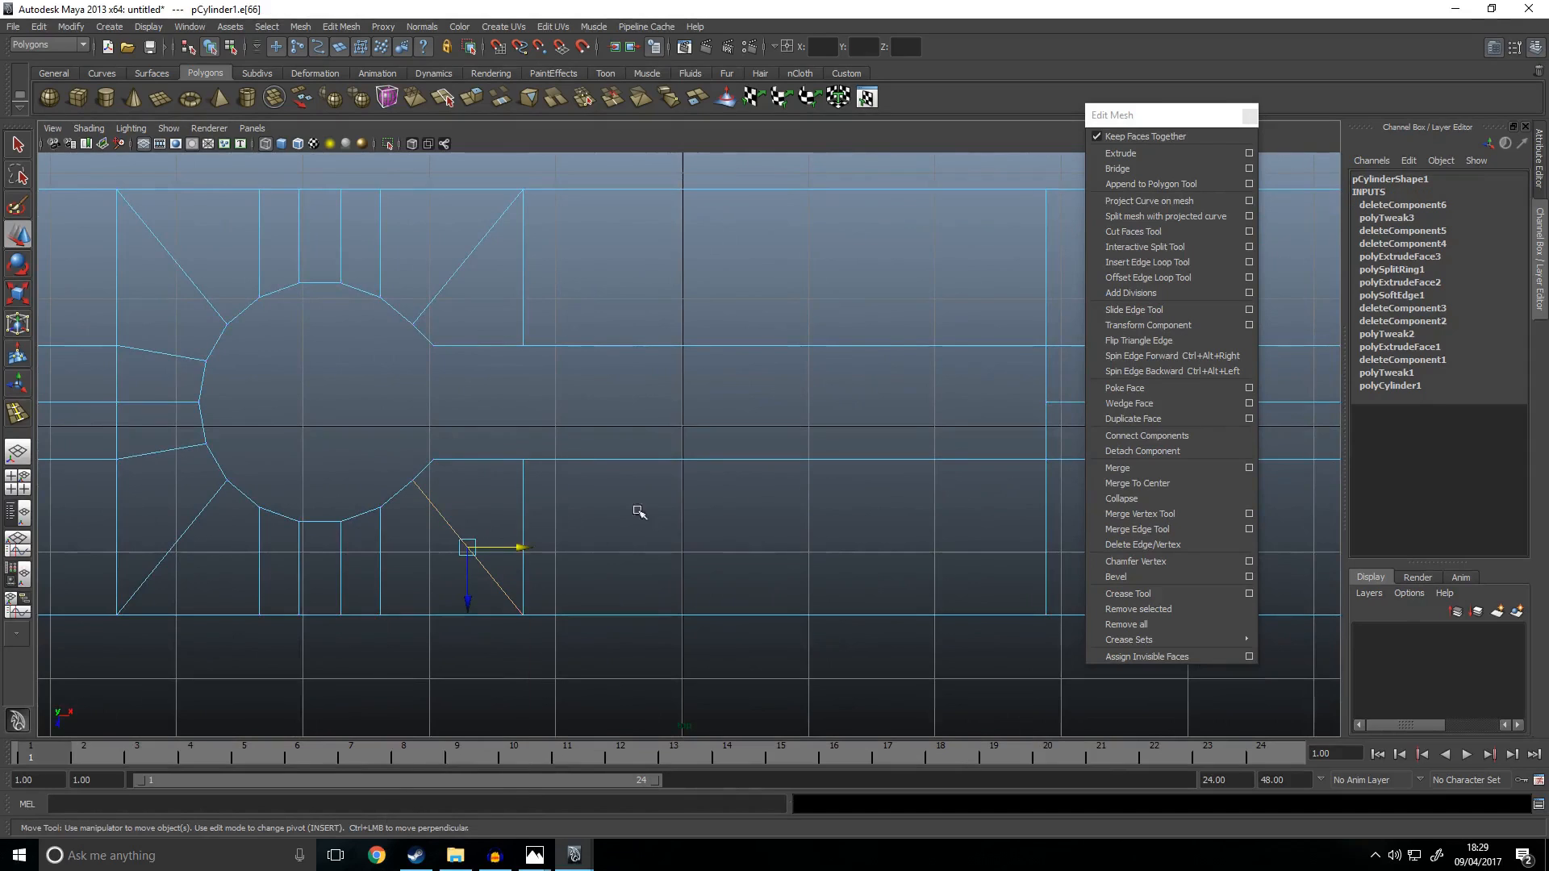
key(Delete)
click(449, 277)
key(Delete)
click(180, 272)
key(Delete)
click(172, 545)
key(Delete)
scroll(608, 529, down, 5)
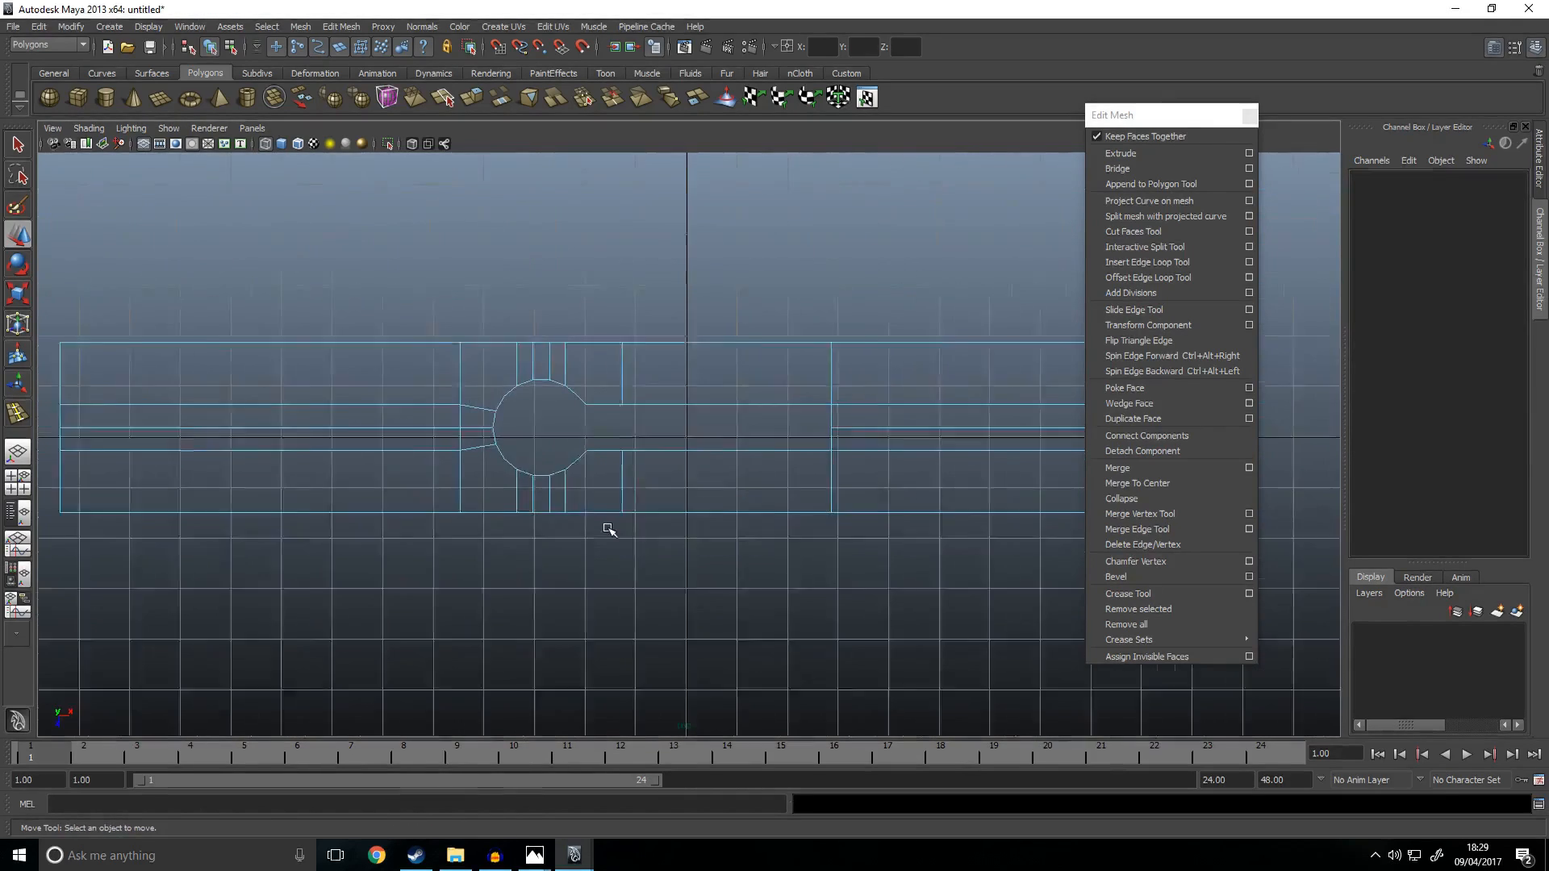
Step: Insert two vertical edge loops in the side wall, one on each side of the hole's connecting edges
key(space)
key(space)
alt+drag(698, 377, 546, 373)
click(1154, 262)
scroll(861, 405, up, 3)
key(w)
Step: Snap the new front edge on the side wall in line with the hole's unconnected front vertex
click(680, 484)
click(720, 564)
alt+drag(761, 318, 691, 409)
key(v)
middle_drag(691, 408, 672, 398)
key(space)
key(space)
scroll(622, 484, up, 8)
alt+middle_drag(389, 564, 662, 379)
key(v)
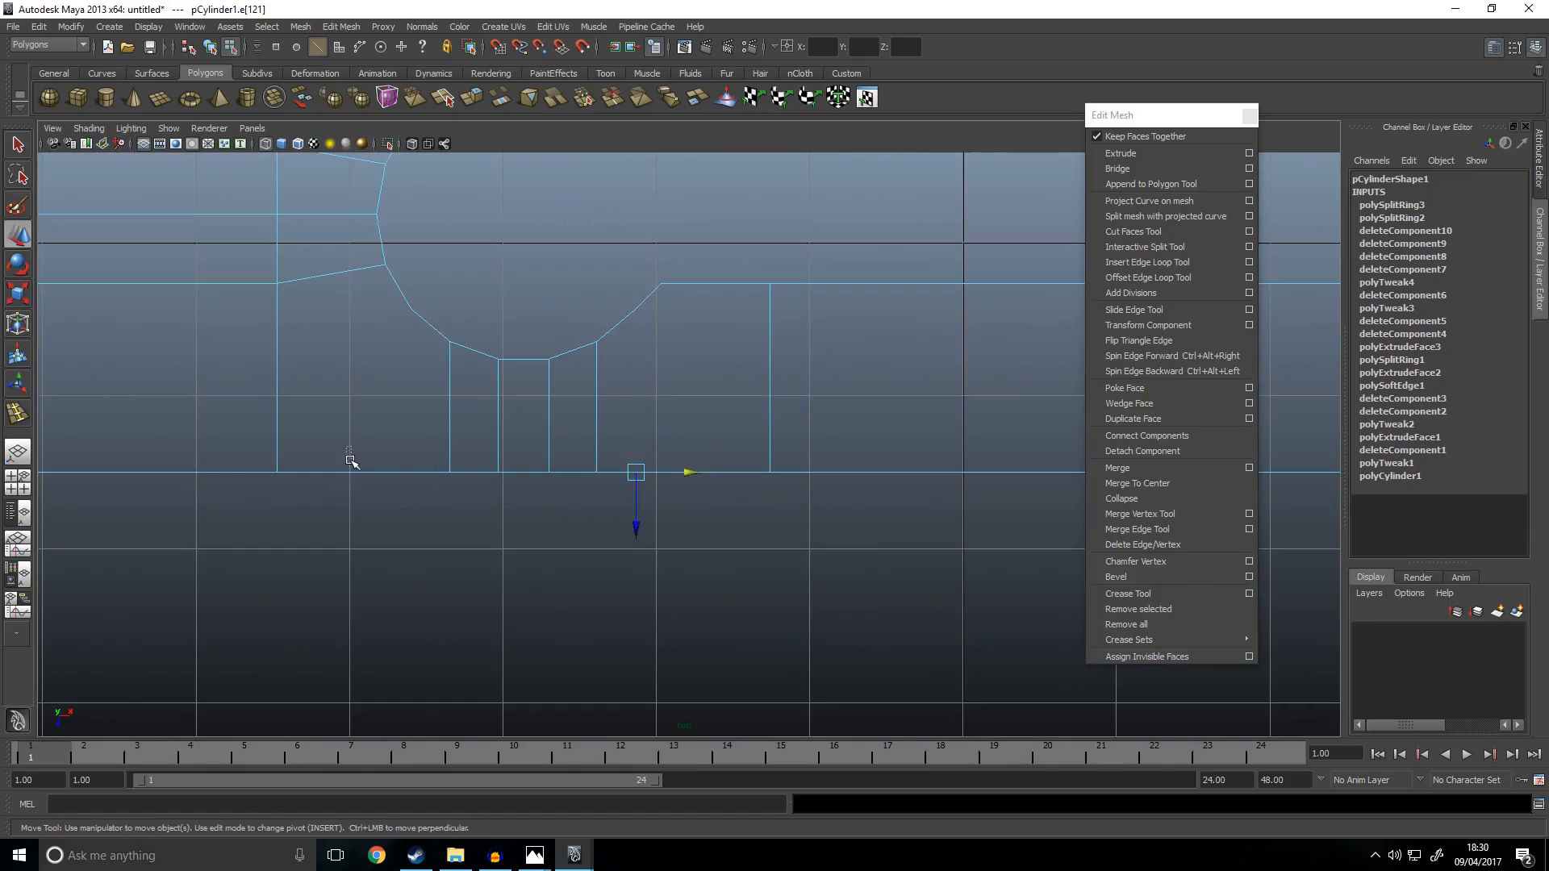
Step: Snap the vertices of the new rear edge on the side wall in line with the hole's unconnected rear vertex
click(349, 452)
key(space)
key(space)
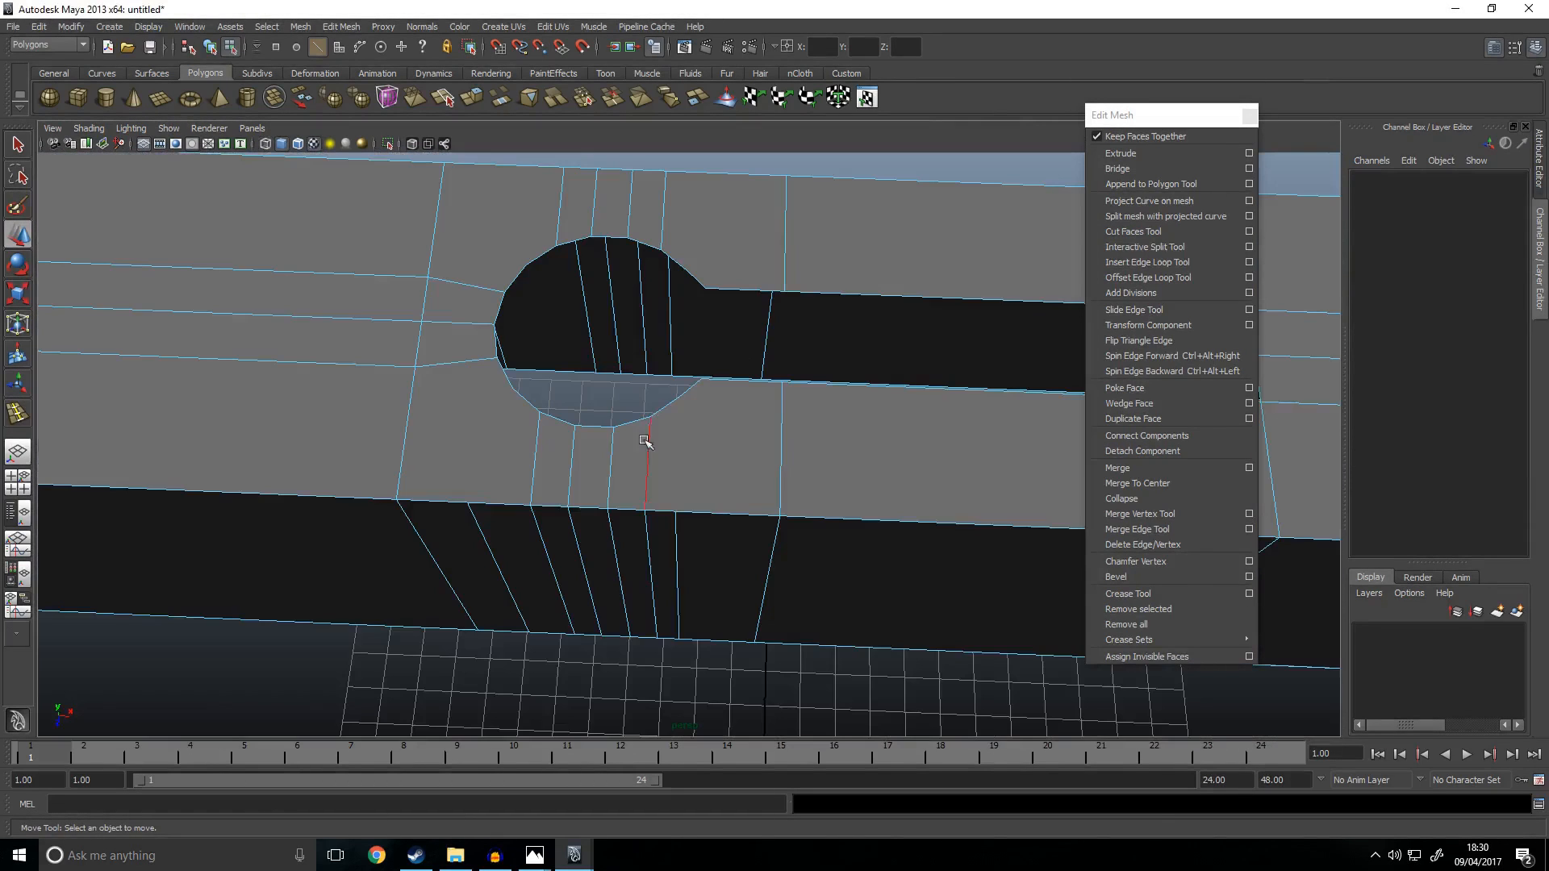
click(491, 557)
key(space)
key(space)
right_drag(422, 320, 363, 318)
drag(307, 432, 418, 539)
click(414, 478)
key(v)
middle_drag(413, 316, 407, 299)
click(440, 319)
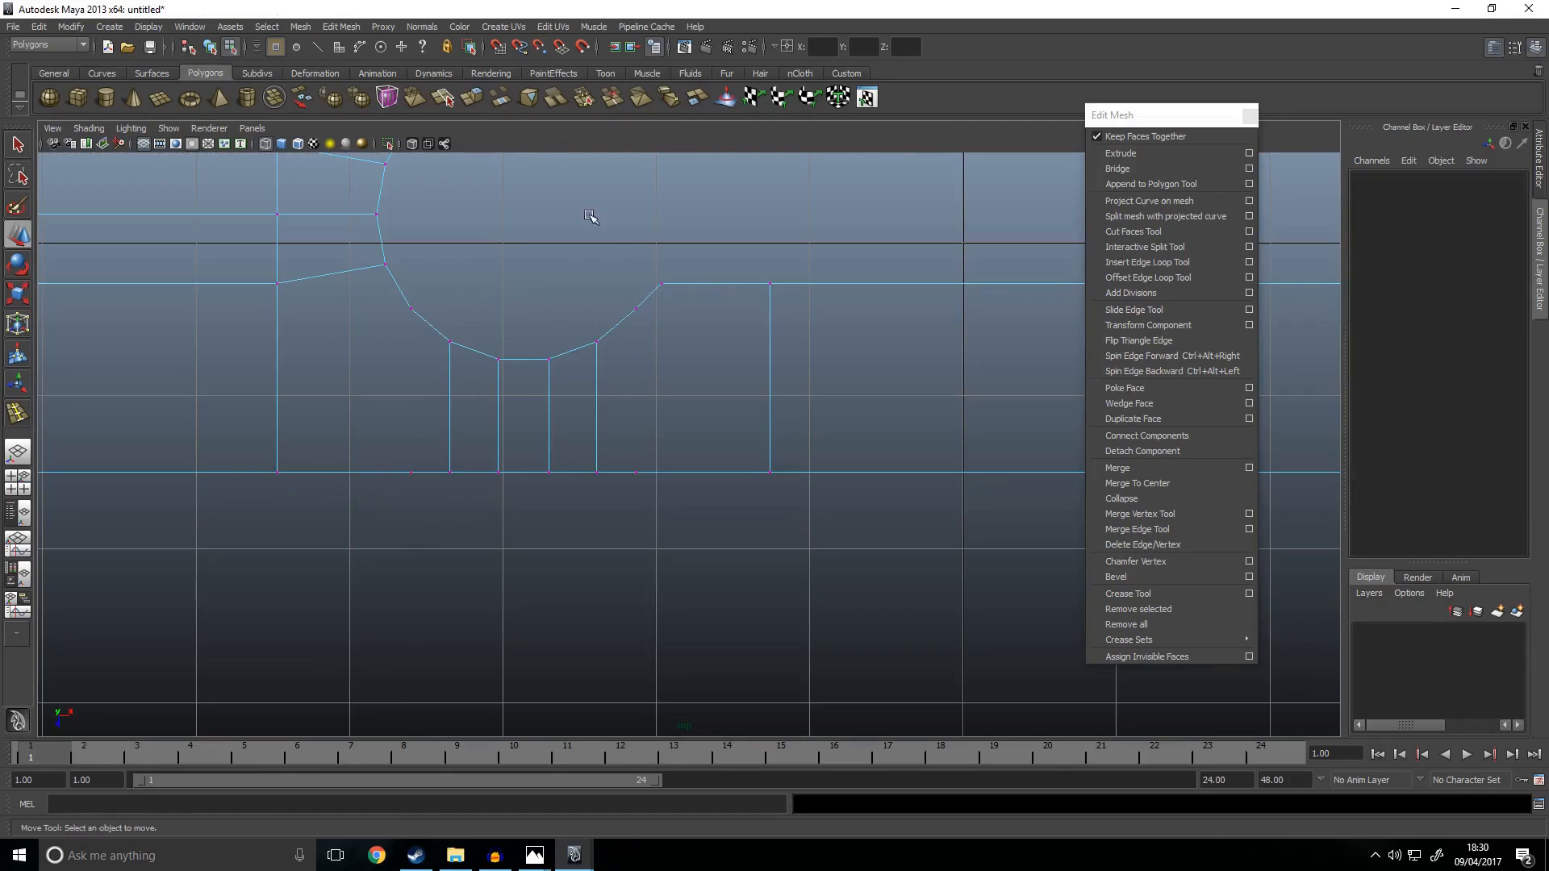
Step: Insert two vertical edge loops in the opposite side wall, one on each side of the hole's connecting edges
alt+middle_drag(652, 304, 727, 562)
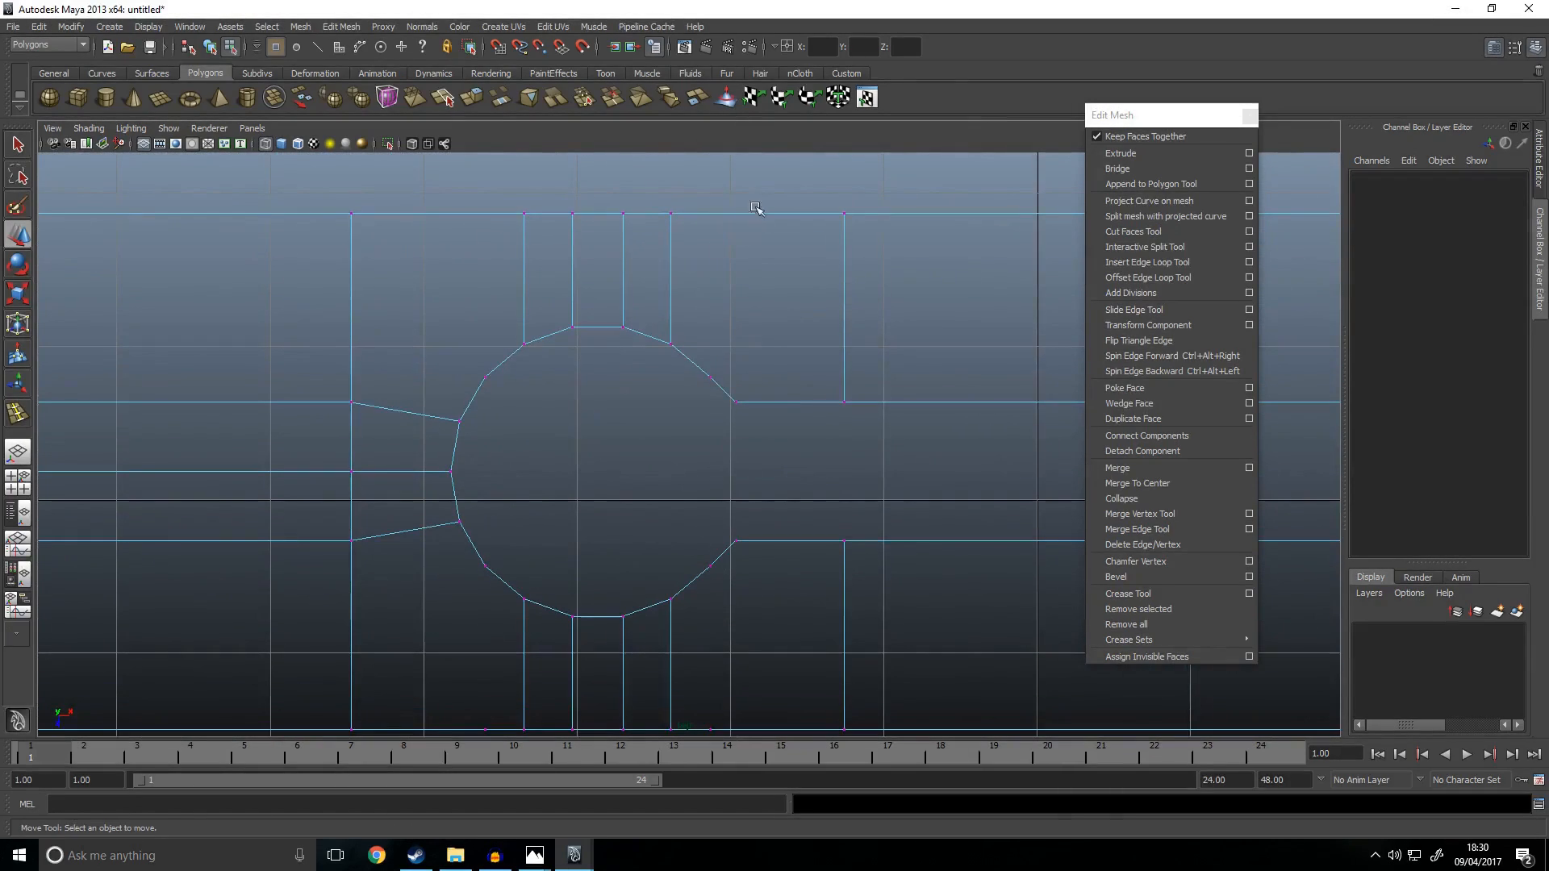
key(space)
key(space)
alt+drag(892, 201, 482, 244)
alt+middle_drag(650, 305, 517, 326)
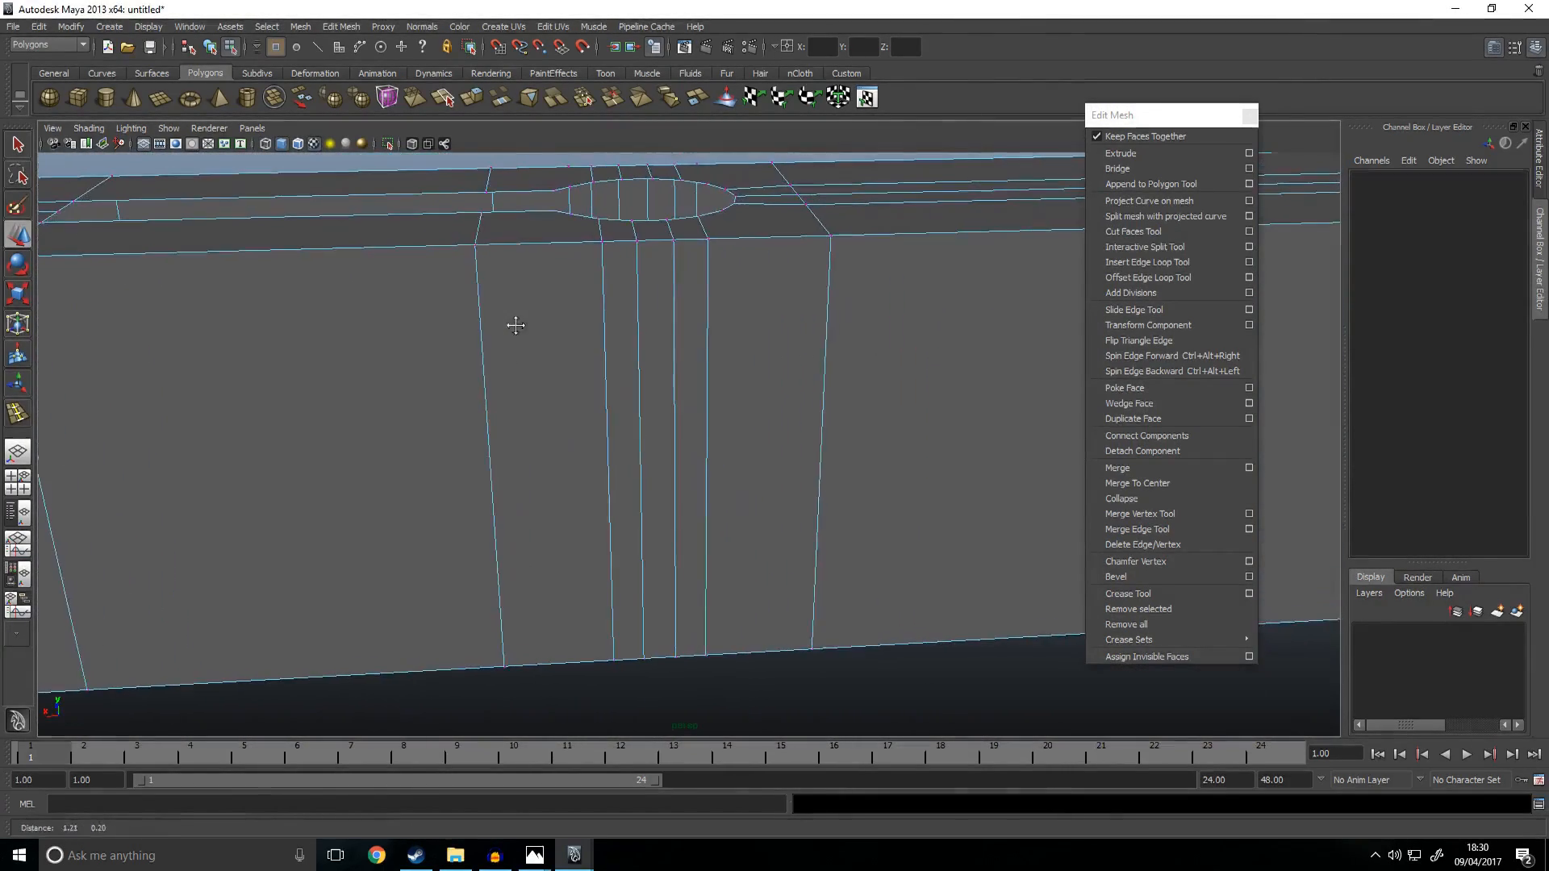
alt+drag(517, 325, 459, 334)
click(1122, 264)
mouse_move(730, 268)
mouse_down()
mouse_move(740, 259)
mouse_move(712, 260)
mouse_up()
key(ctrl+z)
click(491, 240)
Step: Snap the vertices of both new edges on the opposite side wall in line with the hole's unconnected vertices on that side
key(space)
key(space)
alt+middle_drag(734, 444, 739, 411)
key(w)
right_drag(511, 287, 406, 279)
scroll(500, 258, down, 3)
scroll(609, 466, up, 4)
click(529, 267)
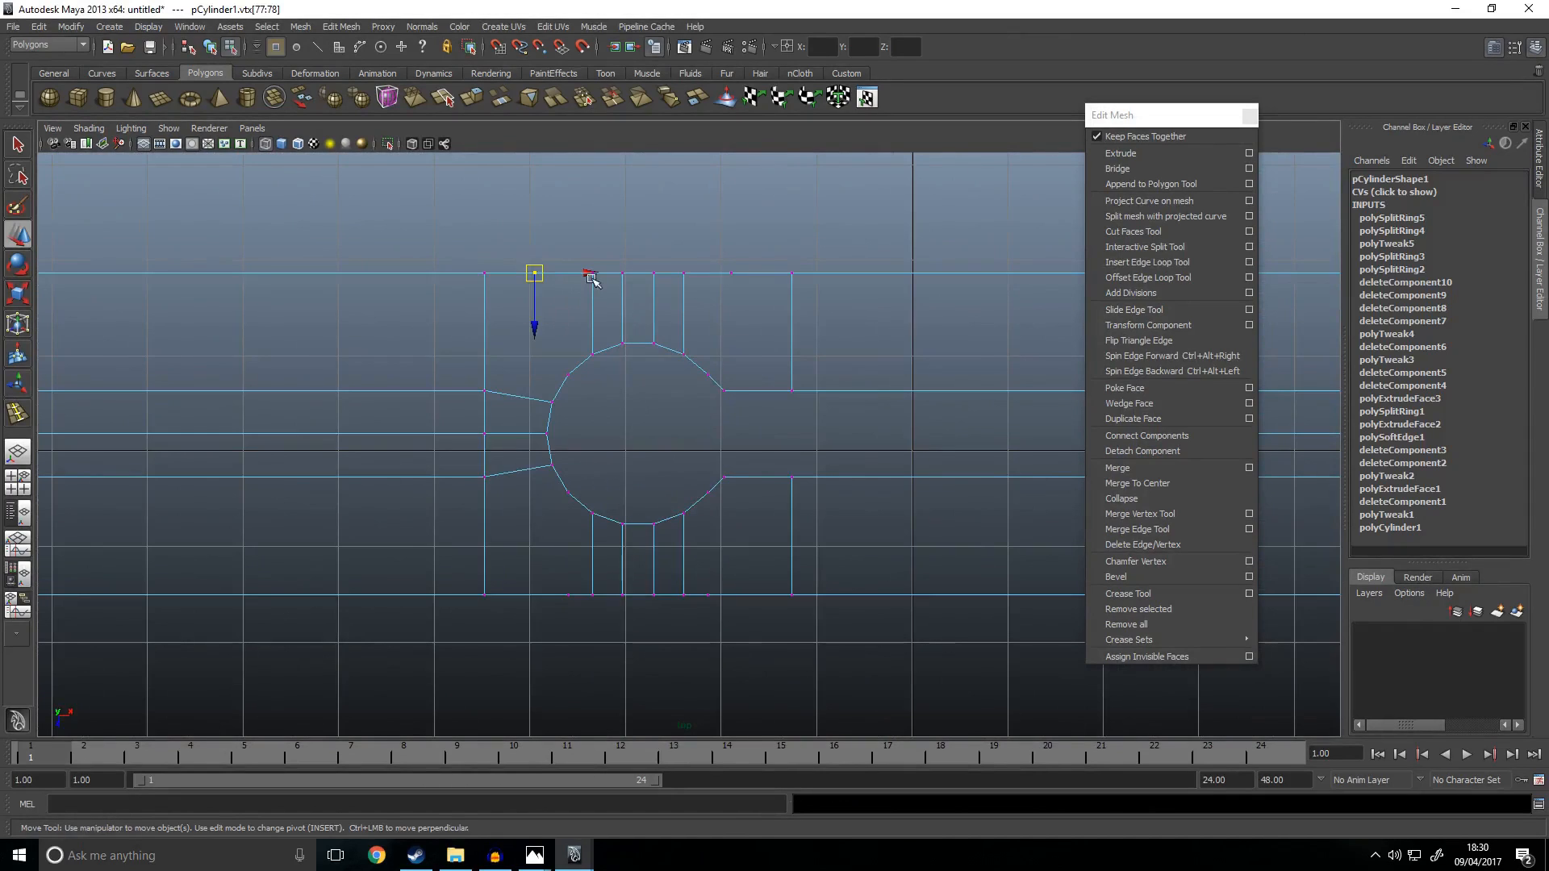
middle_drag(574, 390, 563, 356)
click(728, 272)
middle_drag(685, 356, 705, 386)
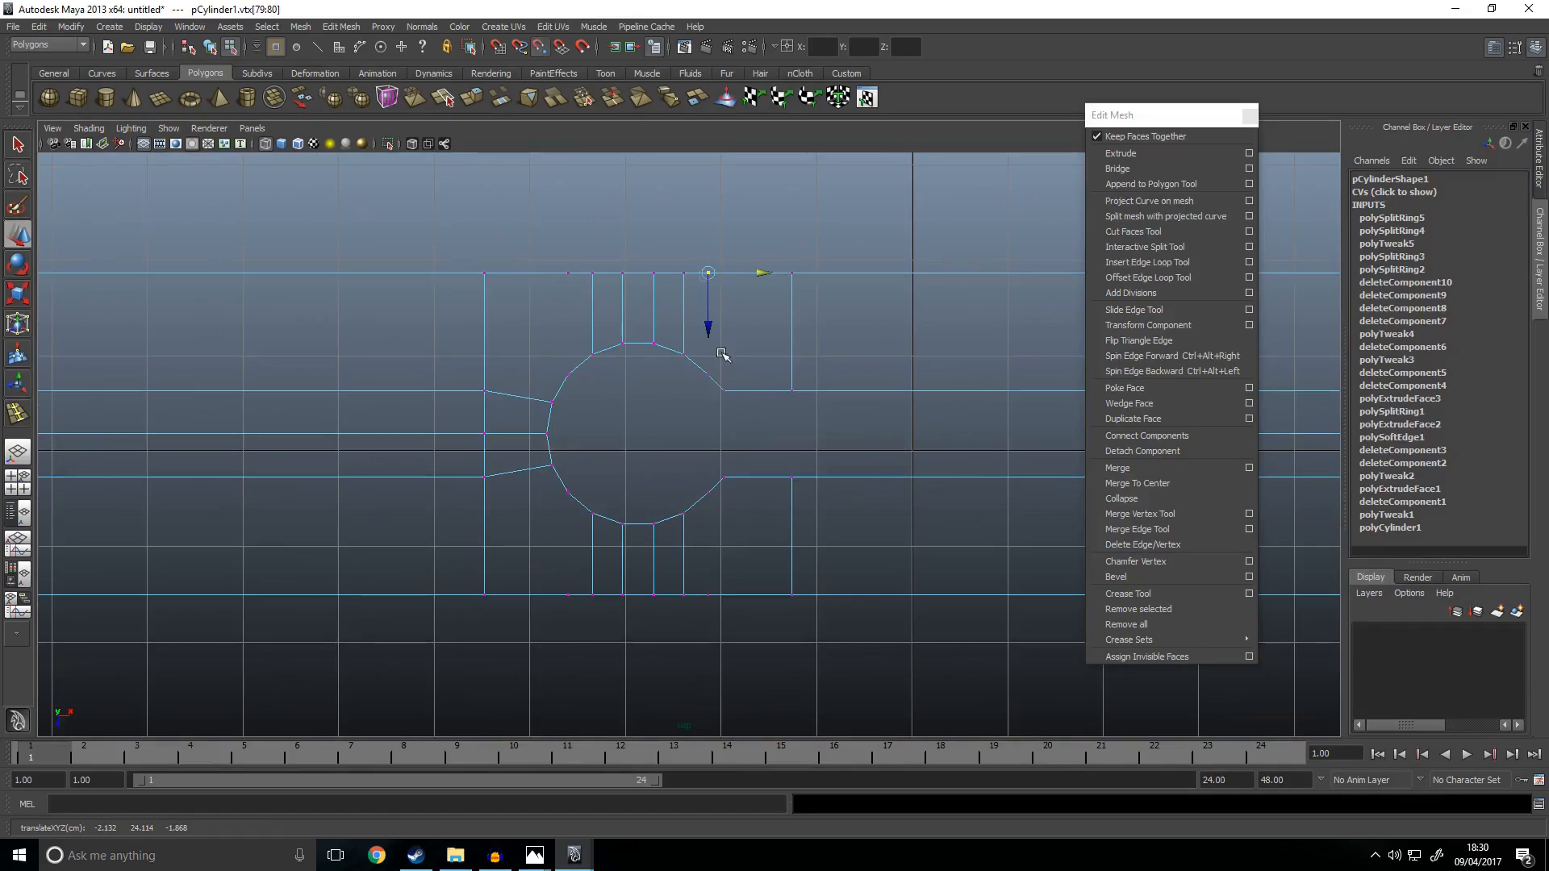
key(space)
key(space)
alt+drag(695, 380, 481, 404)
mouse_move(608, 388)
alt+mouse_down()
mouse_move(633, 452)
mouse_move(628, 410)
alt+mouse_up()
shift+right_click(485, 329)
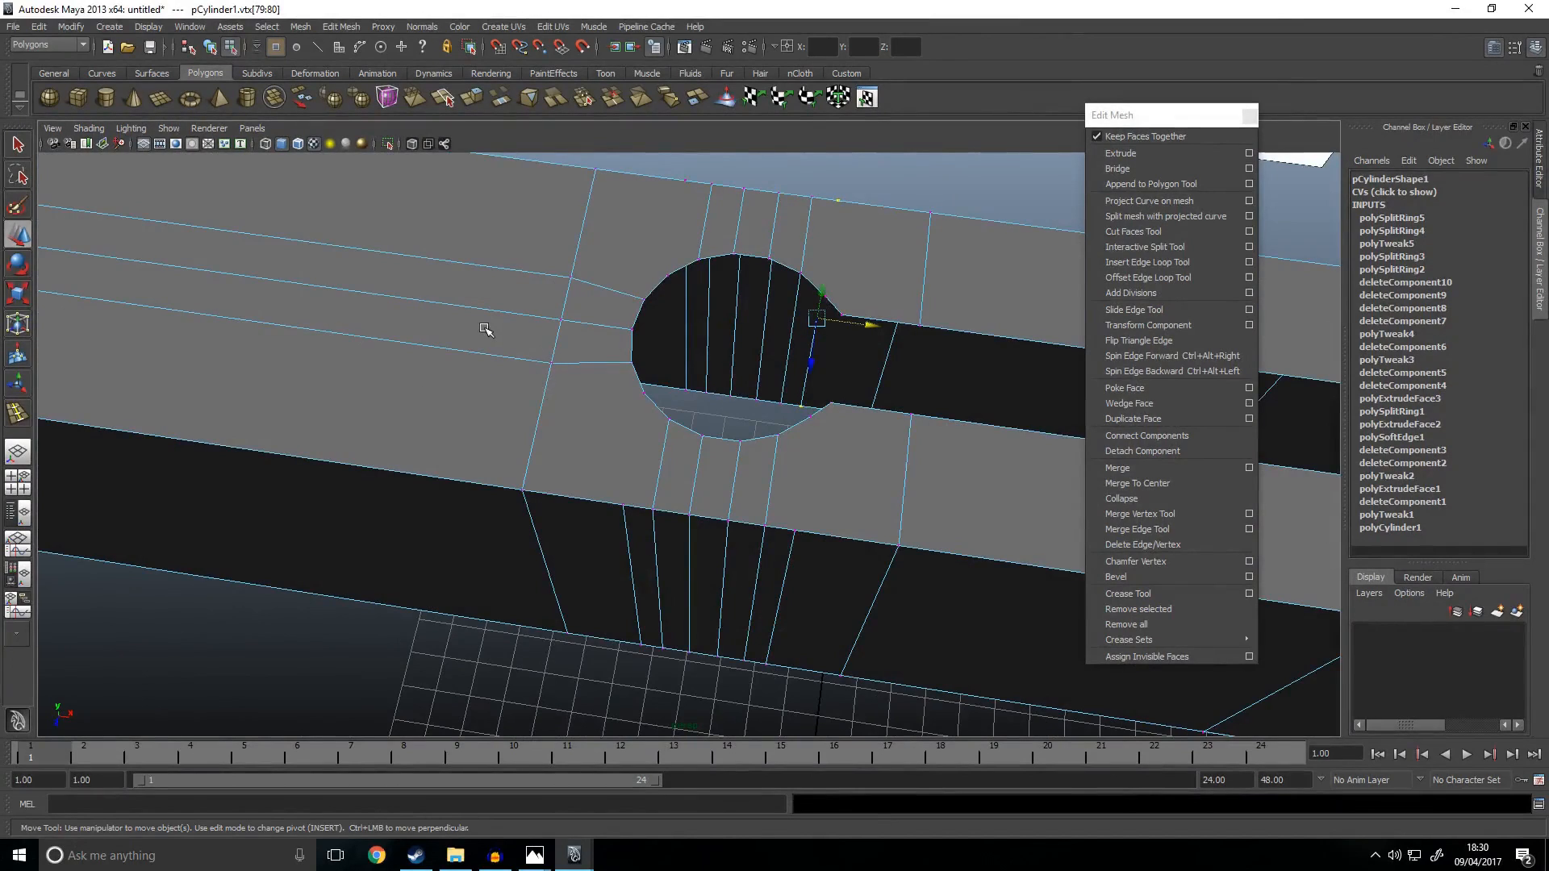
shift+right_click(485, 329)
ctrl+right_click(485, 330)
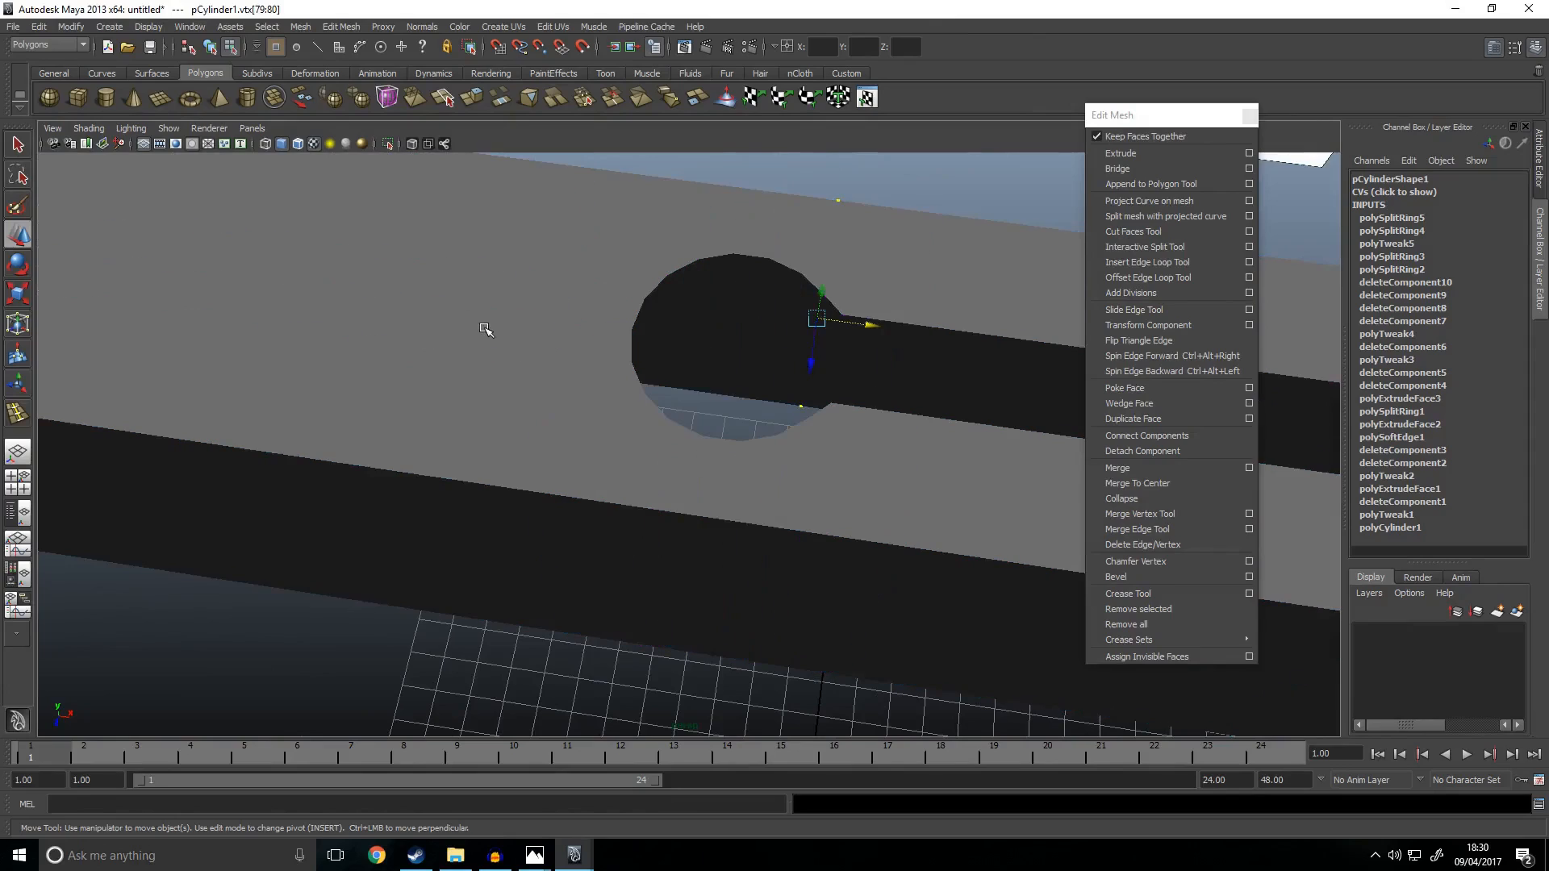
ctrl+right_click(518, 313)
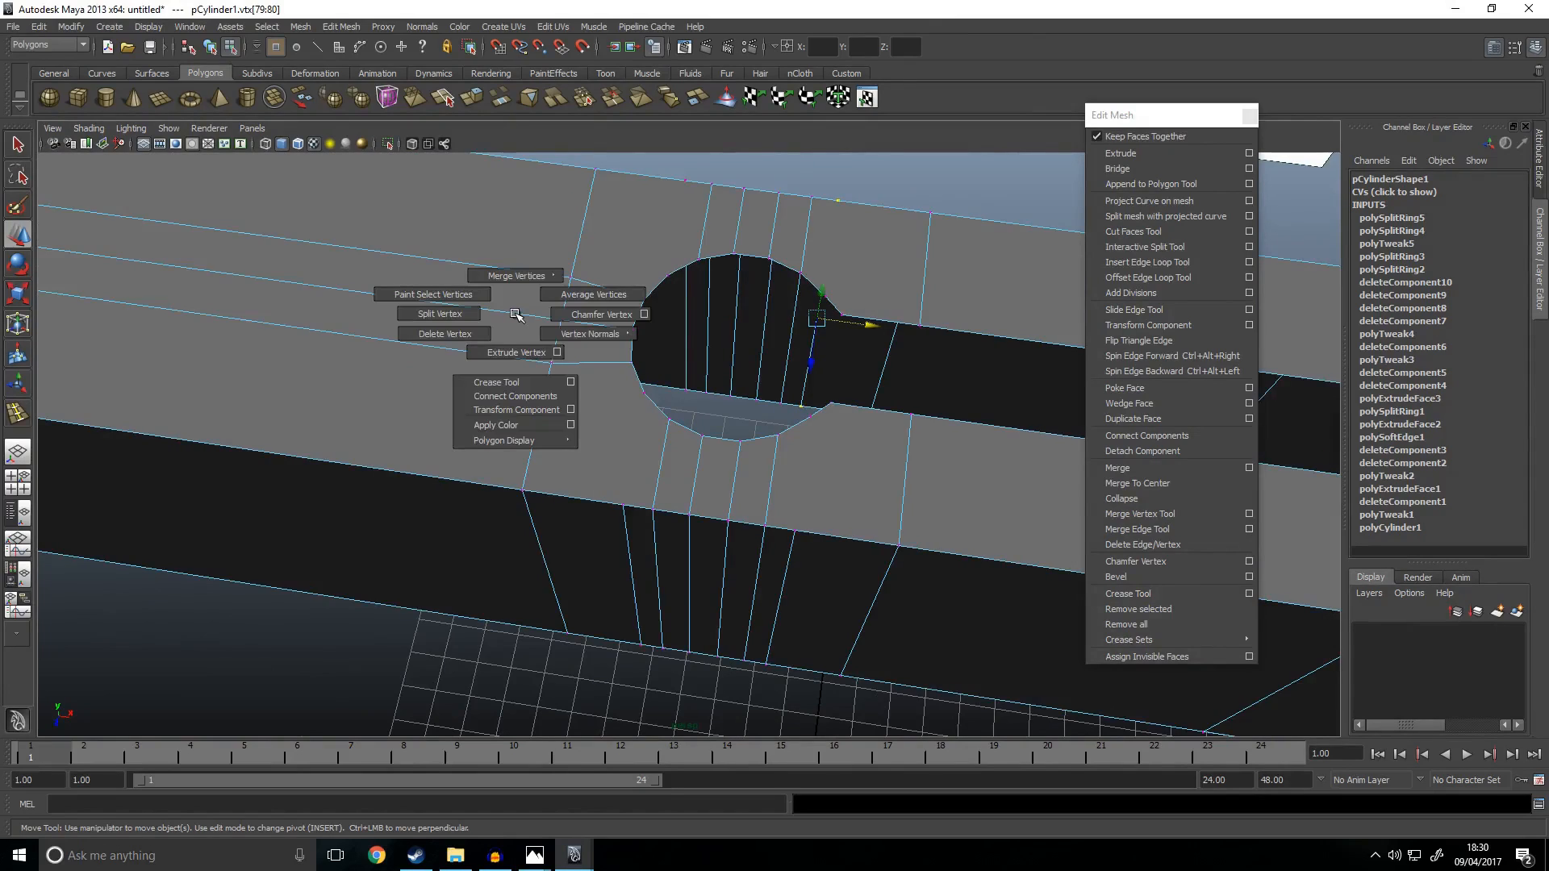
shift+right_click(515, 314)
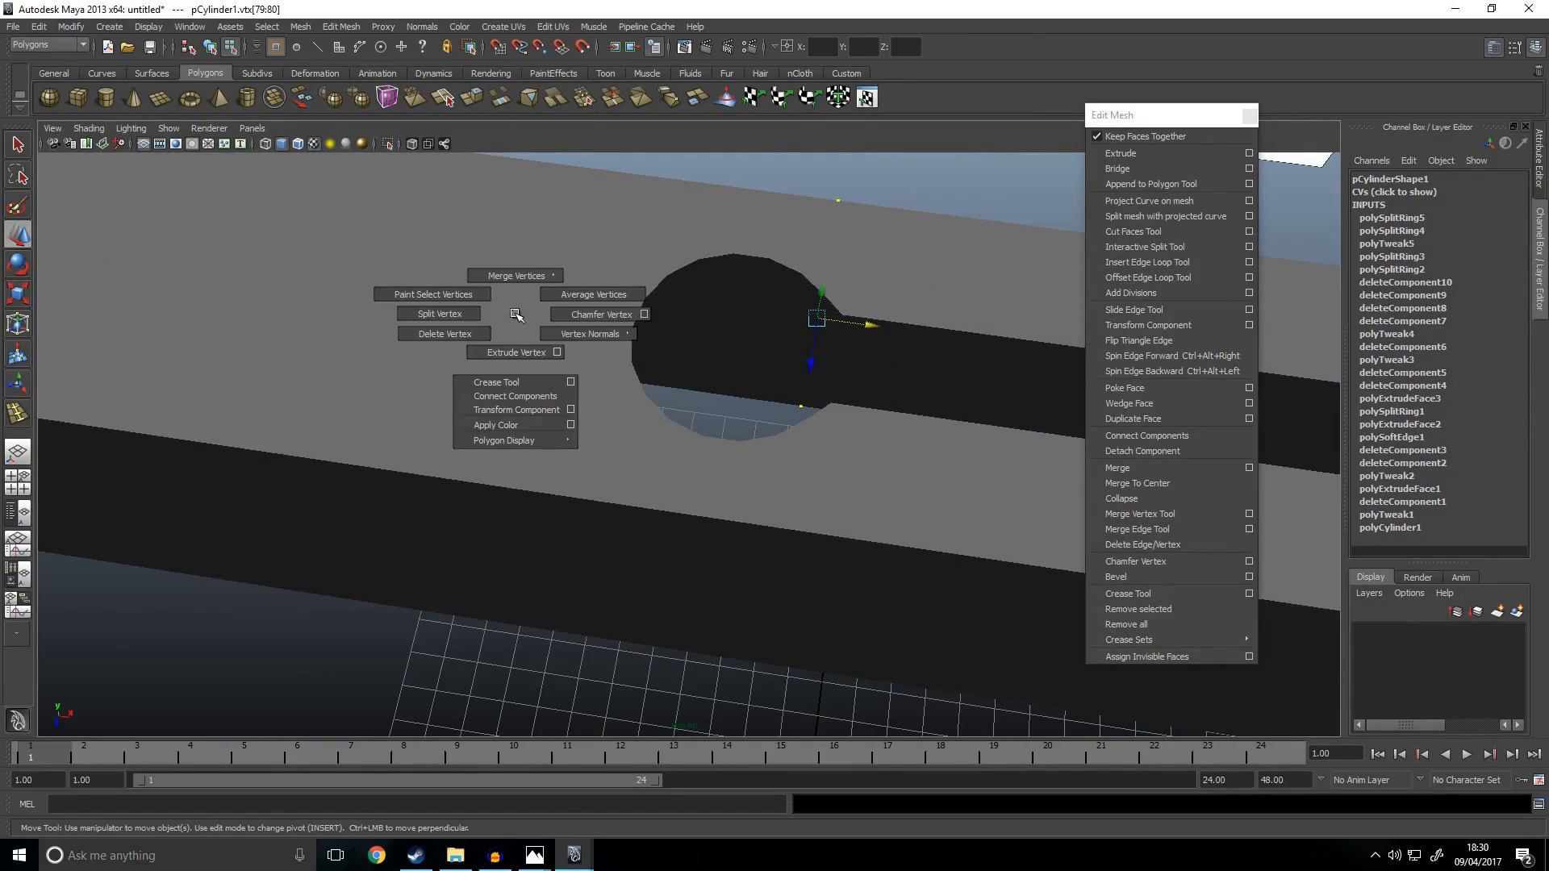
mouse_move(518, 311)
right_down()
mouse_move(524, 279)
mouse_move(528, 300)
mouse_move(506, 300)
mouse_move(535, 302)
right_up()
ctrl+right_click(534, 302)
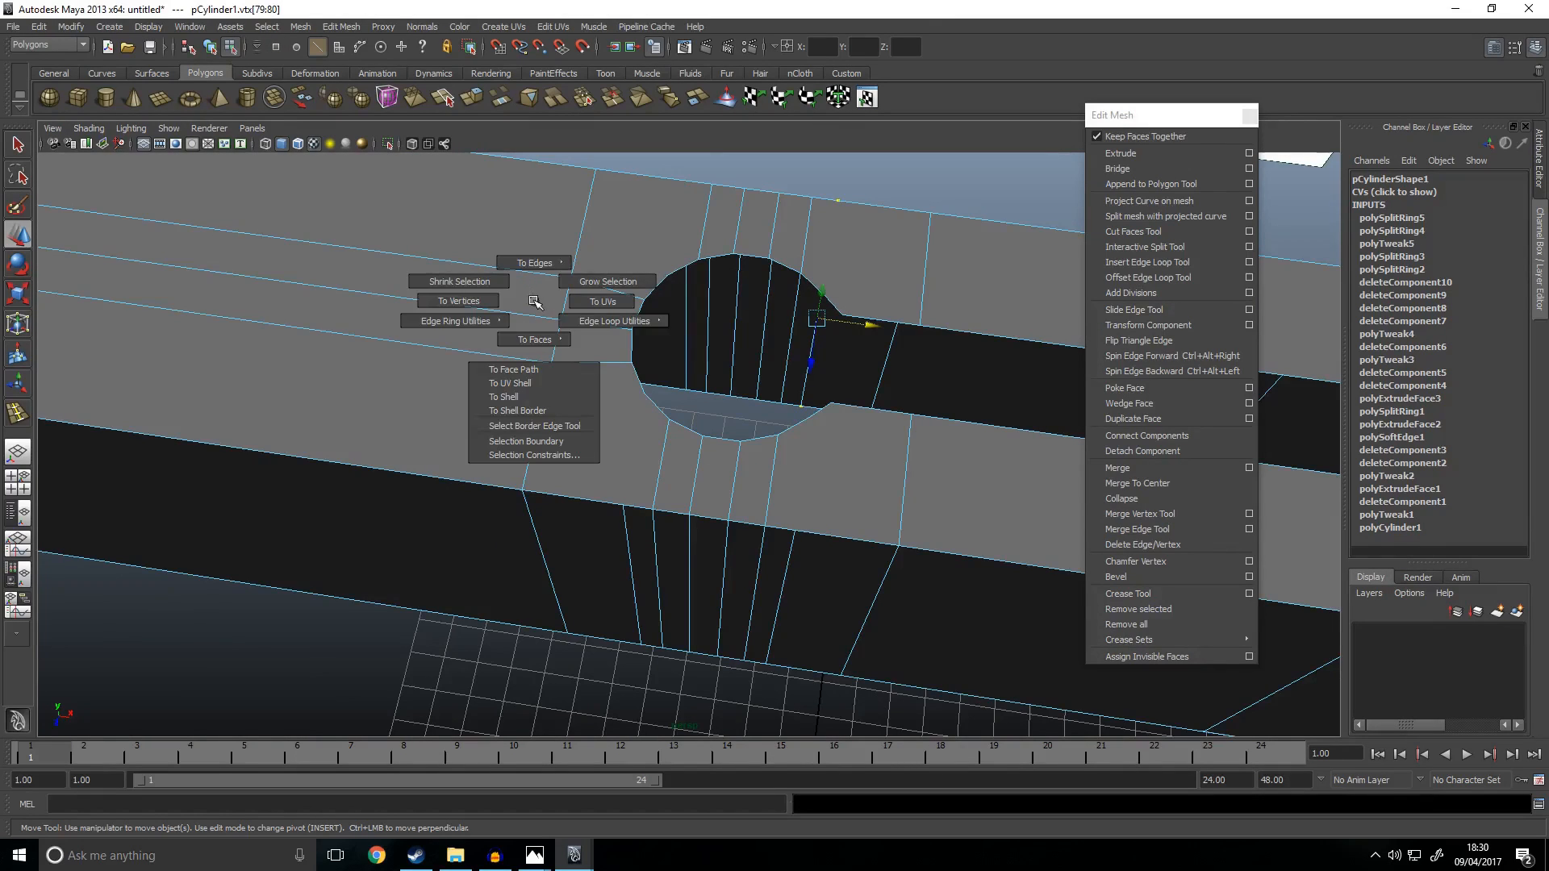
ctrl+right_drag(534, 302, 505, 315)
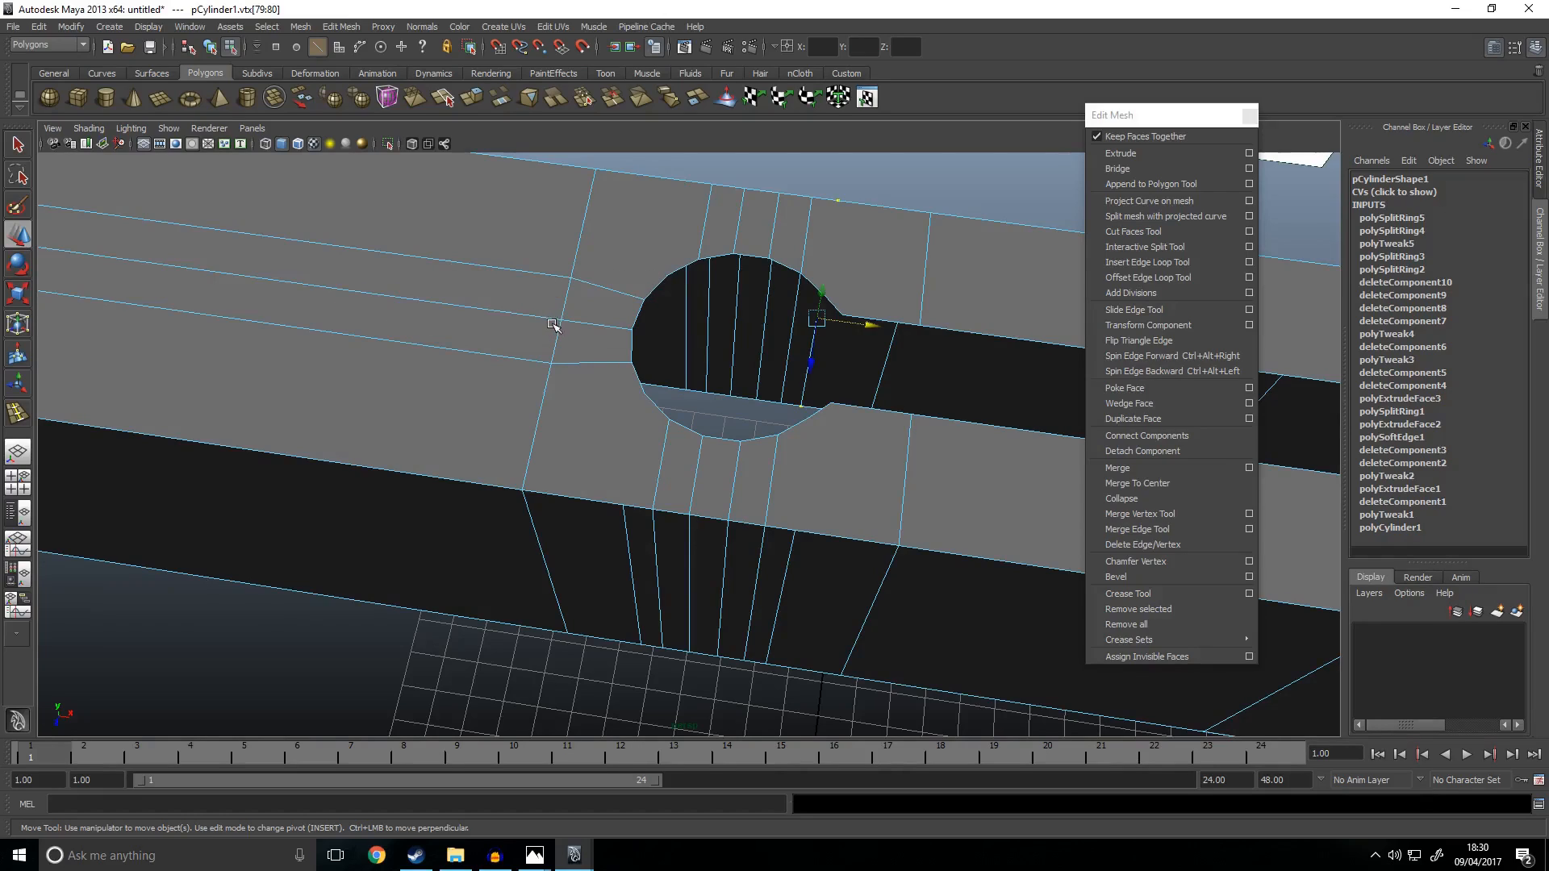
shift+right_click(597, 322)
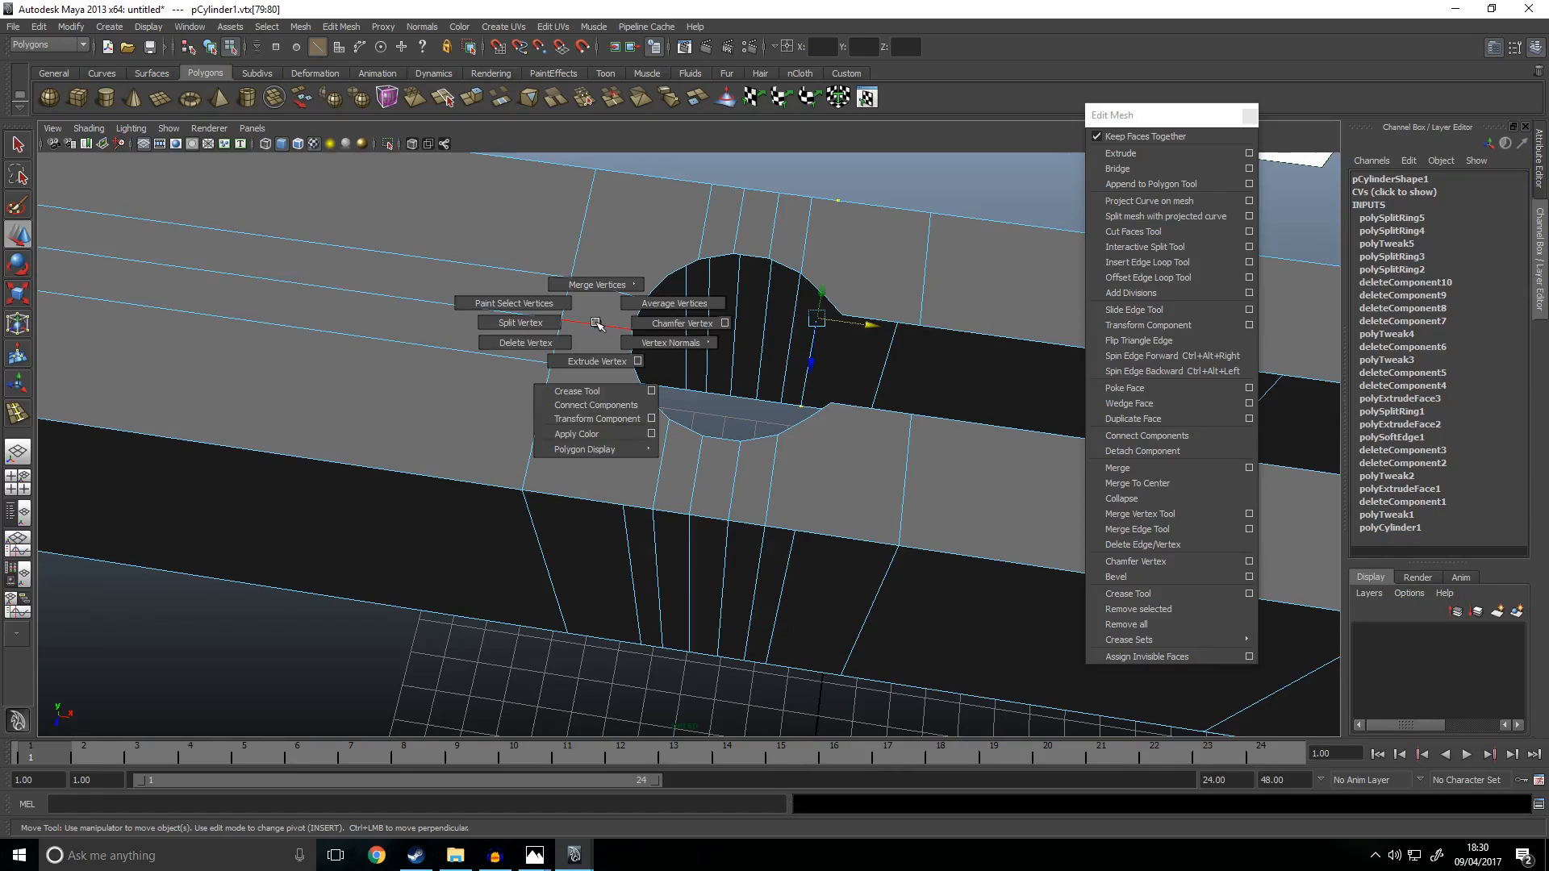
shift+click(595, 323)
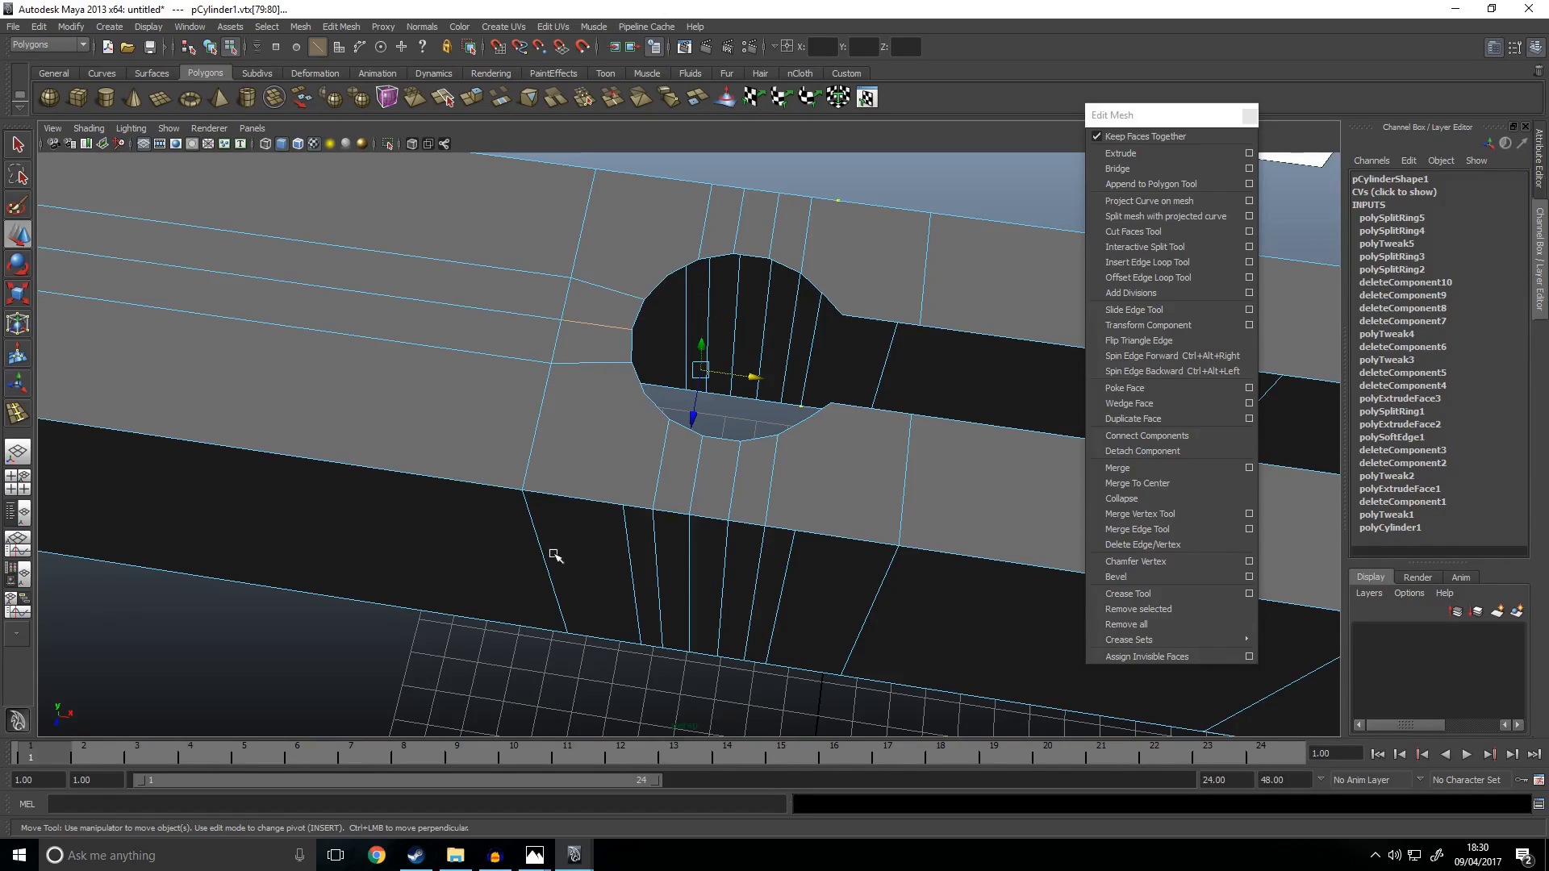
click(871, 205)
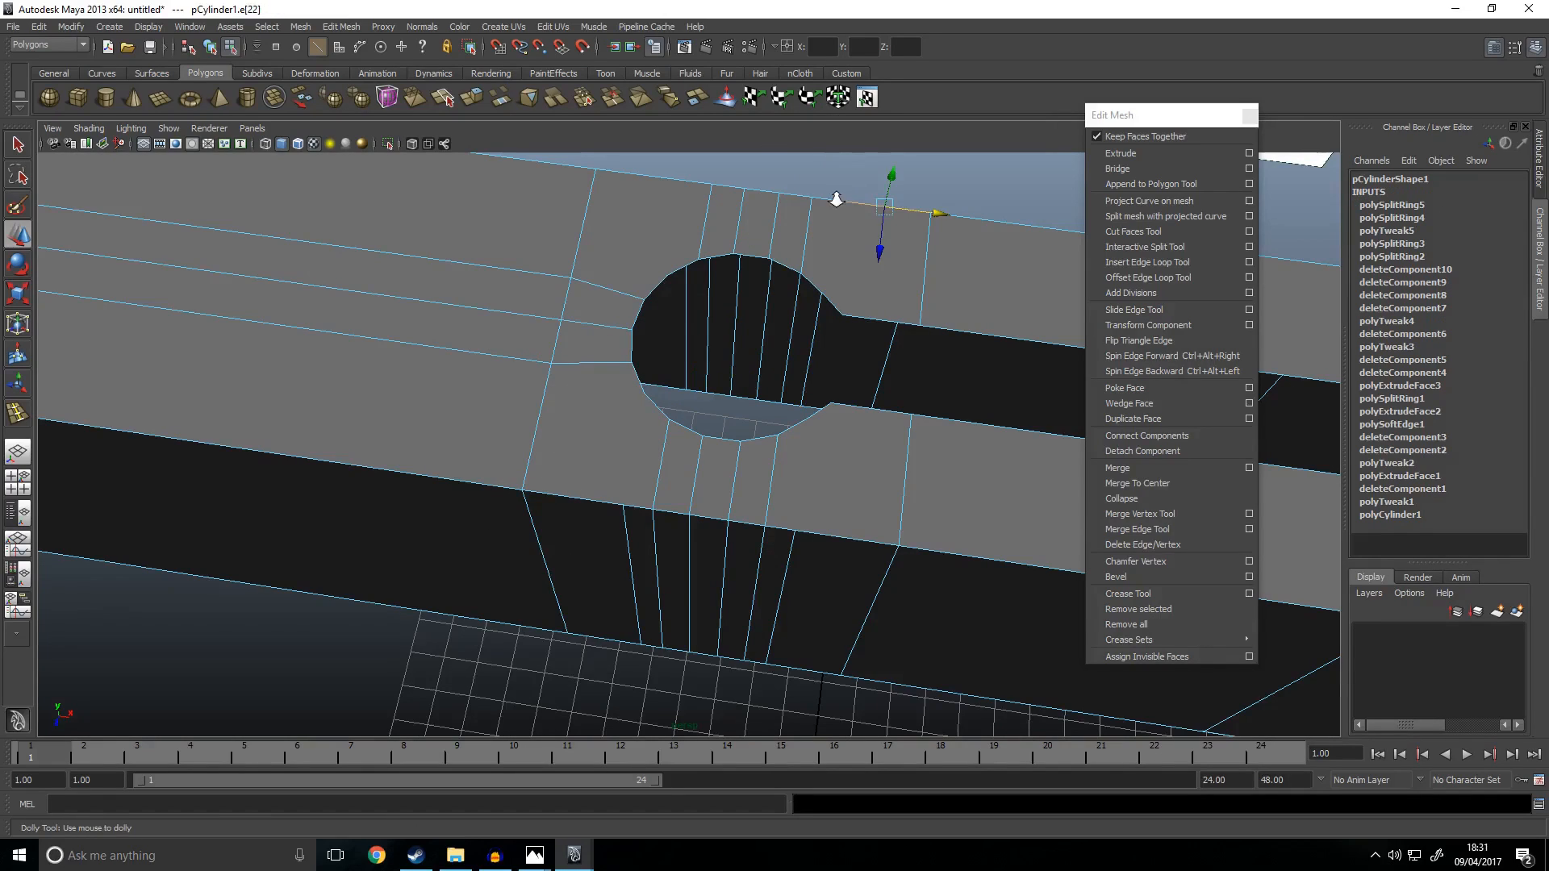
shift+right_click(840, 198)
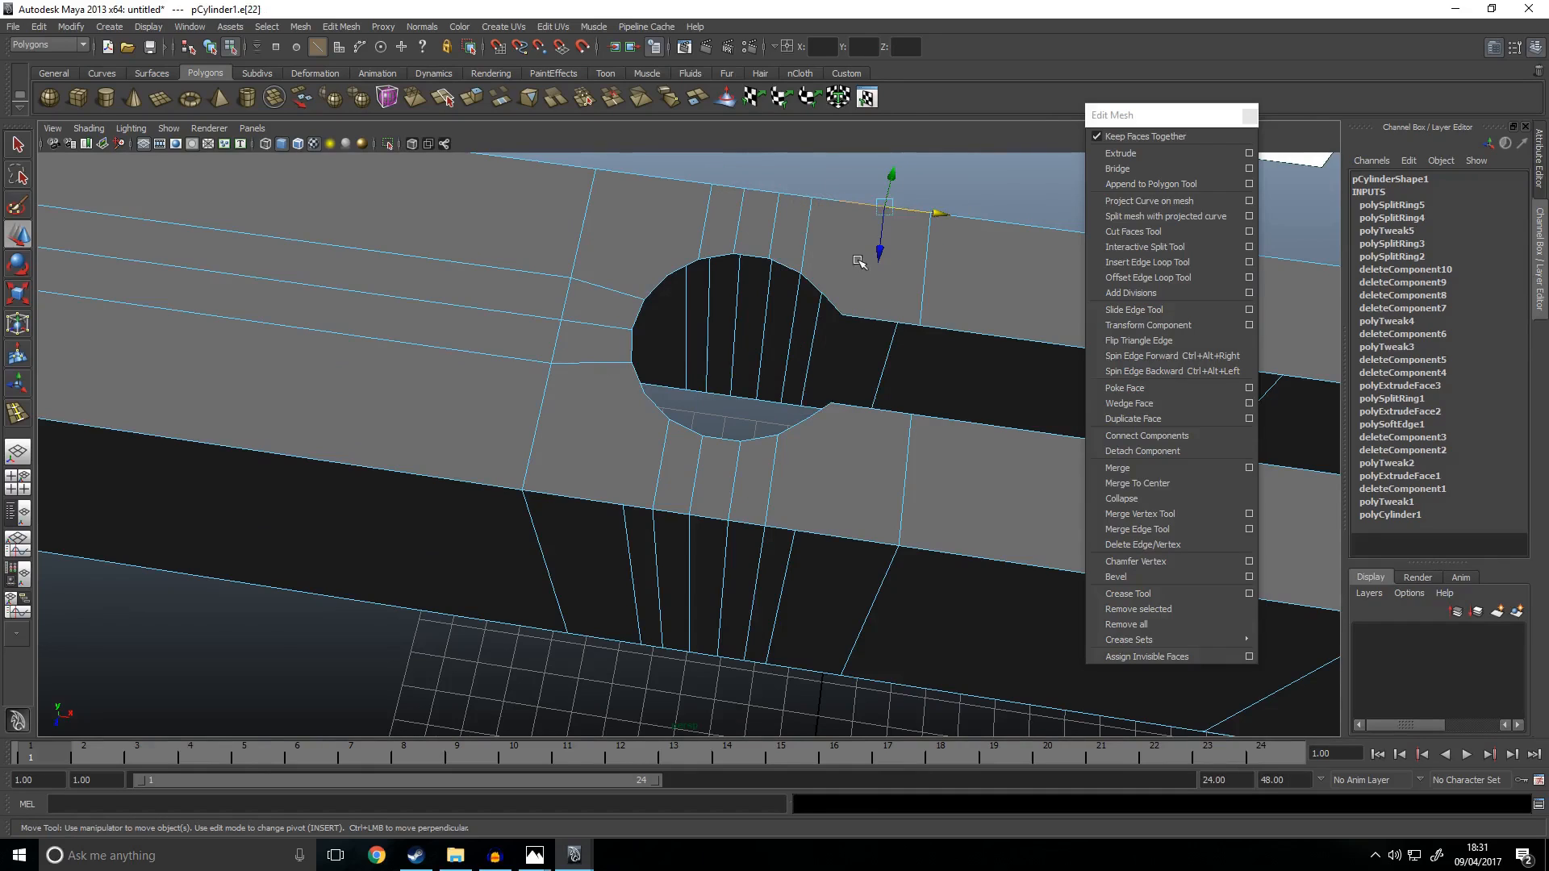
scroll(860, 260, down, 5)
click(847, 242)
scroll(845, 279, up, 4)
shift+right_click(795, 275)
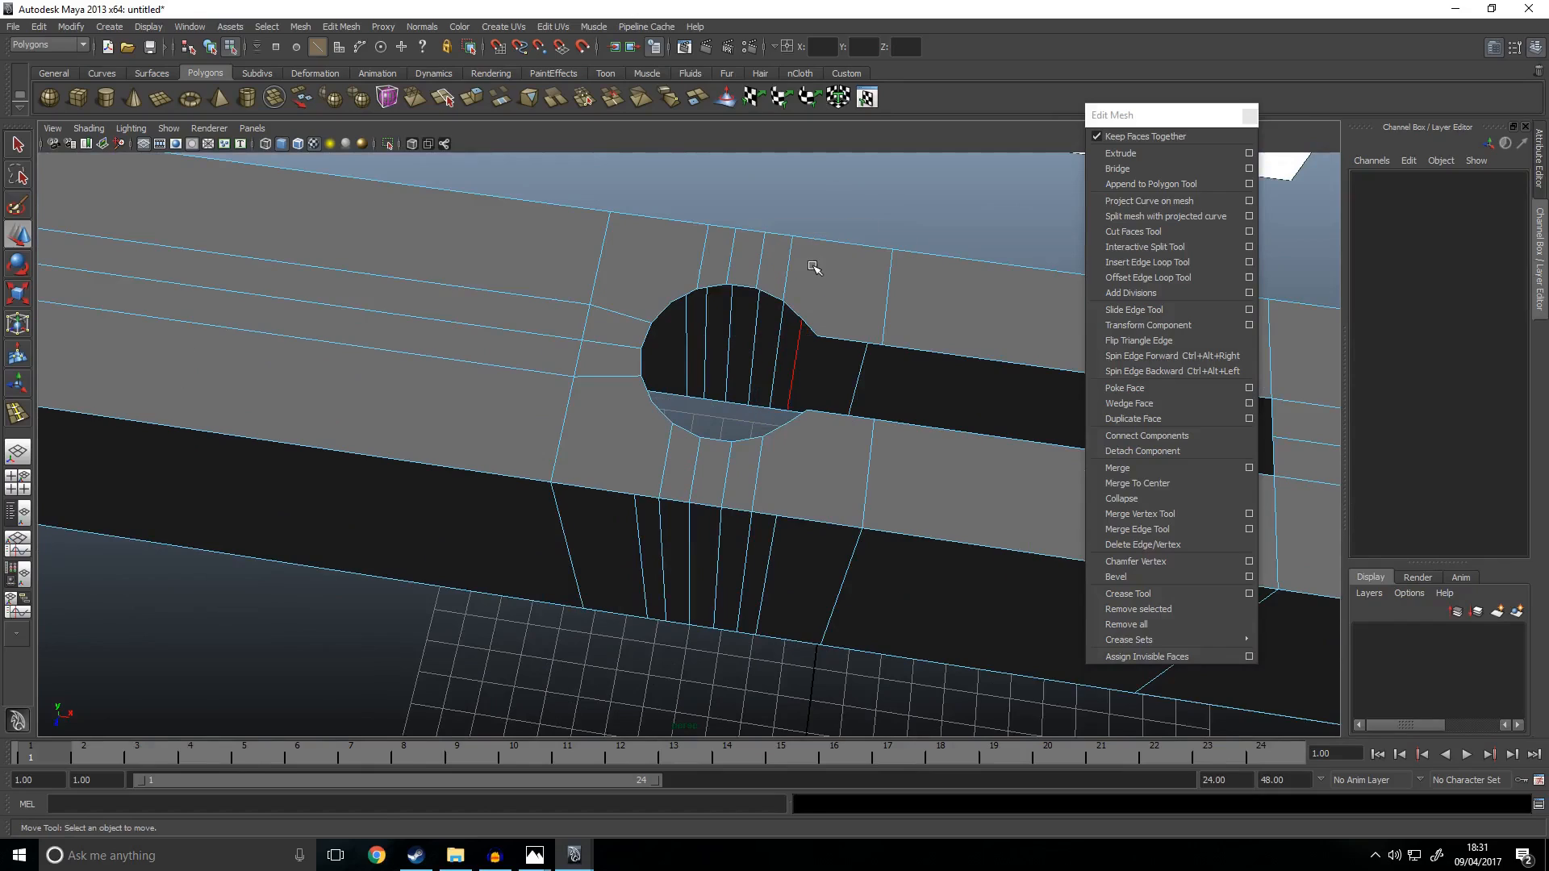
shift+right_click(814, 267)
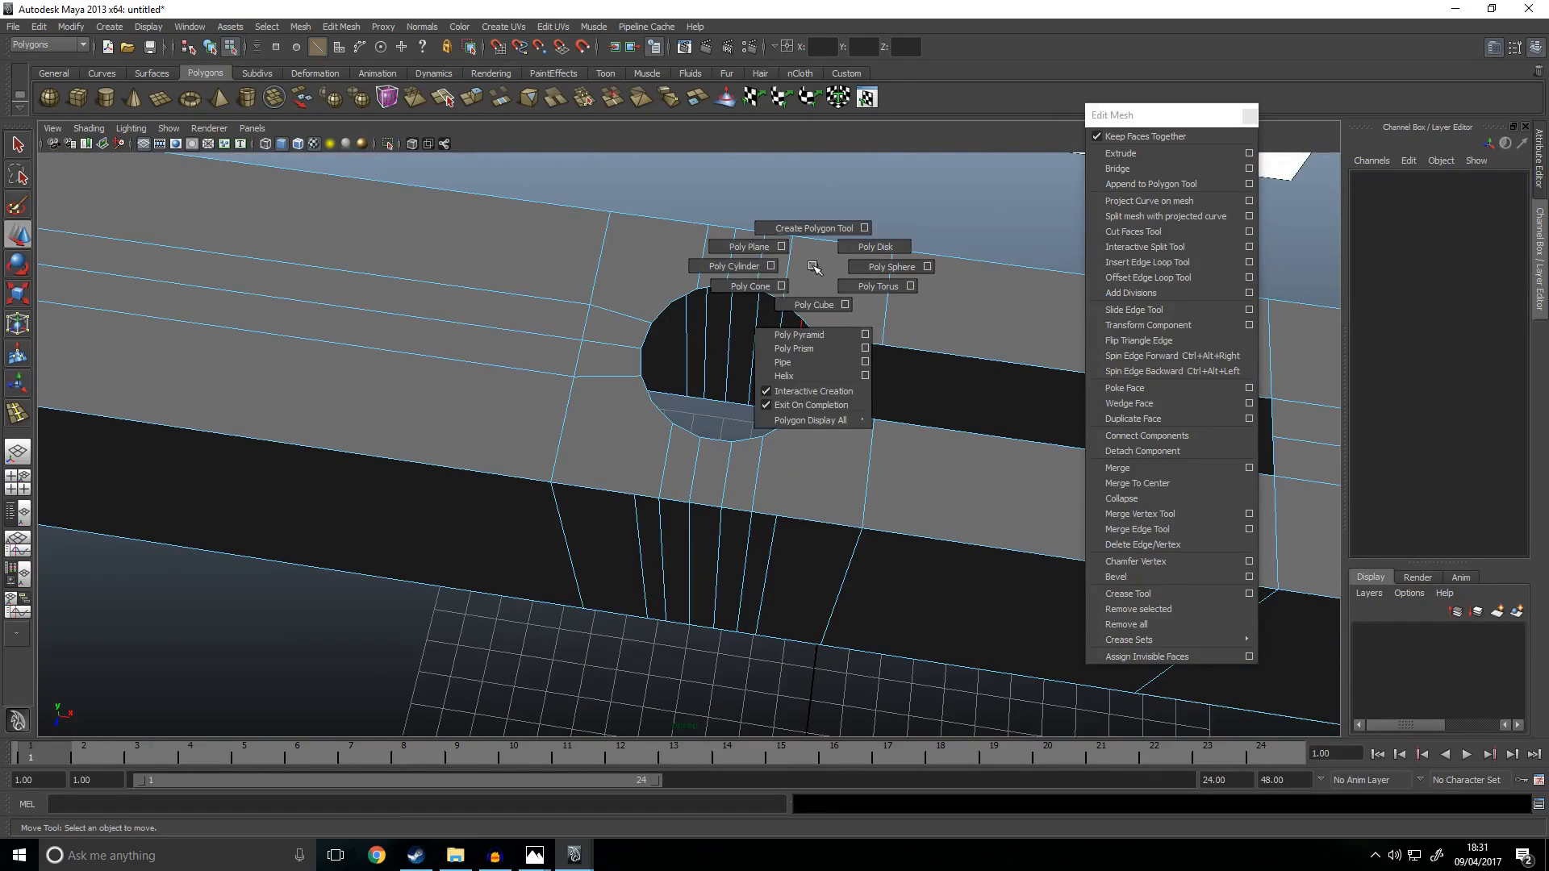
shift+right_click(820, 266)
shift+right_click(820, 266)
shift+right_click(817, 260)
Step: Try starting the Interactive Split Tool from the upper side-wall edge beside the hole, and undo the tool change
scroll(815, 347, up, 5)
alt+middle_drag(893, 242, 743, 389)
click(789, 248)
shift+right_click(705, 305)
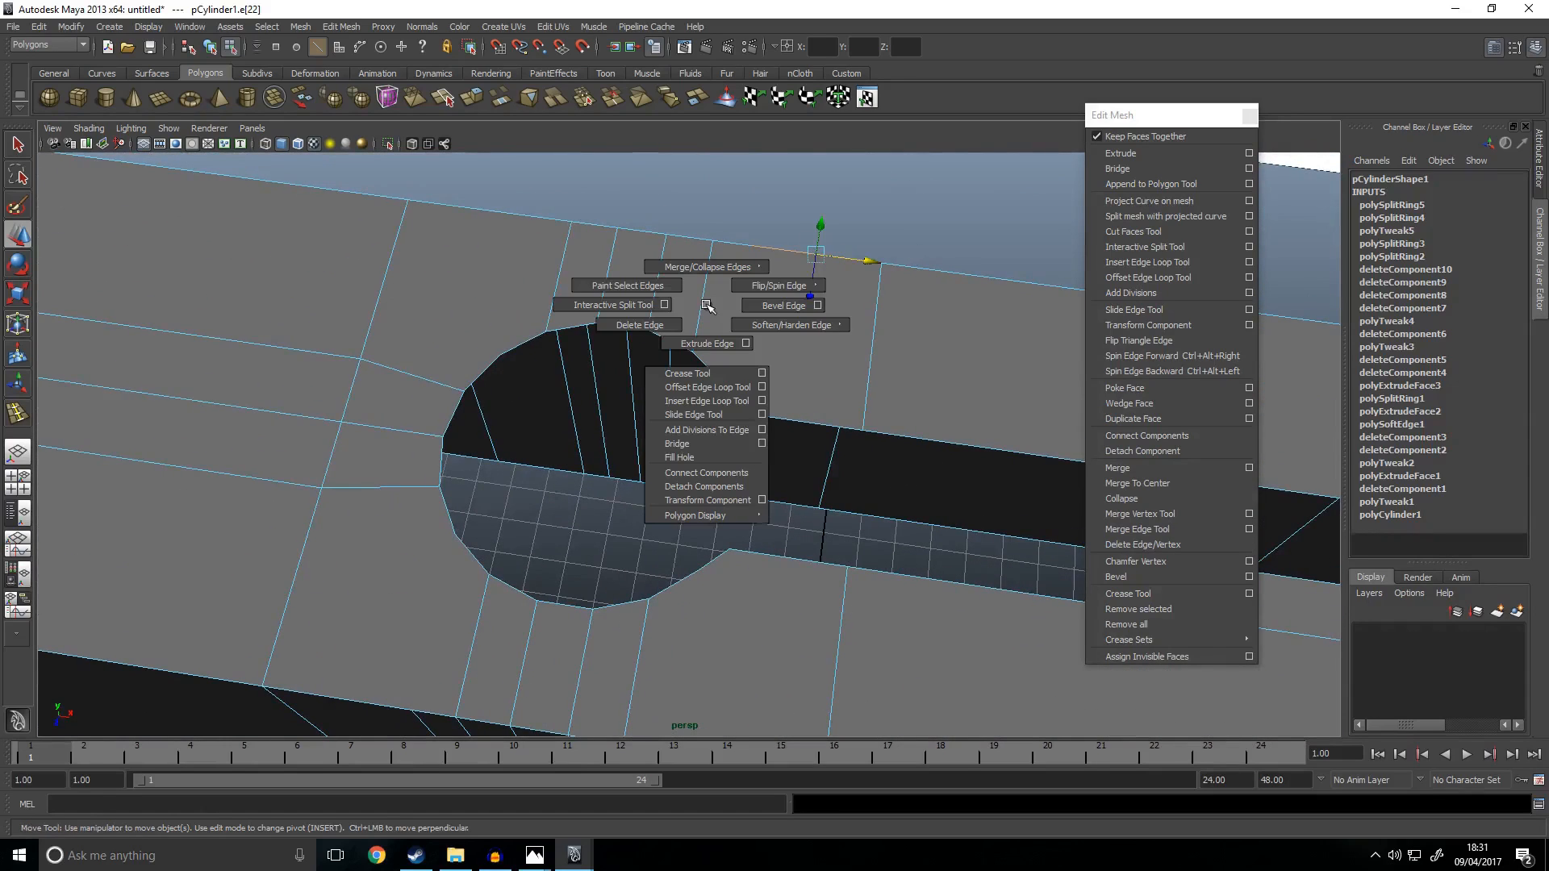
click(615, 306)
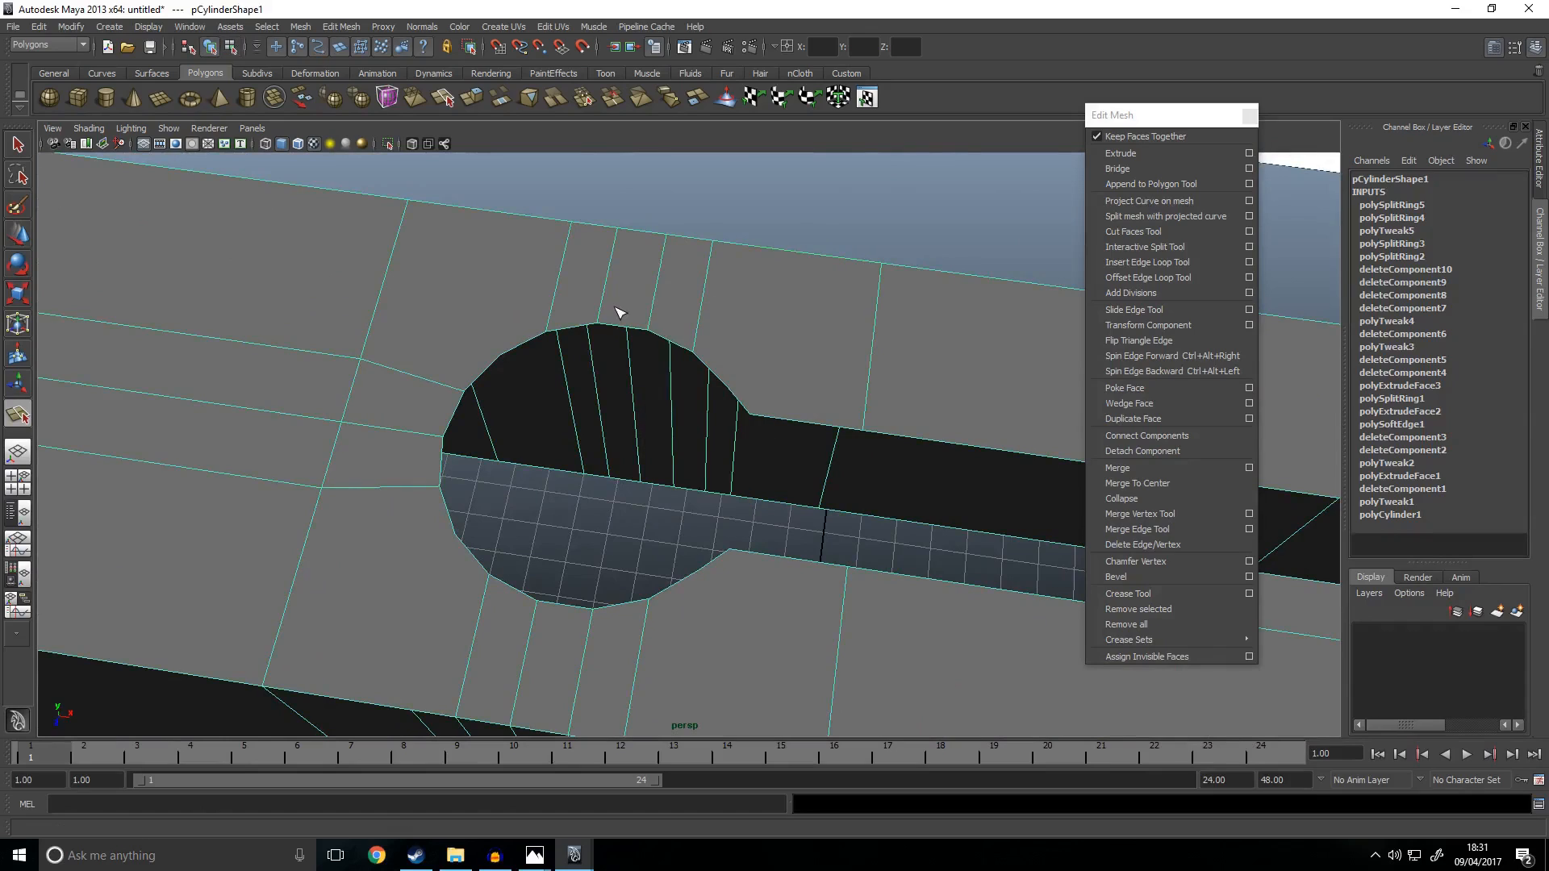
key(ctrl+z)
click(850, 210)
shift+right_click(776, 322)
shift+right_click(777, 323)
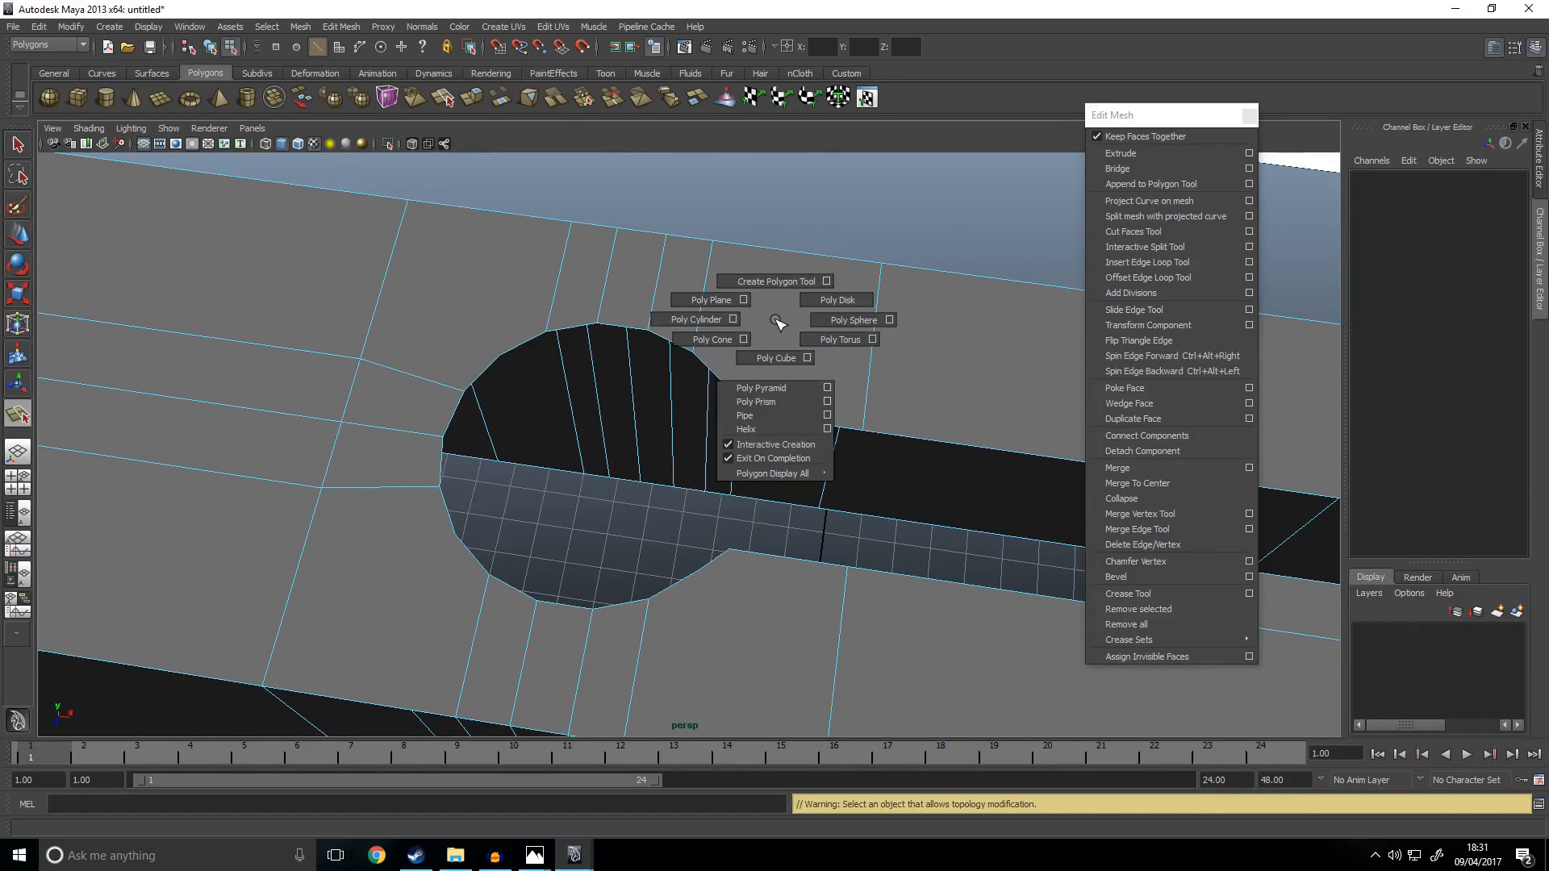
key(w)
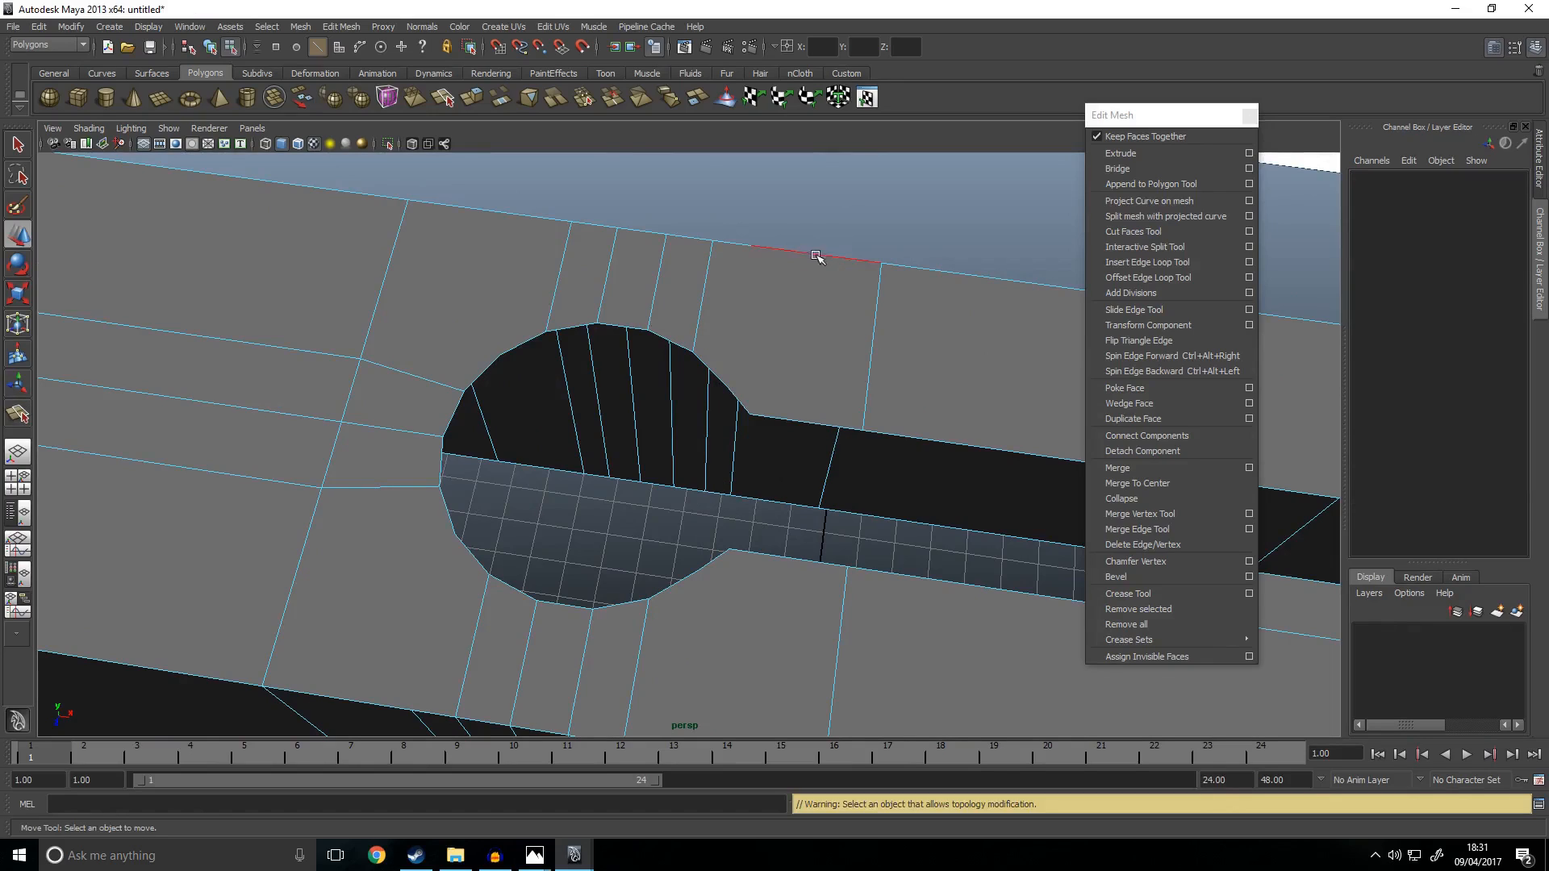
click(817, 254)
ctrl+right_click(766, 333)
ctrl+right_click(770, 326)
ctrl+right_drag(767, 322, 737, 337)
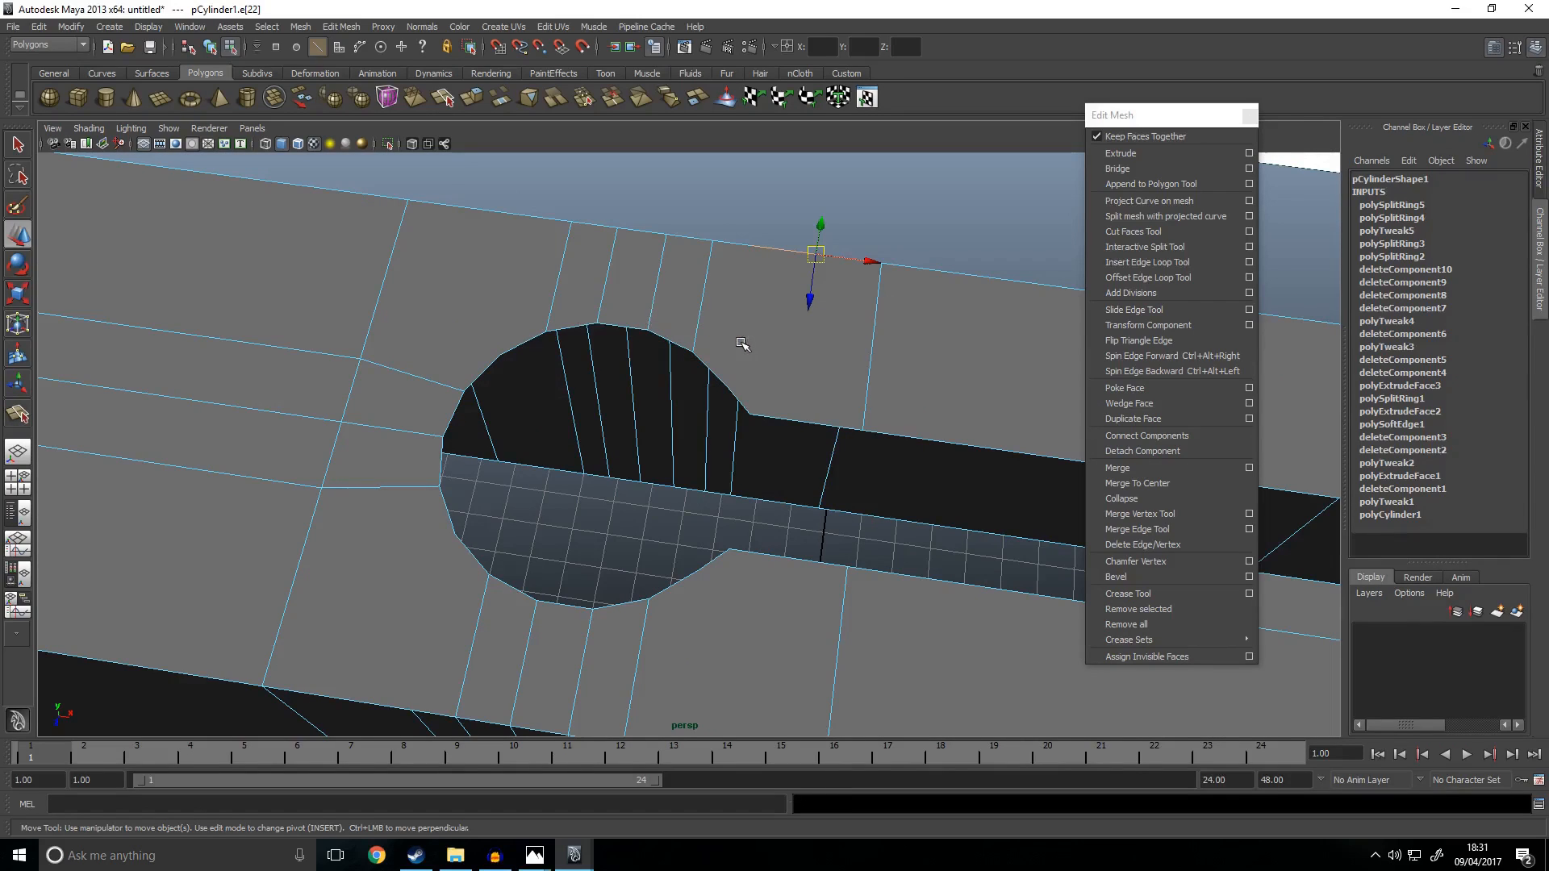
shift+right_click(753, 338)
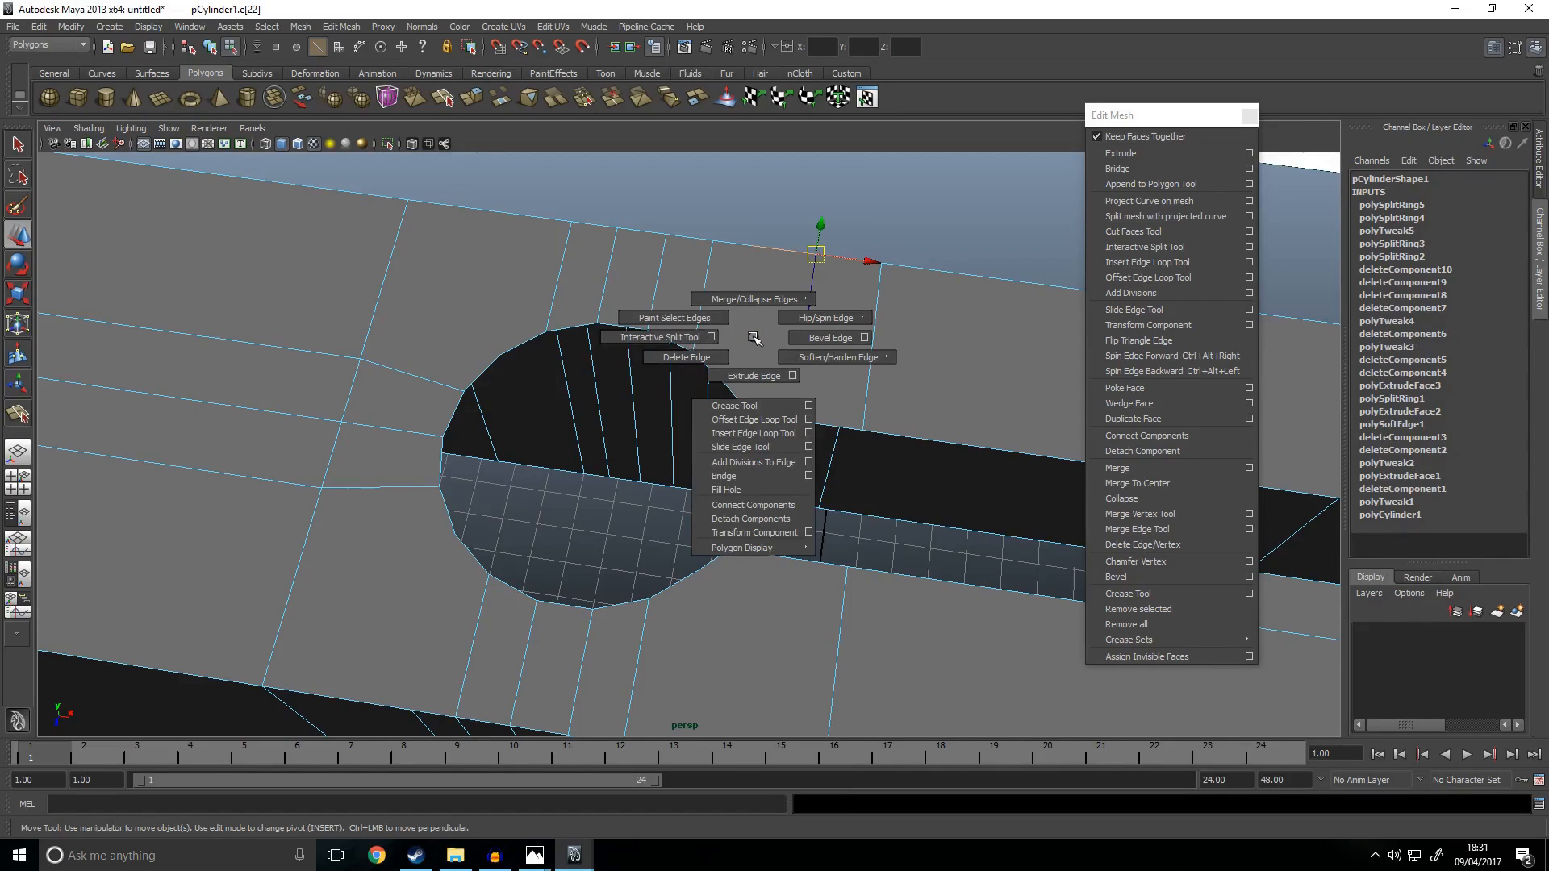
shift+right_drag(753, 337, 753, 337)
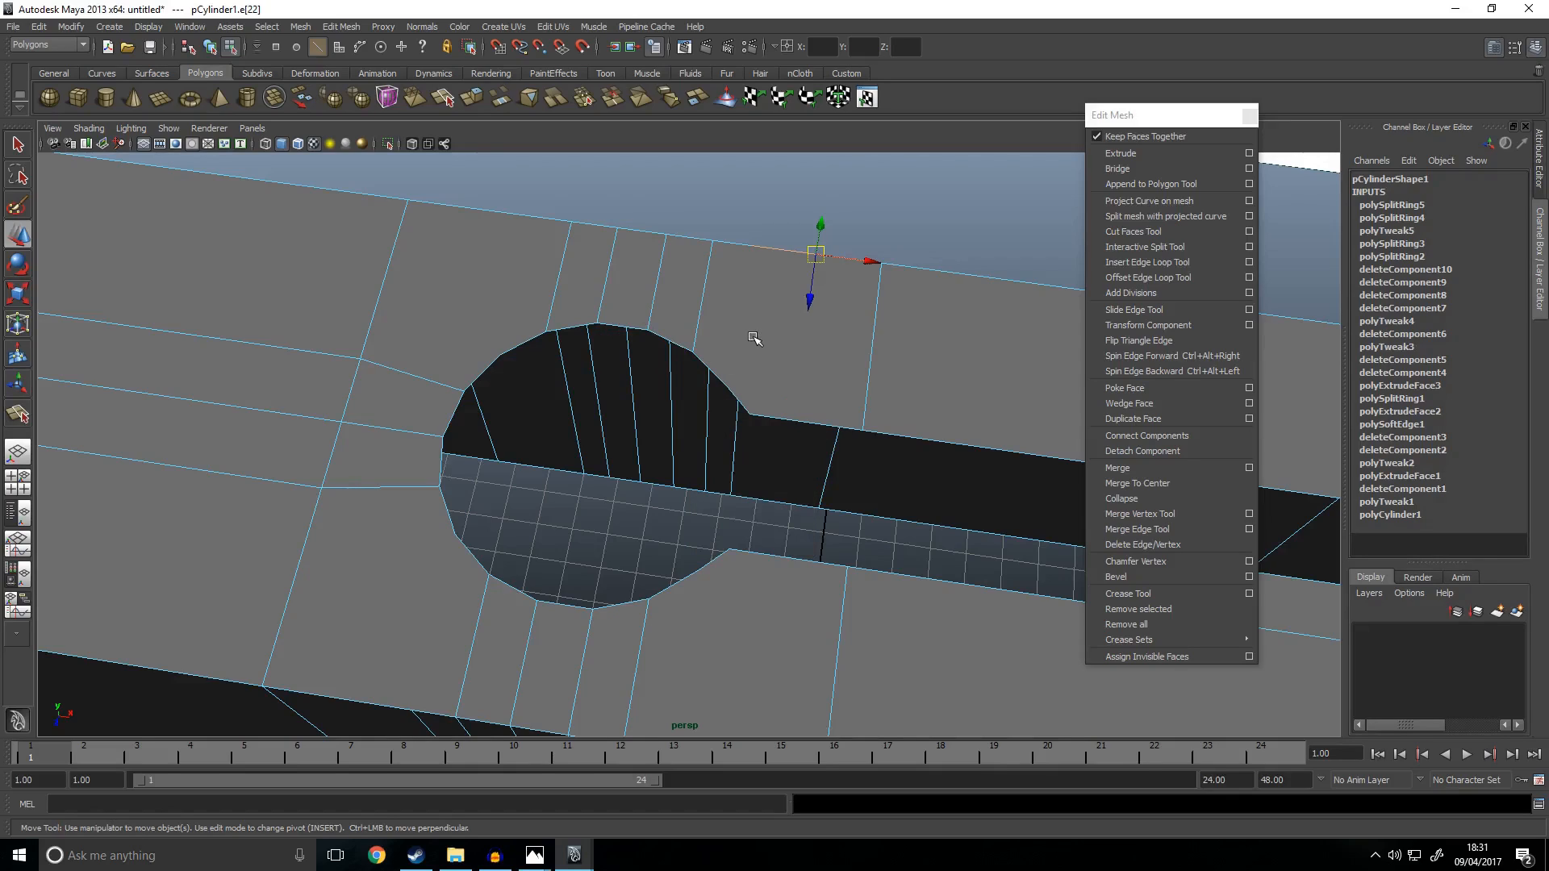
click(819, 290)
right_click(817, 293)
right_click(817, 293)
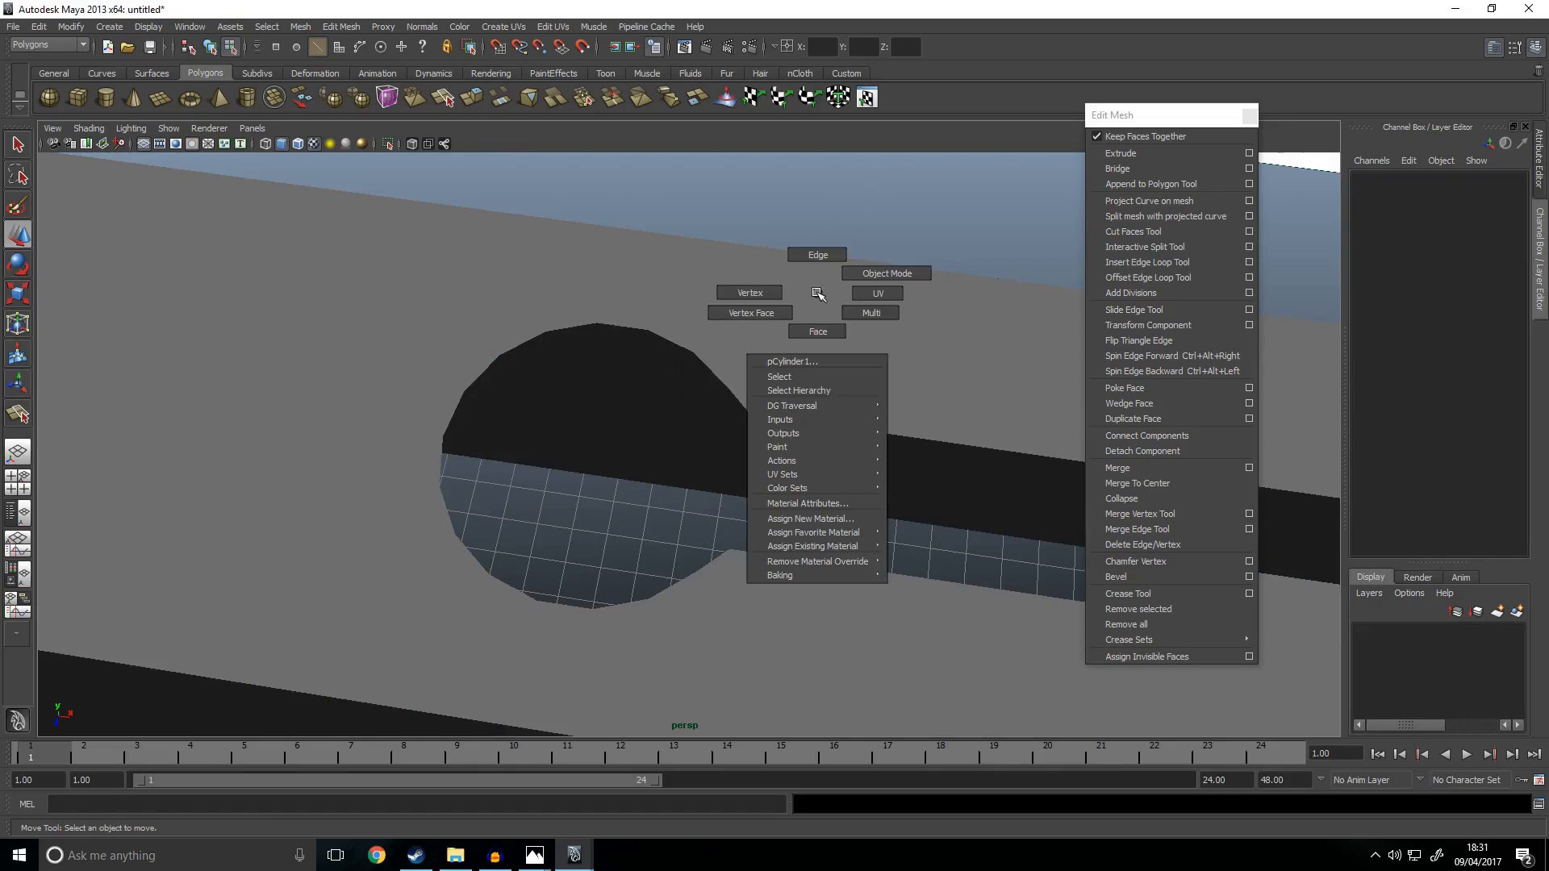
alt+drag(818, 293, 699, 312)
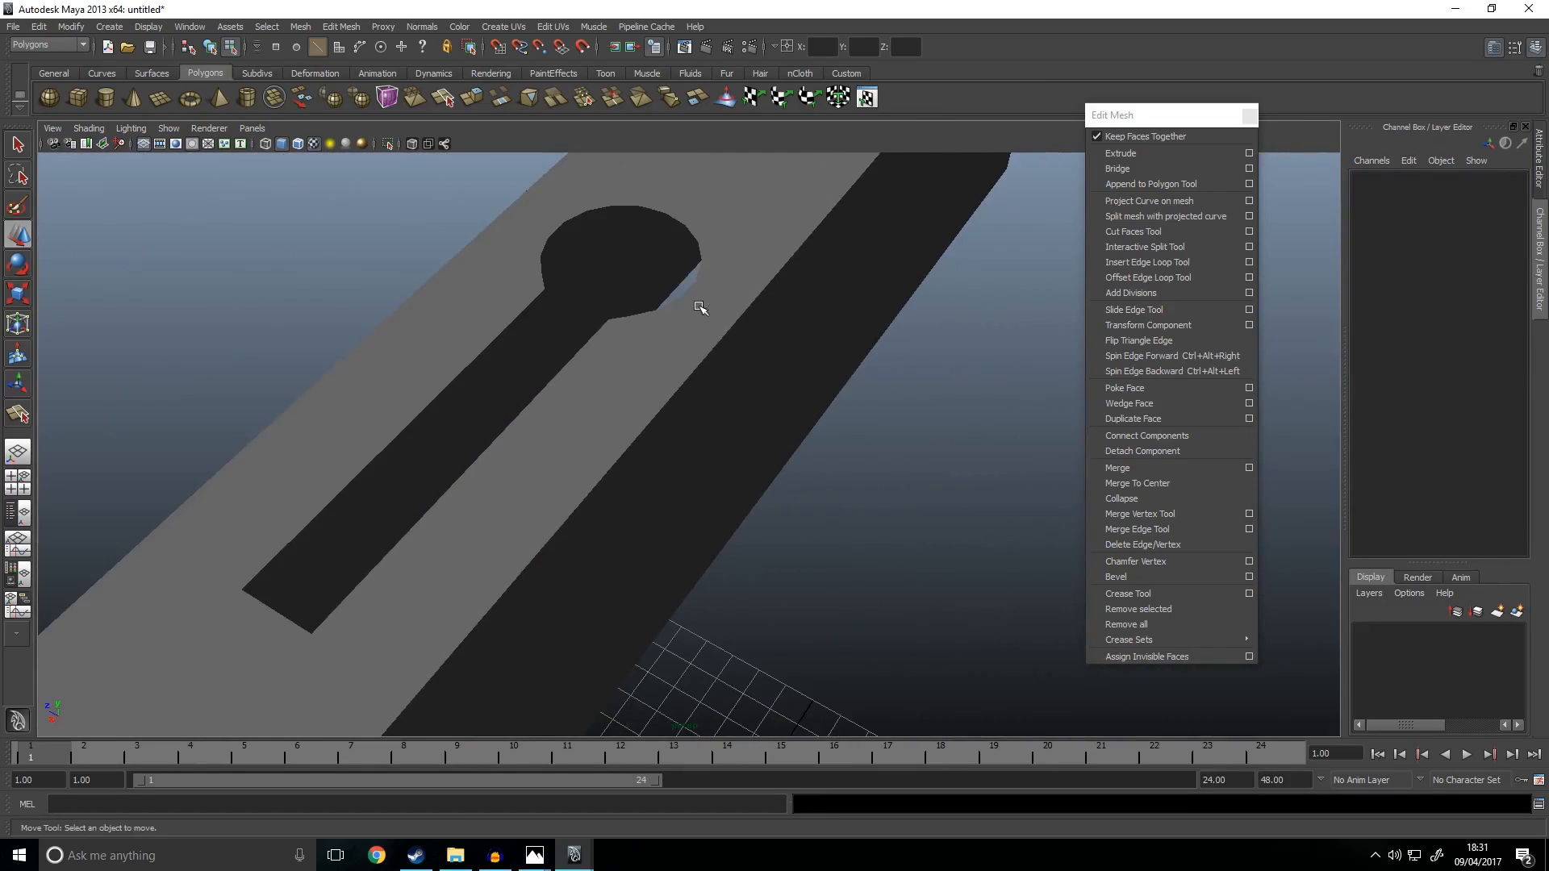
shift+right_click(751, 320)
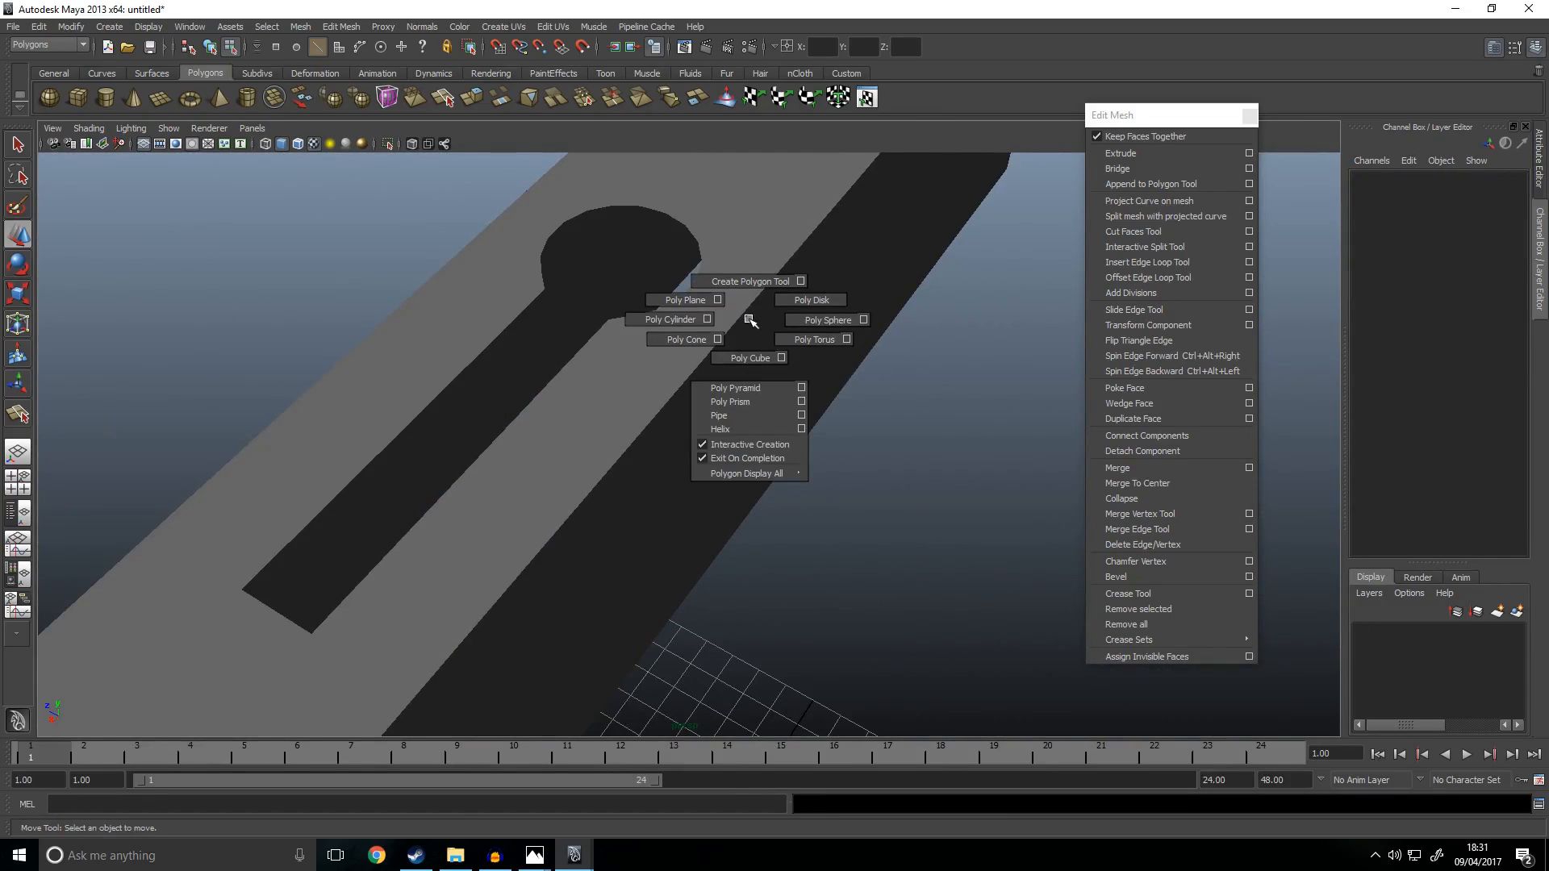
alt+drag(747, 321, 912, 396)
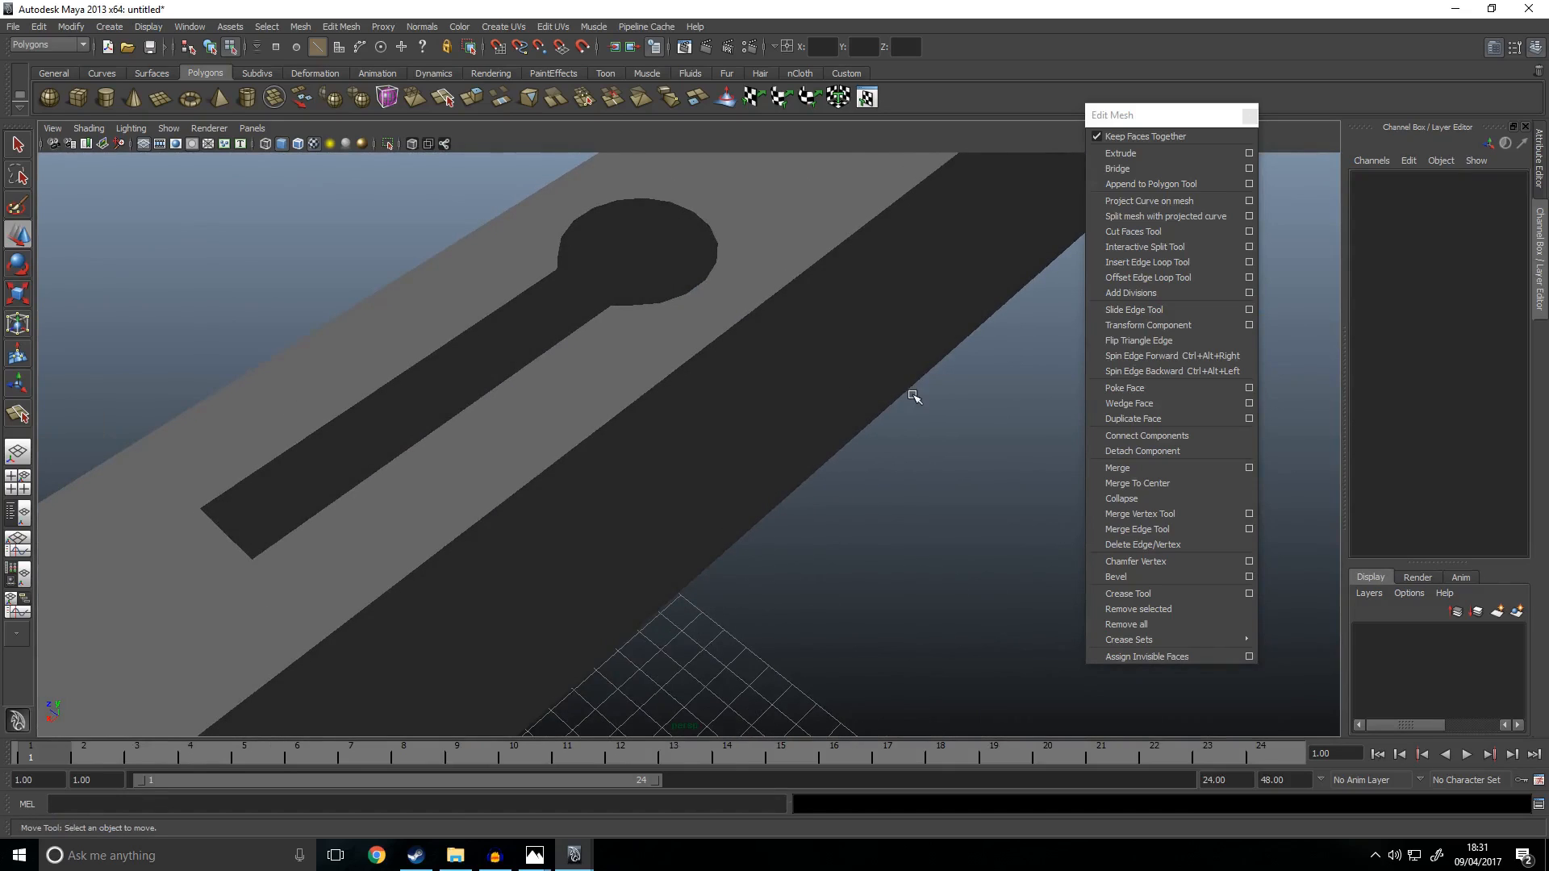
click(643, 388)
shift+right_click(612, 407)
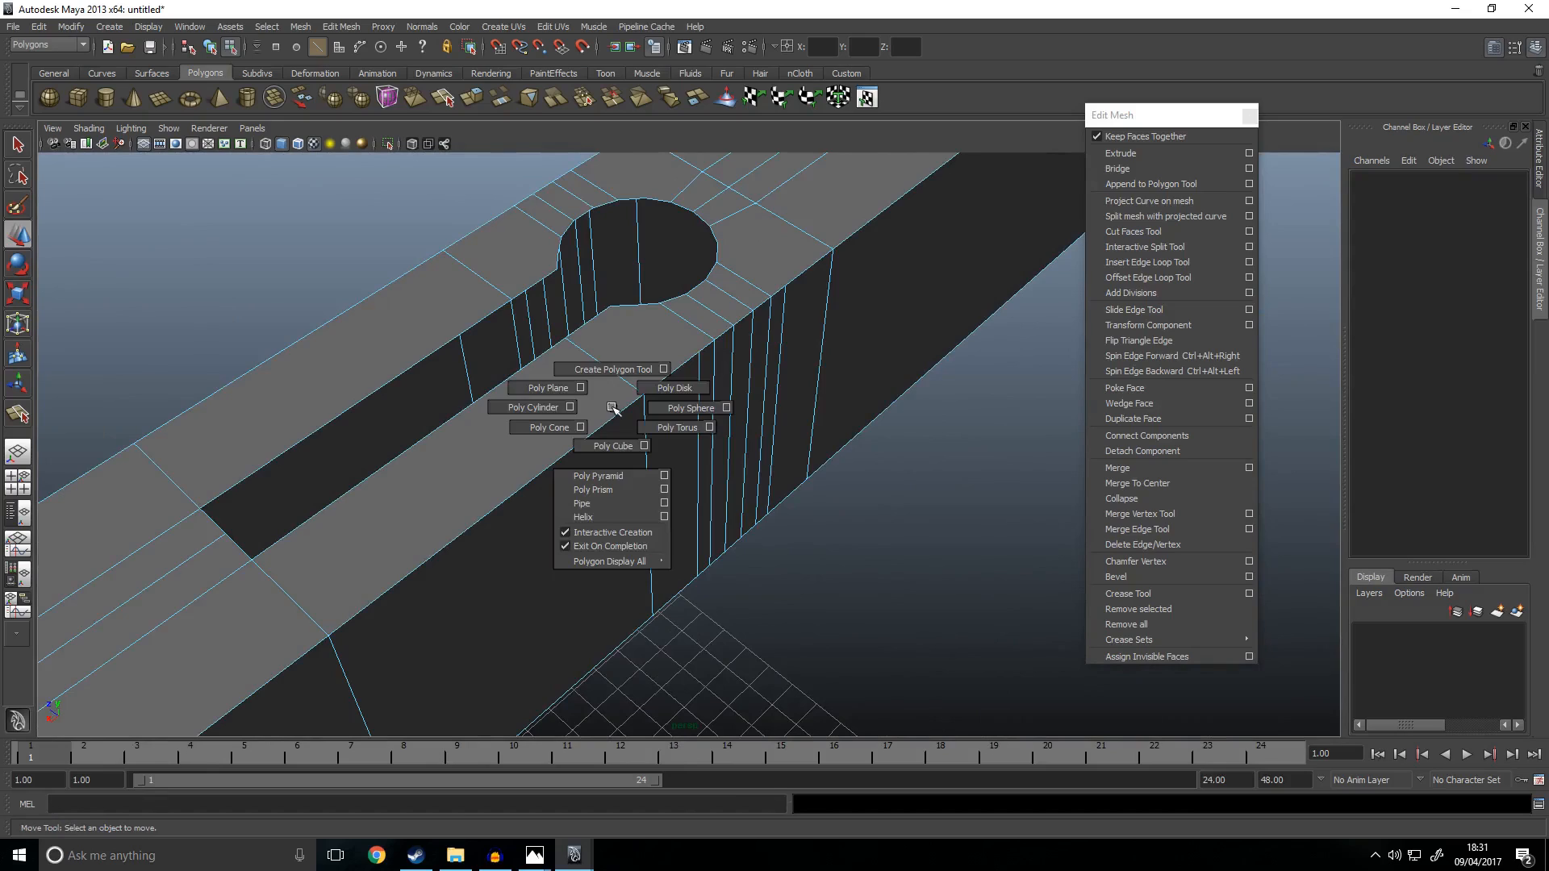
shift+right_click(603, 410)
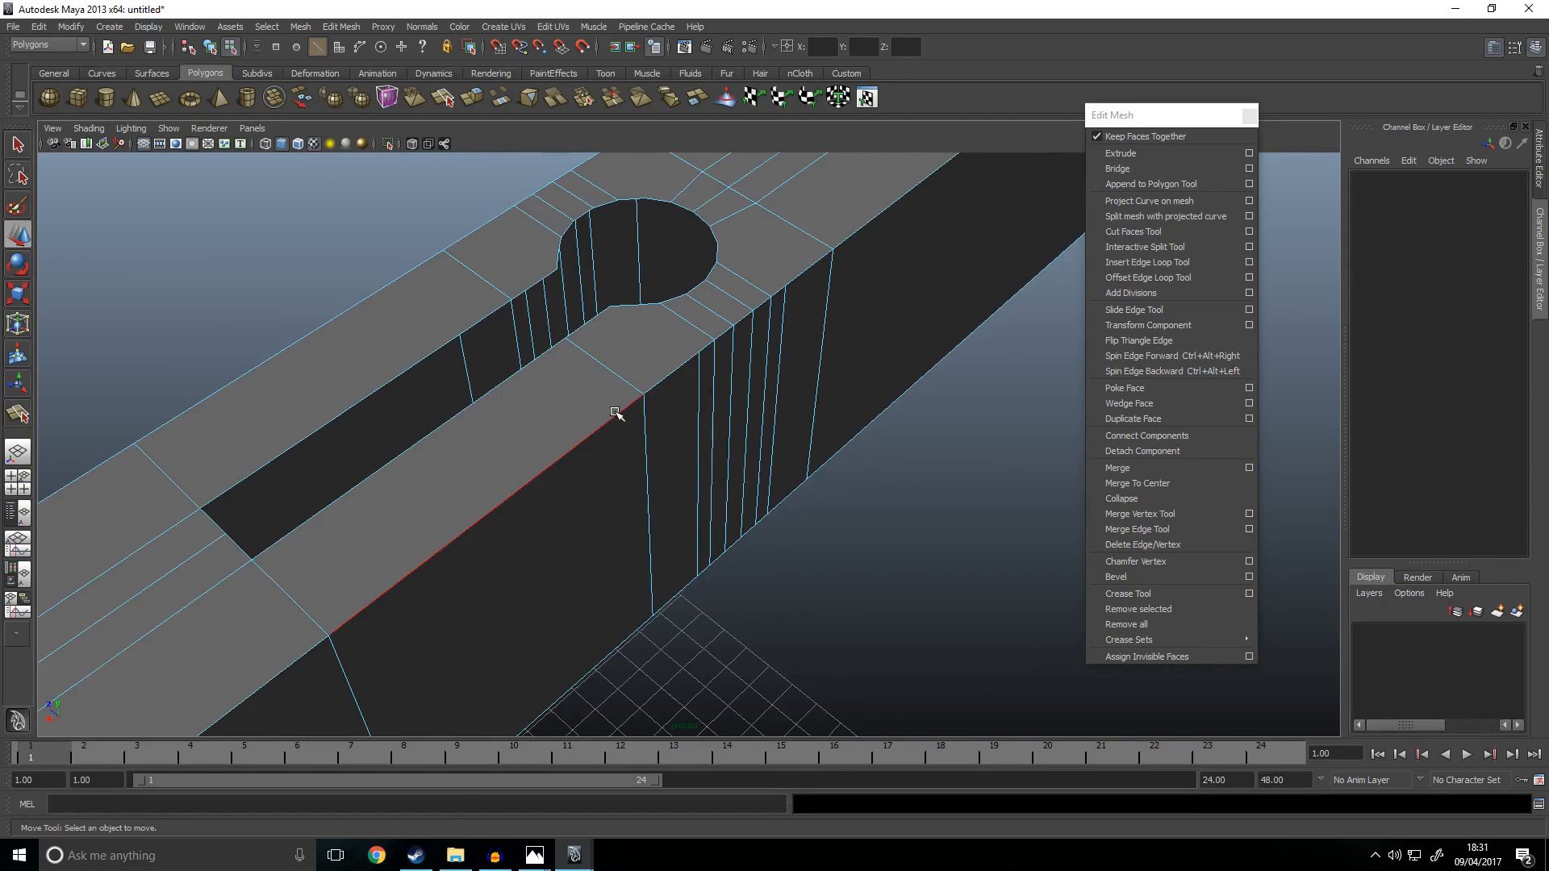
click(619, 413)
shift+right_click(637, 428)
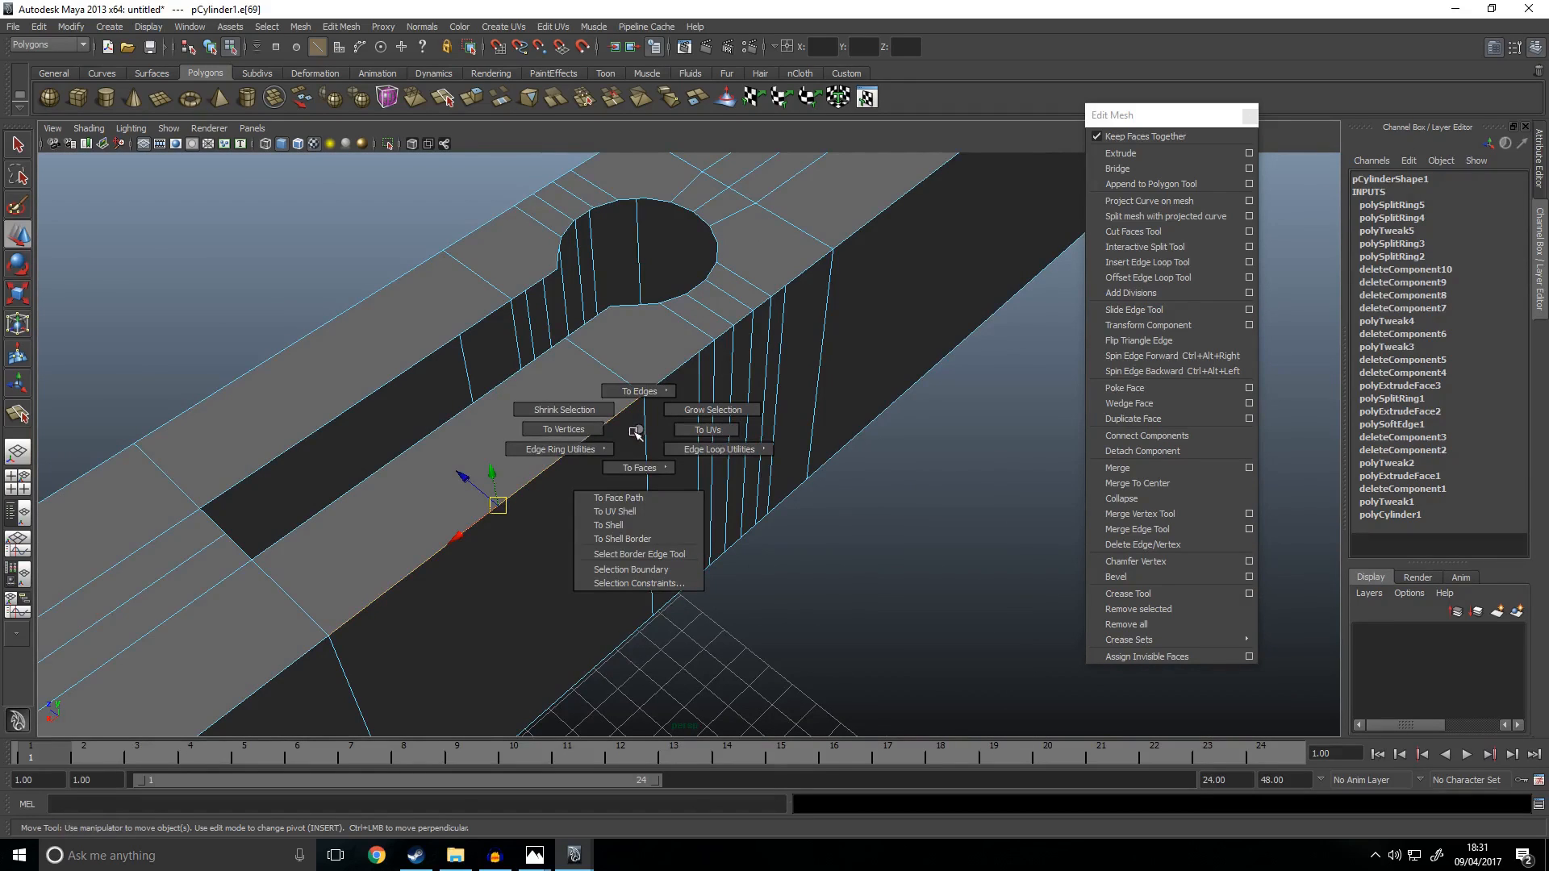
shift+right_click(632, 431)
click(818, 553)
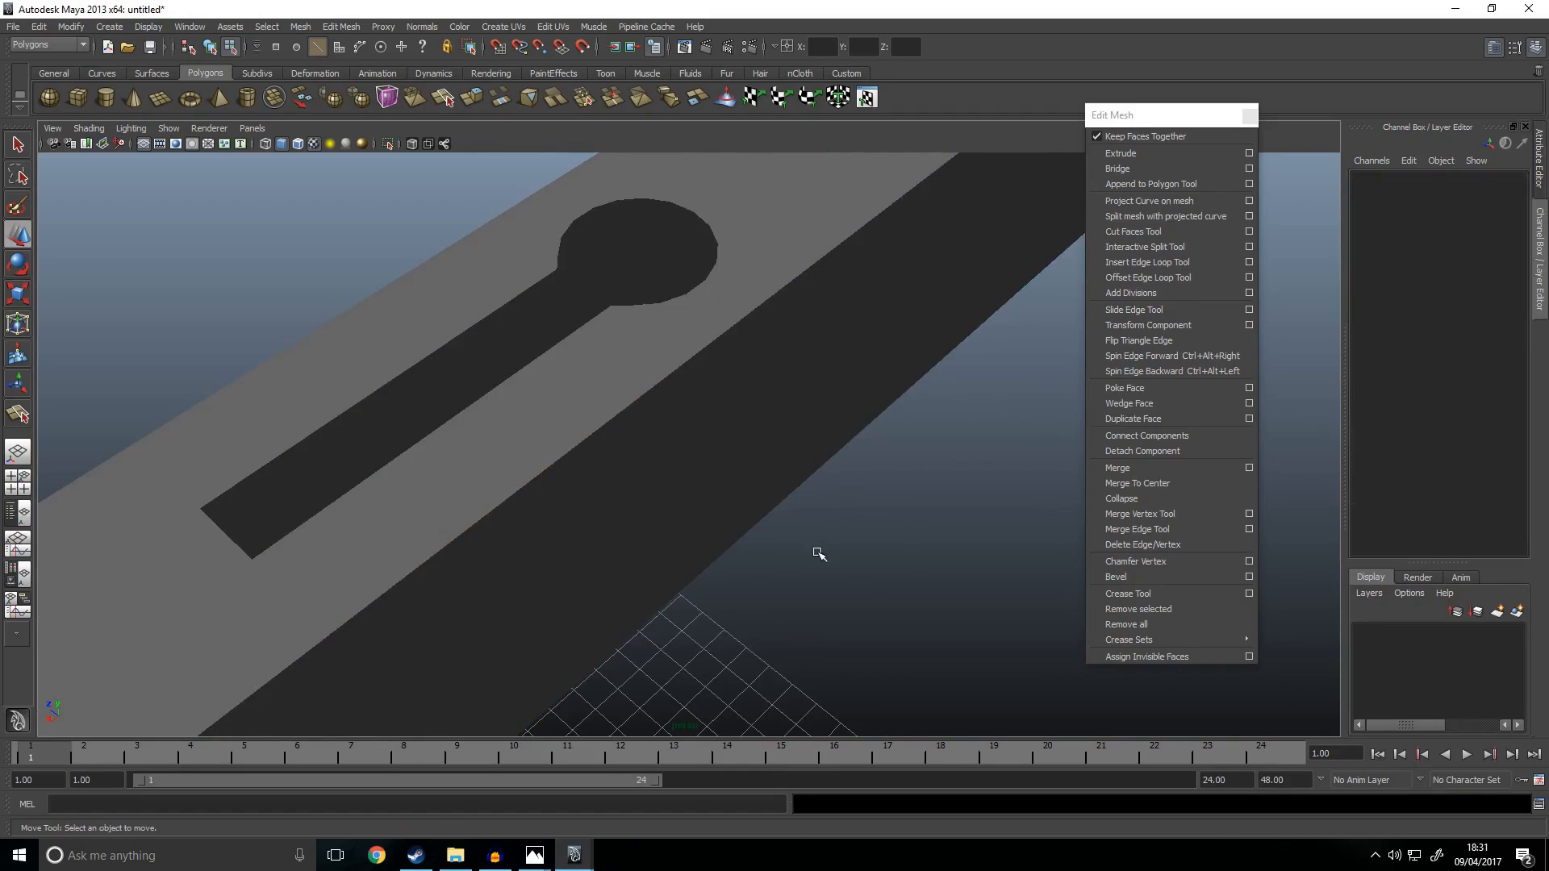
shift+right_click(687, 419)
click(869, 459)
right_click(926, 545)
shift+right_click(927, 545)
shift+right_click(927, 544)
click(927, 545)
right_click(927, 544)
Step: Split the top face from the hole's unconnected vertex away from the slot to the matching side-wall edge with the Interactive Split Tool
right_click(659, 372)
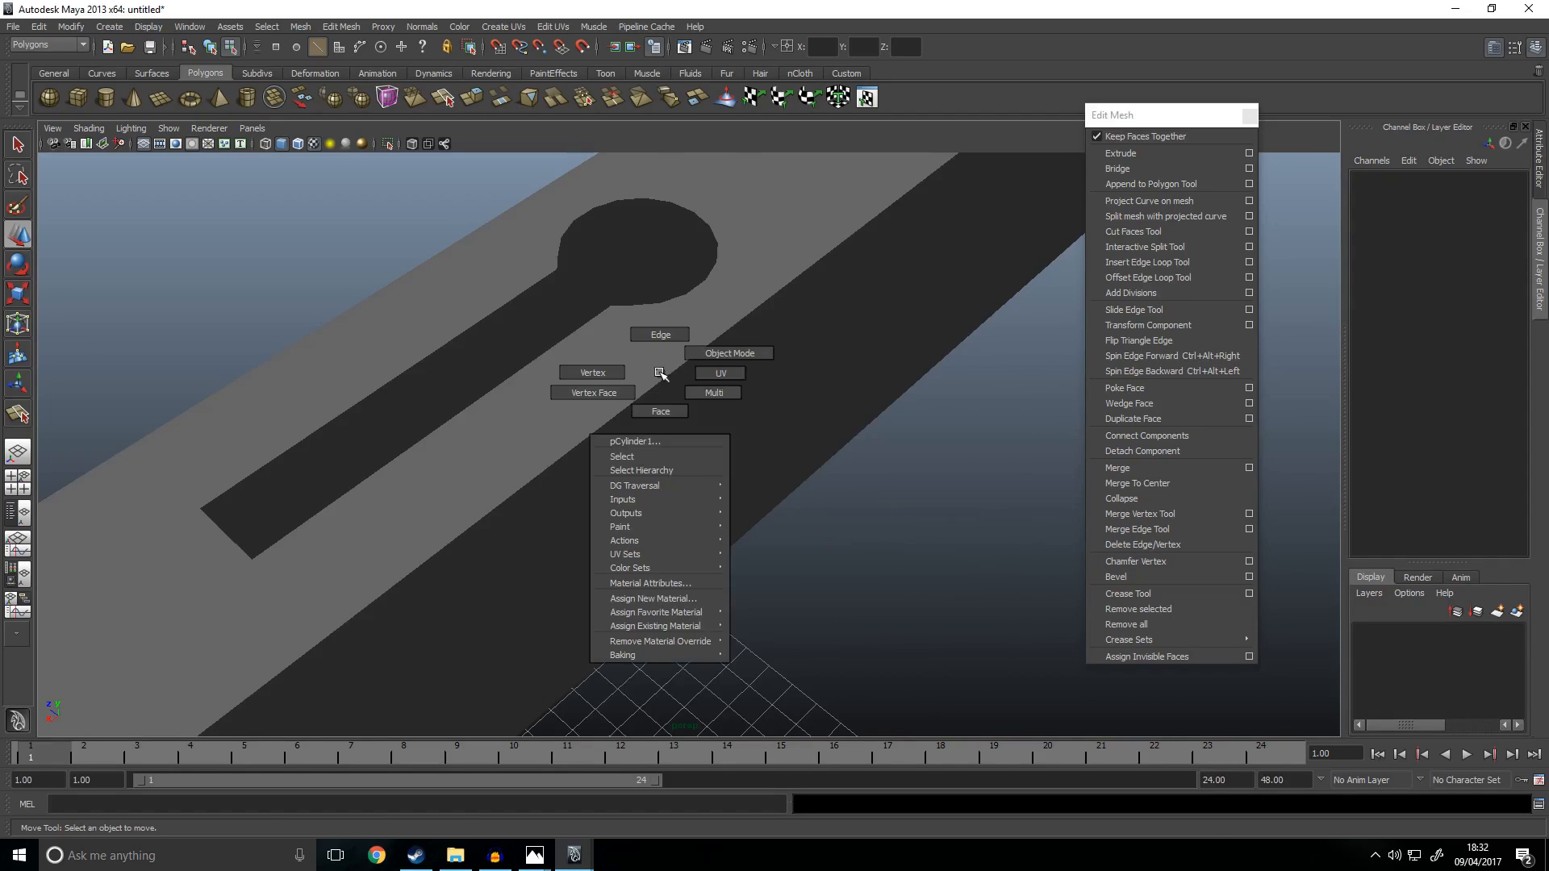
shift+right_click(659, 373)
click(659, 373)
shift+right_click(715, 368)
right_drag(660, 361, 809, 376)
click(704, 353)
shift+right_click(699, 332)
alt+middle_drag(809, 376, 795, 598)
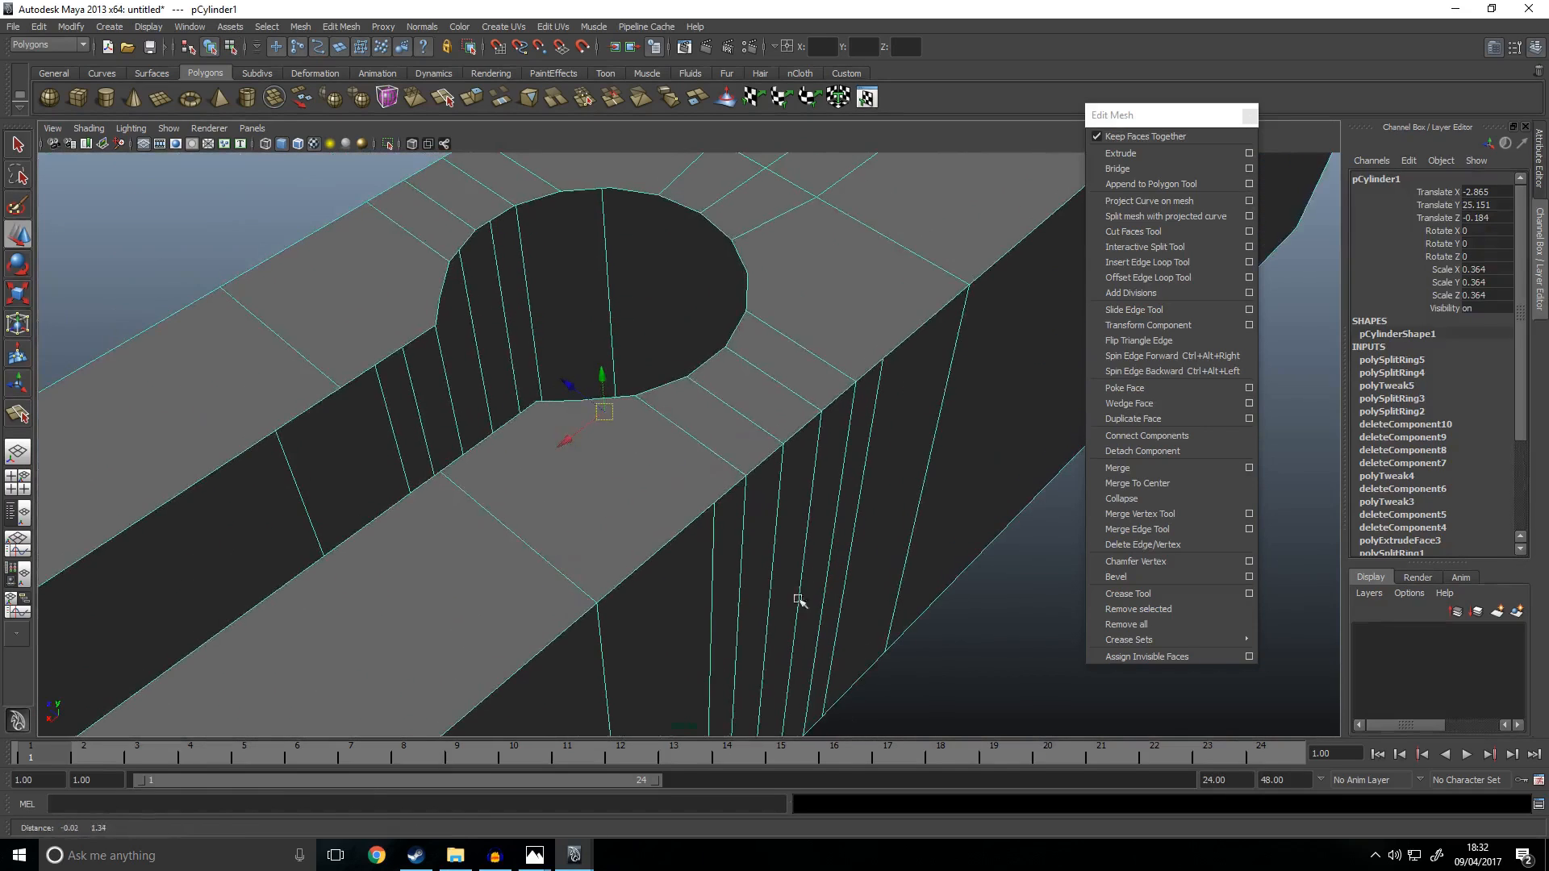
alt+drag(639, 271, 775, 307)
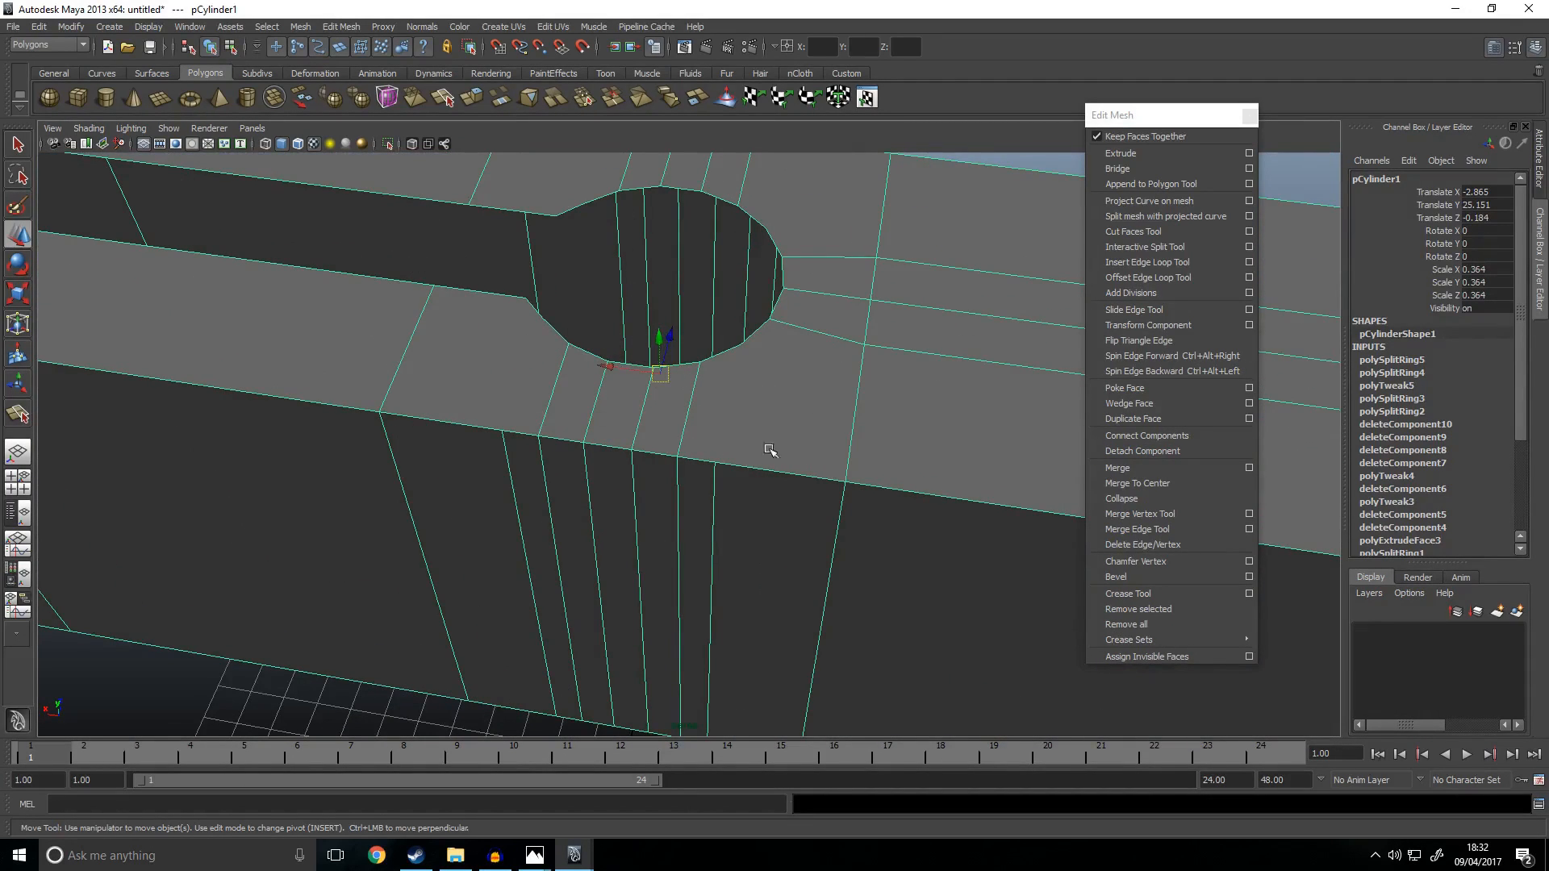
shift+right_click(772, 357)
shift+right_drag(773, 356, 816, 362)
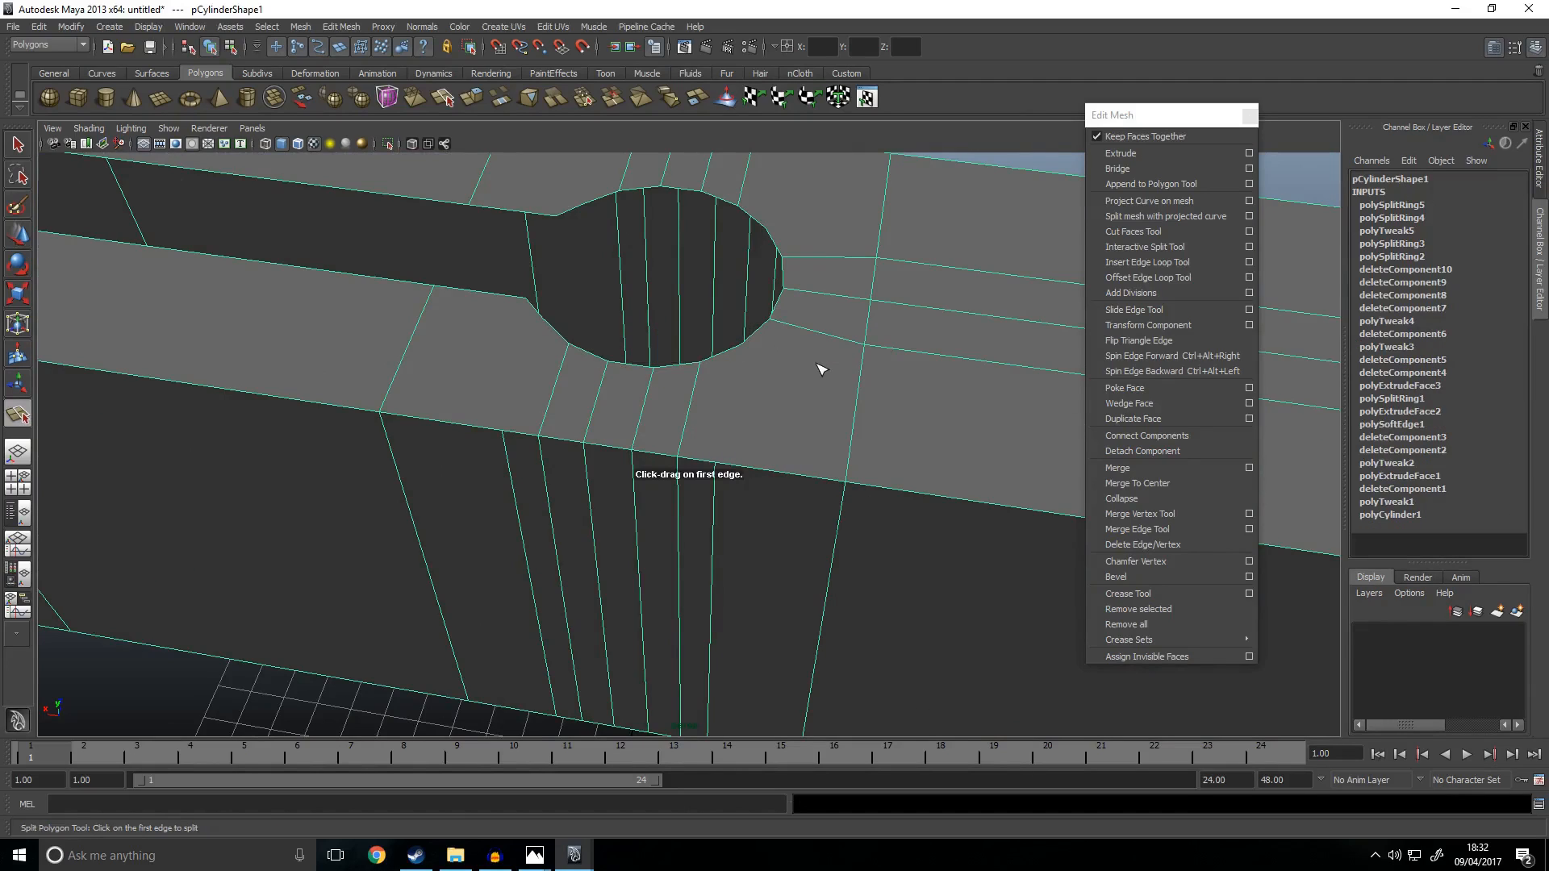
scroll(819, 347, up, 2)
drag(767, 309, 703, 359)
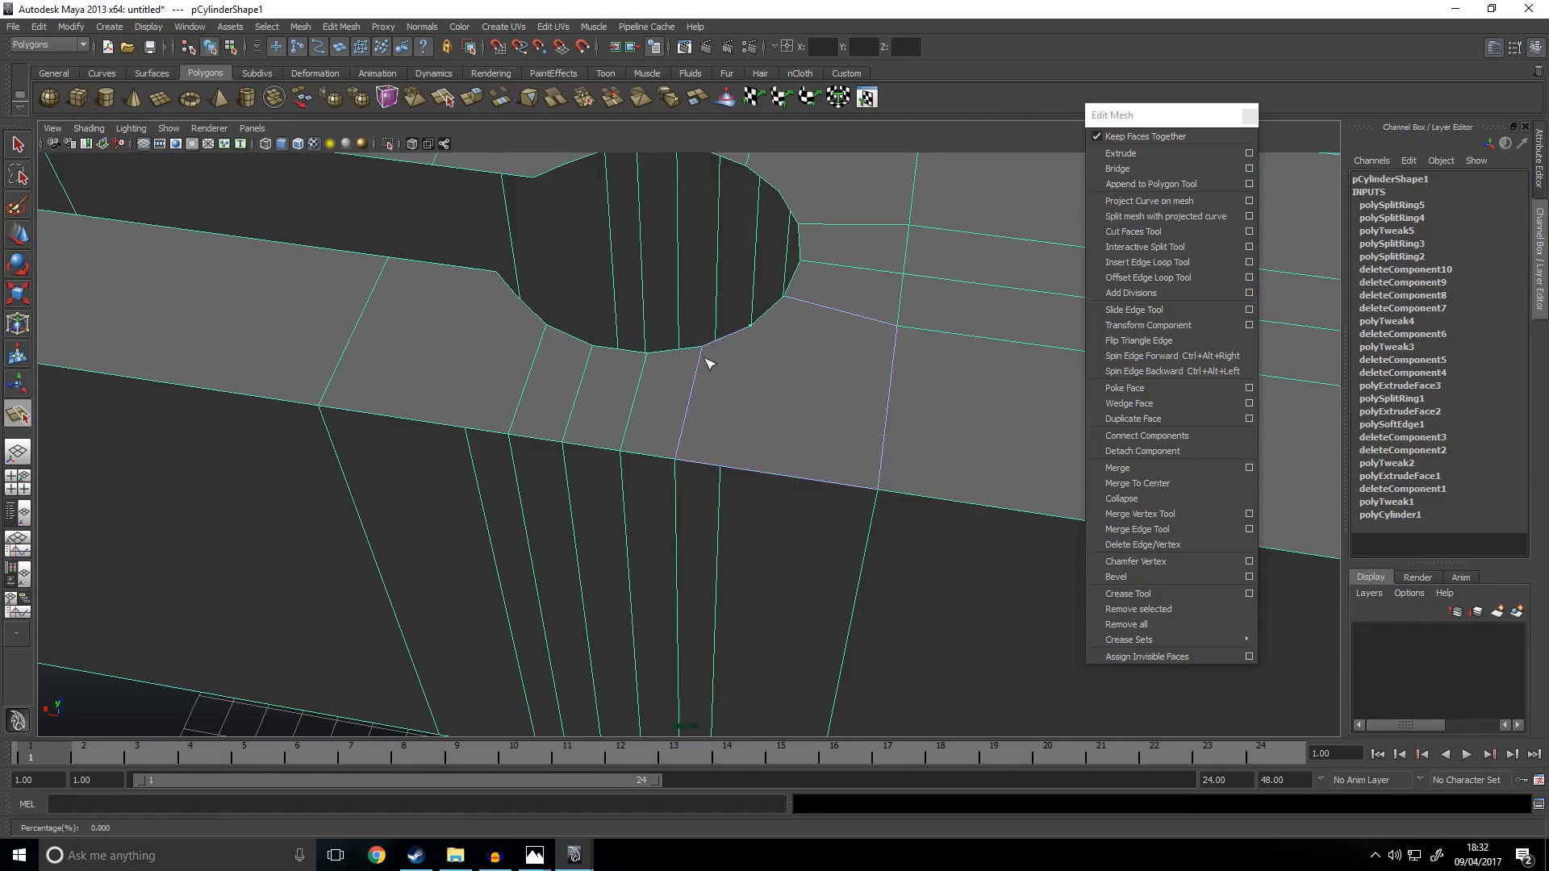
drag(766, 473, 644, 457)
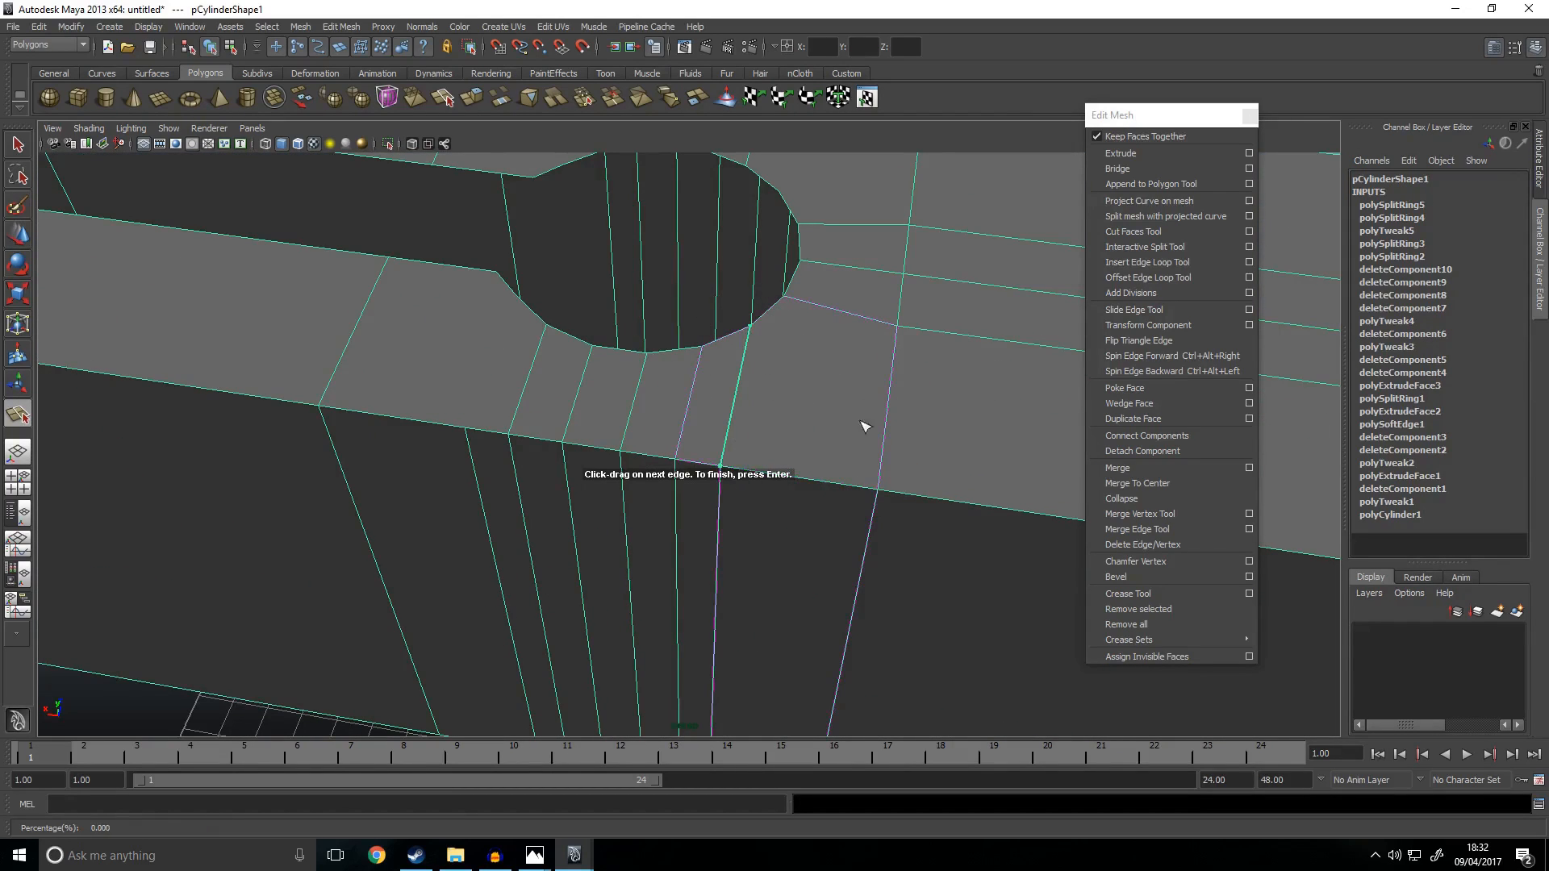
key(Return)
Step: Split the top face on the same side from the unconnected hole vertex beside the slot to the matching side-wall edge
alt+drag(726, 409, 675, 417)
click(642, 380)
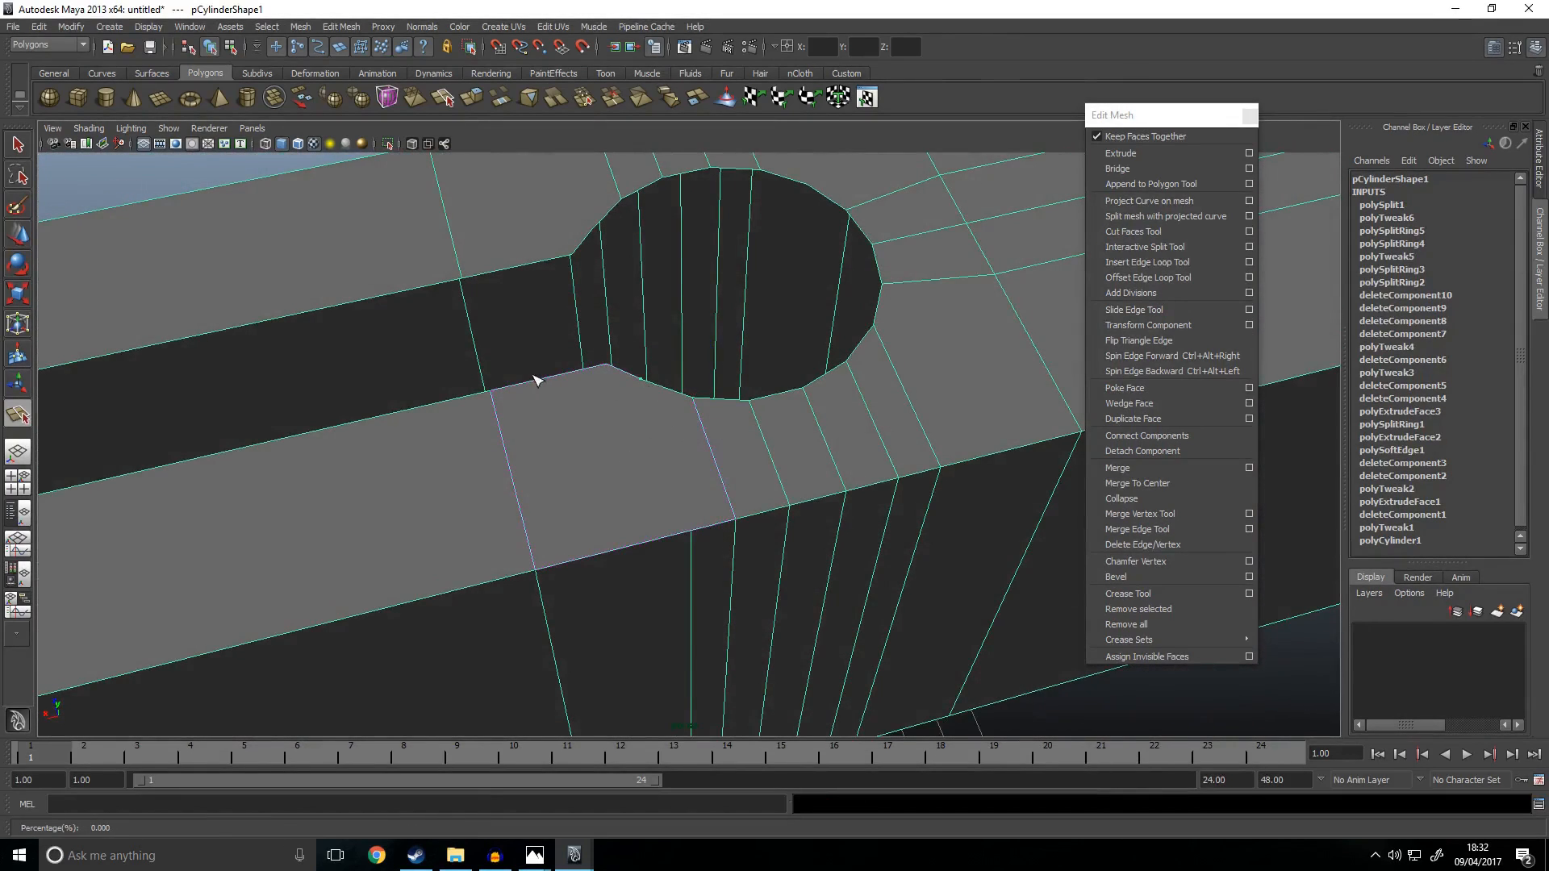
click(691, 530)
key(Return)
Step: Try to split the opposite side's top face between the side-wall edge and the corner where the hole meets the slot
alt+drag(407, 472, 698, 489)
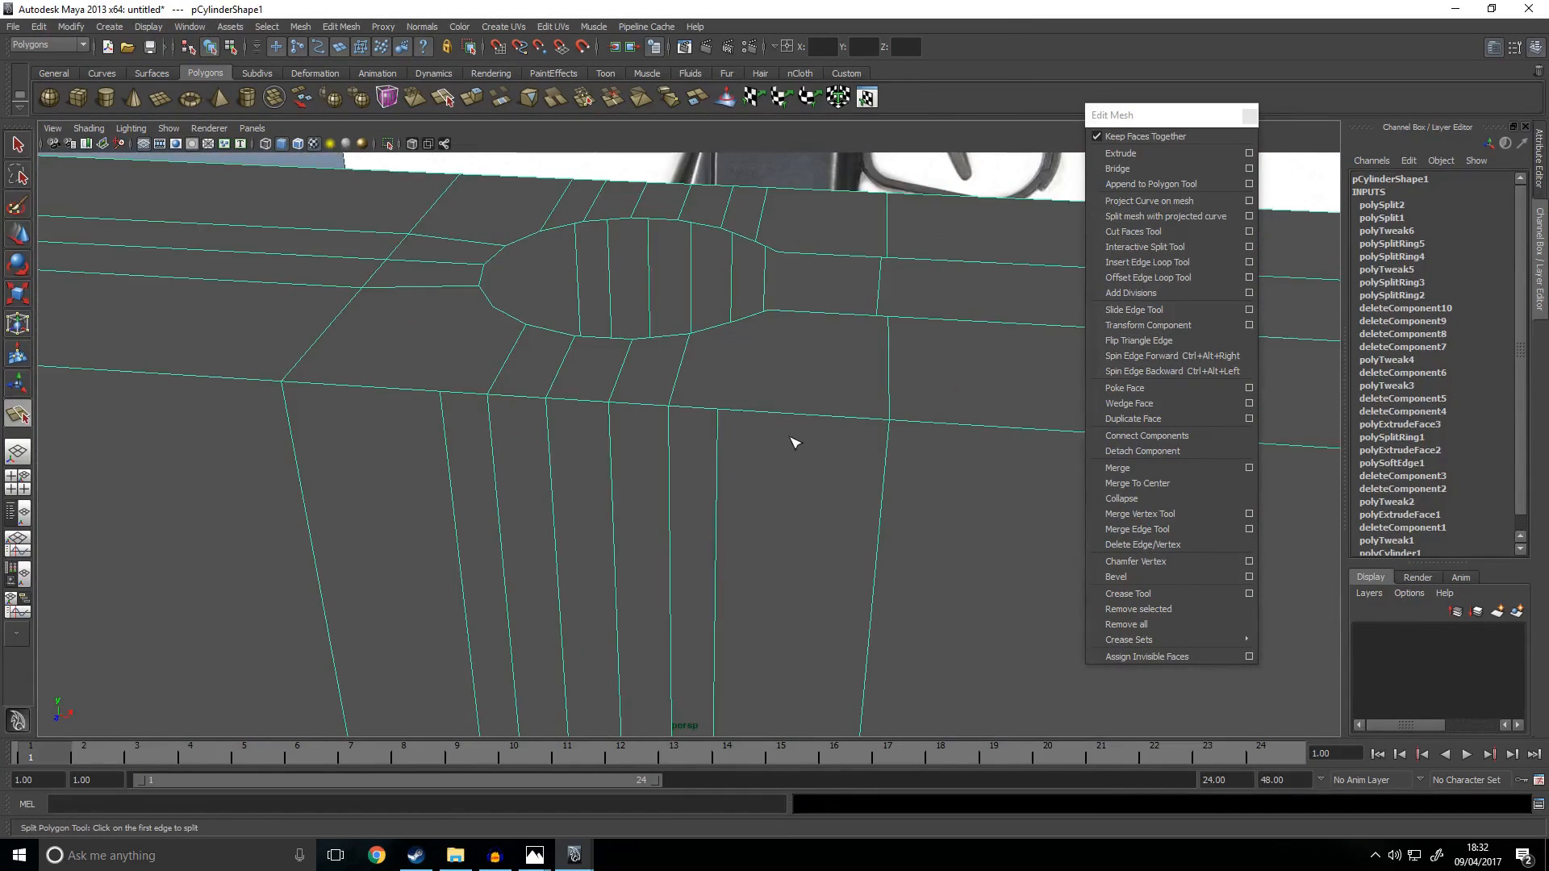
key(5)
alt+drag(843, 436, 850, 446)
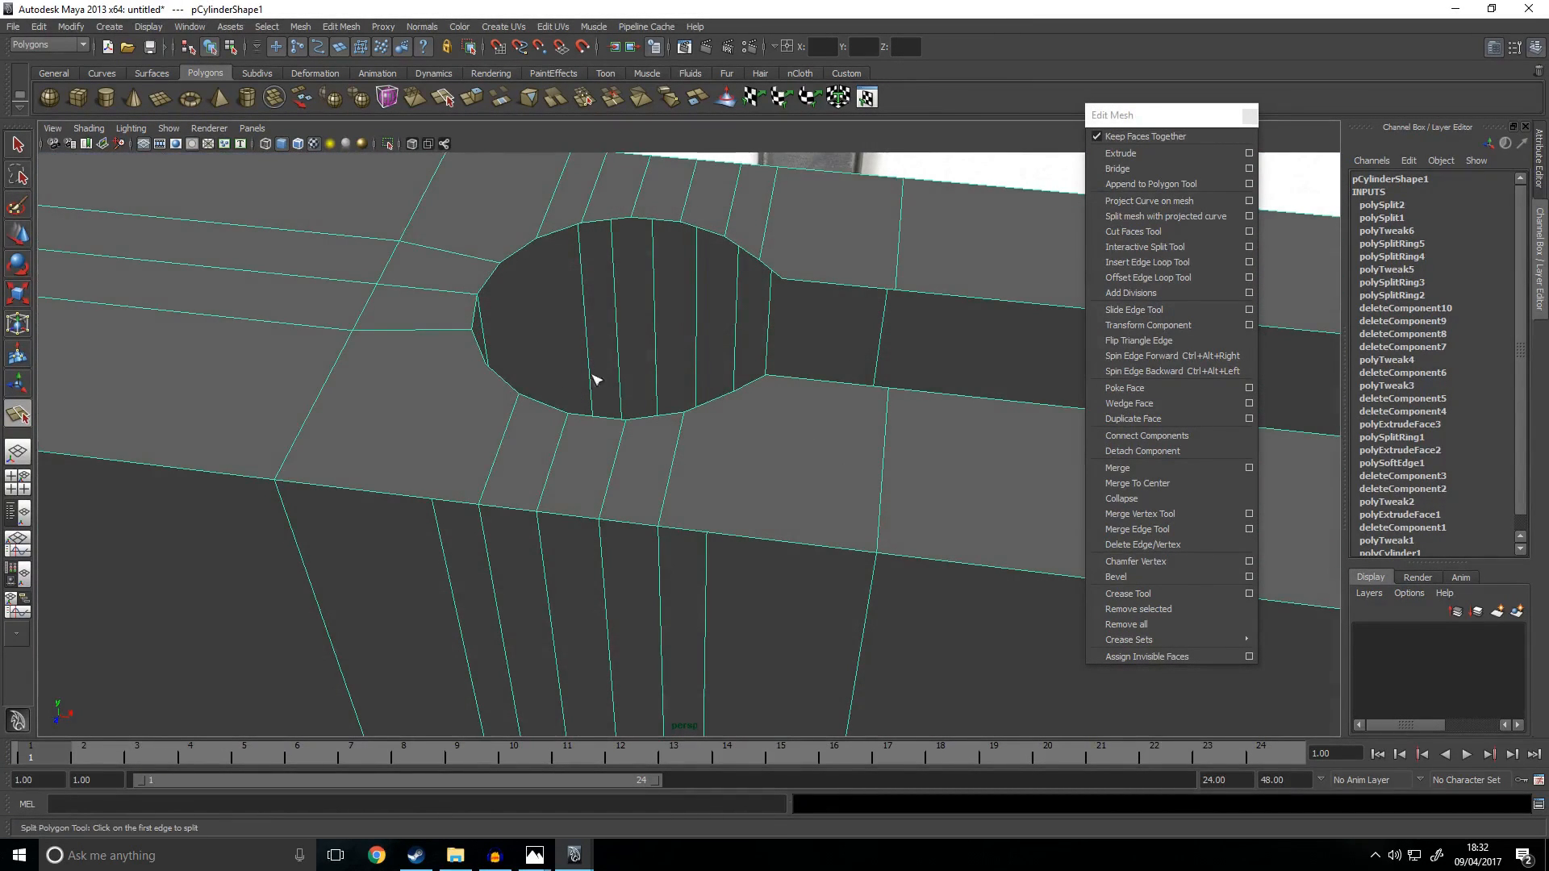
click(1171, 246)
drag(748, 529, 567, 511)
drag(816, 391, 625, 371)
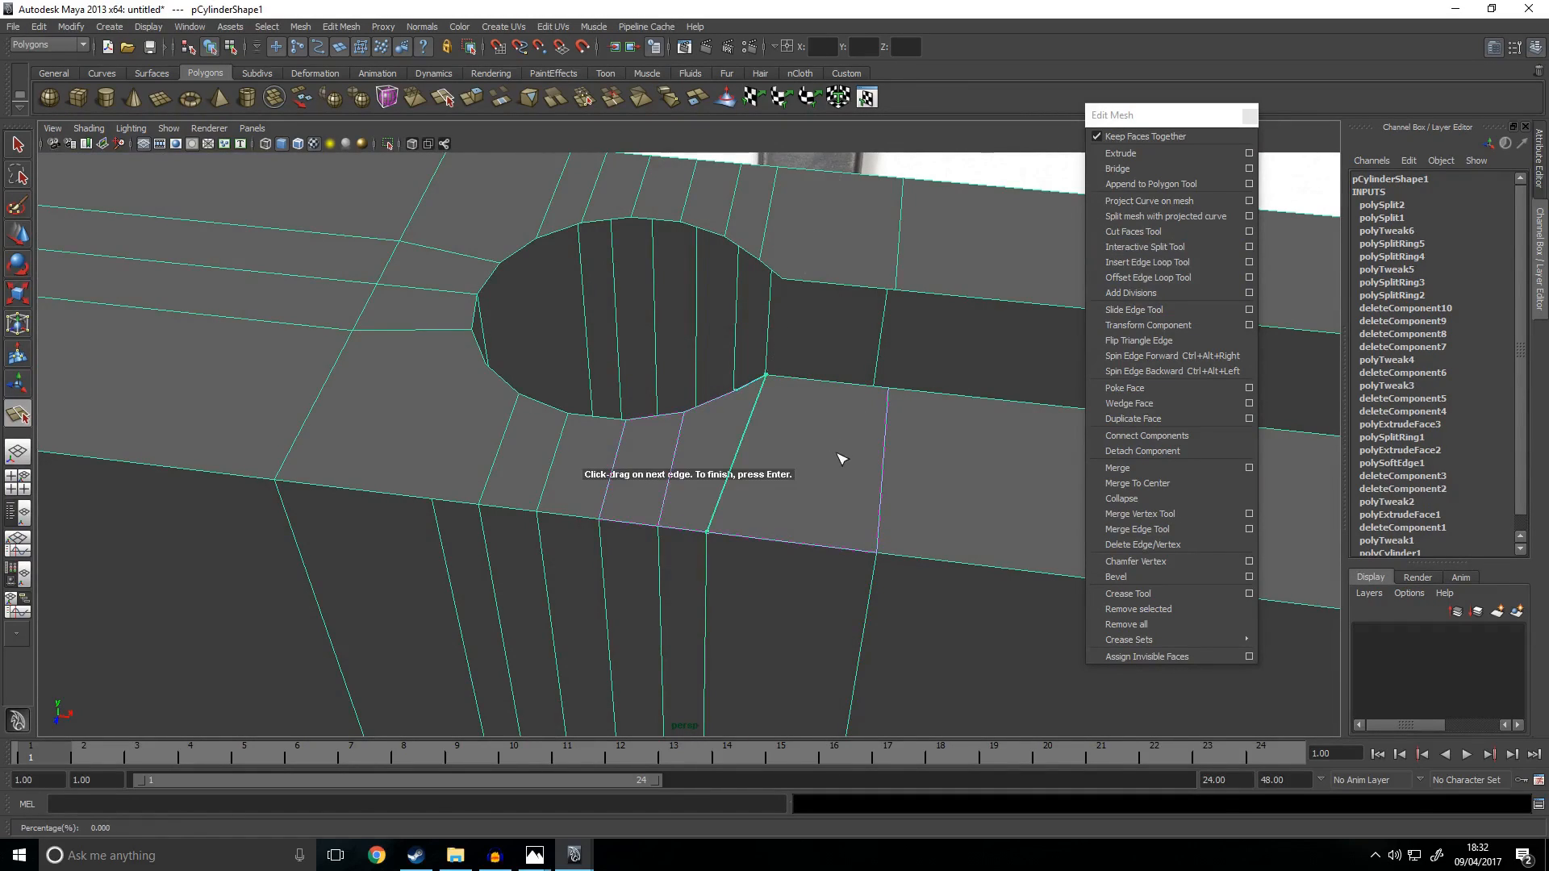
key(ctrl+z)
Step: Split the opposite side's top face from both unconnected hole vertices to their matching side-wall edges, and deselect the body
alt+drag(874, 242, 621, 266)
alt+right_drag(637, 347, 757, 408)
alt+drag(757, 408, 700, 388)
click(602, 571)
drag(622, 336, 727, 380)
key(Return)
click(759, 367)
click(693, 646)
key(Return)
alt+drag(758, 376, 578, 501)
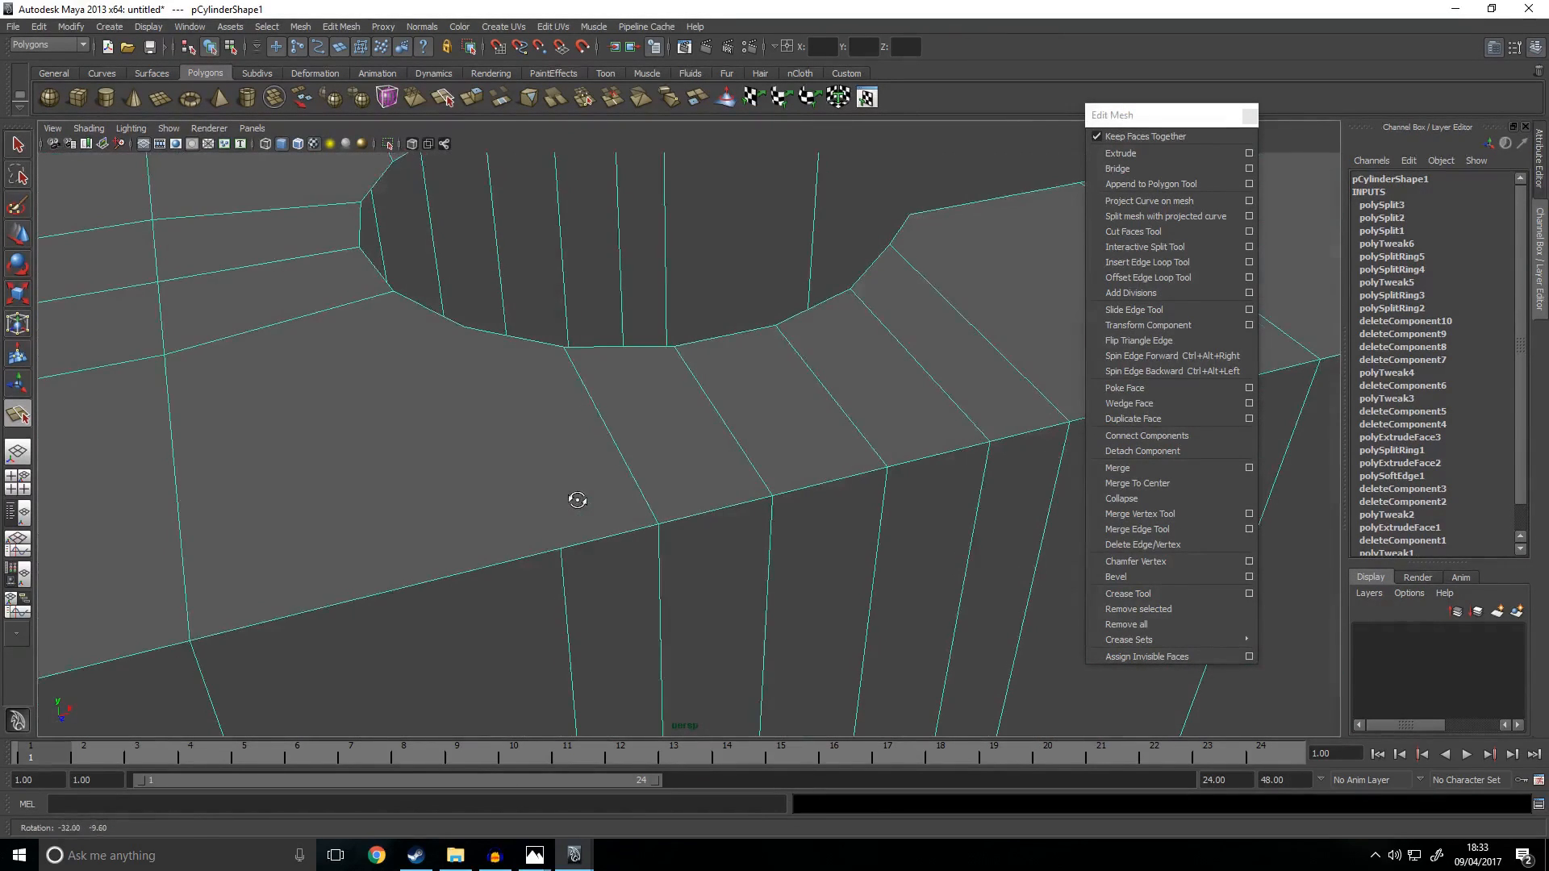
key(Return)
alt+drag(612, 371, 685, 501)
scroll(683, 501, down, 5)
key(w)
click(879, 351)
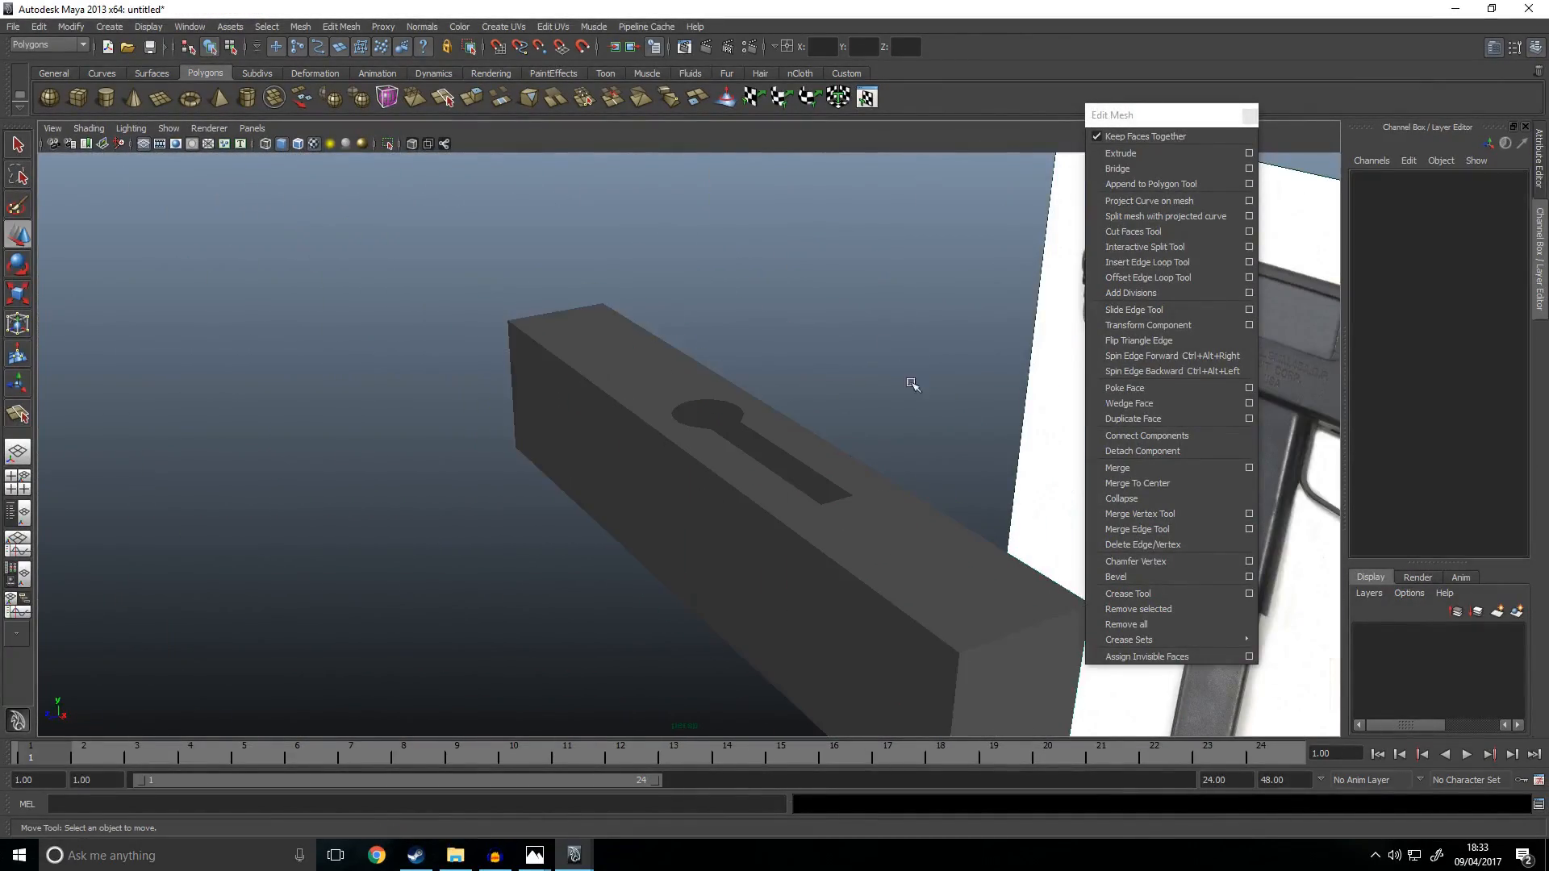
Step: Extrude the border edges of the top hole and slot a short distance down into the body
alt+drag(790, 376, 804, 443)
scroll(805, 443, up, 3)
alt+middle_drag(804, 443, 683, 368)
alt+drag(683, 369, 705, 425)
click(704, 427)
right_drag(695, 425, 693, 383)
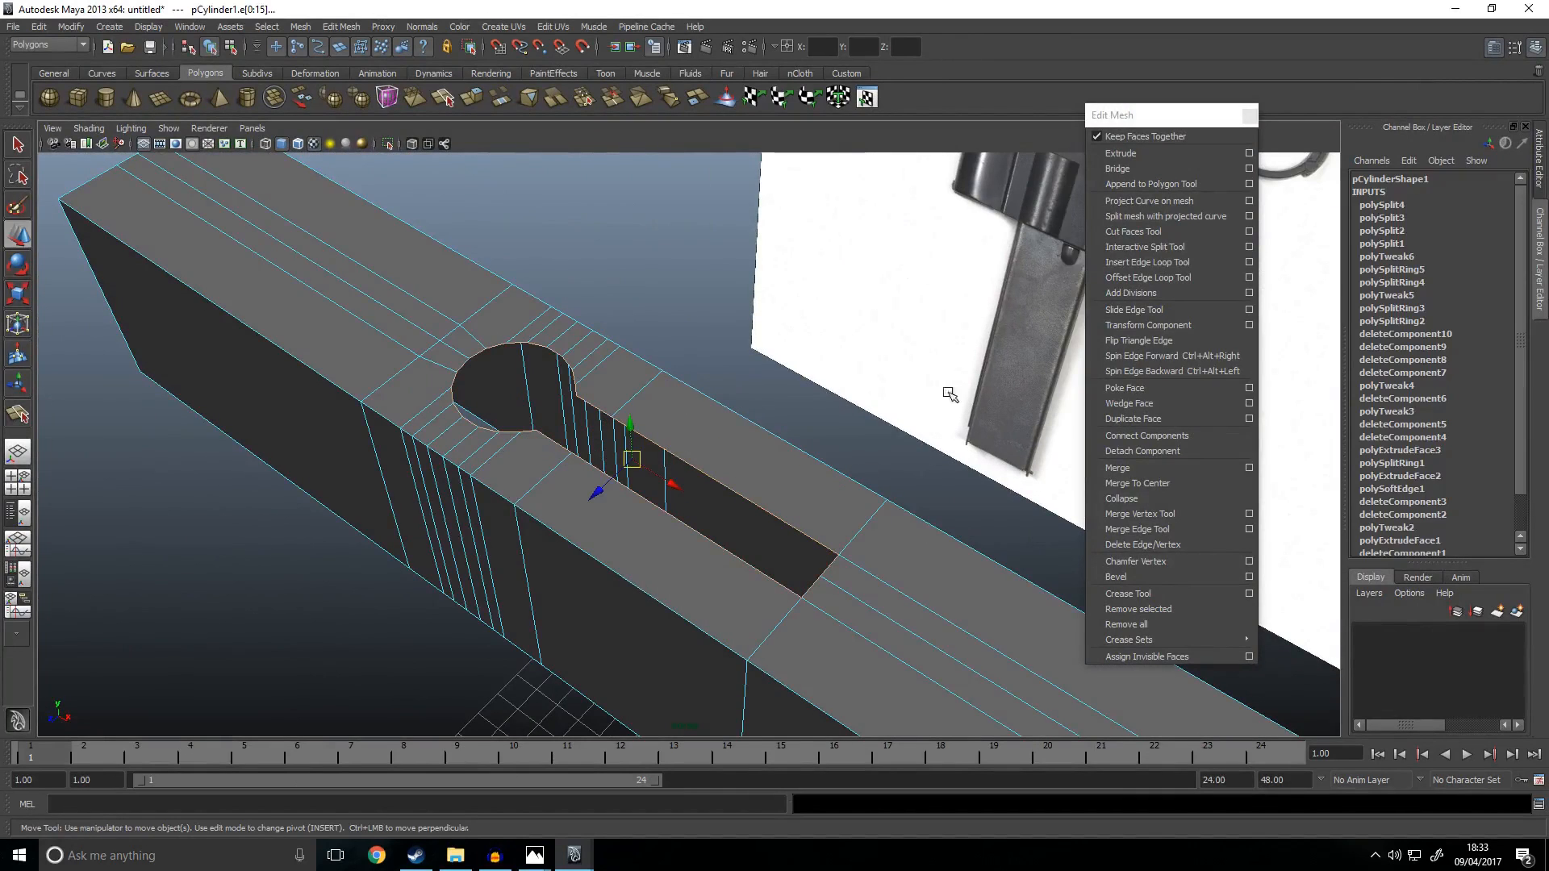
click(1121, 153)
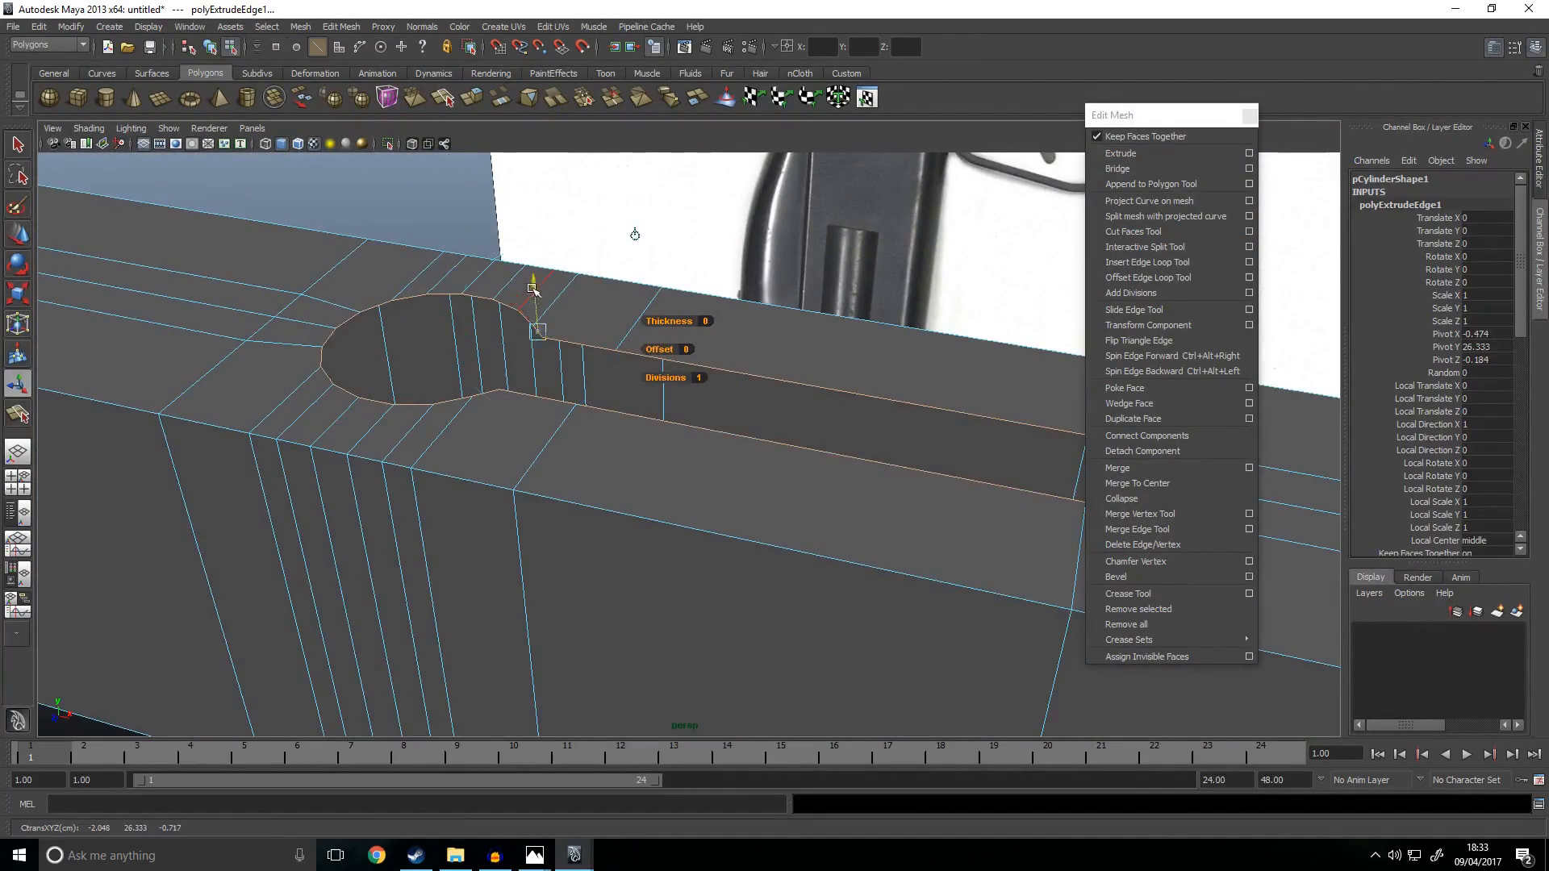
drag(532, 291, 536, 327)
key(w)
Step: Bevel the upper rim edges of the hole and slot with an offset of 0.075
right_click(570, 330)
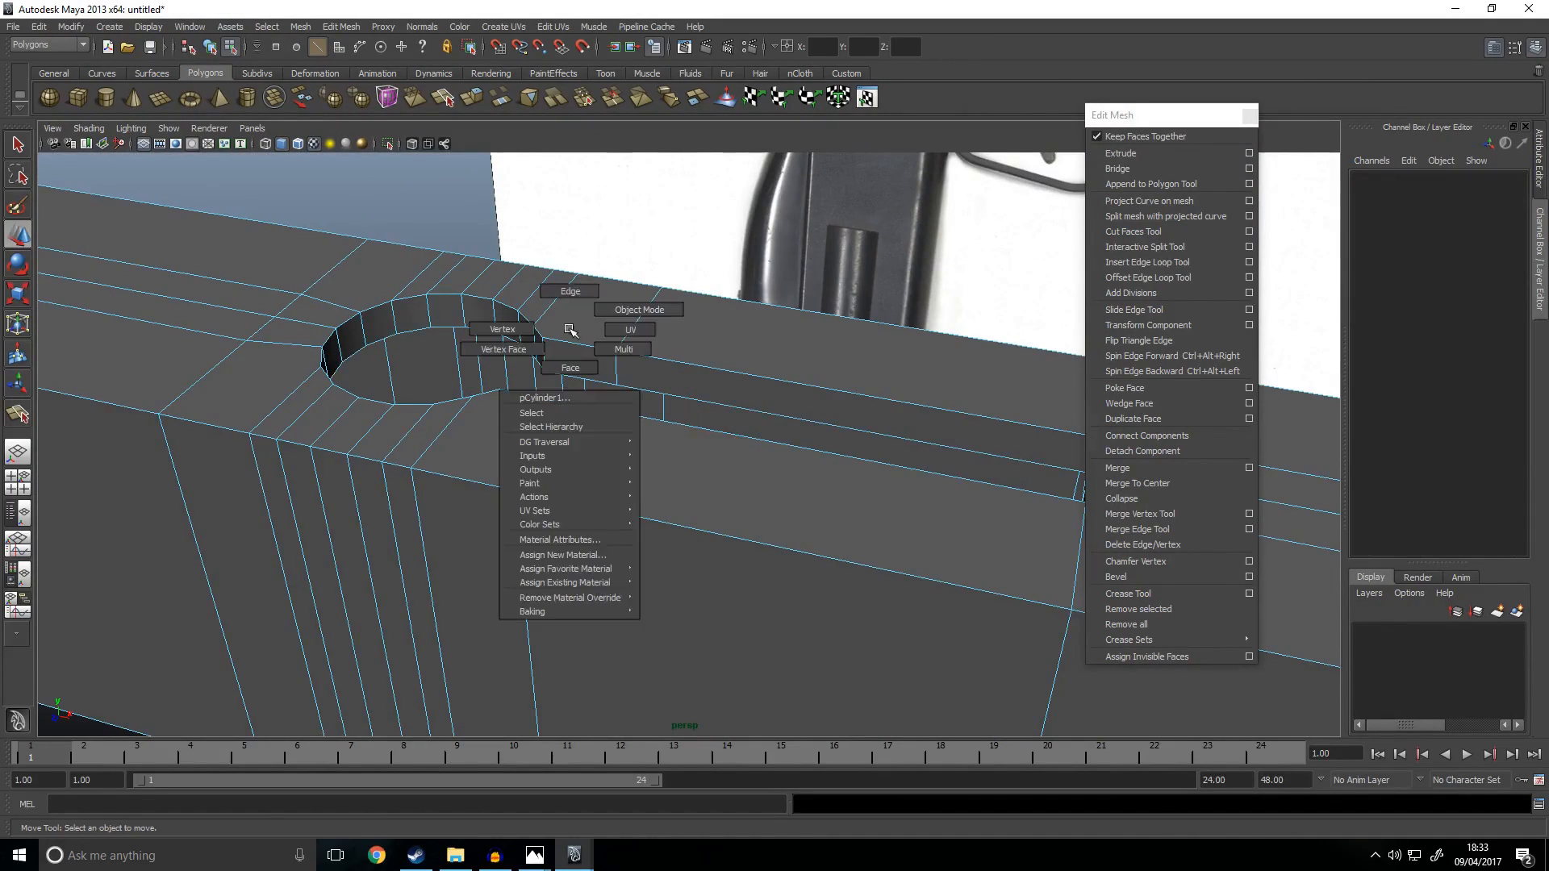
click(826, 396)
double_click(526, 318)
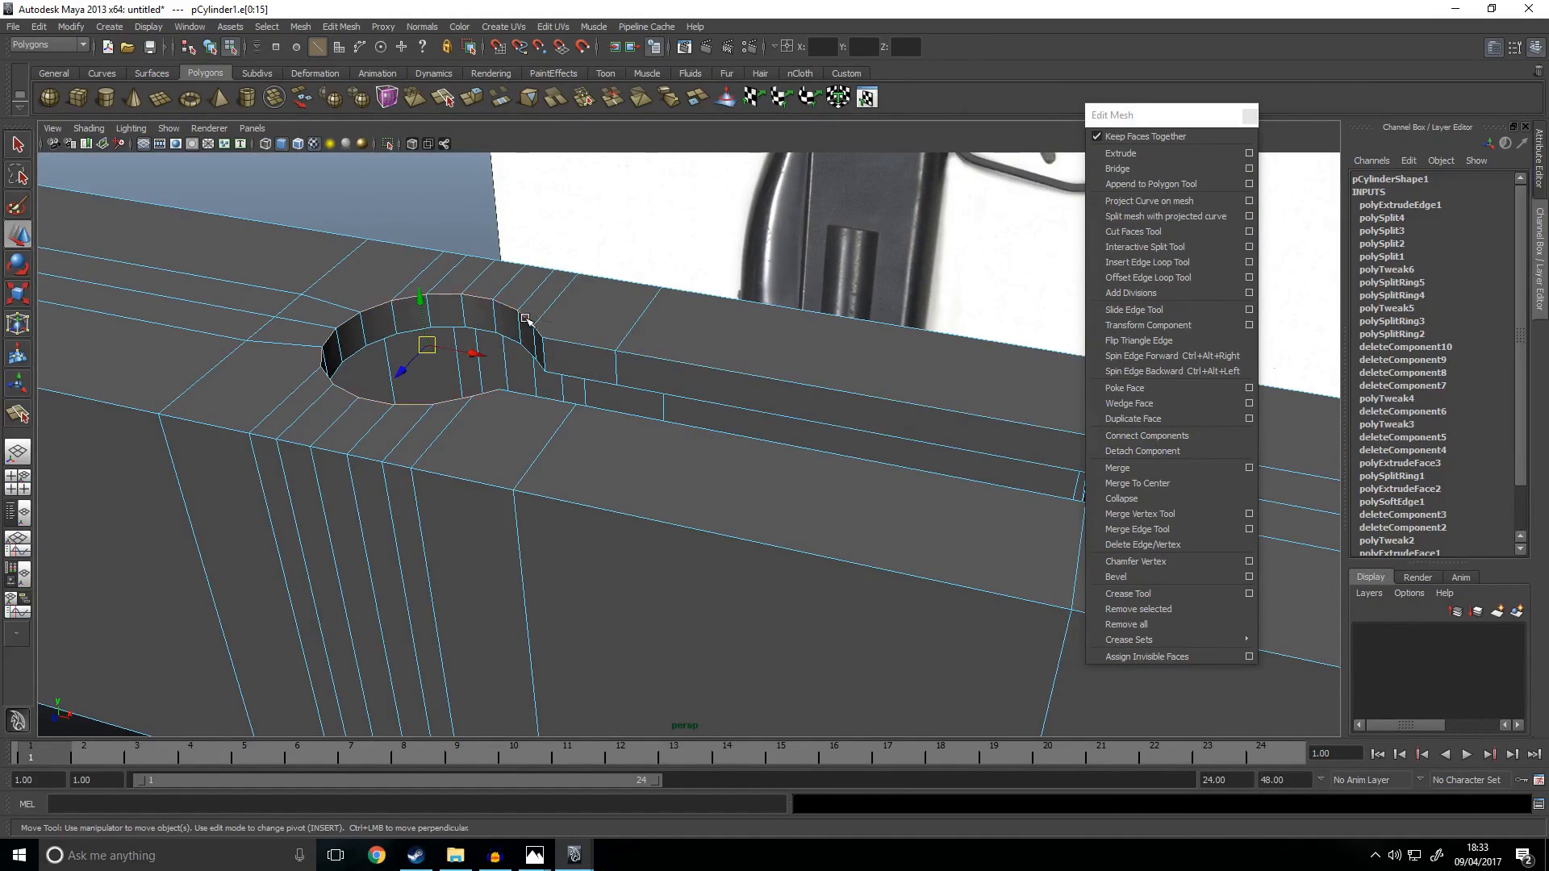
double_click(588, 348)
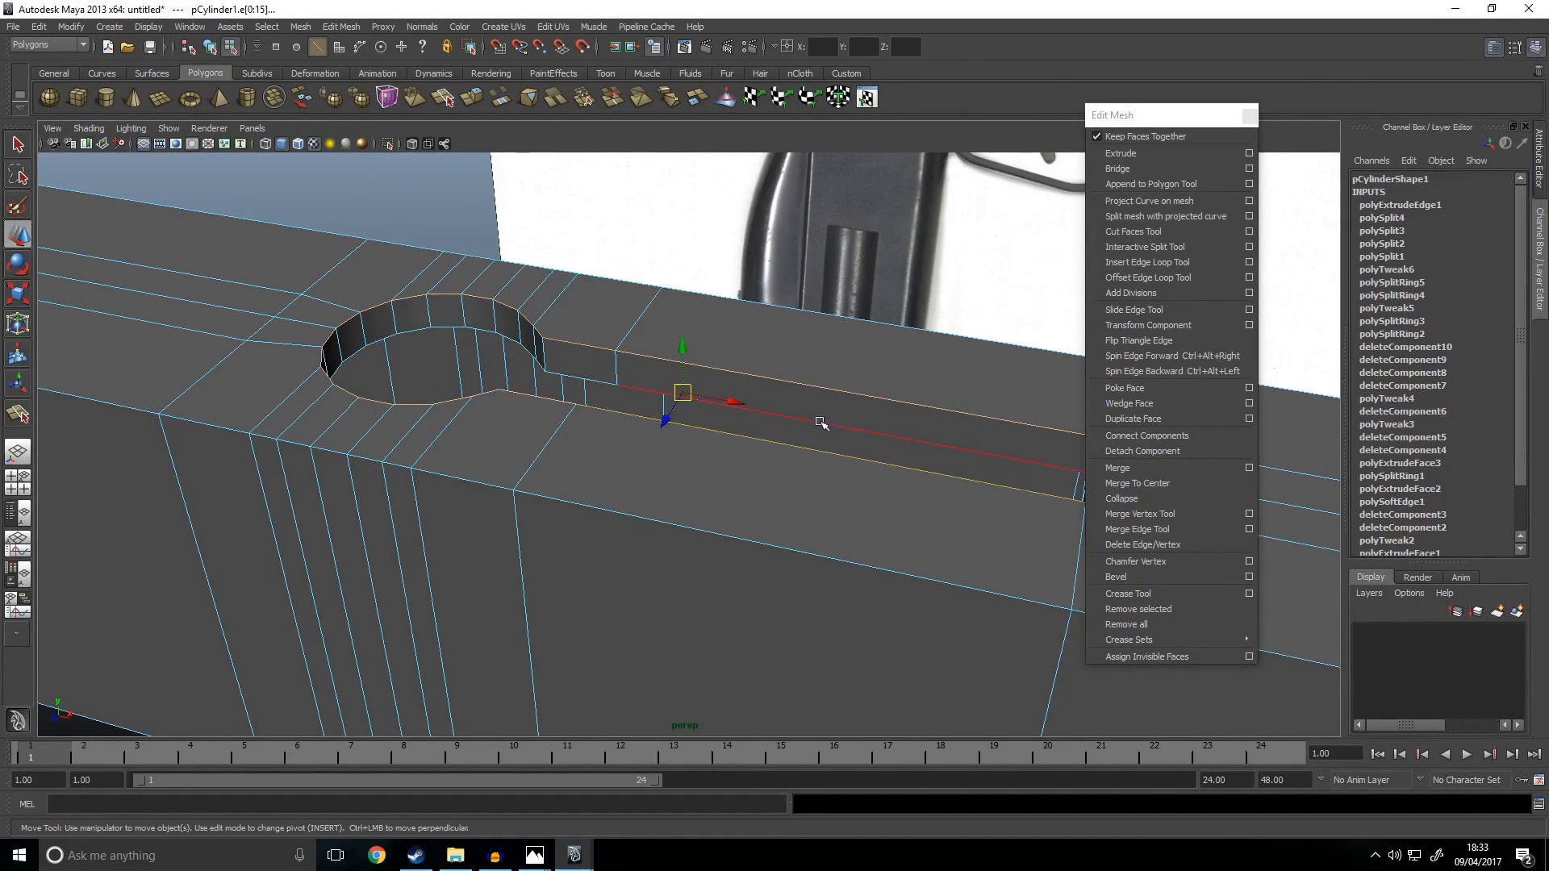
alt+drag(811, 428, 773, 438)
mouse_move(654, 367)
alt+mouse_down()
mouse_move(726, 380)
mouse_move(634, 382)
alt+mouse_up()
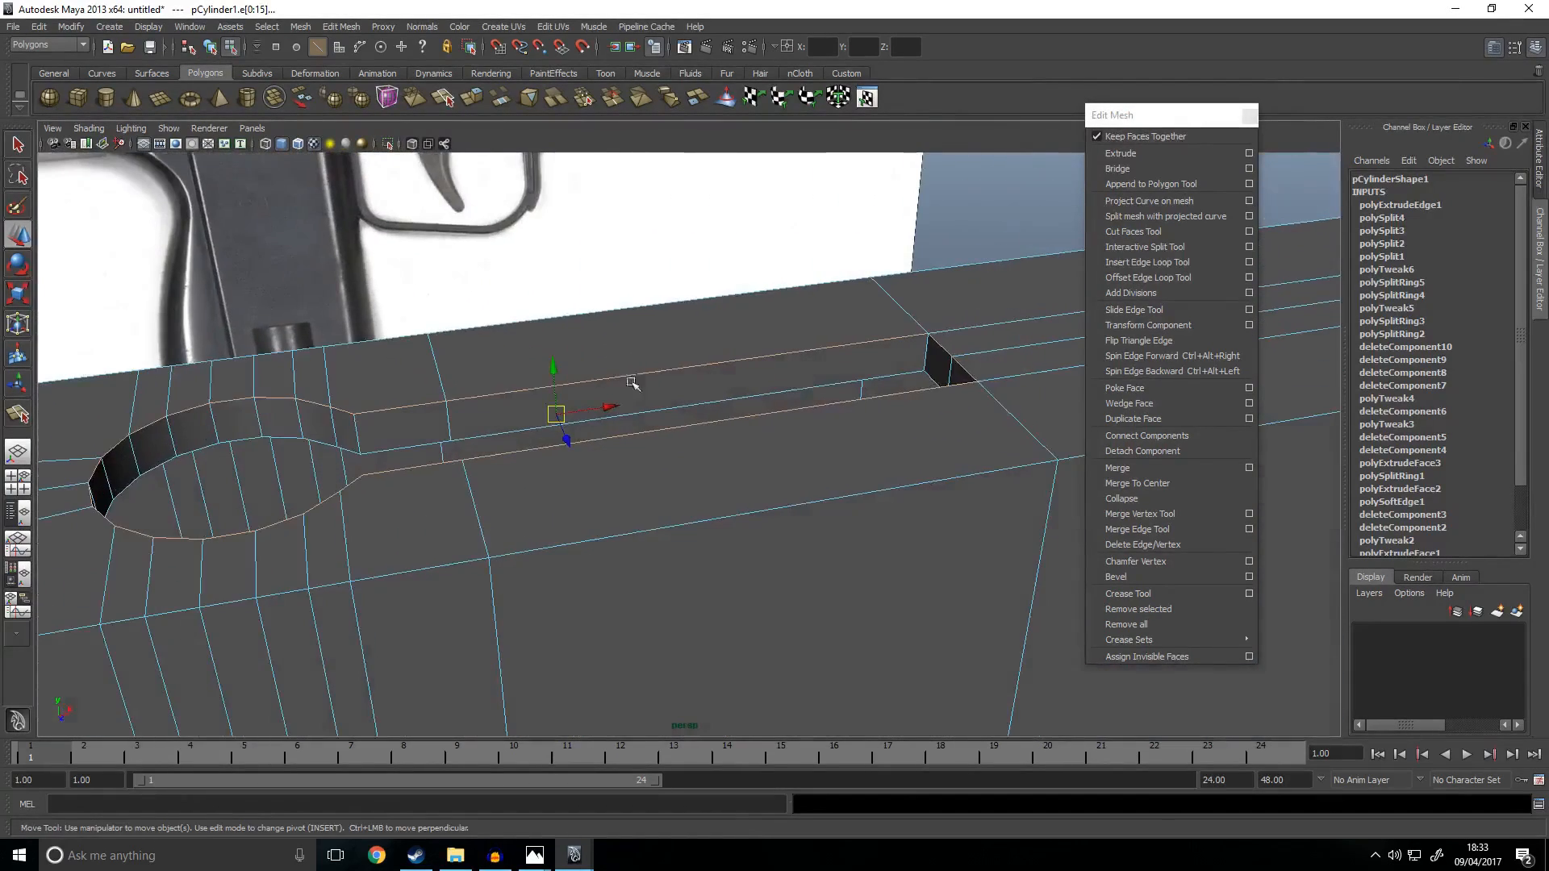
click(1135, 576)
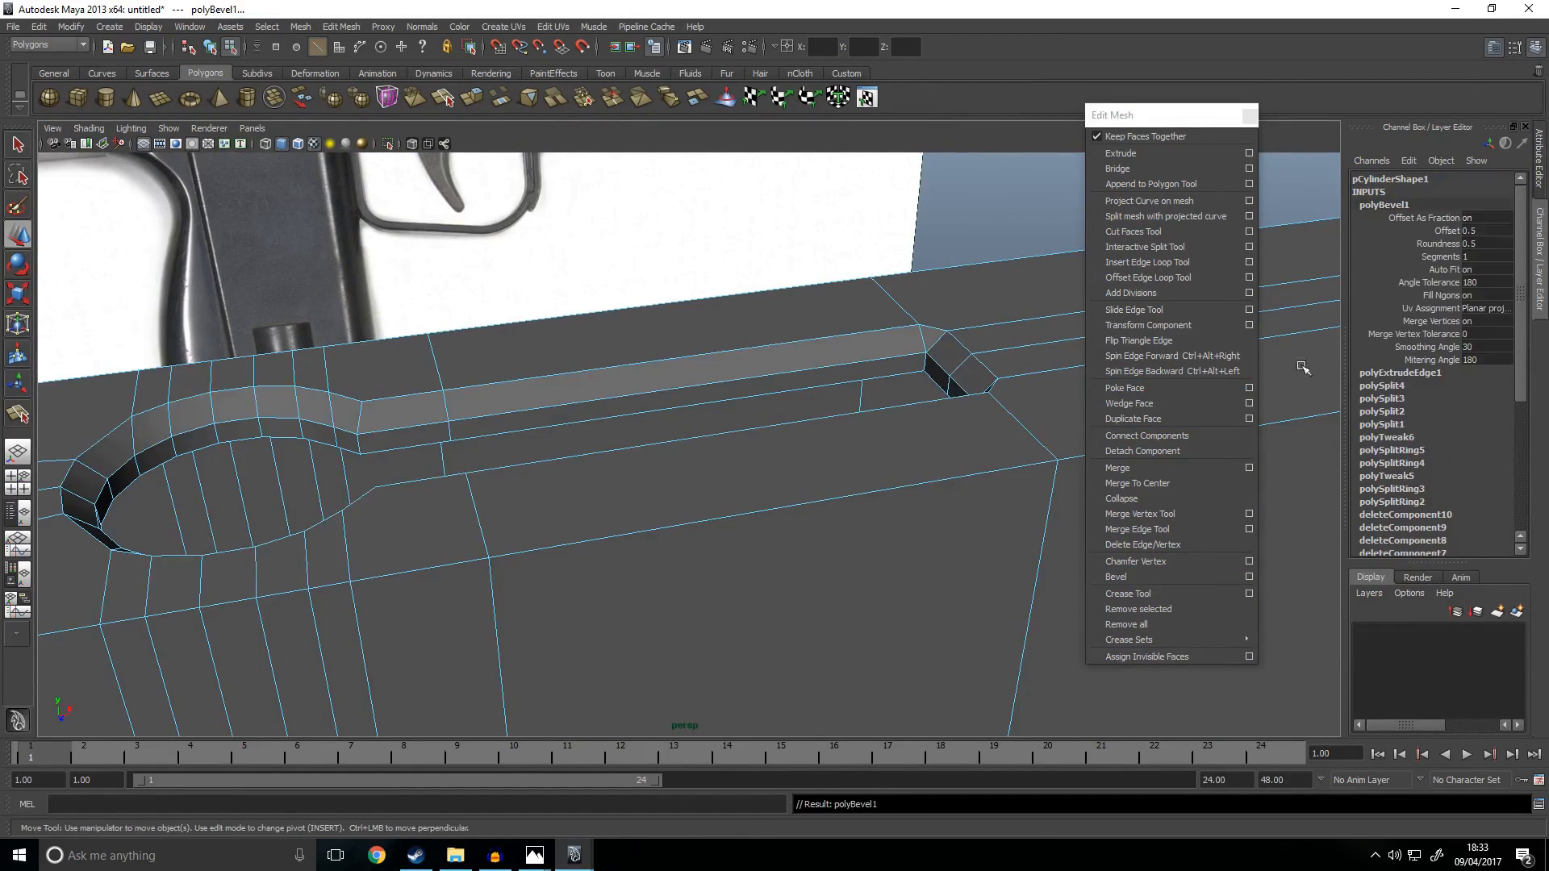
click(1494, 46)
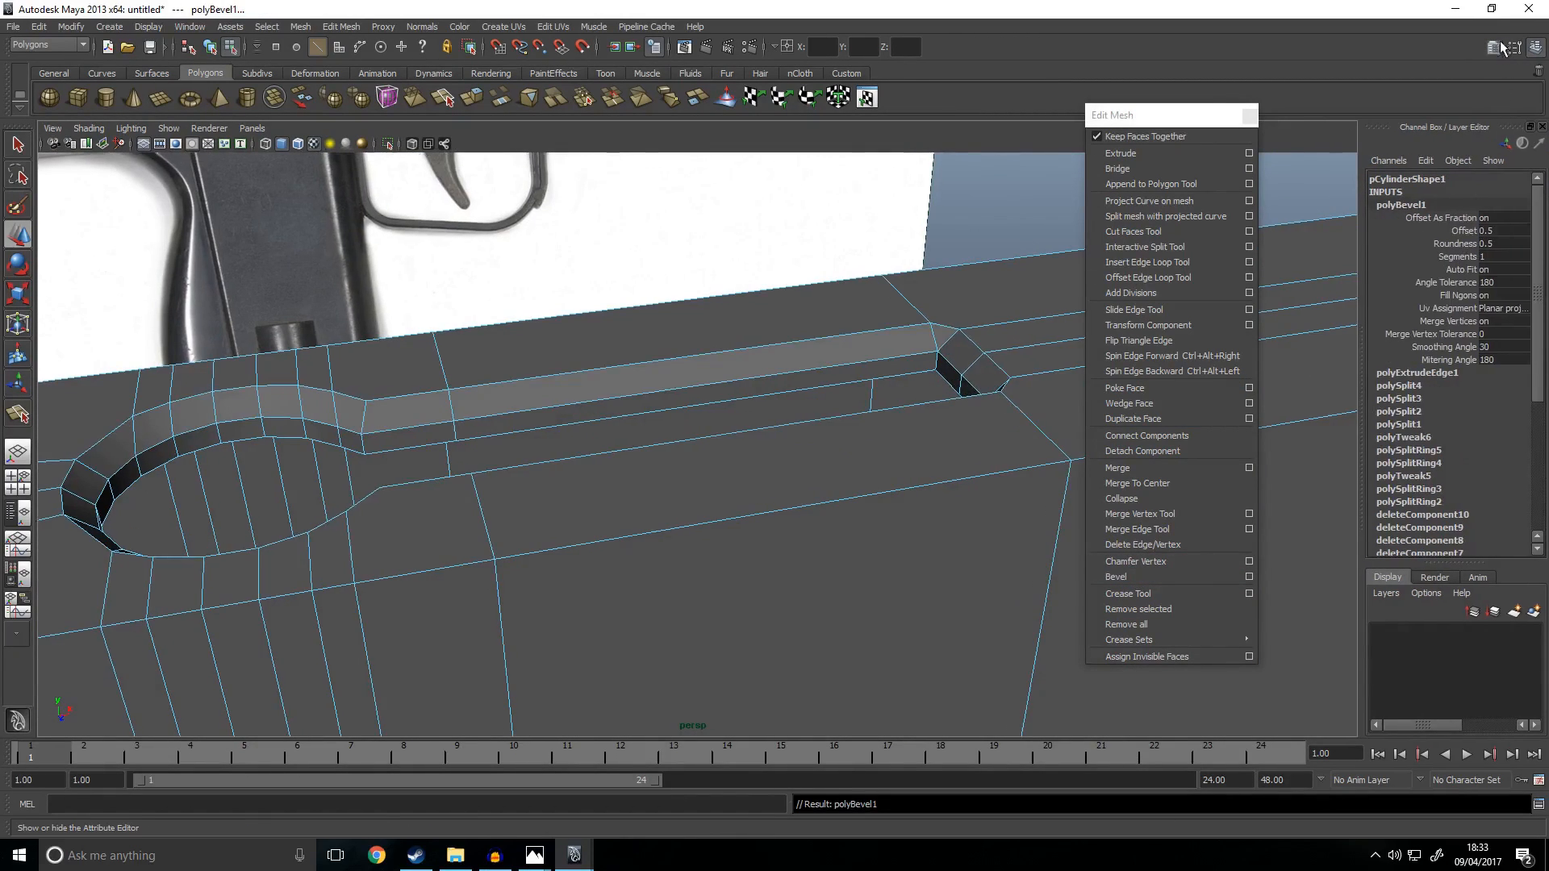
drag(1446, 291, 1391, 310)
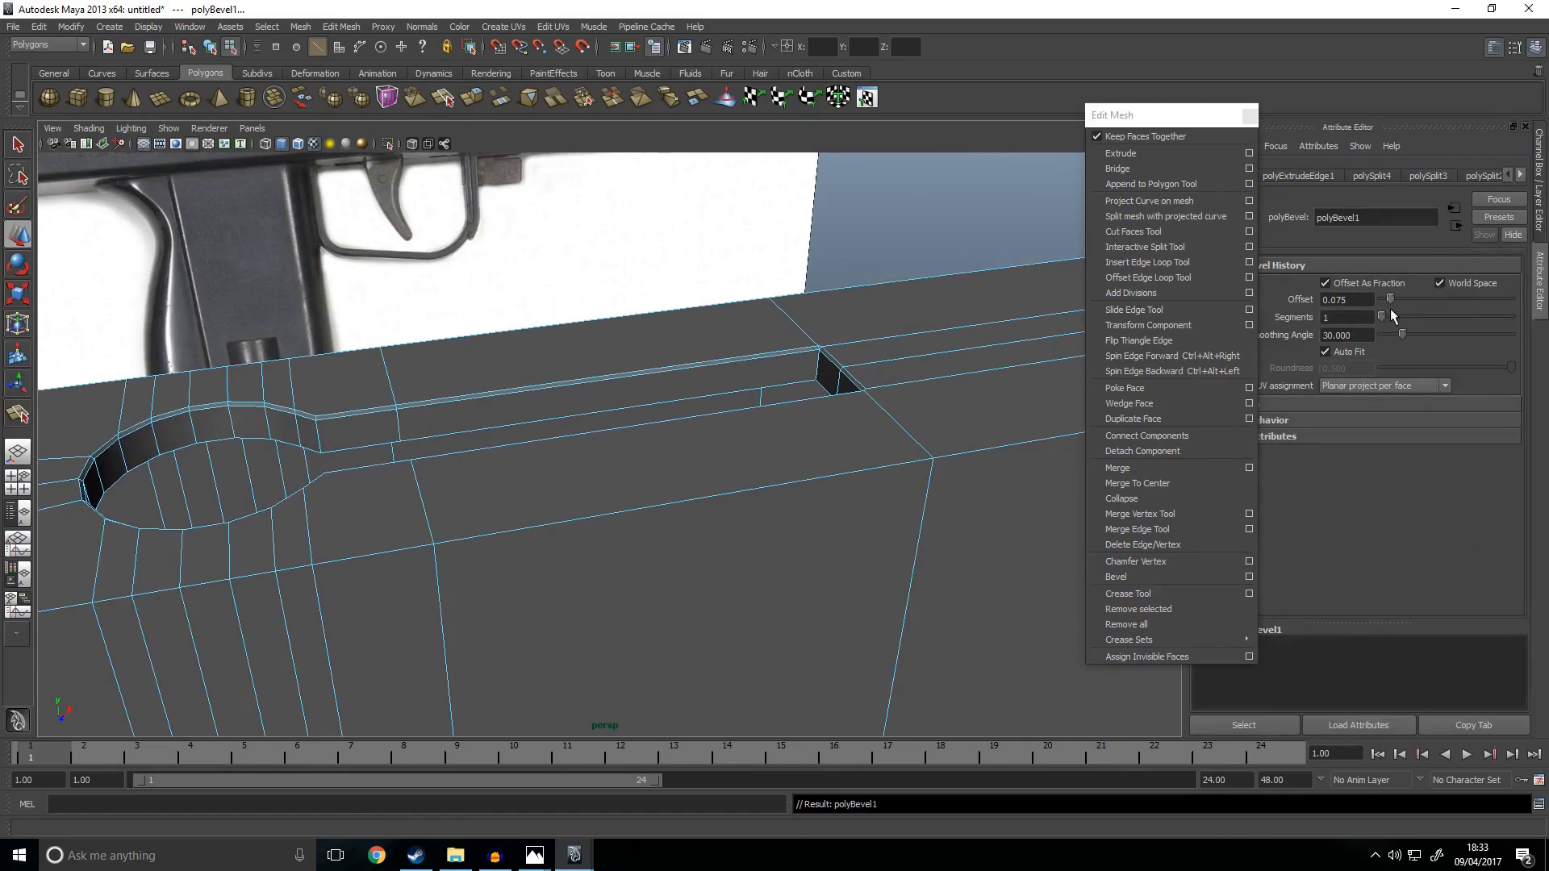
right_drag(508, 347, 581, 343)
click(820, 274)
Step: Select the receiver body and show it in the front view over the reference image's ejection port
alt+drag(820, 274, 562, 317)
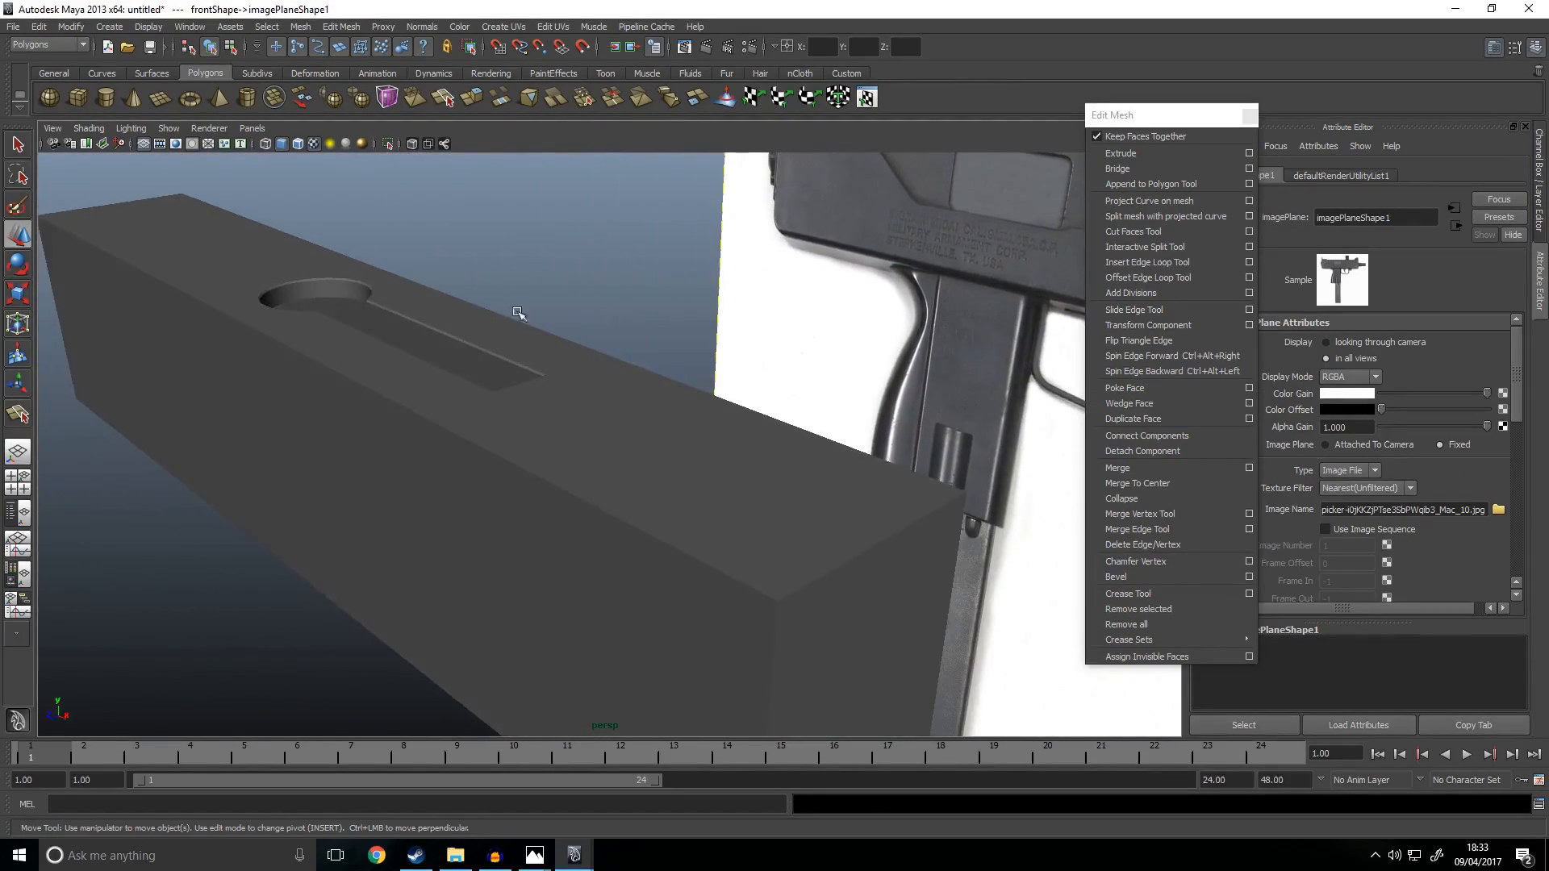
click(213, 340)
alt+drag(213, 341, 322, 342)
click(428, 292)
alt+drag(451, 347, 605, 449)
click(484, 395)
key(space)
key(space)
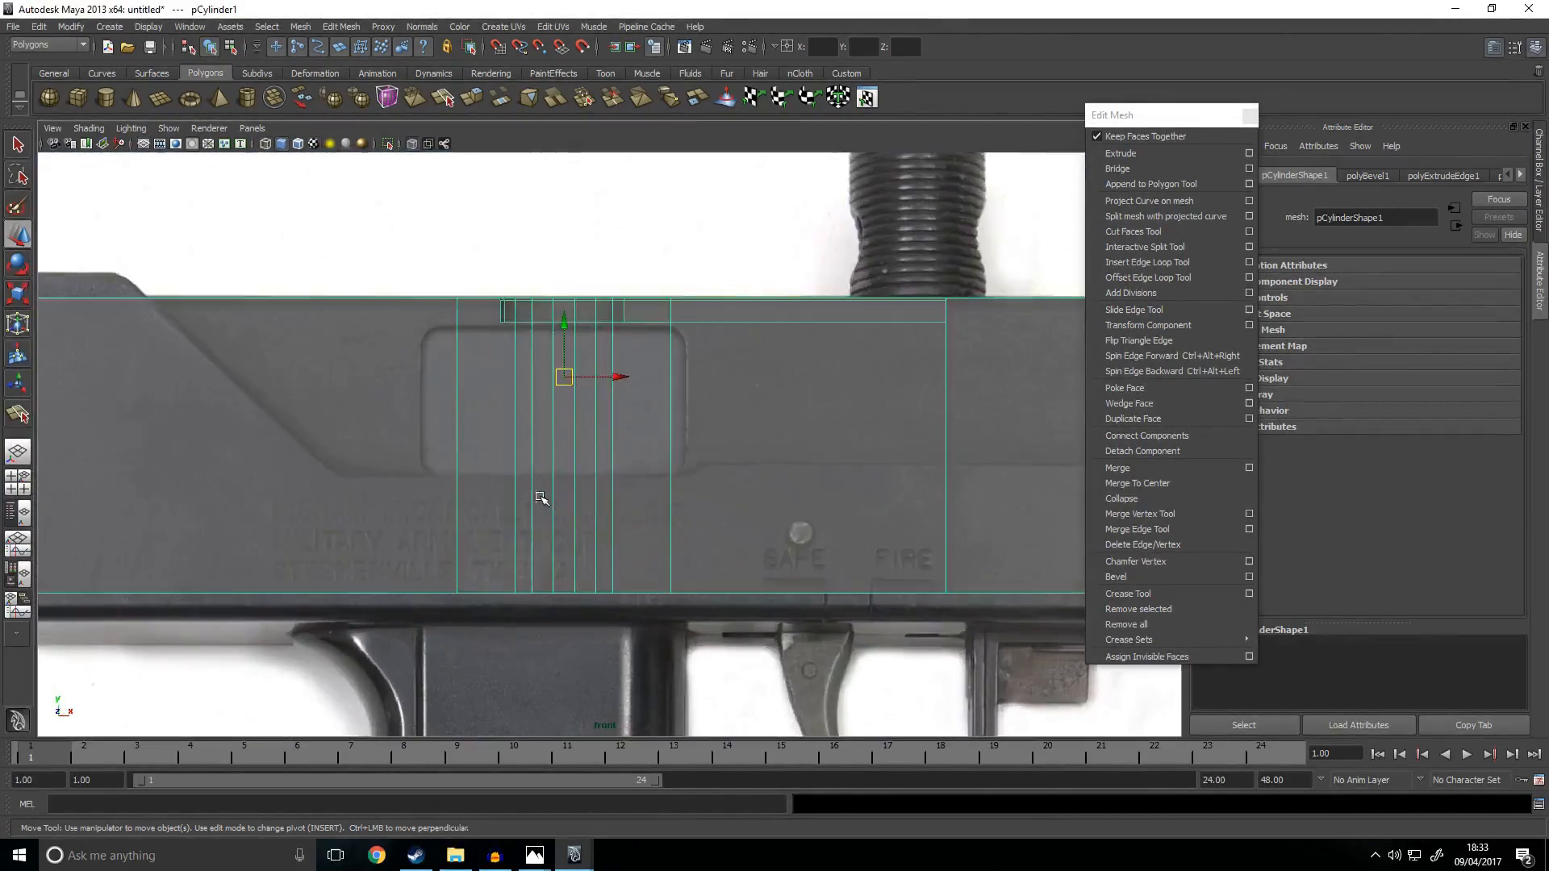
scroll(538, 498, up, 2)
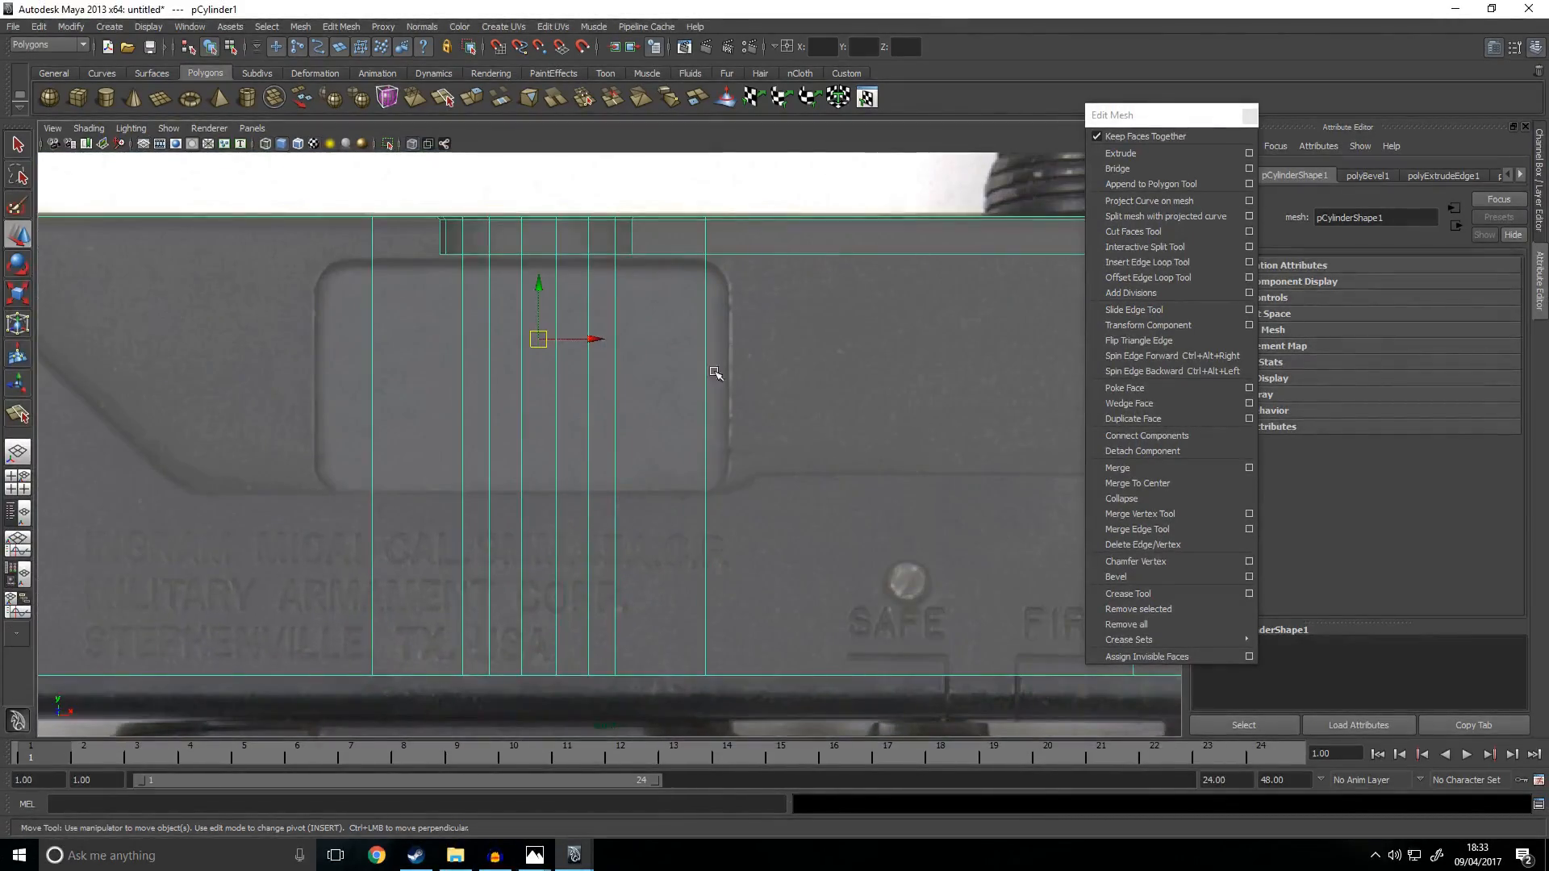
Step: Try inserting vertical edge loops along the front and rear ends of the ejection port outline, and undo them
click(1162, 263)
click(746, 222)
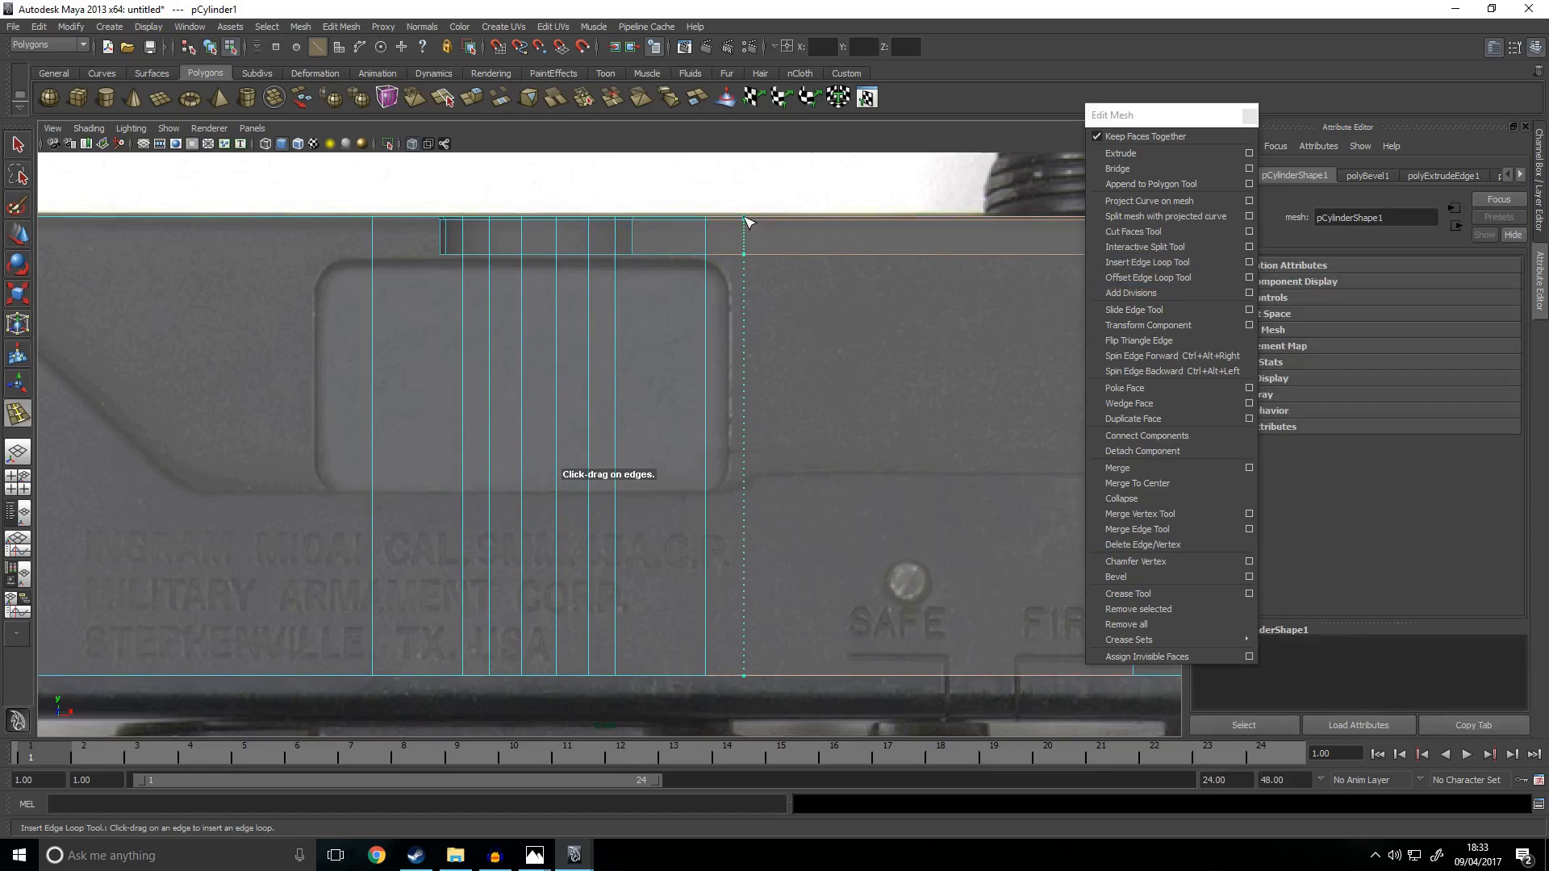
drag(732, 231, 731, 232)
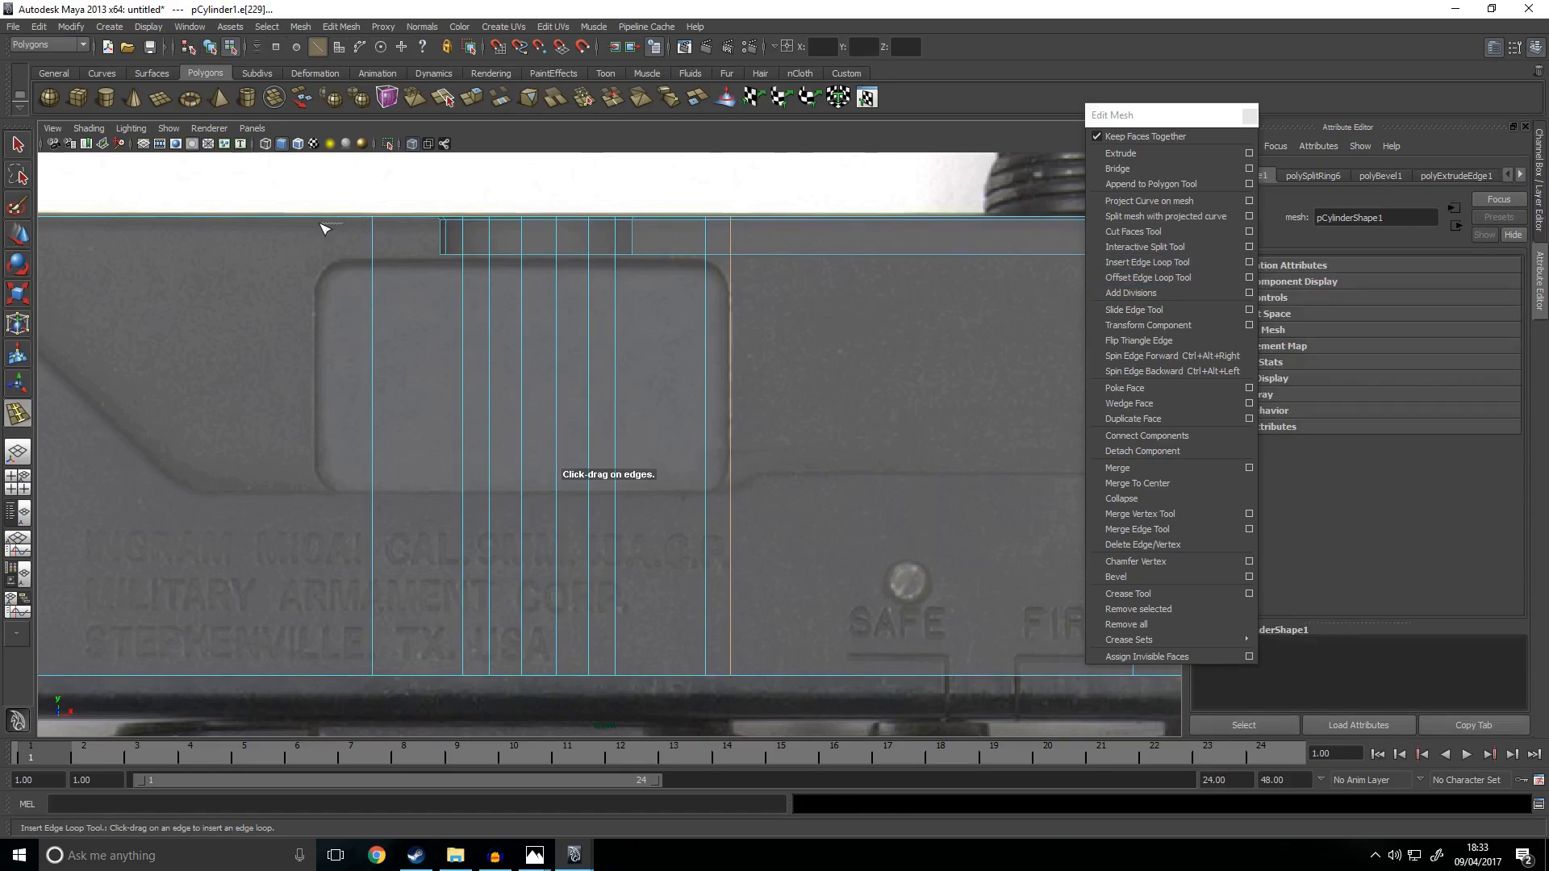
drag(317, 219, 343, 228)
key(ctrl+z)
key(ctrl+z)
key(ctrl+z)
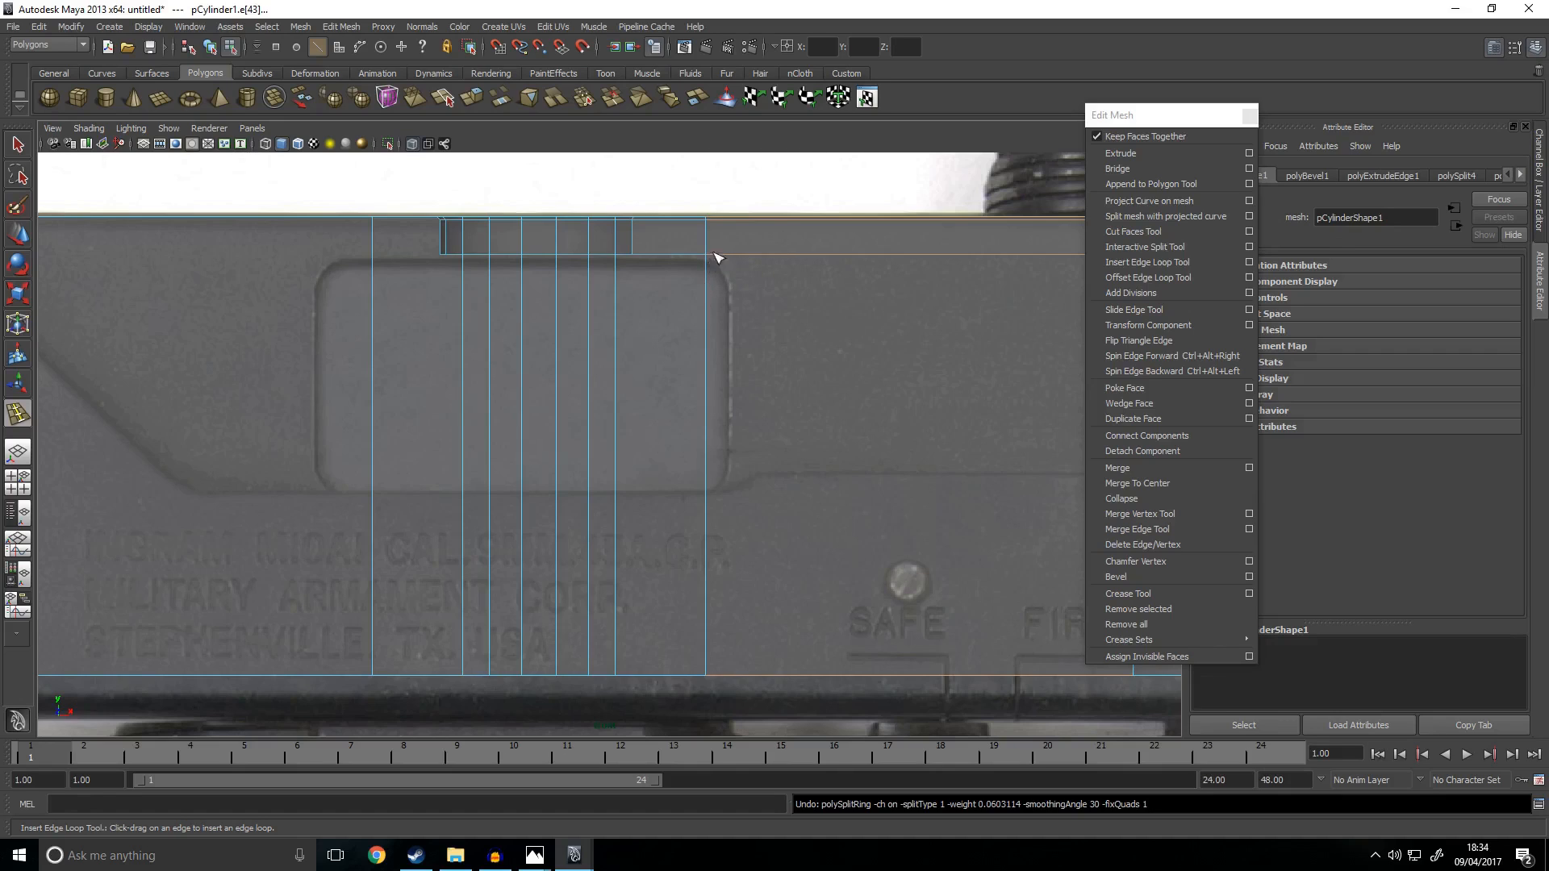
Step: Examine the side wall's vertical edges in perspective and check the one near the port's front end against the reference image
key(space)
key(space)
alt+drag(847, 371, 761, 418)
alt+drag(441, 396, 478, 380)
key(w)
click(607, 563)
right_drag(523, 398, 520, 364)
click(514, 381)
key(space)
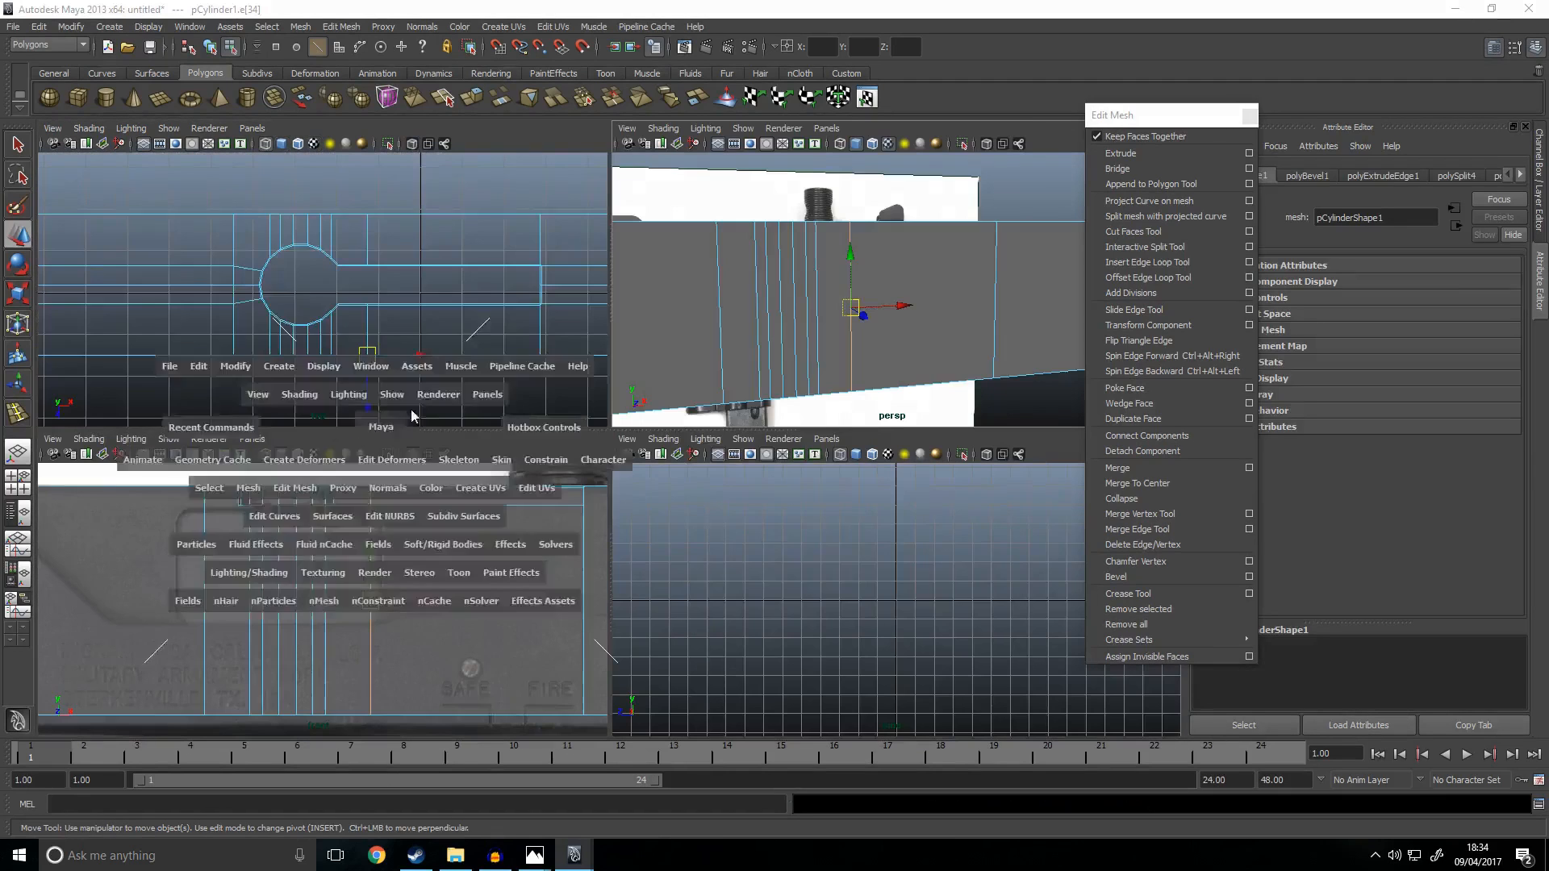
key(space)
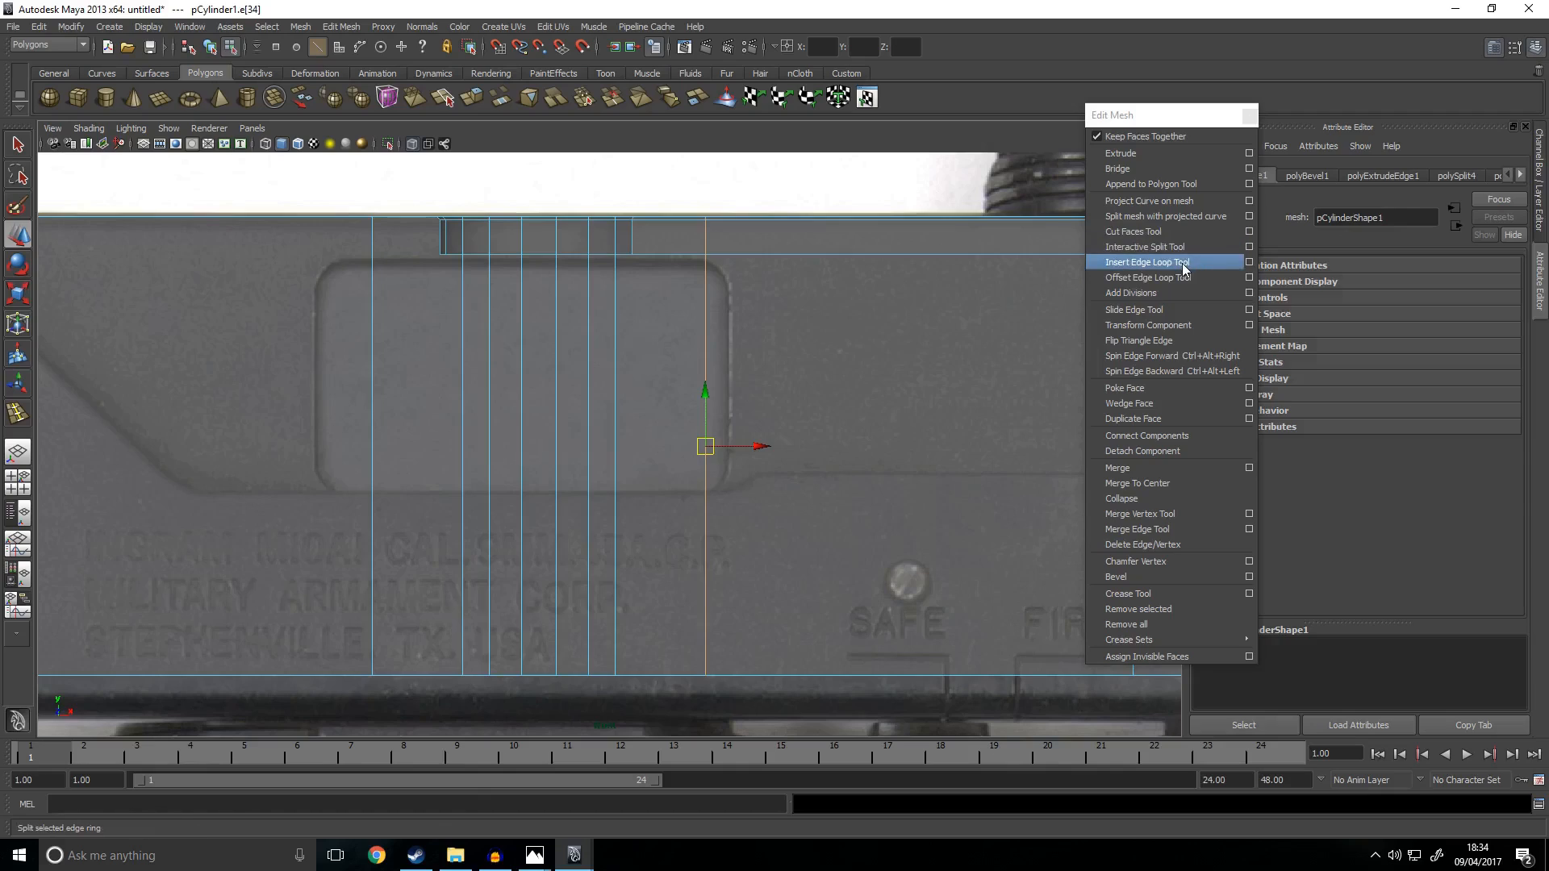
Step: Insert a vertical edge loop near the ejection port's rear end and horizontal loops along its upper and lower borders
click(1146, 262)
drag(338, 220, 342, 224)
drag(709, 259, 707, 259)
drag(706, 498, 718, 488)
key(w)
Step: Split the edge ring through the port's front vertical edge to add a horizontal loop midway up the ejection port
click(707, 367)
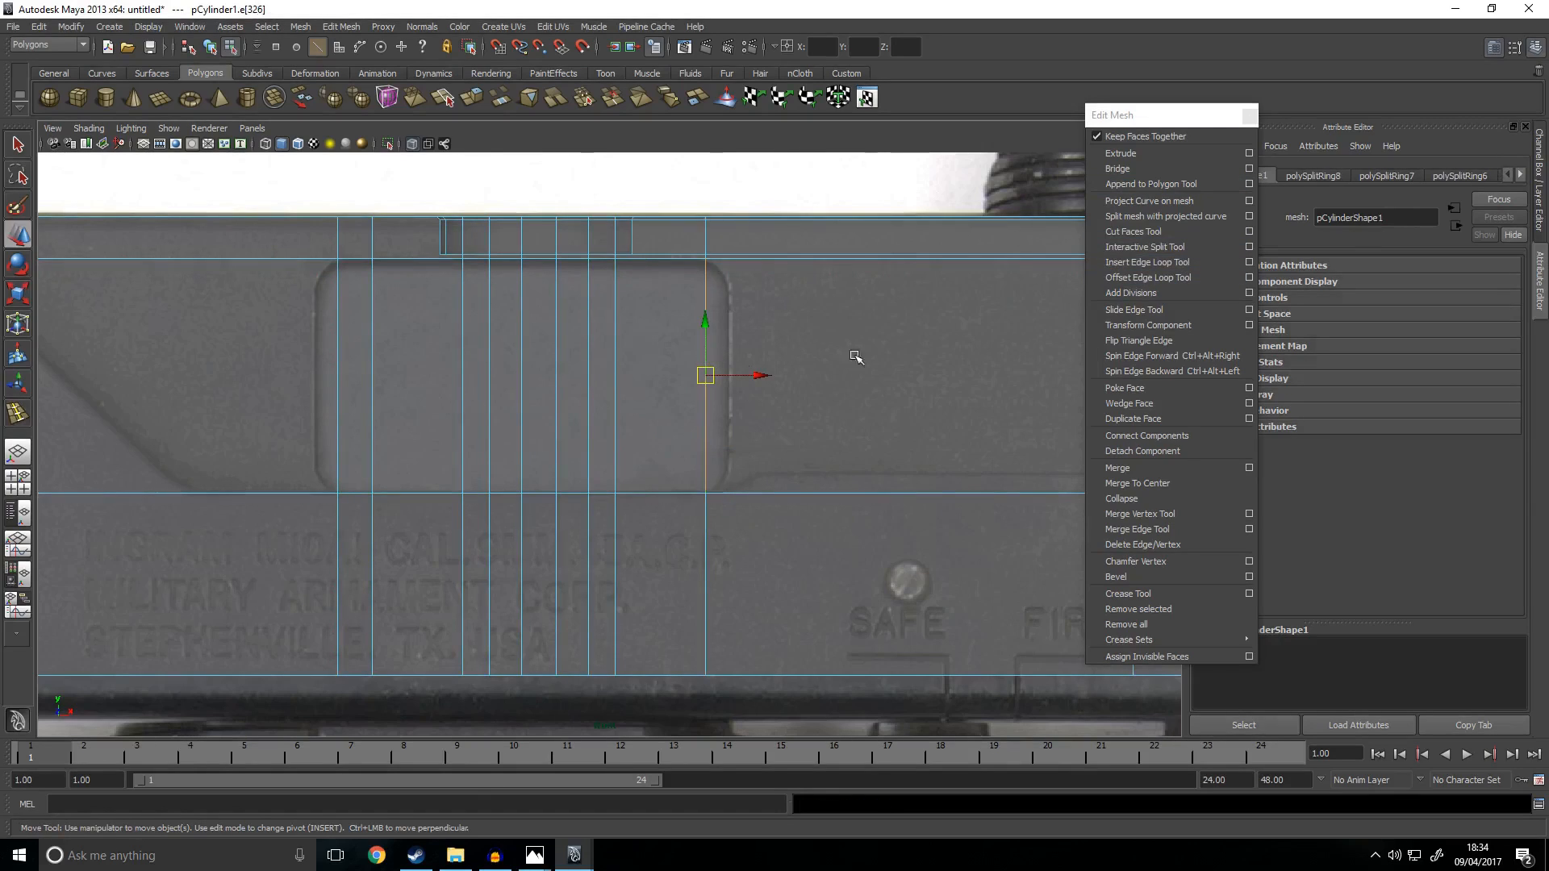
shift+right_click(869, 342)
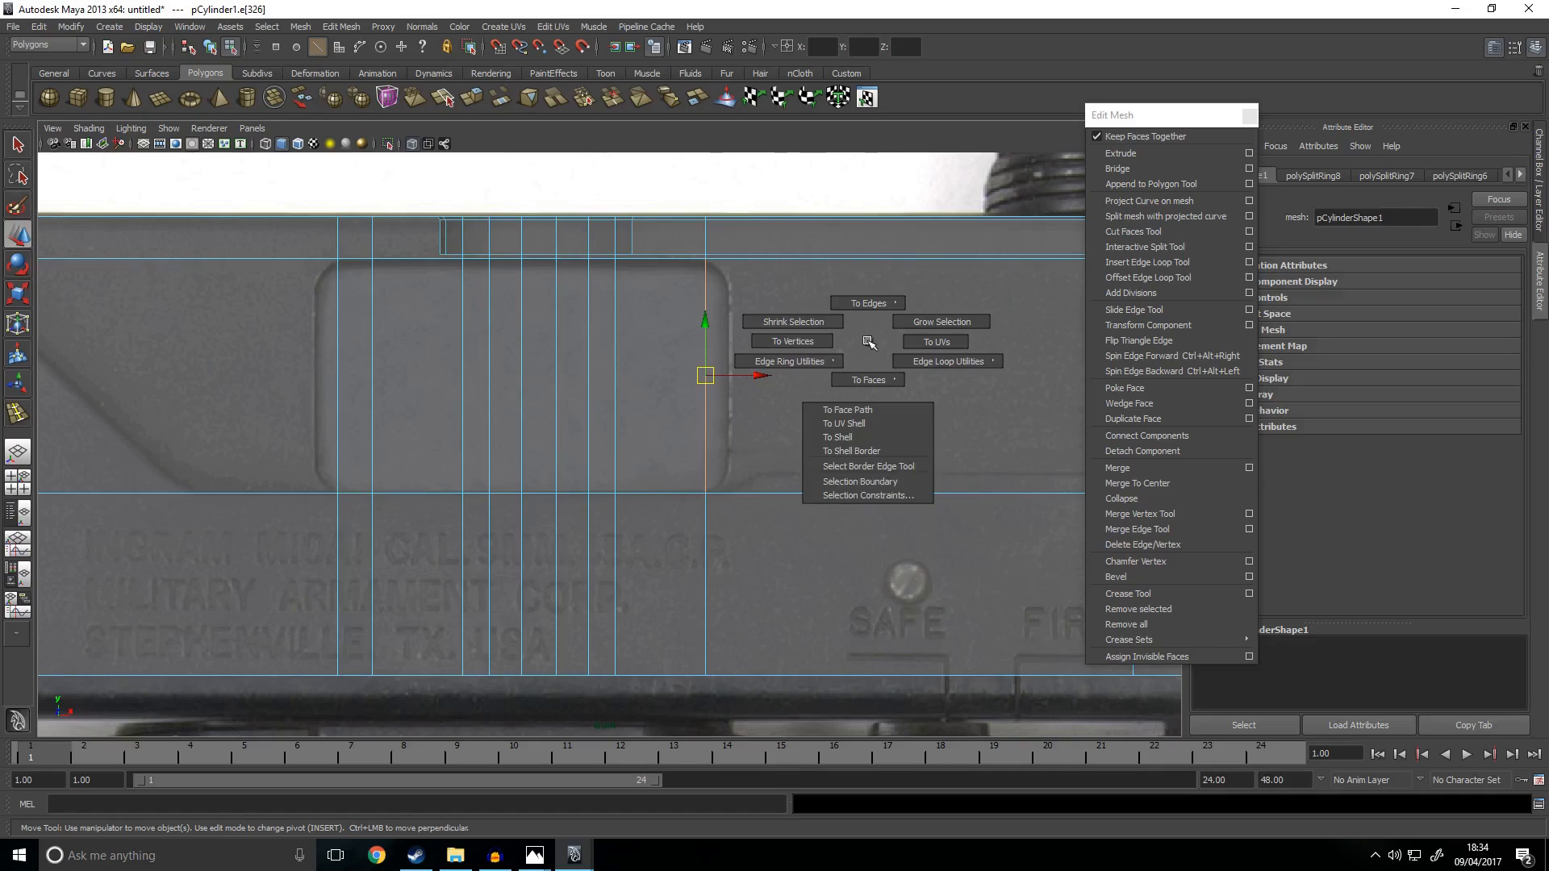
shift+right_drag(868, 343, 895, 370)
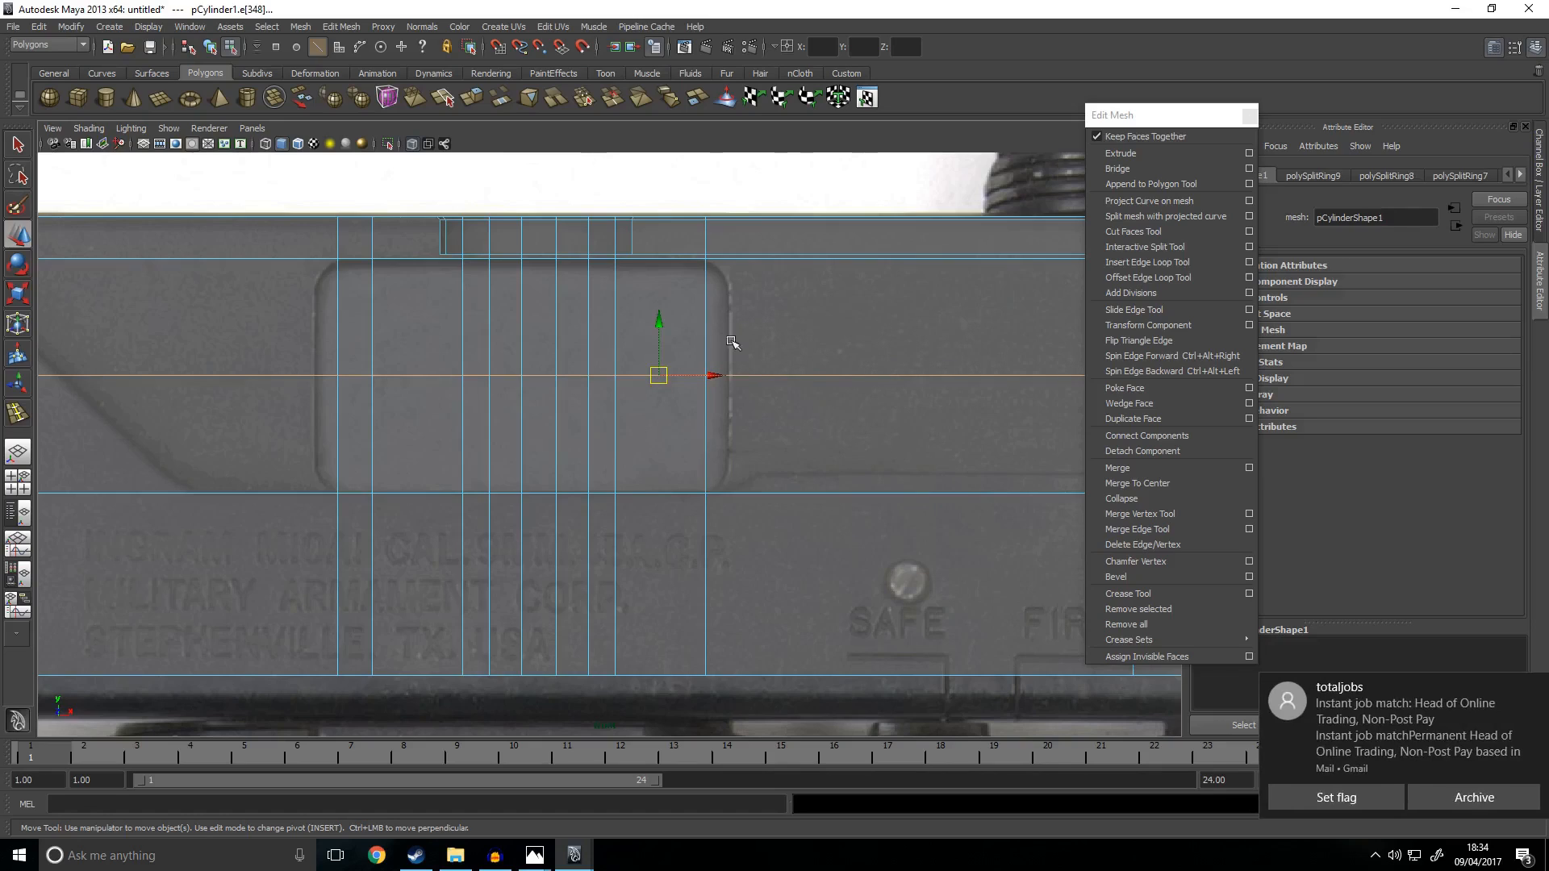
Step: Offset the middle horizontal loop to both sides so the new loops lie just inside the port's upper and lower borders
click(1150, 281)
drag(772, 381, 701, 373)
mouse_move(1015, 345)
mouse_down()
mouse_move(685, 307)
mouse_move(1038, 339)
mouse_up()
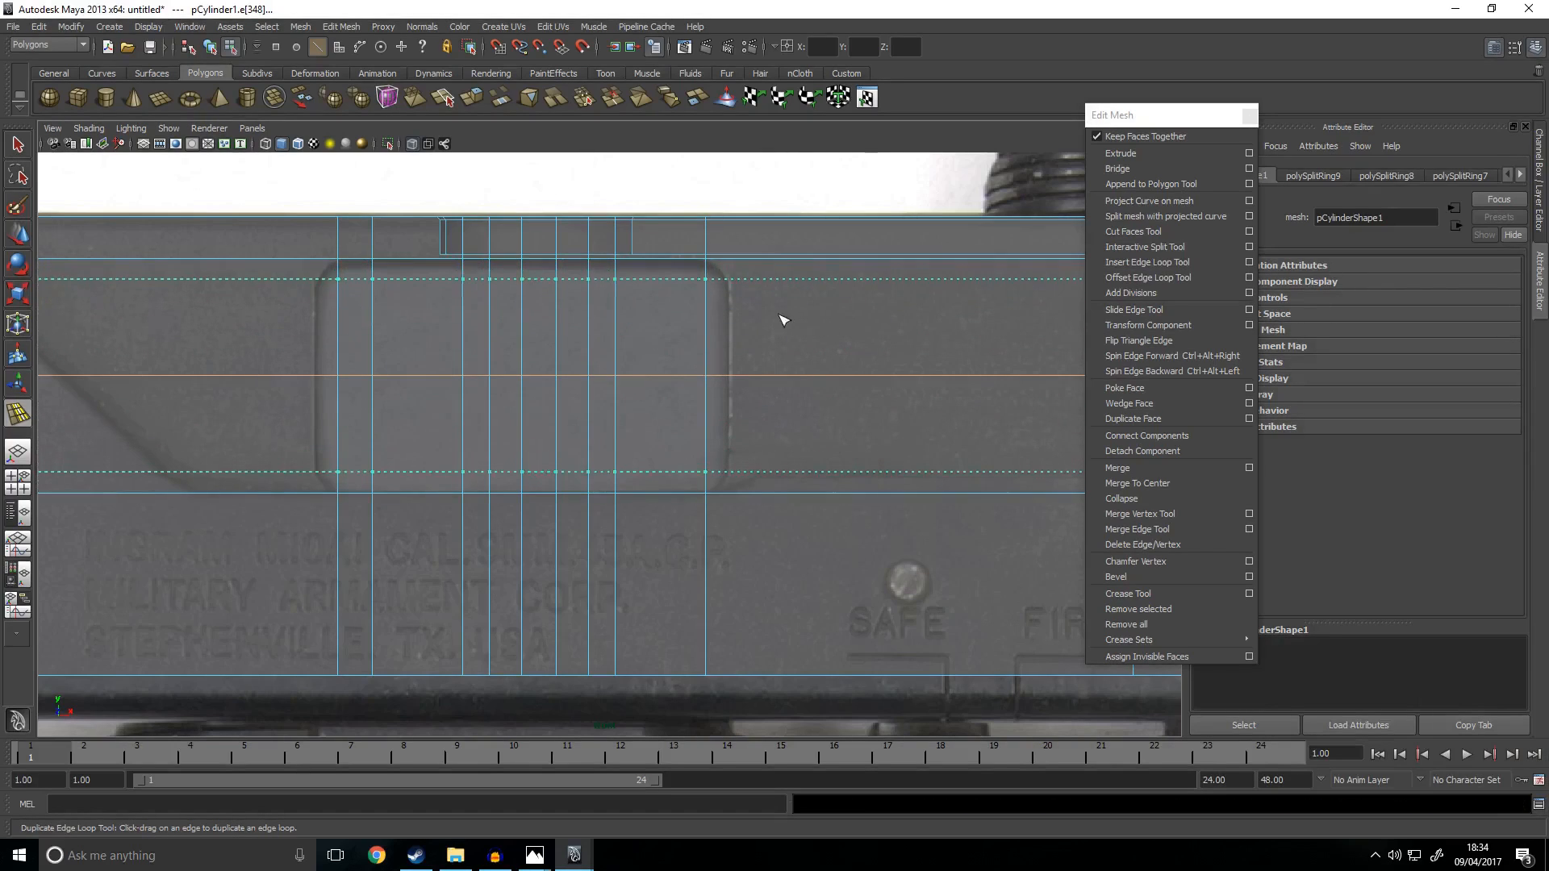
drag(764, 319, 790, 319)
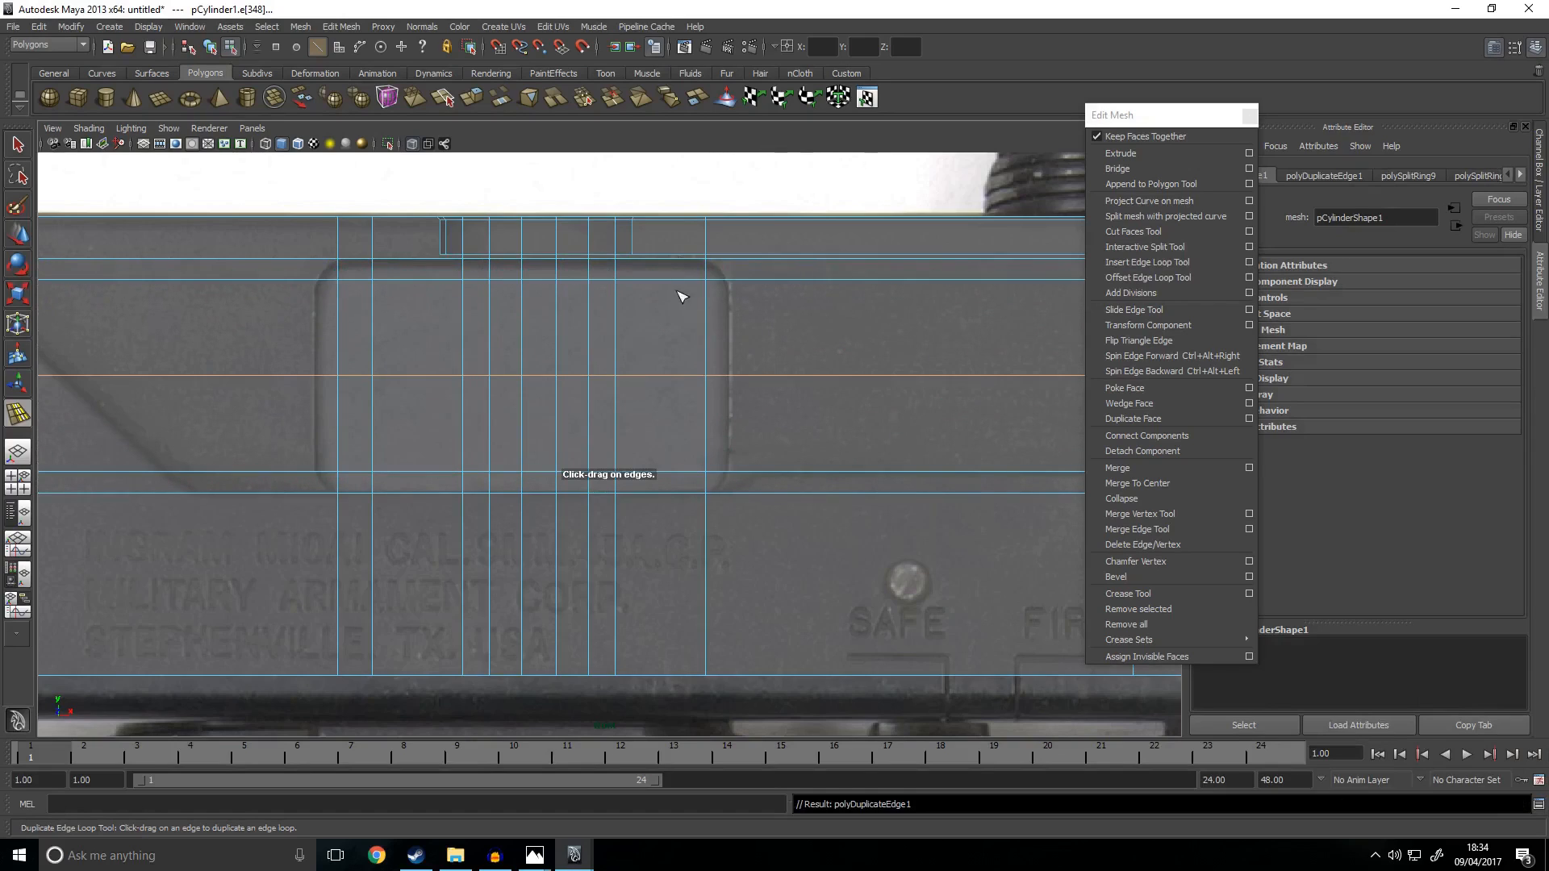
key(w)
Step: Scale the vertices at the ejection port's front and rear ends outward along X to form angled corners matching the reference outline
drag(747, 306, 749, 307)
shift+drag(673, 453, 746, 480)
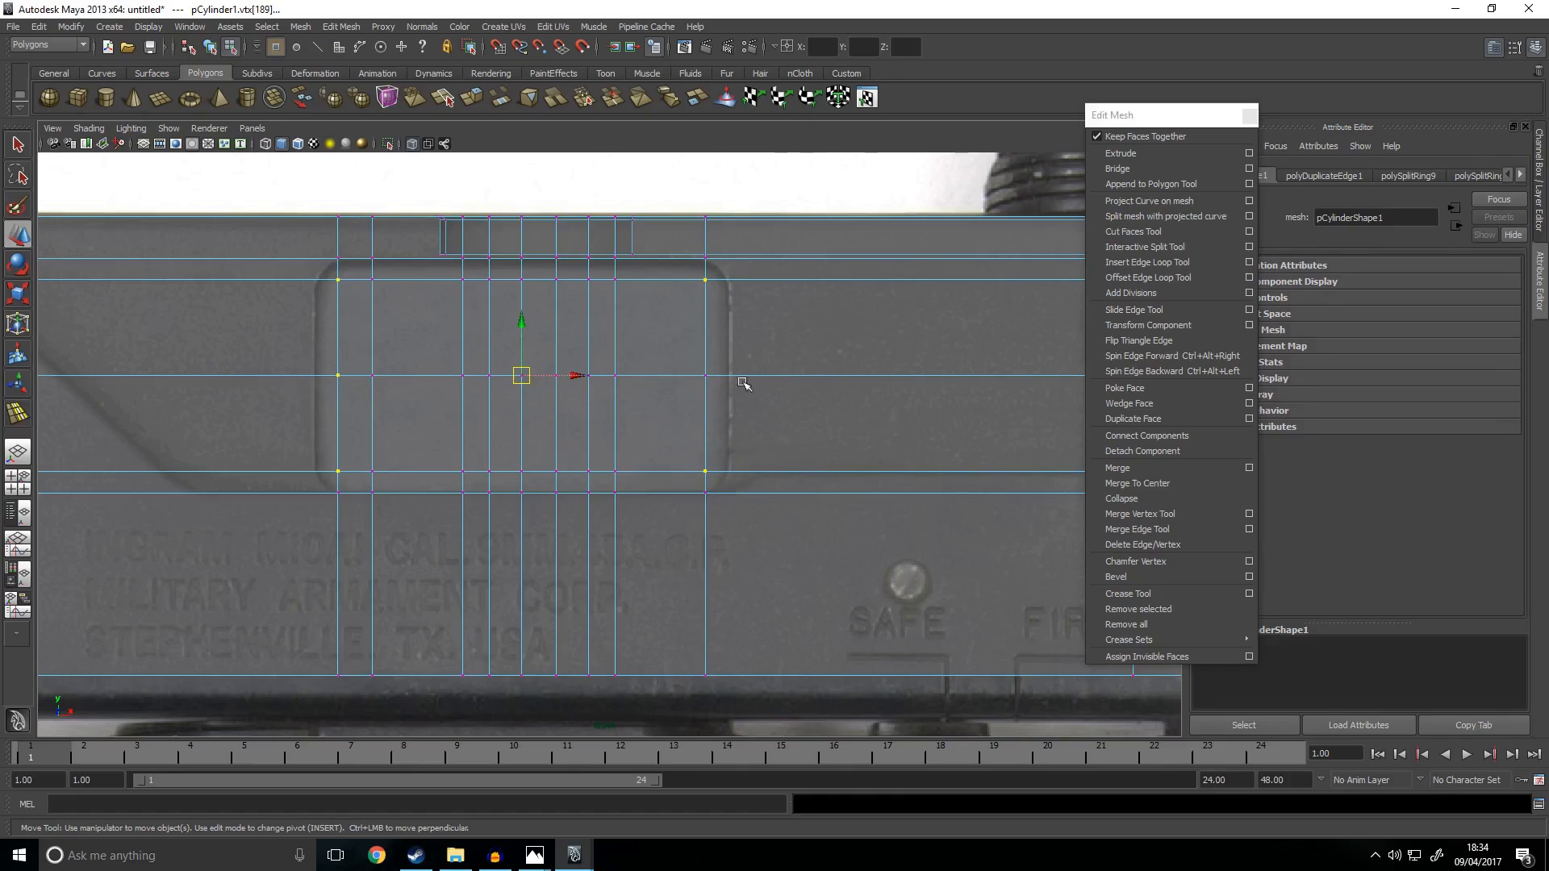
shift+drag(754, 417, 754, 416)
key(r)
drag(446, 377, 442, 379)
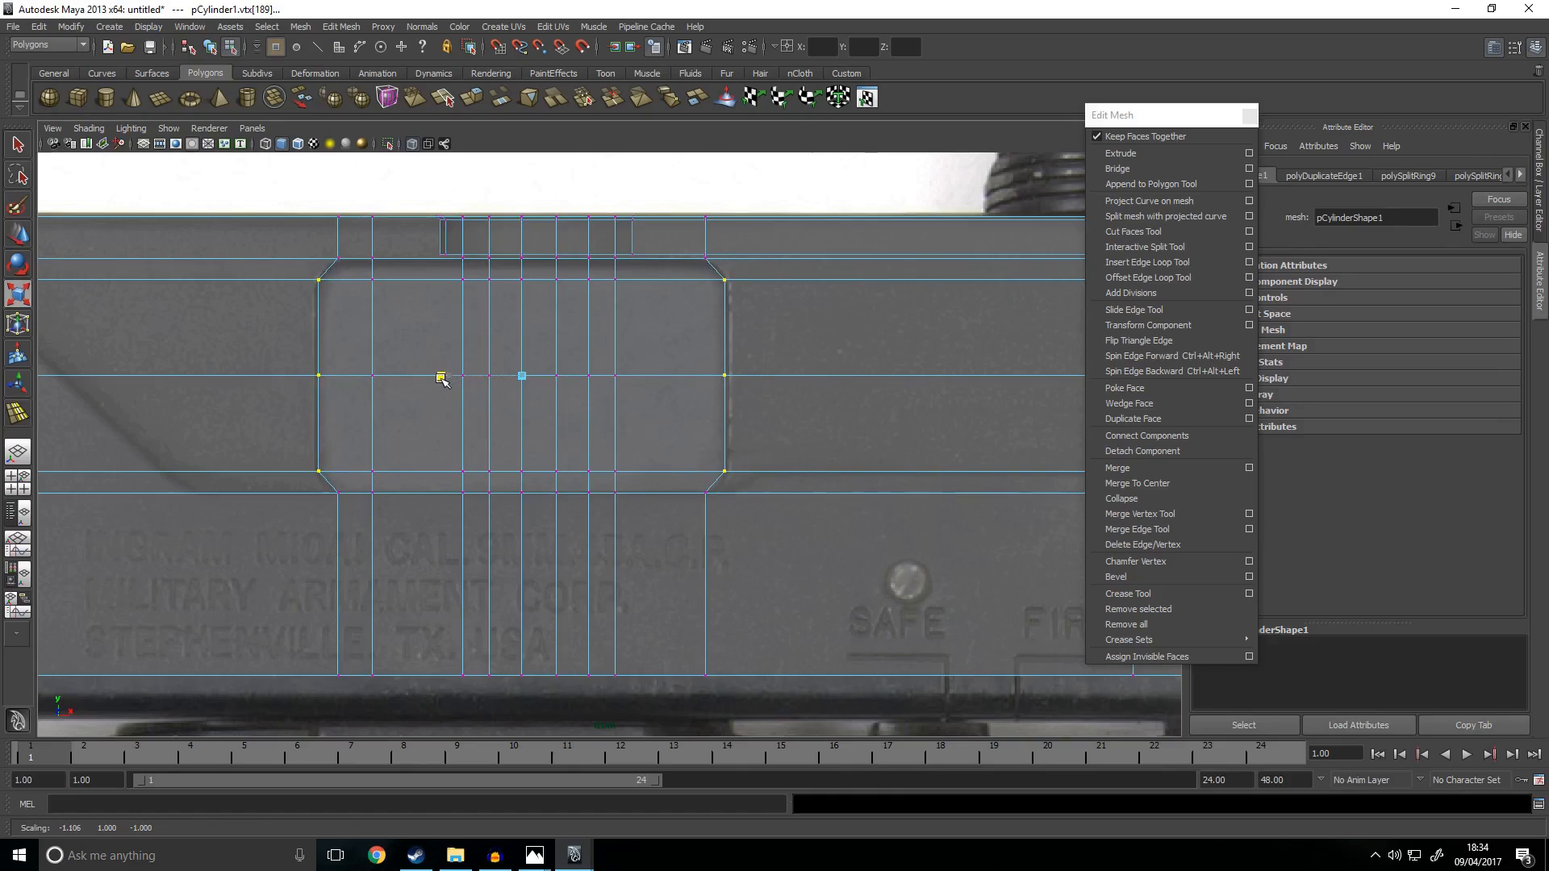
Step: Select the side-wall faces covering the rear portion of the ejection port, including its angled corners
key(space)
key(space)
alt+drag(729, 463, 709, 481)
key(w)
alt+drag(484, 373, 451, 386)
scroll(448, 407, up, 4)
click(287, 374)
alt+middle_drag(412, 523, 556, 388)
shift+double_click(458, 577)
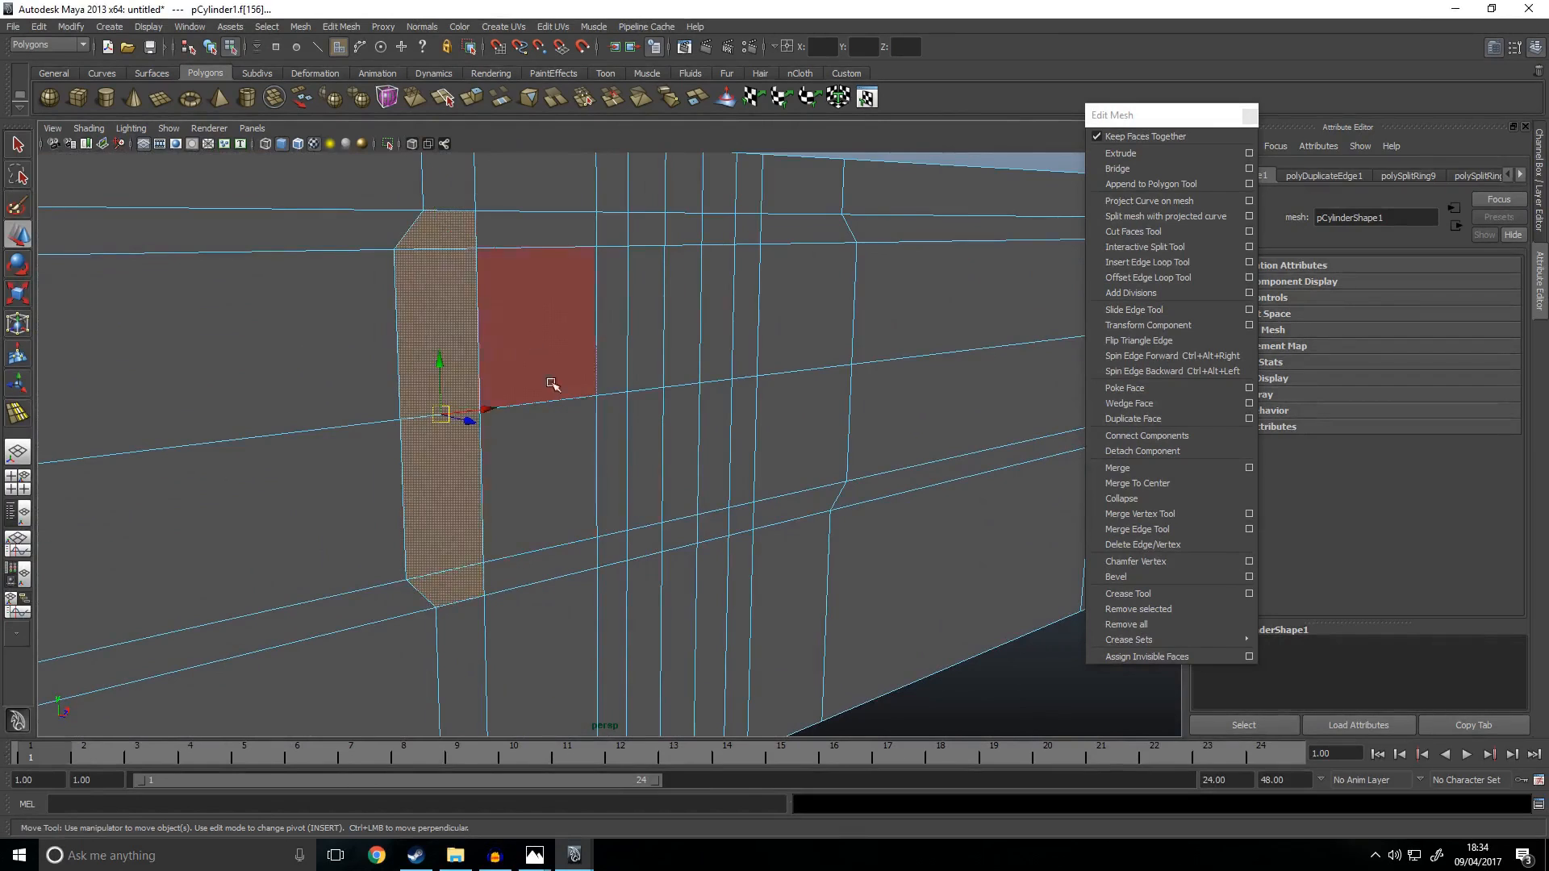
shift+click(545, 232)
shift+click(556, 558)
shift+double_click(612, 550)
key(ctrl+z)
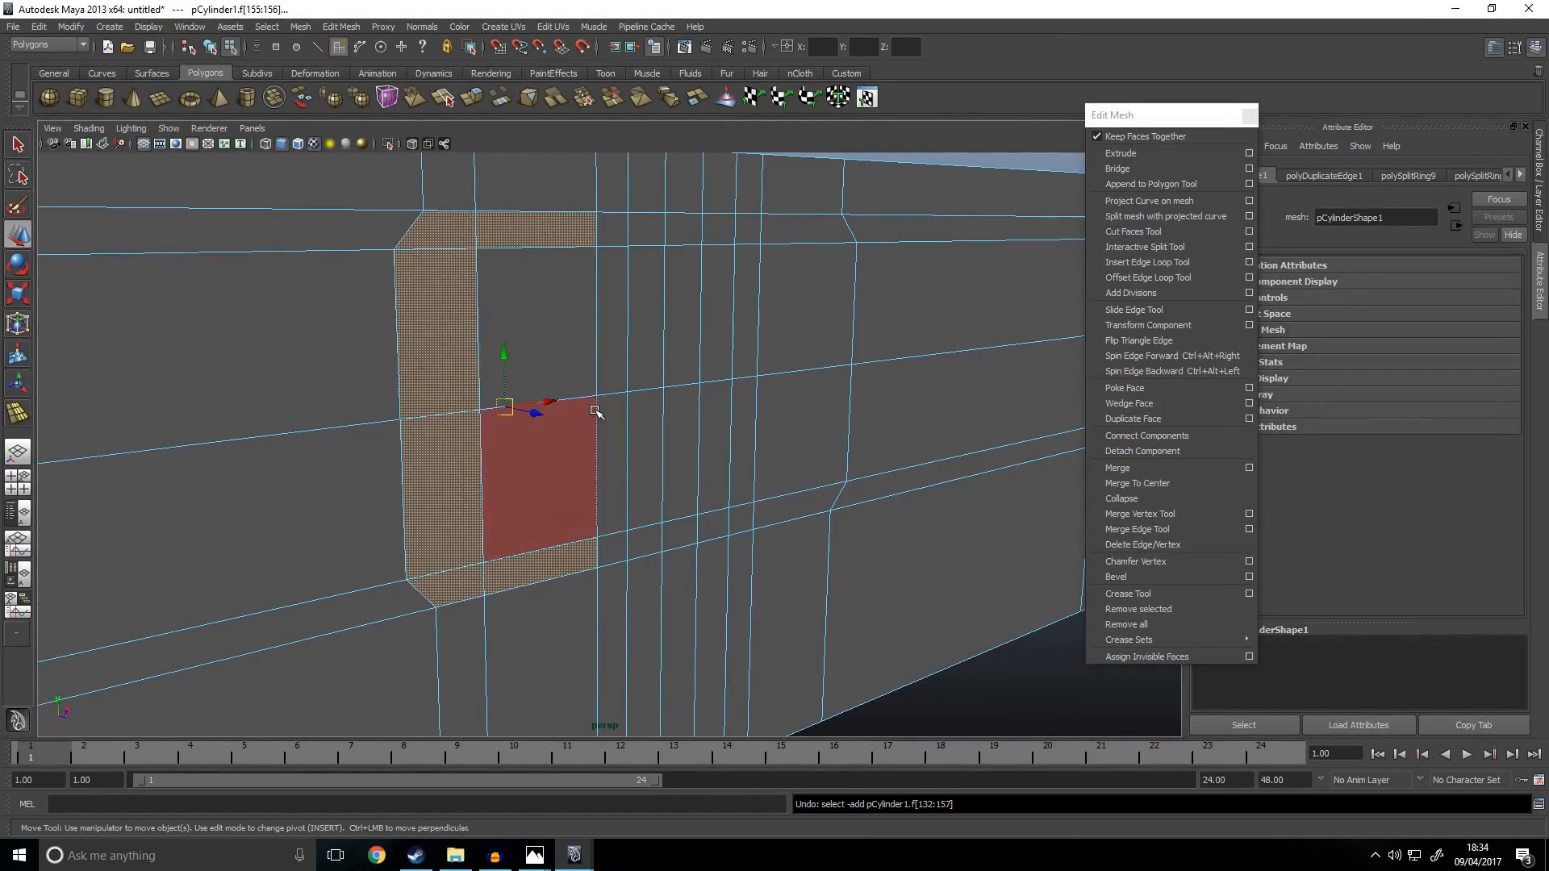
shift+click(553, 479)
shift+click(558, 351)
shift+click(622, 332)
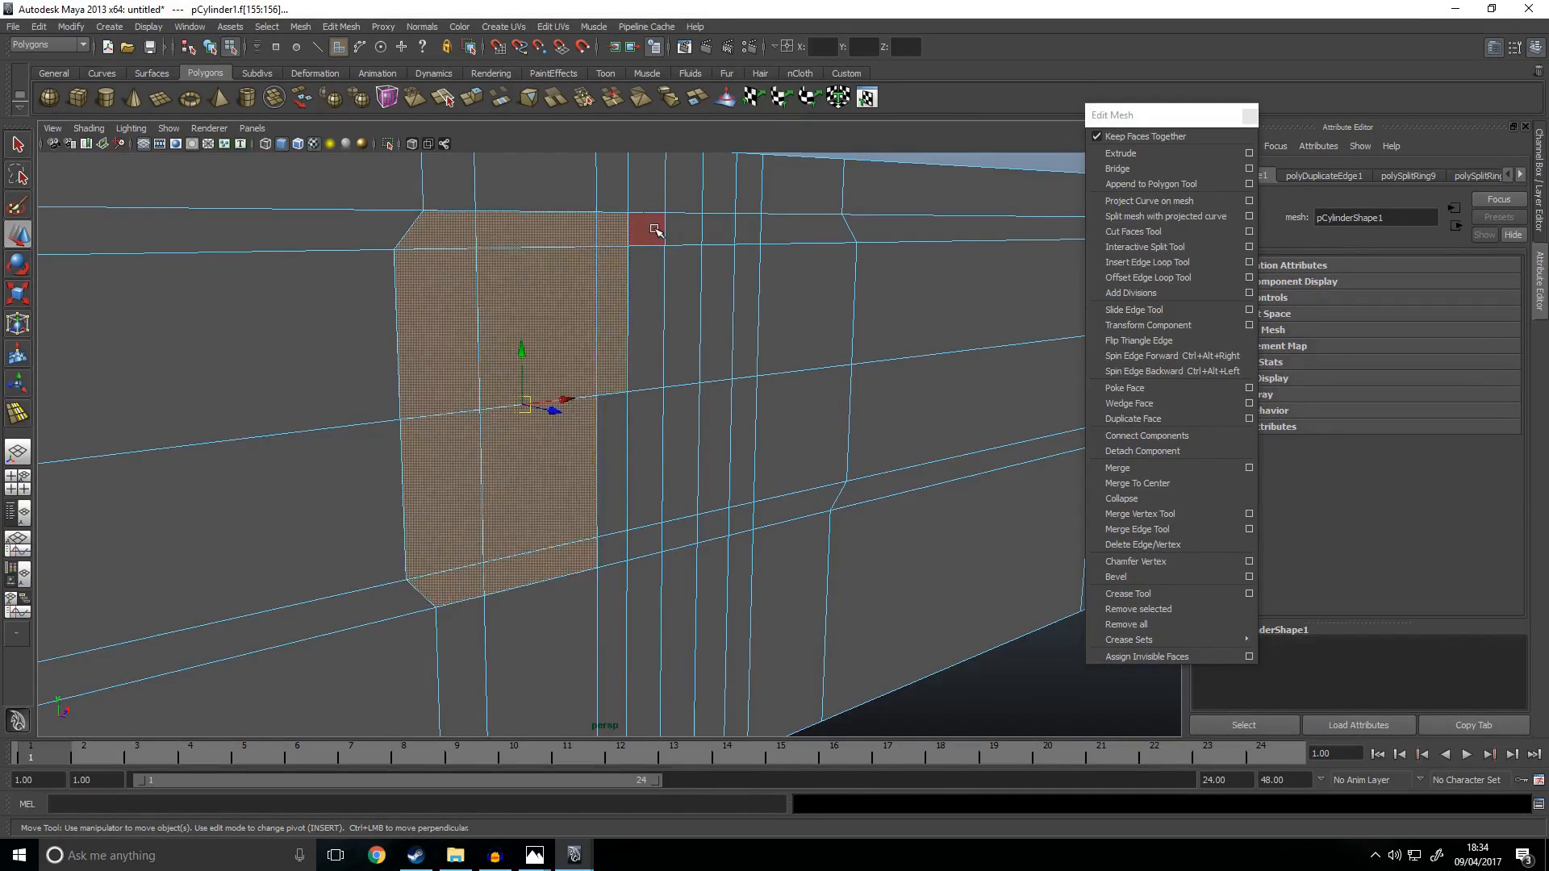
Step: Add the remaining faces through to the port's front end so the whole ejection port area is selected
shift+click(655, 230)
shift+click(718, 234)
shift+click(771, 235)
shift+click(788, 331)
shift+click(752, 235)
shift+click(746, 290)
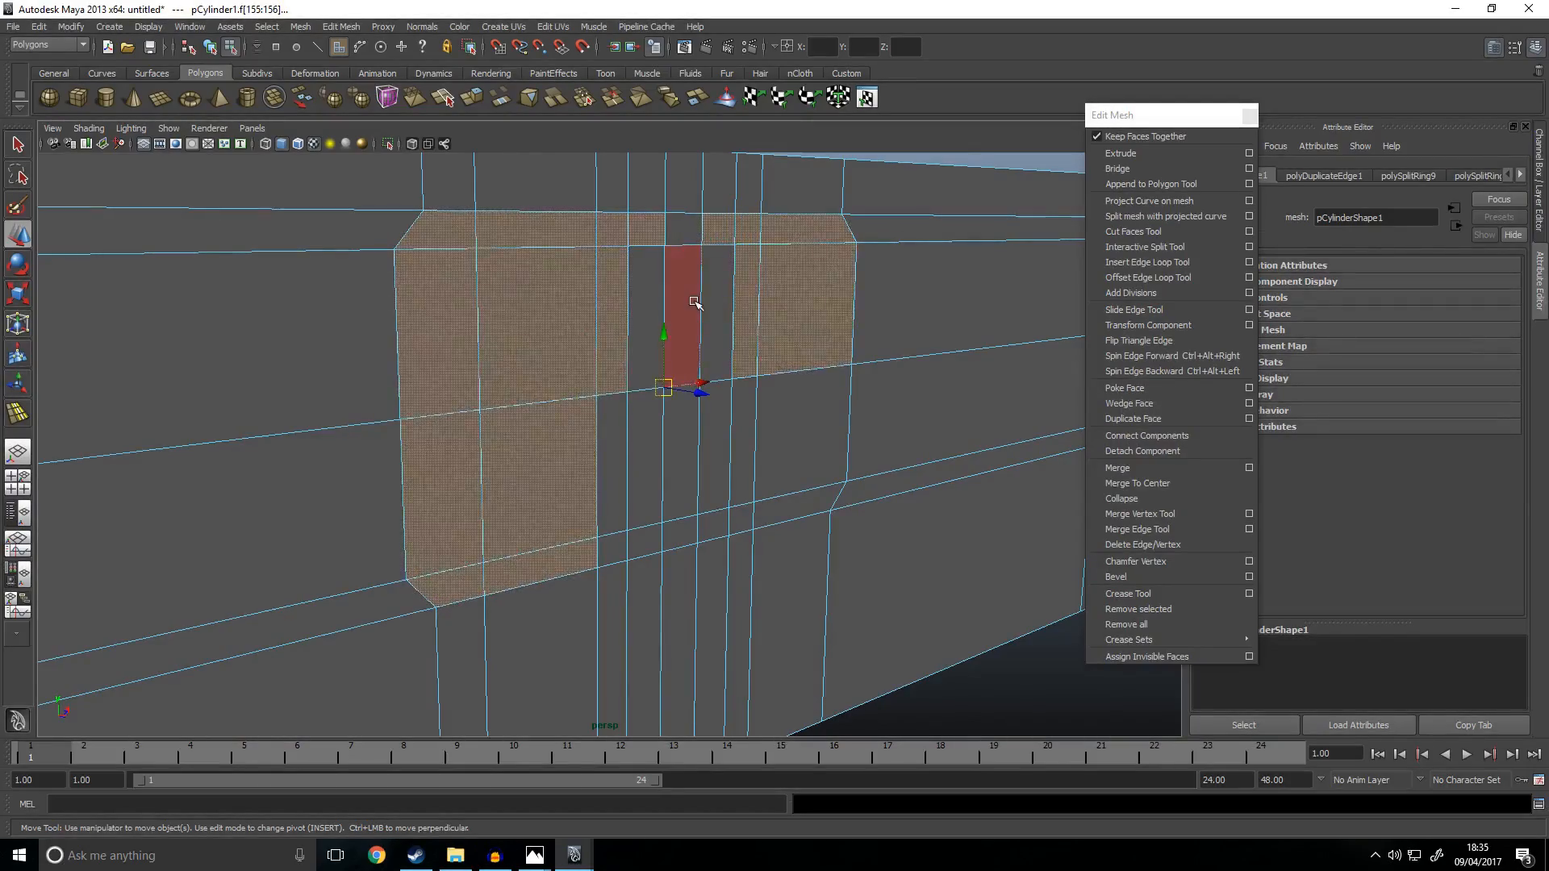
shift+click(693, 302)
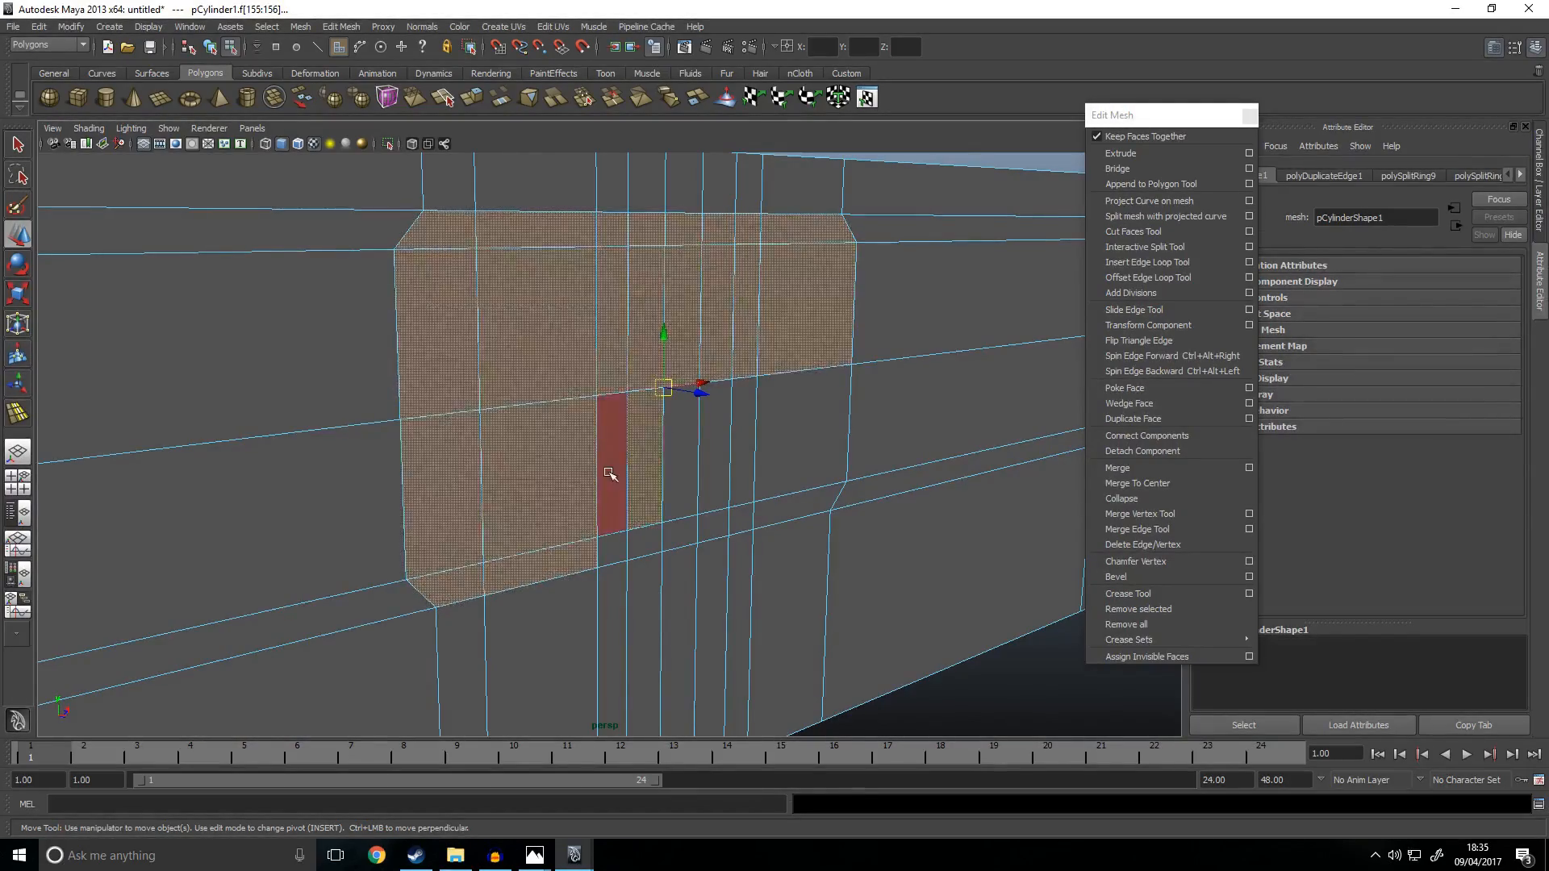
shift+click(717, 449)
shift+click(791, 433)
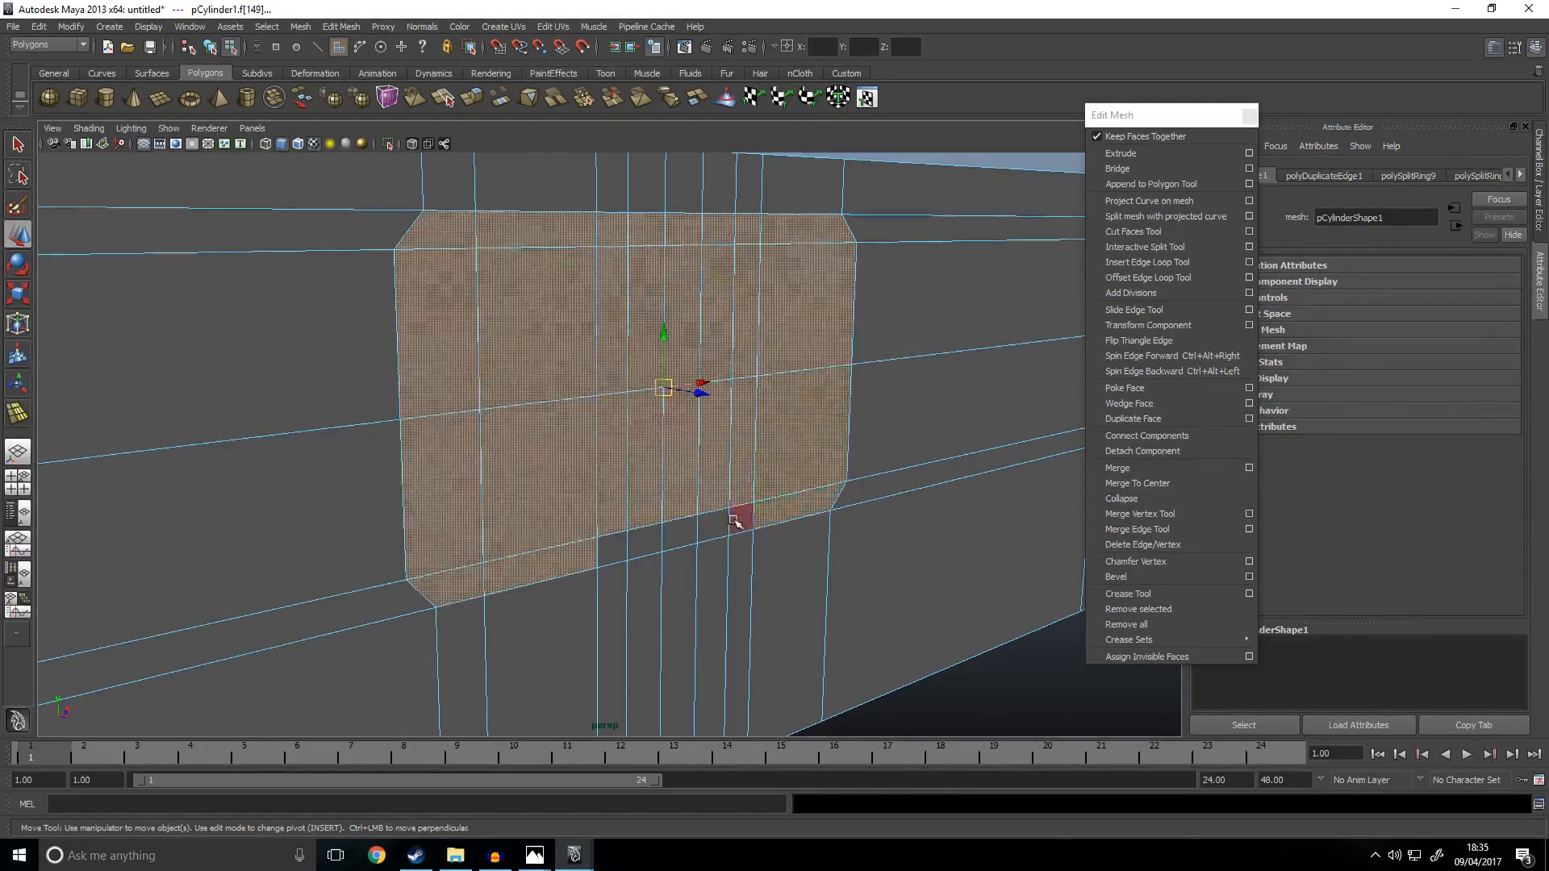
shift+click(680, 534)
shift+click(644, 543)
shift+click(615, 548)
Step: Extrude the port faces, scale them inward to about 0.908, and adjust their horizontal scale for an even border in front view
scroll(758, 566, down, 5)
mouse_move(761, 567)
alt+mouse_down()
mouse_move(594, 525)
mouse_move(664, 482)
mouse_move(806, 578)
mouse_move(646, 564)
mouse_move(788, 609)
mouse_move(405, 613)
mouse_move(868, 588)
mouse_move(734, 614)
mouse_move(304, 584)
mouse_move(331, 664)
mouse_move(594, 646)
mouse_move(722, 608)
alt+mouse_up()
key(5)
scroll(907, 539, up, 5)
alt+drag(910, 543, 892, 517)
click(1152, 153)
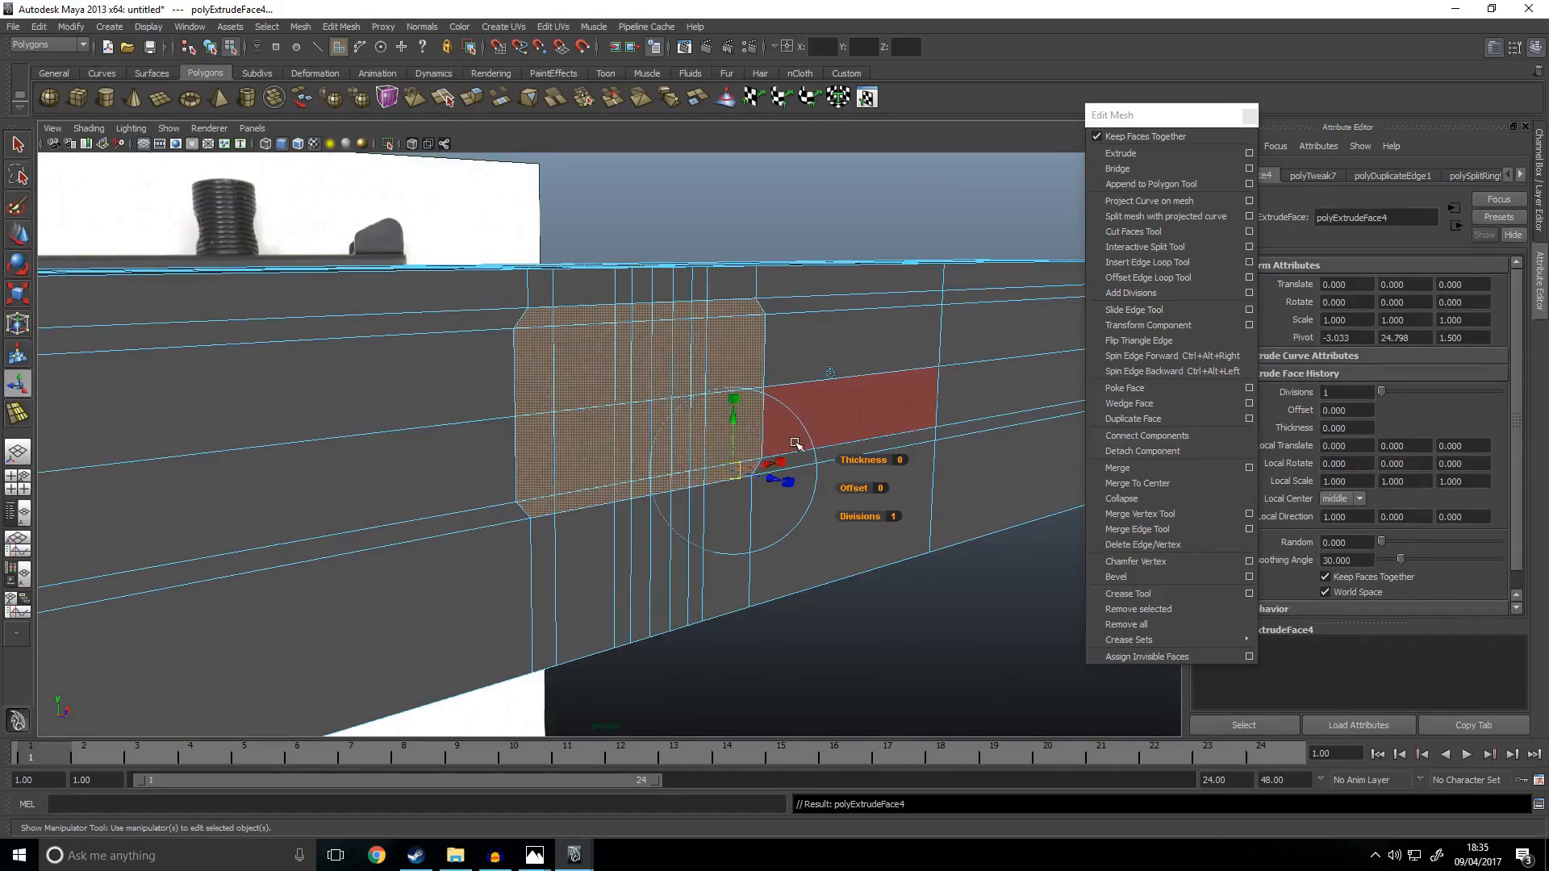
key(r)
alt+drag(799, 442, 675, 420)
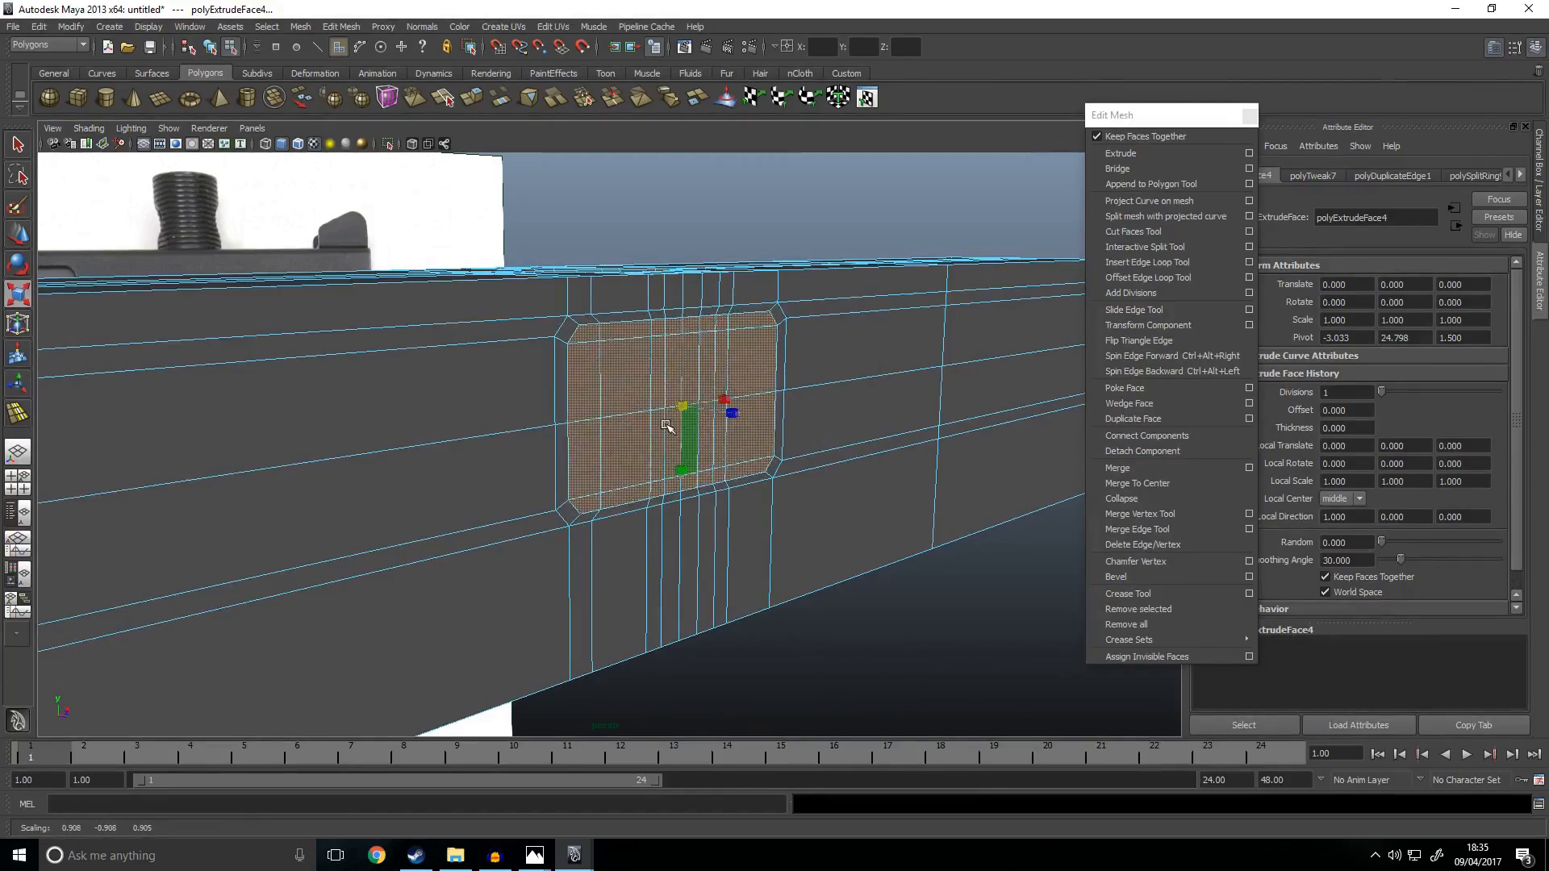
key(space)
key(space)
alt+middle_drag(569, 407, 743, 462)
drag(730, 400, 732, 402)
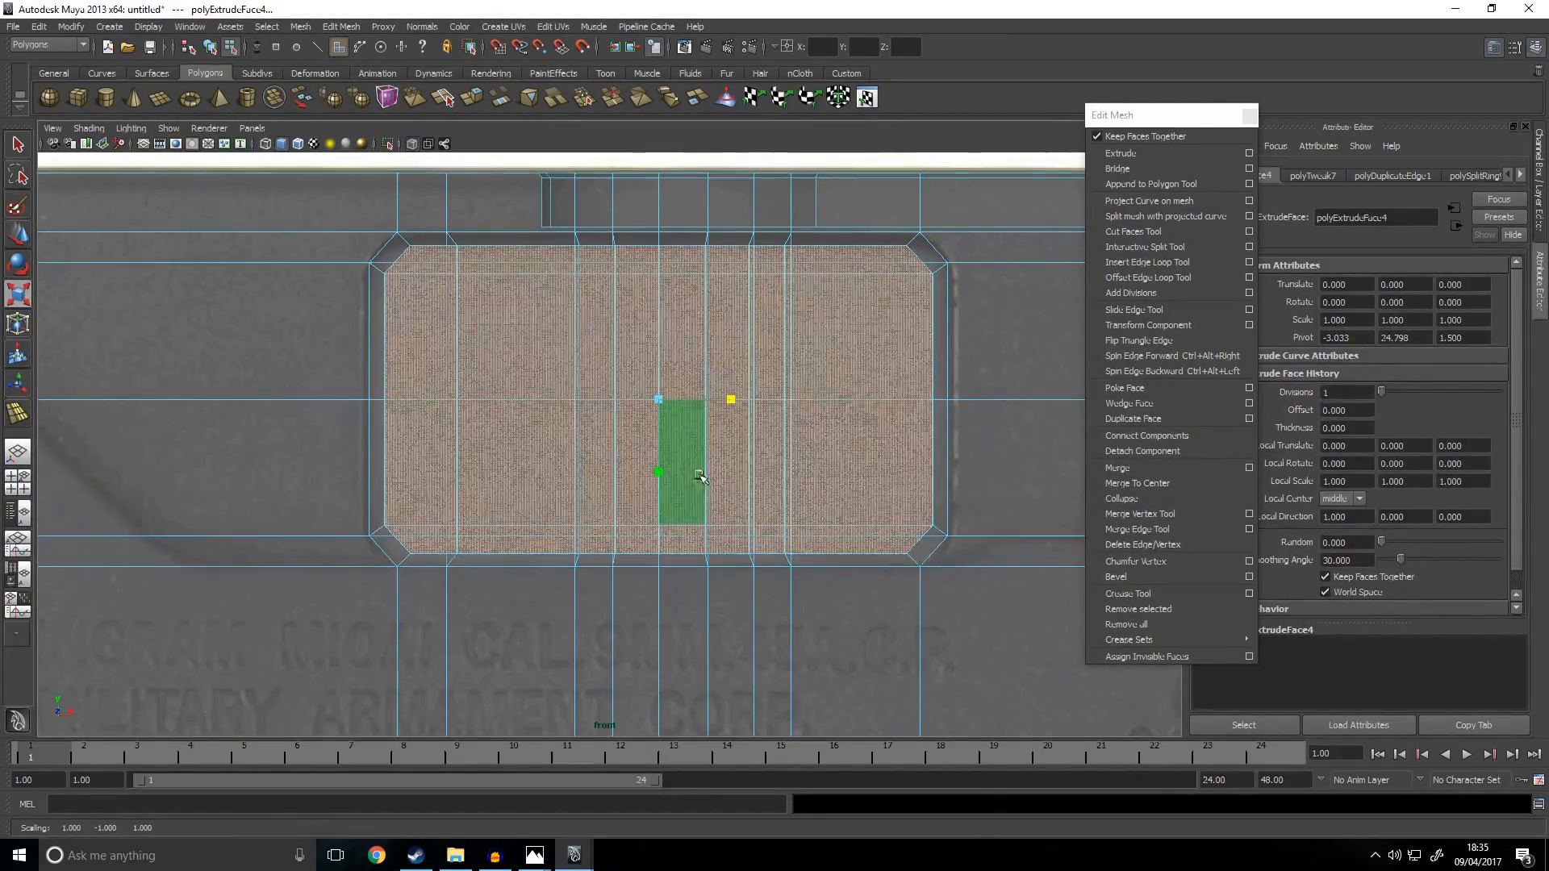
Step: Shift the inset port faces outward in the side view and snap them back flush with the side wall
key(w)
key(space)
key(space)
key(space)
key(space)
key(space)
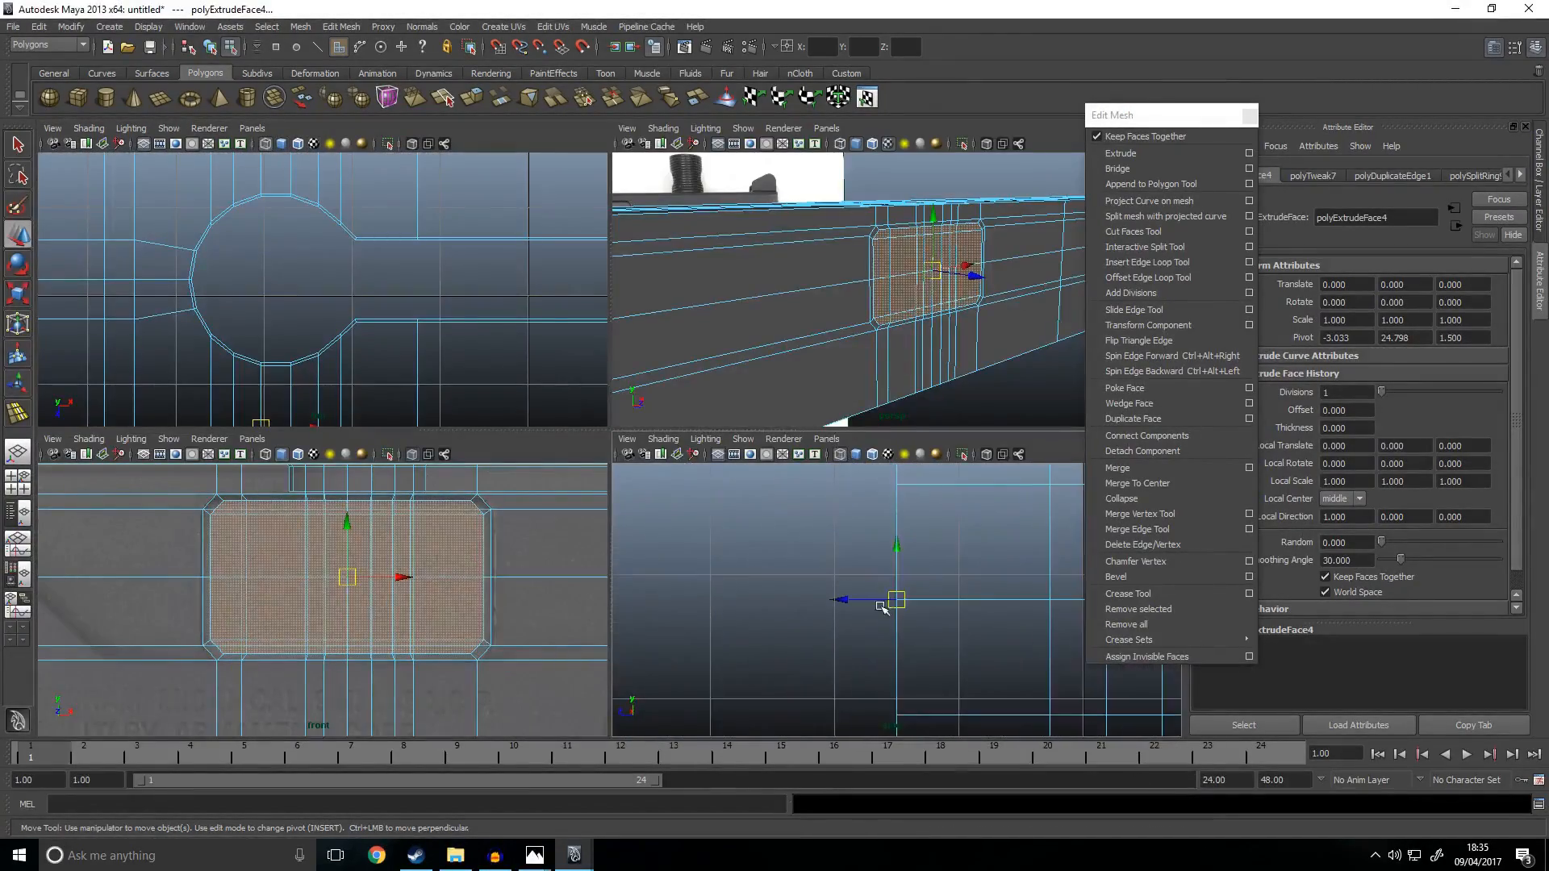
key(space)
key(f)
click(567, 443)
drag(564, 443, 310, 416)
key(v)
middle_drag(593, 433, 597, 489)
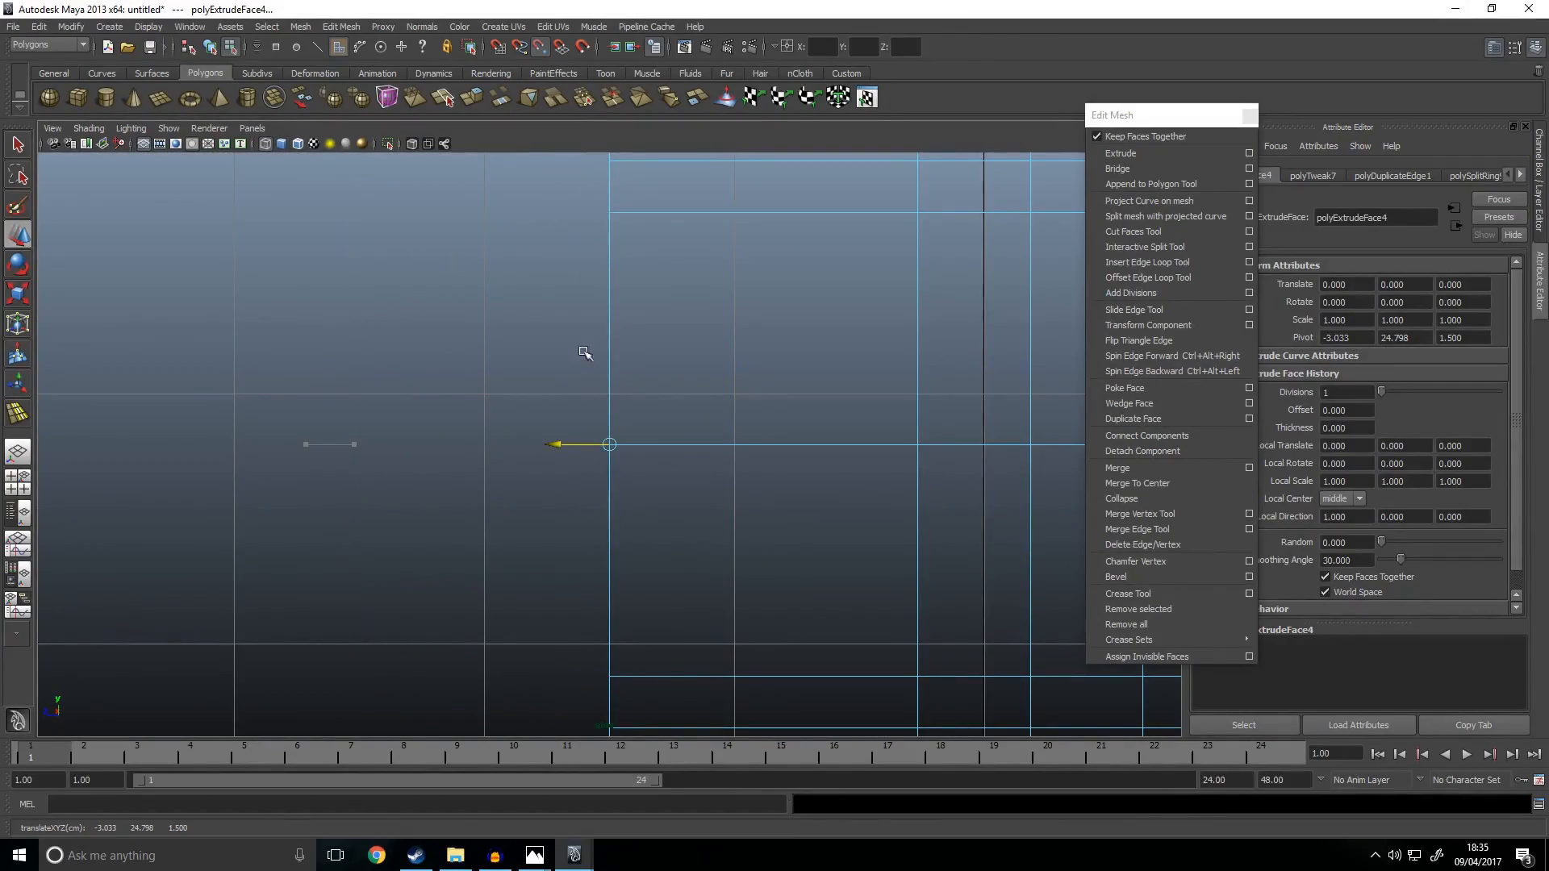
Step: Extrude the inset port faces into the receiver for wall thickness and delete the end faces to open the ejection port
key(space)
key(space)
alt+drag(812, 428, 889, 413)
alt+middle_drag(929, 538, 833, 537)
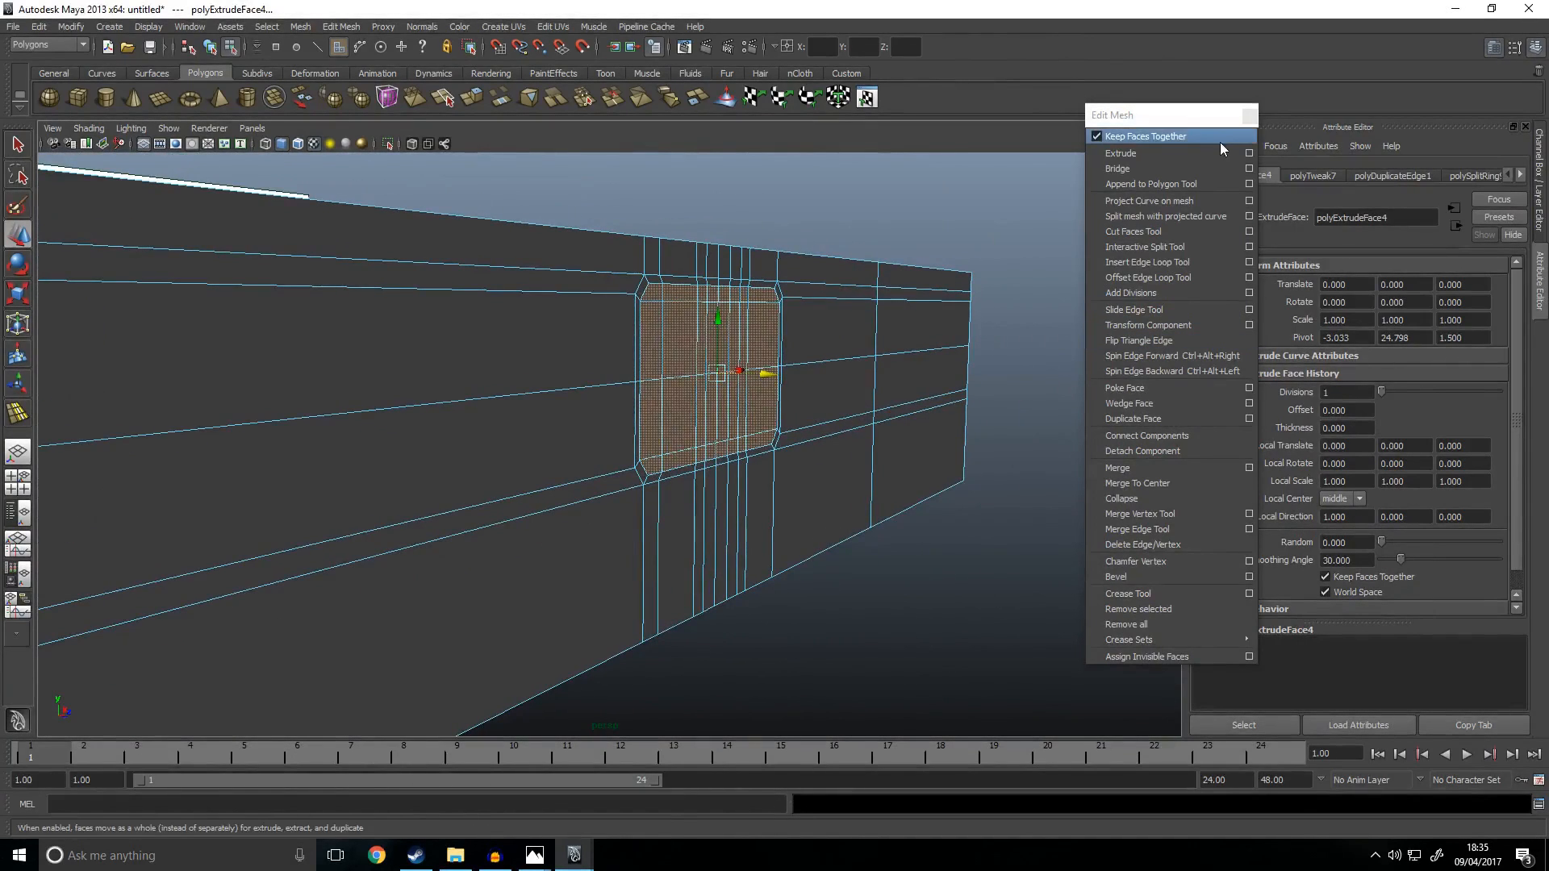
click(1129, 153)
alt+drag(826, 501, 845, 556)
mouse_move(877, 470)
mouse_down()
mouse_move(835, 461)
mouse_move(857, 474)
mouse_up()
key(f)
key(w)
alt+drag(924, 529, 833, 564)
click(826, 548)
Step: Select the edge loop around the ejection port's outer rim and bevel it
mouse_move(860, 405)
alt+mouse_down()
mouse_move(907, 432)
mouse_move(831, 410)
alt+mouse_up()
scroll(818, 404, up, 5)
right_drag(947, 327, 959, 293)
alt+drag(940, 374, 798, 389)
click(826, 403)
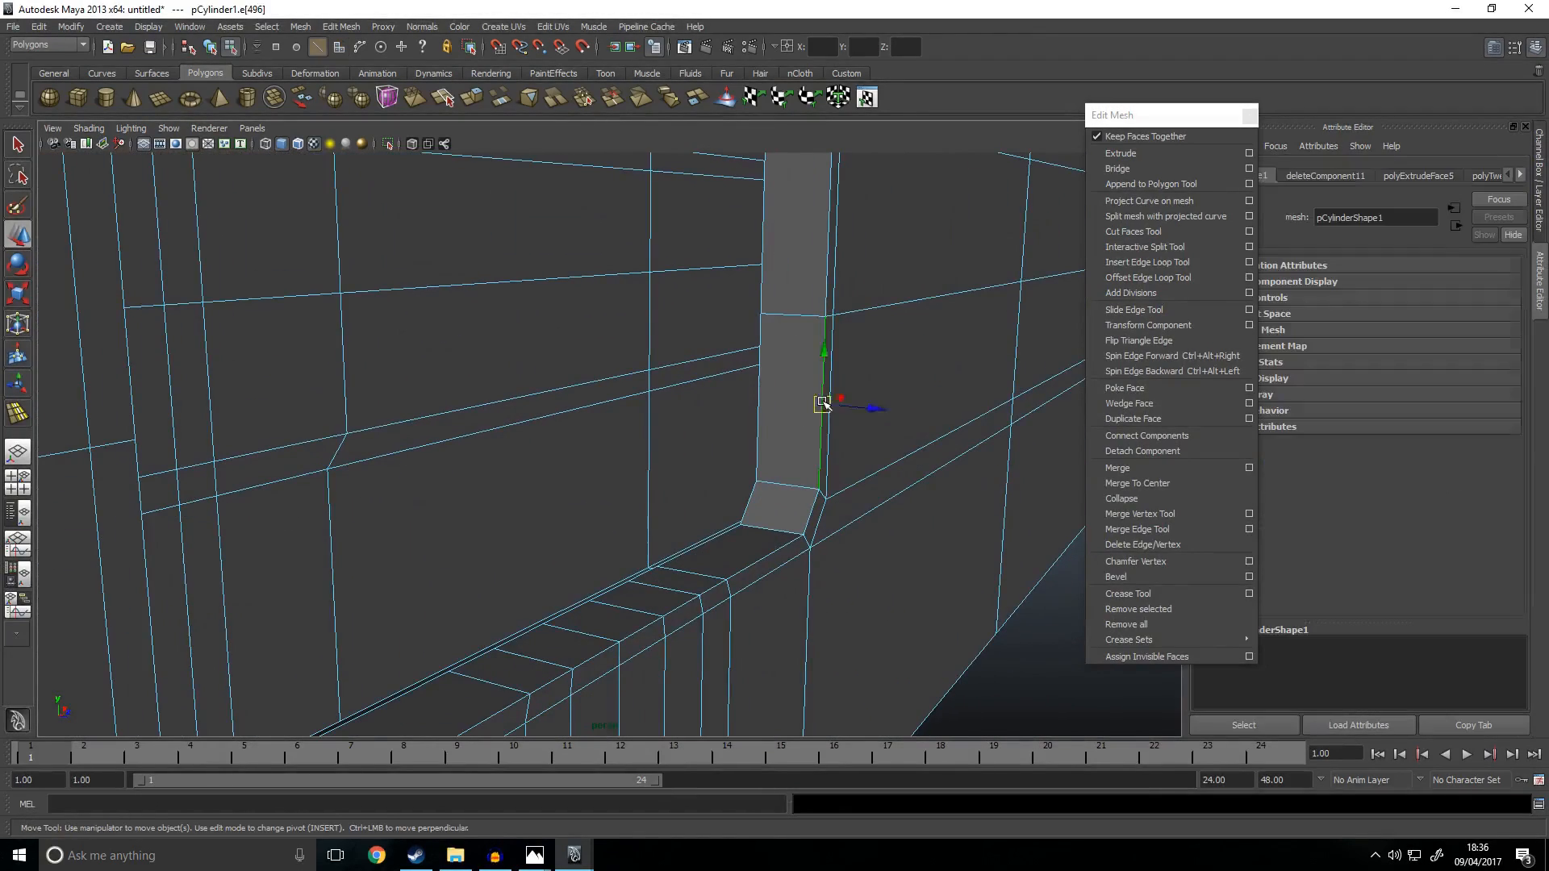
key(f)
scroll(874, 484, down, 4)
alt+middle_drag(874, 530, 990, 463)
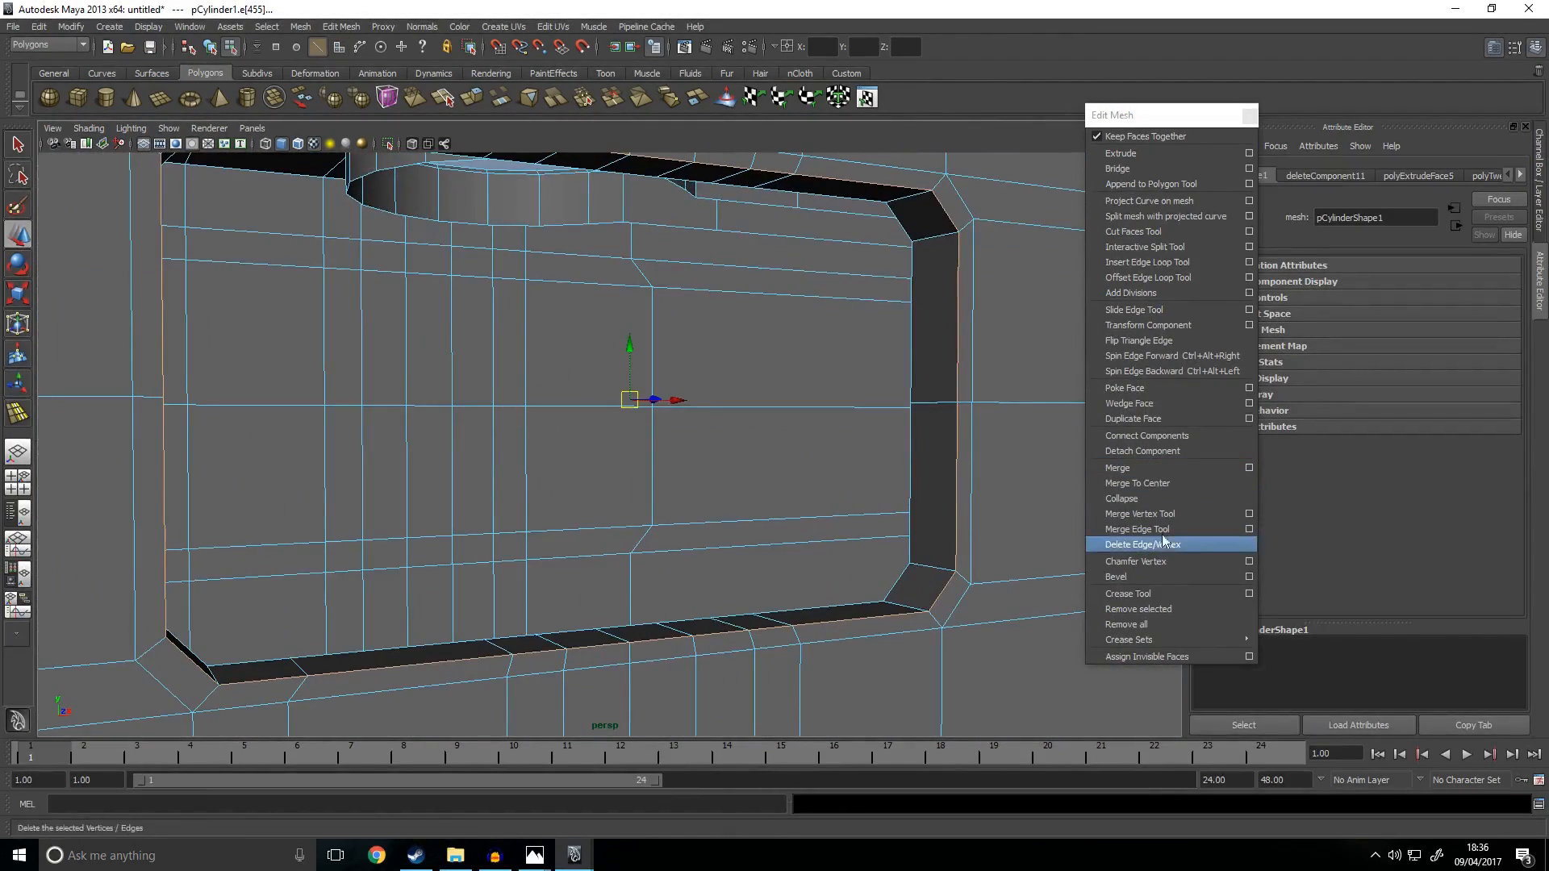
click(1116, 576)
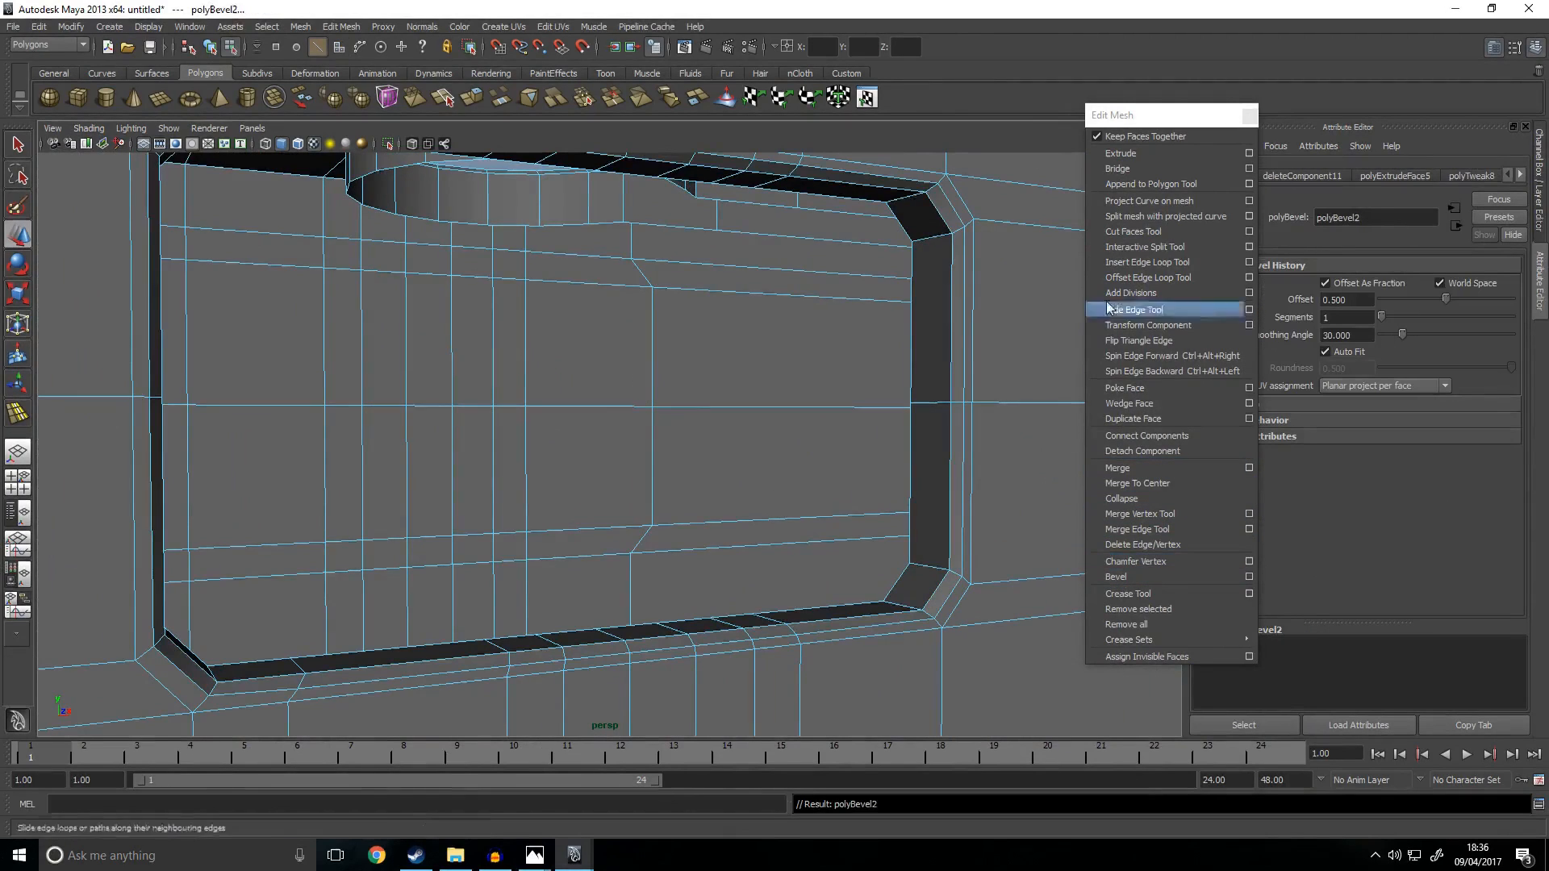
Step: Select the upper row of edges crossing the bevel and wall thickness at the port's upper rear corner
alt+drag(897, 413, 854, 446)
alt+middle_drag(855, 446, 894, 452)
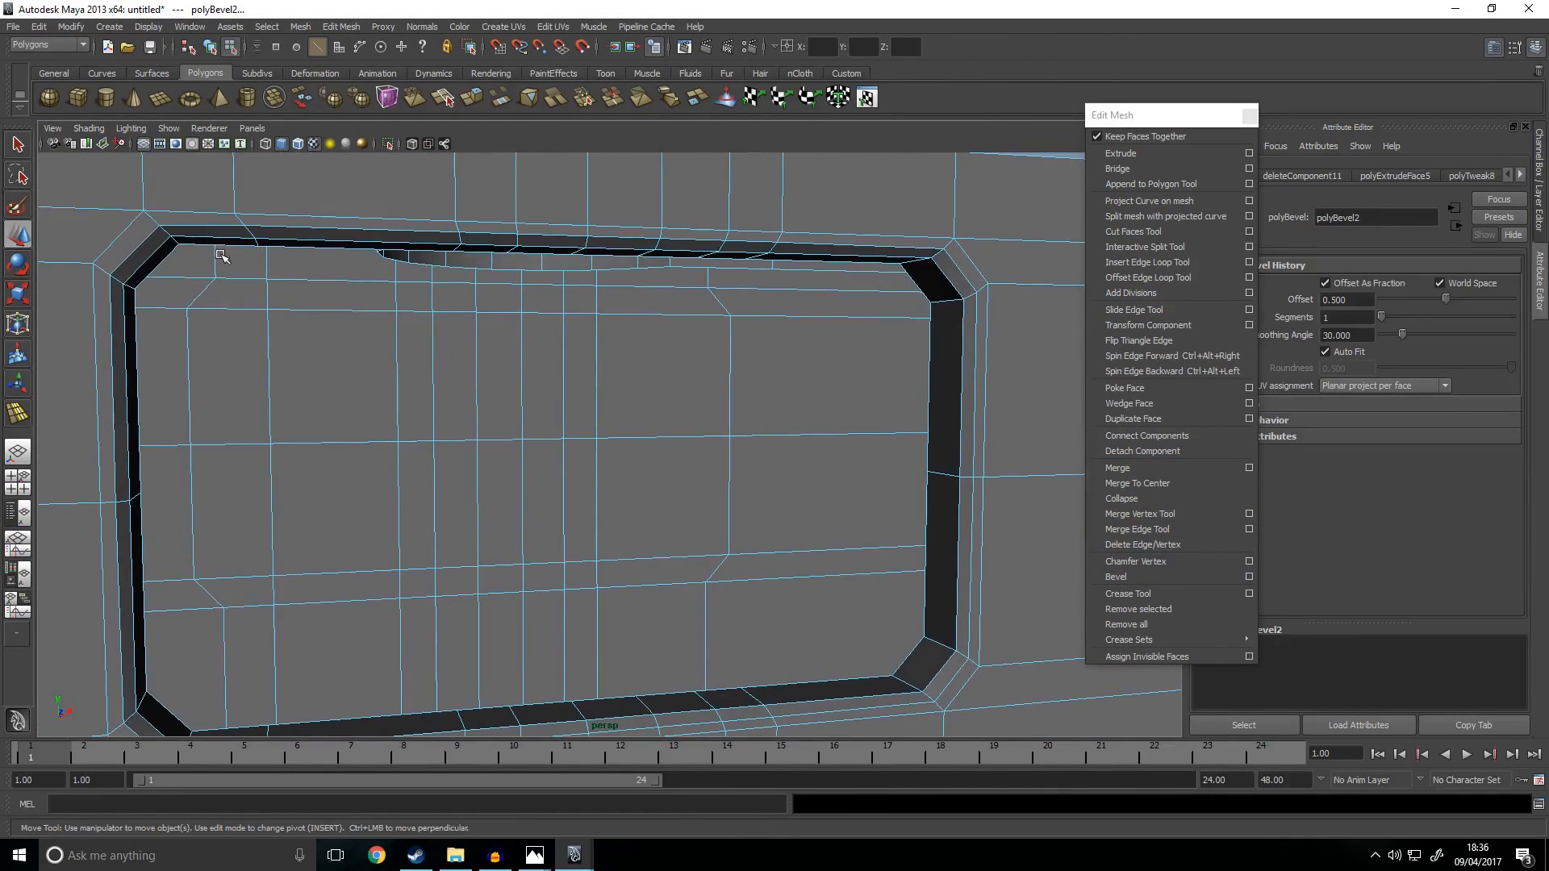
right_drag(139, 264, 136, 219)
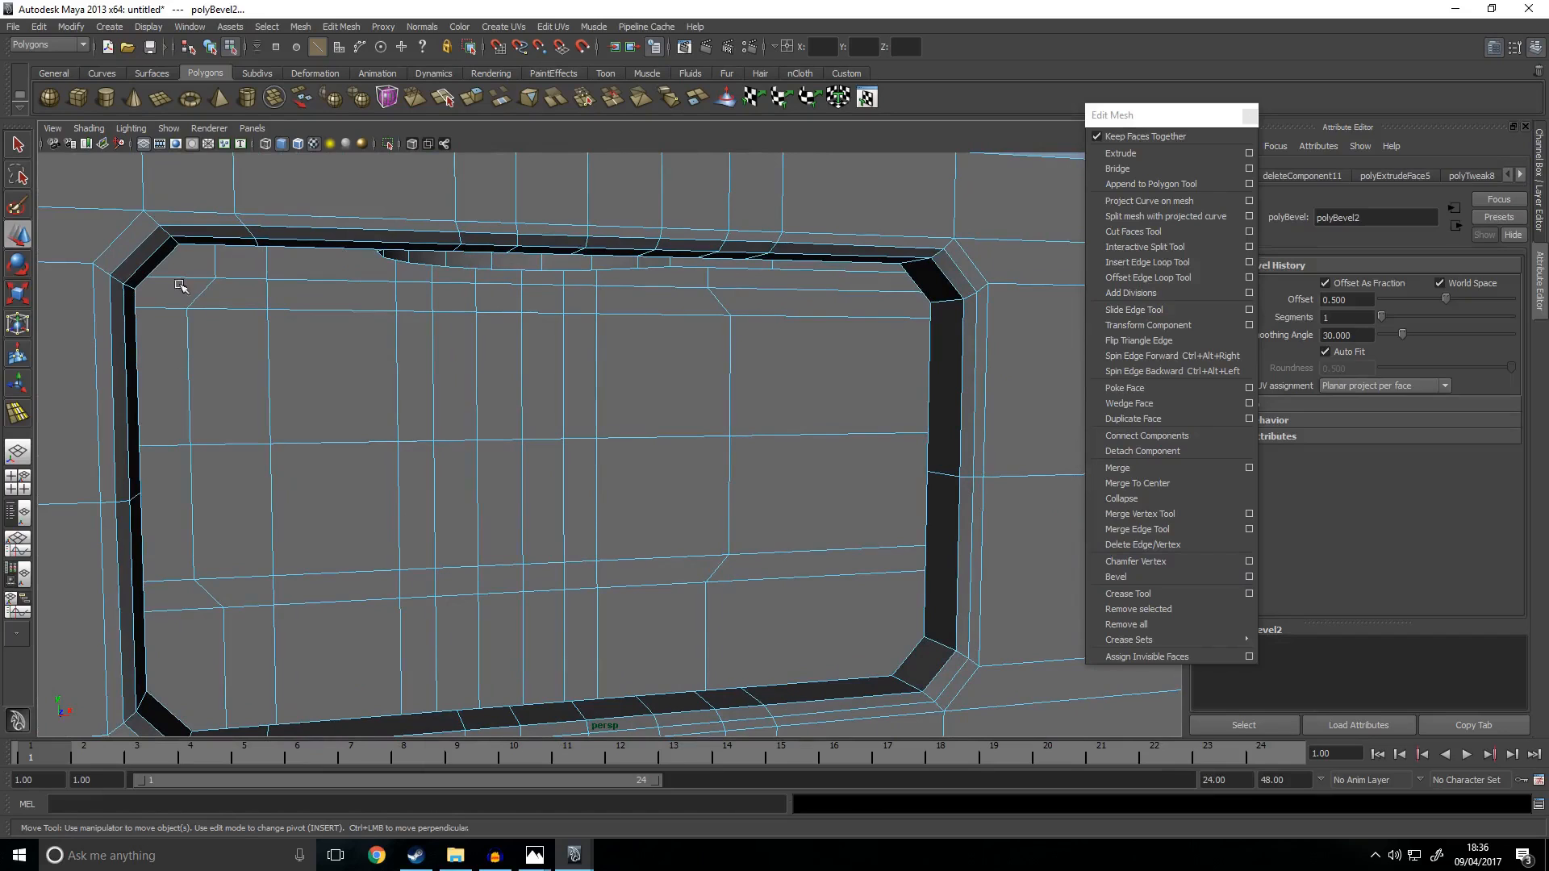
click(165, 231)
key(q)
alt+drag(277, 322, 419, 339)
alt+middle_drag(419, 339, 614, 308)
scroll(614, 308, up, 4)
alt+drag(613, 308, 452, 249)
alt+middle_drag(453, 249, 600, 336)
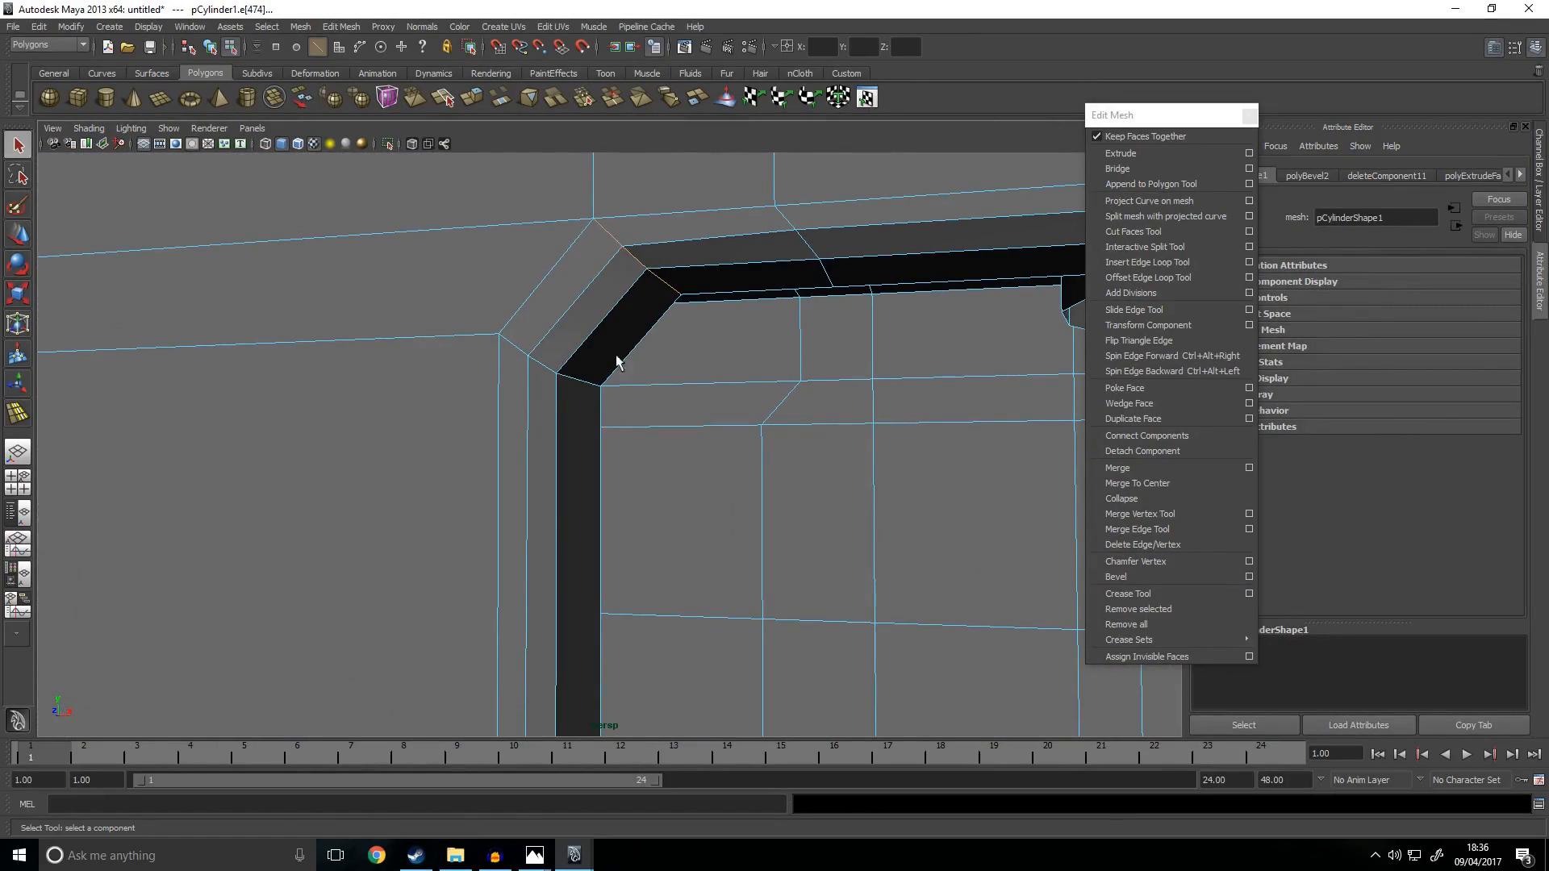
Step: Add the lower row of edges crossing the bevel and wall thickness at the port's upper rear corner
shift+click(641, 386)
shift+double_click(537, 363)
scroll(549, 375, down, 4)
alt+drag(656, 439, 624, 392)
alt+middle_drag(624, 392, 743, 484)
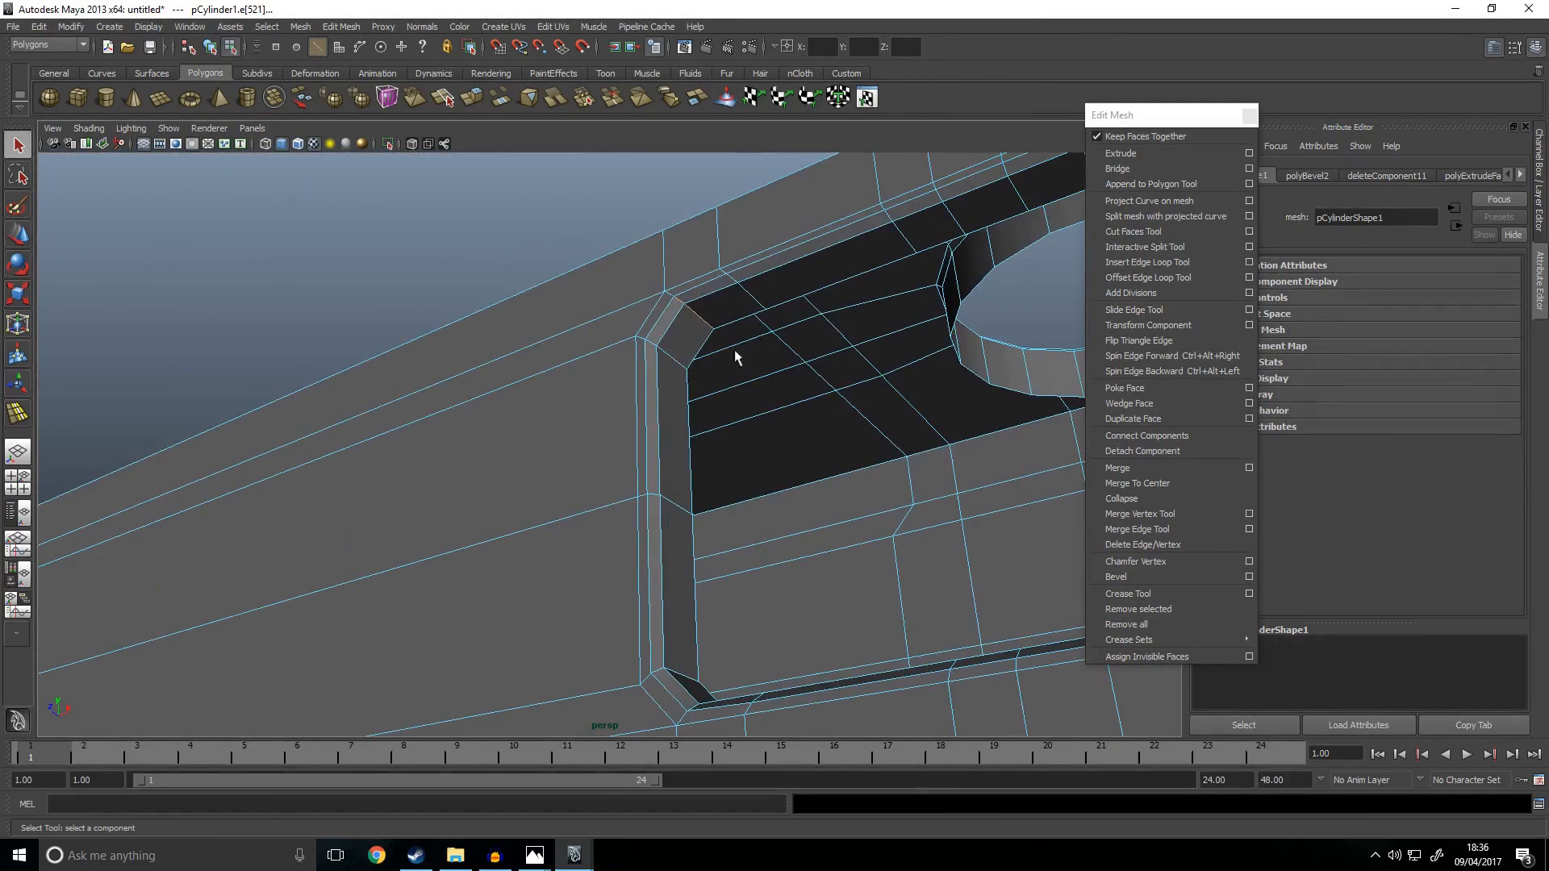
shift+click(649, 344)
shift+click(675, 355)
alt+drag(755, 565, 784, 460)
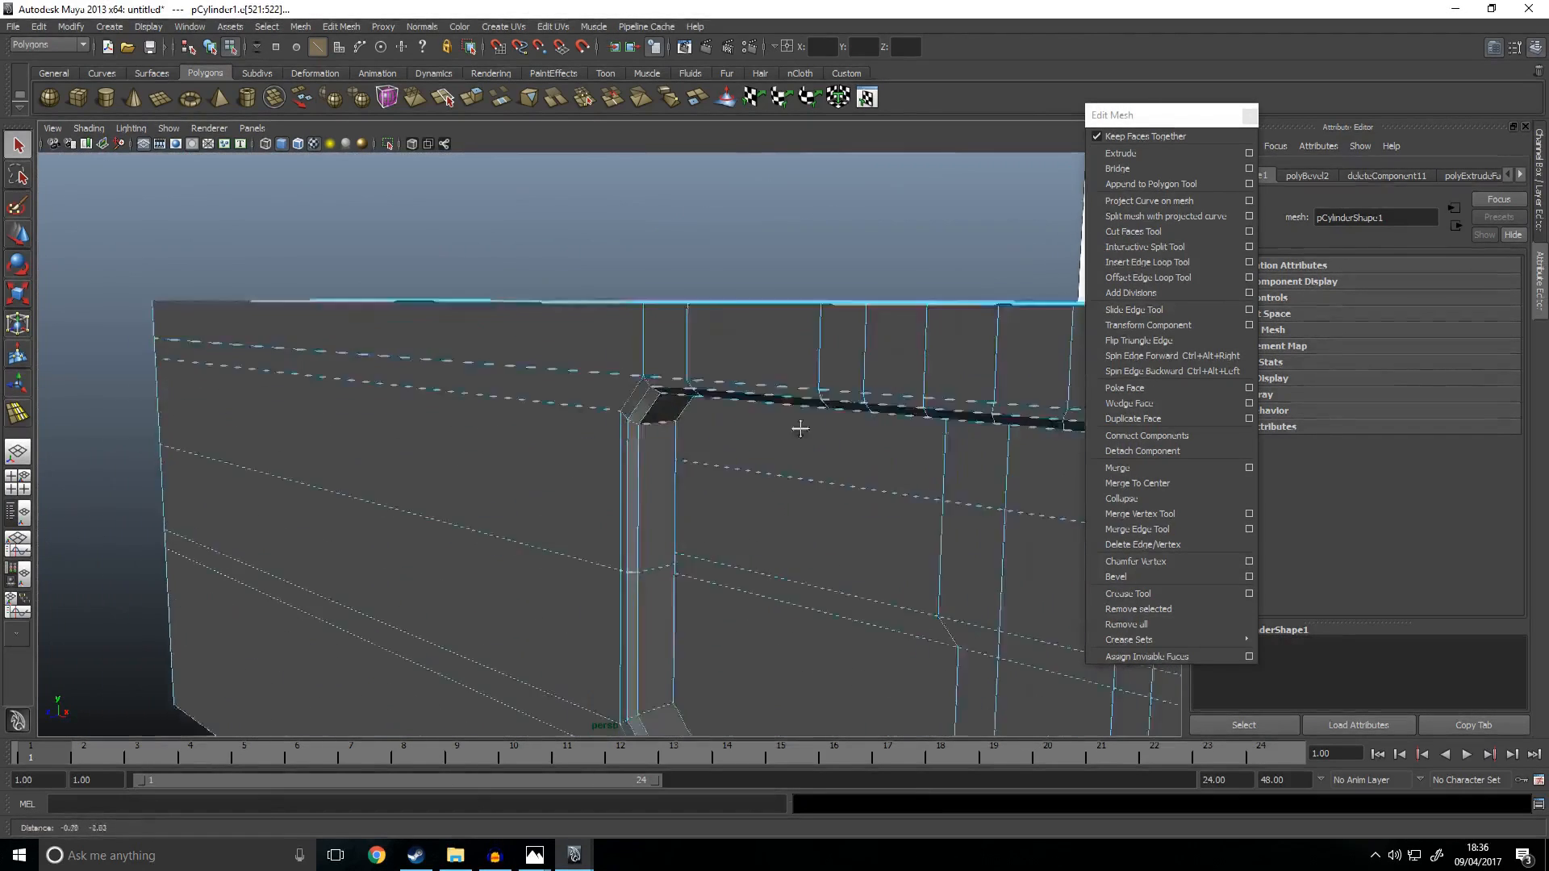
alt+middle_drag(784, 461, 896, 234)
key(ctrl+z)
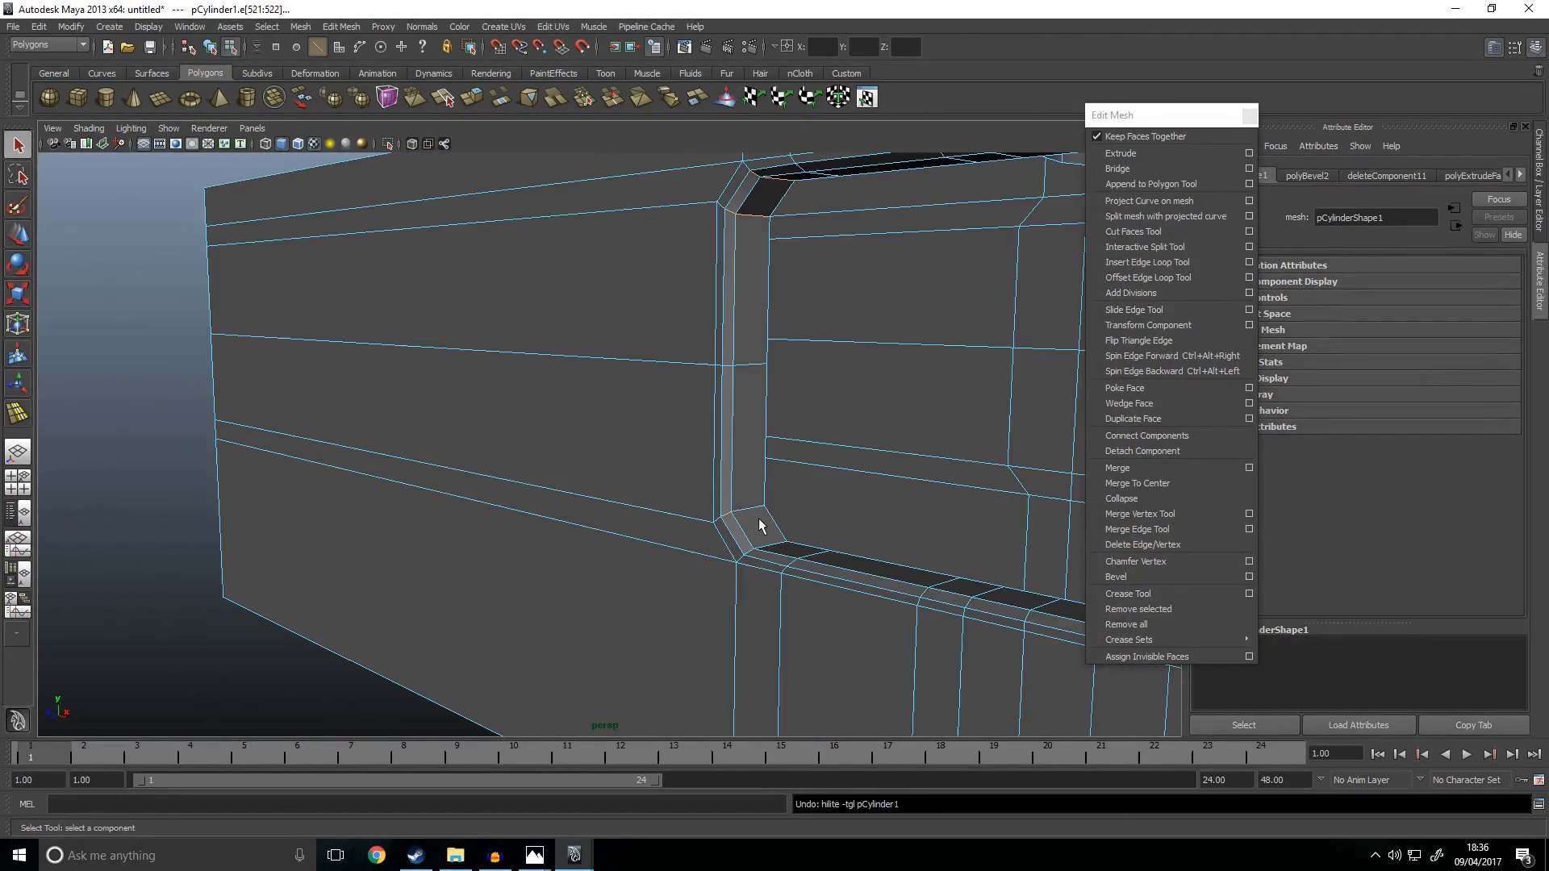
Step: Add the edges crossing the bevel and wall thickness at the port's lower rear and lower front corners
shift+click(767, 553)
mouse_move(774, 539)
alt+mouse_down()
mouse_move(788, 491)
mouse_move(791, 525)
alt+mouse_up()
alt+middle_drag(791, 526, 339, 443)
alt+drag(339, 443, 581, 492)
alt+middle_drag(581, 492, 536, 356)
alt+right_drag(536, 356, 724, 504)
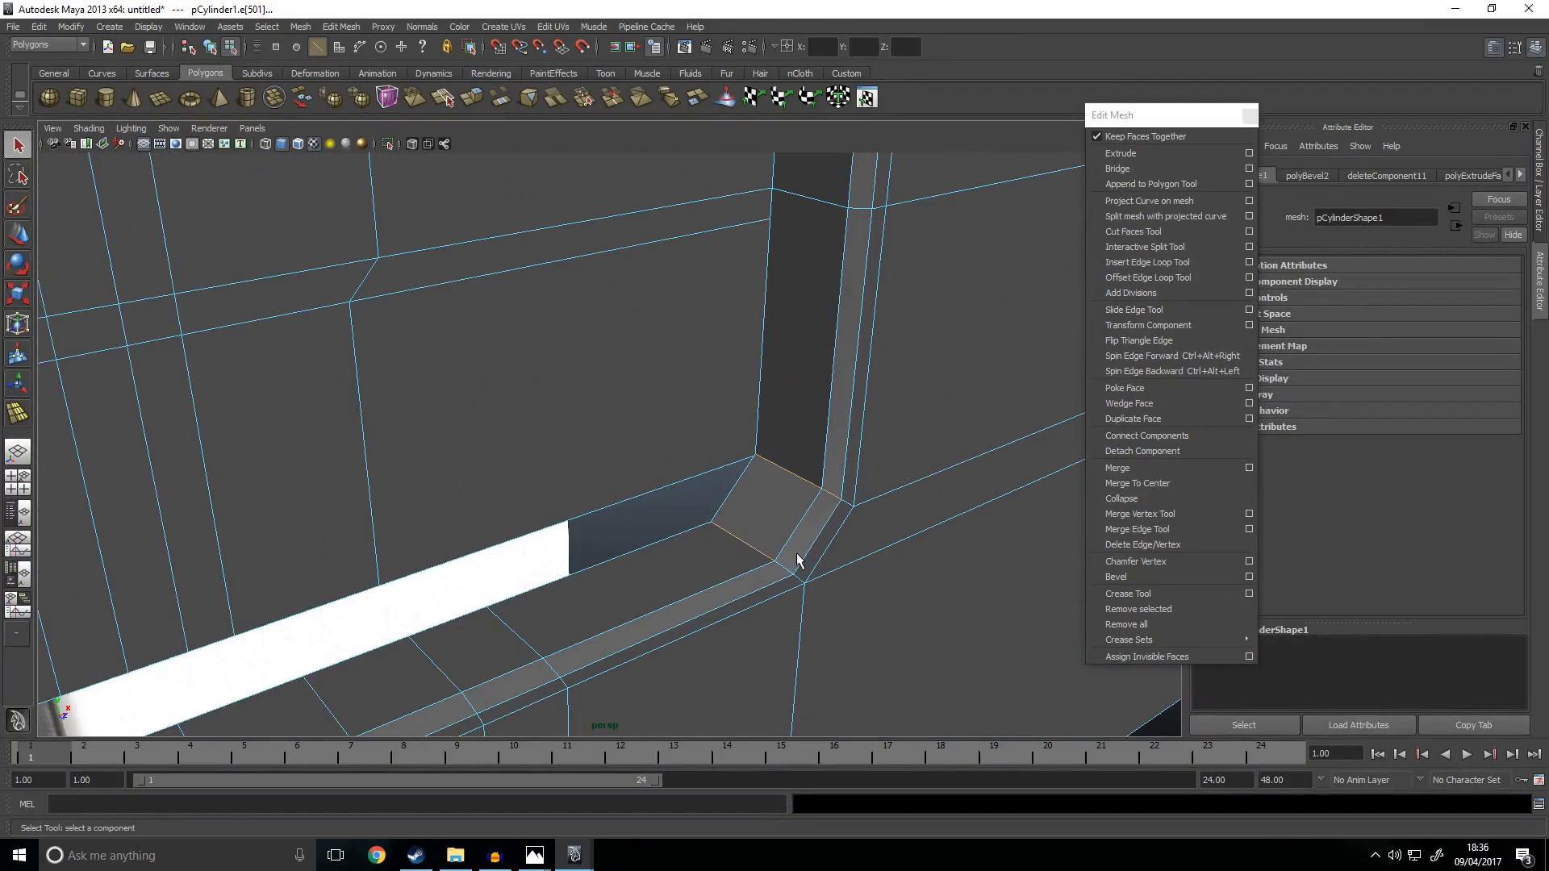
Step: Add the edges crossing the bevel and wall thickness at the port's upper front corner
alt+drag(788, 573, 863, 589)
alt+middle_drag(863, 589, 872, 771)
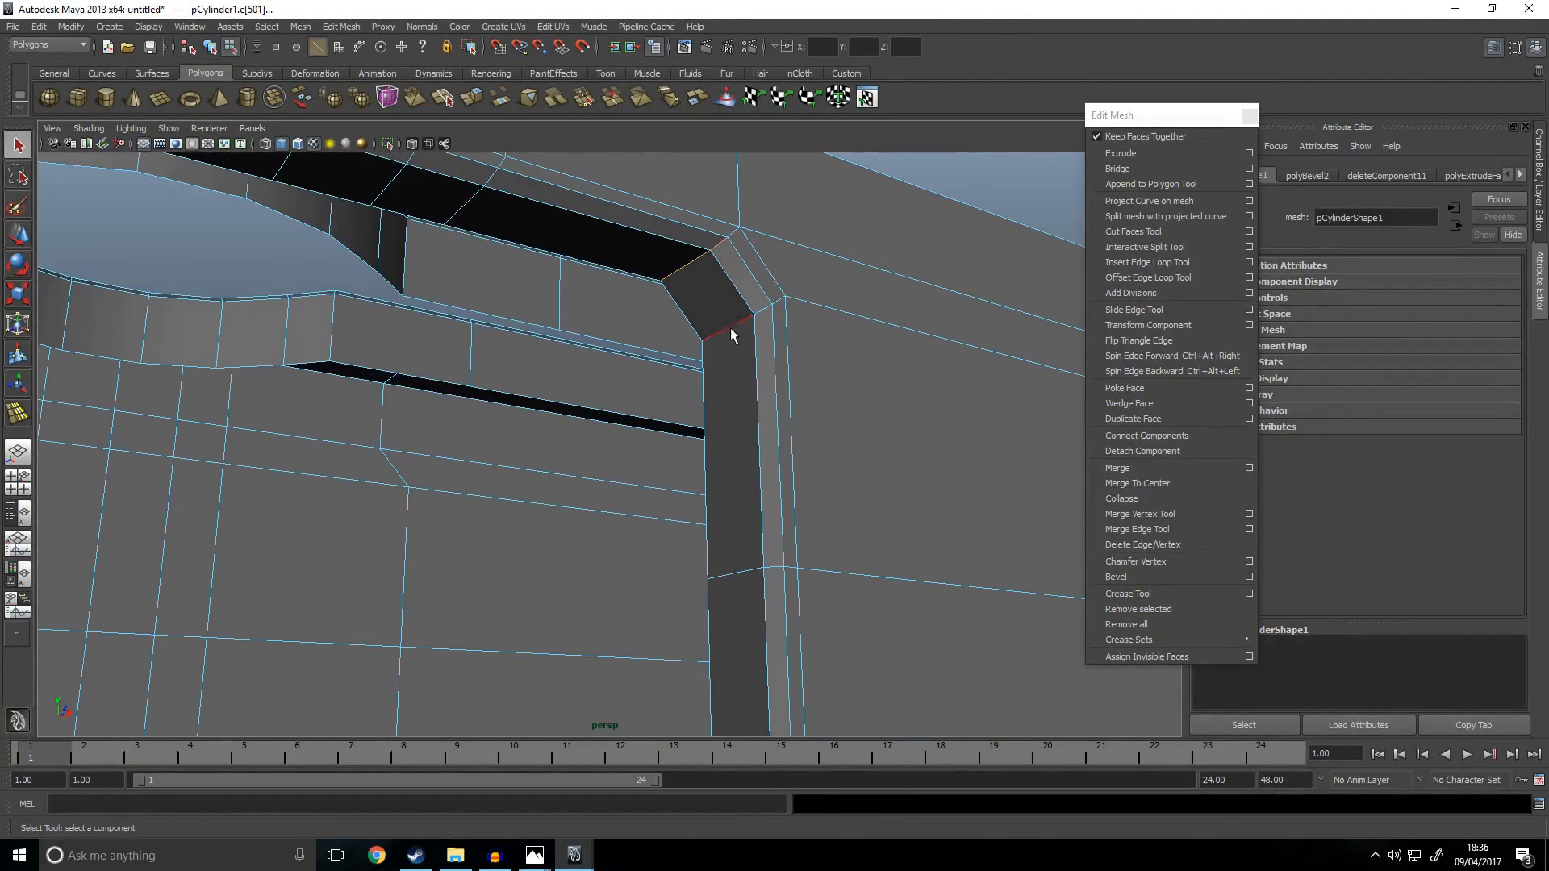
alt+drag(763, 307, 824, 246)
alt+right_drag(825, 246, 632, 360)
alt+middle_drag(632, 360, 787, 337)
Step: Soften the selected corner edges of the ejection port and return to object mode to check the shading
click(422, 27)
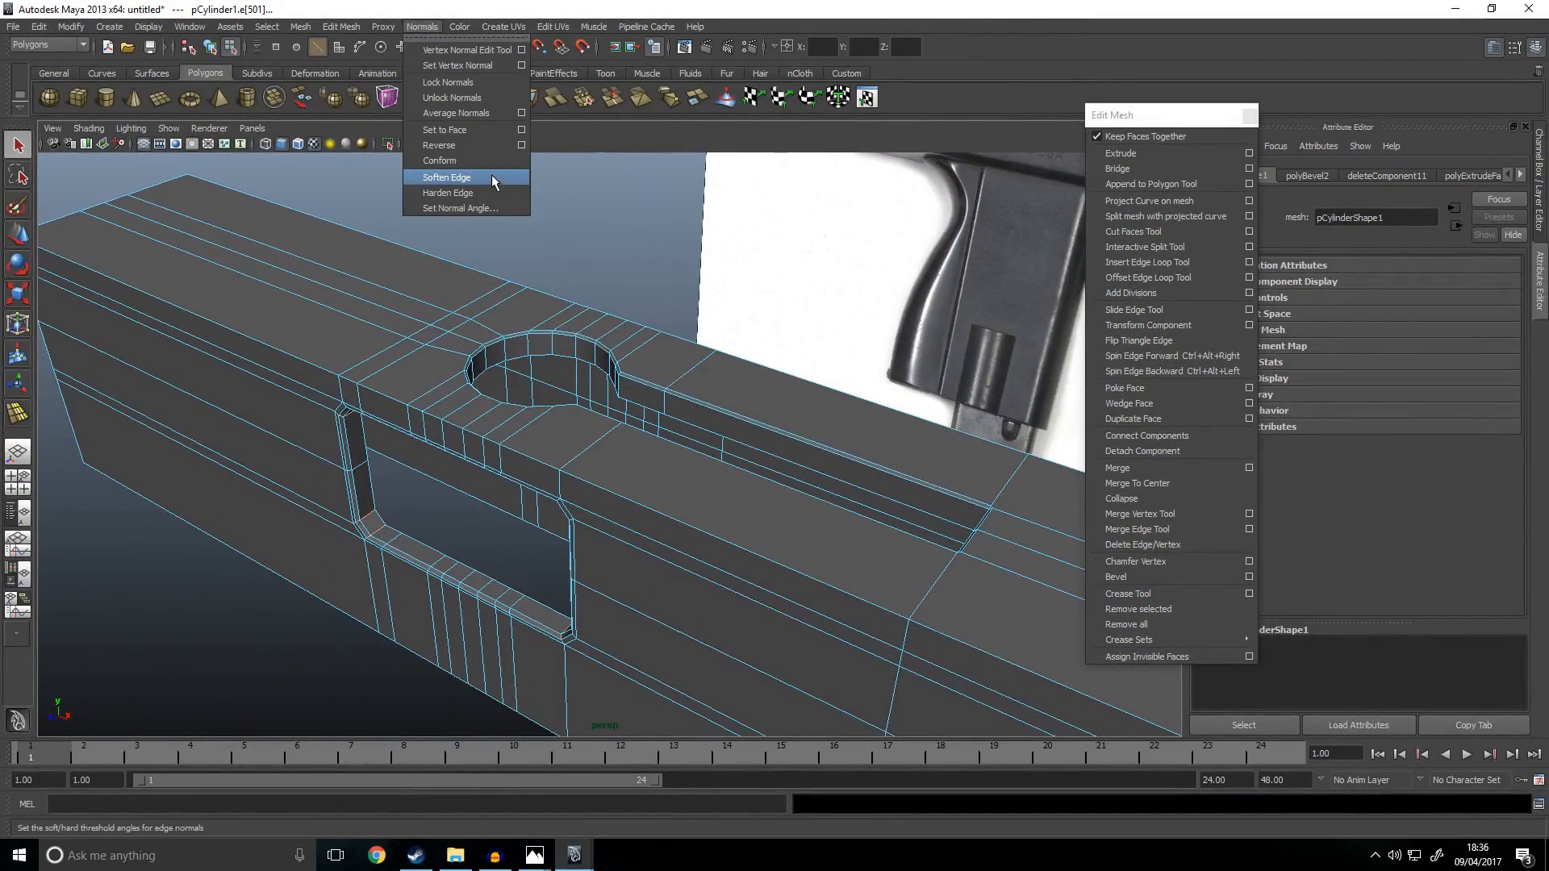
click(446, 178)
right_drag(432, 392, 408, 356)
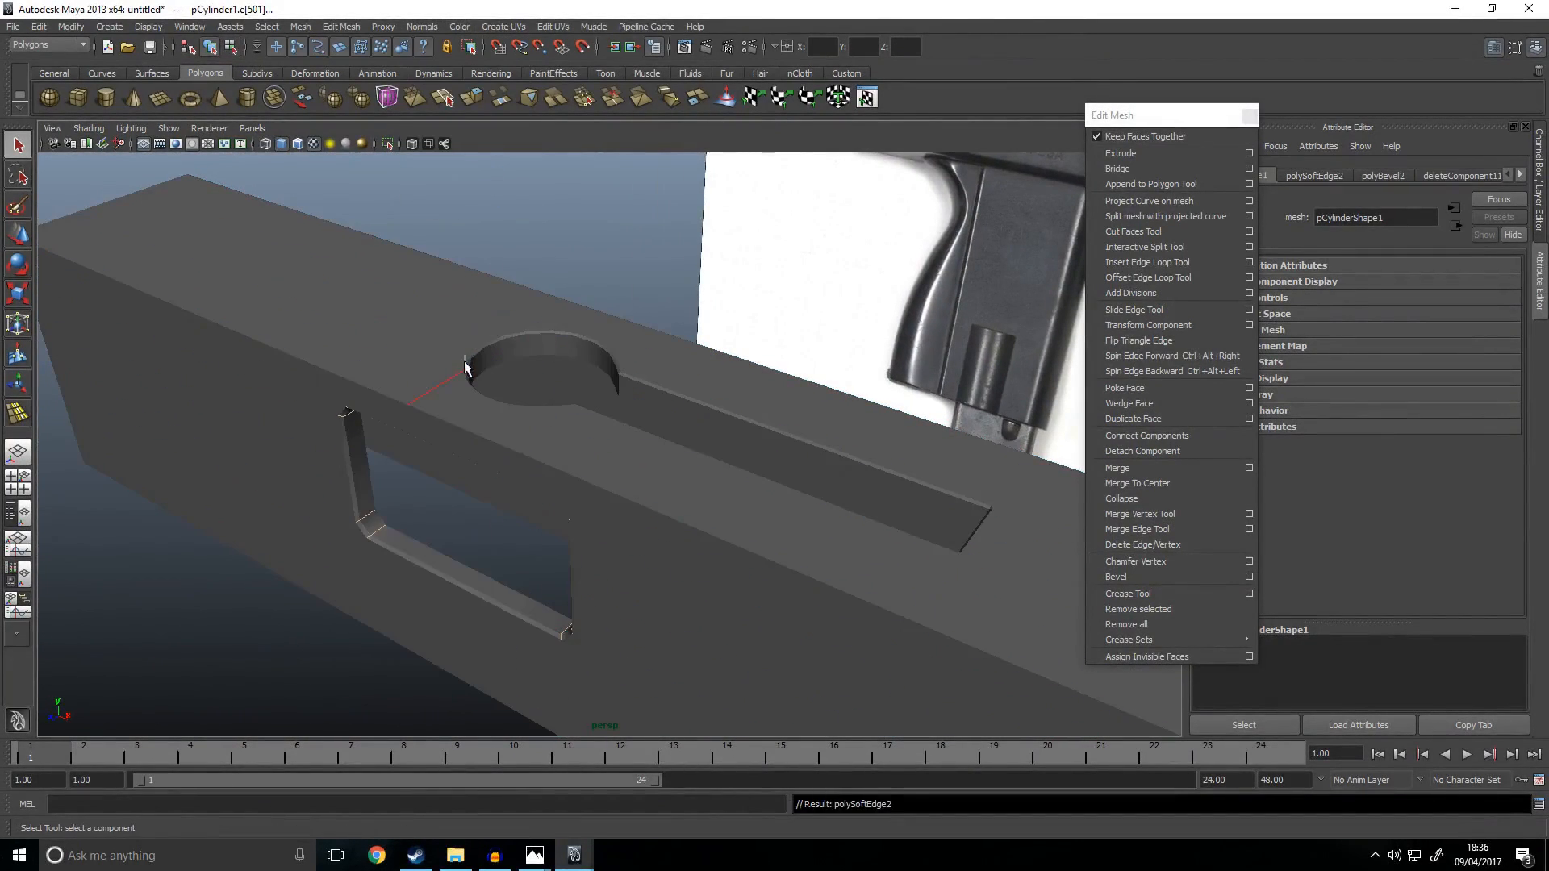
alt+drag(587, 446, 705, 531)
click(613, 438)
click(797, 557)
Step: Create a polygon plane on the grid and raise it up to the receiver
key(w)
click(159, 98)
drag(589, 500, 720, 645)
drag(648, 538, 617, 149)
Step: Position the plane under the top hole and slot in top view and narrow its depth to fit inside the receiver
key(space)
key(space)
key(f)
scroll(626, 445, down, 5)
scroll(628, 447, up, 3)
key(r)
drag(609, 516, 442, 430)
key(w)
key(r)
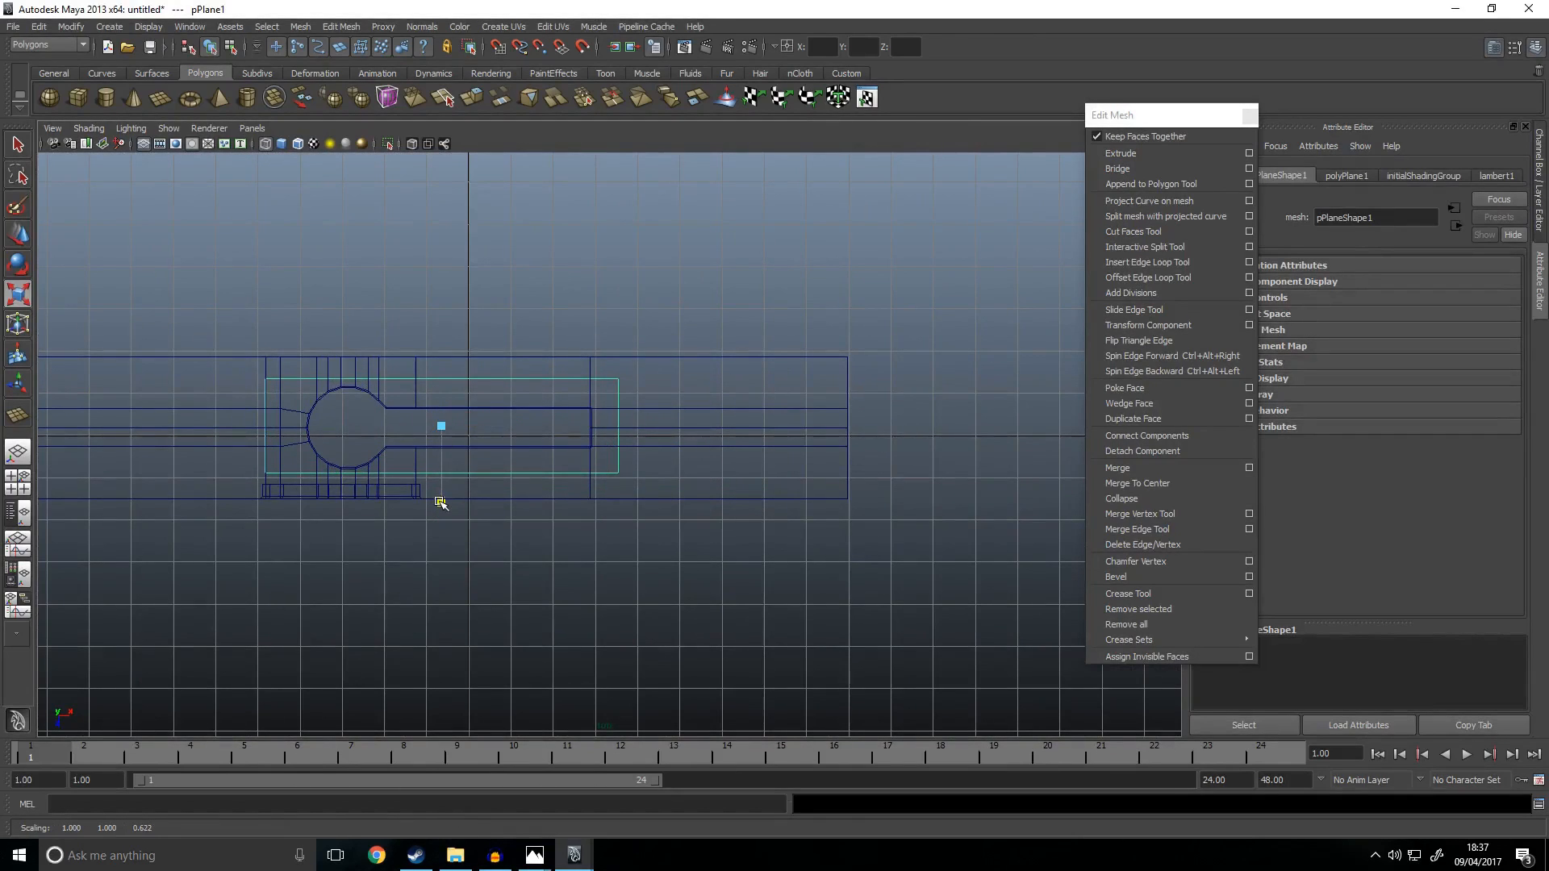
key(space)
key(space)
key(f)
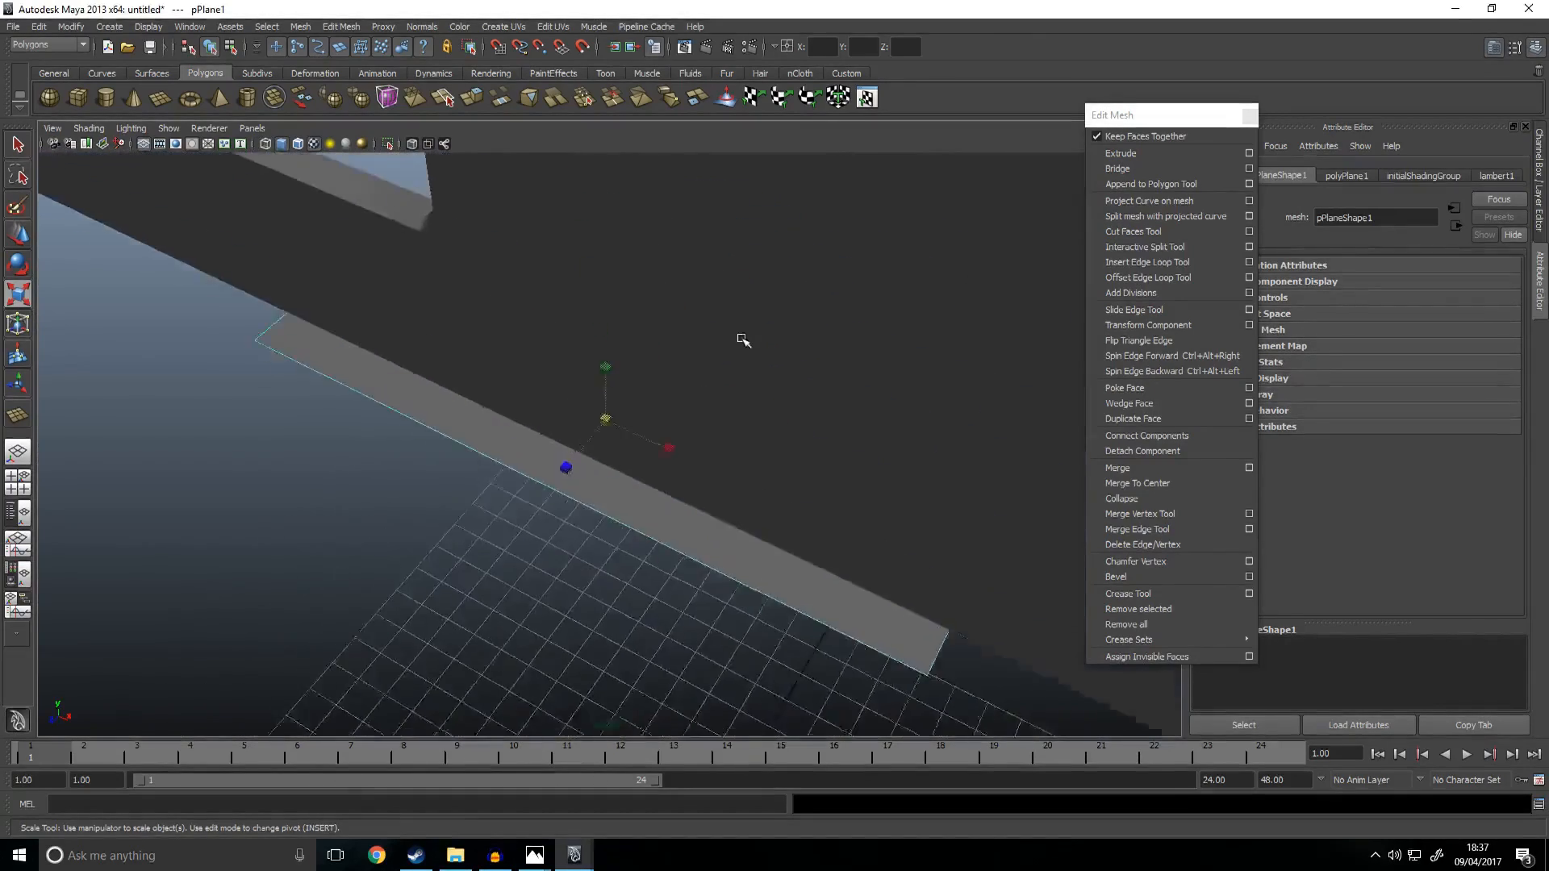
Step: Raise the plane to just beneath the receiver's top surface, at about 26.25 in Y, to close off the hole and slot
key(w)
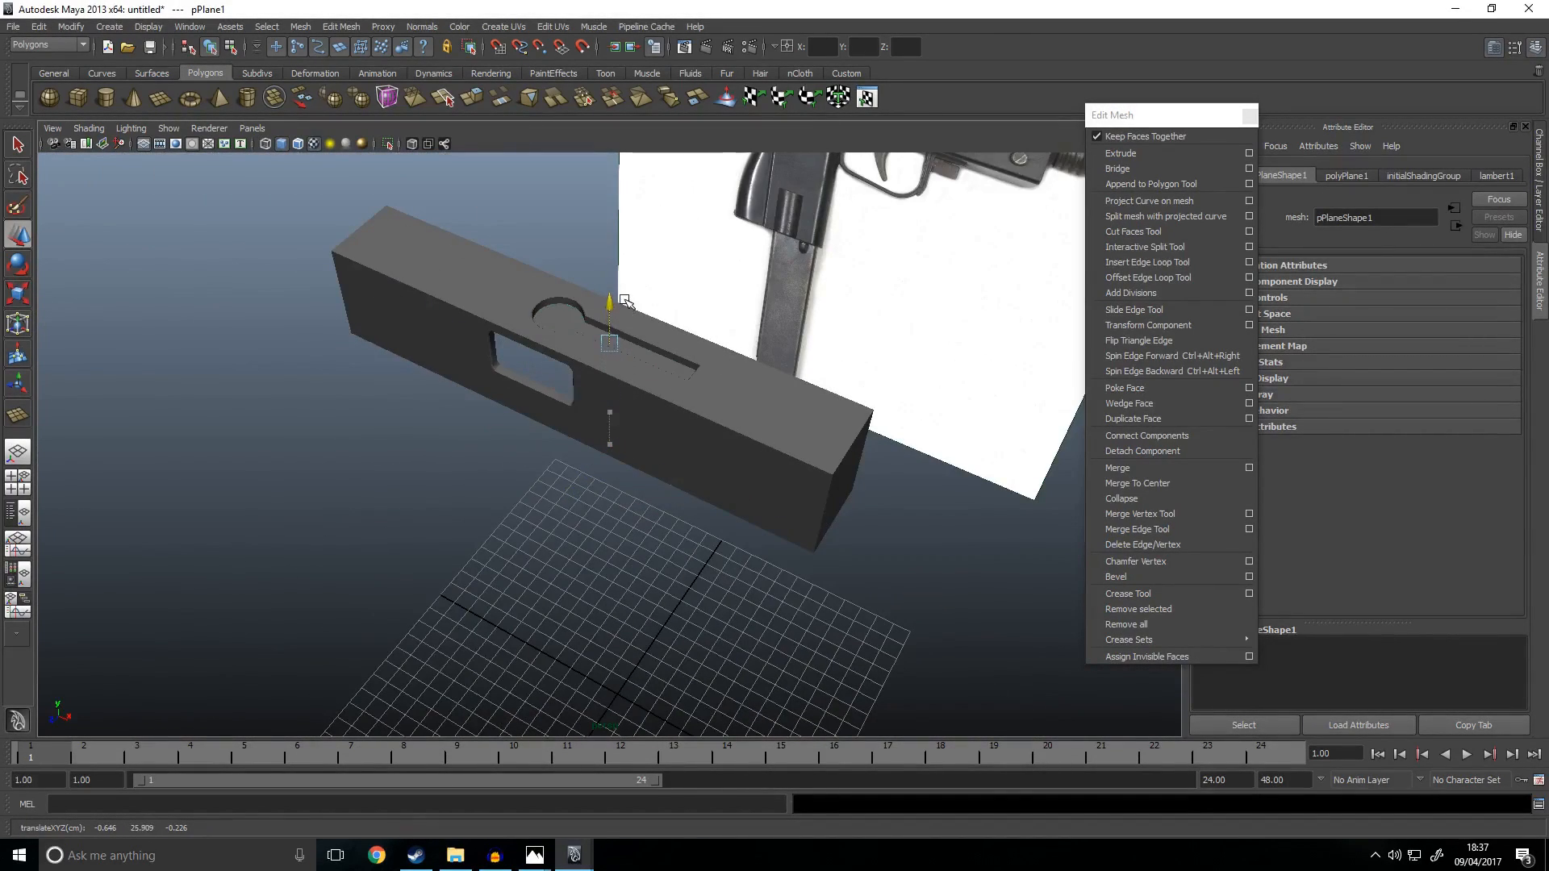
scroll(631, 307, up, 10)
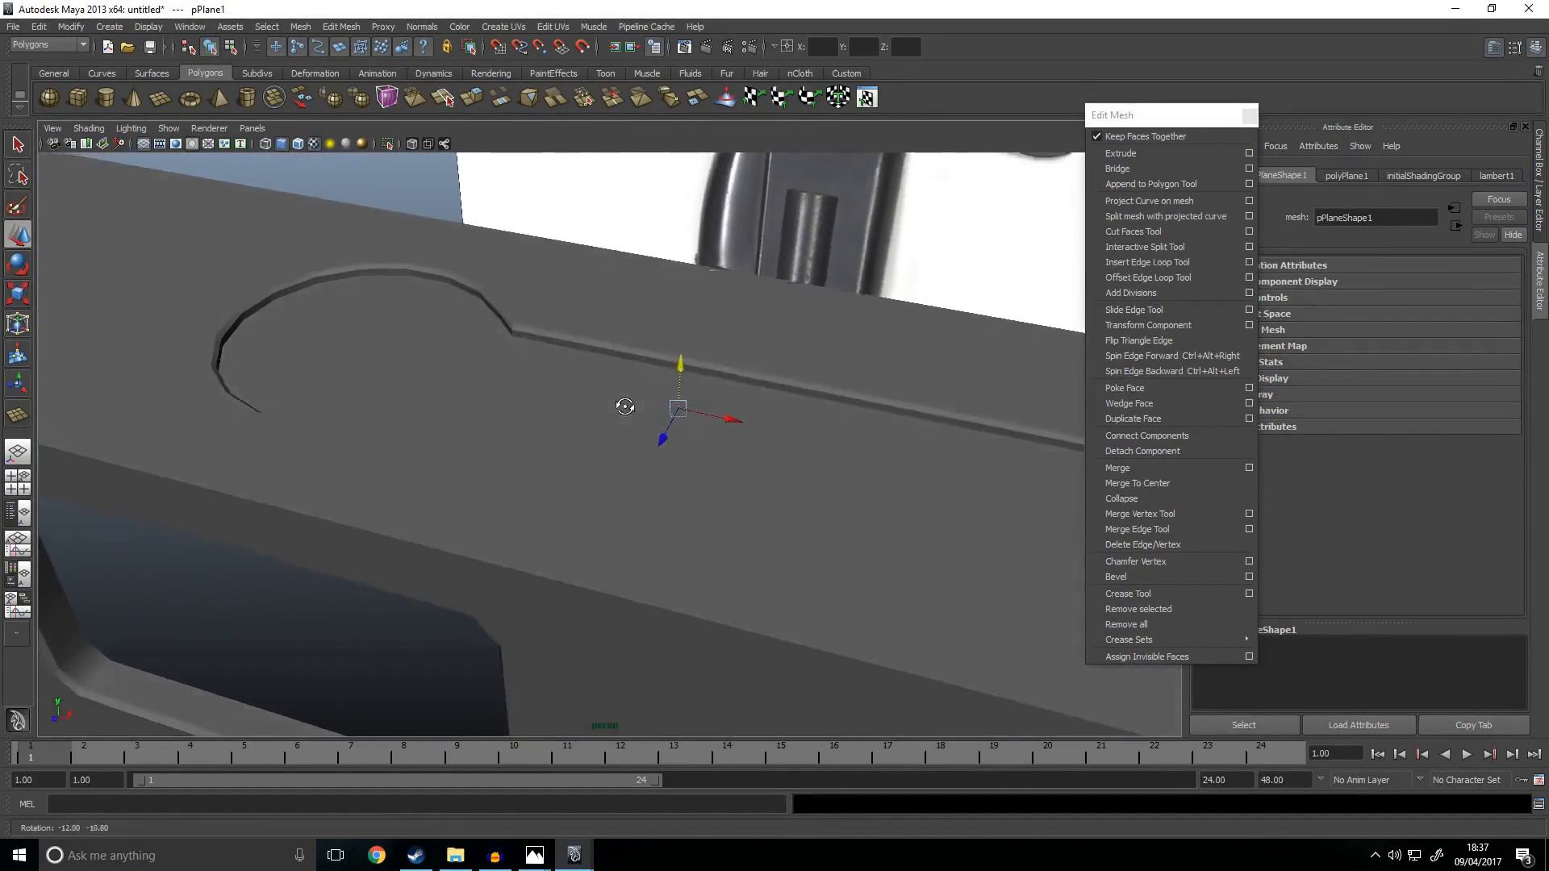
drag(708, 333, 699, 339)
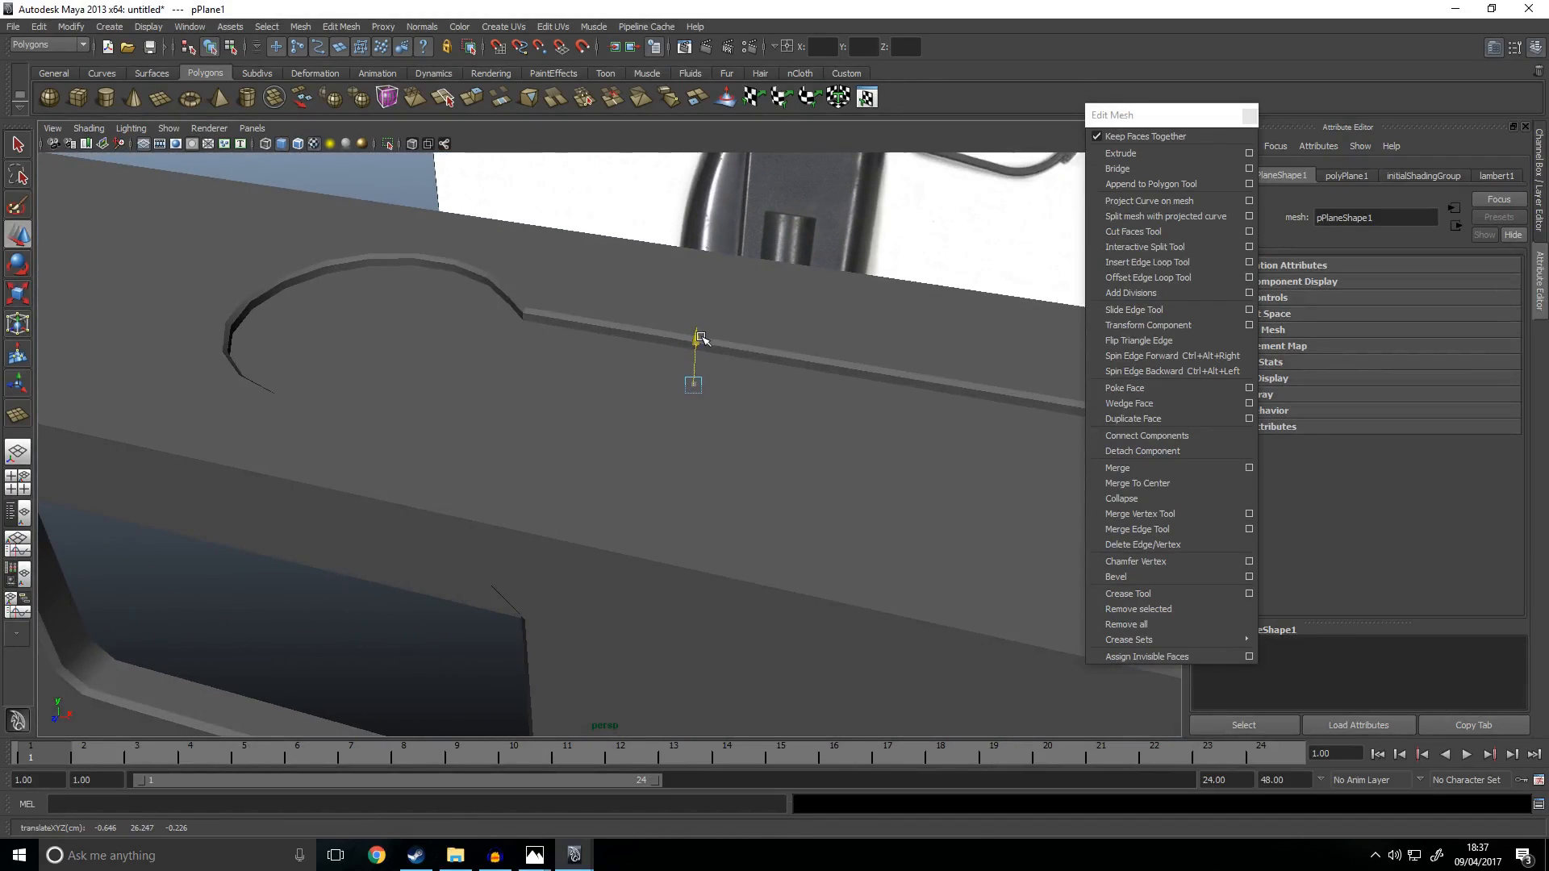
scroll(682, 334, down, 6)
click(477, 545)
mouse_move(660, 490)
alt+mouse_down()
mouse_move(529, 463)
mouse_move(674, 479)
alt+mouse_up()
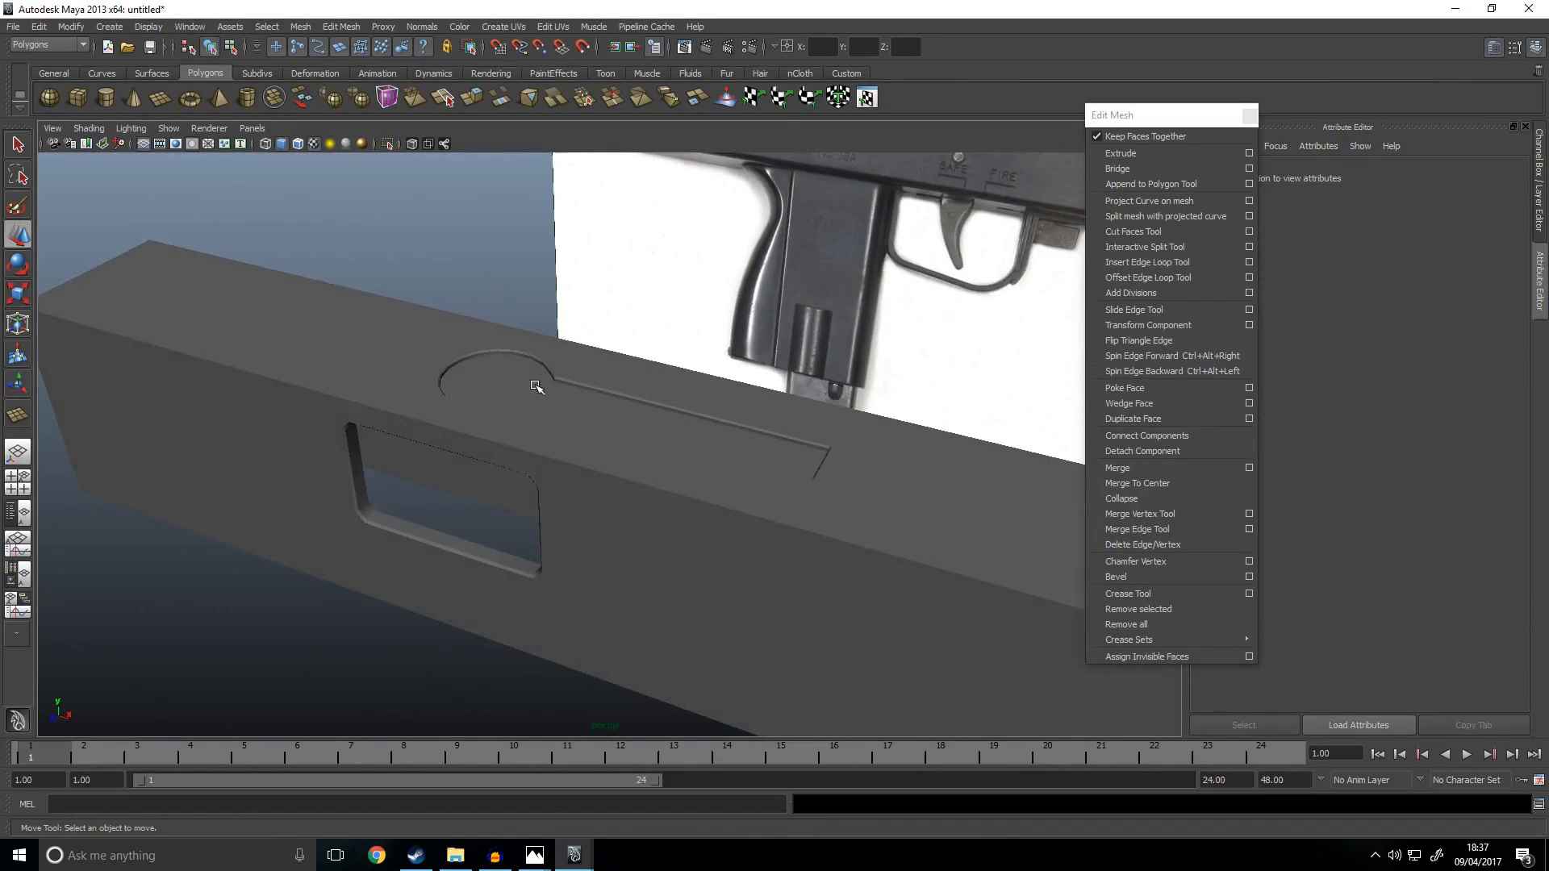
Step: Duplicate the plane under the top slot, lower the copy to the ejection port's height and rotate it 90 degrees about X
click(528, 381)
key(space)
key(space)
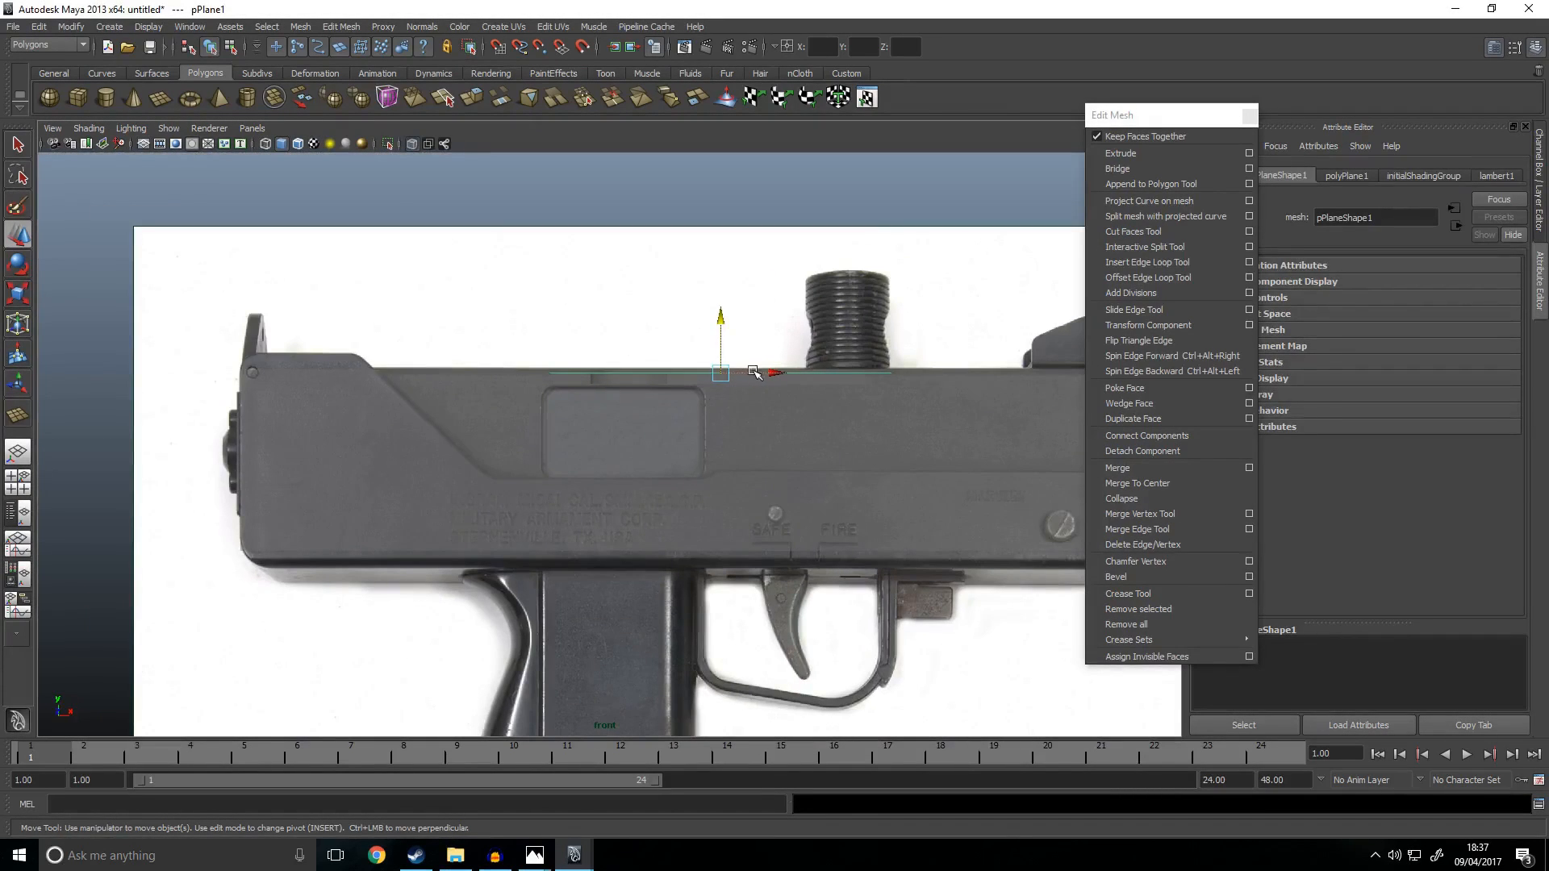
key(ctrl+d)
drag(720, 320, 722, 436)
key(e)
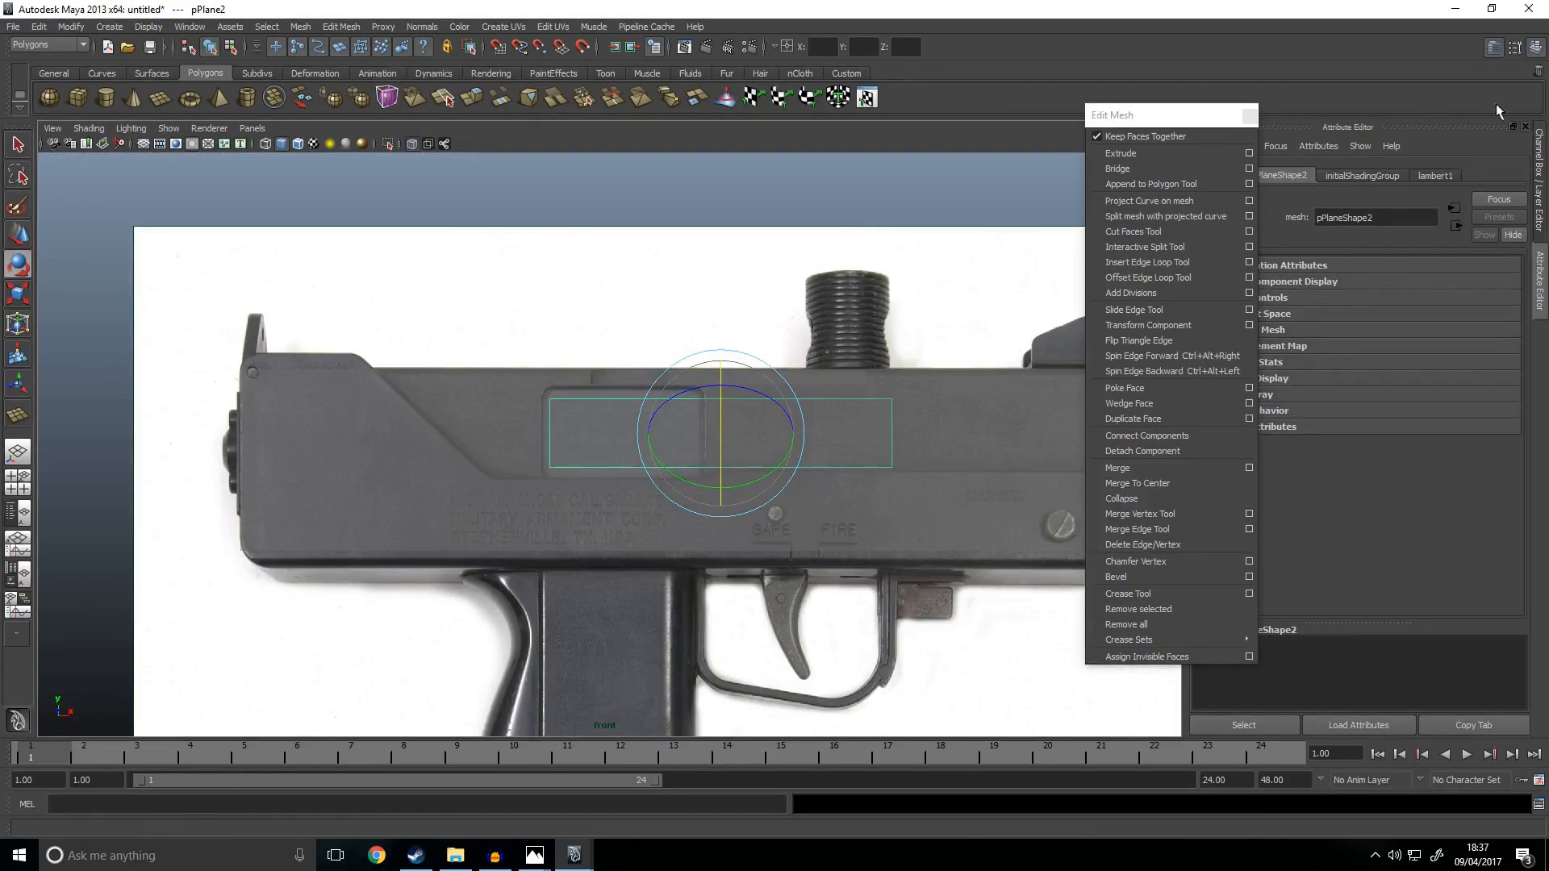
key(ctrl+a)
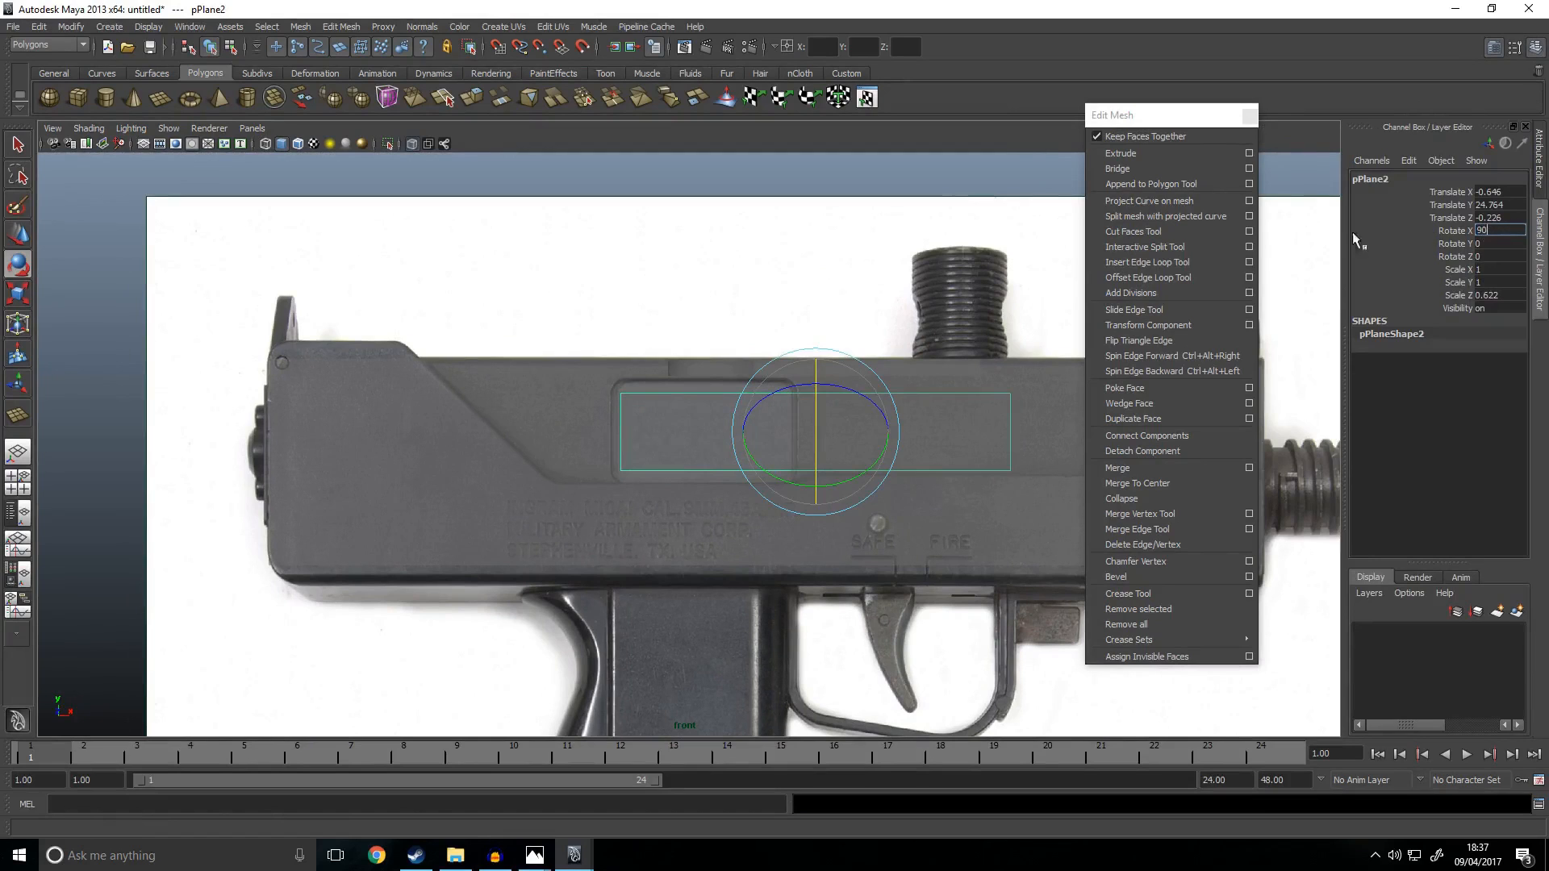
key(Return)
key(space)
key(space)
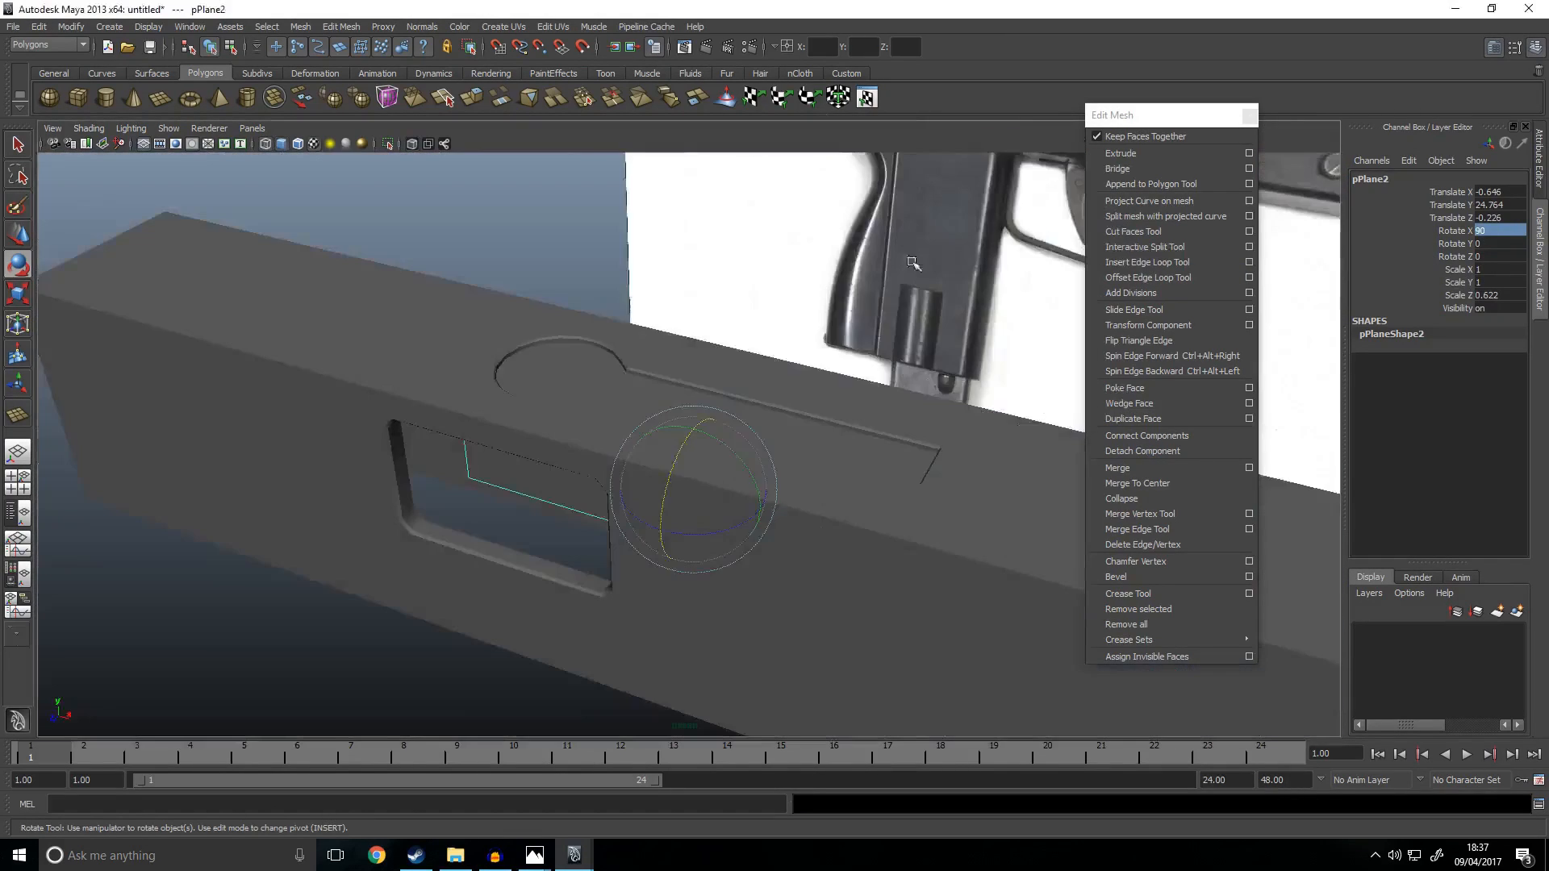
Step: Move the upright plane outward to about 1.27 in Z so it sits behind the ejection port
alt+drag(920, 252, 822, 377)
key(w)
alt+drag(767, 496, 730, 539)
alt+middle_drag(730, 539, 819, 403)
drag(771, 312, 819, 384)
key(ctrl+z)
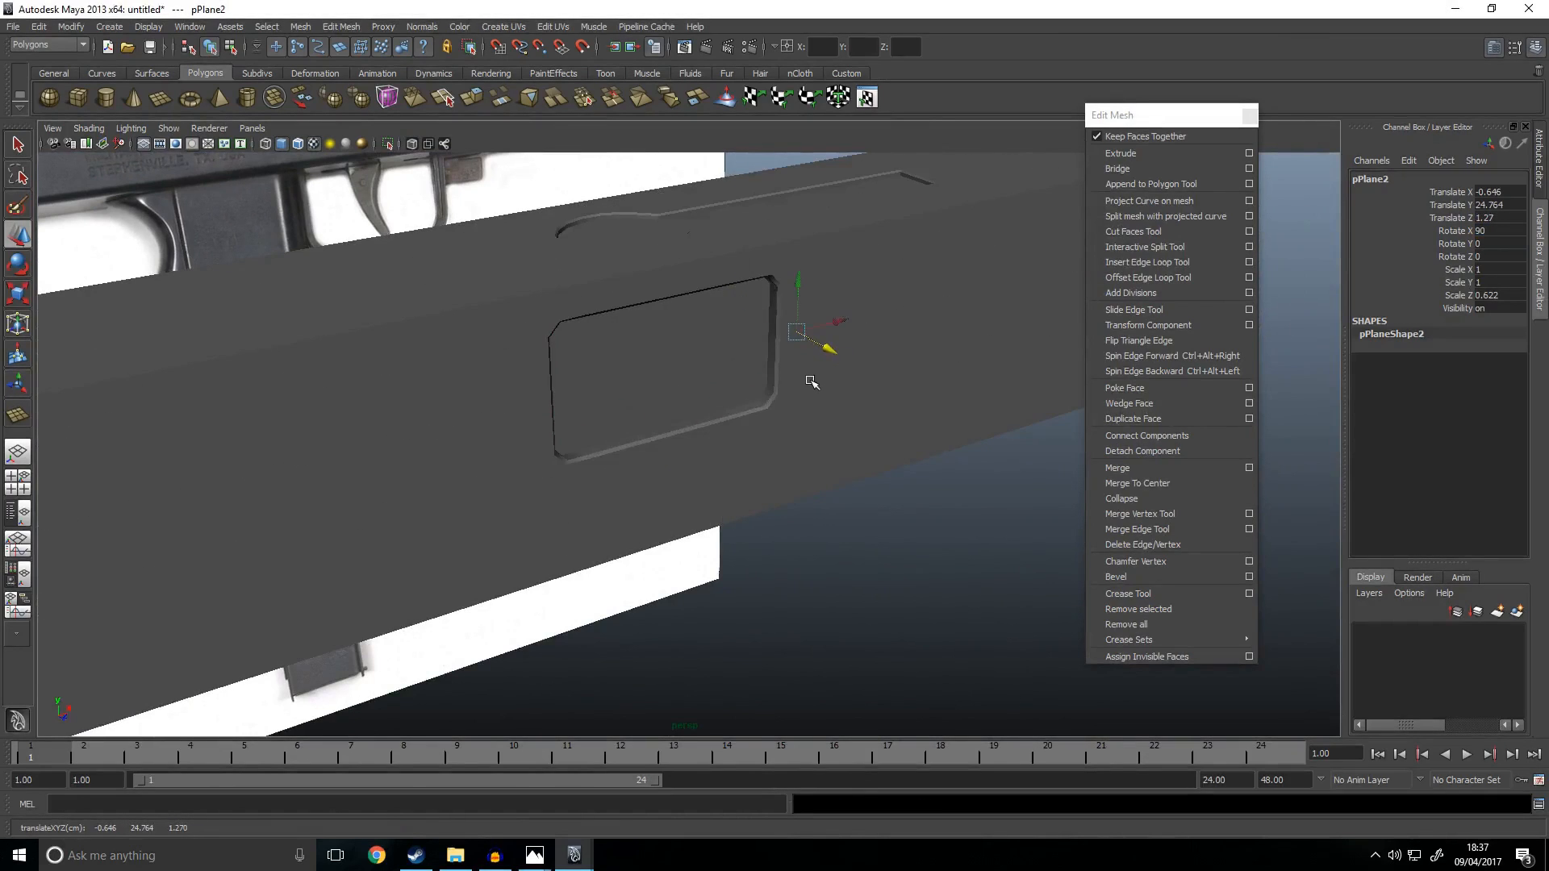
Step: Scale the plane to about 0.561 in X and 0.727 in Z and centre it over the ejection port in front view
key(space)
key(space)
key(r)
drag(936, 428, 789, 430)
key(w)
key(e)
key(r)
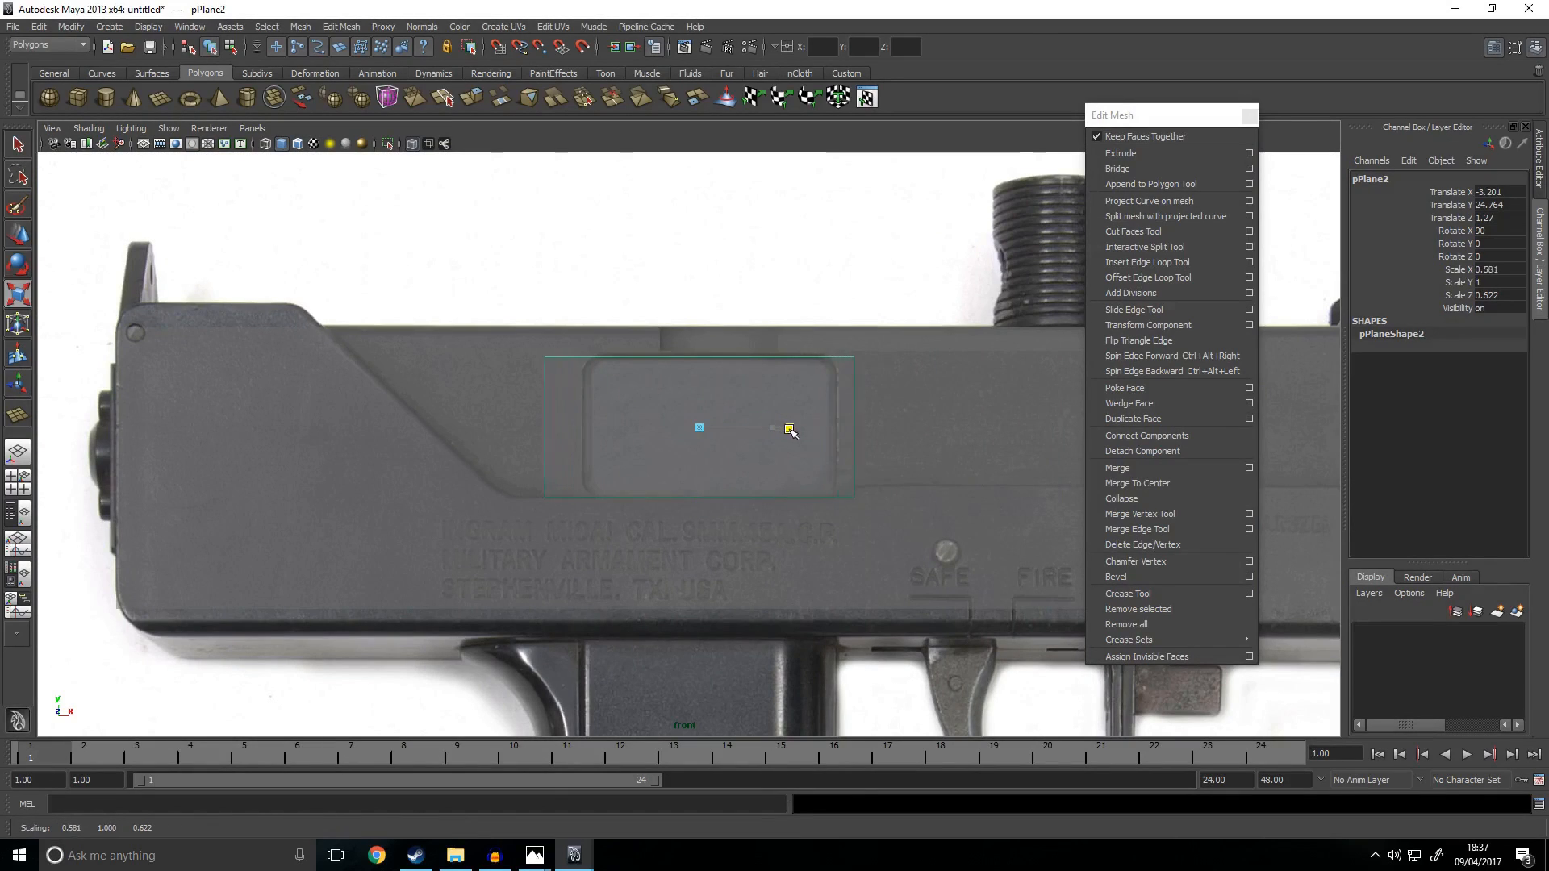
drag(696, 505, 701, 507)
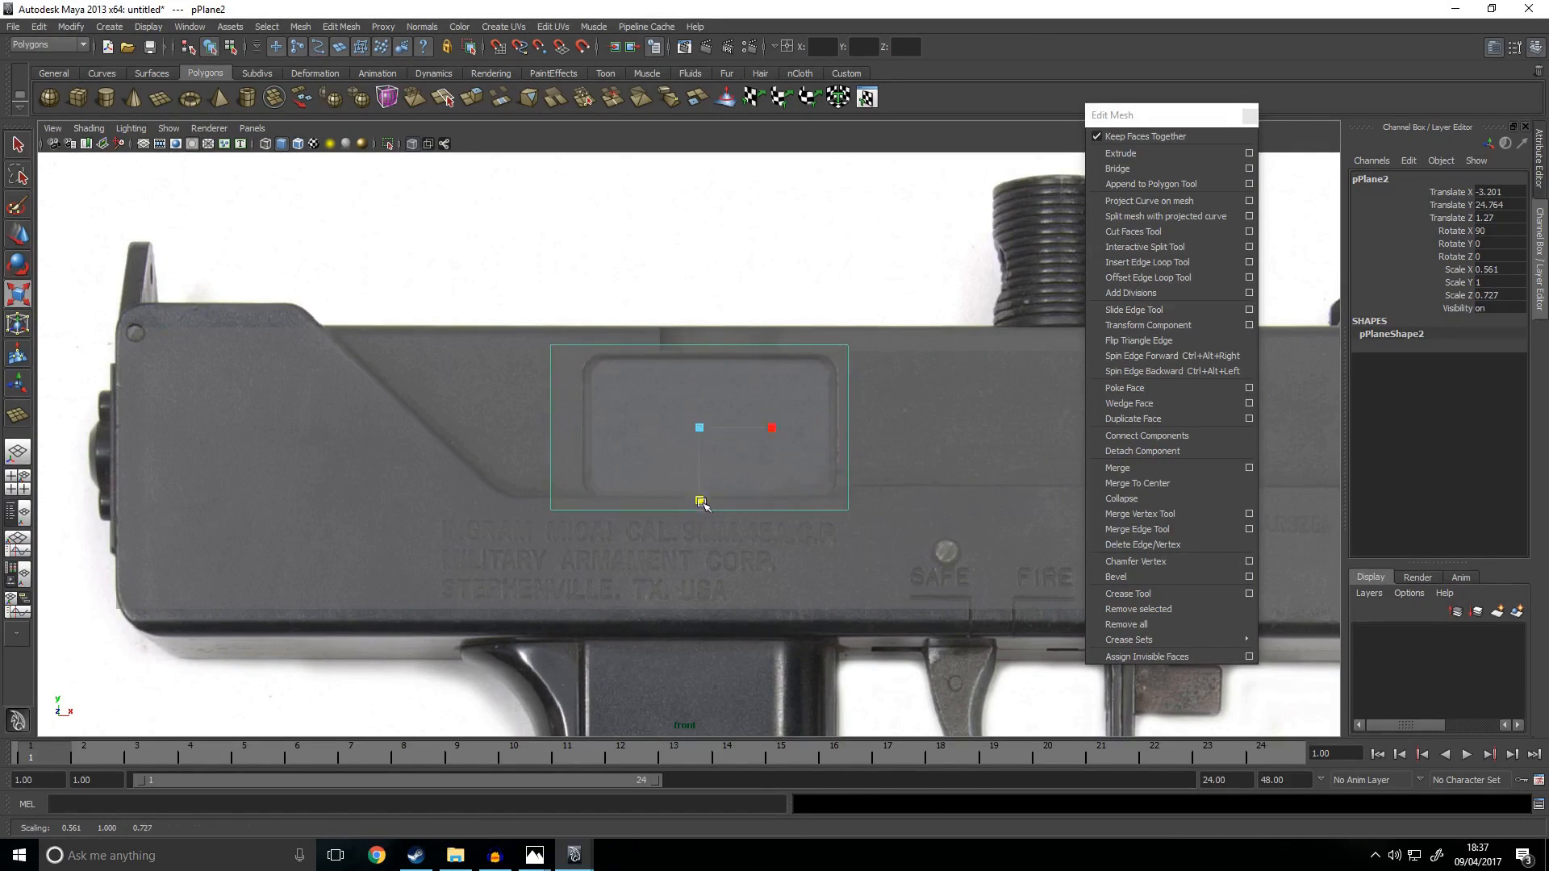
key(w)
drag(747, 425, 753, 429)
Step: Shift the port plane slightly further outward to about 1.318 in Z
key(space)
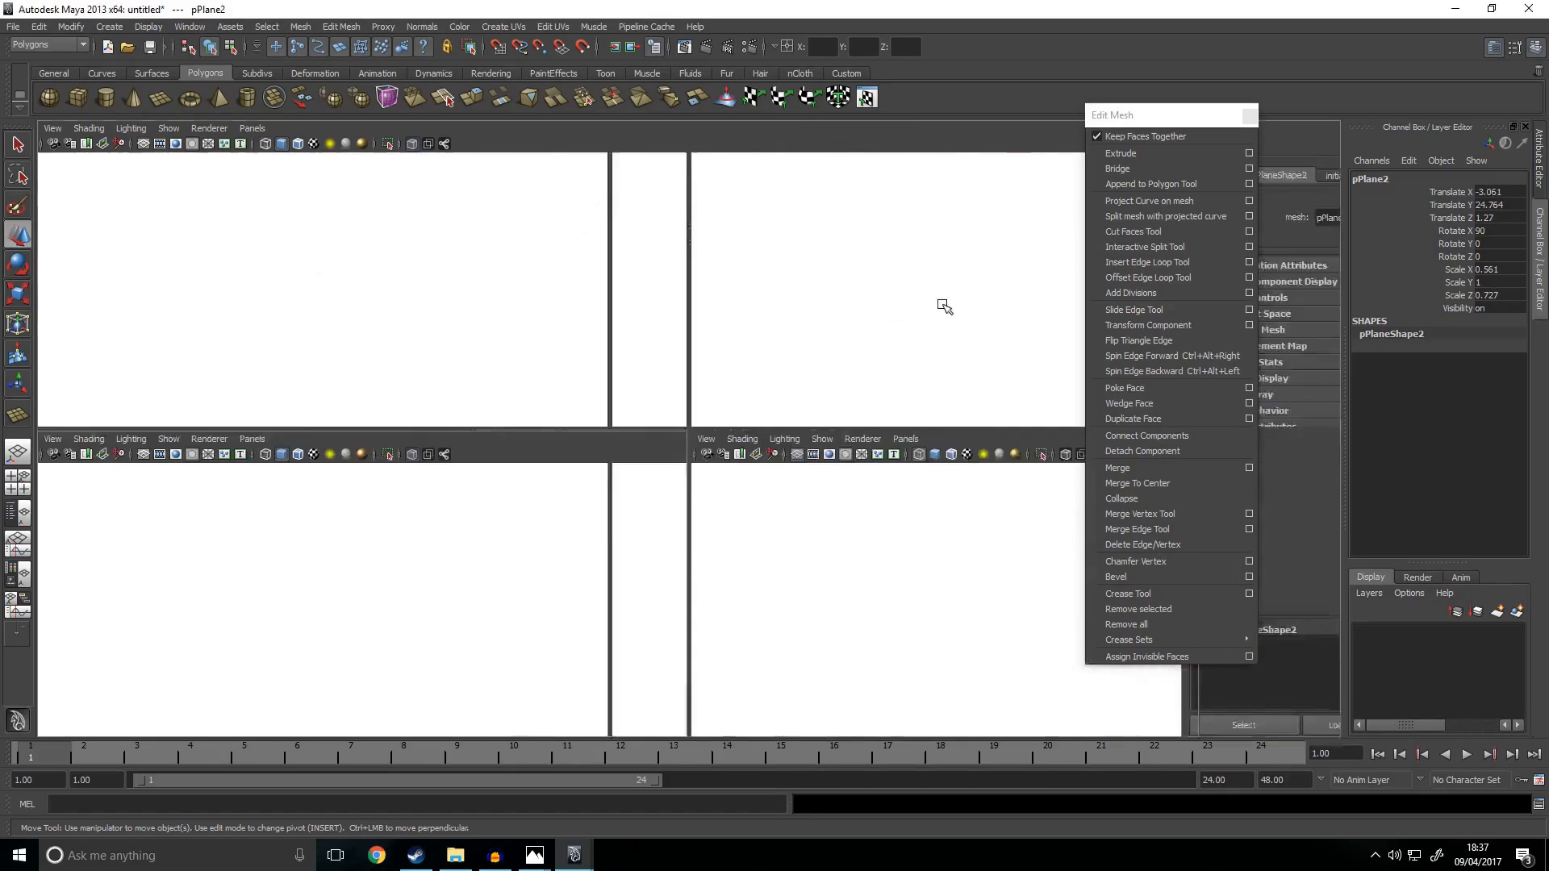
key(space)
alt+drag(847, 387, 787, 417)
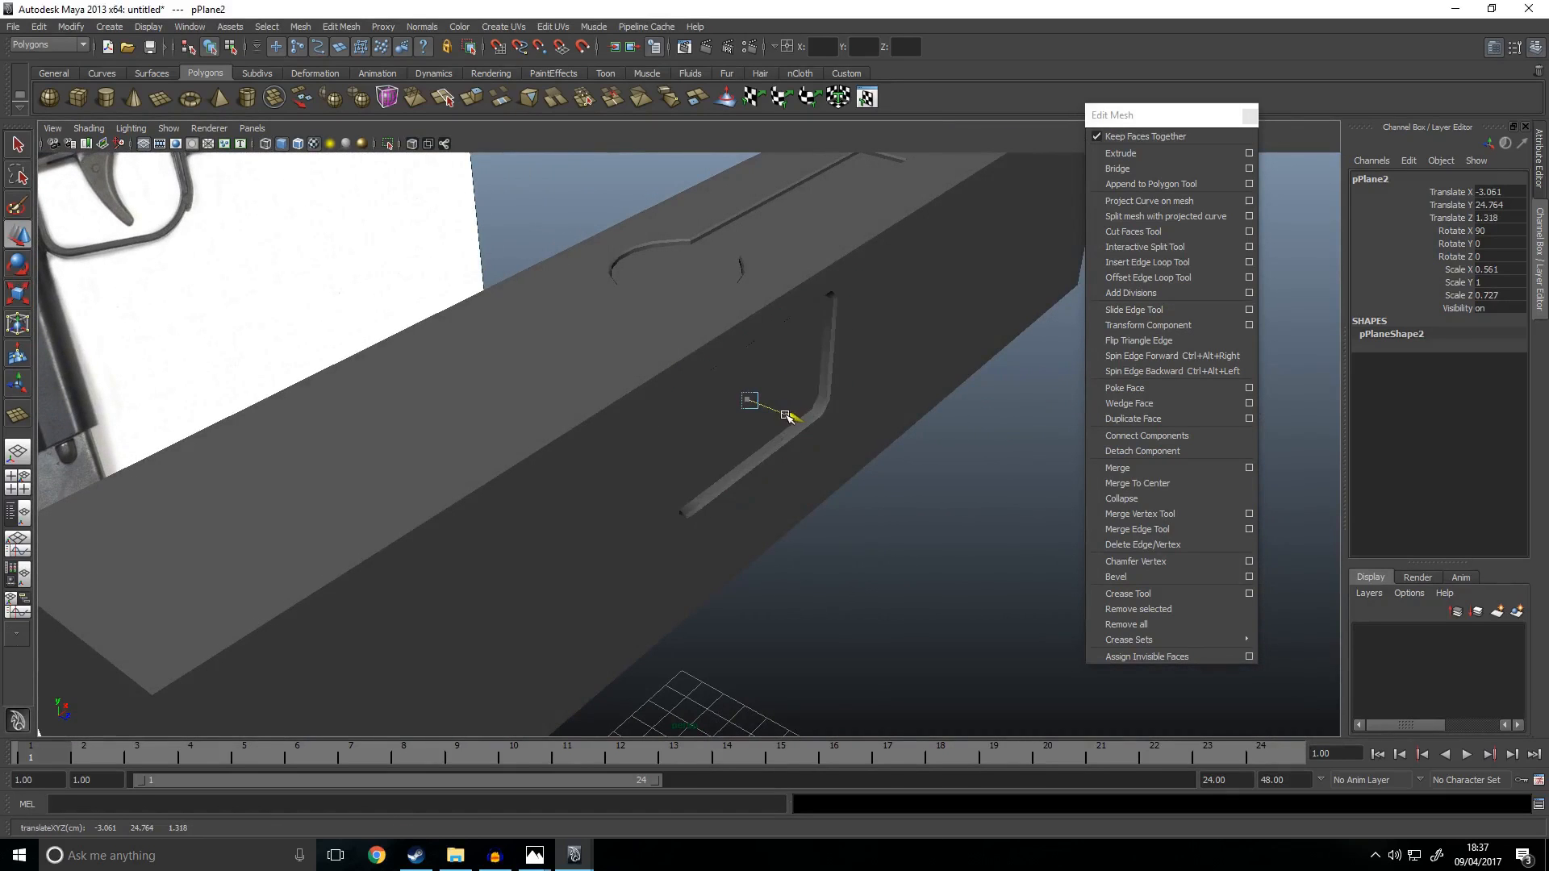
click(918, 536)
Step: Bevel the two long outer edges along the top of the receiver
alt+drag(908, 529, 702, 450)
click(950, 445)
alt+drag(950, 444, 678, 487)
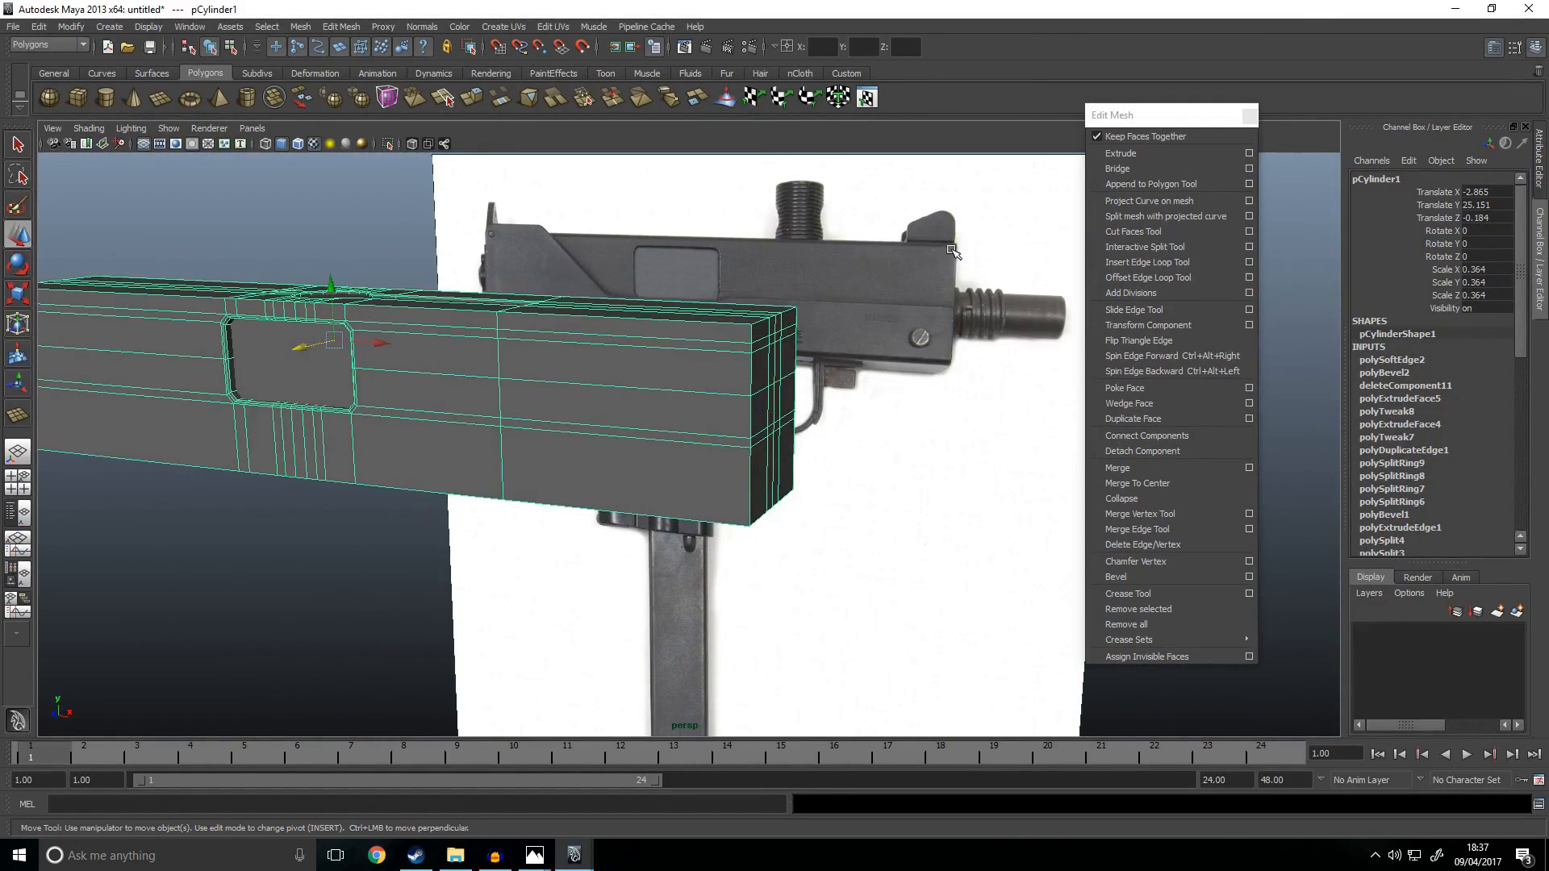
alt+drag(924, 272, 783, 333)
right_drag(623, 307, 632, 274)
alt+drag(618, 311, 615, 409)
double_click(557, 372)
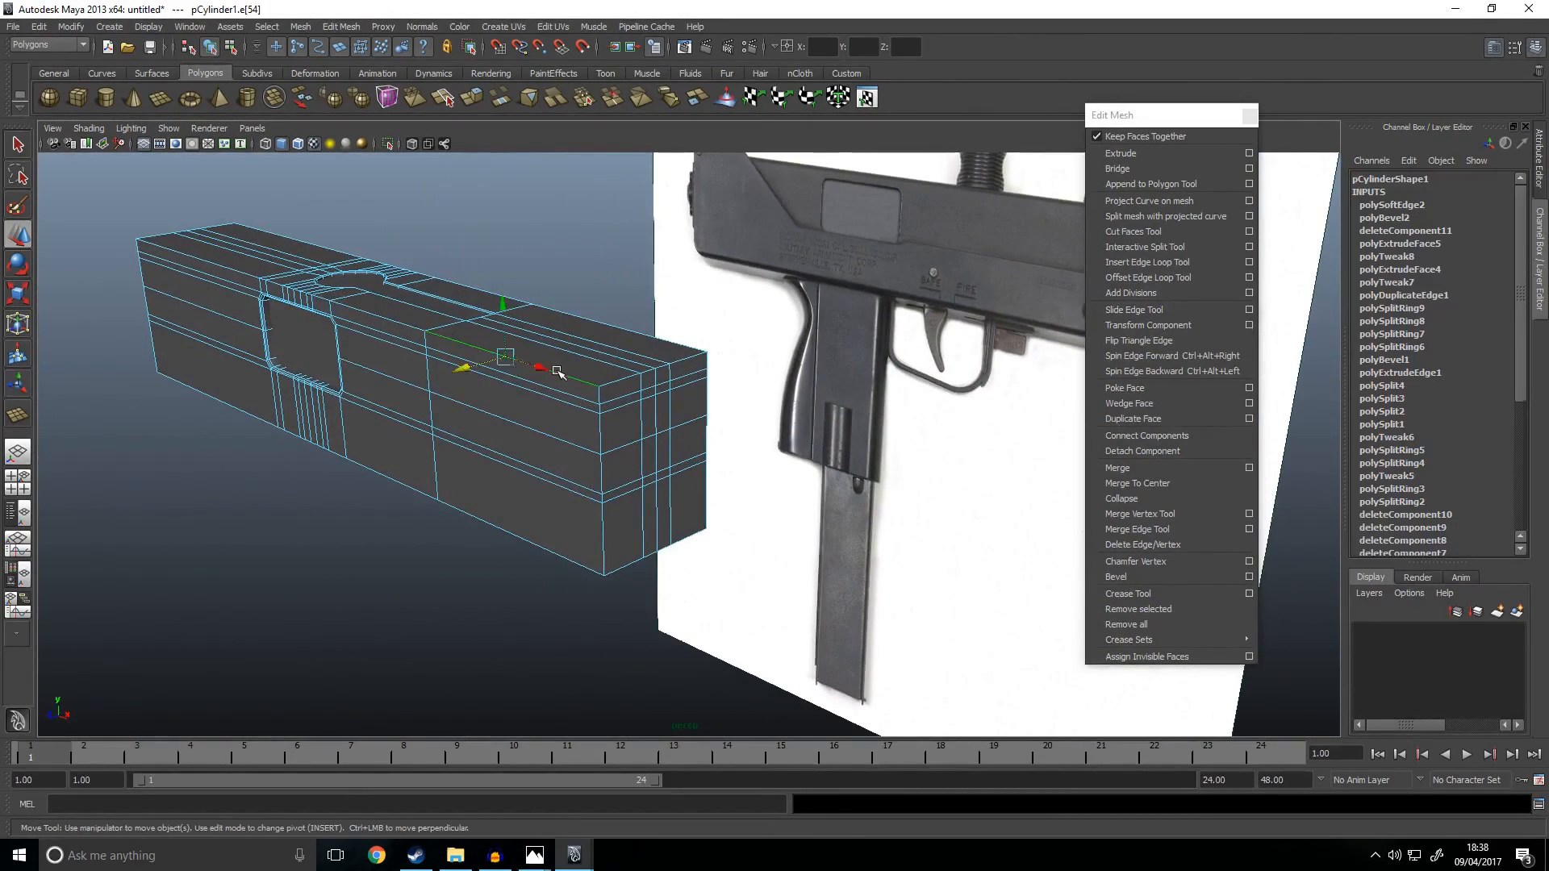
click(703, 265)
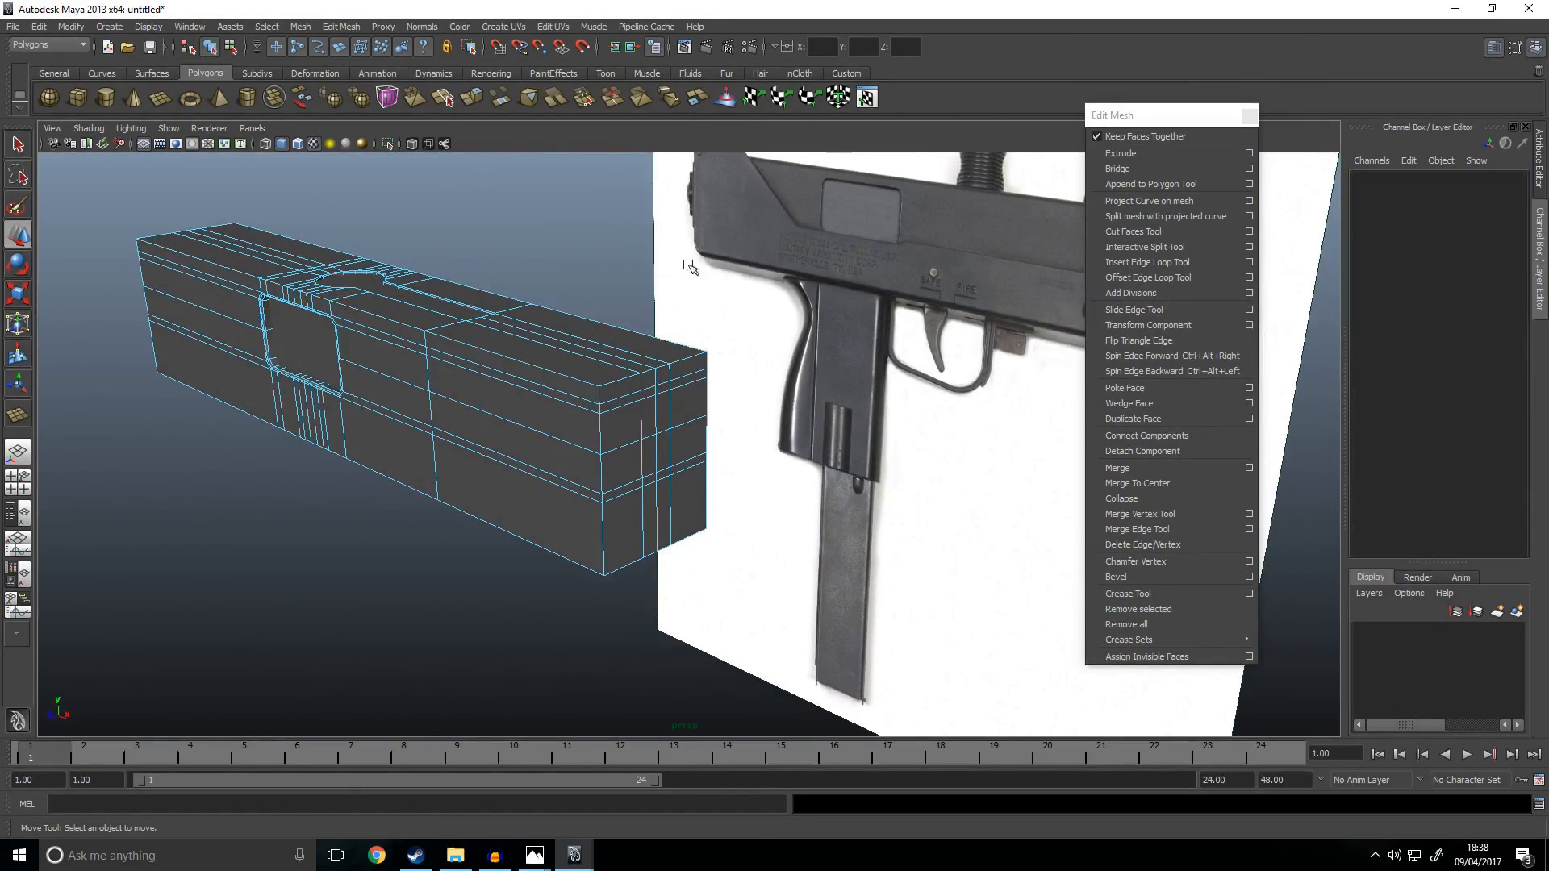
click(606, 323)
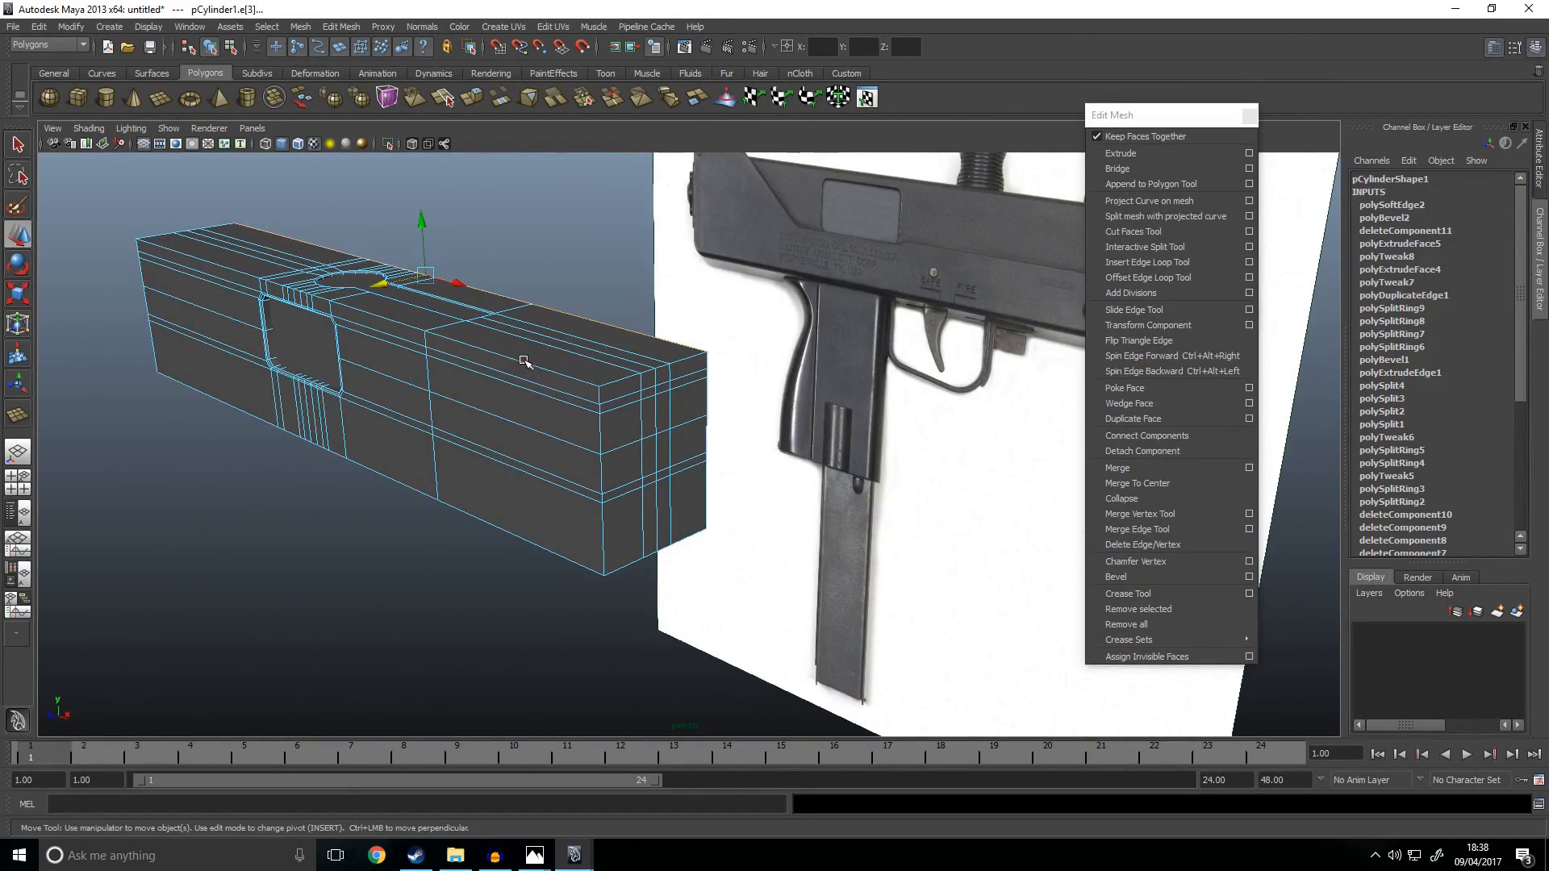
alt+drag(654, 436, 744, 450)
click(1120, 578)
Step: Set the top edge bevel's offset to about 0.46, comparing it with the reference in front view
key(space)
key(space)
scroll(705, 470, up, 2)
alt+middle_drag(705, 470, 291, 504)
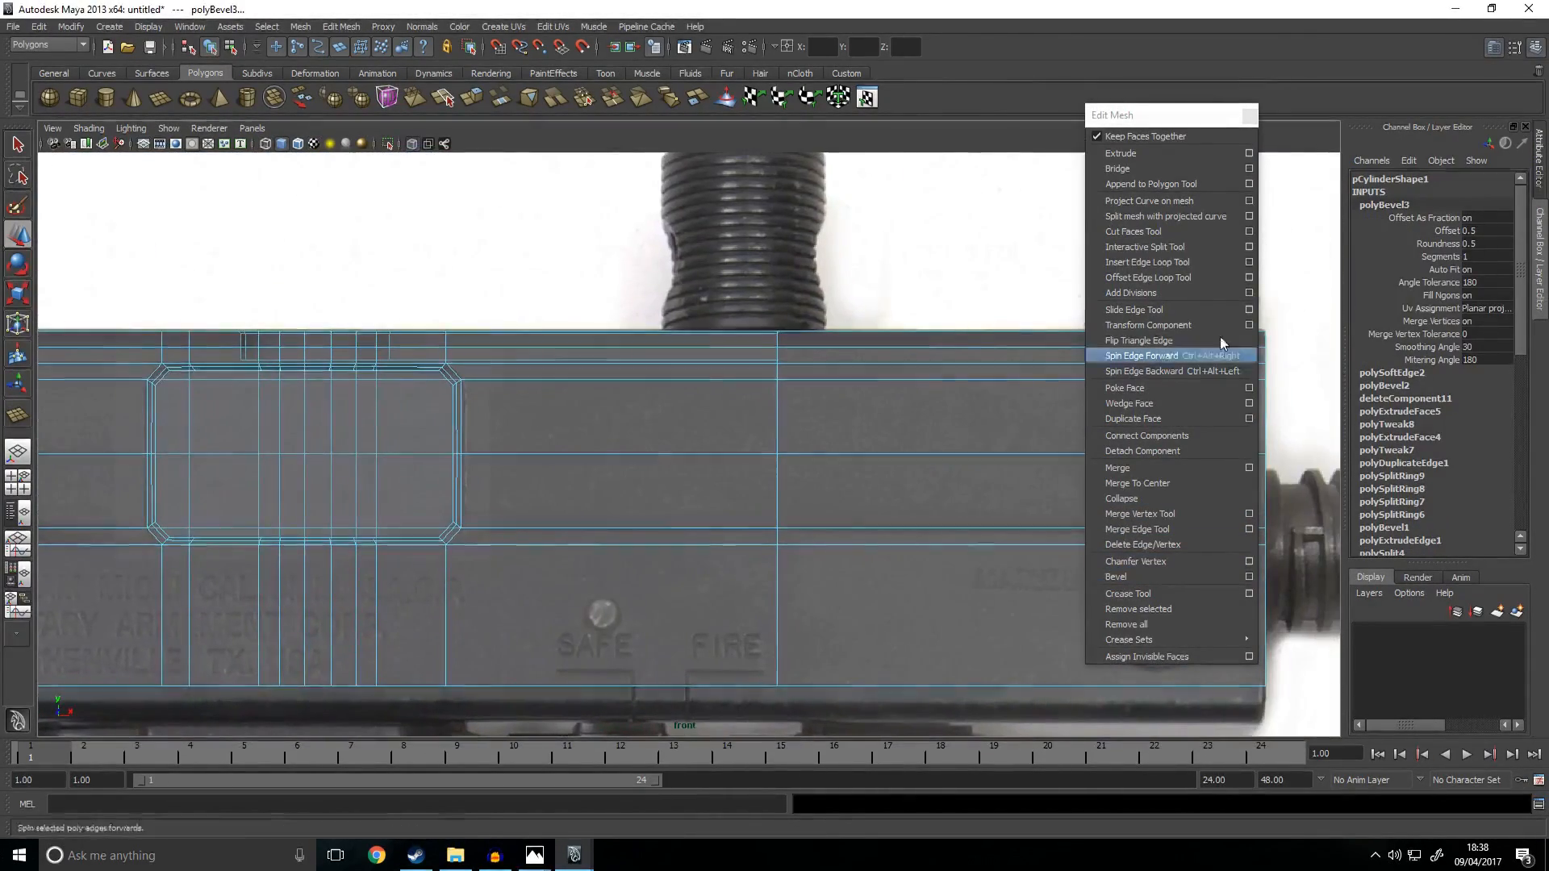
key(ctrl+a)
drag(1444, 300, 1439, 300)
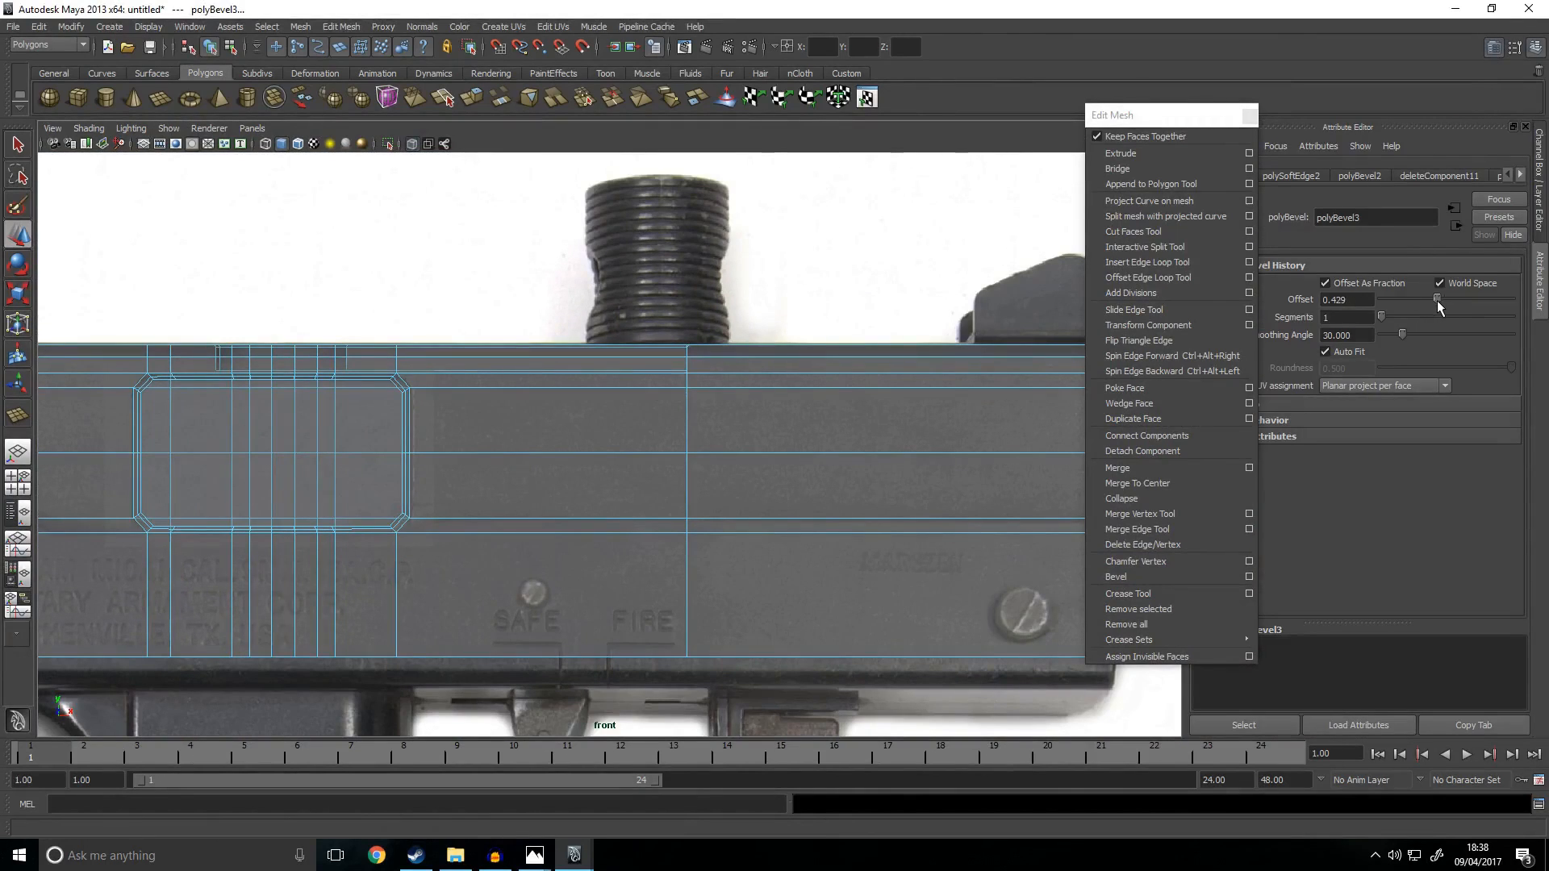
key(space)
key(space)
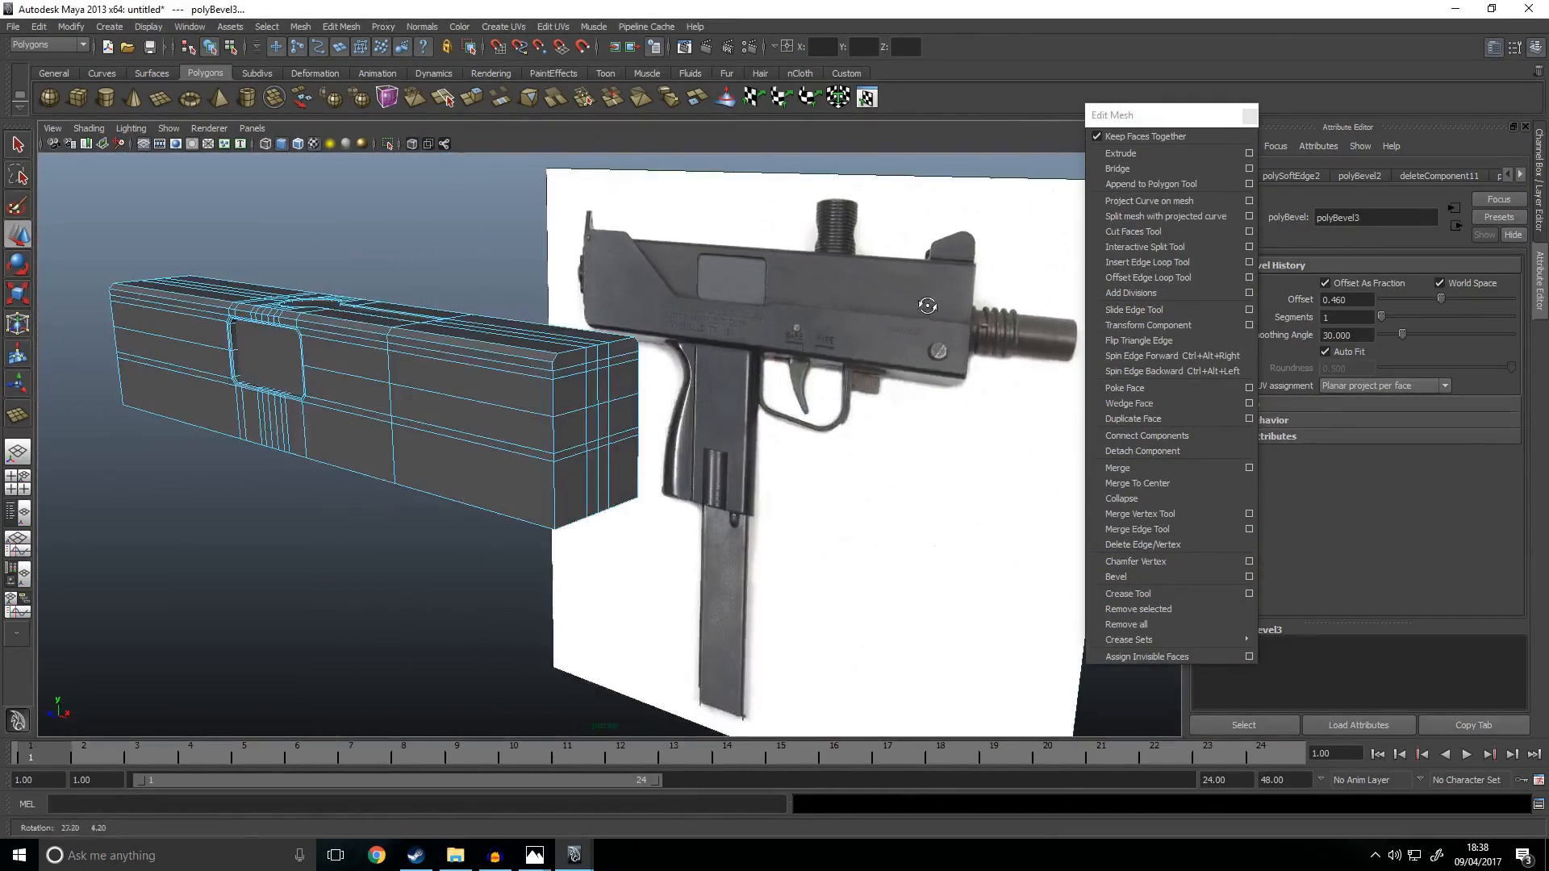
scroll(926, 304, up, 5)
alt+middle_drag(645, 283, 794, 386)
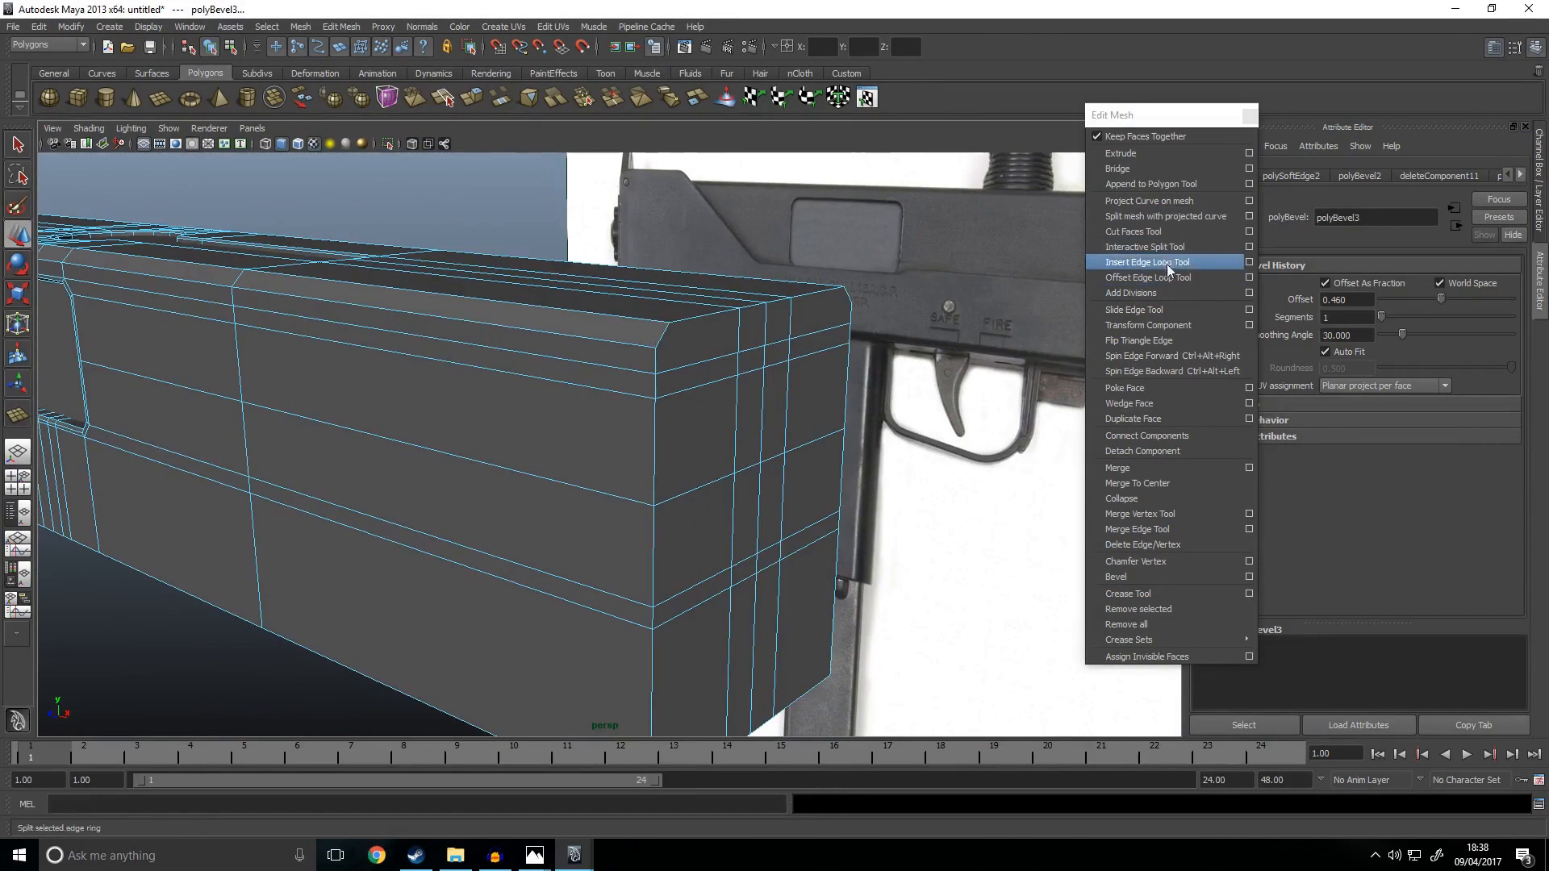
Step: Split the receiver's front end face with a new edge joining the lower corners of the two top bevels
right_drag(679, 368, 685, 352)
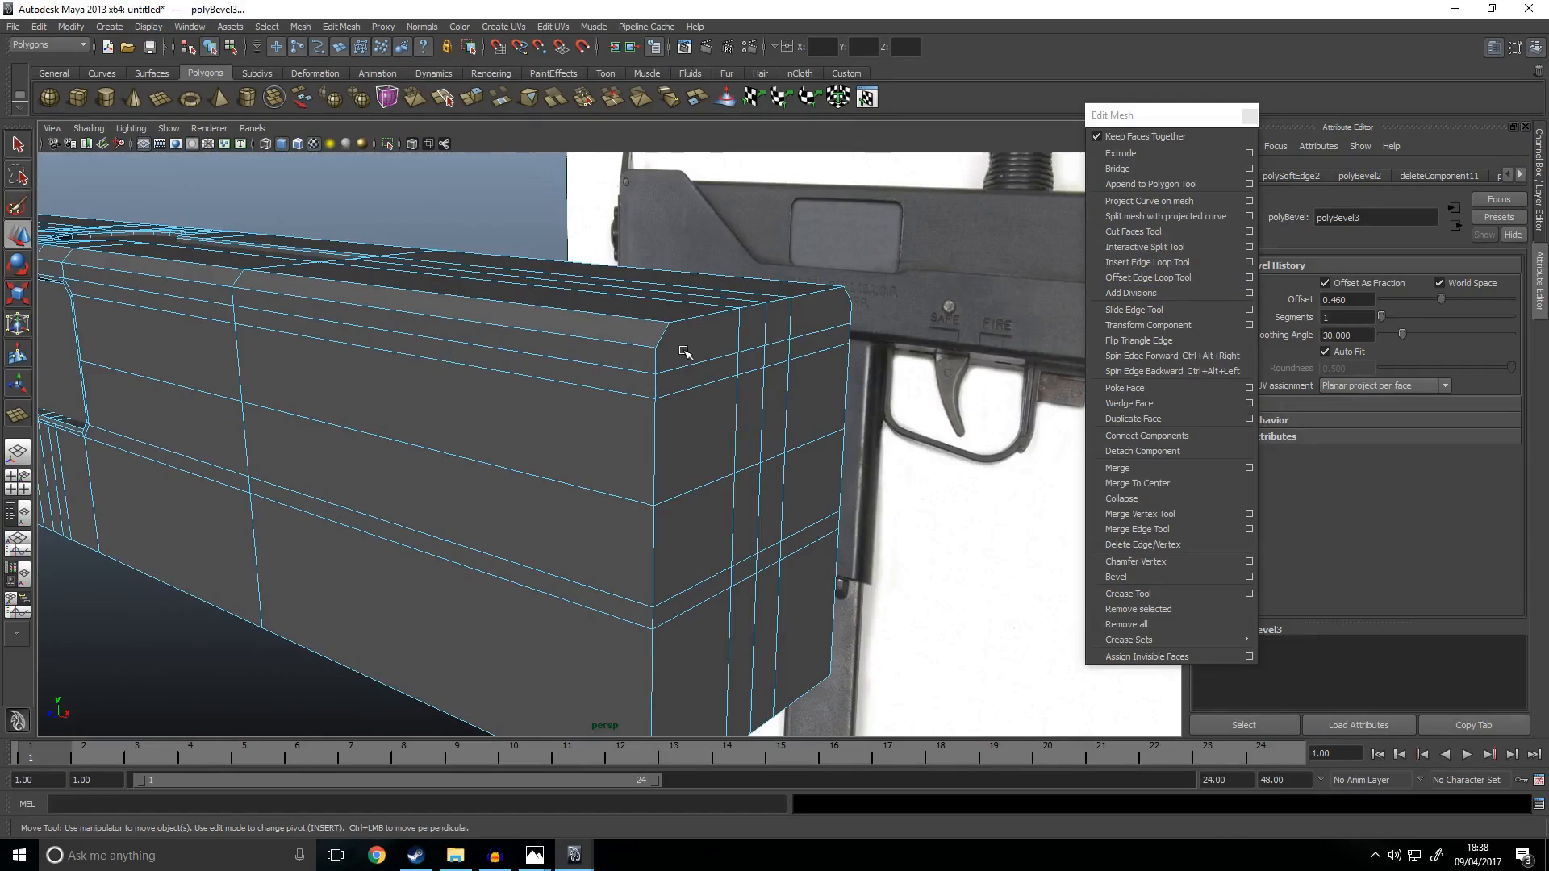
right_drag(666, 332, 742, 341)
click(702, 334)
scroll(698, 352, up, 5)
alt+middle_drag(832, 260, 793, 325)
scroll(684, 290, down, 5)
alt+drag(771, 329, 601, 343)
alt+middle_drag(601, 342, 923, 443)
scroll(922, 443, up, 5)
drag(802, 451, 803, 427)
key(Return)
click(857, 294)
Step: Select the top, bevel and side edges bordering the receiver's front end face
scroll(807, 323, down, 4)
alt+drag(678, 355, 892, 376)
alt+middle_drag(892, 375, 742, 291)
click(637, 419)
alt+drag(637, 419, 680, 355)
scroll(680, 353, up, 4)
key(w)
right_drag(637, 420, 633, 378)
click(660, 324)
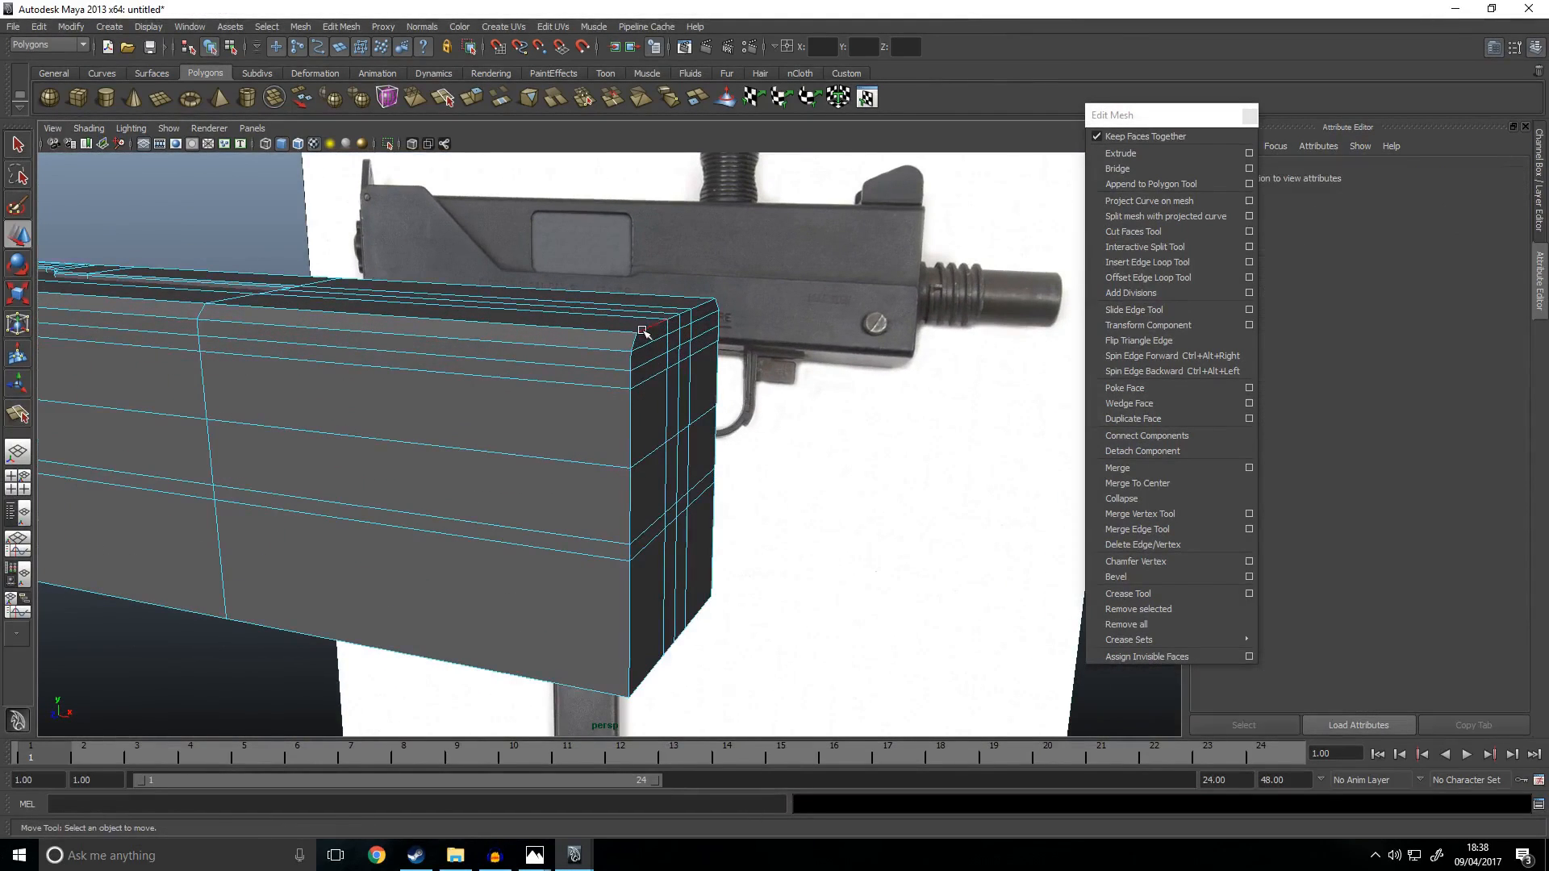
click(707, 379)
click(631, 423)
key(q)
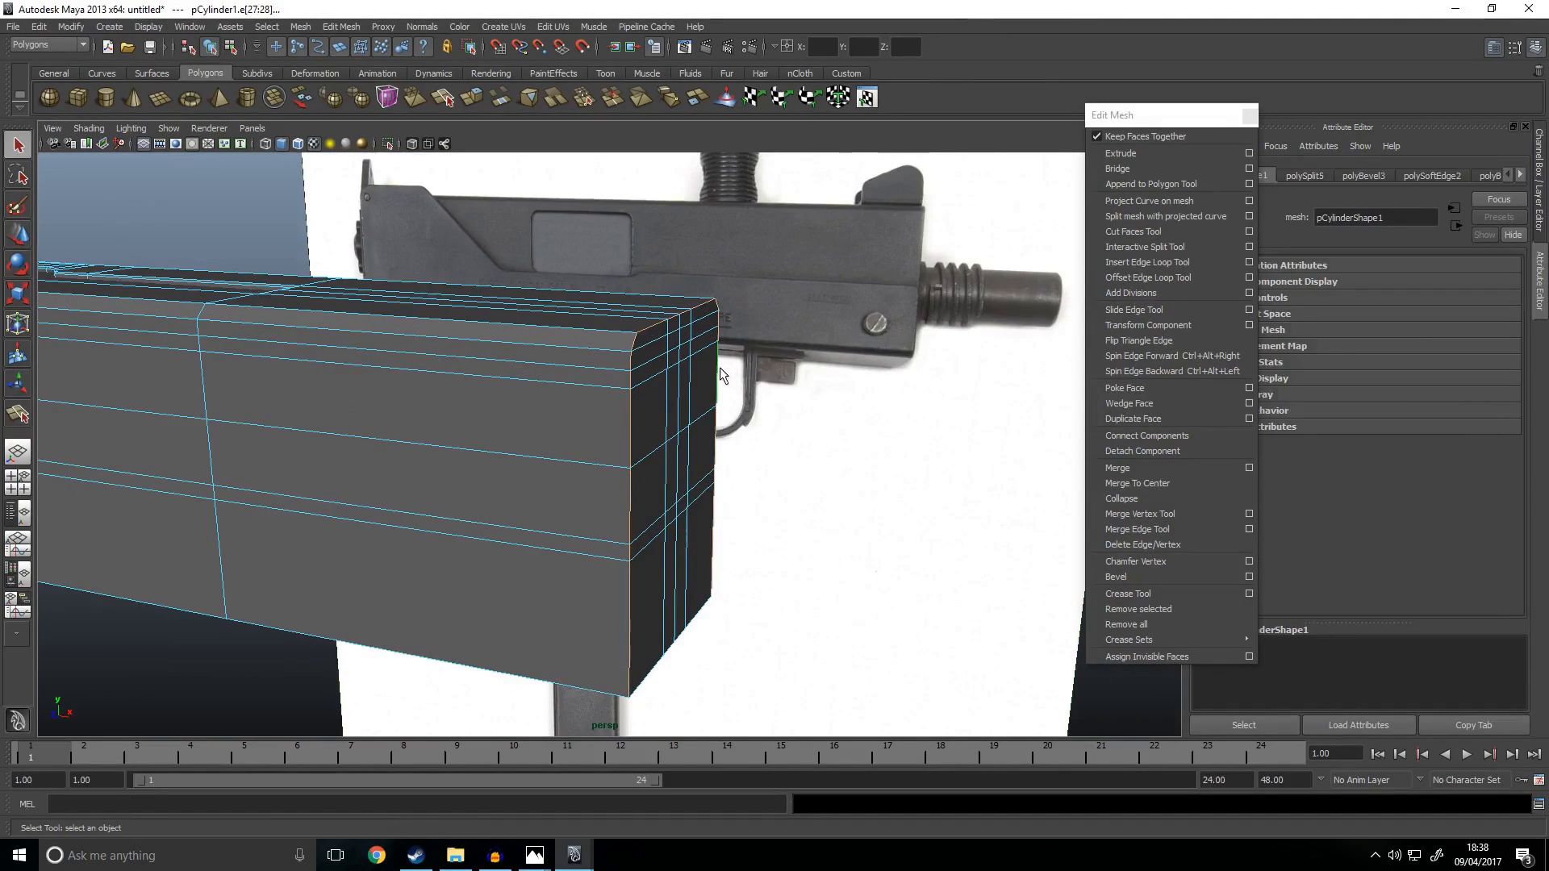
Step: Try to bevel the selected front end edges with a reduced offset, and undo the attempt
click(1135, 578)
mouse_move(895, 493)
alt+mouse_down()
mouse_move(834, 473)
mouse_move(778, 484)
mouse_move(879, 487)
alt+mouse_up()
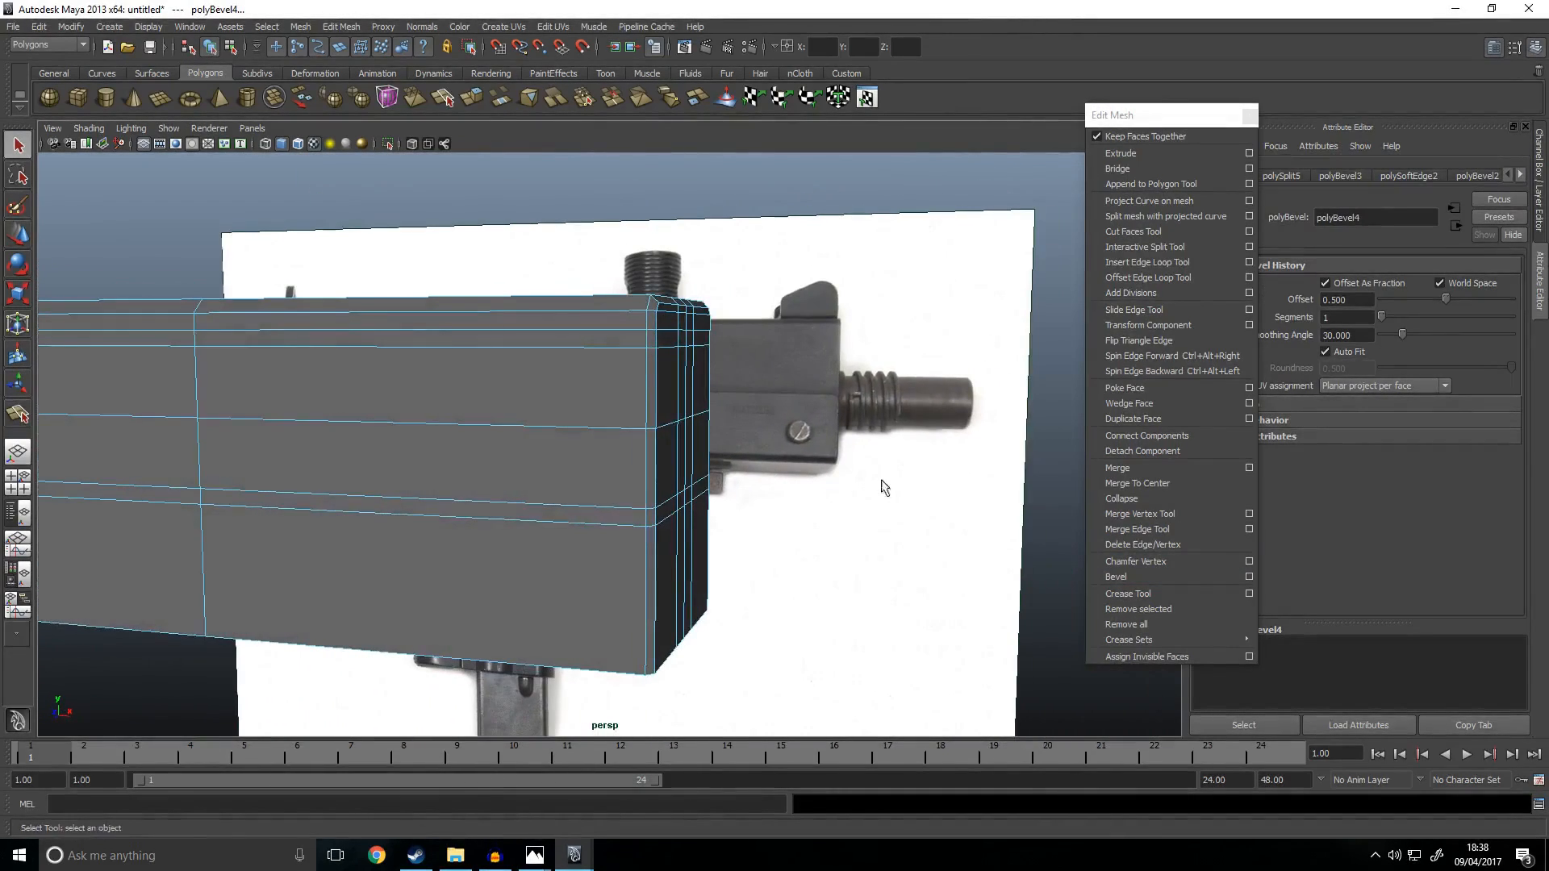
drag(1444, 301, 1415, 304)
key(ctrl+z)
key(ctrl+z)
Step: Bevel the front end face's border edges, including the bottom edge, with an offset of about 0.261
alt+drag(760, 485, 705, 404)
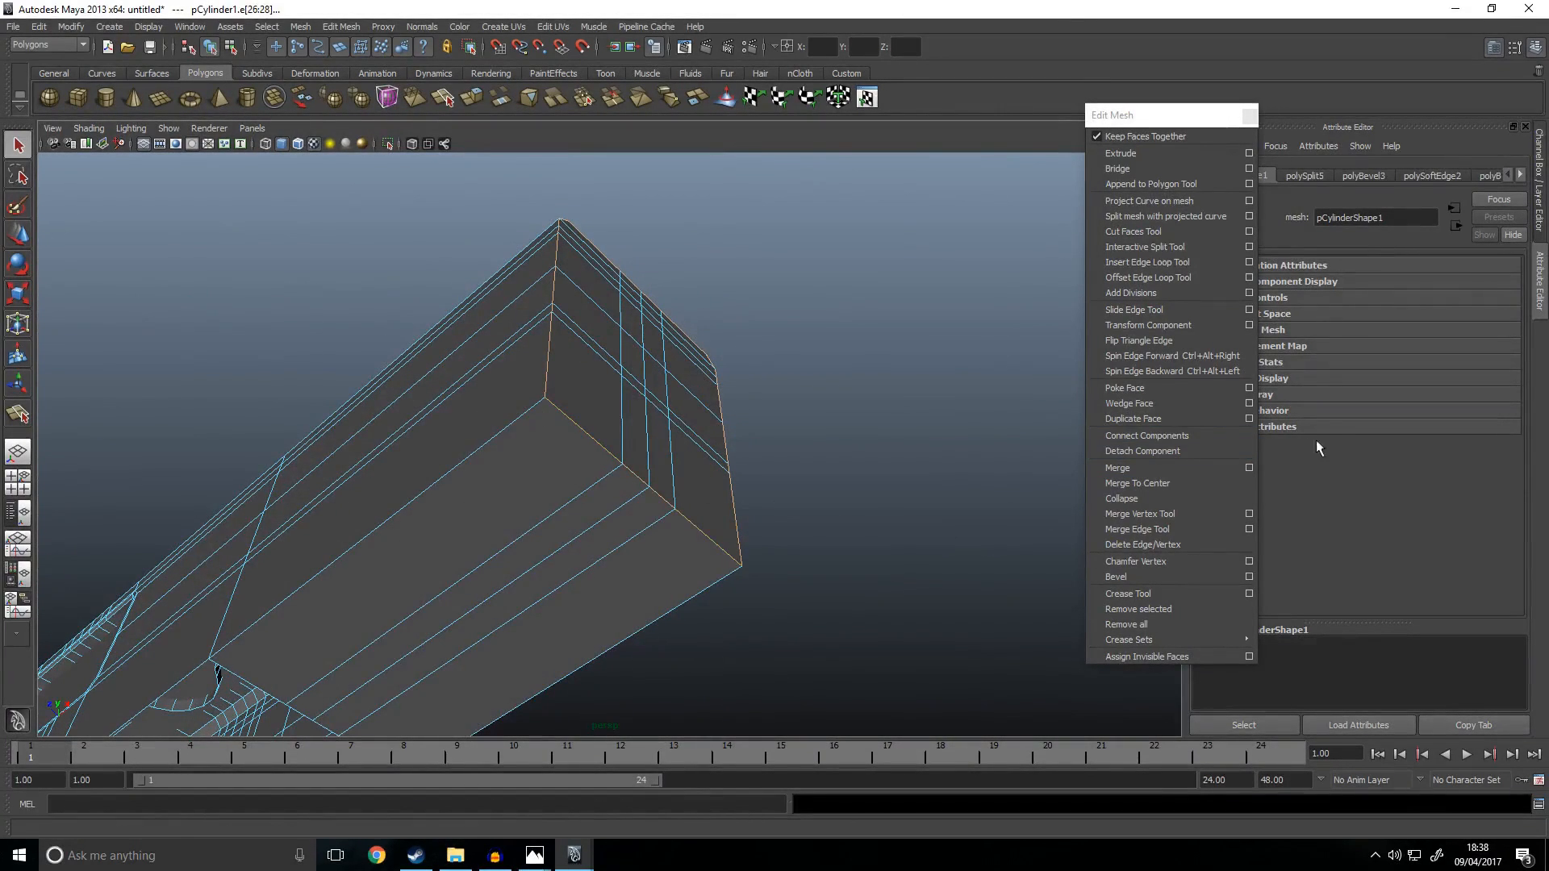
click(1133, 578)
mouse_move(966, 504)
alt+mouse_down()
mouse_move(898, 422)
mouse_move(944, 510)
alt+mouse_up()
key(space)
key(space)
alt+middle_drag(826, 488, 88, 401)
drag(1445, 299, 1413, 305)
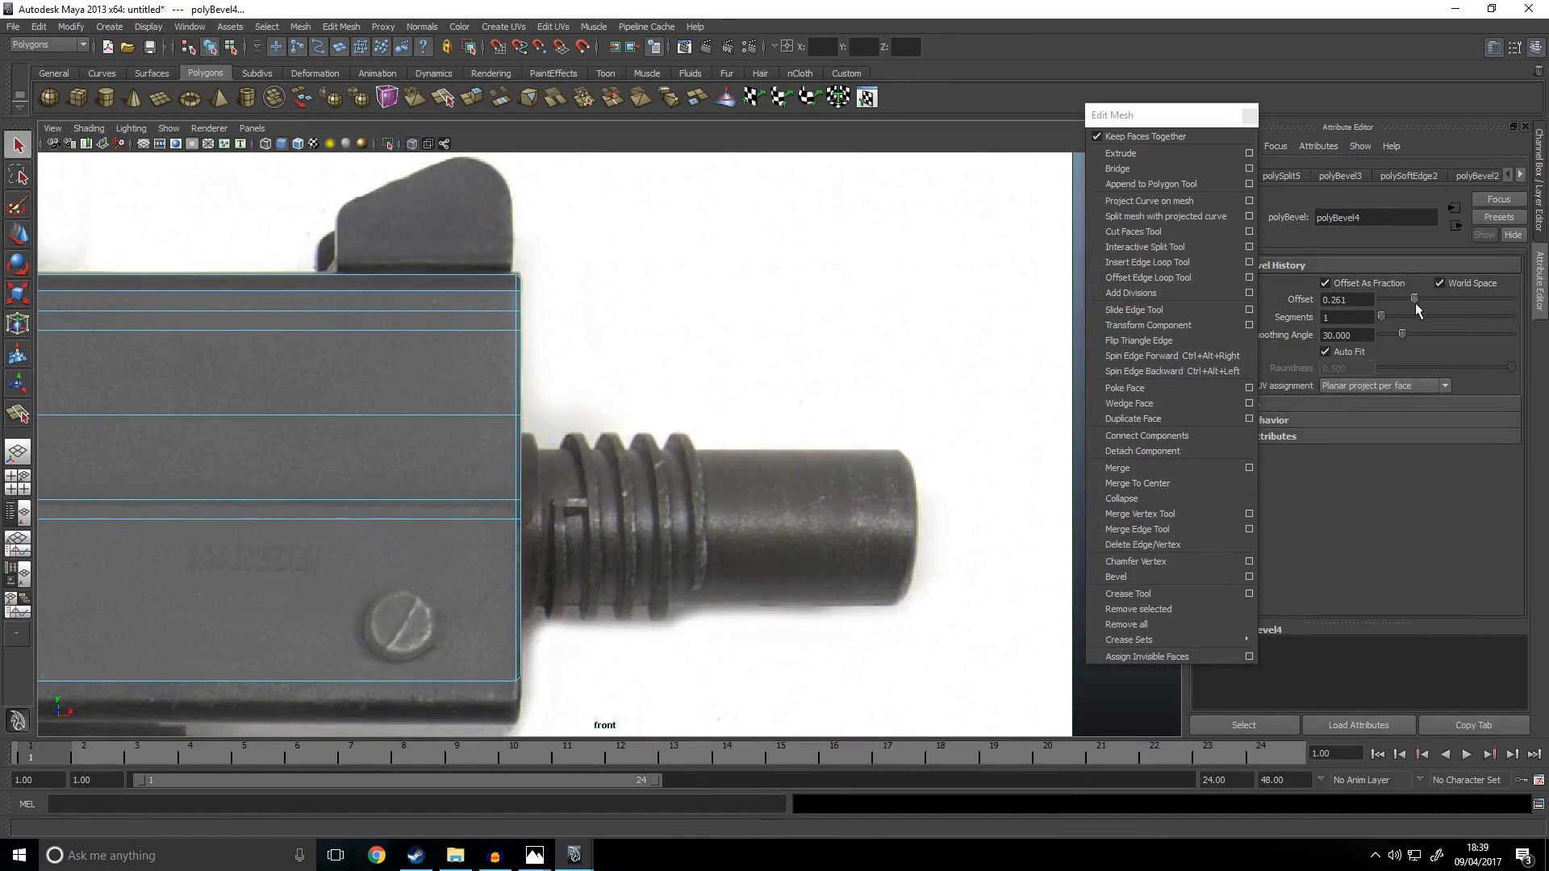
right_drag(443, 362, 529, 327)
key(space)
key(space)
Step: Soften the long top bevel edges on the ejection port side of the receiver
click(979, 291)
scroll(980, 290, down, 4)
alt+drag(980, 292, 434, 425)
alt+drag(562, 442, 742, 438)
click(553, 433)
right_drag(552, 428, 555, 391)
click(600, 421)
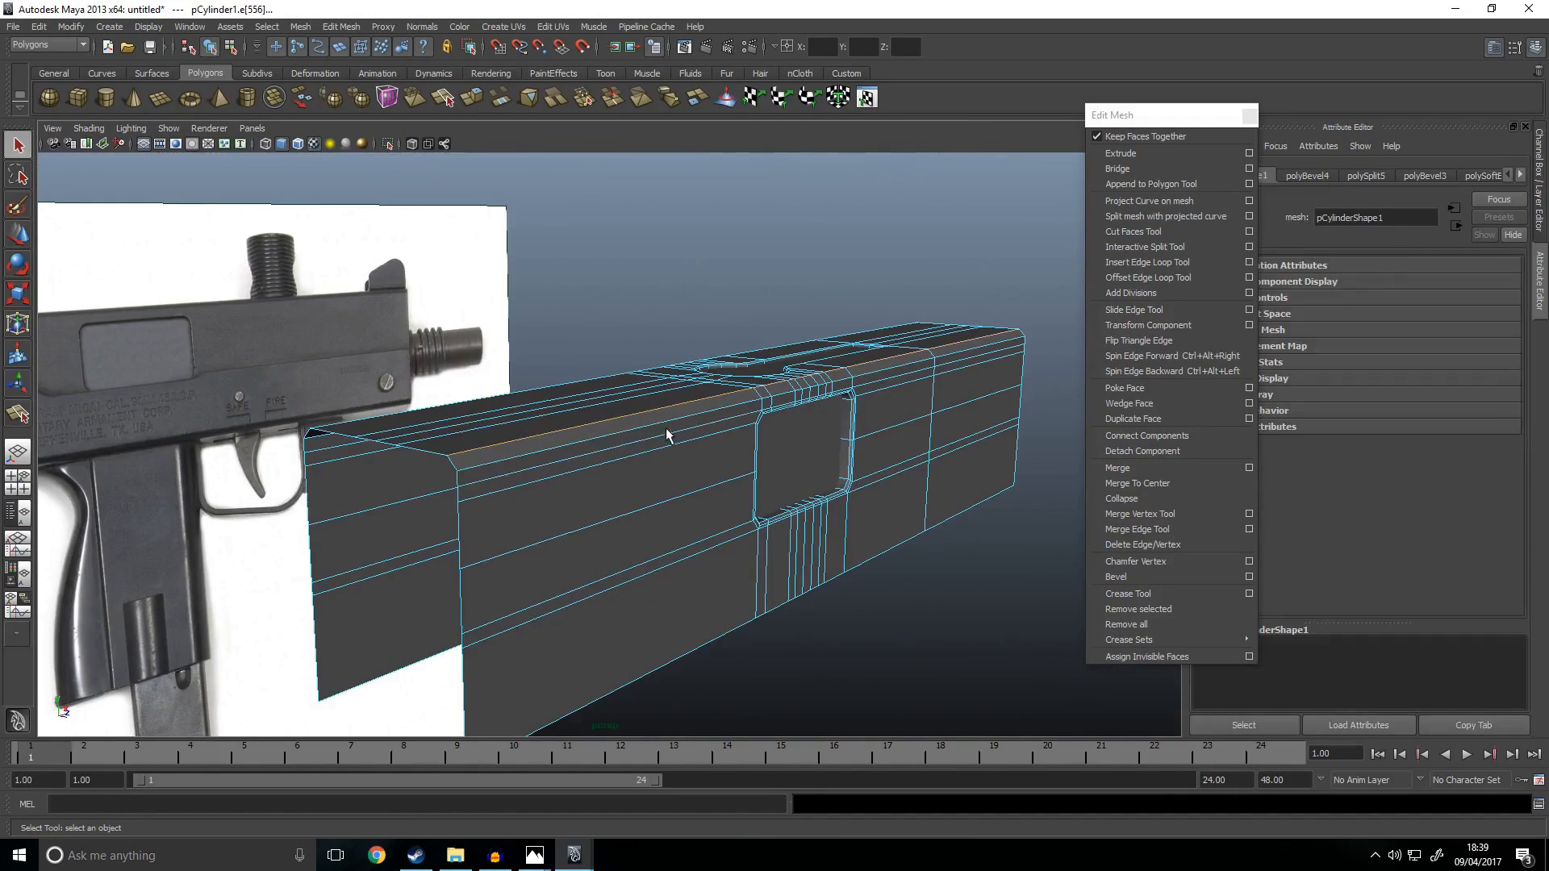
click(428, 31)
click(478, 177)
click(723, 326)
Step: Soften the long top bevel edges on the side opposite the port and return to object mode to check the shading
alt+drag(724, 326, 409, 492)
click(395, 541)
right_drag(387, 519, 393, 481)
click(403, 555)
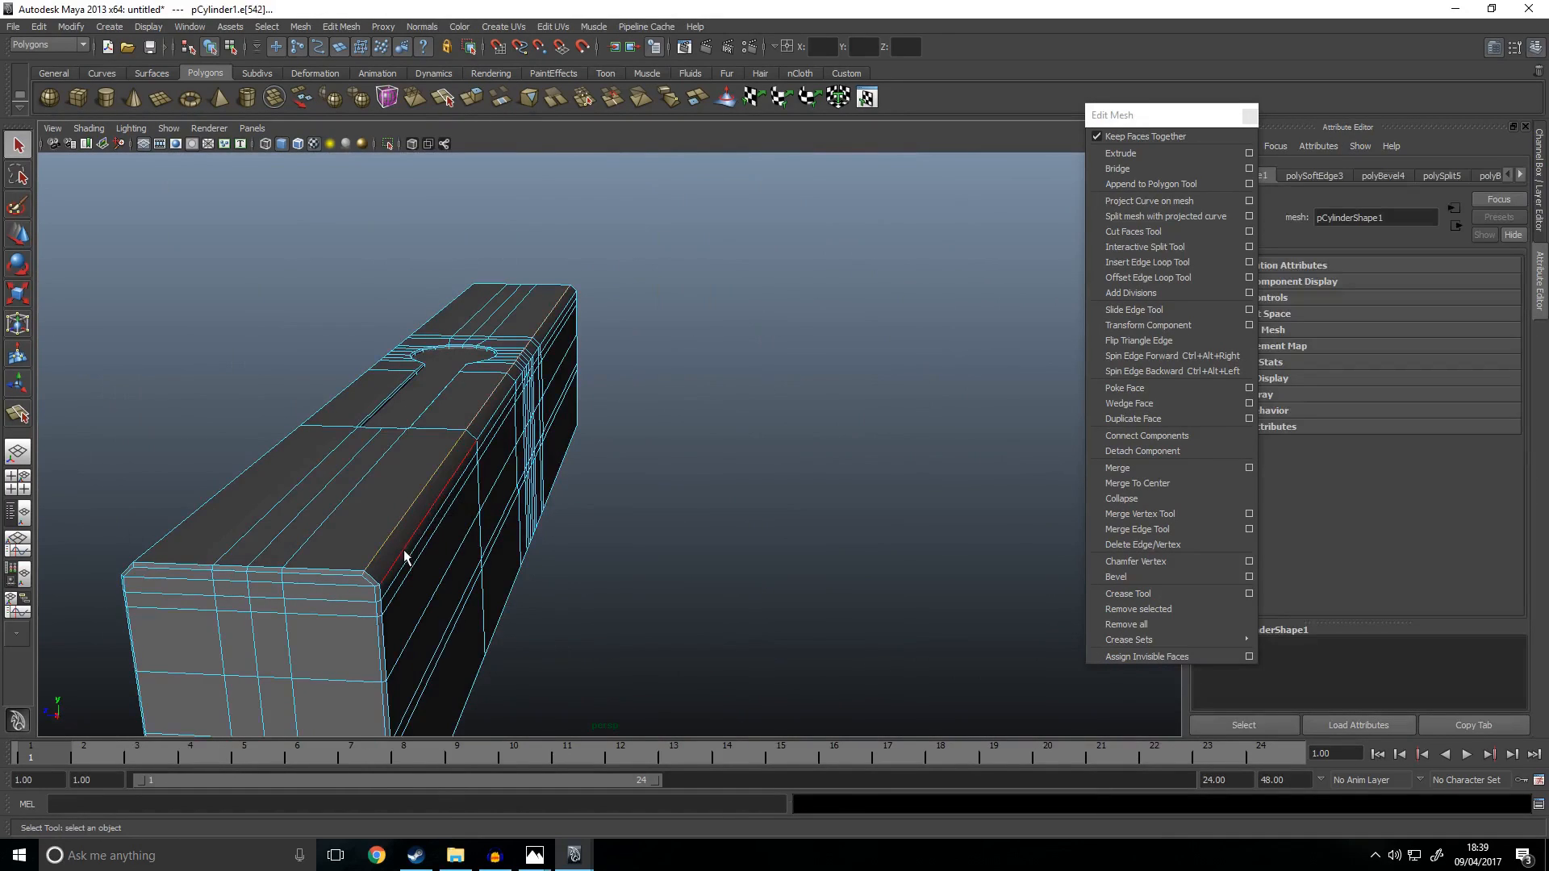
click(711, 505)
alt+drag(524, 513, 391, 438)
click(424, 405)
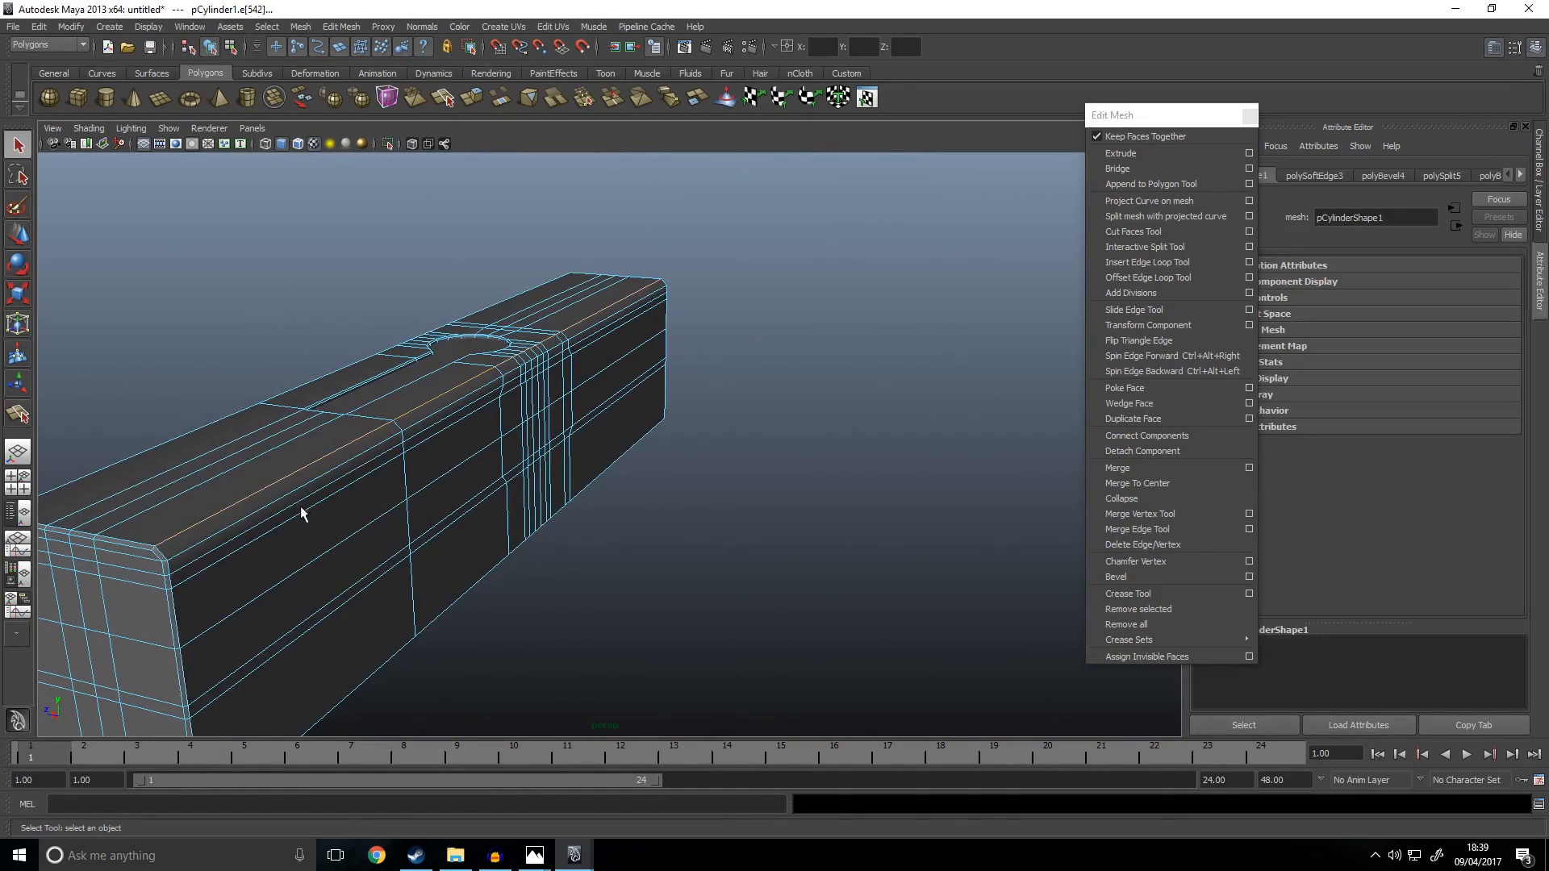
double_click(266, 512)
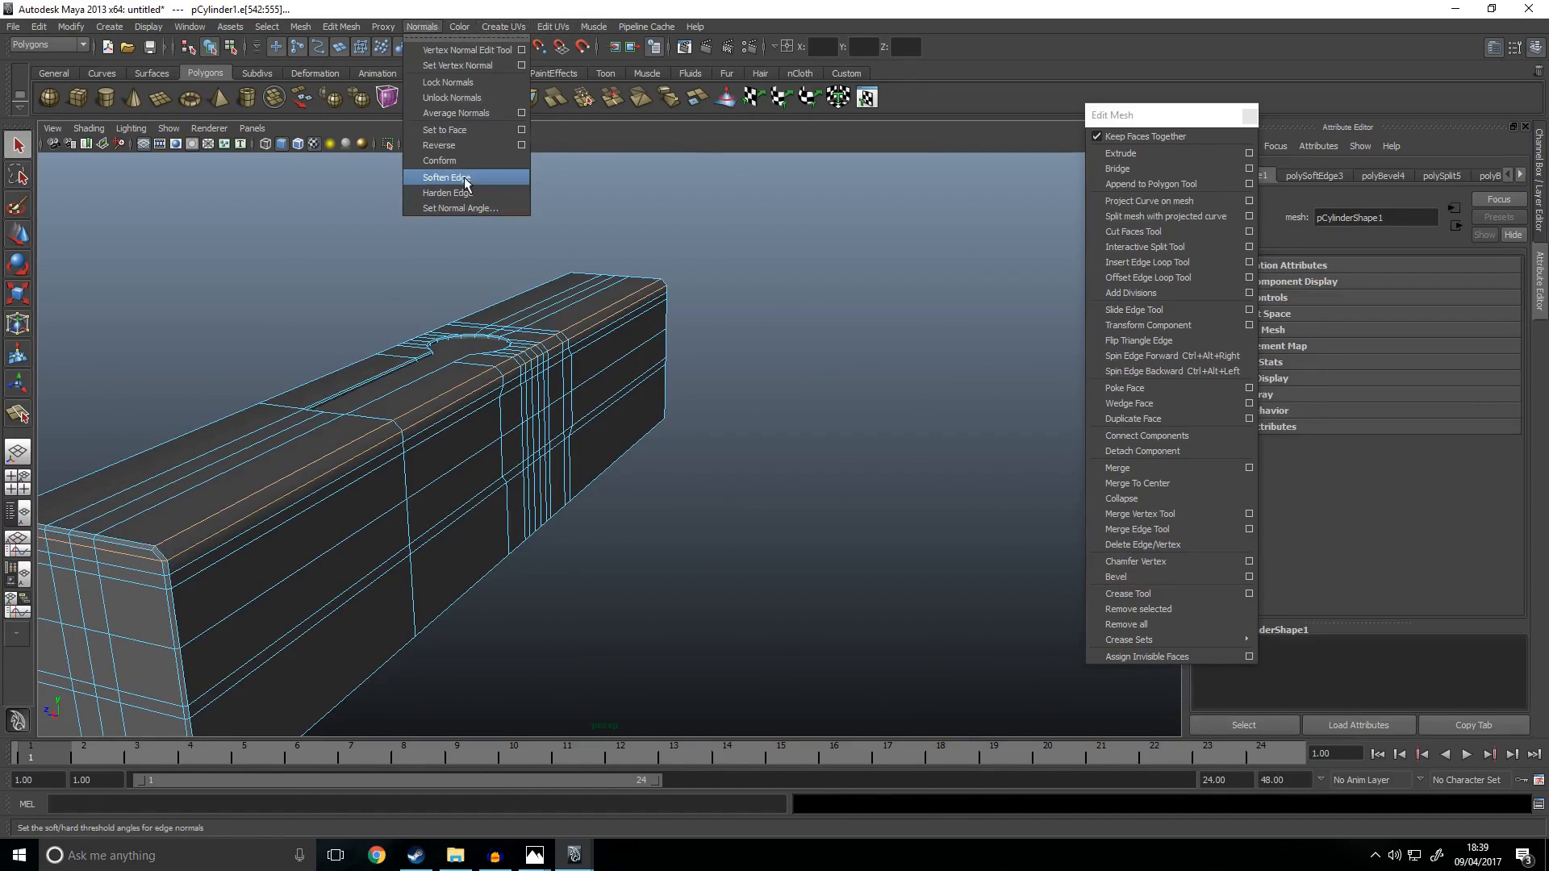
click(719, 430)
right_drag(394, 441, 435, 420)
alt+drag(436, 421, 760, 472)
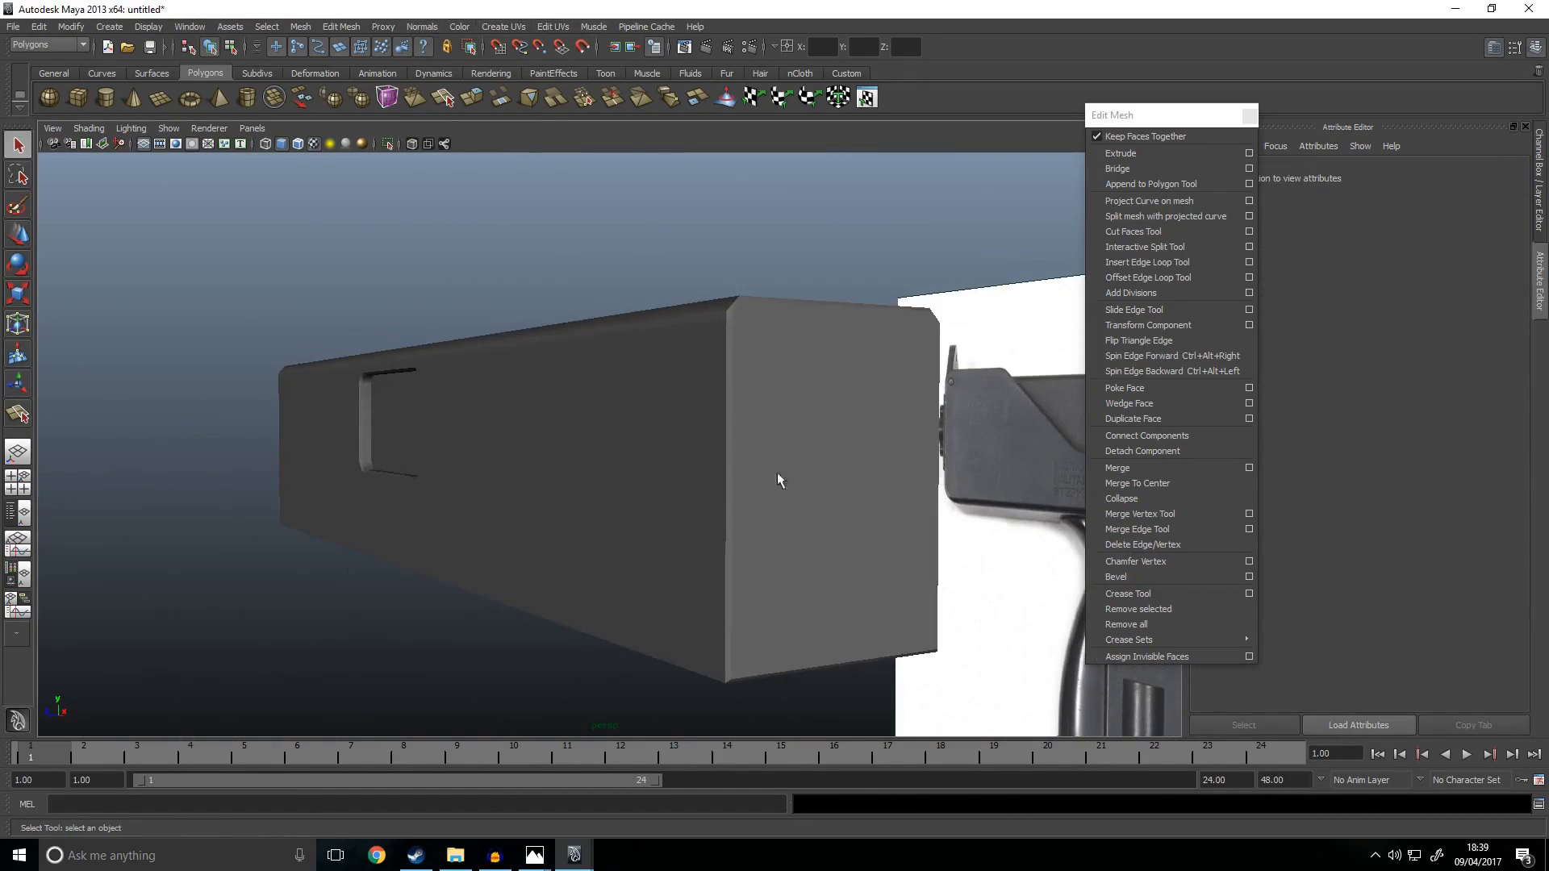
alt+drag(928, 341, 657, 458)
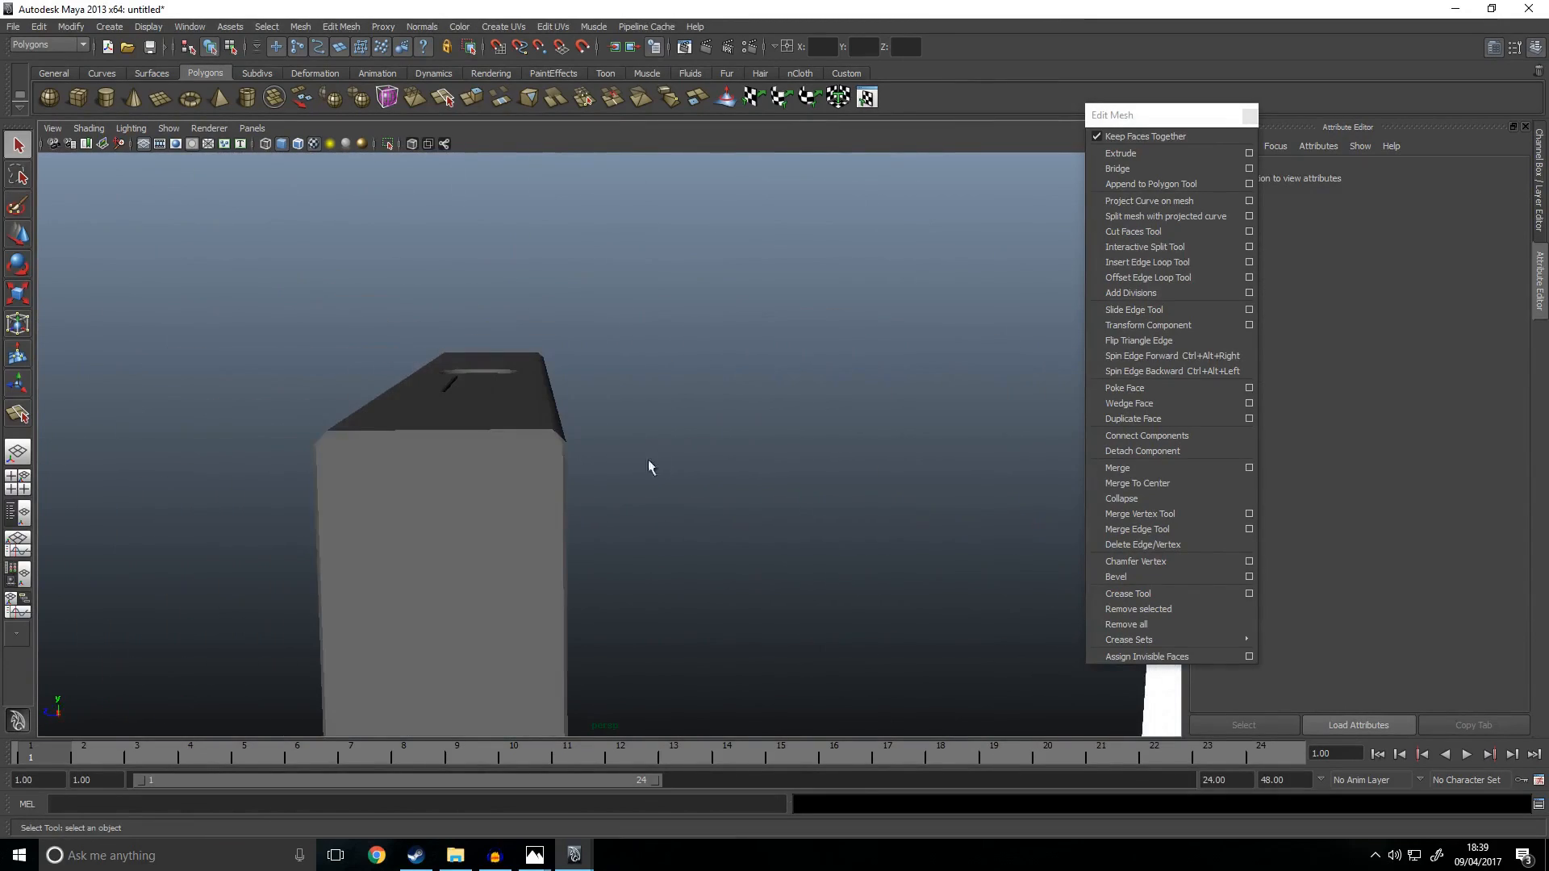
Step: Soften the inner bevel edges around the front end face, including the side and bottom edges
click(482, 492)
alt+right_drag(482, 492, 564, 436)
alt+drag(564, 435, 526, 422)
alt+right_drag(525, 422, 572, 315)
alt+drag(578, 284, 680, 284)
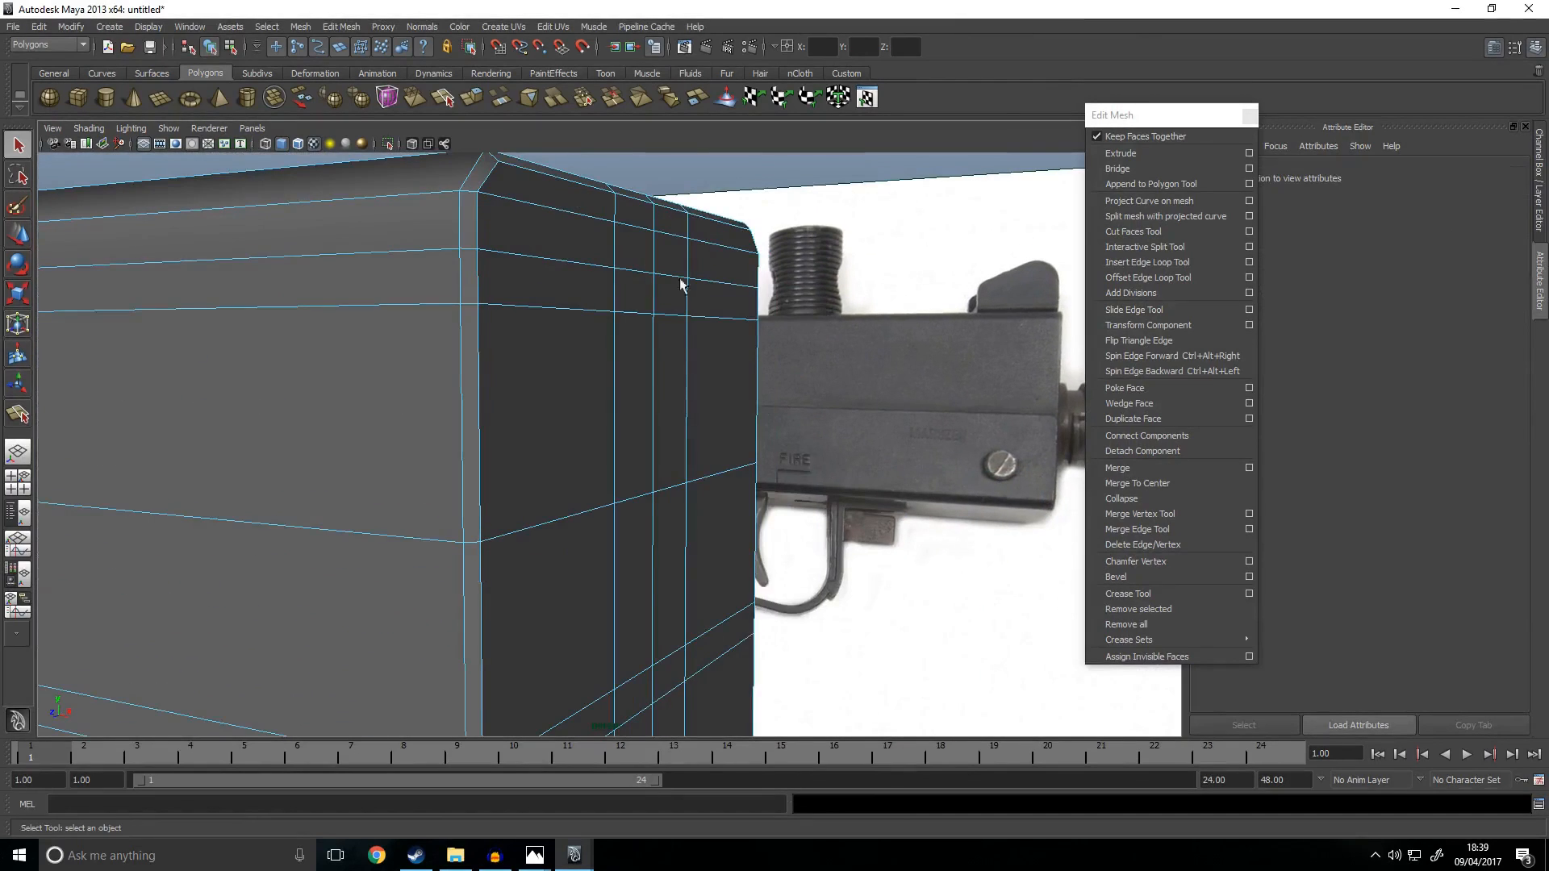
click(492, 172)
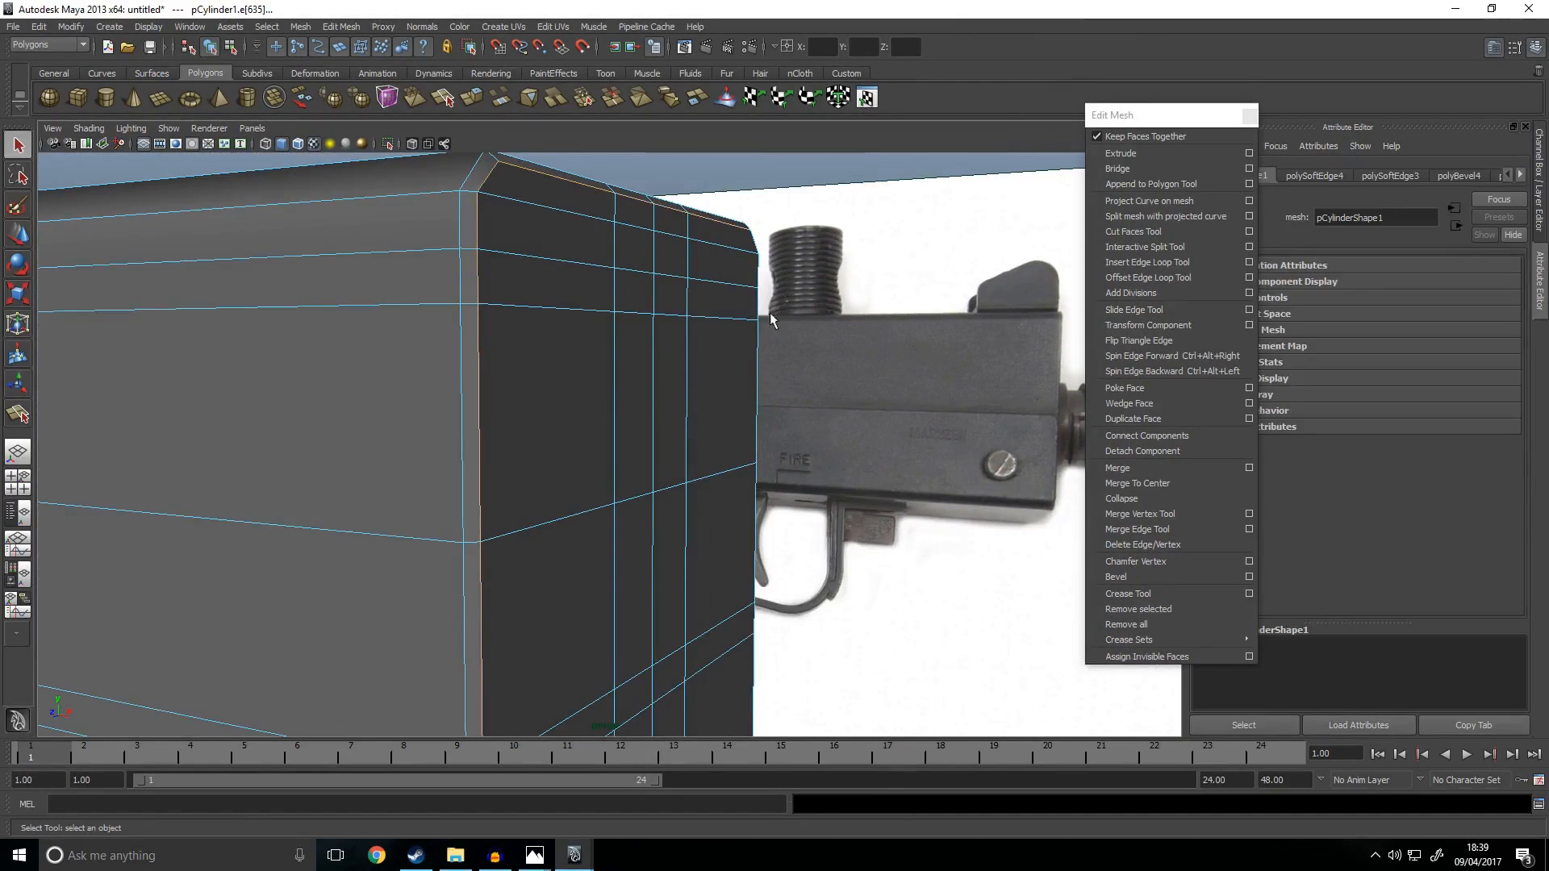
click(756, 399)
alt+drag(757, 398, 645, 432)
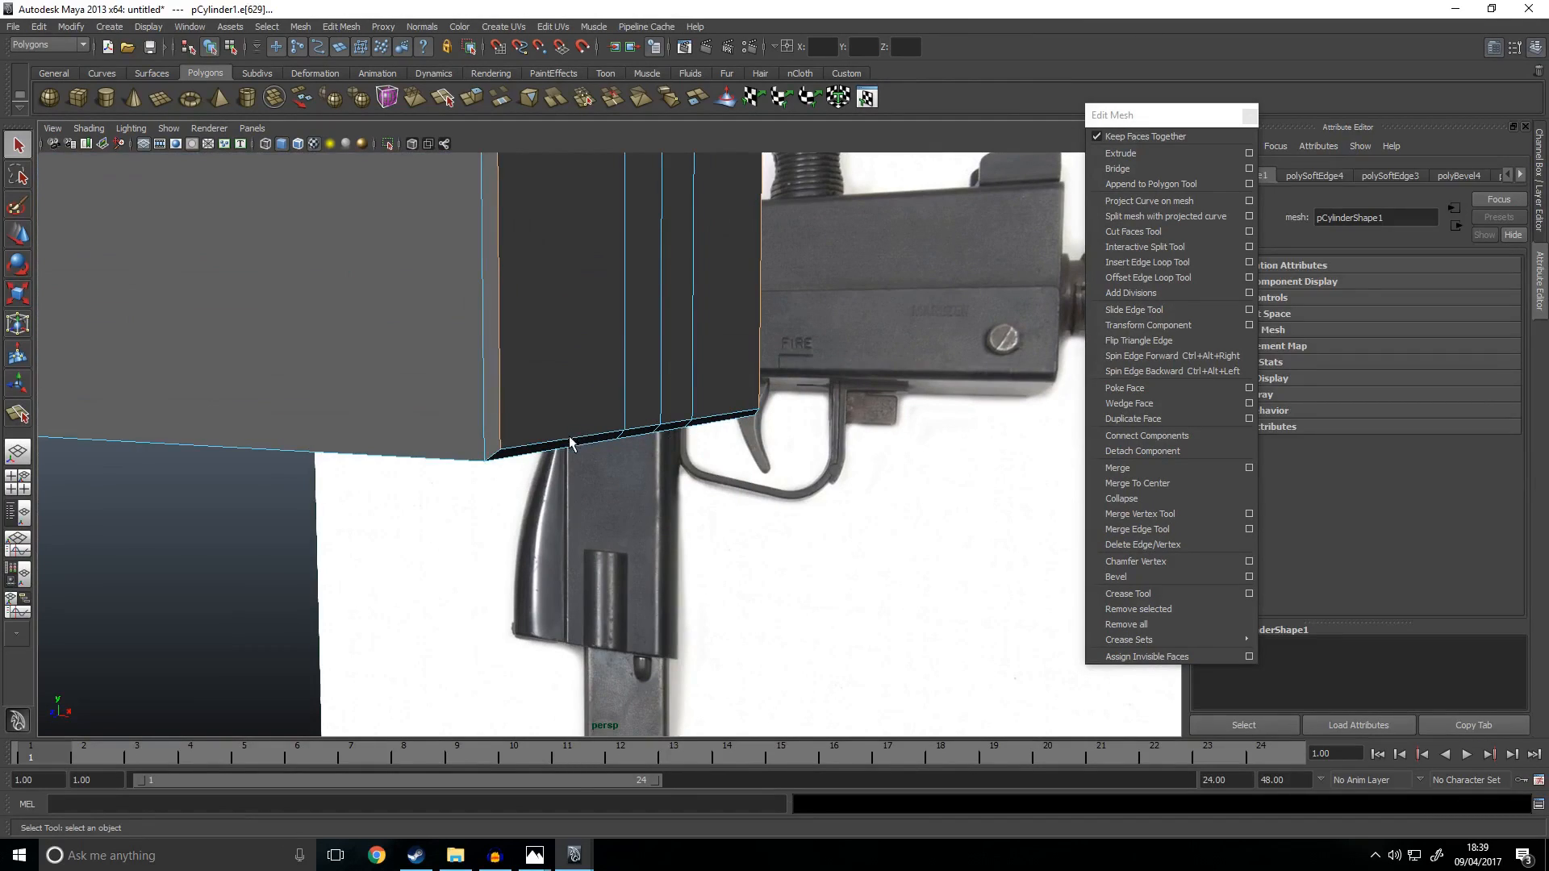
click(421, 27)
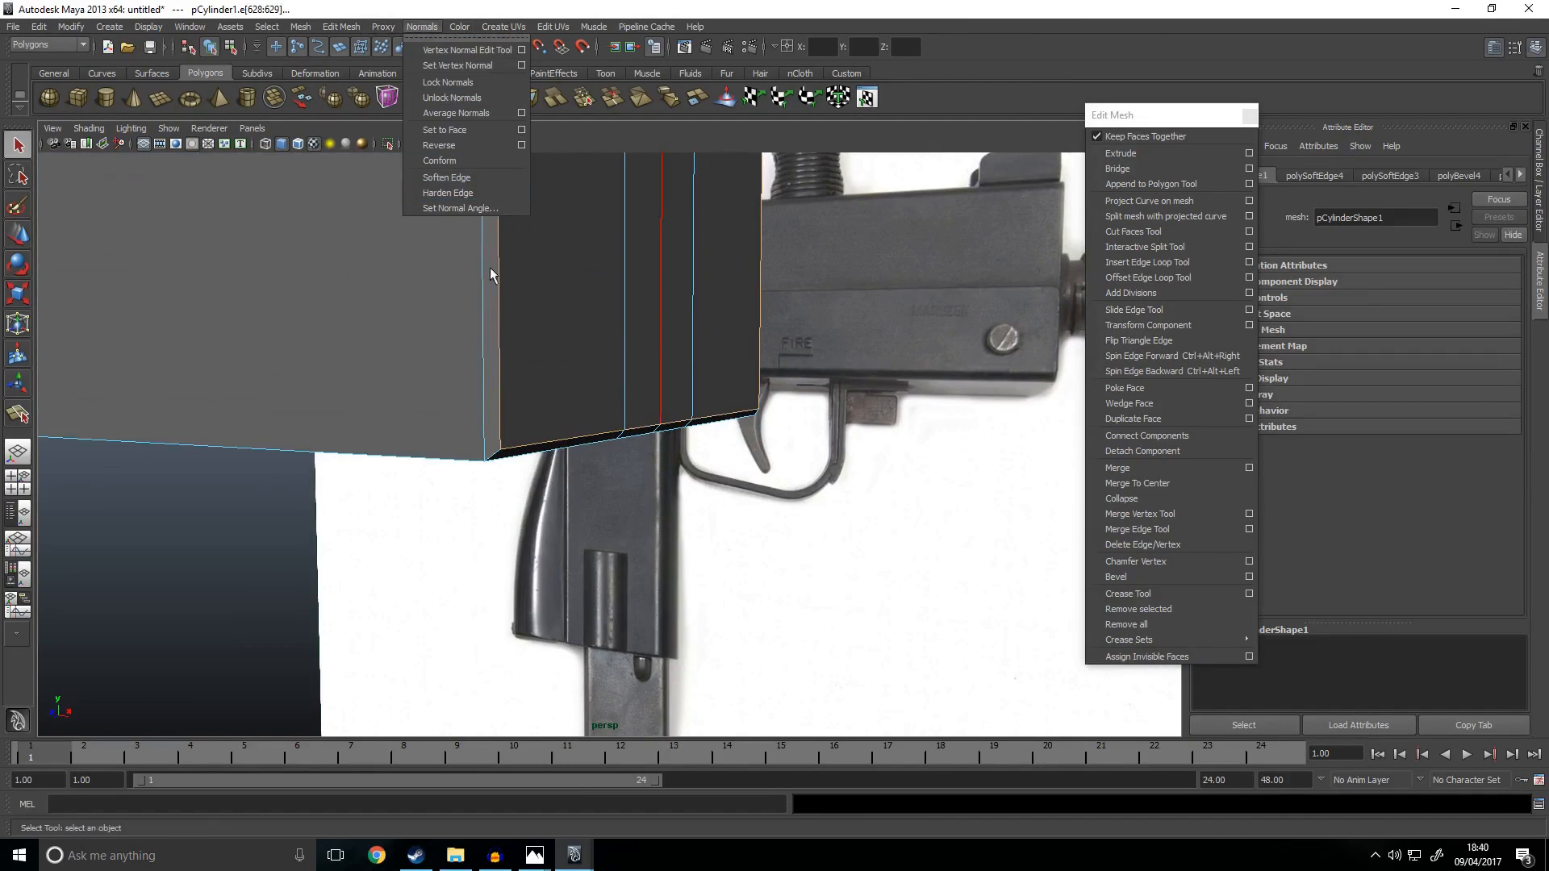
click(508, 174)
Step: Examine the shading of the bevelled front end corners in object mode
right_drag(632, 320, 687, 297)
scroll(902, 460, down, 3)
alt+drag(903, 460, 819, 484)
scroll(839, 337, up, 5)
scroll(839, 337, down, 5)
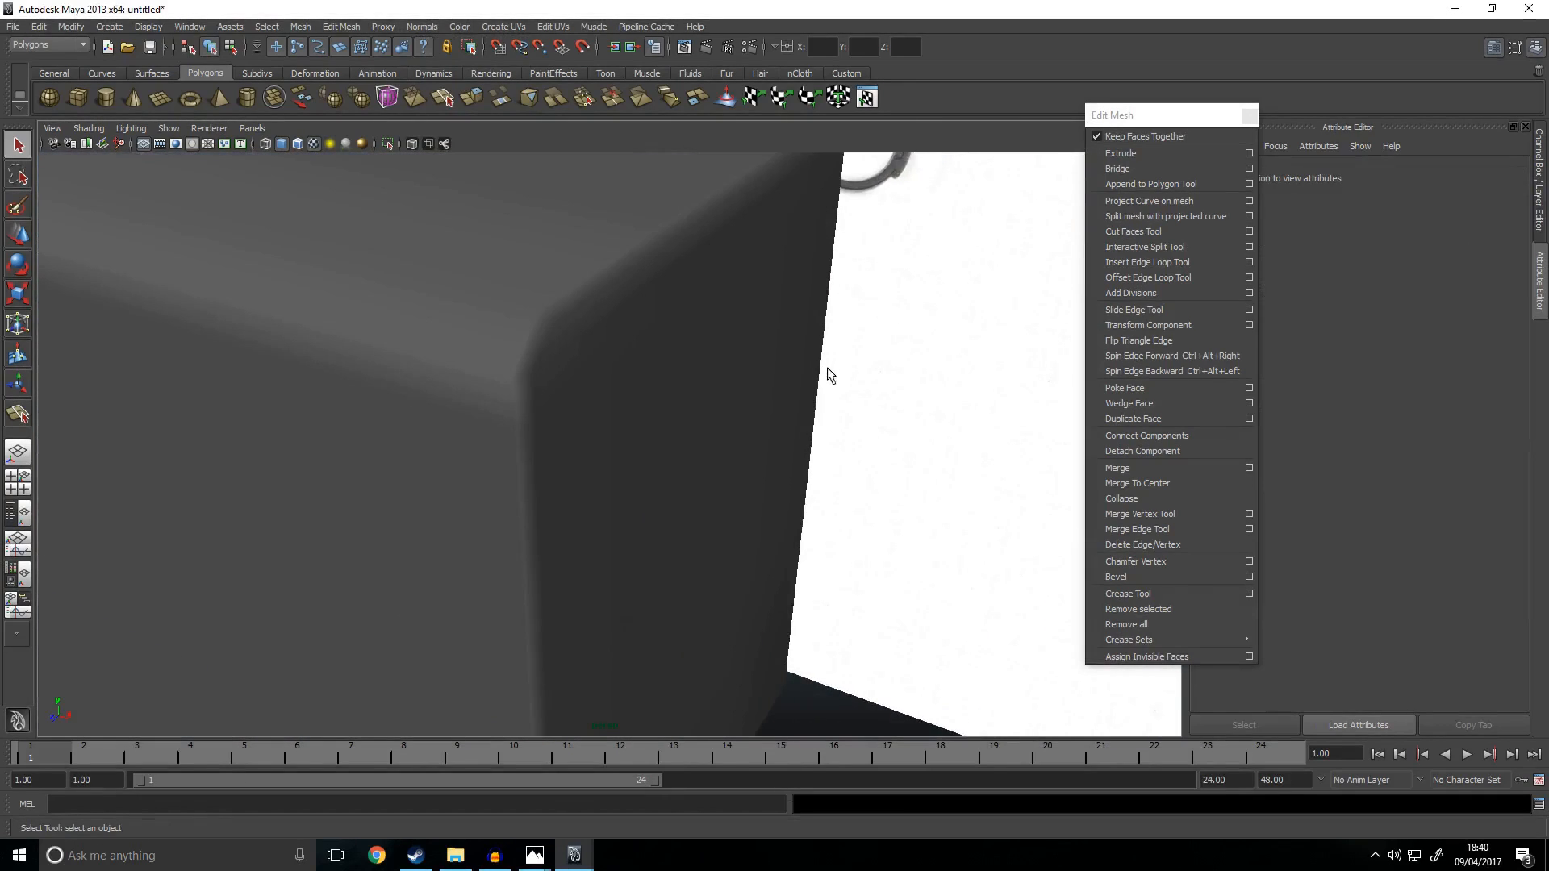
alt+drag(822, 387, 751, 476)
scroll(752, 476, up, 5)
alt+drag(629, 446, 806, 432)
alt+middle_drag(806, 432, 713, 421)
click(810, 447)
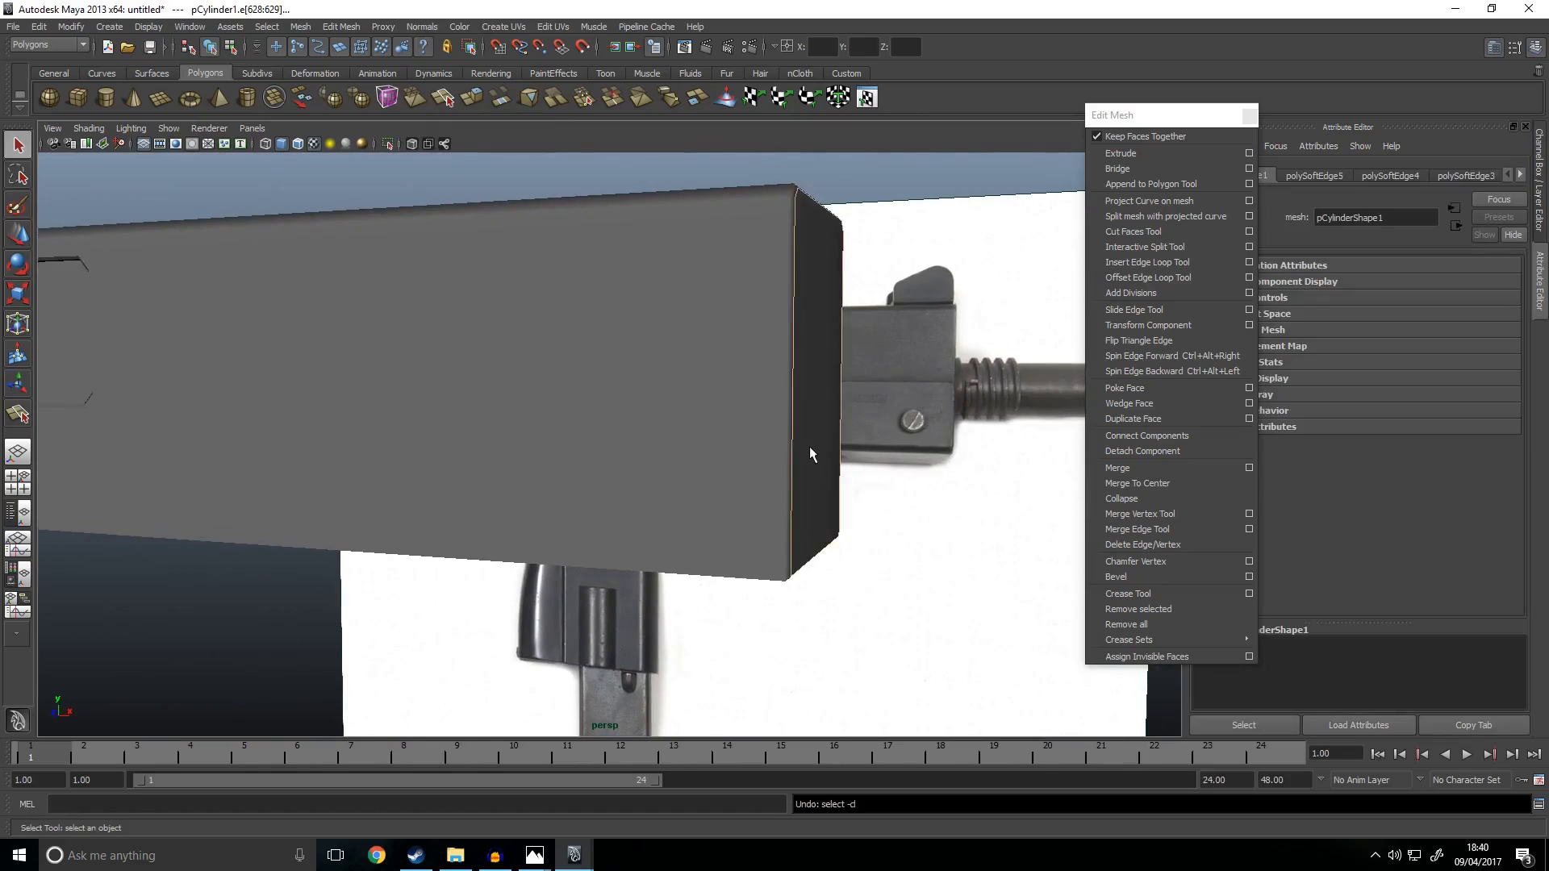
Step: Return to object mode and examine the bevelled receiver as a whole beside the reference image
right_drag(725, 383, 788, 360)
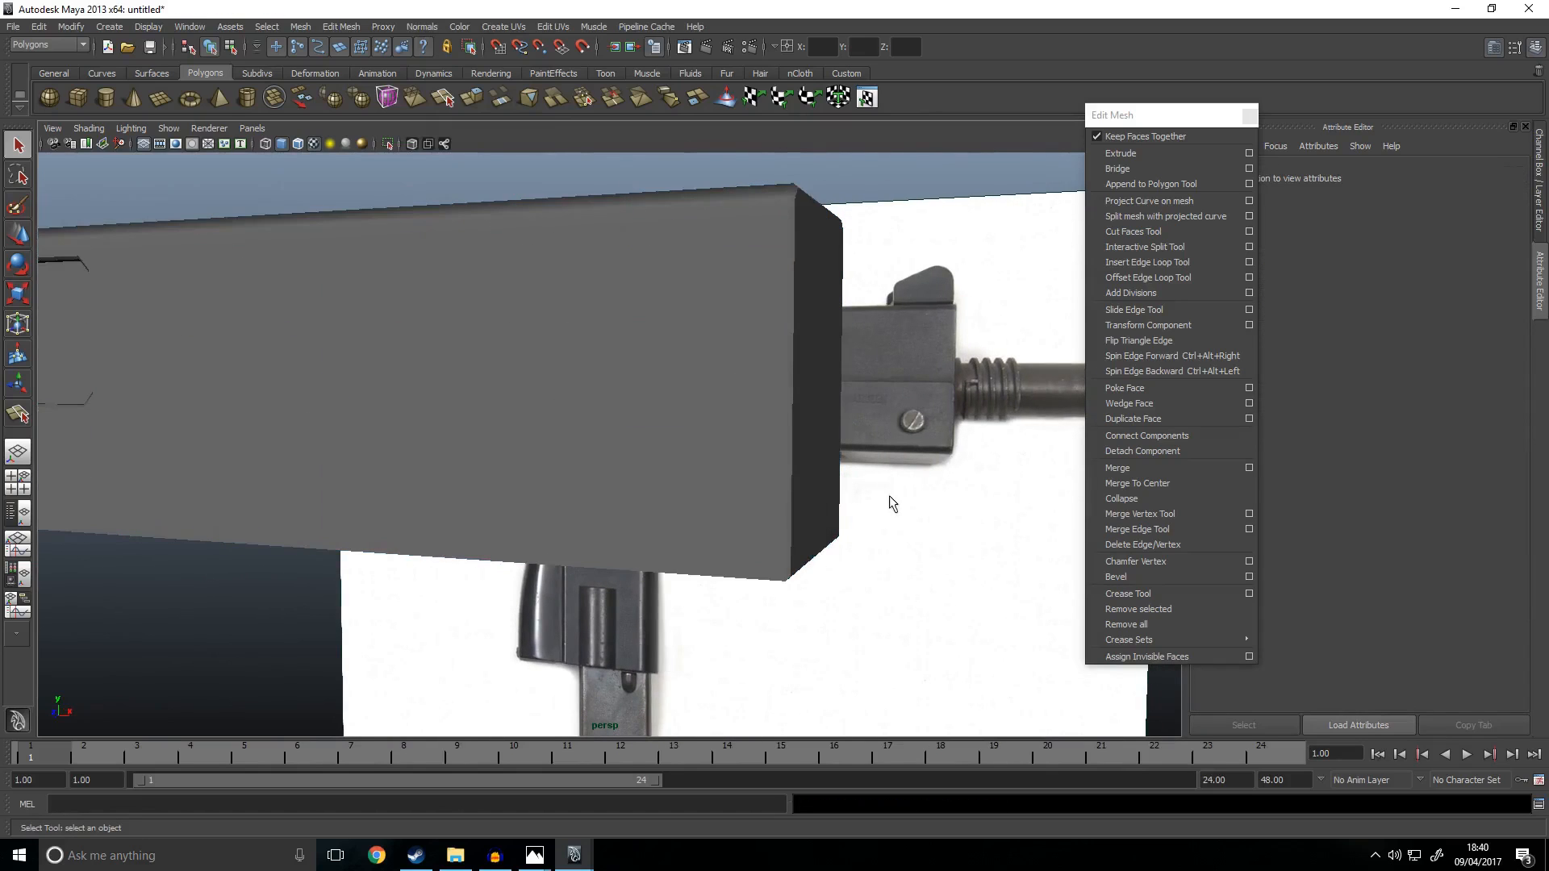
scroll(889, 490, down, 5)
alt+drag(745, 508, 762, 478)
scroll(791, 349, up, 5)
scroll(675, 350, down, 5)
alt+drag(666, 367, 776, 519)
key(a)
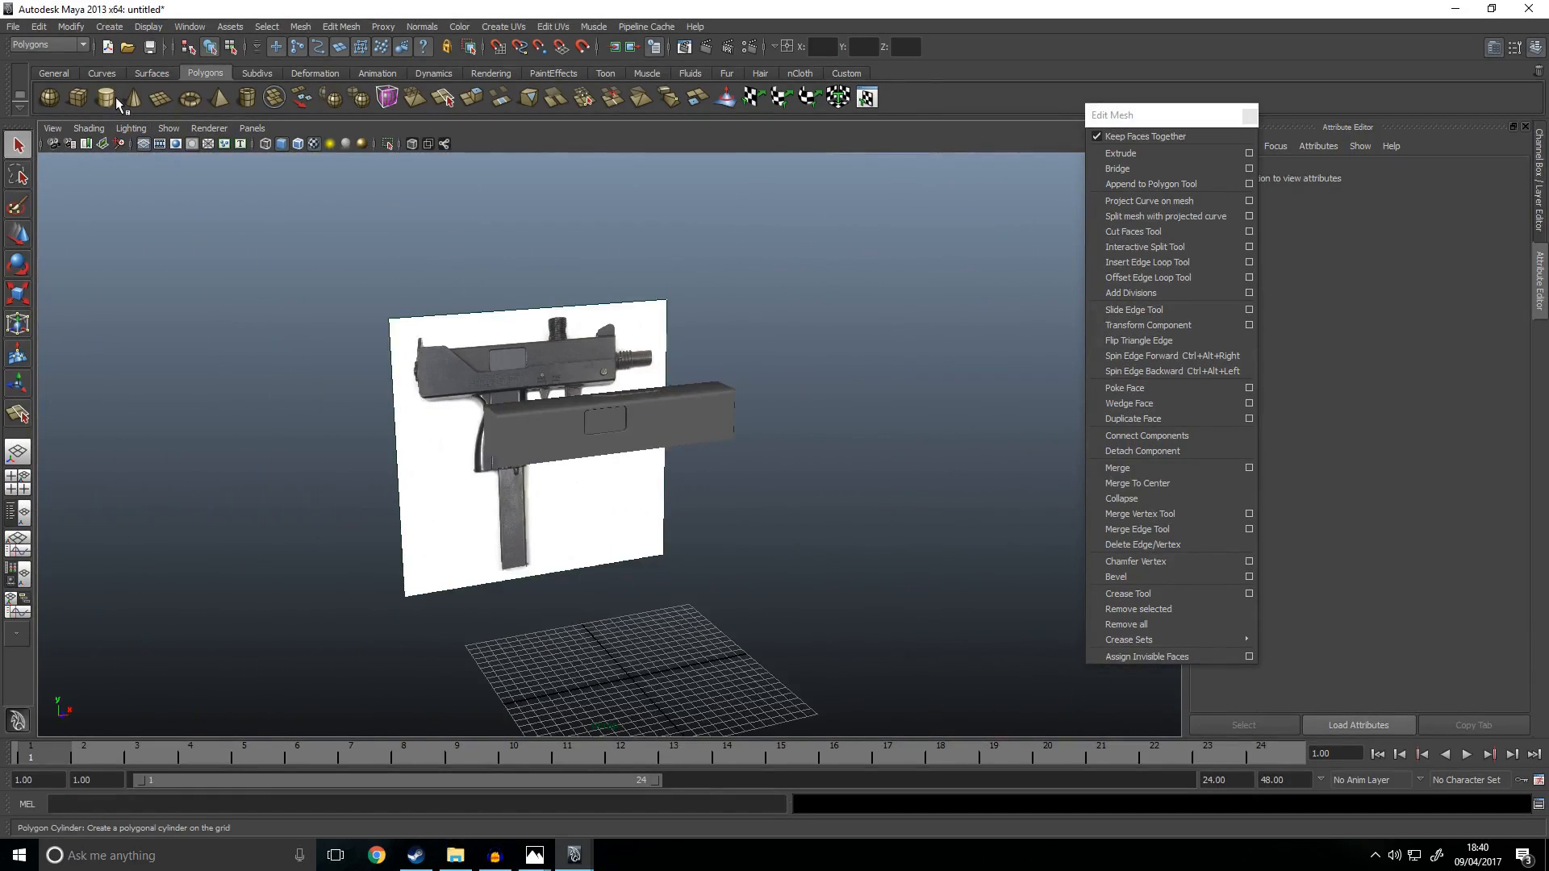
Step: Create a small polygon cube on the grid as the base for a side plate
click(79, 97)
alt+drag(637, 255, 762, 305)
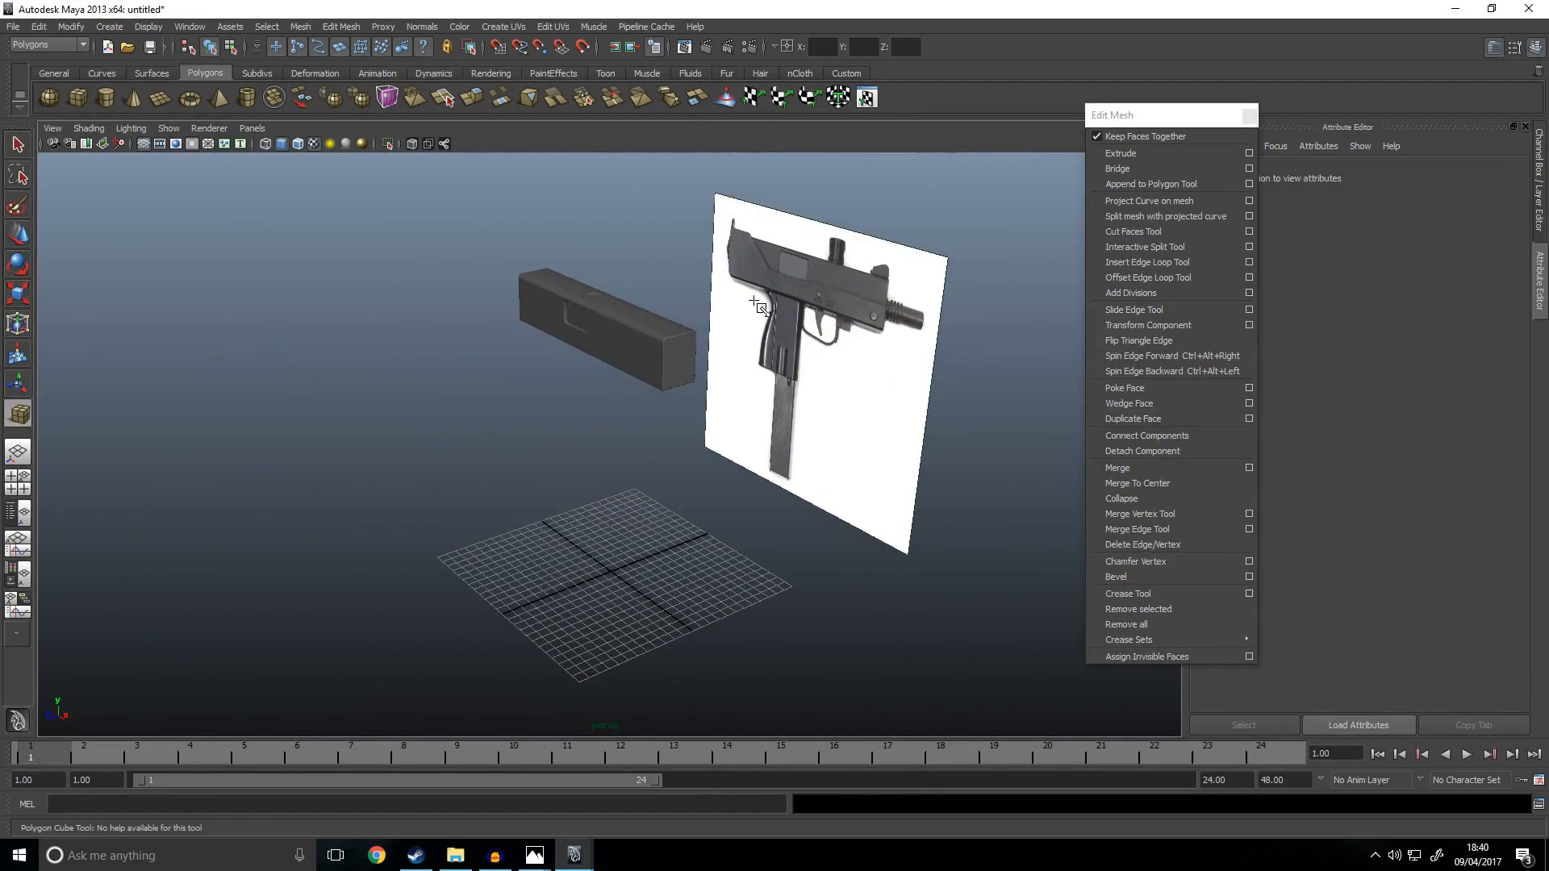
alt+drag(736, 455, 569, 514)
scroll(568, 500, up, 4)
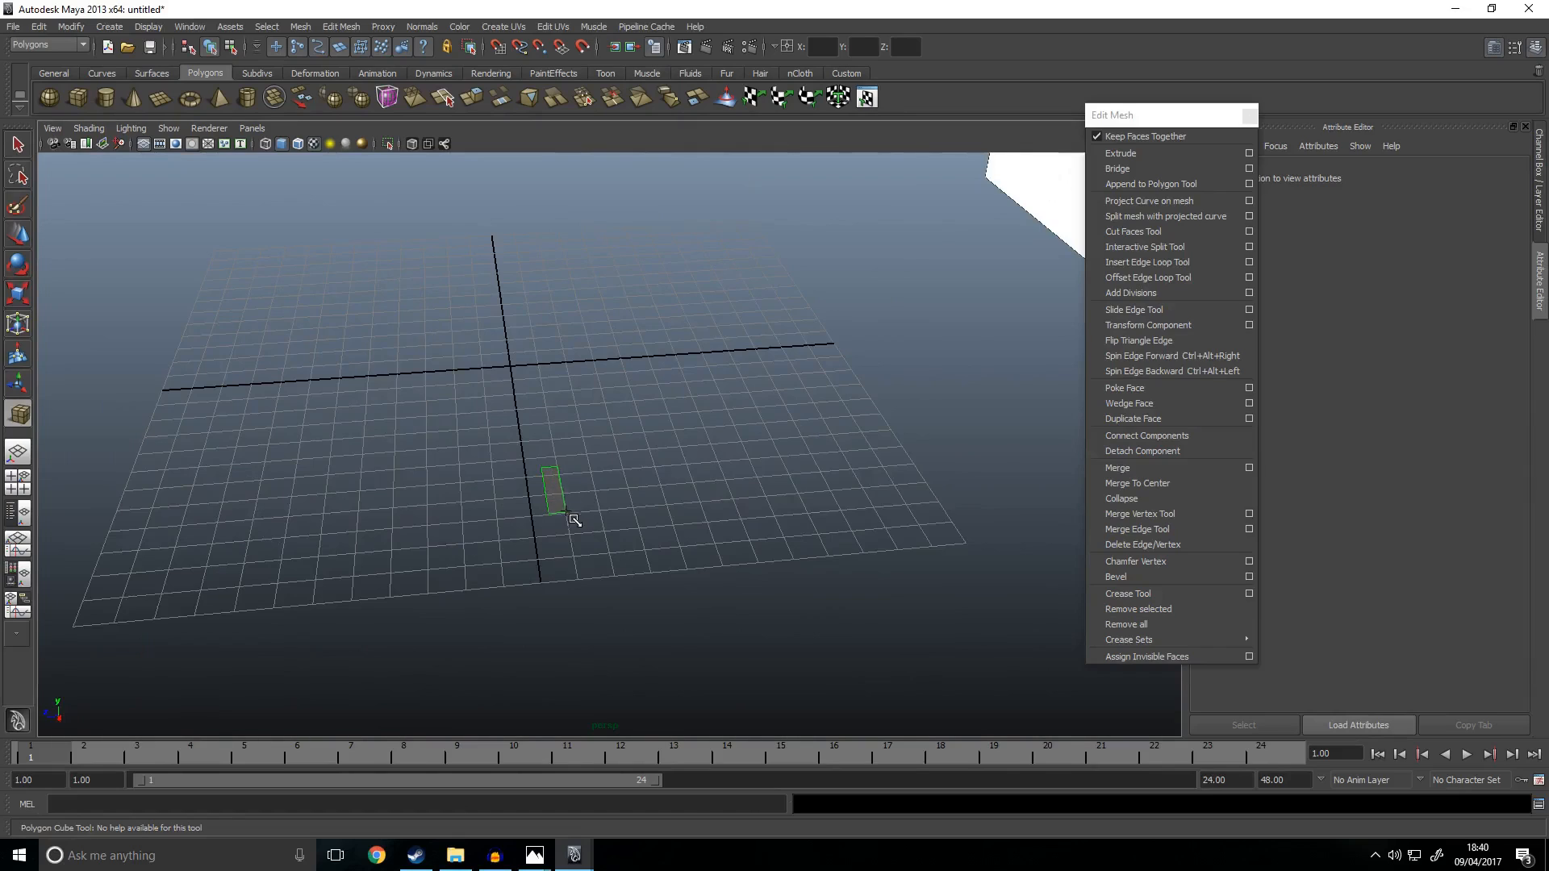
drag(559, 450, 559, 448)
Step: Move the new cube up from the grid to the height of the receiver, beside its lower front end
alt+drag(597, 516, 709, 478)
key(w)
drag(540, 455, 538, 208)
key(space)
key(space)
key(f)
scroll(676, 526, down, 6)
drag(611, 445, 579, 104)
scroll(723, 343, down, 6)
alt+middle_drag(732, 264, 727, 441)
drag(600, 495, 561, 415)
Step: Scale the cube into a thin plate and place it against the receiver's side wall, slightly overlapping the surface
scroll(567, 370, up, 10)
key(r)
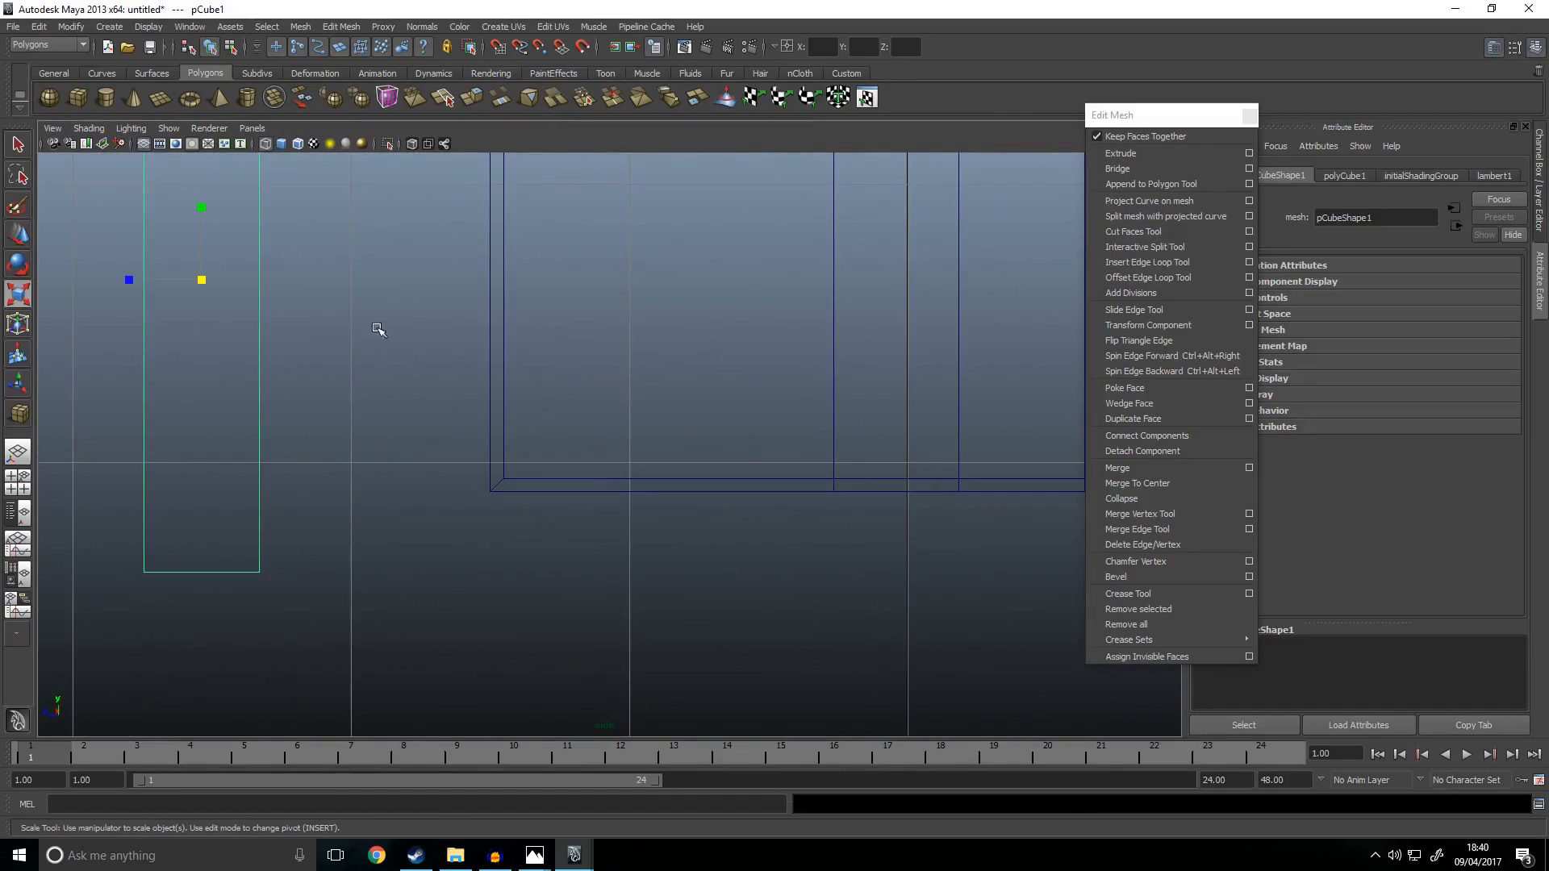
drag(130, 282, 426, 304)
key(w)
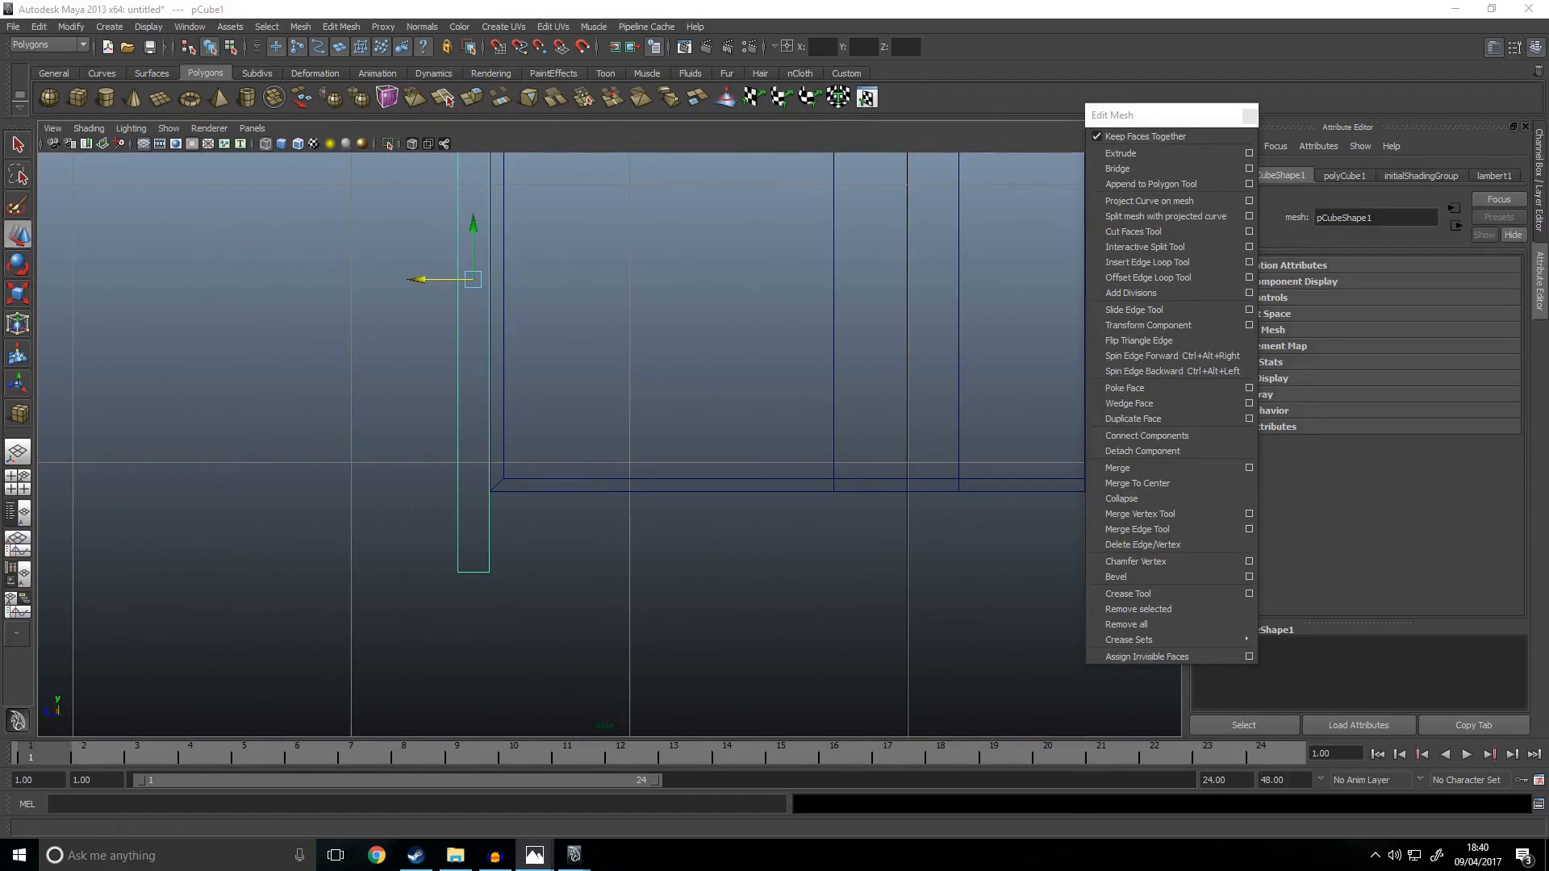
scroll(508, 436, down, 8)
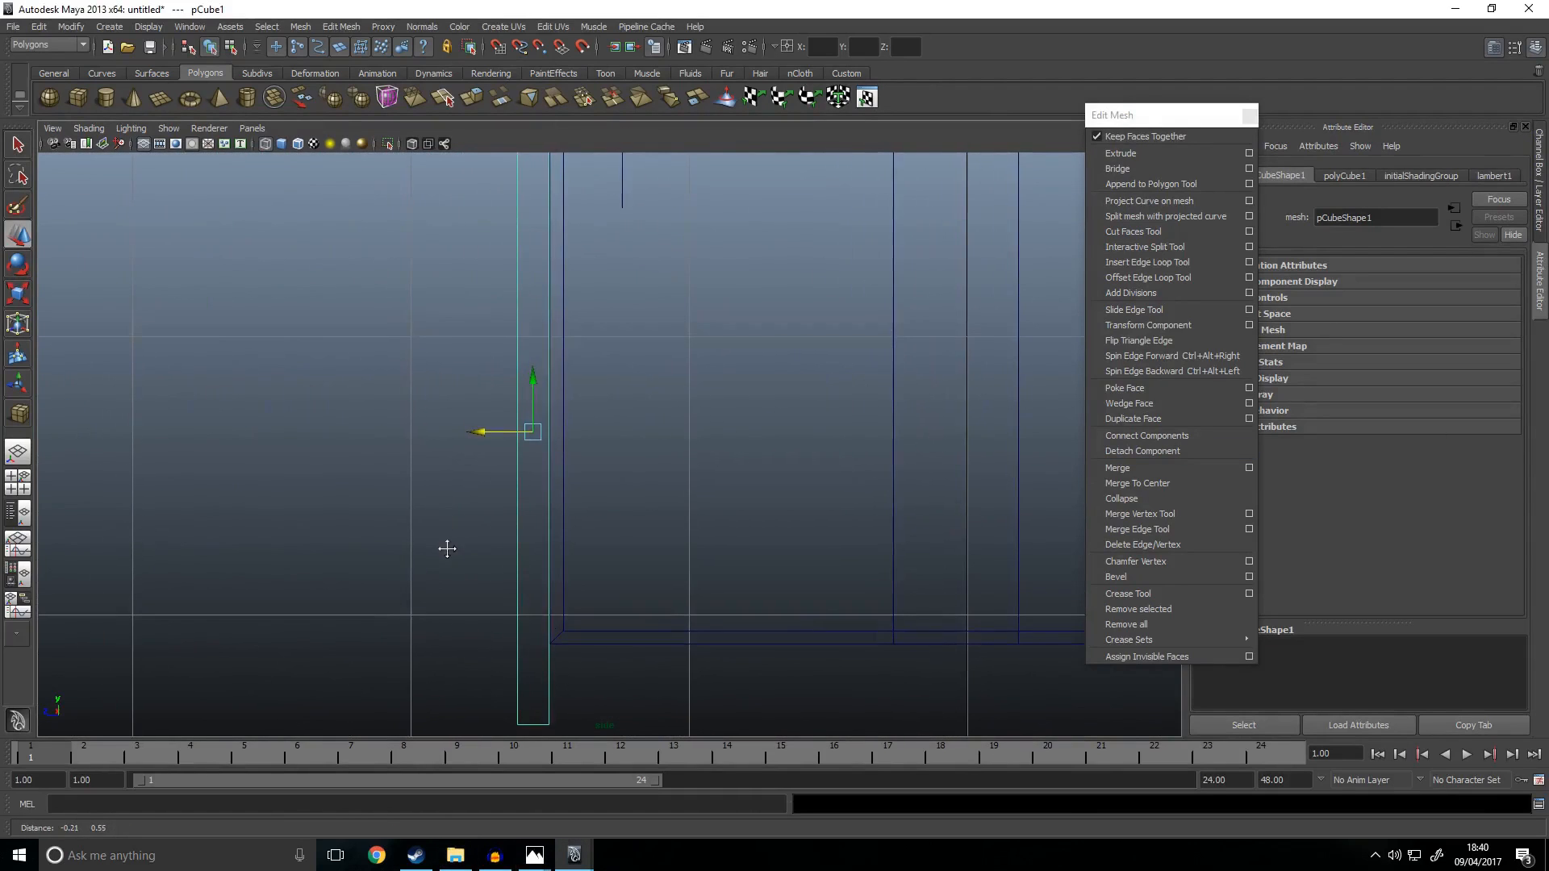
scroll(633, 500, up, 5)
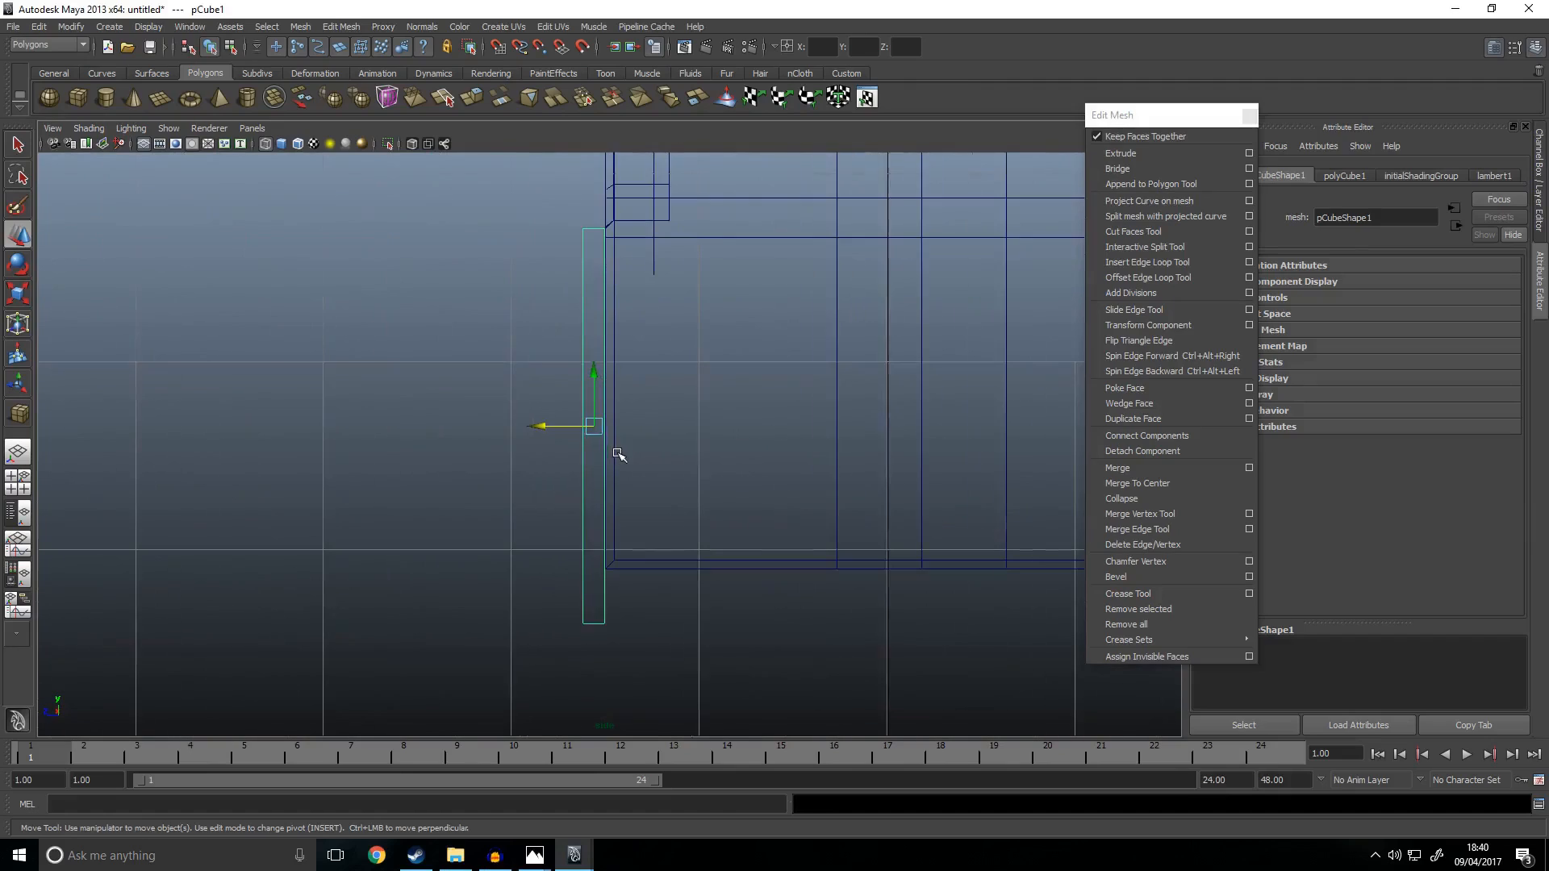
drag(546, 426, 551, 438)
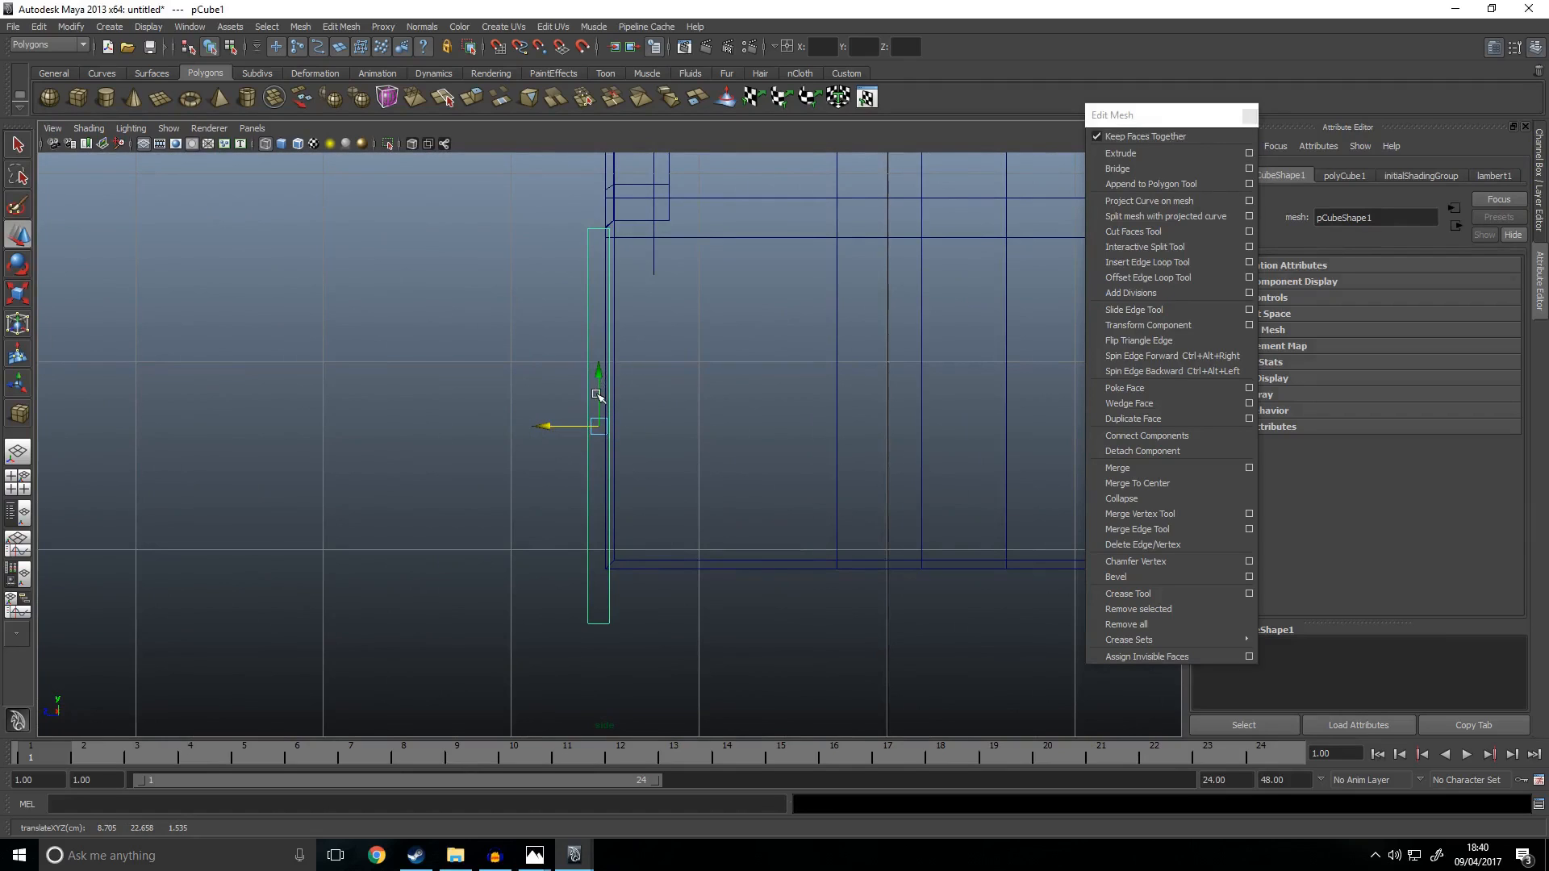
Step: Fit the plate's top vertices to the seam line and its front vertices to the receiver's front end in the reference
key(space)
key(space)
alt+middle_drag(575, 525, 727, 465)
right_drag(883, 394, 706, 369)
drag(375, 382, 988, 537)
drag(646, 409, 656, 390)
drag(819, 363, 903, 693)
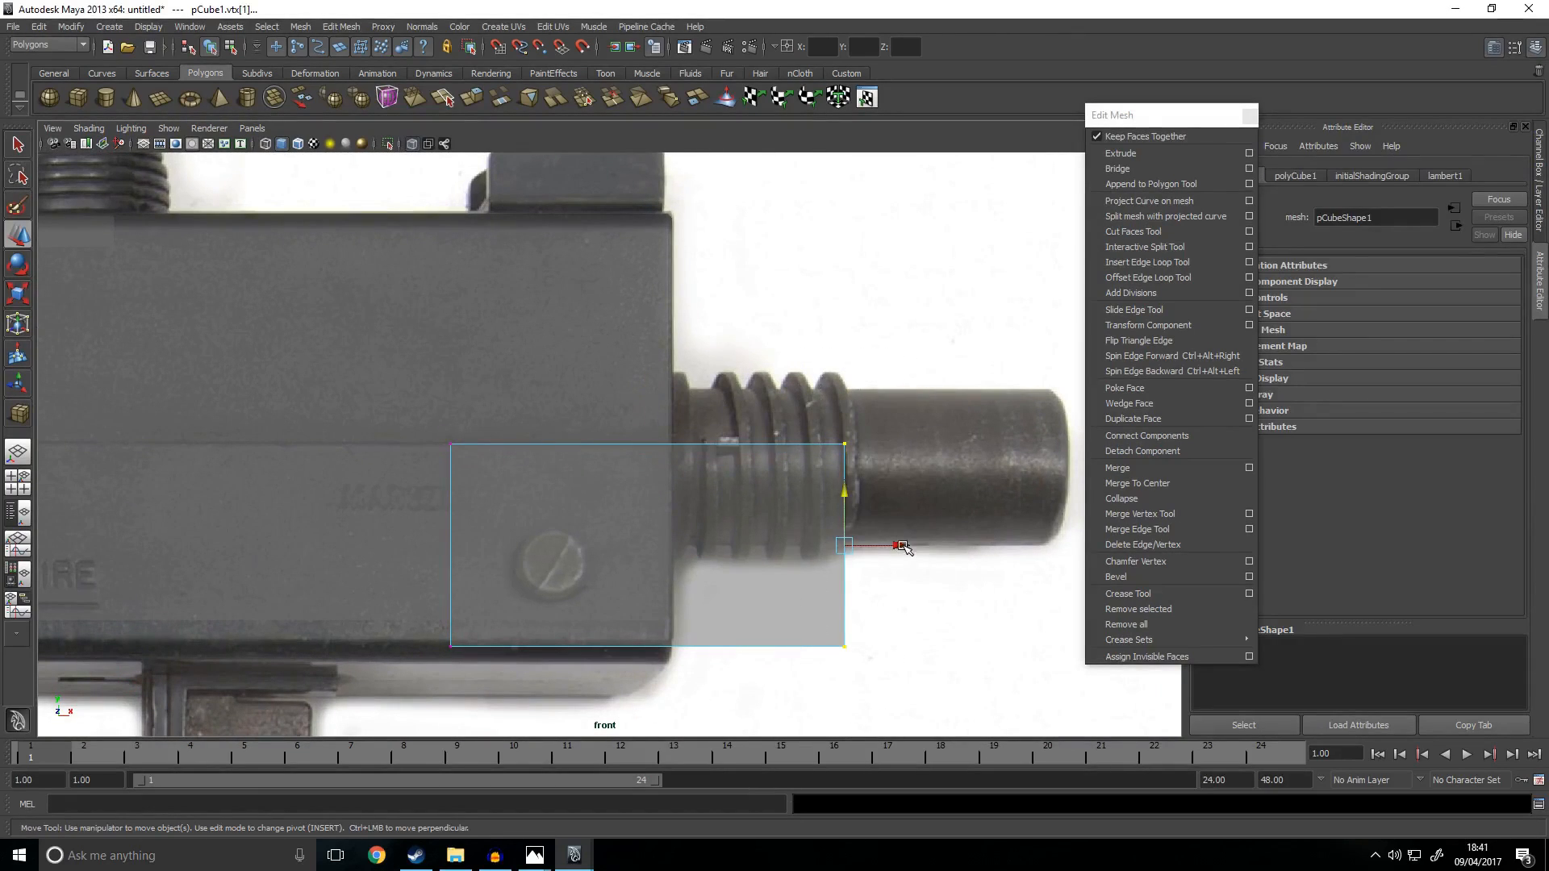
drag(677, 549, 694, 519)
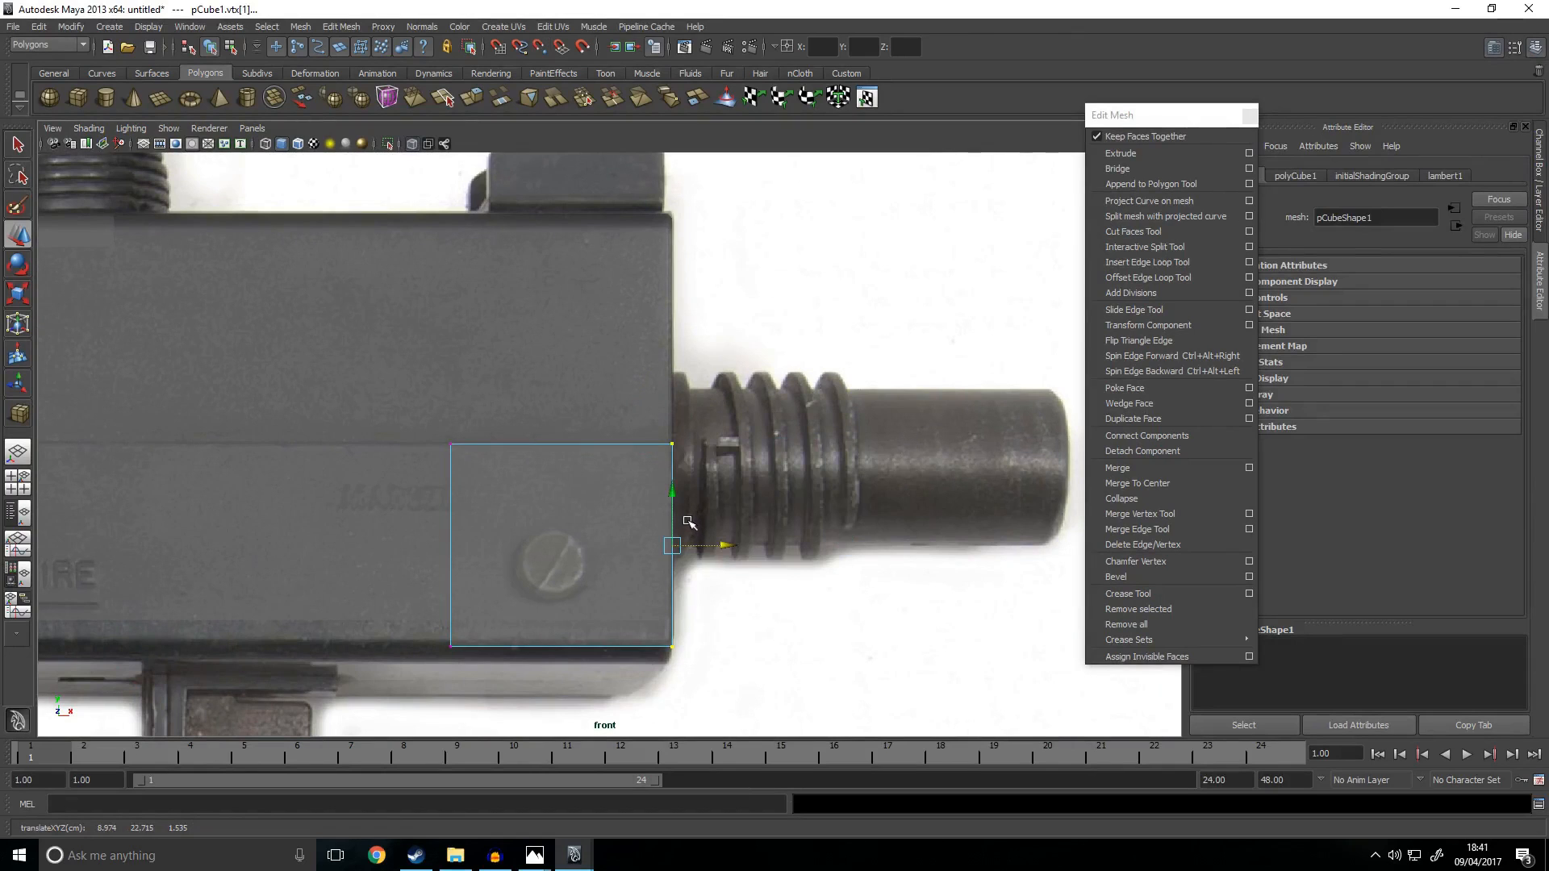
Step: Raise the plate's bottom vertices to just below the receiver's underside
key(space)
key(space)
alt+drag(752, 421, 772, 469)
key(f)
alt+drag(626, 255, 584, 646)
key(space)
key(space)
alt+middle_drag(725, 676, 819, 590)
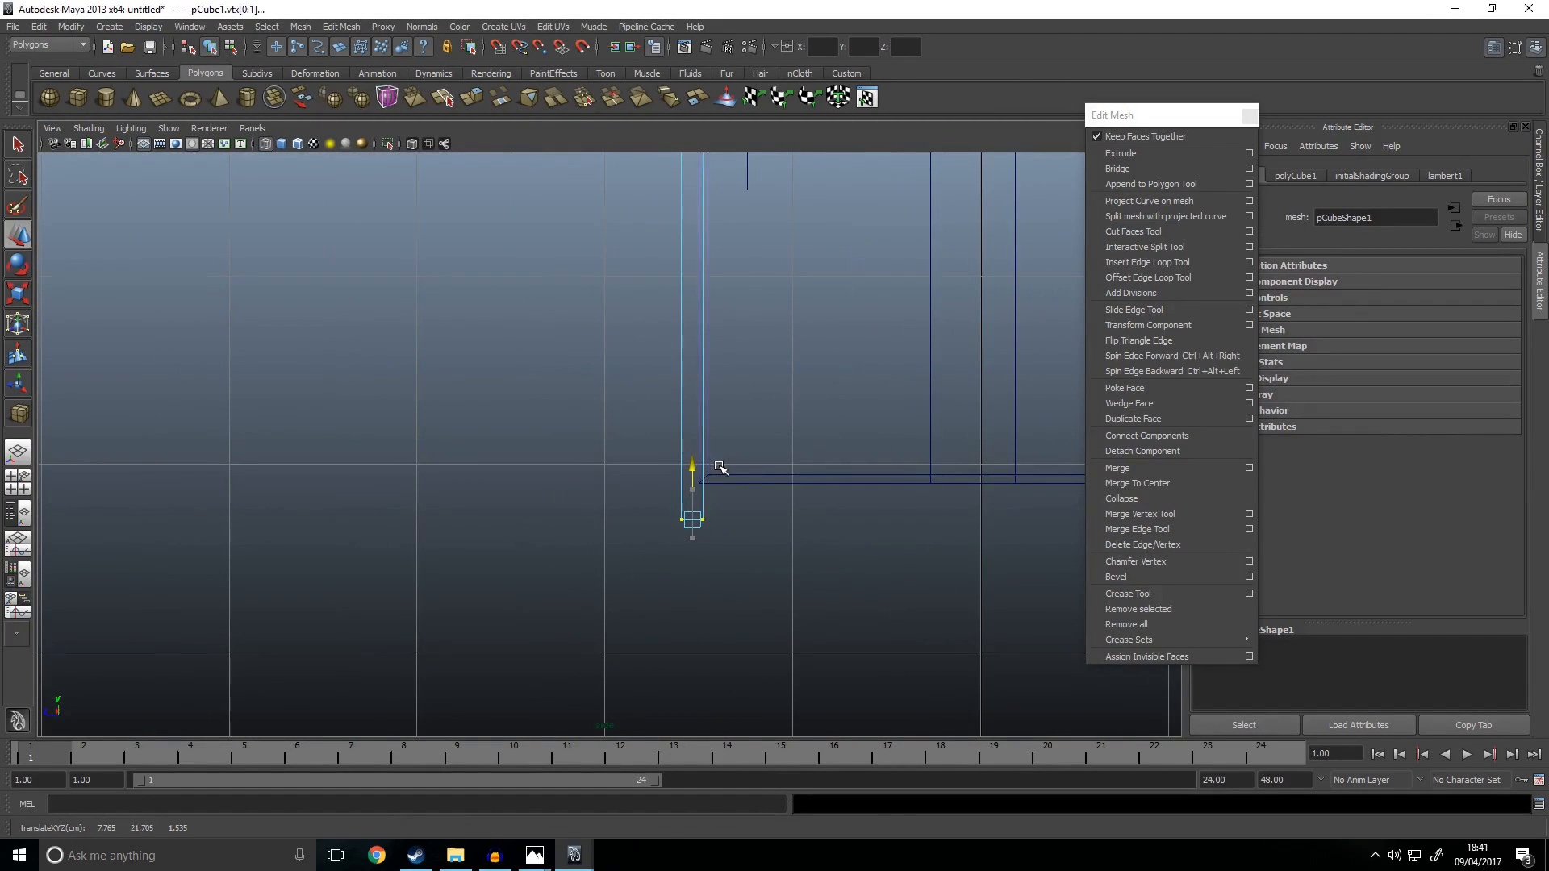
scroll(855, 516, up, 3)
alt+middle_drag(916, 529, 839, 507)
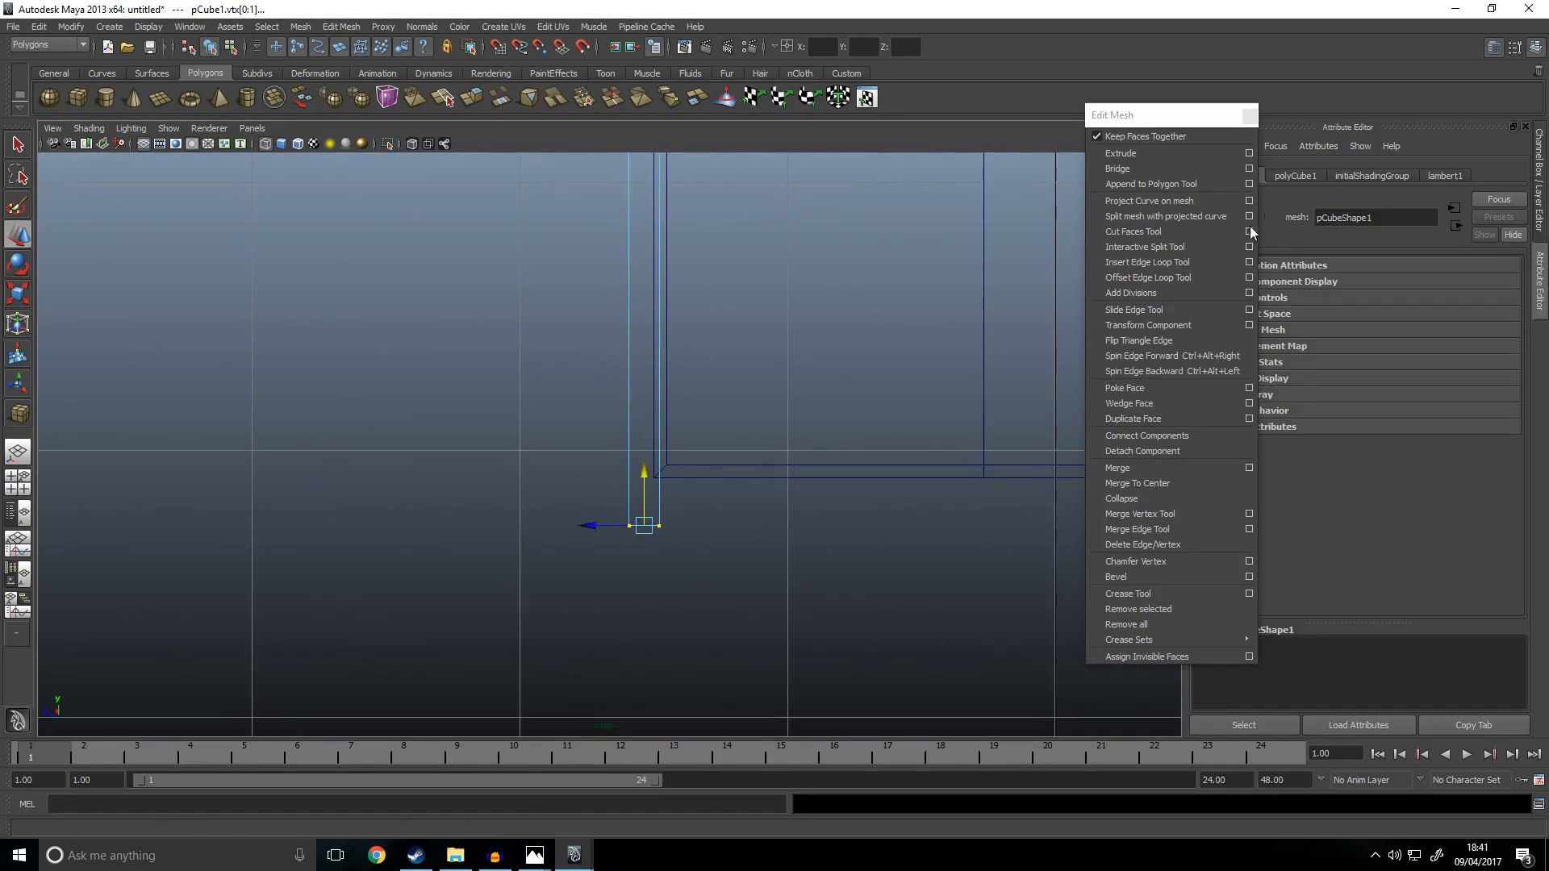
Step: Insert a horizontal edge loop across the plate level with the receiver's underside
click(1148, 263)
scroll(731, 508, up, 6)
drag(723, 522, 744, 518)
scroll(847, 565, up, 3)
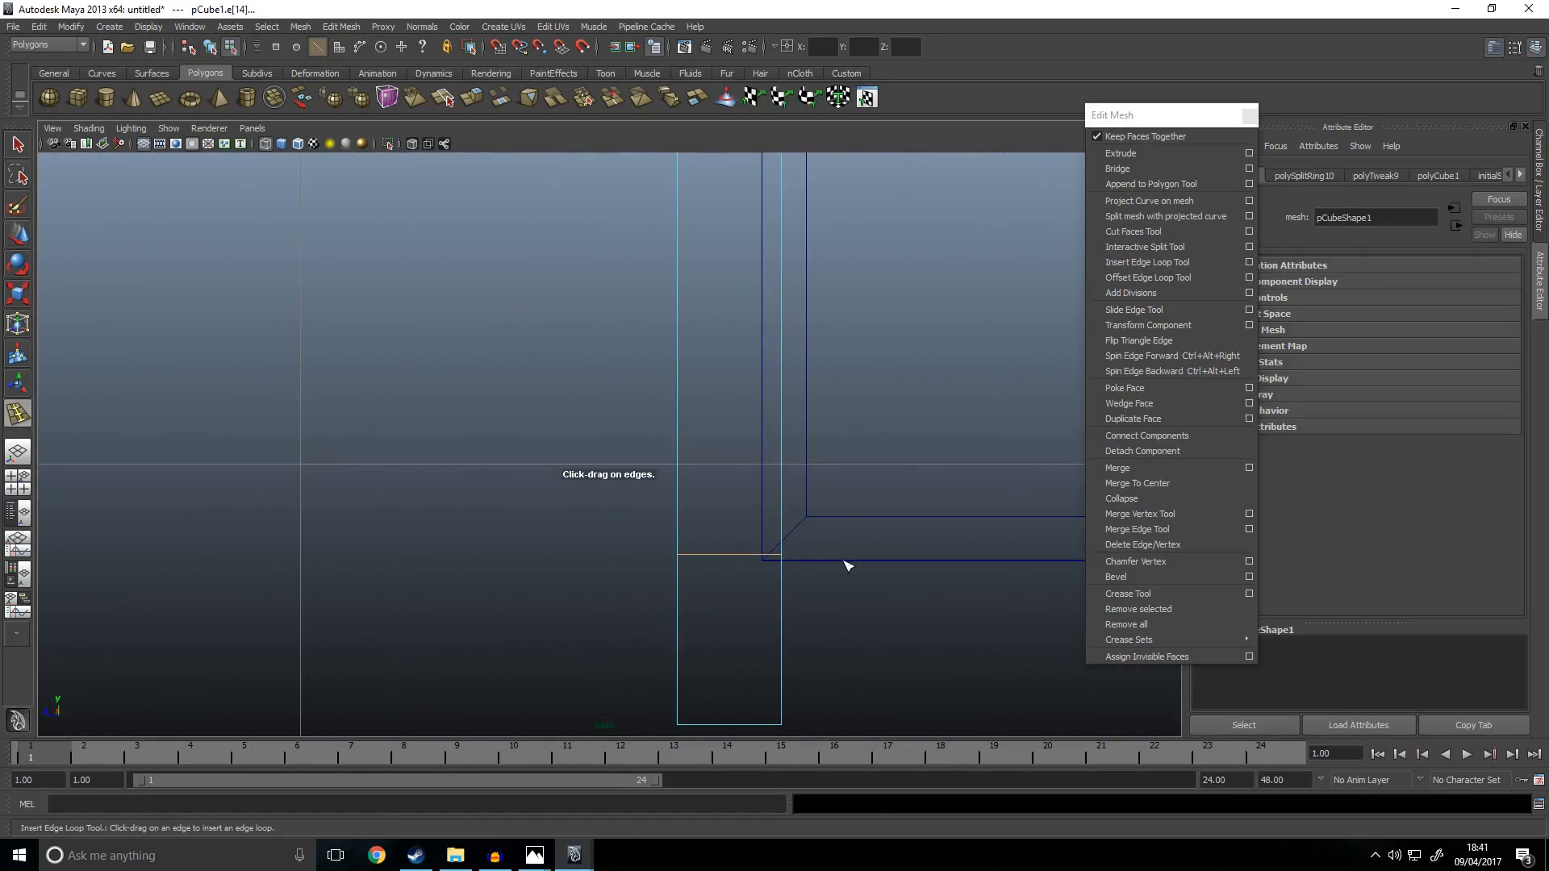
scroll(790, 568, down, 5)
scroll(690, 508, up, 3)
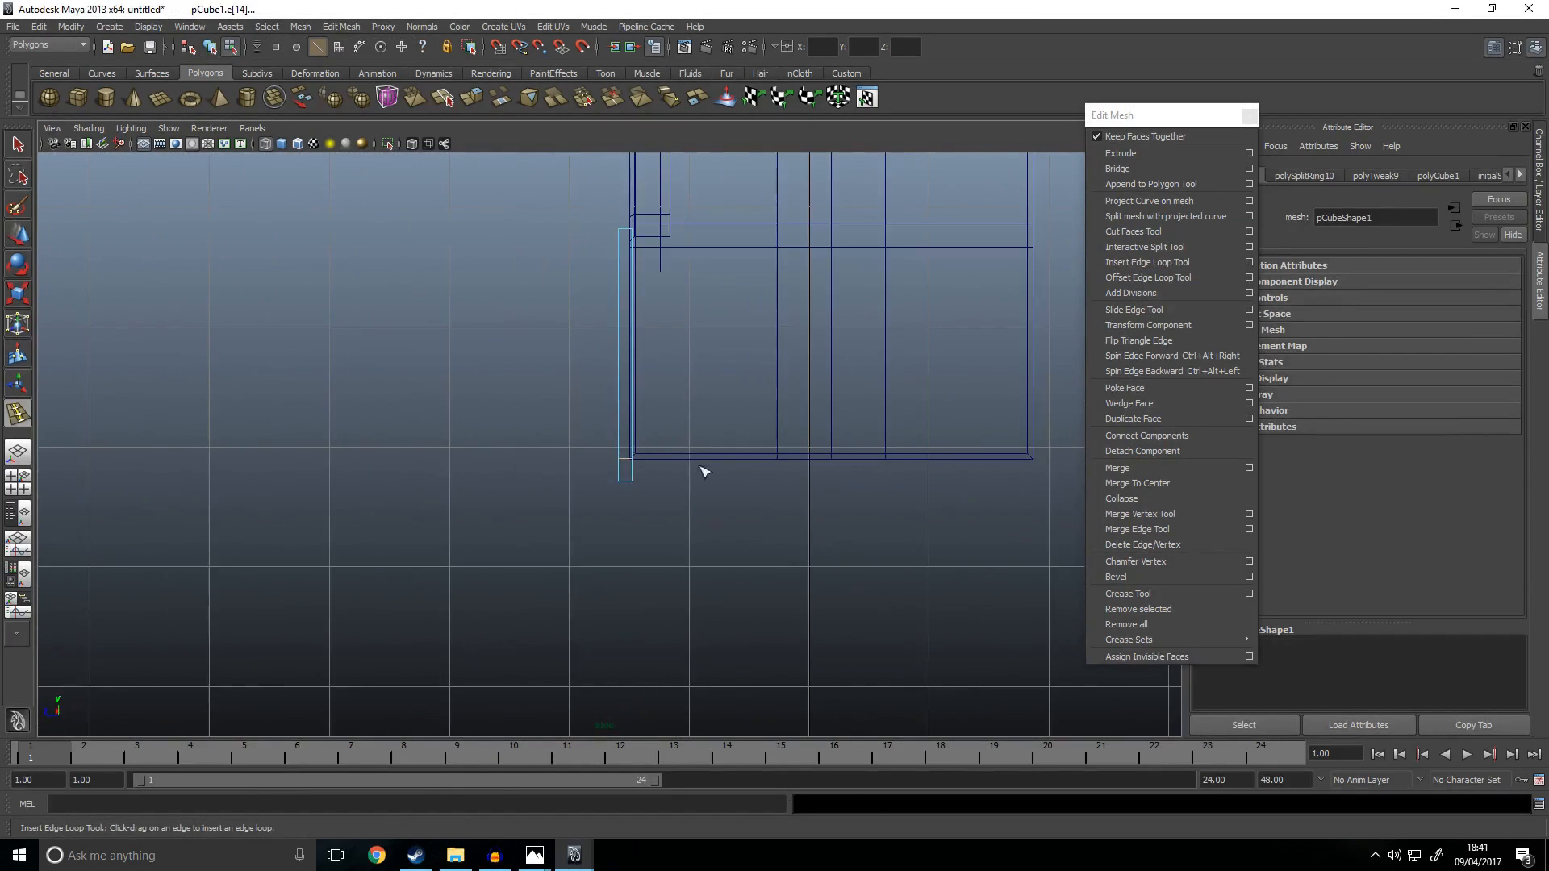
alt+middle_drag(755, 515, 716, 535)
key(w)
Step: Extrude the inner face of the plate's lower strip beneath the receiver to about its centreline
key(space)
key(space)
alt+drag(702, 422, 487, 605)
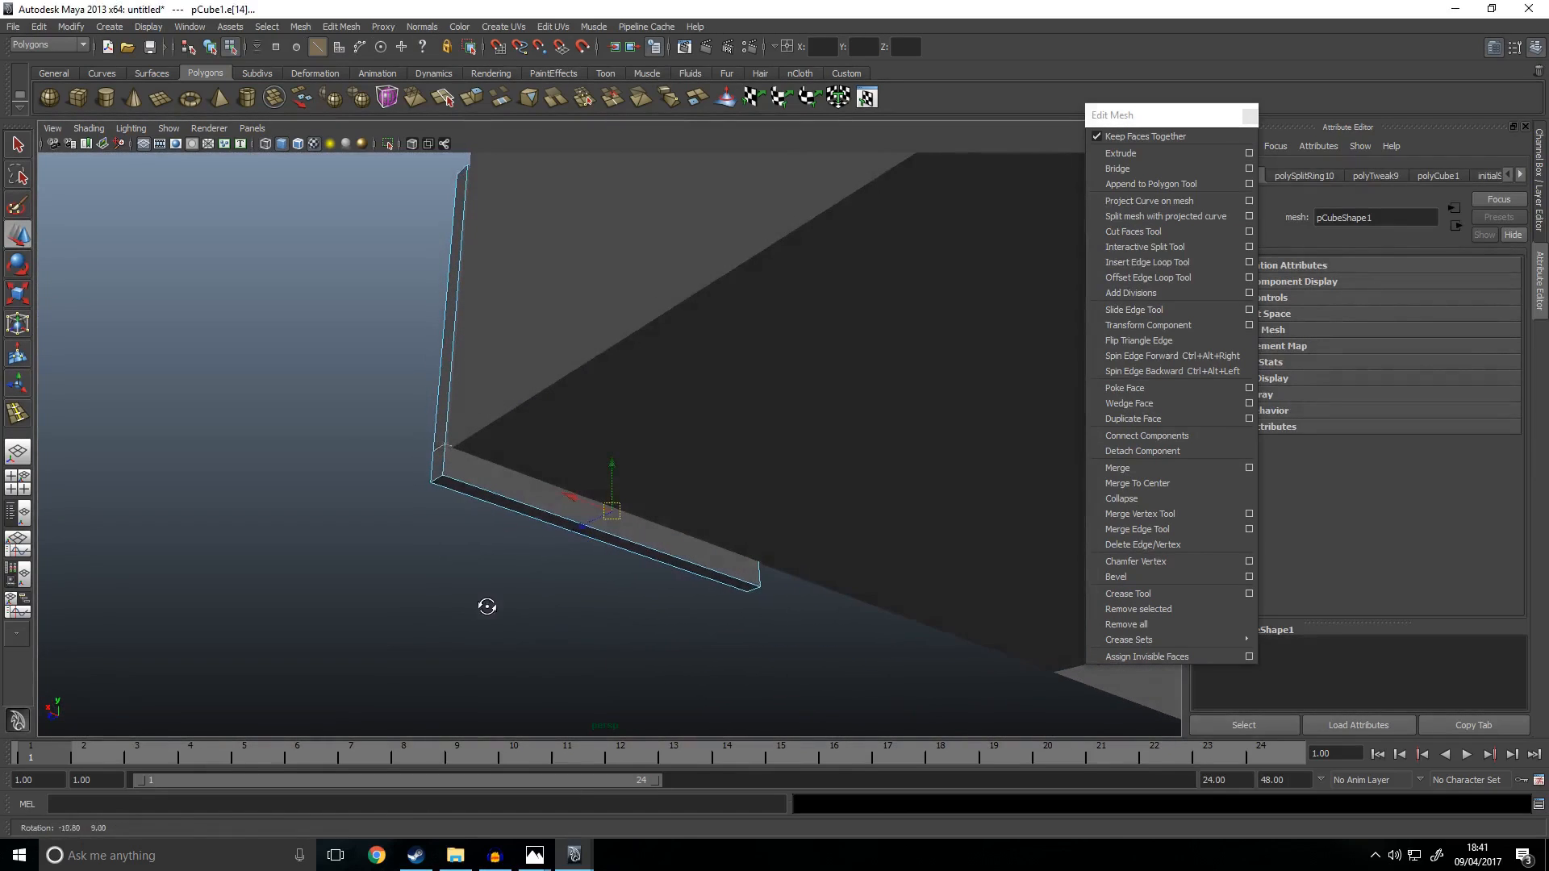
click(507, 497)
alt+drag(650, 581, 733, 547)
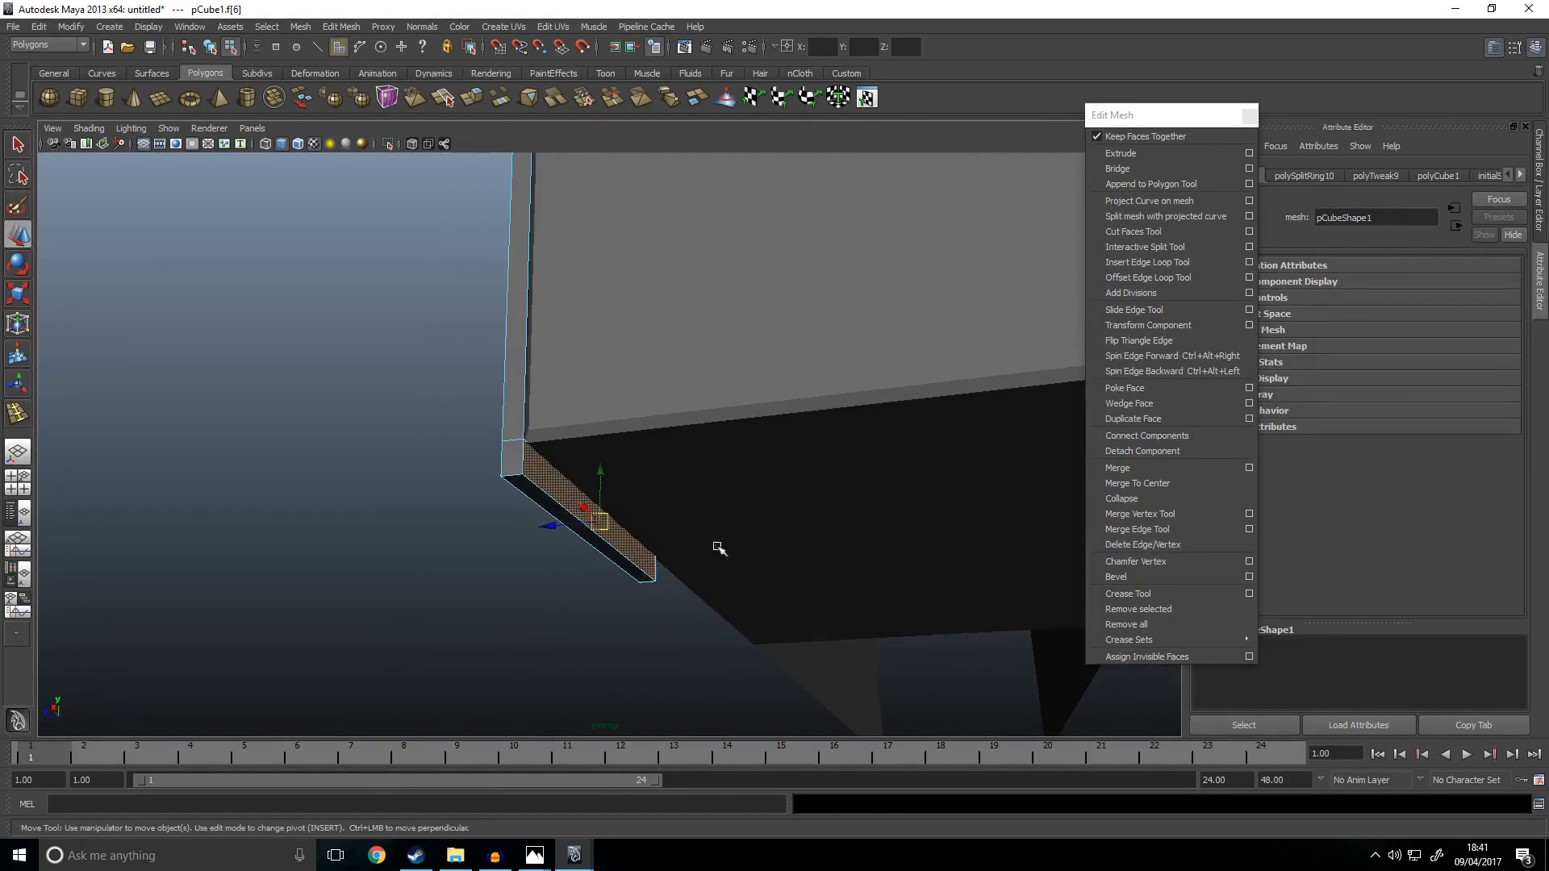
key(space)
key(space)
key(space)
key(space)
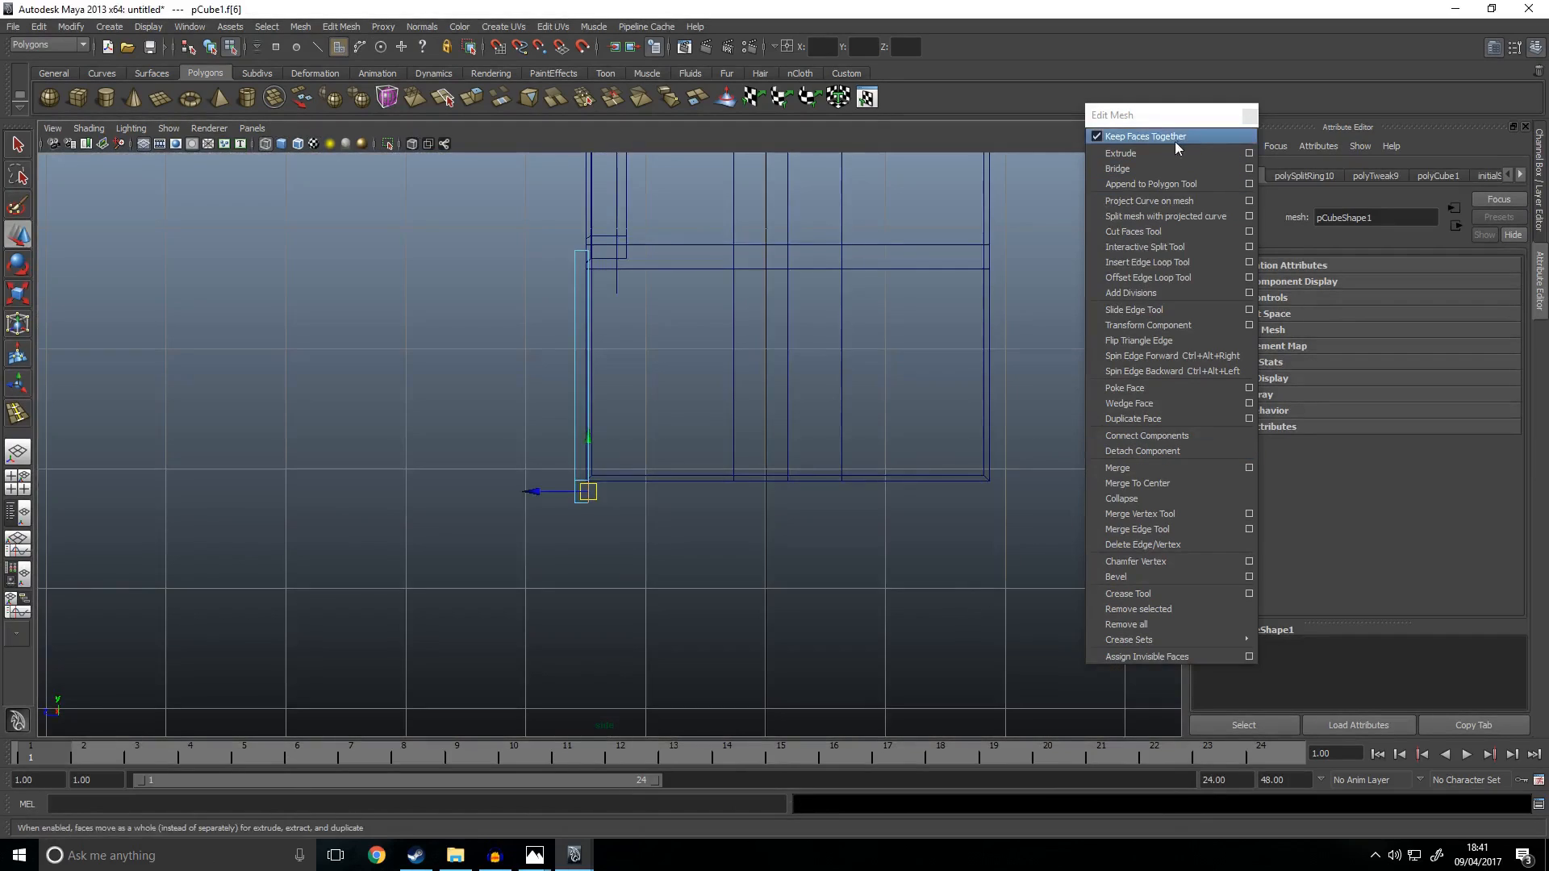
click(1139, 153)
key(w)
drag(533, 488, 738, 442)
alt+middle_drag(739, 442, 655, 379)
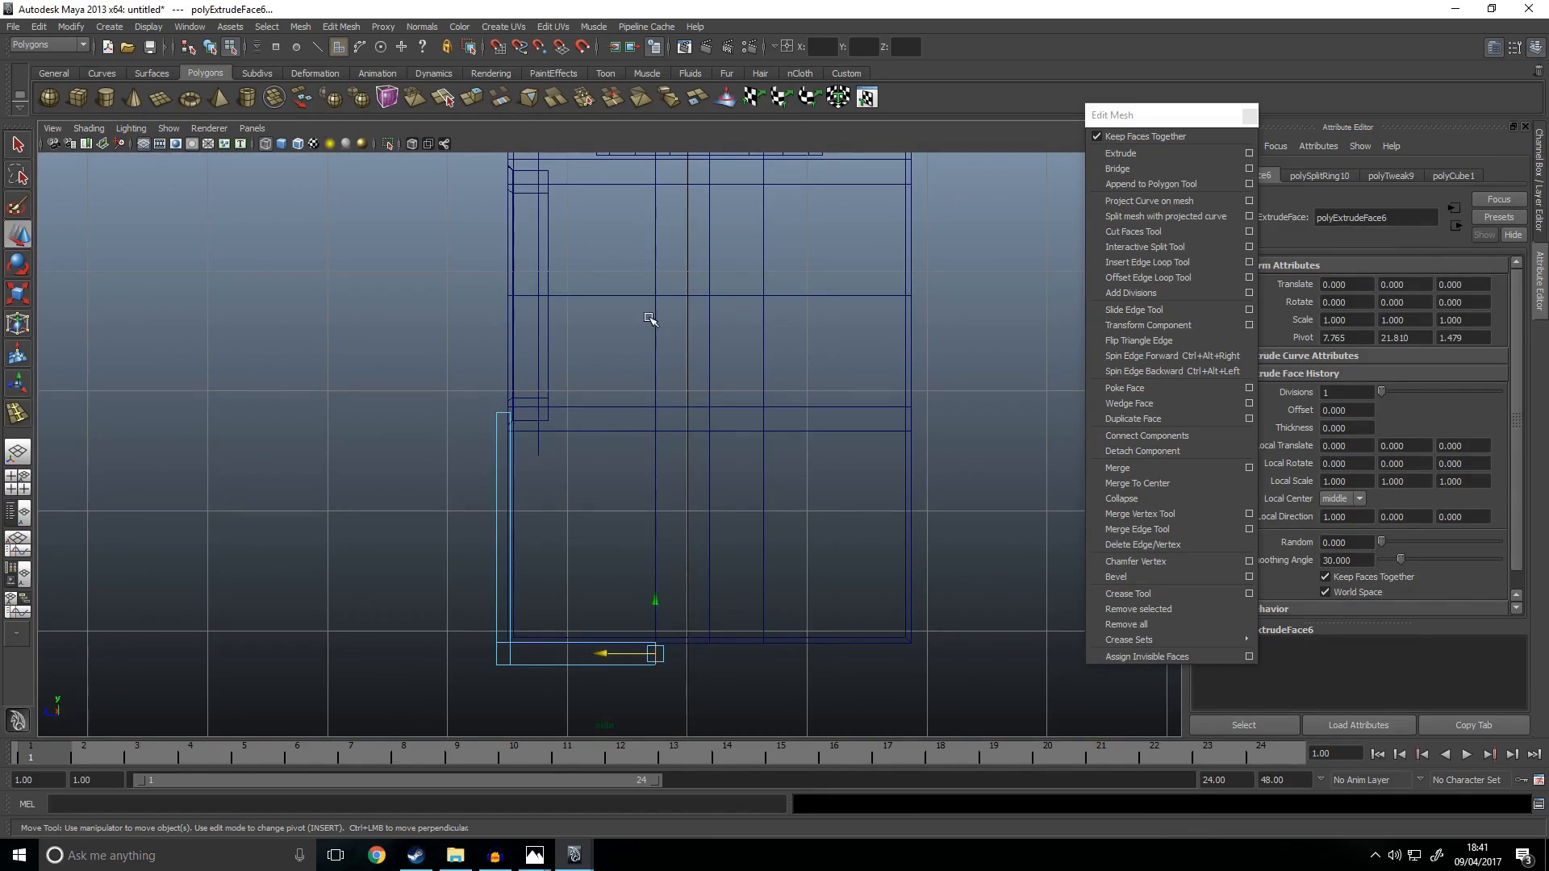
scroll(678, 581, down, 6)
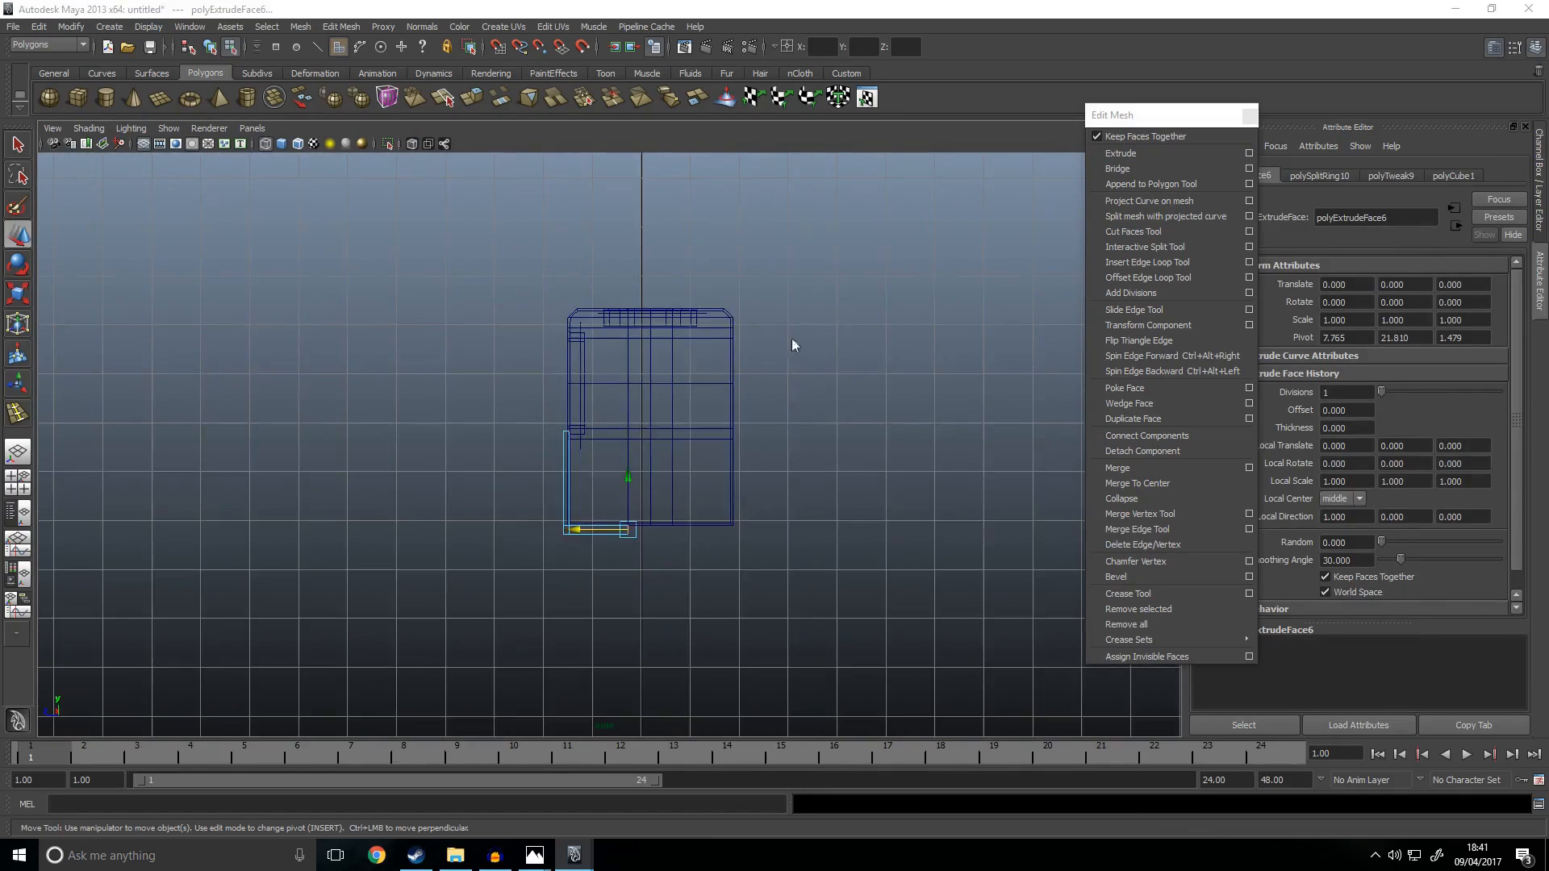
Step: Check the L-shaped plate in perspective, return to object mode and isolate it from the other objects
key(space)
key(space)
mouse_move(815, 462)
alt+mouse_down()
mouse_move(871, 458)
mouse_move(775, 525)
mouse_move(747, 508)
mouse_move(702, 549)
mouse_move(832, 578)
mouse_move(820, 595)
mouse_move(802, 578)
mouse_move(813, 565)
mouse_move(879, 544)
alt+mouse_up()
key(4)
key(5)
click(618, 624)
right_drag(567, 434, 623, 397)
alt+drag(626, 546, 525, 373)
scroll(613, 608, up, 3)
mouse_move(522, 363)
right_down()
mouse_move(519, 328)
mouse_move(547, 367)
right_up()
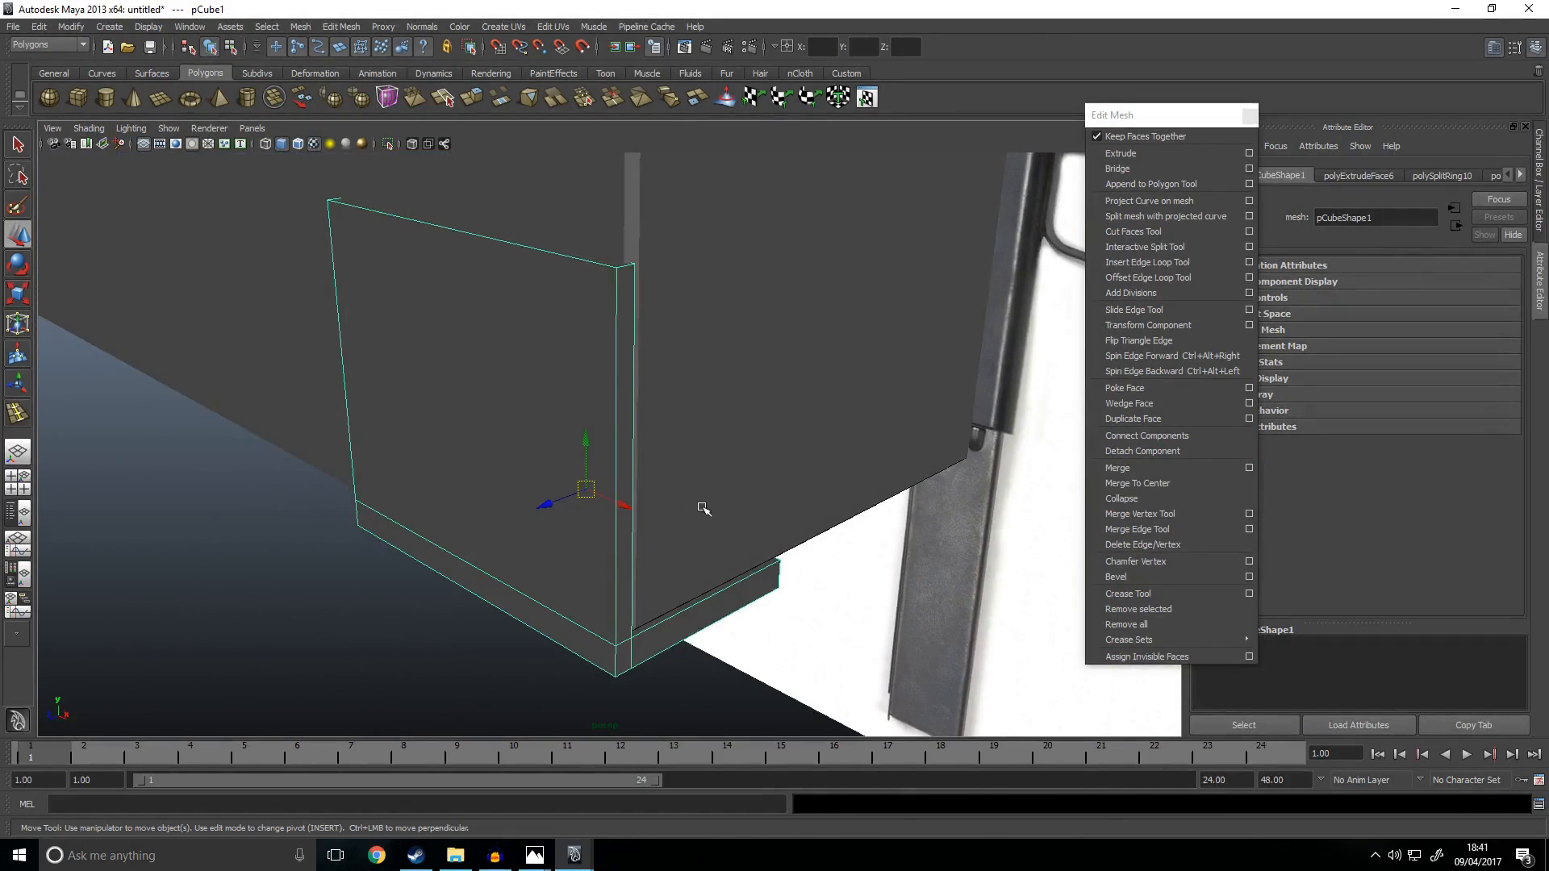
key(ctrl+1)
Step: Bevel the edge at the plate's upper front corner with an offset of 0.037
right_drag(593, 320, 618, 259)
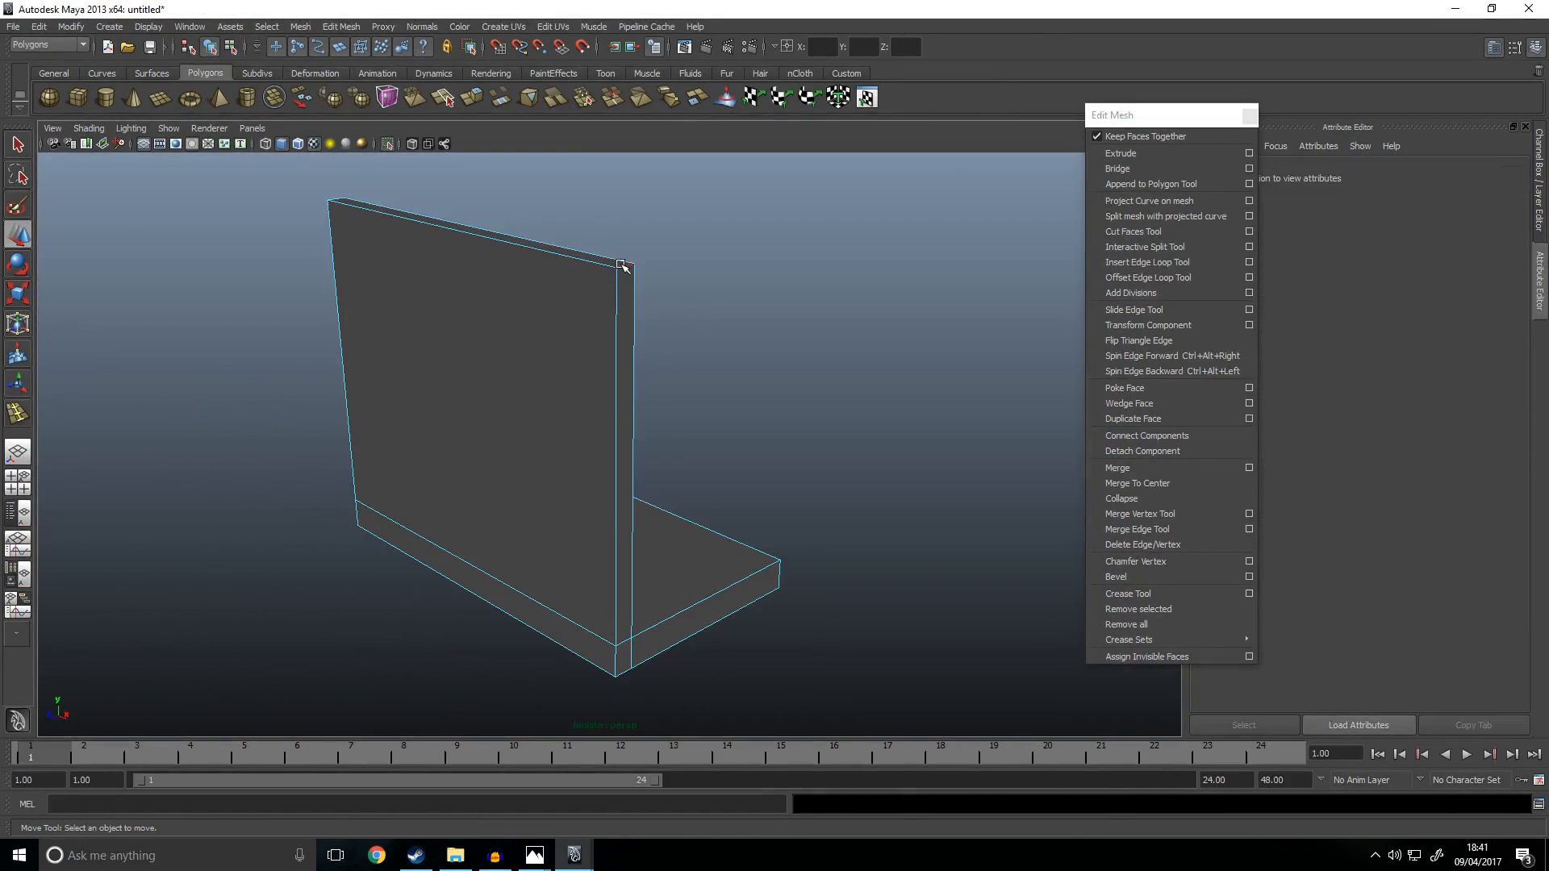
click(622, 265)
key(f)
click(1116, 576)
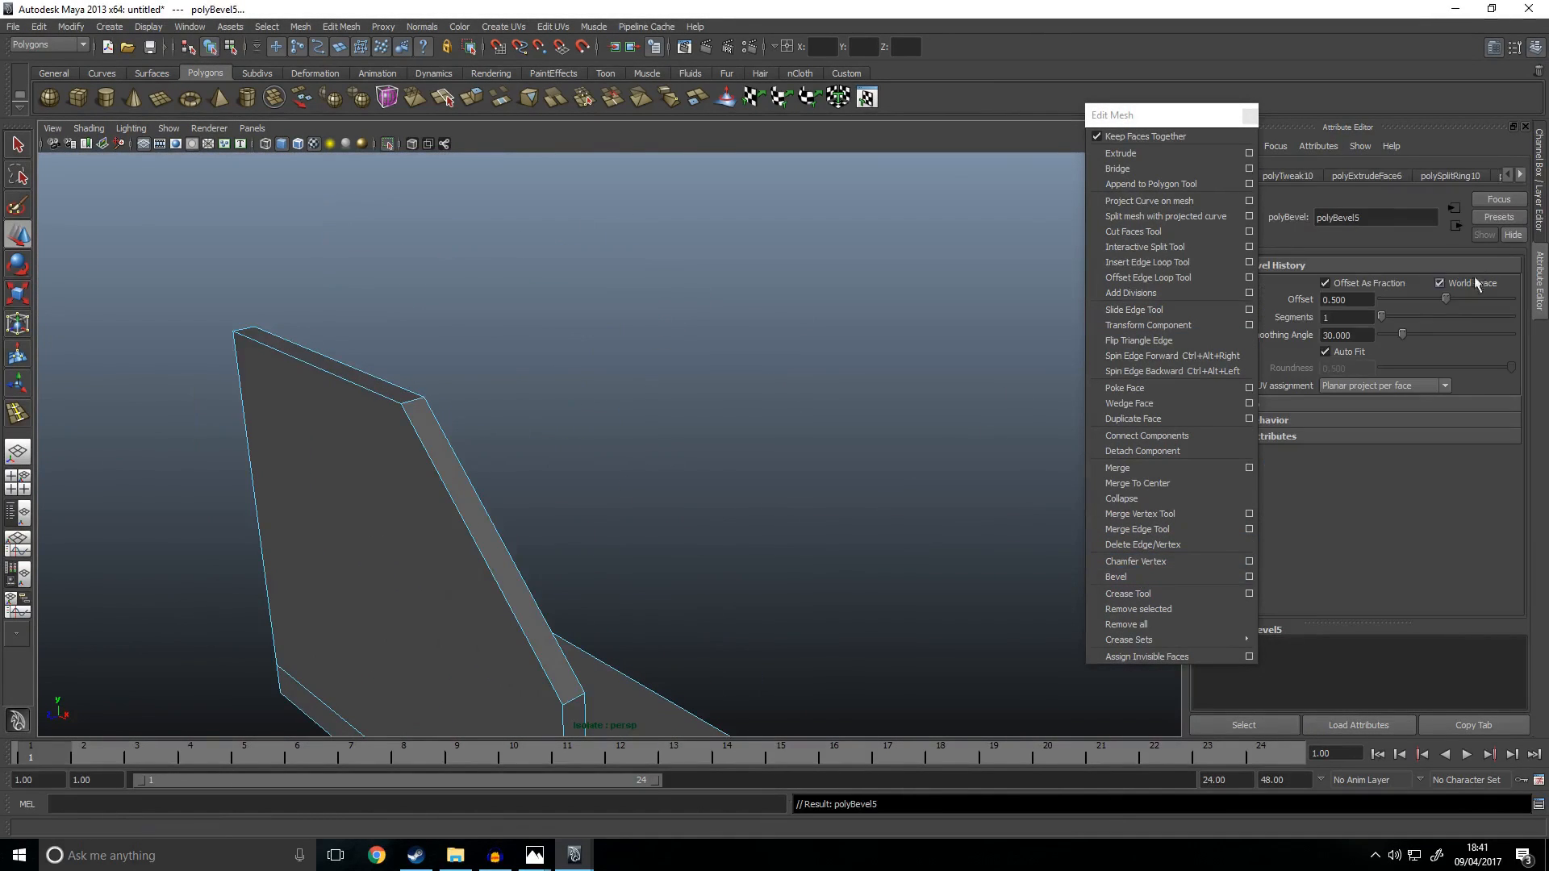
drag(1444, 299, 1387, 308)
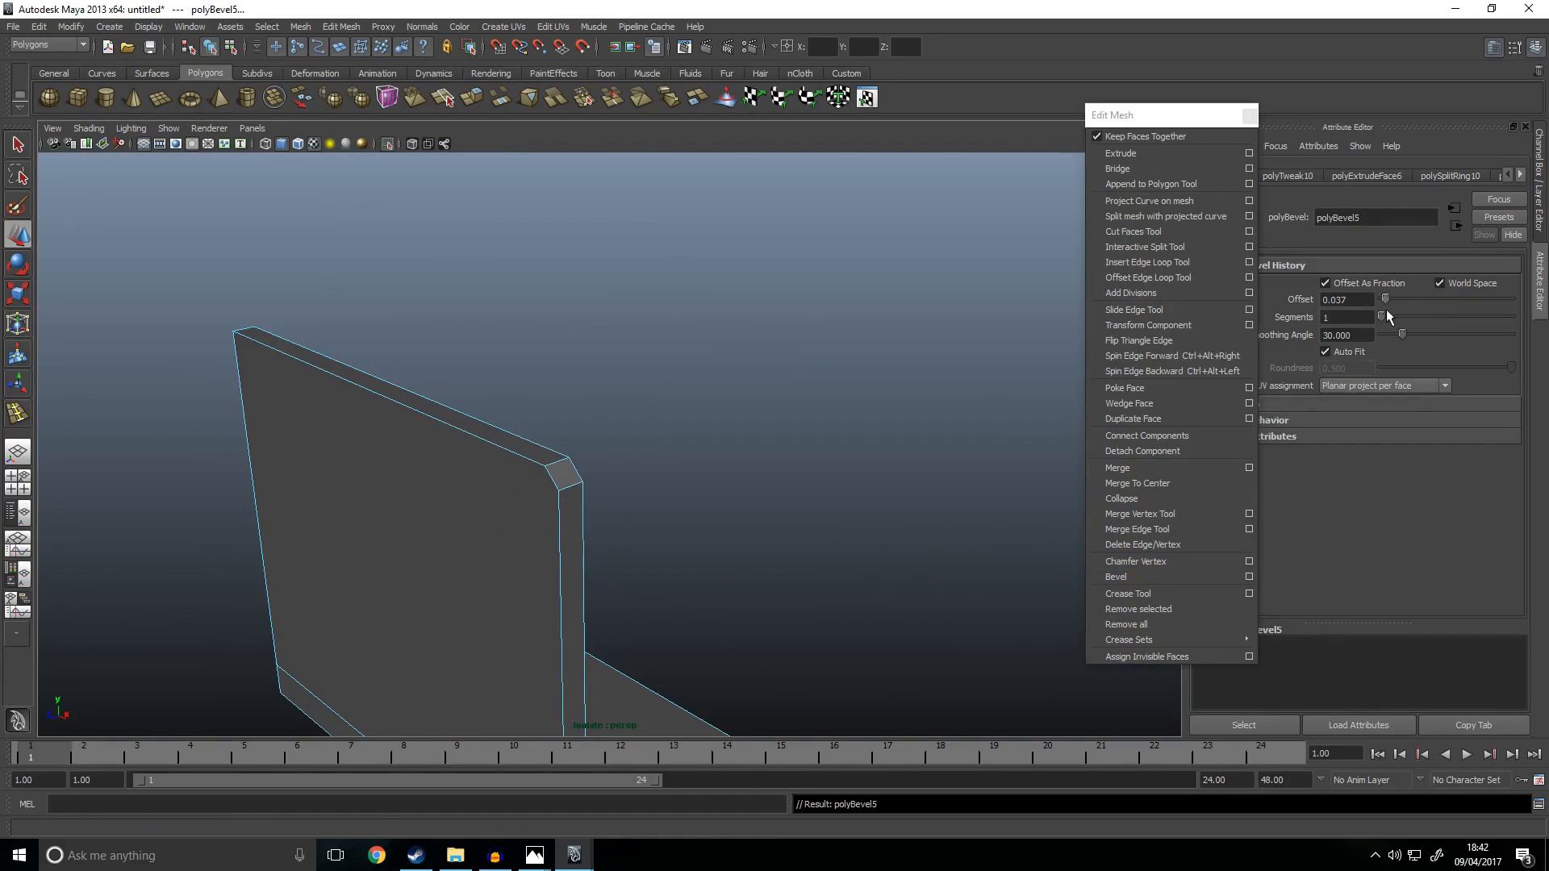
Step: Insert an edge loop near the front end of the lower strip and align it with the bevelled corner in front view
alt+drag(1008, 404, 967, 428)
alt+middle_drag(972, 429, 978, 236)
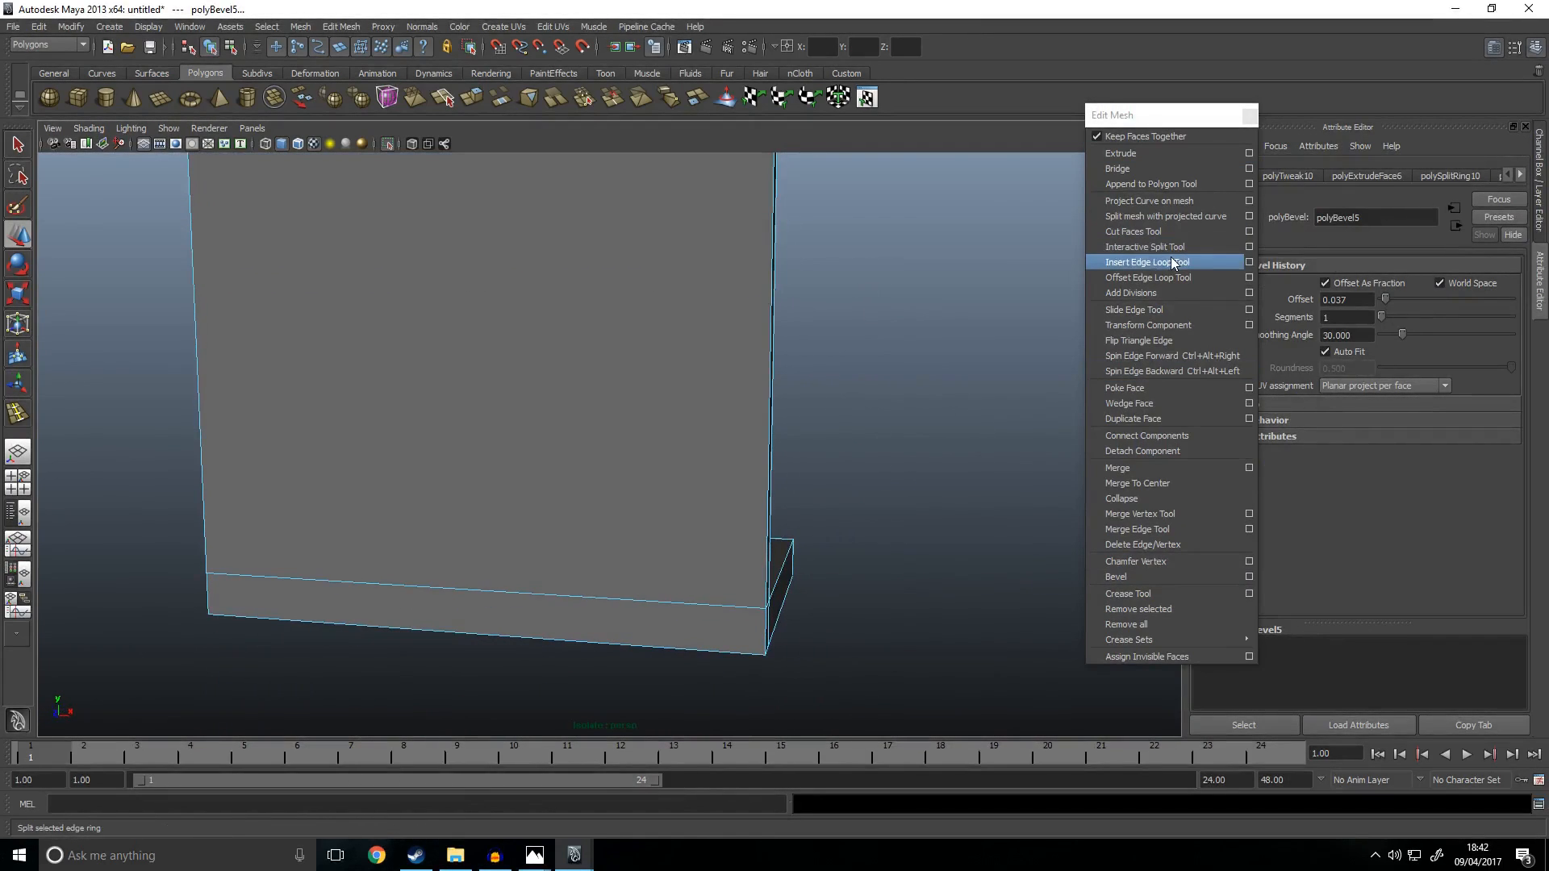
click(1154, 261)
drag(726, 610, 722, 613)
alt+drag(930, 596, 952, 550)
key(space)
key(space)
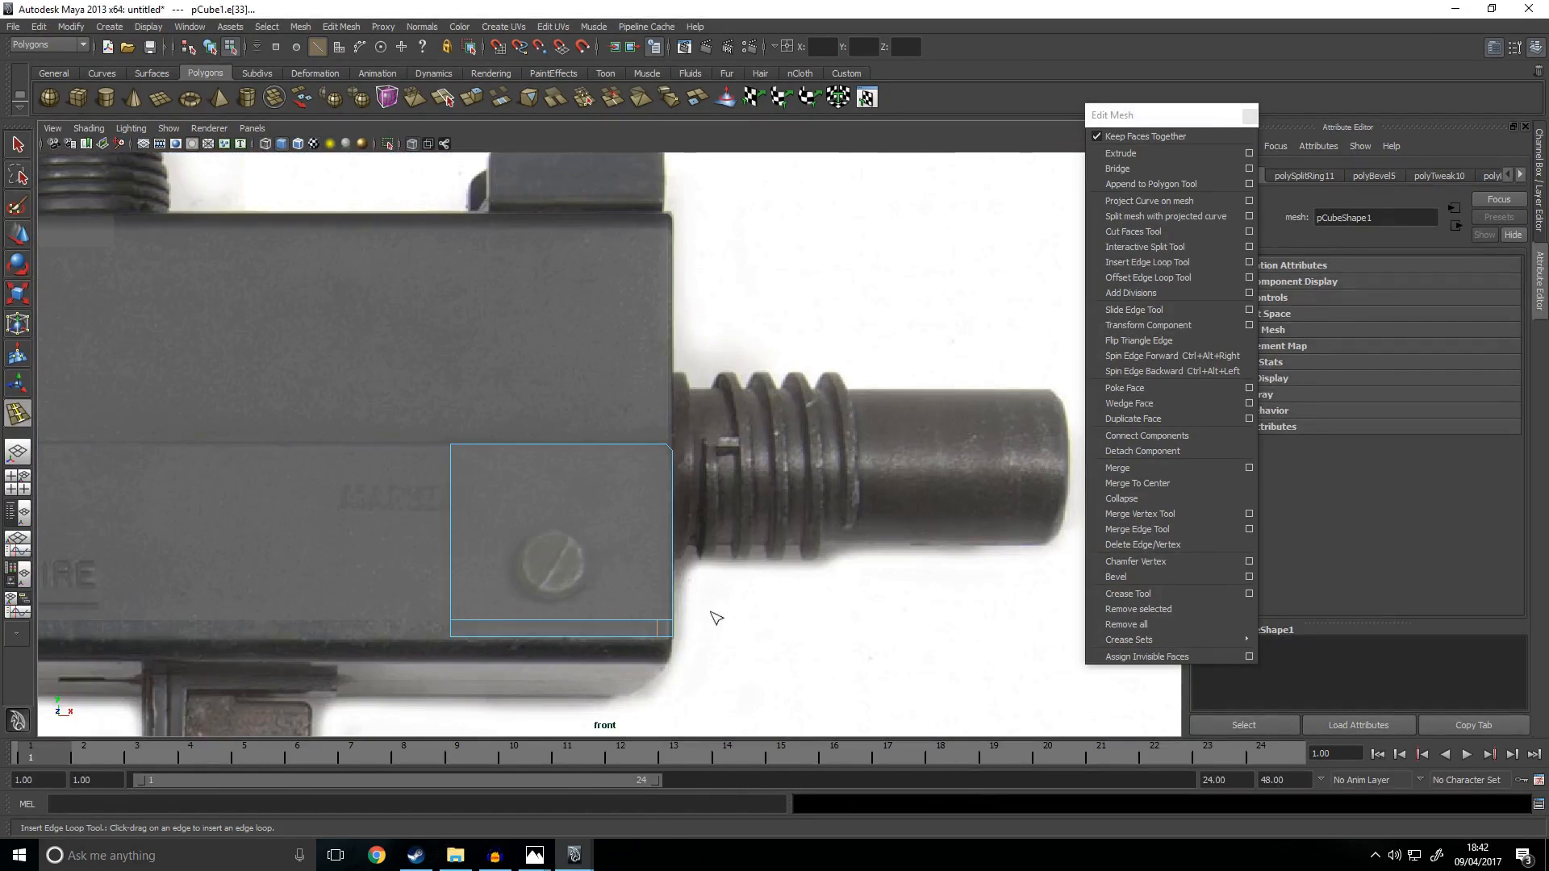
key(w)
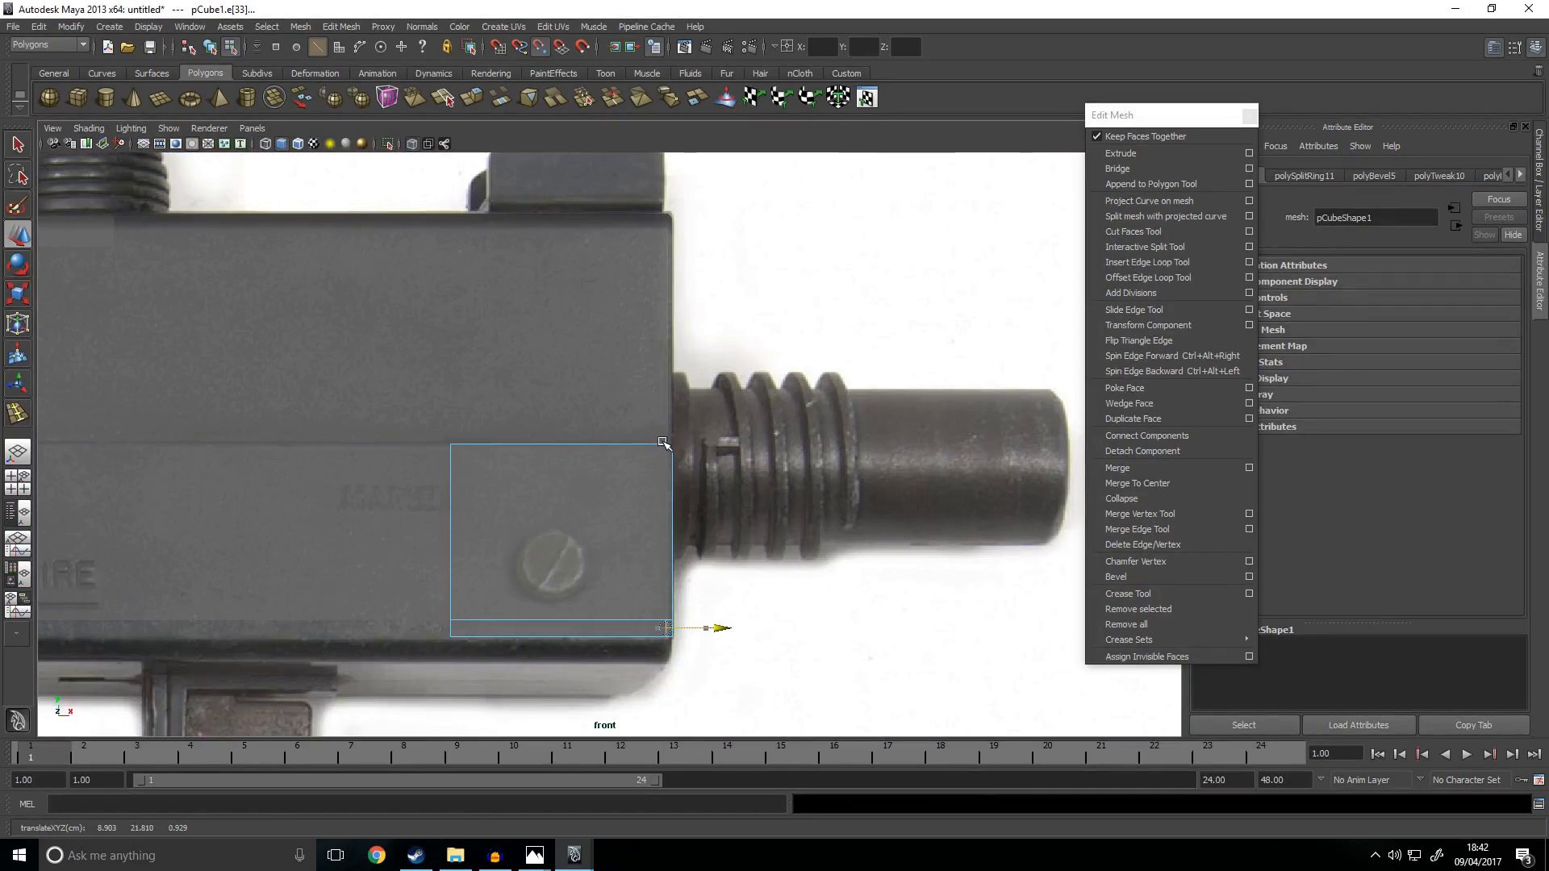
scroll(733, 511, up, 4)
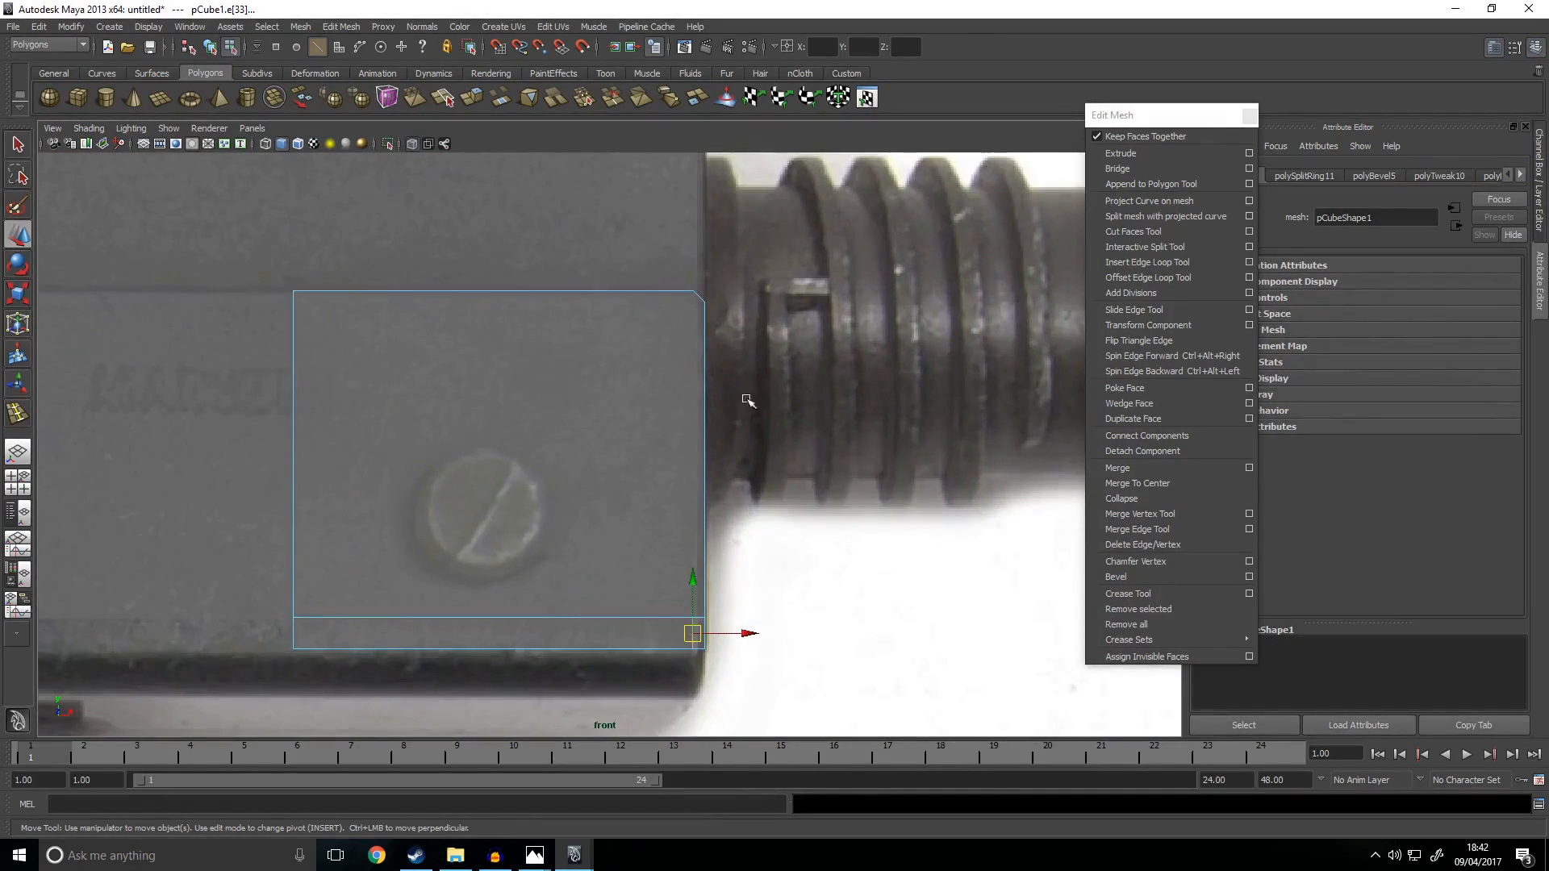
key(space)
key(space)
Step: Split the outer and inner faces of the plate from the lower strip's loop up to the bevelled corner
alt+drag(942, 225, 812, 373)
right_drag(640, 352, 674, 345)
ctrl+right_click(643, 343)
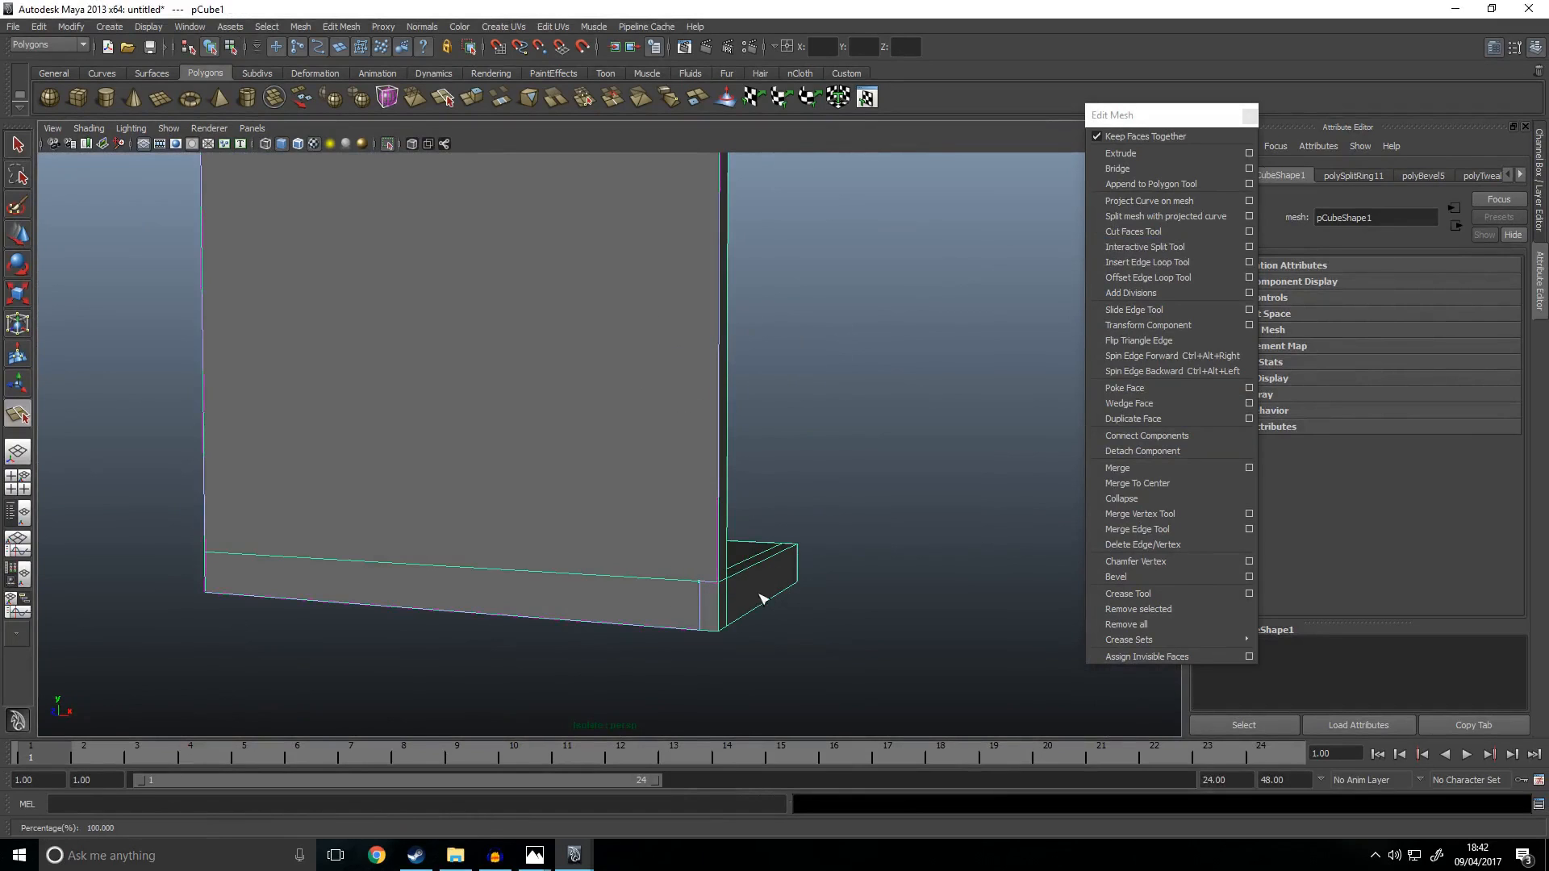
drag(759, 594, 774, 587)
alt+middle_drag(867, 242, 889, 586)
alt+drag(889, 586, 886, 637)
drag(792, 393, 599, 429)
key(Return)
alt+middle_drag(599, 429, 663, 452)
drag(442, 607, 441, 607)
click(441, 299)
key(Return)
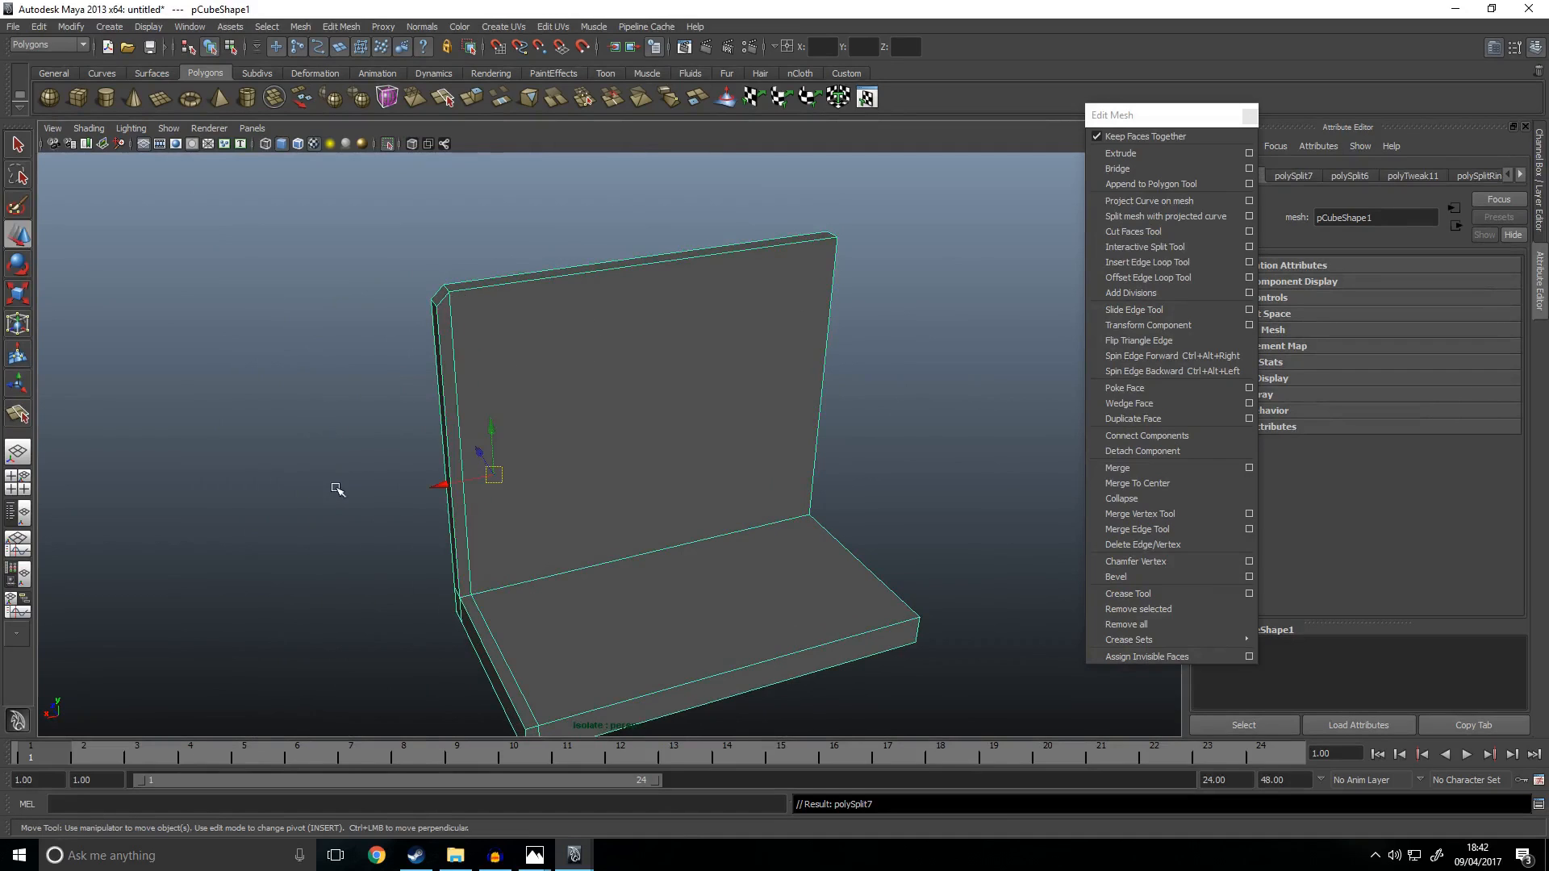
Step: Examine both sides of the plate and its bevelled corner after the splits
click(315, 569)
alt+drag(537, 507, 757, 505)
click(723, 422)
click(895, 425)
scroll(898, 429, down, 5)
alt+drag(898, 429, 626, 390)
click(594, 408)
Step: Soften the two short edges bordering the bevel at the plate's upper front corner
scroll(595, 387, up, 4)
right_drag(625, 398, 624, 342)
click(655, 405)
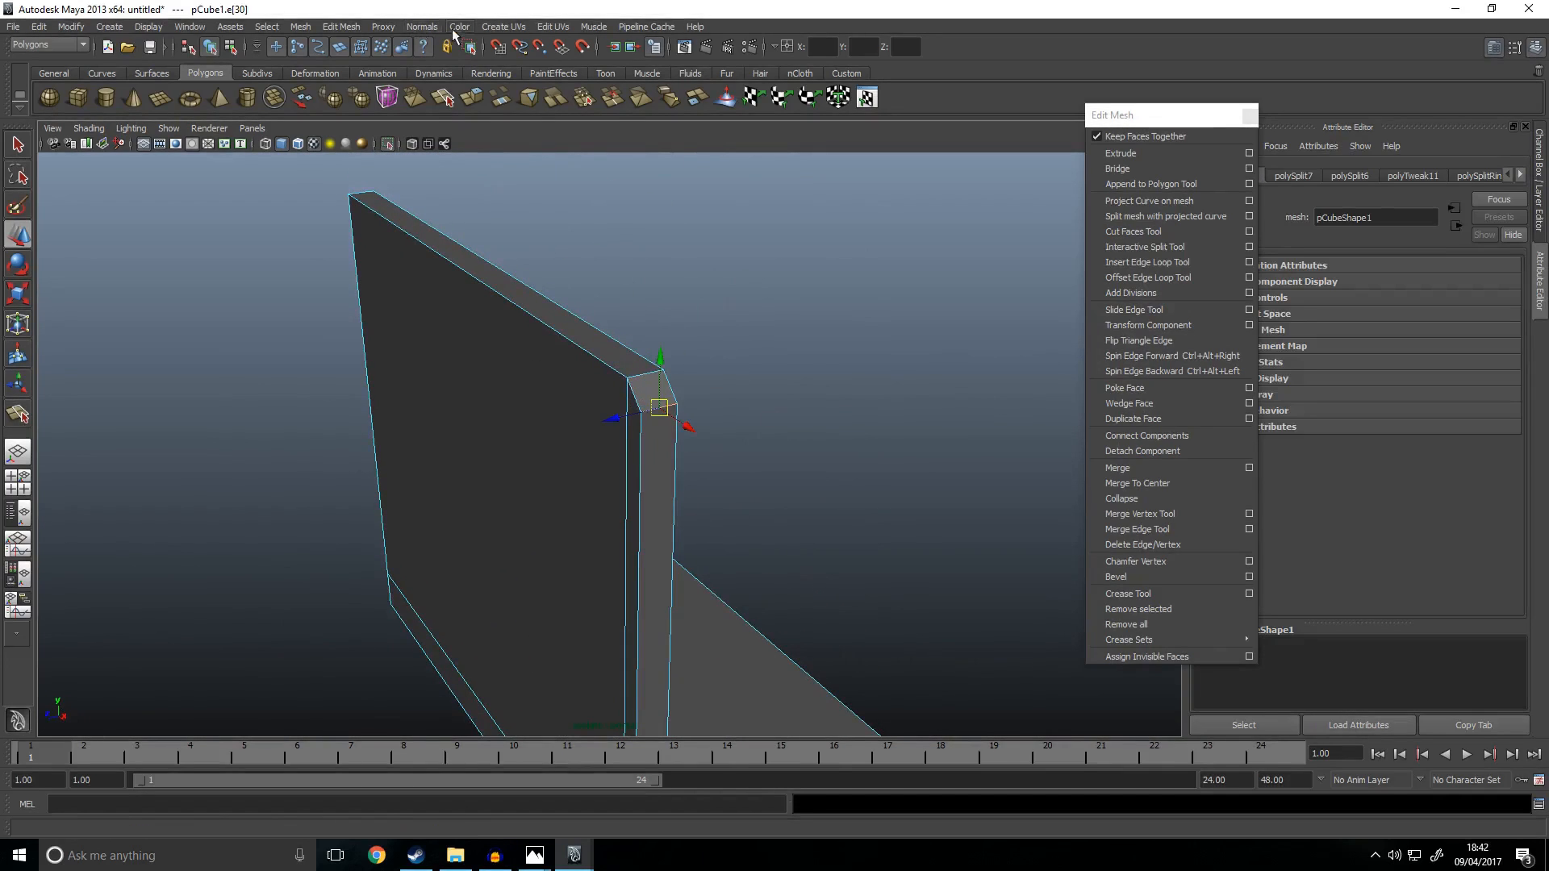
click(421, 26)
click(452, 182)
click(655, 373)
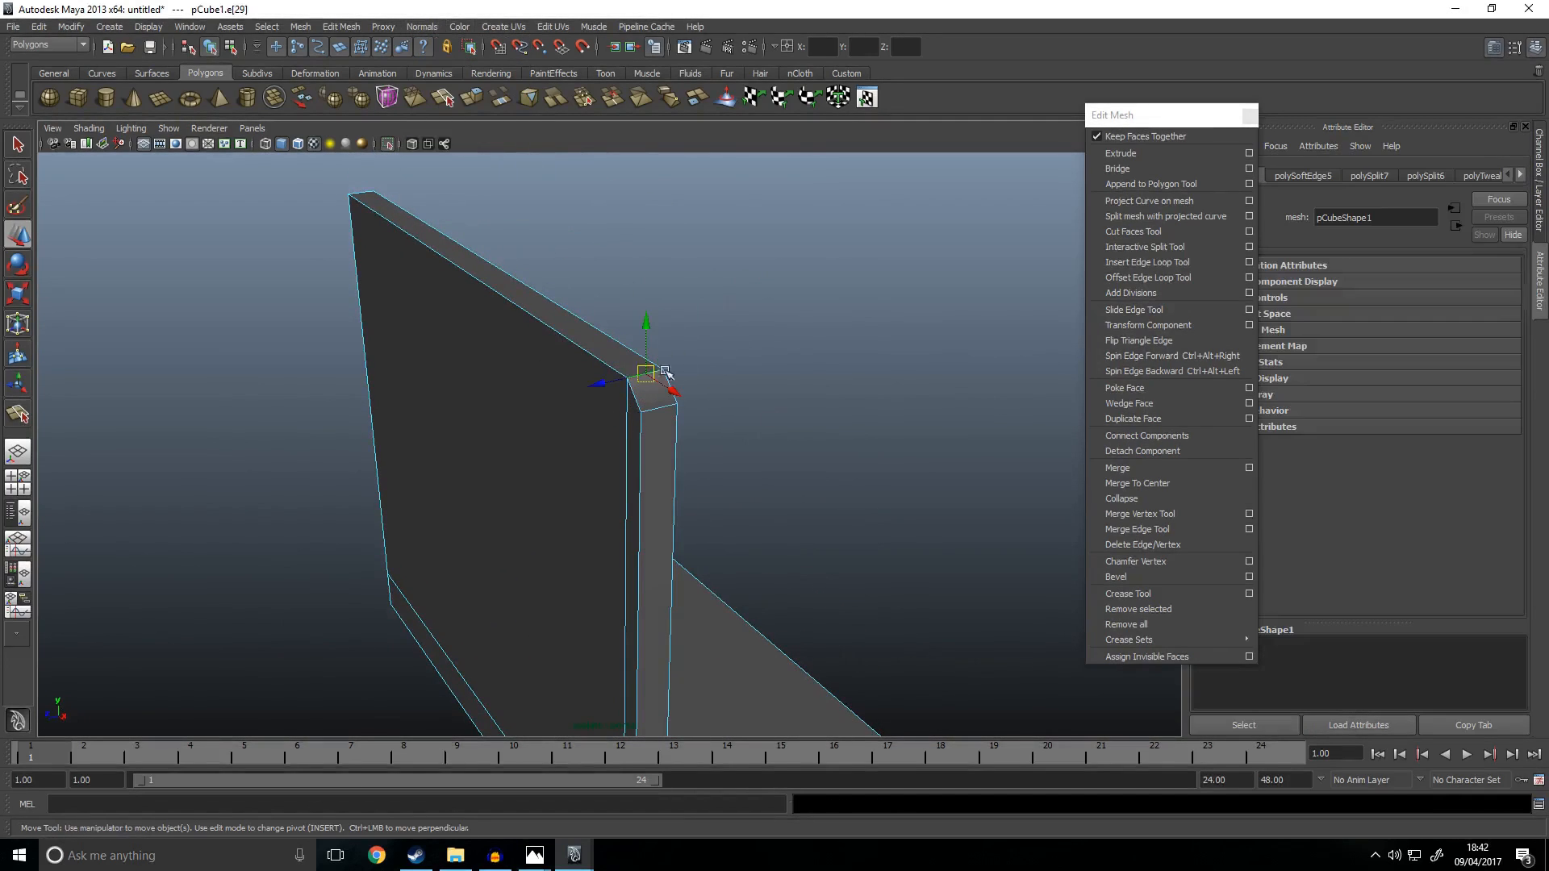
click(723, 208)
Step: Examine the L-shaped plate in perspective and against the reference image in front view
alt+drag(807, 452, 857, 414)
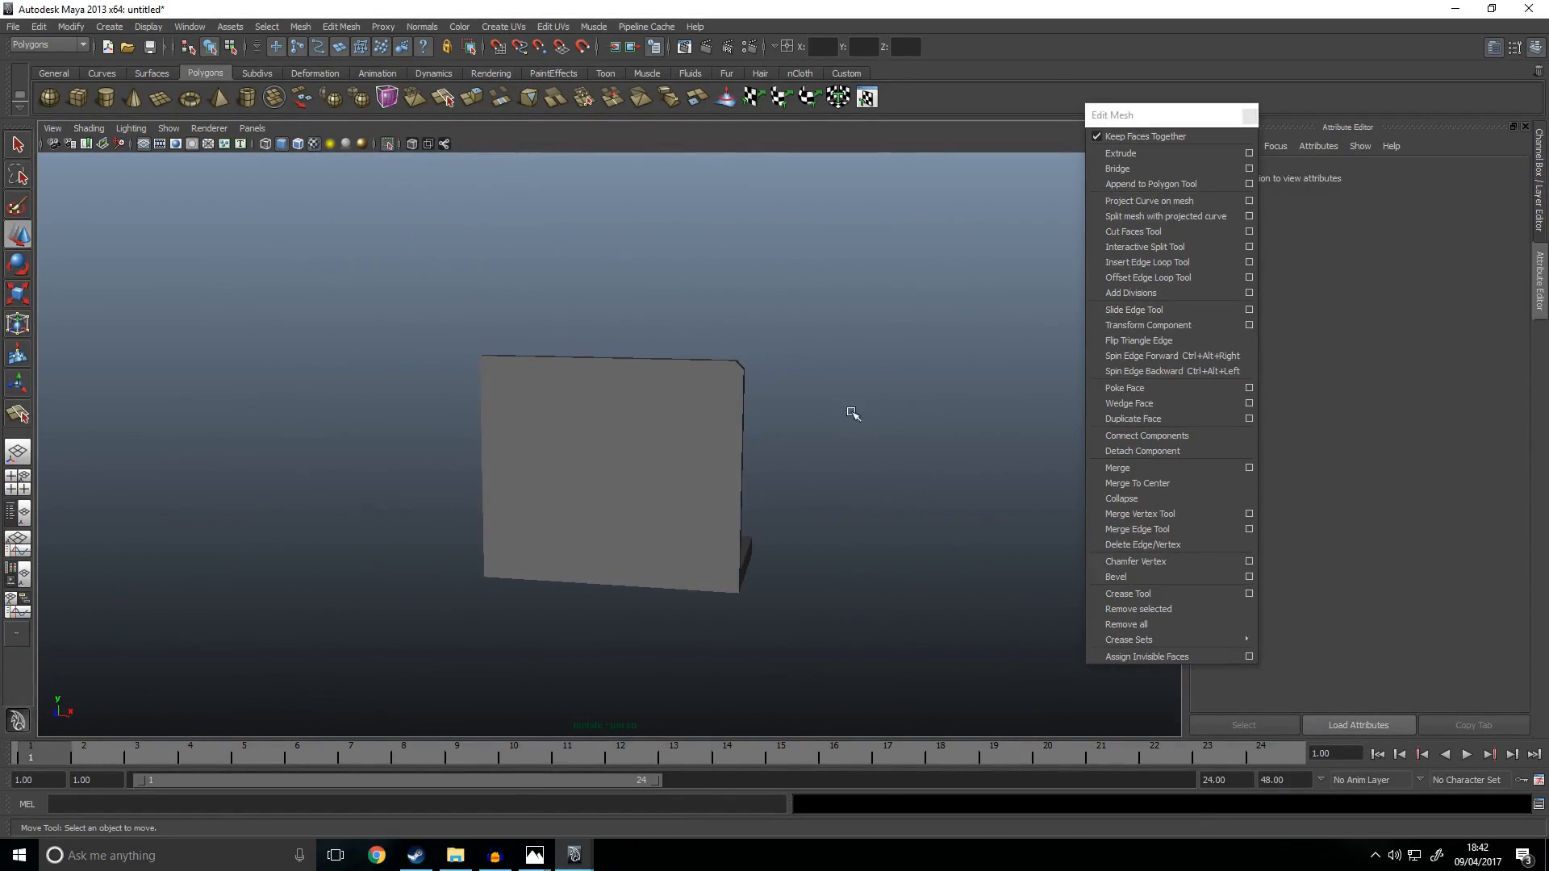
click(699, 413)
key(space)
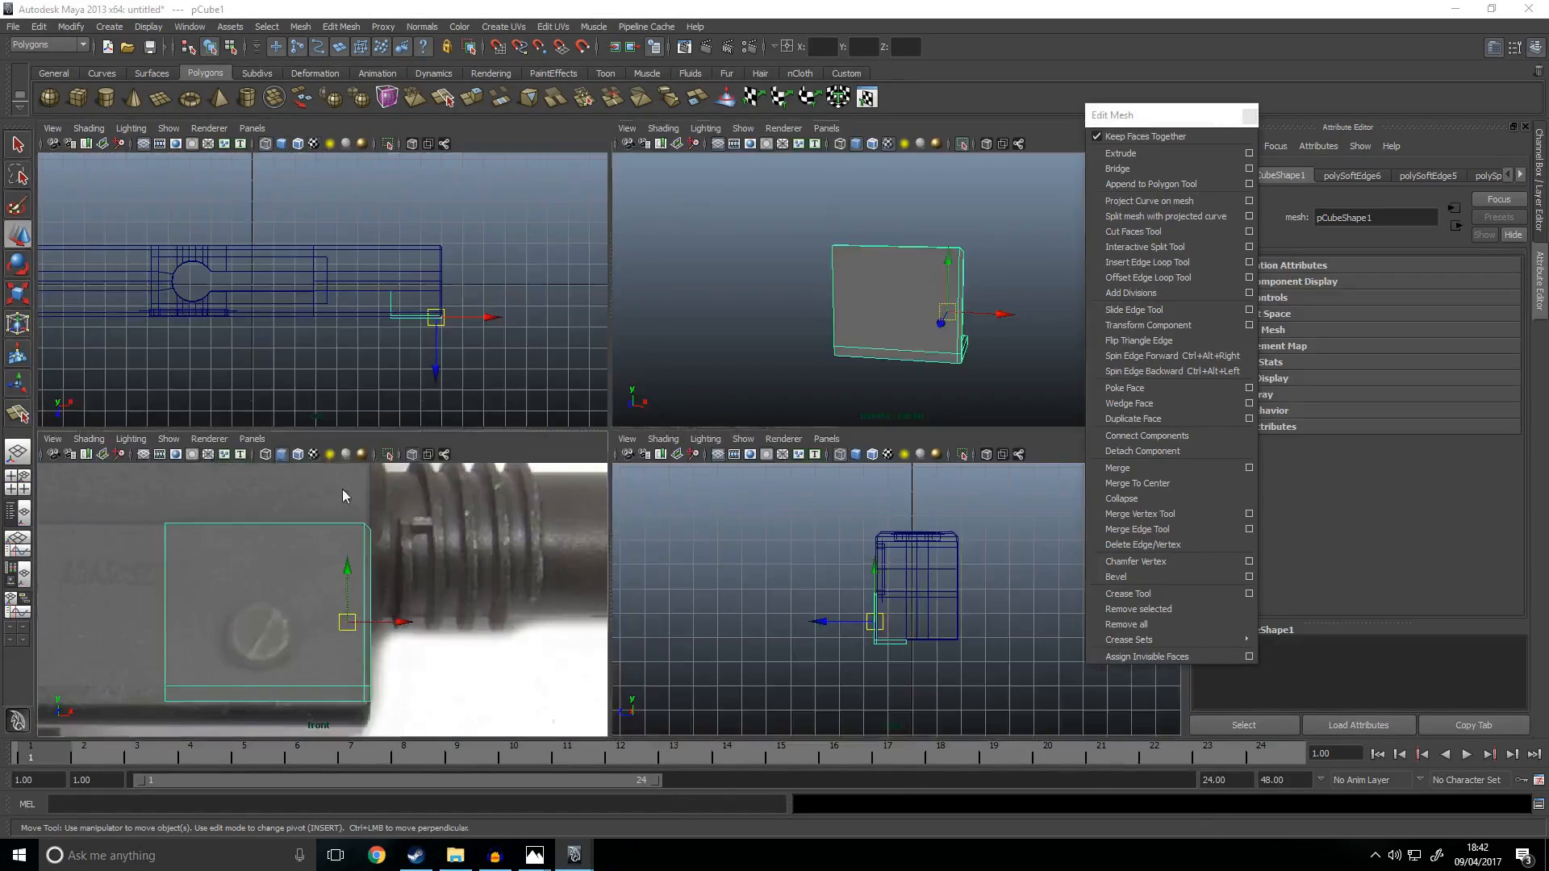
key(space)
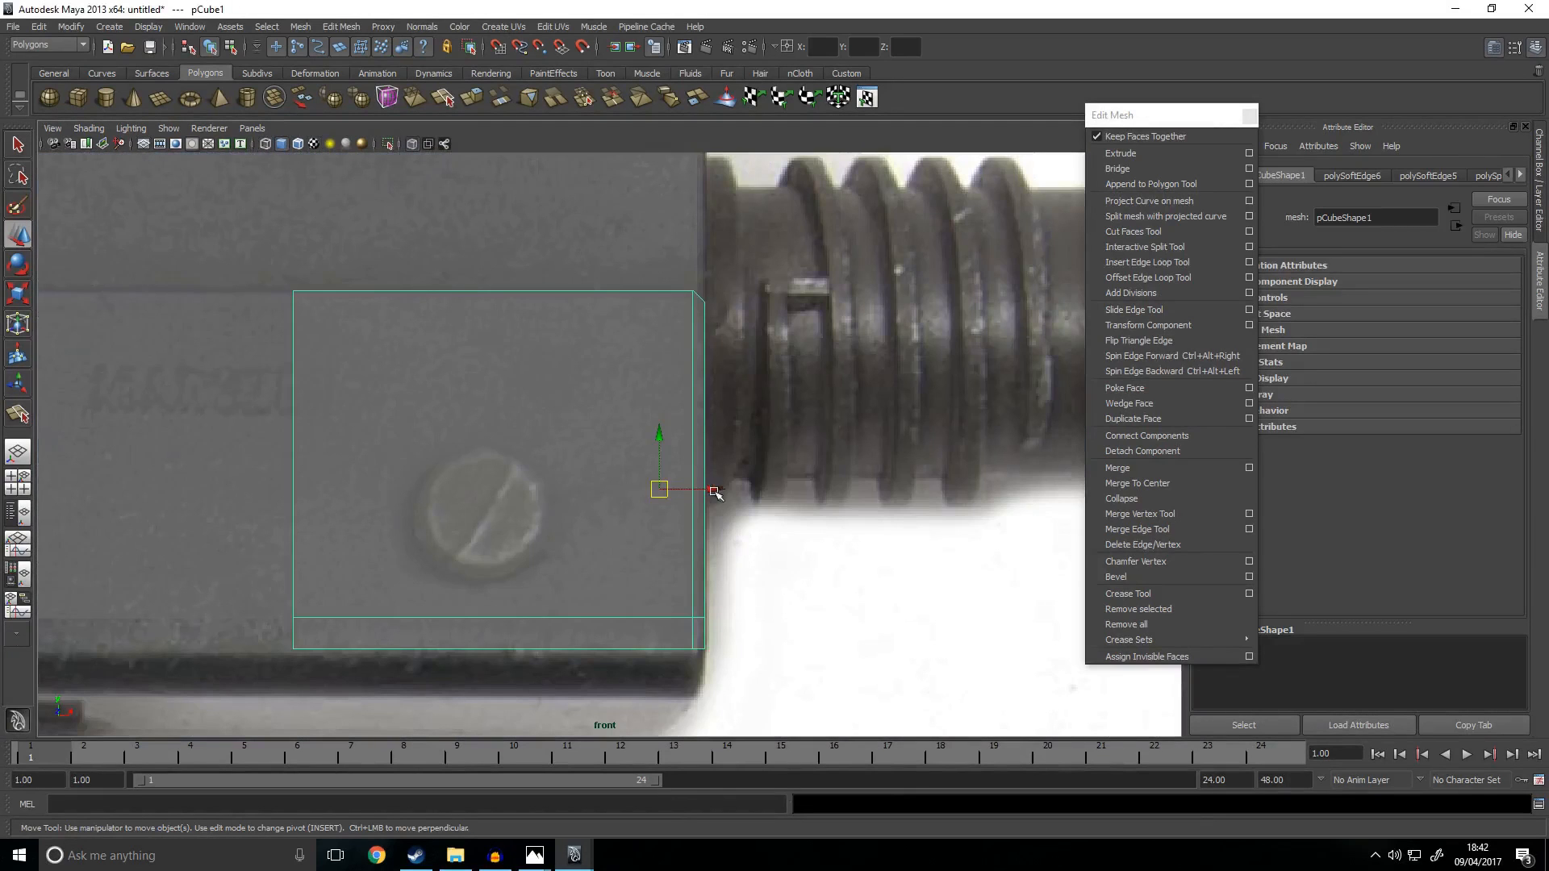
key(space)
alt+drag(791, 380, 710, 437)
click(788, 369)
key(space)
alt+drag(788, 339, 806, 398)
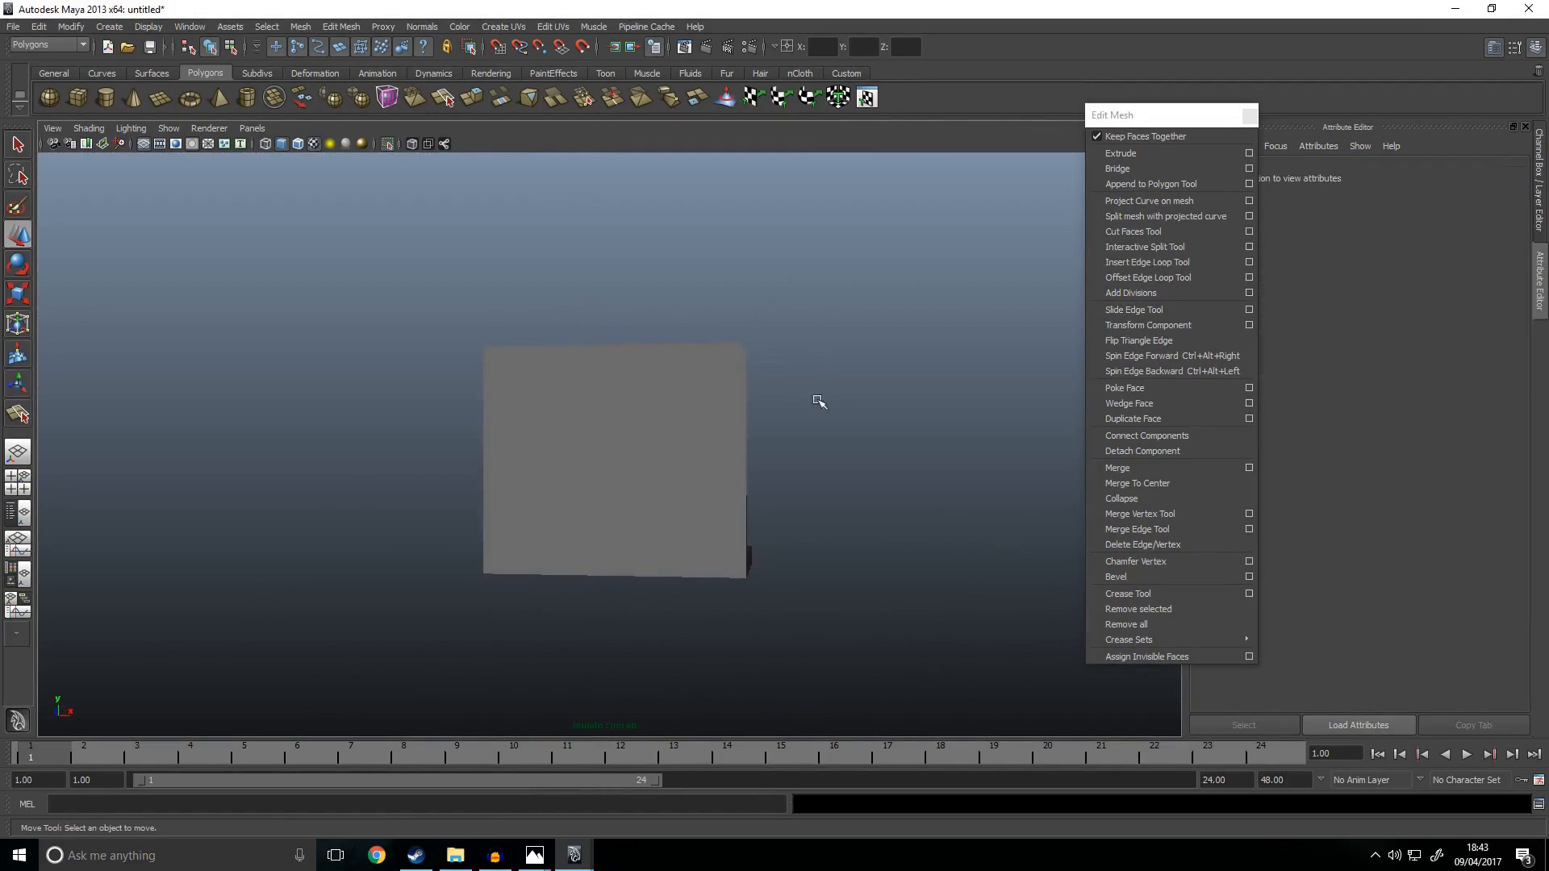
Step: Move the plate's rear-end vertices rearward in front view so the plate extends to just behind the SAFE marking
click(494, 486)
key(space)
key(space)
scroll(493, 486, down, 6)
alt+middle_drag(497, 485, 714, 449)
scroll(709, 463, up, 2)
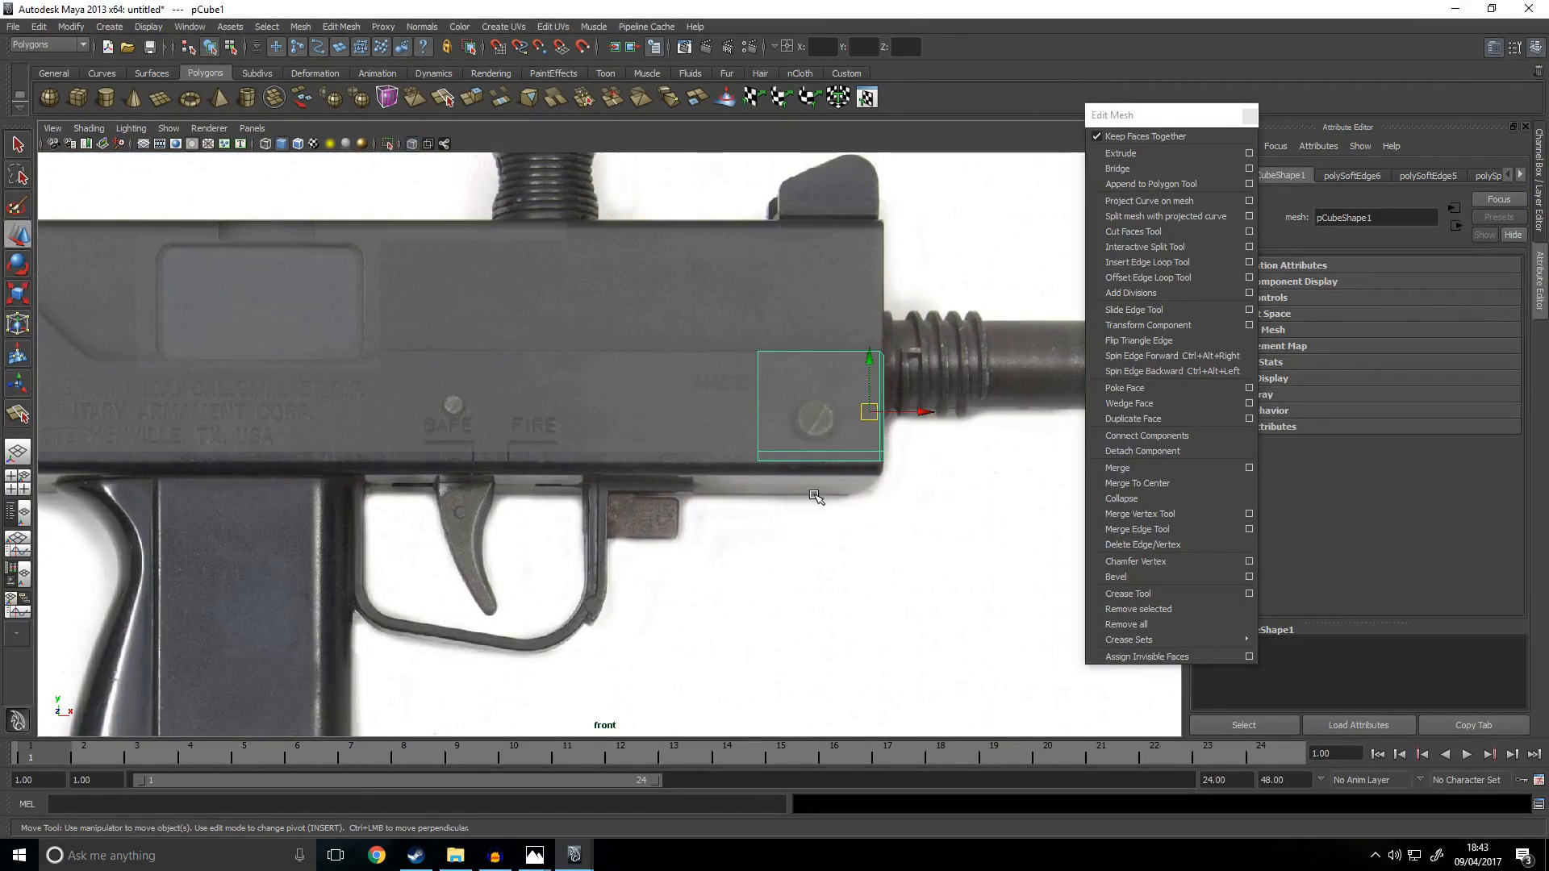
scroll(766, 451, up, 3)
scroll(786, 371, down, 2)
right_drag(792, 349, 736, 349)
drag(736, 349, 801, 540)
drag(849, 370, 390, 372)
alt+middle_drag(465, 397, 735, 451)
scroll(746, 419, up, 5)
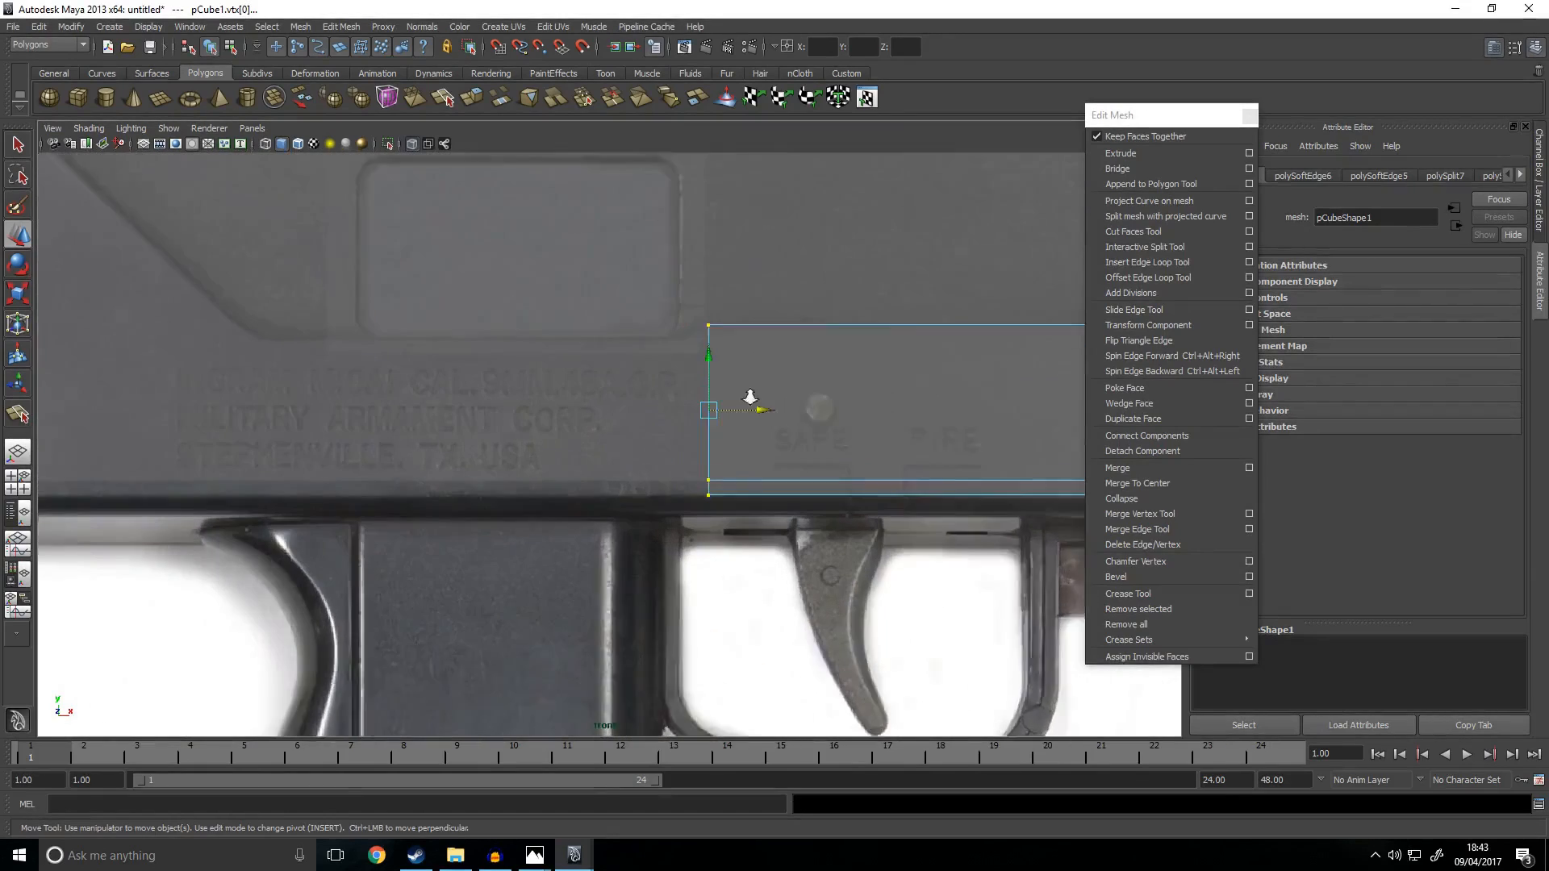
Step: Extrude the plate's rear-end faces rearward by about 0.4 to form a short section near the ejection port's edge
right_drag(805, 428, 807, 467)
drag(619, 243, 846, 685)
alt+middle_drag(909, 450, 685, 523)
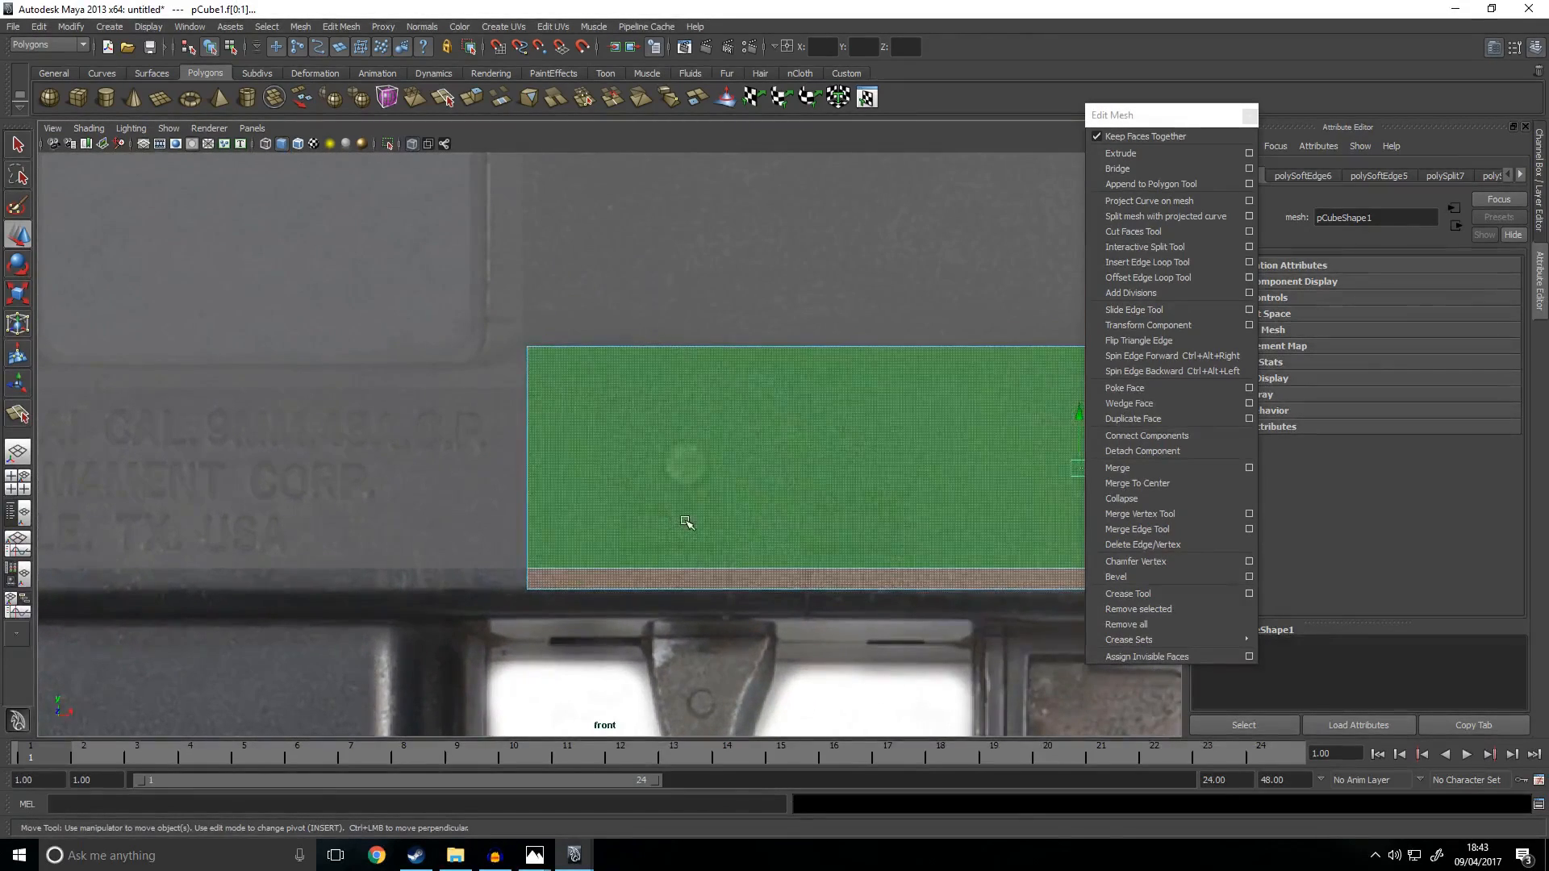
scroll(685, 523, down, 5)
ctrl+drag(700, 714, 725, 708)
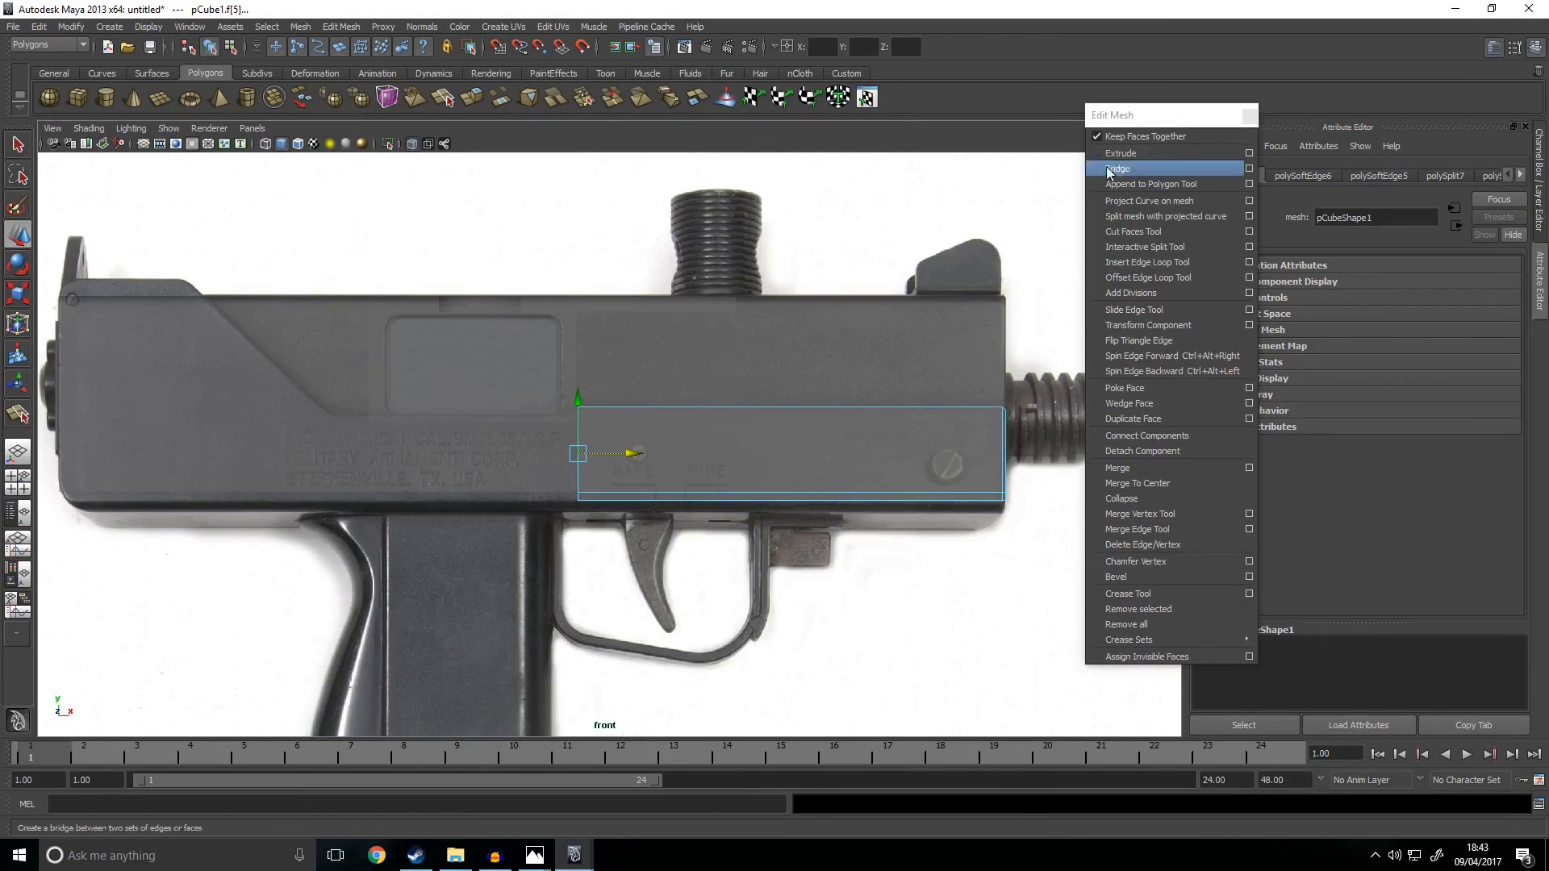
key(space)
key(space)
alt+drag(878, 380, 819, 428)
scroll(940, 415, down, 5)
key(space)
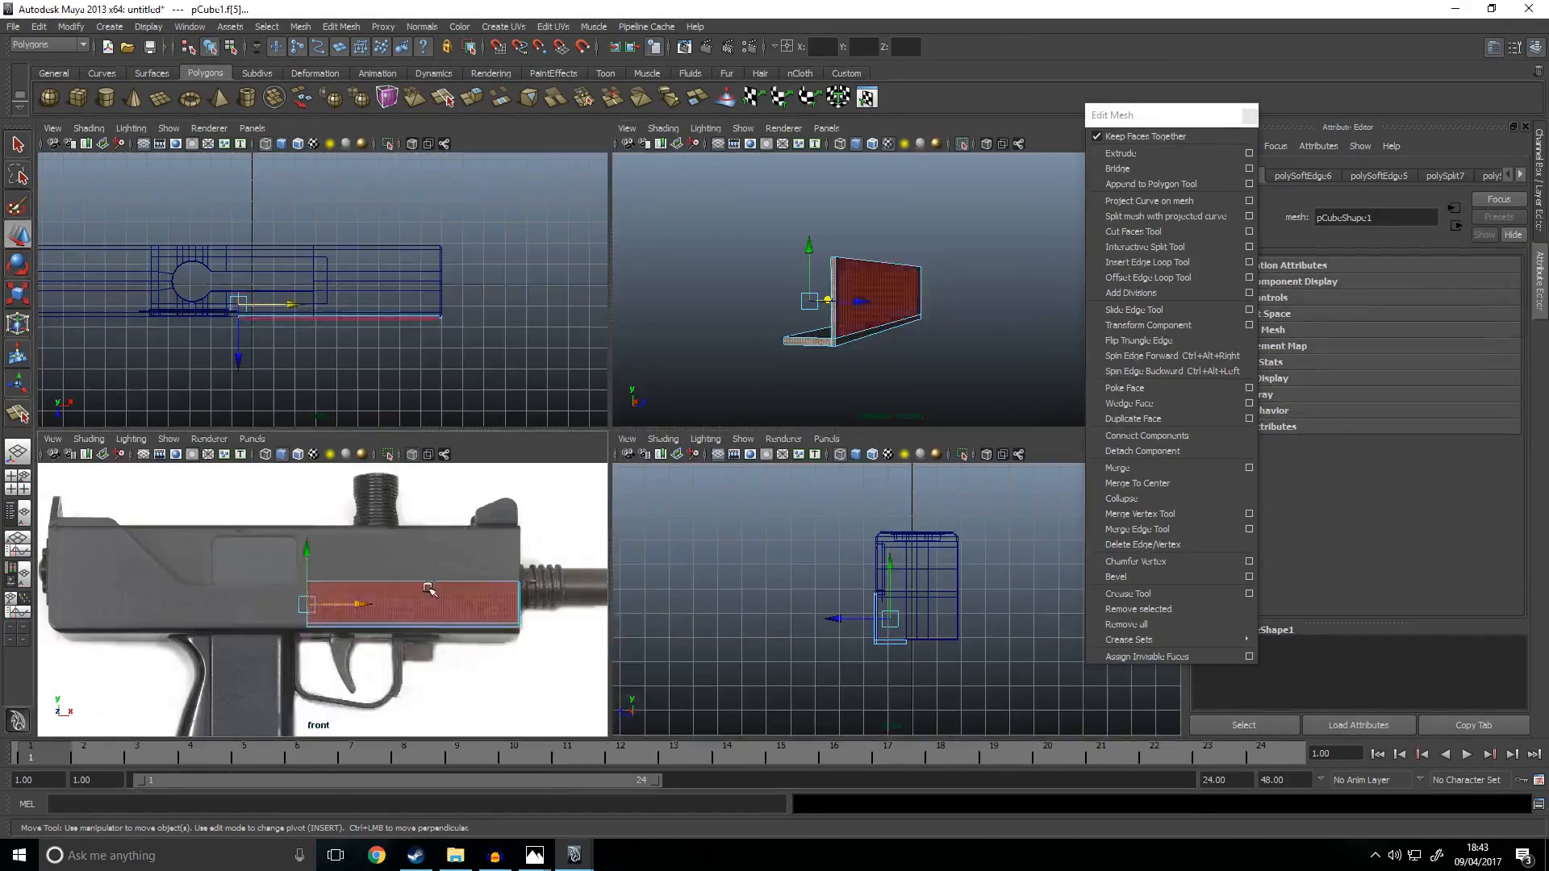
key(space)
click(1159, 154)
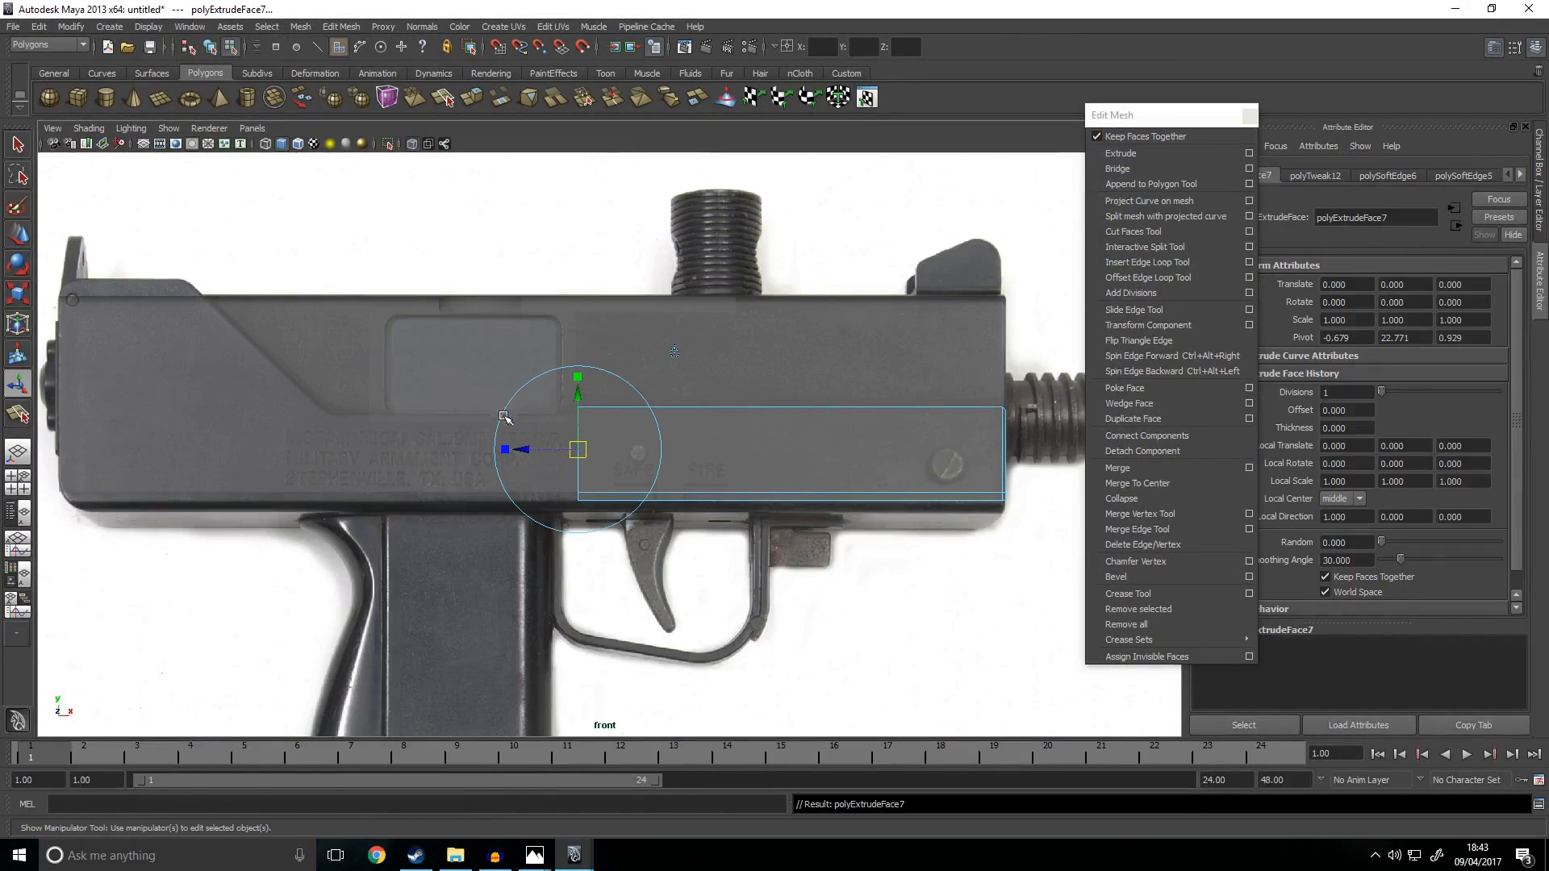
drag(553, 452, 522, 470)
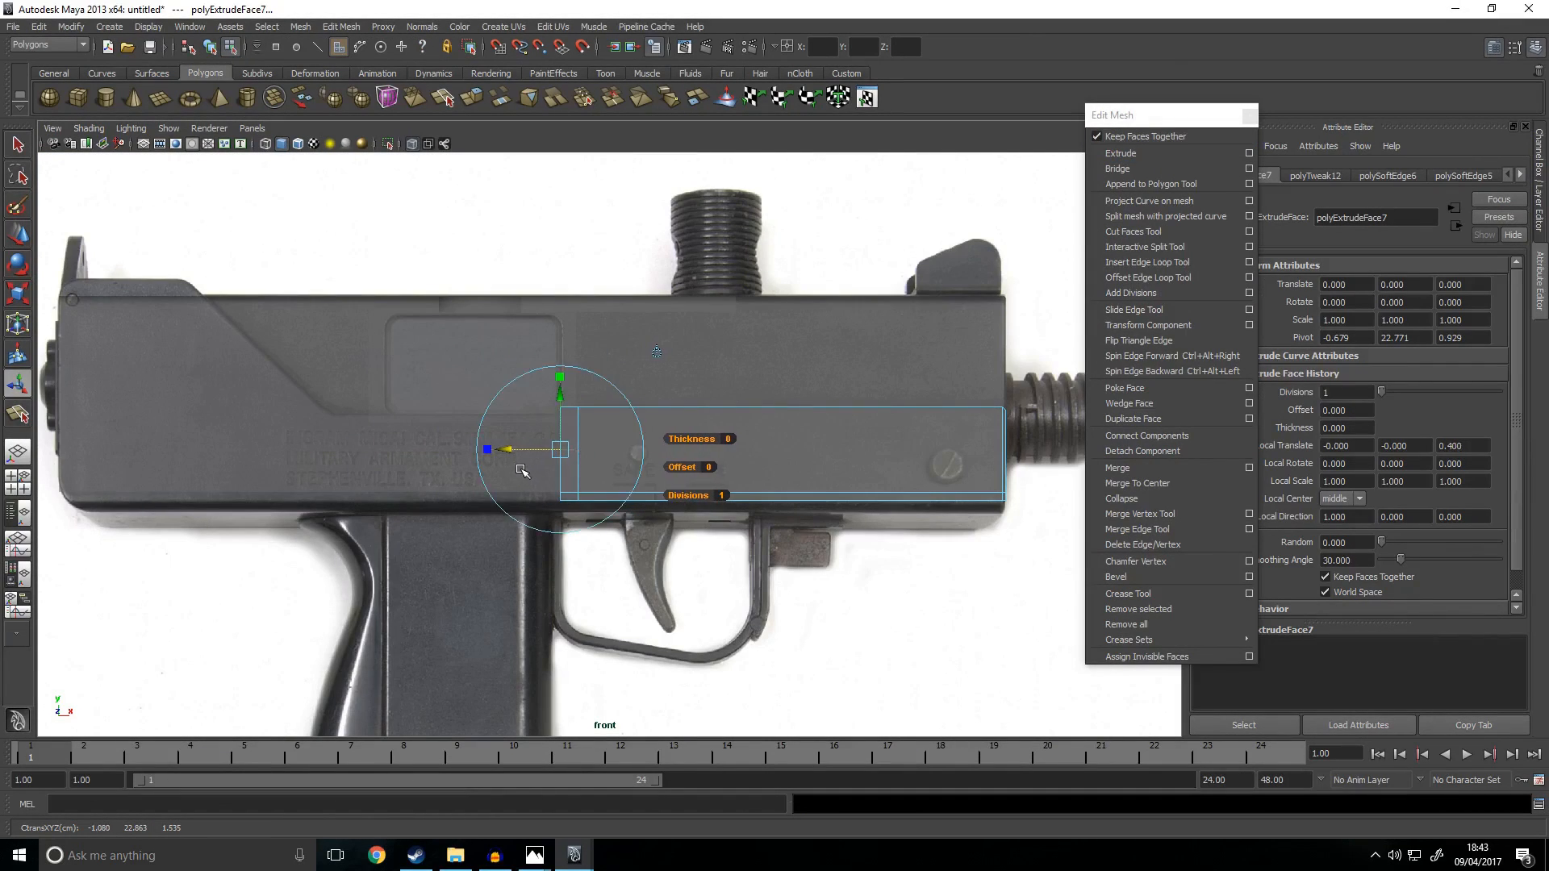
Step: Lower the short section's upper rear vertices to make a sloped step, and align its rear edge with the reference
scroll(605, 422, up, 10)
key(w)
right_click(578, 345)
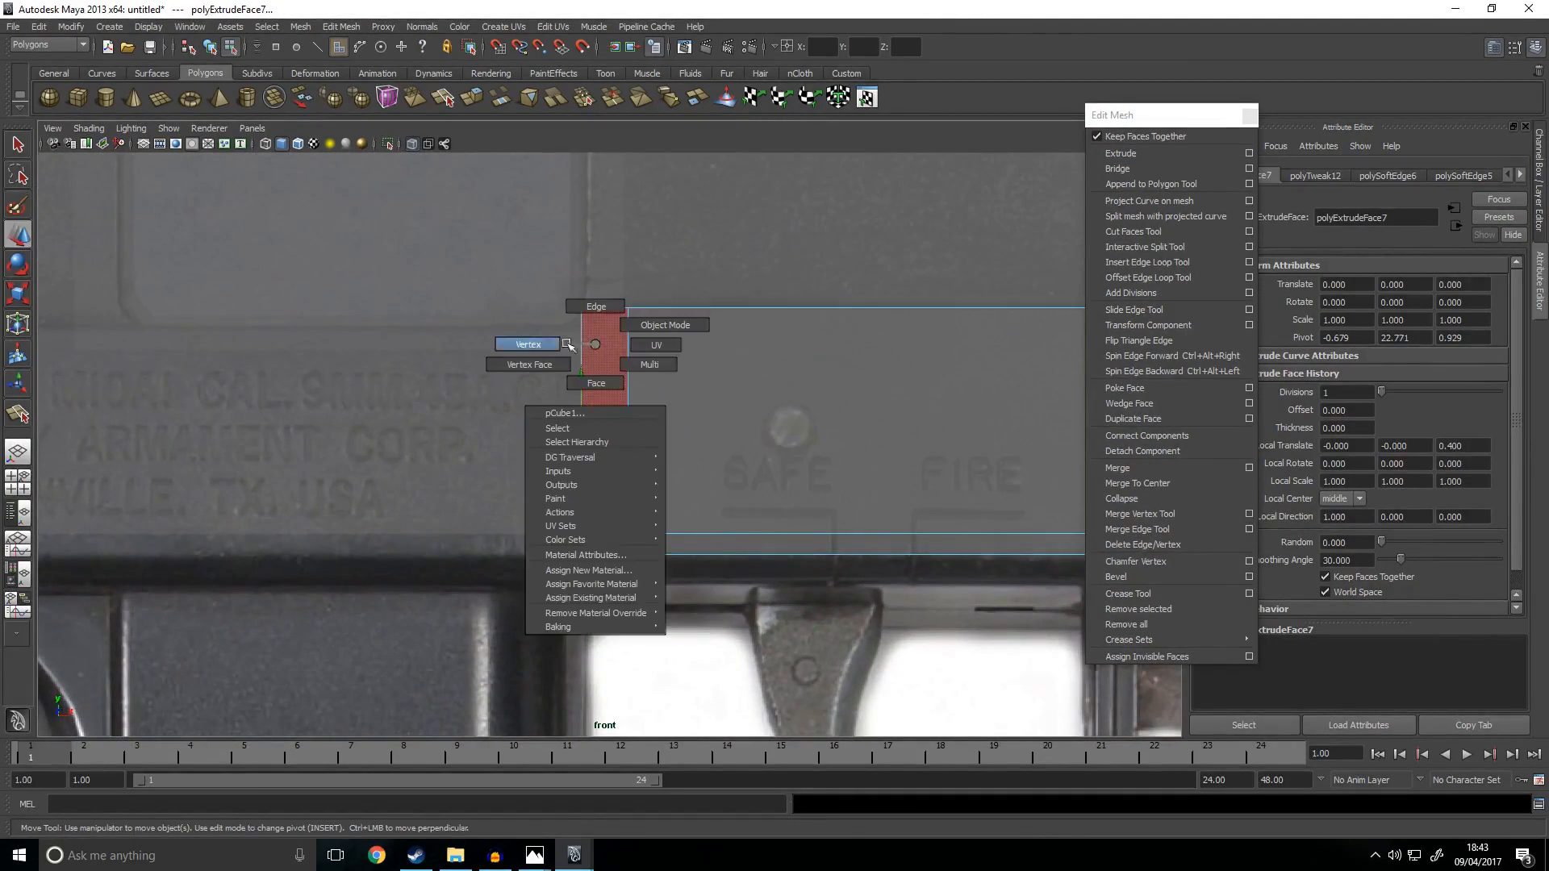
drag(565, 323, 585, 262)
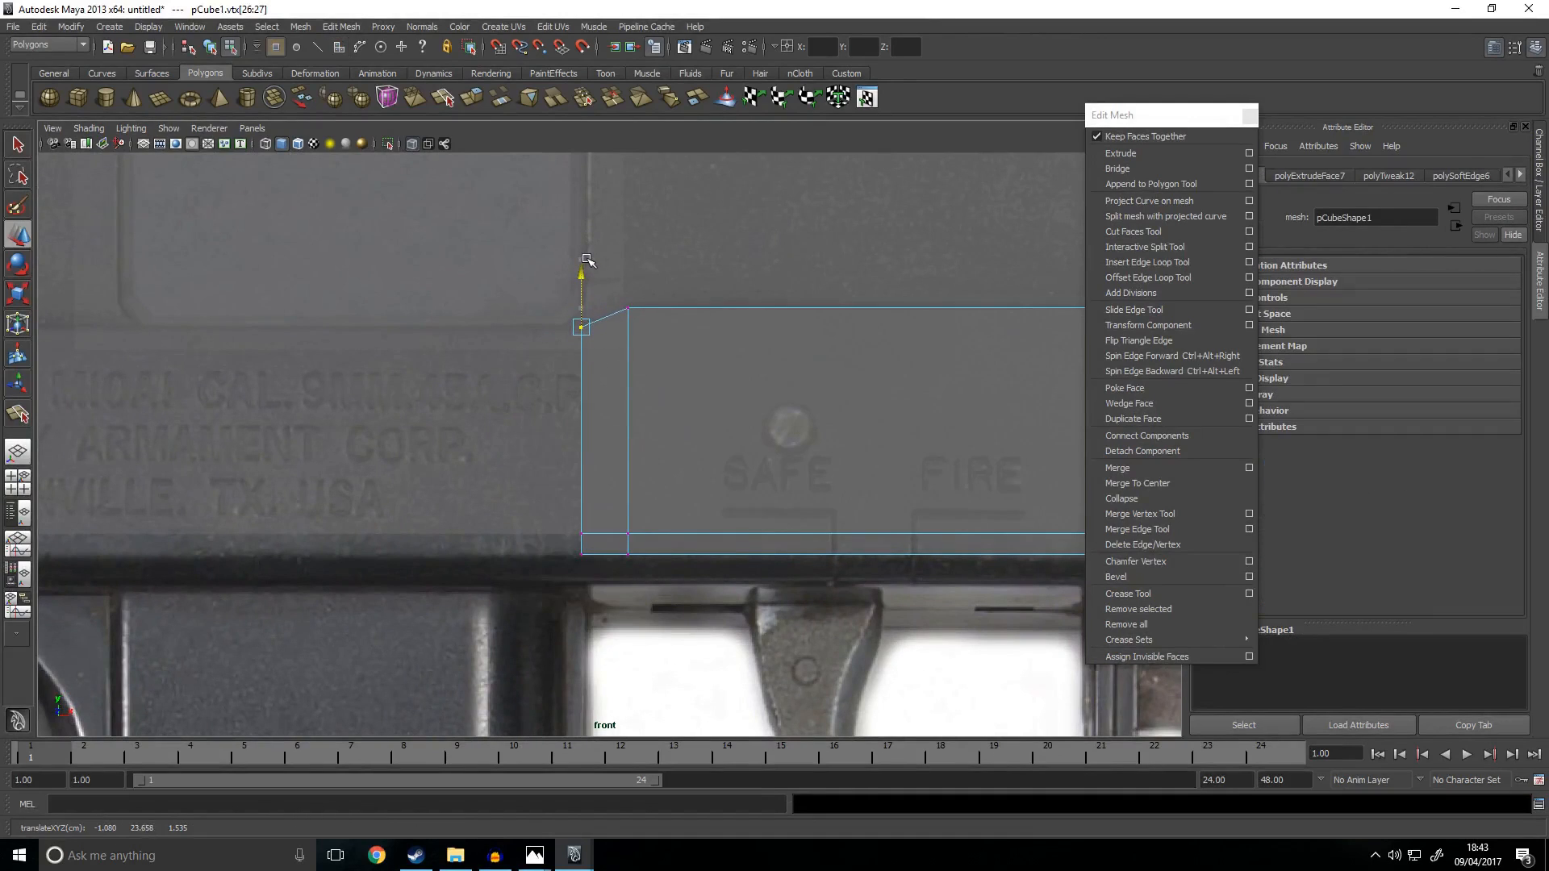
drag(454, 292, 592, 589)
drag(638, 442, 643, 449)
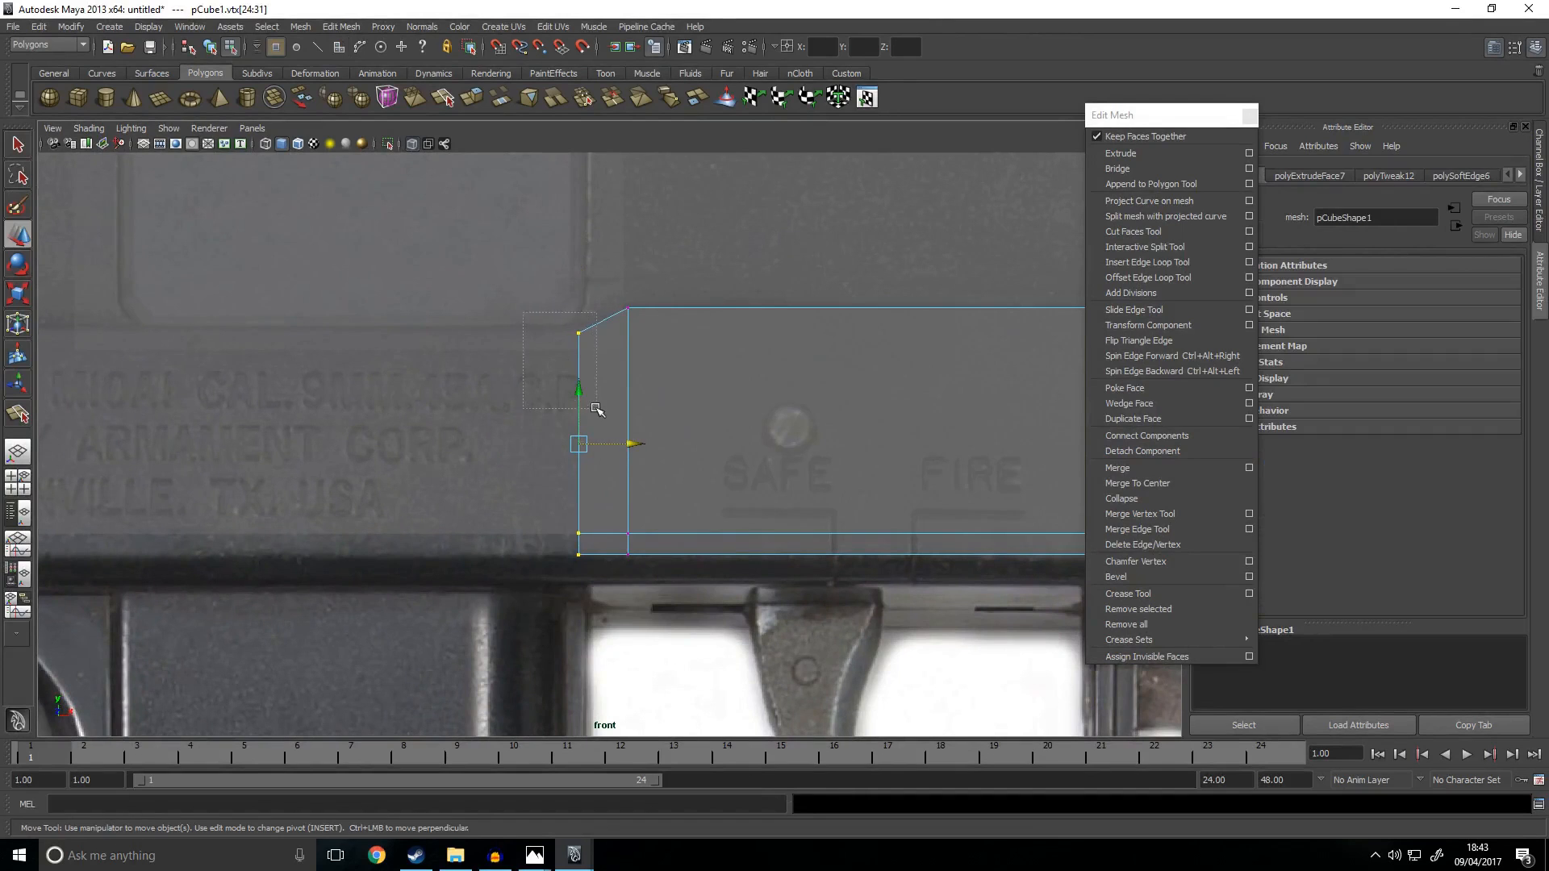
drag(576, 288, 582, 277)
Step: Extrude the plate's rear-end faces rearward by about 5.06, up to the foot of the diagonal line on the receiver
right_drag(640, 371, 639, 440)
drag(484, 288, 763, 460)
mouse_move(819, 176)
mouse_down()
mouse_move(646, 663)
mouse_move(695, 657)
mouse_up()
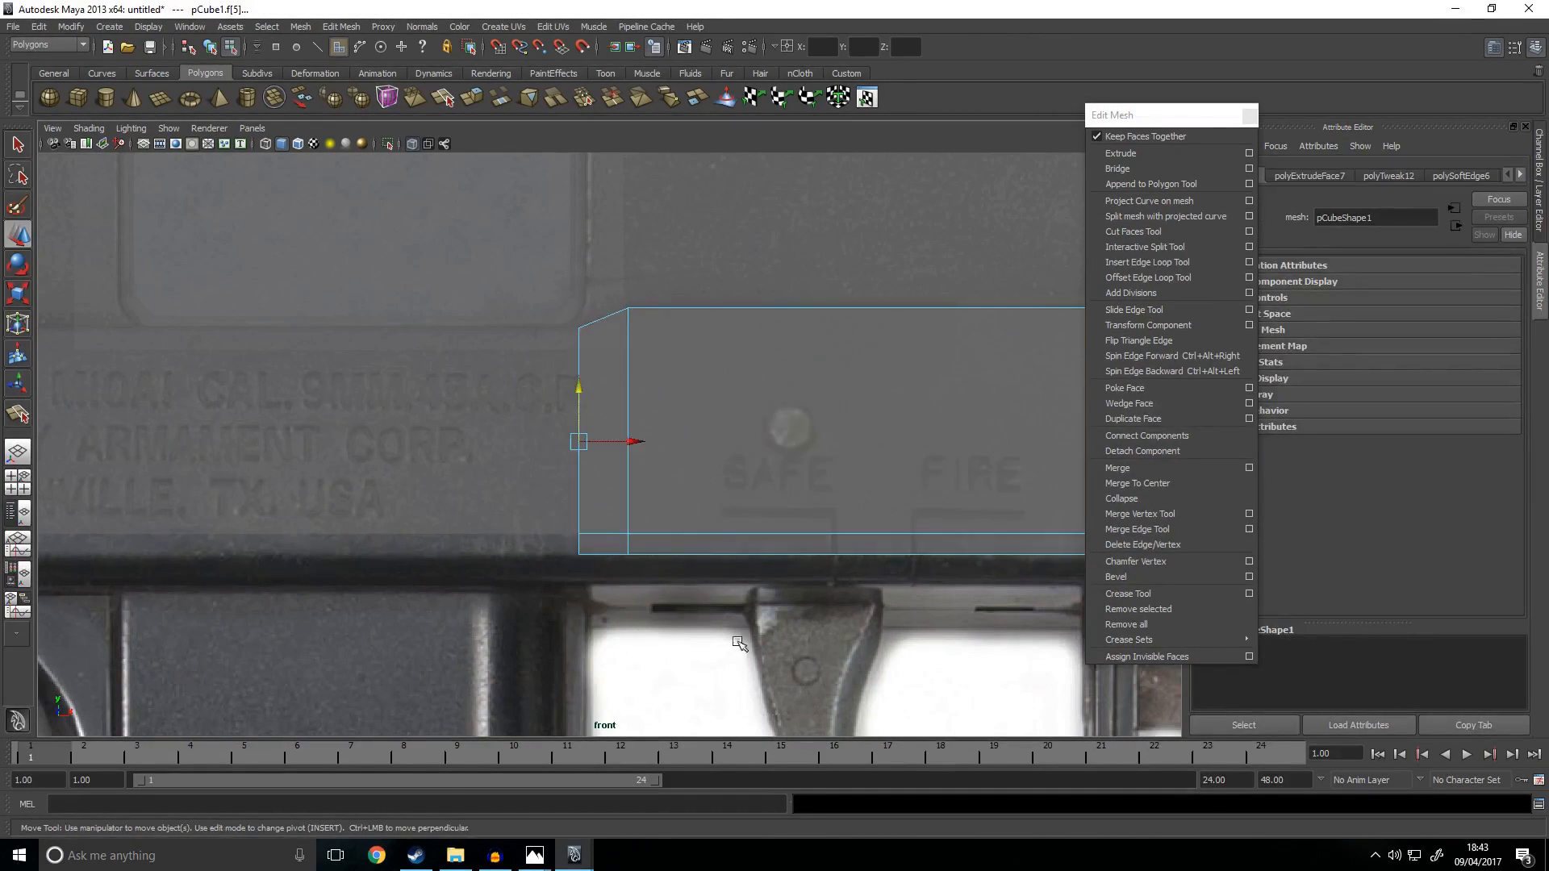
click(1162, 155)
alt+middle_drag(541, 437, 772, 400)
drag(772, 401, 165, 390)
alt+middle_drag(454, 420, 857, 447)
key(w)
Step: Extrude the rear-end faces again by about 6.25, reaching the back end of the receiver
click(1120, 153)
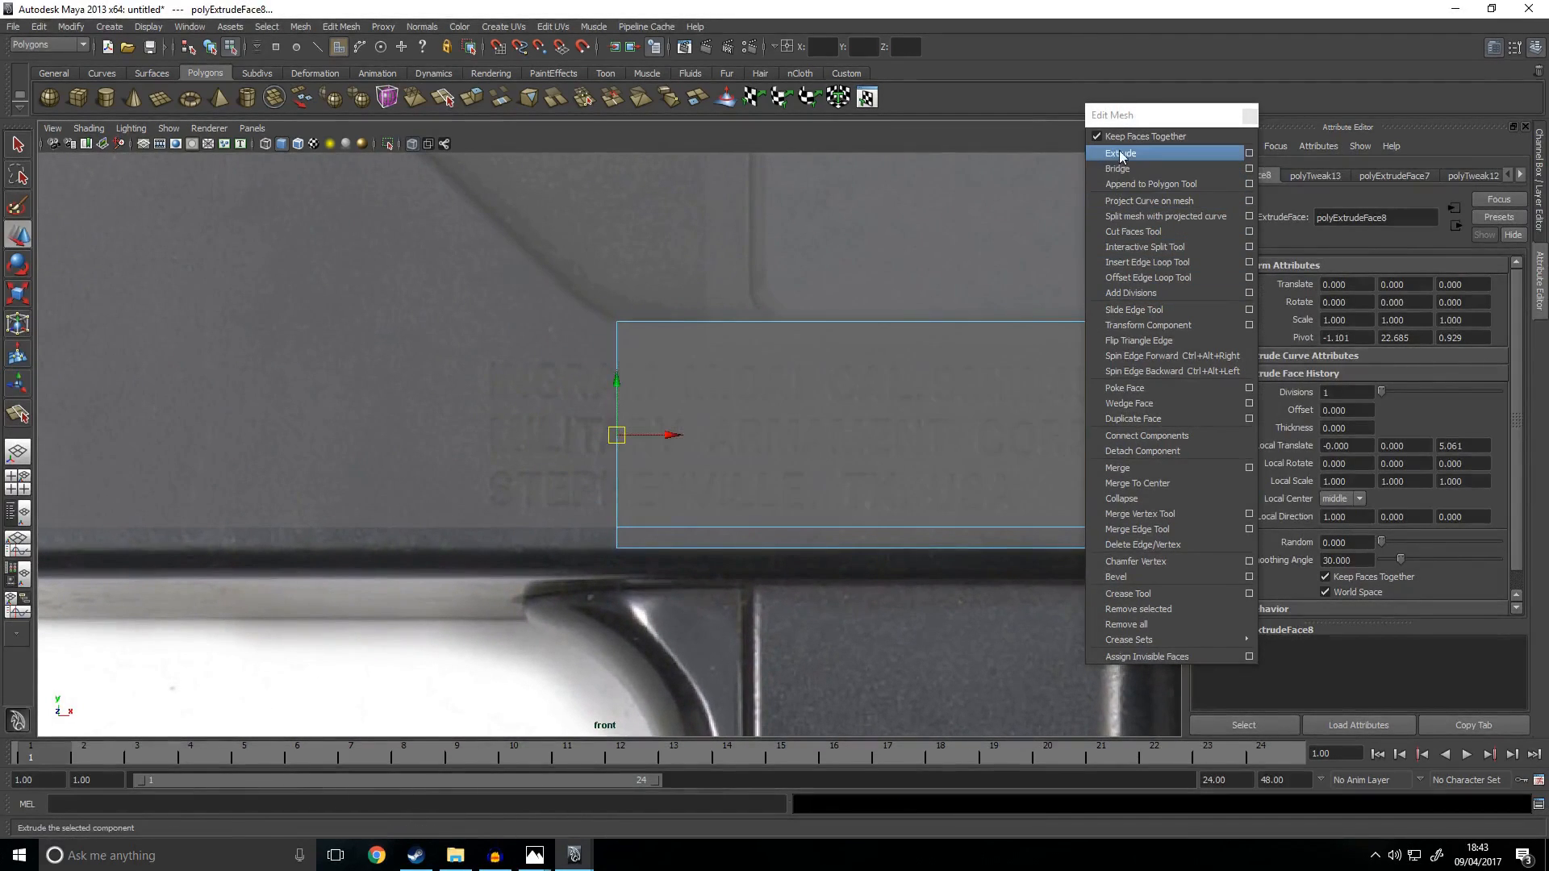
scroll(613, 435, down, 3)
drag(557, 442, 324, 454)
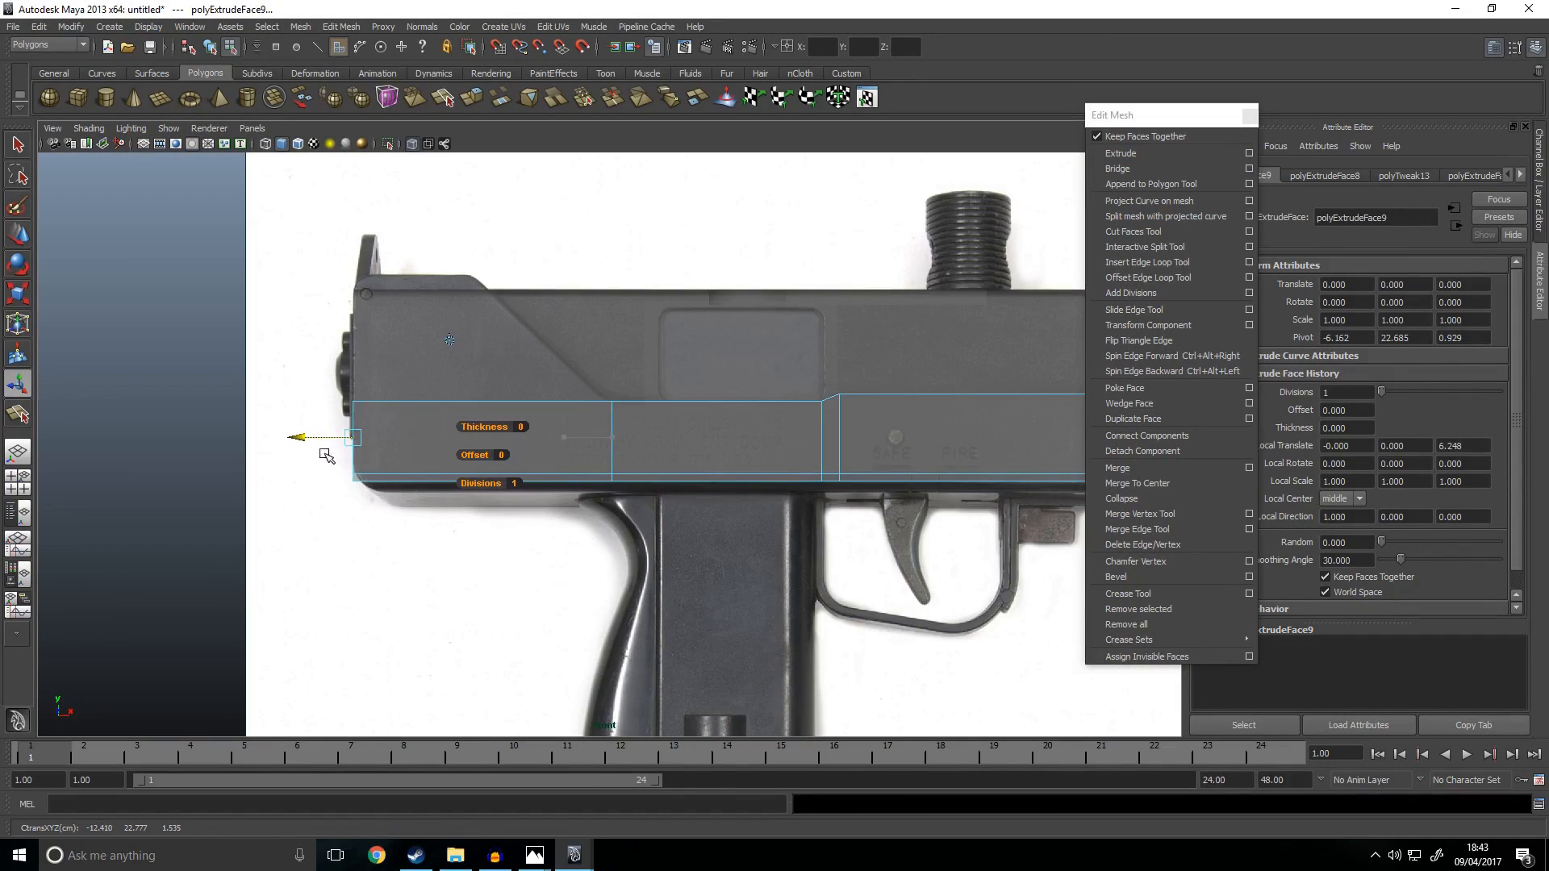
key(w)
Step: Move the receiver body's rear-end vertices forward, in line with the start of the upper body edge in the reference
alt+middle_drag(474, 478, 720, 479)
scroll(714, 482, up, 3)
right_drag(652, 254, 505, 233)
drag(487, 187, 717, 512)
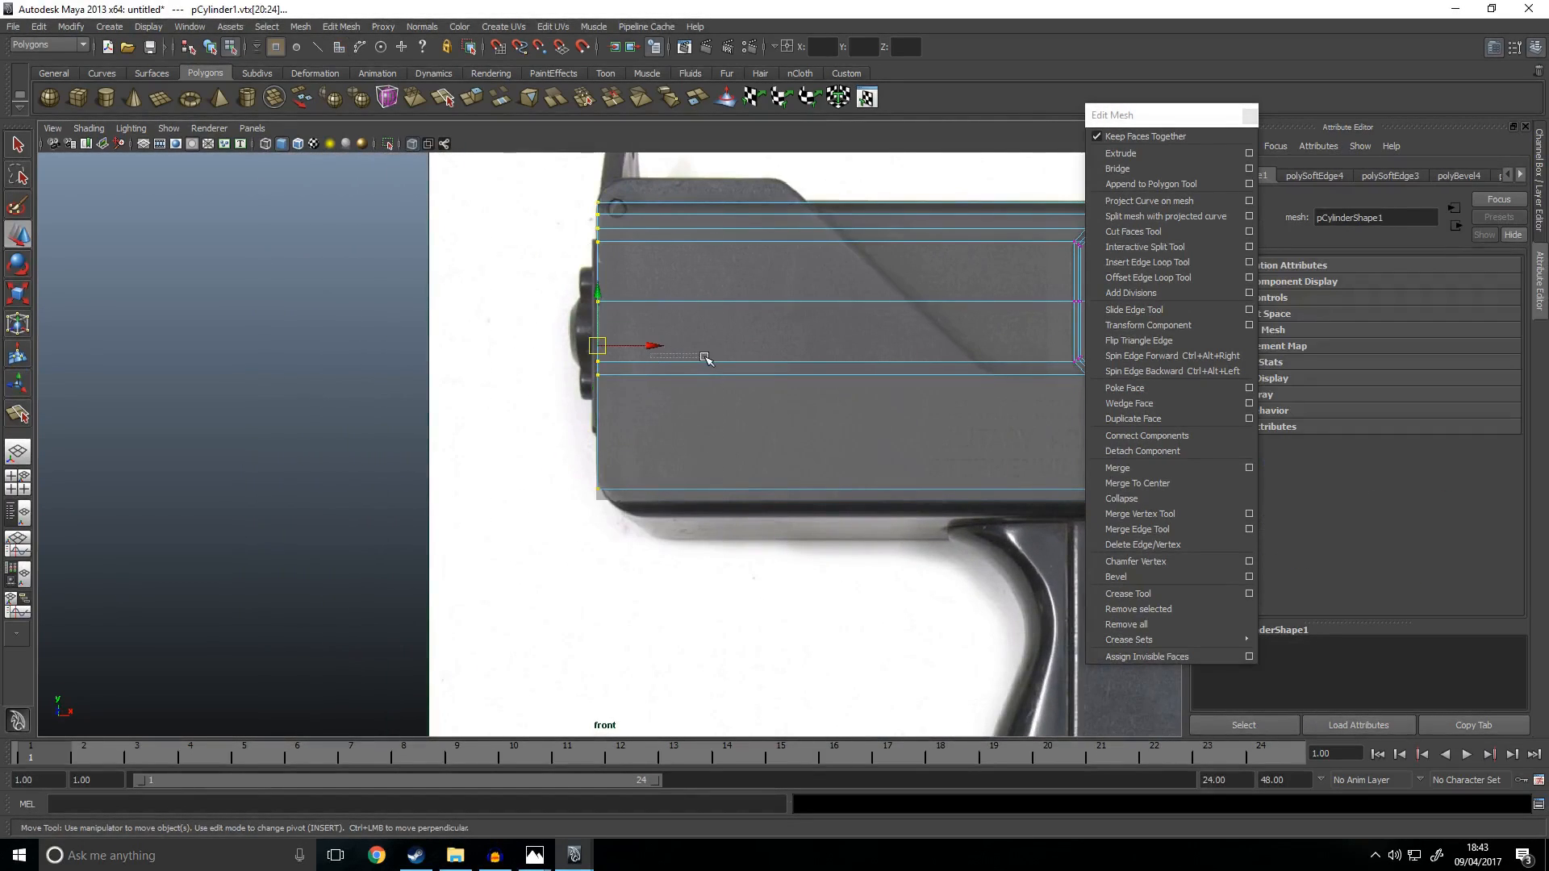
drag(647, 346, 707, 362)
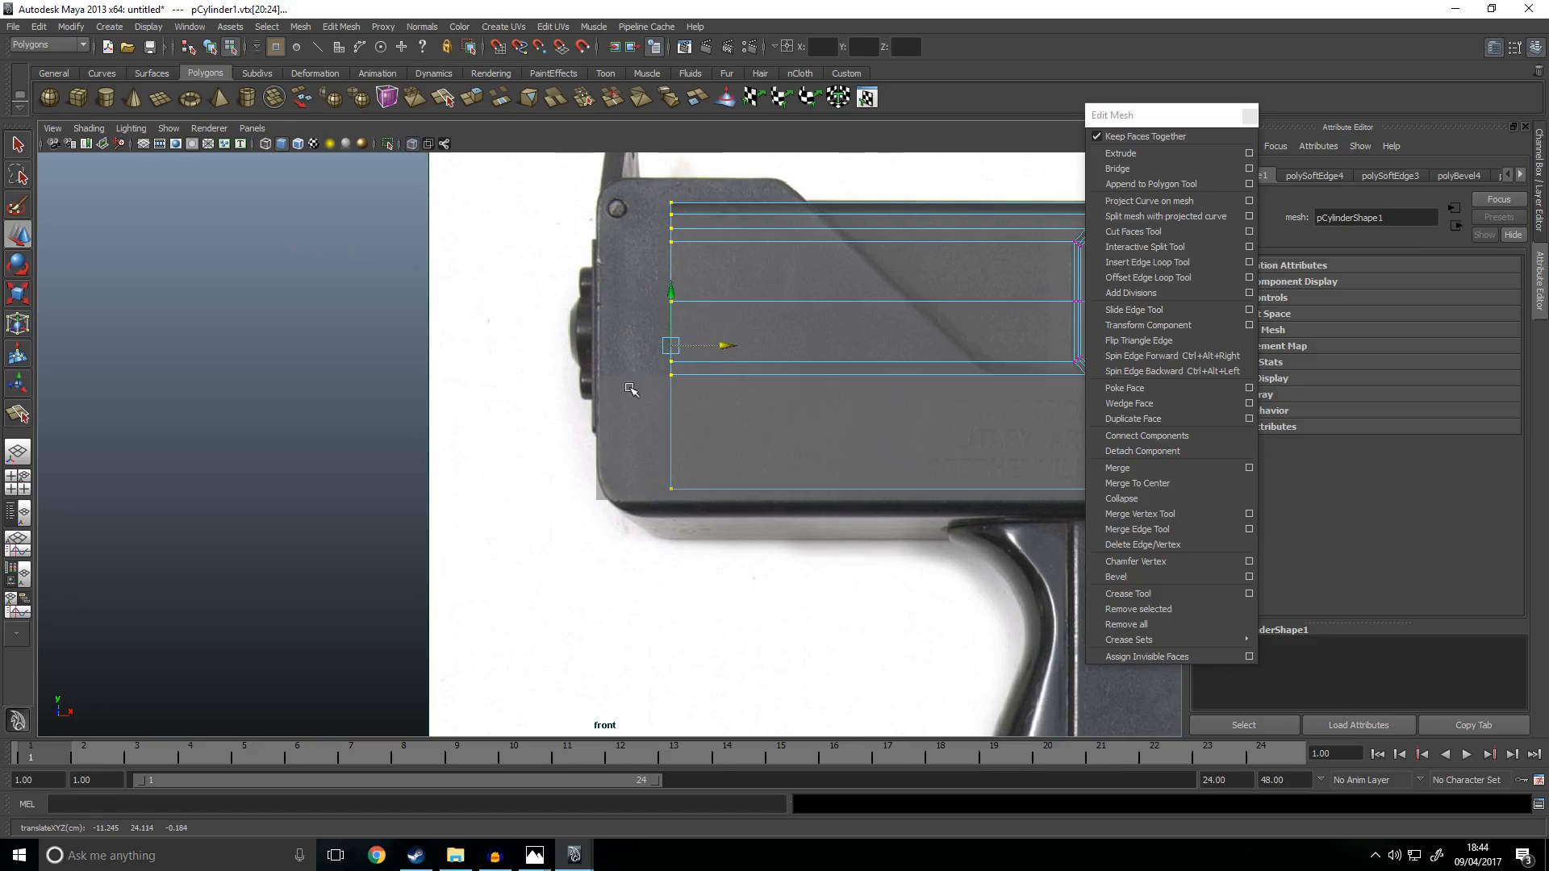
drag(727, 346, 736, 346)
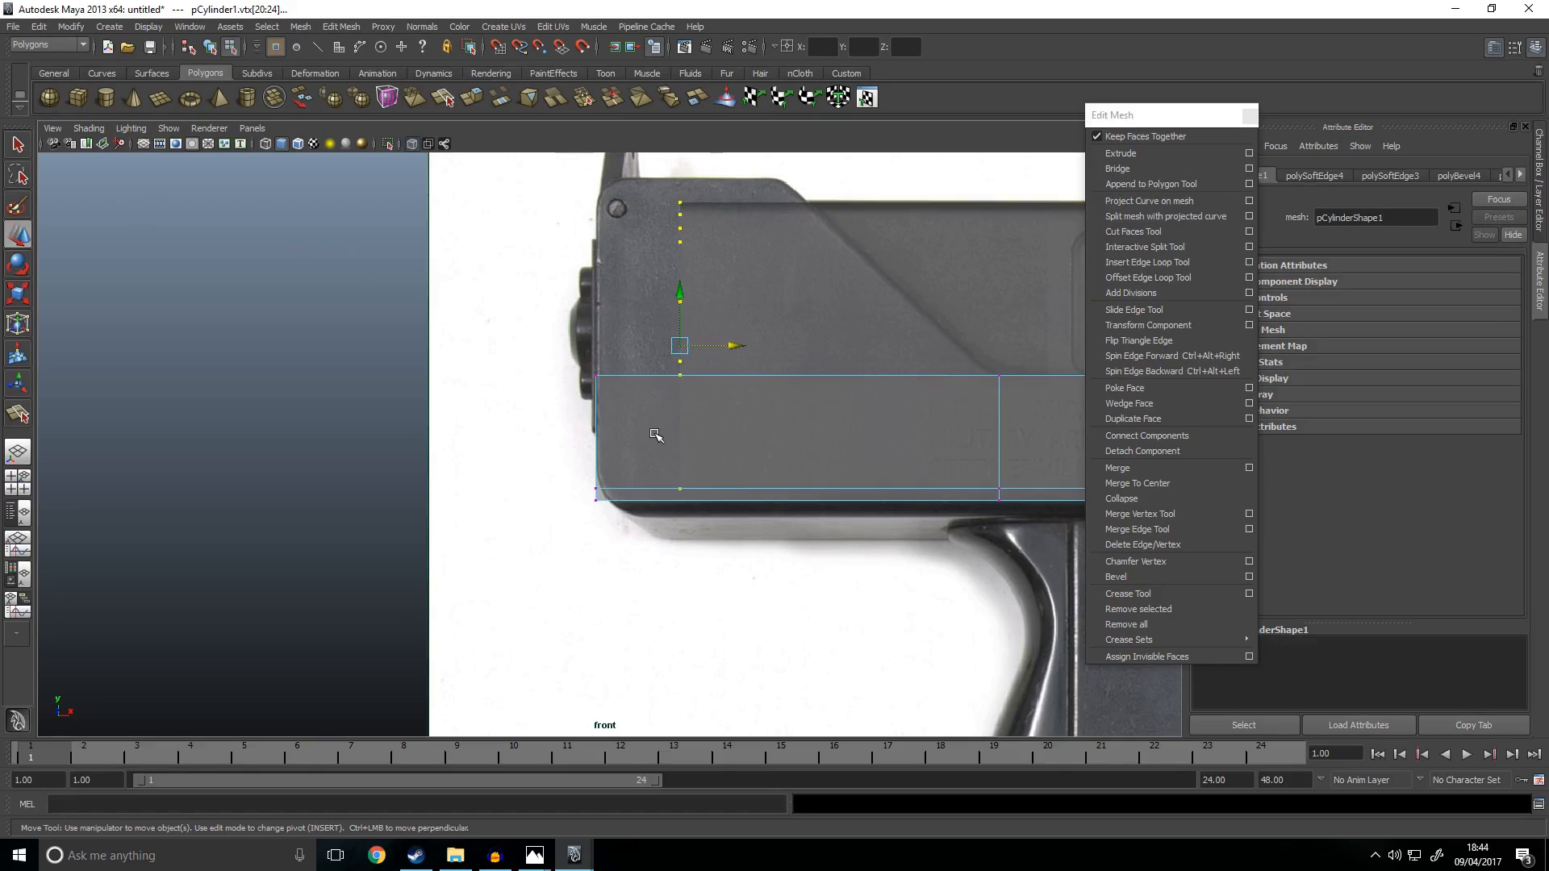
Step: Insert a vertical edge loop across the plate's rearmost section, below the upper end of the diagonal line
click(578, 501)
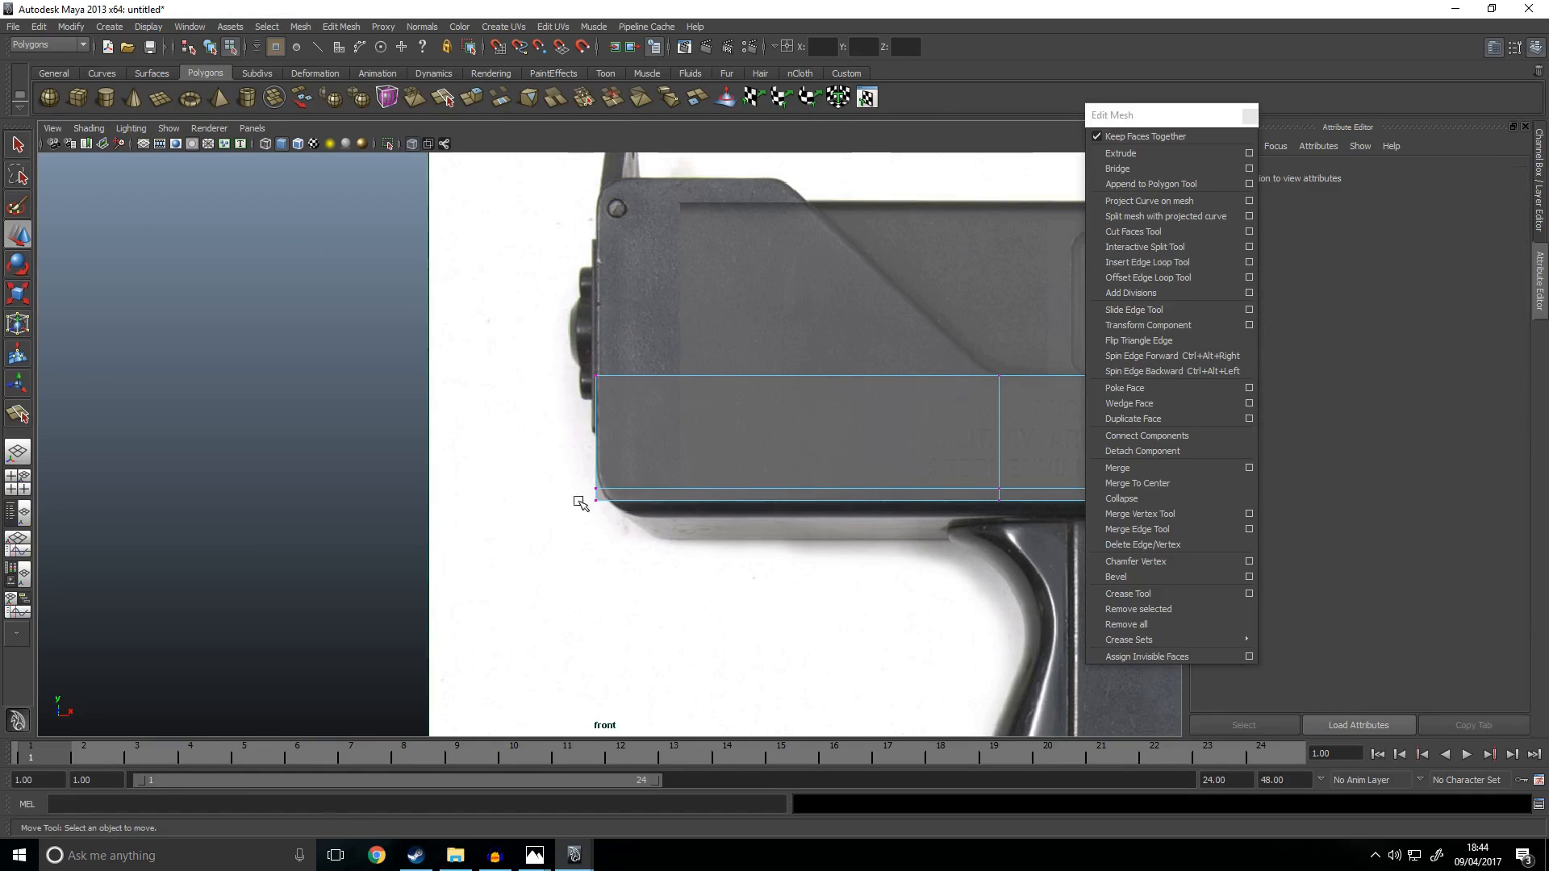
right_drag(623, 426, 649, 378)
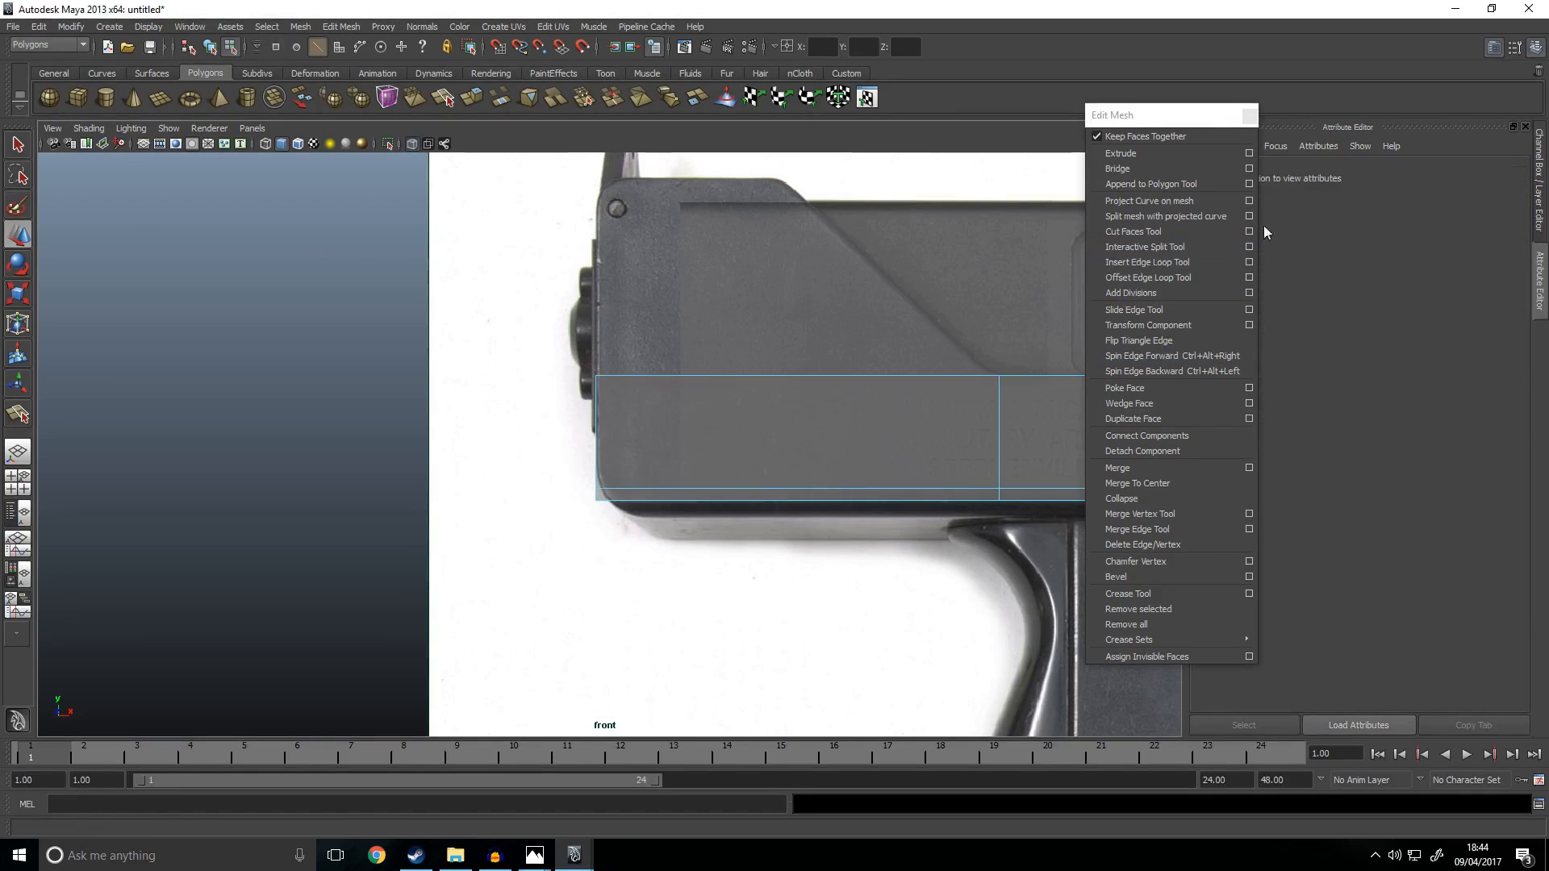
click(1162, 262)
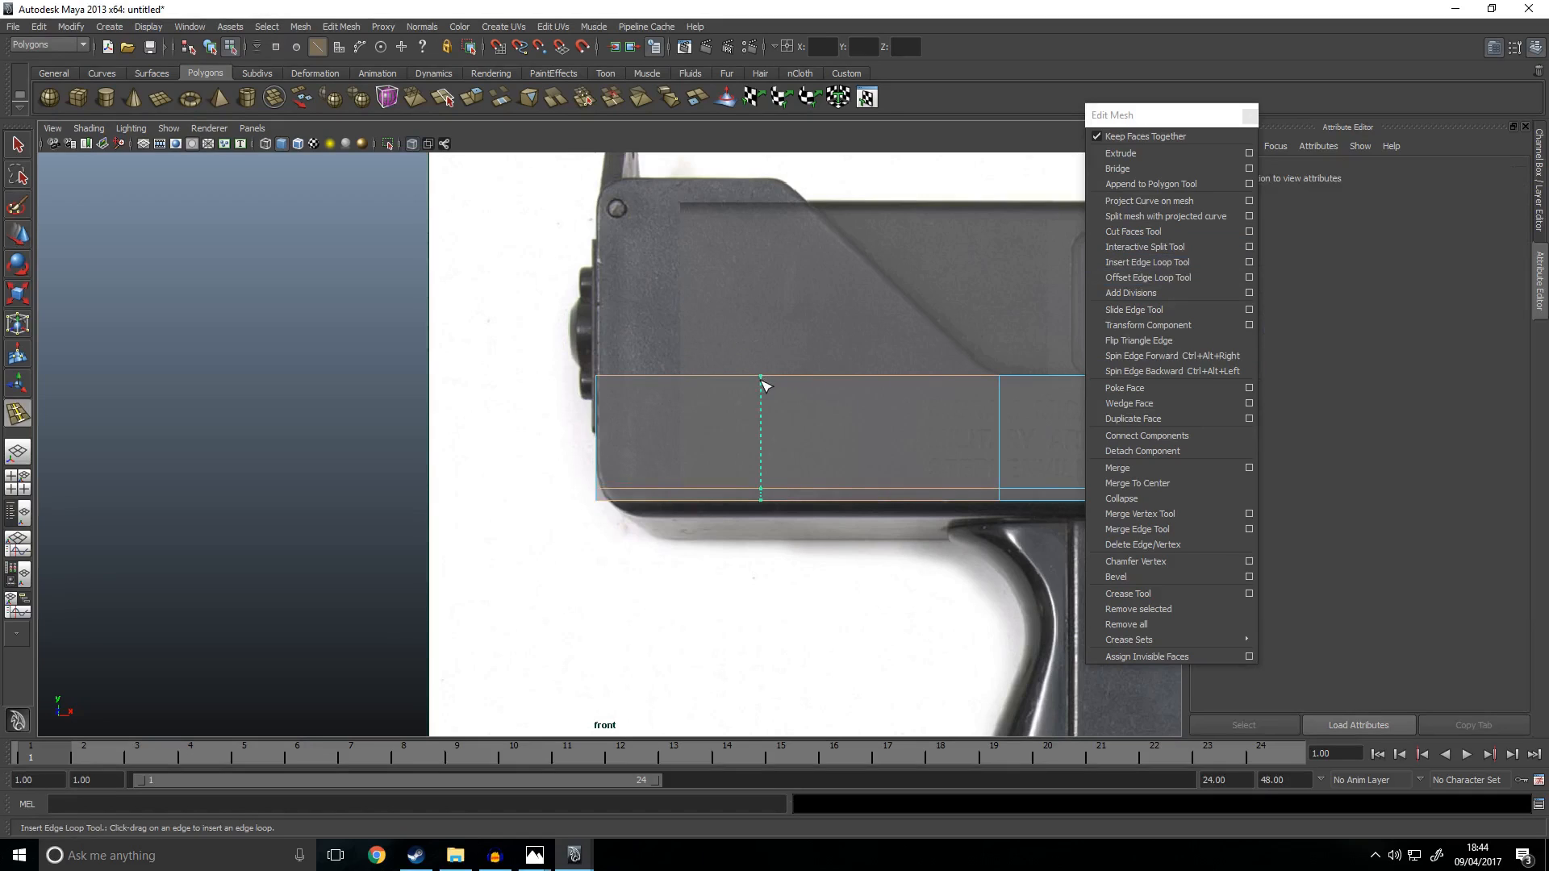
click(762, 380)
key(w)
Step: Raise the upper vertices of the plate's rearmost section to the top outline of the rear cover
right_drag(787, 387, 786, 391)
drag(475, 329, 840, 440)
drag(670, 325, 686, 142)
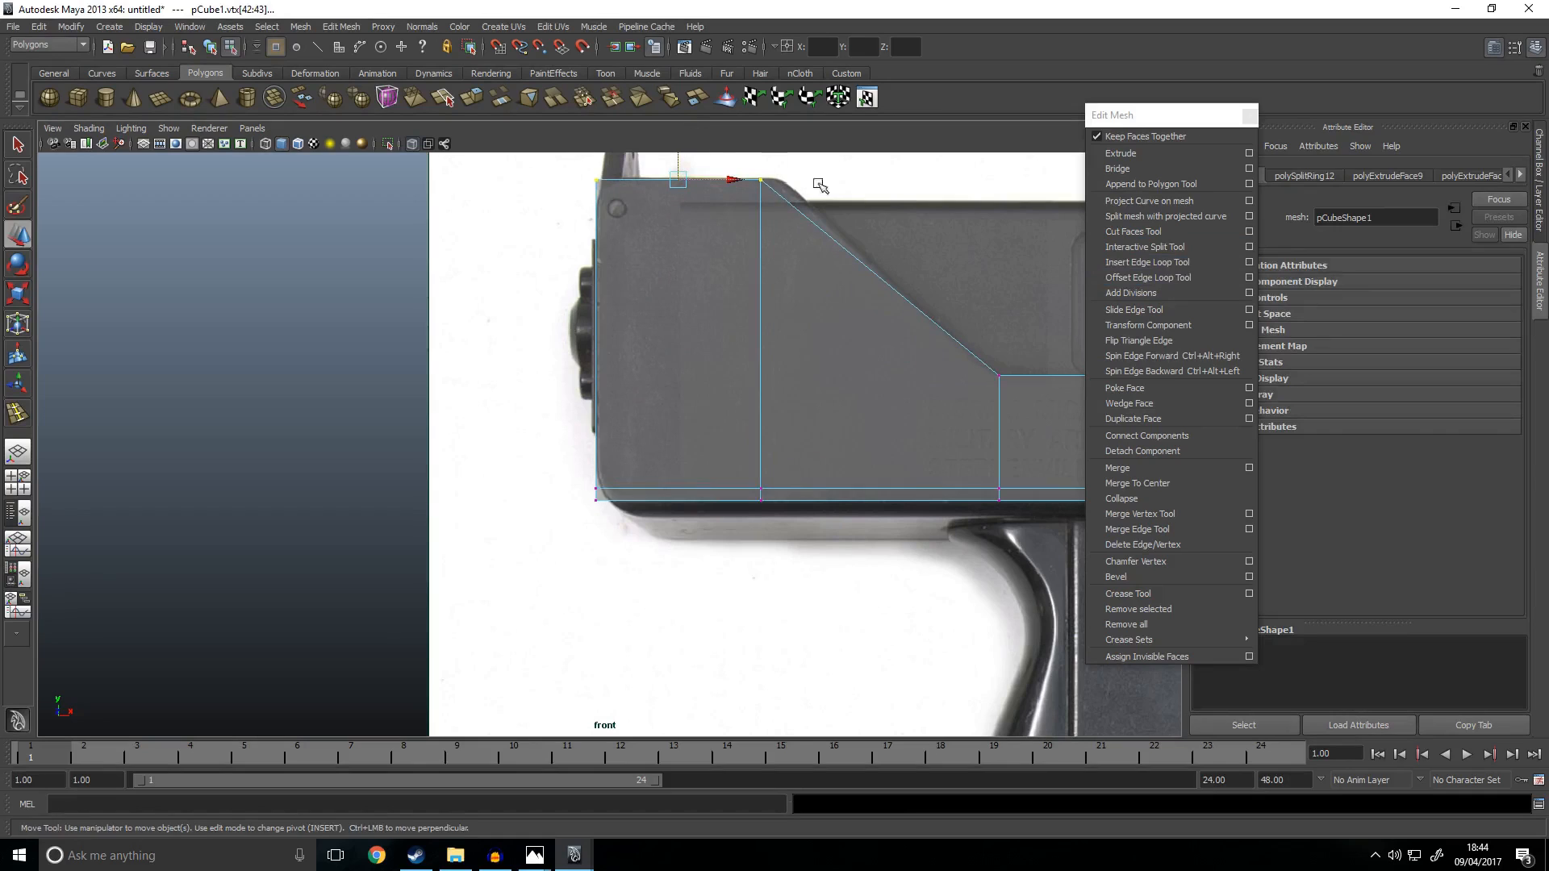
Step: Shift the edge loop forward to match the reference's diagonal edge, and align the plate's rear-end vertices with the receiver's back
drag(813, 339, 835, 340)
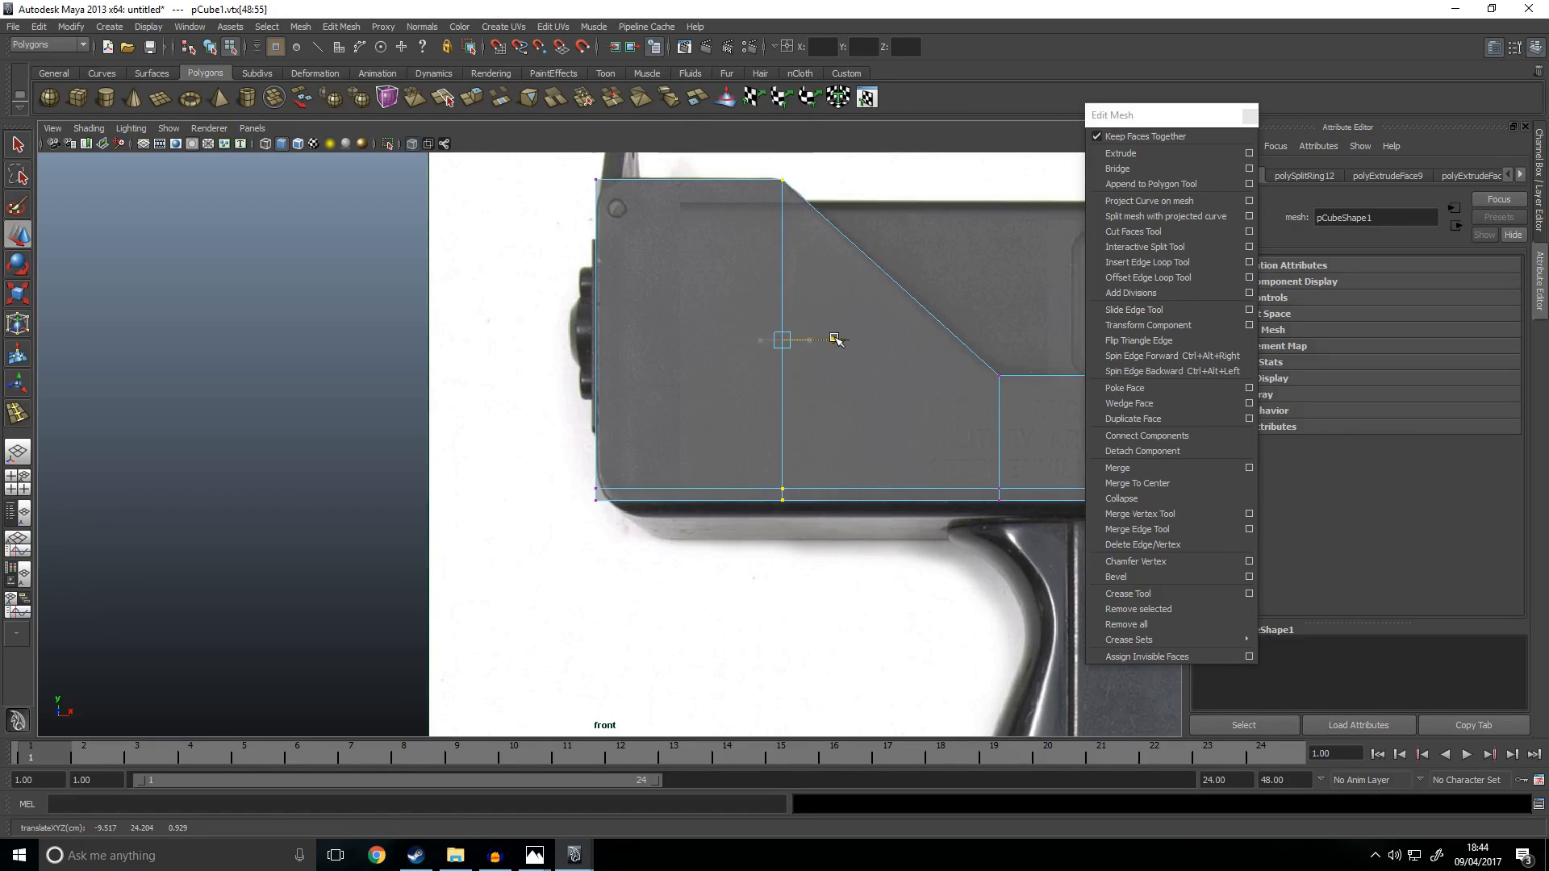
alt+middle_drag(946, 296, 987, 367)
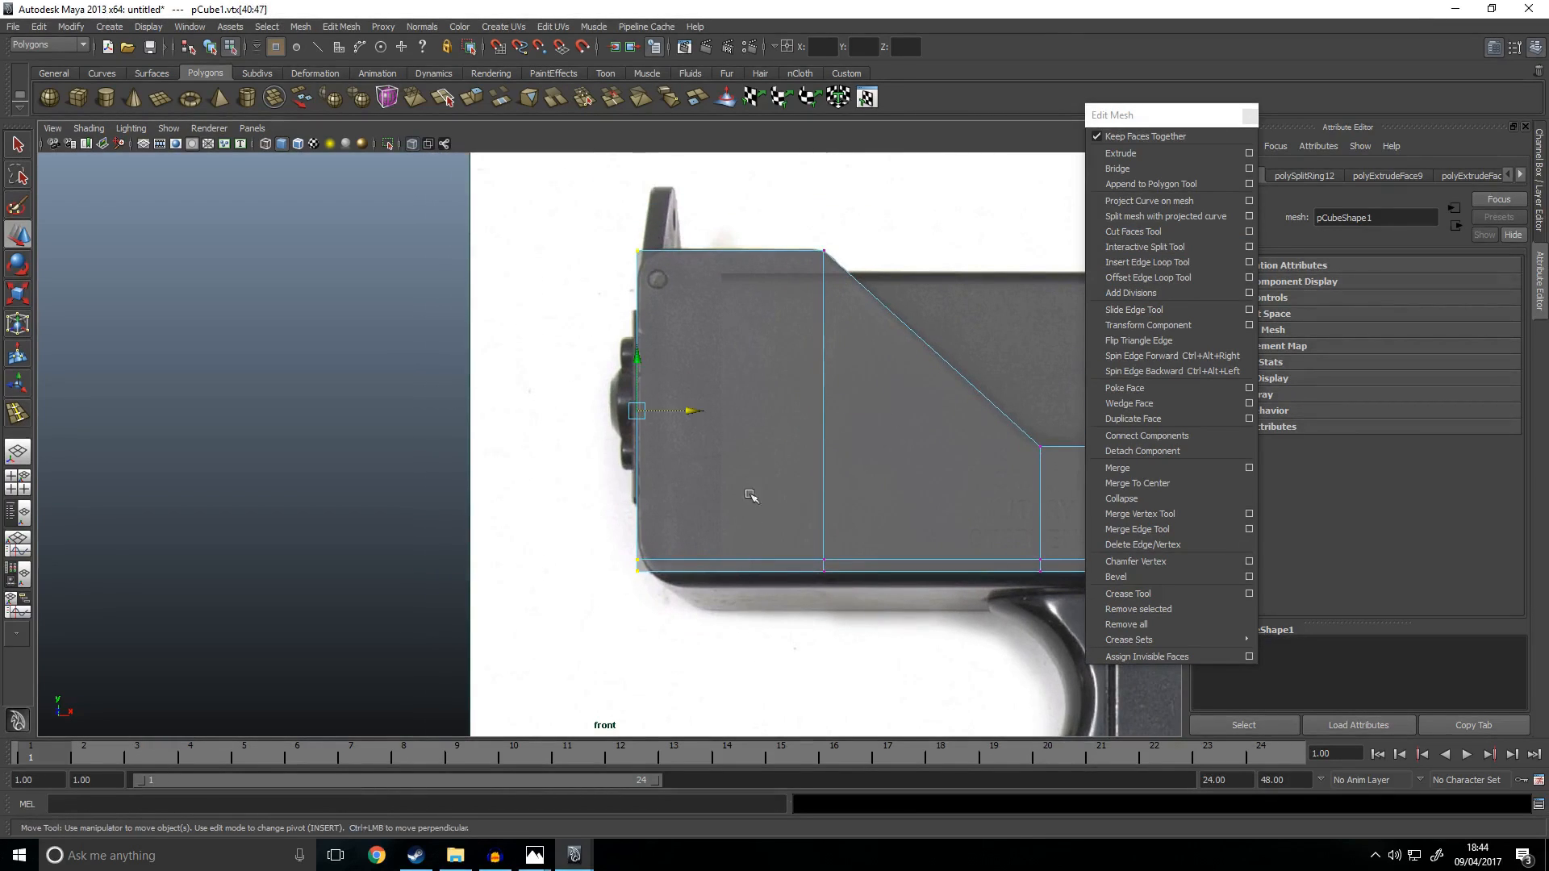
drag(688, 409, 687, 409)
Step: Examine the extended plate from several angles in perspective, including its raised rear section, sloped step and lower strip
key(space)
key(space)
alt+drag(646, 350, 750, 366)
scroll(752, 367, down, 5)
alt+drag(847, 370, 760, 370)
click(869, 418)
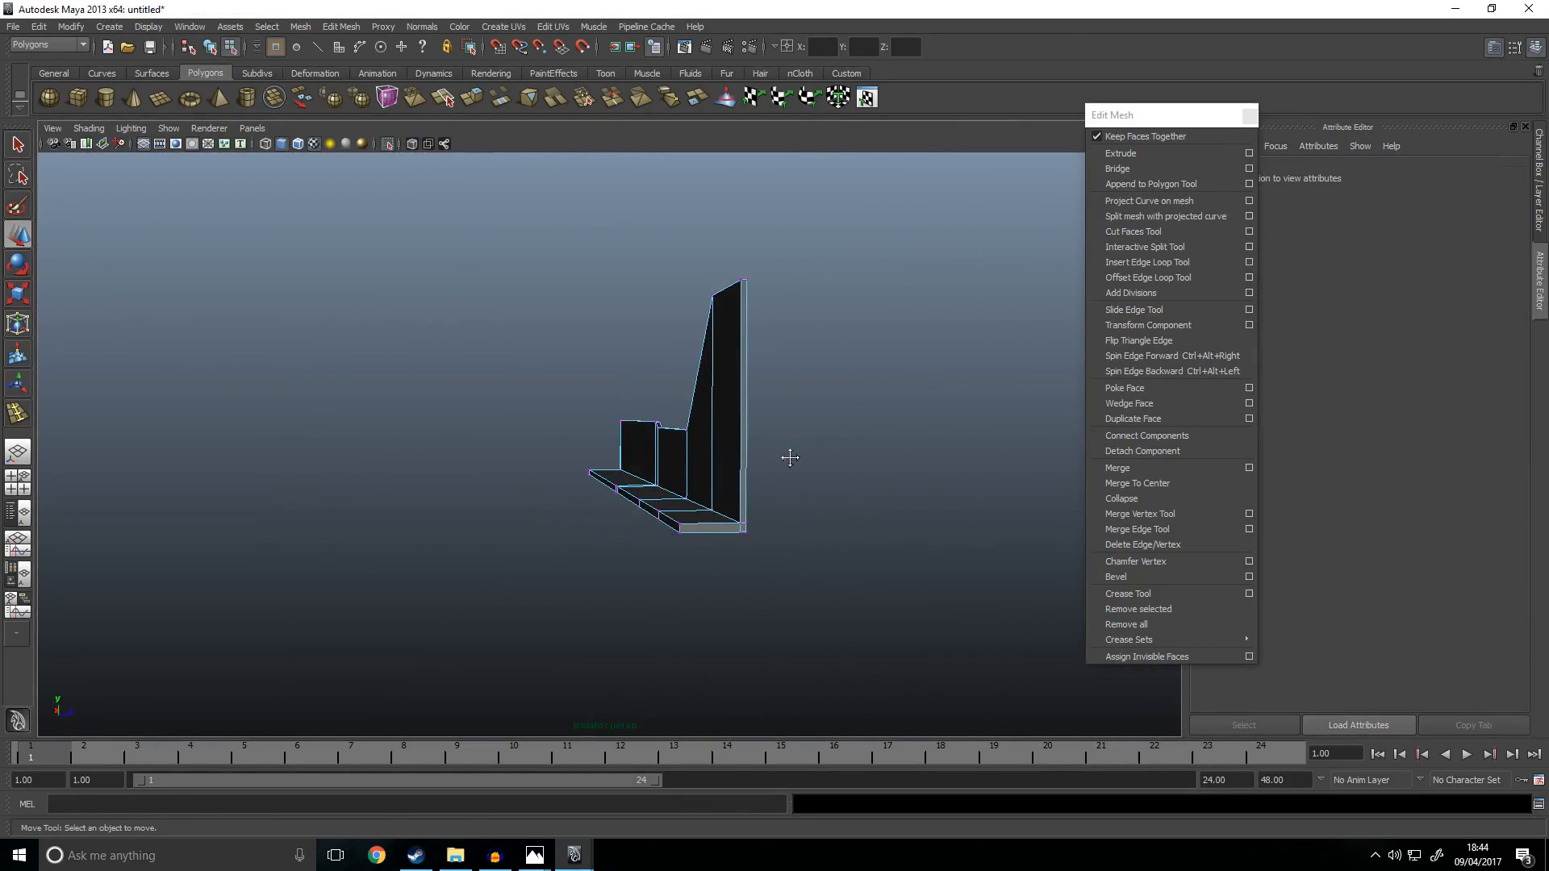
alt+drag(786, 455, 825, 453)
alt+middle_drag(824, 453, 636, 399)
alt+right_drag(636, 399, 813, 434)
alt+middle_drag(813, 434, 721, 432)
scroll(720, 432, down, 5)
alt+drag(715, 438, 836, 439)
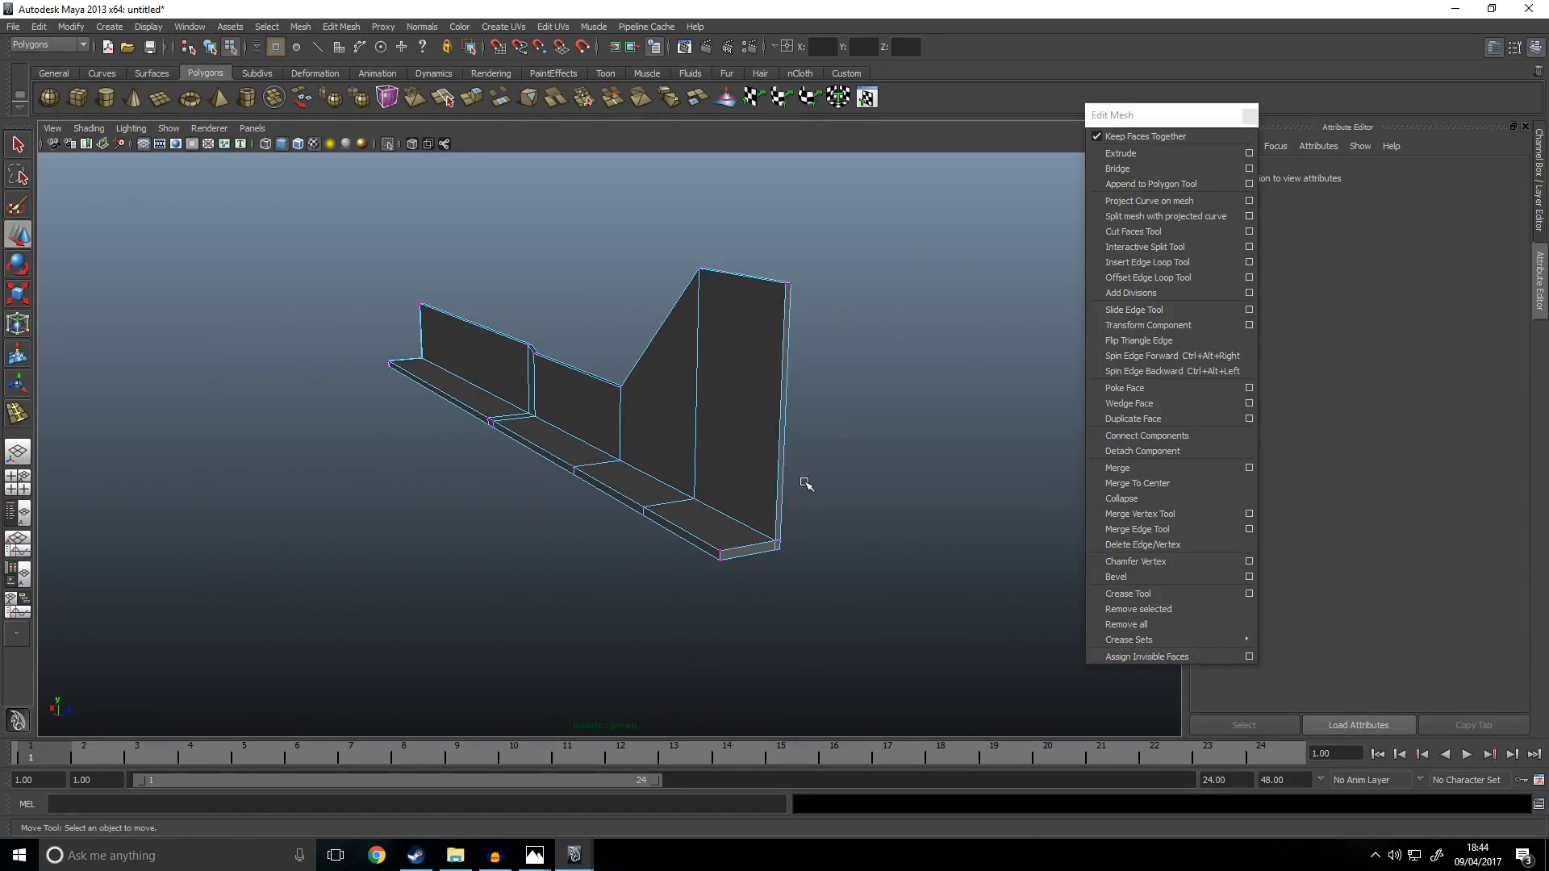
alt+drag(883, 358, 767, 422)
right_click(766, 418)
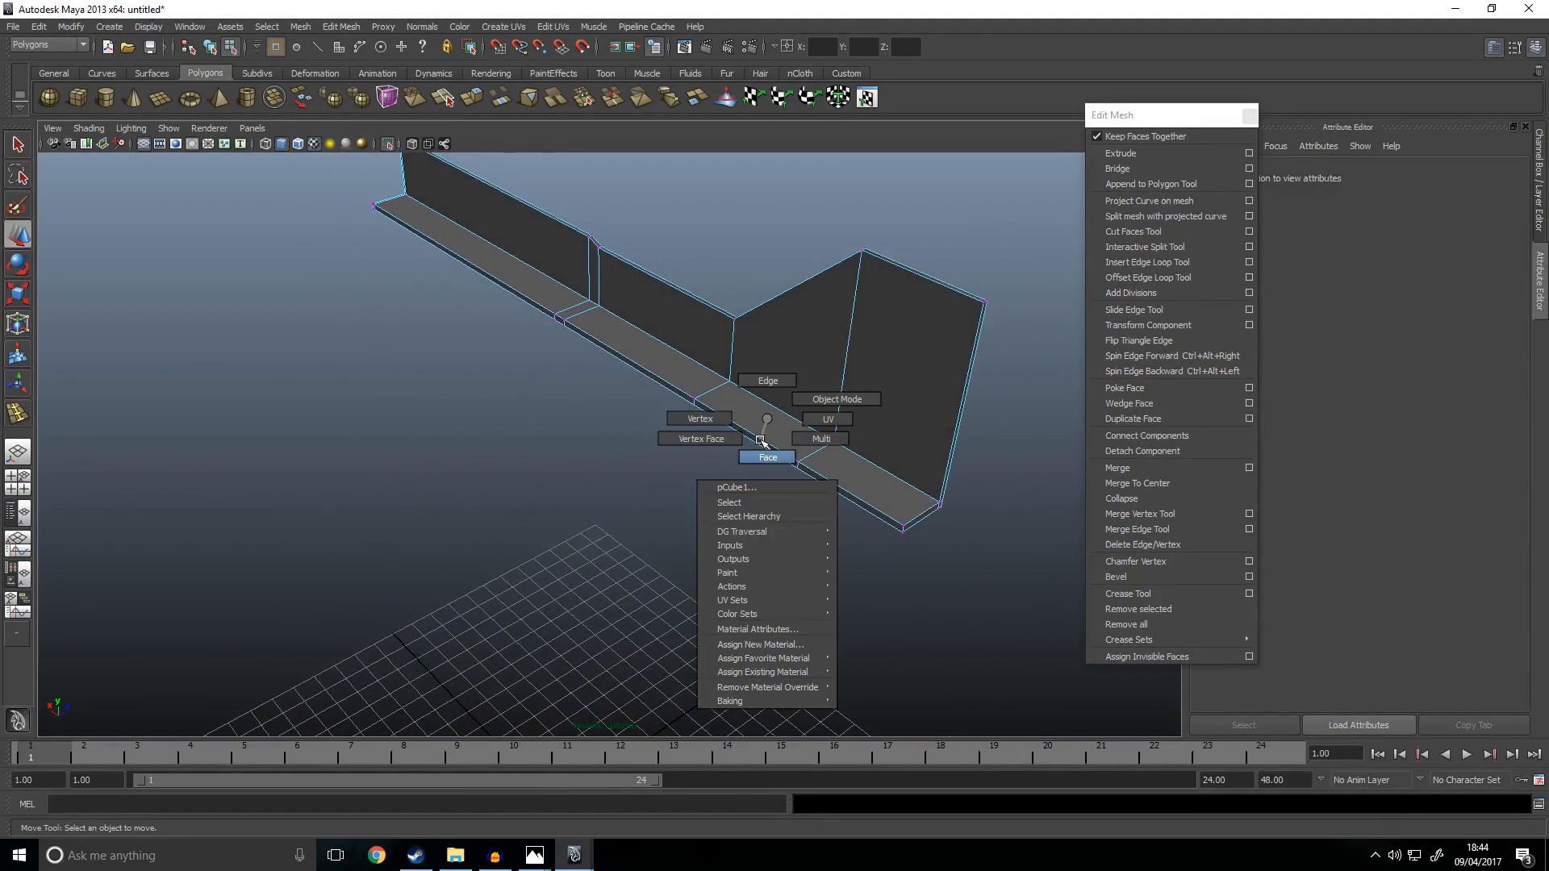
alt+drag(532, 365, 770, 421)
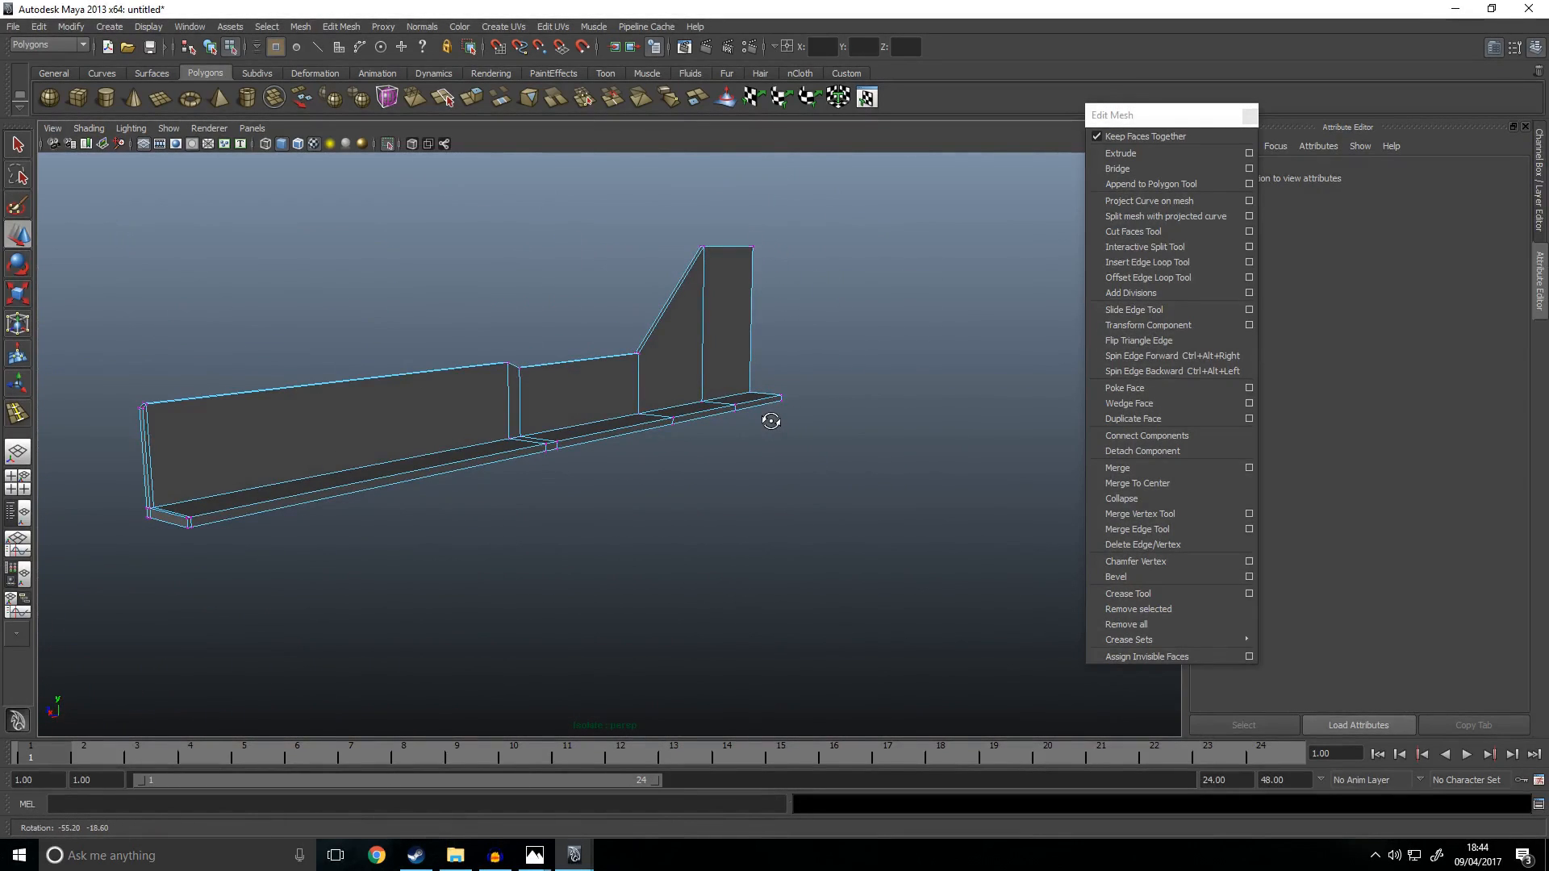
scroll(770, 421, up, 3)
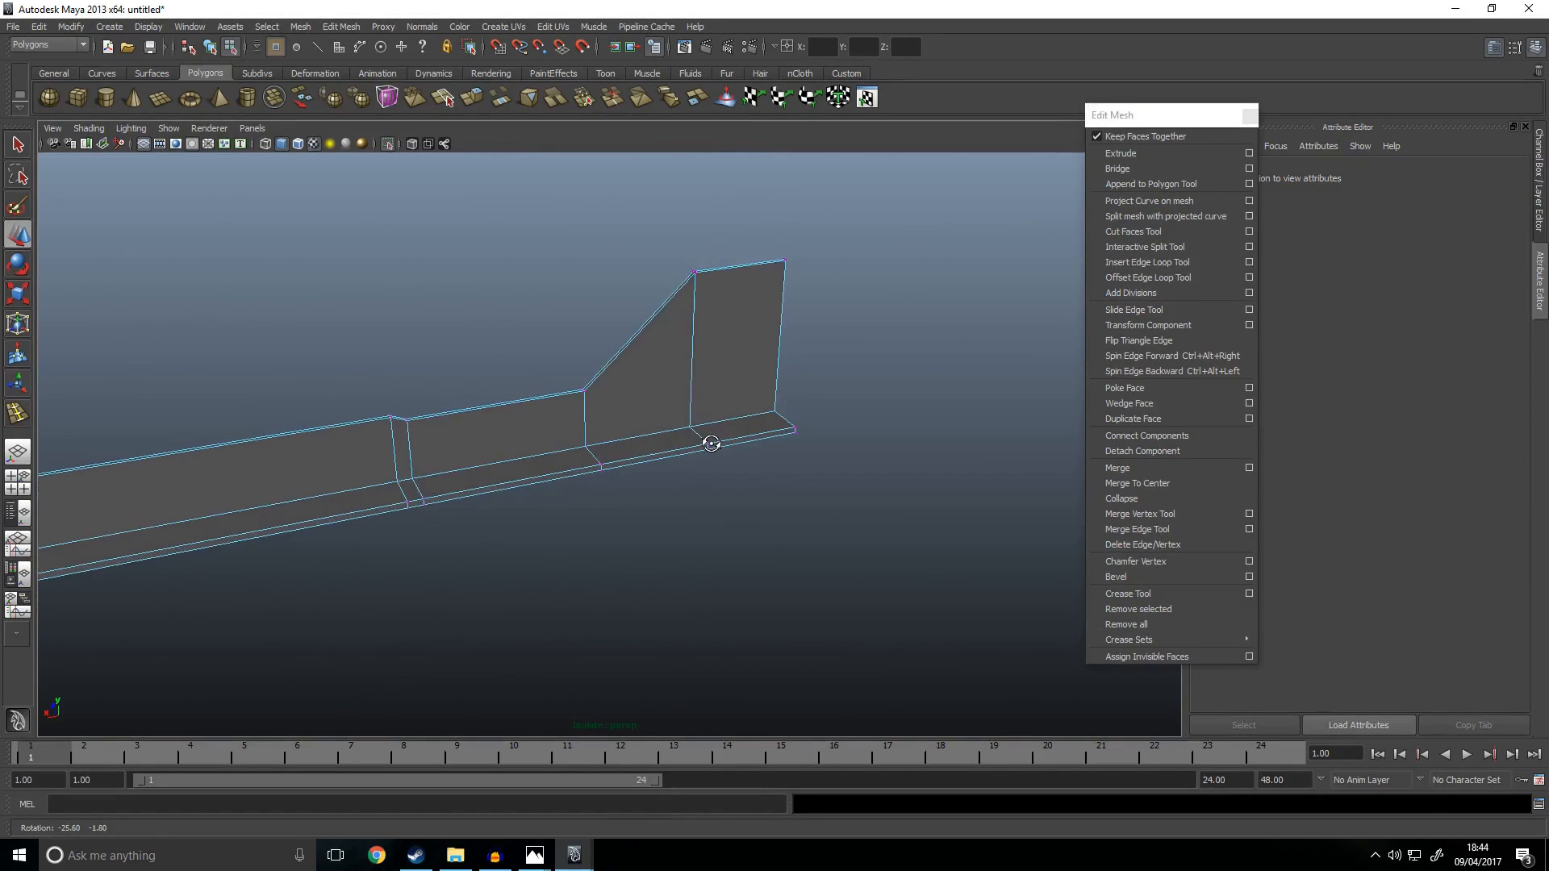
scroll(710, 439, up, 4)
mouse_move(678, 443)
alt+mouse_down()
mouse_move(621, 446)
mouse_move(740, 411)
mouse_move(695, 422)
alt+mouse_up()
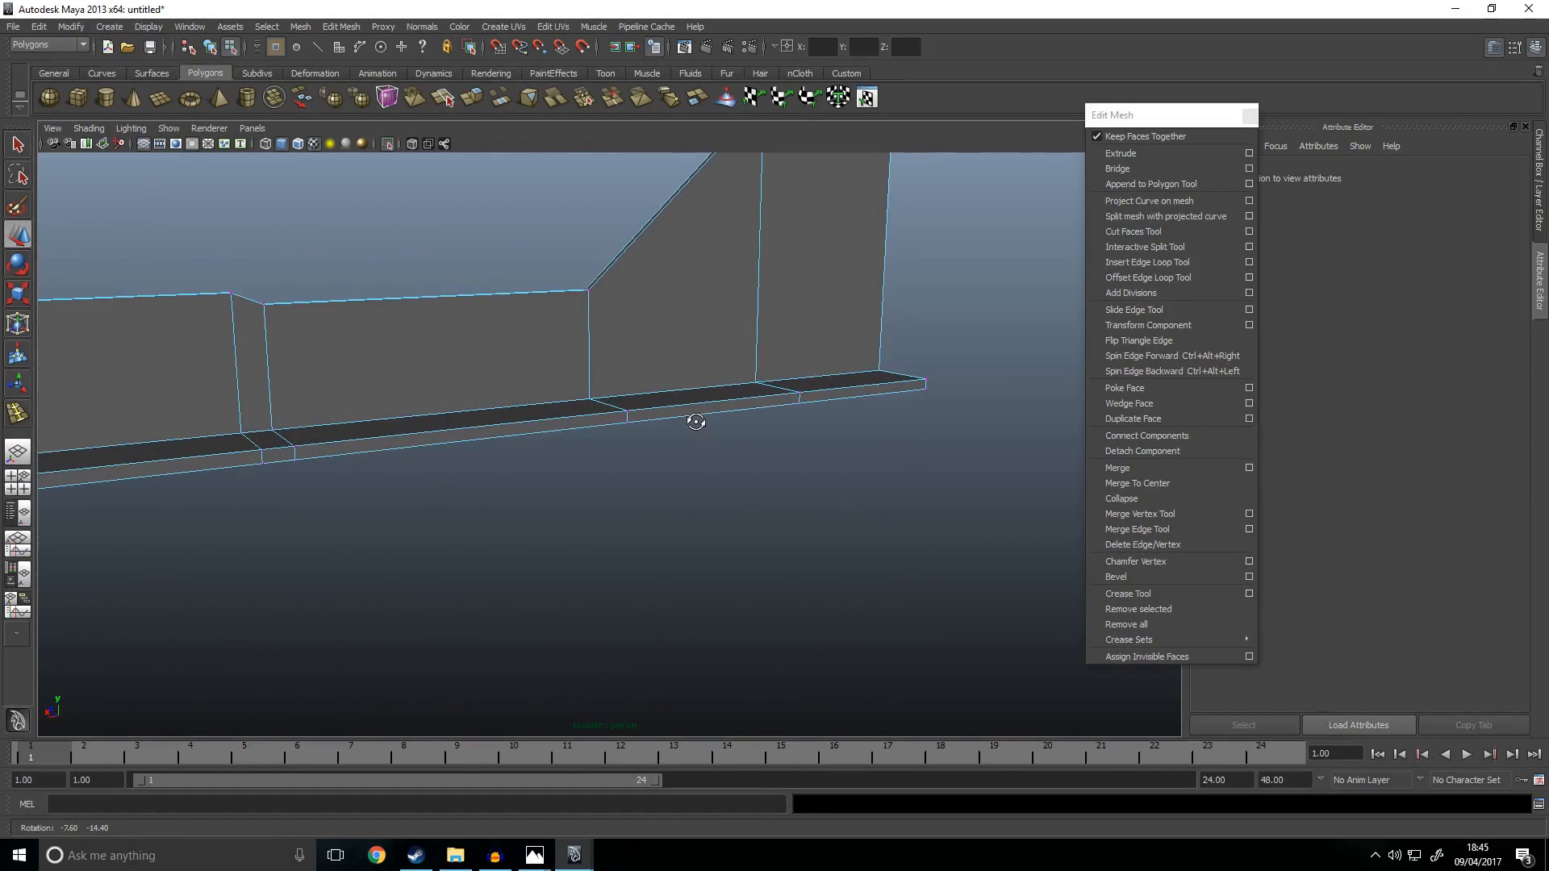
scroll(776, 416, down, 6)
alt+drag(823, 429, 669, 467)
scroll(839, 484, up, 1)
scroll(839, 484, up, 4)
alt+drag(839, 484, 819, 492)
alt+middle_drag(820, 491, 646, 391)
Step: Select the short lower-strip face beside the sloped step and compare the plate's front portion with the reference in front view
right_drag(660, 399, 660, 437)
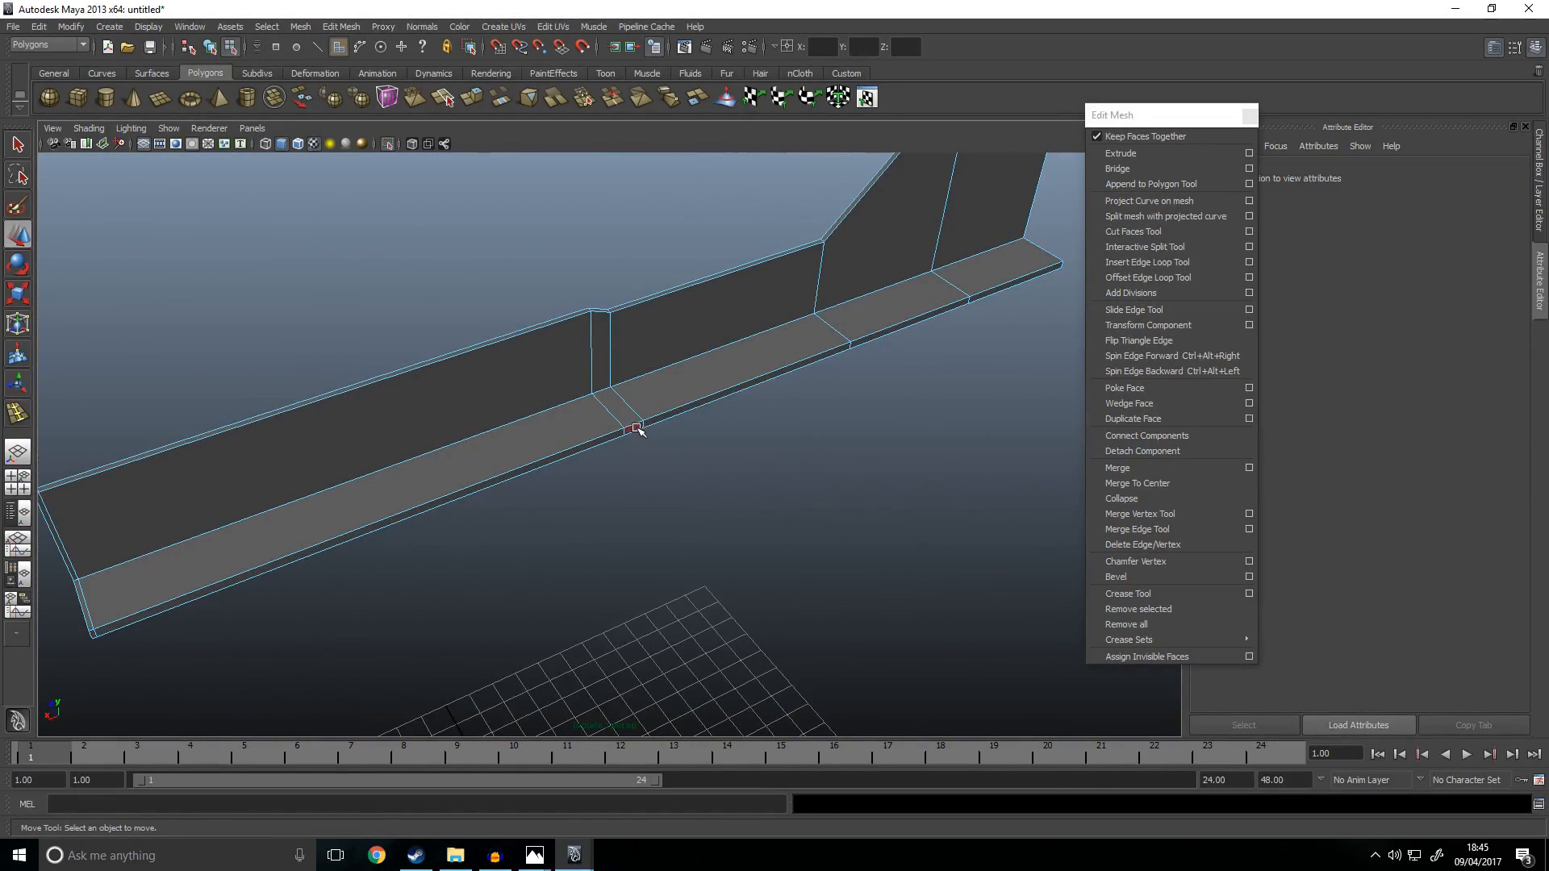
click(639, 429)
alt+drag(692, 433, 798, 438)
key(space)
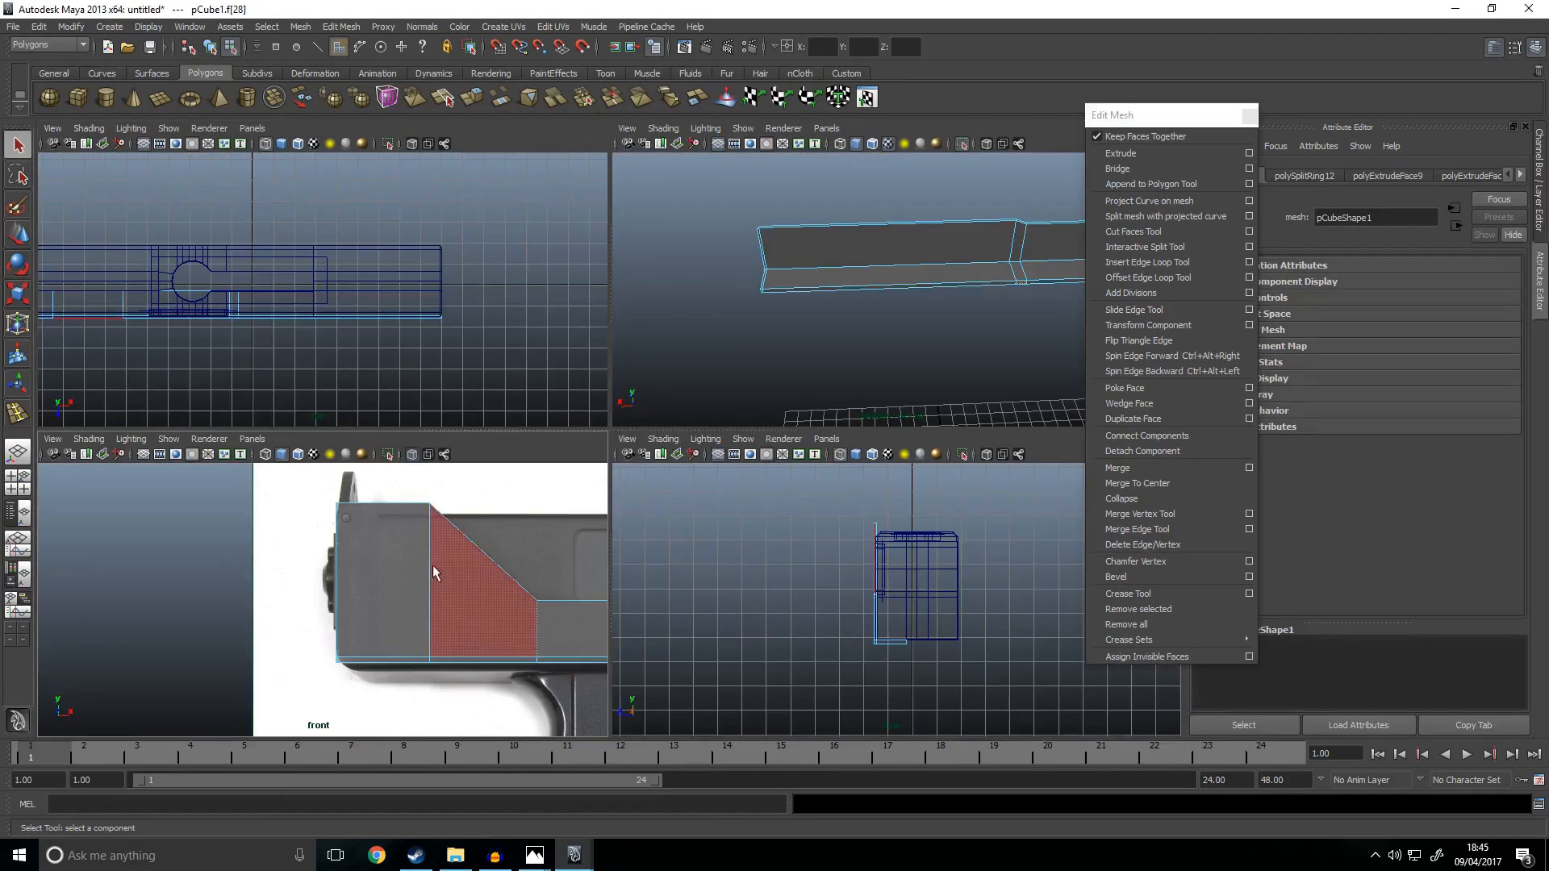
key(space)
scroll(659, 461, up, 3)
scroll(659, 462, up, 2)
alt+middle_drag(891, 461, 760, 420)
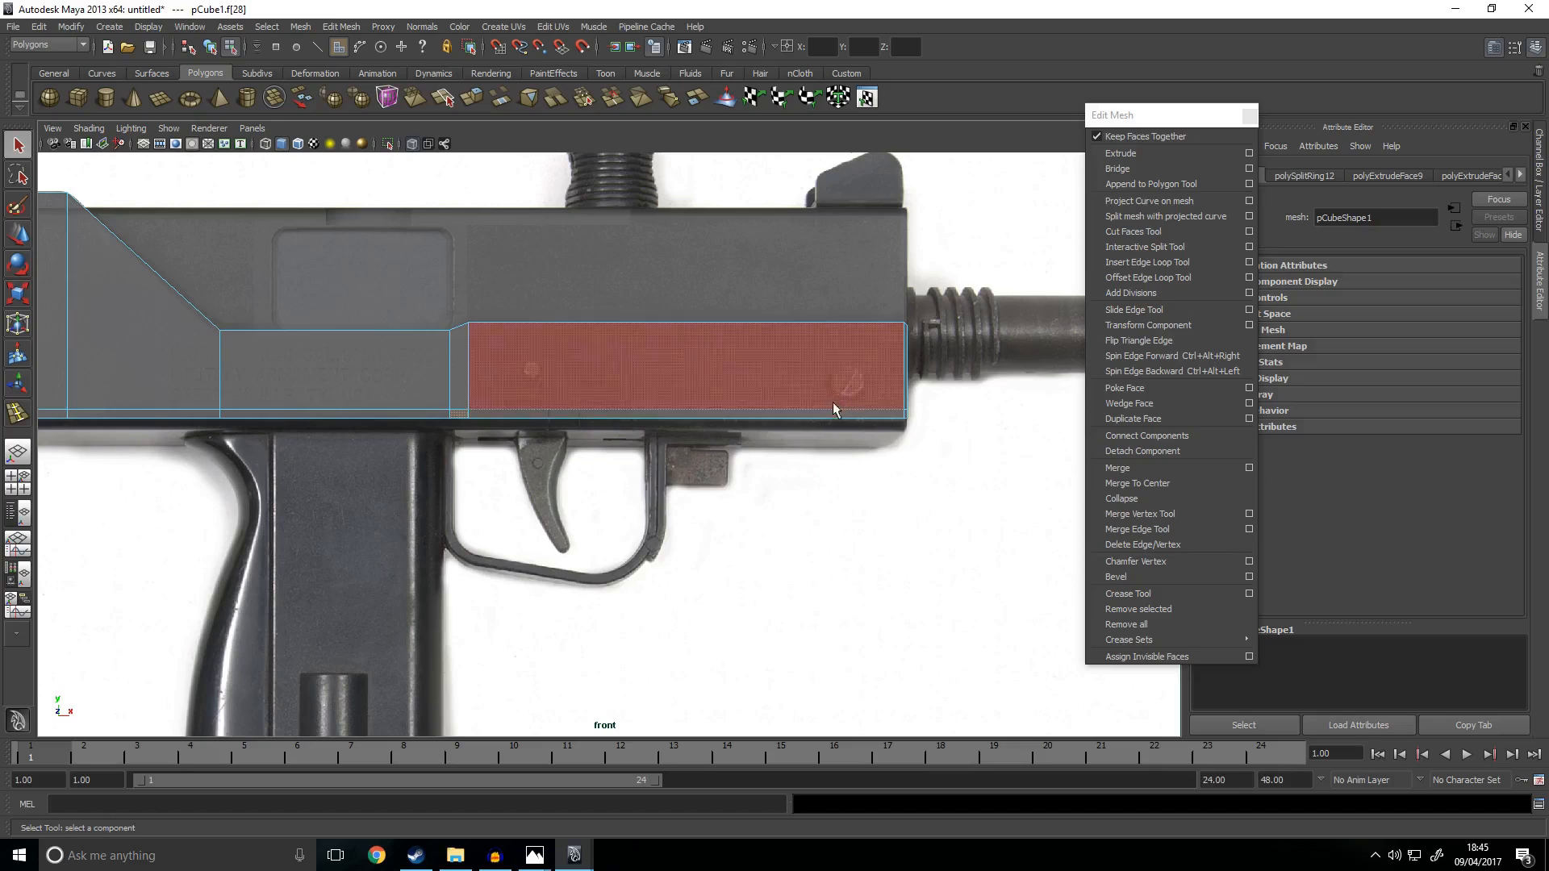
Step: Insert a vertical edge loop through the plate's front section, above the small block in front of the trigger guard
click(1162, 263)
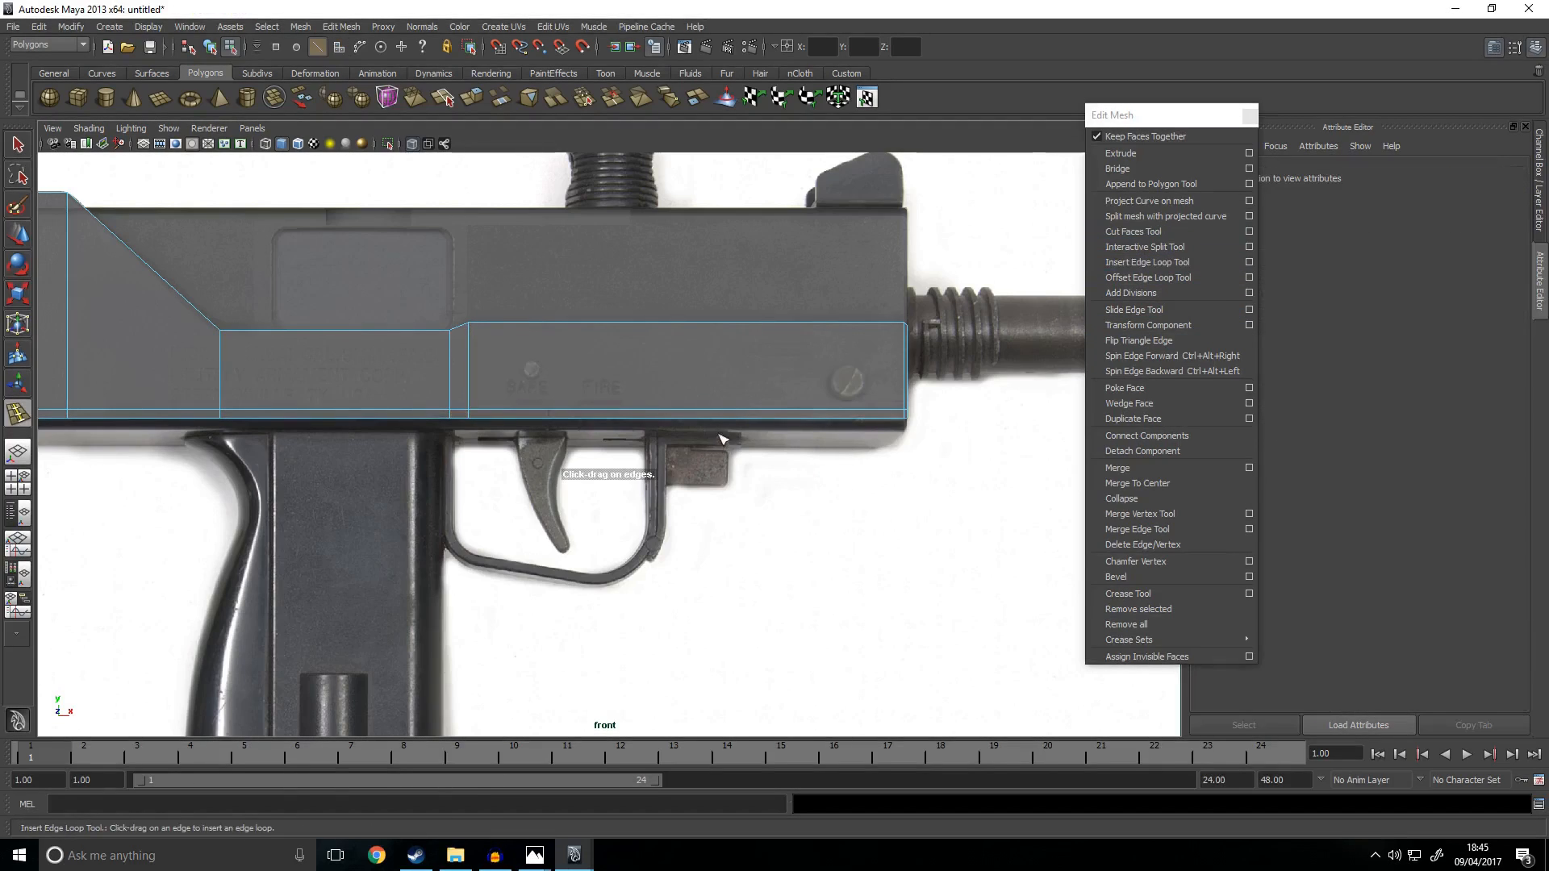
drag(708, 419, 697, 437)
key(space)
key(space)
mouse_move(476, 491)
alt+mouse_down()
mouse_move(446, 512)
mouse_move(461, 496)
alt+mouse_up()
key(w)
click(605, 505)
alt+drag(577, 501, 555, 421)
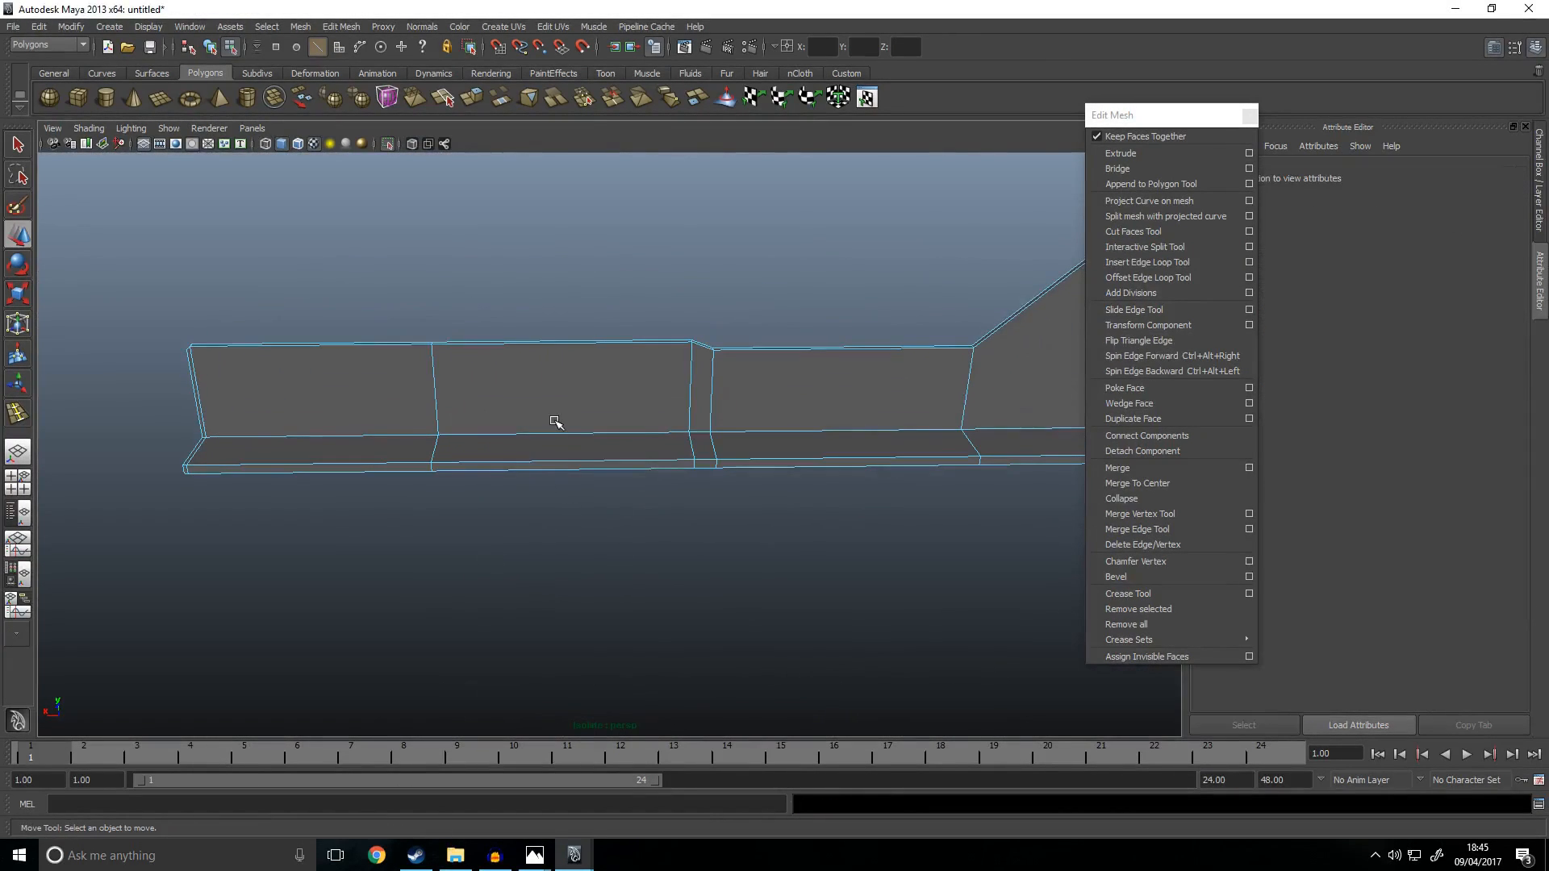
Step: Delete the inner wall and floor faces of the plate section just behind the new edge loop
right_drag(531, 456, 546, 495)
click(501, 394)
shift+click(497, 468)
key(Delete)
Step: Delete the inner wall, floor and edge faces of the narrow step and the middle section behind it
alt+drag(354, 502, 426, 512)
alt+middle_drag(705, 475, 440, 569)
alt+right_drag(440, 570, 486, 575)
click(472, 411)
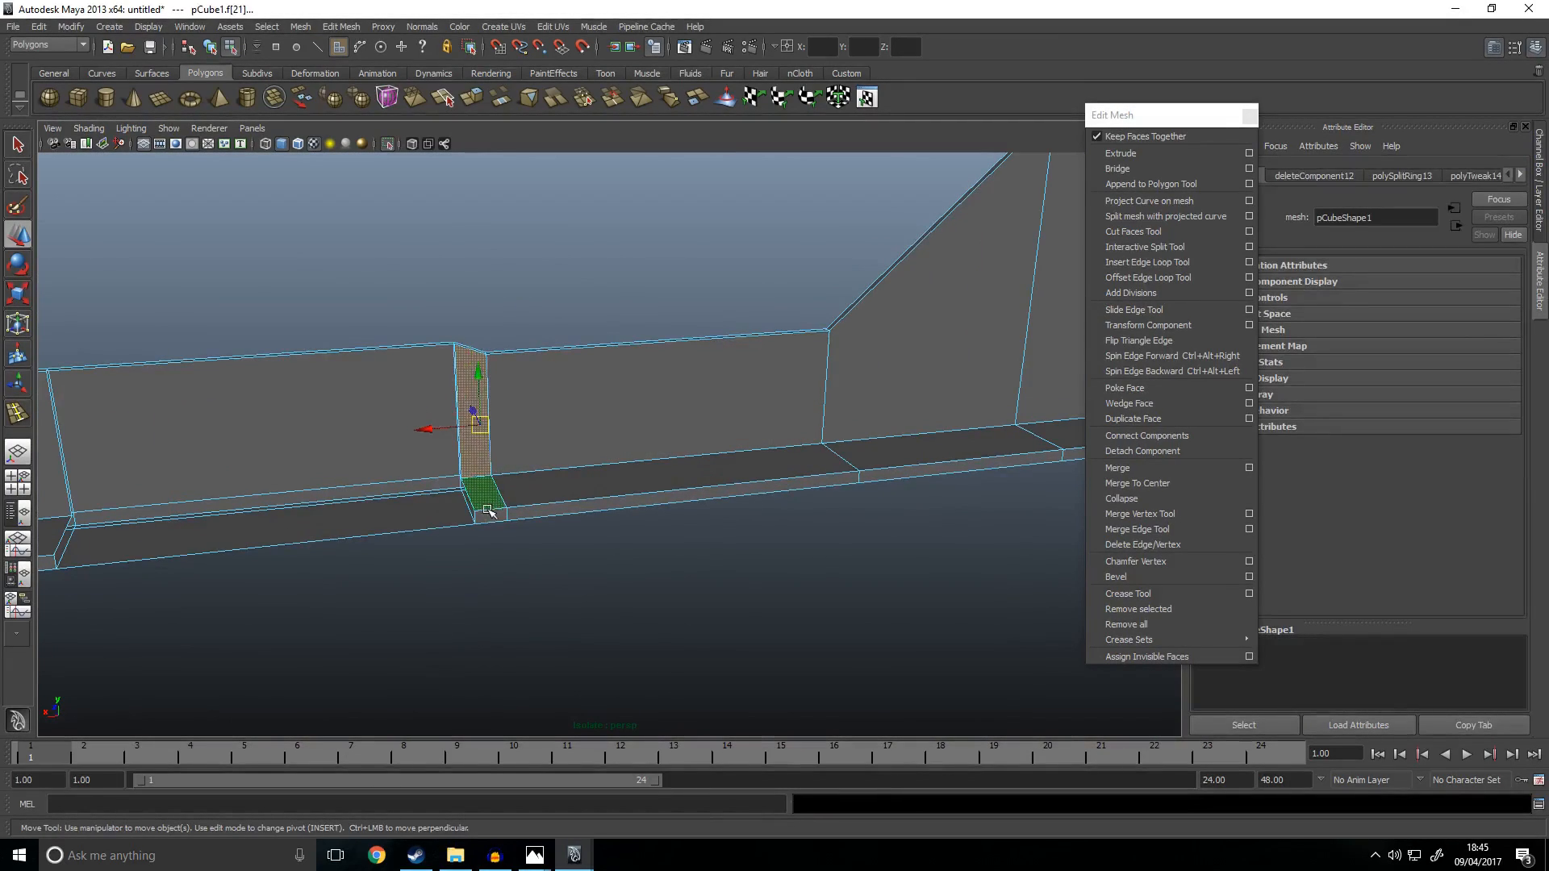
shift+click(483, 521)
shift+click(576, 509)
shift+click(562, 485)
shift+click(542, 436)
key(Delete)
Step: Delete the inner faces of the sloped section and the raised rear section, including their lower-strip parts
click(867, 384)
shift+click(875, 454)
alt+drag(875, 454, 581, 412)
key(Delete)
click(616, 432)
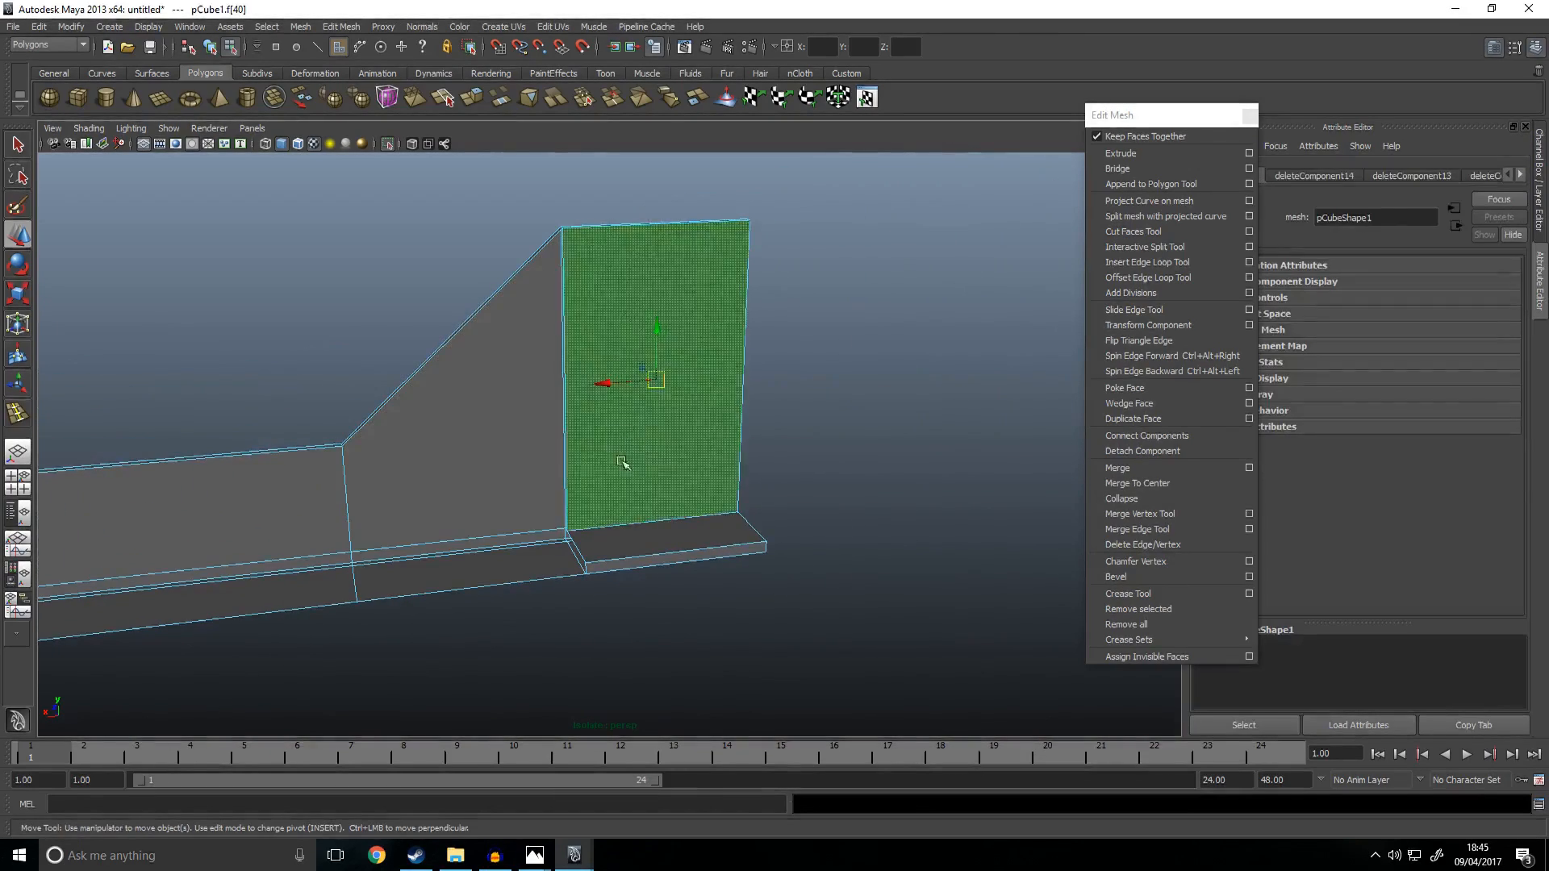
shift+click(620, 552)
shift+click(643, 559)
key(Delete)
Step: Extrude the inner edges along the slope, top and back of the raised section inward, snapping them level with the lower strip's inner edge
alt+drag(864, 571, 769, 501)
alt+drag(769, 518, 562, 609)
right_click(459, 535)
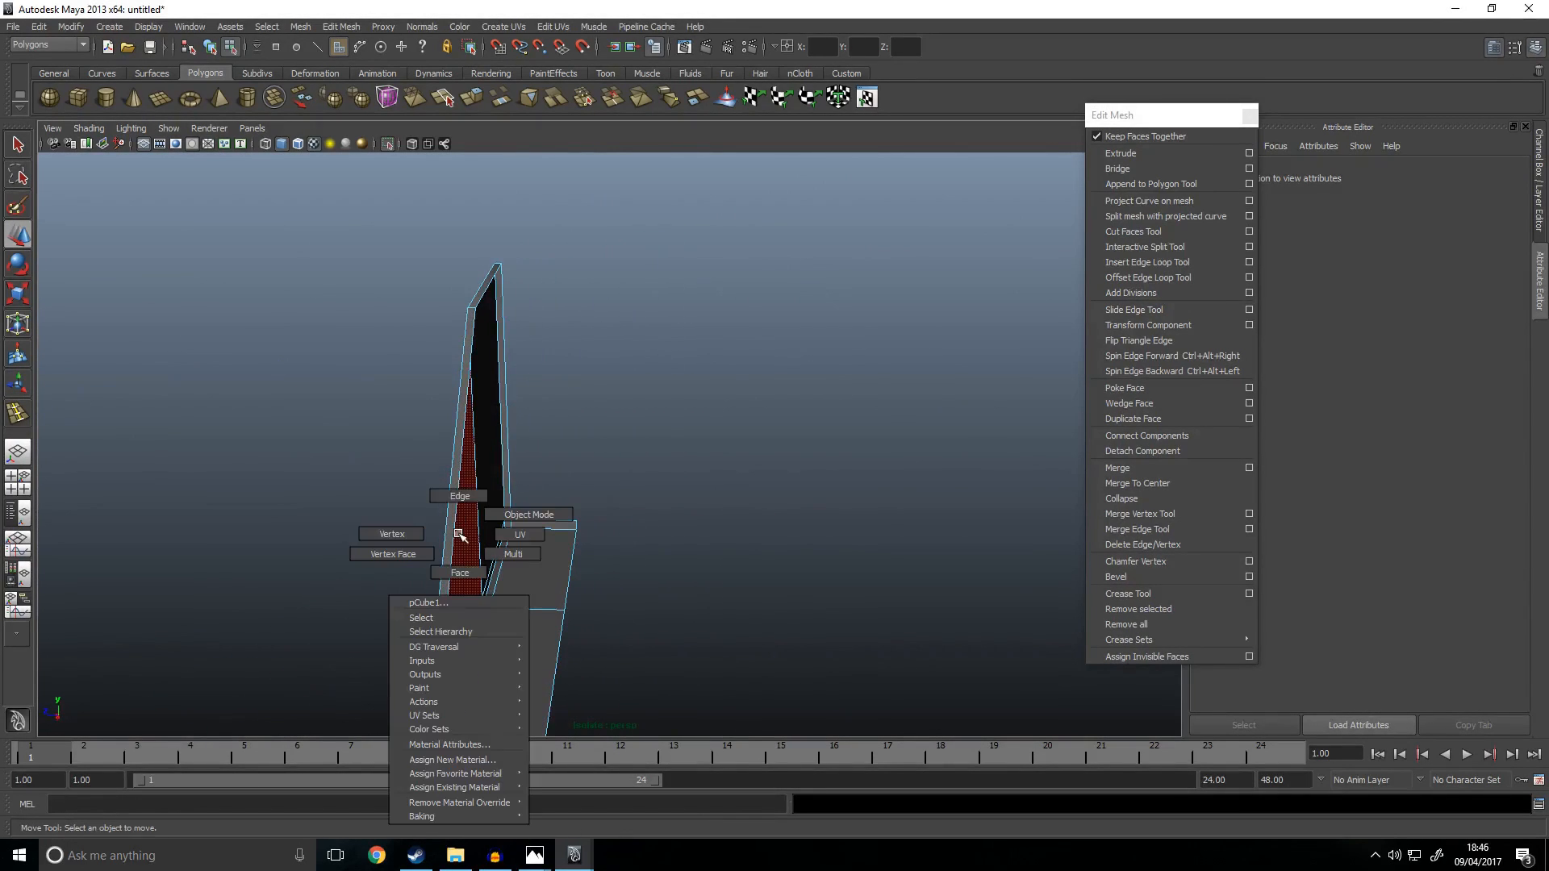
click(470, 484)
alt+drag(449, 560, 633, 568)
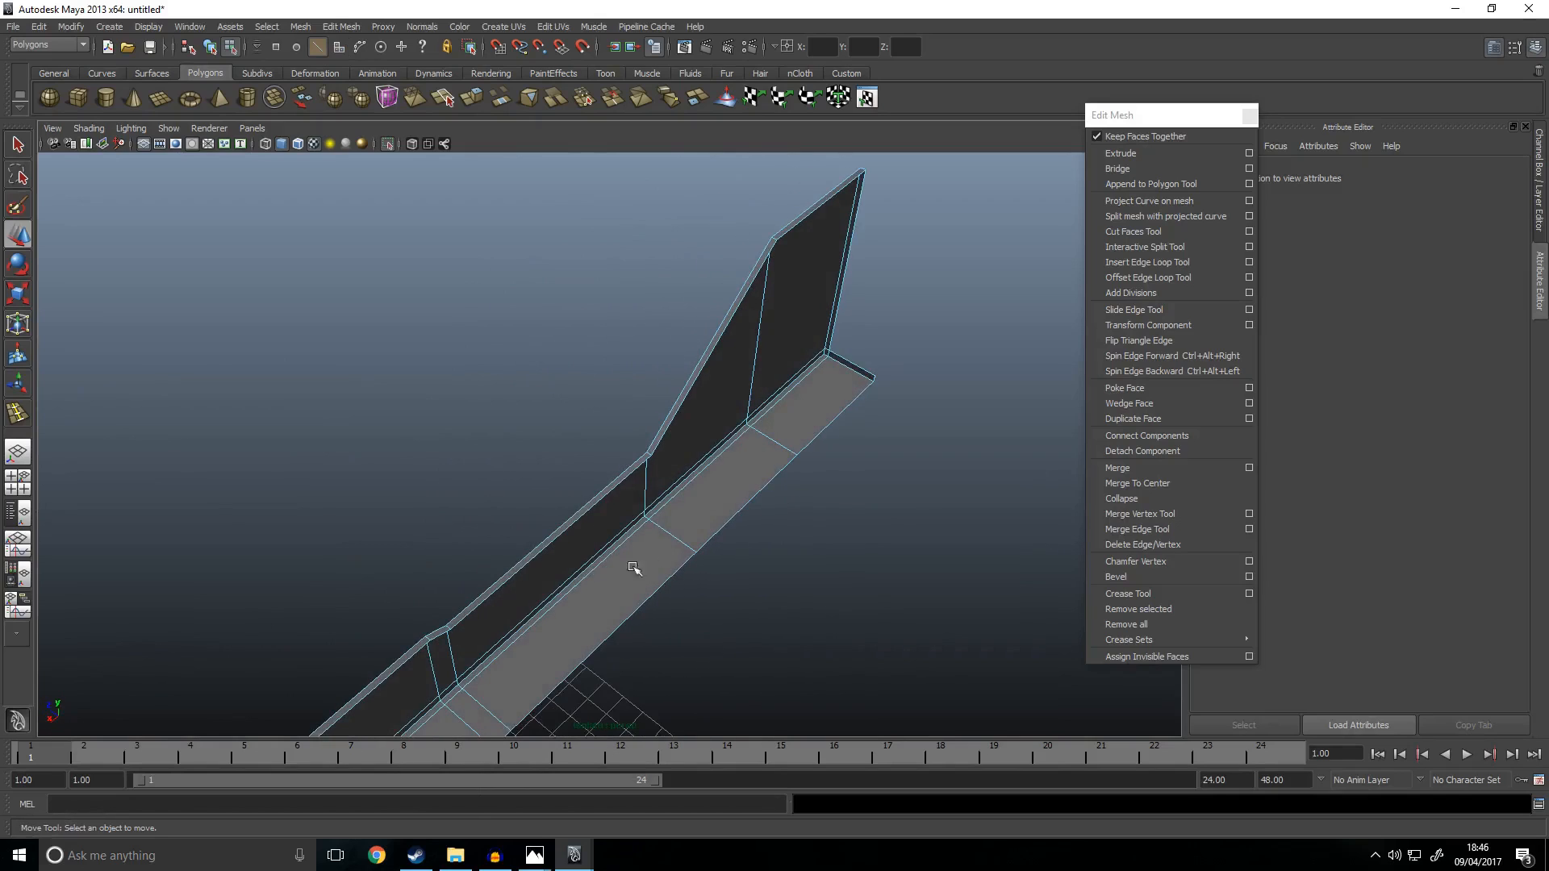
click(687, 397)
shift+click(815, 211)
alt+drag(815, 211, 826, 440)
mouse_move(748, 578)
alt+mouse_down()
mouse_move(743, 598)
mouse_move(729, 577)
mouse_move(744, 567)
alt+mouse_up()
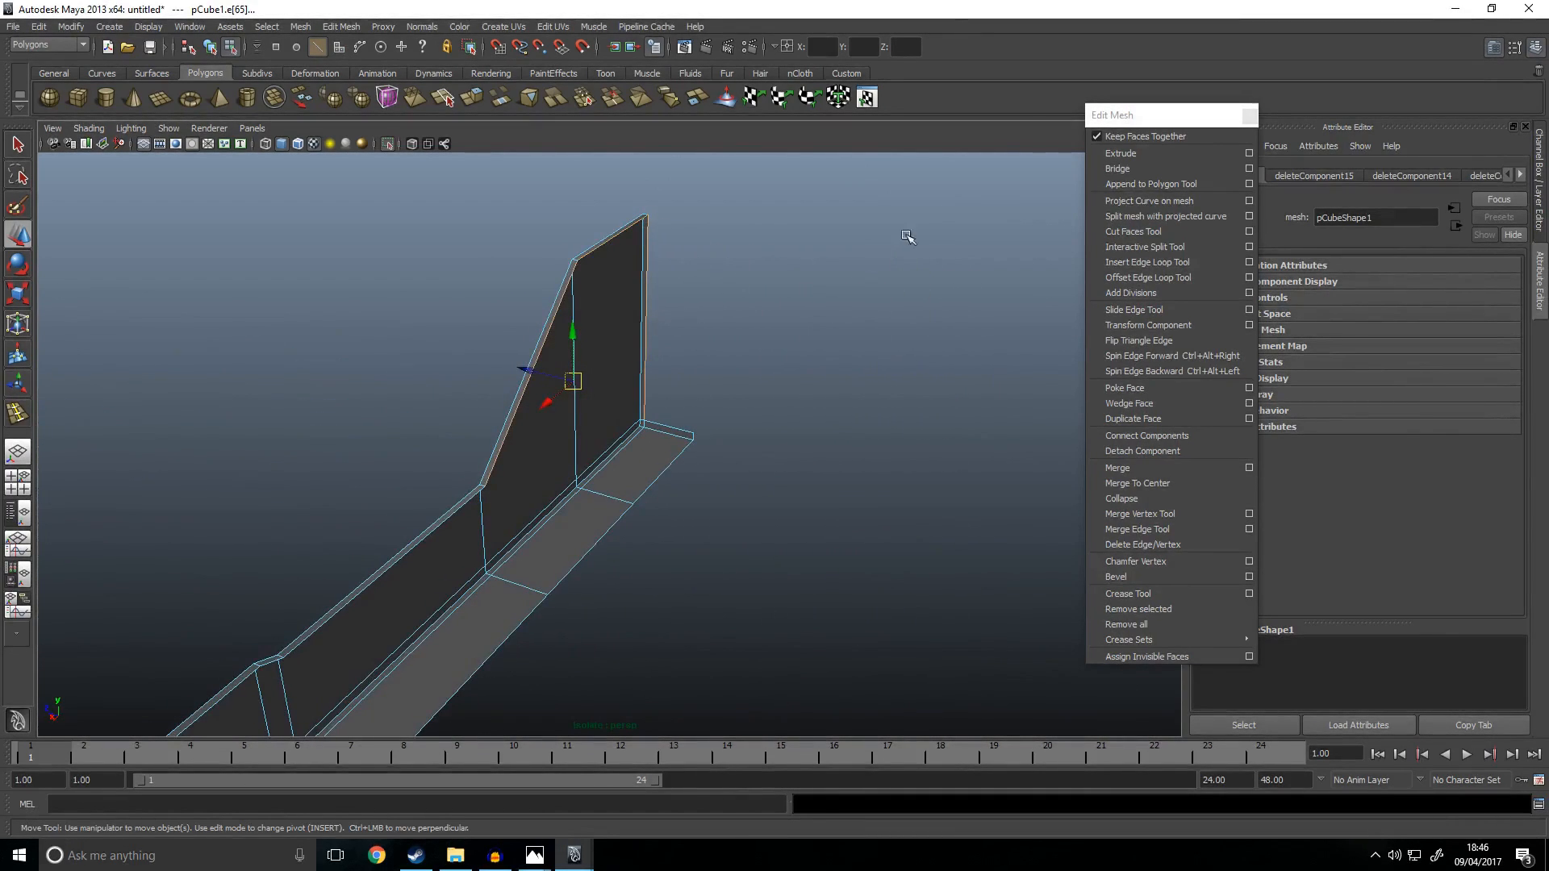
click(1121, 153)
drag(531, 356, 589, 388)
key(space)
key(space)
key(v)
middle_drag(637, 571, 637, 574)
key(space)
key(space)
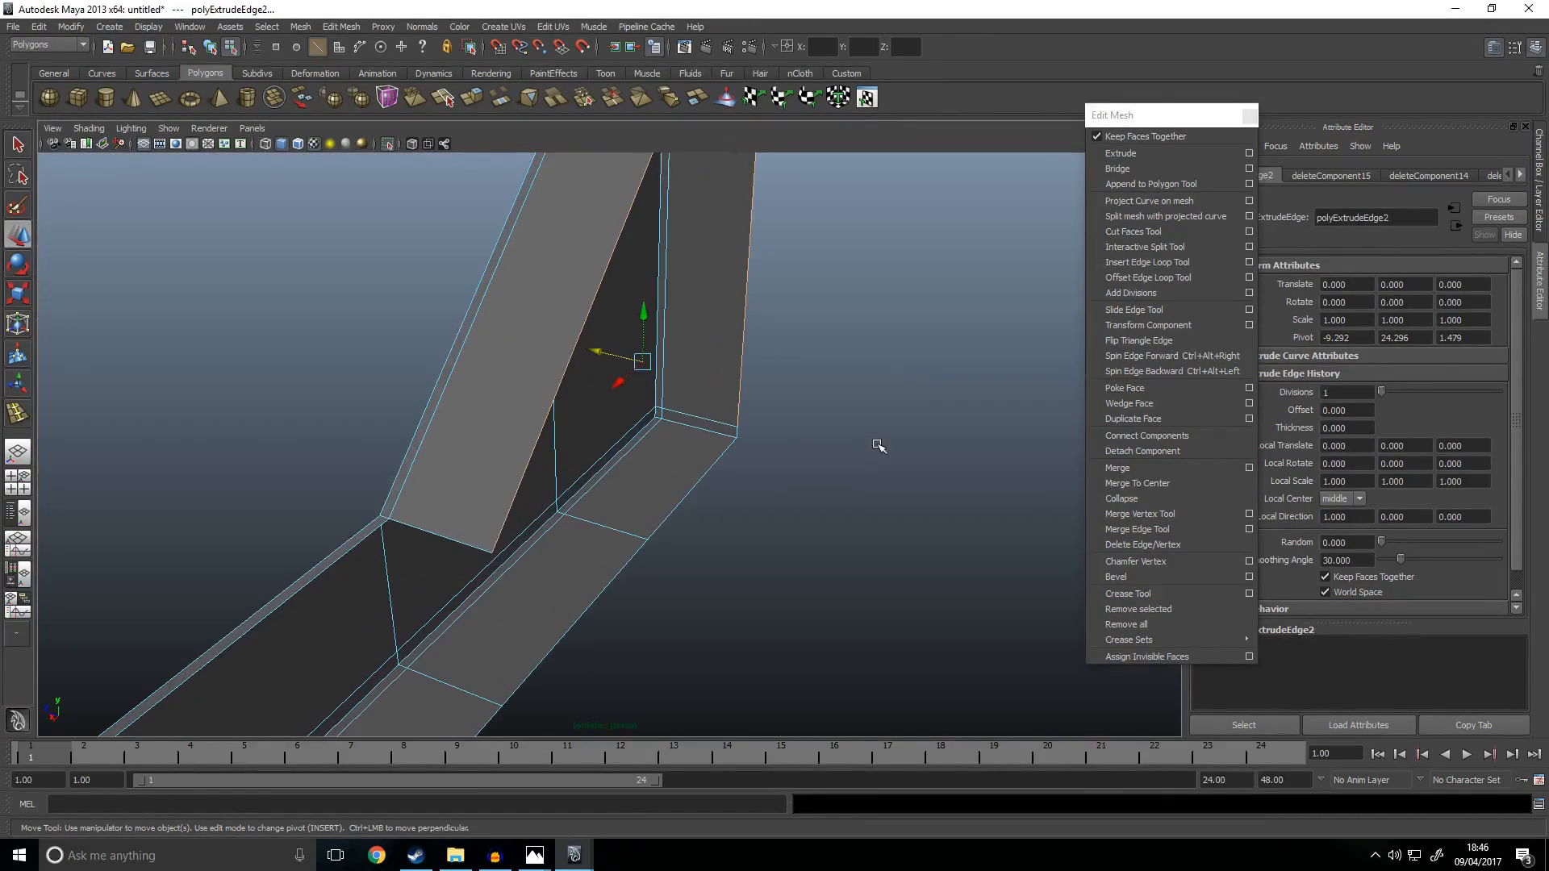
Step: Merge the coincident vertices at the lower strip's rear inner corner with a threshold of 0.01
alt+drag(759, 466, 691, 390)
right_drag(691, 390, 600, 380)
alt+drag(710, 472, 680, 452)
click(1248, 468)
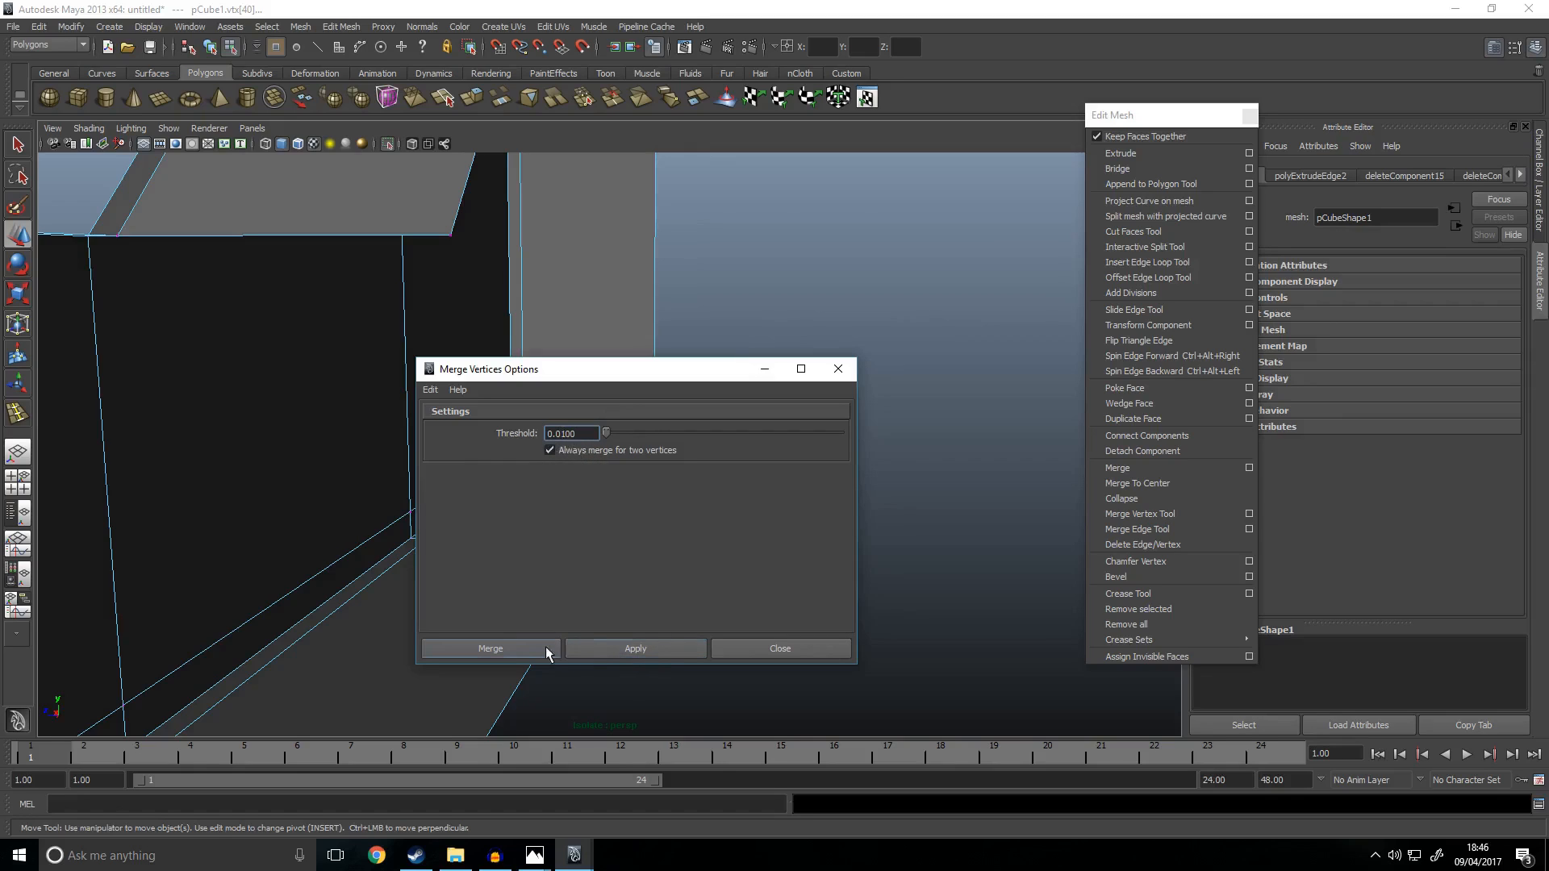
click(490, 648)
click(730, 468)
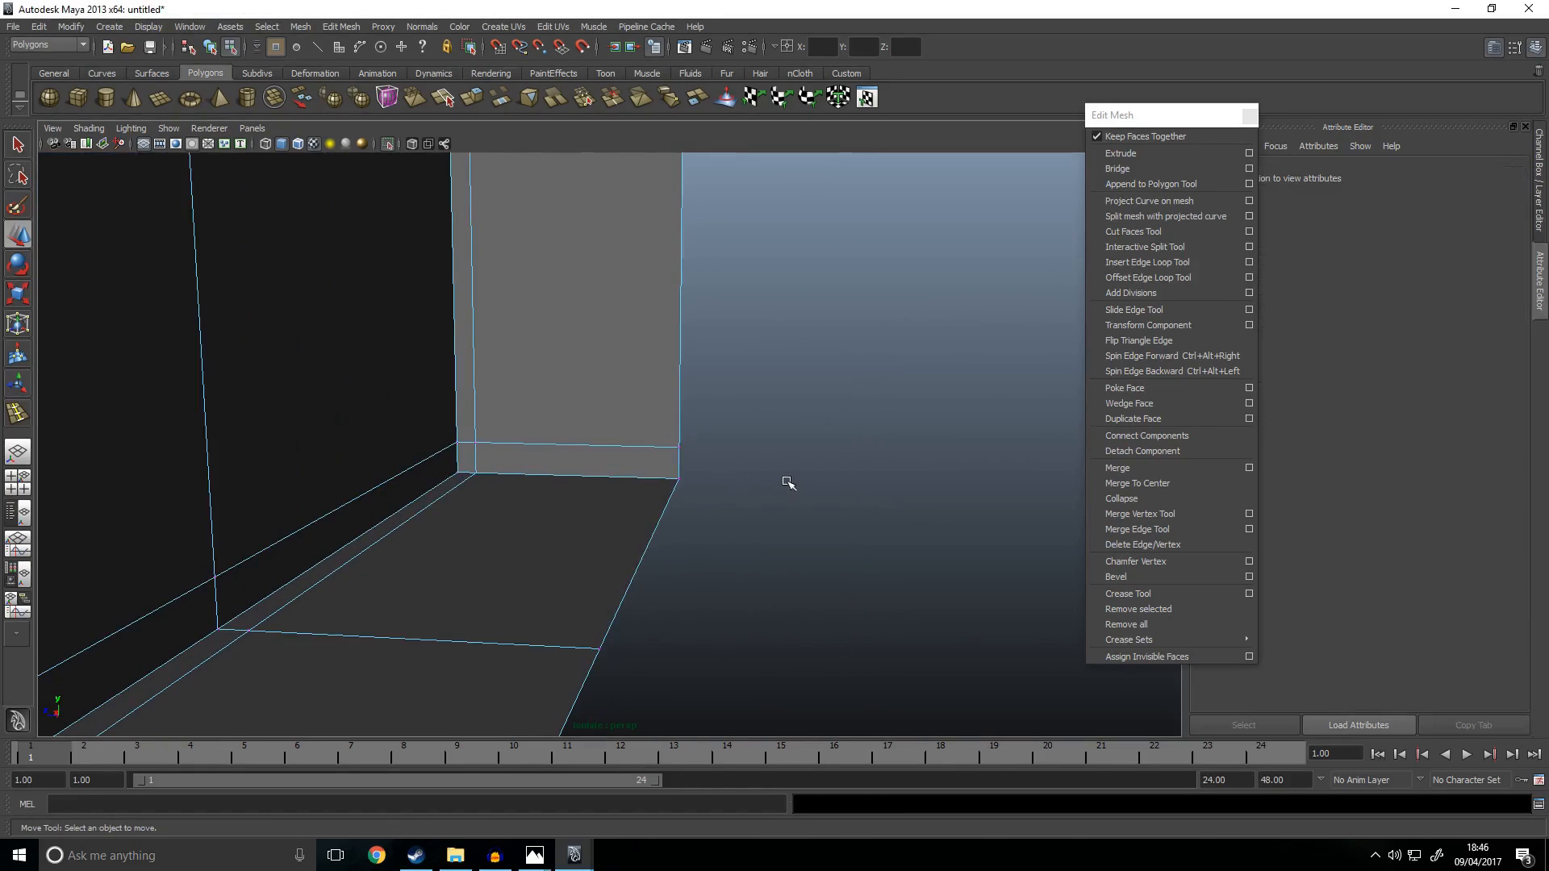
Step: Pull the rear inner corner vertex upward to test the merge, and undo the move
click(701, 449)
drag(697, 401, 700, 343)
key(ctrl+z)
click(855, 453)
Step: Extrude the inner edges of the lower strip behind the new loop, the slope, top and back, snapping them to the receiver's centreline
scroll(855, 454, down, 1)
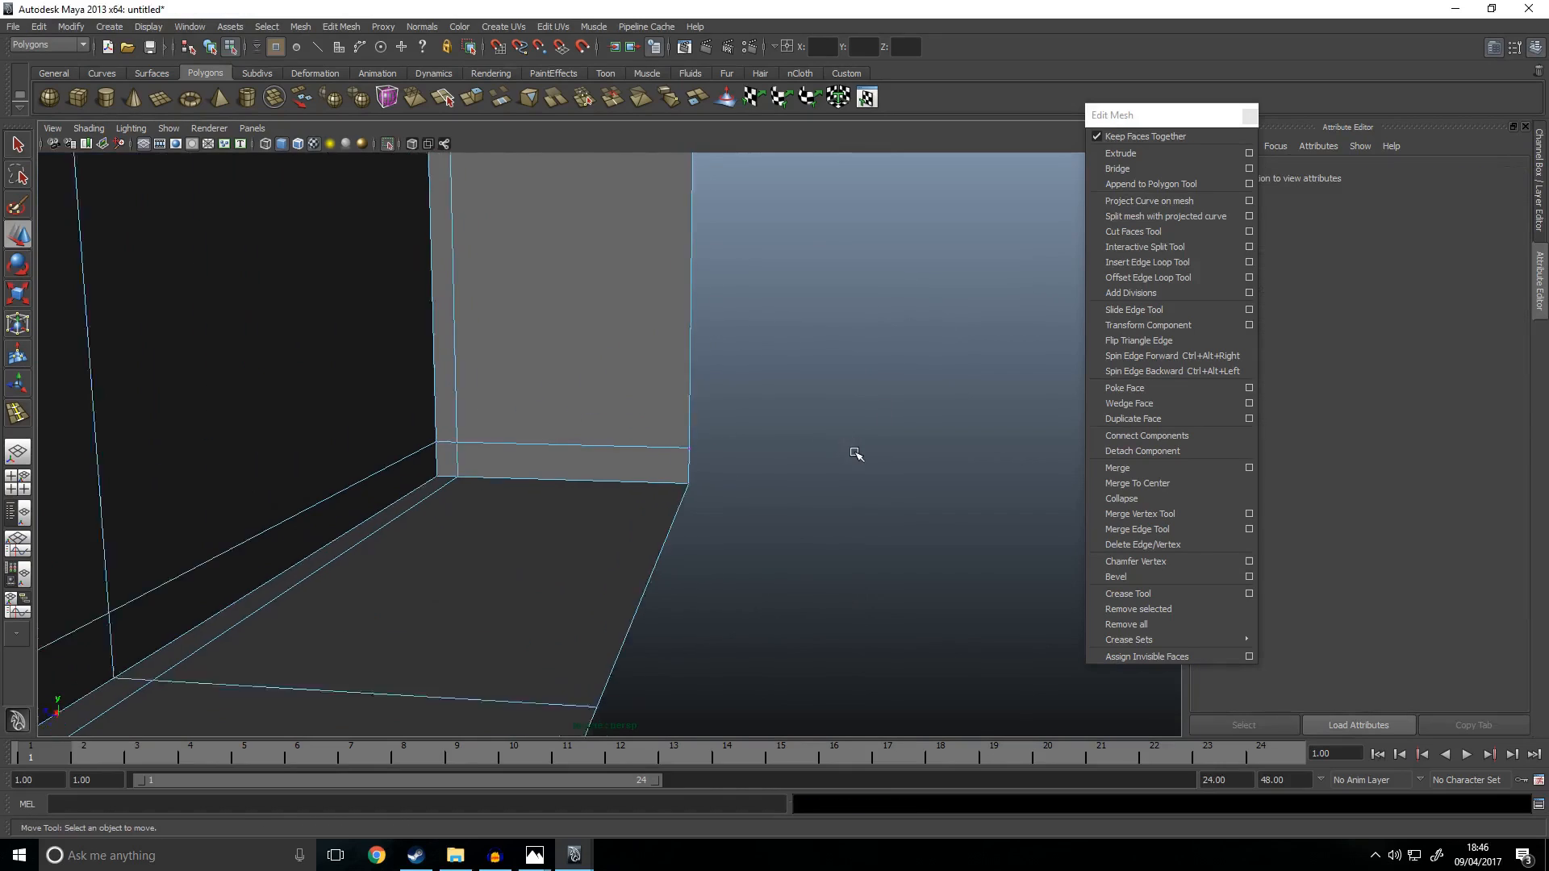
scroll(903, 452, down, 5)
alt+drag(903, 453, 595, 491)
scroll(594, 491, up, 3)
scroll(553, 494, up, 2)
right_drag(552, 493, 562, 462)
click(553, 509)
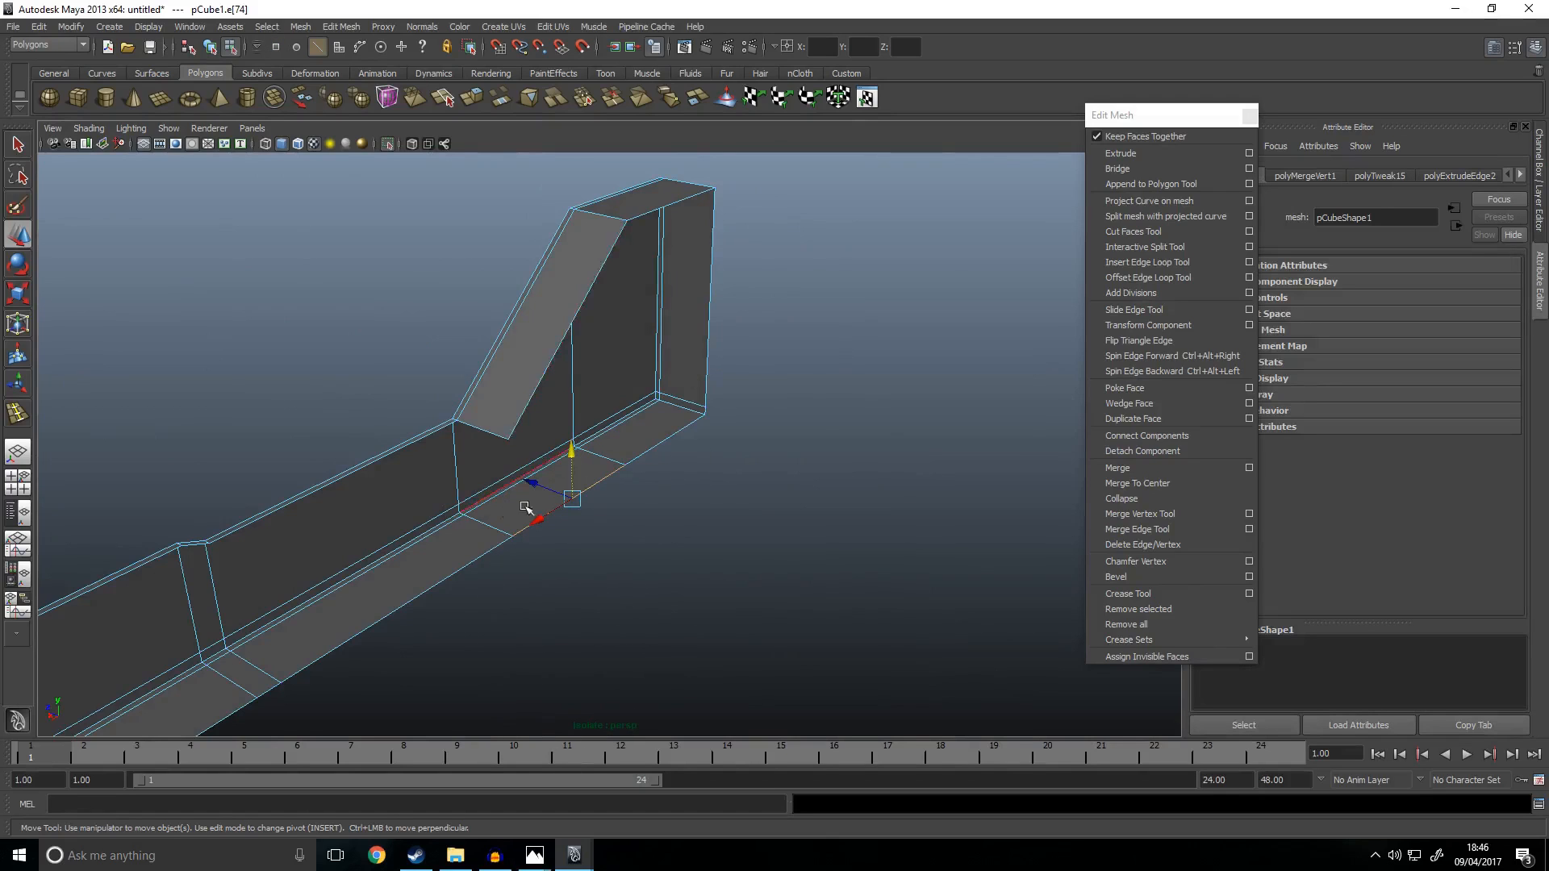
scroll(514, 514, down, 4)
scroll(544, 514, up, 1)
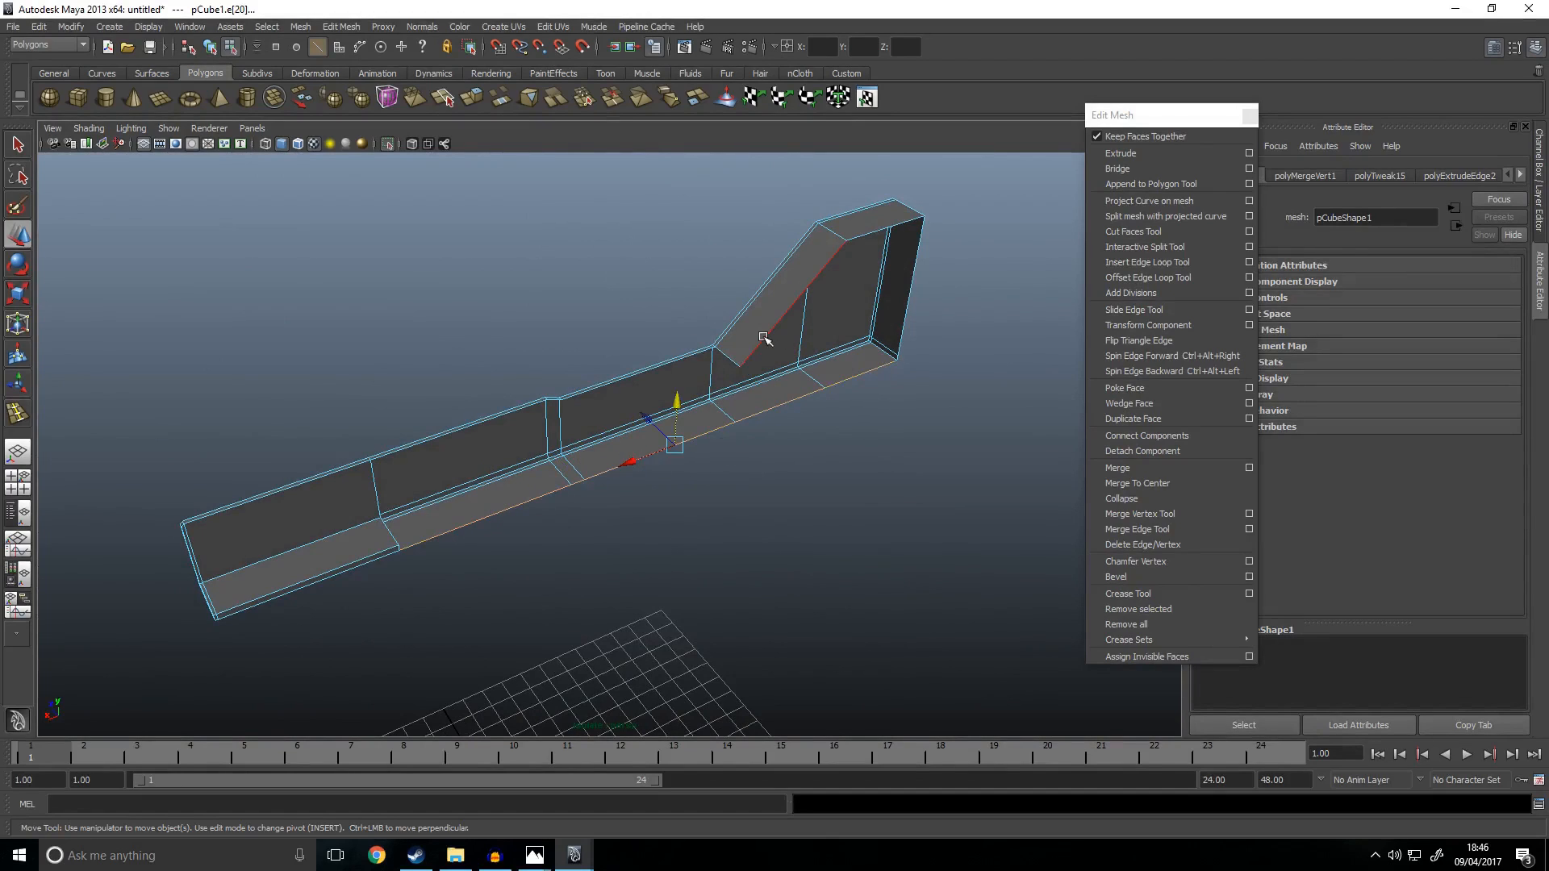
alt+drag(804, 455, 723, 451)
click(1162, 153)
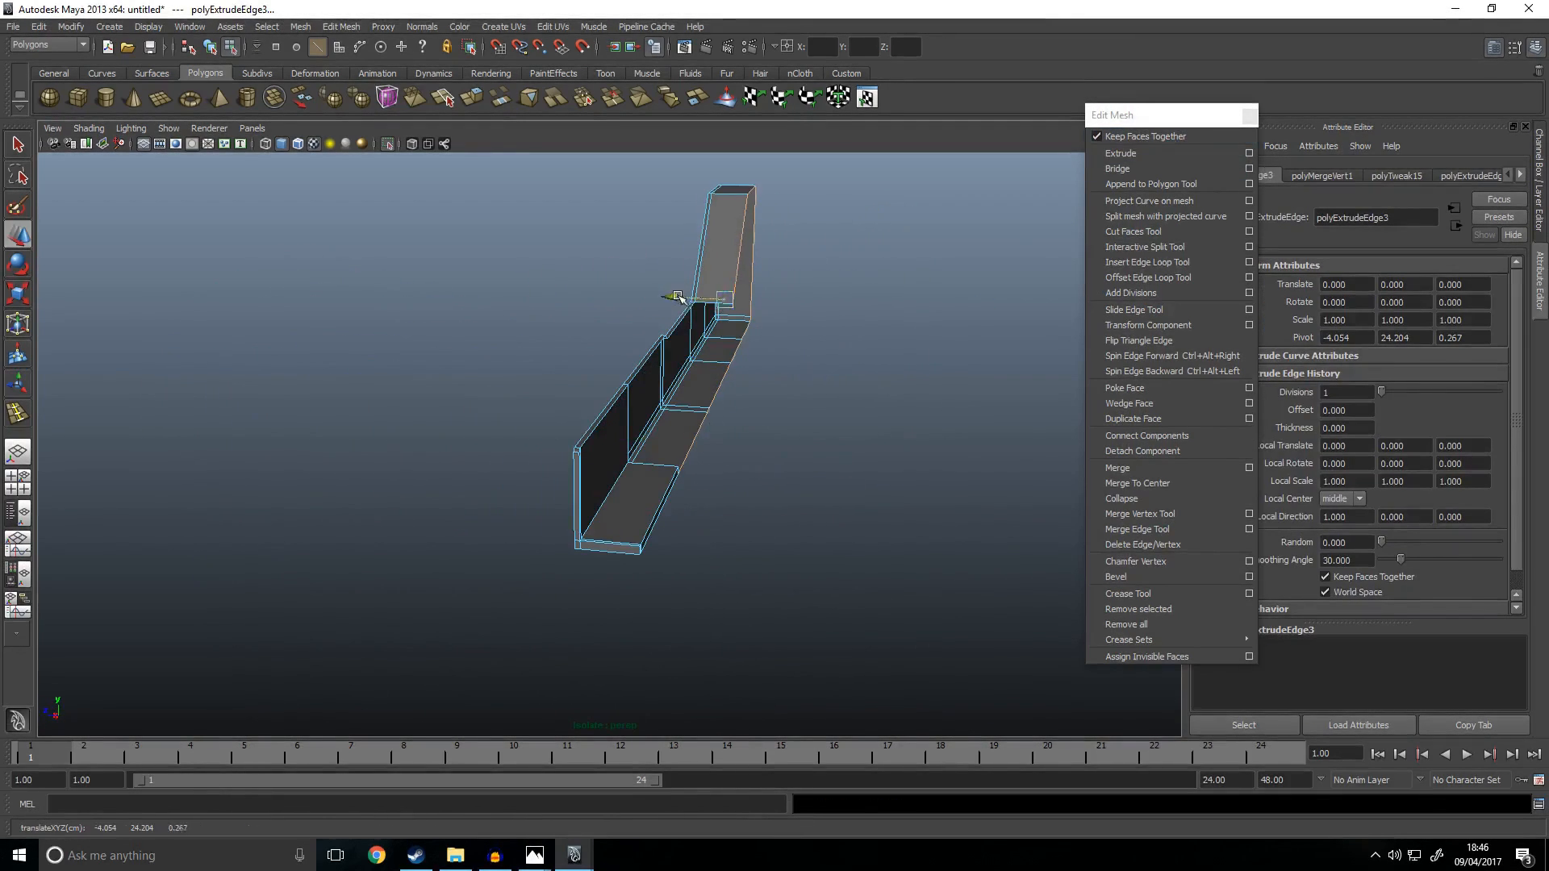
key(space)
key(space)
middle_drag(678, 411, 667, 369)
key(space)
key(space)
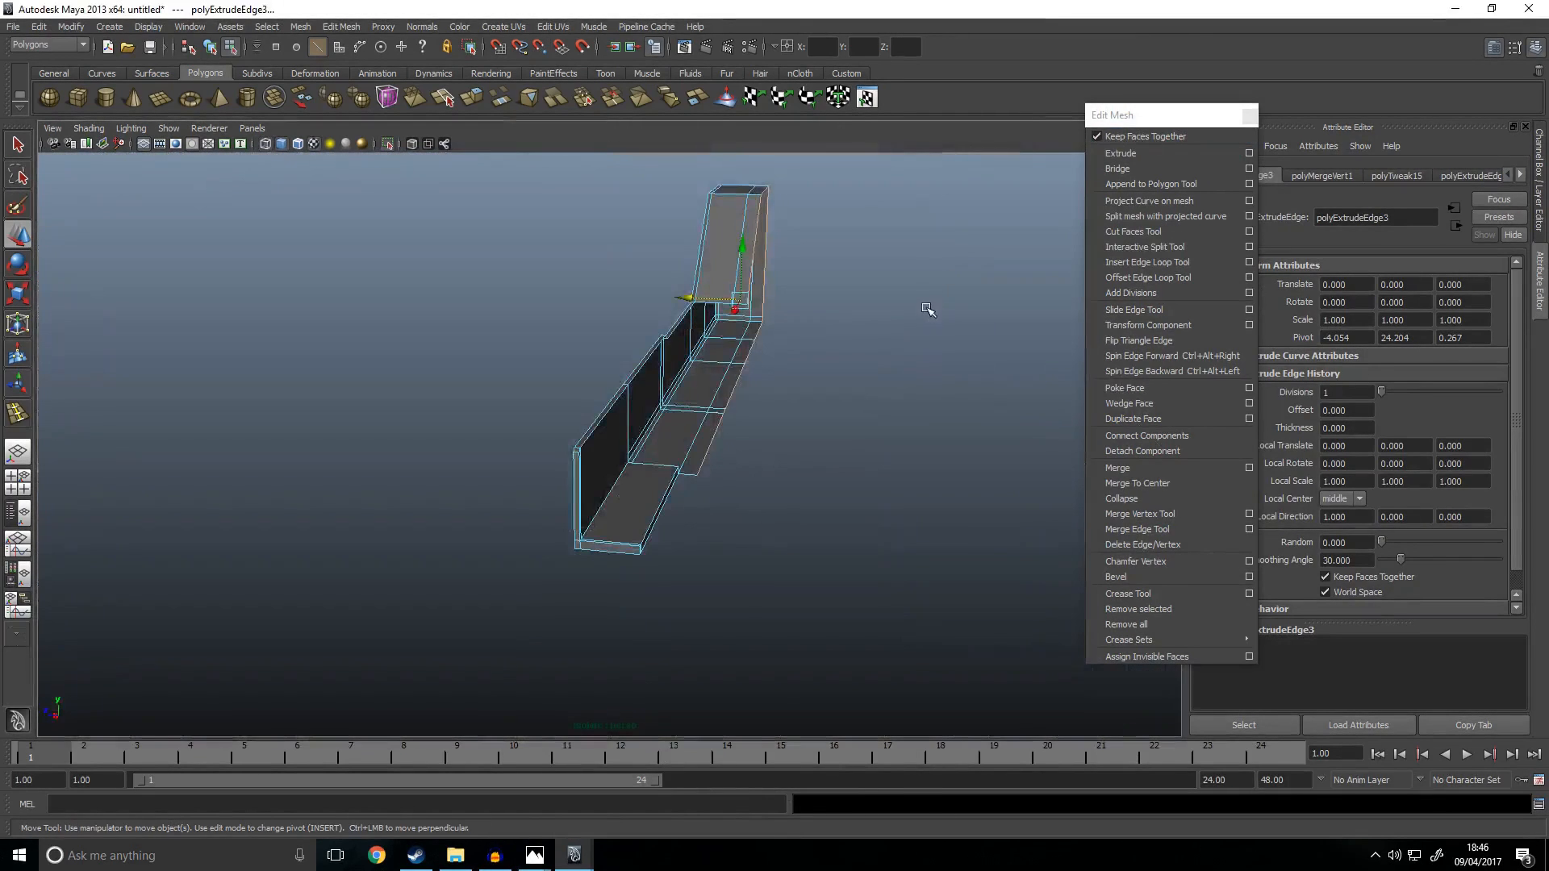
Step: Return the plate to object mode and select the whole half-plate
alt+drag(920, 339, 718, 494)
click(758, 511)
right_drag(710, 440, 761, 380)
alt+drag(760, 380, 768, 441)
click(768, 440)
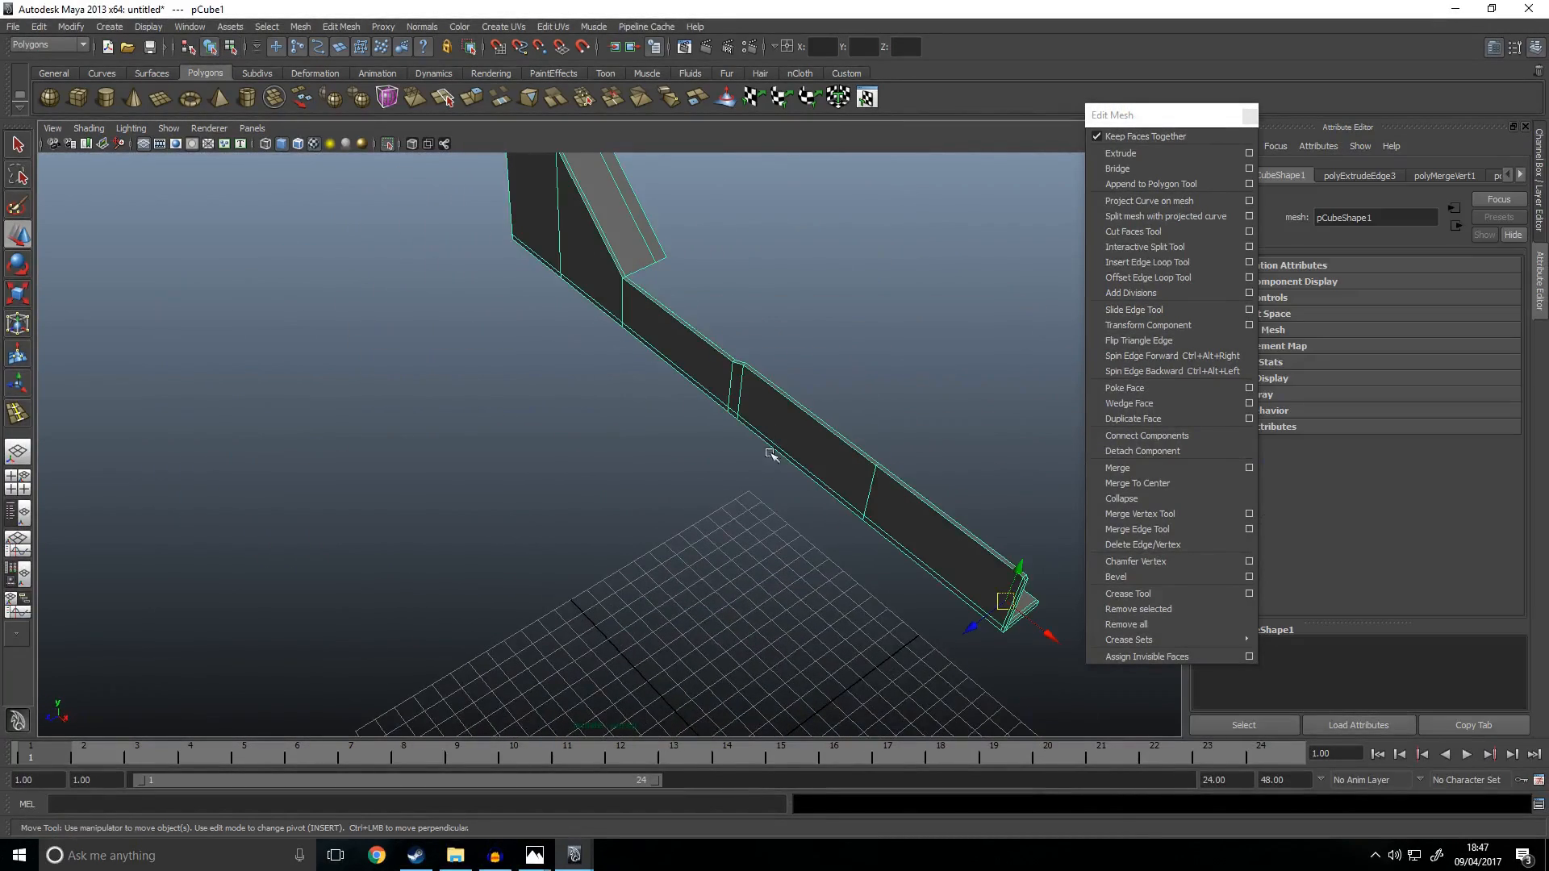
alt+drag(650, 564, 624, 329)
key(space)
key(space)
key(space)
key(space)
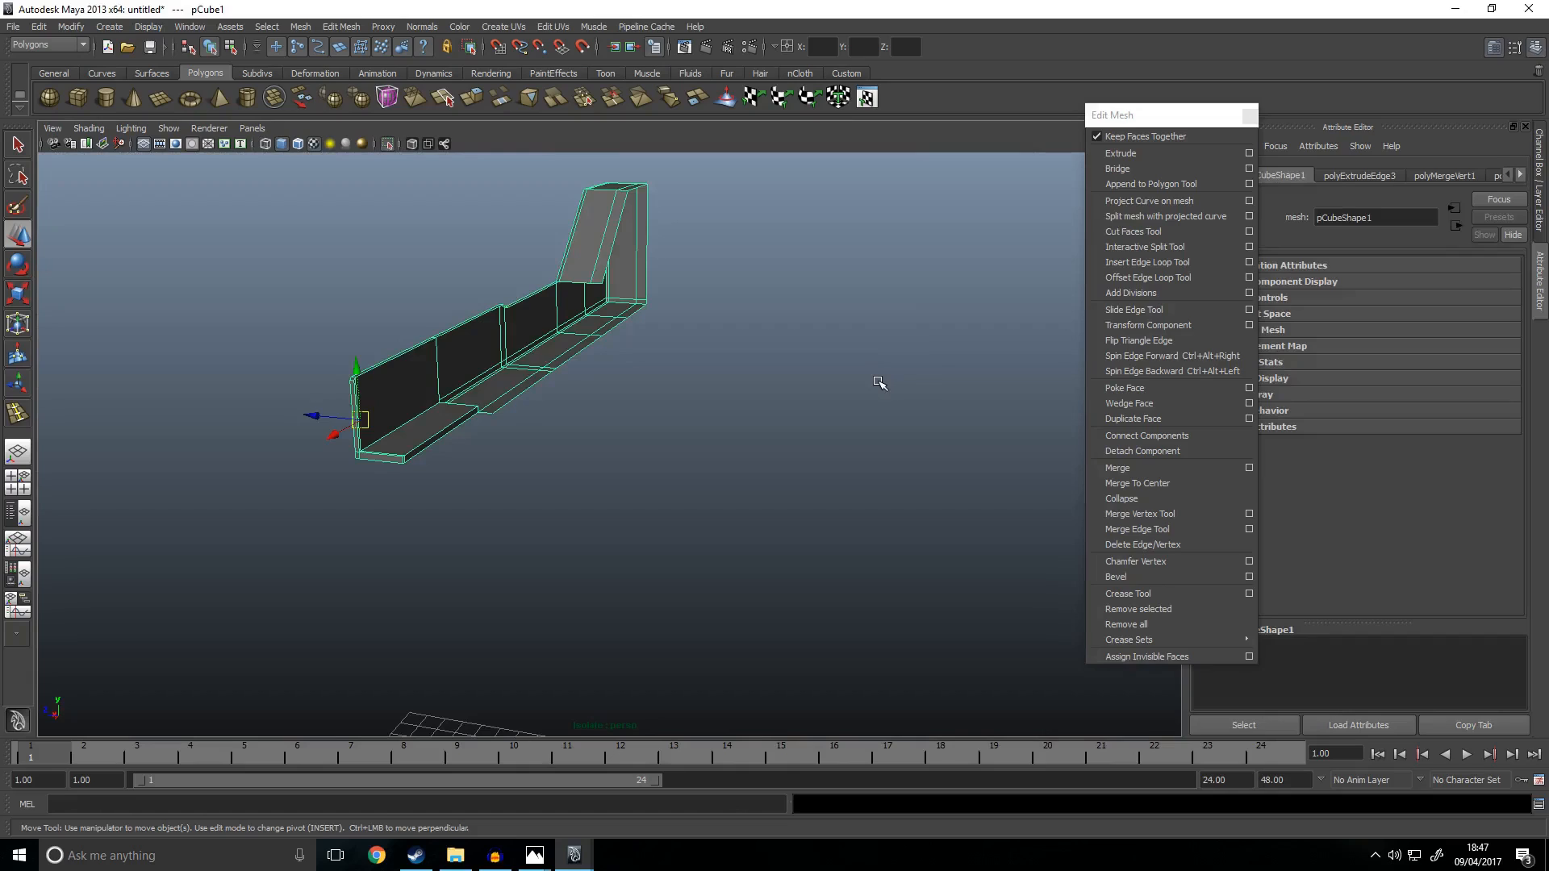
Step: Snap the half-plate's pivot sideways to its inner edge on the receiver's centreline
key(Insert)
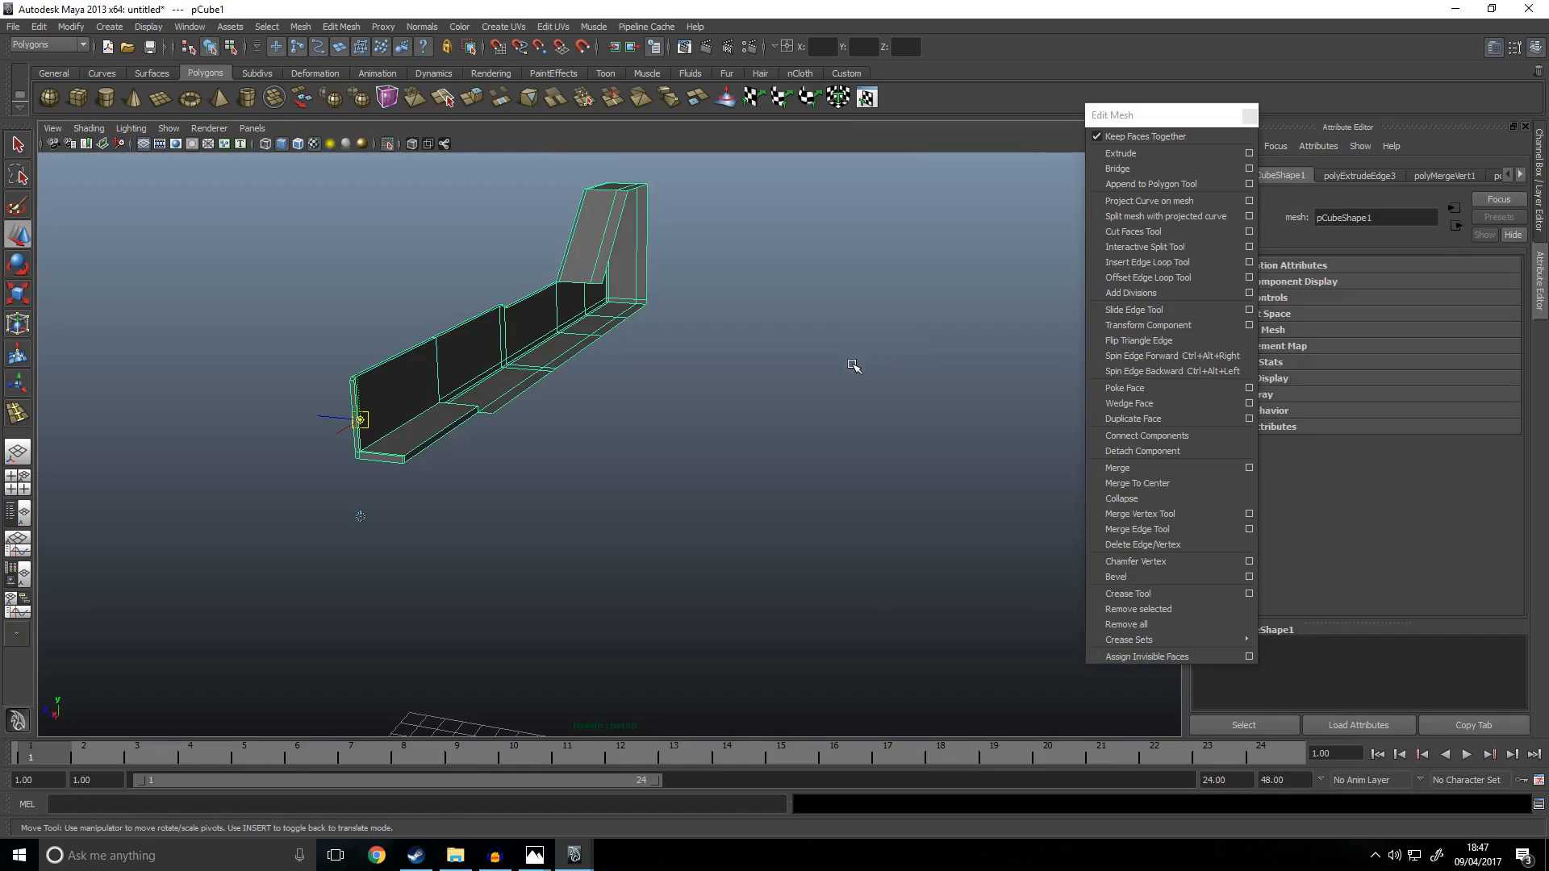
alt+drag(352, 469, 350, 422)
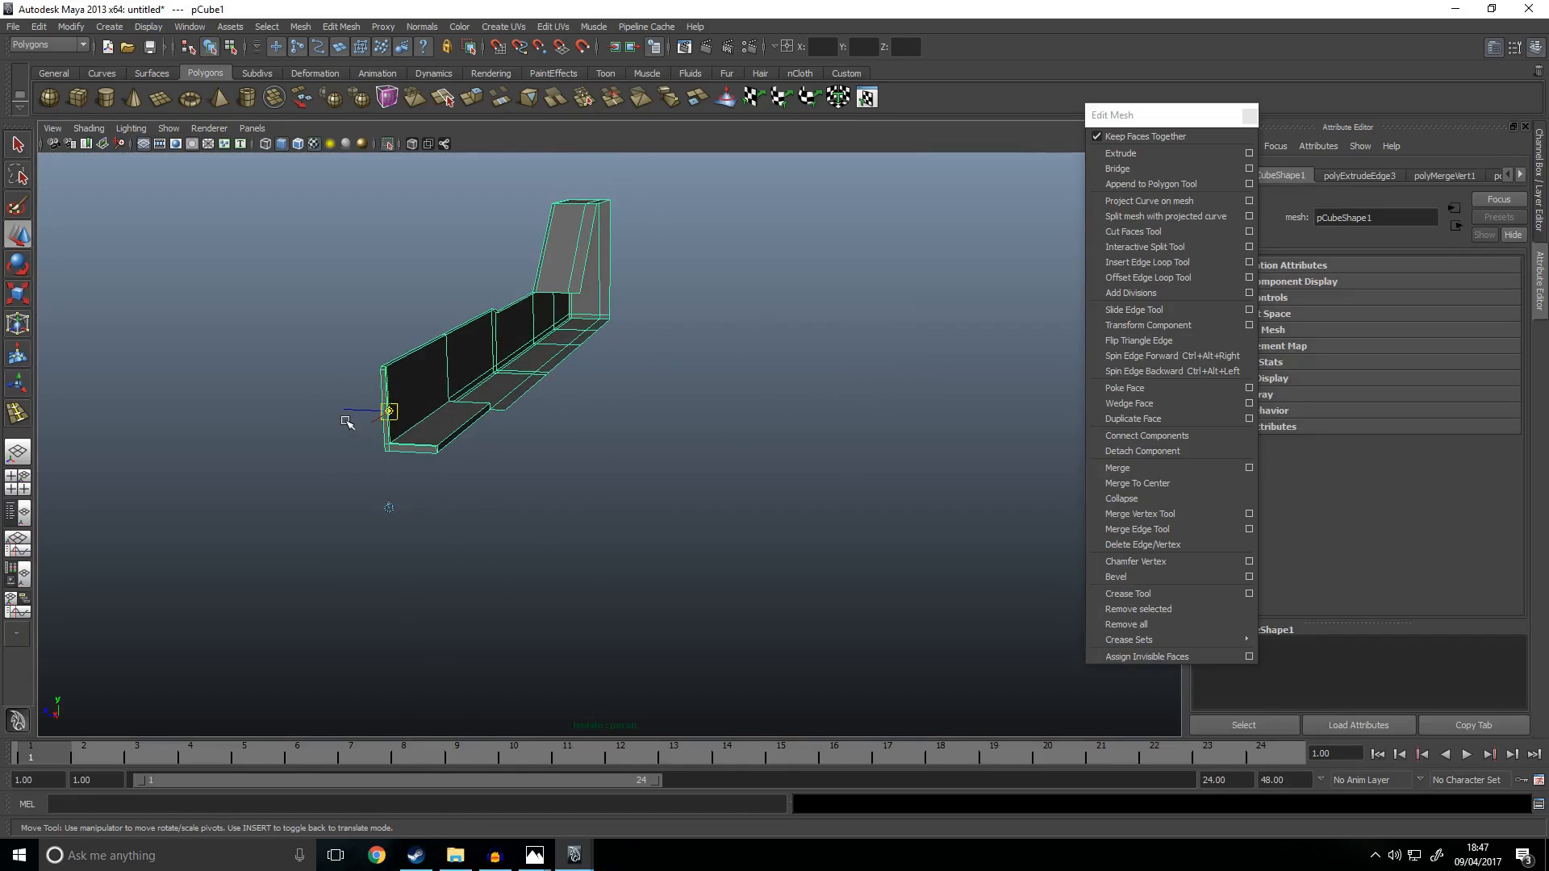
key(space)
key(space)
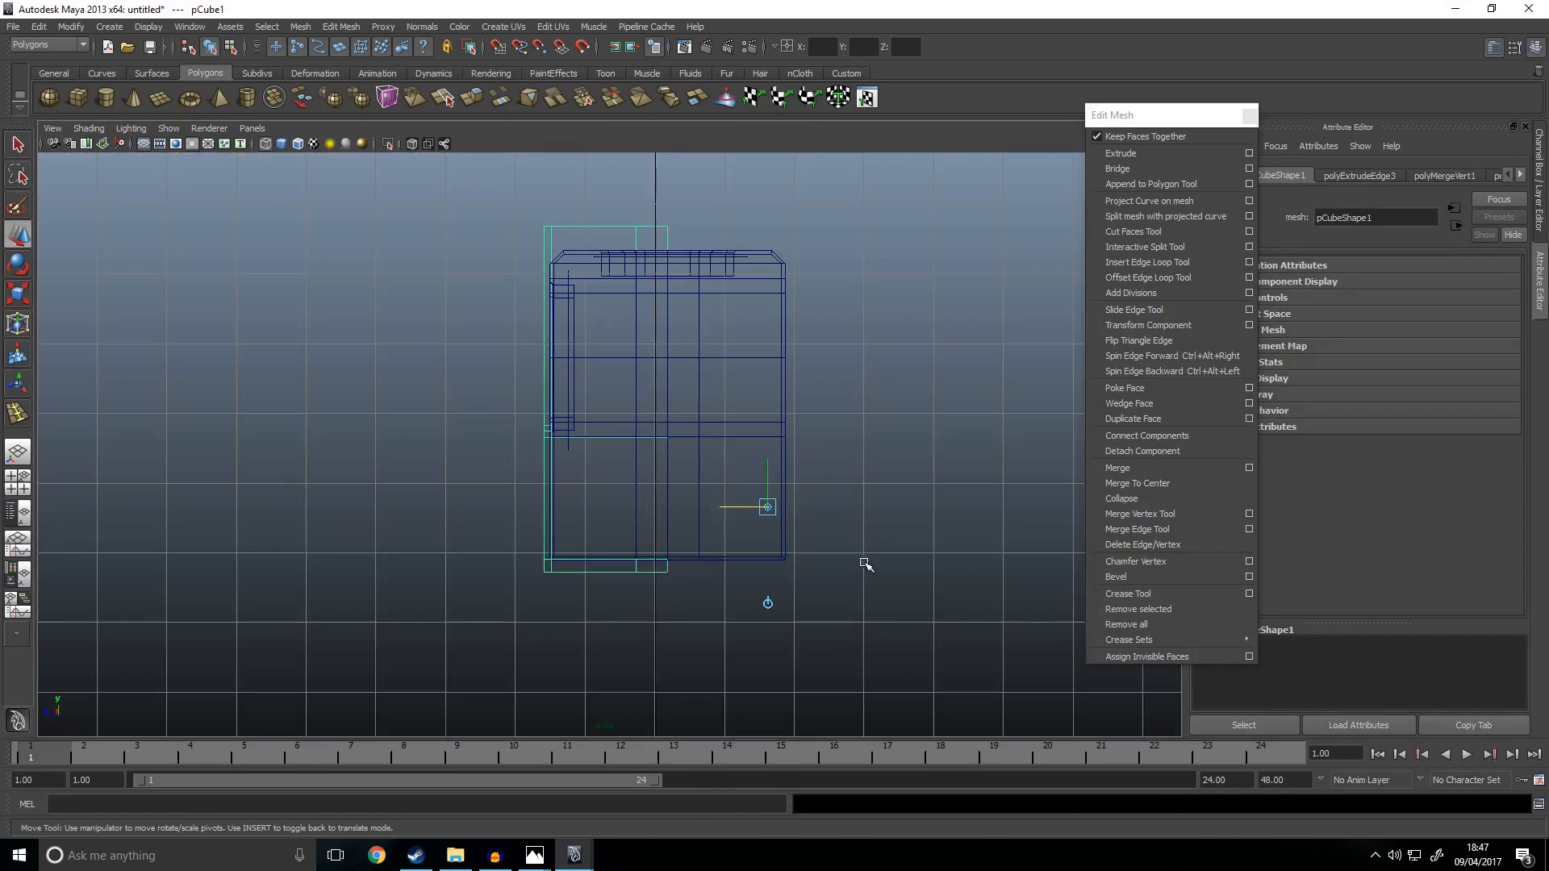
middle_drag(668, 522, 670, 479)
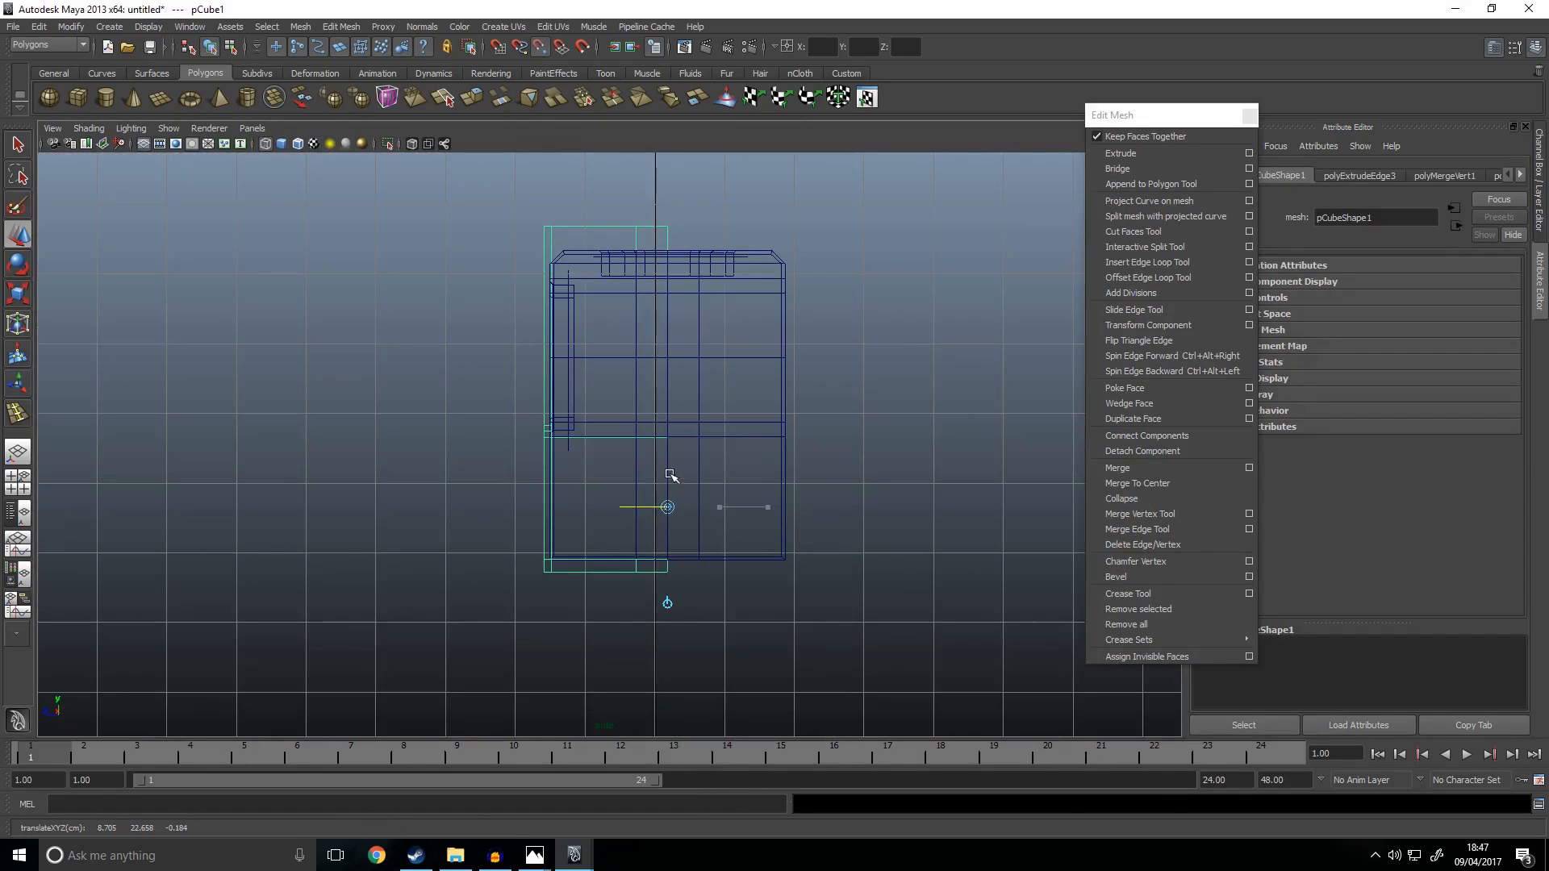
key(space)
key(space)
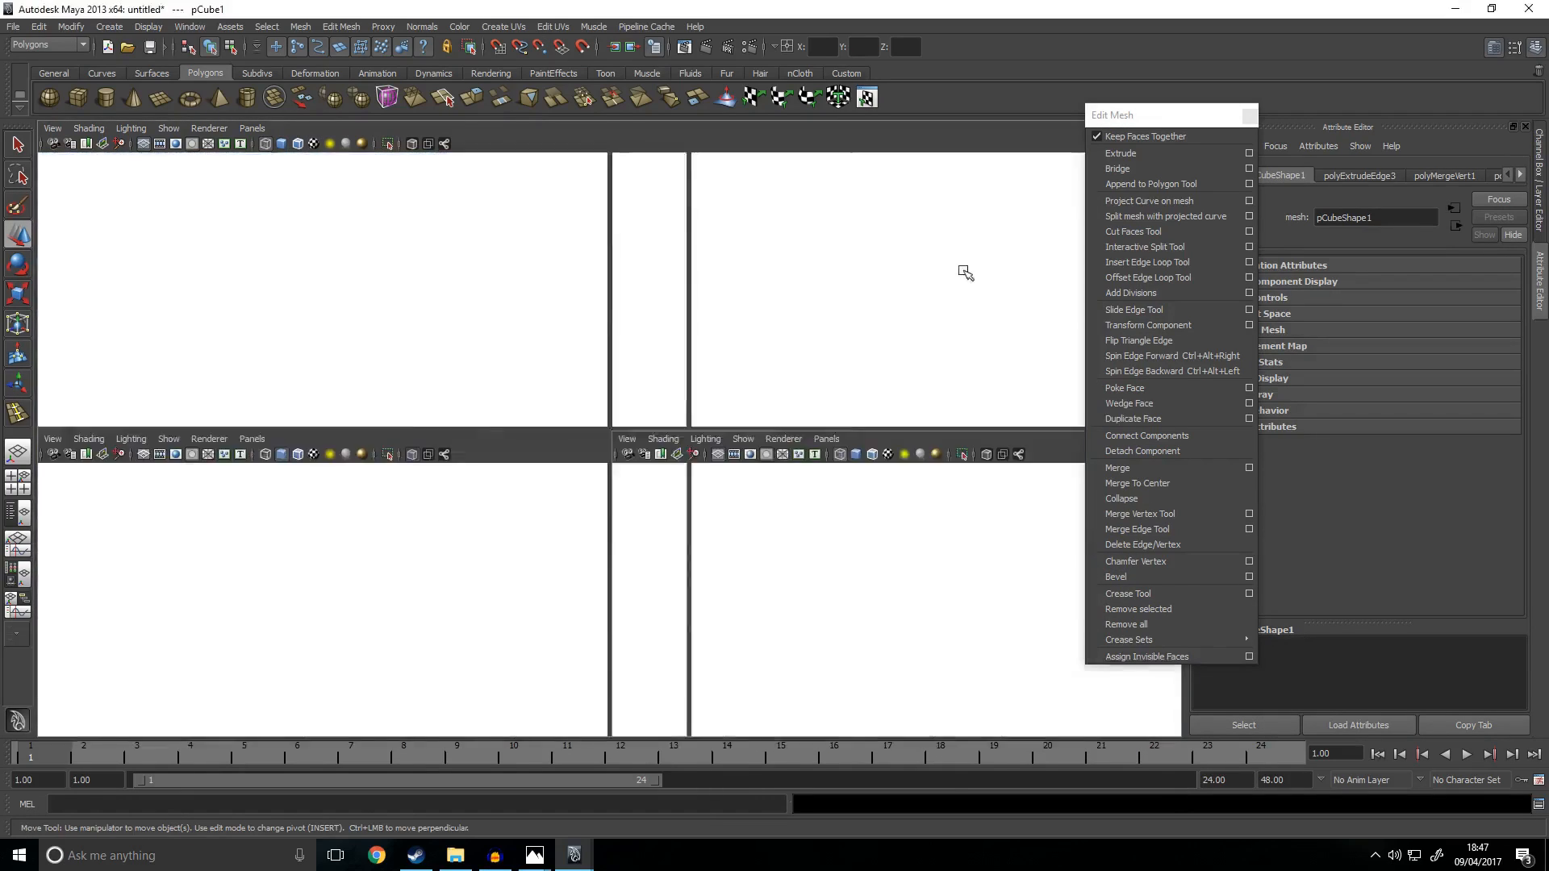
Step: Mirror the half-plate across the centreline with Duplicate Special, using one copy scaled 1, 1, -1
click(39, 26)
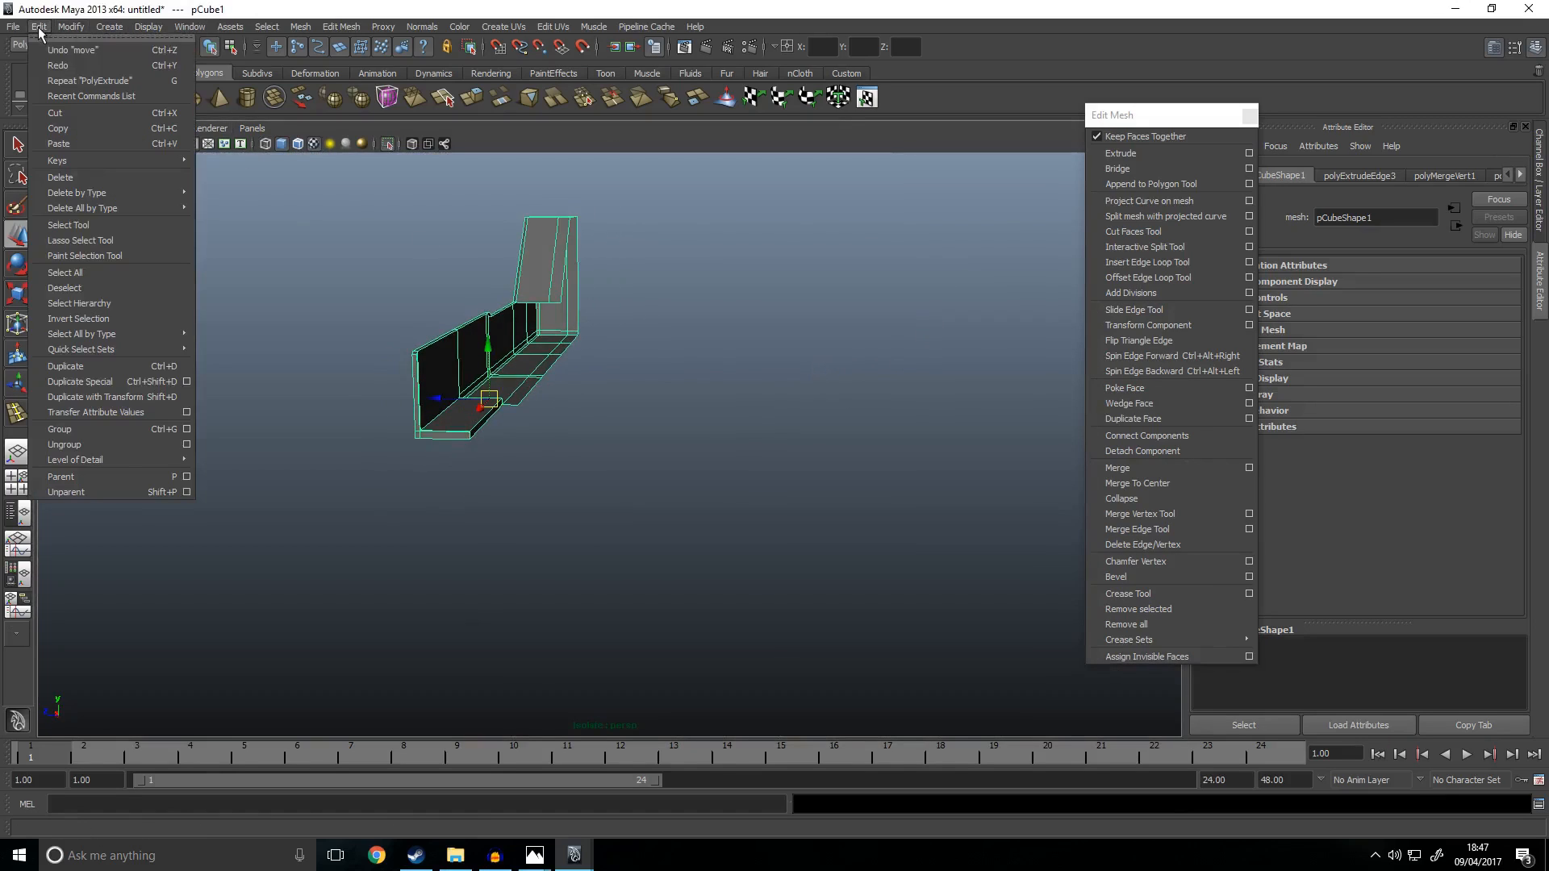
click(187, 380)
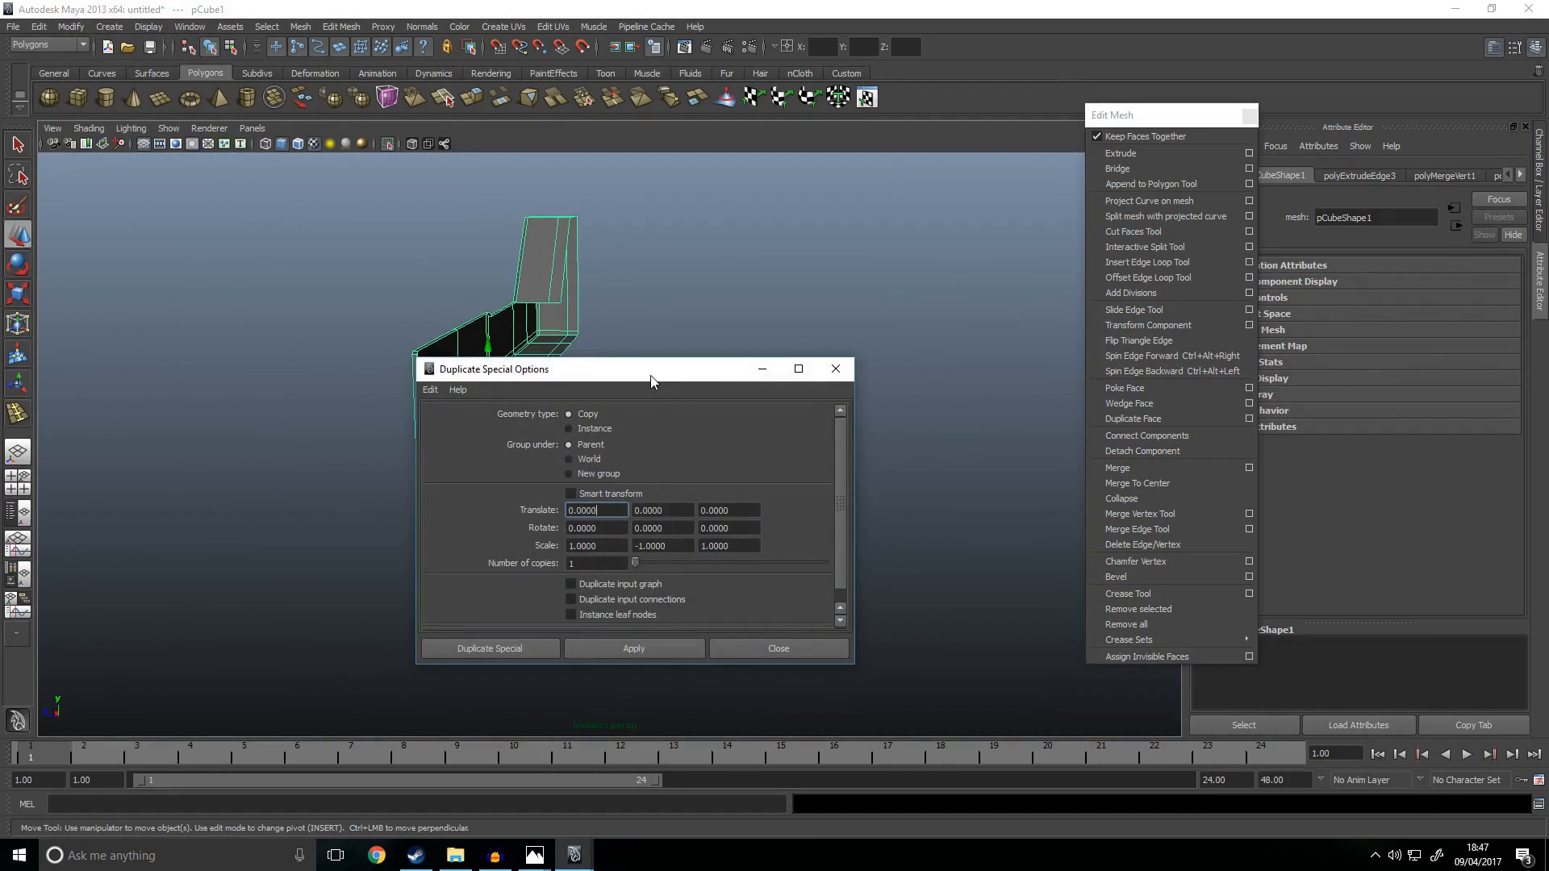
drag(652, 379, 866, 318)
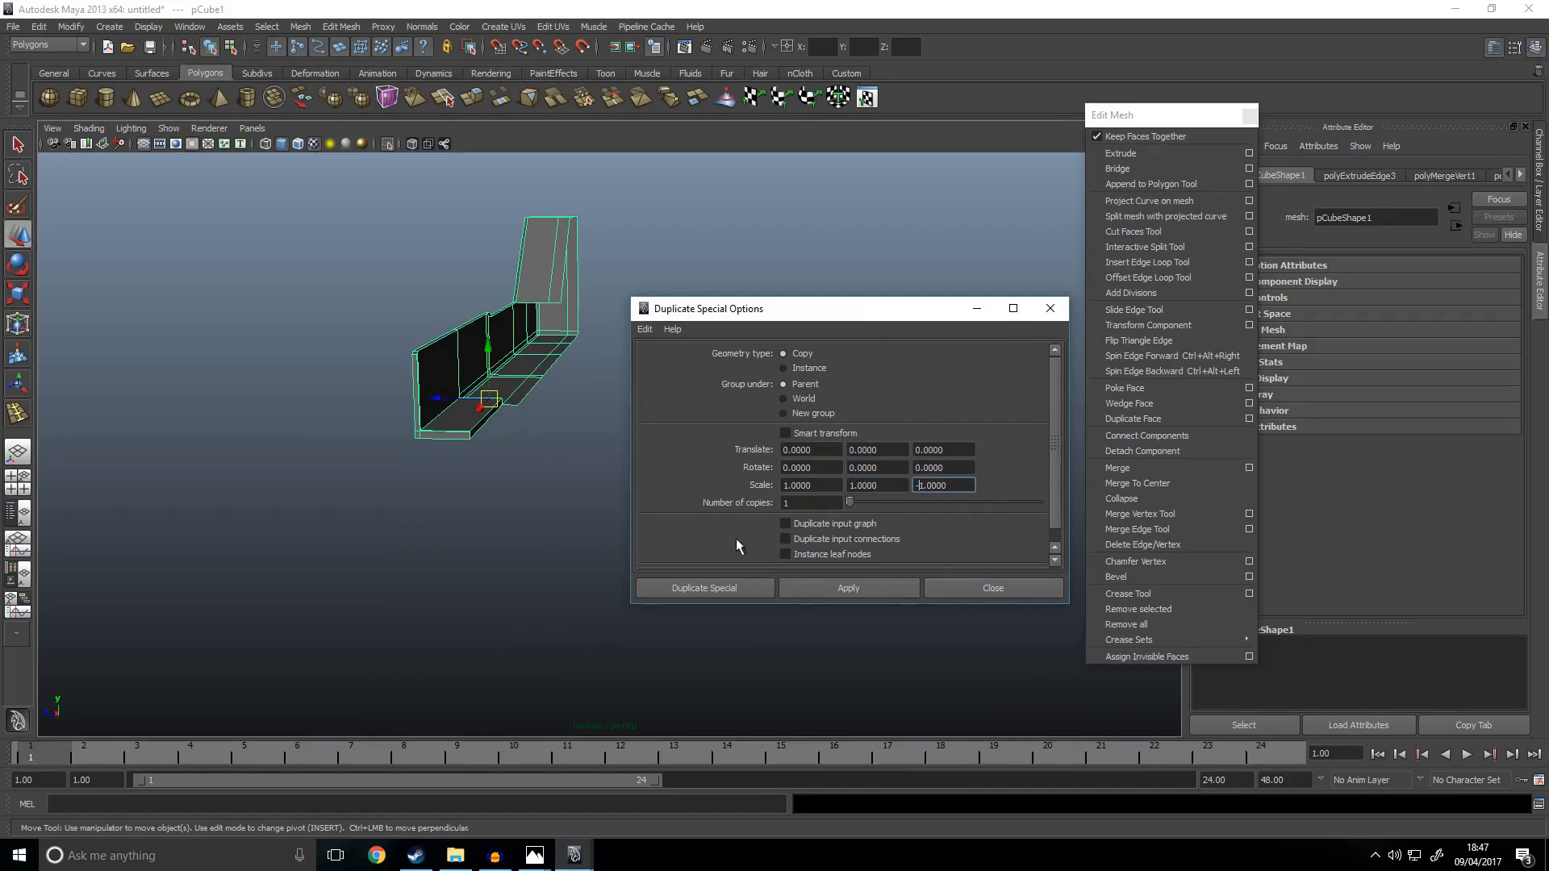
click(859, 587)
alt+drag(471, 508, 373, 517)
alt+drag(503, 544, 379, 496)
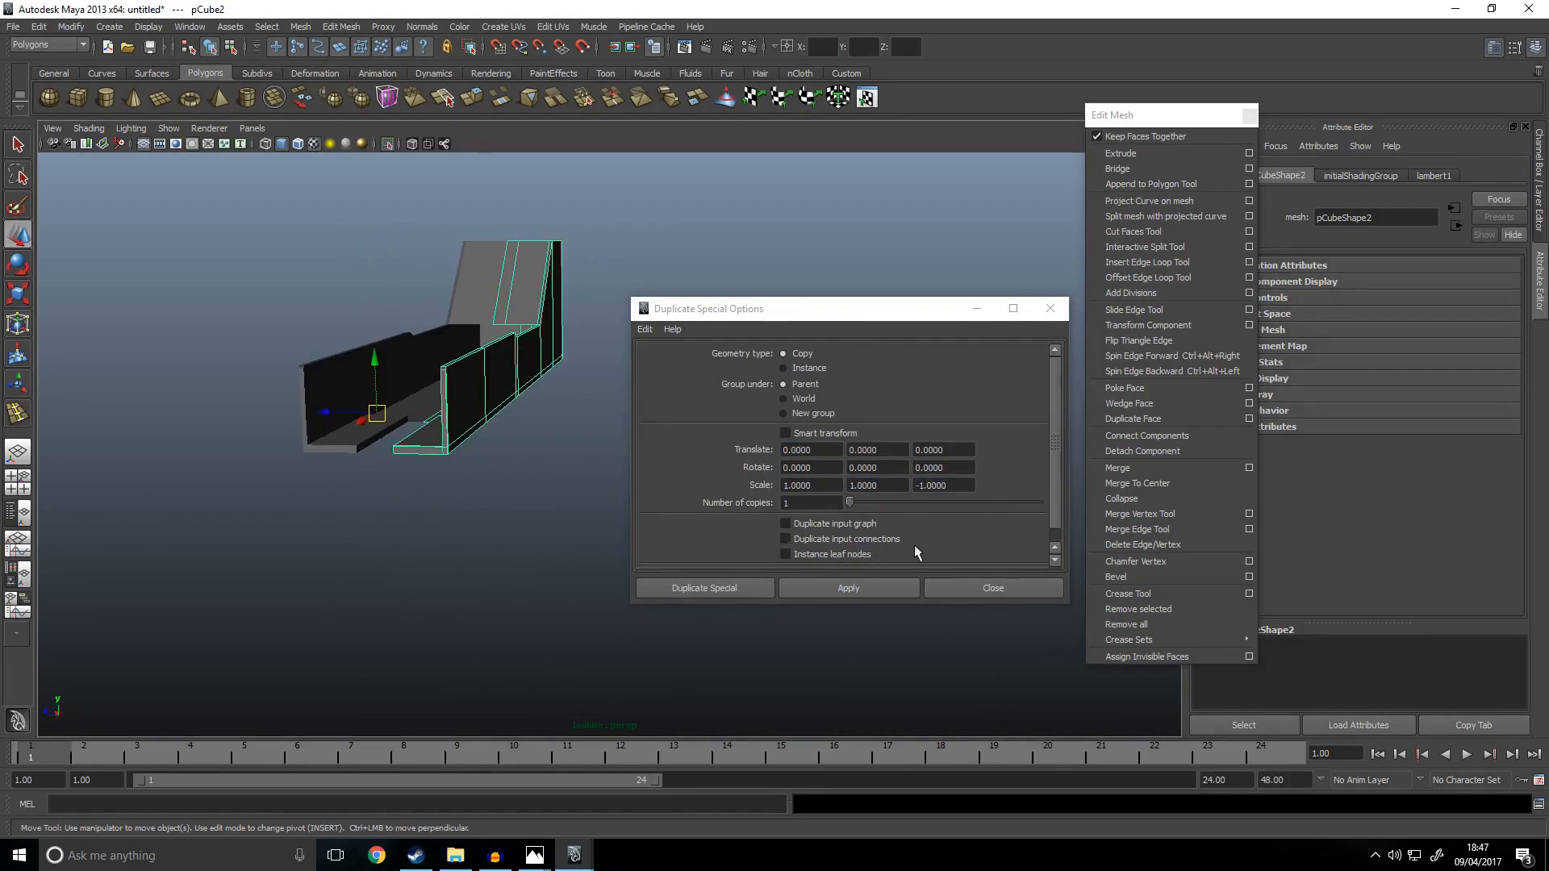
click(928, 586)
Step: Combine the original half-plate and its mirrored copy into a single mesh
alt+drag(355, 392, 441, 434)
shift+click(412, 292)
alt+drag(666, 240, 655, 385)
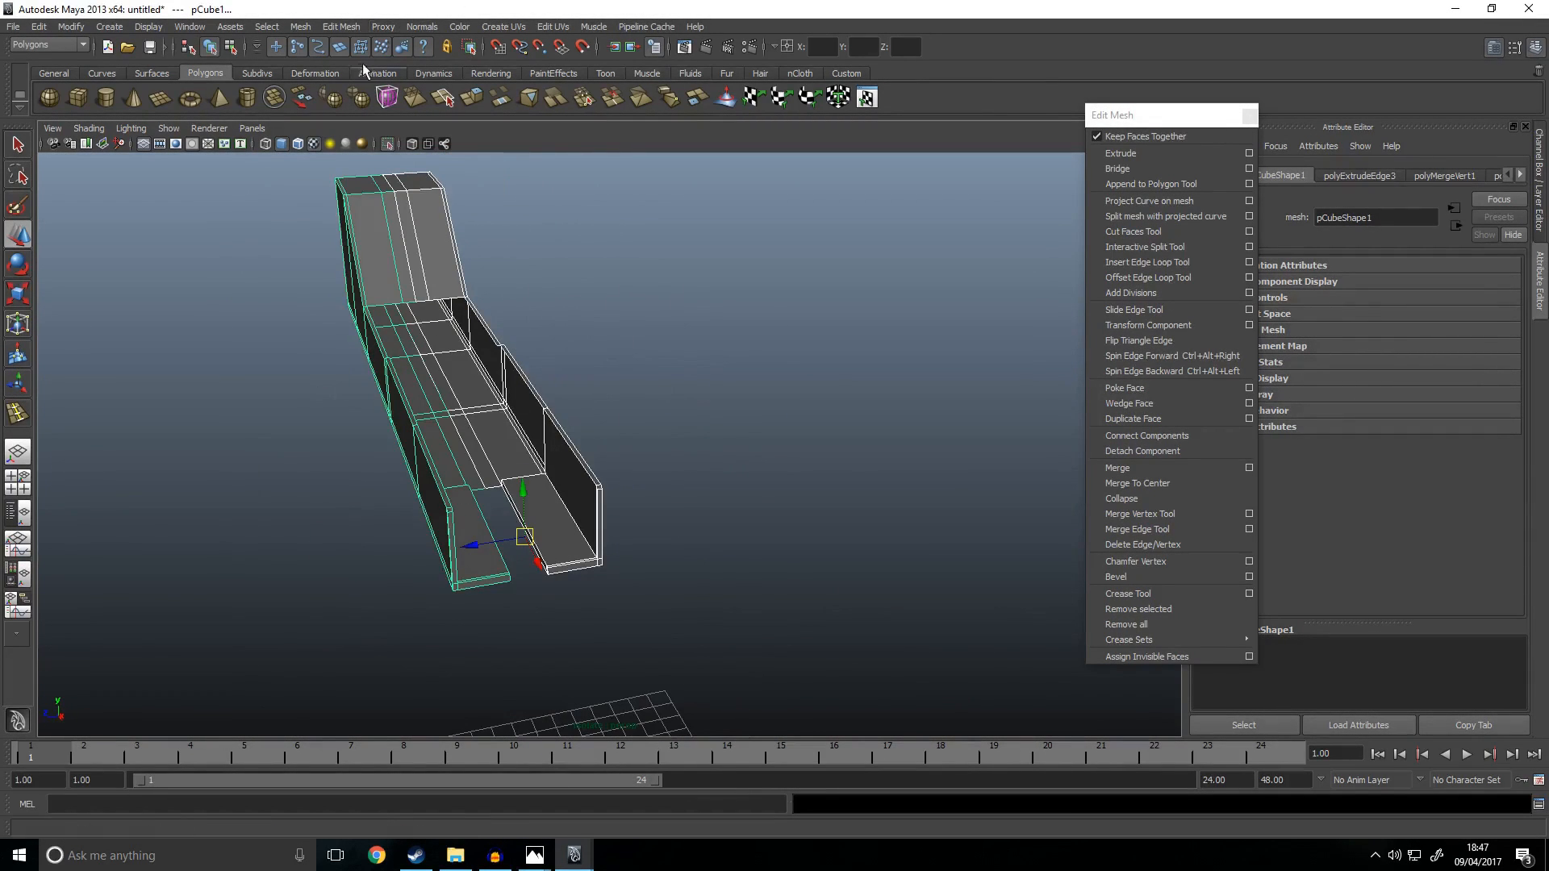
click(305, 31)
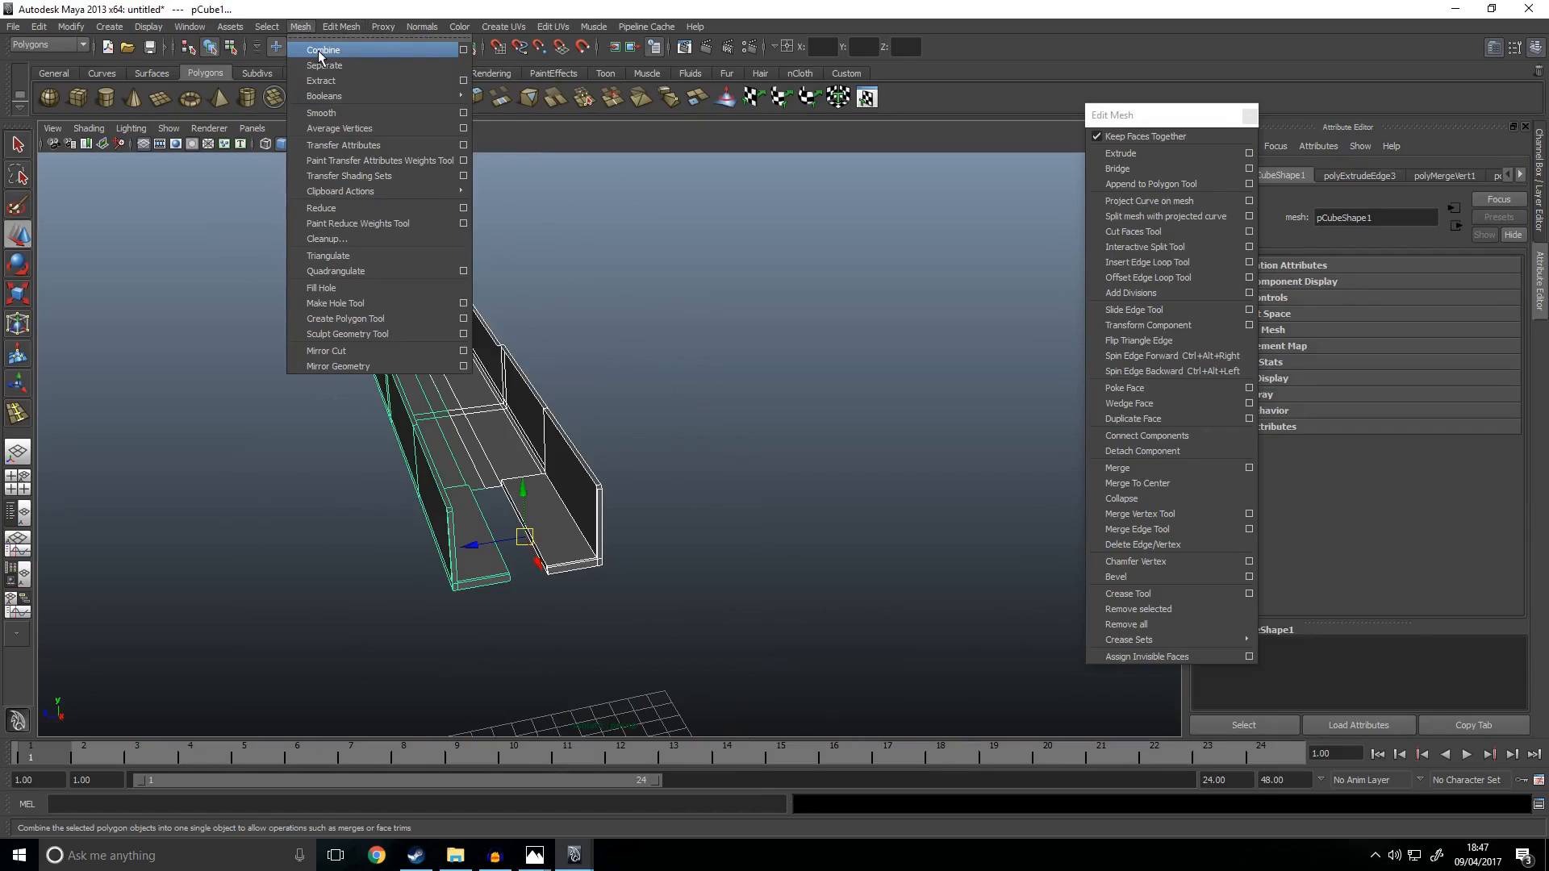
click(319, 58)
click(750, 415)
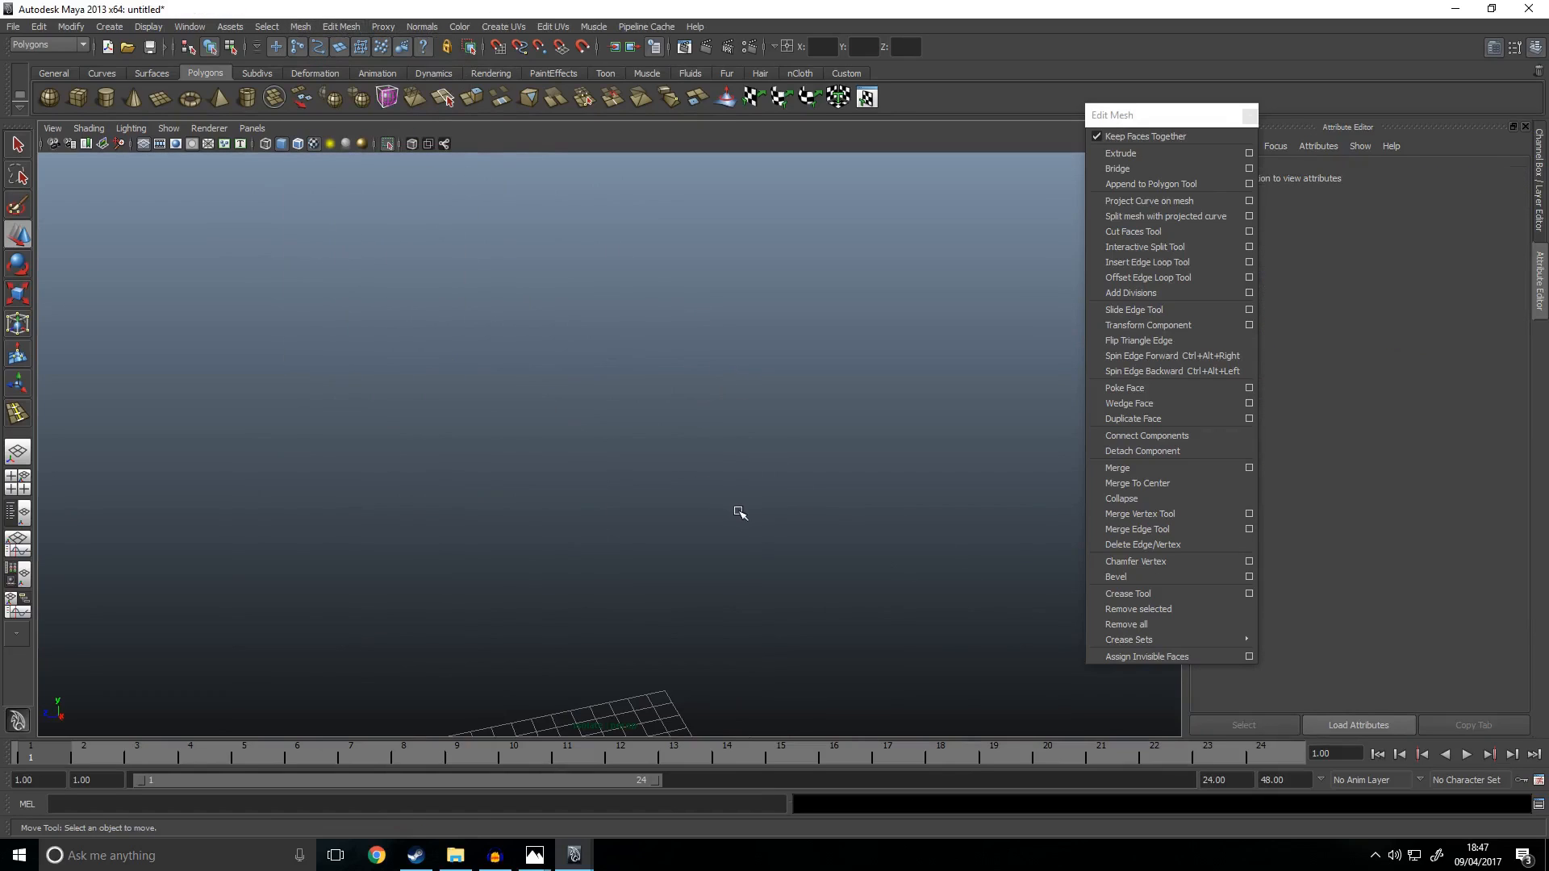
Step: Examine the combined plate from several angles, both isolated and fitted around the receiver
alt+drag(684, 562, 494, 474)
click(575, 480)
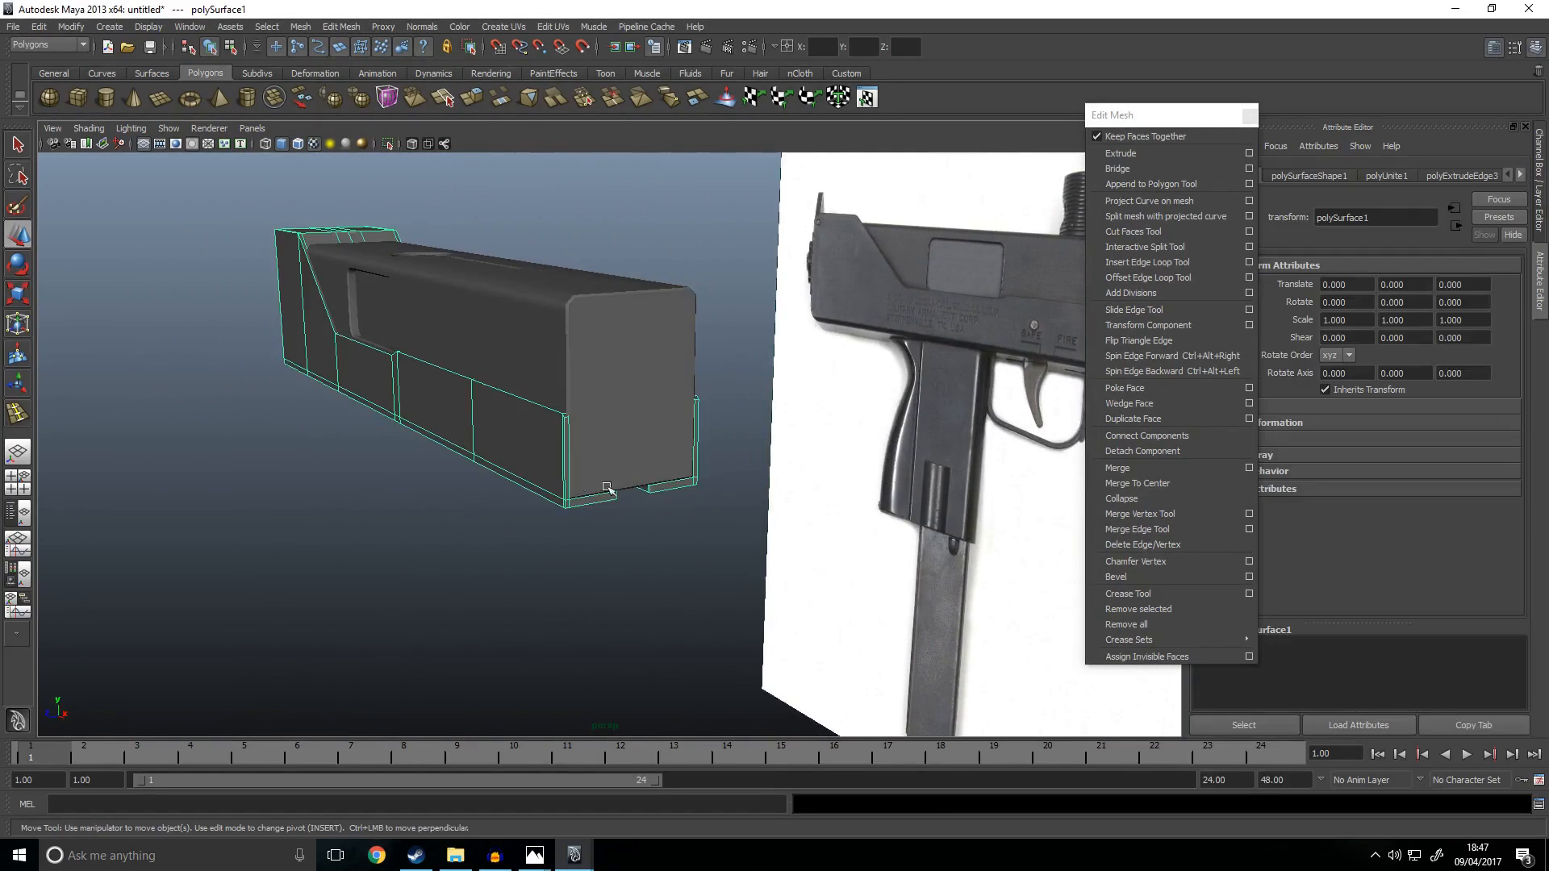
key(ctrl+1)
alt+drag(722, 474, 735, 509)
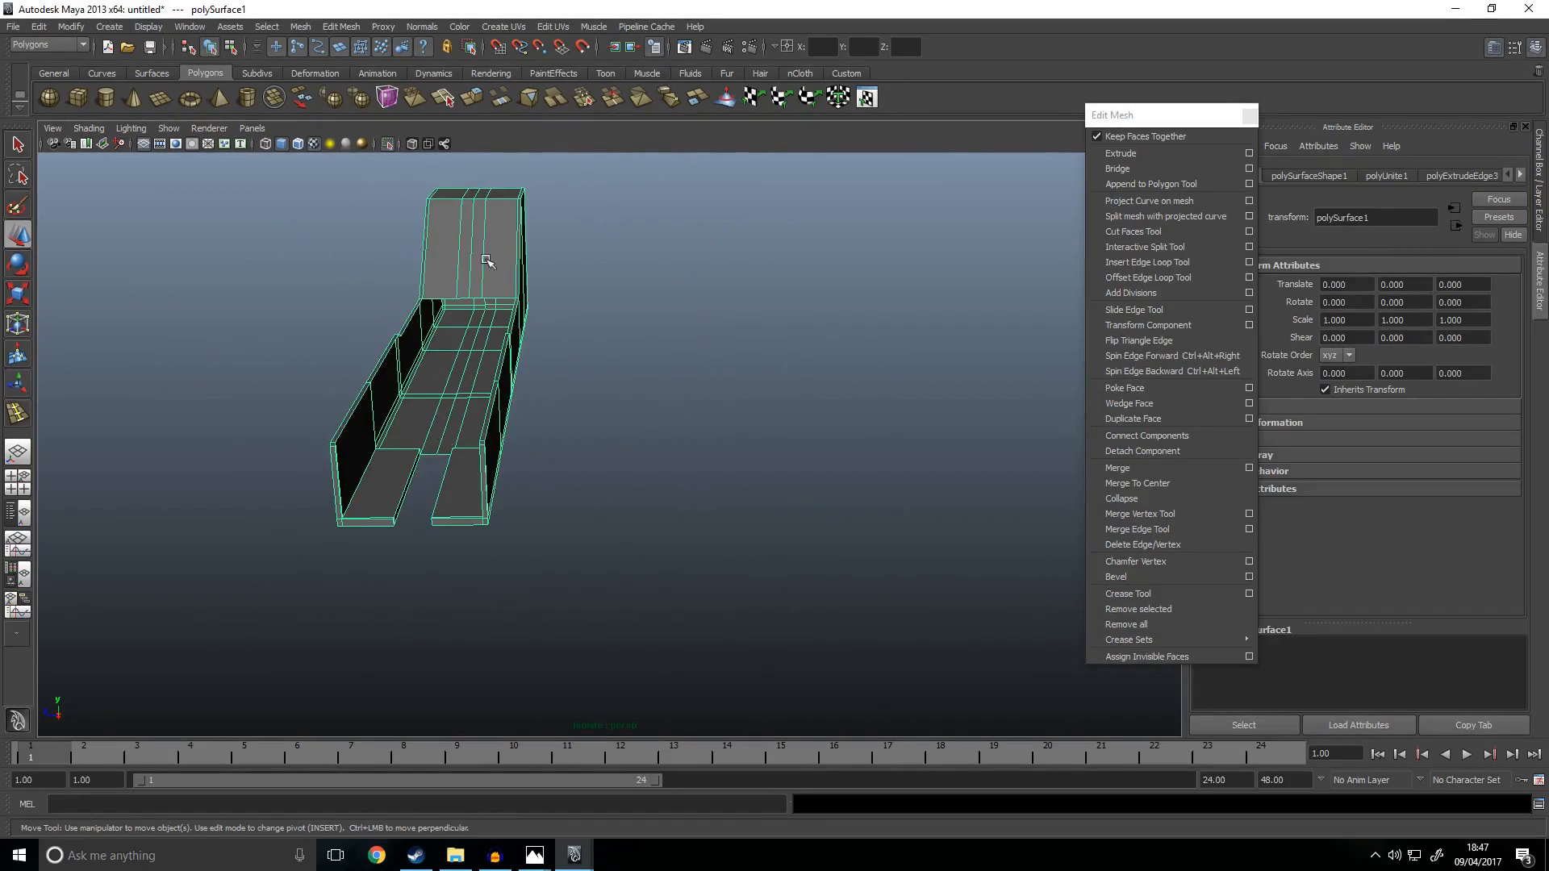
click(797, 460)
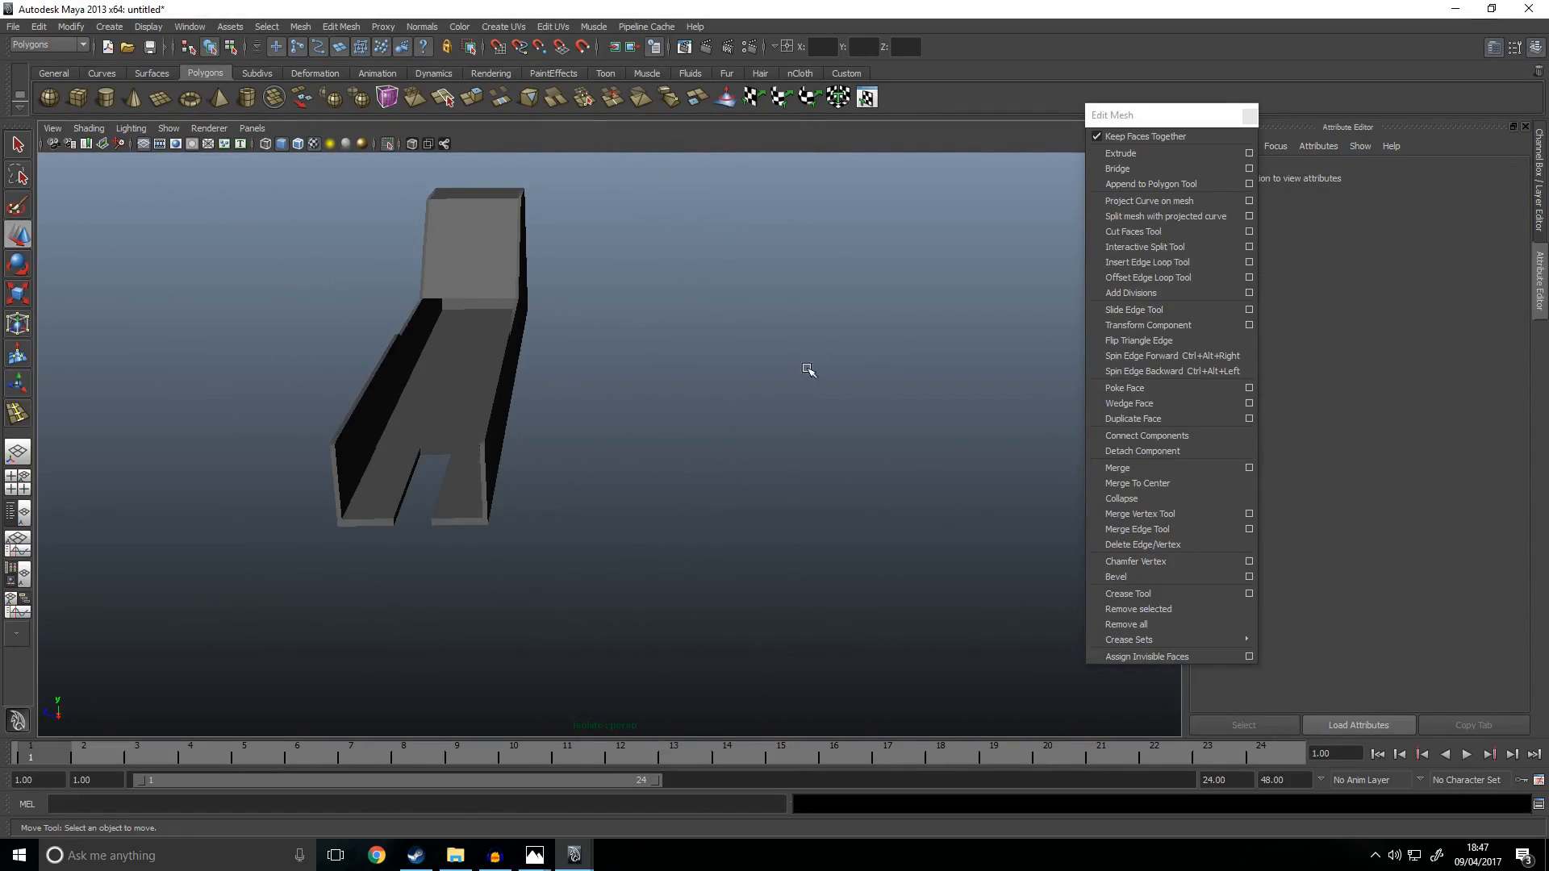
key(ctrl+1)
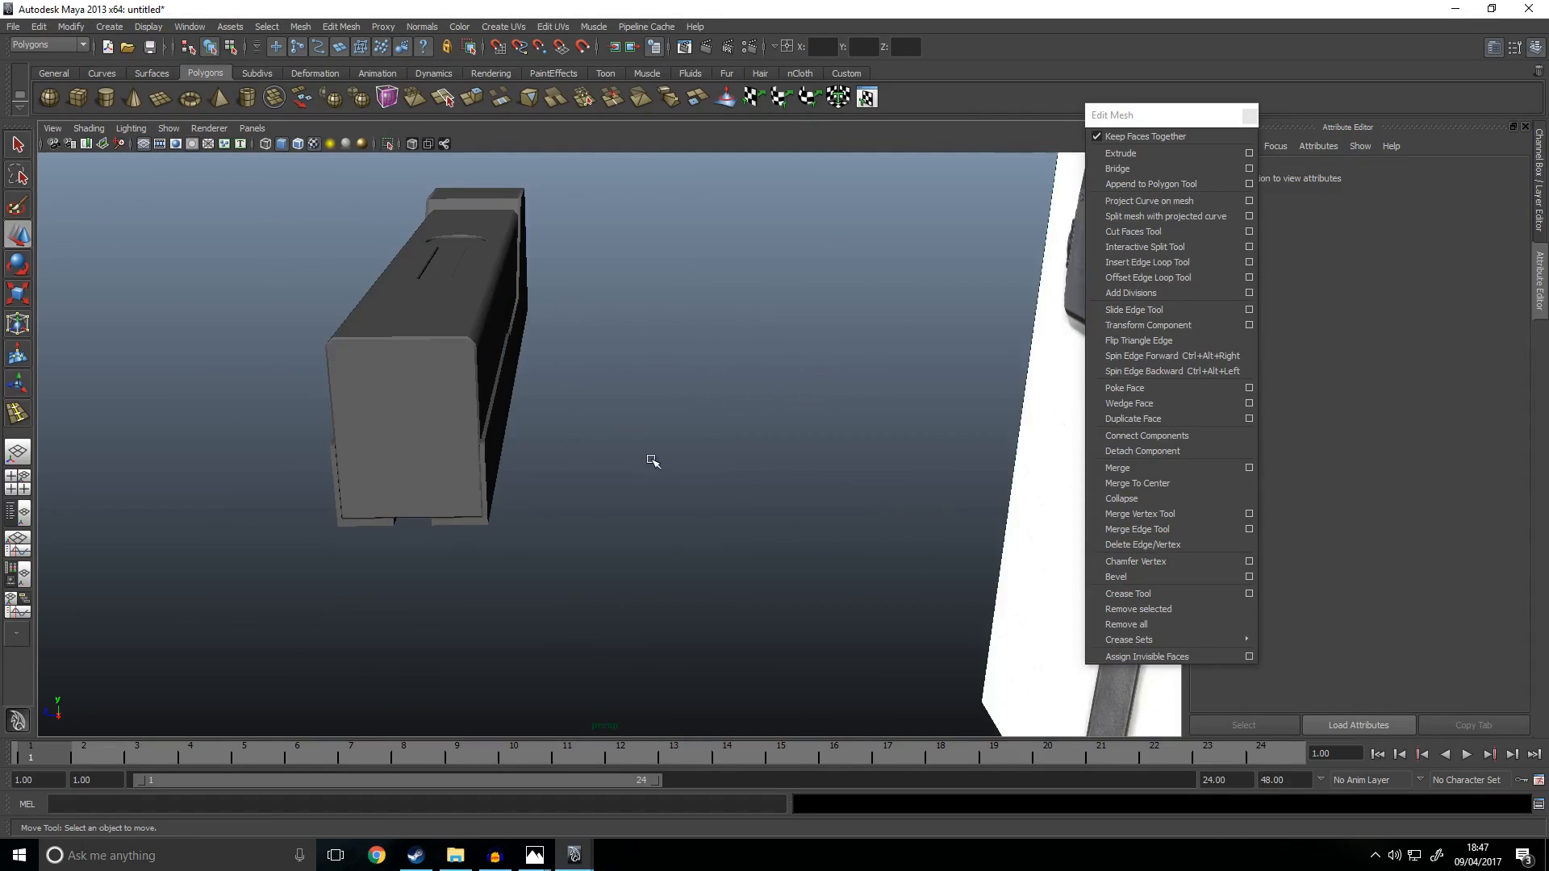
alt+drag(665, 463, 538, 403)
click(578, 372)
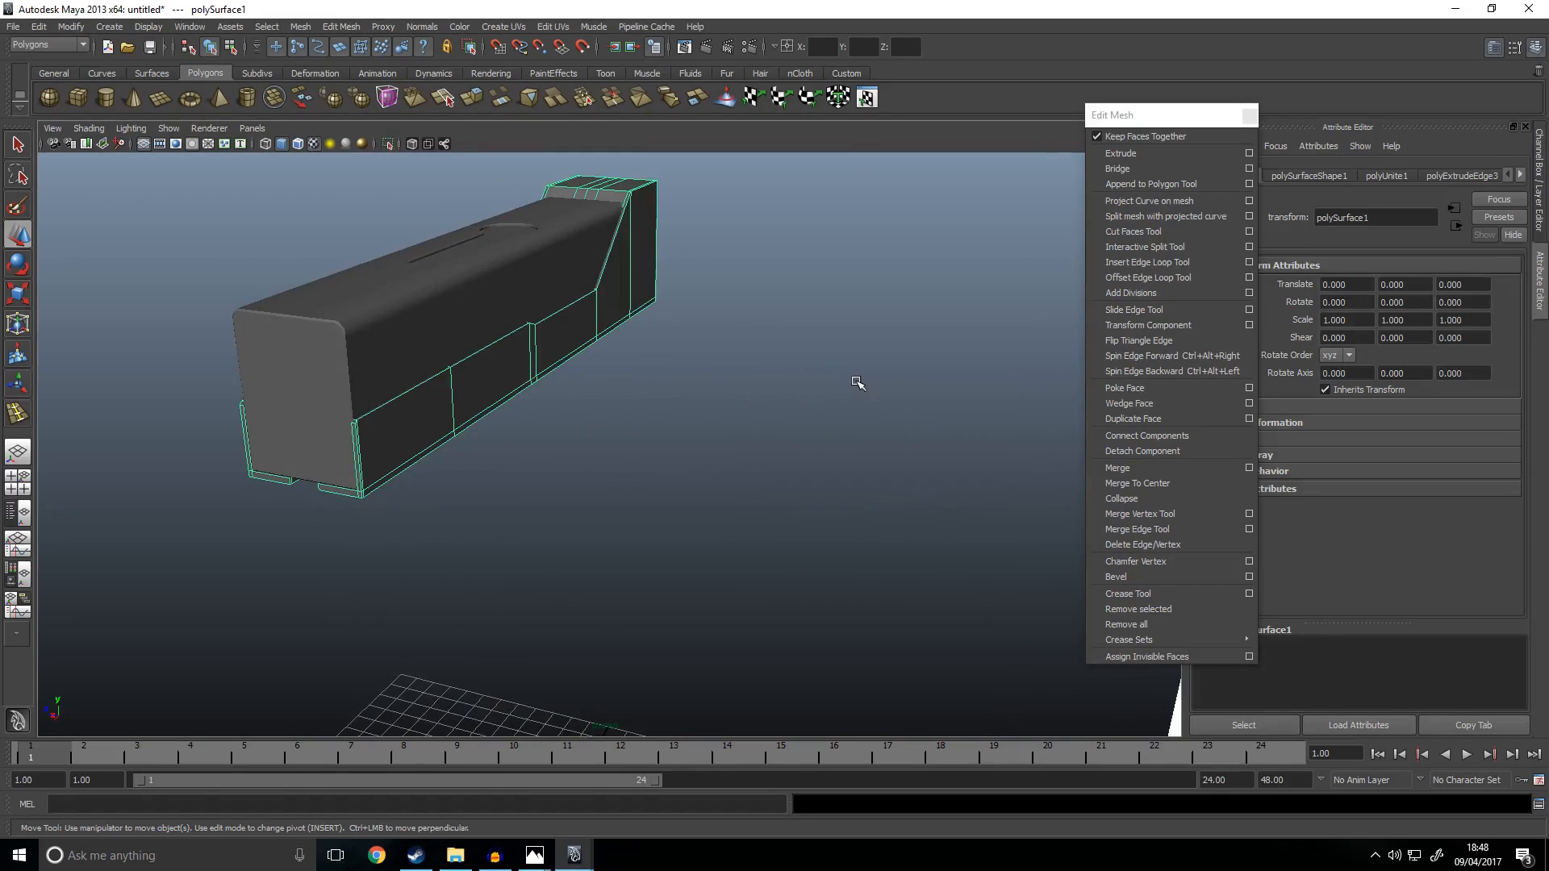
key(ctrl+1)
key(space)
key(space)
alt+drag(607, 379, 691, 472)
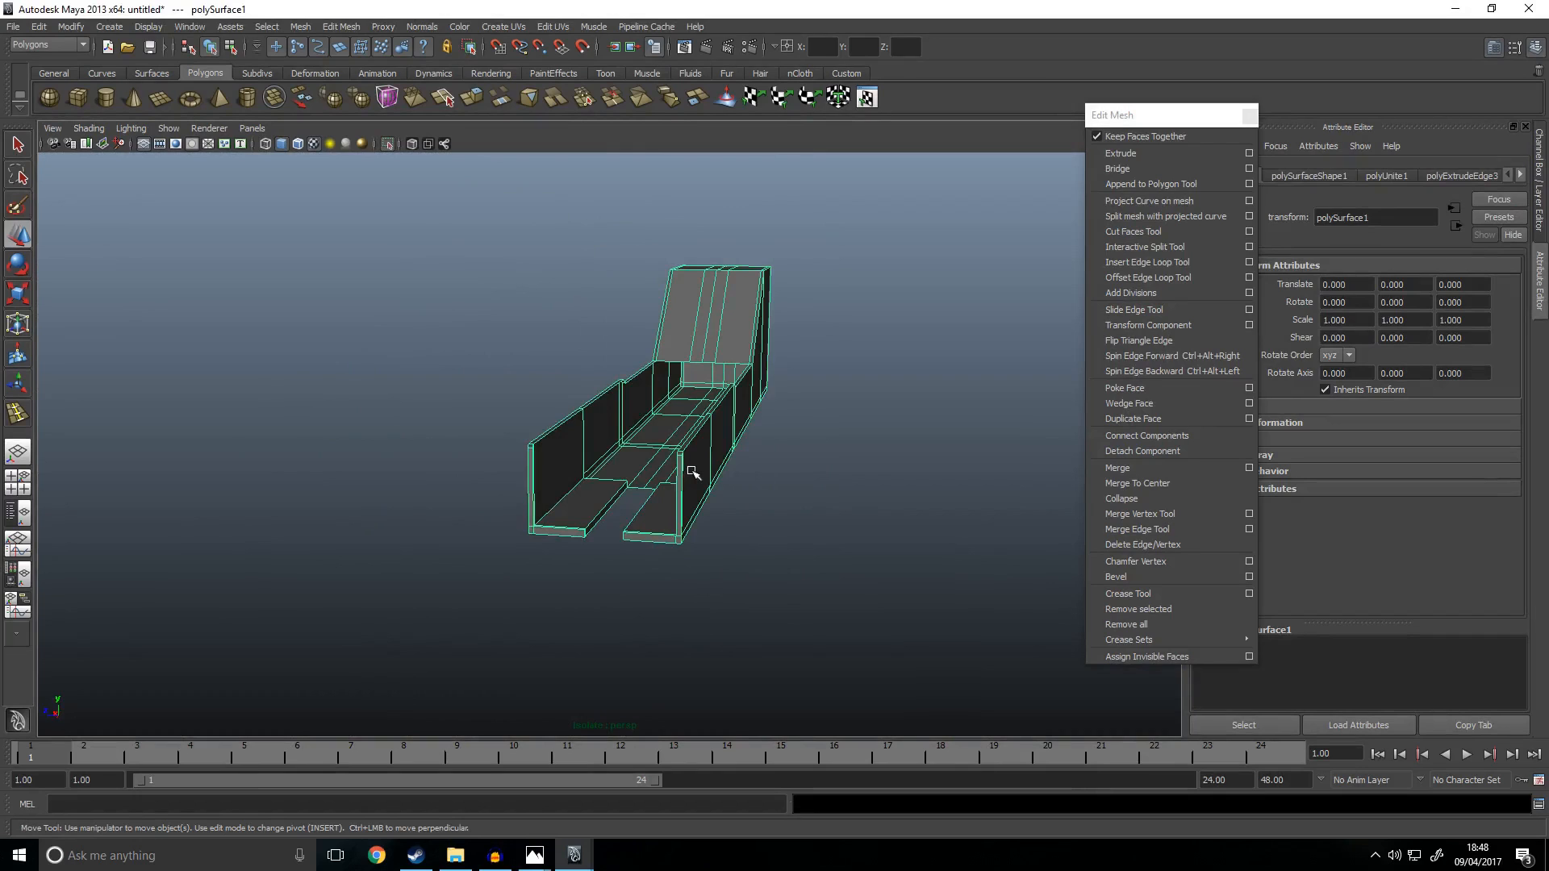
Step: Extrude the open edge at the inner end of the slot in the combined plate
mouse_move(702, 508)
alt+mouse_down()
mouse_move(761, 470)
mouse_move(730, 505)
alt+mouse_up()
scroll(761, 470, up, 5)
scroll(839, 516, up, 5)
alt+drag(860, 519, 798, 519)
right_click(751, 498)
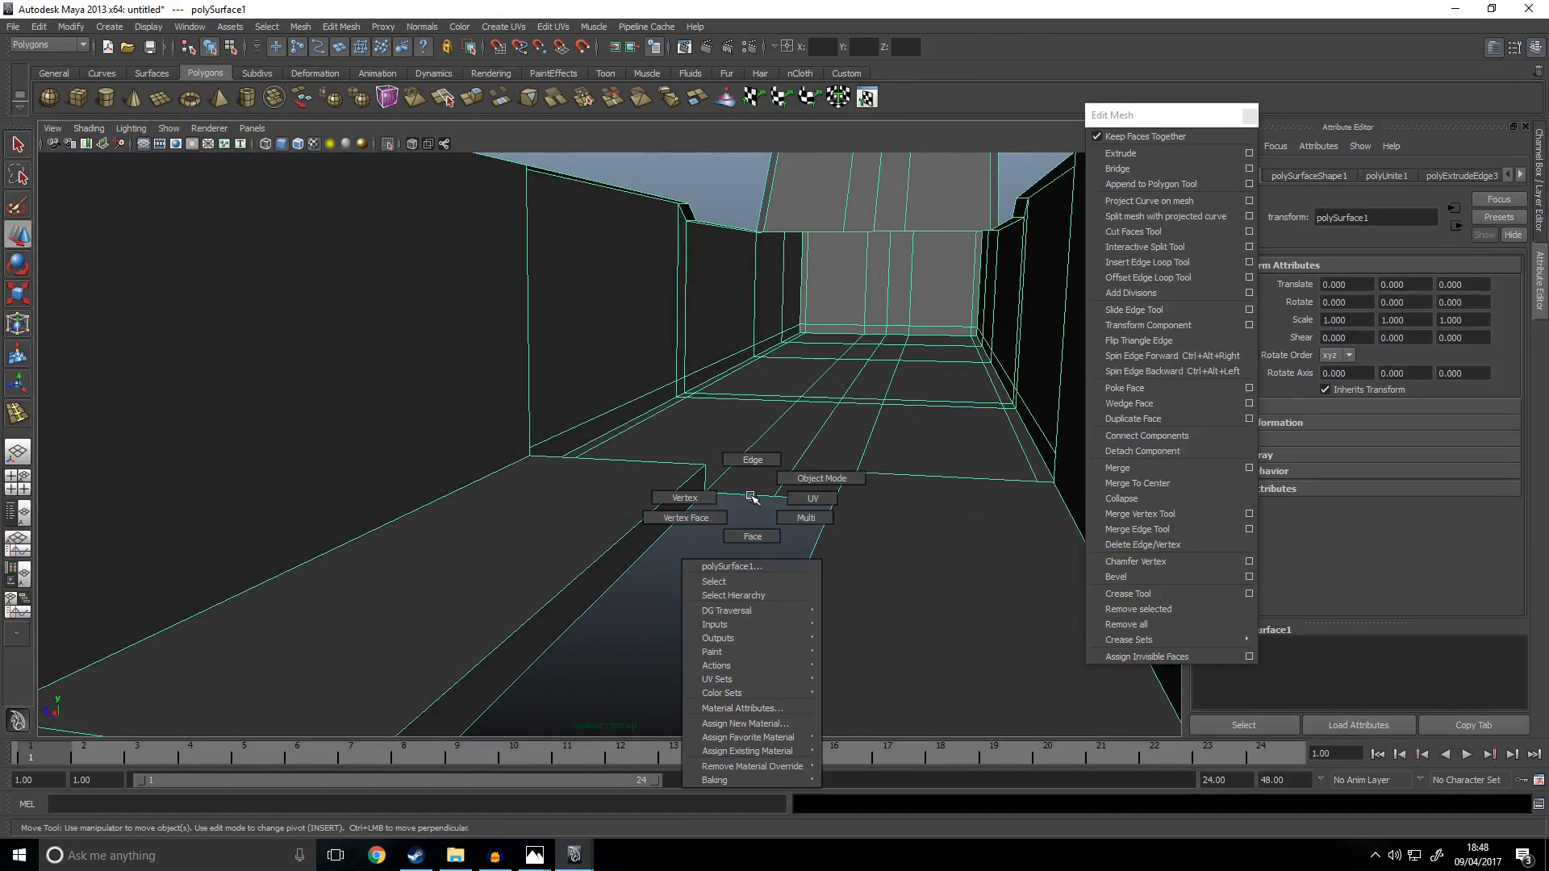
right_drag(751, 498, 751, 448)
click(745, 495)
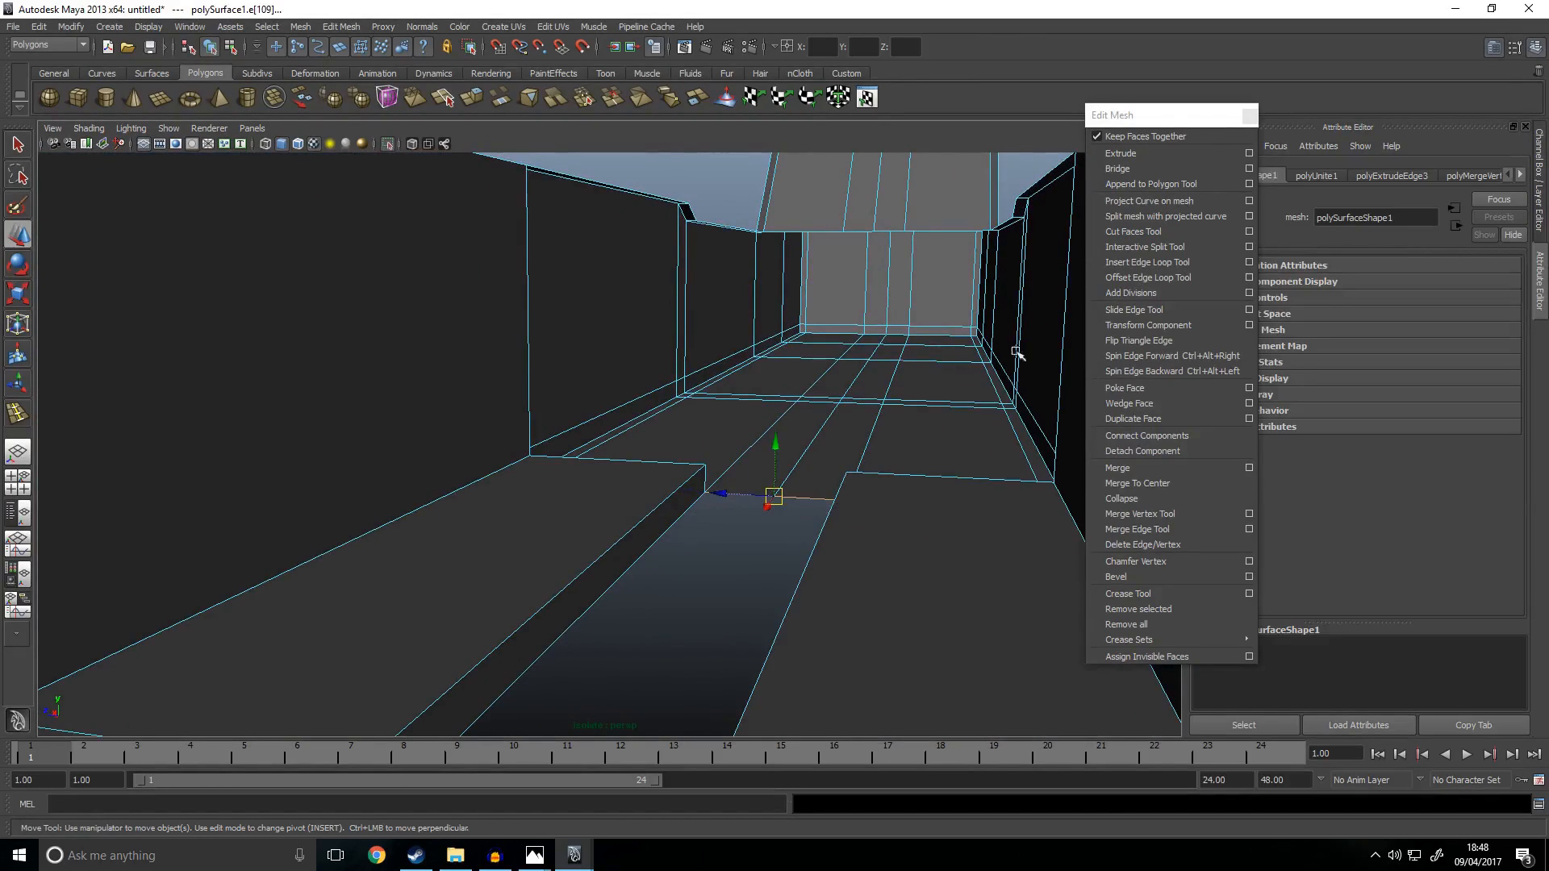
click(1138, 152)
Step: Snap the extruded edge vertically to the plate's opposite surface to wall off the slot's inner end
drag(812, 539, 646, 474)
key(w)
scroll(803, 487, up, 5)
key(v)
middle_drag(535, 445, 530, 398)
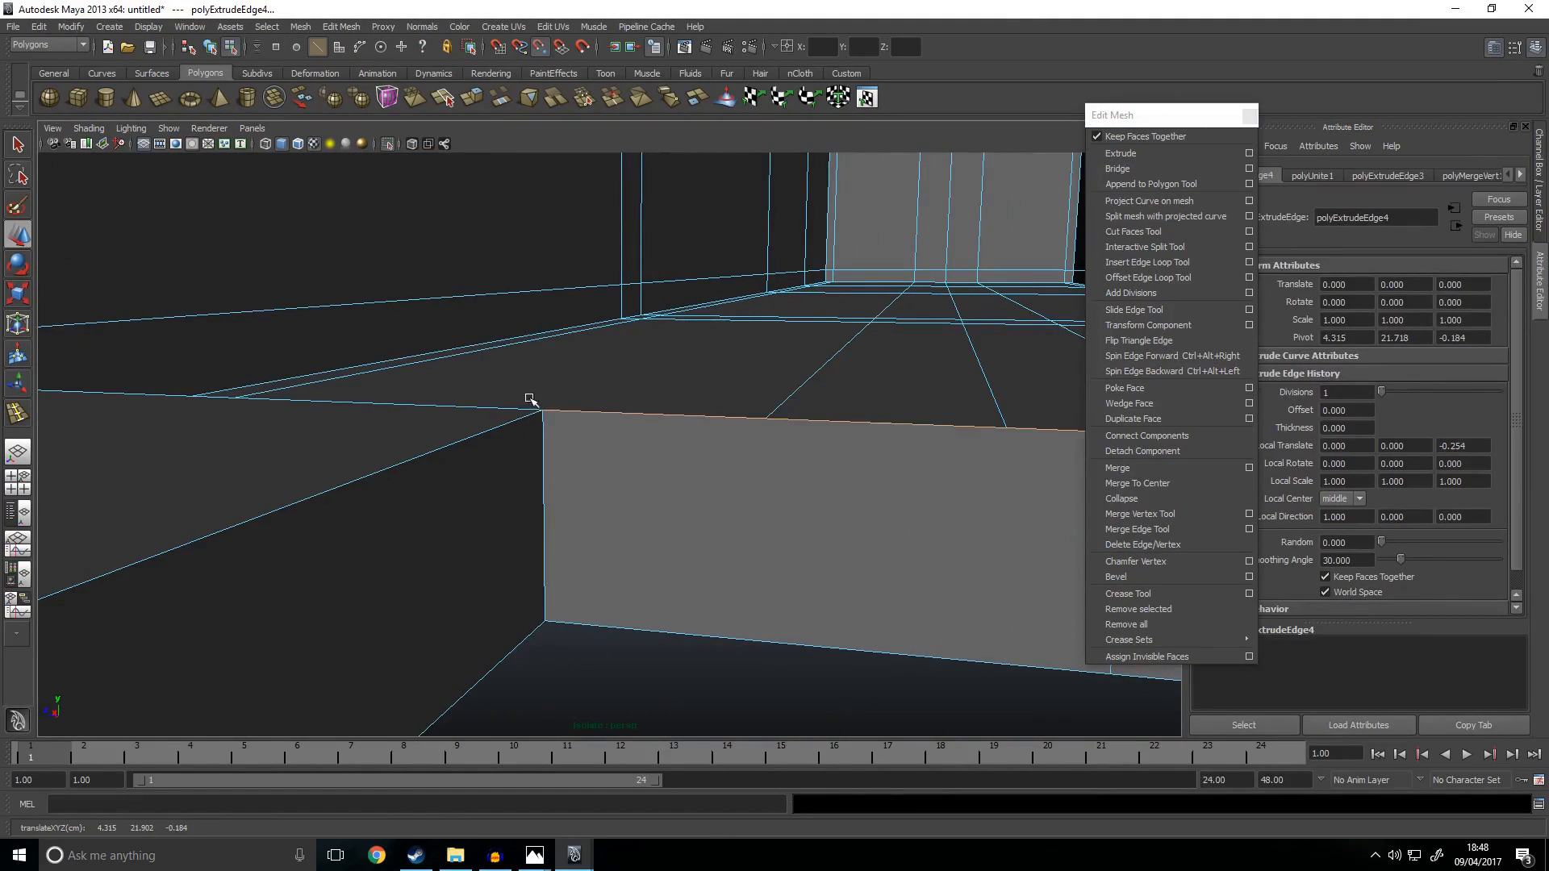
Step: Merge the overlapping corner vertices where the new slot end wall meets the slot's side walls
right_drag(547, 435, 505, 438)
alt+drag(517, 446, 572, 439)
right_drag(572, 438, 508, 434)
drag(479, 406, 673, 482)
alt+middle_drag(674, 482, 721, 464)
alt+drag(720, 465, 818, 502)
drag(801, 355, 733, 397)
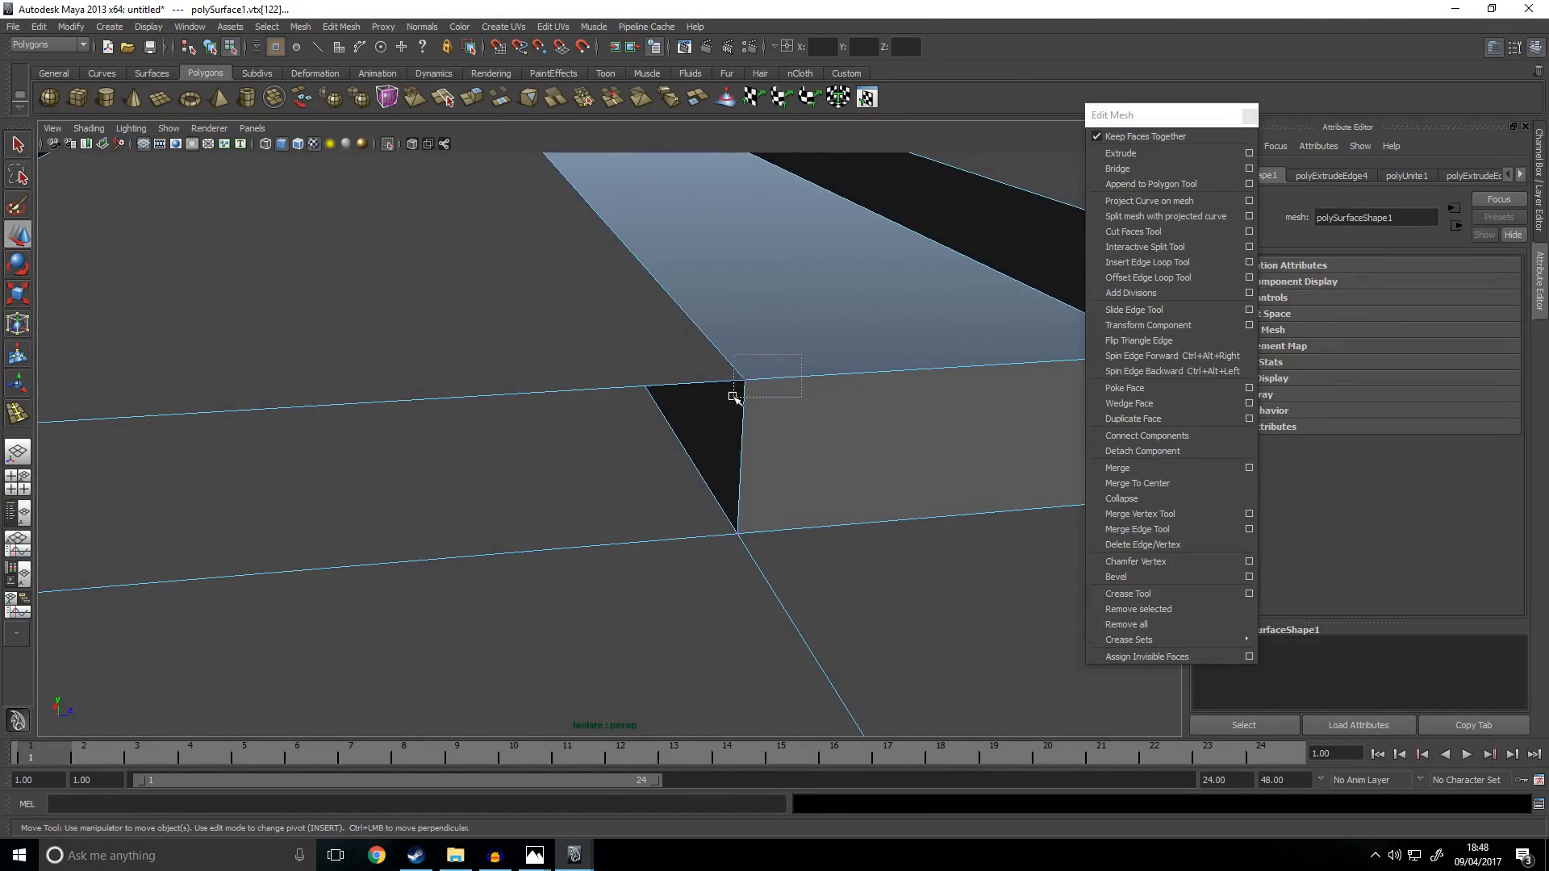
alt+drag(876, 415, 871, 480)
click(1154, 469)
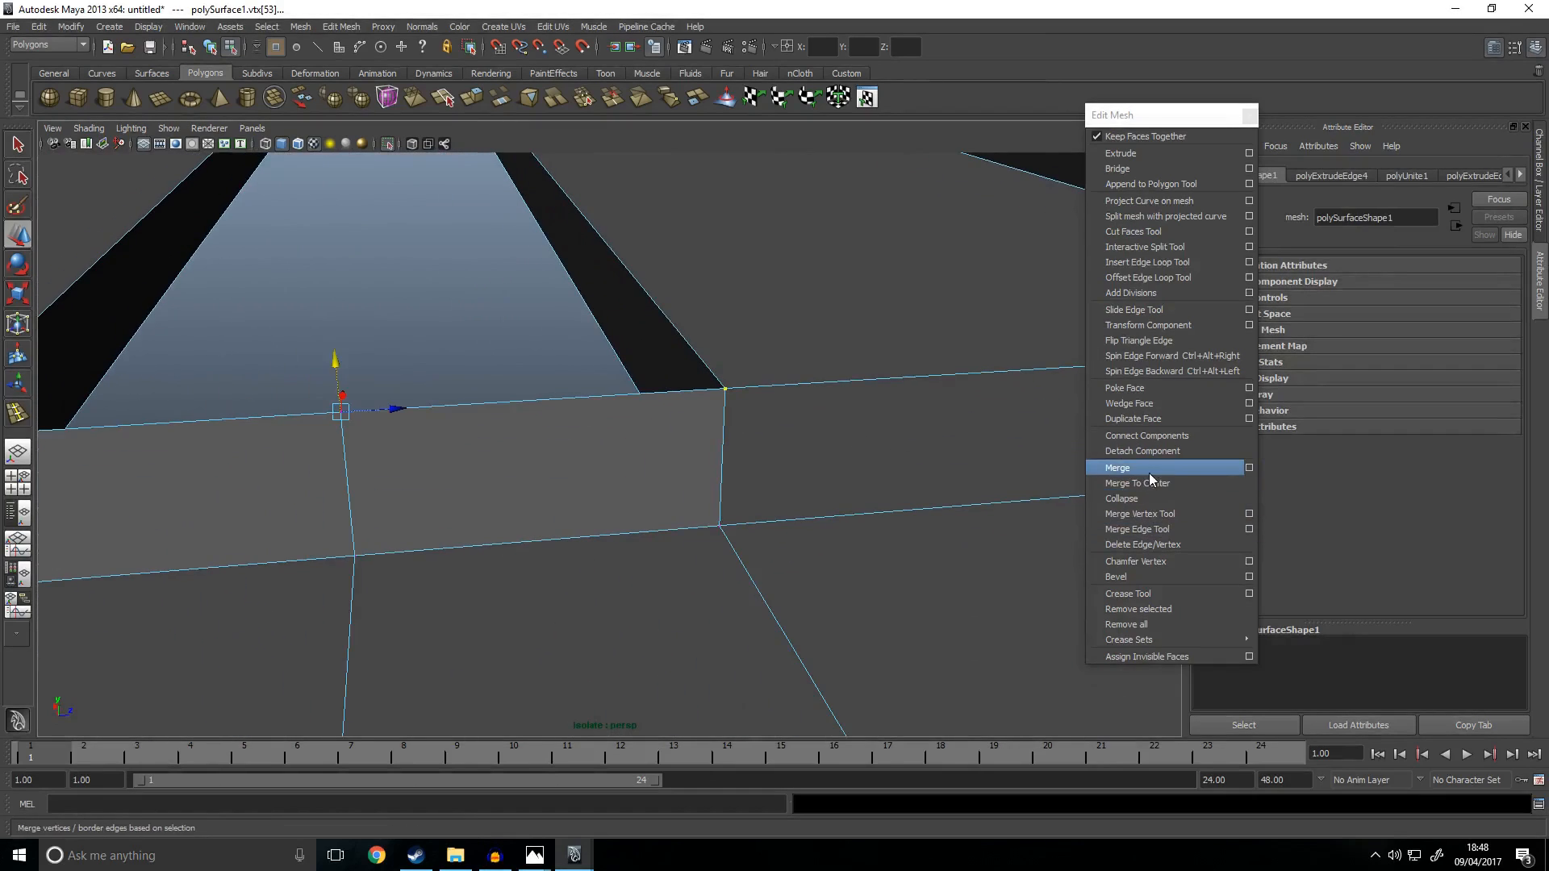
Step: Examine the merged plate in wireframe and shaded display, and check its fit around the front of the receiver
right_drag(773, 391, 571, 362)
alt+drag(726, 447, 668, 431)
click(762, 419)
mouse_move(754, 400)
alt+mouse_down()
mouse_move(813, 455)
mouse_move(815, 497)
mouse_move(633, 501)
mouse_move(651, 536)
mouse_move(747, 512)
mouse_move(822, 467)
alt+mouse_up()
key(4)
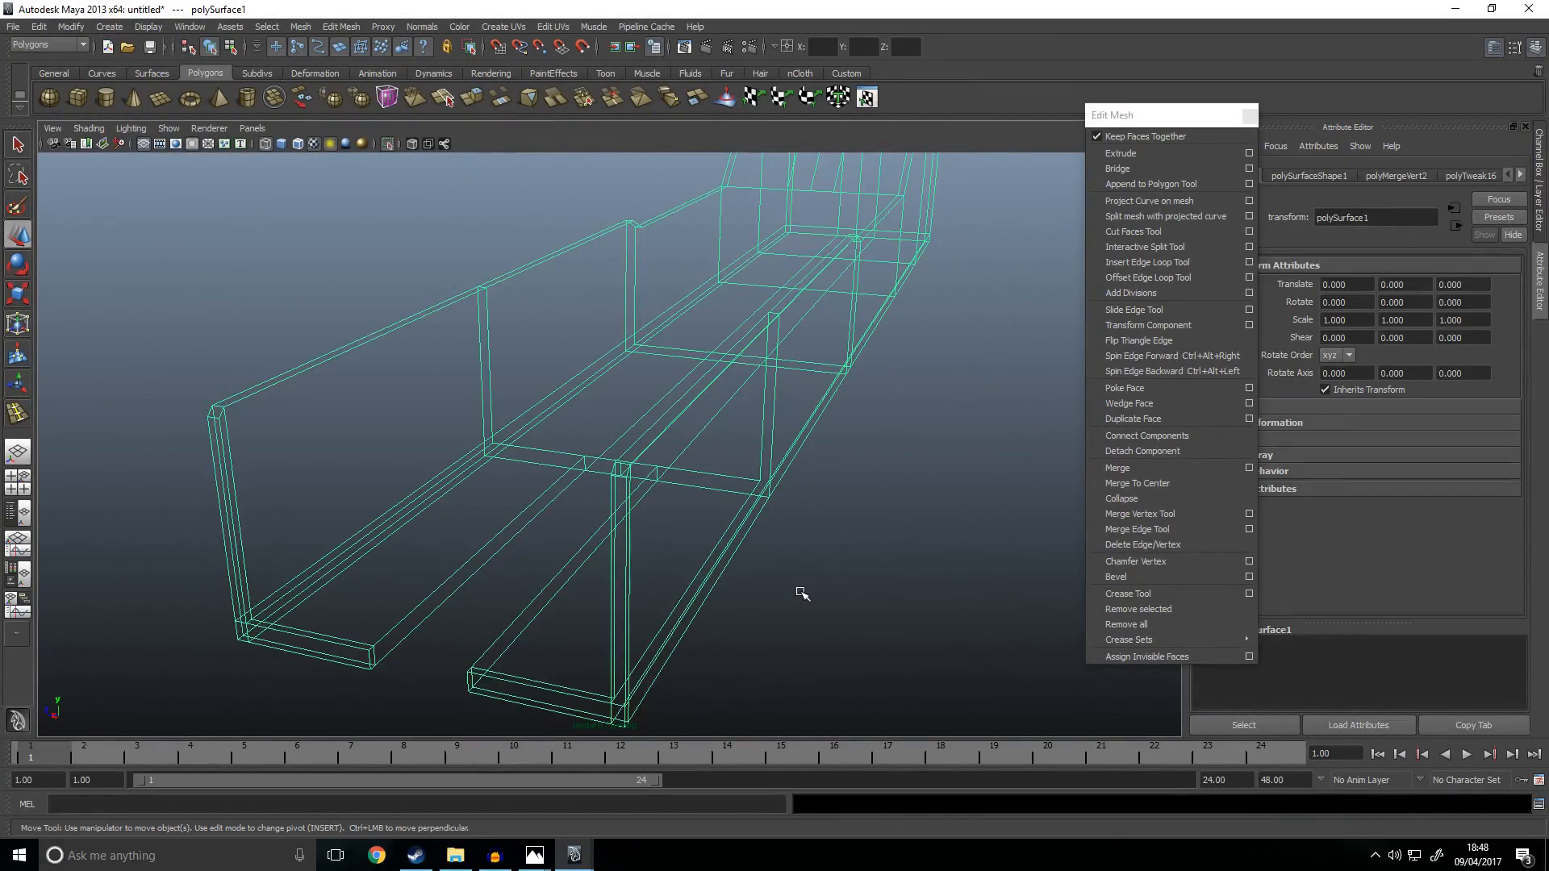
key(5)
click(886, 660)
key(shift+i)
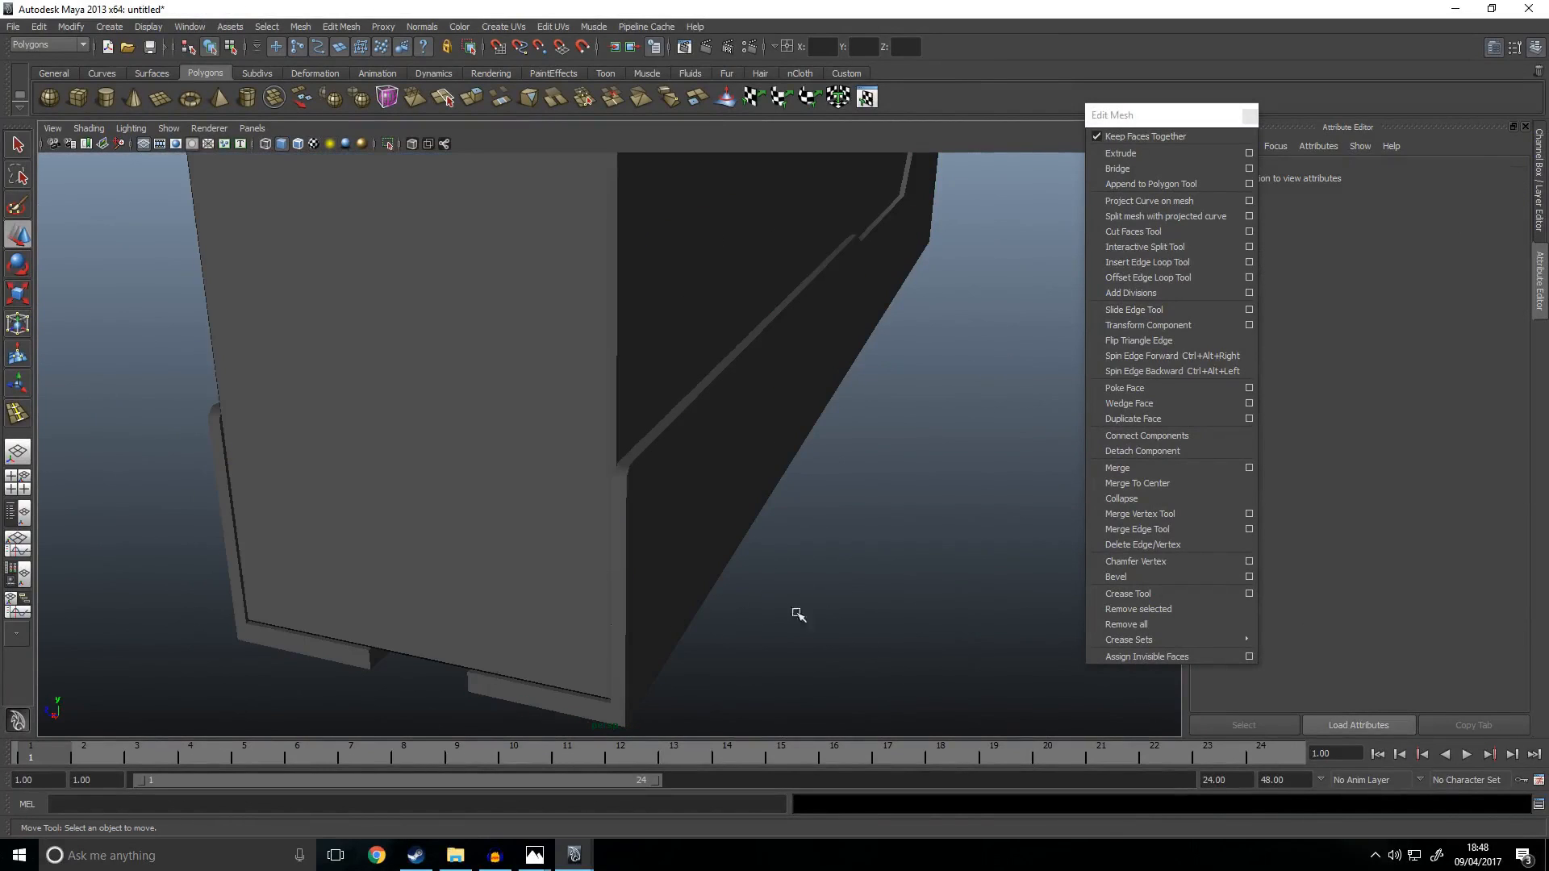
alt+middle_drag(669, 598, 836, 491)
scroll(836, 490, up, 5)
alt+drag(699, 575, 598, 550)
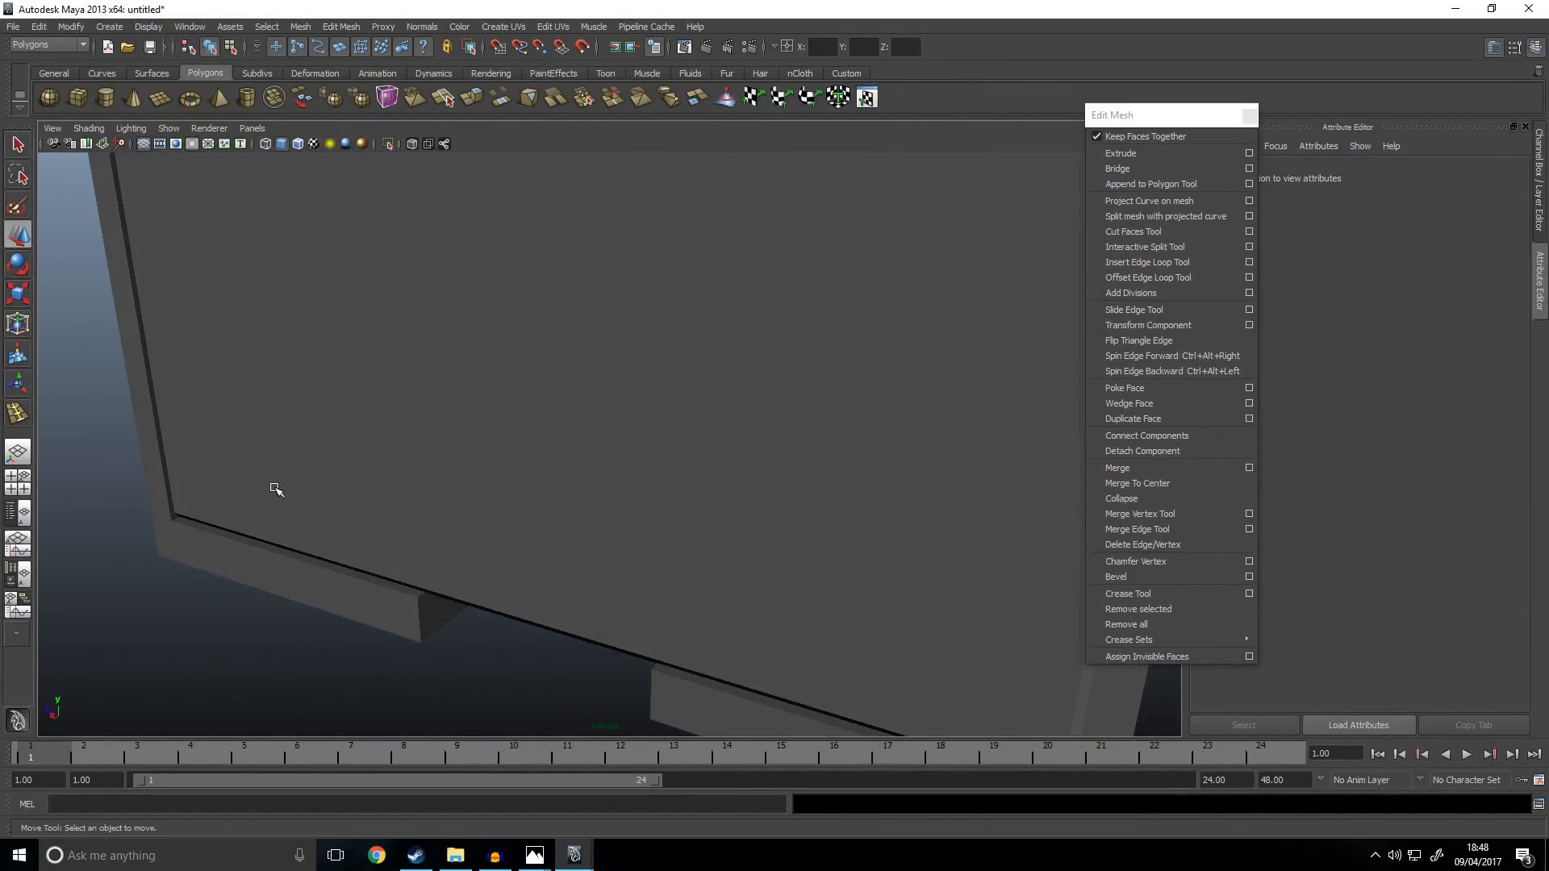
Step: Isolate the plate from the receiver so its inner faces can be reached
click(273, 489)
alt+middle_drag(266, 555, 307, 495)
shift+click(306, 495)
mouse_move(366, 556)
alt+mouse_down()
mouse_move(358, 540)
mouse_move(377, 561)
mouse_move(364, 568)
mouse_move(368, 555)
alt+mouse_up()
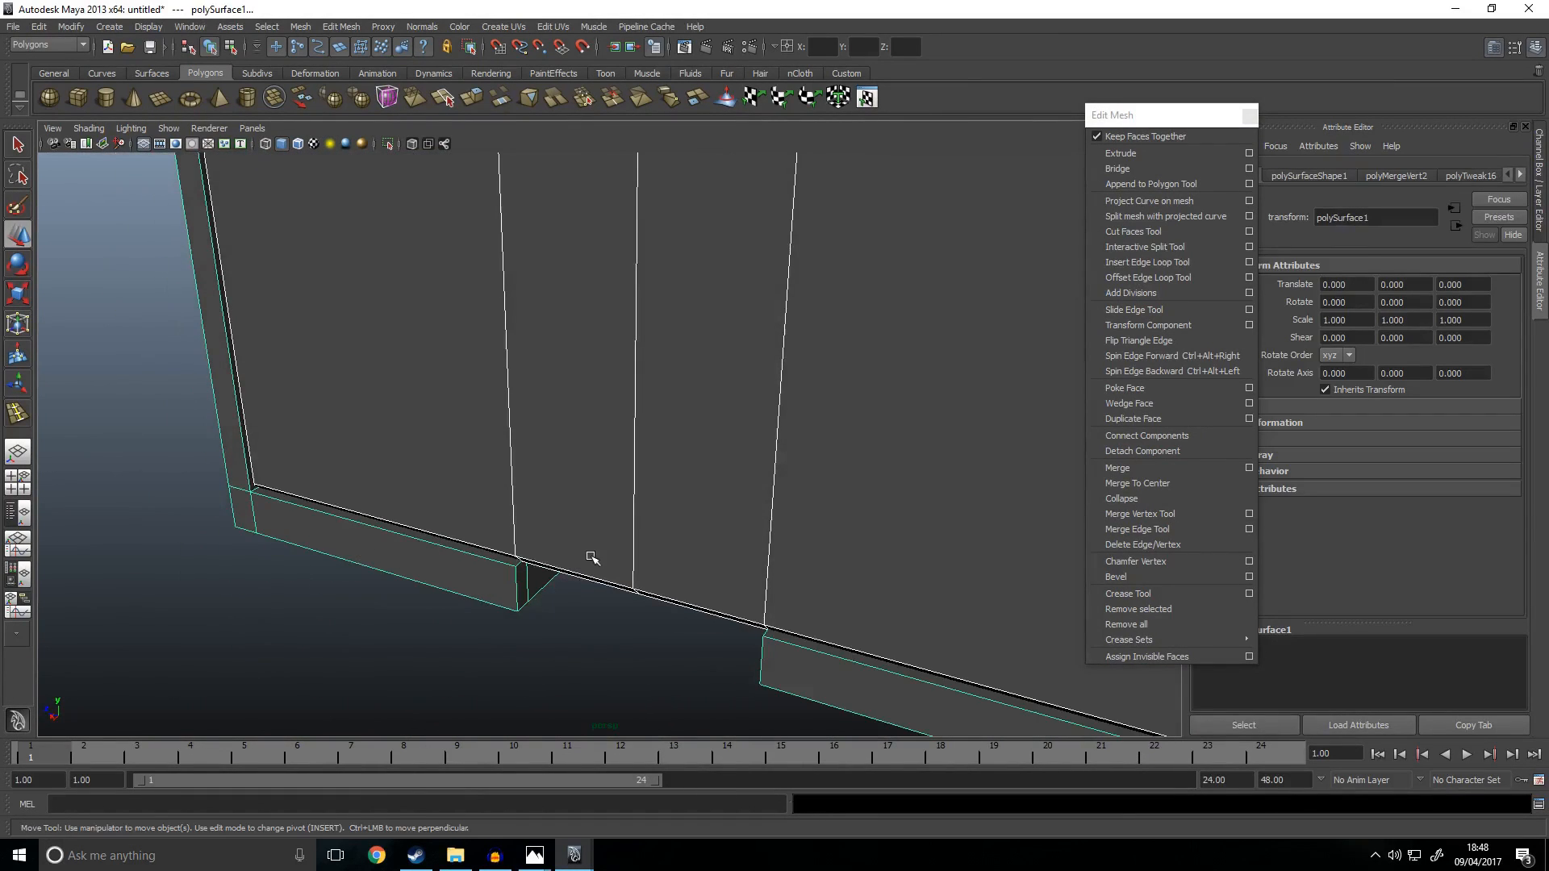
click(519, 668)
click(483, 583)
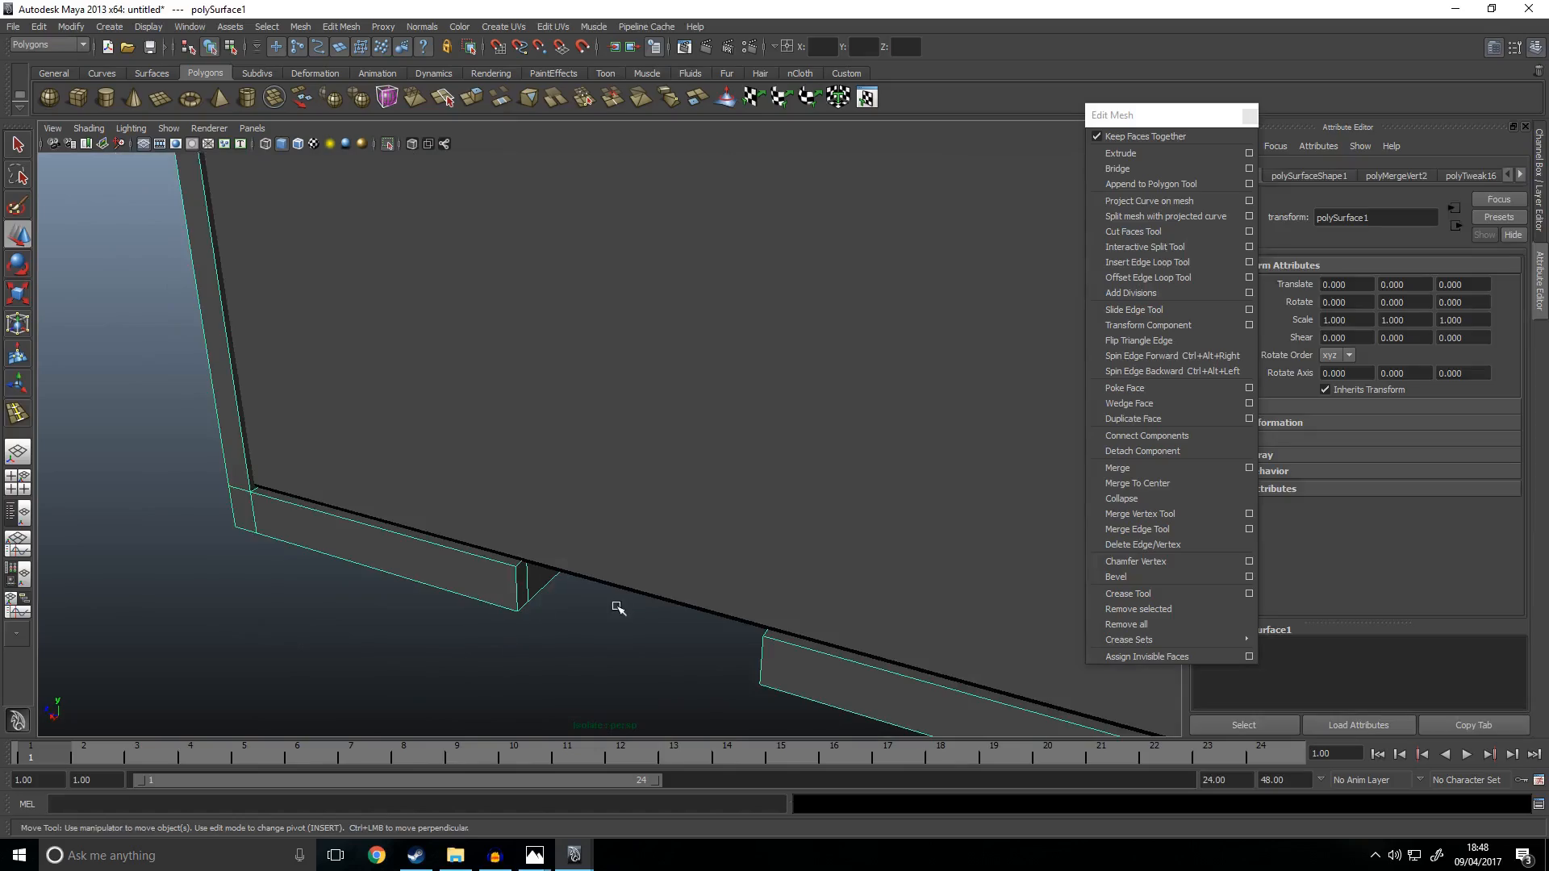
key(shift+i)
key(shift+i)
Step: Delete the hidden inner faces at the plate's front: both floor strips beside the slot and both side walls
right_click(541, 395)
right_drag(543, 402, 541, 432)
click(579, 351)
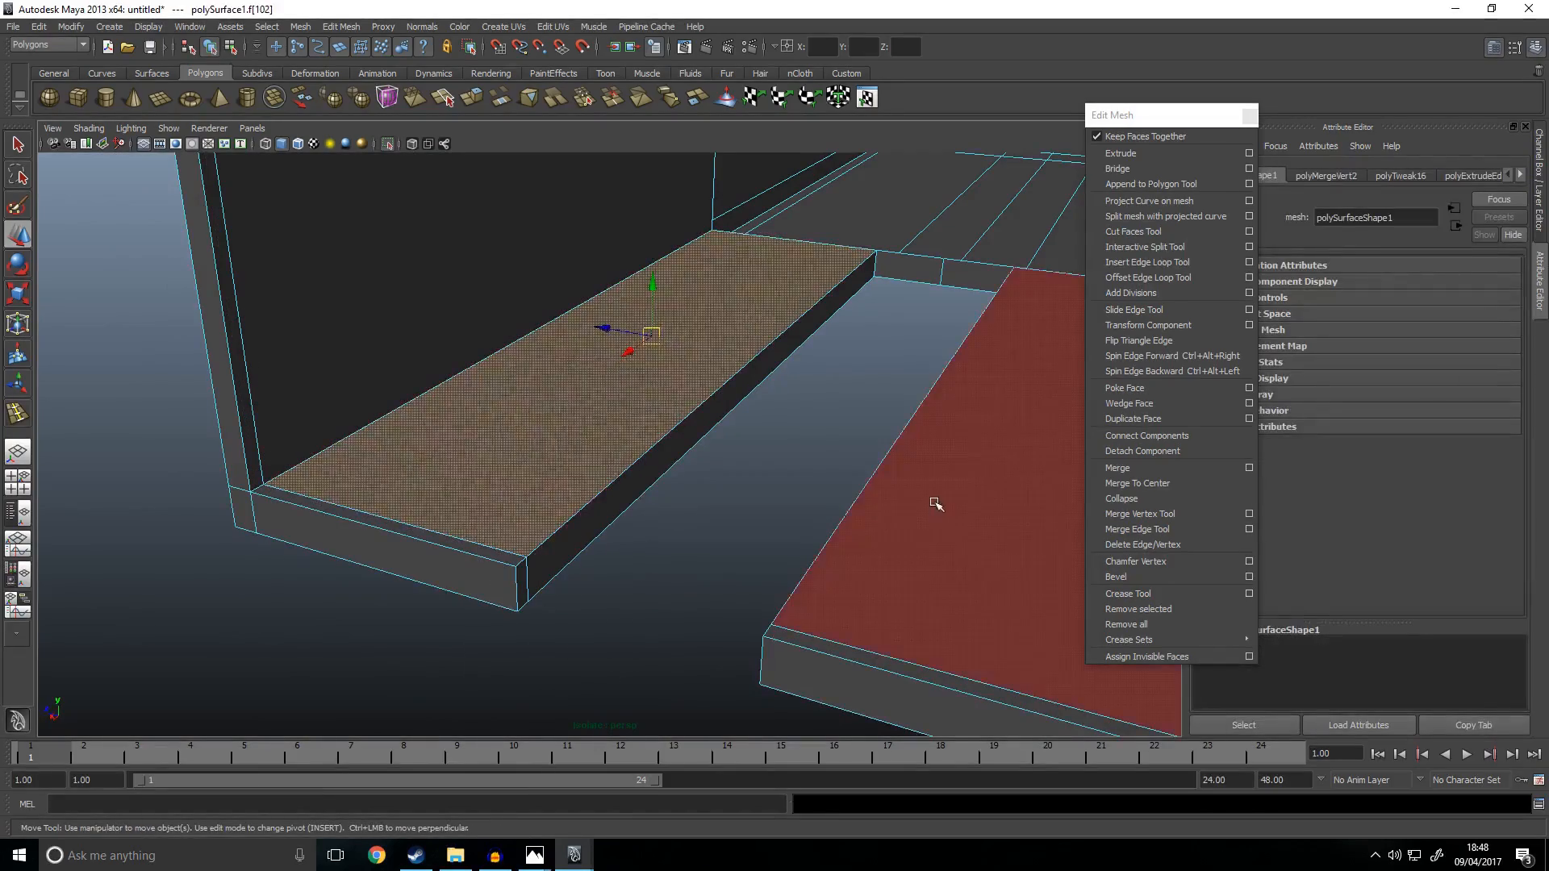
shift+click(934, 505)
shift+click(593, 284)
scroll(657, 346, down, 5)
alt+drag(574, 452, 637, 450)
shift+click(924, 357)
key(Delete)
right_drag(912, 373, 962, 342)
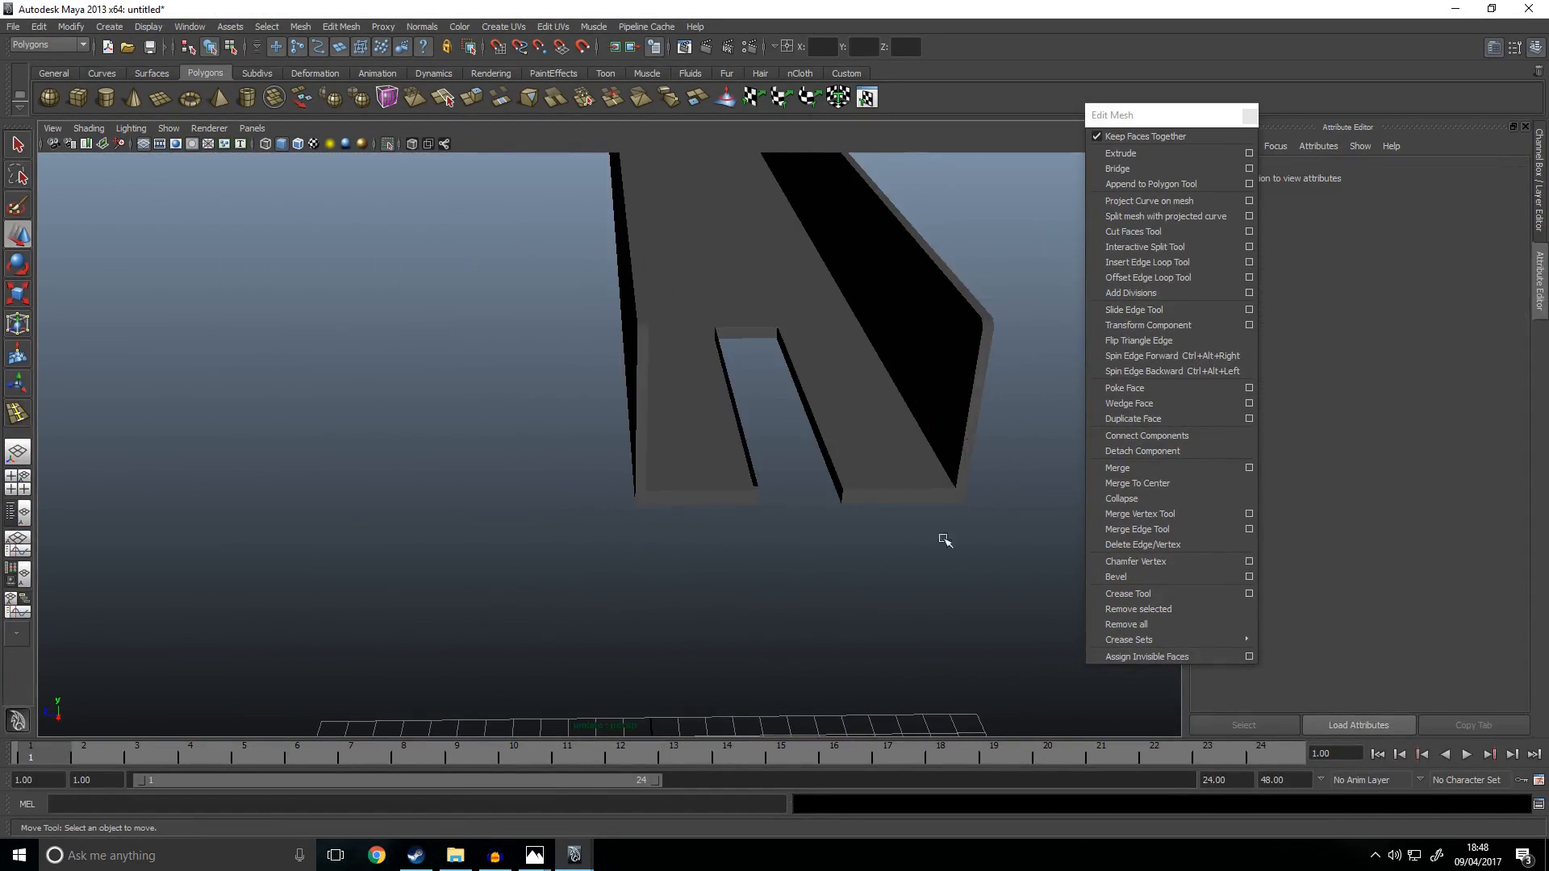
Step: Show the whole model again and examine the plate around the receiver from the front and underneath
key(shift+i)
alt+drag(930, 572, 852, 529)
scroll(852, 528, up, 4)
alt+middle_drag(726, 408, 852, 512)
alt+drag(853, 514, 749, 590)
click(907, 405)
alt+drag(693, 548, 673, 448)
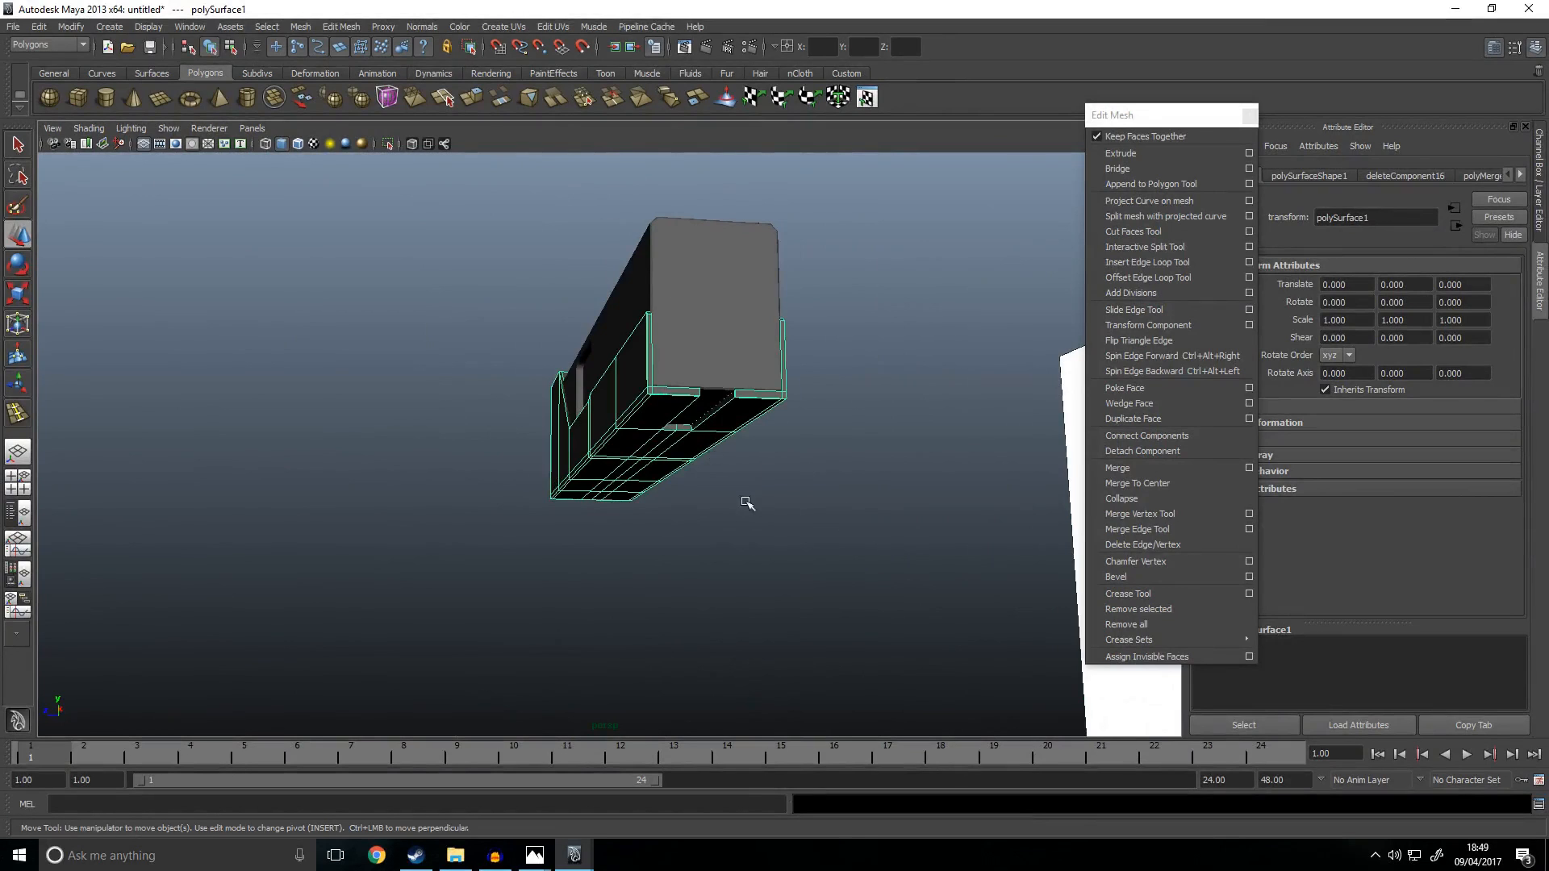
Step: Isolate the plate and merge the overlapping vertices along its centreline, selecting them in an orthographic view
key(ctrl+1)
alt+drag(776, 523, 715, 358)
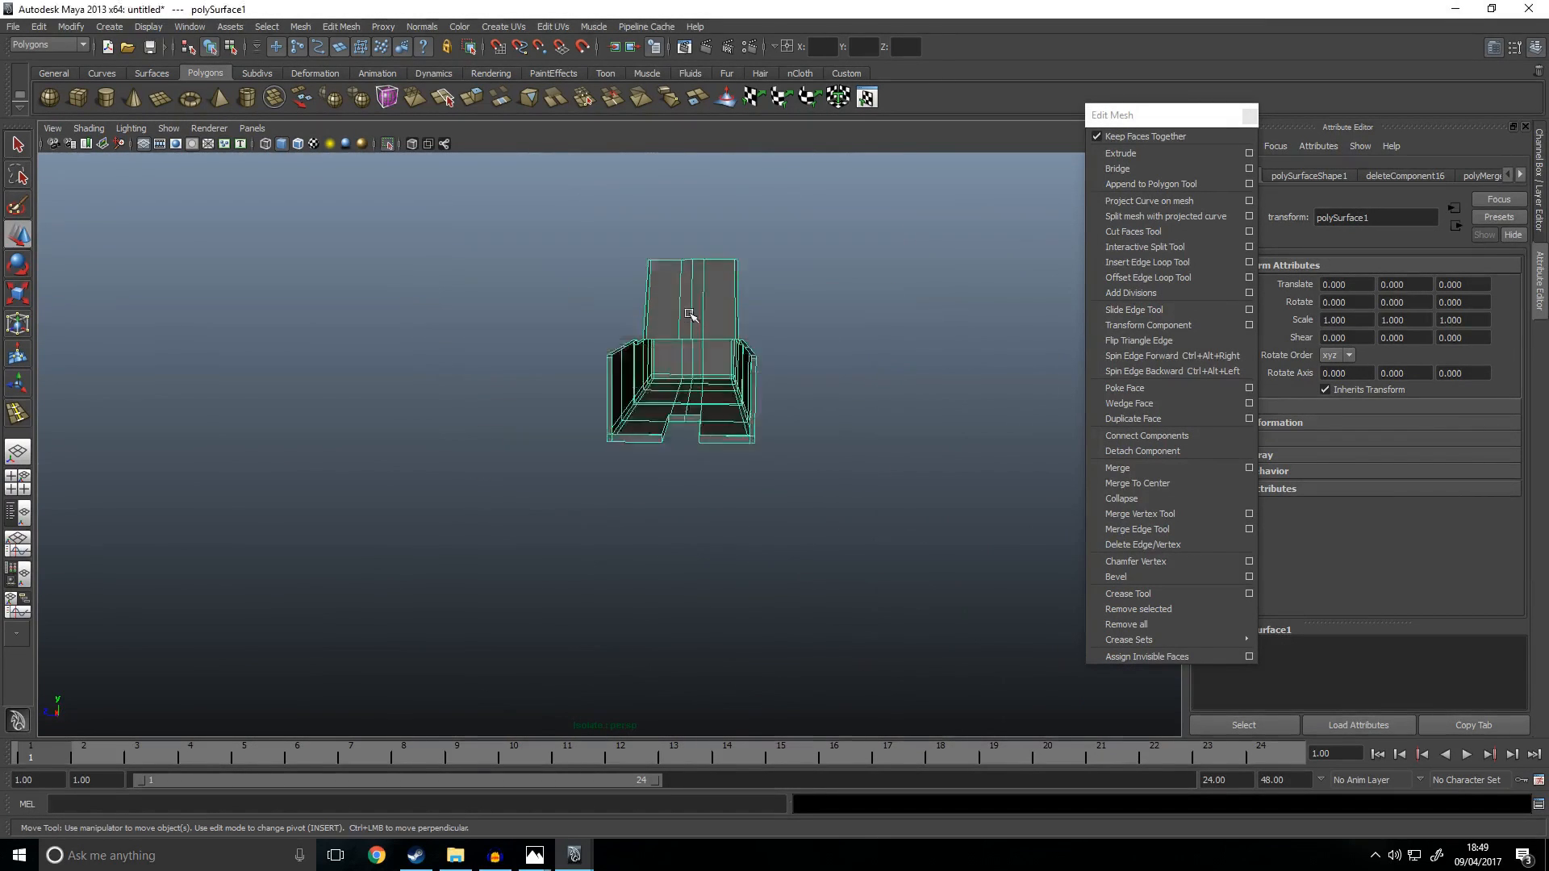
key(space)
key(space)
right_drag(676, 225, 663, 212)
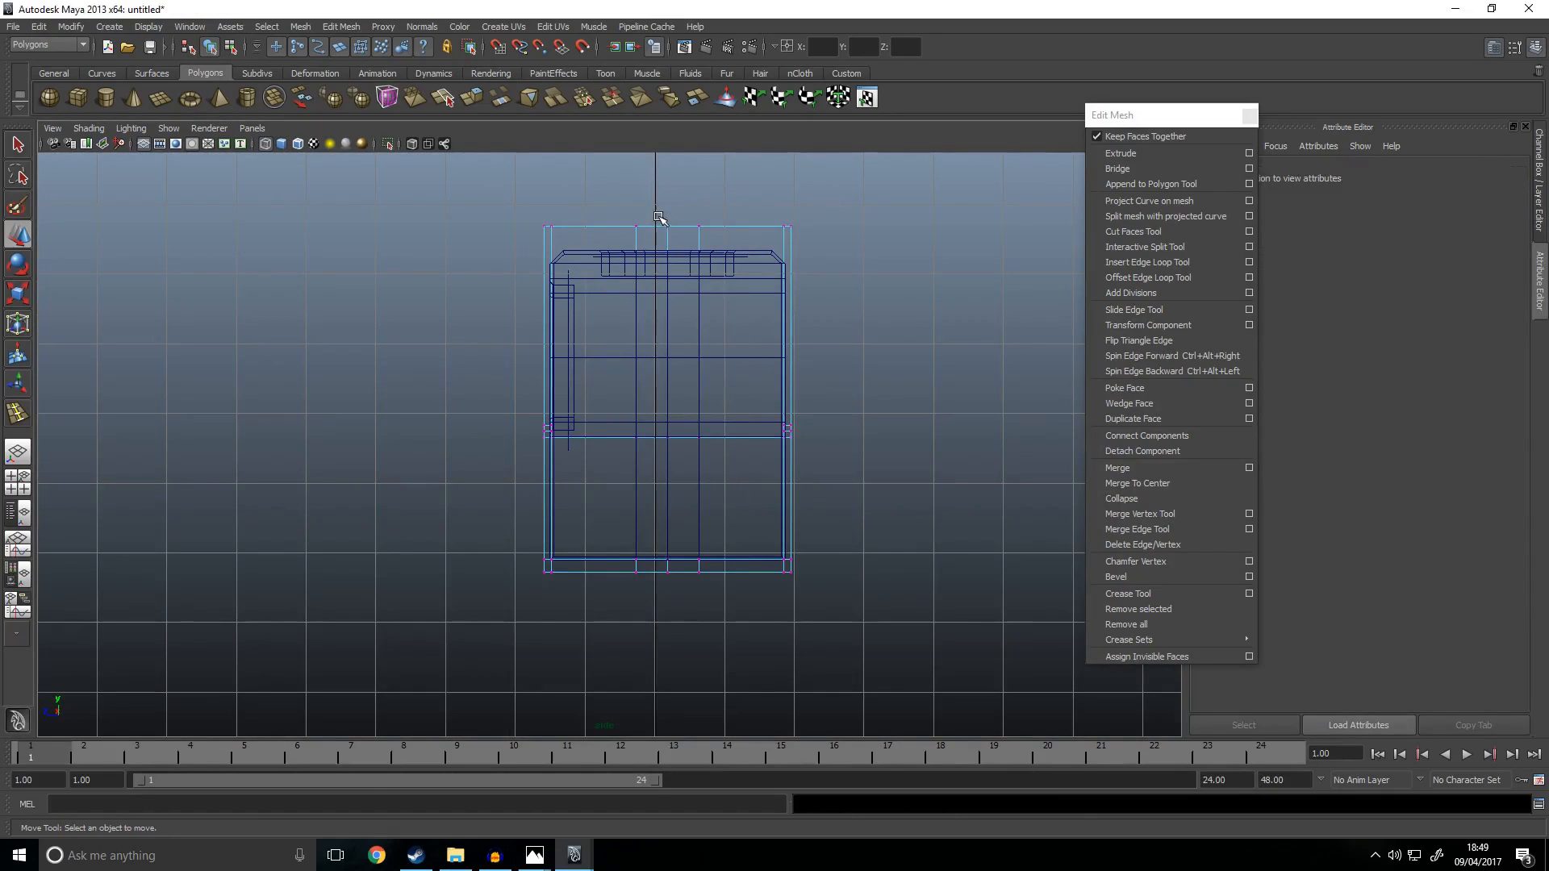
drag(674, 651, 675, 650)
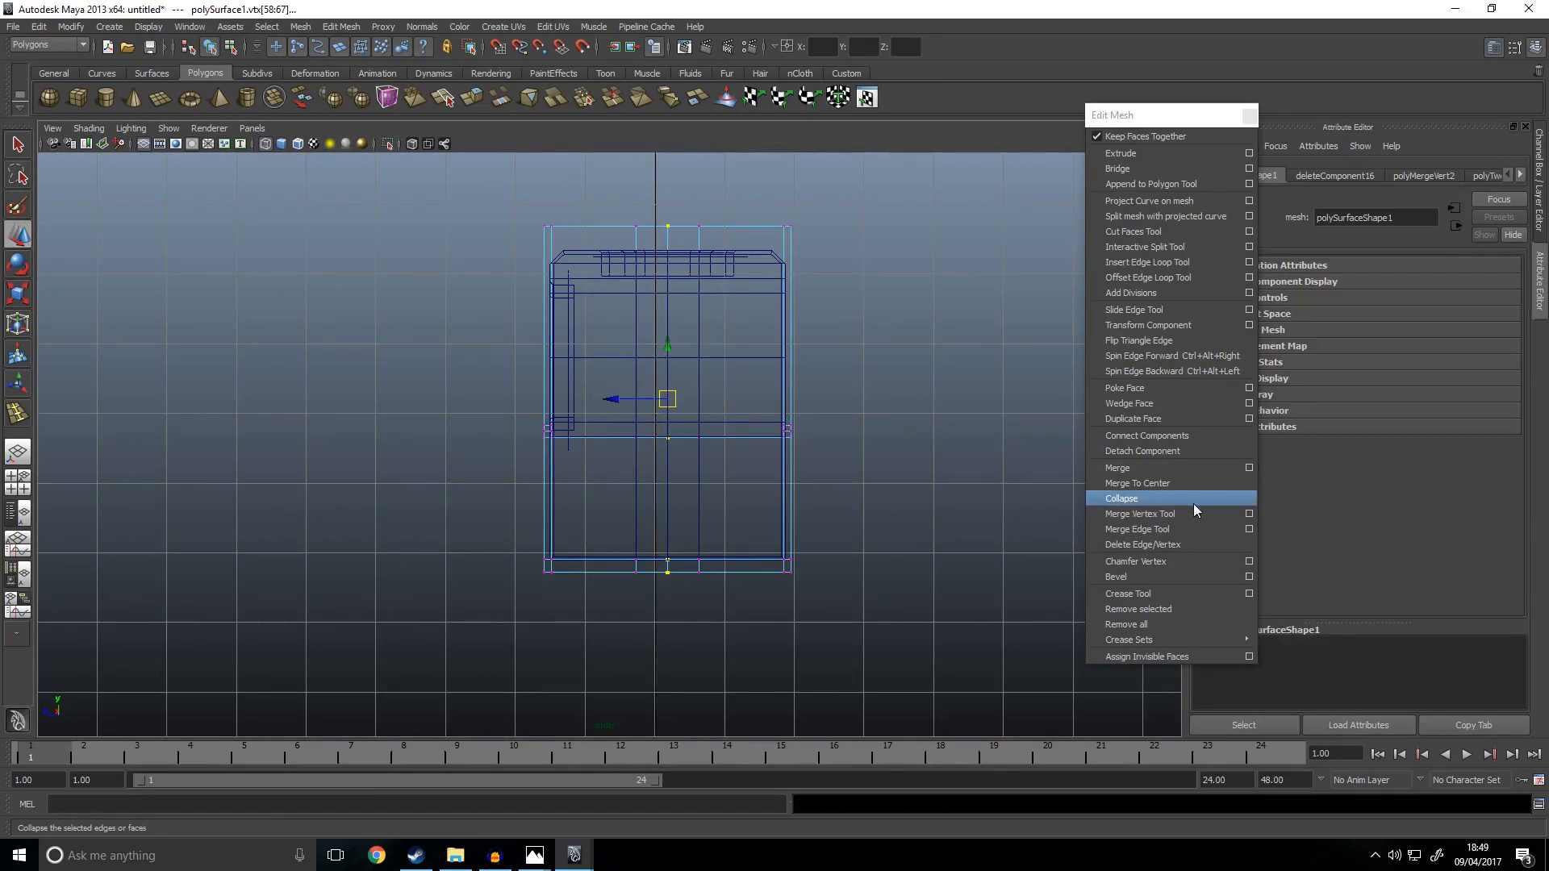
click(1156, 470)
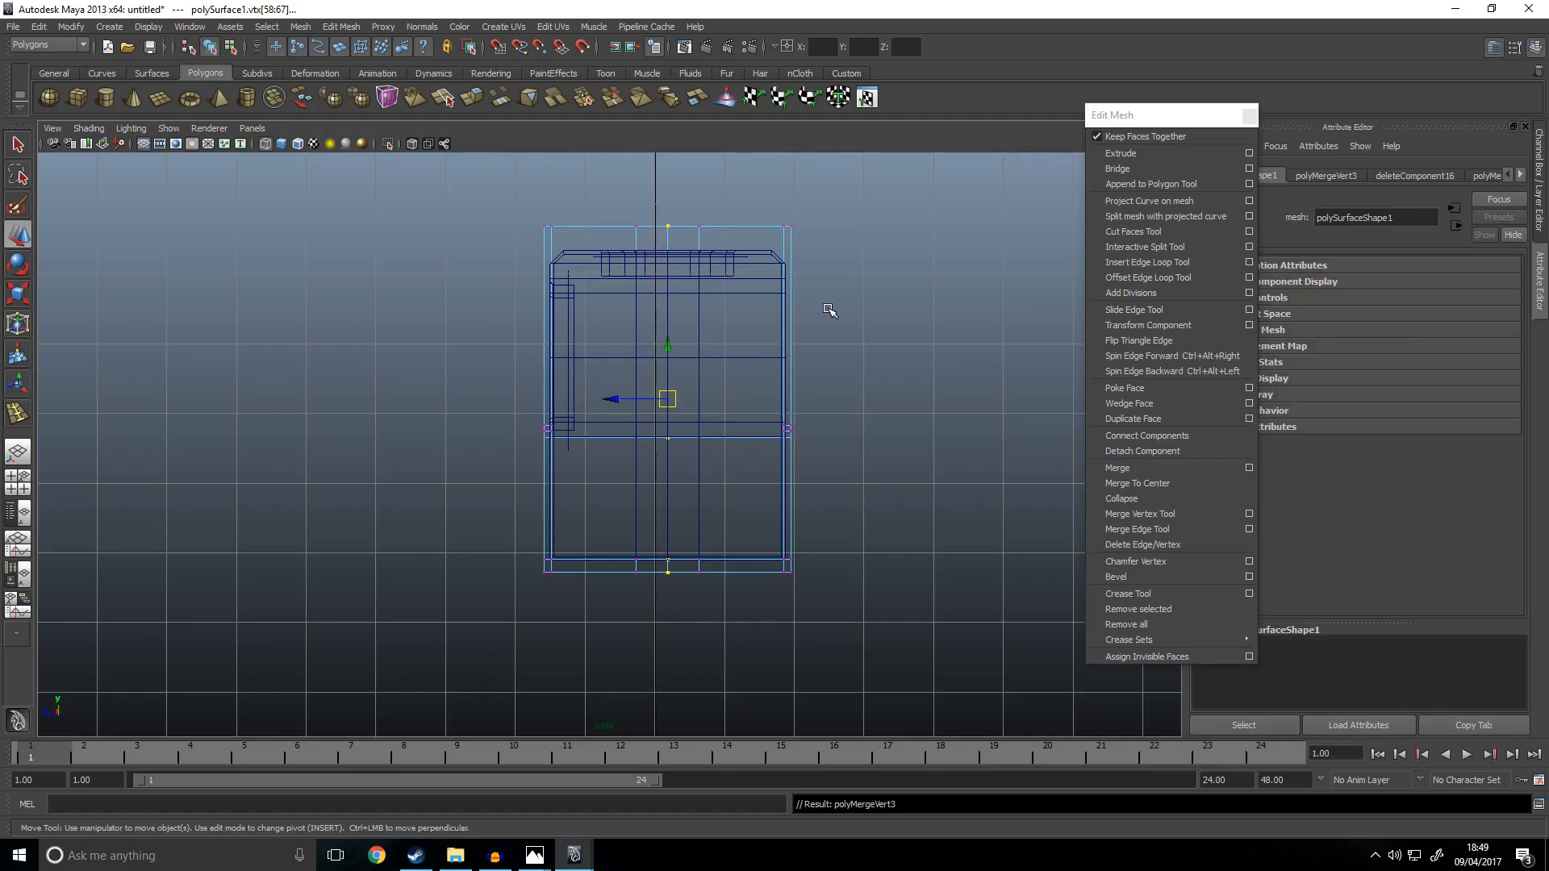
click(856, 393)
key(F8)
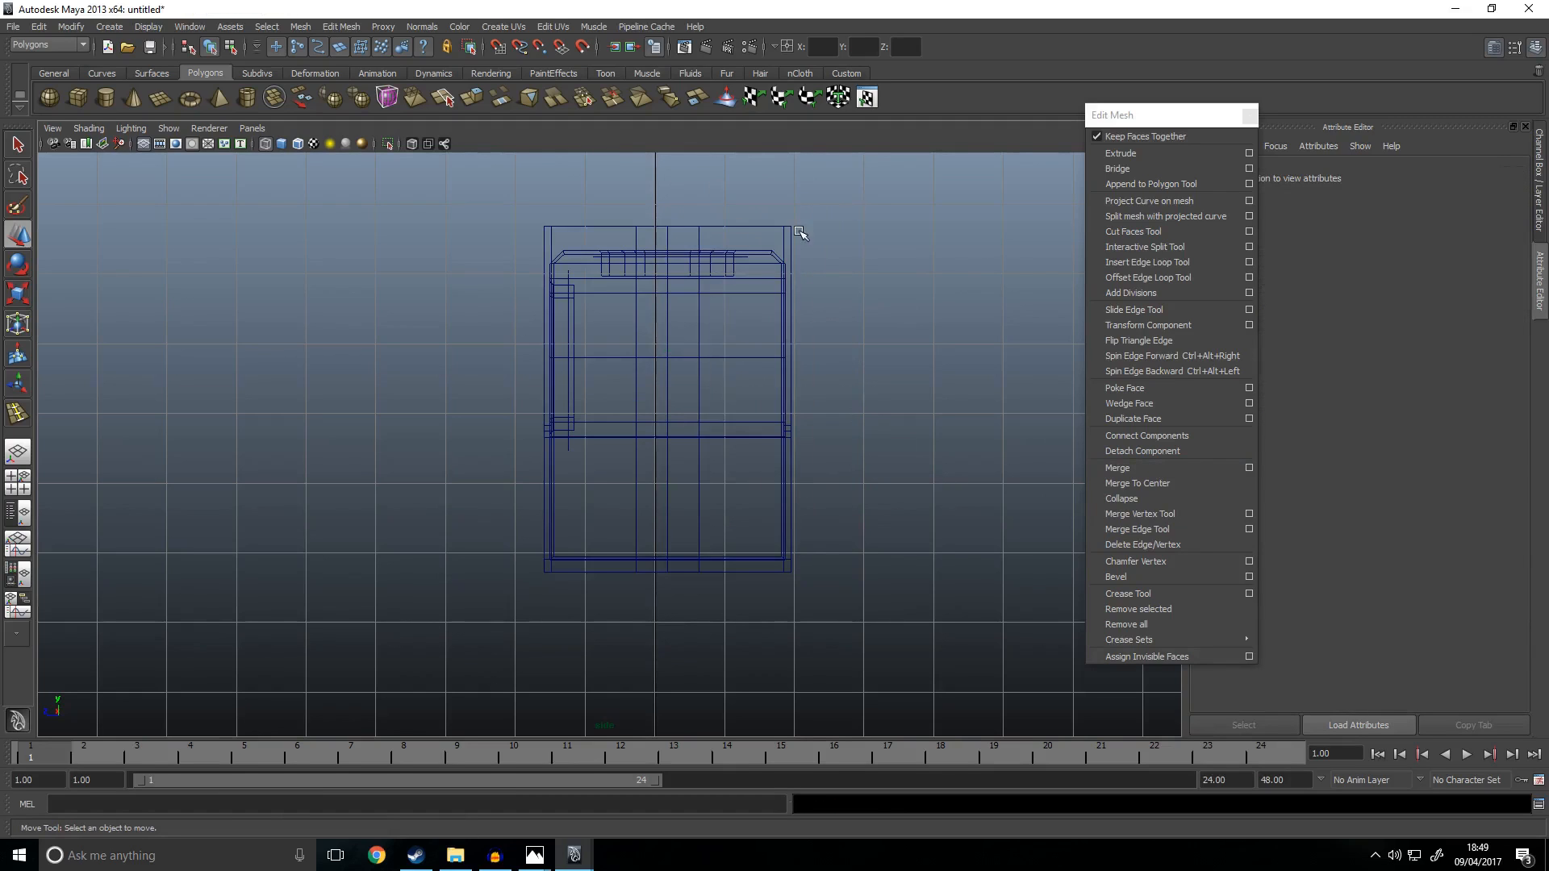
key(space)
click(944, 273)
key(space)
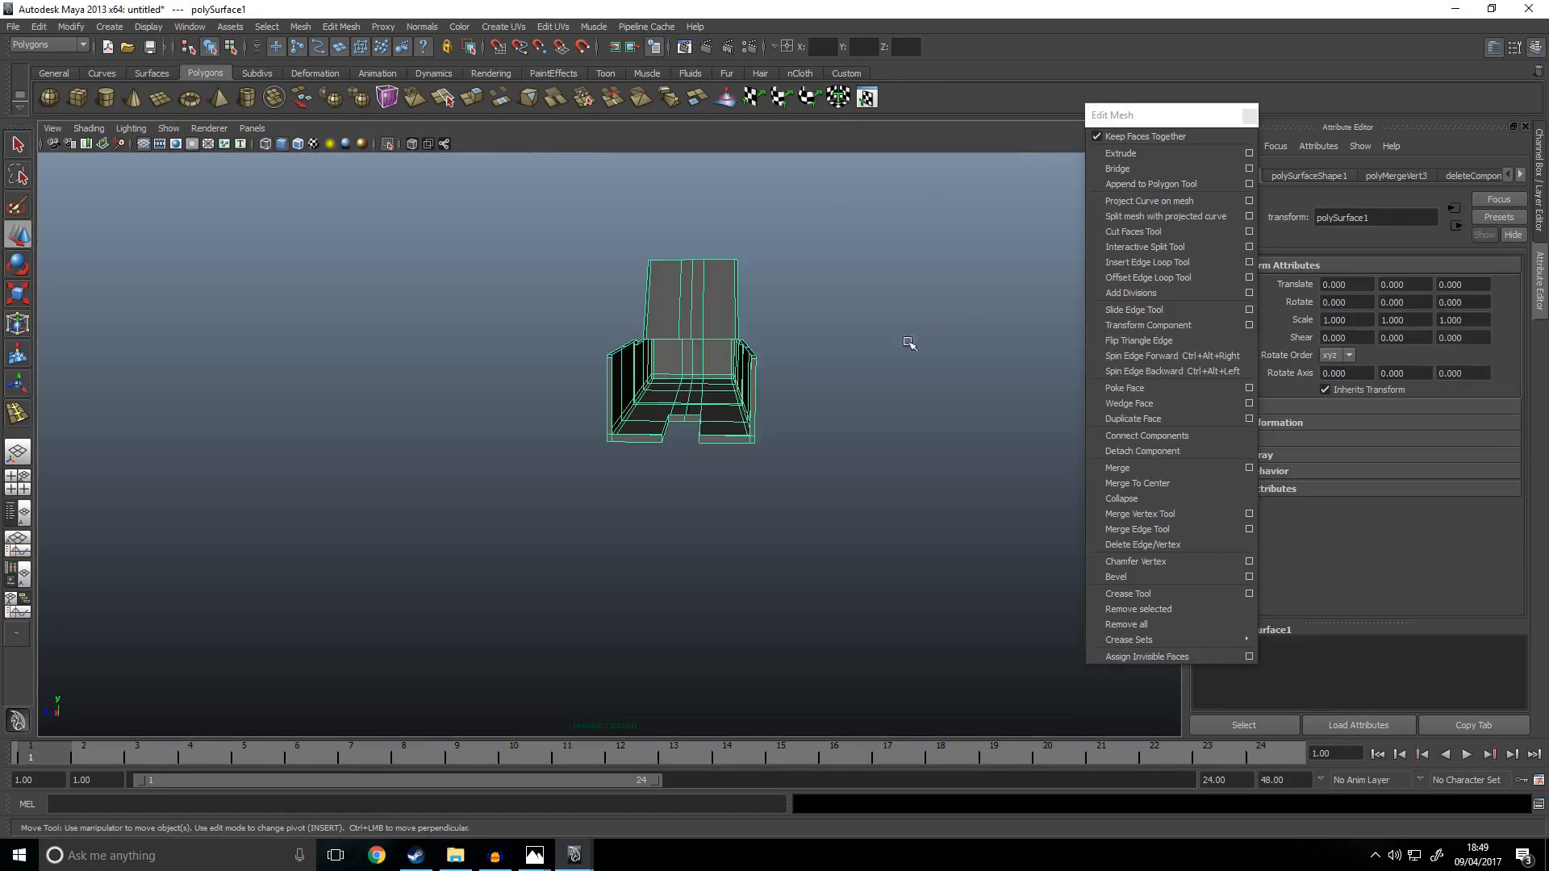
Step: Center the pivot of the plate on its own geometry
alt+drag(833, 553, 795, 573)
scroll(768, 597, down, 3)
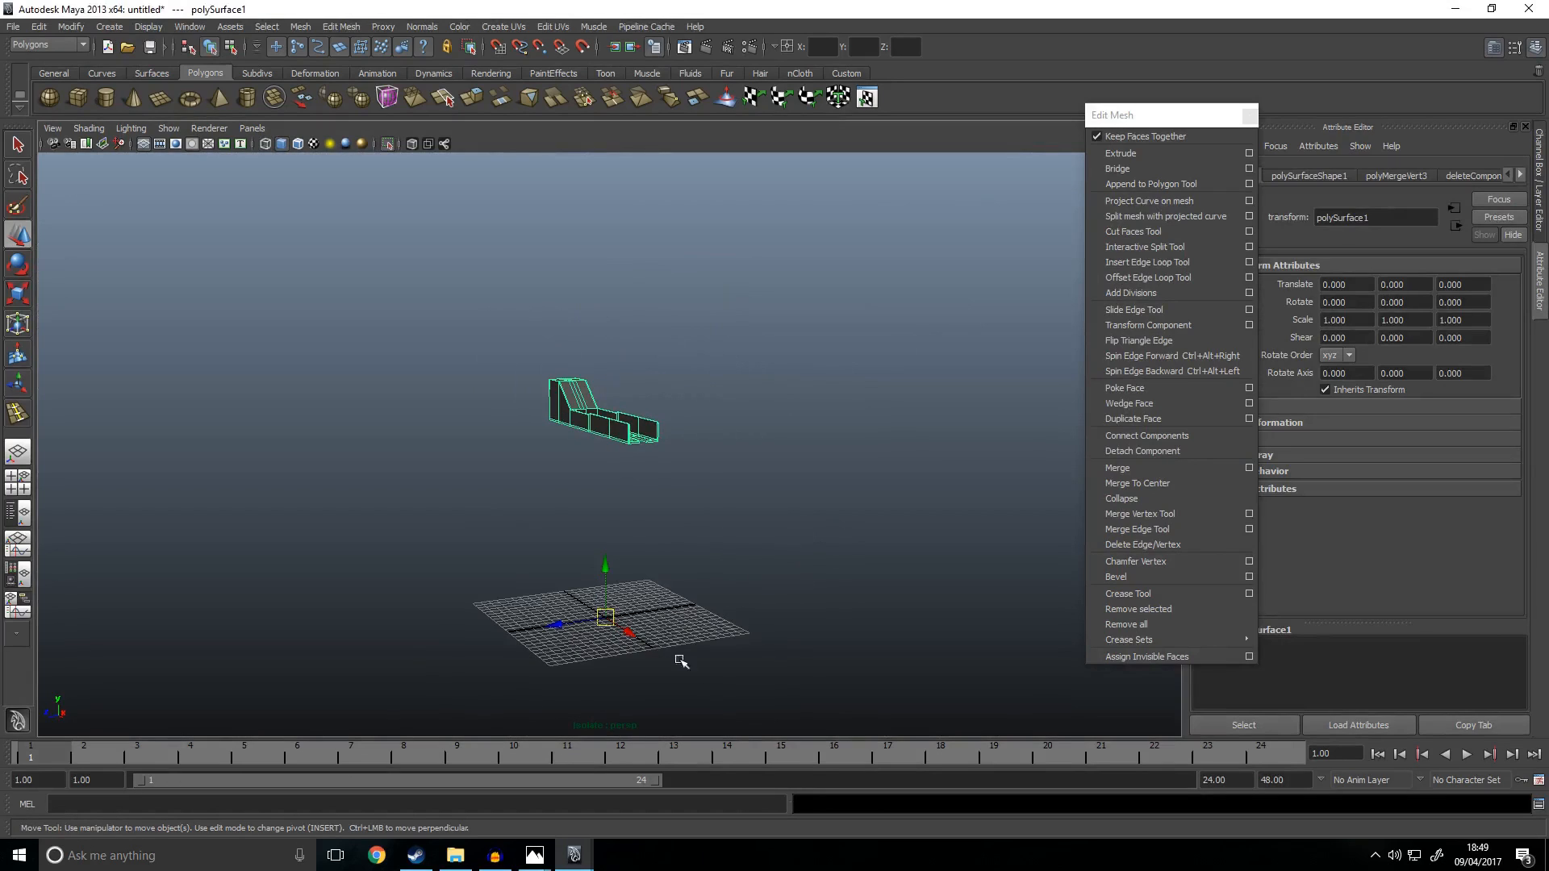
click(846, 72)
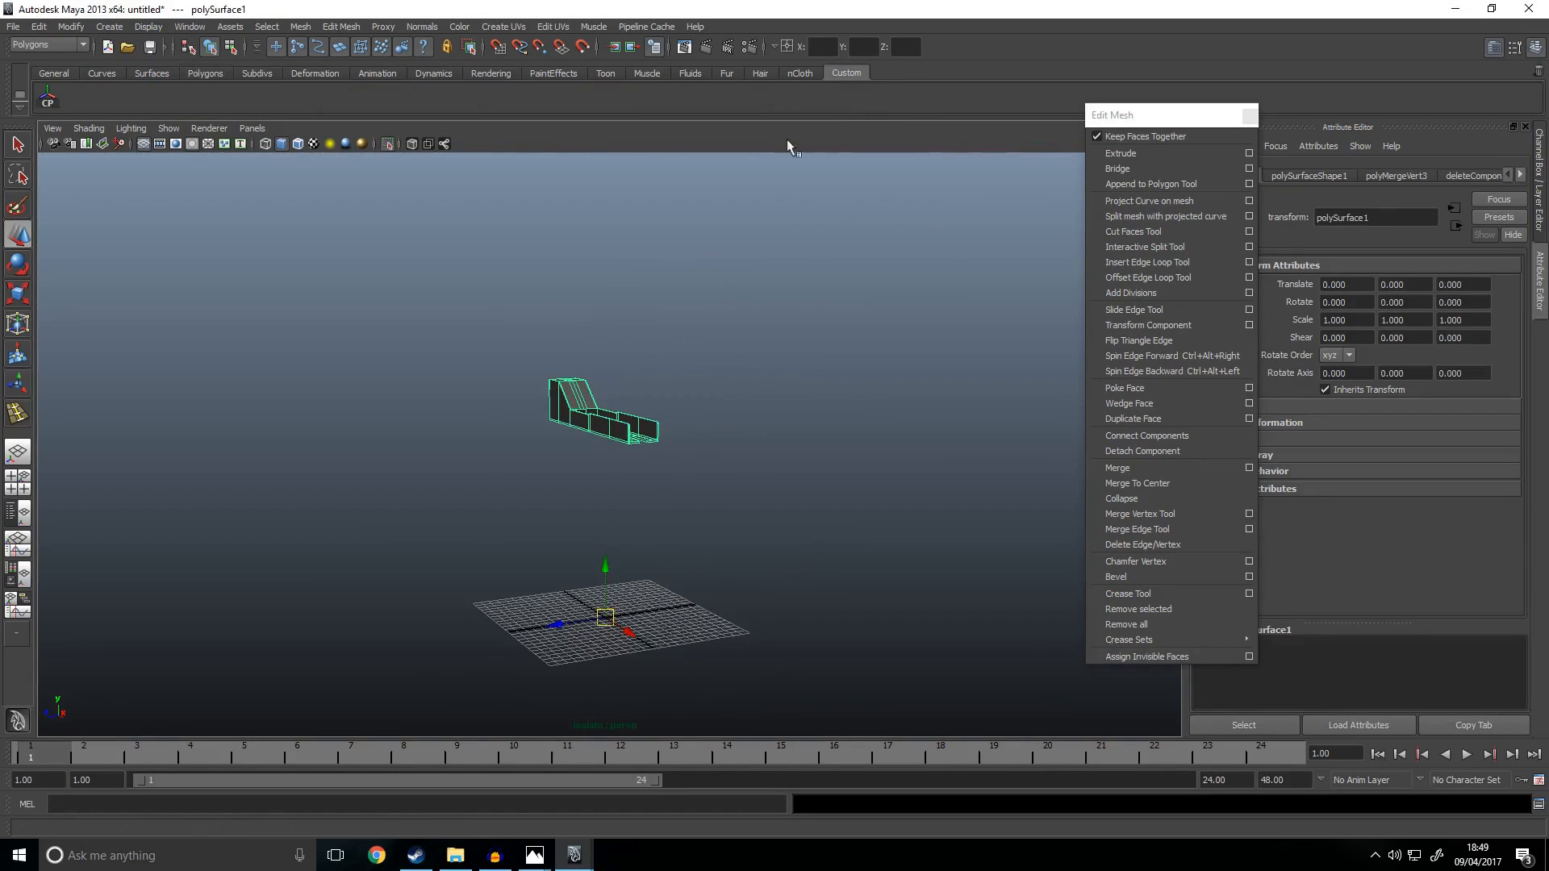
click(47, 102)
click(40, 27)
mouse_move(104, 29)
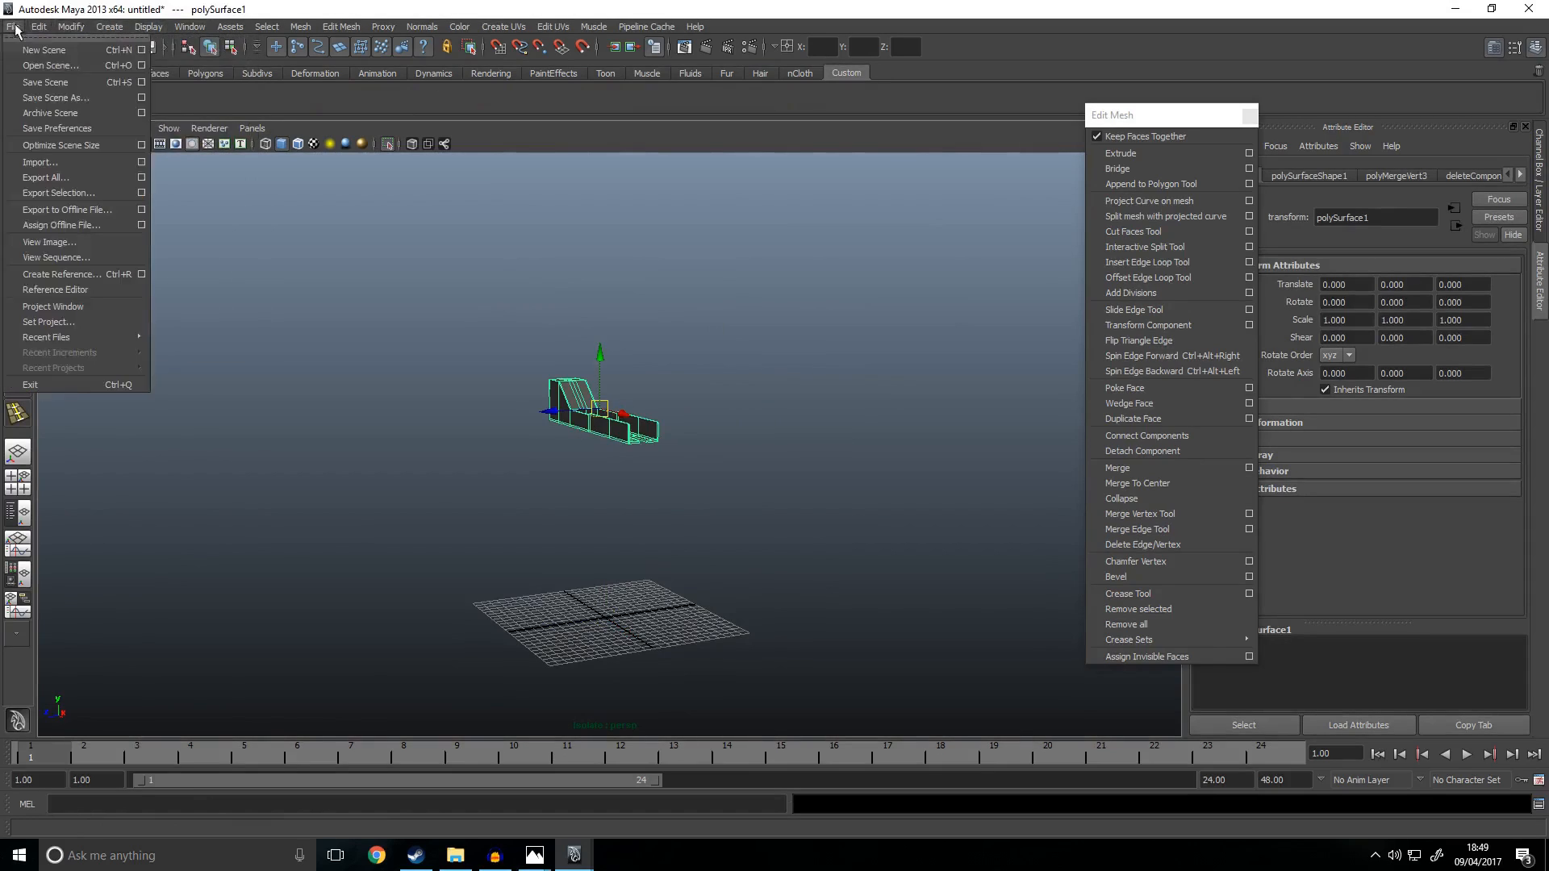
mouse_move(42, 34)
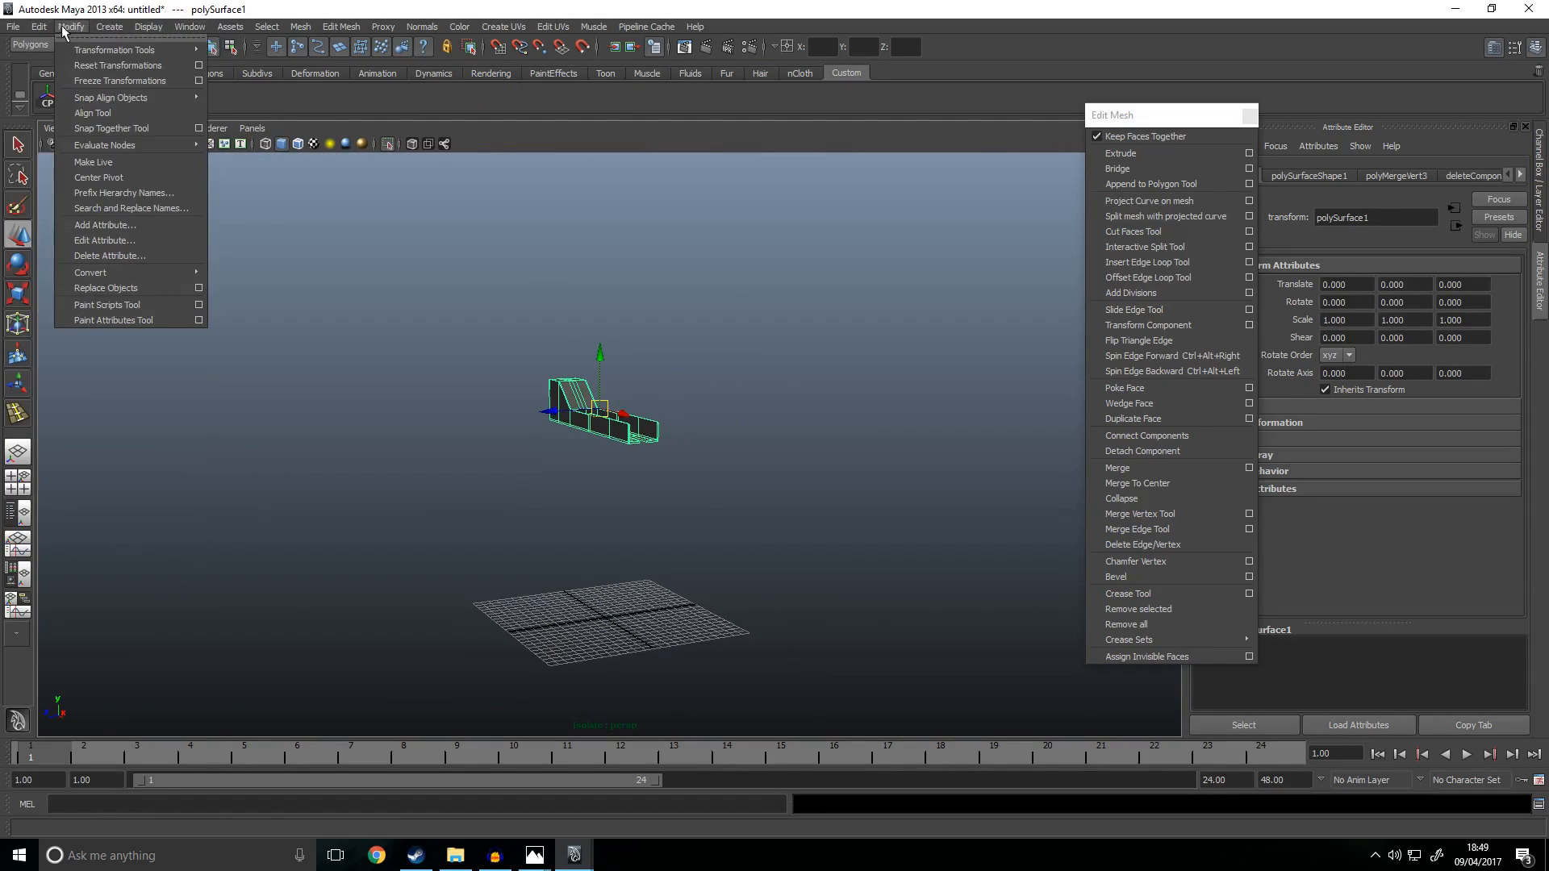
click(138, 169)
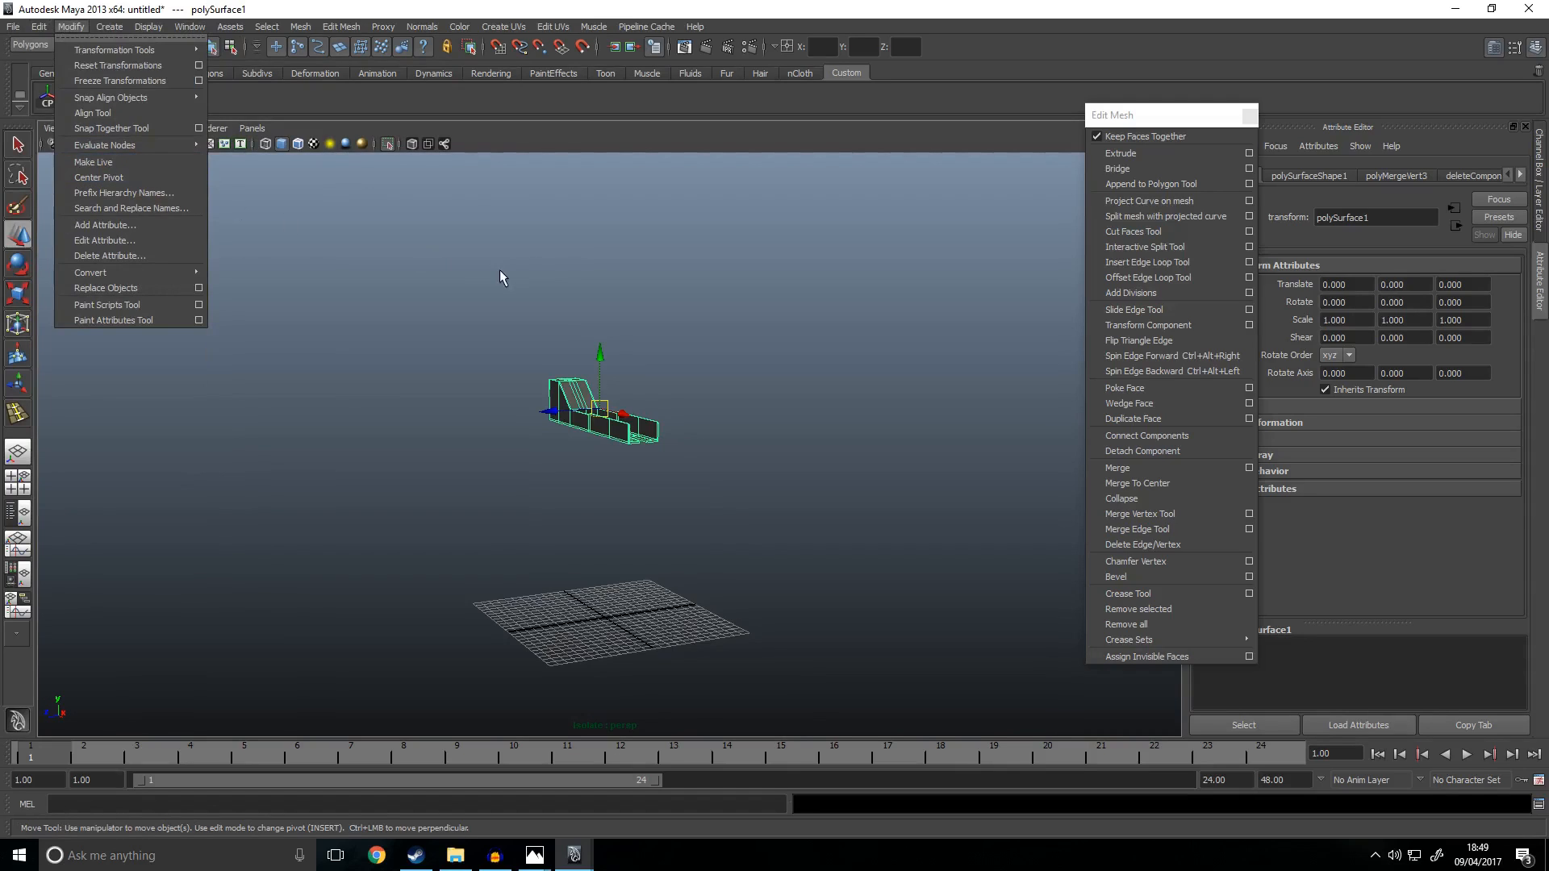
Step: Examine the finished plate from the front and its raised rear cover against the receiver from the side
scroll(694, 581, up, 2)
alt+drag(666, 573, 774, 618)
click(775, 618)
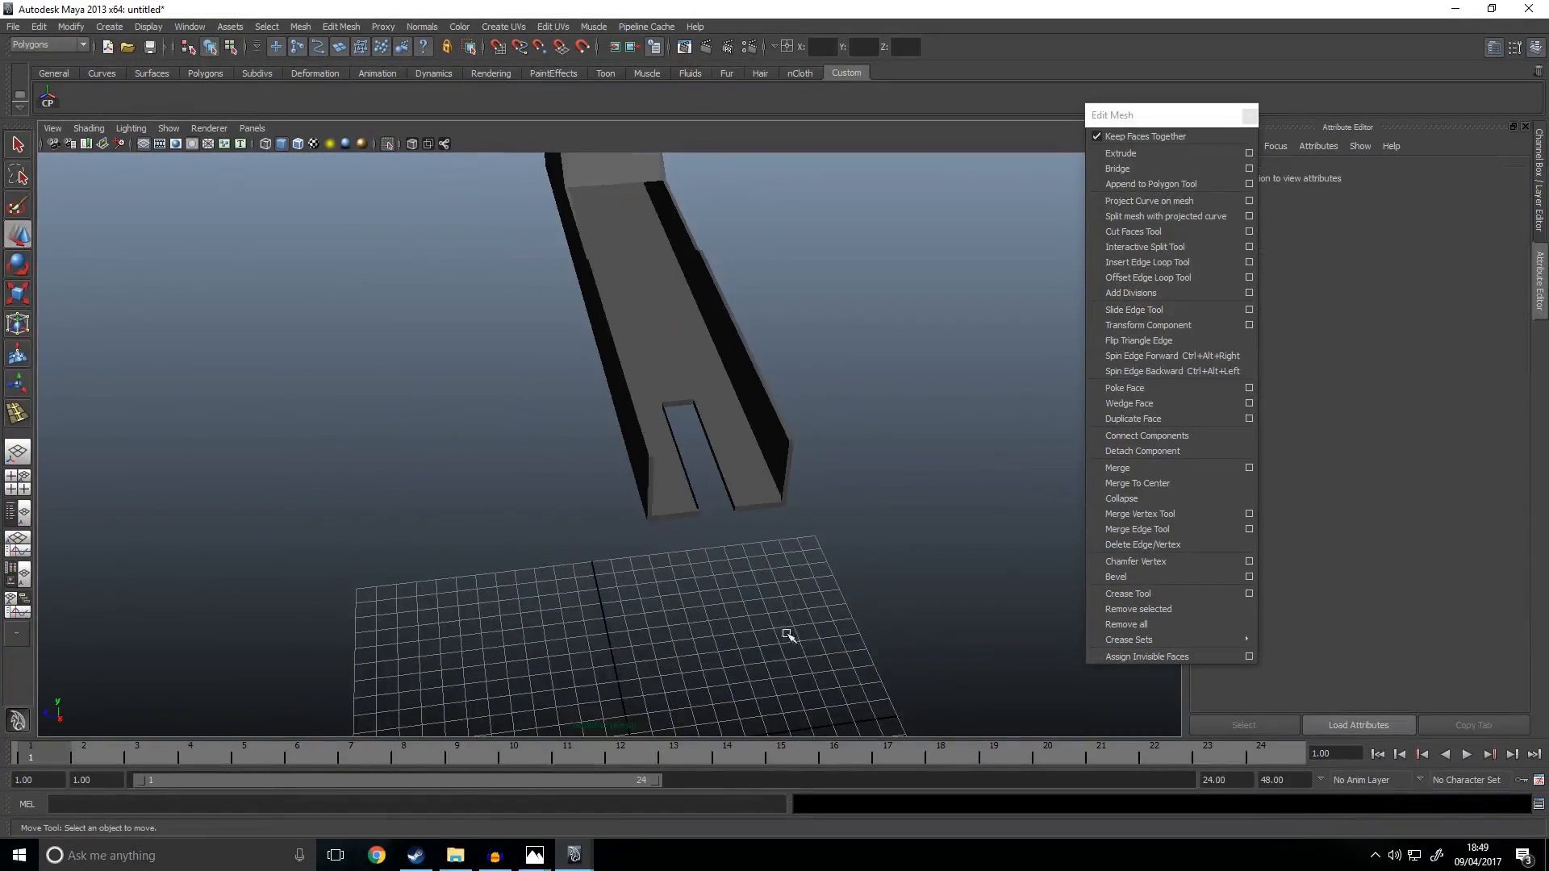
key(ctrl+z)
alt+drag(583, 595, 663, 659)
click(496, 435)
click(434, 579)
alt+drag(610, 593, 280, 549)
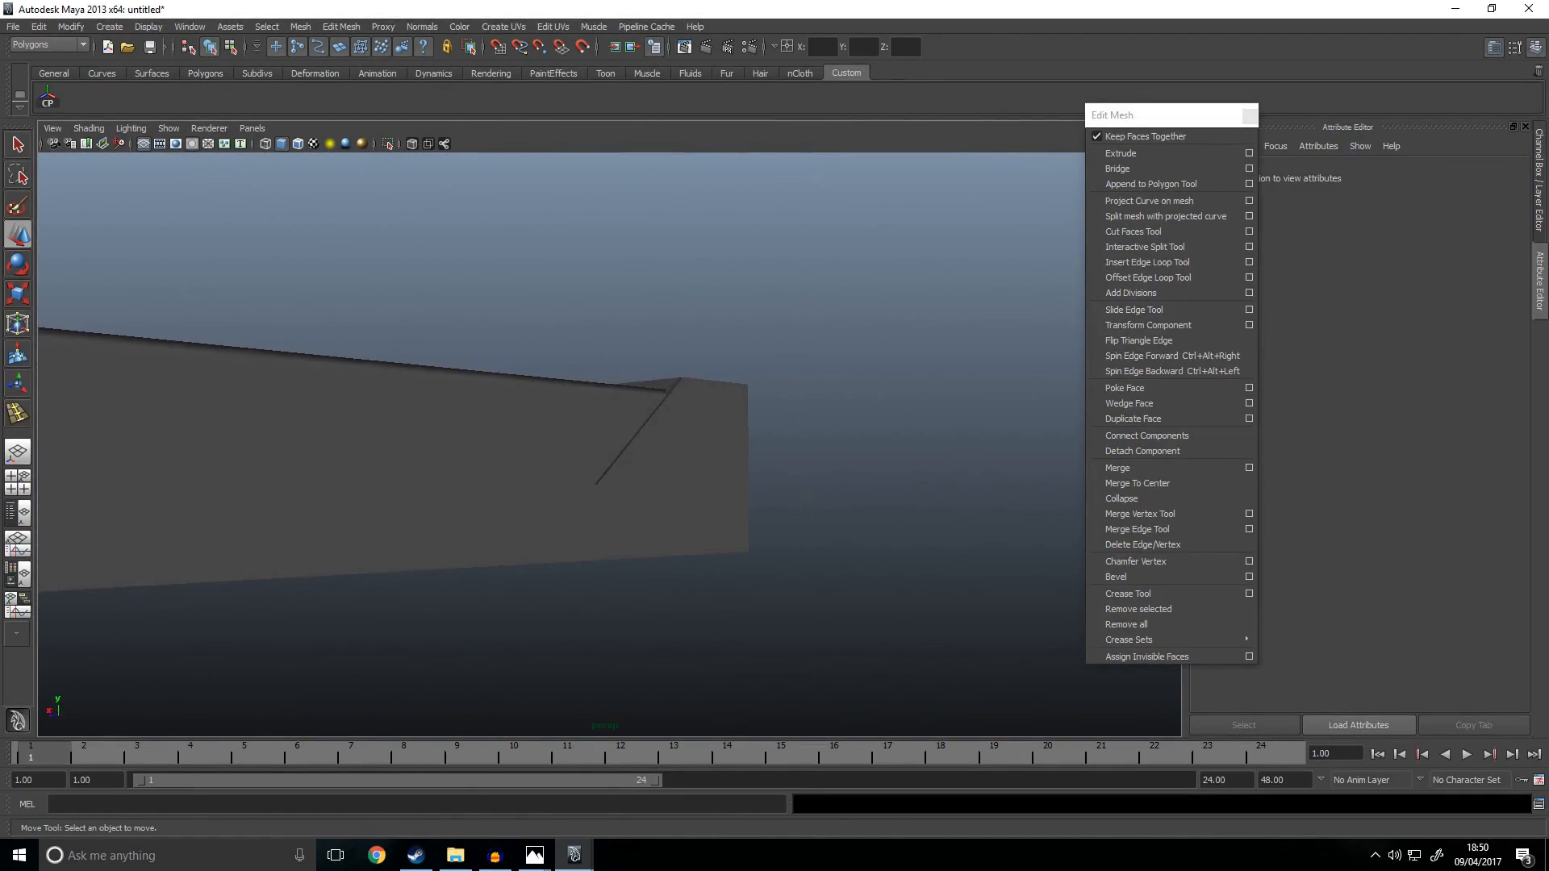
Step: Check the reference image and compare it with the stepped upper edge of the plate's side wall
key(alt+Tab)
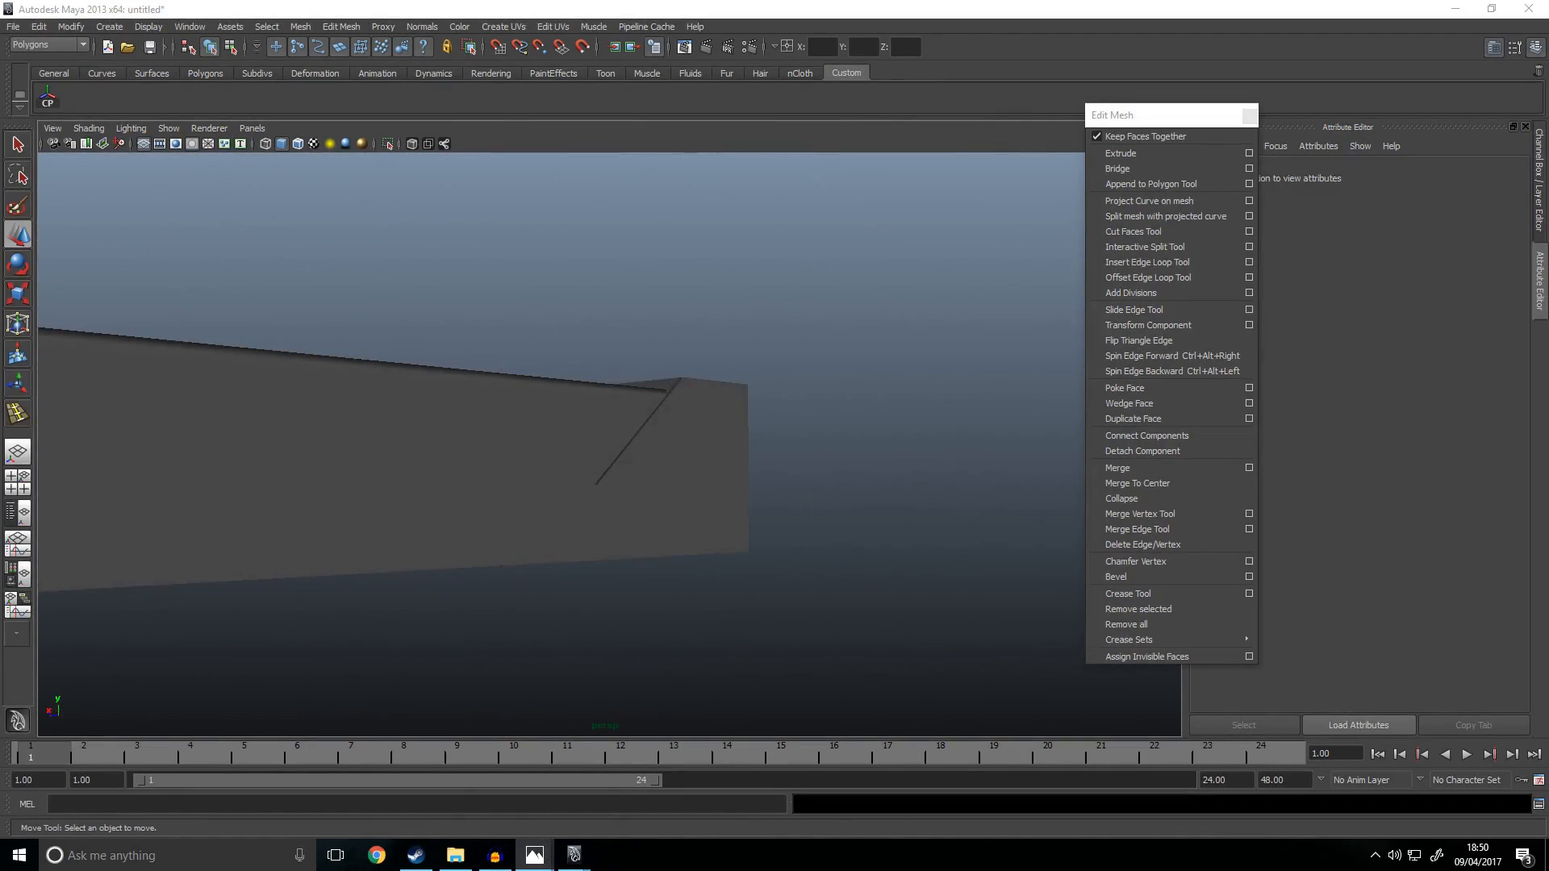
click(537, 500)
key(f)
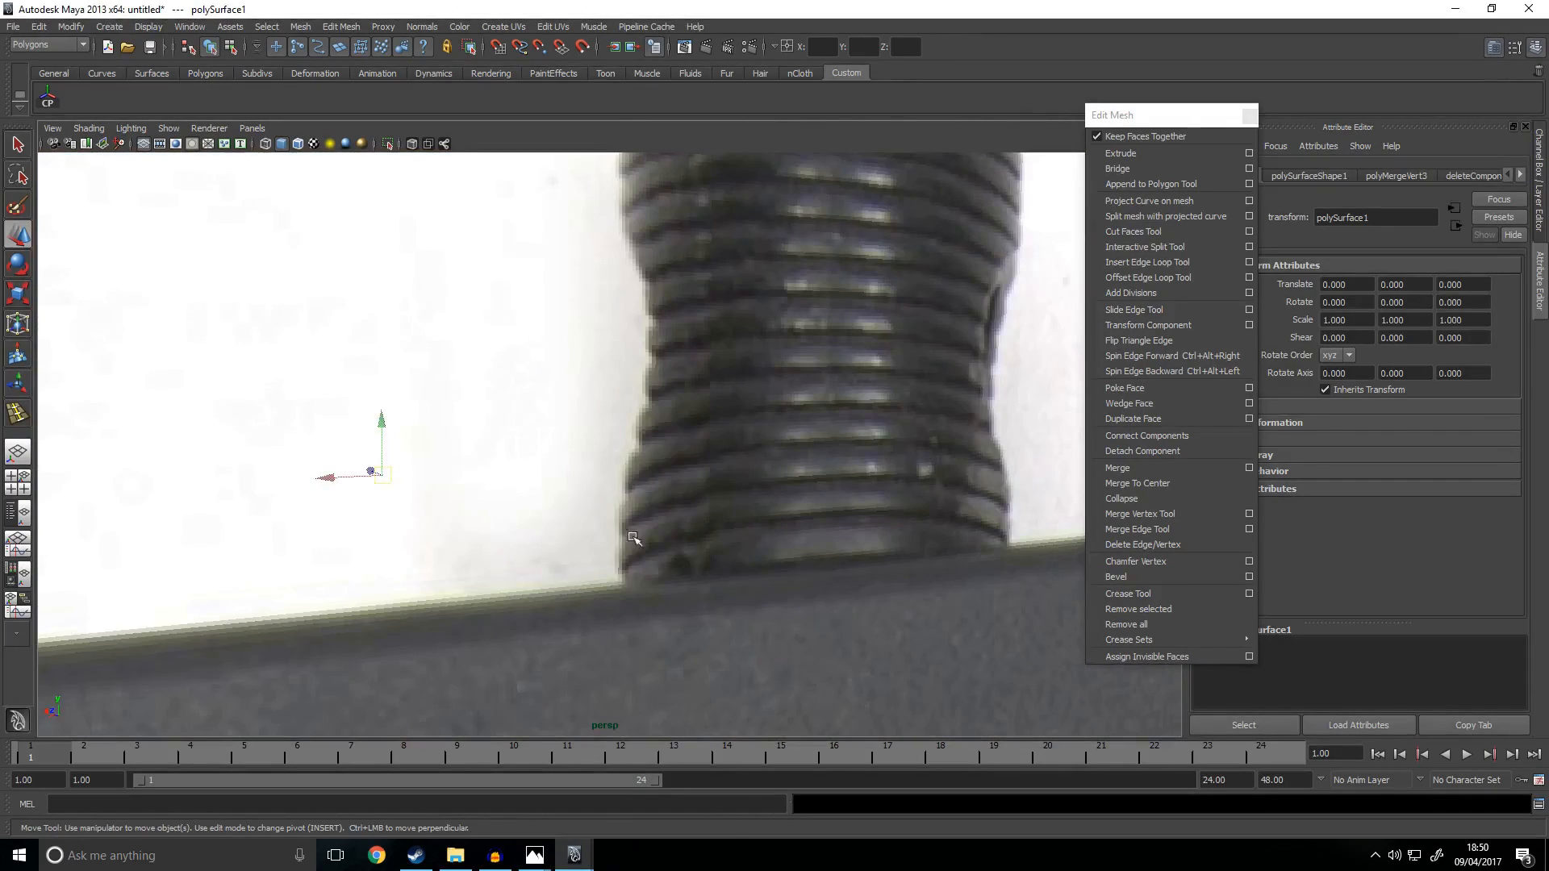
key(space)
key(space)
alt+drag(1003, 283, 770, 411)
alt+middle_drag(771, 412, 761, 348)
scroll(761, 348, up, 3)
alt+middle_drag(671, 553, 841, 455)
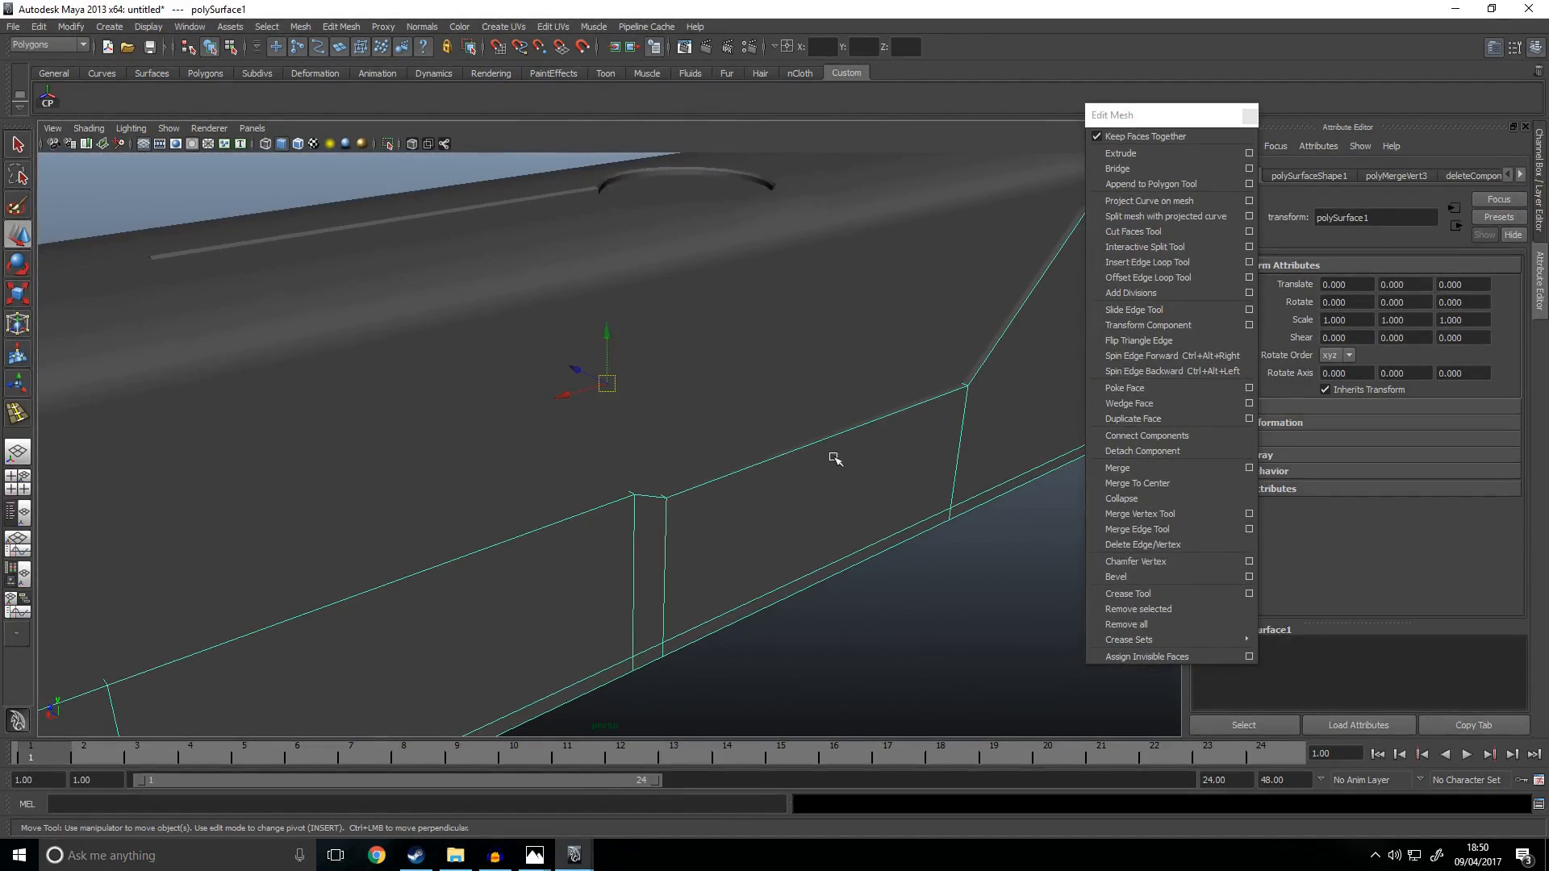
Step: Isolate the plate and inspect the narrow top faces along its side walls
key(ctrl+1)
right_drag(736, 500, 704, 516)
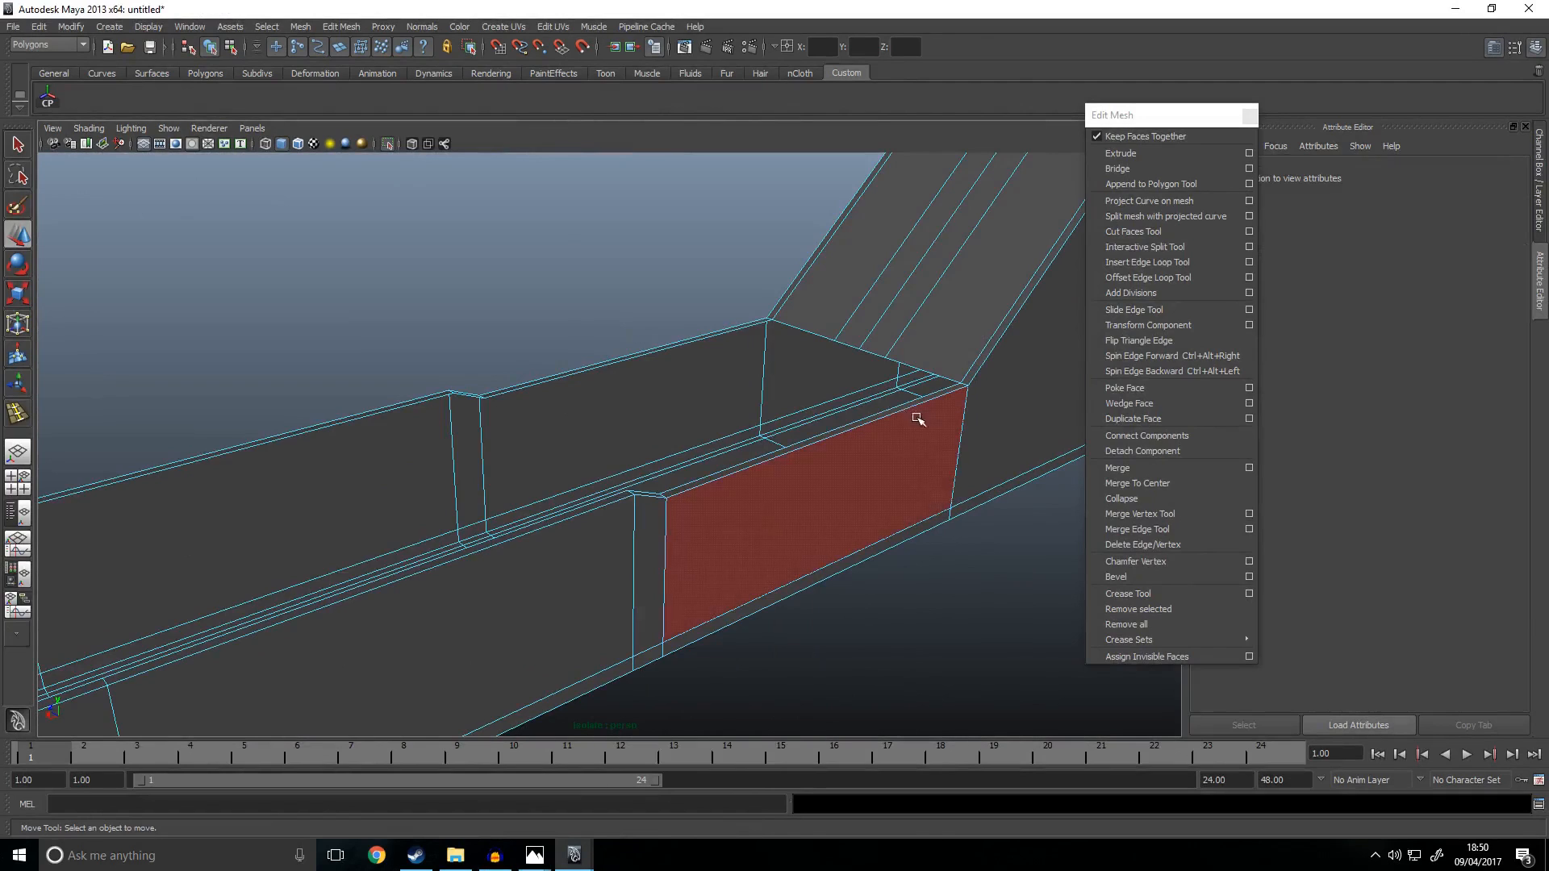
click(908, 409)
click(788, 445)
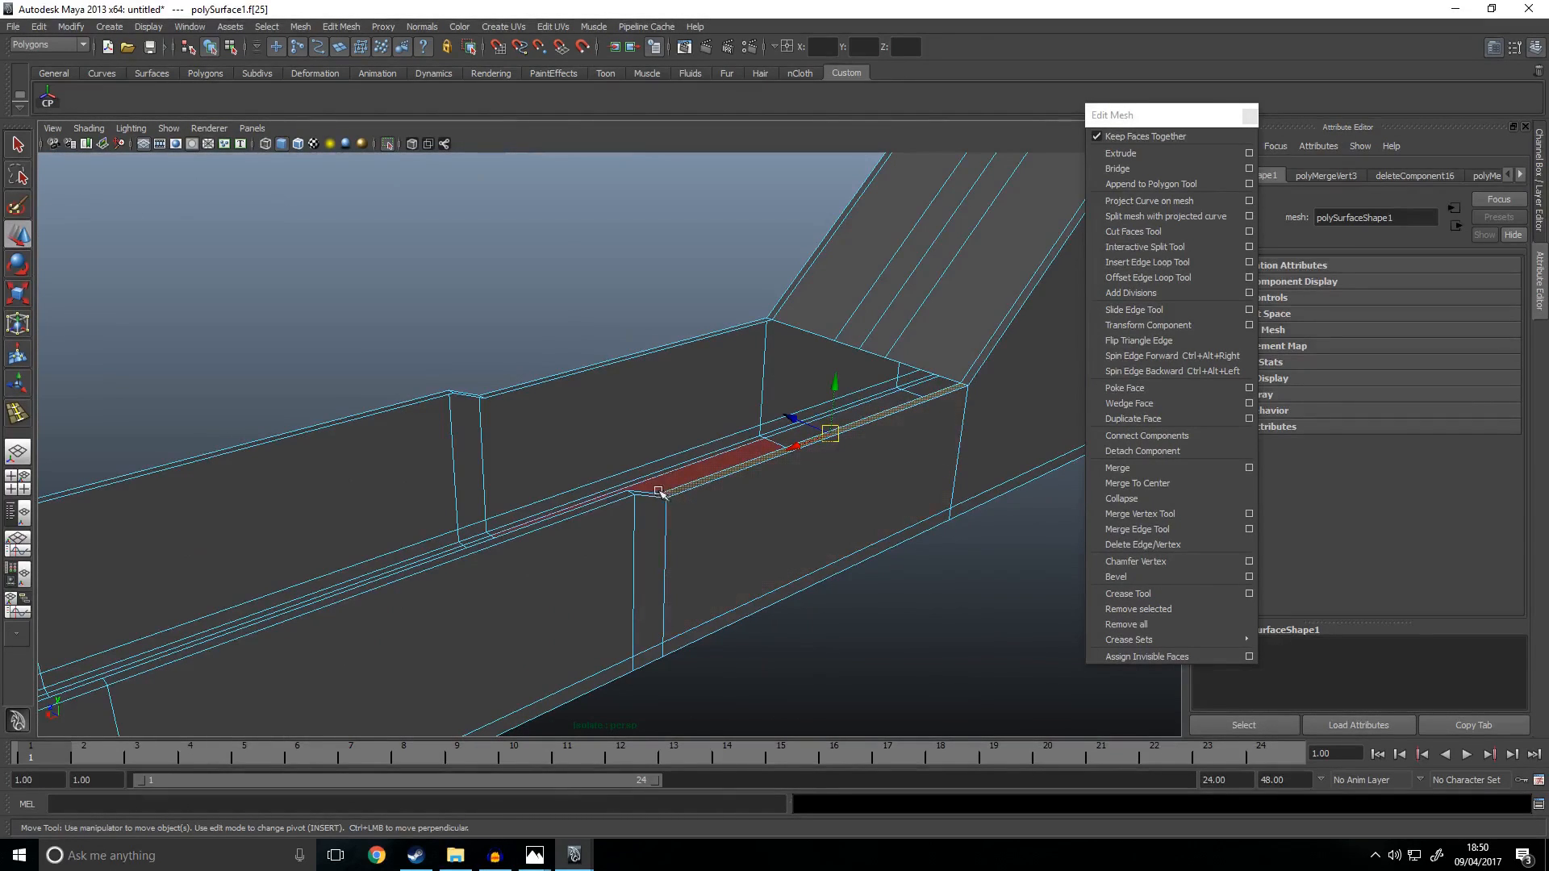
alt+drag(851, 401, 709, 487)
click(576, 414)
drag(691, 356, 101, 501)
alt+drag(275, 434, 830, 581)
click(830, 581)
right_drag(658, 468, 736, 444)
Step: Examine how the raised rear cover meets the end of the receiver from above and from both sides
alt+drag(735, 443, 932, 578)
click(700, 399)
alt+drag(700, 398, 537, 297)
click(640, 270)
alt+middle_drag(640, 269, 854, 522)
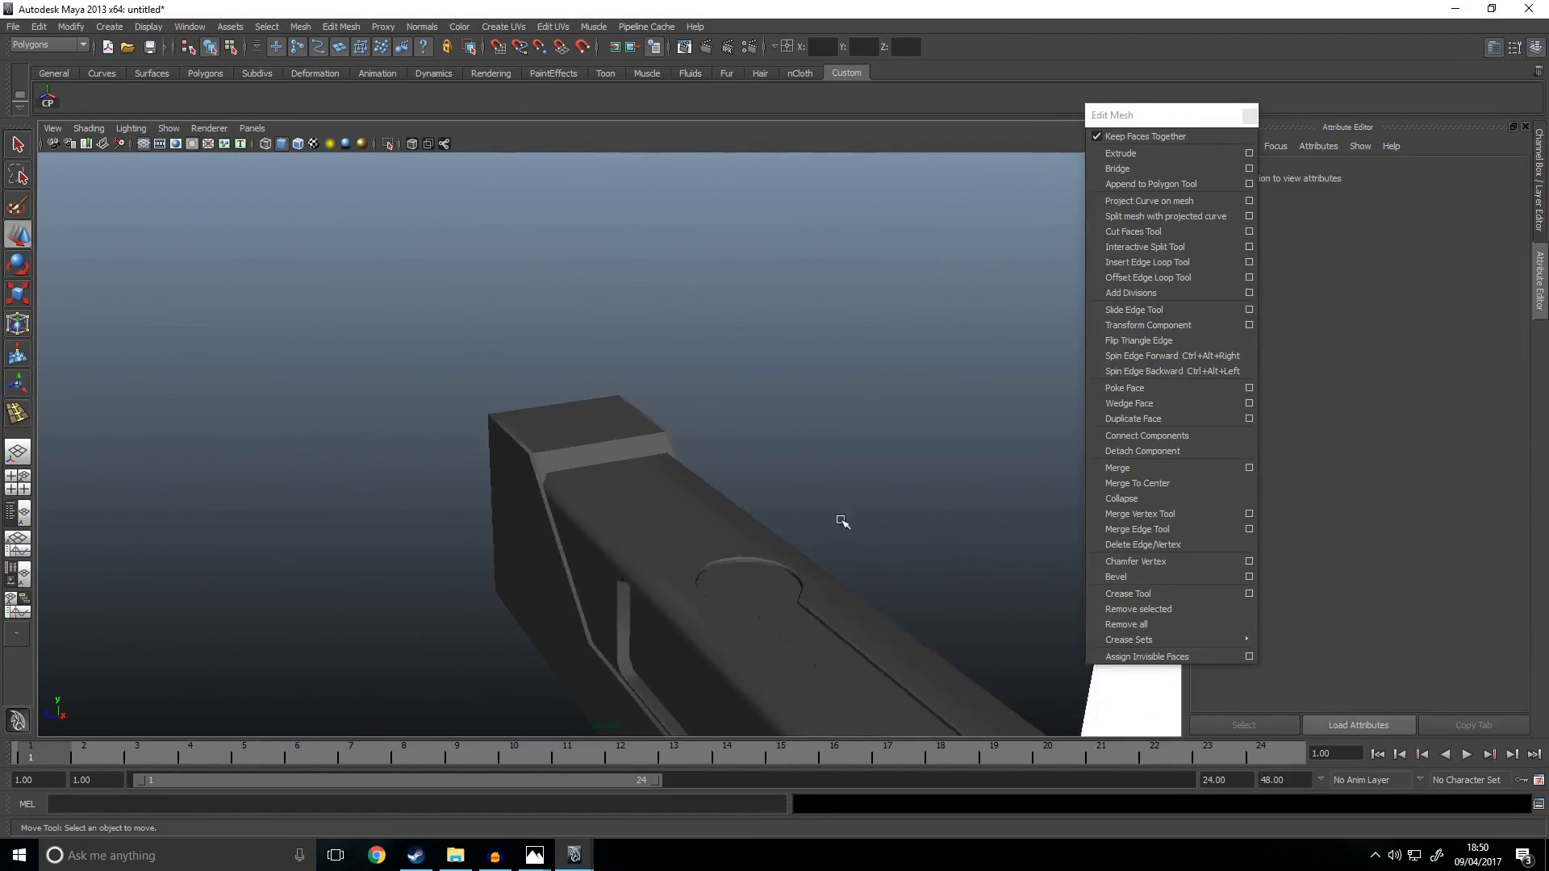
scroll(812, 477, up, 5)
alt+drag(813, 477, 564, 440)
alt+middle_drag(516, 437, 309, 437)
alt+drag(309, 436, 678, 398)
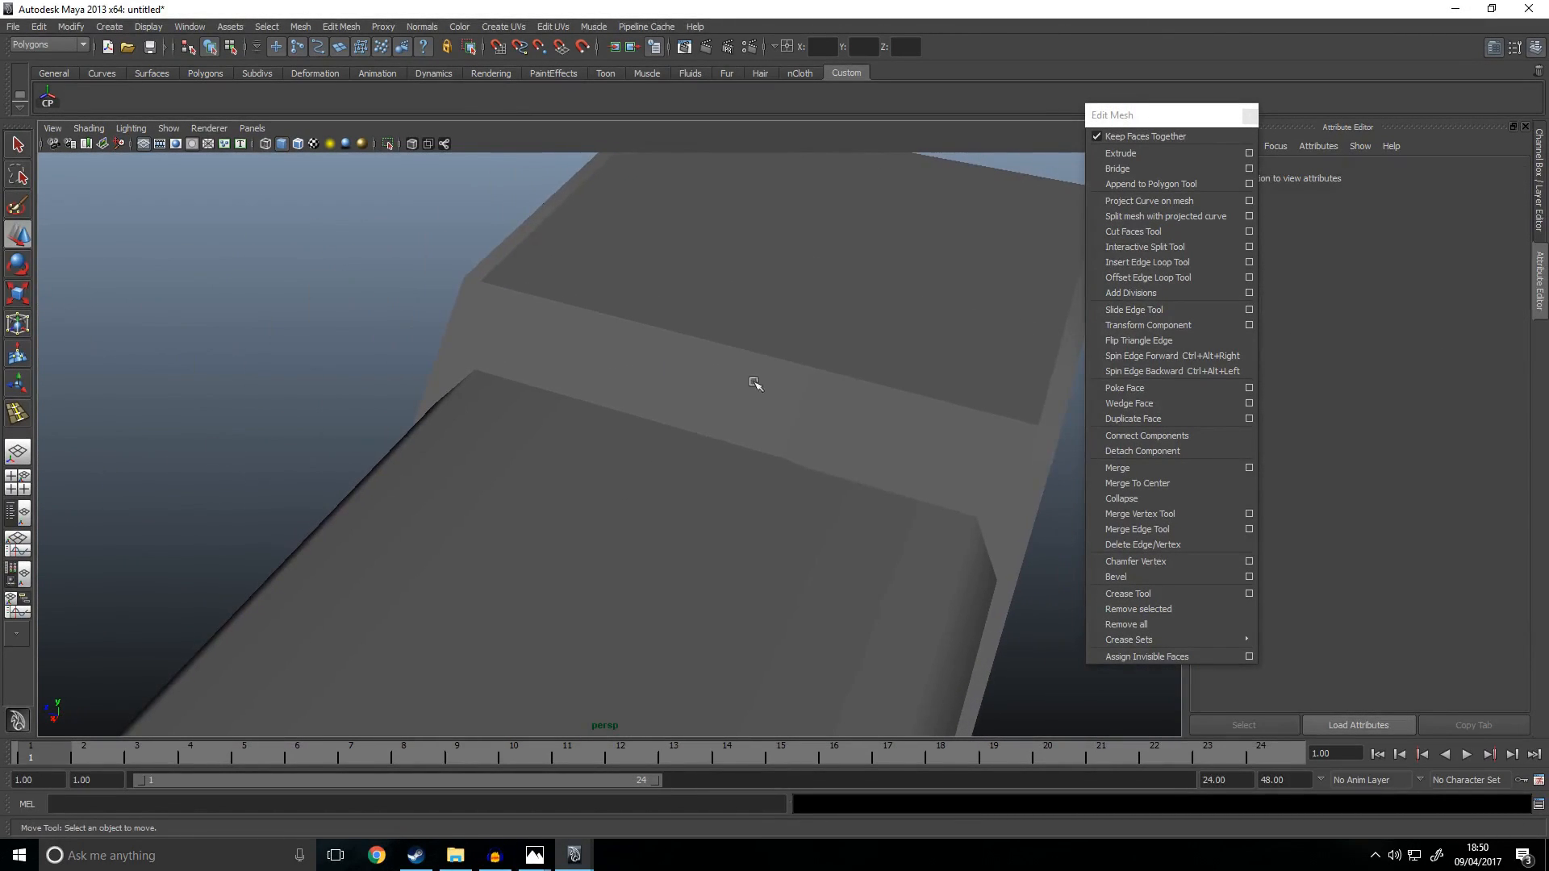
Step: Select the lower receiver body with the sloped rear block and isolate it in the perspective view
click(837, 267)
click(350, 278)
alt+drag(968, 471, 522, 304)
alt+drag(912, 478, 791, 456)
alt+middle_drag(714, 425, 577, 350)
click(755, 484)
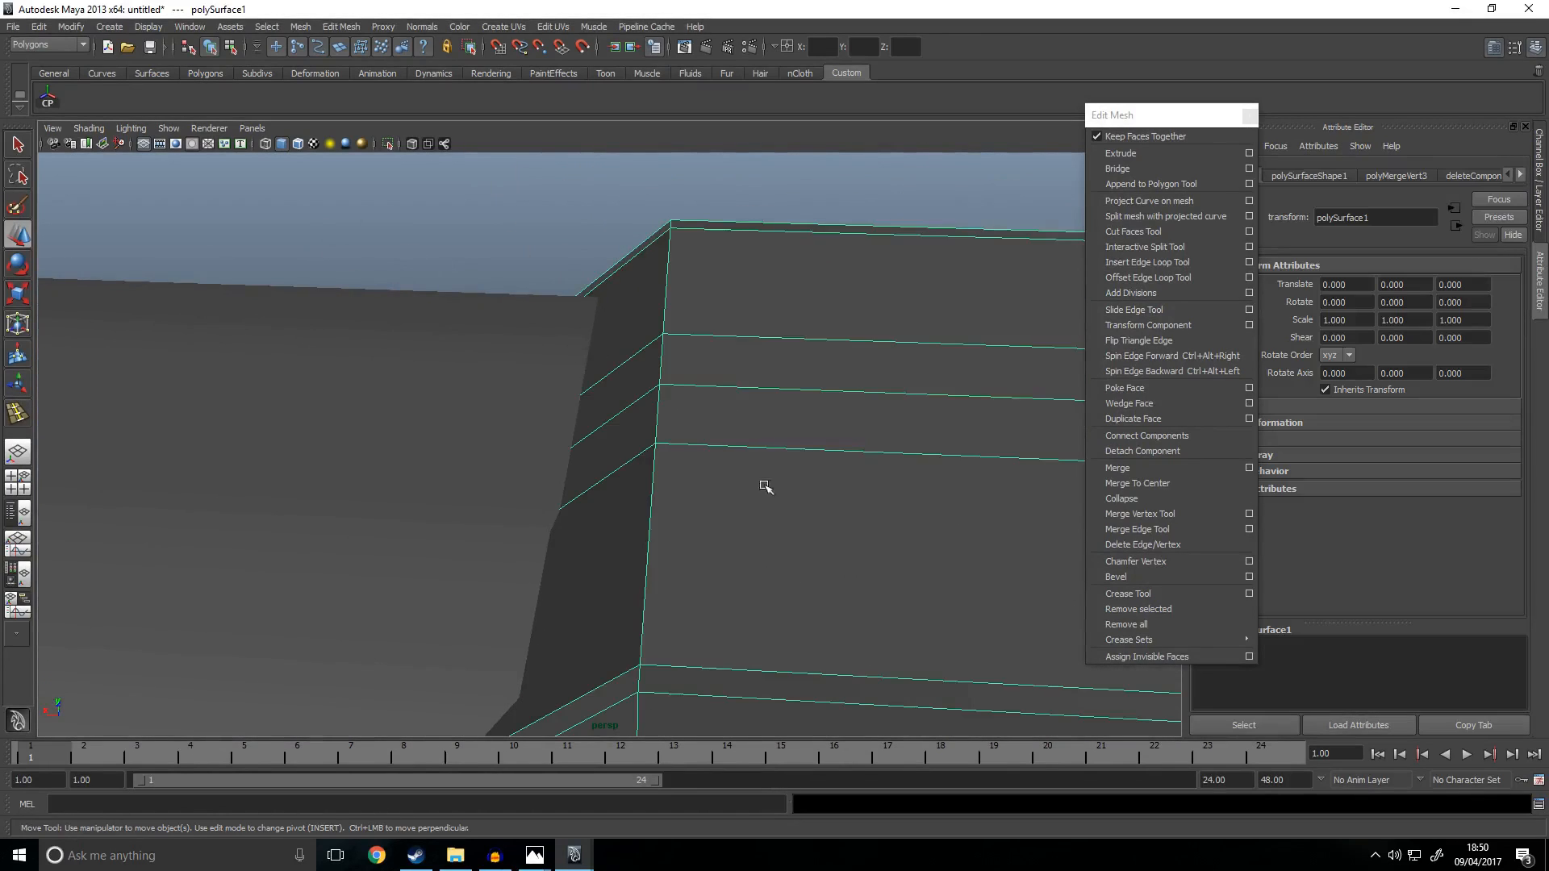
key(ctrl+1)
Step: Examine the corner where the slope meets the side rail, with the body isolated in the front and perspective views
alt+drag(702, 453, 896, 456)
key(space)
key(space)
key(ctrl+1)
alt+middle_drag(409, 384, 705, 508)
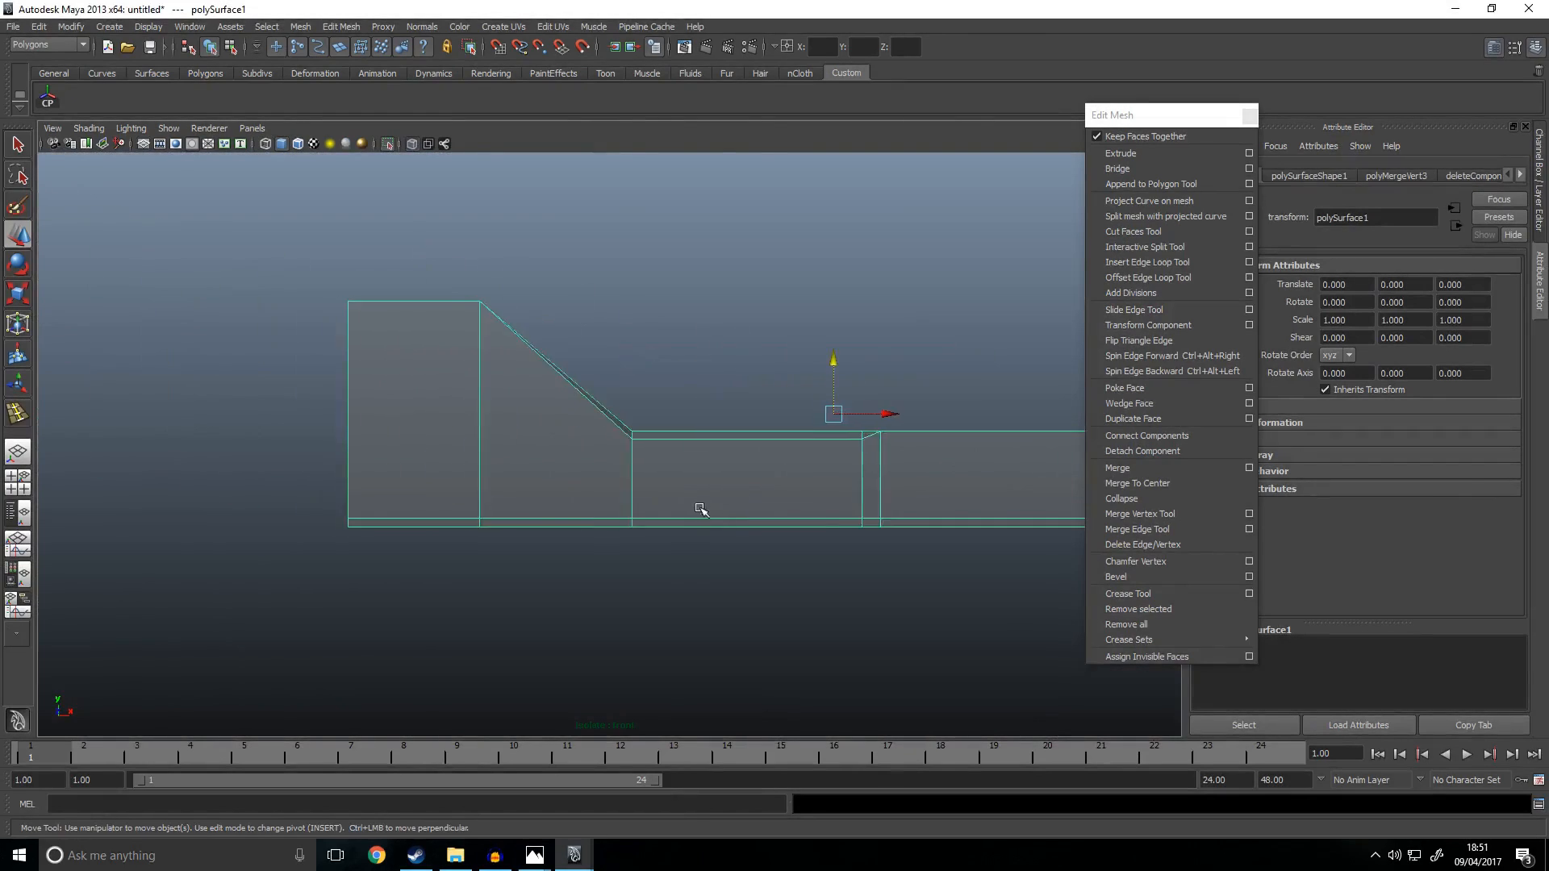
alt+right_drag(705, 508, 756, 523)
alt+middle_drag(683, 371, 674, 537)
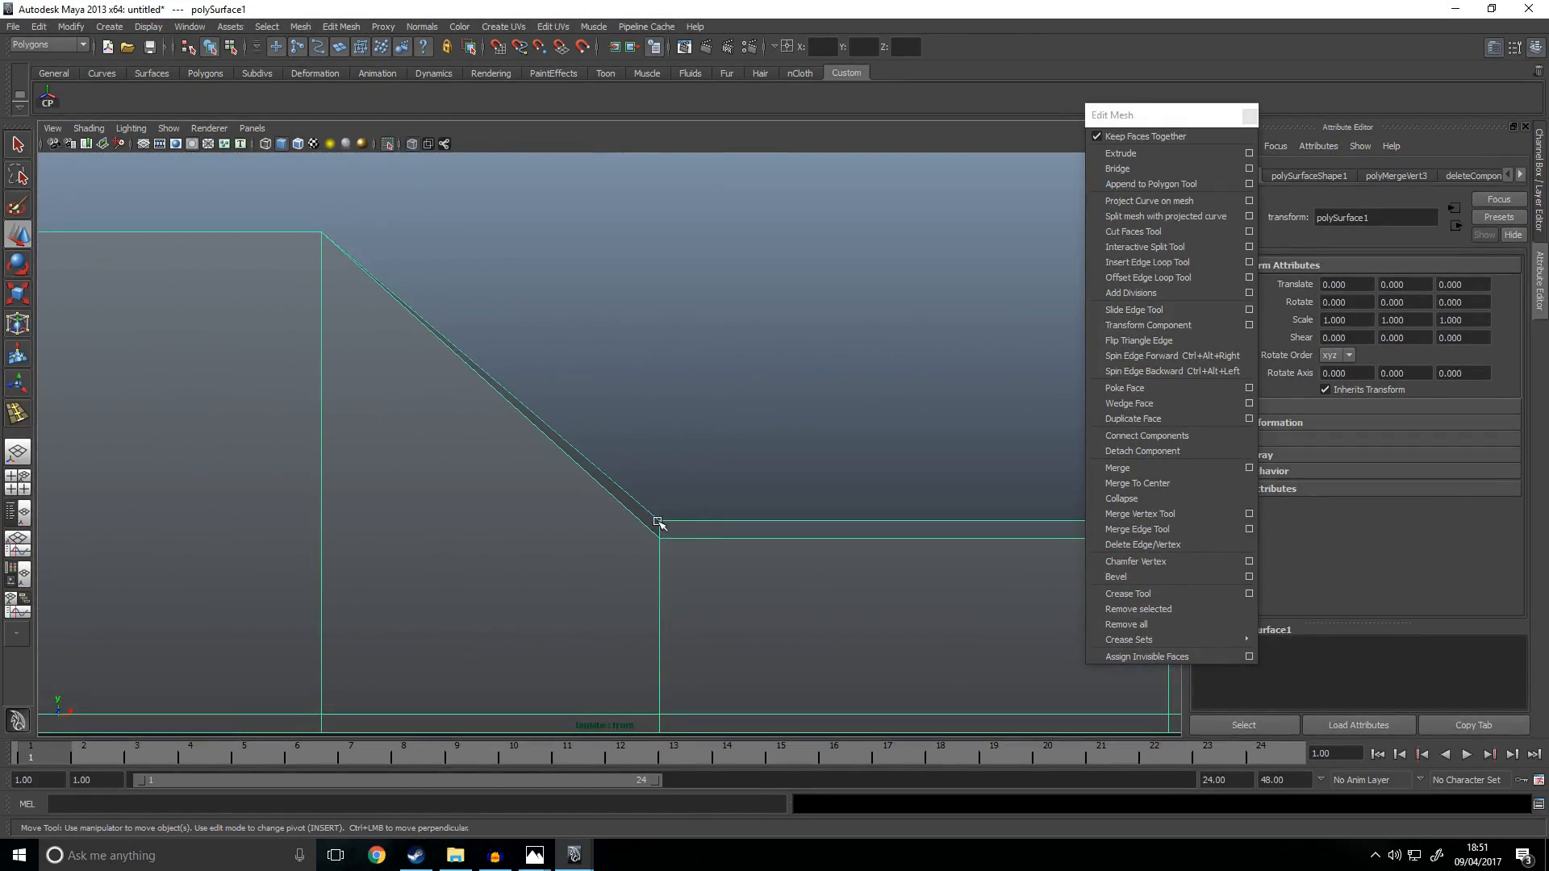
key(space)
key(space)
alt+drag(902, 312, 587, 356)
alt+right_drag(587, 355, 481, 406)
alt+middle_drag(481, 406, 657, 290)
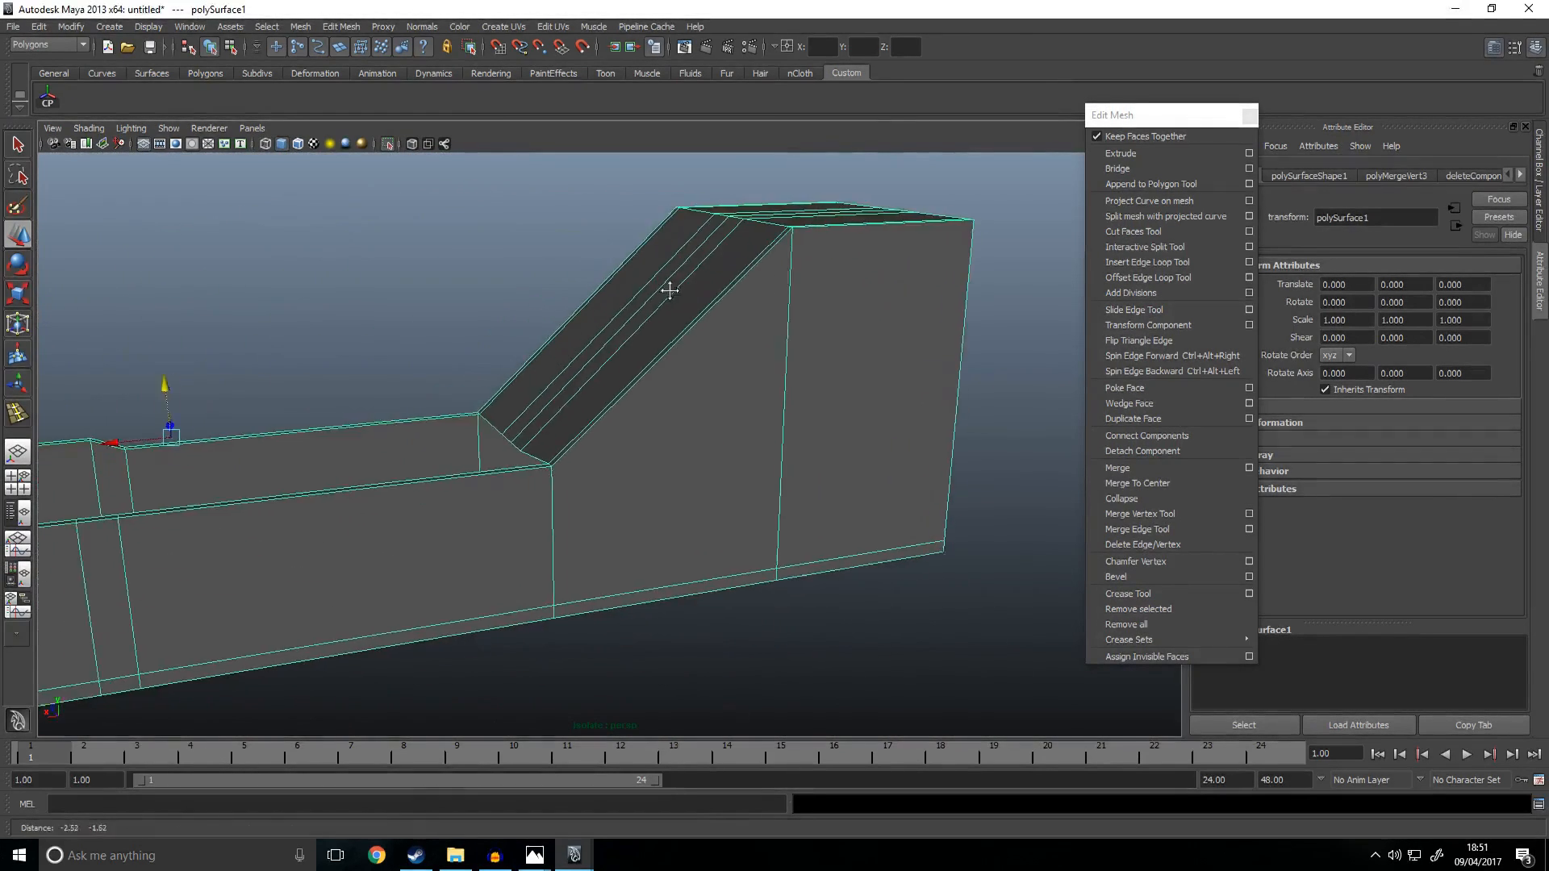
alt+drag(657, 291, 630, 384)
alt+right_drag(629, 382, 581, 411)
alt+middle_drag(581, 411, 702, 339)
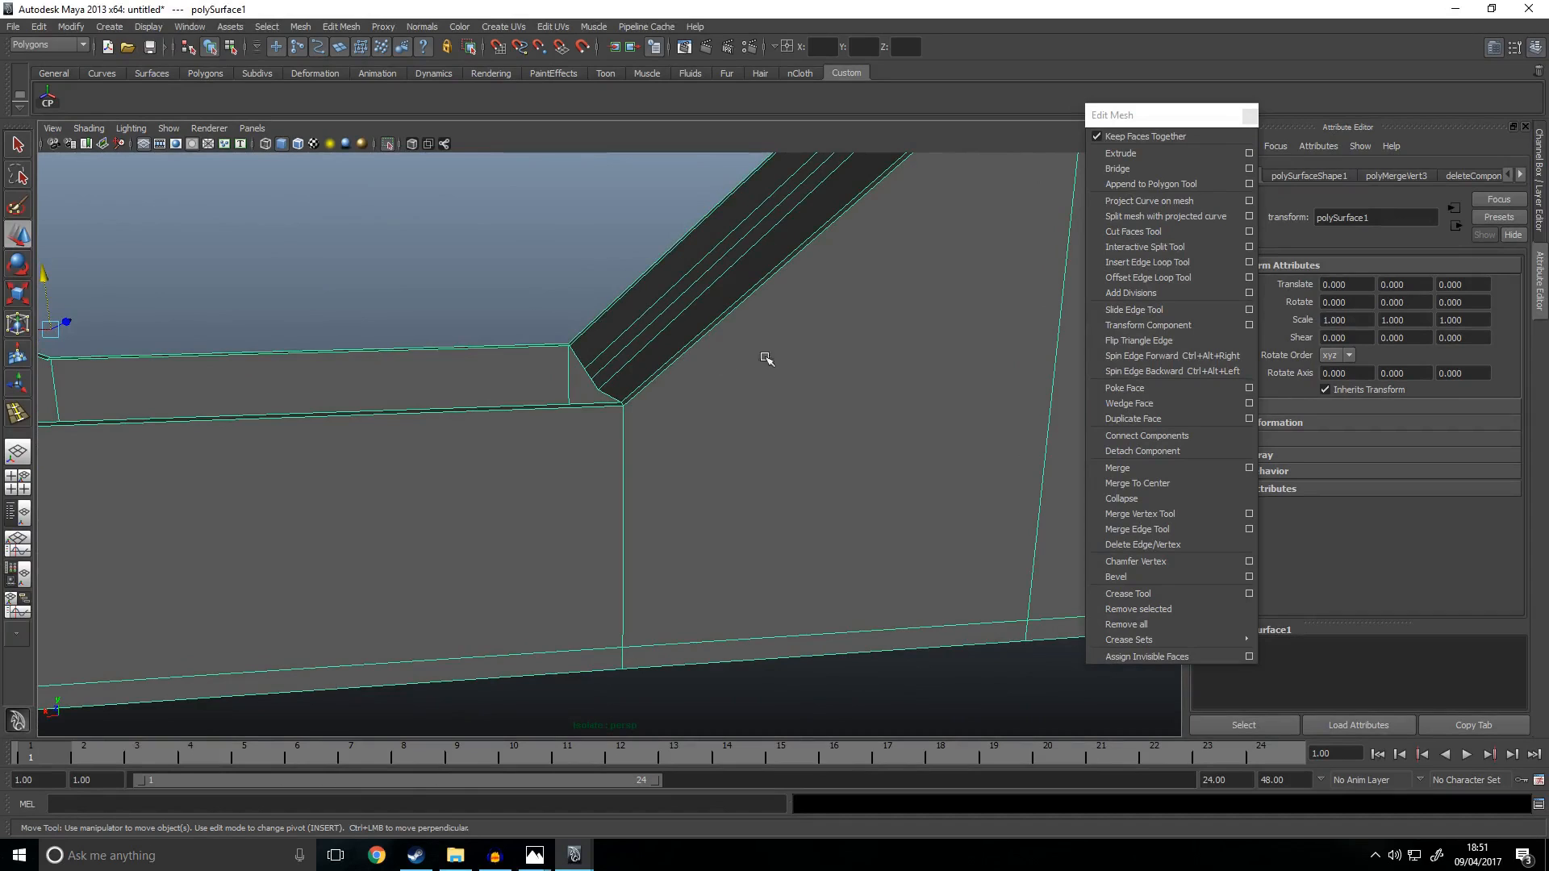
alt+drag(771, 379, 778, 470)
Step: Undo the recent isolation and selection changes and the earlier raising of the top face on the rail's lowered section
key(ctrl+z)
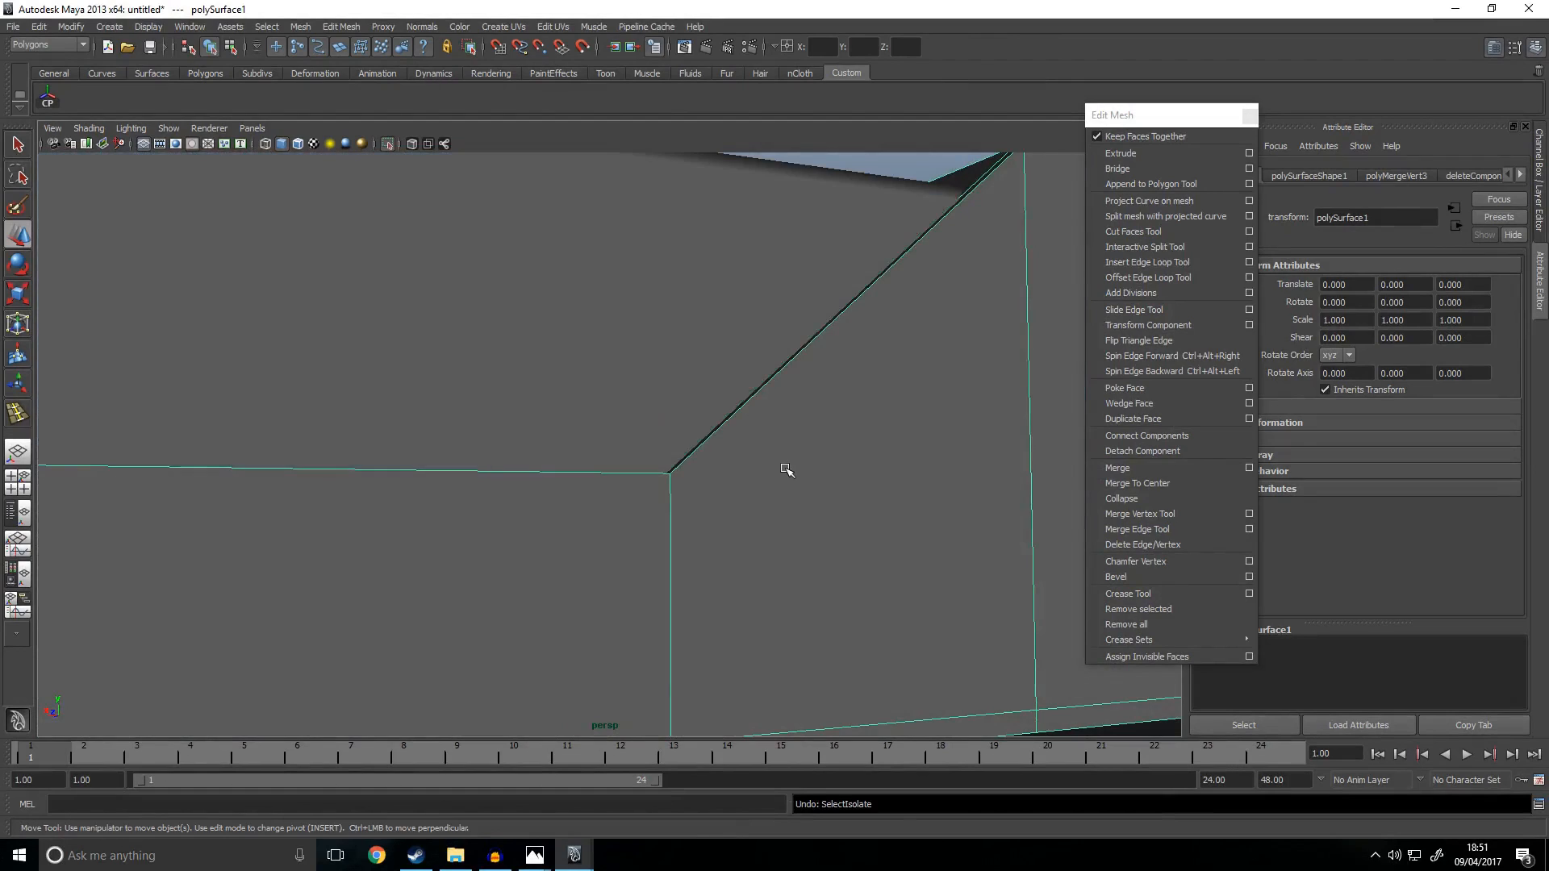
key(ctrl+z)
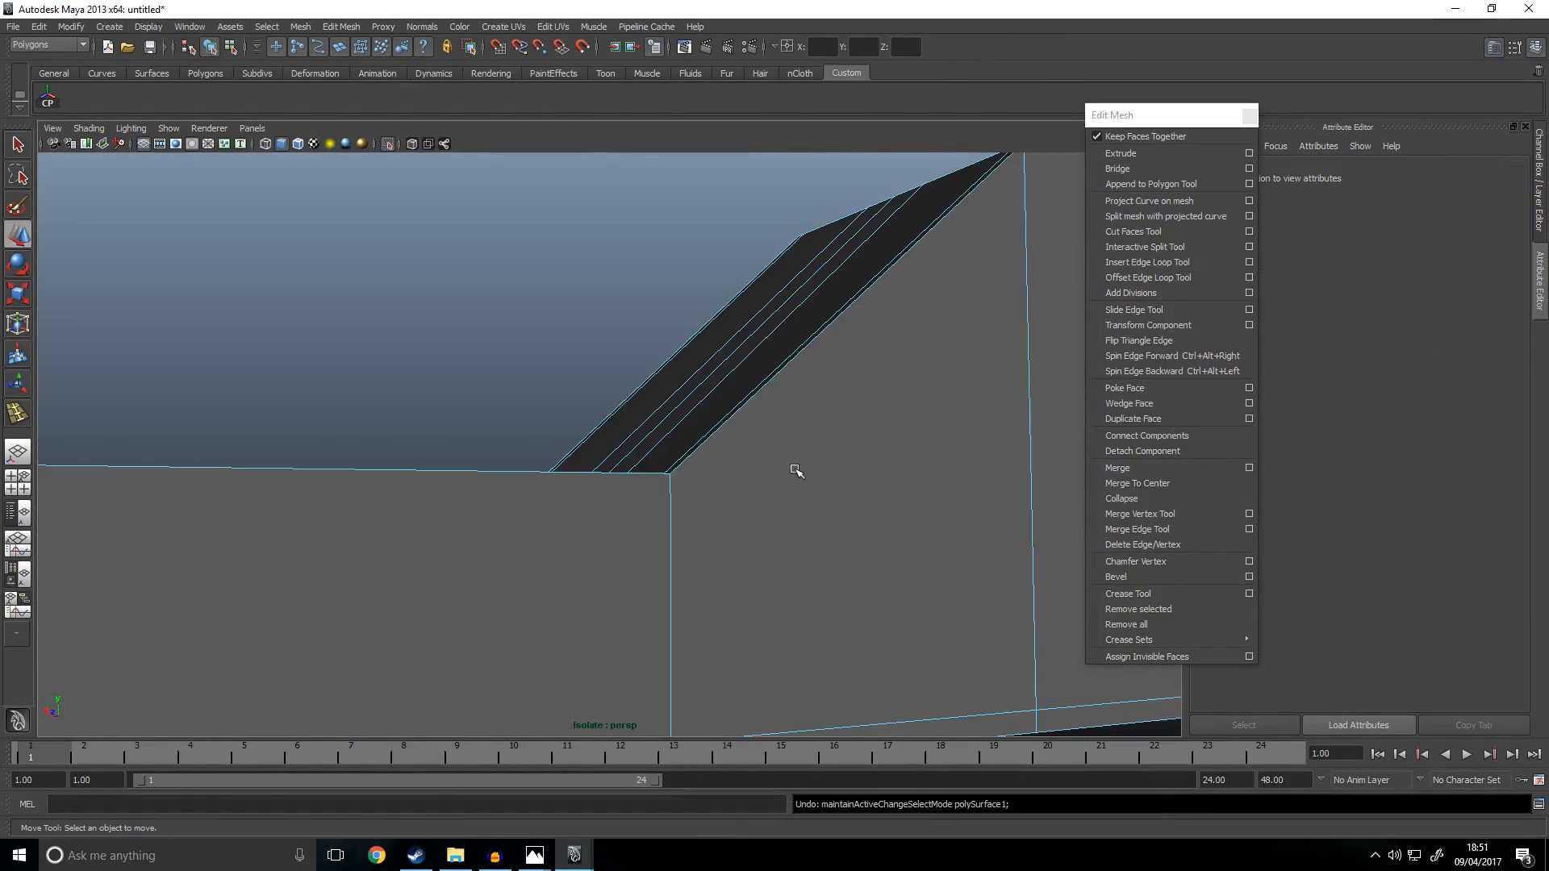
key(ctrl+z)
key(ctrl+z)
key(ctrl+z)
click(564, 348)
alt+drag(748, 465, 758, 416)
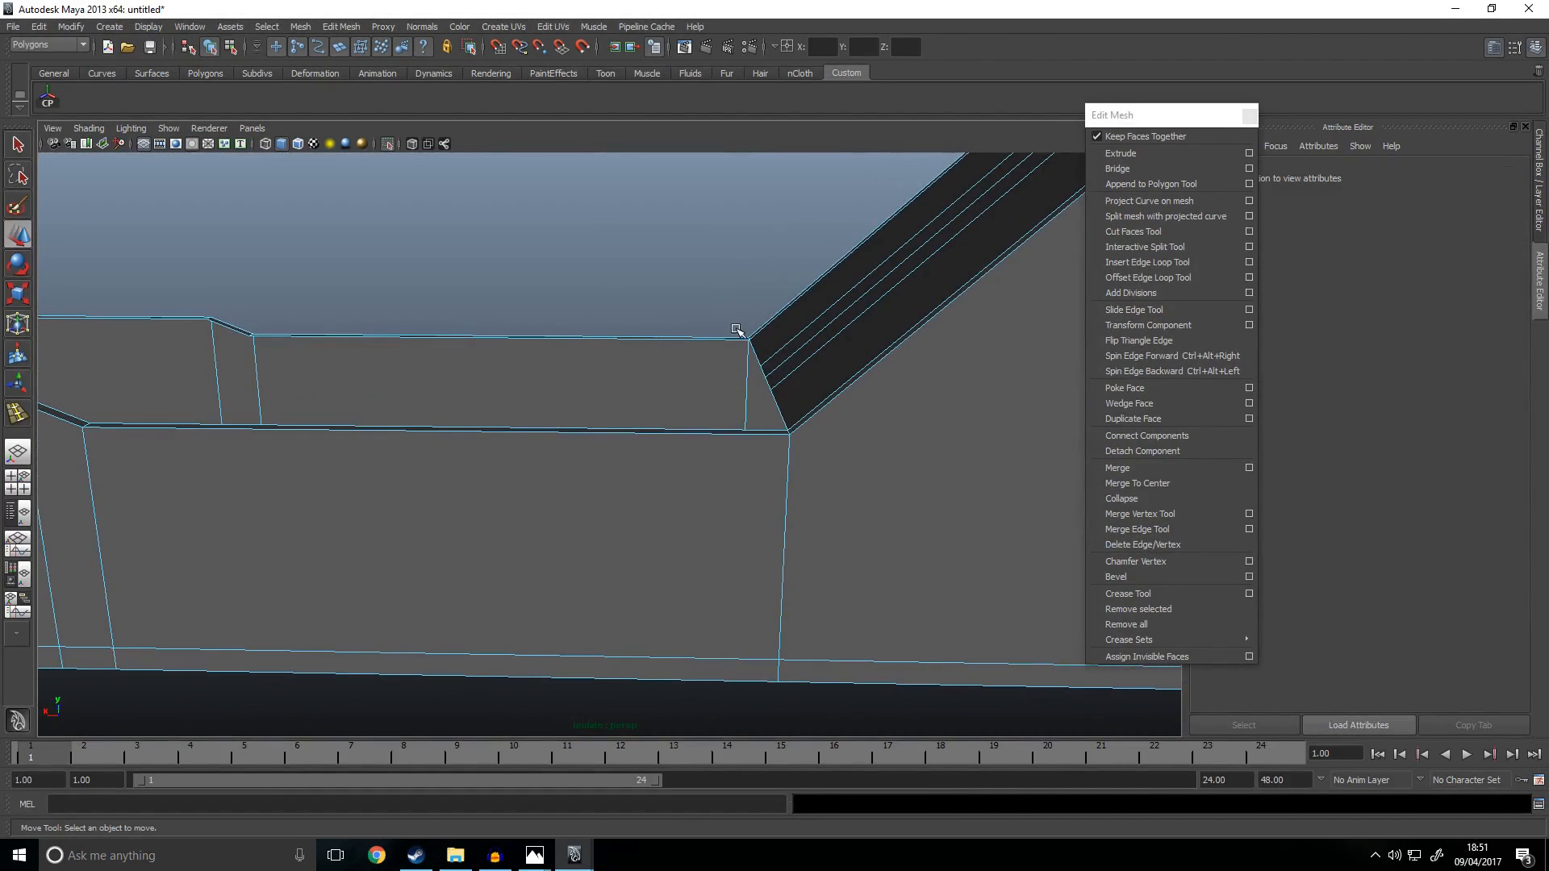
Step: Try to insert an edge loop across the slope just above its lower corner, working in the perspective view
alt+drag(758, 397, 735, 441)
click(525, 443)
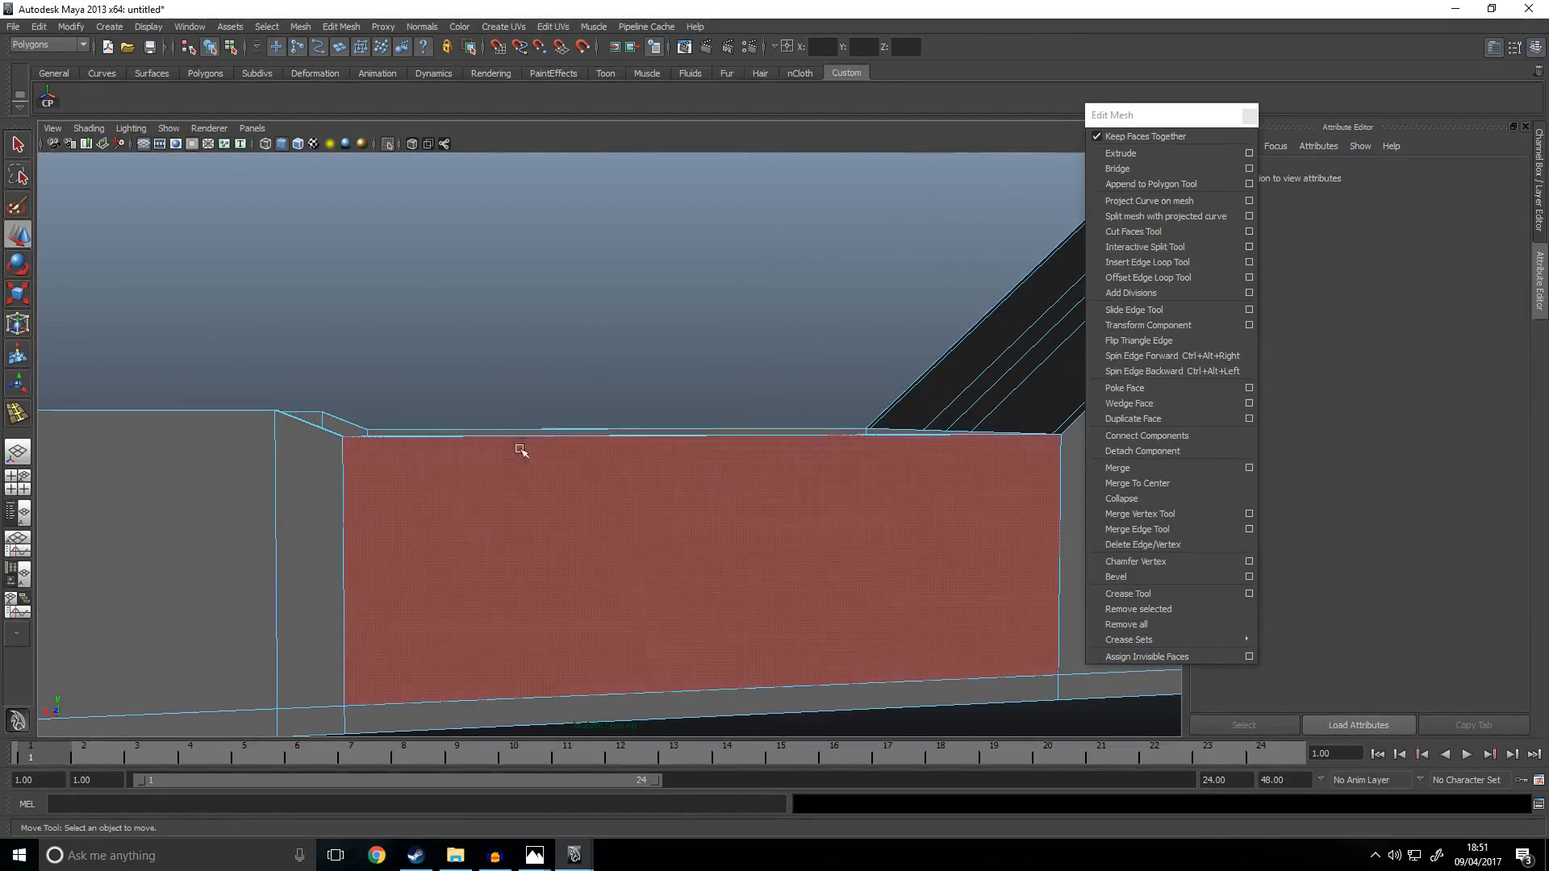
alt+drag(918, 476, 659, 517)
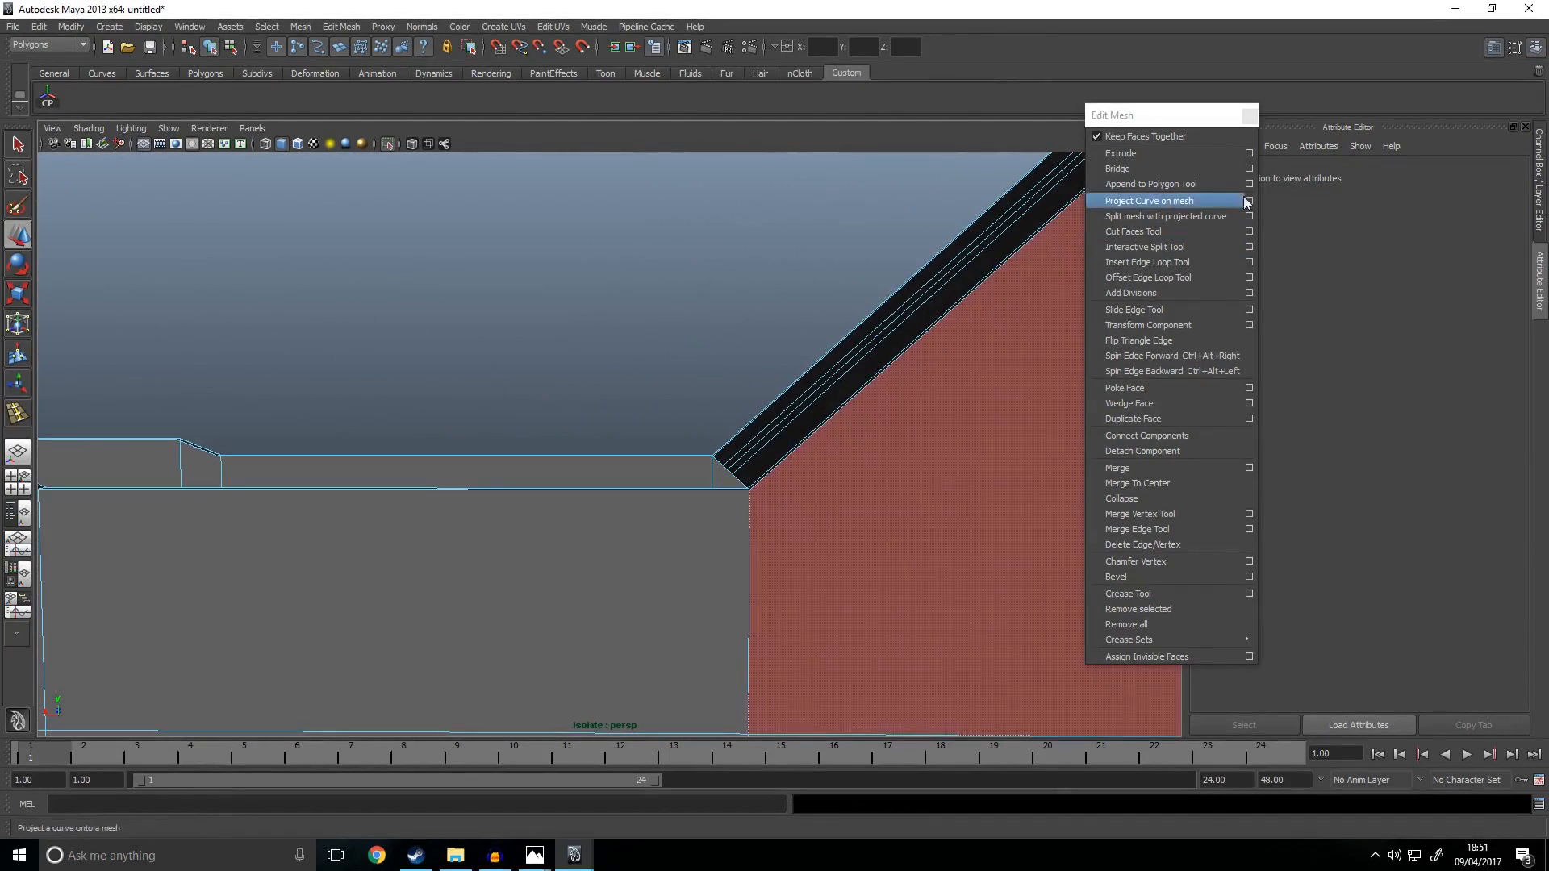
click(1158, 263)
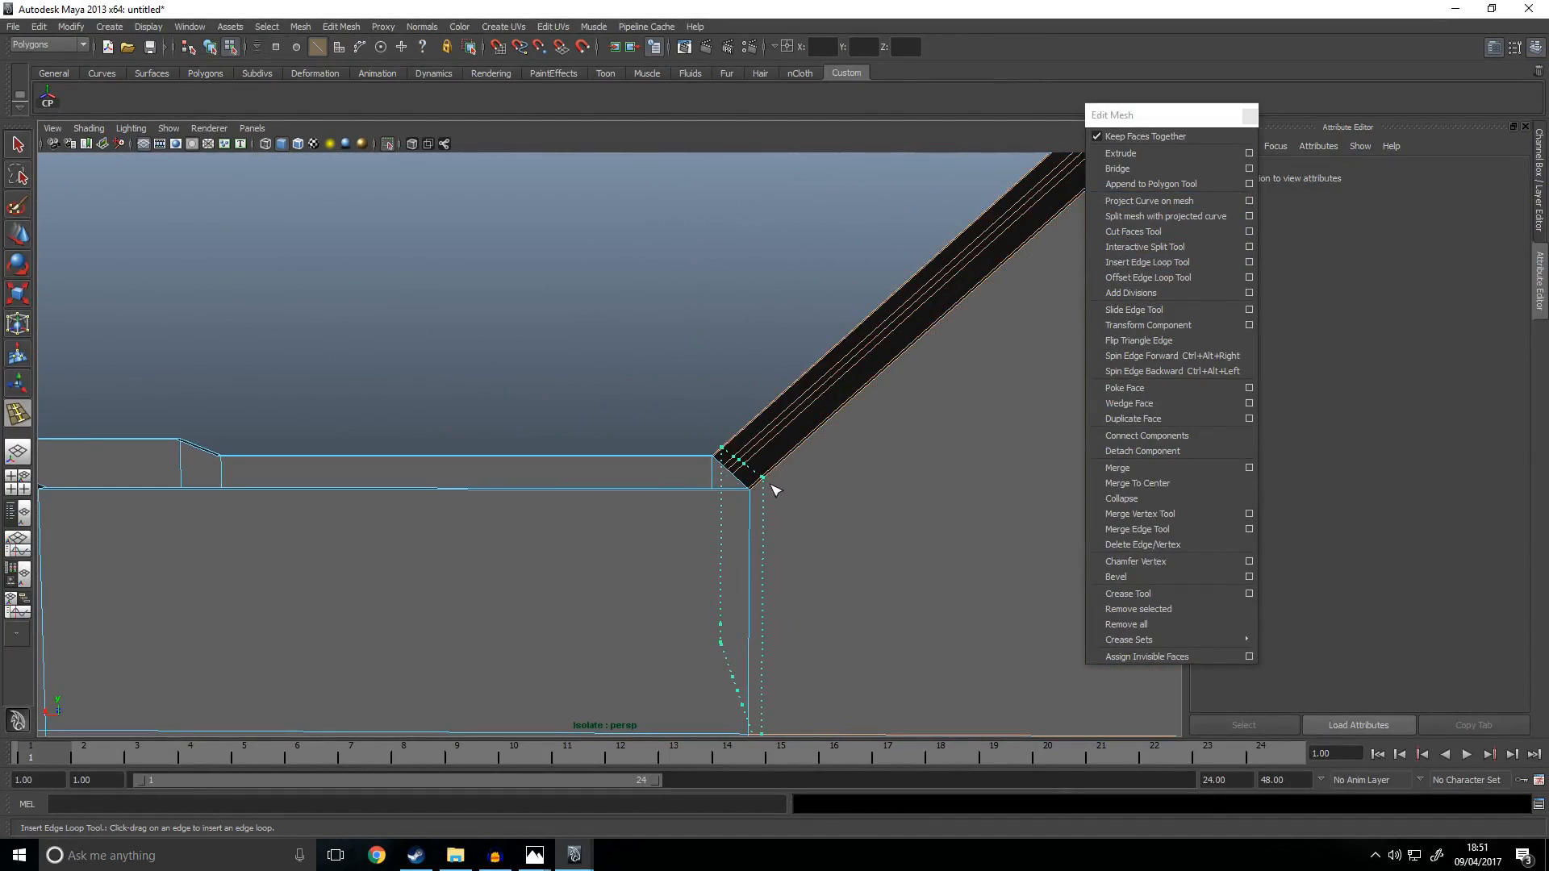
click(761, 512)
alt+drag(761, 512, 855, 467)
key(w)
key(space)
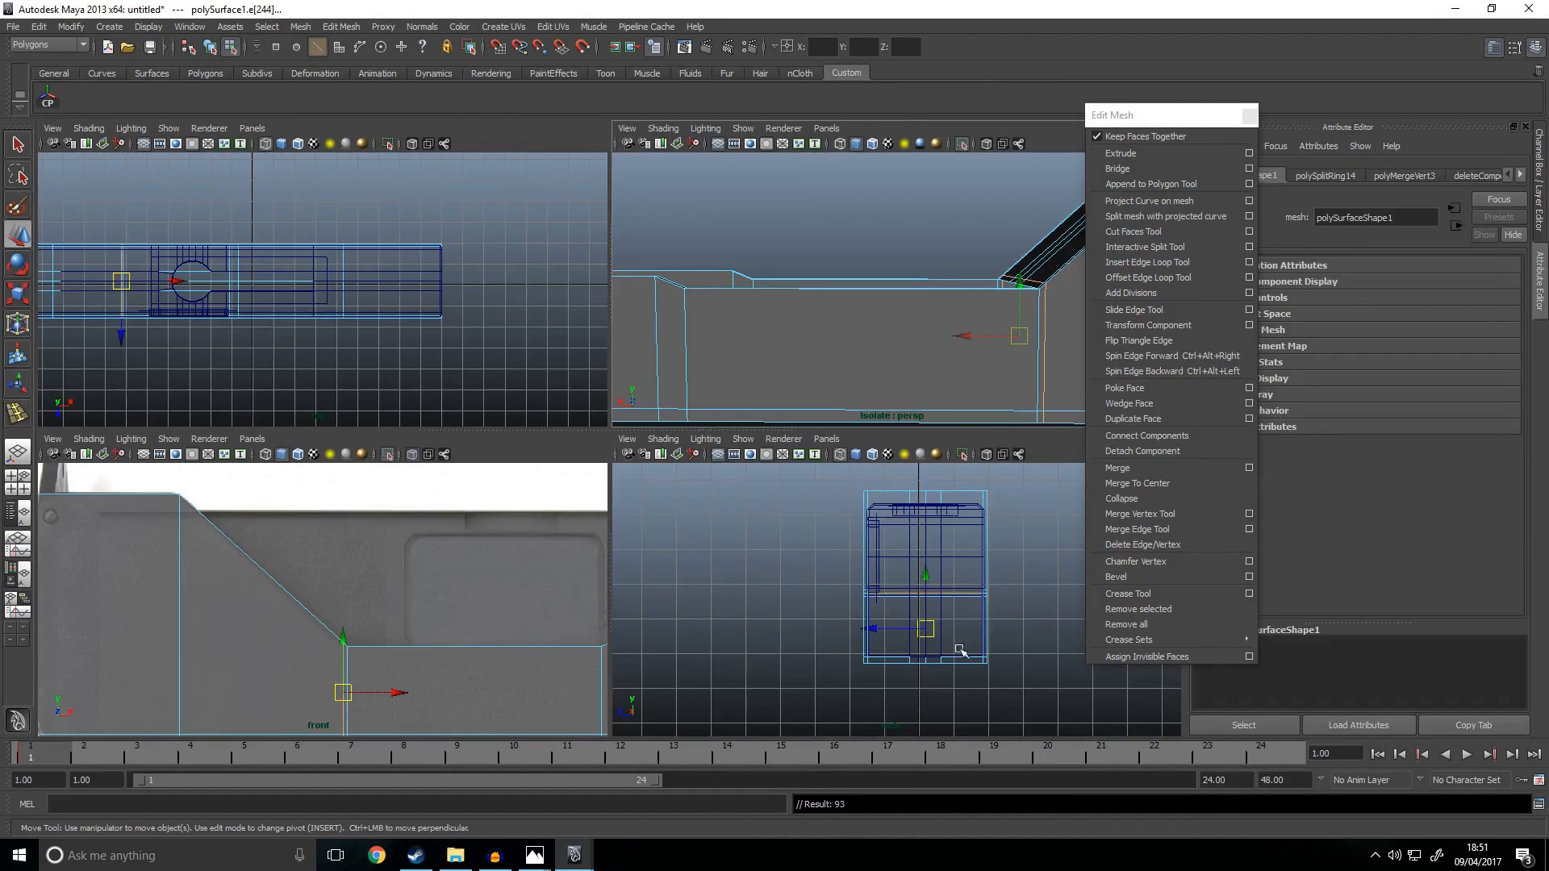
key(space)
scroll(732, 369, up, 2)
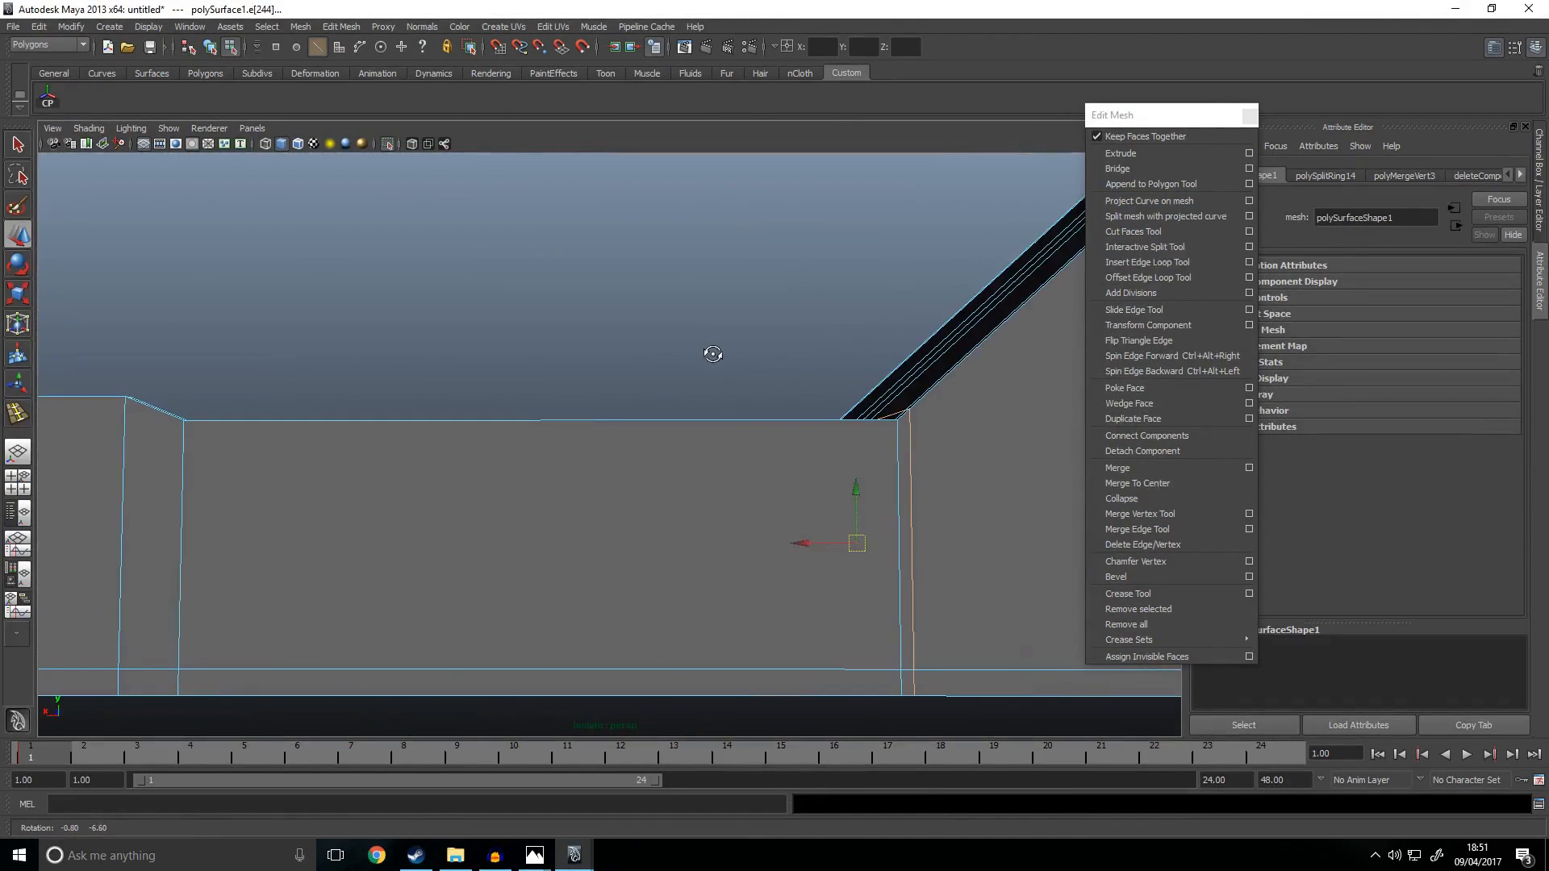
alt+drag(643, 508, 657, 528)
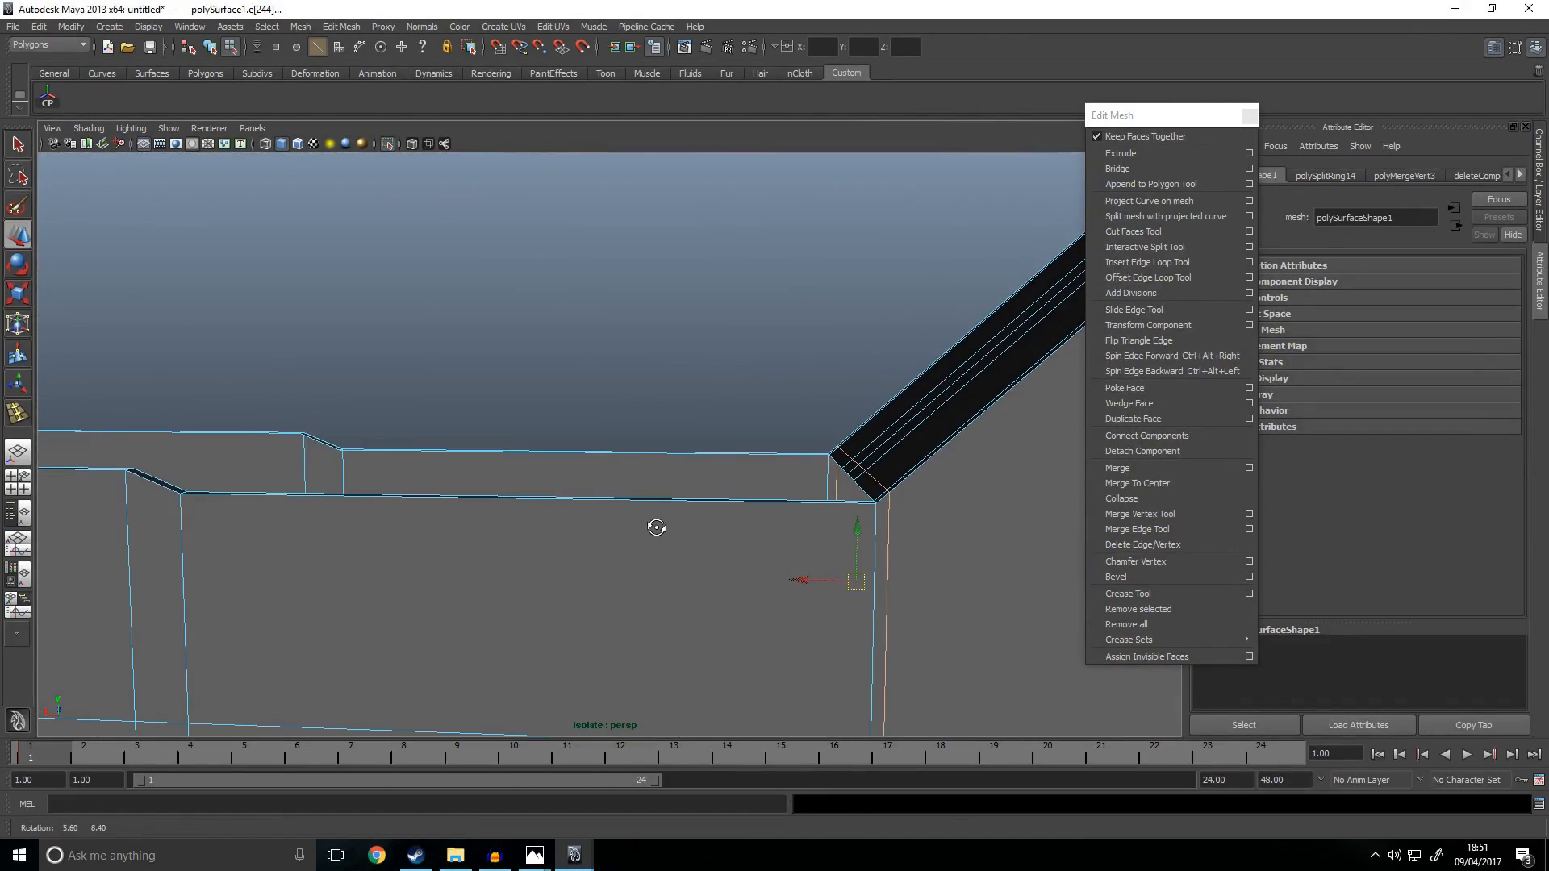
click(924, 495)
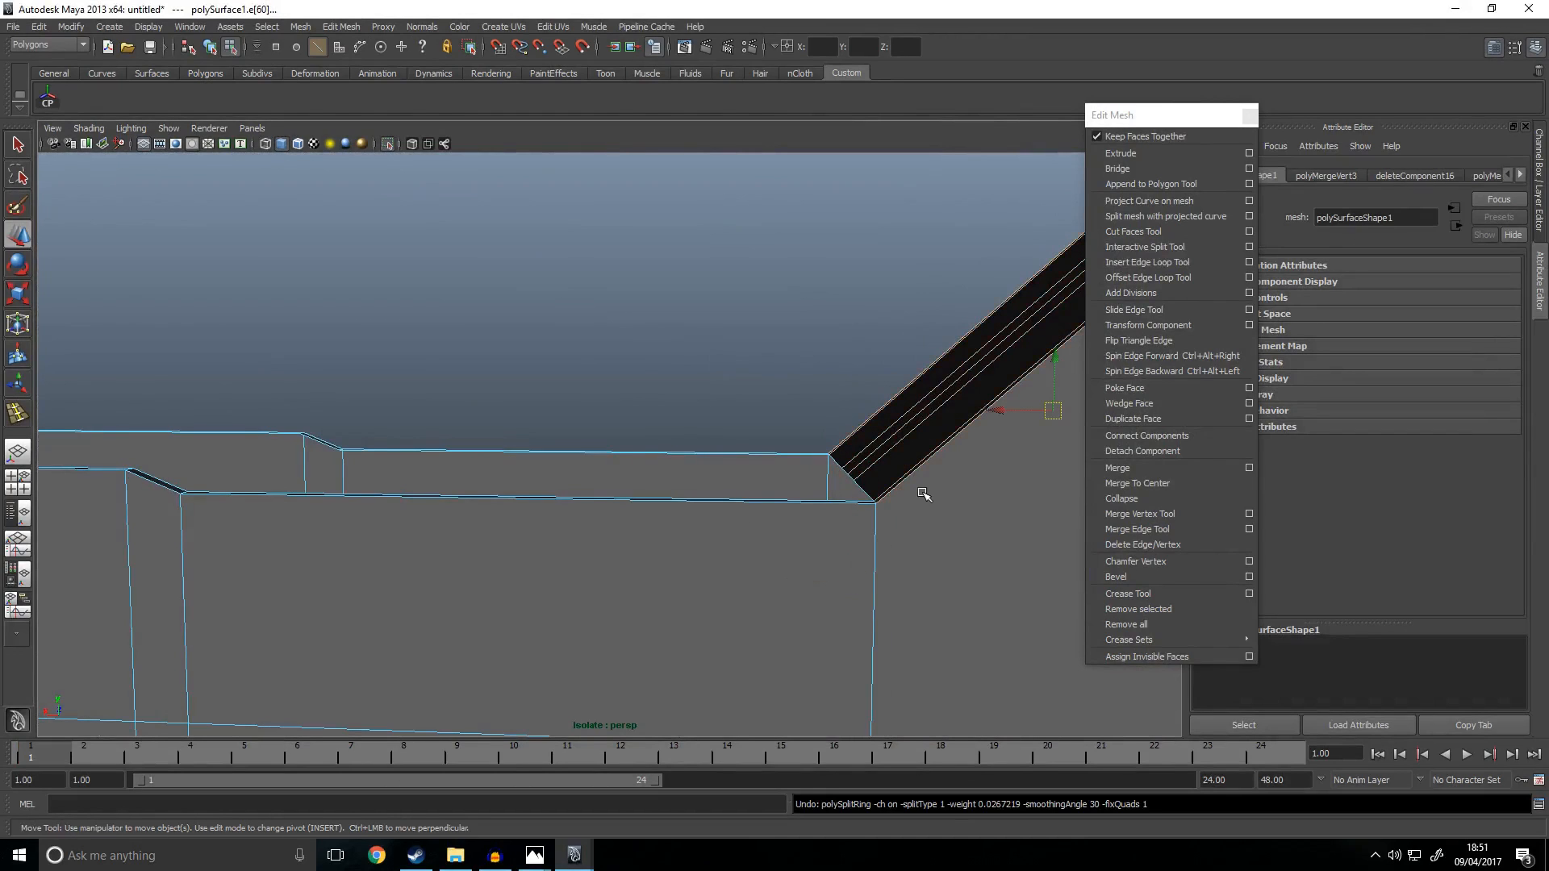
Step: Insert a vertical edge loop through the slope just behind its lower corner, positioning it in the front view
key(space)
key(space)
scroll(622, 417, down, 3)
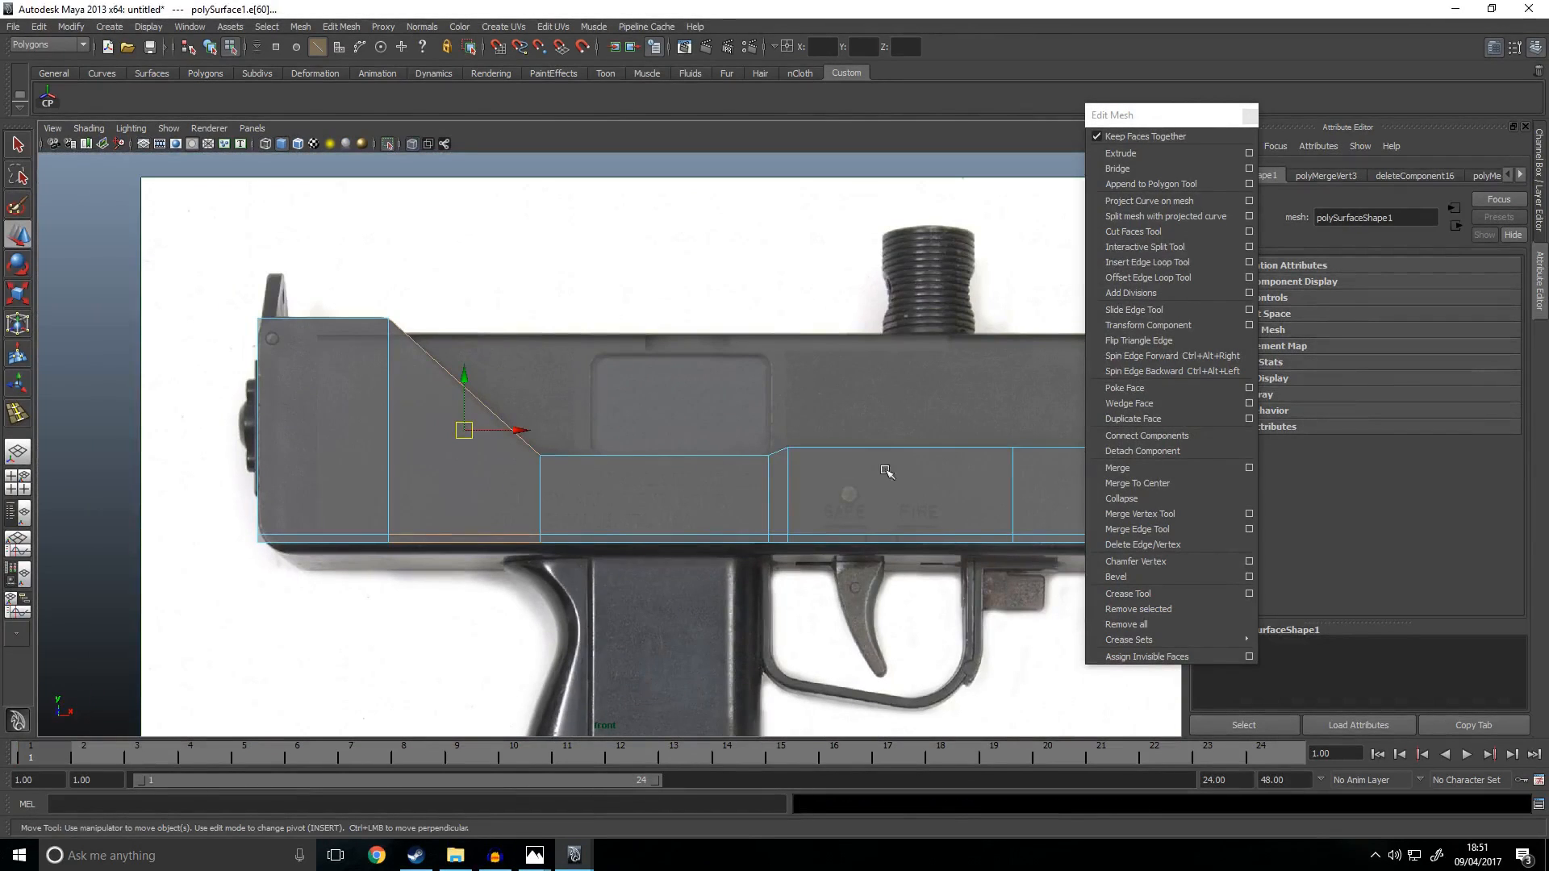
scroll(787, 450, up, 1)
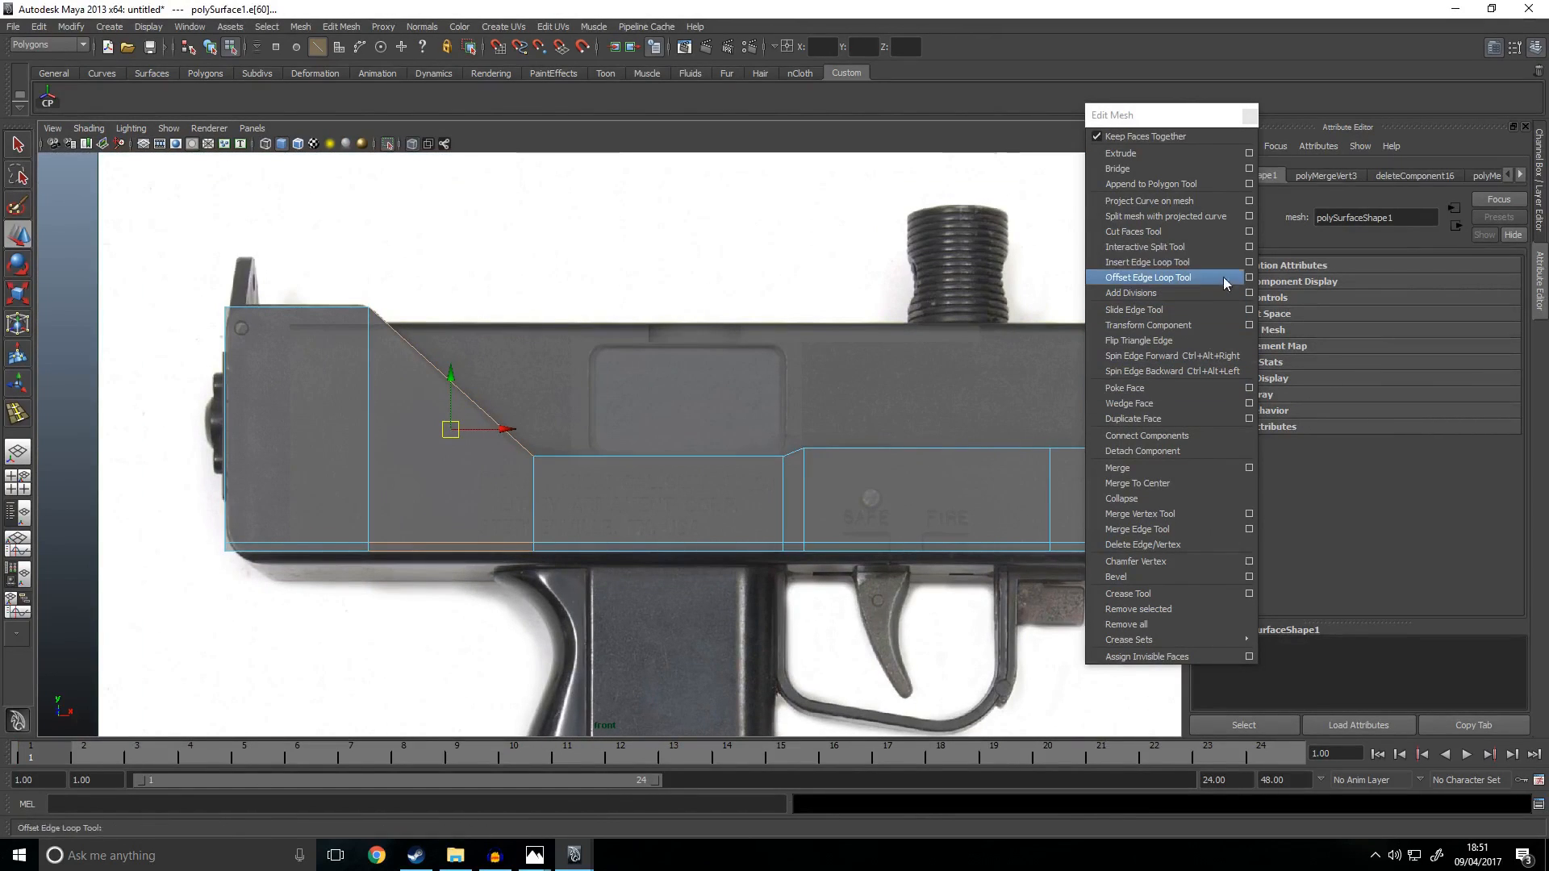
click(1145, 246)
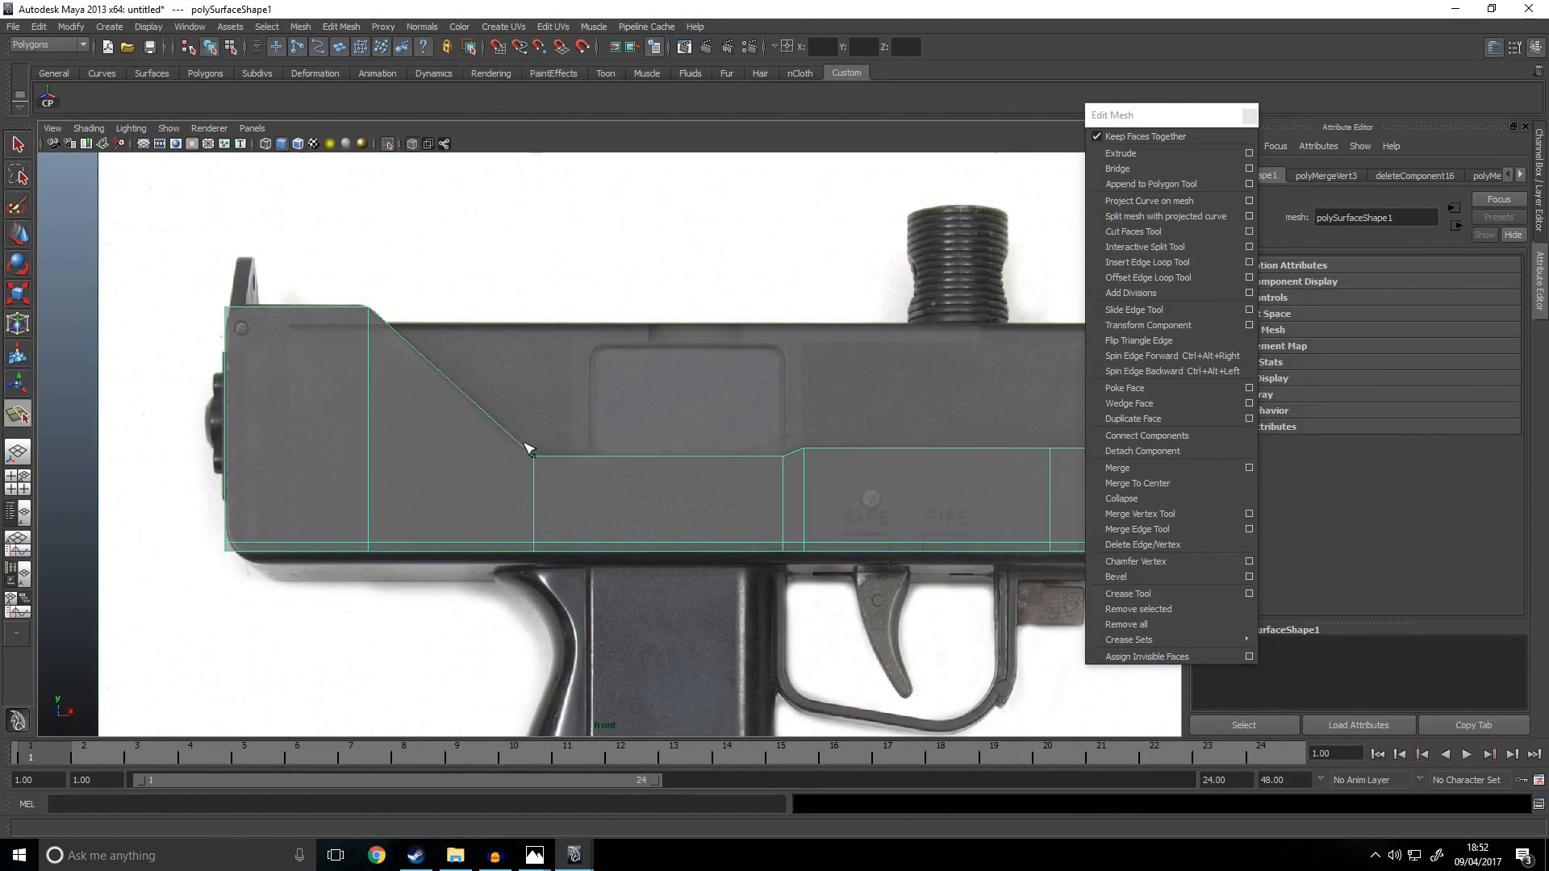
click(1145, 262)
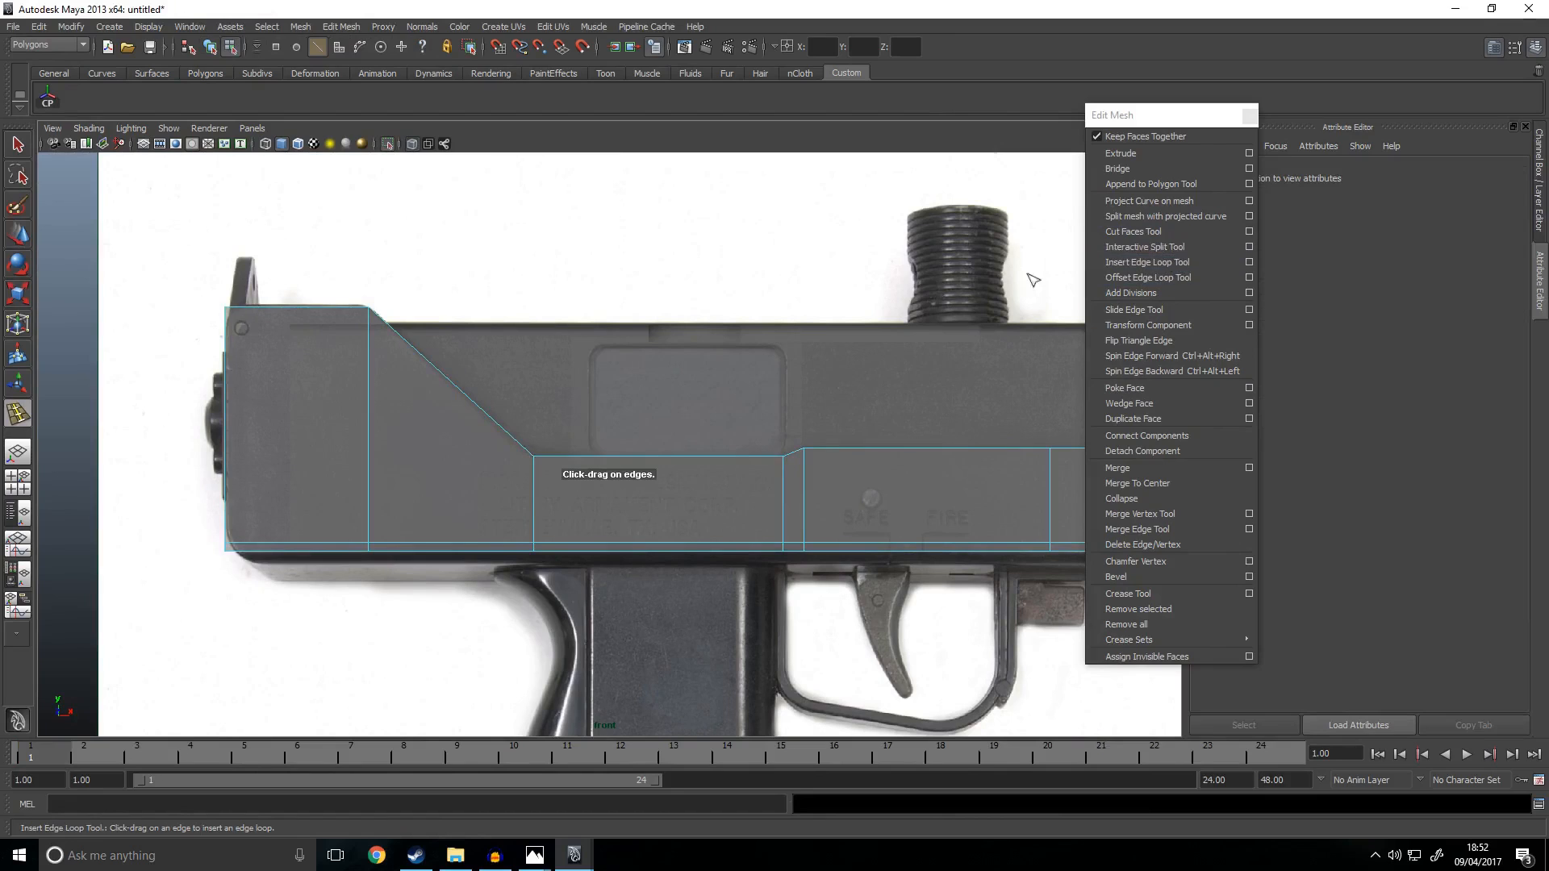
click(502, 471)
key(space)
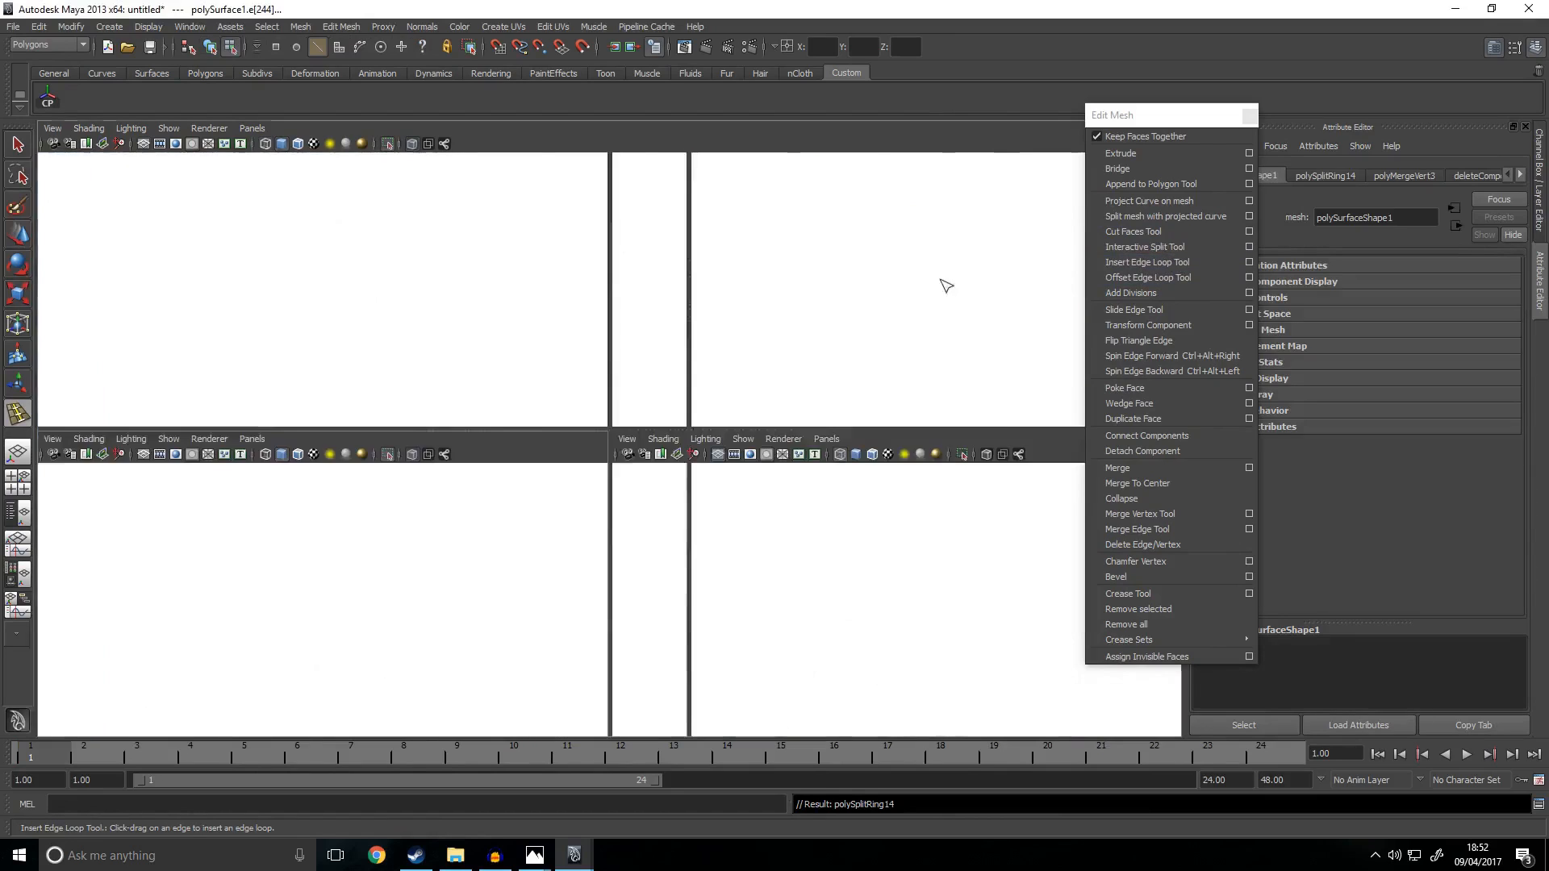
key(space)
Step: Raise the narrow top face of the rail's lowered section by vertex-snapping it to the height of the adjacent raised section
key(w)
right_drag(629, 541, 626, 575)
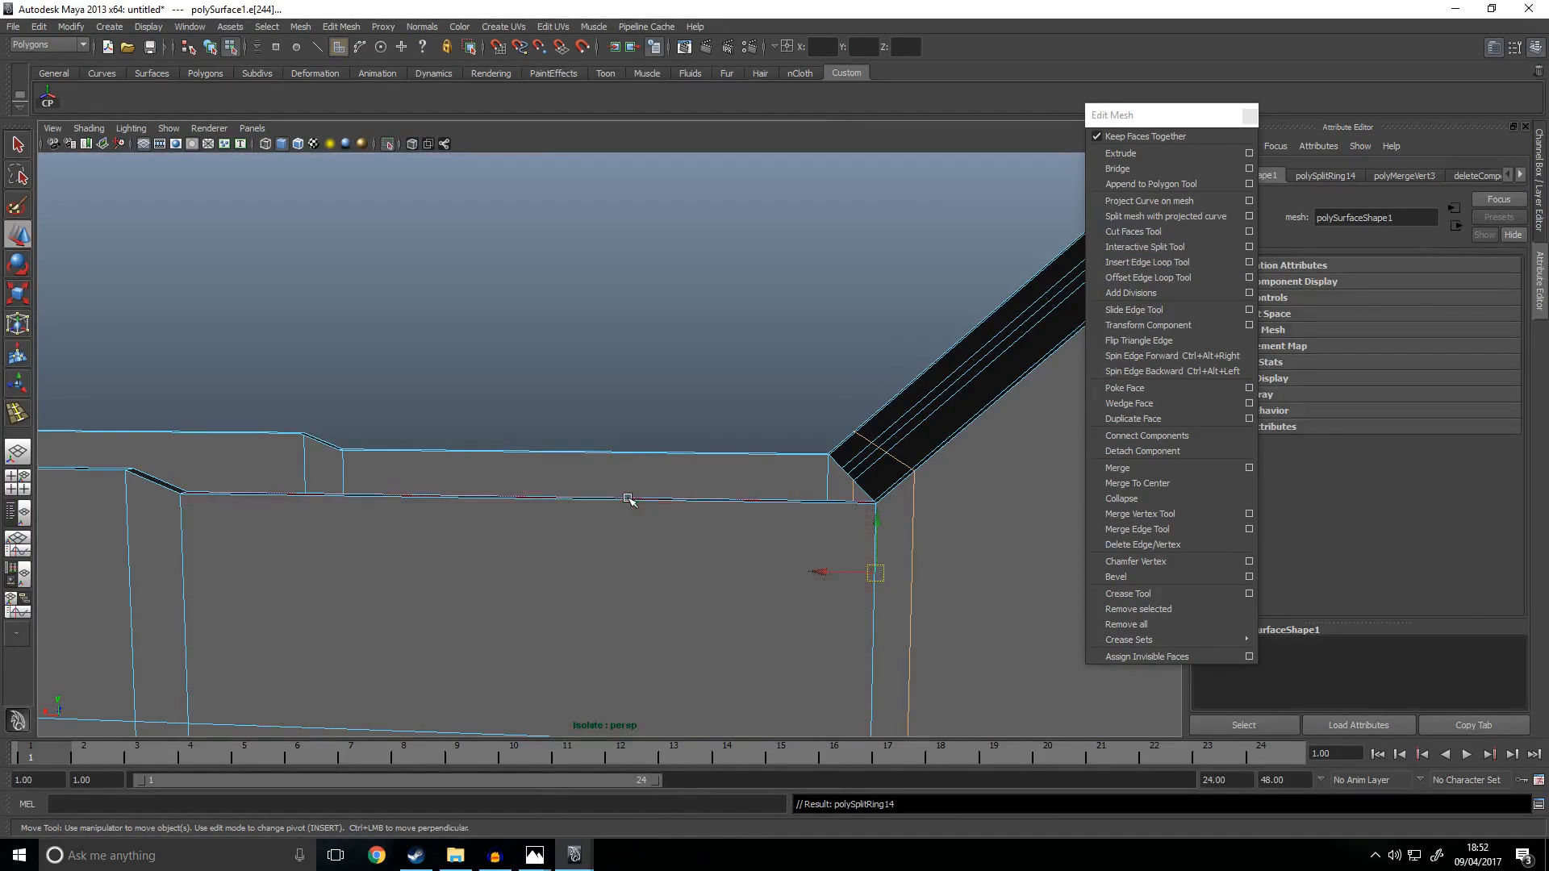
click(634, 477)
click(520, 443)
key(v)
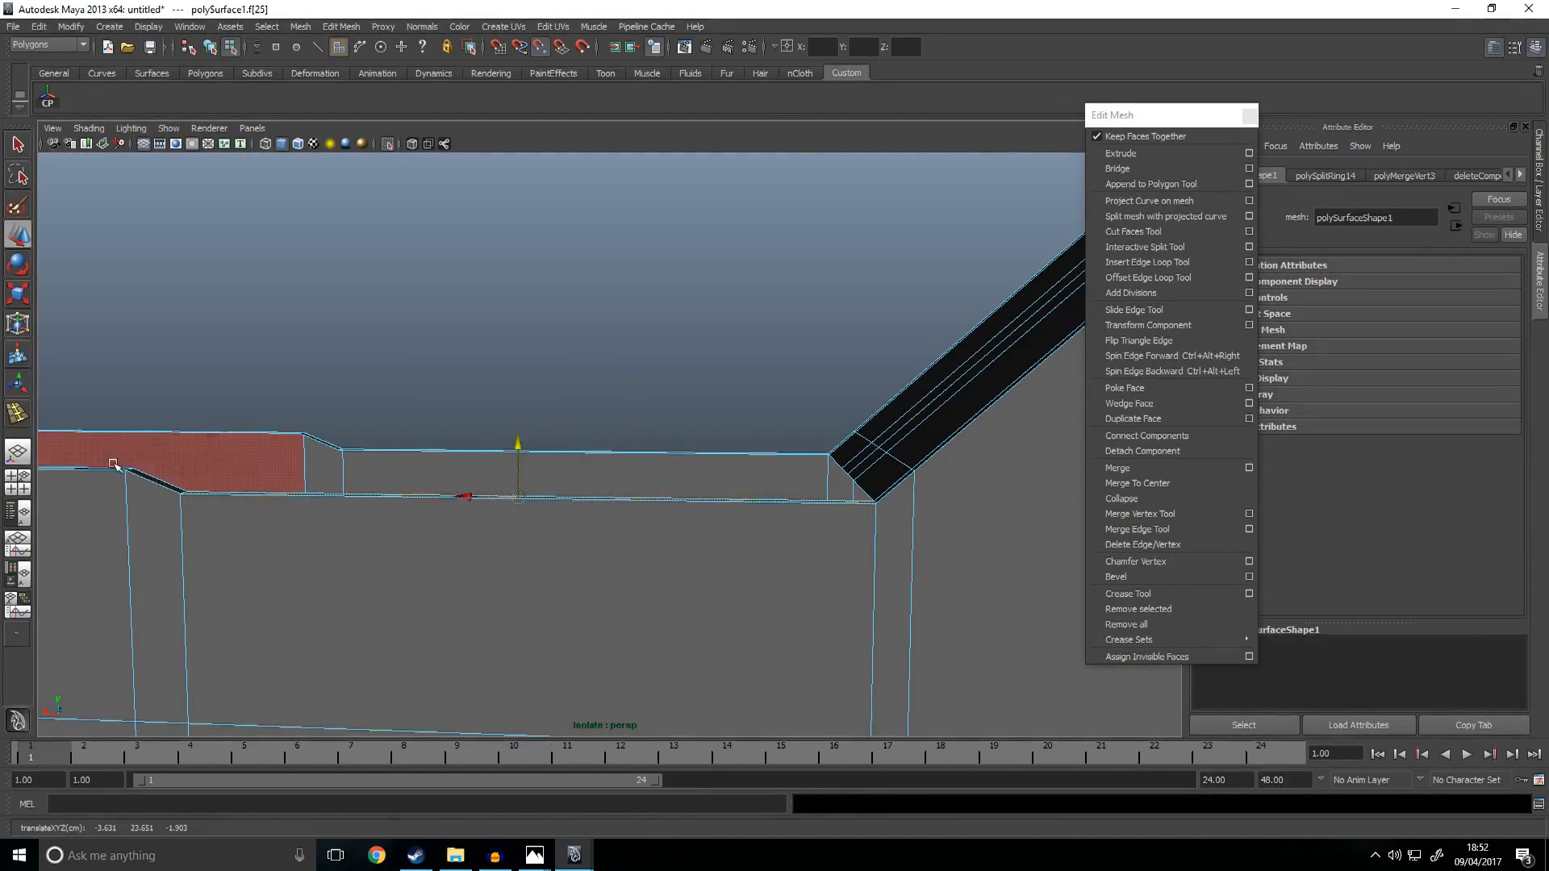
middle_click(129, 470)
alt+drag(609, 486, 598, 470)
Step: Delete the narrow faces at the foot of the slope, below the new edge loop and between the two side rails
click(743, 342)
alt+drag(679, 386, 750, 429)
right_drag(890, 424, 960, 403)
alt+drag(646, 511, 761, 511)
right_drag(709, 468, 708, 485)
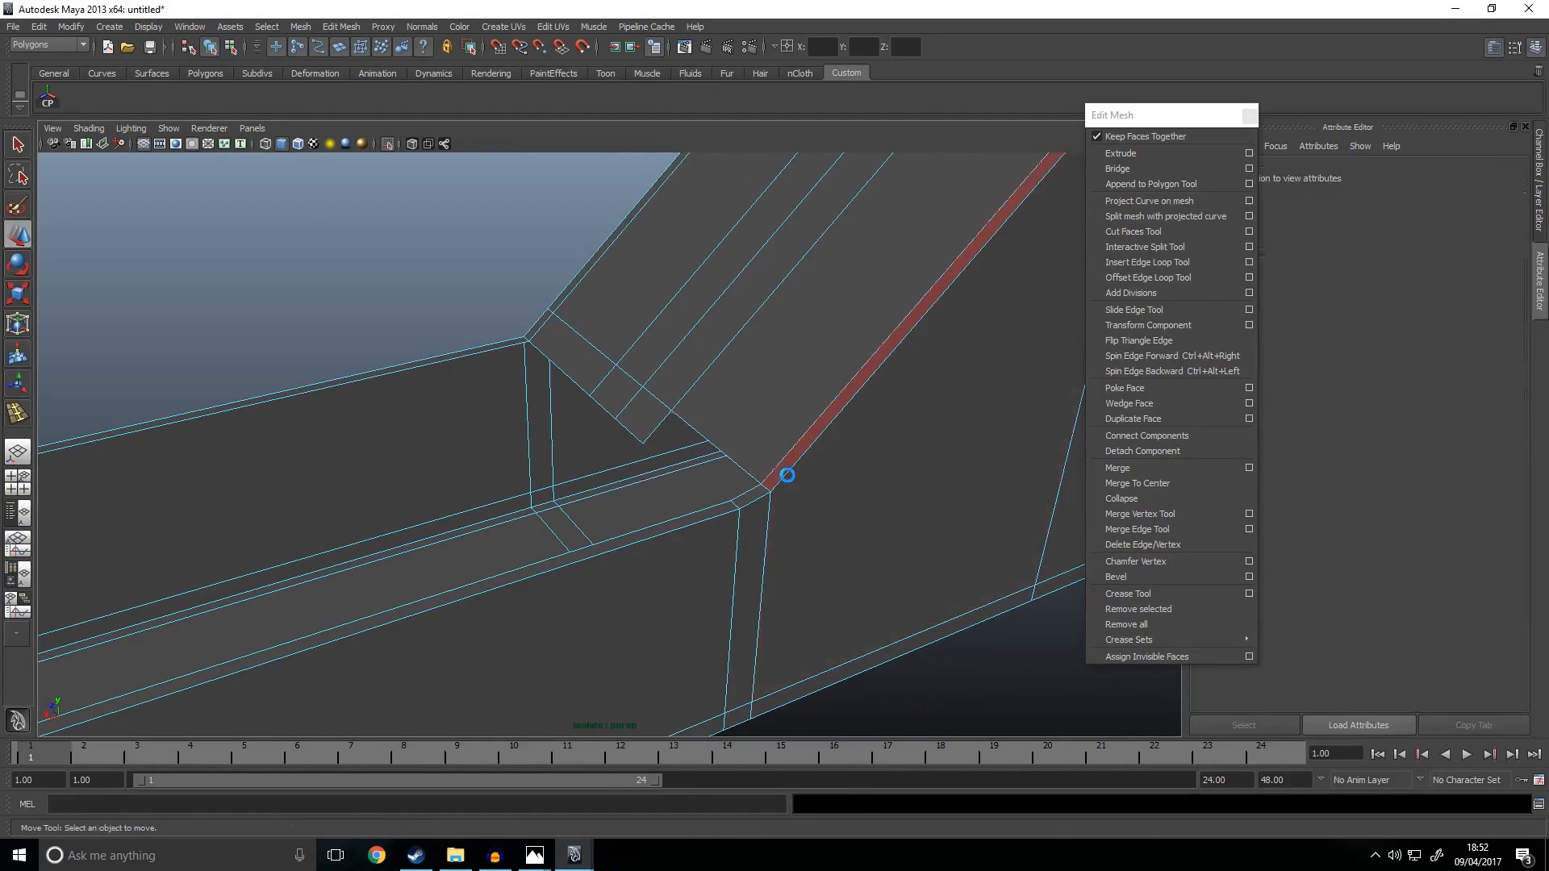
right_drag(762, 413, 817, 384)
alt+drag(685, 505, 502, 435)
click(502, 436)
right_drag(503, 463, 451, 485)
key(ctrl+z)
right_drag(347, 462, 347, 496)
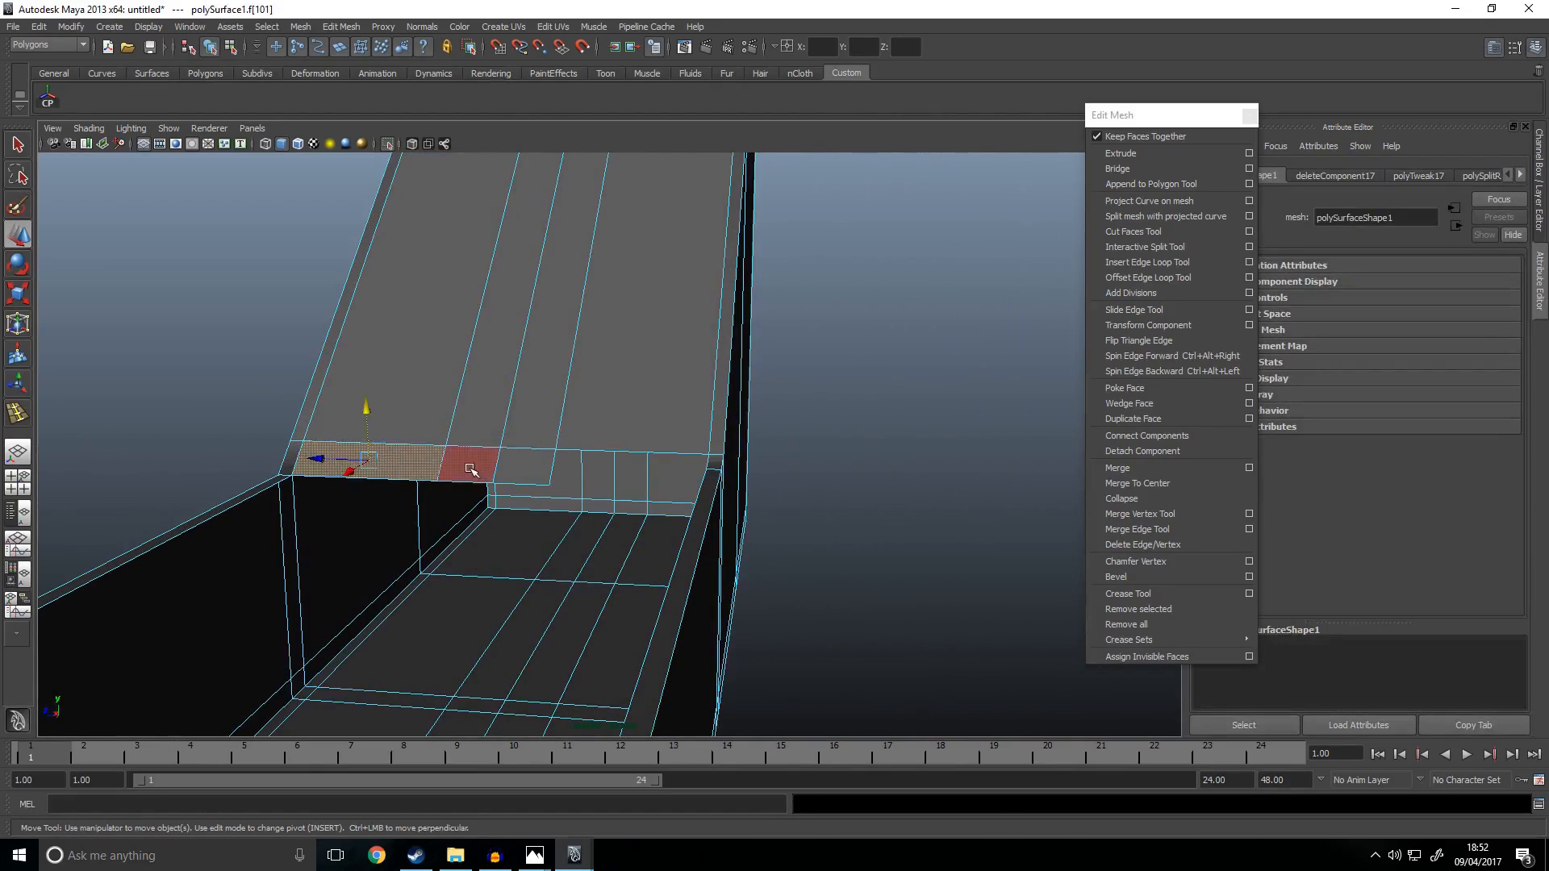
alt+drag(612, 381, 645, 453)
click(709, 489)
mouse_move(726, 505)
alt+mouse_down()
mouse_move(764, 530)
mouse_move(754, 511)
alt+mouse_up()
Step: Inspect the reshaped slope-to-rail corner against the front reference image and in the perspective view
key(space)
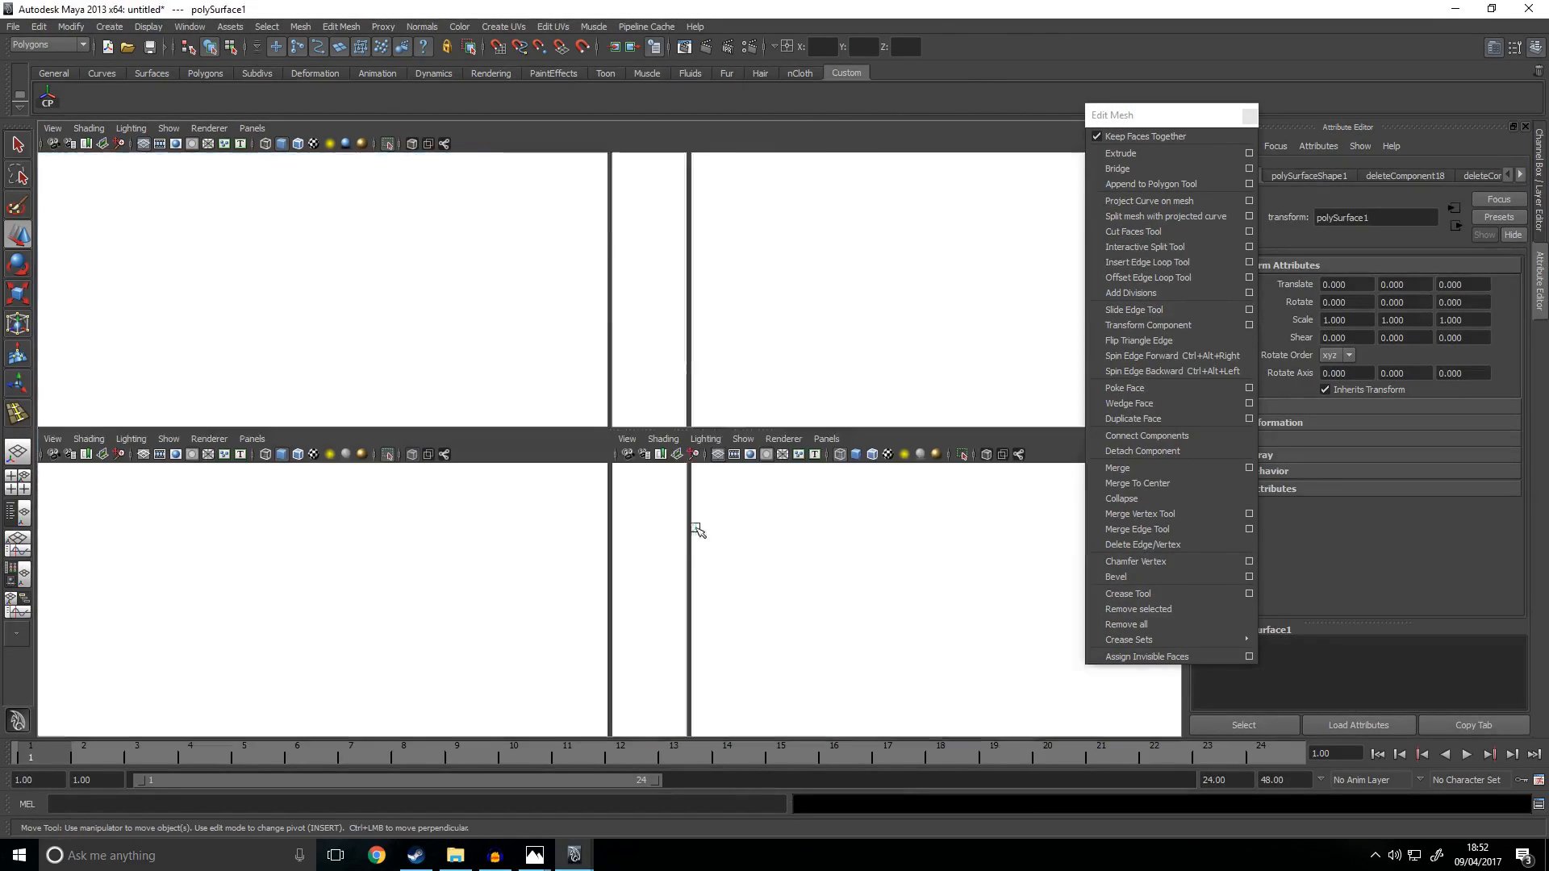
scroll(518, 443, up, 1)
right_drag(519, 443, 468, 449)
key(ctrl+z)
key(ctrl+z)
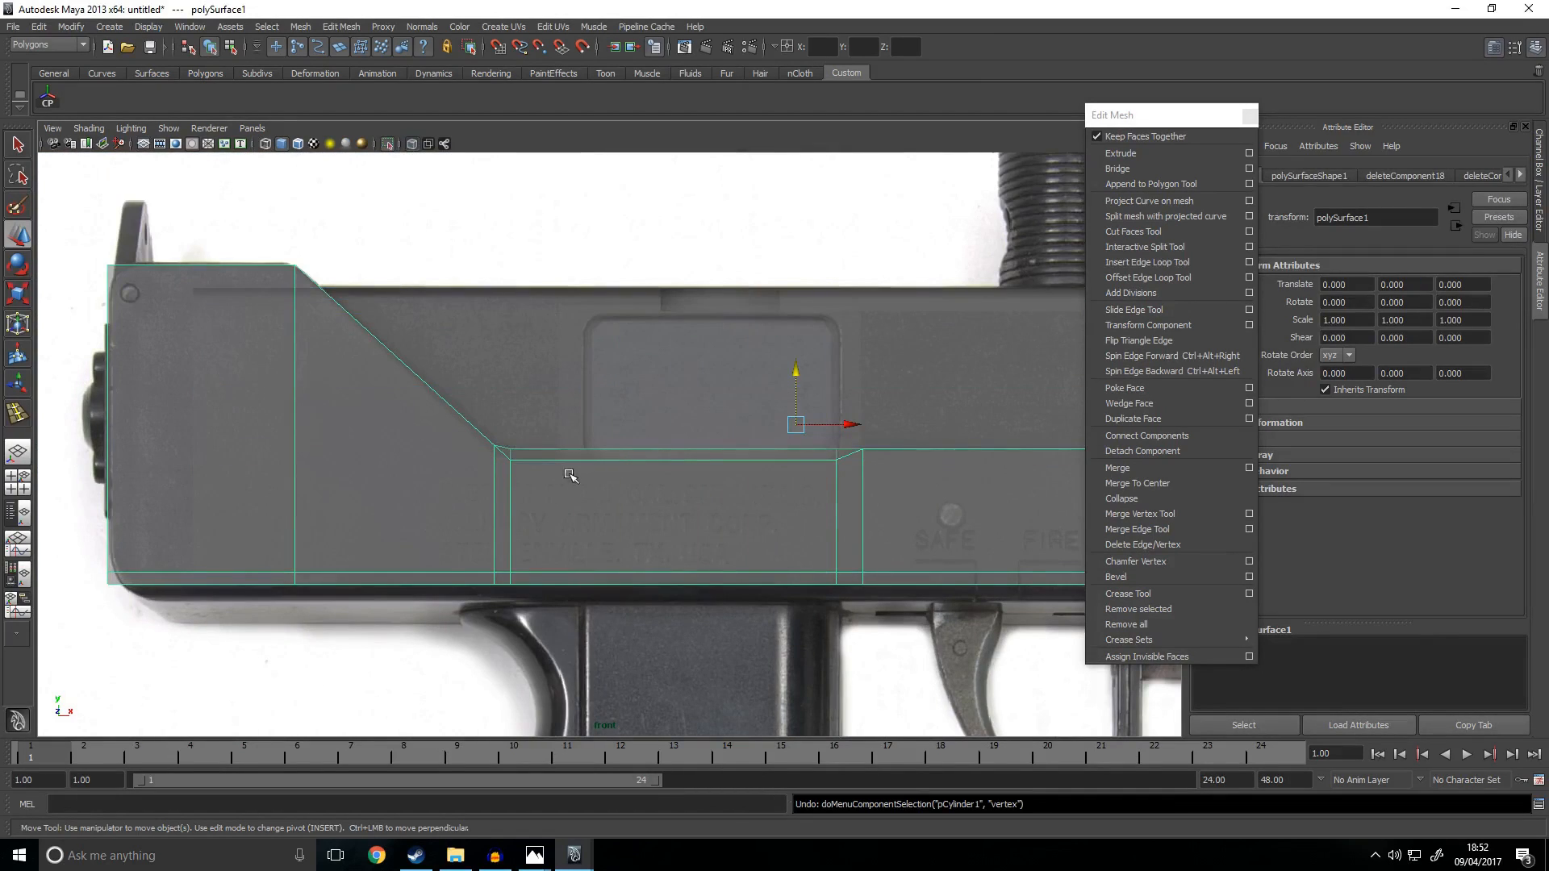
scroll(539, 490, up, 4)
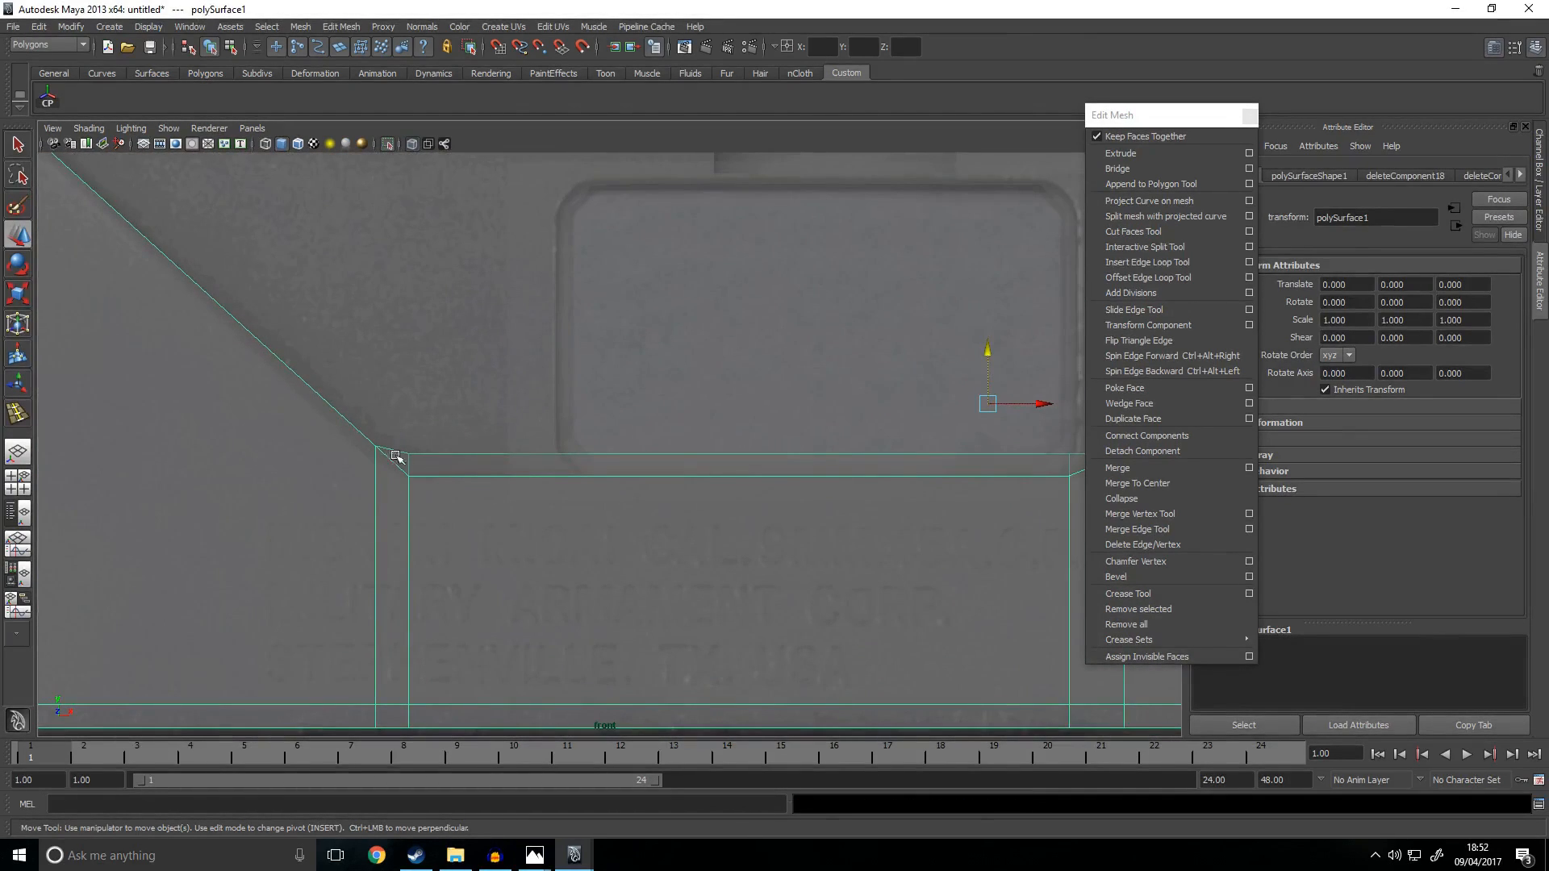
click(427, 462)
key(space)
key(space)
alt+drag(699, 450, 513, 507)
alt+drag(753, 384, 768, 329)
click(768, 329)
key(shift+i)
click(747, 514)
alt+drag(727, 572, 772, 482)
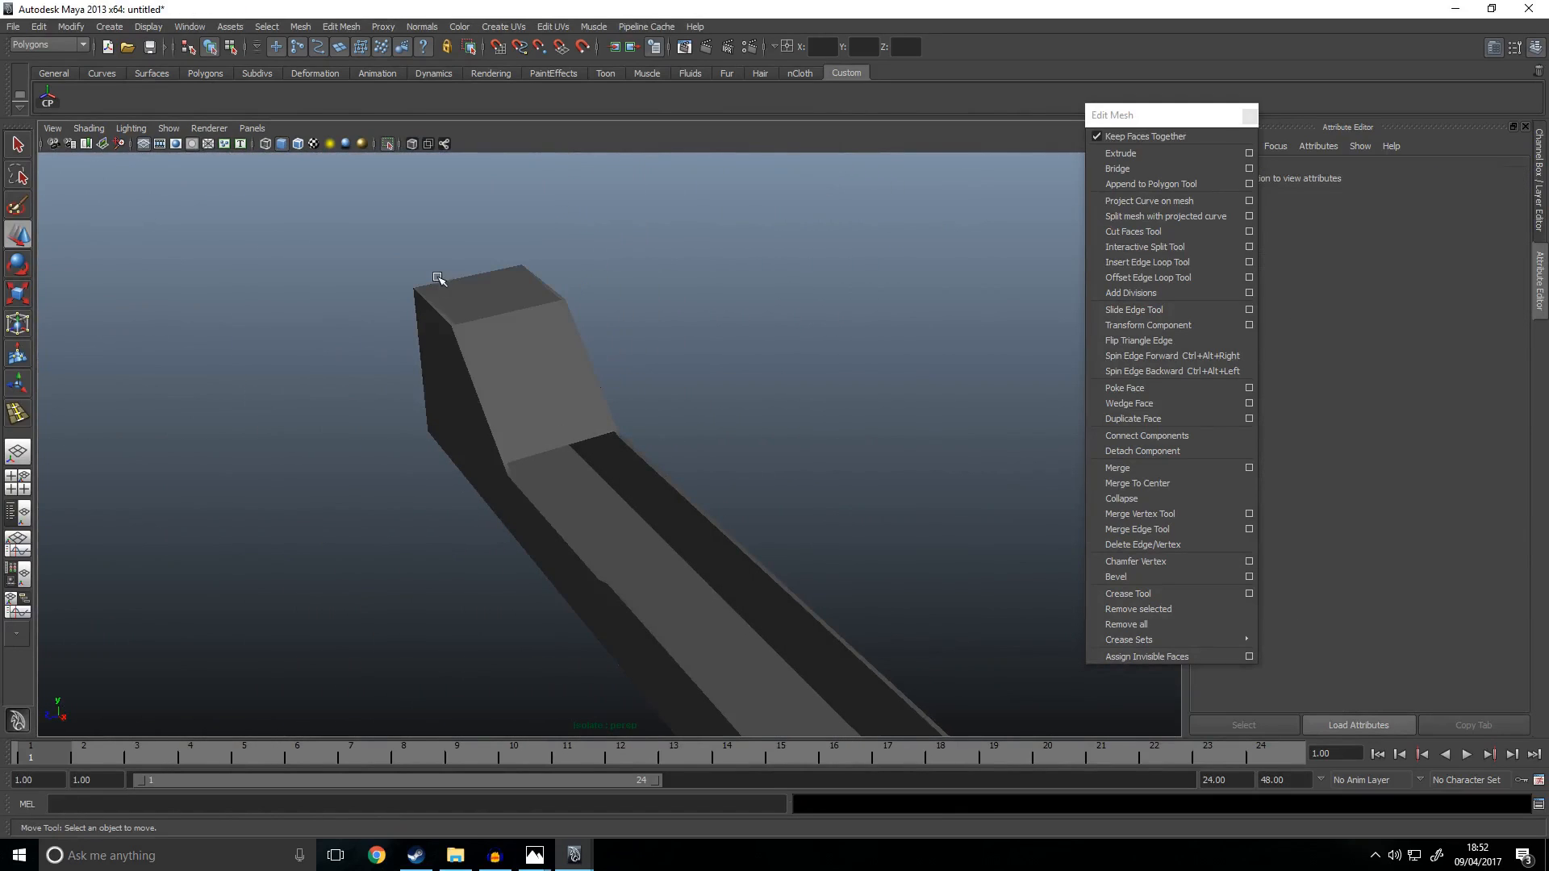
Step: Apply a normal angle of 30 to the whole receiver body
click(545, 320)
click(431, 29)
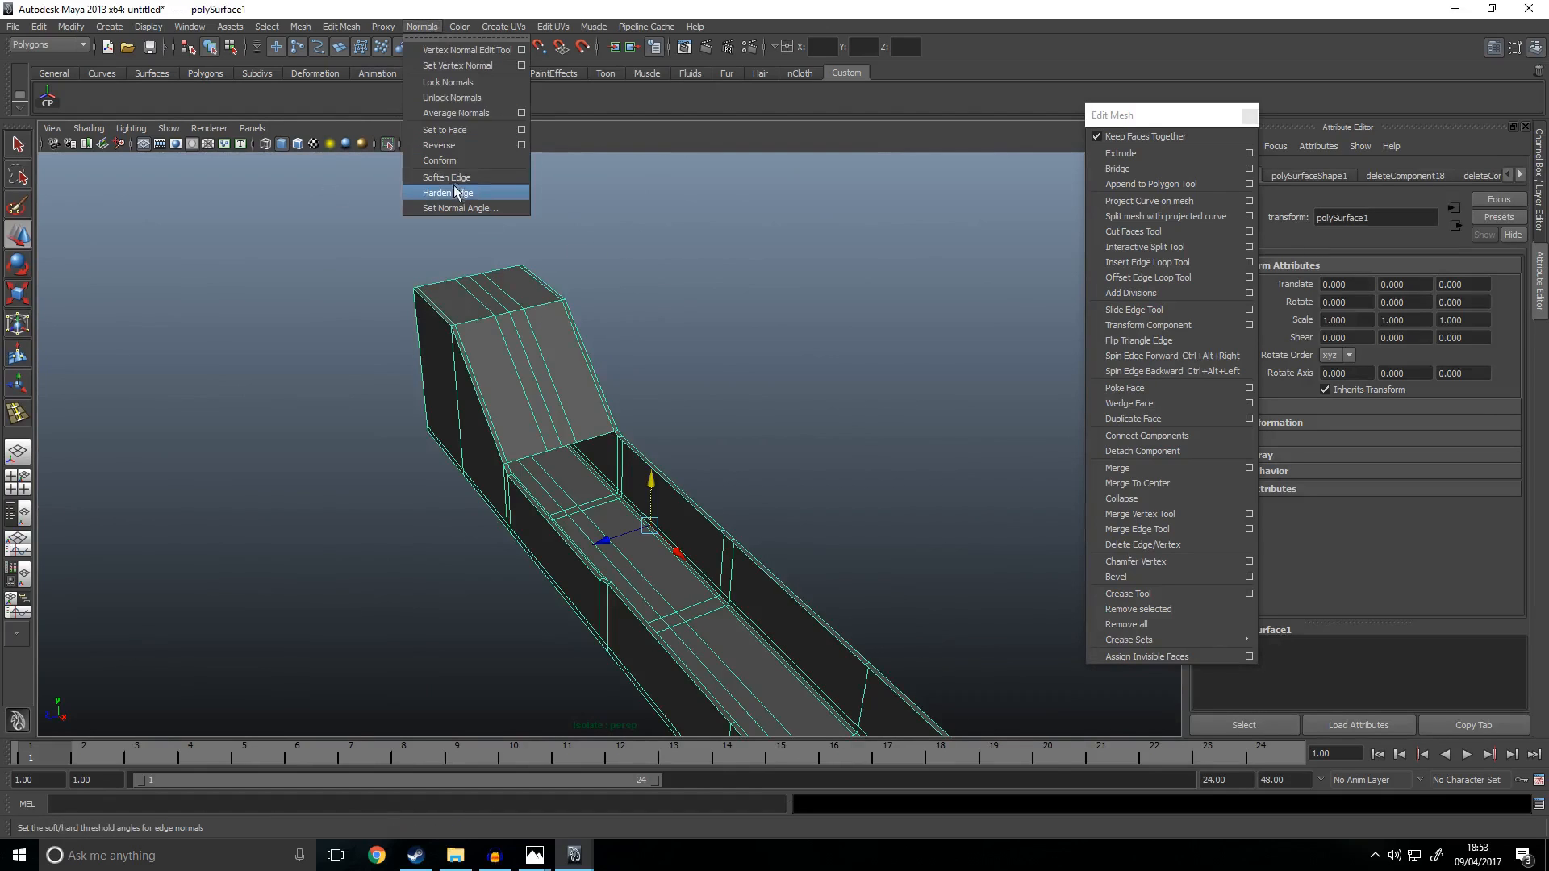
click(489, 208)
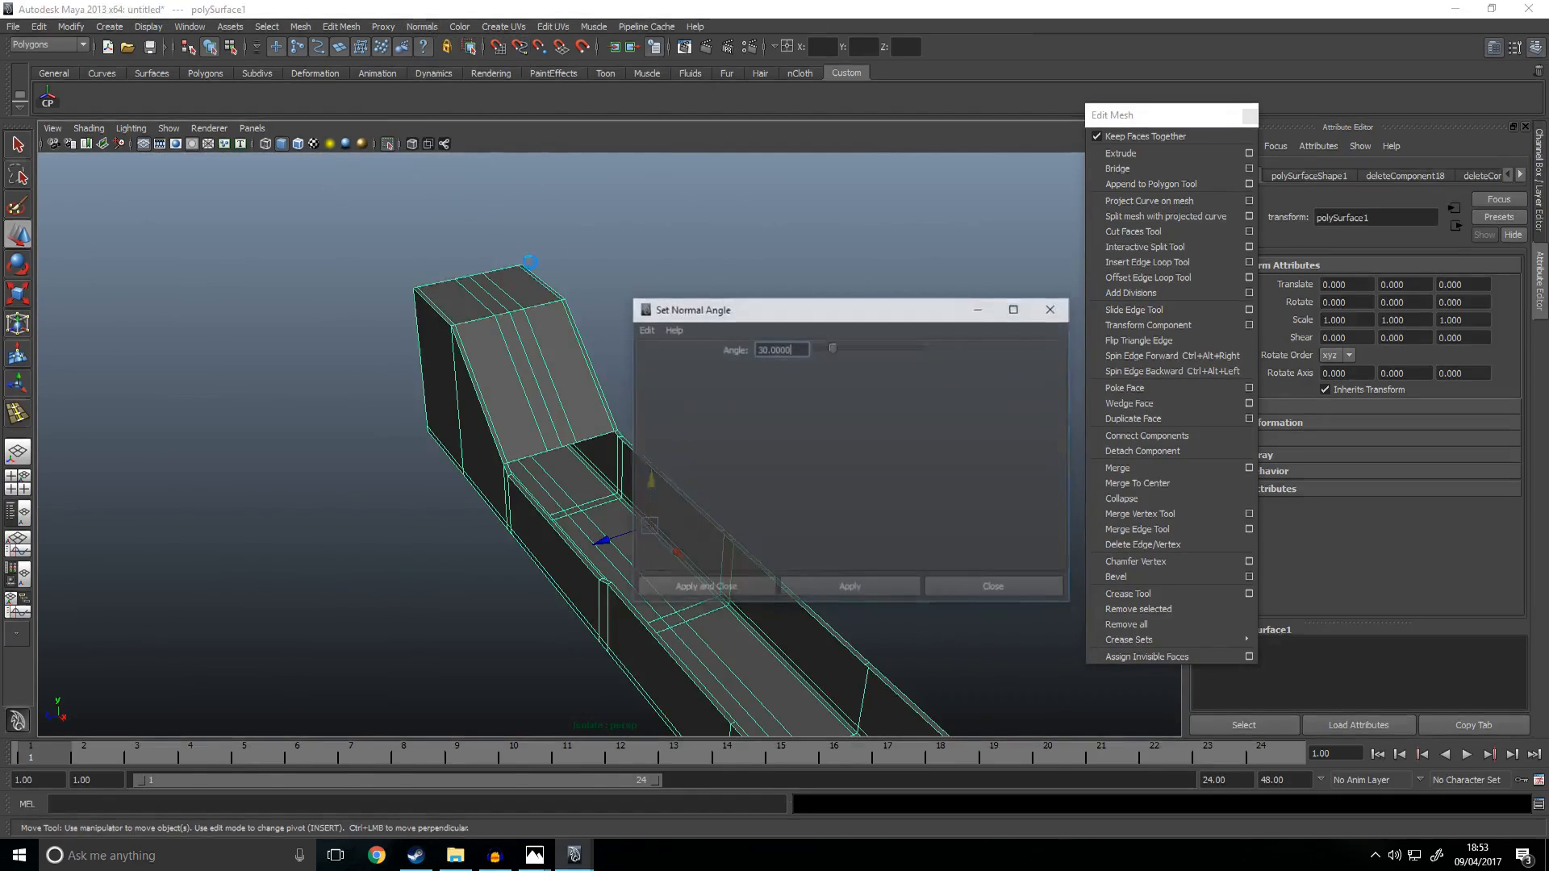
click(704, 588)
click(778, 408)
Step: Examine the shading and edge flow of the rear block, slope and rails from several angles
alt+drag(778, 408, 625, 462)
scroll(625, 462, up, 5)
alt+middle_drag(625, 463, 647, 509)
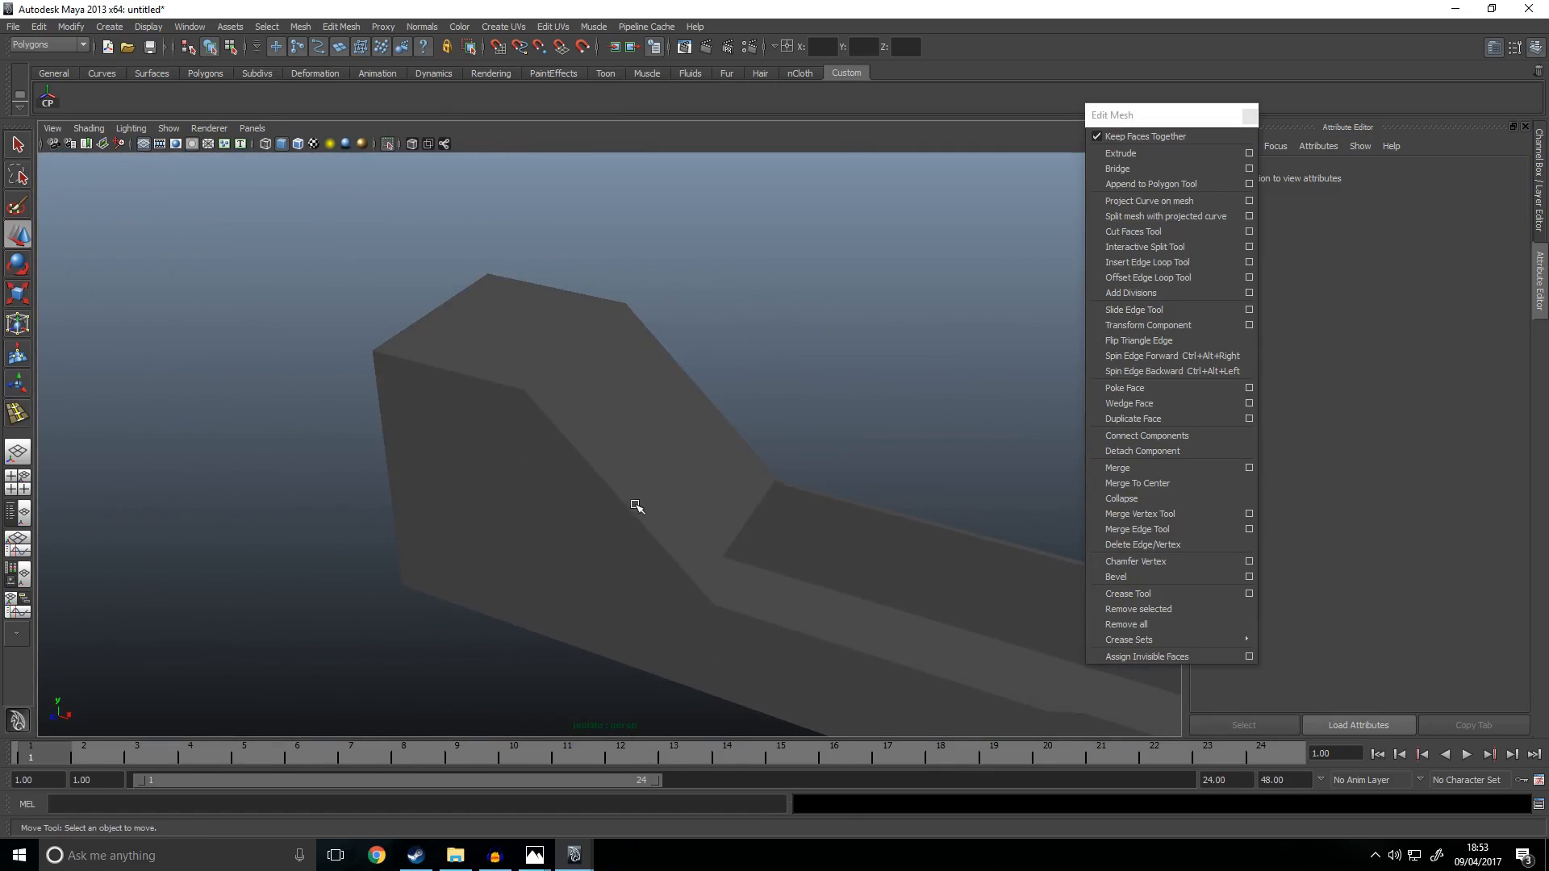
alt+drag(613, 502, 651, 450)
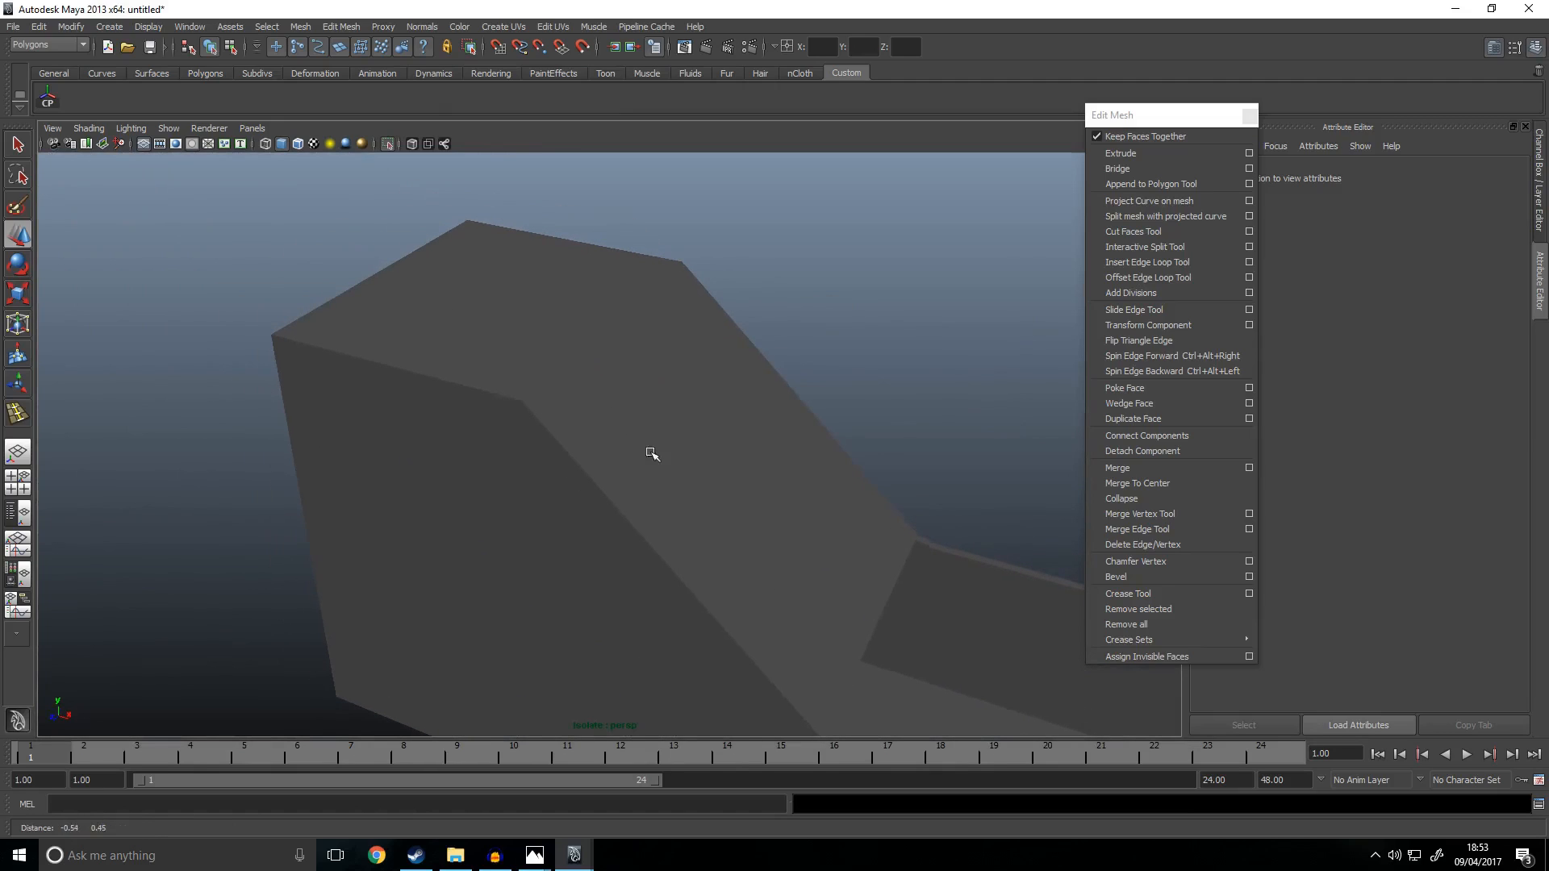
click(589, 344)
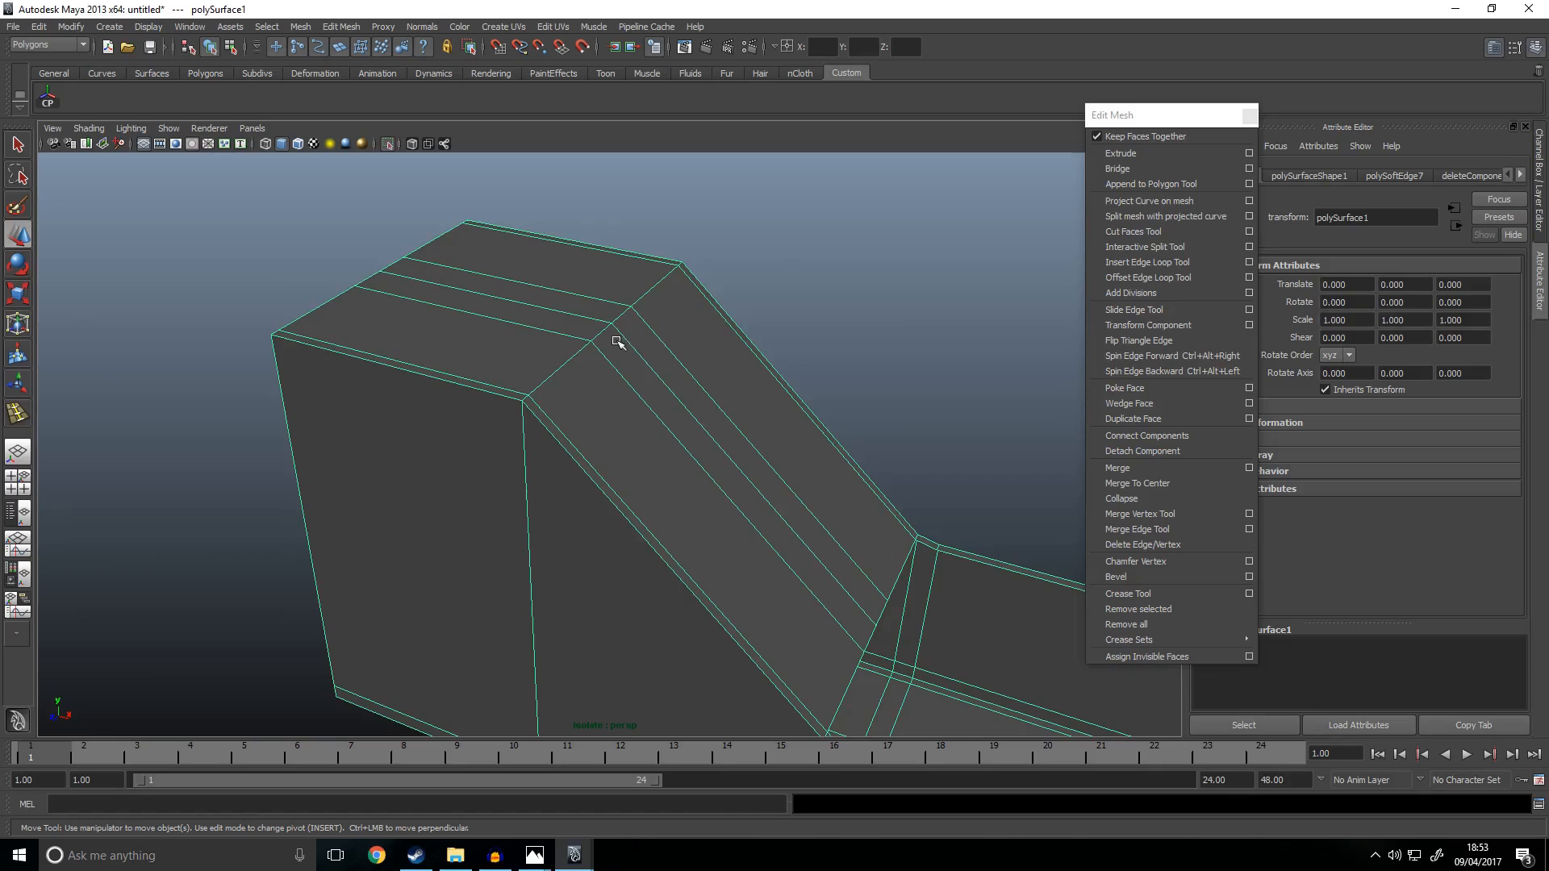
click(830, 335)
alt+drag(830, 335, 536, 391)
click(610, 416)
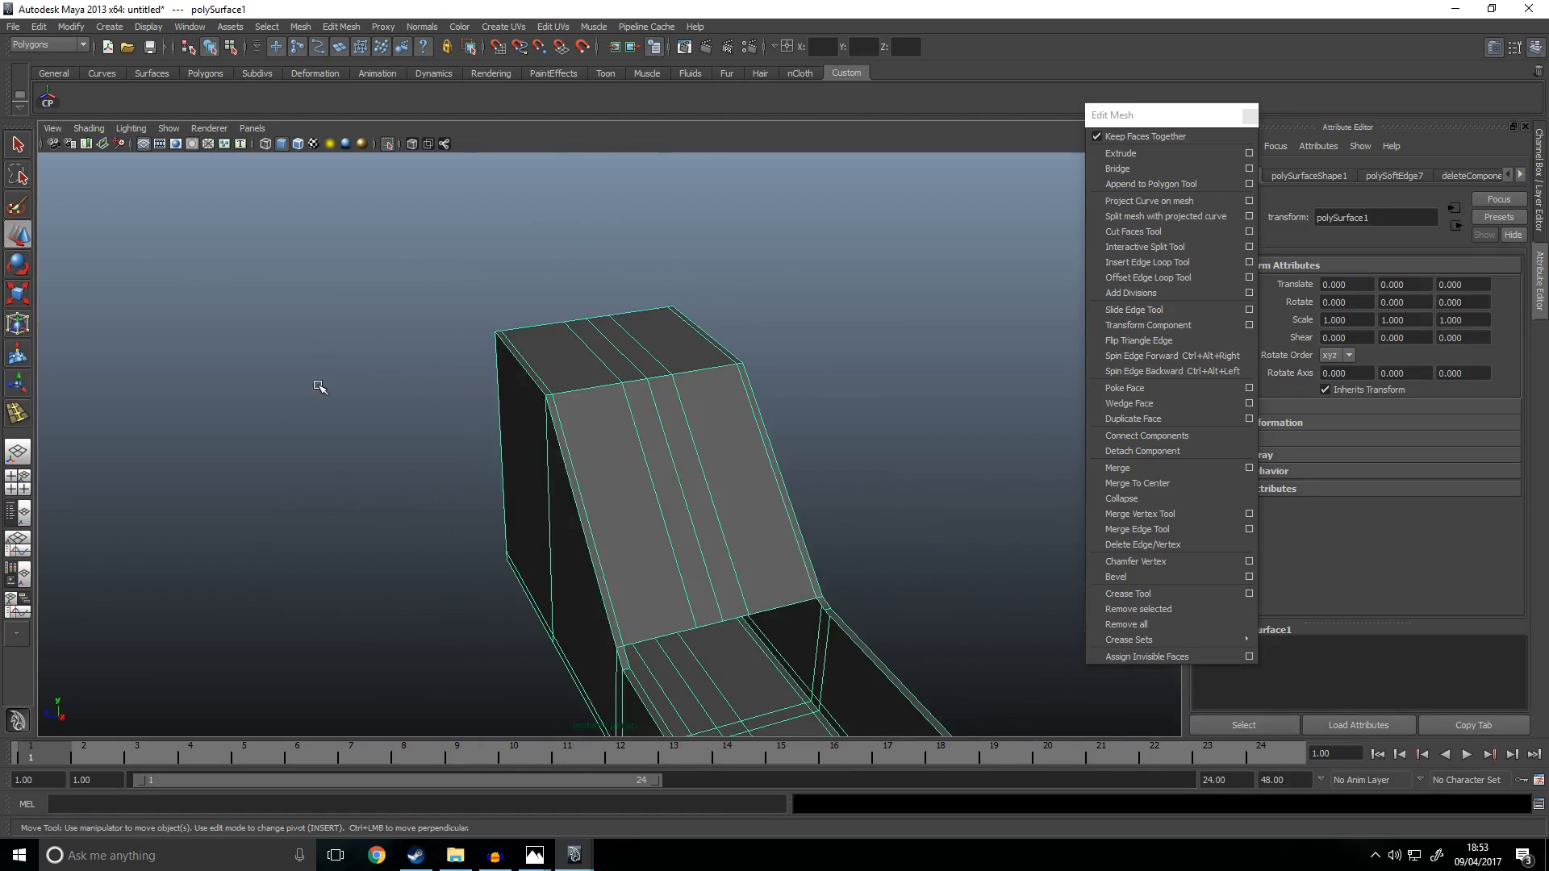
click(318, 386)
alt+drag(366, 291, 567, 304)
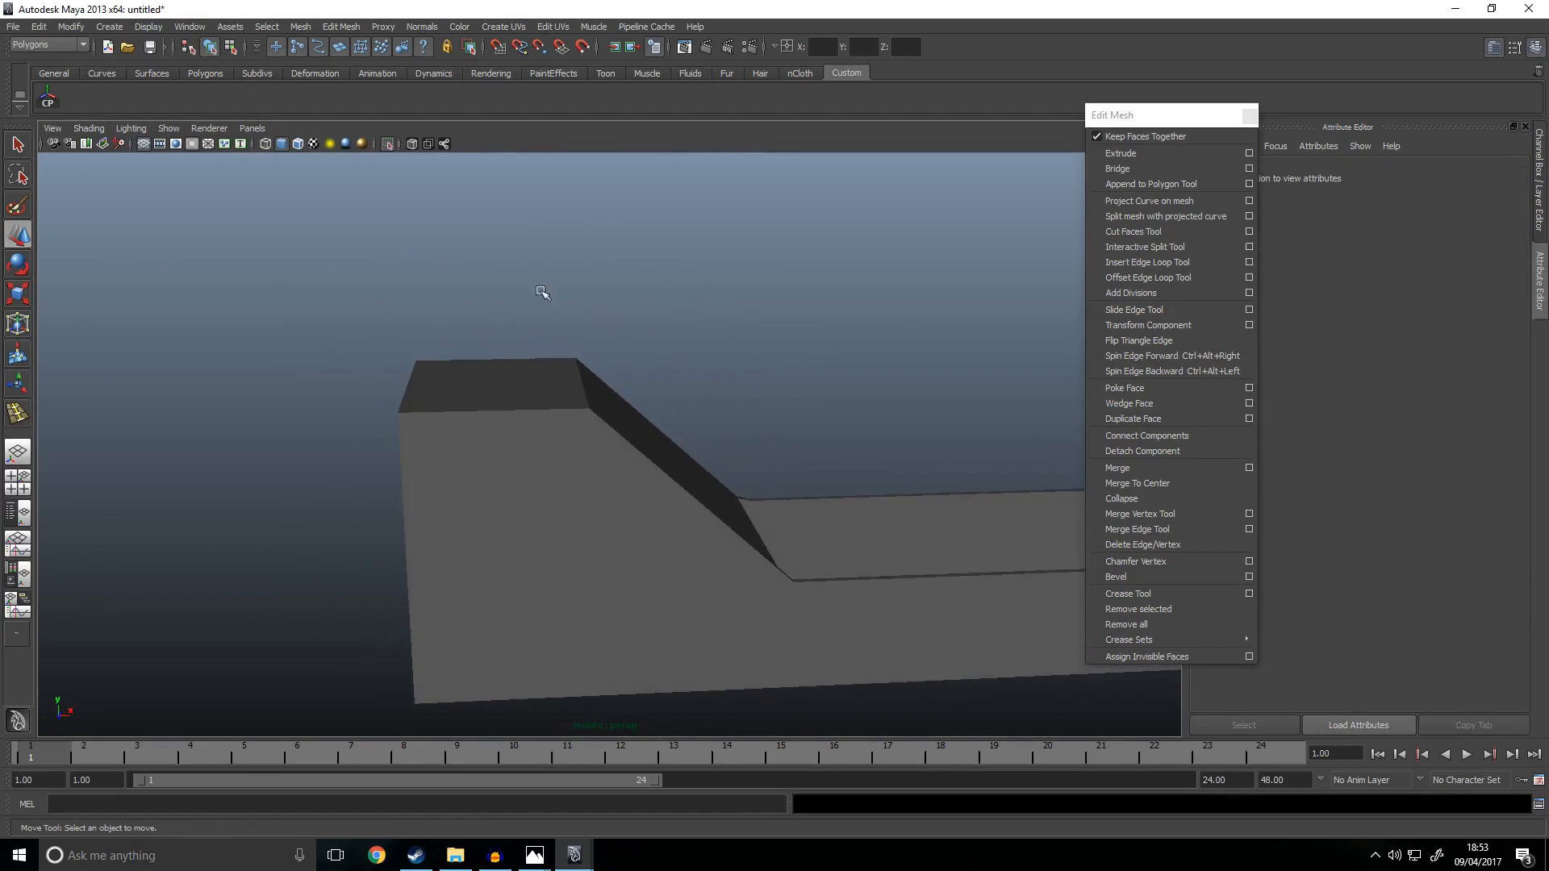
Step: Examine the lower receiver's rear block, slope and rails from several angles, alone and with the upper receiver and reference image
alt+drag(730, 438, 615, 452)
click(564, 522)
alt+drag(564, 522, 331, 461)
click(371, 450)
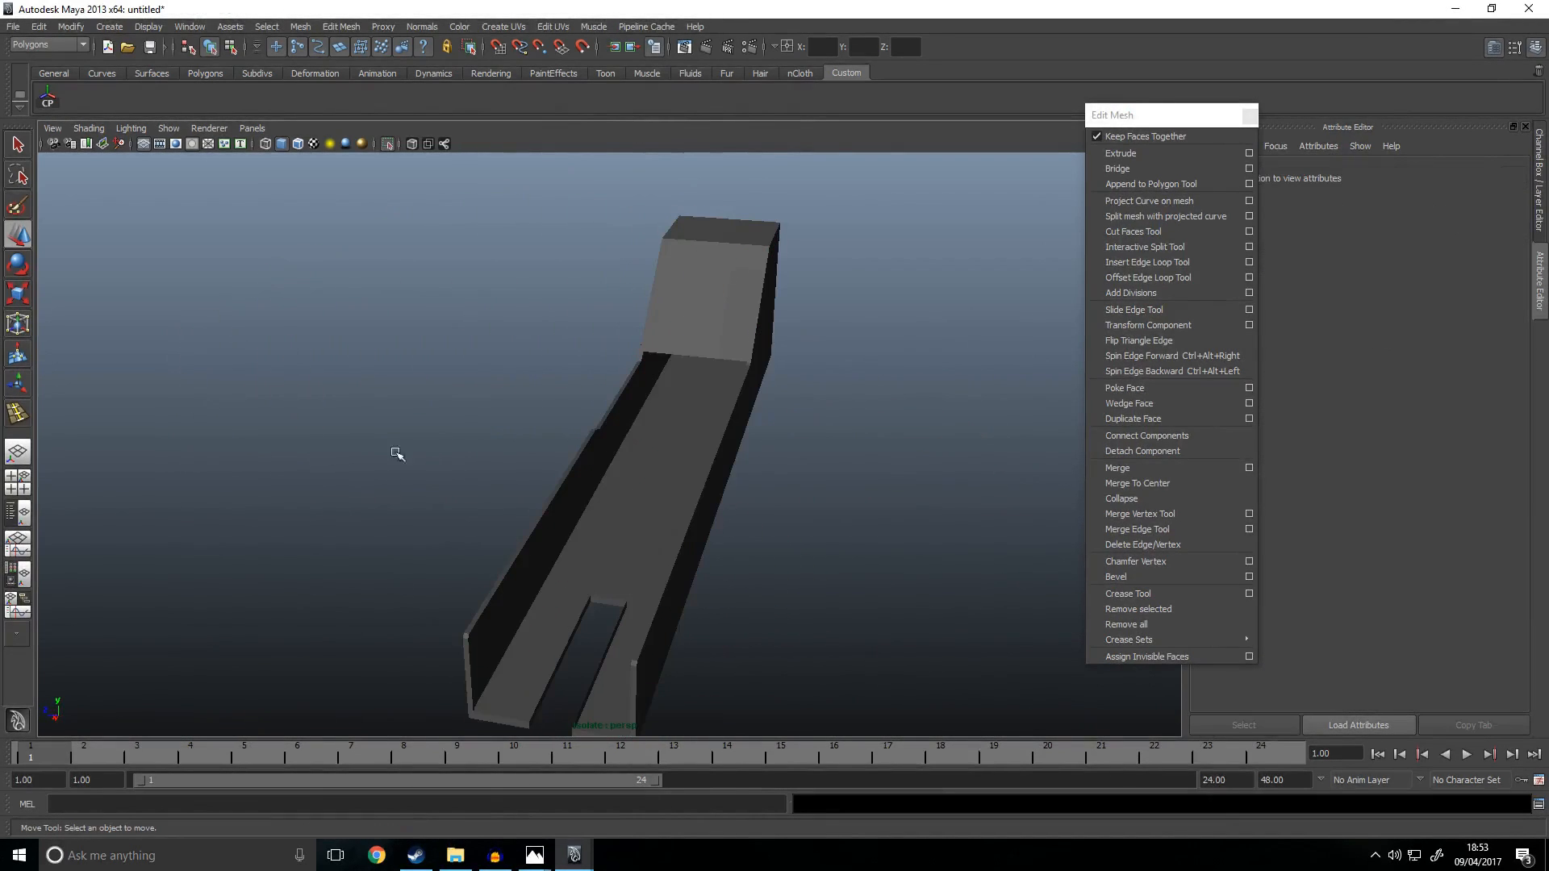
alt+drag(496, 460, 480, 440)
alt+drag(882, 479, 905, 504)
click(777, 477)
alt+right_drag(905, 504, 502, 522)
alt+drag(502, 522, 801, 508)
alt+drag(596, 456, 666, 448)
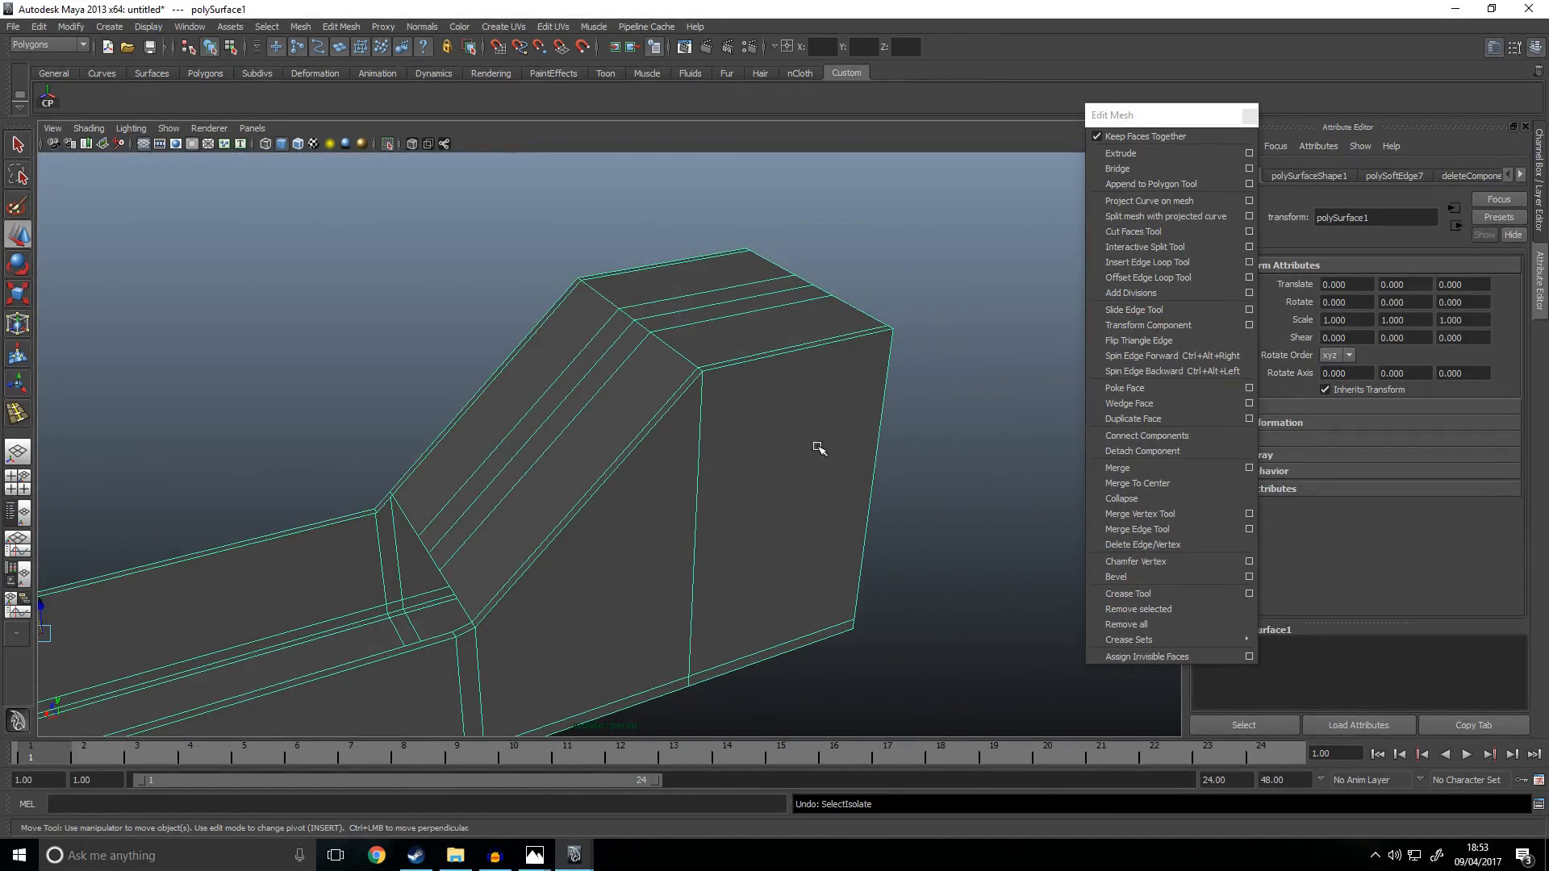
click(956, 467)
alt+drag(753, 511, 622, 392)
click(754, 459)
alt+drag(581, 333, 625, 398)
click(767, 324)
click(529, 505)
click(667, 368)
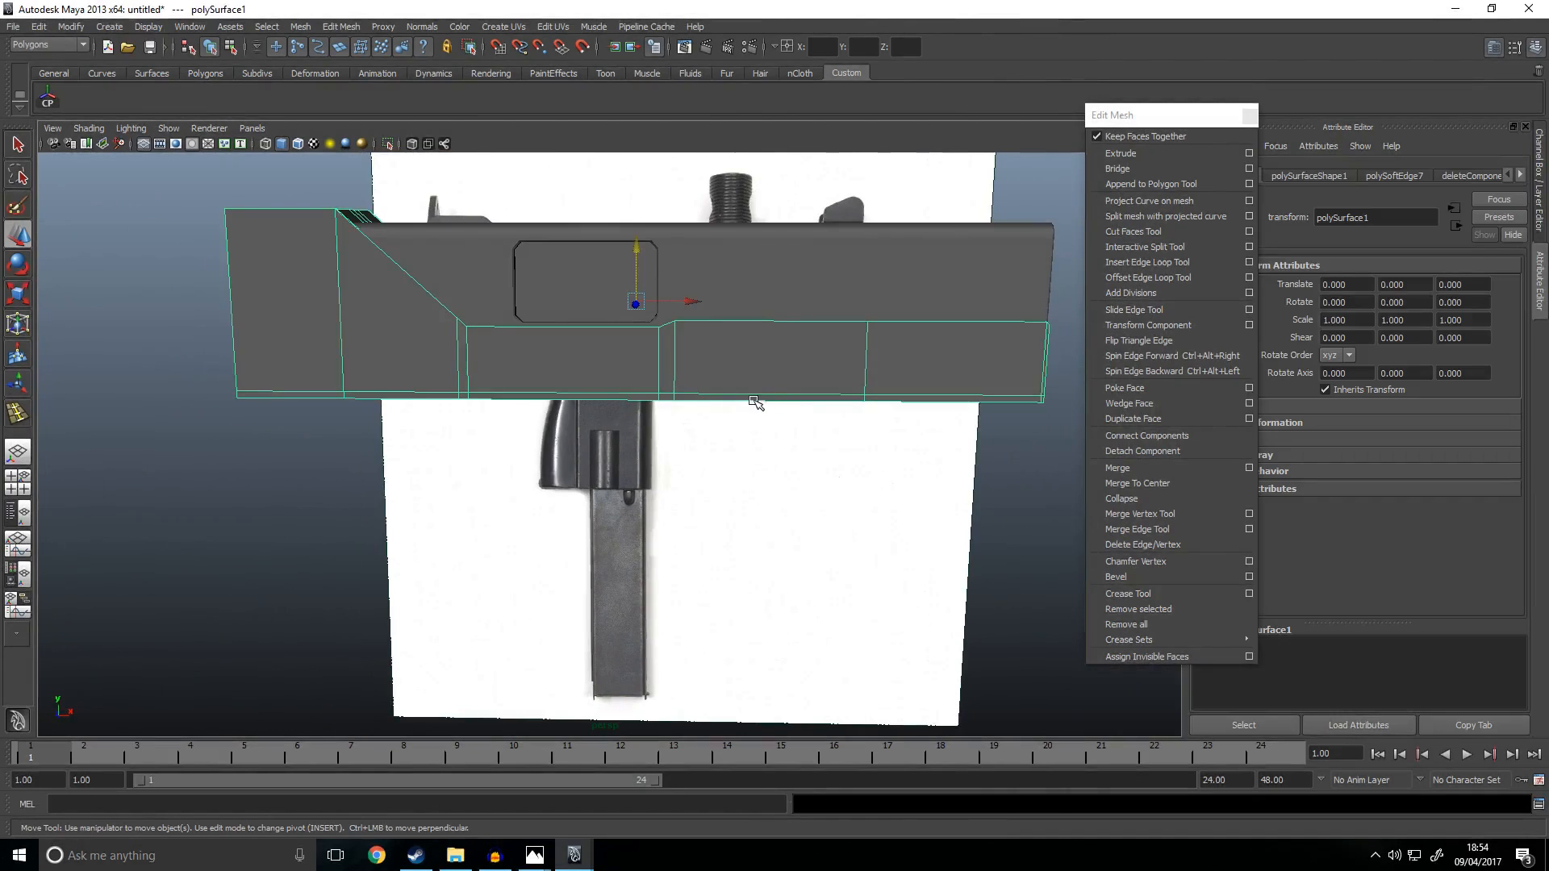
Step: Try to raise the rear block's vertices on the low horizontal edge loop above the reference's rounded bottom corner
key(space)
key(space)
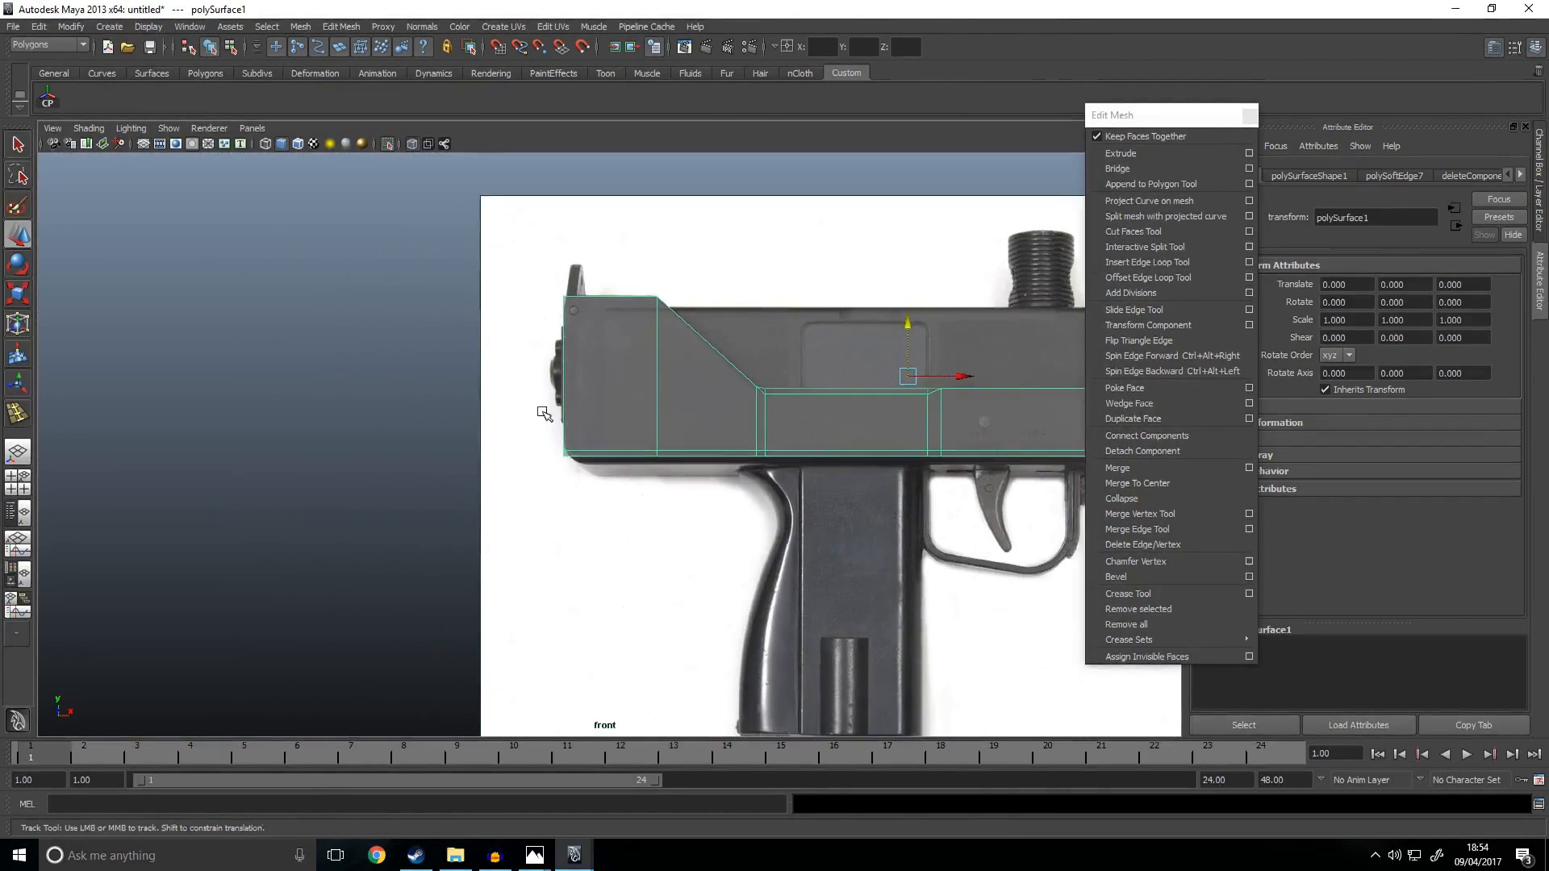
scroll(617, 472, up, 5)
scroll(617, 472, down, 2)
key(space)
key(space)
alt+drag(924, 304, 501, 401)
key(space)
key(space)
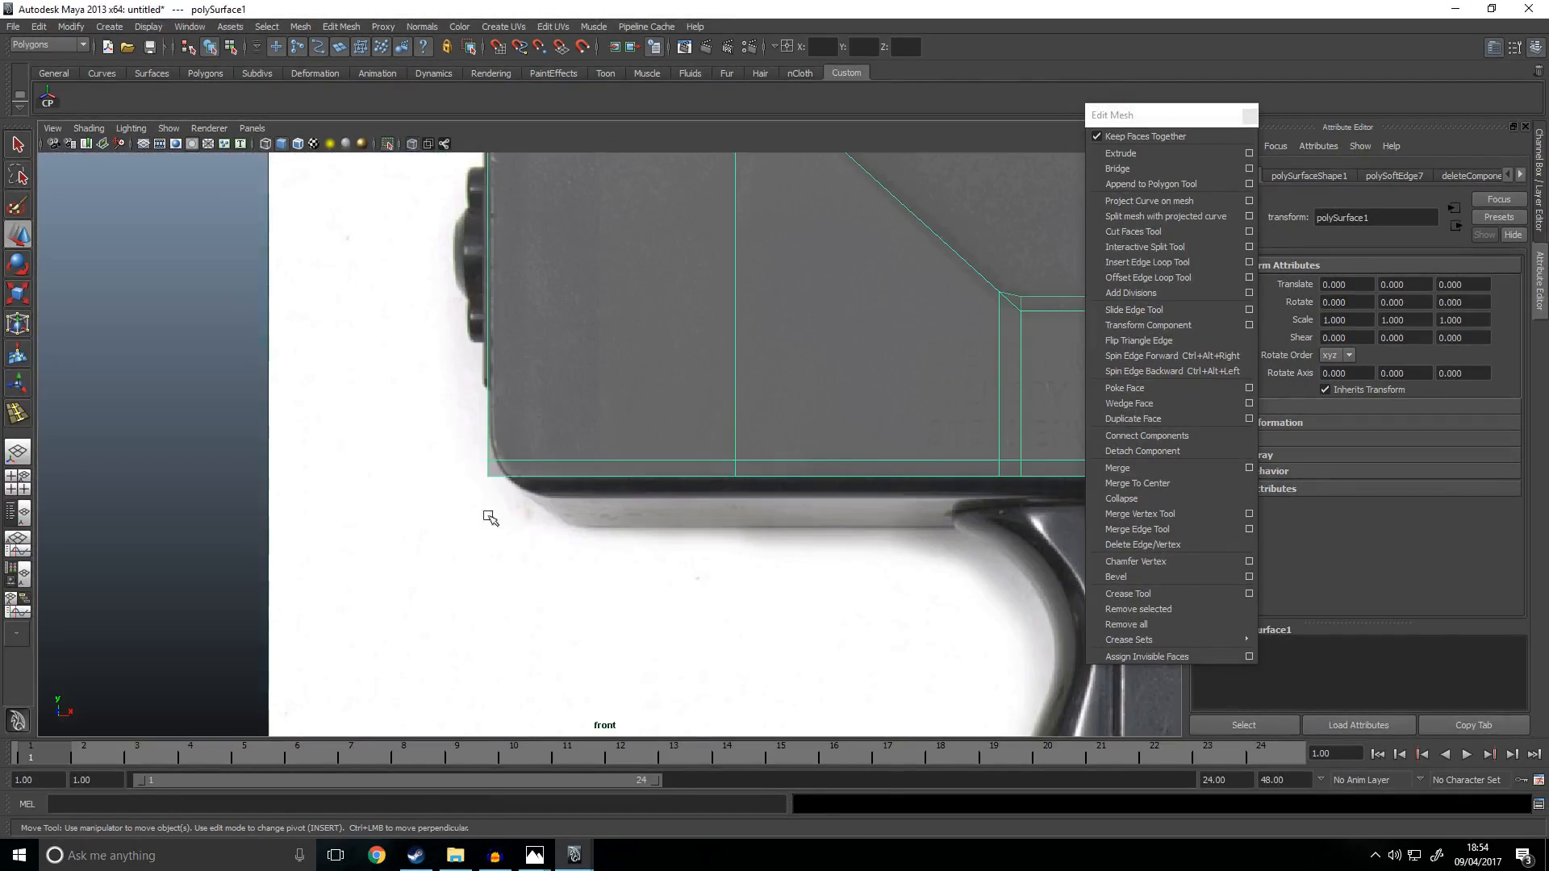
right_drag(500, 440, 449, 417)
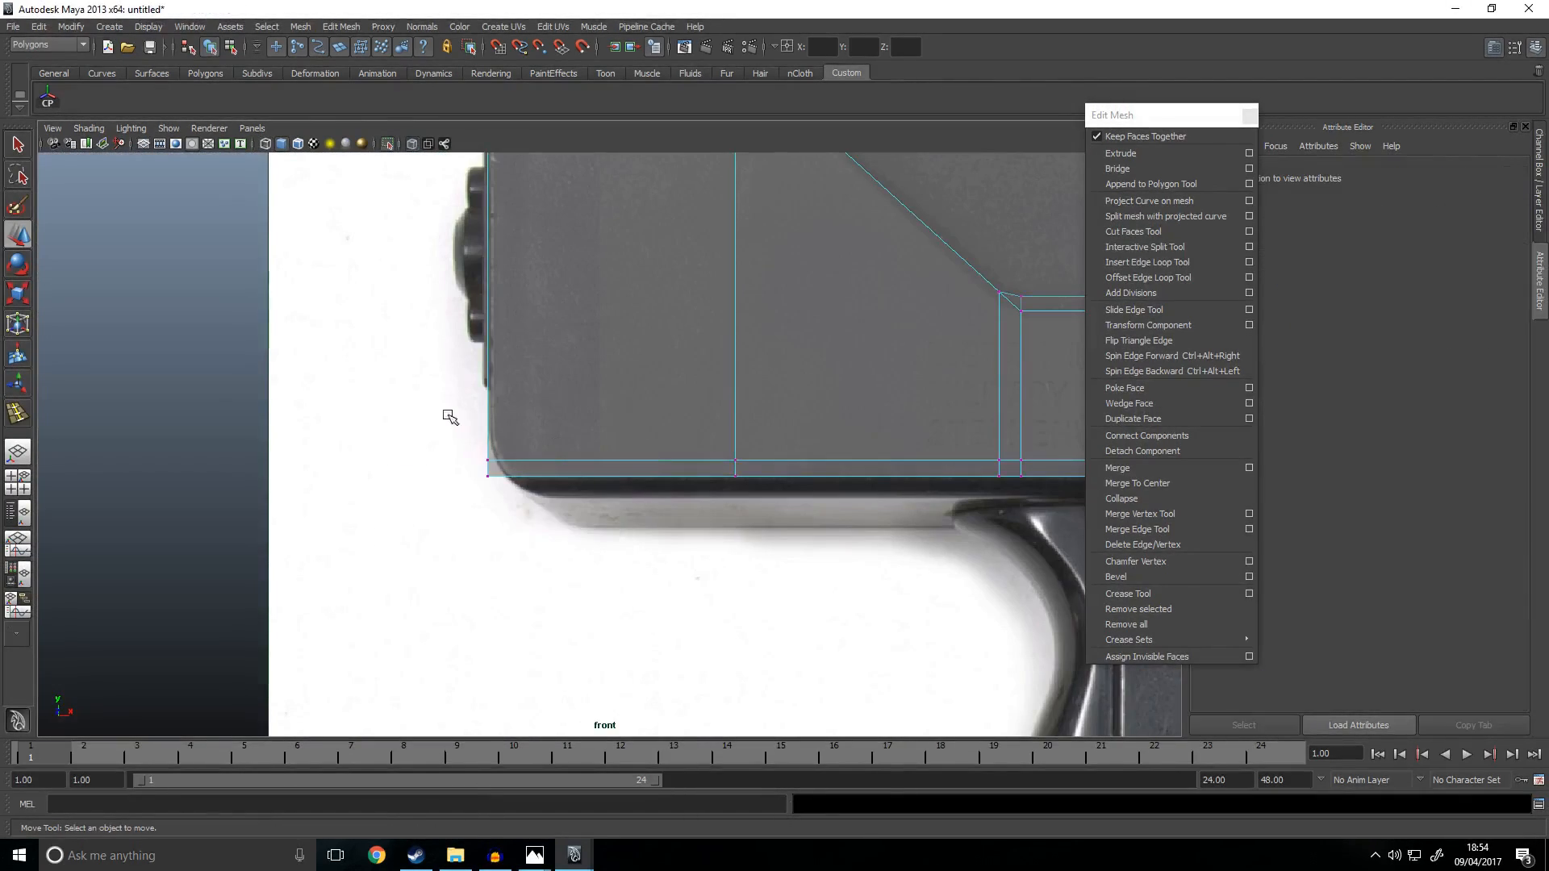
click(759, 466)
drag(618, 415, 625, 317)
scroll(753, 390, down, 3)
alt+middle_drag(752, 390, 567, 440)
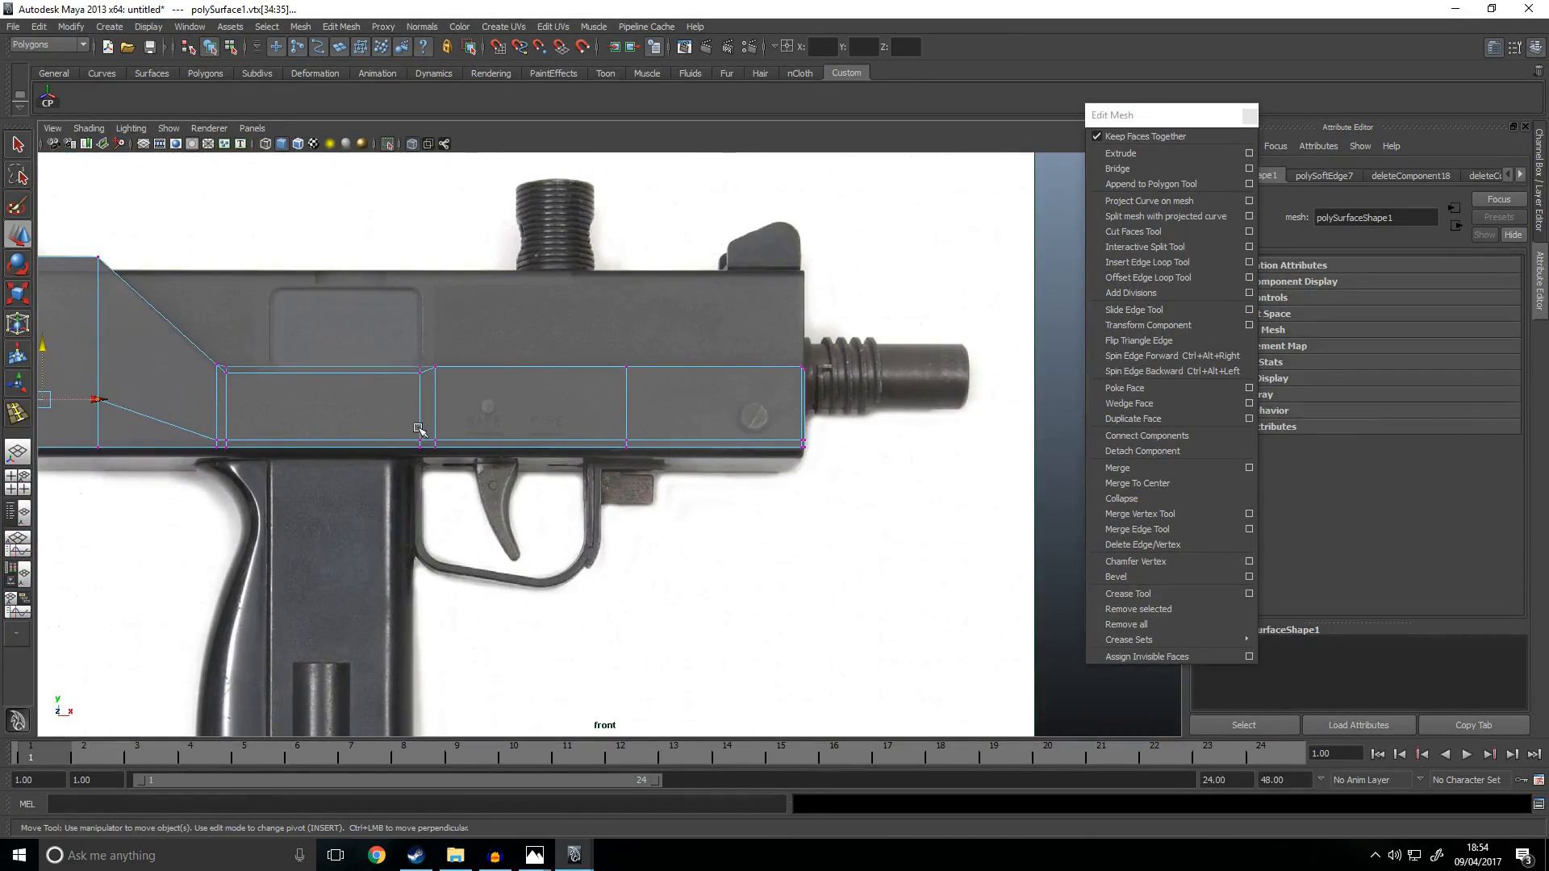
Step: Select all vertices along the receiver's low horizontal edge loop and shift them slightly in height
alt+middle_drag(416, 429, 789, 434)
right_drag(608, 434, 593, 401)
drag(1273, 438, 1276, 438)
alt+middle_drag(797, 416, 406, 387)
key(space)
key(space)
alt+drag(860, 356, 743, 349)
drag(417, 397, 413, 395)
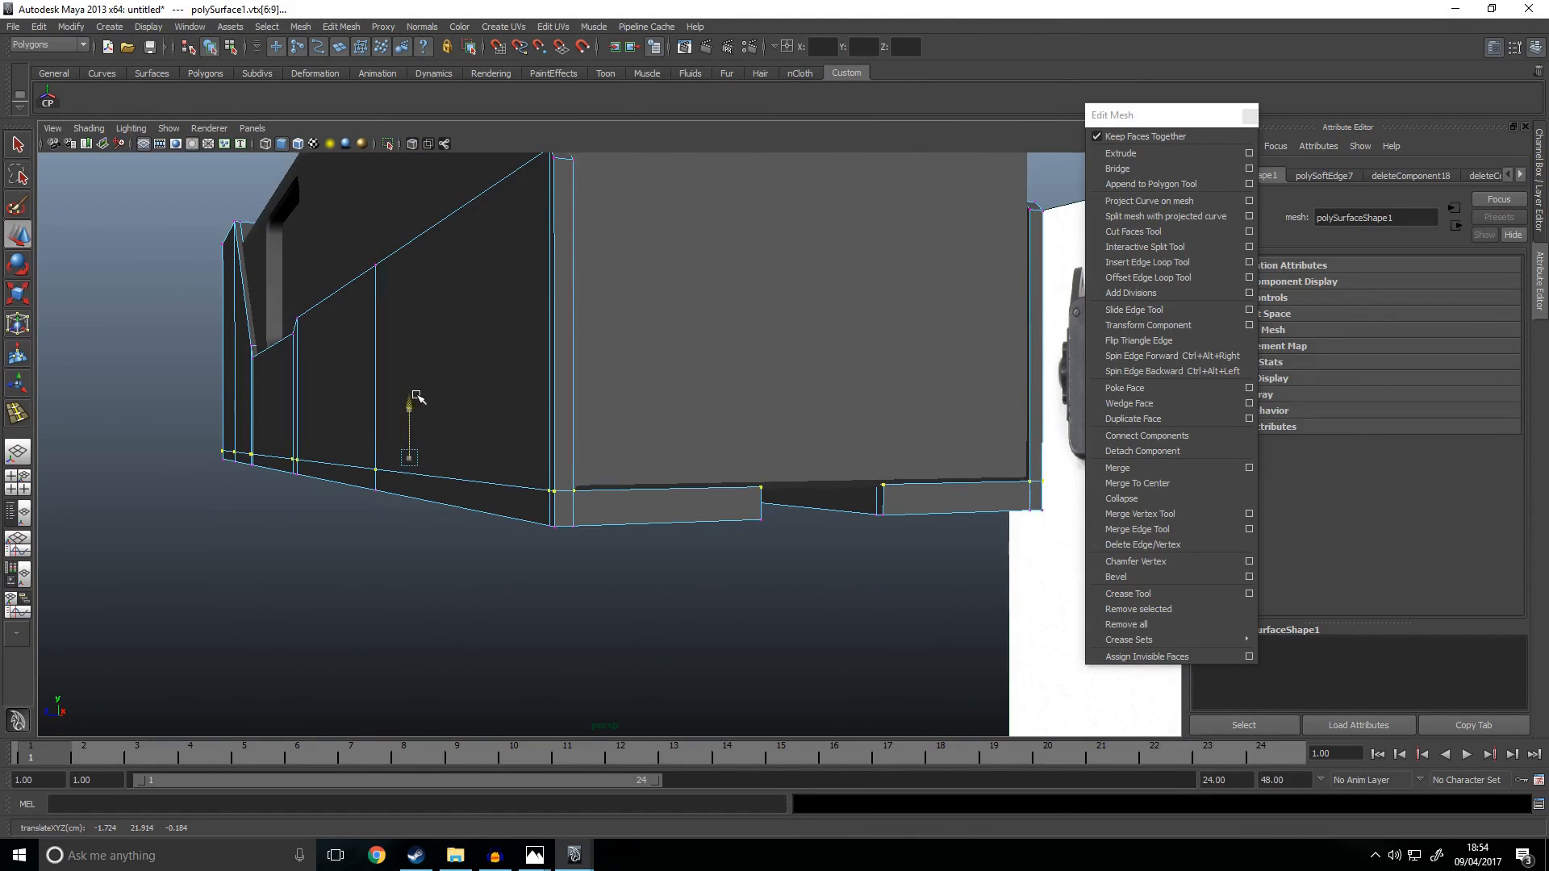
Step: Raise only the rear block's vertices on the low horizontal loop, clear of the rounded bottom corner in the front reference
key(space)
key(space)
alt+middle_drag(259, 581, 882, 595)
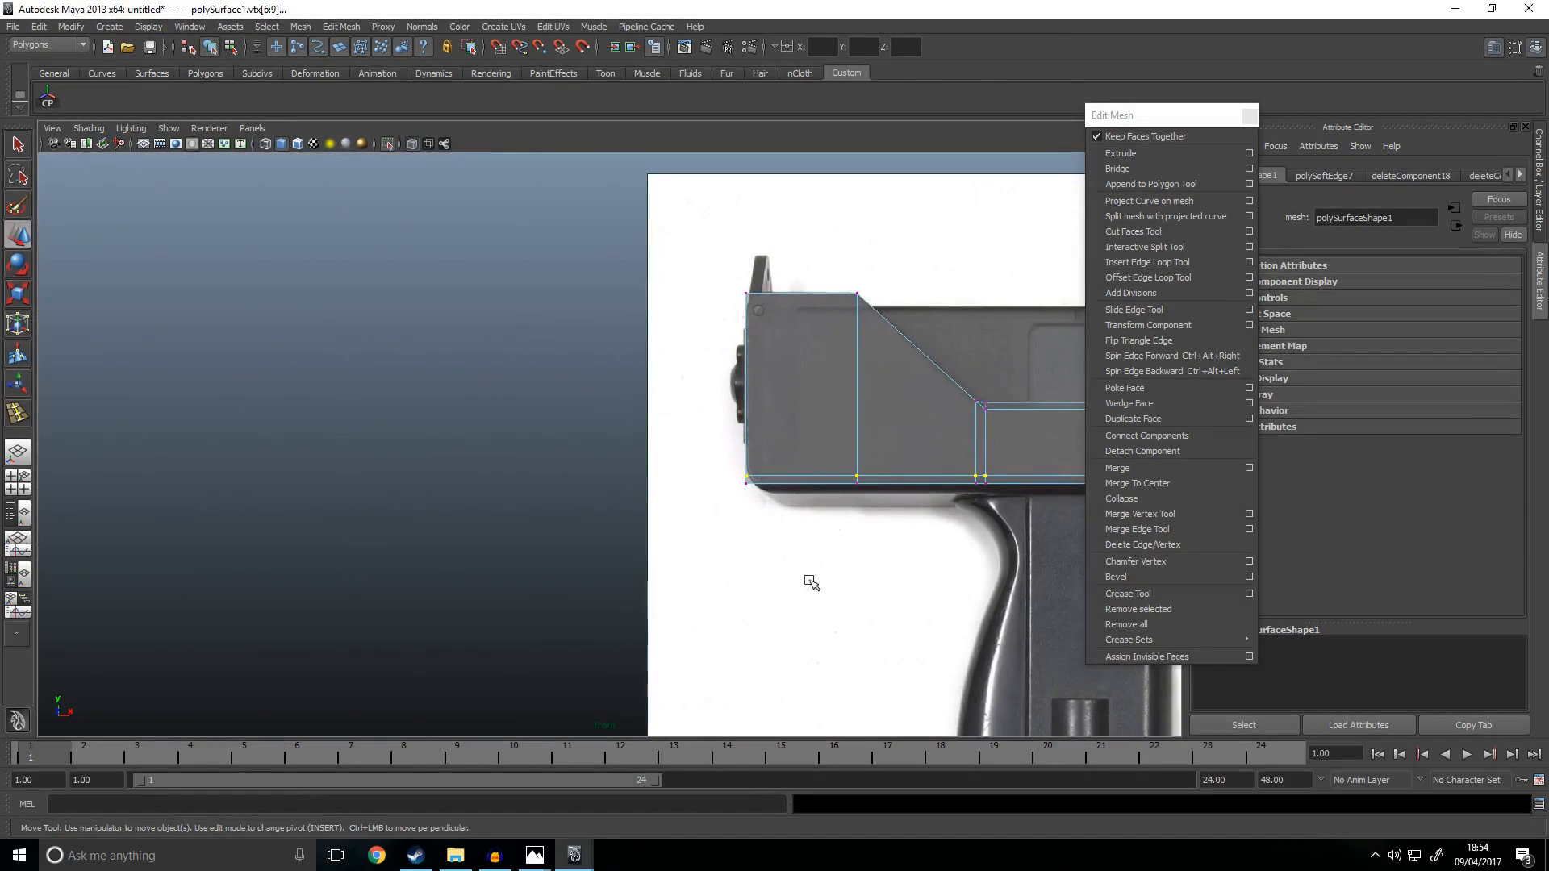
scroll(868, 549, up, 3)
alt+middle_drag(854, 506, 617, 483)
drag(469, 406, 673, 398)
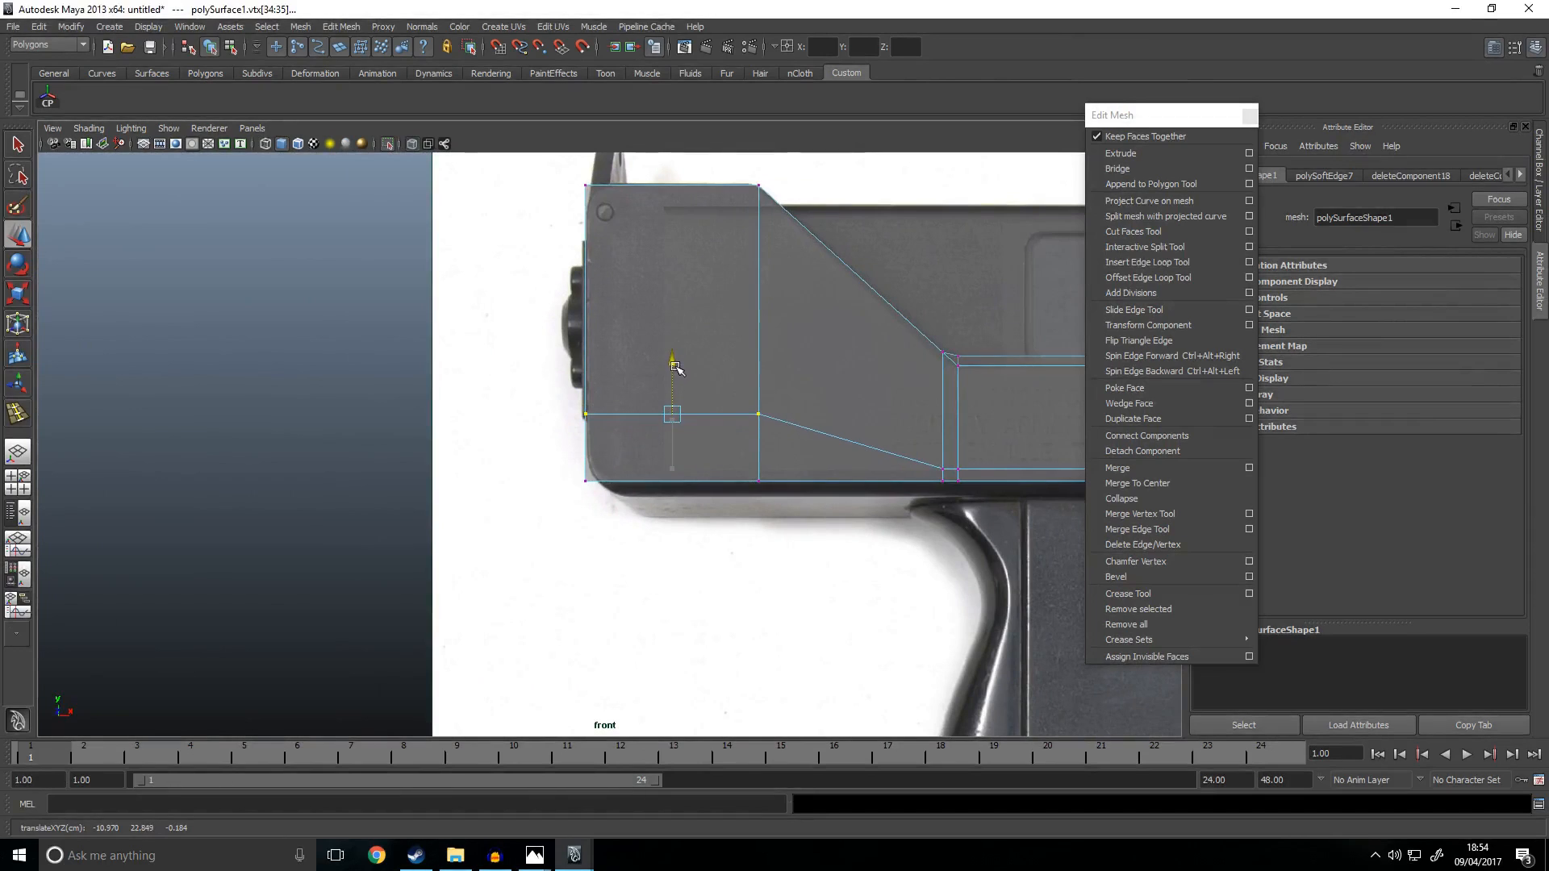
Step: Select the receiver's whole bottom row of vertices and lower it to the body's bottom edge in the front reference
scroll(690, 549, up, 3)
alt+middle_drag(690, 571, 611, 504)
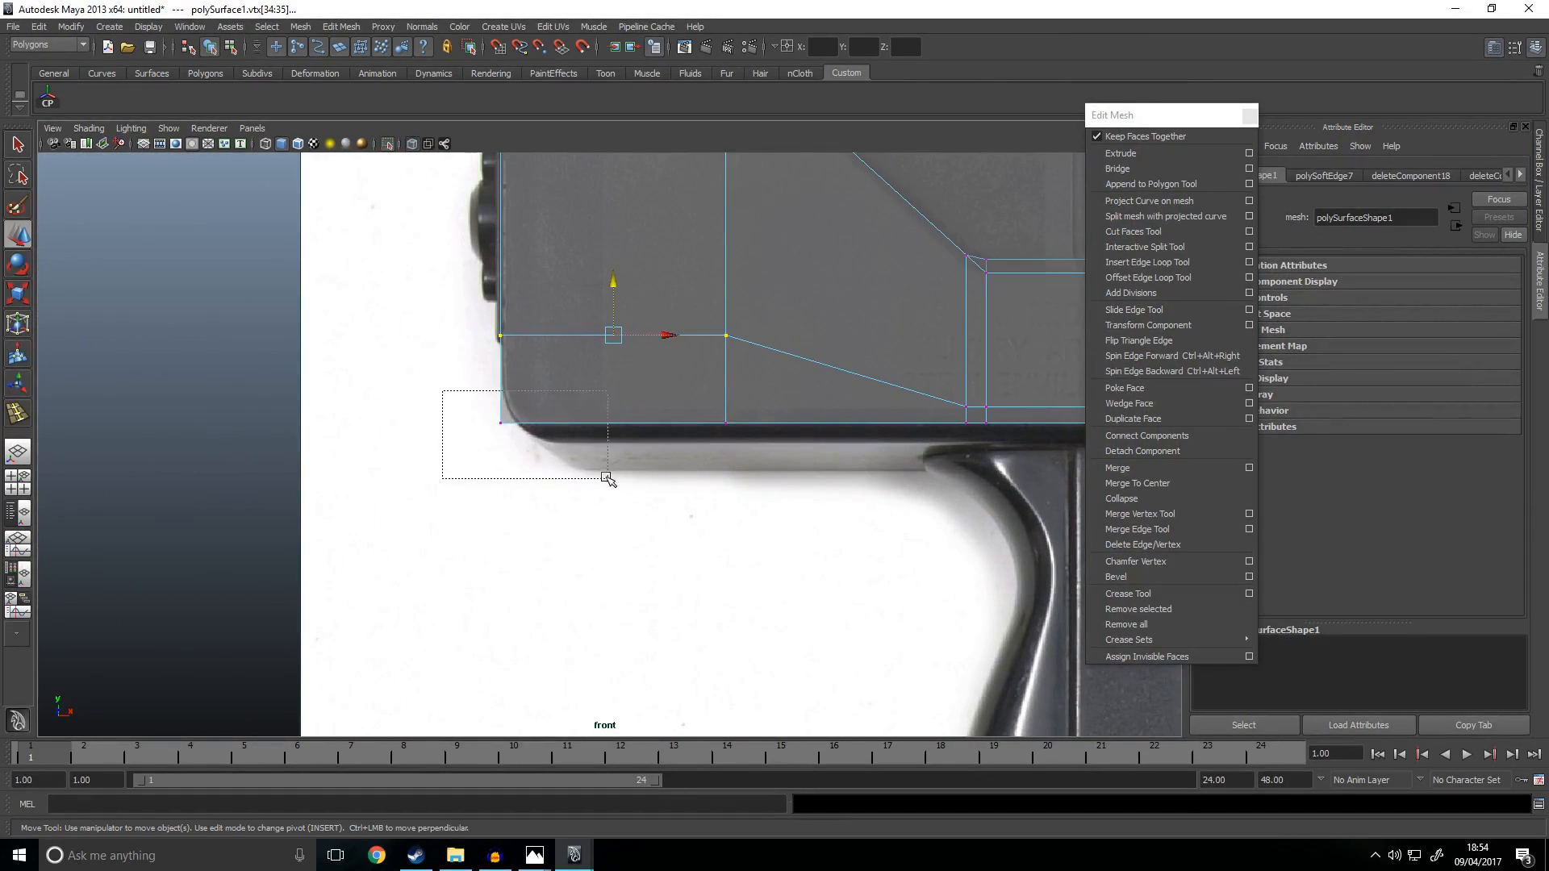
drag(475, 391, 595, 471)
alt+middle_drag(756, 467, 533, 484)
scroll(532, 484, down, 6)
mouse_move(1007, 499)
alt+middle_down()
mouse_move(549, 440)
mouse_move(1024, 525)
alt+middle_up()
scroll(1023, 525, up, 1)
drag(1020, 525, 229, 412)
scroll(536, 438, up, 5)
drag(730, 331, 748, 347)
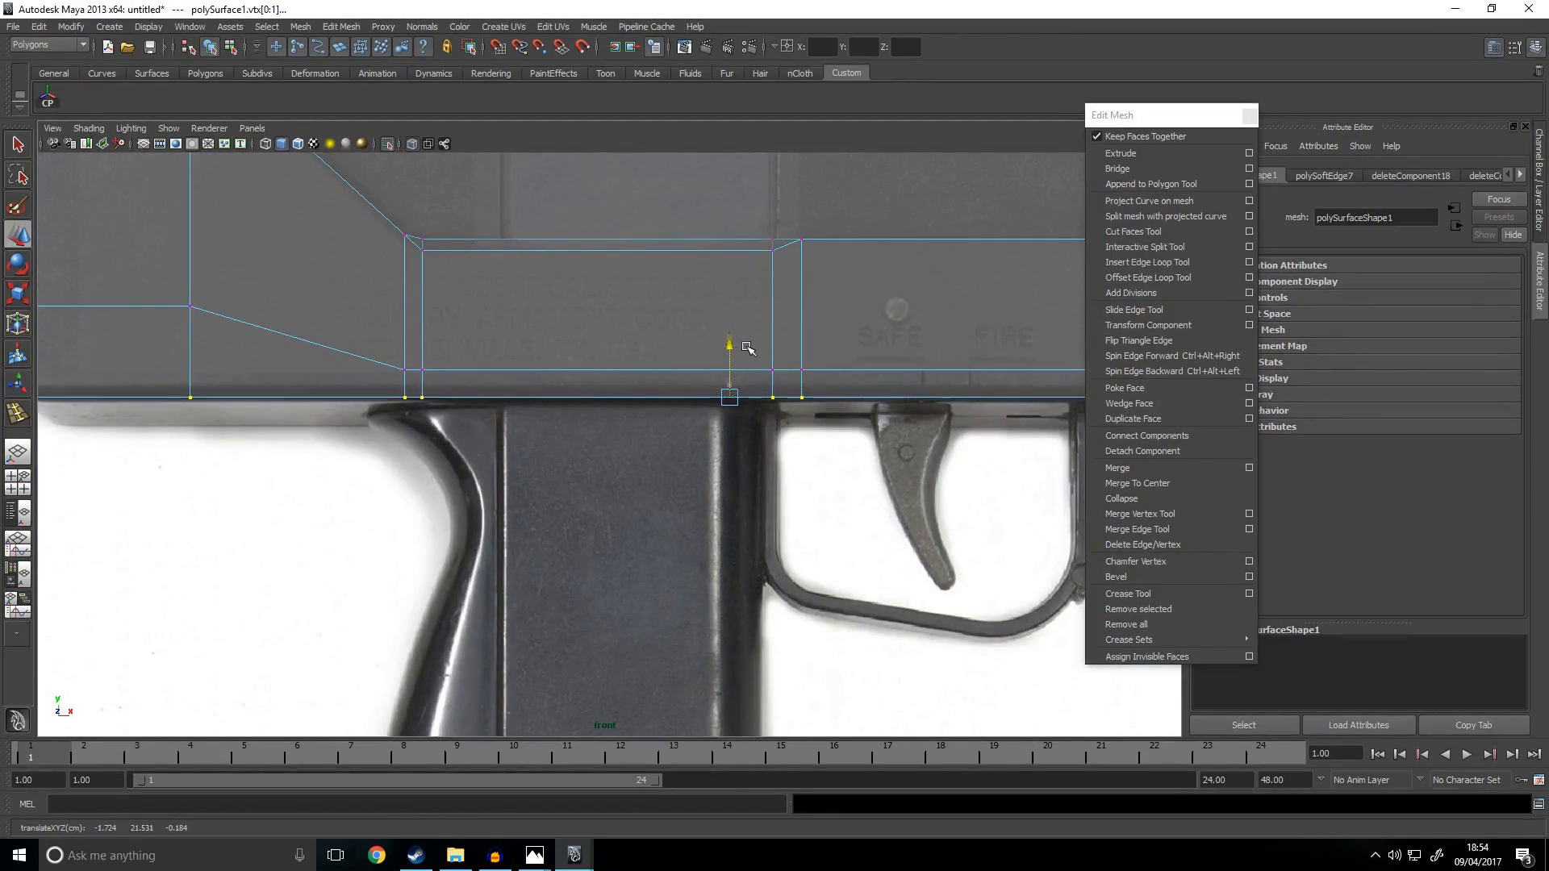
Step: Scale the outermost vertices on both sides of the receiver outward across its width by a factor of about 1.03
alt+middle_drag(409, 491, 741, 548)
click(530, 511)
right_drag(368, 428, 362, 389)
key(space)
key(space)
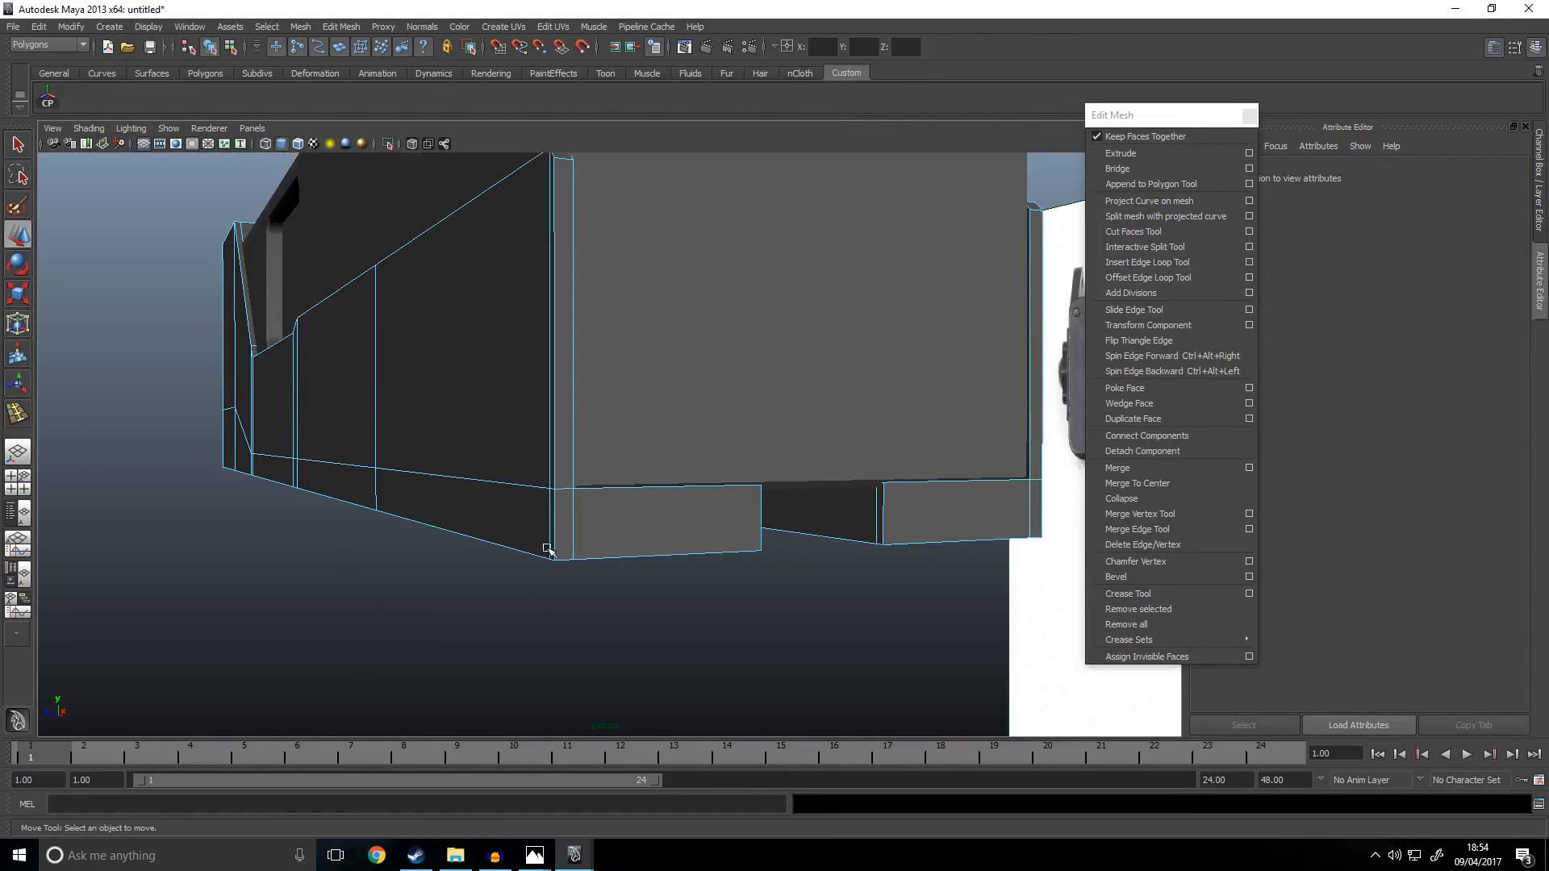
alt+drag(508, 526, 761, 588)
scroll(754, 534, up, 5)
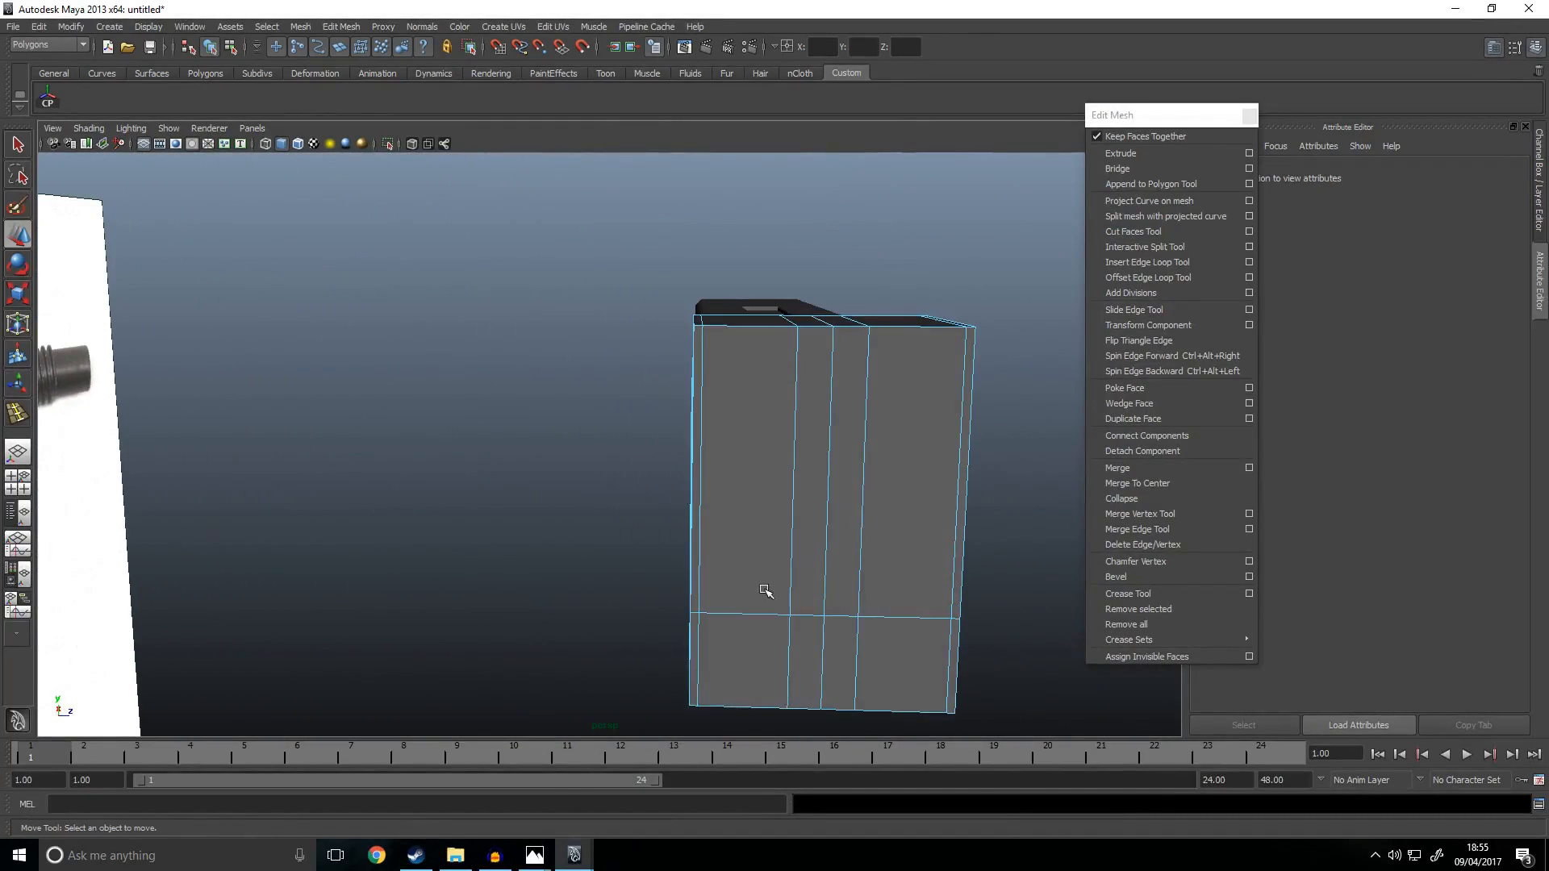
key(space)
key(space)
right_drag(790, 253, 737, 245)
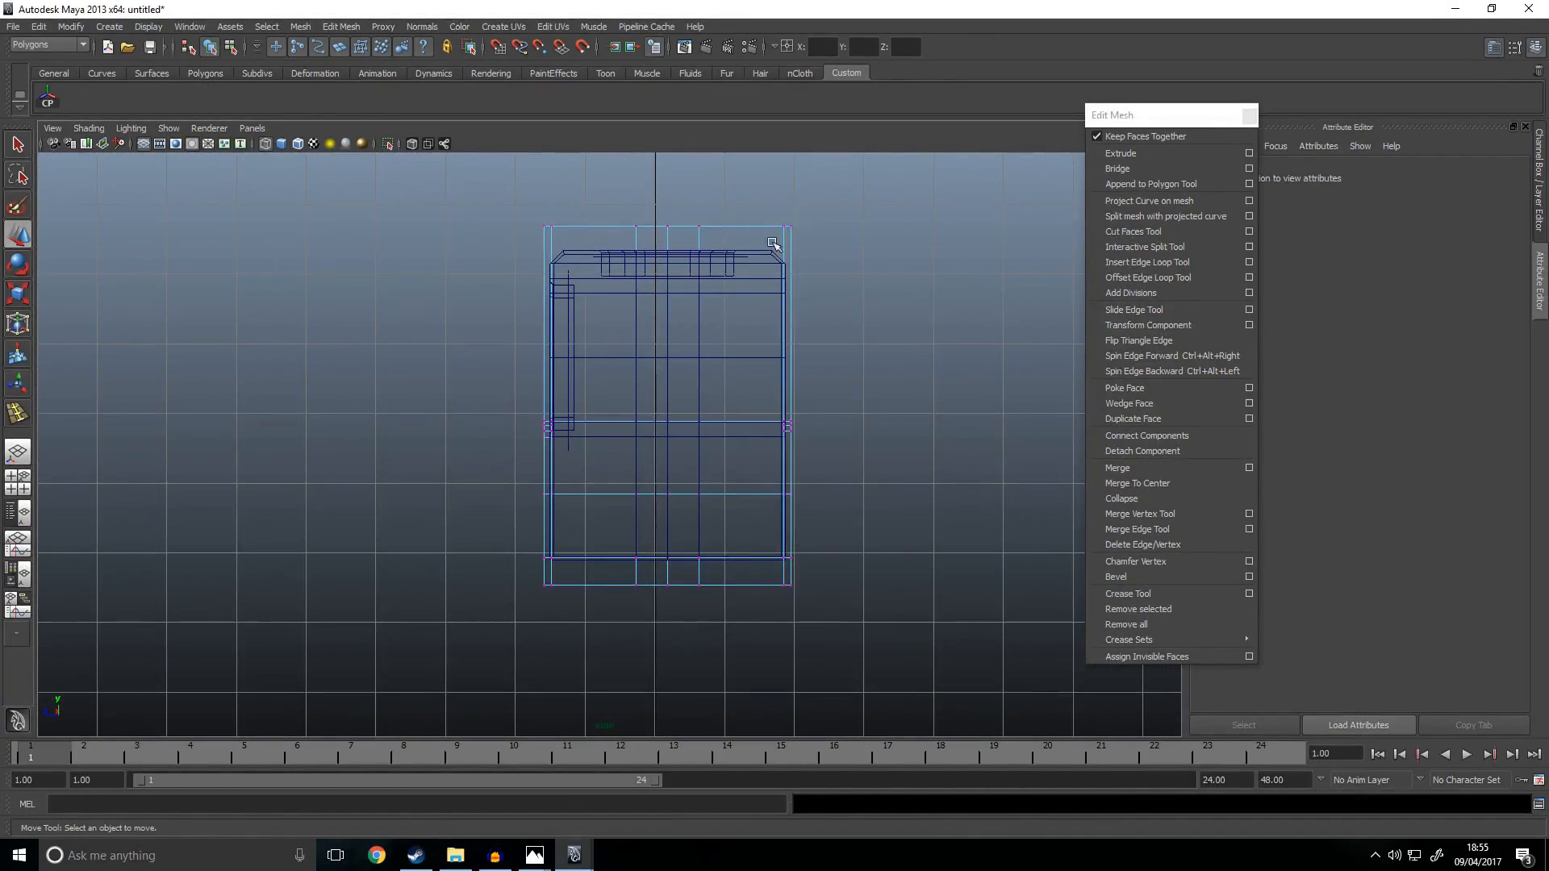
drag(794, 702, 796, 701)
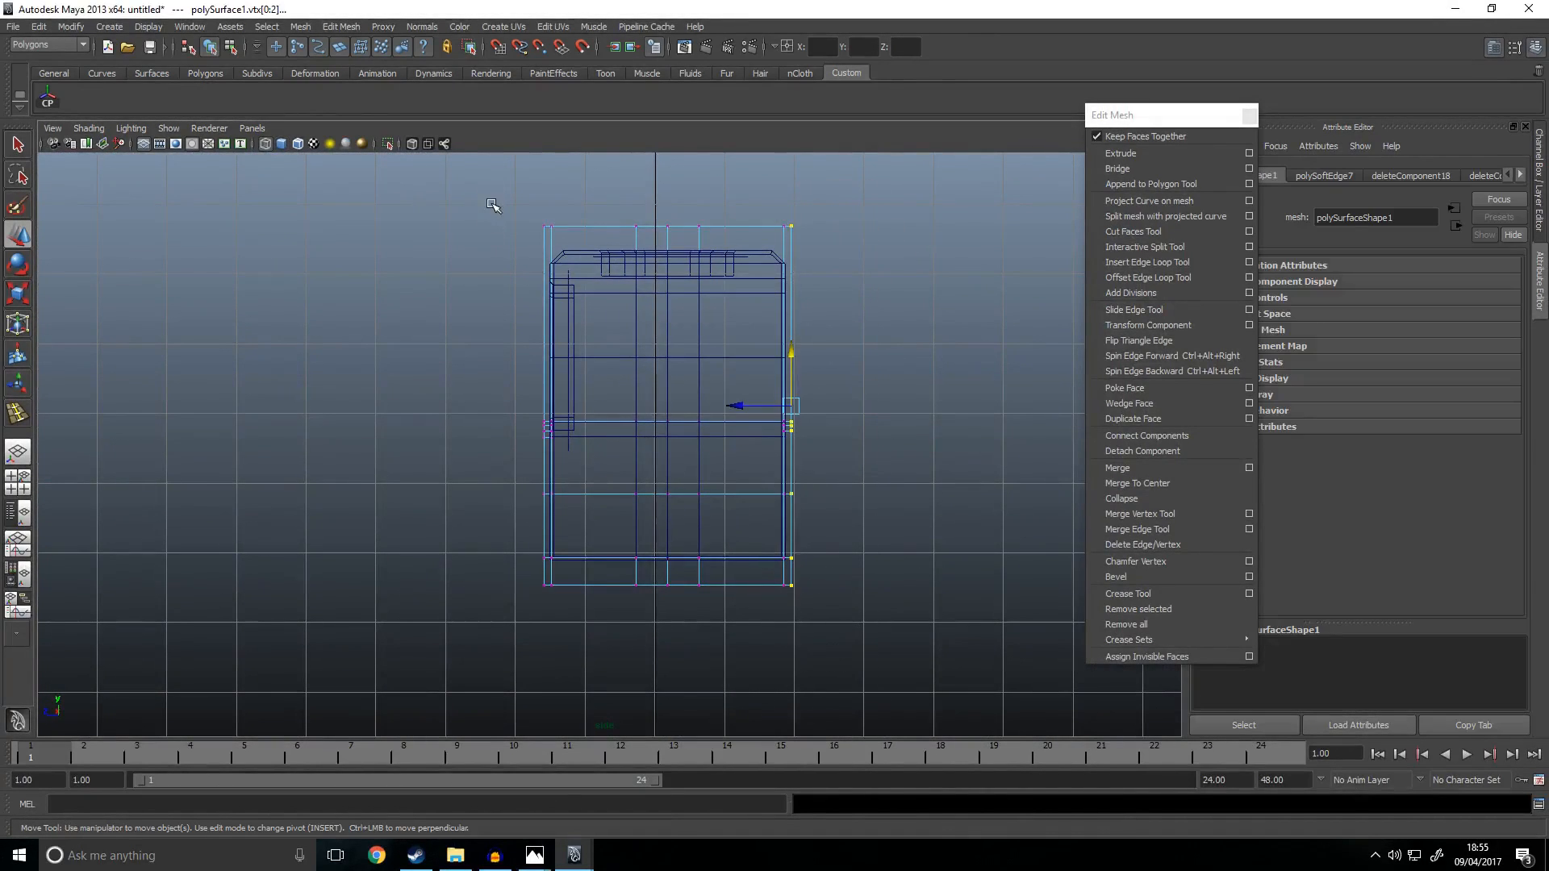
key(r)
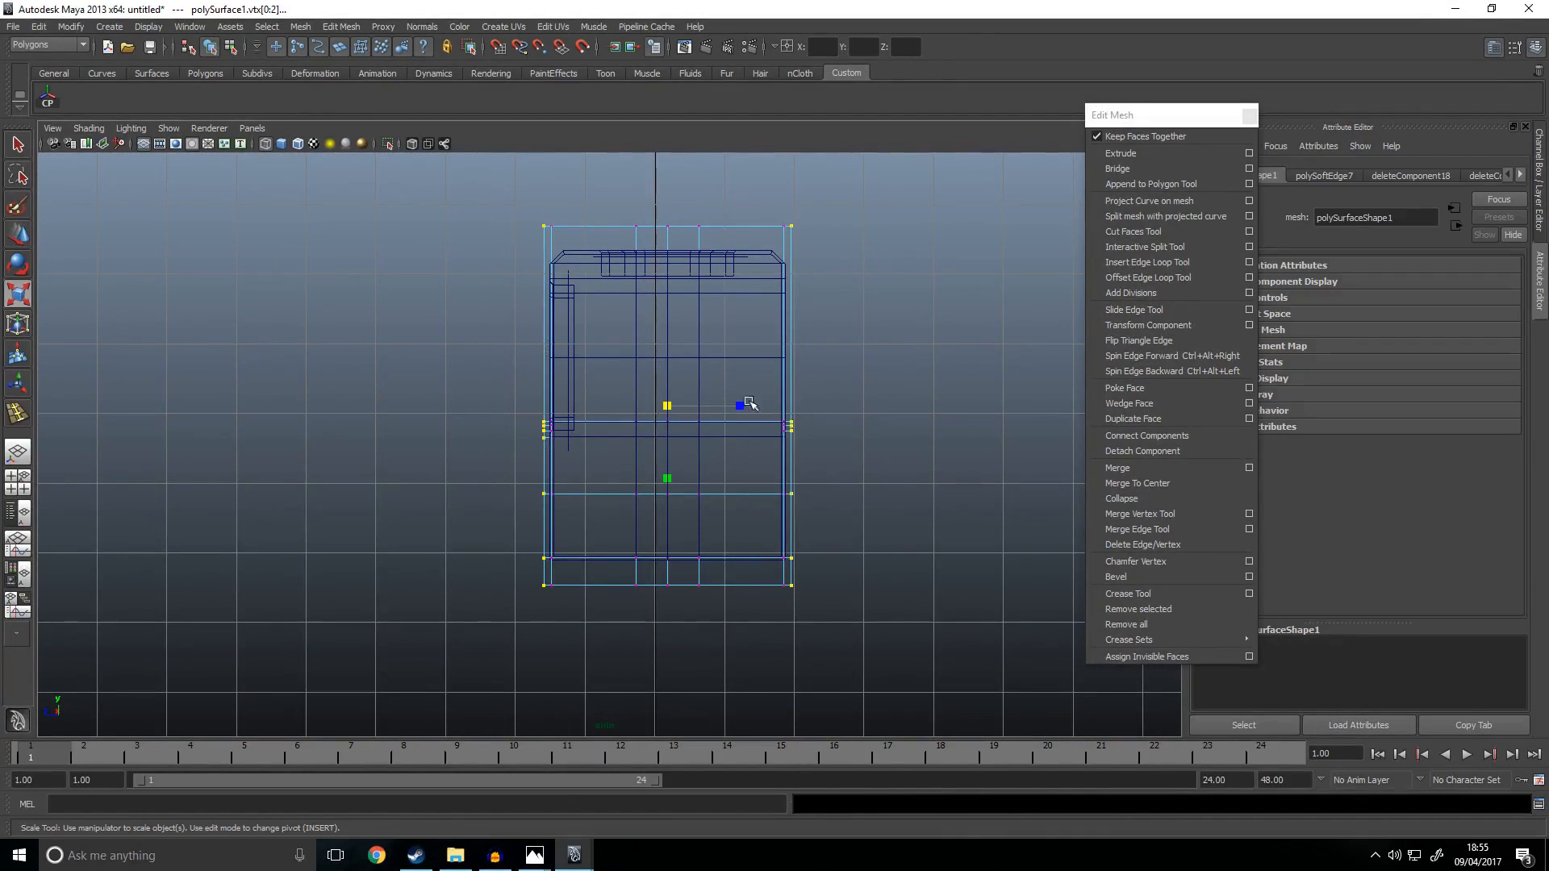
drag(740, 409, 744, 413)
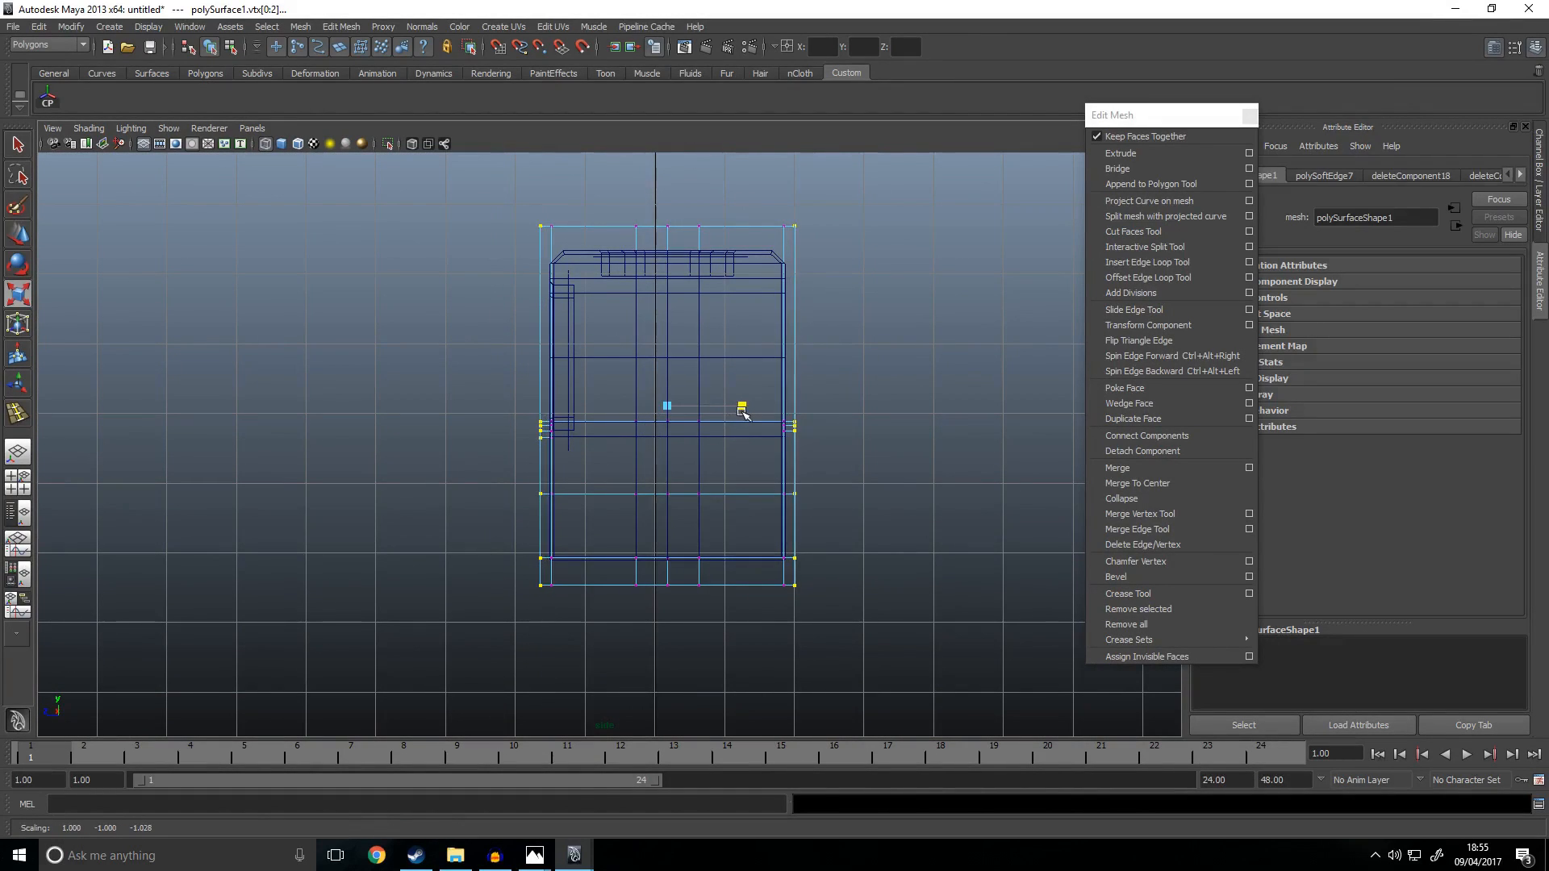
key(space)
key(space)
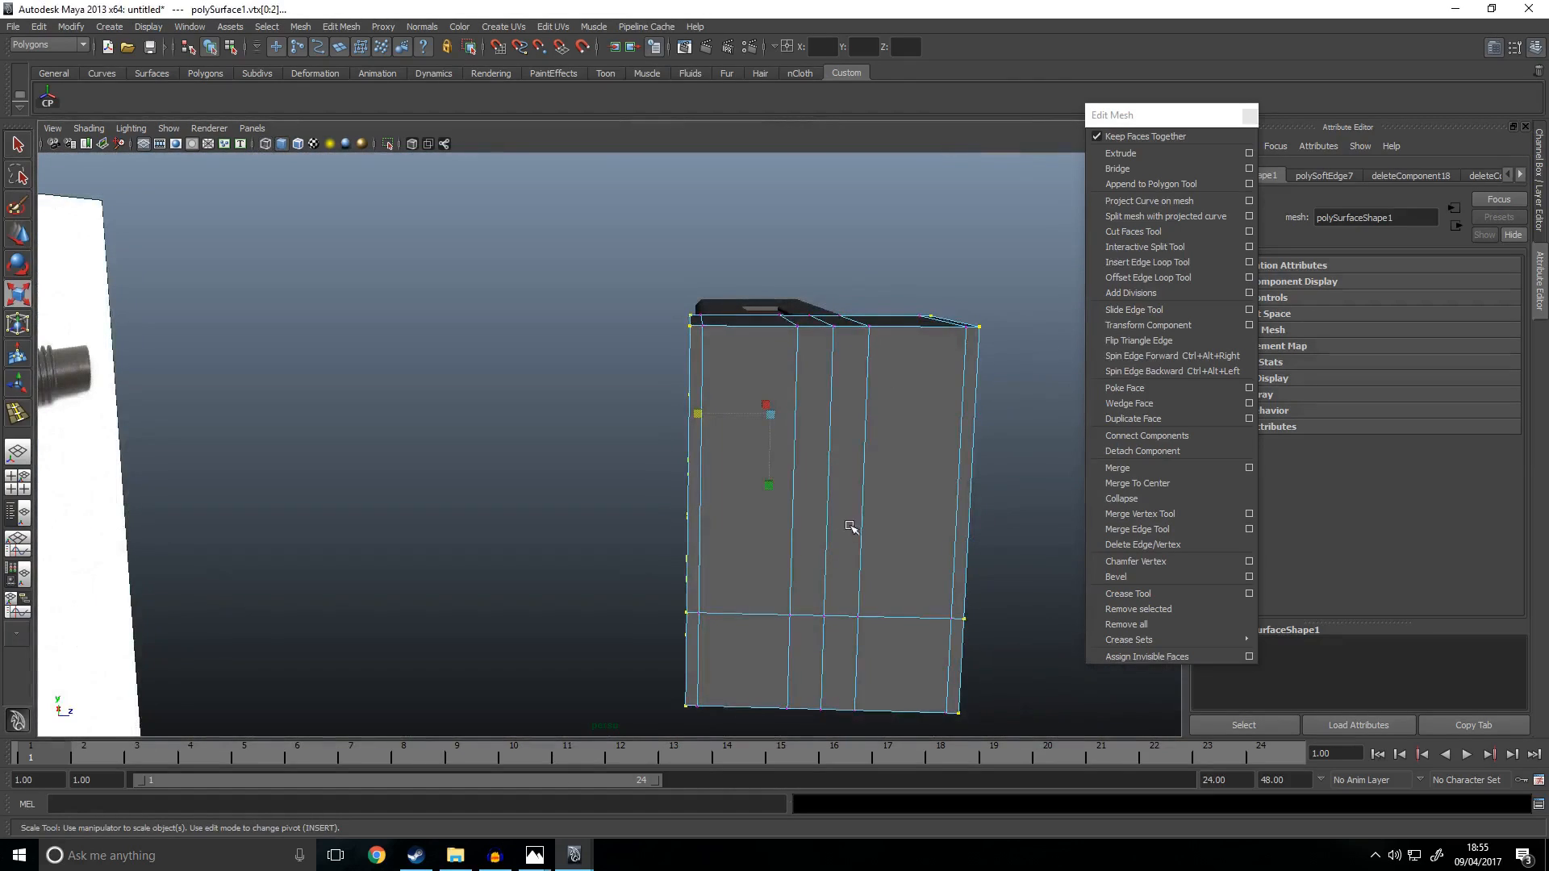
Step: Scale the outer side vertices further outward by about 1.07 to thicken the walls around the upper receiver, and check the underside
alt+drag(873, 463, 848, 457)
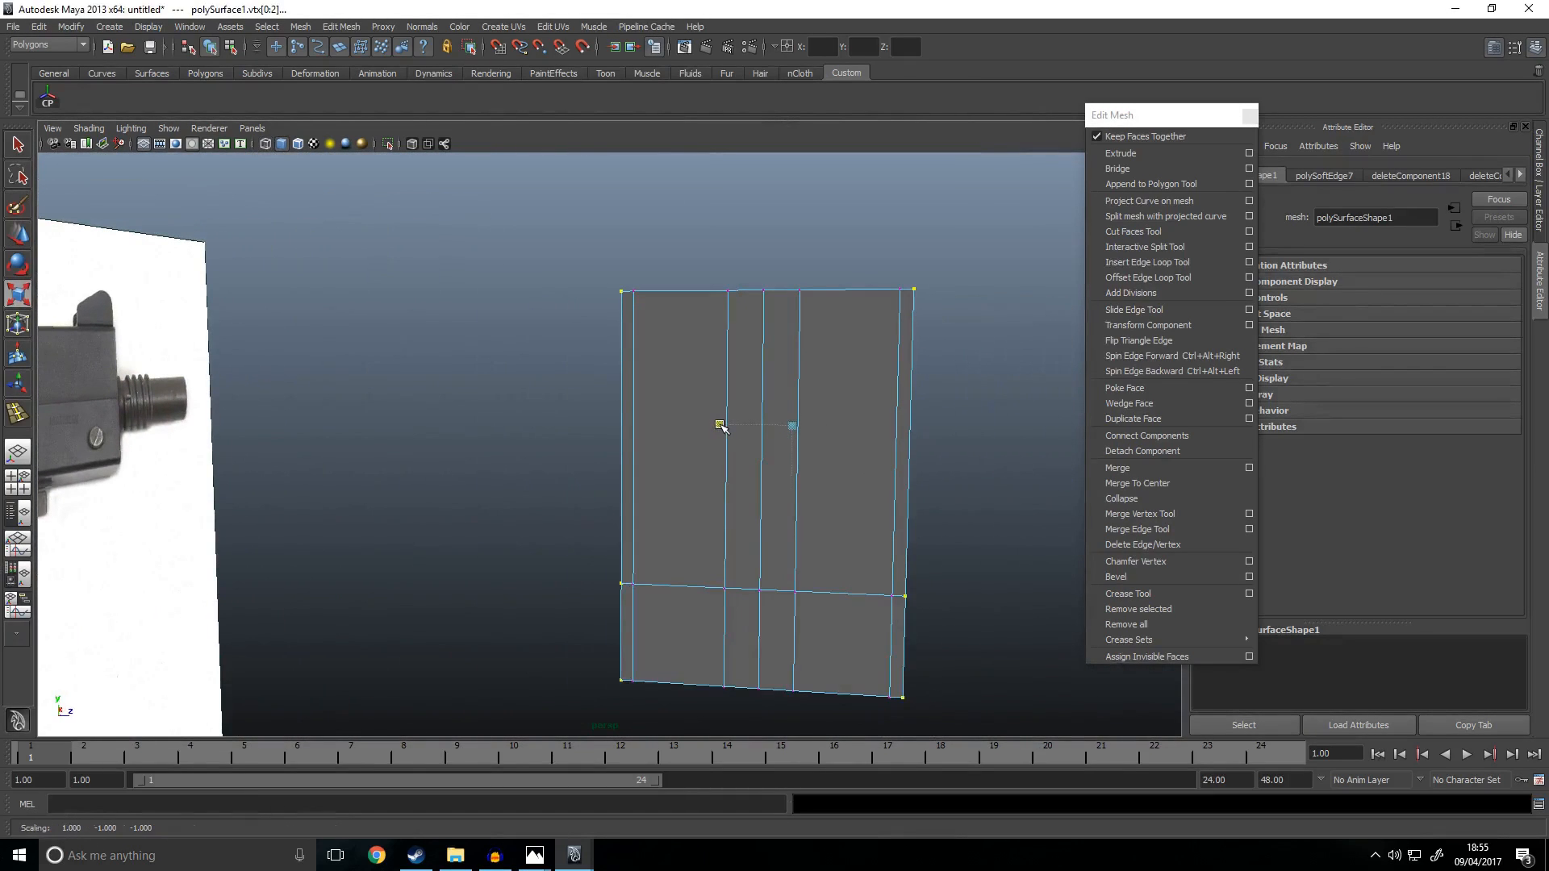
drag(719, 424, 722, 428)
alt+drag(917, 439, 564, 507)
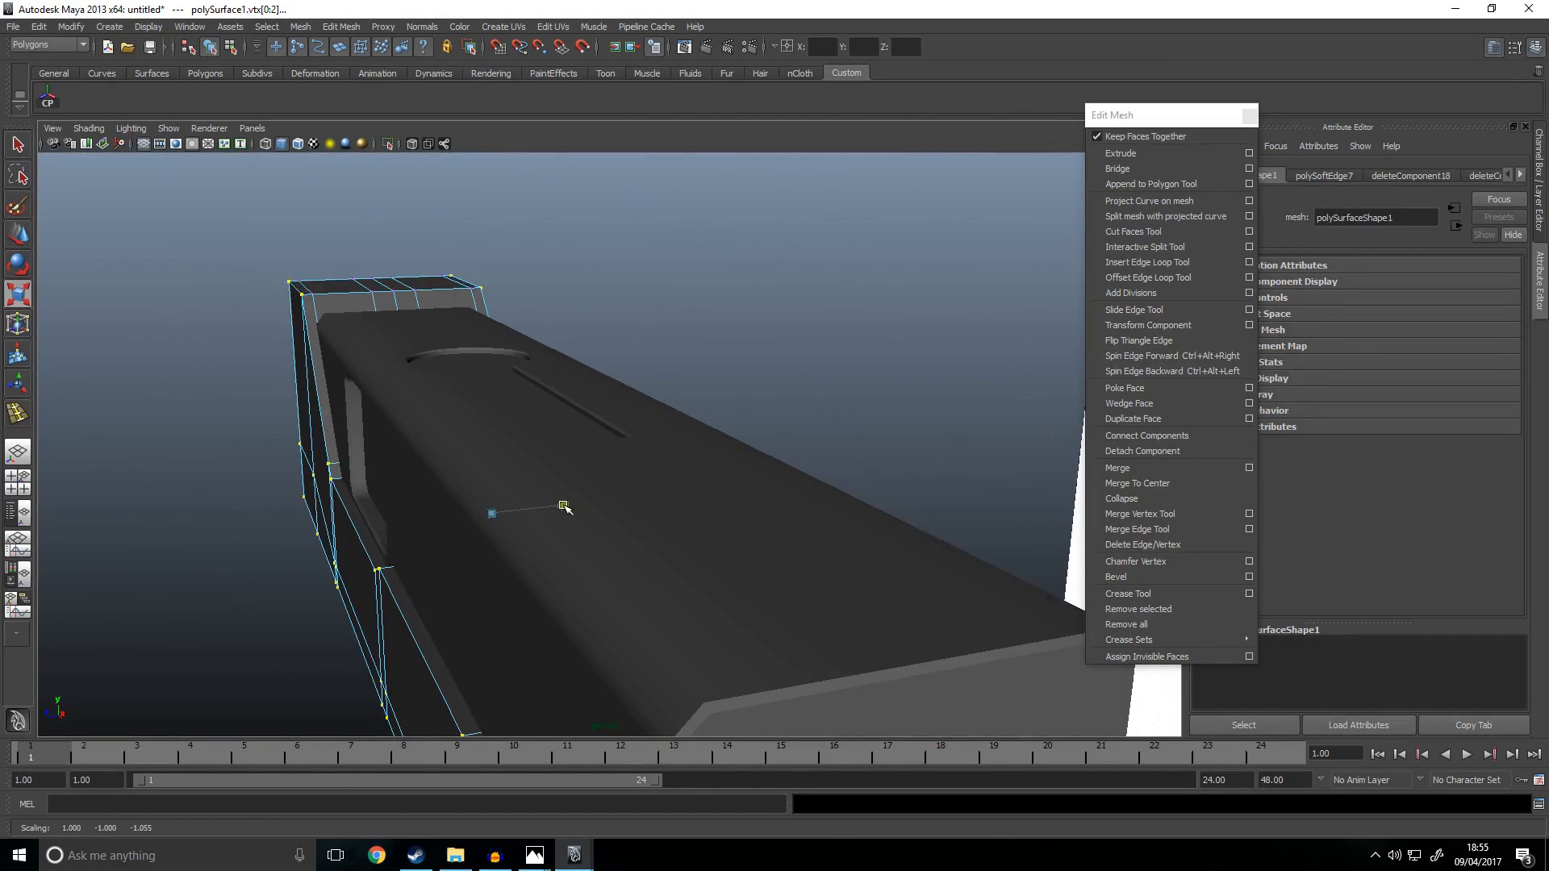
drag(563, 506, 564, 506)
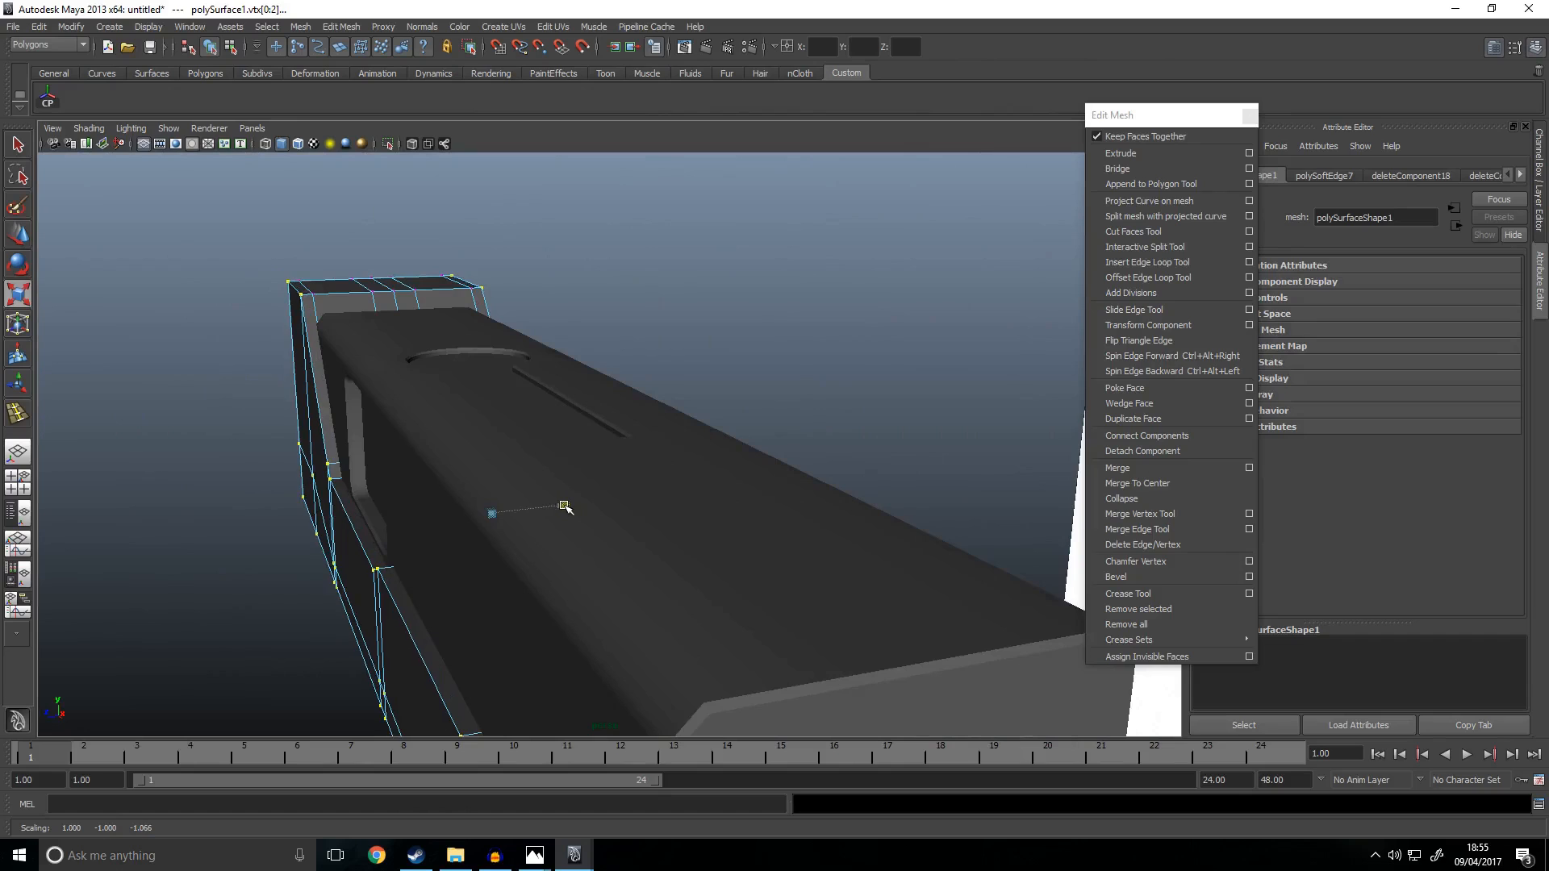
mouse_move(677, 492)
alt+mouse_down()
mouse_move(647, 484)
mouse_move(676, 494)
alt+mouse_up()
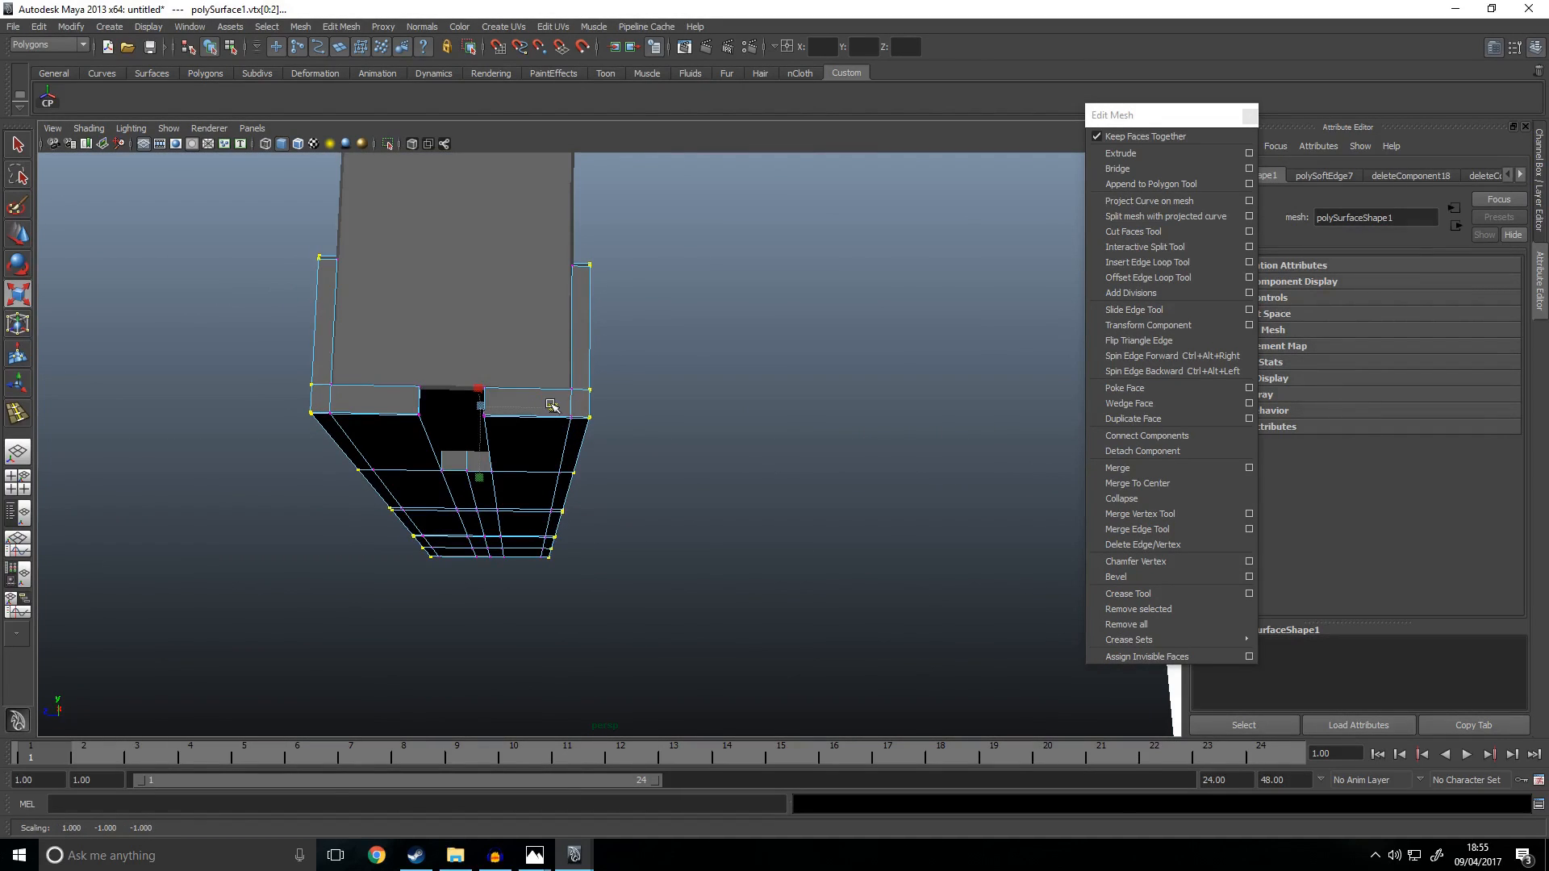
click(696, 530)
alt+drag(546, 370, 736, 394)
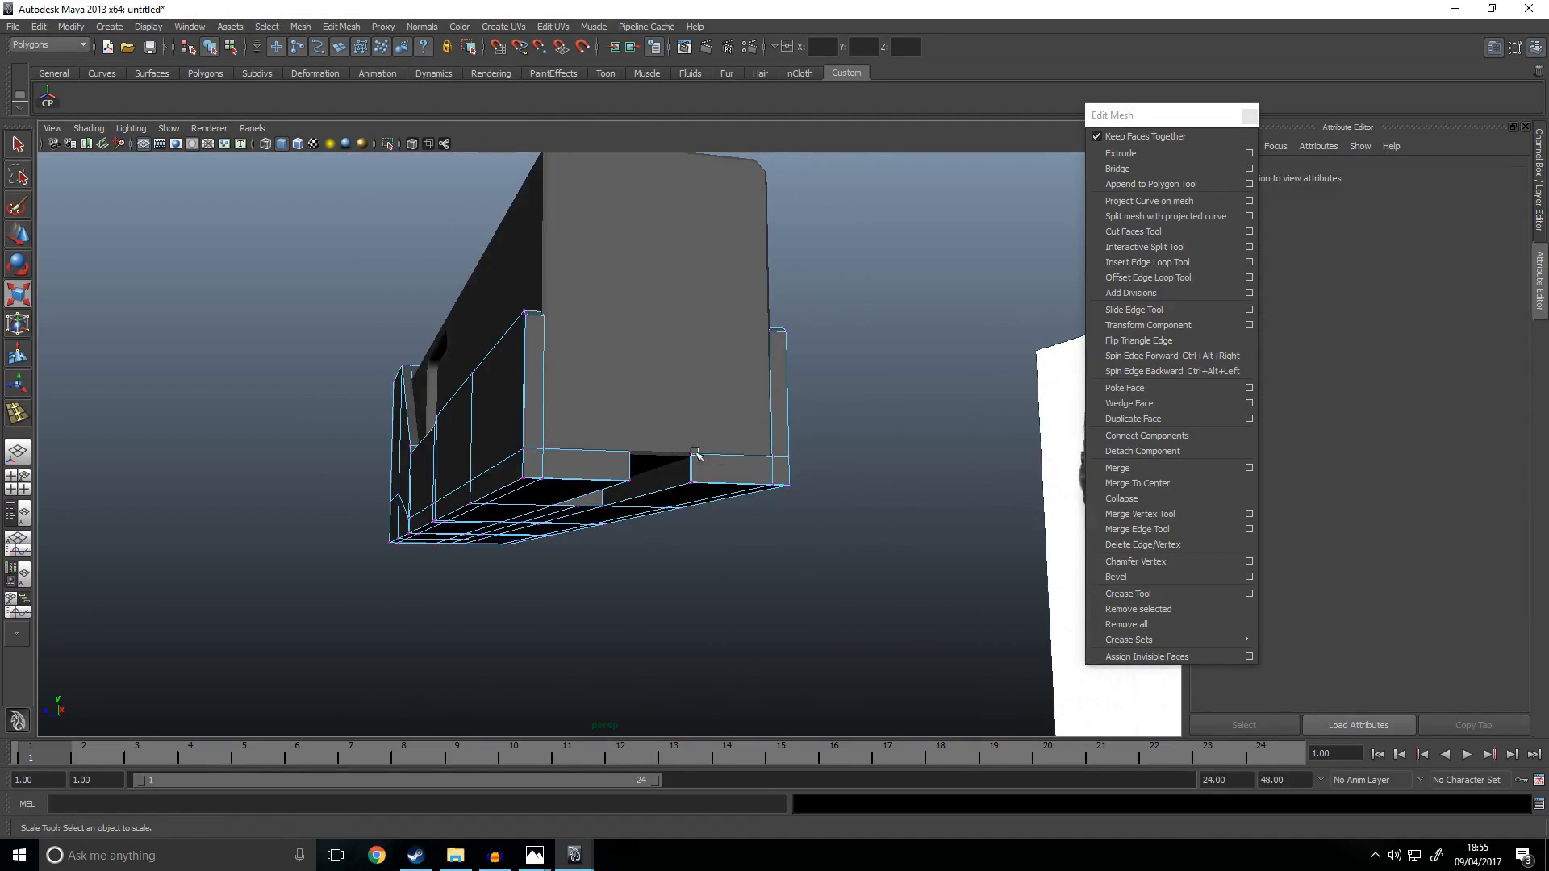
Step: Select the receiver's bottom row of vertices in the front view and raise it slightly to fit the reference
key(space)
key(space)
scroll(968, 490, down, 5)
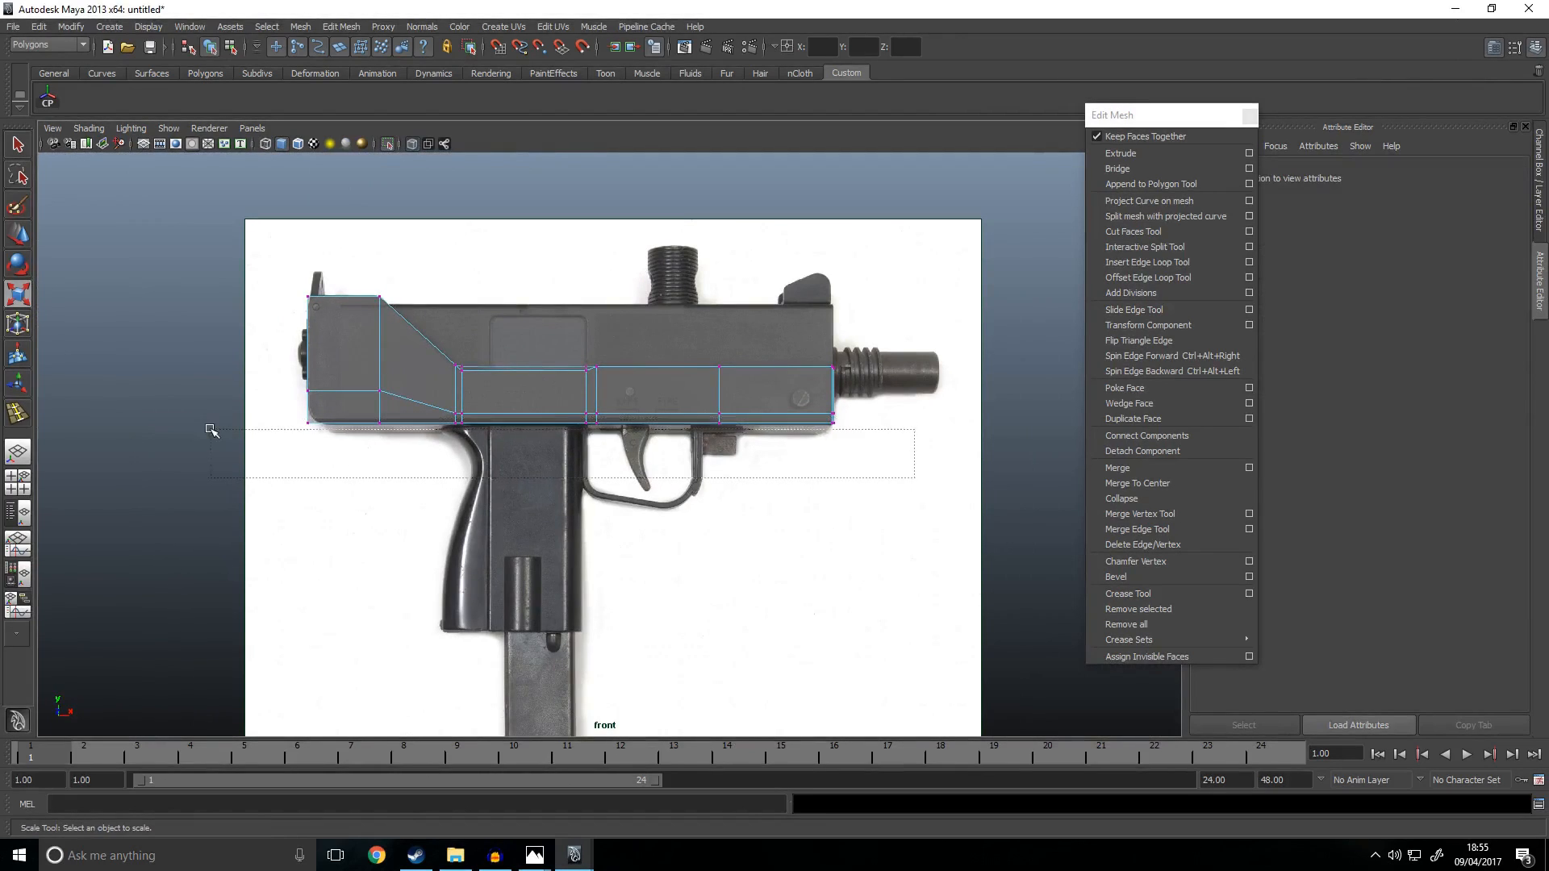
drag(211, 430, 191, 418)
scroll(716, 450, up, 5)
key(w)
drag(532, 358, 535, 350)
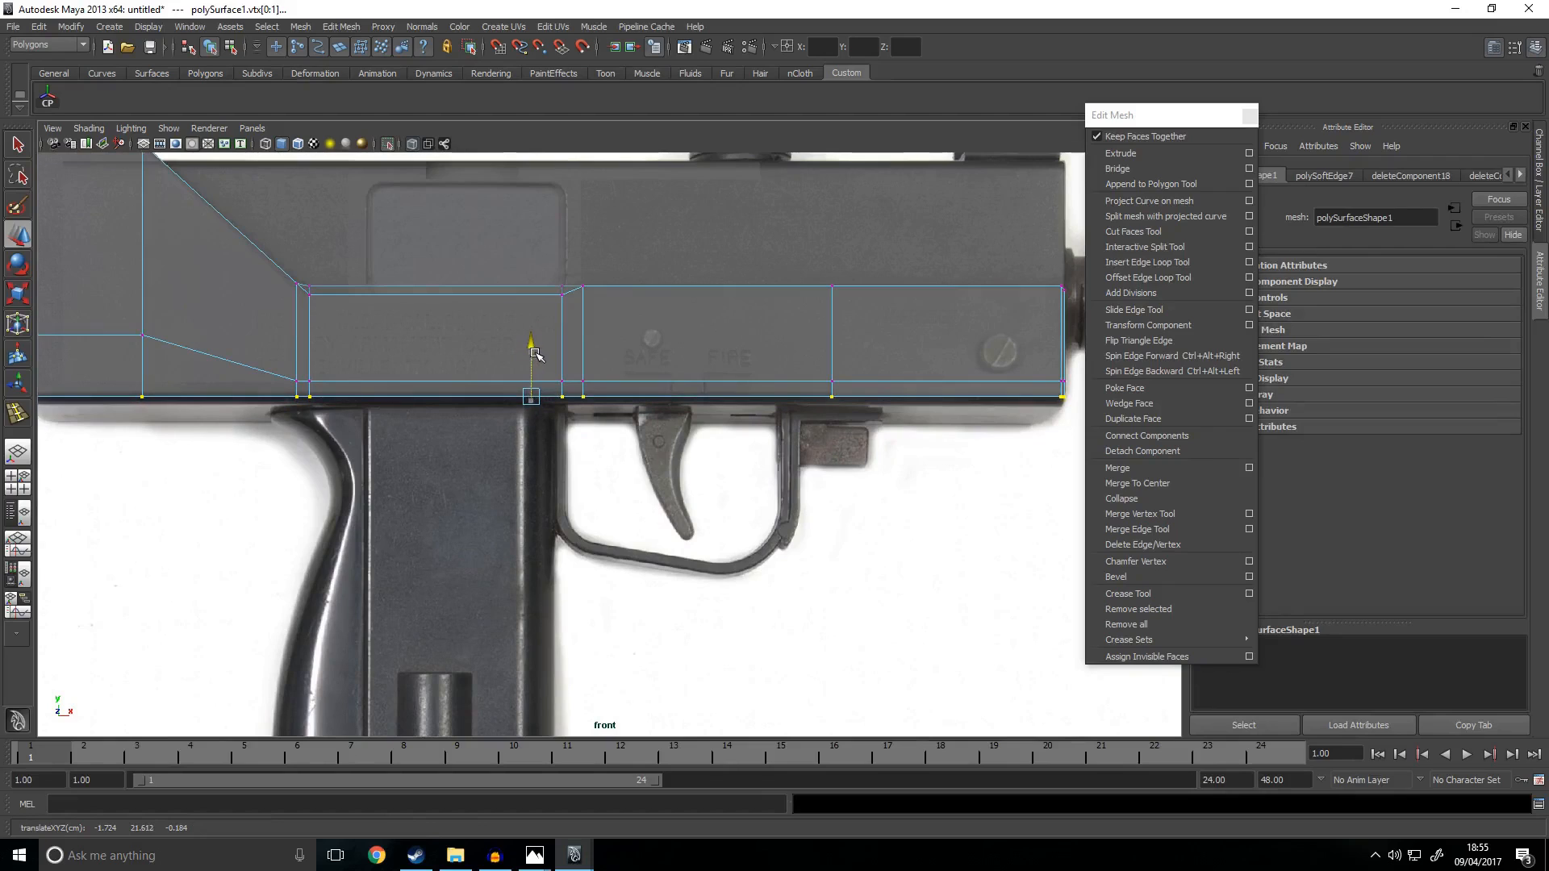
key(space)
key(space)
alt+drag(841, 412, 844, 426)
click(704, 504)
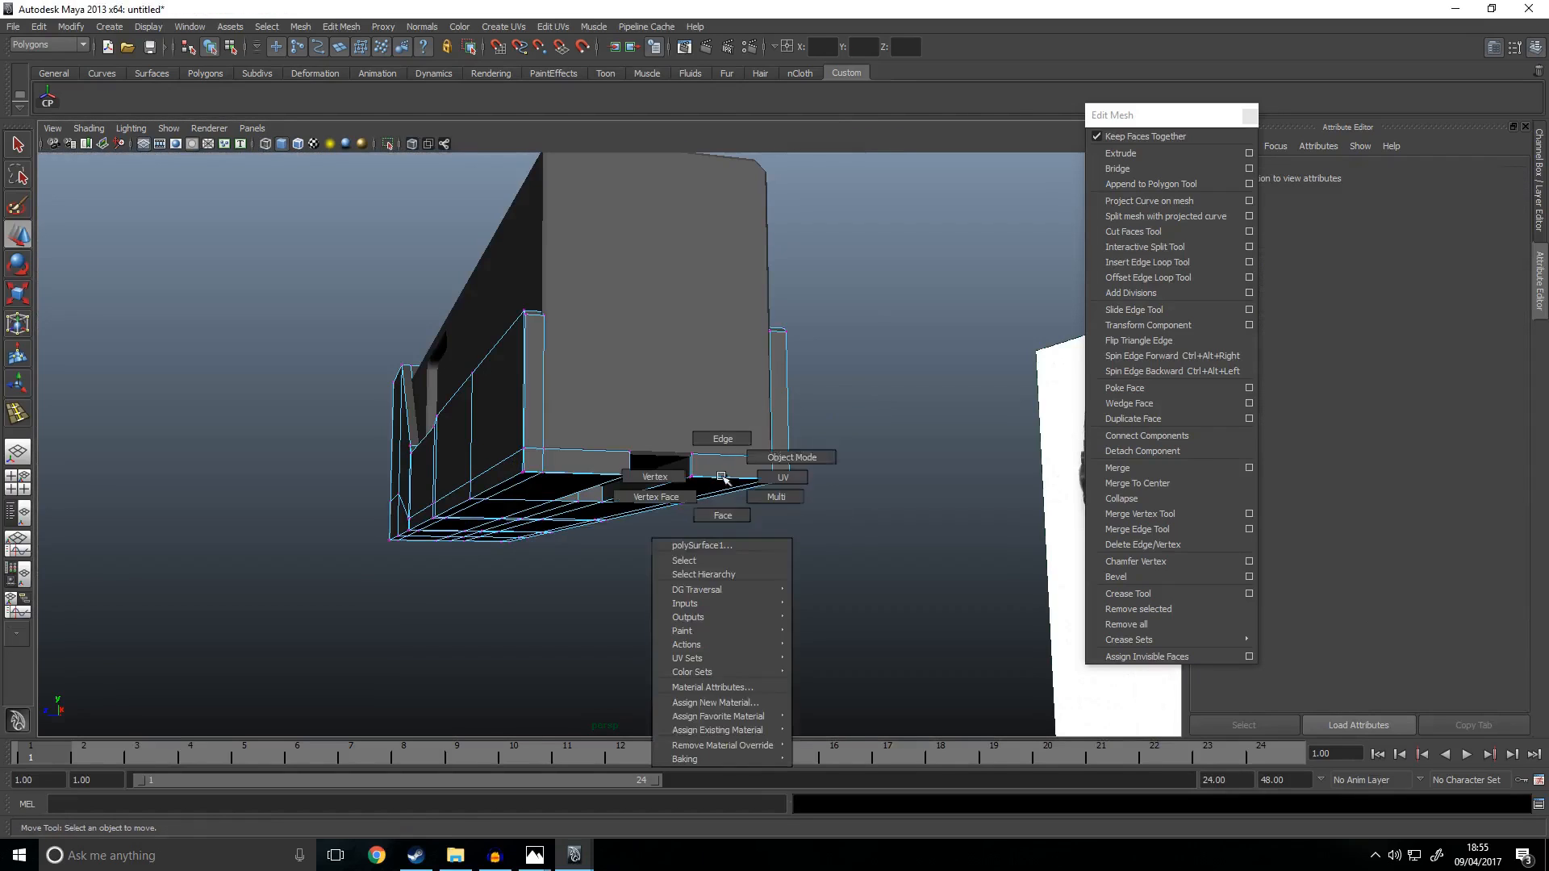
Step: Bevel the rear bottom edge of the receiver with an offset of about 0.304 to follow the reference's rounded corner
alt+drag(768, 537, 651, 571)
alt+drag(524, 544, 685, 567)
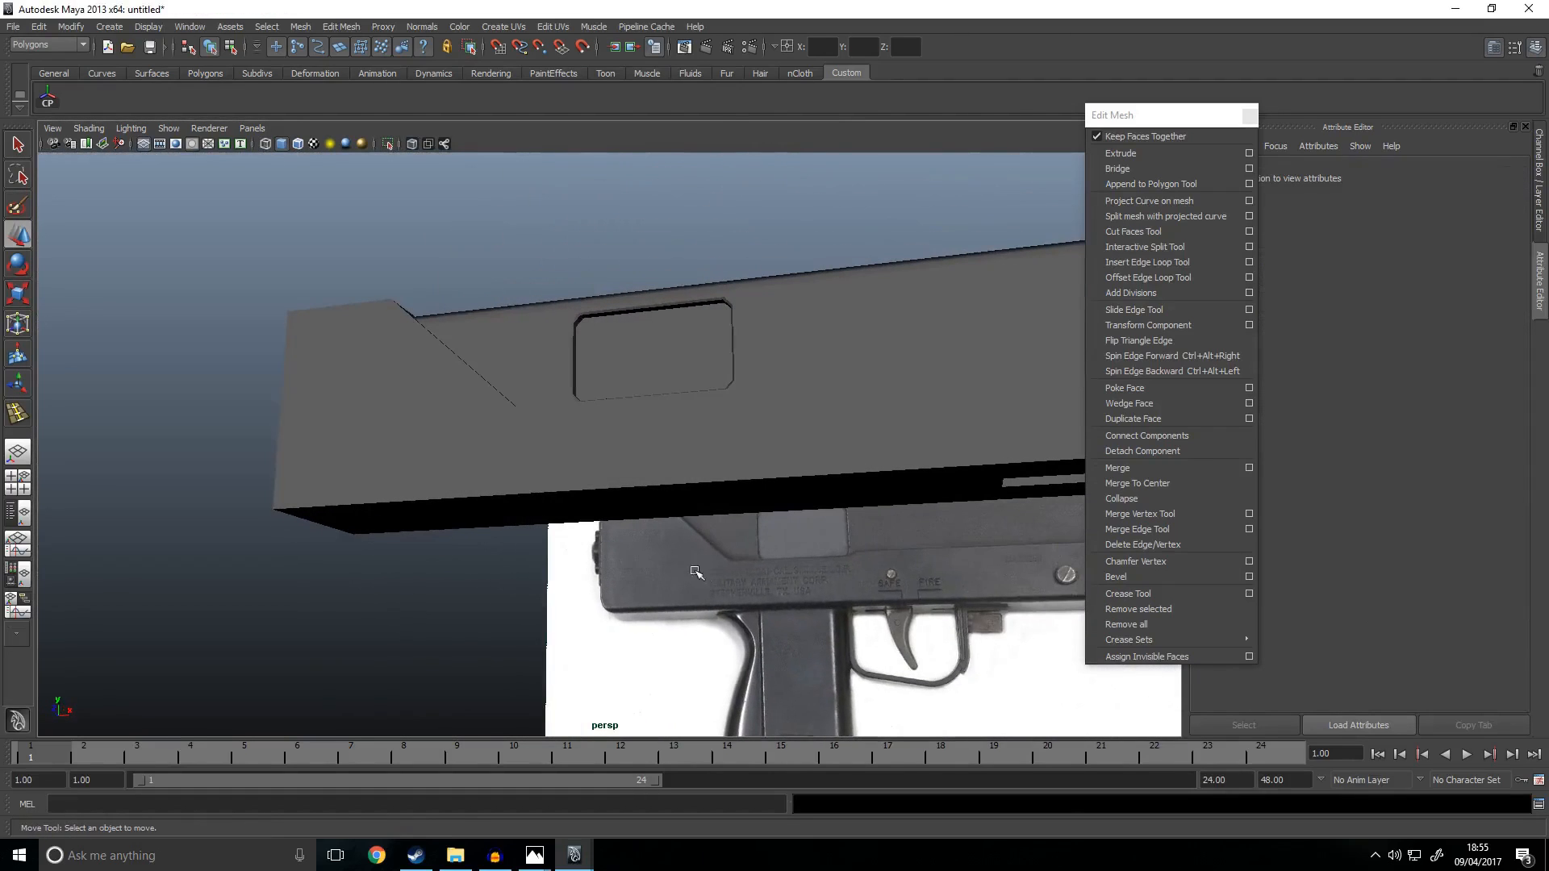
click(518, 506)
alt+drag(517, 509, 577, 540)
alt+middle_drag(717, 556, 571, 498)
right_drag(509, 410, 509, 336)
double_click(466, 463)
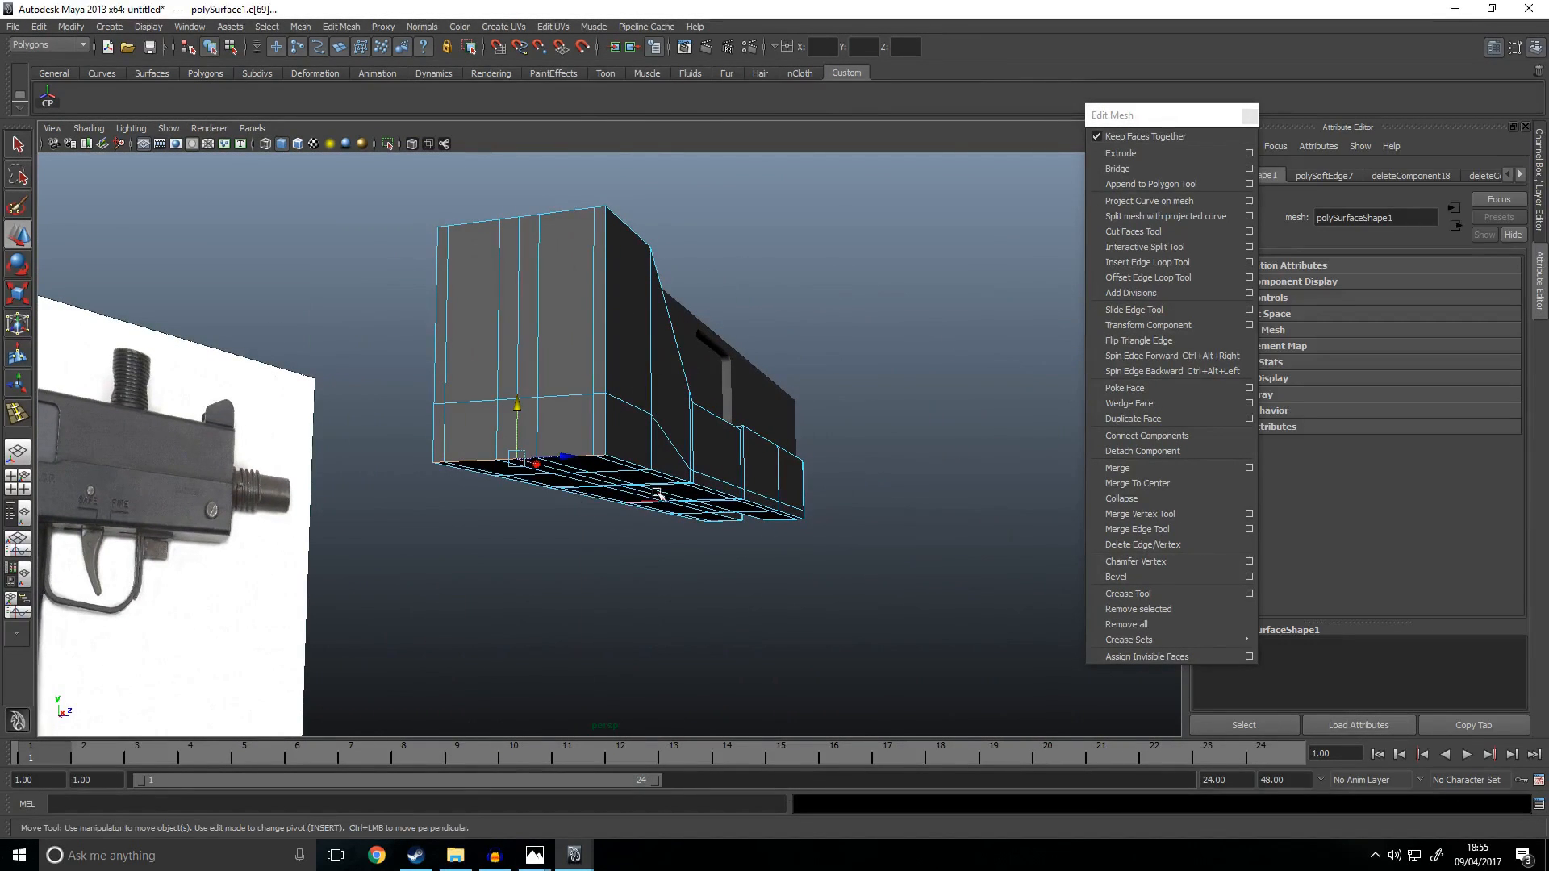
key(space)
key(space)
key(f)
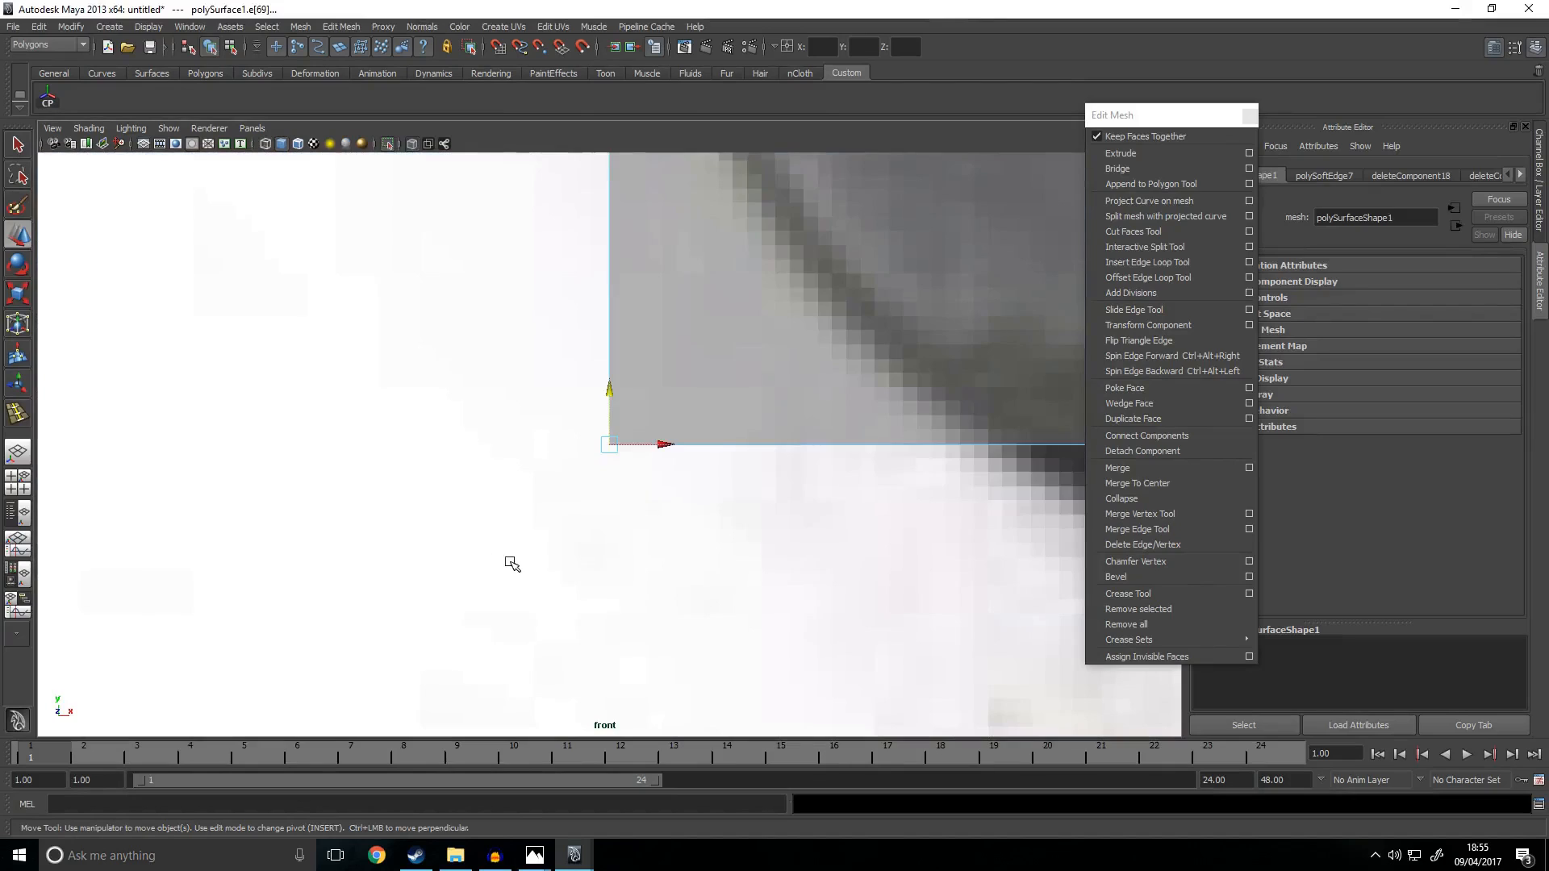
scroll(641, 534, down, 8)
click(1116, 576)
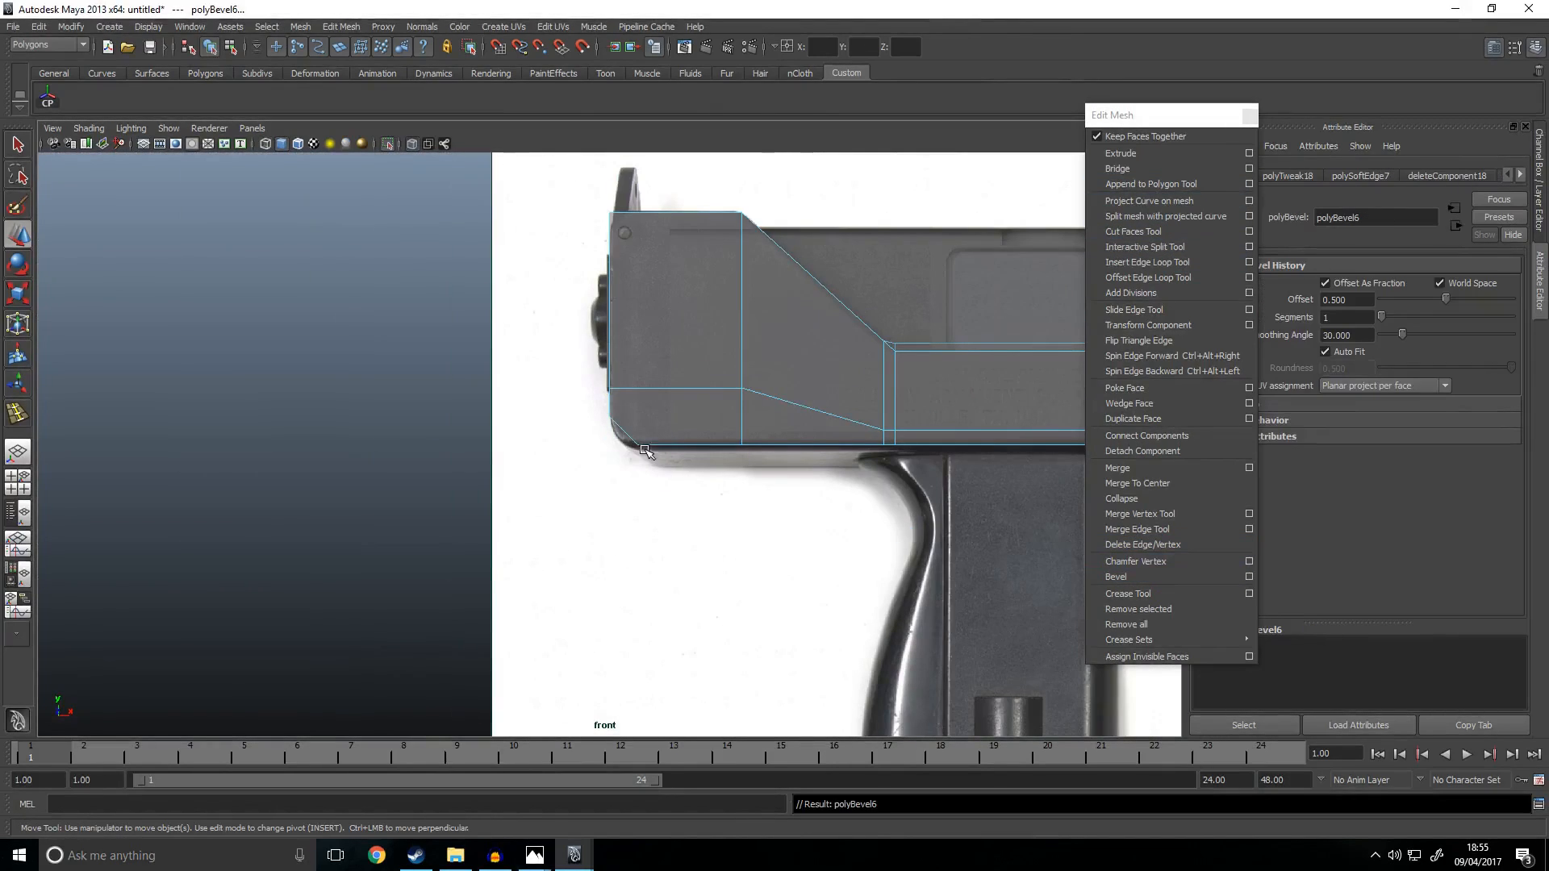
key(f)
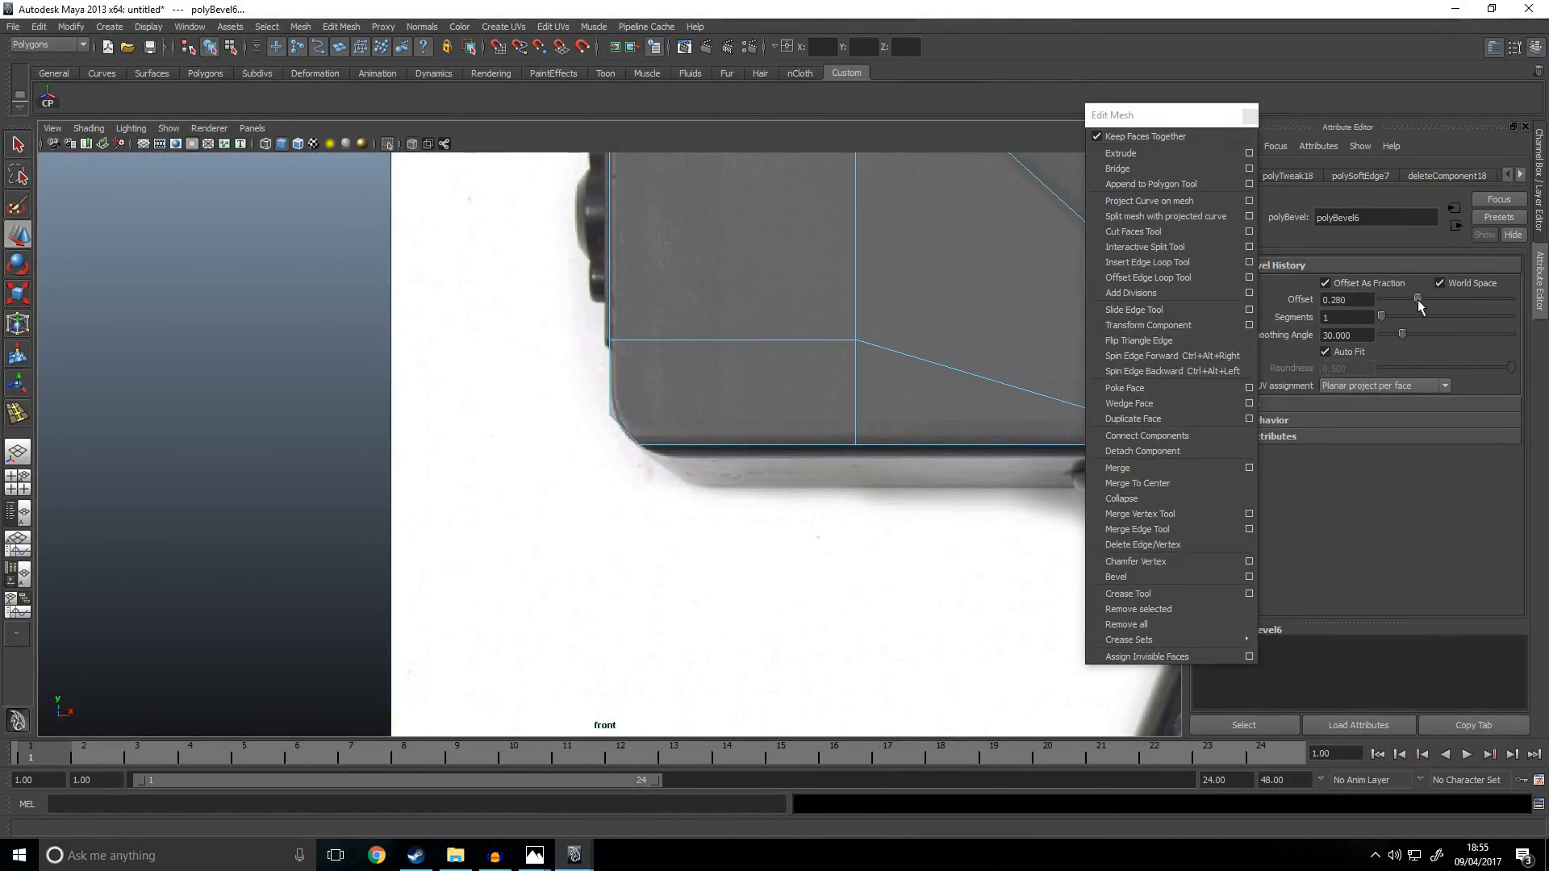
alt+middle_drag(753, 401, 696, 433)
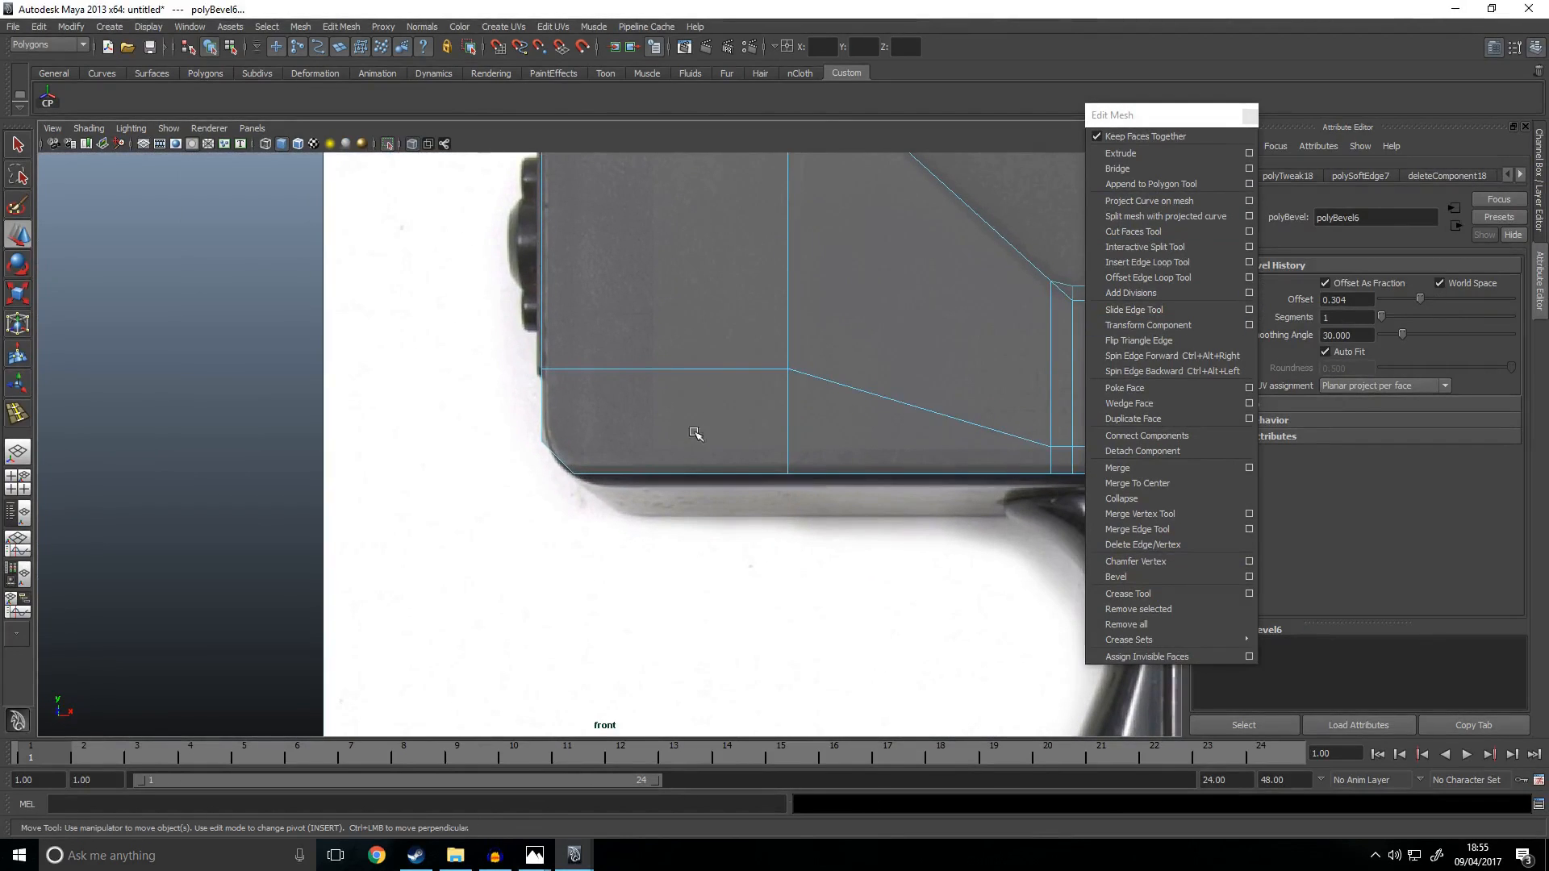
Step: Soften the two edge rows bordering the bevel along the receiver's rear bottom corner
key(space)
key(space)
alt+drag(751, 379, 597, 423)
right_drag(486, 412, 497, 340)
click(530, 433)
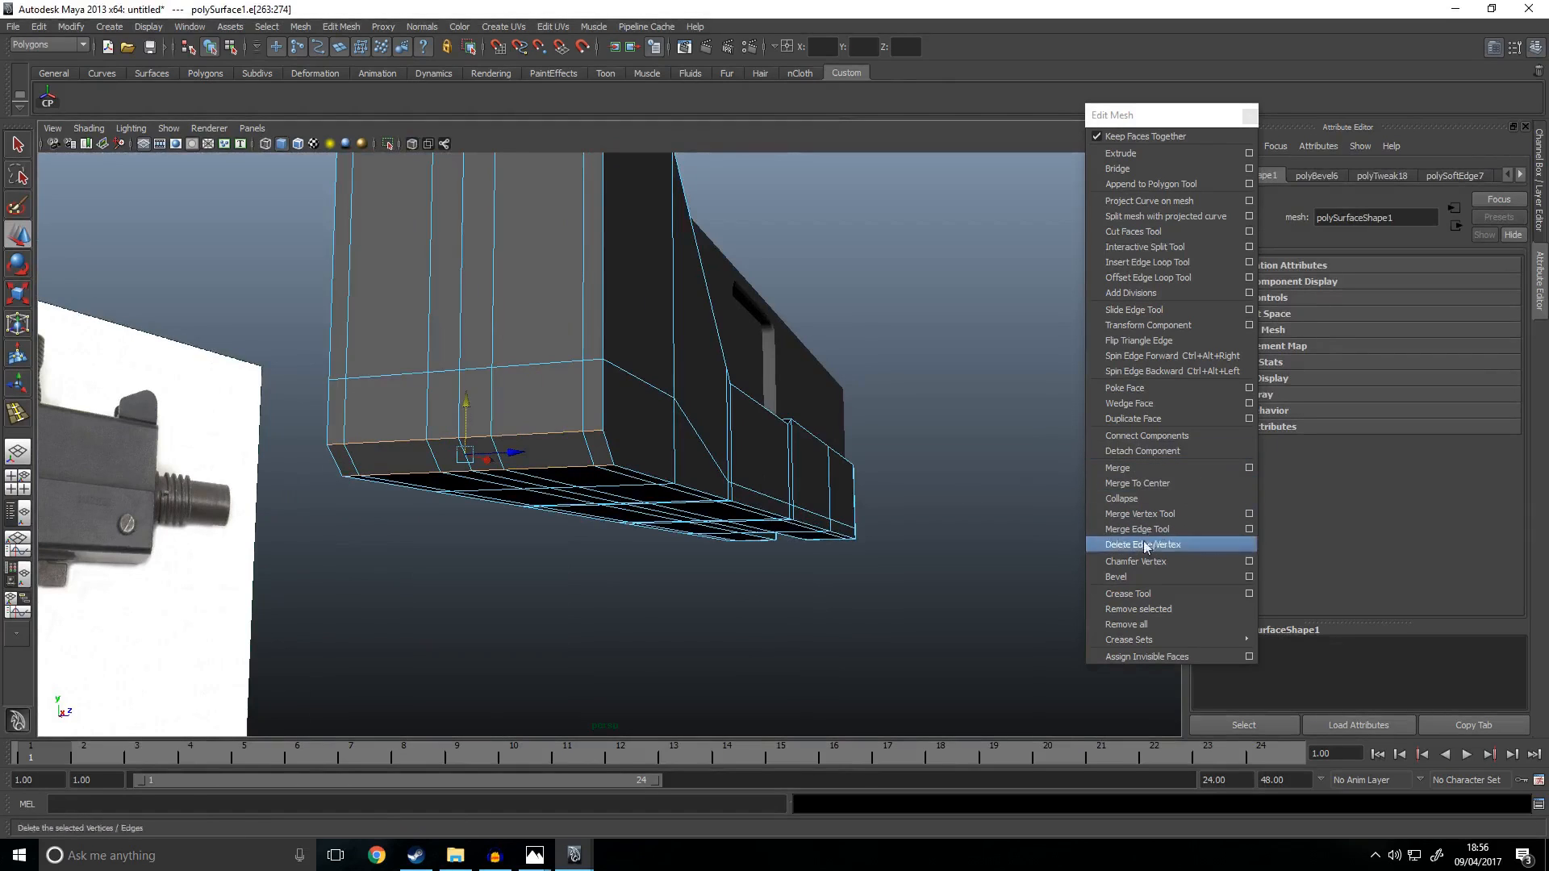
click(422, 26)
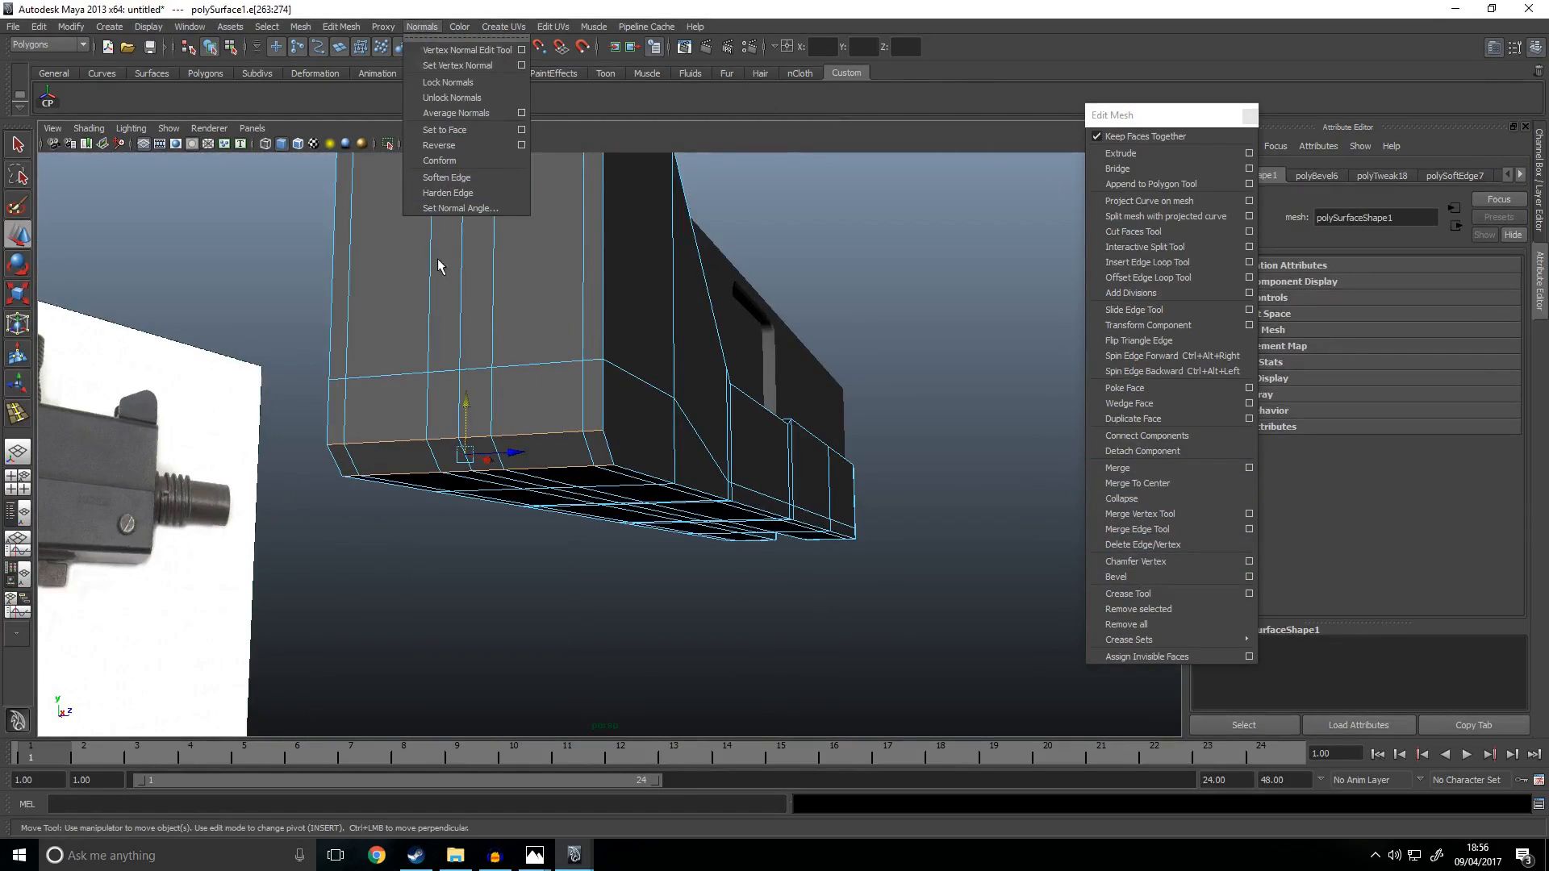
click(448, 179)
right_drag(574, 394, 634, 355)
Step: Bevel the receiver's rear top edge with an offset of about 0.112 to match the reference in the front view
alt+drag(830, 643, 719, 474)
click(616, 657)
click(719, 473)
right_drag(739, 390, 743, 345)
double_click(743, 345)
click(1116, 577)
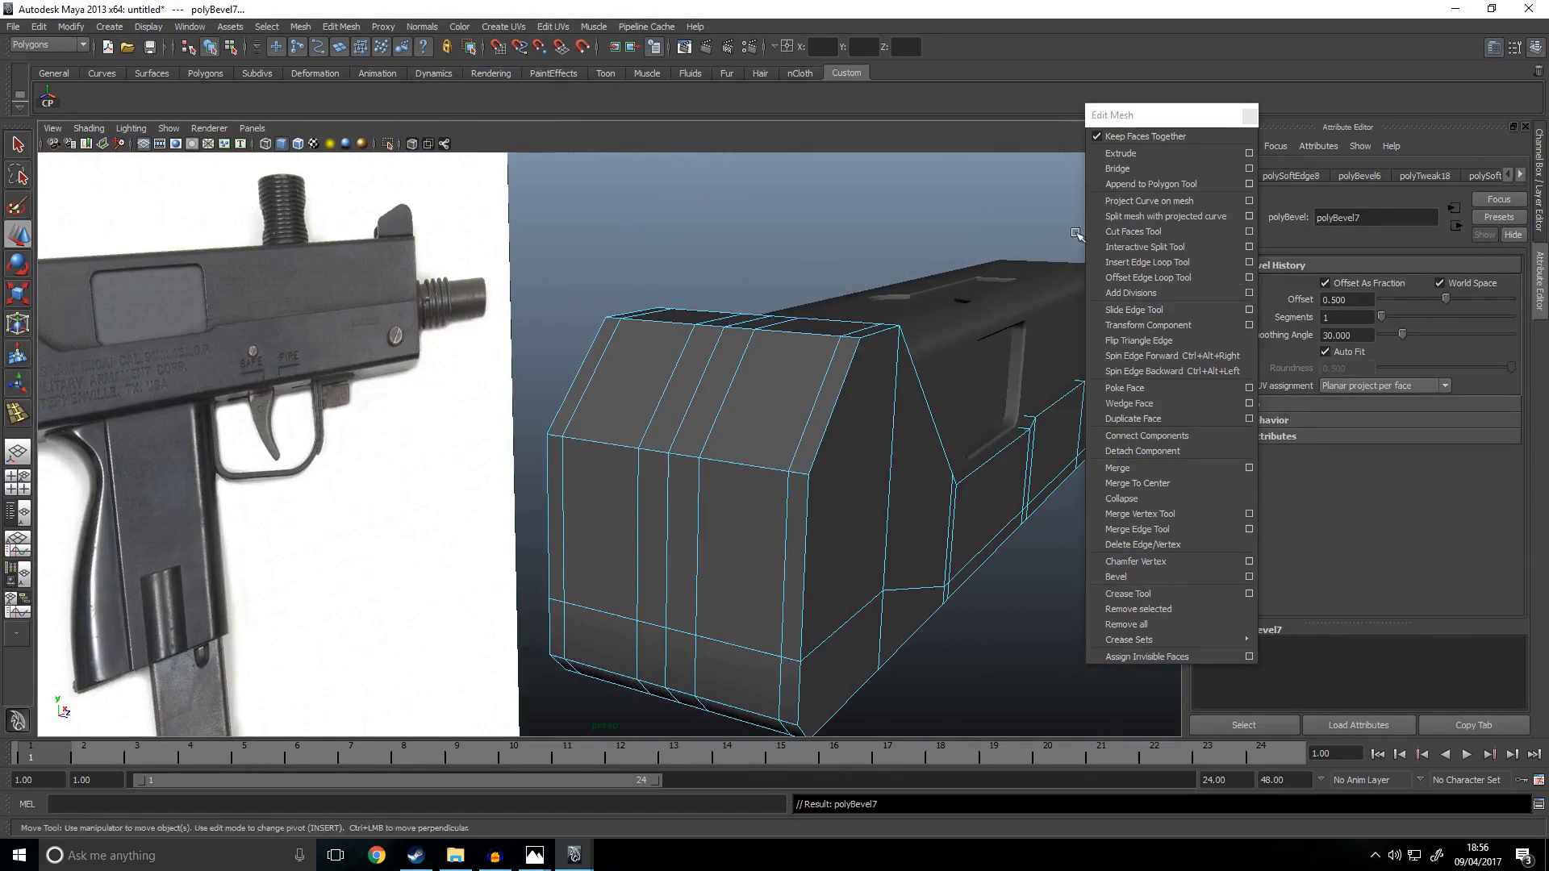
key(space)
key(space)
alt+right_drag(595, 334, 1073, 263)
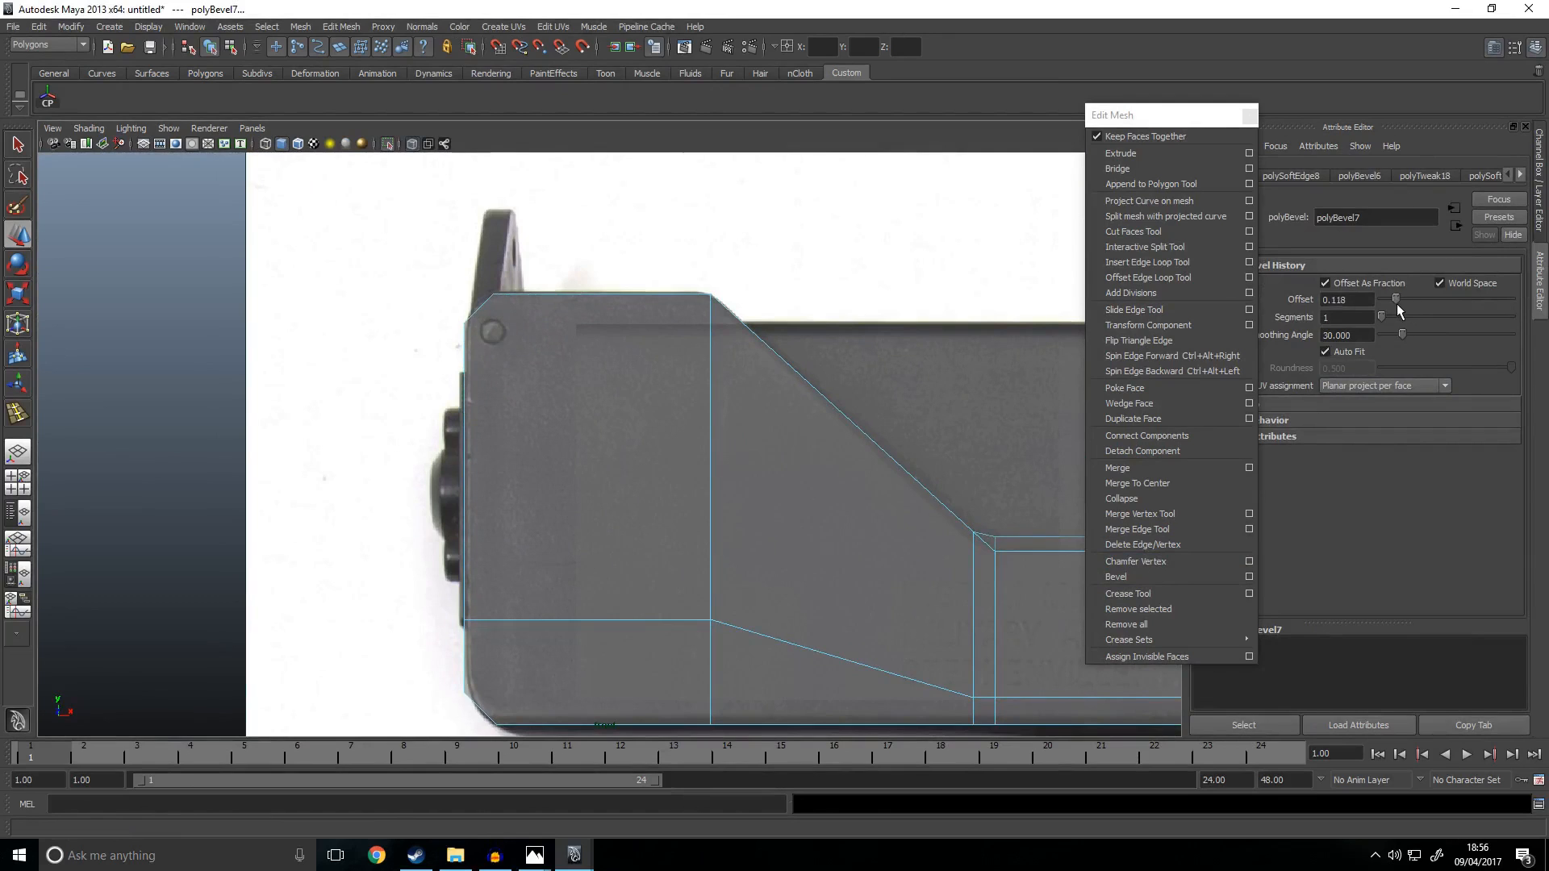
key(space)
key(space)
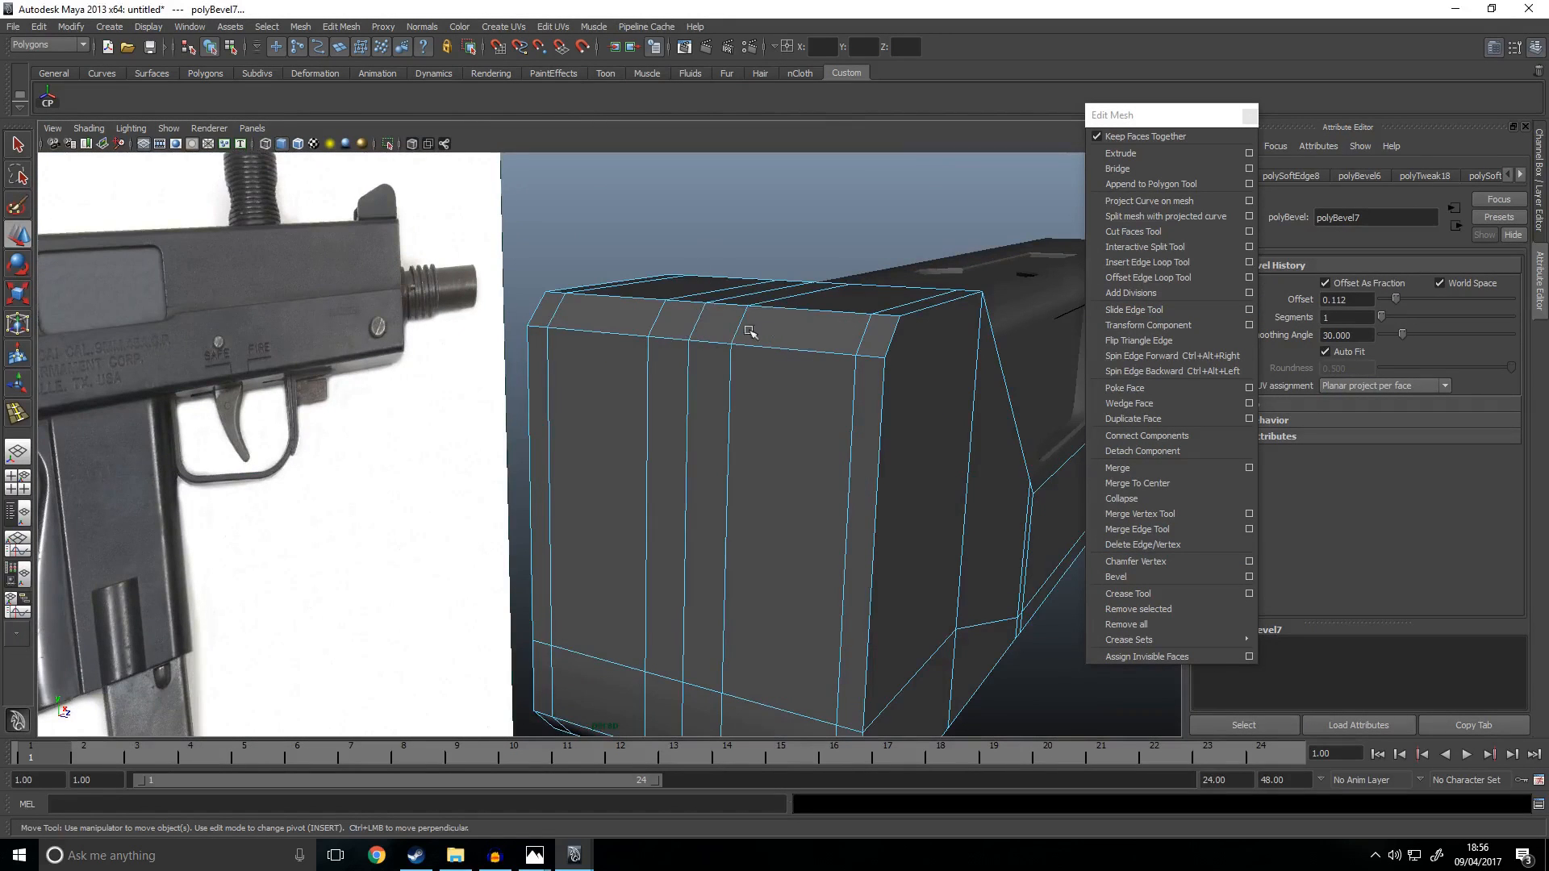
Step: Soften the two edge rows bordering the bevel along the receiver's rear top corner
click(789, 309)
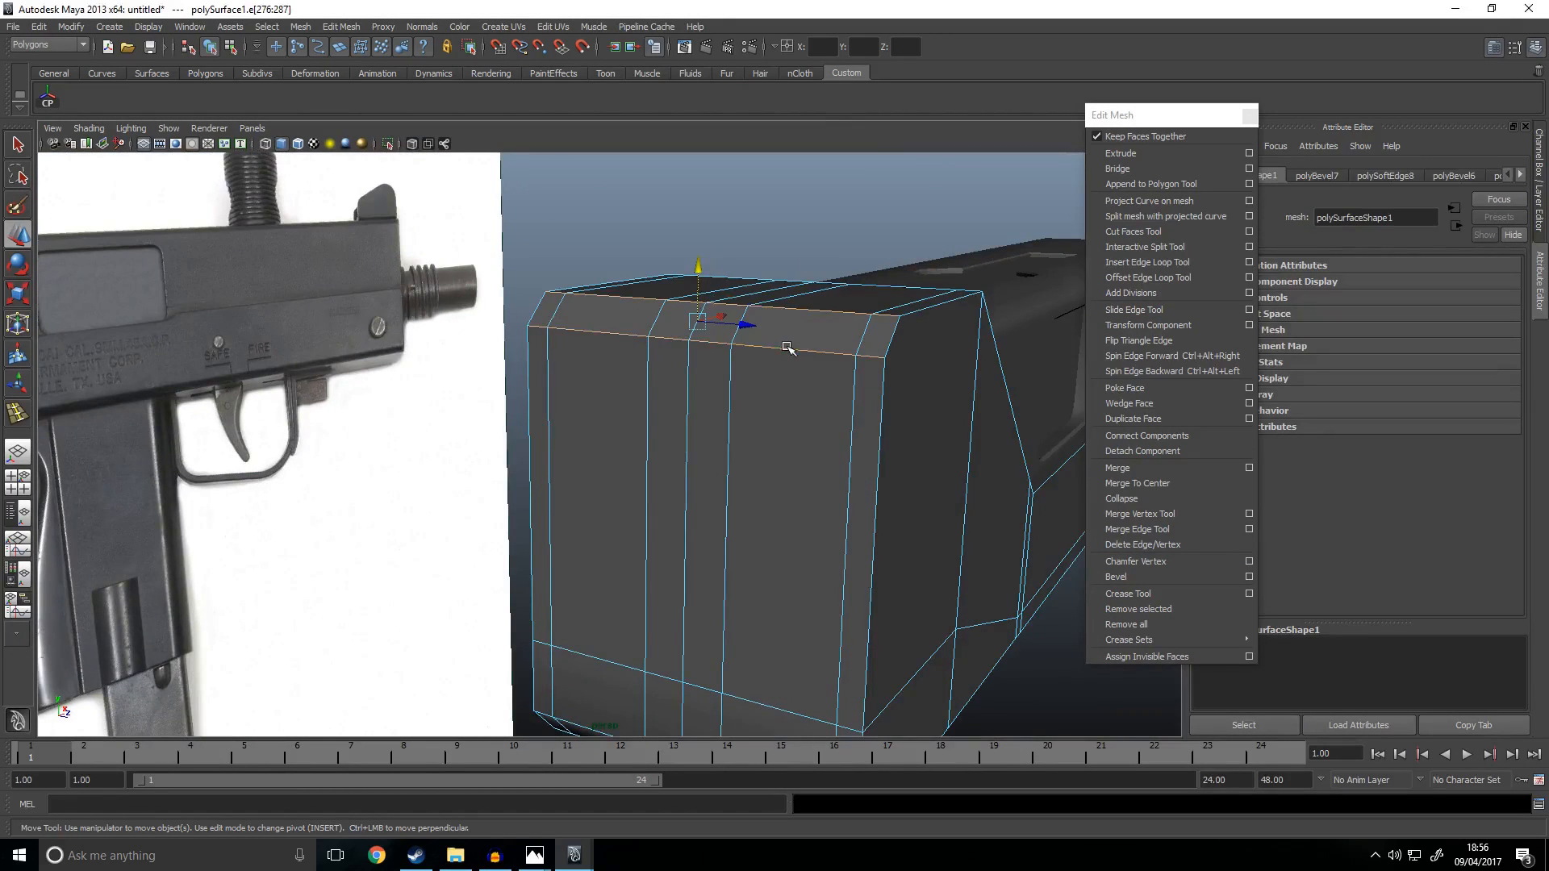
click(422, 27)
click(484, 191)
scroll(646, 452, down, 5)
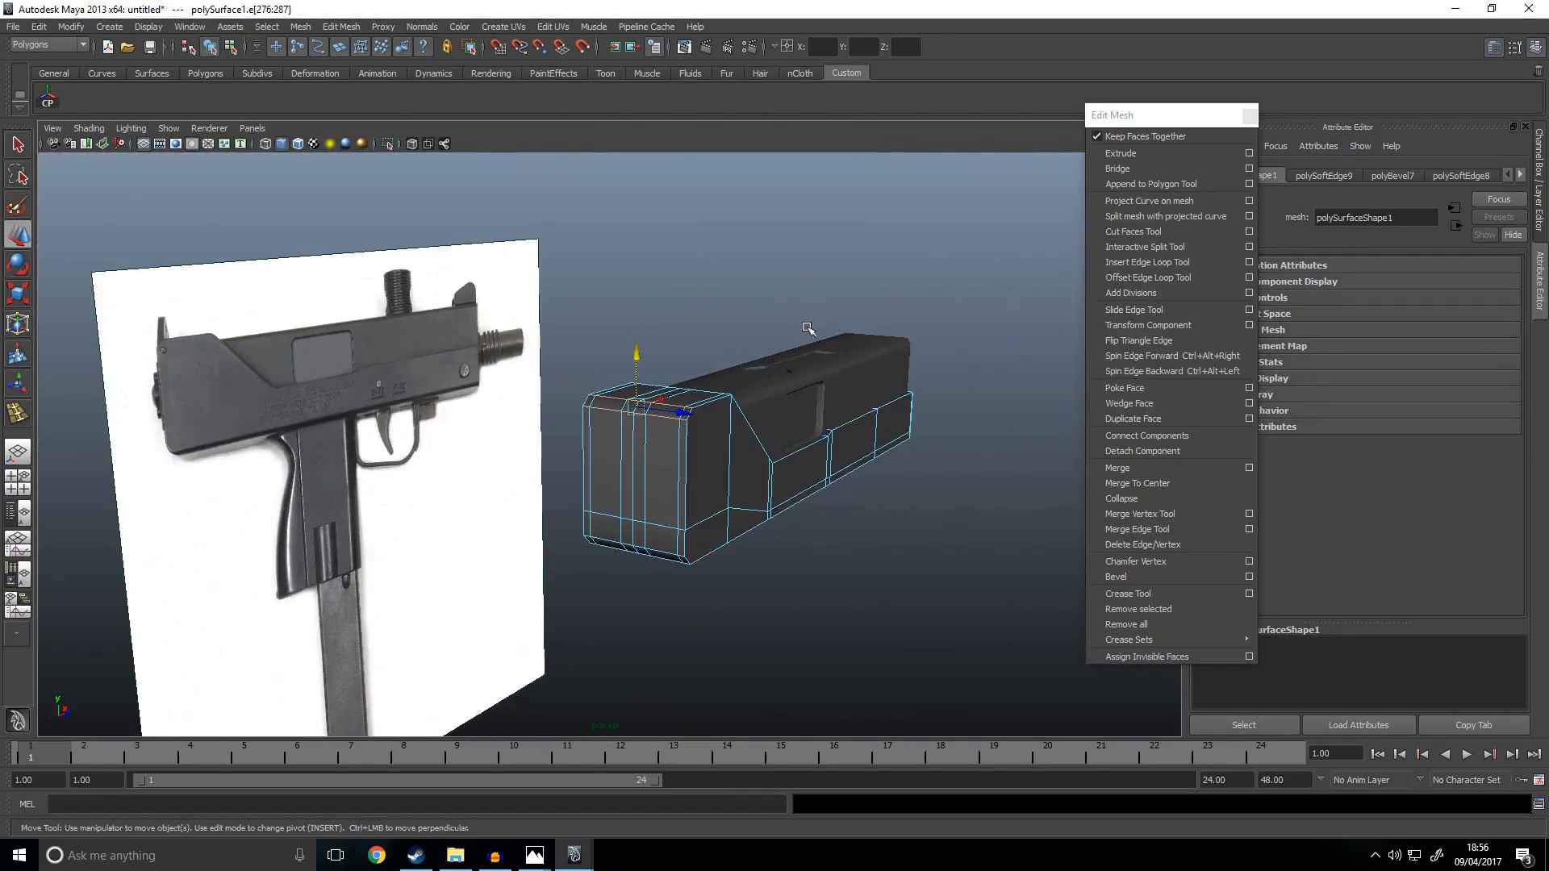
scroll(646, 461, up, 3)
scroll(647, 461, up, 4)
Step: Split the rear side face with a vertical edge connecting the top and bottom bevel corners
key(F8)
ctrl+right_click(717, 438)
shift+right_drag(718, 438, 811, 449)
scroll(810, 448, down, 3)
alt+drag(811, 449, 718, 302)
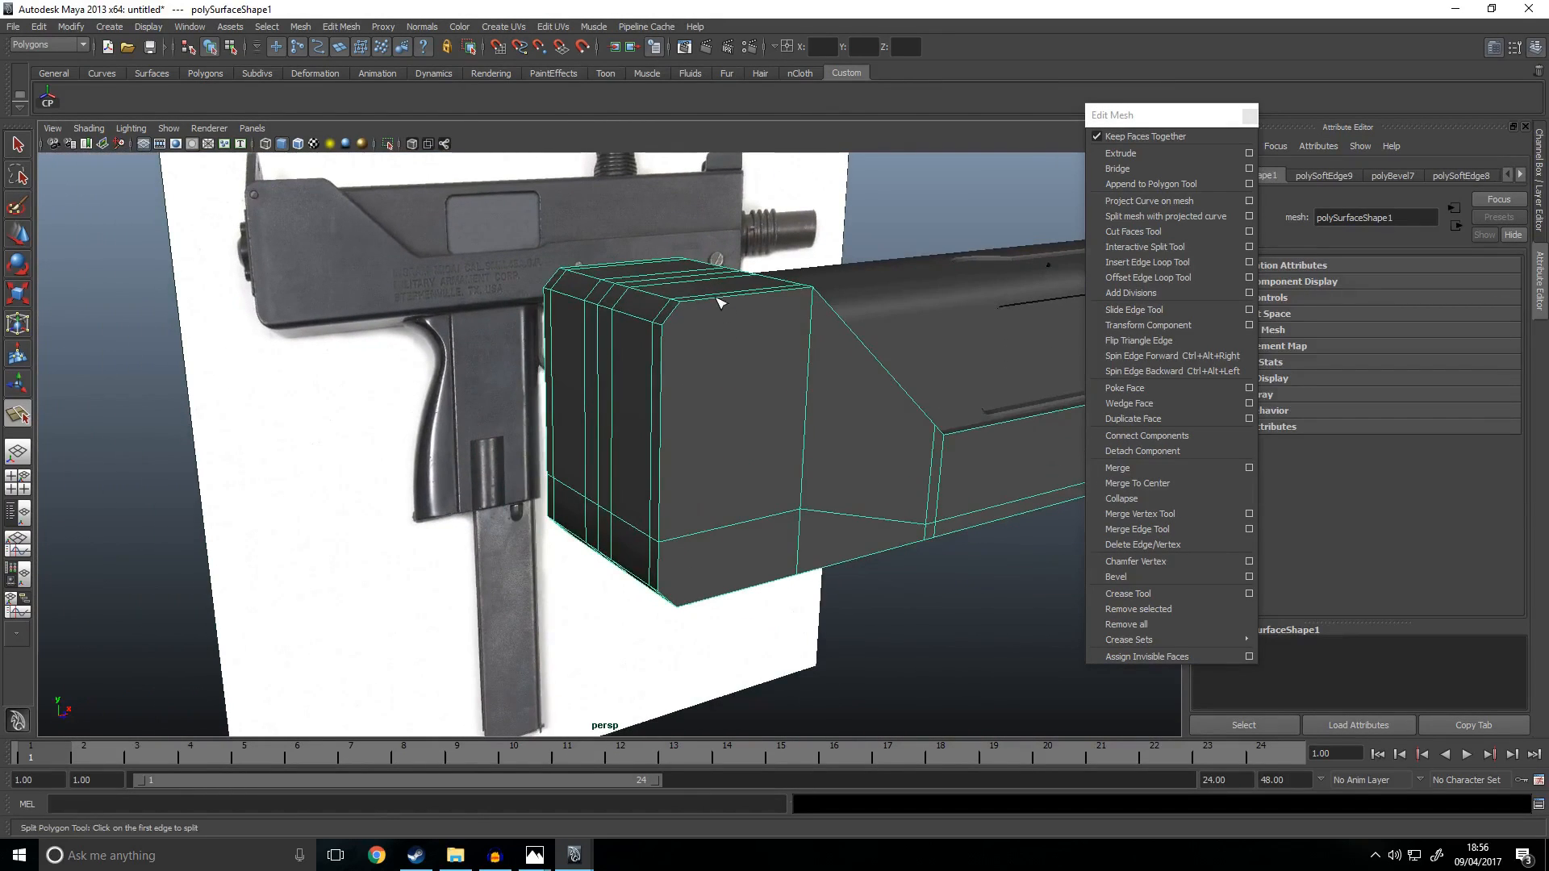
click(730, 597)
key(Return)
Step: Split the opposite rear side face with a matching vertical edge between its top and bottom bevel corners
alt+drag(622, 609, 662, 482)
drag(907, 331, 905, 328)
key(ctrl+z)
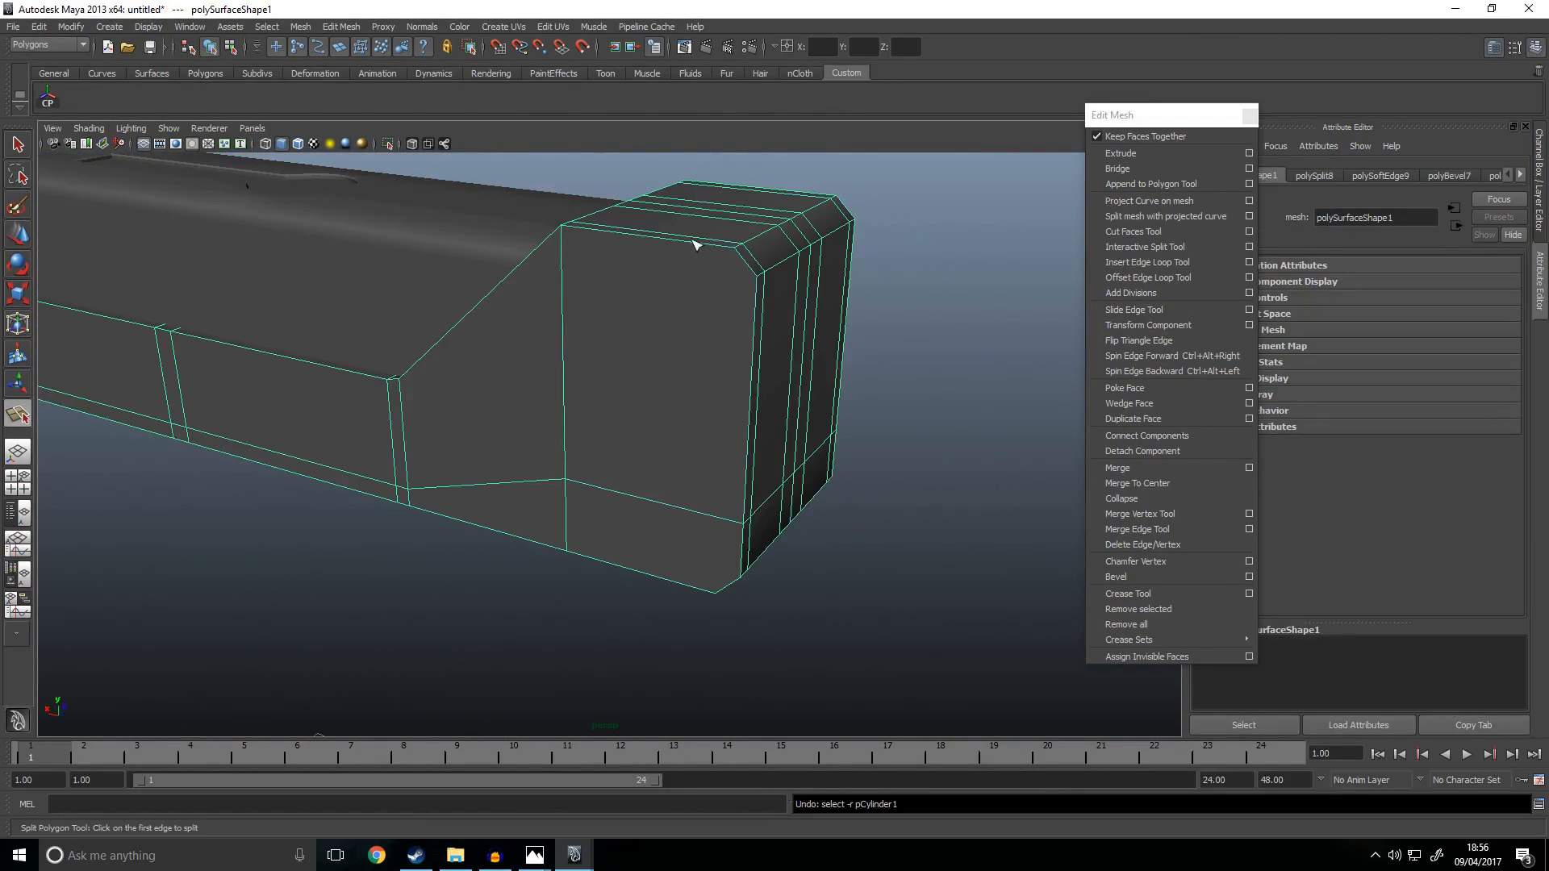
drag(720, 607, 729, 611)
key(Return)
scroll(938, 576, down, 4)
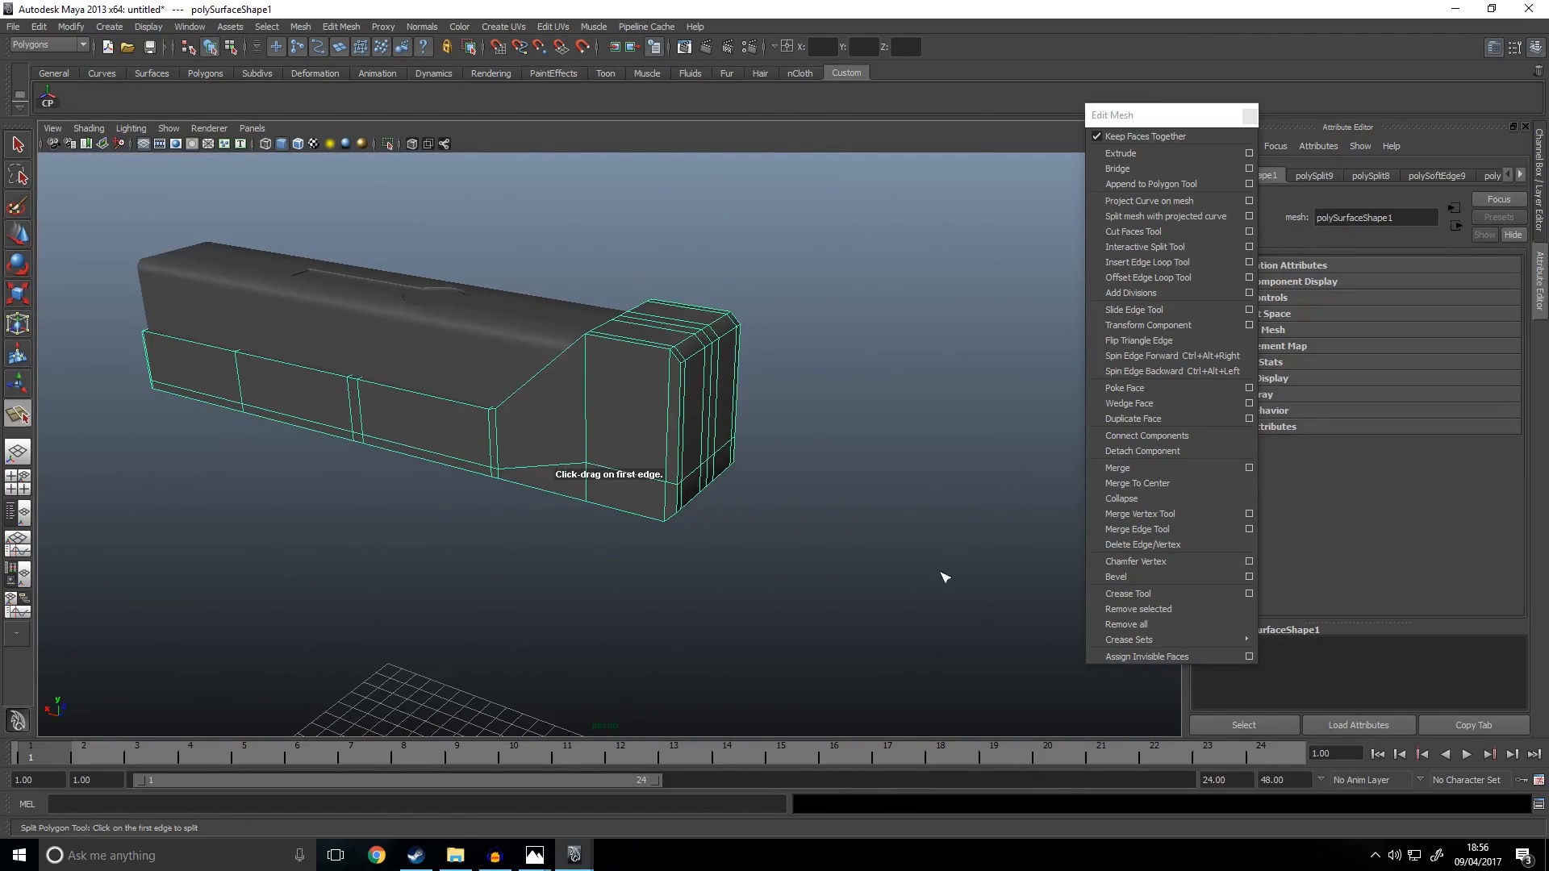
Step: Select the edges outlining the outer face of the receiver's side wall, from the rear to the front corner
key(w)
click(950, 553)
alt+drag(951, 553, 608, 519)
click(603, 482)
scroll(622, 498, up, 3)
click(600, 647)
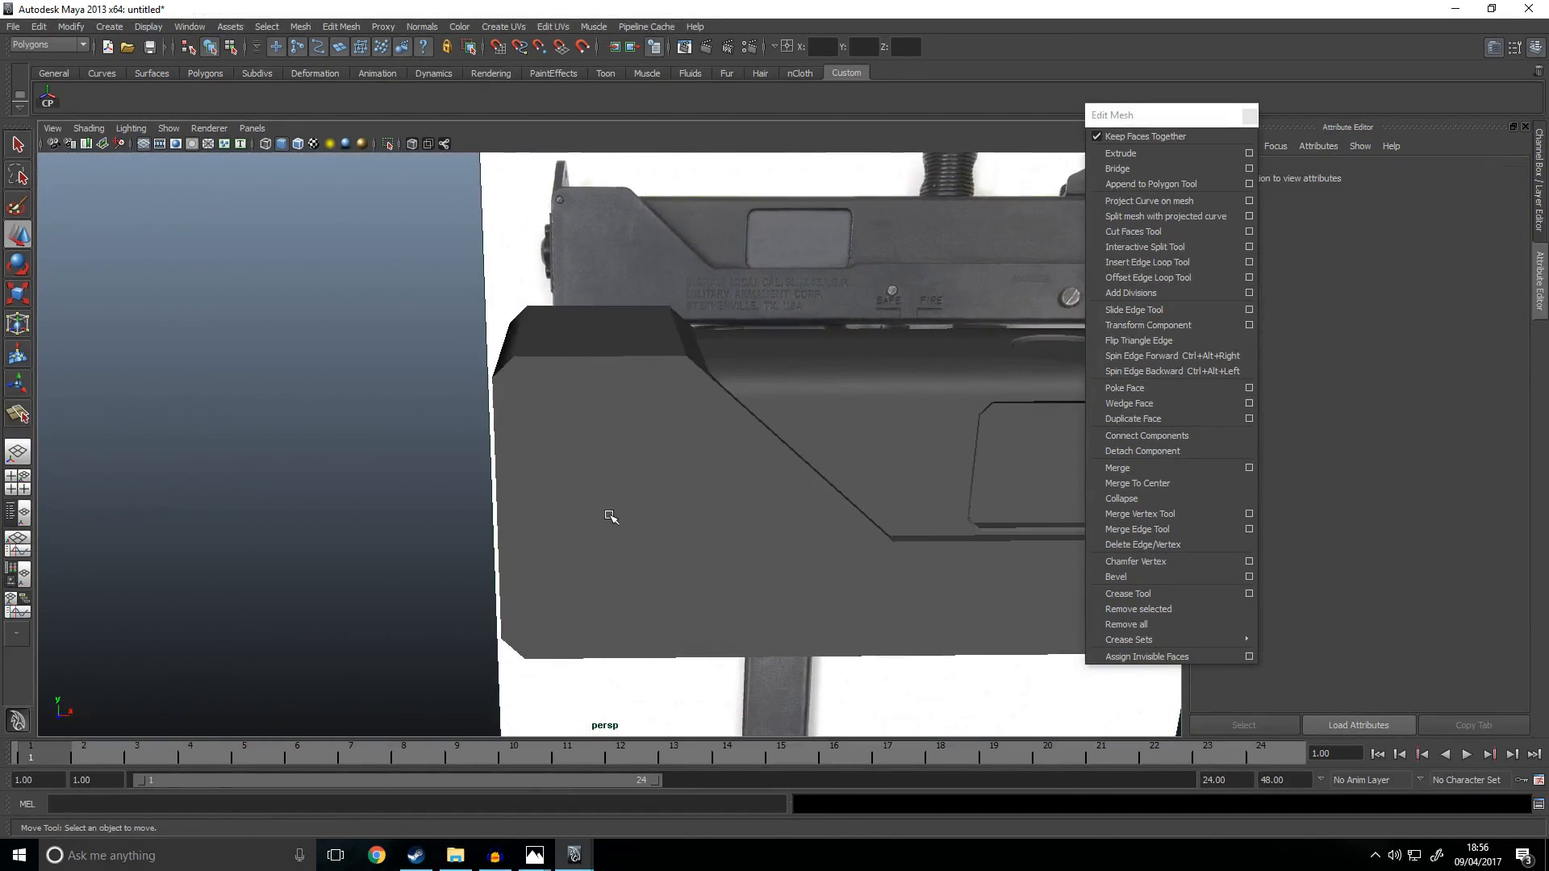
click(608, 519)
right_drag(611, 515, 616, 451)
alt+drag(615, 452, 662, 438)
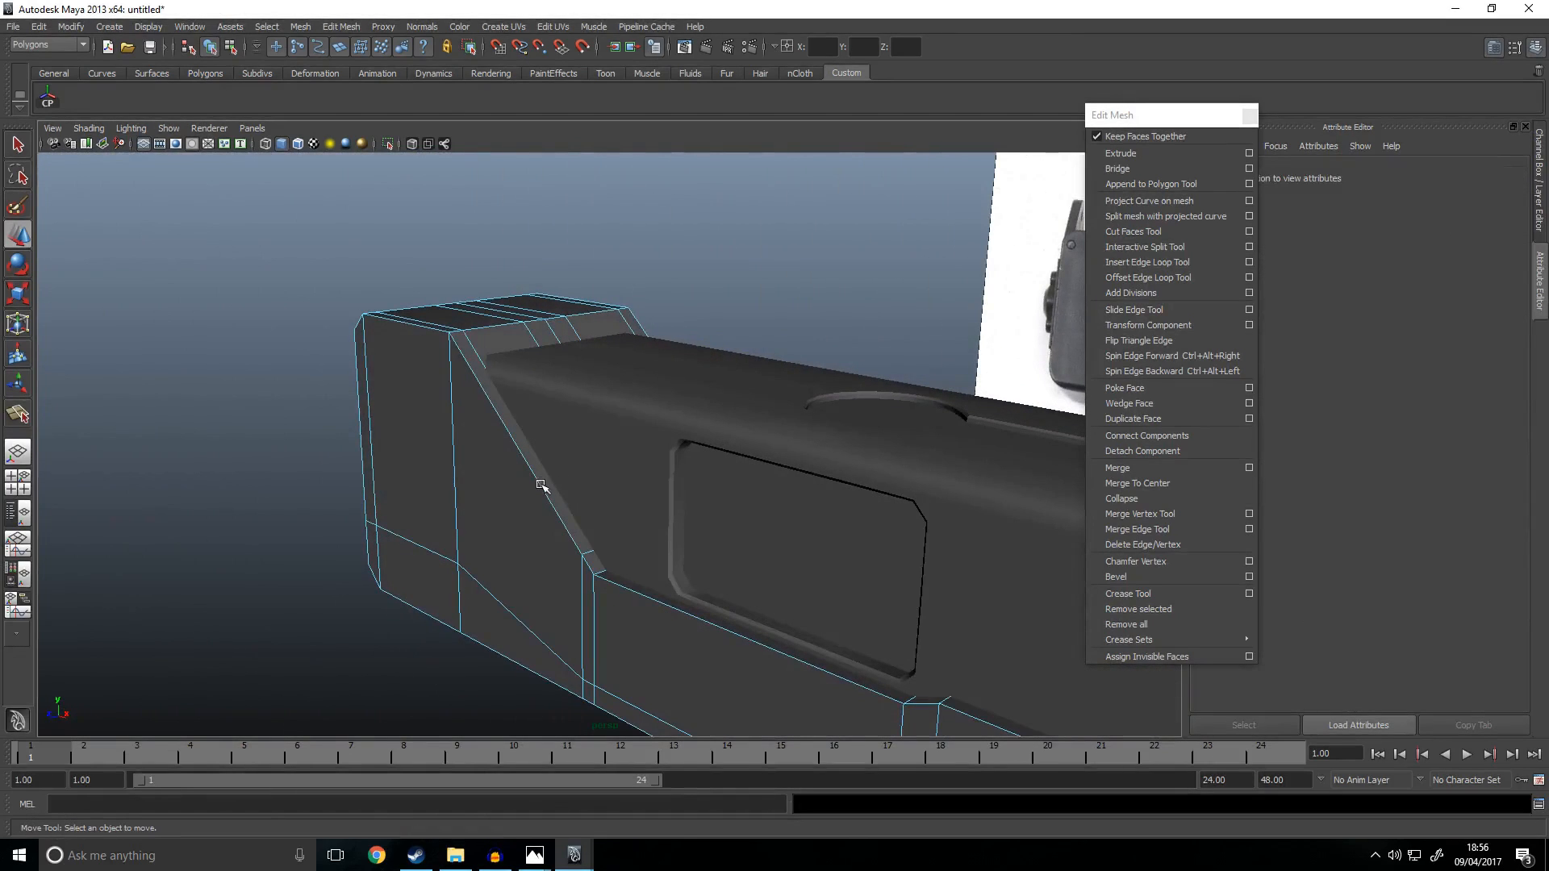
double_click(540, 484)
alt+drag(411, 528, 665, 510)
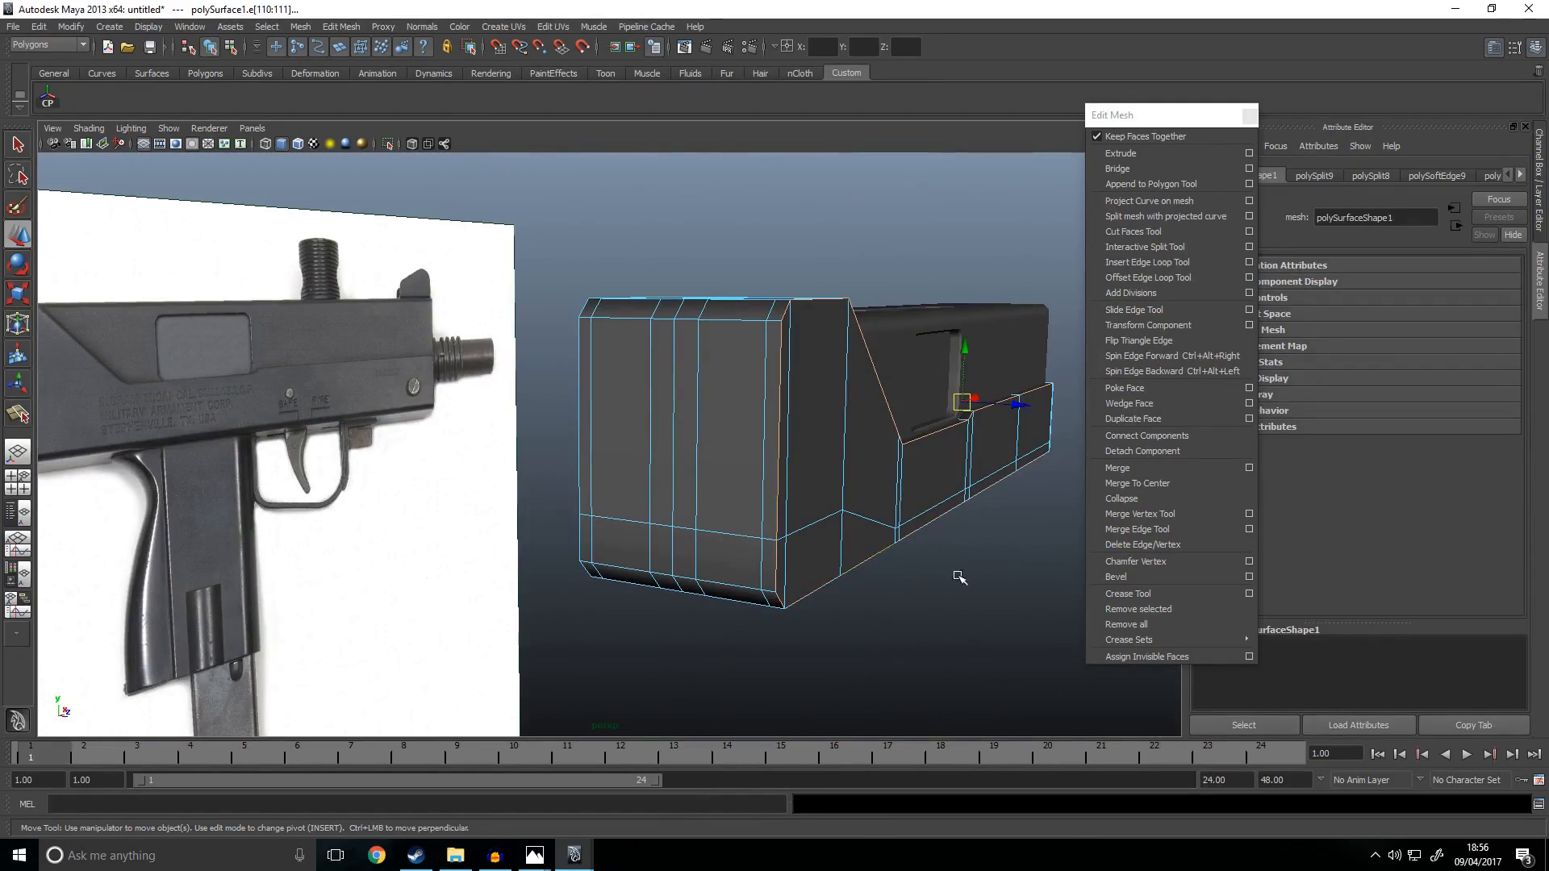
alt+drag(959, 577, 781, 536)
alt+middle_drag(781, 536, 158, 638)
mouse_move(613, 589)
alt+mouse_down()
mouse_move(565, 579)
mouse_move(594, 578)
alt+mouse_up()
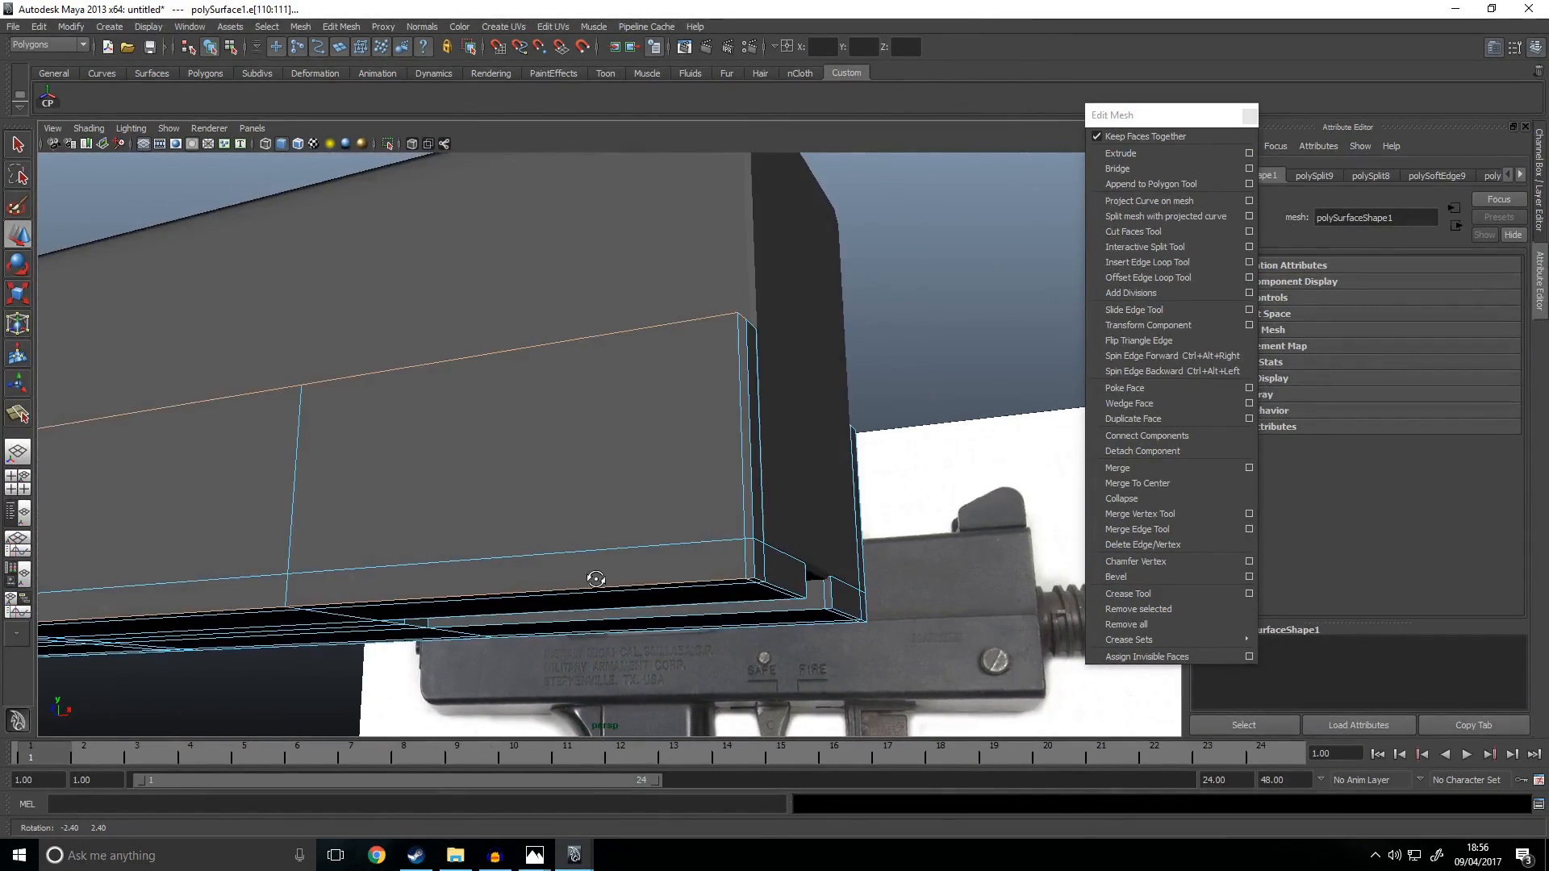
mouse_move(797, 616)
alt+middle_down()
mouse_move(780, 571)
mouse_move(794, 586)
alt+middle_up()
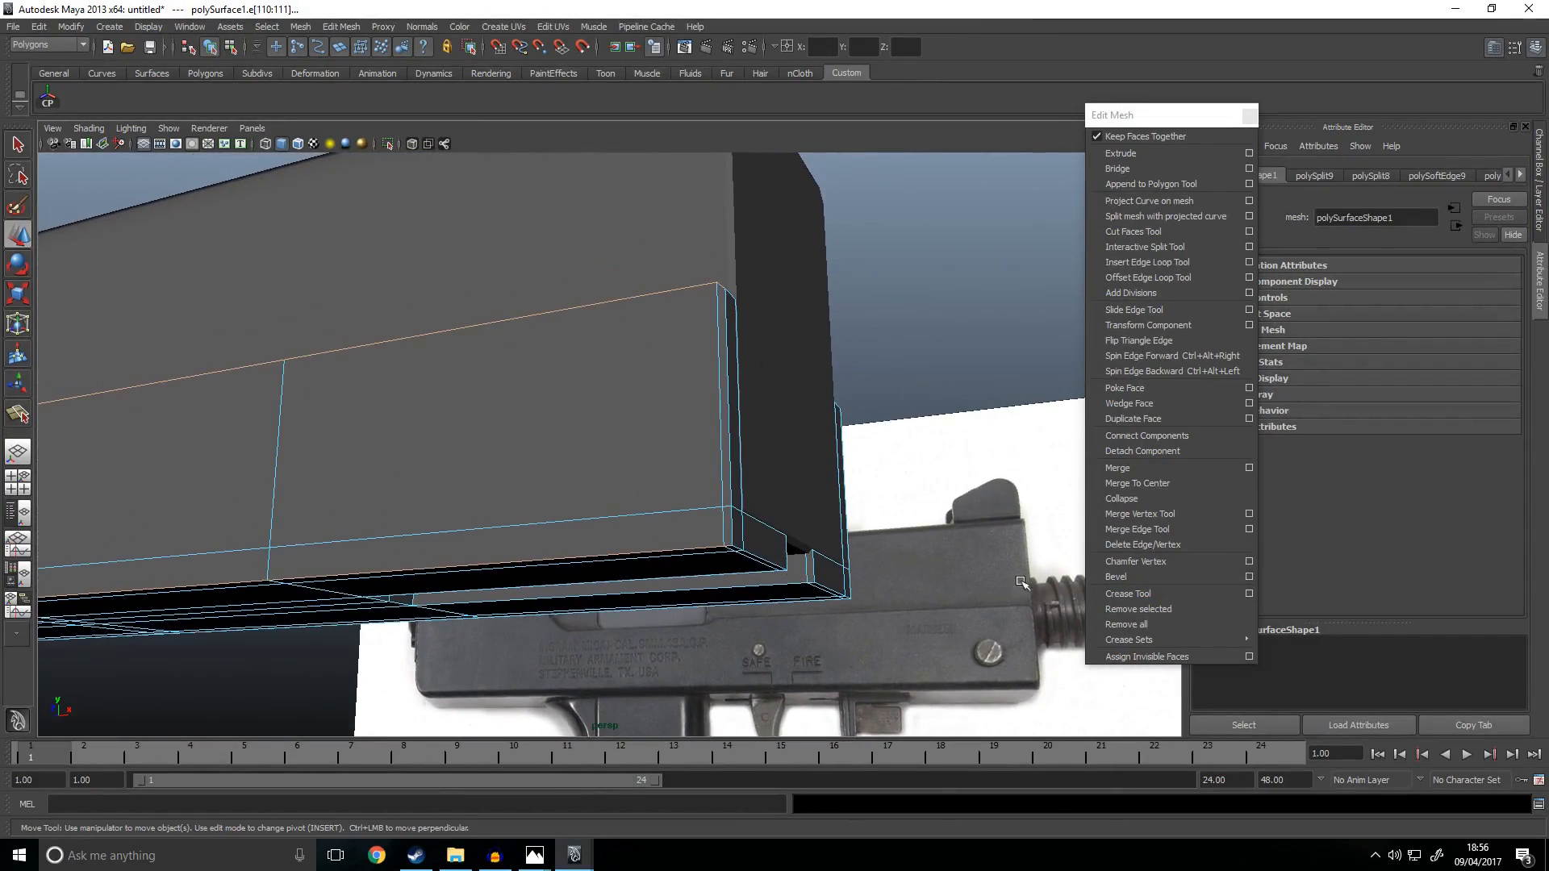
Step: Try bevelling the selected outline edges of the side wall and check the front corner
click(1144, 576)
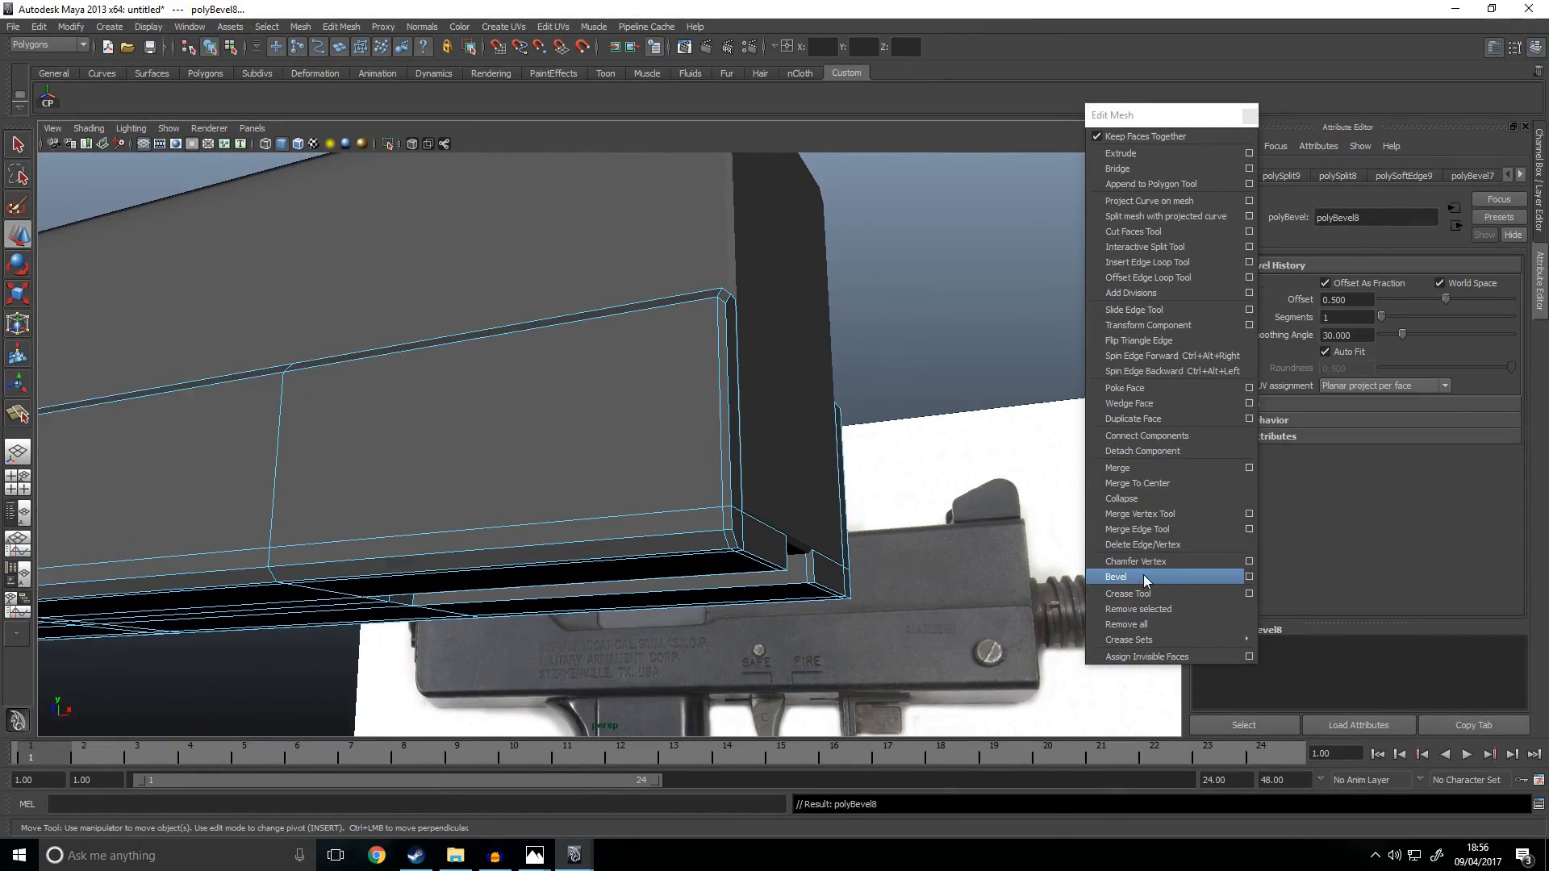
key(ctrl+z)
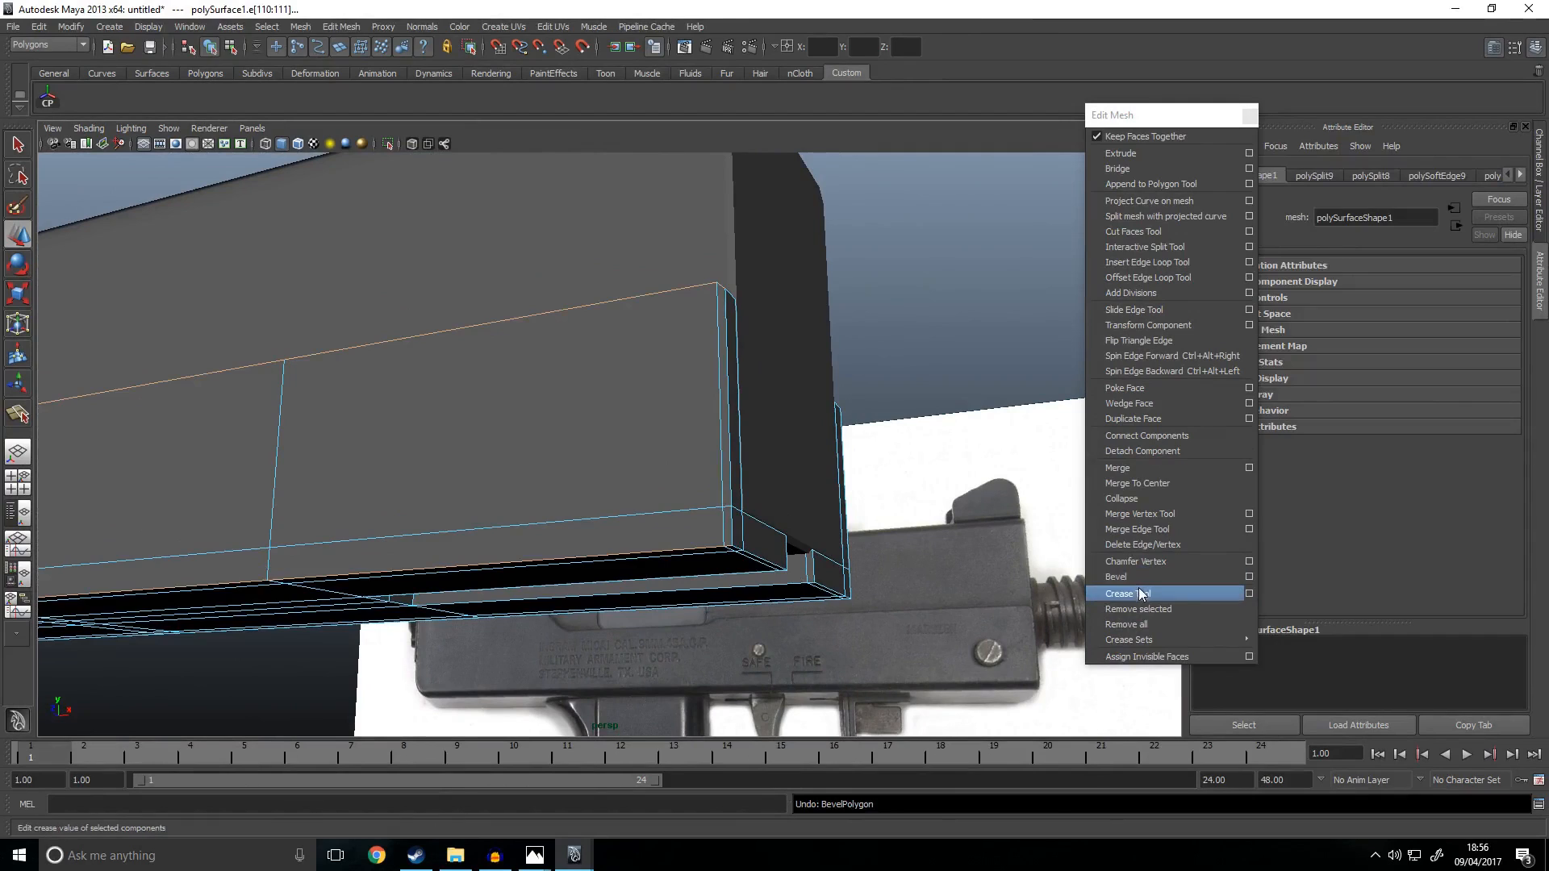
click(1140, 577)
key(ctrl+z)
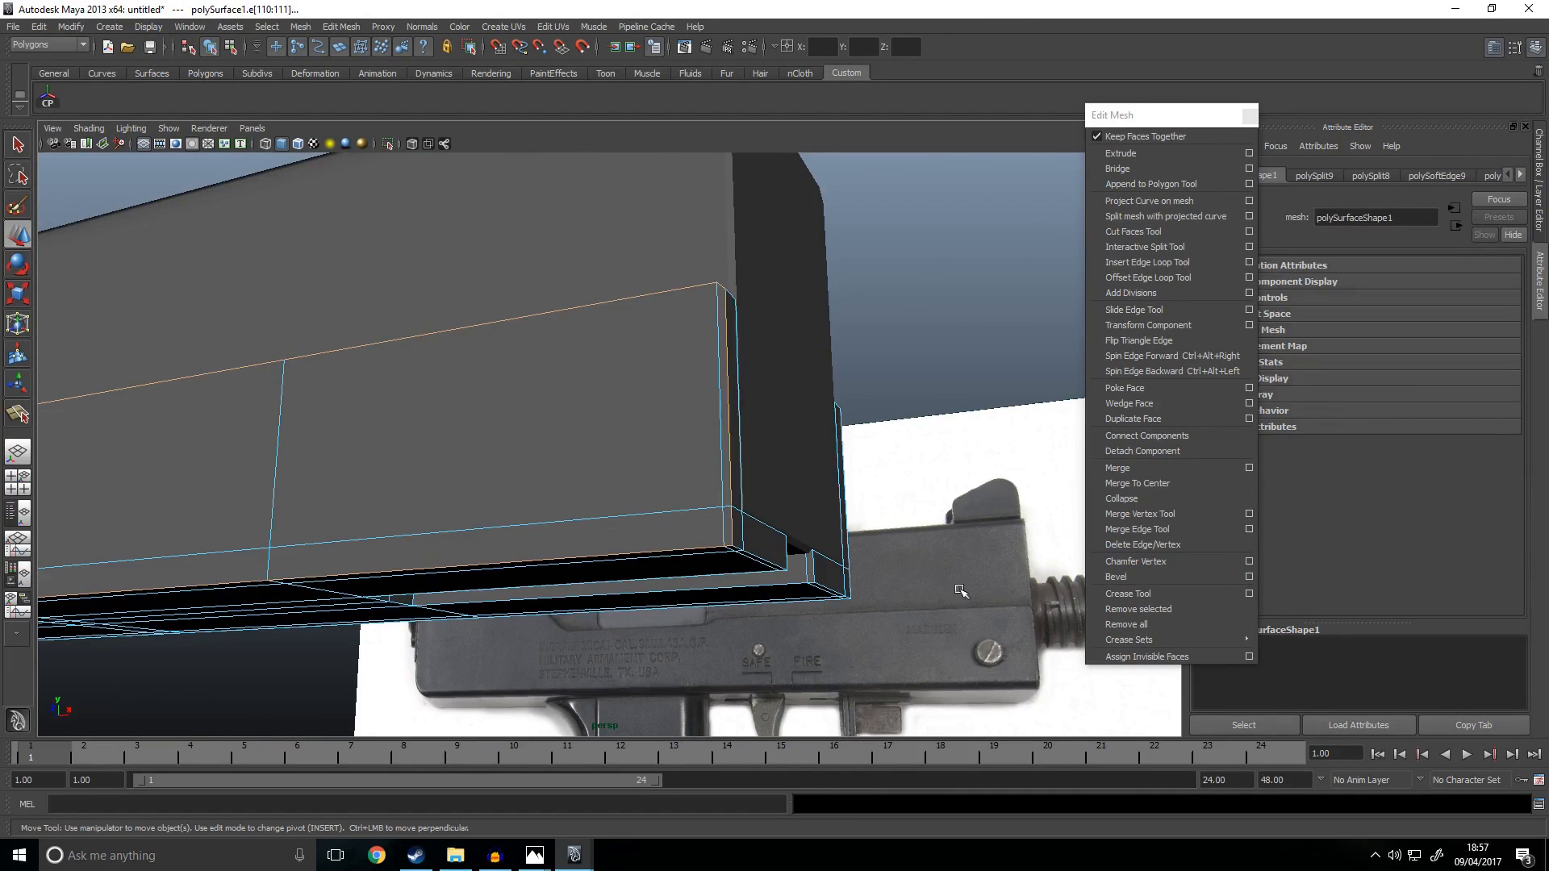
click(1140, 577)
alt+drag(907, 488, 892, 502)
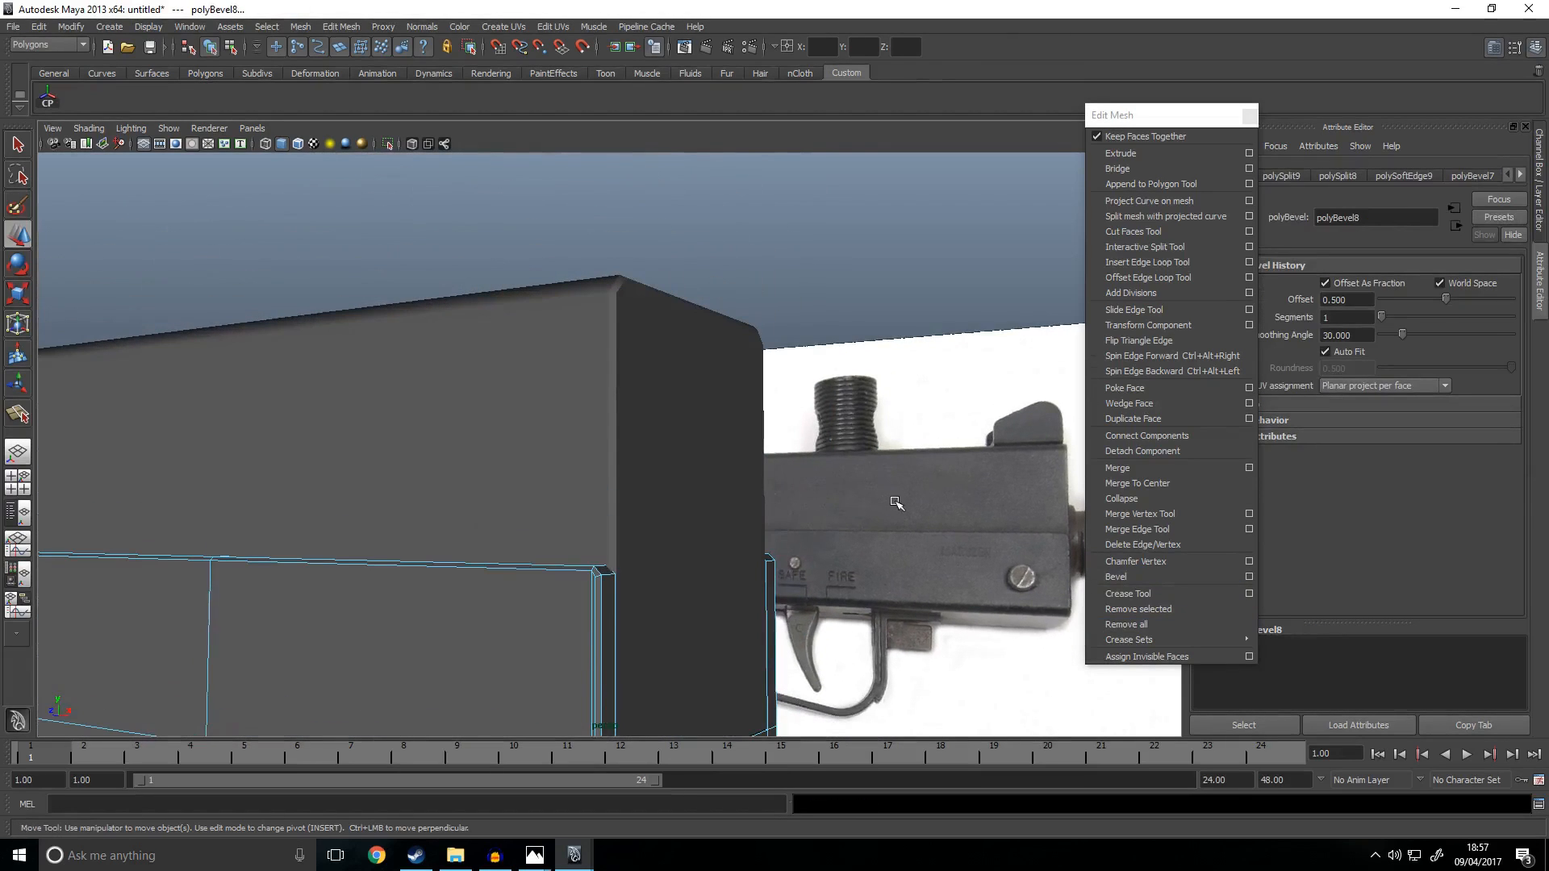
alt+middle_drag(894, 519, 698, 381)
key(ctrl+z)
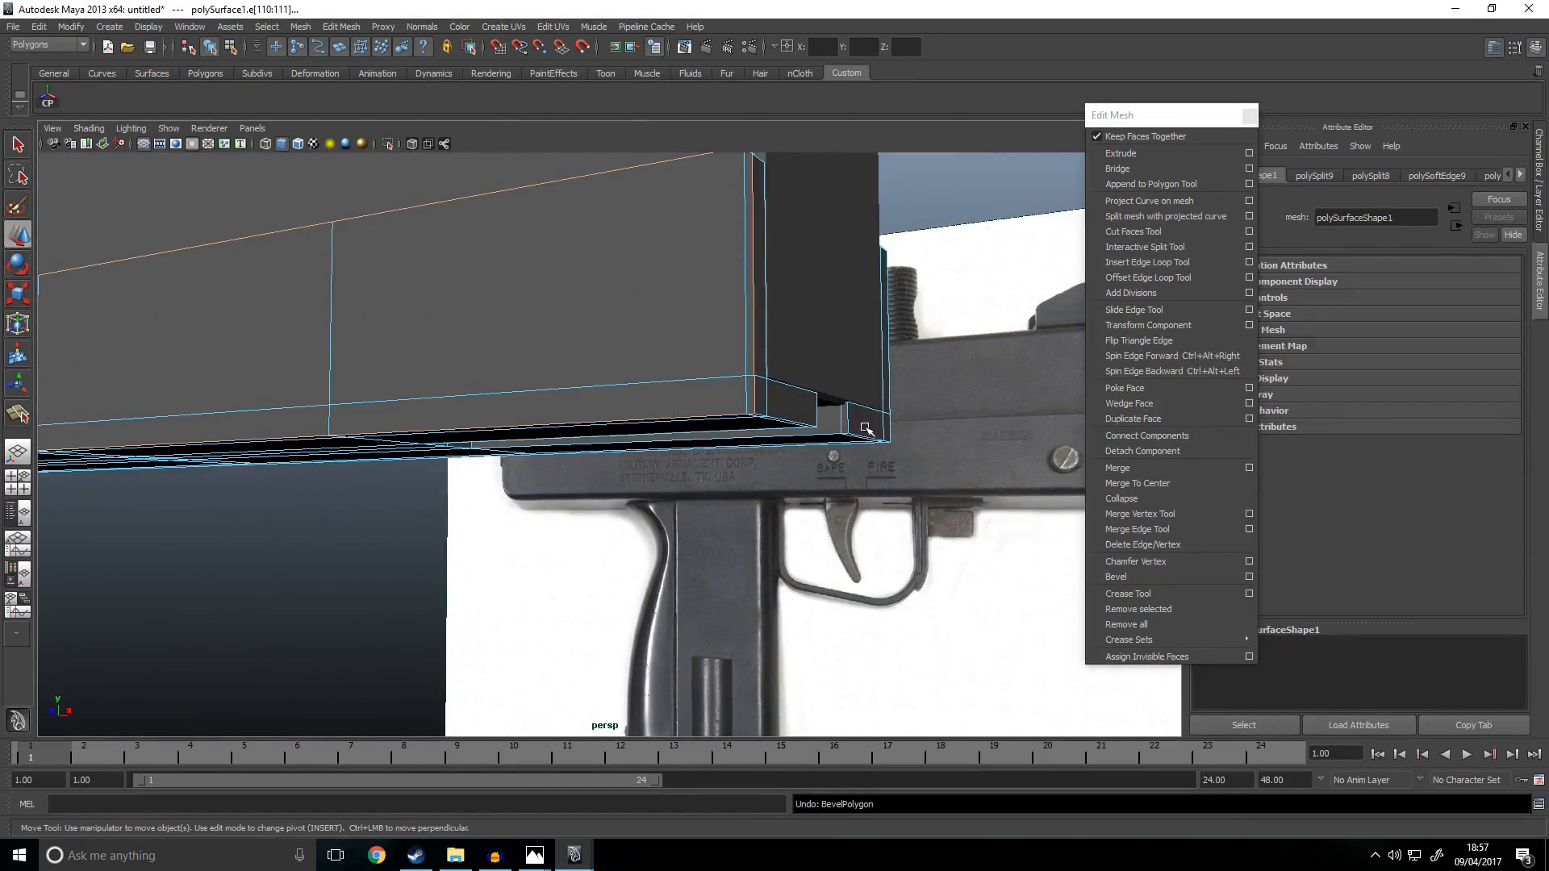
Step: Rework the outline edge selection around the front corner and try the bevel again
alt+drag(889, 410, 880, 505)
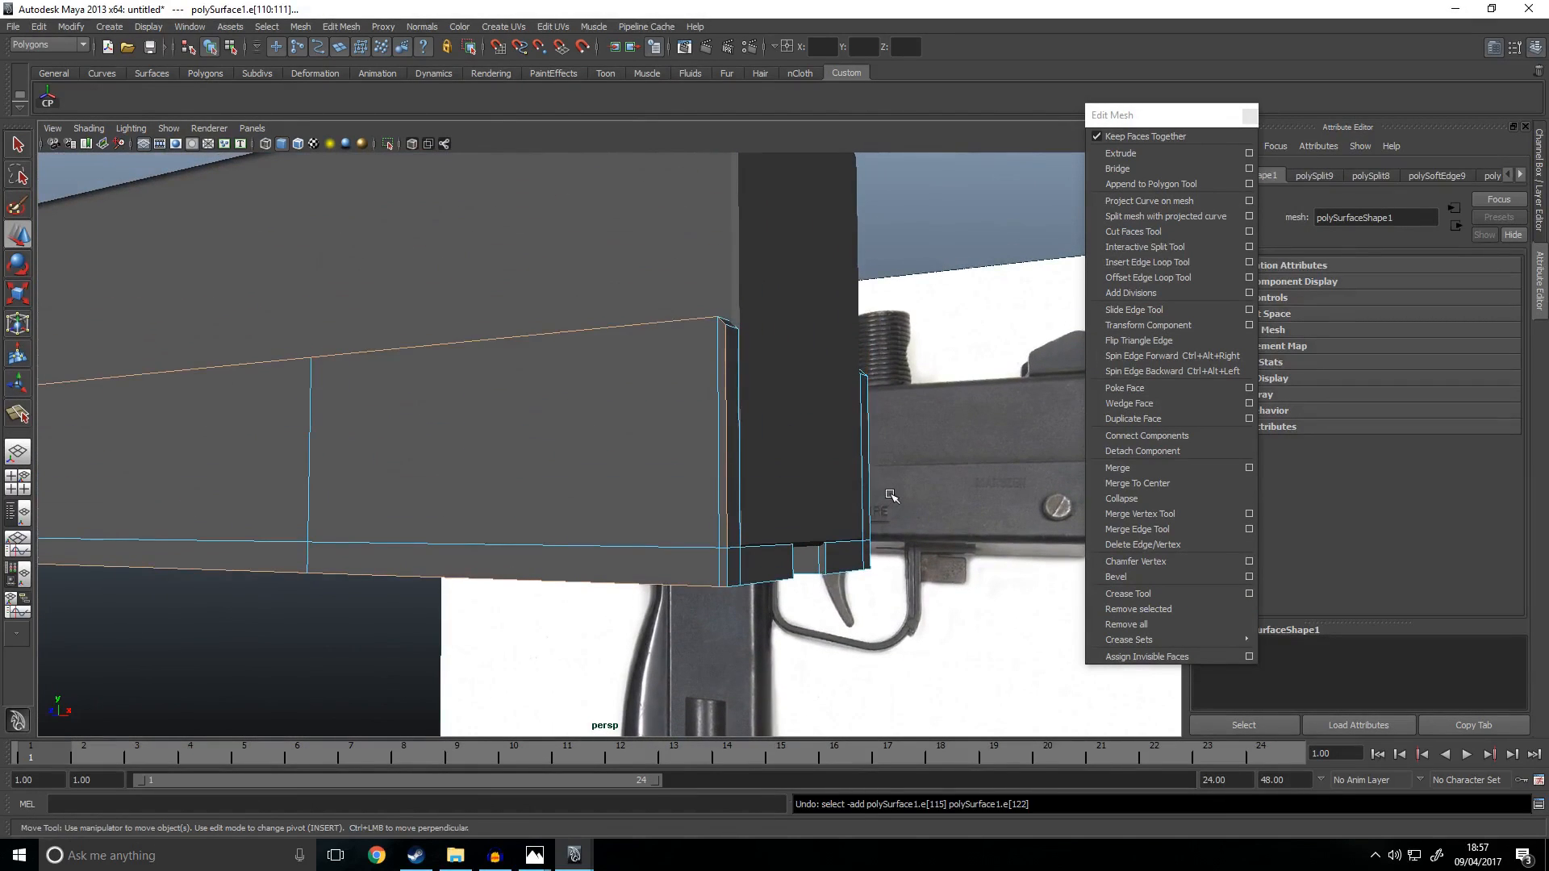
key(ctrl+z)
key(ctrl+z)
key(ctrl+z)
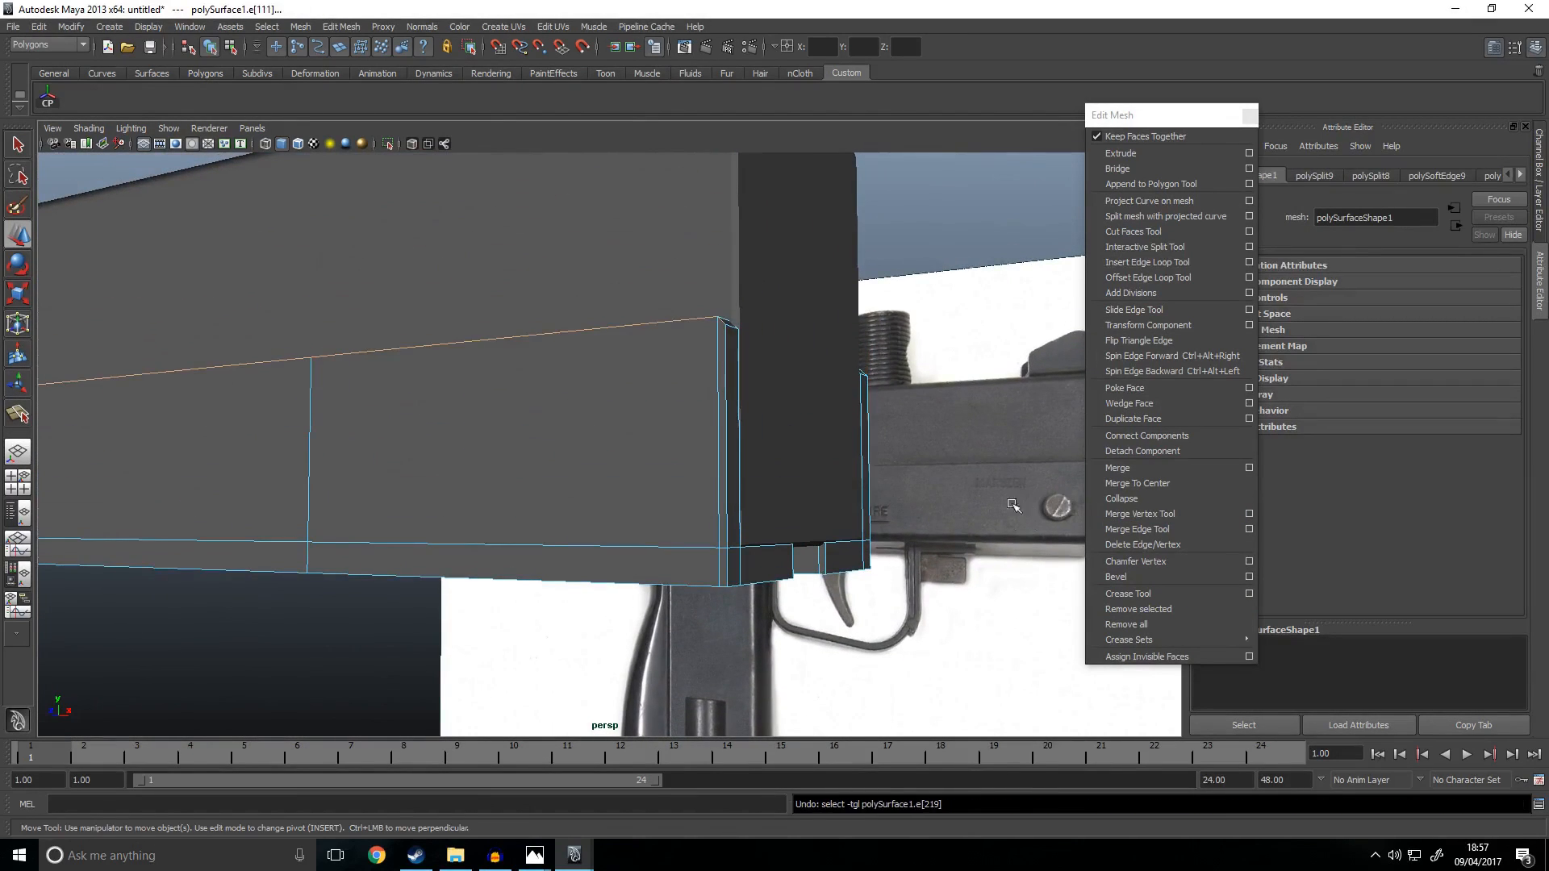
key(ctrl+z)
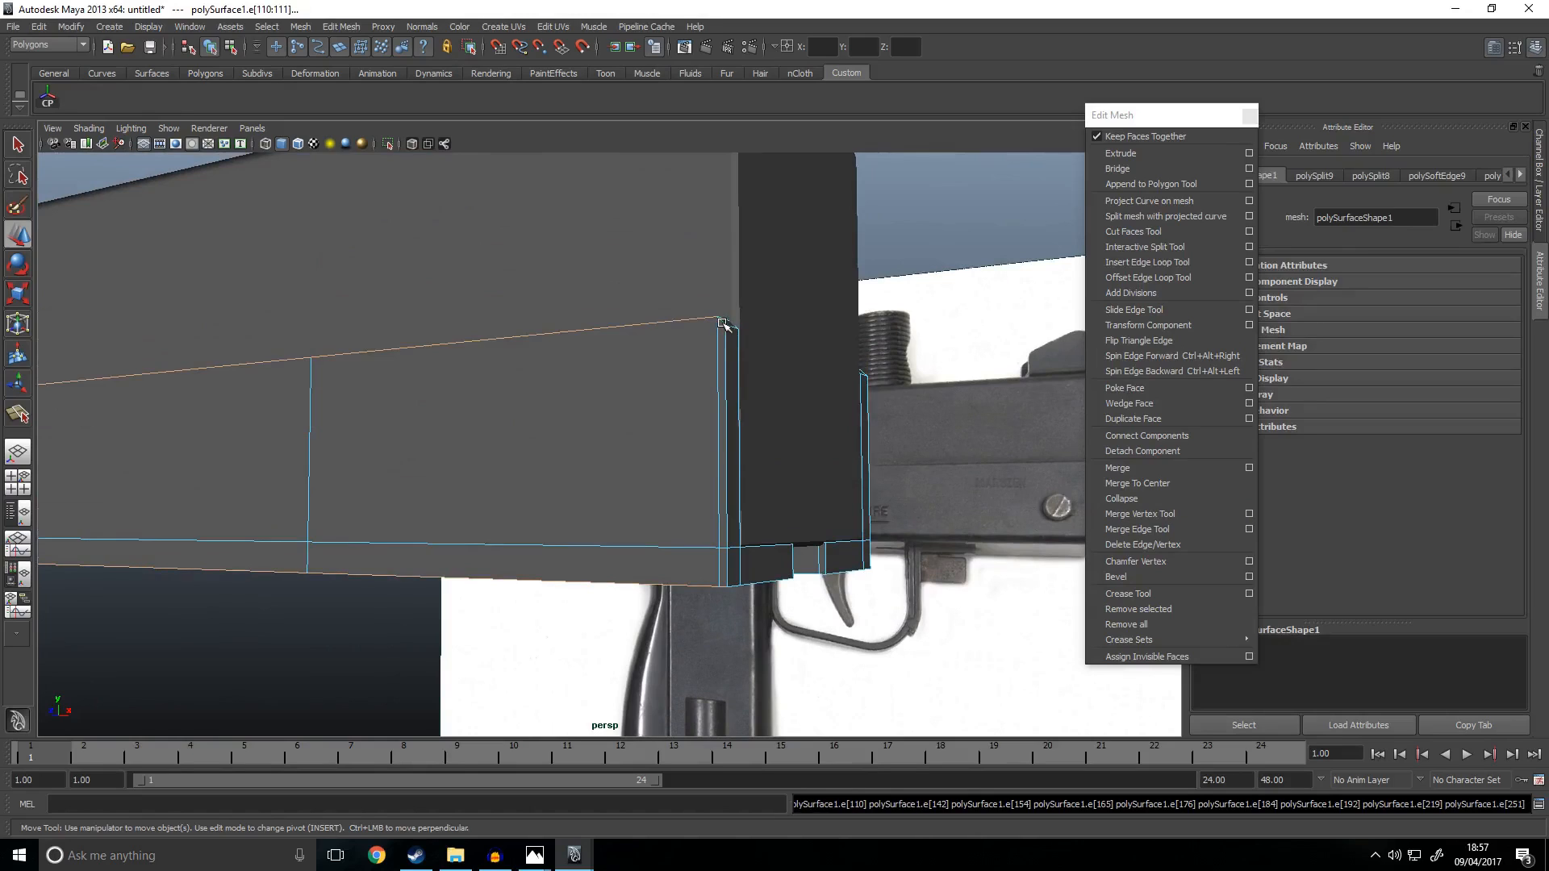
click(1133, 578)
key(ctrl+z)
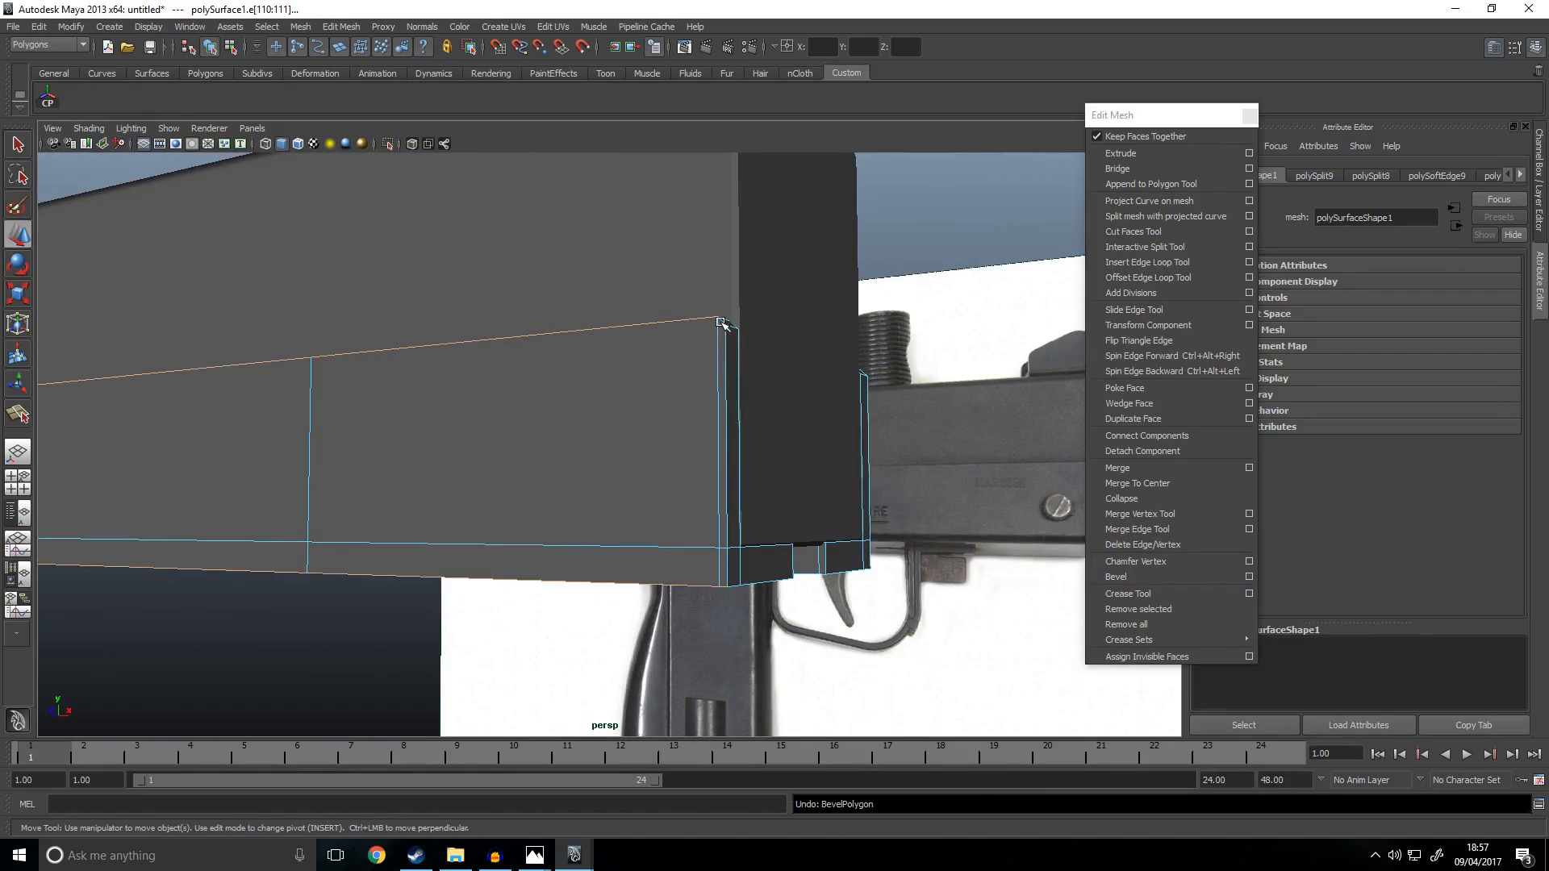
key(ctrl+z)
key(ctrl+z)
click(1139, 576)
scroll(772, 483, up, 3)
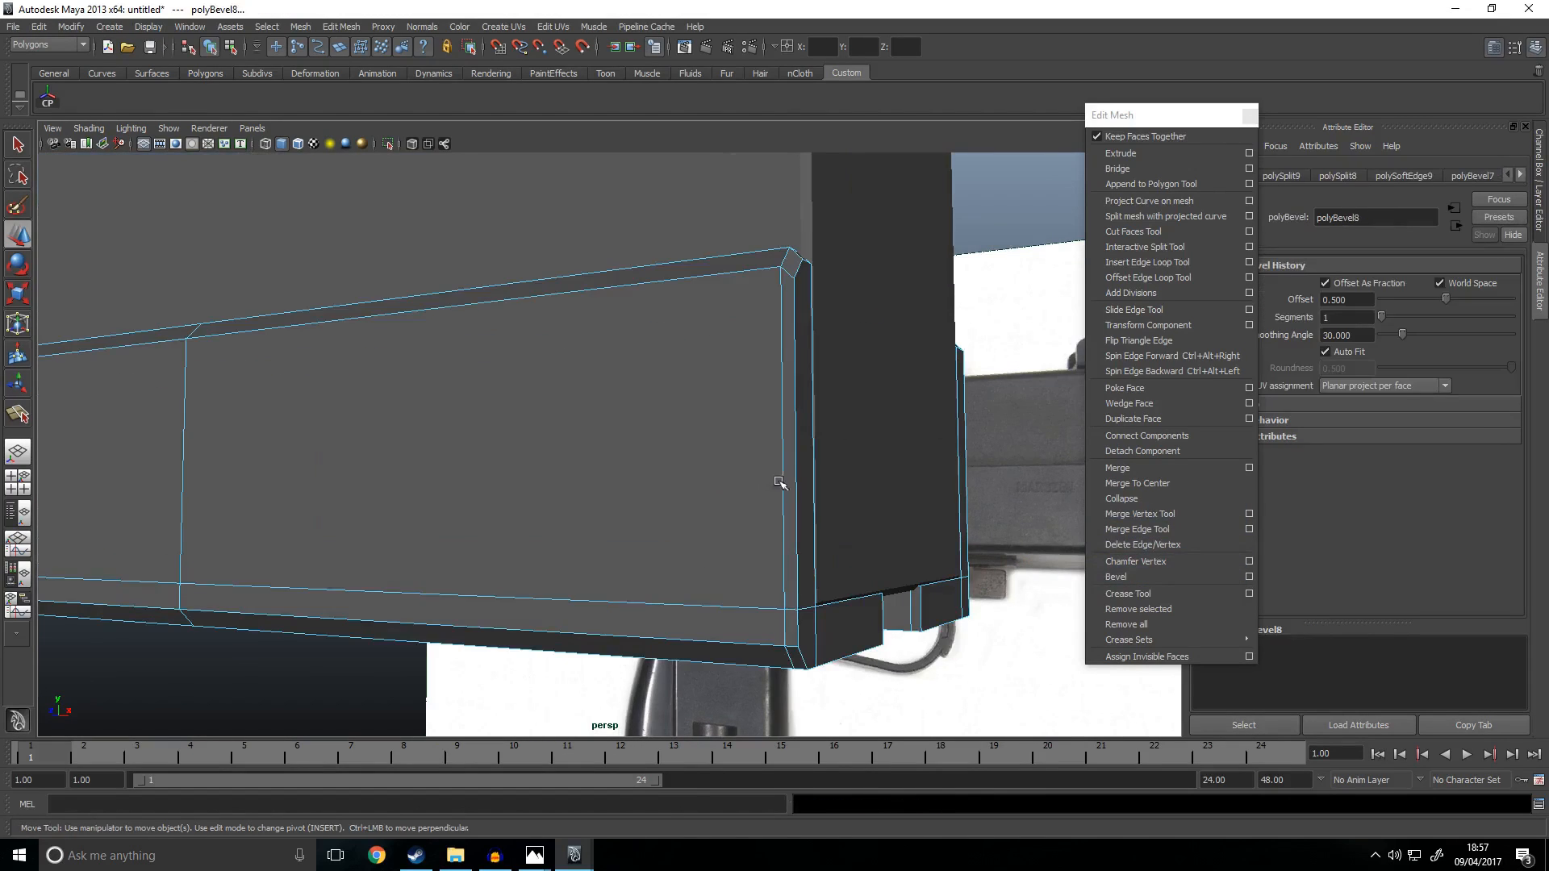
key(ctrl+z)
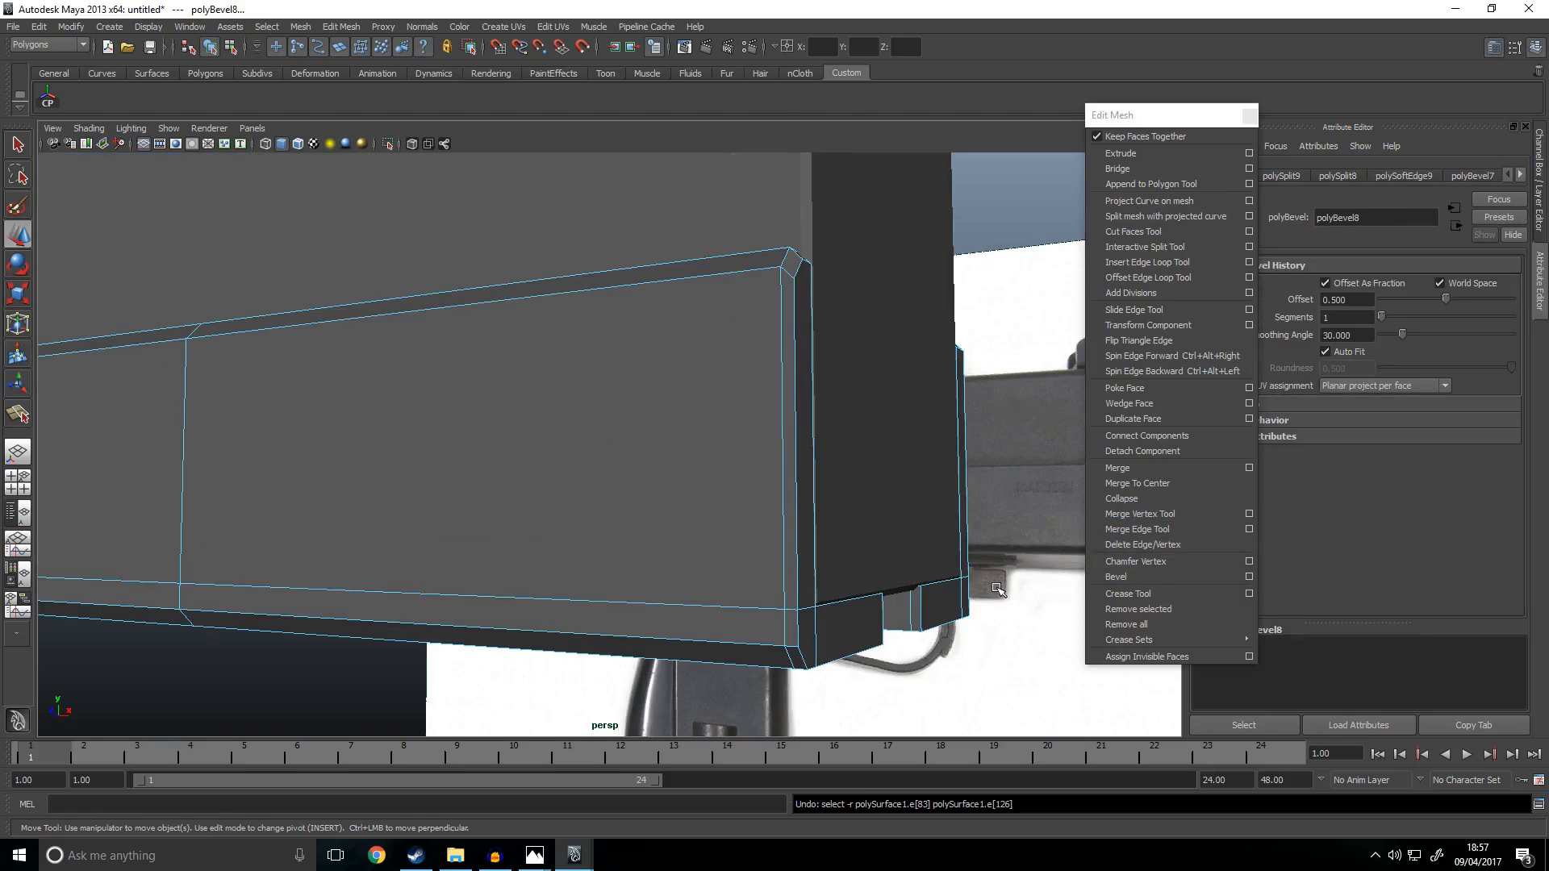
scroll(776, 334, down, 3)
key(ctrl+z)
Step: Add the opposite side wall's outline edges to the selection and bevel both outlines with an offset of 0.5
alt+drag(674, 446, 859, 465)
scroll(633, 386, up, 3)
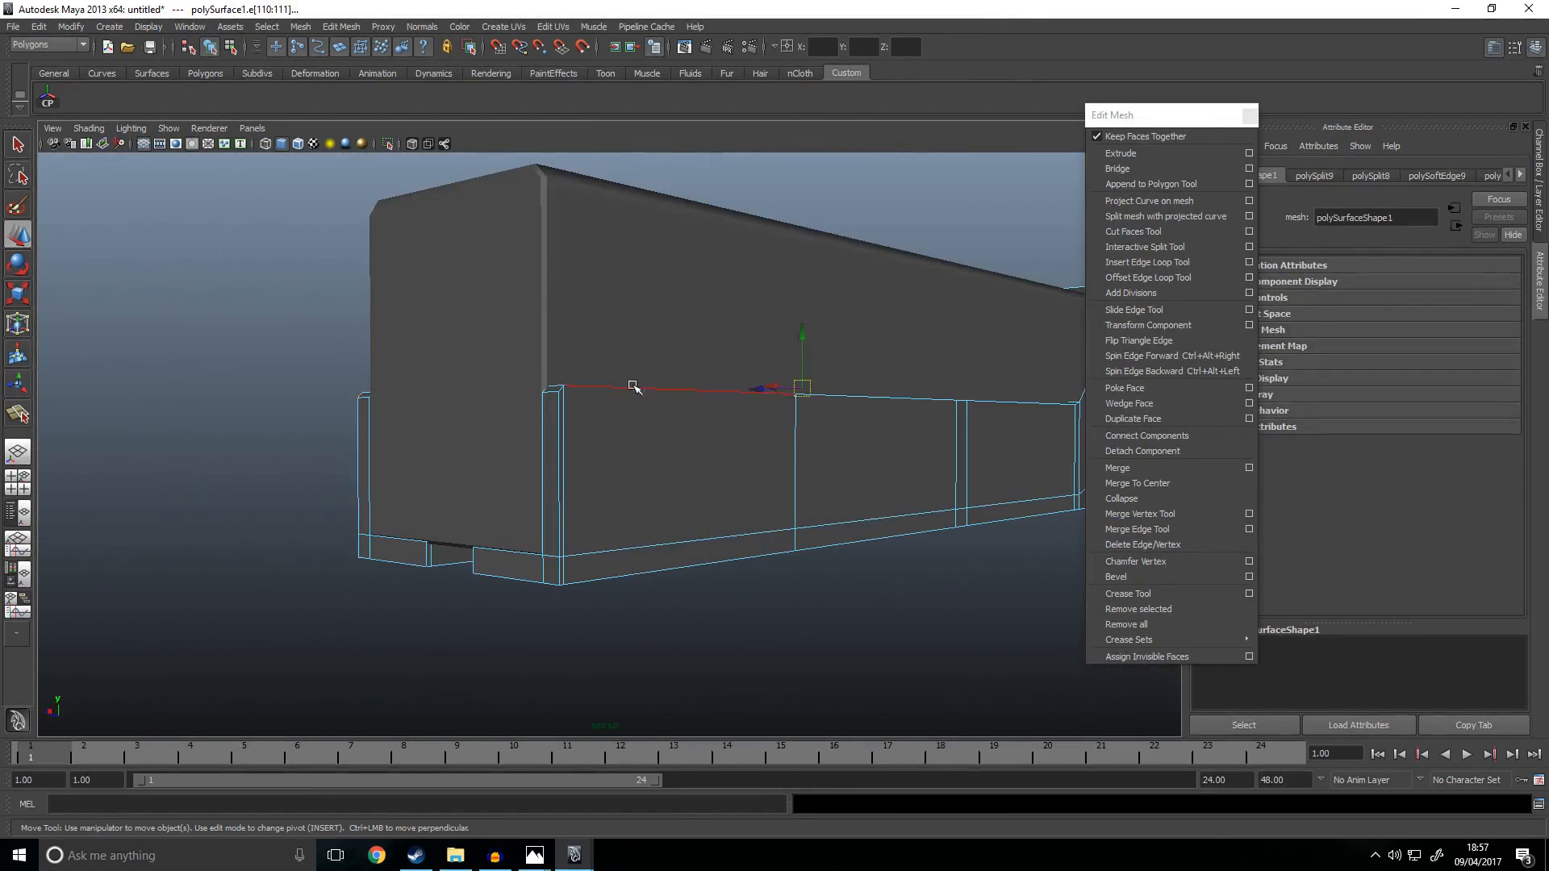
alt+drag(747, 559, 746, 342)
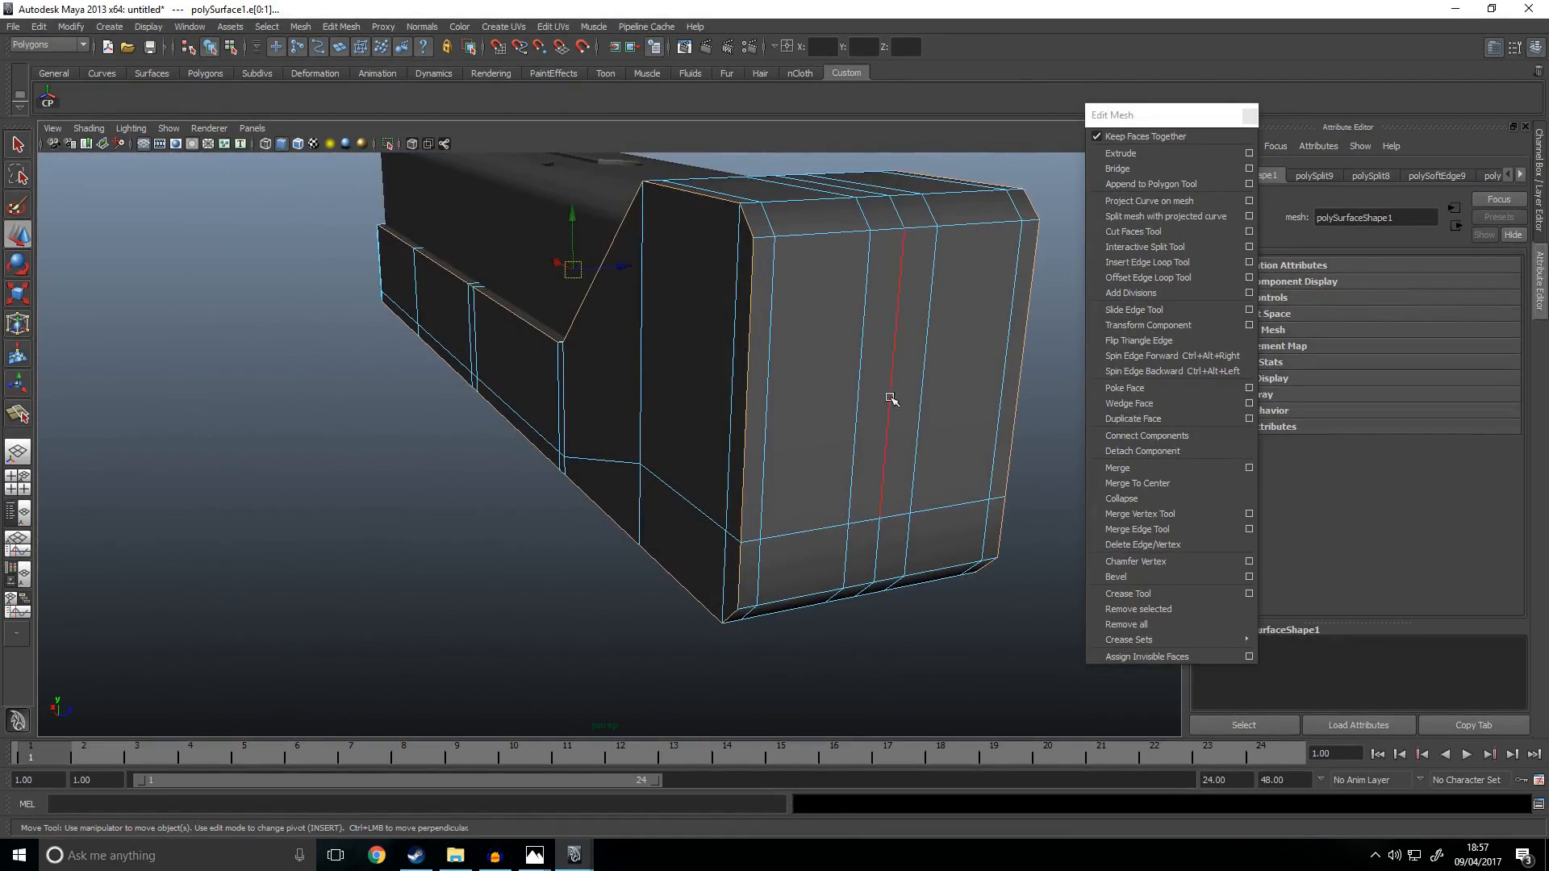
click(1157, 576)
alt+drag(737, 556, 529, 559)
alt+middle_drag(529, 560, 835, 517)
alt+drag(835, 517, 872, 546)
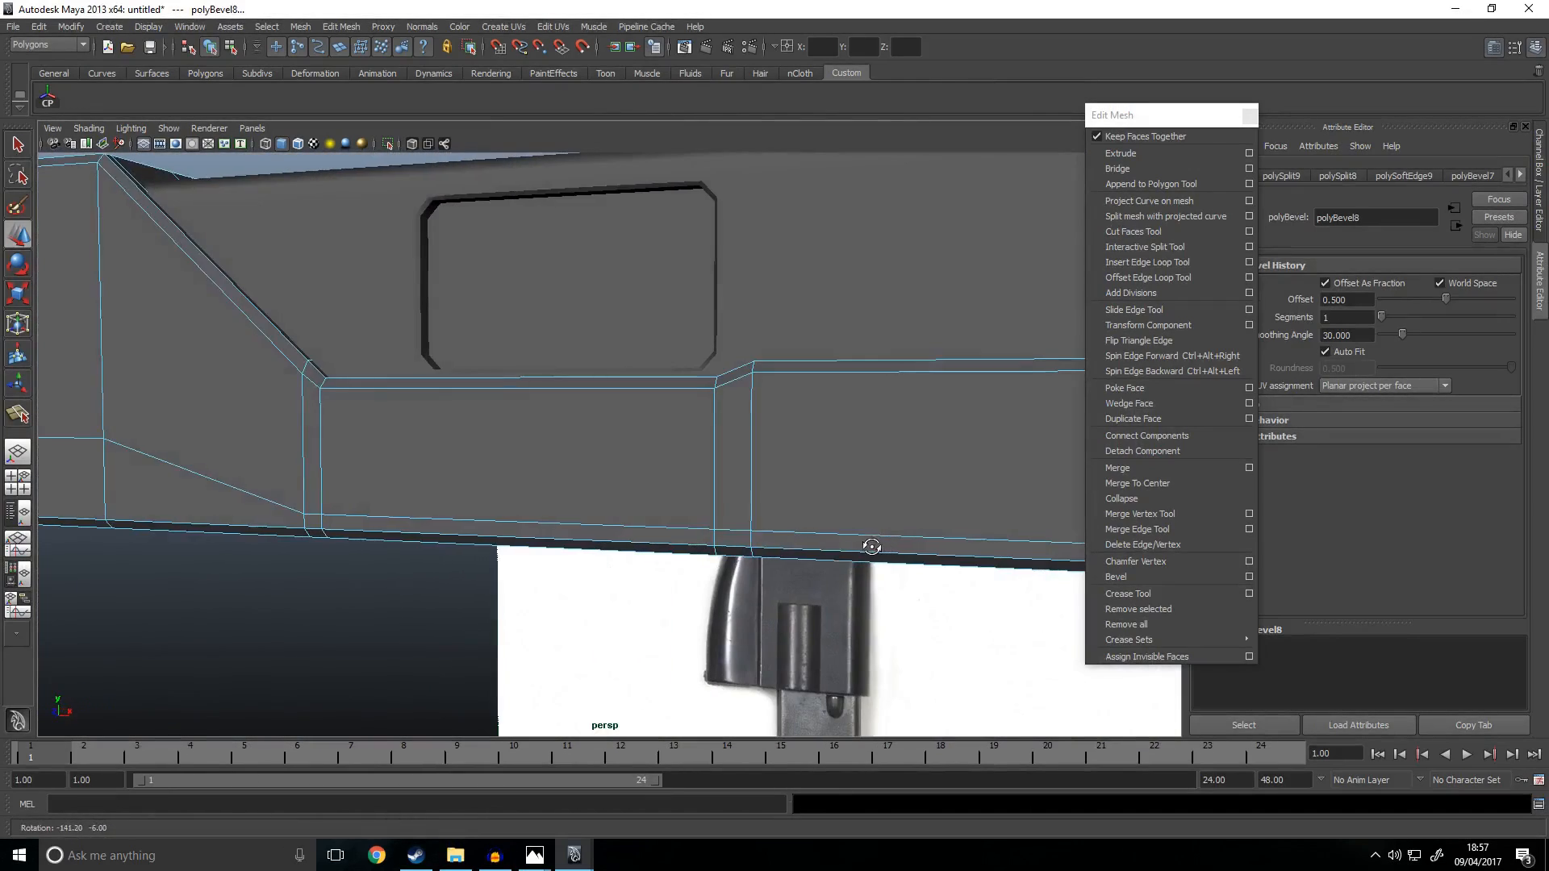
Step: Reduce the offset of the side outline bevel while comparing it with the reference in the front view
key(space)
key(space)
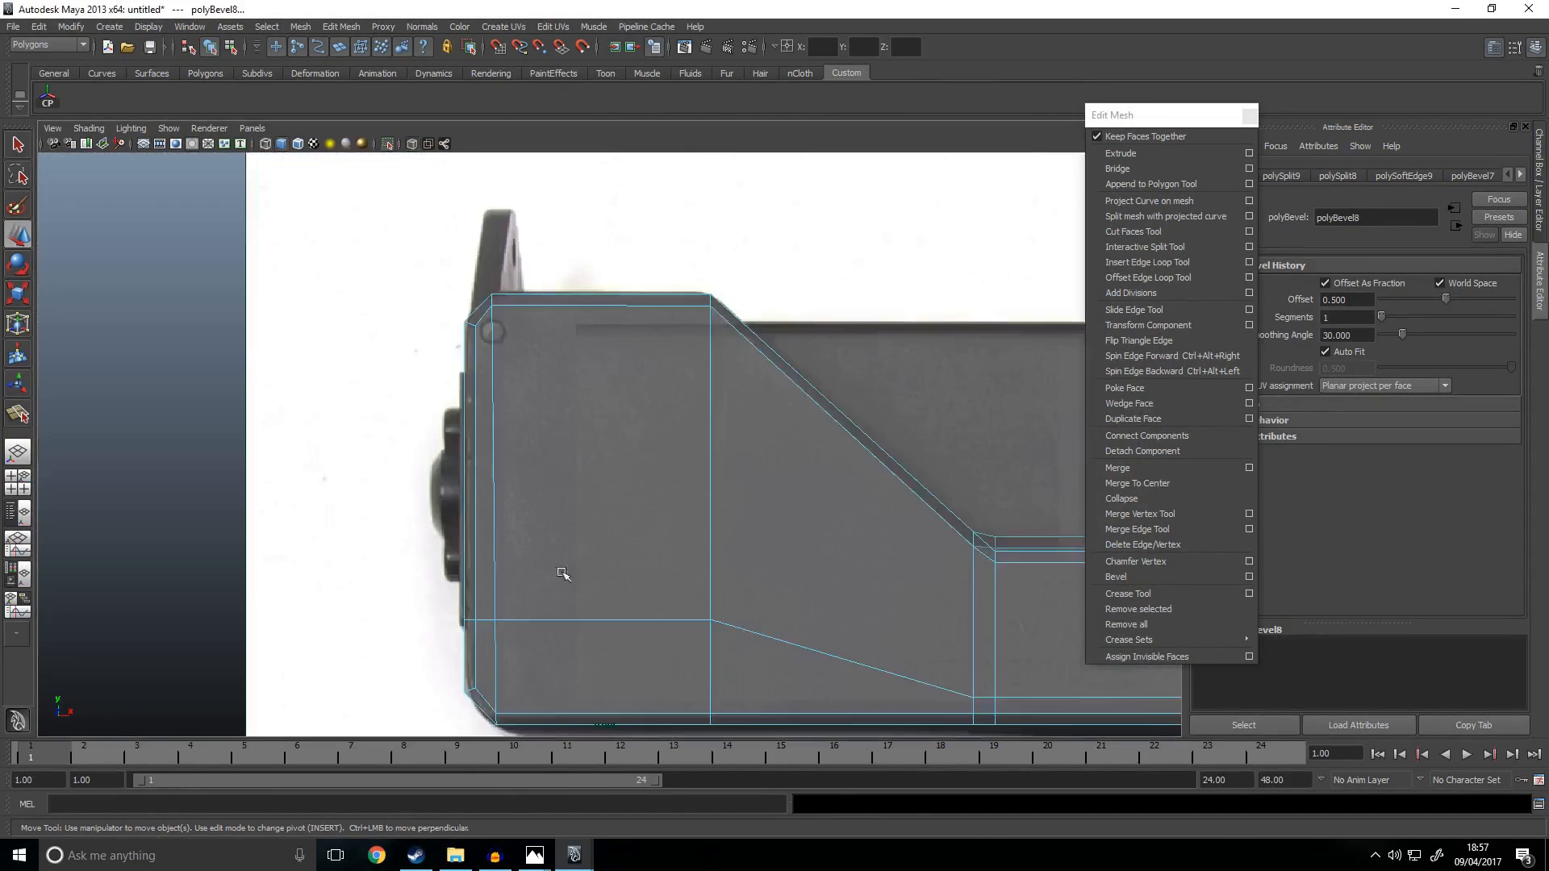
scroll(554, 549, down, 3)
scroll(504, 509, up, 2)
alt+middle_drag(504, 509, 326, 468)
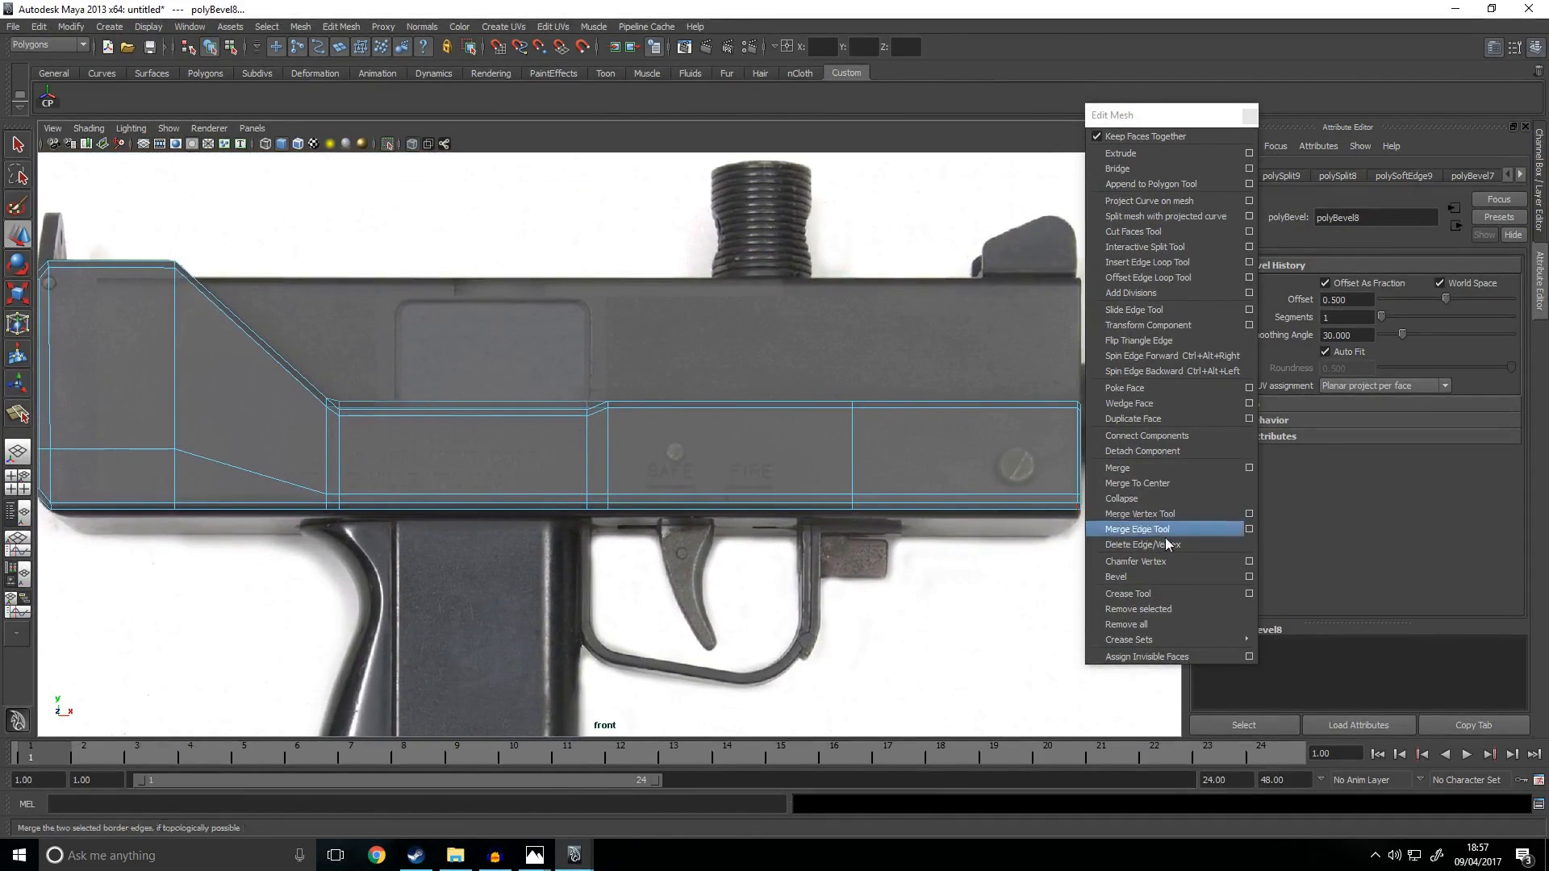
drag(1456, 299, 1425, 308)
key(space)
key(space)
alt+drag(958, 389, 919, 397)
Step: Examine the bevelled outline and its shading along the receiver's sides, rear and underside
right_drag(781, 439, 850, 419)
scroll(785, 542, down, 5)
alt+drag(727, 541, 927, 511)
scroll(860, 475, up, 5)
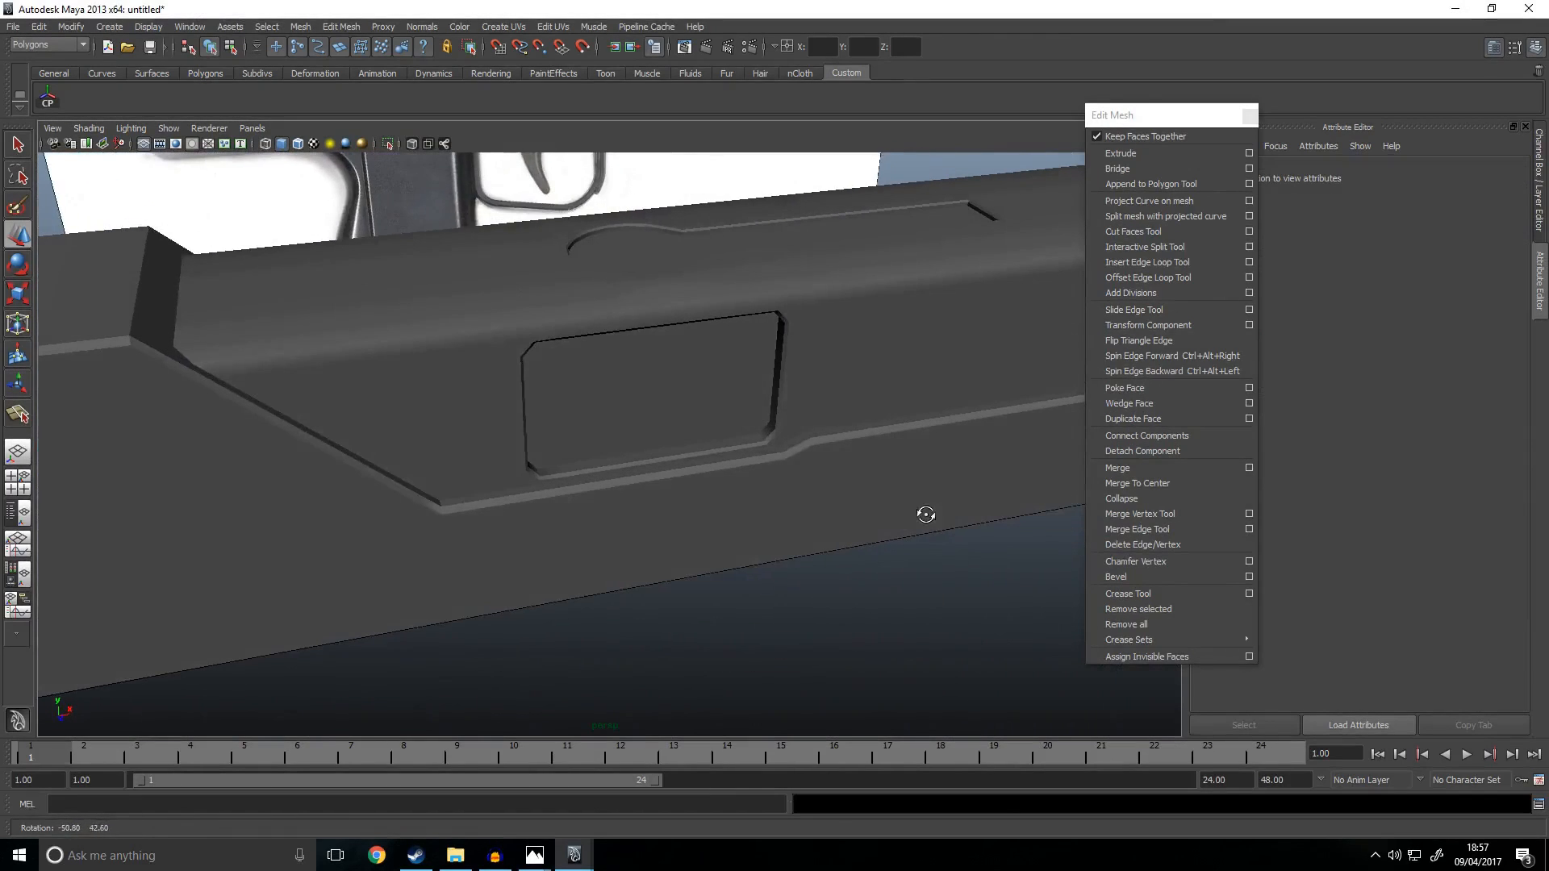
alt+drag(570, 490, 785, 449)
click(726, 387)
alt+drag(766, 382, 363, 439)
click(322, 488)
right_drag(350, 389, 398, 368)
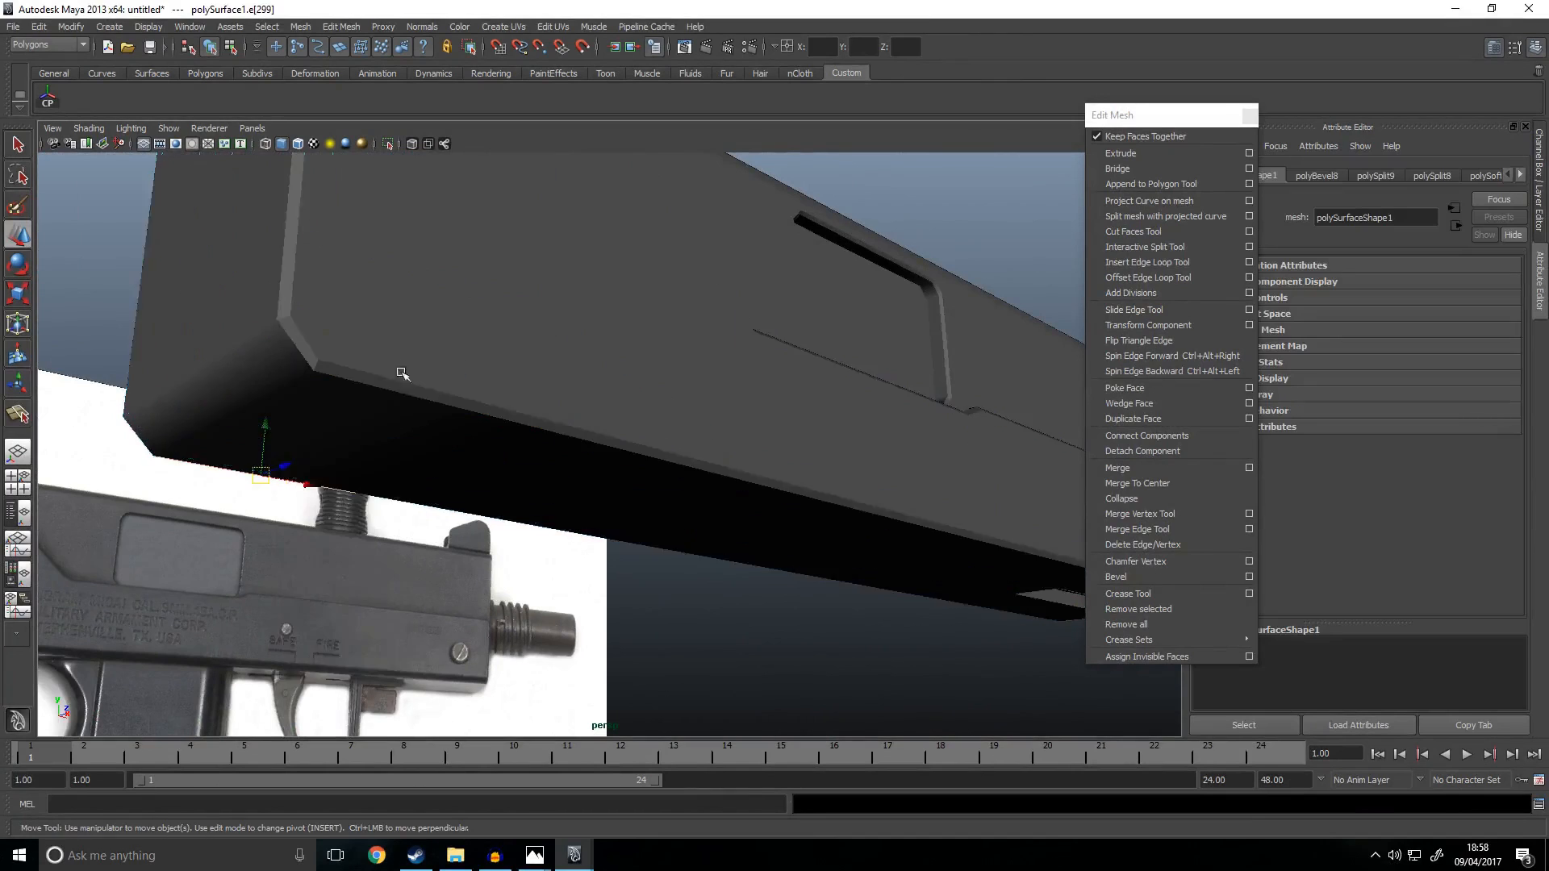
scroll(484, 460, down, 3)
alt+drag(522, 520, 480, 484)
click(402, 419)
Step: Select the chamfer edges at the lower receiver's bottom rear corner on both sides and correct their edge normals
scroll(402, 418, up, 5)
alt+middle_drag(332, 412, 430, 411)
right_drag(428, 380, 423, 364)
click(423, 371)
key(q)
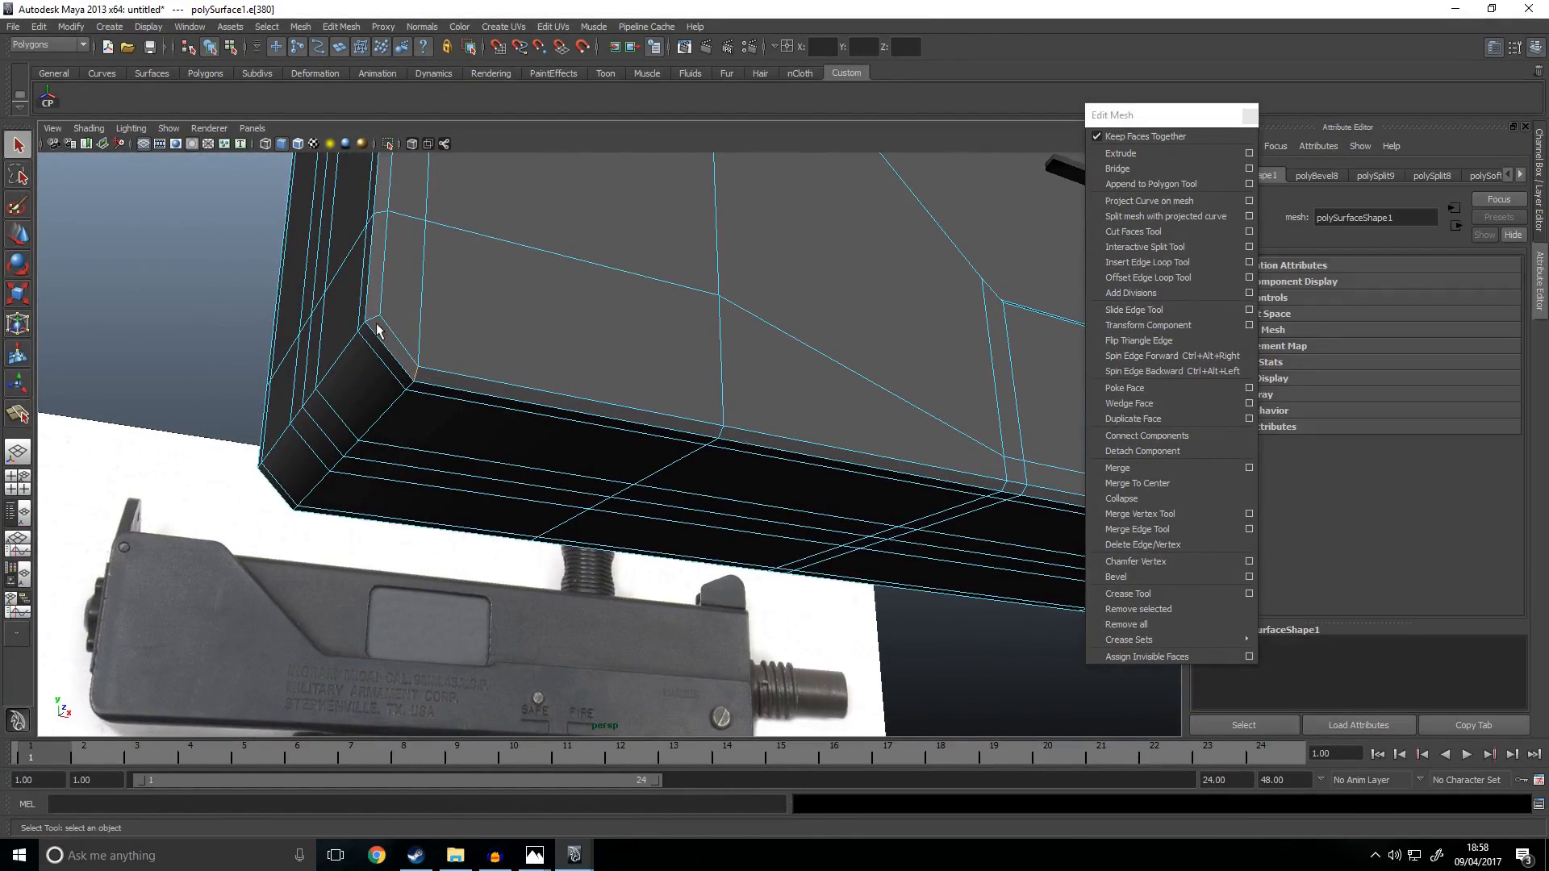
alt+drag(385, 364, 686, 427)
alt+middle_drag(766, 440, 629, 394)
scroll(630, 394, up, 2)
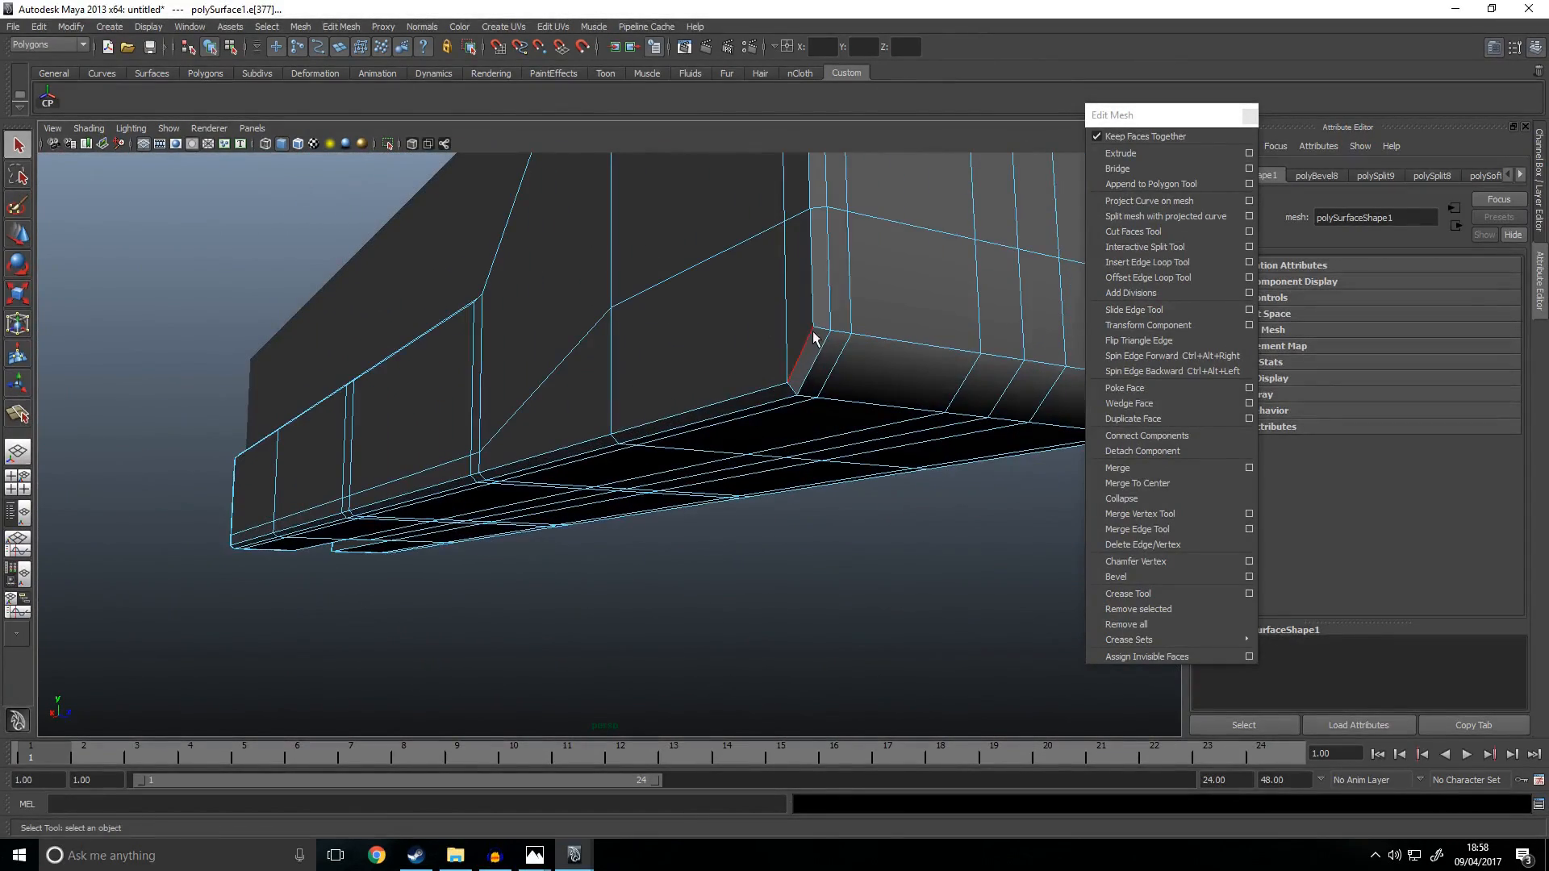
scroll(834, 437, down, 4)
alt+drag(884, 460, 549, 452)
scroll(544, 443, up, 3)
click(431, 28)
click(456, 180)
right_drag(508, 322, 559, 307)
click(622, 540)
alt+drag(622, 539, 646, 486)
Step: Select the bevel edges running along the lower receiver's bottom side outline and correct their edge normals
click(476, 407)
right_drag(476, 407, 485, 375)
alt+drag(340, 408, 609, 391)
scroll(492, 428, down, 4)
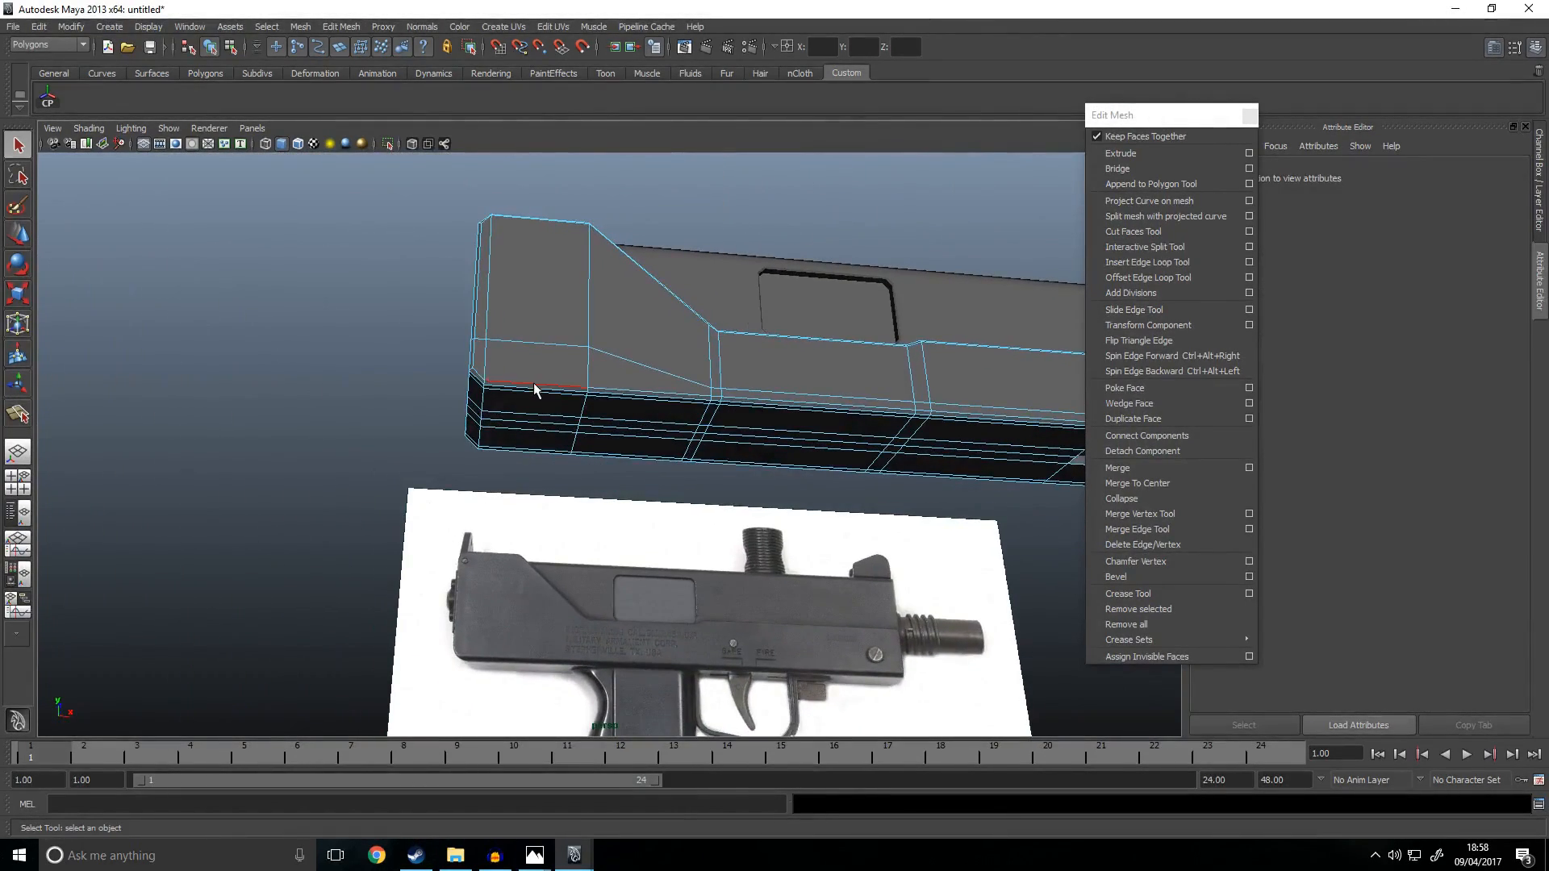
double_click(534, 382)
alt+middle_drag(743, 421, 346, 408)
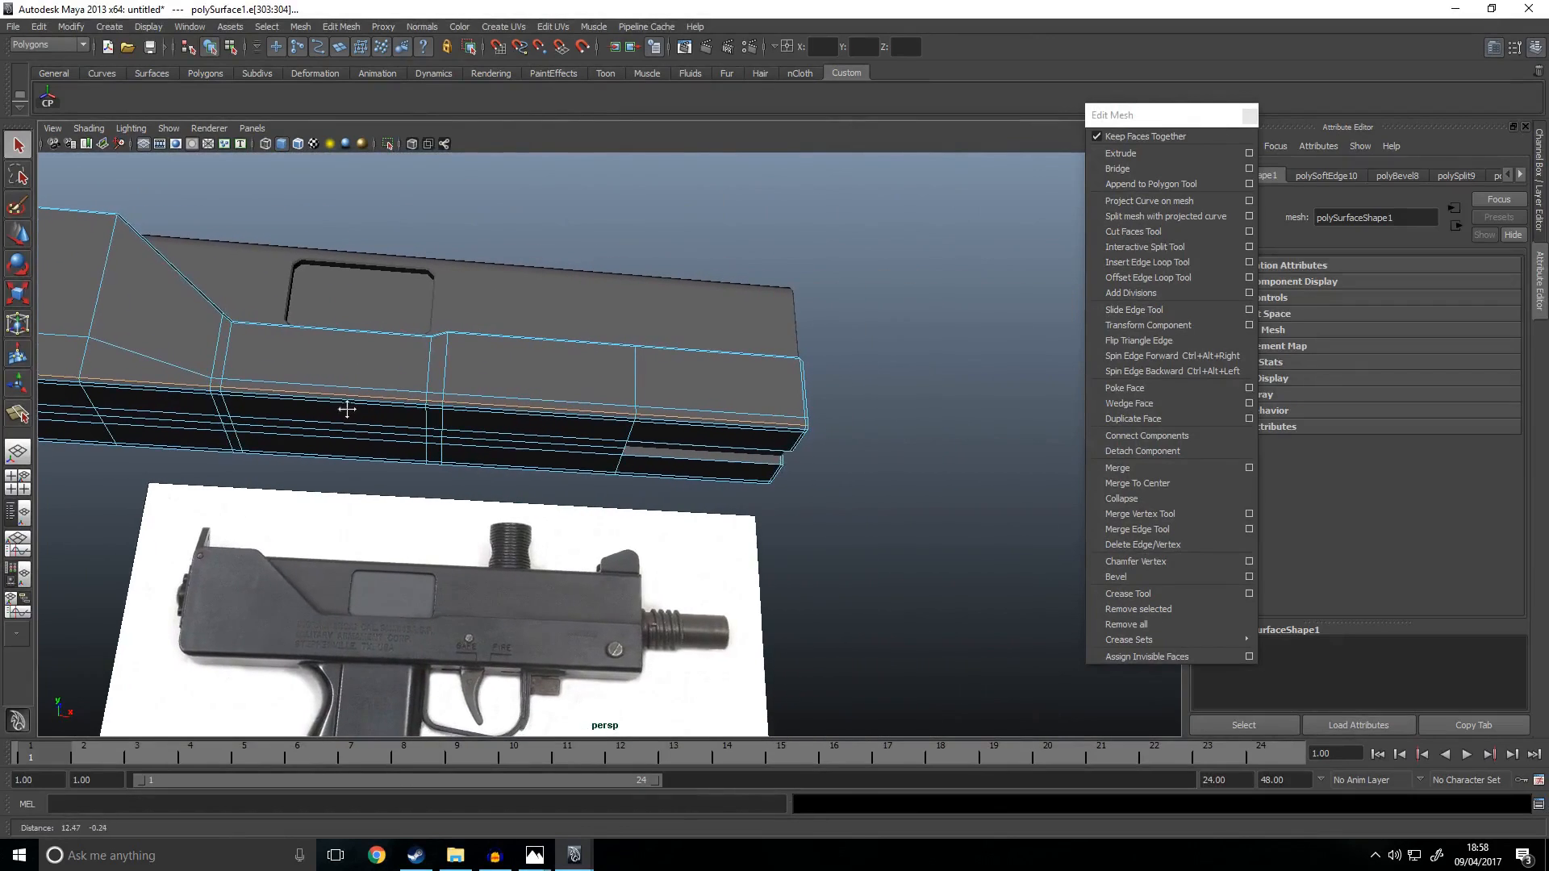
click(425, 26)
click(468, 179)
right_drag(510, 395, 551, 373)
click(574, 472)
alt+drag(574, 478, 607, 501)
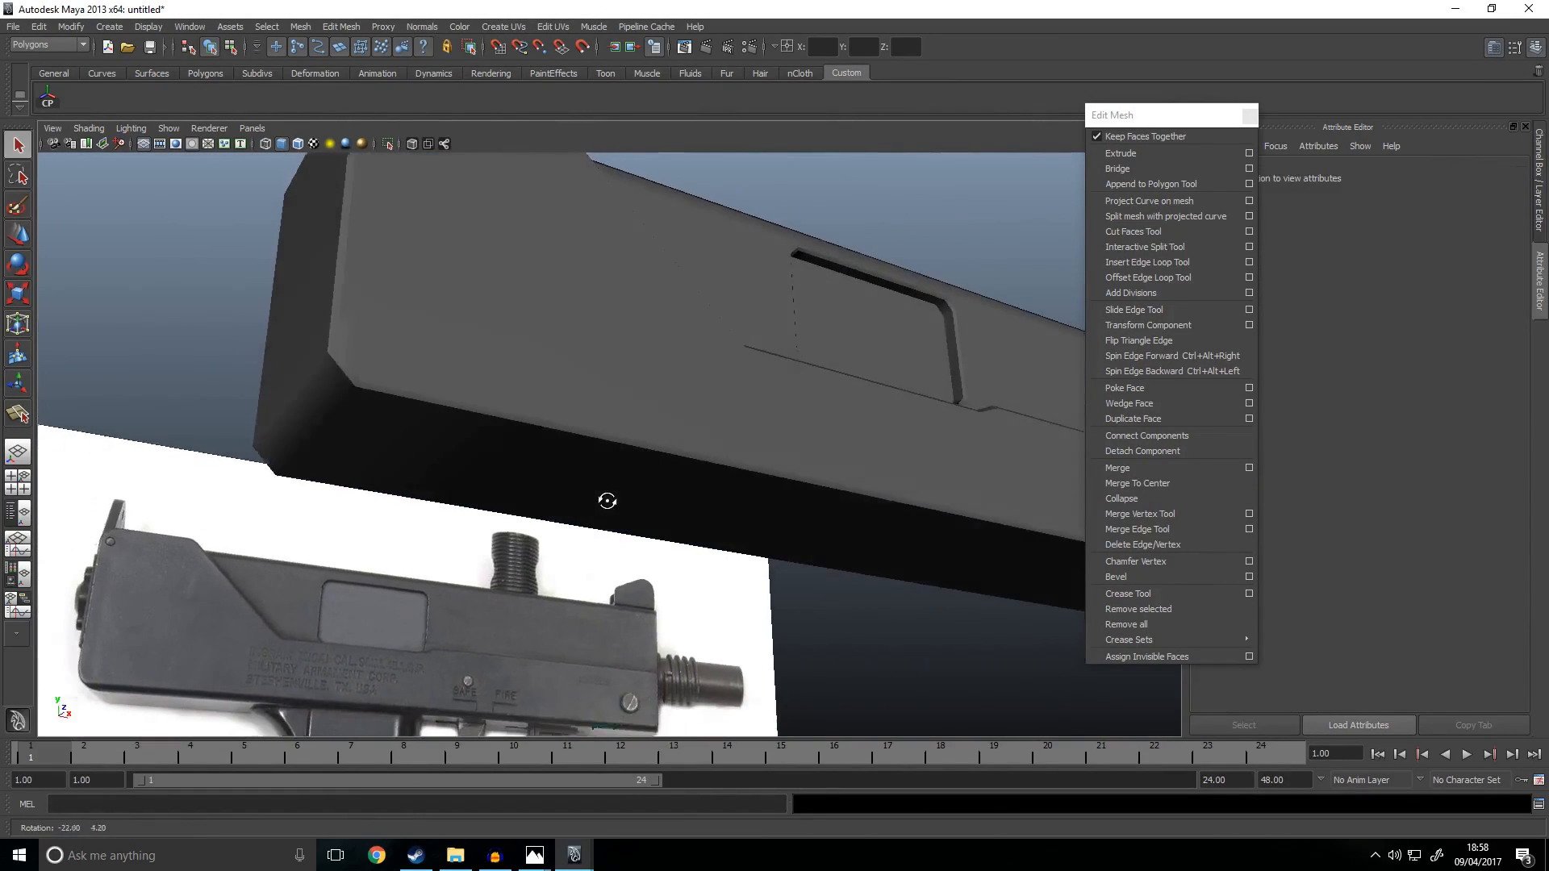
Step: Isolate the lower receiver in the perspective view to work on its open front end
click(549, 438)
click(512, 510)
alt+drag(629, 356, 380, 450)
alt+right_drag(380, 450, 592, 454)
alt+middle_drag(592, 453, 770, 599)
click(796, 562)
alt+drag(795, 562, 793, 588)
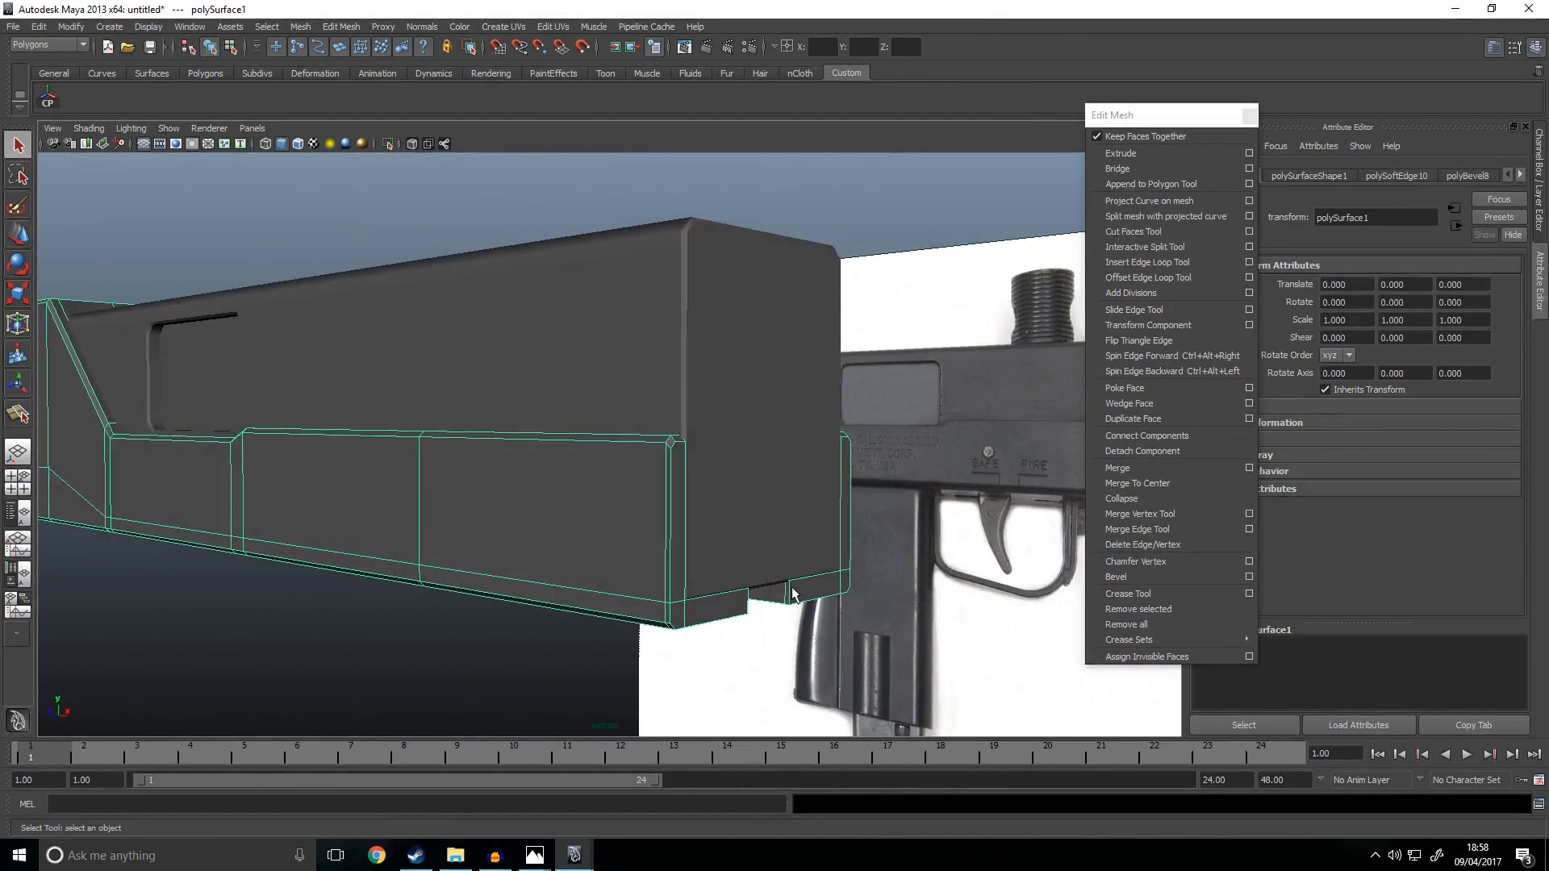
key(shift+i)
alt+right_drag(800, 552, 951, 557)
alt+drag(952, 556, 646, 504)
alt+middle_drag(646, 504, 702, 484)
alt+drag(703, 482, 991, 482)
alt+drag(569, 495, 615, 494)
Step: Insert an edge loop across the narrow strip at one side wall's front end, just below its top corner
click(1170, 247)
click(1170, 265)
alt+drag(701, 416, 553, 412)
alt+middle_drag(540, 403, 623, 400)
click(374, 367)
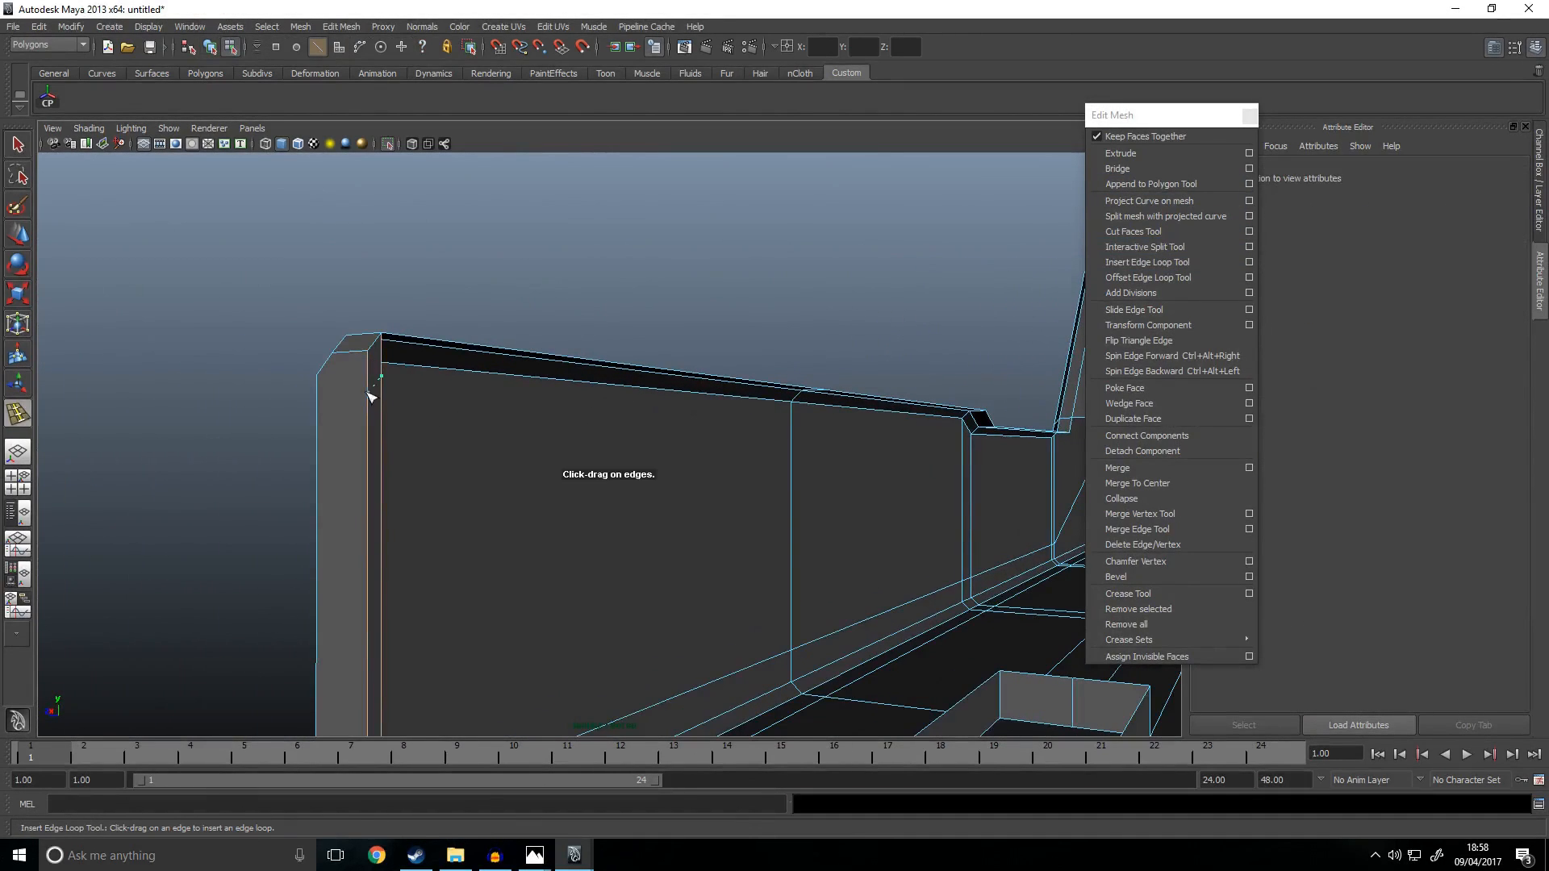
click(373, 384)
key(w)
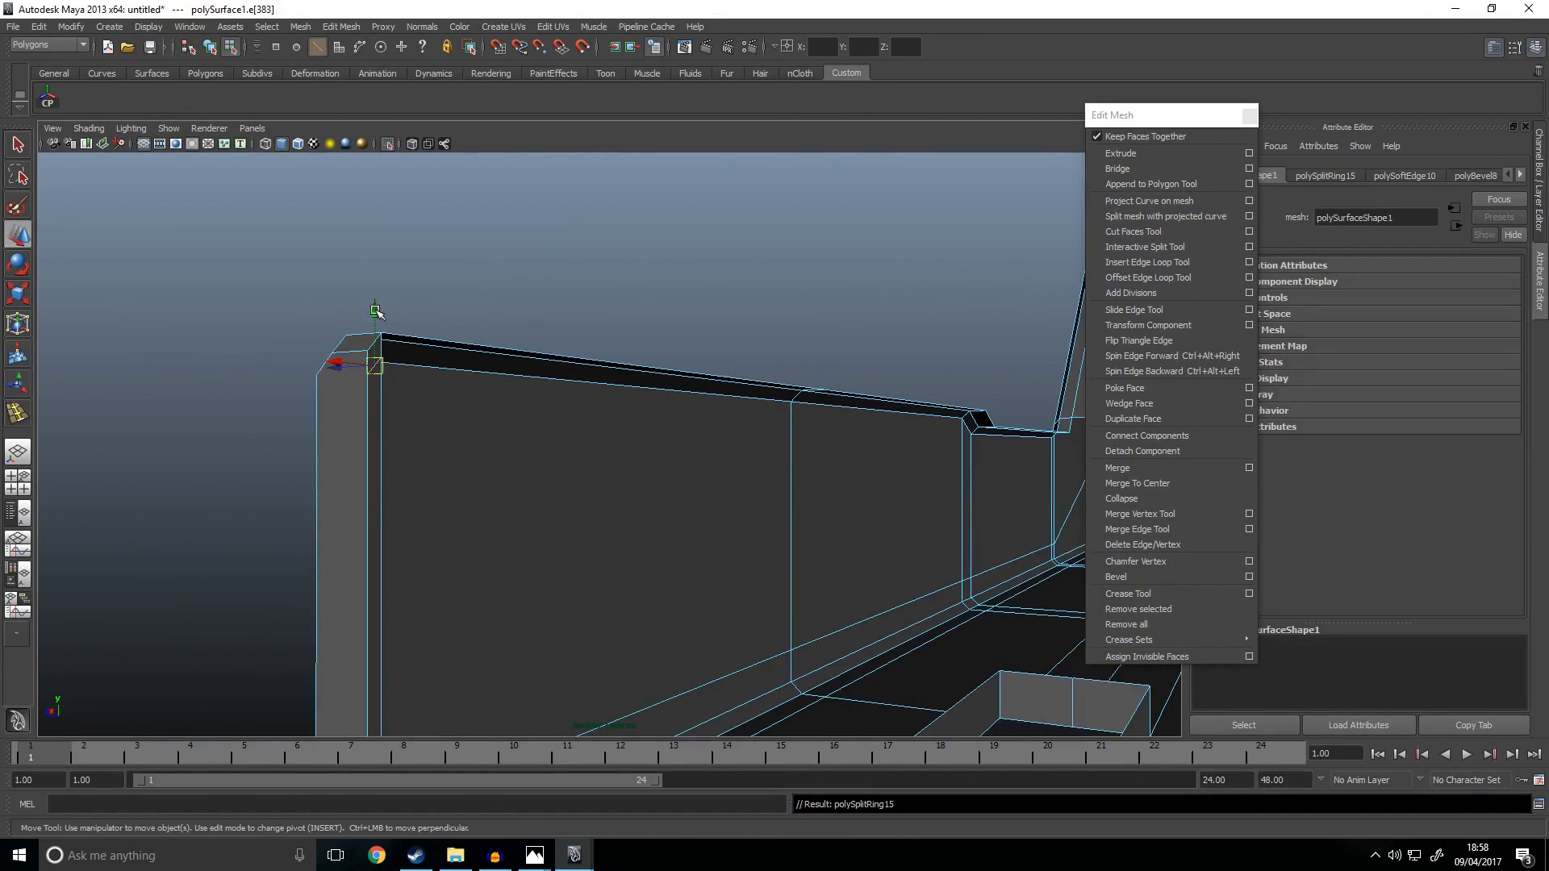
Step: Insert a matching edge loop across the narrow strip at the opposite side wall's front end, near its top
scroll(565, 420, down, 5)
alt+drag(533, 424, 630, 460)
alt+middle_drag(823, 500, 615, 428)
scroll(702, 427, up, 5)
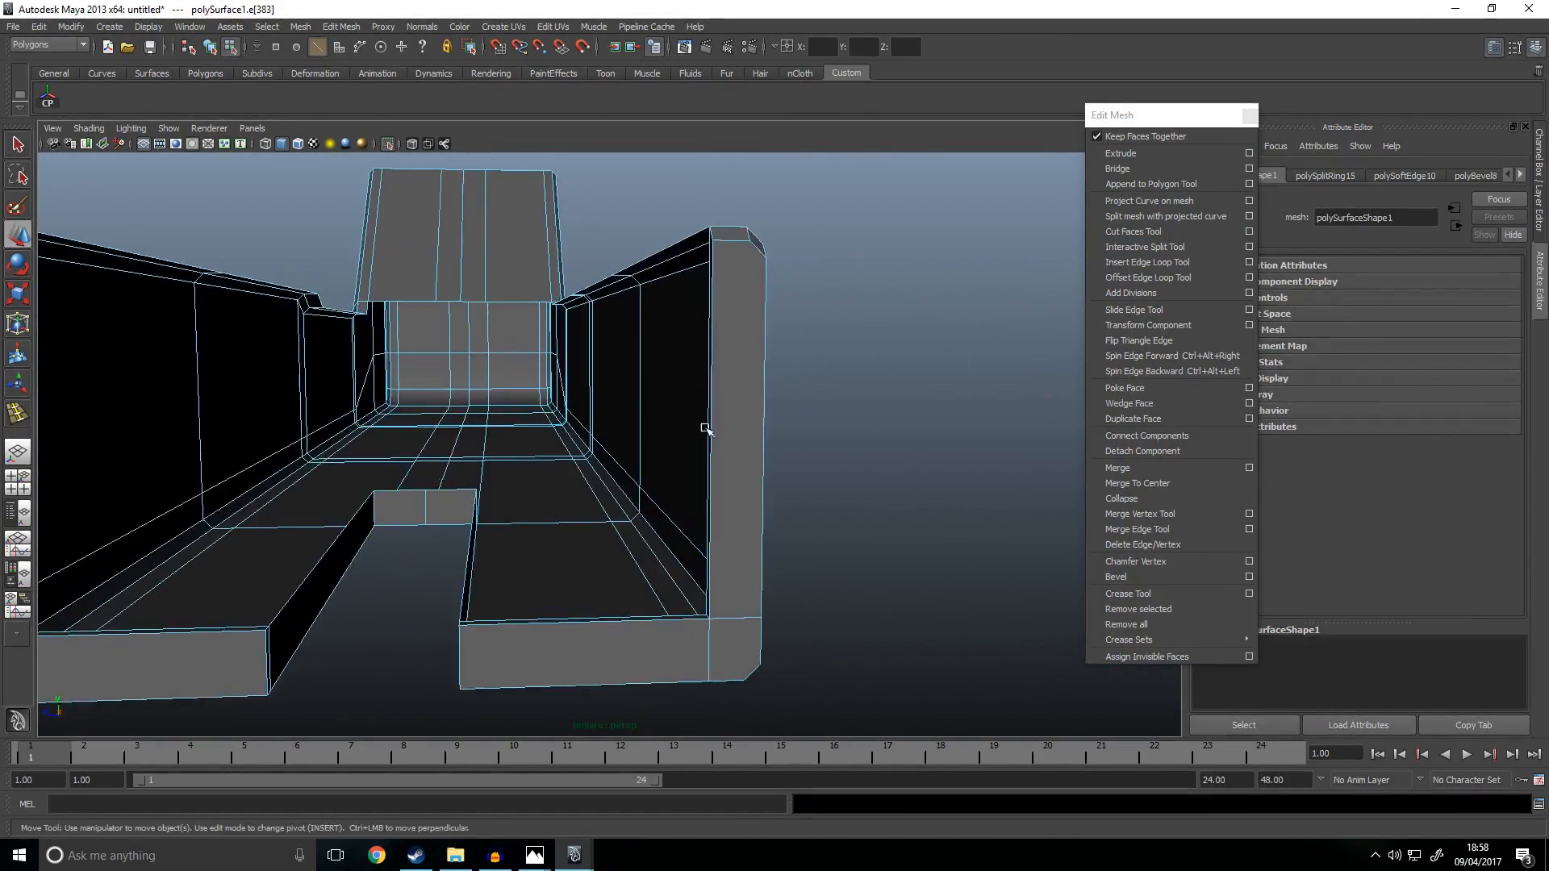
alt+drag(711, 428, 888, 420)
click(1181, 269)
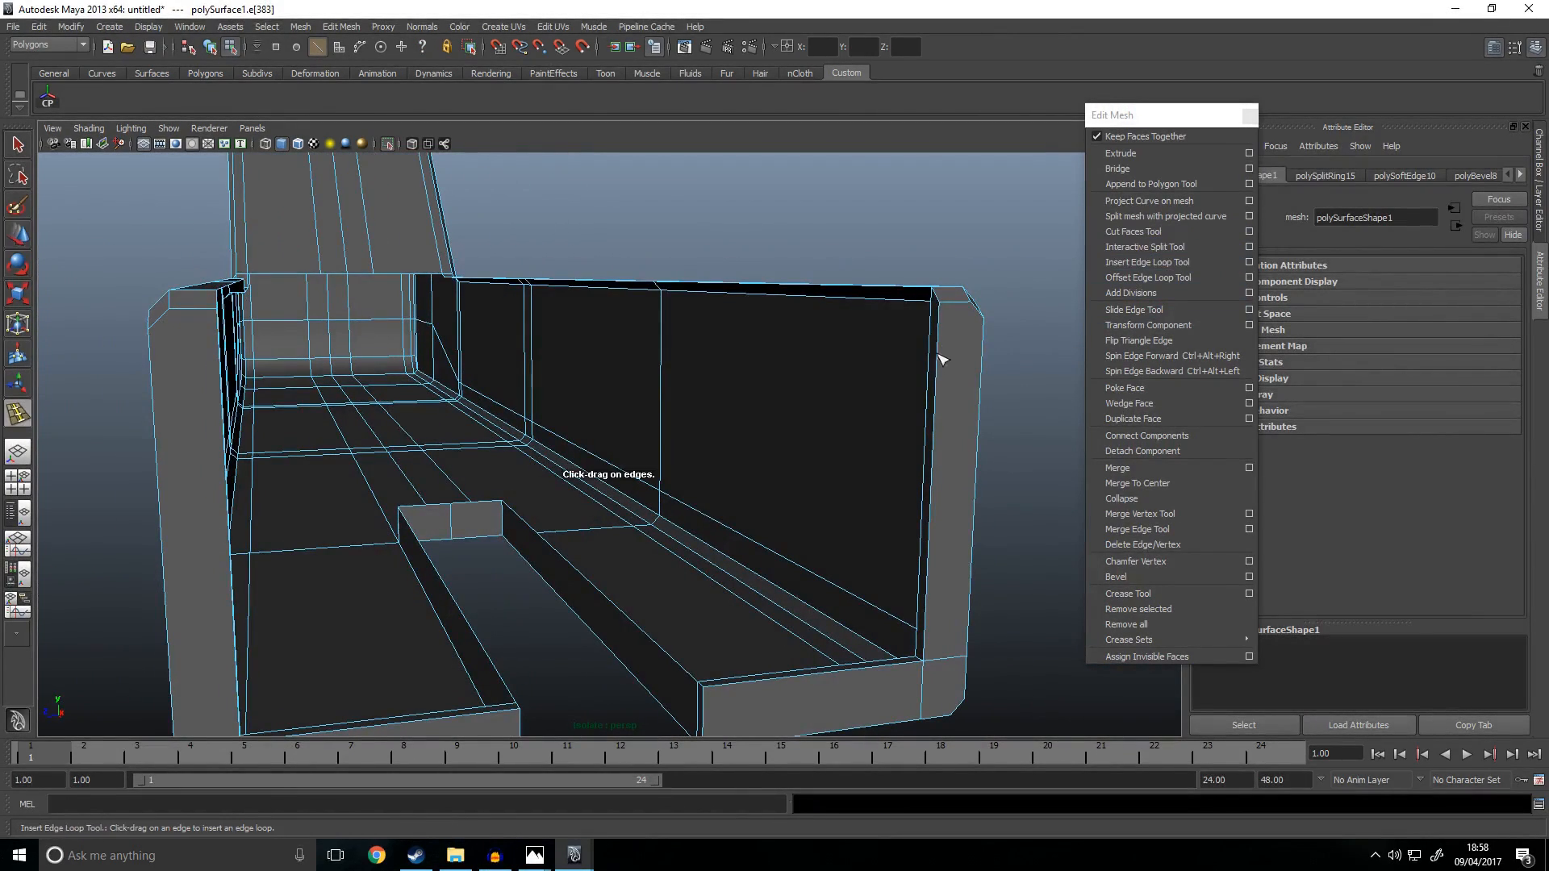
click(949, 322)
key(w)
alt+drag(997, 335, 896, 331)
alt+middle_drag(895, 331, 1037, 403)
scroll(1037, 403, up, 3)
click(1180, 249)
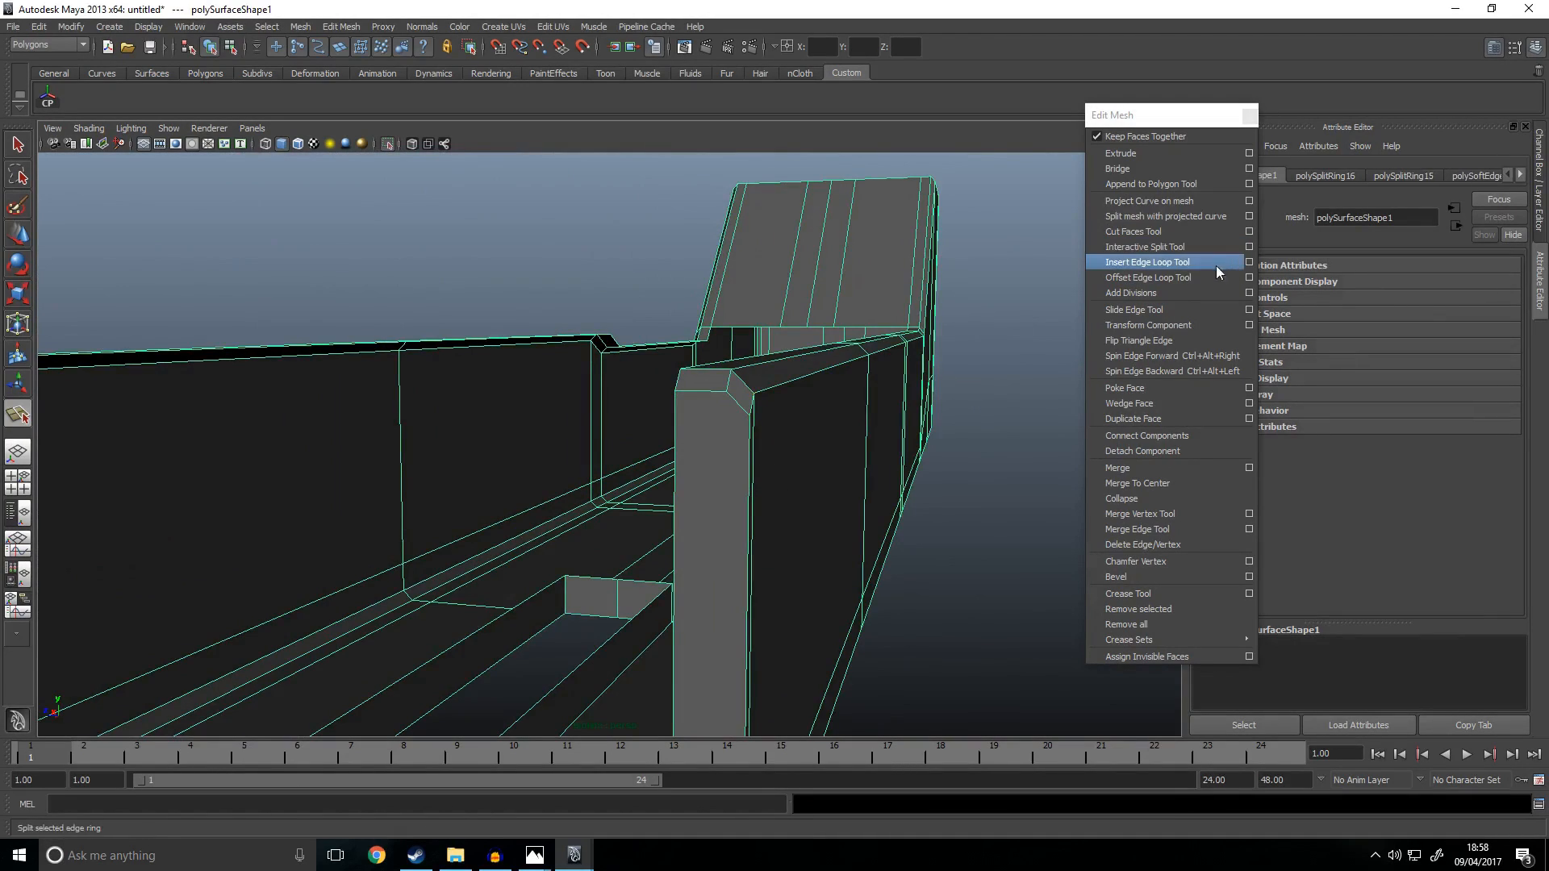
click(1169, 277)
click(1168, 234)
alt+drag(765, 466, 823, 460)
key(w)
right_drag(912, 415, 974, 397)
scroll(985, 410, down, 6)
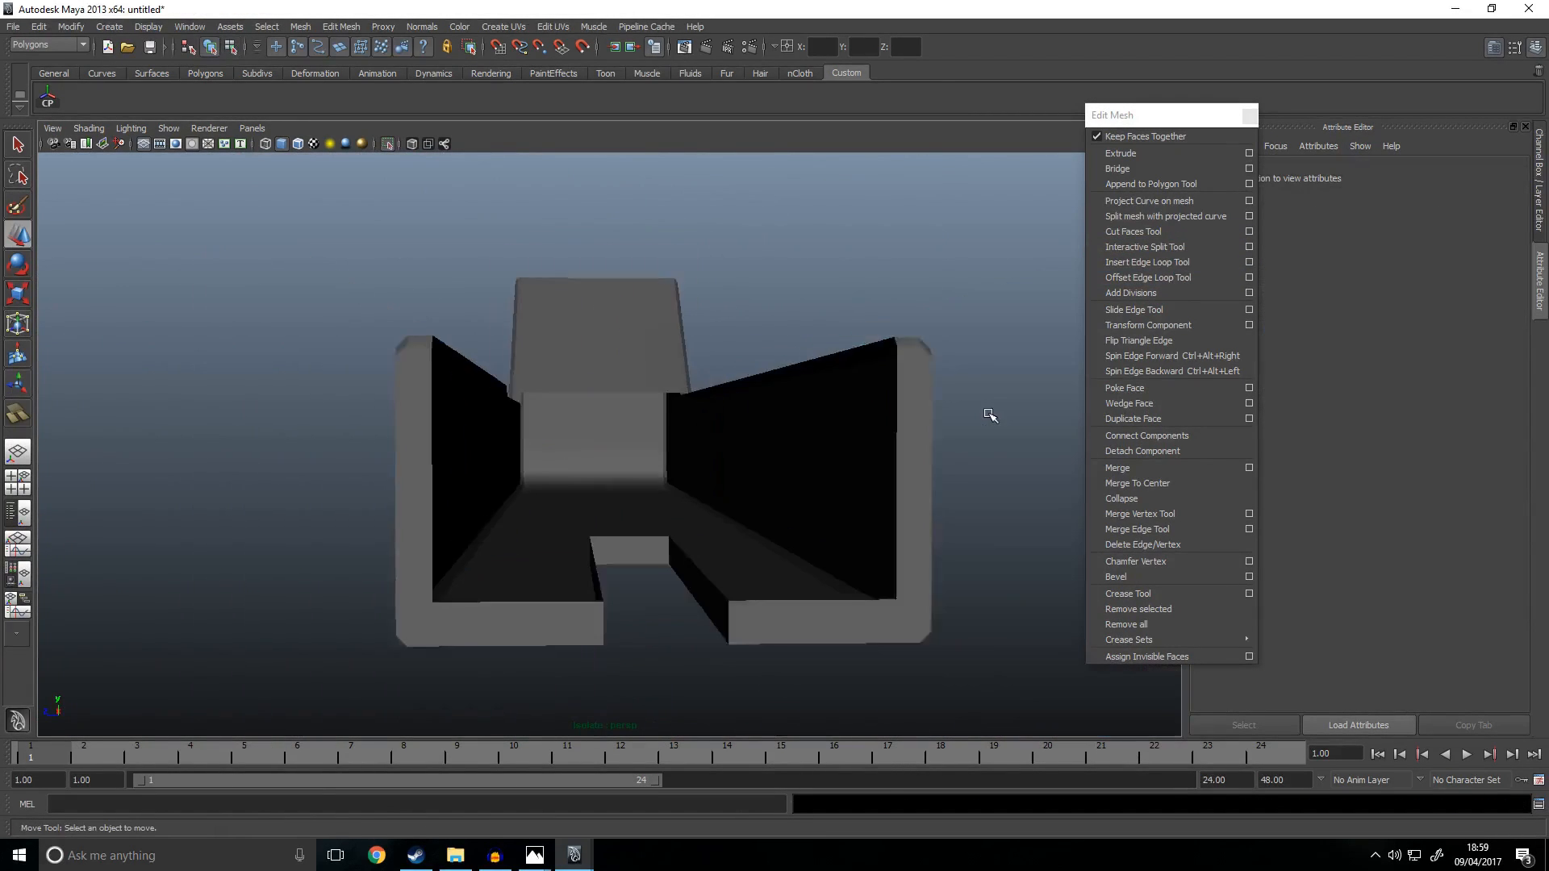
alt+drag(880, 436, 861, 444)
Step: Split the front end face of one side wall with a horizontal edge at the base of its top chamfer
click(822, 440)
scroll(864, 430, up, 5)
alt+middle_drag(864, 435, 823, 460)
alt+drag(823, 460, 843, 471)
alt+middle_drag(843, 472, 767, 444)
scroll(870, 463, up, 3)
shift+right_click(978, 401)
shift+right_click(978, 398)
shift+right_drag(924, 409, 1020, 408)
key(ctrl+z)
drag(1030, 429, 1028, 382)
key(Return)
Step: Split the other side wall's front end face across the base of its top chamfer and finish the cut
scroll(806, 403, down, 5)
alt+middle_drag(623, 420, 928, 415)
scroll(614, 406, up, 4)
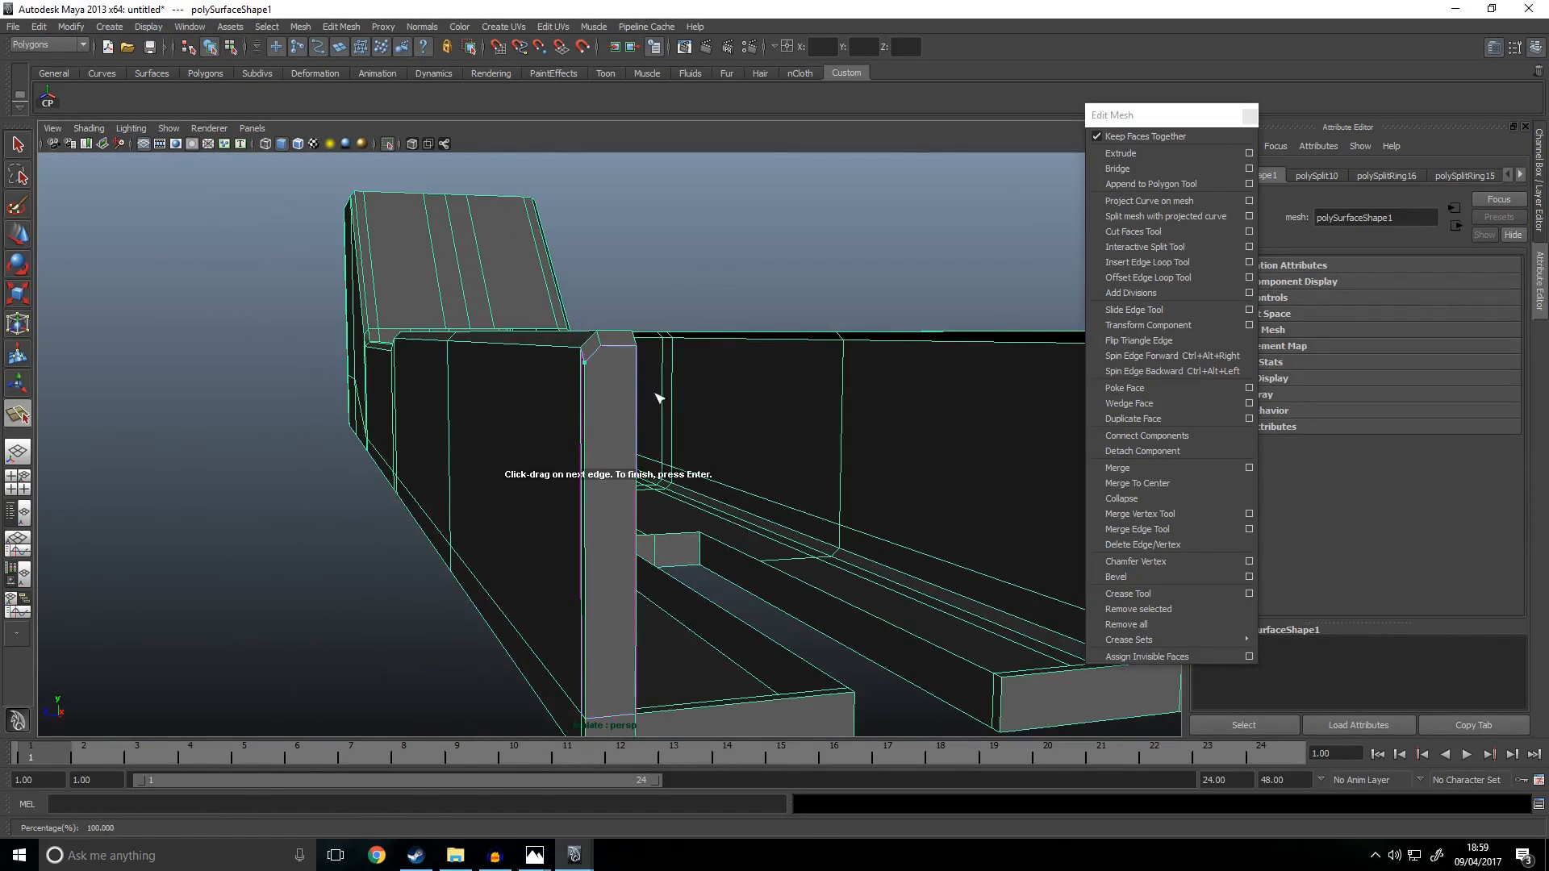
alt+drag(815, 393, 637, 449)
right_drag(597, 418, 566, 418)
key(w)
Step: Use vertex snapping to align the inner corner vertices of the new cuts on both side walls' front ends
click(646, 393)
click(643, 400)
key(ctrl+z)
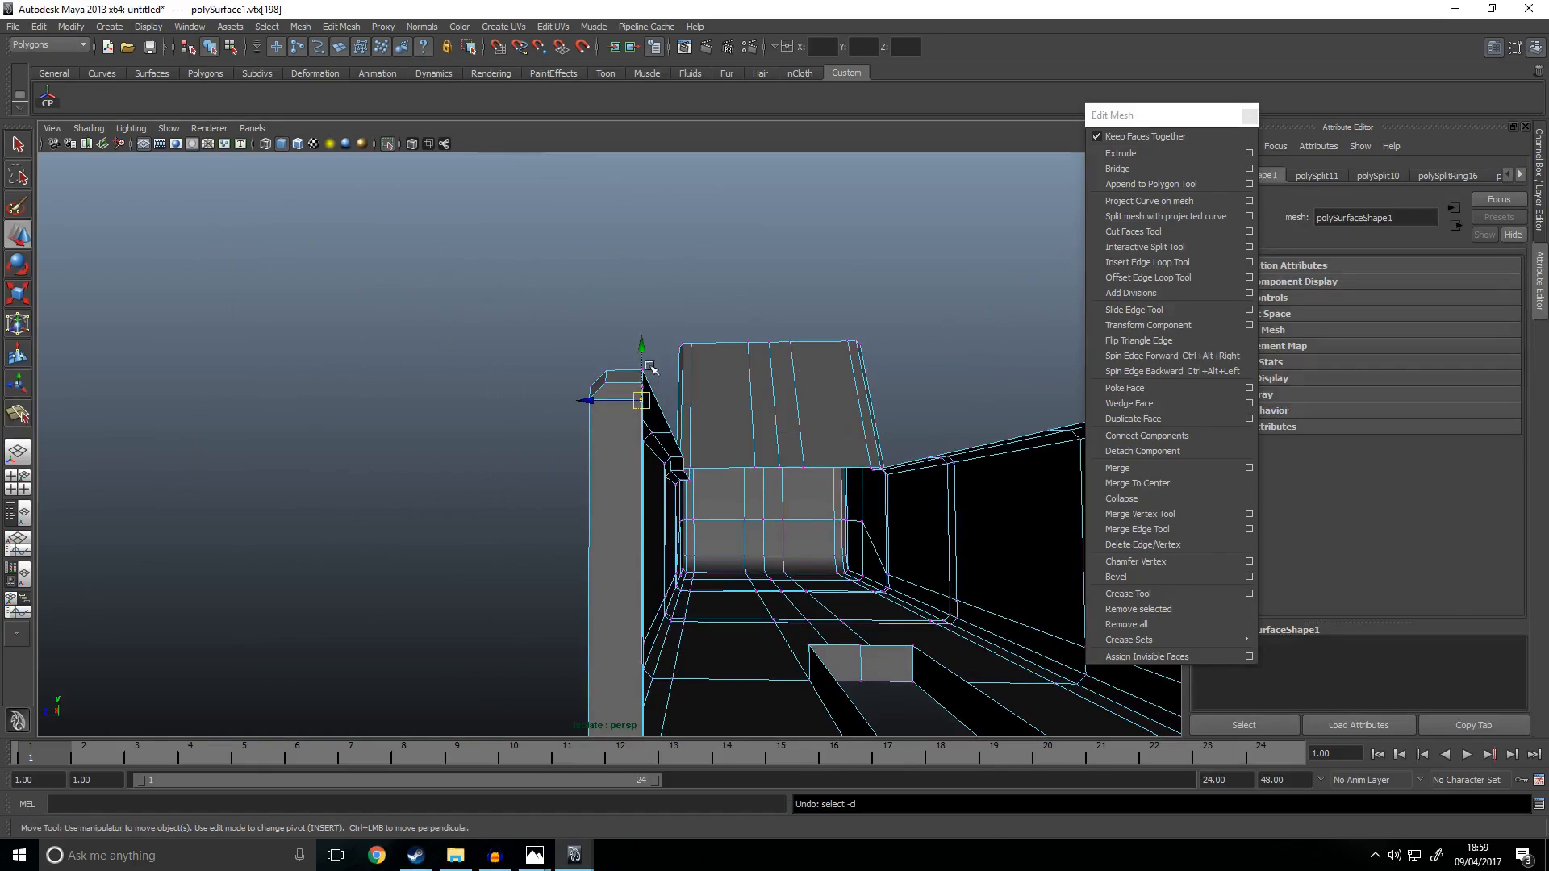
drag(583, 400, 586, 401)
key(ctrl+z)
click(641, 347)
key(v)
key(ctrl+z)
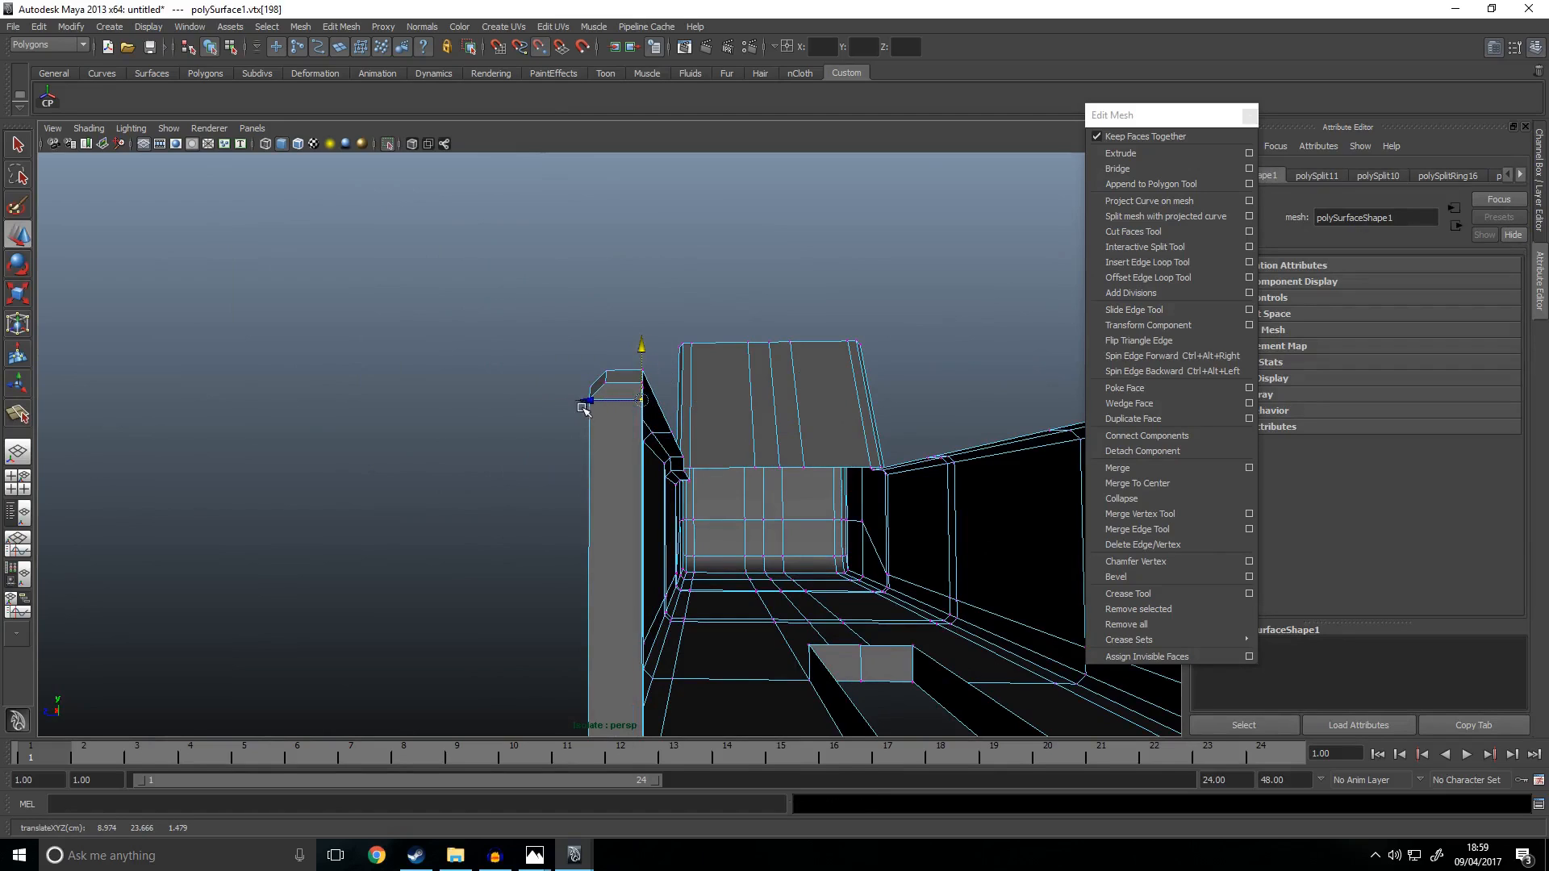
alt+drag(831, 456, 880, 385)
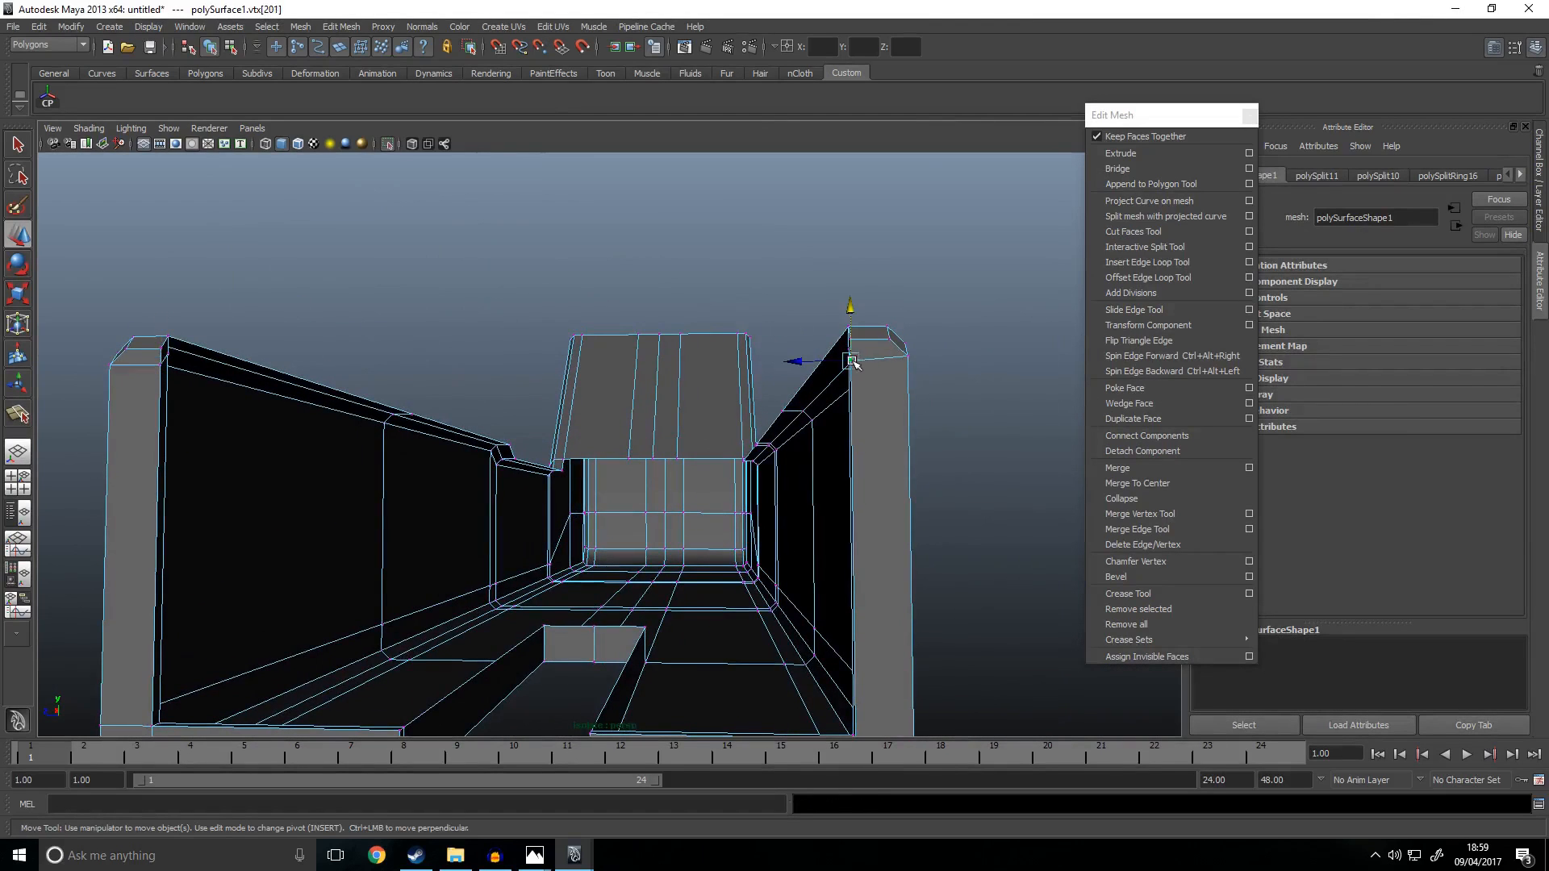
click(946, 377)
right_drag(950, 386, 949, 381)
click(896, 384)
Step: Try to bevel the outline edges around the side walls' front ends with an offset of 0.5
key(f)
click(927, 477)
alt+drag(927, 476, 650, 528)
alt+middle_drag(650, 529, 847, 453)
scroll(848, 452, up, 5)
mouse_move(774, 488)
alt+mouse_down()
mouse_move(736, 477)
mouse_move(823, 473)
mouse_move(868, 450)
mouse_move(843, 398)
mouse_move(785, 481)
alt+mouse_up()
click(843, 398)
scroll(785, 481, up, 3)
right_drag(658, 452, 659, 390)
click(660, 390)
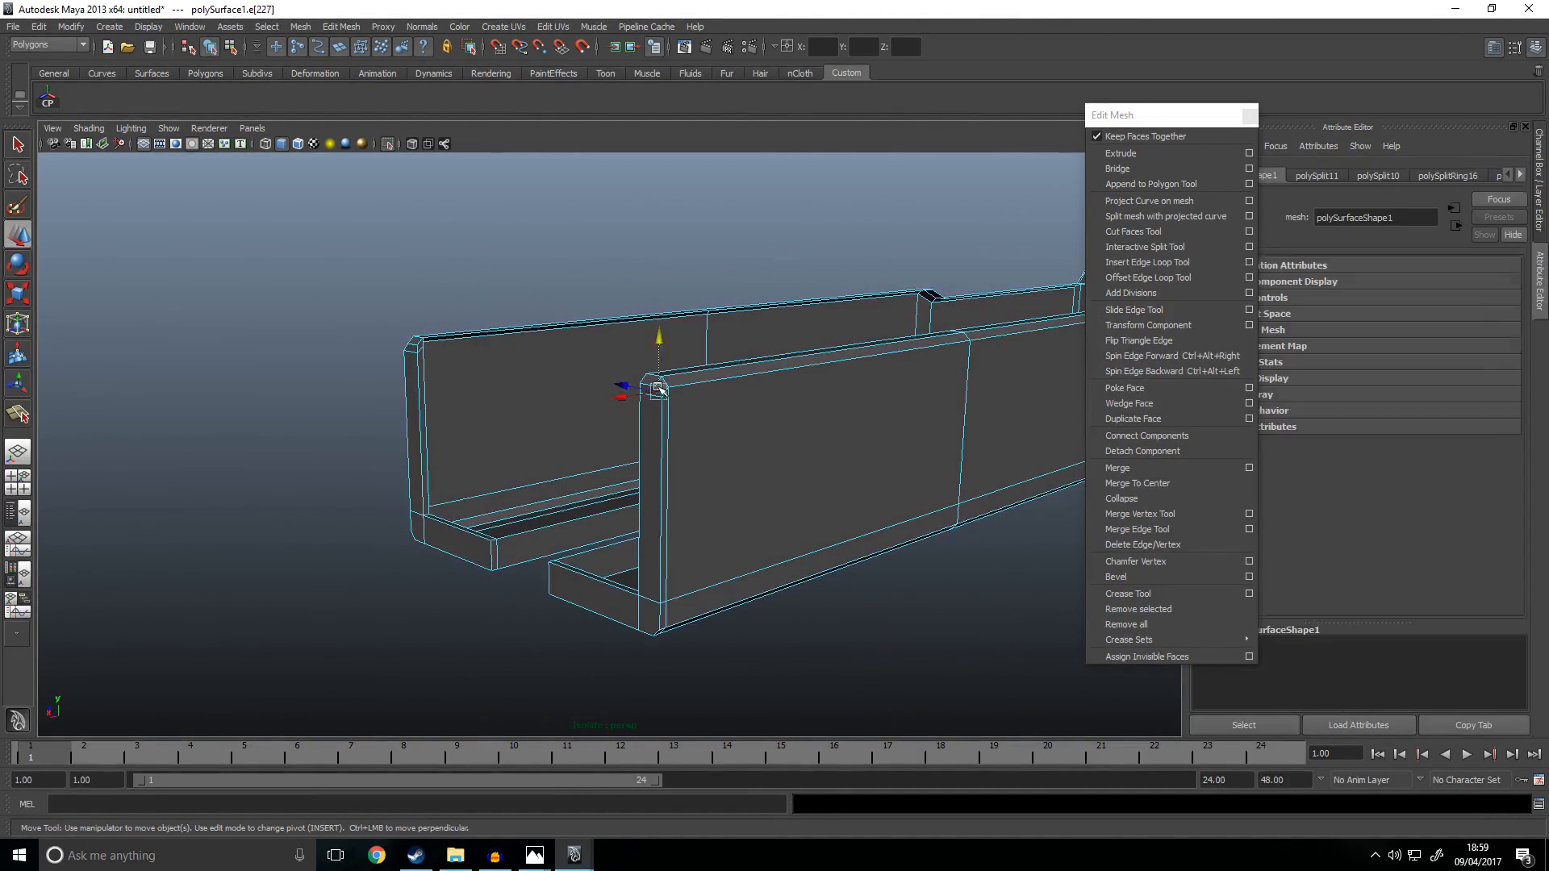
click(1126, 574)
key(ctrl+z)
key(shift+z)
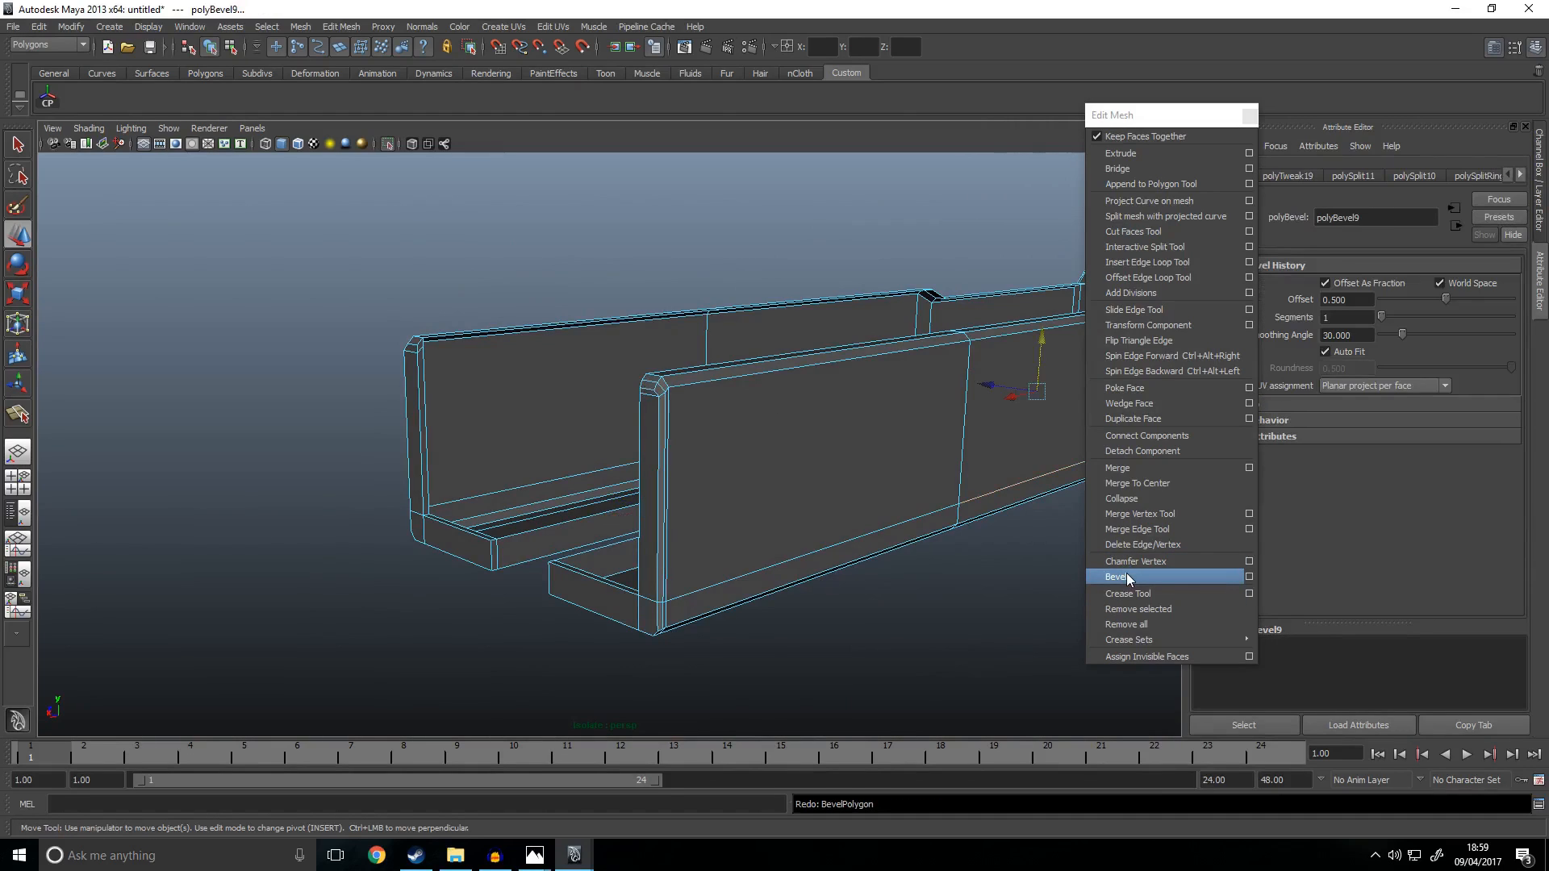
key(ctrl+z)
key(shift+z)
key(ctrl+z)
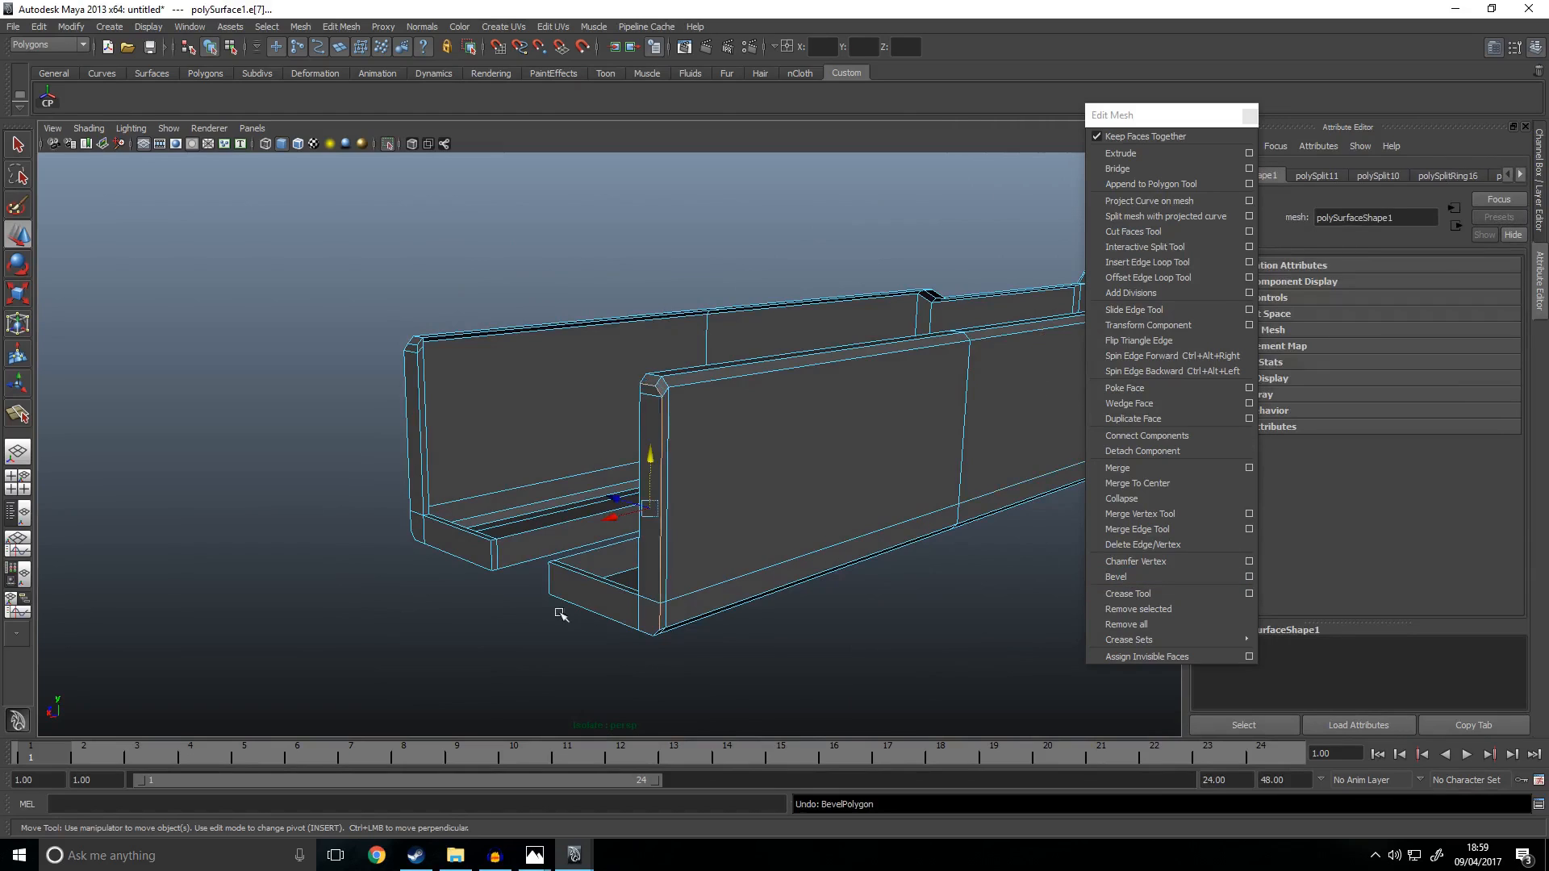
Step: Try to bevel the front end outline together with its bottom front edges using an offset of 0.5
alt+drag(560, 616, 604, 559)
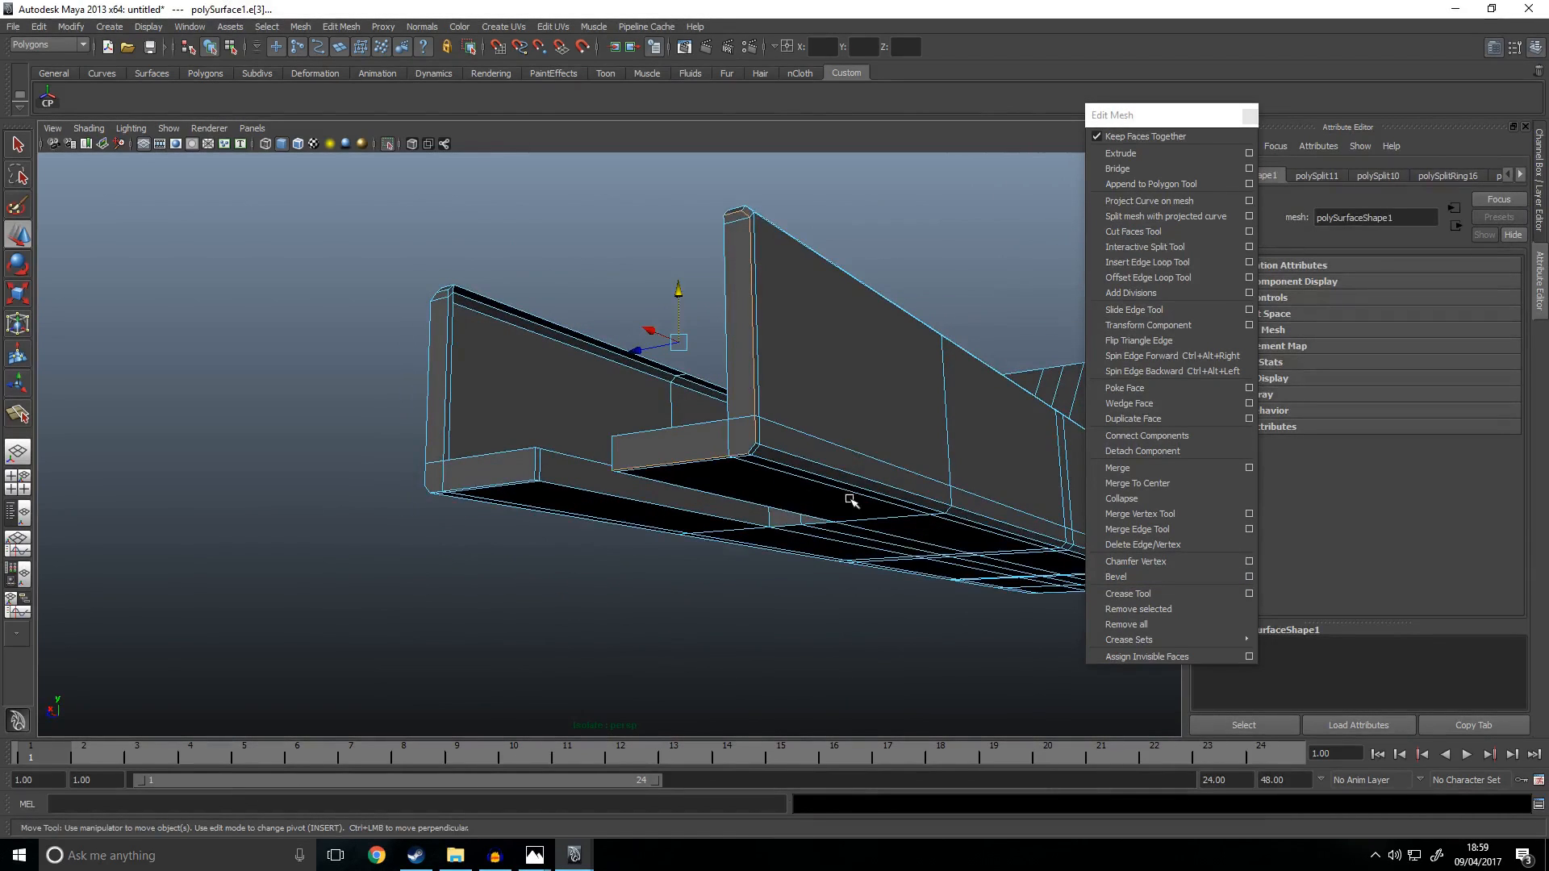
scroll(804, 439, up, 3)
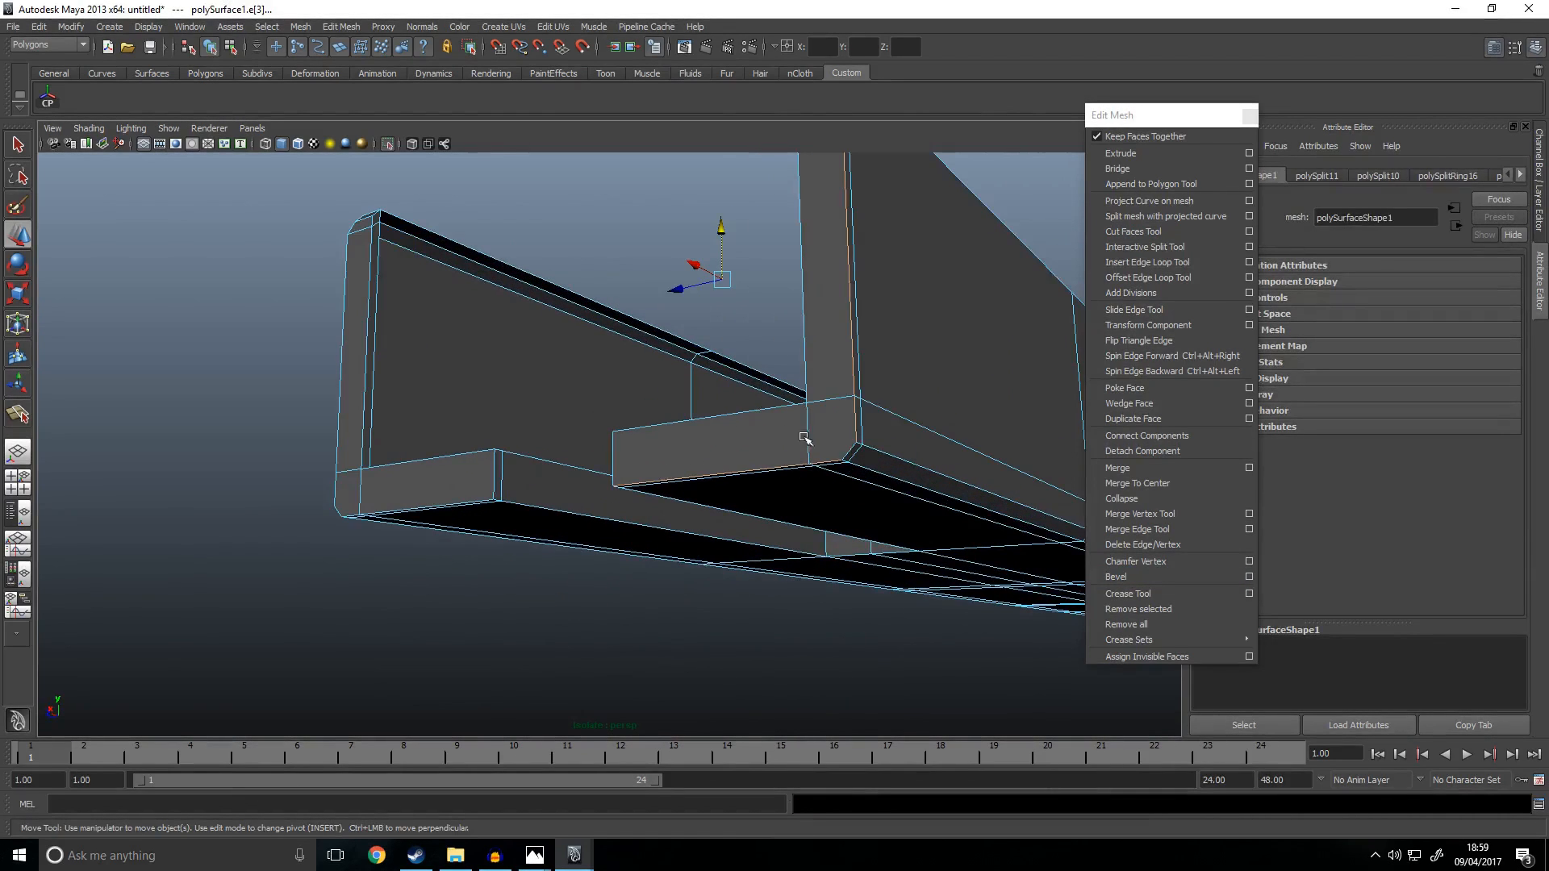
click(1116, 577)
alt+drag(1054, 561, 971, 543)
alt+middle_drag(971, 543, 751, 540)
alt+drag(752, 540, 535, 560)
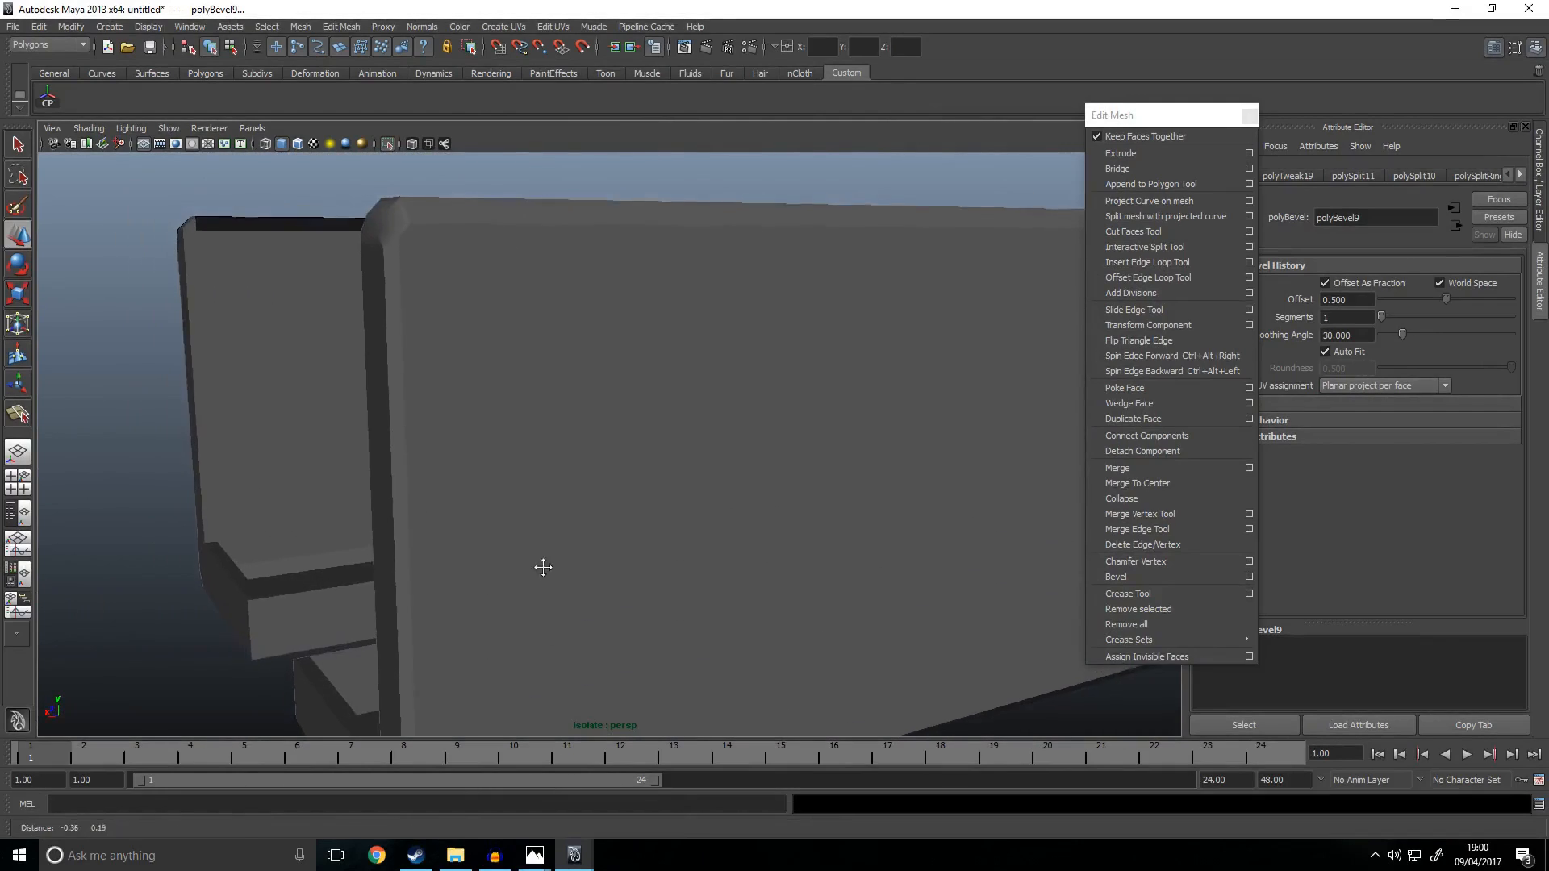
key(ctrl+z)
Step: Show the whole model again and compare the receiver's front edge with the reference in the front view
right_drag(525, 356, 526, 355)
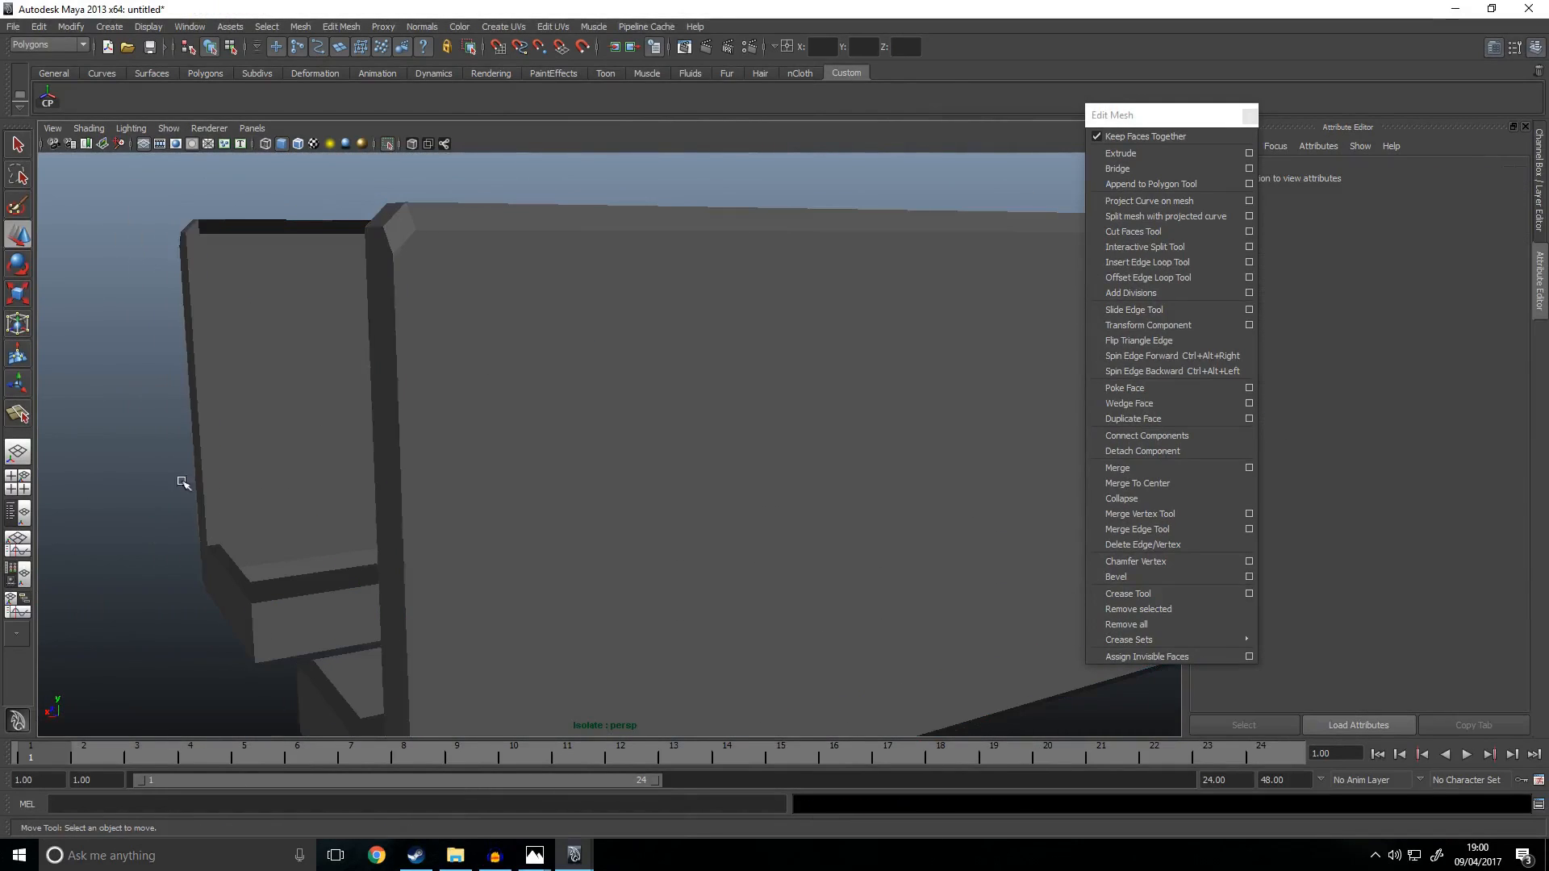
alt+drag(526, 356, 453, 484)
click(549, 655)
alt+drag(548, 655, 799, 591)
click(605, 413)
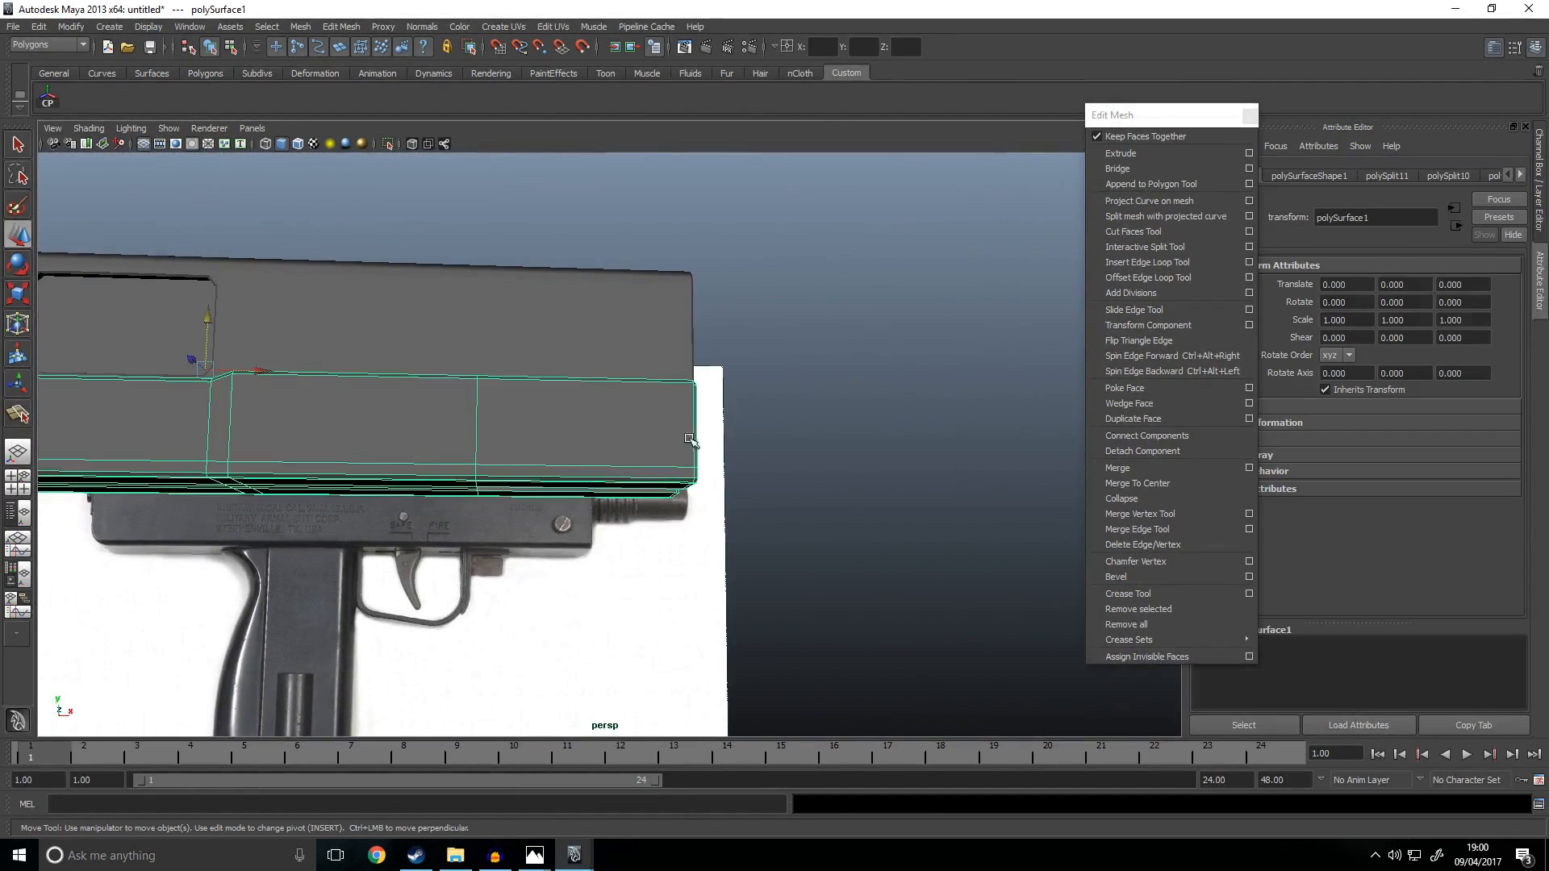
key(space)
key(space)
scroll(712, 551, up, 4)
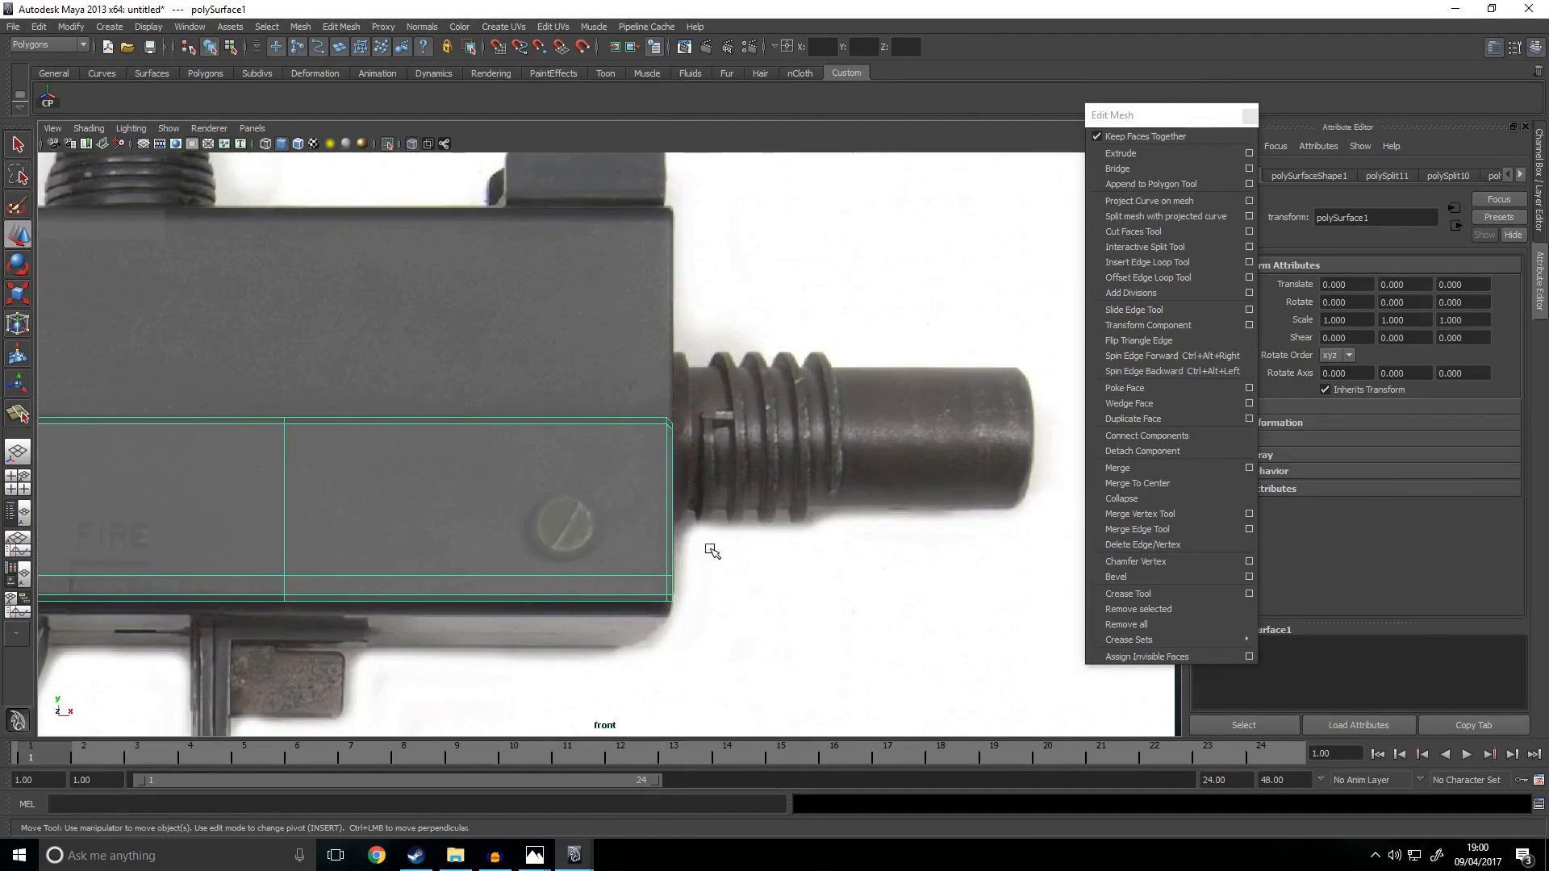
scroll(712, 551, up, 2)
scroll(706, 553, up, 2)
alt+middle_drag(706, 553, 752, 507)
click(753, 504)
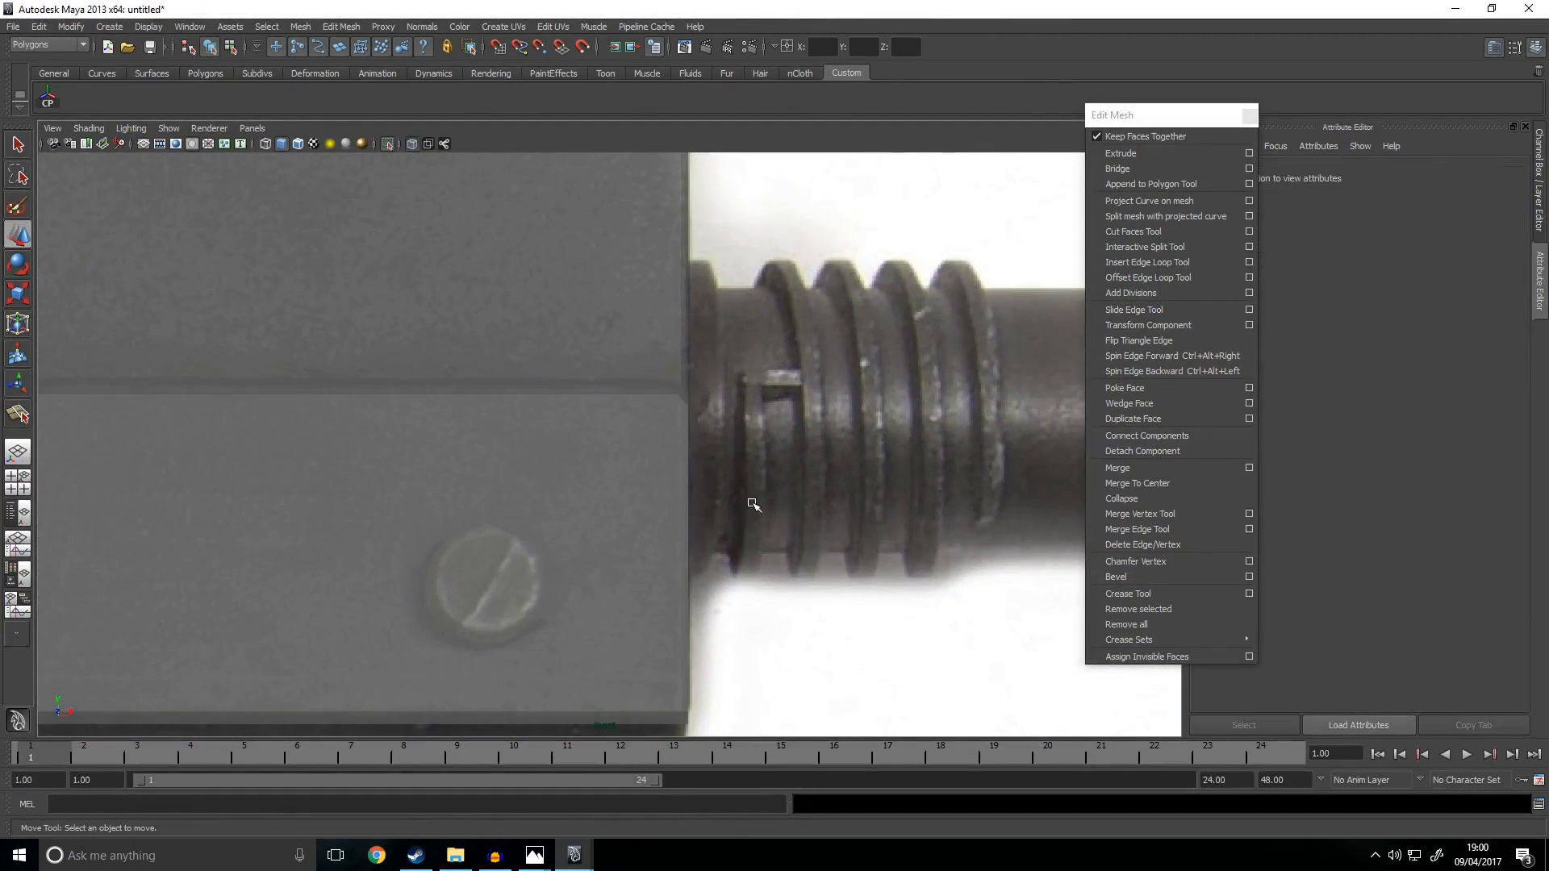
key(space)
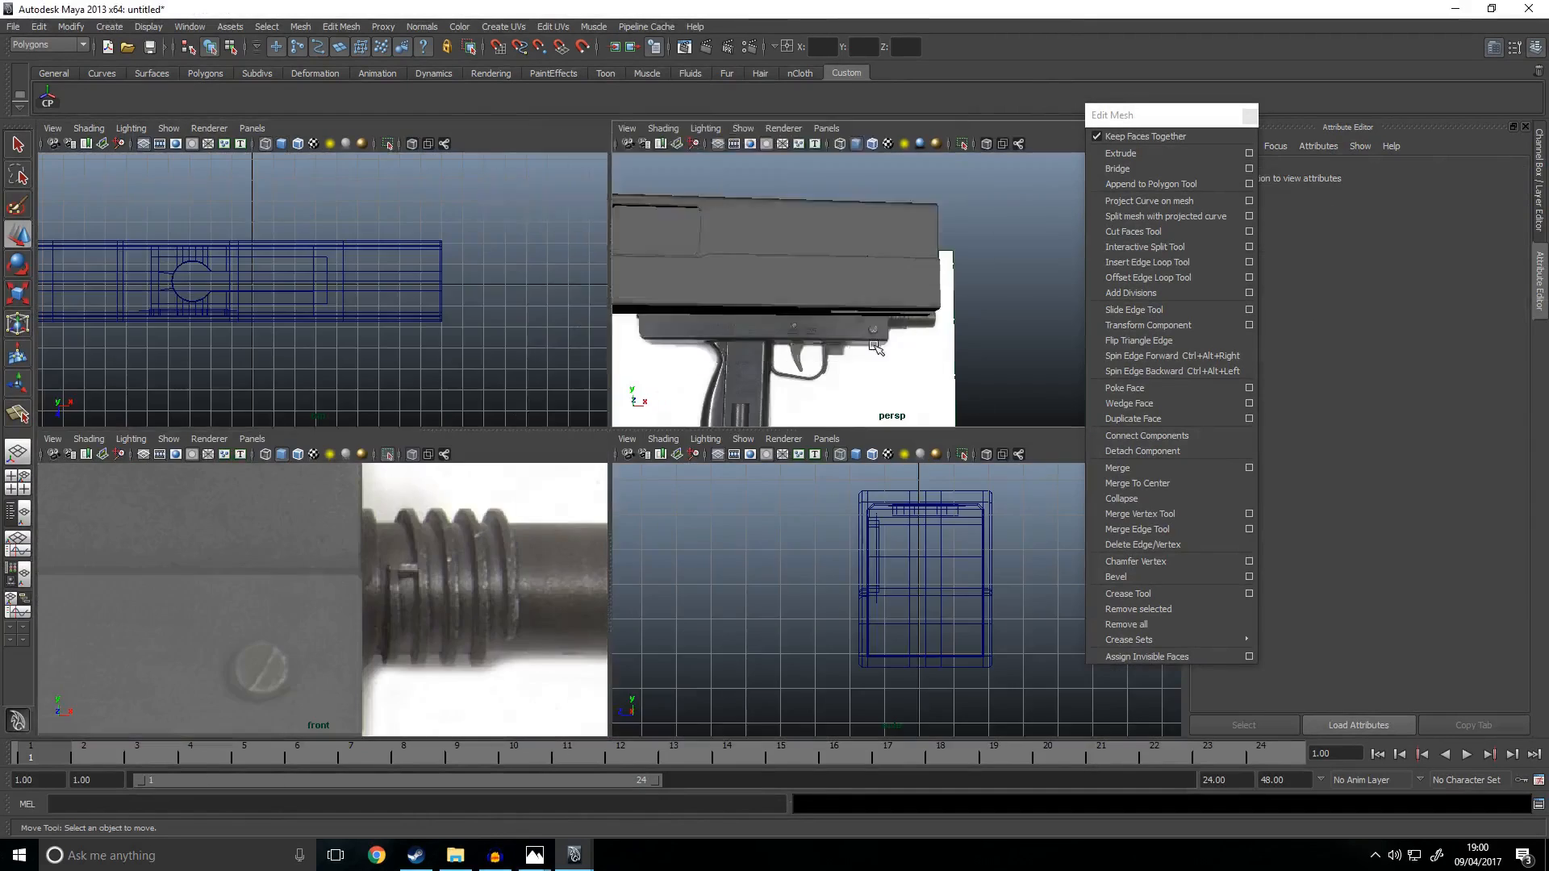
key(space)
Step: Examine the front end of the receiver and the fit between its upper and lower halves in perspective
scroll(830, 416, up, 2)
alt+drag(829, 428, 666, 485)
scroll(650, 460, up, 4)
alt+drag(783, 487, 716, 503)
scroll(612, 482, down, 3)
click(753, 280)
alt+middle_drag(753, 280, 747, 404)
scroll(747, 404, up, 2)
right_drag(794, 408, 820, 361)
click(795, 372)
right_drag(778, 490, 834, 497)
click(833, 498)
alt+drag(806, 444, 624, 485)
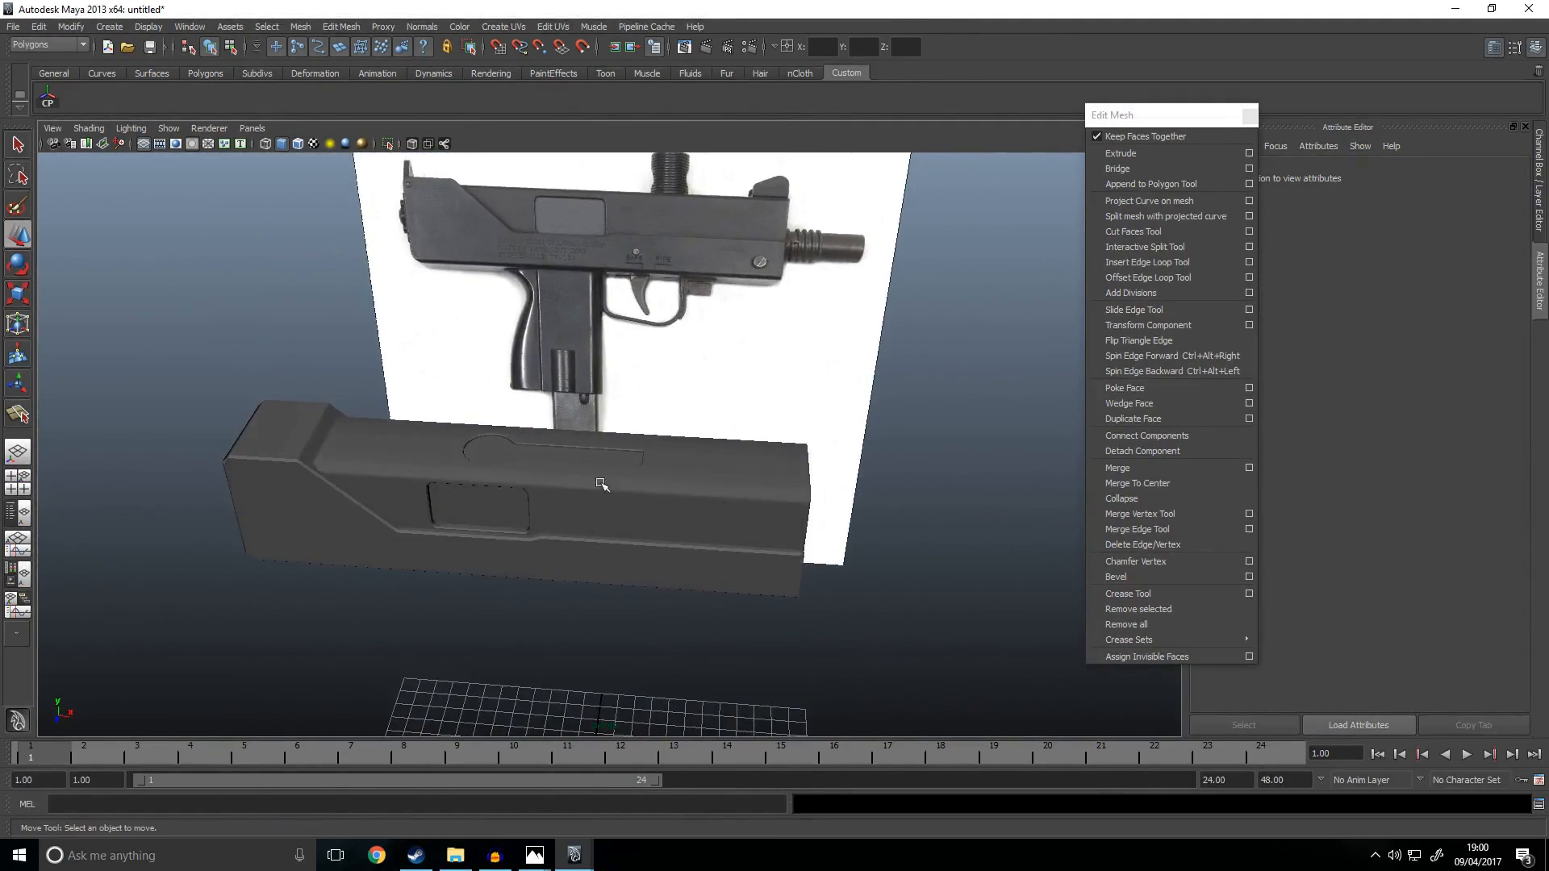
Step: Examine the assembled receiver from its side and rear next to the reference gun
scroll(624, 485, up, 5)
alt+drag(474, 480, 470, 440)
alt+drag(617, 485, 742, 478)
scroll(786, 552, down, 5)
alt+drag(786, 552, 709, 522)
scroll(709, 543, up, 4)
drag(696, 416, 804, 566)
click(762, 549)
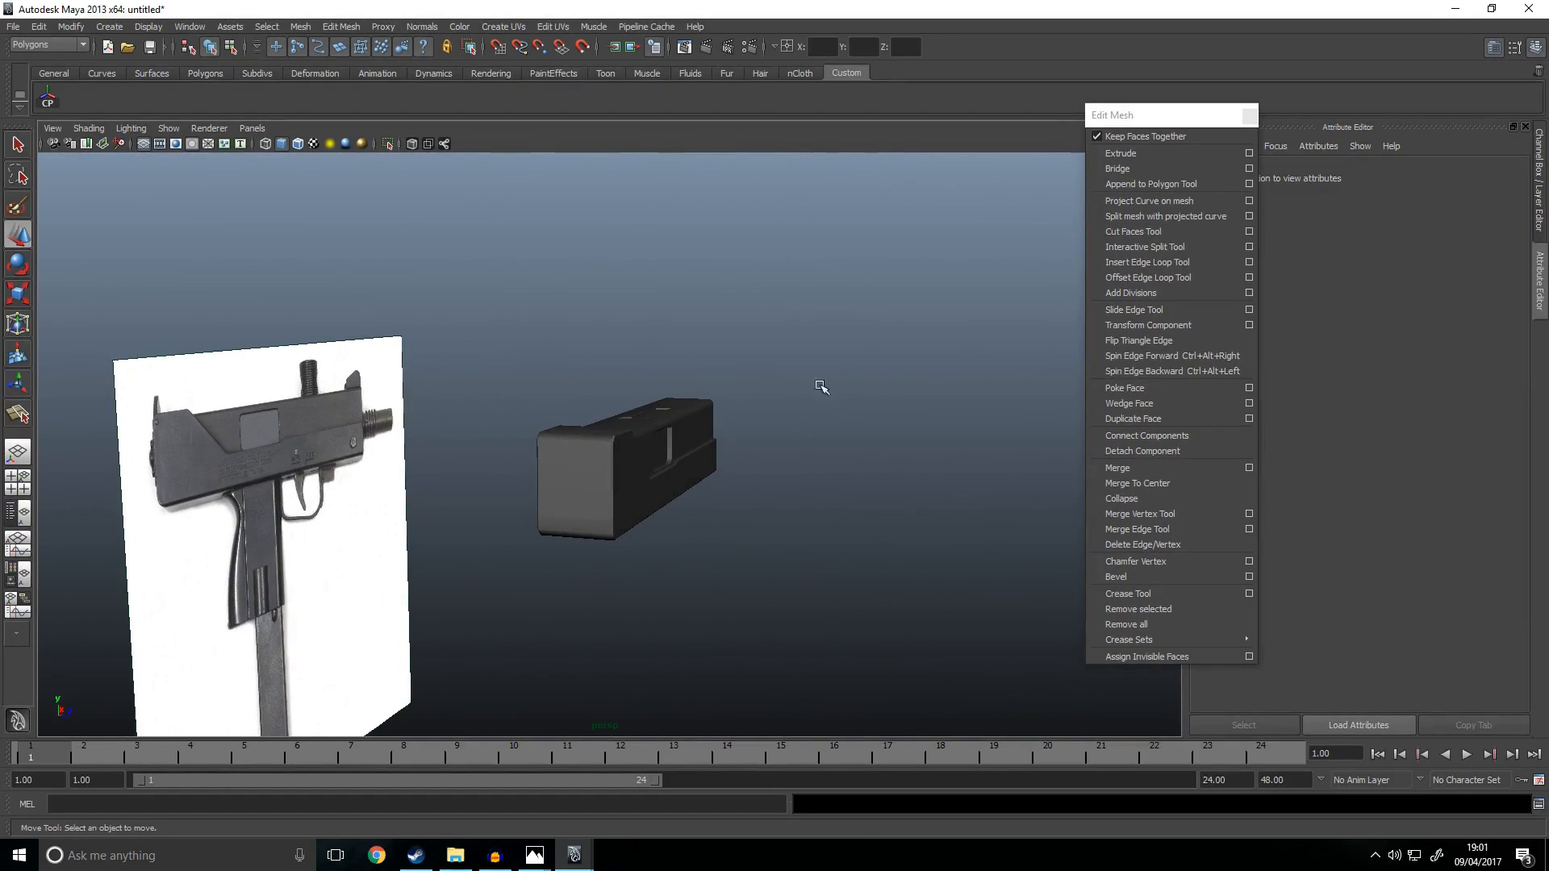
Step: Create a polygon cylinder on the grid below the receiver, about 1.527 in radius and 2.344 high
click(208, 75)
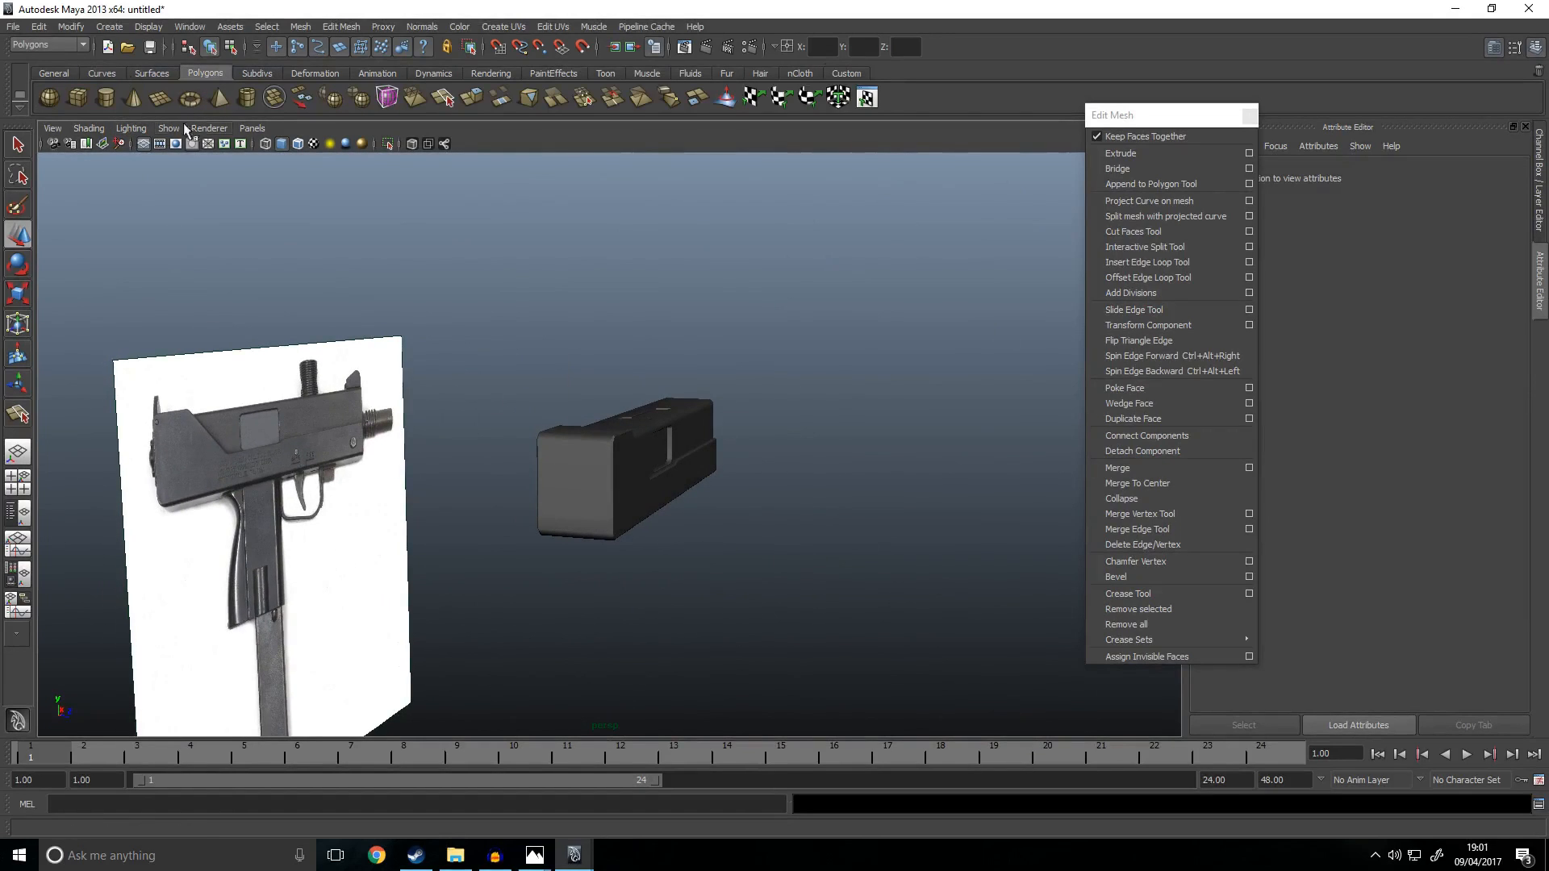
click(107, 98)
scroll(546, 356, down, 3)
alt+drag(625, 532, 691, 626)
alt+middle_drag(691, 626, 675, 557)
drag(646, 552, 655, 534)
scroll(889, 425, up, 5)
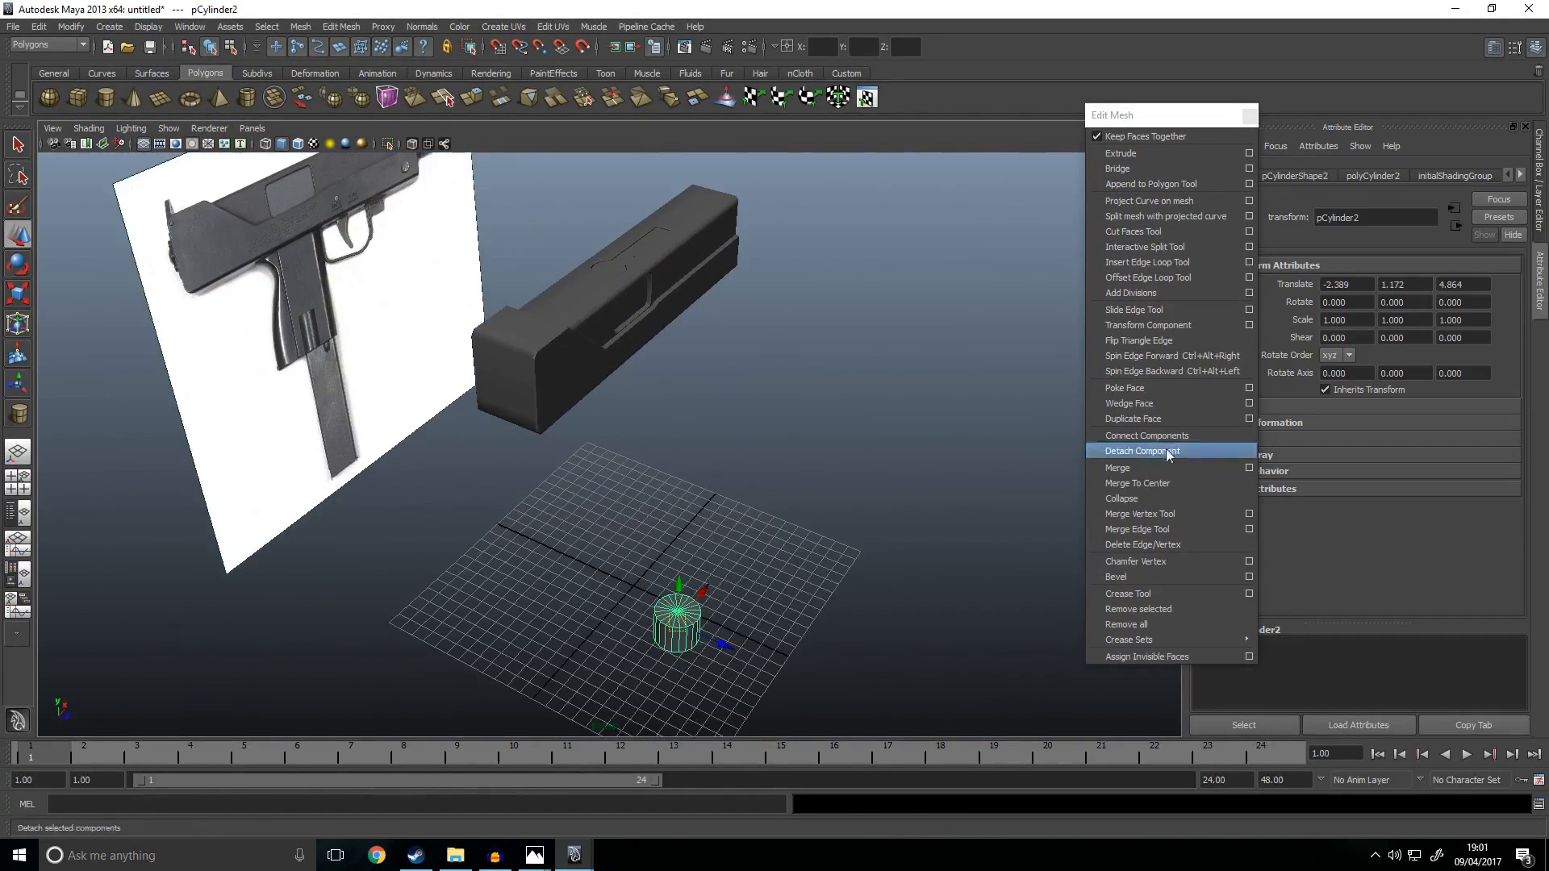
Step: Set the new cylinder's Subdivisions Axis to 12 and keep the cylinder selected
click(1535, 53)
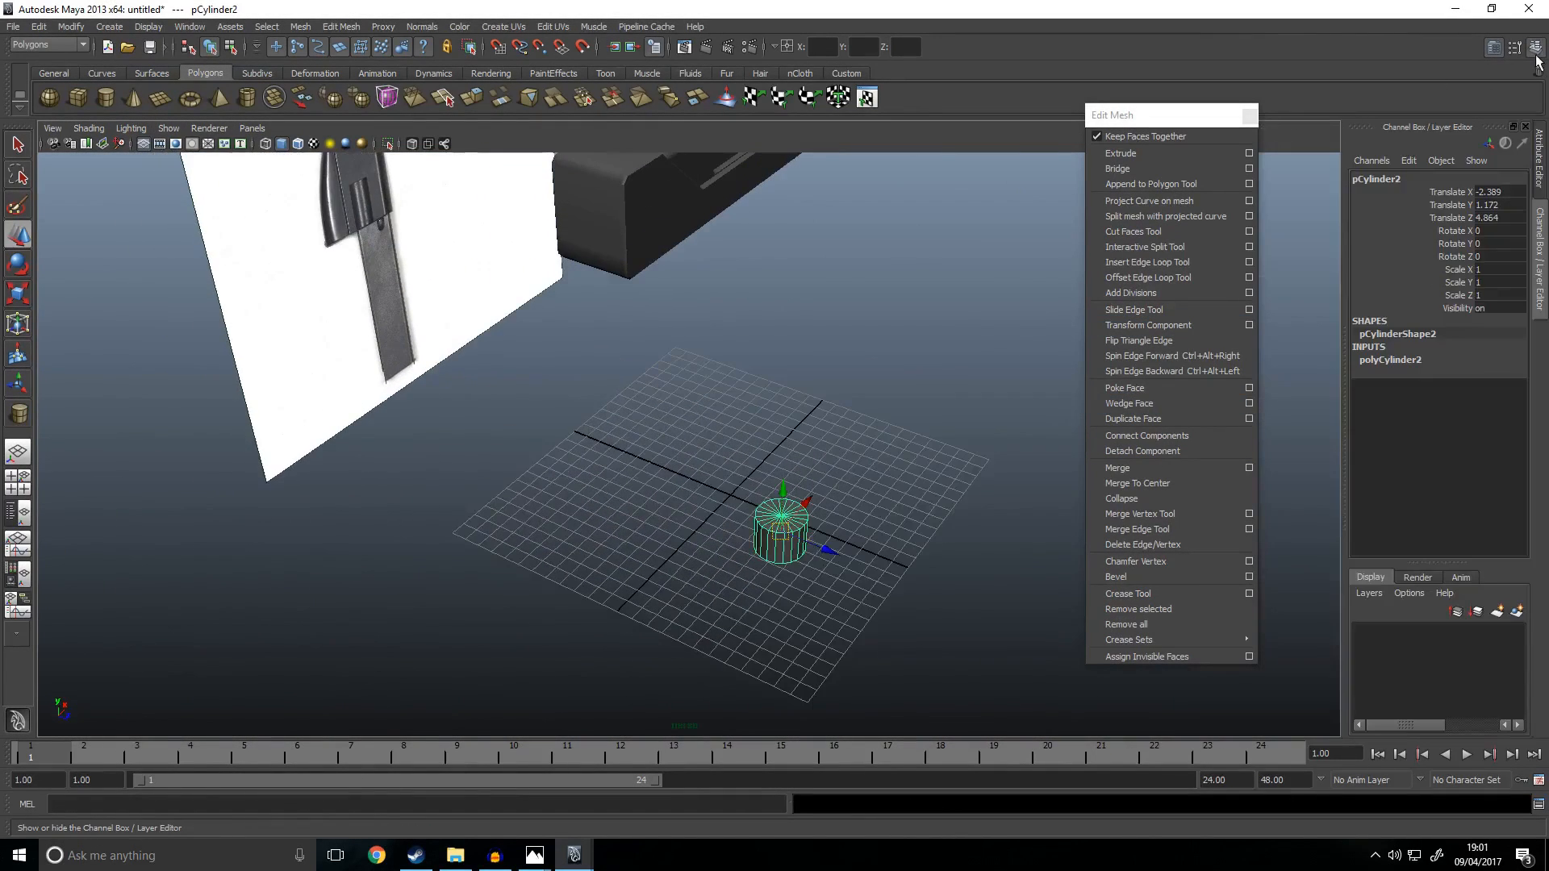
click(1410, 361)
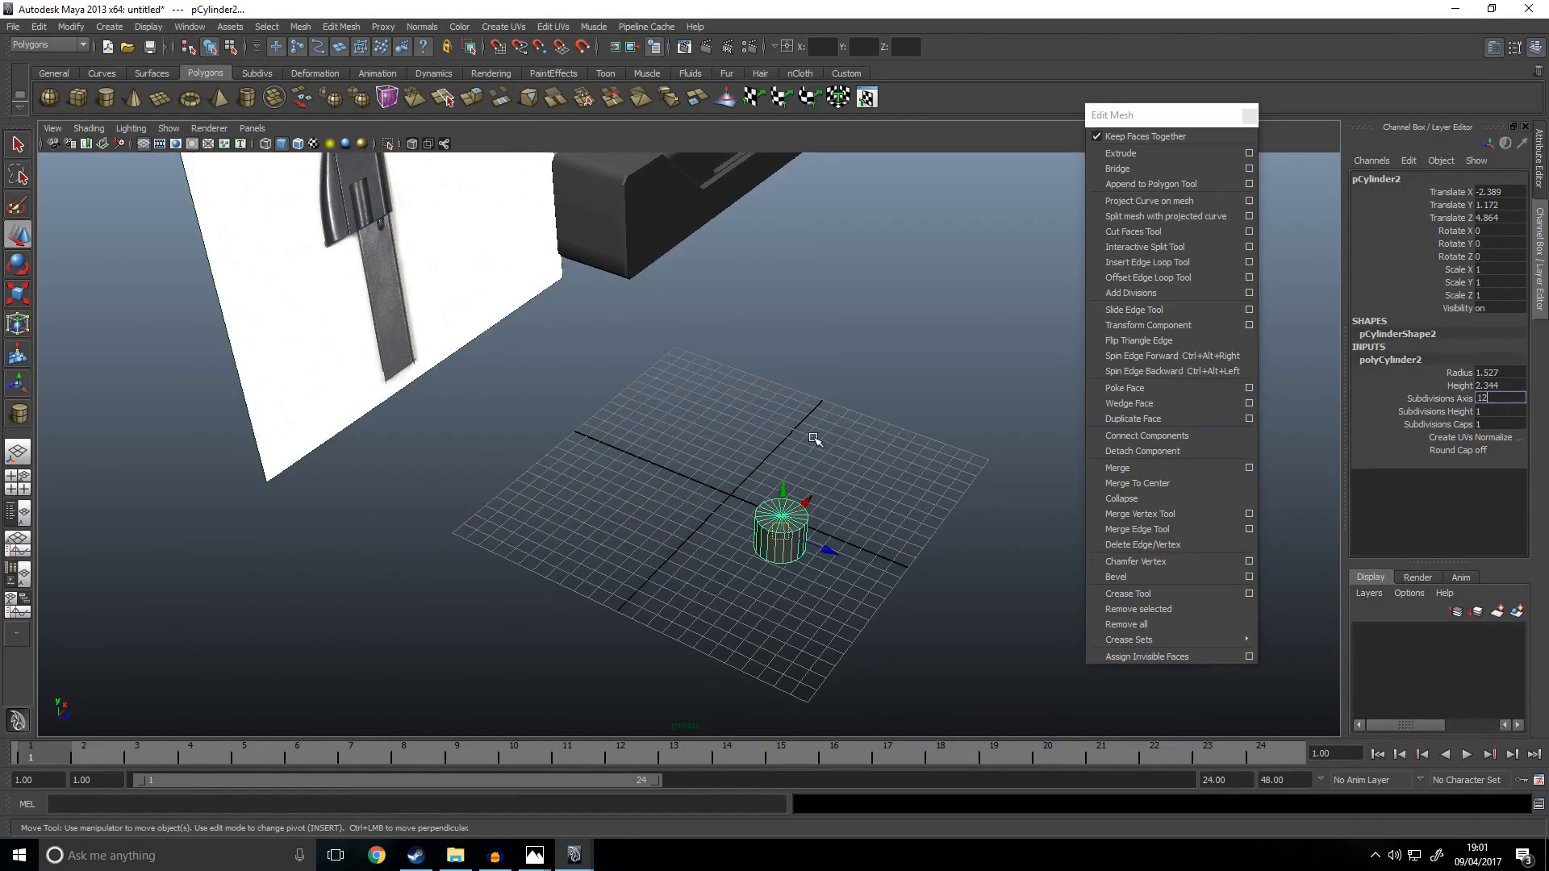
click(930, 507)
key(ctrl+z)
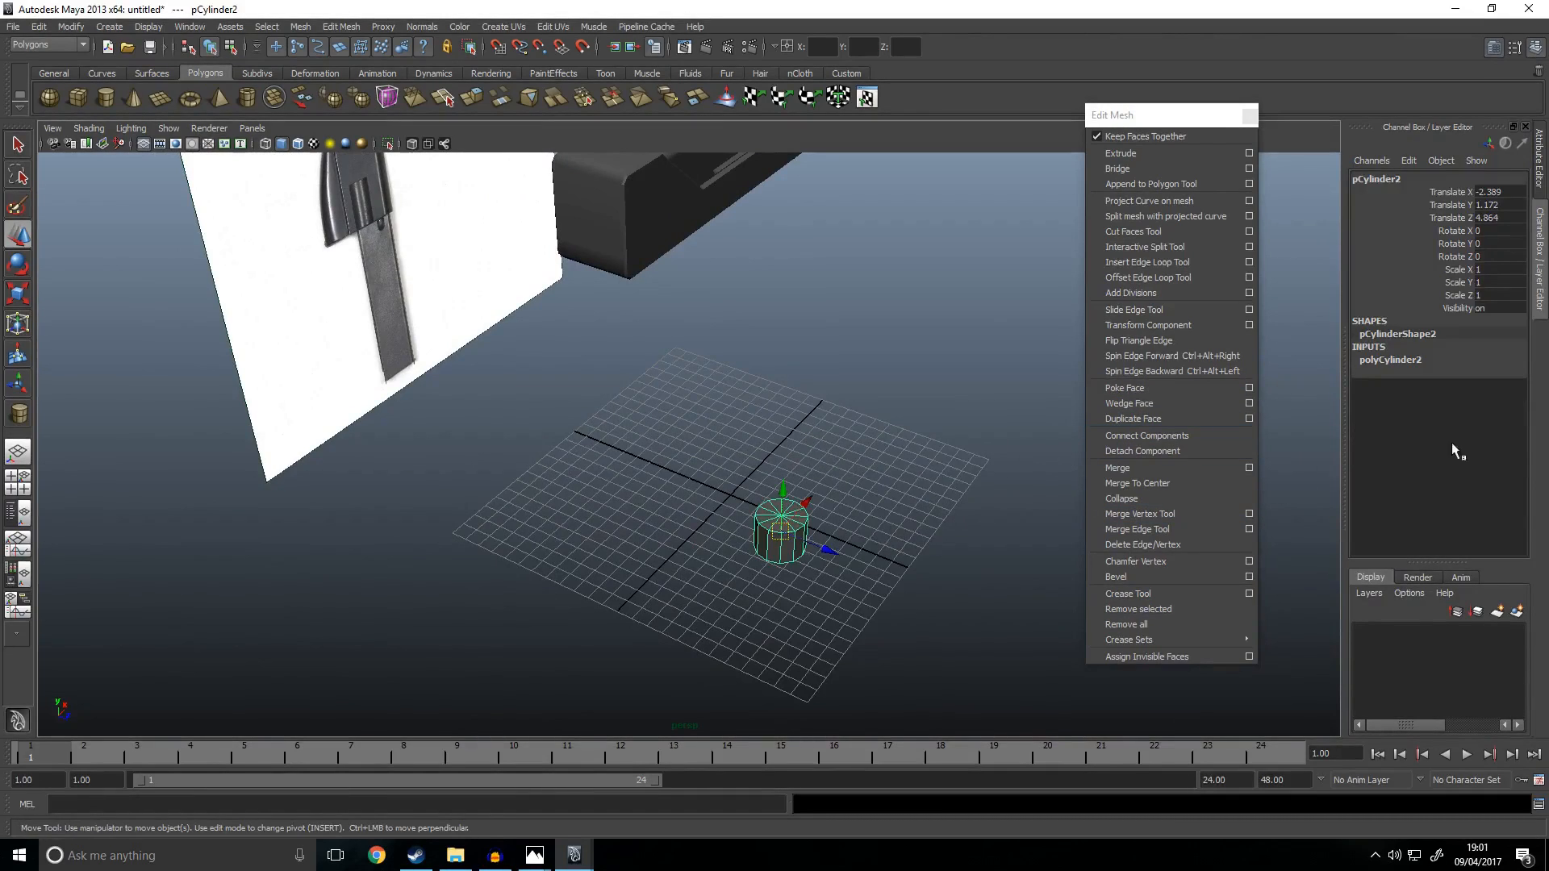
click(1409, 361)
click(926, 536)
key(ctrl+z)
Step: Rotate the cylinder 90 degrees about Z and centre it above the receiver at about Y 28.4 and Z -0.184
drag(784, 490, 809, 142)
key(e)
alt+middle_drag(834, 223, 762, 375)
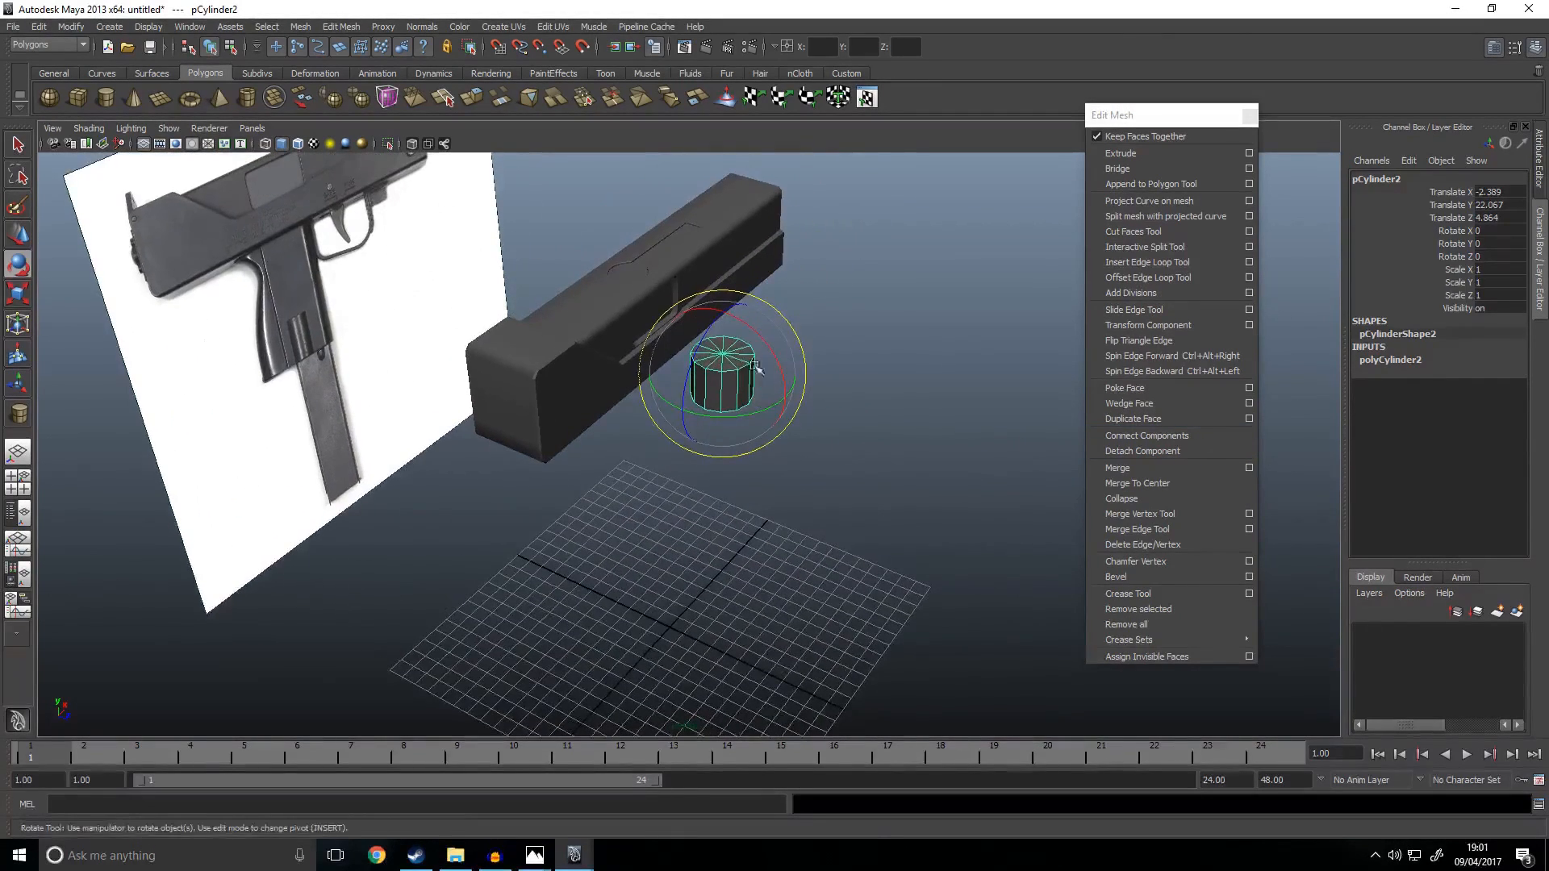
drag(705, 341, 663, 430)
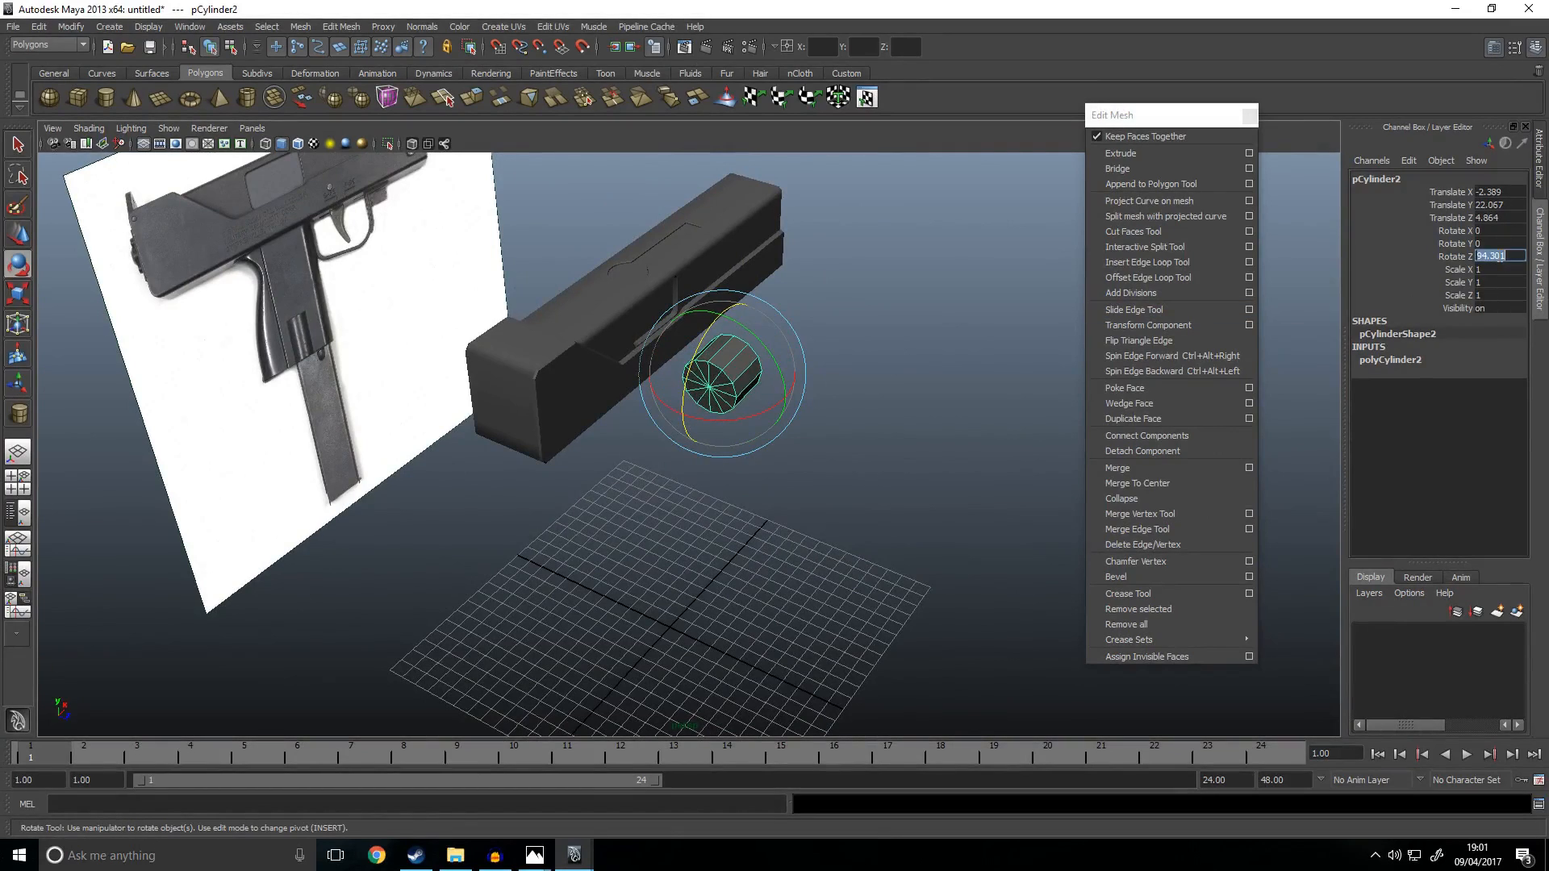
alt+drag(771, 533, 792, 504)
key(w)
key(space)
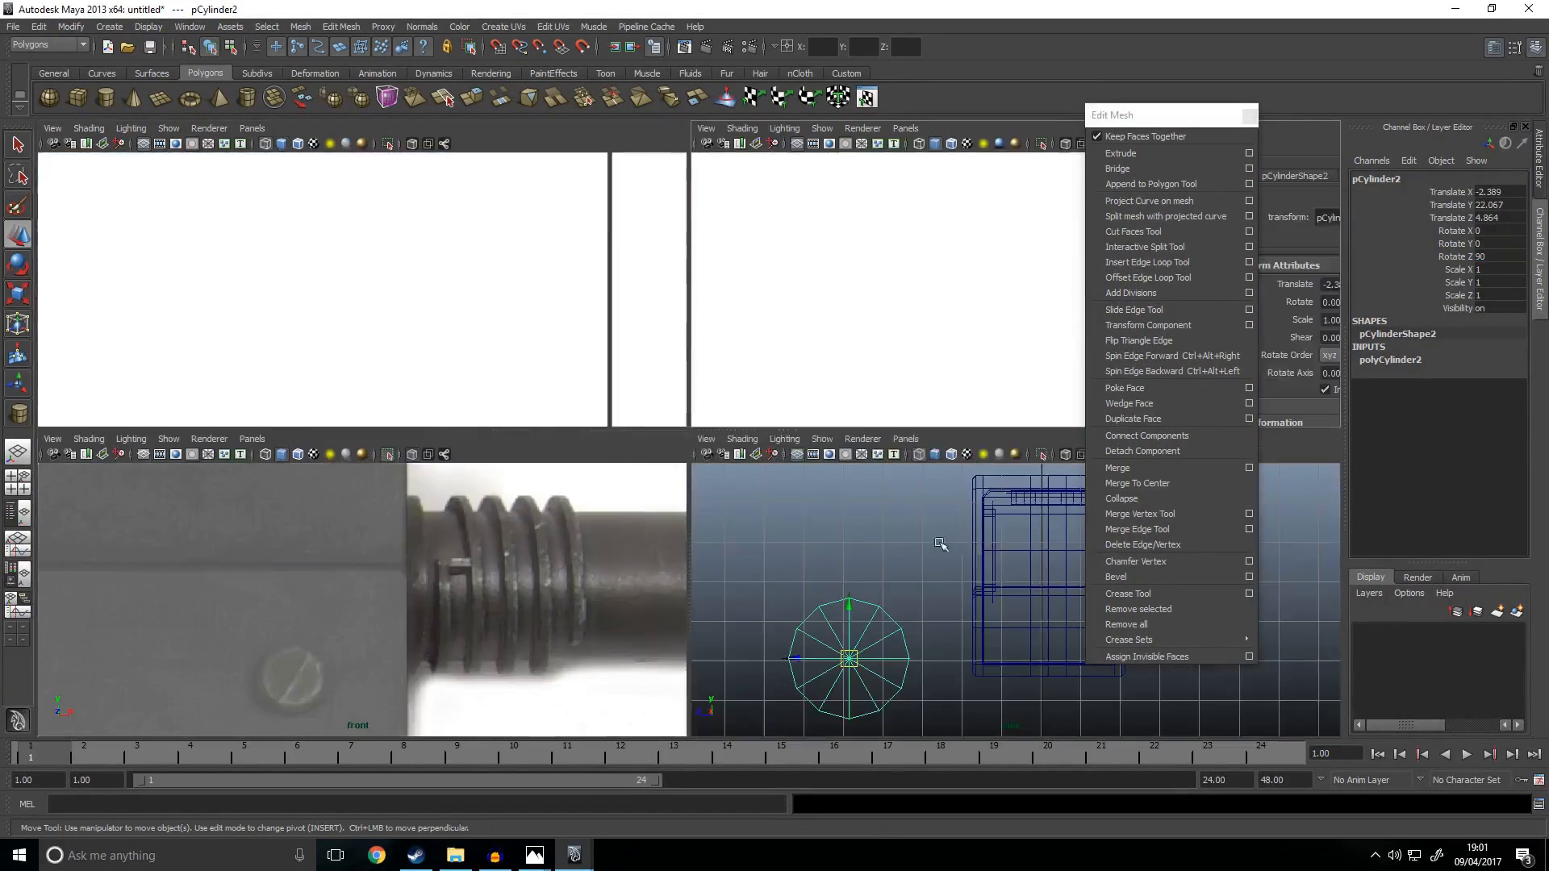
key(space)
drag(491, 500, 738, 223)
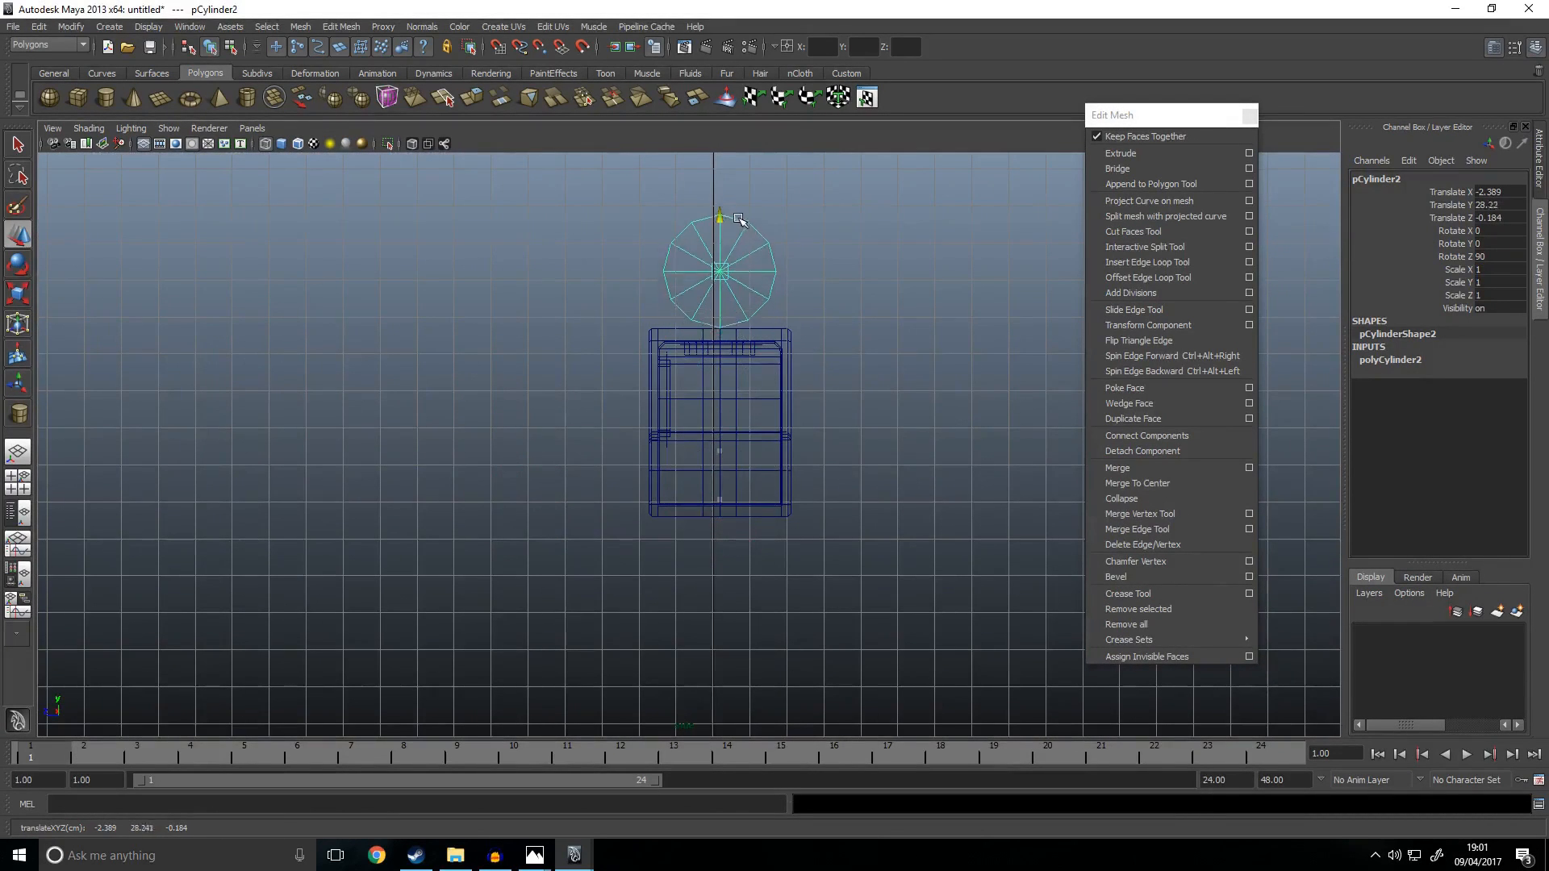
Step: Scale the cylinder uniformly to 0.145 and lower it to Y 27.207, just above the receiver's top
alt+middle_drag(861, 173, 799, 360)
scroll(799, 360, up, 5)
alt+middle_drag(862, 422, 971, 166)
key(r)
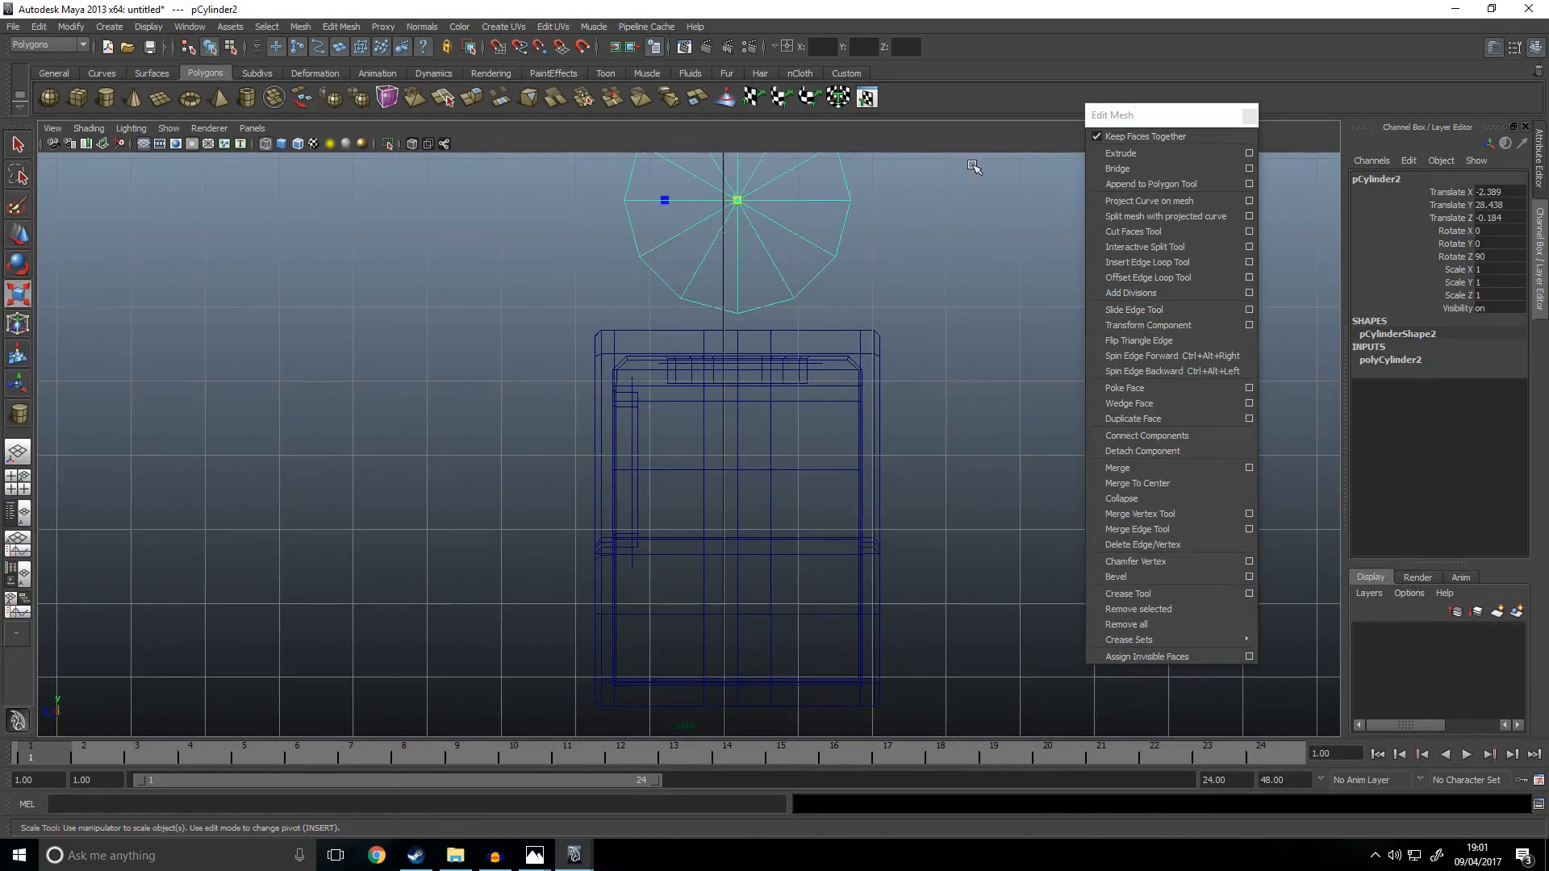
alt+middle_drag(783, 201, 764, 305)
drag(703, 309, 670, 312)
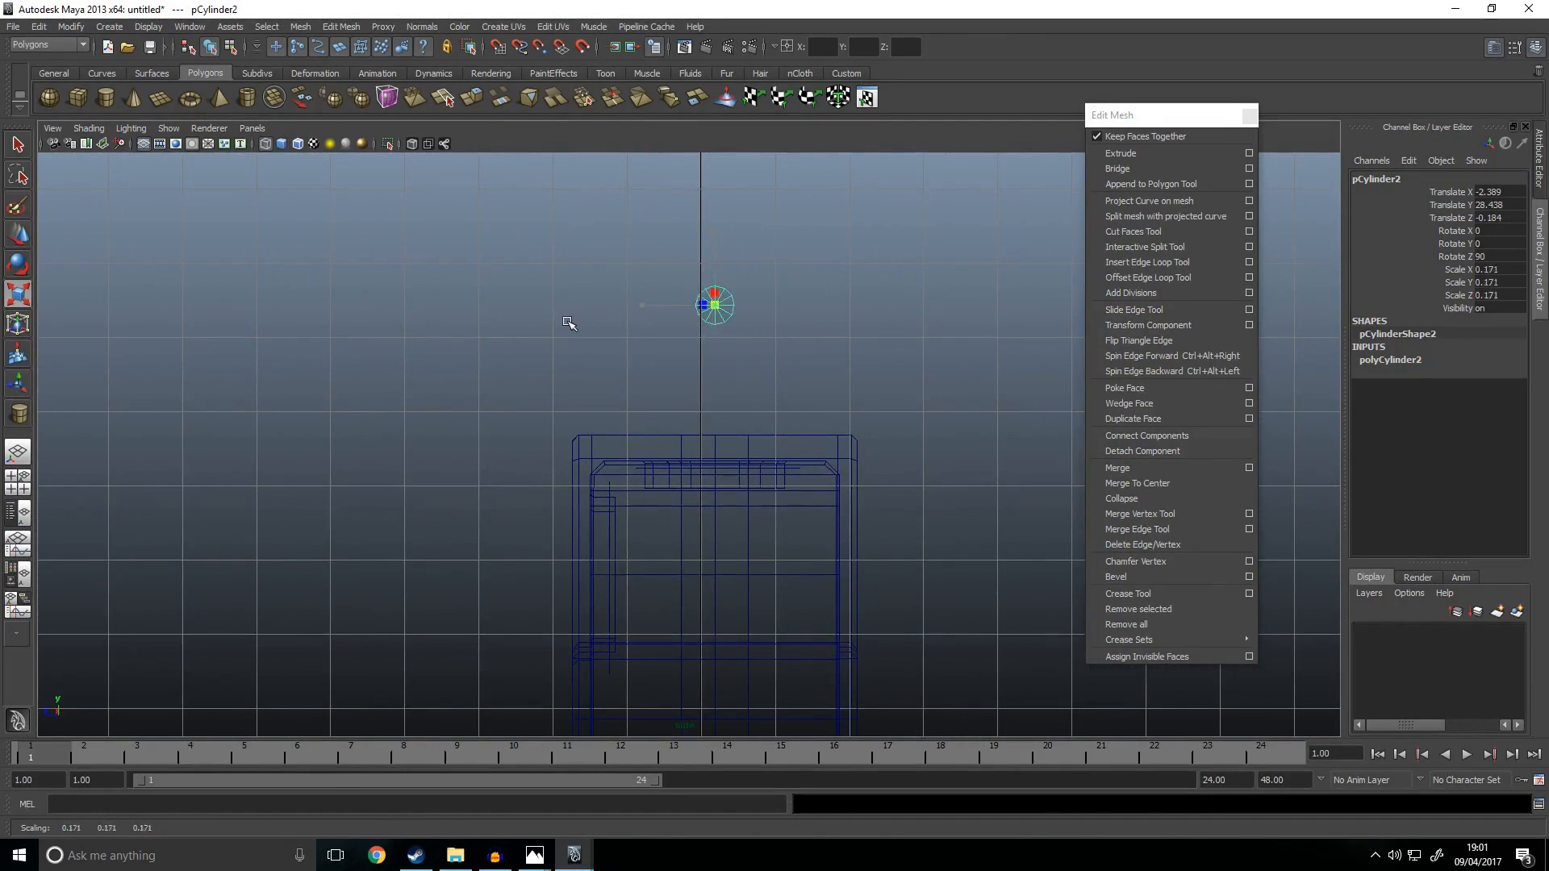
drag(567, 321, 564, 322)
scroll(736, 341, up, 2)
key(w)
drag(721, 196, 726, 321)
Step: Move the cylinder back along X to about -12.028, onto the rear sight of the reference in the front view
key(space)
key(space)
key(space)
key(space)
key(f)
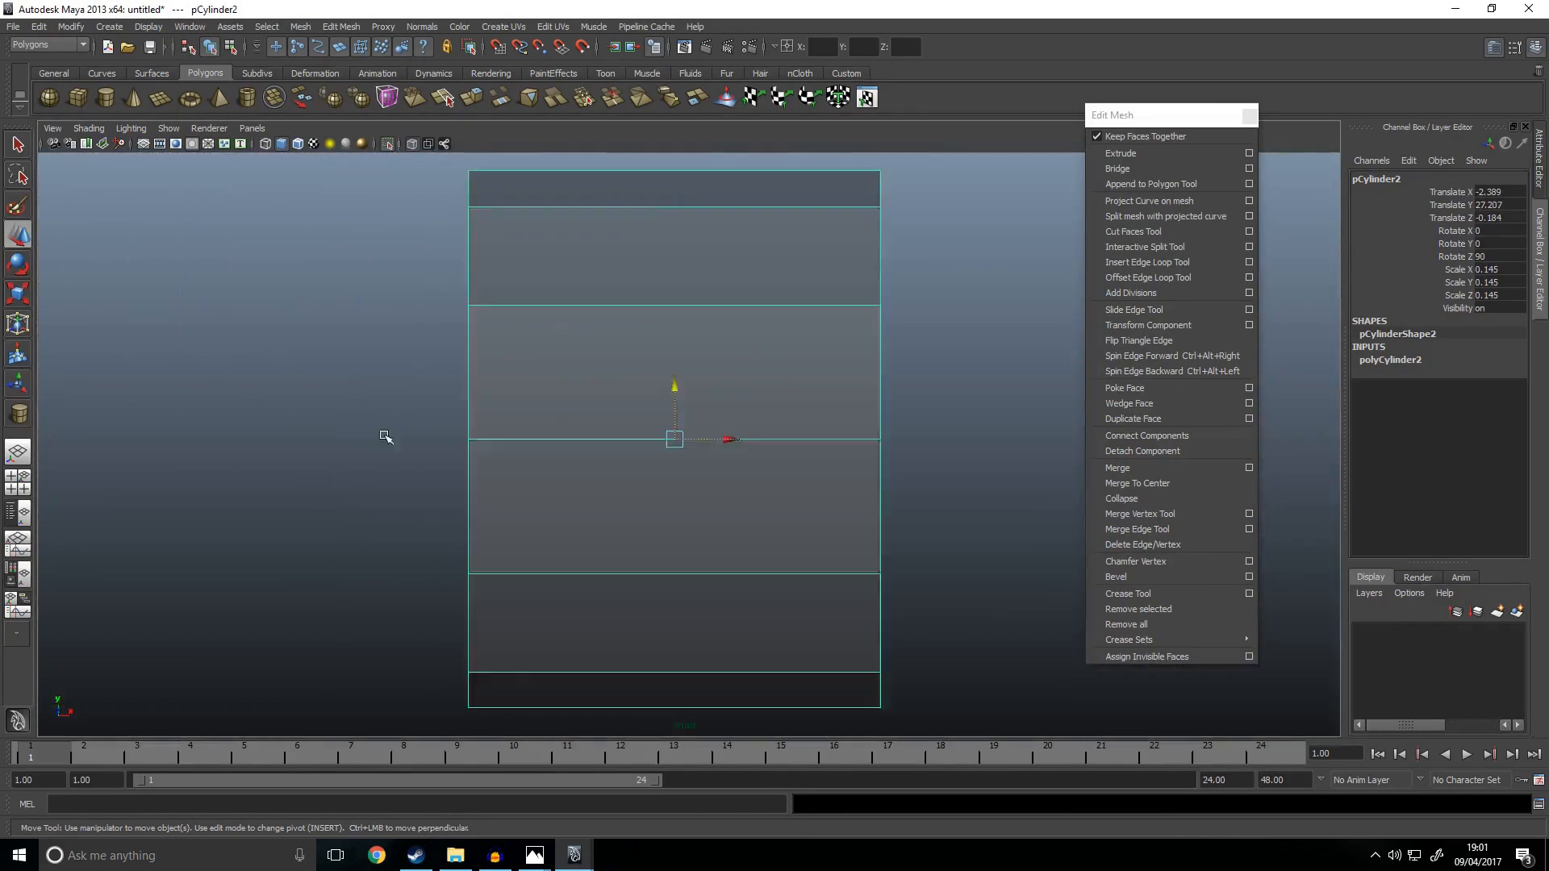
scroll(374, 439, down, 10)
alt+middle_drag(394, 442, 576, 428)
drag(918, 435, 429, 425)
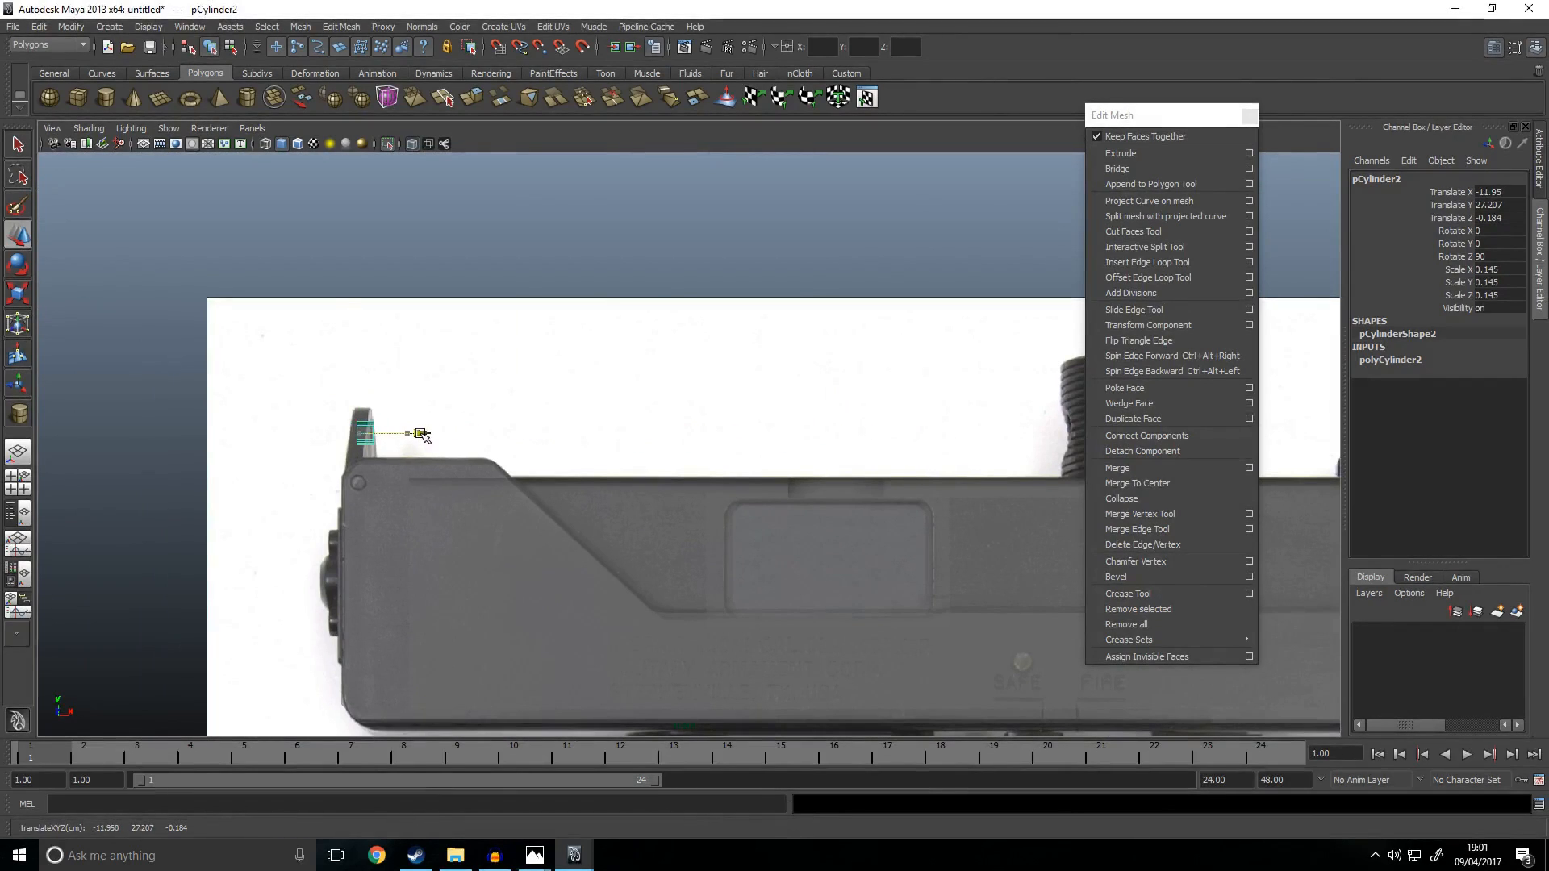
alt+middle_drag(824, 446, 589, 419)
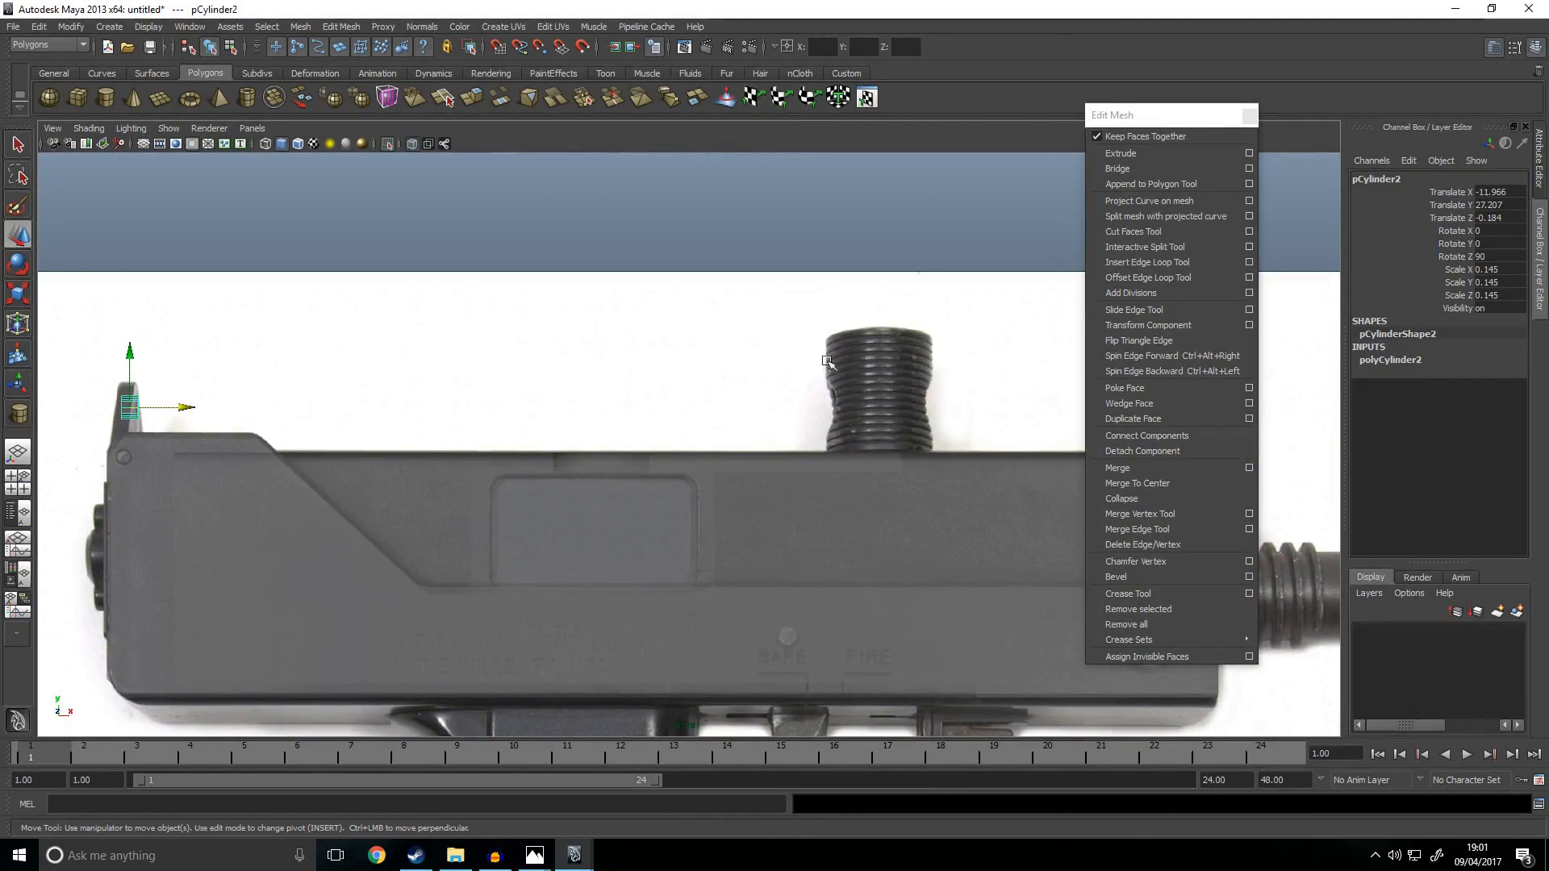
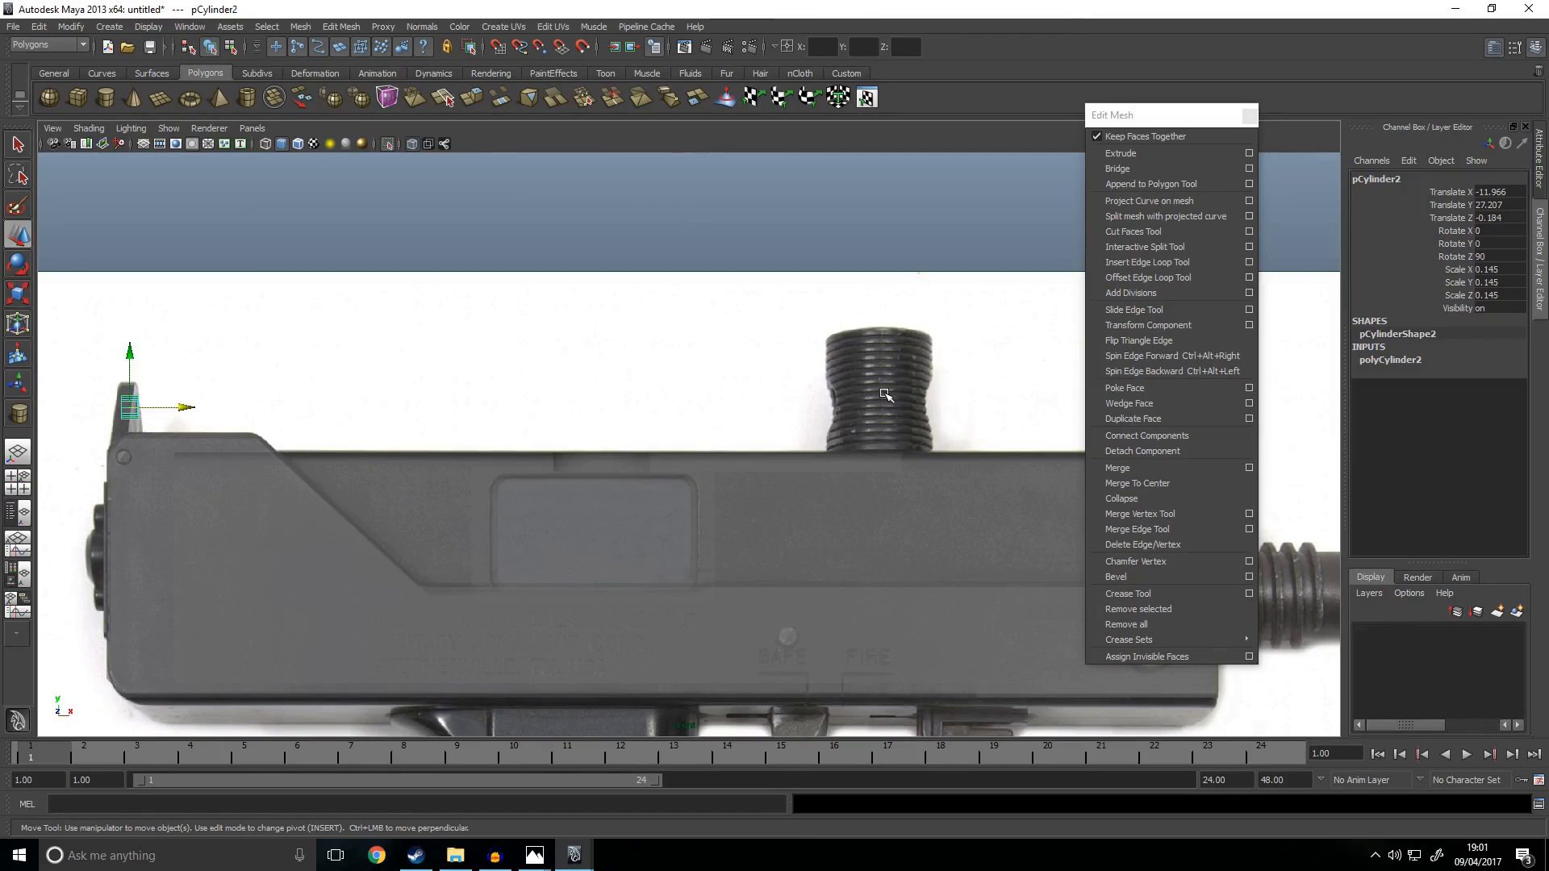
alt+middle_drag(958, 424, 887, 426)
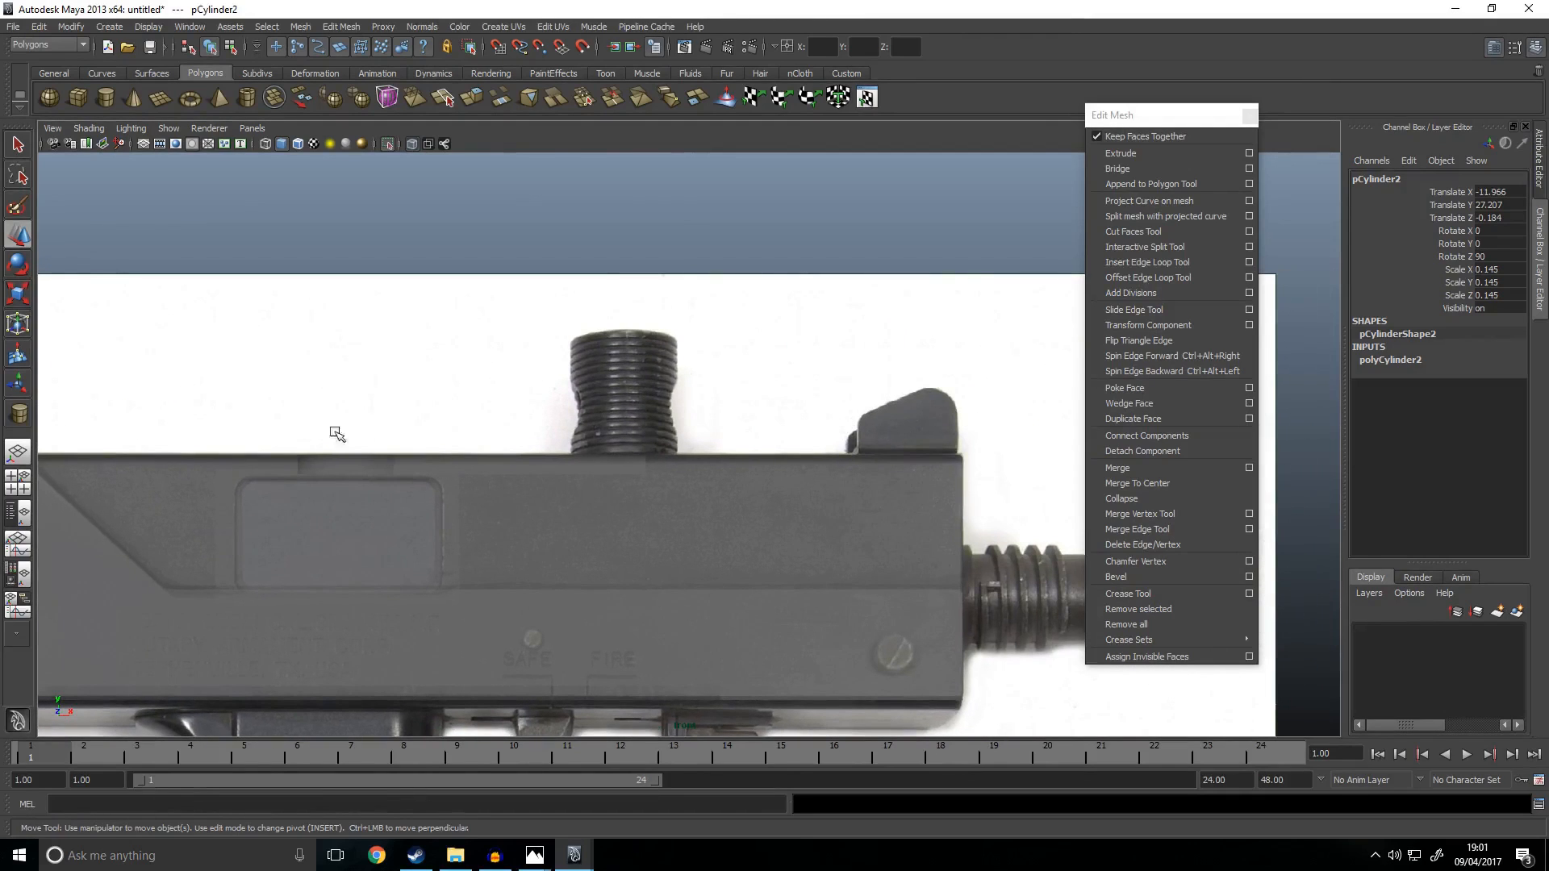
alt+middle_drag(323, 431, 569, 436)
alt+middle_drag(924, 426, 858, 390)
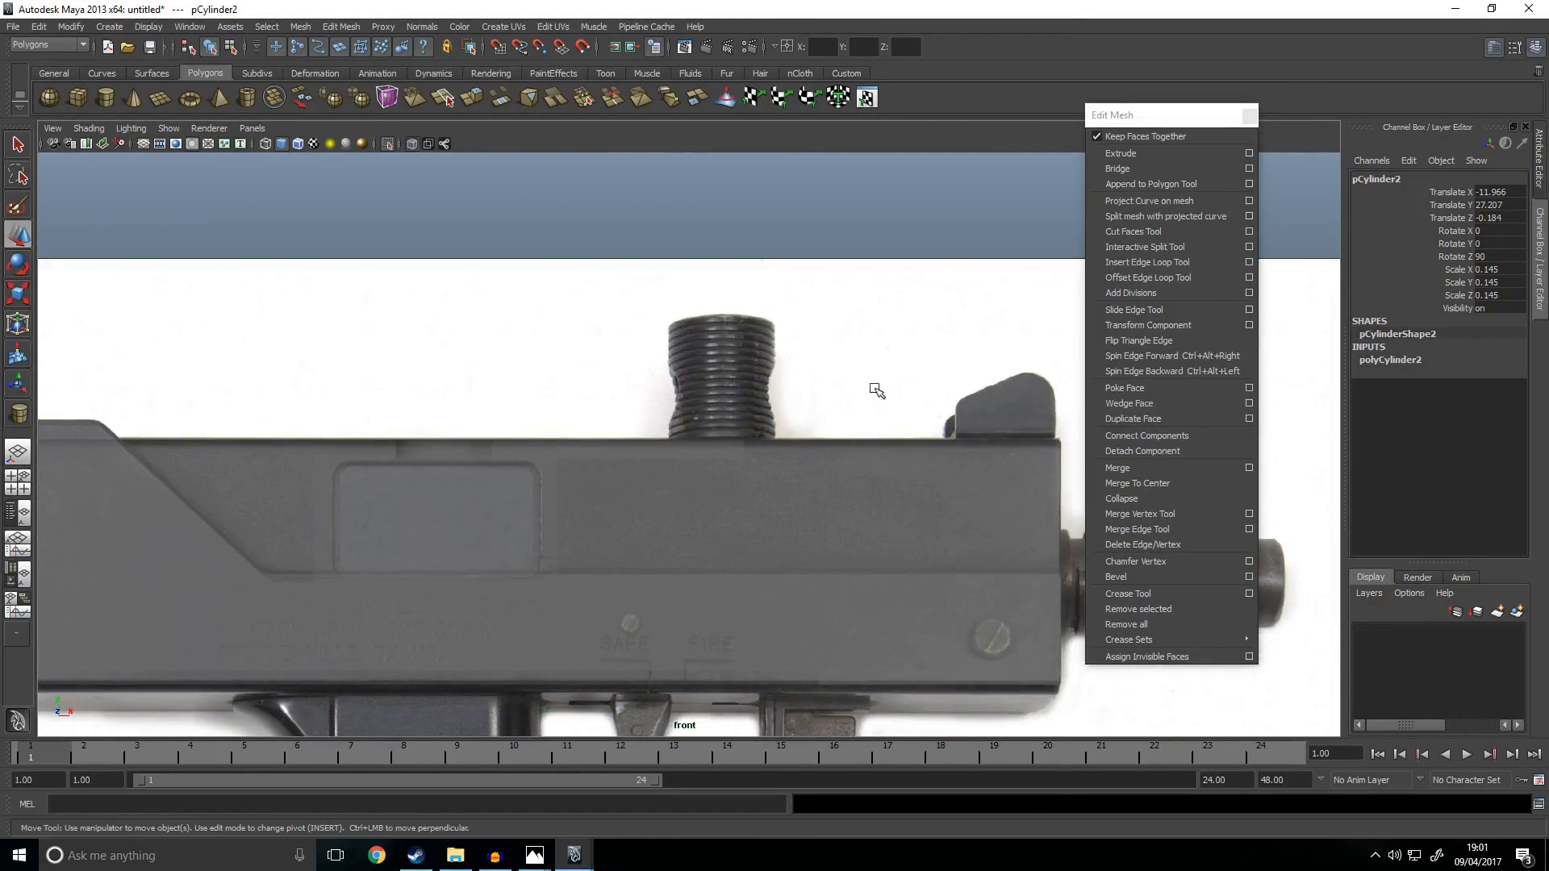
scroll(1036, 386, down, 2)
alt+middle_drag(405, 413, 631, 417)
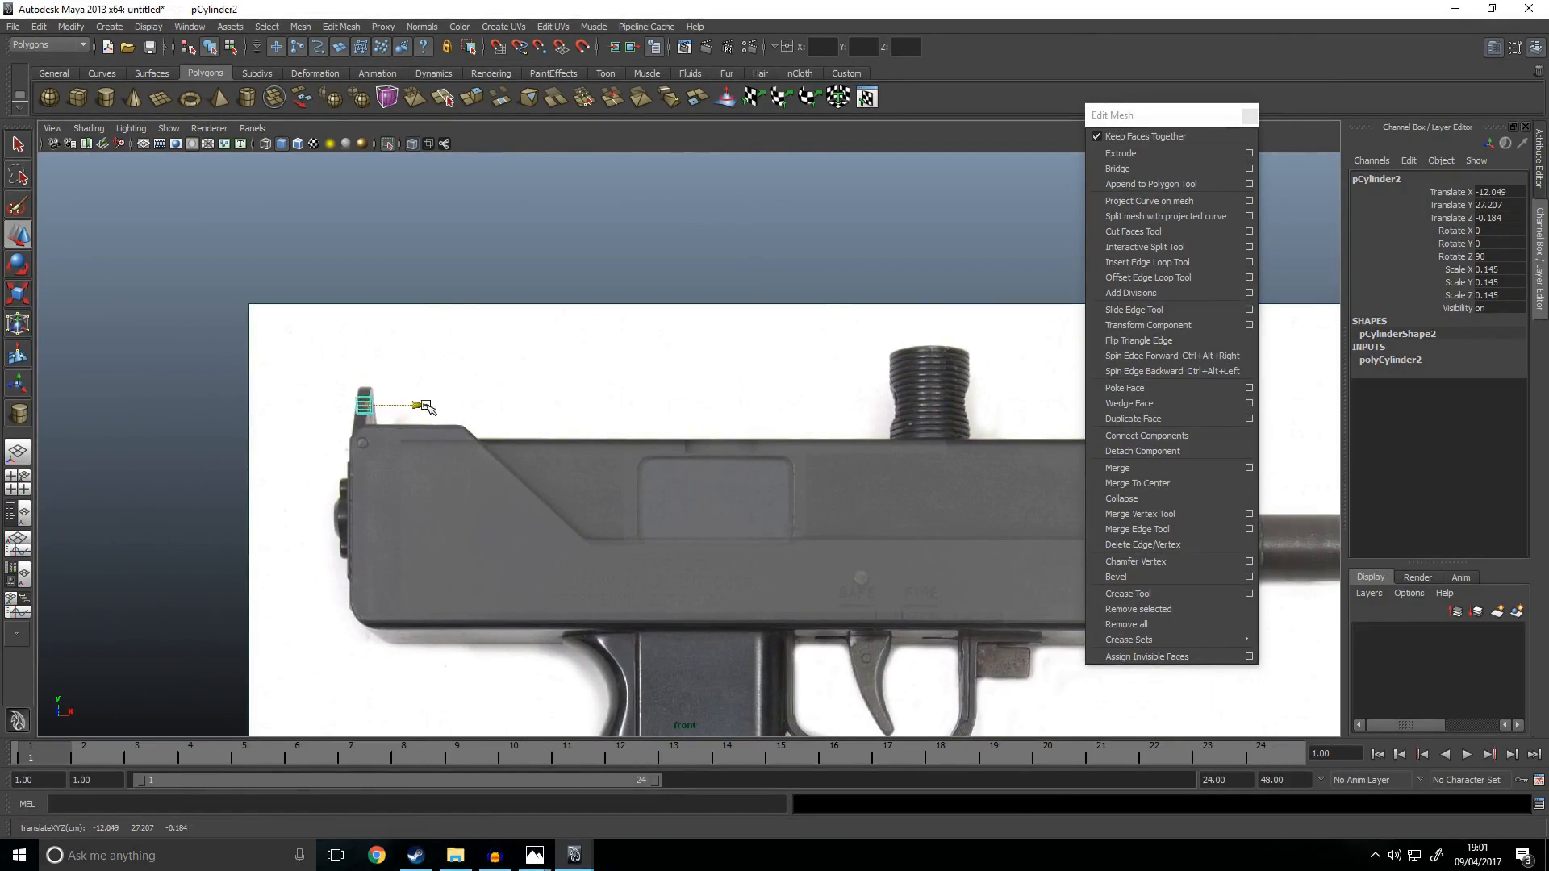
Step: Examine the cylinder's placement above the receiver's rear in perspective and against the reference's rear sight in the front view
key(space)
key(space)
alt+drag(659, 409, 709, 363)
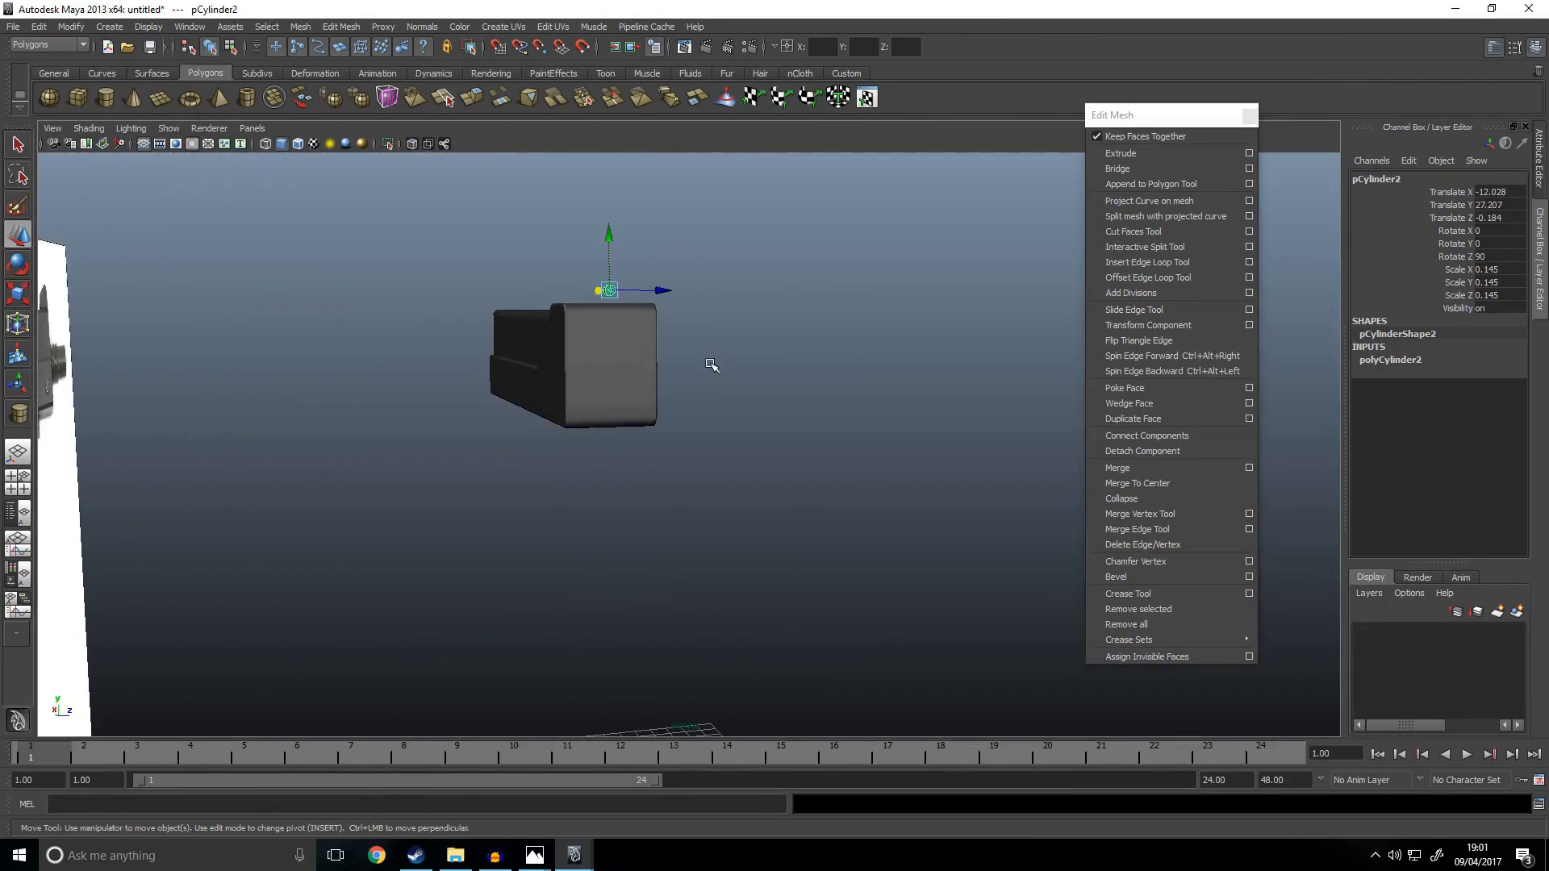
alt+middle_drag(709, 363, 700, 432)
alt+drag(701, 432, 636, 460)
click(775, 408)
scroll(775, 408, up, 5)
alt+middle_drag(558, 294, 760, 421)
click(652, 368)
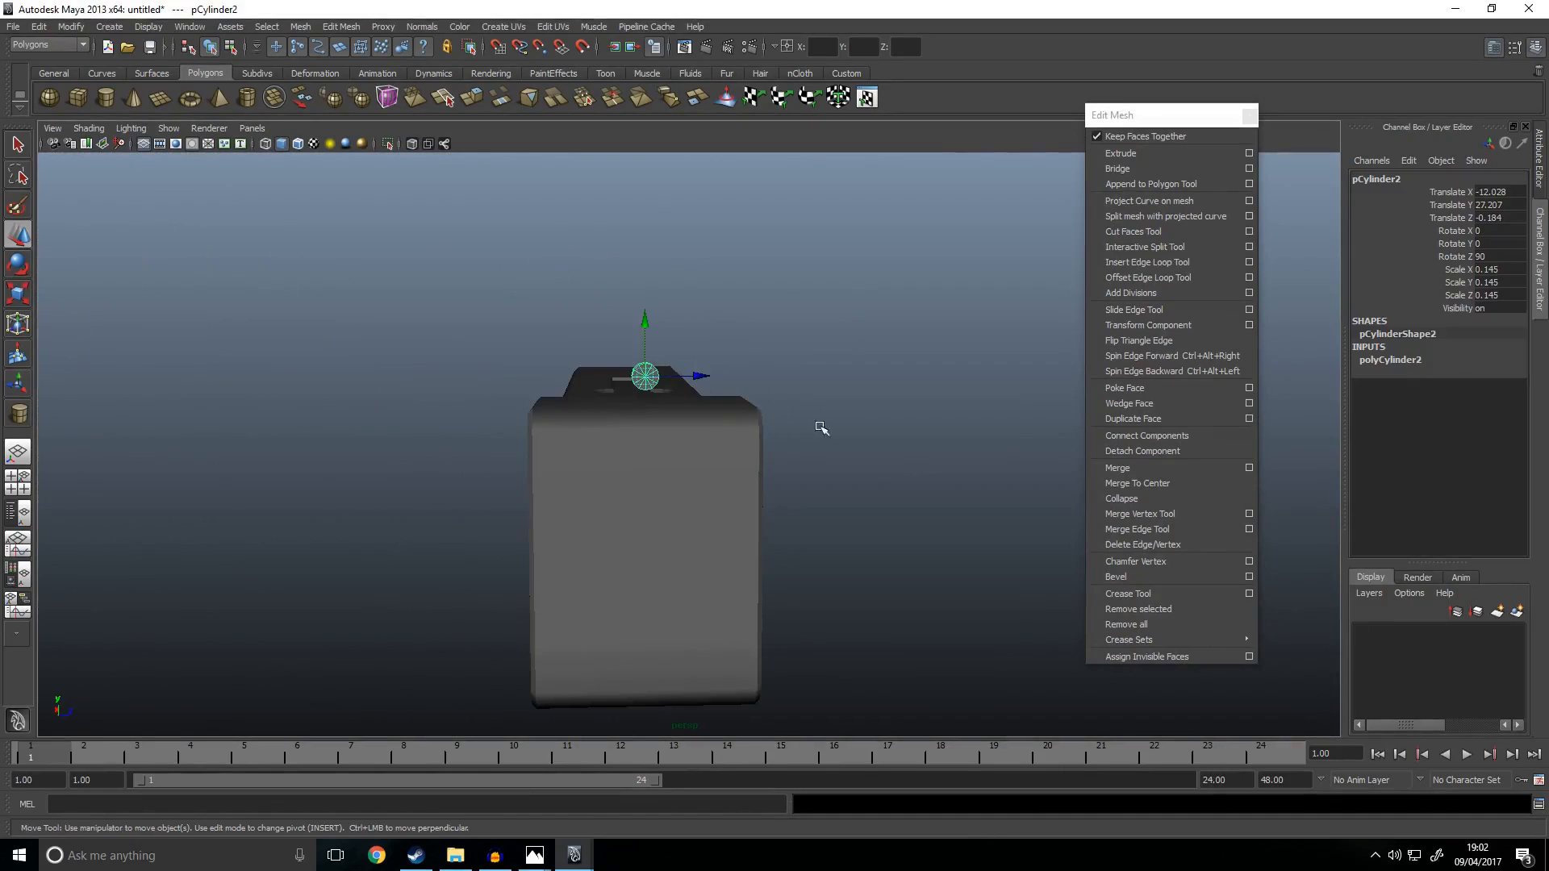
alt+drag(795, 416, 704, 432)
key(space)
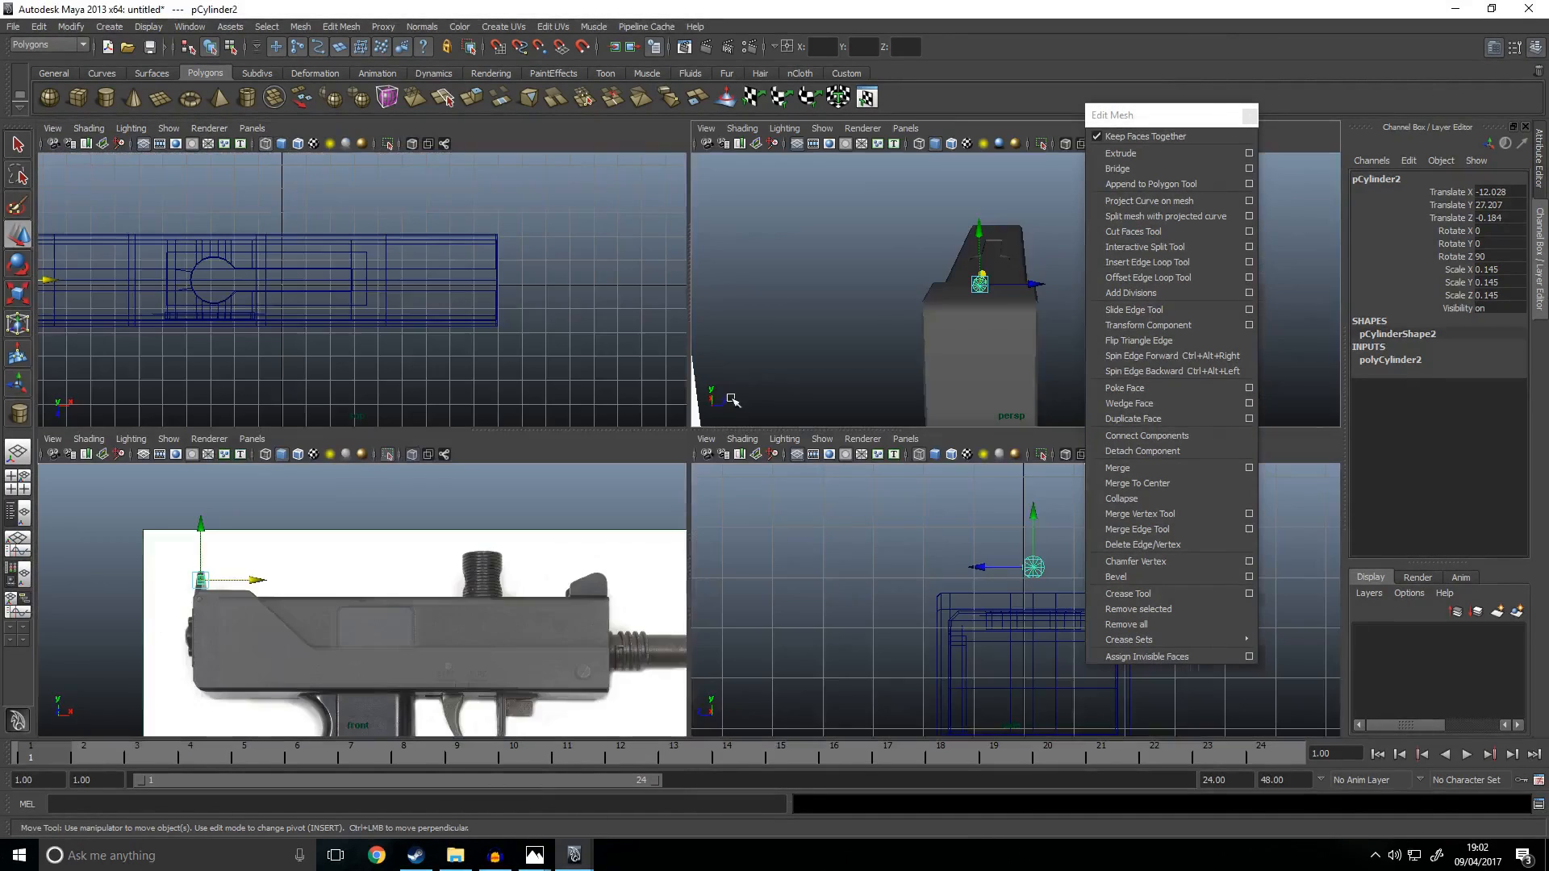
scroll(994, 332, up, 3)
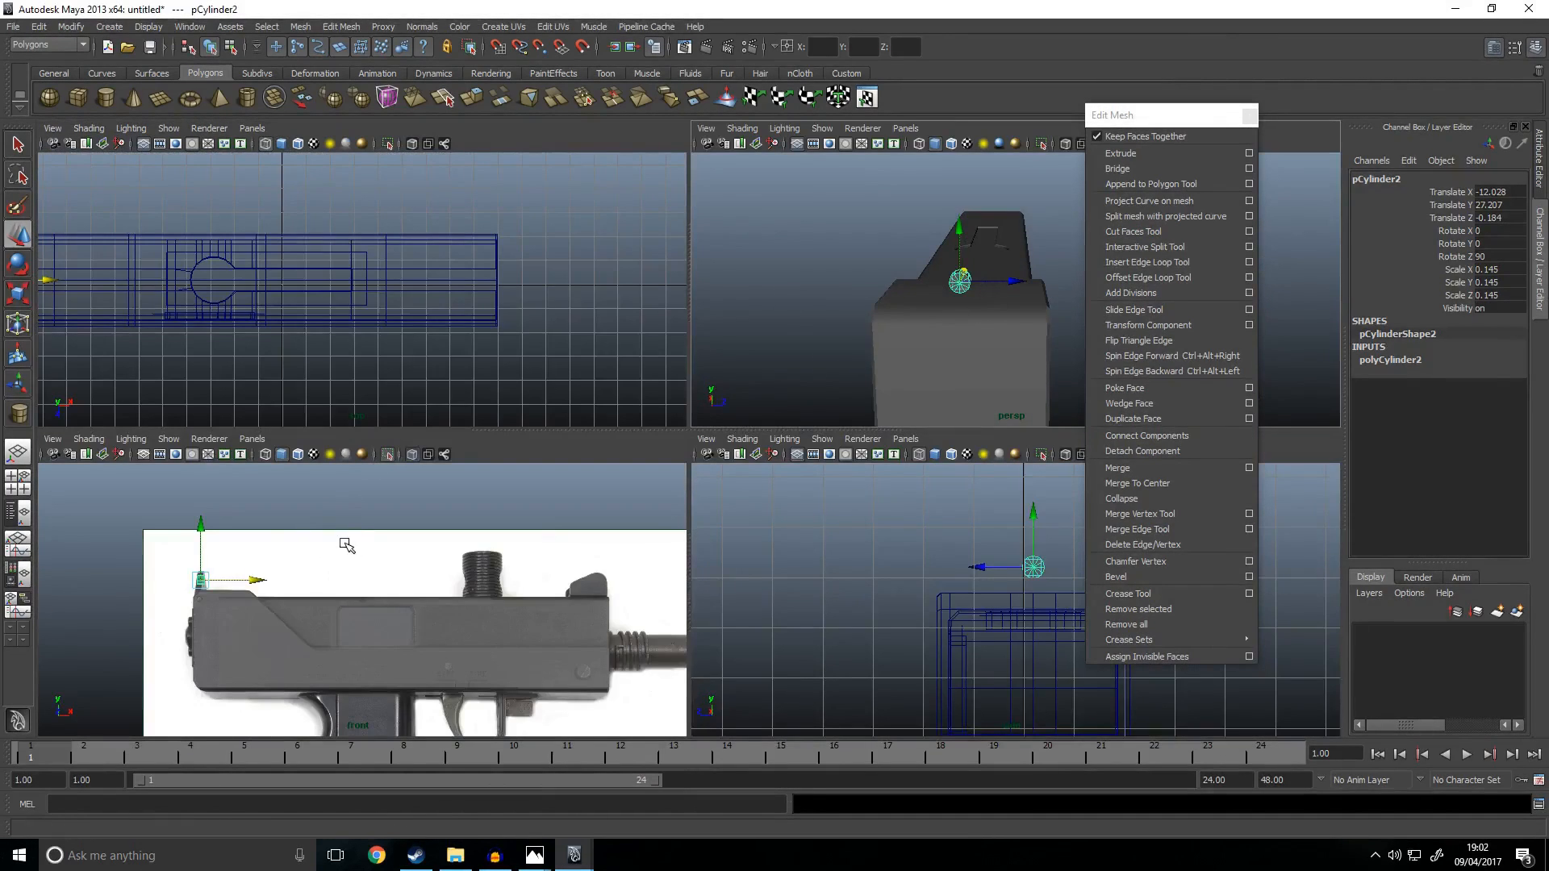
key(space)
key(space)
key(space)
scroll(317, 339, up, 3)
alt+middle_drag(319, 328, 658, 381)
scroll(567, 404, up, 4)
alt+middle_drag(459, 416, 694, 367)
right_drag(677, 347, 670, 288)
drag(620, 414, 620, 418)
right_click(617, 384)
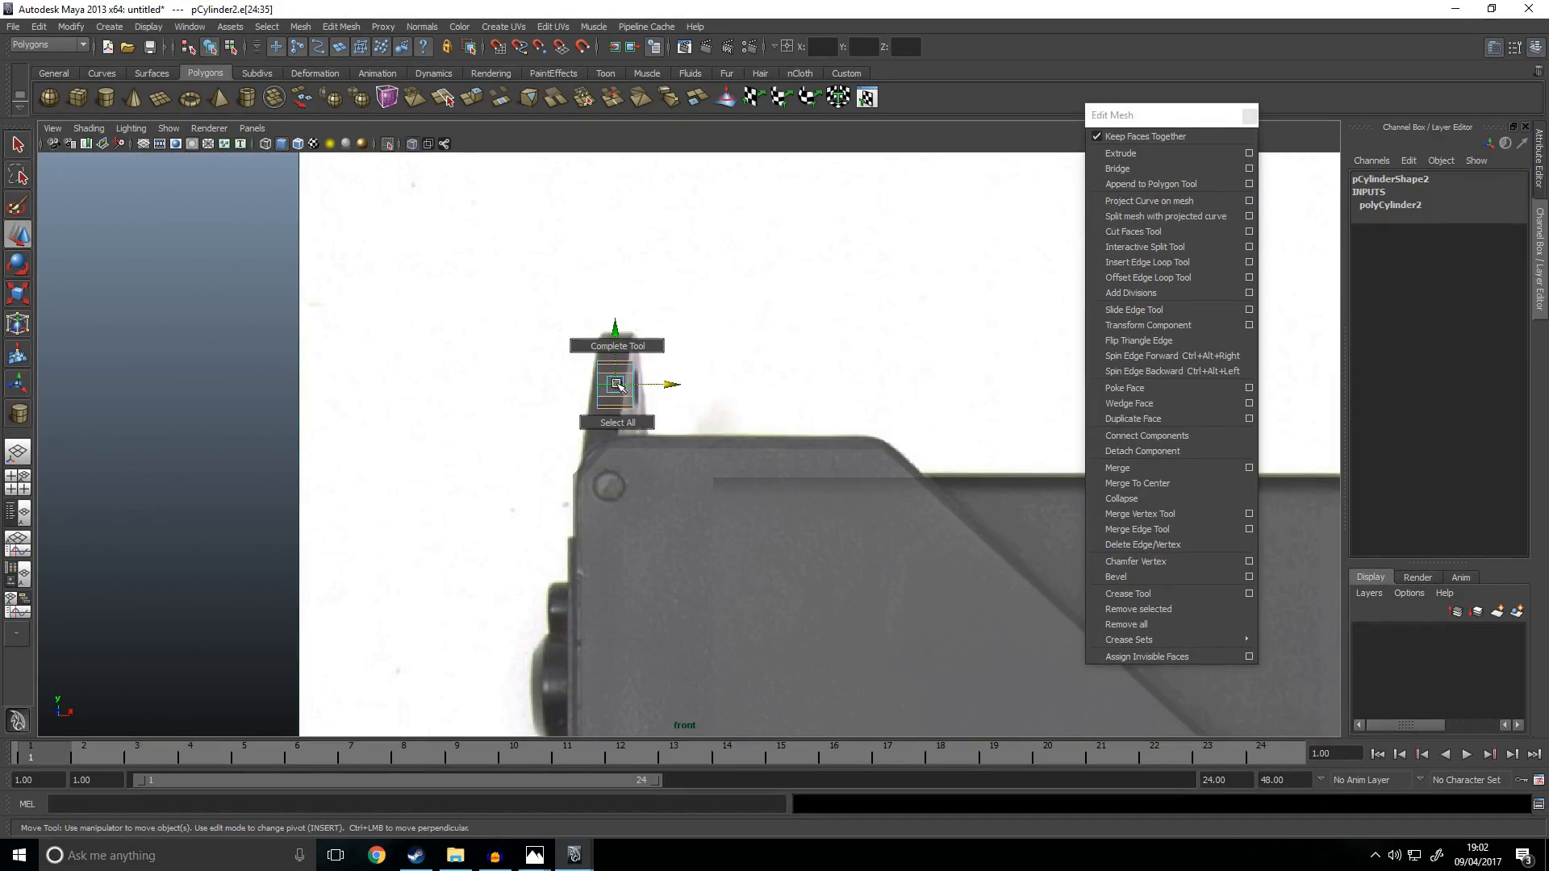
right_drag(612, 413, 612, 417)
key(ctrl+z)
Step: Extrude the ring of faces around the cylinder's side outward with a Local Translate Z of 0.206
click(653, 351)
right_drag(616, 363, 618, 403)
drag(618, 413, 623, 412)
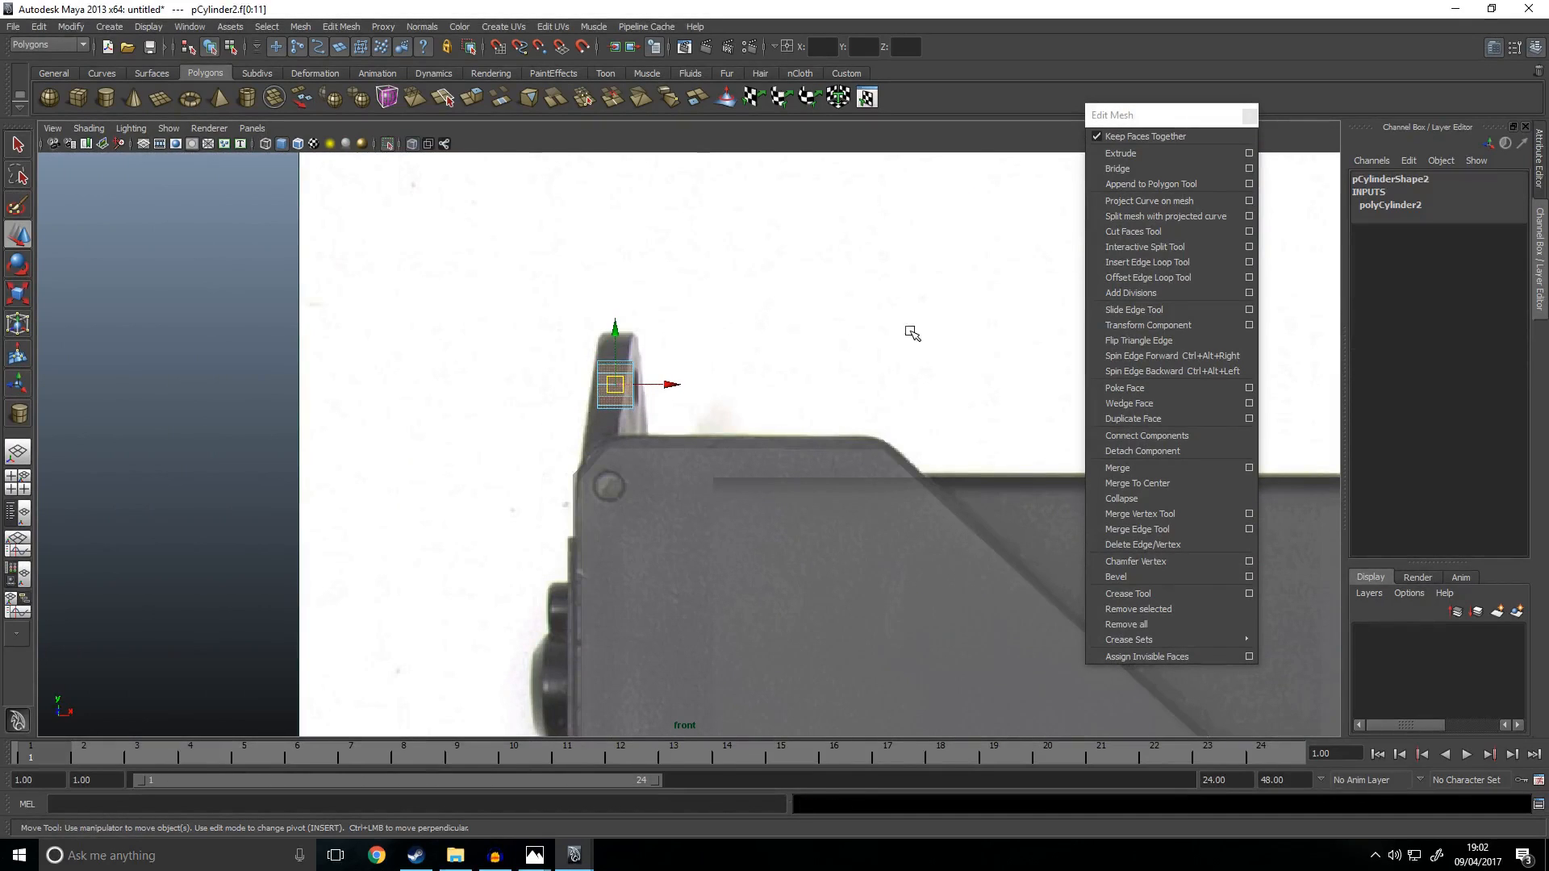
key(space)
key(space)
click(1131, 152)
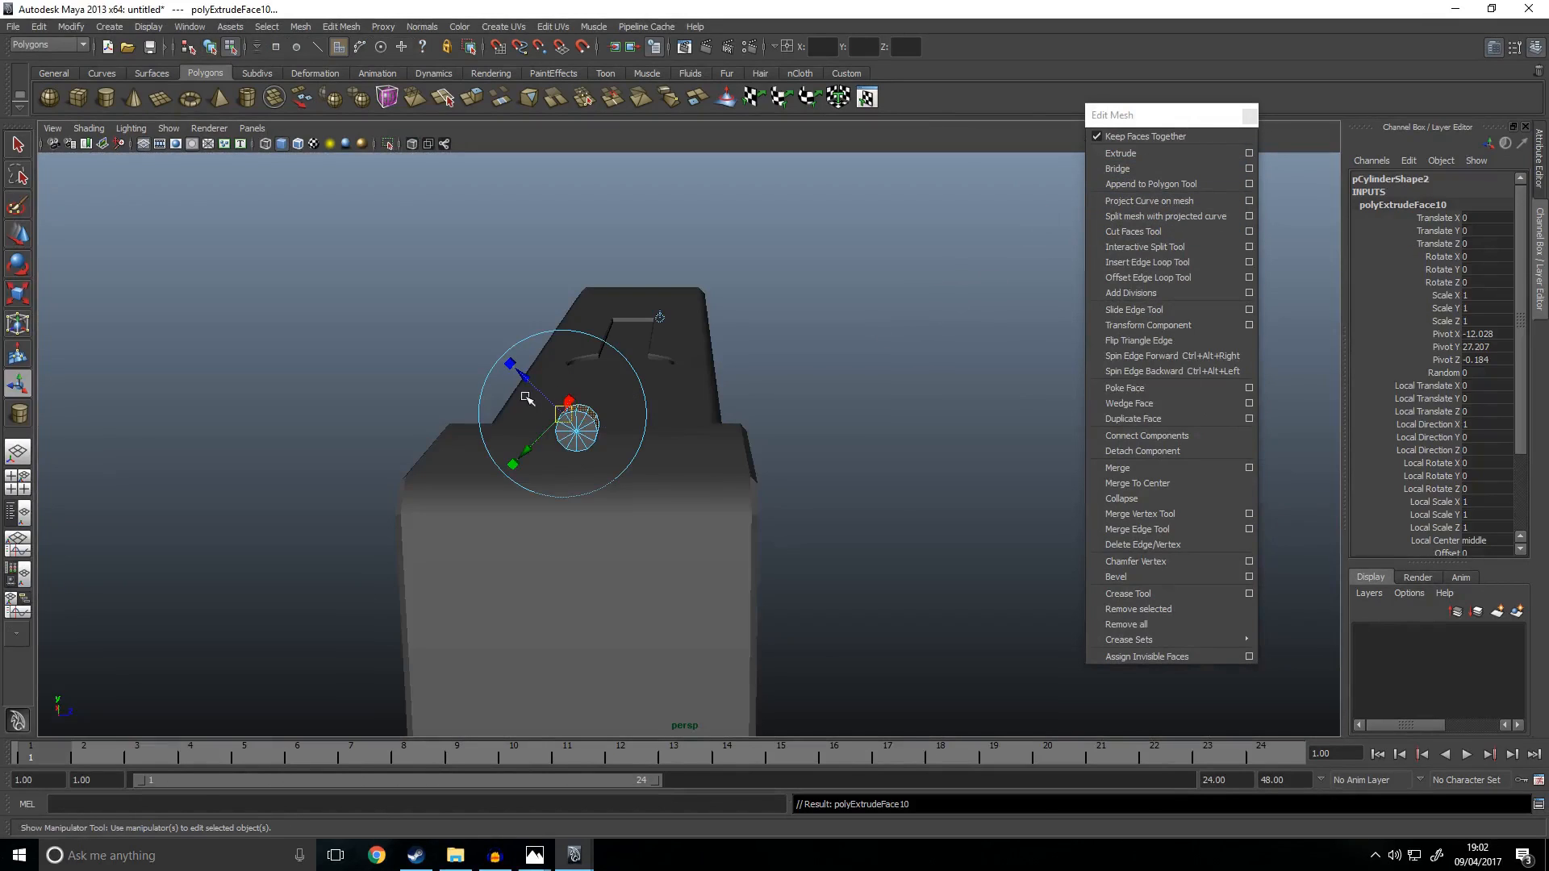
mouse_move(534, 381)
mouse_down()
mouse_move(487, 342)
mouse_move(517, 383)
mouse_up()
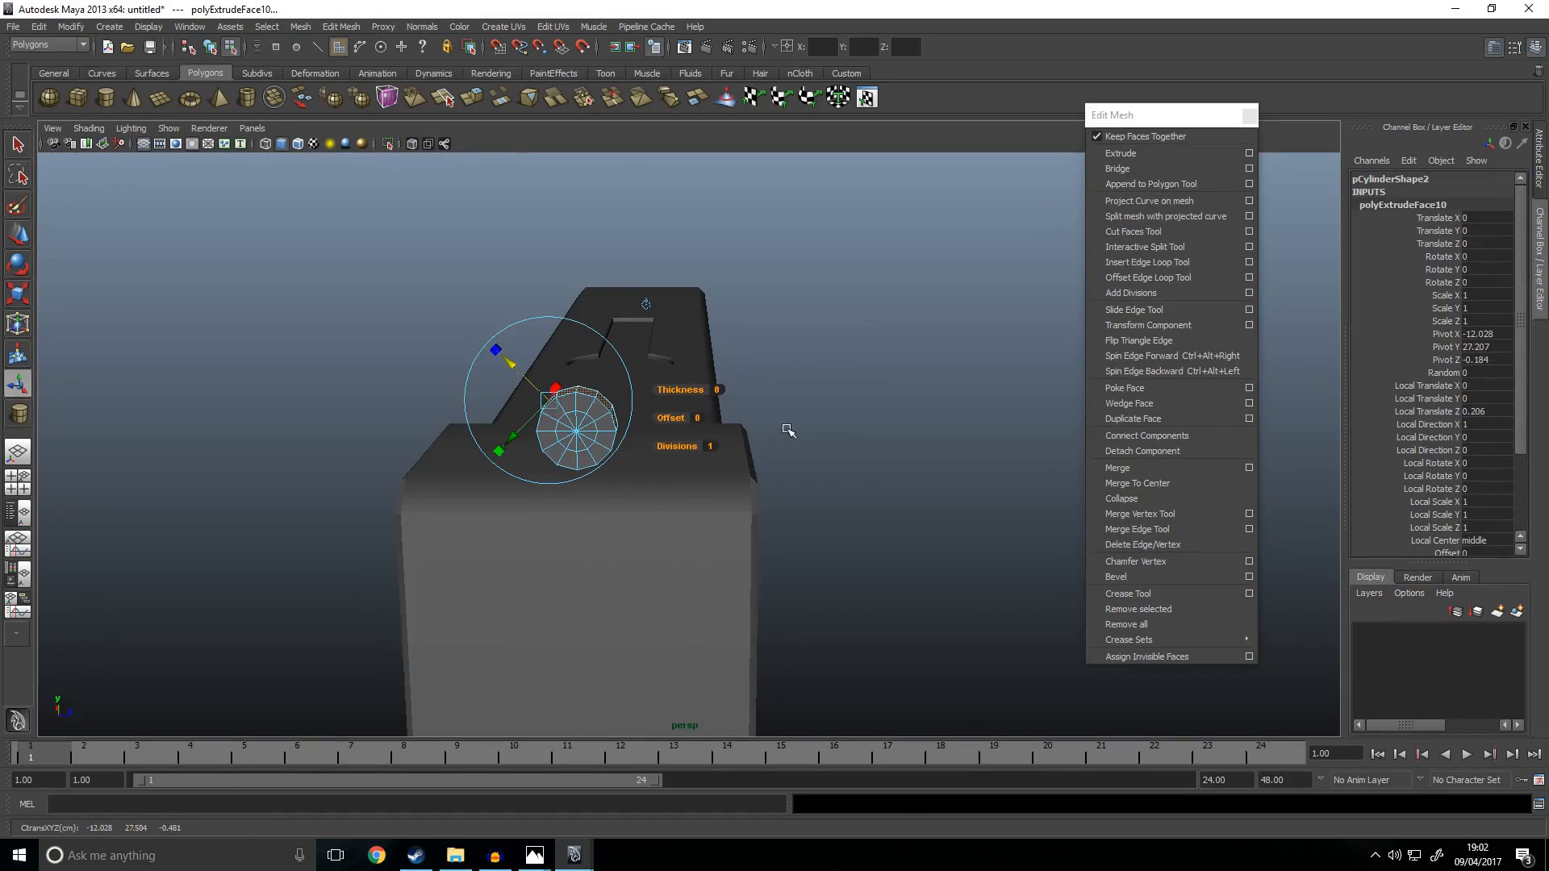
Step: In the side view, snap the extruded ring's lower outer vertices on one side level with its bottom vertex
key(space)
key(space)
key(w)
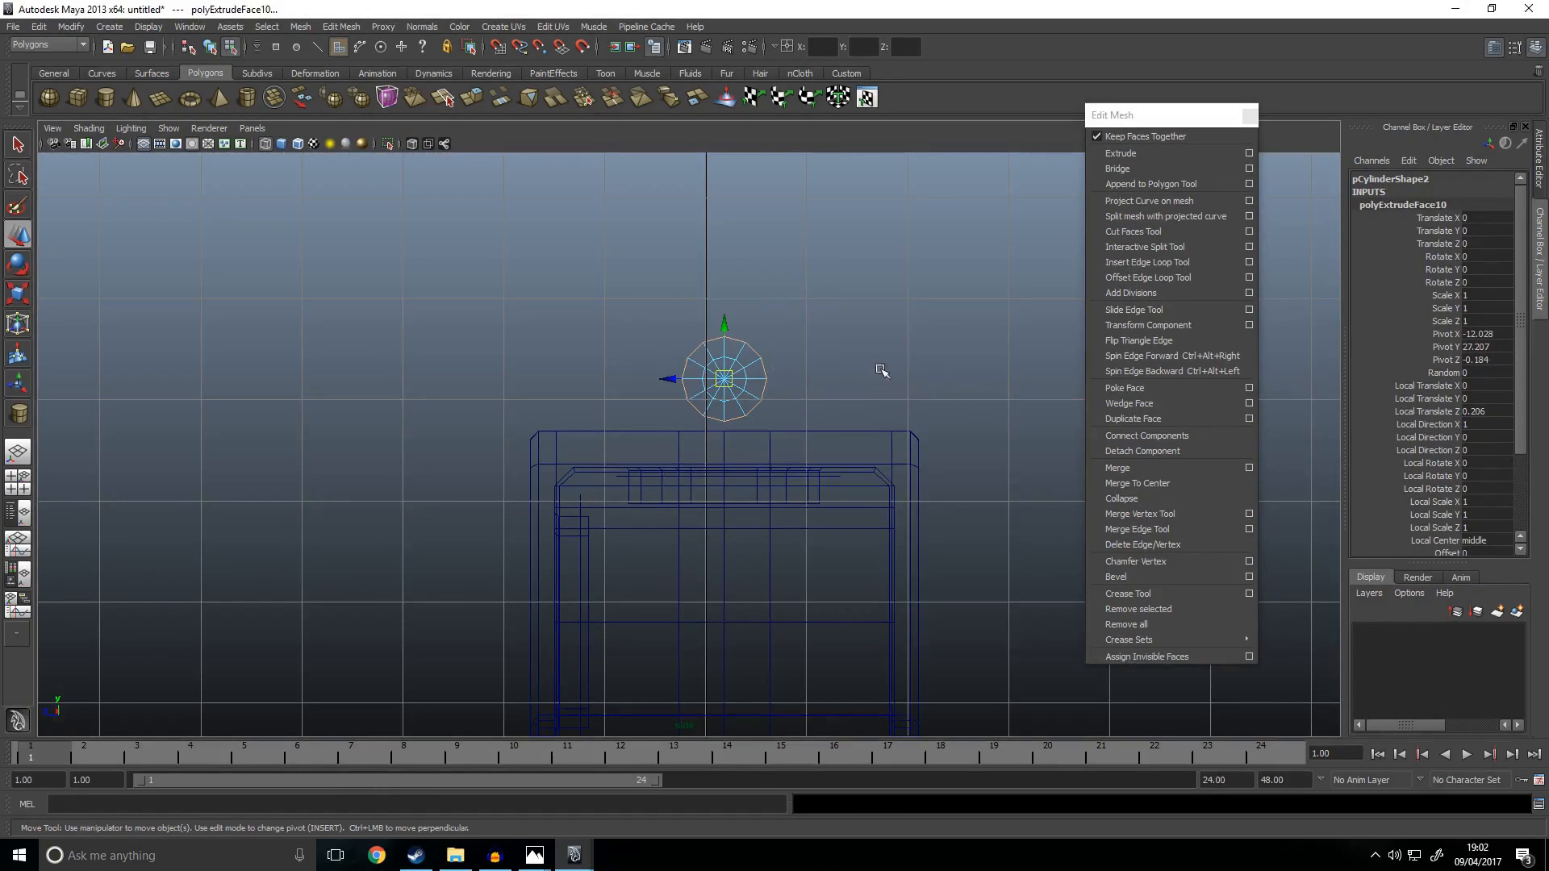
scroll(885, 402, up, 2)
right_drag(779, 317, 831, 300)
scroll(822, 350, up, 2)
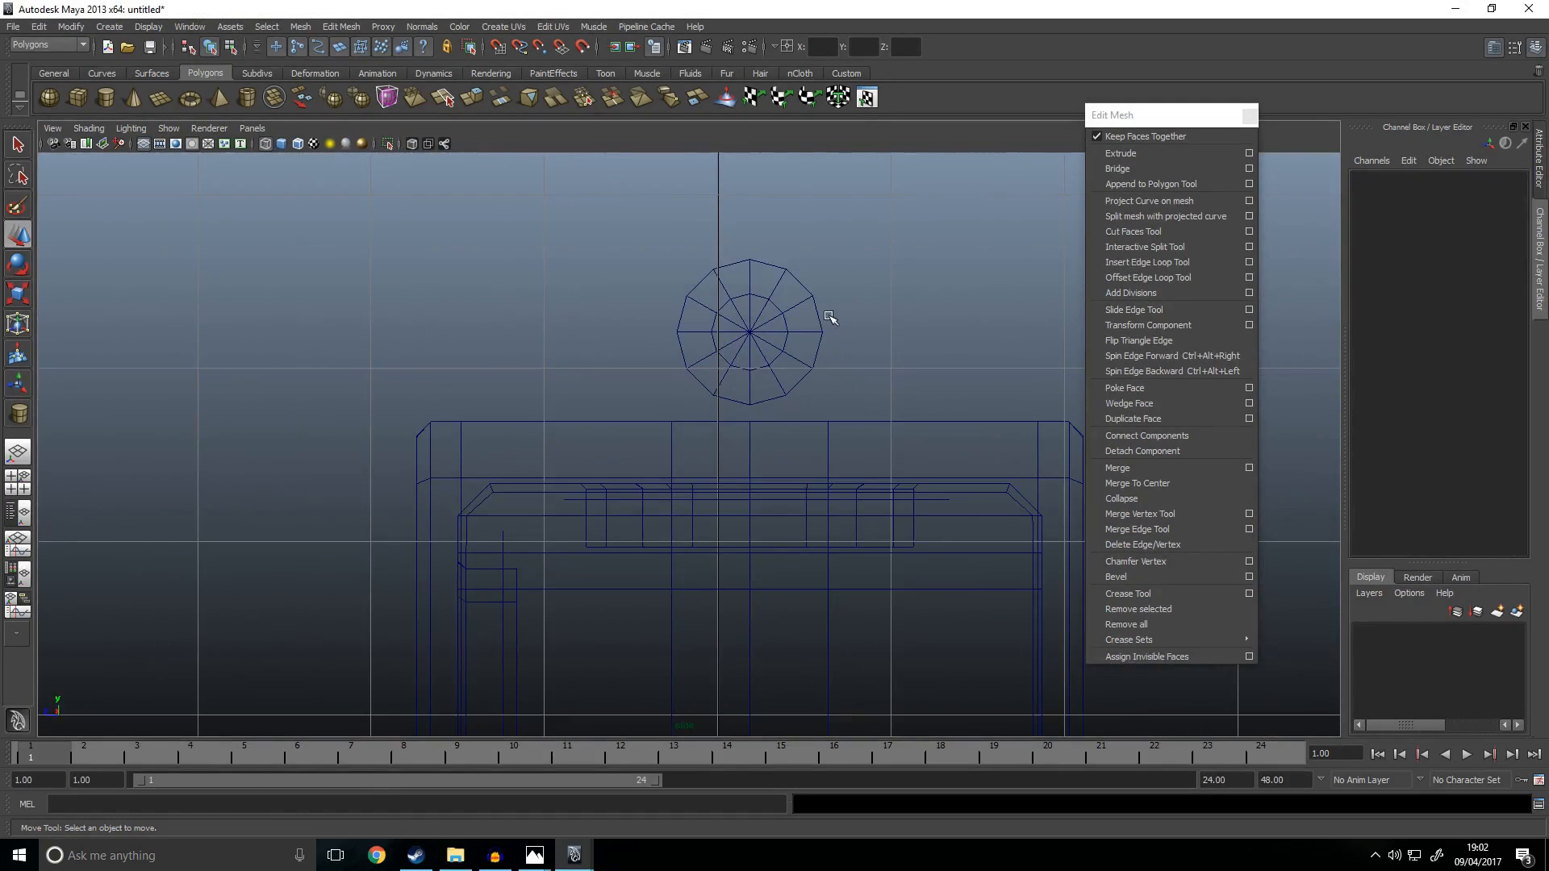
click(789, 391)
right_drag(789, 391, 839, 367)
scroll(835, 367, up, 2)
scroll(871, 364, up, 3)
alt+middle_drag(882, 362, 825, 423)
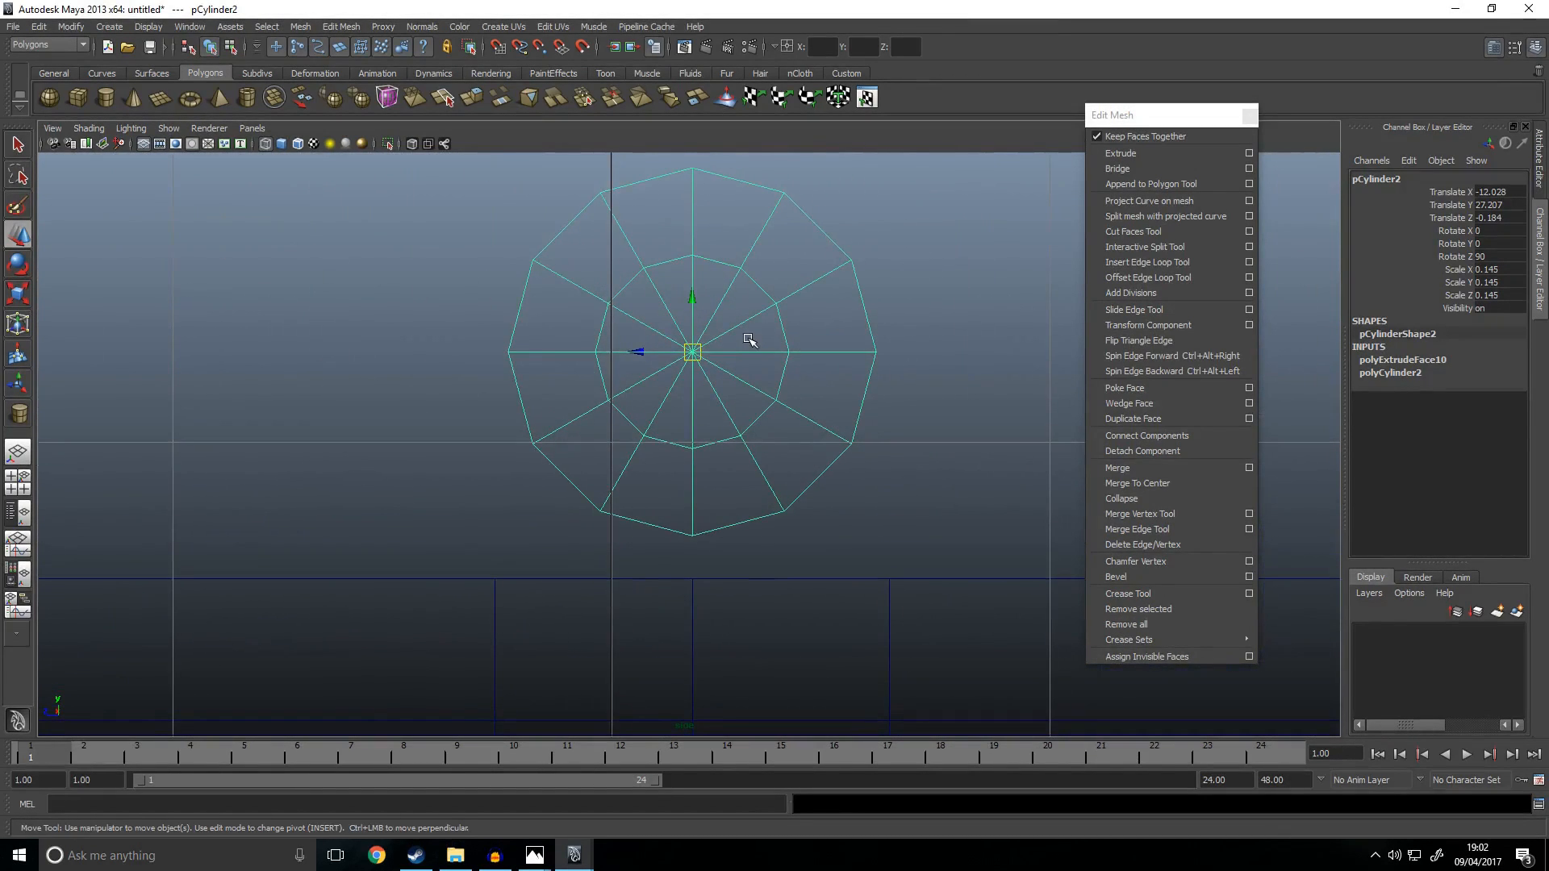
right_click(708, 495)
right_drag(659, 490, 655, 490)
alt+middle_drag(732, 490, 724, 448)
drag(674, 481, 703, 523)
drag(835, 374, 914, 484)
key(v)
drag(842, 348, 798, 449)
Step: Snap the lower outer vertices on the opposite side to the same height, making the underside flat
drag(511, 378, 561, 451)
key(v)
drag(526, 348, 597, 451)
Step: Scale the sight's bottom row of vertices horizontally outward to form a wide base
alt+middle_drag(889, 383, 848, 442)
drag(377, 466, 818, 565)
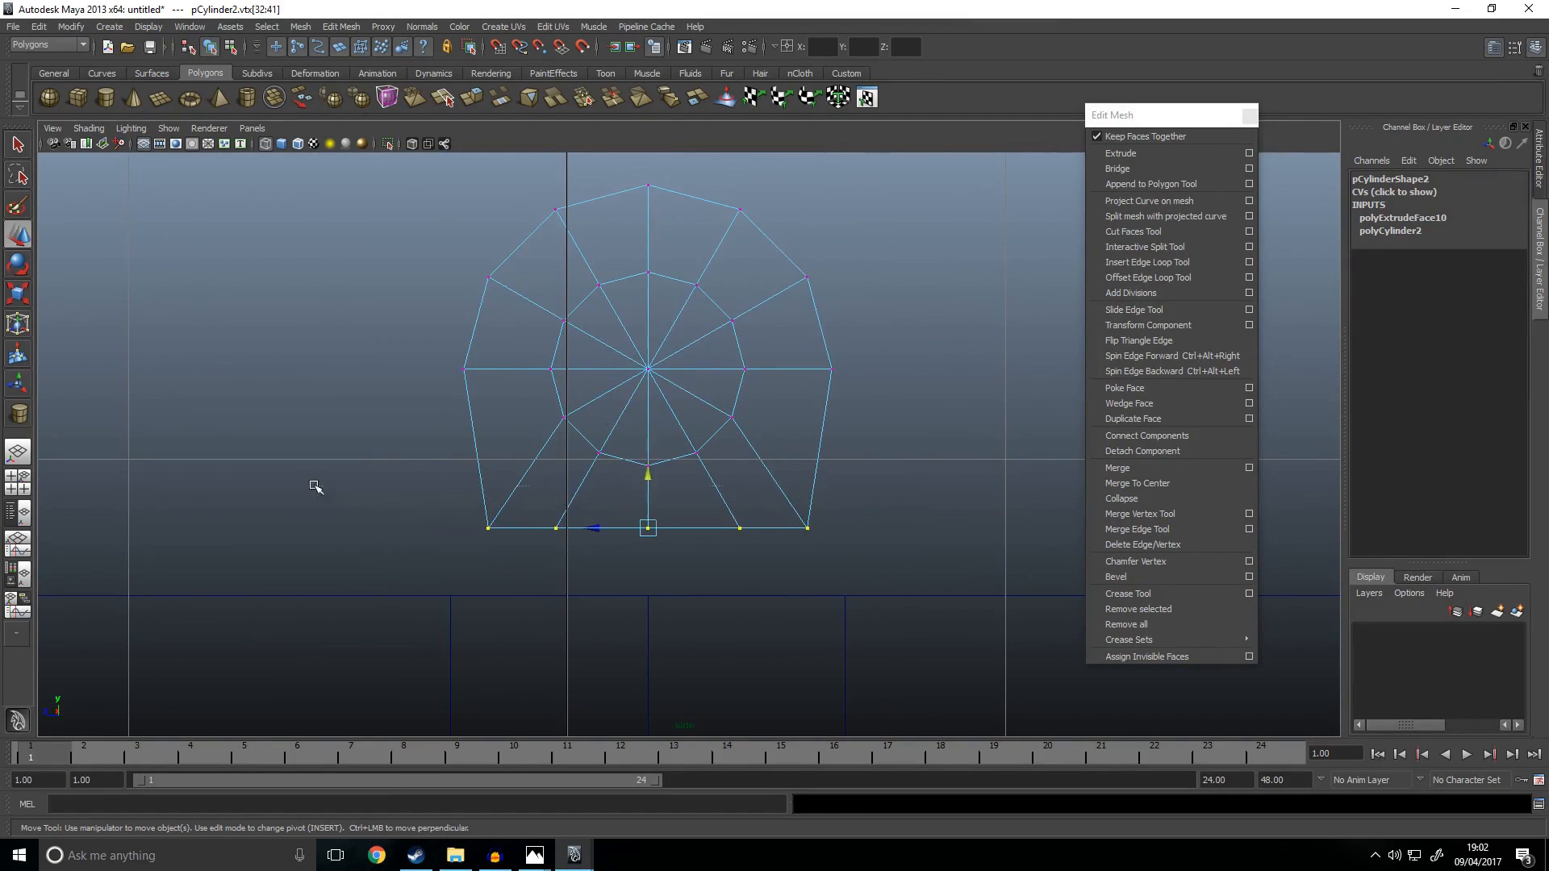
key(r)
drag(722, 530, 849, 532)
Step: Scale the middle and upper side vertex pairs horizontally outward so the sight's sides slope evenly to the base
drag(392, 342, 480, 392)
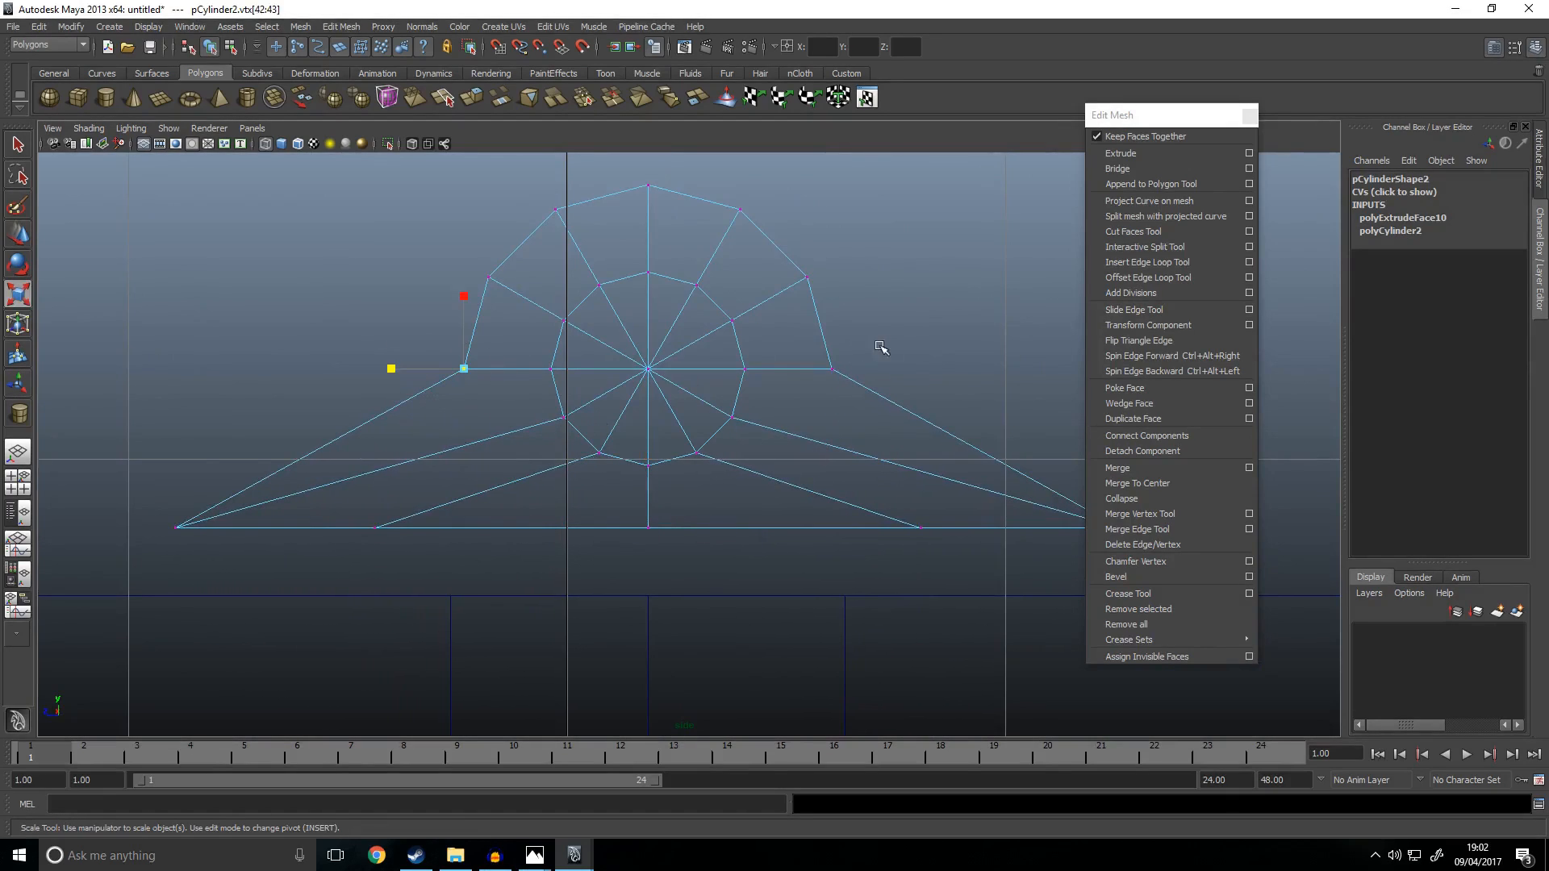
drag(730, 369, 758, 381)
drag(448, 245, 517, 302)
drag(720, 277, 731, 280)
drag(895, 331, 1000, 422)
drag(721, 368, 724, 372)
Step: Scale the sight's outer vertices uniformly outward to enlarge its outline, leaving the inner ring out of the selection
scroll(726, 376, down, 10)
scroll(817, 434, up, 6)
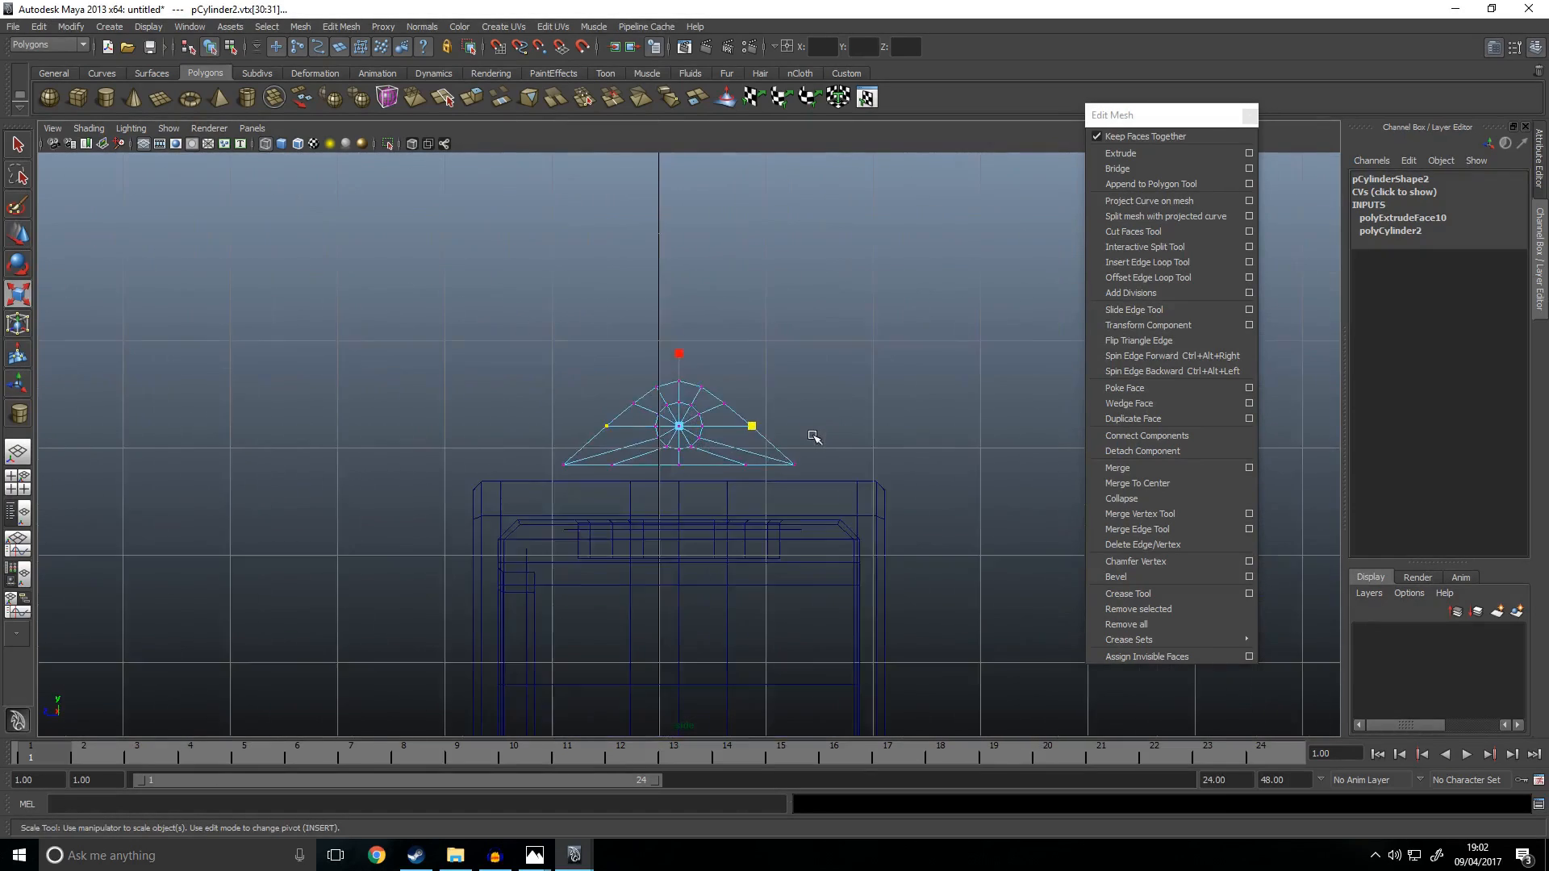
drag(450, 325, 936, 507)
drag(617, 359, 725, 452)
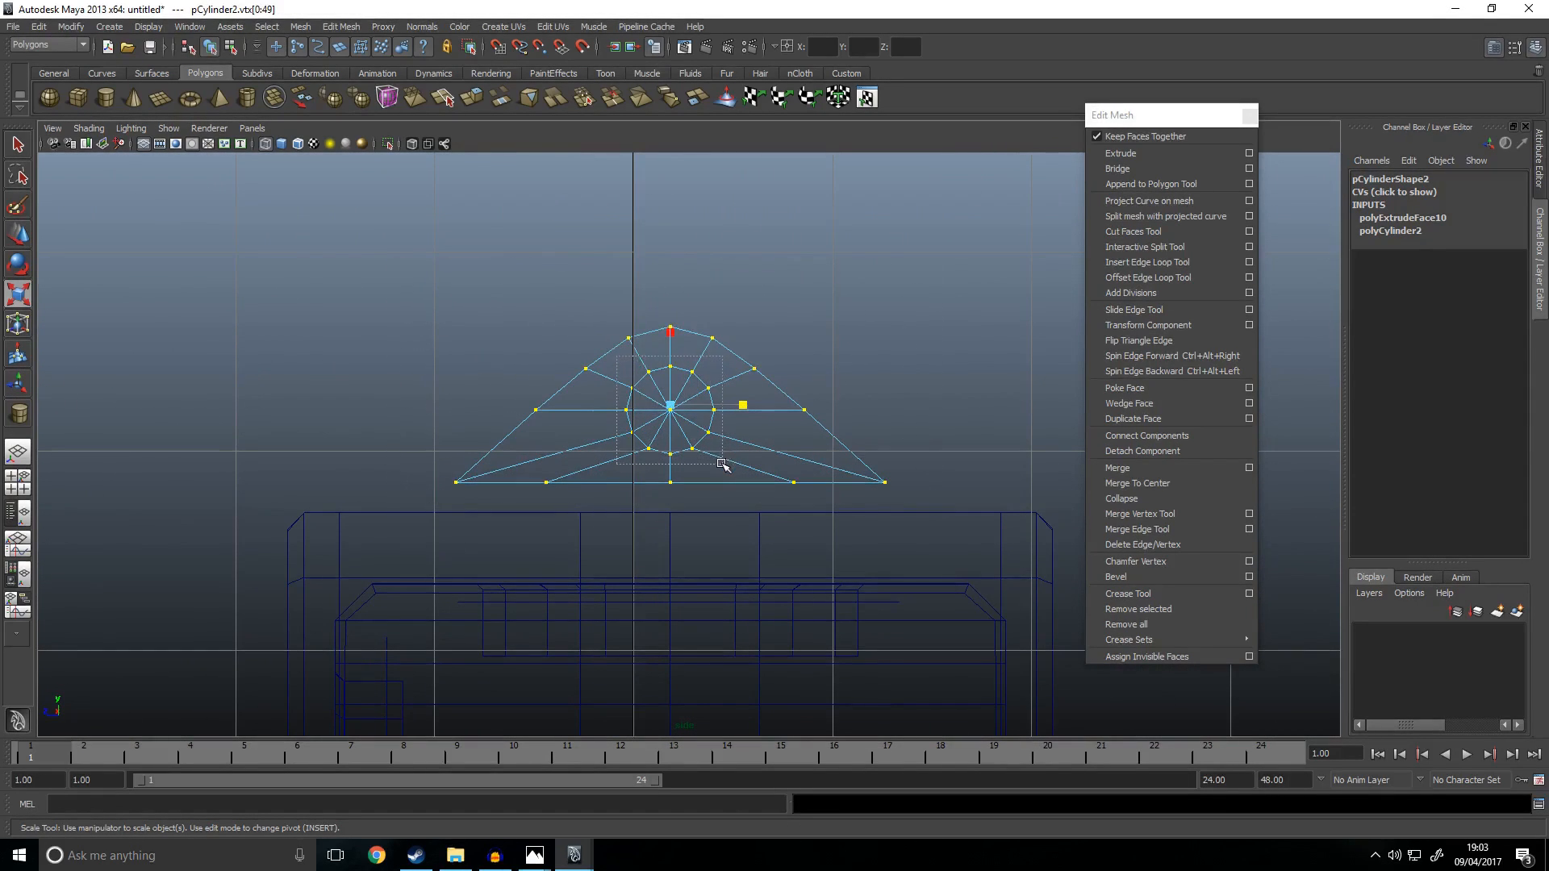
drag(668, 410, 841, 429)
key(space)
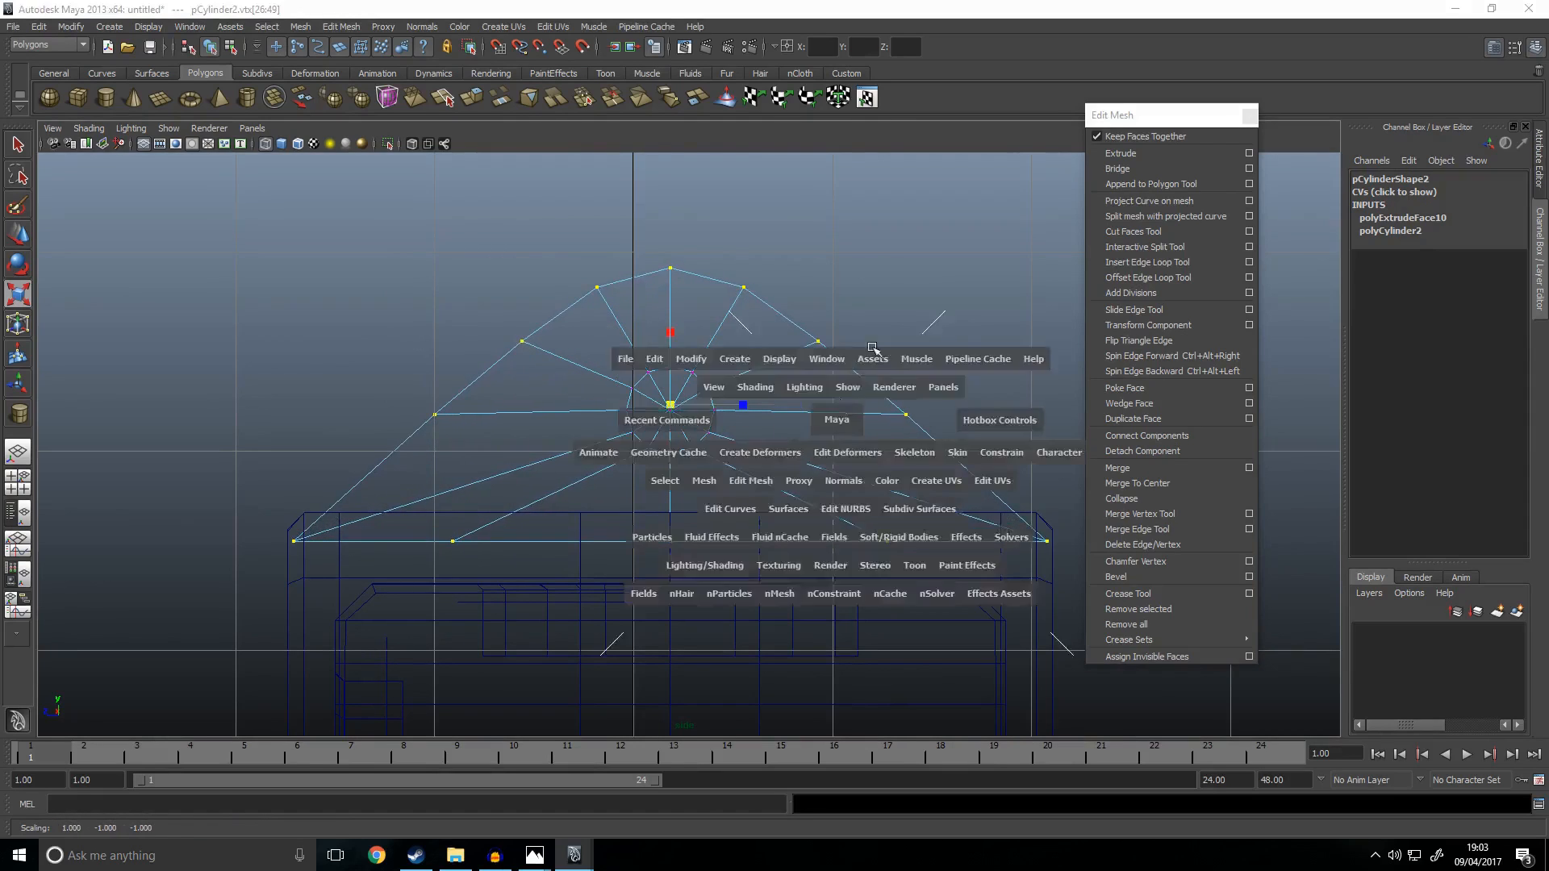
key(space)
alt+drag(726, 407, 650, 414)
key(space)
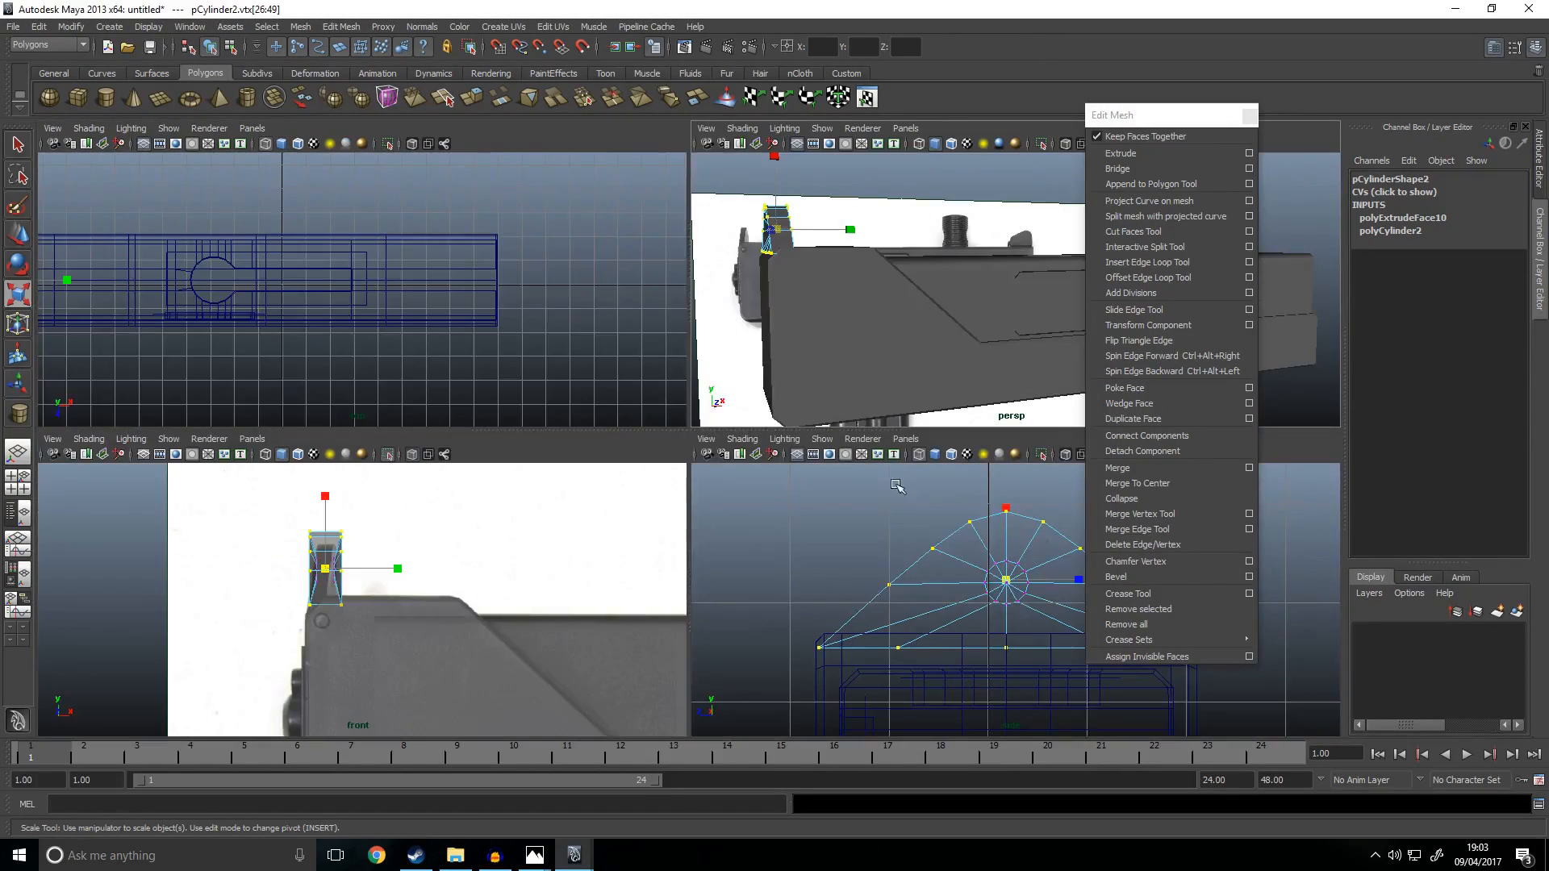
Step: Scale the sight's outer vertices uniformly inward by a slight amount in the side view
key(space)
alt+middle_drag(945, 475, 933, 444)
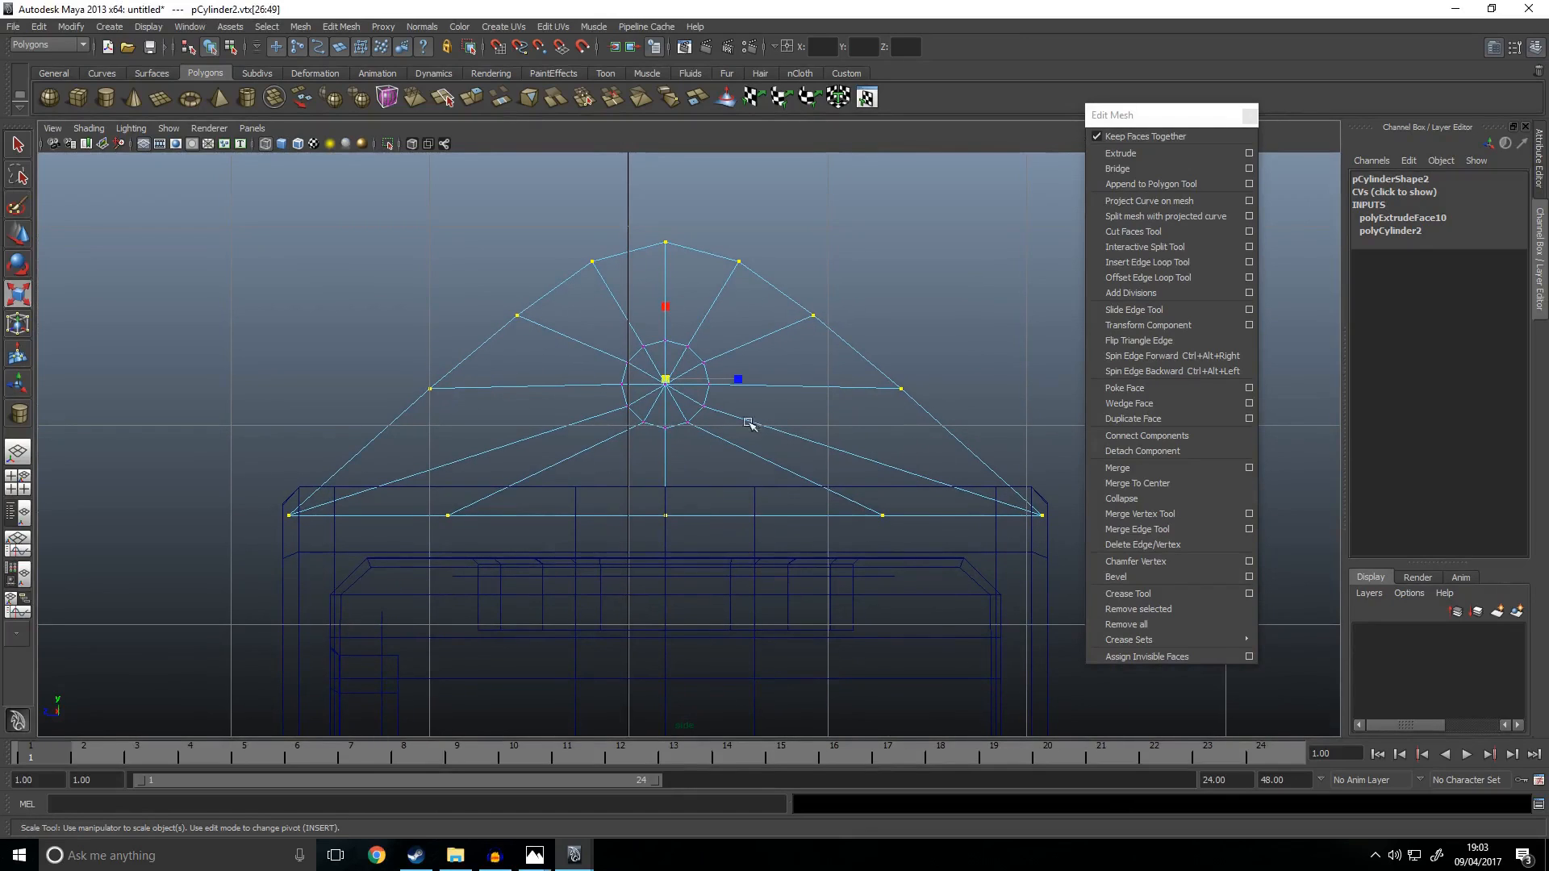
drag(666, 386, 662, 417)
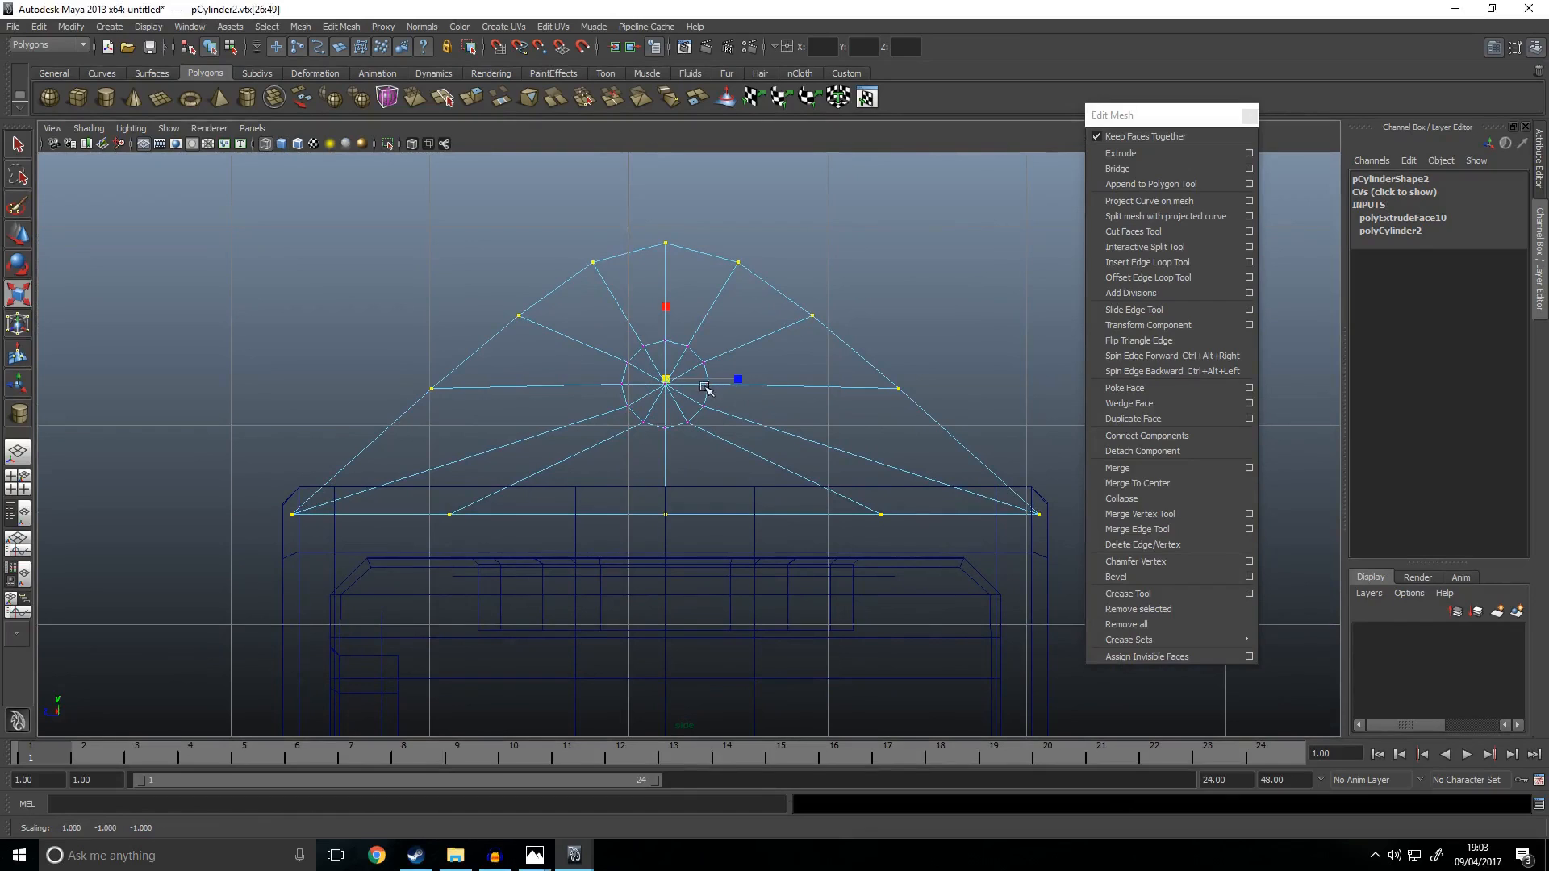
key(w)
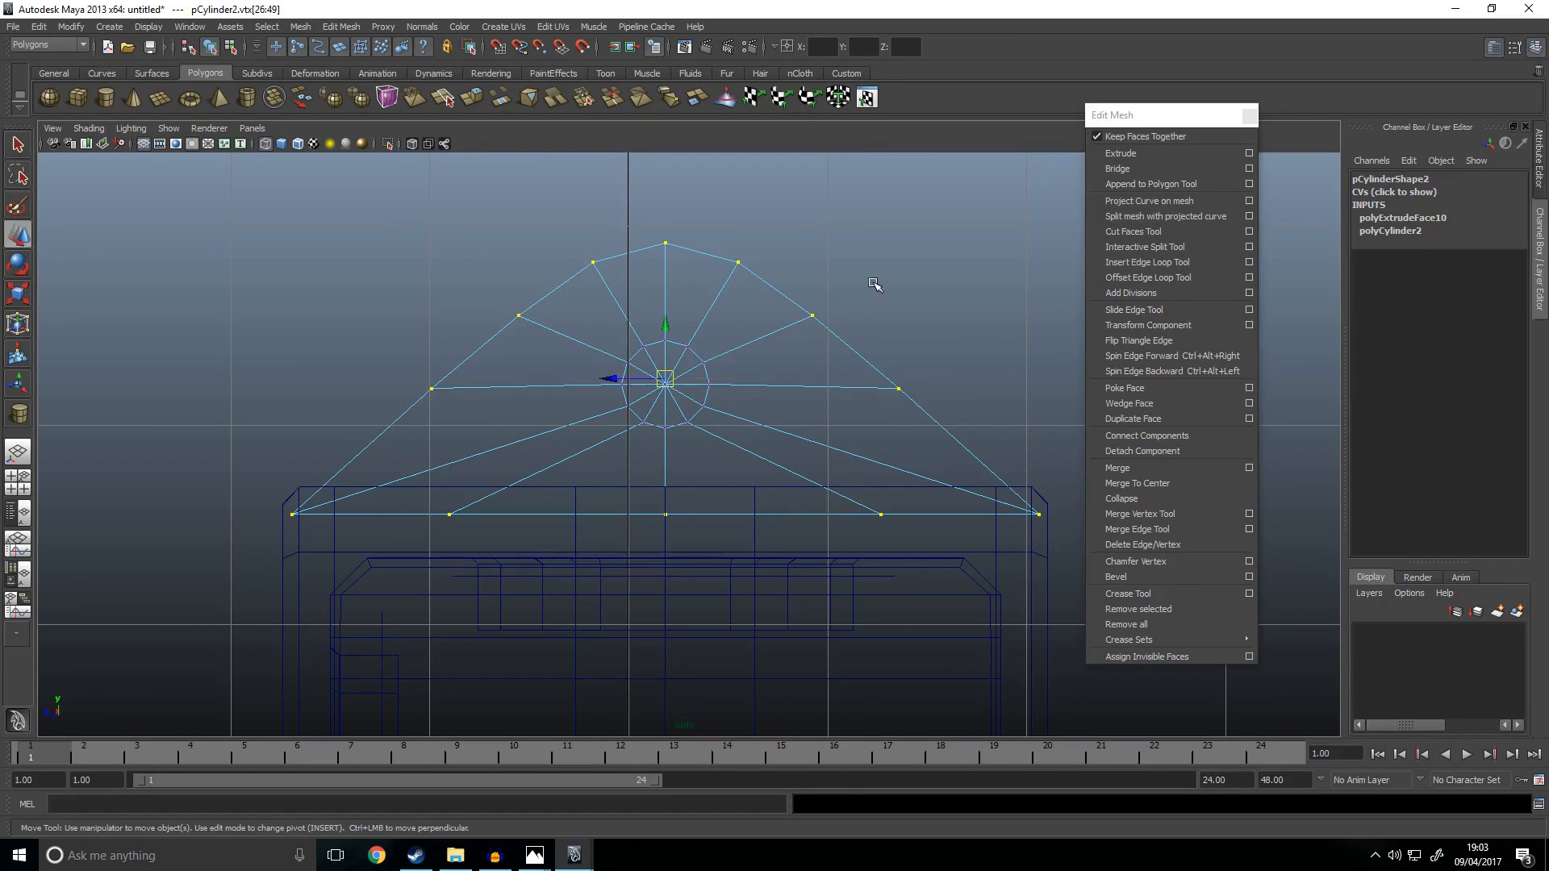
Step: Snap the outer vertices on the sight's front and rear sides level with the inner ring, making both sides flat
key(space)
key(space)
click(751, 292)
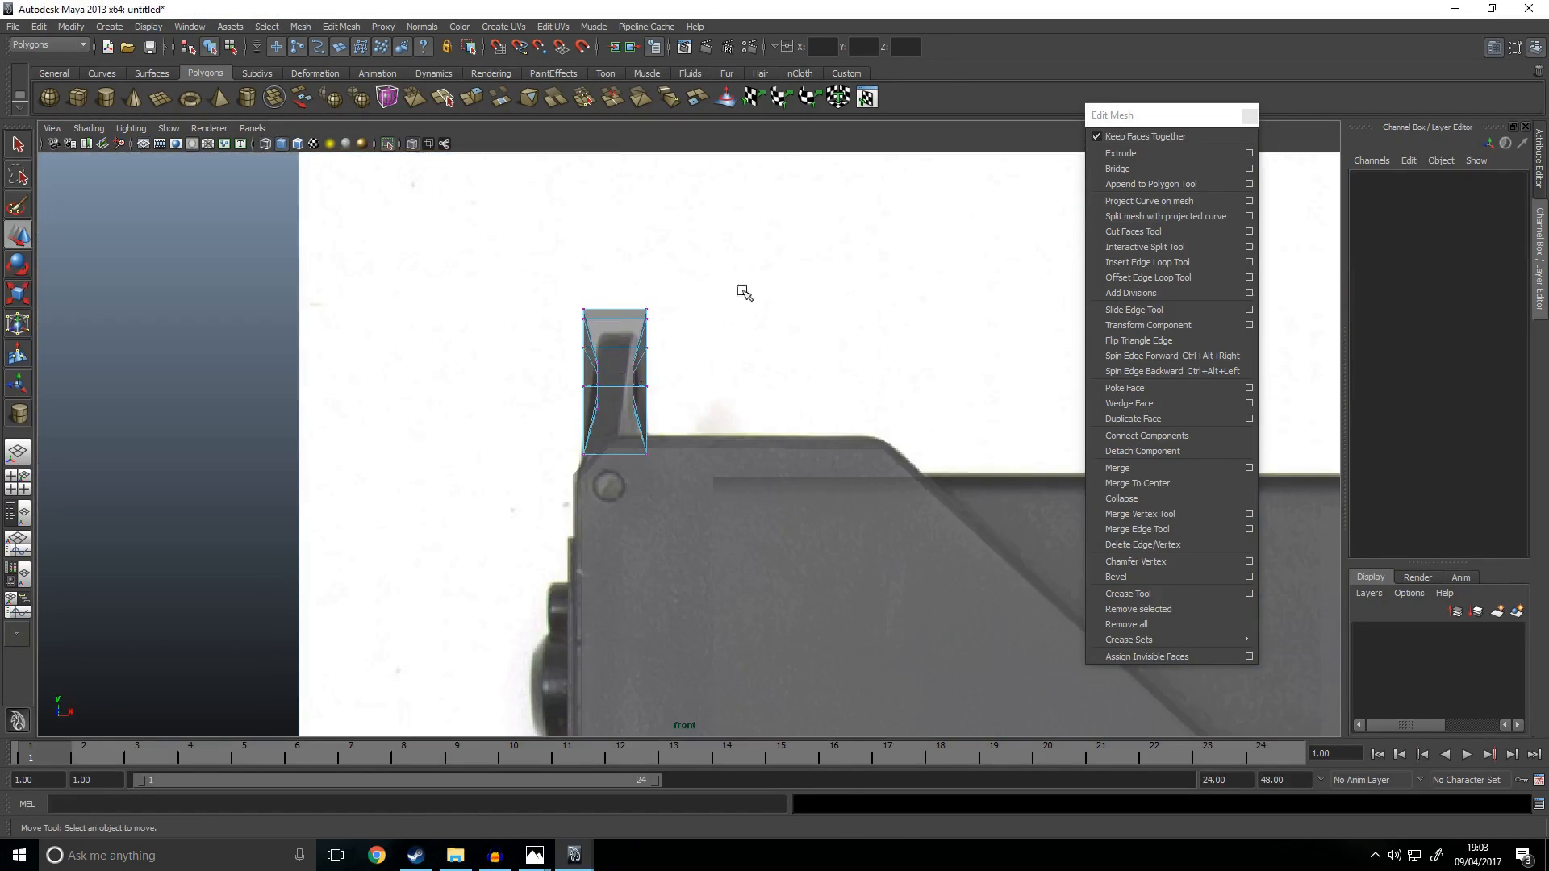
drag(751, 291, 638, 472)
click(715, 387)
key(ctrl+z)
key(v)
drag(708, 383, 619, 388)
drag(526, 259, 589, 534)
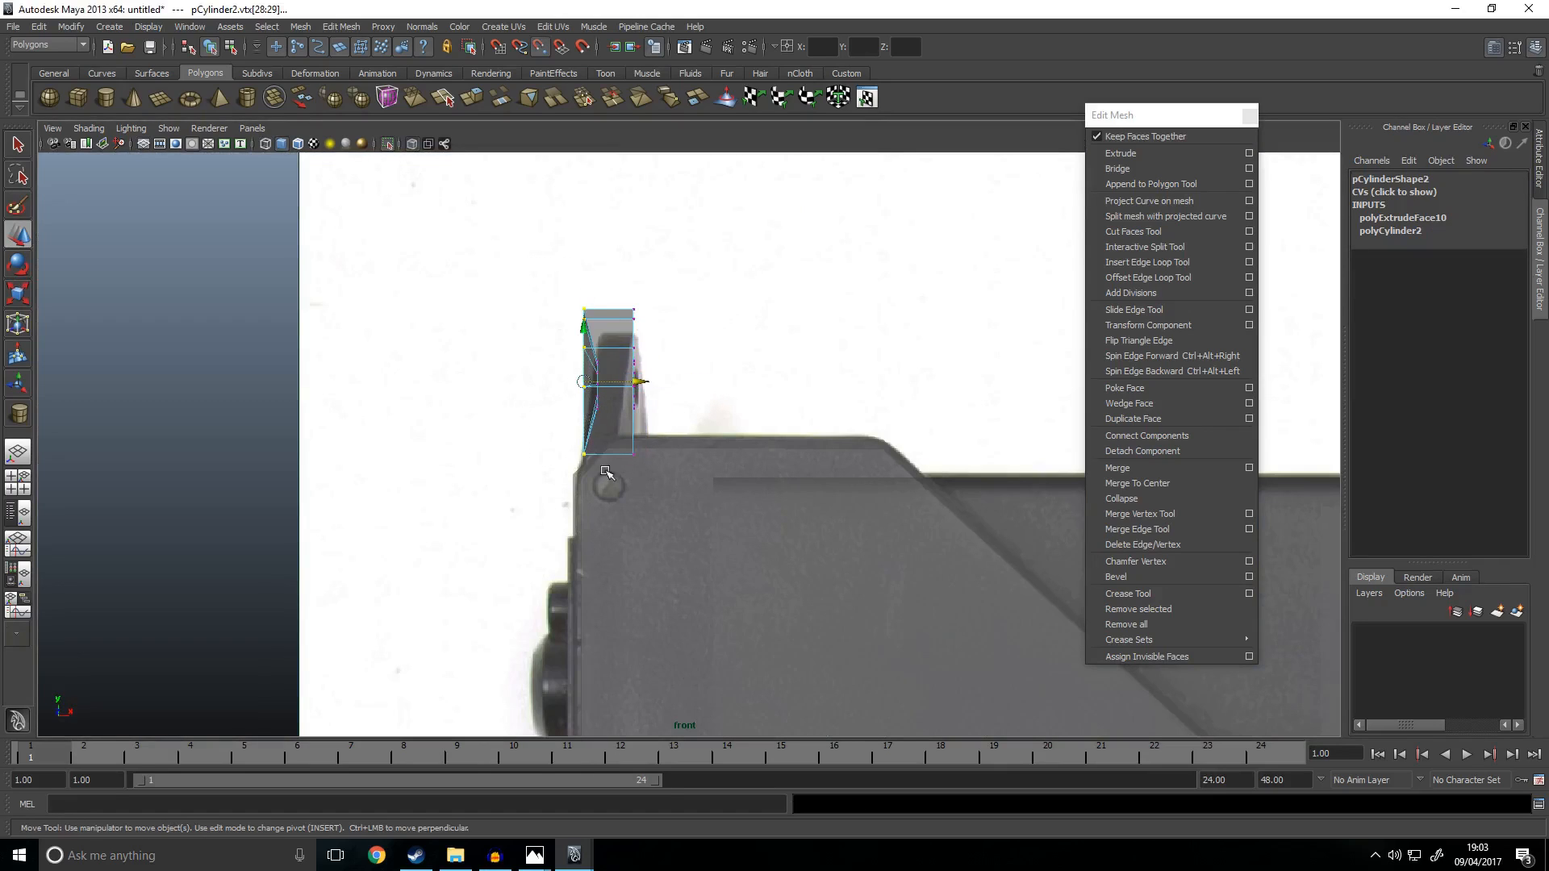
drag(605, 408, 600, 398)
Step: Scale all of the sight's vertices along its thickness to make it a thin plate
click(735, 383)
drag(511, 238, 671, 526)
key(r)
drag(683, 382, 663, 387)
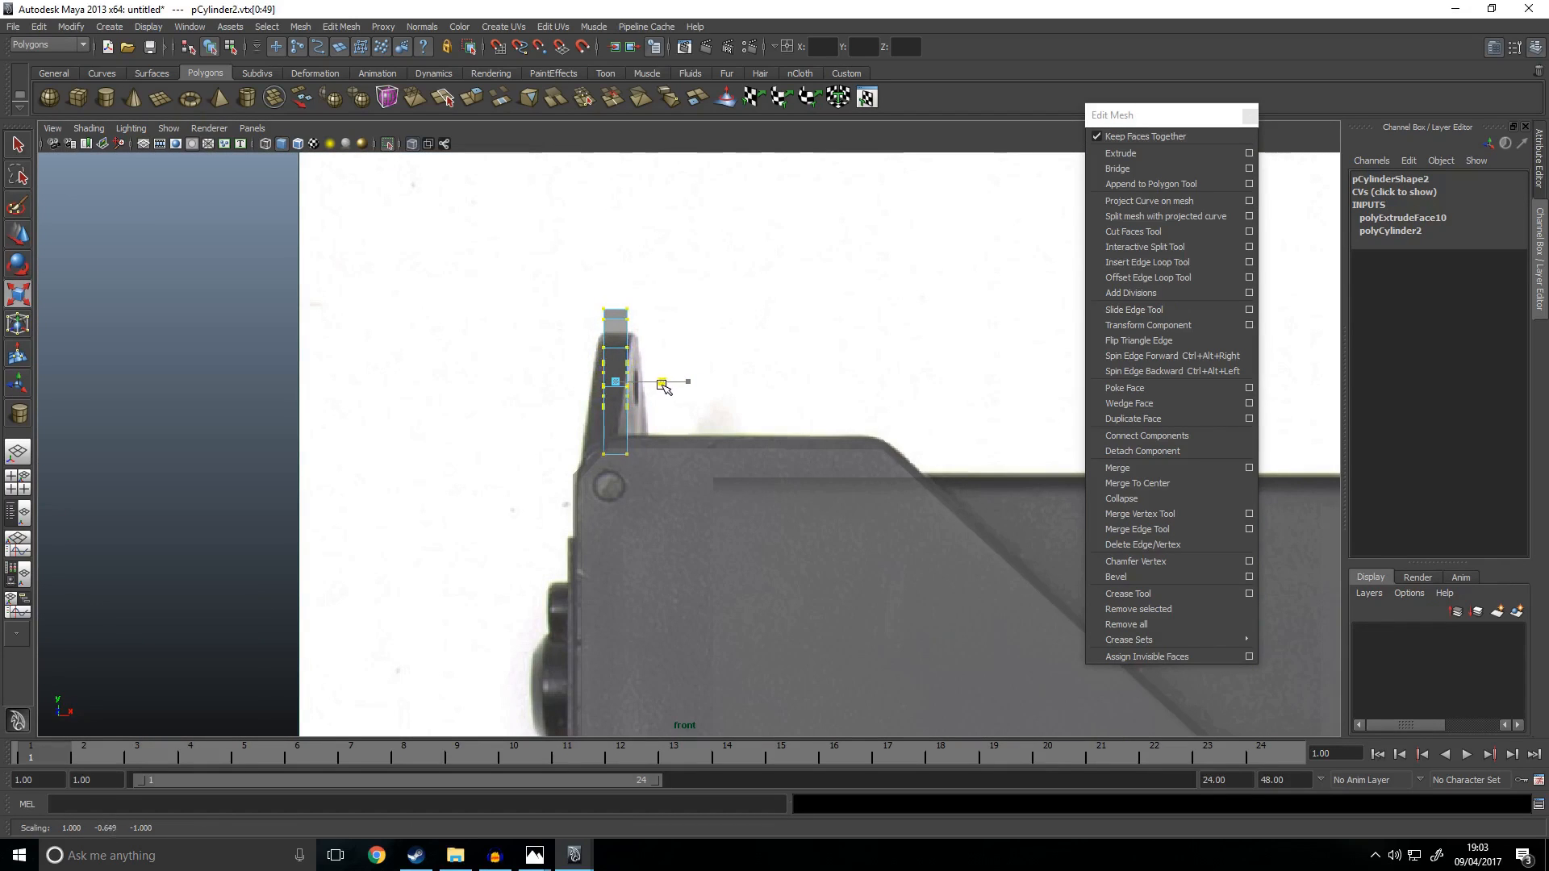
click(726, 335)
Step: Select the whole sight object and raise it clear of the receiver to expose its underside
alt+drag(726, 335, 906, 249)
alt+drag(716, 295, 650, 310)
right_drag(514, 392, 574, 372)
click(564, 400)
click(483, 362)
key(w)
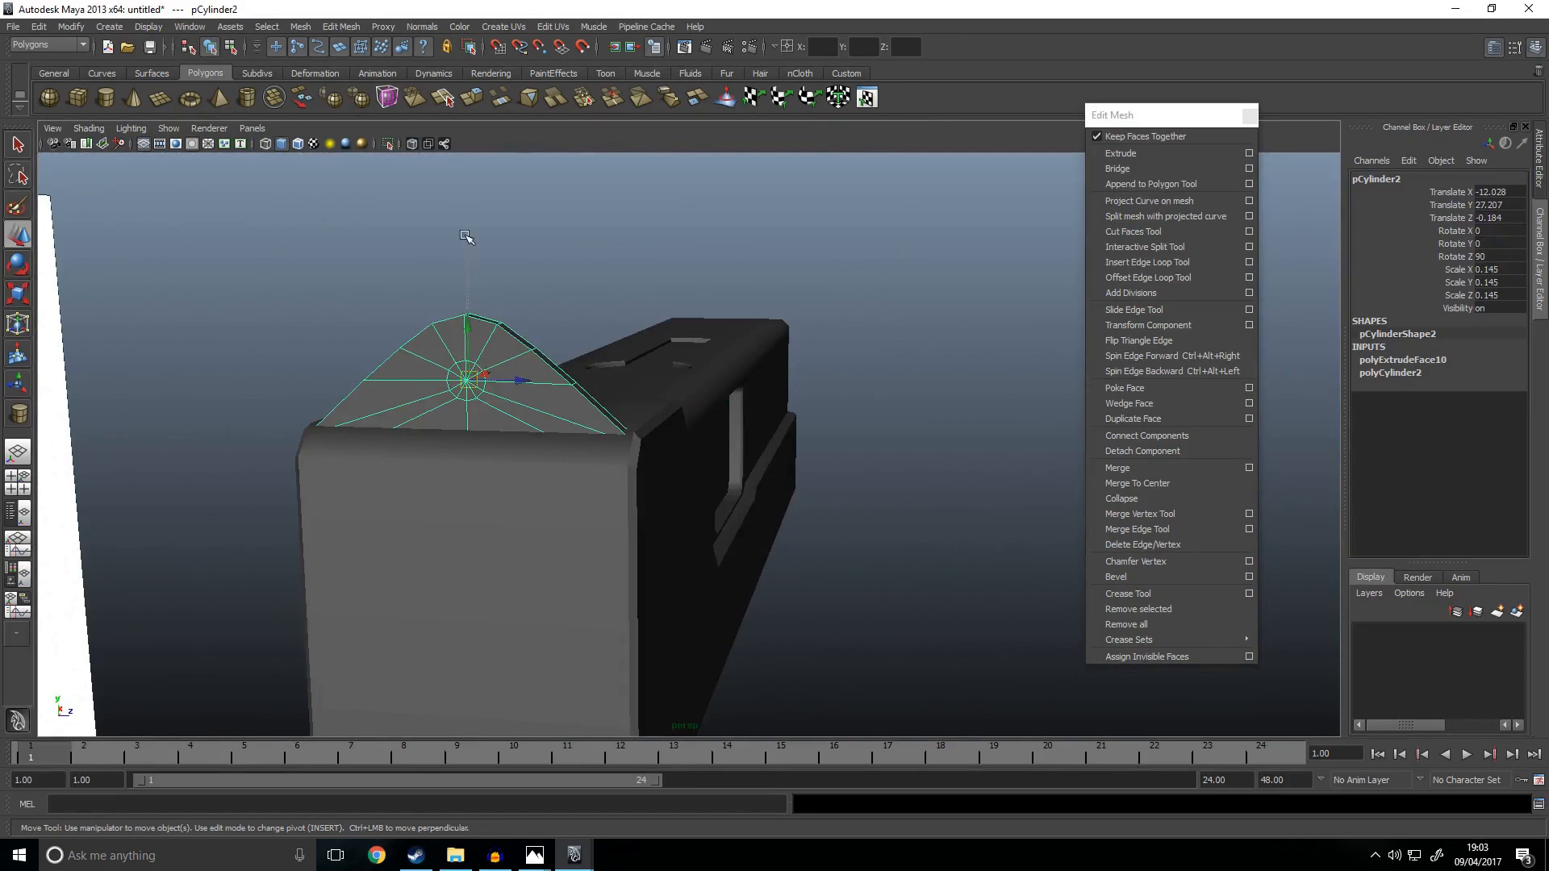
drag(466, 244, 457, 192)
Step: Extrude the sight's underside faces downward into a short straight base and delete the hidden end faces
mouse_move(525, 337)
alt+mouse_down()
mouse_move(609, 370)
mouse_move(657, 415)
mouse_move(538, 331)
alt+mouse_up()
right_drag(539, 331, 542, 363)
click(520, 361)
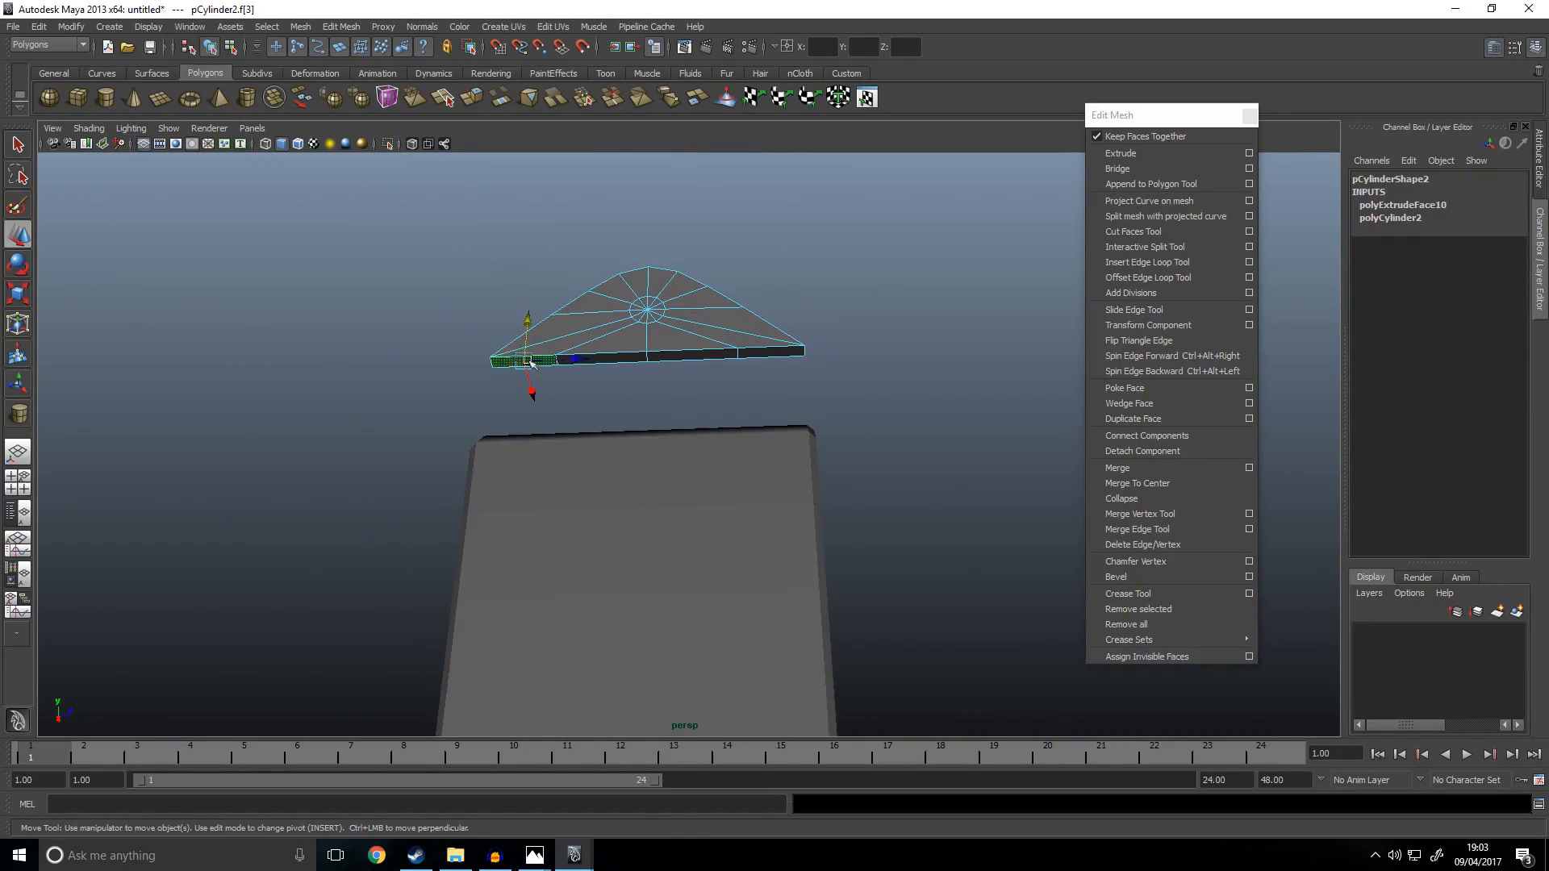
click(1121, 153)
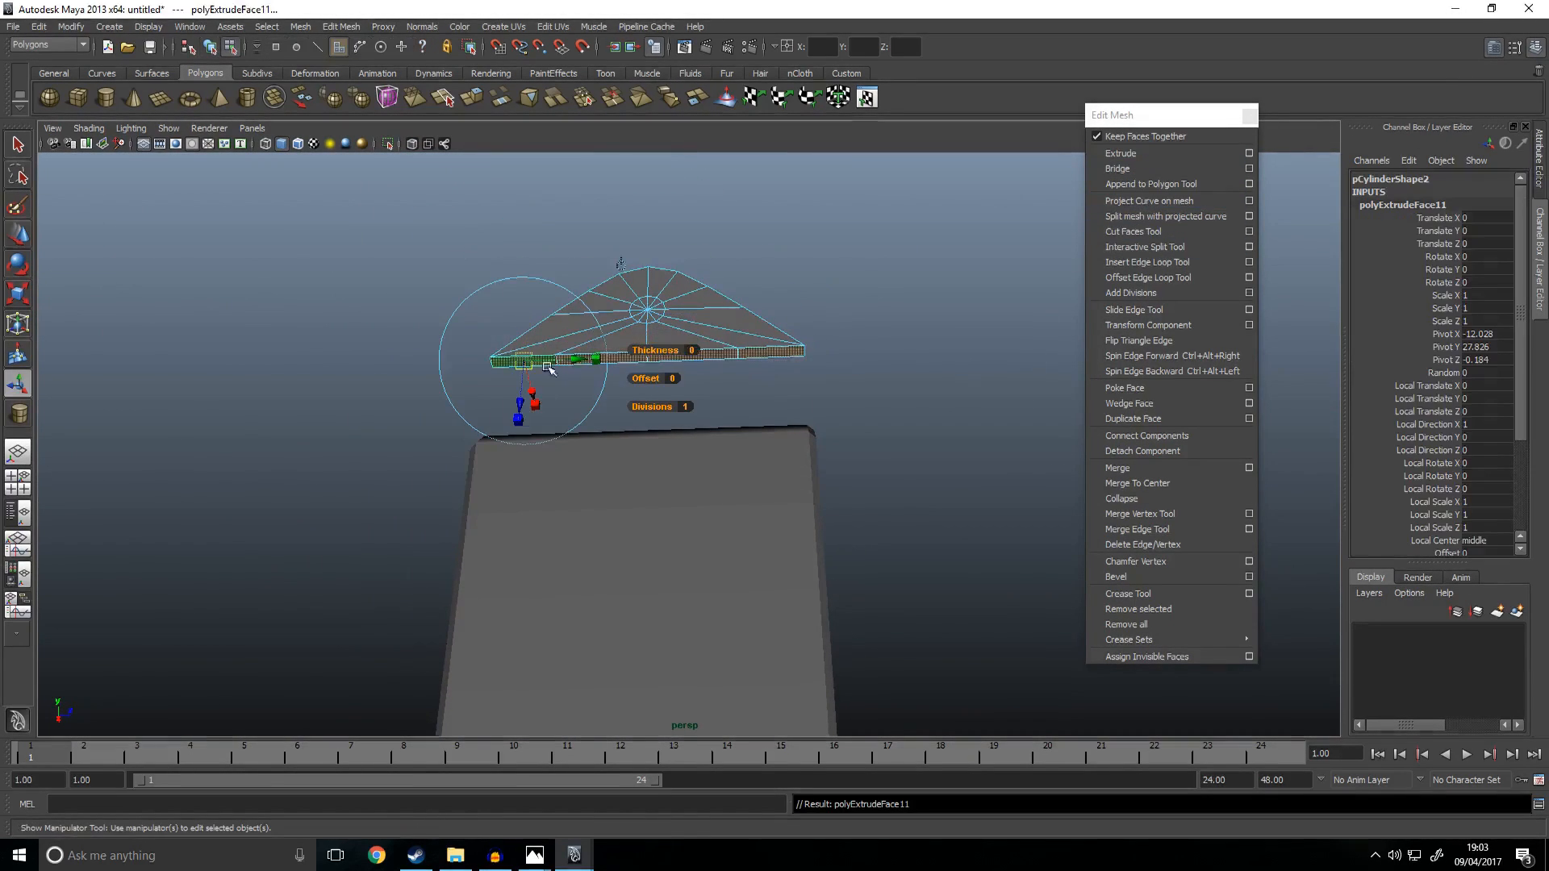
mouse_move(526, 397)
mouse_down()
mouse_move(520, 434)
mouse_move(521, 414)
mouse_up()
key(w)
scroll(823, 401, up, 3)
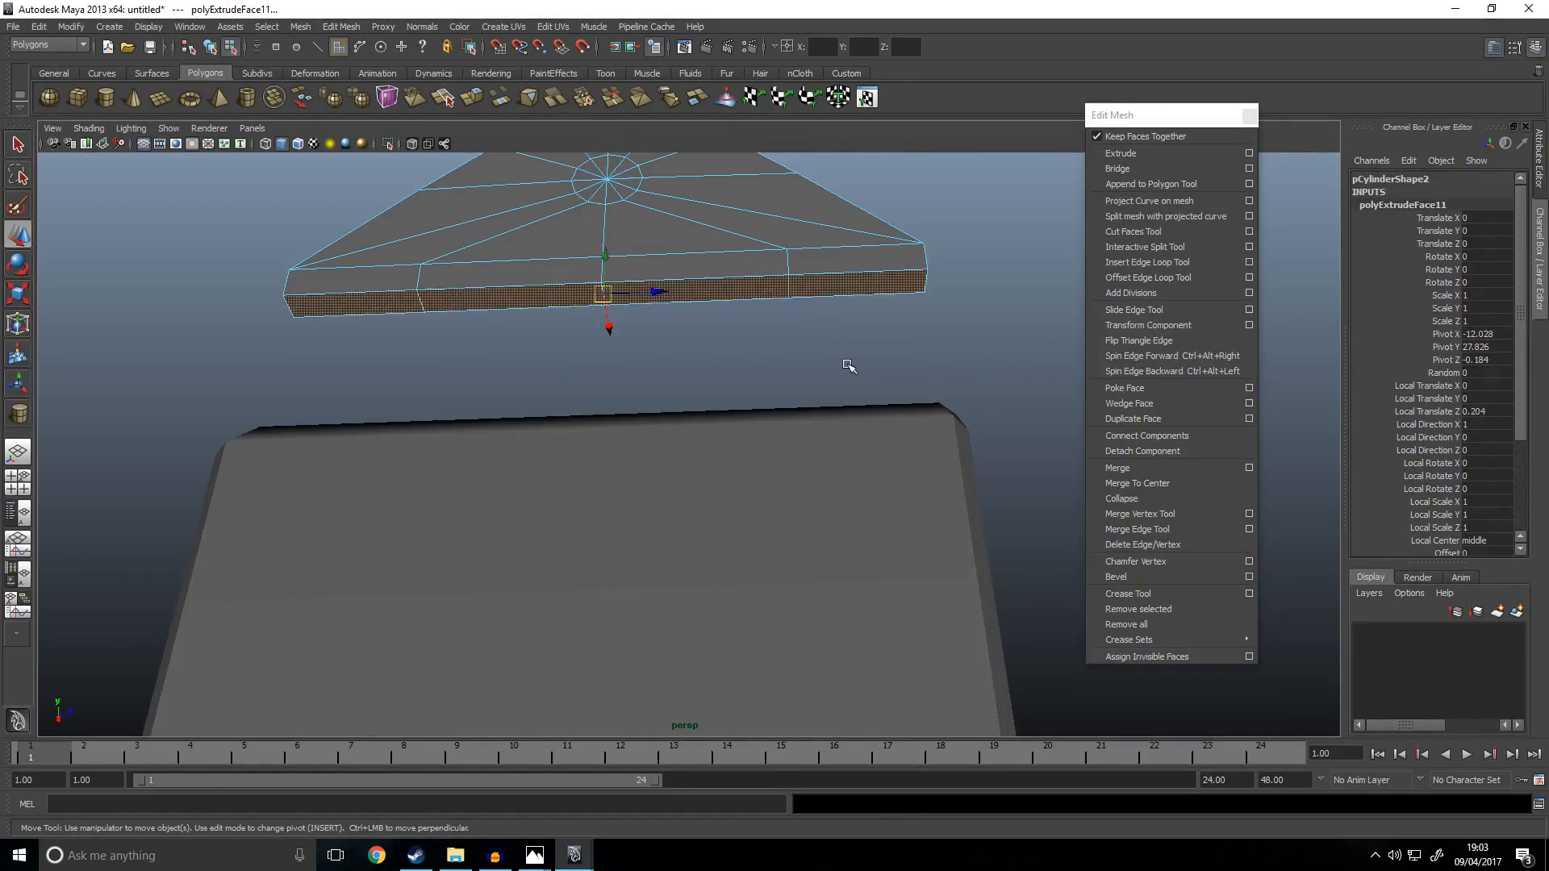
key(Delete)
Step: Lower the whole sight until its extruded base sinks into the top of the receiver
key(F8)
scroll(788, 318, down, 5)
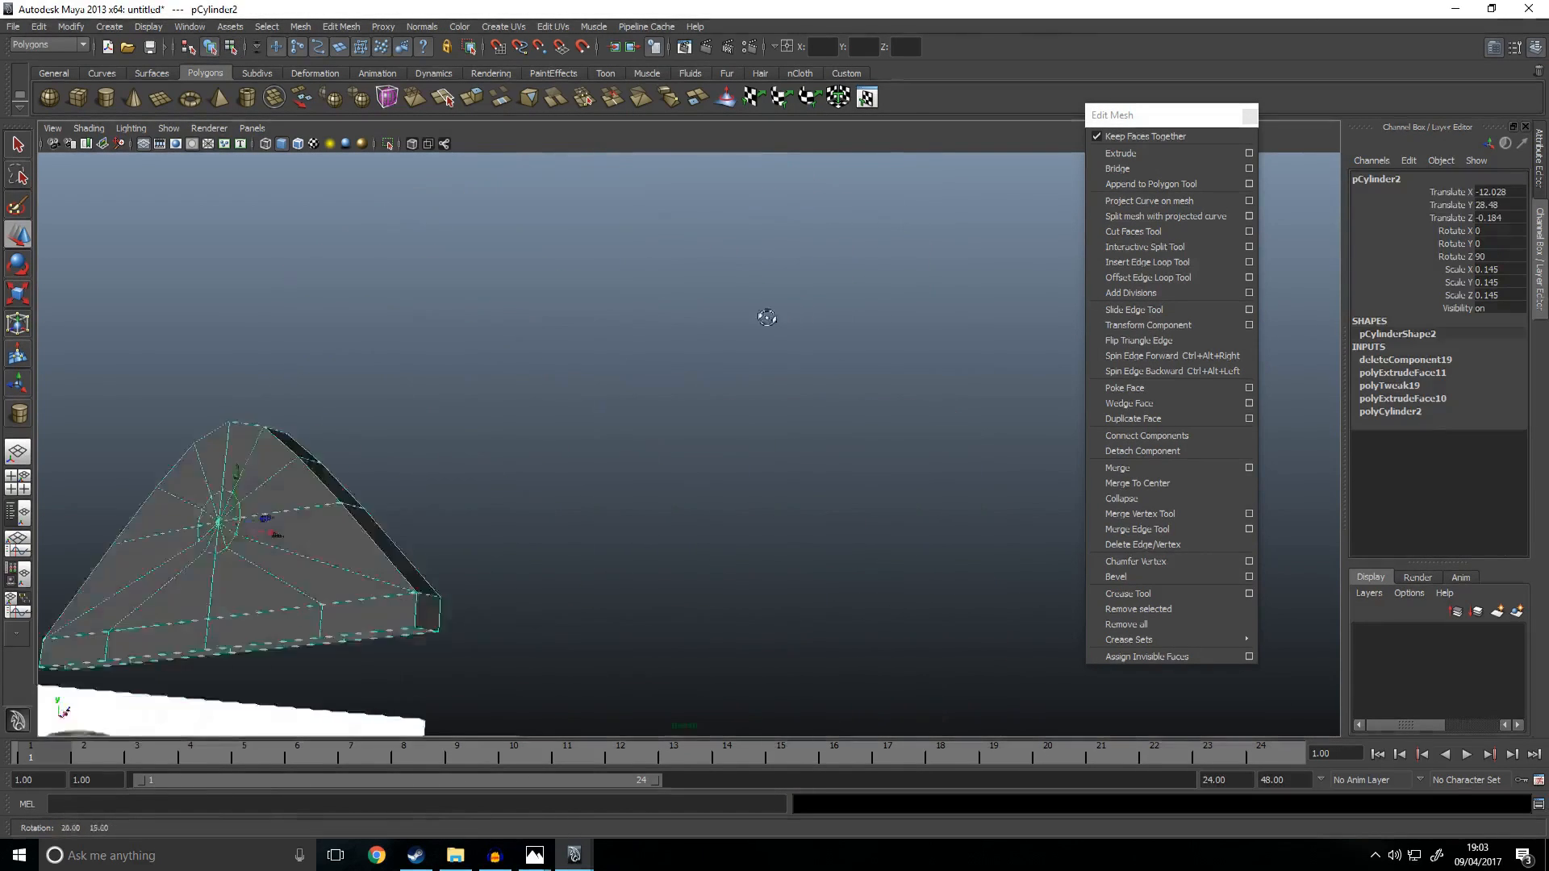
alt+drag(932, 260, 894, 275)
drag(771, 252, 896, 368)
key(space)
key(space)
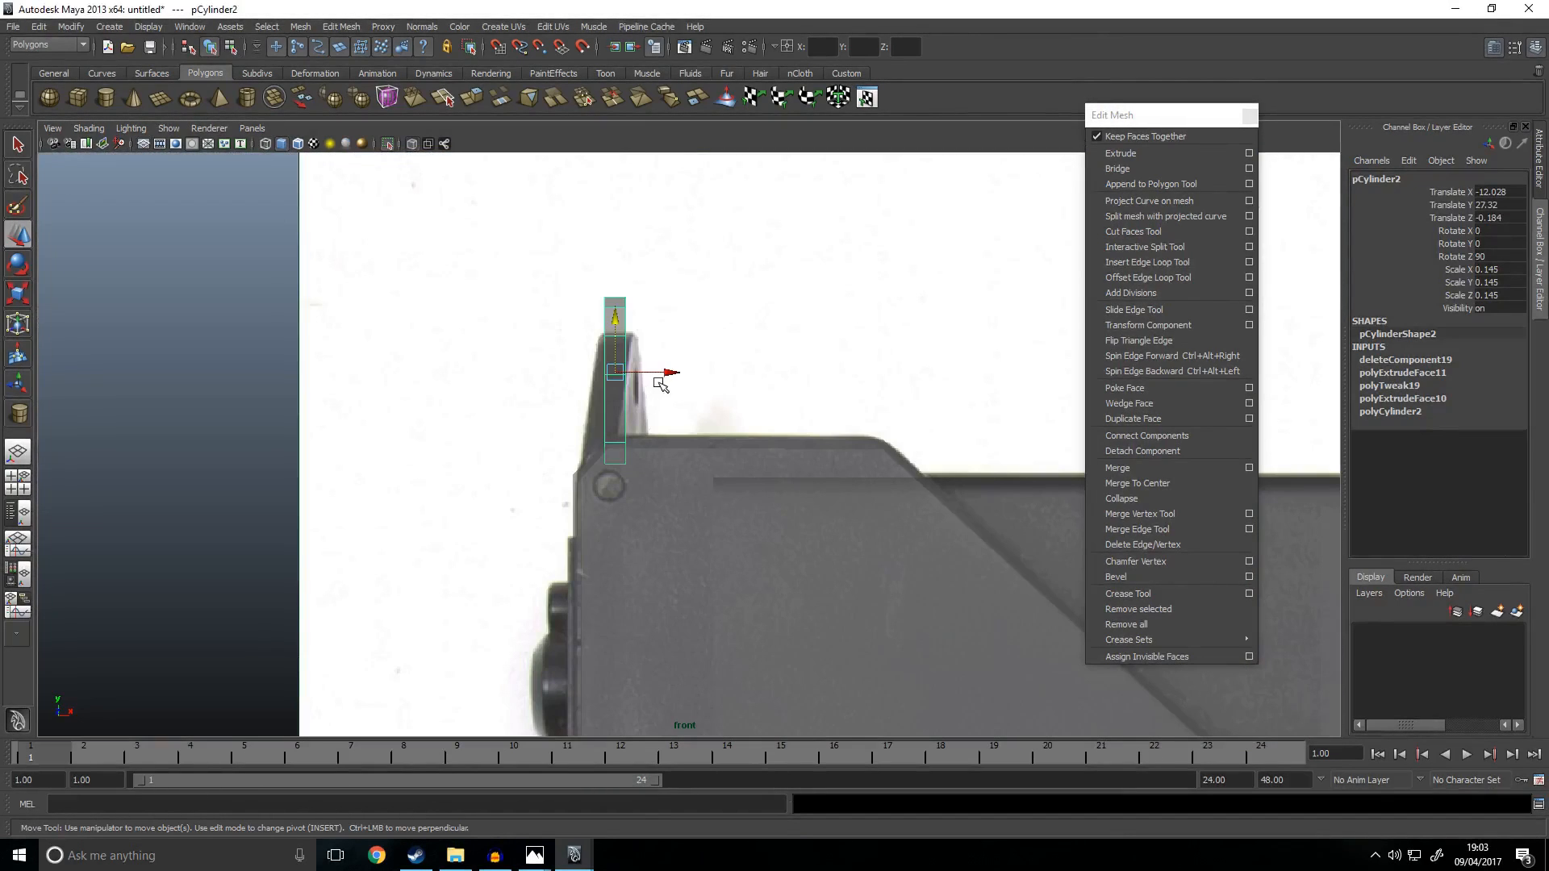
Step: Examine how the sight's base meets the receiver from the front and in perspective
right_drag(614, 439, 562, 420)
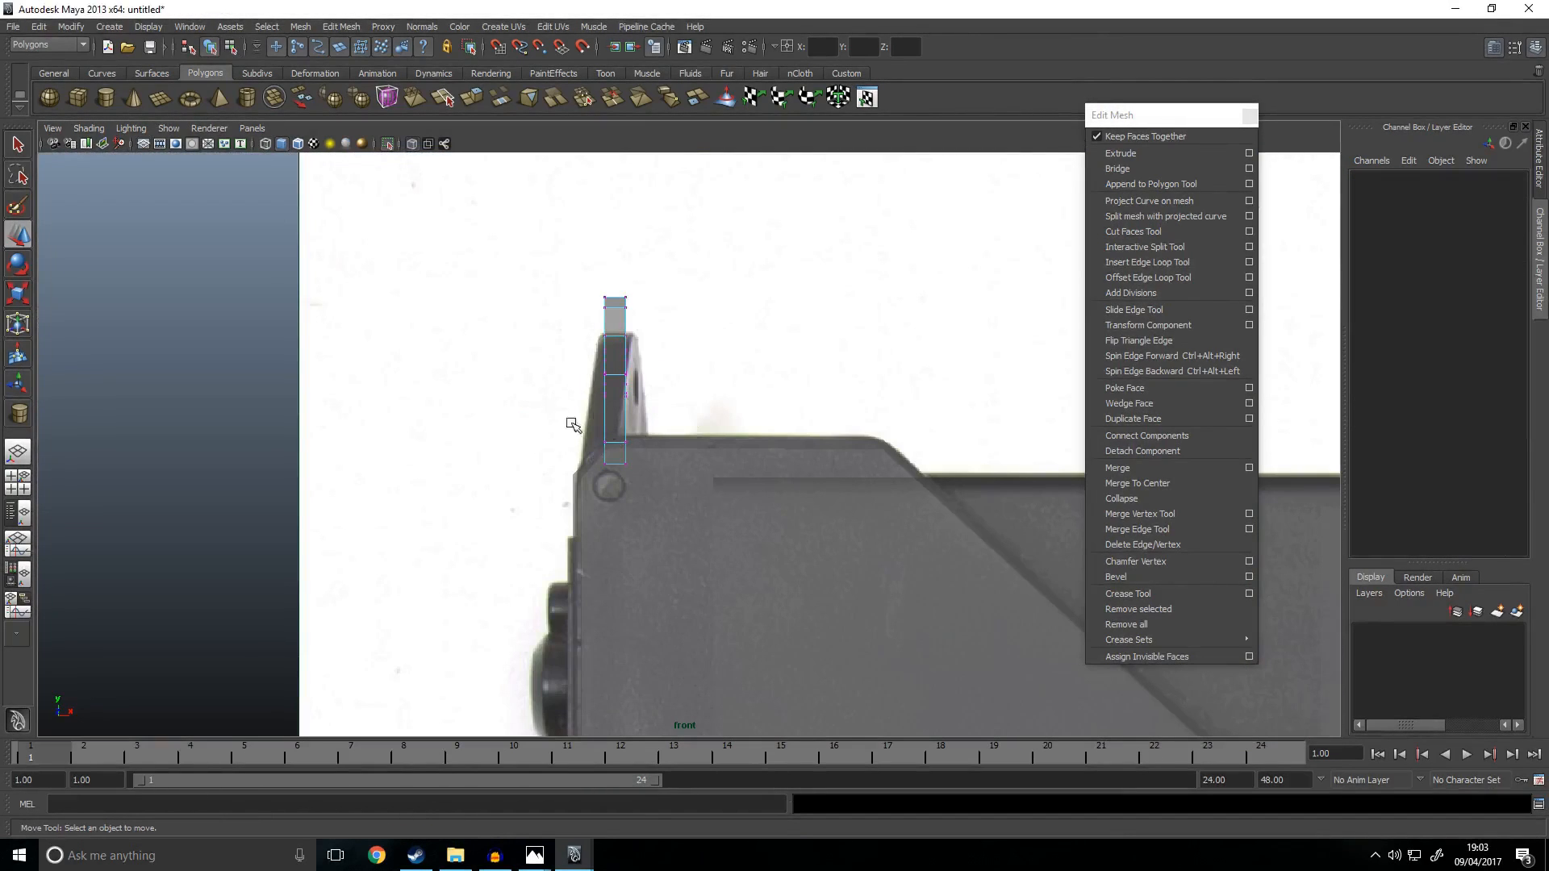
drag(677, 456, 597, 475)
key(space)
key(space)
alt+drag(832, 452, 899, 442)
click(643, 287)
alt+drag(847, 362, 890, 353)
right_drag(890, 352, 926, 297)
click(1006, 387)
key(f)
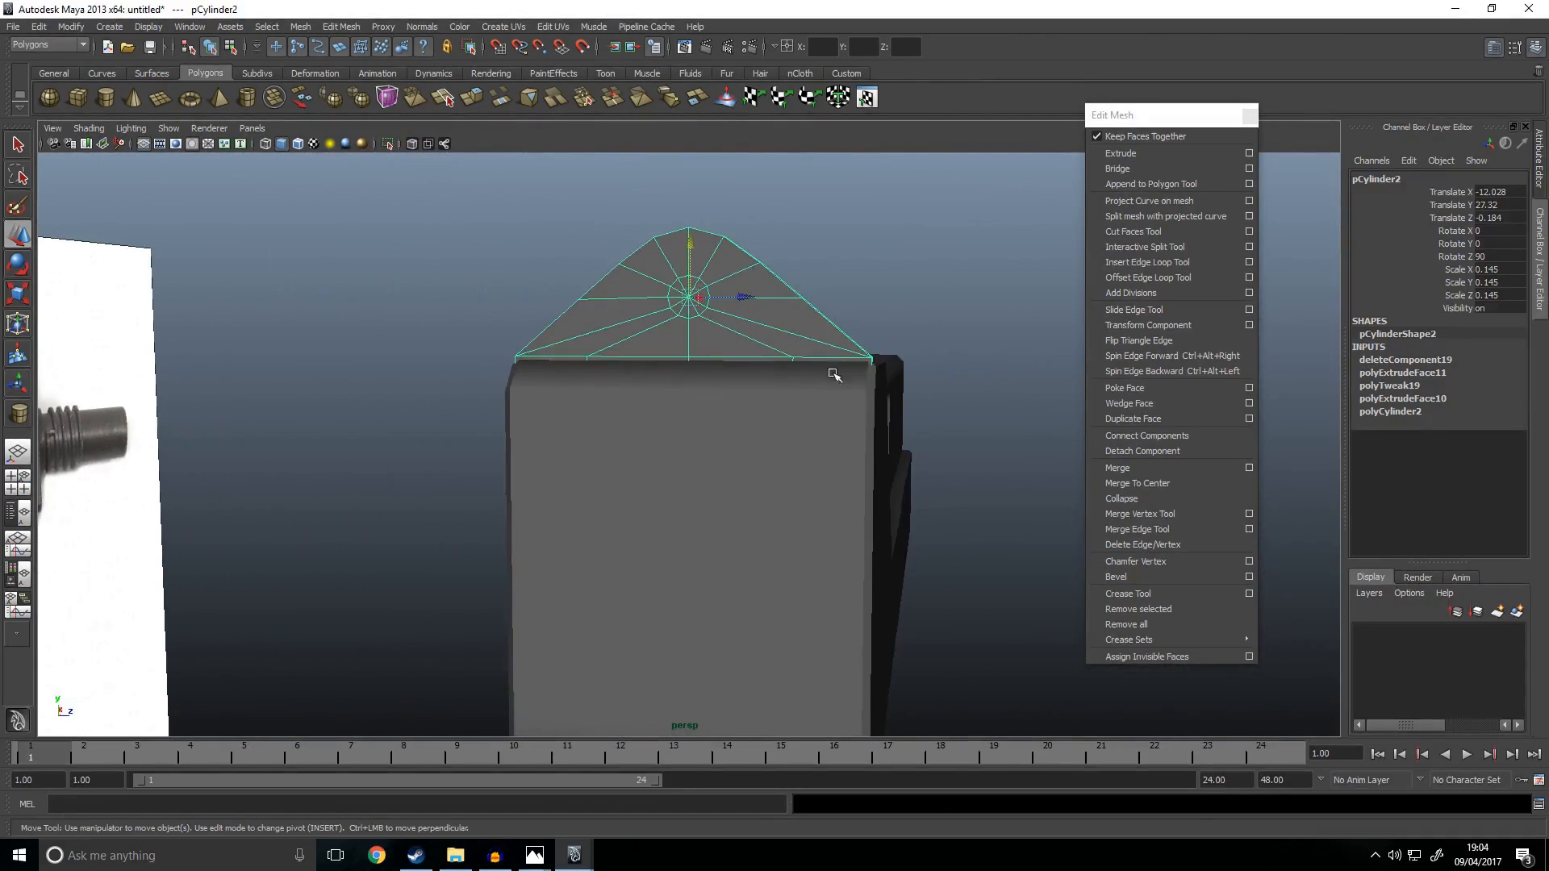
Step: Scale the corner vertices at both ends of the sight's base horizontally inward to stay within the receiver's rounded edges
key(space)
key(space)
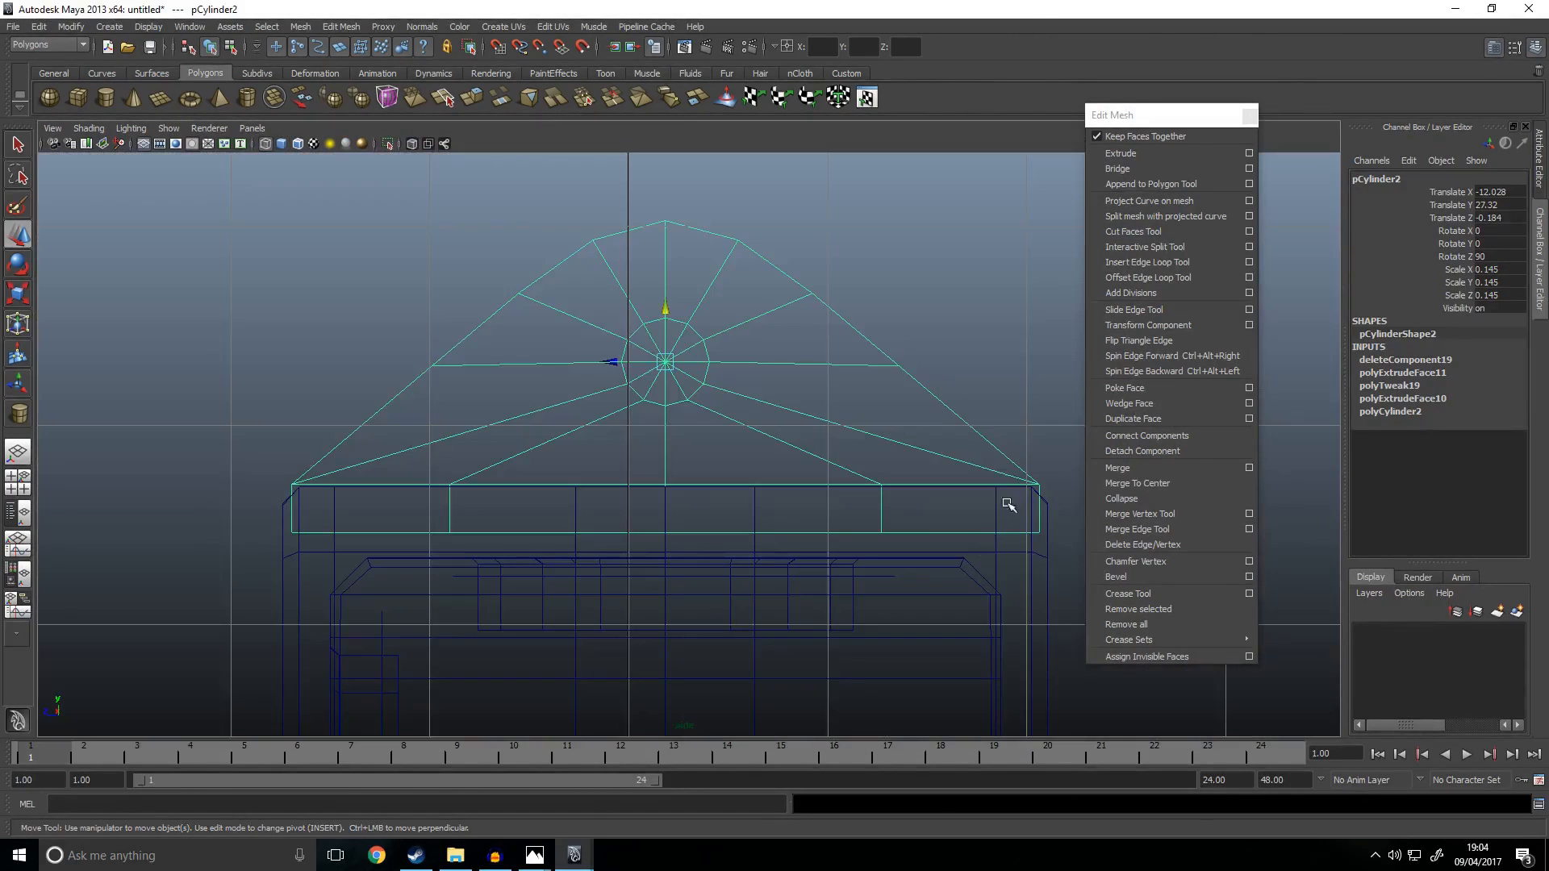
right_drag(819, 446, 813, 446)
alt+middle_drag(888, 434, 763, 397)
drag(963, 419, 847, 526)
shift+drag(115, 401, 212, 520)
key(r)
drag(616, 473, 610, 477)
click(871, 287)
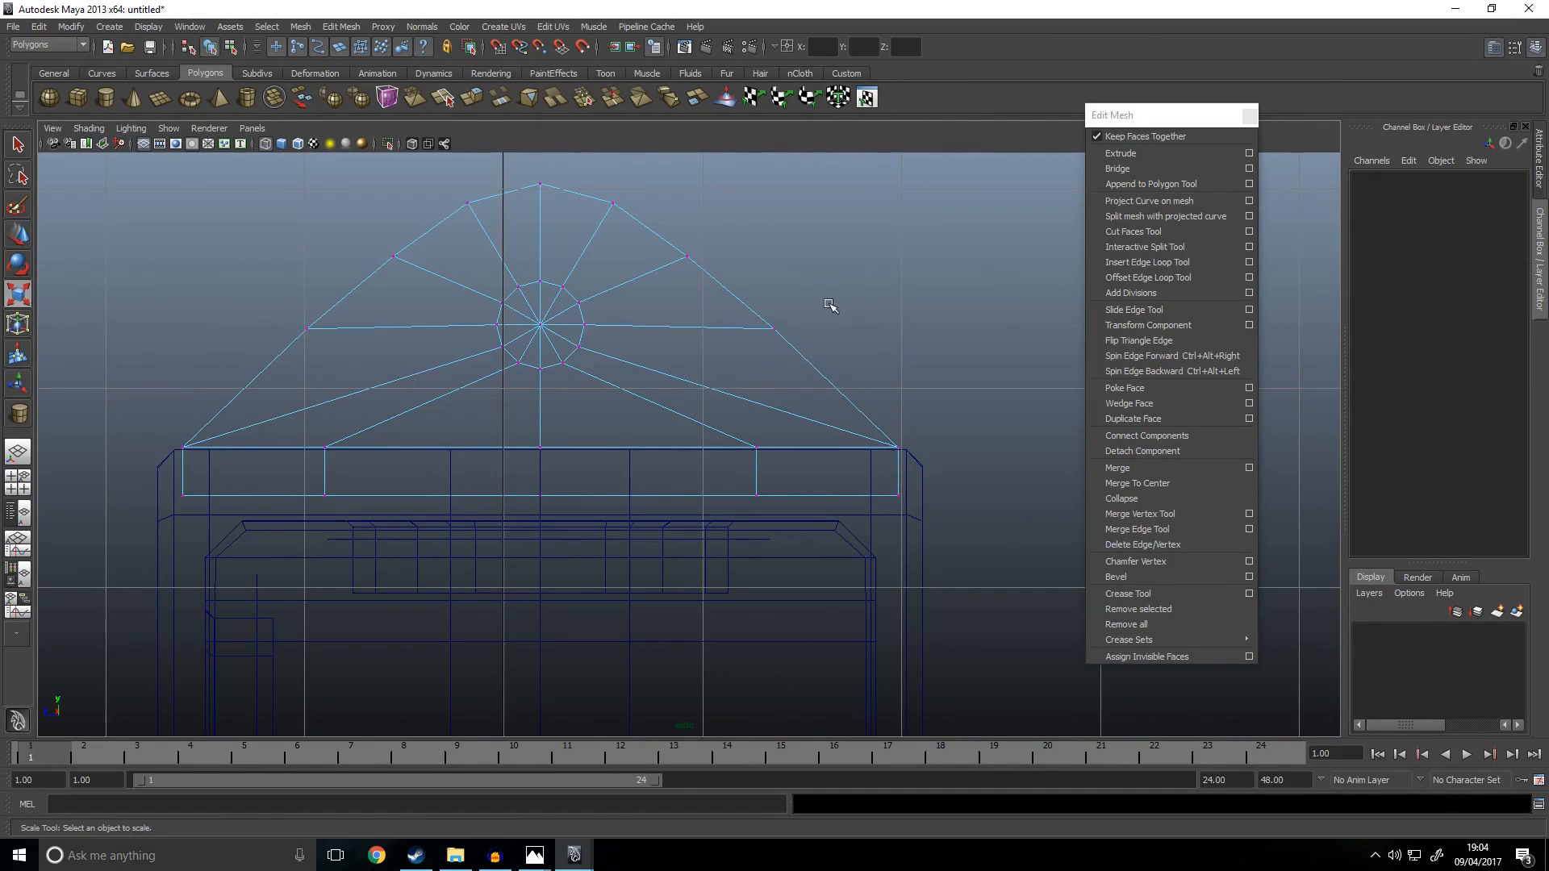
Step: Scale the sight's three upper side vertex pairs horizontally inward and lower its apex vertex slightly
drag(258, 304, 321, 341)
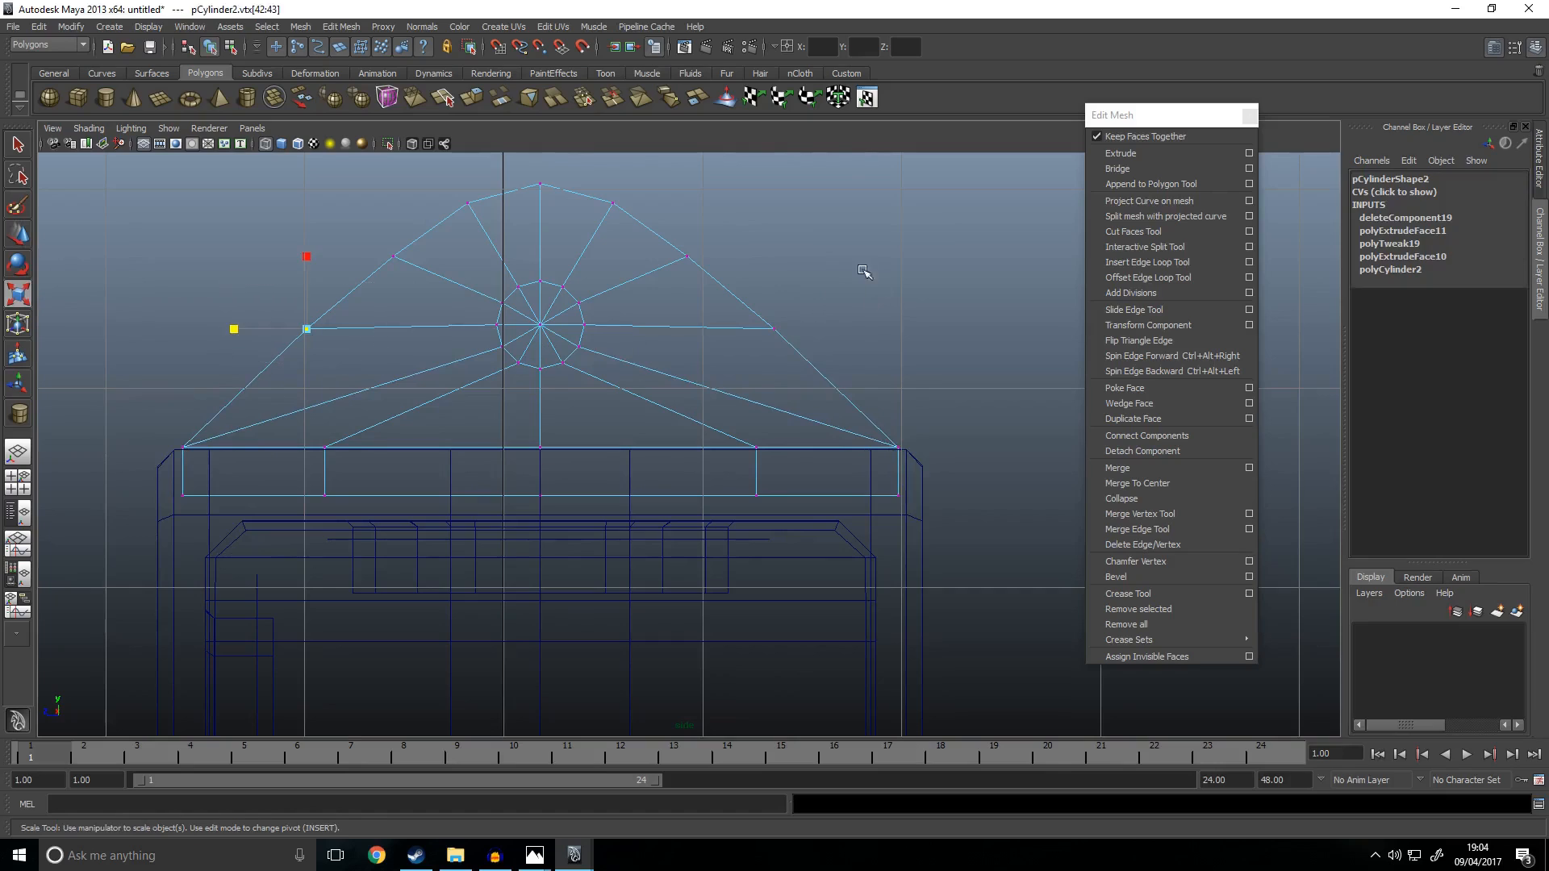
drag(618, 330, 602, 339)
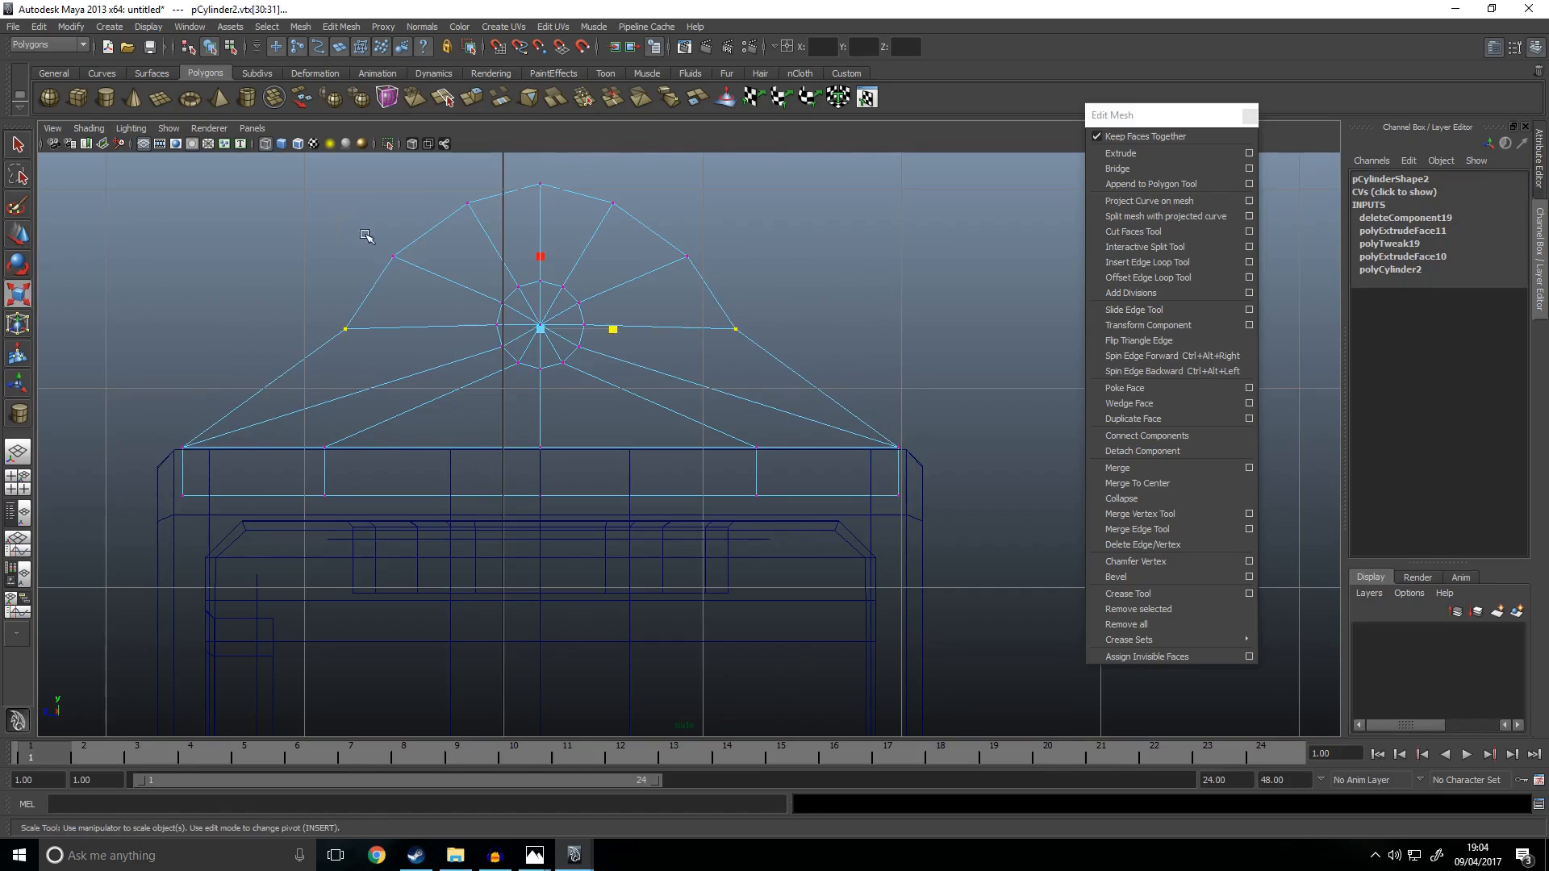
drag(612, 260, 602, 260)
drag(613, 204, 606, 201)
mouse_move(513, 173)
mouse_down()
mouse_move(578, 200)
mouse_move(540, 166)
mouse_up()
key(w)
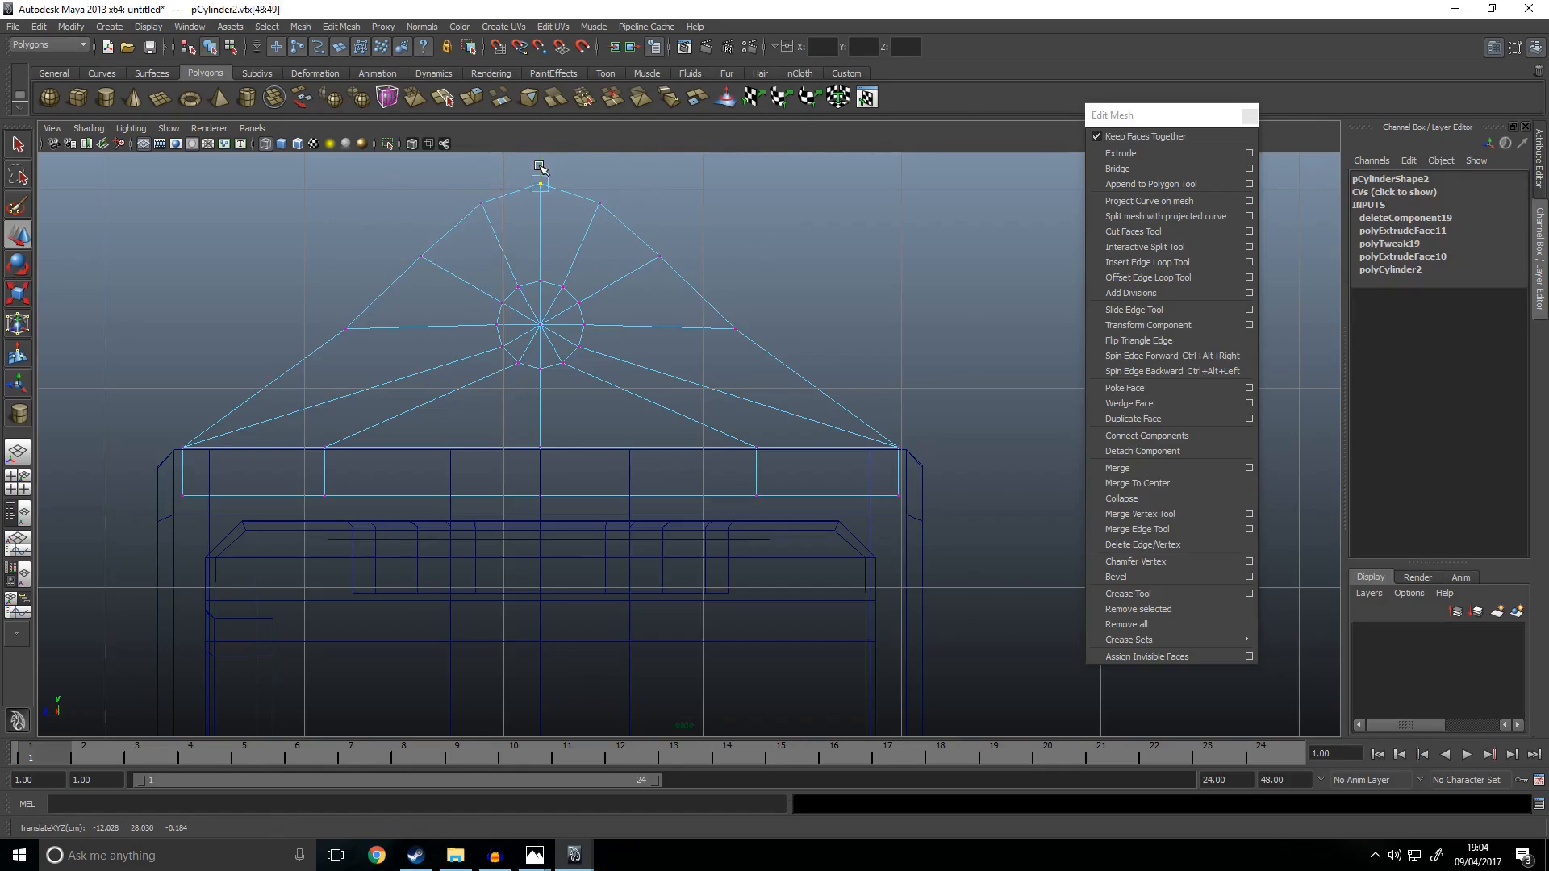
click(767, 288)
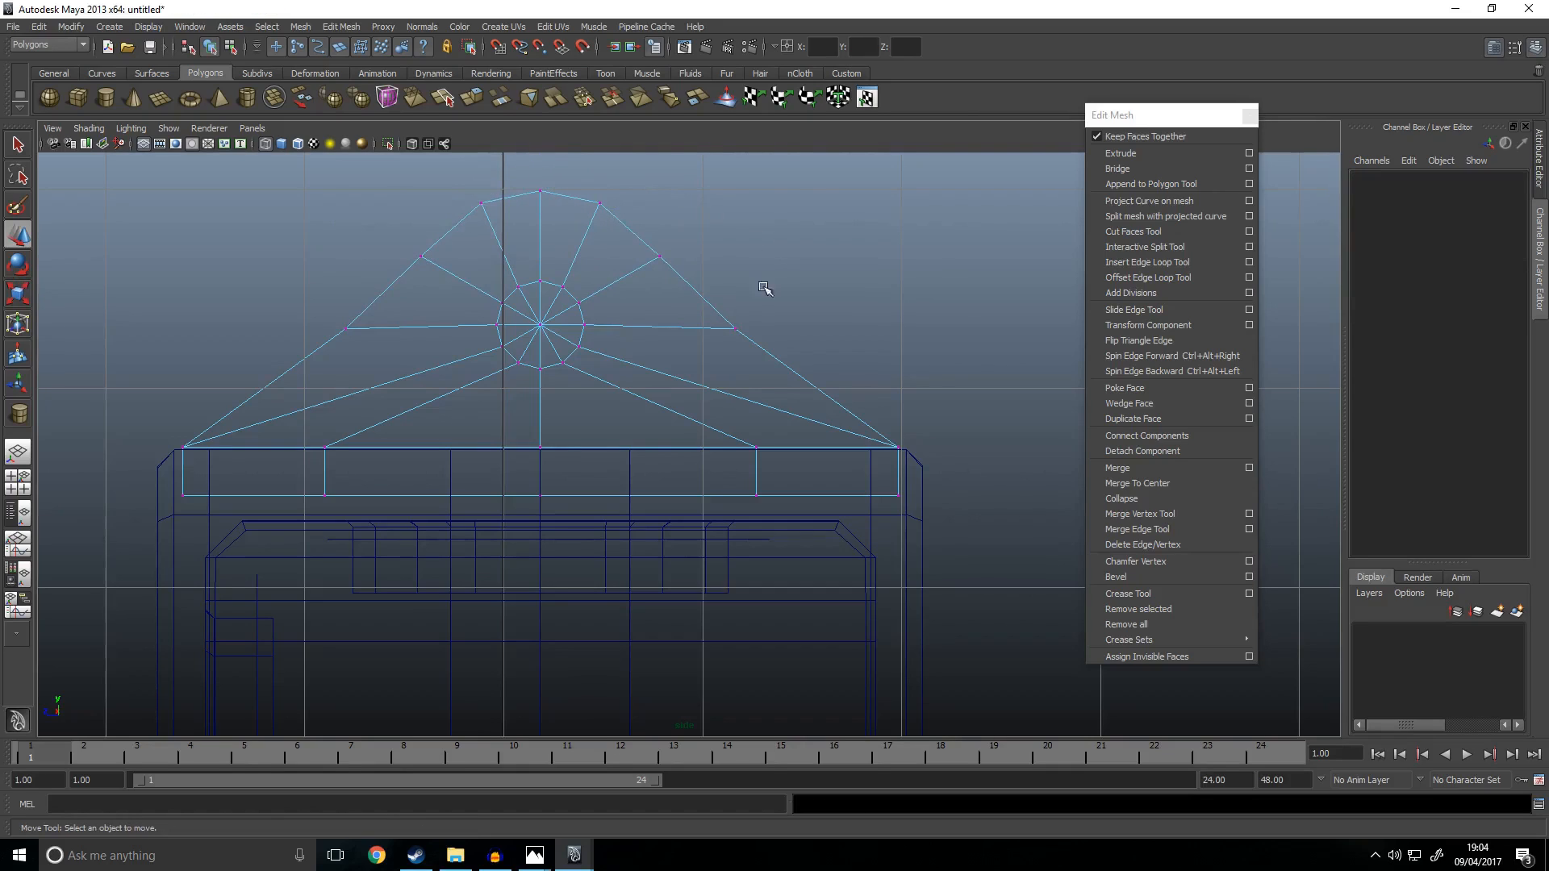
Step: Move all the sight's vertices above the base downward to match the sight height in the front reference image
key(space)
key(space)
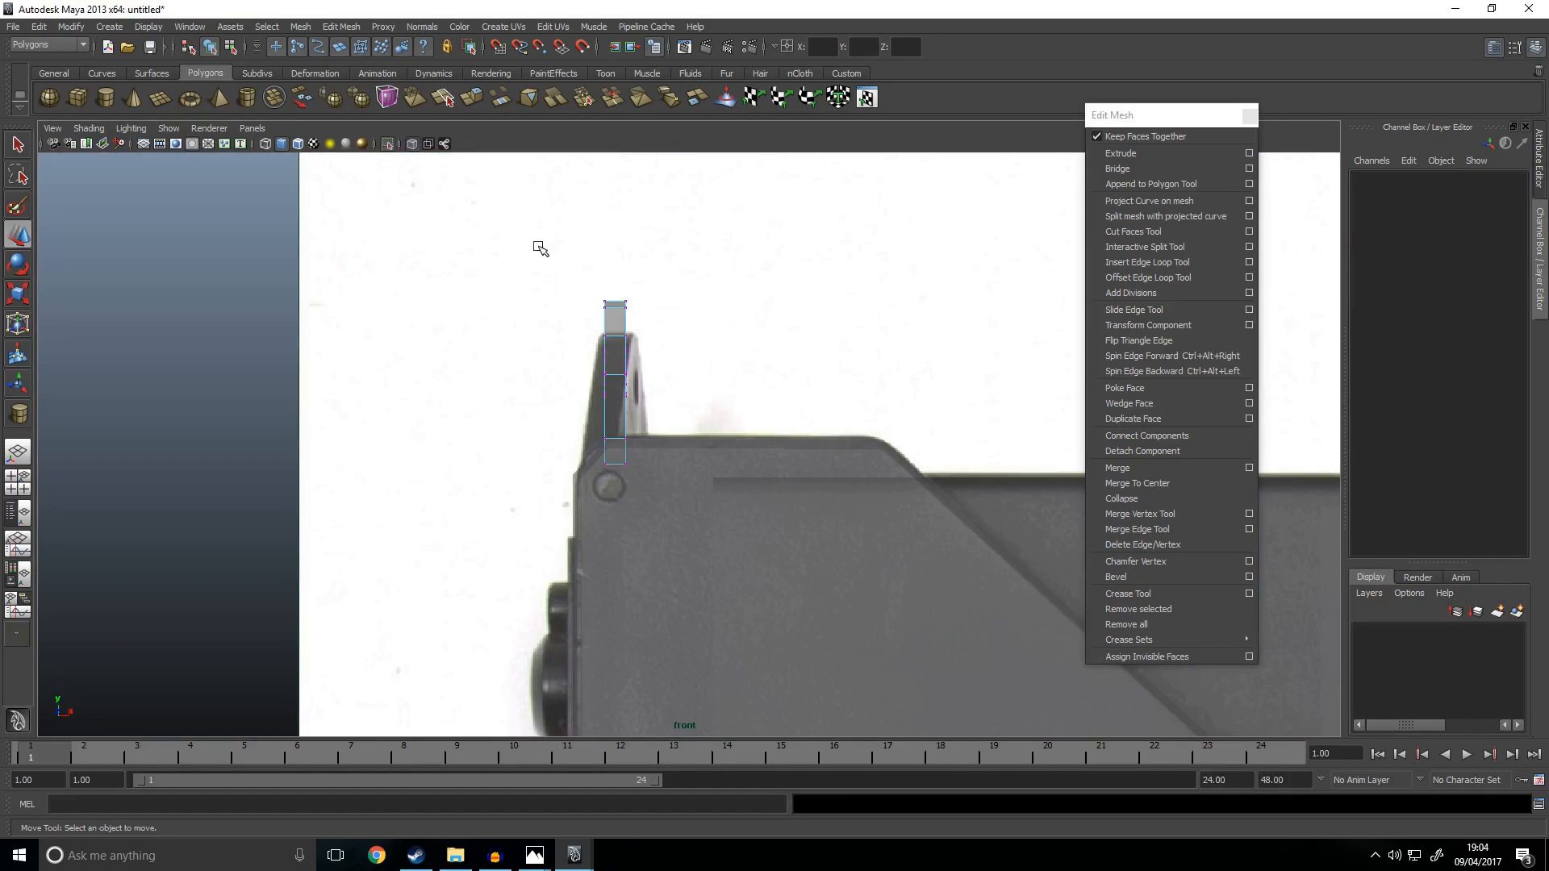
drag(539, 279, 665, 330)
click(820, 351)
drag(676, 428, 620, 315)
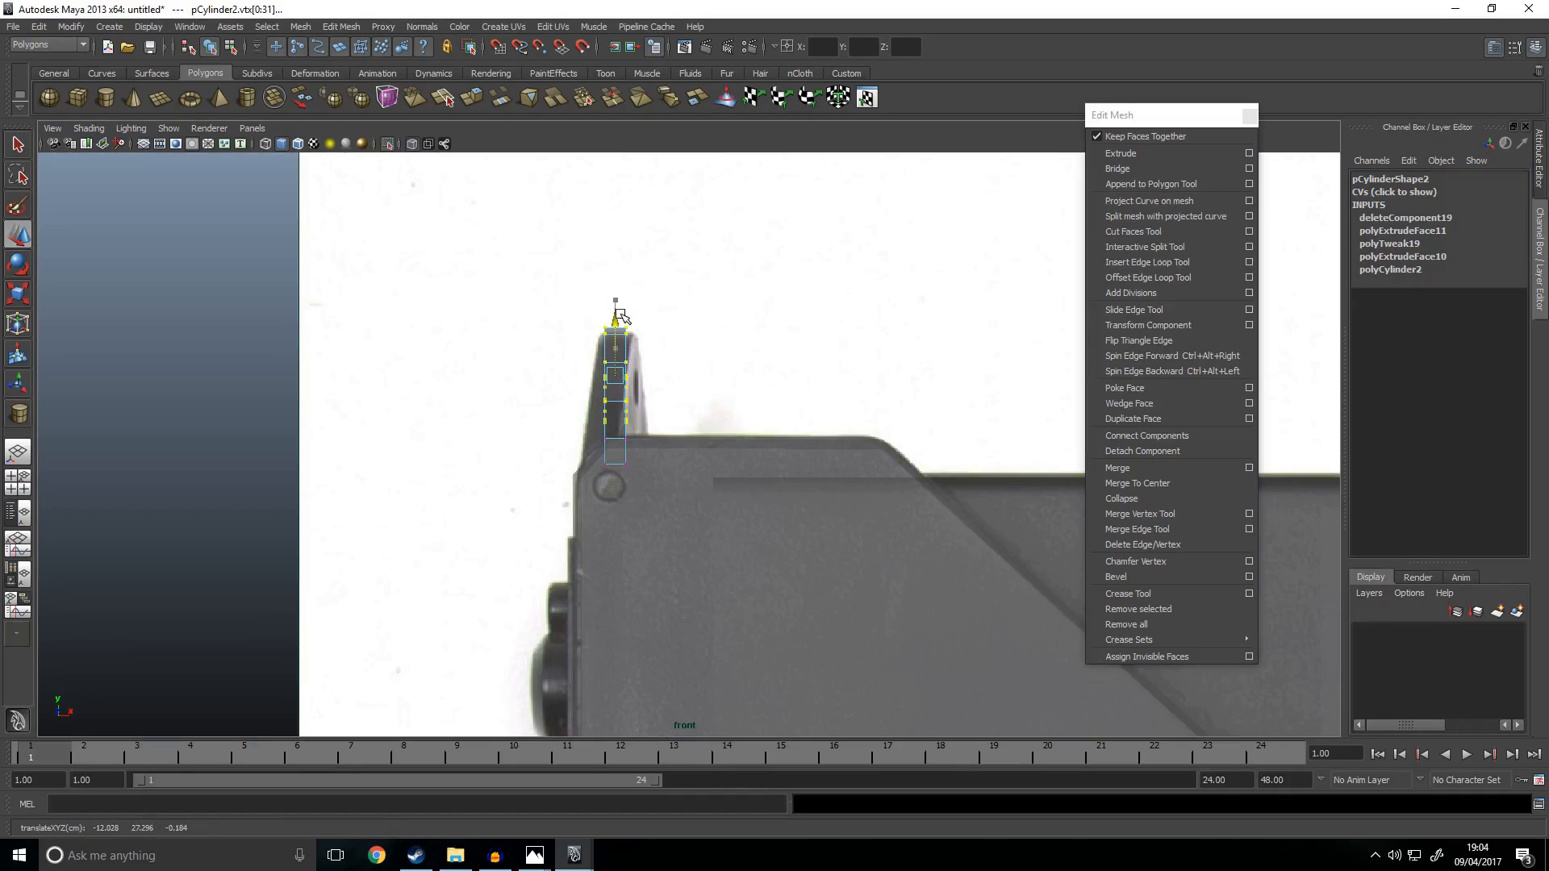
Step: Try to scale the sight's lowest side vertex pair above the base horizontally outward
key(space)
key(space)
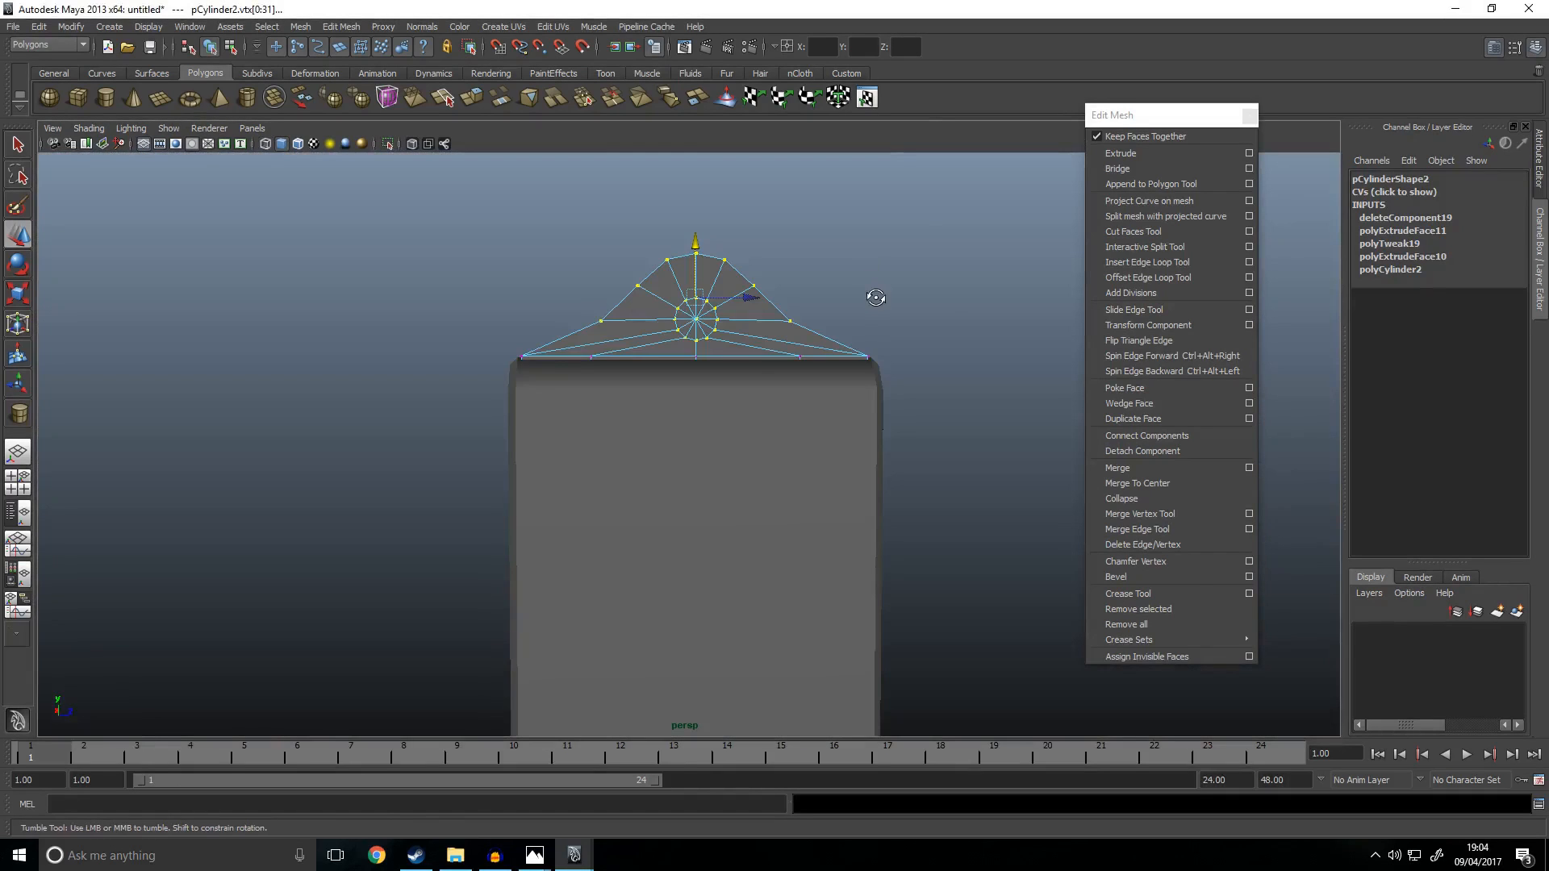
drag(611, 325, 612, 326)
alt+right_drag(612, 326, 855, 309)
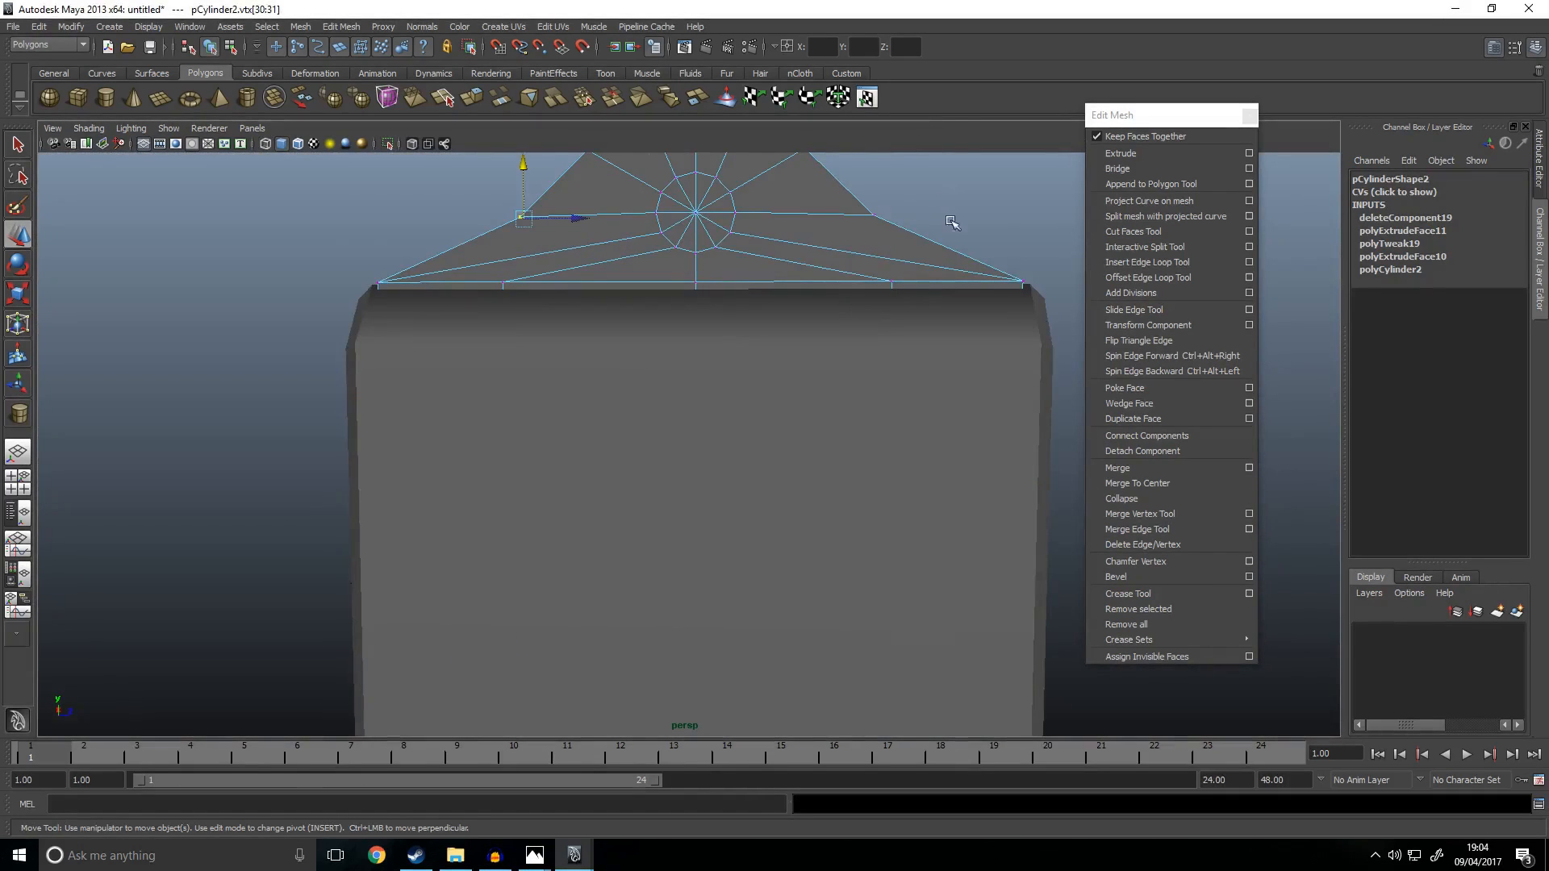
alt+drag(953, 212, 811, 290)
key(r)
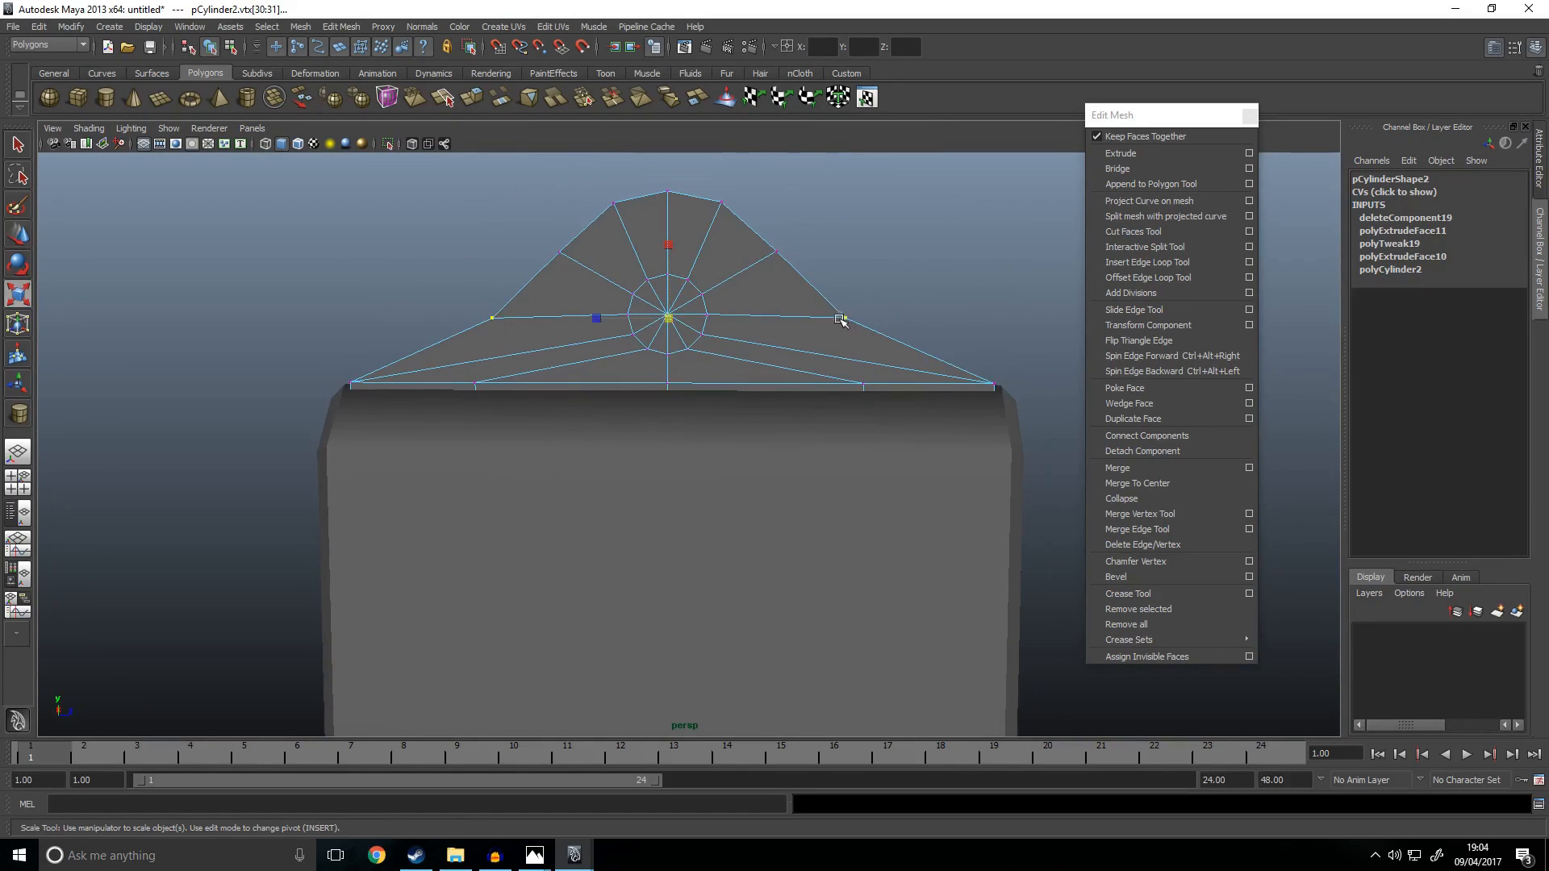
drag(597, 319, 592, 321)
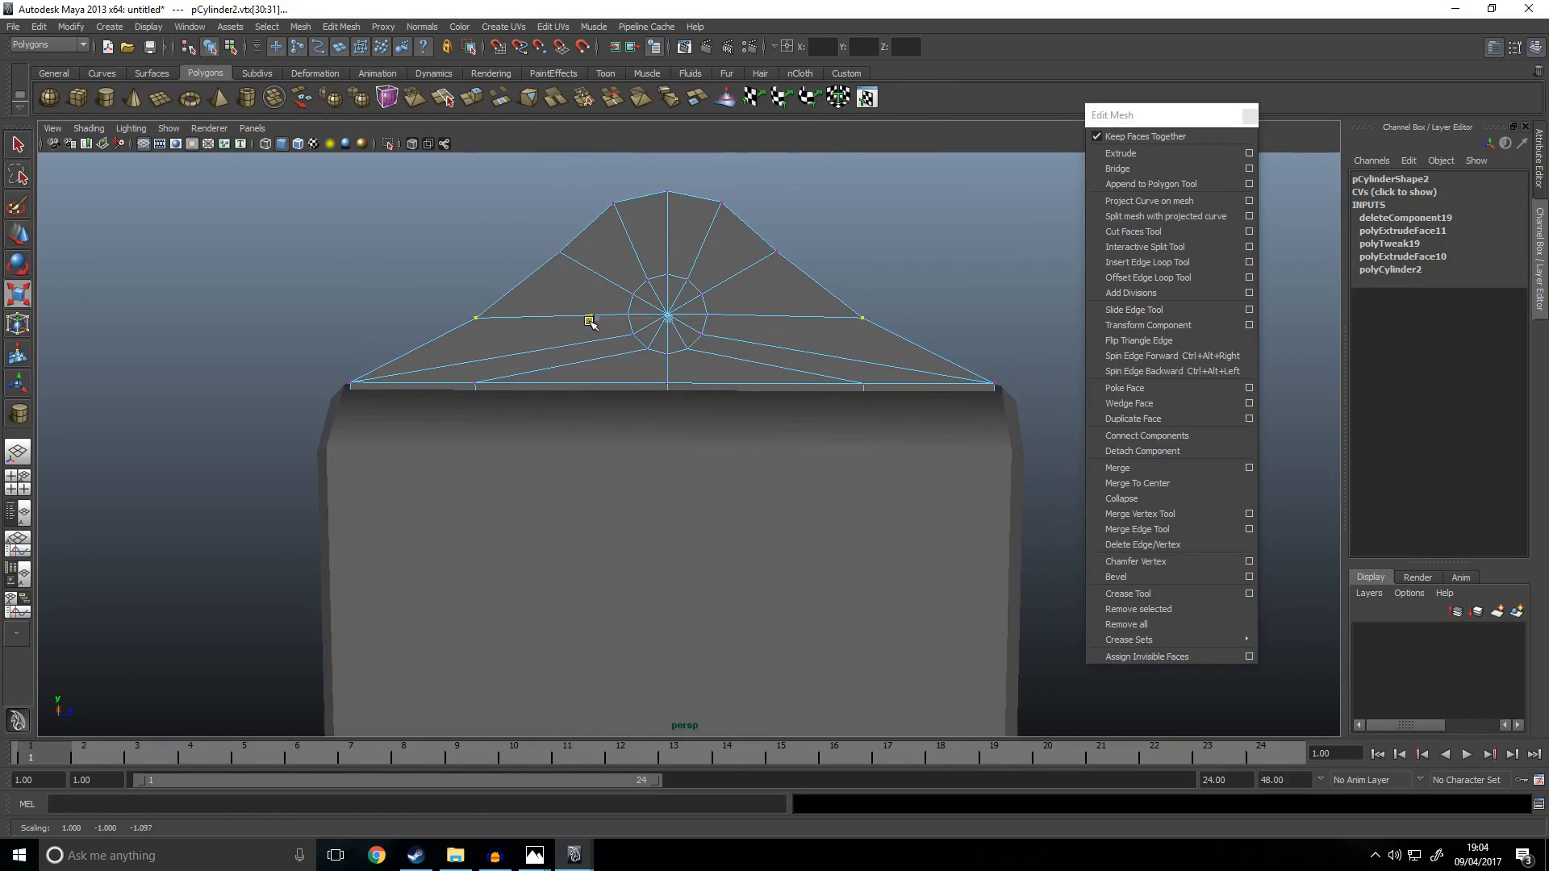
key(ctrl+z)
key(ctrl+z)
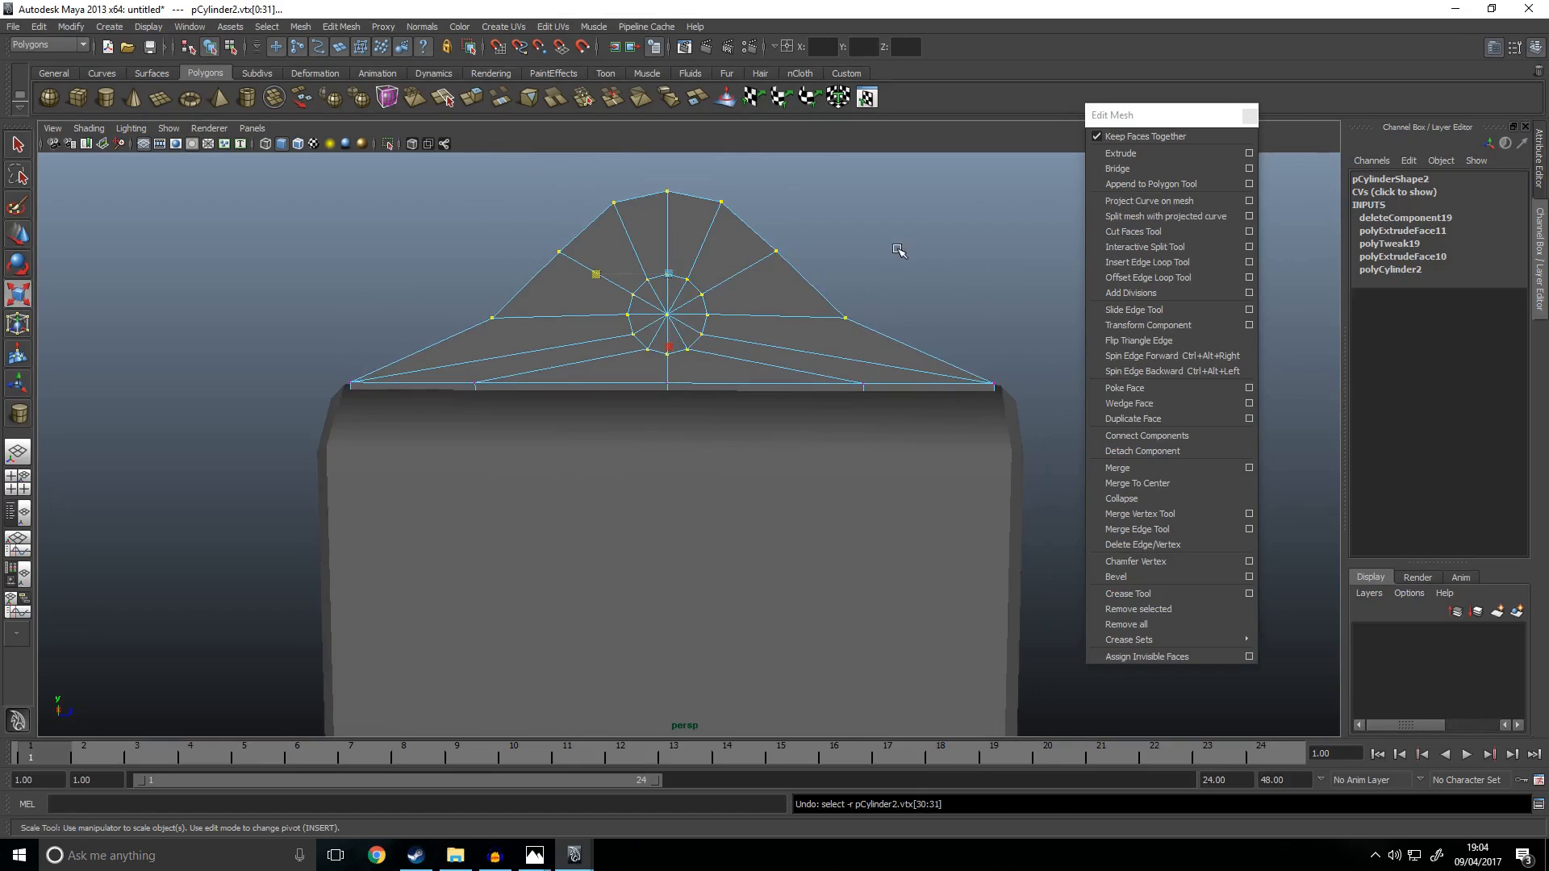
Step: Scale the vertices on both sides just above the sight's base slightly outward to smooth its sloping outline
right_drag(685, 307, 871, 290)
click(792, 299)
click(928, 289)
click(823, 313)
click(857, 295)
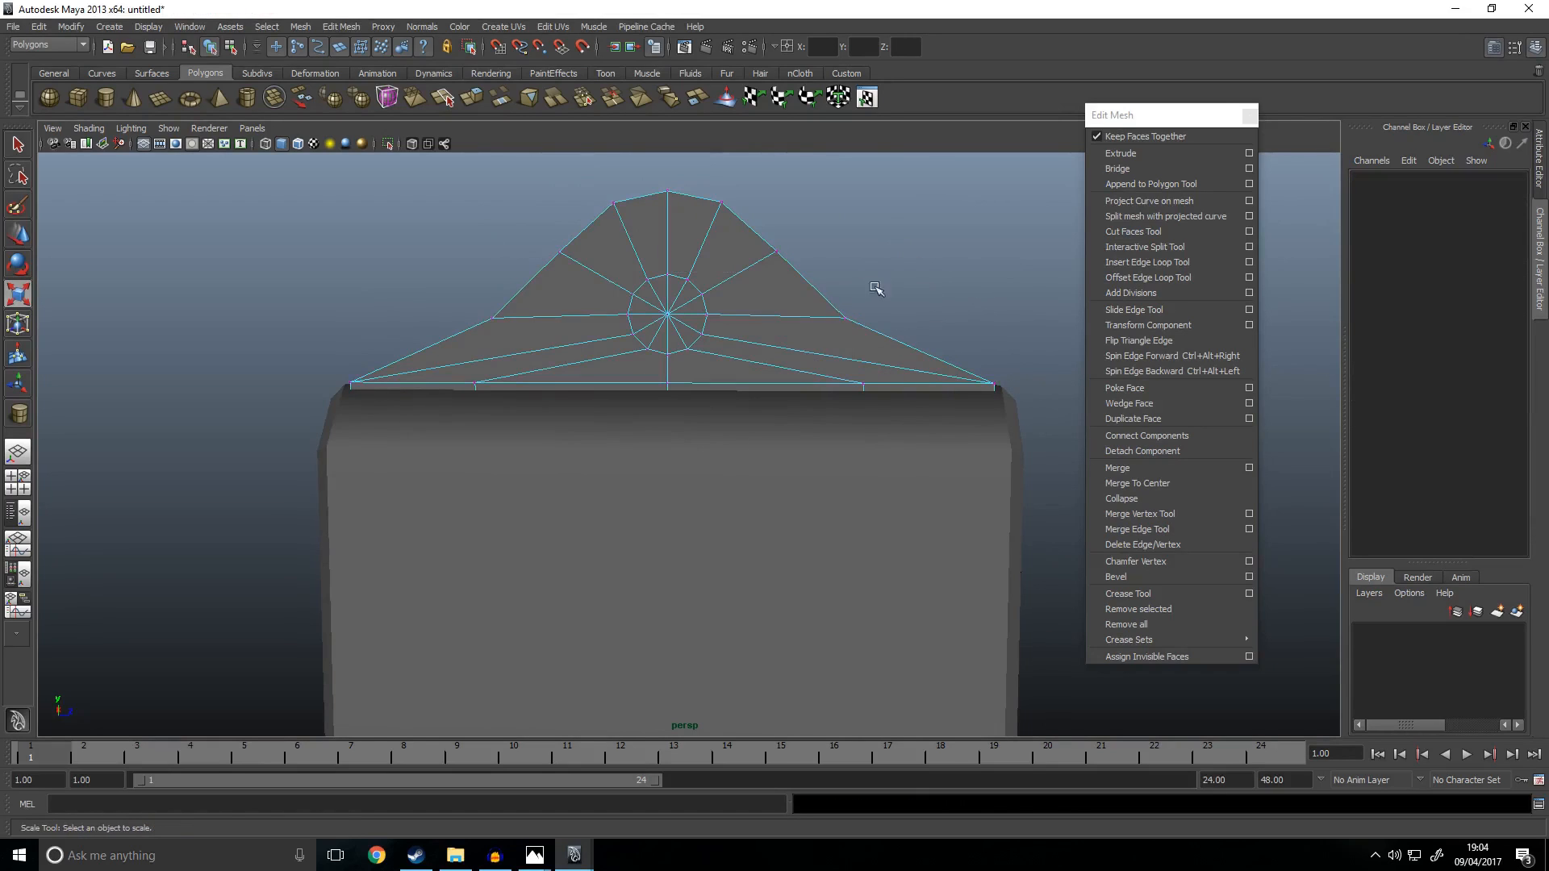
drag(817, 333, 817, 332)
shift+drag(511, 338, 591, 321)
right_drag(704, 267, 792, 252)
click(957, 230)
Step: Select the edges running across the sight's thickness above the base and soften them
alt+drag(754, 337, 691, 380)
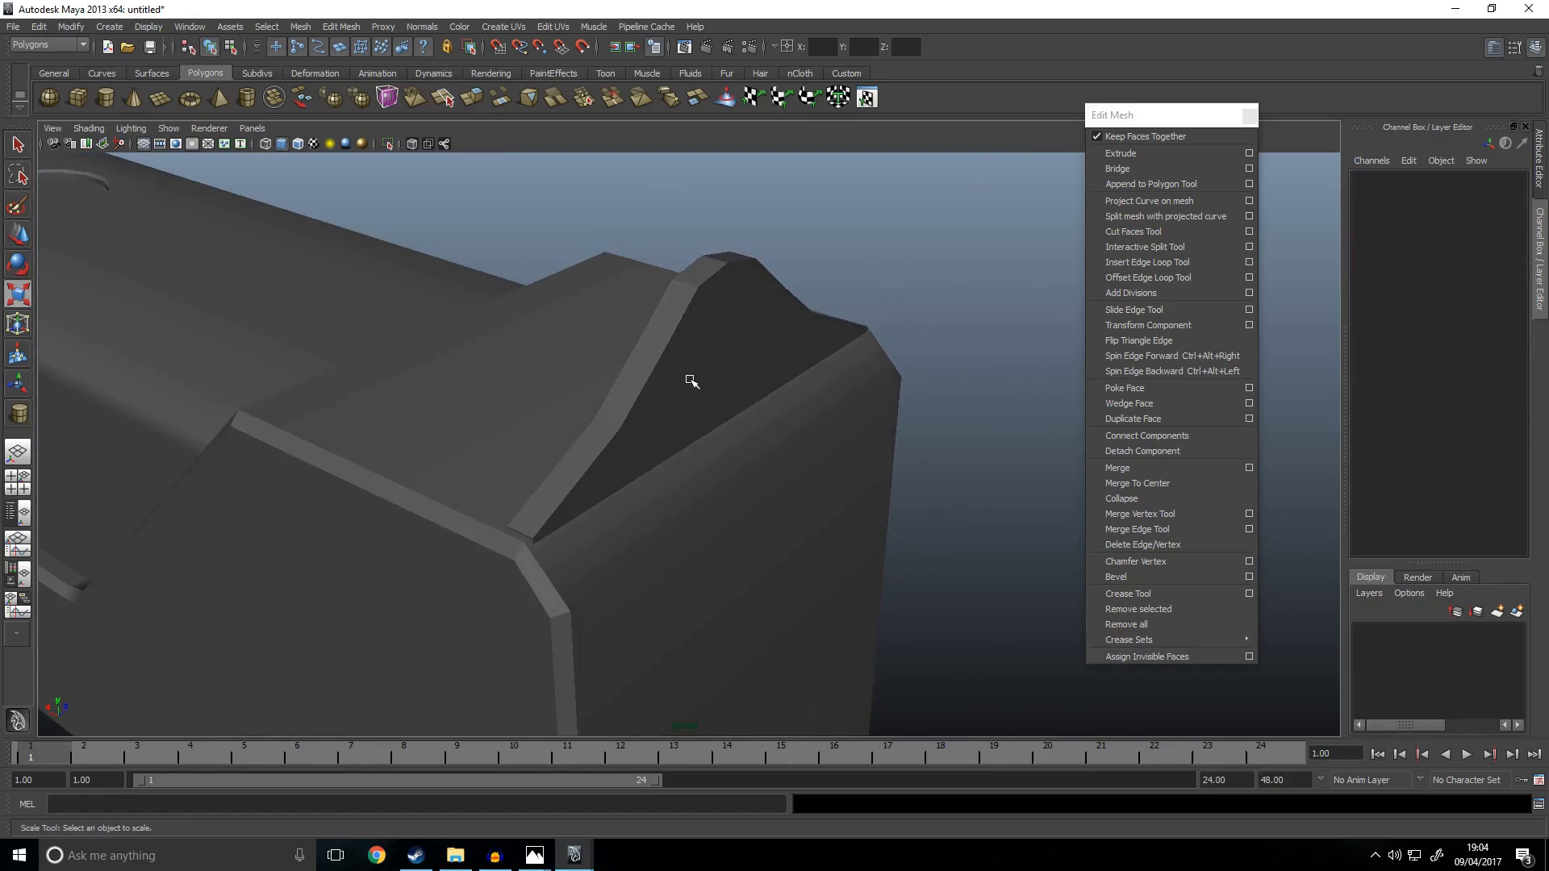
click(691, 380)
key(space)
key(space)
key(space)
key(space)
key(space)
key(space)
right_drag(720, 321, 609, 343)
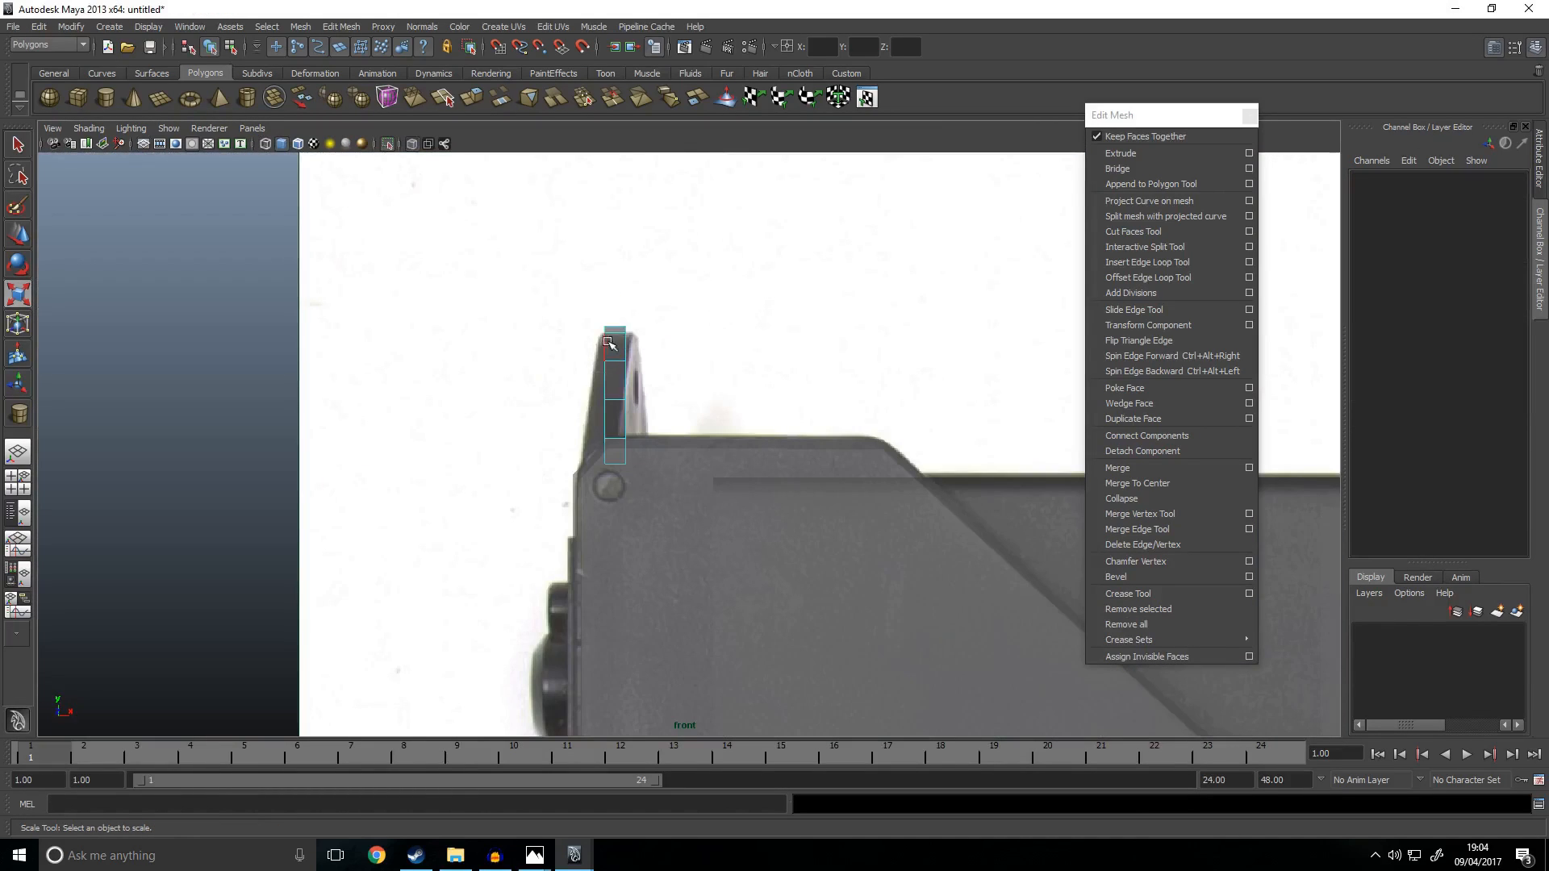
click(614, 447)
key(space)
key(space)
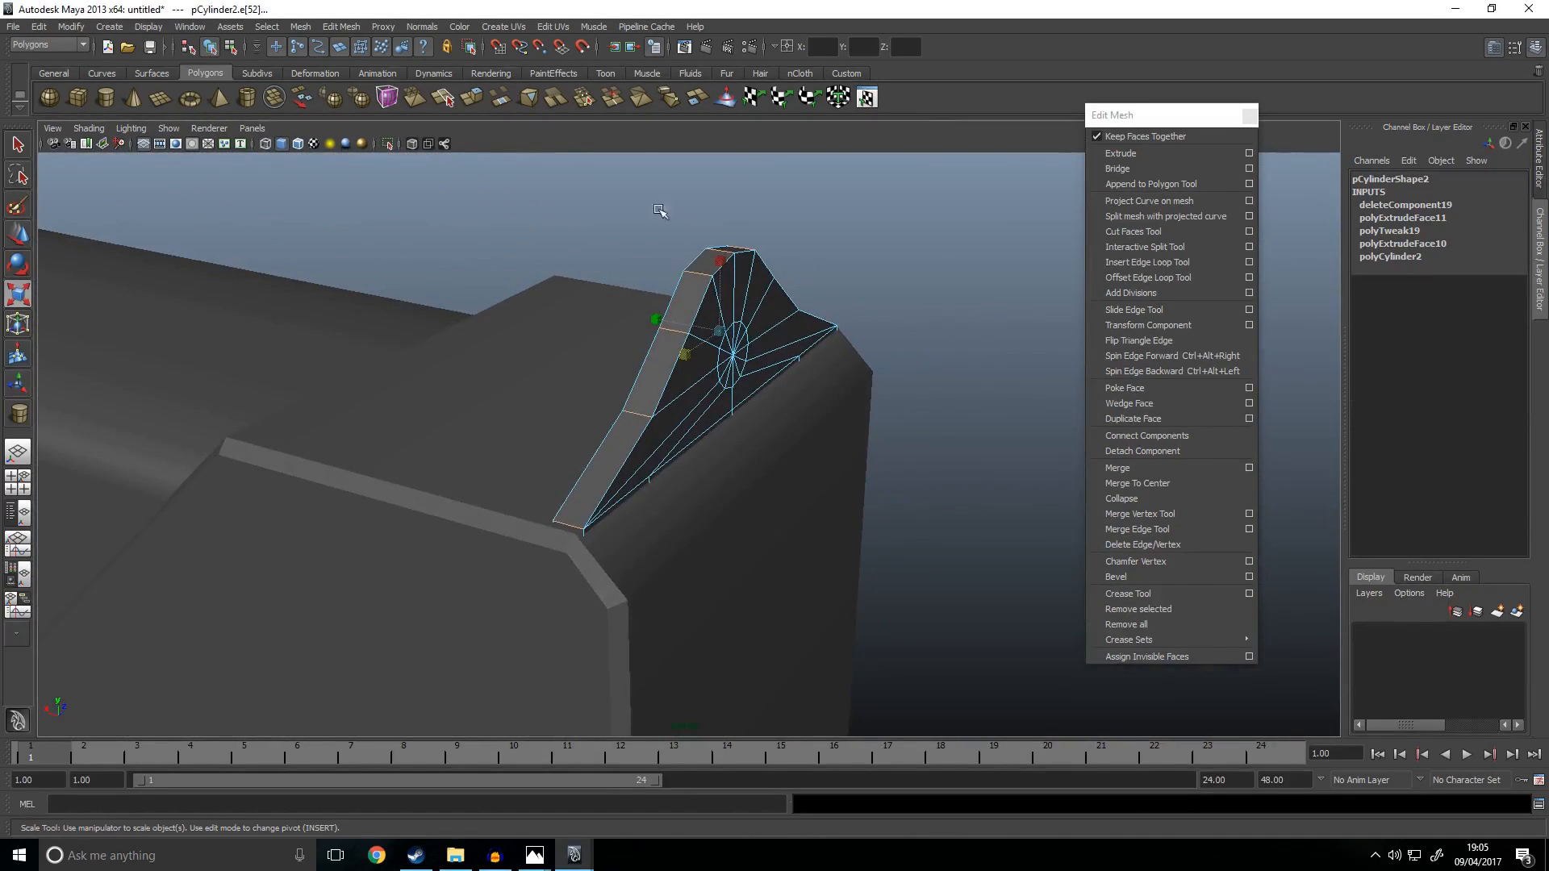
click(421, 26)
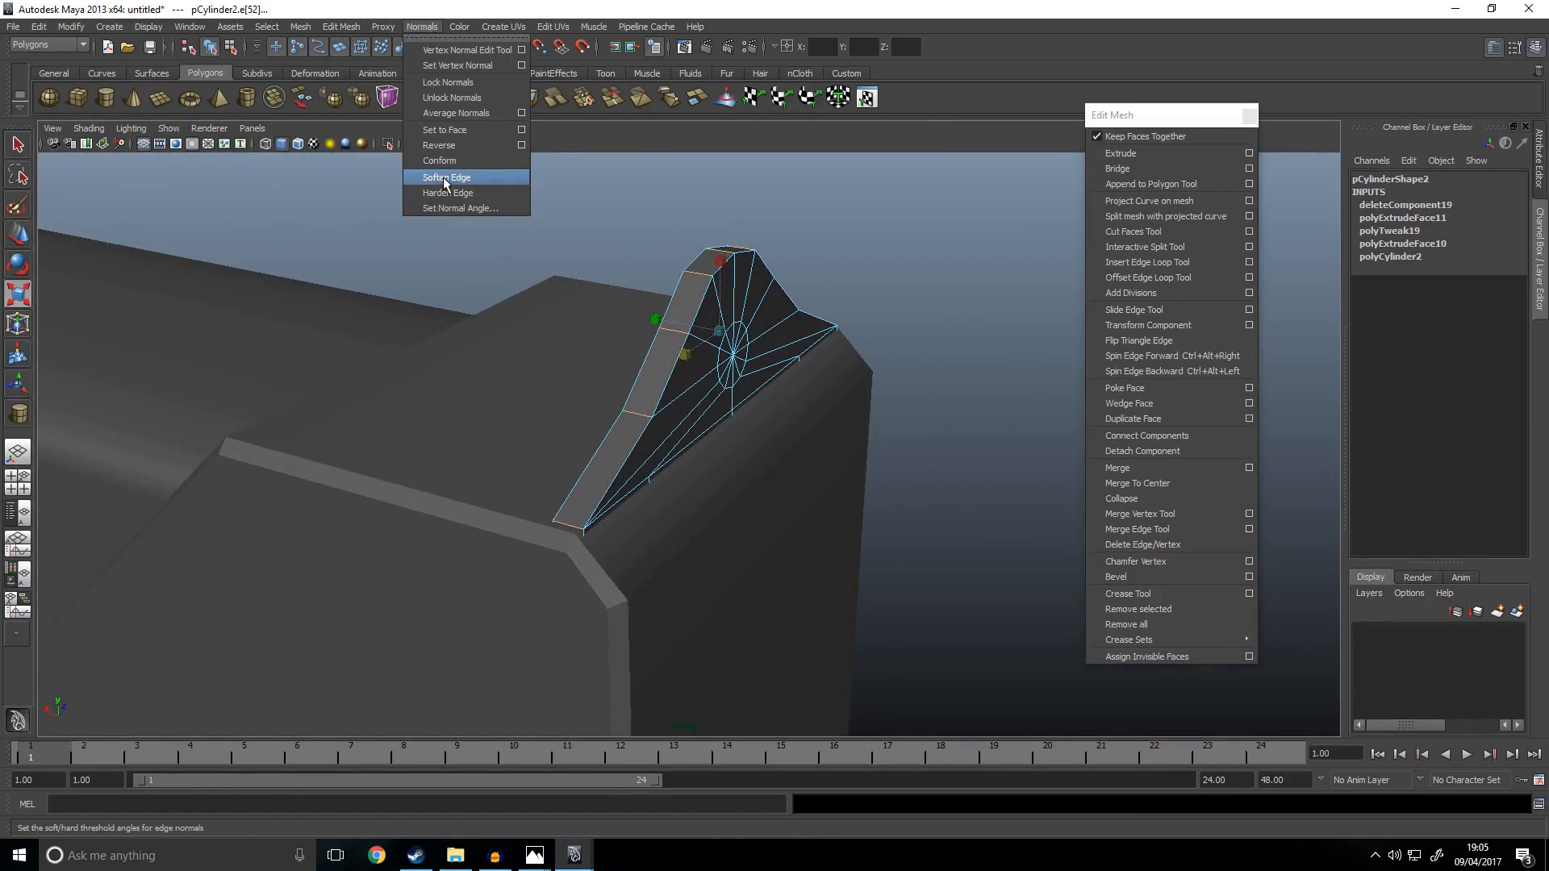
click(443, 177)
Step: Select the sight object and isolate it in the perspective view
right_drag(640, 415, 708, 377)
alt+drag(975, 269, 738, 294)
right_drag(719, 304, 723, 249)
double_click(687, 282)
alt+drag(688, 282, 639, 410)
mouse_move(613, 411)
right_down()
mouse_move(650, 400)
mouse_move(597, 395)
right_up()
click(653, 402)
key(shift+i)
Step: Select the edge loops around the sight's front and rear outlines and bevel them
double_click(591, 430)
alt+drag(678, 369, 858, 326)
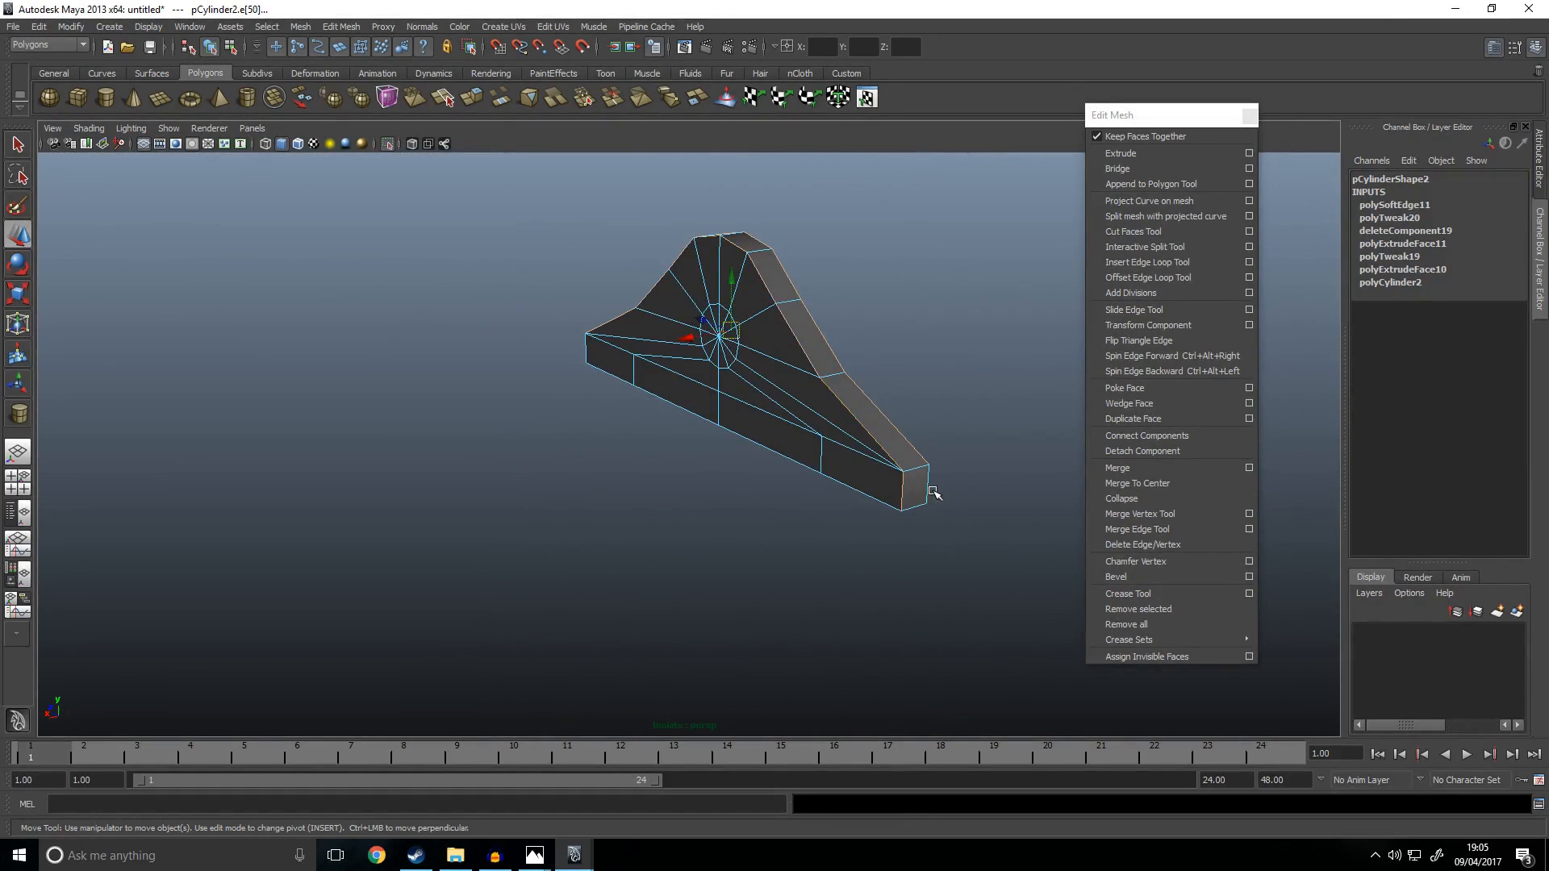
alt+drag(1004, 453, 643, 418)
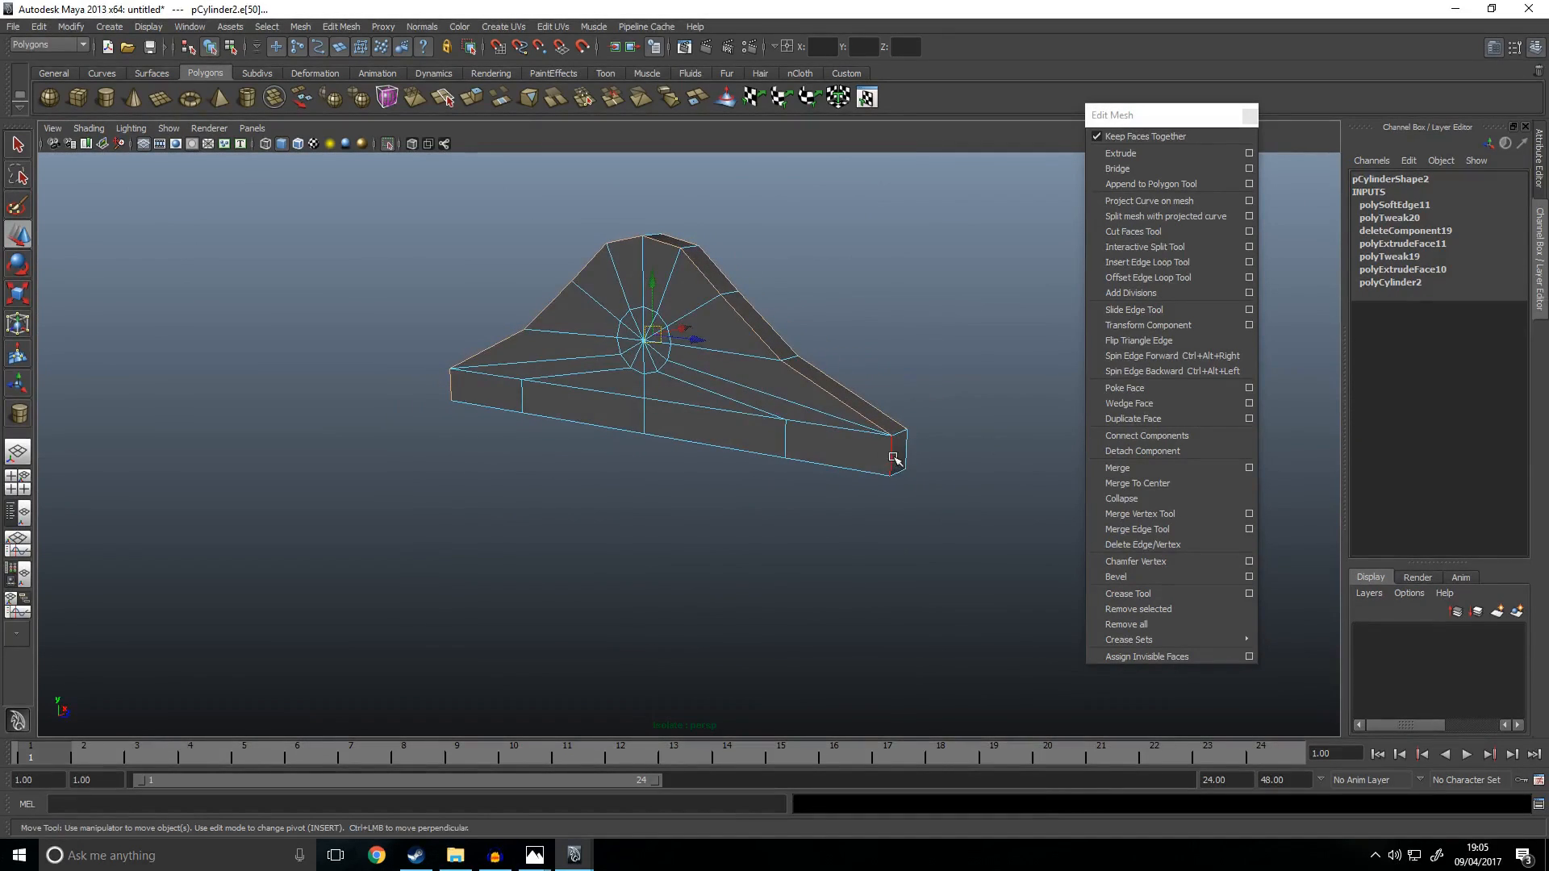
click(1145, 575)
scroll(971, 494, up, 3)
alt+middle_drag(971, 494, 823, 522)
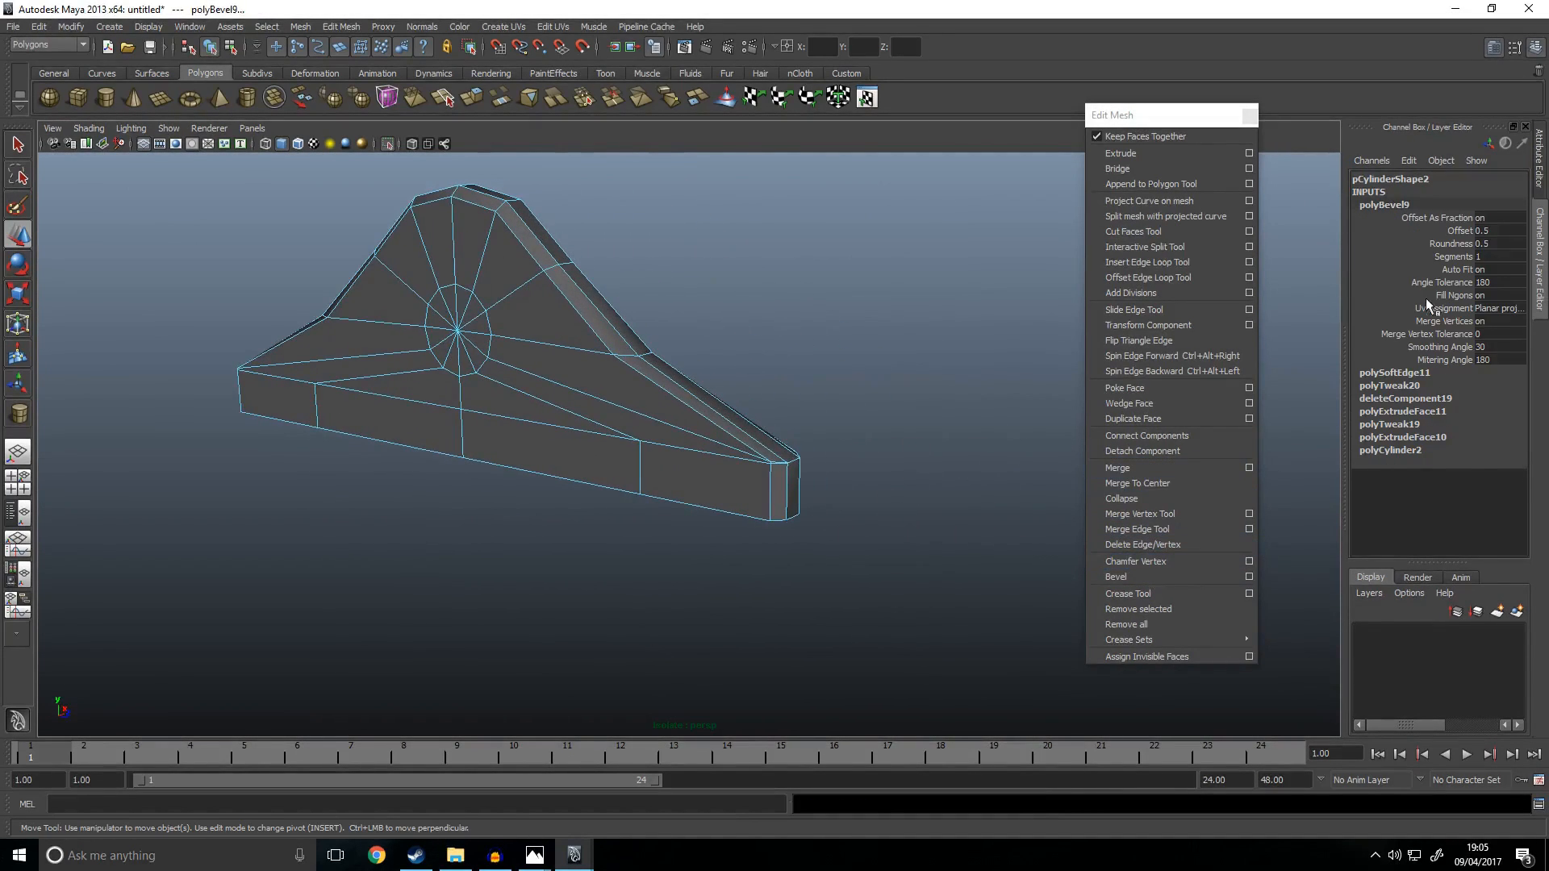
Step: Set the bevel offset to 0 on the sight and undo the bevel on its outline edges
click(1433, 228)
middle_drag(962, 308, 940, 310)
scroll(910, 402, up, 4)
mouse_move(962, 449)
middle_down()
mouse_move(975, 449)
mouse_move(952, 452)
middle_up()
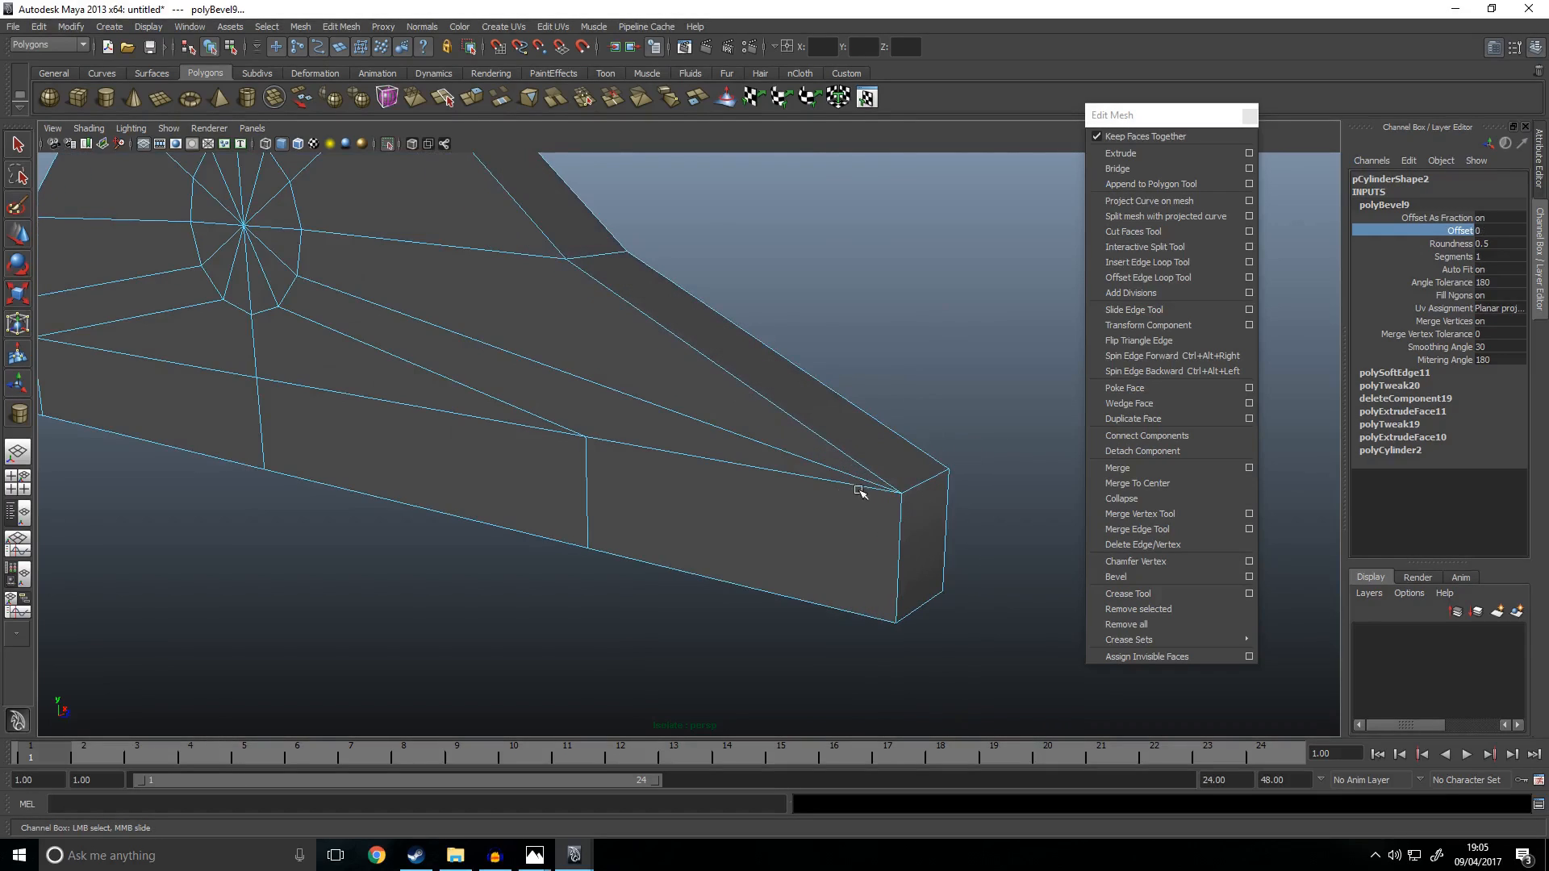
key(ctrl+z)
key(w)
alt+drag(925, 514, 834, 482)
scroll(834, 482, down, 5)
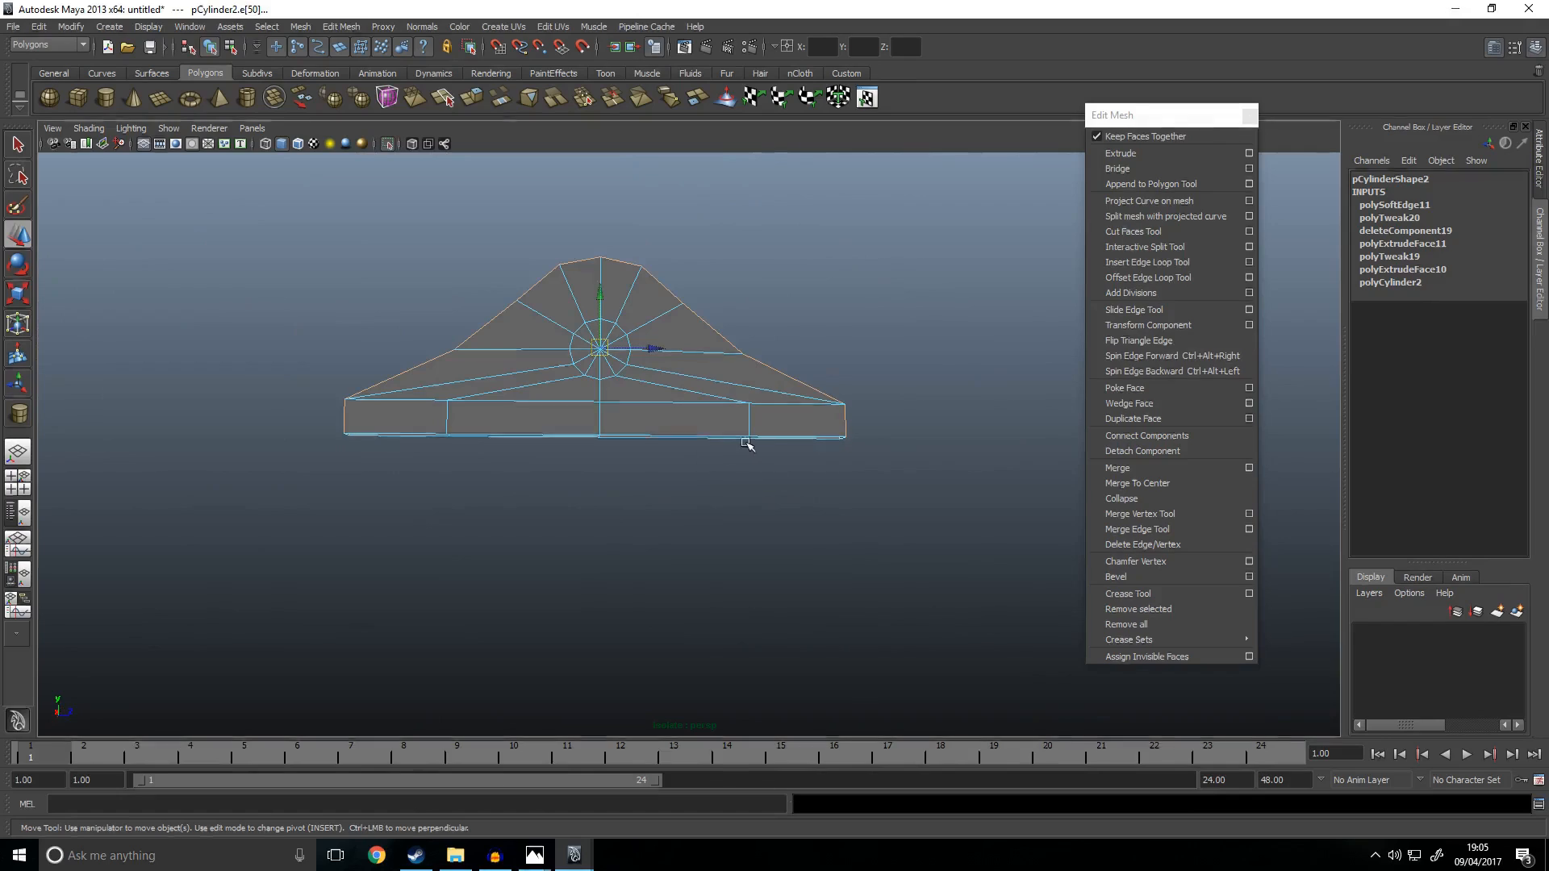
right_drag(698, 428, 696, 475)
alt+middle_drag(851, 472, 866, 494)
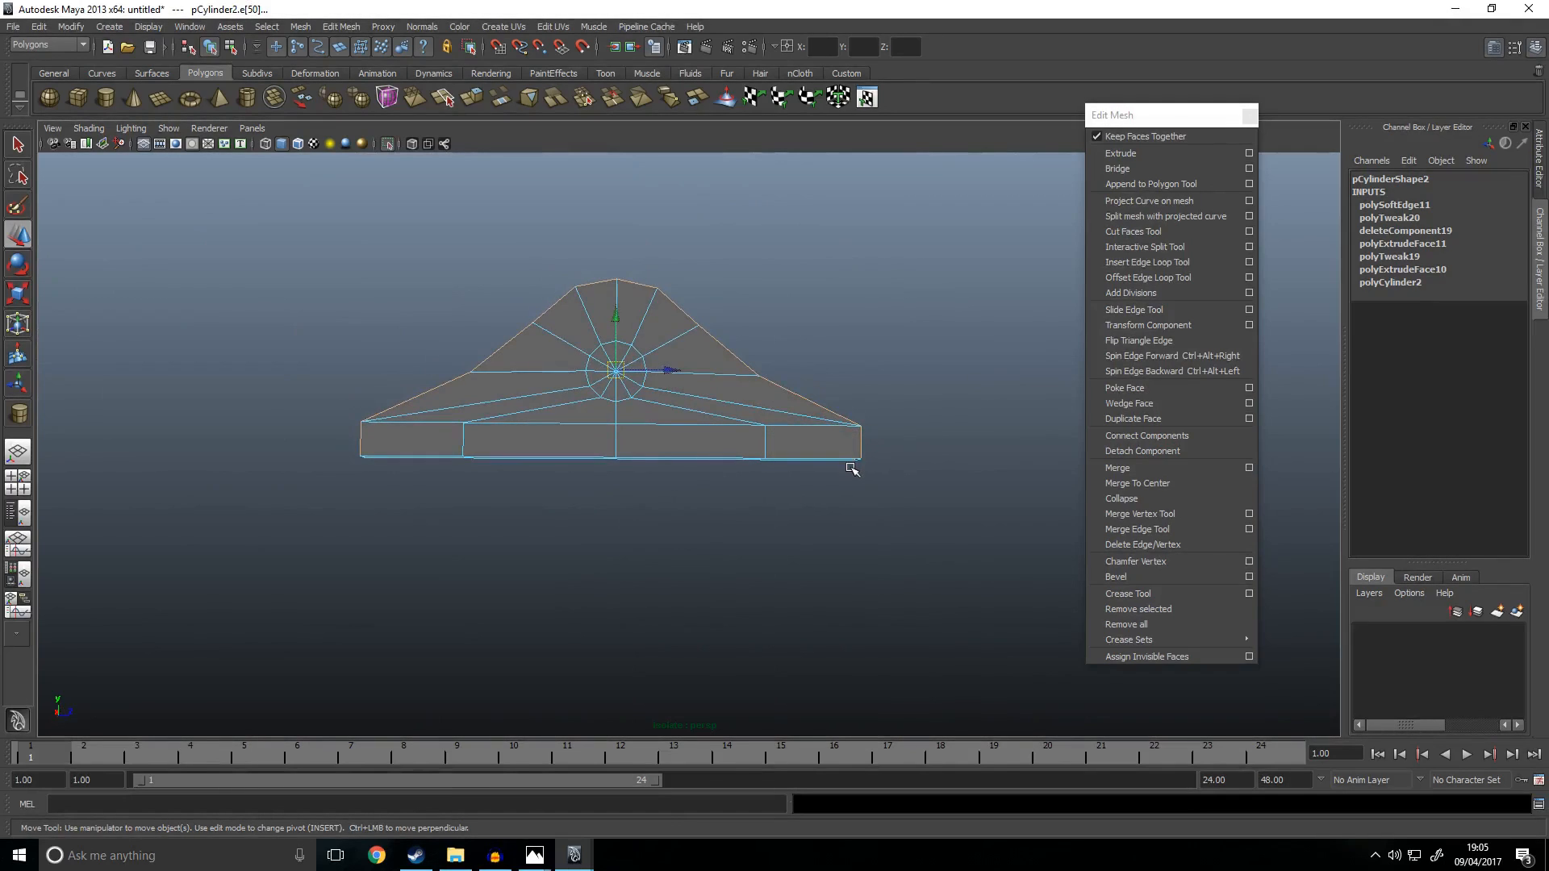
scroll(733, 391, up, 3)
right_drag(774, 324, 757, 290)
click(730, 315)
key(Delete)
key(ctrl+z)
ctrl+right_drag(708, 347, 662, 342)
key(ctrl+z)
key(ctrl+z)
key(ctrl+z)
key(ctrl+z)
key(w)
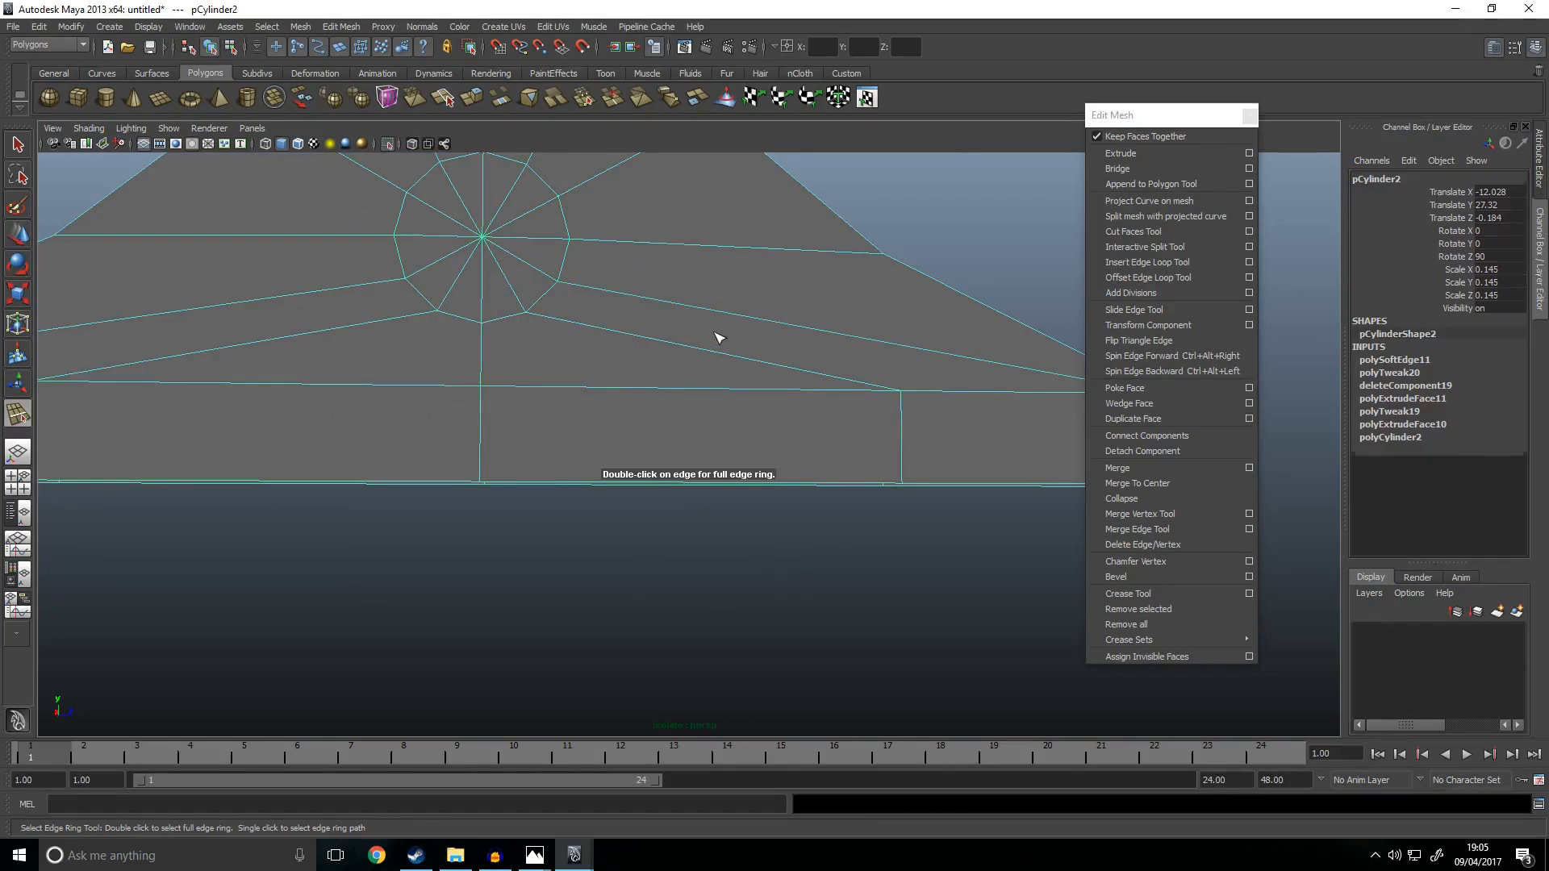
Step: Delete the diagonal edges running from the central circle to the base's outer corners on both faces of the sight
right_drag(764, 335, 758, 282)
click(760, 317)
alt+drag(761, 317, 566, 361)
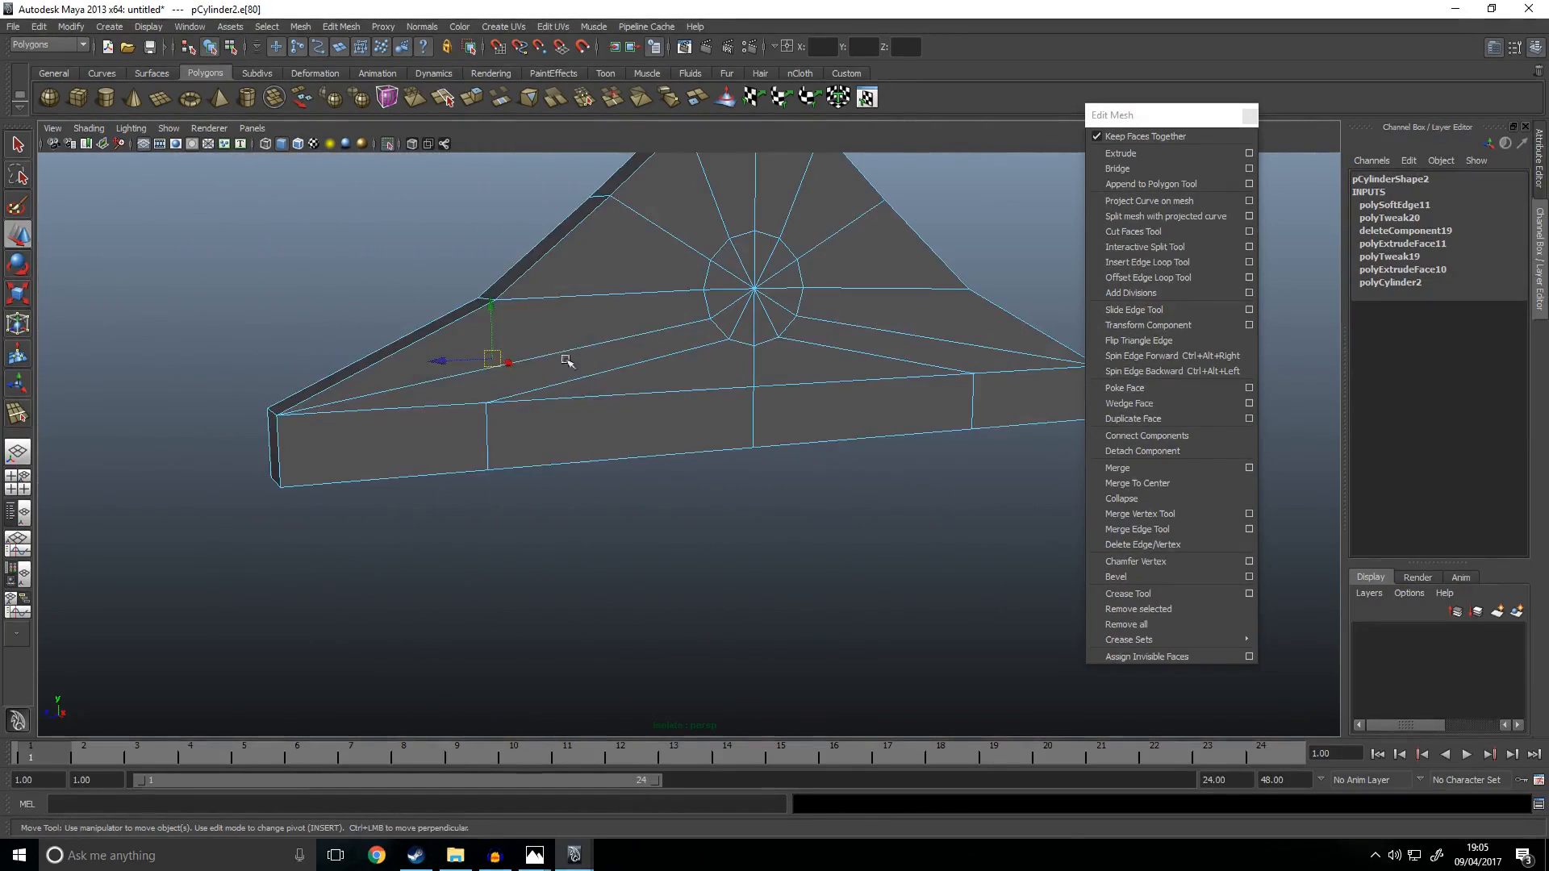
click(955, 342)
alt+drag(955, 342, 360, 378)
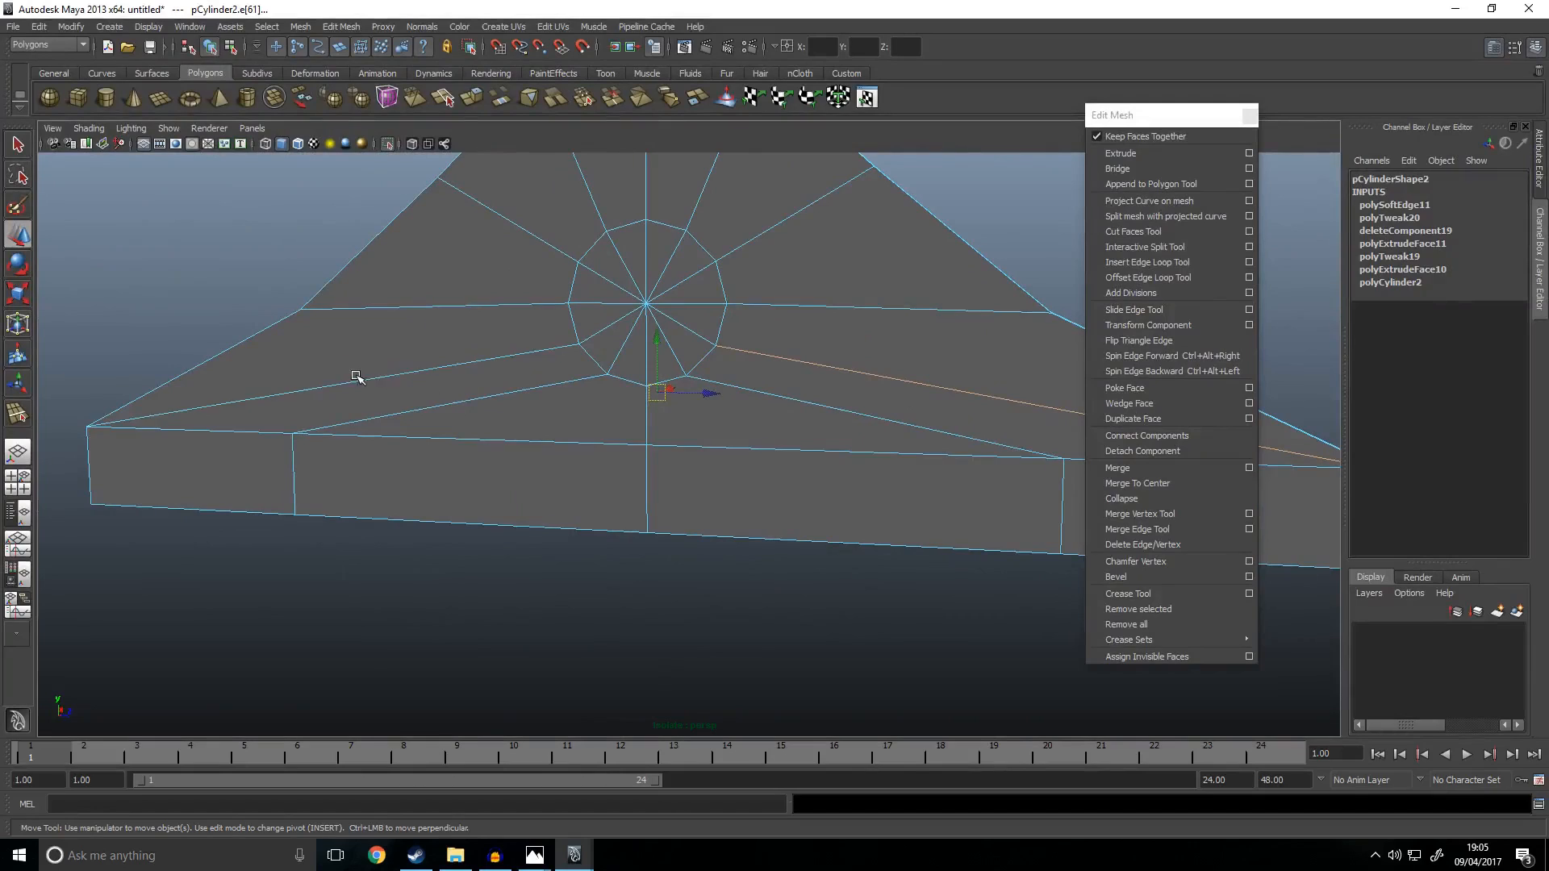
right_click(448, 323)
shift+right_click(448, 323)
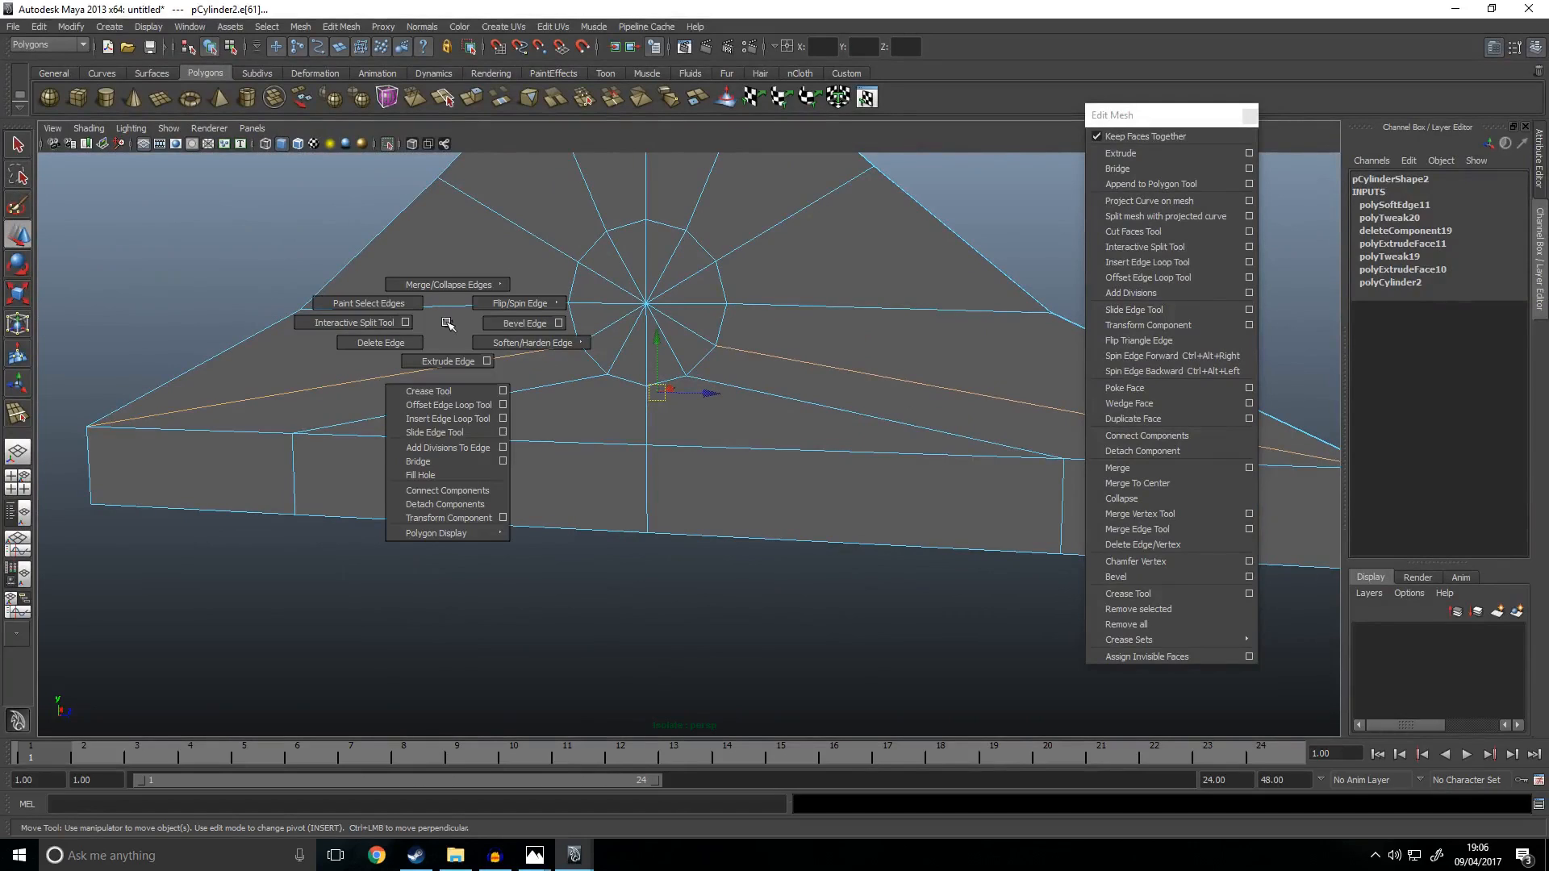
click(403, 343)
alt+drag(404, 343, 943, 363)
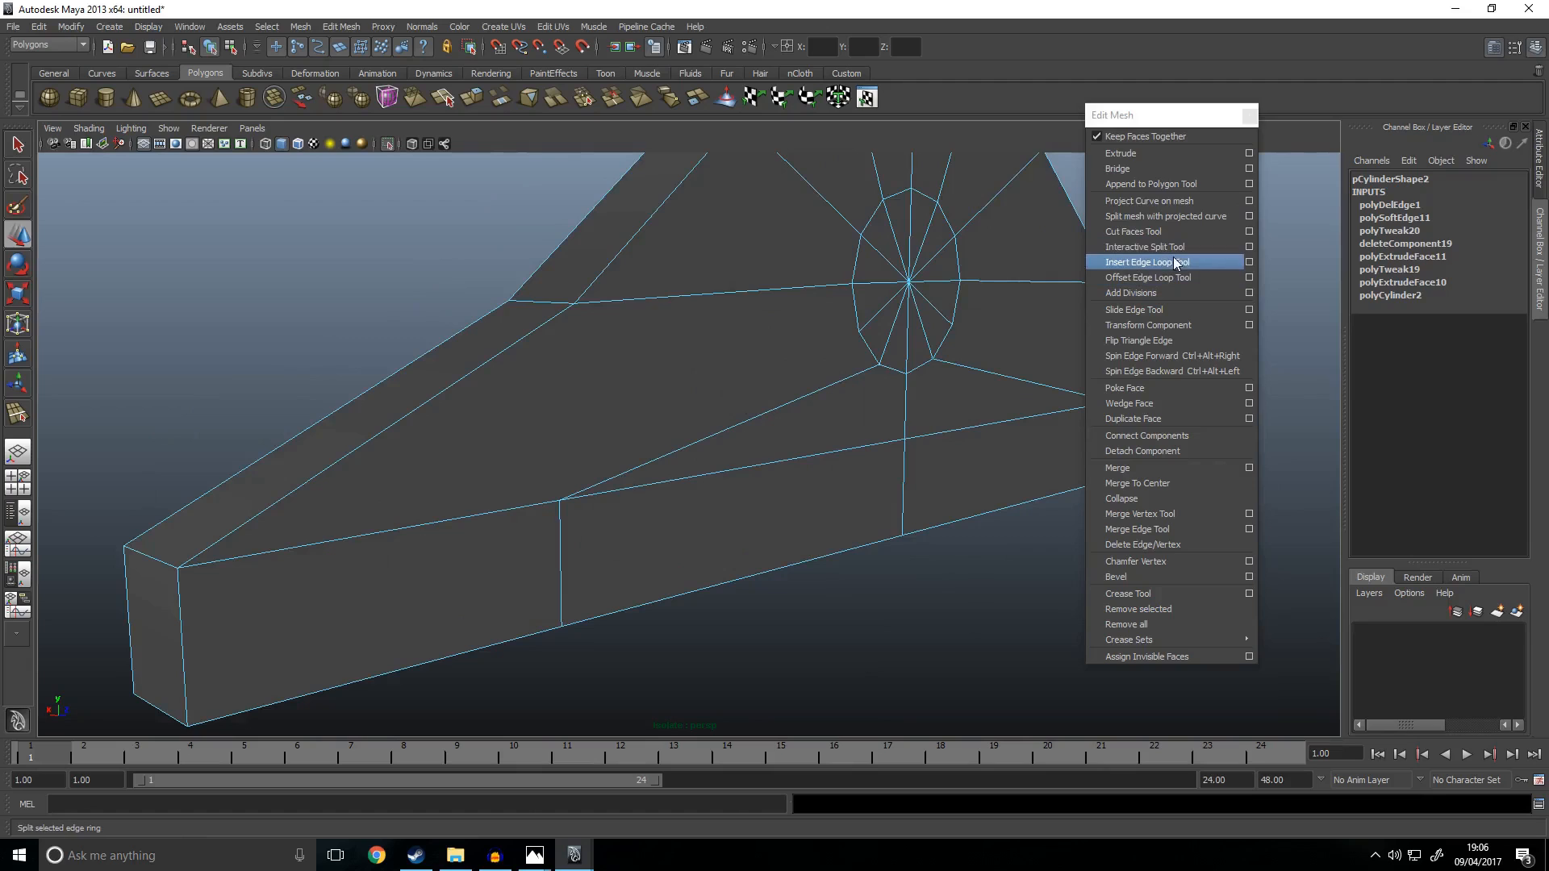
Step: Insert an edge loop across the sight's thickness on each of the two lower slopes above the base
click(1175, 262)
alt+drag(658, 440, 675, 440)
click(805, 411)
key(f)
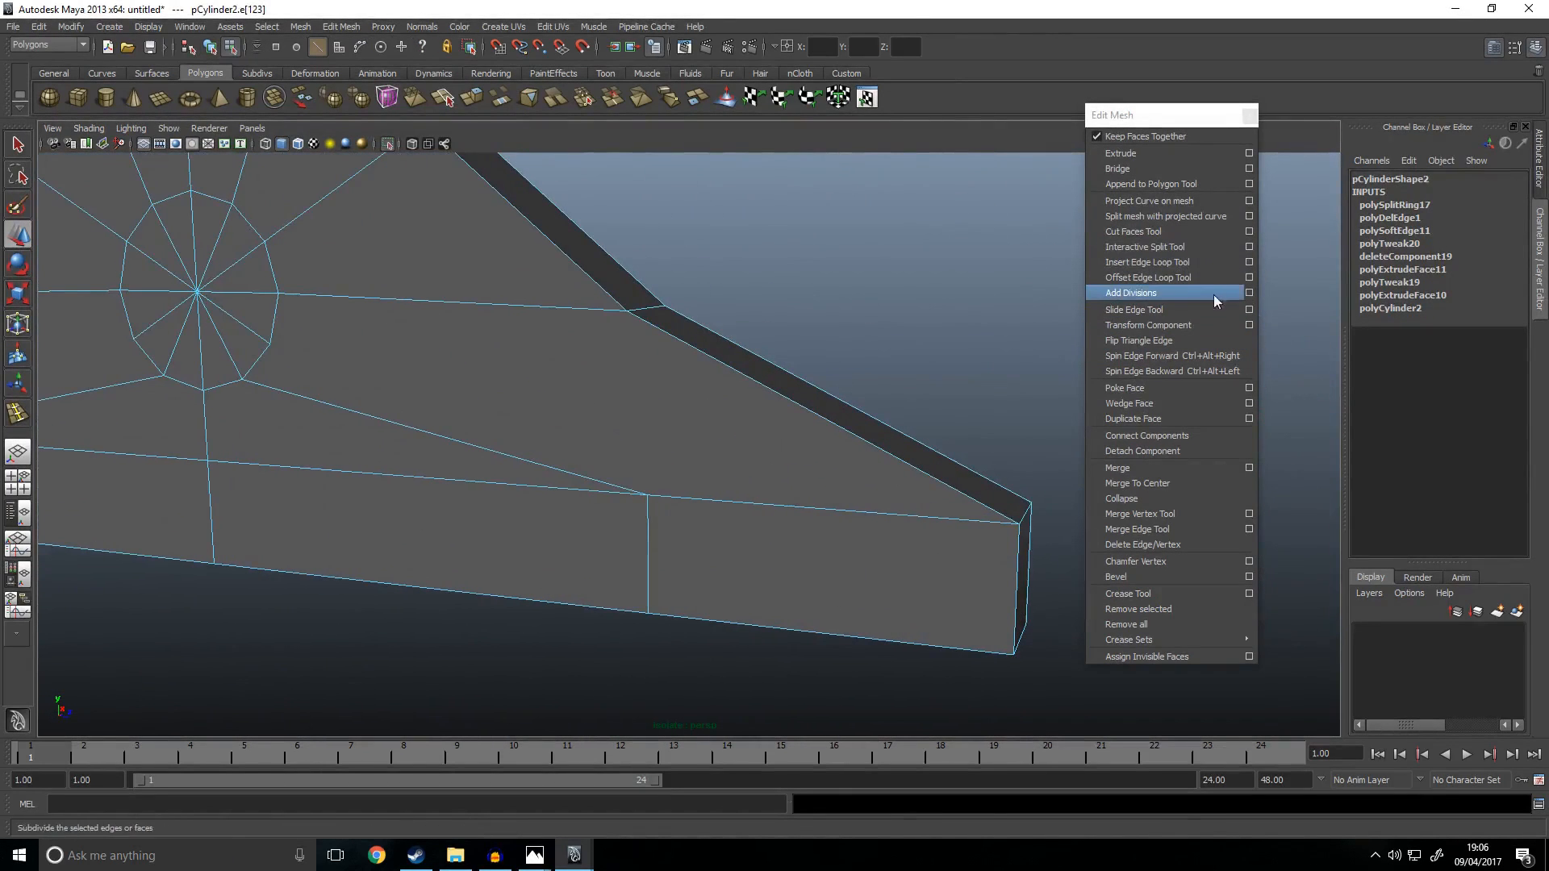
click(1175, 262)
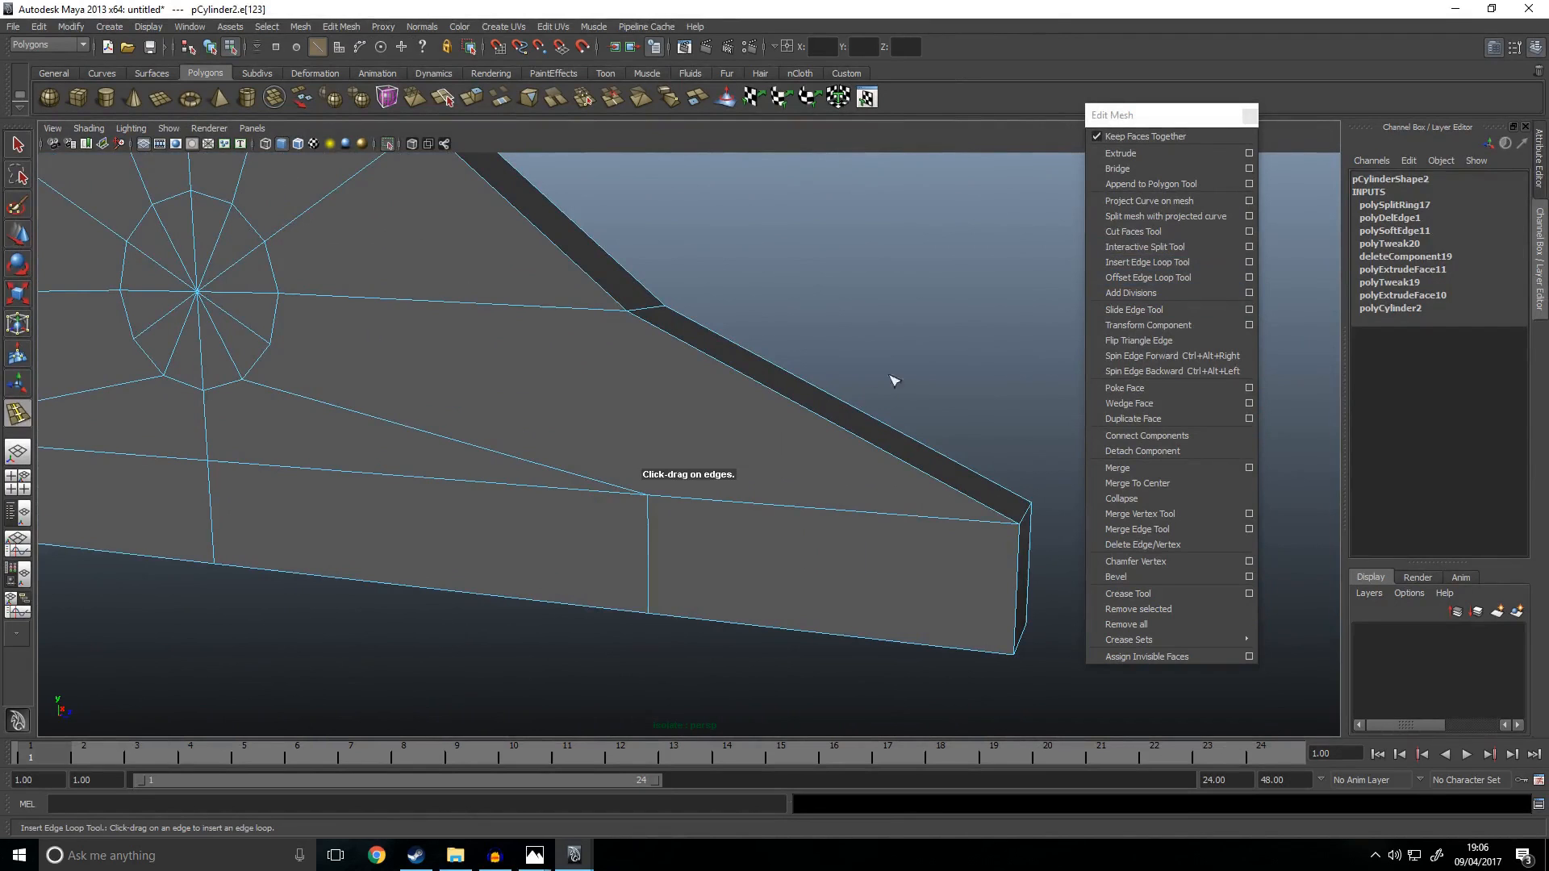
click(810, 428)
key(w)
Step: Snap the new vertices on both lower slopes vertically to the height of the central circle's lower side vertices
key(space)
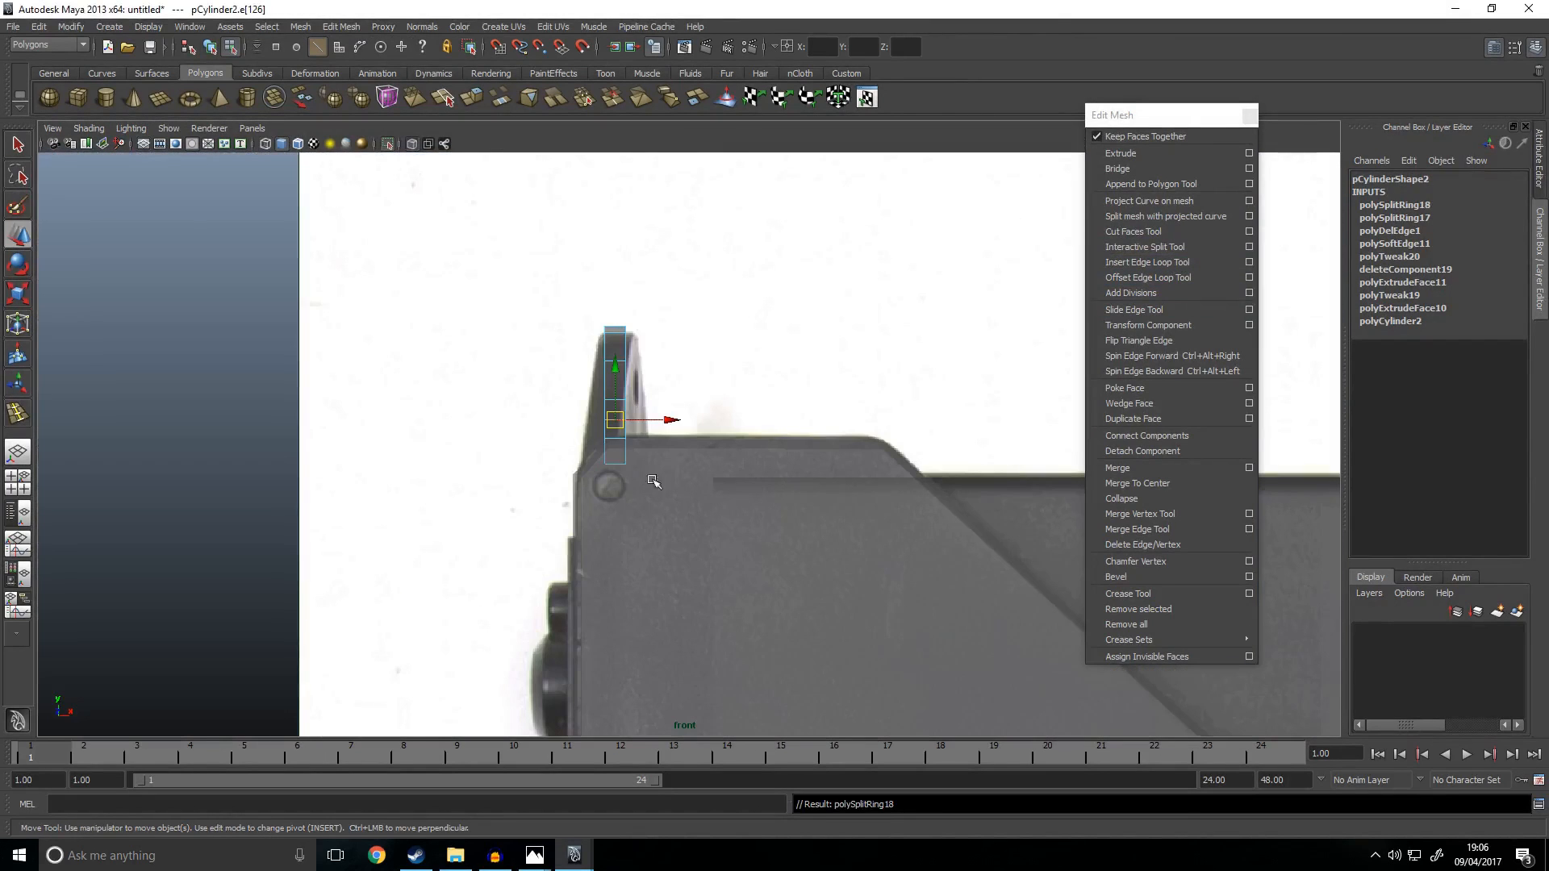
key(space)
scroll(858, 525, down, 3)
scroll(807, 488, up, 3)
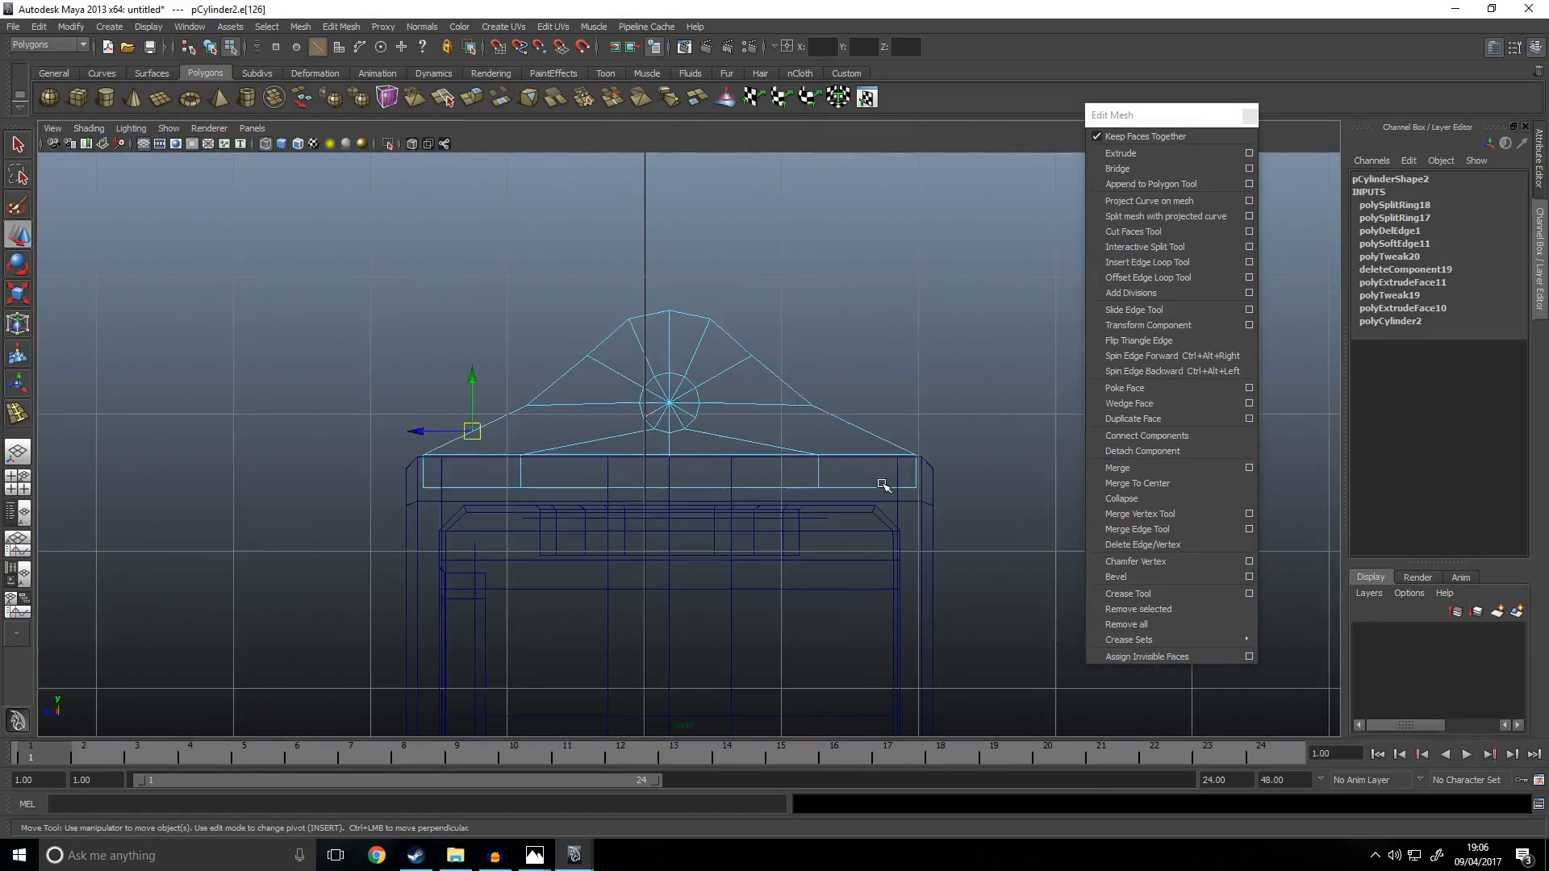
scroll(864, 476, up, 2)
right_drag(820, 399, 751, 394)
scroll(881, 438, up, 2)
drag(828, 388, 938, 429)
key(v)
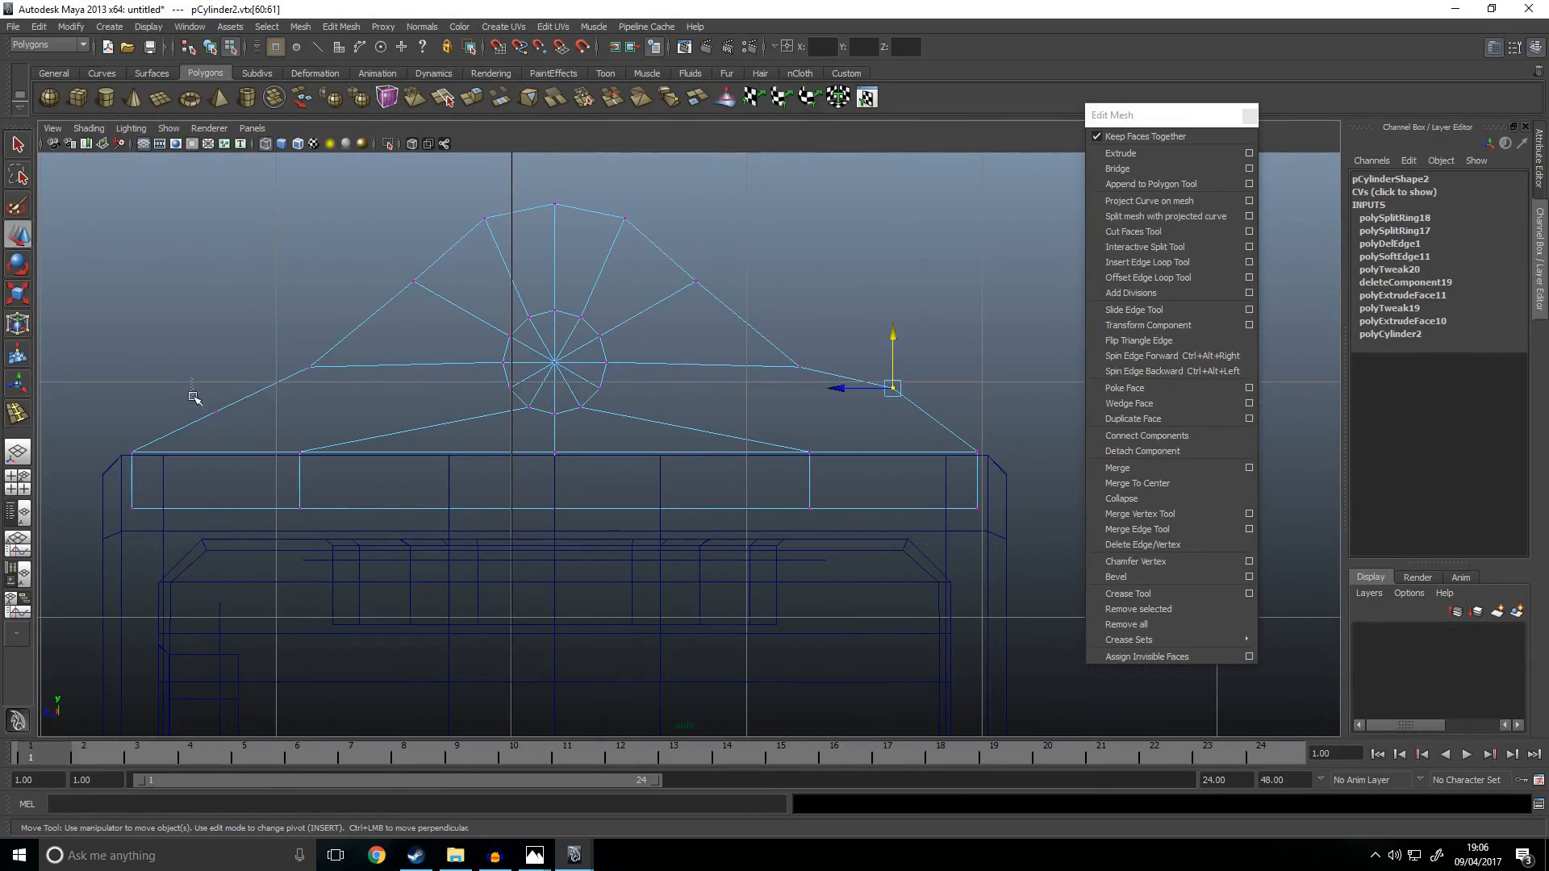
middle_drag(498, 399, 508, 388)
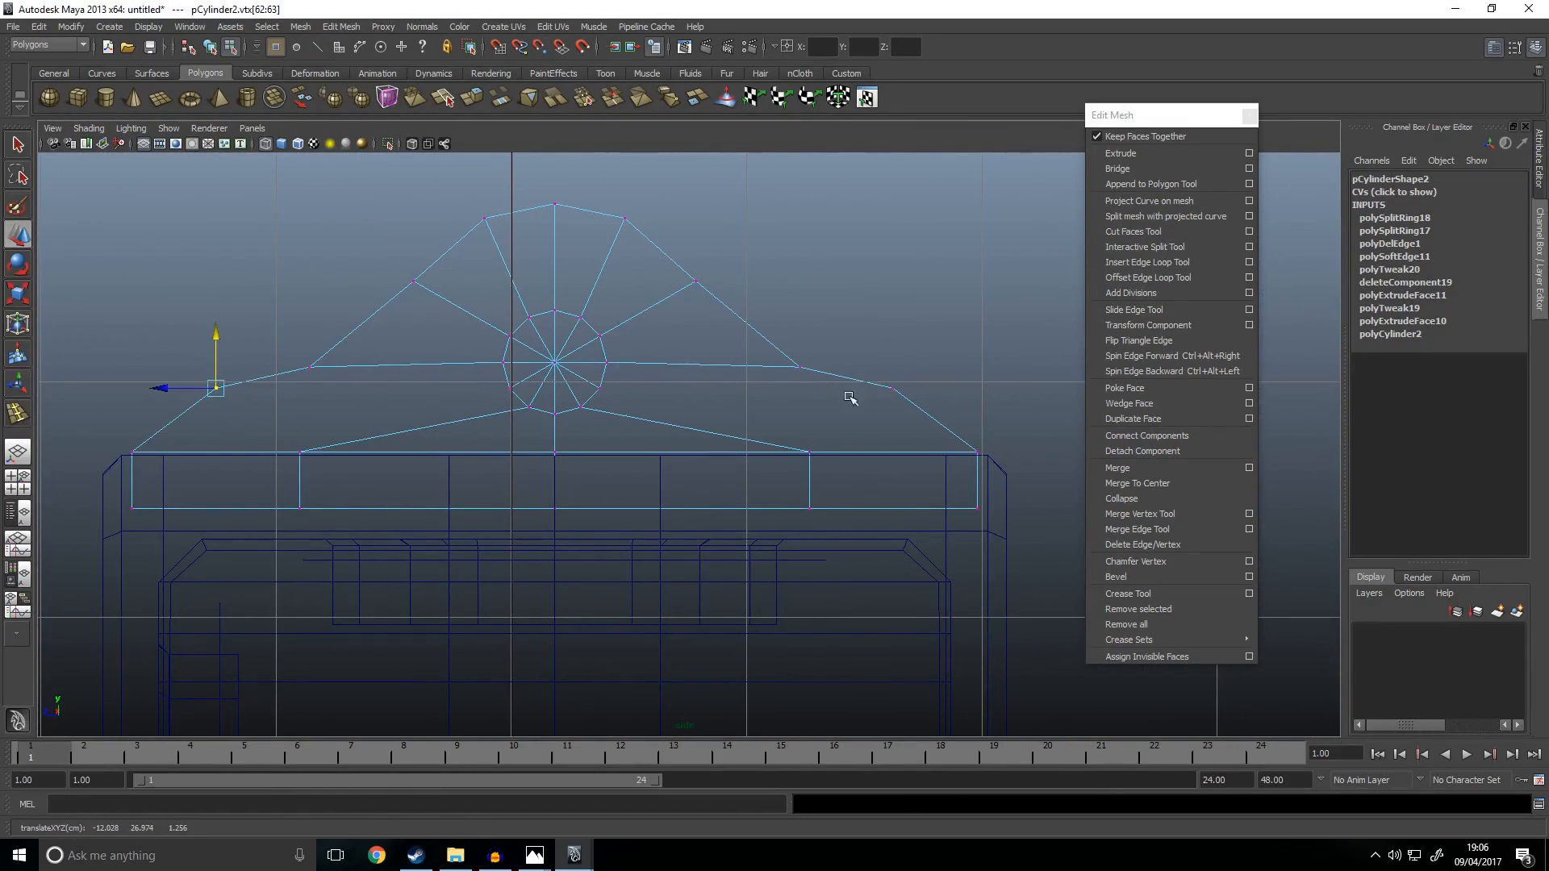
Step: Cut an edge from one lower slope's new vertex to the central circle with the Split Polygon tool
key(space)
key(space)
alt+drag(919, 334, 798, 357)
alt+middle_drag(798, 357, 978, 355)
scroll(980, 355, down, 3)
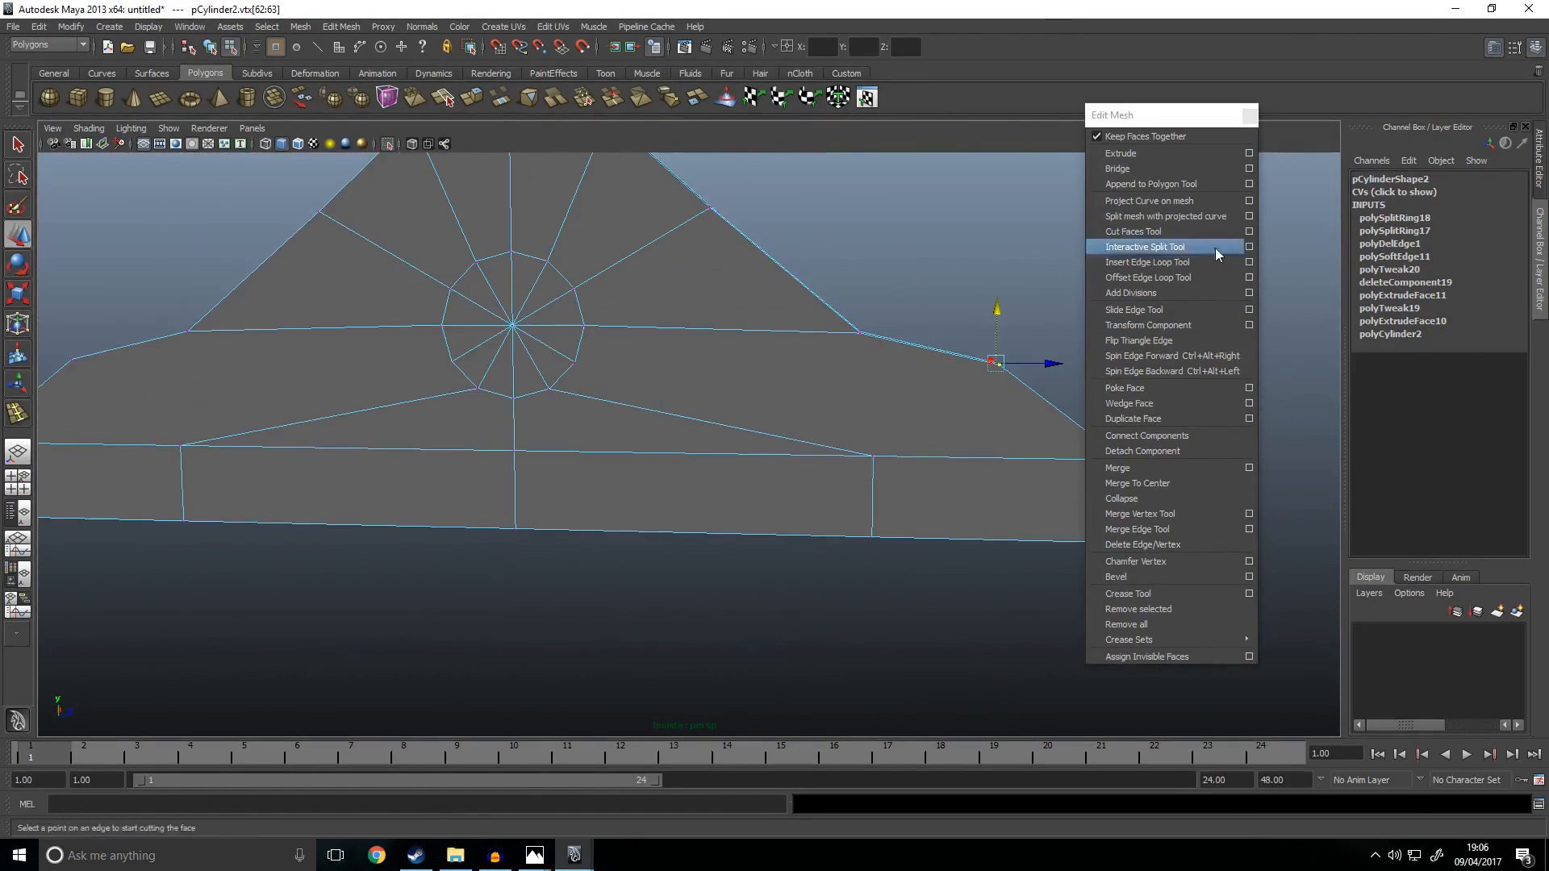
right_drag(691, 312, 677, 342)
ctrl+right_click(653, 337)
key(Return)
Step: Cut matching edges from further lower-slope vertices to the central circle, working around both faces of the sight
drag(1022, 393, 388, 469)
click(496, 397)
scroll(819, 404, up, 5)
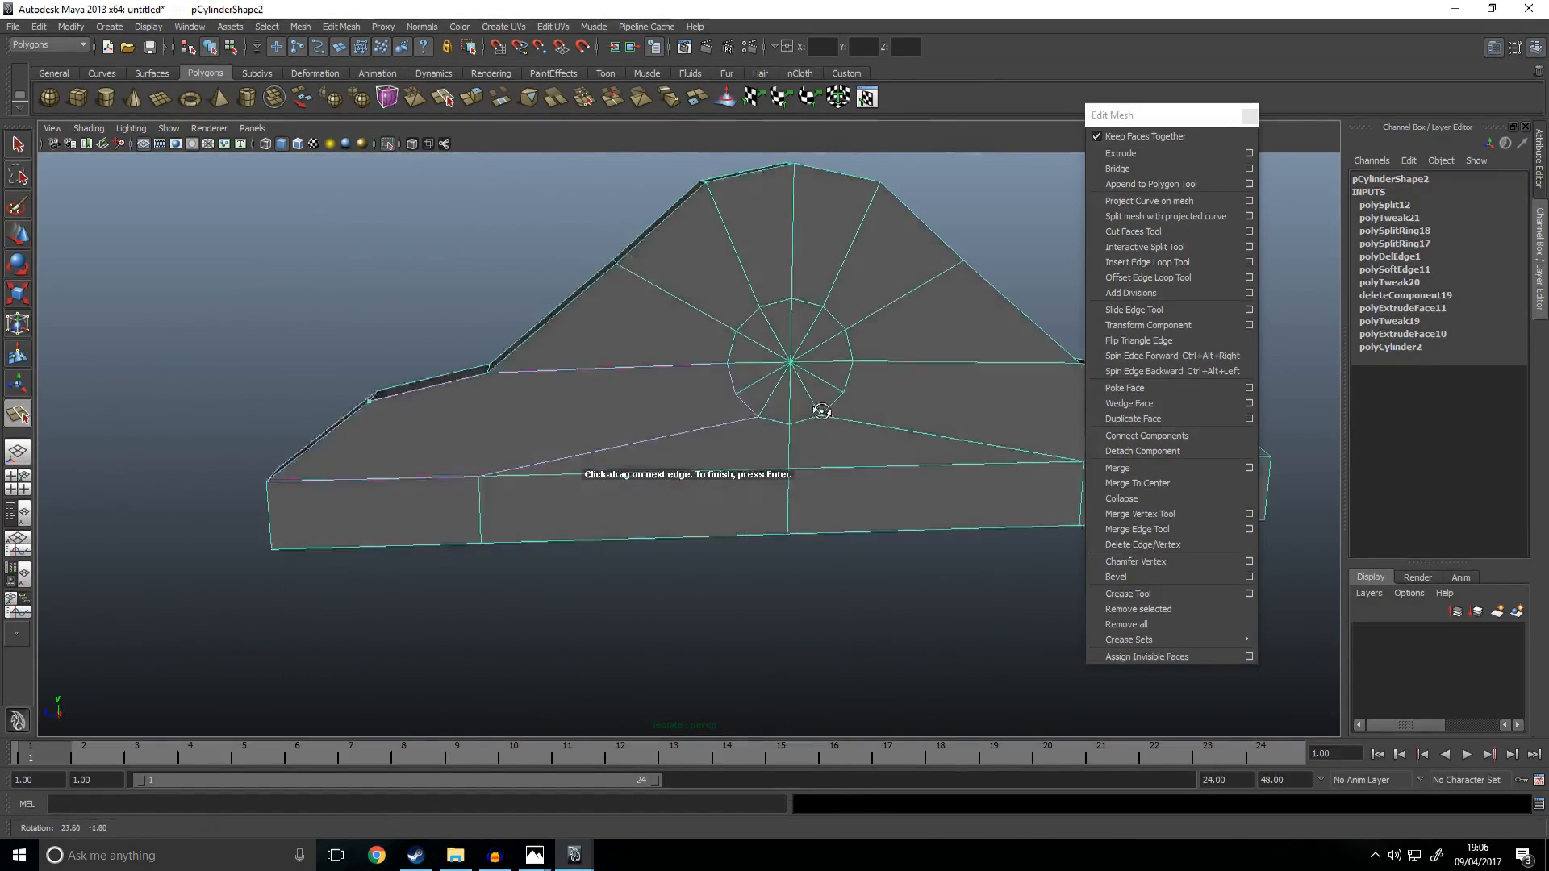
click(765, 376)
key(Return)
alt+drag(925, 391, 555, 346)
alt+drag(852, 390, 612, 335)
click(679, 334)
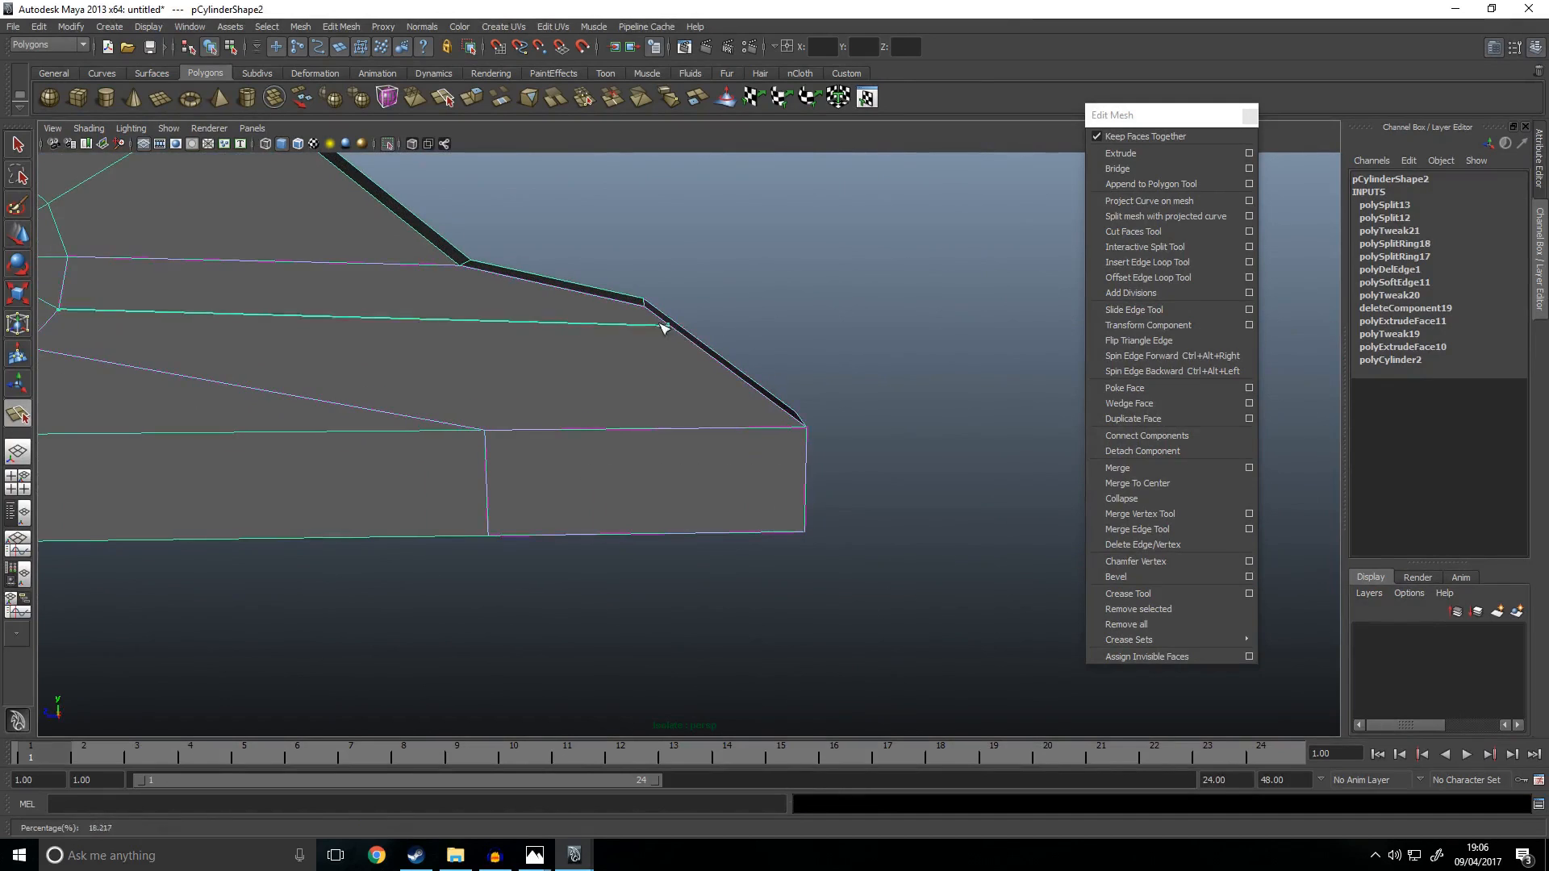
key(Return)
alt+drag(754, 339, 598, 401)
Step: Snap the vertices of the base's two outer vertical edges inward, in line with the central circle's lower vertices
key(w)
key(space)
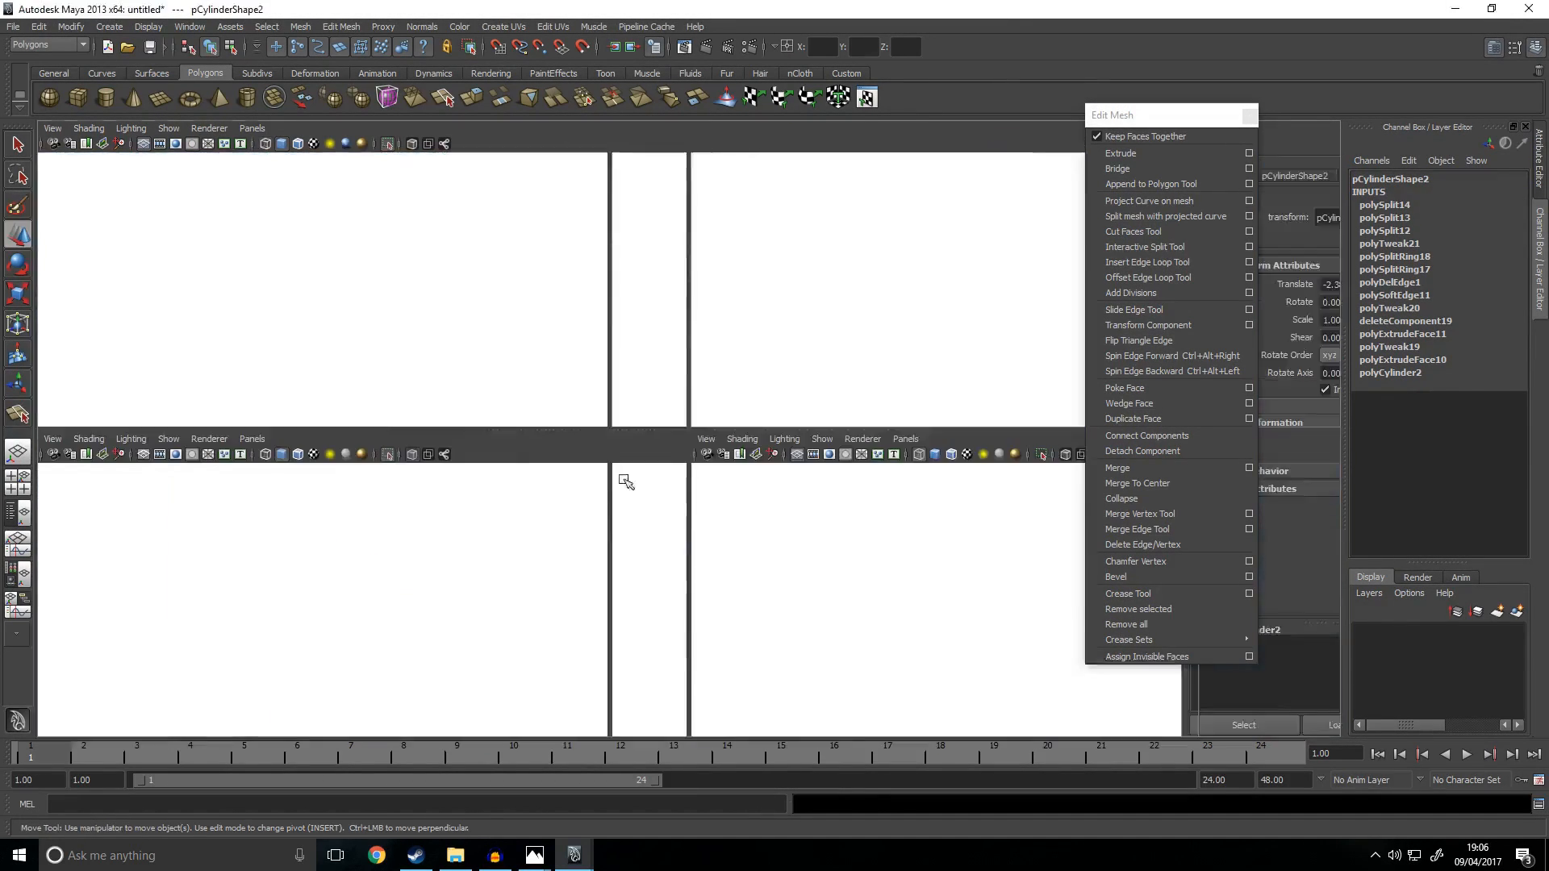
key(space)
key(space)
key(space)
right_drag(788, 433, 676, 426)
drag(855, 550, 763, 437)
click(774, 482)
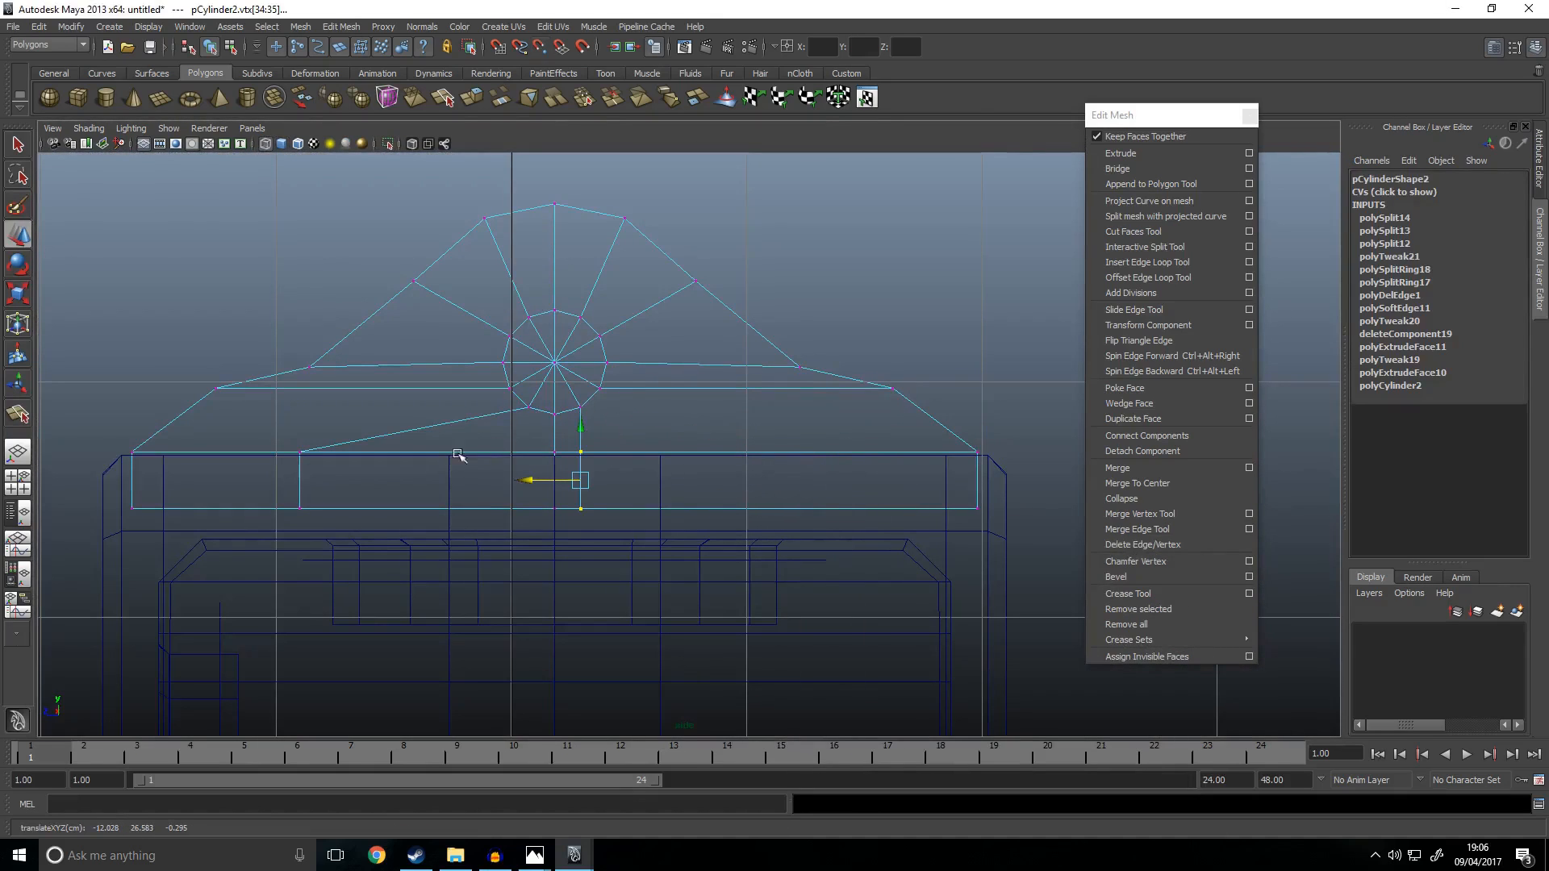
middle_drag(347, 560, 519, 430)
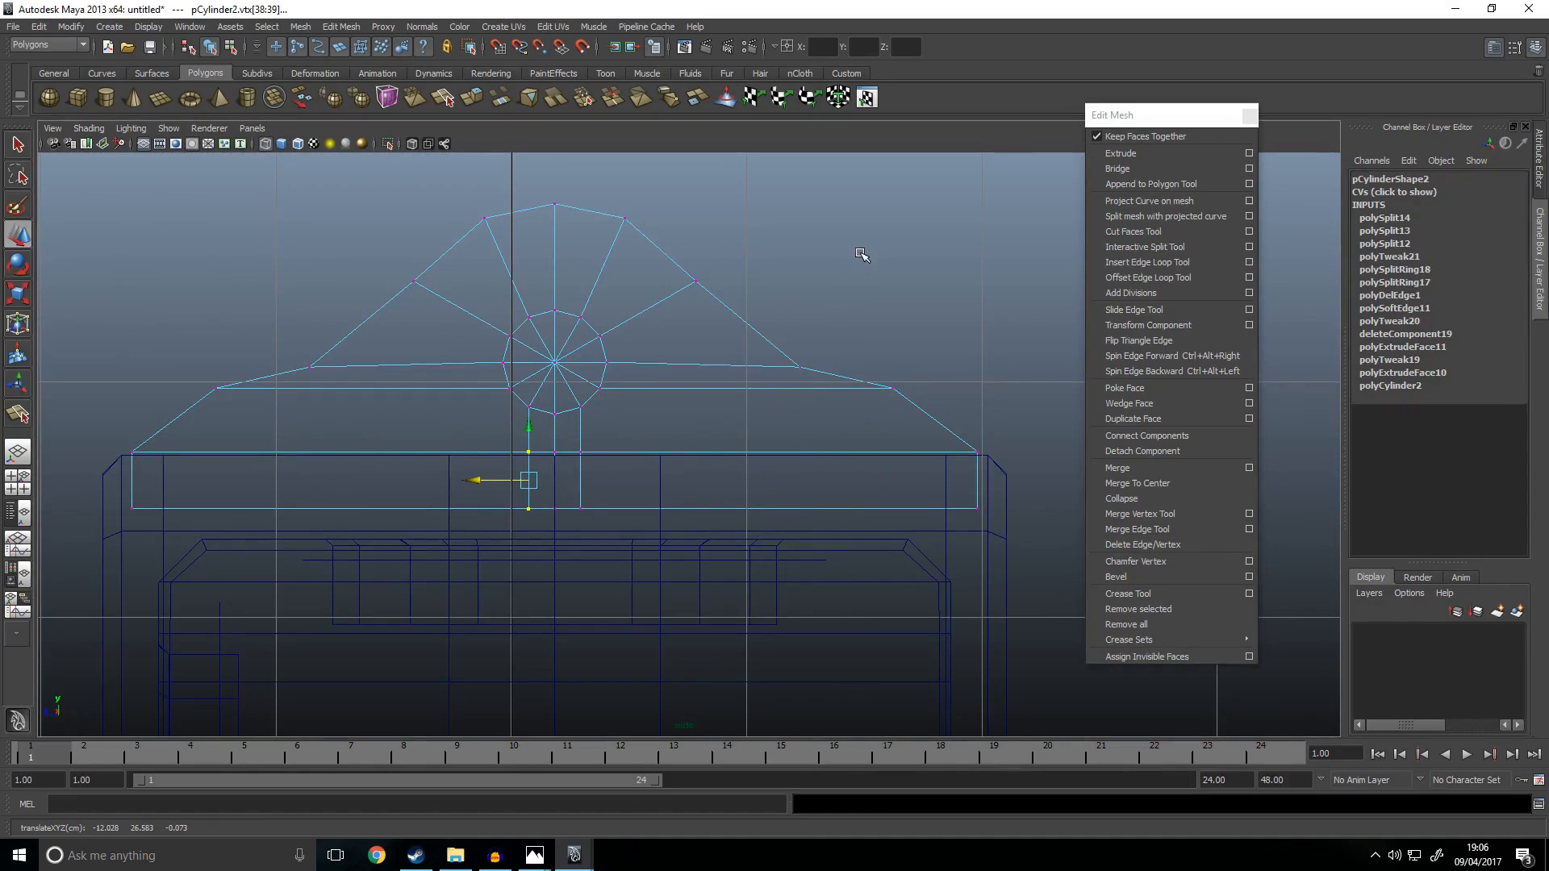
click(926, 360)
Step: Scale the inserted lower-slope vertices on both sides inward to restore the sight's sloping outline
key(space)
key(space)
key(space)
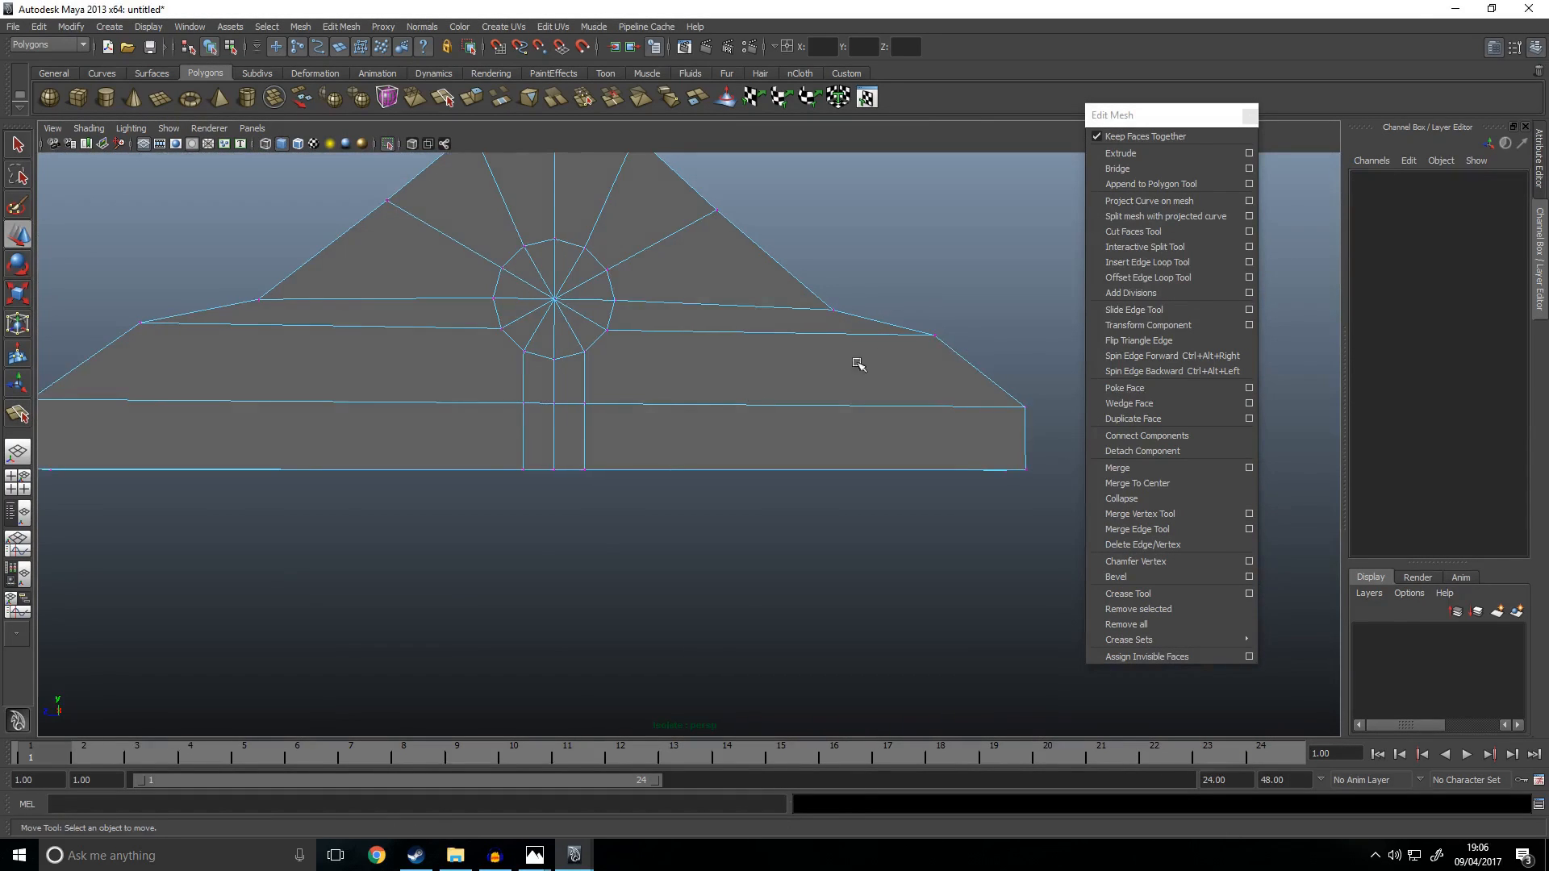
key(space)
key(space)
drag(179, 369, 270, 425)
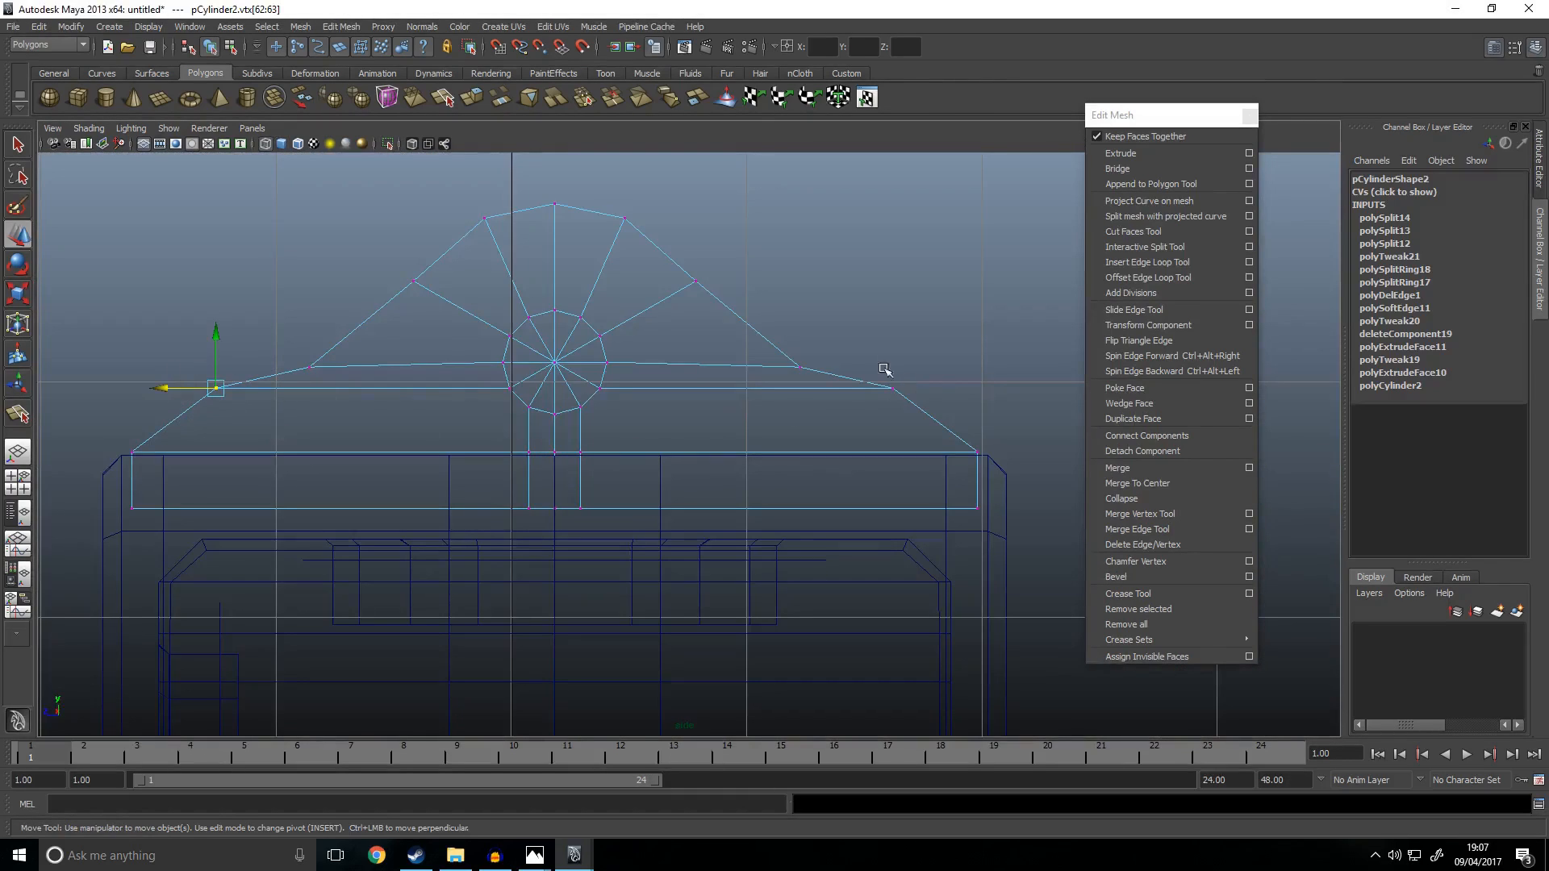
key(r)
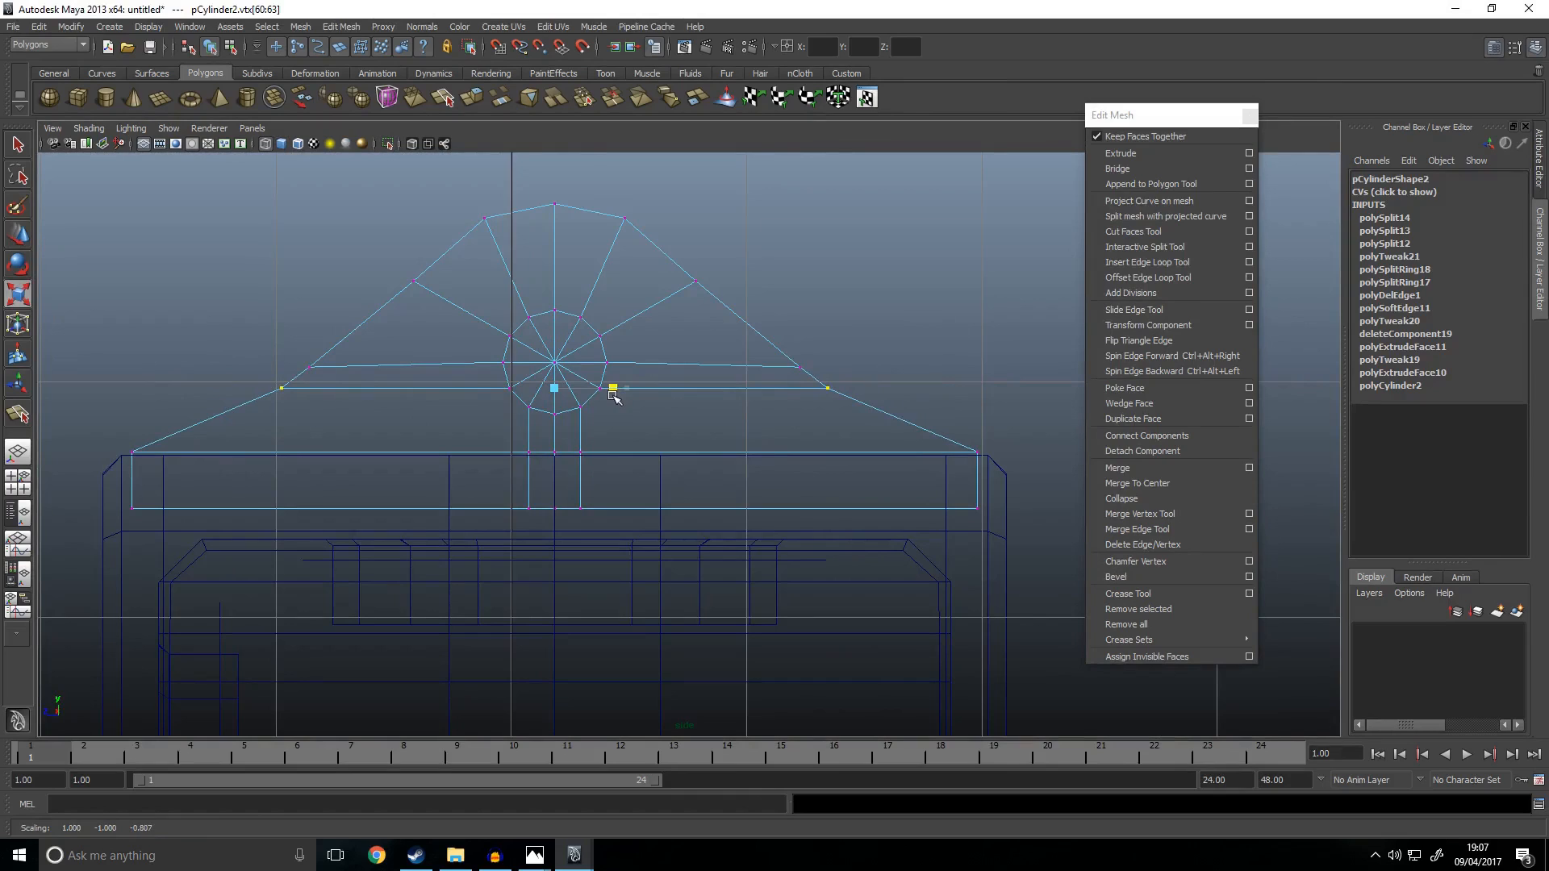
click(975, 367)
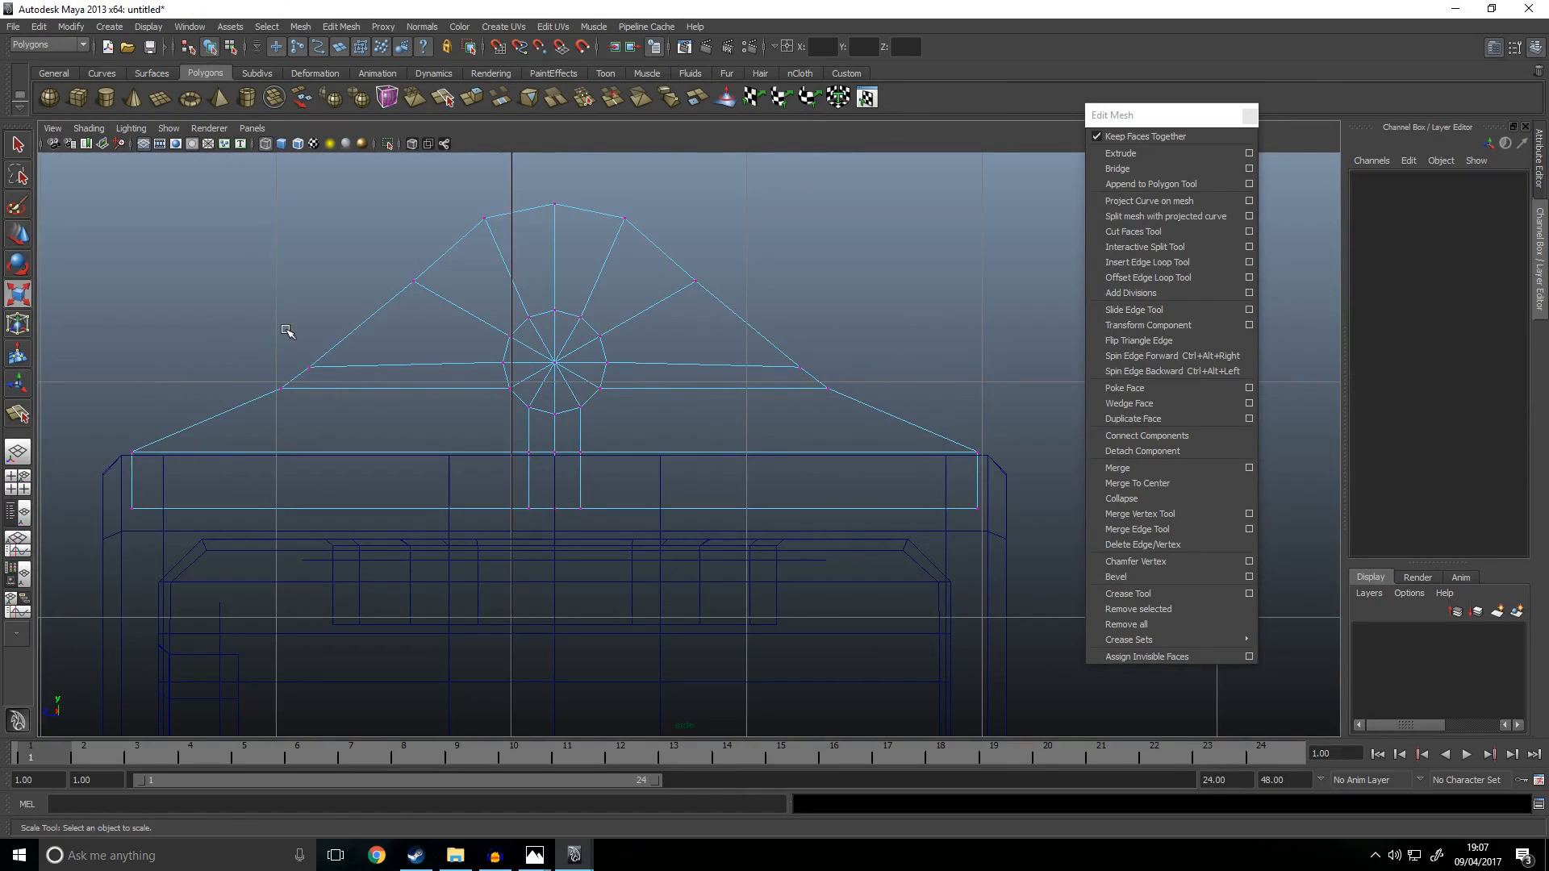
Step: Scale the outline vertices just above the inserted ones slightly inward on both sides to smooth the curve
drag(287, 331, 367, 386)
drag(626, 368, 623, 369)
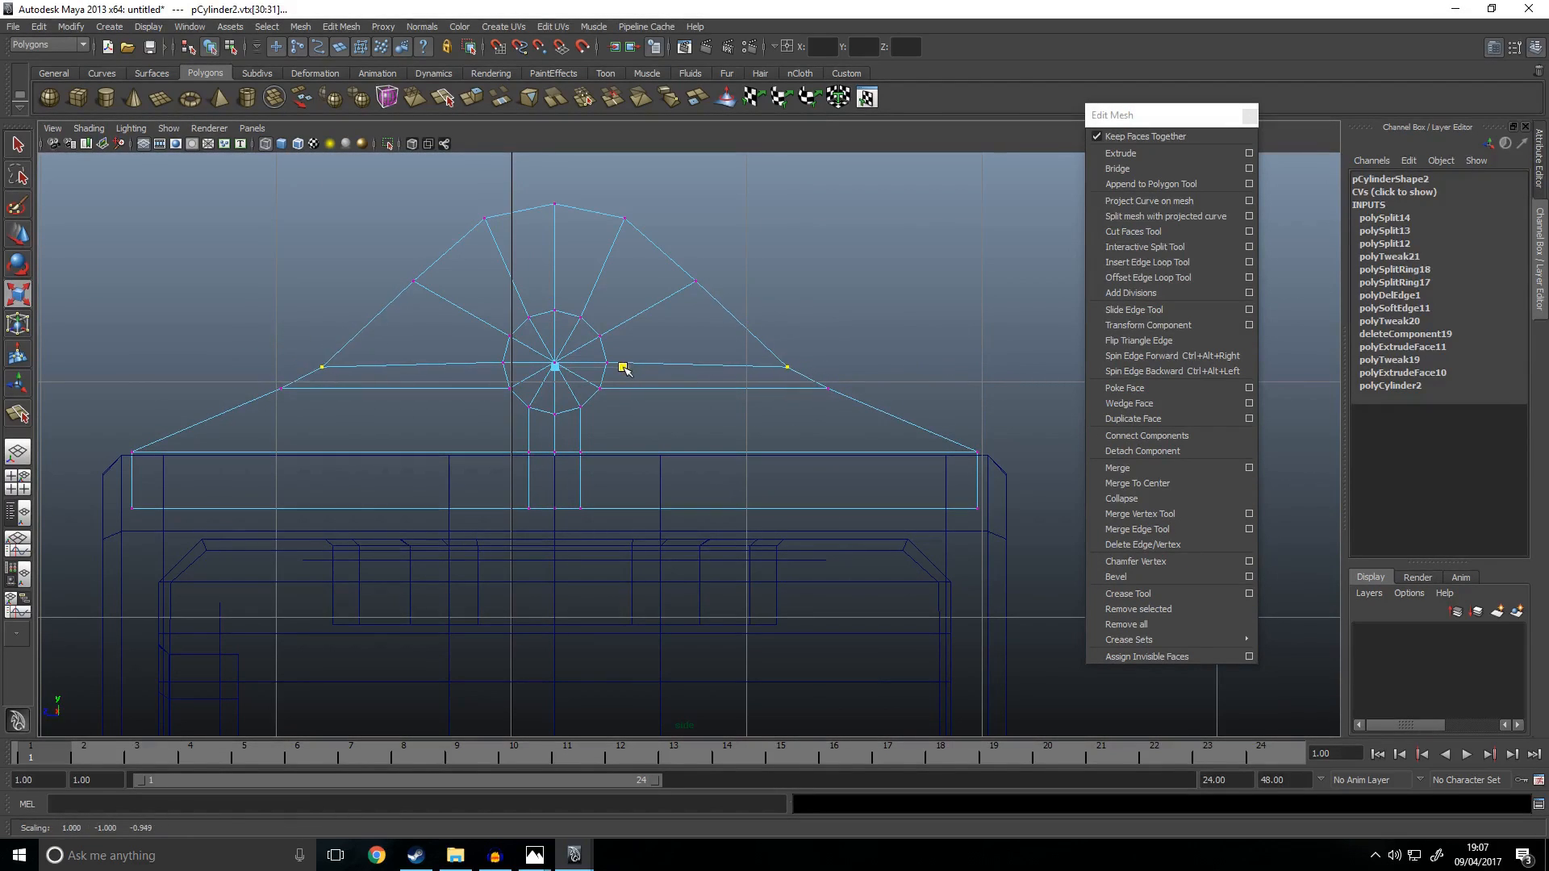
click(794, 410)
click(646, 355)
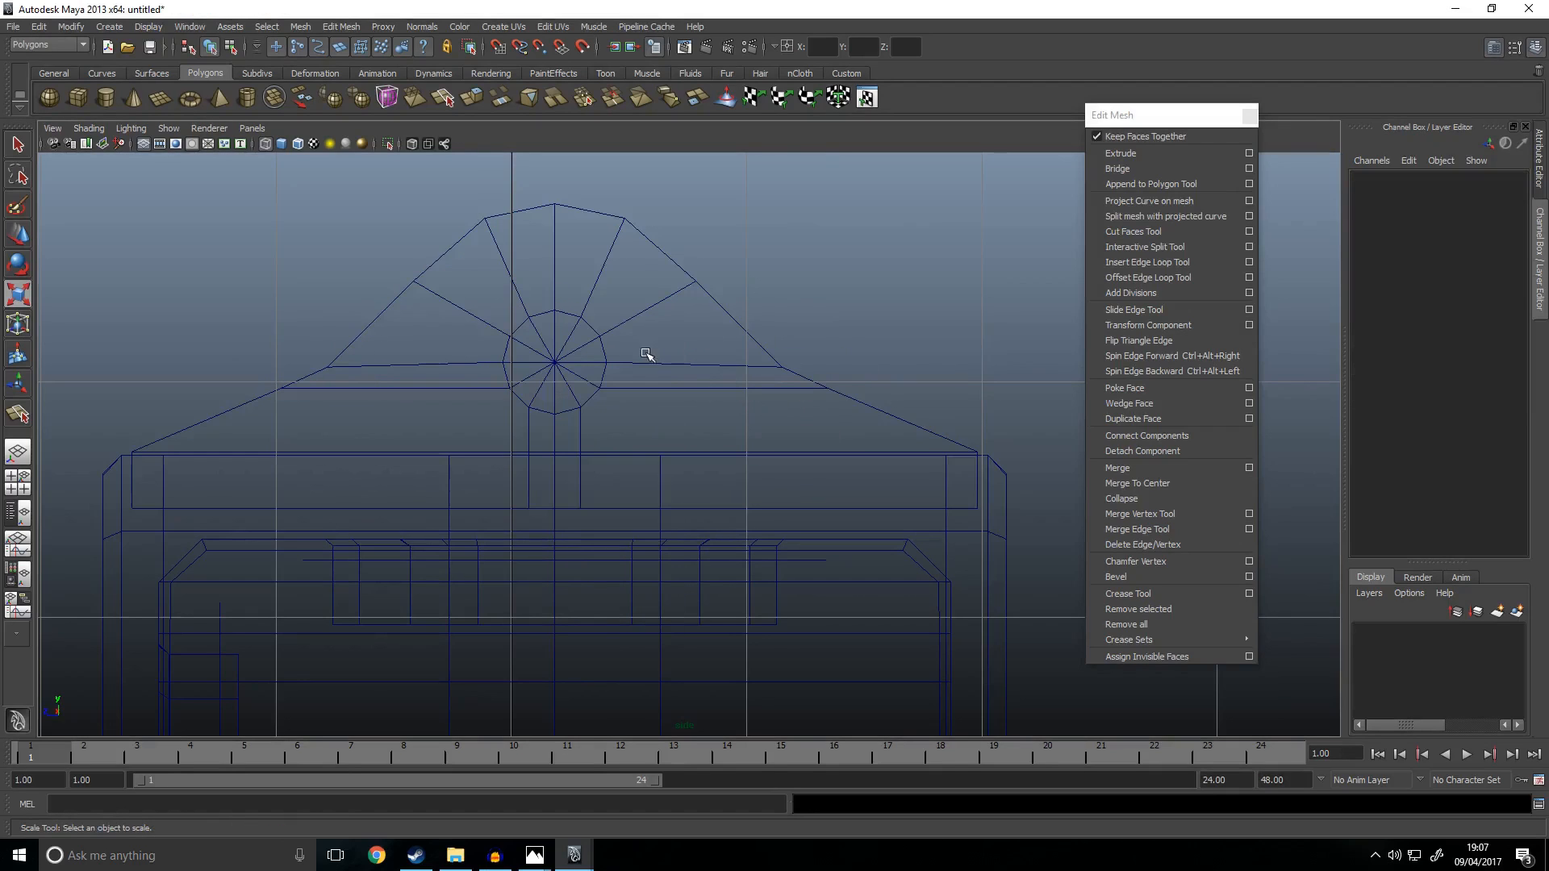
click(684, 363)
Step: Try to bevel the edge loops around the sight's front and rear outlines in the perspective view
key(space)
key(space)
click(861, 368)
alt+right_drag(753, 567, 695, 540)
alt+drag(695, 540, 797, 547)
click(728, 488)
right_drag(728, 489, 734, 405)
double_click(732, 458)
alt+drag(710, 484, 582, 548)
click(1133, 577)
Step: Inspect the bevelled sight from several angles and undo the trial bevel
right_drag(698, 452, 768, 428)
click(893, 435)
alt+drag(892, 436, 577, 346)
click(578, 346)
right_drag(574, 328, 601, 373)
alt+drag(601, 374, 497, 421)
key(ctrl+z)
key(ctrl+z)
key(ctrl+z)
key(ctrl+z)
key(ctrl+z)
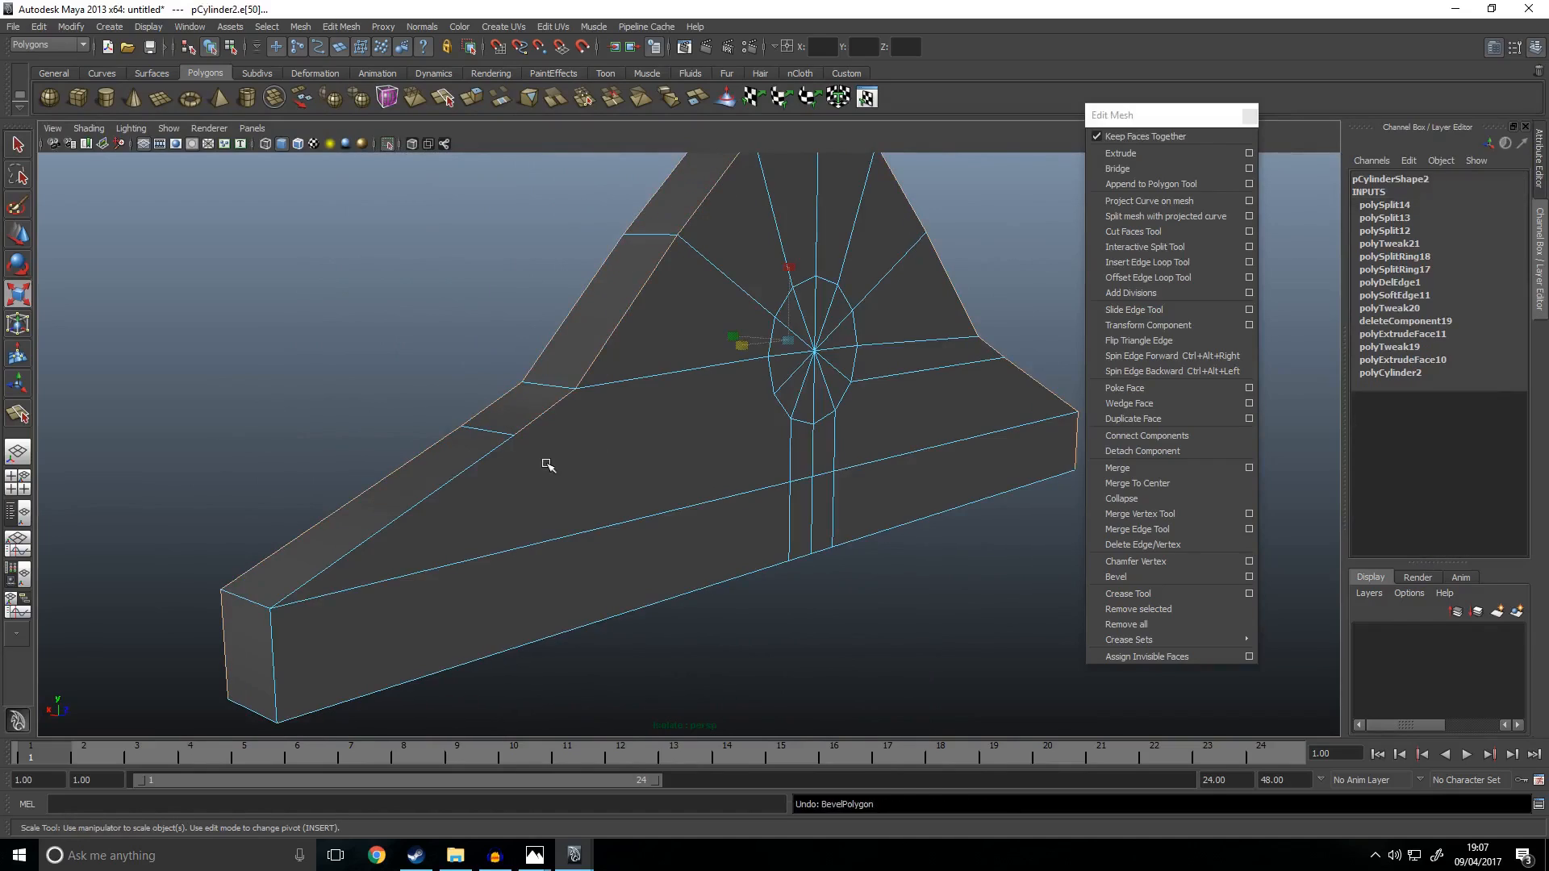
Step: Cut the missing edge from the lower slope's outline vertex to the central circle on the sight's incomplete face
alt+right_drag(737, 484, 692, 564)
alt+drag(691, 564, 501, 536)
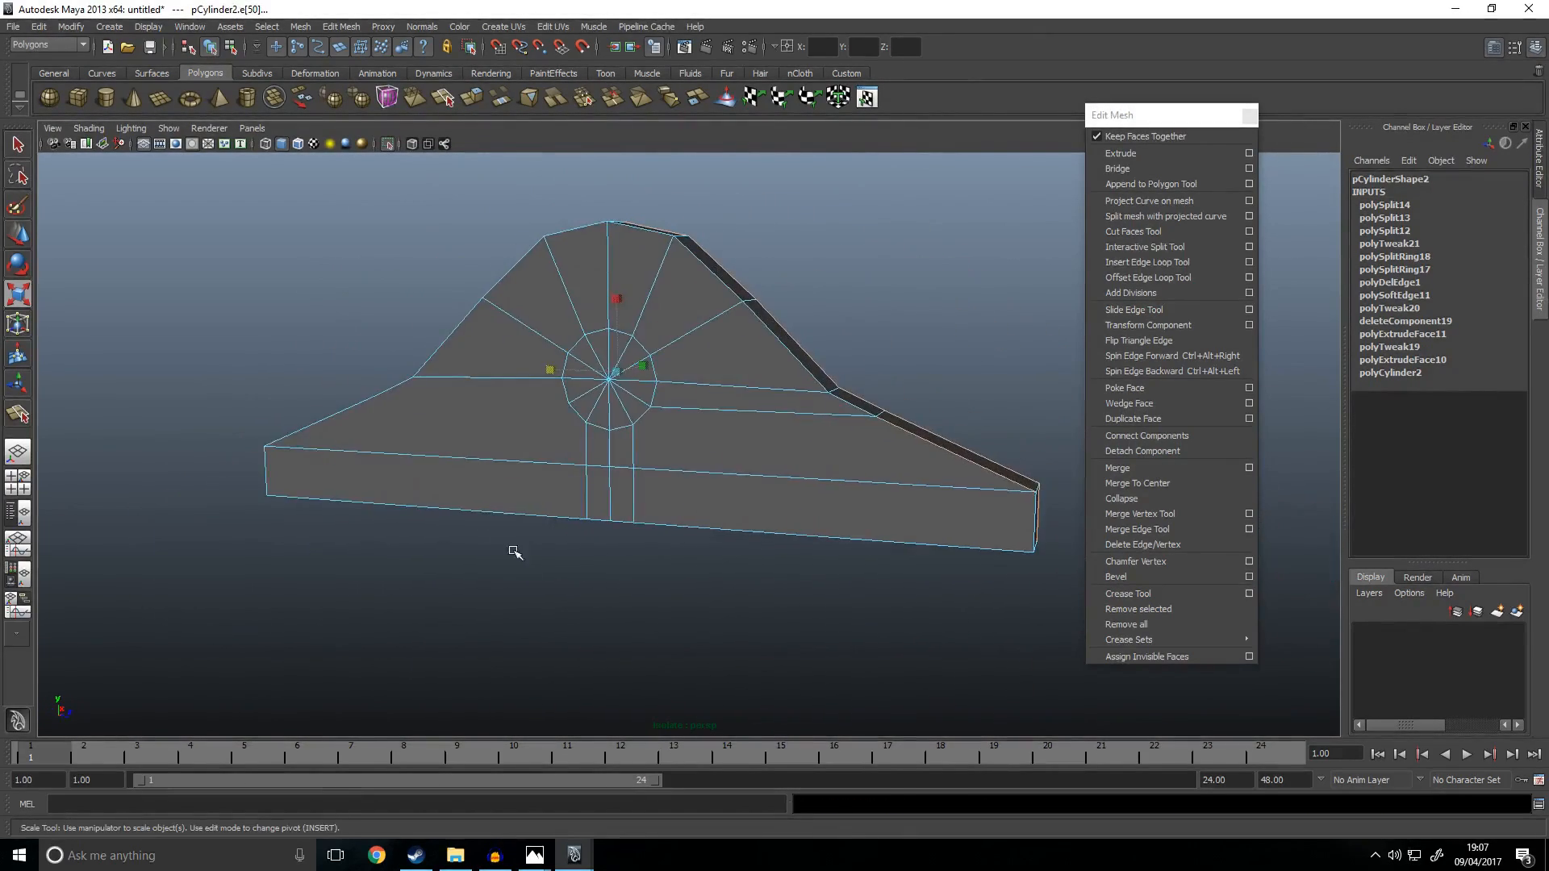
click(502, 536)
alt+right_drag(349, 574, 730, 543)
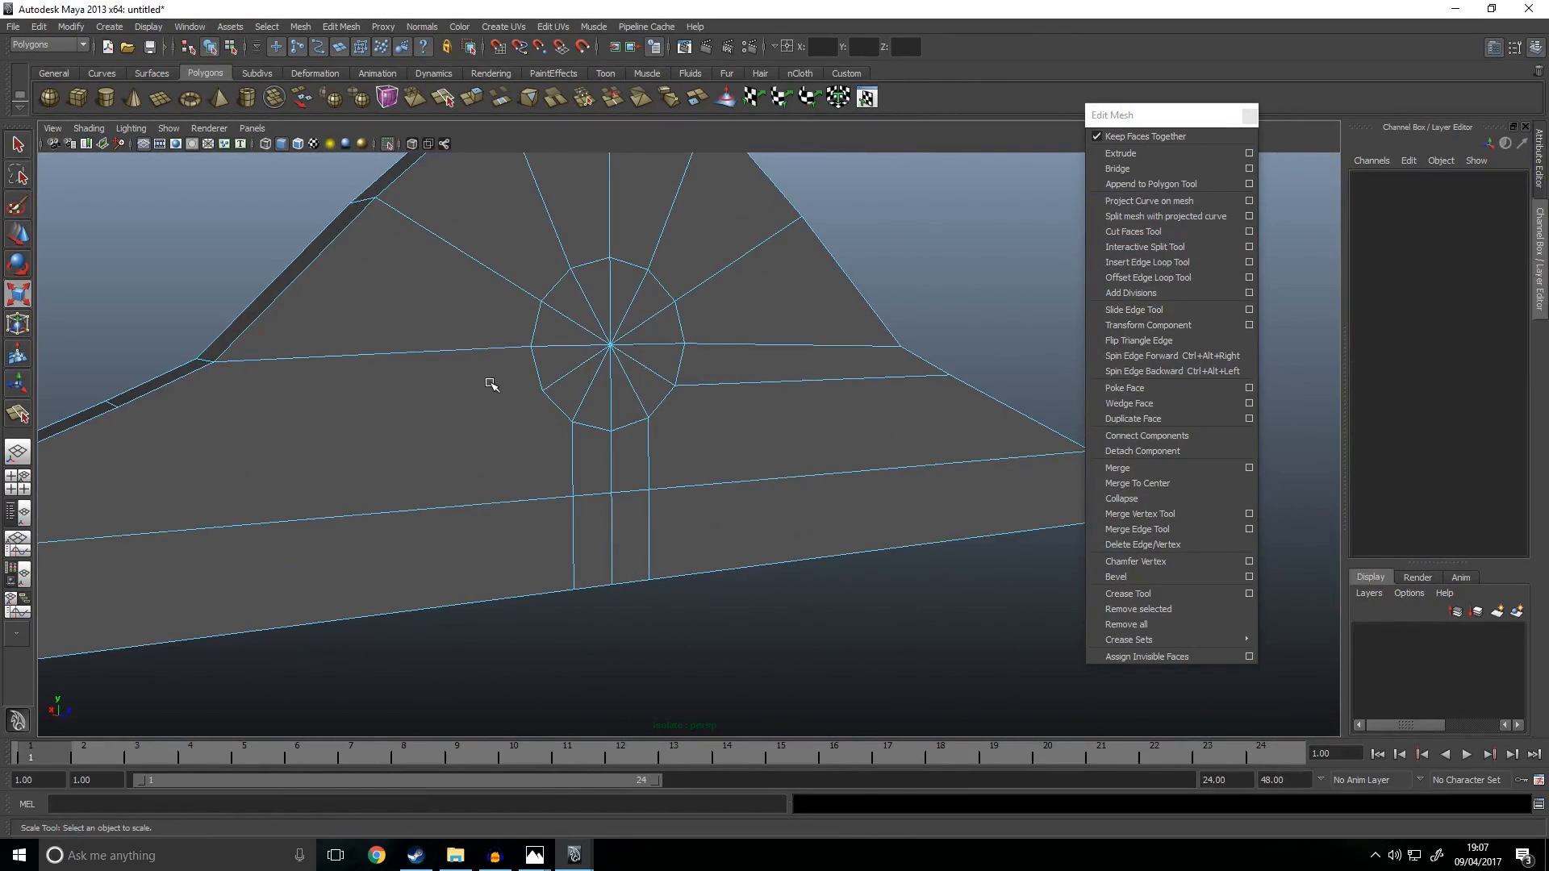
click(538, 339)
mouse_move(476, 389)
ctrl+right_down()
mouse_move(436, 422)
mouse_move(390, 422)
mouse_move(476, 421)
ctrl+right_up()
alt+middle_drag(139, 430, 232, 460)
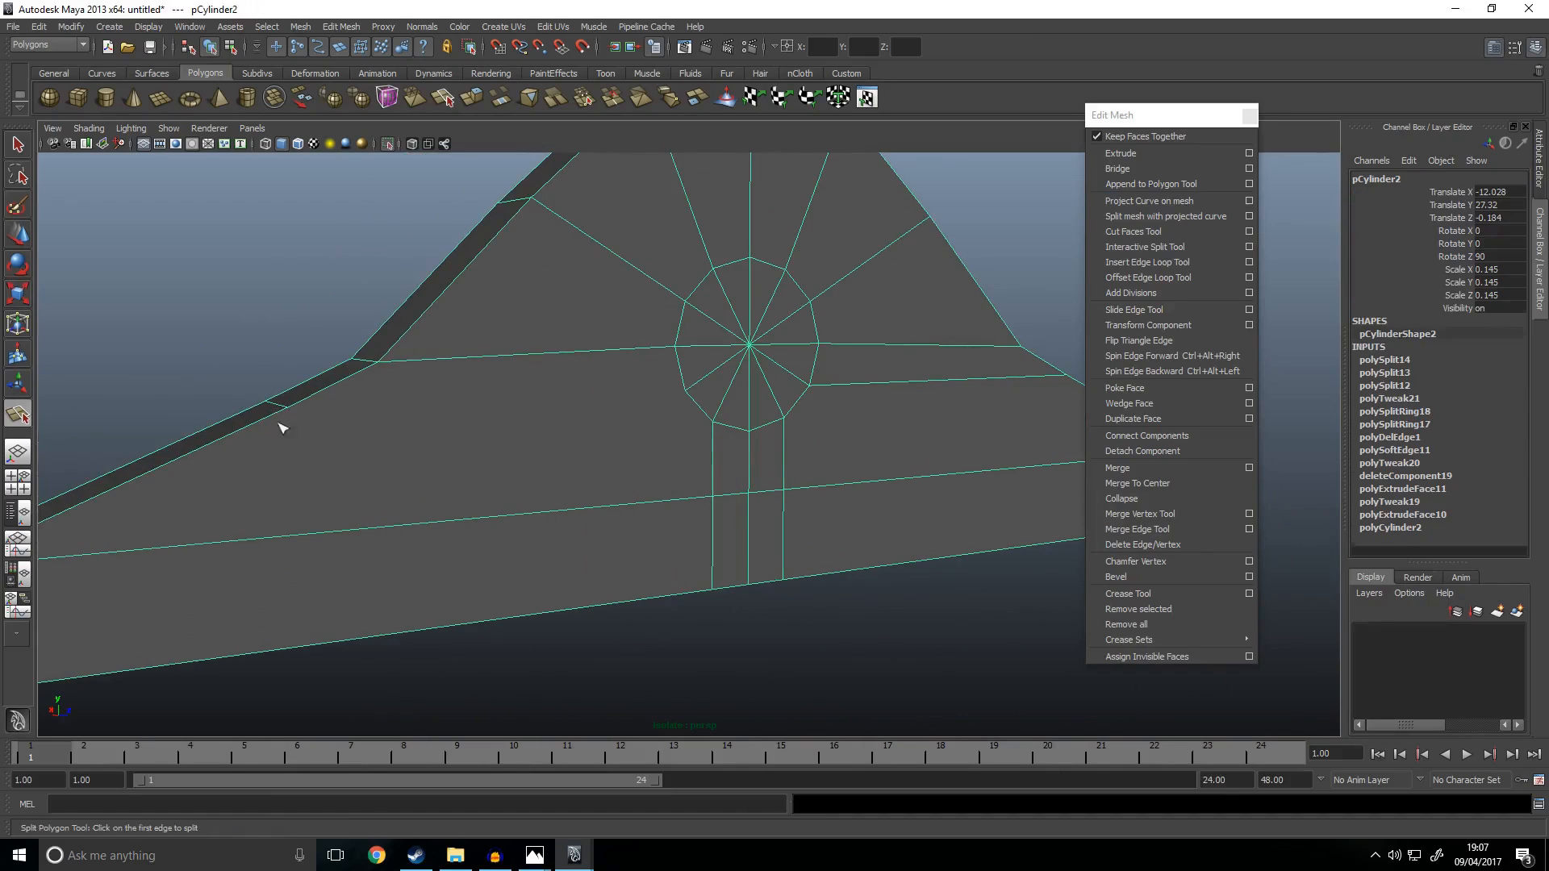
drag(687, 387, 687, 394)
key(Return)
scroll(717, 449, down, 4)
key(w)
click(863, 587)
Step: Bevel the edge loops around the rear sight's front and rear outlines and reduce the bevel offset
alt+drag(879, 579, 819, 576)
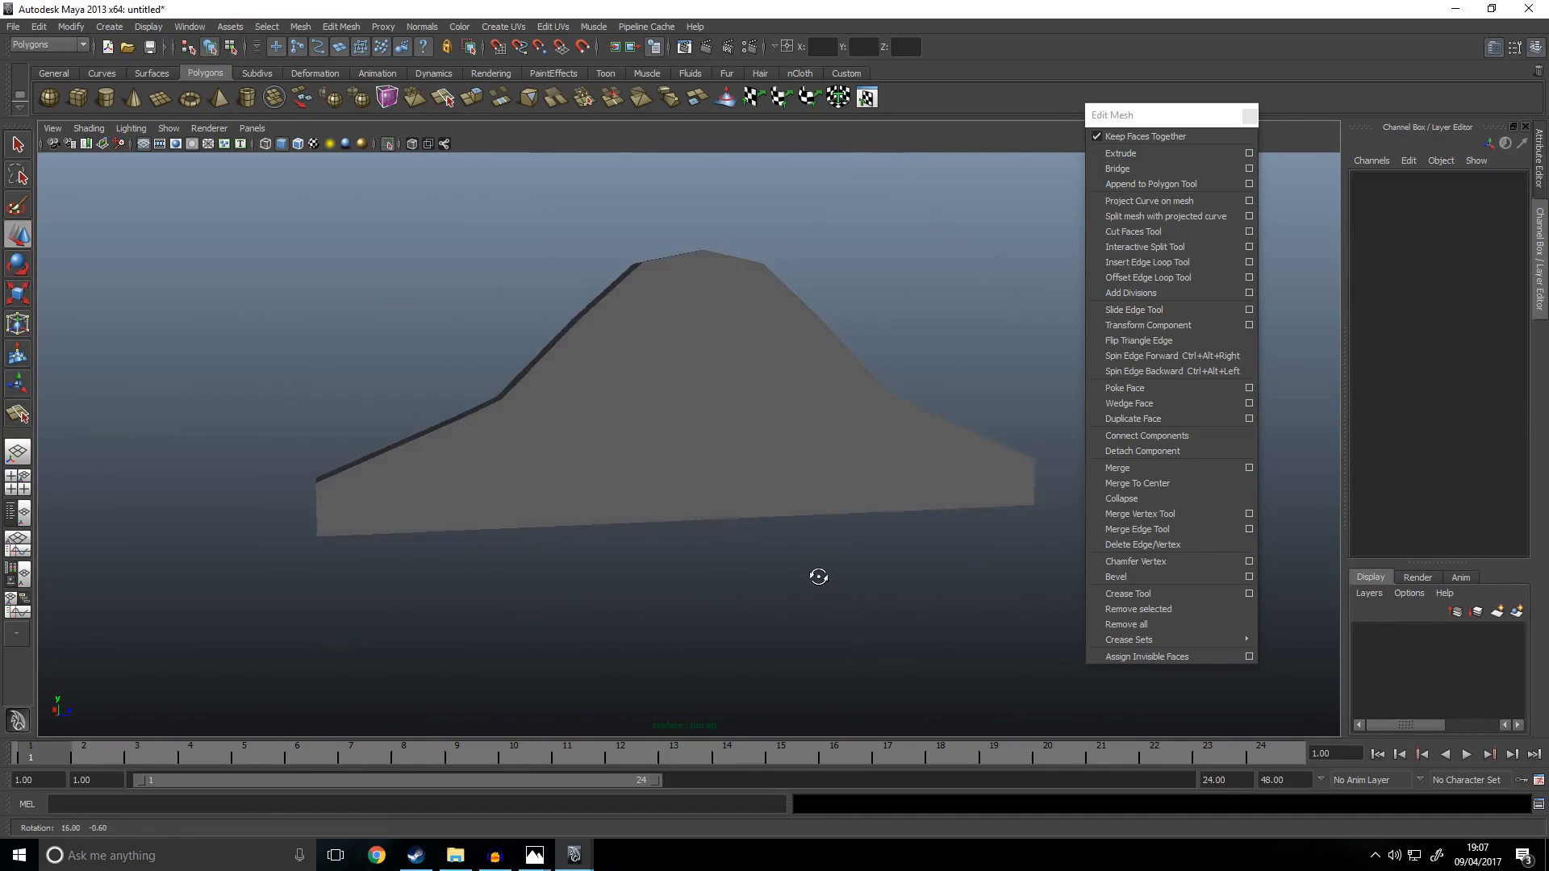
click(595, 473)
mouse_move(595, 473)
alt+mouse_down()
mouse_move(622, 487)
mouse_move(595, 481)
mouse_move(609, 478)
alt+mouse_up()
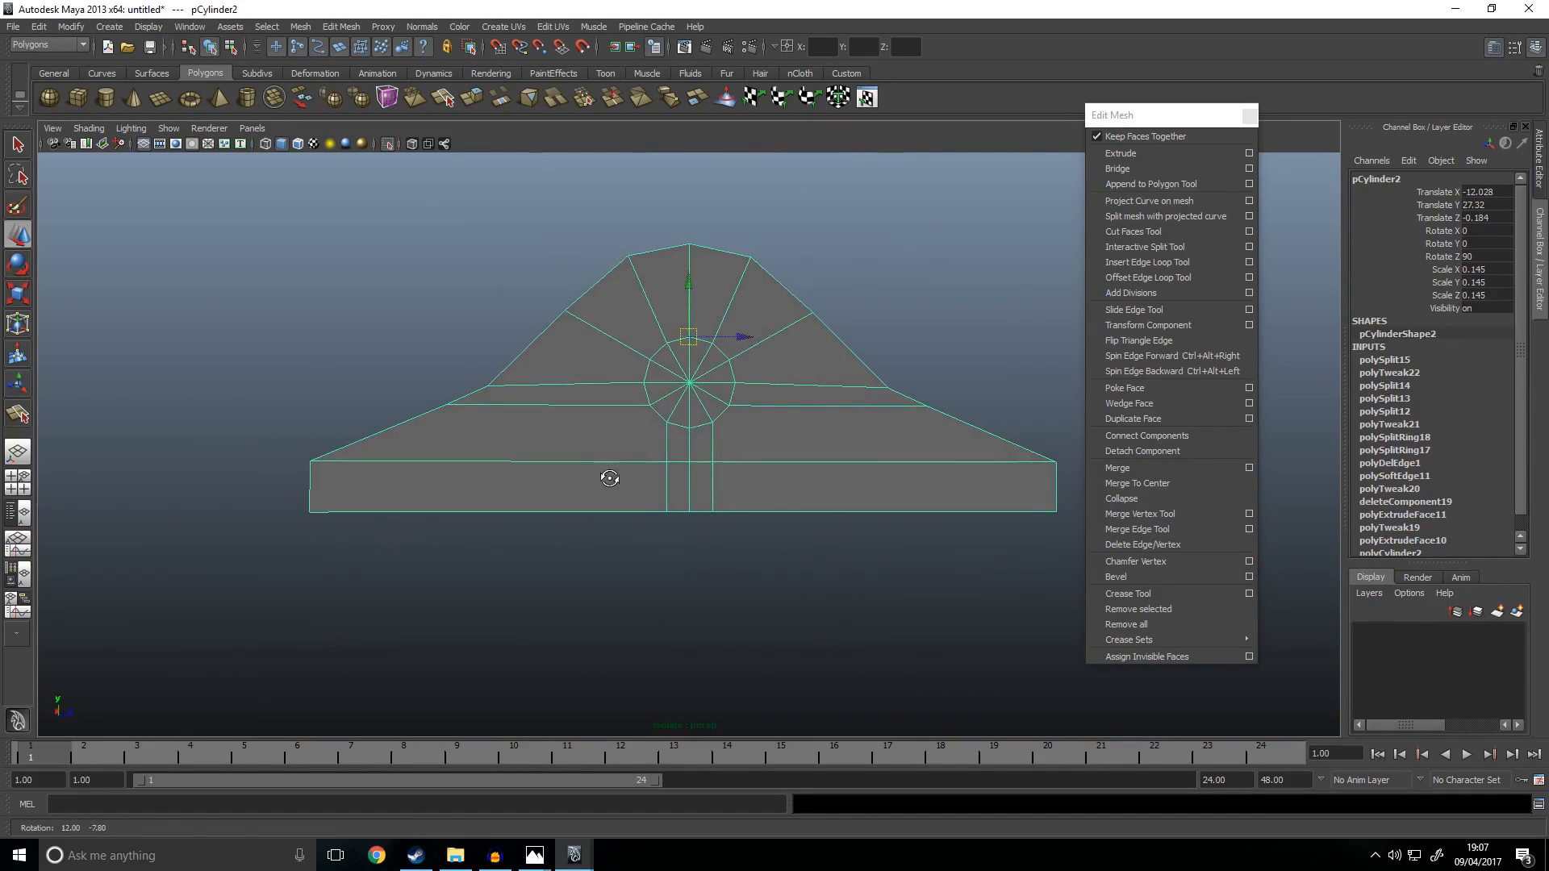
mouse_move(543, 540)
alt+mouse_down()
mouse_move(840, 542)
mouse_move(553, 542)
alt+mouse_up()
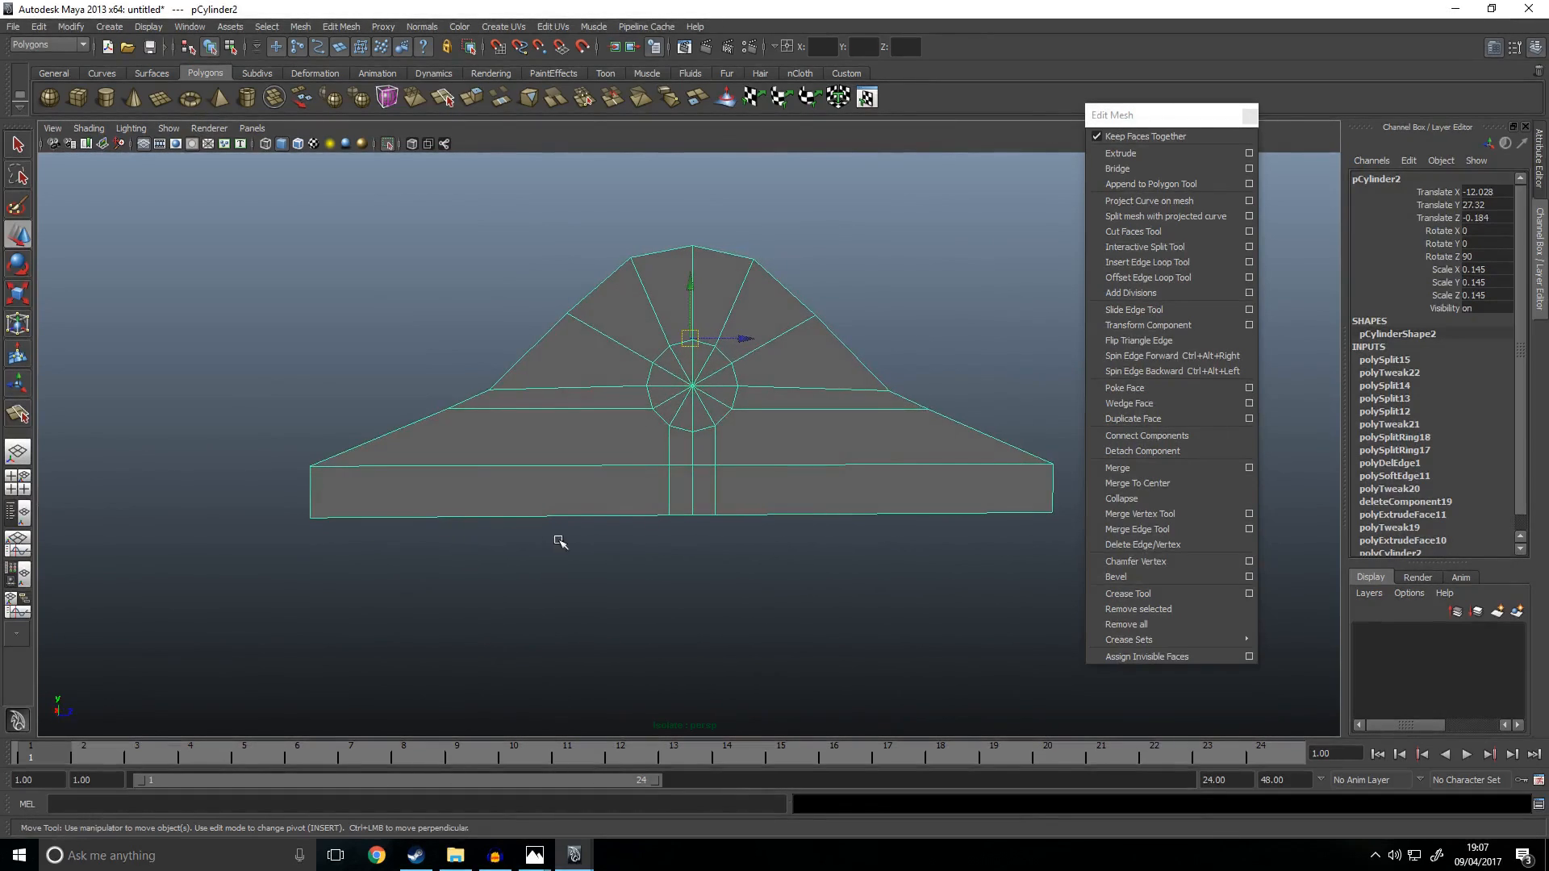
alt+drag(471, 476, 593, 494)
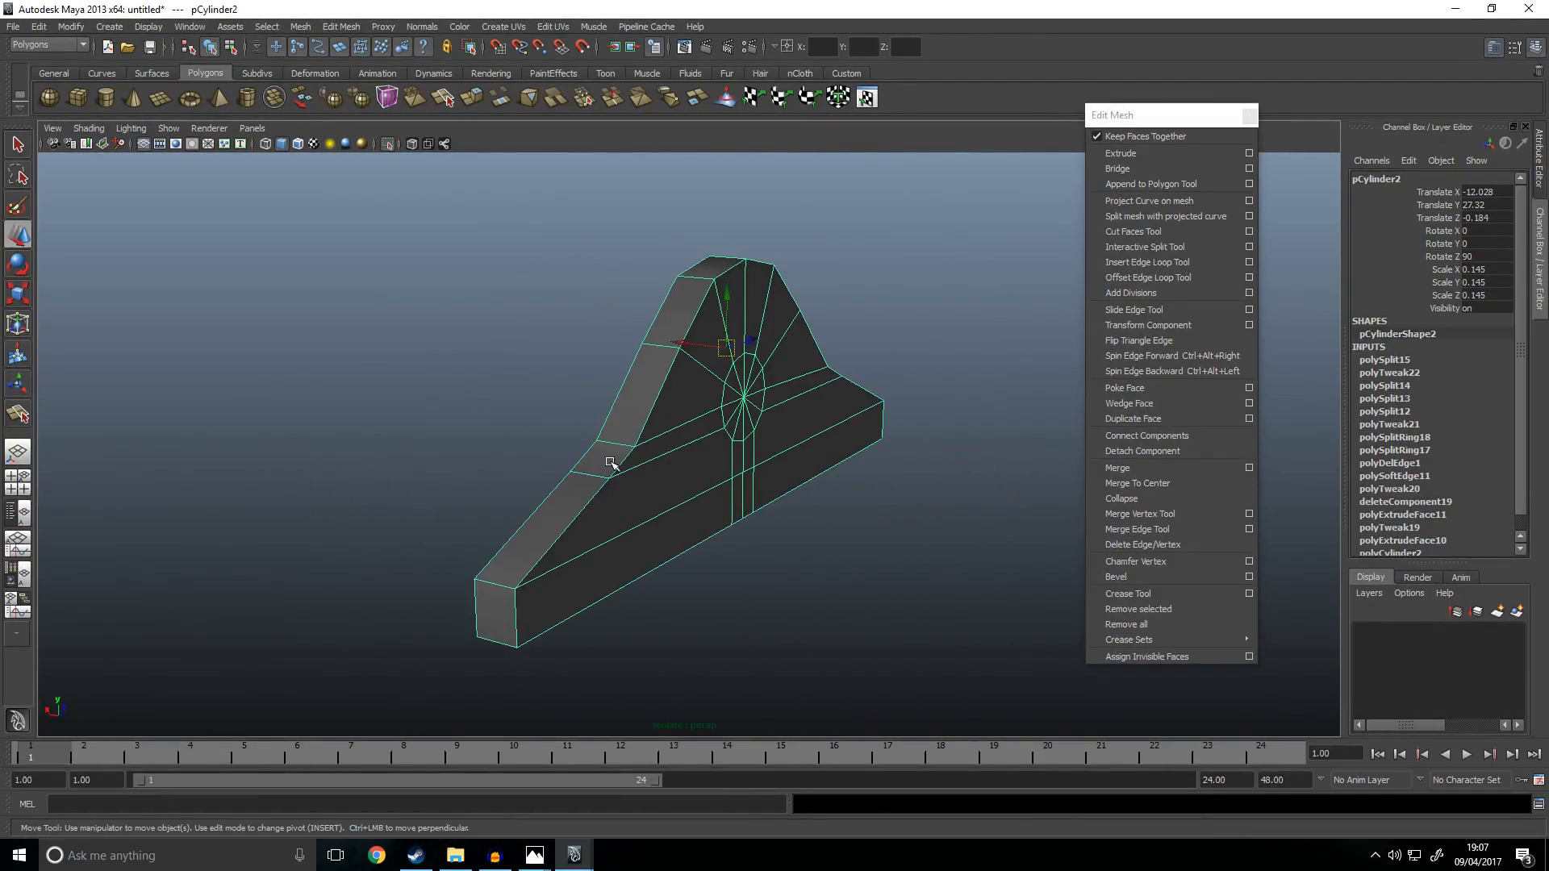
right_drag(614, 462, 632, 423)
click(640, 420)
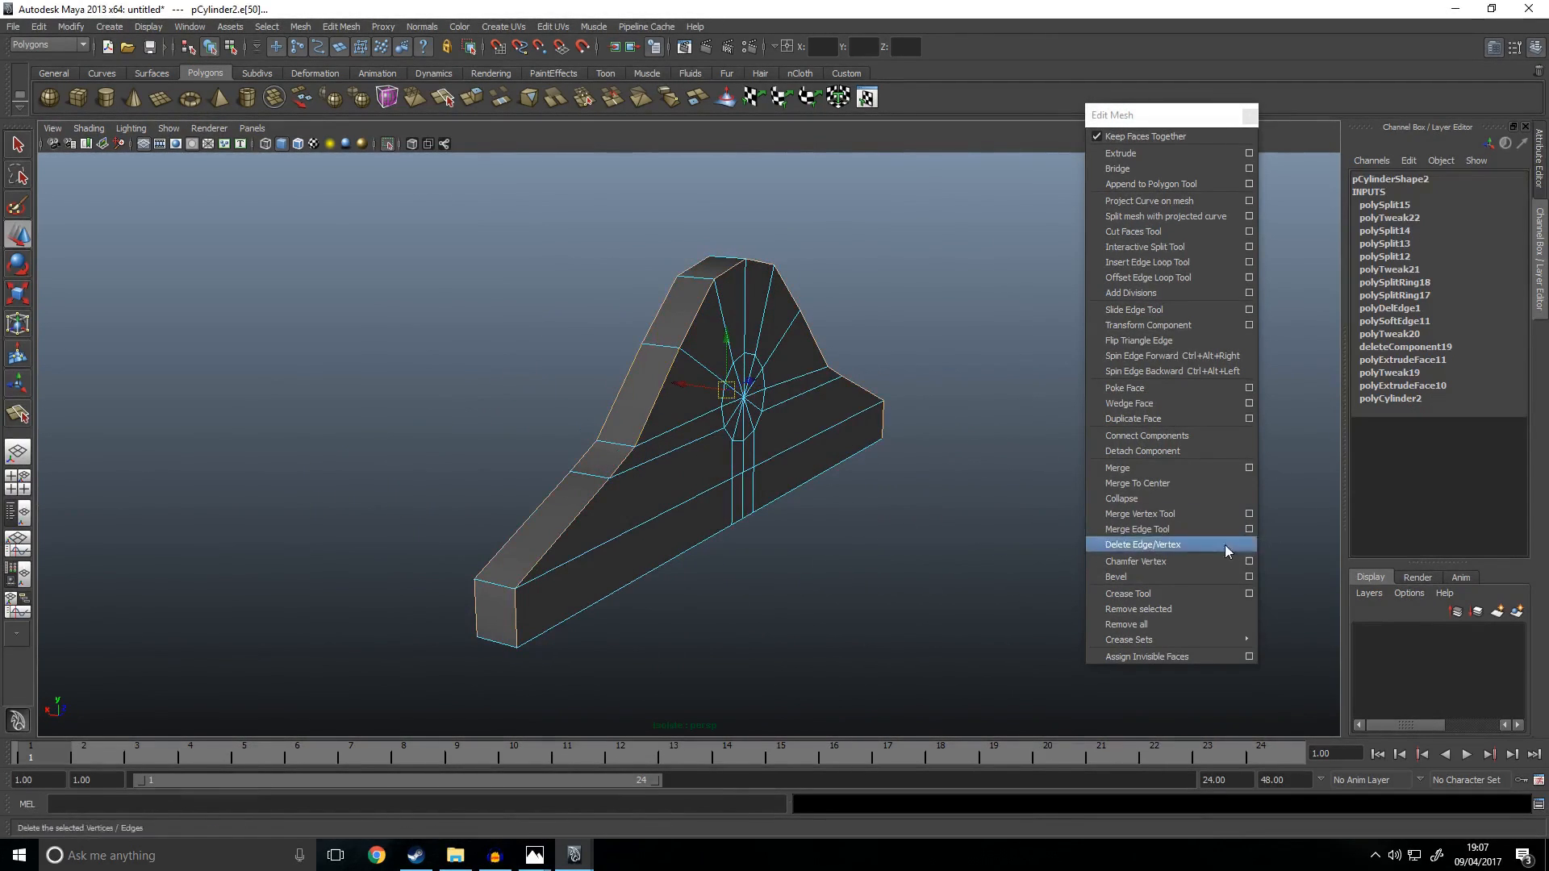
click(1154, 578)
alt+drag(795, 530, 799, 503)
click(1447, 230)
middle_drag(954, 329, 916, 332)
Step: Adjust the vertices at the peak of the bevelled sight's outline in the side view
click(802, 318)
alt+drag(802, 318, 675, 380)
click(739, 345)
right_drag(690, 255, 598, 251)
key(space)
key(space)
drag(549, 206, 646, 249)
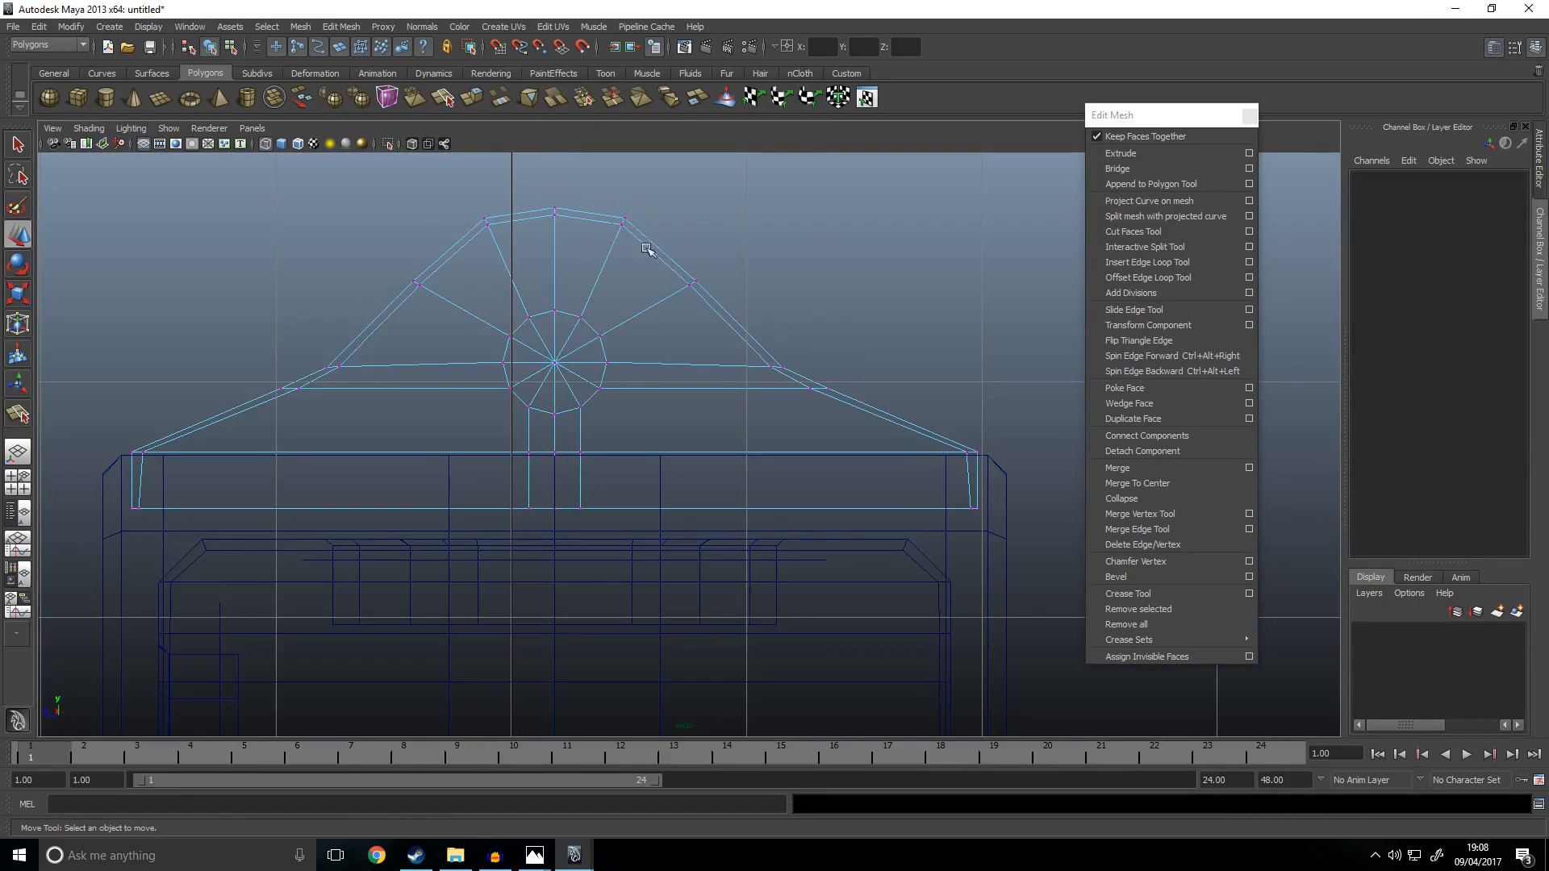
click(777, 193)
Step: Delete the faces inside the sight's central circle on both sides to open the aperture
key(space)
key(space)
right_drag(663, 431, 732, 404)
alt+drag(674, 460, 1023, 473)
click(765, 450)
key(space)
key(space)
right_drag(576, 386, 573, 423)
drag(566, 382, 568, 385)
key(Delete)
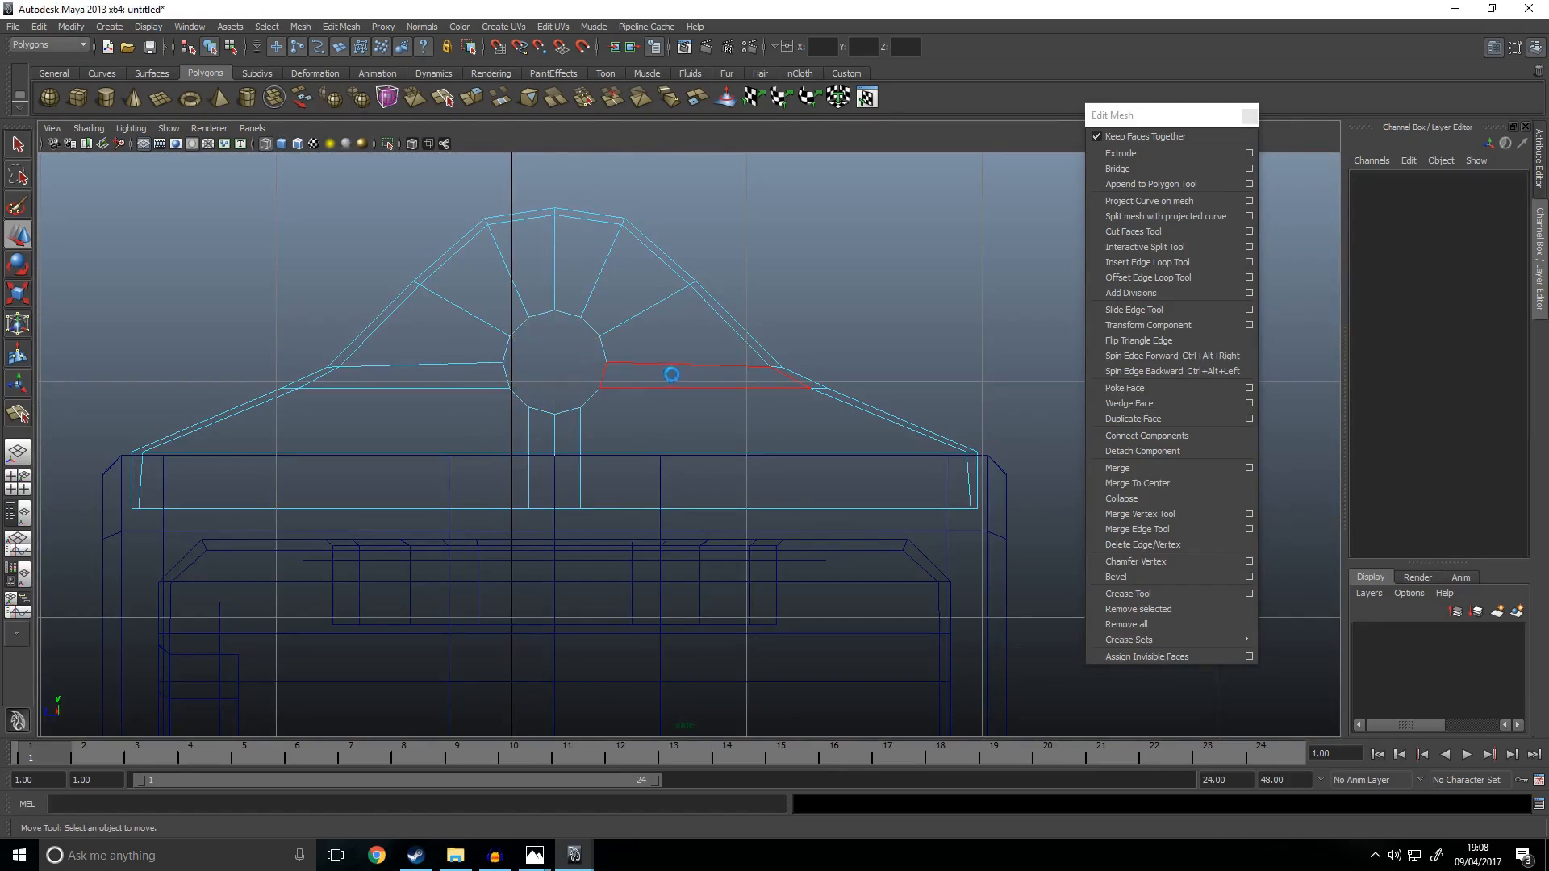
Step: Examine the opened aperture and the gap between the sight's front and rear faces from several angles
key(space)
key(space)
scroll(907, 331, up, 5)
alt+drag(815, 397, 785, 404)
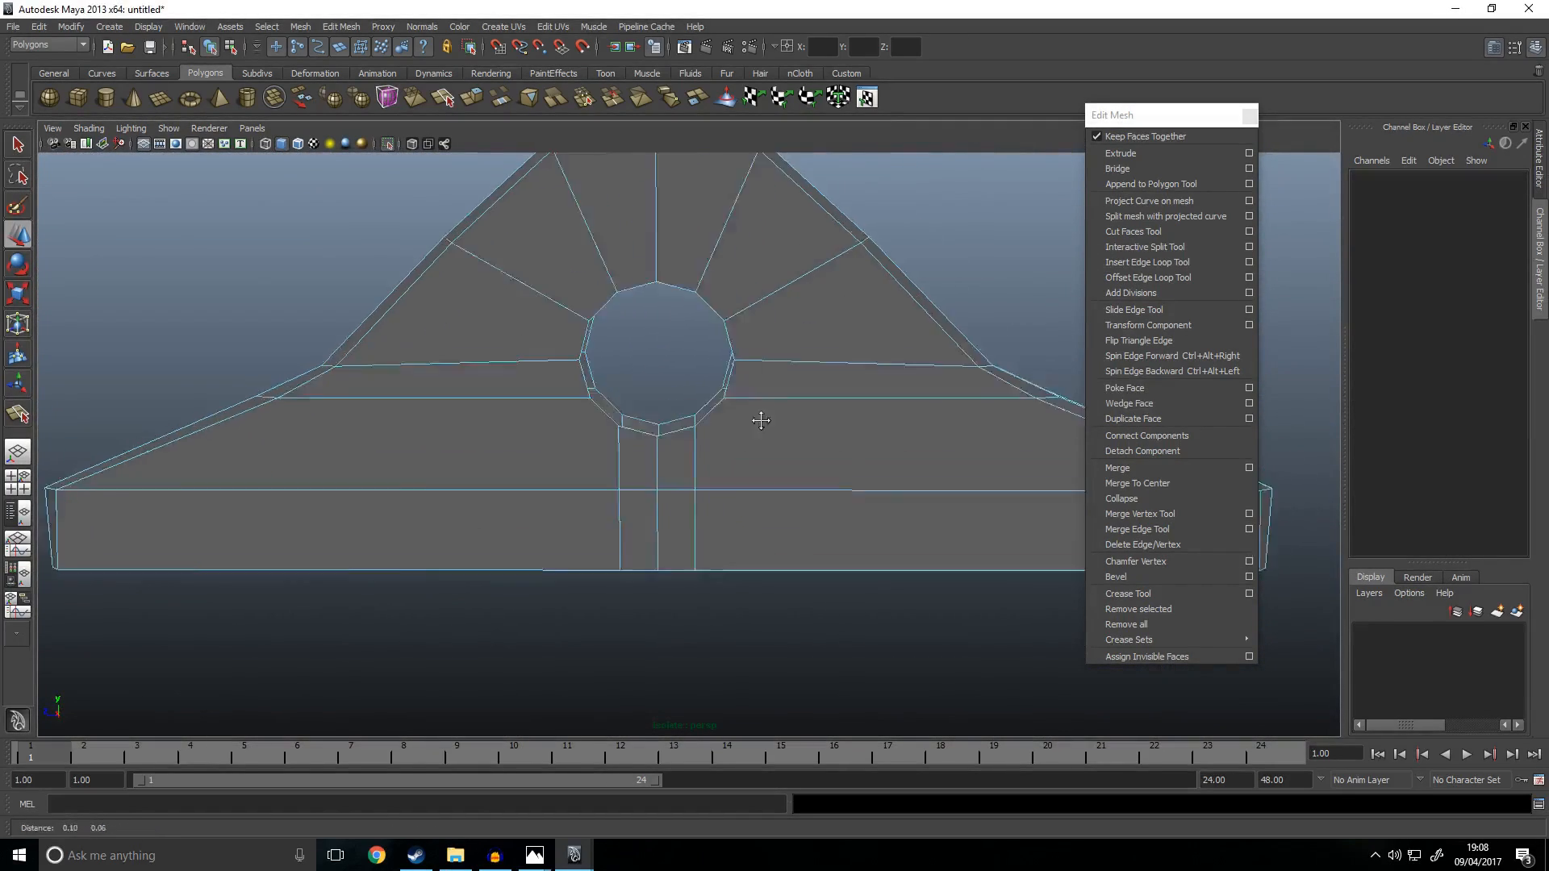
alt+middle_drag(785, 405, 666, 476)
alt+drag(666, 476, 697, 461)
scroll(697, 461, up, 4)
alt+drag(505, 459, 581, 470)
scroll(747, 457, up, 2)
alt+middle_drag(581, 470, 636, 443)
mouse_move(635, 444)
alt+mouse_down()
mouse_move(653, 425)
mouse_move(444, 421)
mouse_move(522, 426)
mouse_move(525, 408)
mouse_move(622, 429)
mouse_move(598, 428)
mouse_move(613, 437)
alt+mouse_up()
scroll(614, 437, down, 3)
Step: Extrude the aperture's border edges through the sight's thickness and snap them to the opposite opening
right_drag(652, 375, 653, 311)
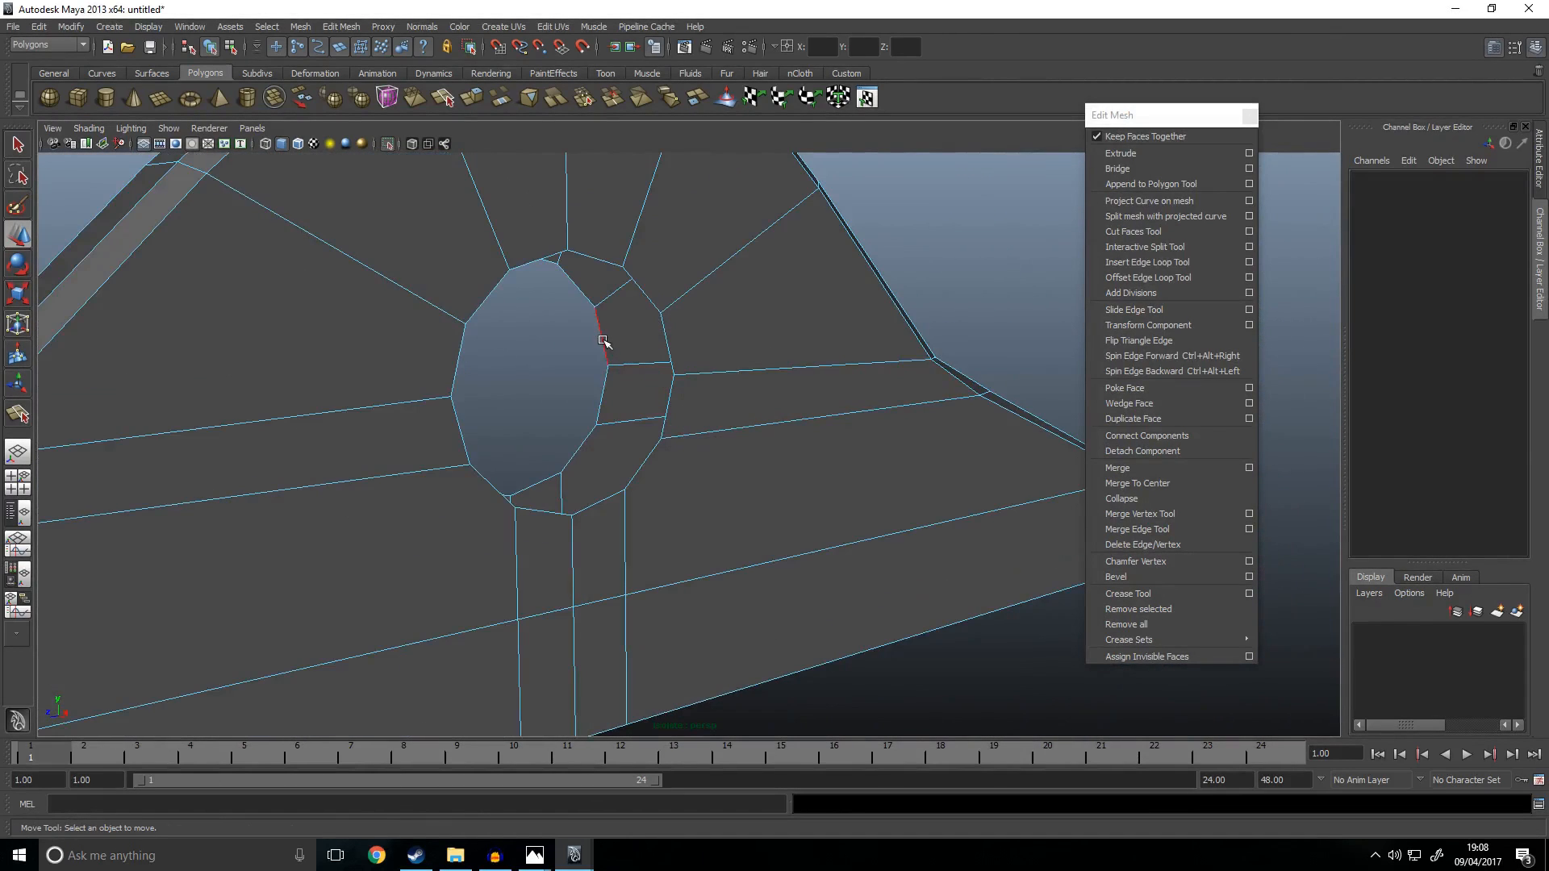
double_click(601, 334)
click(1120, 154)
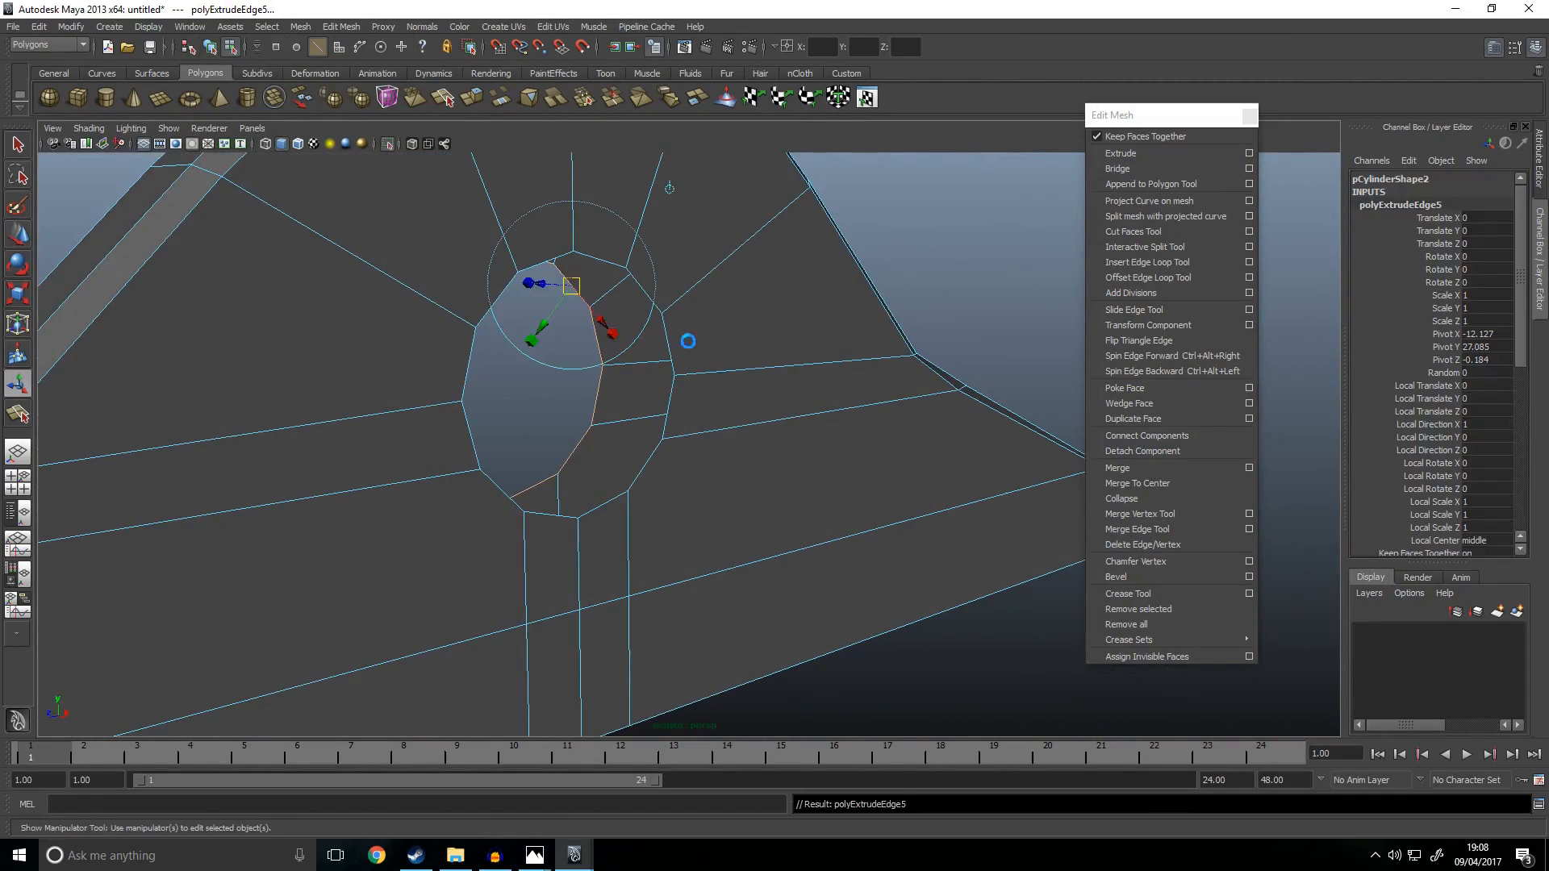
alt+drag(613, 347, 525, 327)
drag(549, 395, 627, 415)
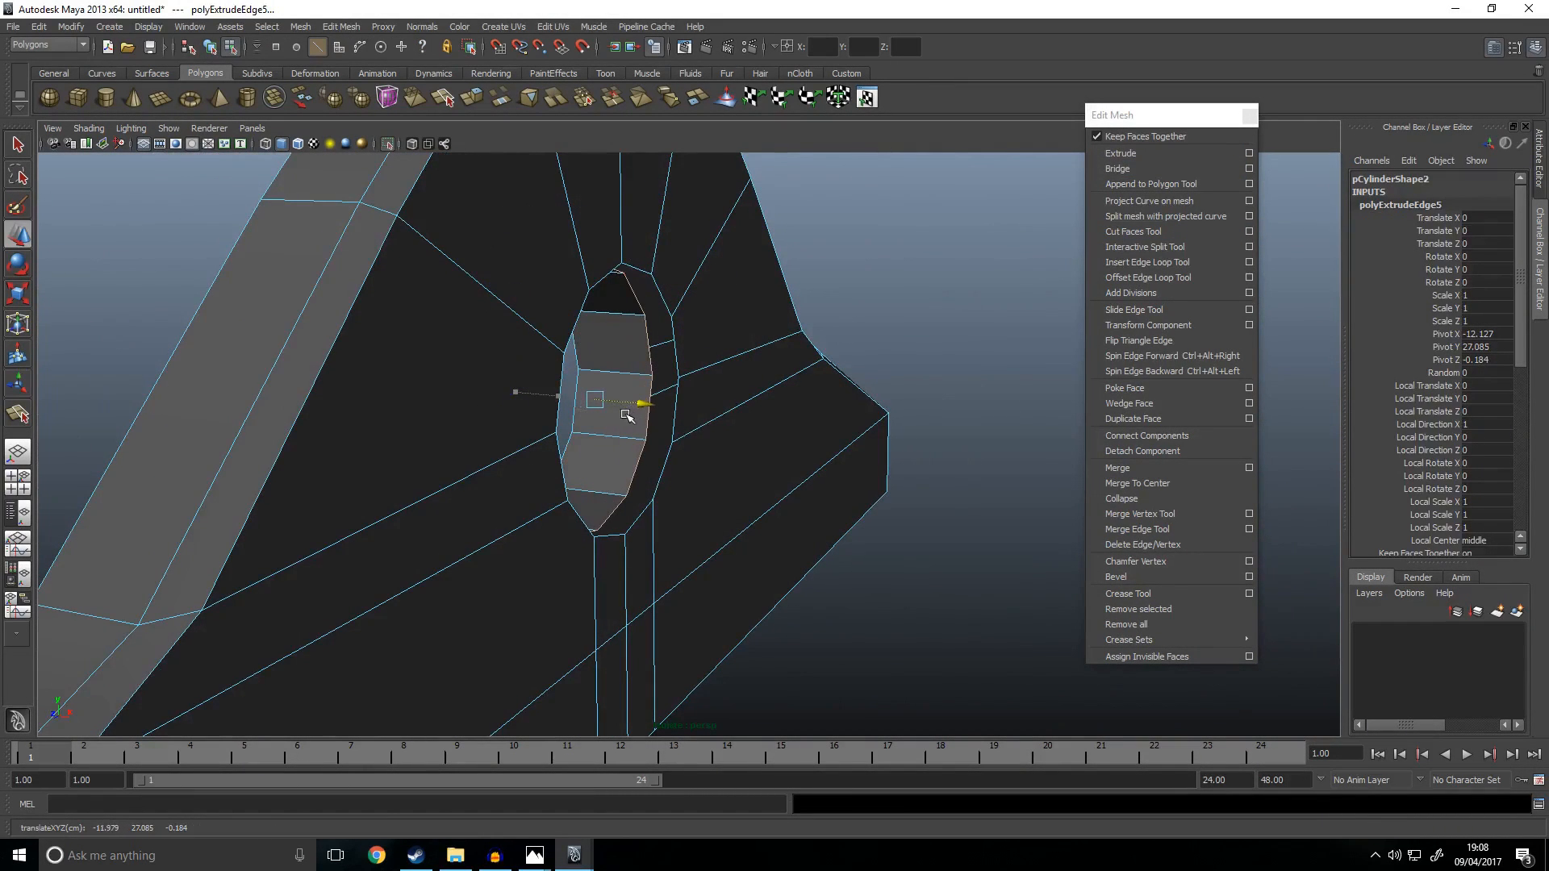
click(643, 404)
key(v)
middle_drag(679, 378, 665, 328)
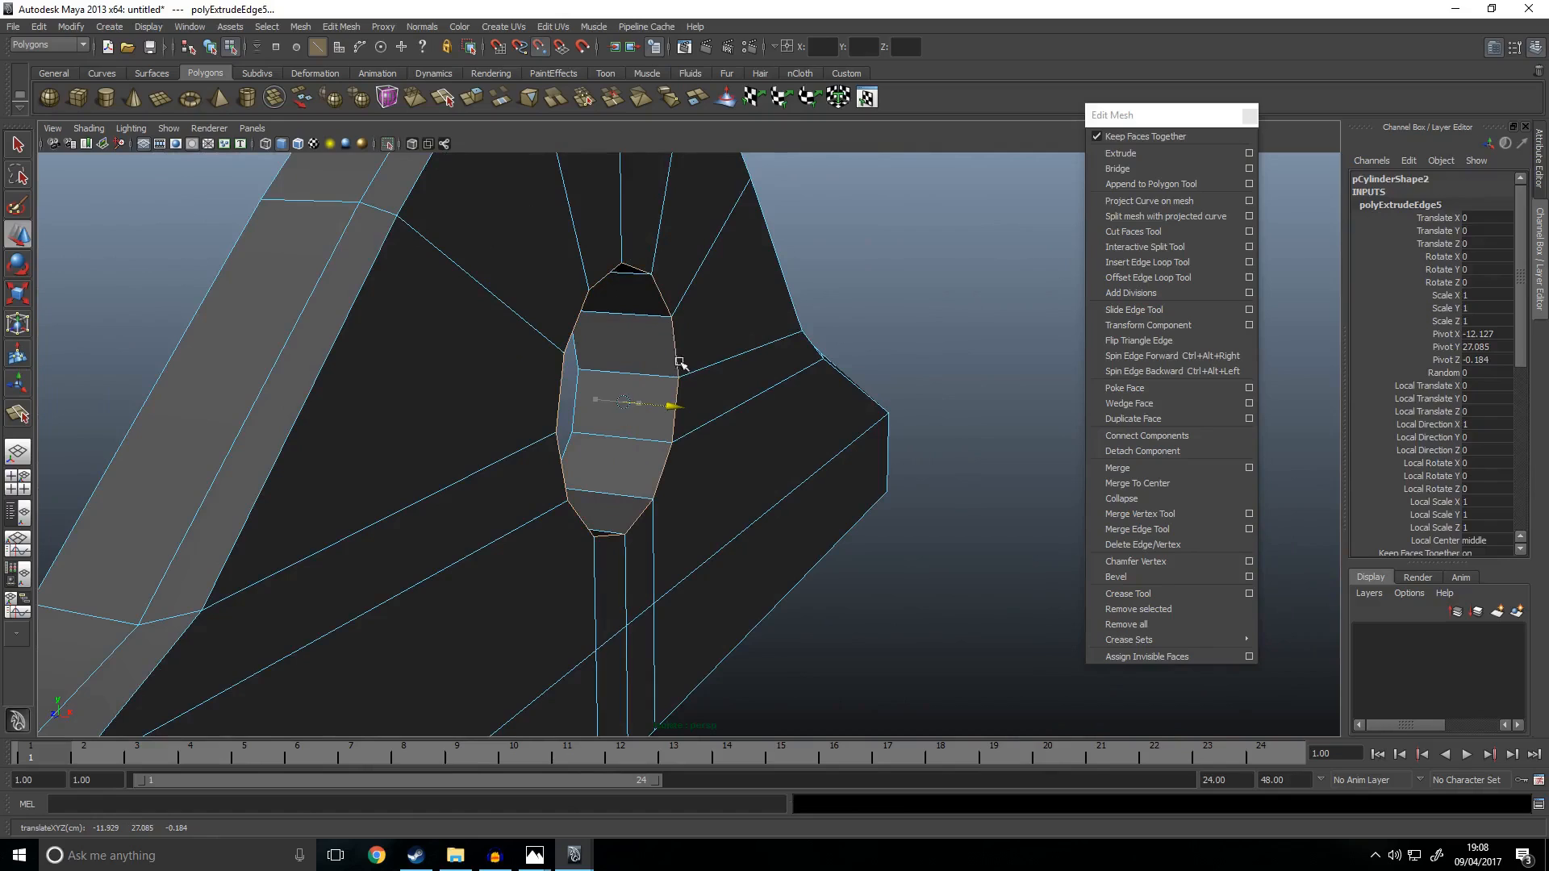
Step: Merge the overlapping vertices around the aperture with a threshold of 0.01
key(space)
key(space)
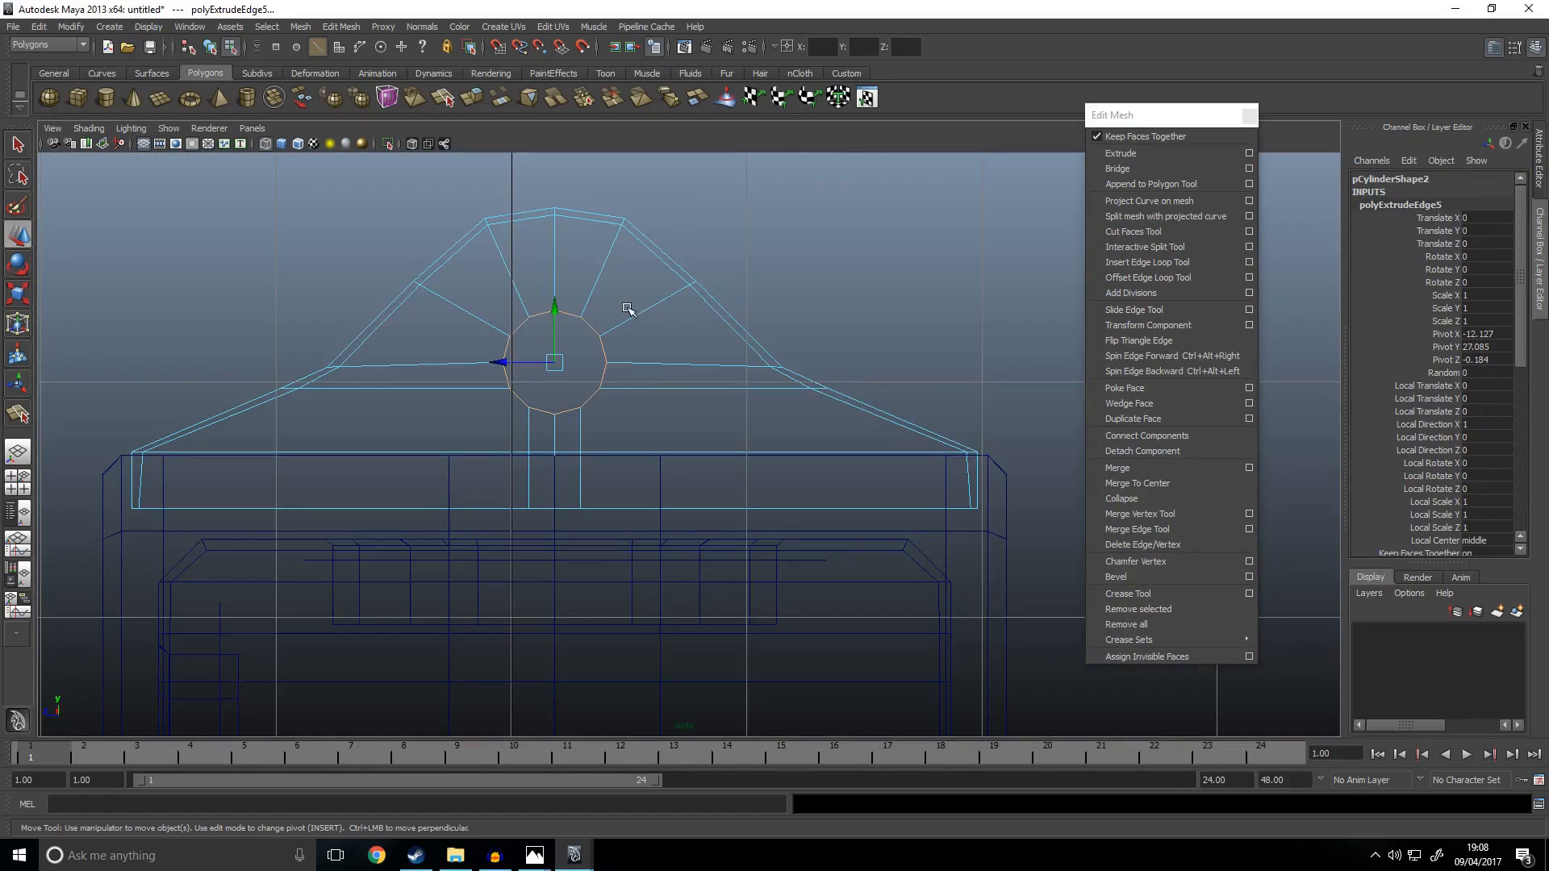
right_drag(550, 291, 490, 303)
drag(625, 430, 626, 430)
key(space)
key(space)
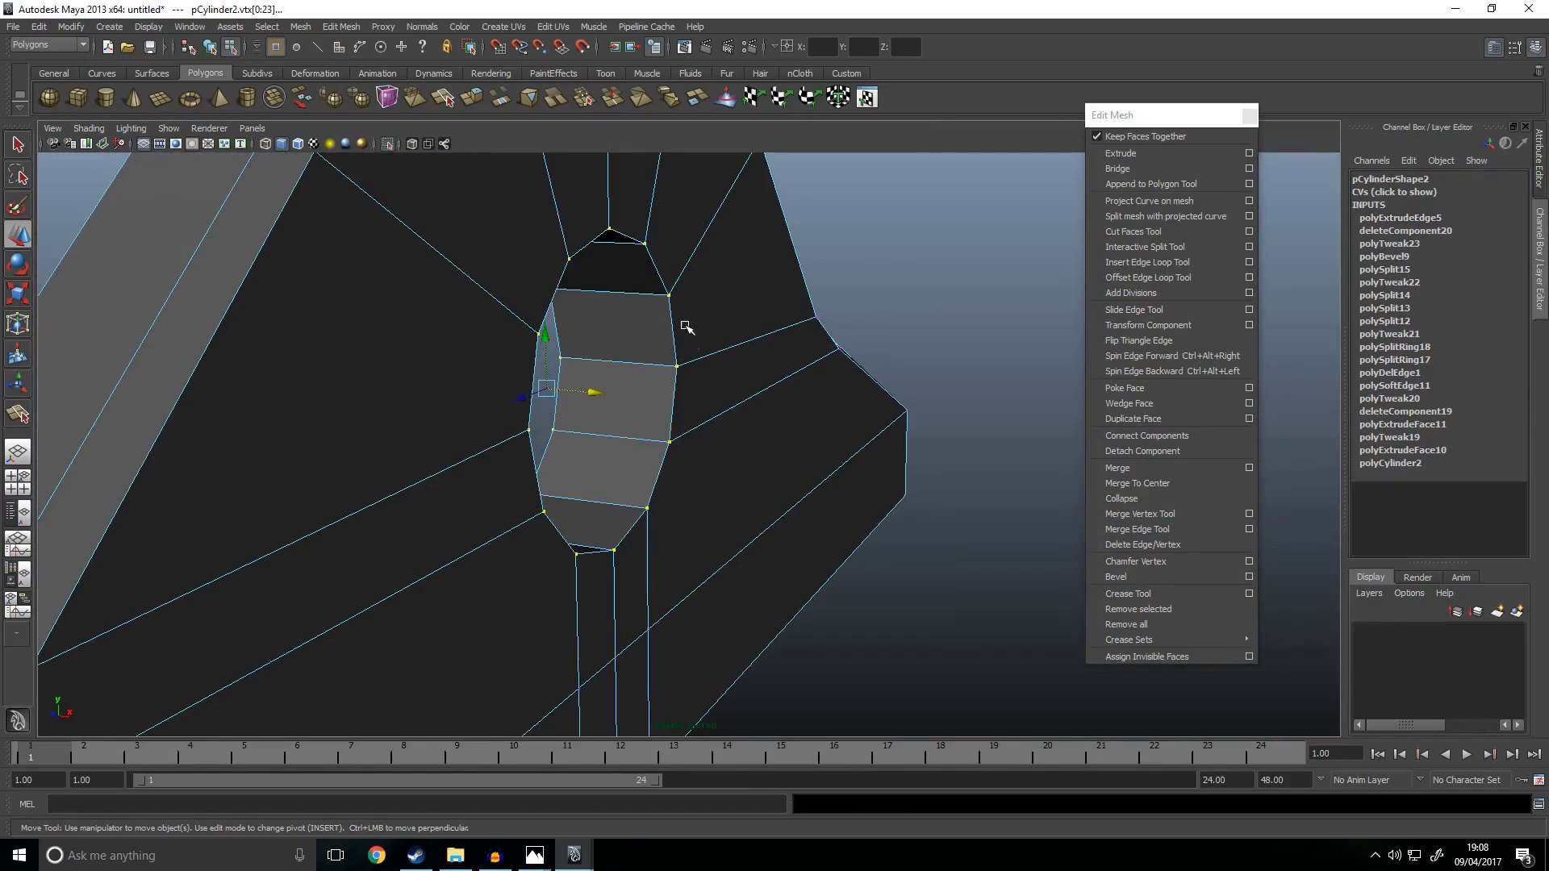
click(1247, 468)
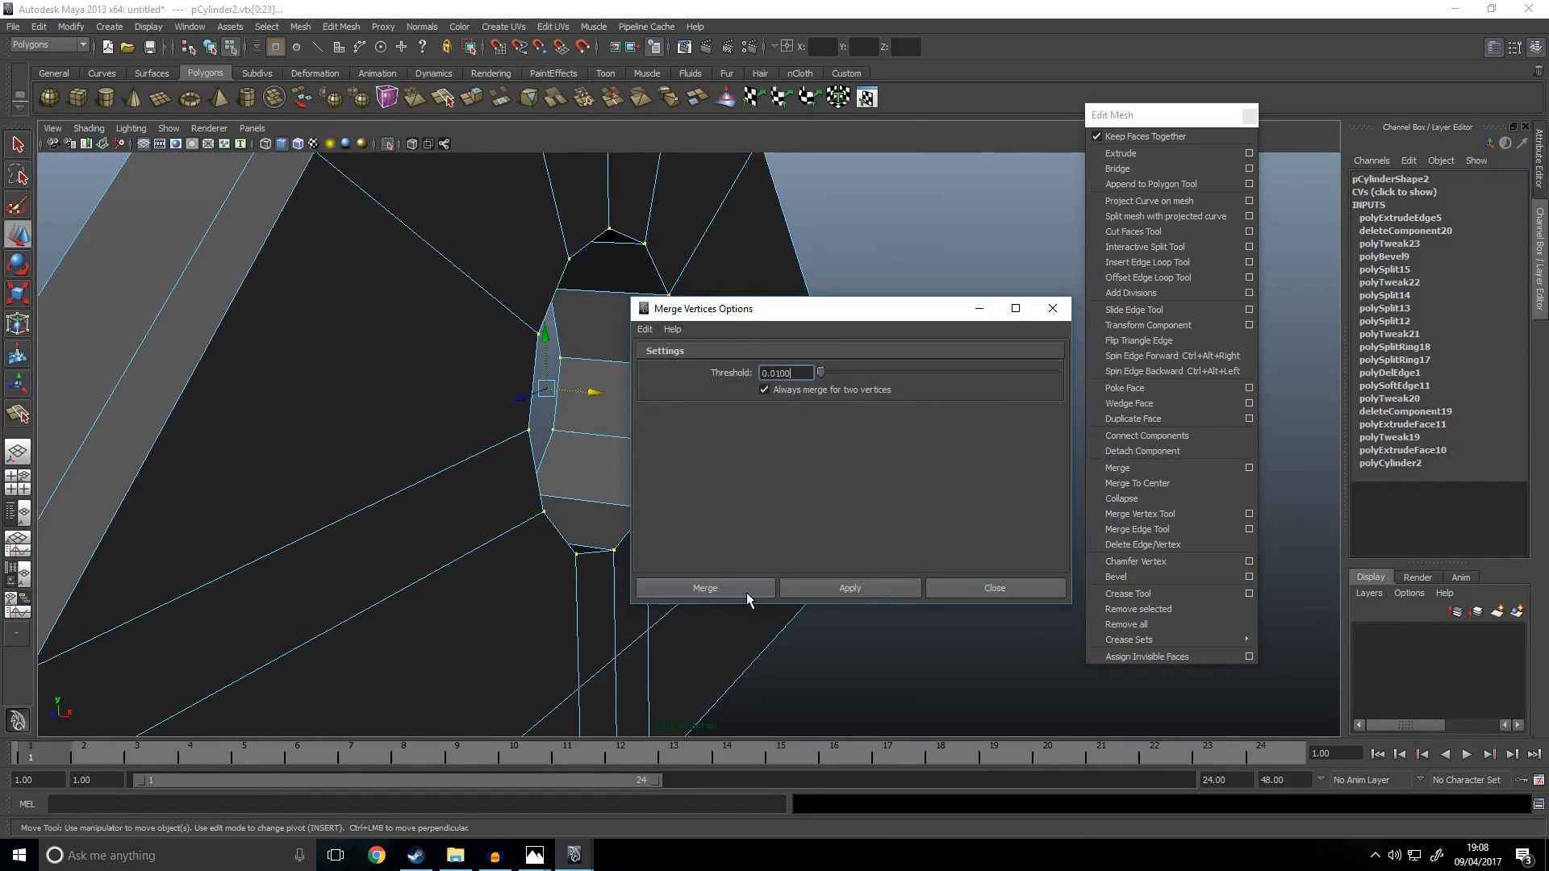
click(724, 590)
Step: Soften the edges that run across the aperture's inner wall
right_drag(693, 407, 923, 331)
right_drag(638, 379, 639, 335)
key(space)
key(space)
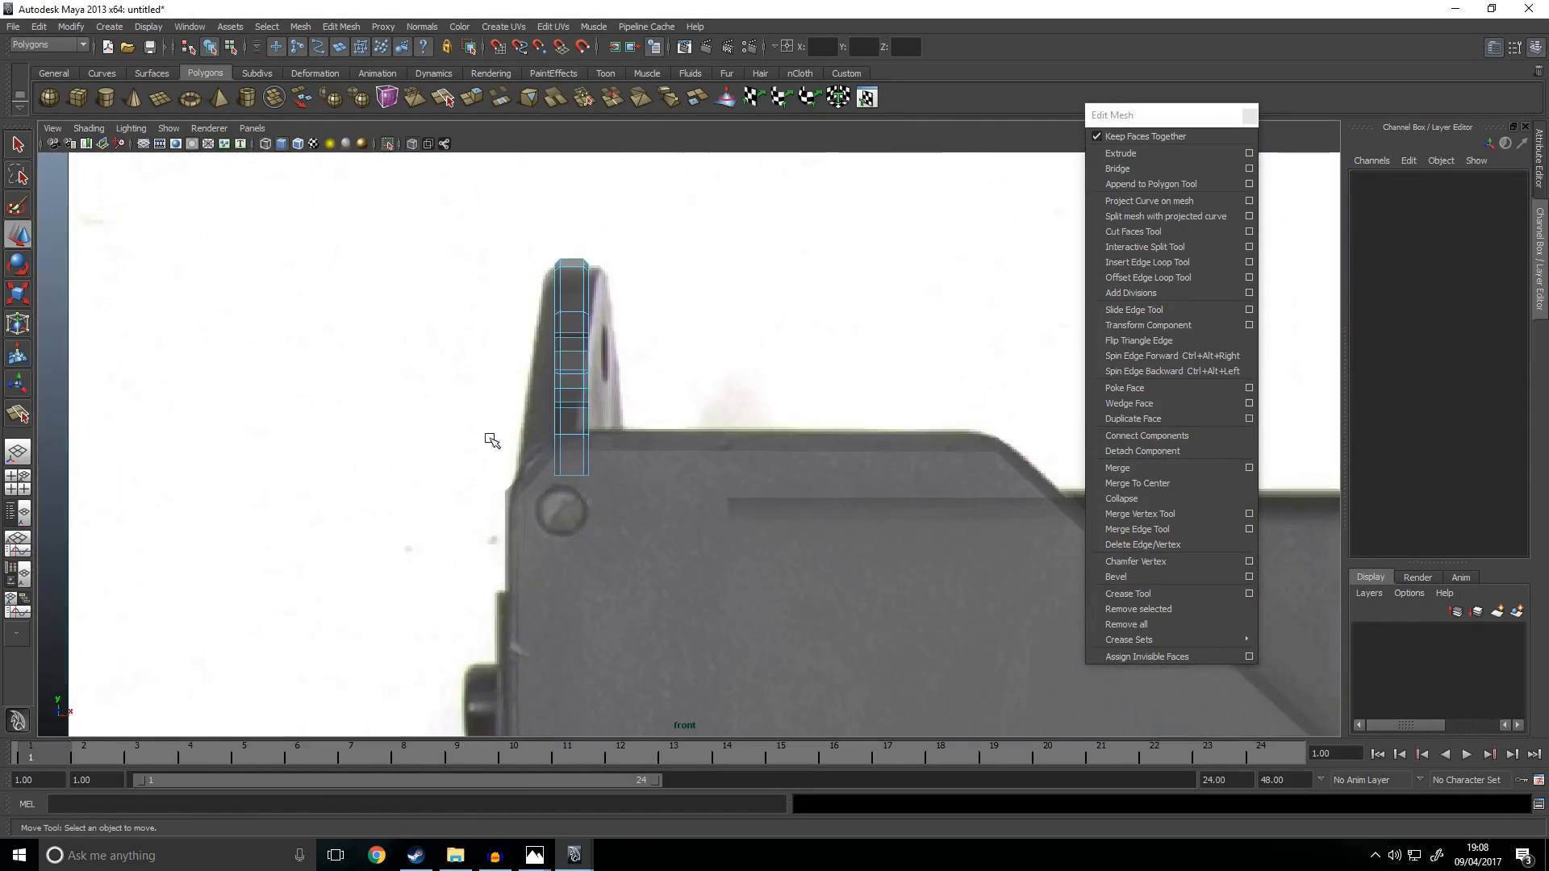
scroll(482, 447, up, 3)
right_drag(545, 254, 543, 214)
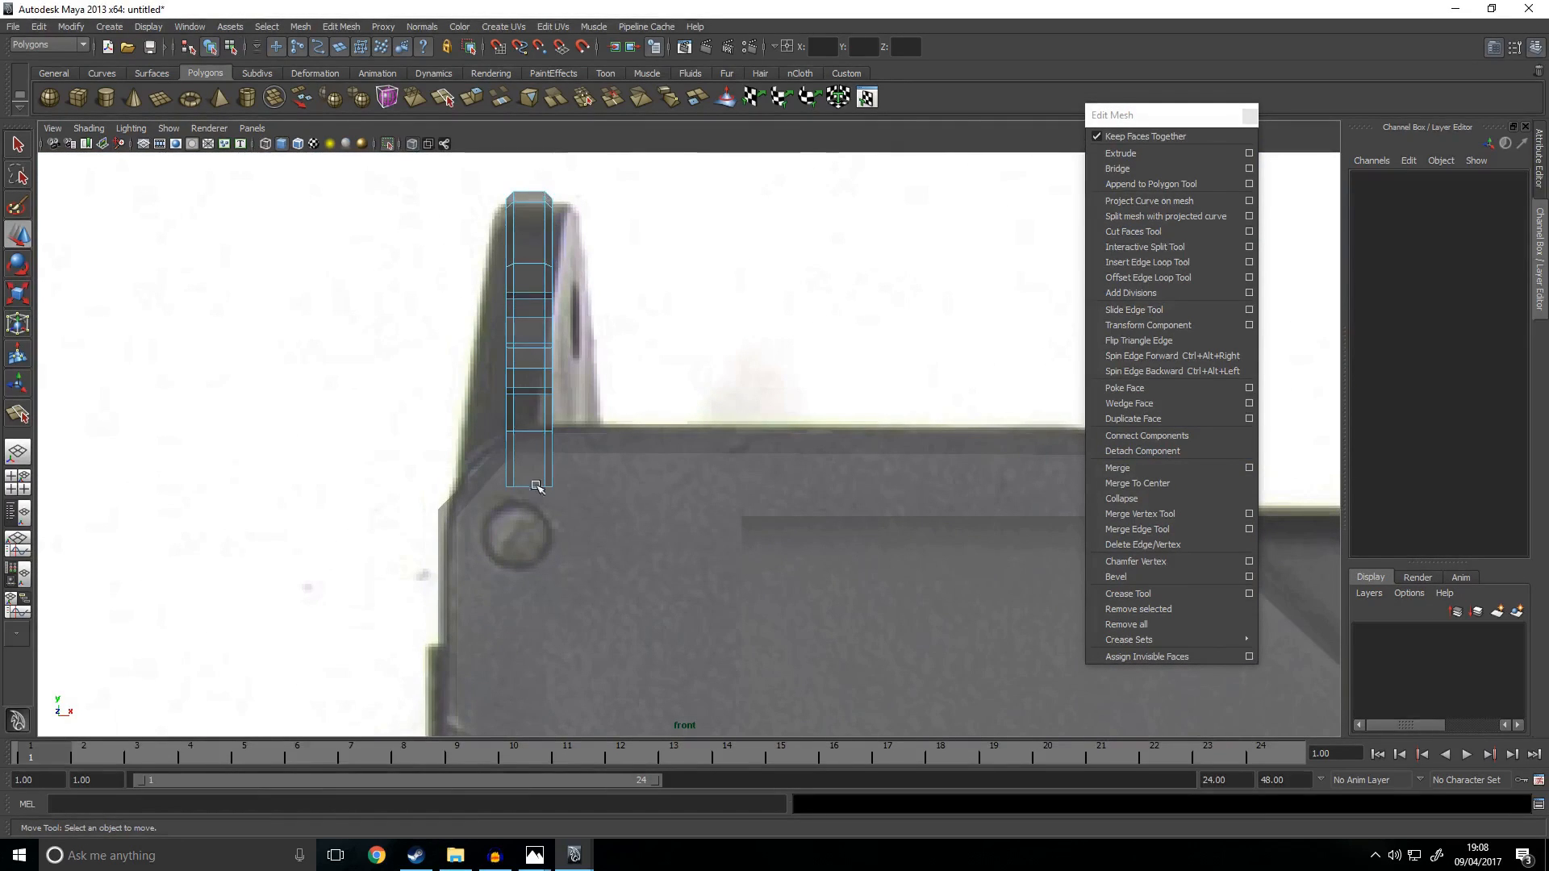
drag(537, 476, 529, 531)
key(space)
key(space)
alt+drag(879, 272, 1010, 422)
click(432, 27)
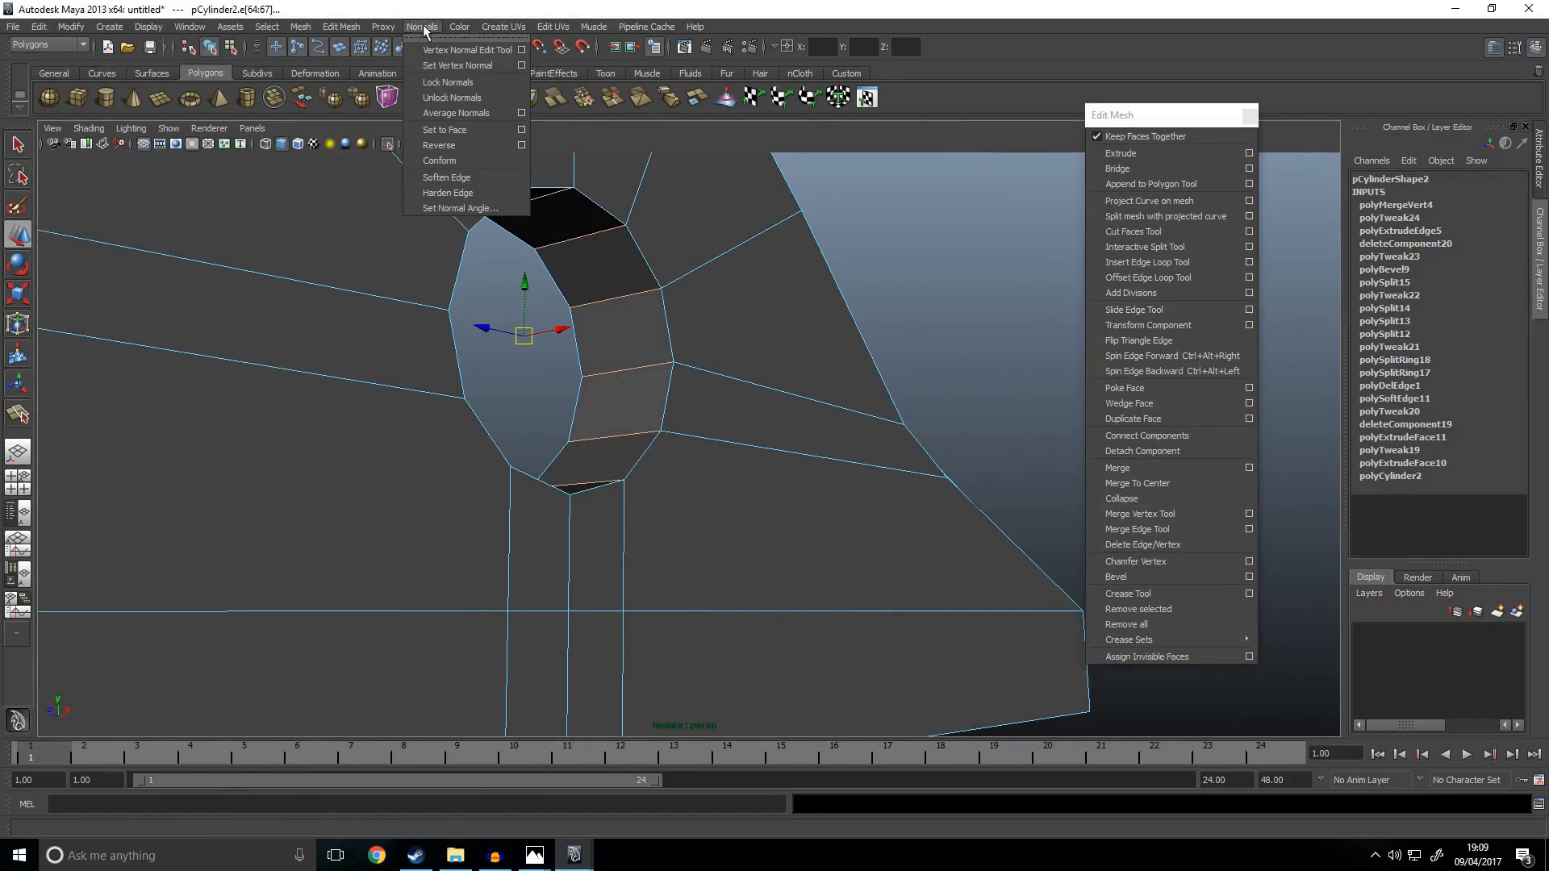
click(456, 179)
Step: Bevel the aperture's rim edge loops and reduce the bevel offset
click(912, 262)
scroll(911, 262, down, 5)
click(694, 344)
scroll(694, 344, up, 4)
right_drag(694, 342, 687, 292)
click(653, 287)
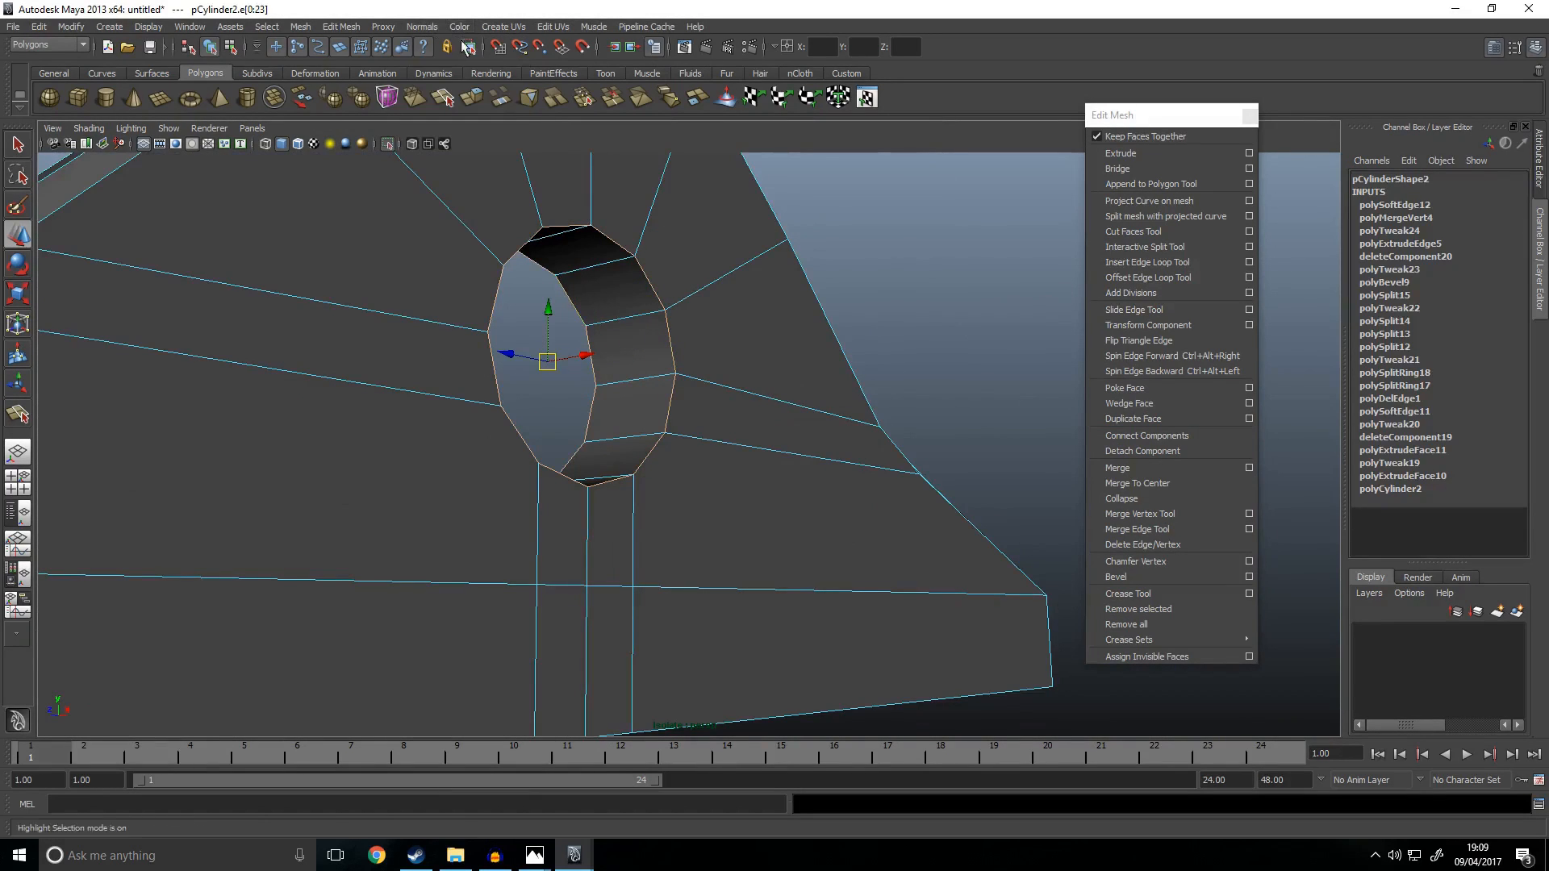
click(419, 27)
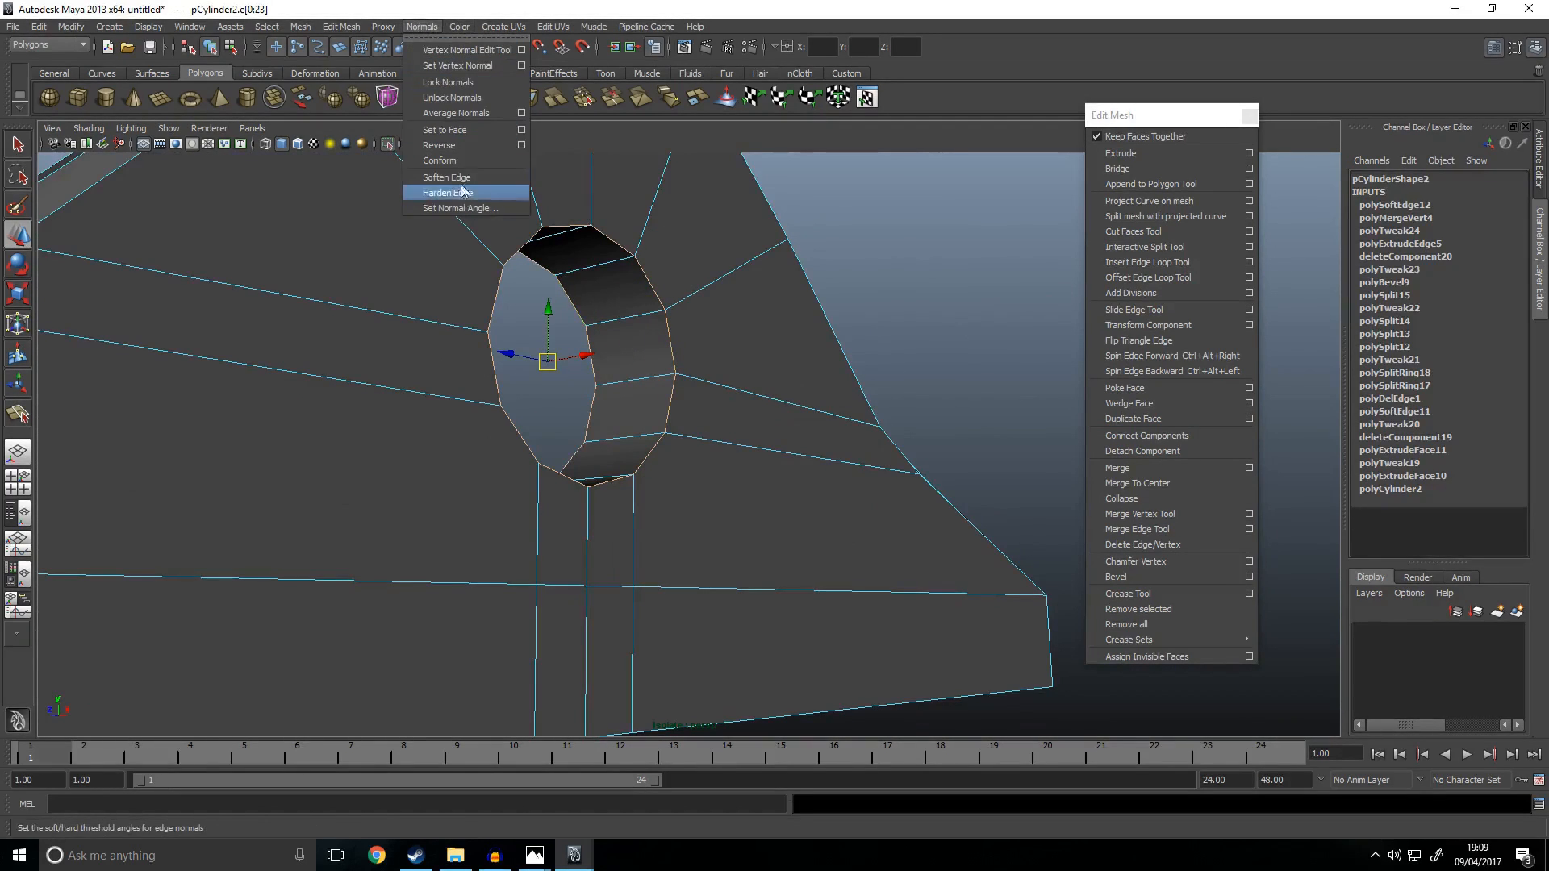
click(1149, 124)
click(1138, 576)
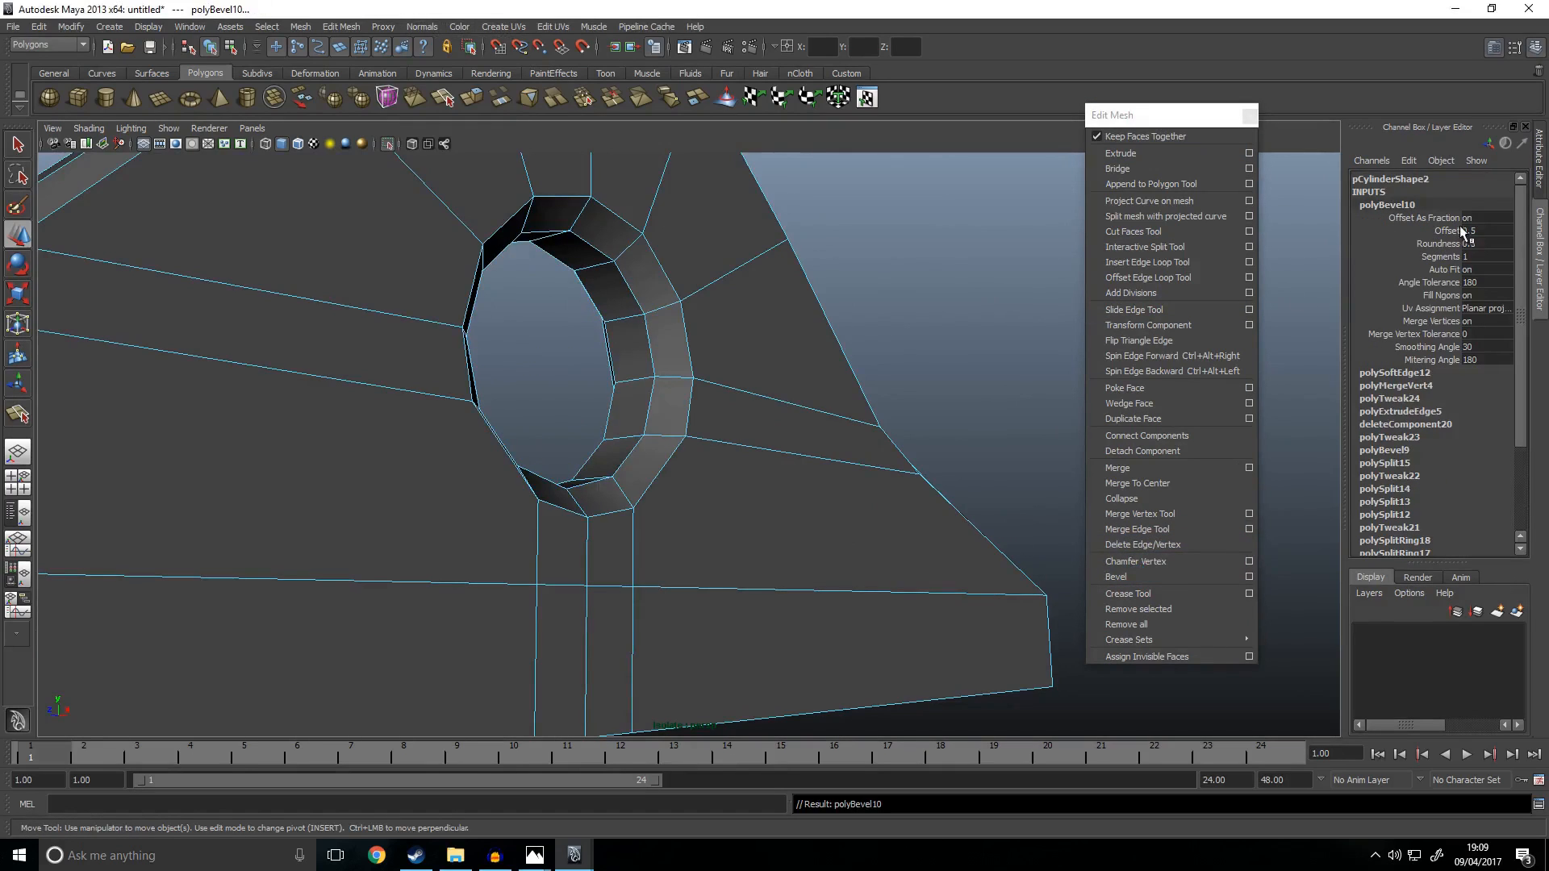
click(1448, 231)
middle_drag(899, 264, 890, 260)
right_drag(601, 286, 564, 260)
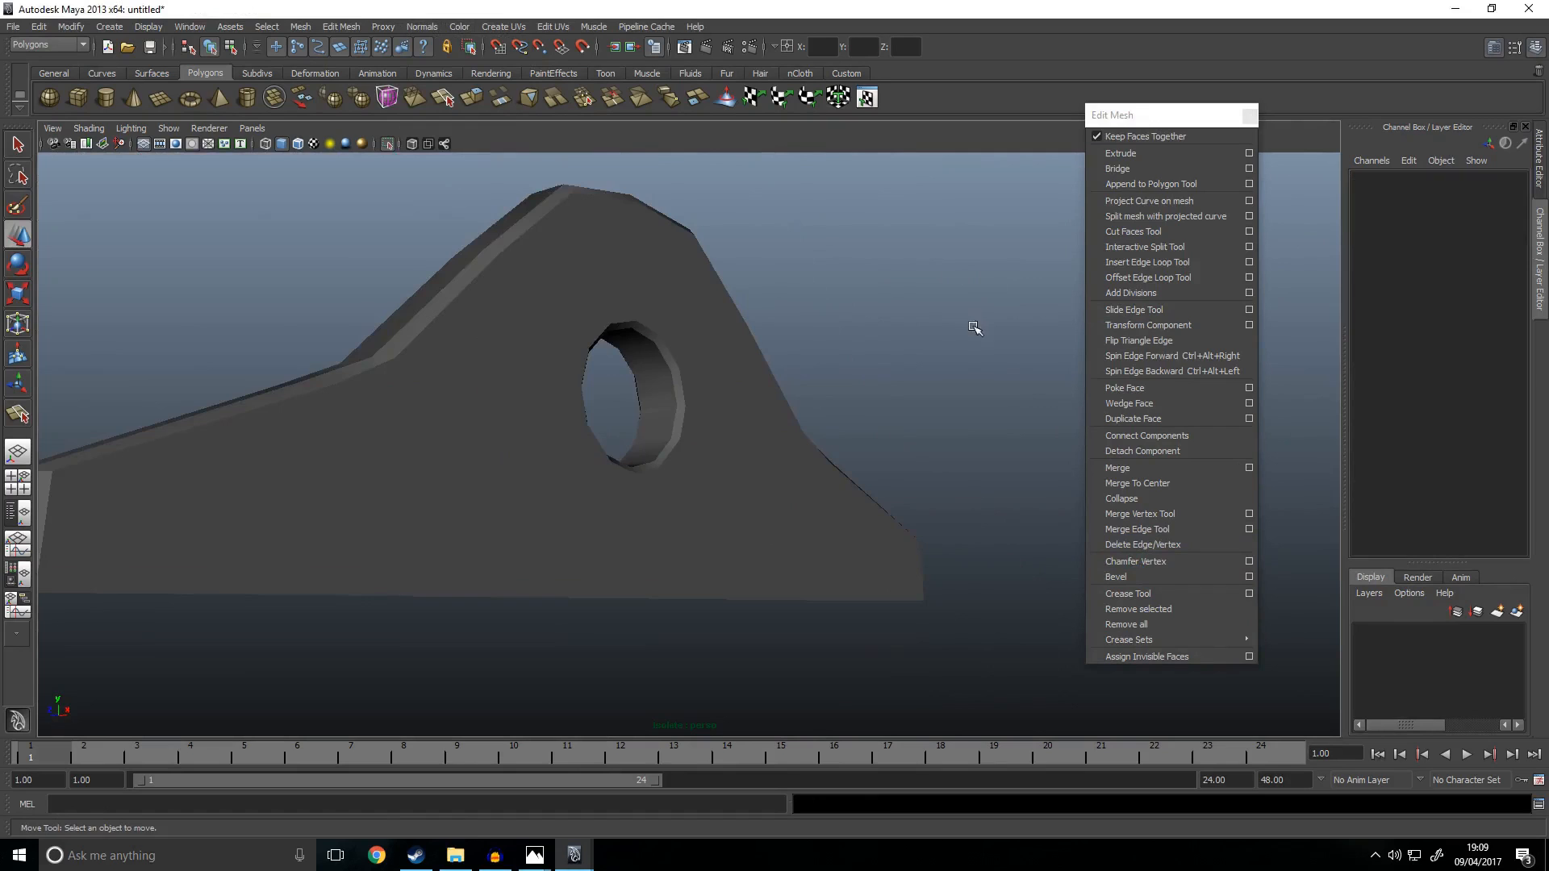
Step: Move the rear sight back along X to about -12.196, lining it up with the reference in the front view
alt+drag(974, 328, 1002, 476)
scroll(885, 406, down, 5)
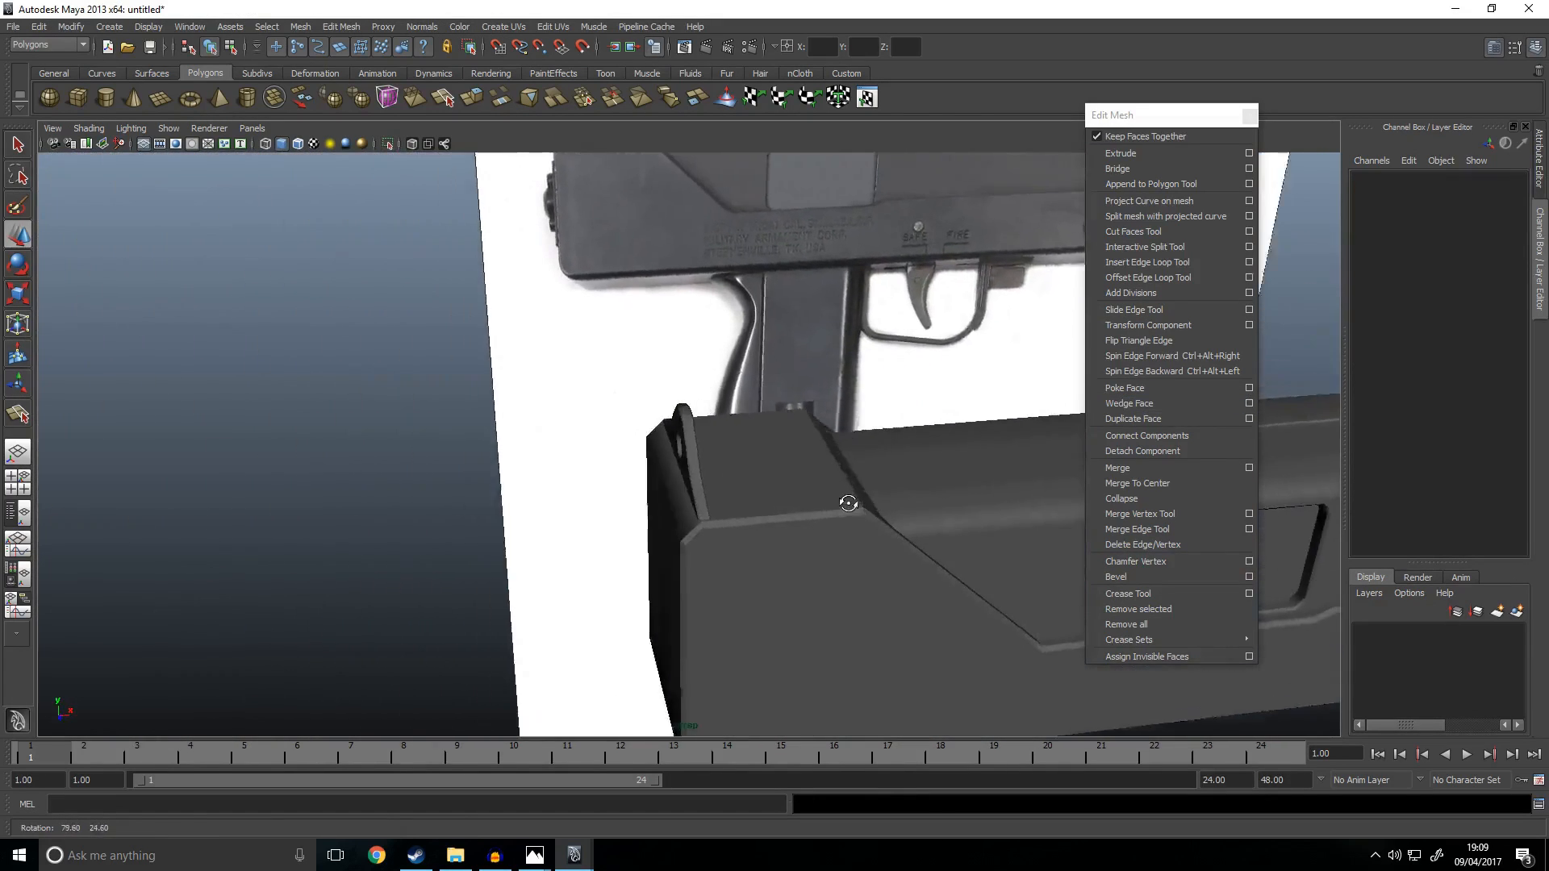
click(682, 454)
key(space)
key(space)
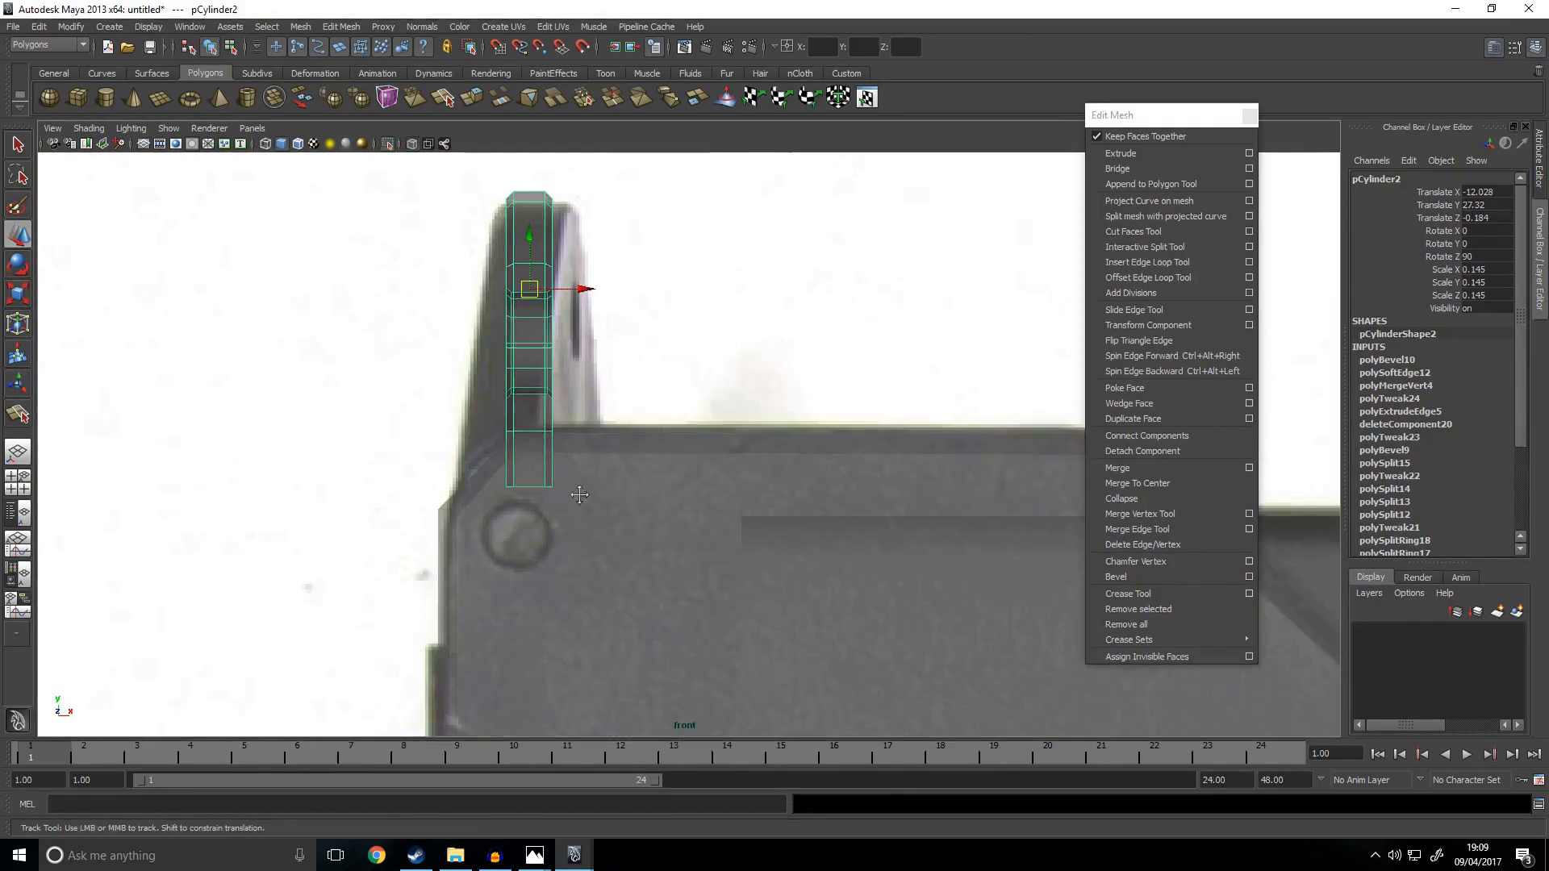
scroll(754, 254, up, 2)
drag(727, 233, 692, 254)
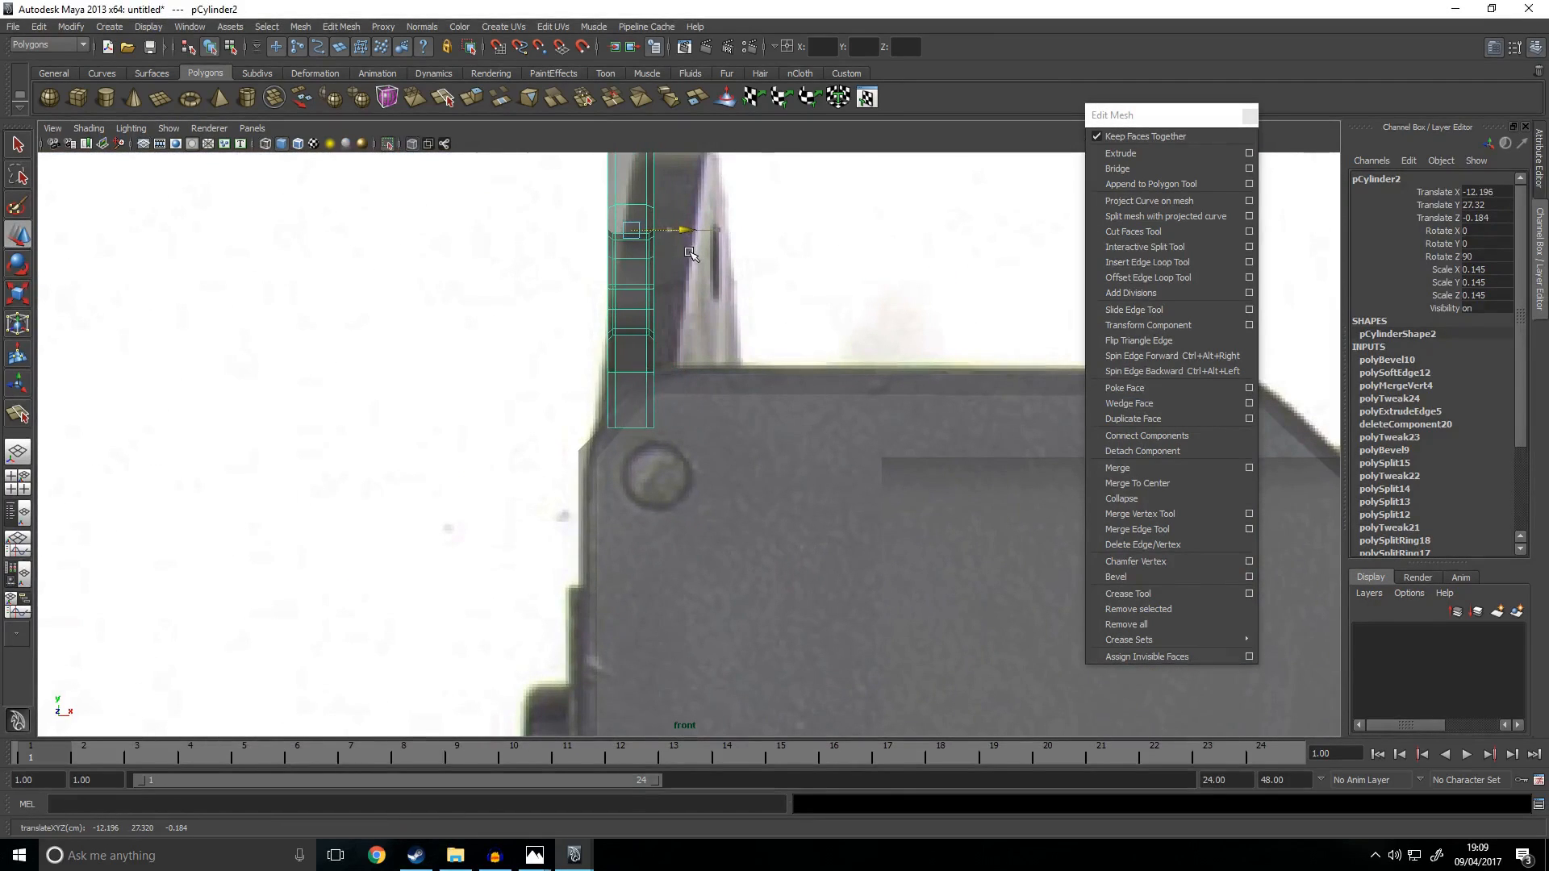
Step: Lower the sight's bottom vertices further into the receiver and shift the sight back to X -12.206
right_drag(615, 393, 508, 384)
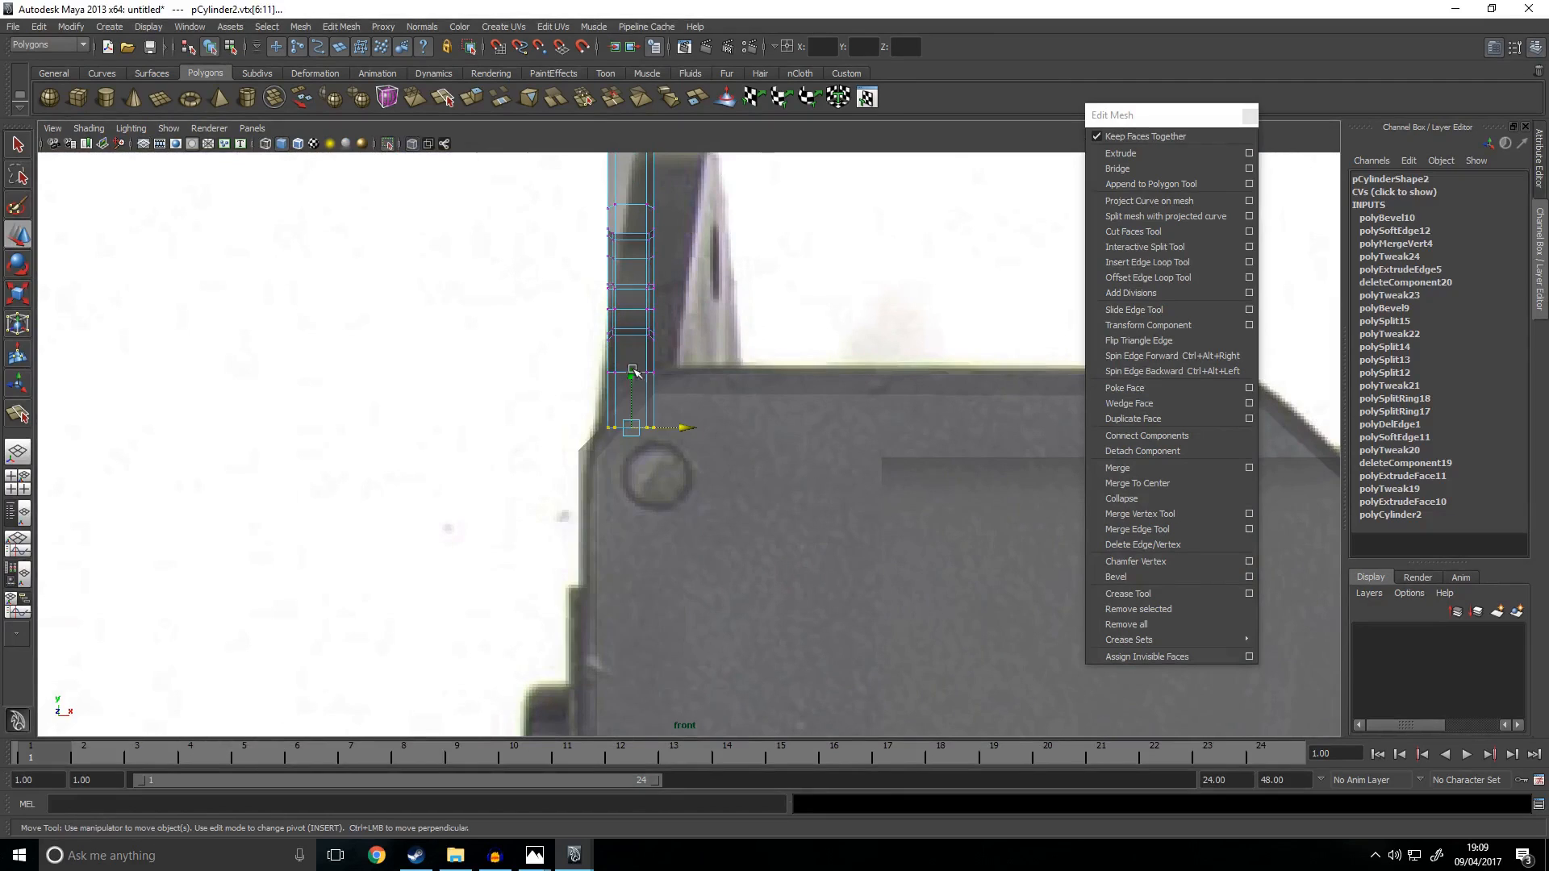
key(F8)
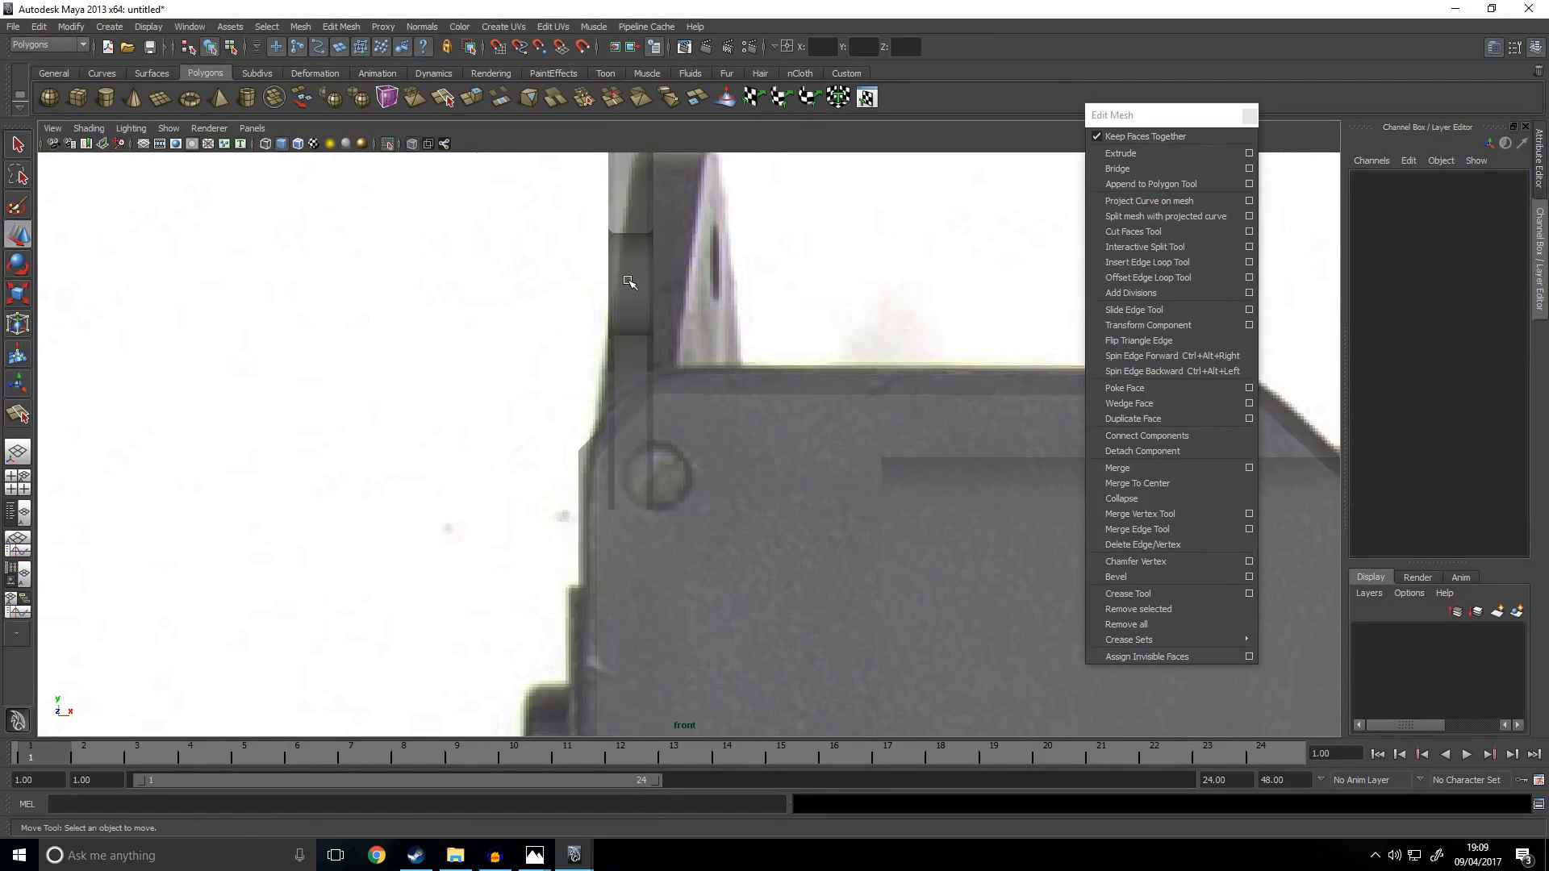
drag(691, 232, 688, 235)
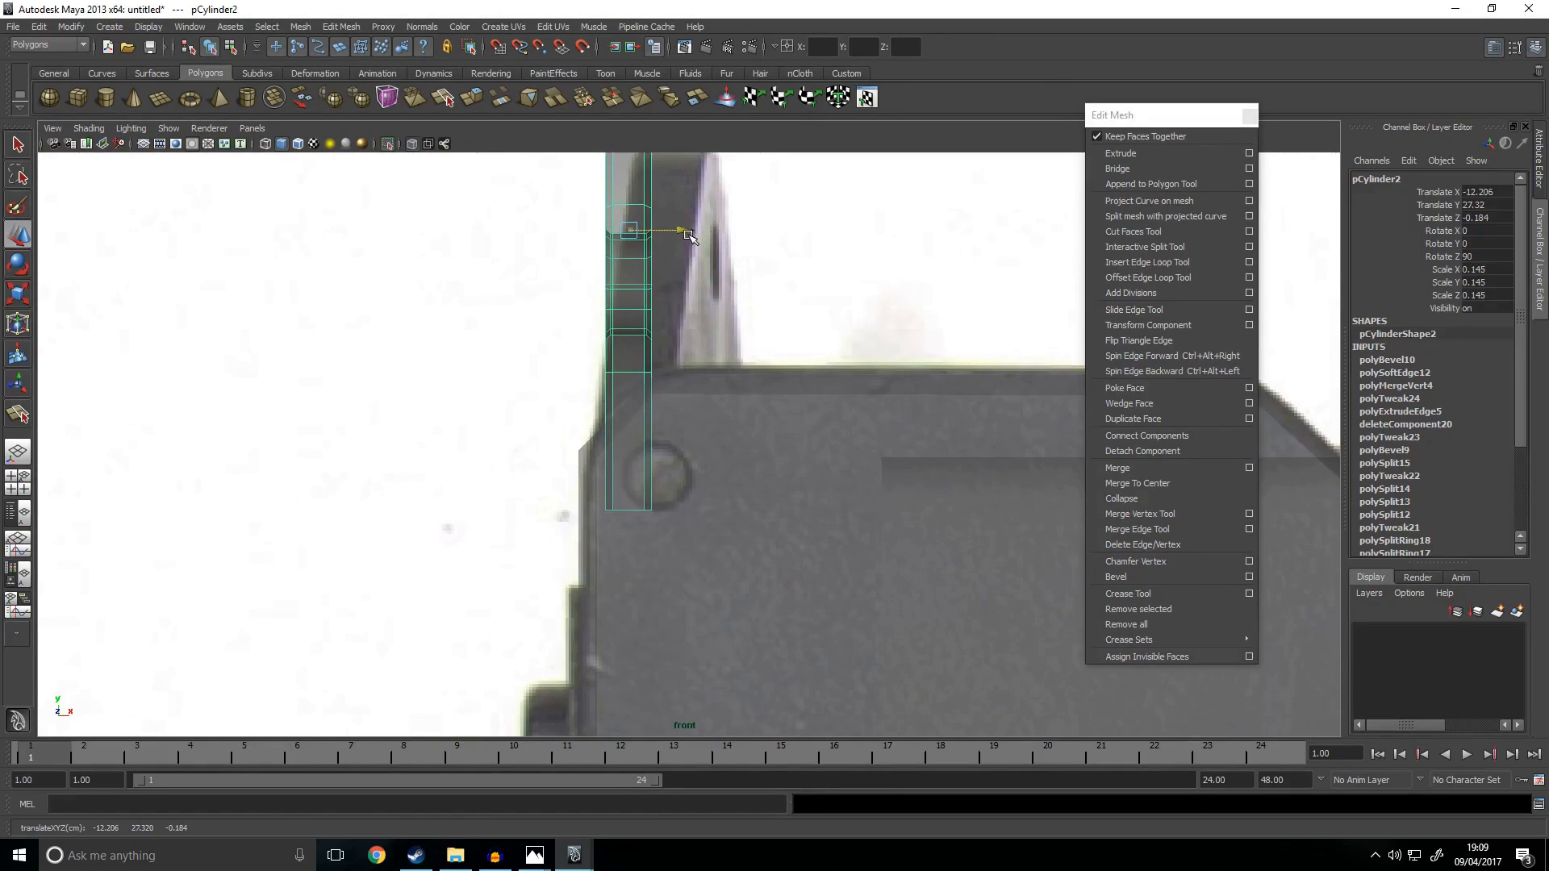
Step: Shift the vertices at the receiver's rear end slightly back along X to match the reference
click(718, 415)
right_drag(598, 469, 471, 462)
scroll(556, 476, down, 5)
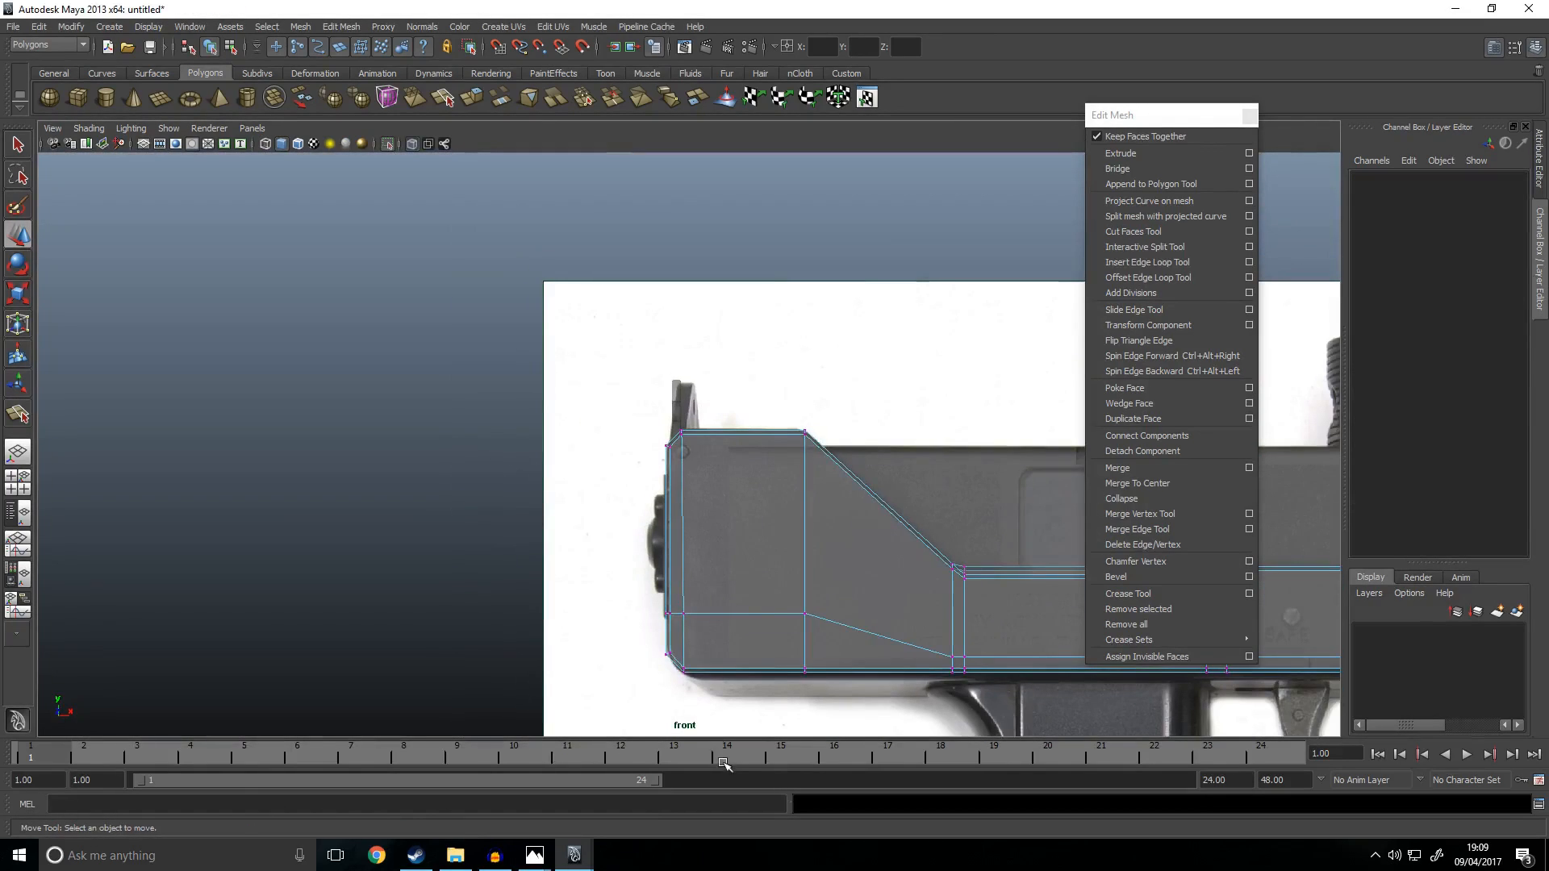
drag(637, 412, 705, 686)
scroll(759, 534, up, 2)
drag(731, 593, 728, 591)
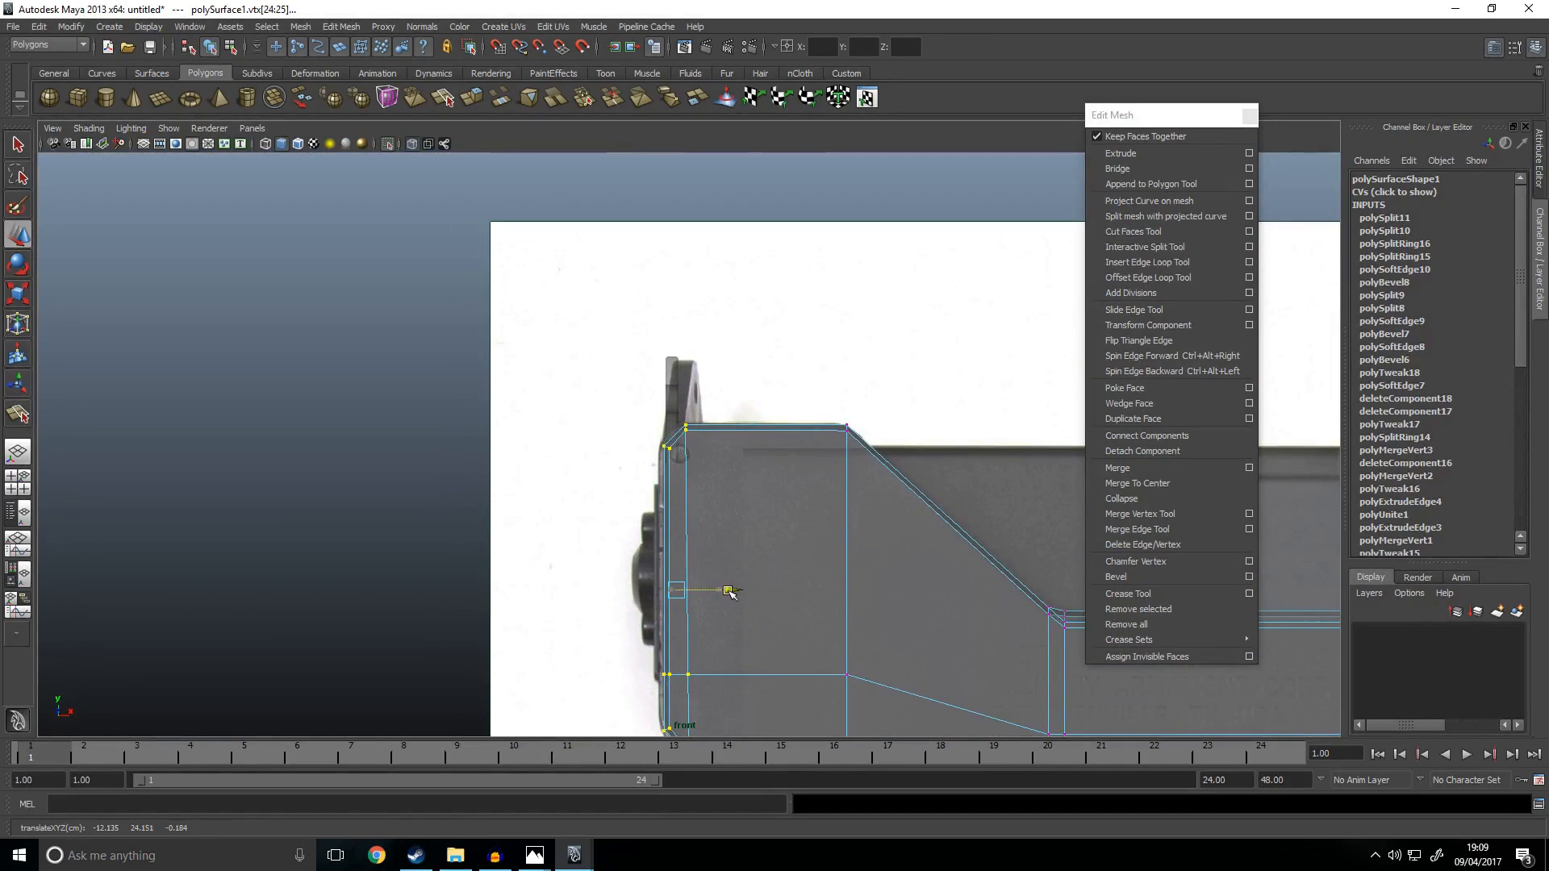
Step: Move the rear sight forward along X to -12.119 and check its fit on the receiver in perspective
click(672, 388)
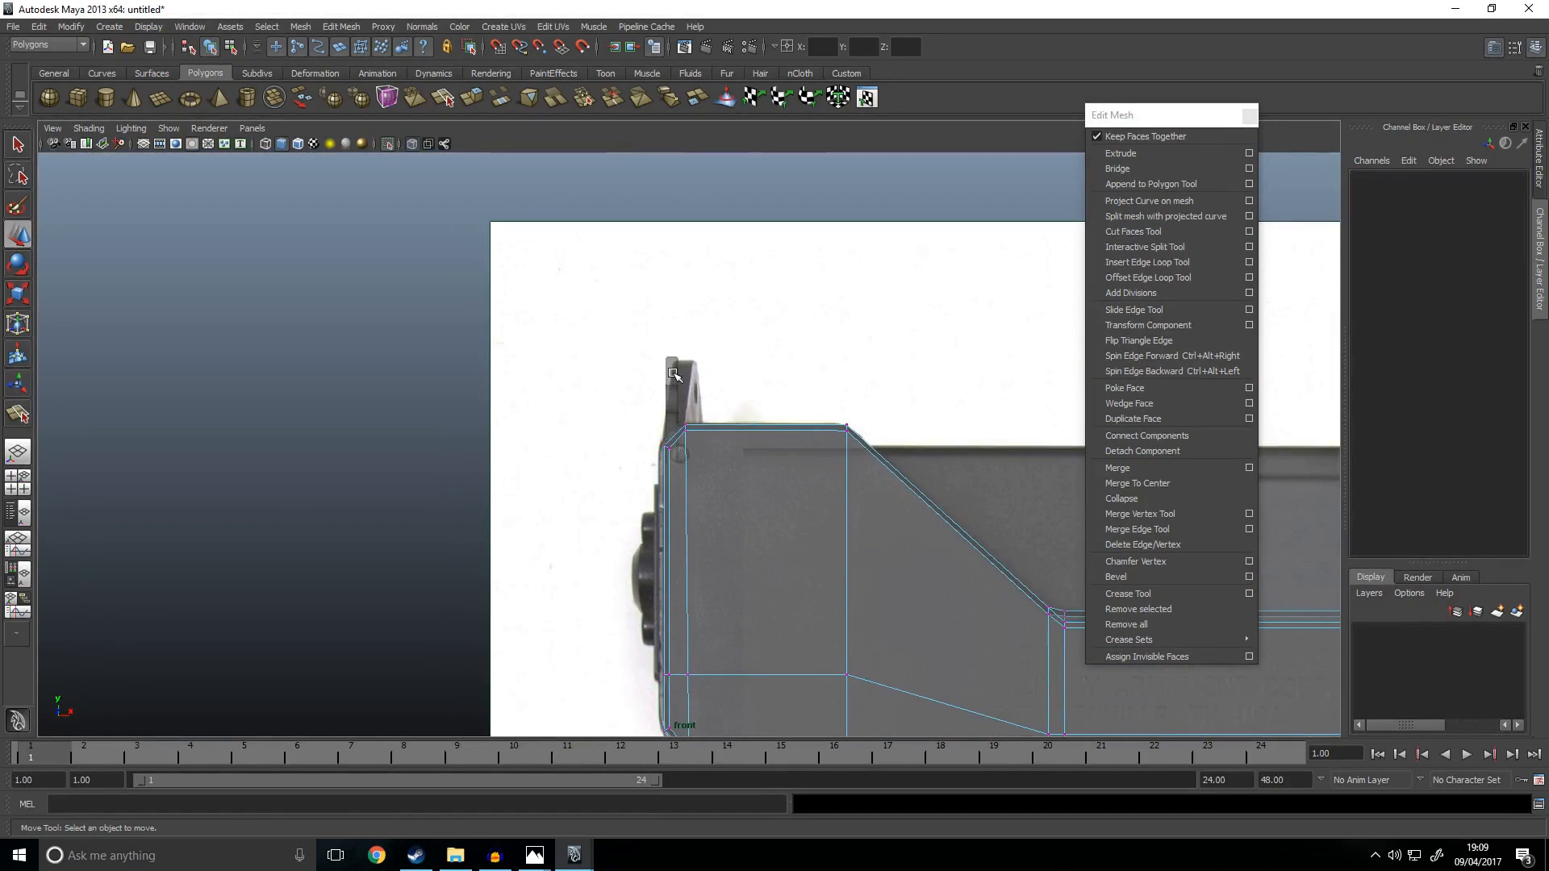
click(730, 389)
key(space)
key(space)
alt+drag(923, 390, 856, 464)
Step: Scale the outline vertices at the lower ends of the sight's slopes inward to about 0.996 along Z
click(854, 472)
key(space)
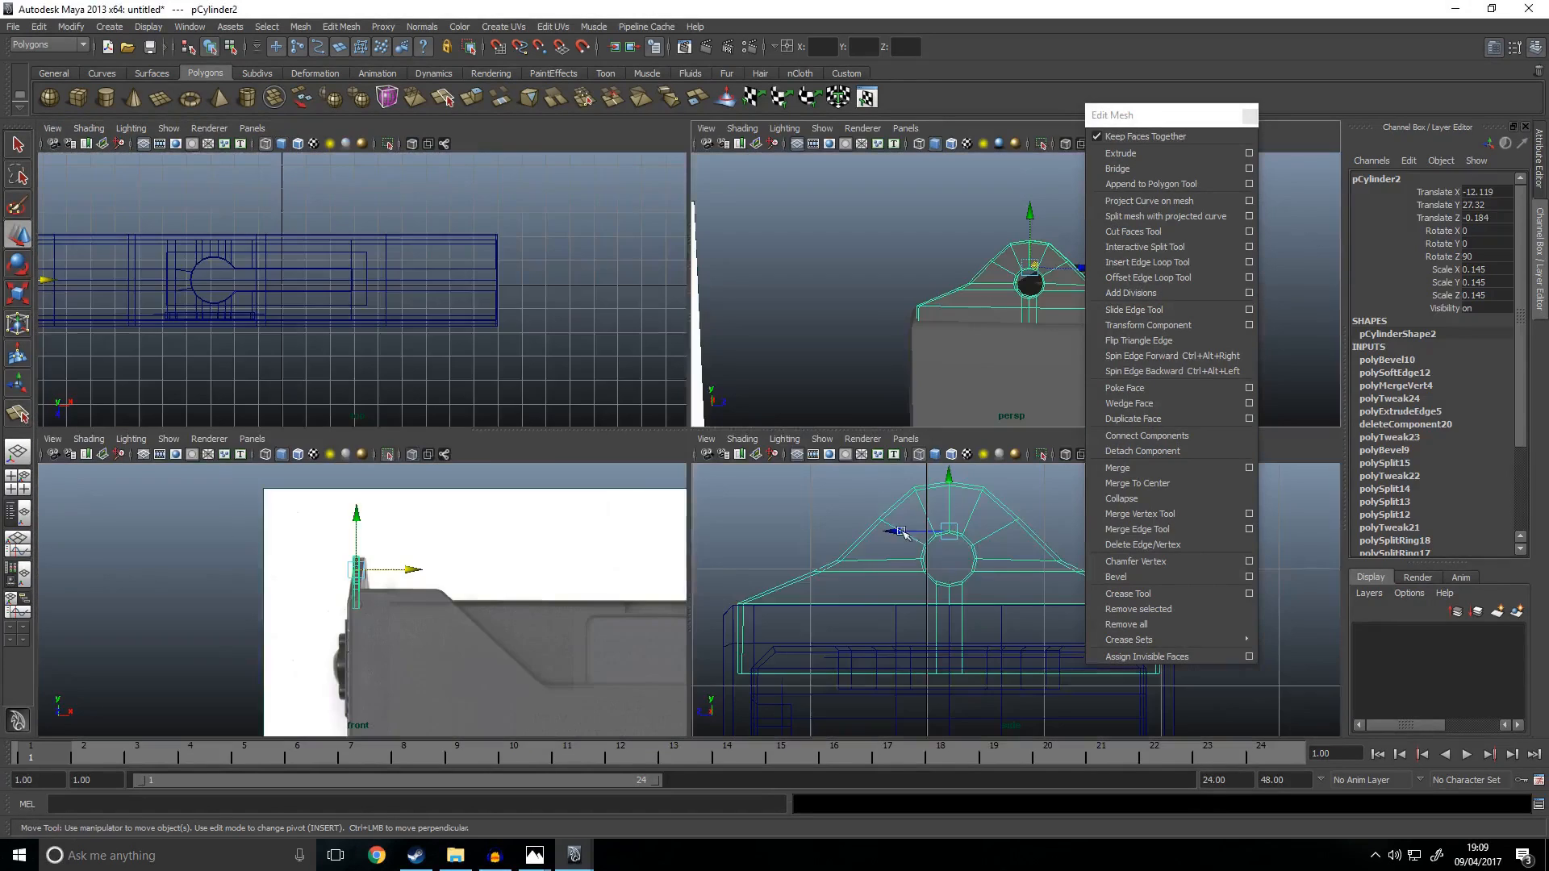
key(space)
right_drag(242, 451, 121, 438)
drag(121, 437, 154, 464)
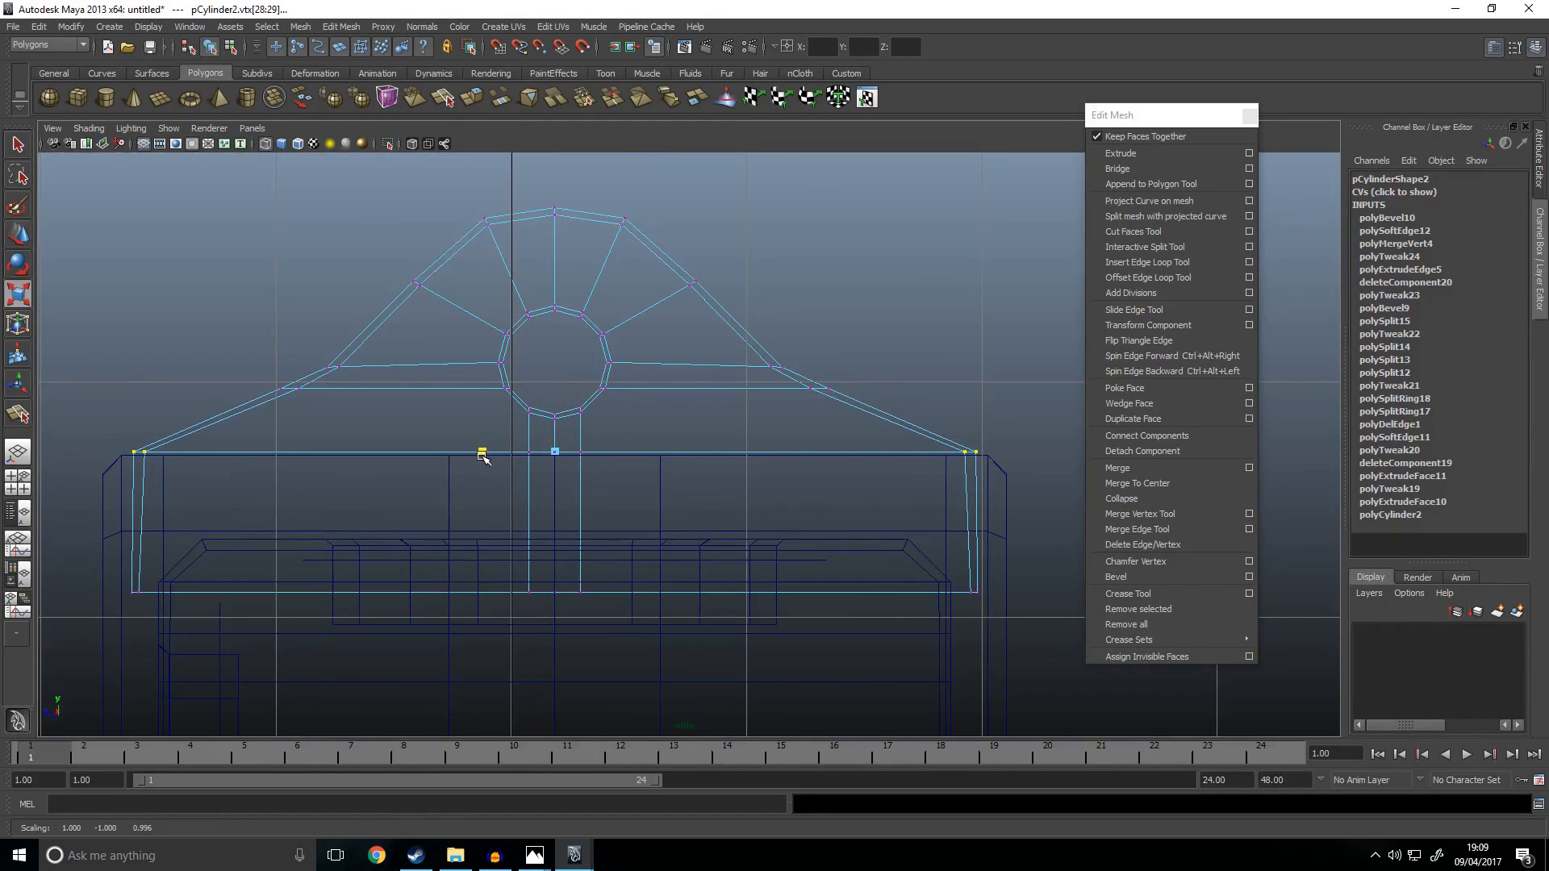
click(745, 355)
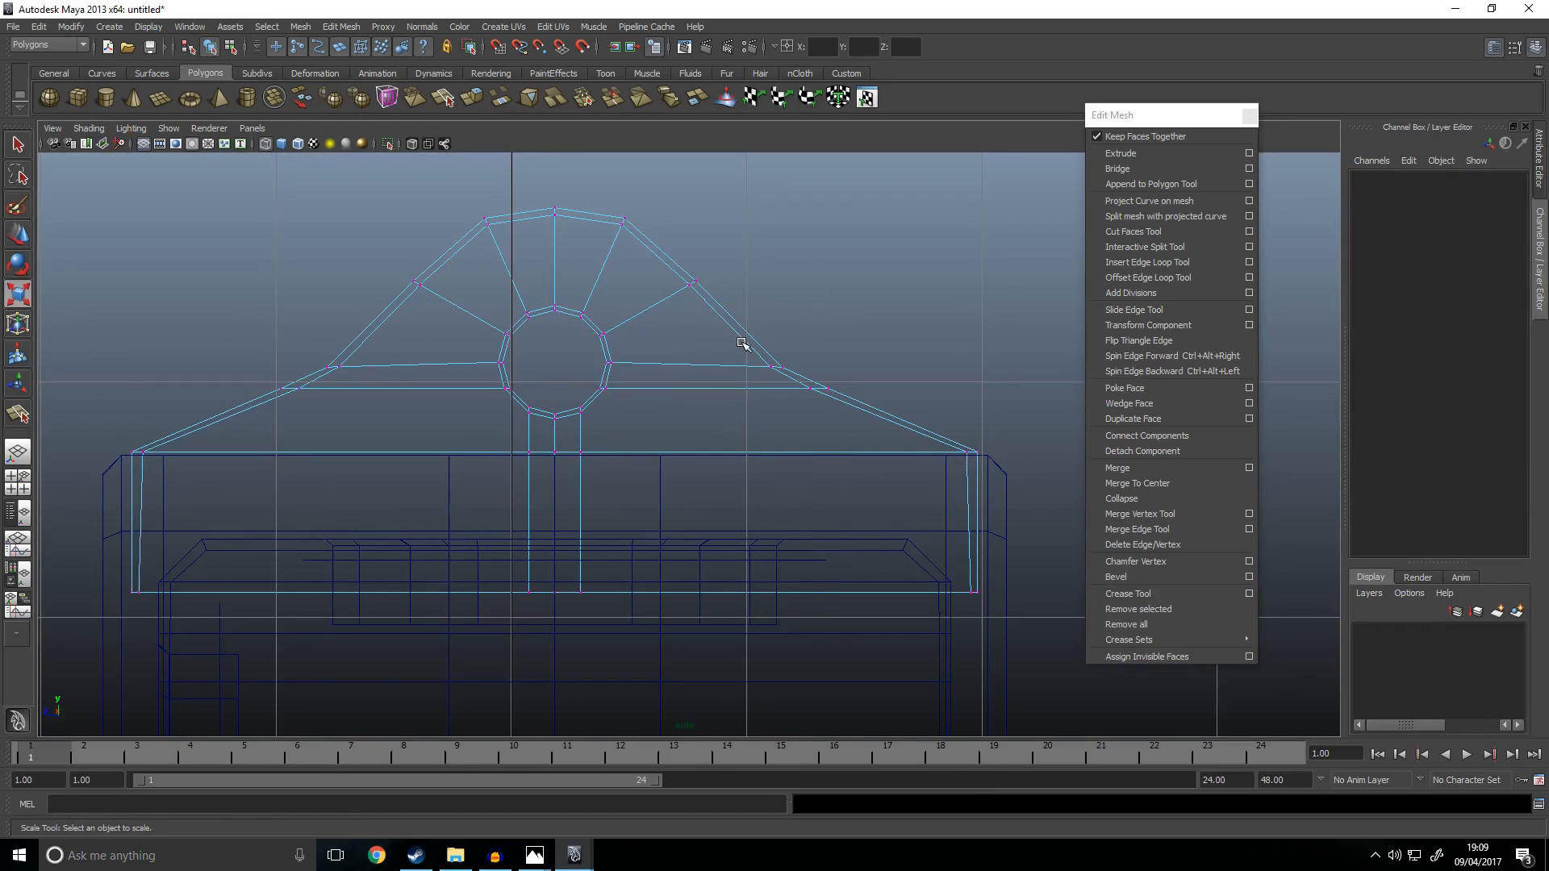
right_drag(740, 342, 744, 339)
right_drag(749, 339, 831, 320)
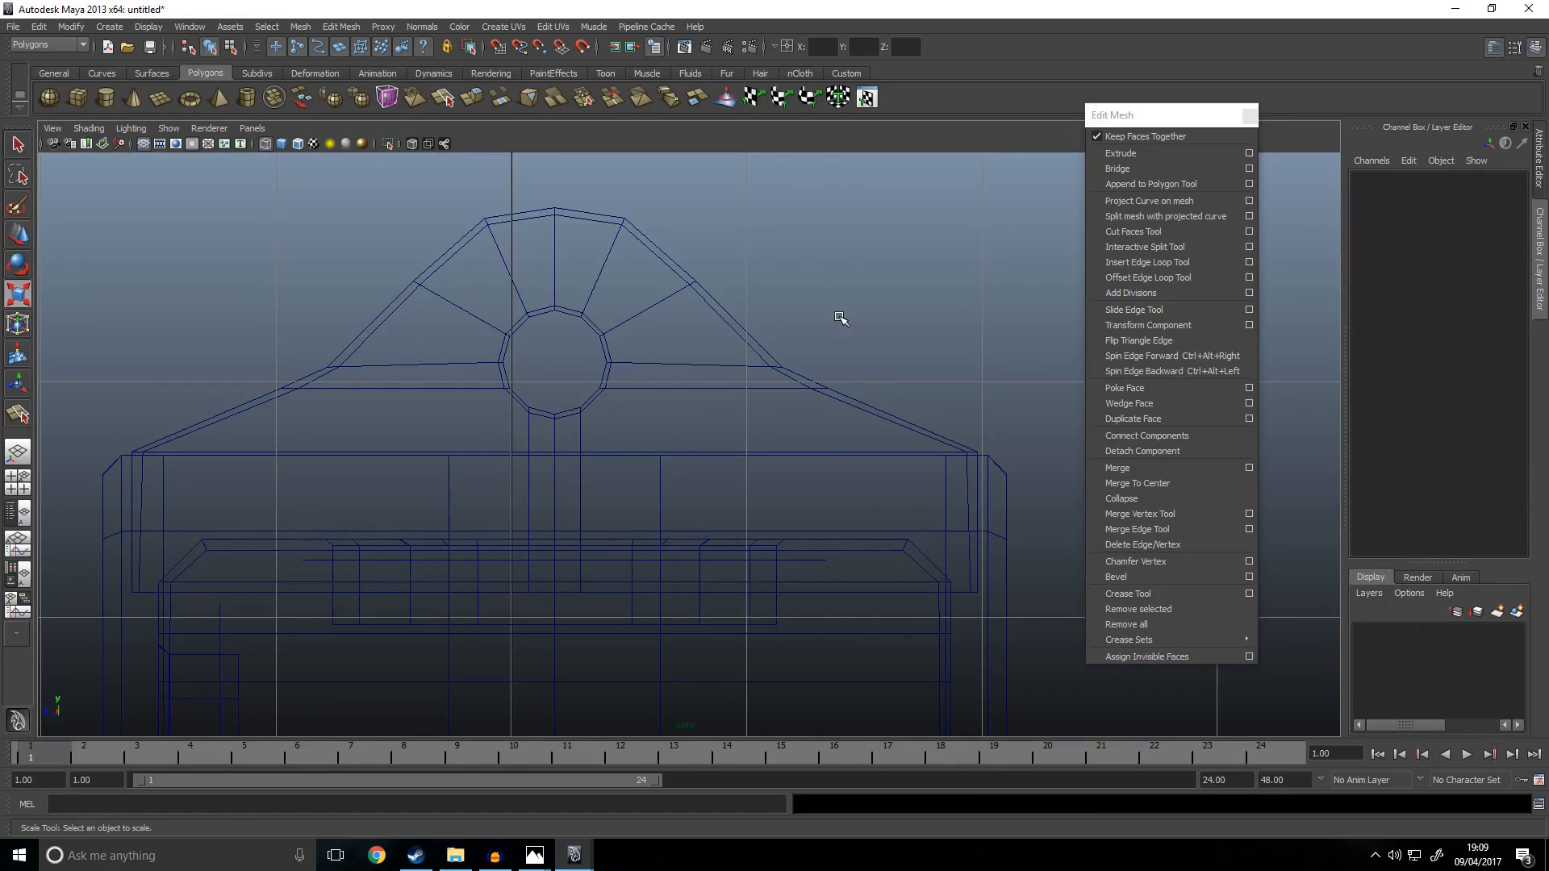
Step: Delete the two rows of faces across the lower corner of the receiver's rear end, leaving the side bevels
key(space)
key(space)
alt+drag(905, 254, 1009, 355)
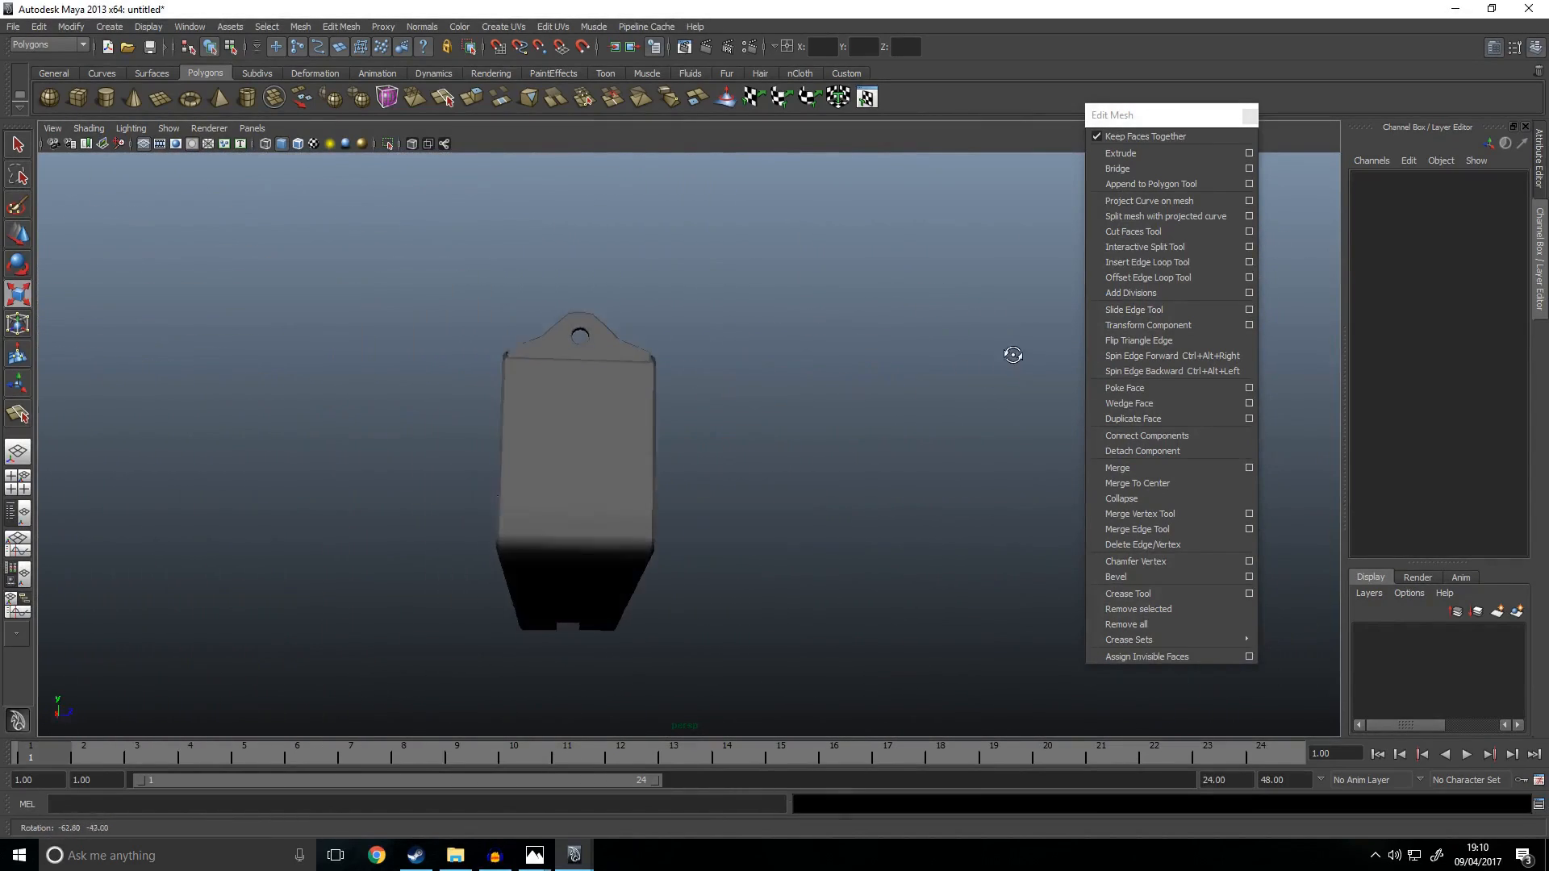
key(r)
click(643, 482)
scroll(691, 508, up, 6)
alt+drag(692, 508, 684, 472)
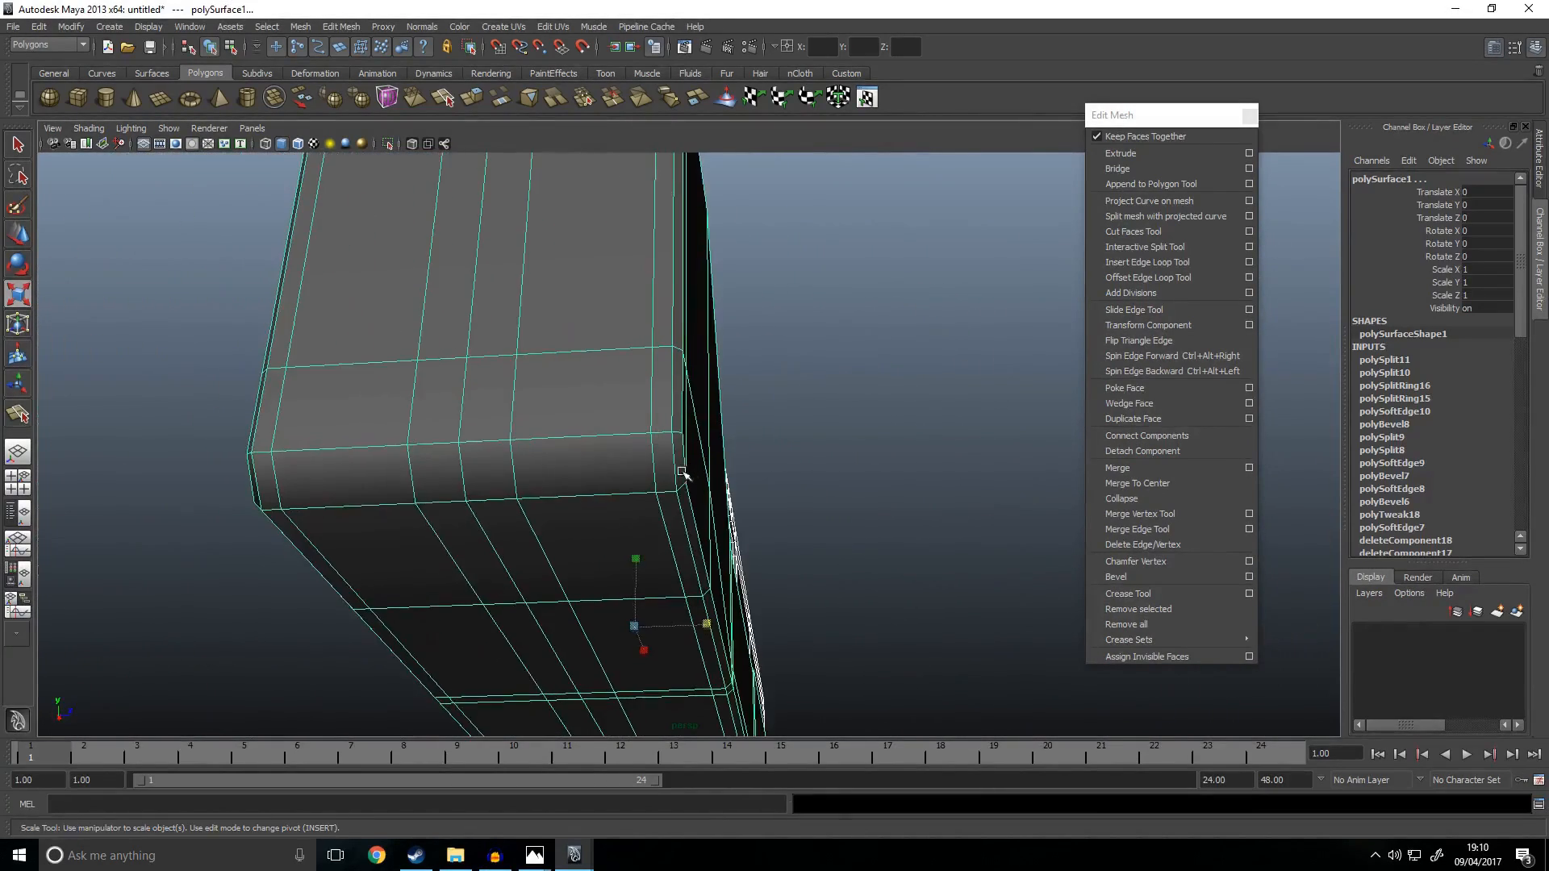
key(F11)
click(589, 393)
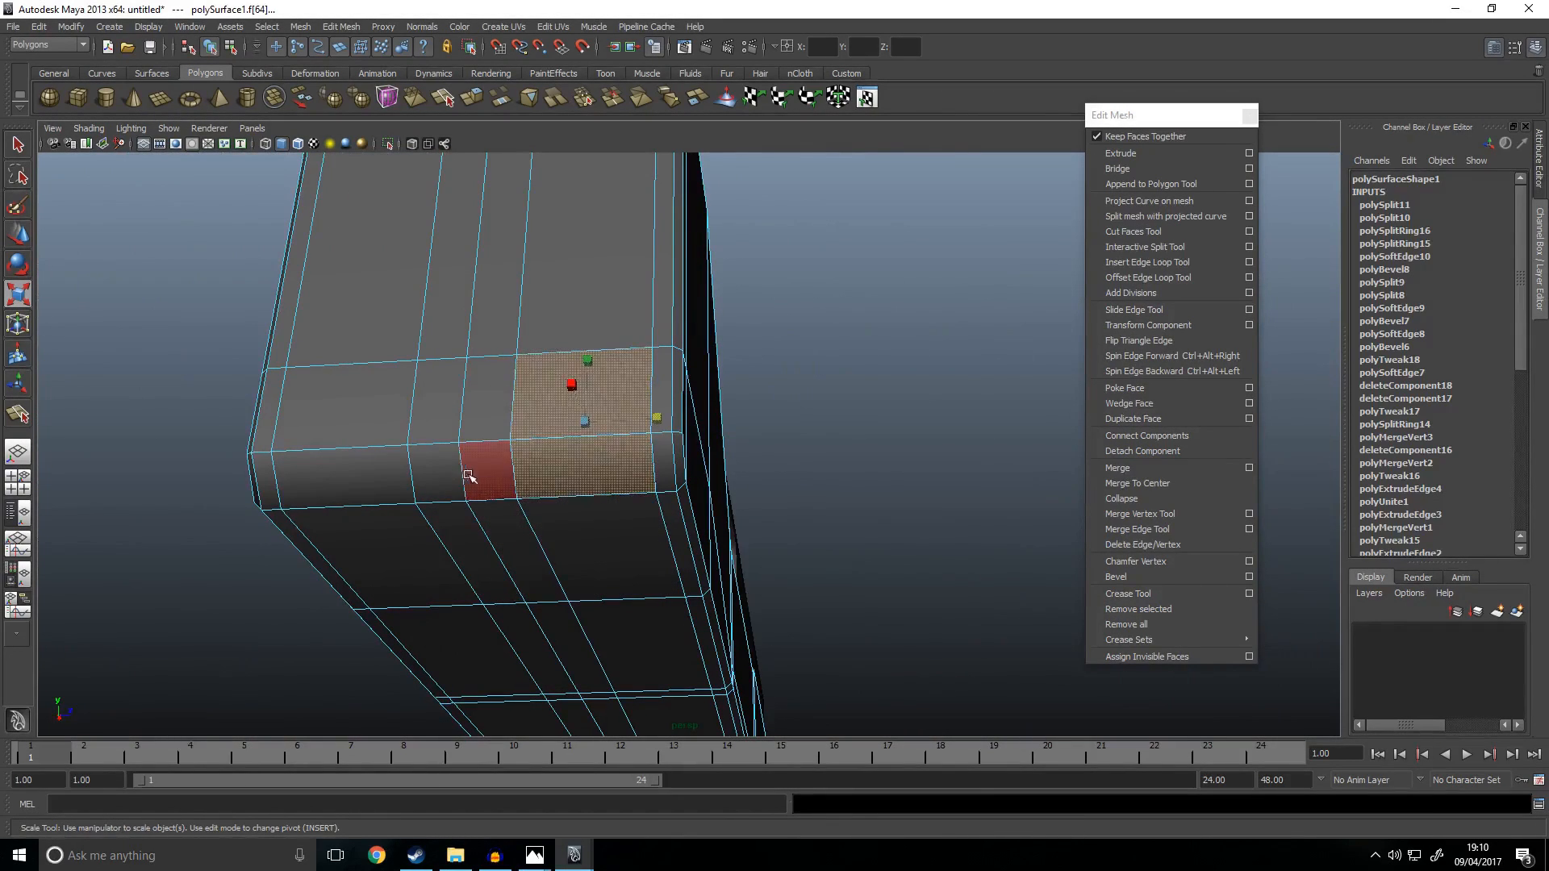
shift+click(473, 404)
shift+click(432, 426)
shift+click(434, 468)
shift+click(379, 464)
shift+click(360, 427)
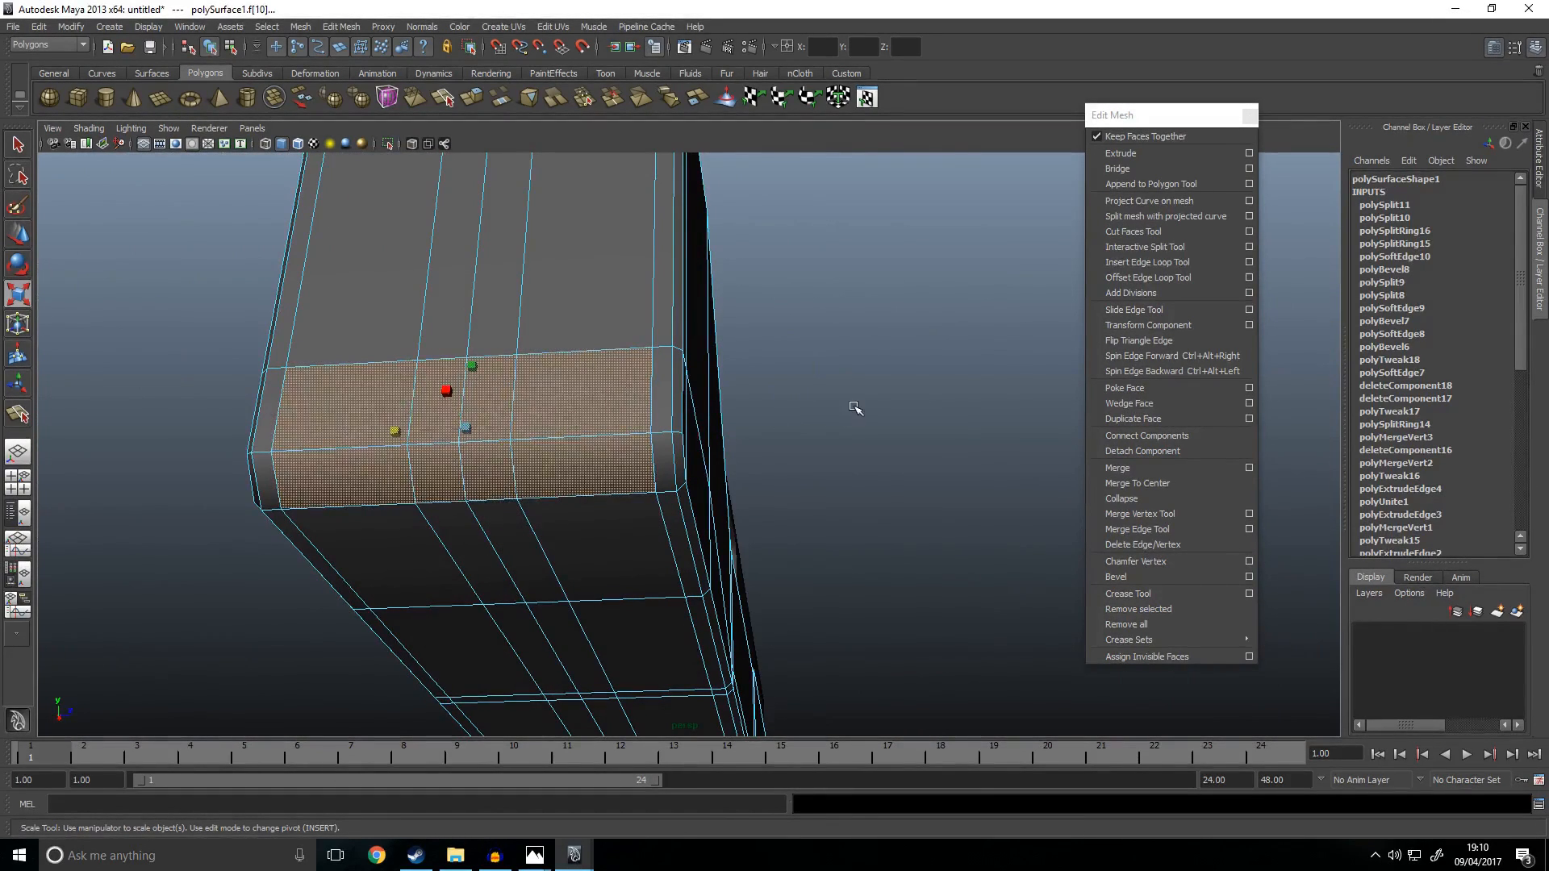
key(Delete)
Step: Isolate the receiver around the opening left by the deleted faces and undo the extrusion of the whole mesh
alt+drag(802, 432, 740, 404)
right_drag(740, 404, 781, 359)
click(736, 398)
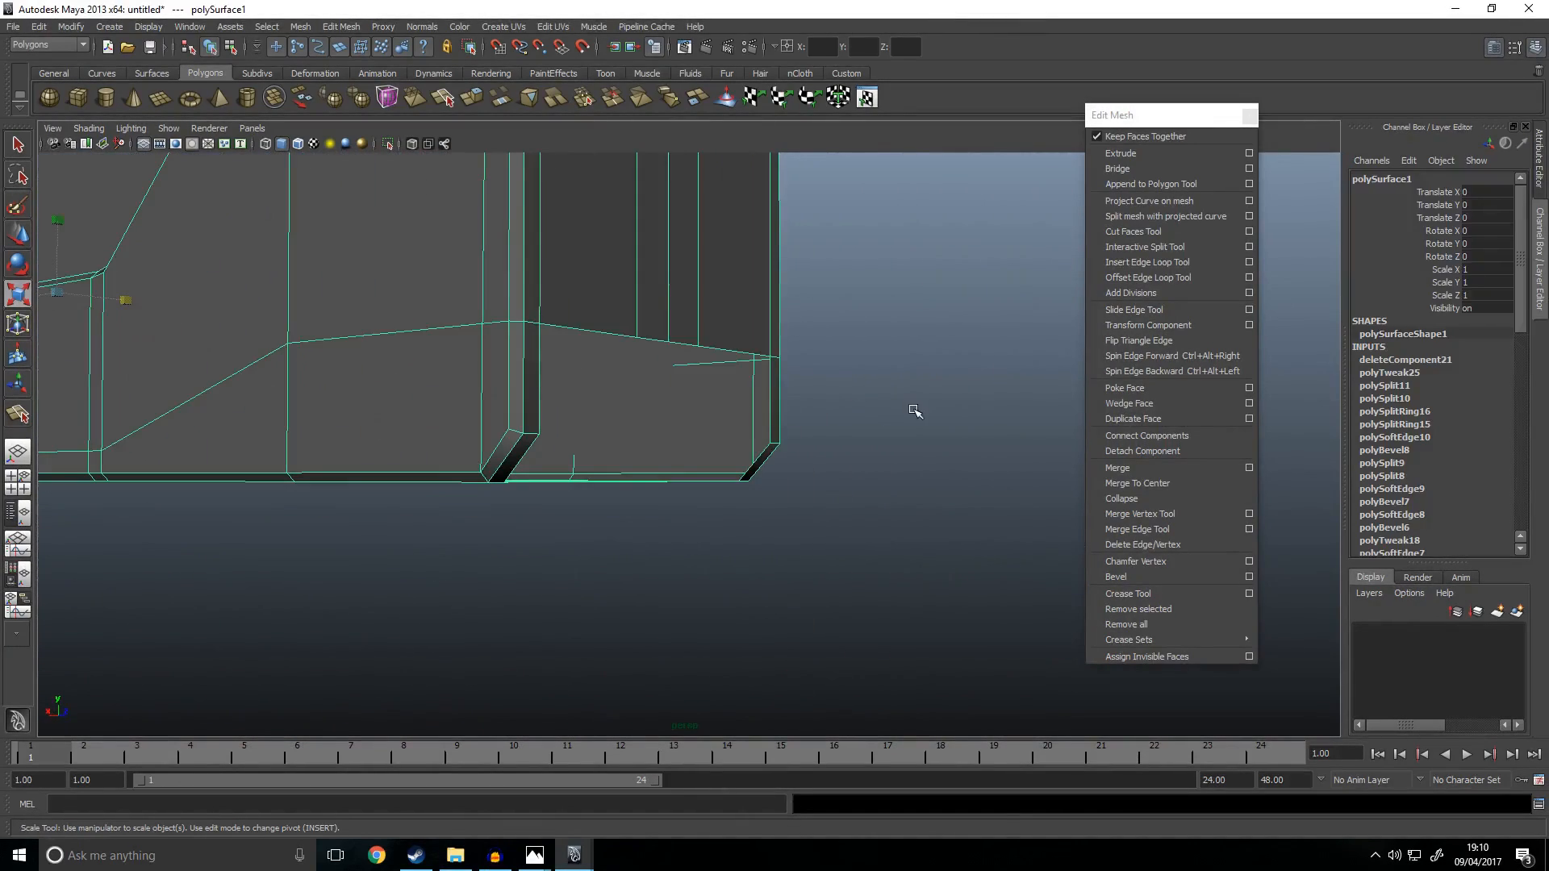
key(shift+i)
alt+drag(777, 481, 729, 572)
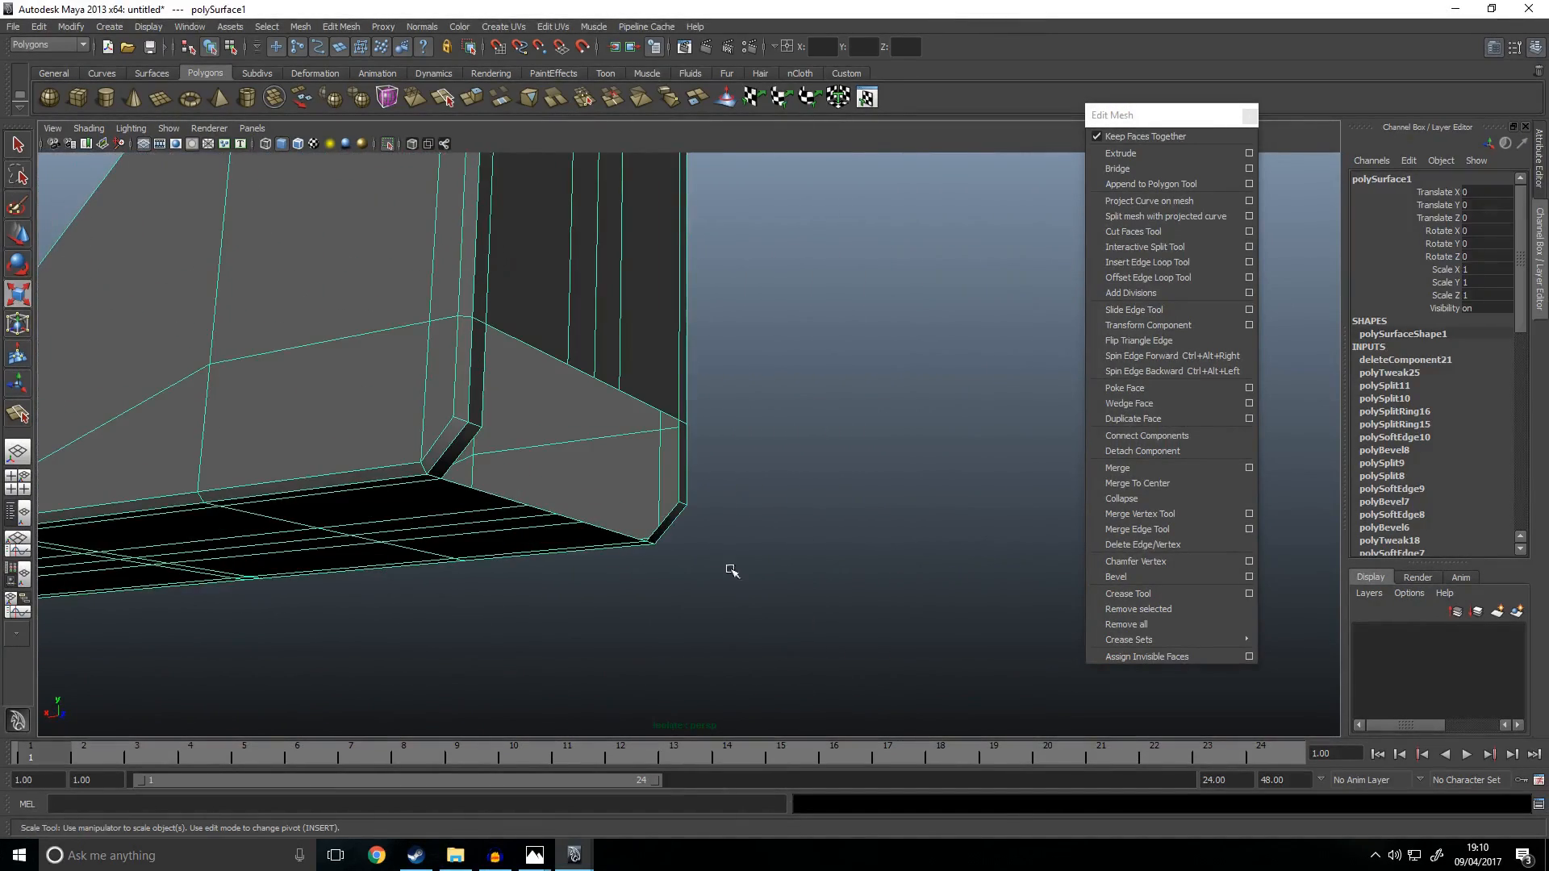
click(1120, 153)
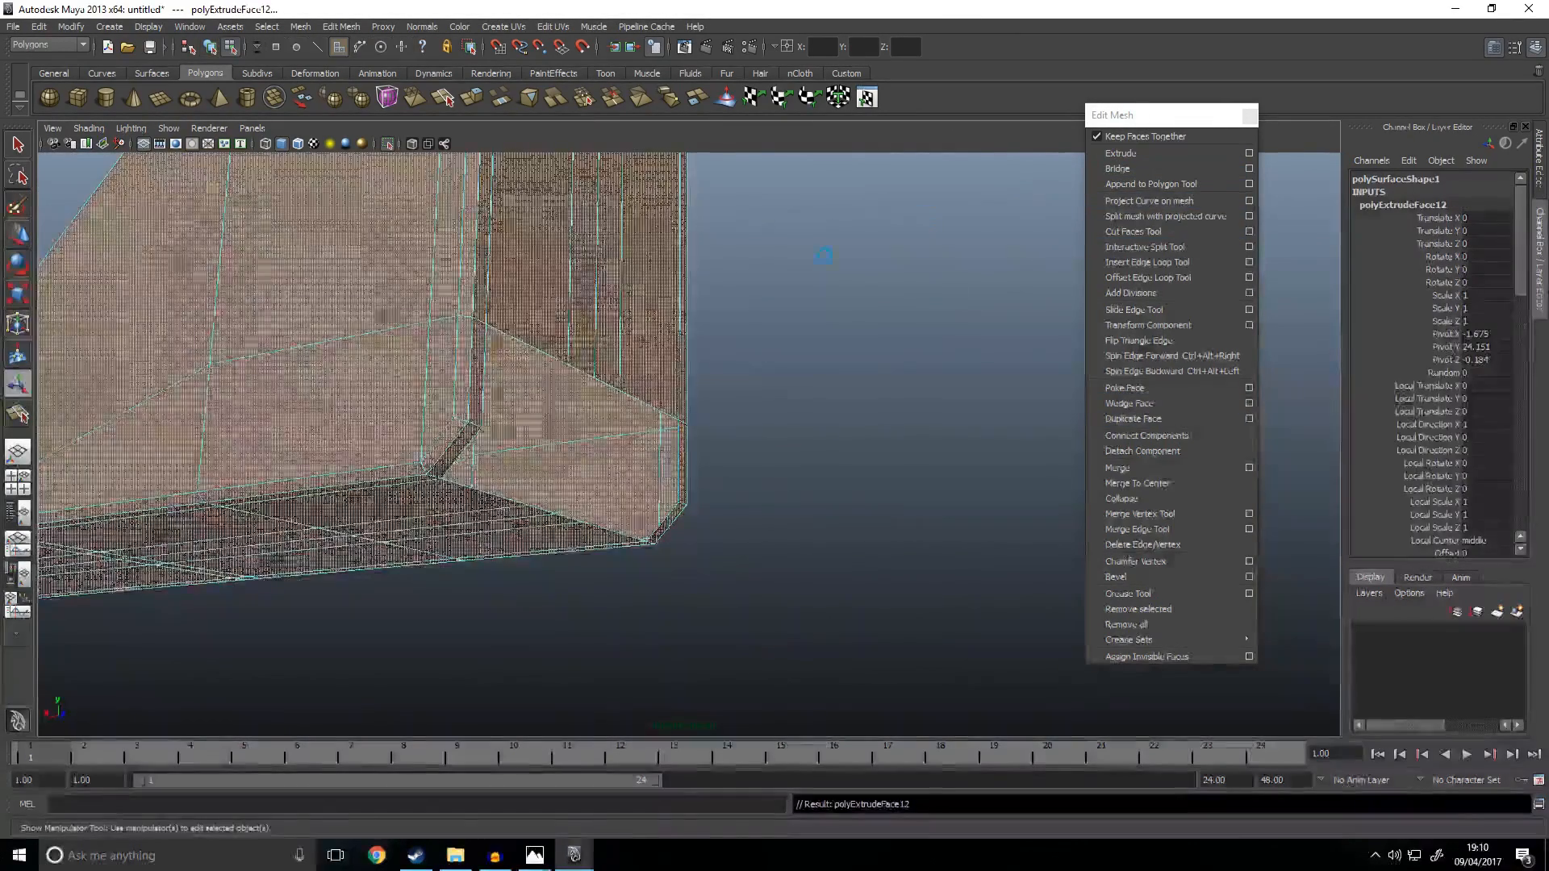
key(ctrl+z)
Step: Extrude the upper border edges of the rear opening and move them forward into the receiver
right_drag(551, 334, 554, 295)
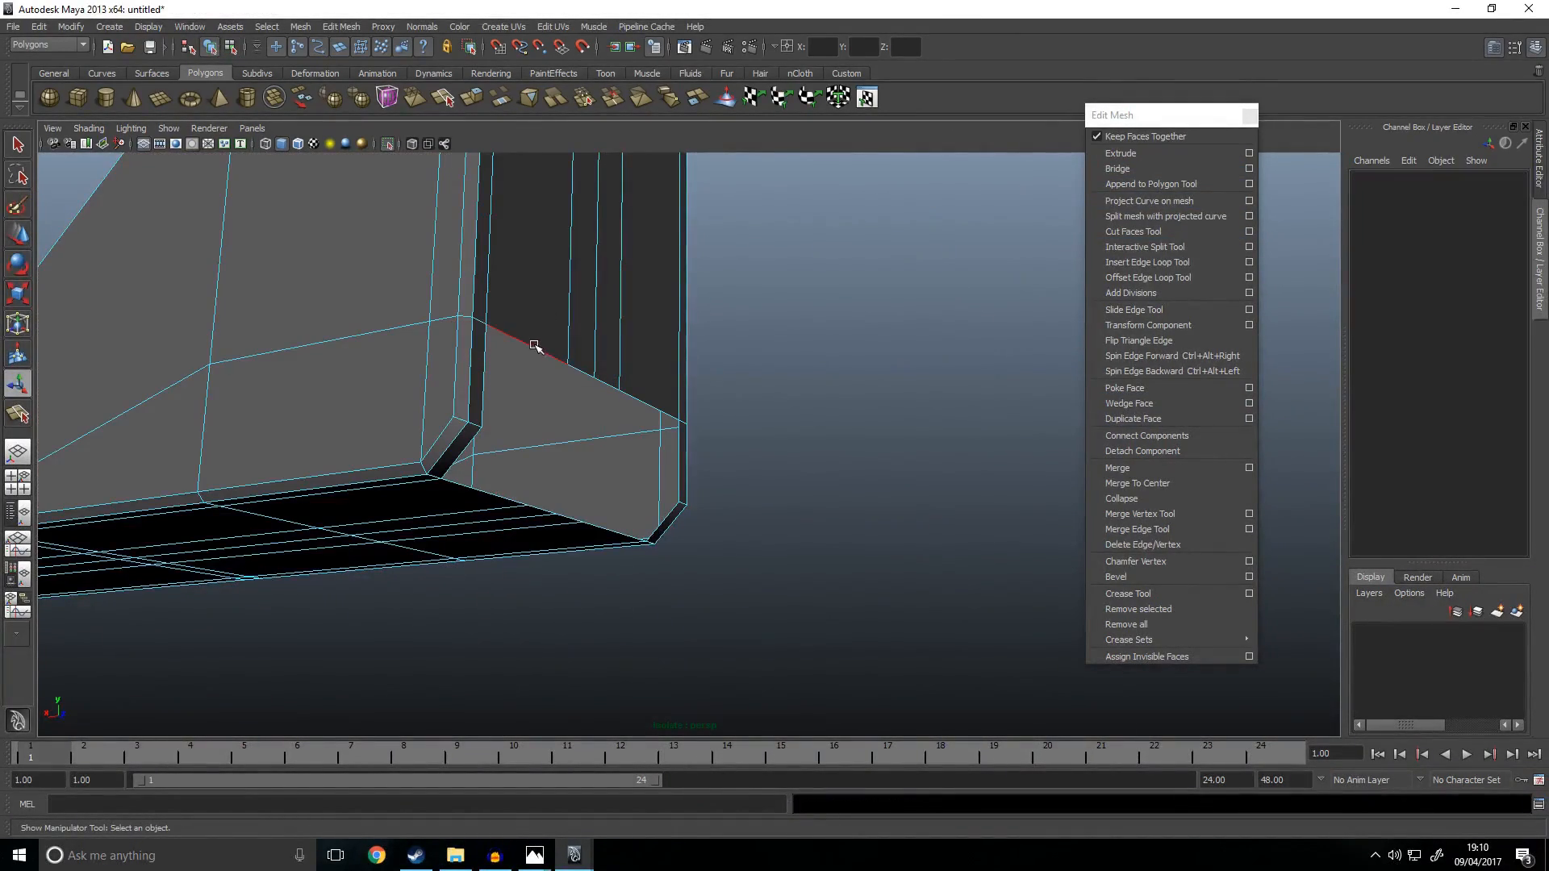
click(658, 404)
click(778, 432)
key(ctrl+z)
key(ctrl+z)
click(539, 352)
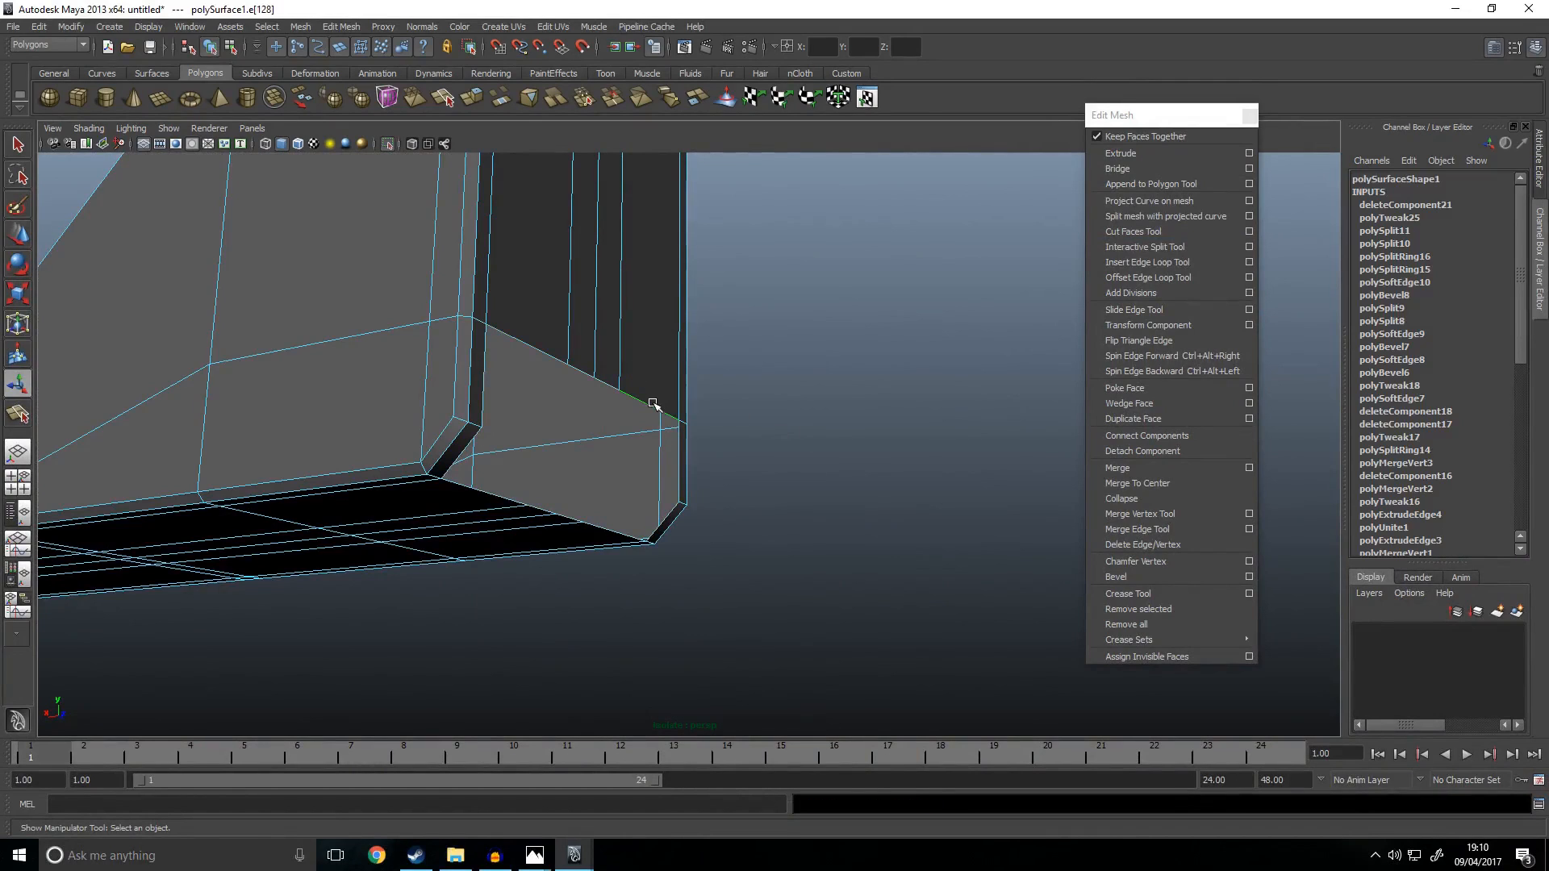
click(1160, 152)
drag(537, 339, 639, 405)
key(w)
alt+drag(766, 526, 801, 637)
key(f)
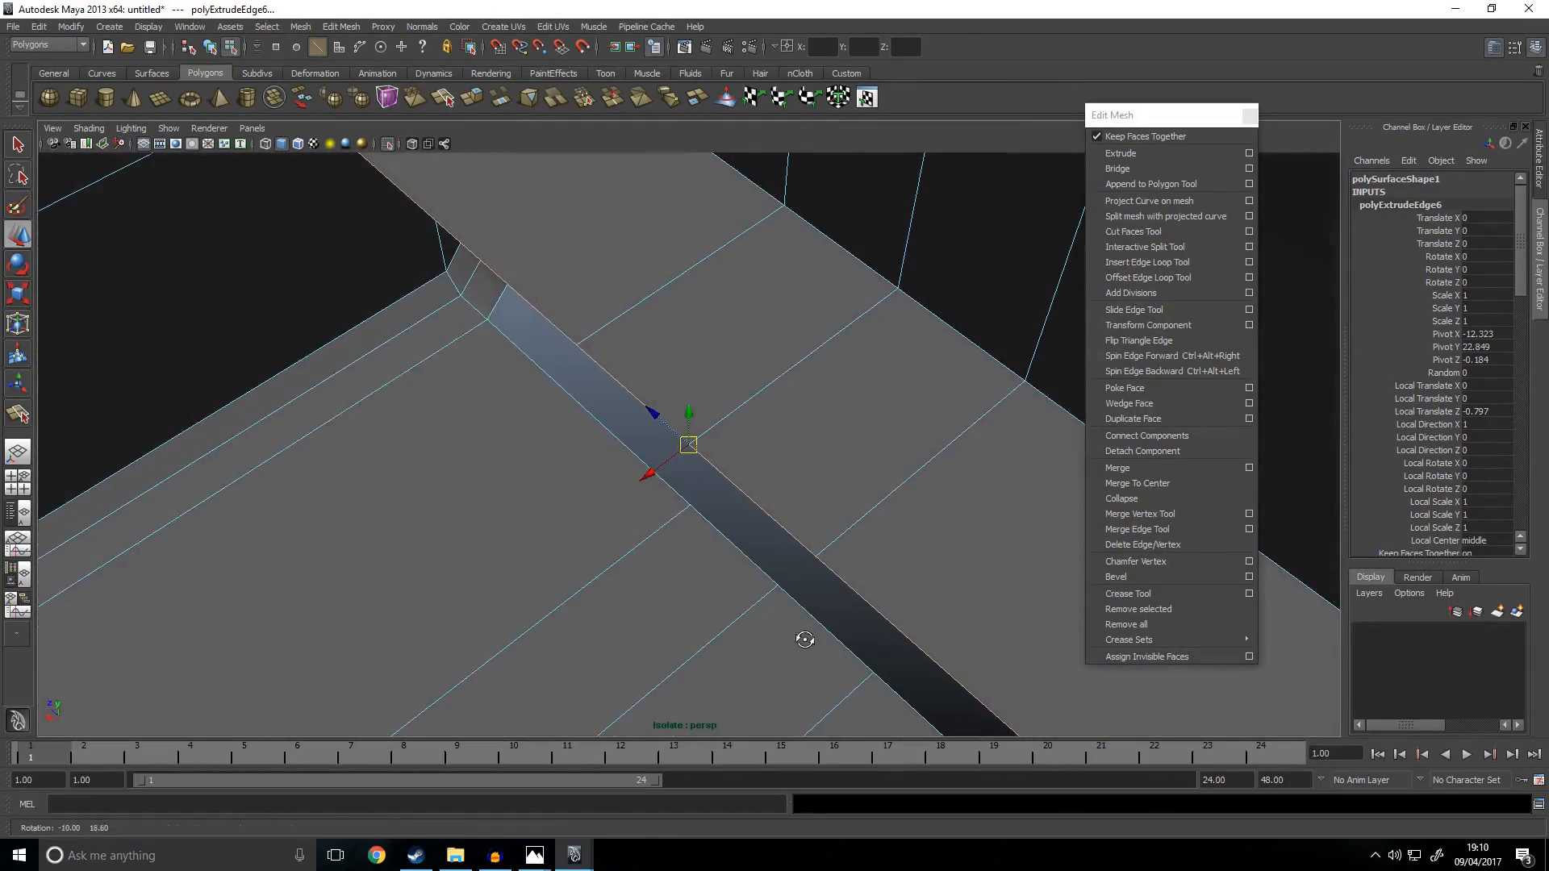
drag(651, 472, 564, 553)
Step: Extrude the lower border edges of the rear opening upward by about 1.177 to form the recess's back wall
right_drag(564, 553, 554, 501)
click(532, 542)
alt+drag(532, 544, 754, 578)
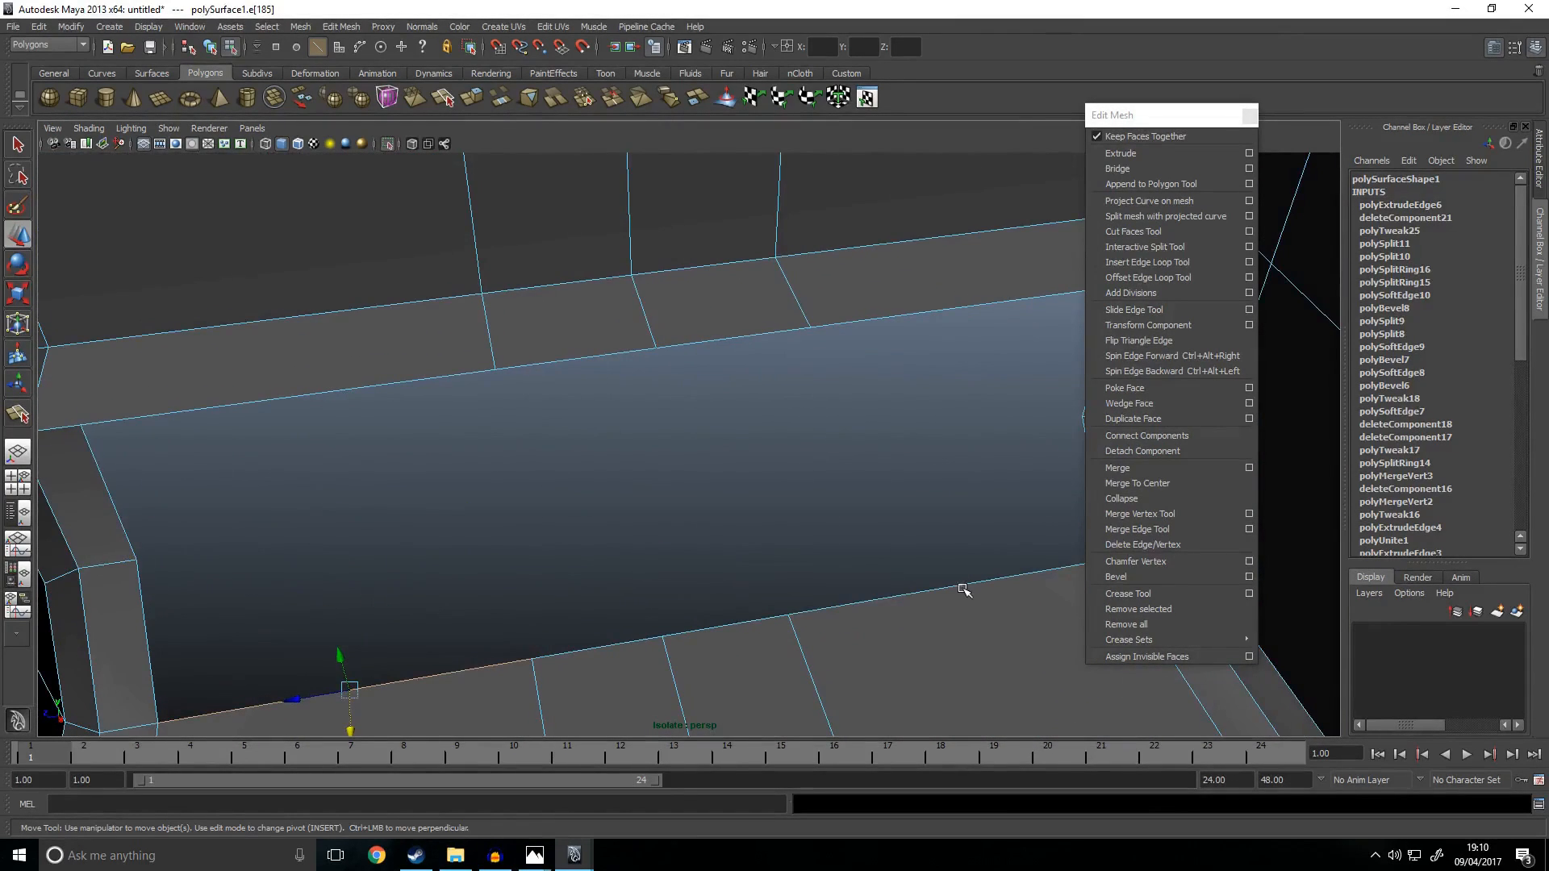
alt+drag(964, 584, 640, 453)
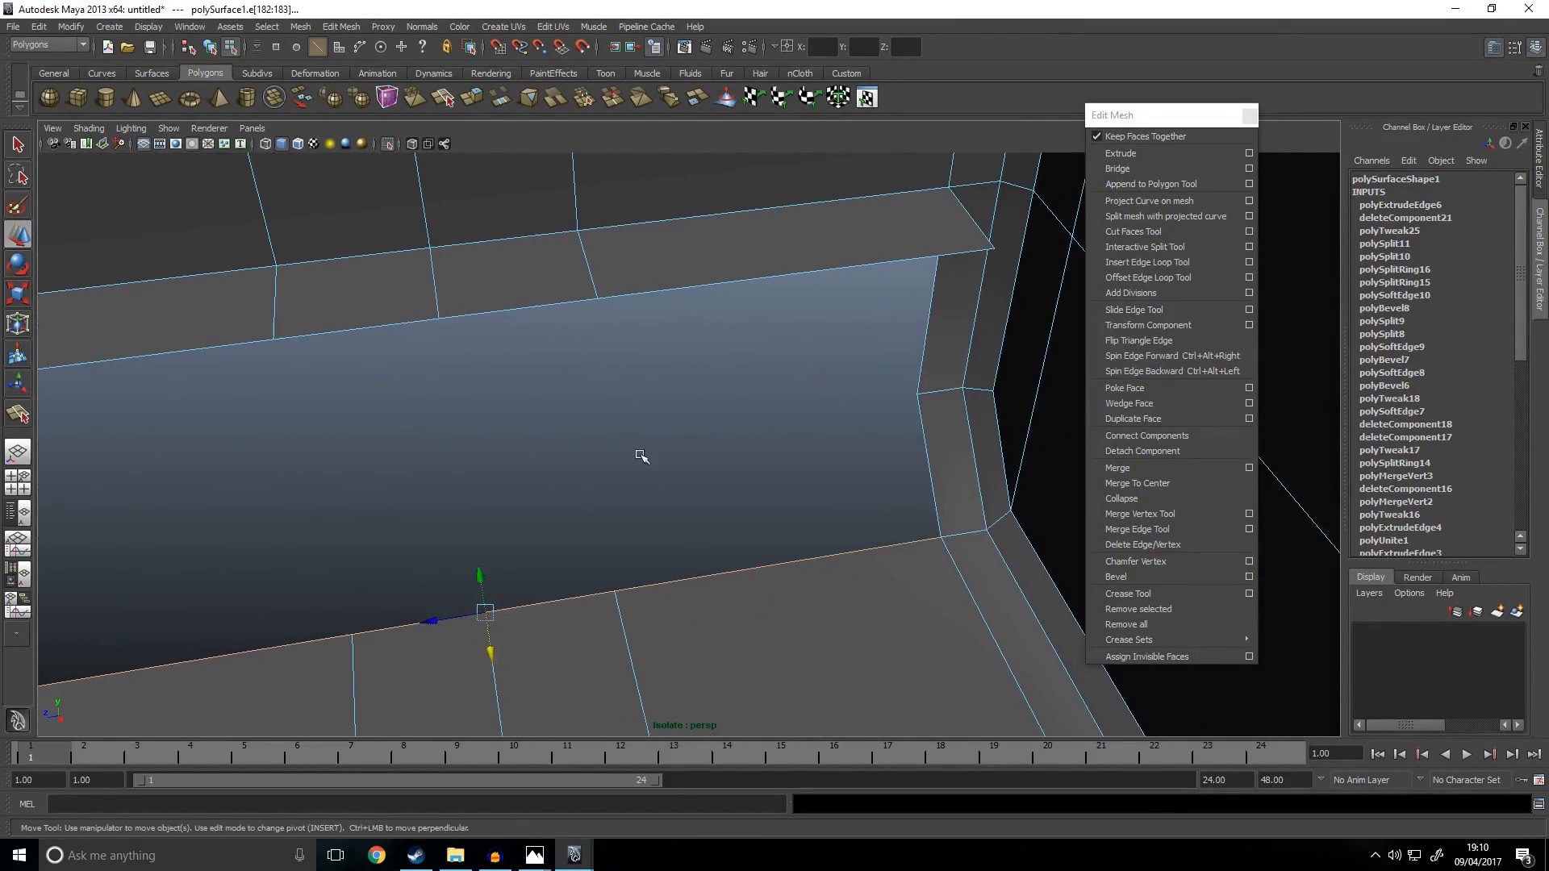
click(1150, 156)
drag(780, 601, 817, 346)
key(w)
drag(440, 288, 515, 413)
Step: Merge the overlapping vertices where the recess's back wall meets its upper ledge
right_click(375, 372)
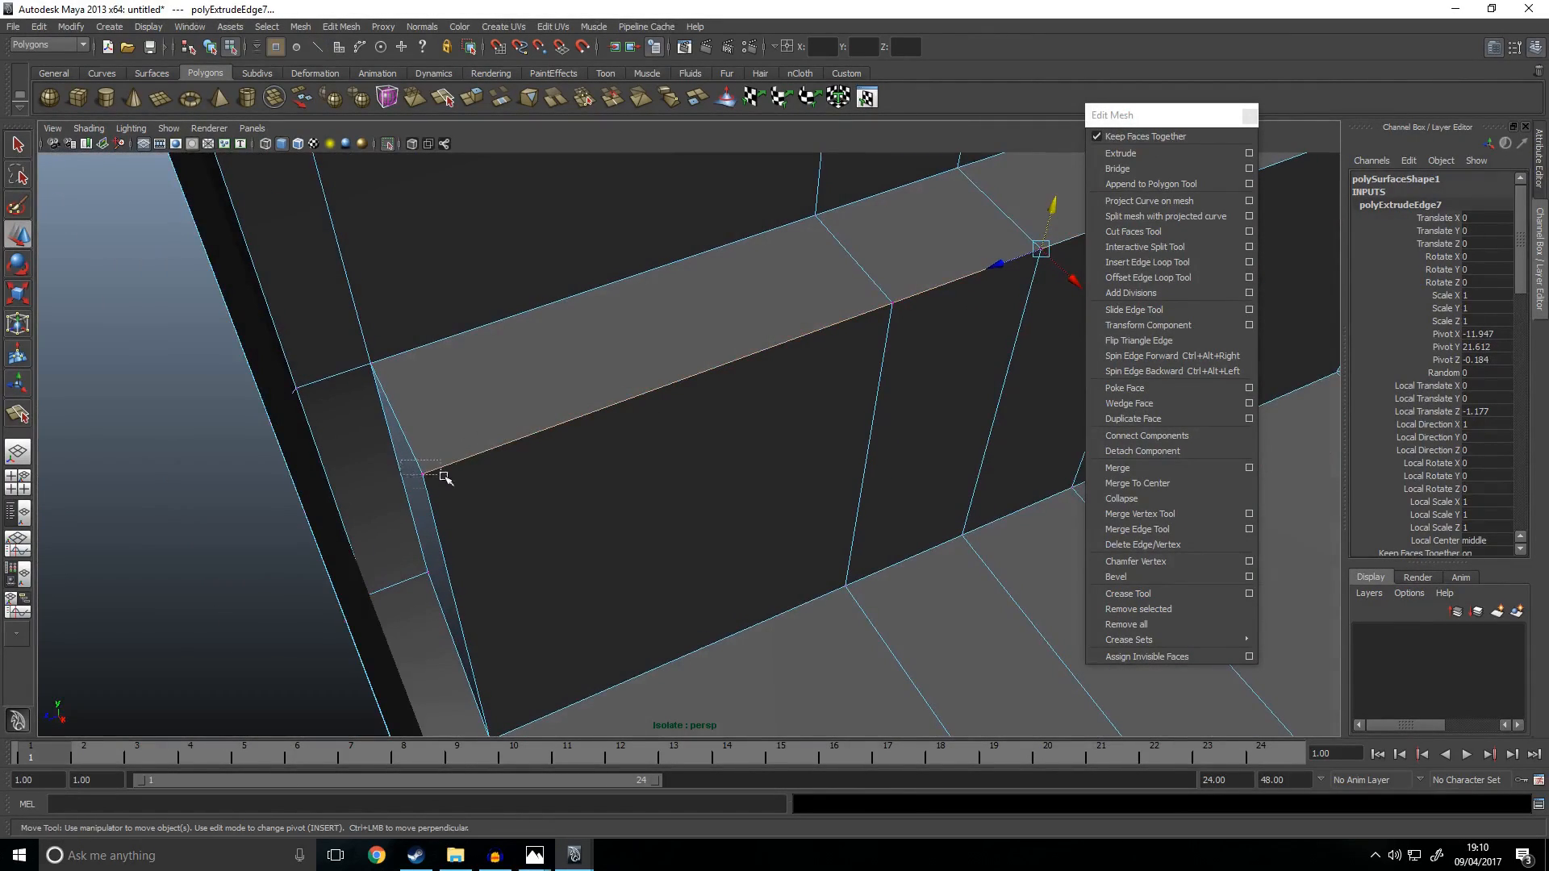
drag(431, 471, 440, 480)
alt+drag(723, 439, 462, 344)
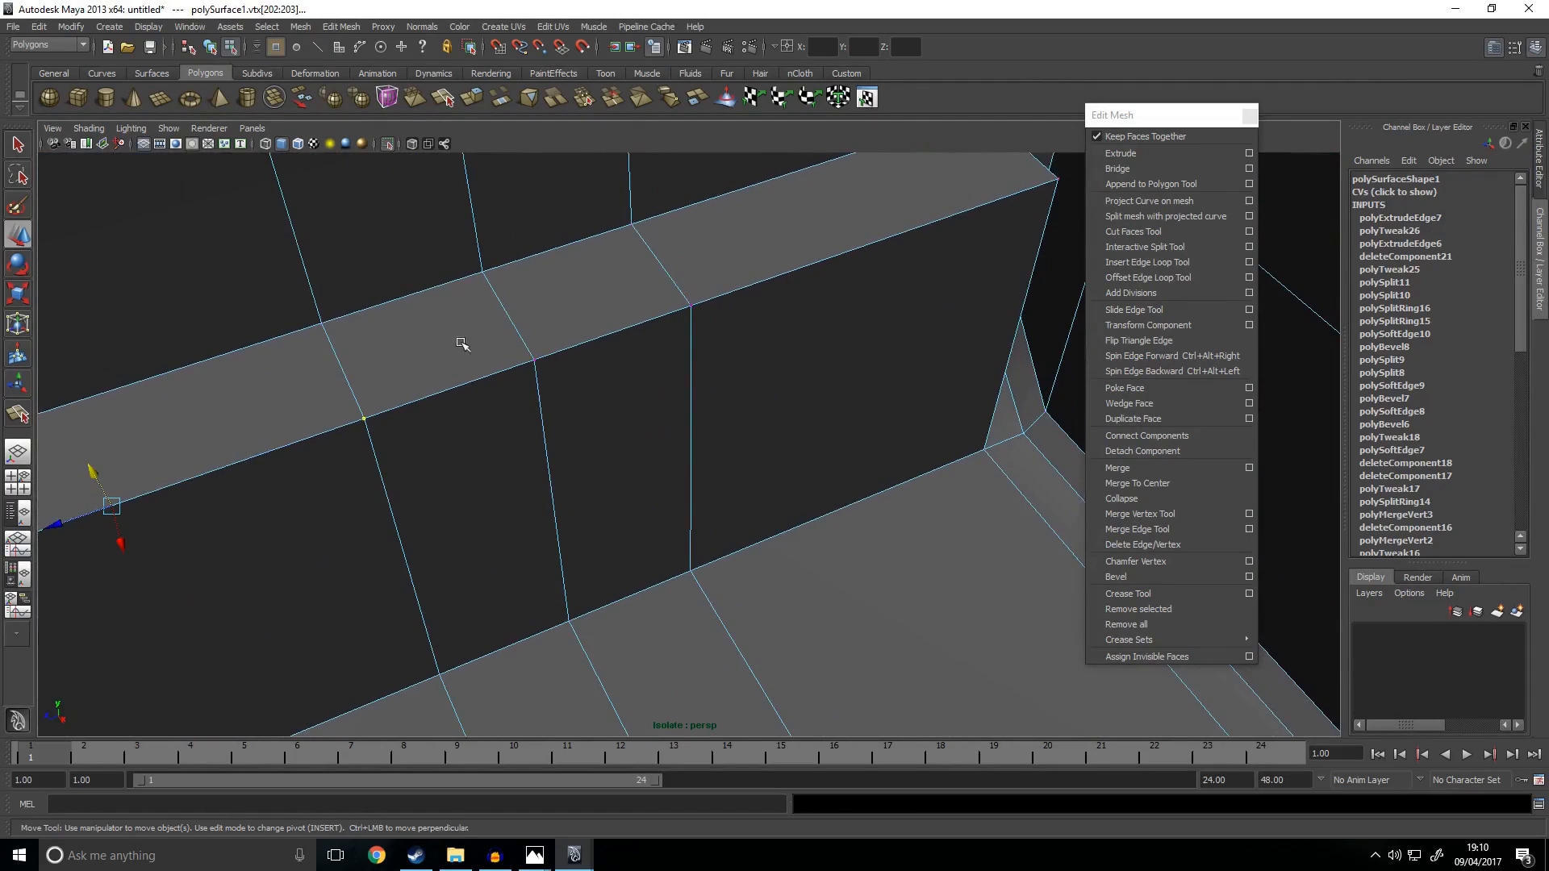
alt+drag(744, 366, 442, 374)
alt+drag(669, 425, 643, 348)
drag(779, 376, 780, 377)
alt+drag(781, 376, 847, 387)
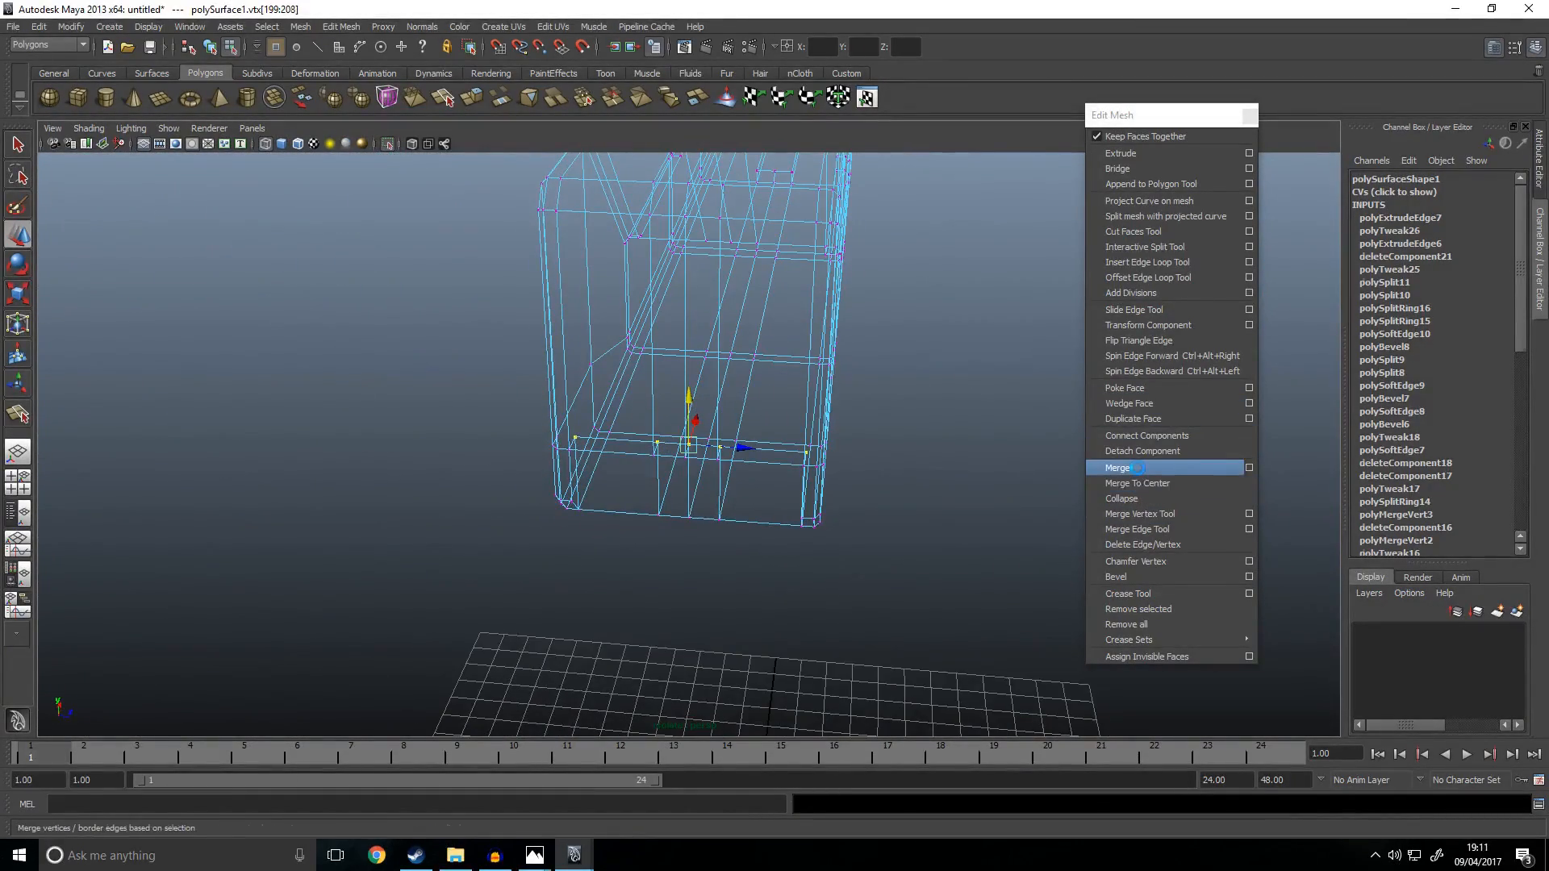
key(6)
alt+drag(693, 611, 710, 534)
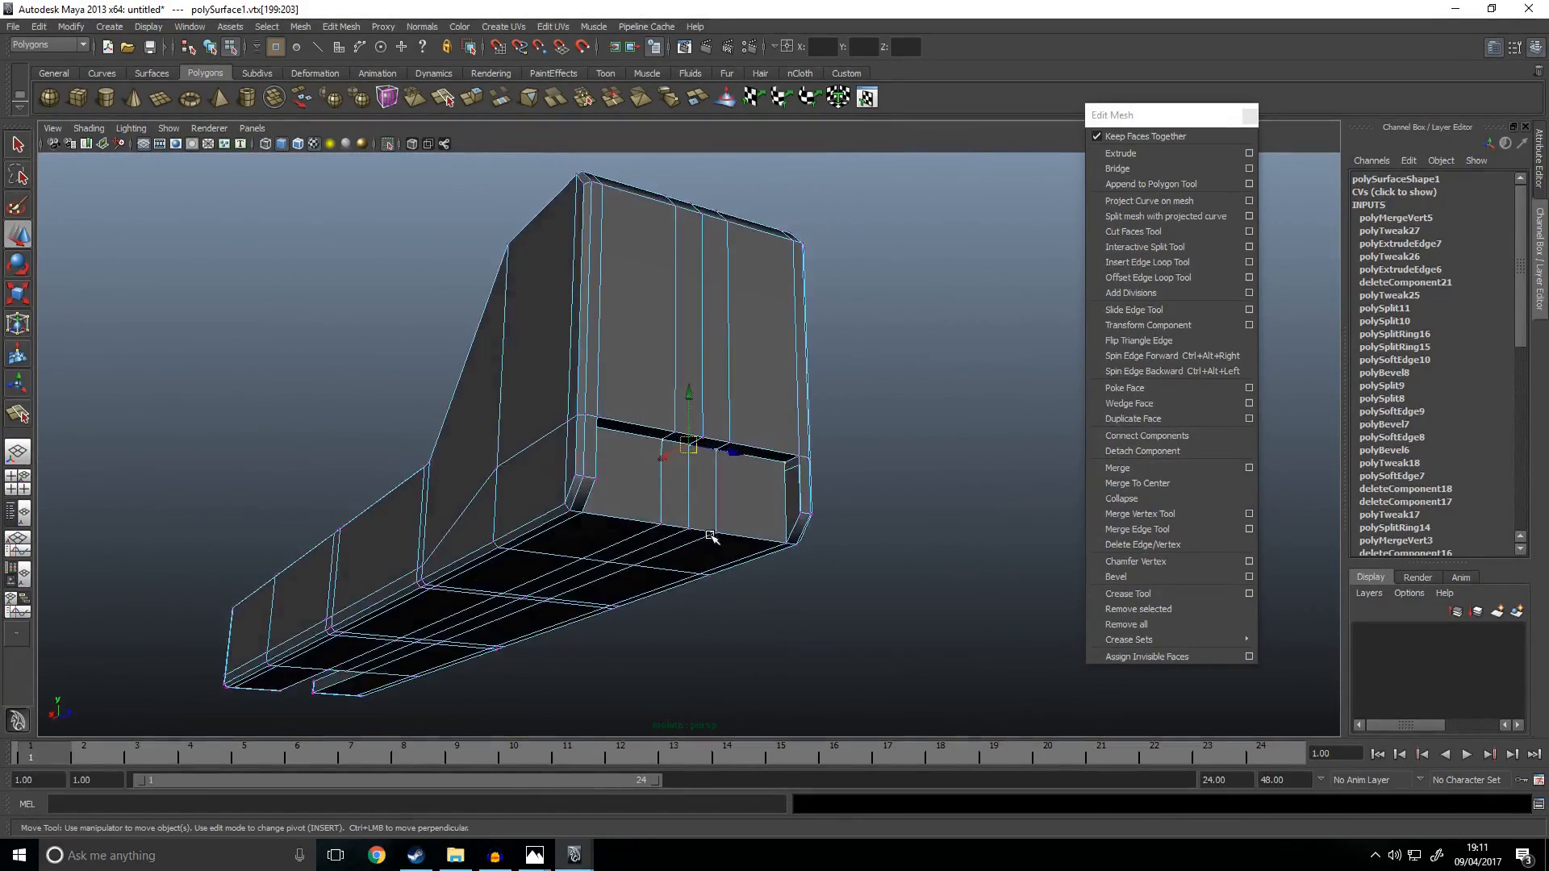
Step: Insert an edge loop across the recess's back wall, level with the lower bevel corner of the side openings
scroll(741, 524, up, 5)
alt+middle_drag(855, 537, 641, 492)
scroll(678, 511, up, 4)
alt+drag(679, 511, 805, 514)
click(852, 523)
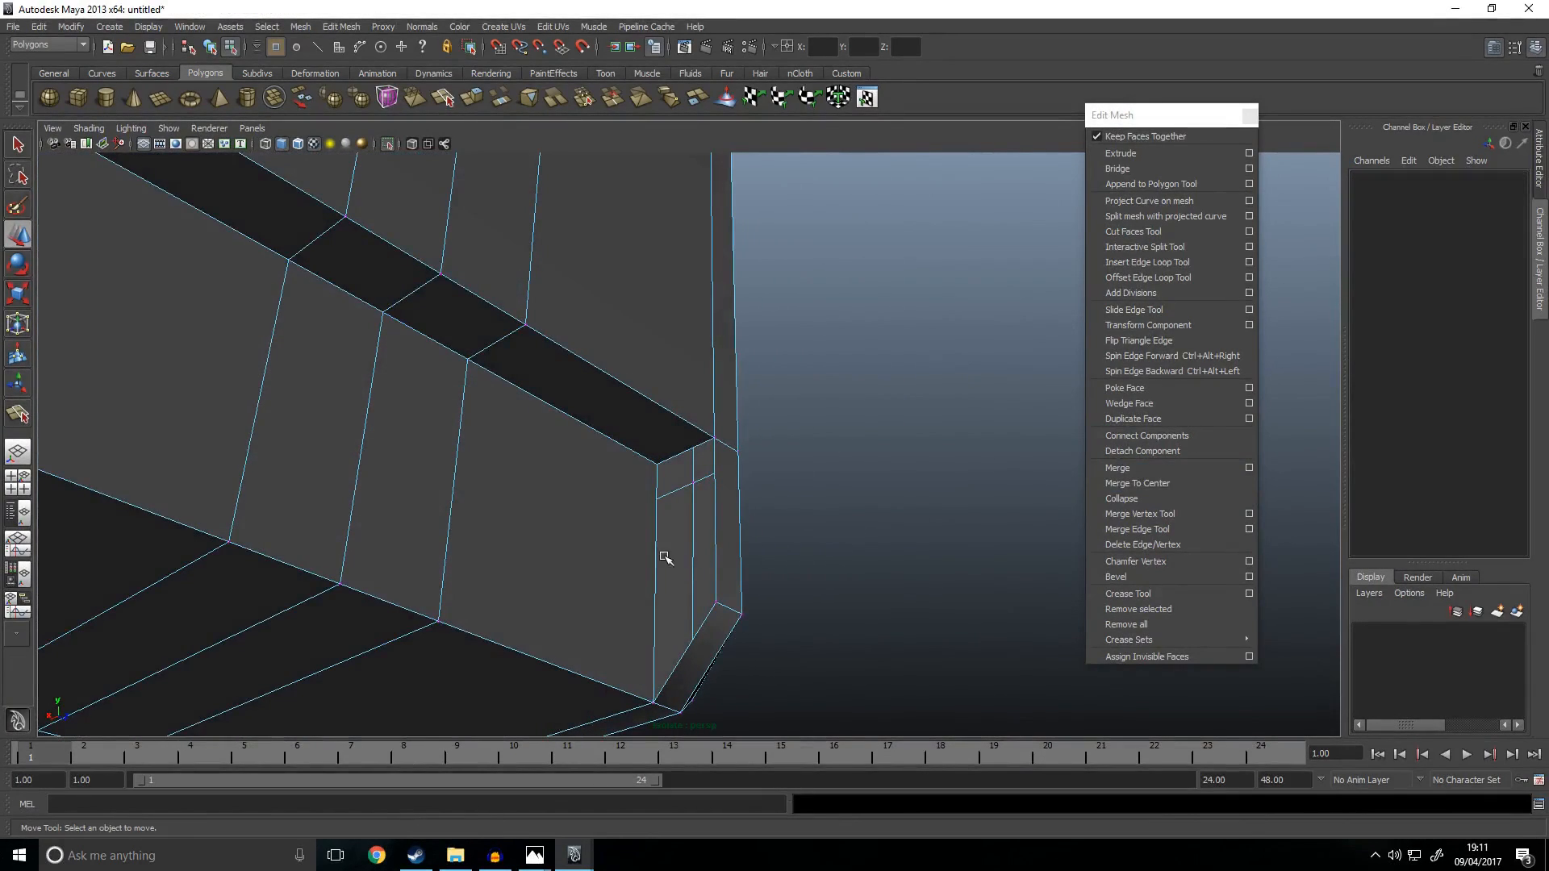
alt+middle_drag(669, 557, 794, 471)
alt+drag(770, 518, 790, 542)
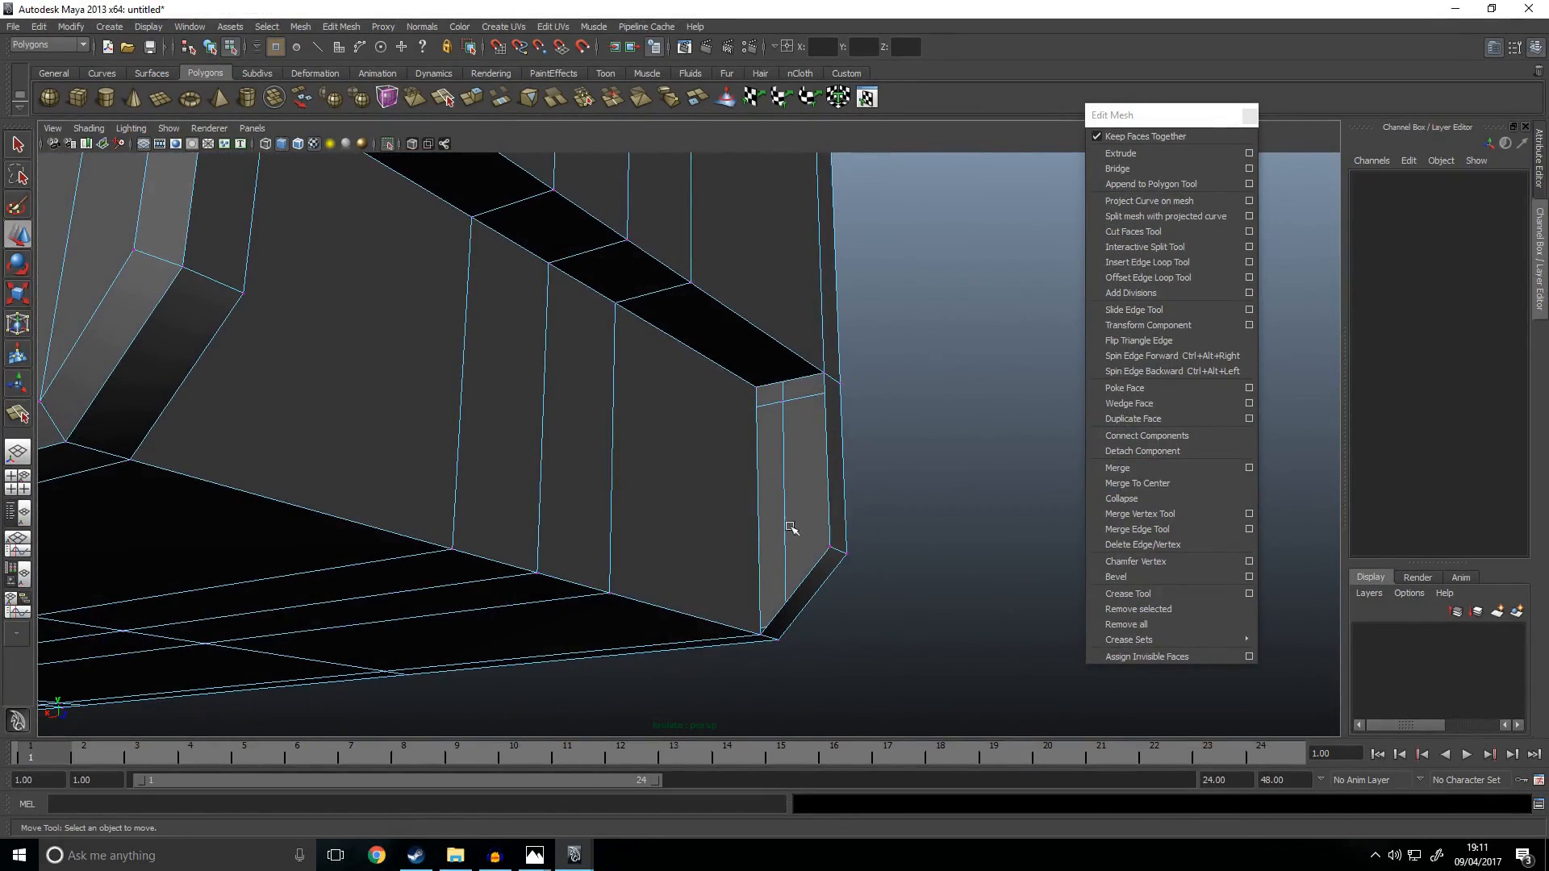
click(1164, 262)
alt+drag(661, 569, 719, 575)
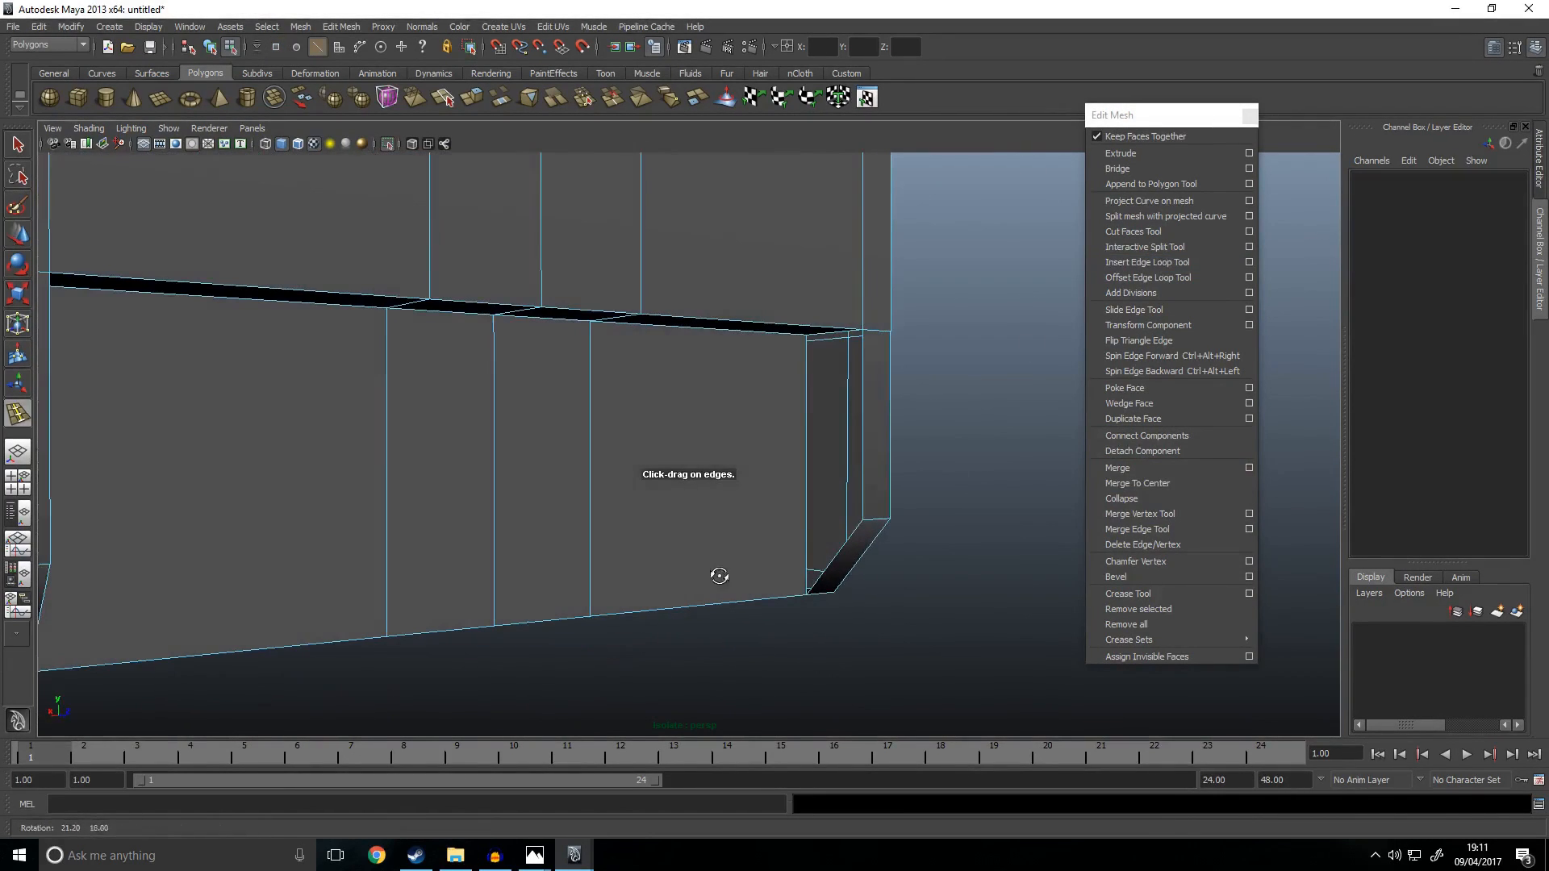
click(805, 514)
drag(811, 521, 809, 519)
key(w)
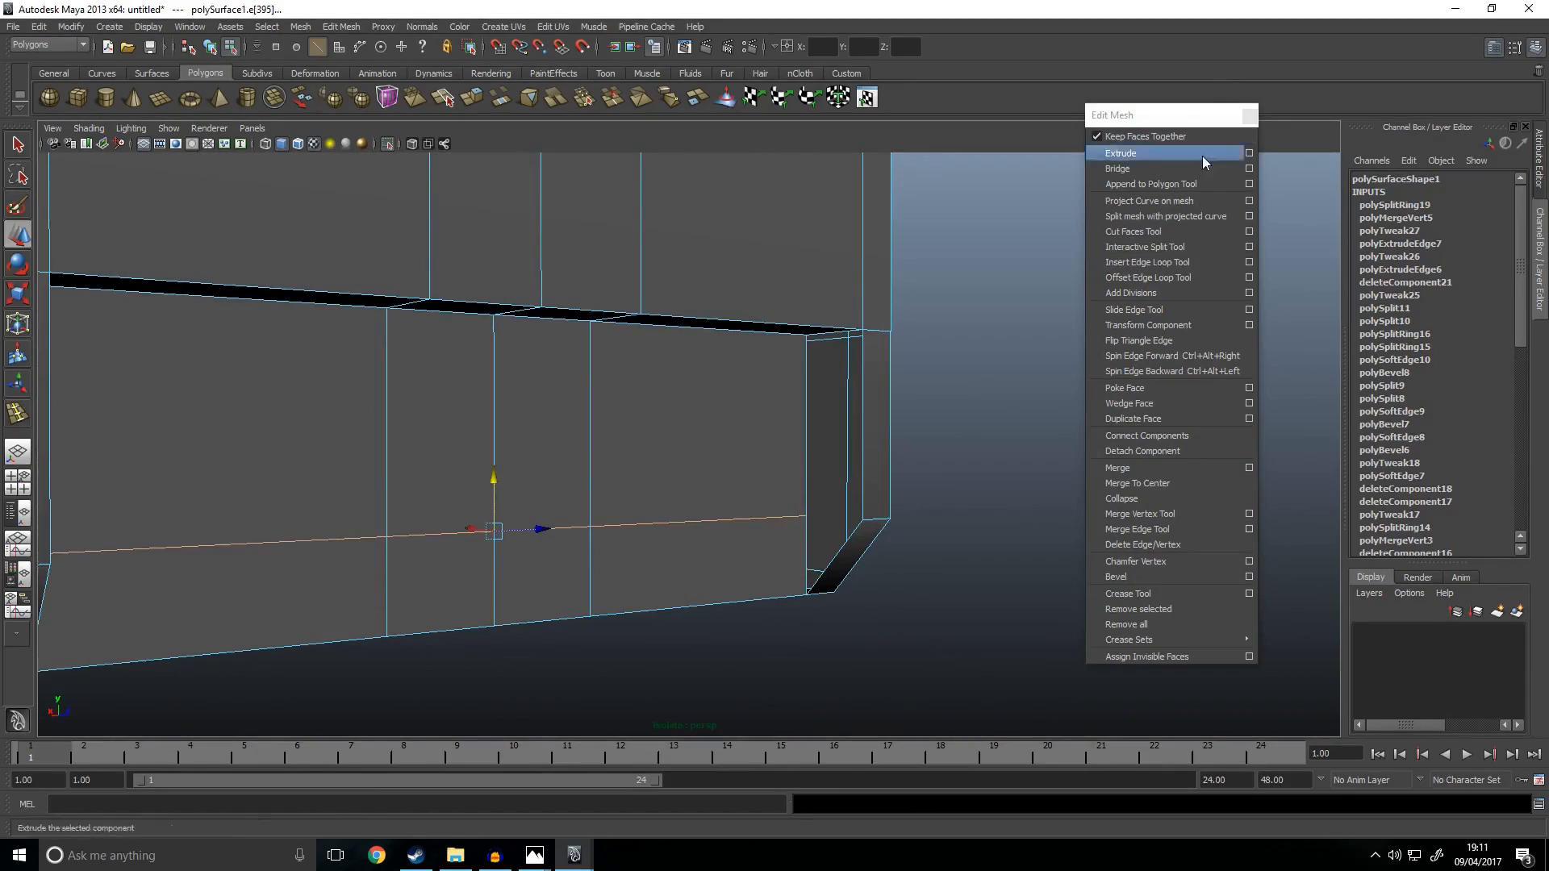
Step: Close the open gaps at both ends of the recess with the Append to Polygon Tool
click(418, 31)
click(408, 5)
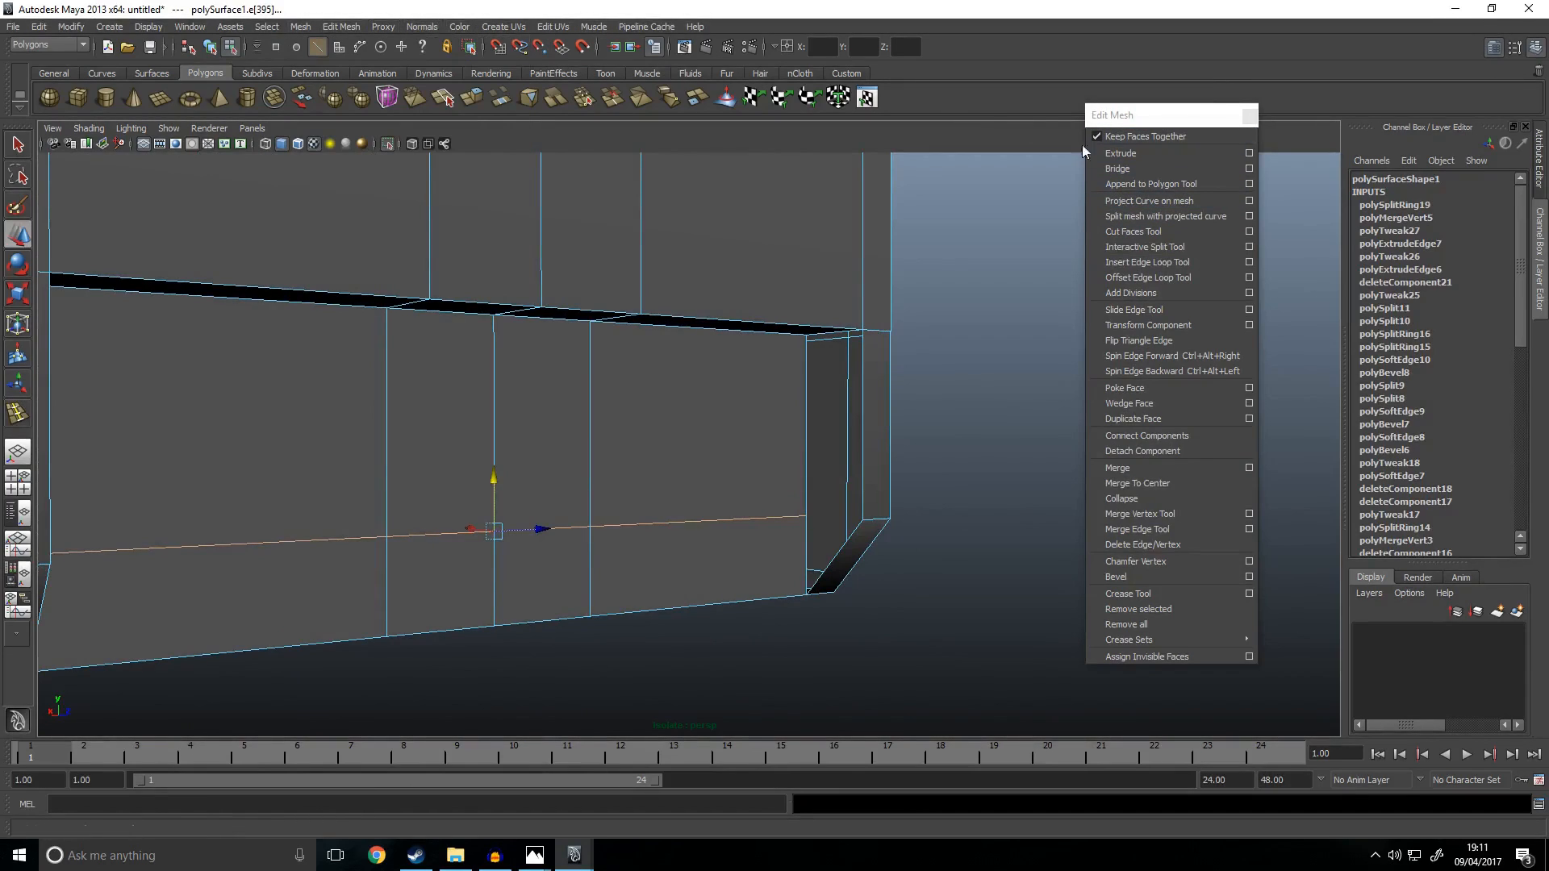
click(1147, 184)
key(Return)
key(Return)
alt+drag(976, 459, 539, 422)
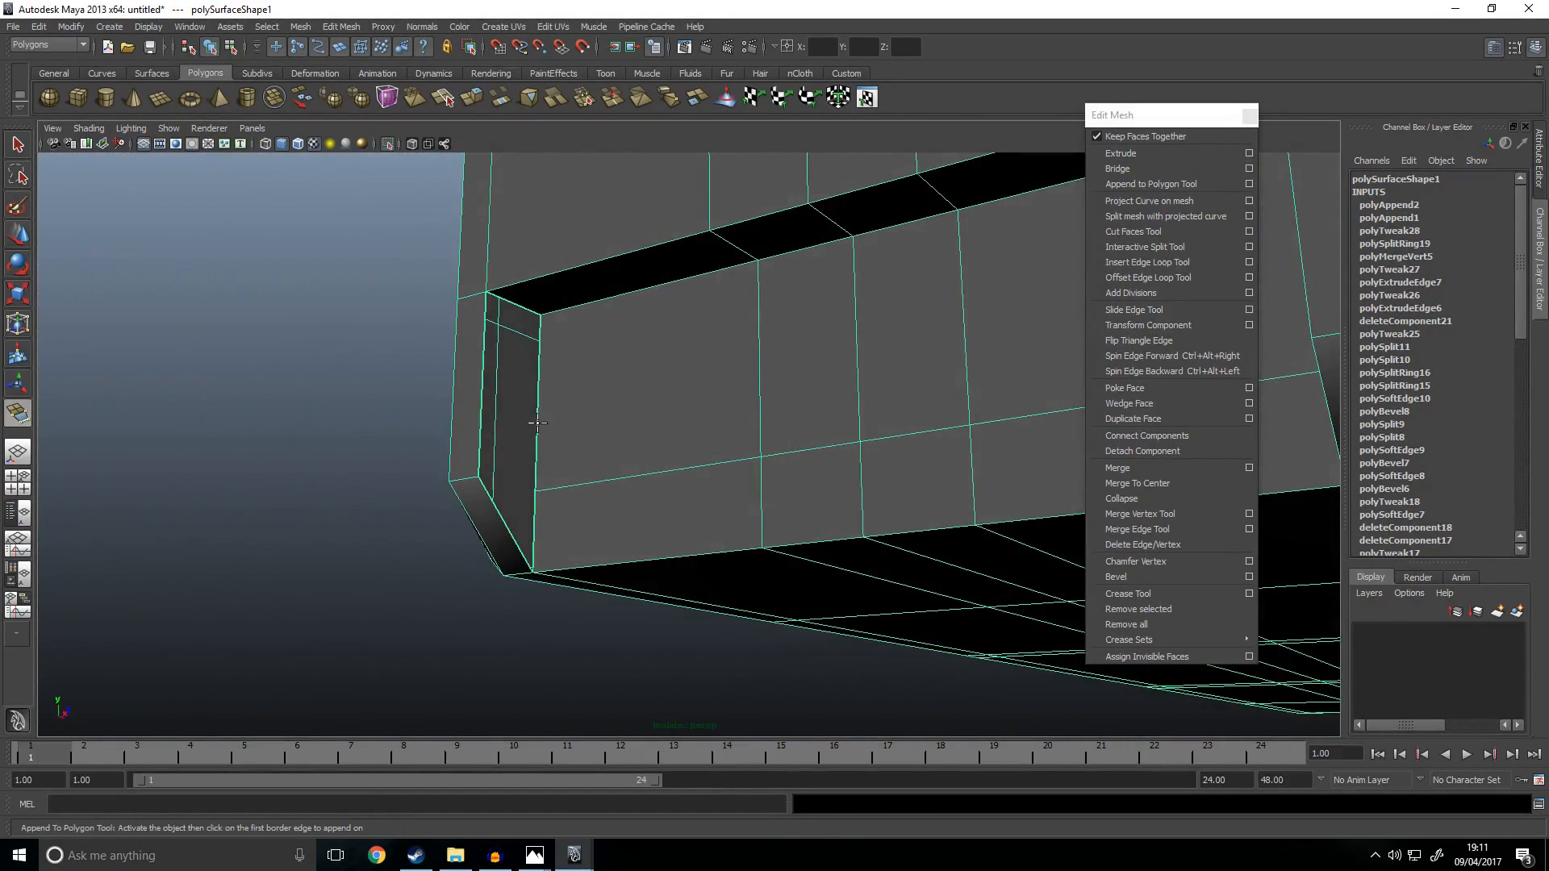
click(481, 380)
key(Return)
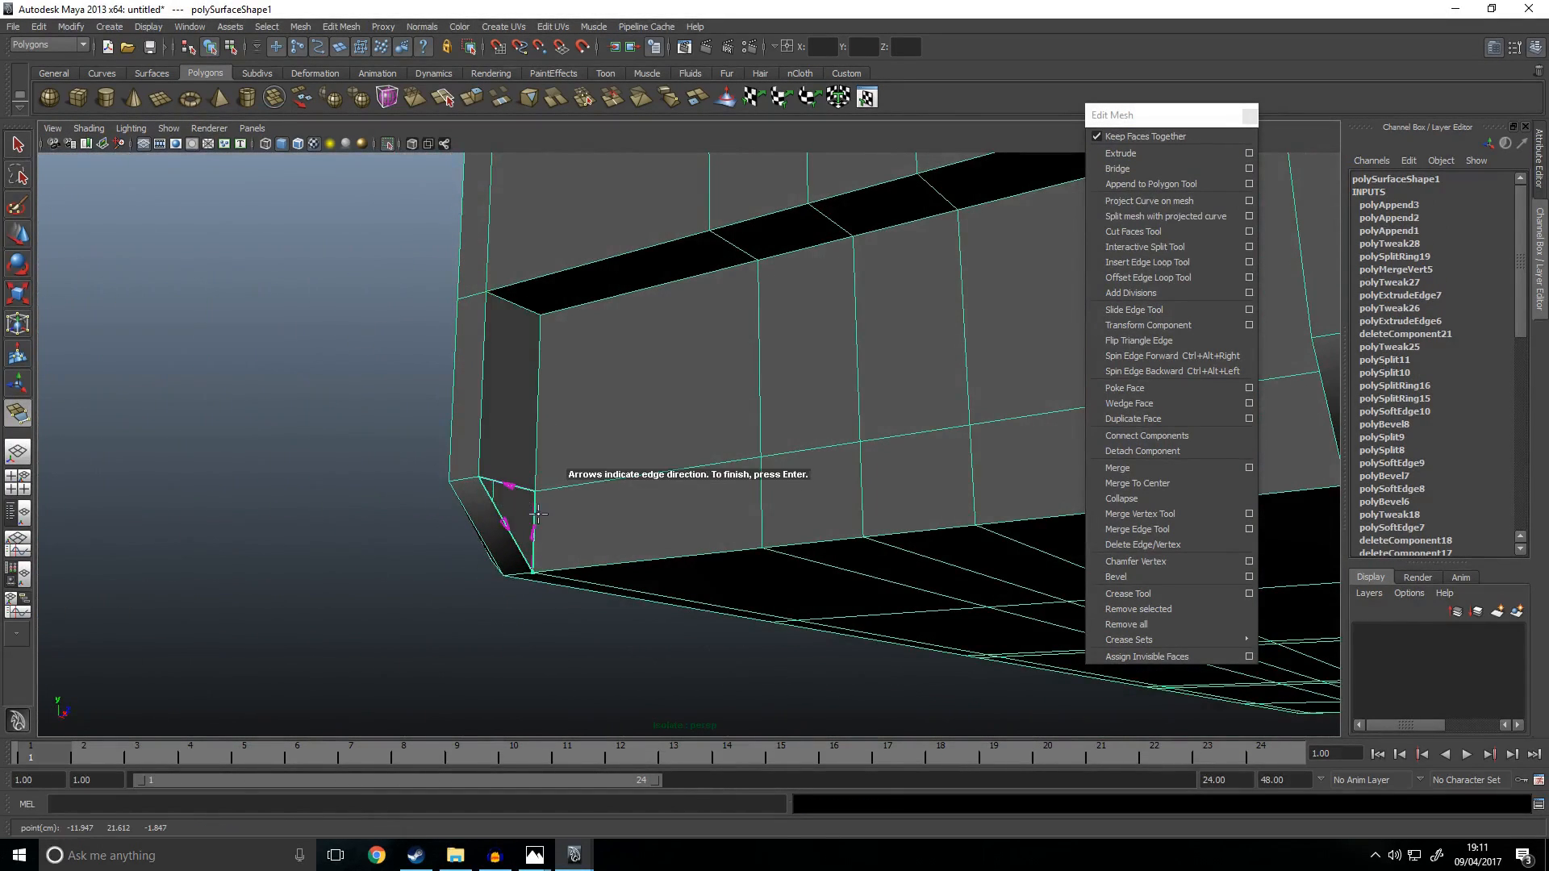
key(Return)
scroll(674, 571, down, 8)
key(w)
click(712, 615)
Step: Soften the row of edges between the receiver's raised rear top face and its sloping face
right_click(727, 442)
alt+drag(765, 492, 599, 516)
click(668, 362)
scroll(669, 362, up, 4)
scroll(669, 362, up, 2)
alt+middle_drag(669, 362, 688, 442)
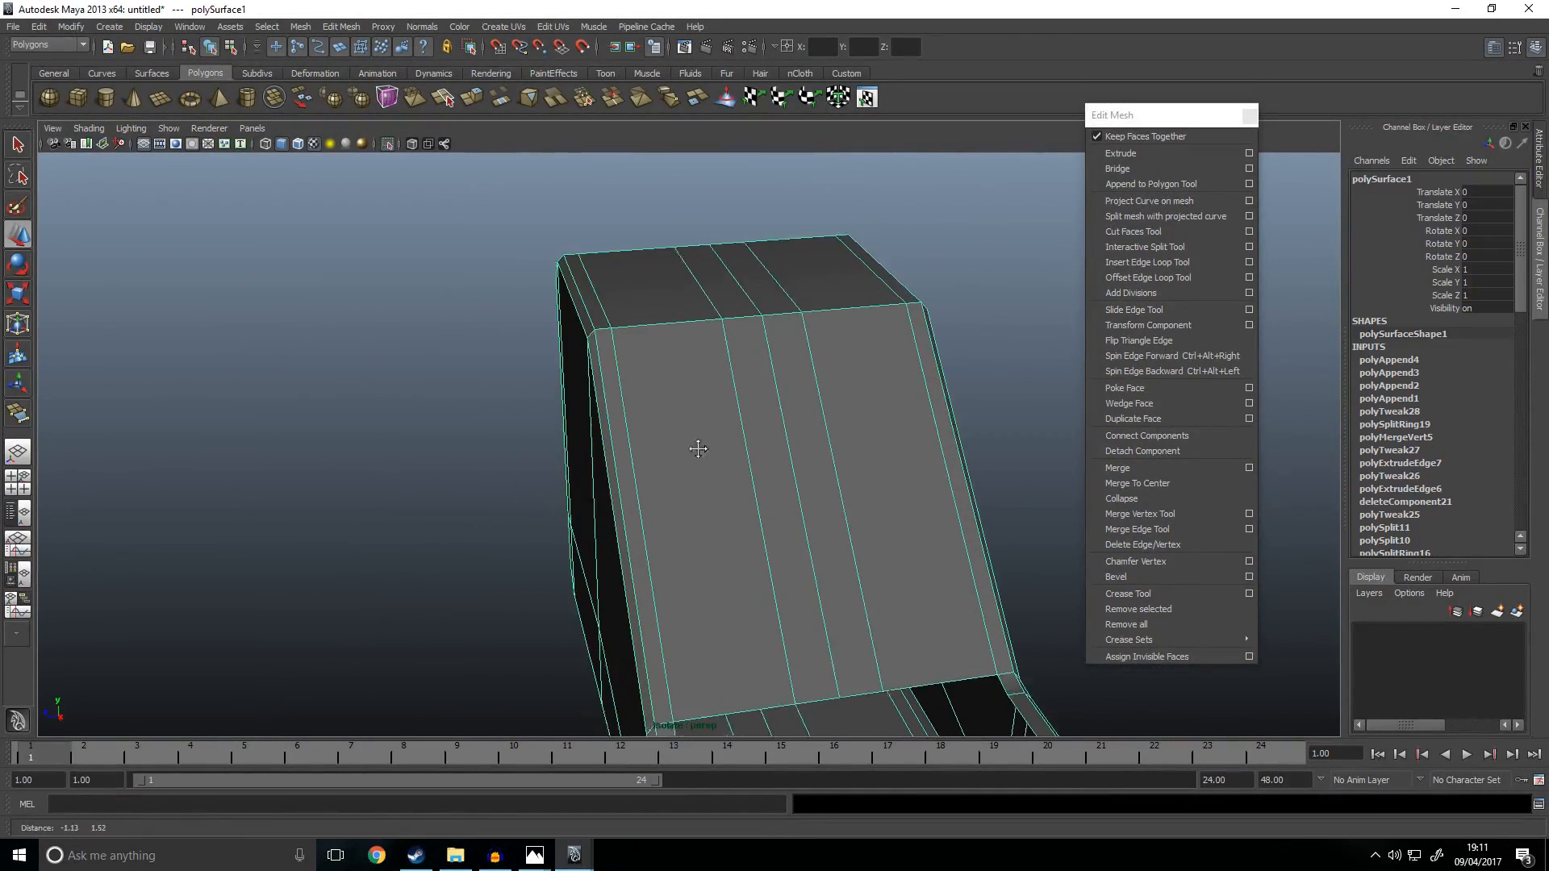
scroll(688, 442, up, 5)
alt+middle_drag(670, 287, 650, 391)
right_drag(650, 390, 534, 362)
click(534, 362)
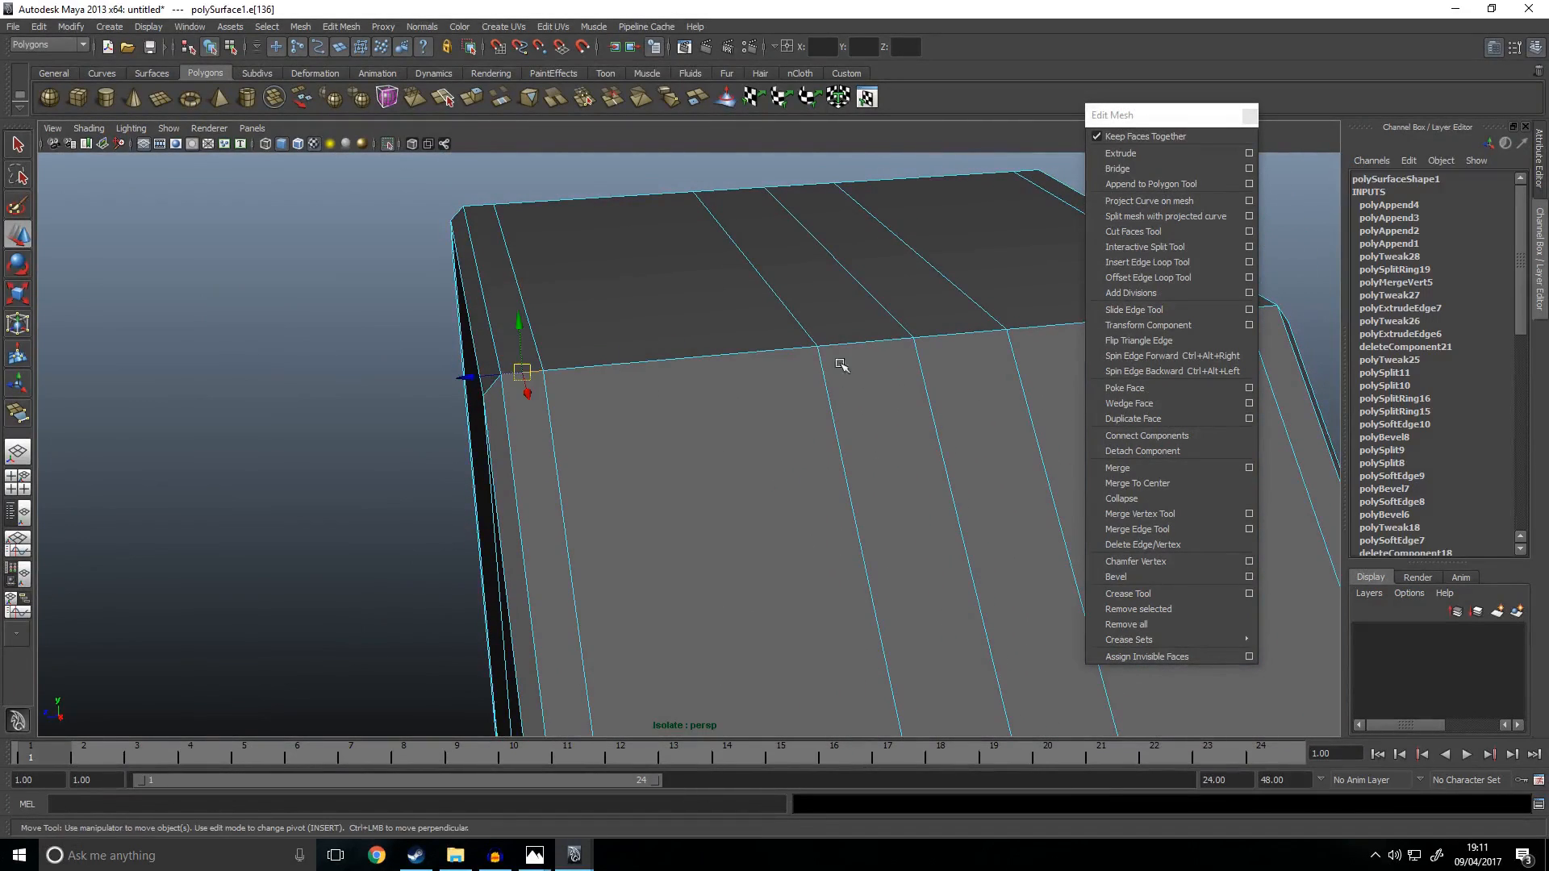
alt+drag(791, 371, 776, 311)
click(432, 28)
click(483, 178)
right_drag(705, 294, 790, 256)
click(885, 279)
scroll(885, 279, down, 2)
alt+drag(885, 279, 815, 433)
Step: Undo the latest changes, reselect the crease edges on the raised rear section, and soften them again
key(ctrl+z)
key(ctrl+z)
click(930, 369)
key(ctrl+z)
click(902, 434)
right_drag(675, 440, 757, 390)
alt+drag(839, 427, 685, 448)
click(529, 415)
right_drag(523, 412, 523, 374)
click(530, 398)
click(438, 29)
click(463, 178)
click(797, 285)
Step: Return to object mode and end the isolation to show the whole gun beside the reference image
right_drag(556, 377, 611, 348)
alt+drag(801, 425, 839, 478)
alt+drag(631, 628, 702, 609)
scroll(750, 573, down, 5)
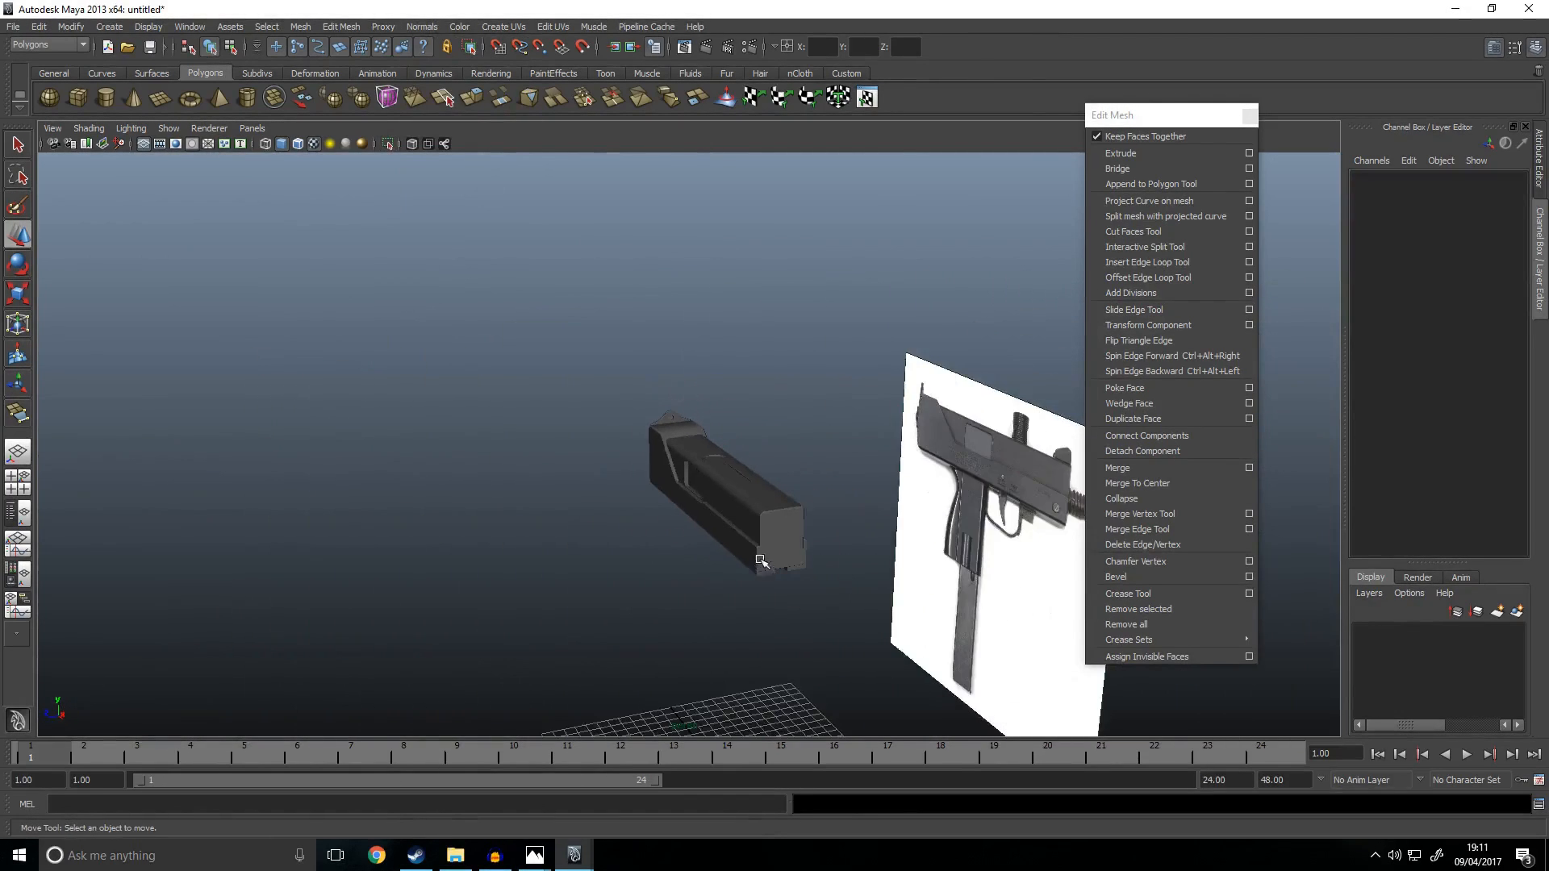
alt+drag(764, 564, 710, 556)
Step: Select all the gun parts and delete the construction history of everything in the scene
drag(464, 267, 793, 713)
click(13, 26)
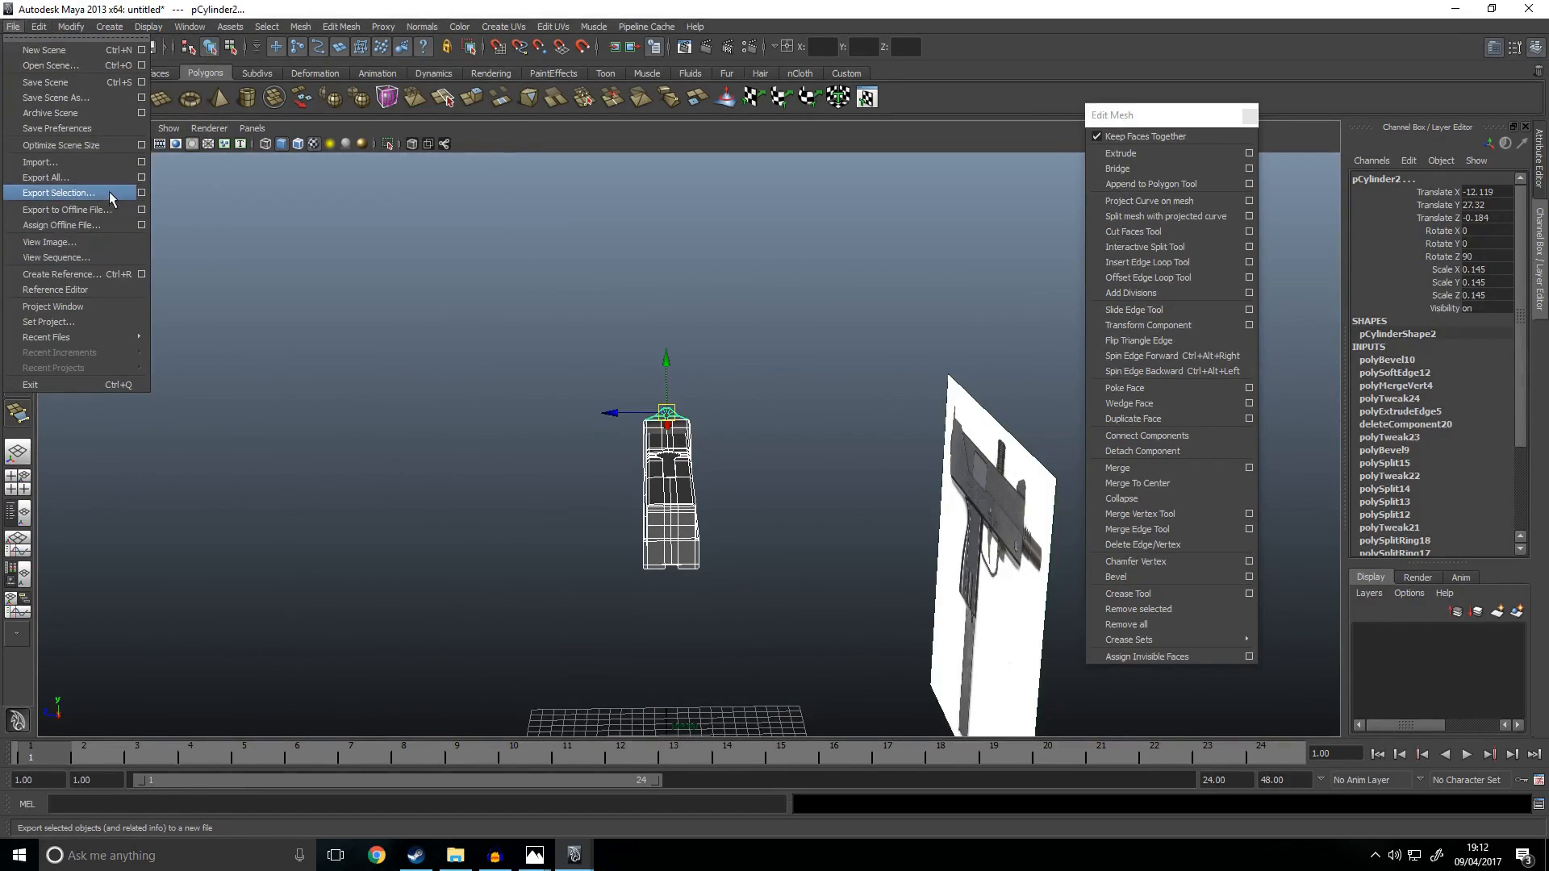
mouse_move(62, 29)
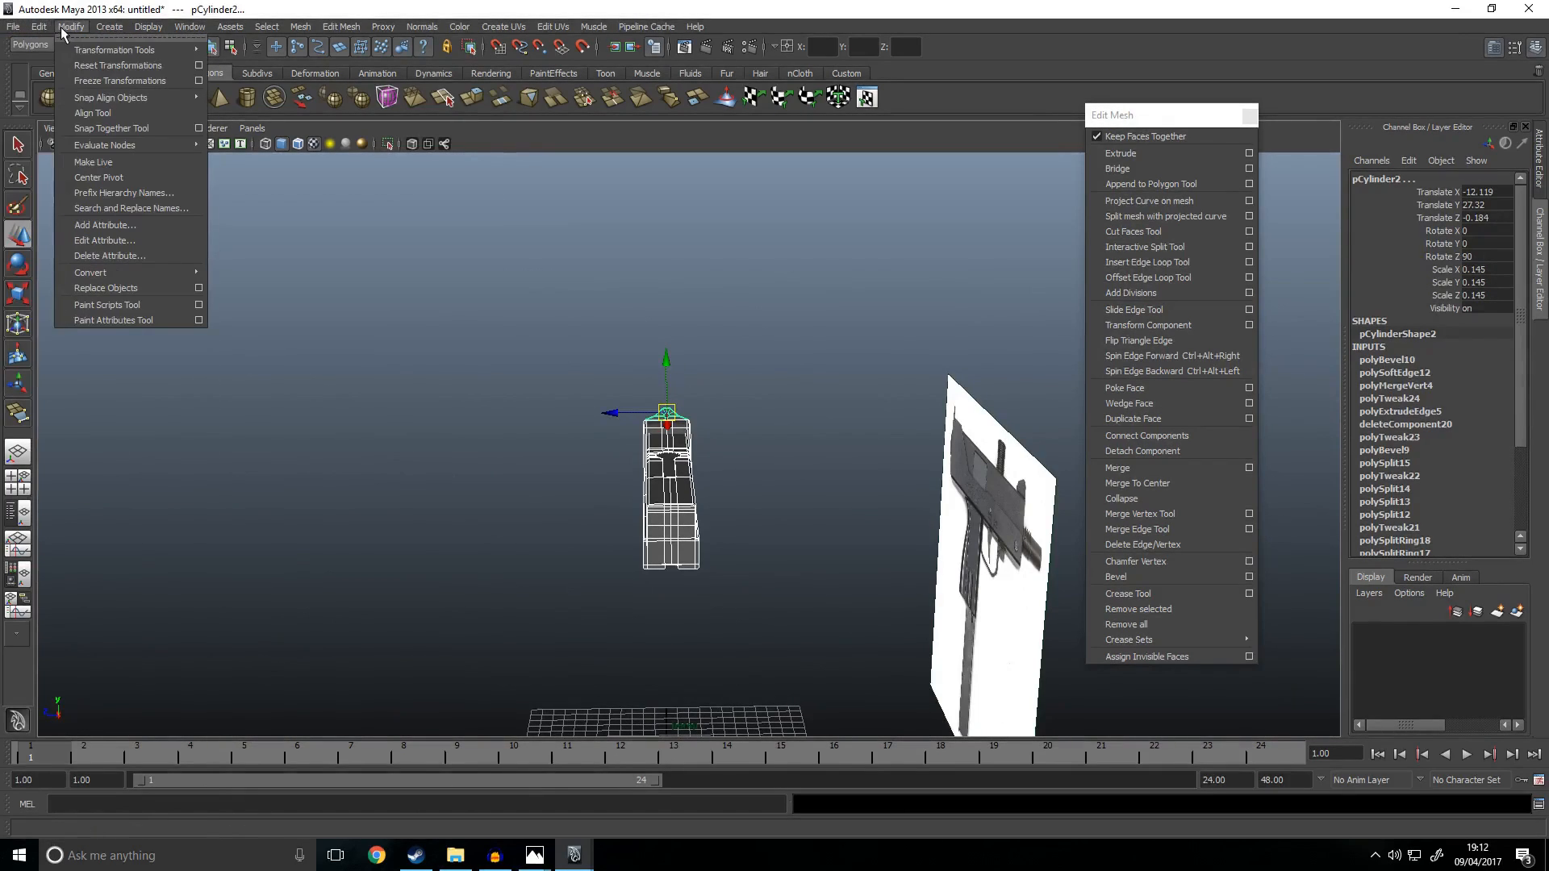
mouse_move(160, 211)
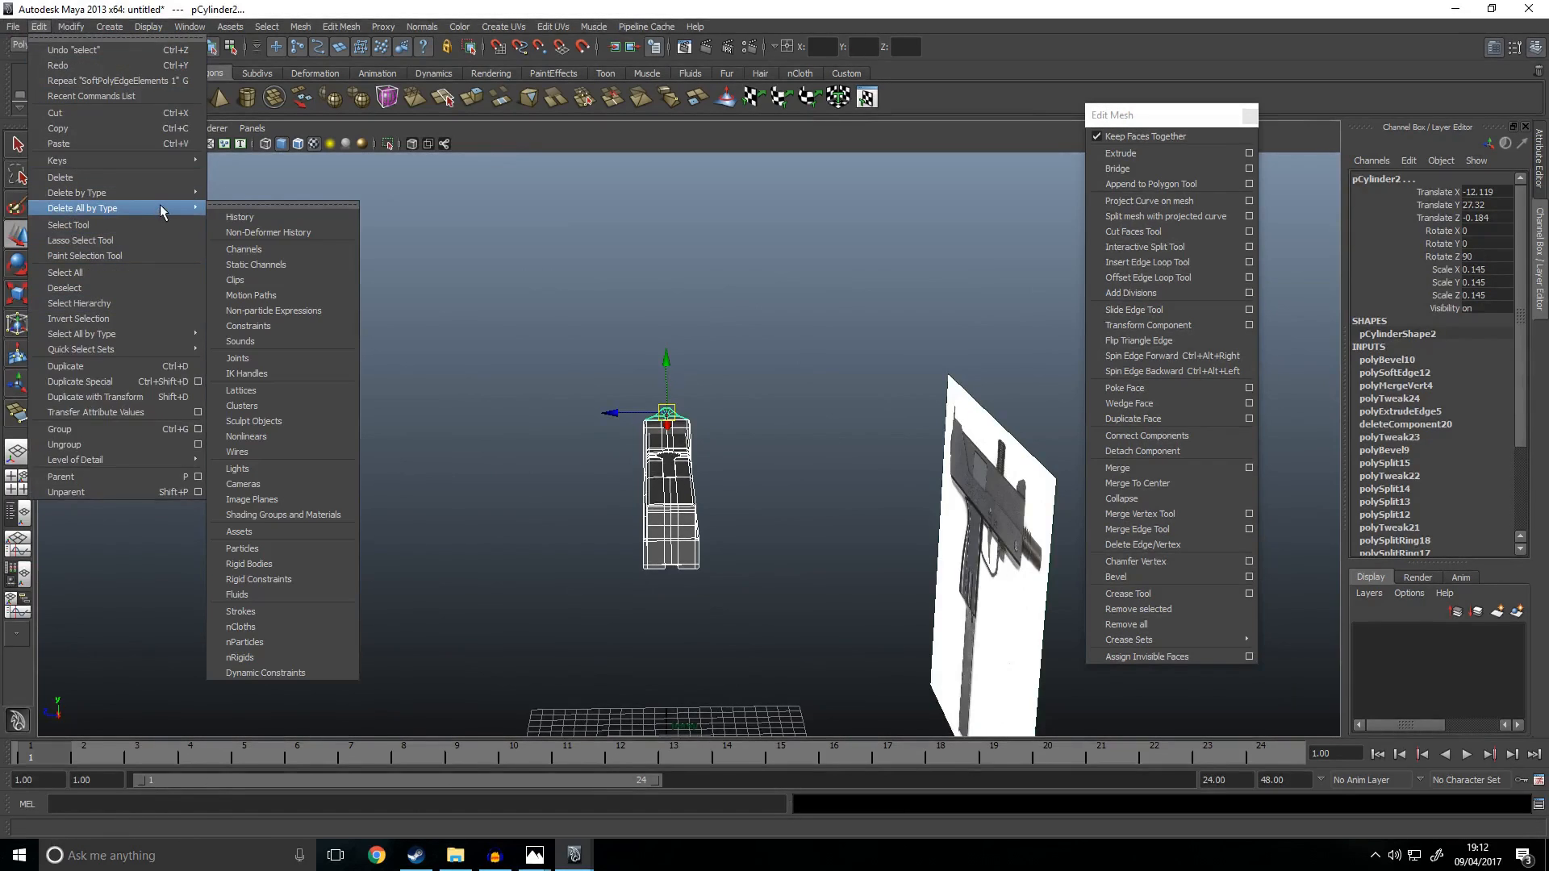
click(285, 218)
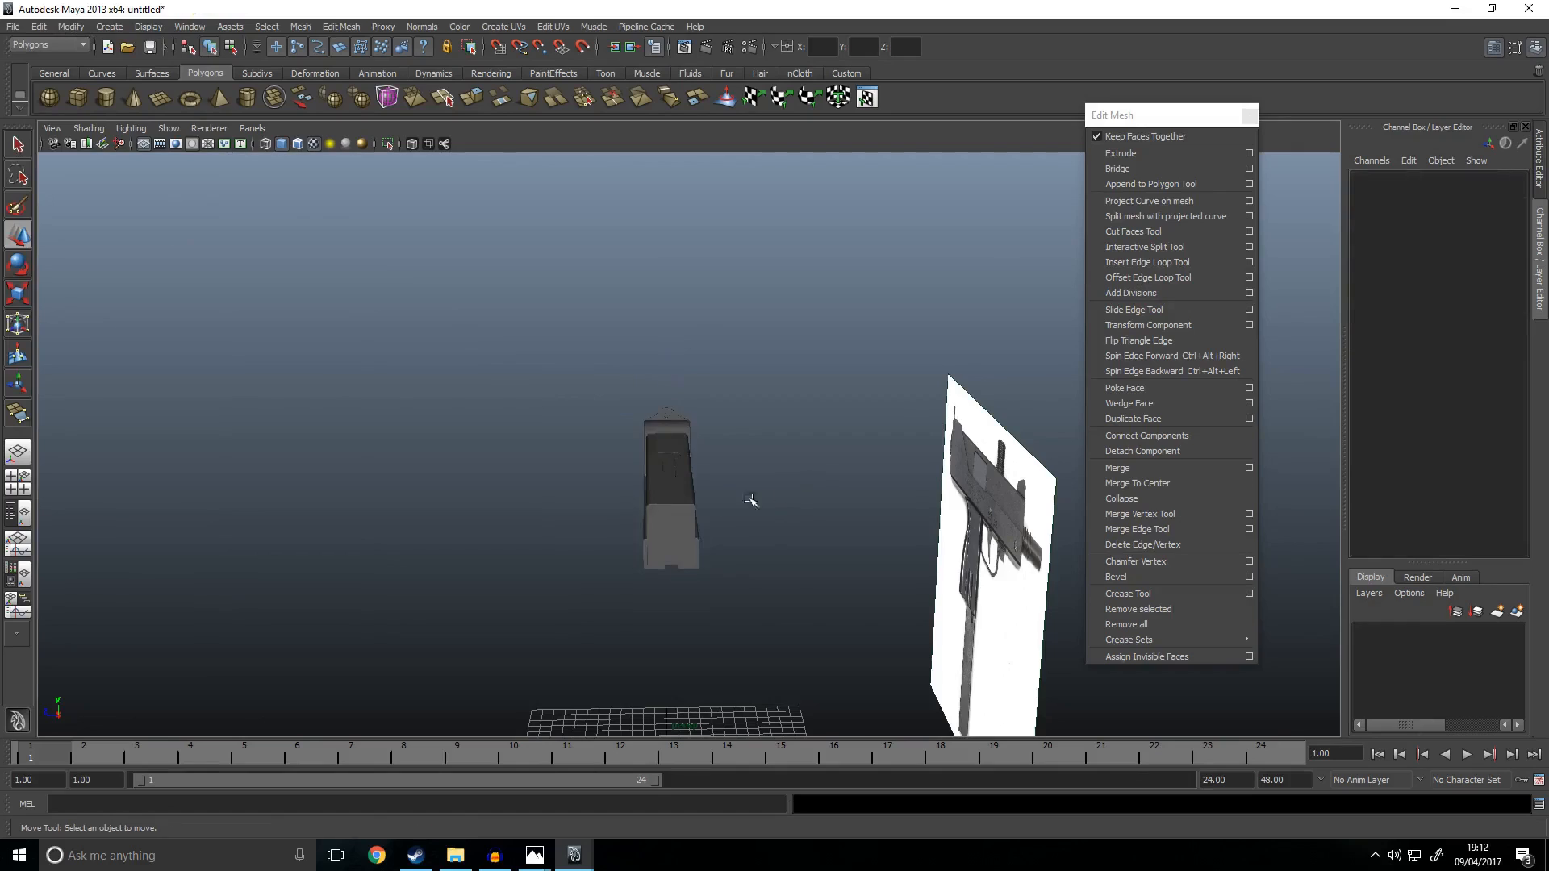
Step: Save the scene as mac10tutorial in Maya Binary format in the E:\Work\Mac 10 tutorial folder
scroll(633, 494, up, 5)
click(184, 317)
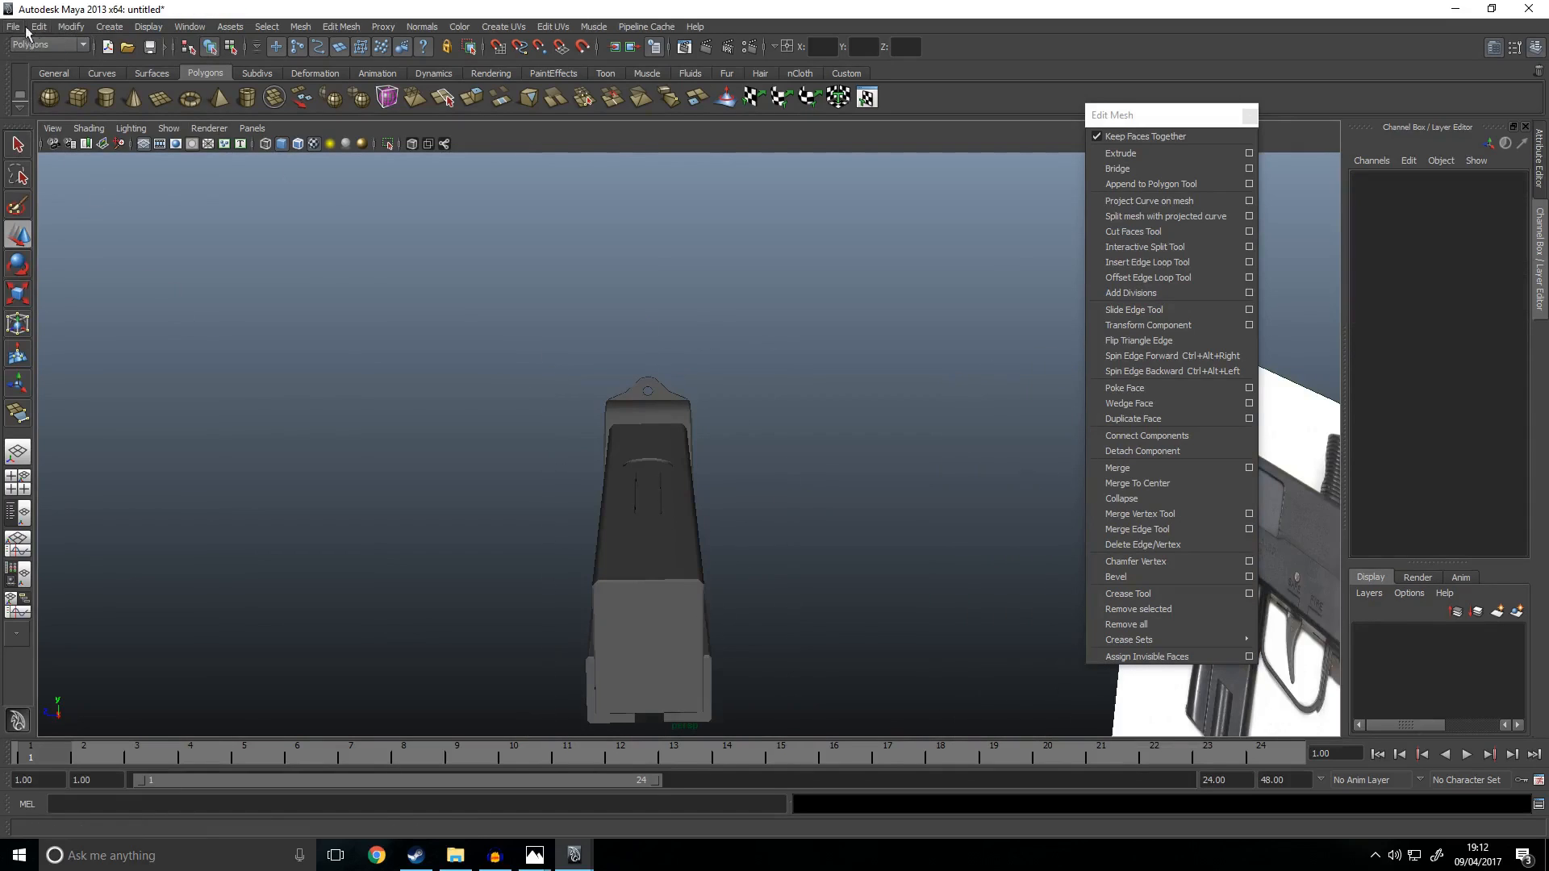
click(22, 27)
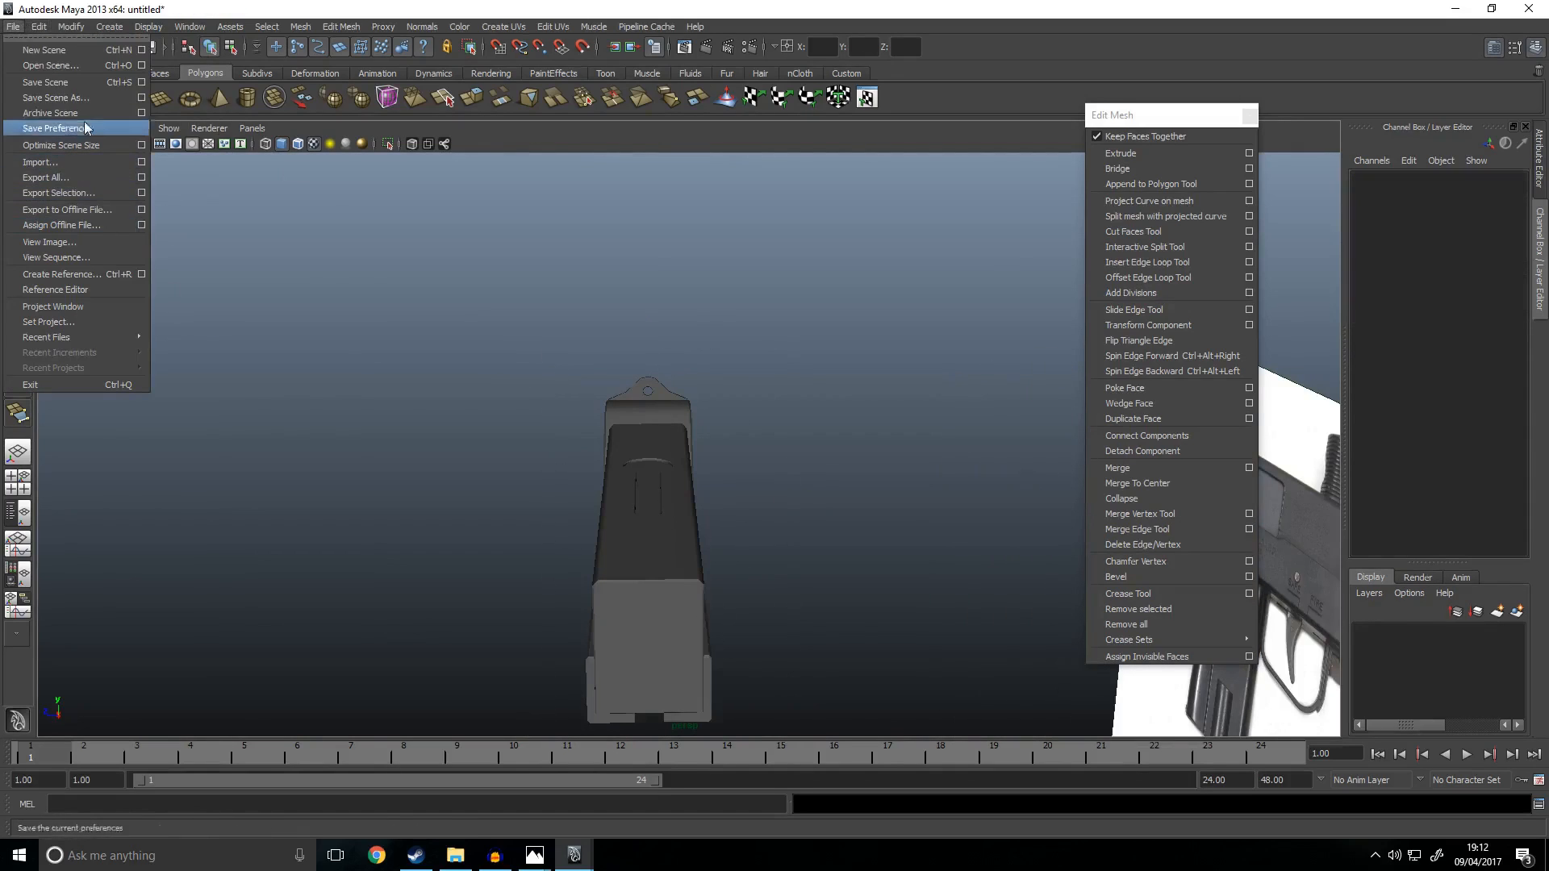
click(56, 98)
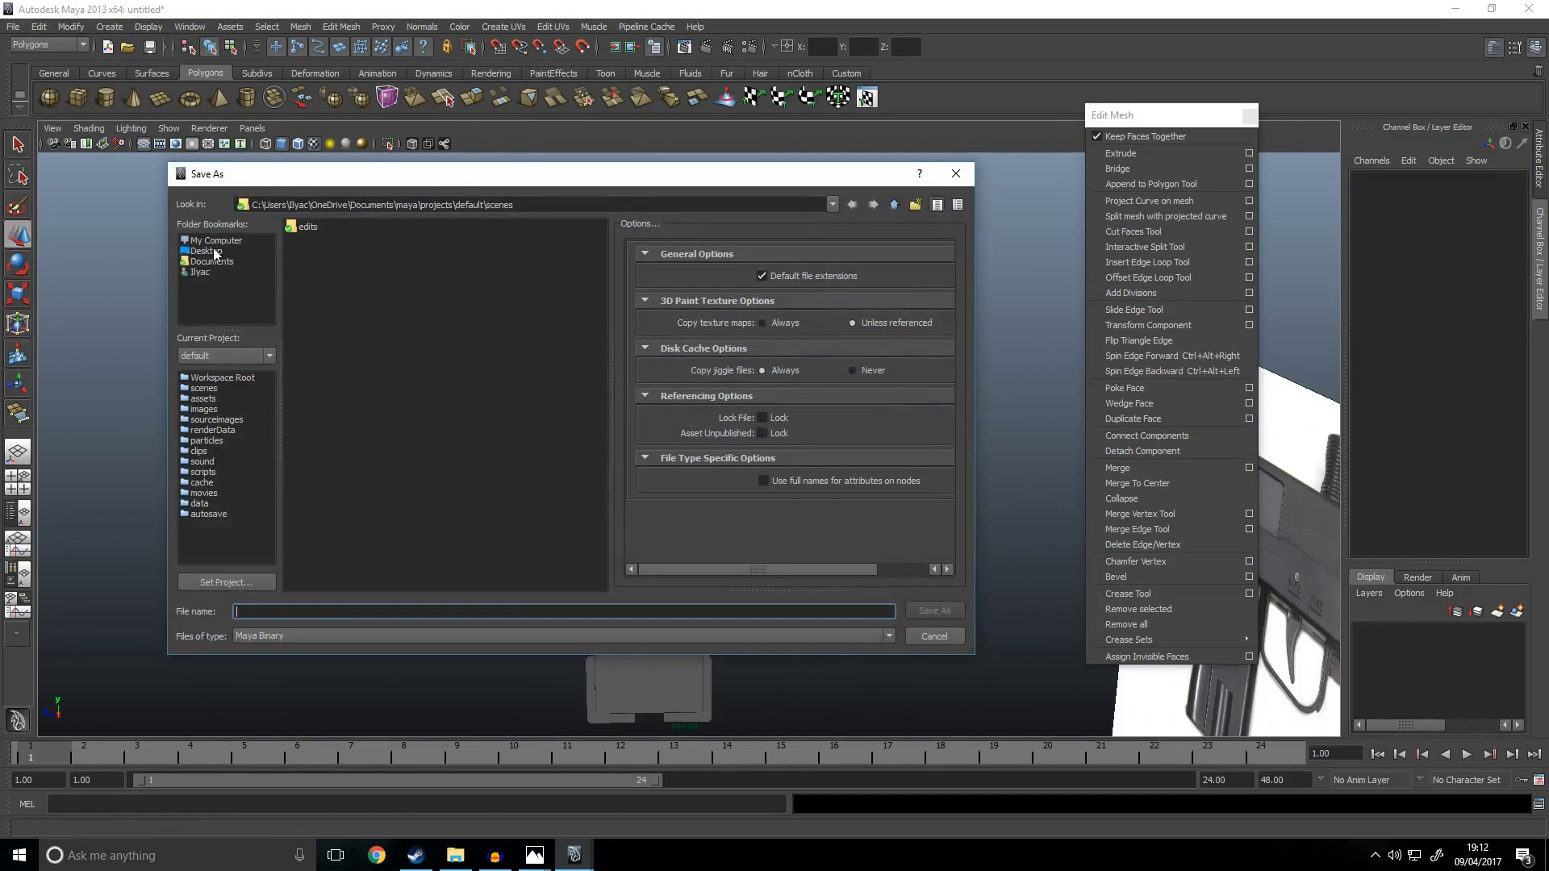
click(223, 236)
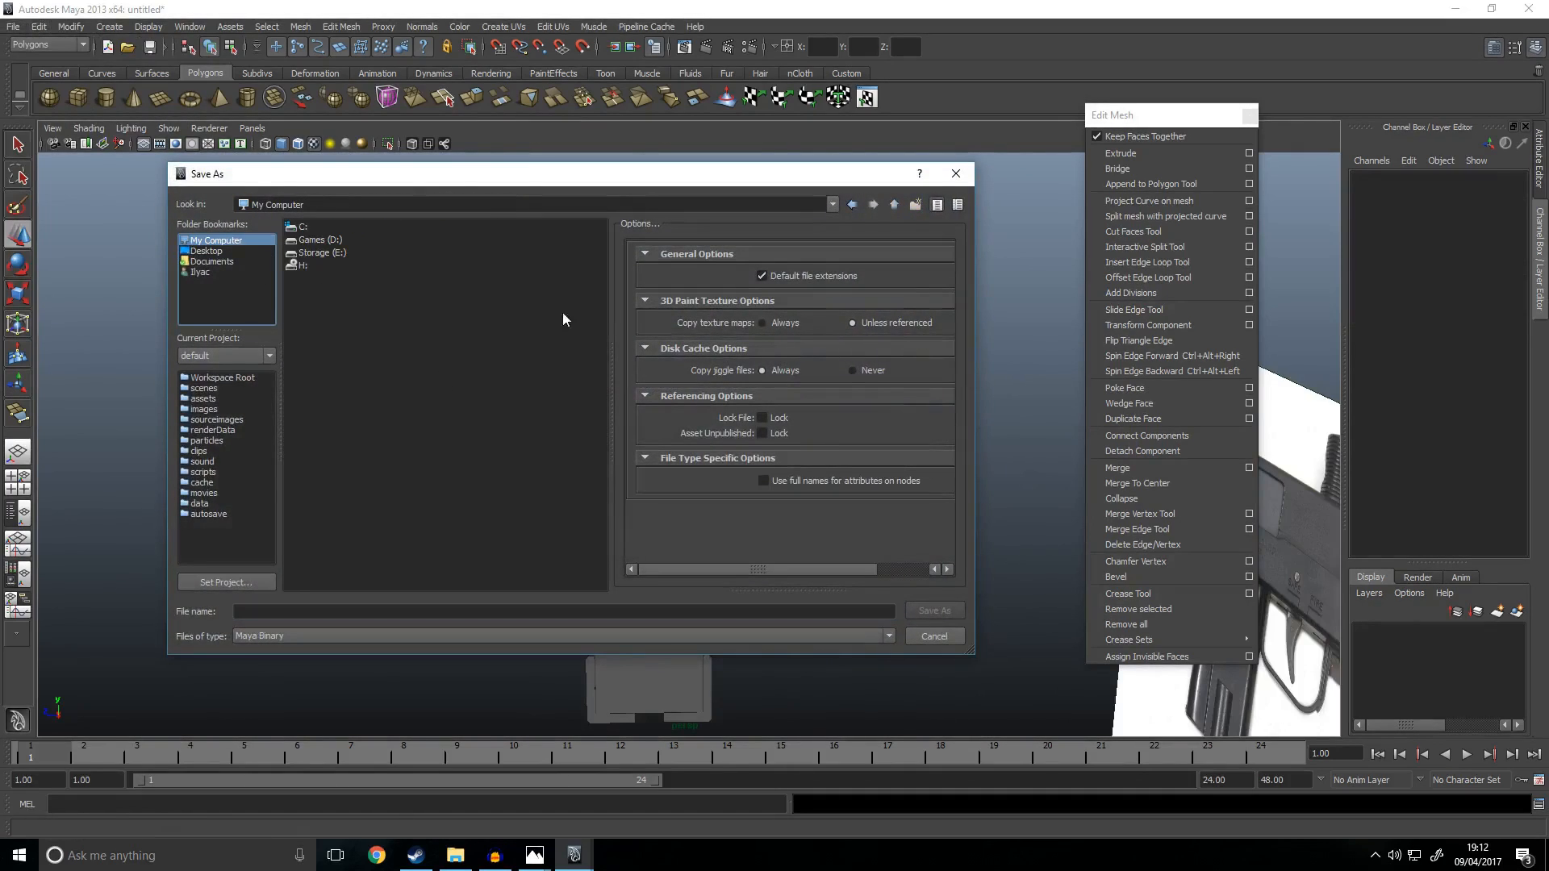
double_click(312, 255)
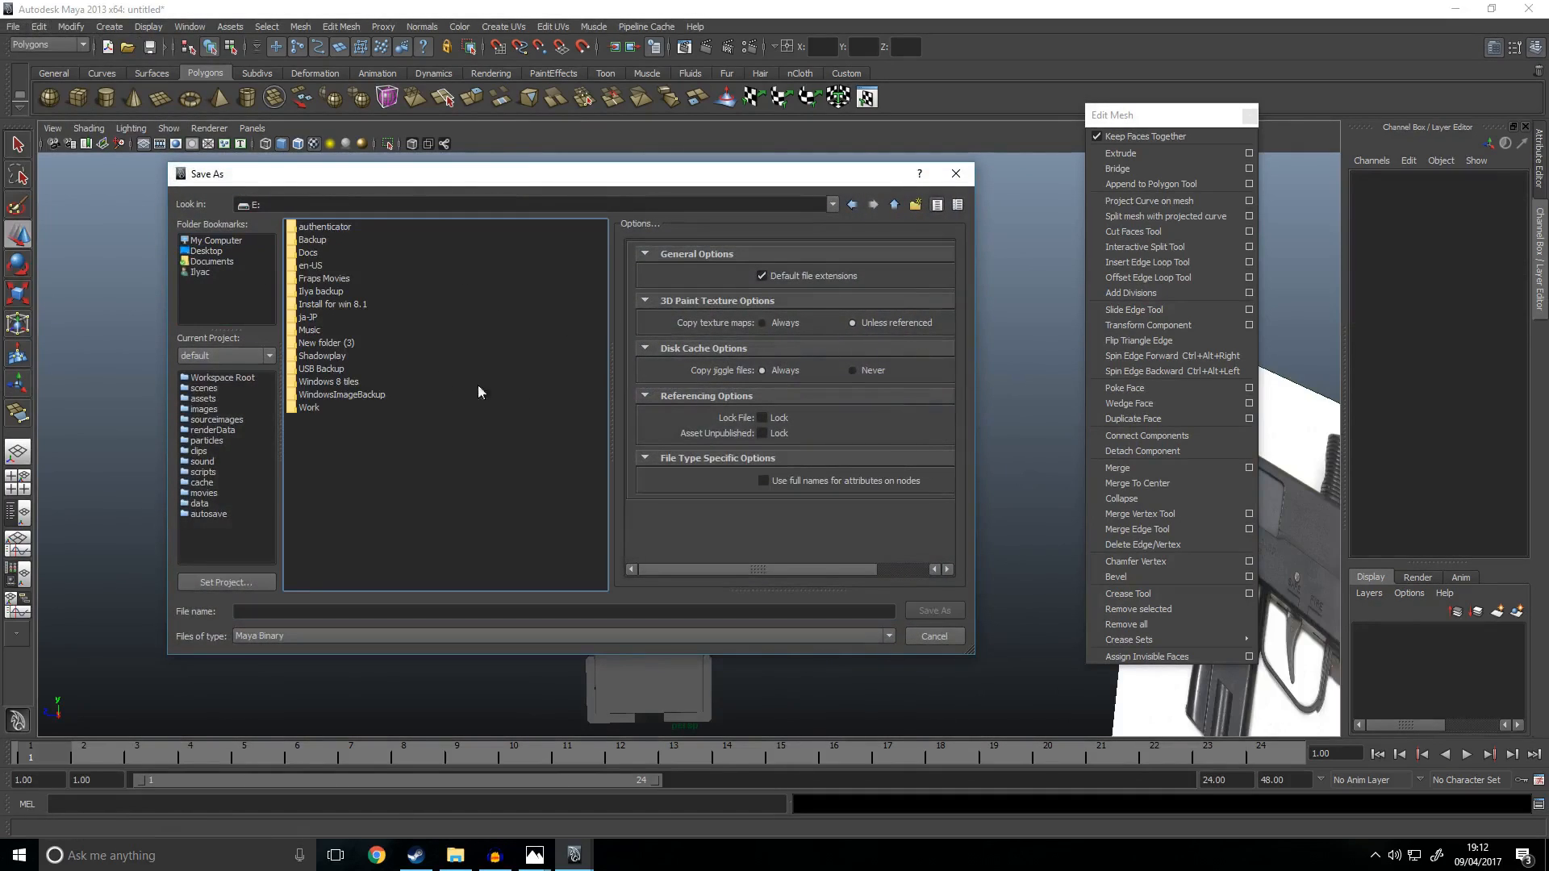
double_click(311, 408)
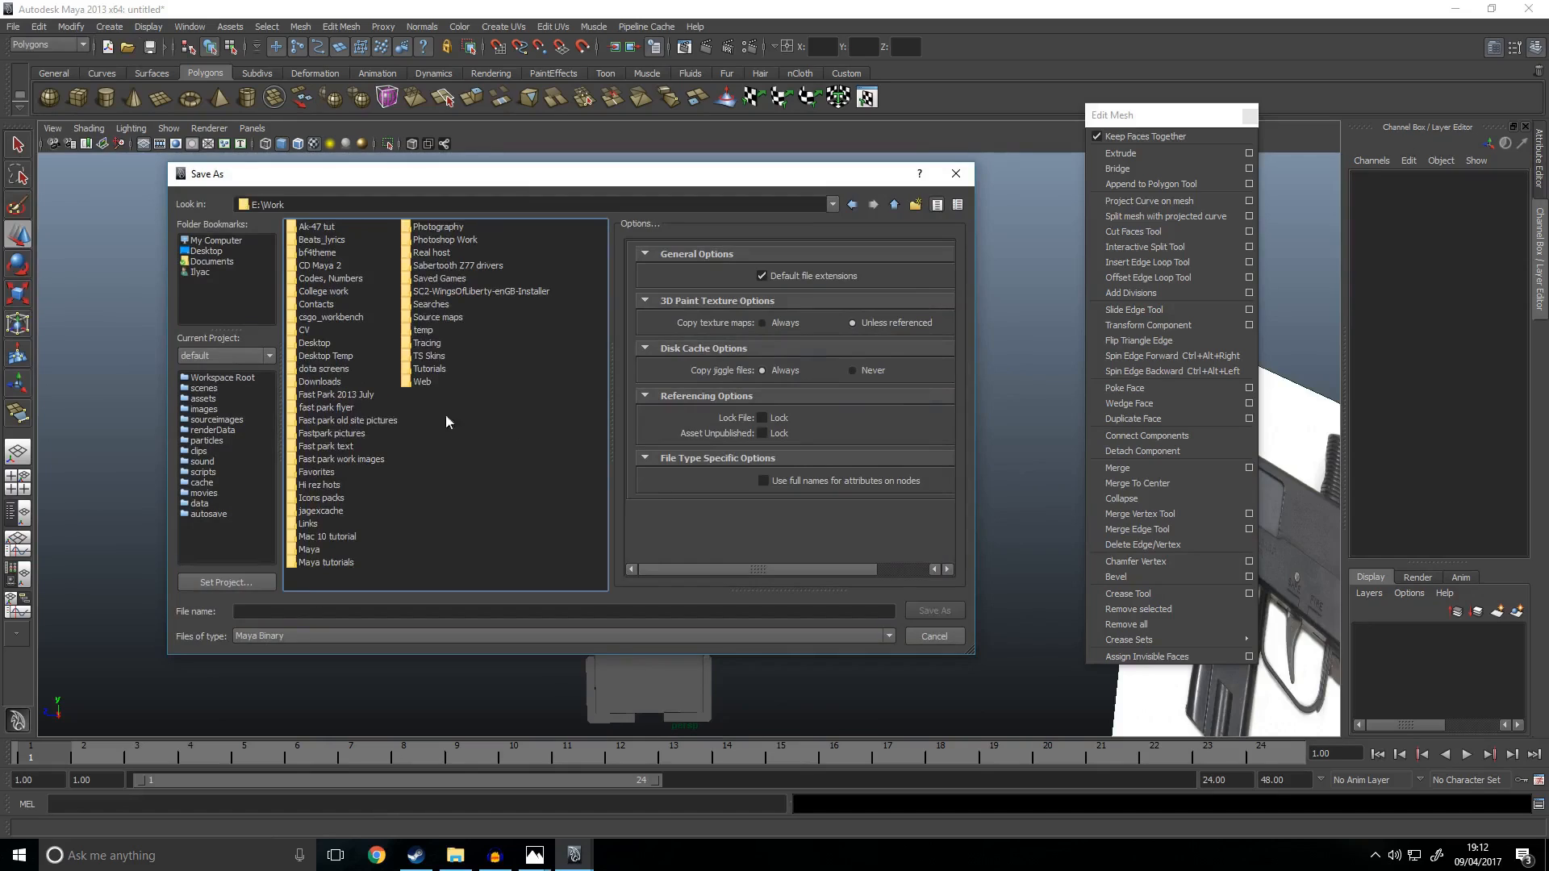
double_click(341, 536)
click(303, 612)
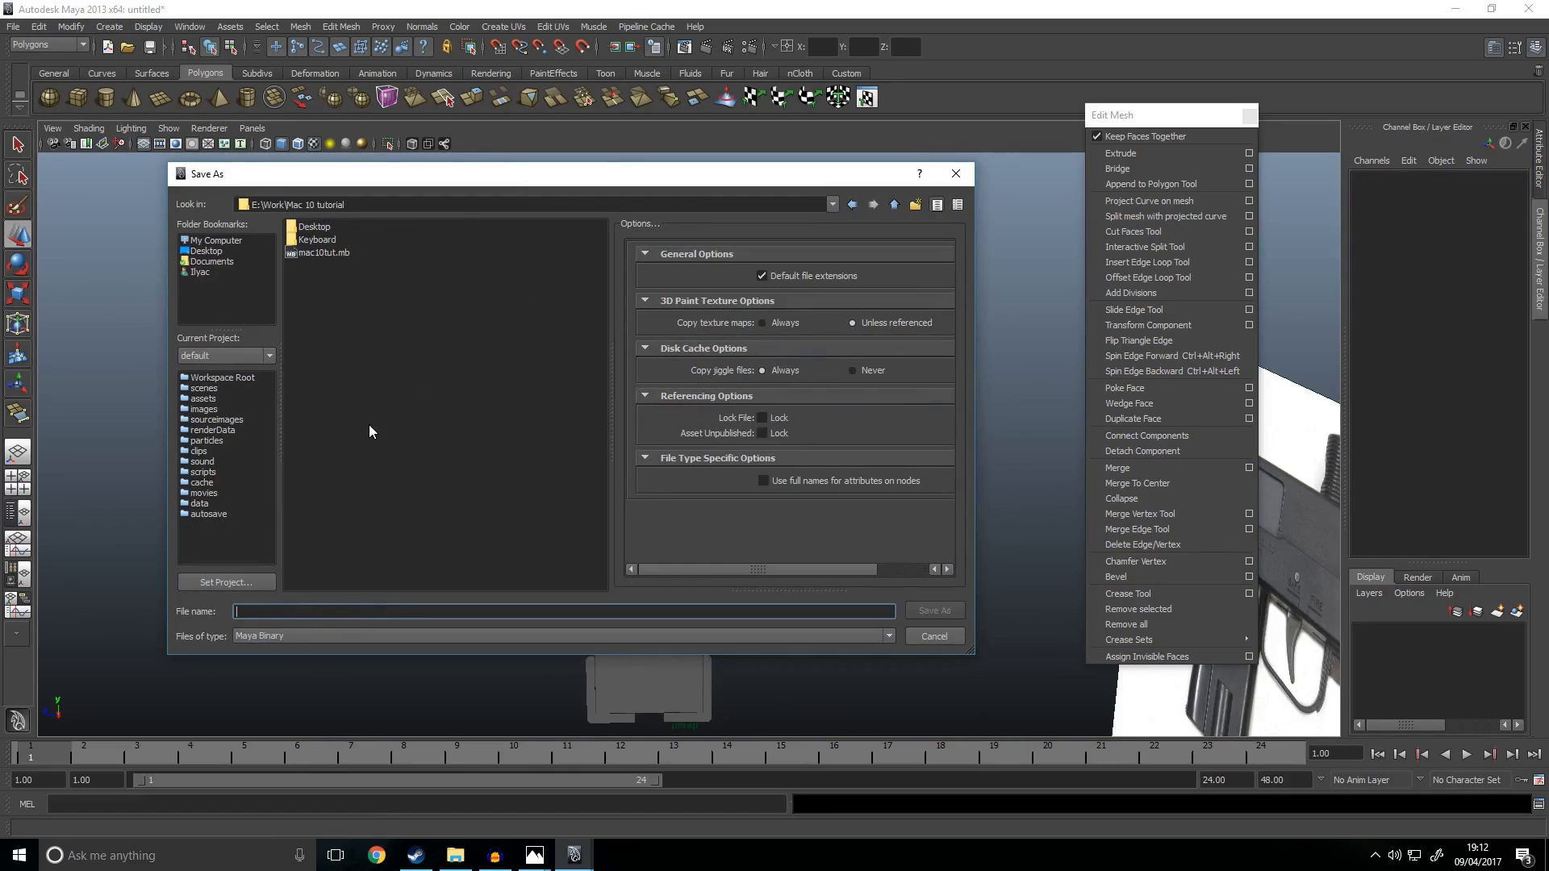
text(mac1)
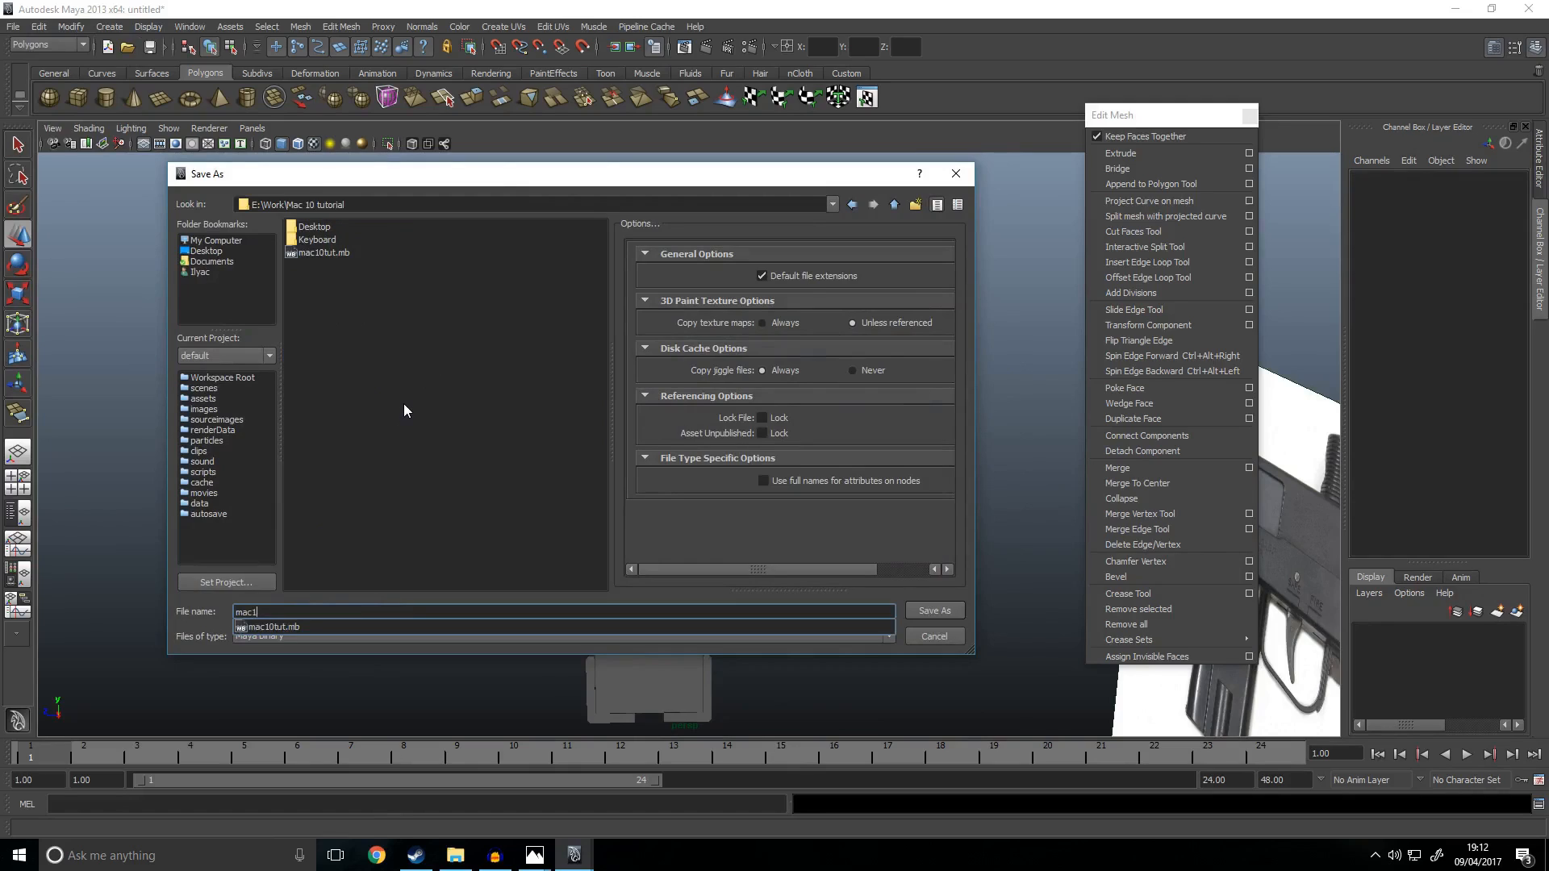
text(0tutorial)
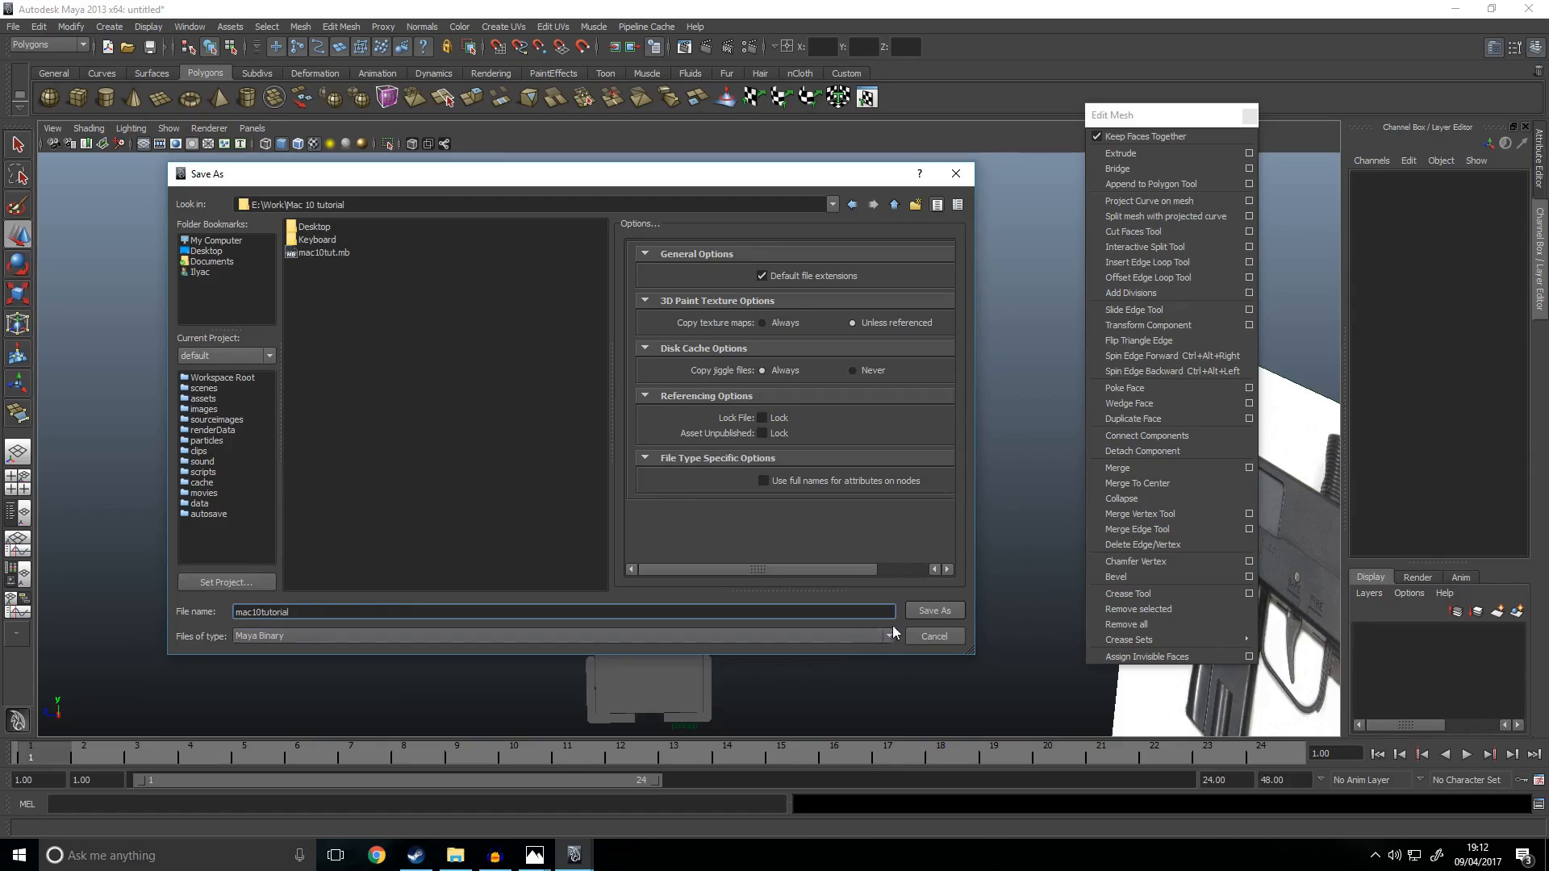
click(922, 608)
Step: Examine the modelled receiver from several angles and compare it with the gun in the reference image
alt+drag(572, 506, 680, 518)
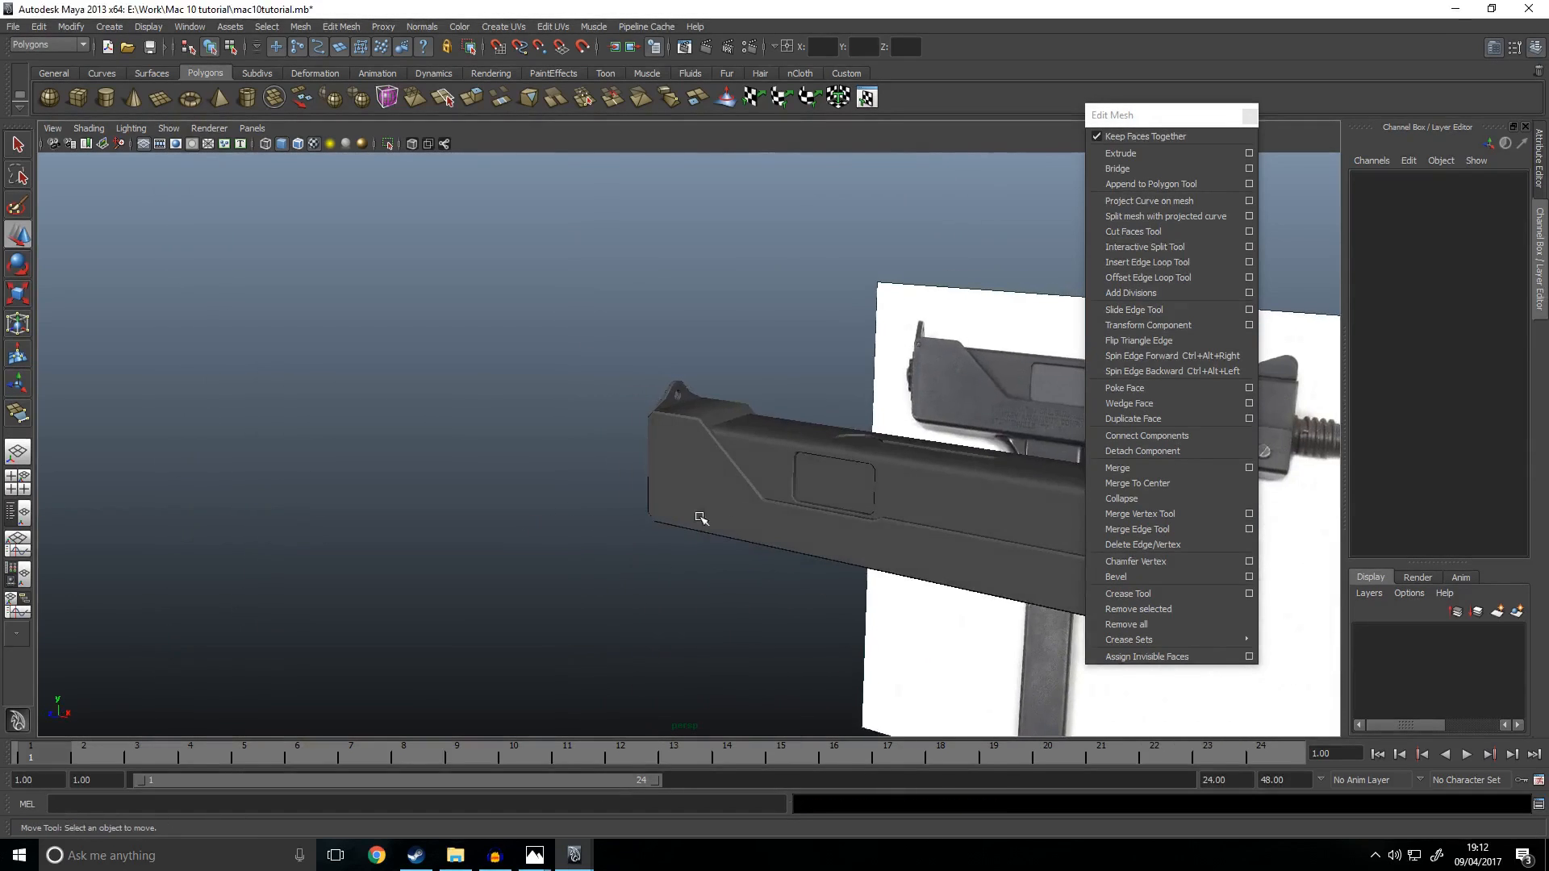
alt+right_drag(681, 518, 676, 444)
alt+middle_drag(676, 444, 571, 415)
alt+drag(538, 487, 575, 512)
alt+drag(798, 514, 640, 549)
alt+drag(528, 530, 632, 363)
click(633, 363)
click(726, 588)
scroll(822, 427, down, 5)
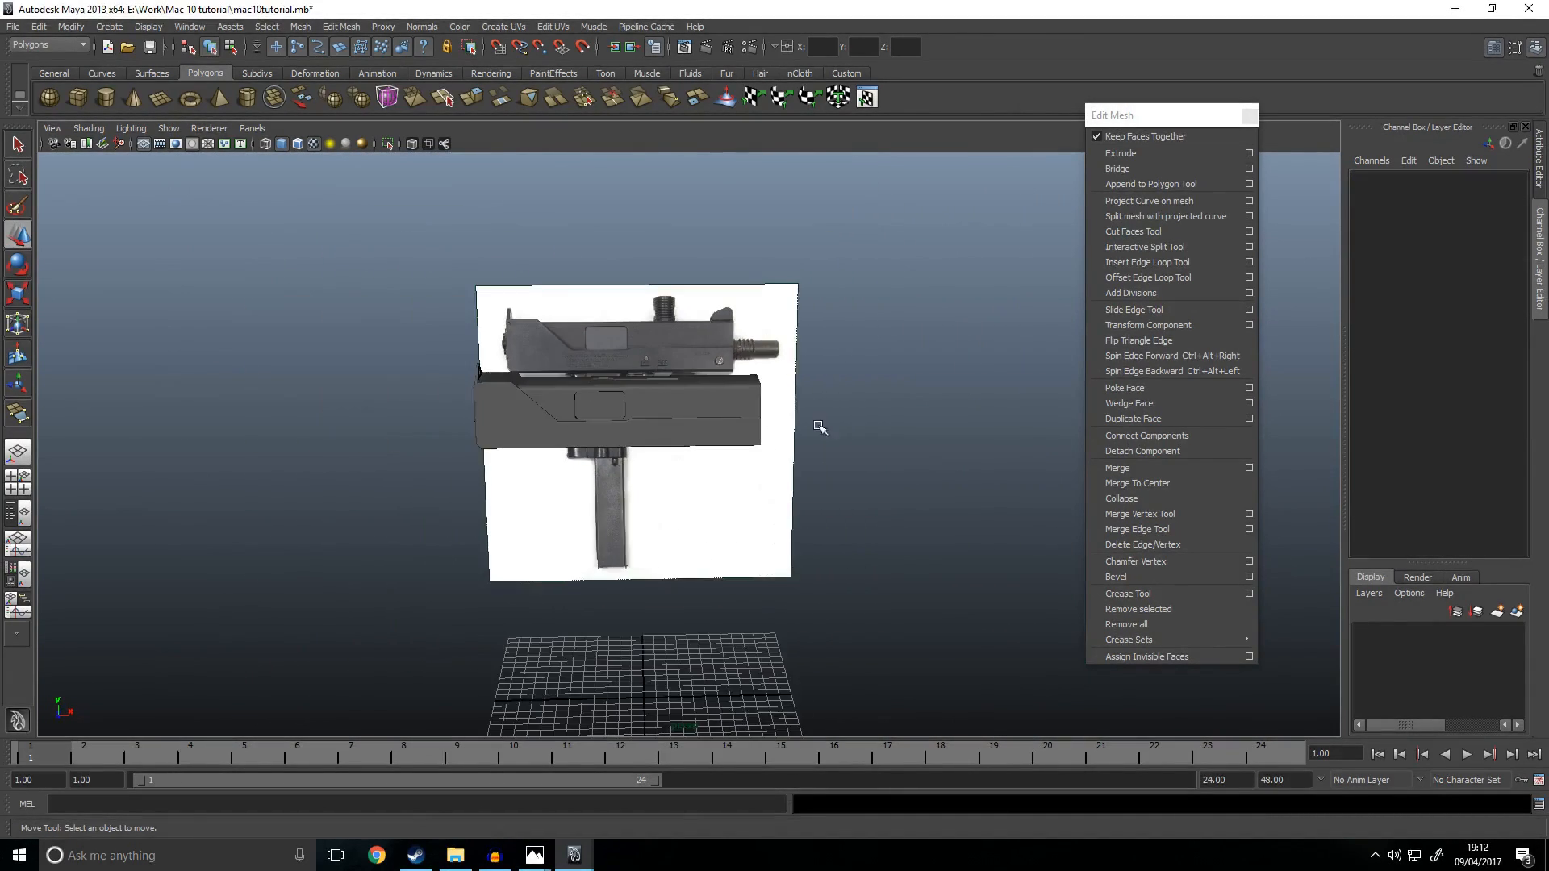
alt+drag(773, 452, 541, 403)
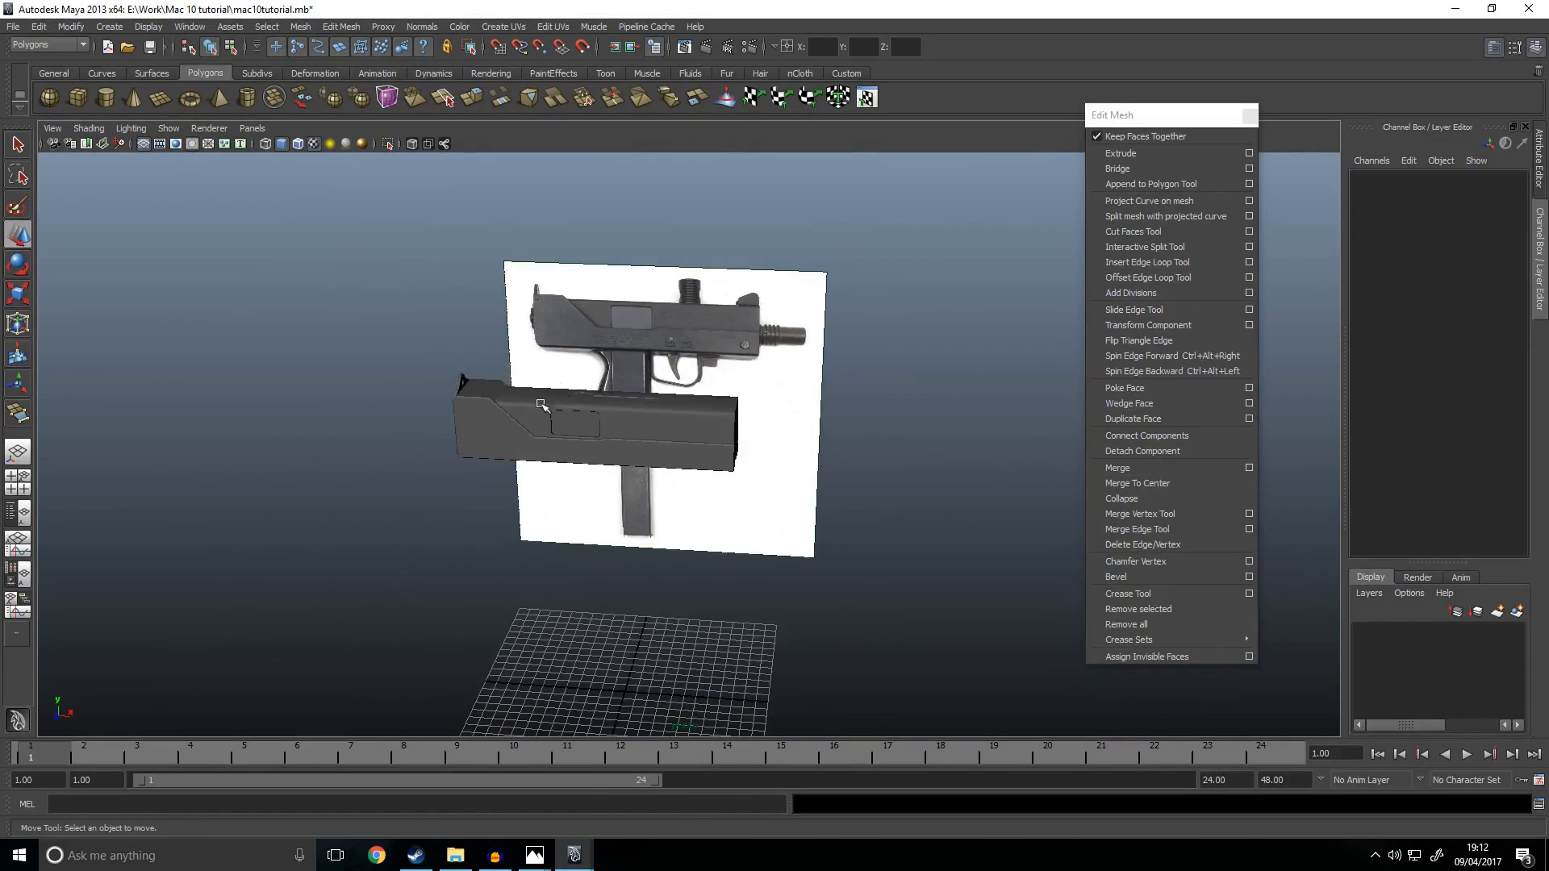
Step: Create a polygon cylinder about 1.62 in radius and 2.72 high on the ground grid
click(103, 93)
scroll(657, 294, up, 4)
alt+drag(657, 293, 626, 420)
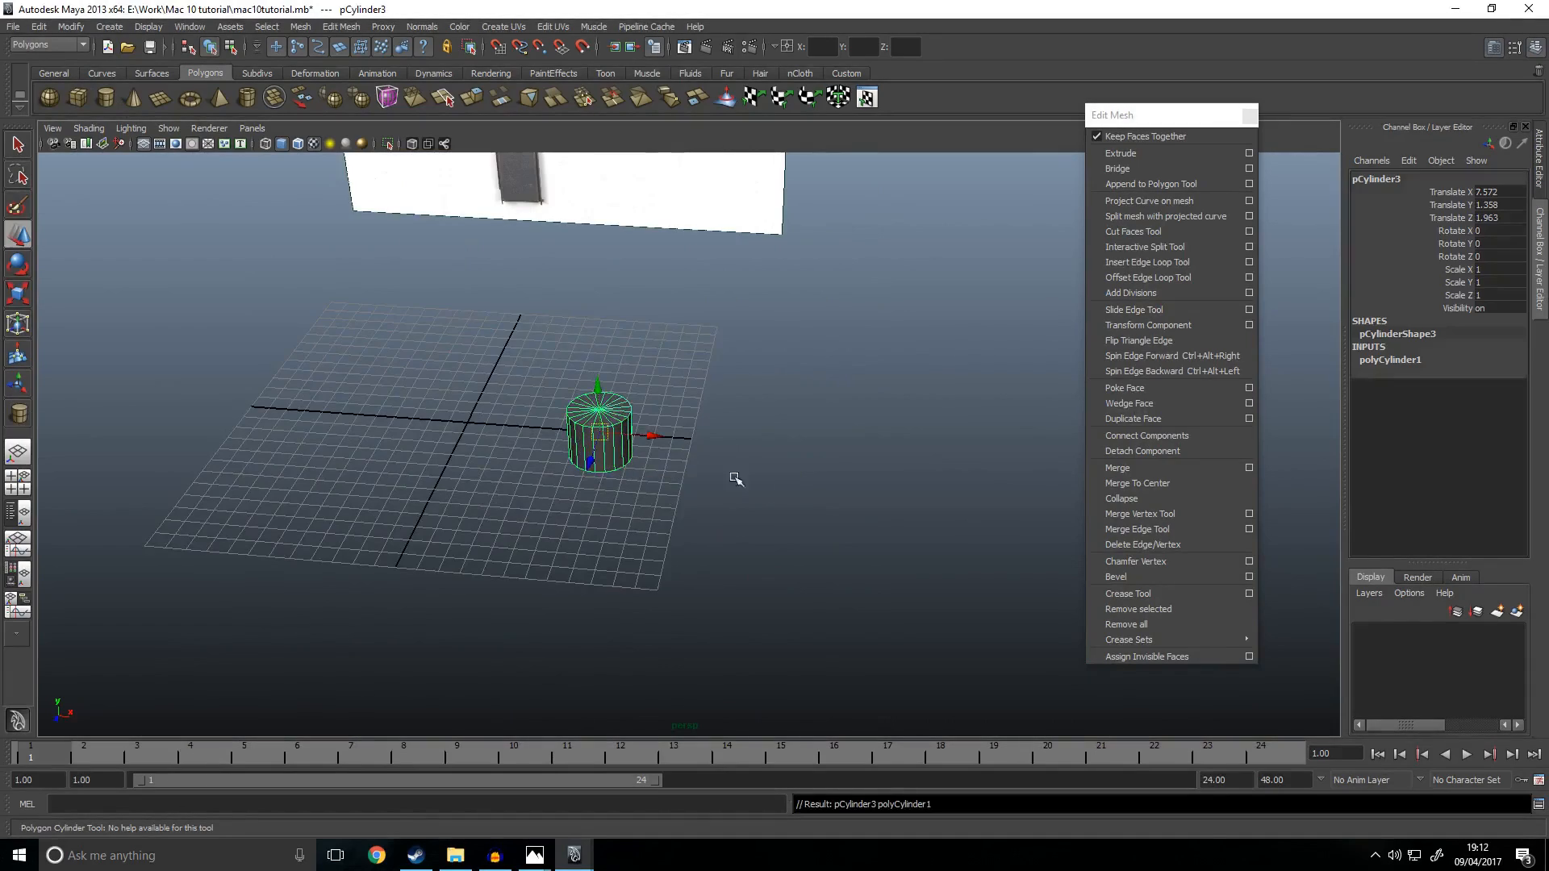
alt+drag(709, 460, 698, 506)
Step: Raise the cylinder to about Y 29.8, above the receiver's front top face, and centre it across the gun at Z -0.184
key(space)
key(space)
scroll(815, 573, down, 4)
drag(656, 702, 658, 443)
scroll(692, 559, up, 6)
middle_drag(691, 560, 653, 518)
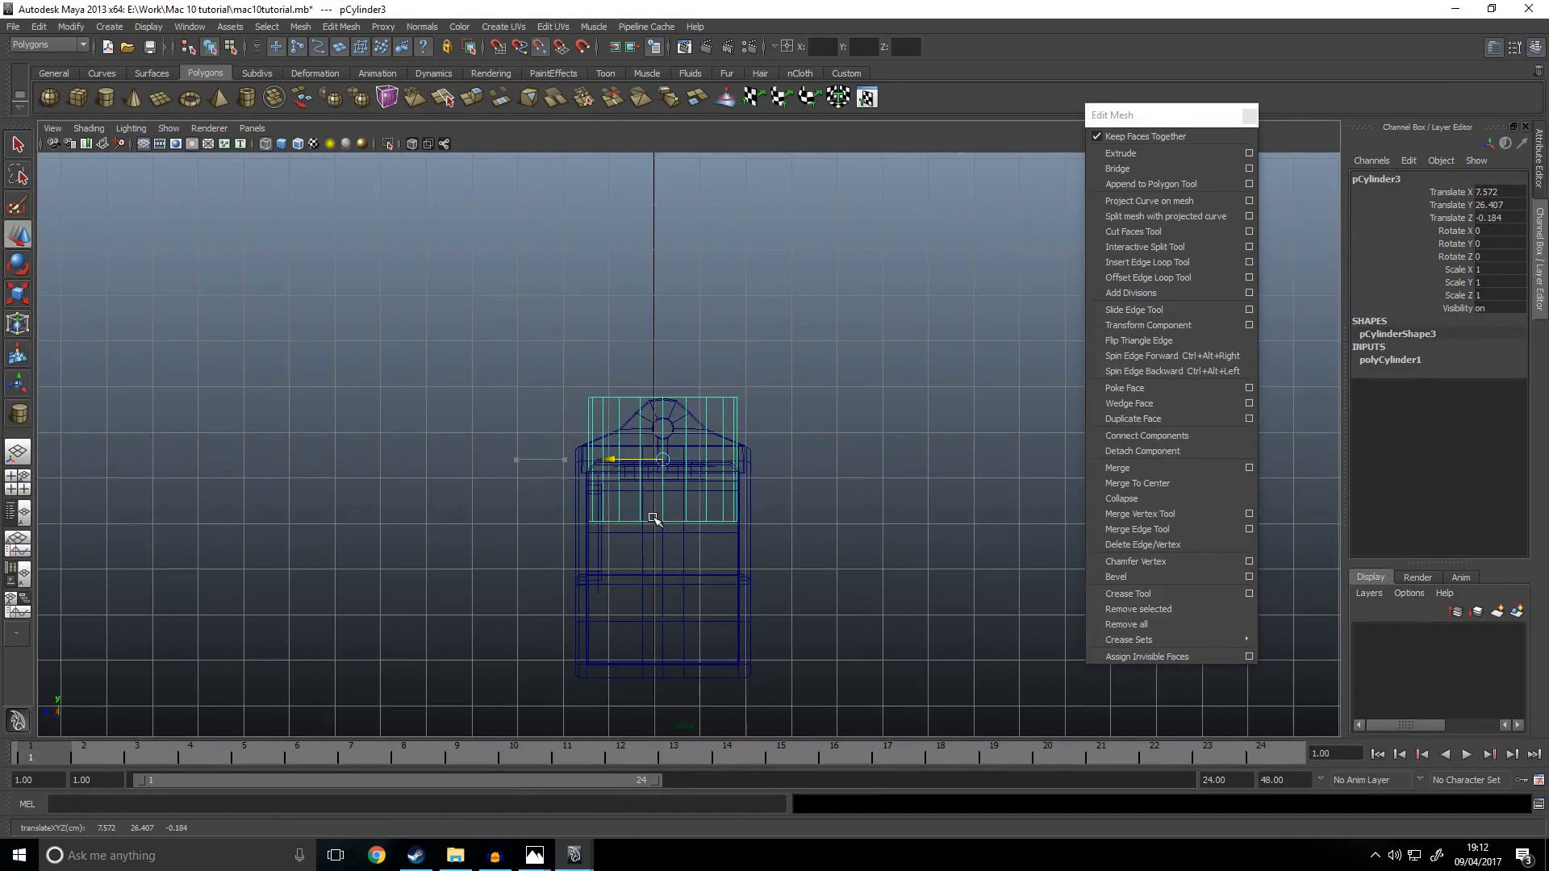
drag(673, 417, 676, 492)
key(space)
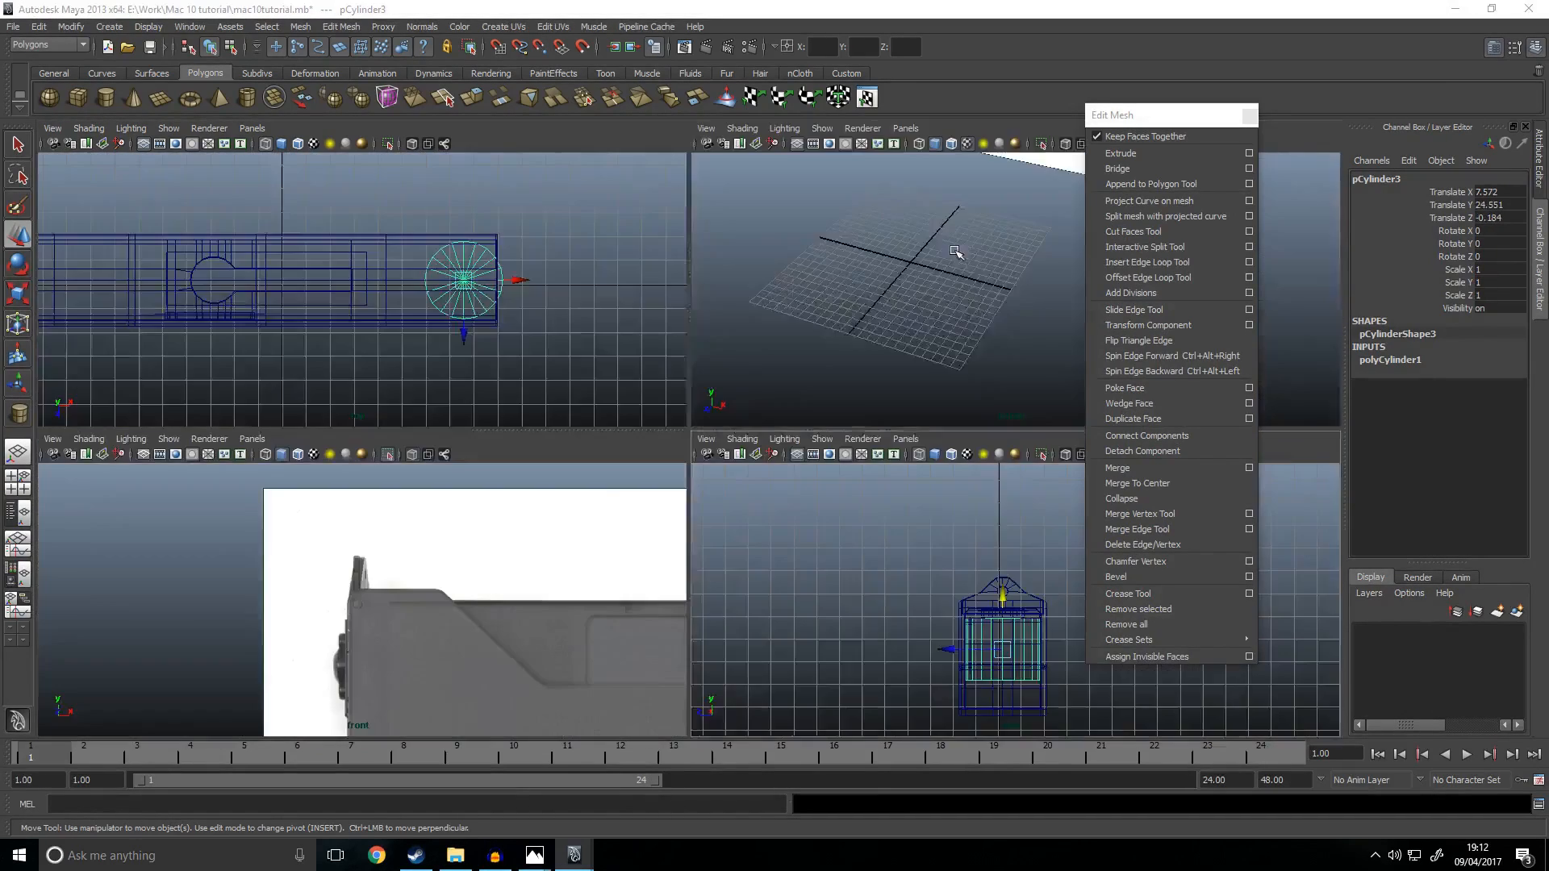
key(space)
scroll(818, 434, down, 5)
drag(666, 323, 667, 300)
scroll(692, 345, up, 5)
key(f)
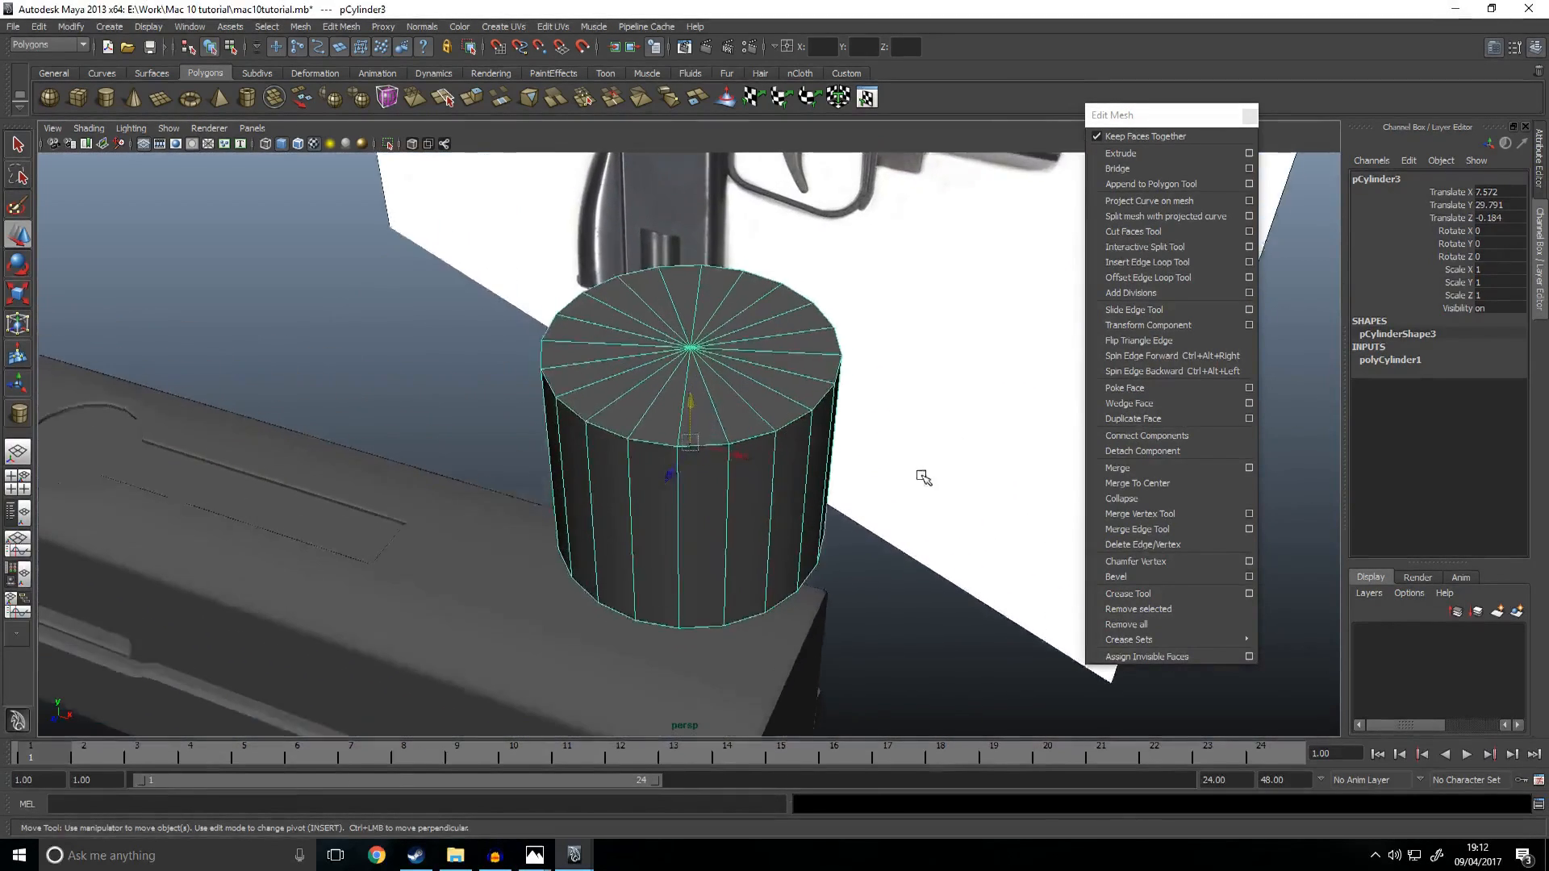
Step: Set the cylinder's axis subdivisions to 18
click(1382, 357)
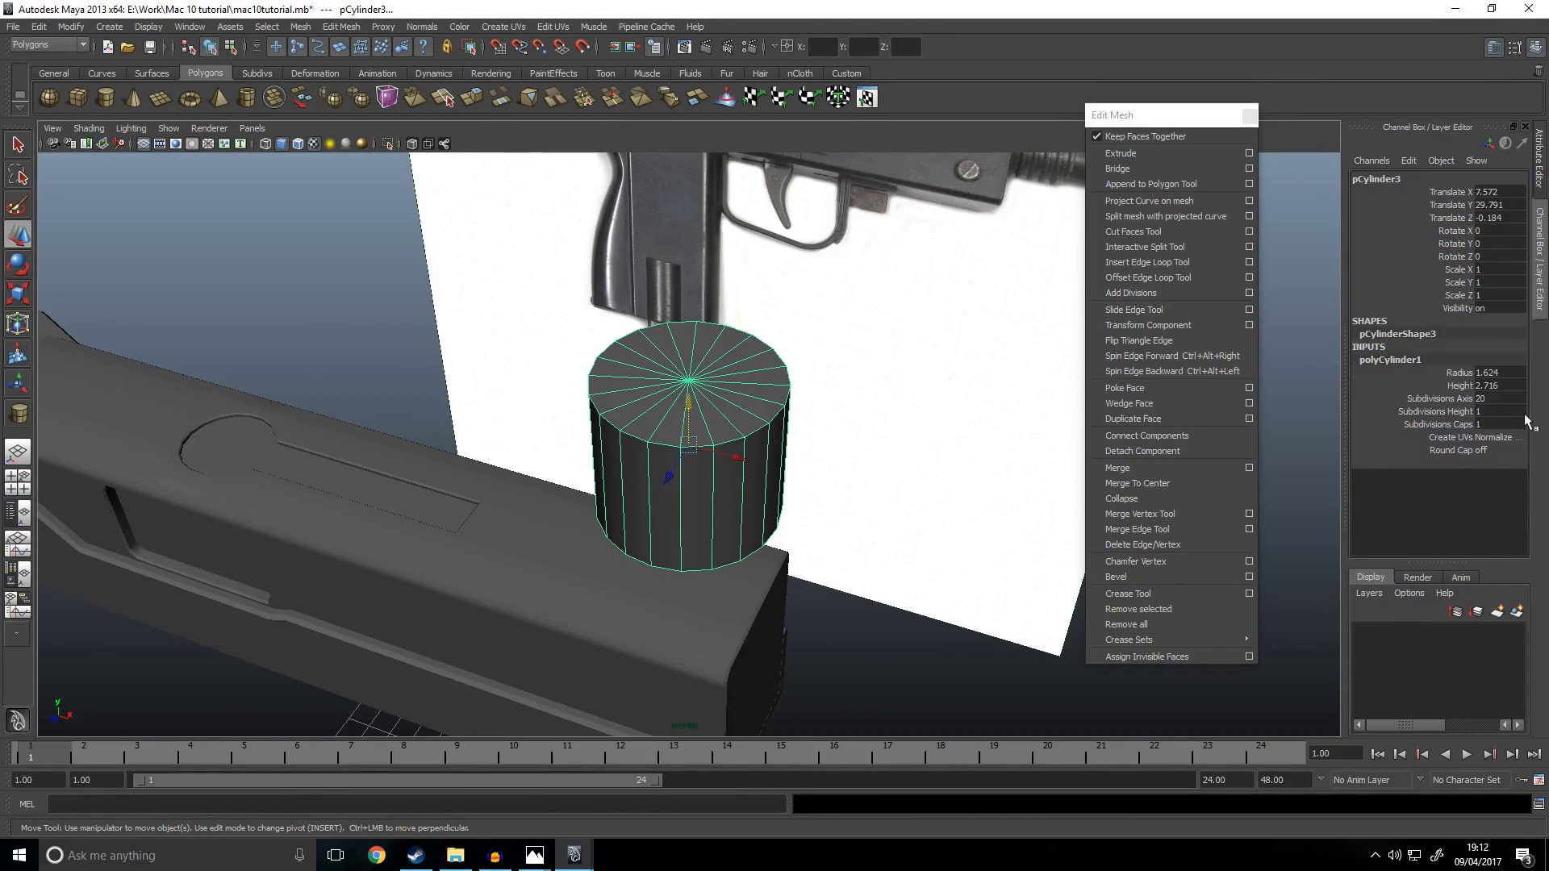
alt+drag(693, 420, 774, 492)
text(16)
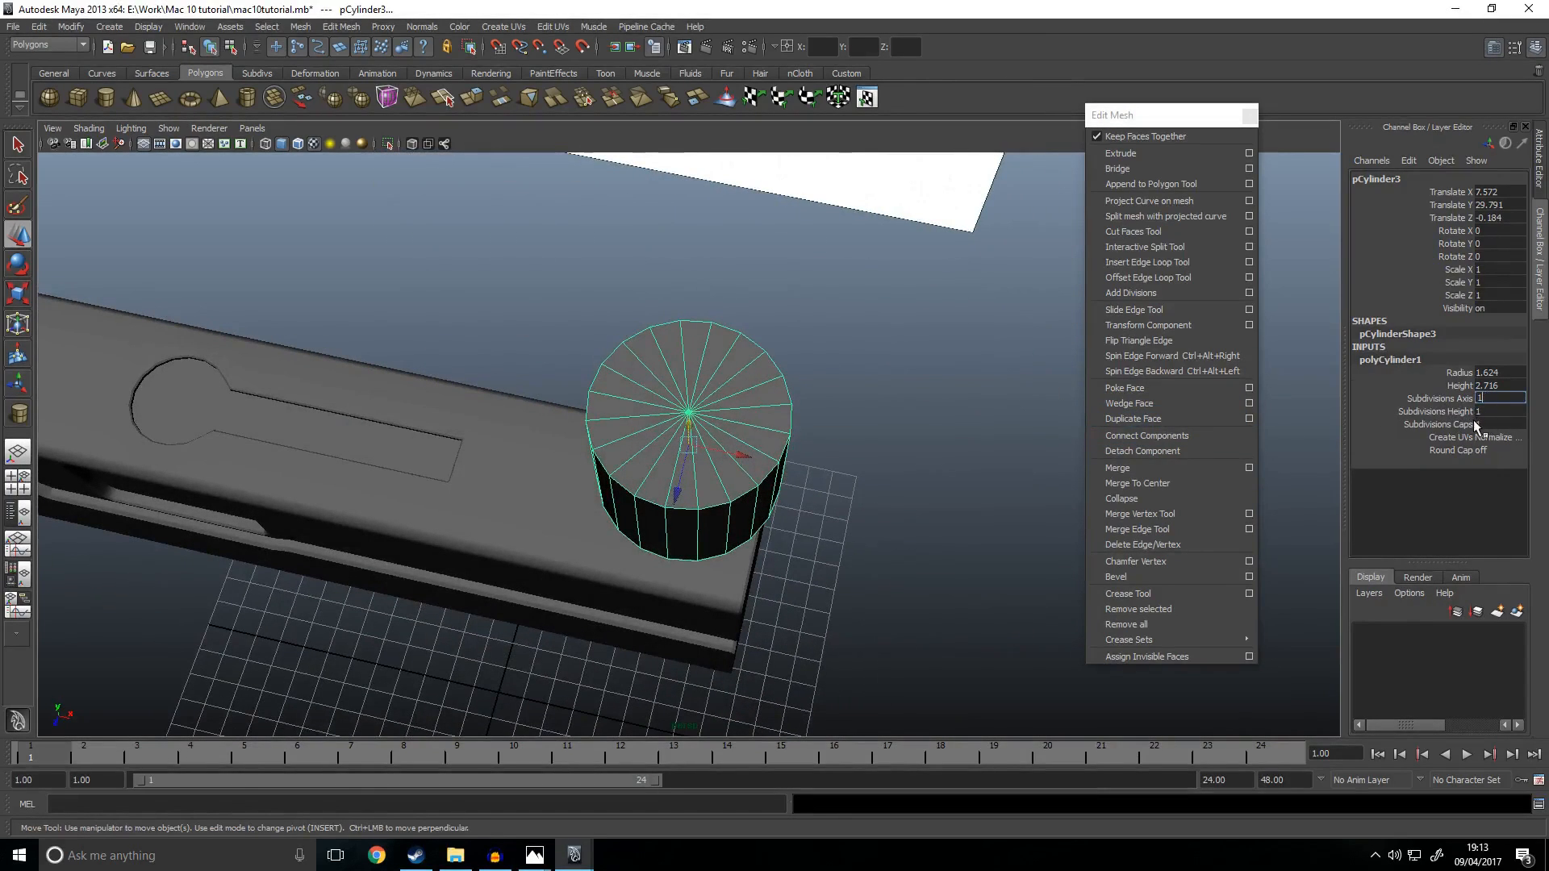
key(Return)
alt+drag(908, 516, 729, 535)
Step: Reselect the cylinder and move it over the ribbed knob on top of the receiver in the front-view reference
key(space)
key(space)
key(f)
scroll(897, 440, down, 5)
key(space)
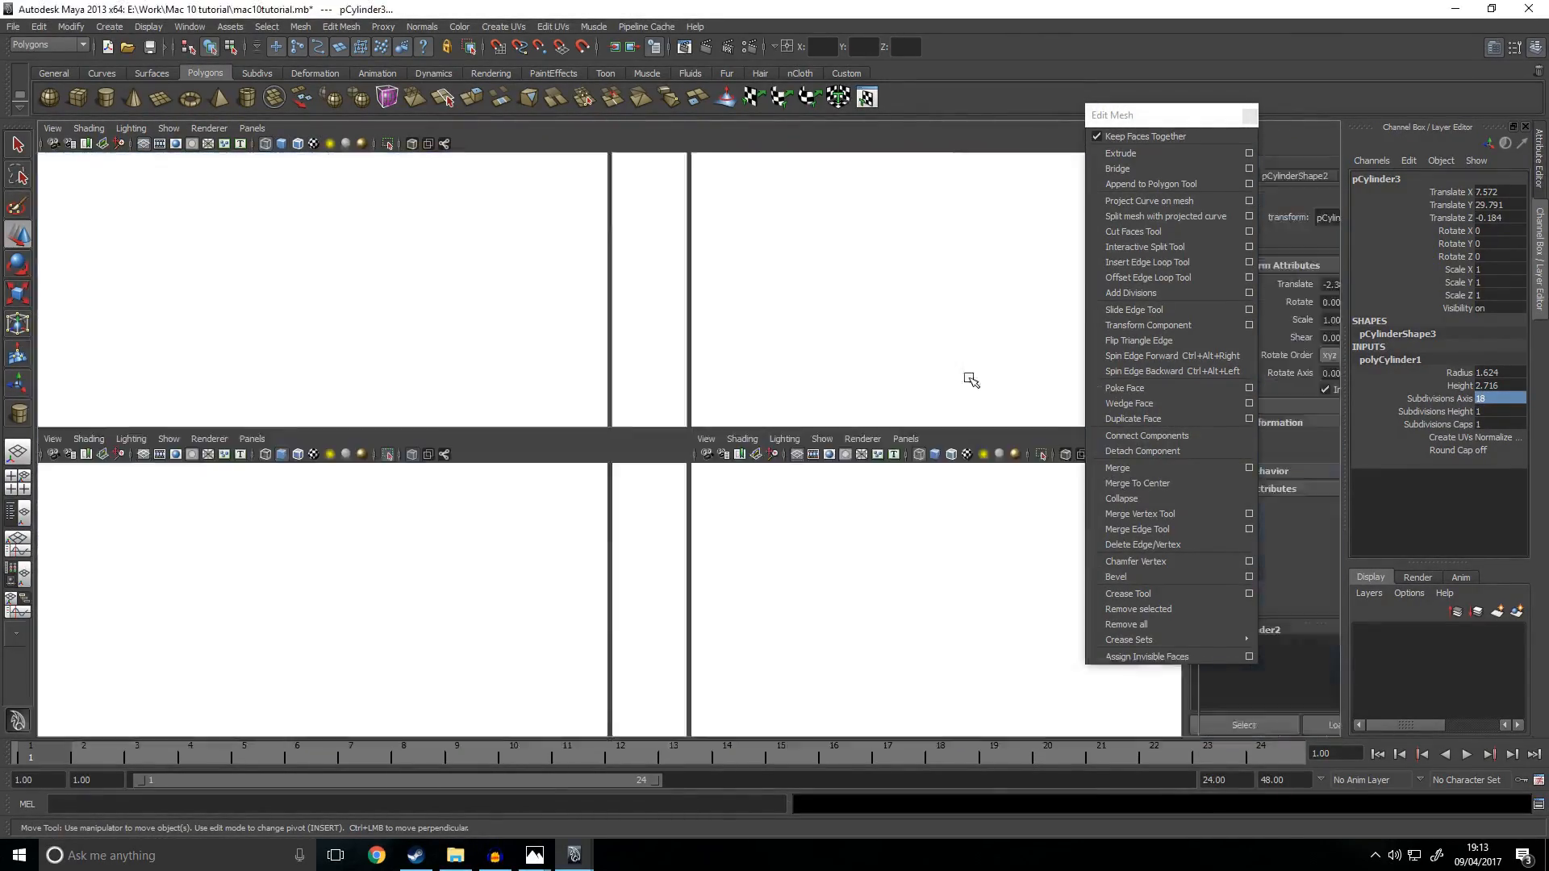
key(space)
alt+drag(840, 453, 844, 529)
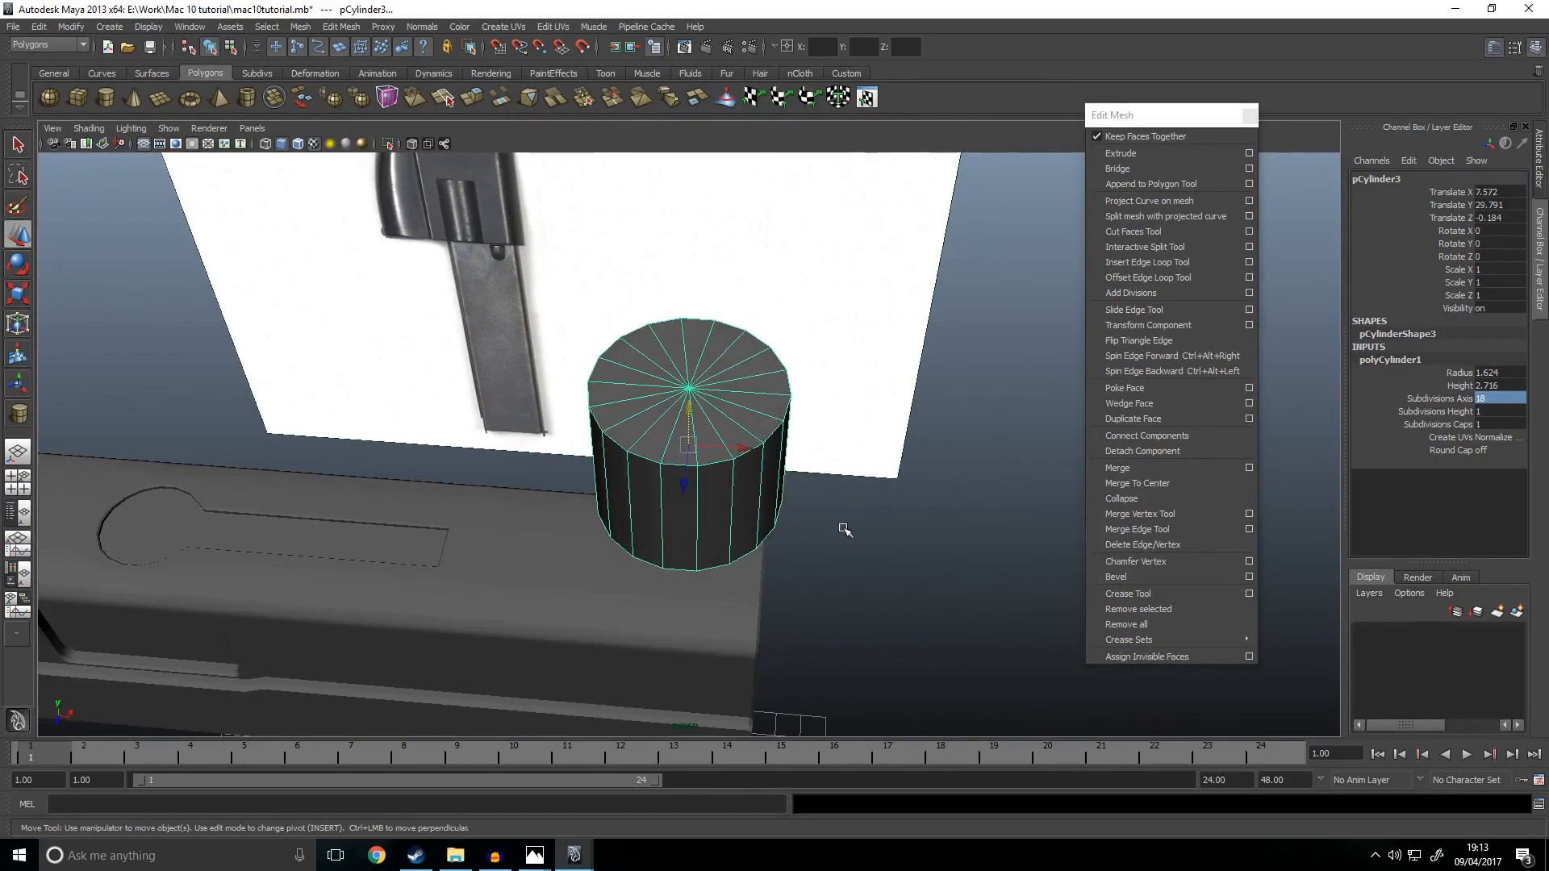
click(843, 529)
click(719, 491)
alt+middle_drag(722, 488, 985, 412)
key(space)
key(space)
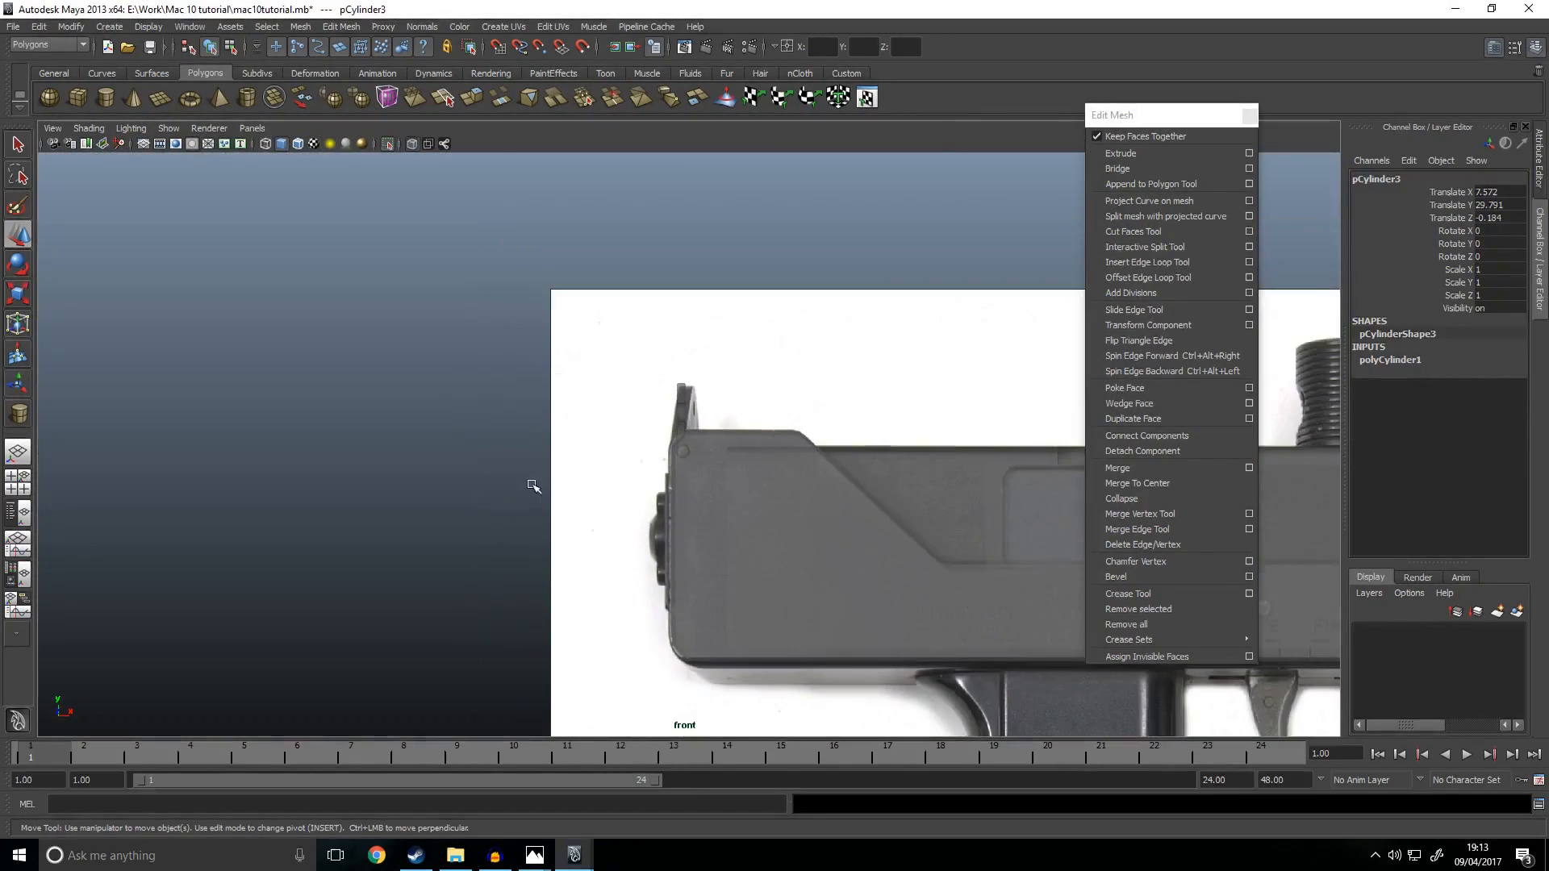
key(f)
scroll(769, 498, down, 5)
drag(688, 465, 478, 565)
Step: Scale the cylinder uniformly to 0.61 and align it with the reference knob at X 2.477, Y 27.238
key(f)
key(r)
scroll(613, 541, down, 5)
mouse_move(689, 444)
mouse_down()
mouse_move(652, 451)
mouse_move(667, 454)
mouse_up()
key(w)
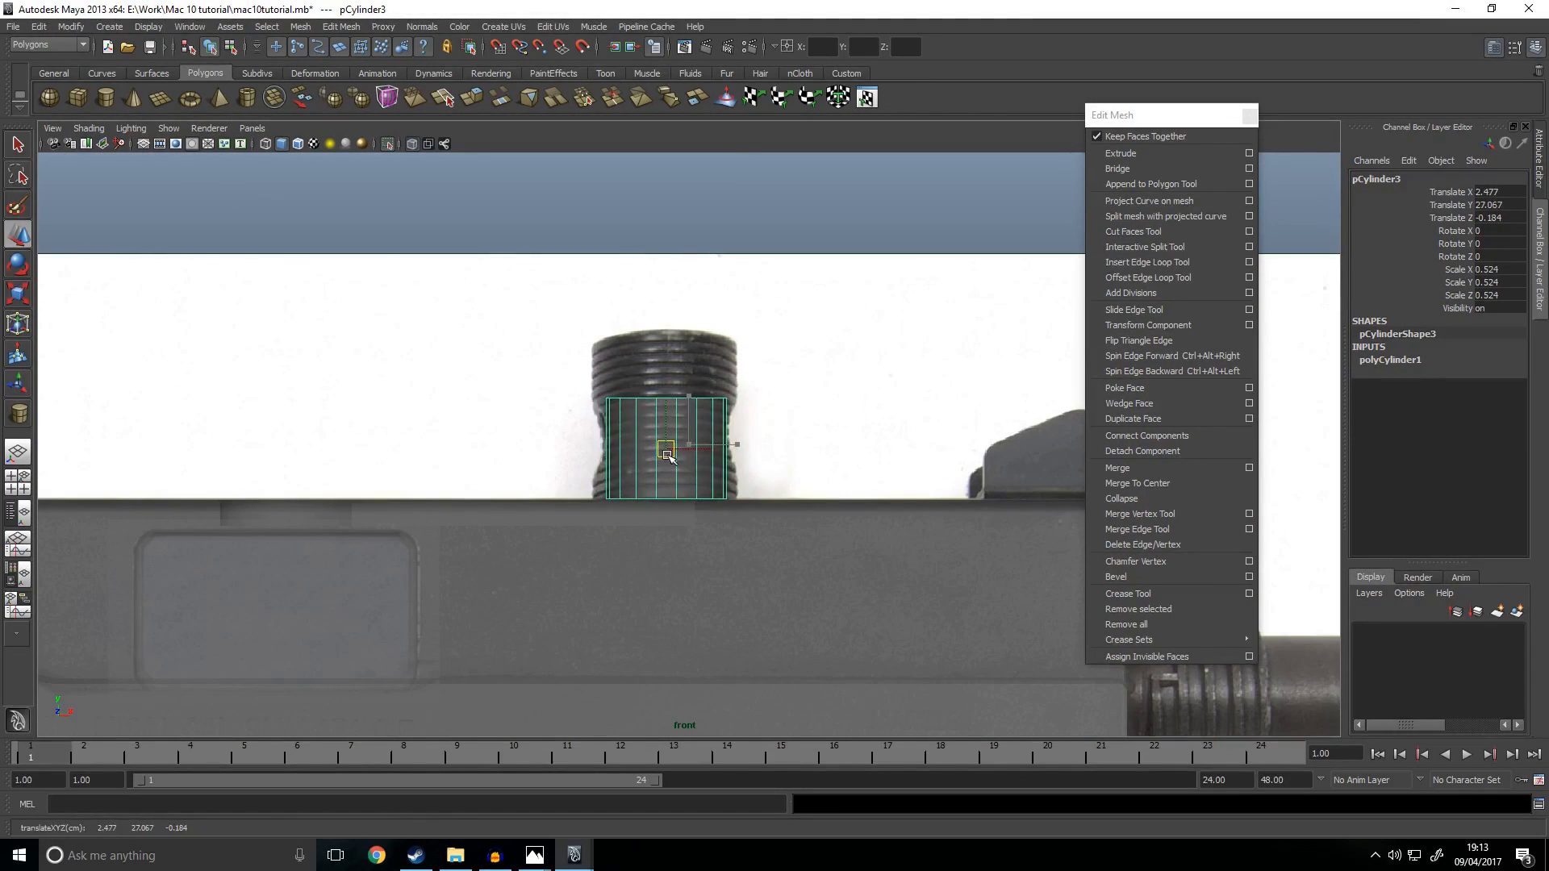
key(r)
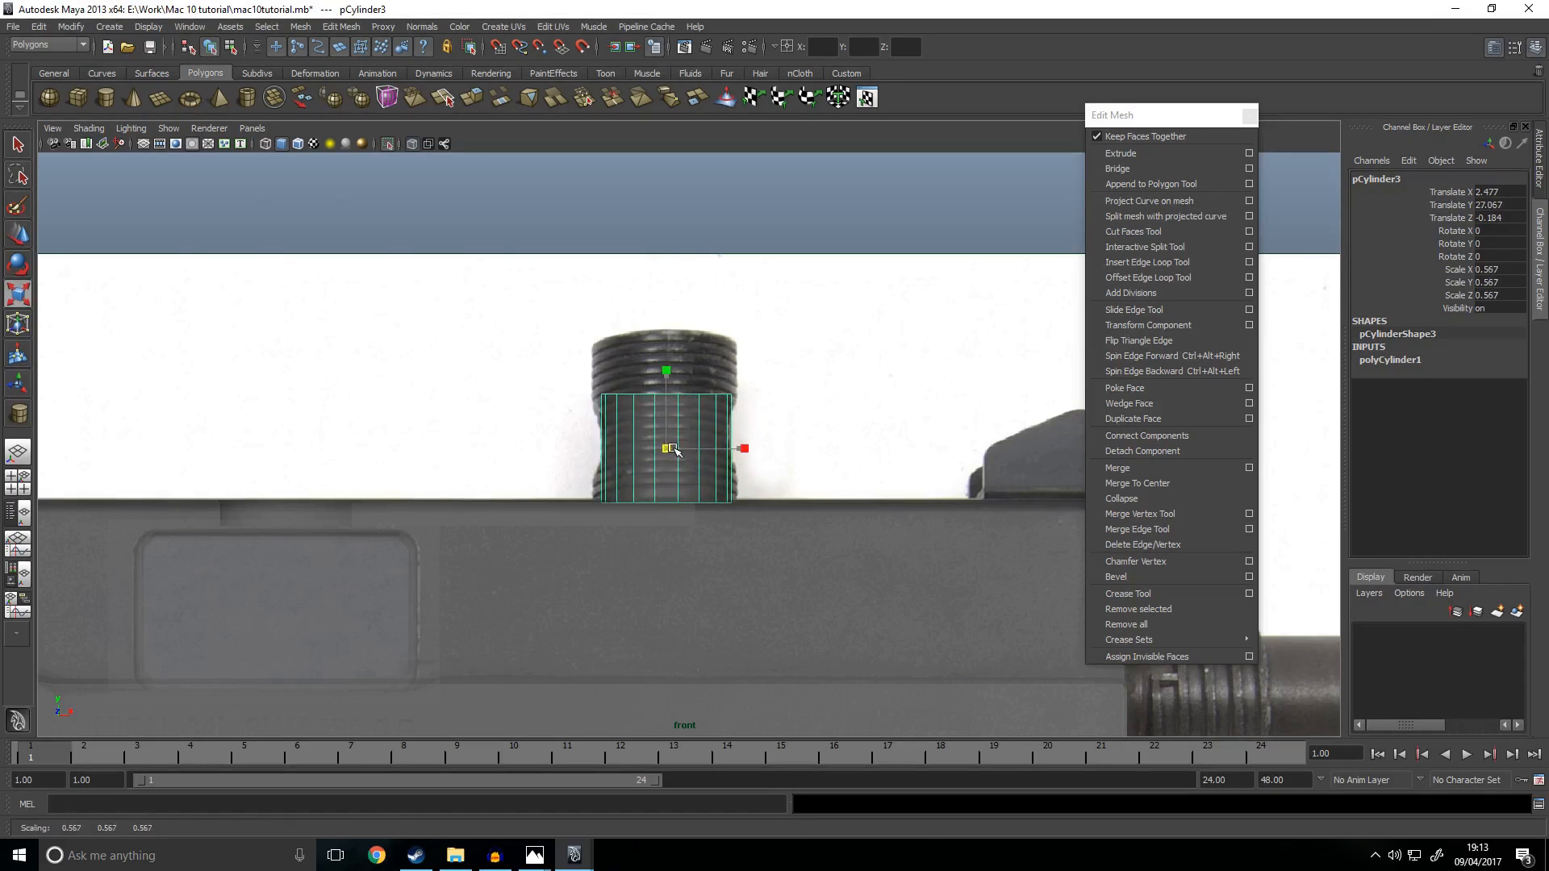
key(w)
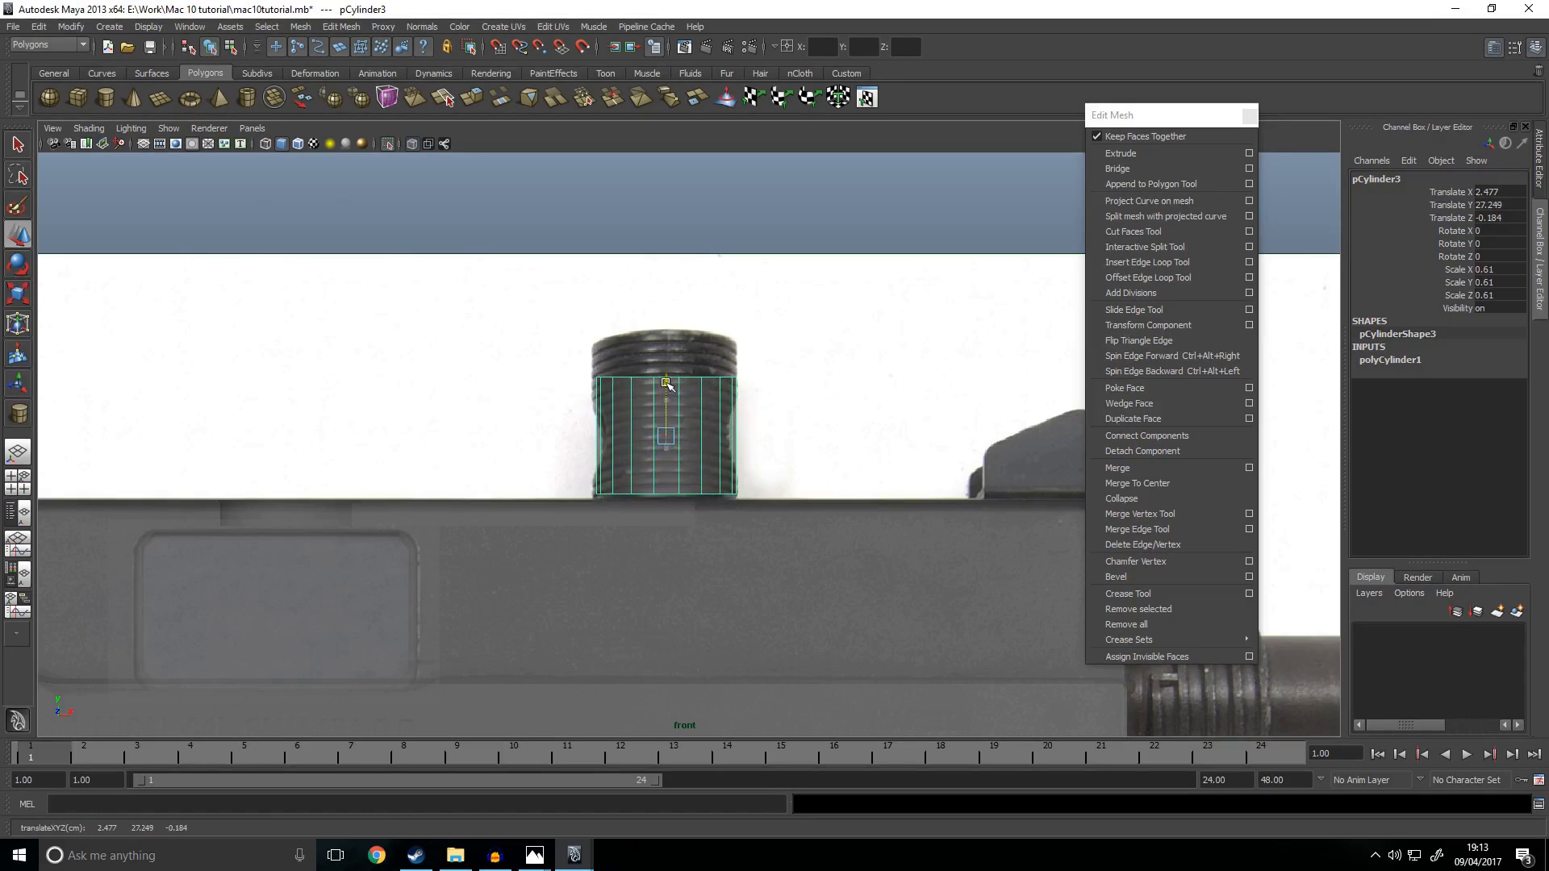
key(space)
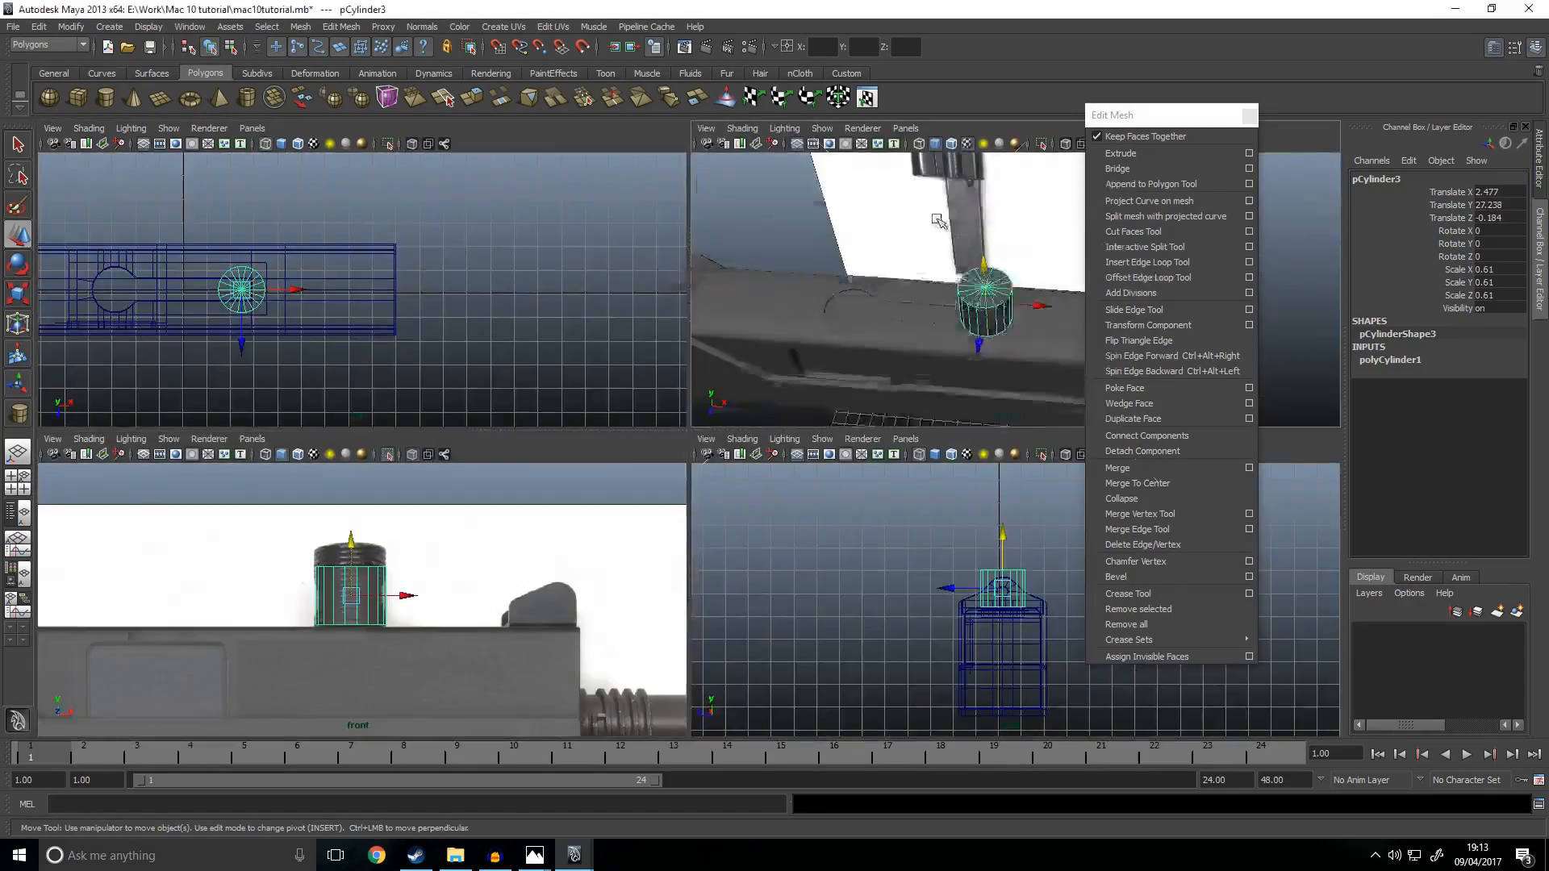
key(space)
alt+drag(701, 403, 639, 433)
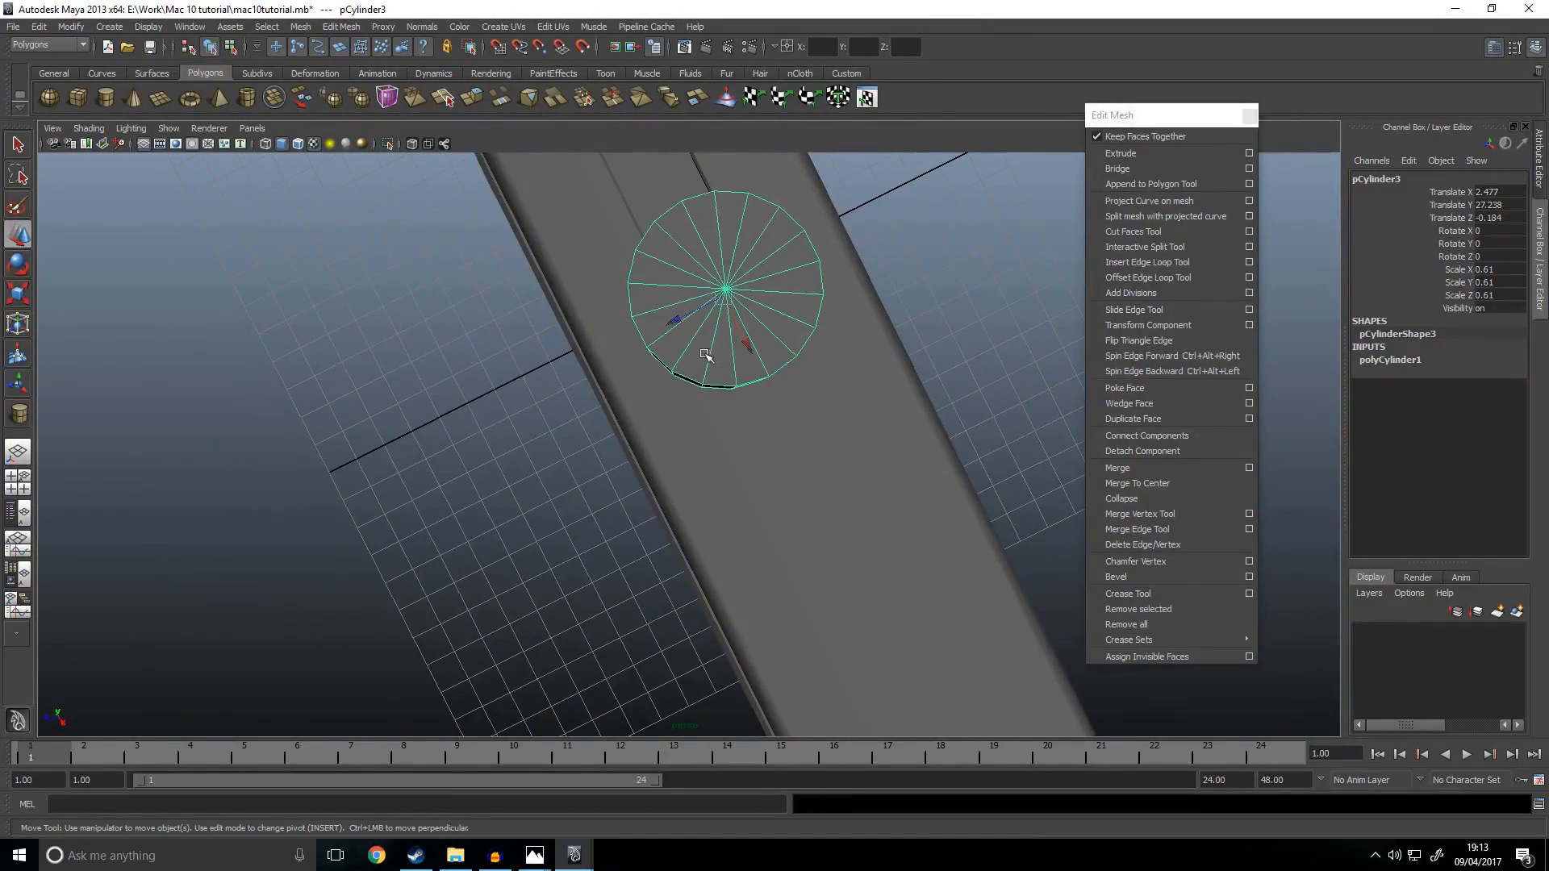
key(space)
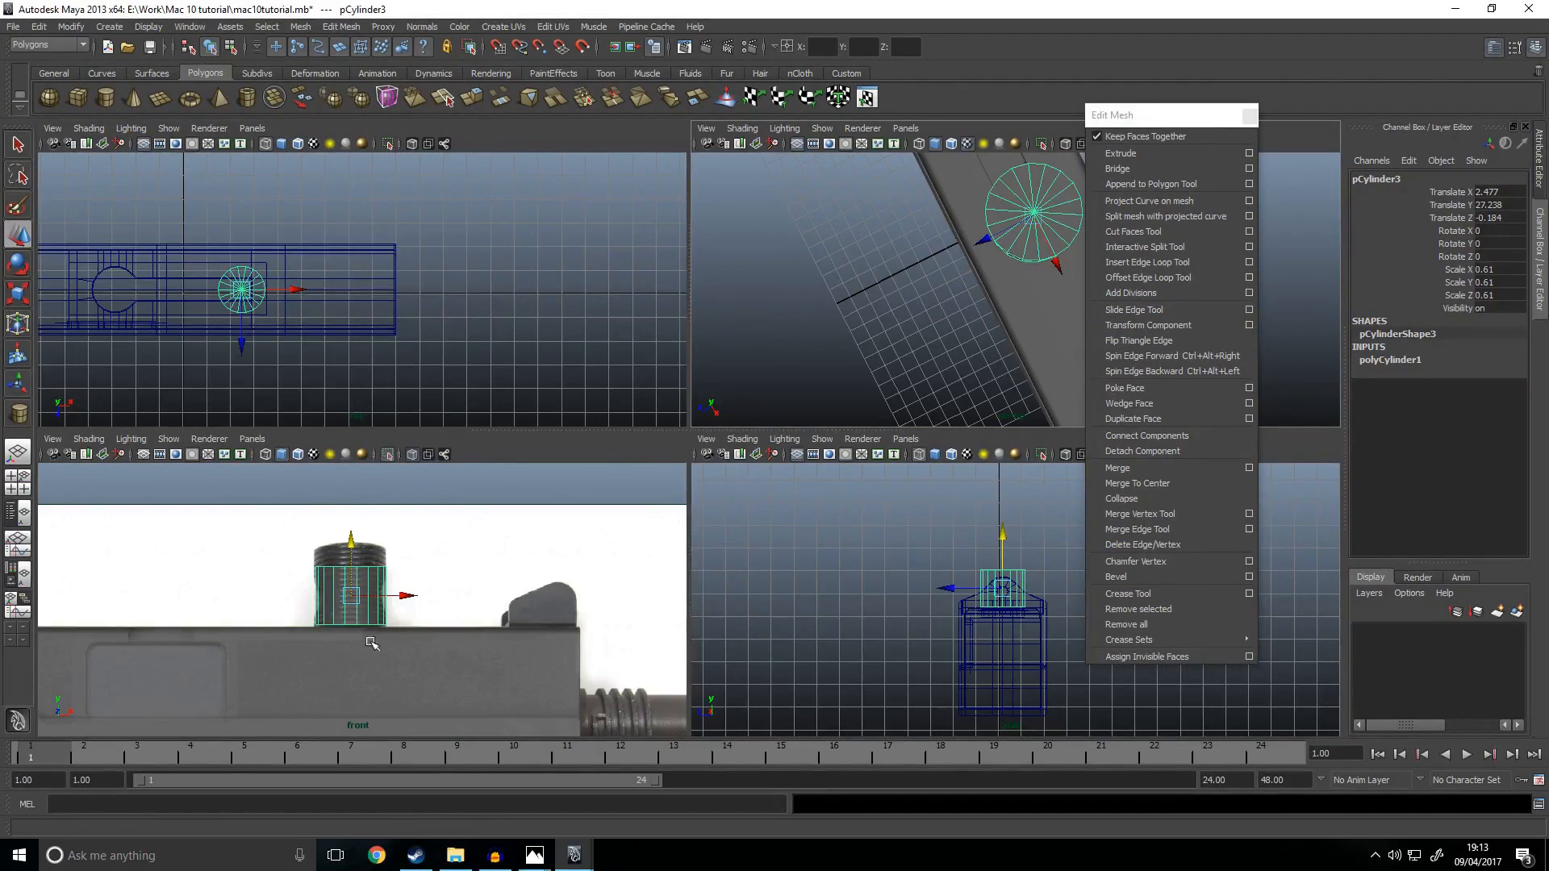
key(space)
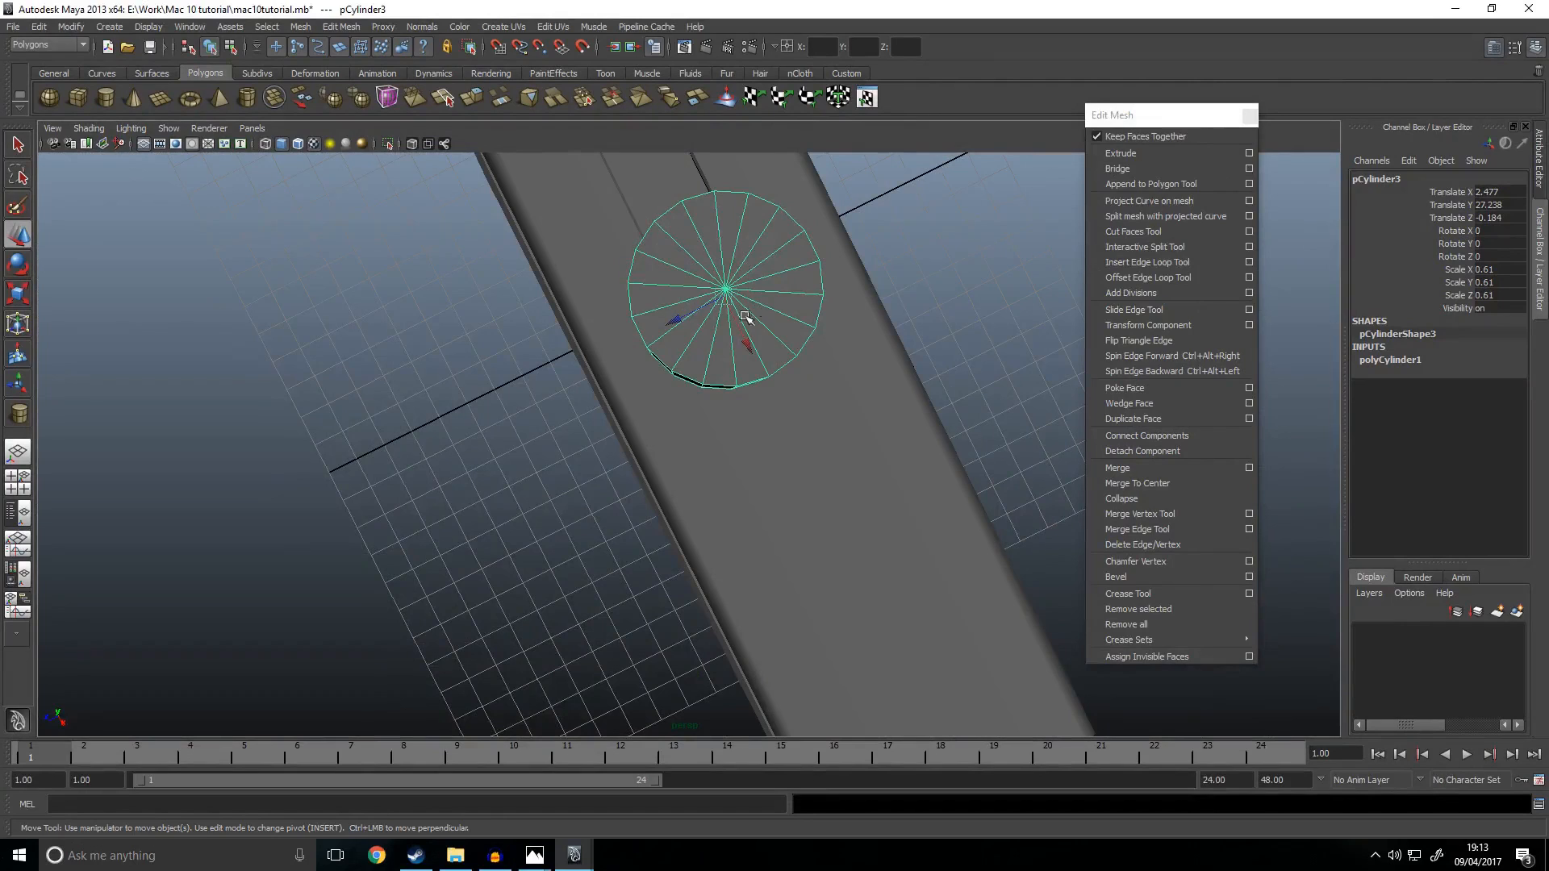
Step: Select only the cylinder's top cap faces and extrude them with a small inward offset to form a thin rim
key(space)
key(space)
right_click(621, 436)
drag(462, 317, 958, 490)
drag(754, 420, 750, 419)
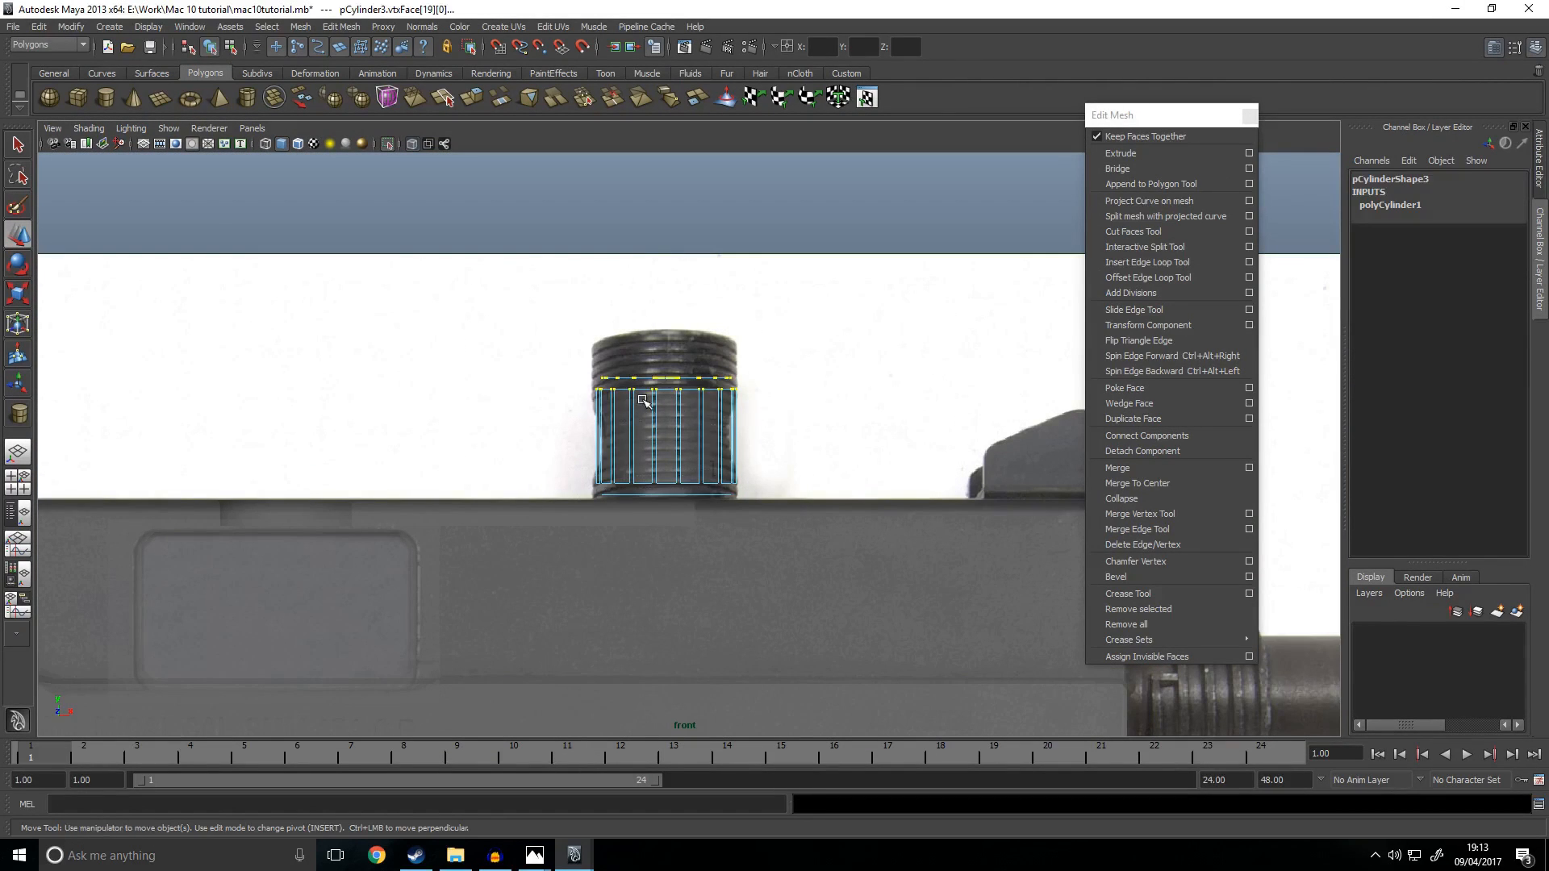
drag(483, 314, 879, 452)
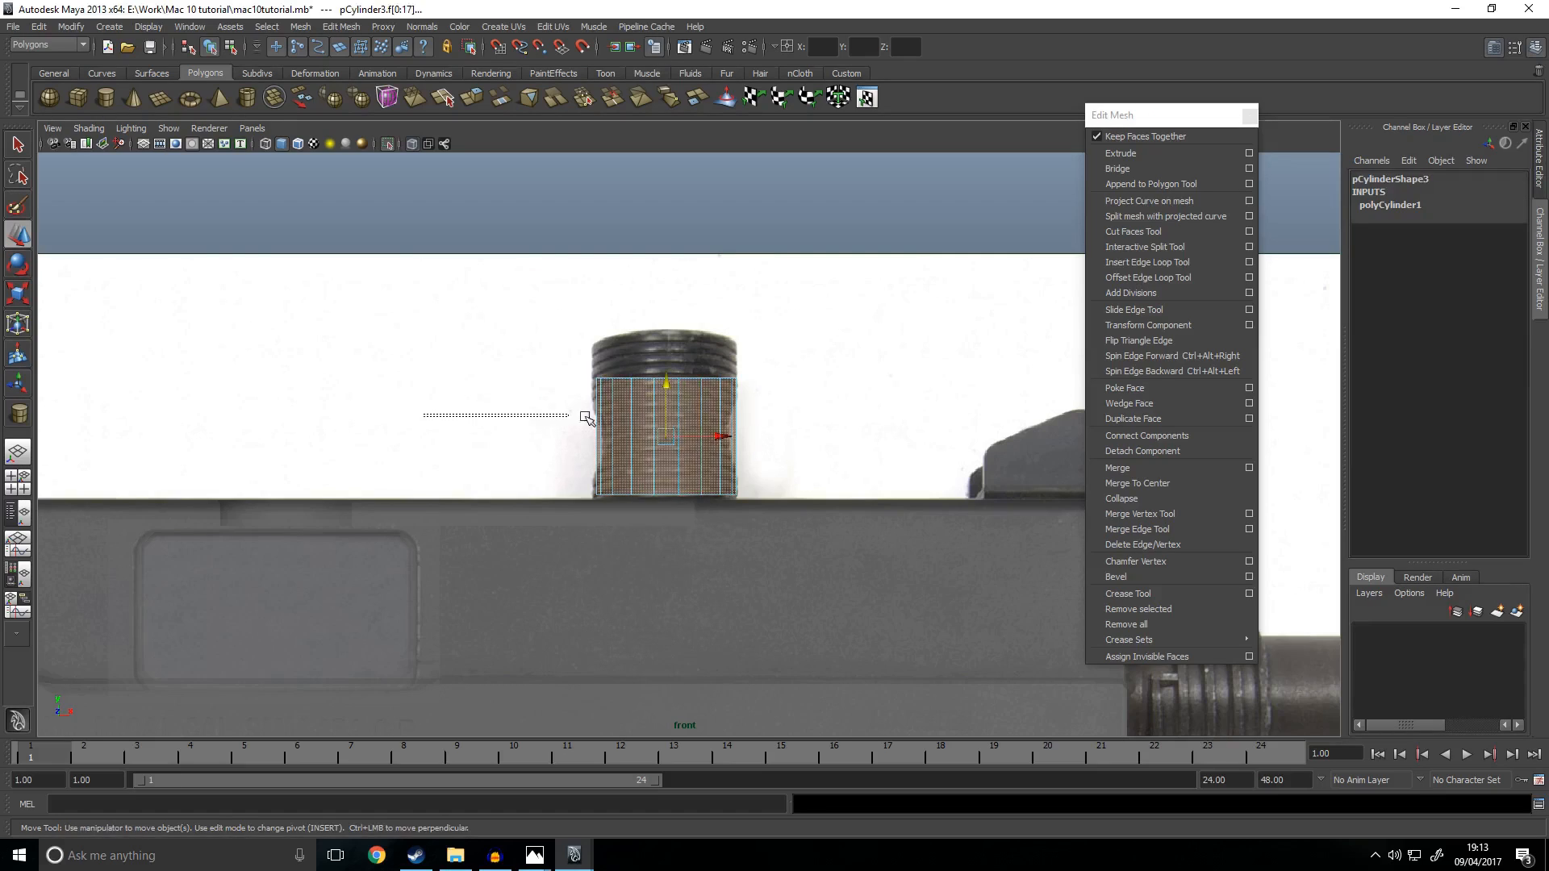
key(space)
key(space)
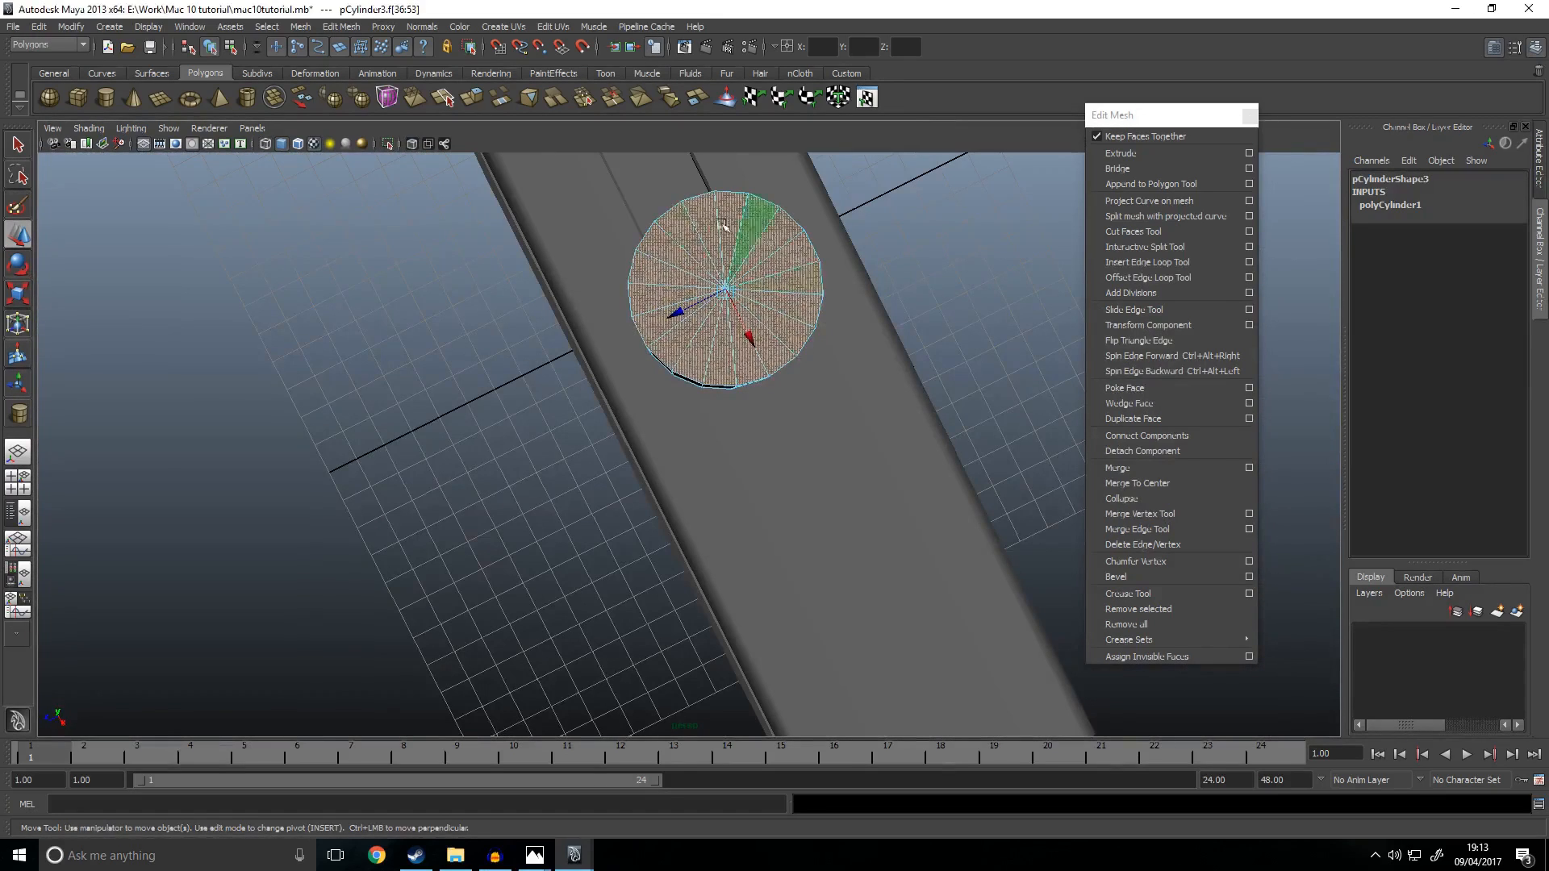
alt+drag(726, 337, 822, 370)
click(1120, 153)
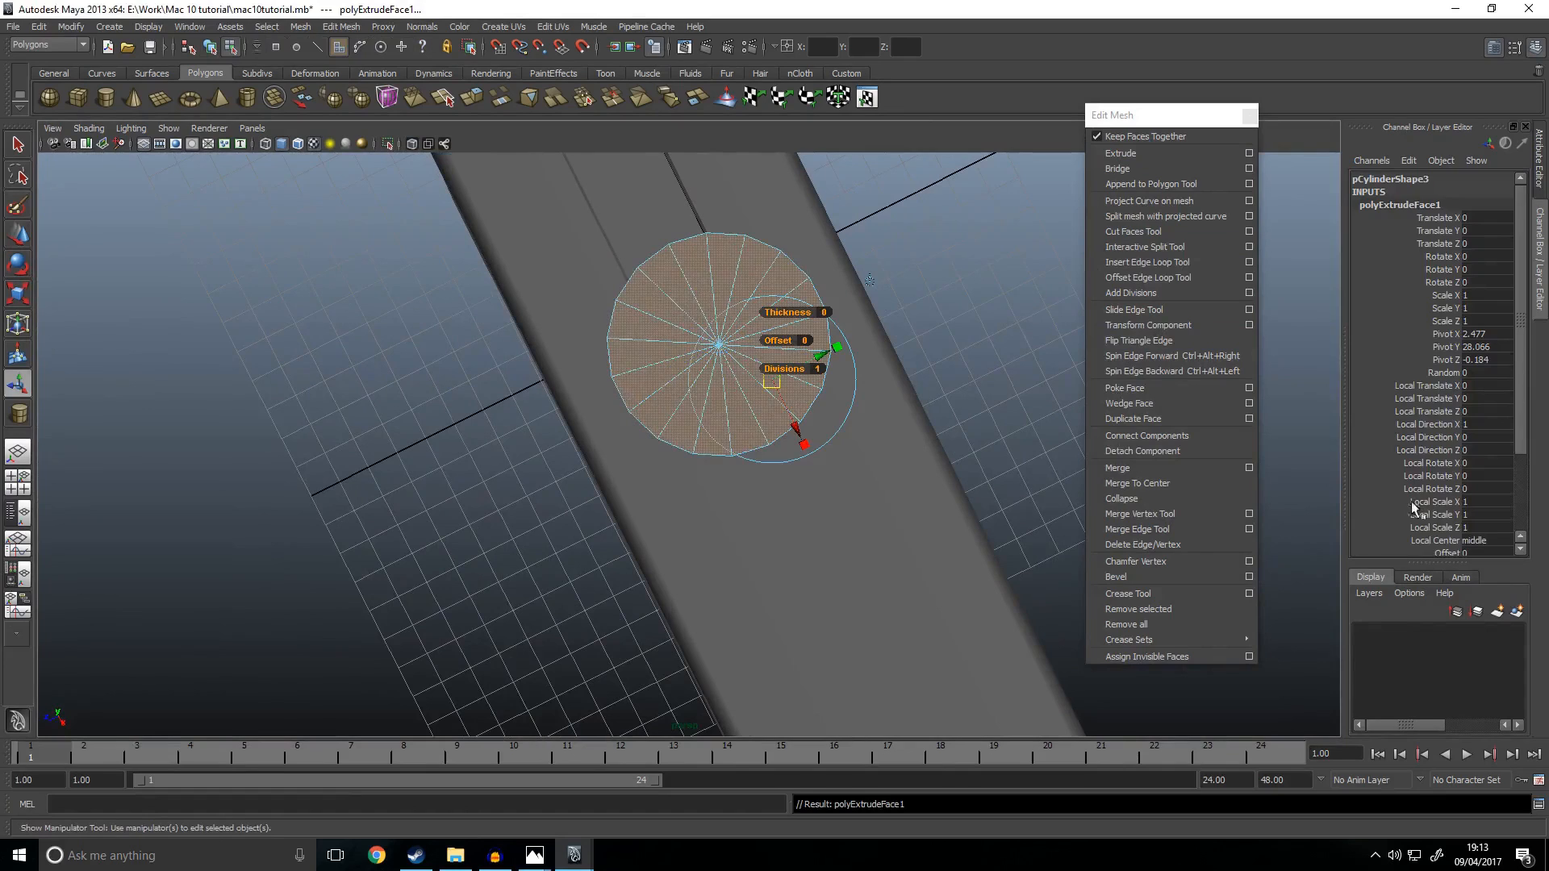
scroll(1444, 541, down, 3)
click(1438, 482)
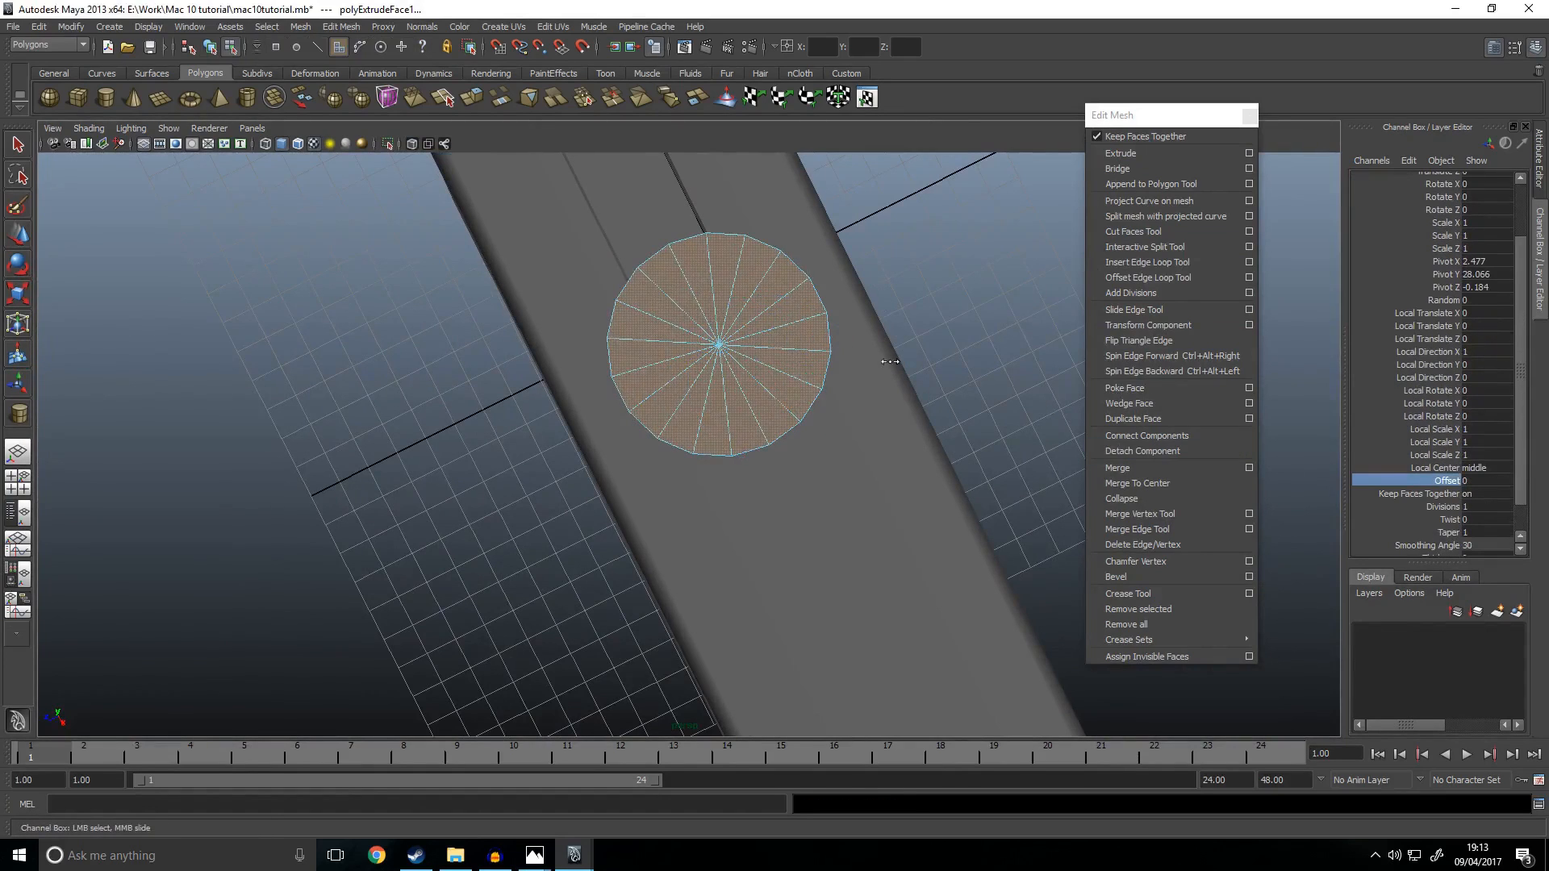
middle_drag(890, 361, 891, 363)
alt+drag(871, 371, 882, 495)
Step: Extrude the inner cap faces down inside the cylinder to just above its base, about -1.55 in local Z
click(1120, 153)
key(space)
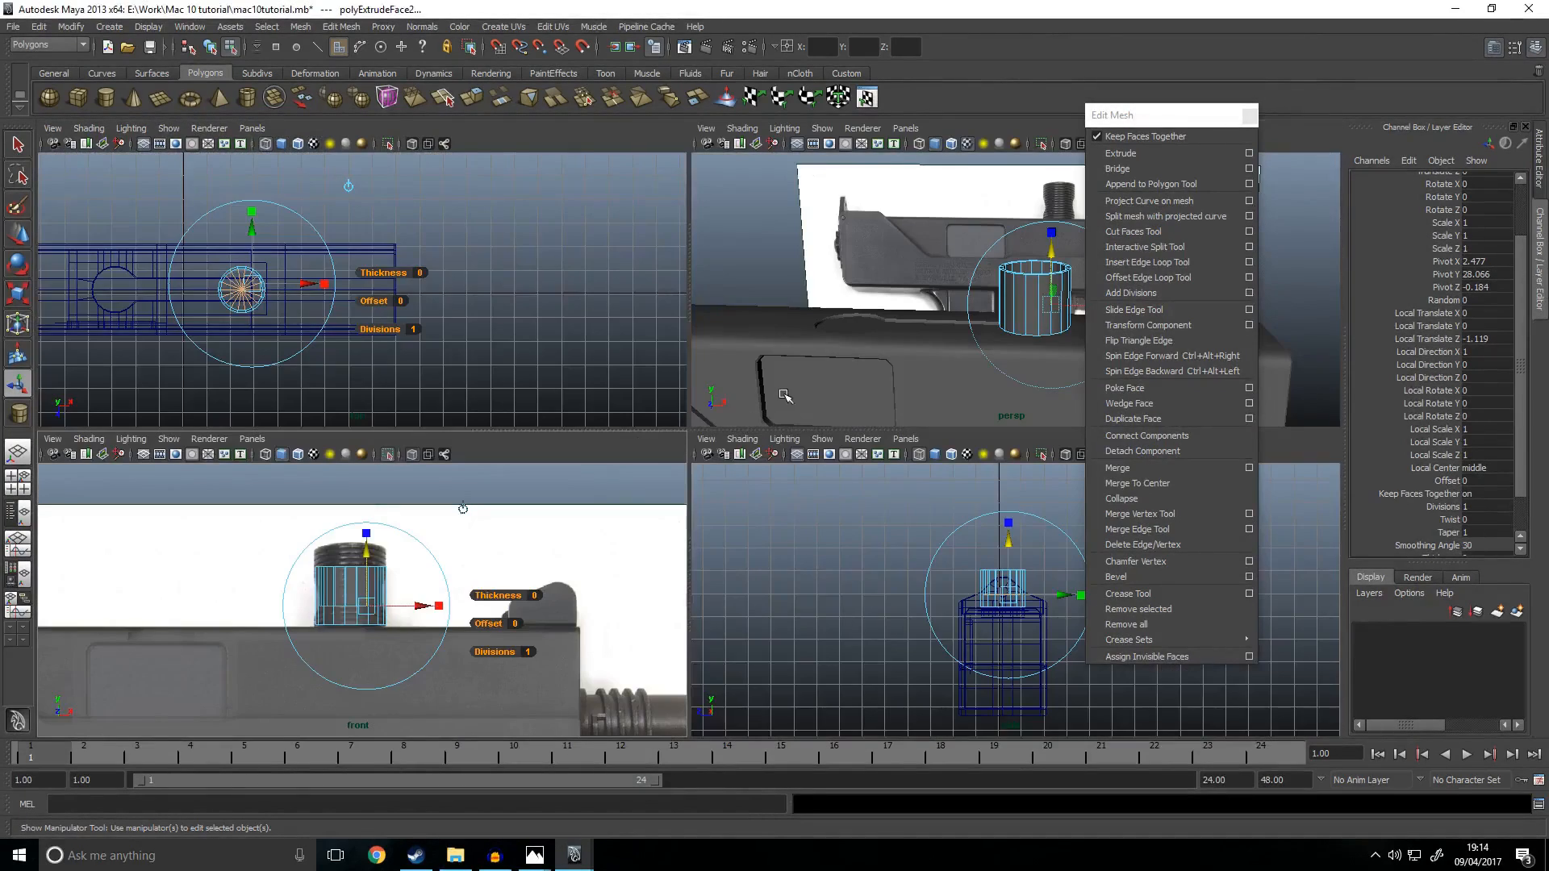
key(space)
drag(701, 412, 701, 441)
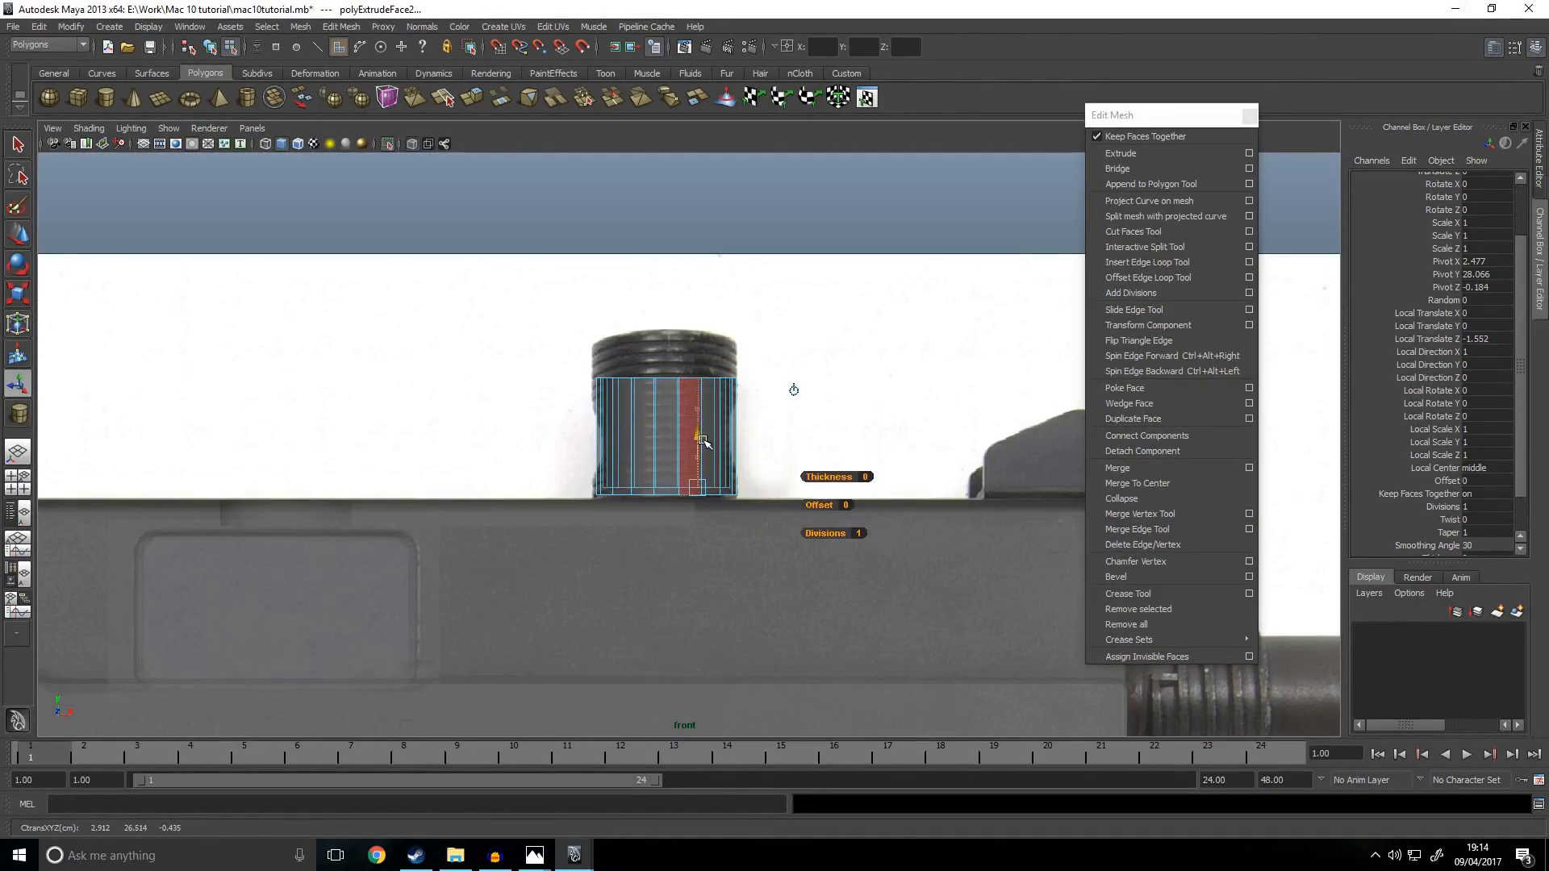
Step: Select the vertices at the middle of the hollow cylinder's top rim, working from the side view
key(w)
key(space)
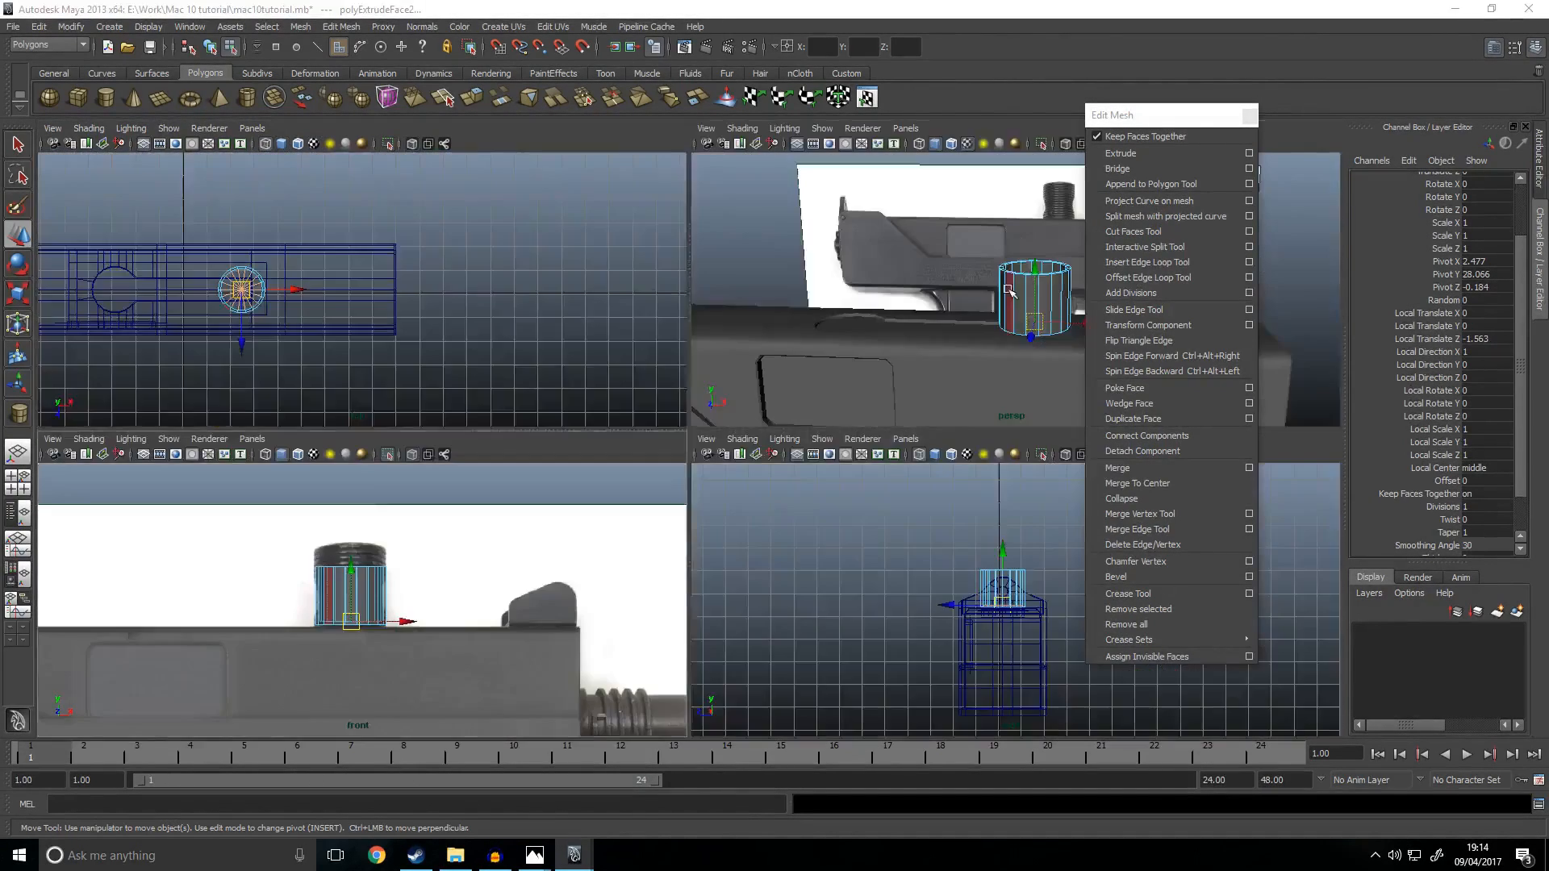
key(space)
alt+drag(927, 401, 964, 408)
right_drag(828, 432, 892, 412)
alt+drag(964, 440, 1008, 402)
click(824, 474)
alt+drag(825, 474, 893, 526)
key(space)
key(space)
scroll(892, 391, up, 5)
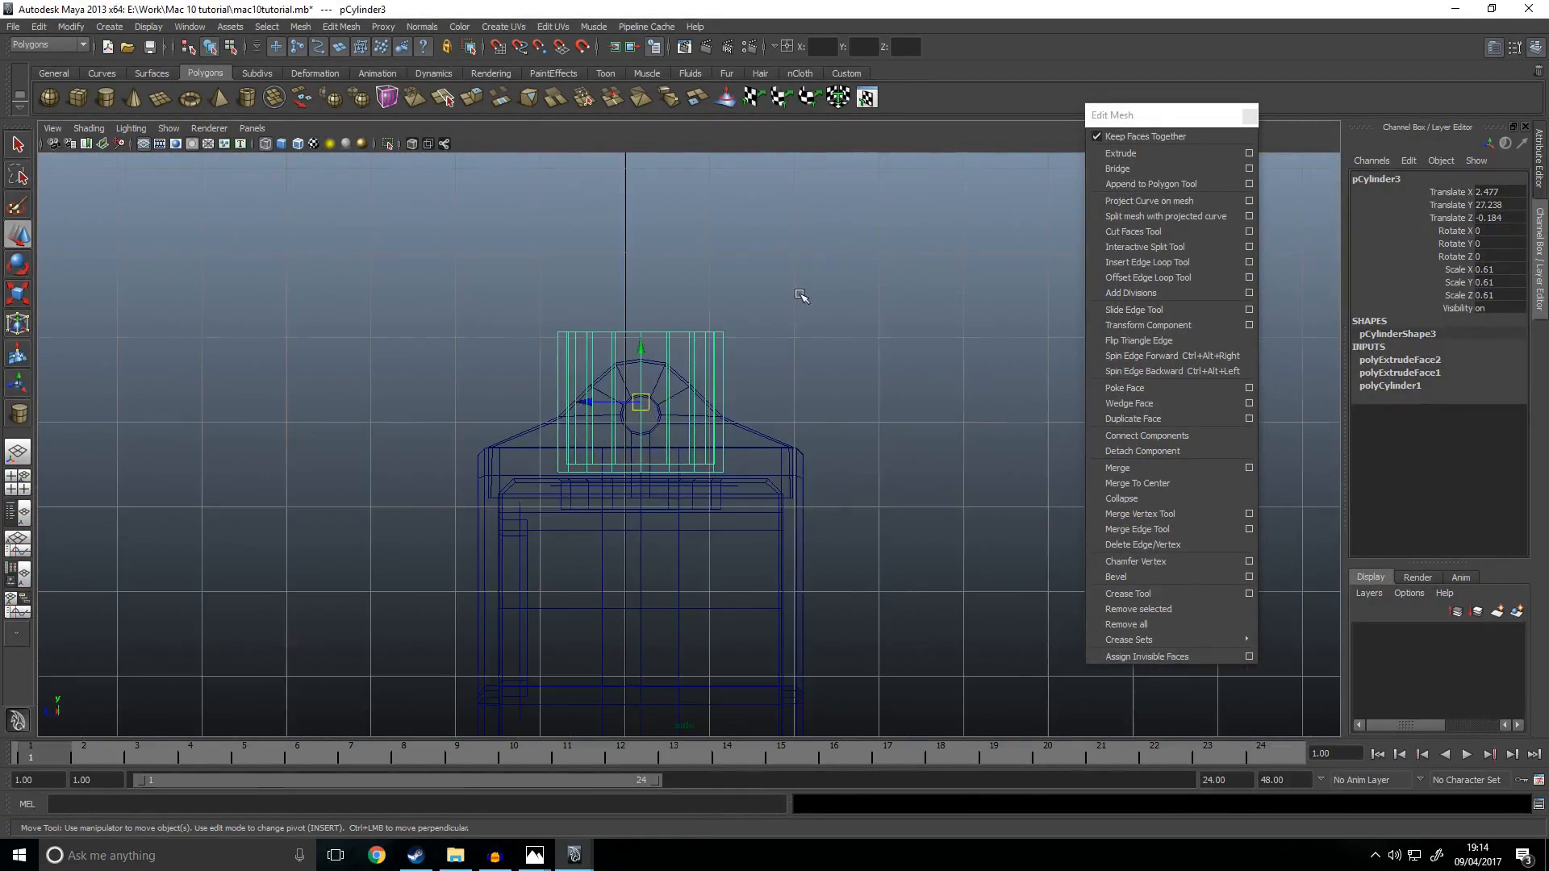
alt+middle_drag(797, 291, 855, 374)
right_drag(751, 374, 716, 381)
drag(702, 452, 695, 445)
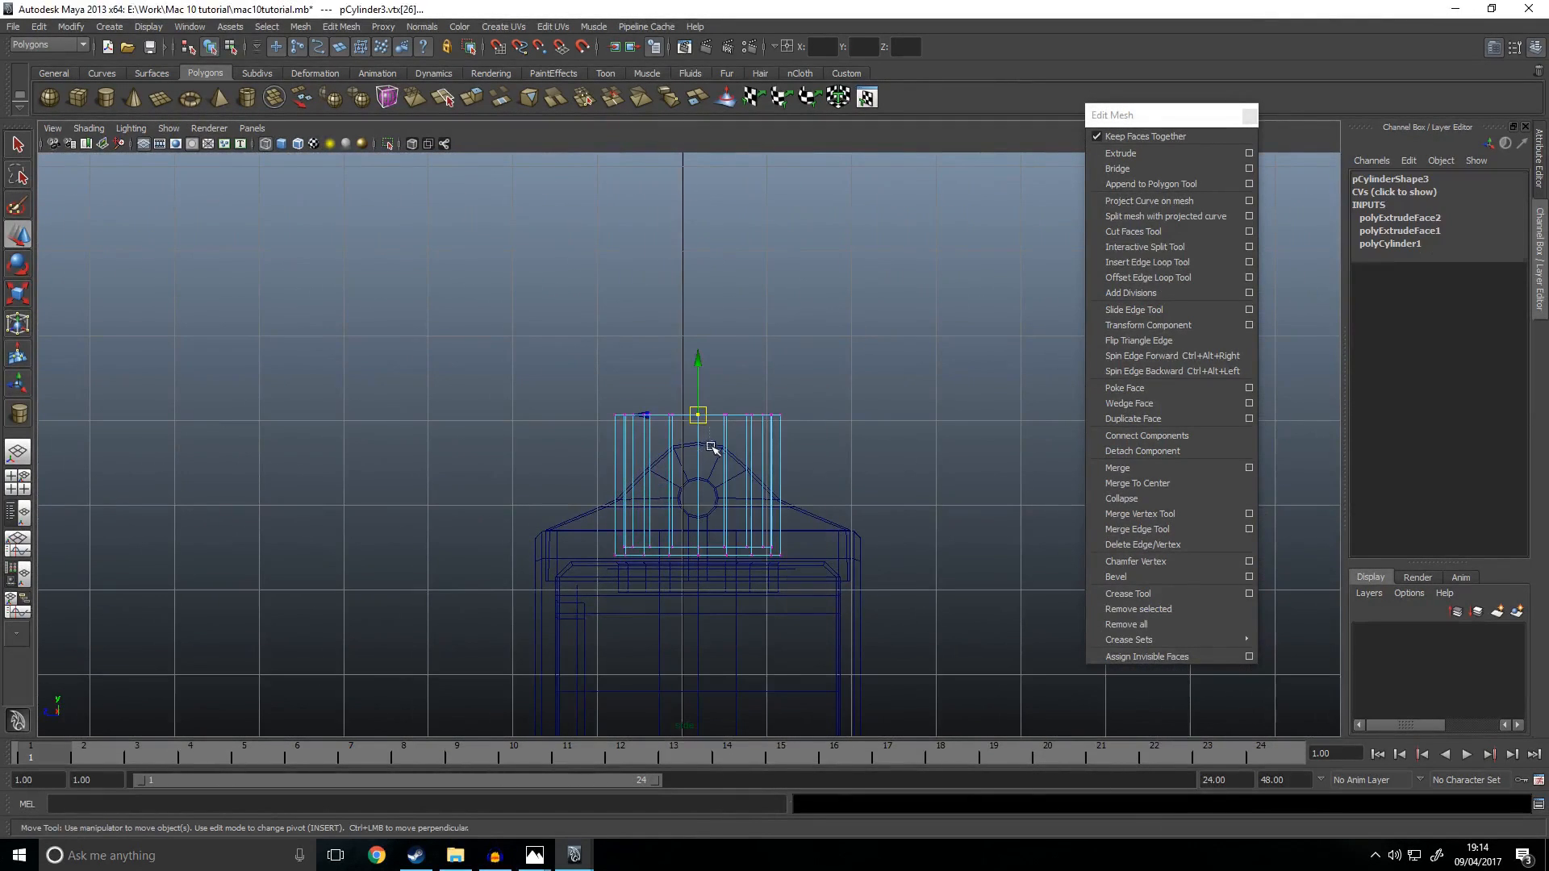
Step: Enable soft selection for the move tool and reduce its falloff radius to about 1.21
key(space)
key(space)
alt+drag(985, 404, 1037, 404)
key(b)
alt+drag(937, 449, 965, 401)
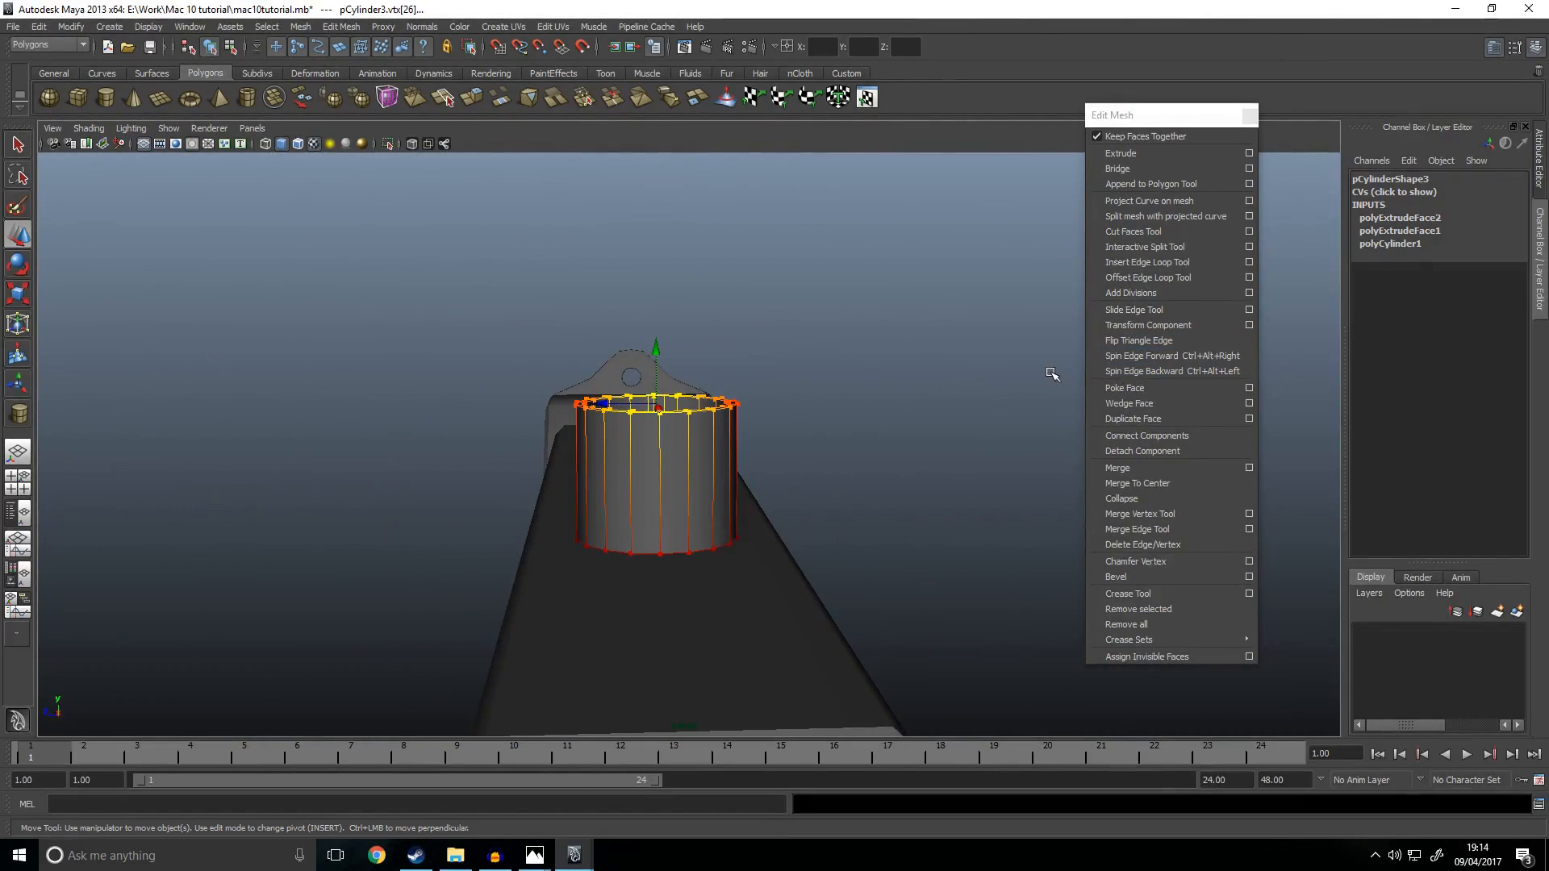
click(1515, 48)
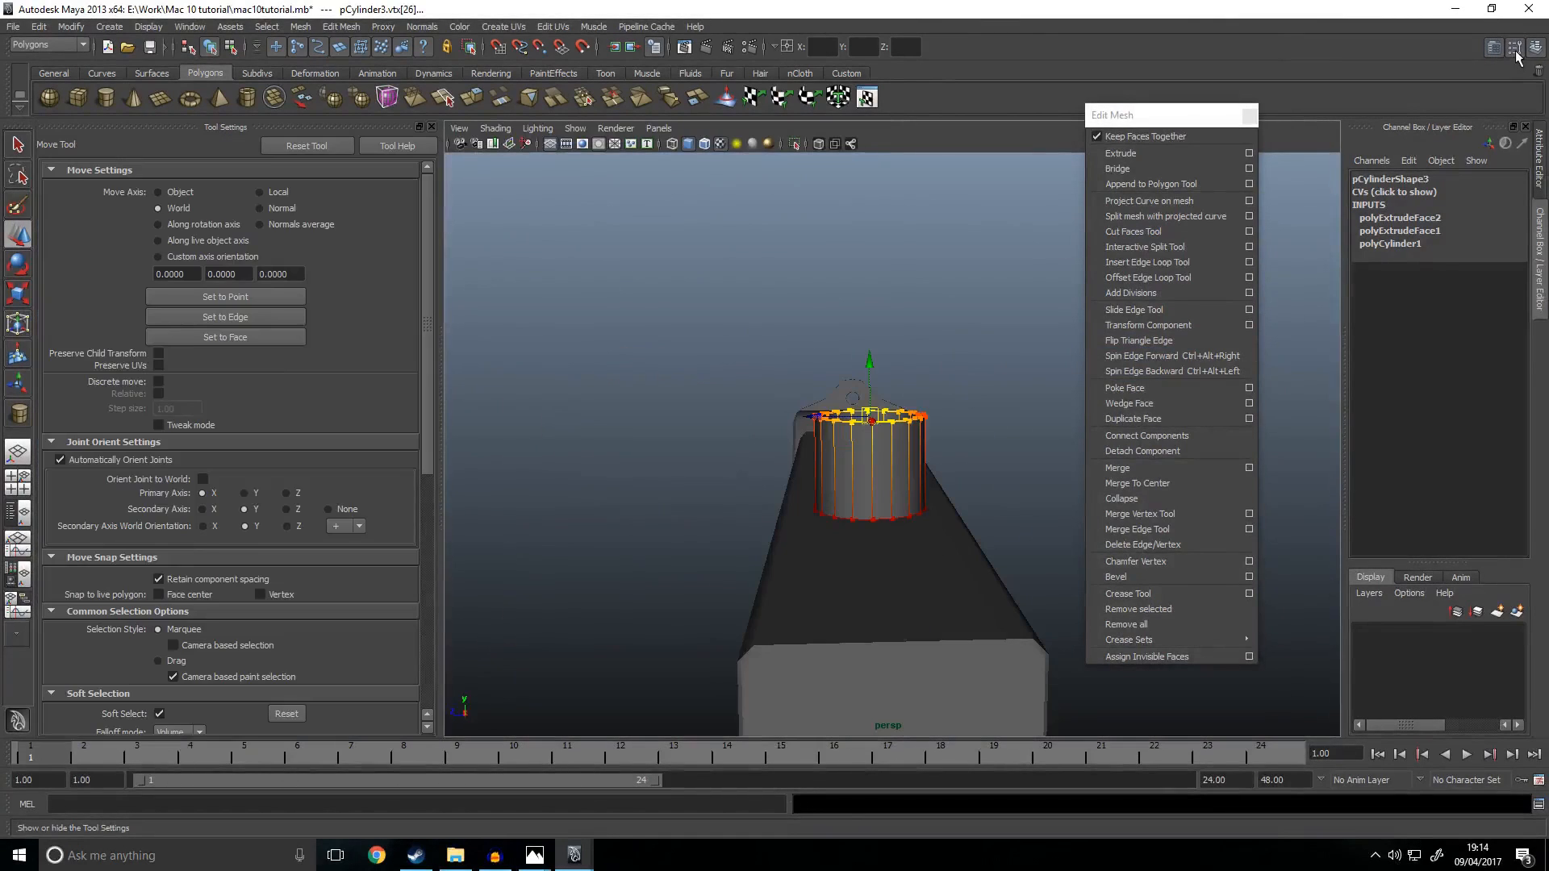
scroll(337, 458, down, 8)
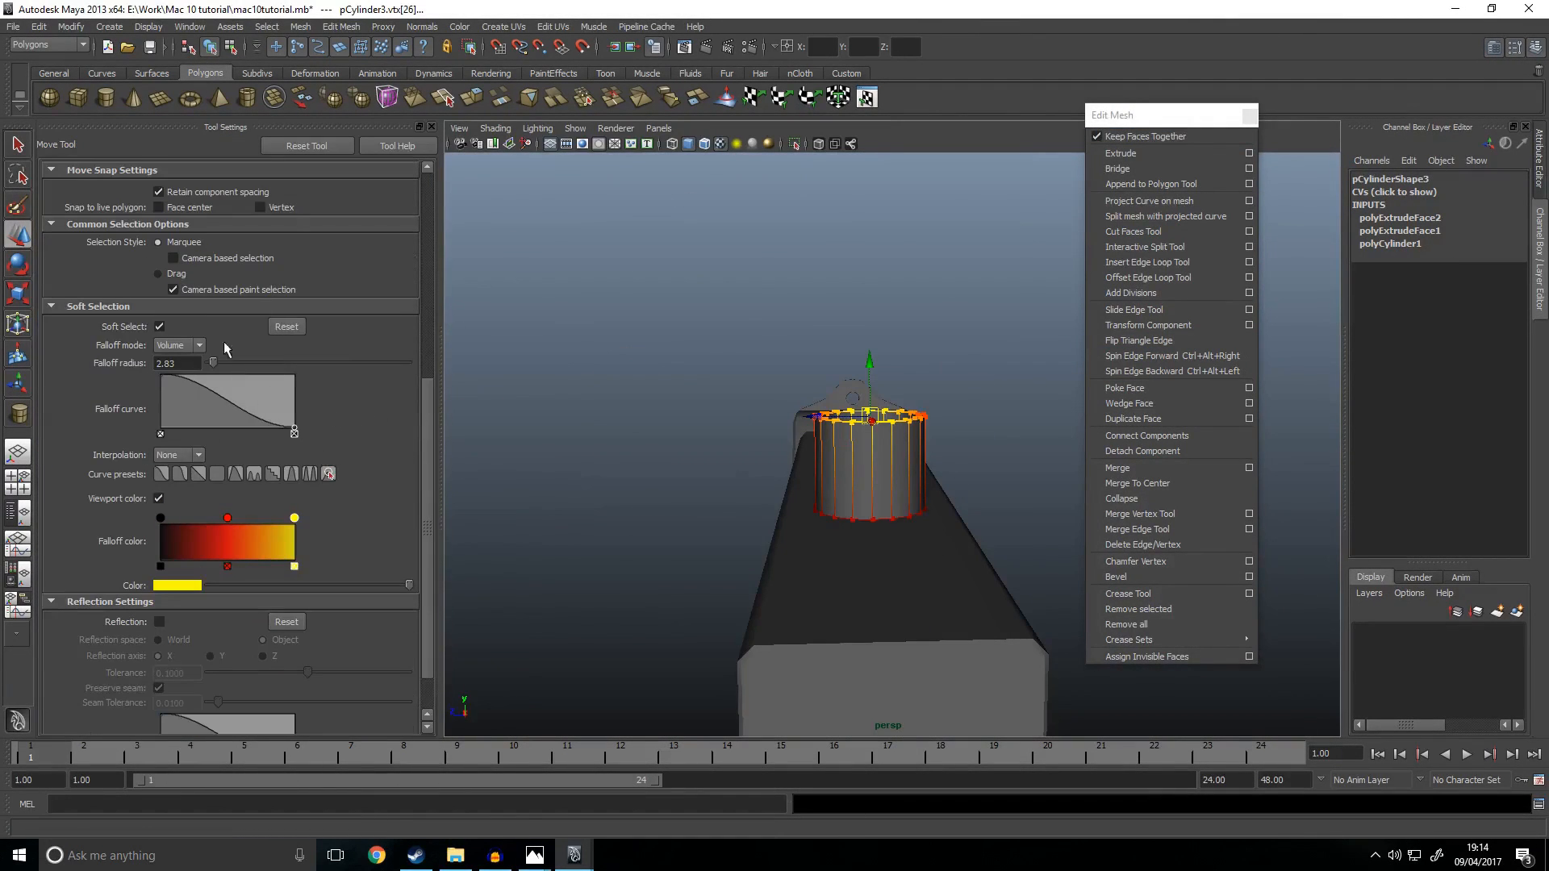
drag(212, 364, 212, 367)
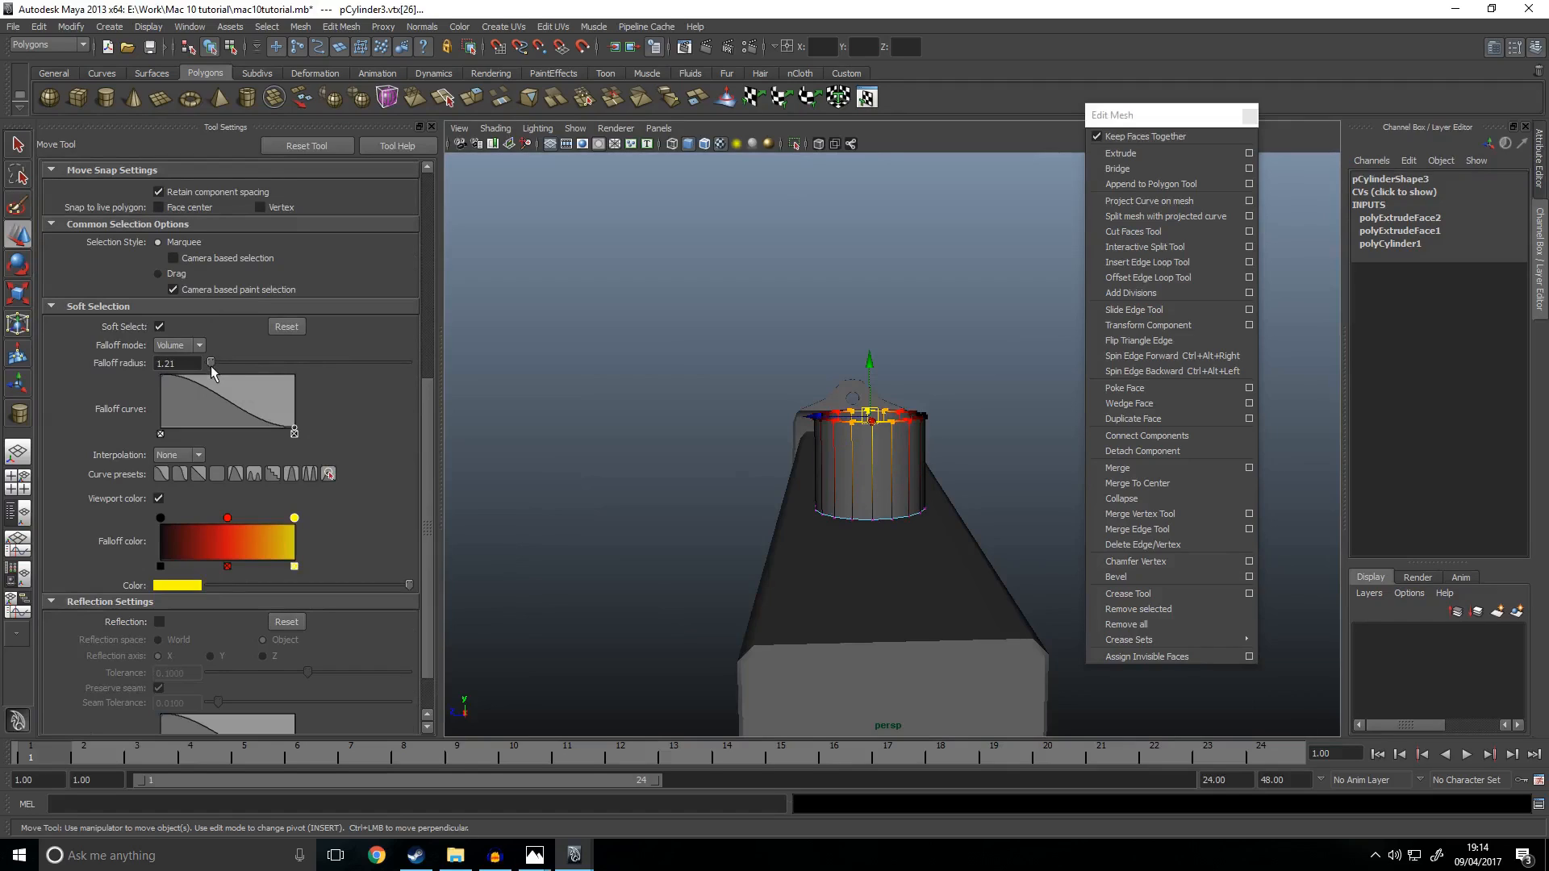
Step: Set the soft-selection falloff radius to 1.18 and lower the middle rim vertices to about Y 27.39, forming a V-shaped dip
drag(870, 361, 871, 369)
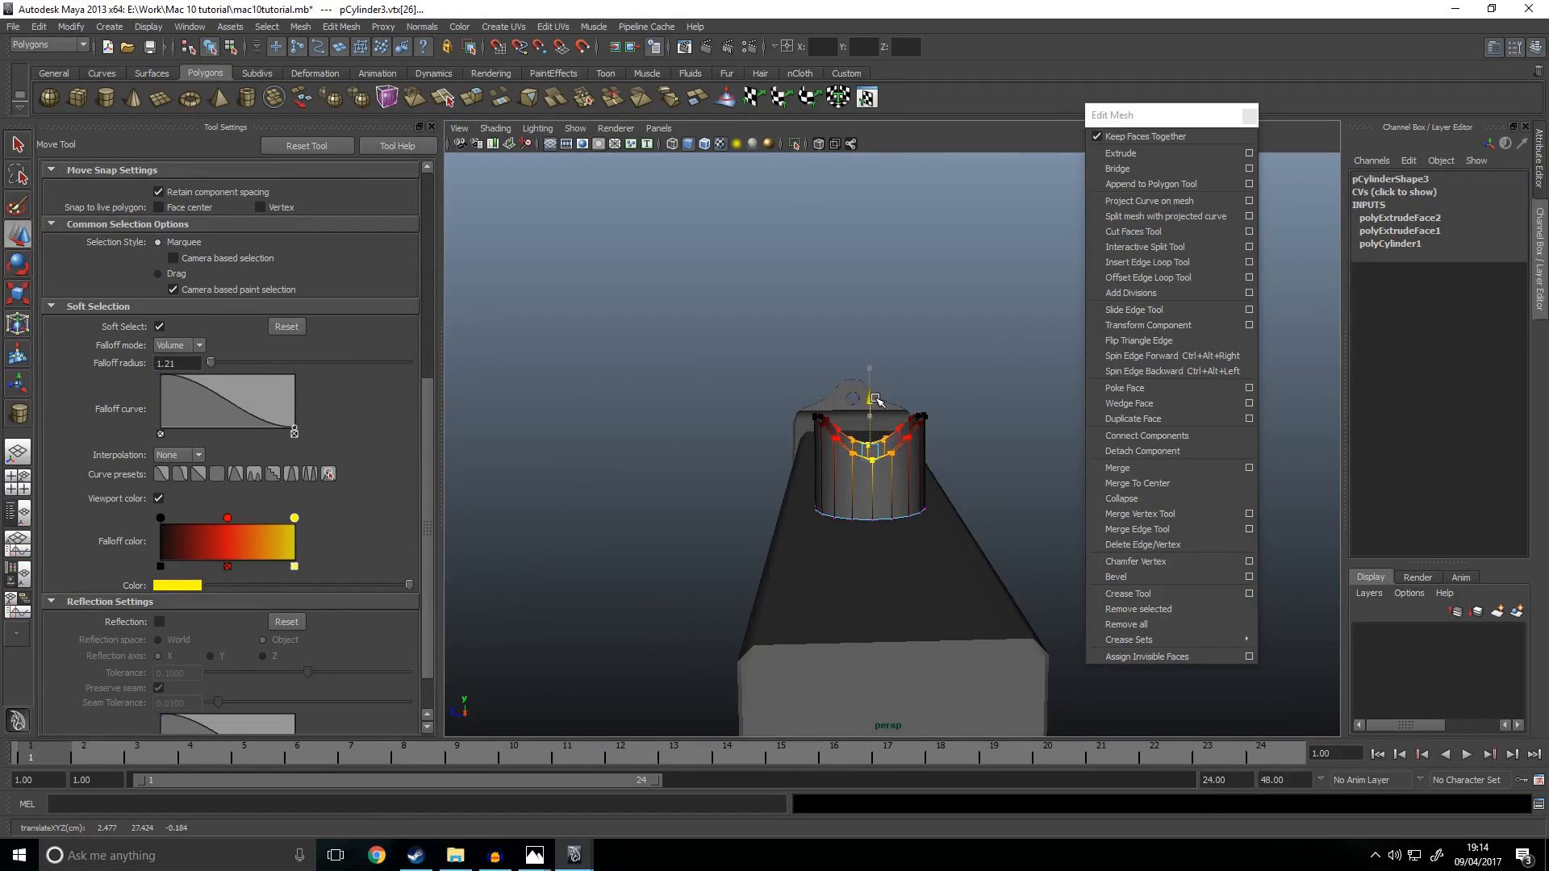
key(ctrl+z)
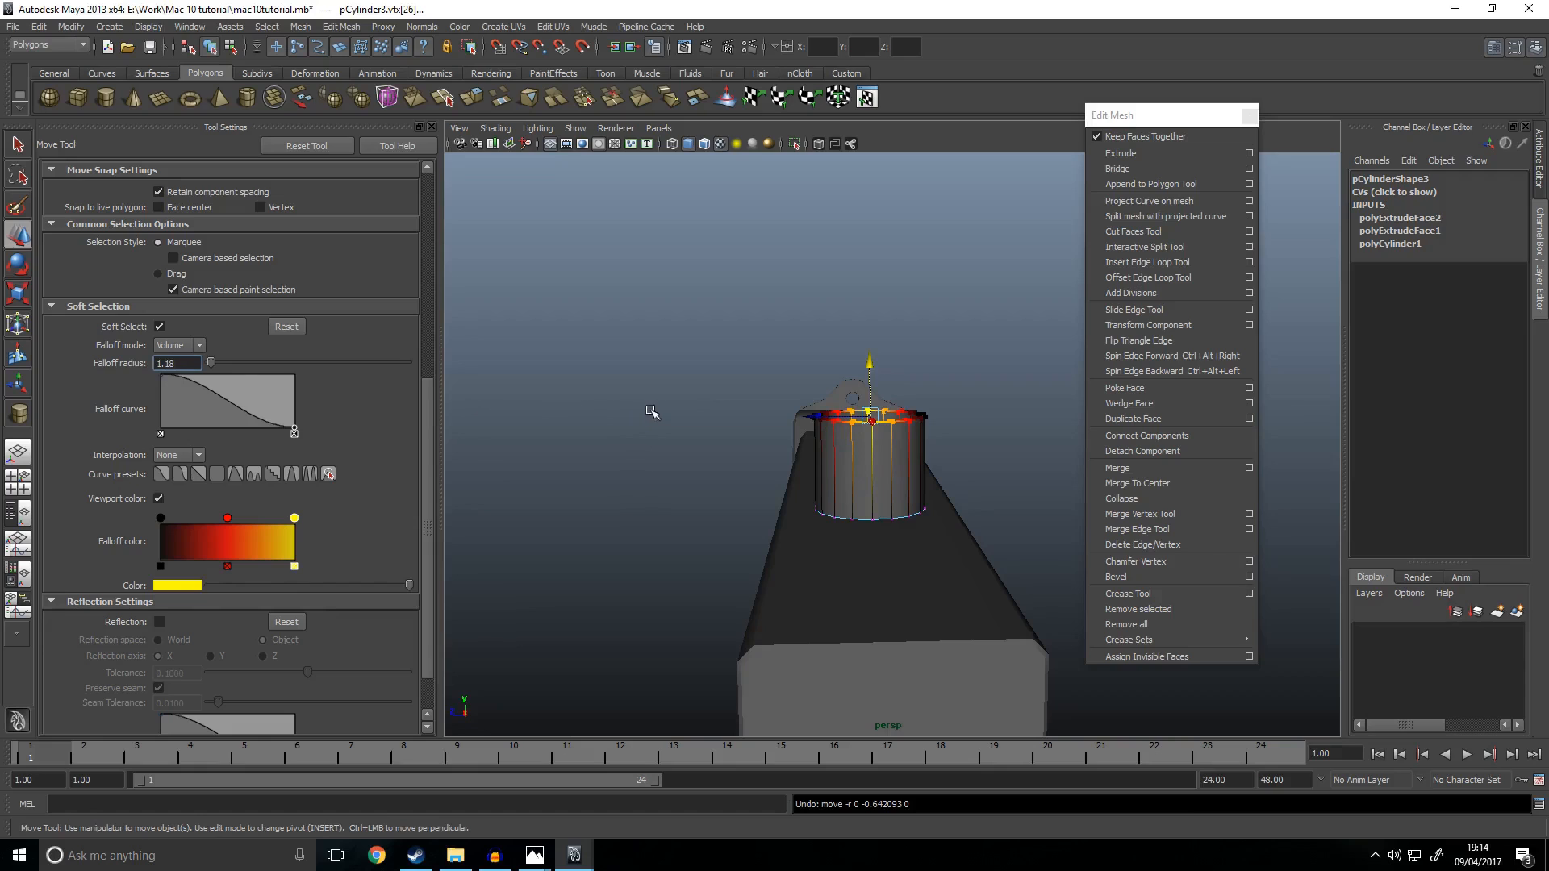
alt+drag(652, 413, 679, 500)
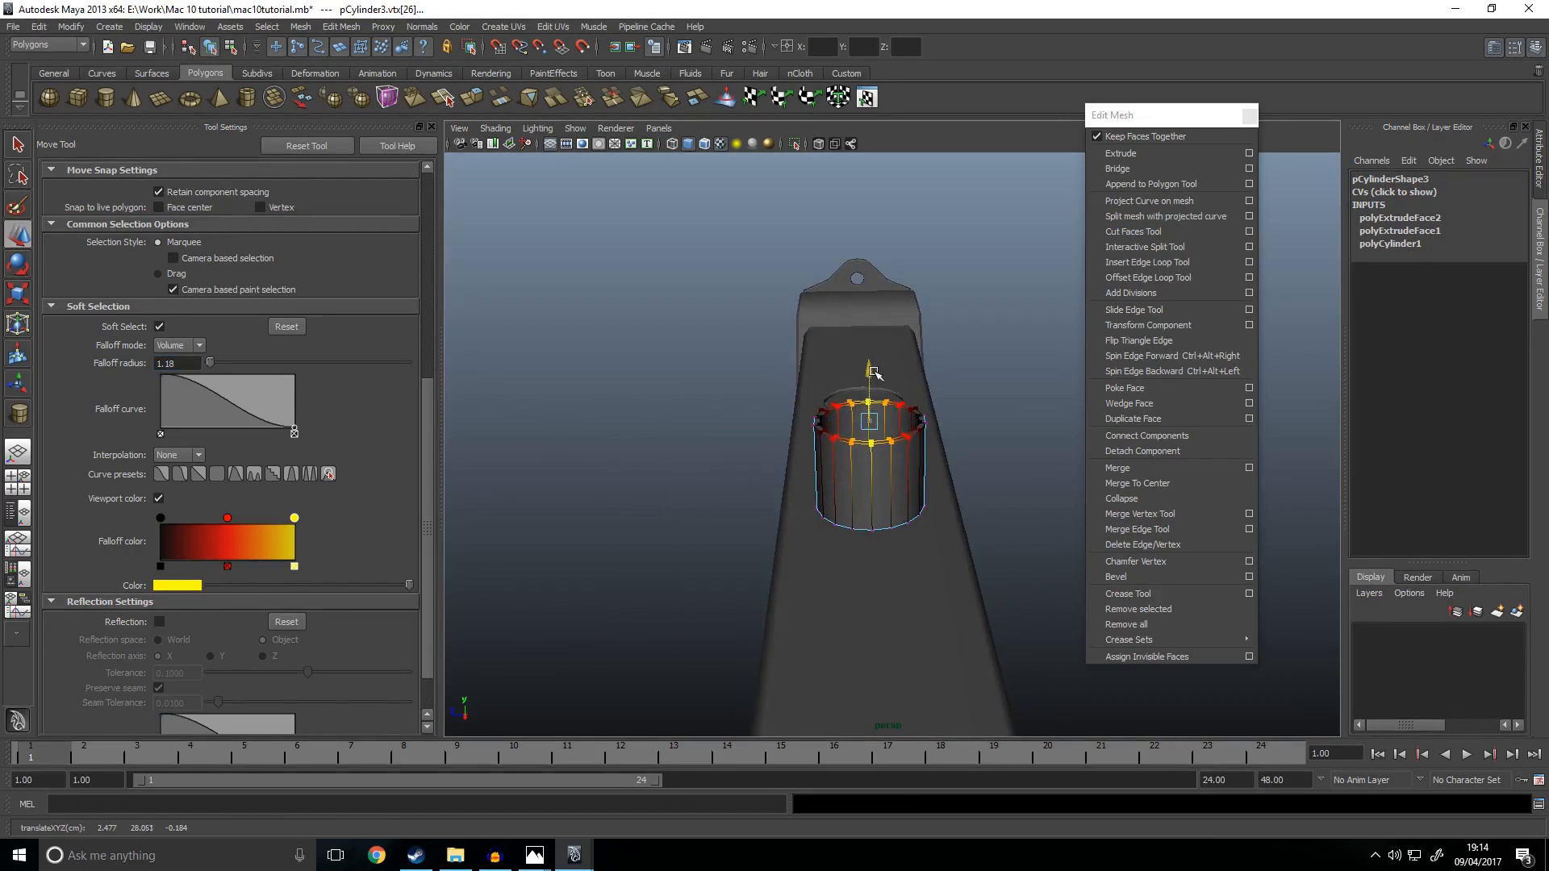
alt+drag(921, 495, 916, 474)
key(space)
key(space)
drag(904, 402, 901, 407)
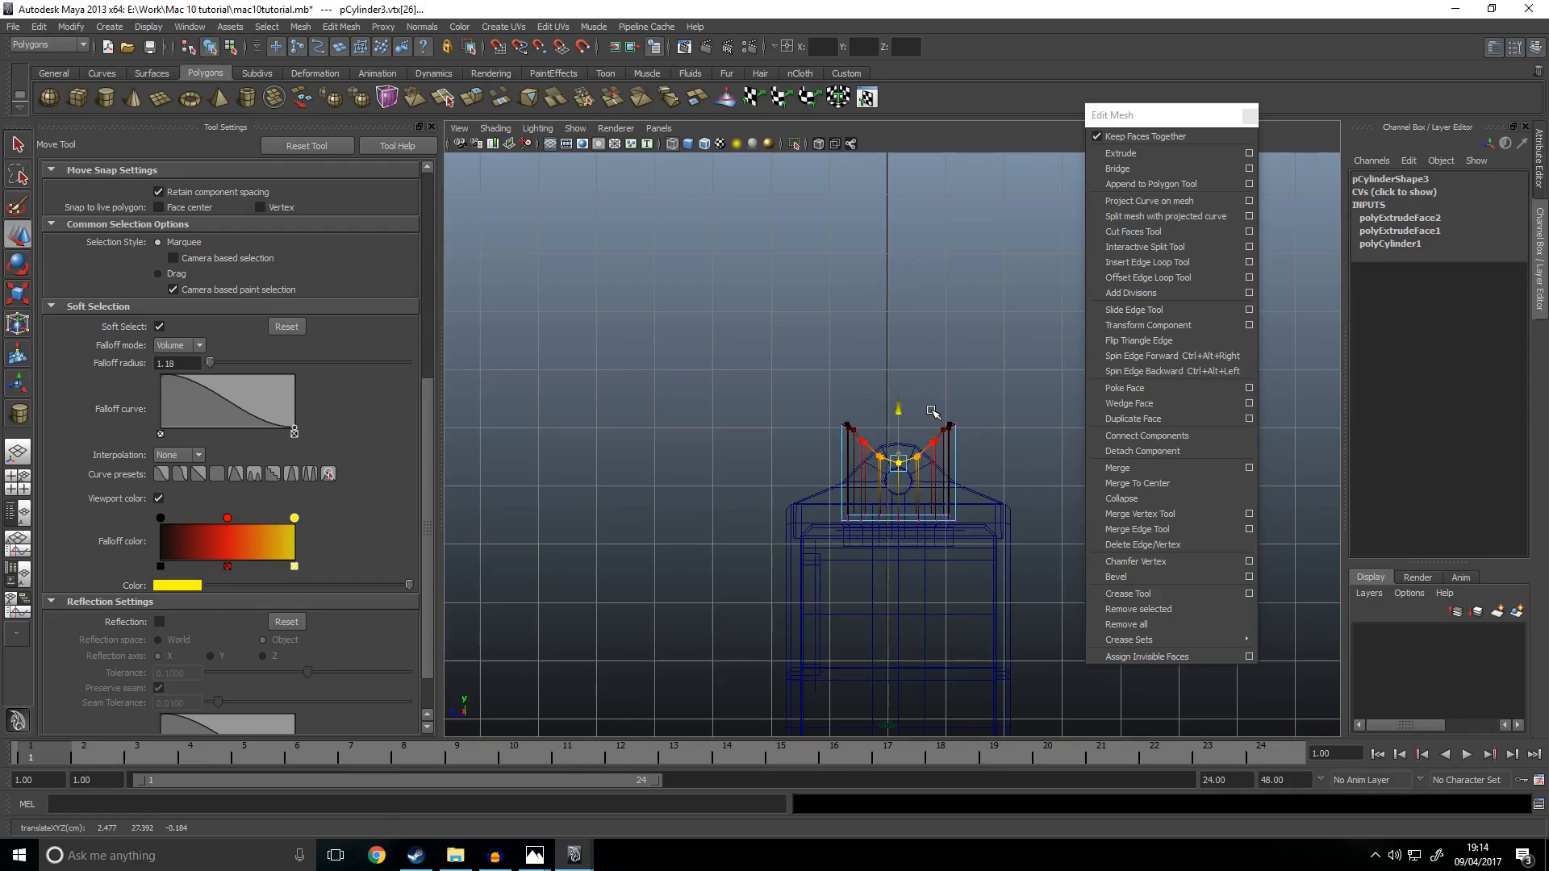
Step: Turn off soft selection, select all the vertices of the curved rim and lower them to about Y 27.238
alt+middle_drag(920, 429, 867, 410)
key(b)
scroll(815, 422, up, 2)
right_drag(853, 411, 794, 412)
drag(624, 343, 795, 390)
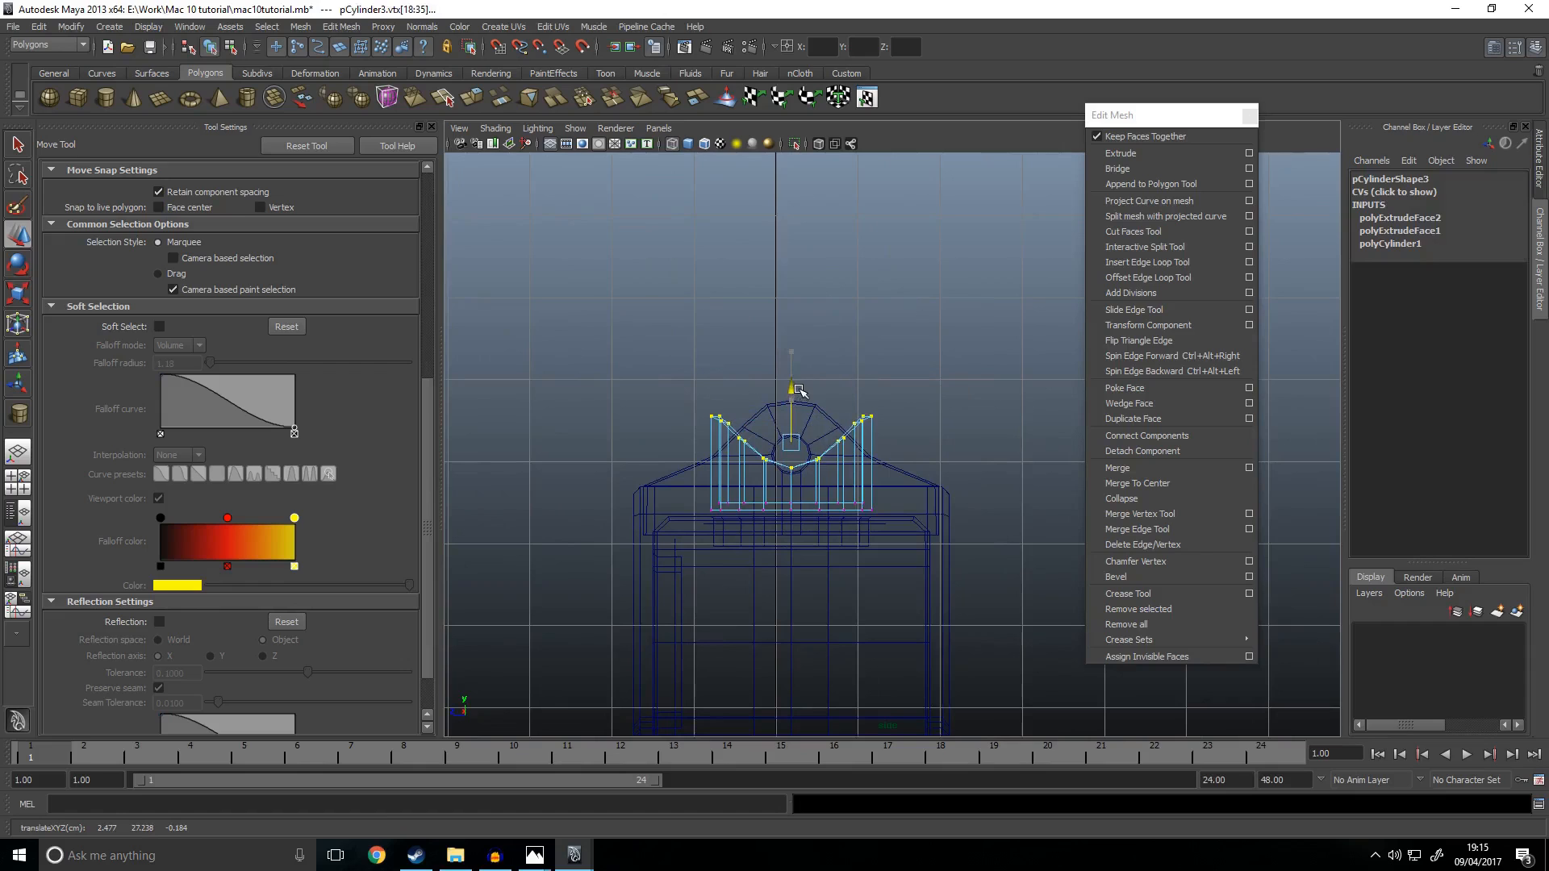
Step: Compare the notched cylinder with the reference knob in the front view and examine its shape in perspective
key(space)
key(space)
mouse_move(894, 410)
alt+mouse_down()
mouse_move(1024, 416)
mouse_move(934, 405)
alt+mouse_up()
click(934, 404)
key(space)
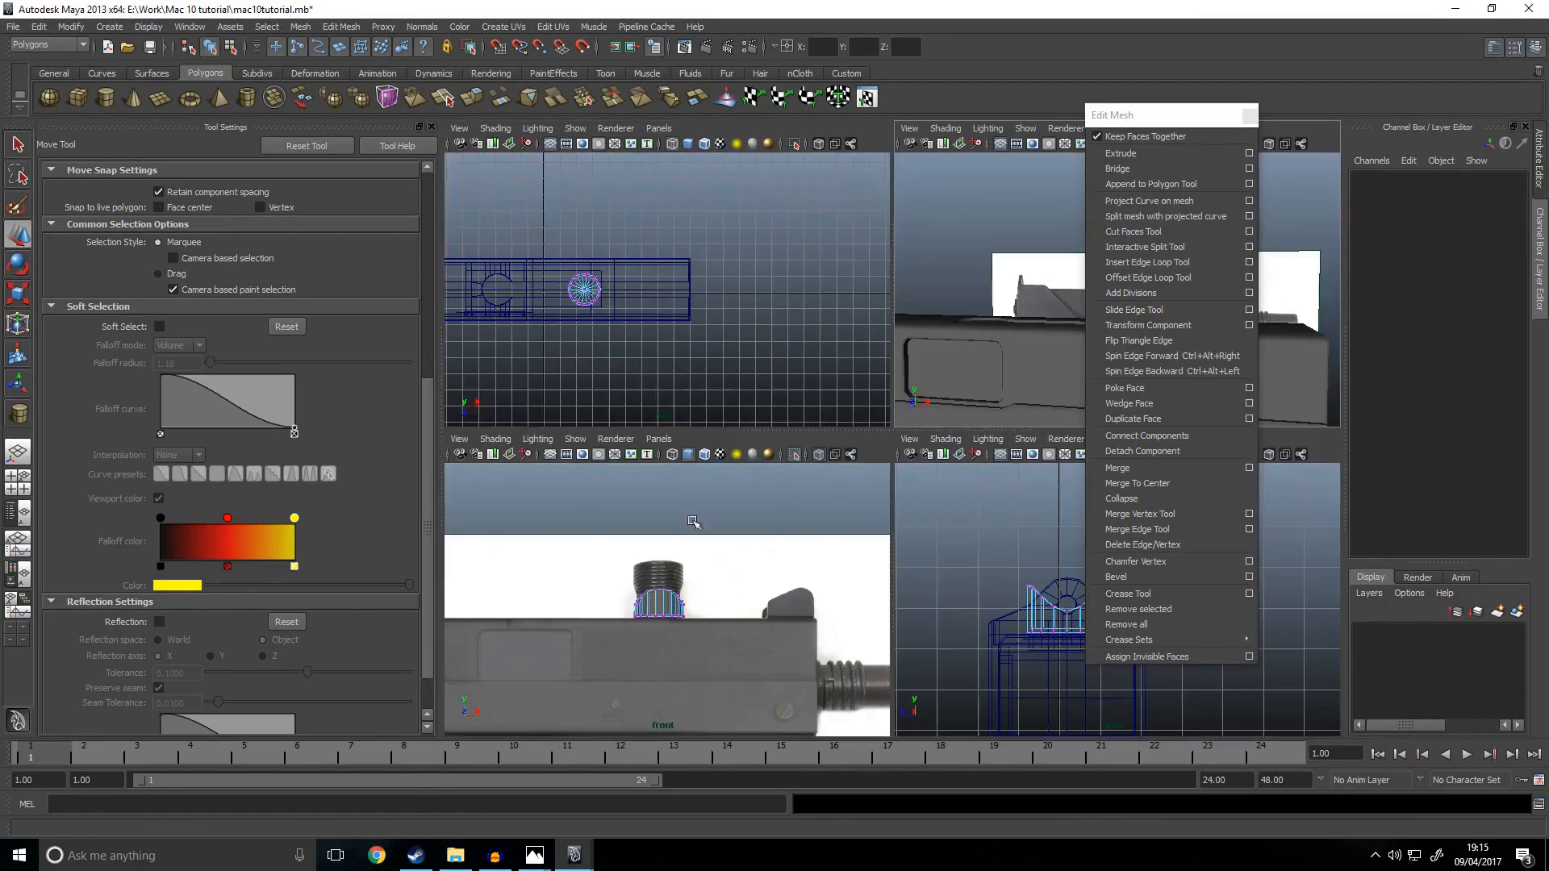
key(space)
key(space)
key(space)
alt+drag(882, 422, 817, 413)
alt+right_drag(817, 412, 968, 486)
alt+drag(892, 518, 839, 524)
Step: Select the outer edge loop of the notched cylinder's rim and bevel it
click(820, 512)
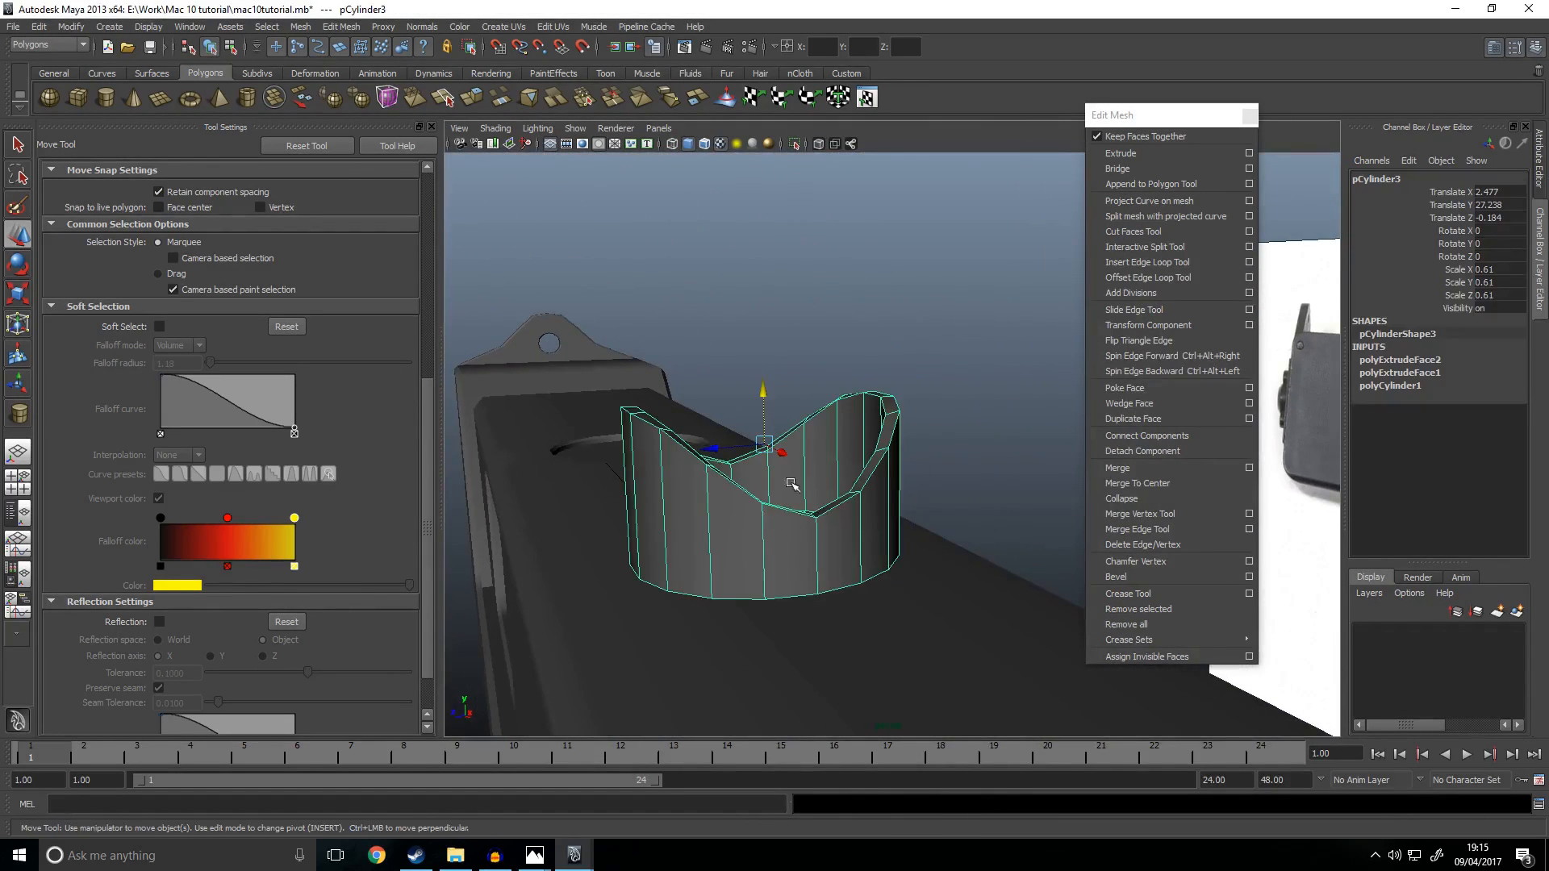
click(432, 127)
alt+drag(709, 382, 622, 505)
right_drag(632, 515, 642, 470)
click(640, 497)
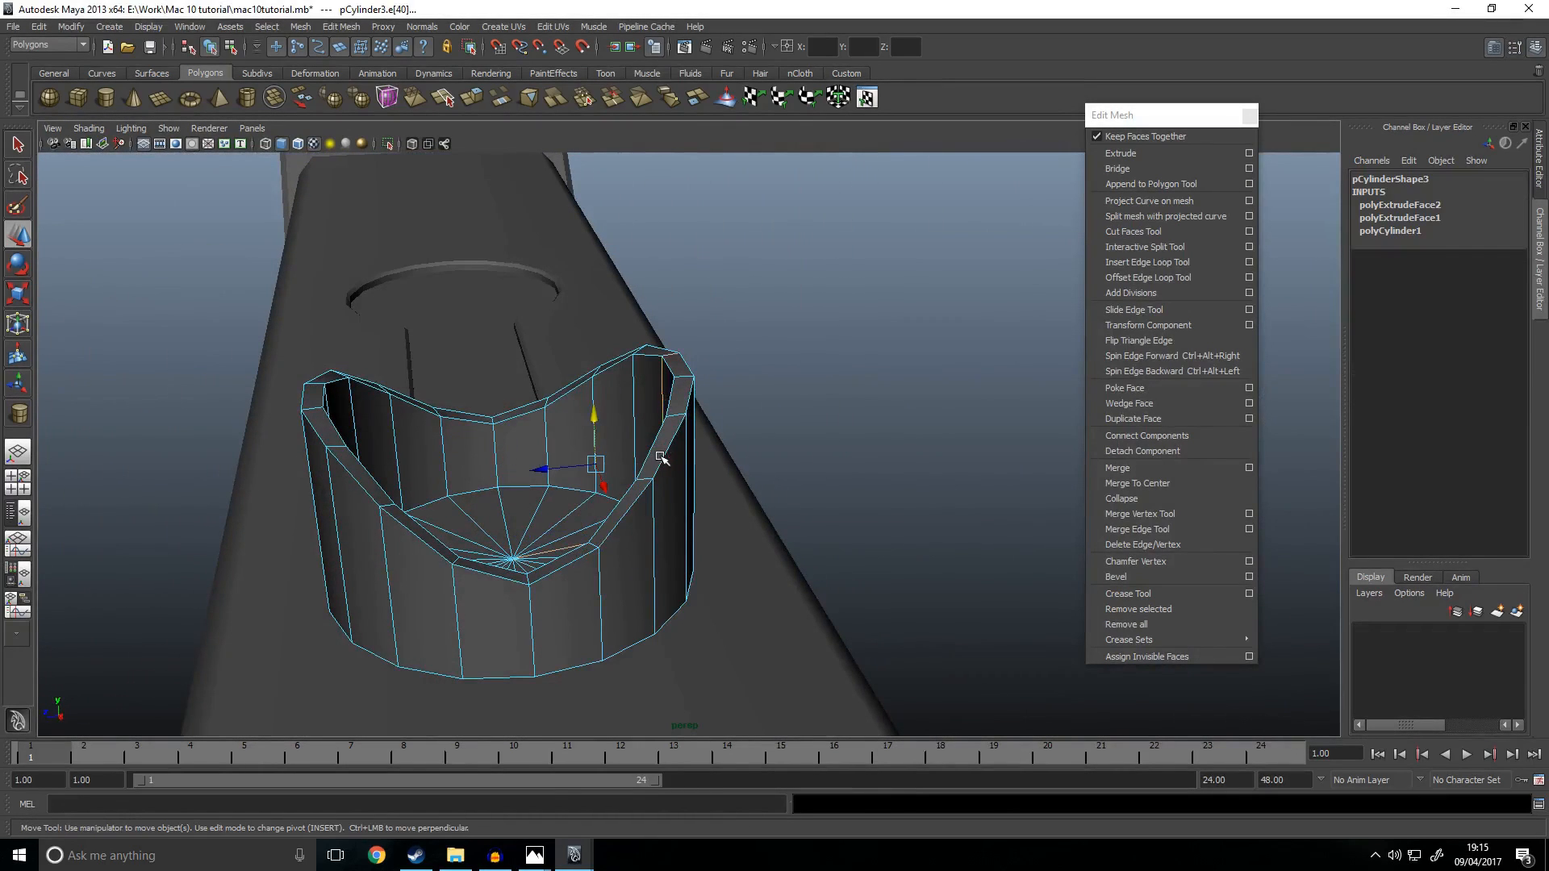
alt+drag(675, 437, 951, 511)
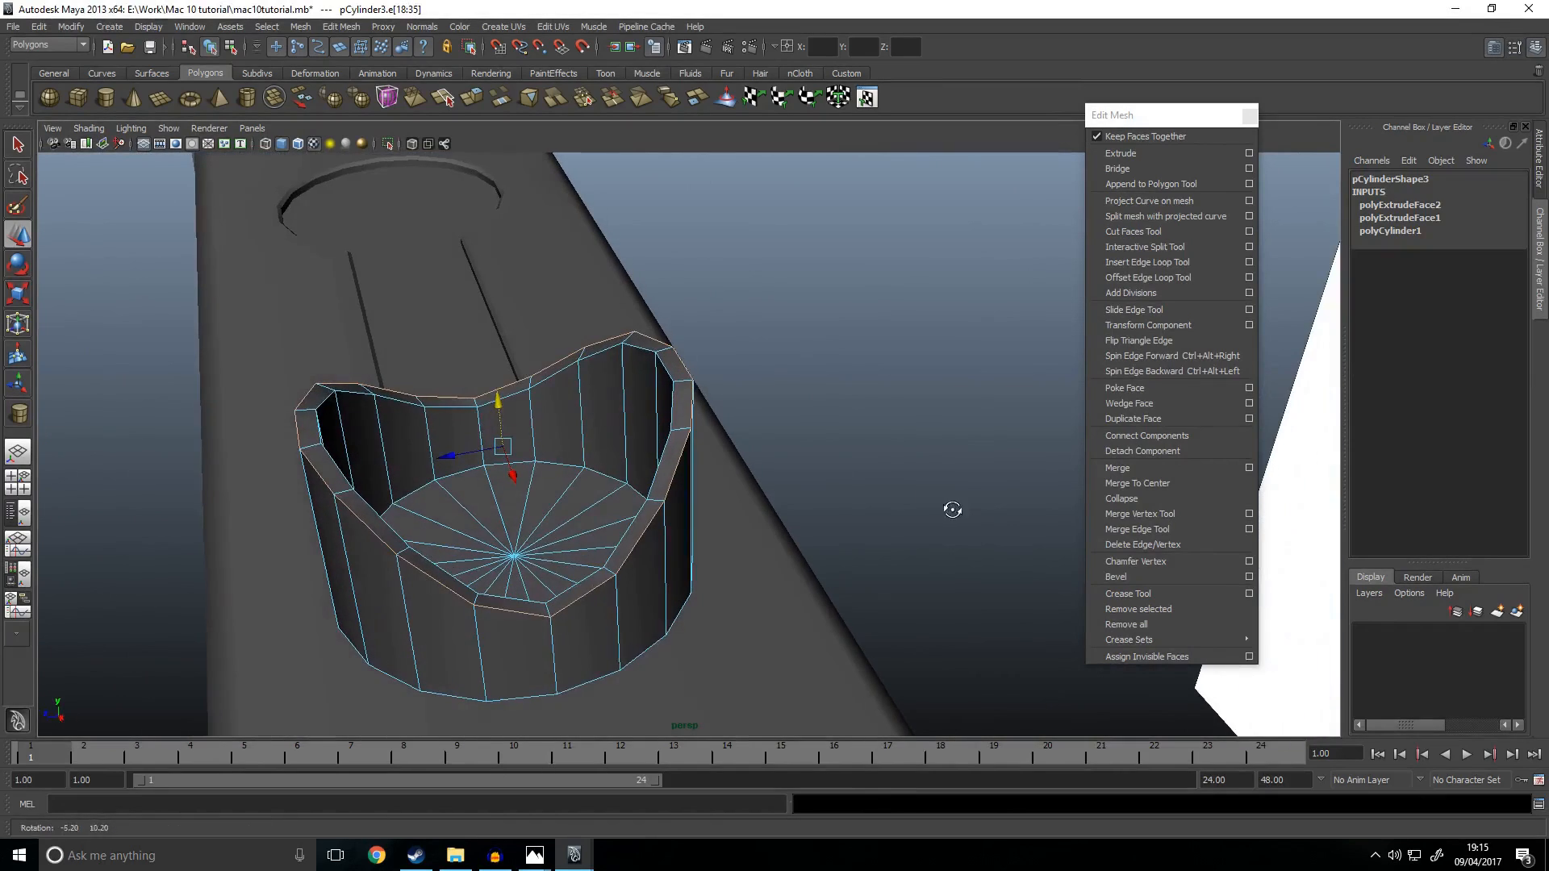
click(1165, 578)
Step: Select the inner edge loop of the rim and bevel it as well
alt+drag(753, 508, 588, 500)
right_drag(586, 500, 652, 472)
alt+drag(545, 485, 680, 458)
click(588, 553)
right_drag(680, 458, 746, 367)
double_click(680, 411)
key(g)
Step: Bevel the edge loop around the bottom of the notched cylinder
alt+drag(788, 428, 771, 372)
click(571, 505)
right_drag(569, 505, 567, 463)
double_click(631, 554)
key(g)
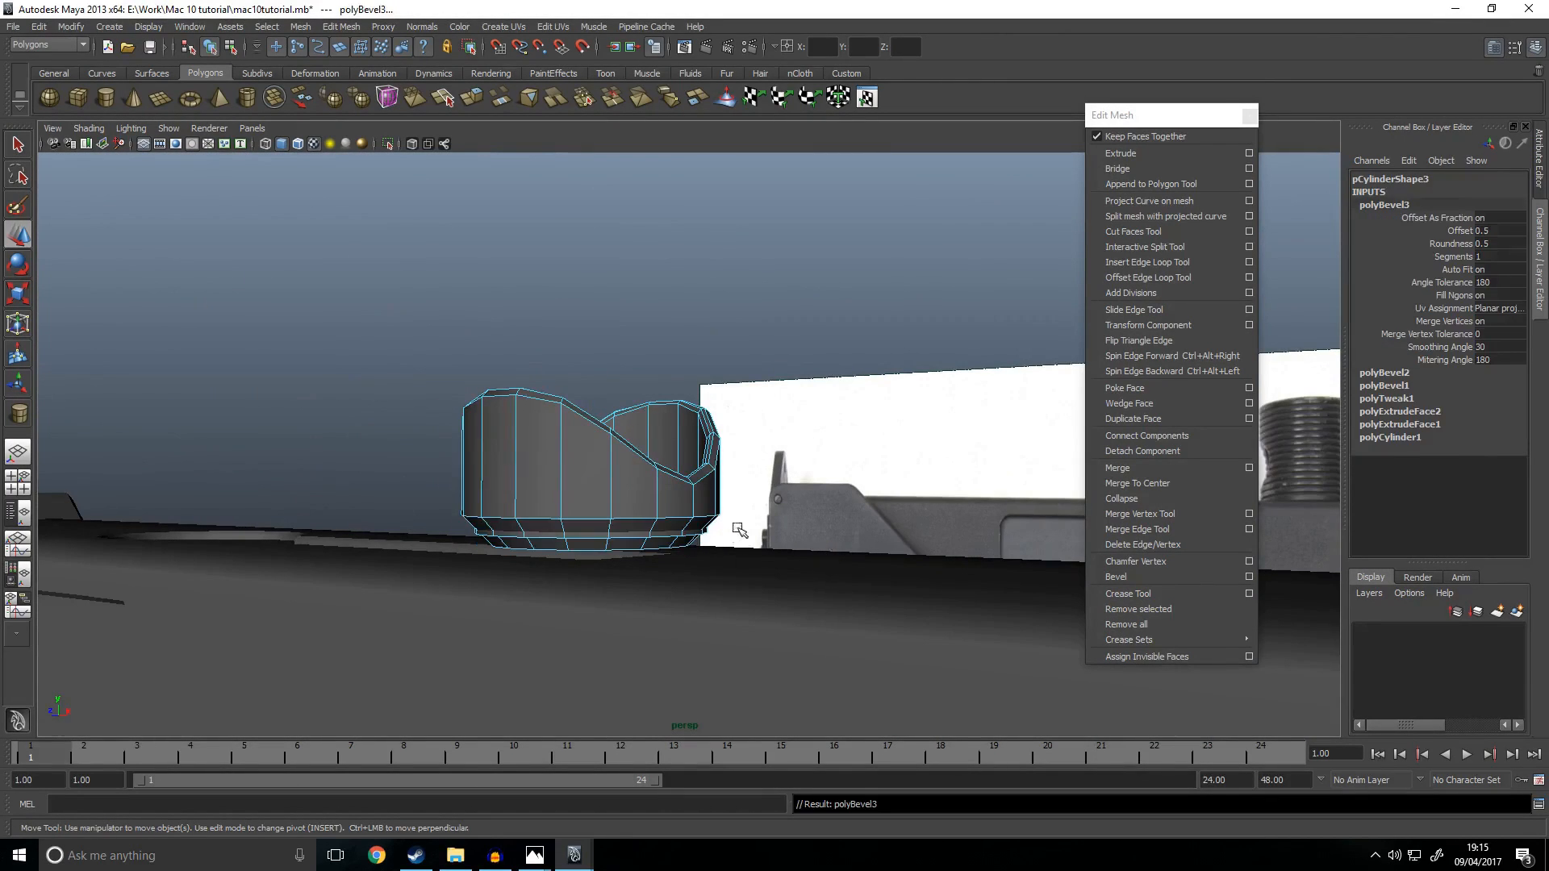
Step: Narrow the bottom-edge bevel by lowering its offset, and reselect the whole notched cylinder
alt+drag(734, 531, 858, 507)
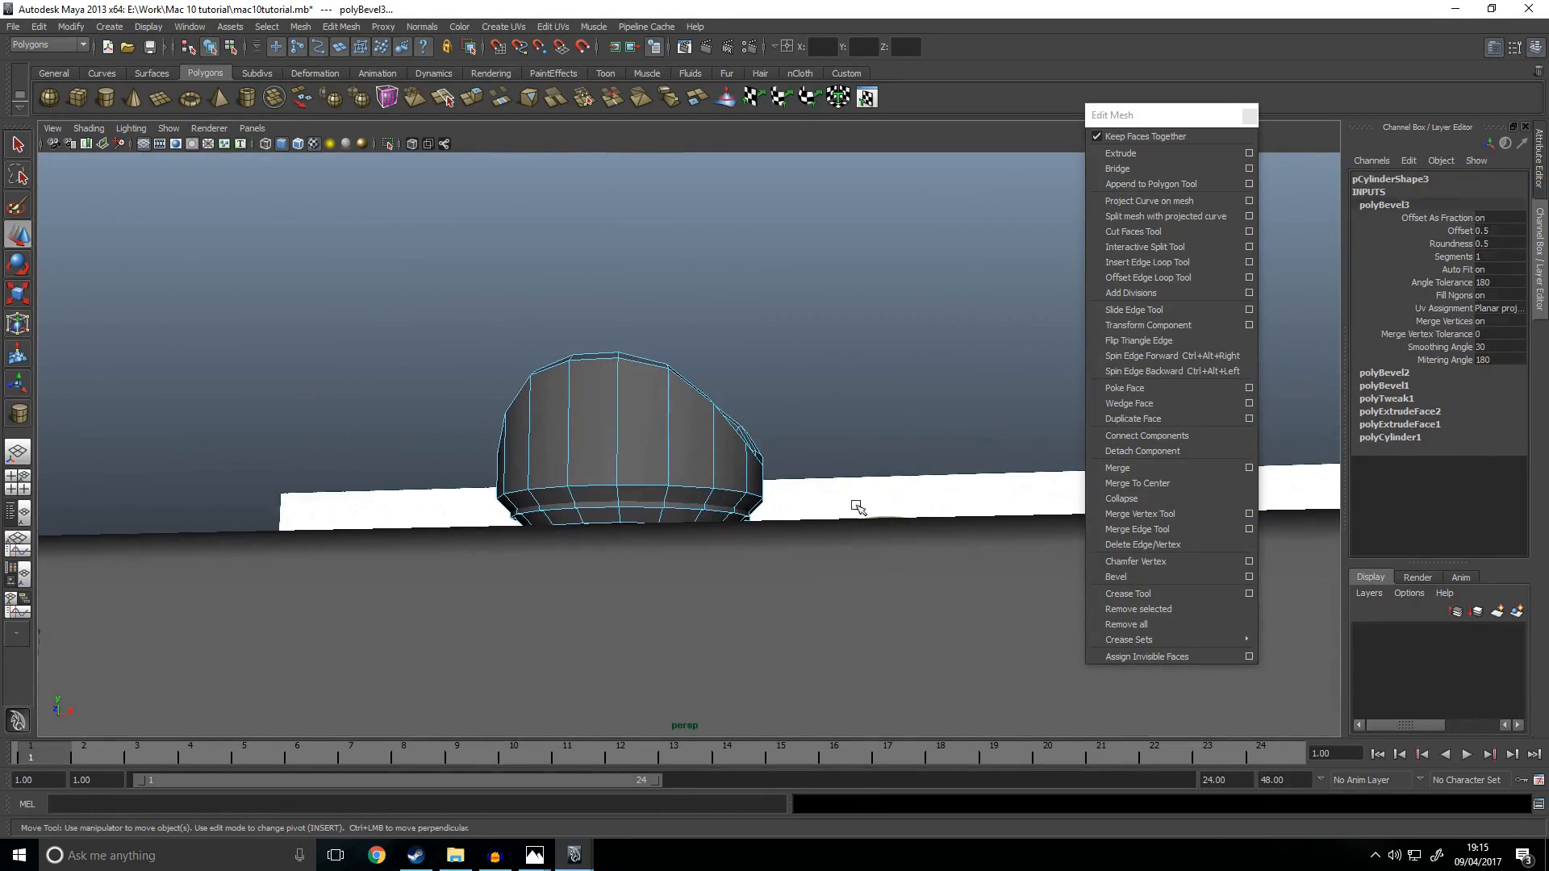
click(1459, 231)
click(815, 342)
alt+drag(816, 342, 774, 538)
click(686, 544)
scroll(778, 543, up, 2)
click(909, 525)
alt+drag(909, 525, 710, 540)
click(604, 551)
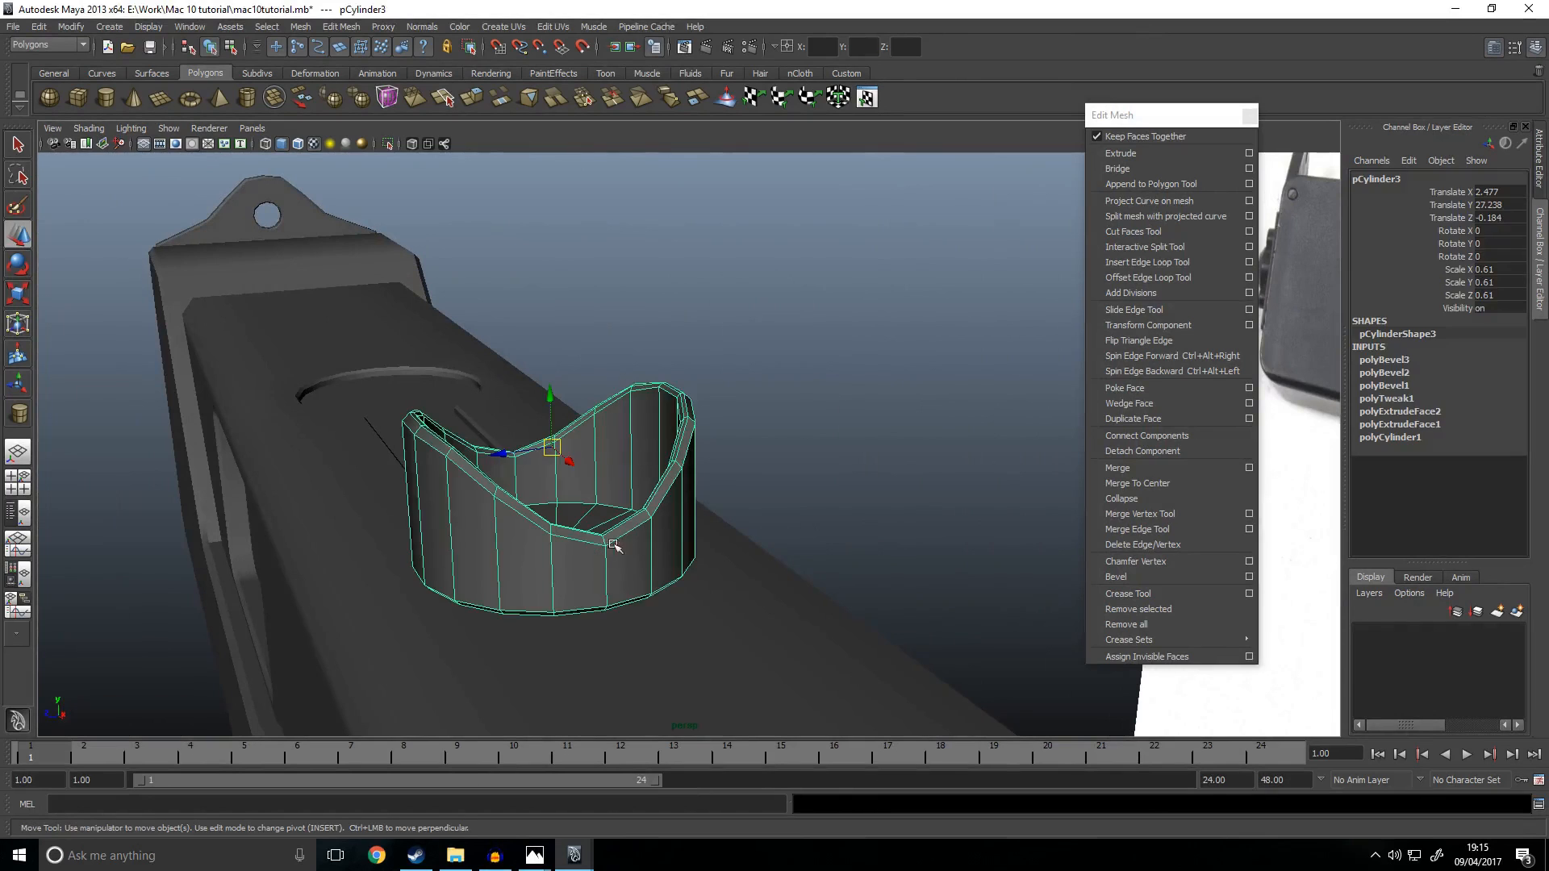
Step: Select every second vertical face around the outside of the notched cylinder
alt+drag(542, 505, 547, 574)
scroll(601, 615, up, 3)
alt+middle_drag(601, 616, 687, 536)
right_drag(650, 515, 650, 553)
click(614, 544)
alt+drag(831, 564, 730, 564)
shift+click(686, 512)
alt+drag(863, 451, 760, 460)
shift+click(752, 460)
alt+drag(968, 475, 865, 472)
shift+click(759, 464)
alt+drag(999, 525, 831, 516)
shift+click(752, 501)
alt+drag(724, 487, 791, 510)
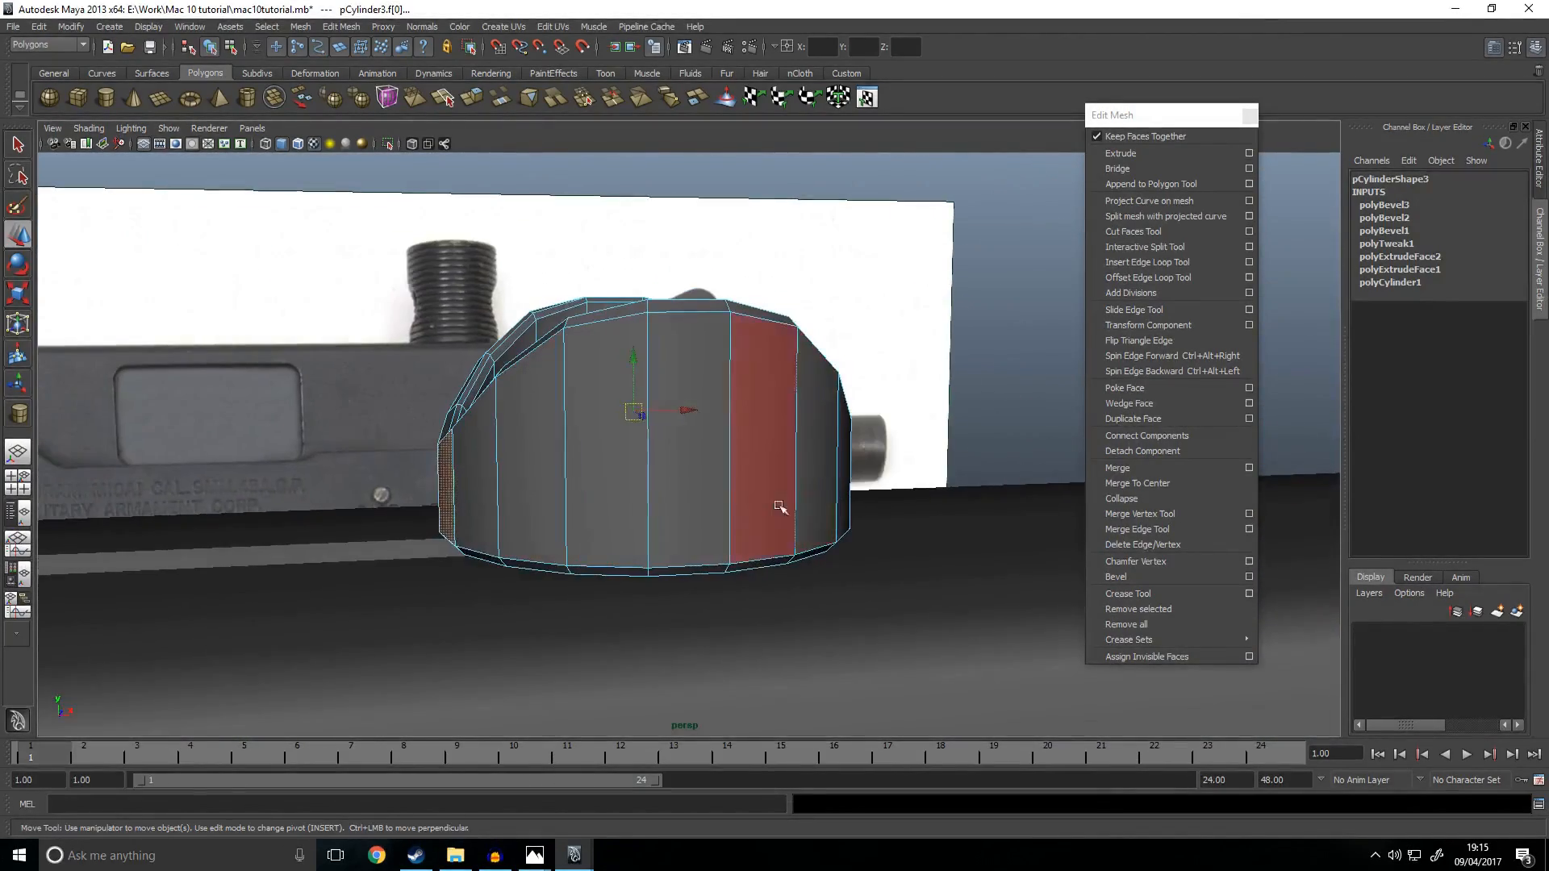
Step: Extrude the selected faces outward by about 0.061 in local Z and scale them to 0.77, forming tapered raised ribs
alt+drag(918, 498, 815, 496)
mouse_move(919, 526)
alt+mouse_down()
mouse_move(943, 536)
mouse_move(968, 630)
mouse_move(951, 650)
mouse_move(944, 619)
mouse_move(986, 597)
mouse_move(1014, 622)
alt+mouse_up()
key(4)
key(5)
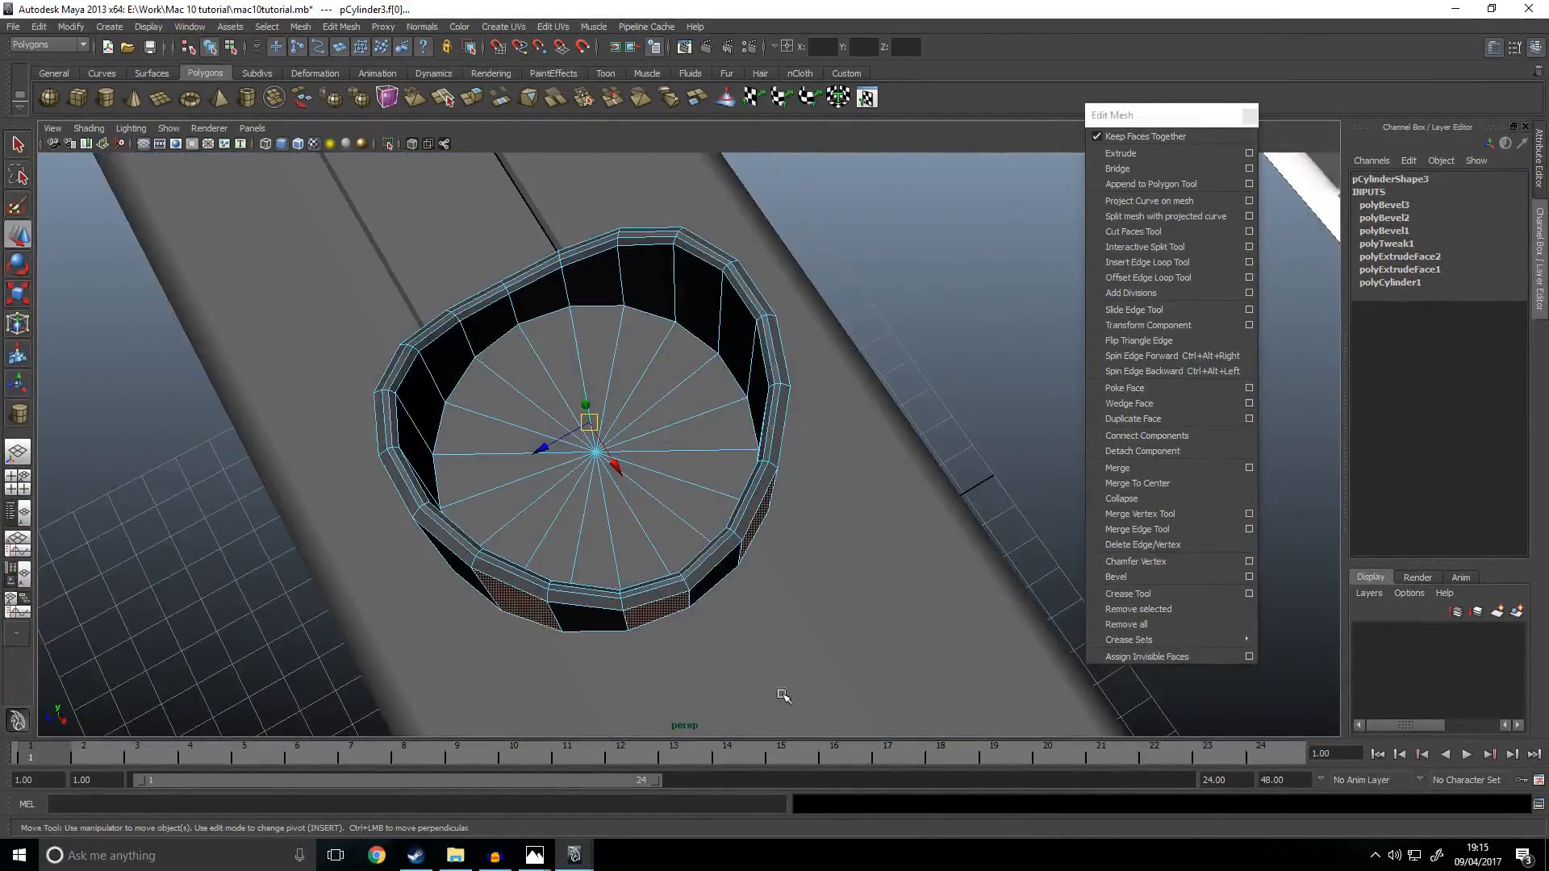
alt+drag(806, 597, 892, 622)
key(6)
click(1173, 153)
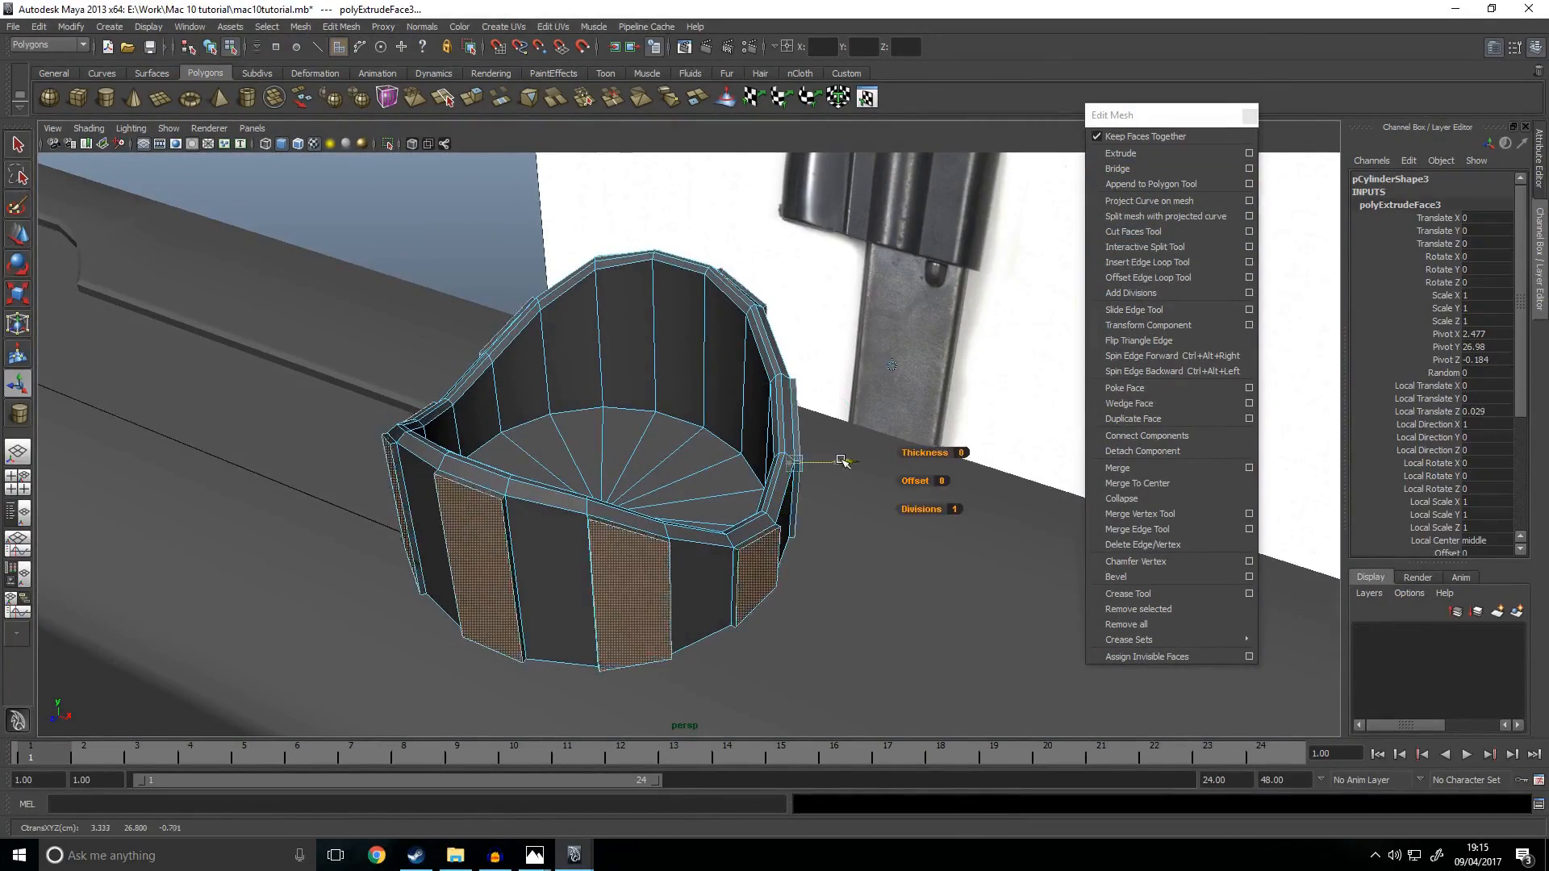
drag(840, 451, 860, 466)
mouse_move(924, 549)
alt+mouse_down()
mouse_move(887, 494)
mouse_move(913, 560)
mouse_move(945, 555)
alt+mouse_up()
scroll(920, 478, up, 3)
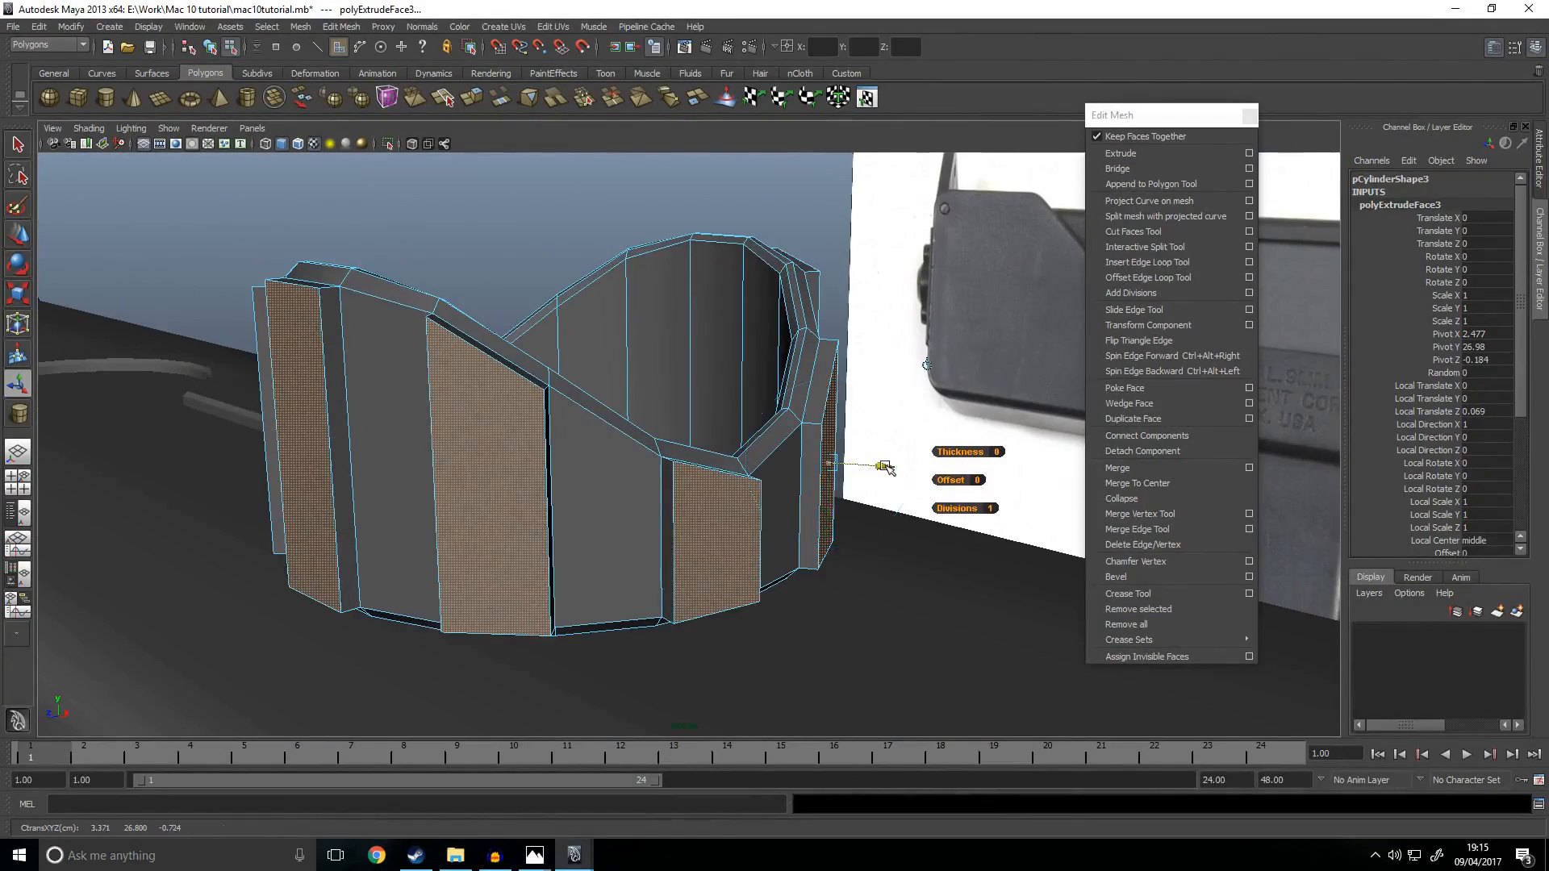
alt+drag(914, 504, 797, 469)
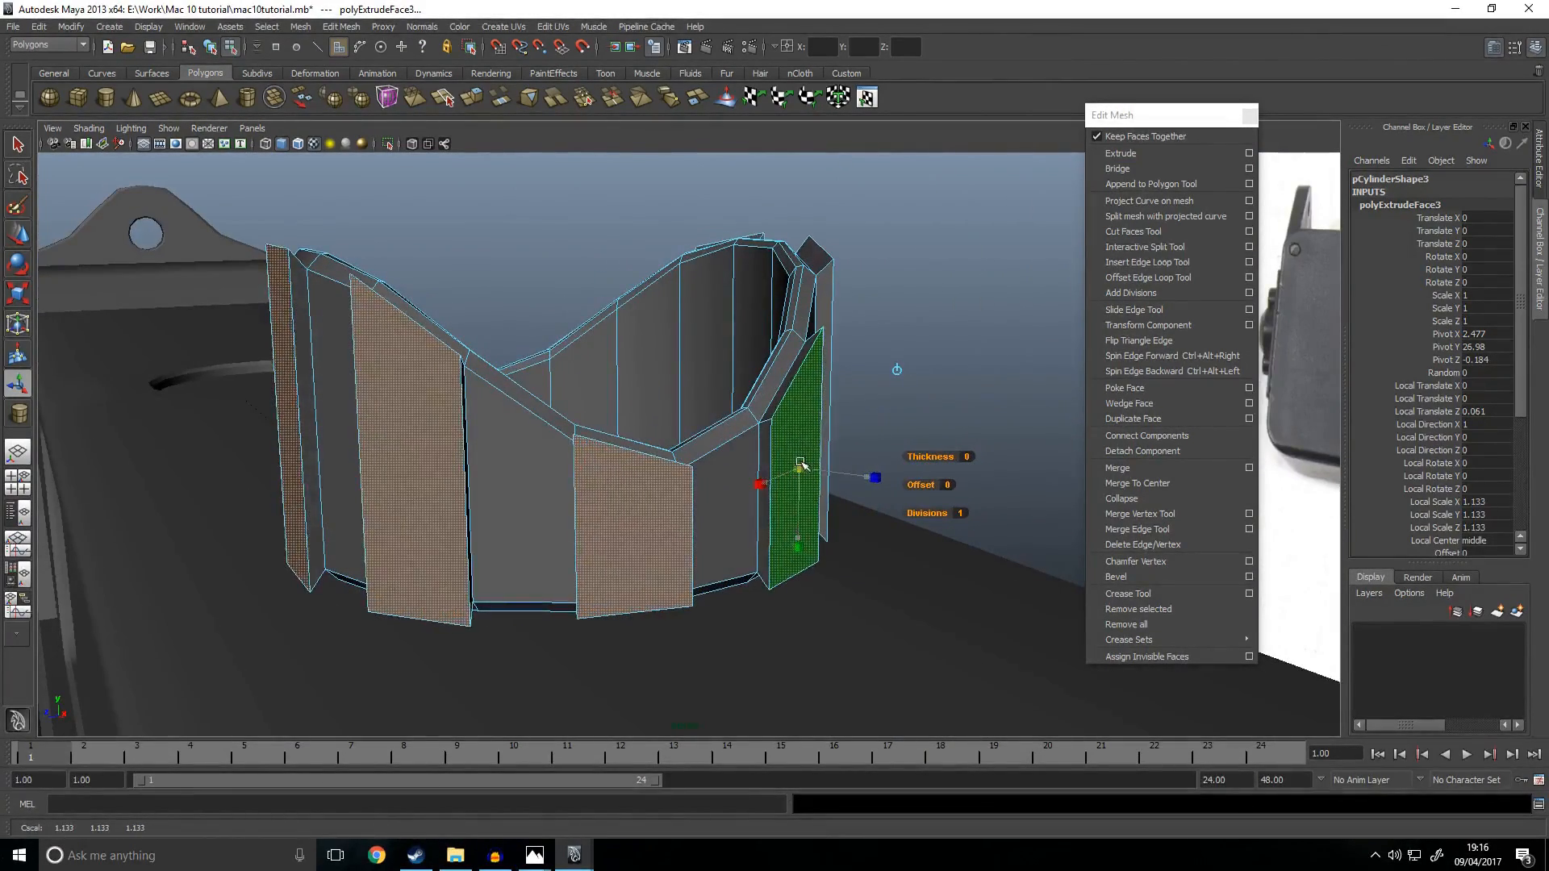
drag(803, 536, 798, 386)
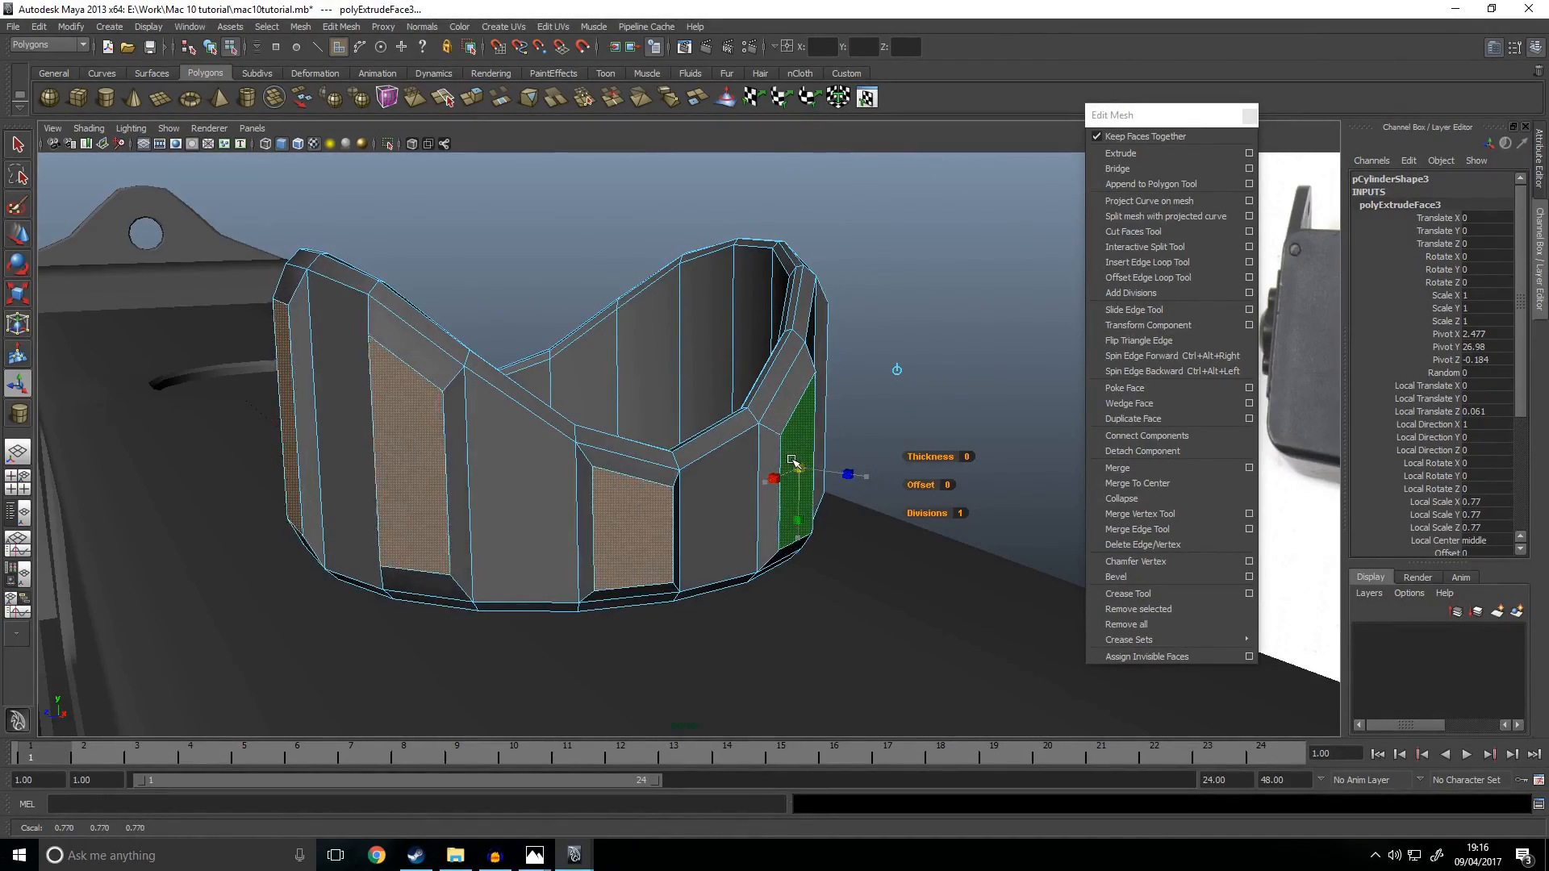
Step: Return to object mode and examine the raised ribs around the notched cylinder
alt+drag(789, 460, 857, 453)
alt+drag(818, 526, 895, 440)
click(930, 450)
right_drag(750, 416, 816, 395)
scroll(896, 444, down, 4)
alt+drag(897, 446, 799, 462)
click(674, 546)
click(840, 477)
click(758, 468)
alt+drag(743, 512, 660, 565)
Step: Check the ribbed base's alignment with the receiver in the side view, and examine the whole model in perspective
key(space)
key(space)
key(space)
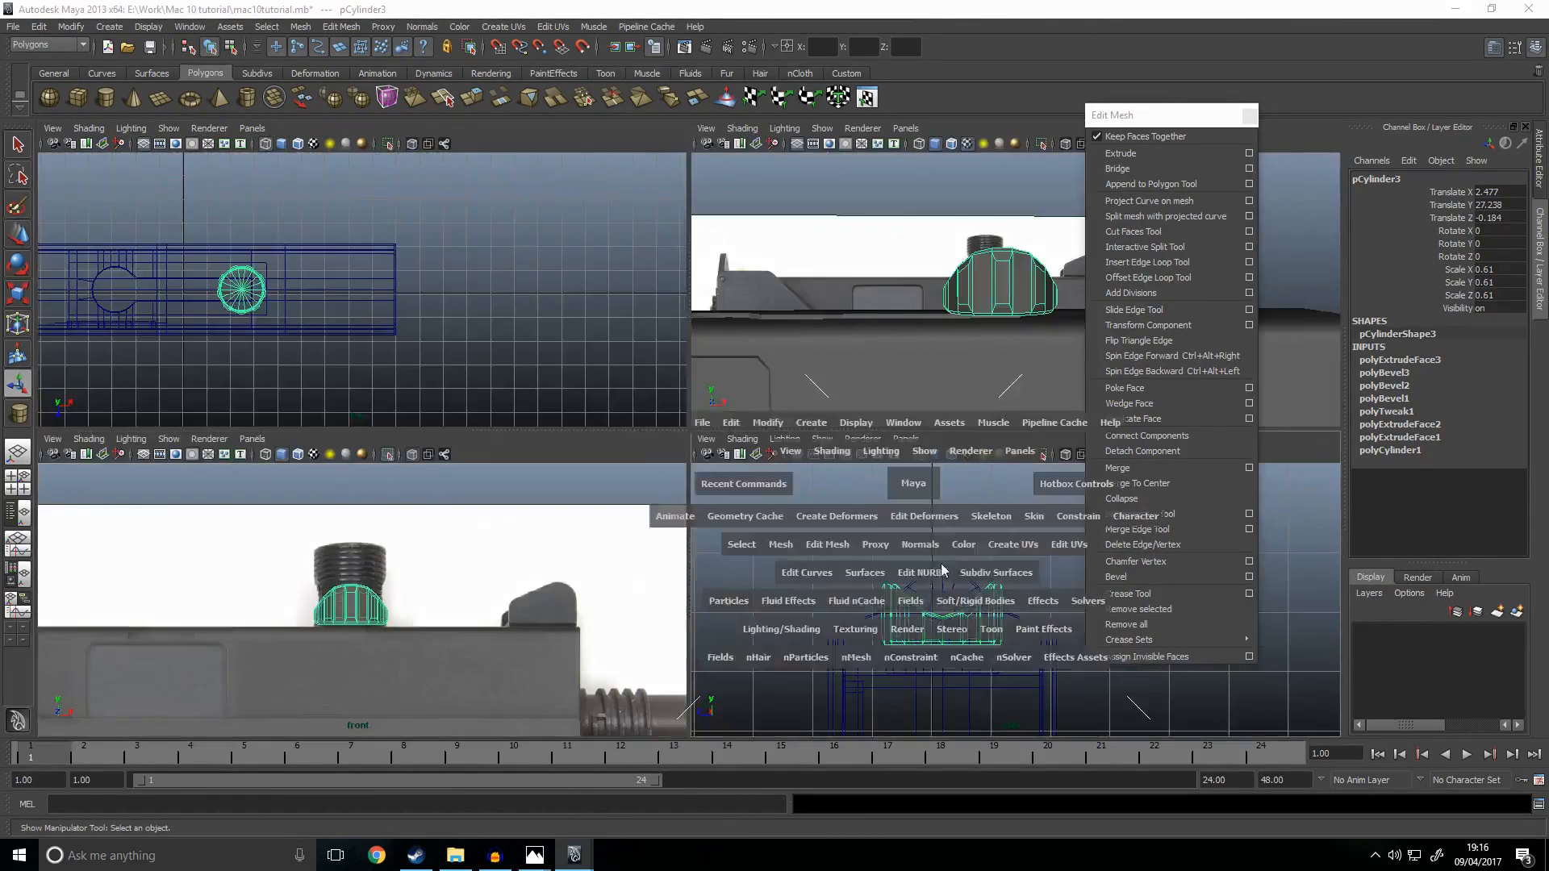
key(space)
scroll(626, 543, up, 1)
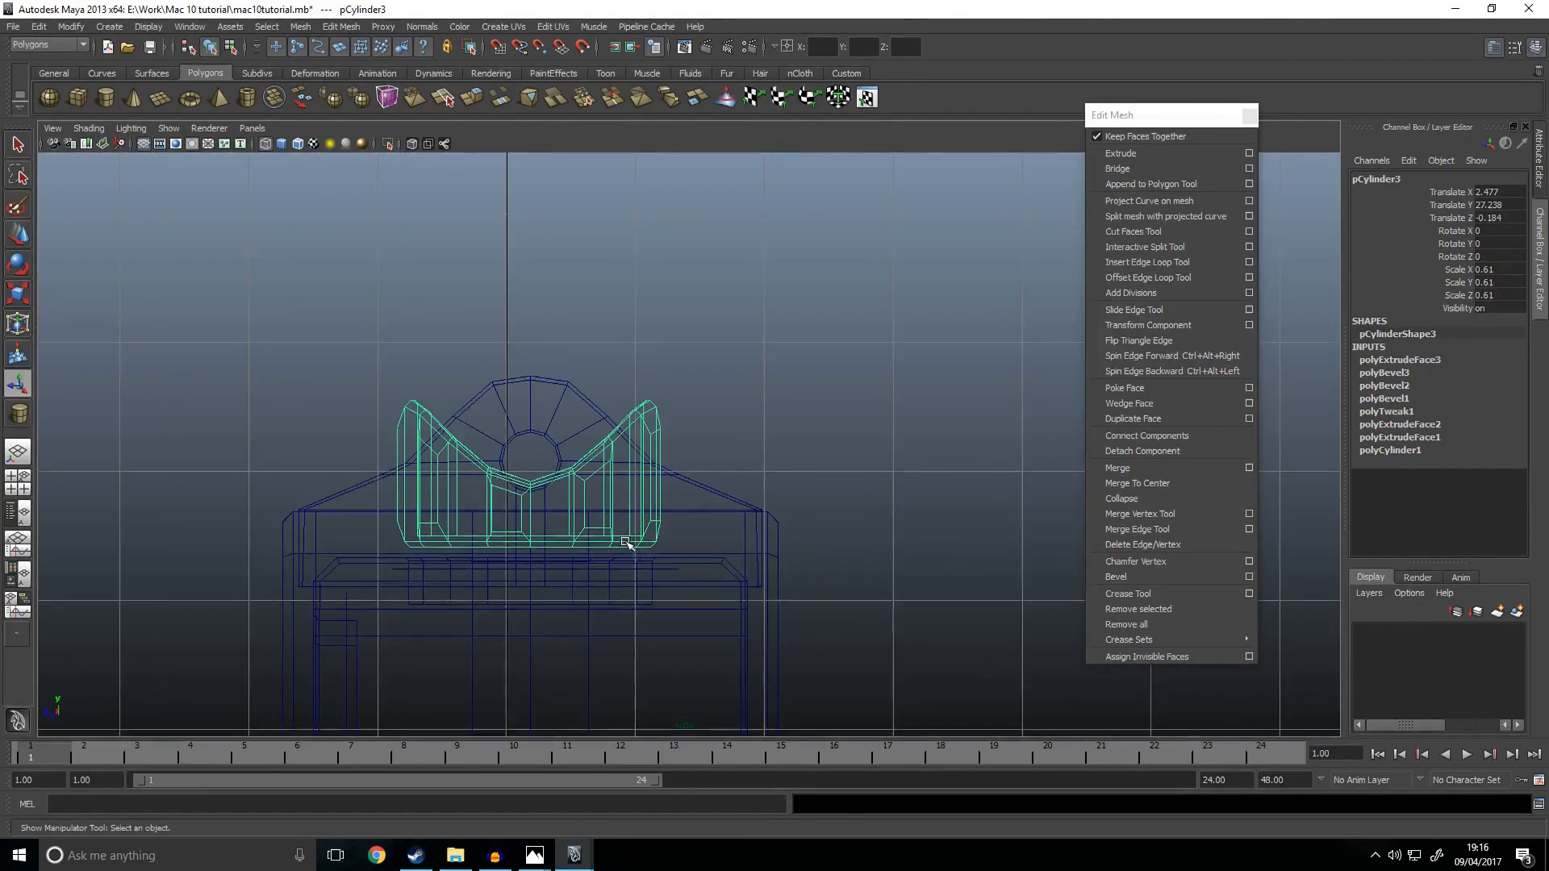
alt+middle_drag(626, 543, 796, 519)
scroll(796, 519, up, 2)
key(w)
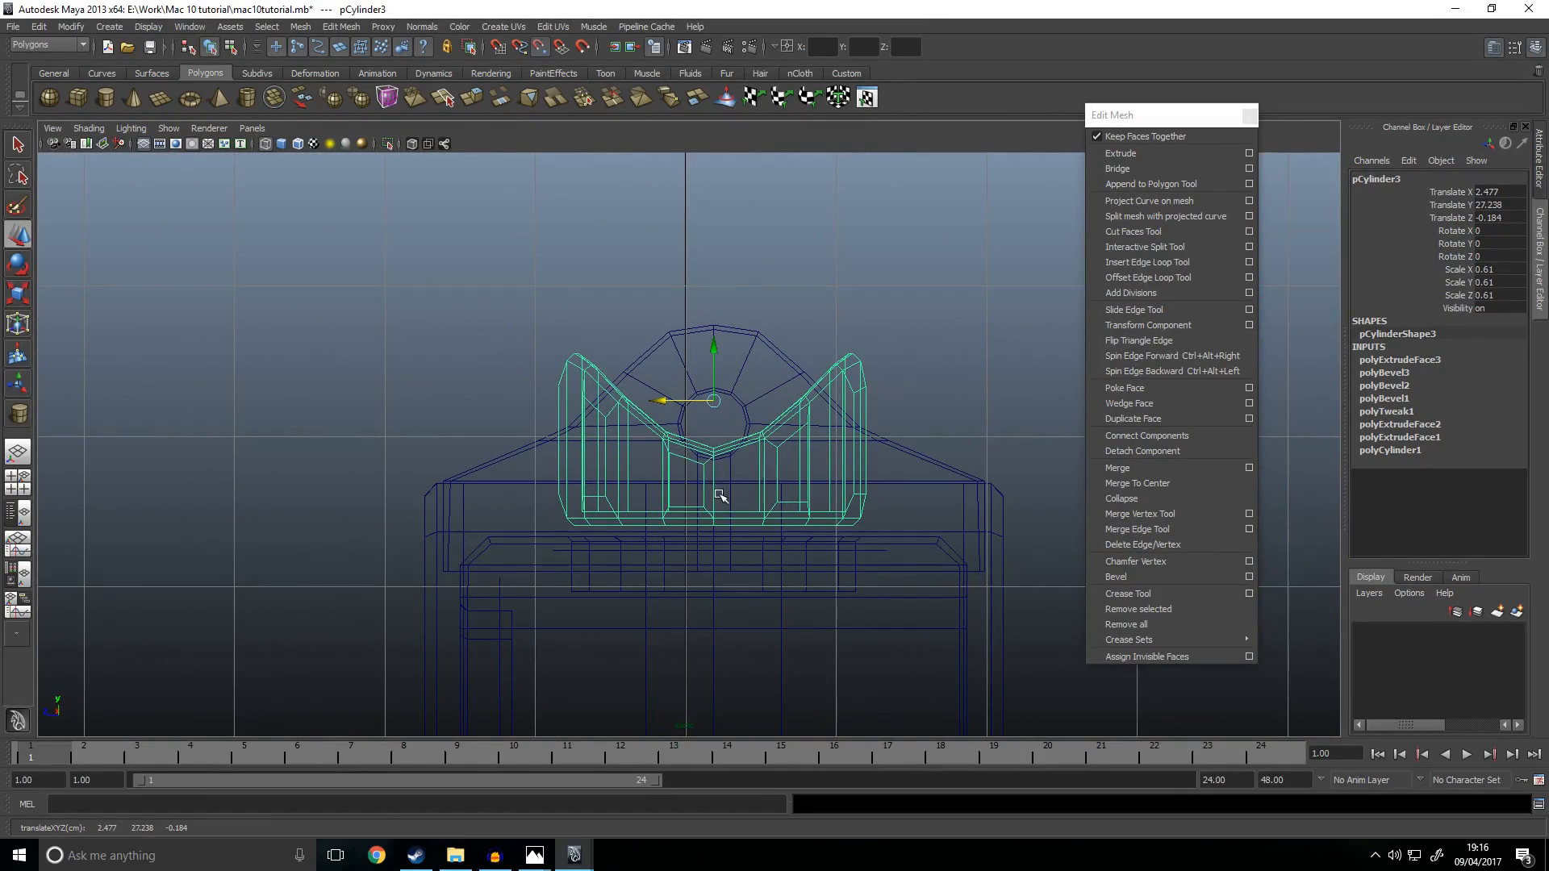
key(space)
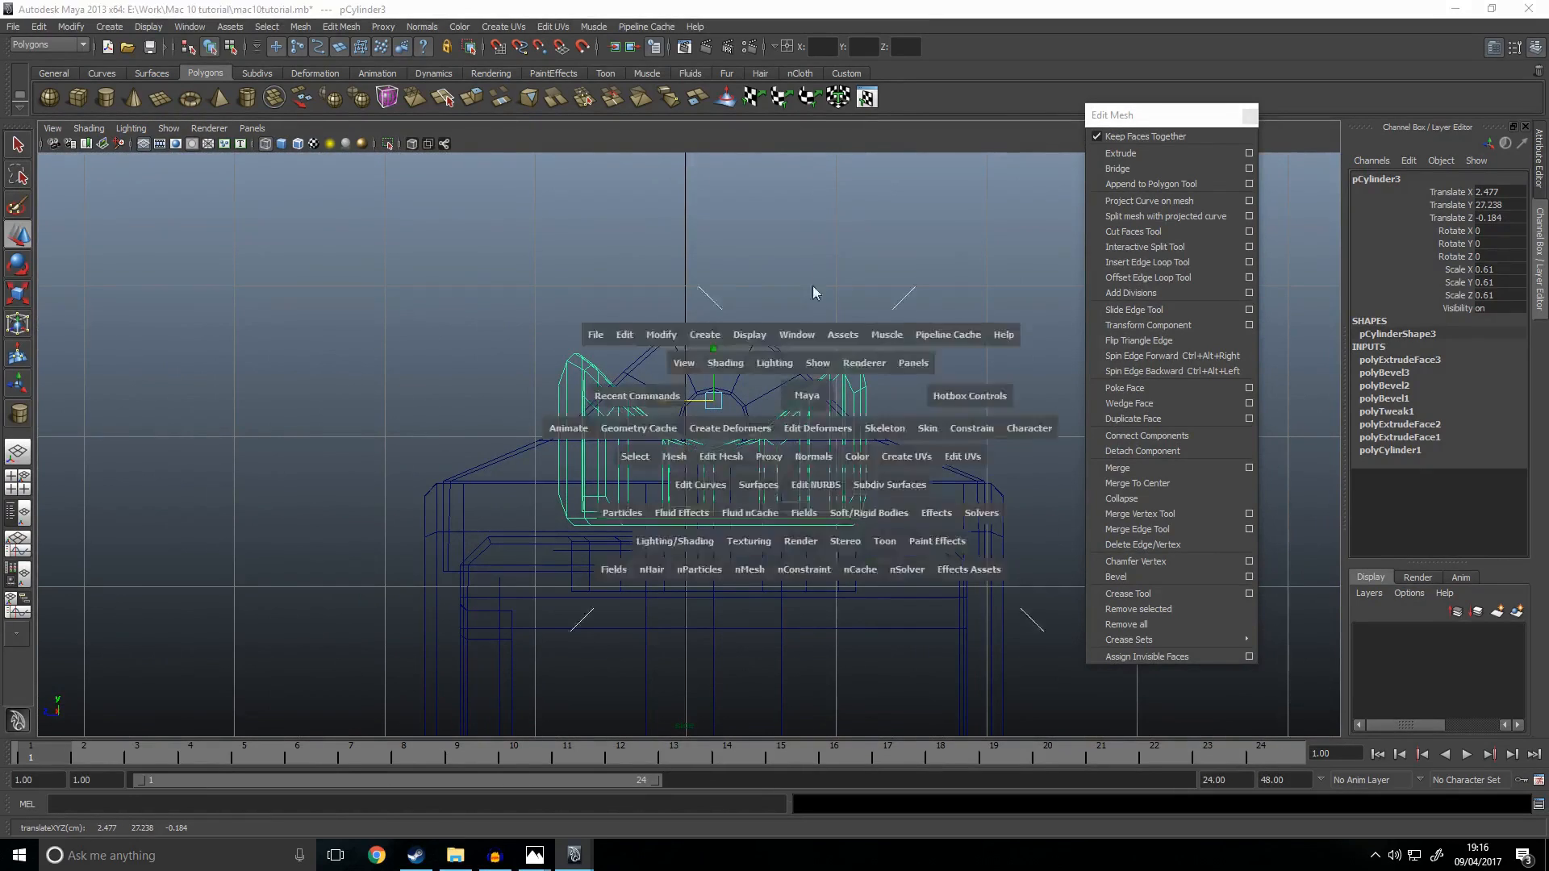
key(space)
mouse_move(747, 473)
alt+mouse_down()
mouse_move(681, 483)
mouse_move(703, 476)
alt+mouse_up()
click(858, 476)
alt+drag(858, 476, 687, 503)
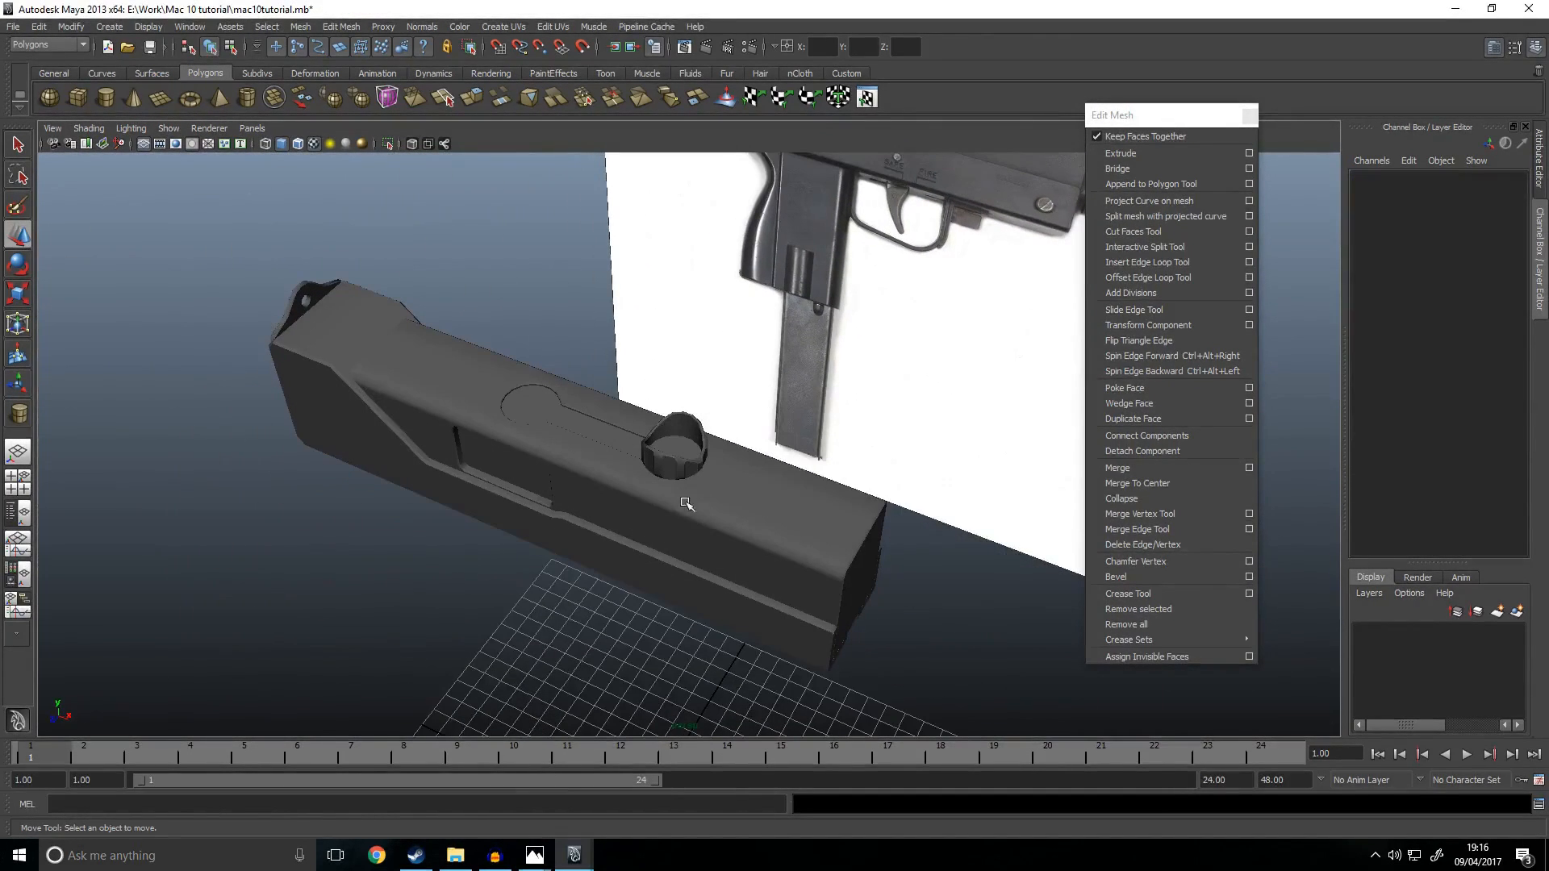
Step: Create a polygon cylinder of radius about 2.41 and height about 6.836 on the grid, and open its creation settings
click(105, 98)
scroll(645, 444, down, 5)
alt+drag(645, 443, 816, 492)
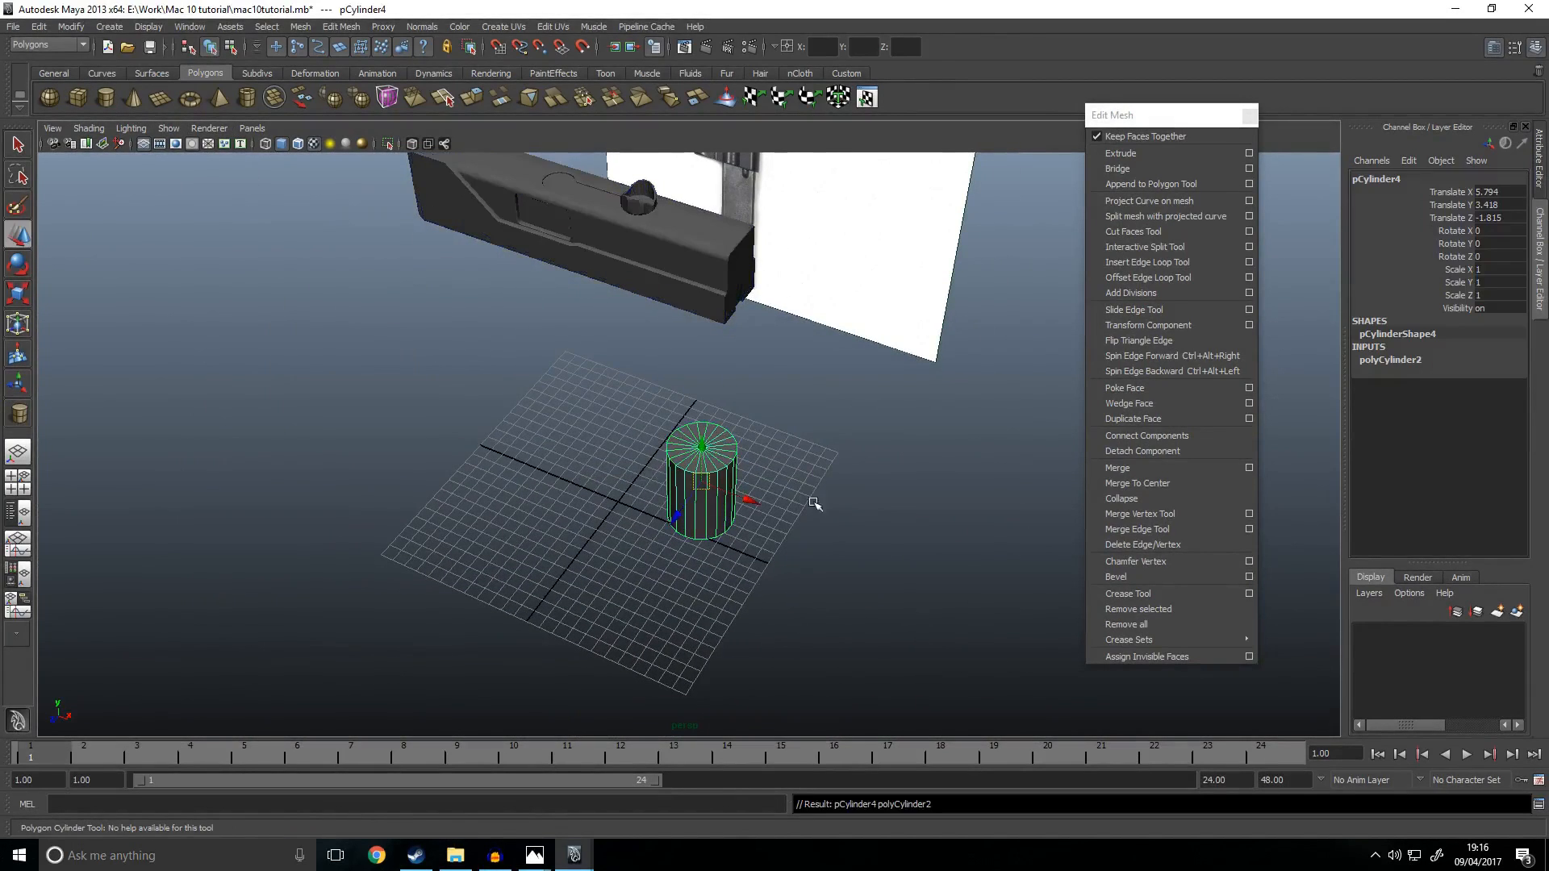
key(w)
scroll(489, 609, up, 5)
click(1390, 360)
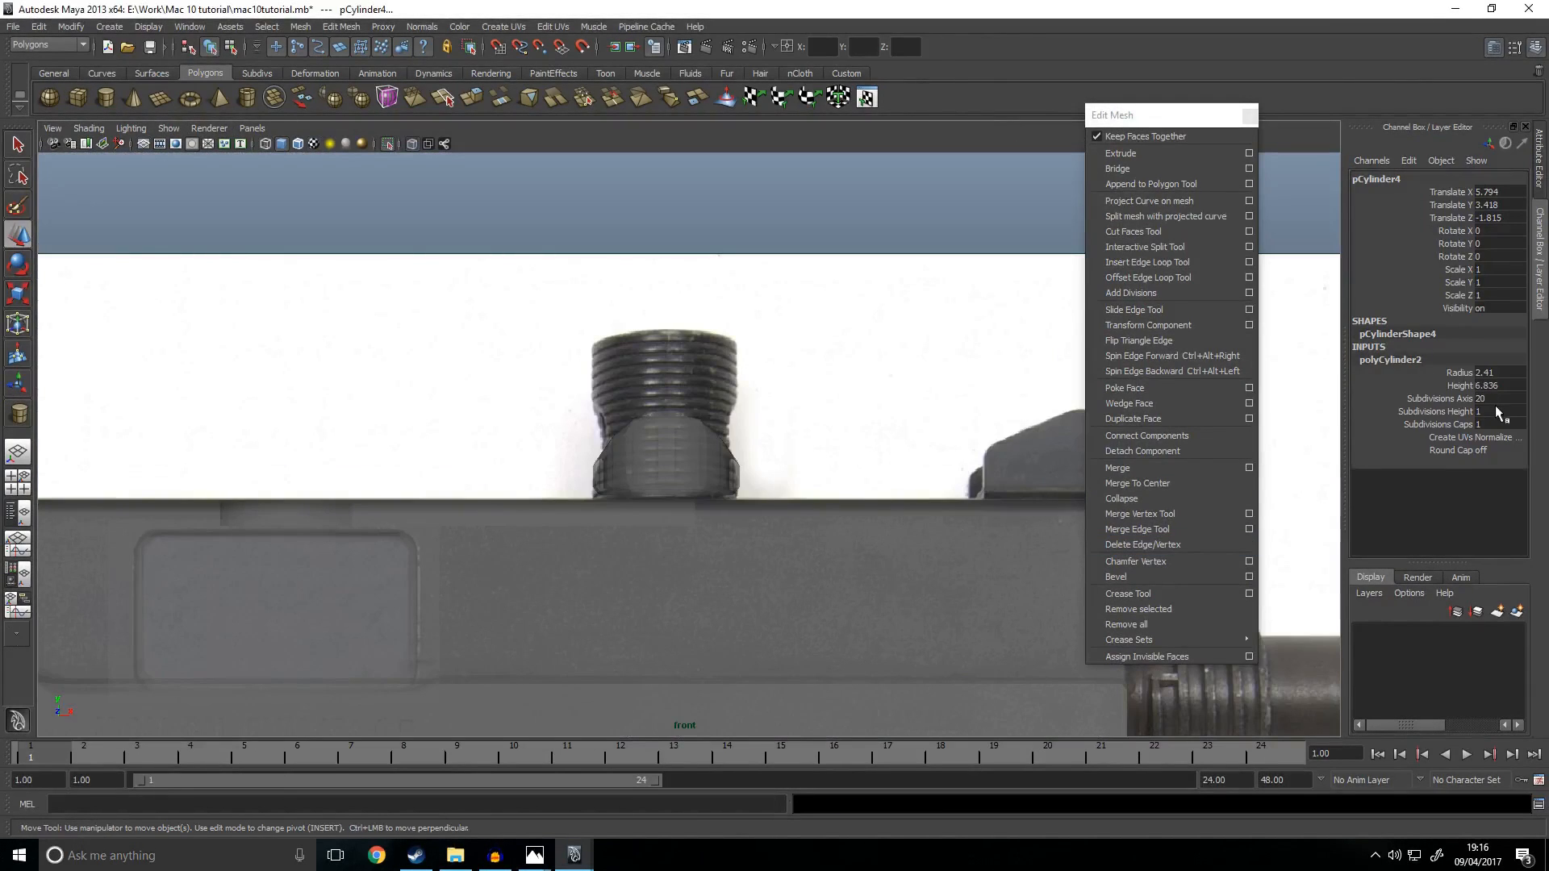
Step: Set the new cylinder's axis subdivisions to 8
text(8)
key(Return)
scroll(646, 403, down, 5)
alt+middle_drag(726, 323, 850, 189)
scroll(840, 460, down, 5)
key(f)
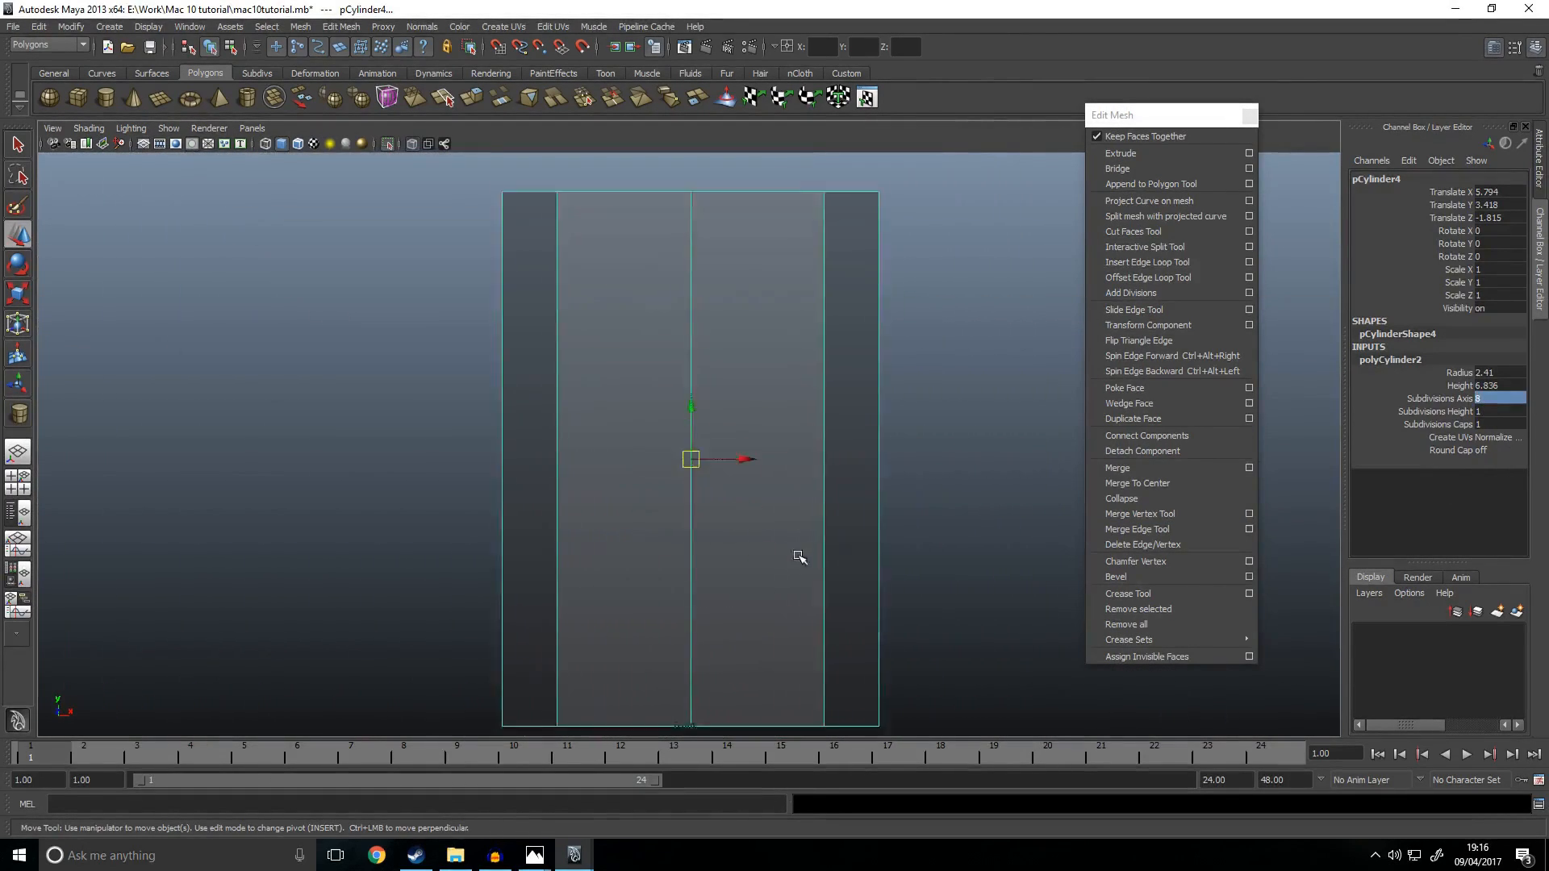
Step: Delete the cap faces of the octagonal cylinder
scroll(796, 553, down, 4)
right_drag(722, 436, 724, 481)
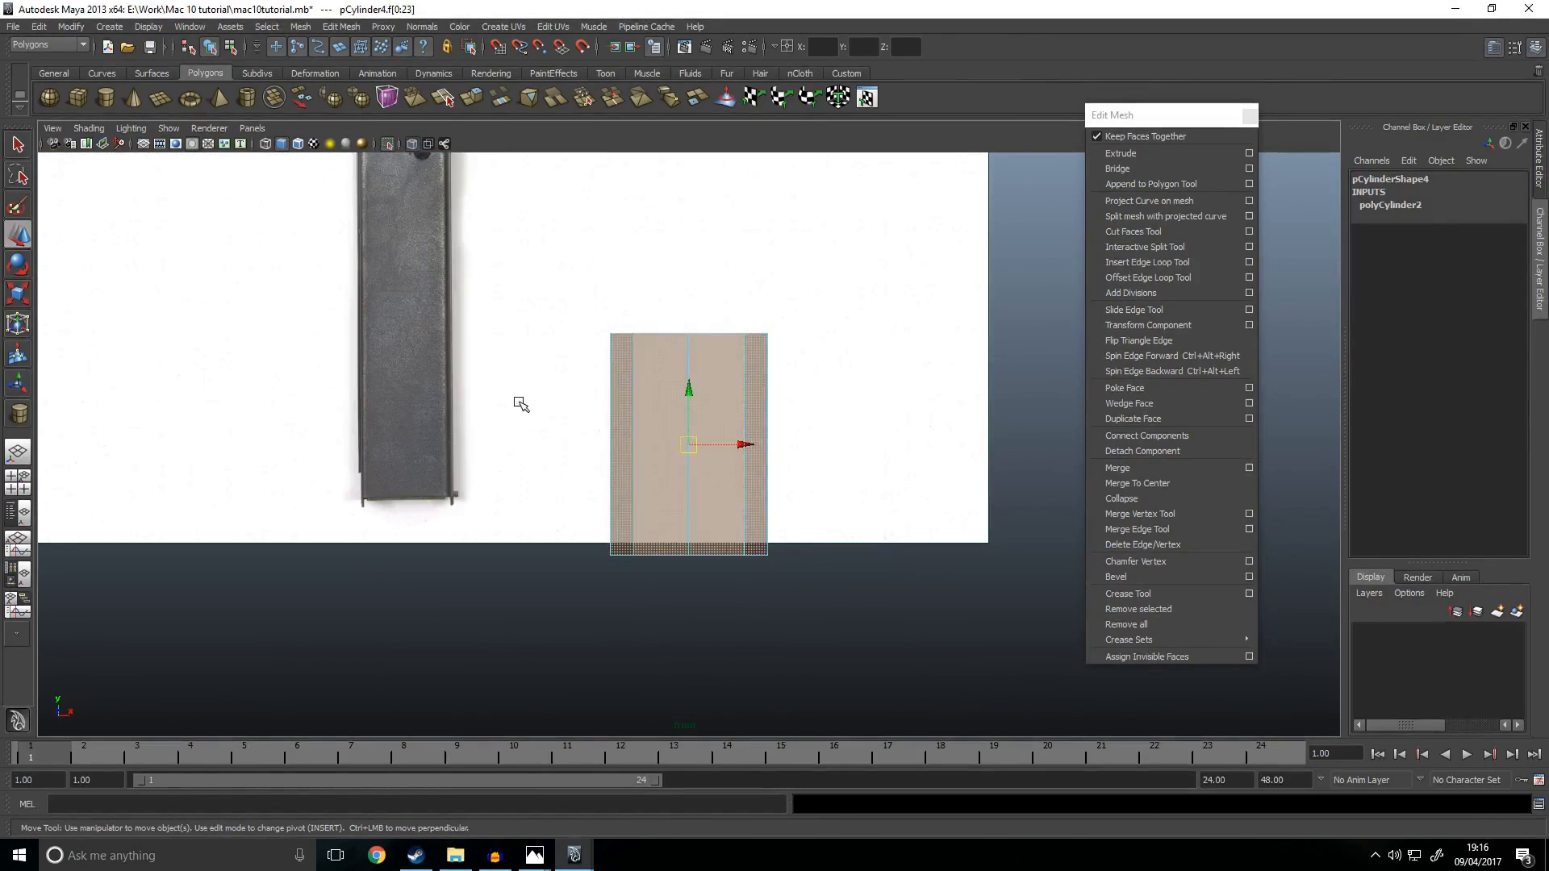
click(891, 356)
key(space)
key(space)
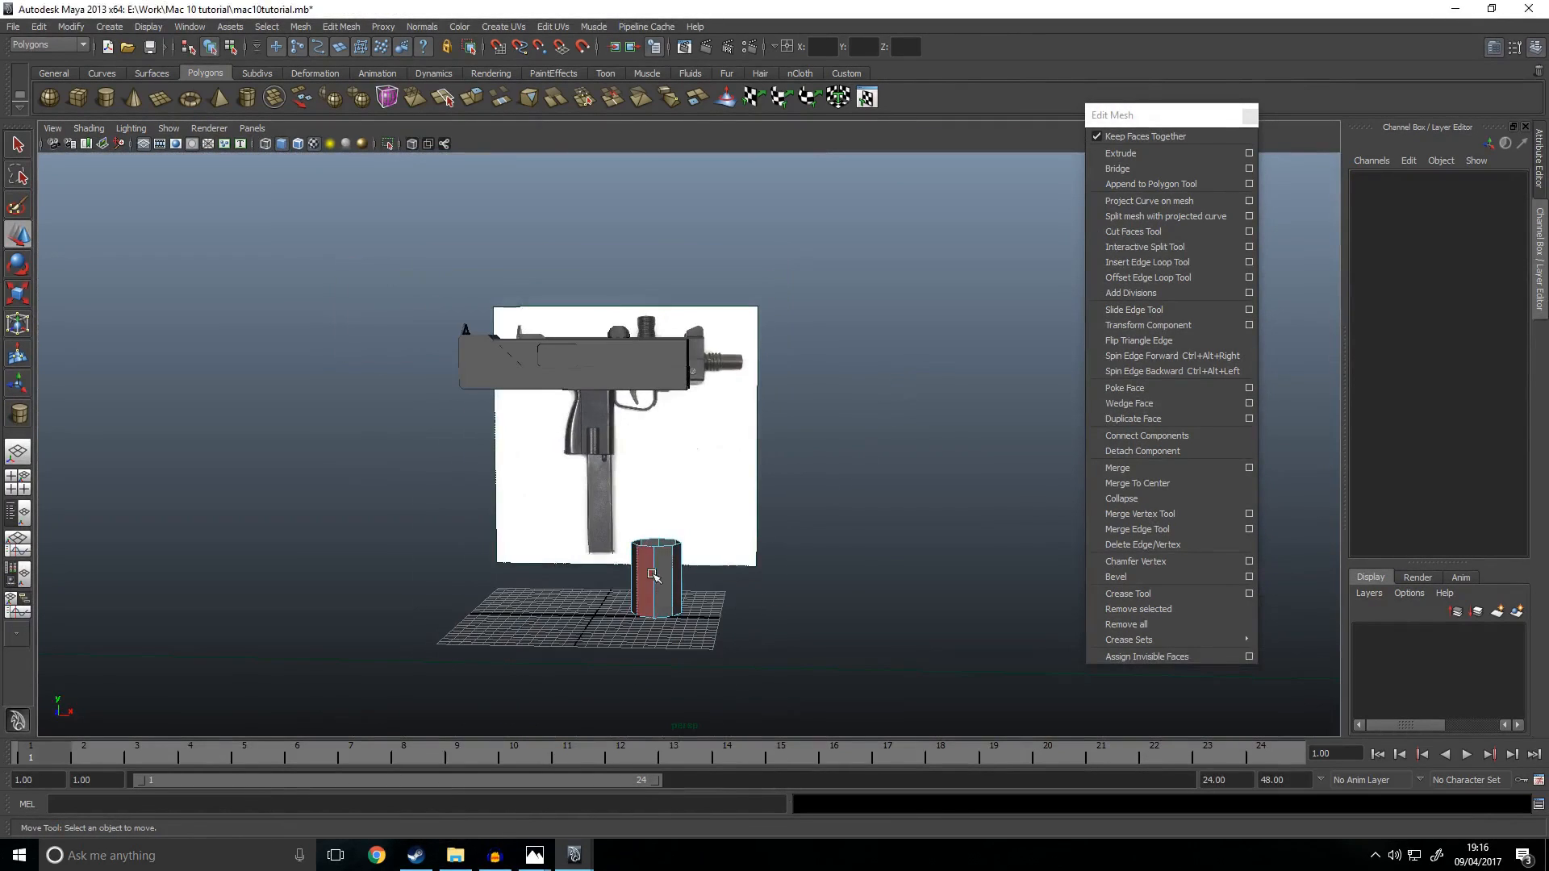
click(722, 518)
Step: Raise the octagonal cylinder to the gun's top in the side view, at about Y 27.387 and Z -0.184
key(space)
key(space)
scroll(753, 650, down, 5)
drag(709, 709, 699, 525)
scroll(694, 551, up, 5)
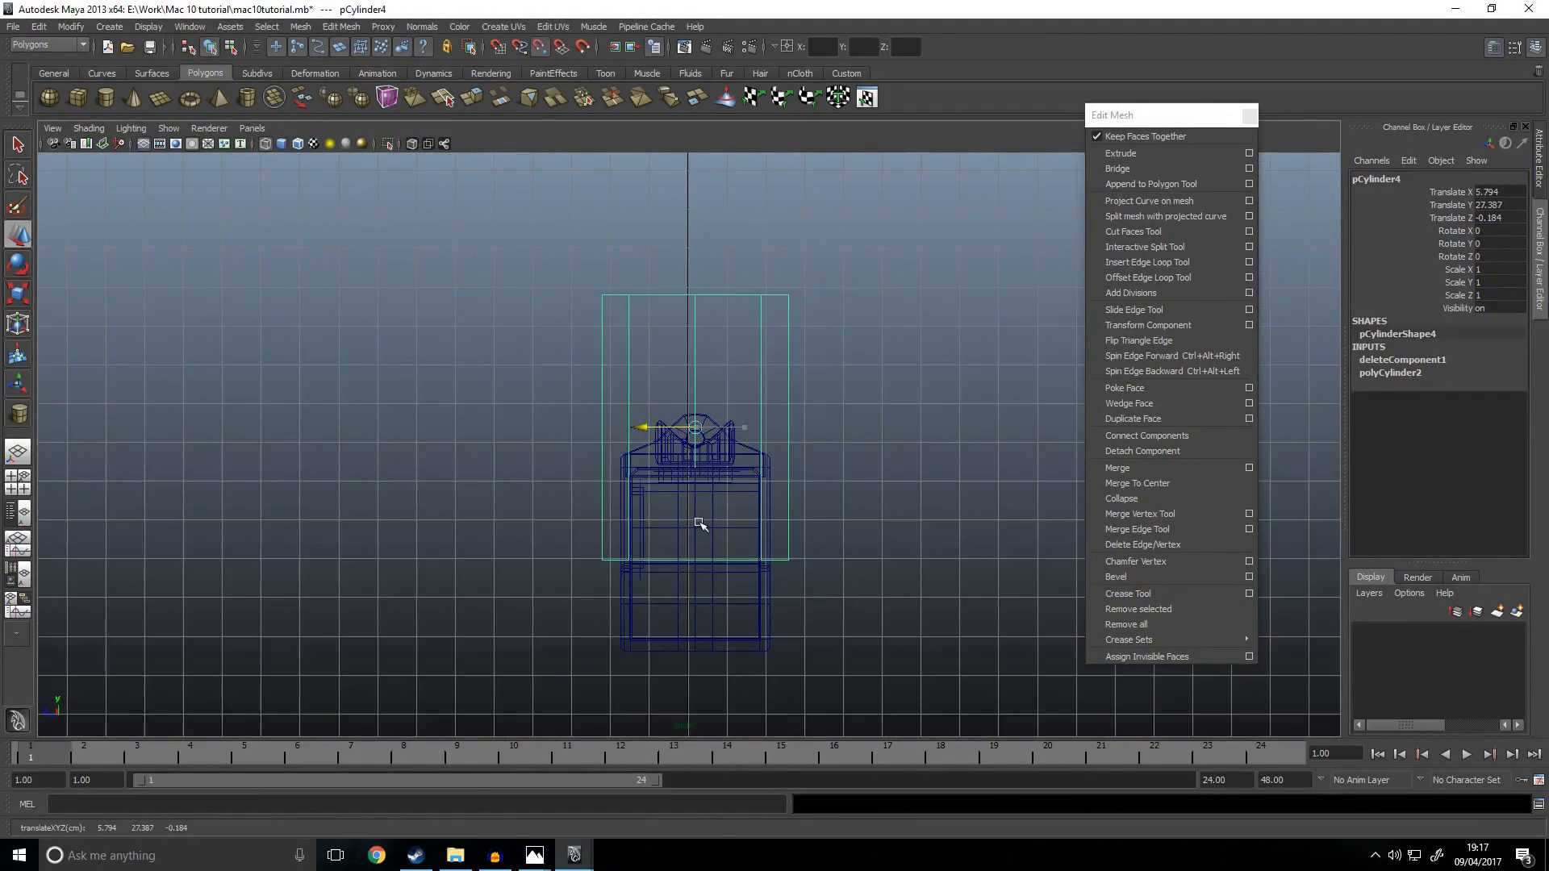
Step: Move the octagonal cylinder along X to about 2.477, centred on the round knob in the top view
key(space)
key(space)
key(space)
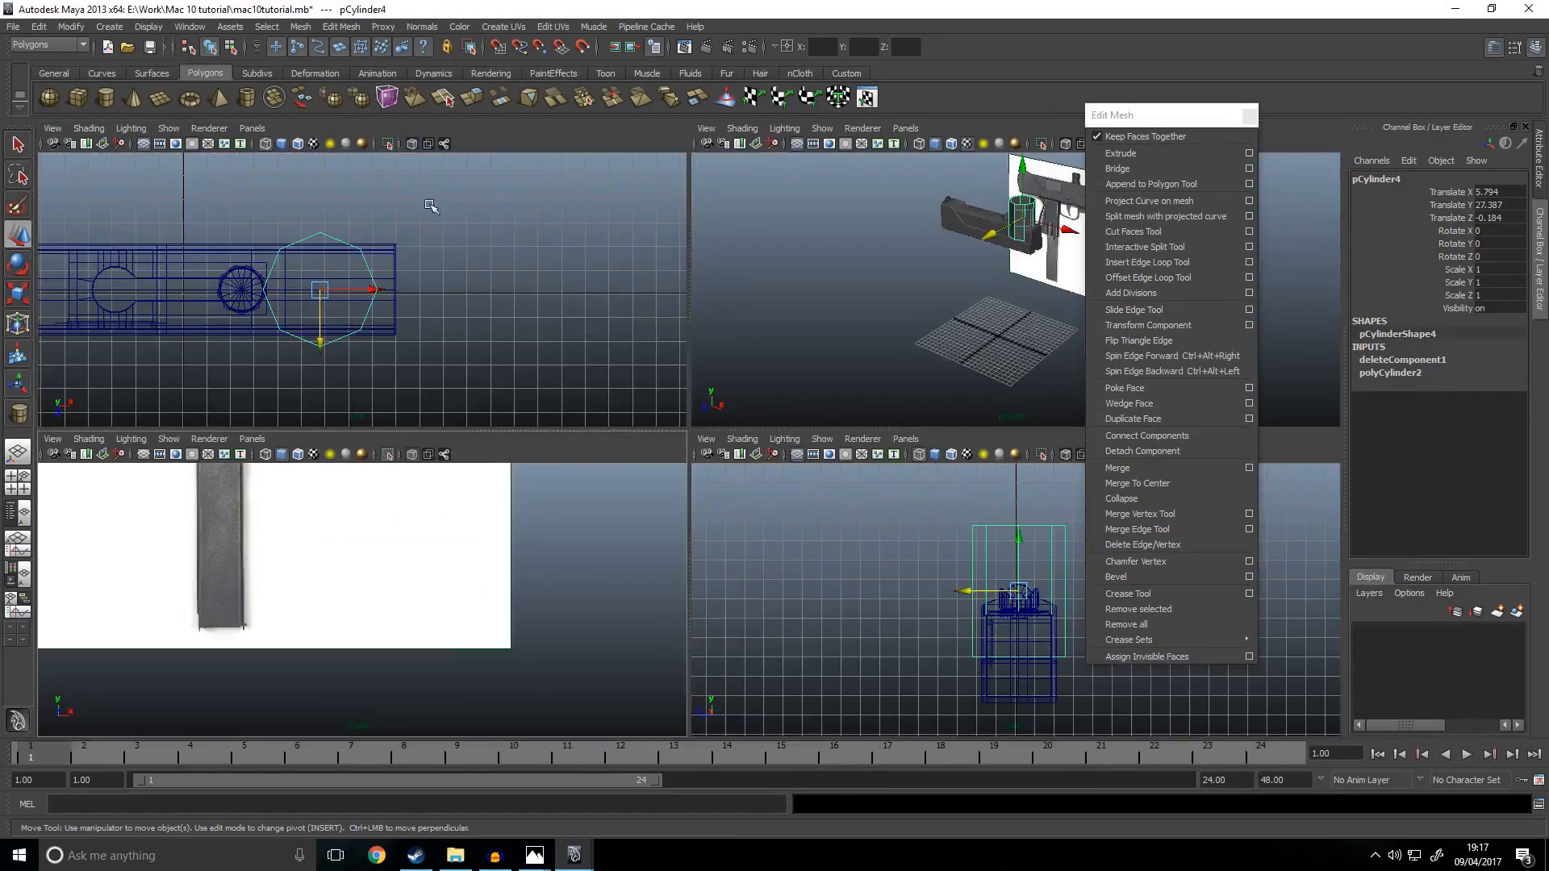
key(space)
drag(656, 444, 658, 447)
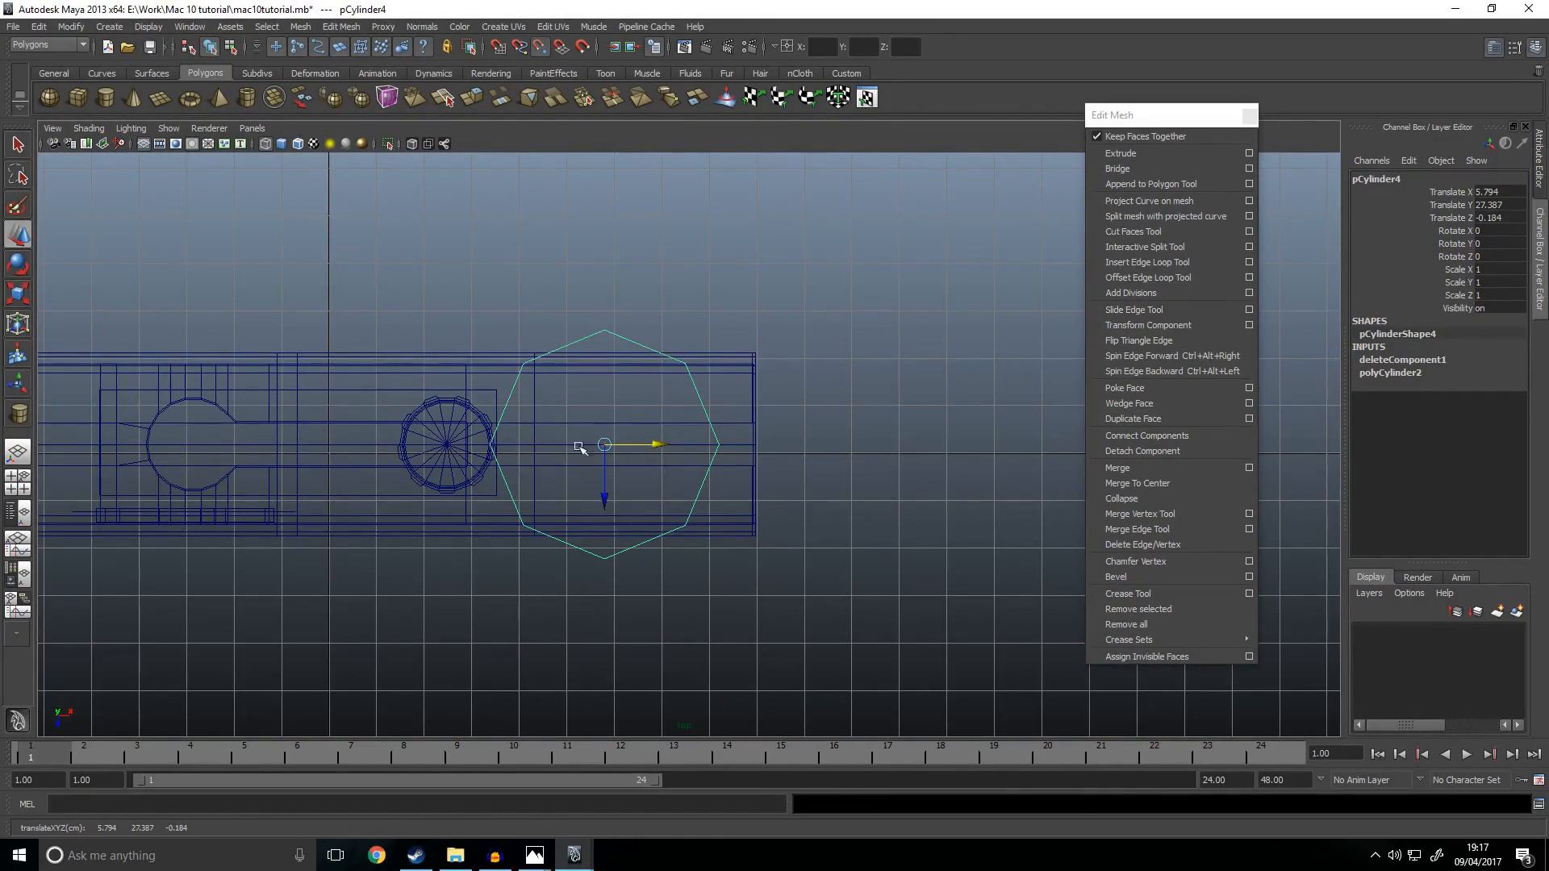
drag(445, 448, 448, 446)
alt+right_drag(516, 484, 608, 495)
alt+middle_drag(355, 512, 778, 495)
alt+right_drag(777, 495, 889, 462)
Step: Scale the octagonal cylinder down uniformly to about 0.07
key(r)
drag(817, 420, 516, 425)
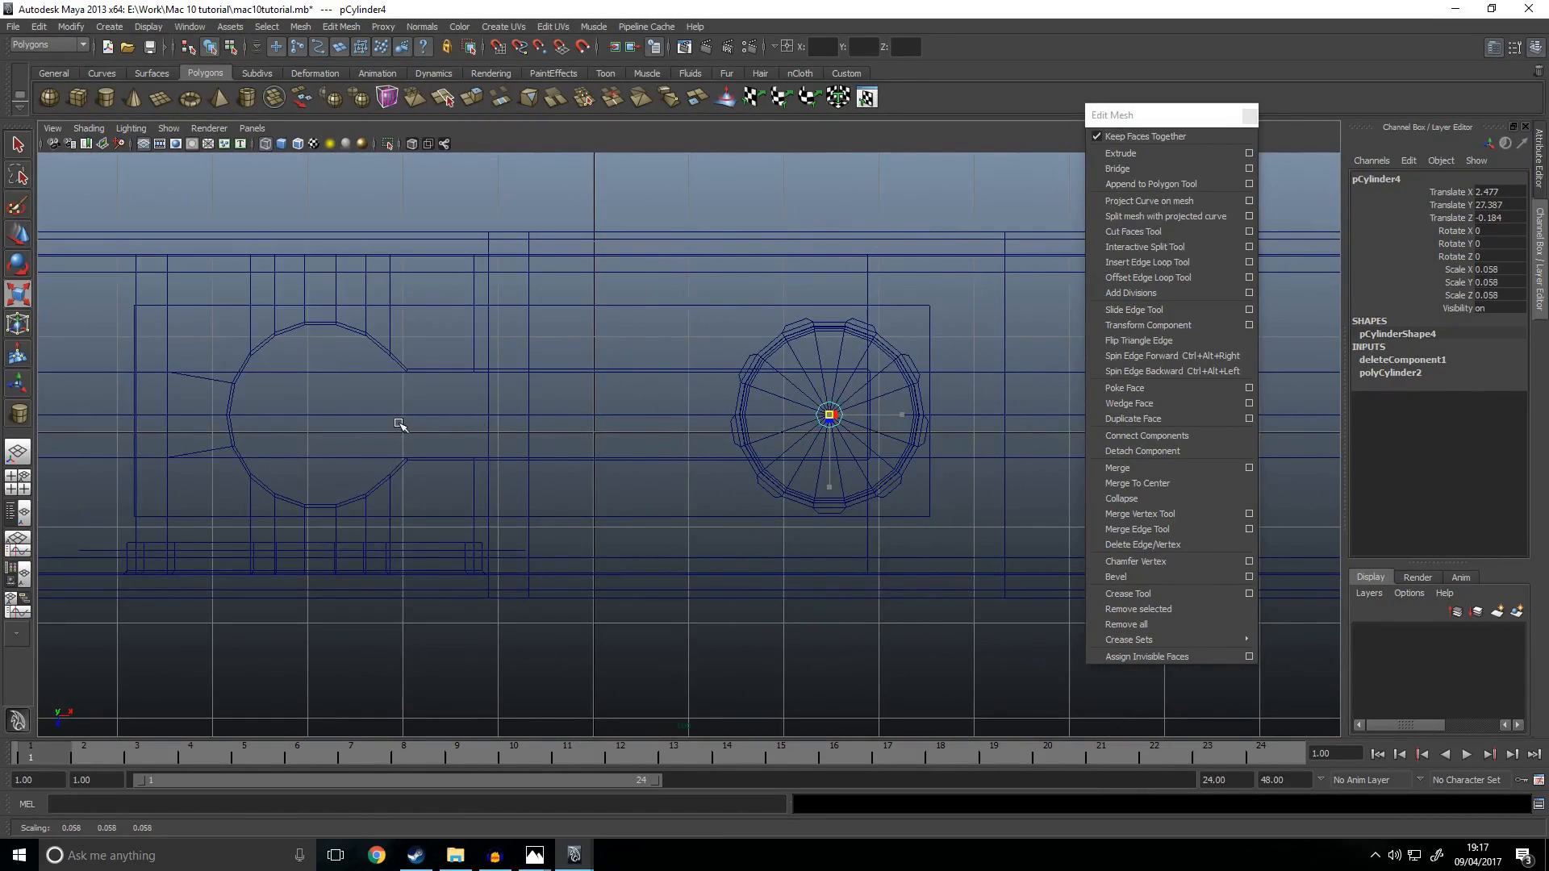
key(space)
key(space)
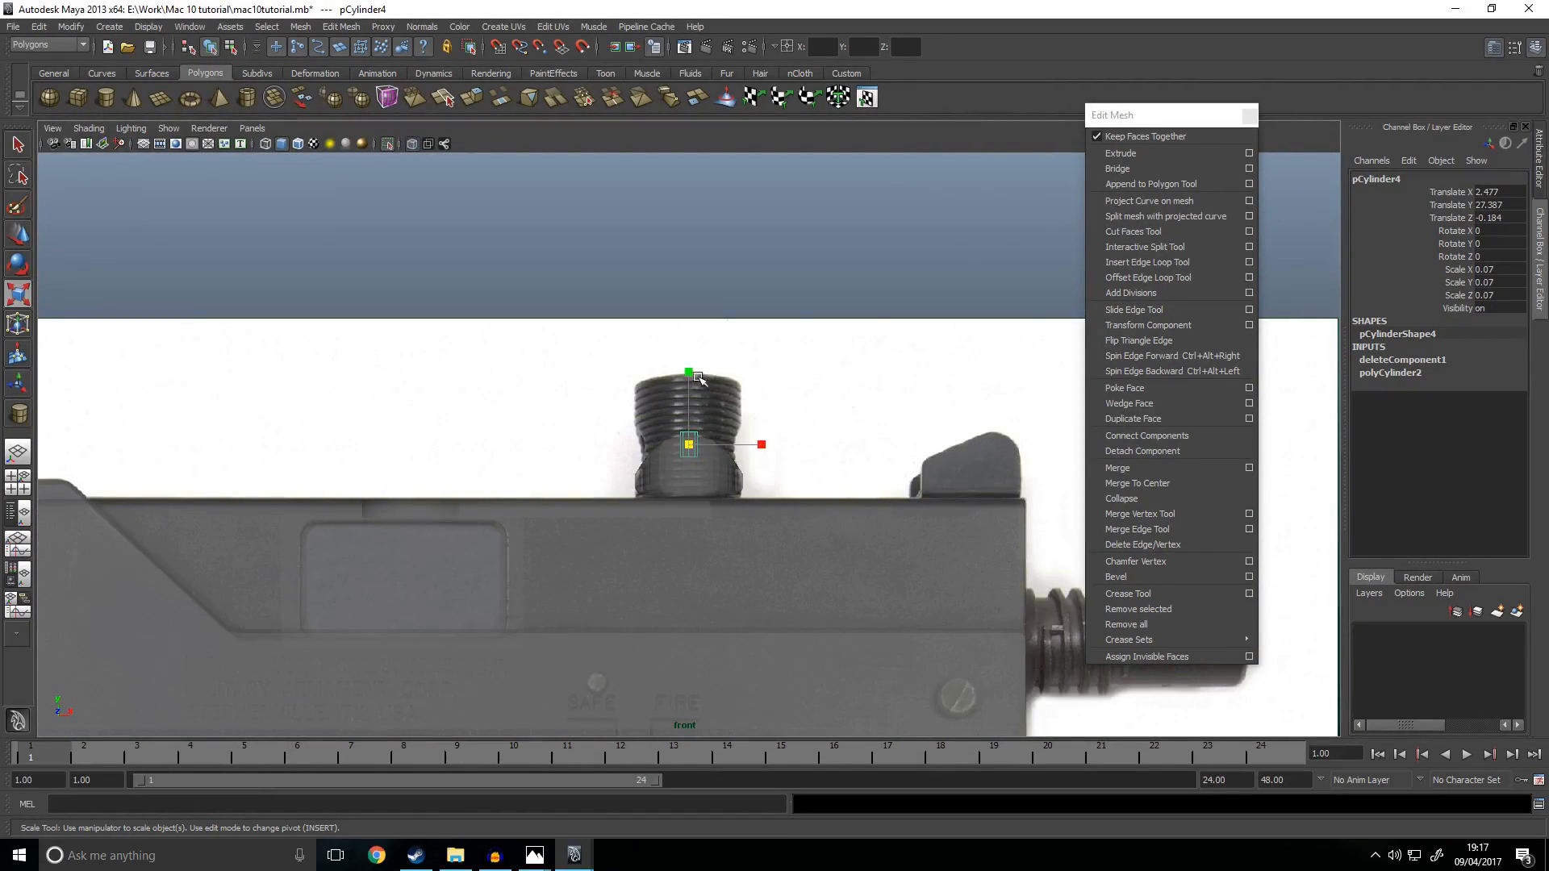
Step: Lower the small octagonal cylinder to about Y 26.328, at the base of the knob
key(w)
drag(697, 383, 692, 437)
key(space)
key(space)
click(788, 494)
alt+drag(788, 495, 775, 578)
Step: Scale the small octagonal cylinder up uniformly to about 0.126 in the top view
click(627, 549)
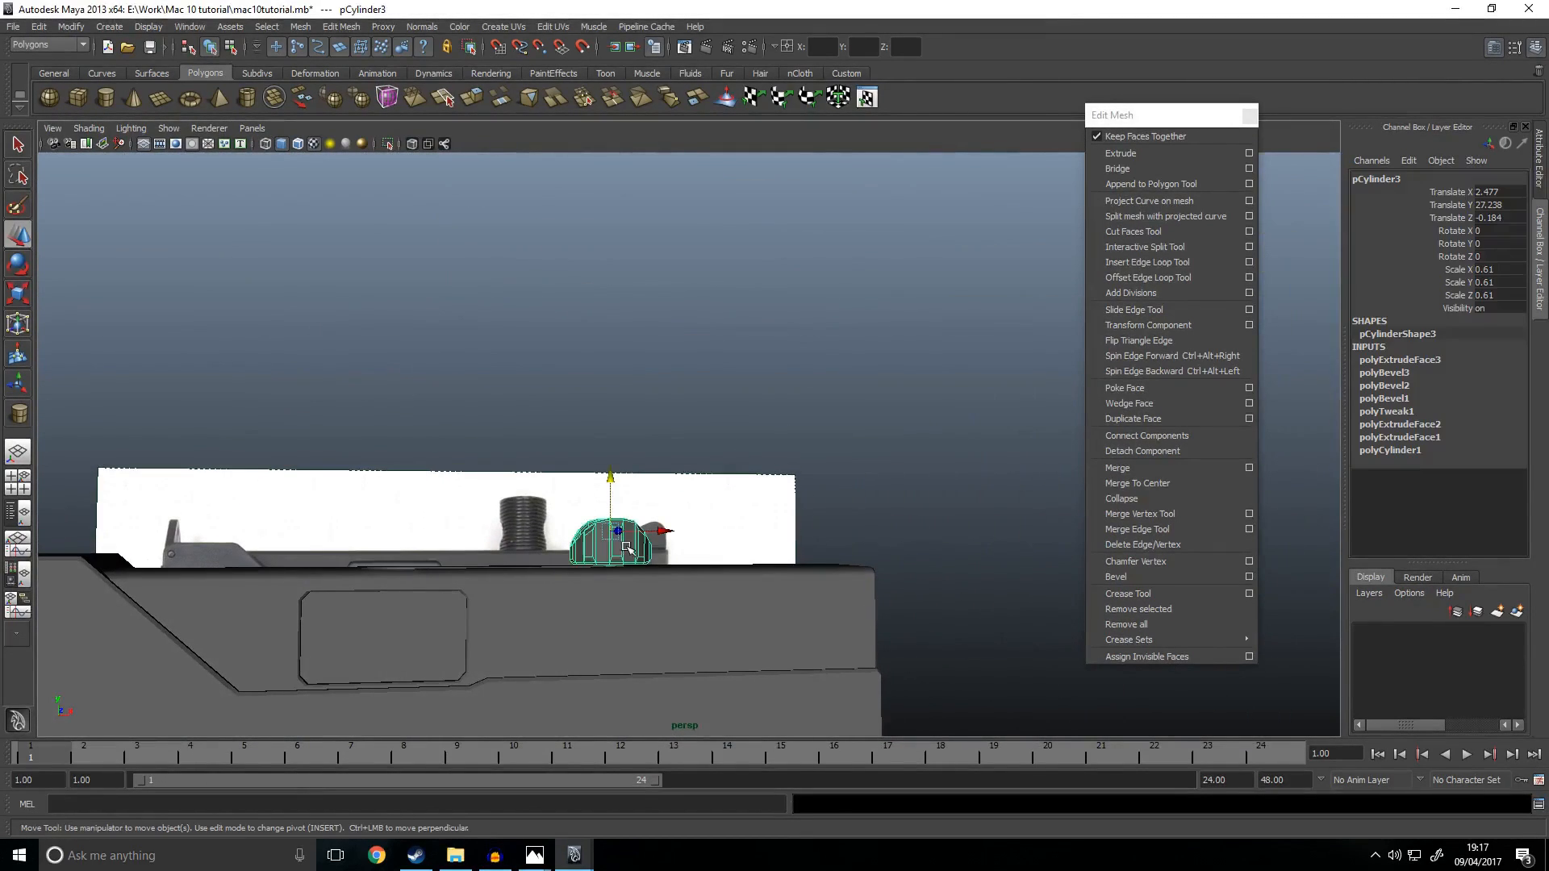
key(space)
key(z)
key(z)
key(r)
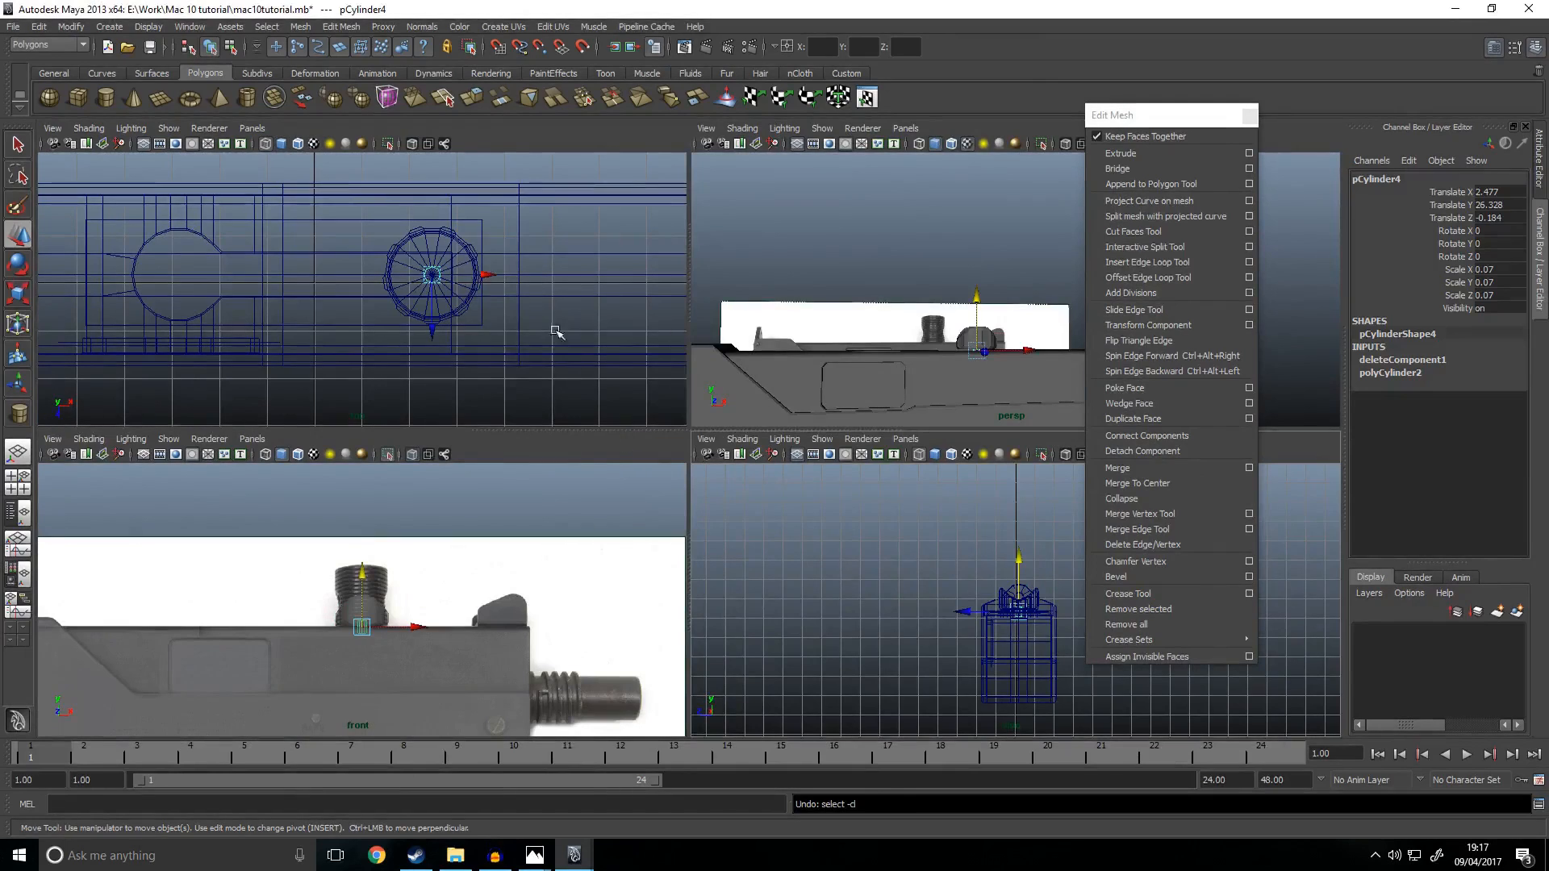
drag(434, 276, 443, 280)
key(space)
key(space)
key(space)
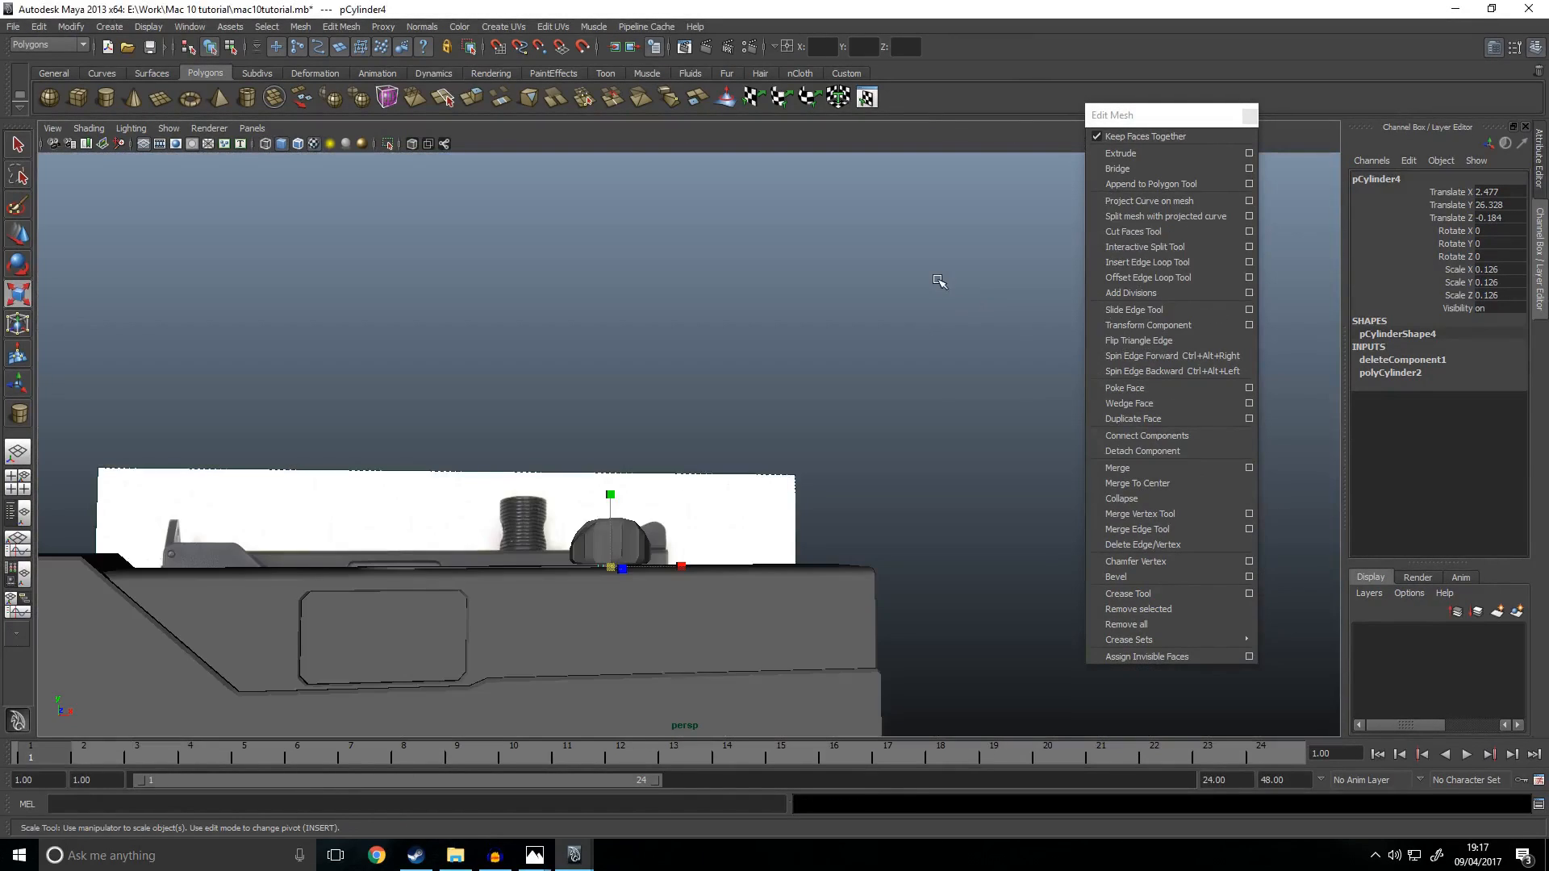
click(936, 281)
mouse_move(759, 470)
alt+mouse_down()
mouse_move(868, 473)
mouse_move(847, 484)
mouse_move(941, 501)
mouse_move(958, 480)
mouse_move(833, 467)
mouse_move(785, 504)
mouse_move(752, 499)
alt+mouse_up()
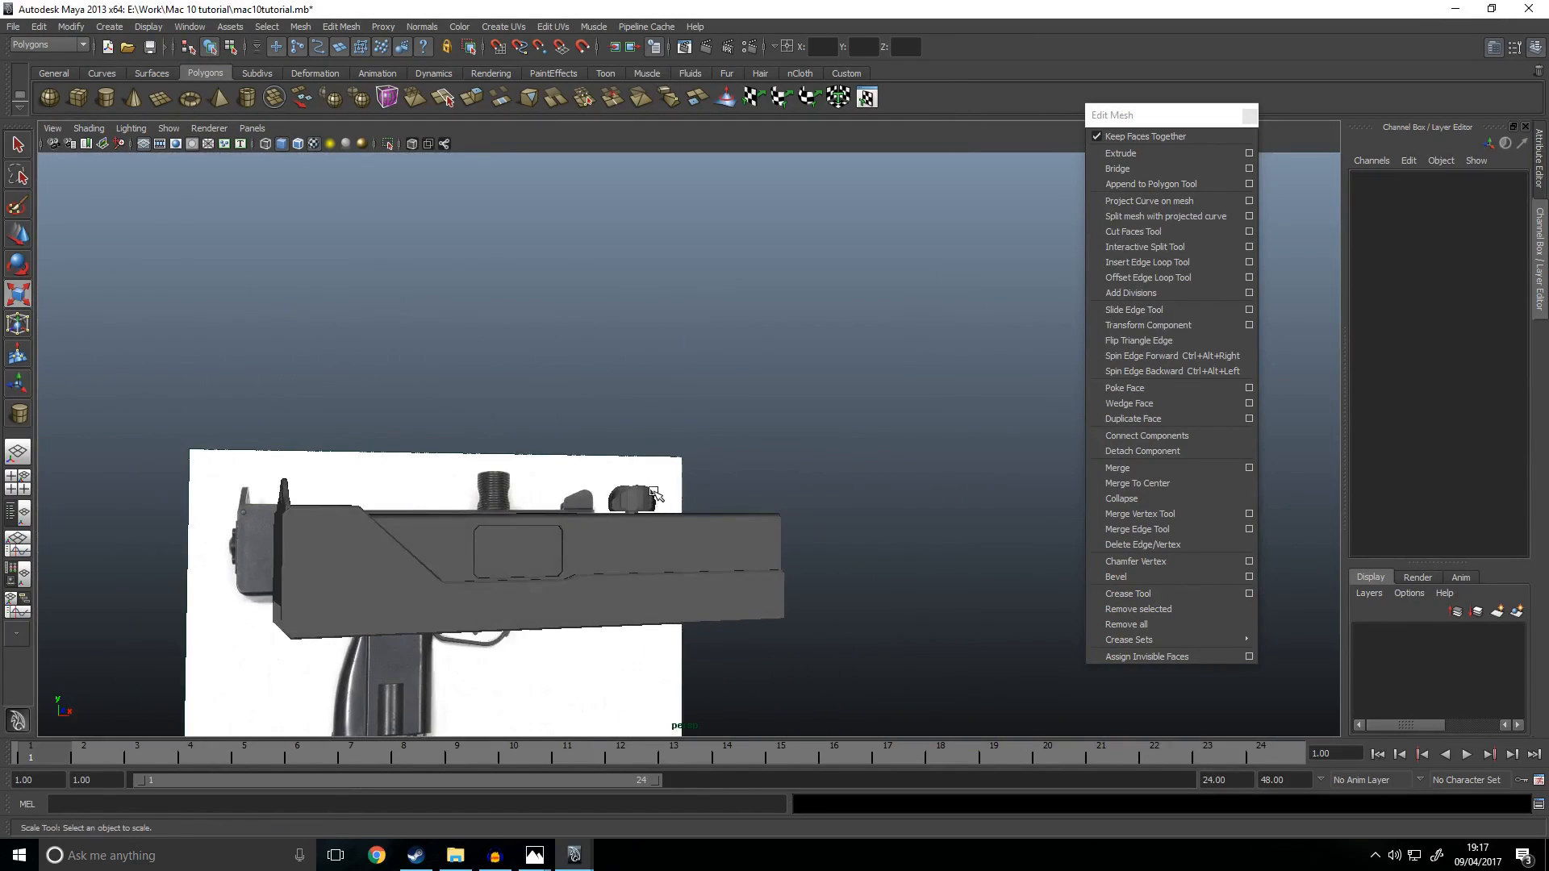
Step: Lower the round knob to about Y 27.197 so it sits closer to the receiver
click(638, 499)
scroll(656, 489, up, 4)
key(w)
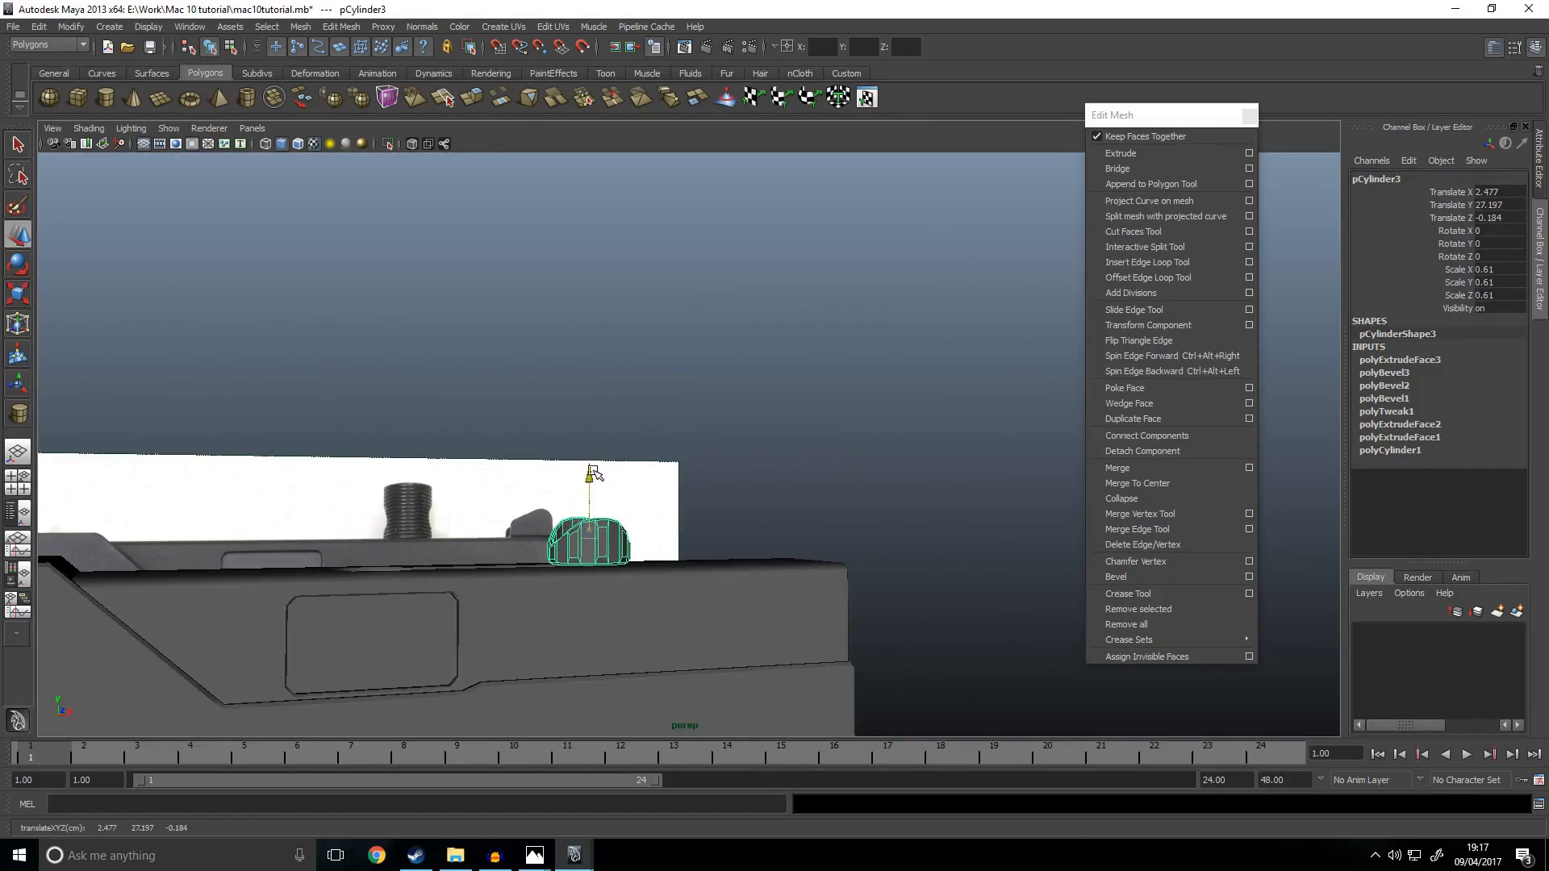
click(778, 477)
alt+drag(778, 477, 692, 603)
scroll(689, 470, up, 4)
alt+middle_drag(689, 471, 767, 570)
scroll(767, 570, up, 6)
click(631, 412)
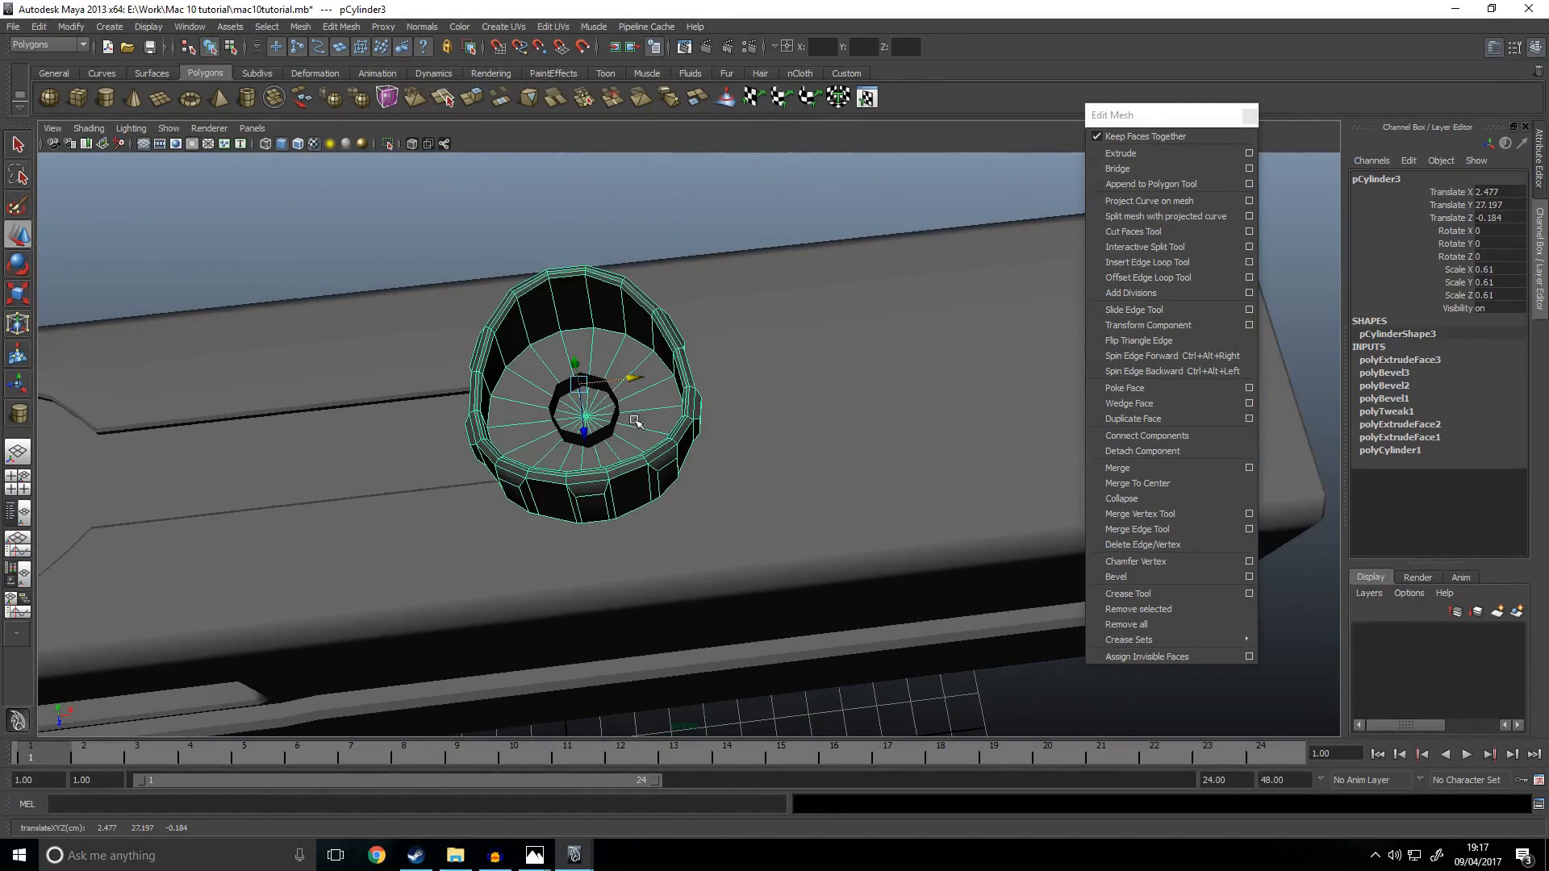
Step: Move the top ring of vertices of the small octagonal cylinder vertically to about Y 26.487, at the knob's floor
click(603, 428)
key(space)
key(space)
right_drag(842, 401, 660, 486)
drag(704, 481, 705, 481)
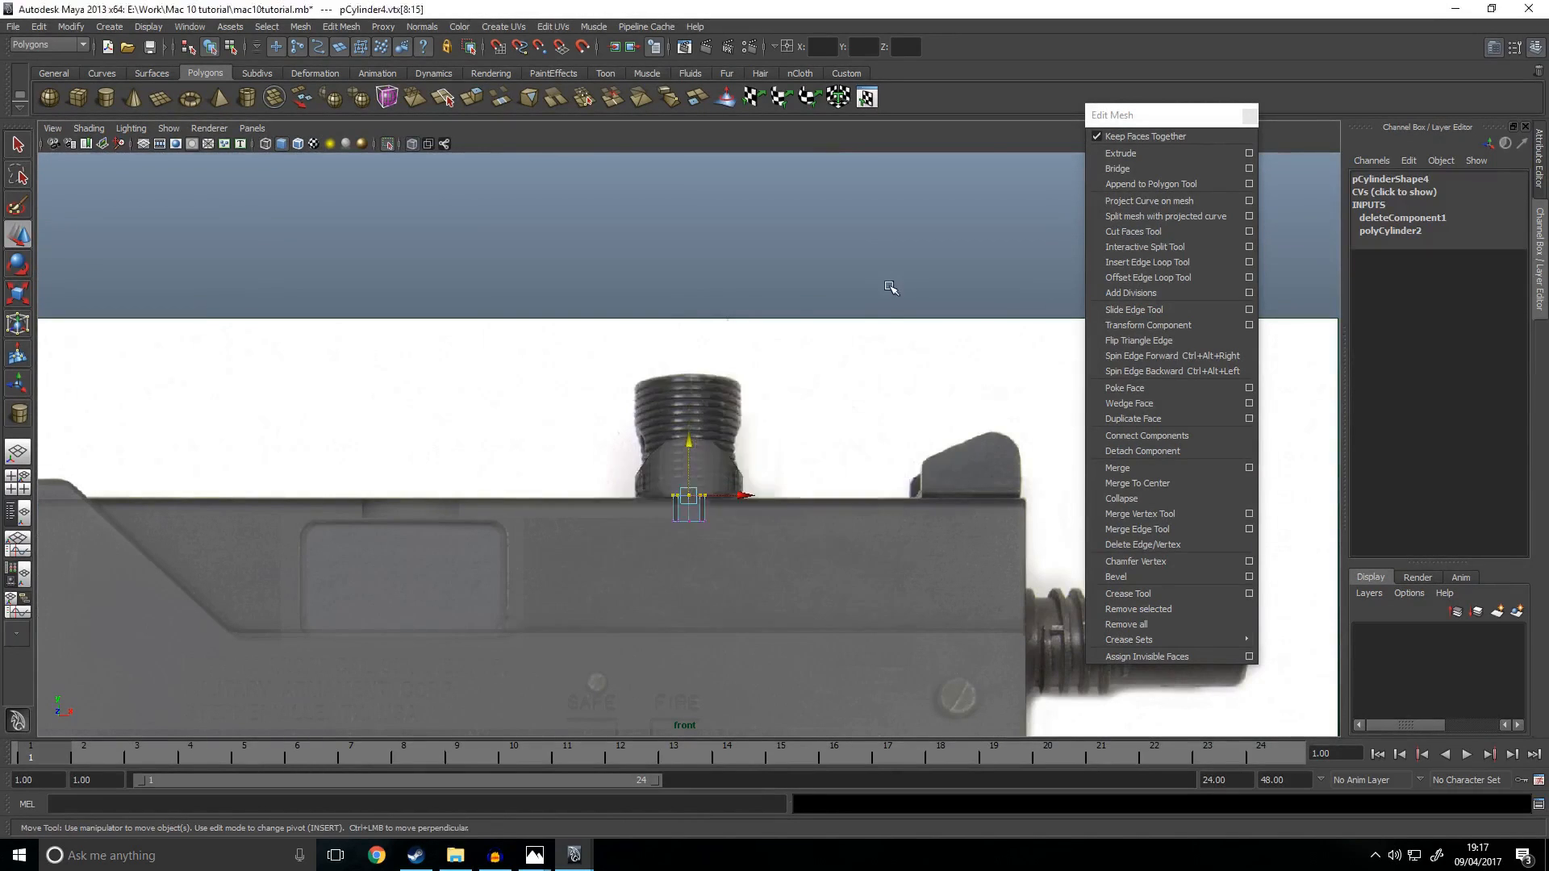
key(space)
key(space)
alt+drag(624, 385, 699, 376)
drag(405, 595, 413, 575)
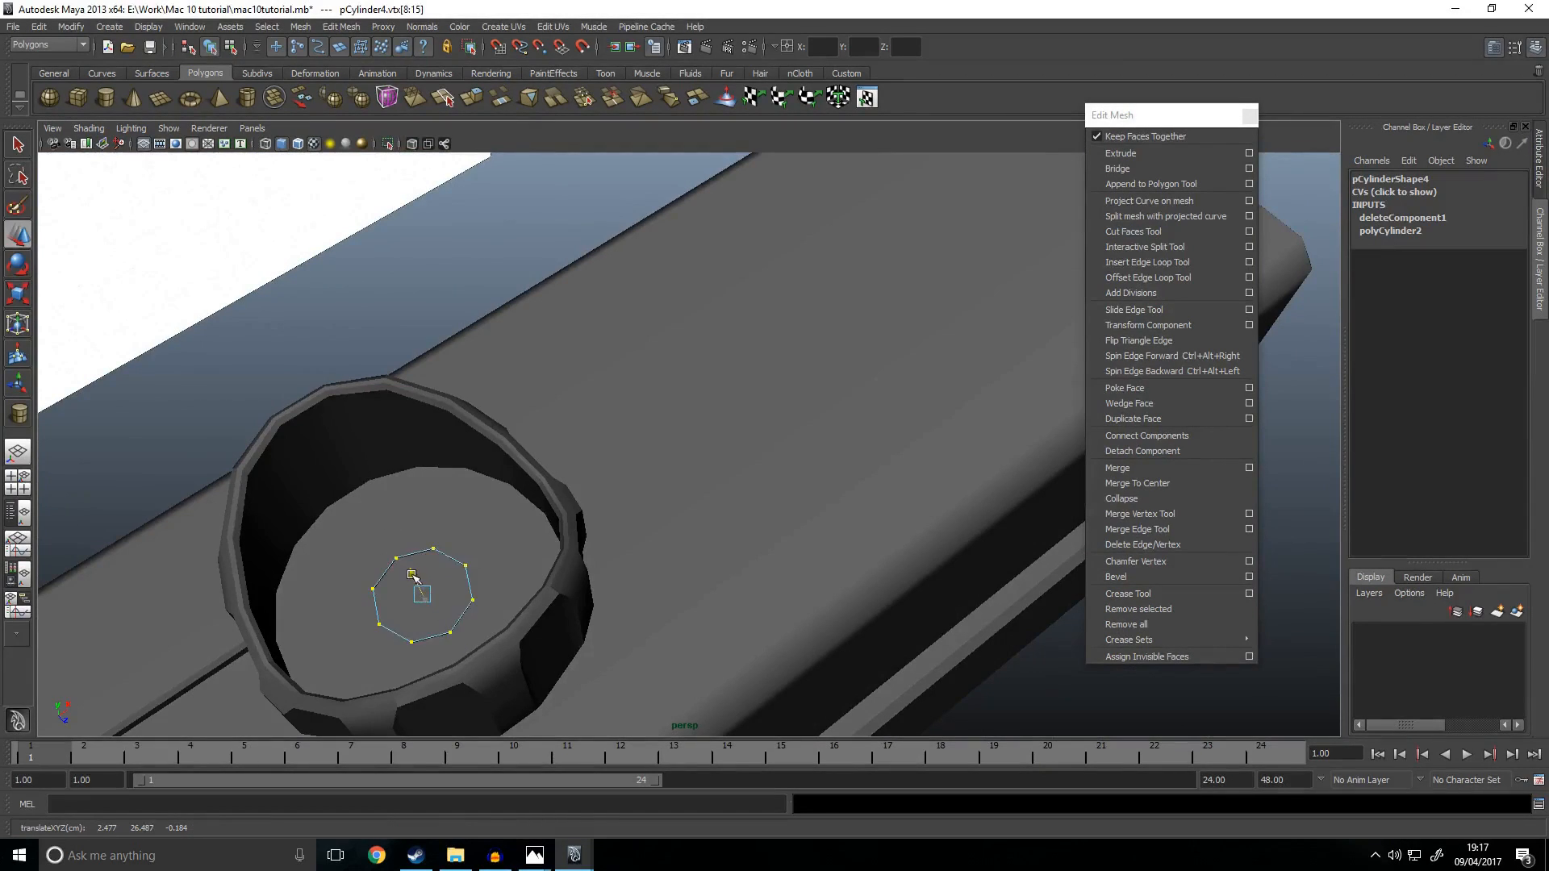
click(521, 315)
right_drag(420, 517, 483, 480)
click(492, 299)
scroll(563, 370, down, 3)
scroll(562, 370, down, 3)
alt+drag(809, 422, 858, 489)
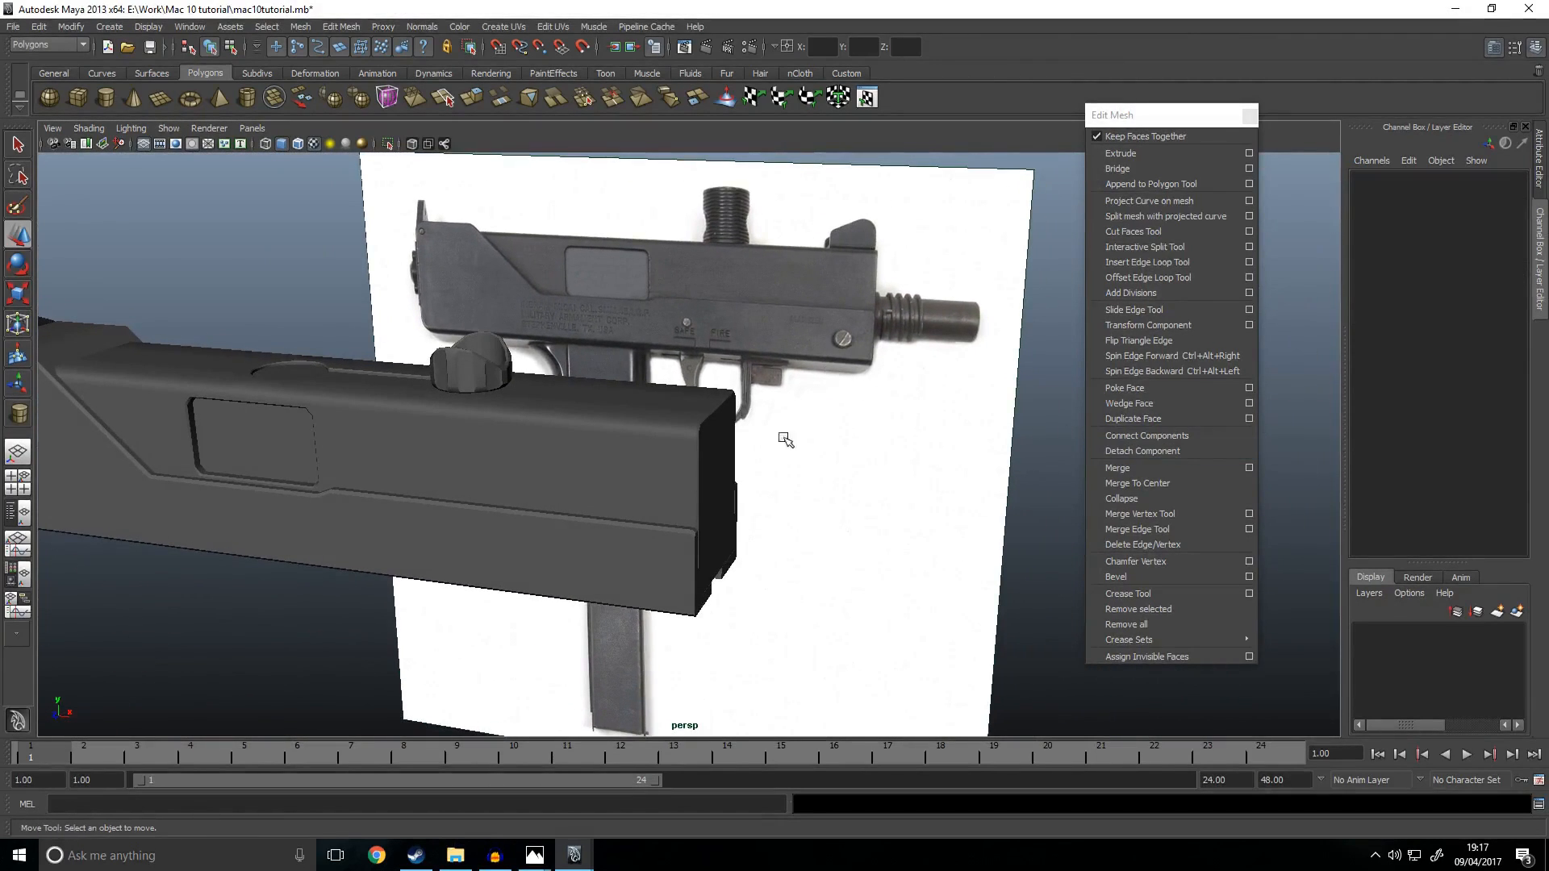
Step: Create a small polygon cube on the grid
click(86, 100)
scroll(638, 453, down, 5)
alt+drag(651, 482, 678, 548)
alt+middle_drag(678, 549, 736, 453)
alt+right_drag(736, 453, 699, 622)
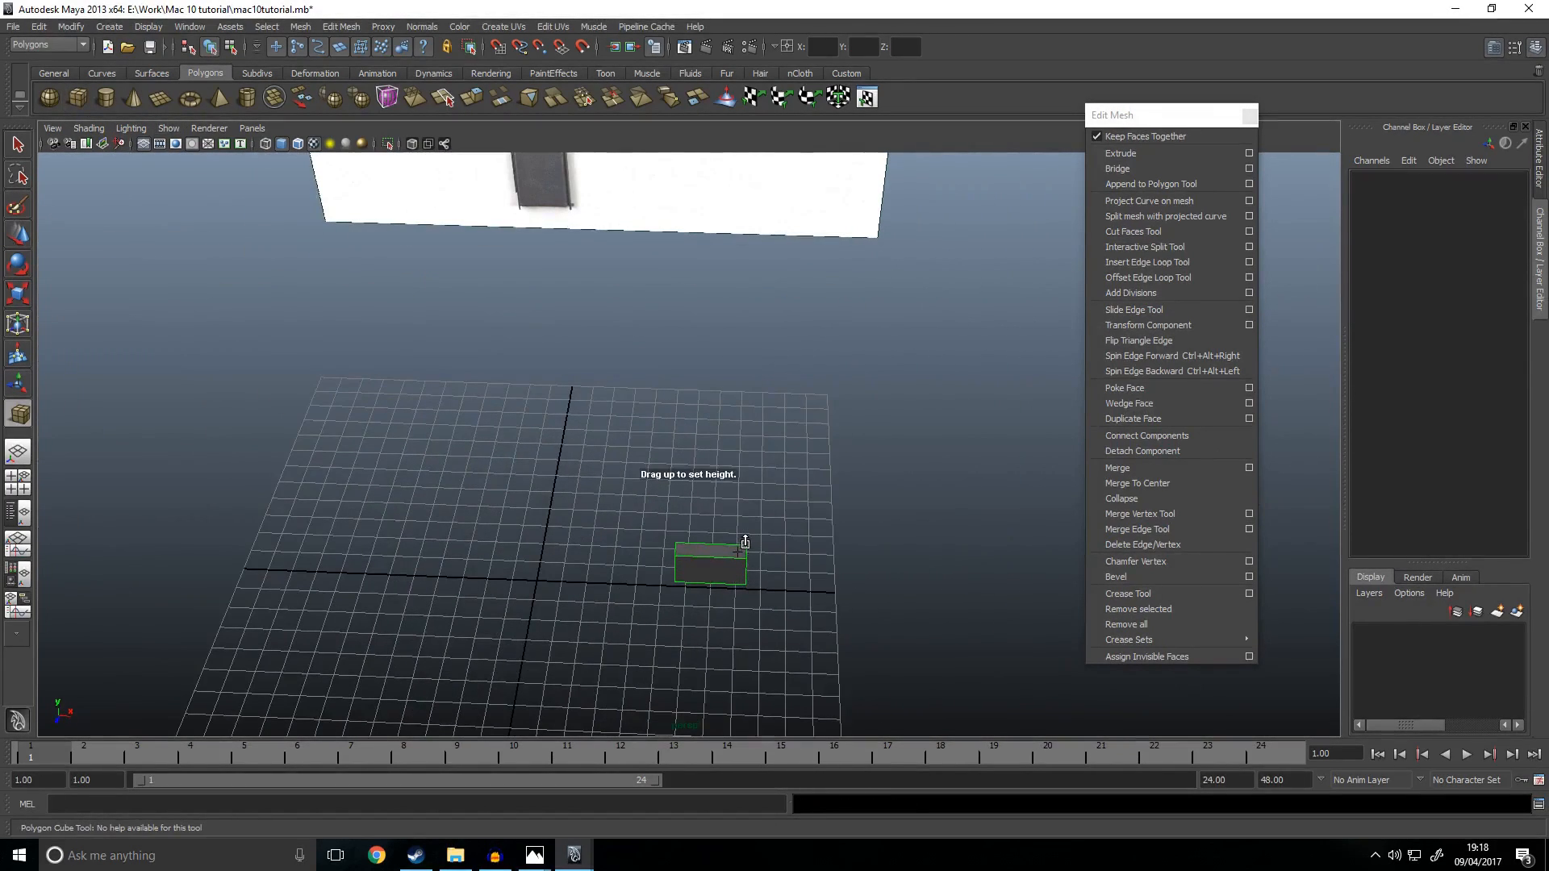
drag(738, 551, 738, 534)
alt+drag(839, 552, 710, 525)
alt+middle_drag(709, 525, 712, 481)
scroll(722, 516, down, 5)
Step: Try to fit the cube over the front sight in the reference image, and delete the cube
drag(715, 508, 725, 196)
alt+middle_drag(724, 196, 700, 560)
drag(701, 619, 692, 513)
key(space)
key(space)
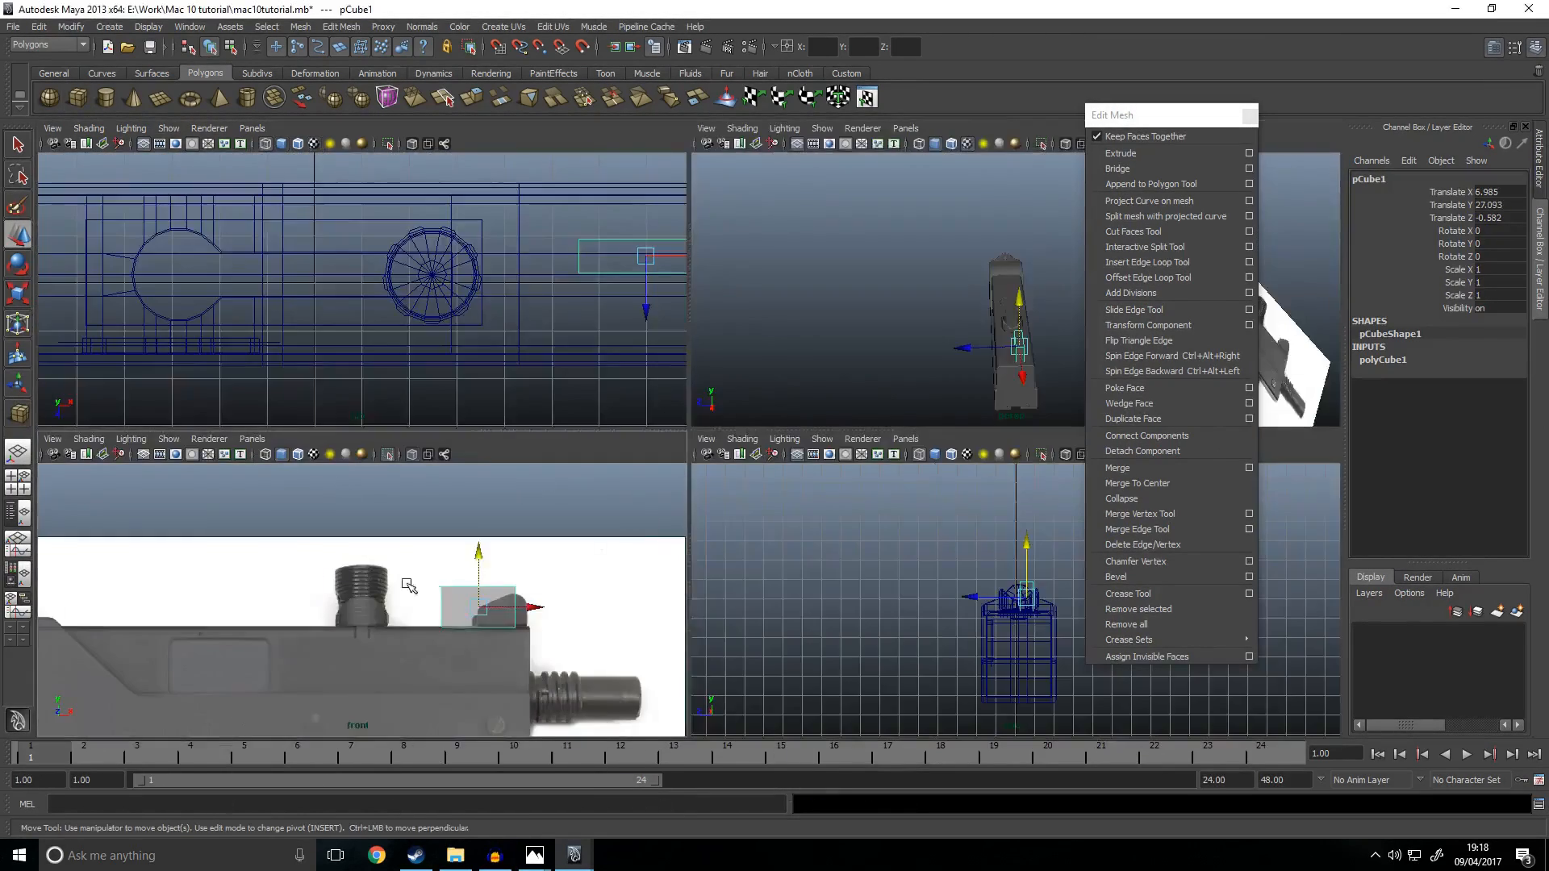
scroll(575, 379, up, 5)
key(r)
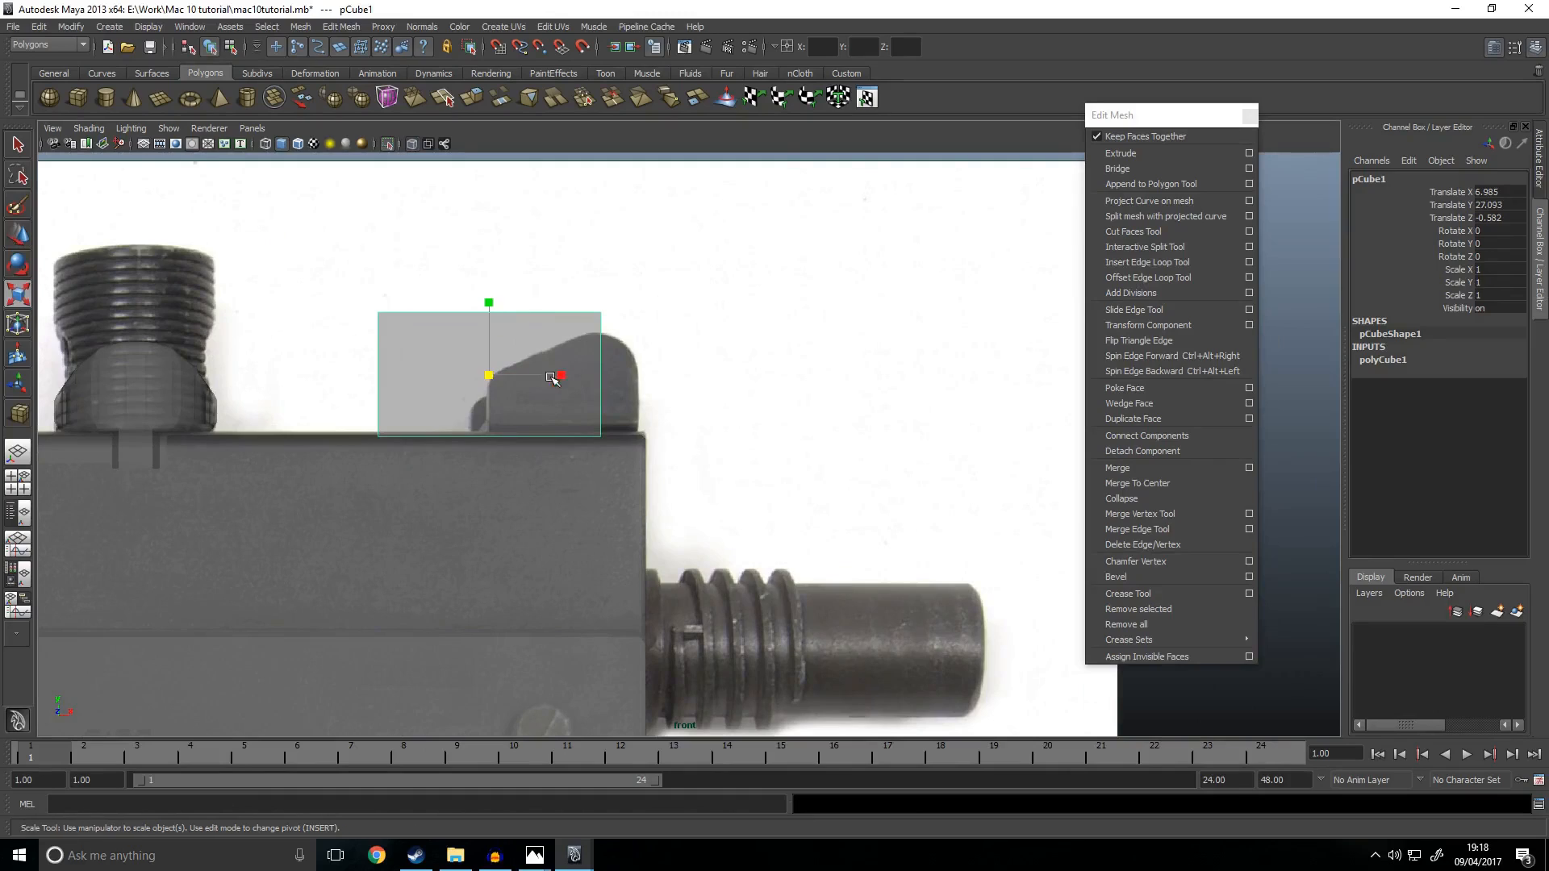
key(w)
drag(535, 377, 578, 379)
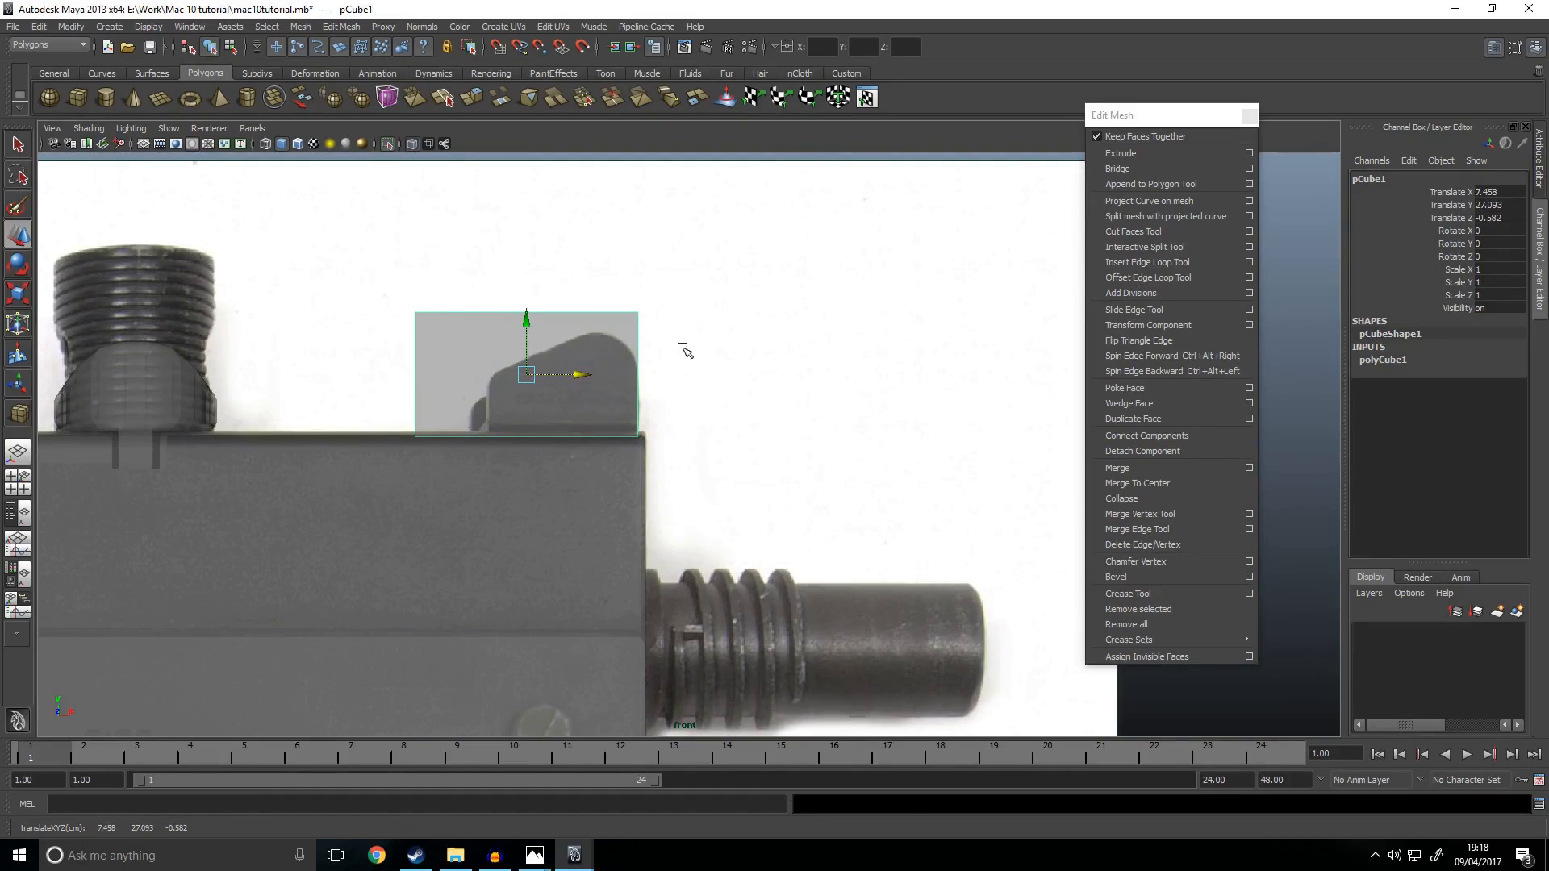
key(Delete)
Step: Create a polygon cylinder on the grid, about 1.557 in radius and 10.187 high
click(107, 99)
scroll(769, 355, down, 4)
key(space)
key(space)
alt+drag(875, 371, 695, 498)
scroll(696, 497, up, 3)
mouse_move(774, 385)
mouse_down()
mouse_move(784, 398)
mouse_move(793, 359)
mouse_up()
alt+drag(784, 496, 813, 401)
Step: Tilt the new cylinder about its X axis and set its axis subdivisions to 12
key(e)
drag(742, 631, 738, 685)
click(1440, 366)
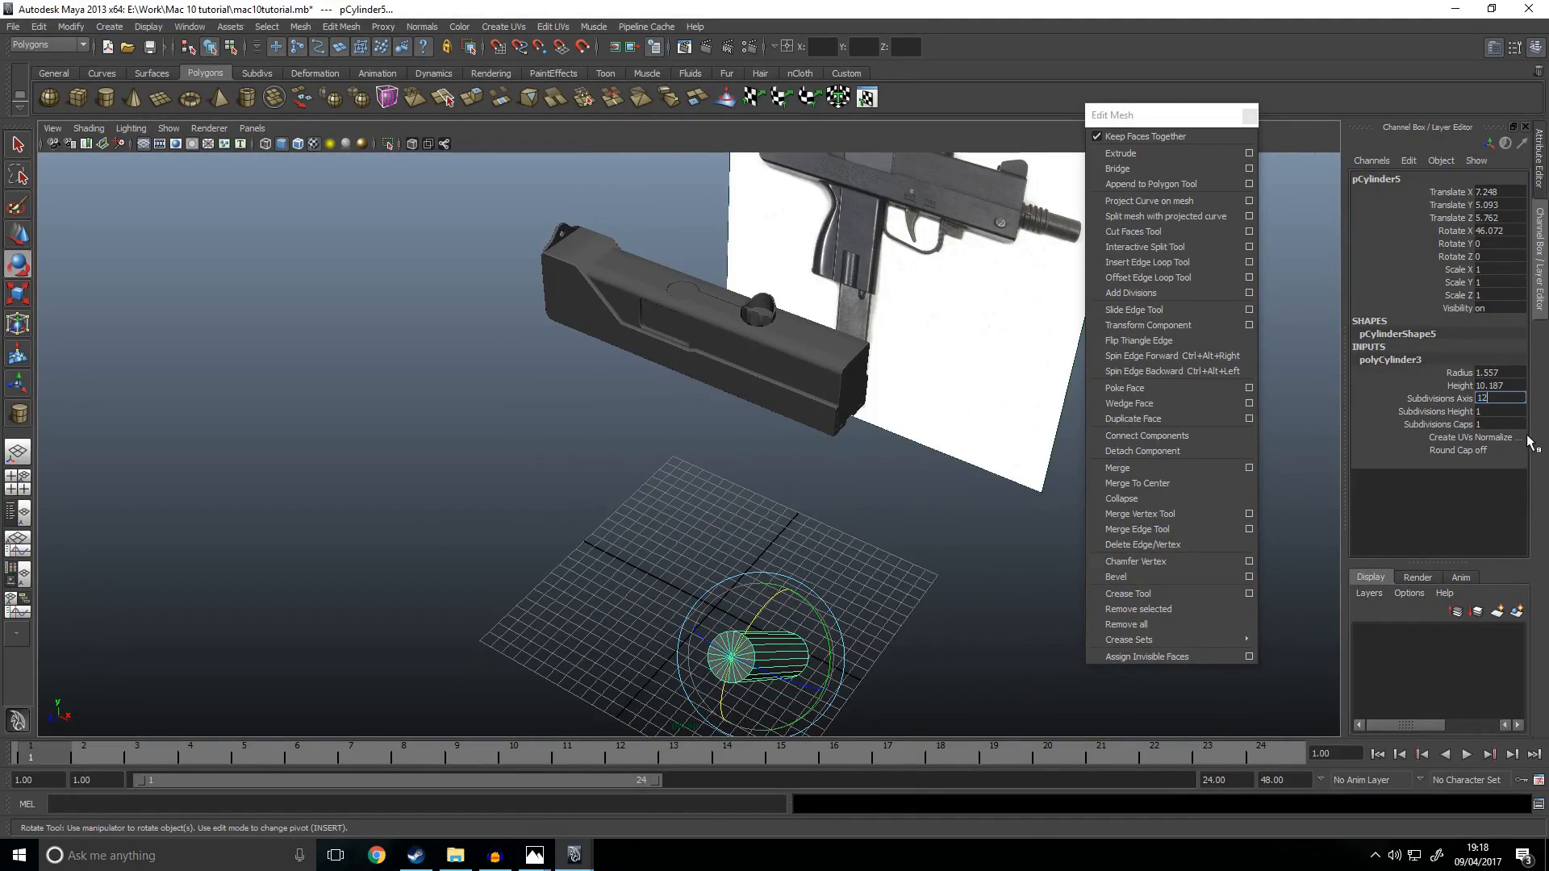
key(Return)
Step: Set the cylinder's Rotate X to 90
alt+drag(763, 663, 893, 637)
click(1494, 233)
text(9)
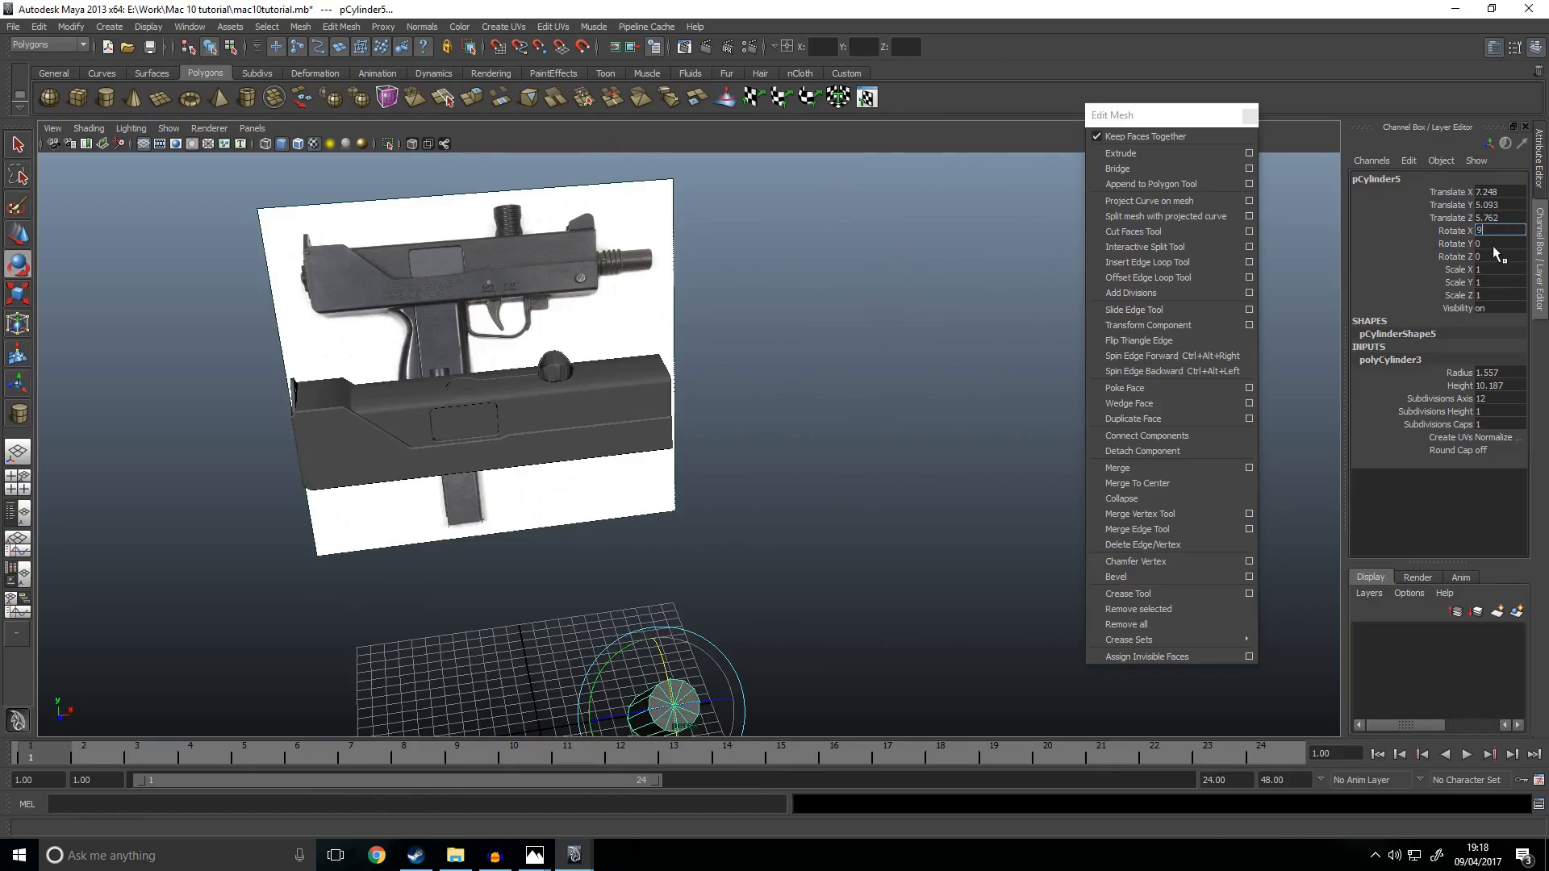
text(0)
key(Return)
Step: Move the cylinder up to the front sight in the front view, at about X 9.329 and Y 28.164
alt+middle_drag(813, 477, 818, 256)
key(w)
click(676, 556)
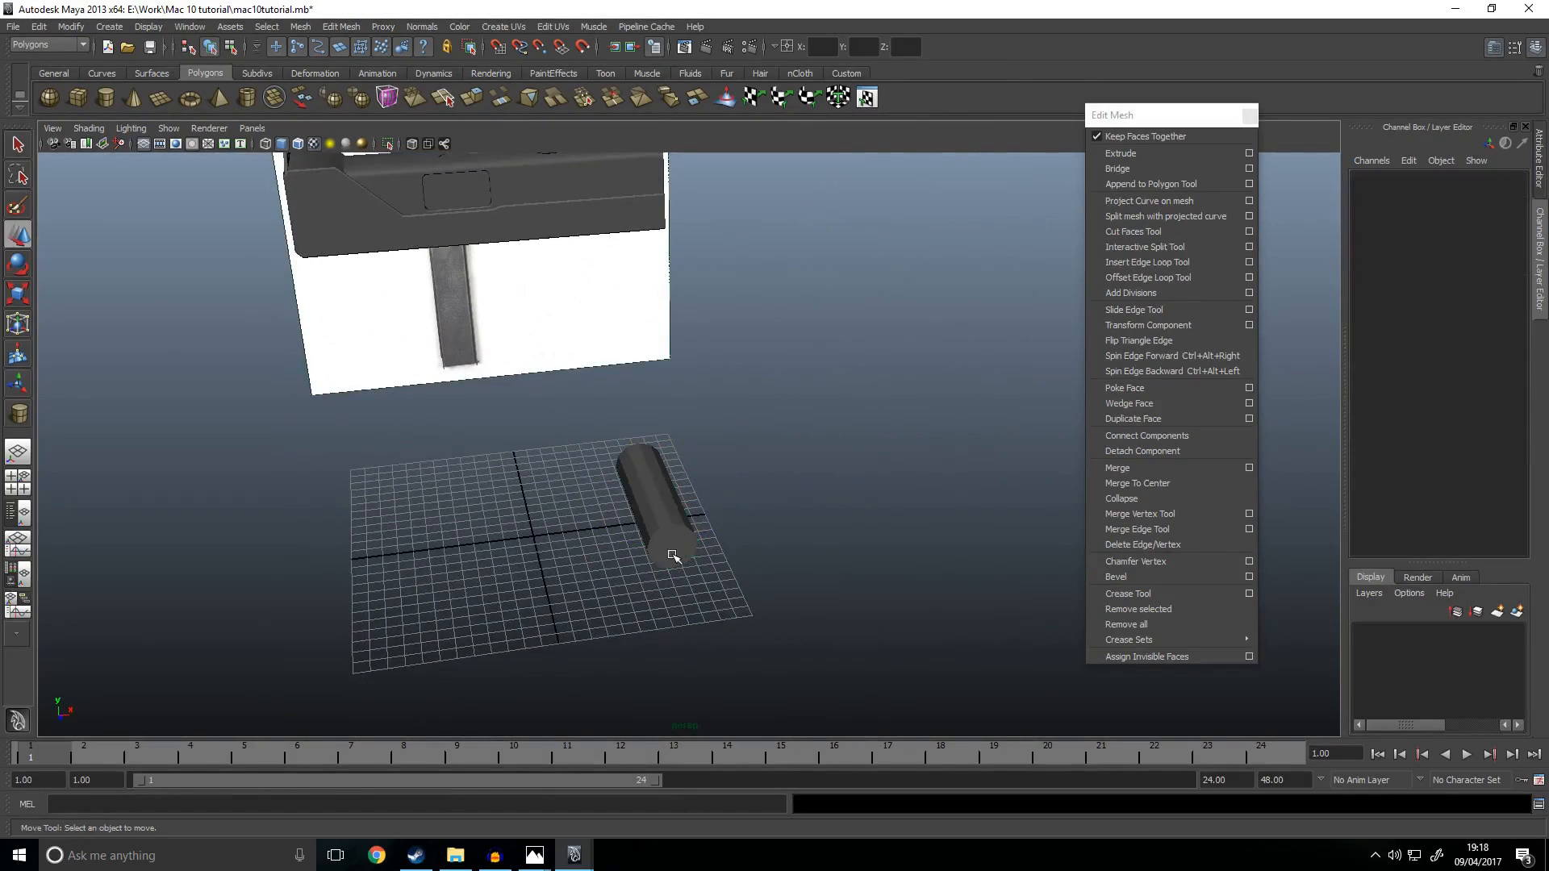
click(676, 556)
key(space)
key(space)
scroll(546, 536, down, 5)
drag(676, 634, 692, 428)
Step: Scale the cylinder uniformly to about 0.558 and move it onto the front sight at X 8.313, Y 27.205
key(r)
scroll(767, 481, up, 5)
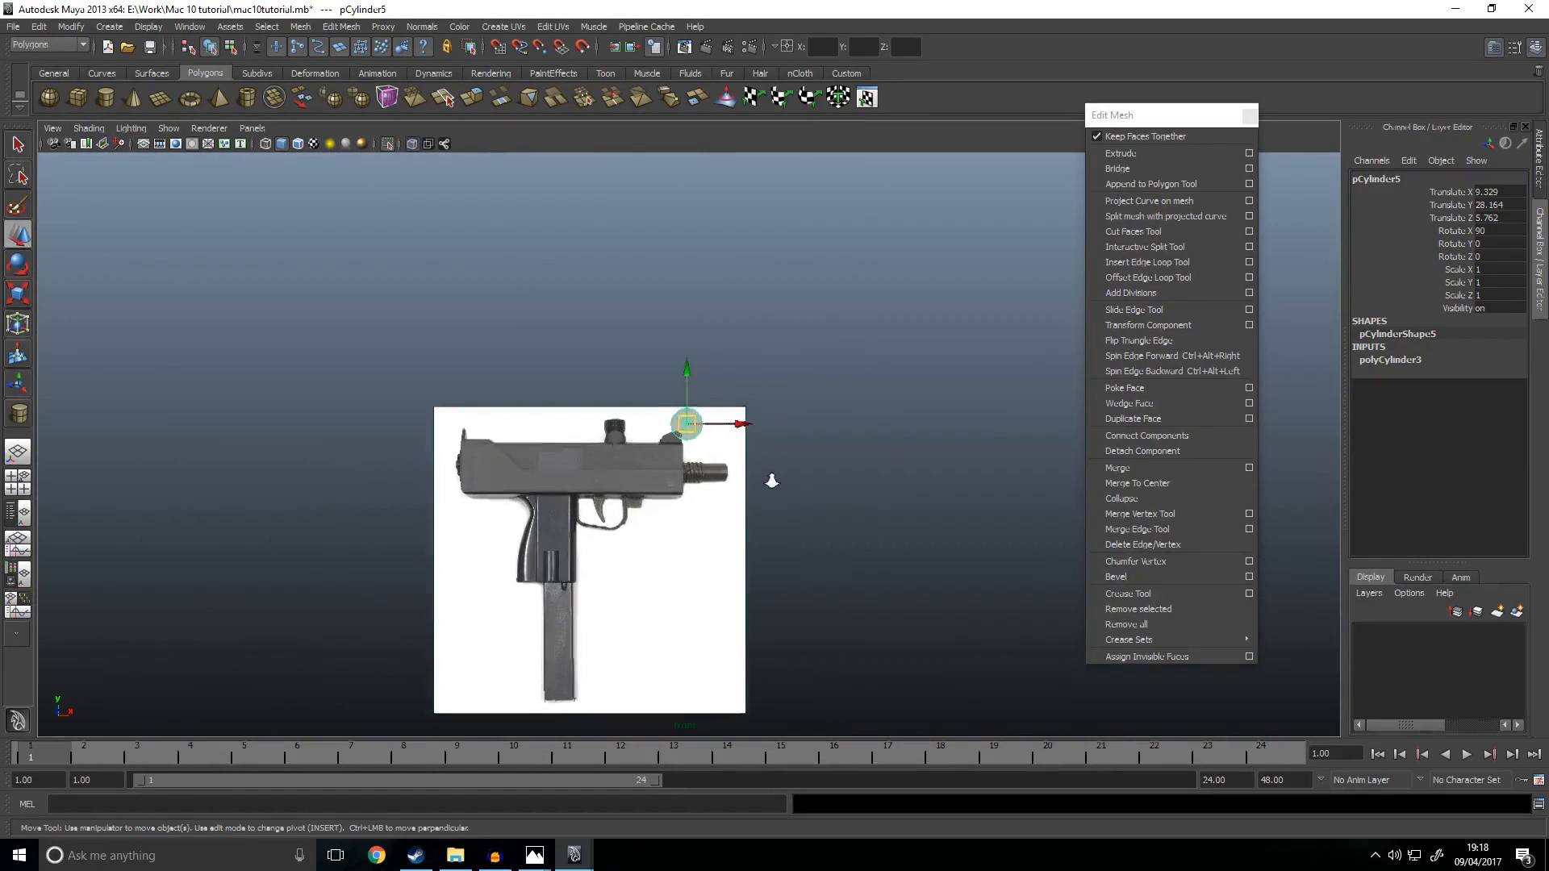
drag(679, 387, 652, 416)
key(w)
scroll(631, 367, up, 6)
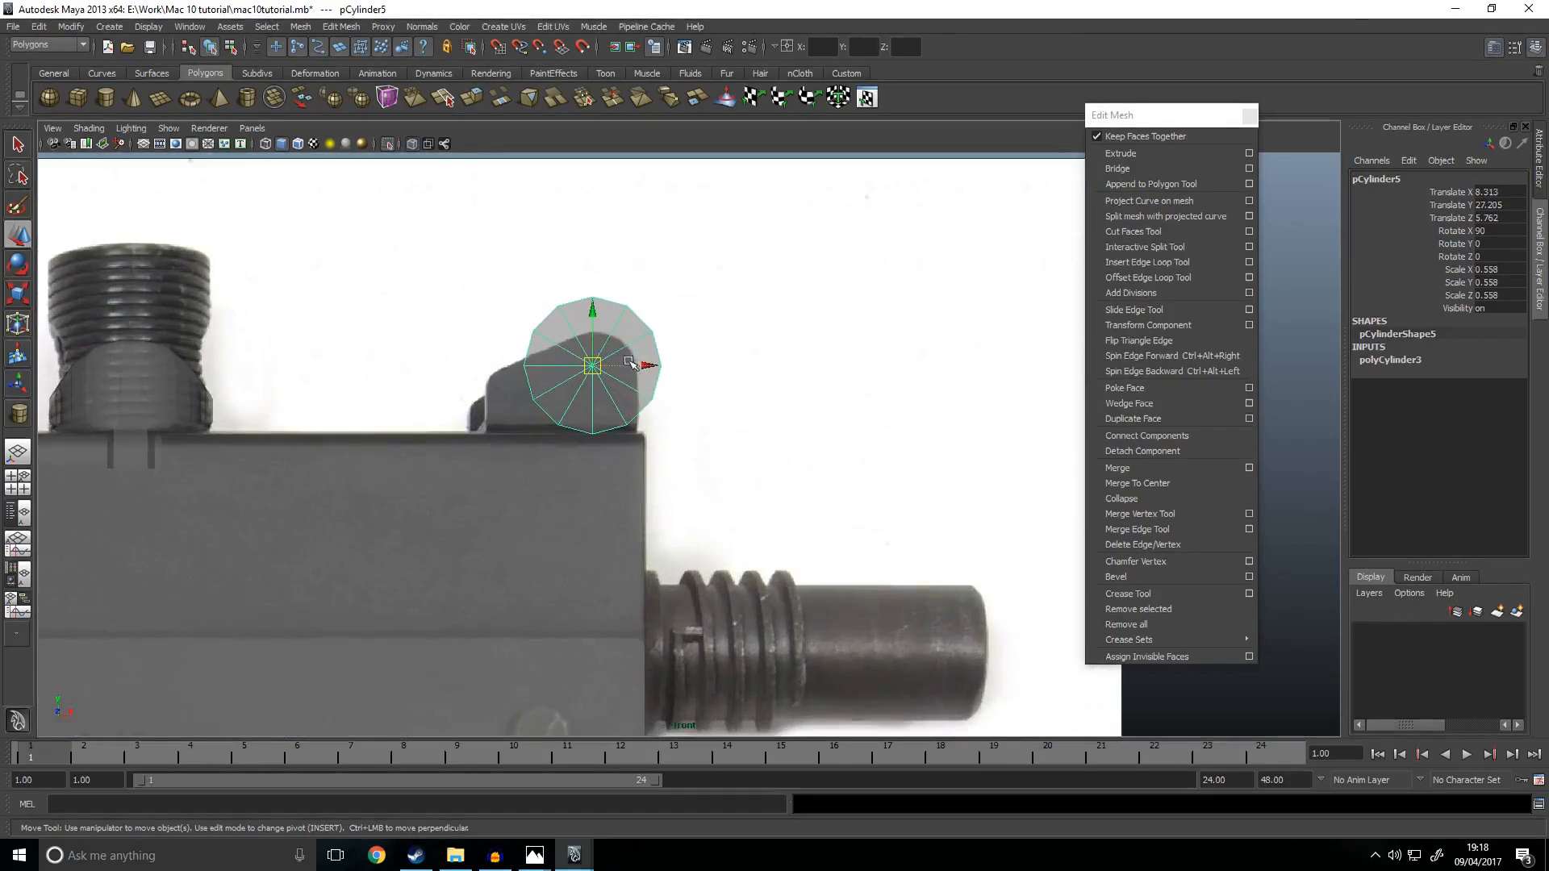
Step: Fit the cylinder to the front sight's rounded corner, scaled to about 0.246 and placed at X 8.427, Y 27.211
scroll(632, 367, up, 3)
key(r)
mouse_move(535, 319)
mouse_down()
mouse_move(285, 323)
mouse_move(551, 317)
mouse_up()
key(w)
key(r)
scroll(633, 355, up, 5)
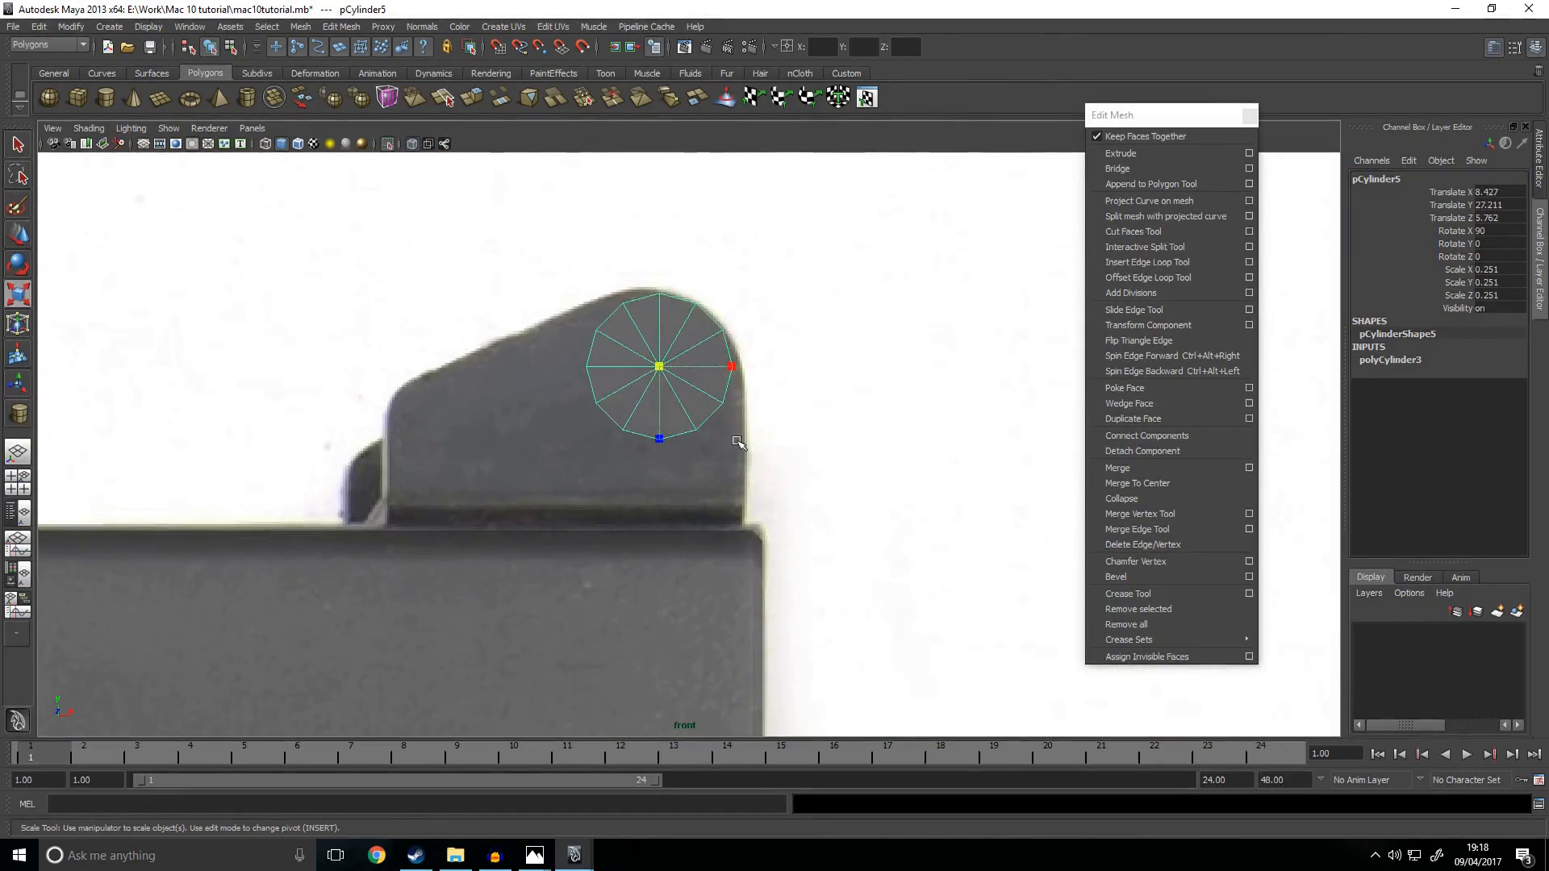
drag(681, 374, 670, 375)
scroll(797, 386, up, 3)
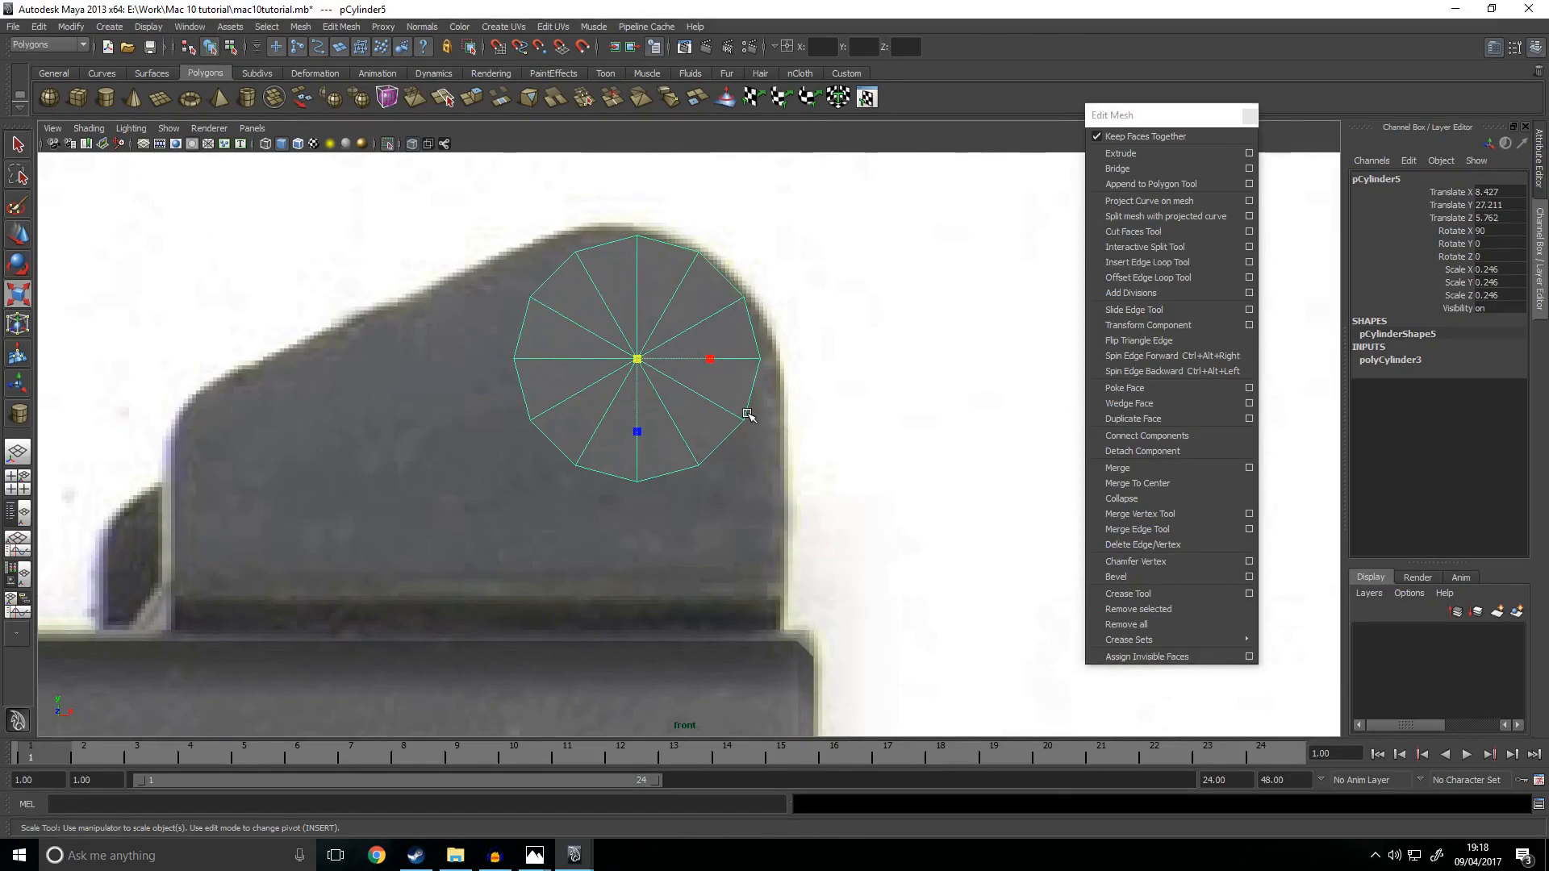
Step: Shorten the cylinder into a thin disc by moving the vertices of its gun-side end toward the opposite end
right_drag(691, 367, 761, 329)
key(space)
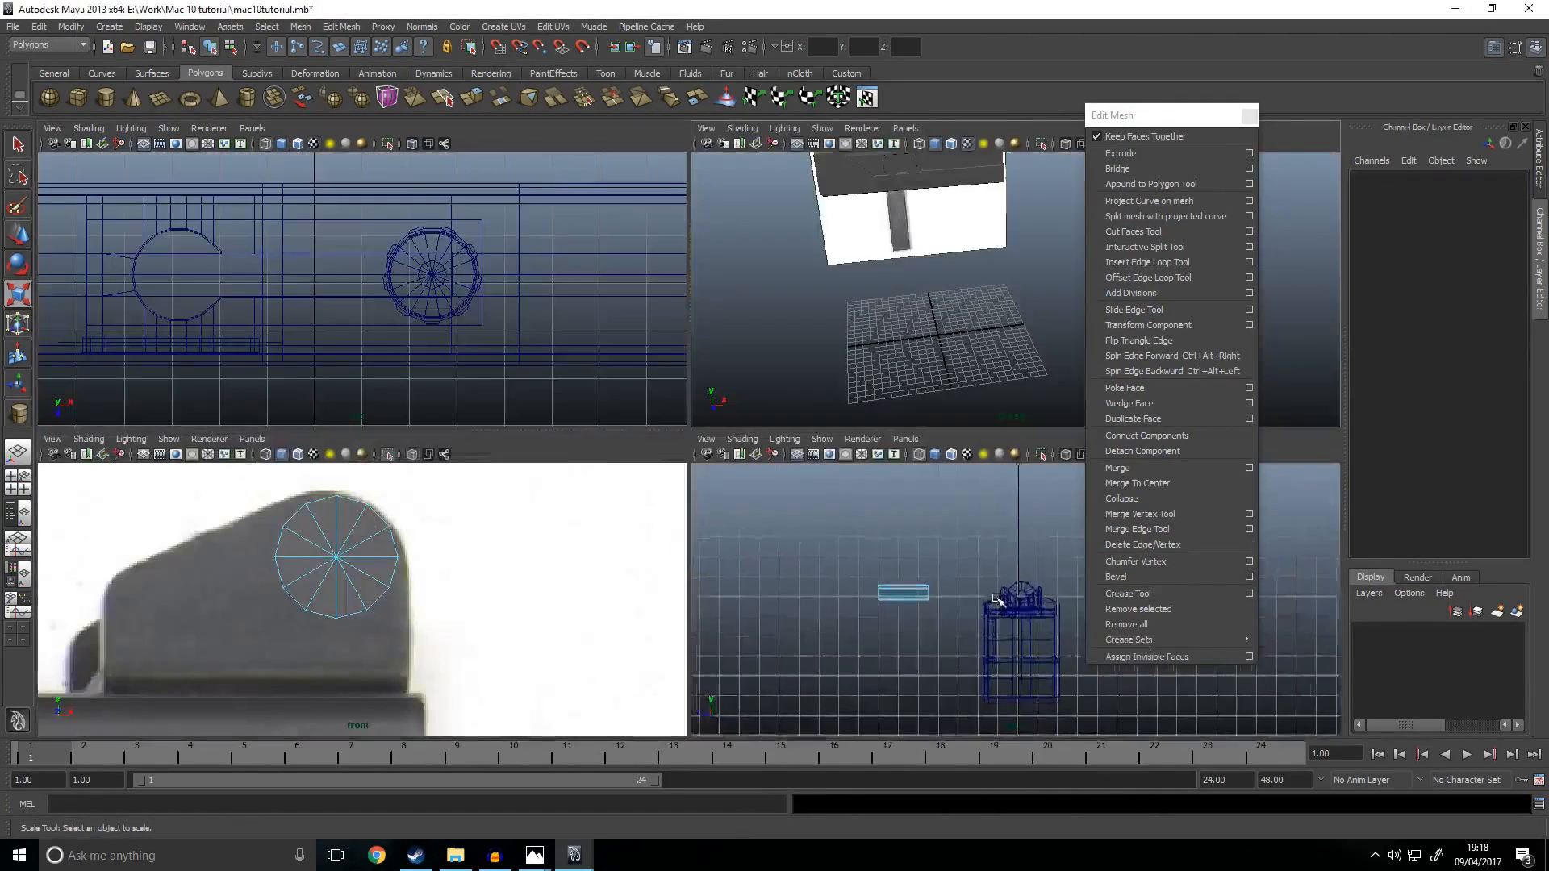
scroll(976, 589, up, 5)
key(space)
alt+middle_drag(820, 534, 590, 593)
right_drag(263, 340, 159, 308)
click(288, 316)
drag(343, 258, 270, 474)
key(w)
drag(238, 325, 46, 363)
click(183, 387)
right_drag(110, 318, 84, 318)
drag(156, 392, 156, 392)
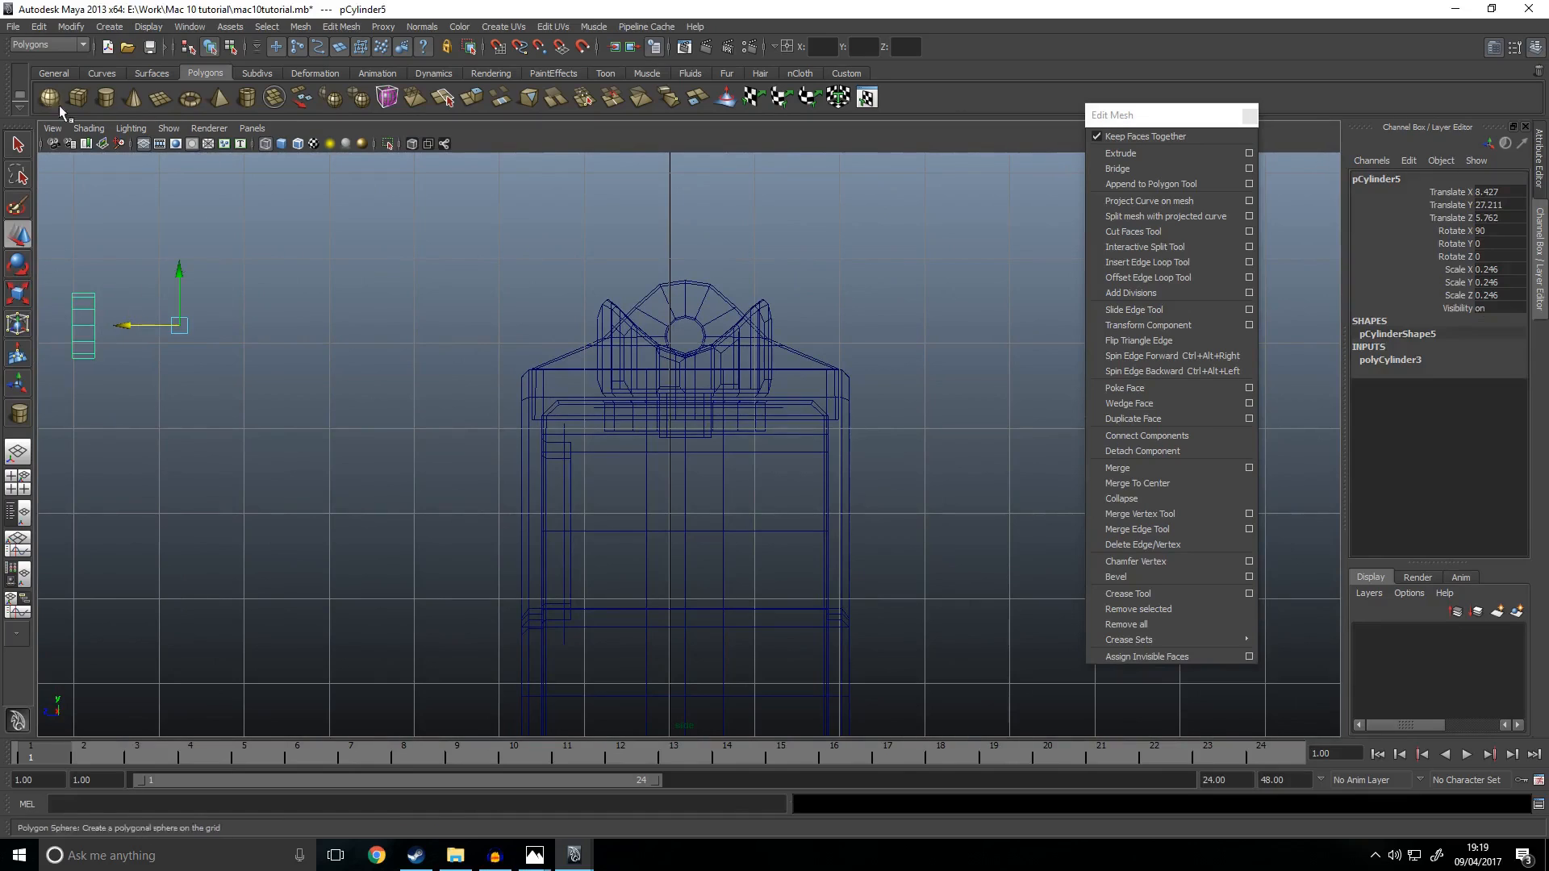
Step: Centre the disc's pivot and move the disc along Z to about -0.22, over the gun
click(831, 74)
click(48, 98)
drag(55, 326, 563, 371)
key(space)
key(space)
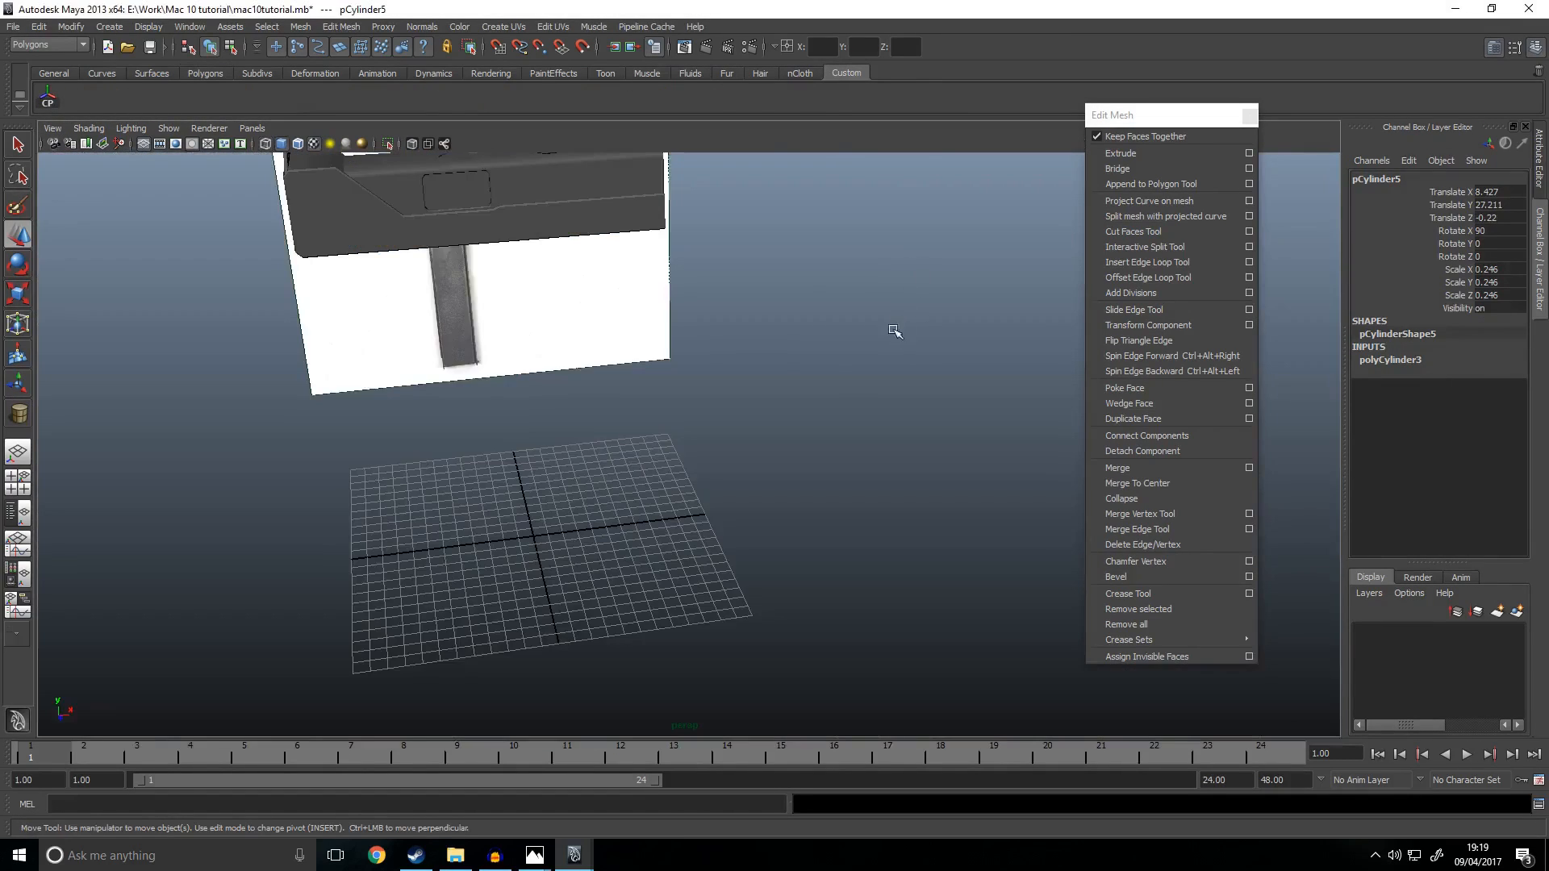
alt+drag(763, 340, 779, 282)
key(f)
alt+drag(721, 384, 639, 441)
mouse_move(650, 507)
alt+mouse_down()
mouse_move(629, 516)
mouse_move(647, 509)
alt+mouse_up()
drag(645, 444, 803, 470)
click(660, 475)
click(694, 448)
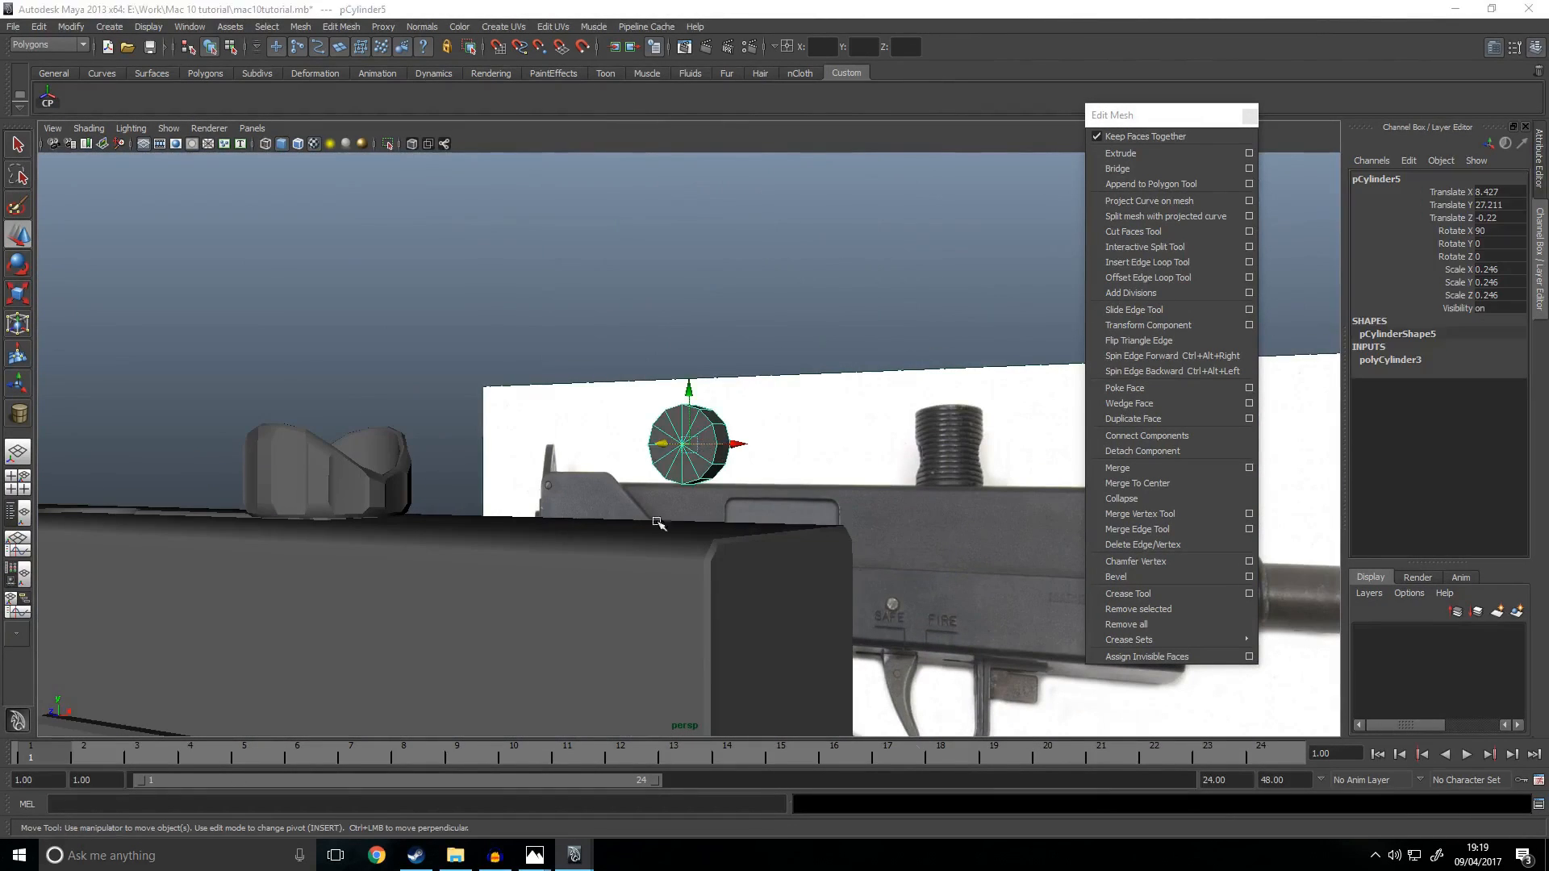
Step: Delete the disc's lower half and rear upper quarter, keeping only the quarter at the front sight's rounded corner
key(space)
key(space)
right_drag(658, 456, 583, 450)
drag(666, 524, 625, 472)
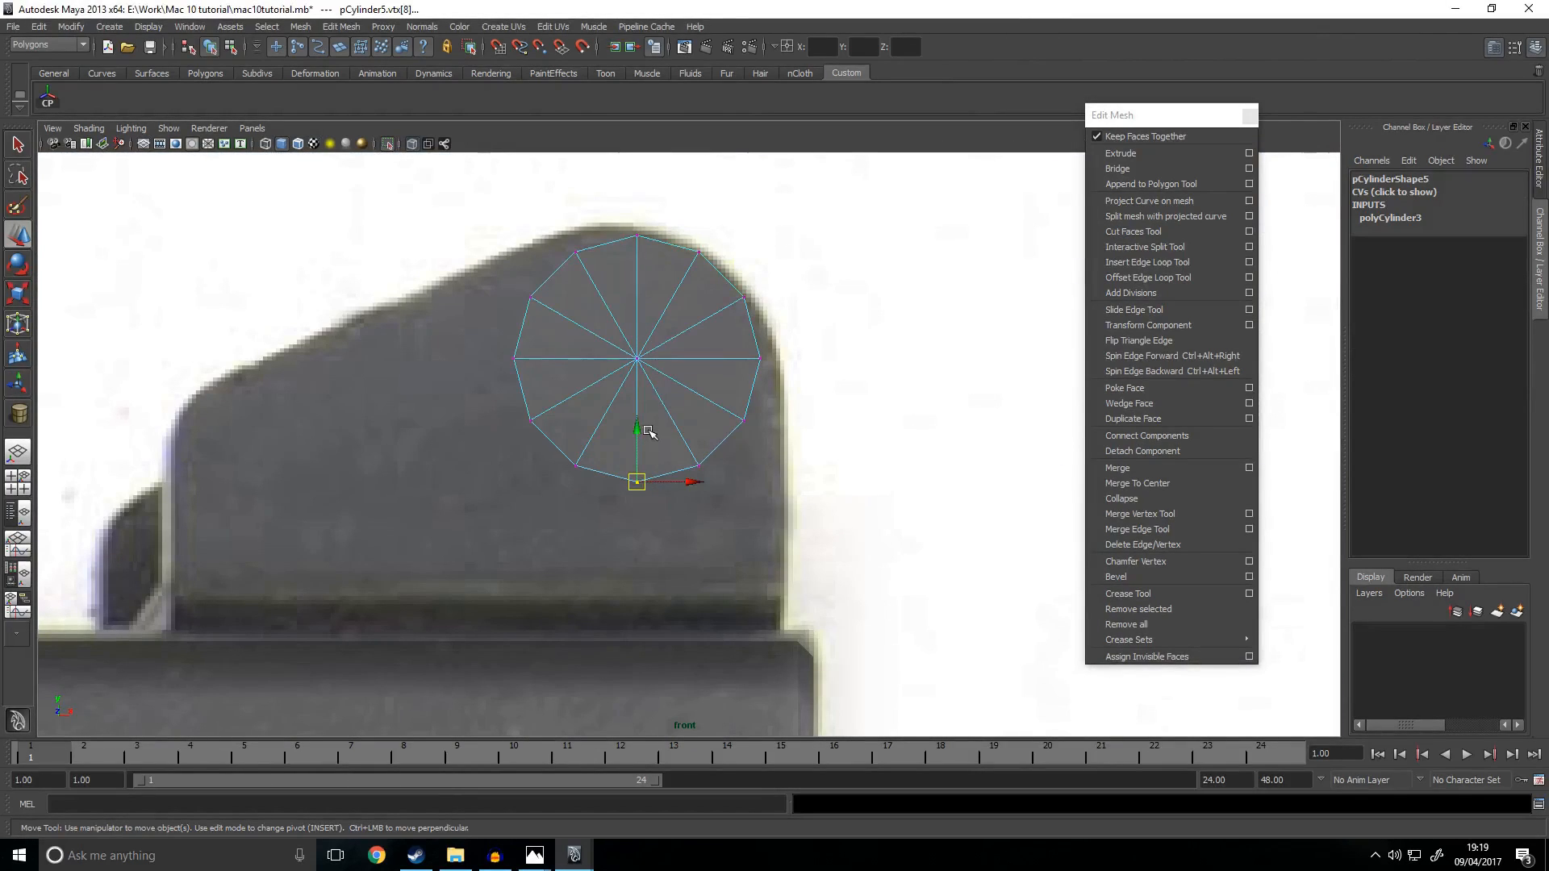
right_drag(737, 399, 738, 436)
drag(847, 552, 361, 363)
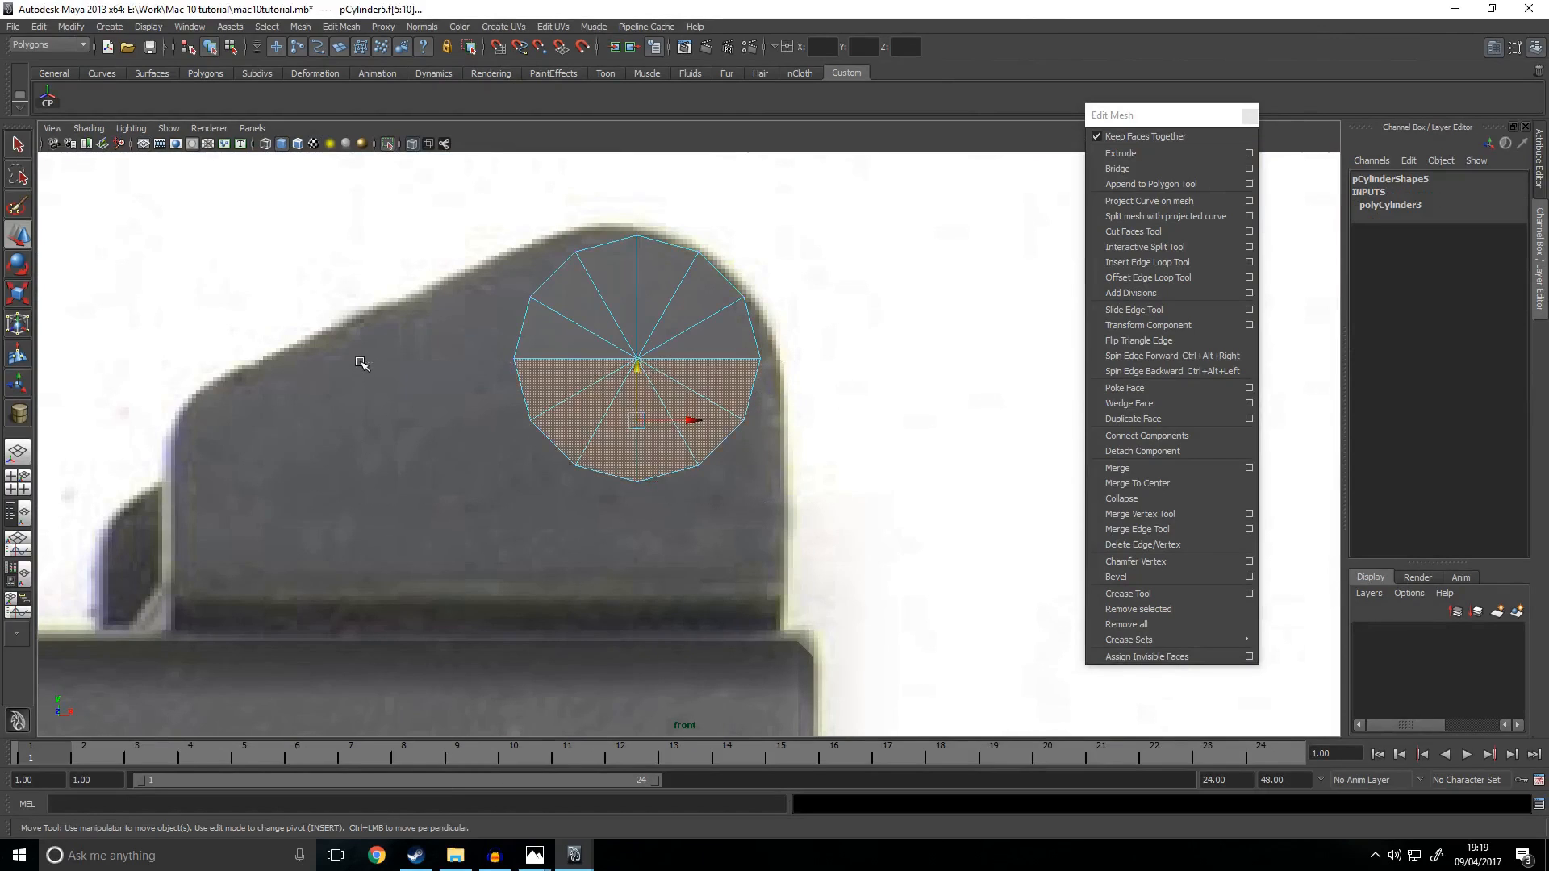
key(Delete)
drag(604, 510, 610, 505)
key(Delete)
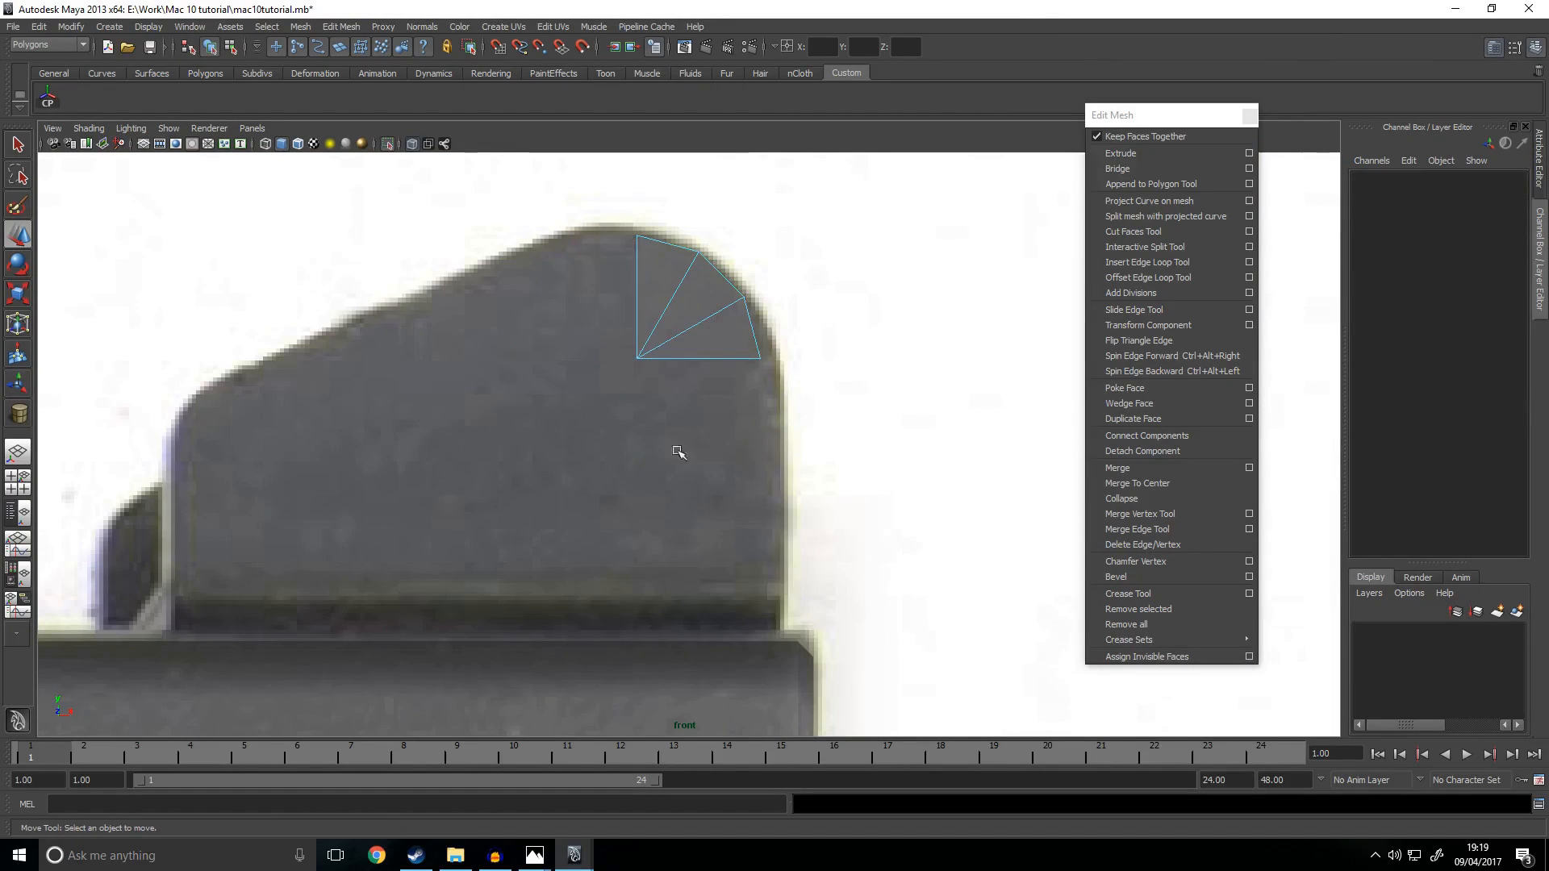
Step: Close the quarter disc's two open cut sides with the Append to Polygon Tool
scroll(732, 451, up, 1)
alt+middle_drag(795, 350, 811, 432)
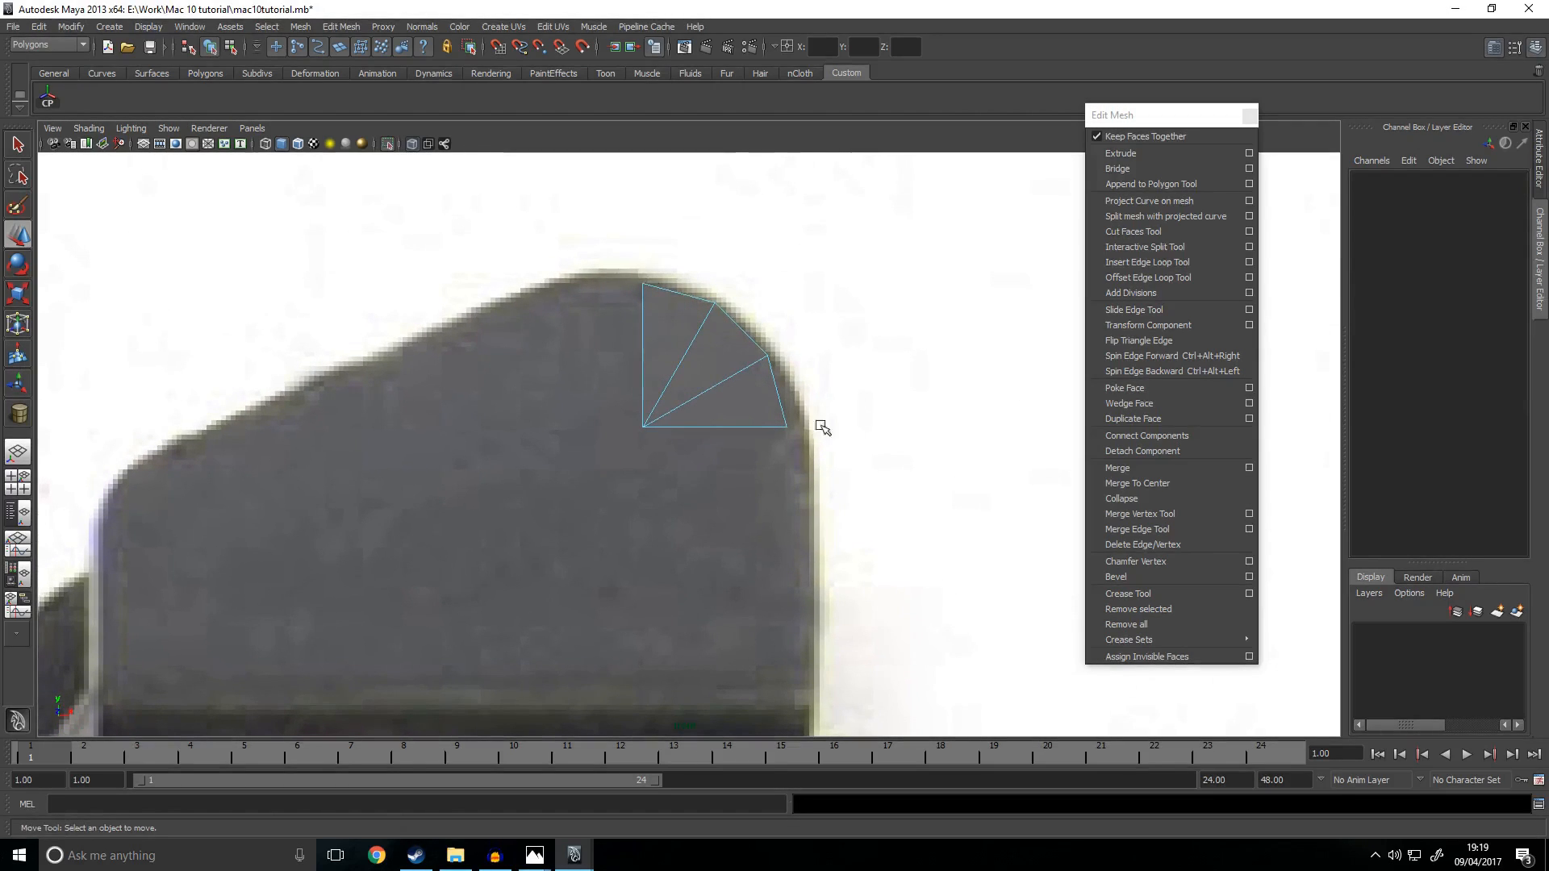
key(space)
key(space)
alt+drag(808, 359, 850, 349)
alt+middle_drag(696, 438, 577, 494)
scroll(576, 494, up, 4)
alt+drag(576, 494, 695, 508)
alt+middle_drag(698, 567, 697, 428)
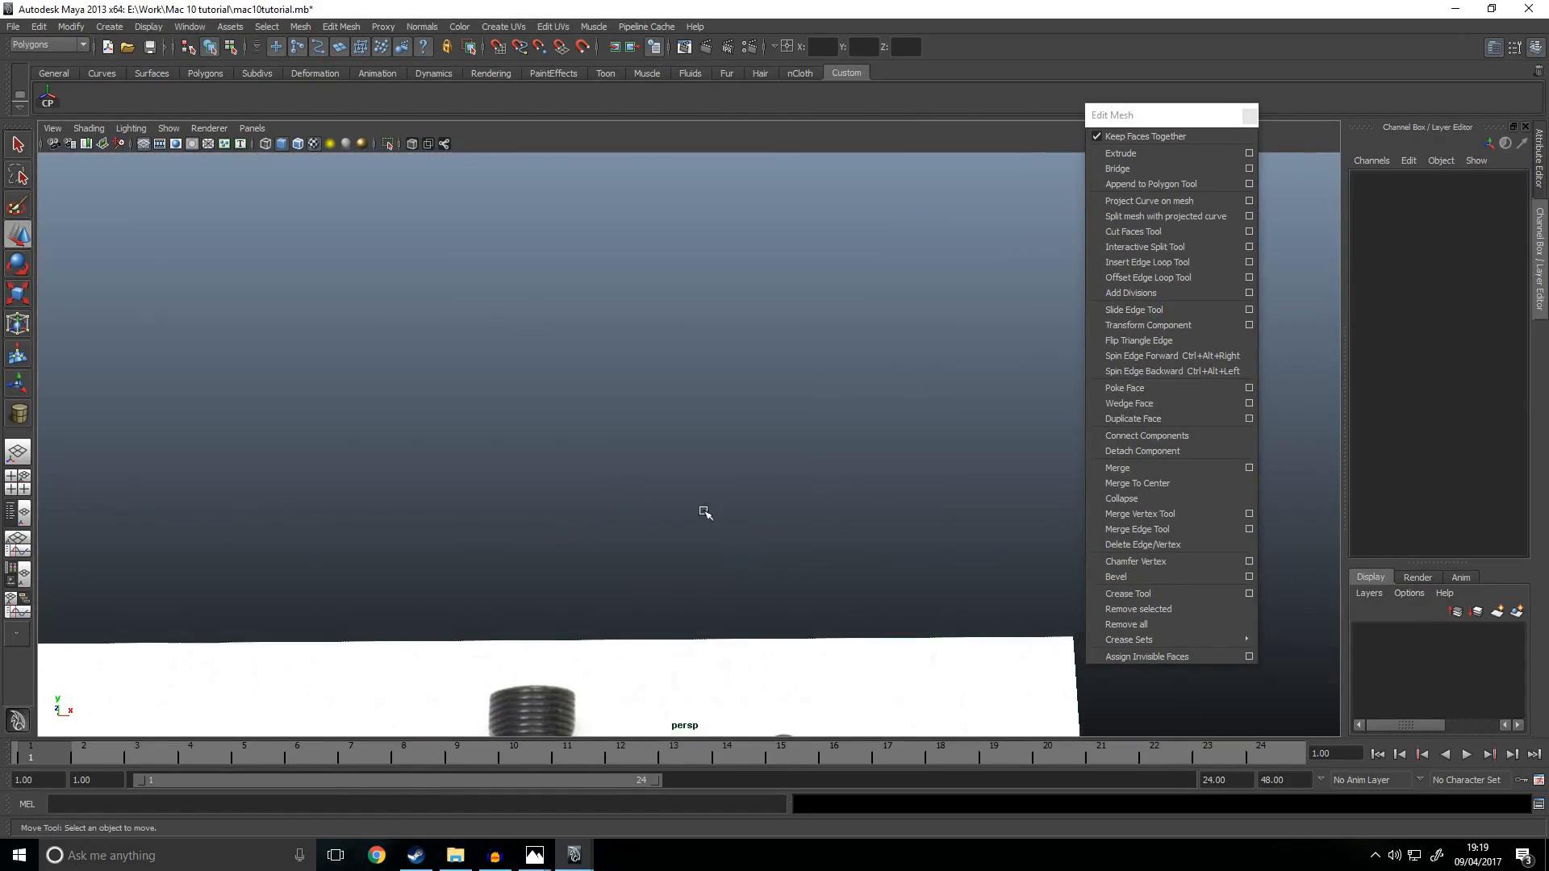
right_drag(692, 501, 755, 450)
click(740, 508)
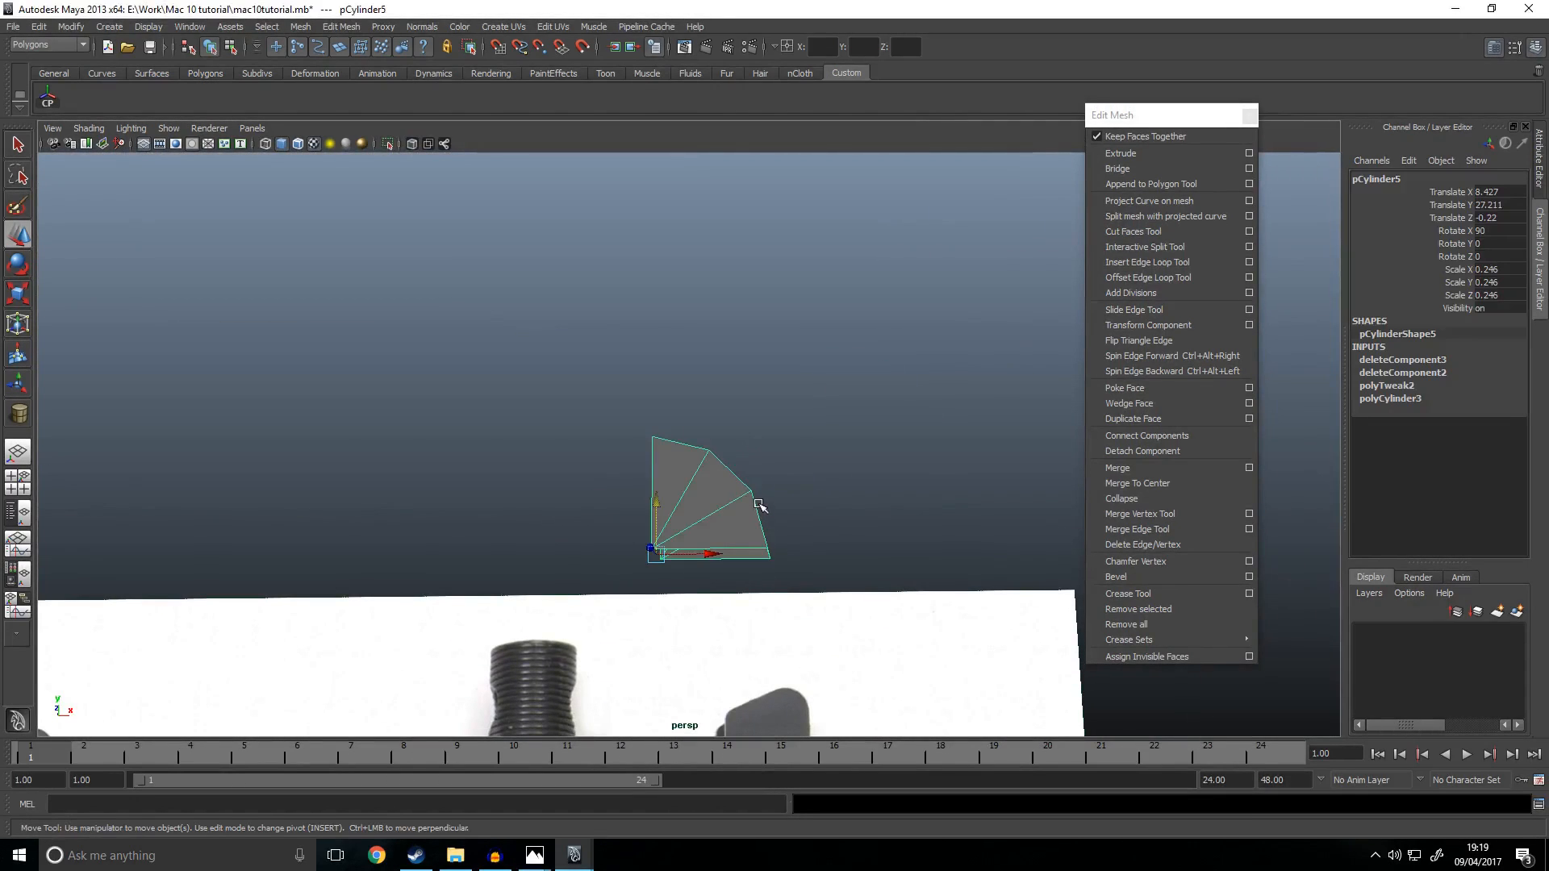
key(f)
alt+drag(734, 551, 810, 549)
scroll(787, 547, down, 4)
click(1149, 184)
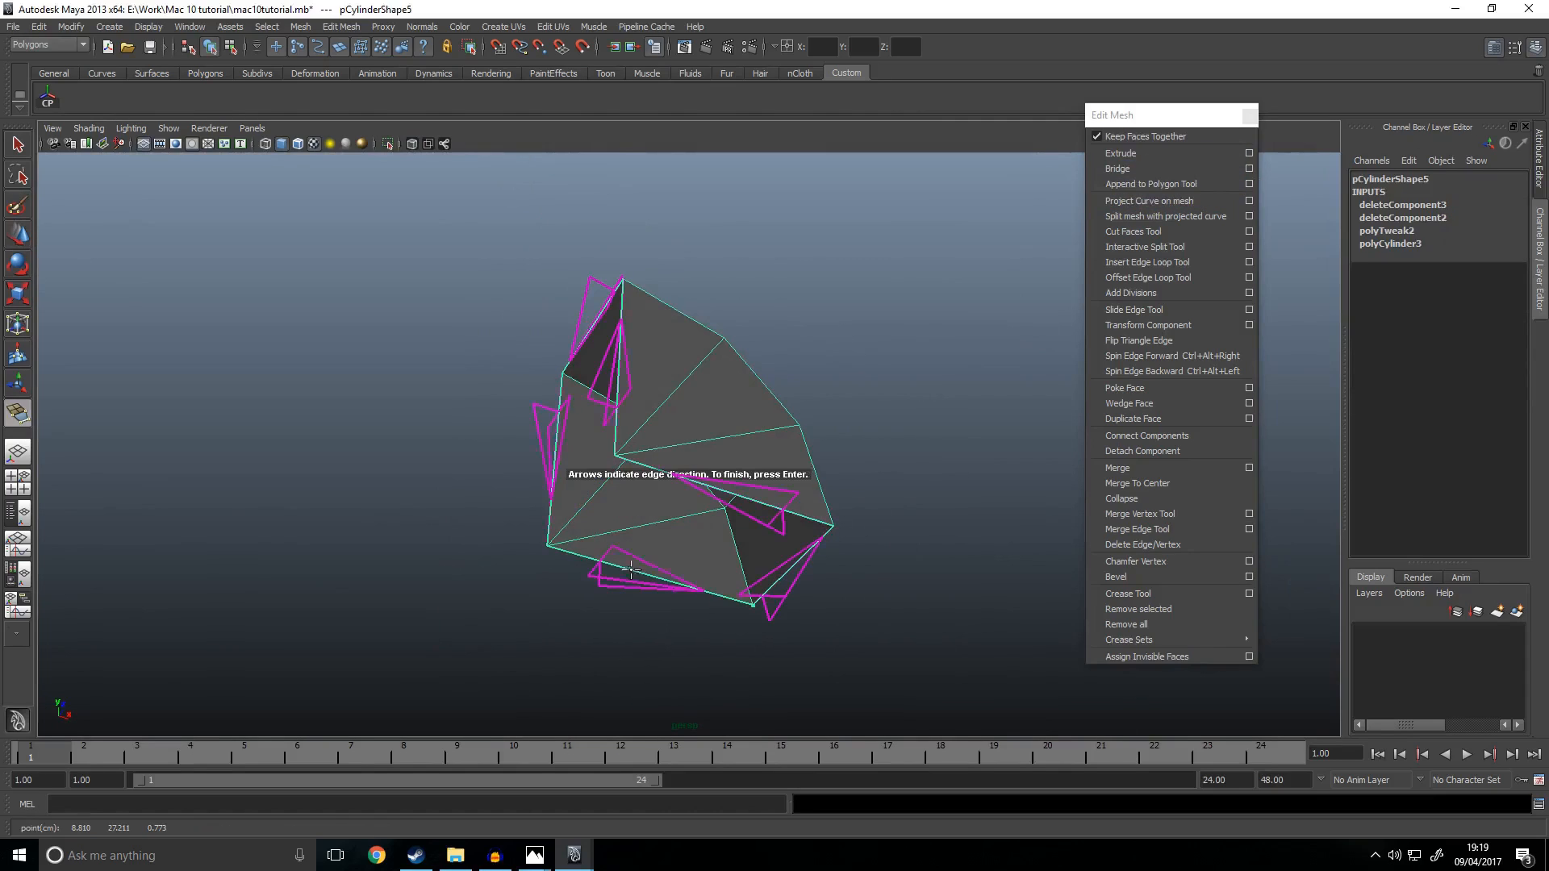
click(754, 486)
key(Return)
alt+drag(755, 486, 614, 435)
click(590, 414)
key(Return)
key(w)
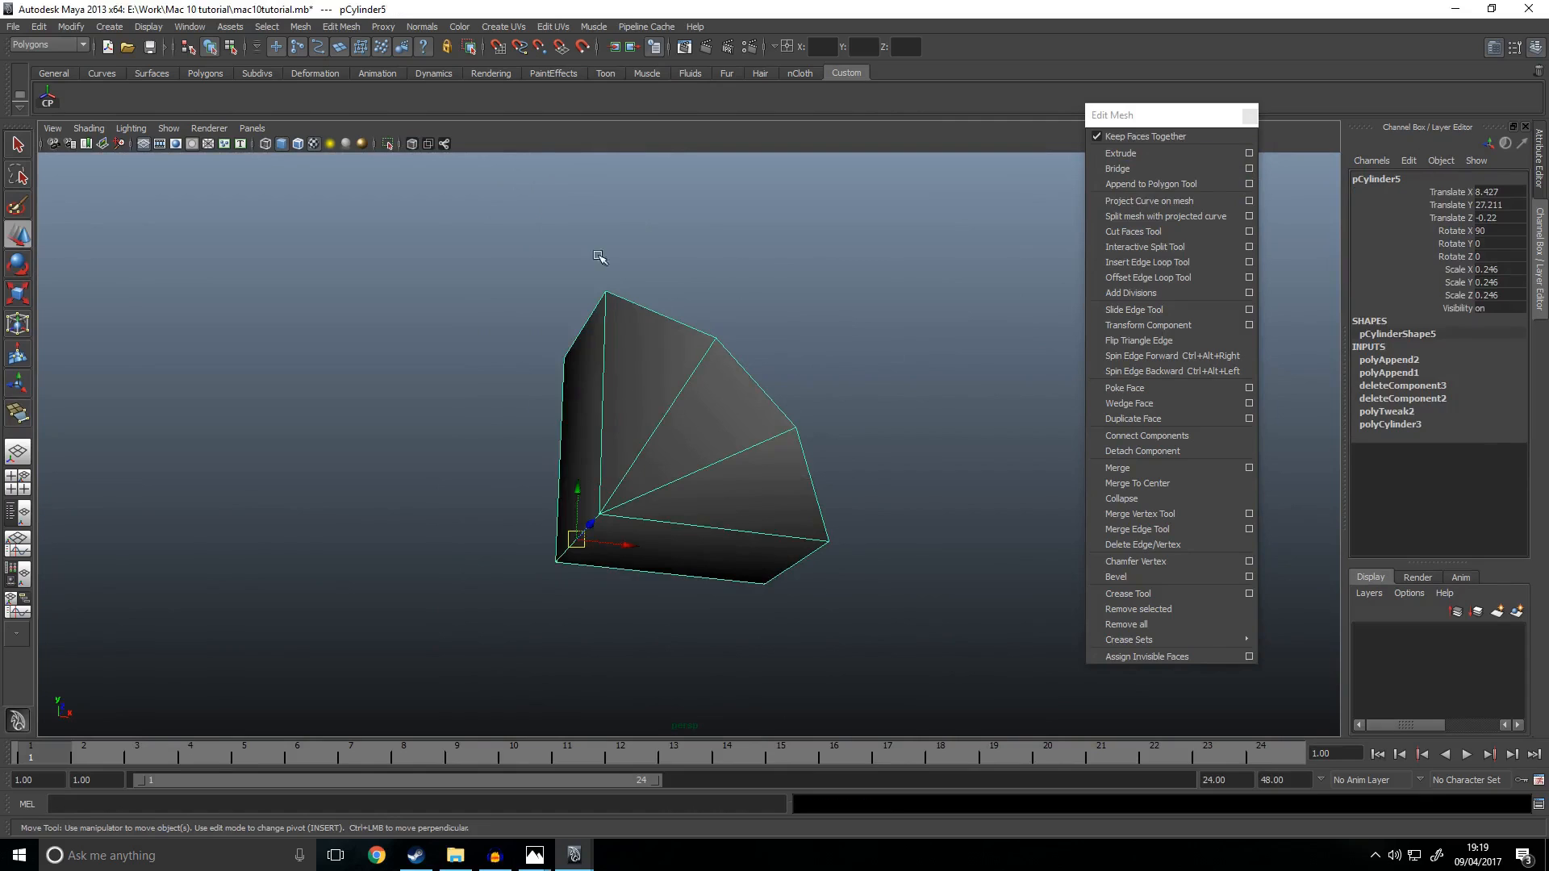
Step: Set the quarter disc's normal angle to 30 degrees
click(427, 27)
click(491, 211)
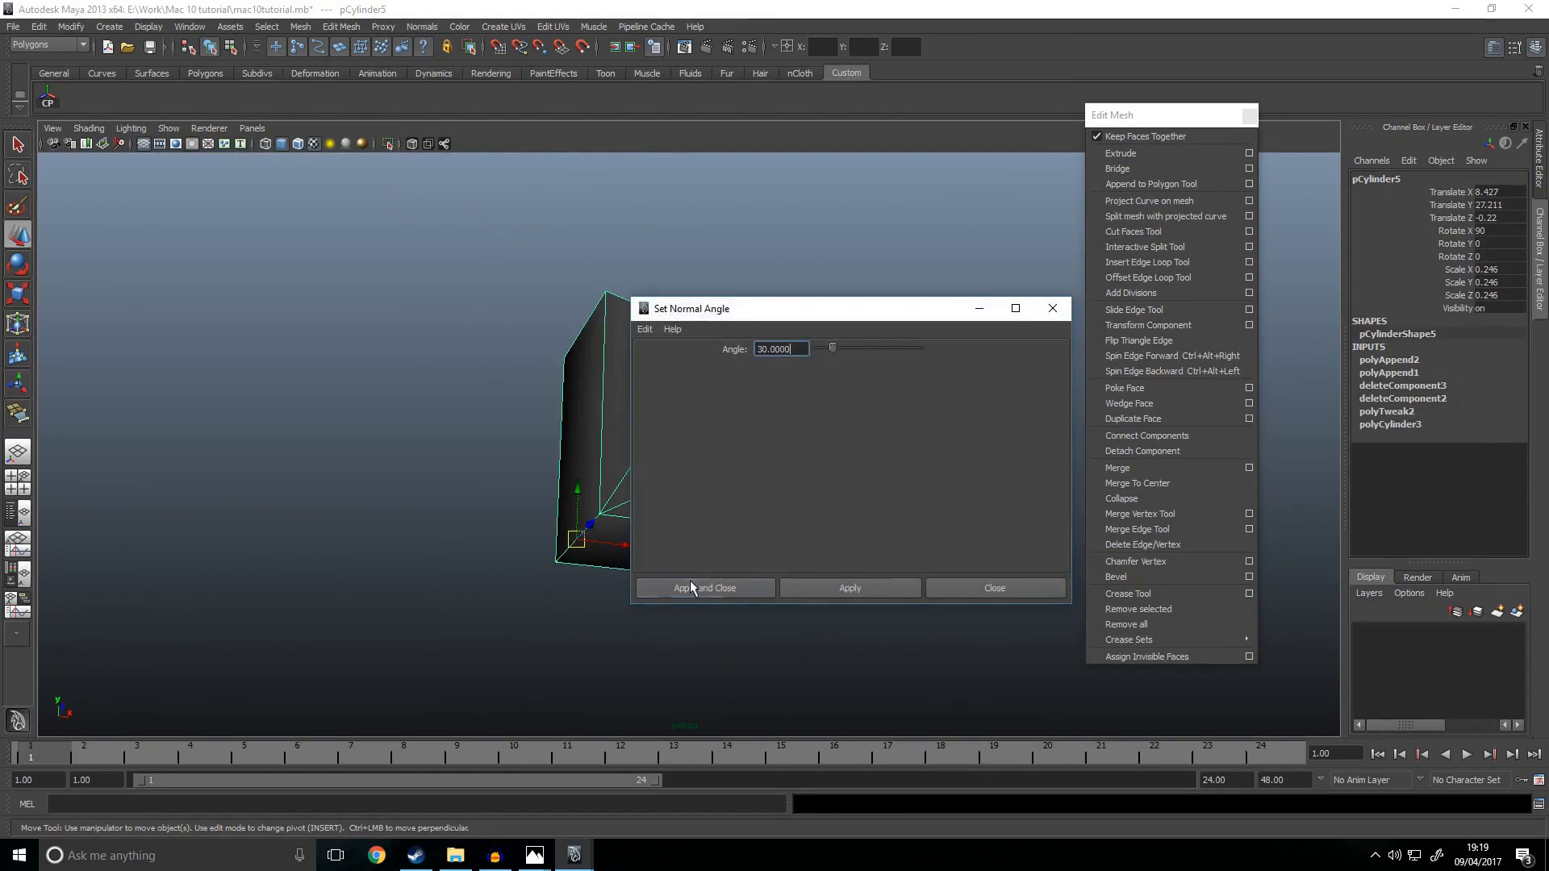
click(690, 583)
Step: Extrude the quarter disc's bottom face about 0.842 downward to the gun's top surface in the reference
key(space)
scroll(667, 570, up, 5)
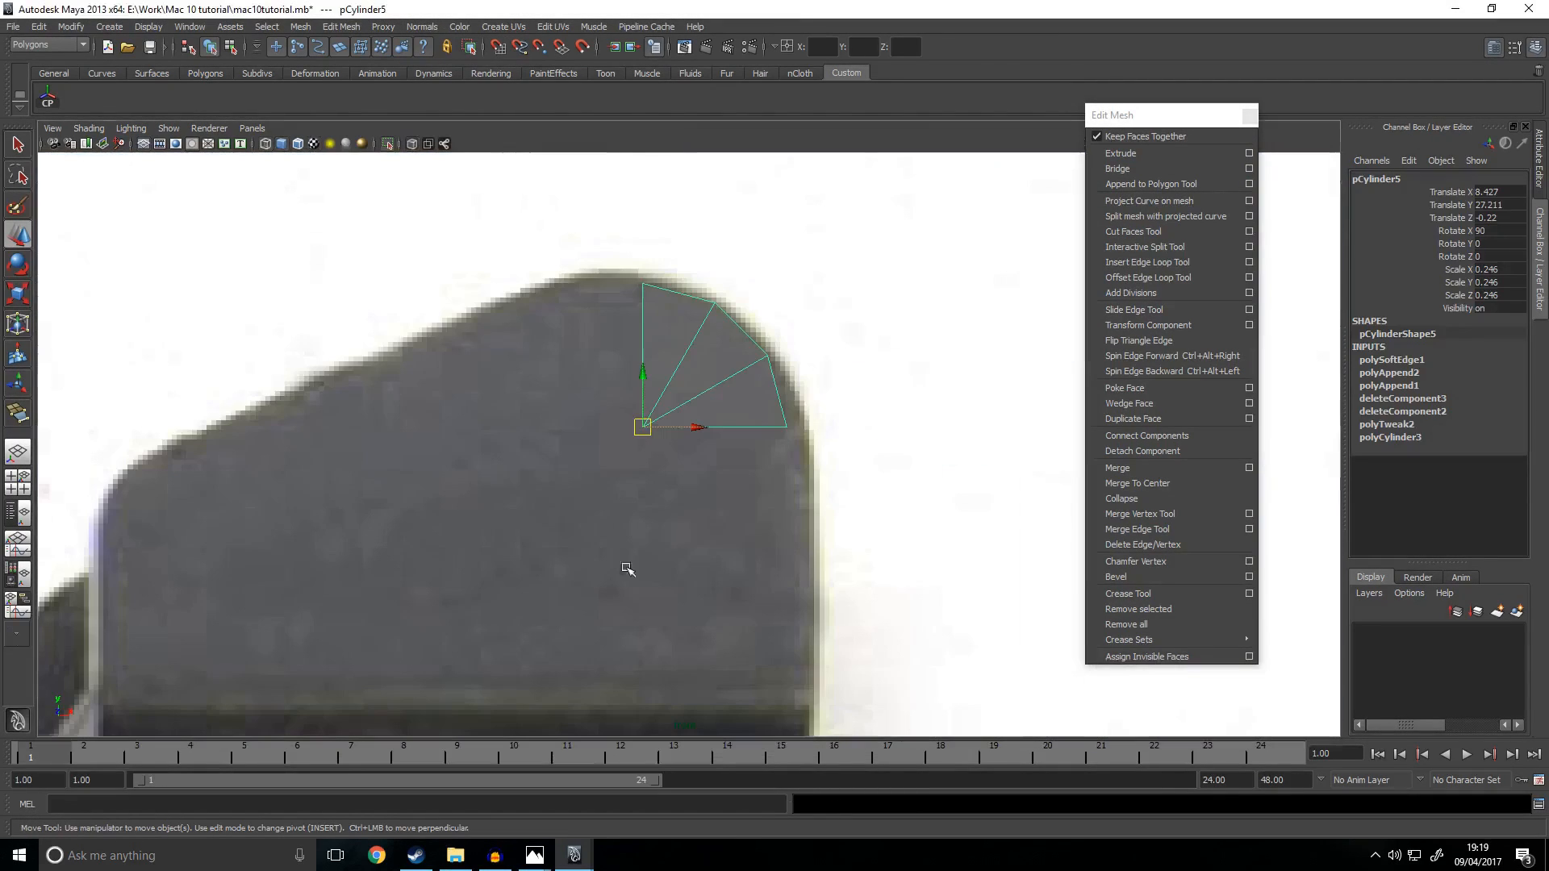
right_drag(717, 413, 713, 451)
key(space)
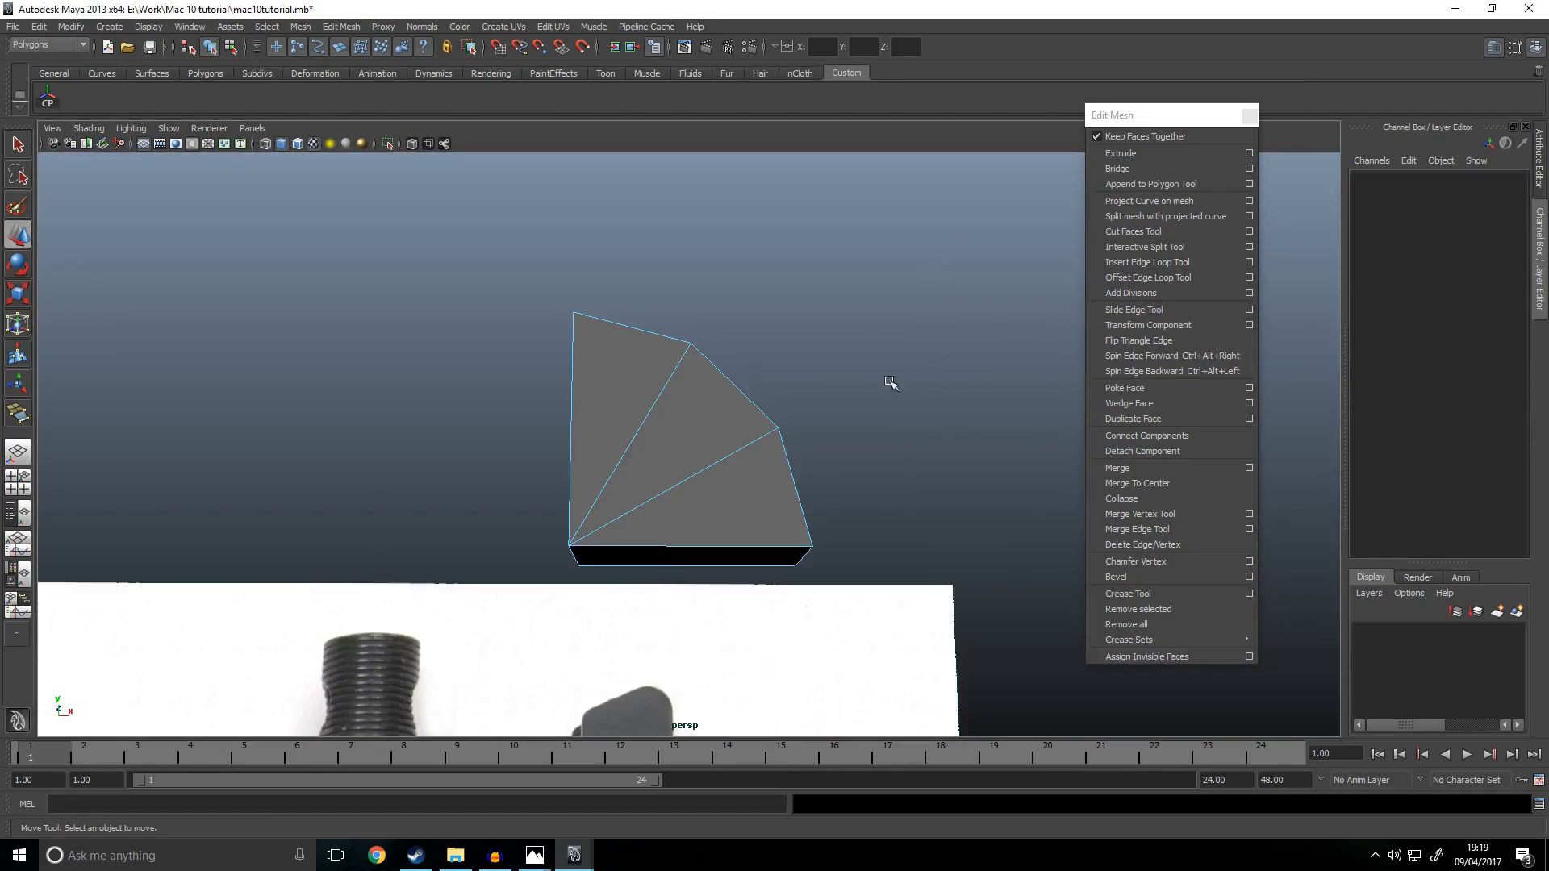
alt+drag(892, 387, 715, 495)
click(715, 496)
key(space)
key(space)
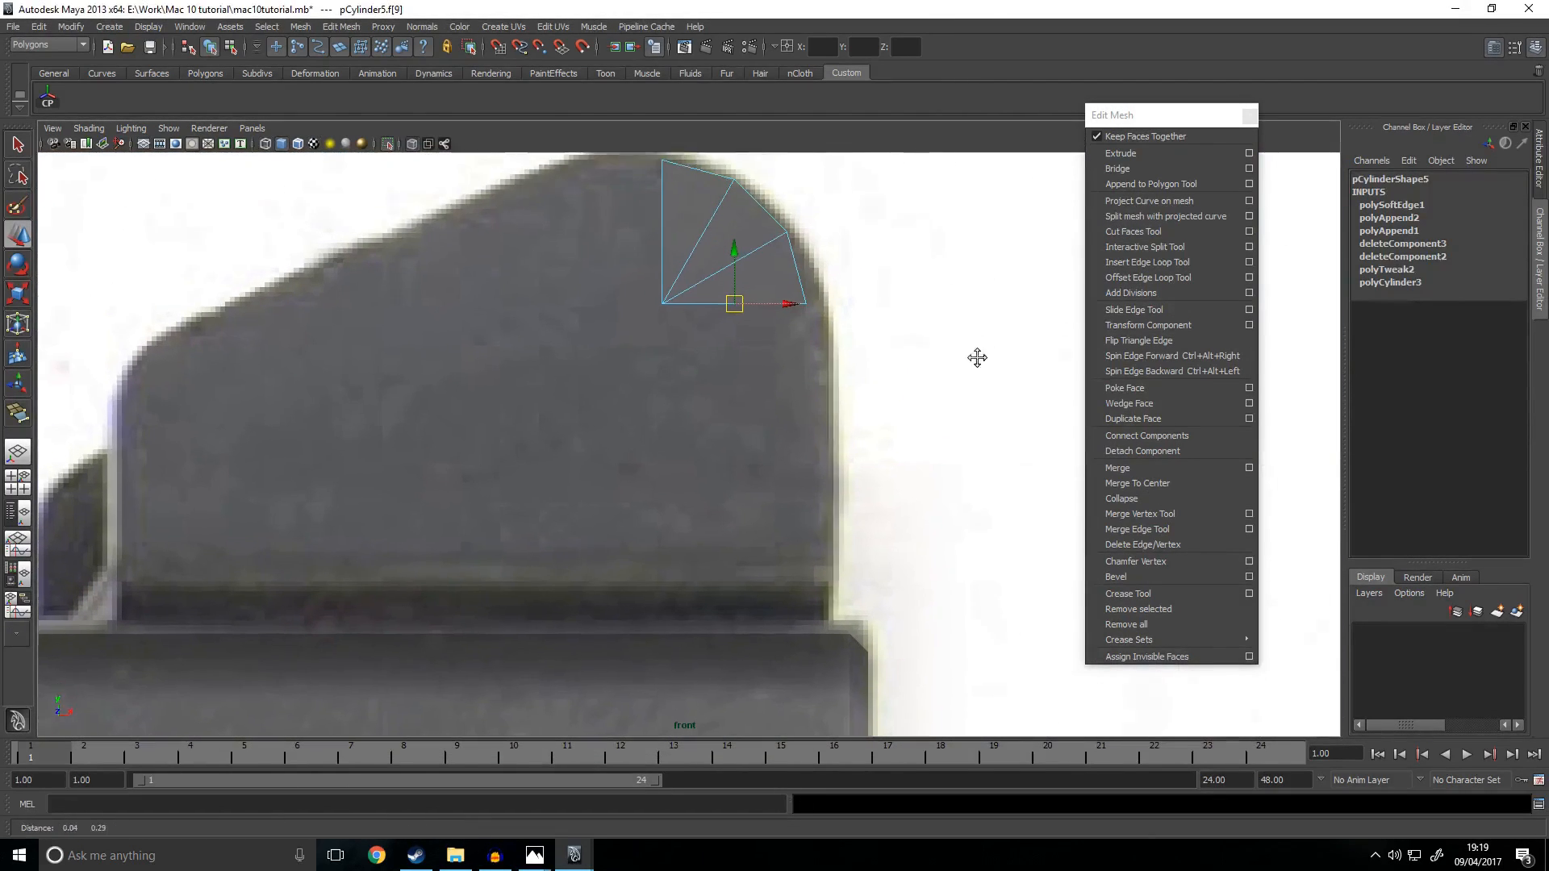
click(1169, 155)
drag(734, 351, 761, 668)
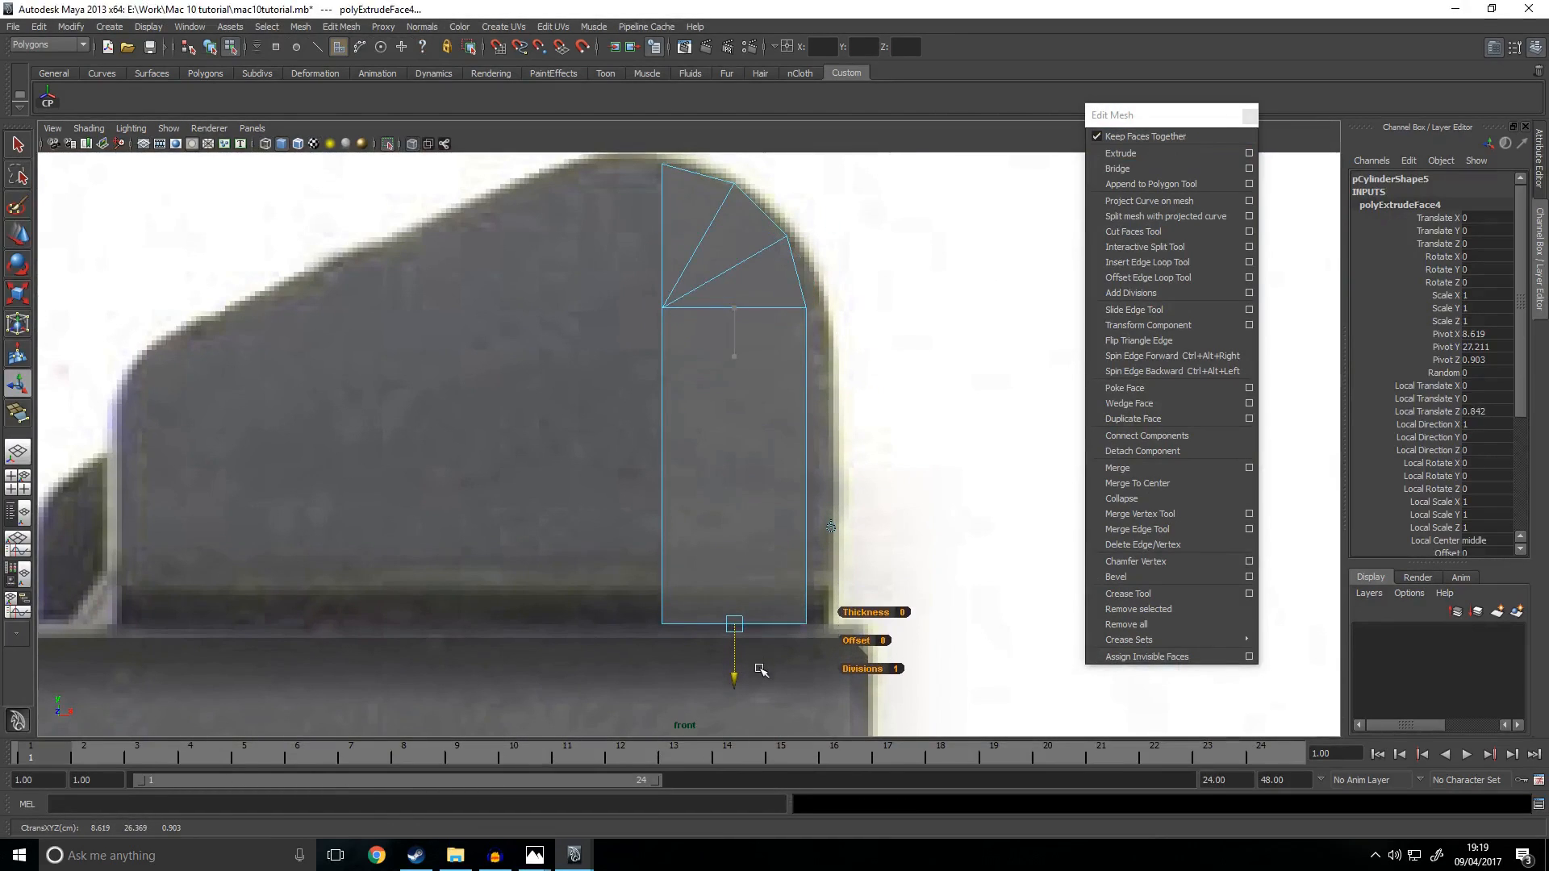
key(w)
Step: Move the sight piece along X to about 8.47, aligning it with the sight's front edge in the reference
right_drag(754, 415, 777, 398)
right_drag(755, 318, 776, 287)
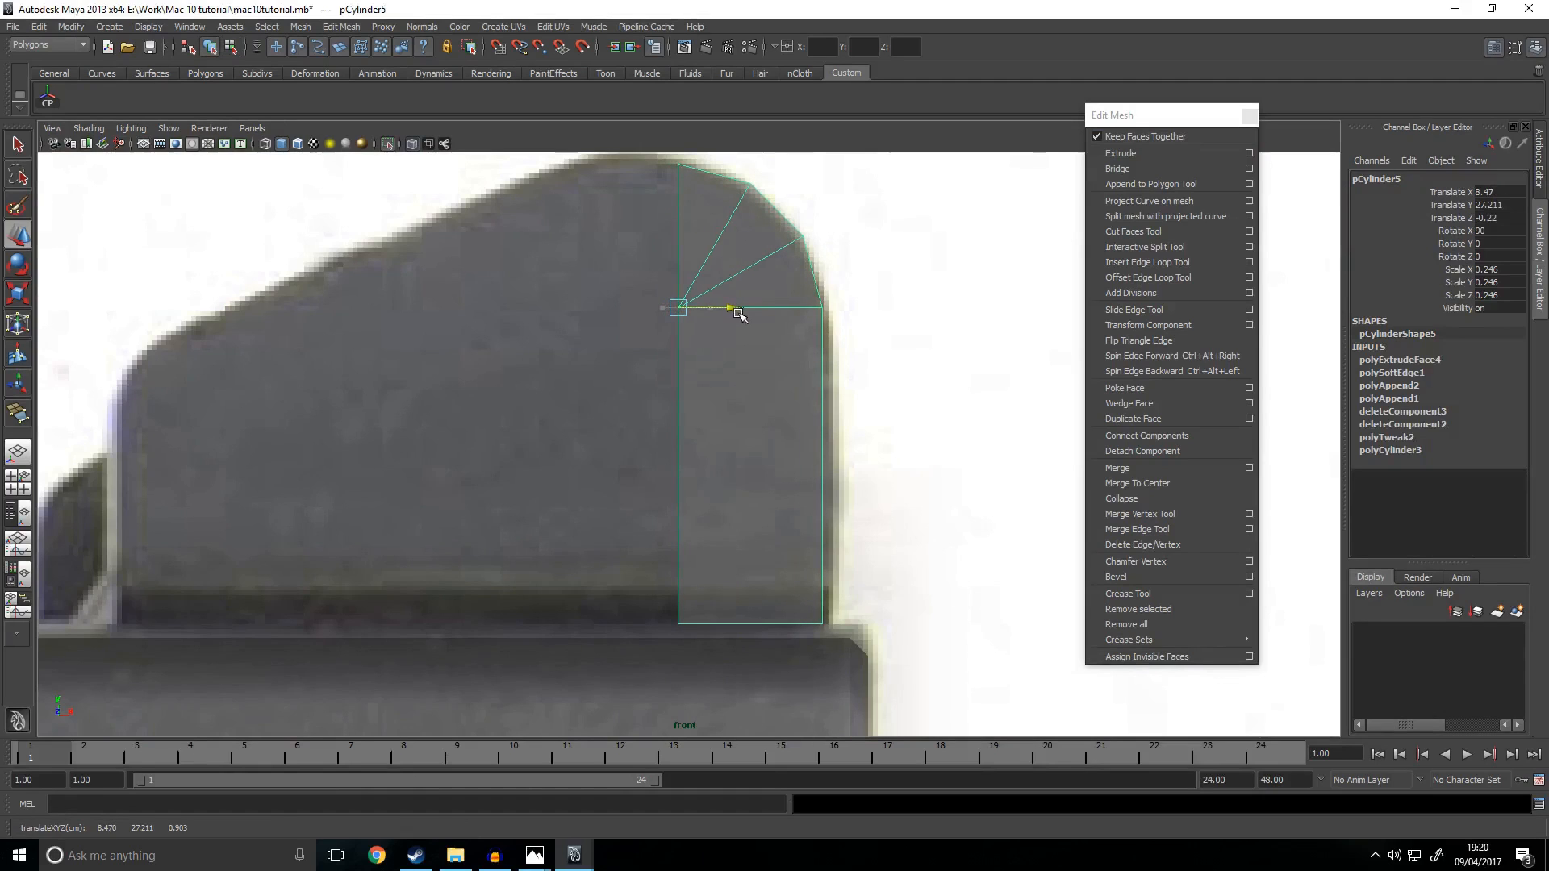
click(718, 335)
Step: Extrude the sight piece's two rear side faces back to the sight's rear edge in the reference image
key(space)
key(space)
alt+drag(718, 335, 758, 439)
click(595, 443)
right_drag(595, 467, 605, 425)
click(605, 425)
alt+drag(605, 425, 791, 578)
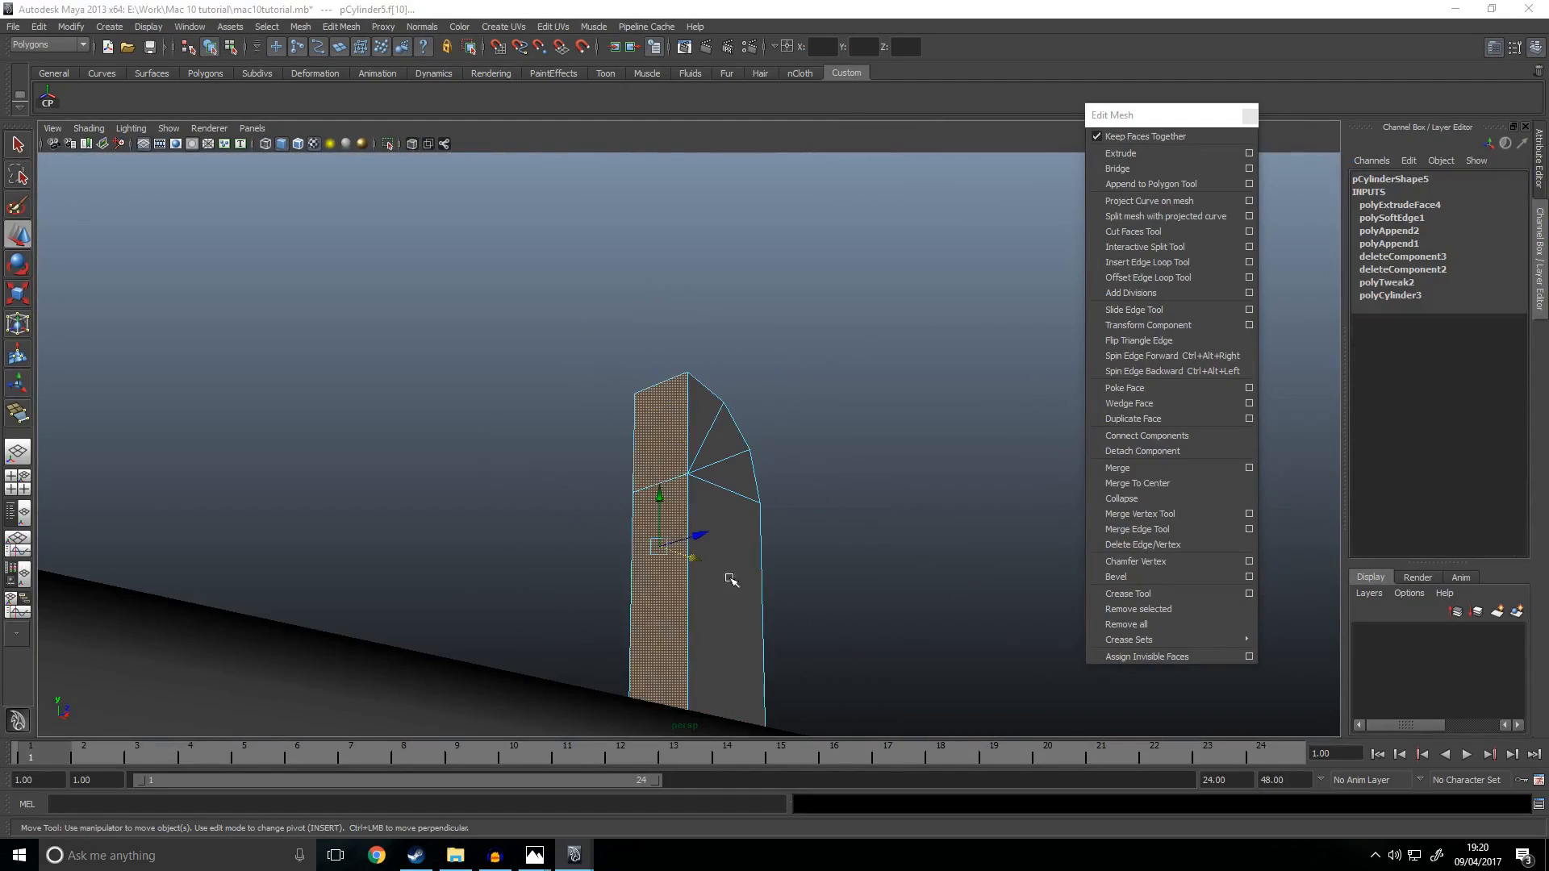
key(space)
key(space)
alt+middle_drag(571, 511, 775, 511)
click(1160, 155)
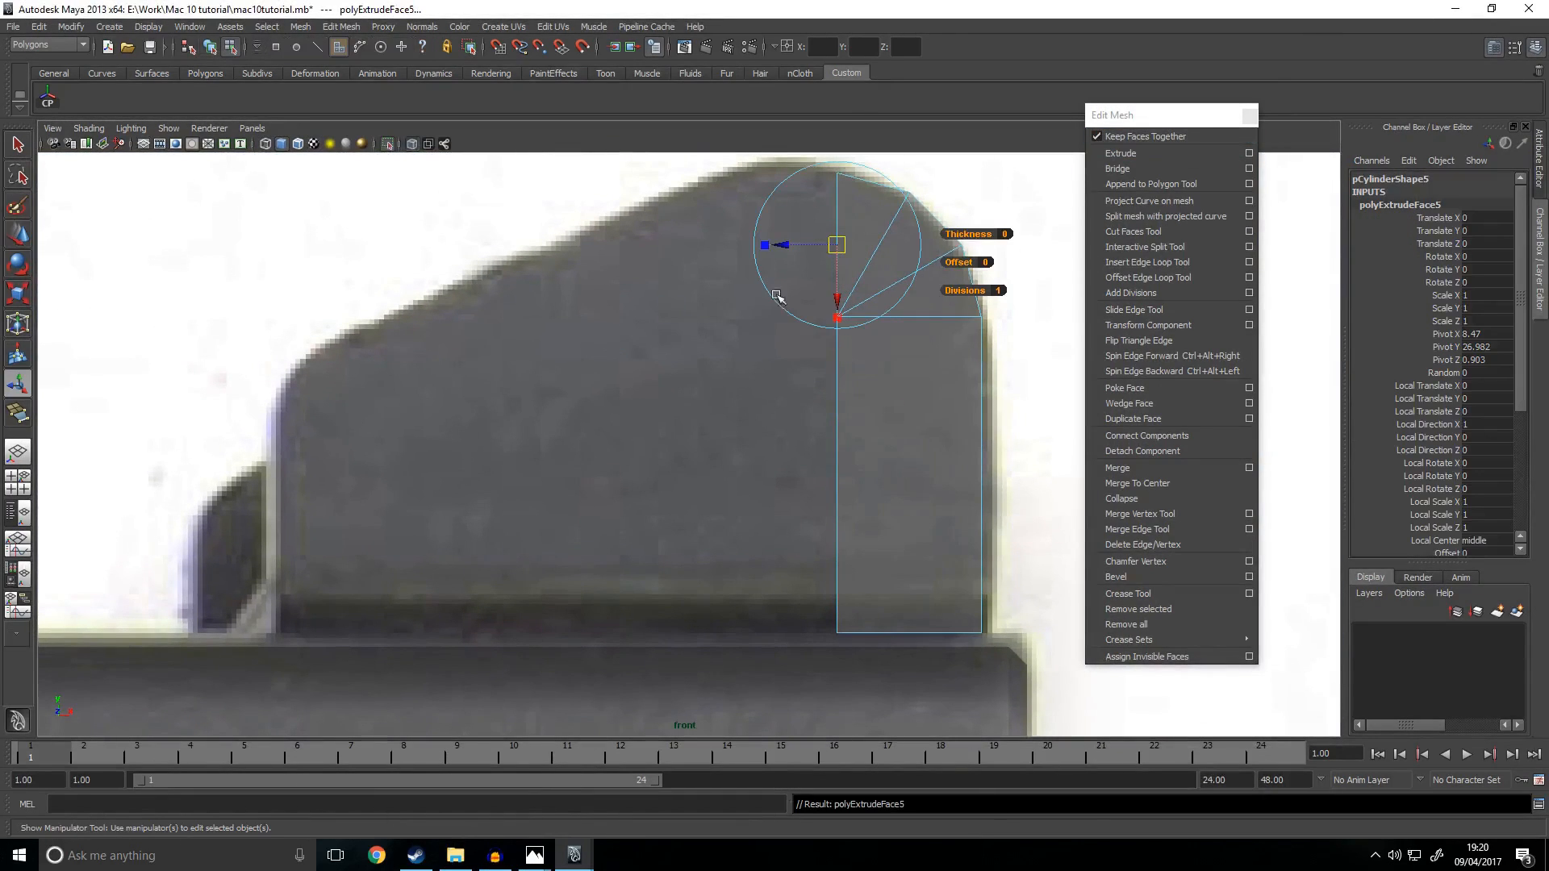
drag(754, 249, 257, 280)
Step: Lower the upper rear vertices so the plate's top edge follows the sight's slope in the reference
alt+middle_drag(390, 335, 502, 439)
right_drag(502, 439, 492, 408)
key(w)
drag(283, 232, 513, 568)
drag(409, 277, 443, 484)
alt+middle_drag(839, 407, 684, 402)
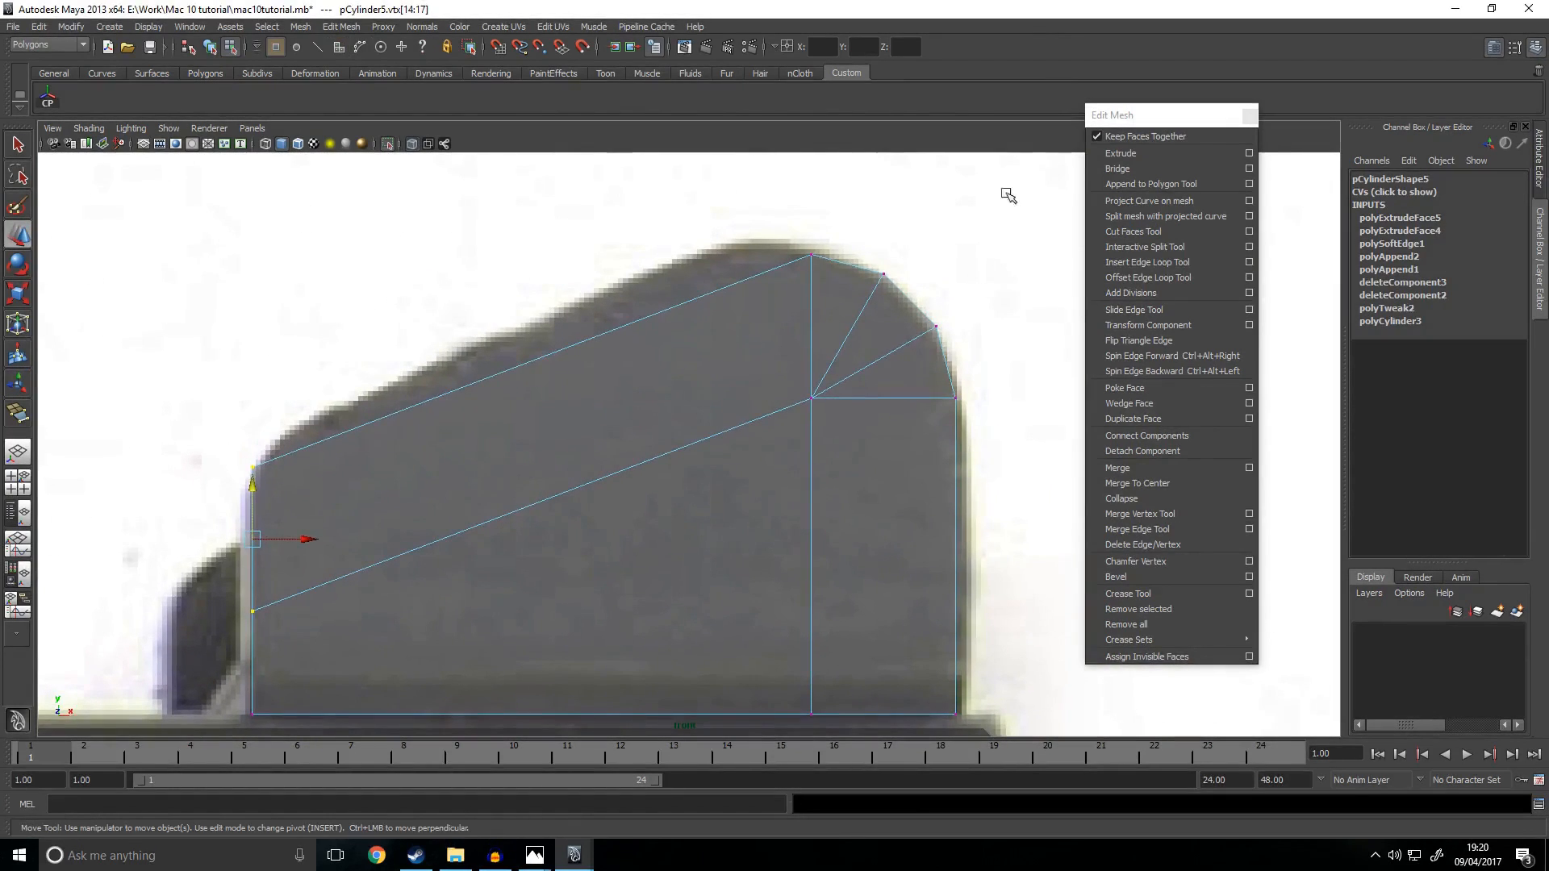
Step: Insert a vertical edge loop behind the rounded corner and raise its top vertices to the sight's outline
click(1171, 248)
click(1171, 262)
click(712, 295)
key(w)
right_drag(758, 311, 692, 310)
click(711, 292)
drag(711, 236, 717, 198)
click(928, 209)
right_drag(678, 368, 773, 321)
click(637, 388)
alt+middle_drag(361, 481, 571, 276)
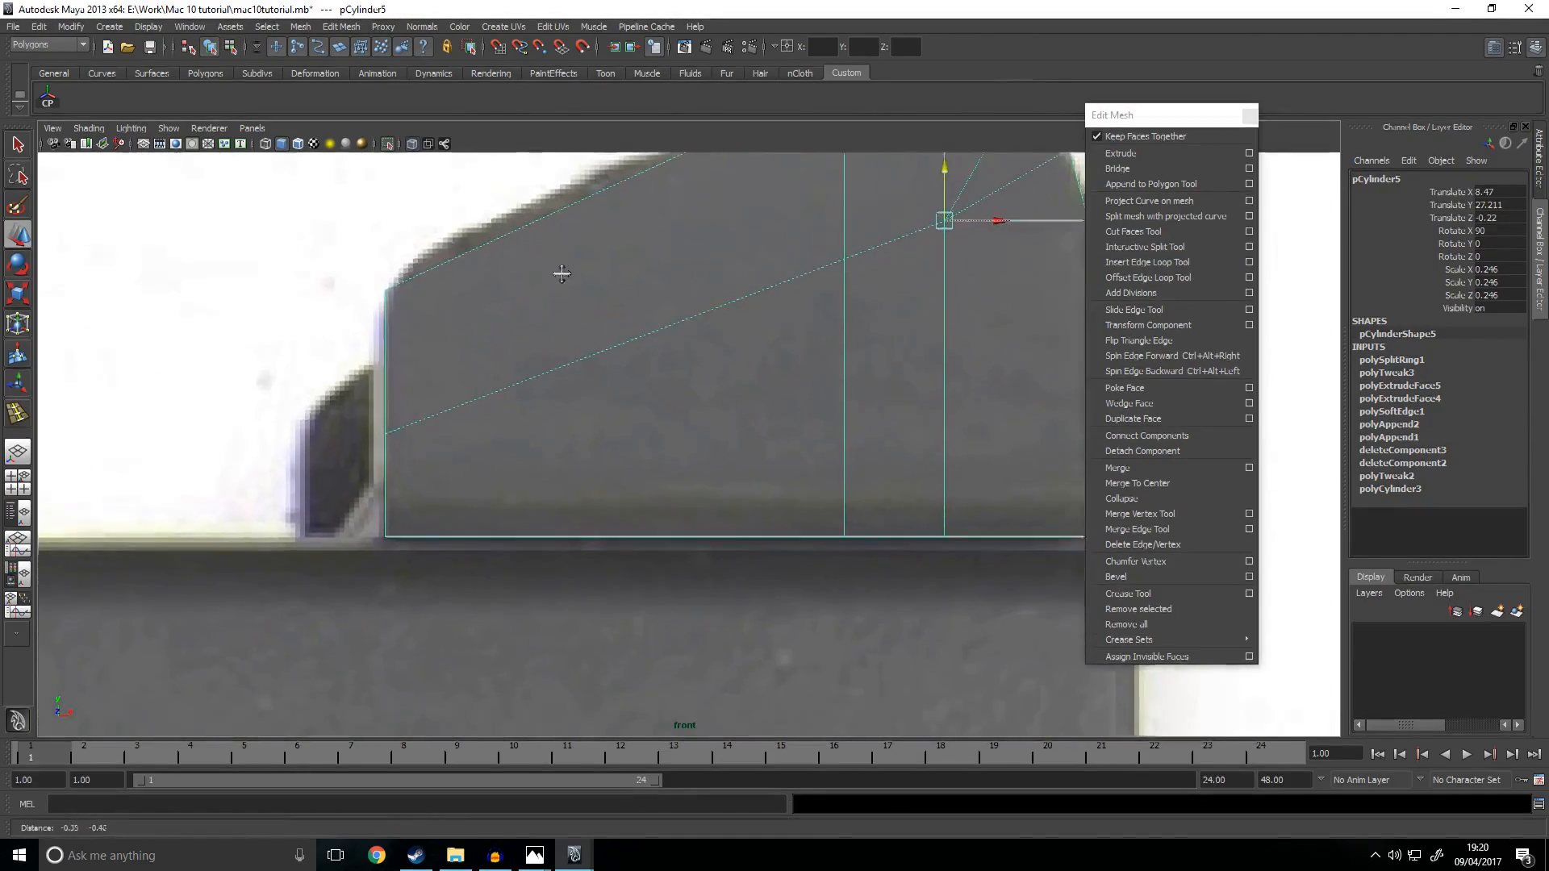
Step: Thin the sight plate by scaling it along Y to about 0.215
alt+drag(747, 379, 778, 528)
click(892, 391)
click(663, 476)
key(r)
key(space)
drag(744, 594, 461, 587)
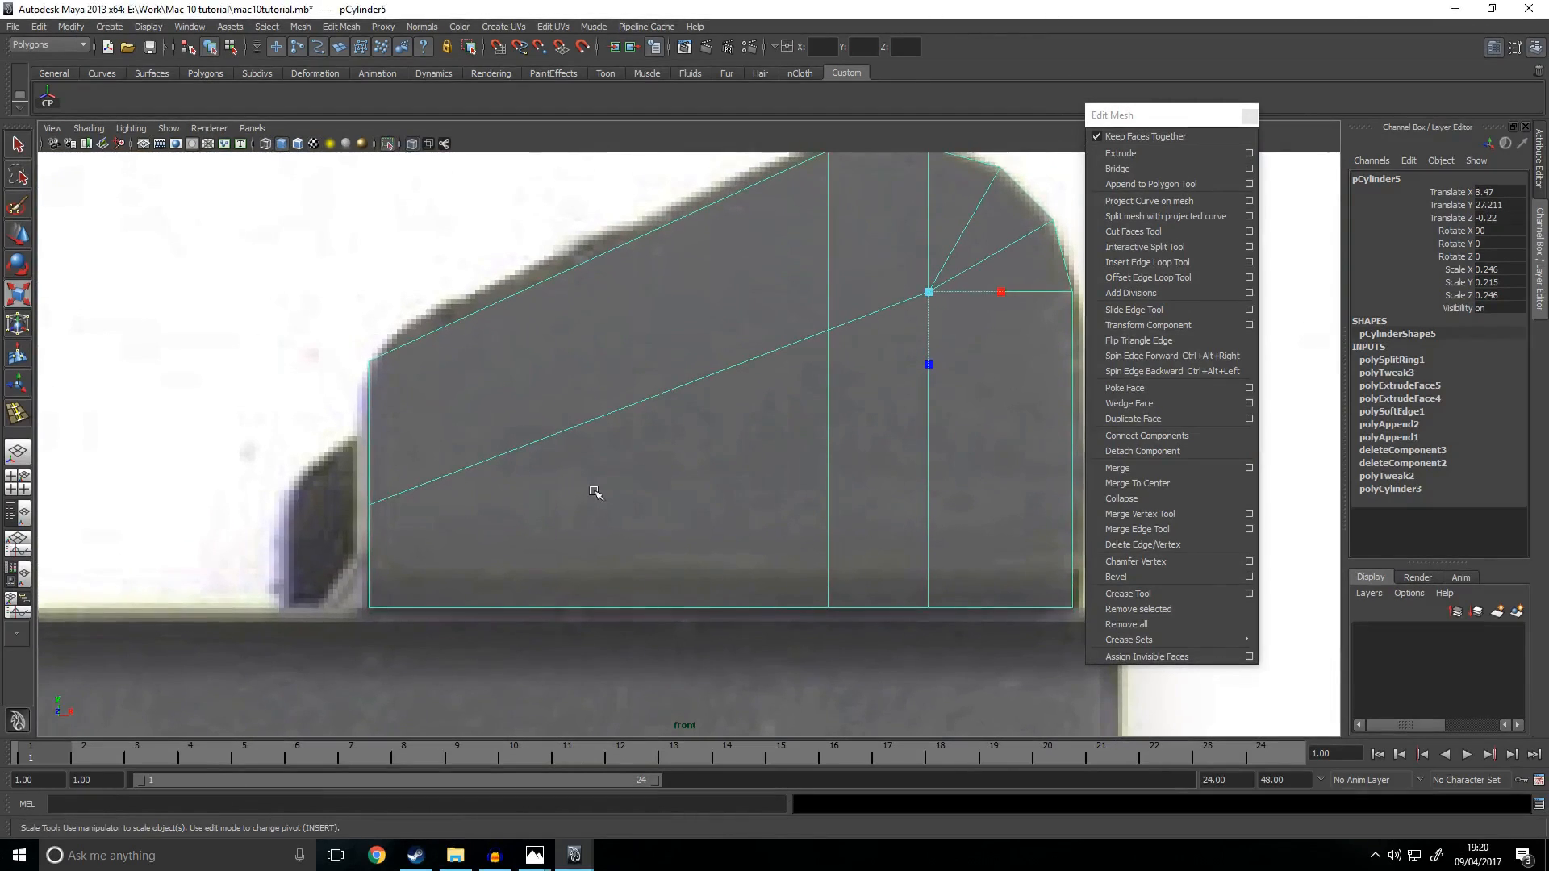
Step: Insert an edge loop across the plate's lower part, flatten it horizontally and position it just above the base
click(1162, 250)
click(1170, 262)
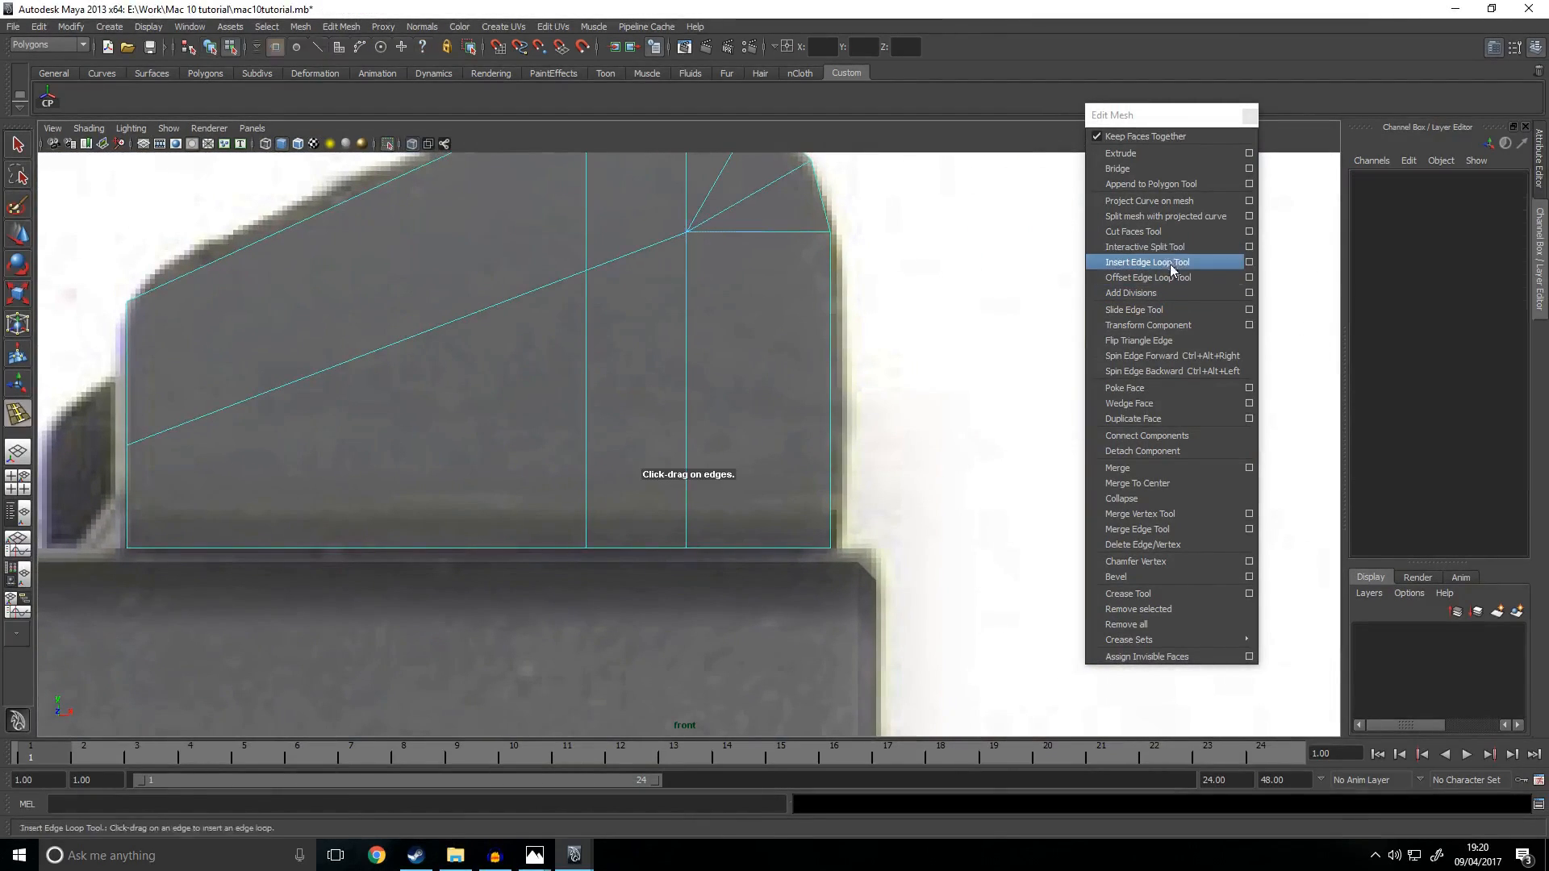
click(839, 496)
key(w)
key(r)
mouse_move(479, 440)
mouse_down()
mouse_move(495, 501)
mouse_move(483, 459)
mouse_up()
key(w)
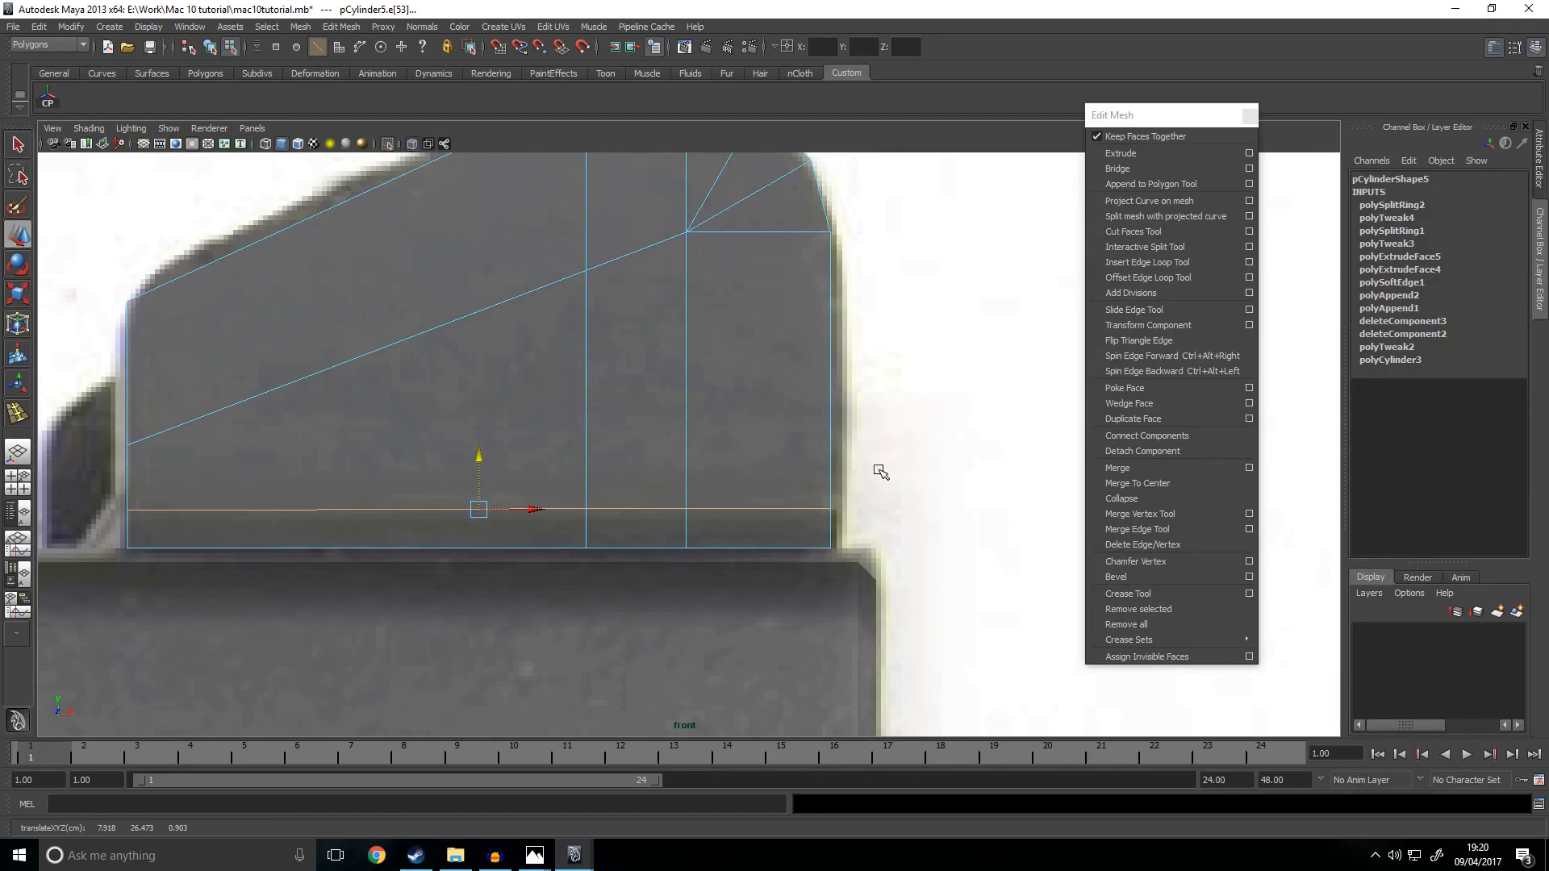
Step: Extrude the narrow inner face along the sight plate's base inward to the gun's centreline
key(space)
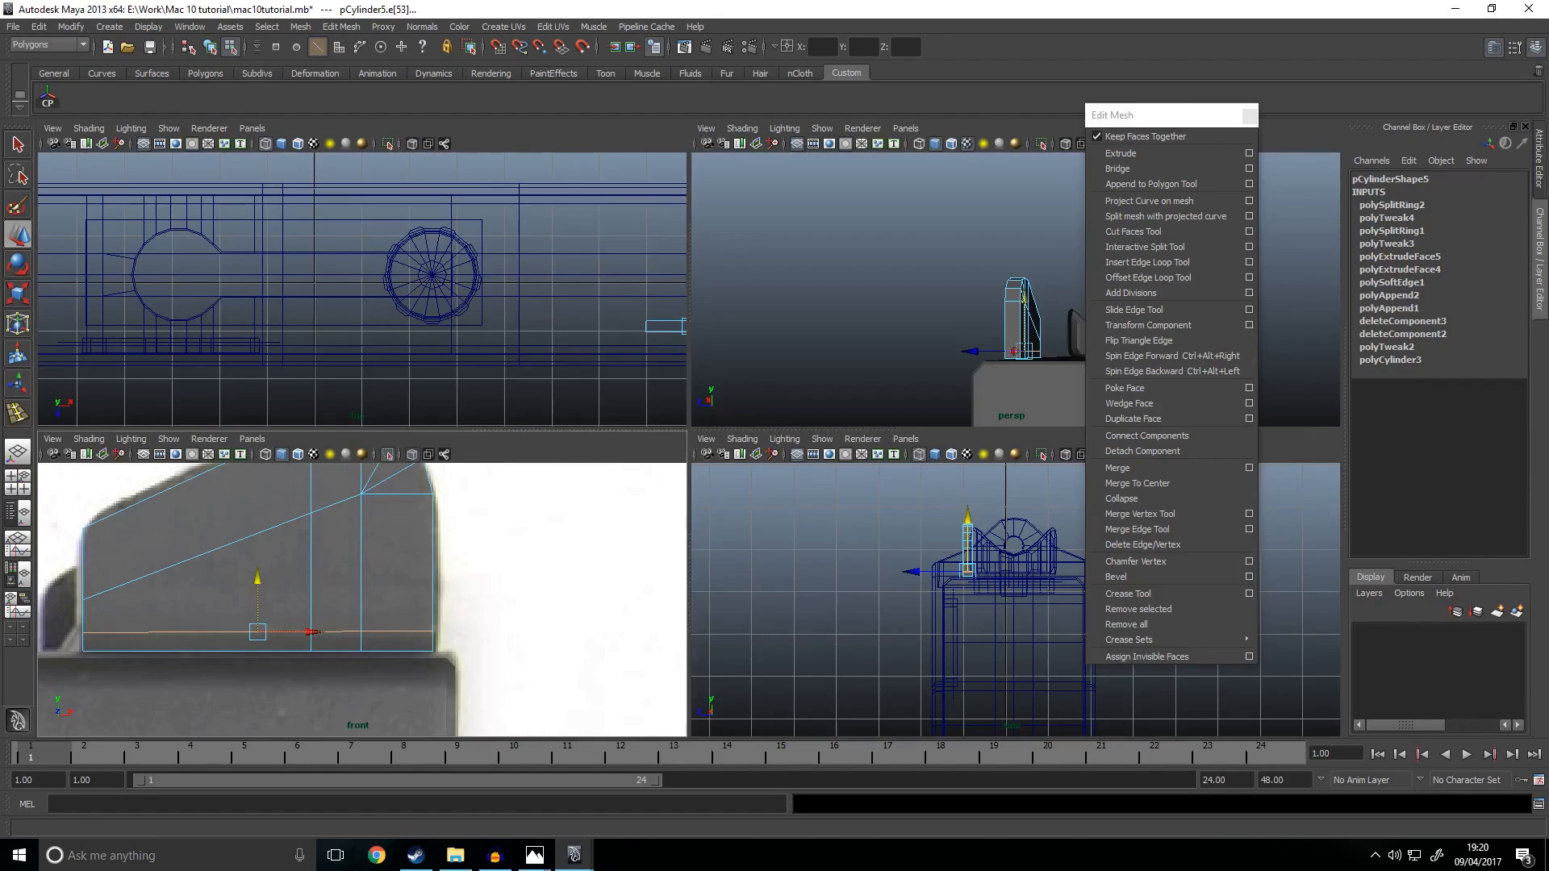
key(alt+Tab)
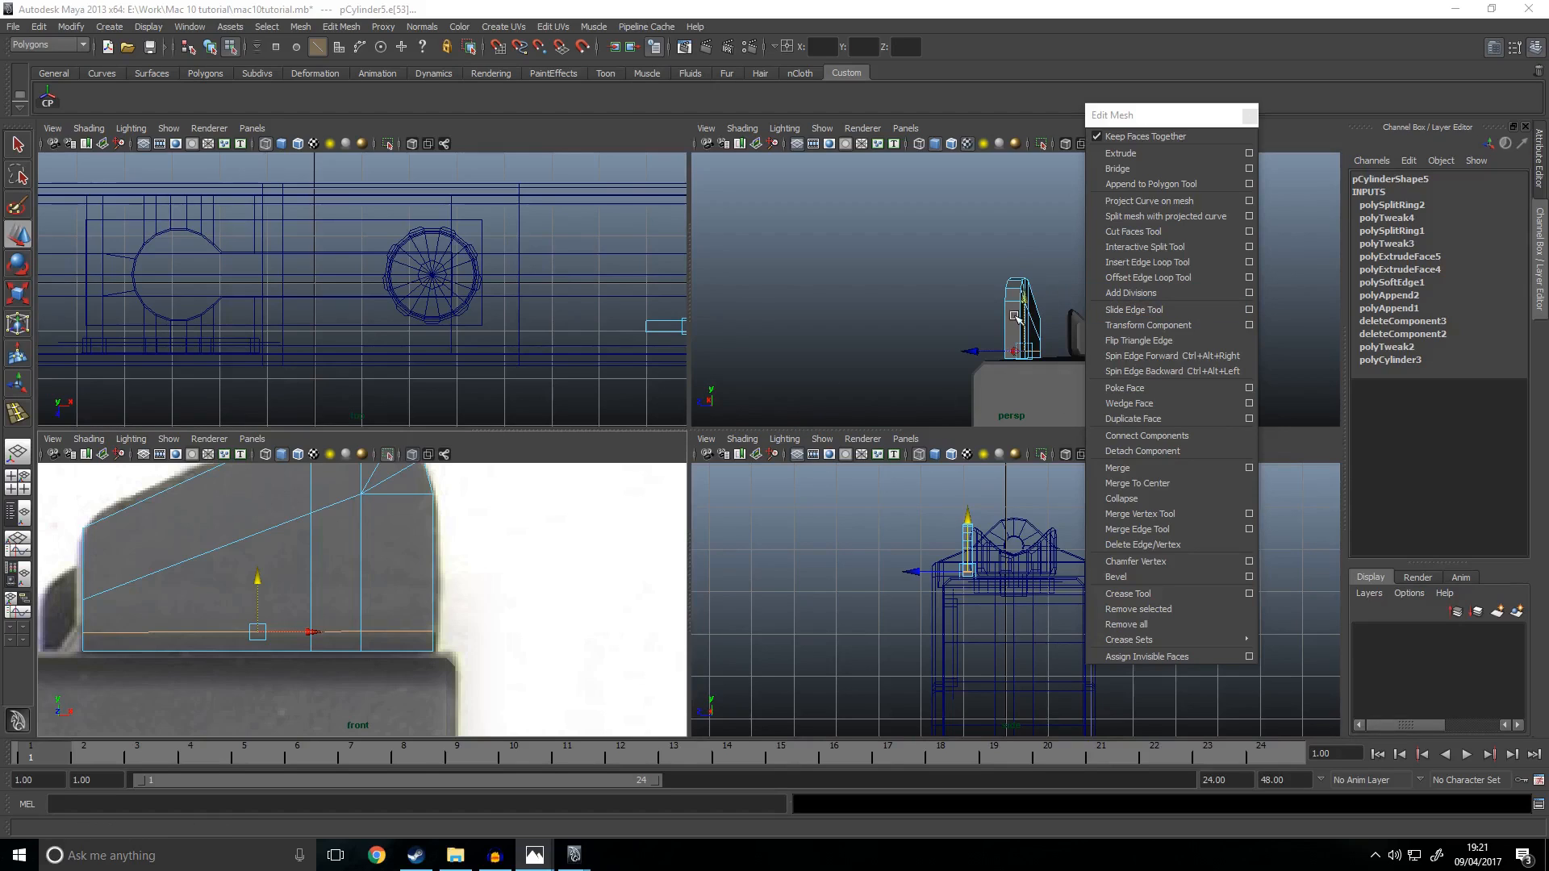
key(f)
key(space)
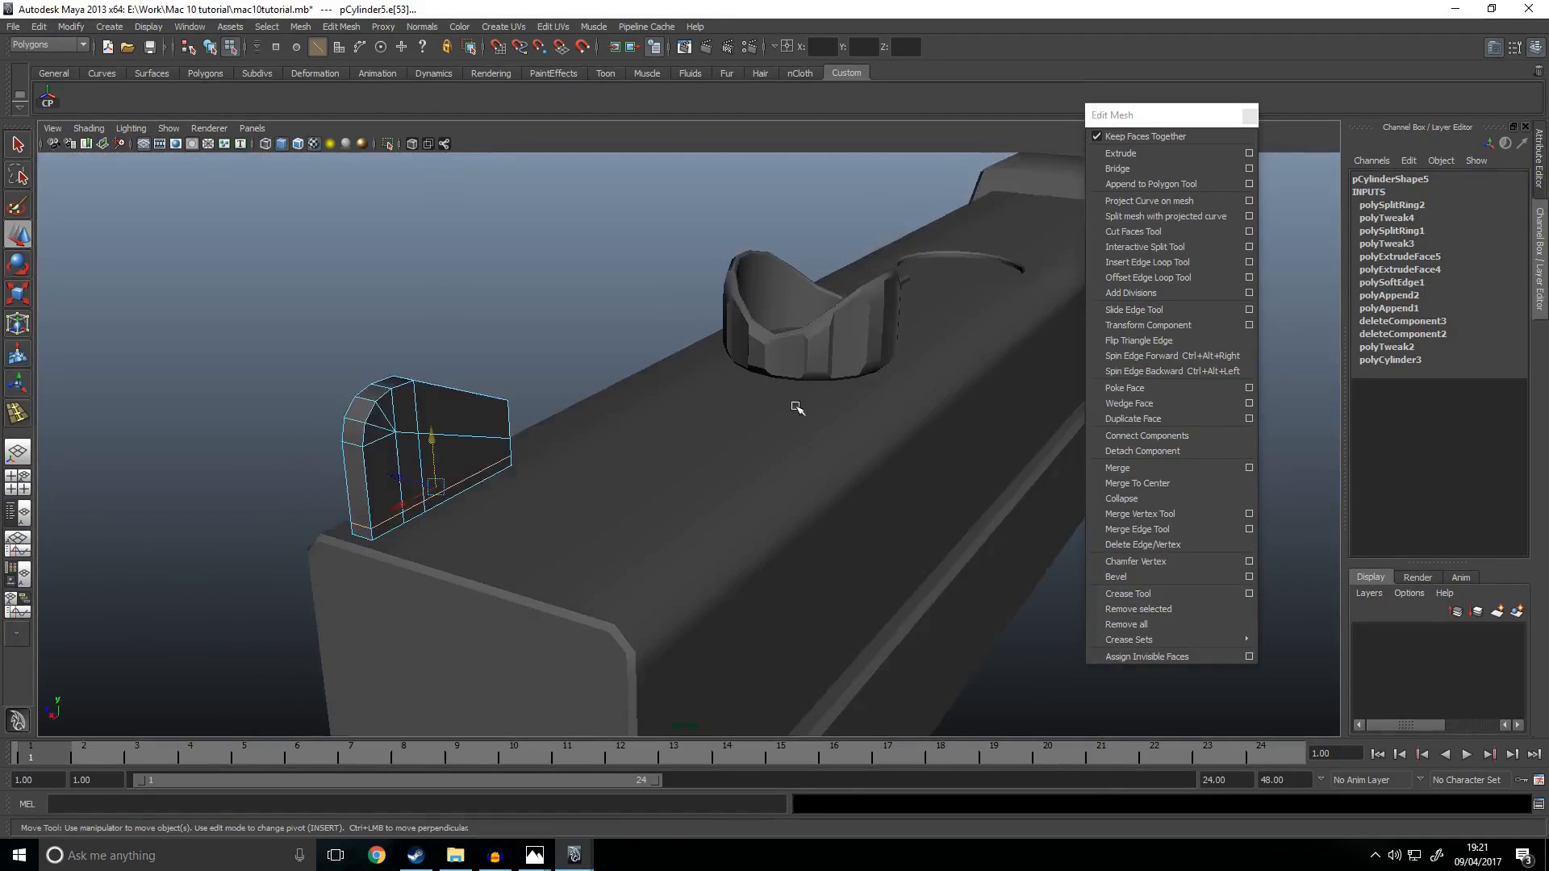
alt+drag(753, 433, 813, 231)
click(812, 231)
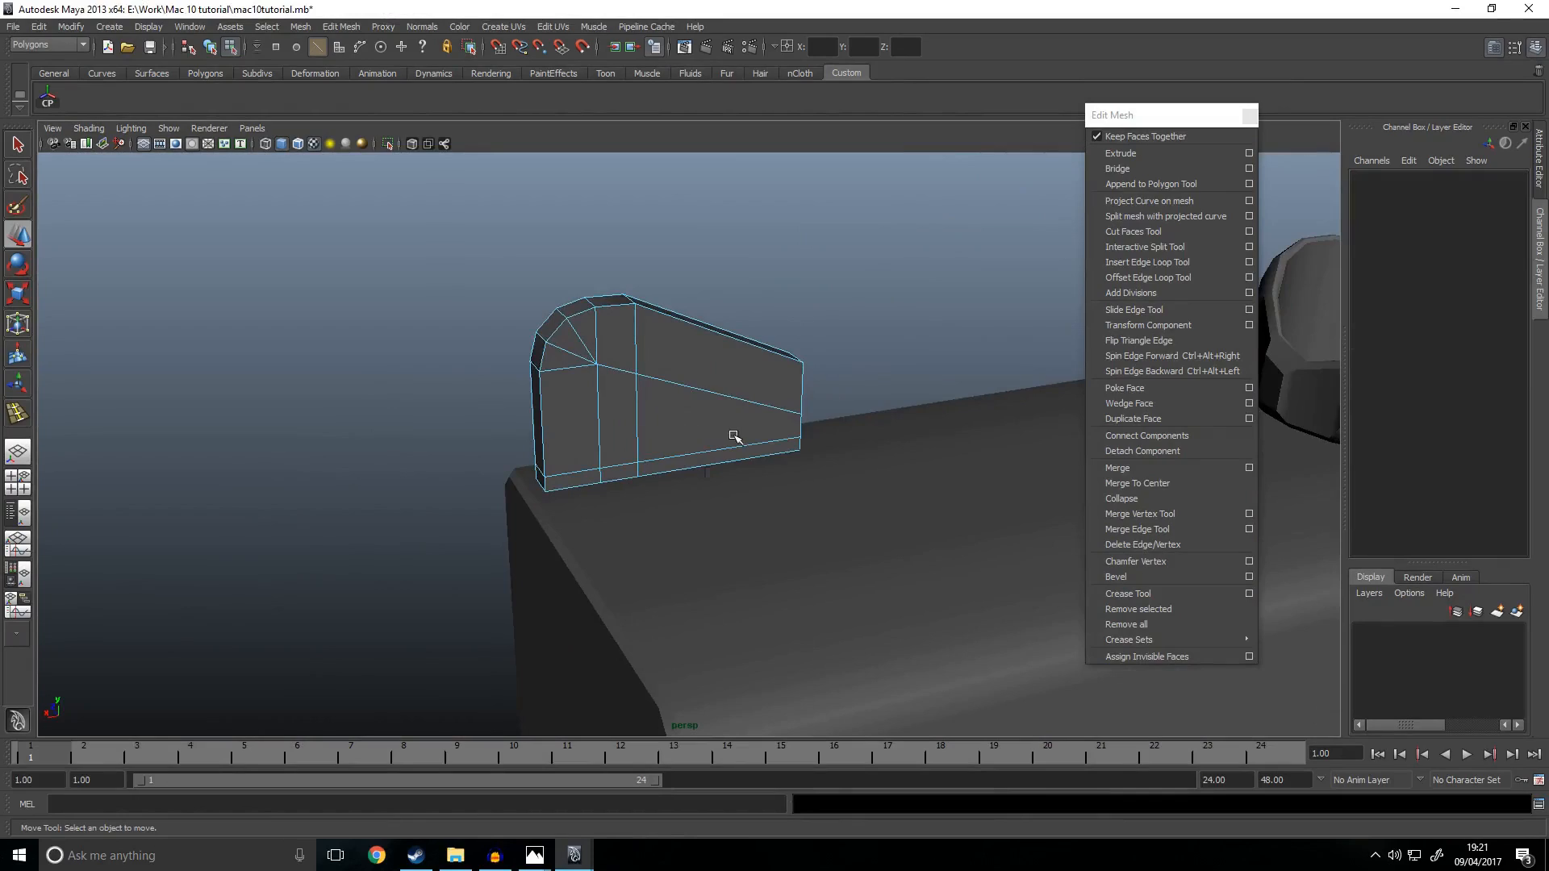
click(714, 457)
mouse_move(714, 458)
alt+mouse_down()
mouse_move(847, 453)
mouse_move(840, 467)
mouse_move(588, 442)
mouse_move(733, 459)
alt+mouse_up()
key(space)
key(space)
key(space)
key(space)
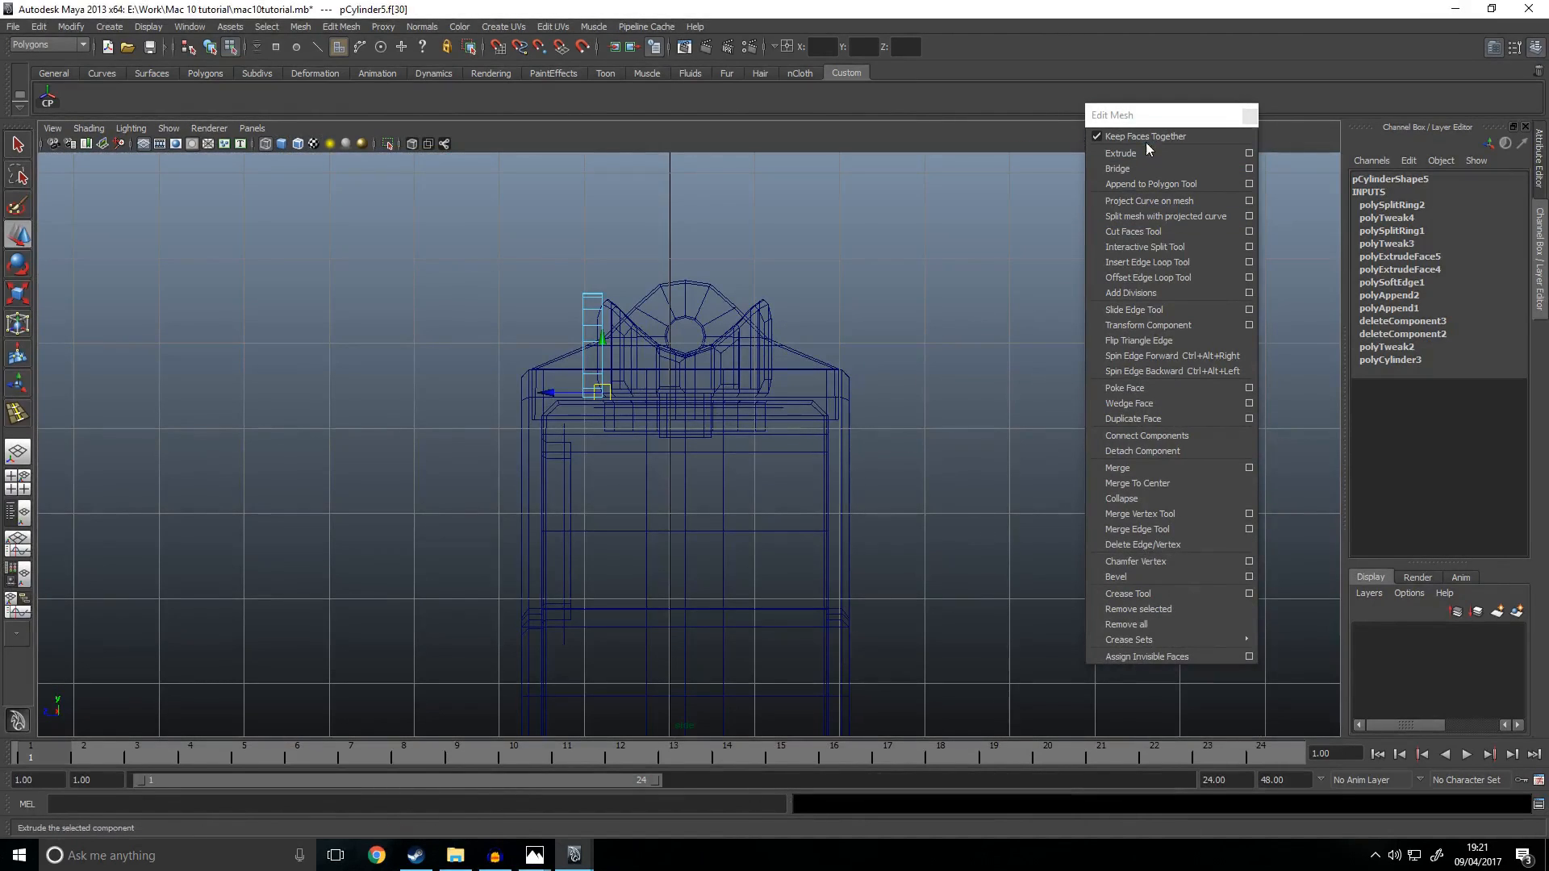
click(1130, 152)
scroll(609, 364, up, 3)
drag(677, 508, 676, 468)
key(w)
Step: Delete the end face of the extruded base strip at the gun's centreline
key(space)
key(space)
click(625, 219)
alt+drag(621, 397, 673, 432)
right_drag(674, 438, 717, 421)
click(702, 479)
right_drag(702, 478, 700, 507)
click(700, 501)
click(936, 501)
Step: Move the sight half's pivot along Z and snap it to the base strip's inner end
right_drag(668, 431, 743, 399)
click(736, 436)
alt+drag(839, 448, 618, 370)
scroll(618, 370, down, 5)
alt+drag(484, 387, 659, 311)
alt+drag(318, 264, 736, 453)
key(space)
key(space)
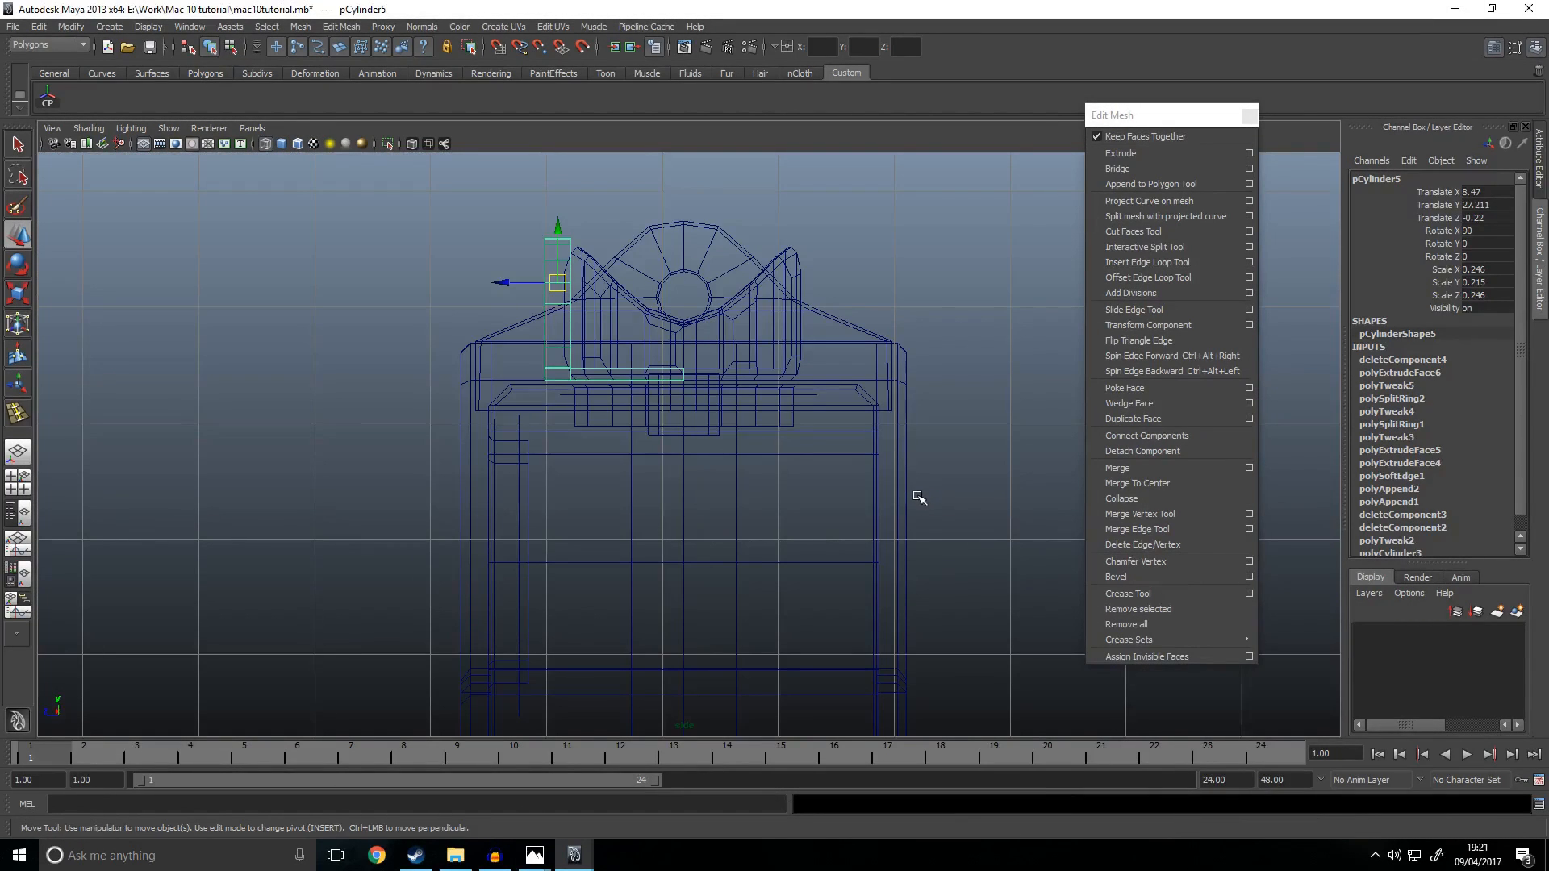
drag(523, 281, 672, 368)
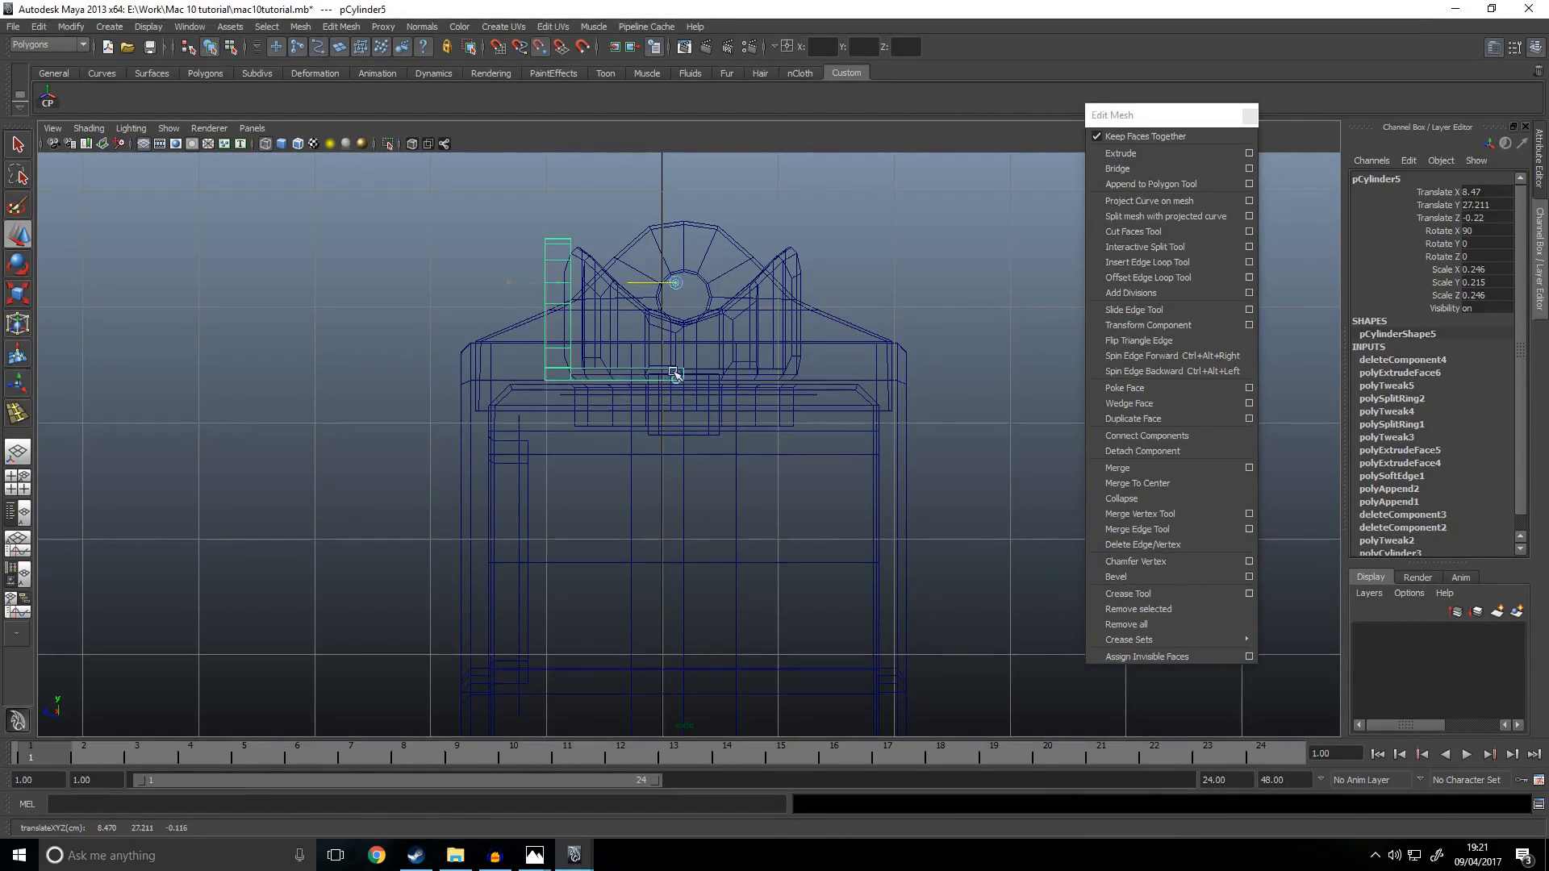
key(Insert)
Step: Try to mirror the sight half using Duplicate Special with a Z scale of -1
key(space)
key(space)
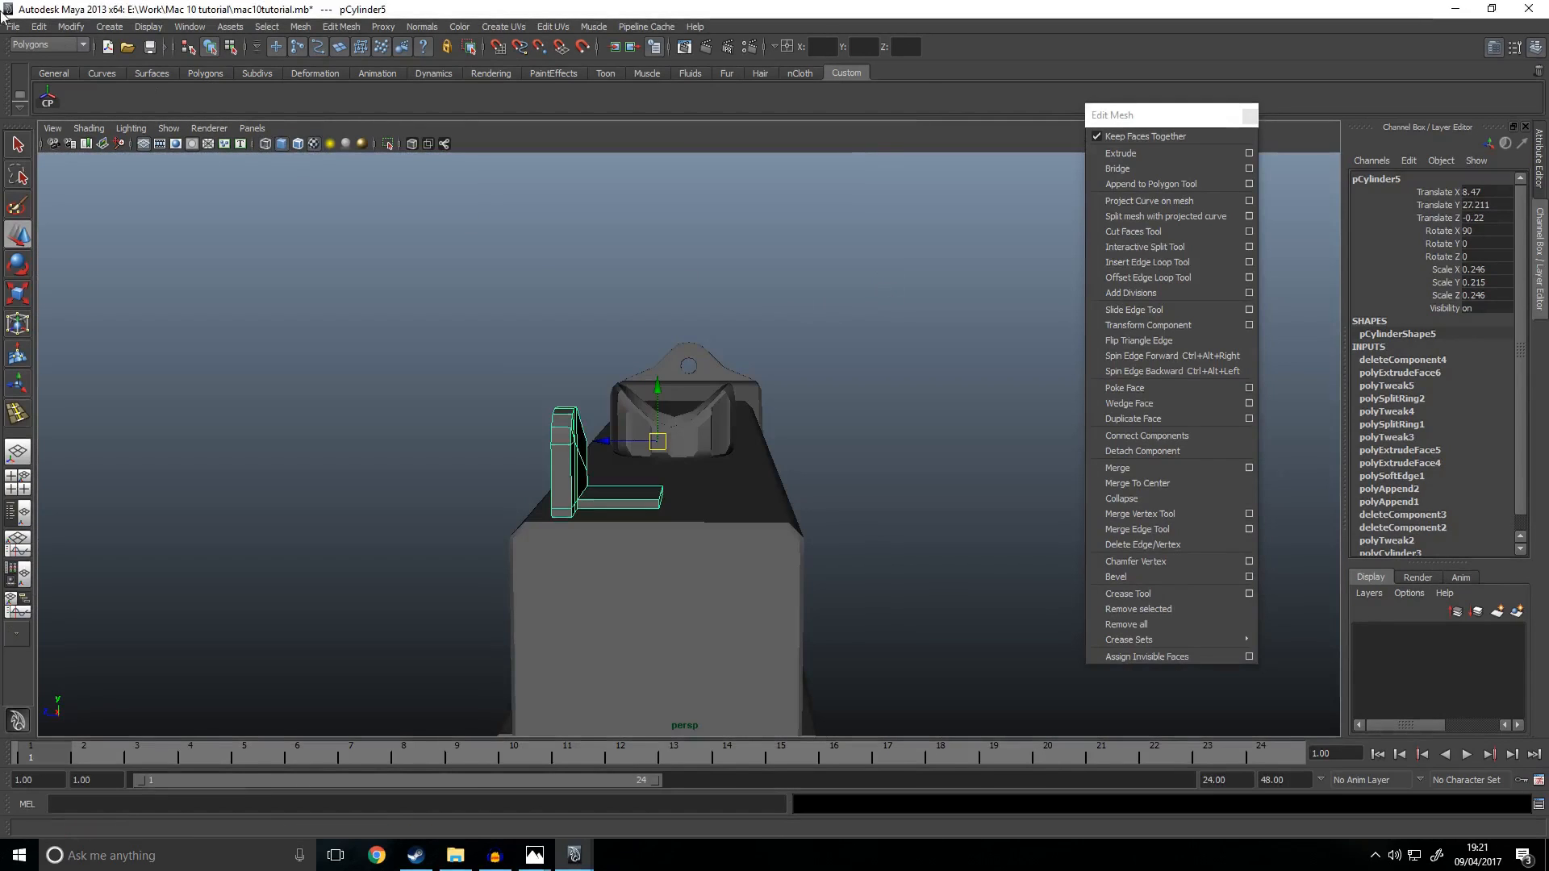
click(44, 26)
click(119, 376)
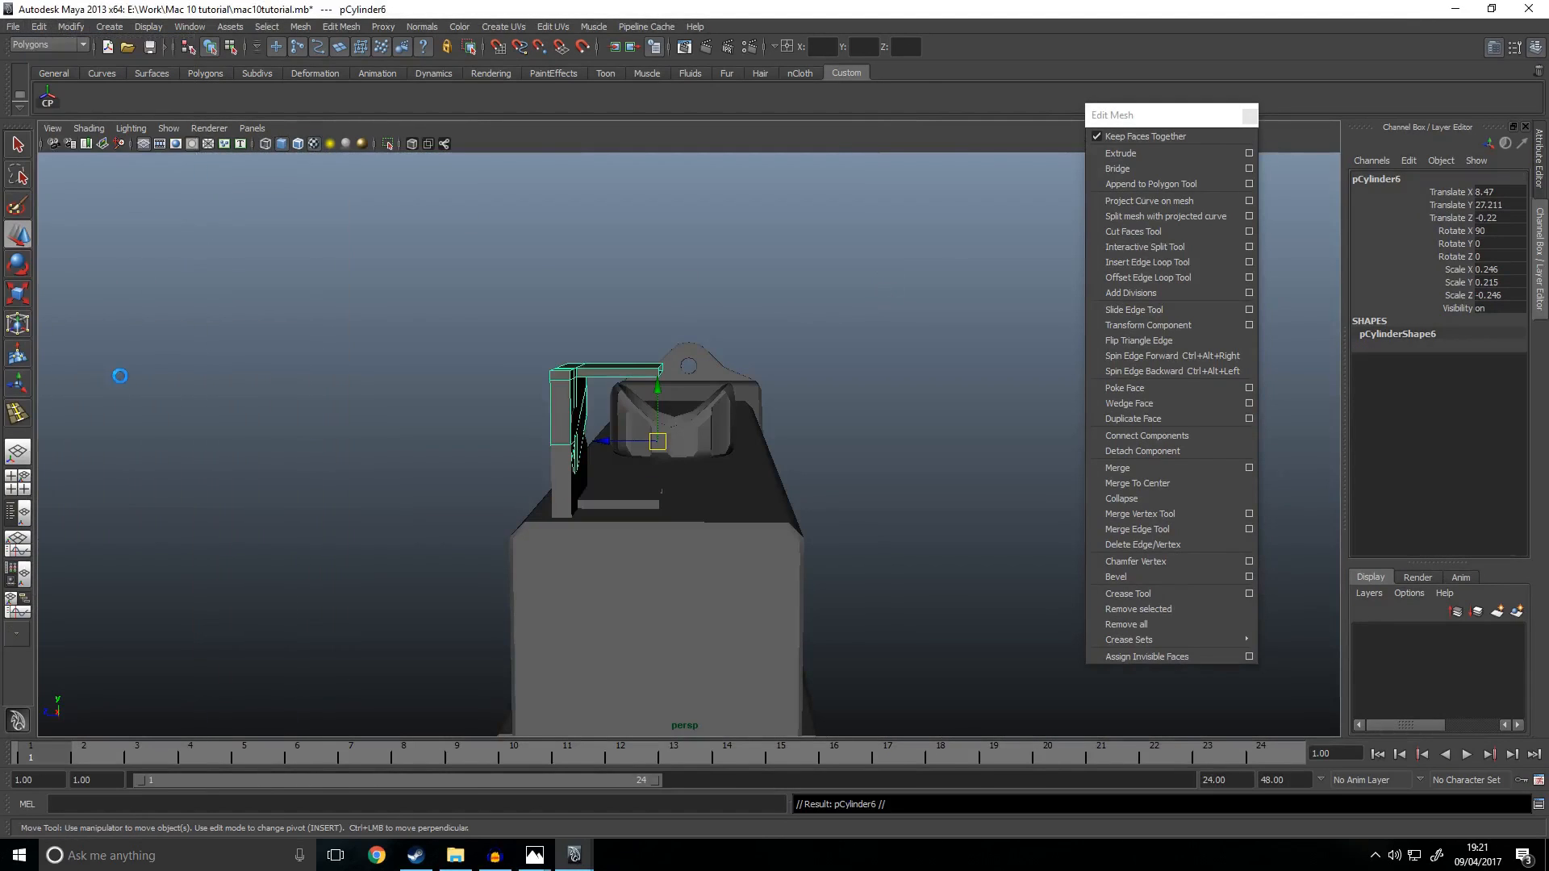
key(ctrl+z)
Step: Create a mirrored copy of the sight half using Duplicate Special with scale X 1, Y -1, Z 1
click(39, 26)
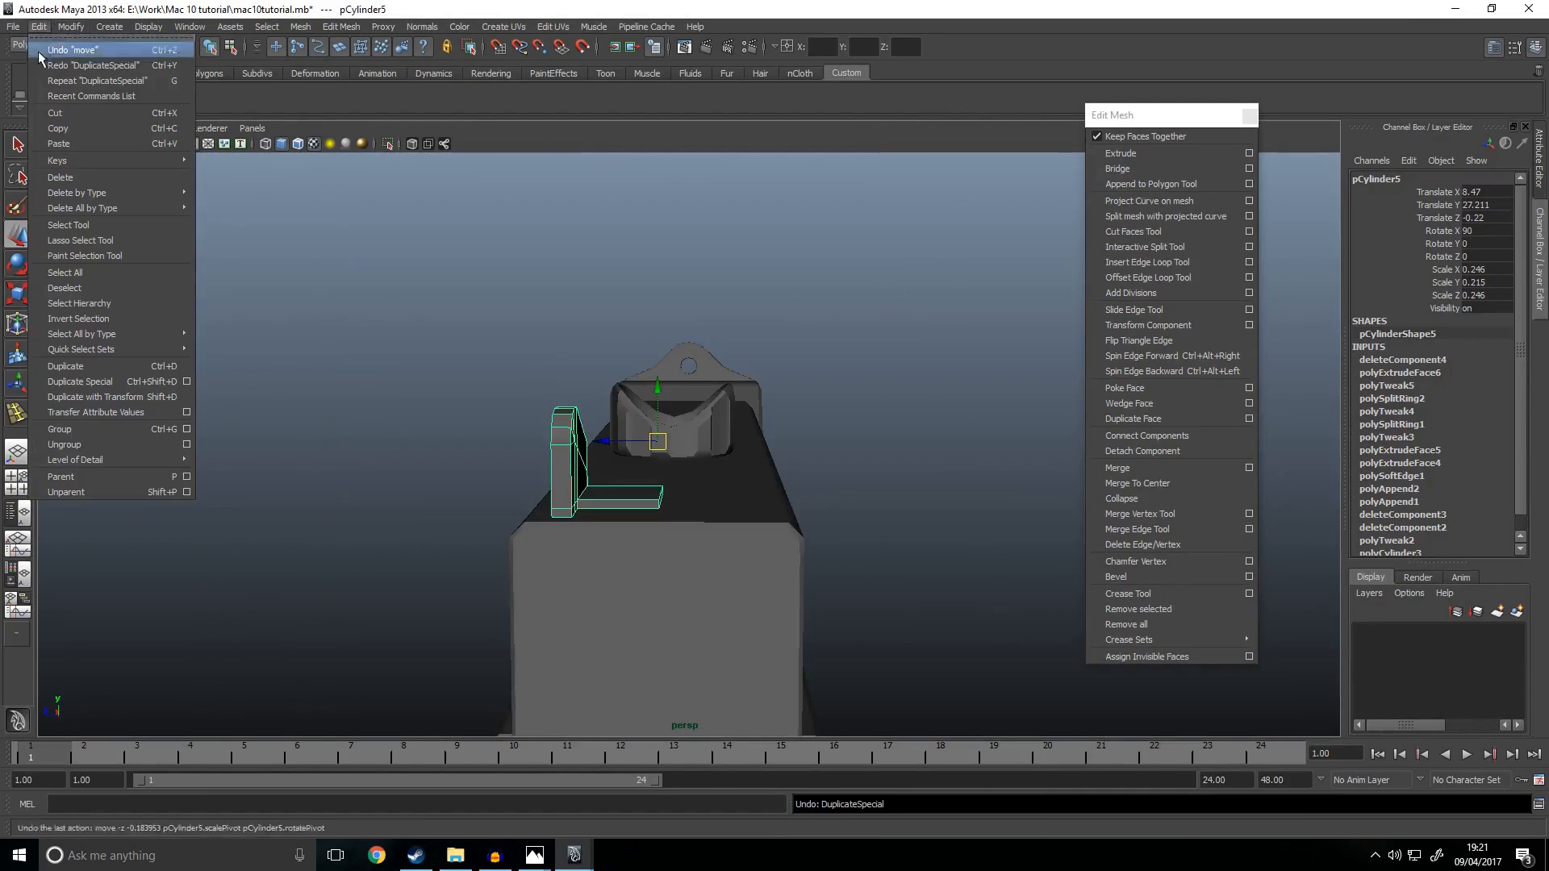
click(187, 381)
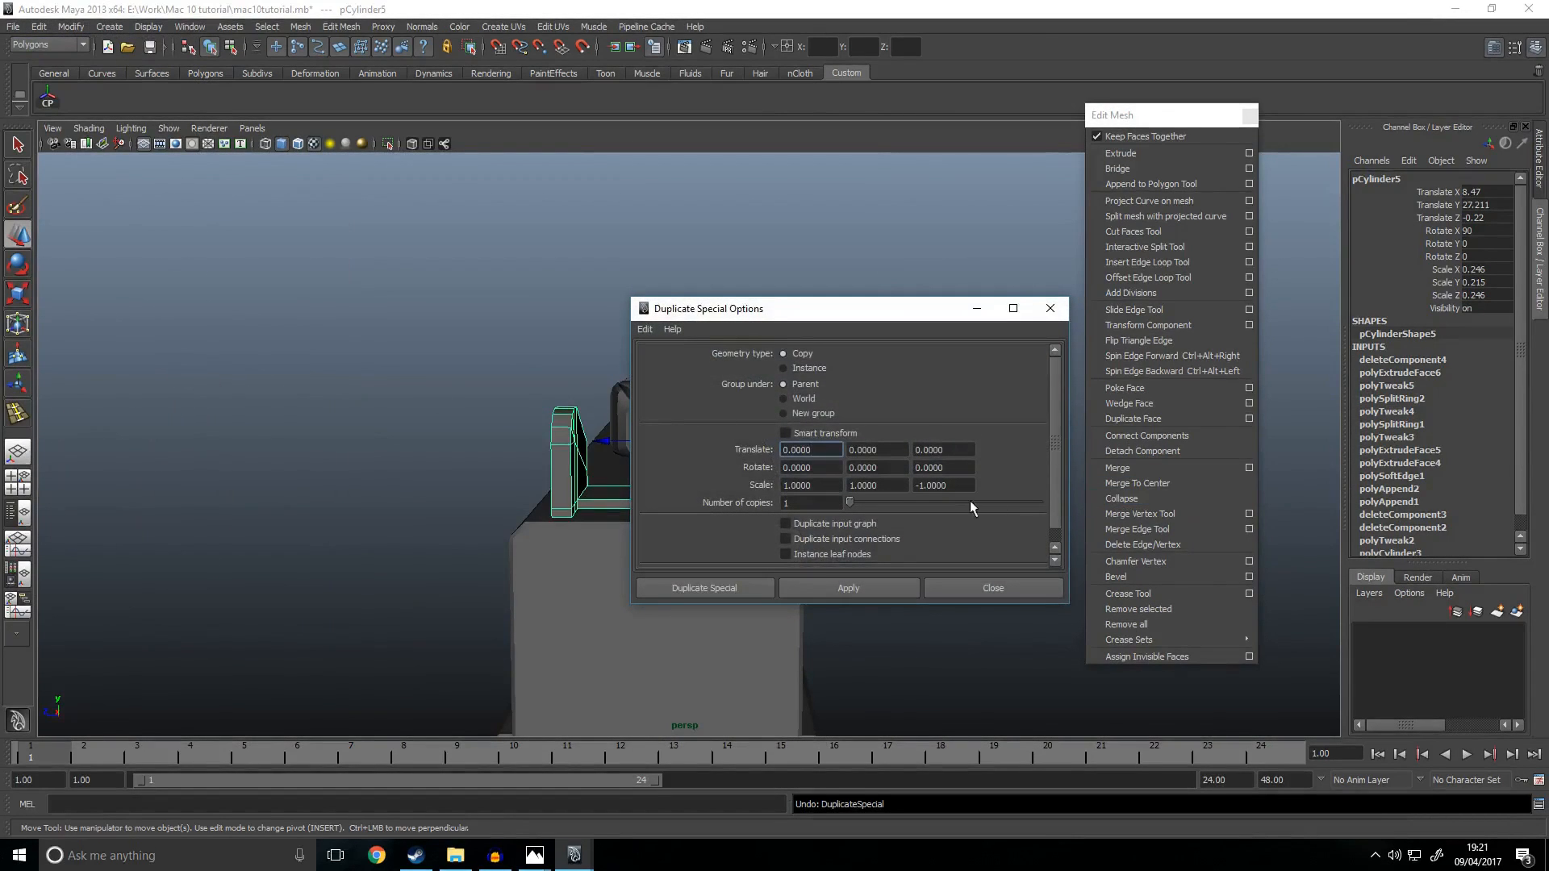
drag(888, 308, 1108, 295)
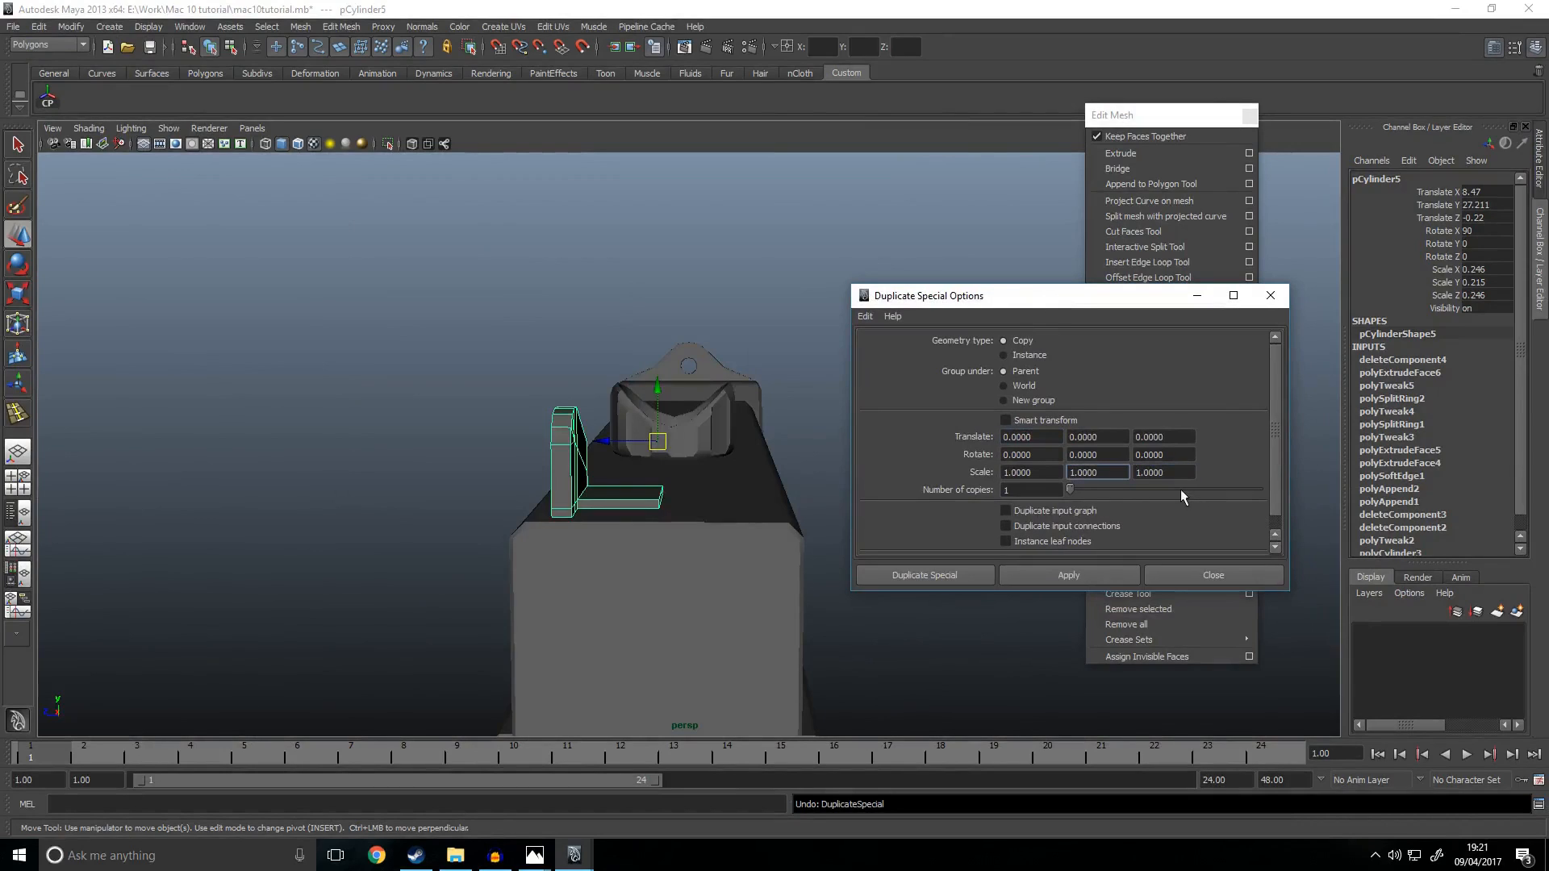
text(-)
click(1096, 572)
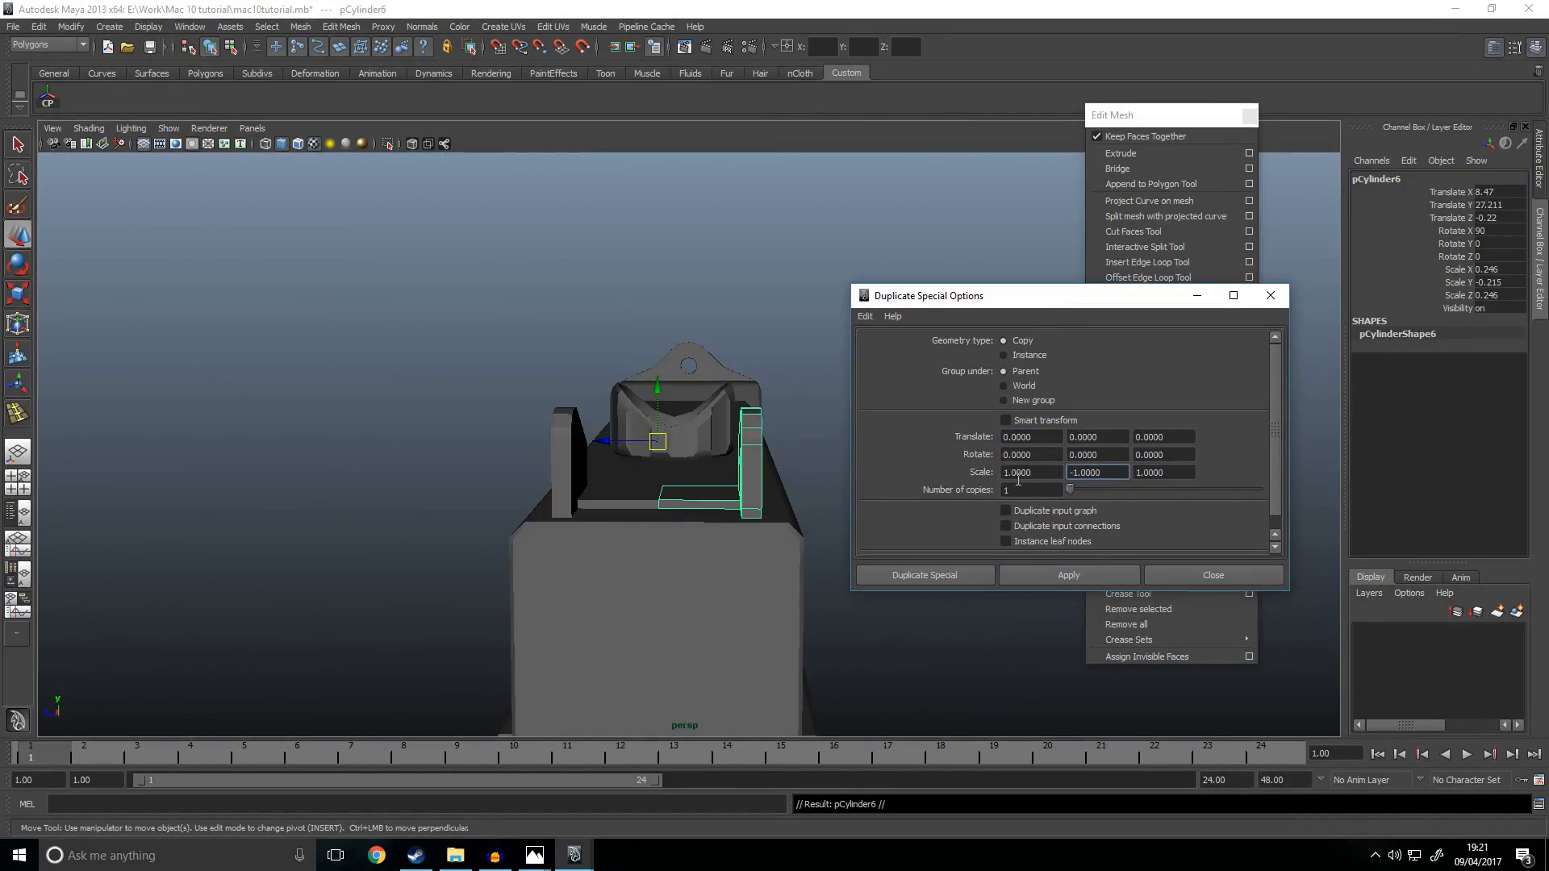
click(1214, 574)
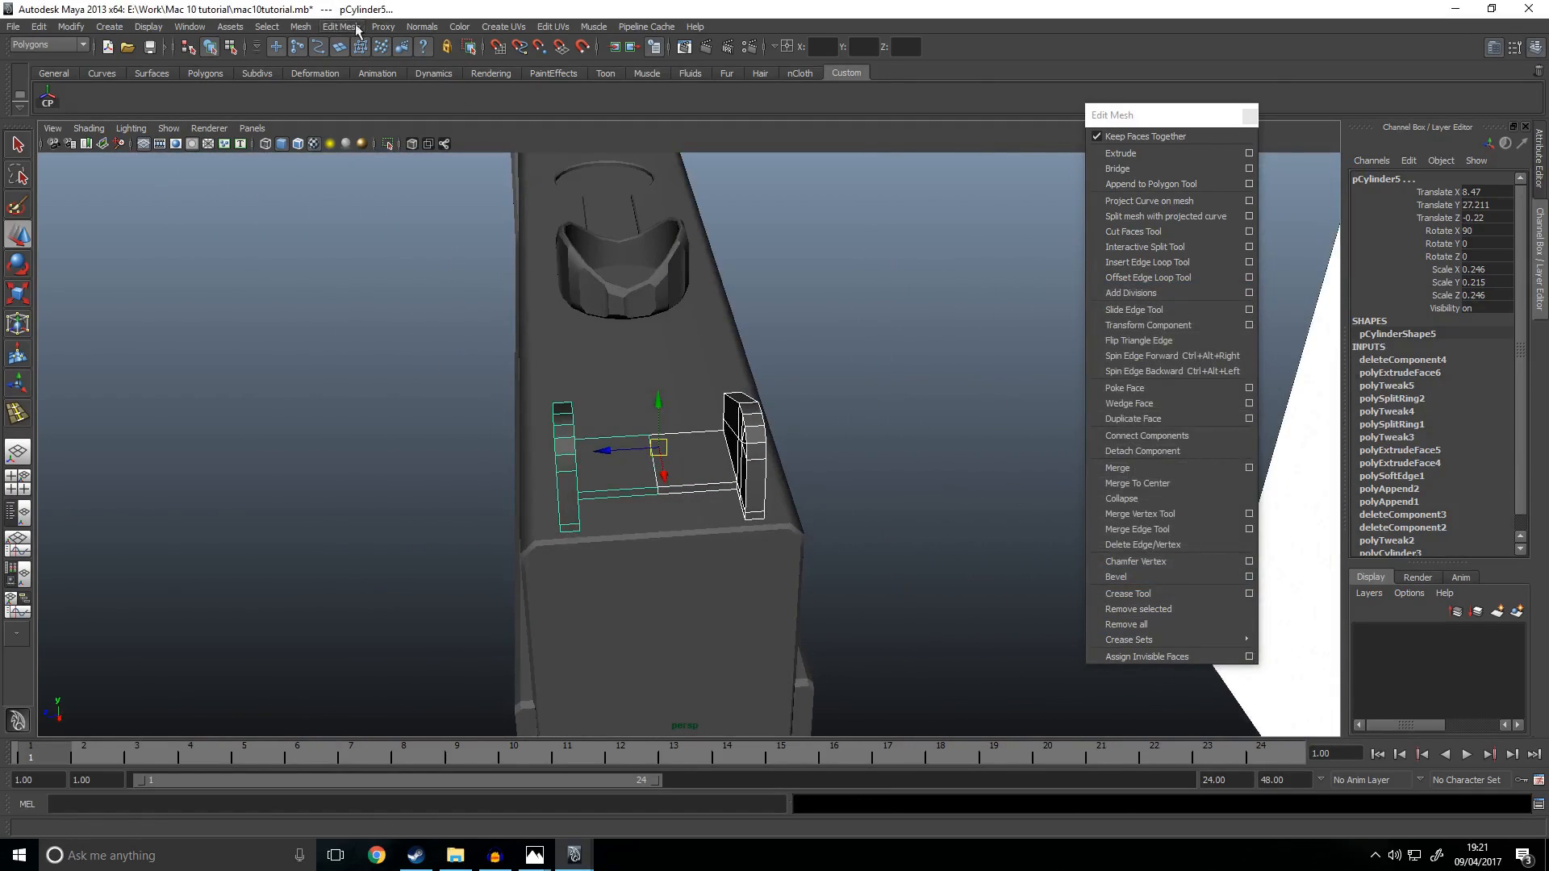
Step: Undo the mirrored copy, pivot move, end-face deletion and base-strip extrusion of the sight half
click(342, 26)
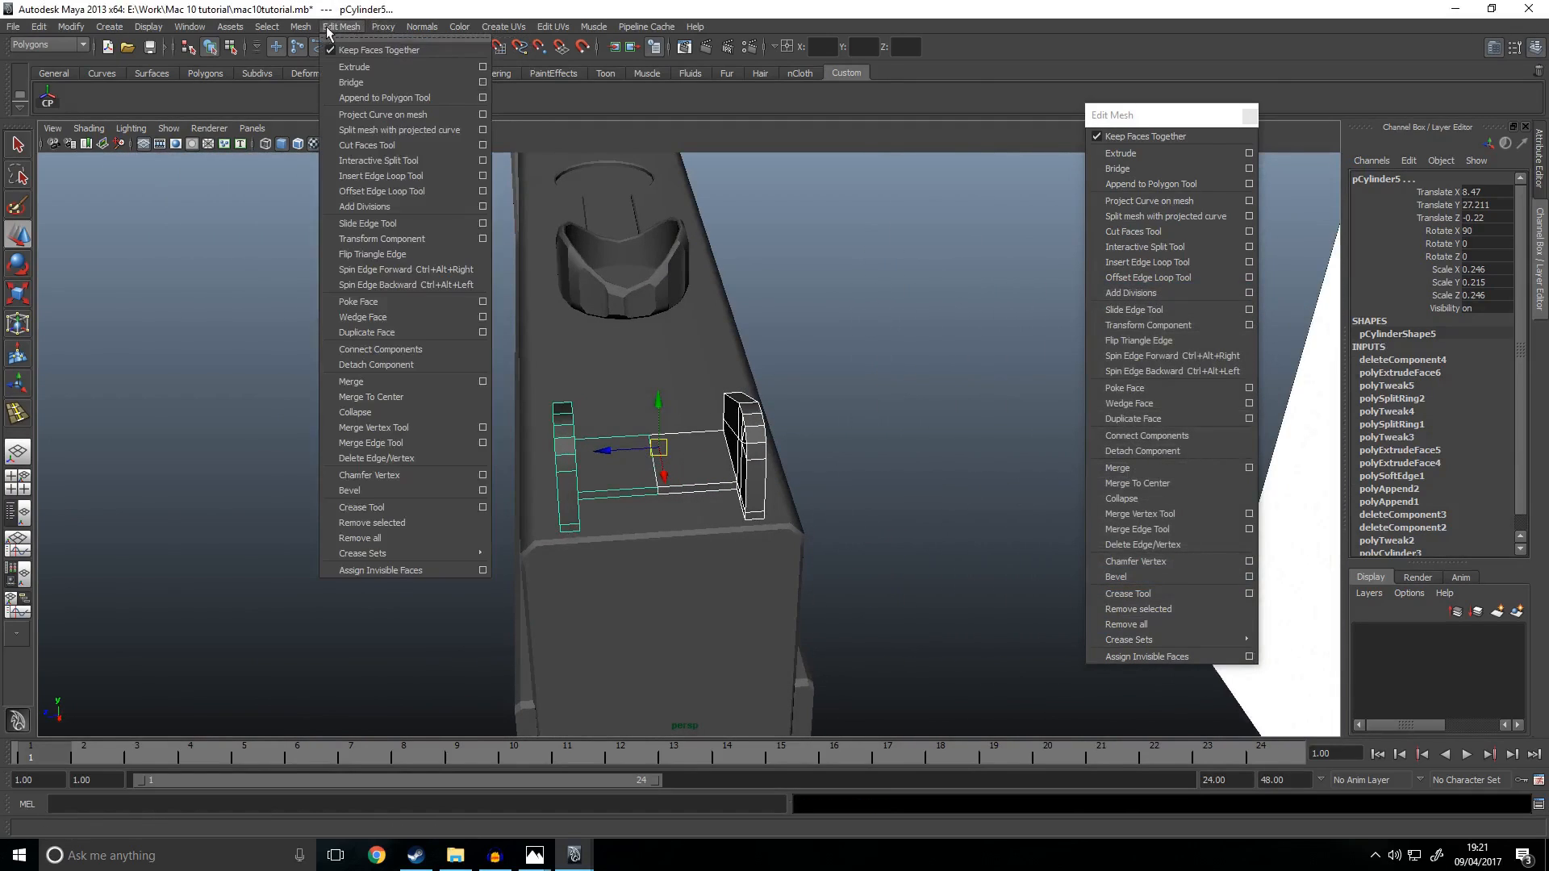
mouse_move(300, 27)
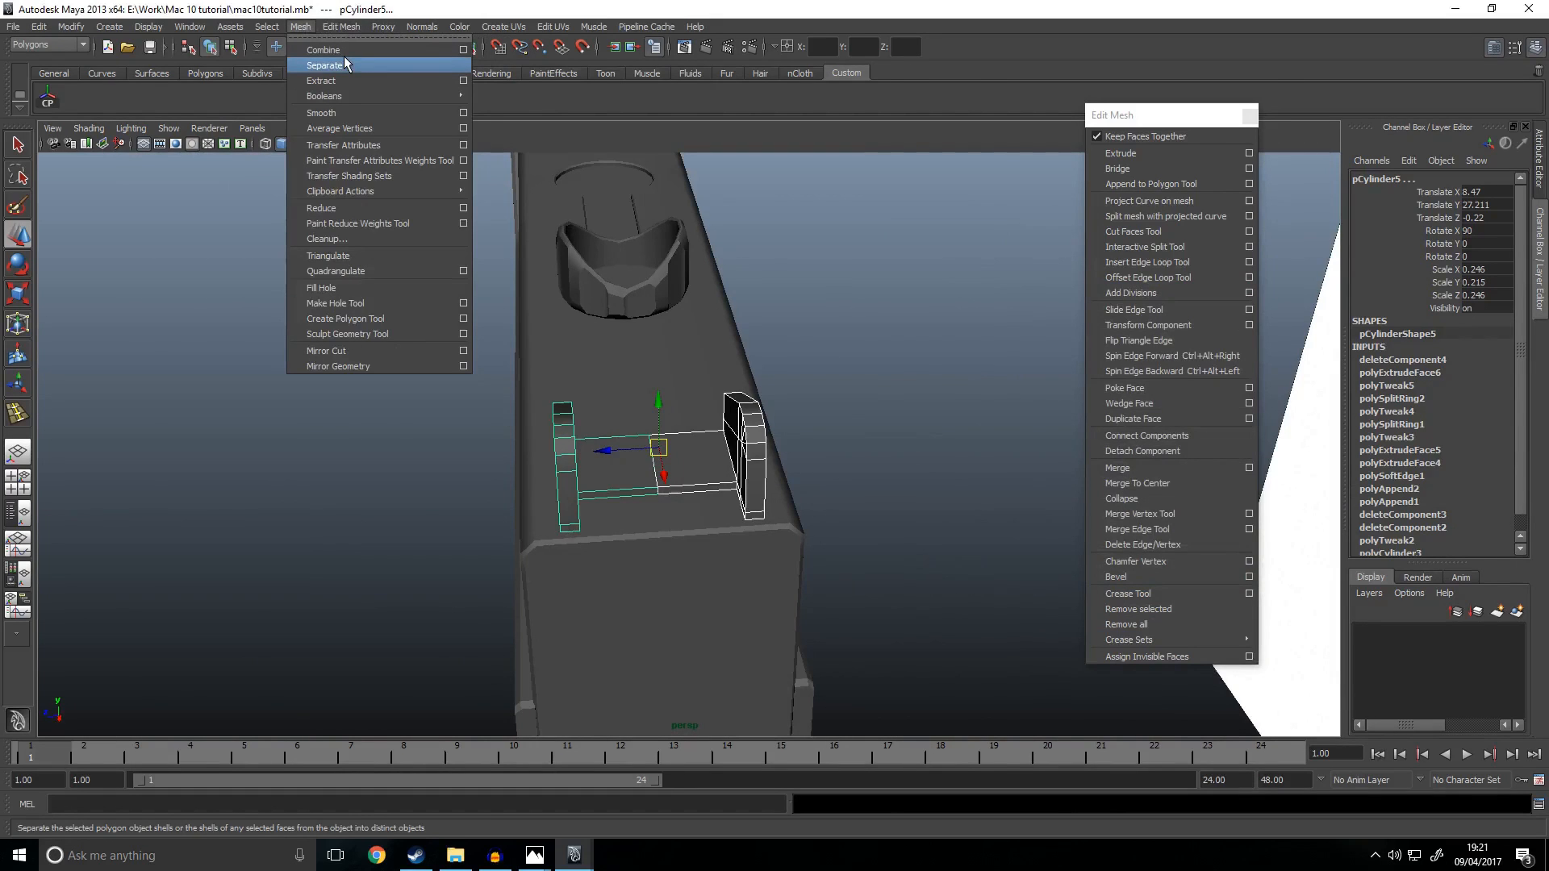
alt+drag(817, 315, 695, 419)
key(ctrl+z)
key(ctrl+z)
key(ctrl+z)
key(ctrl+z)
key(ctrl+z)
key(ctrl+z)
key(ctrl+z)
key(ctrl+z)
key(ctrl+z)
key(ctrl+z)
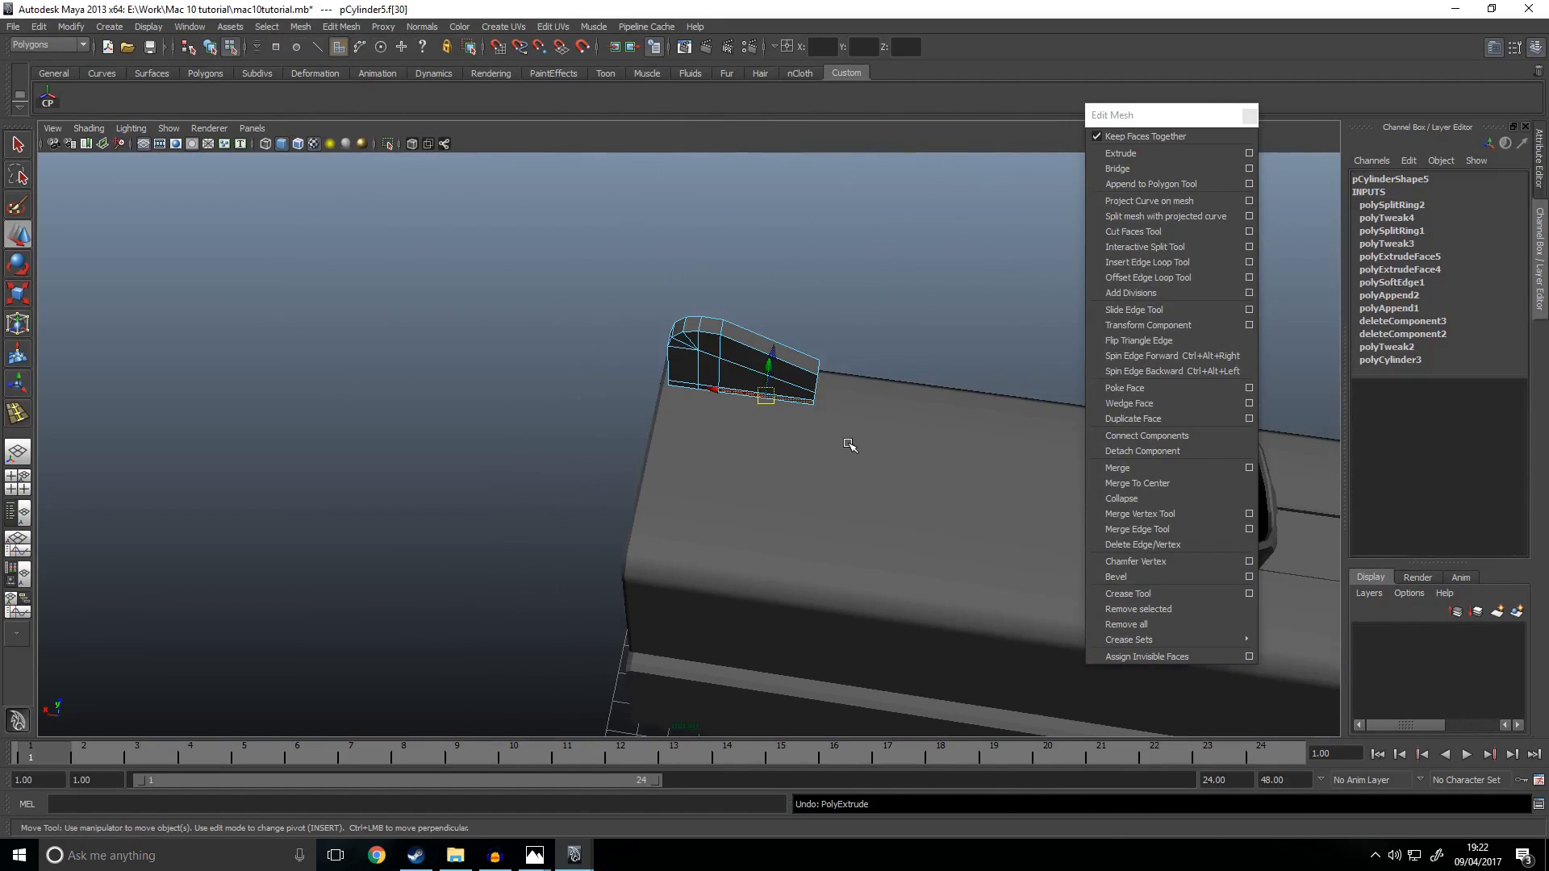
Step: Extrude the row of lower inner faces on the sight half inward by about 0.61
alt+drag(790, 248, 823, 214)
click(824, 216)
scroll(846, 346, up, 5)
click(601, 429)
shift+click(756, 418)
key(q)
alt+drag(636, 439, 613, 484)
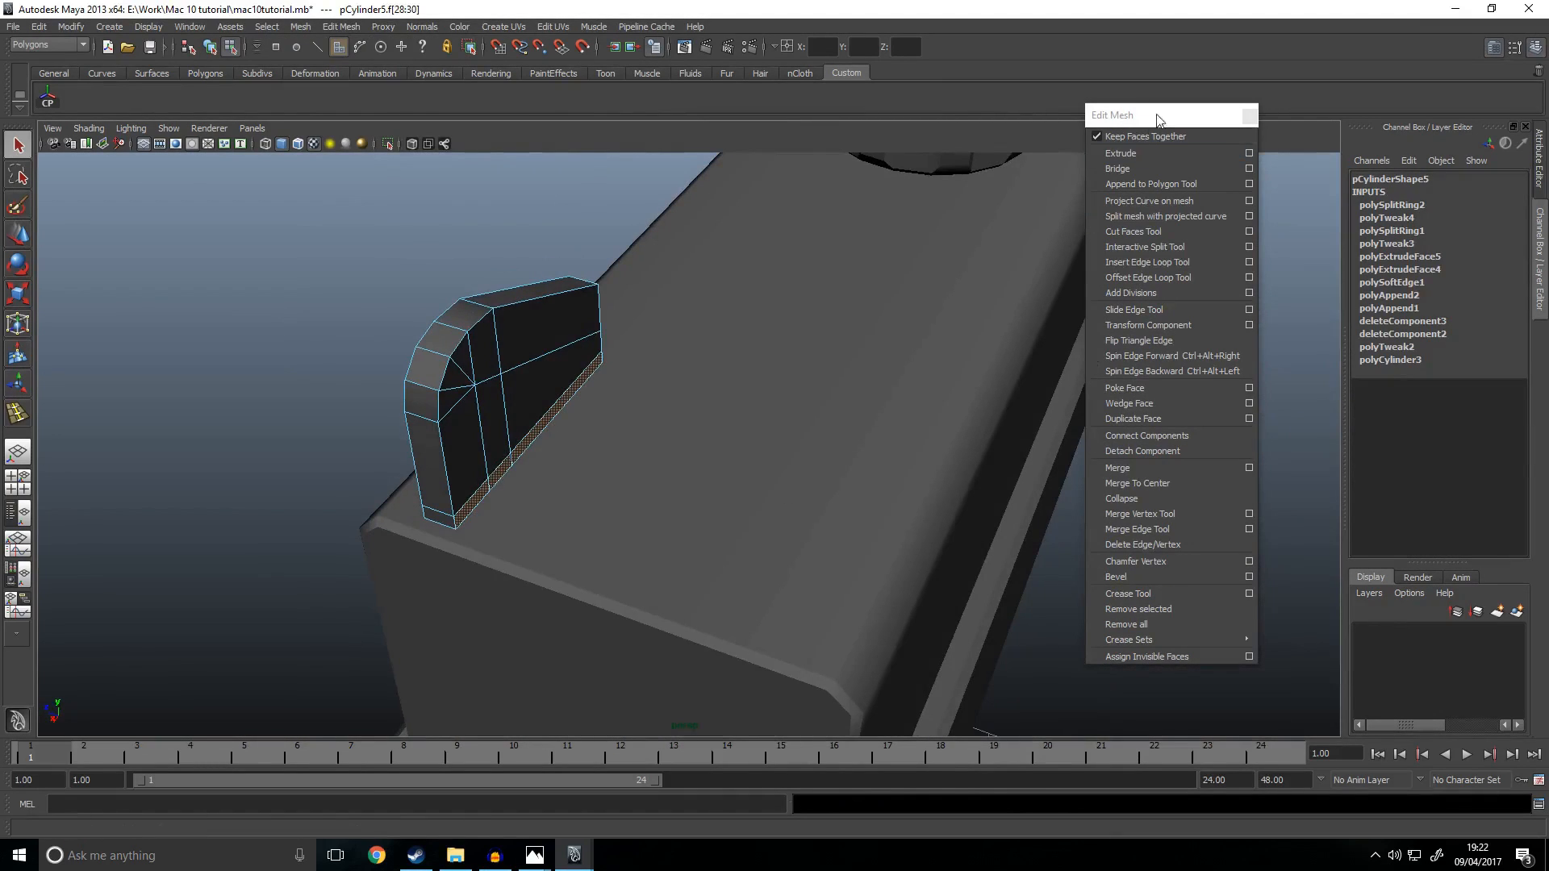
click(1121, 154)
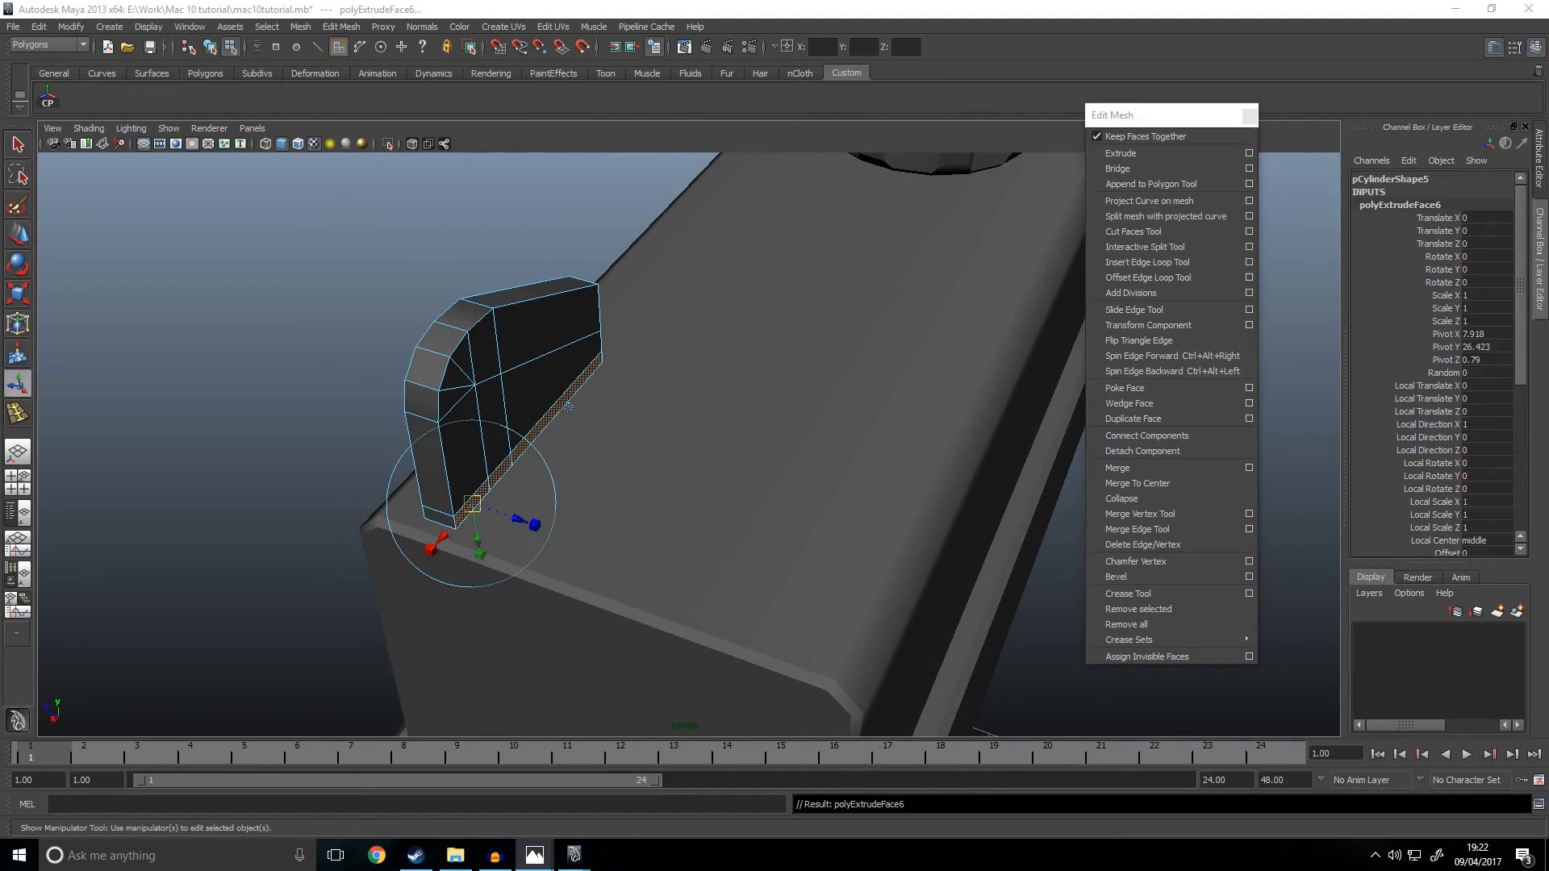
alt+drag(670, 452, 970, 273)
drag(492, 582, 608, 581)
Step: Adjust the base-strip extrusion in the side view to about 0.76, ending near the gun's centreline
key(space)
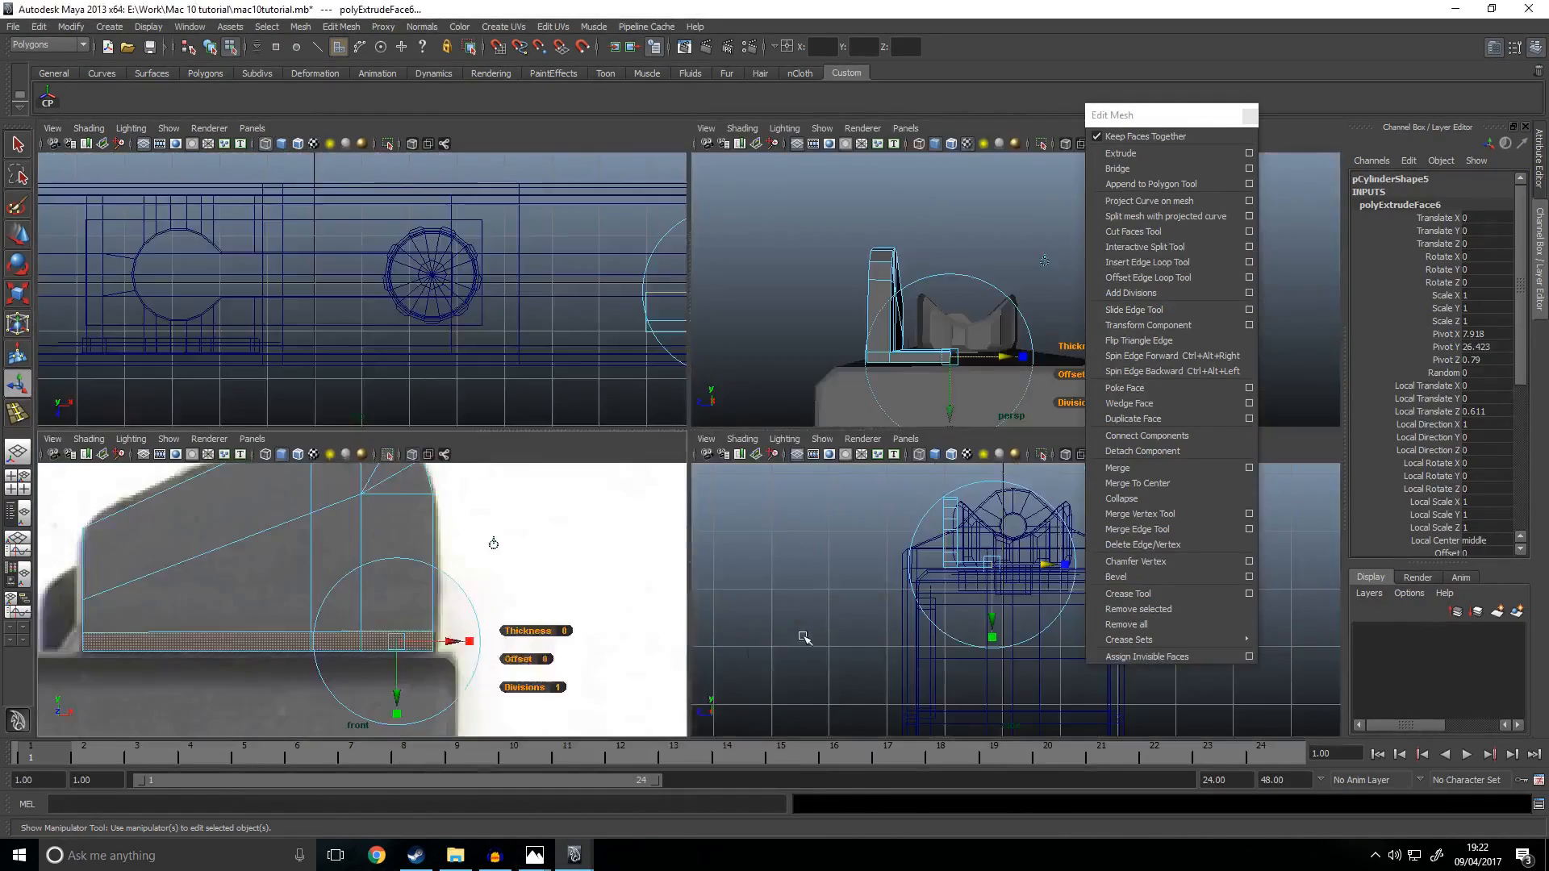
key(space)
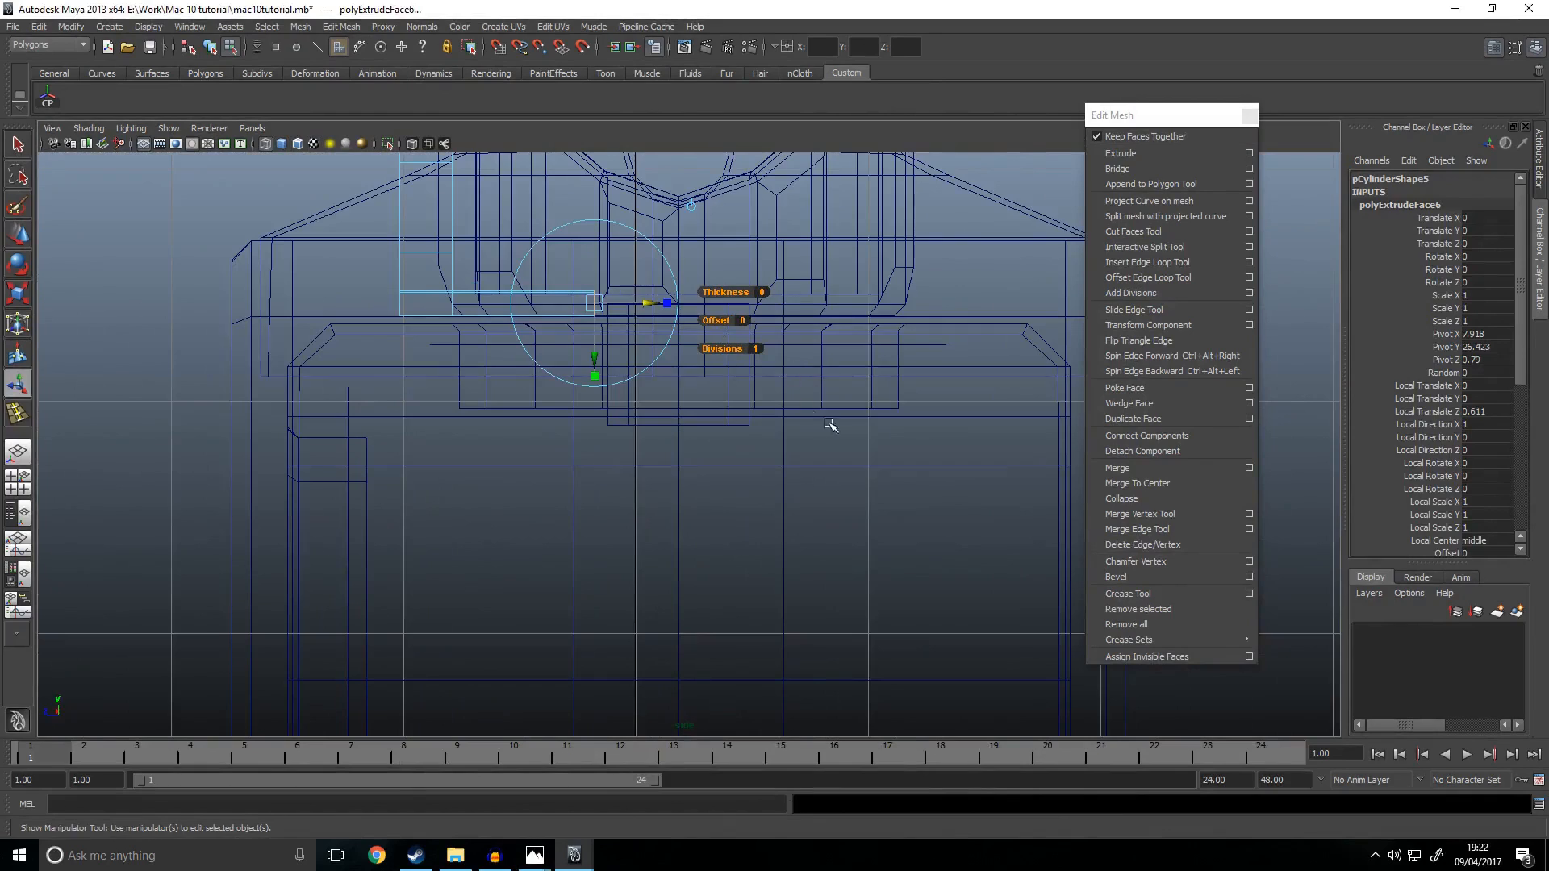
alt+middle_drag(806, 410, 874, 513)
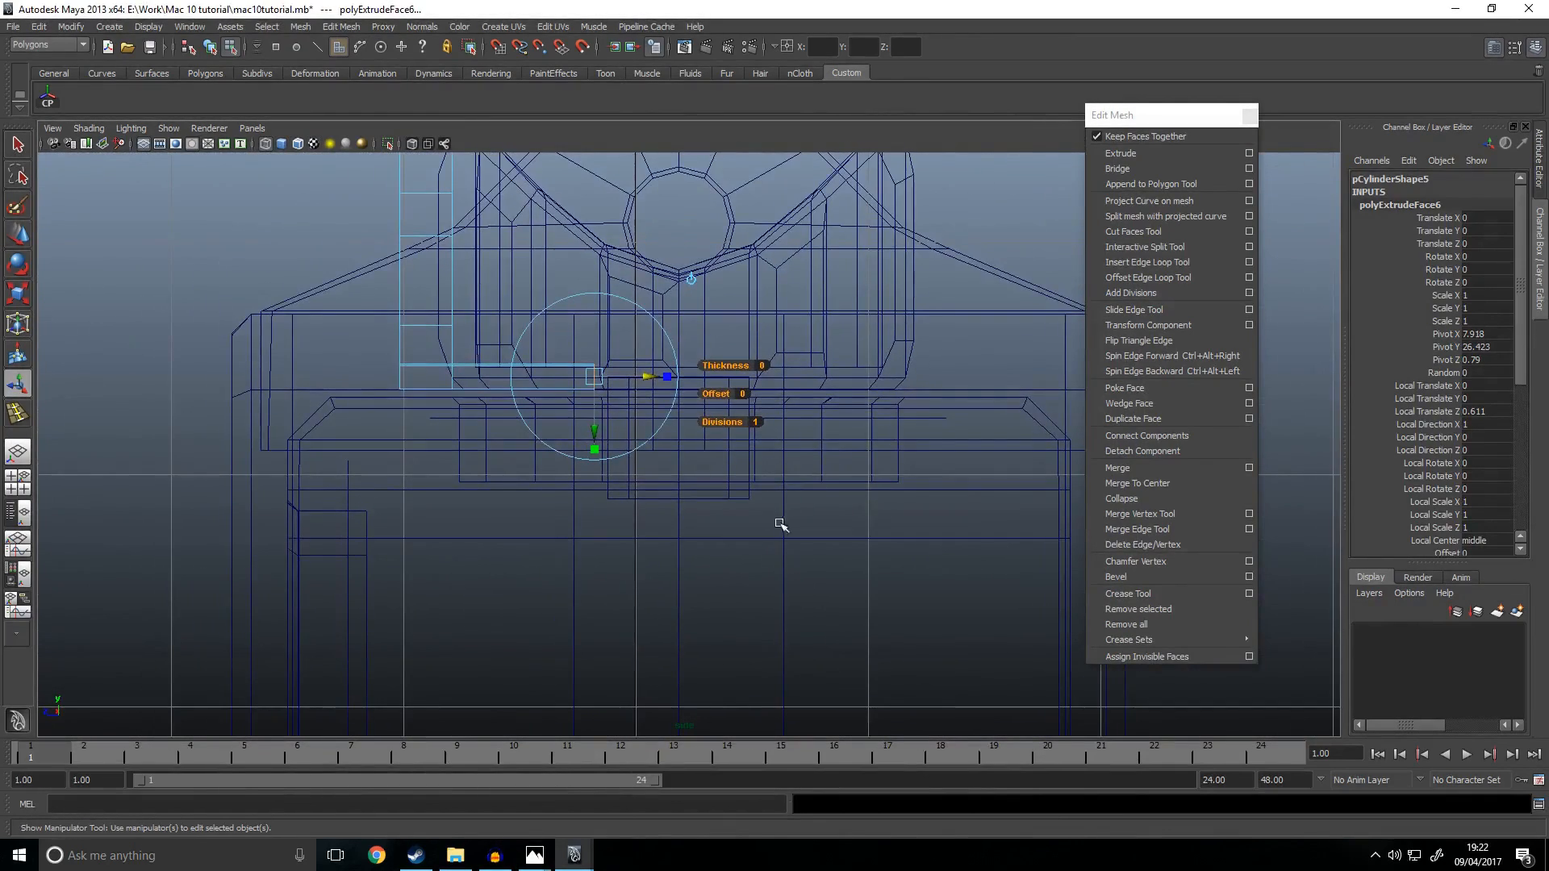
alt+middle_drag(780, 484, 803, 380)
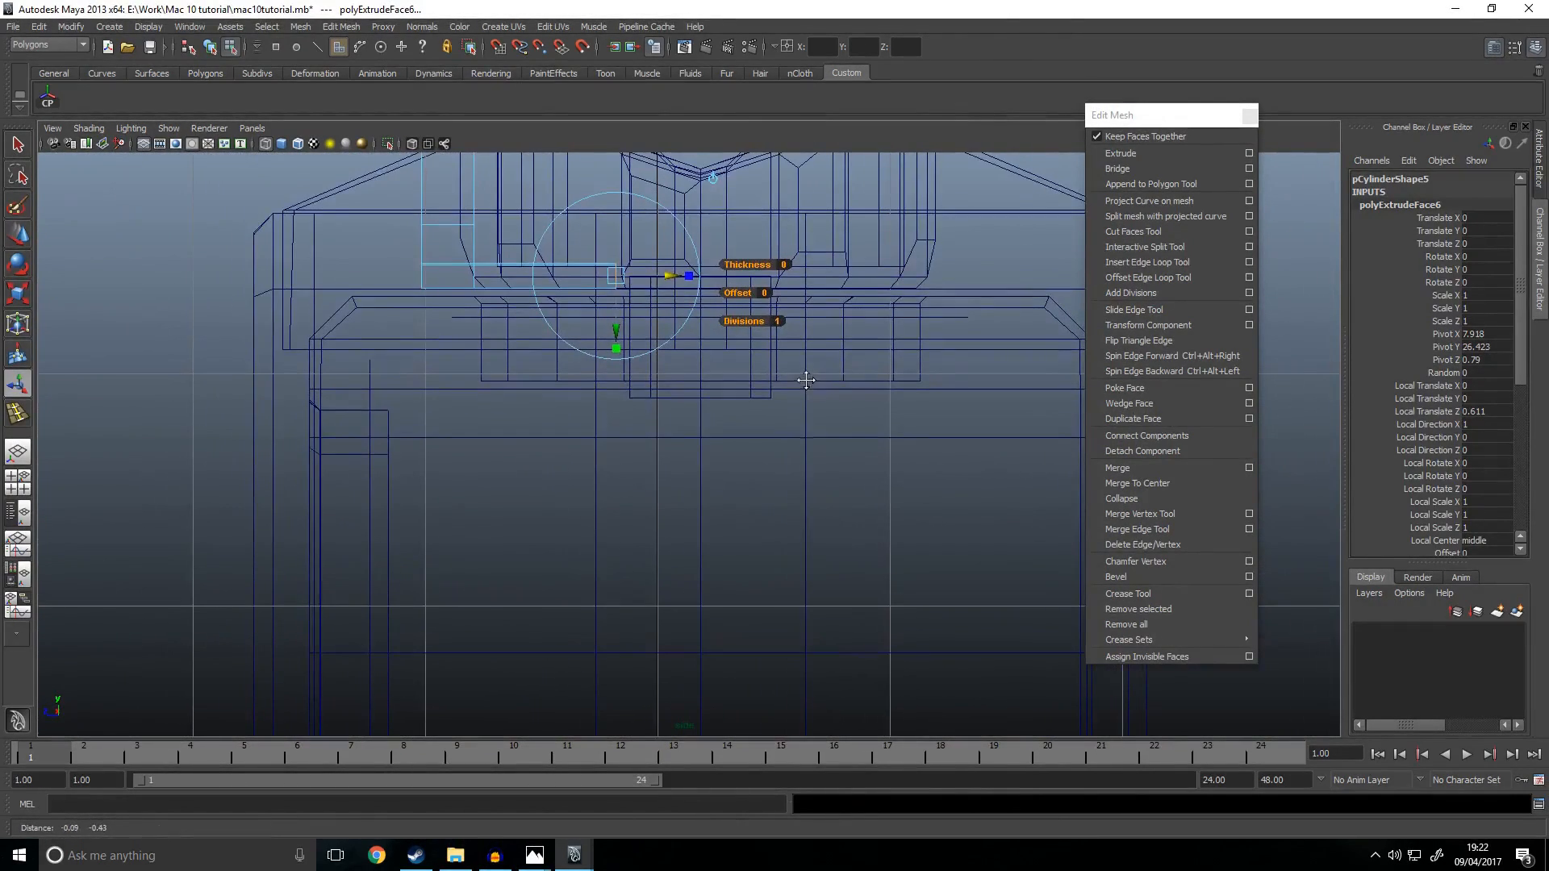
drag(657, 280, 698, 313)
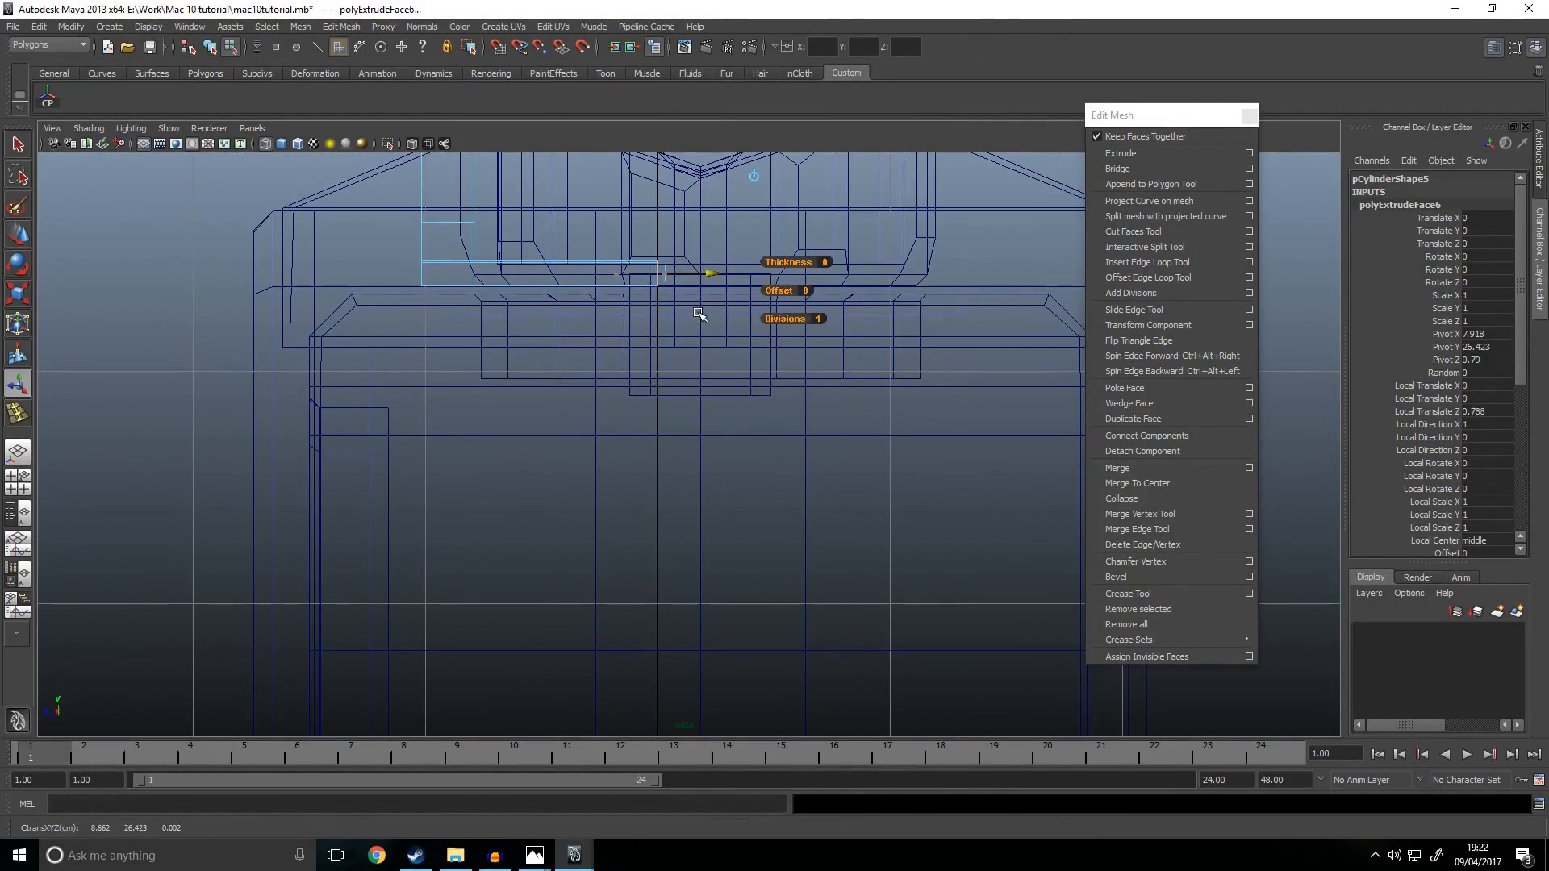
key(space)
key(space)
key(4)
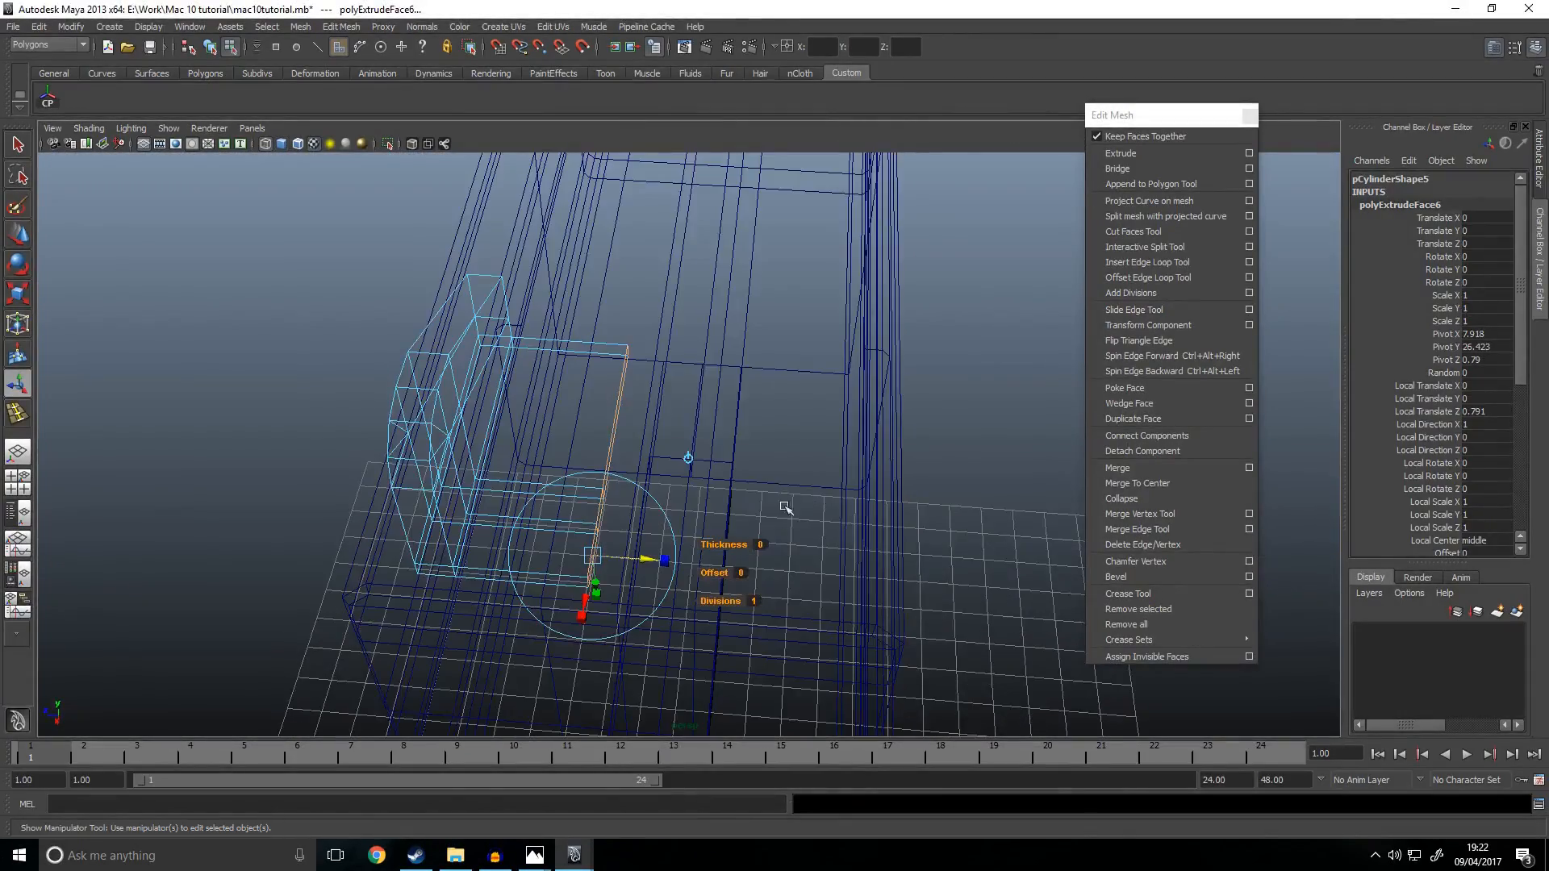
alt+middle_drag(795, 501, 881, 461)
alt+drag(880, 461, 453, 425)
key(w)
alt+drag(649, 434, 926, 449)
key(5)
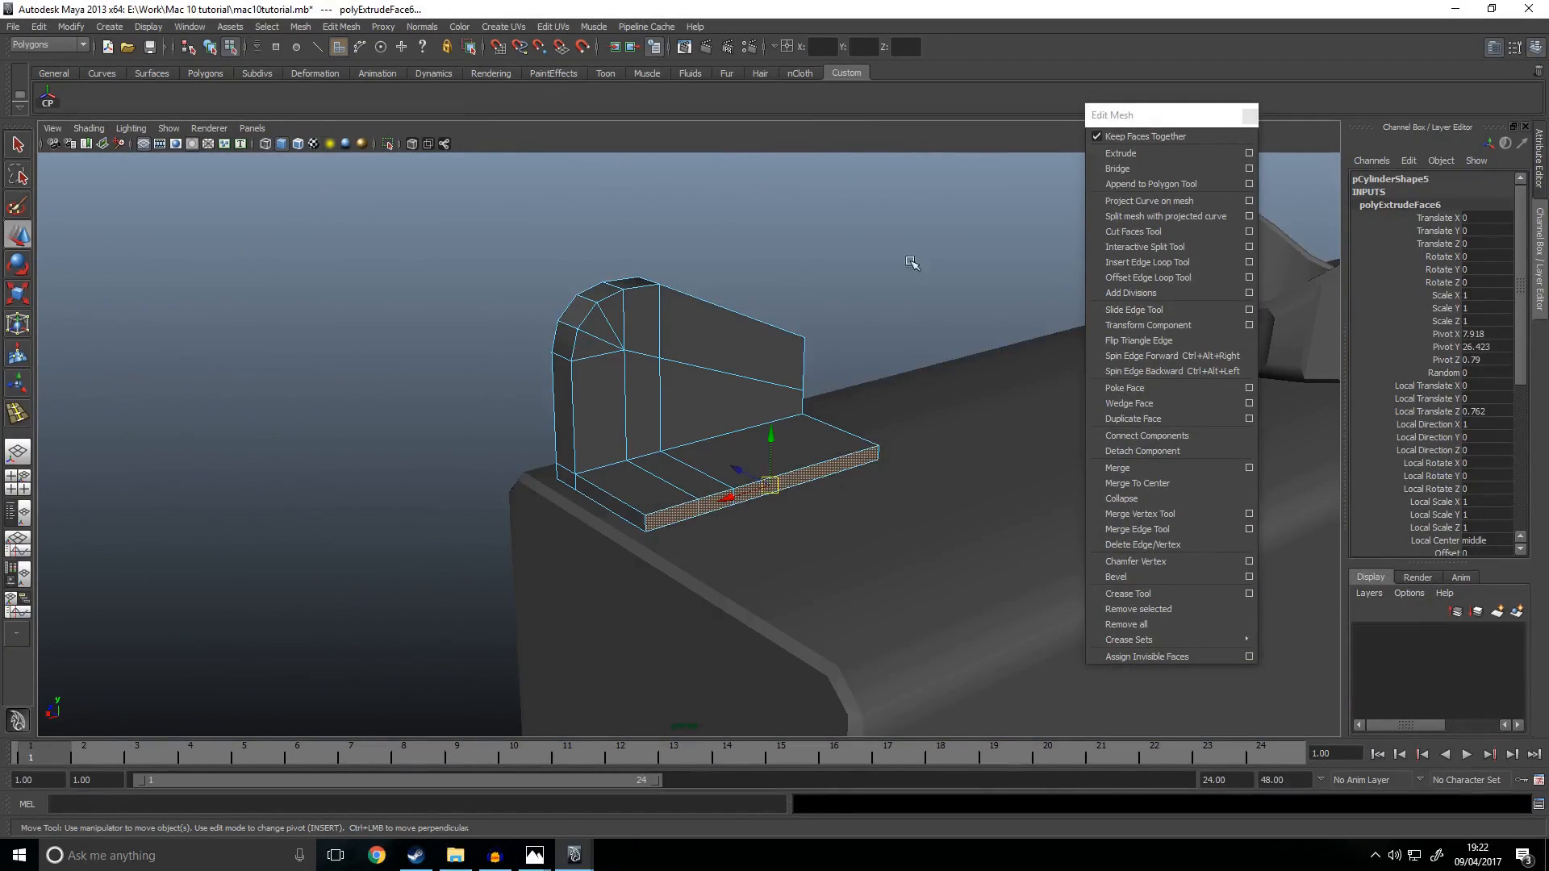
Step: Extrude the base strip's rear inner end faces and move them to the gun's centreline, leaving a notch at the muzzle end
click(803, 476)
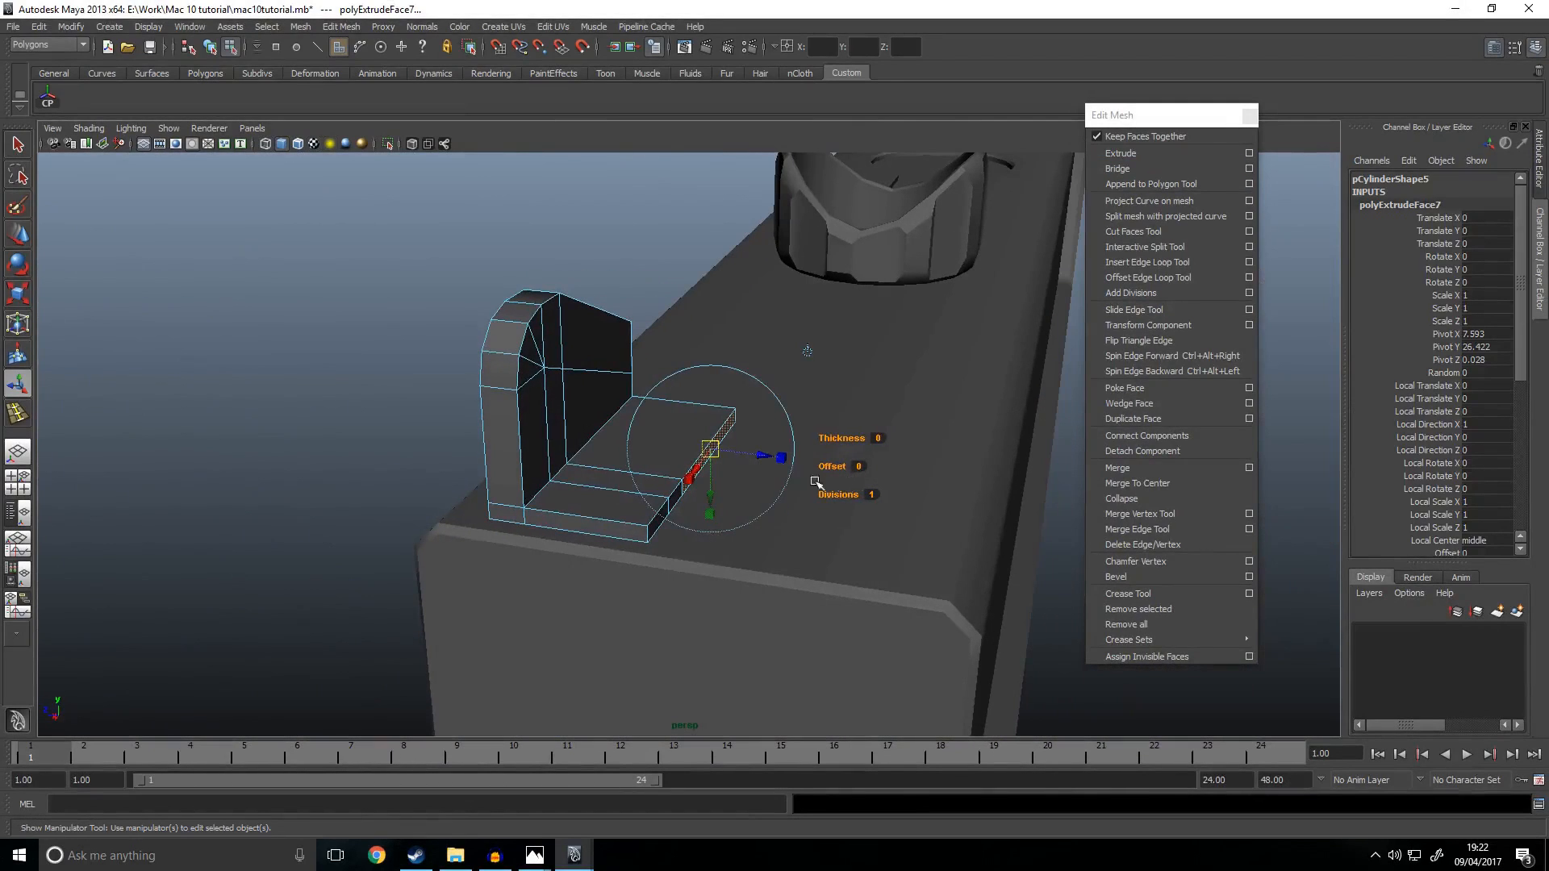
key(w)
key(space)
key(space)
alt+middle_drag(780, 292, 791, 375)
drag(673, 354, 673, 353)
key(space)
key(space)
alt+drag(898, 384, 916, 380)
Step: Delete the extruded end faces at the centreline and select the whole sight half
key(Delete)
right_drag(699, 429, 767, 379)
click(781, 403)
Step: Try to mirror the sight half using Duplicate Special with its pivot still at the upright
click(40, 28)
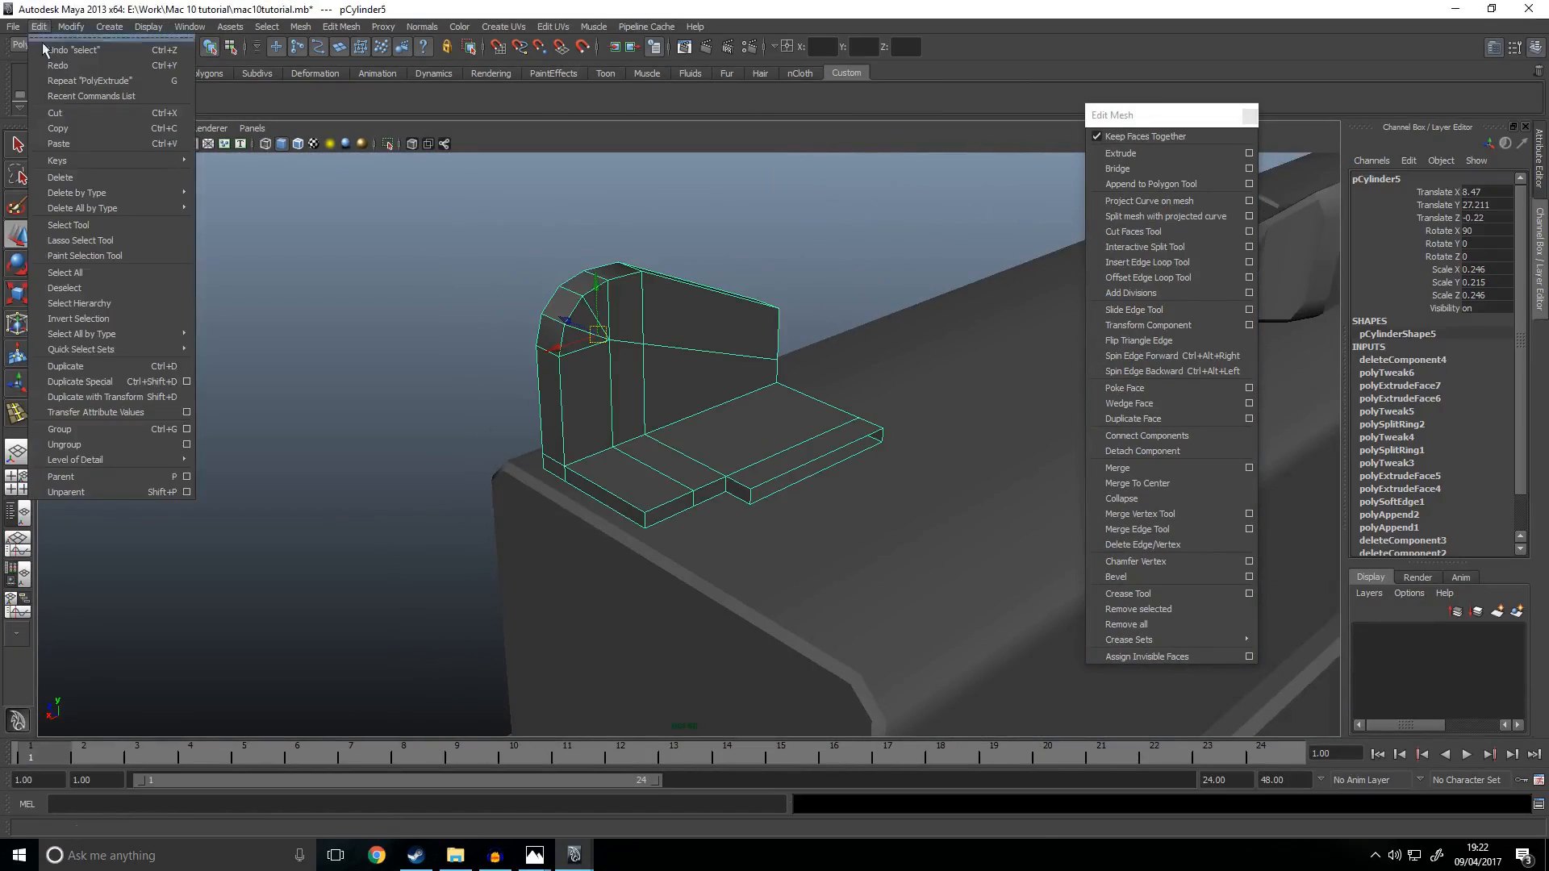
click(81, 382)
alt+drag(452, 492, 520, 502)
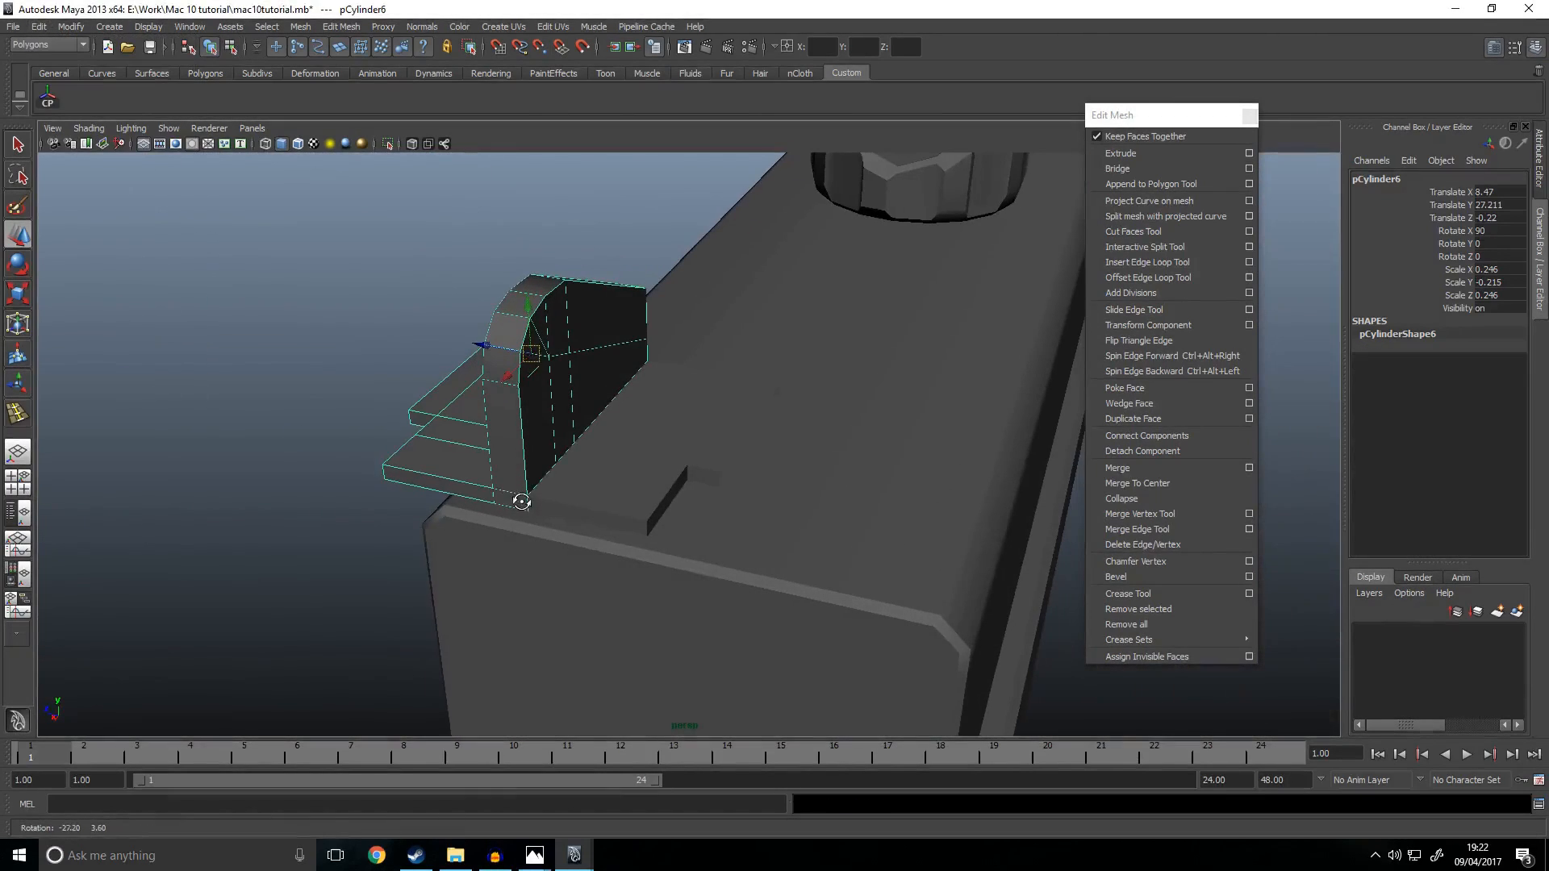
key(ctrl+z)
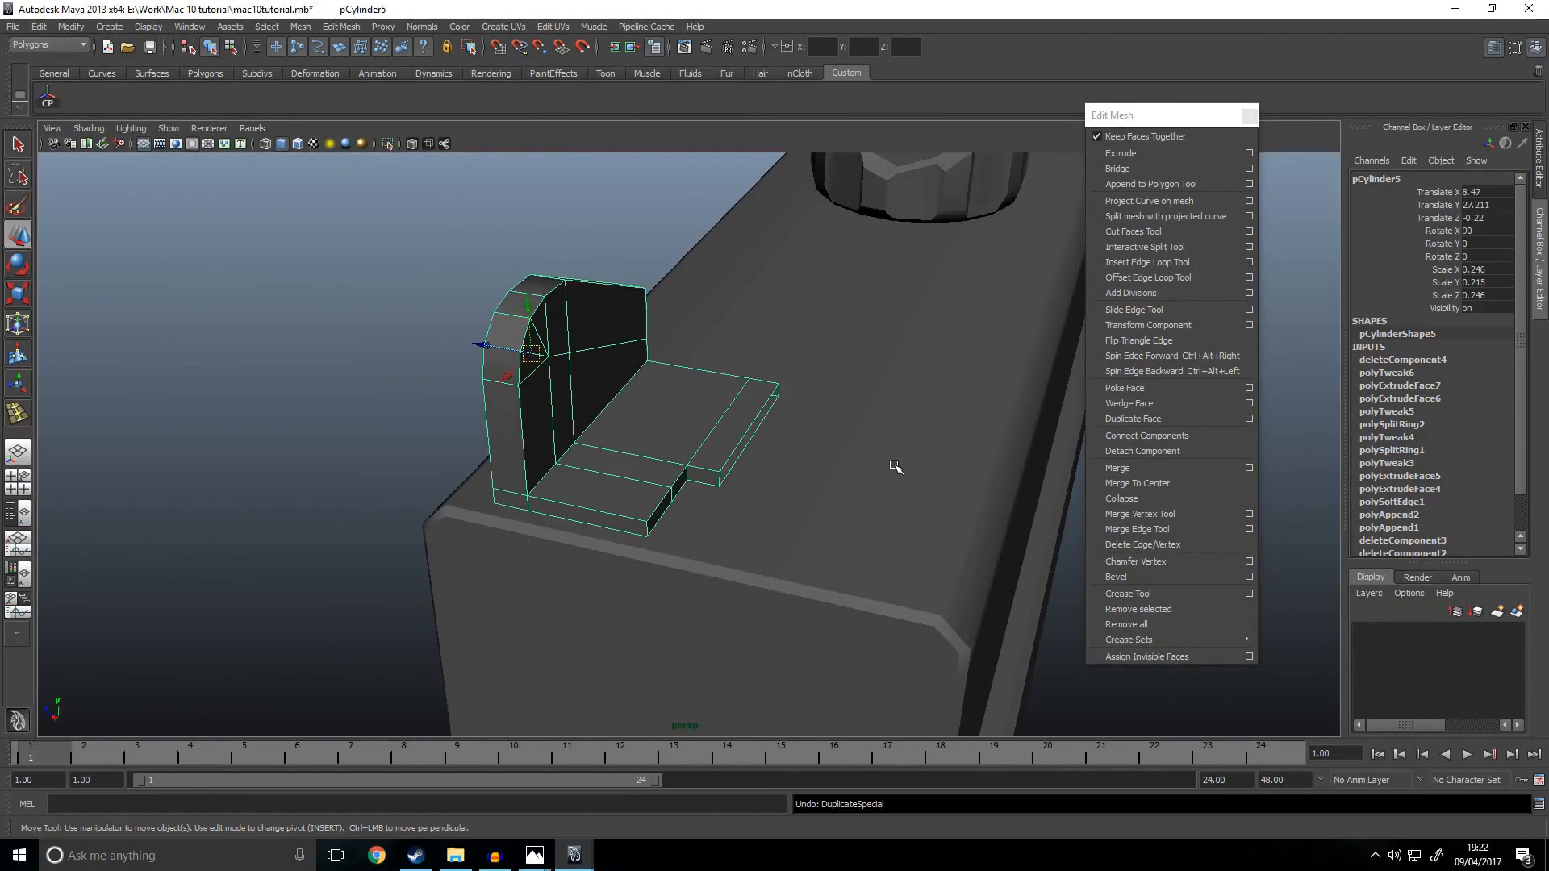
Step: Move the sight half's pivot to the inner end of the base strip at the gun's centreline
click(493, 344)
key(space)
key(space)
key(space)
key(space)
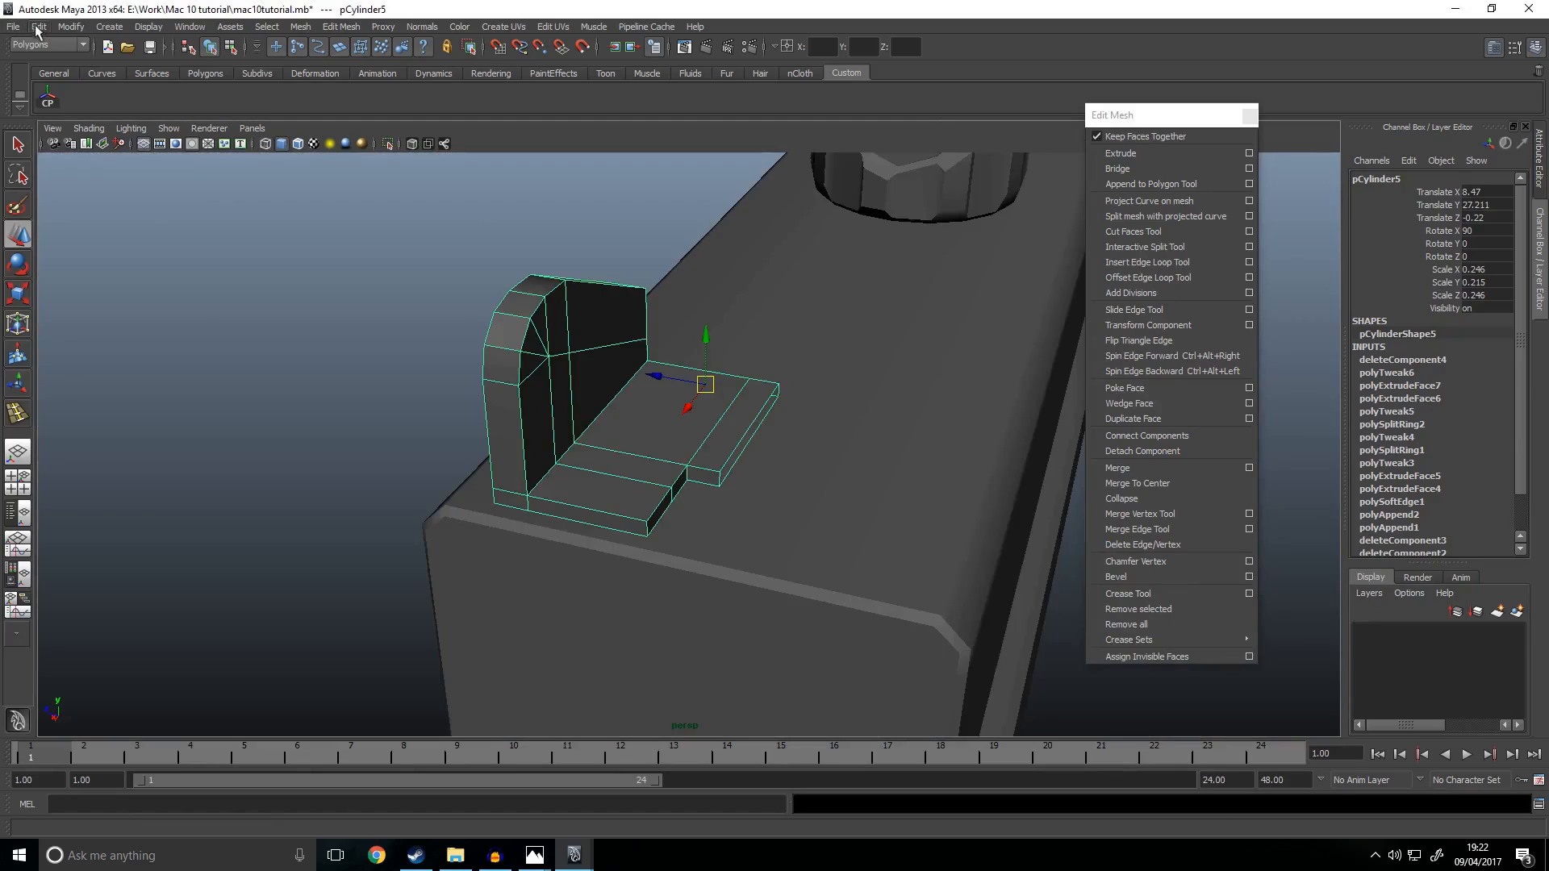
Step: Create a mirrored copy of the sight half across the centreline using Duplicate Special
click(36, 30)
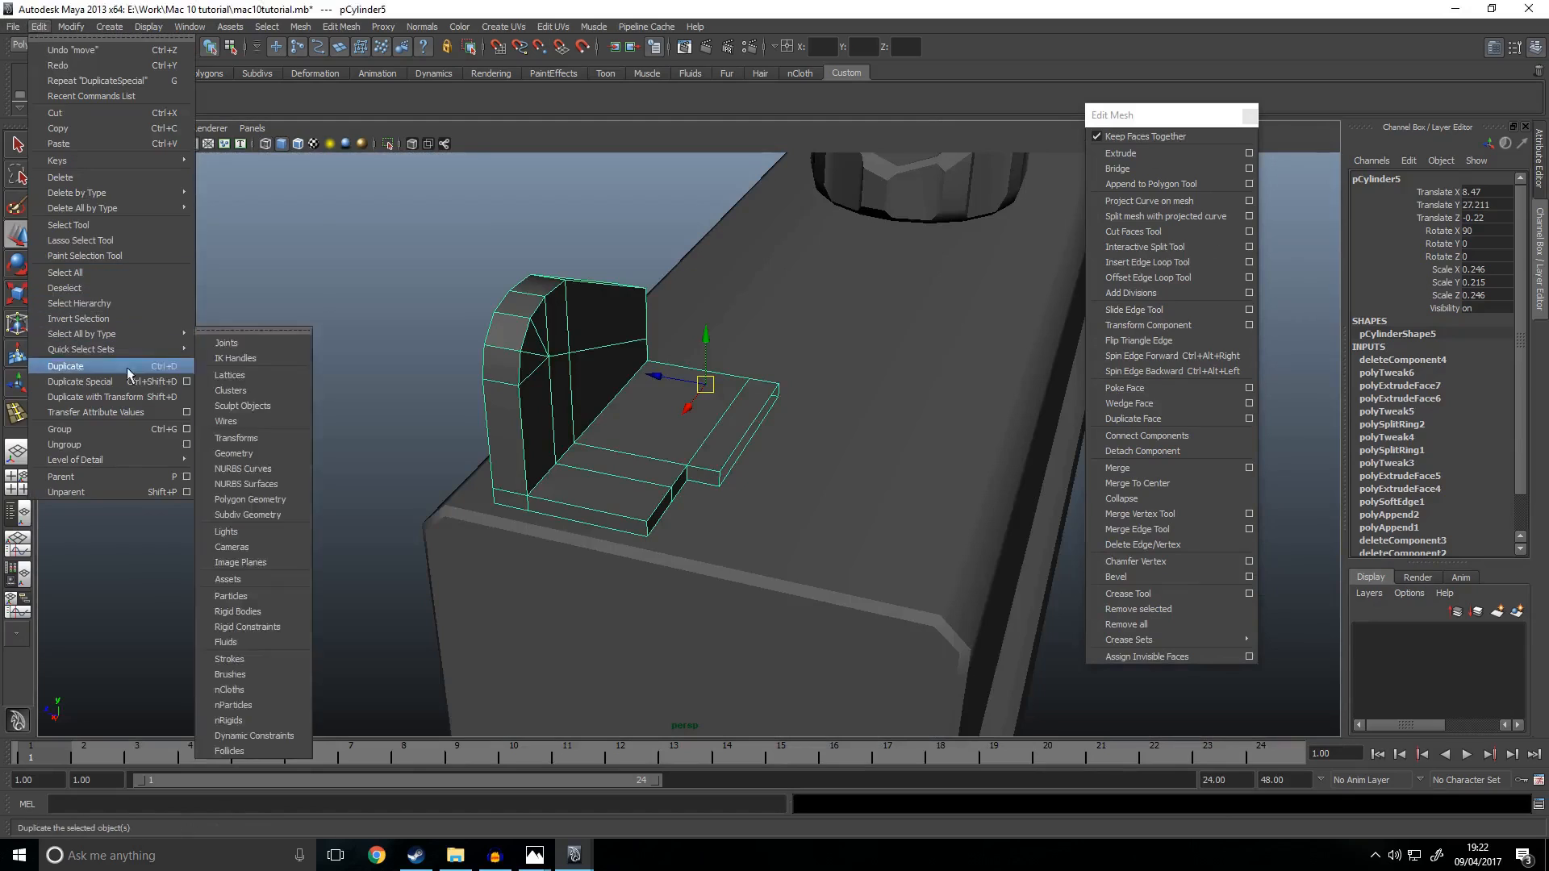
click(127, 382)
alt+drag(813, 501, 688, 494)
Step: Combine the original and mirrored sight halves into one mesh
shift+click(641, 514)
alt+drag(758, 536, 780, 499)
scroll(781, 499, down, 3)
click(300, 27)
click(318, 53)
Step: Isolate the combined sight, merge the vertices along its centre seam, and restore the full scene
key(space)
key(space)
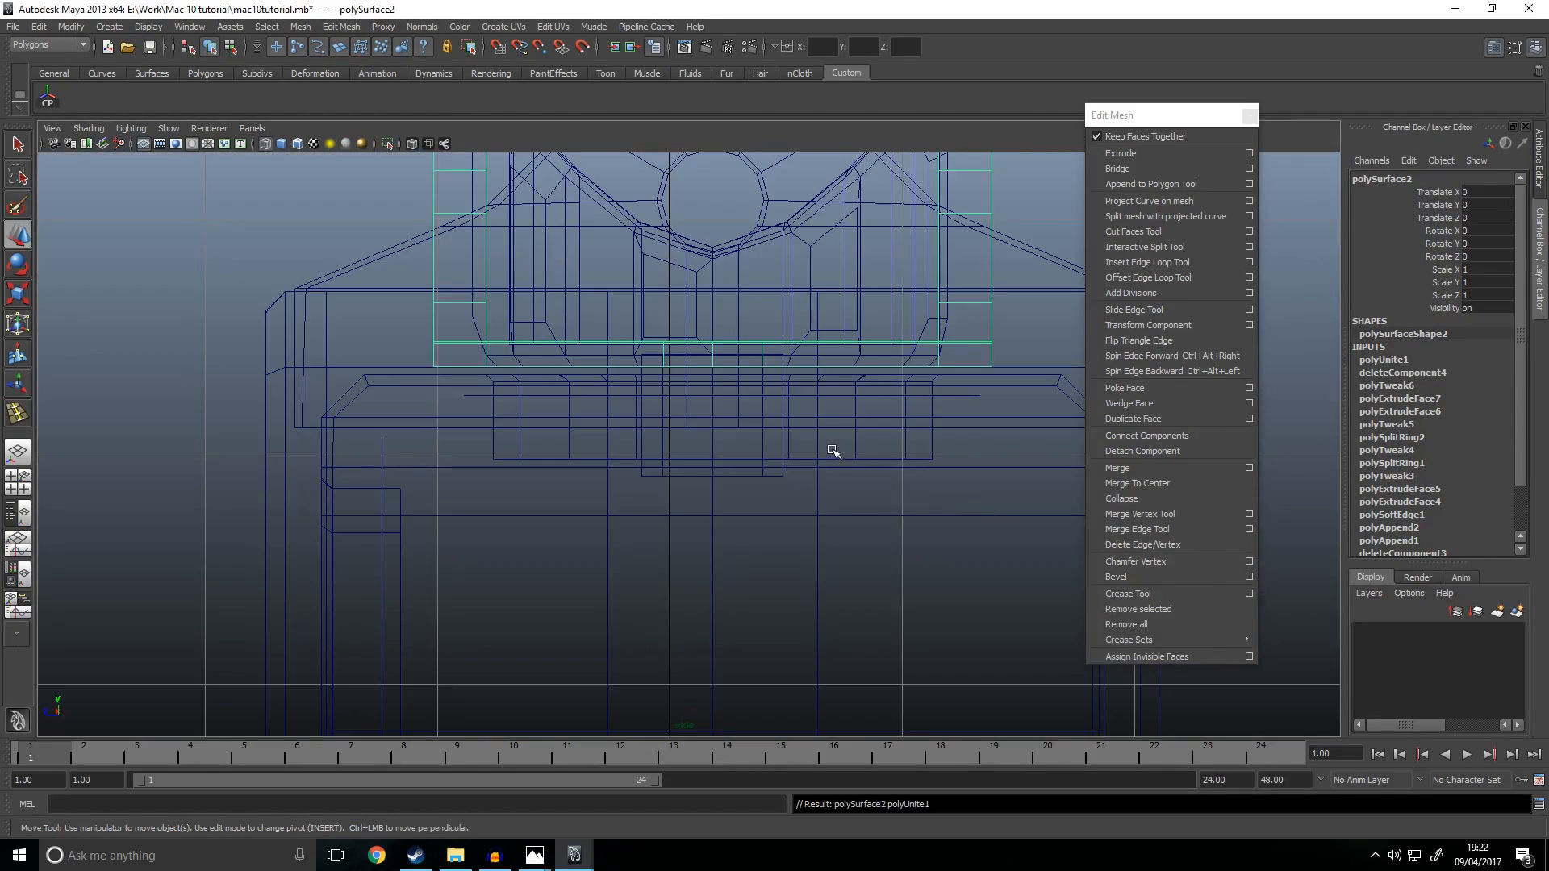
key(shift+i)
right_drag(726, 305, 669, 299)
drag(713, 331, 723, 412)
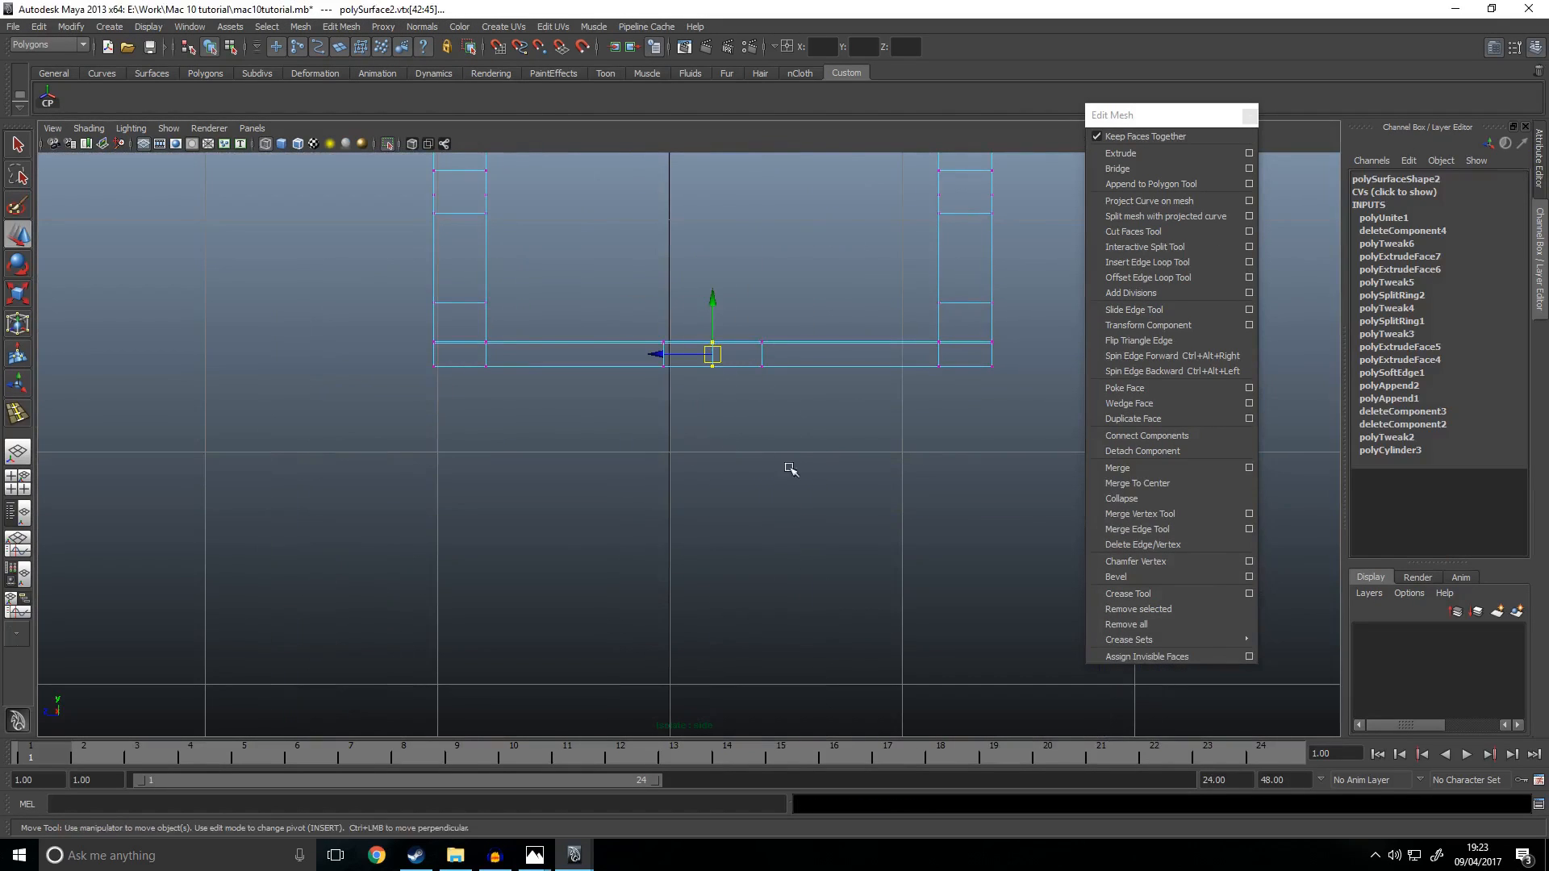
click(862, 514)
right_click(897, 358)
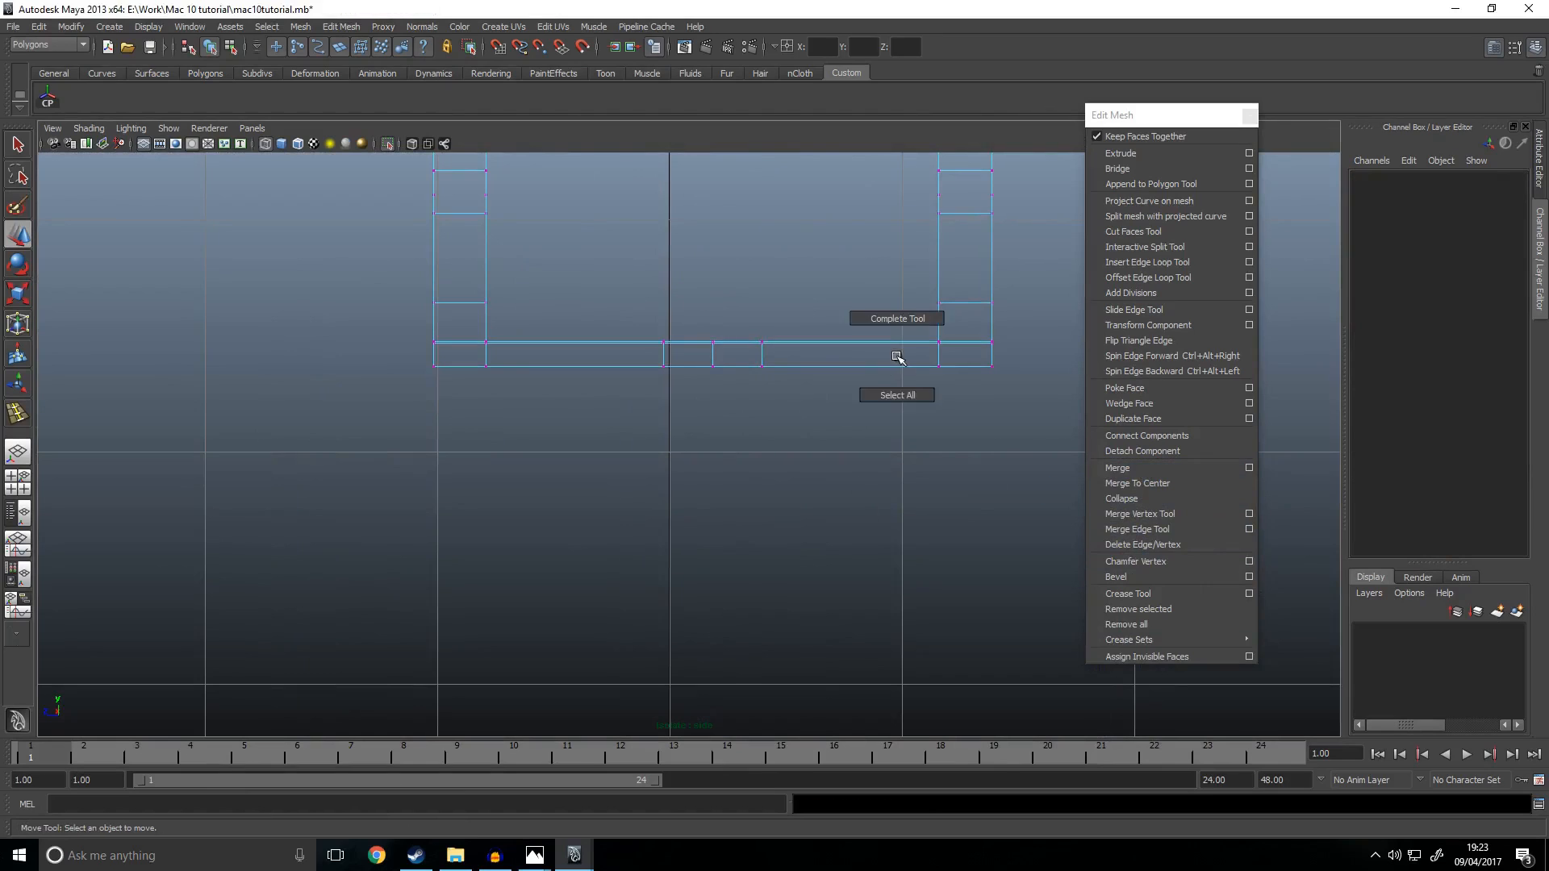
key(shift+i)
right_drag(996, 309, 982, 297)
click(992, 303)
Step: Raise the upper vertices of the sight's base strip slightly in the side view to thicken the base
key(space)
key(space)
alt+drag(871, 419, 717, 481)
key(space)
key(space)
alt+drag(845, 538, 781, 512)
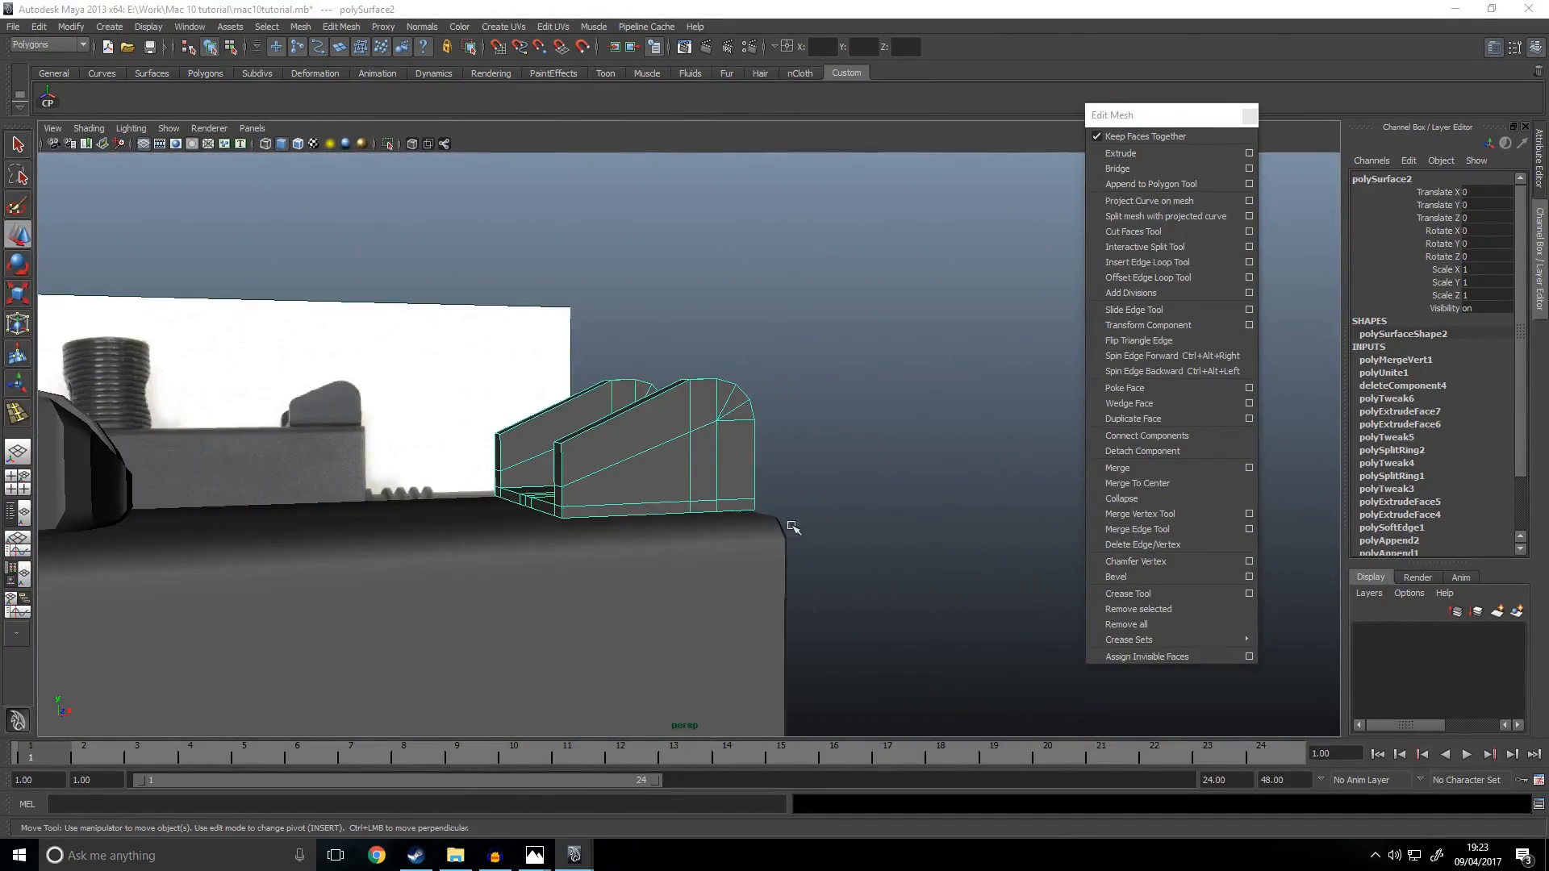
key(space)
key(space)
right_drag(900, 379, 815, 335)
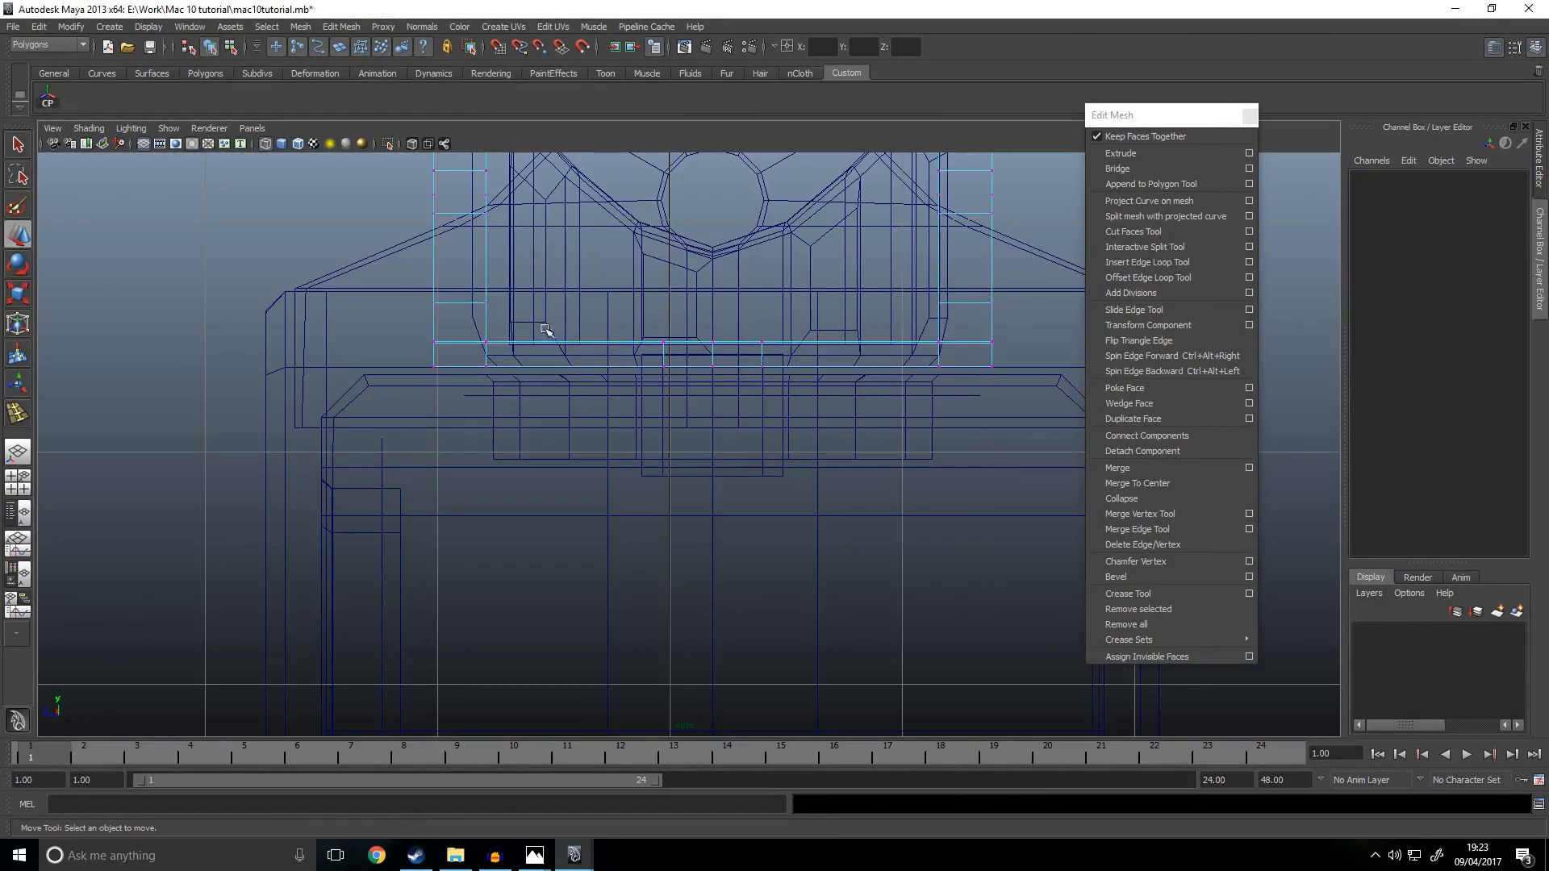
drag(1041, 355, 1040, 355)
drag(715, 304, 715, 287)
Step: Bevel the outer perimeter edges of both sight uprights with an offset of 0.5
key(space)
key(space)
alt+drag(923, 404, 709, 481)
click(806, 438)
click(658, 493)
right_drag(709, 481, 695, 436)
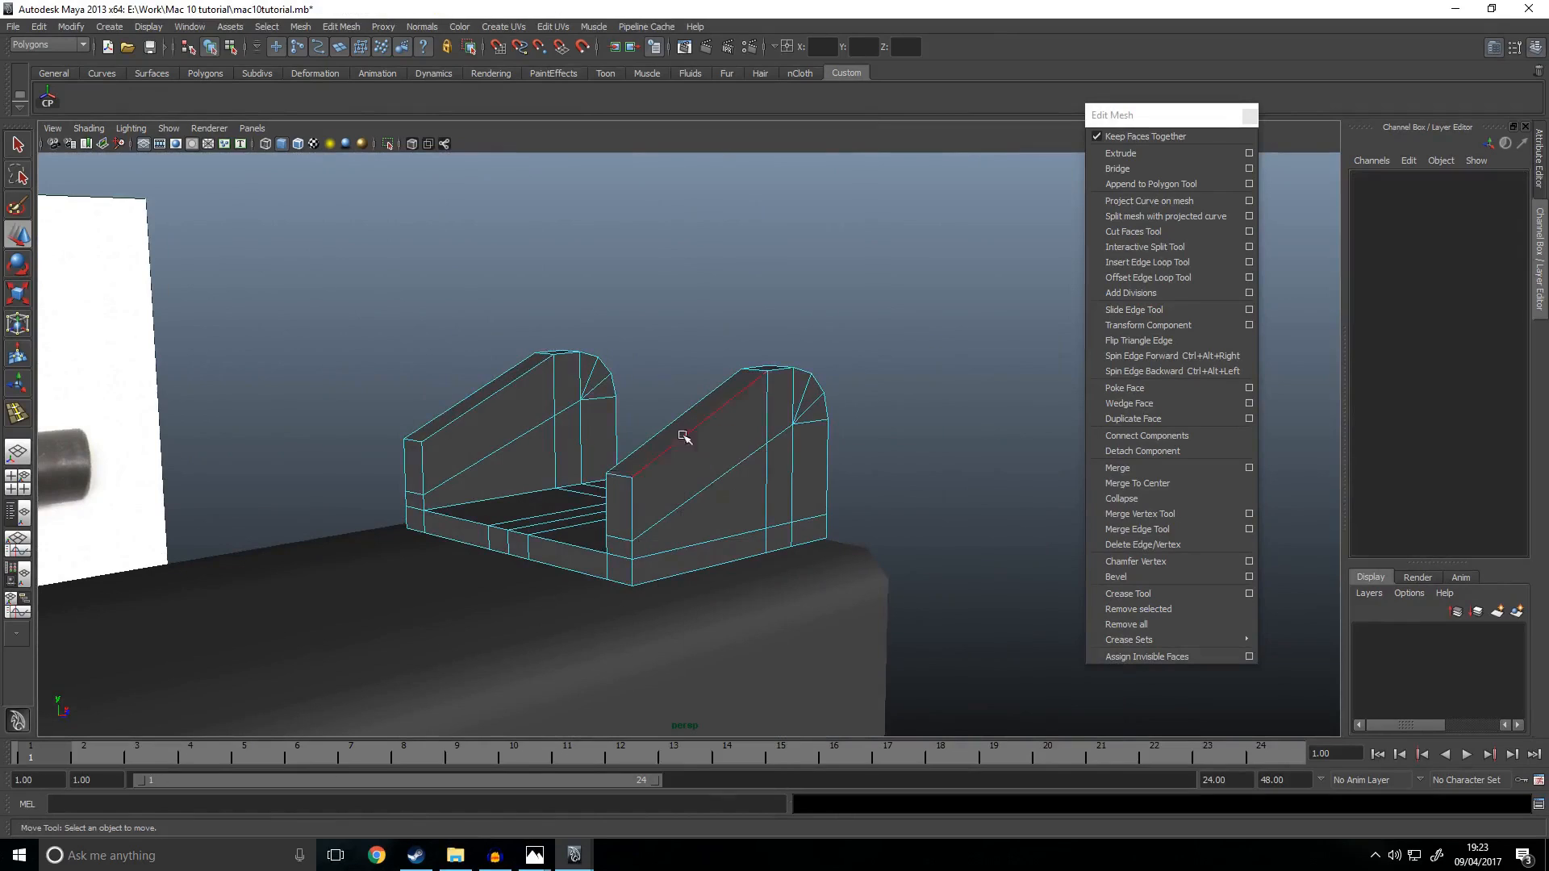
click(674, 442)
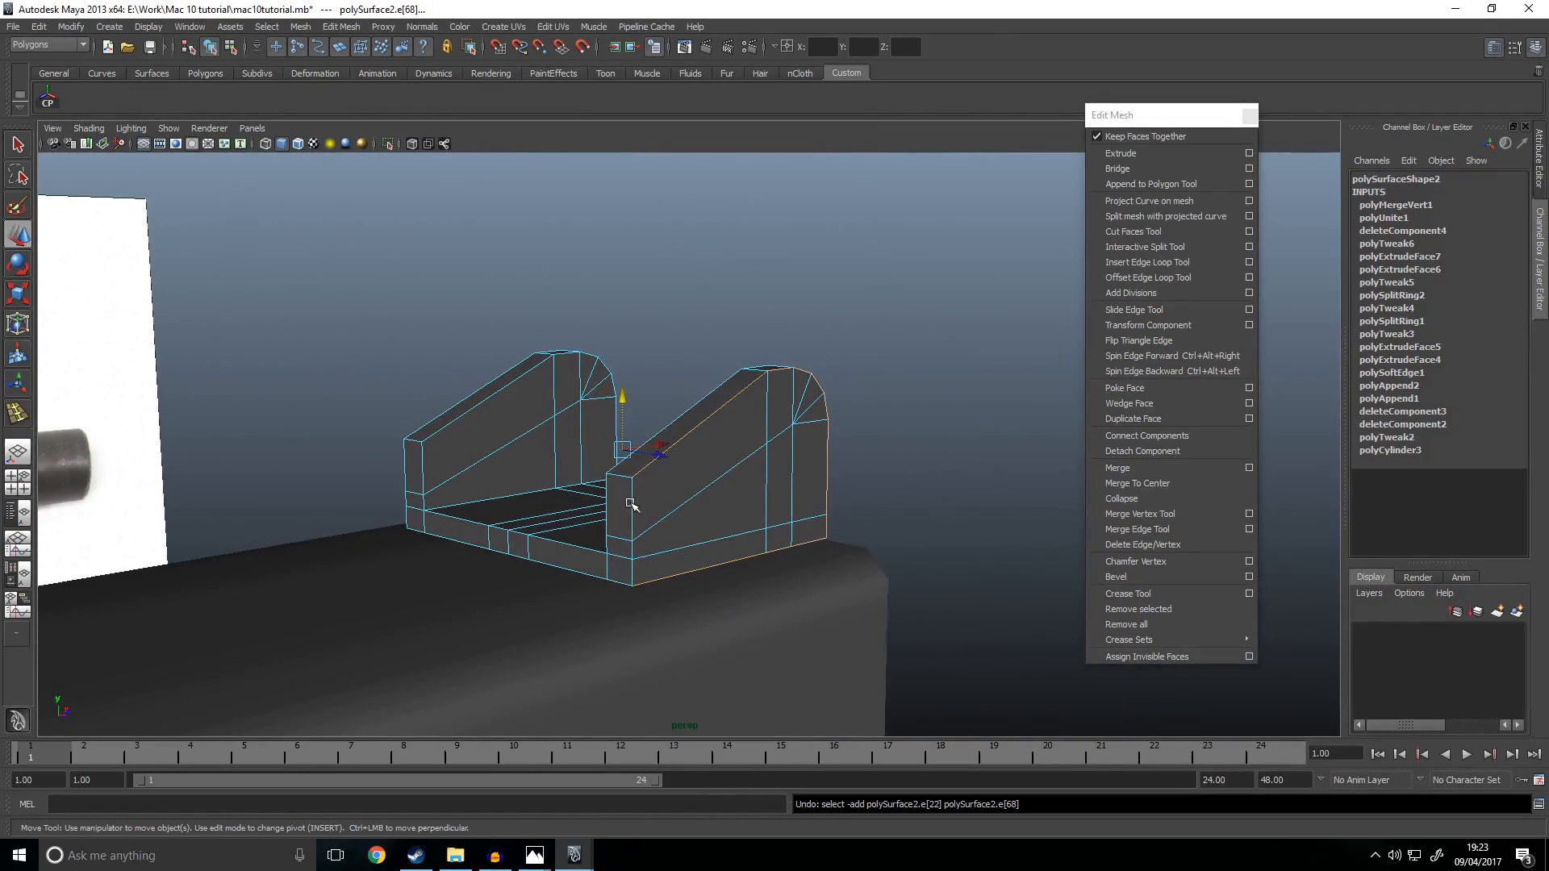
click(767, 545)
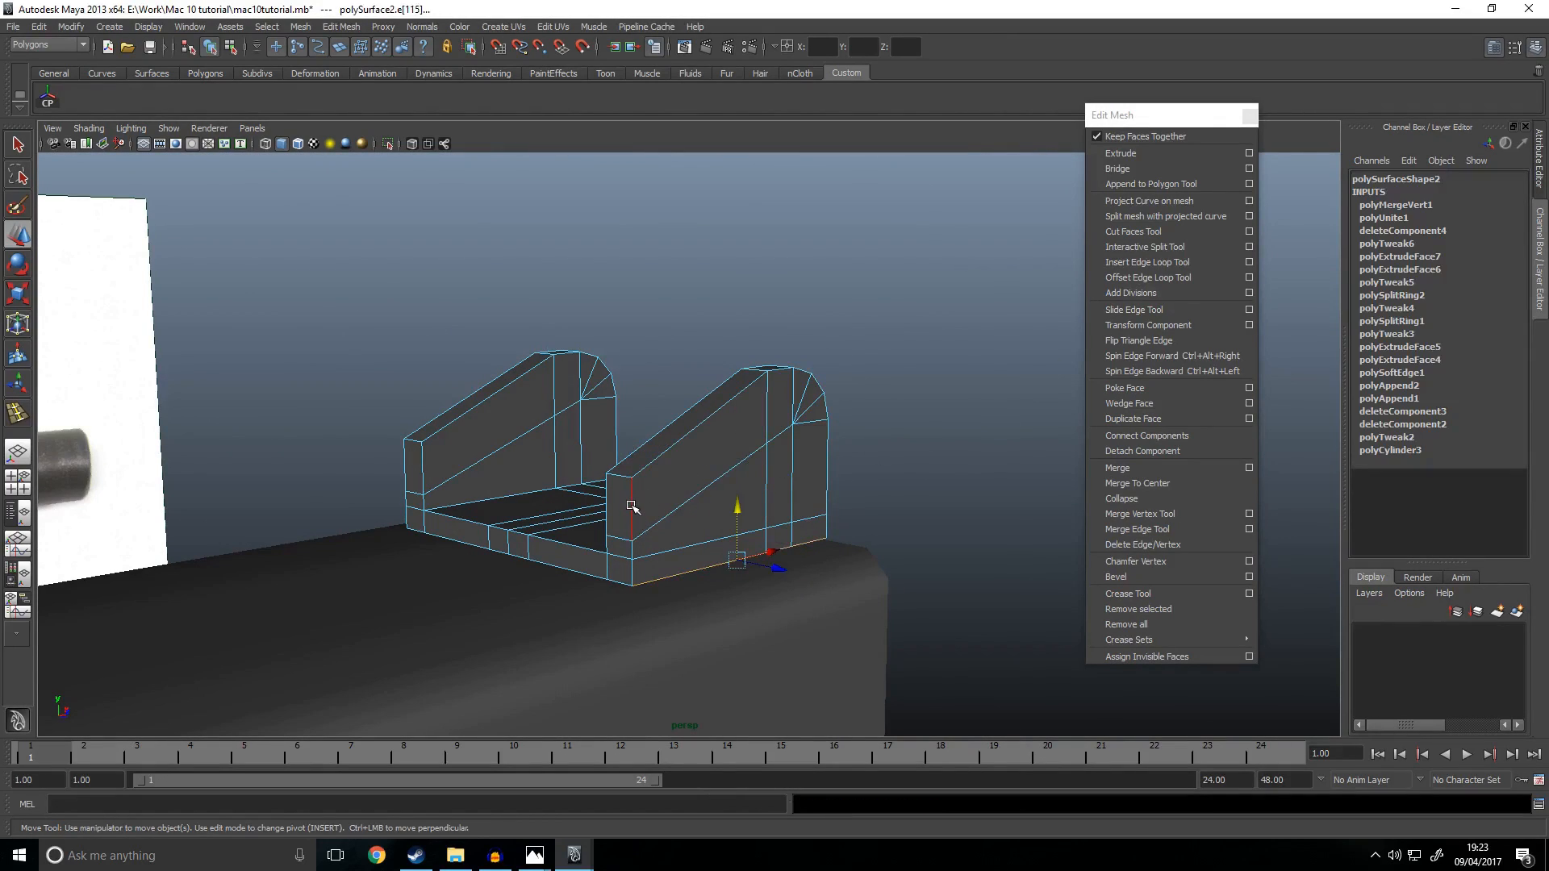
alt+drag(866, 485, 746, 438)
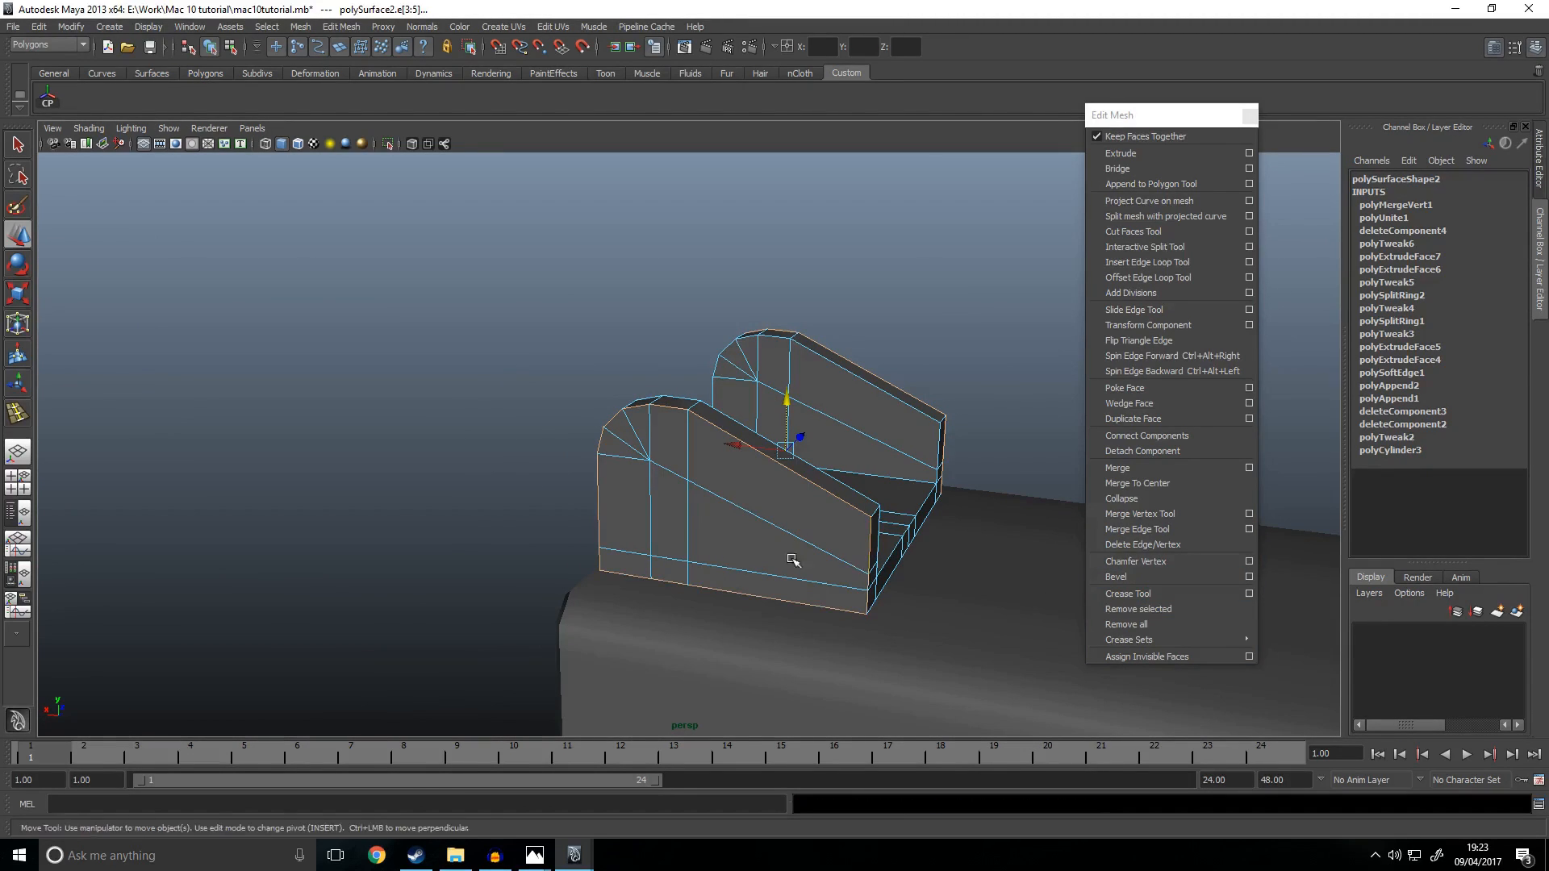
alt+drag(869, 545, 554, 543)
click(1115, 577)
alt+drag(924, 546, 874, 523)
click(1446, 244)
middle_drag(881, 307, 882, 309)
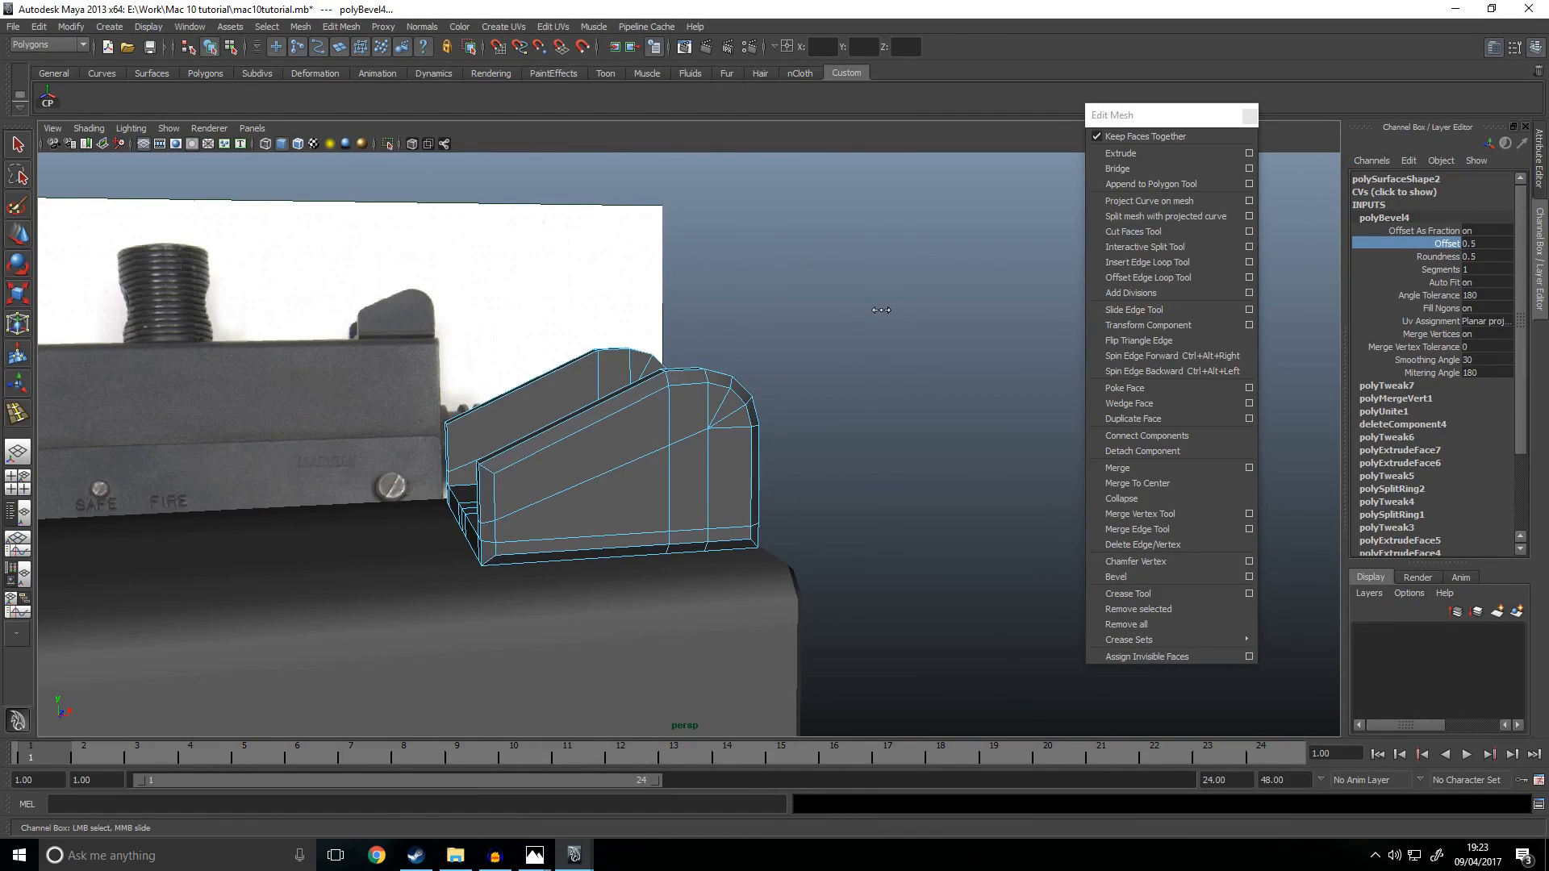
click(878, 319)
right_click(649, 432)
alt+drag(669, 452, 767, 480)
Step: Soften the edges across the curved outer rims of both sight uprights
click(621, 466)
alt+drag(620, 466, 529, 397)
key(space)
key(space)
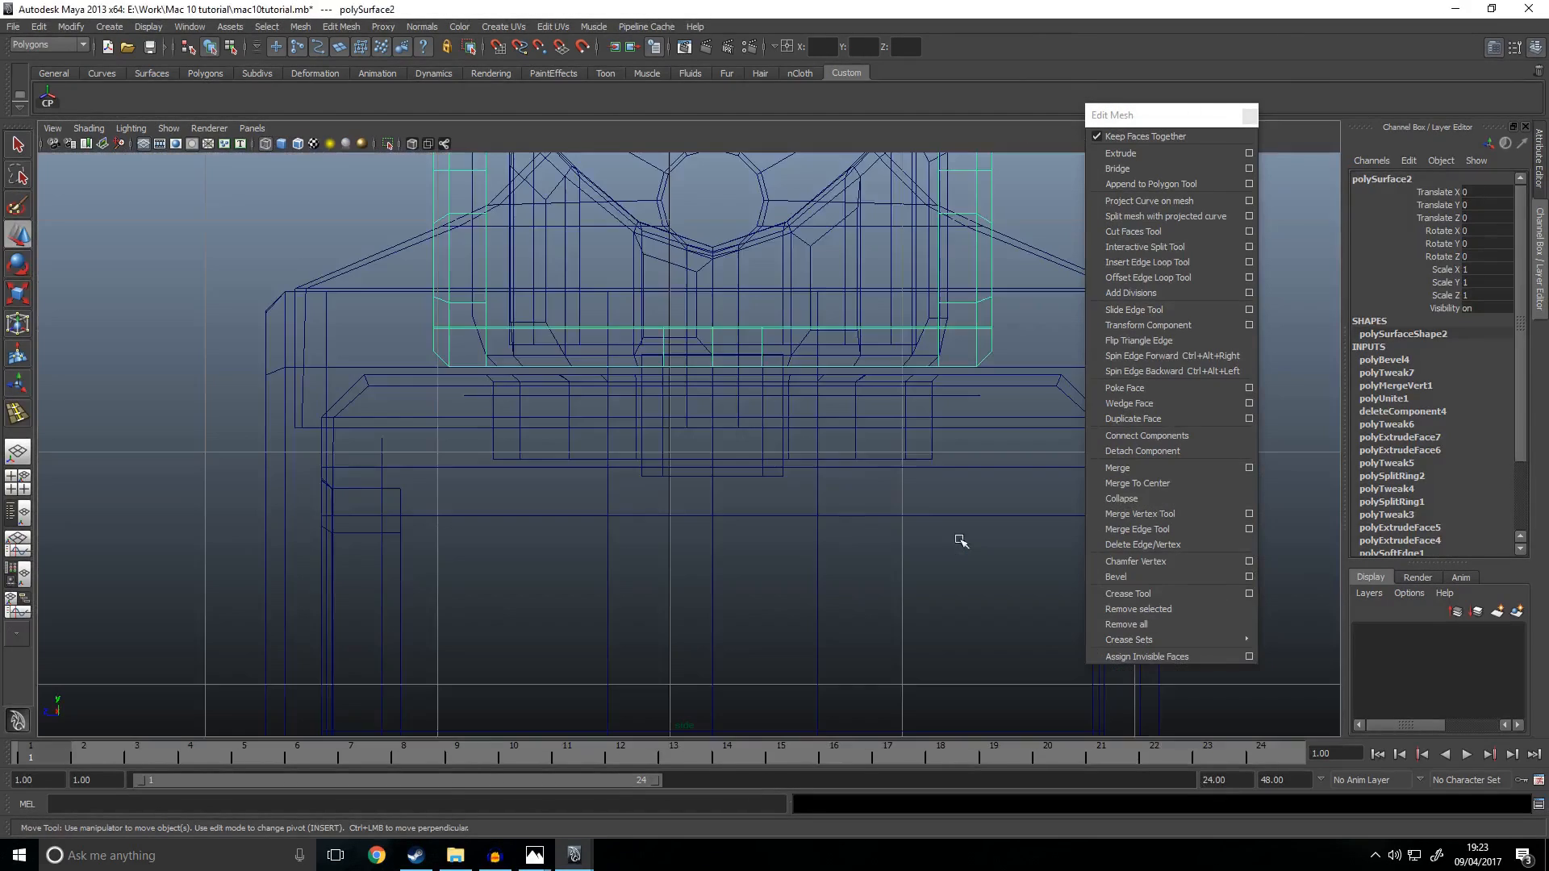
key(f)
right_drag(585, 244, 582, 204)
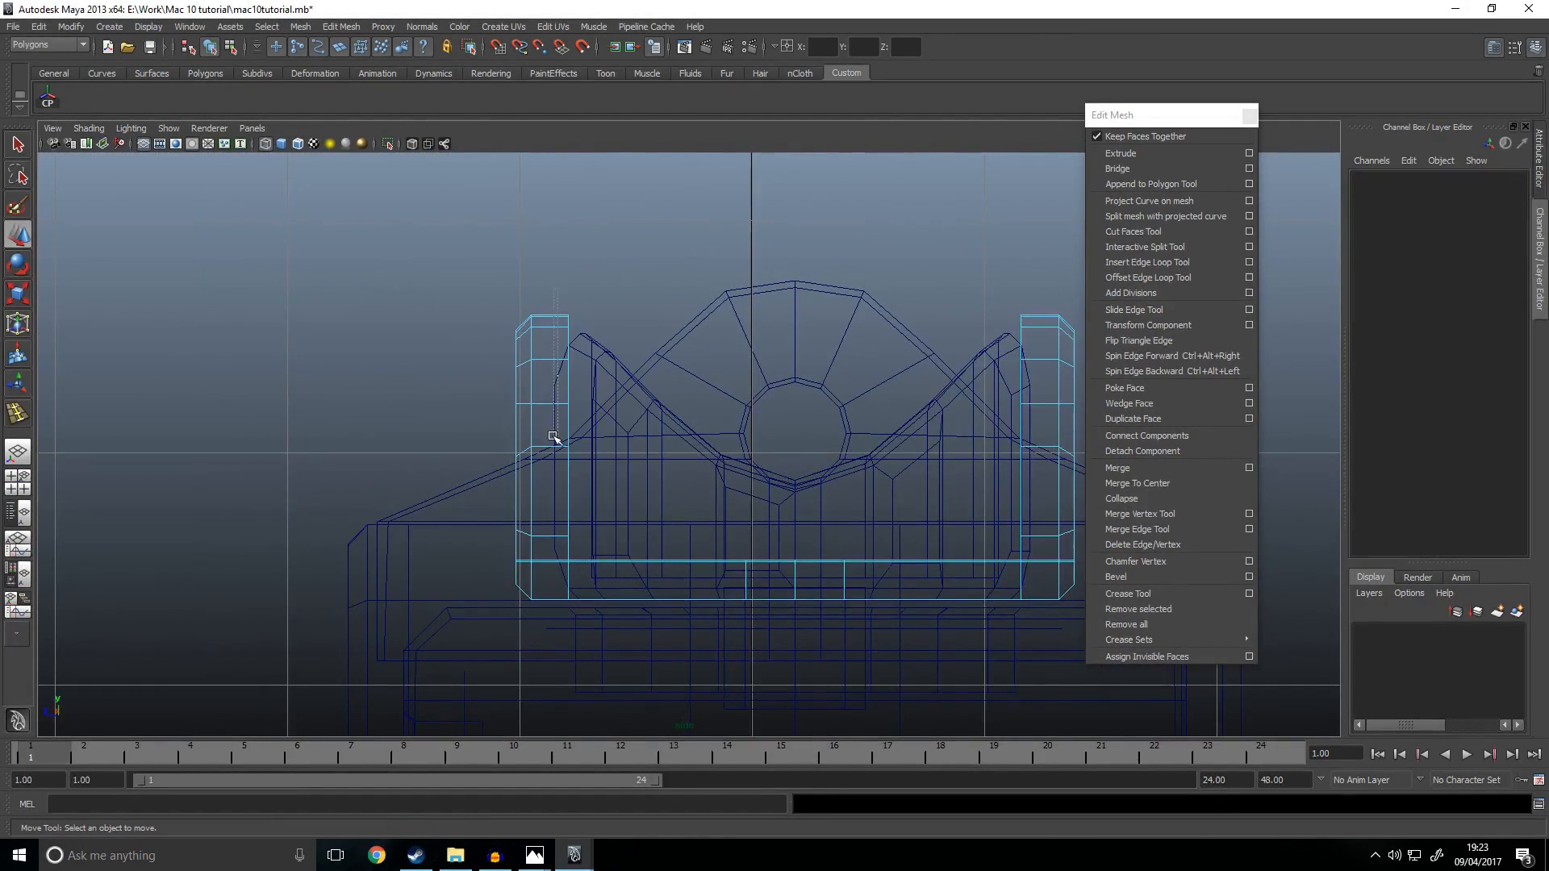
click(551, 463)
key(space)
key(space)
alt+drag(928, 404, 883, 467)
key(space)
key(space)
alt+middle_drag(940, 536, 729, 553)
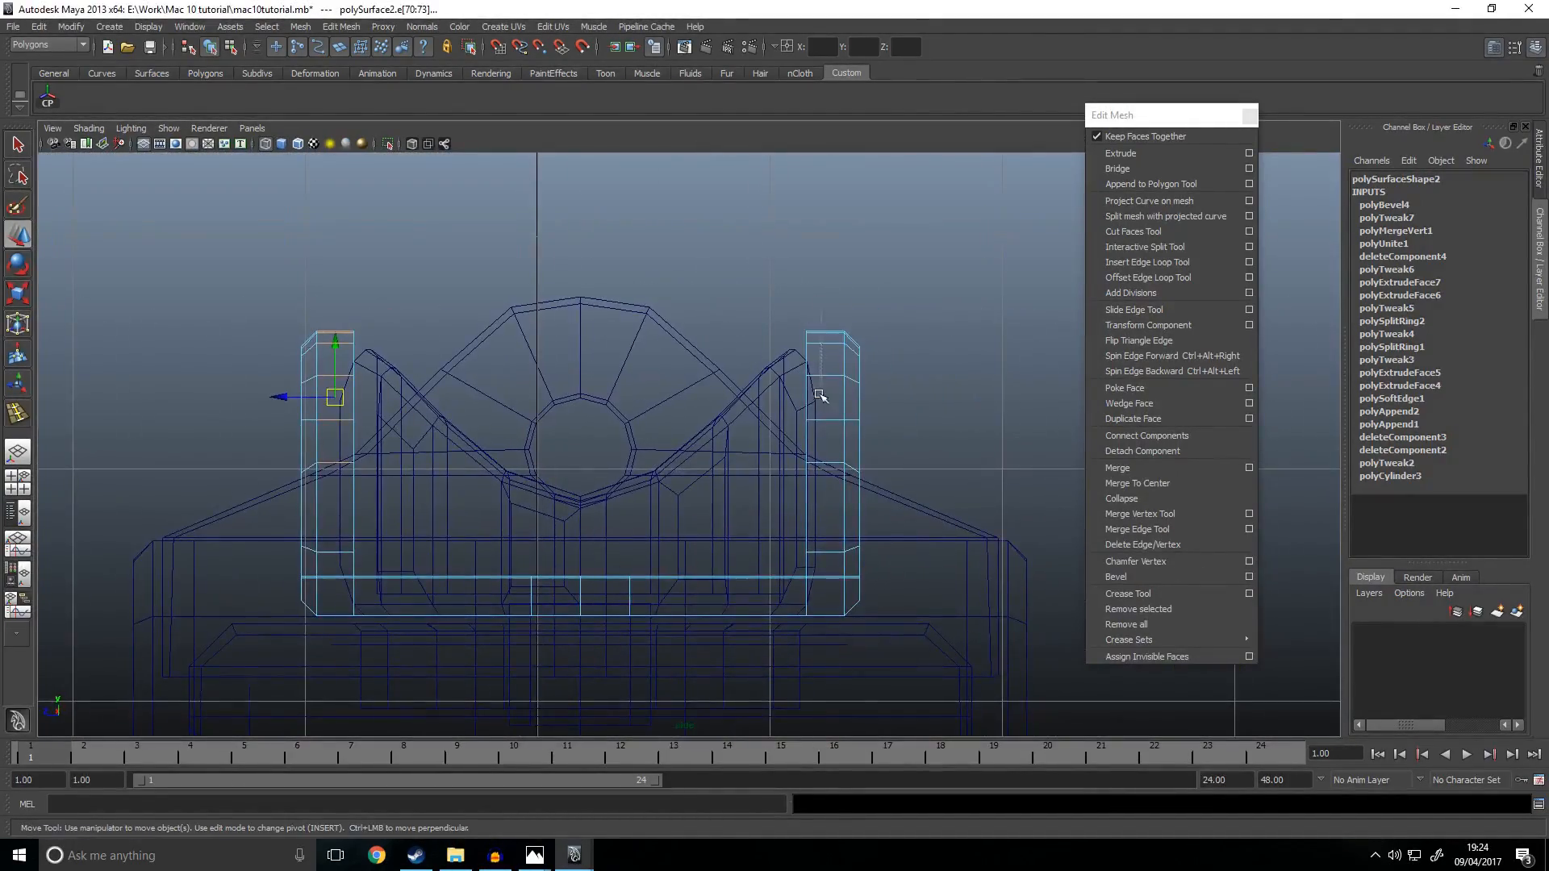
key(space)
key(space)
alt+drag(903, 226, 736, 252)
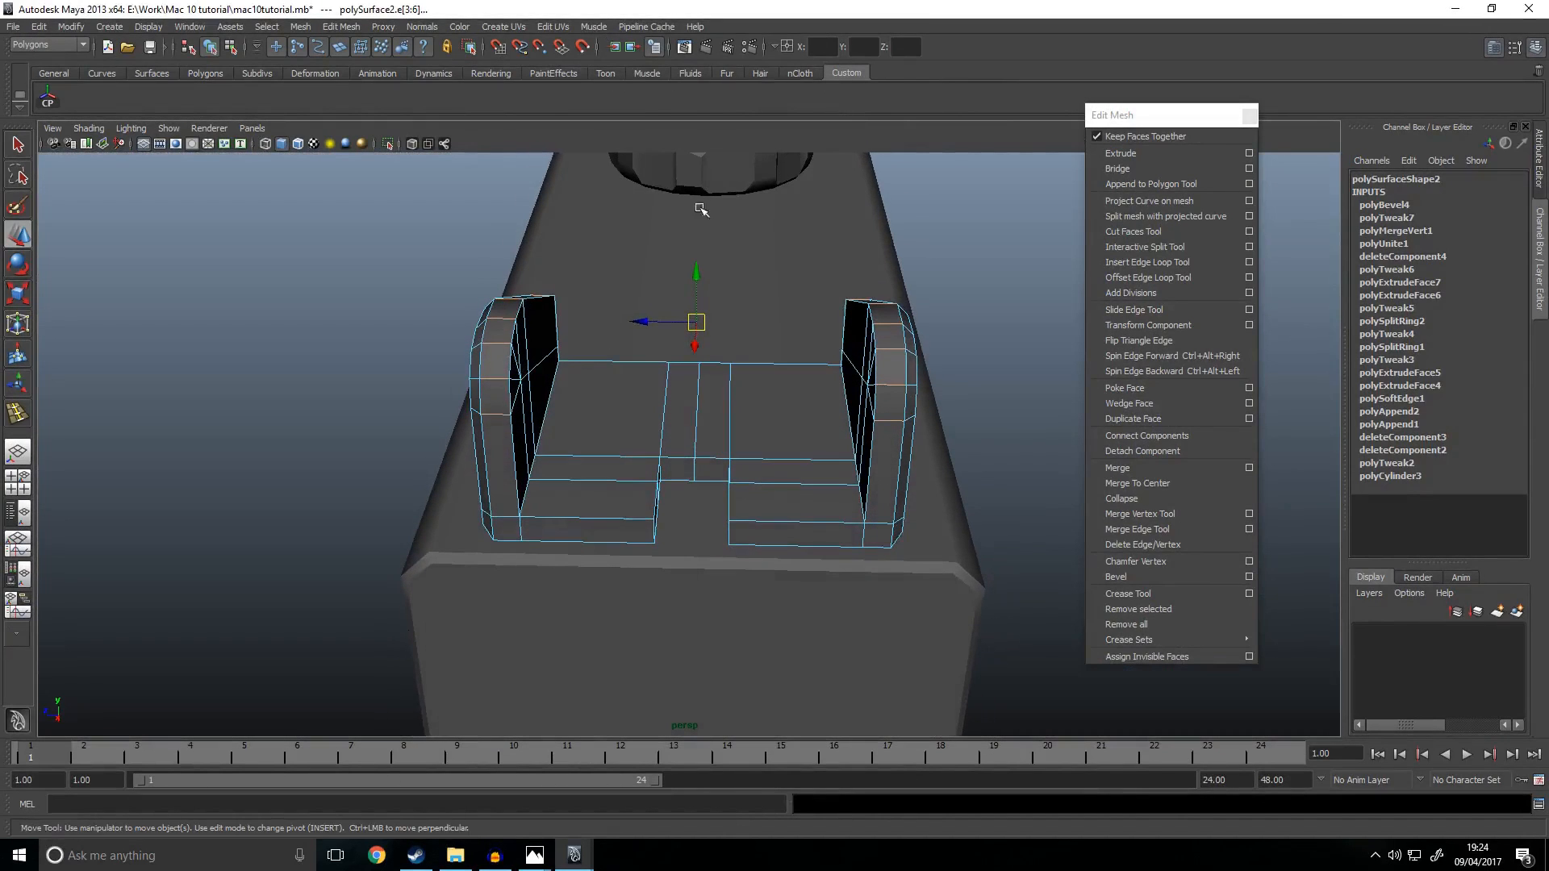
click(422, 26)
click(452, 176)
right_drag(492, 394, 538, 349)
click(237, 384)
Step: Compare the front sight's side profile with the reference image
alt+drag(239, 387, 640, 463)
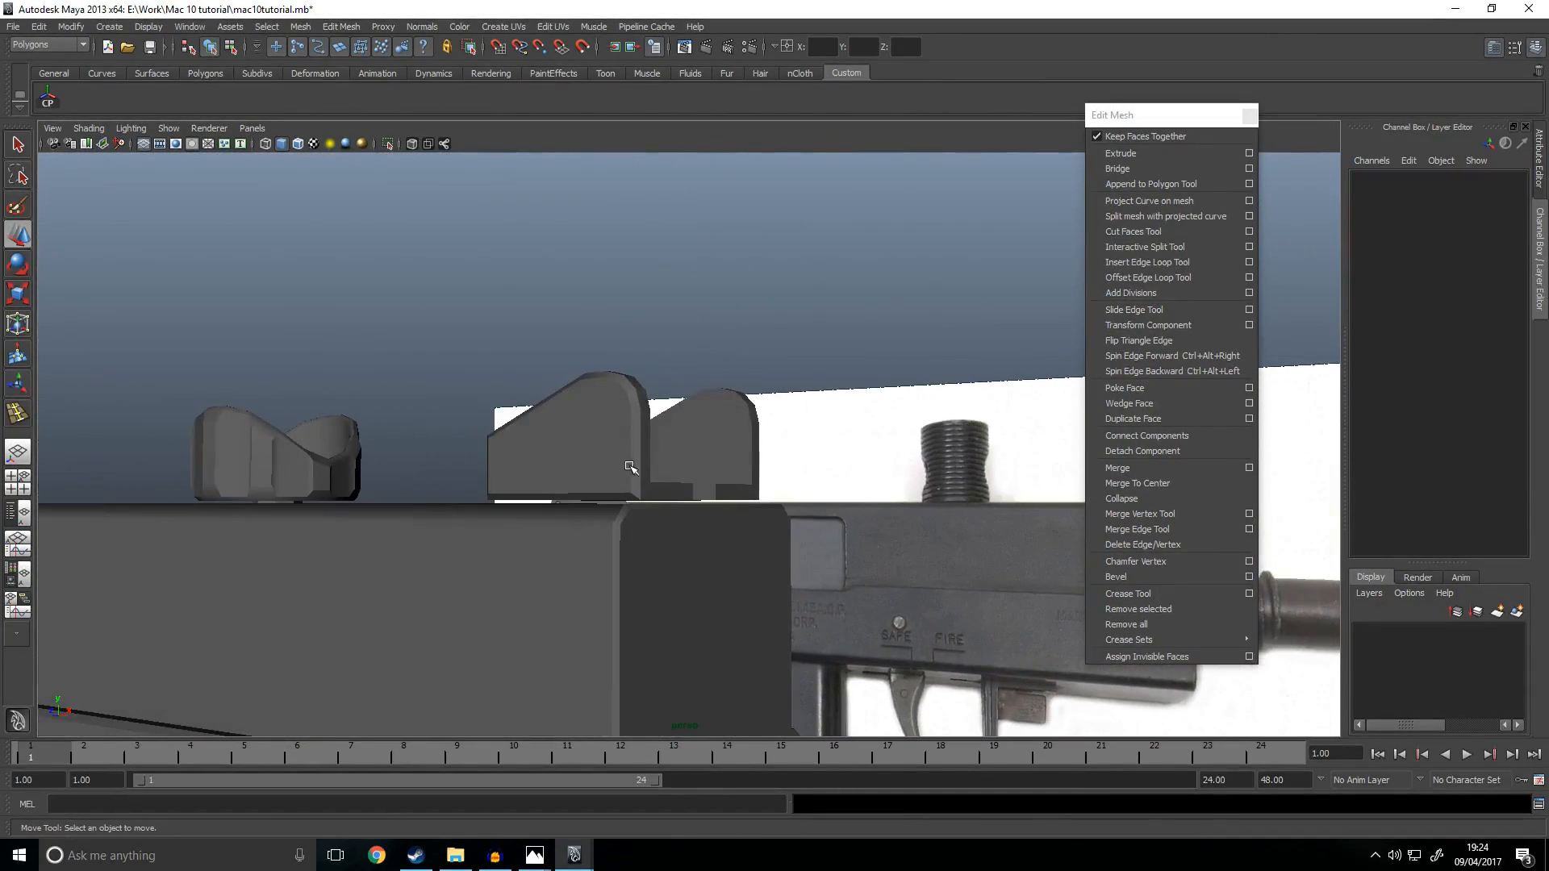
click(639, 464)
key(space)
key(space)
scroll(662, 357, down, 5)
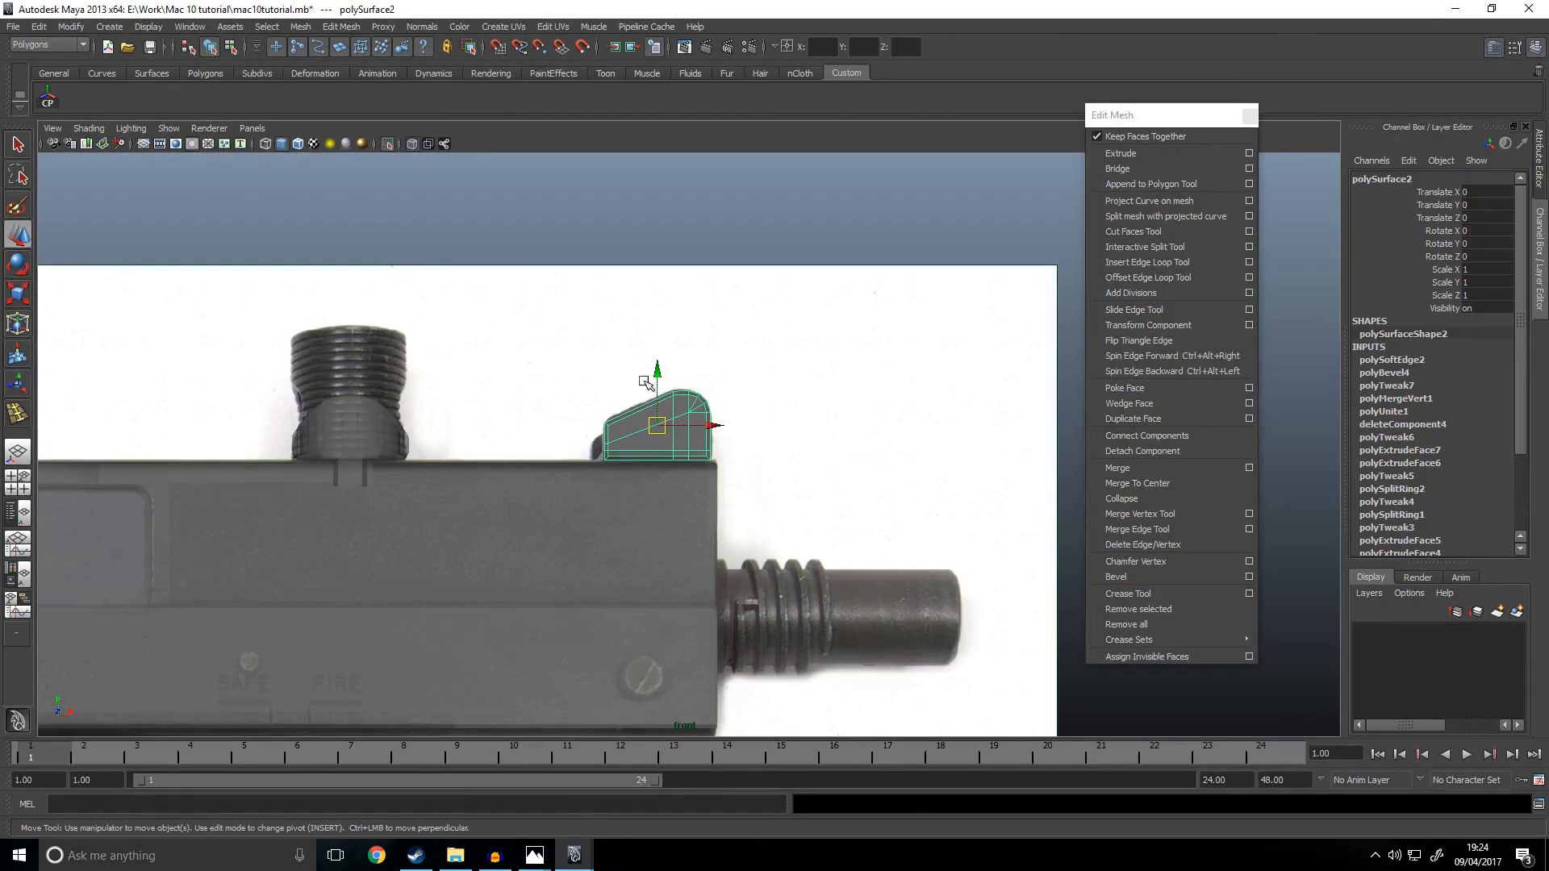
click(665, 367)
scroll(692, 408, up, 7)
key(ctrl+z)
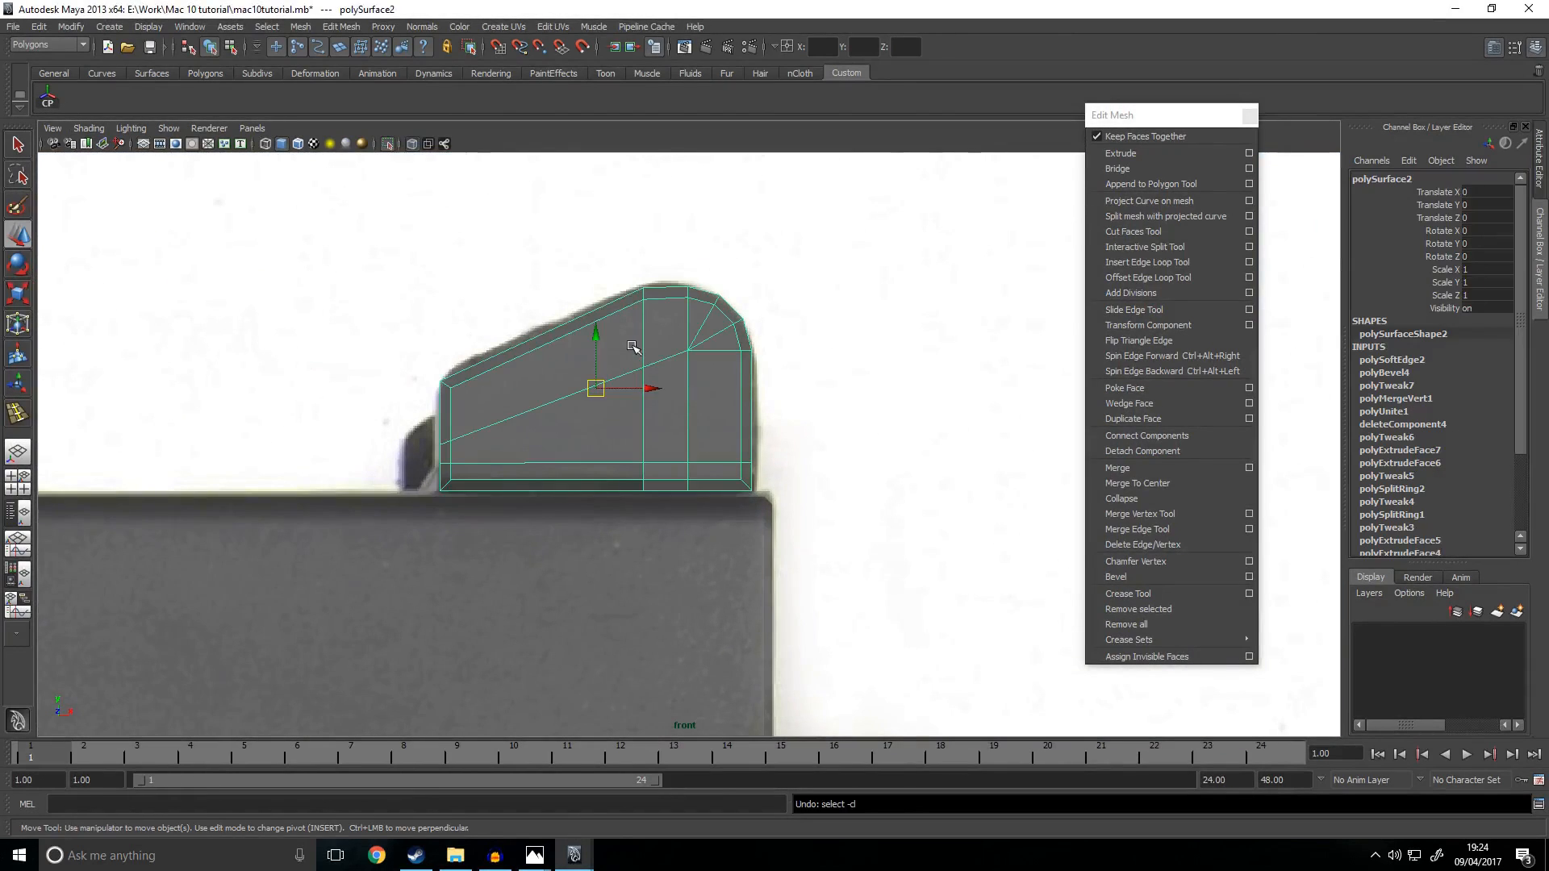
Step: Lower the front sight to a Translate Y of -0.048 so its base sits down on the receiver
drag(605, 334, 589, 338)
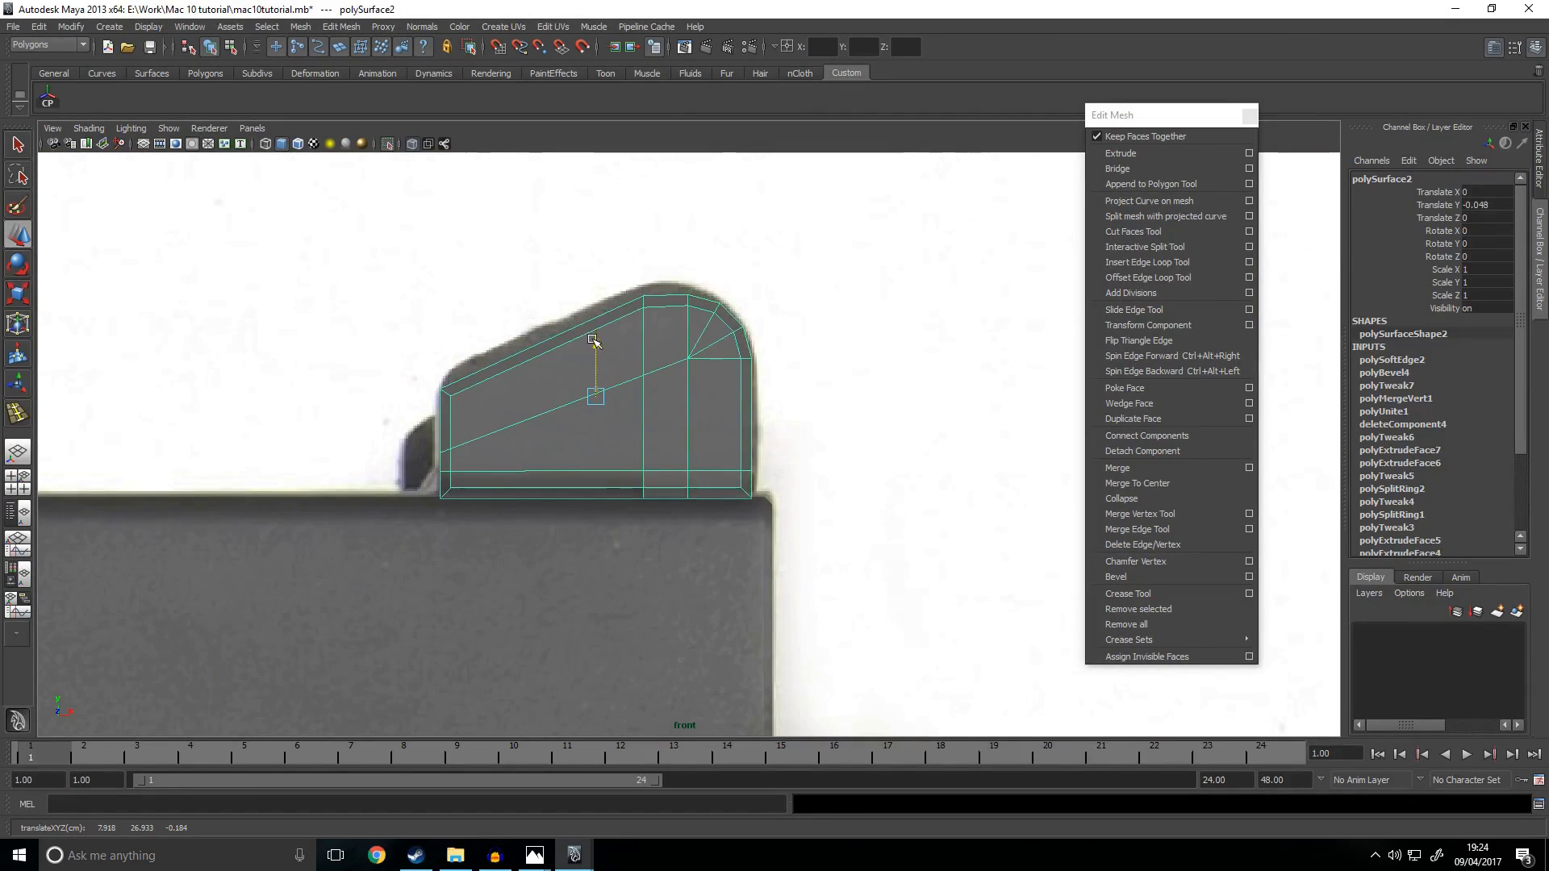
key(space)
key(space)
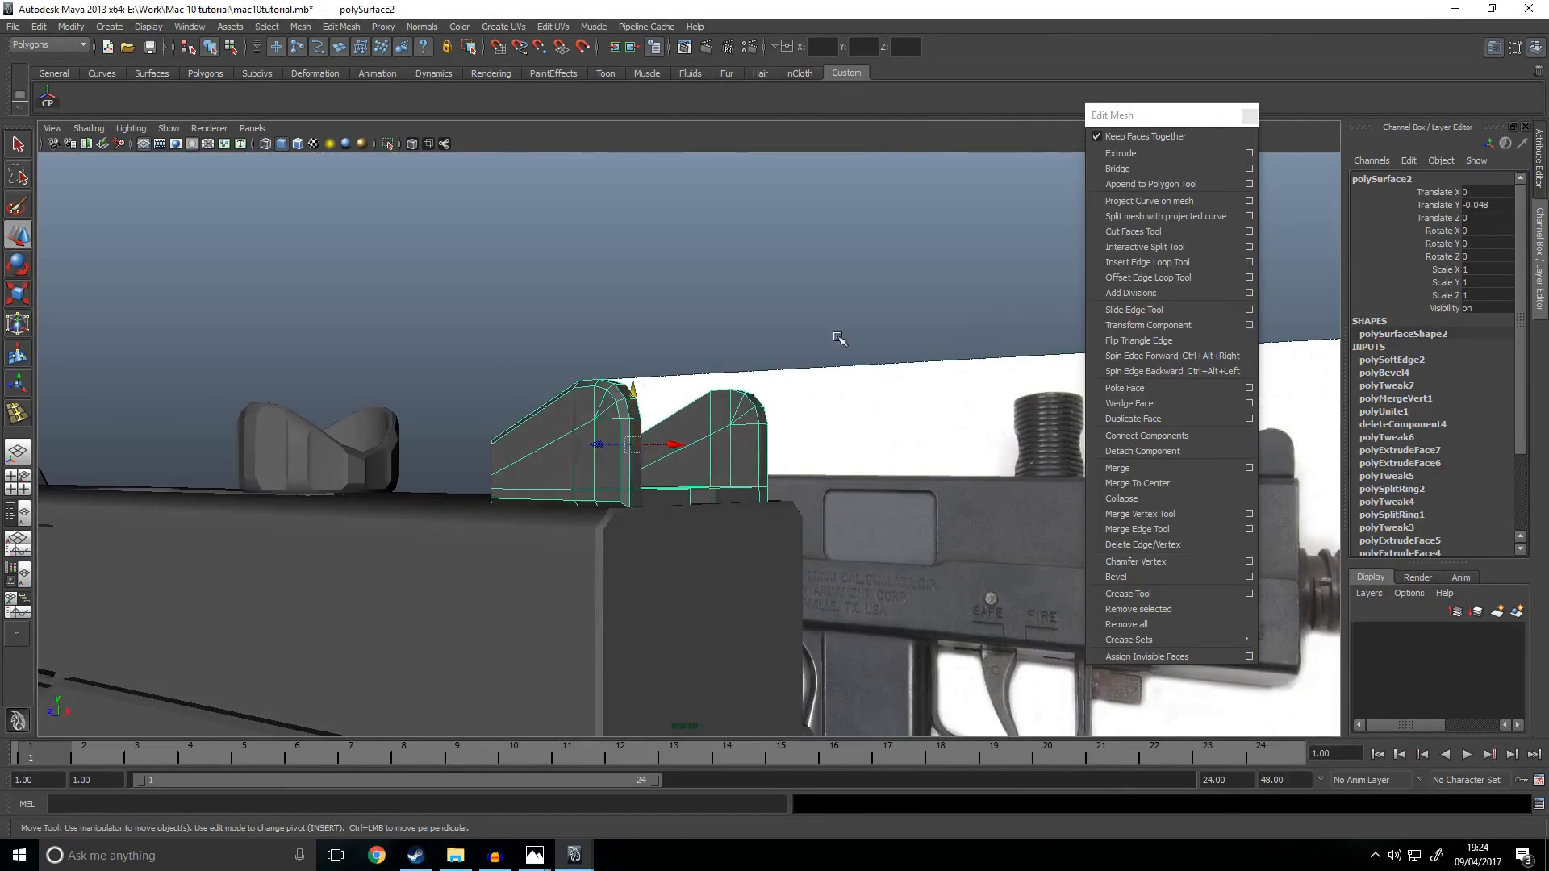
click(838, 372)
alt+drag(837, 371, 754, 430)
click(753, 430)
Step: Try to narrow the front sight across the gun's width to a Z scale of about 0.919
key(space)
key(space)
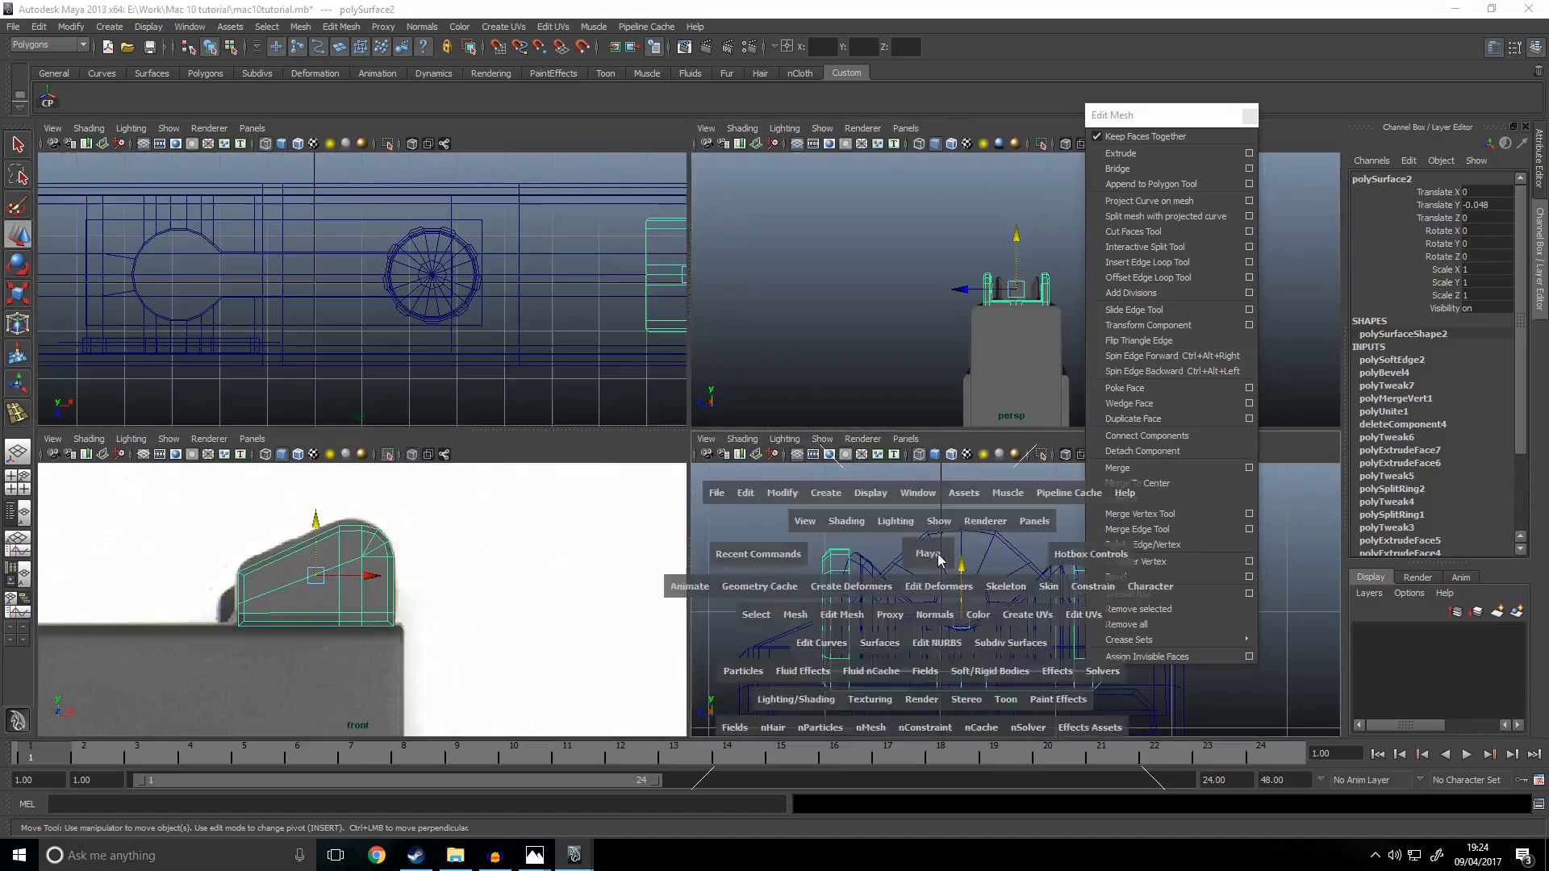
scroll(857, 492, up, 5)
key(r)
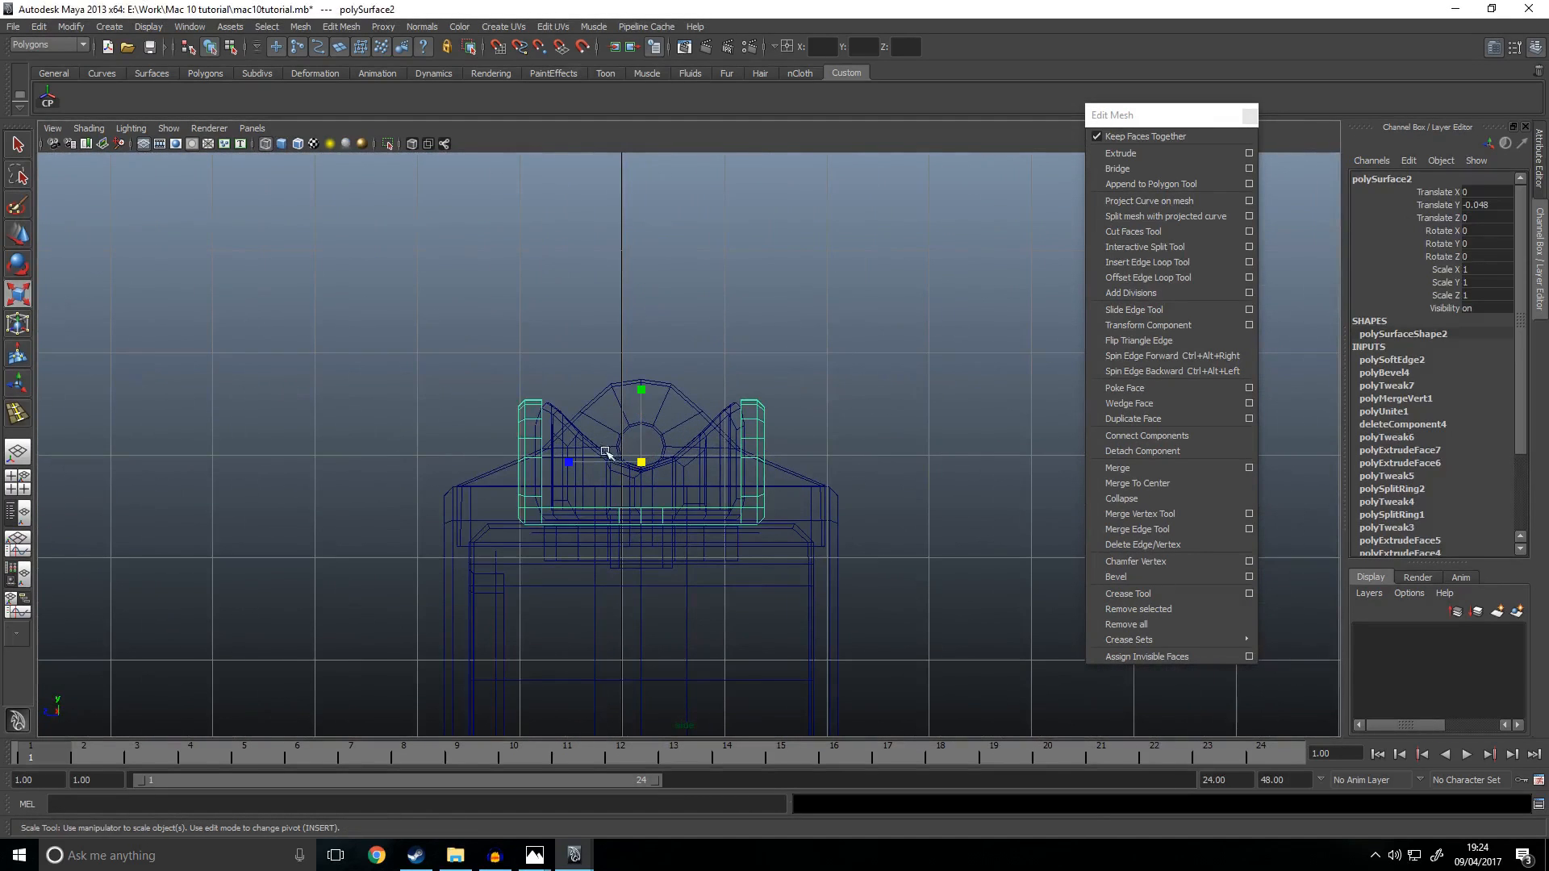
drag(574, 464, 576, 465)
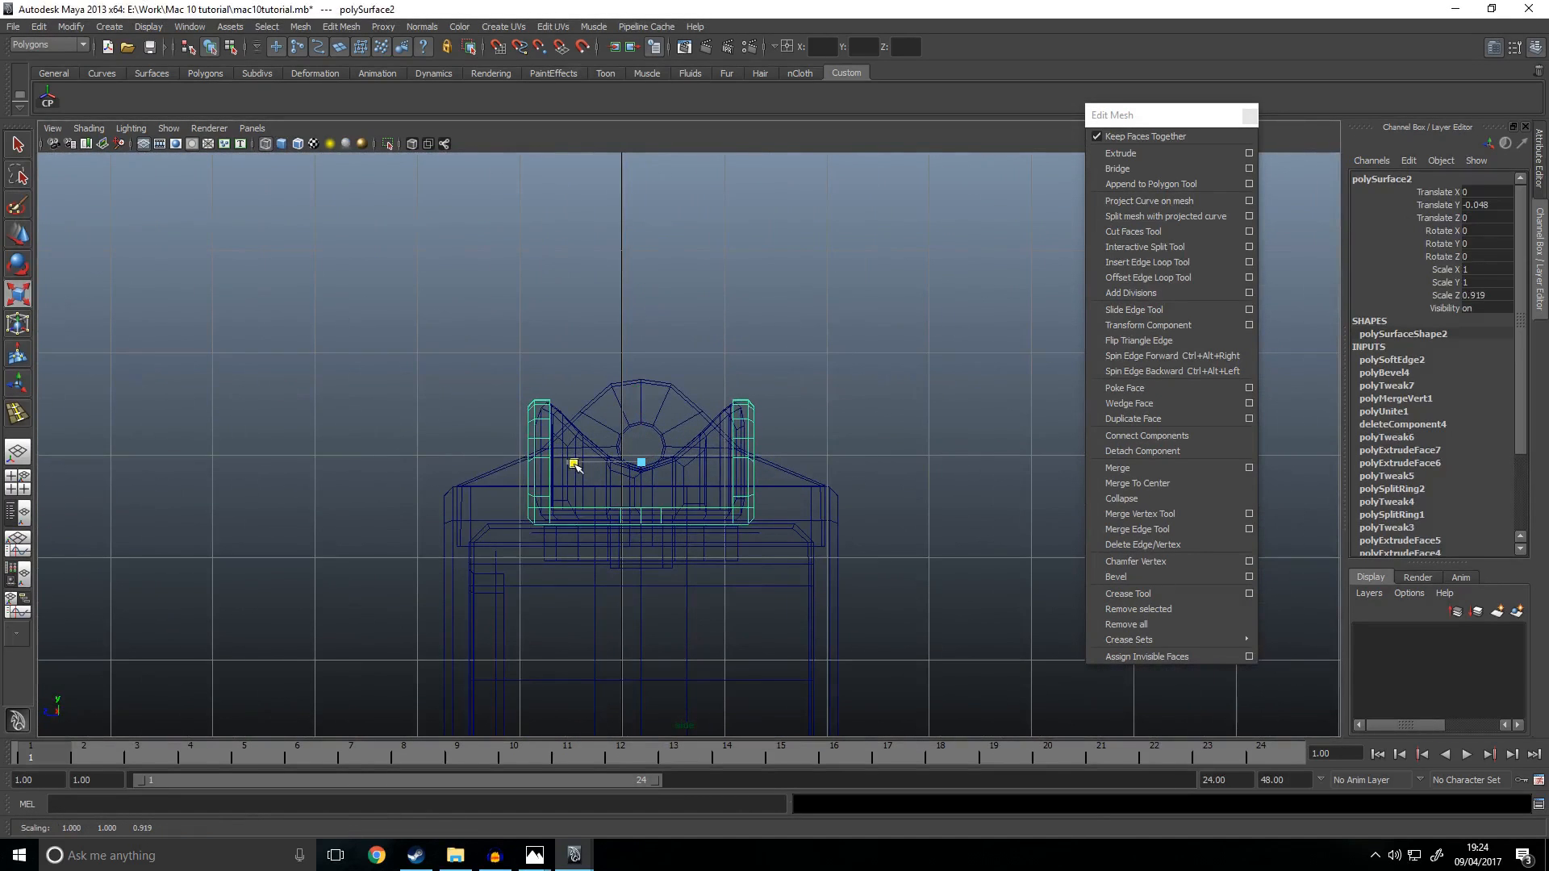
key(space)
key(space)
alt+drag(826, 436, 786, 524)
click(831, 477)
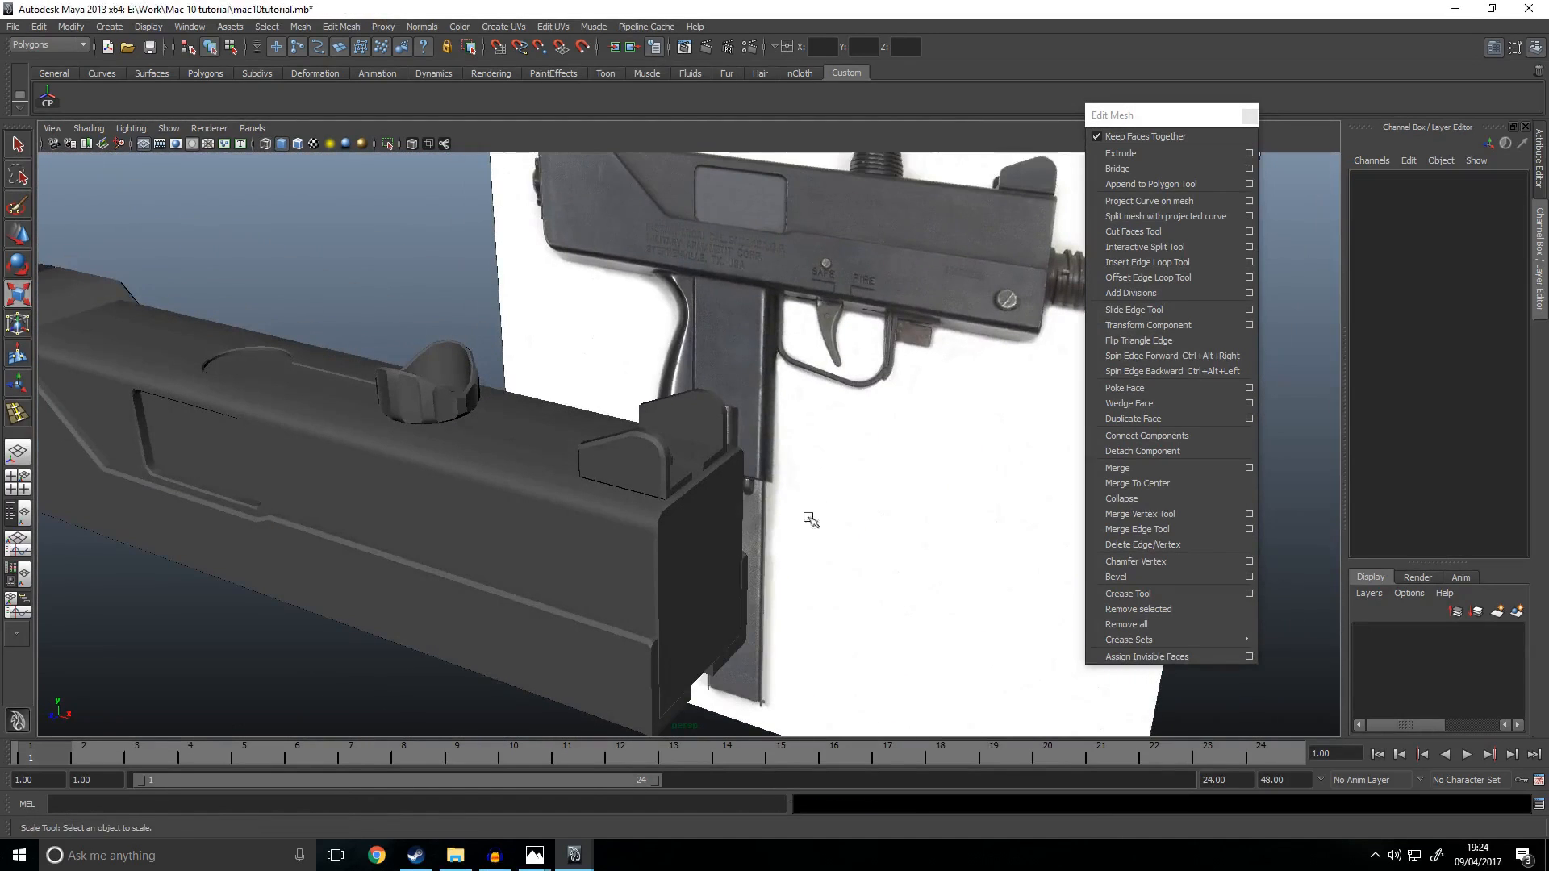
alt+drag(691, 482, 847, 516)
Step: Create a small polygon cube on the grid beneath the gun
click(151, 74)
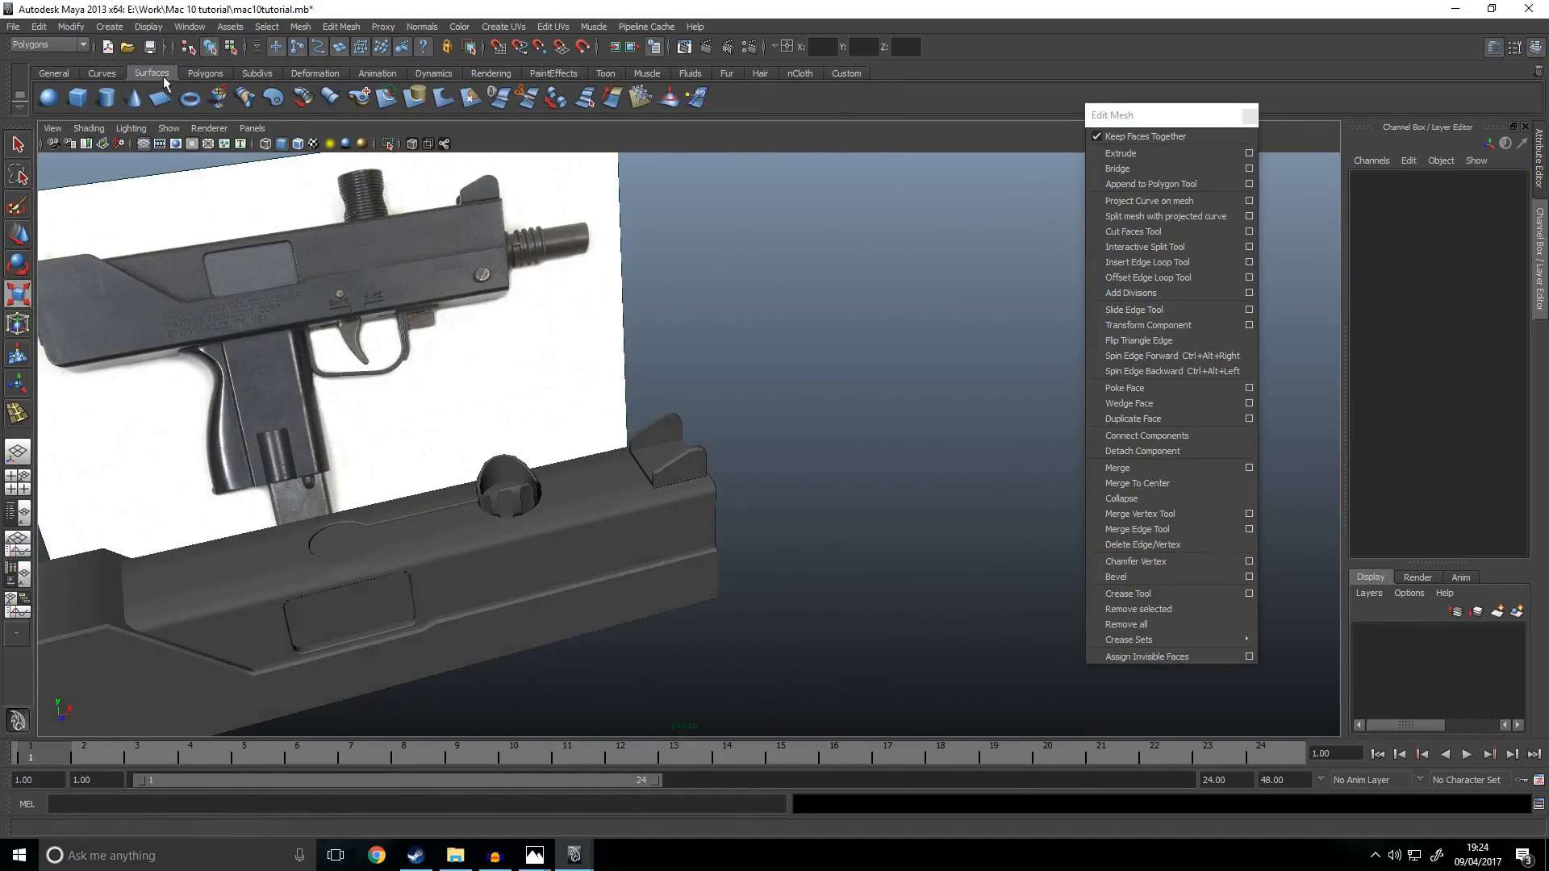
click(205, 73)
click(84, 98)
scroll(726, 412, down, 5)
alt+drag(826, 418, 710, 571)
drag(715, 574, 727, 582)
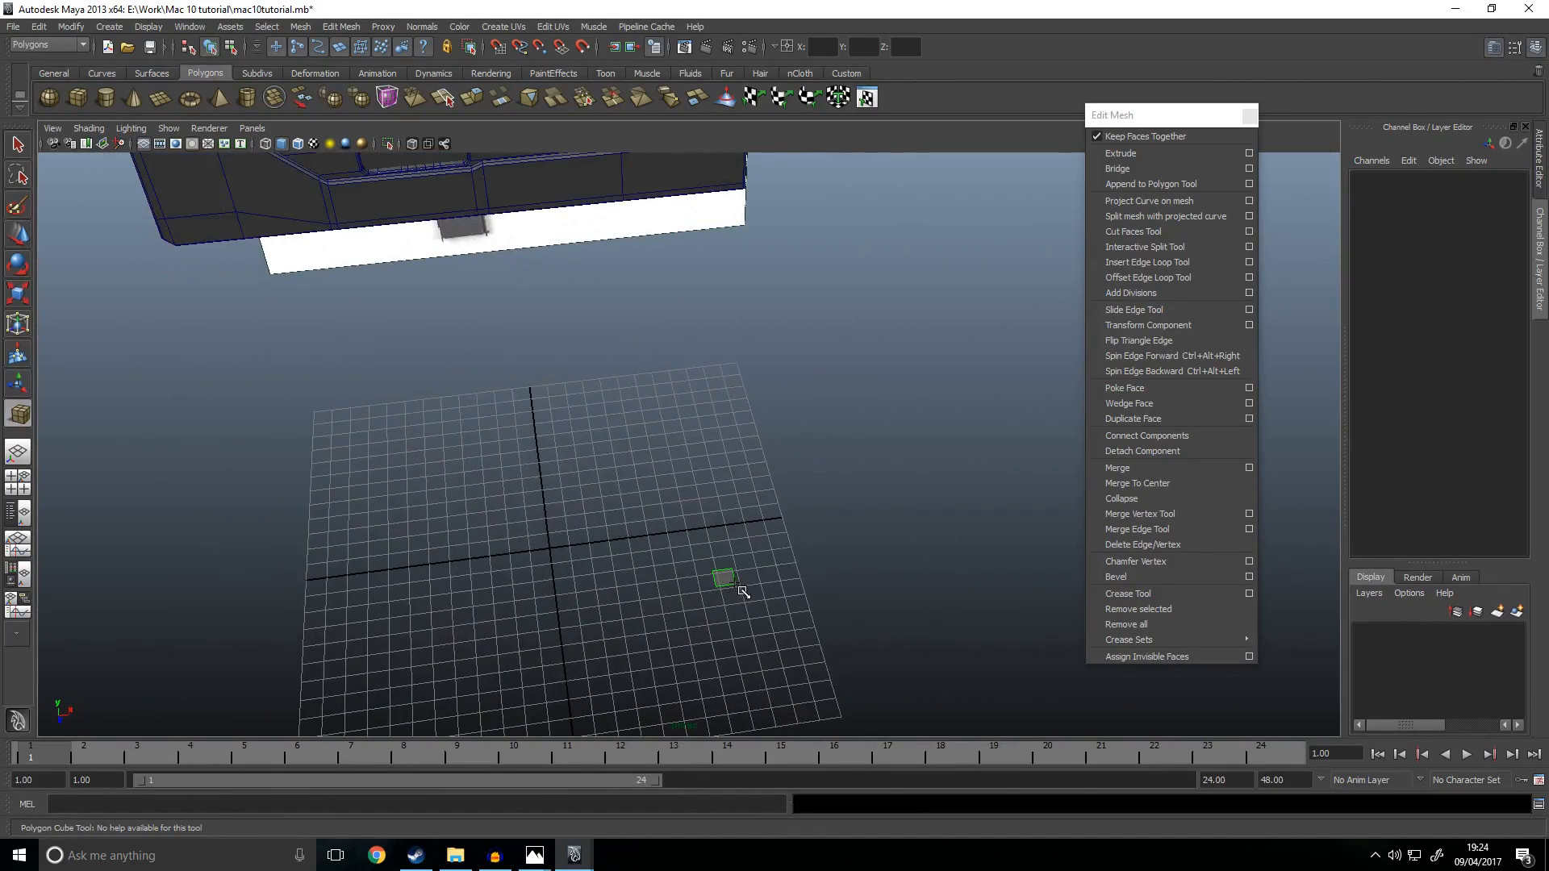
click(736, 535)
Step: Move the cube between the front sight uprights, at about X 8.588, Y 26.864 and Z -0.184
drag(749, 562, 673, 190)
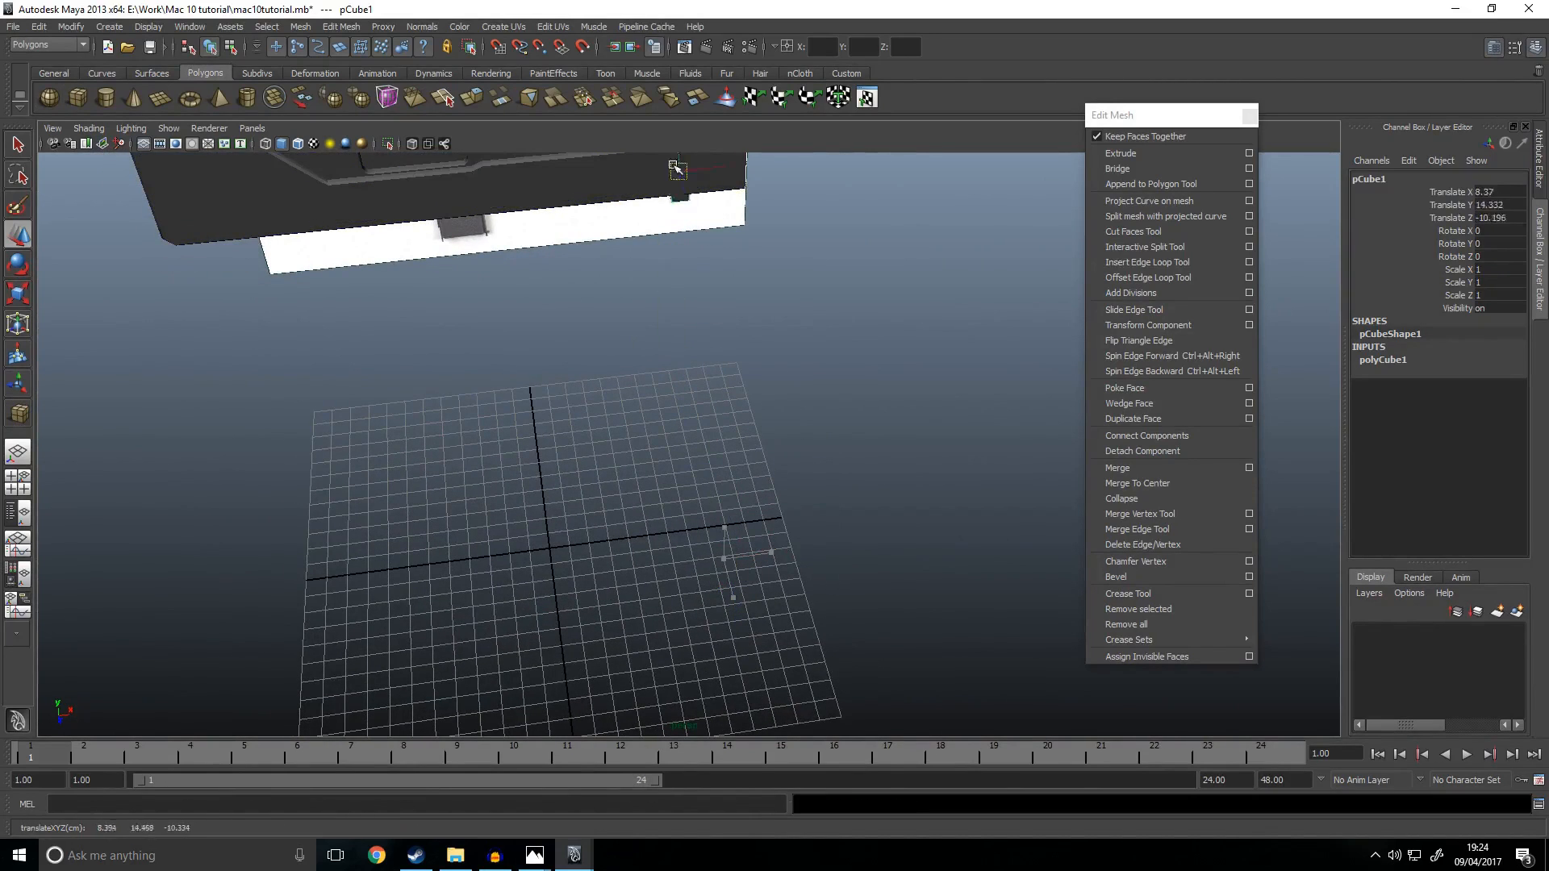
alt+drag(789, 245, 775, 532)
key(space)
key(space)
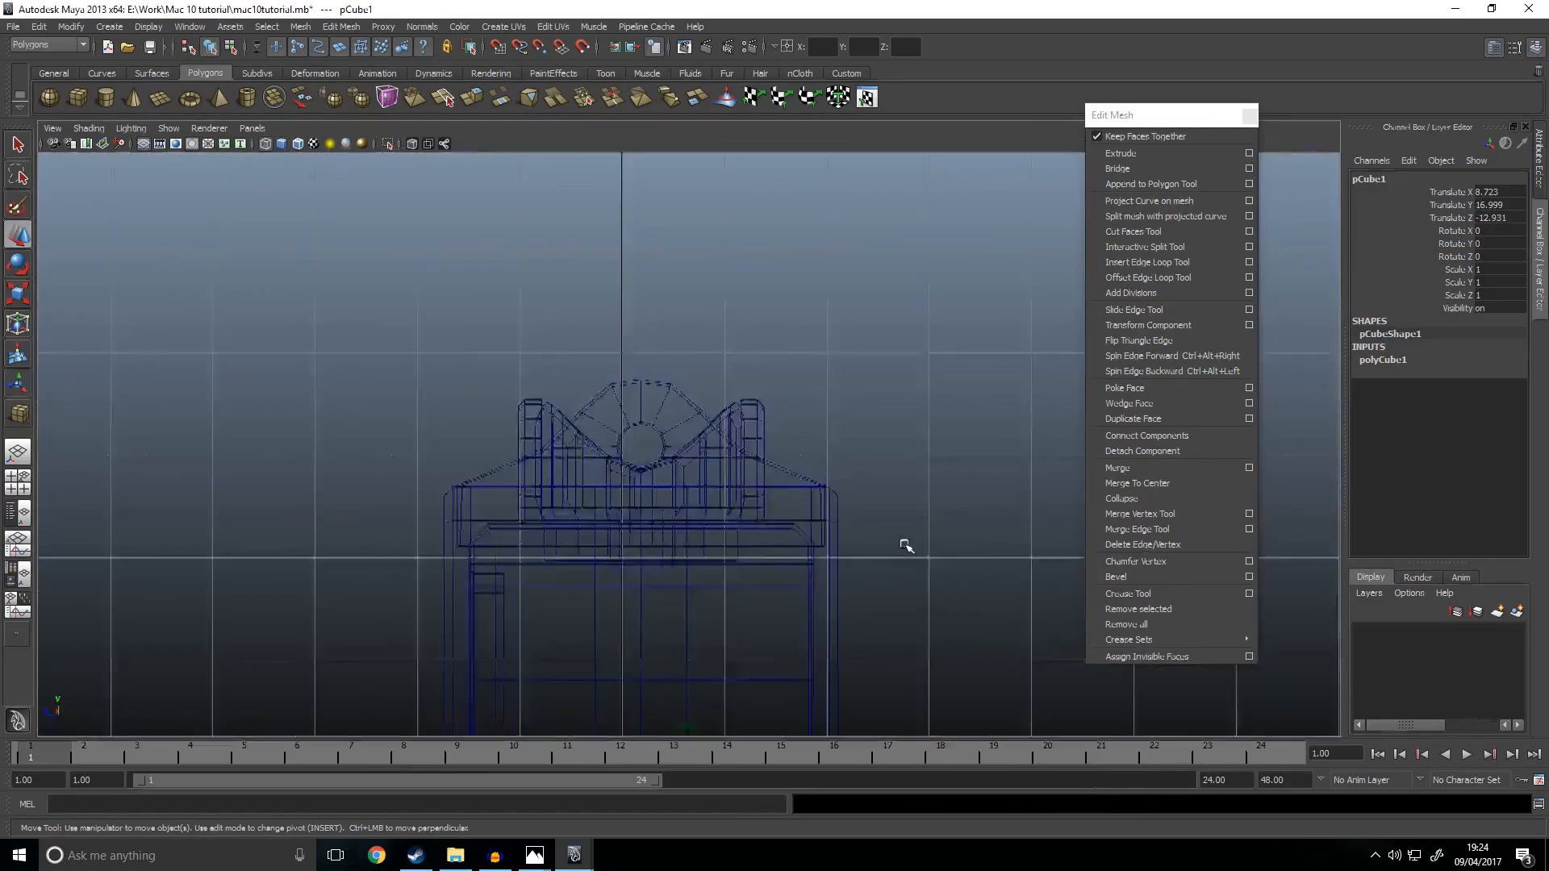
middle_drag(672, 469, 671, 456)
scroll(685, 460, up, 3)
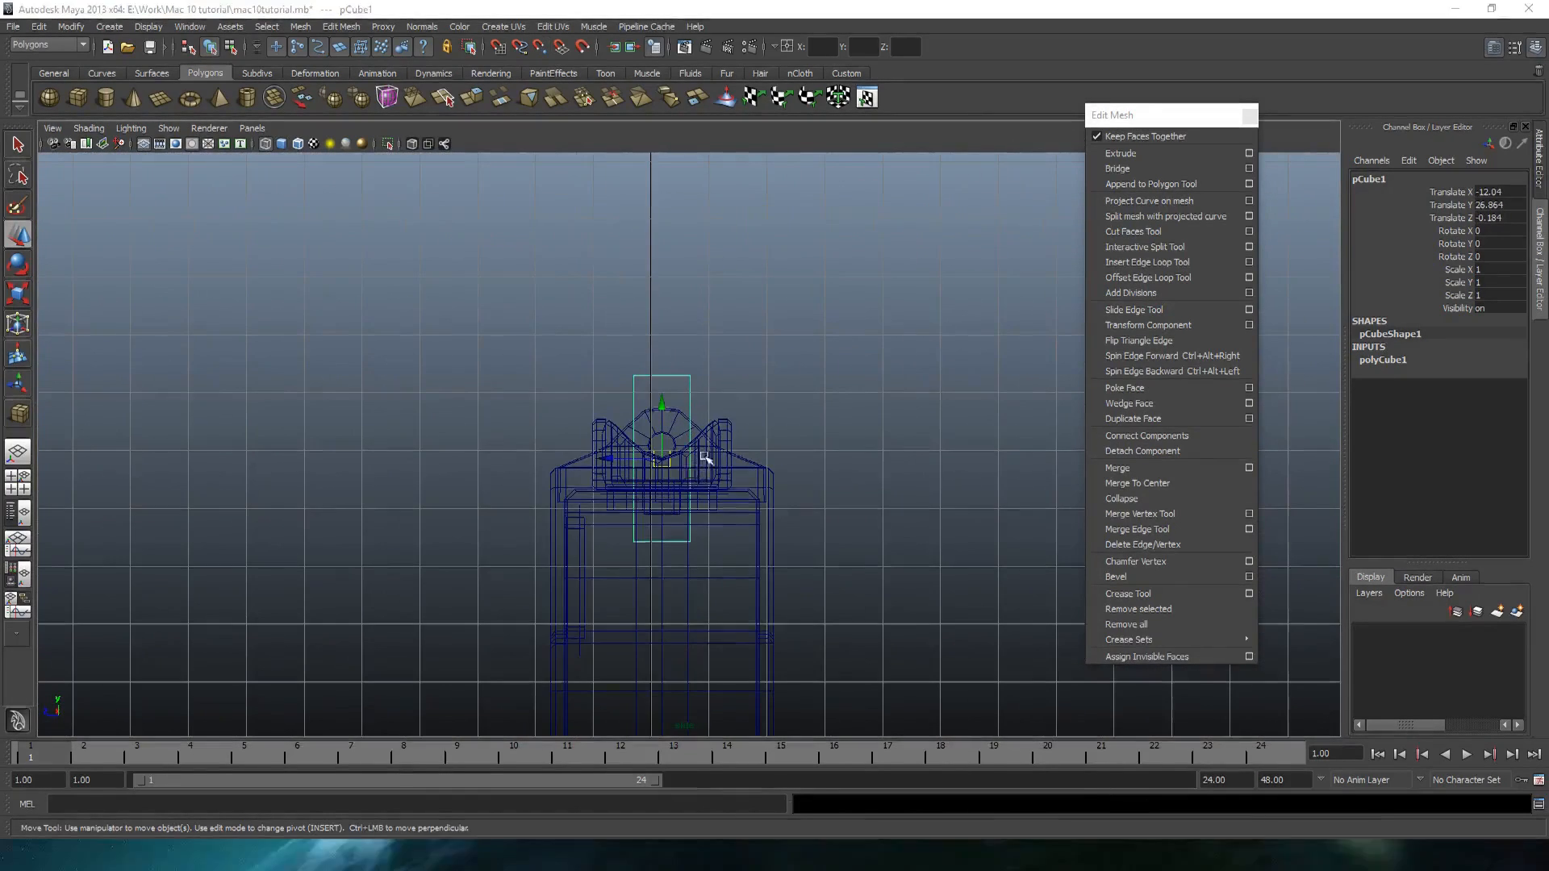
key(space)
key(space)
alt+drag(962, 333, 613, 379)
drag(396, 366, 724, 428)
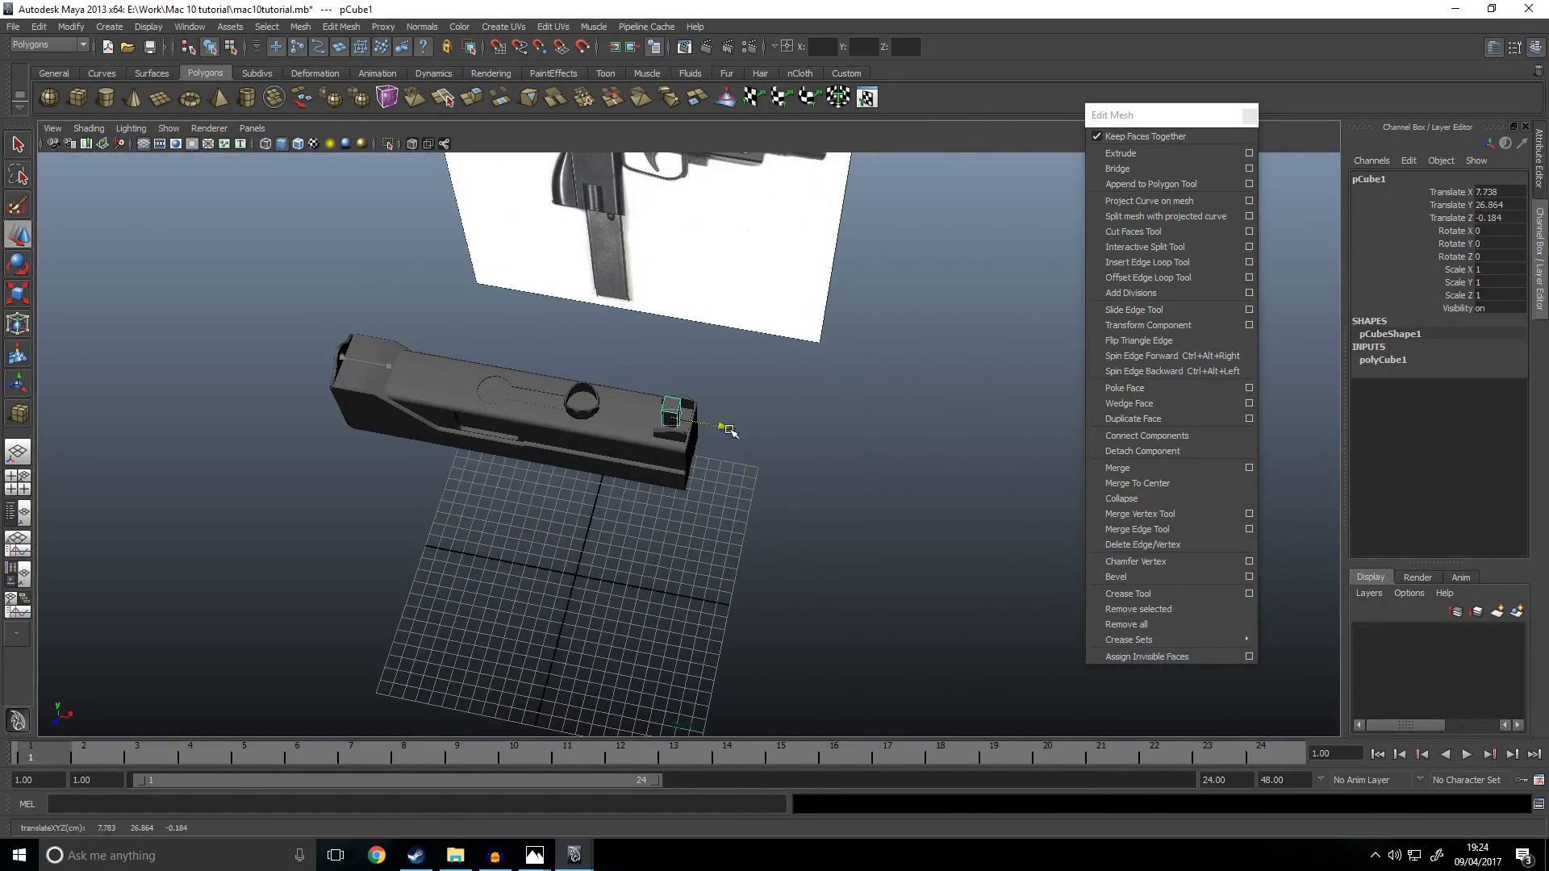
Step: Shrink the cube into a small sight post, scaled about 0.381 in X, 0.353 in Y and 0.371 in Z
key(space)
key(space)
key(r)
key(f)
scroll(799, 399, down, 5)
scroll(686, 446, down, 2)
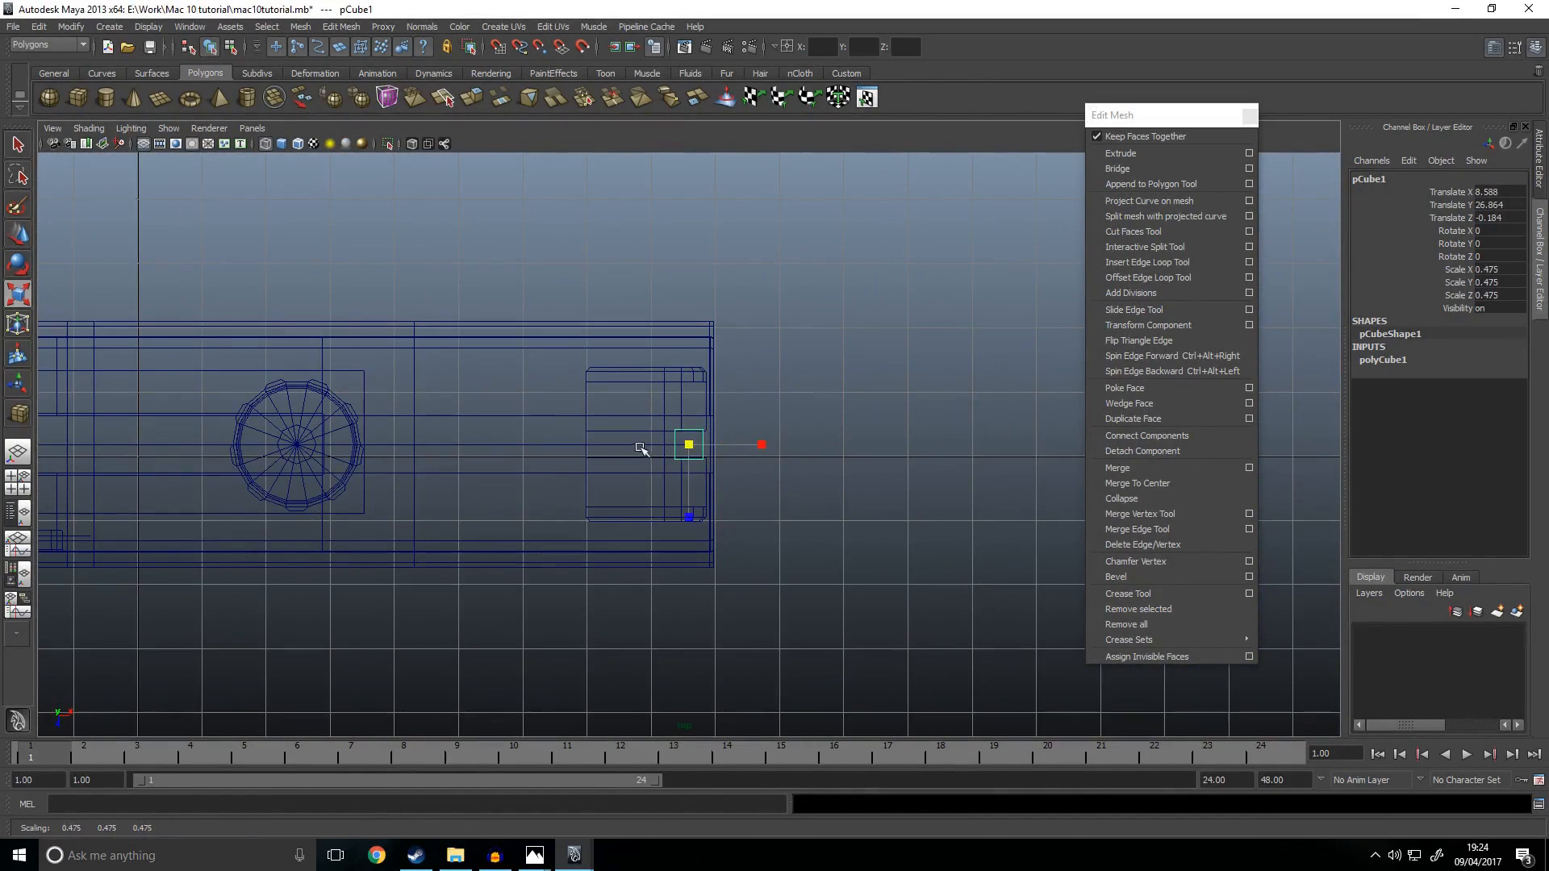
scroll(637, 449, up, 3)
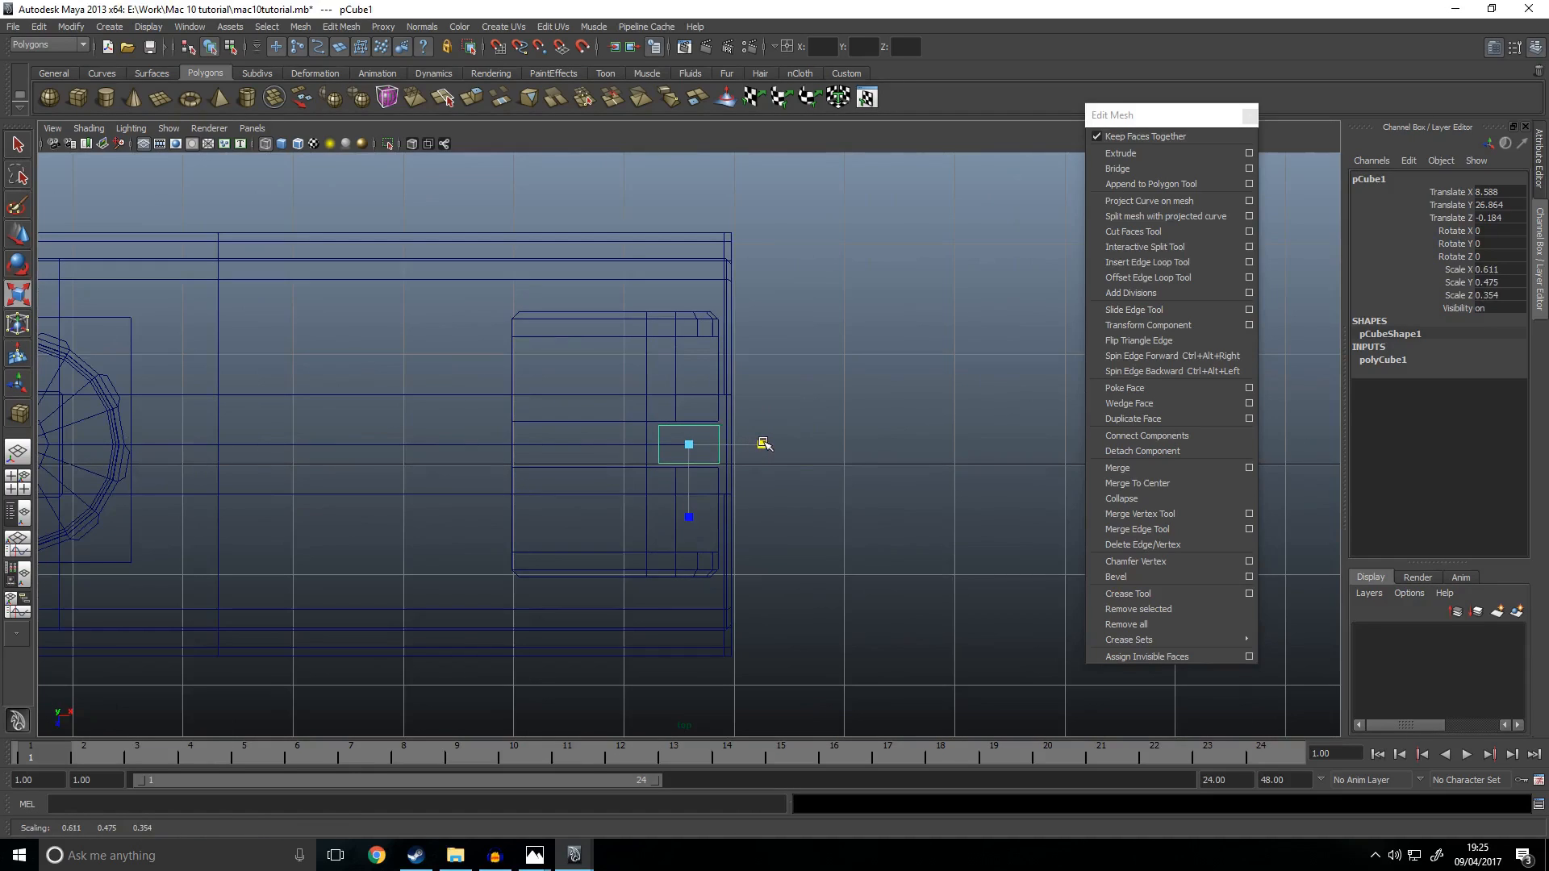
key(space)
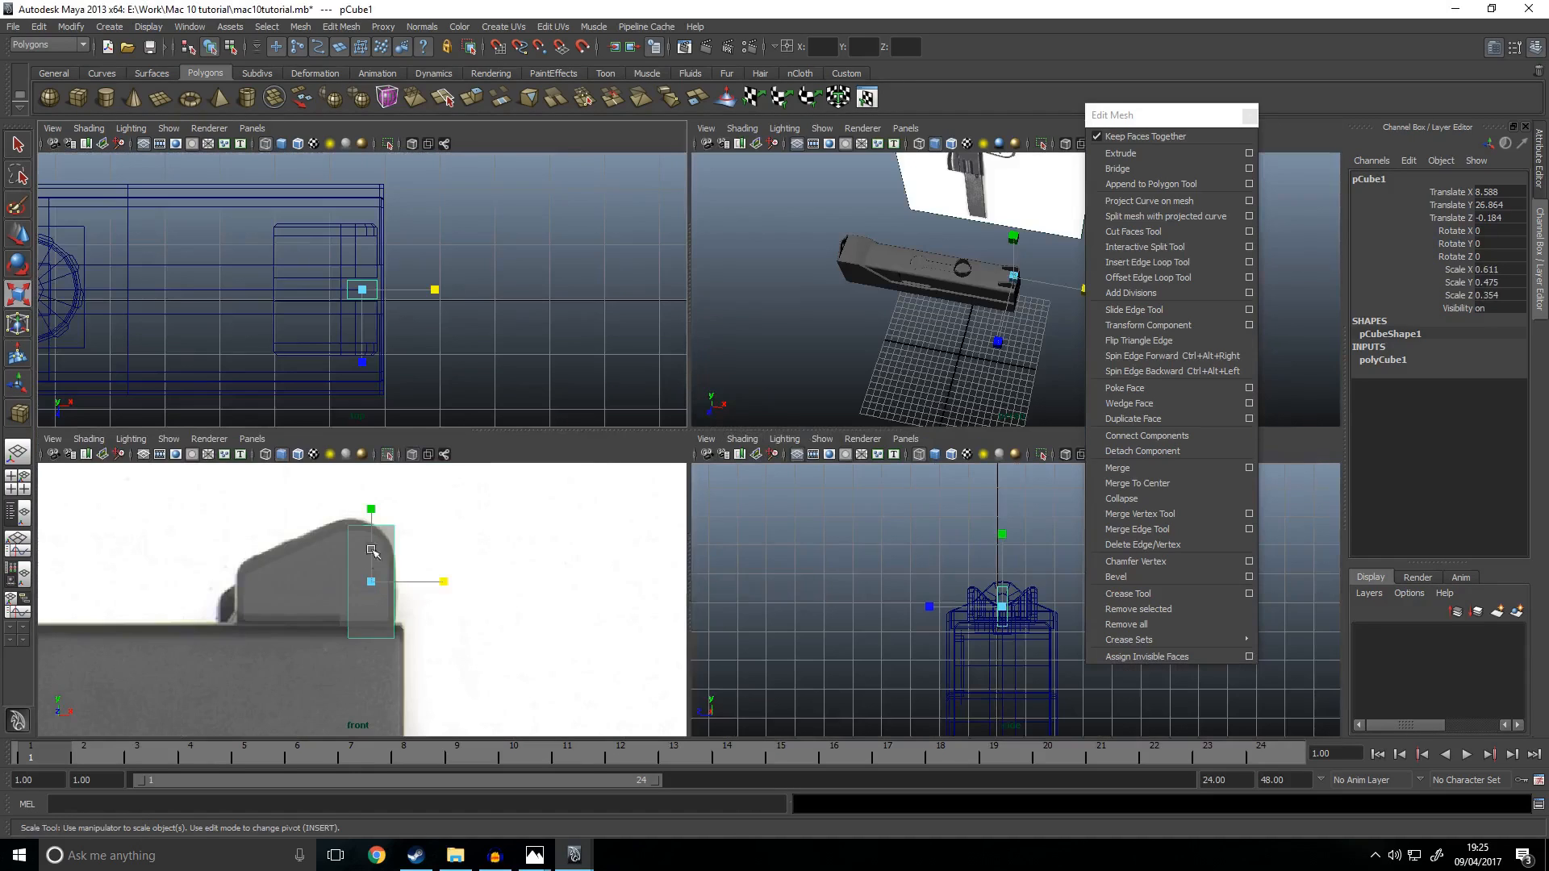
middle_drag(445, 584, 347, 584)
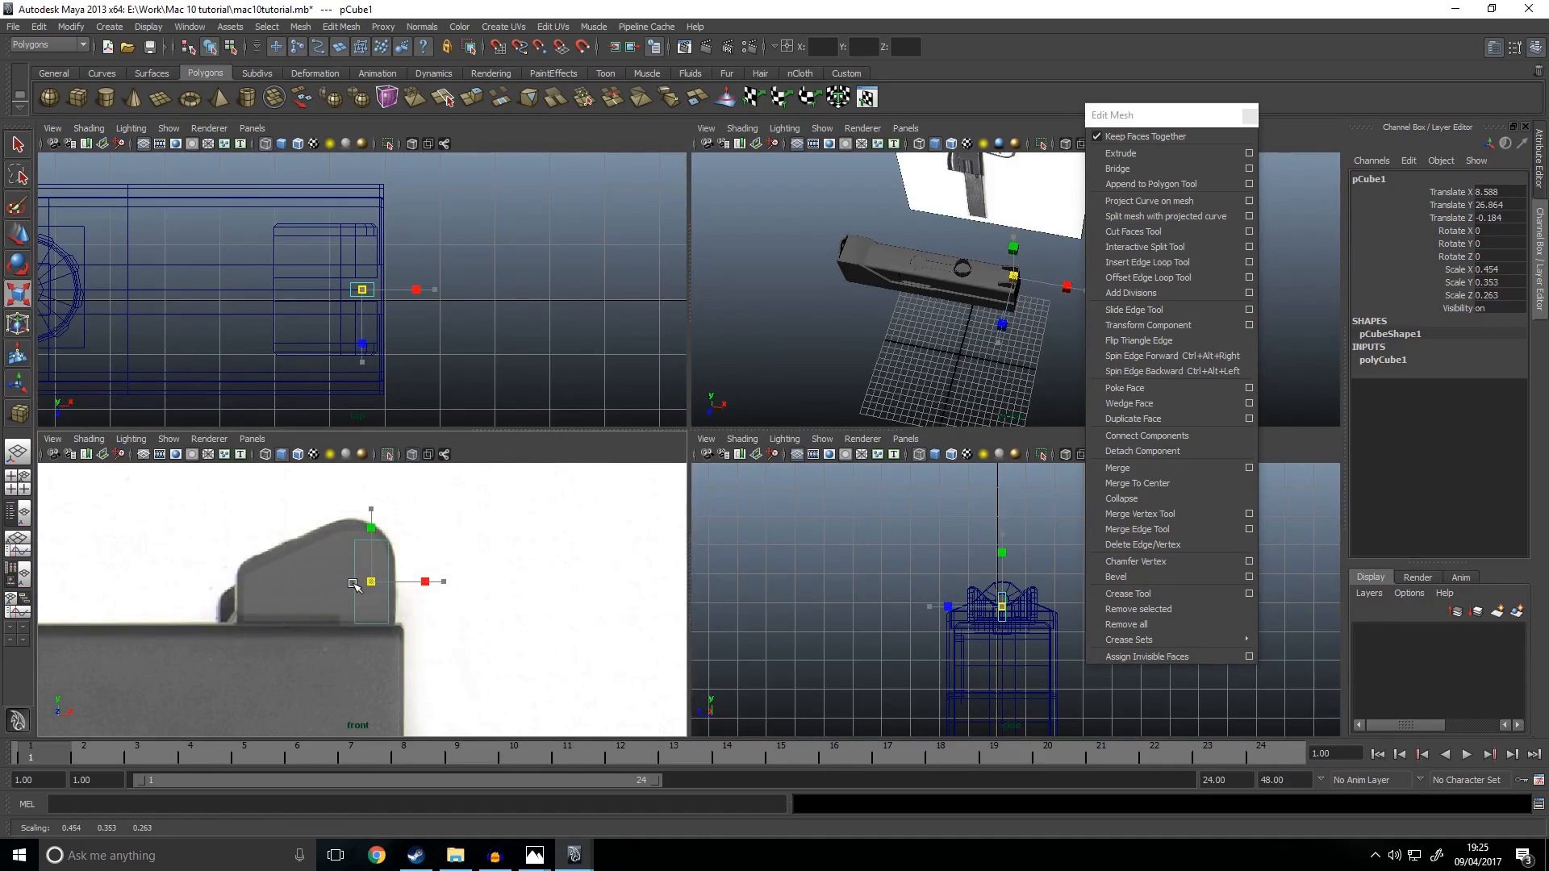
middle_drag(432, 586, 436, 586)
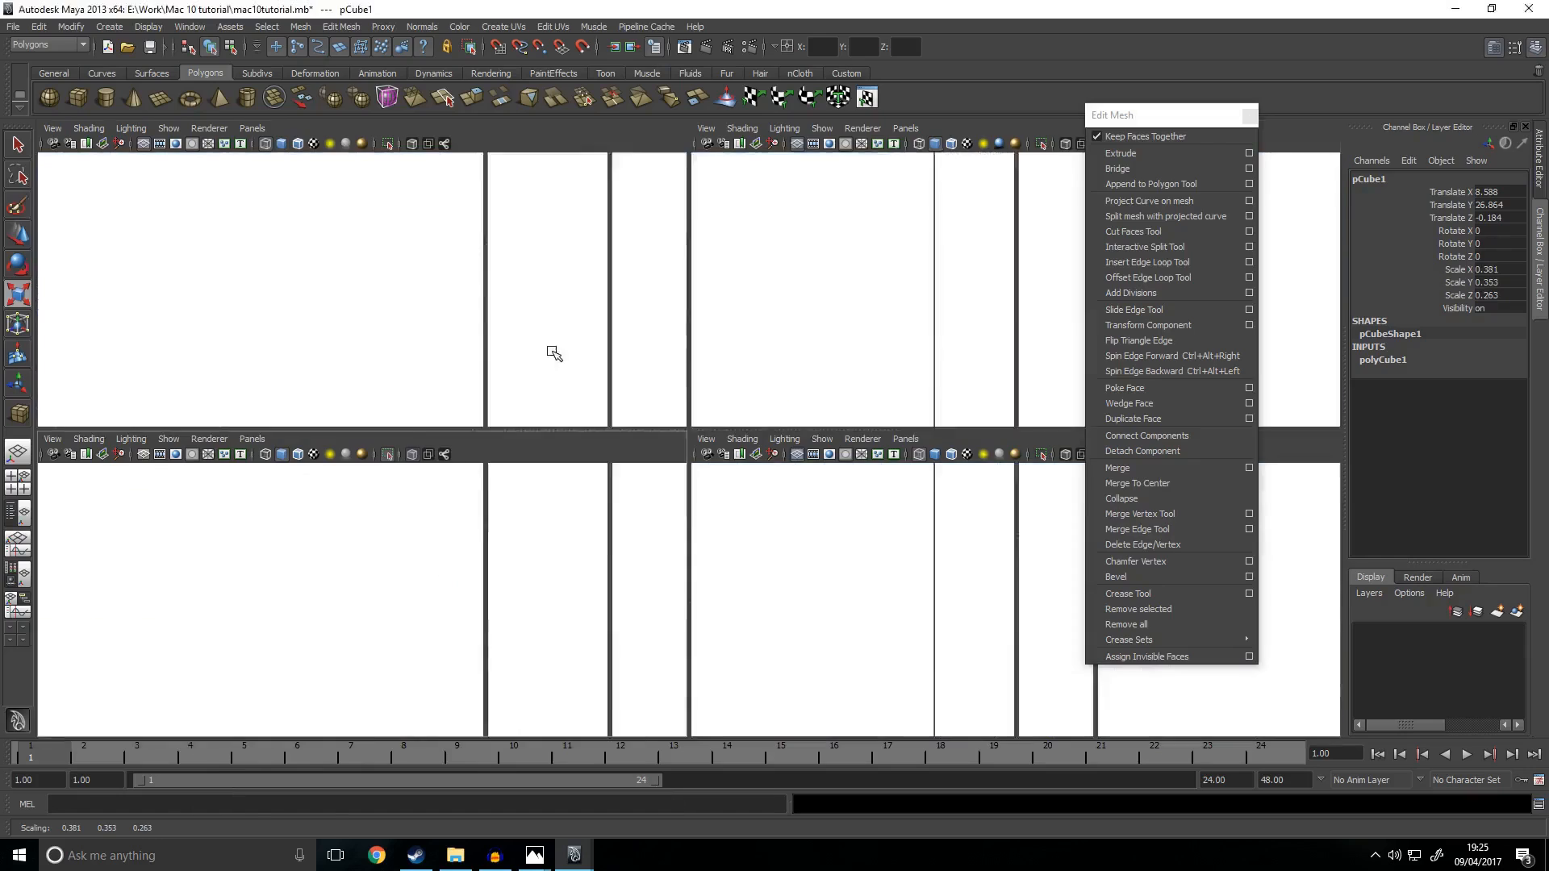
key(space)
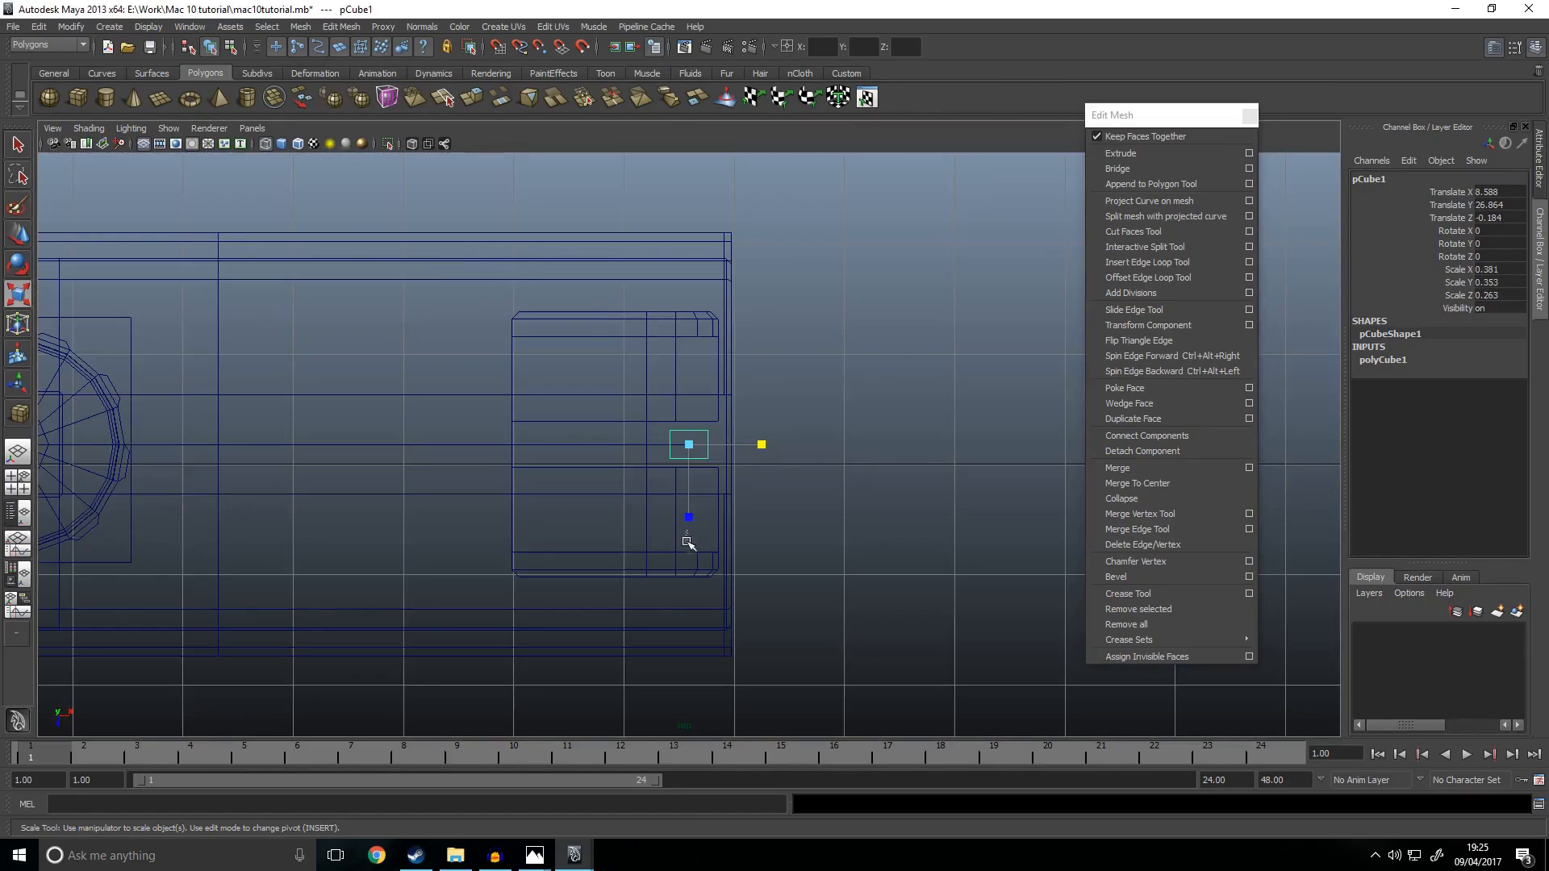
drag(687, 539, 690, 548)
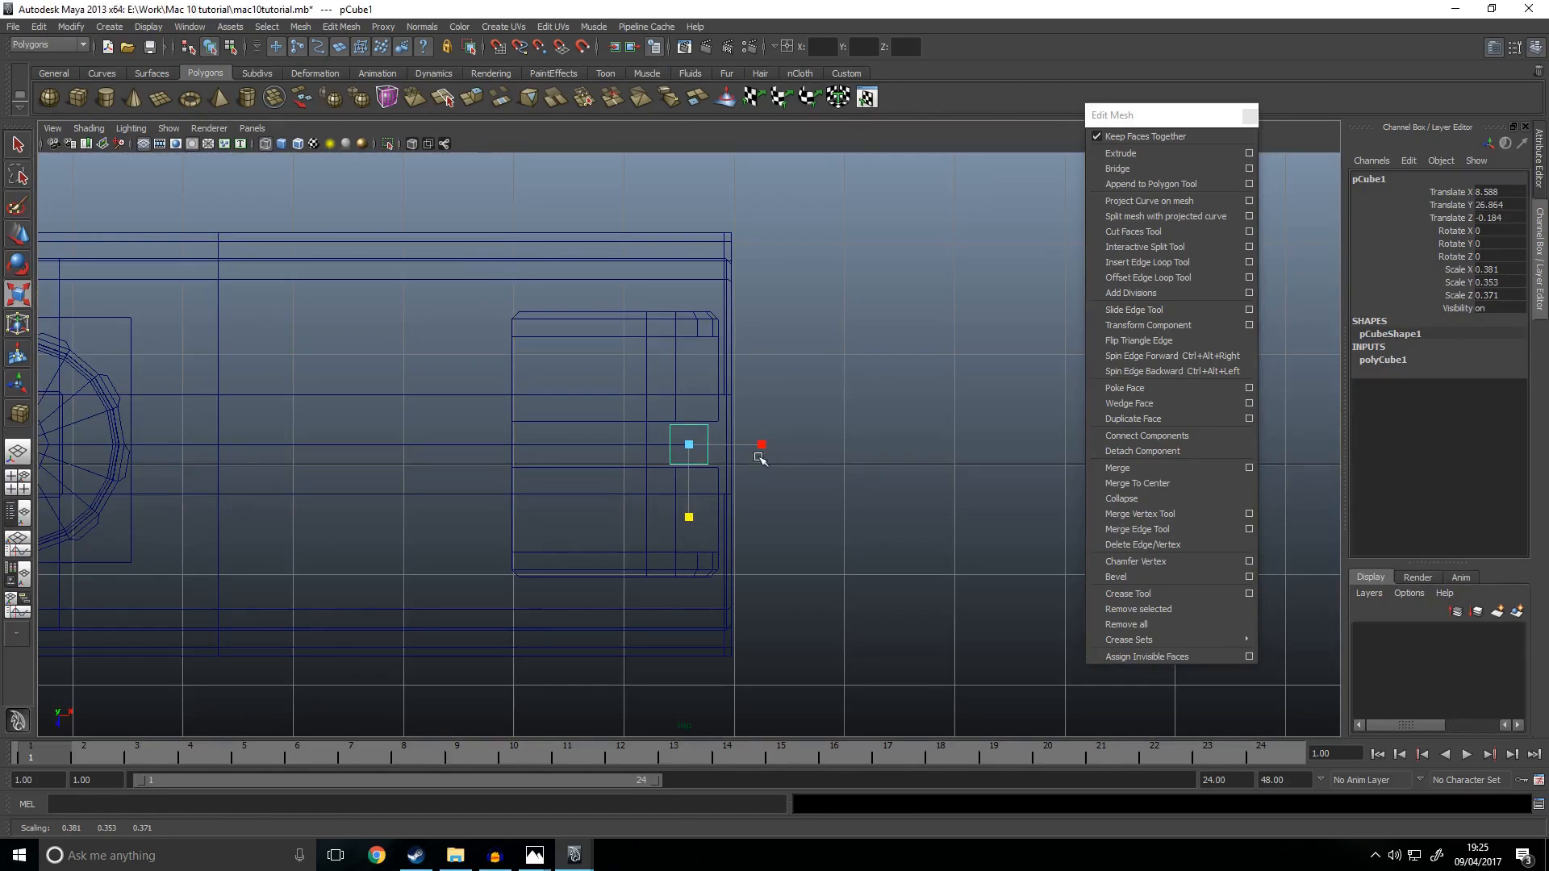
Step: Thin the sight post to an X scale of about 0.296 and tilt it about -22.4 degrees around Z
key(e)
drag(732, 457, 752, 445)
key(space)
key(space)
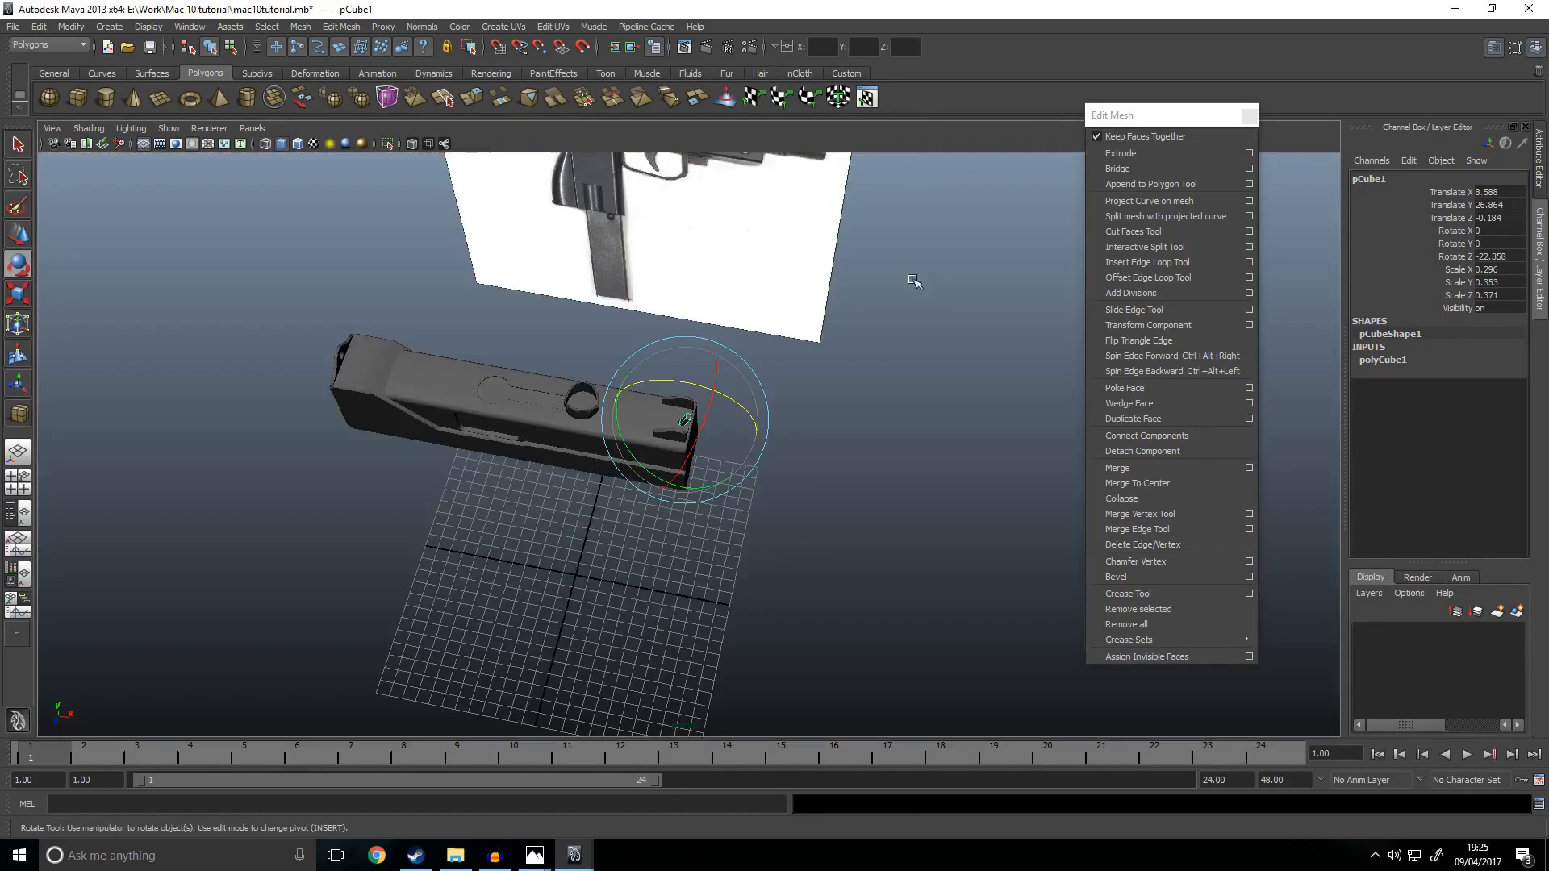
alt+drag(834, 416, 819, 364)
scroll(825, 373, up, 5)
scroll(806, 446, up, 2)
mouse_move(807, 447)
alt+middle_down()
mouse_move(891, 511)
mouse_move(750, 578)
alt+middle_up()
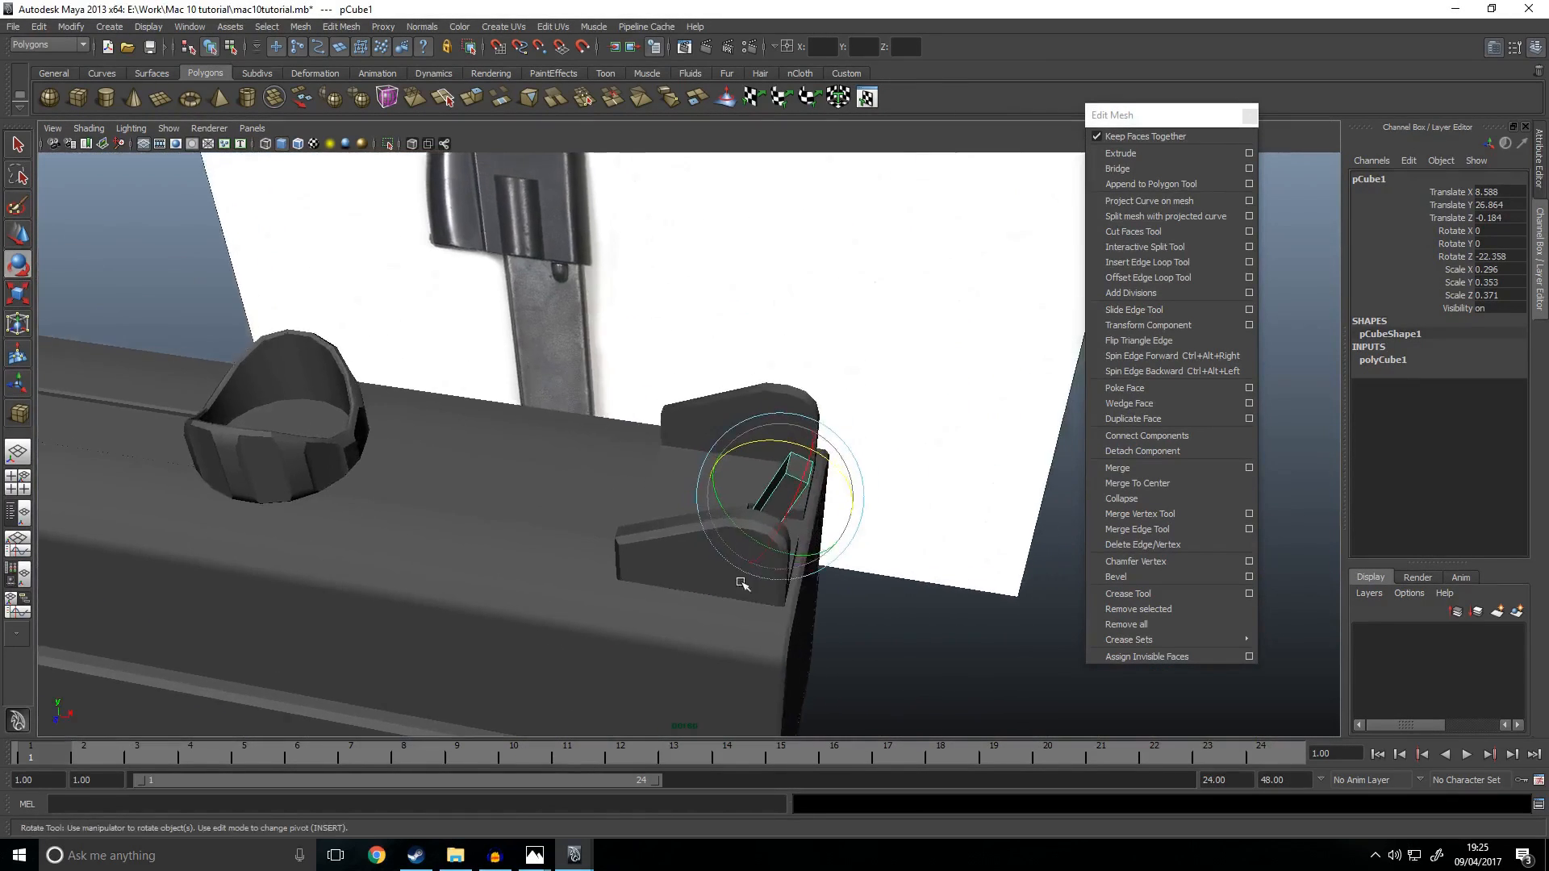
alt+drag(751, 577, 961, 536)
Step: Lower the tilted sight post into the sight base, to a Translate Y of about 26.603
key(w)
key(space)
key(space)
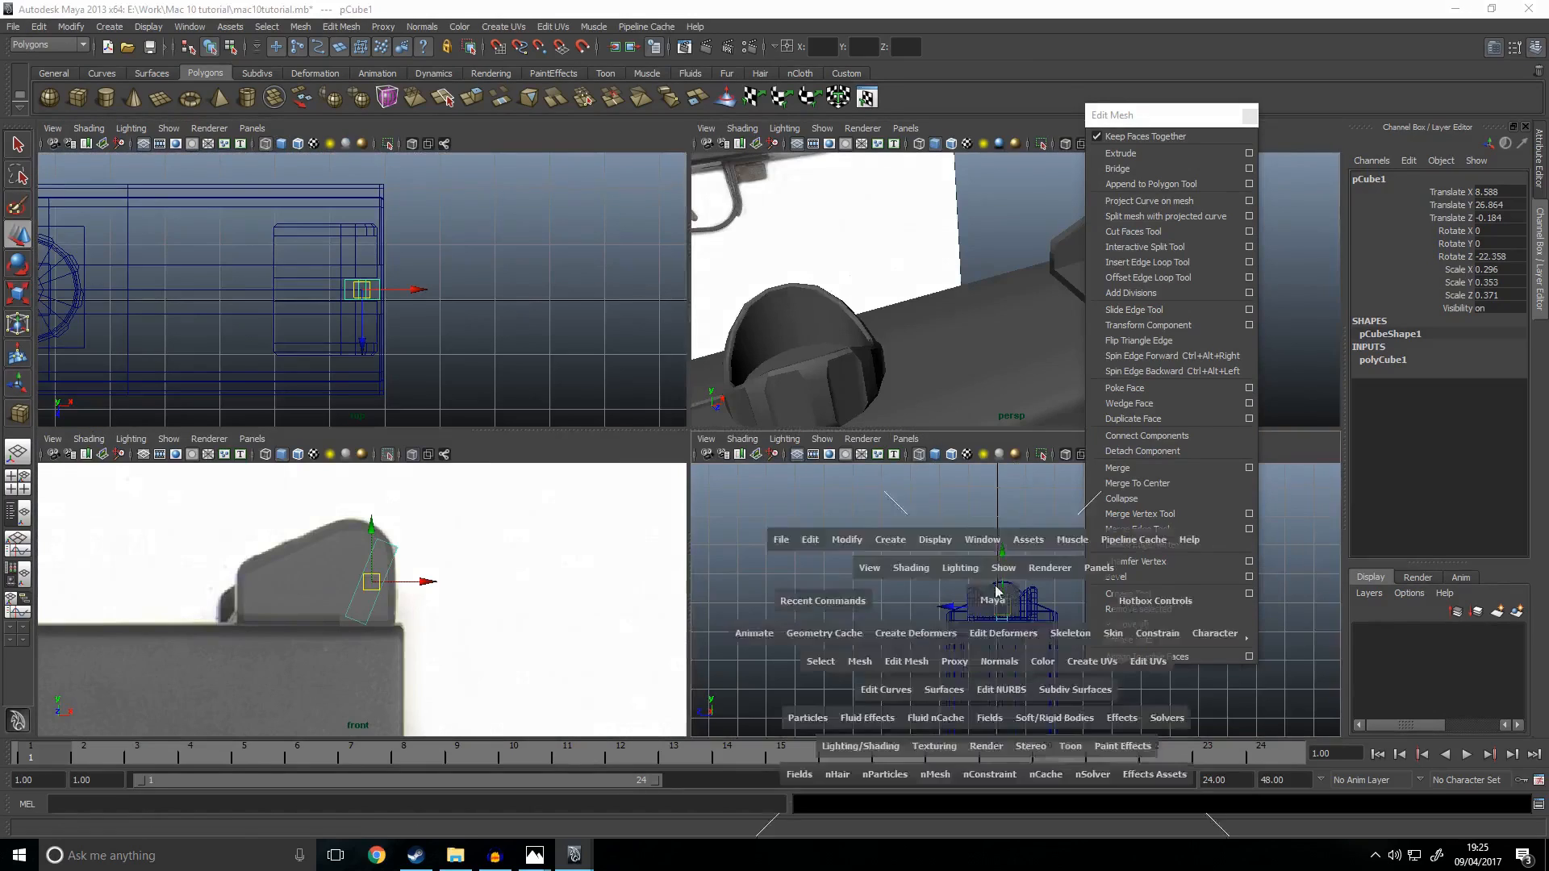
drag(663, 409, 666, 413)
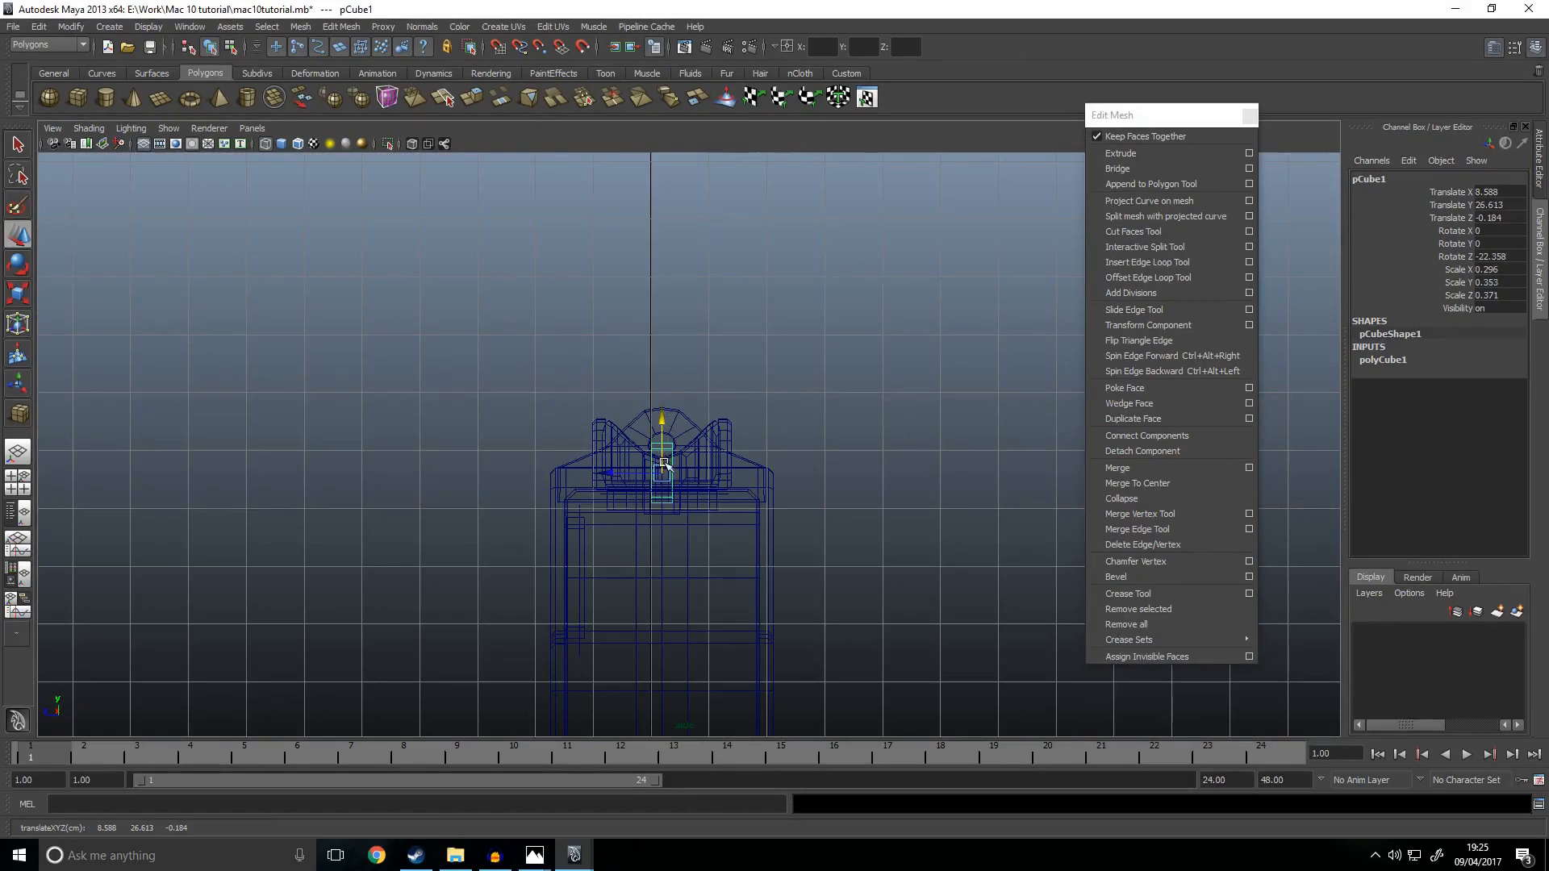
scroll(666, 466, up, 5)
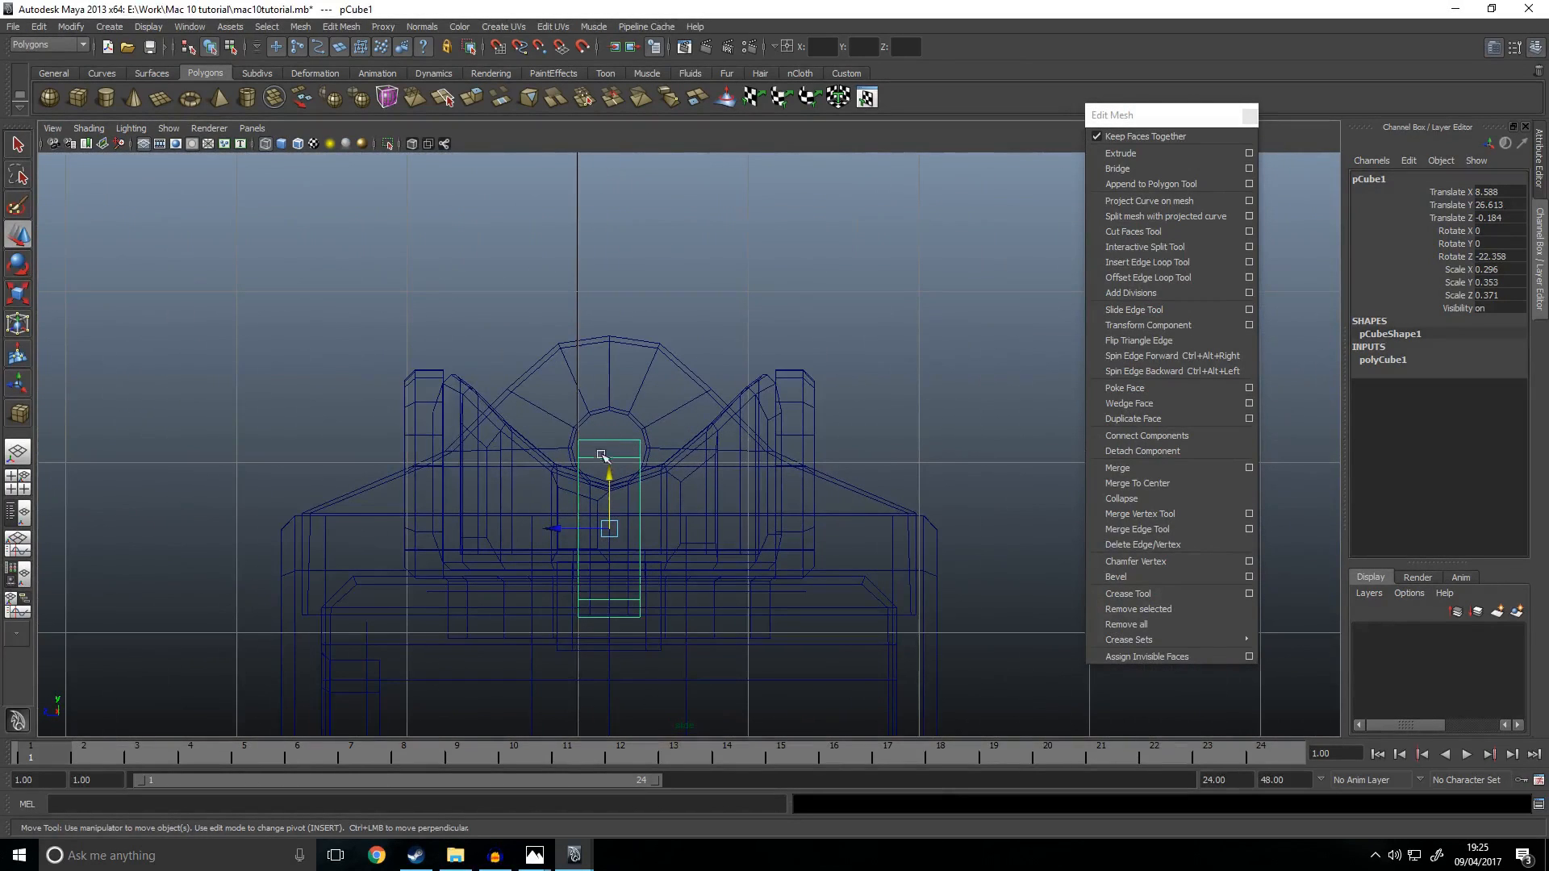
drag(601, 455, 611, 479)
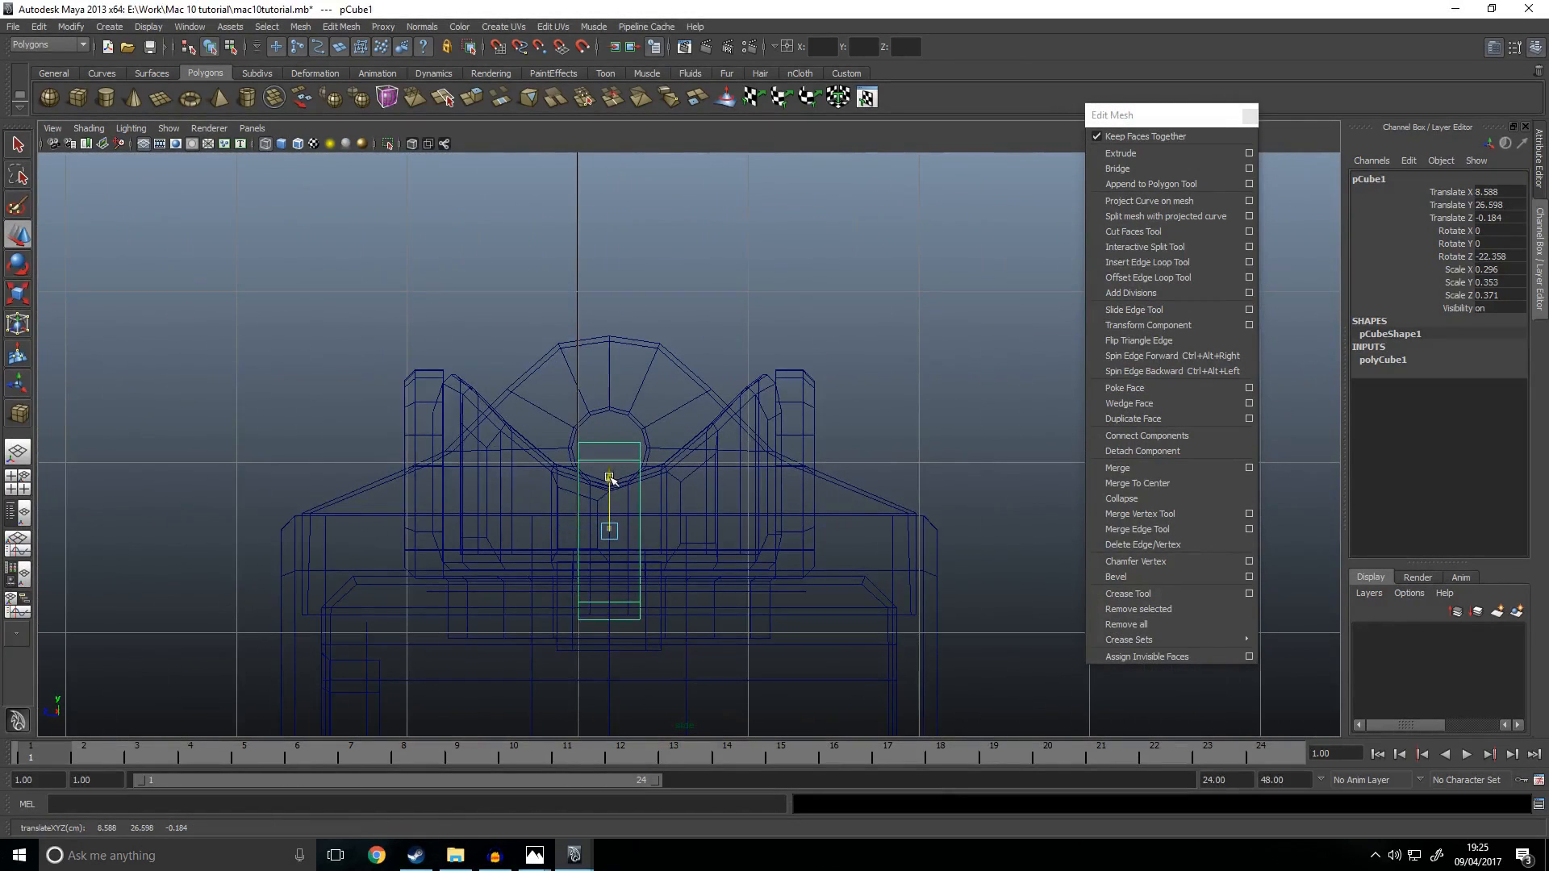
key(space)
key(space)
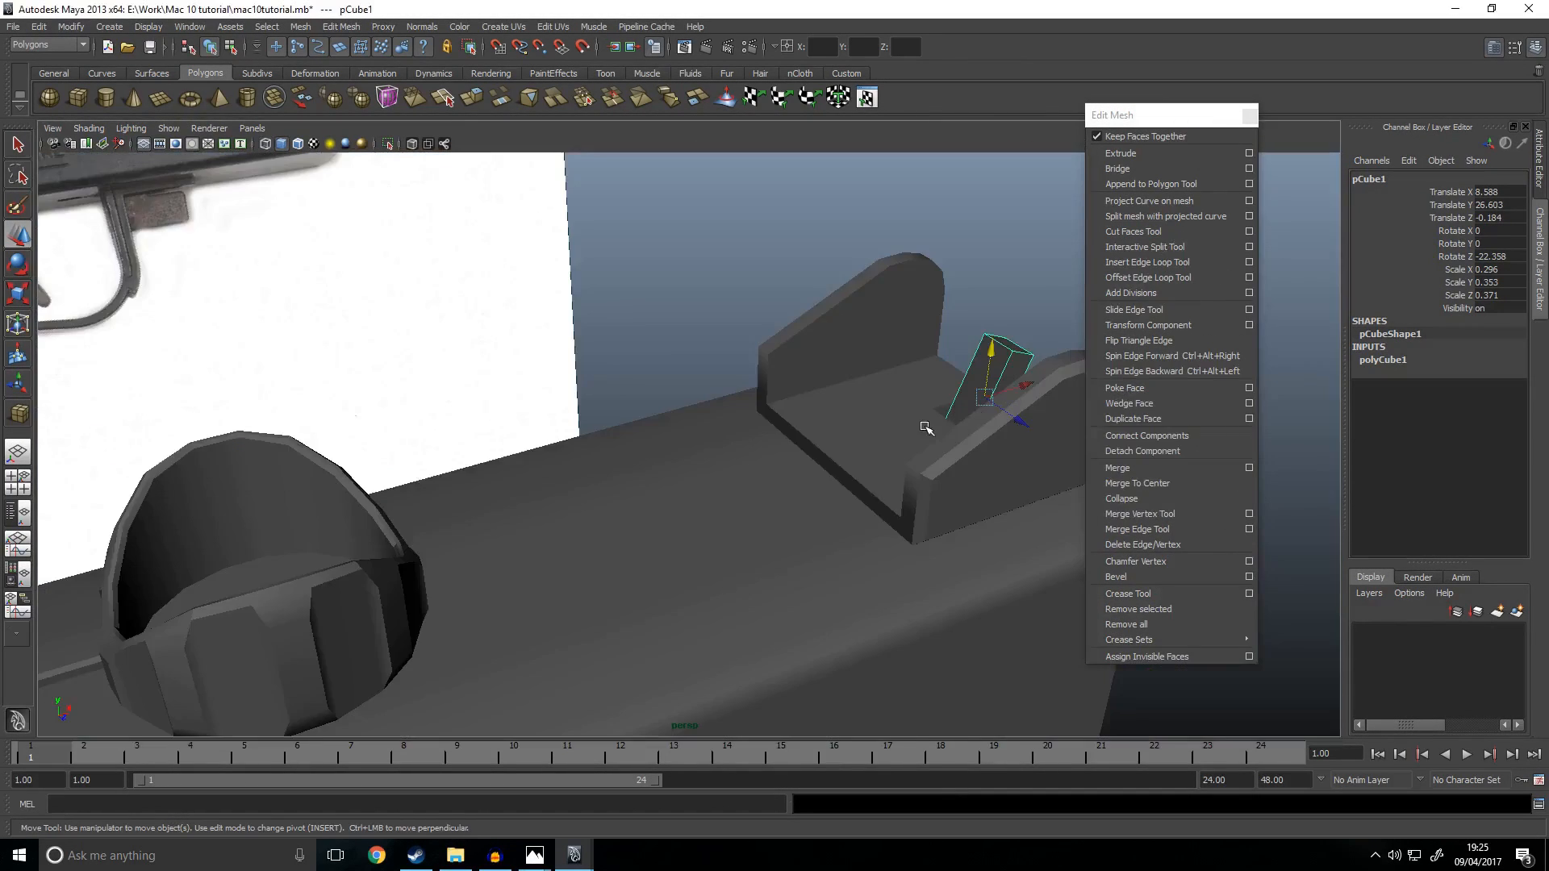
Step: Thin the sight post to an X scale of about 0.17 and shift it back to a Translate X of about 8.422
alt+middle_drag(917, 438, 733, 480)
mouse_move(733, 480)
alt+mouse_down()
mouse_move(828, 454)
mouse_move(774, 432)
mouse_move(815, 428)
mouse_move(642, 417)
alt+mouse_up()
scroll(828, 454, up, 4)
key(r)
alt+drag(642, 418, 752, 534)
key(w)
scroll(757, 537, down, 3)
click(906, 513)
alt+drag(906, 513, 710, 407)
click(538, 325)
scroll(895, 425, down, 4)
click(840, 450)
scroll(645, 376, up, 5)
click(535, 339)
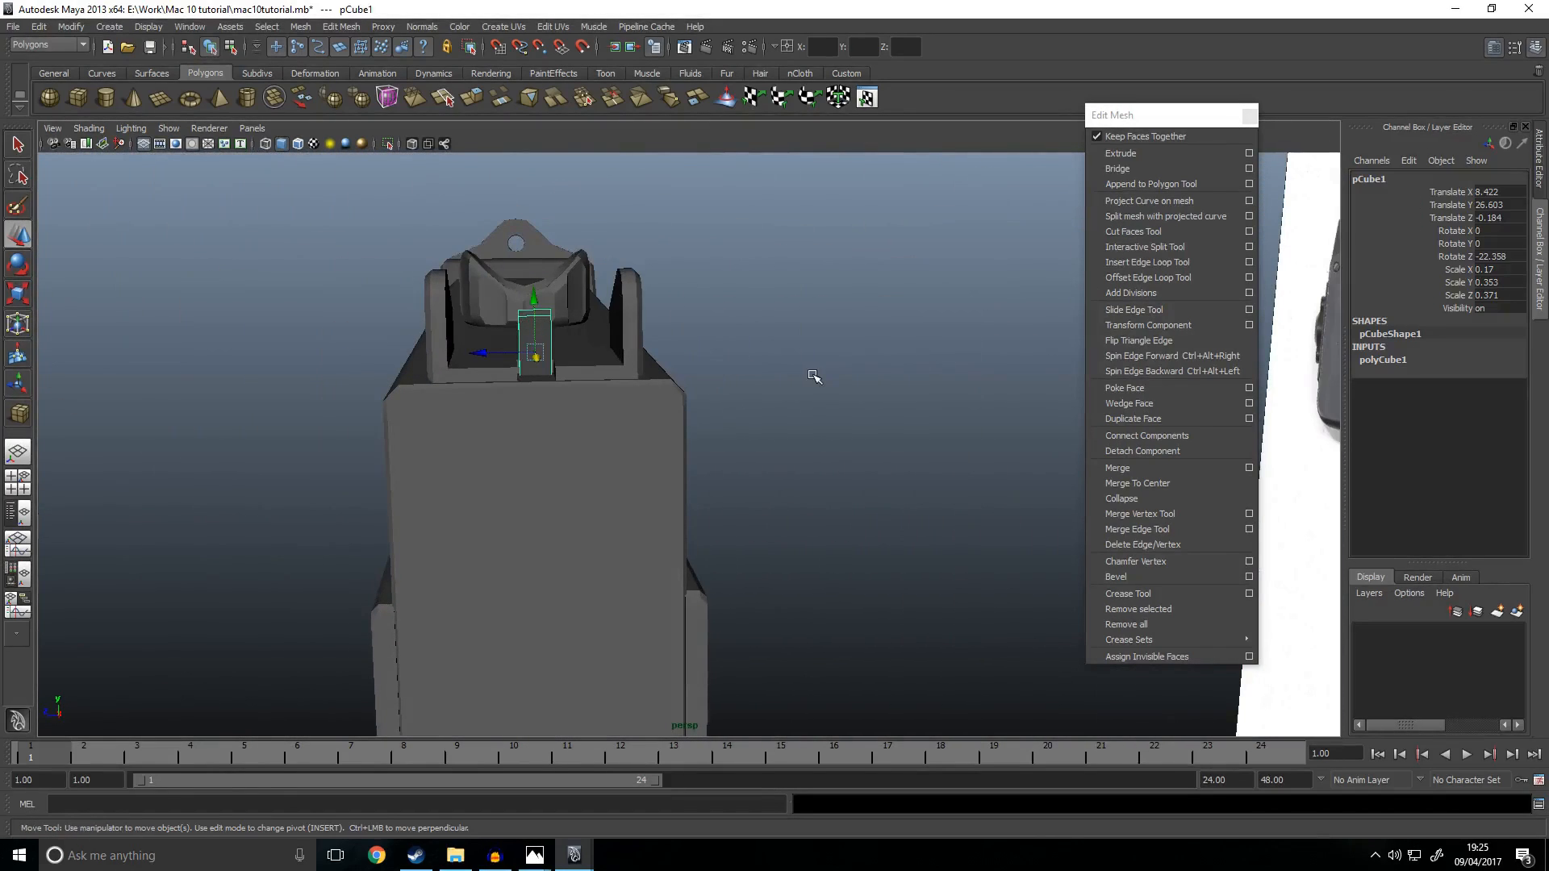
Step: Isolate the sight post to inspect its shape and show the whole model again
key(ctrl+1)
alt+drag(845, 389, 785, 335)
right_drag(785, 336, 844, 298)
click(801, 350)
click(888, 413)
key(ctrl+1)
Step: Save the scene and delete the construction history of all objects
scroll(754, 405, down, 6)
alt+drag(733, 459, 697, 485)
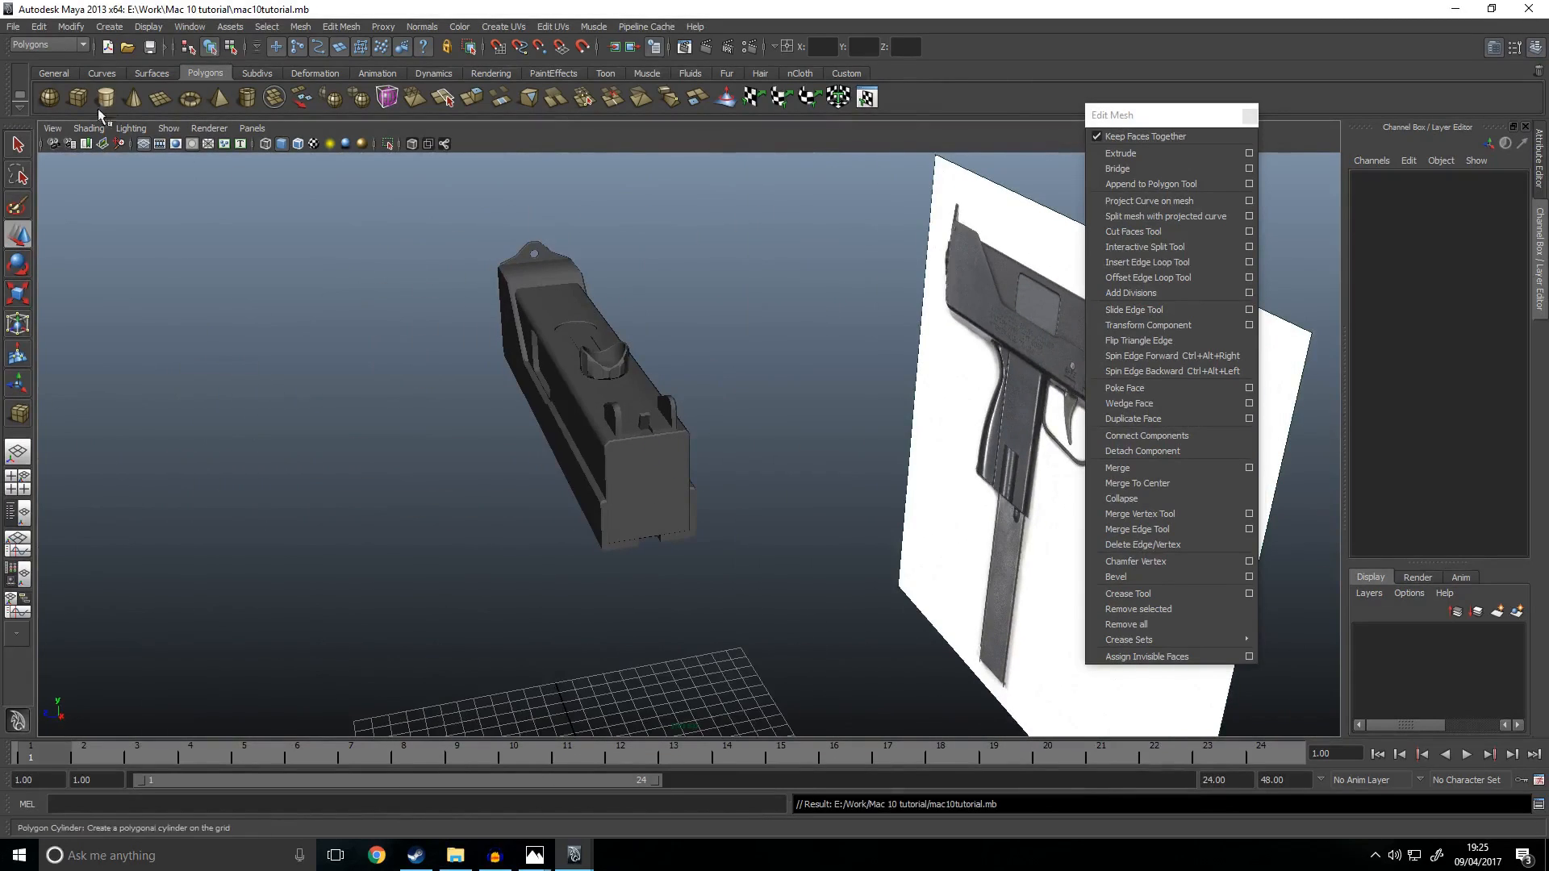
click(39, 26)
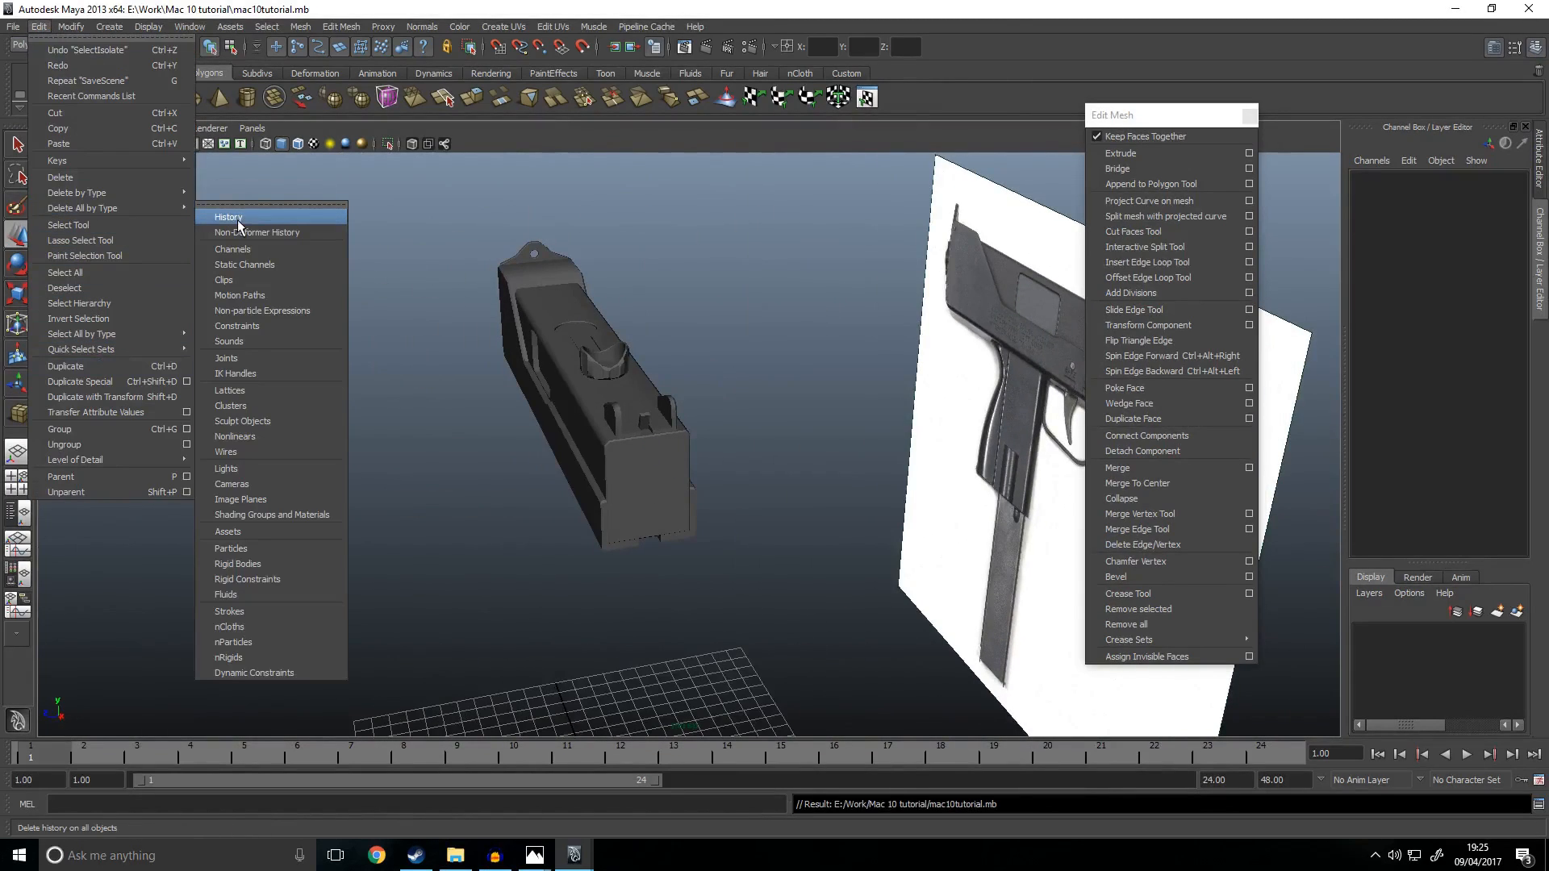
click(237, 219)
click(39, 26)
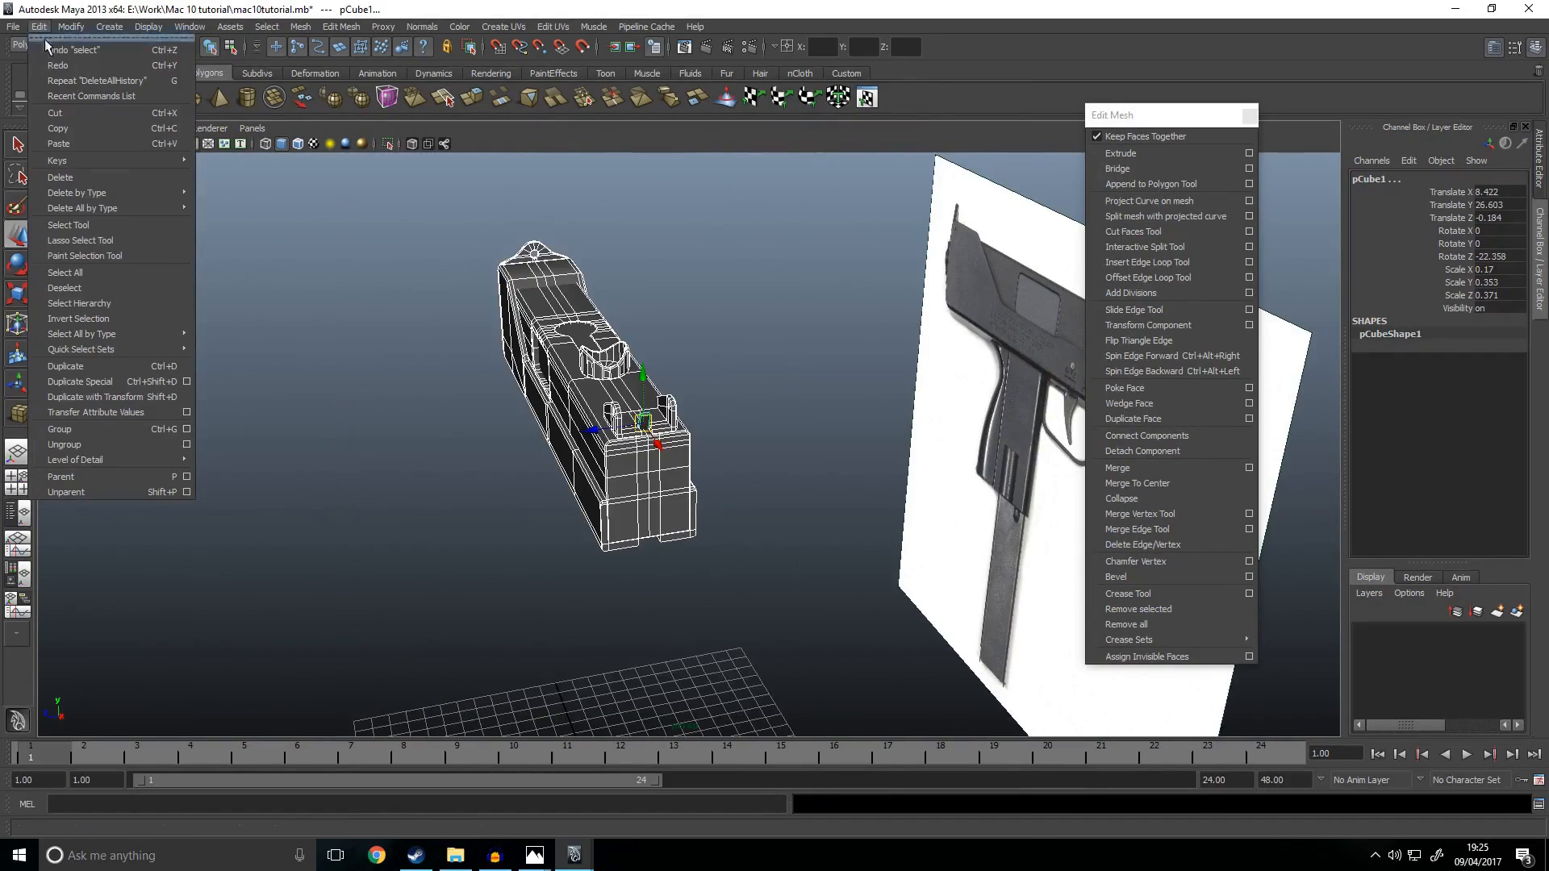
mouse_move(162, 194)
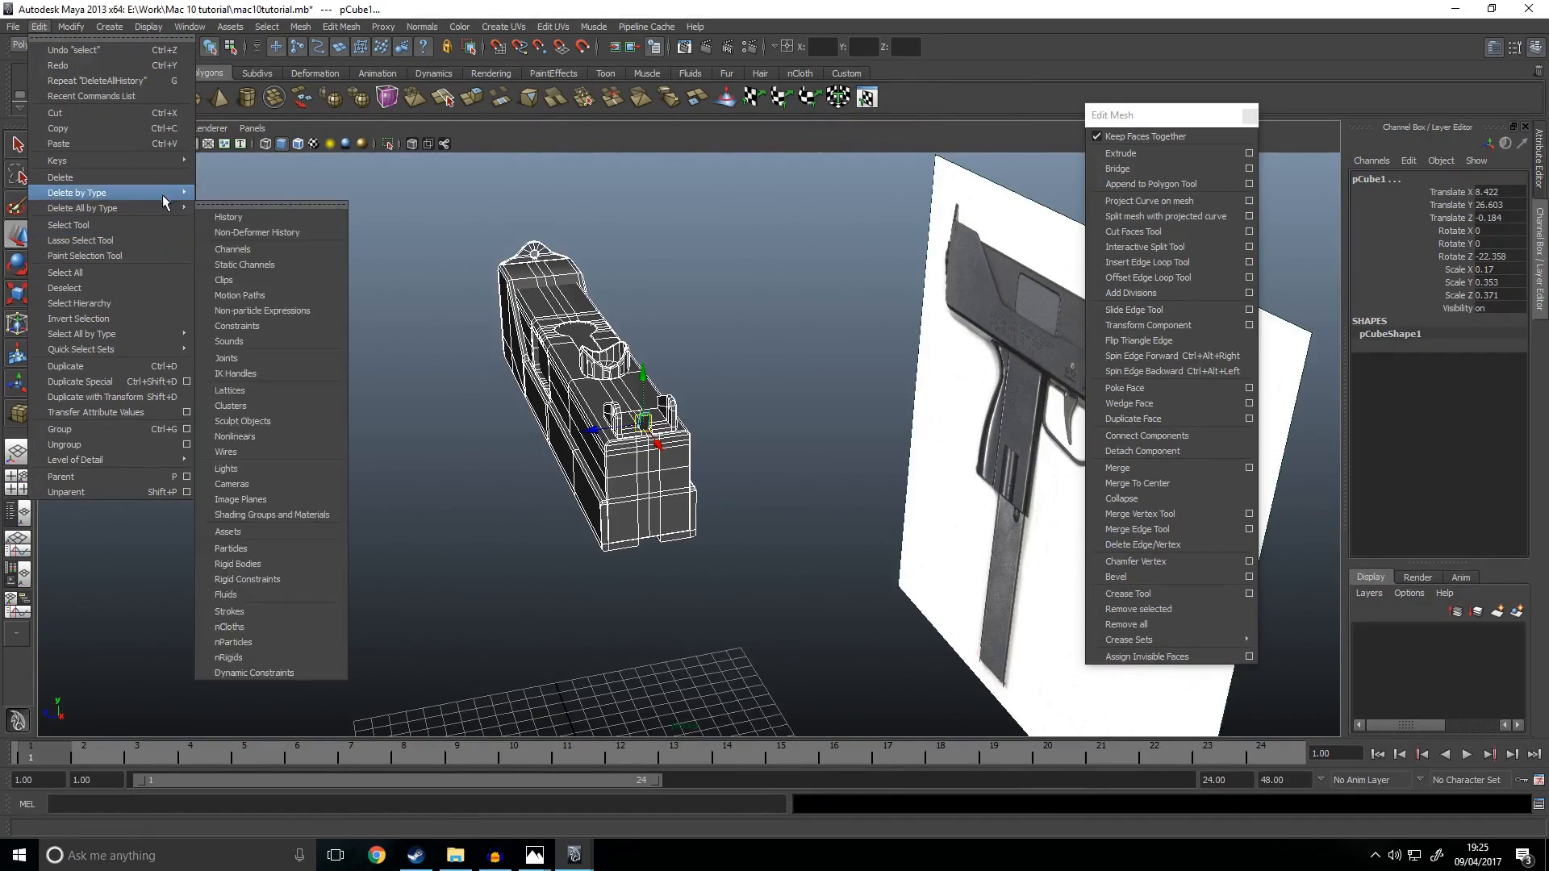
click(253, 213)
Step: Create a polygon cylinder on the grid for the barrel and set its Z rotation to 90
alt+drag(495, 483, 603, 463)
click(529, 500)
alt+drag(668, 622, 904, 481)
alt+drag(311, 310, 310, 407)
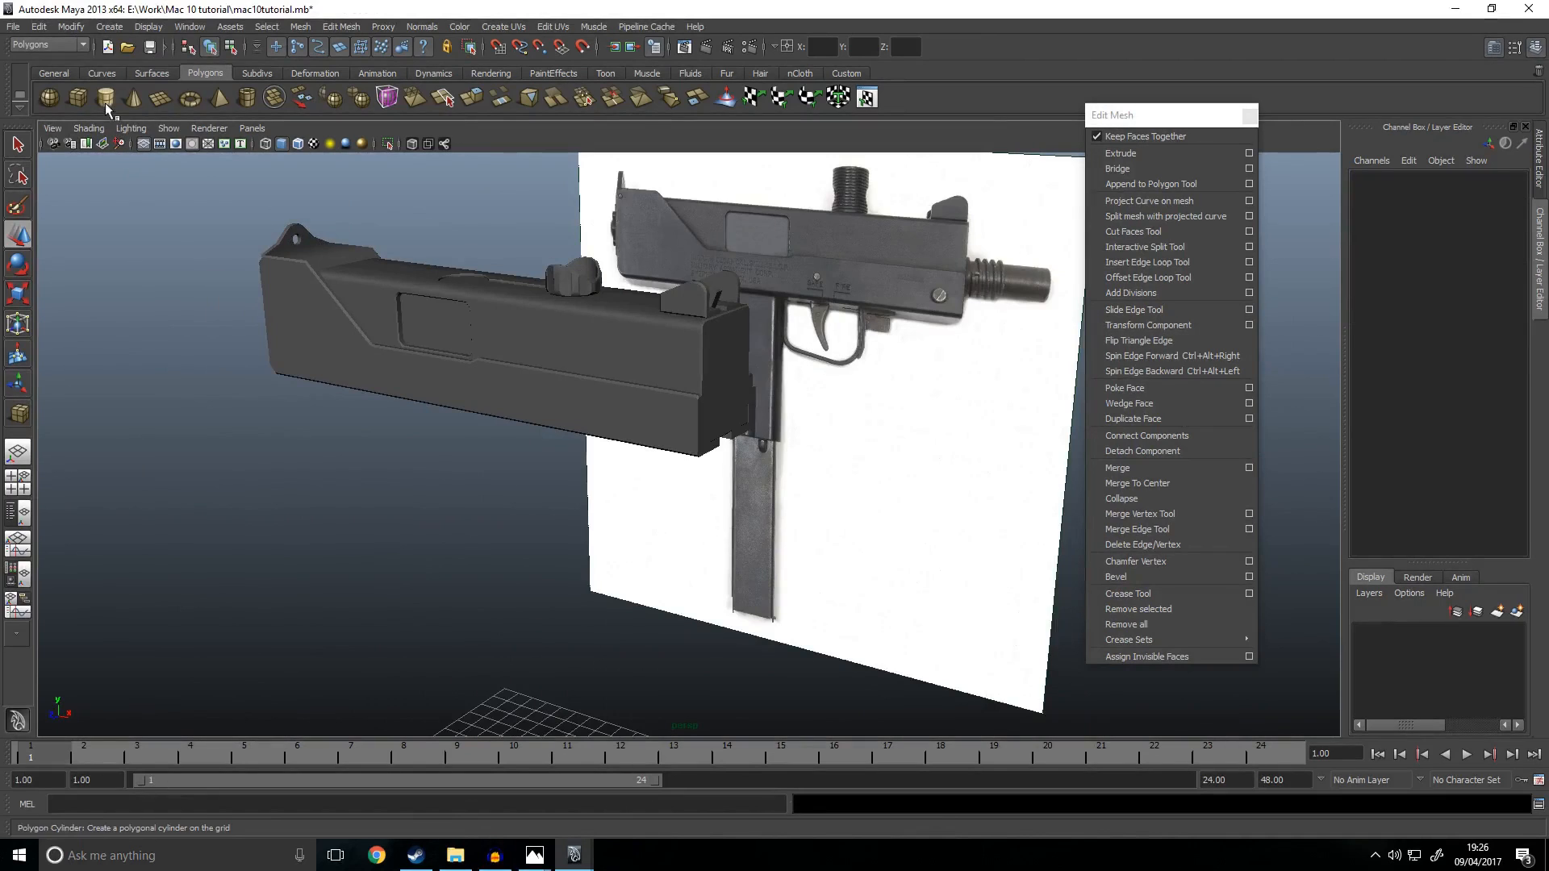
click(106, 97)
scroll(636, 501, down, 3)
alt+middle_drag(688, 581, 616, 524)
alt+drag(625, 532, 657, 588)
key(e)
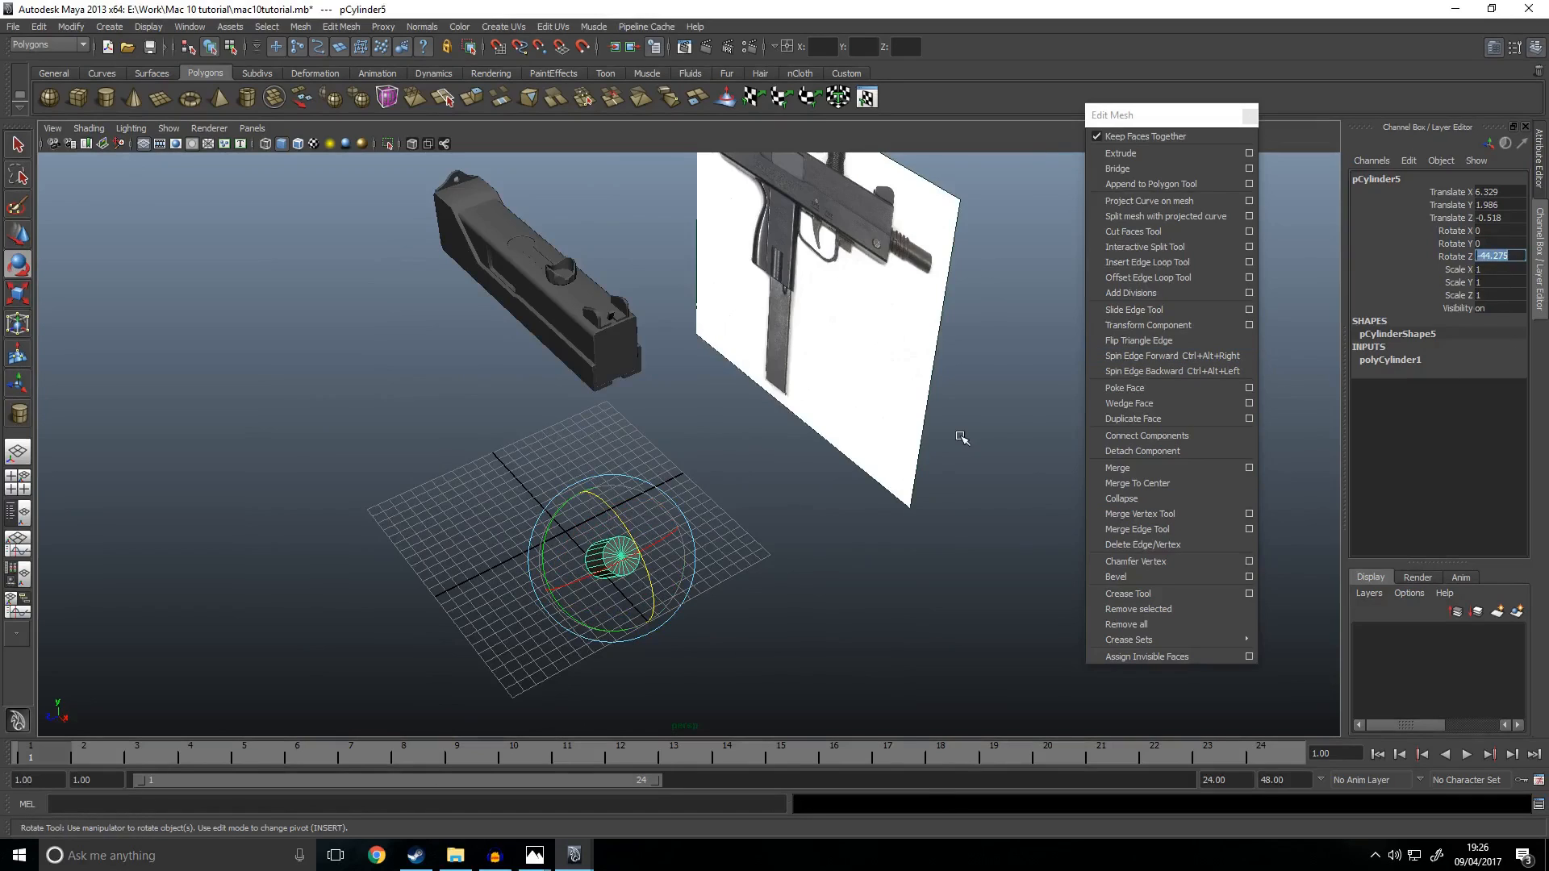
text(90)
key(Return)
Step: Move the cylinder up to the gun's muzzle and over the barrel in the side-view reference image
key(w)
drag(681, 549, 613, 351)
click(789, 588)
click(601, 556)
key(space)
key(space)
drag(631, 545, 769, 519)
scroll(769, 519, up, 6)
alt+middle_drag(857, 557, 654, 367)
scroll(718, 435, up, 2)
Step: Try to scale the cylinder down and fit it to the barrel in the reference image
key(r)
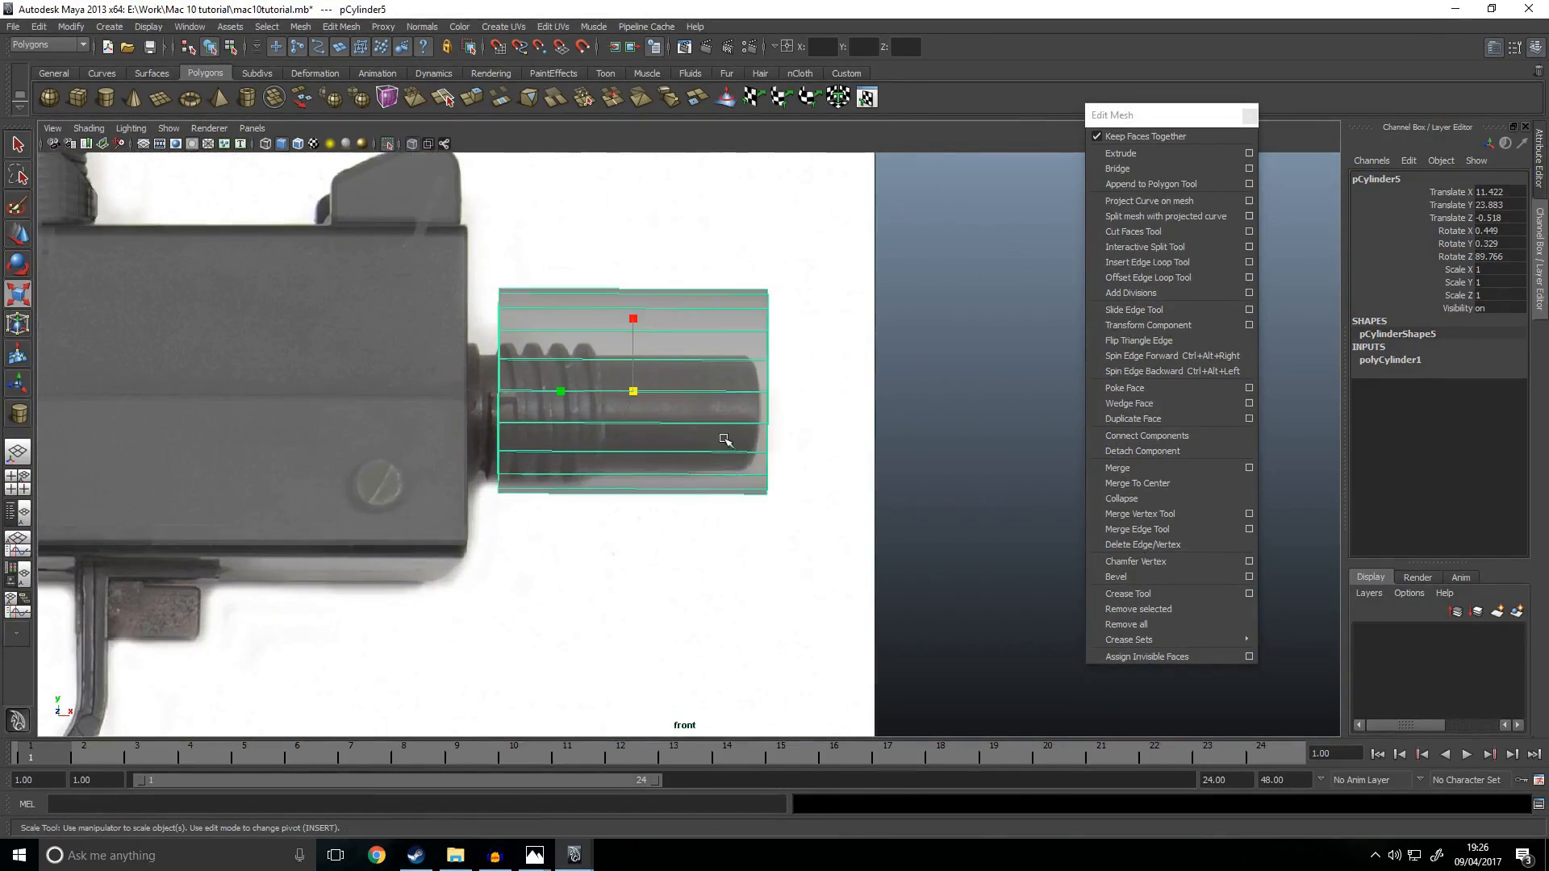
drag(630, 389, 305, 401)
key(w)
key(r)
key(w)
click(547, 305)
click(648, 422)
key(ctrl+z)
right_drag(334, 366, 394, 347)
click(342, 370)
Step: Undo the latest edits to the barrel cylinder and delete the cylinder
key(ctrl+z)
key(ctrl+z)
key(ctrl+z)
key(ctrl+z)
key(ctrl+z)
key(ctrl+z)
key(Delete)
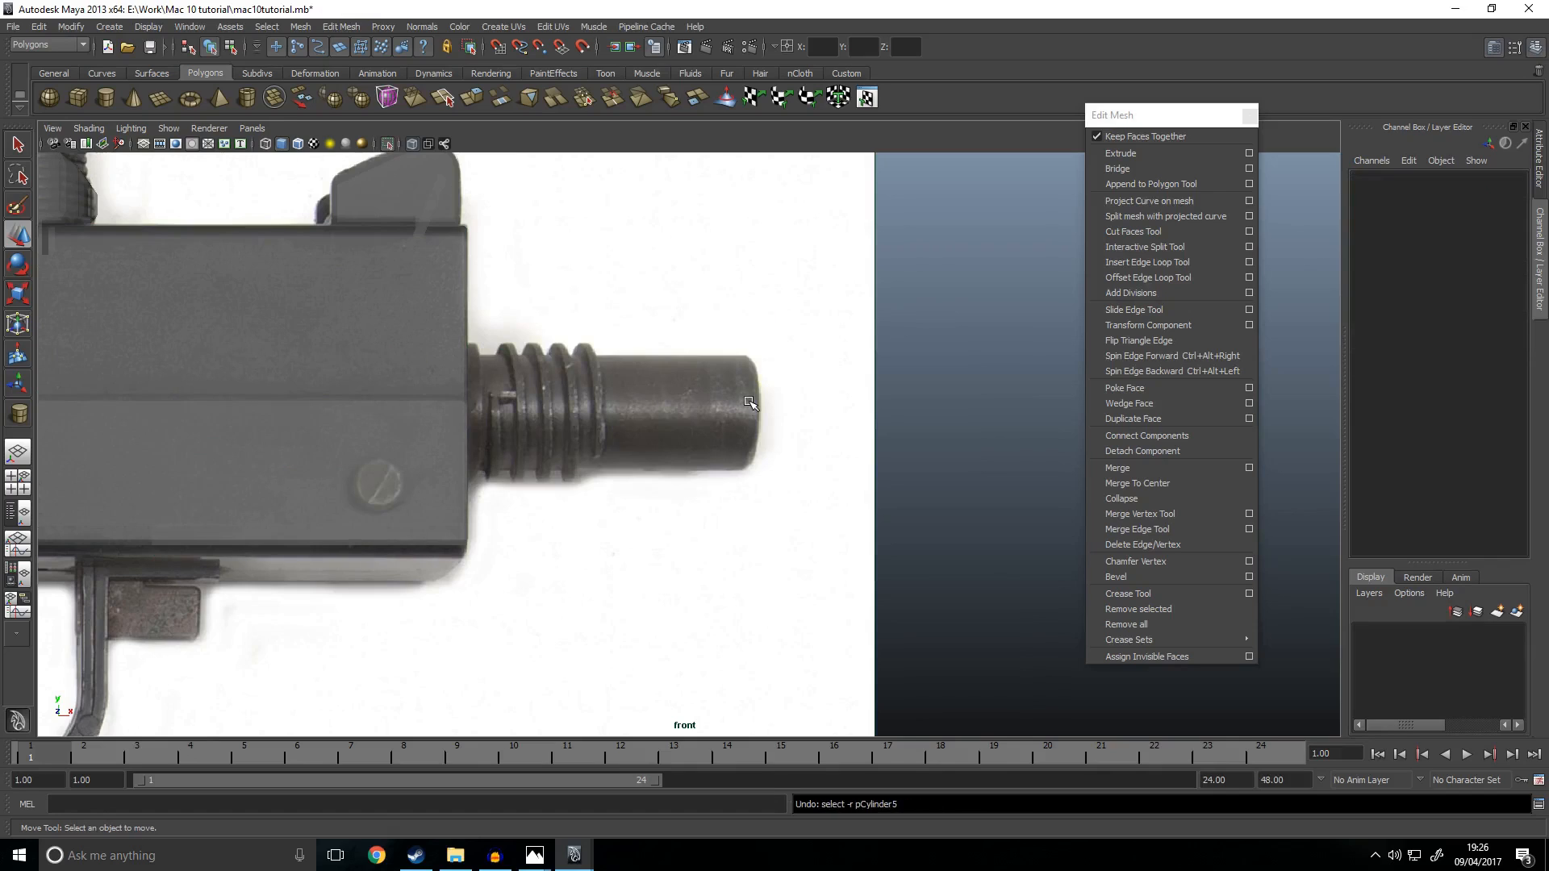
Step: Delete the leftover cylinder from the grid
scroll(761, 553, down, 5)
key(space)
key(space)
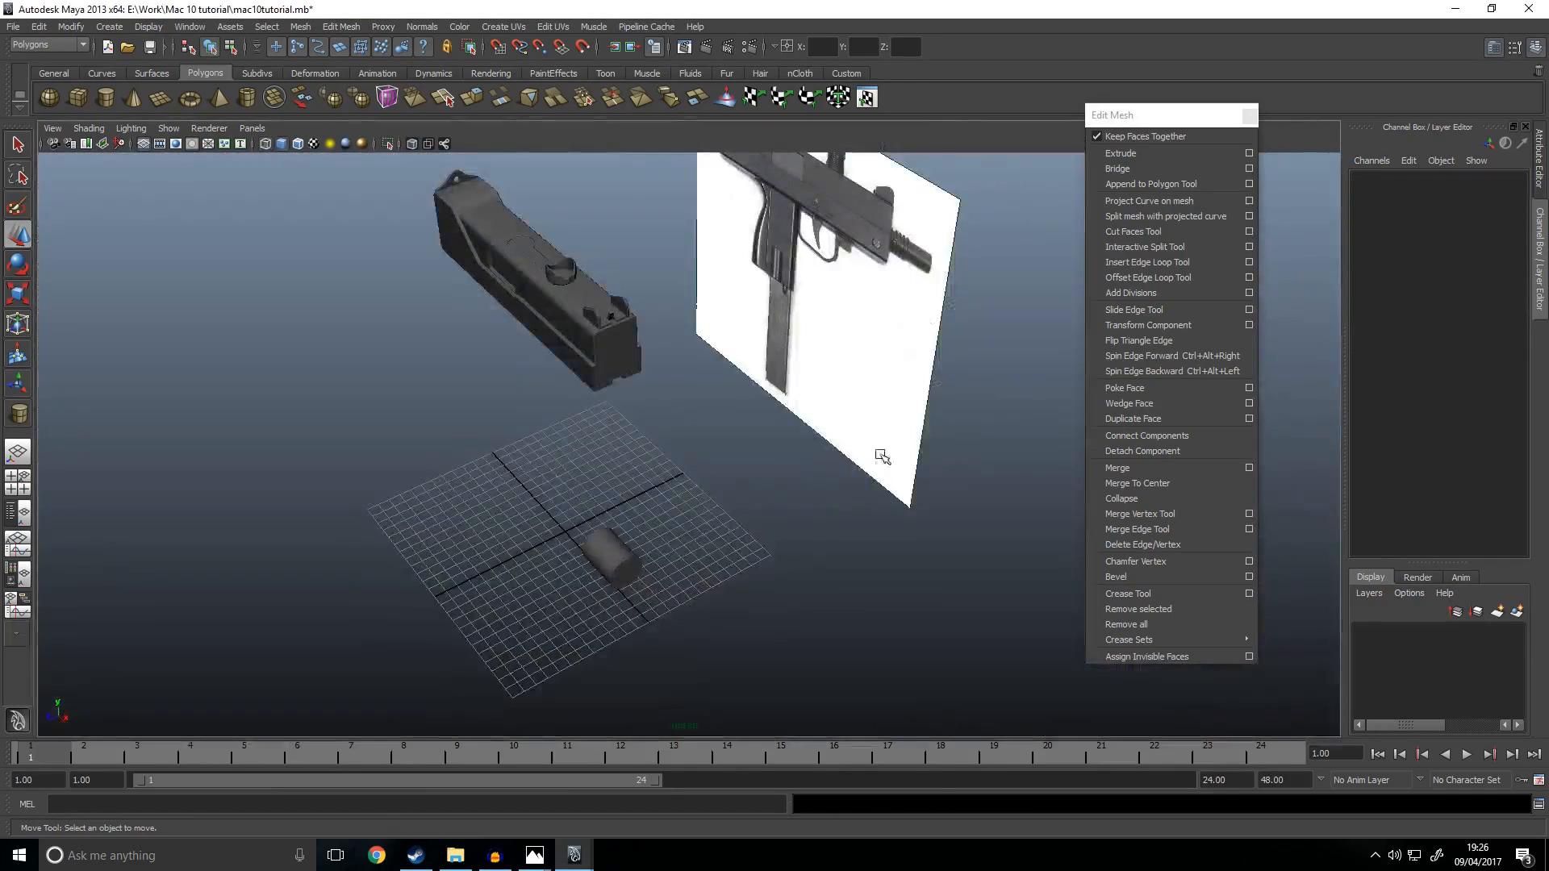
click(625, 556)
key(Delete)
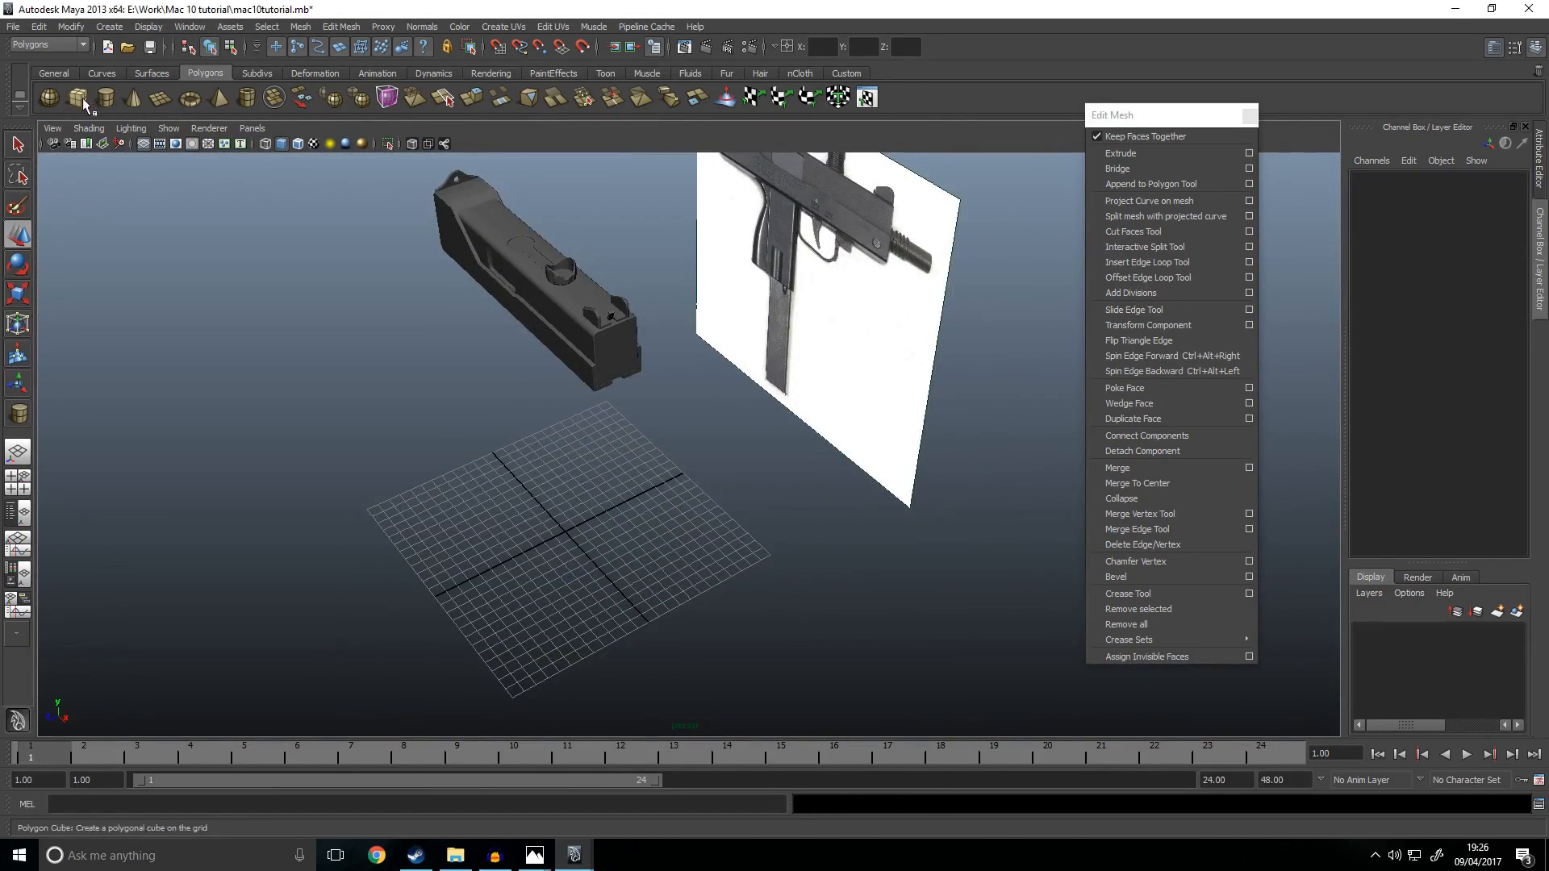
Step: Create a new polygon cylinder on the grid for the barrel and set its Z rotation to 90
drag(591, 557, 630, 526)
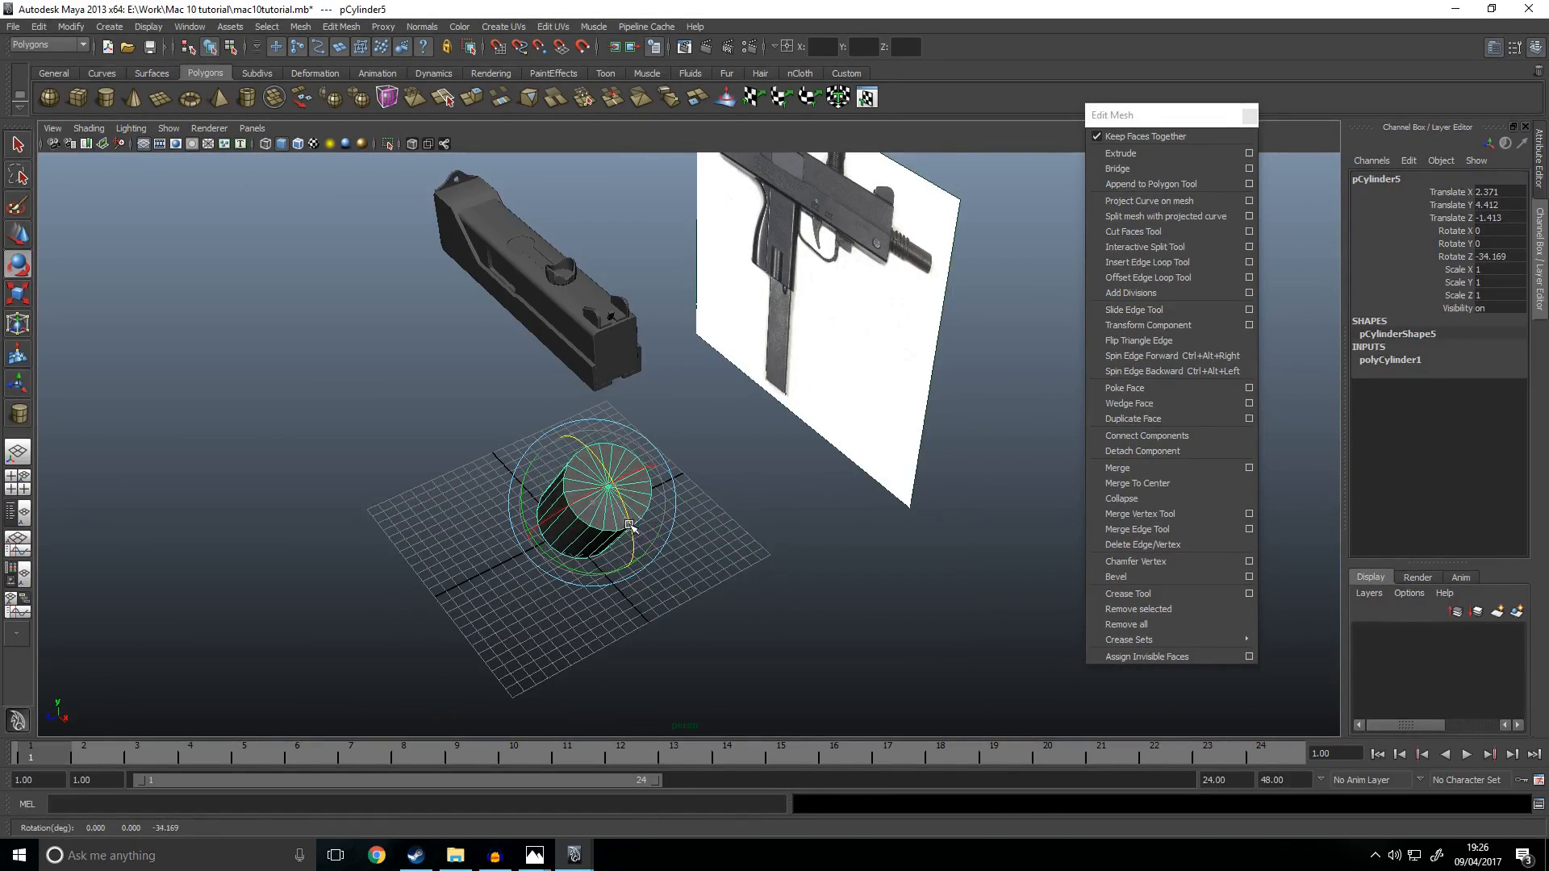
text(90)
key(Return)
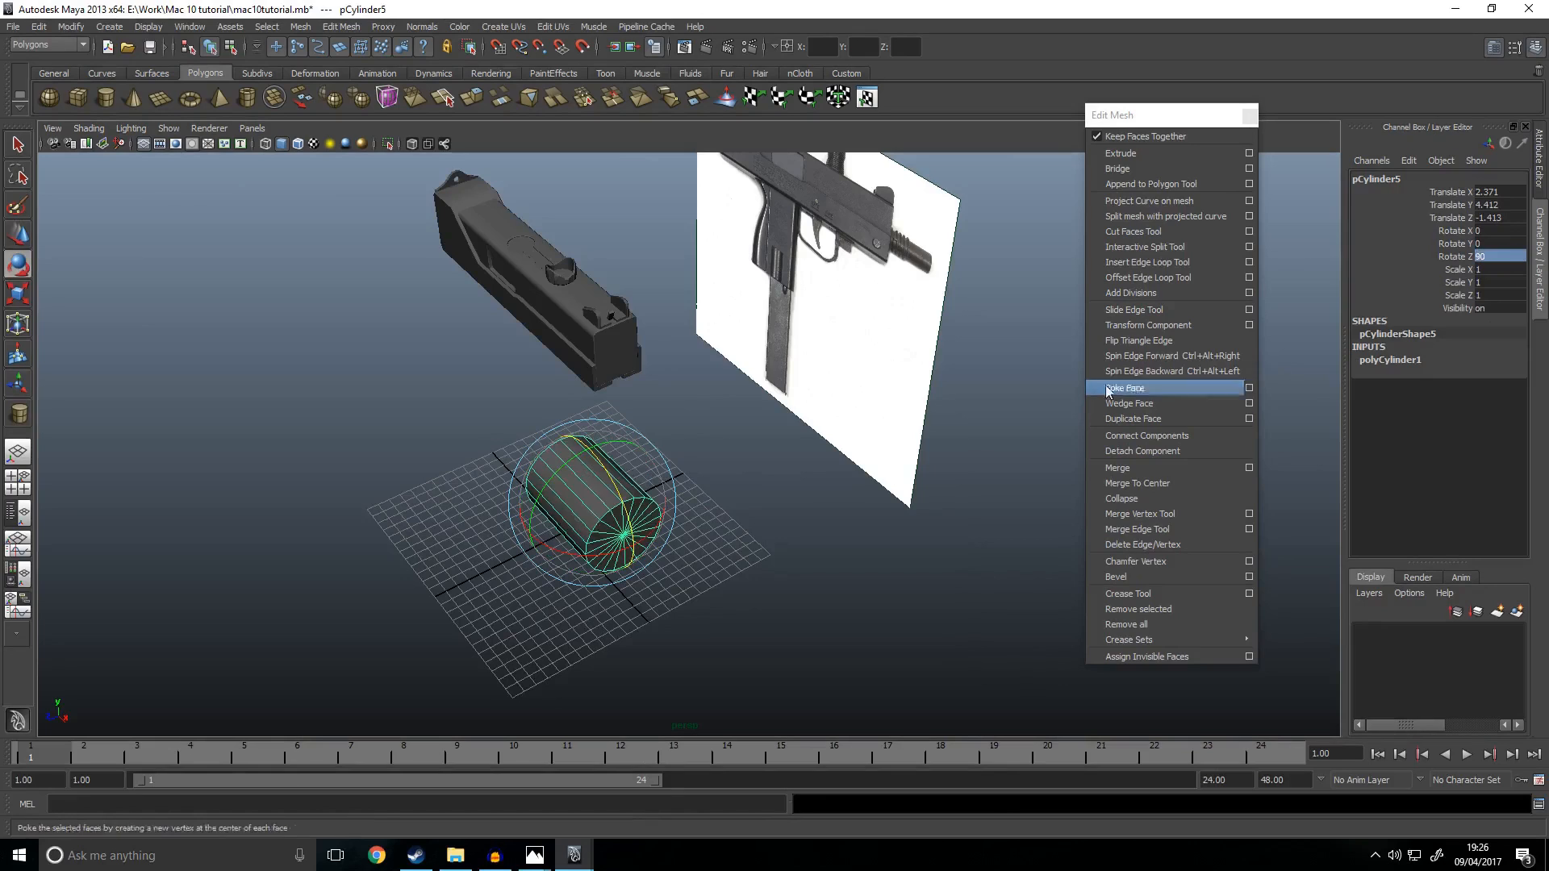
click(712, 650)
Step: Move the cylinder up over the barrel in the front-view reference image
alt+drag(492, 637, 593, 572)
key(space)
key(space)
click(606, 641)
key(w)
drag(573, 684, 705, 428)
scroll(706, 427, up, 5)
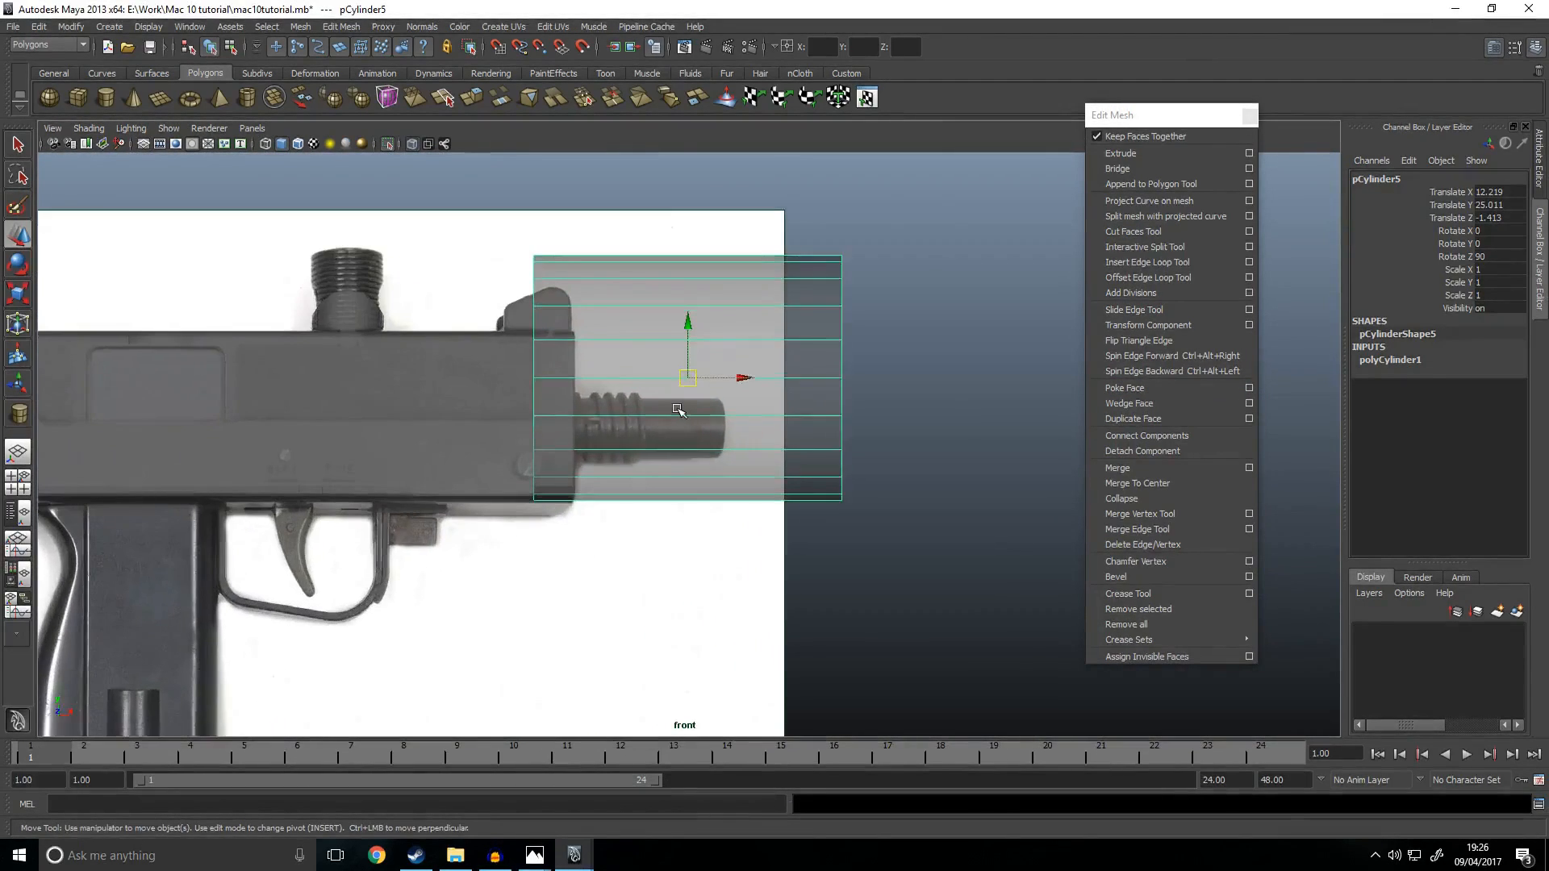
Step: Scale the cylinder down uniformly to about 0.25 and align it with the barrel in the reference image
key(r)
drag(683, 362, 617, 428)
key(w)
key(r)
mouse_move(628, 439)
middle_down()
mouse_move(602, 439)
mouse_move(618, 408)
mouse_move(615, 422)
middle_up()
key(w)
key(r)
key(w)
key(r)
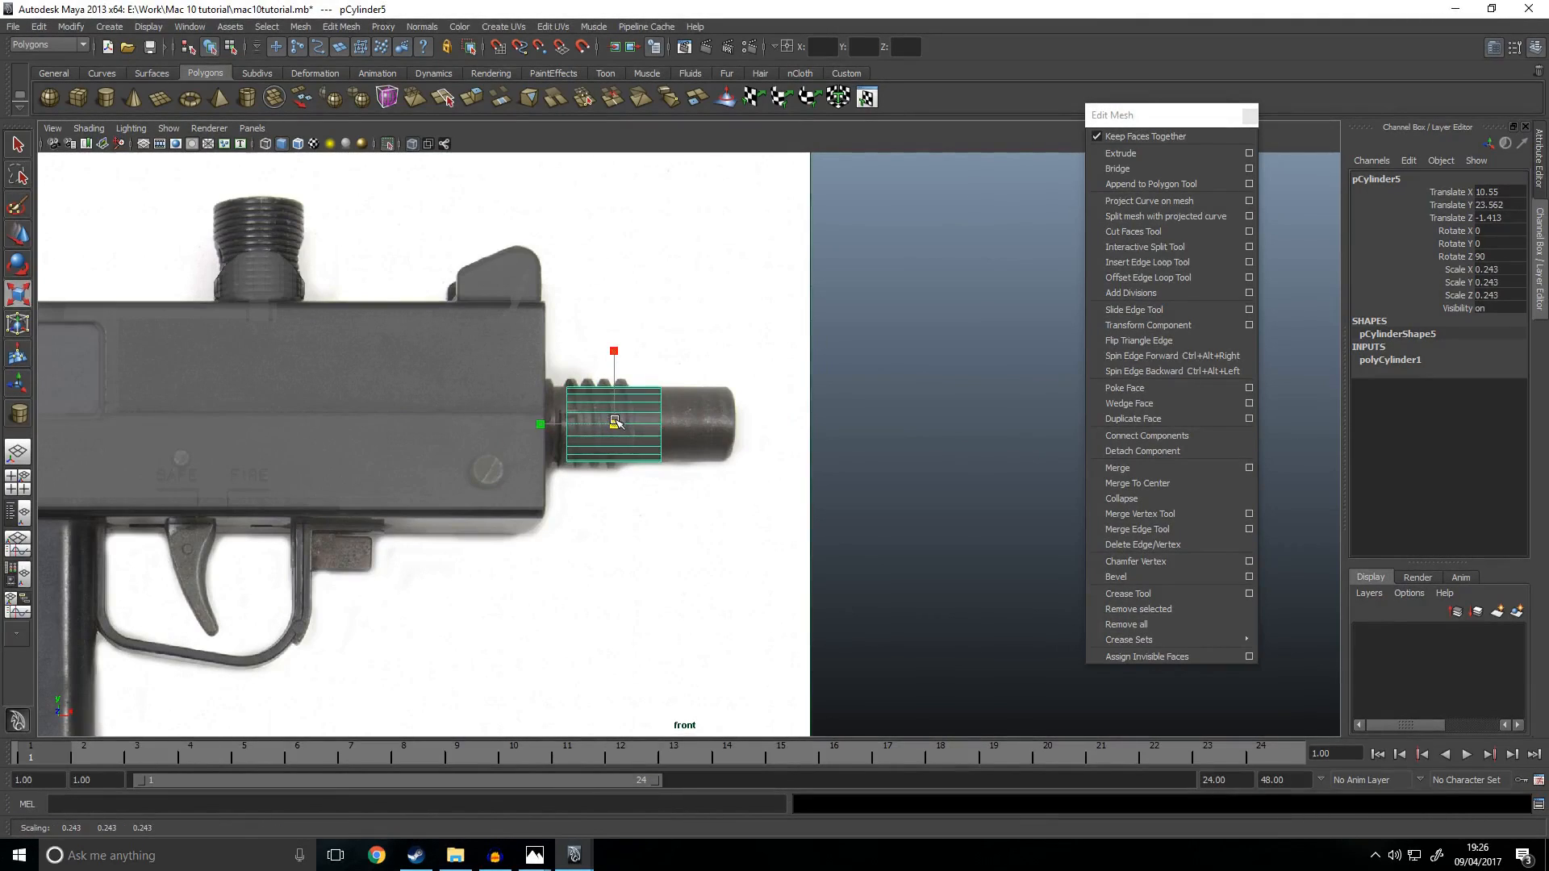
Step: Move the cylinder's front vertices to the muzzle tip and its rear vertices back deep inside the receiver
right_drag(638, 419, 601, 419)
drag(646, 363, 691, 491)
key(w)
drag(715, 423, 772, 425)
drag(536, 484, 612, 356)
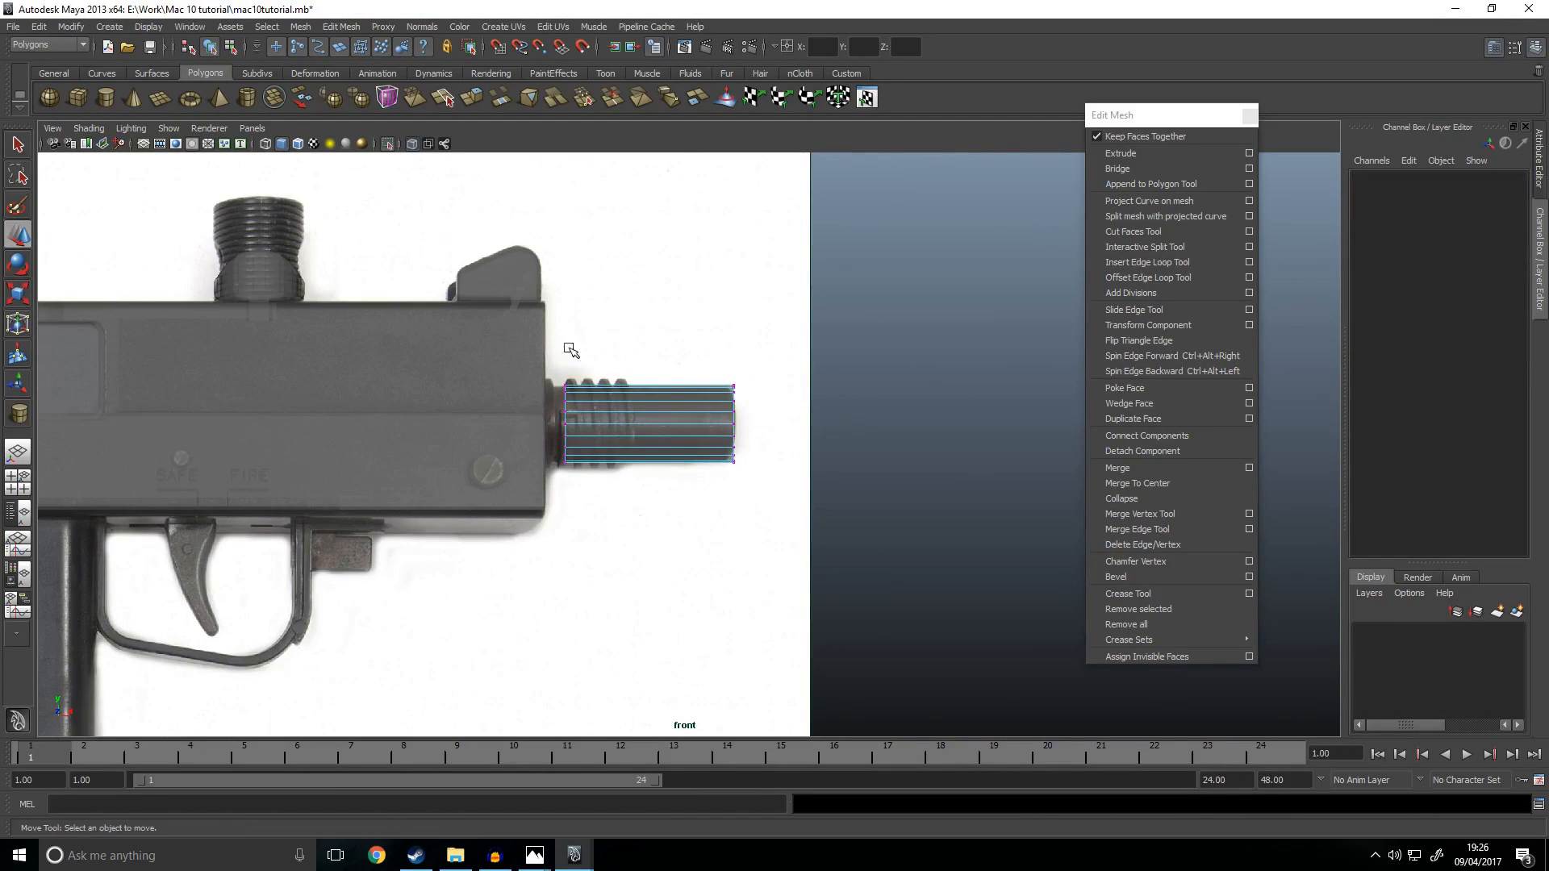
drag(613, 424, 239, 422)
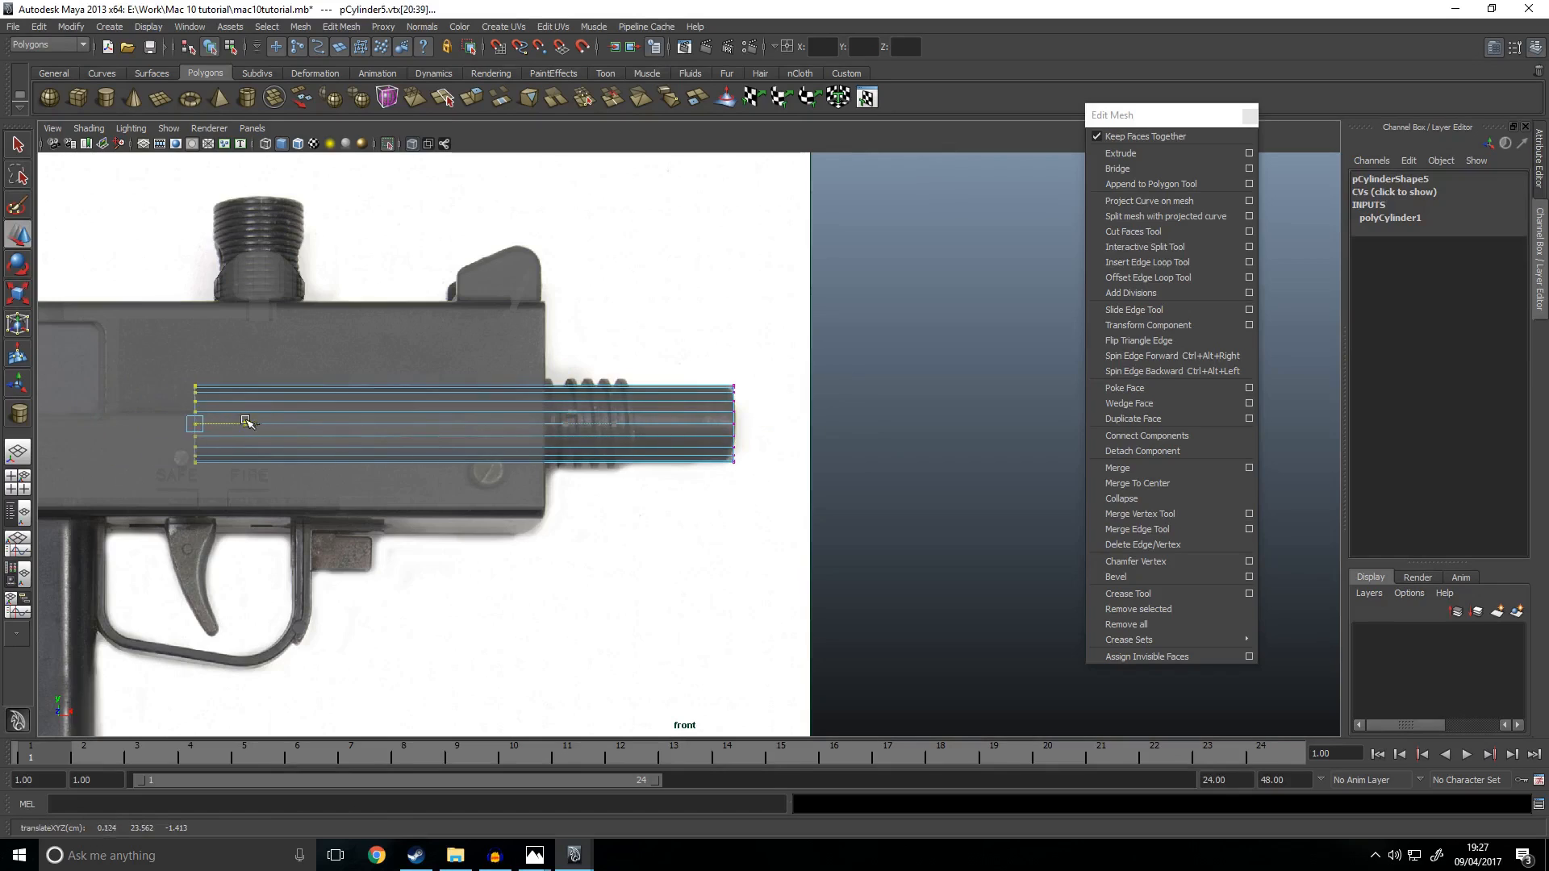
Step: Delete the barrel cylinder's rear cap faces inside the receiver
right_drag(627, 403, 622, 439)
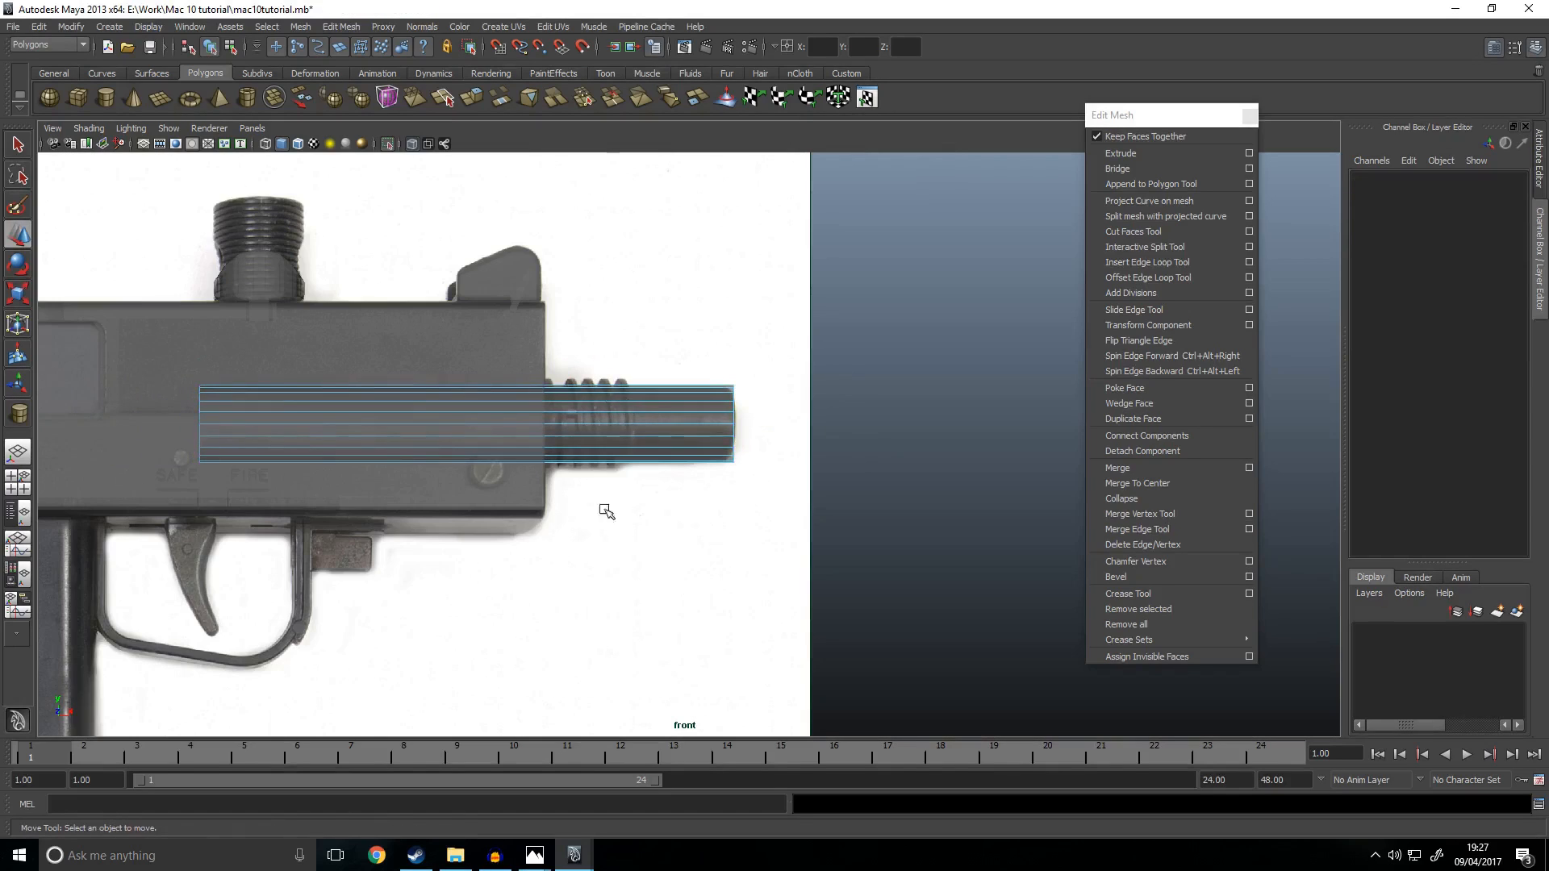
drag(766, 484, 166, 316)
drag(287, 587, 288, 589)
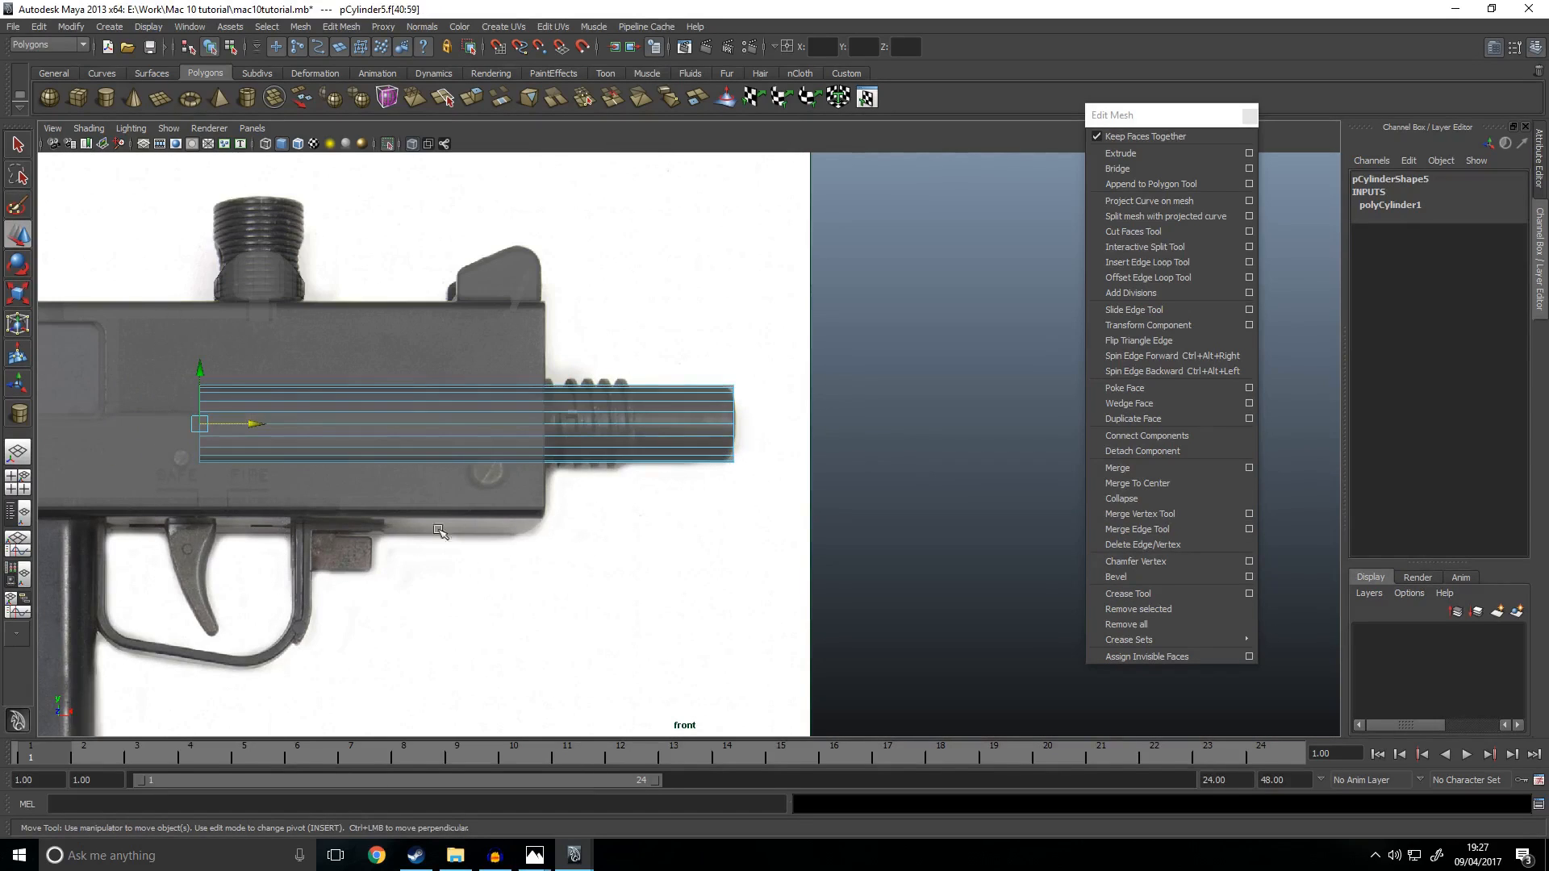
click(492, 464)
Step: Centre the barrel cylinder across the receiver's width, at a Z translation of about -0.184
key(space)
key(space)
alt+drag(803, 418, 516, 452)
click(560, 484)
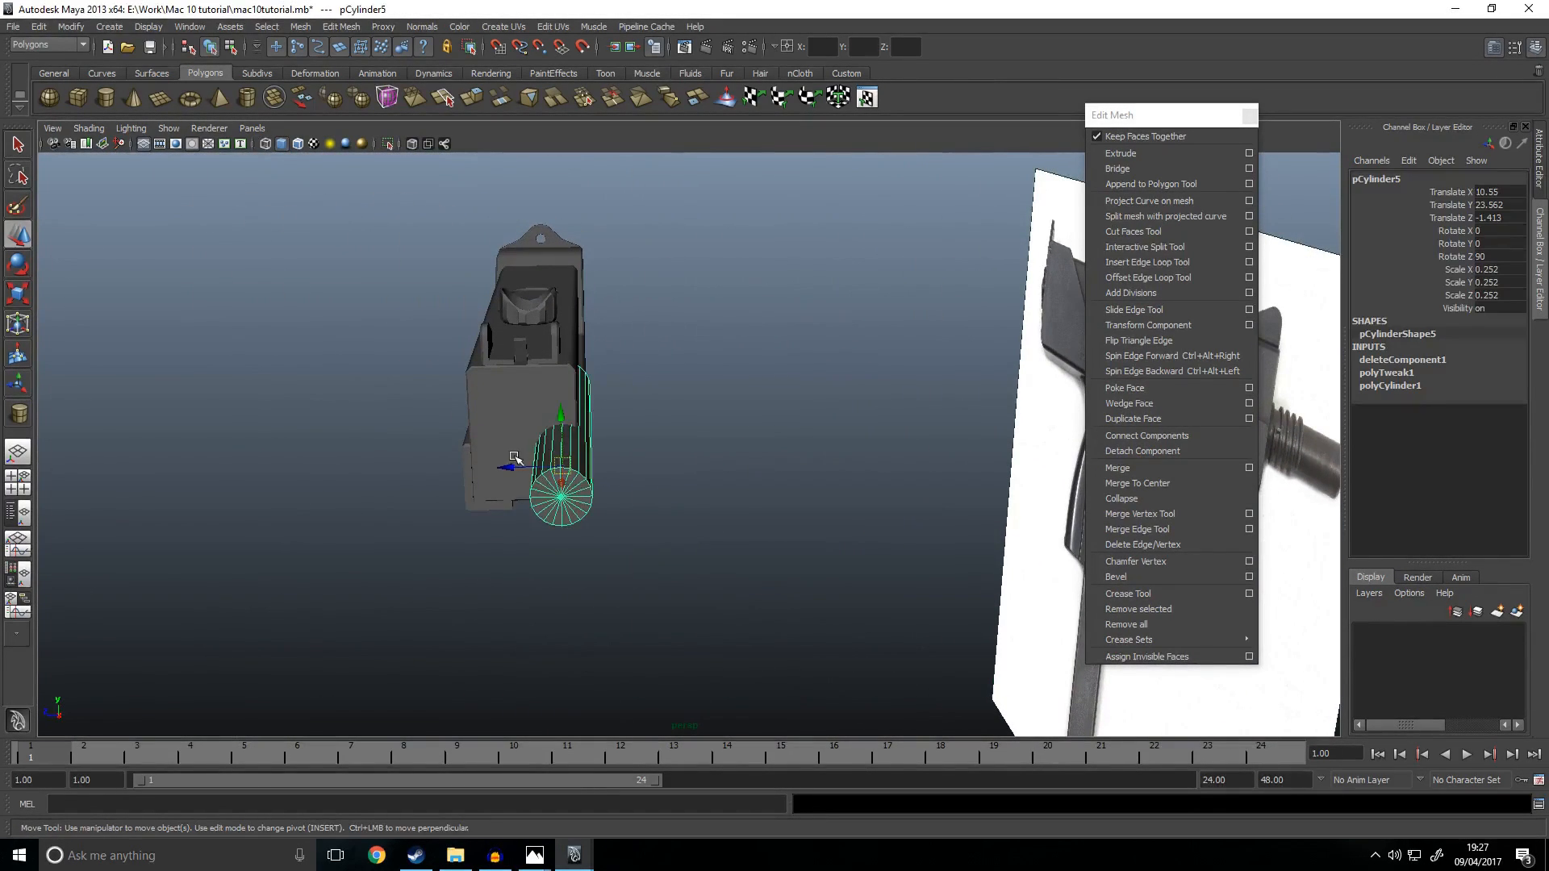
key(space)
key(space)
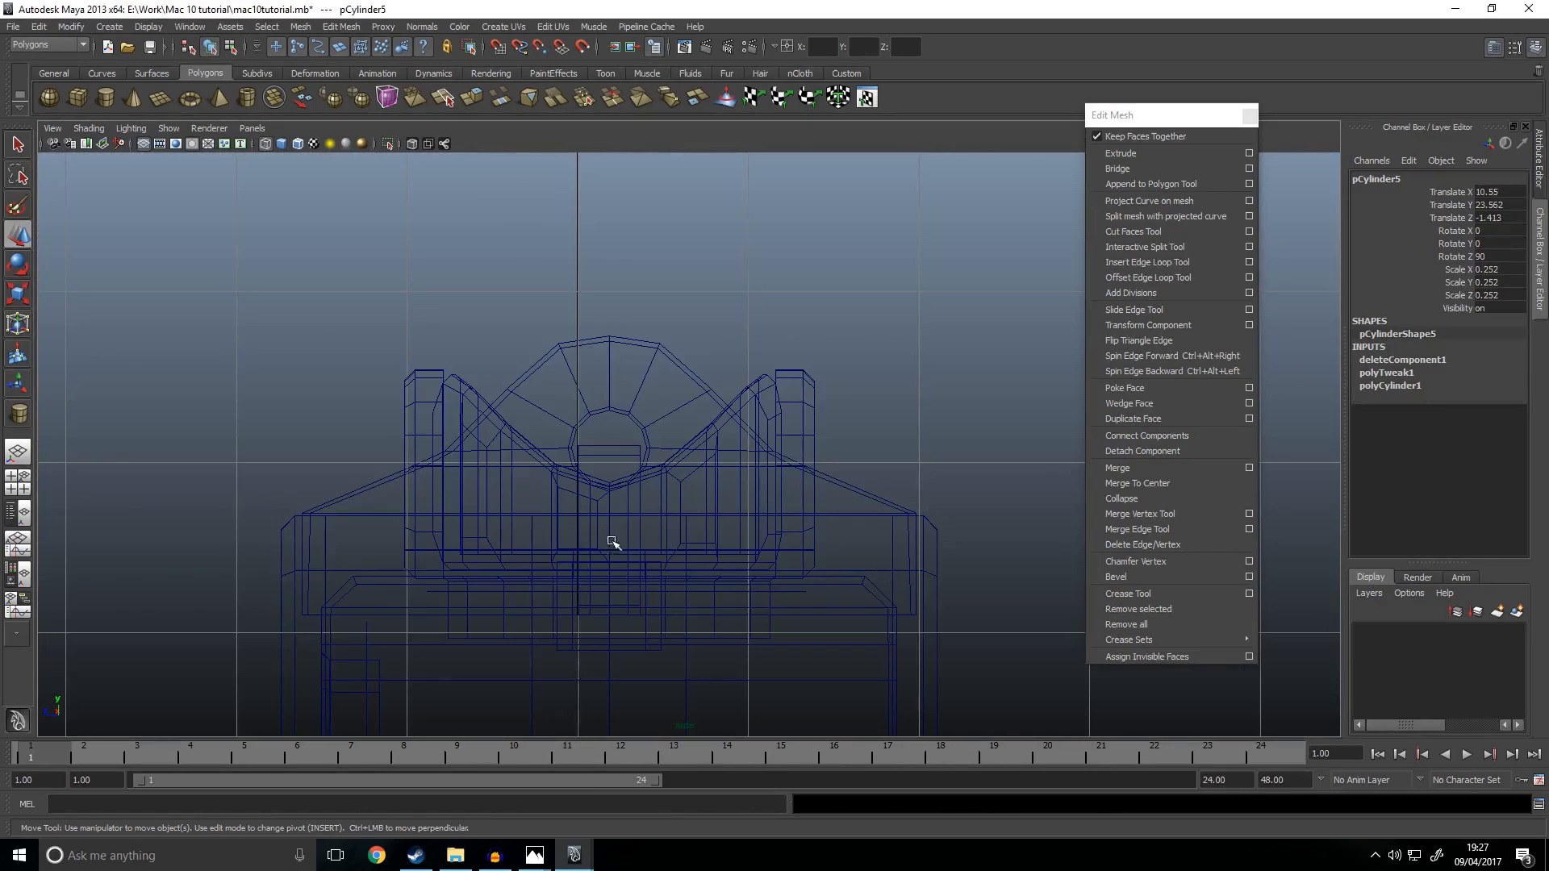
scroll(611, 539, down, 5)
middle_drag(720, 436, 665, 436)
key(space)
key(space)
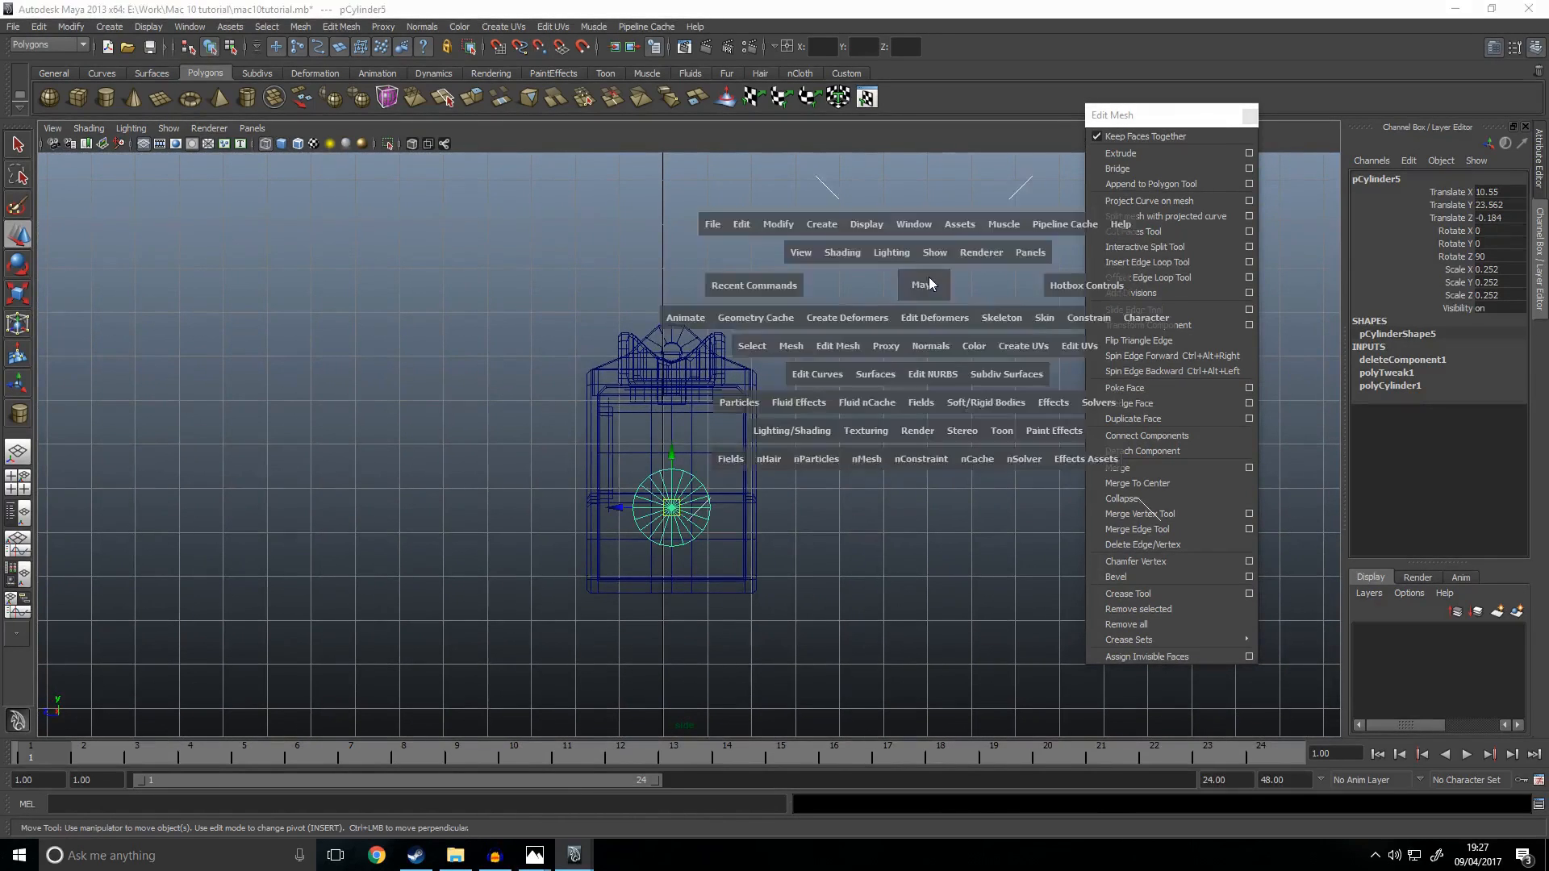
Step: Extrude the barrel's front cap faces with an offset of 0.5 to inset the muzzle opening
click(779, 476)
alt+drag(567, 526, 680, 423)
click(680, 423)
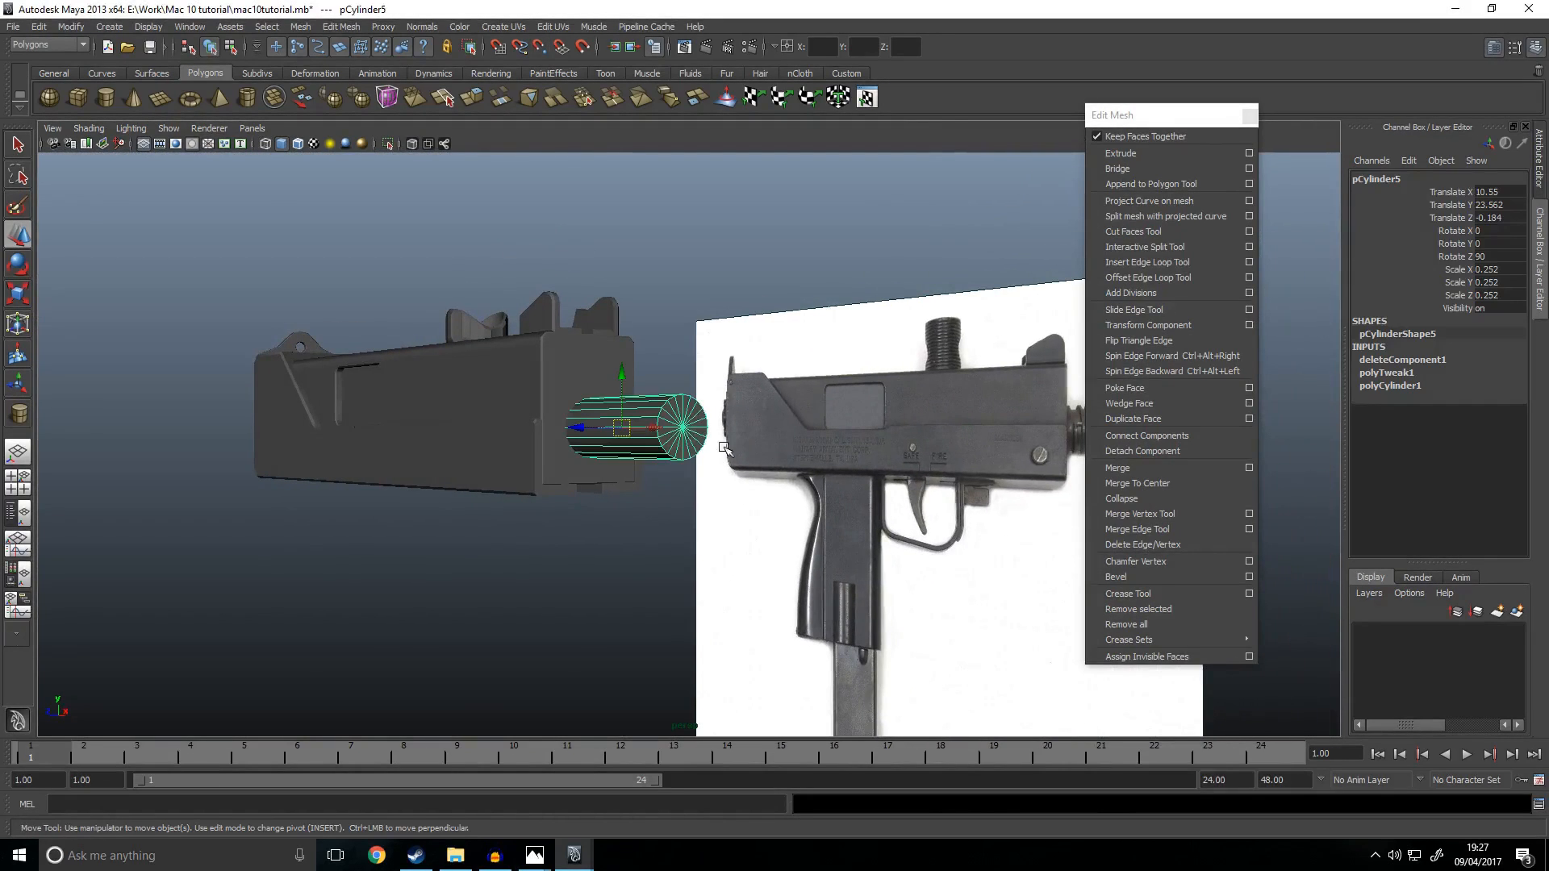
key(space)
key(space)
drag(711, 477, 803, 706)
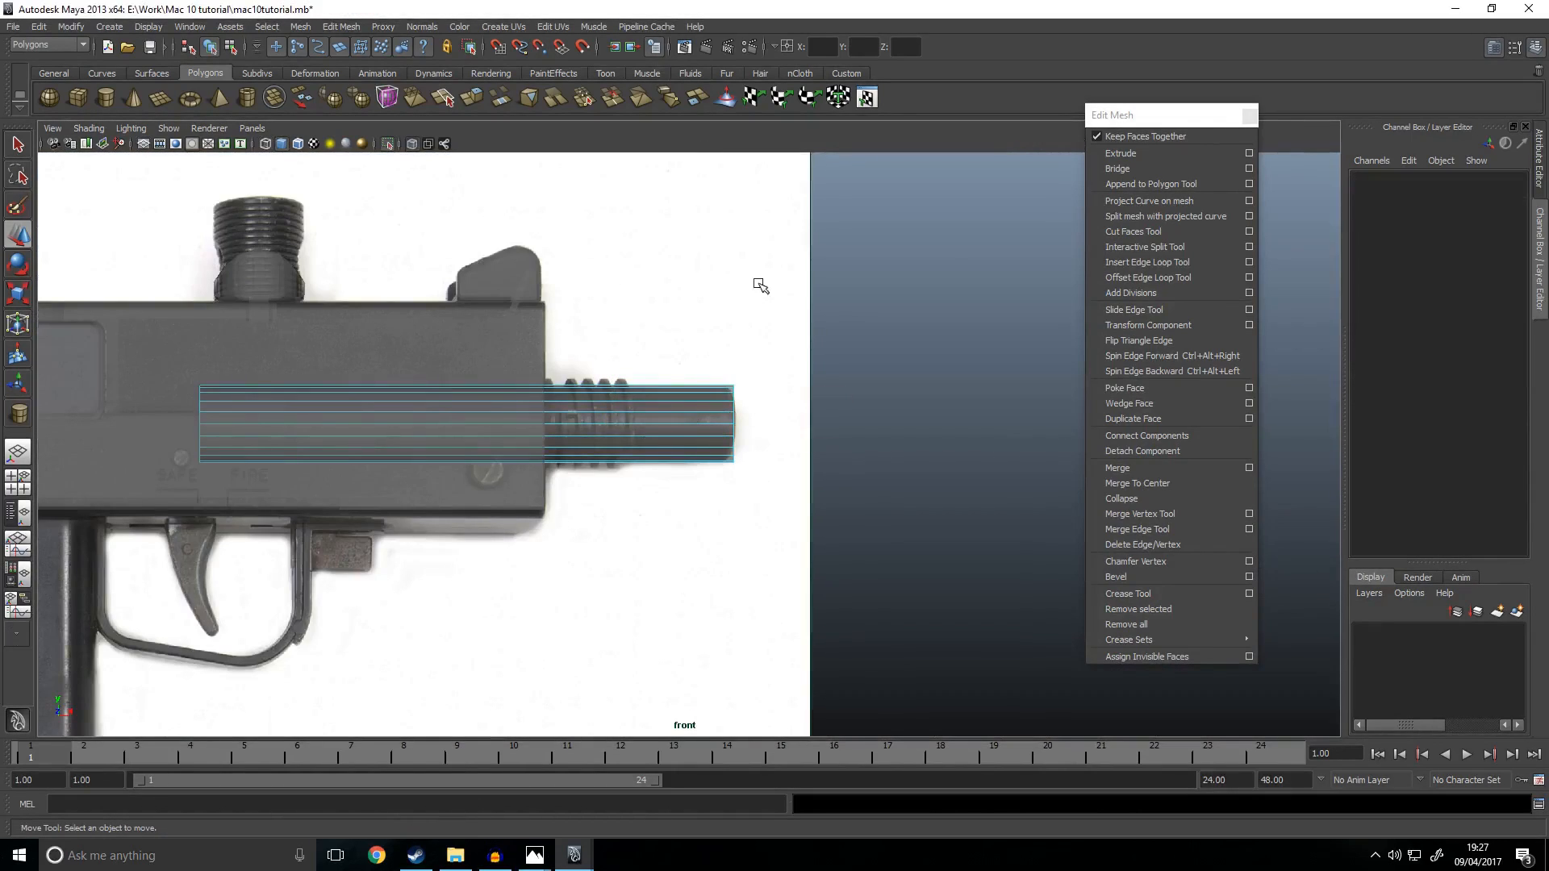
drag(731, 633, 760, 398)
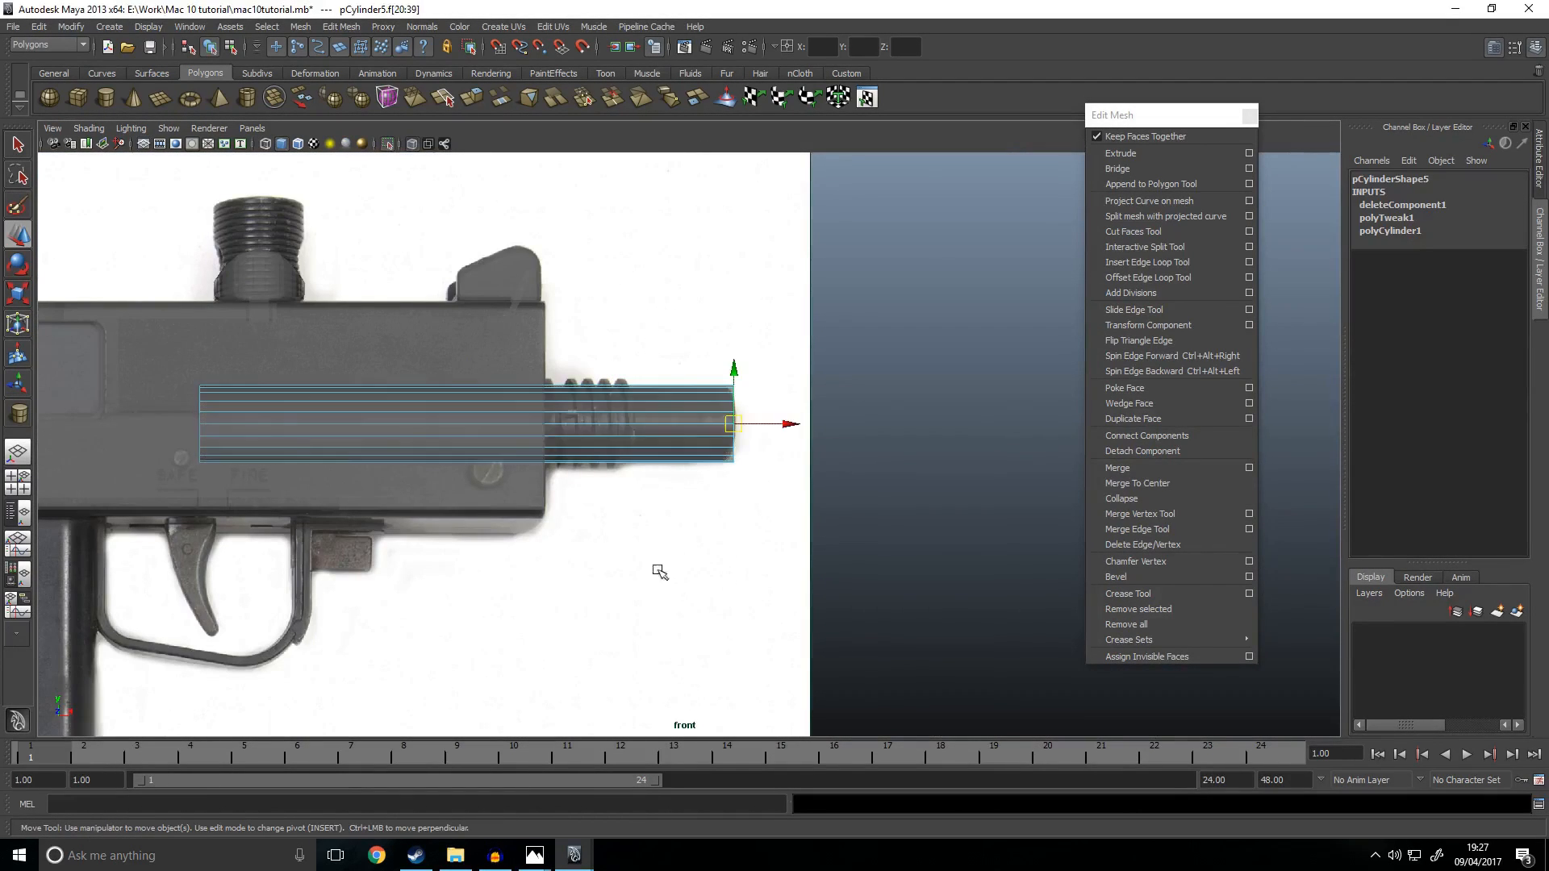
key(space)
key(space)
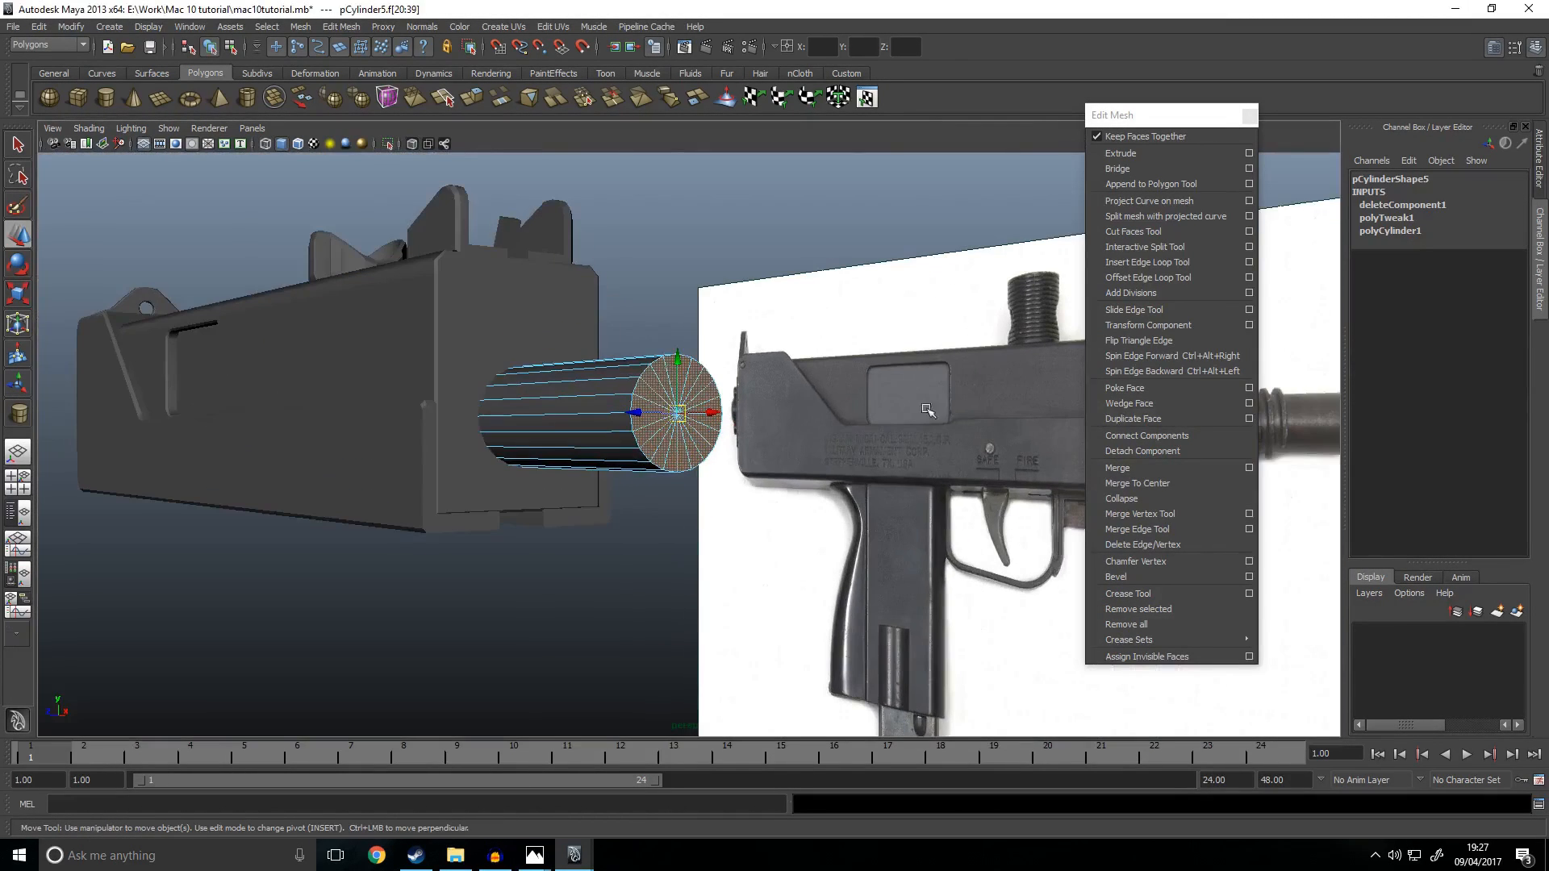
click(1133, 155)
click(1444, 551)
mouse_move(926, 453)
middle_down()
mouse_move(940, 454)
mouse_move(927, 455)
middle_up()
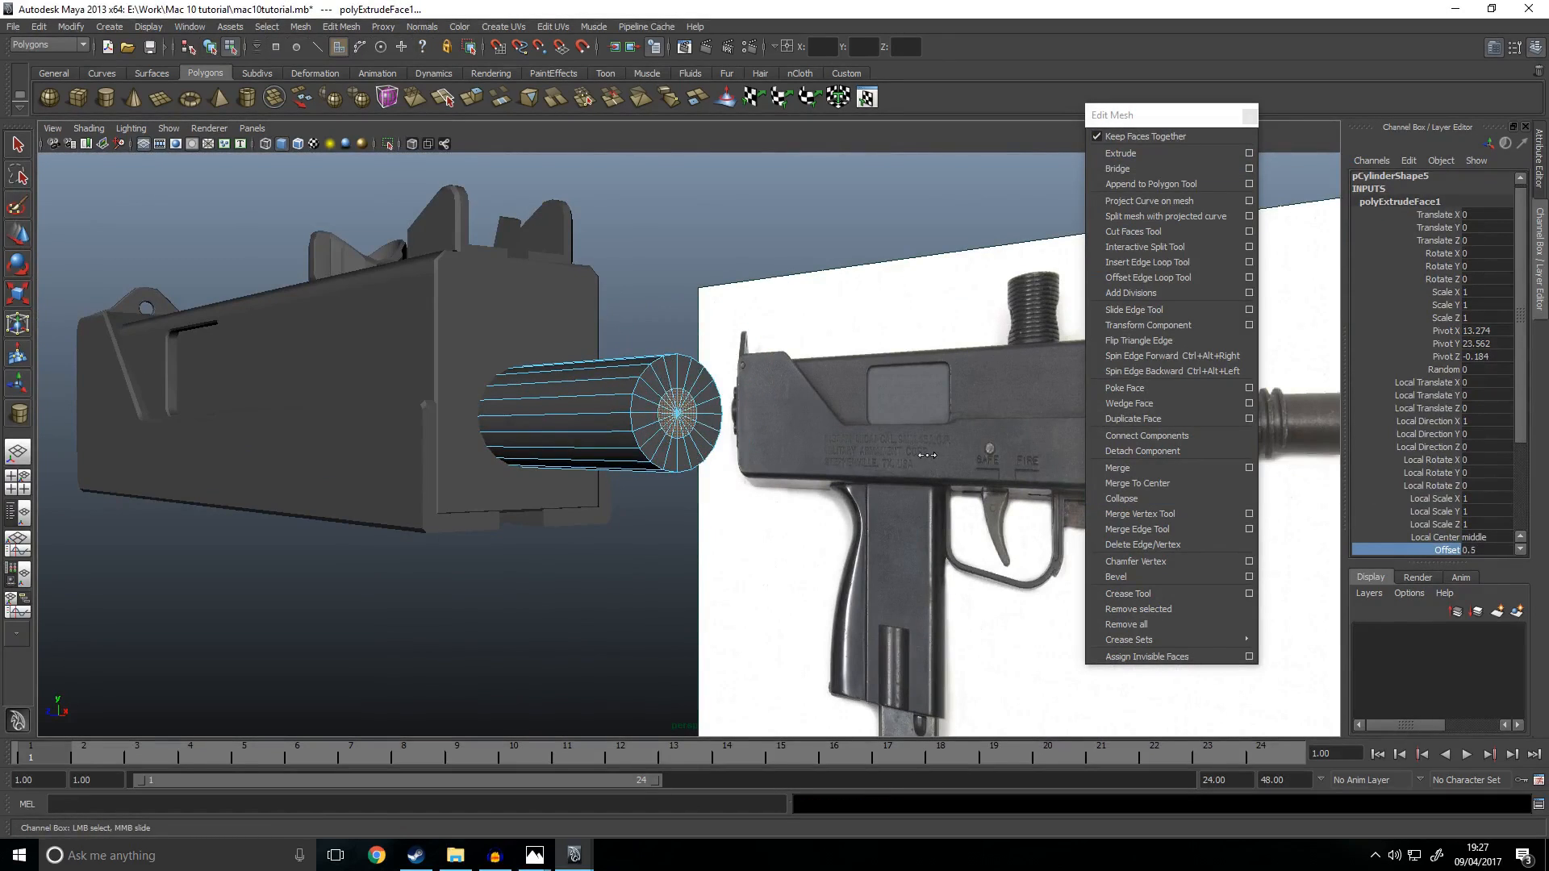
Step: Extrude the inset muzzle faces back into the barrel to form the bore, and delete the faces at its end
alt+drag(838, 477, 734, 542)
key(w)
click(1129, 159)
alt+drag(758, 472, 857, 460)
alt+middle_drag(912, 439, 770, 442)
drag(858, 439, 493, 439)
key(w)
alt+drag(917, 453, 821, 461)
key(Delete)
Step: Bevel the outer edge loop of the muzzle with an offset of 0.3, matching the reference image
alt+drag(476, 482, 698, 484)
key(space)
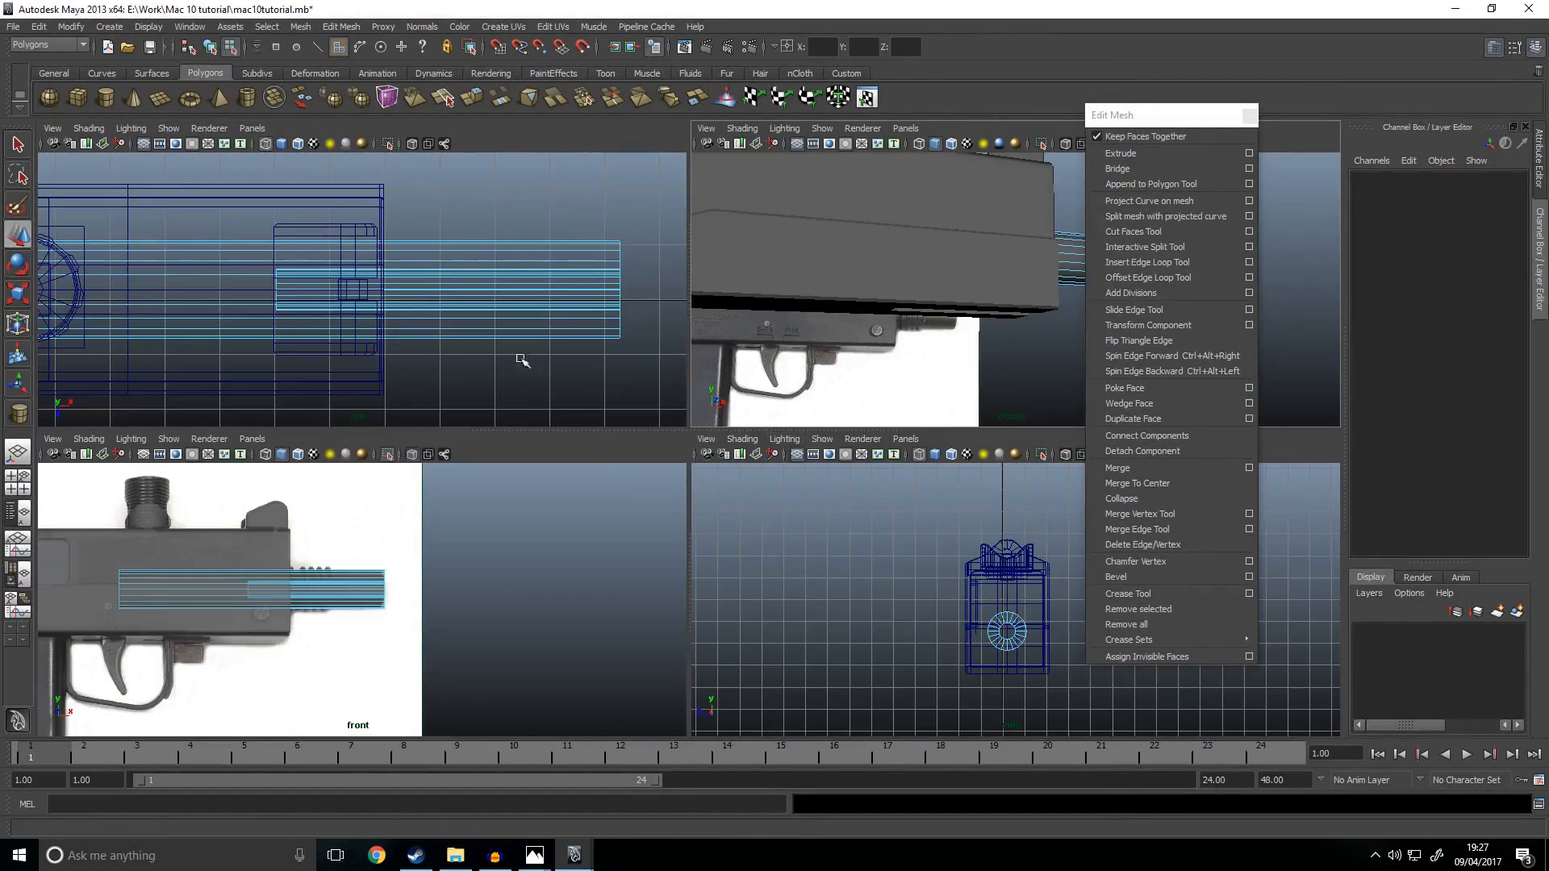
key(space)
alt+middle_drag(1009, 363, 643, 373)
key(space)
key(space)
alt+drag(977, 390, 419, 330)
double_click(350, 333)
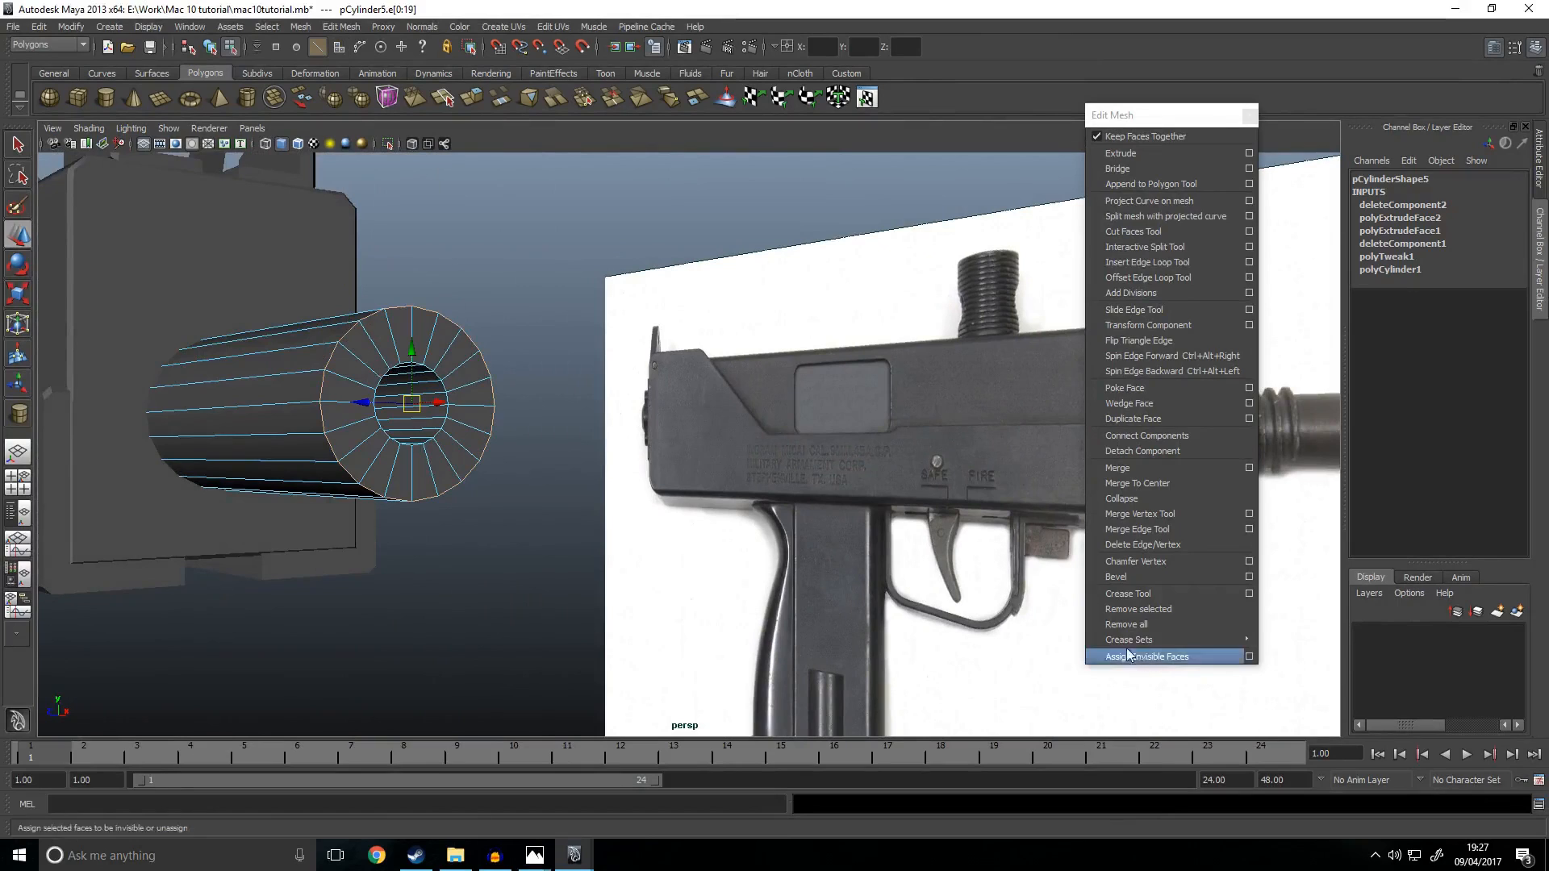
click(1117, 577)
click(1459, 231)
middle_drag(760, 304, 756, 299)
key(space)
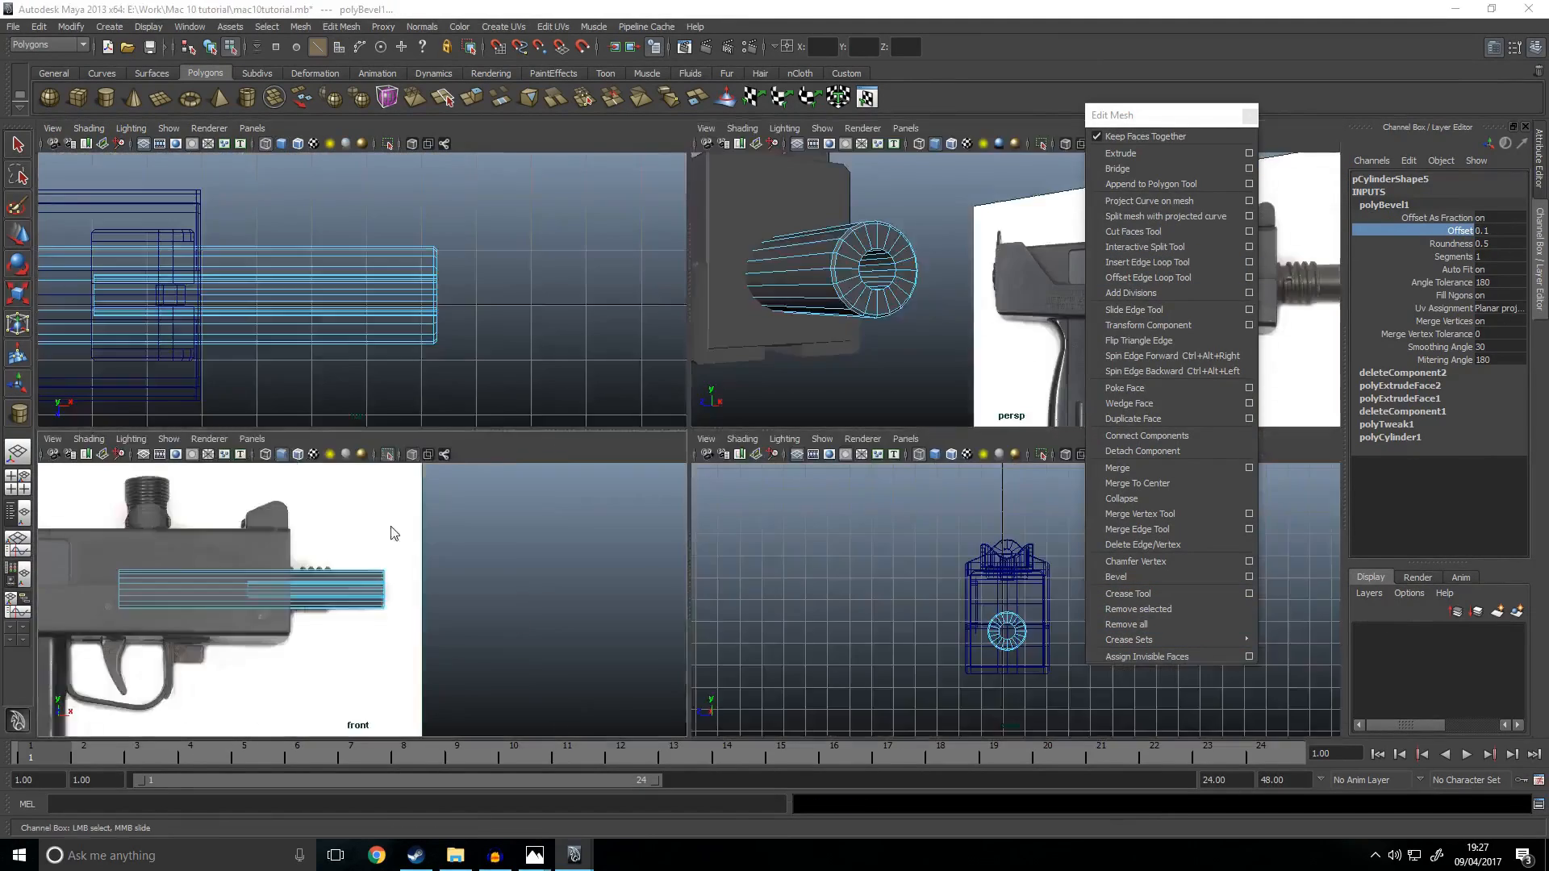
key(space)
scroll(816, 446, up, 4)
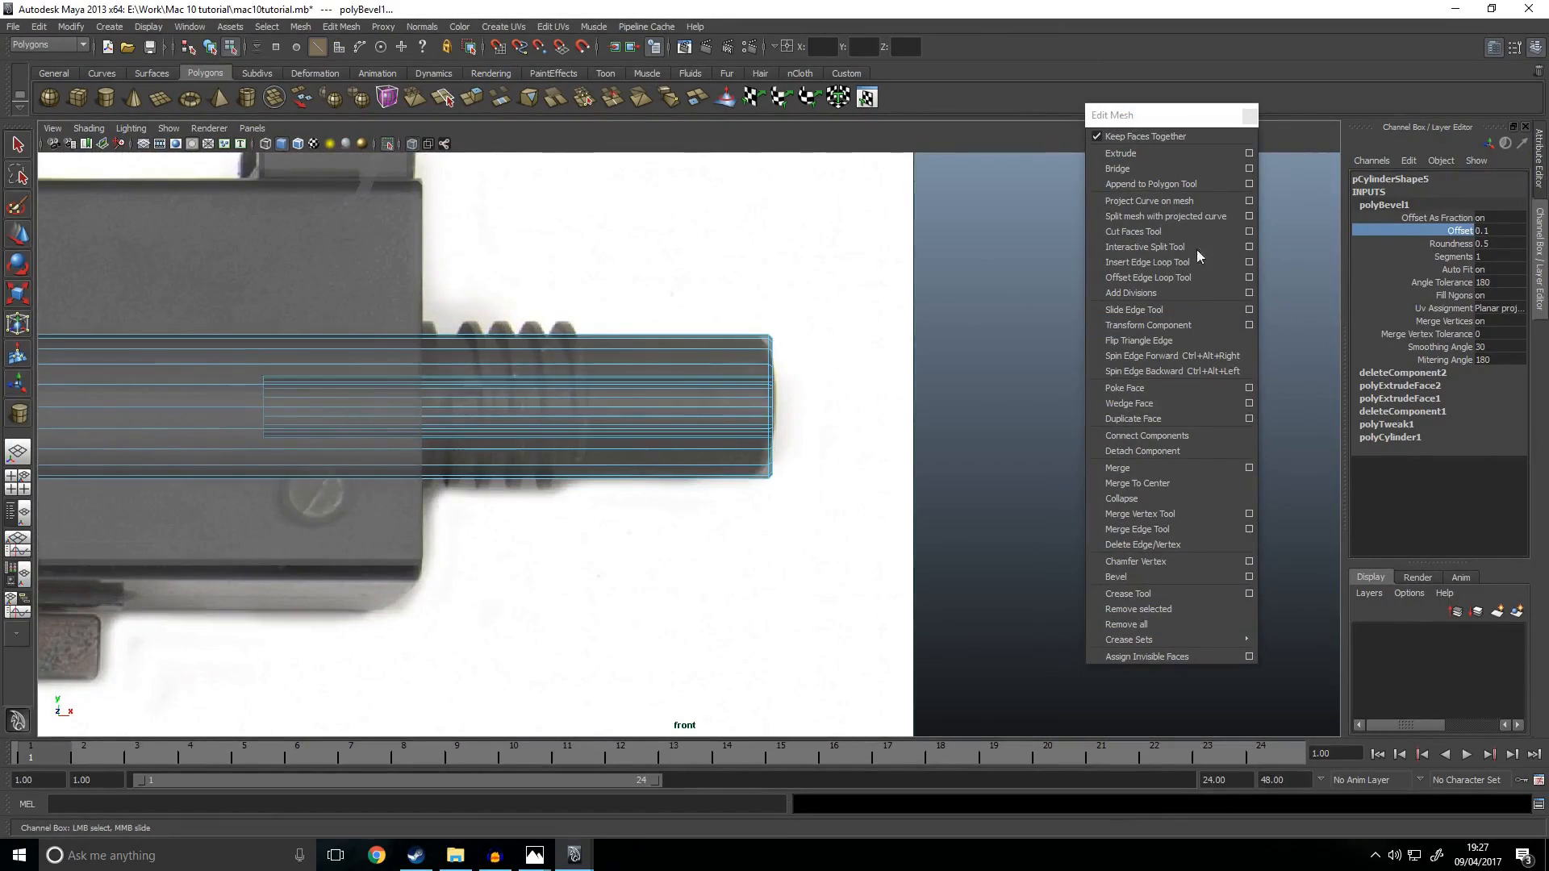
mouse_move(837, 331)
middle_down()
mouse_move(853, 332)
mouse_move(837, 333)
middle_up()
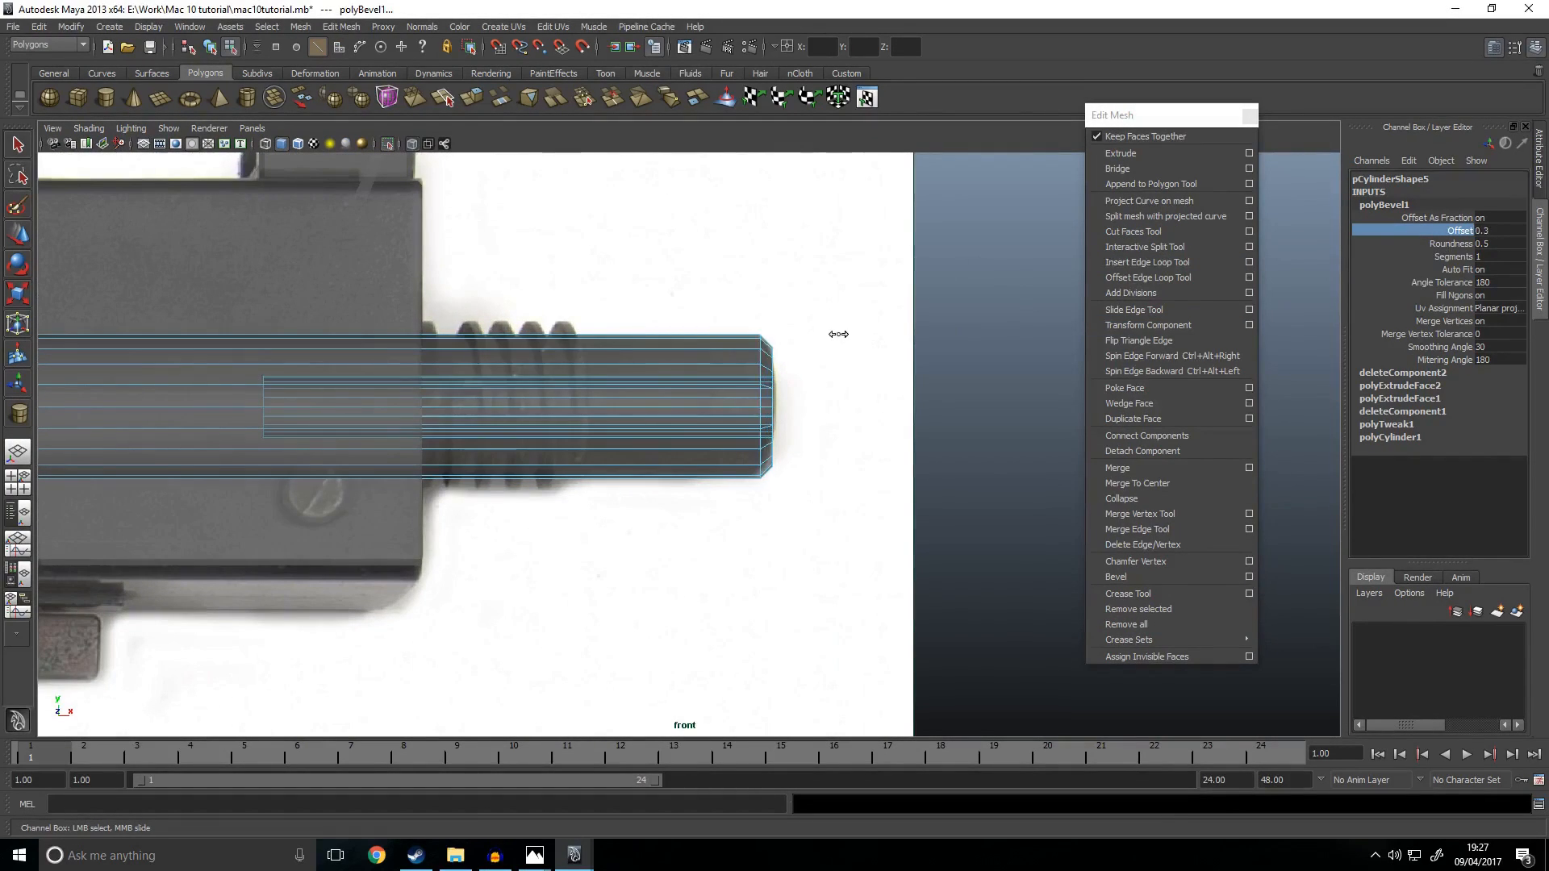
Step: Bevel the inner edge loop around the bore opening with an offset of 0.2
key(space)
key(space)
alt+drag(807, 335, 858, 364)
right_drag(441, 400, 503, 353)
scroll(533, 391, down, 5)
alt+drag(690, 450, 599, 440)
scroll(565, 396, up, 5)
click(390, 242)
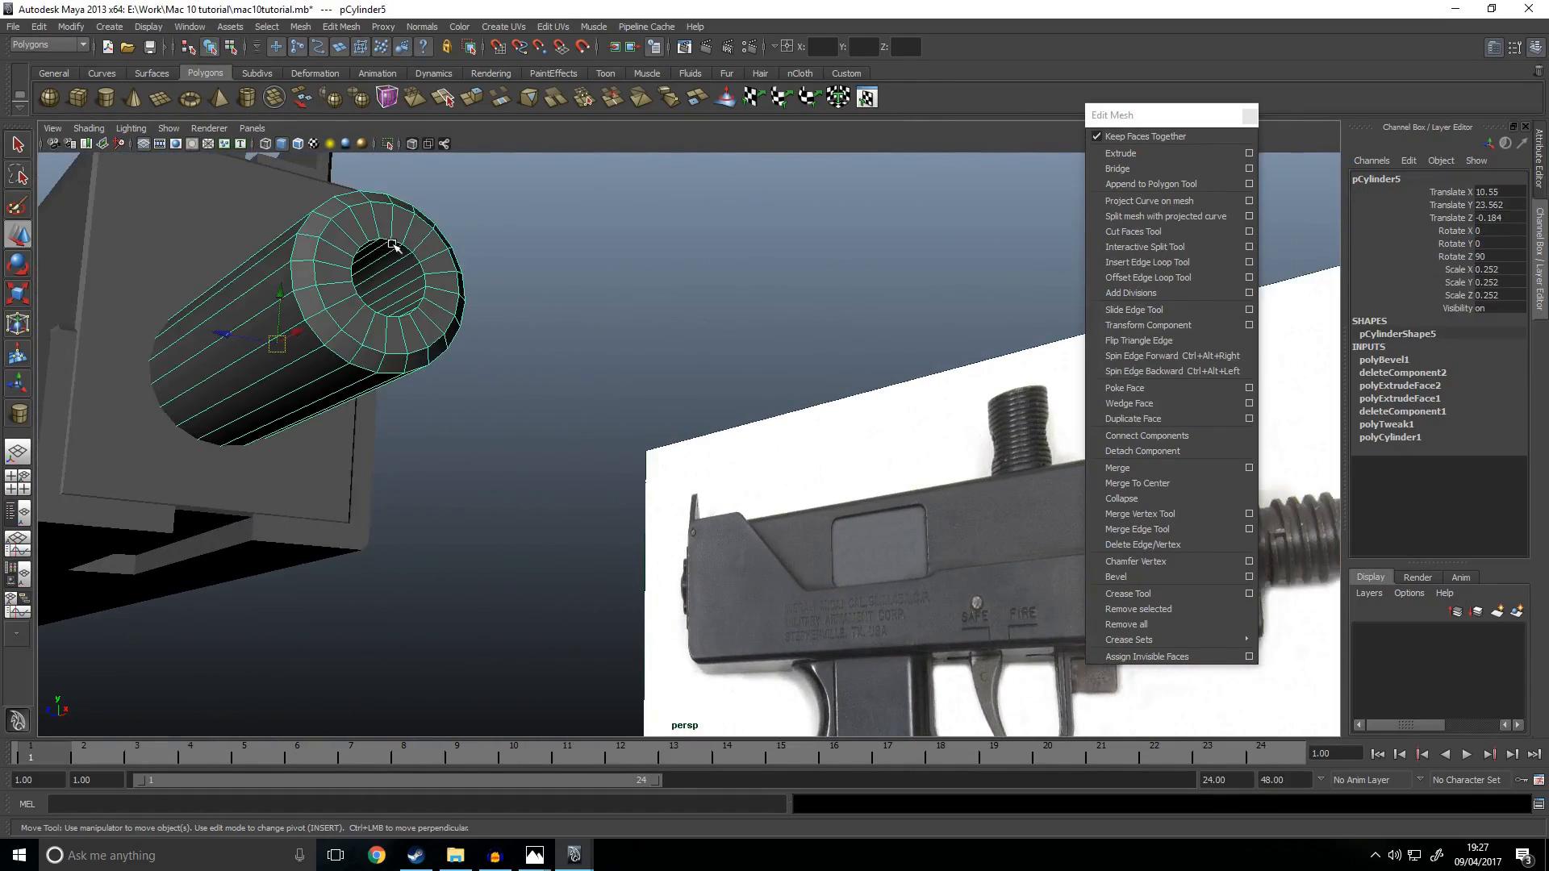
right_drag(385, 206, 386, 205)
double_click(408, 245)
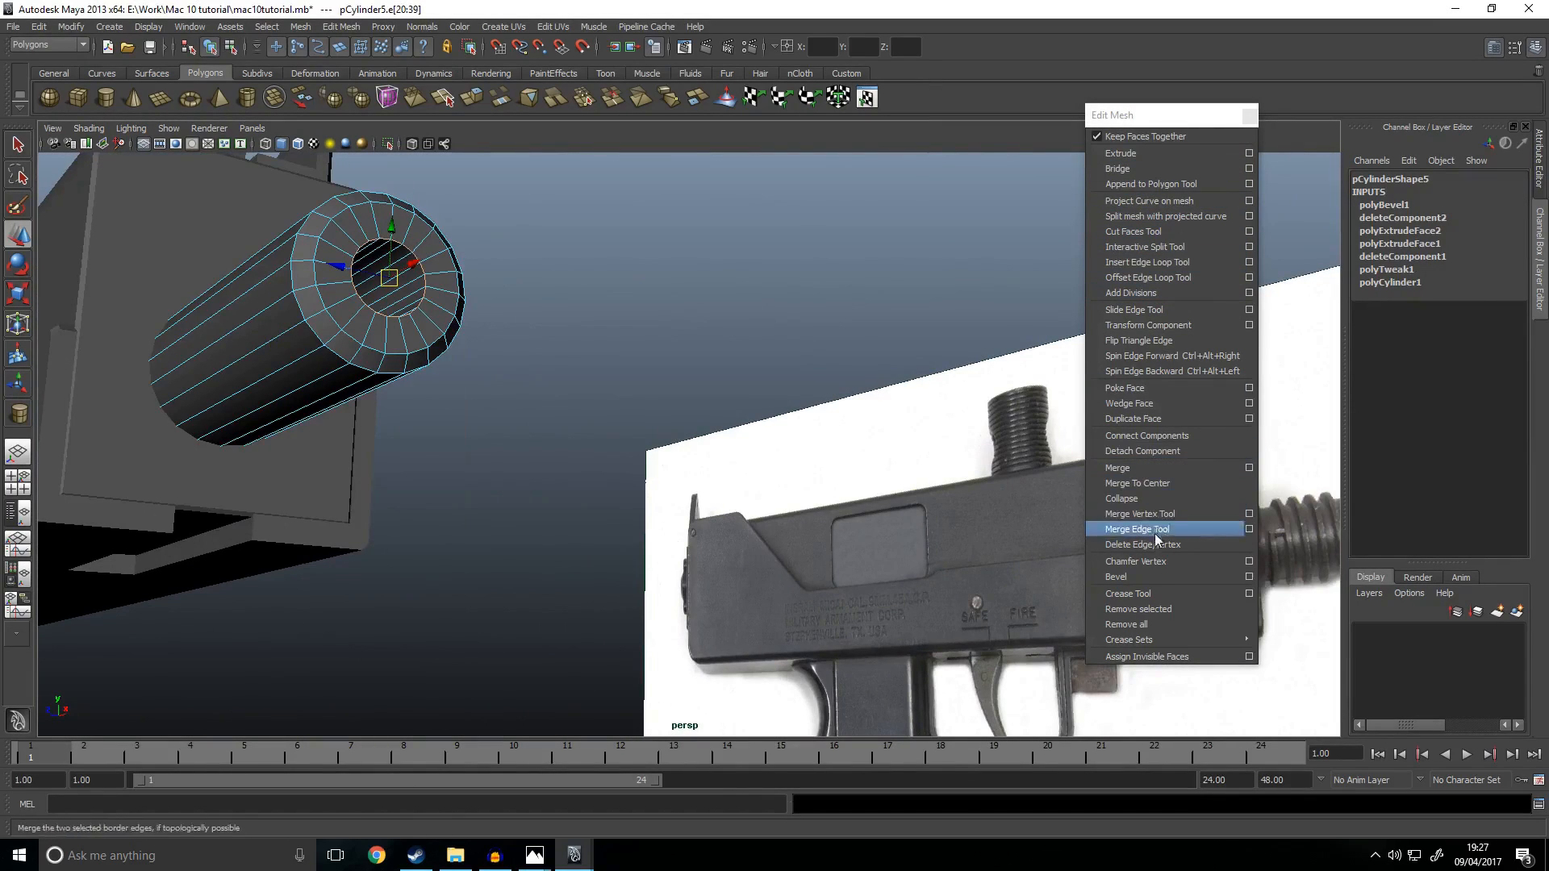
click(1121, 577)
click(1452, 232)
middle_drag(815, 290, 764, 290)
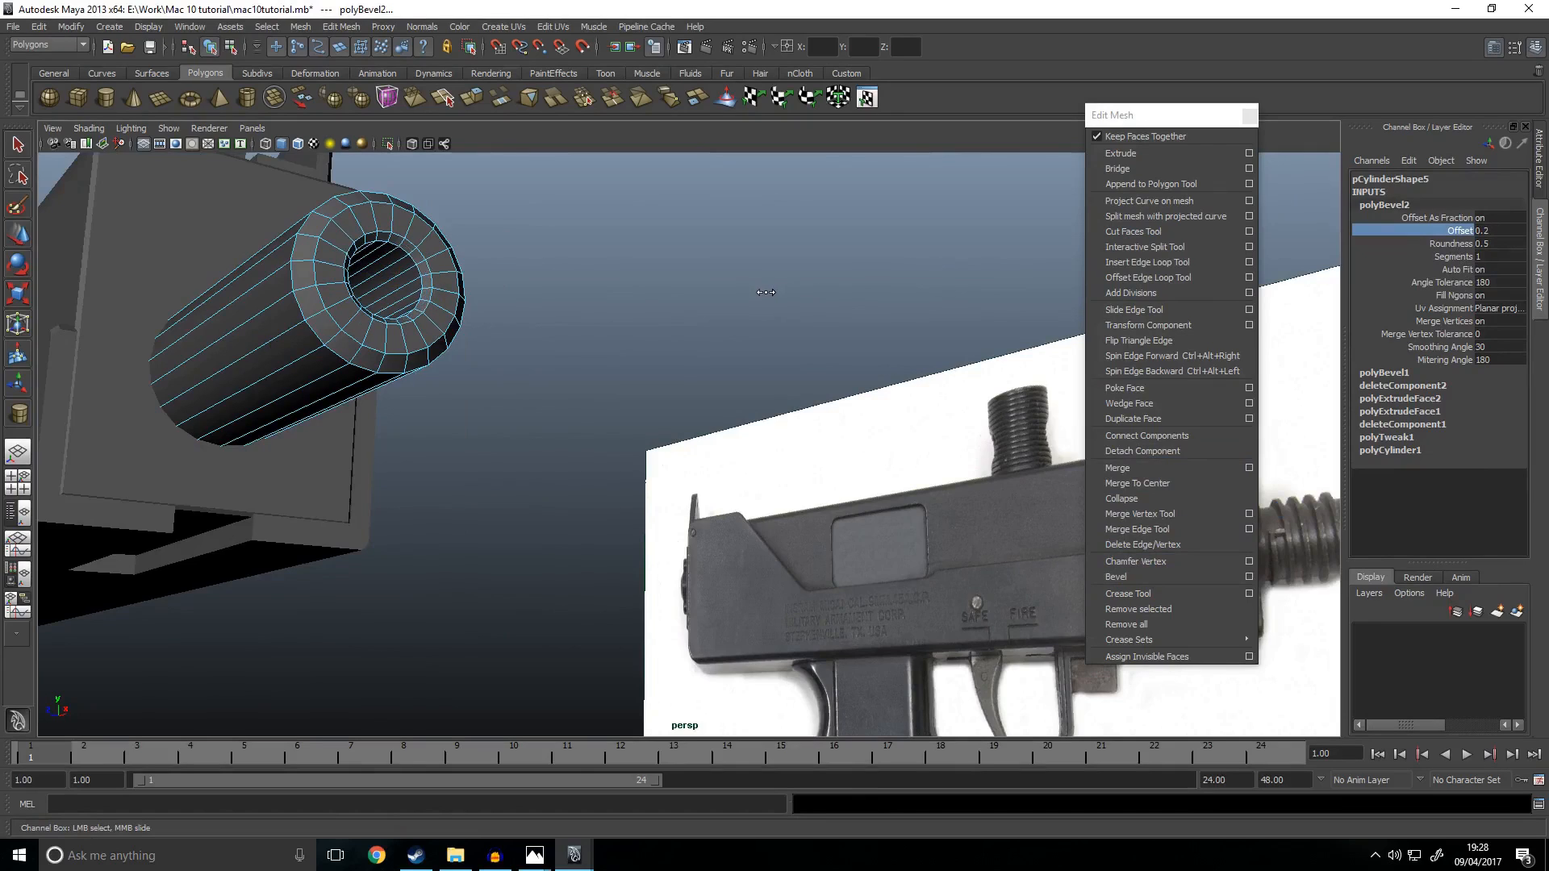
Step: Reduce the bore opening's bevel offset to 0.1 and return the barrel to object mode
right_drag(411, 274, 399, 269)
click(716, 372)
alt+drag(716, 371, 564, 369)
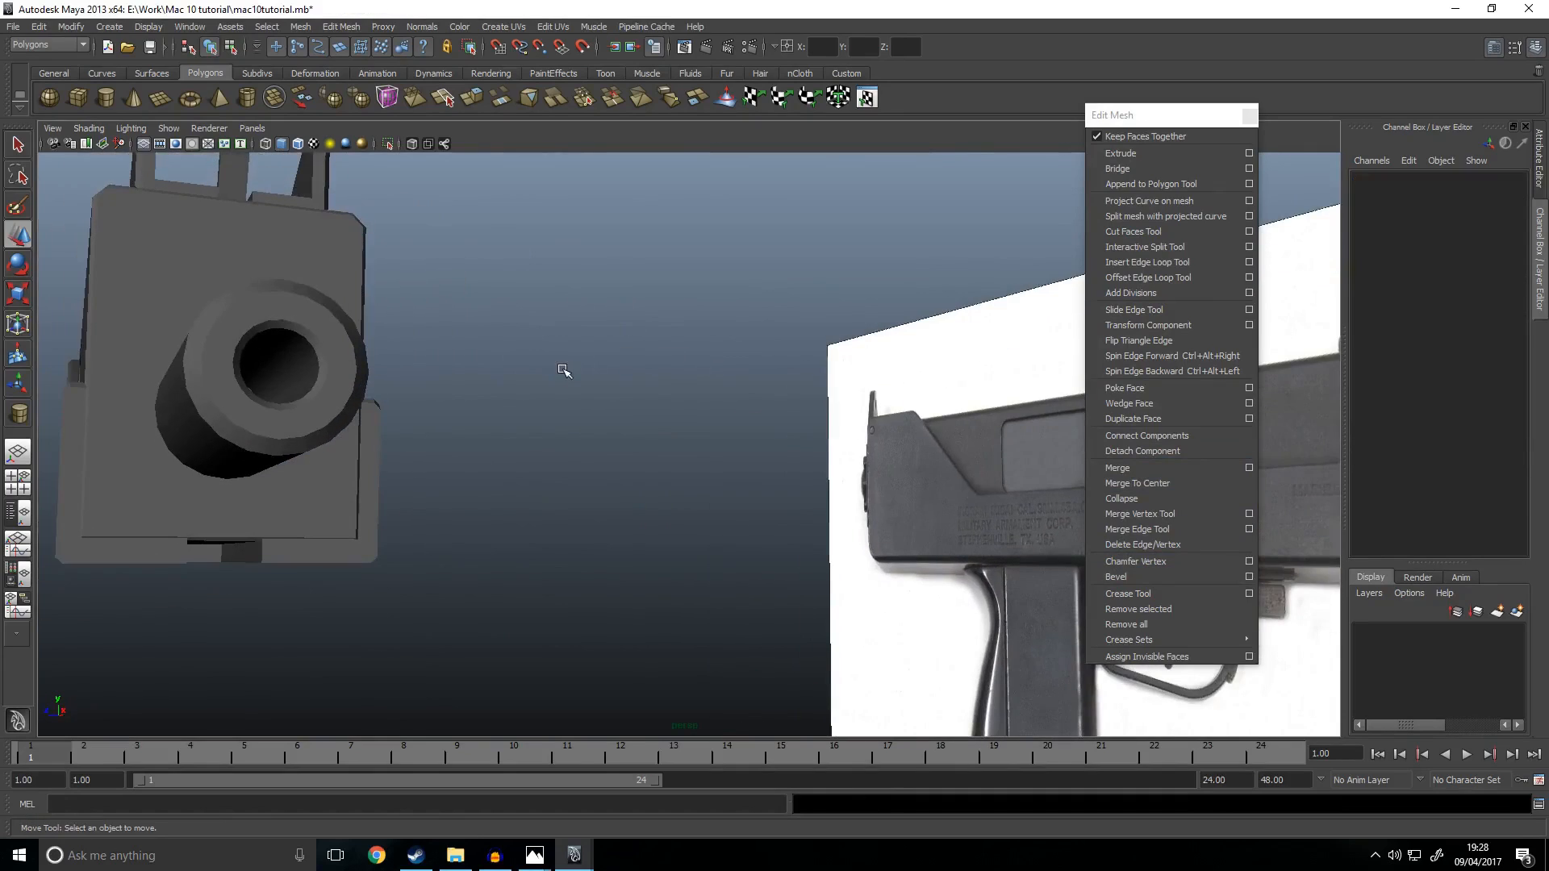
key(ctrl+z)
key(ctrl+z)
key(ctrl+z)
key(ctrl+z)
key(shift+z)
click(1461, 233)
middle_drag(673, 283, 669, 282)
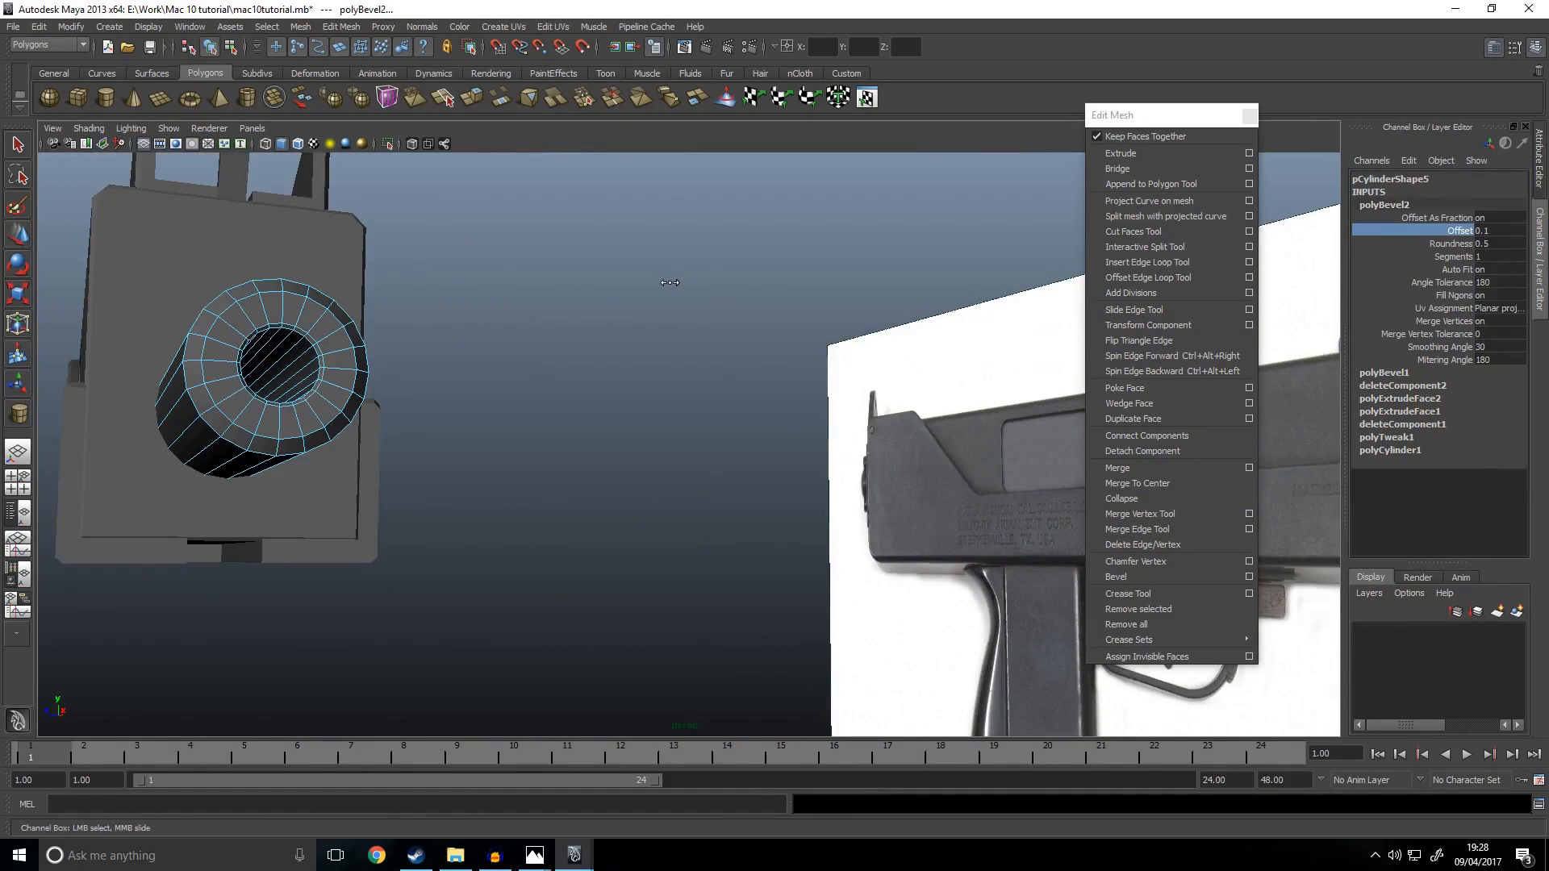
right_drag(277, 338, 346, 311)
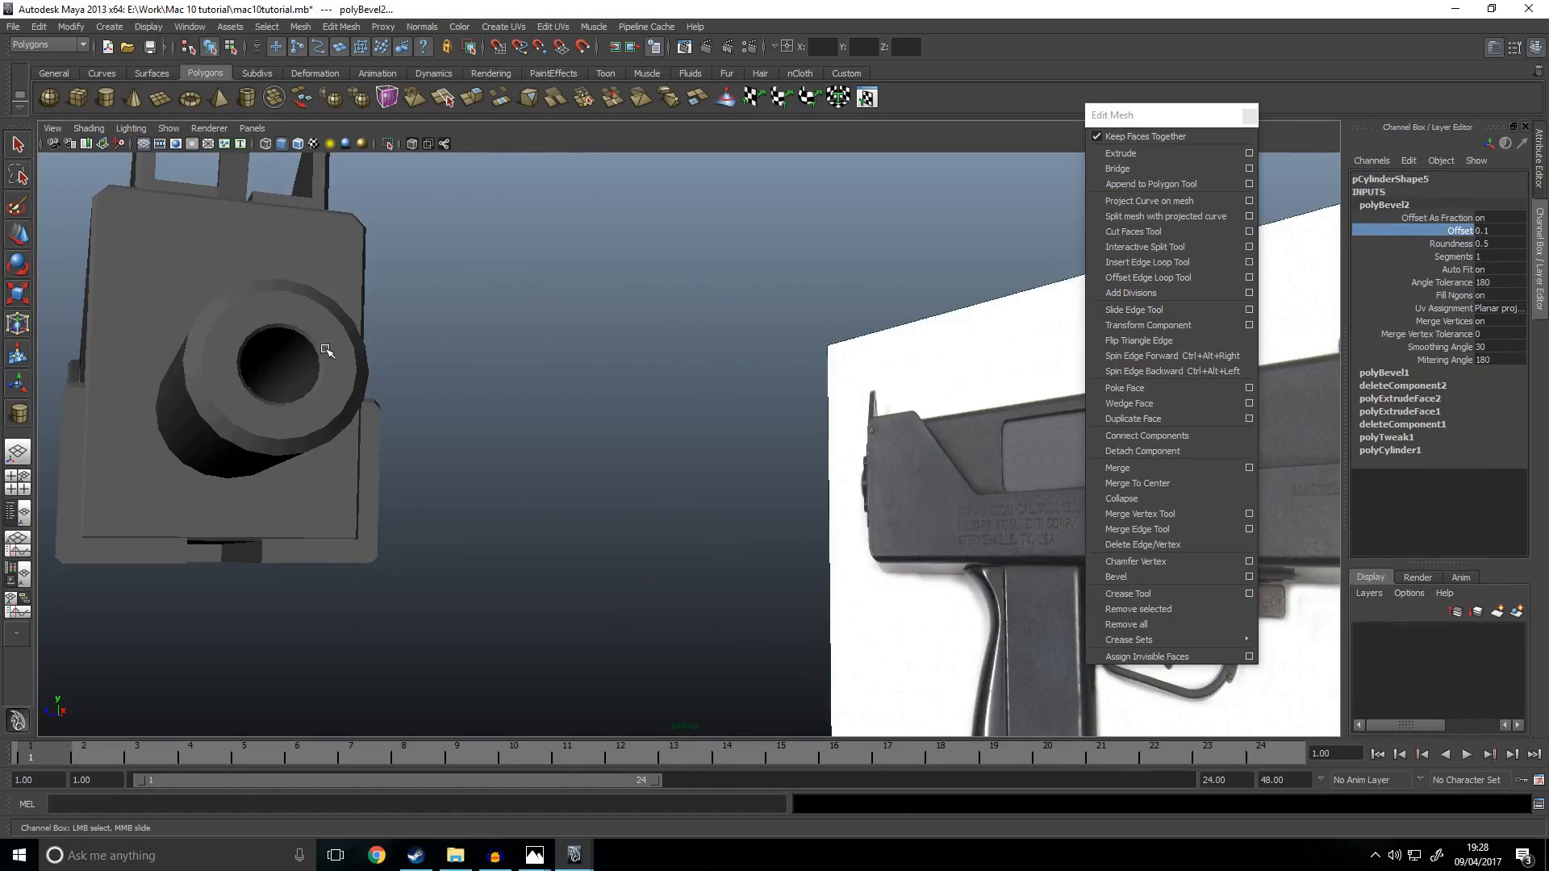
key(w)
click(290, 401)
click(759, 375)
Step: Create a short, flat polygon cylinder on the grid beneath the gun
scroll(453, 463, up, 3)
alt+middle_drag(453, 463, 668, 457)
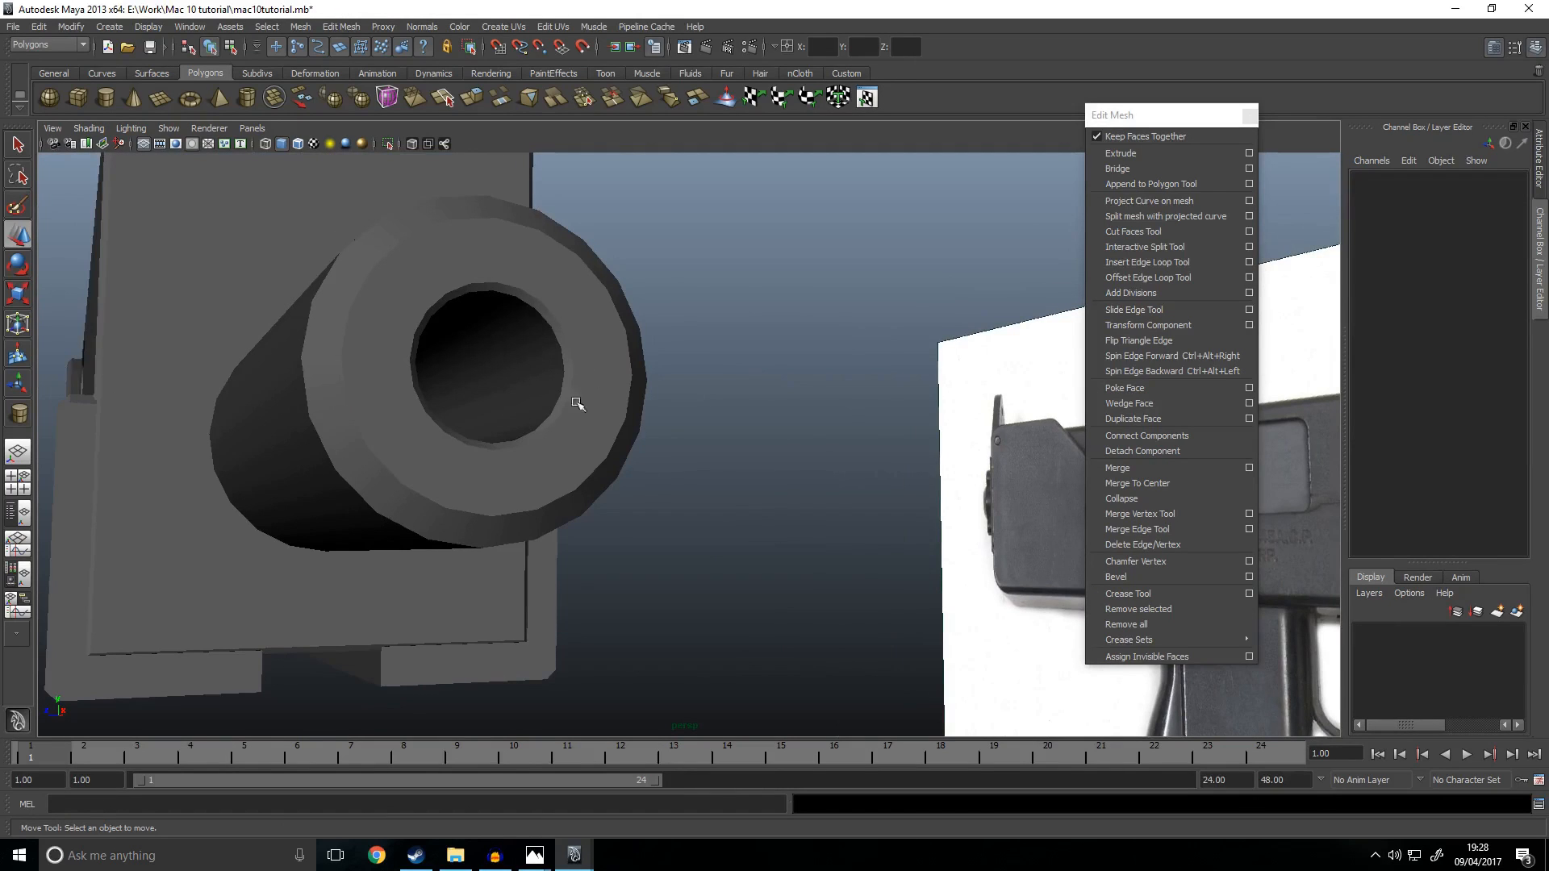
alt+drag(596, 401, 832, 504)
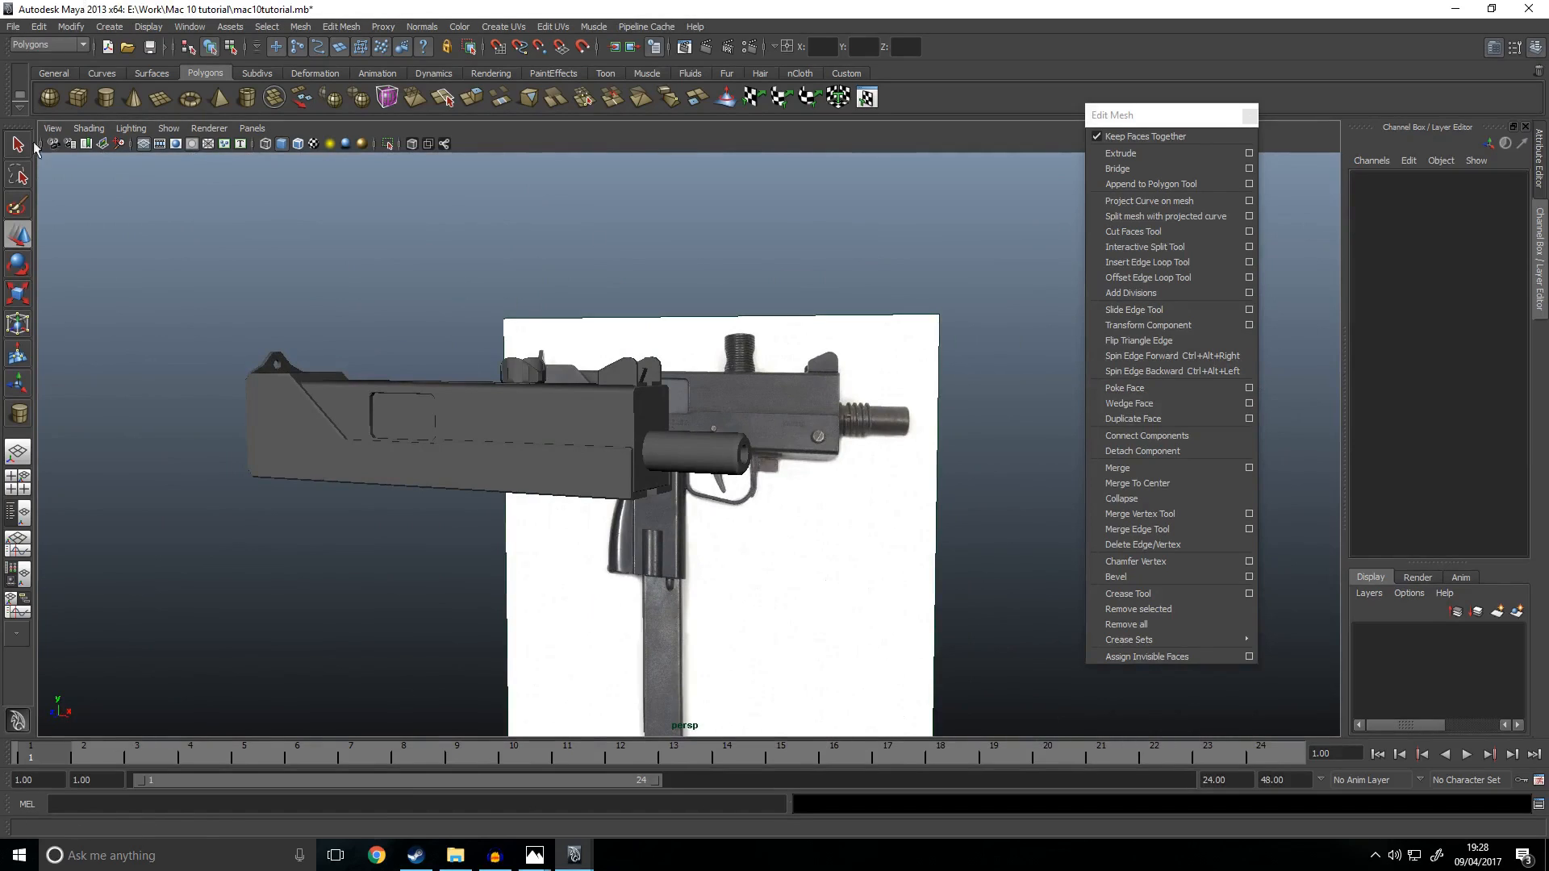
click(100, 104)
scroll(660, 384, down, 5)
alt+drag(731, 466, 732, 498)
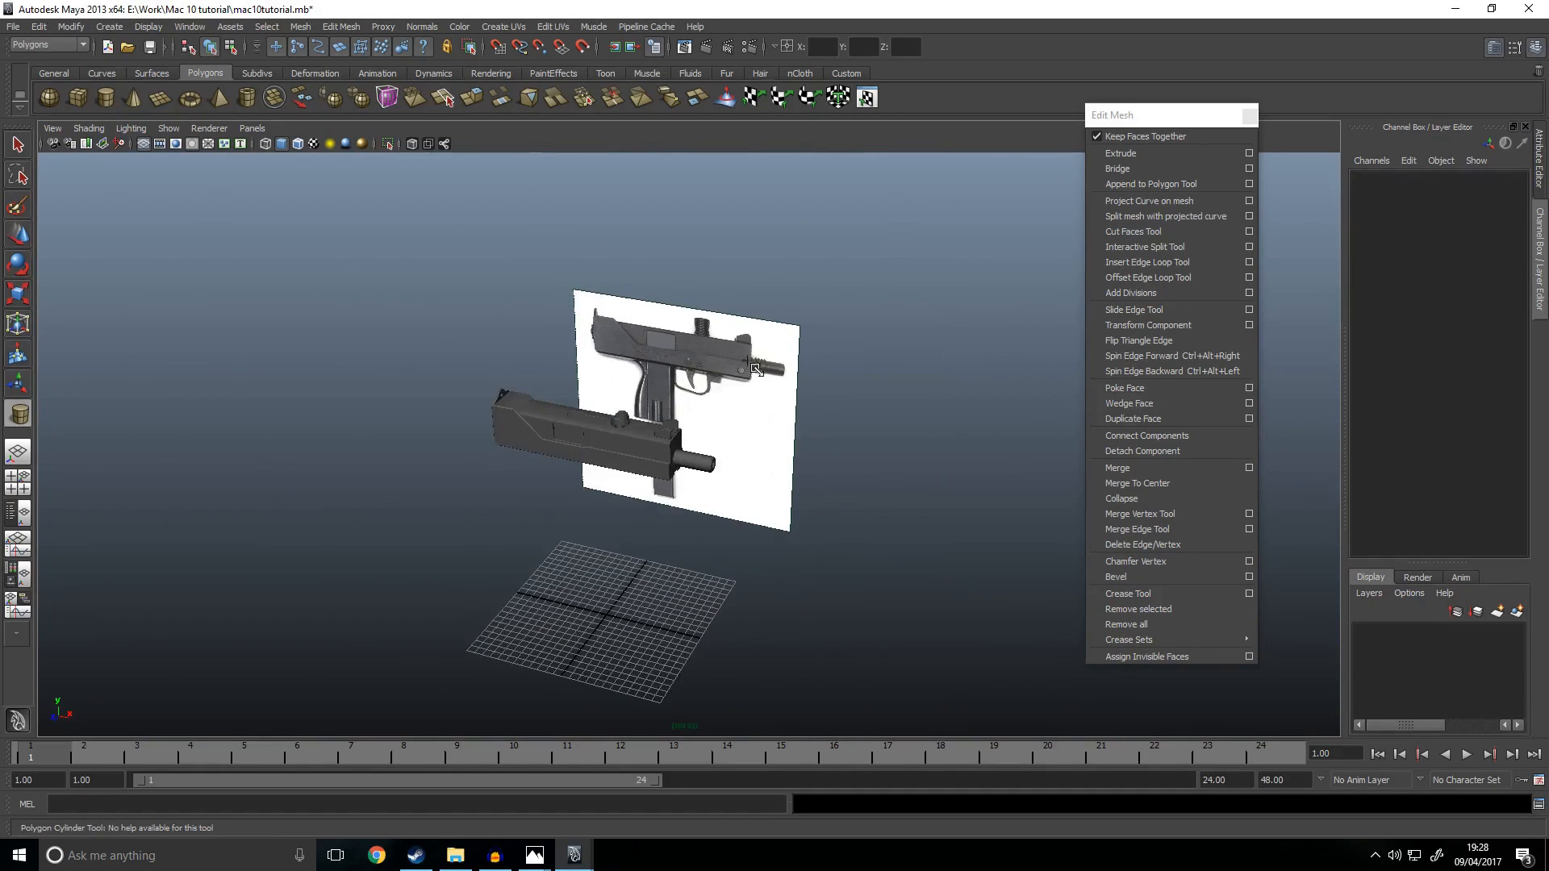
scroll(645, 554, up, 4)
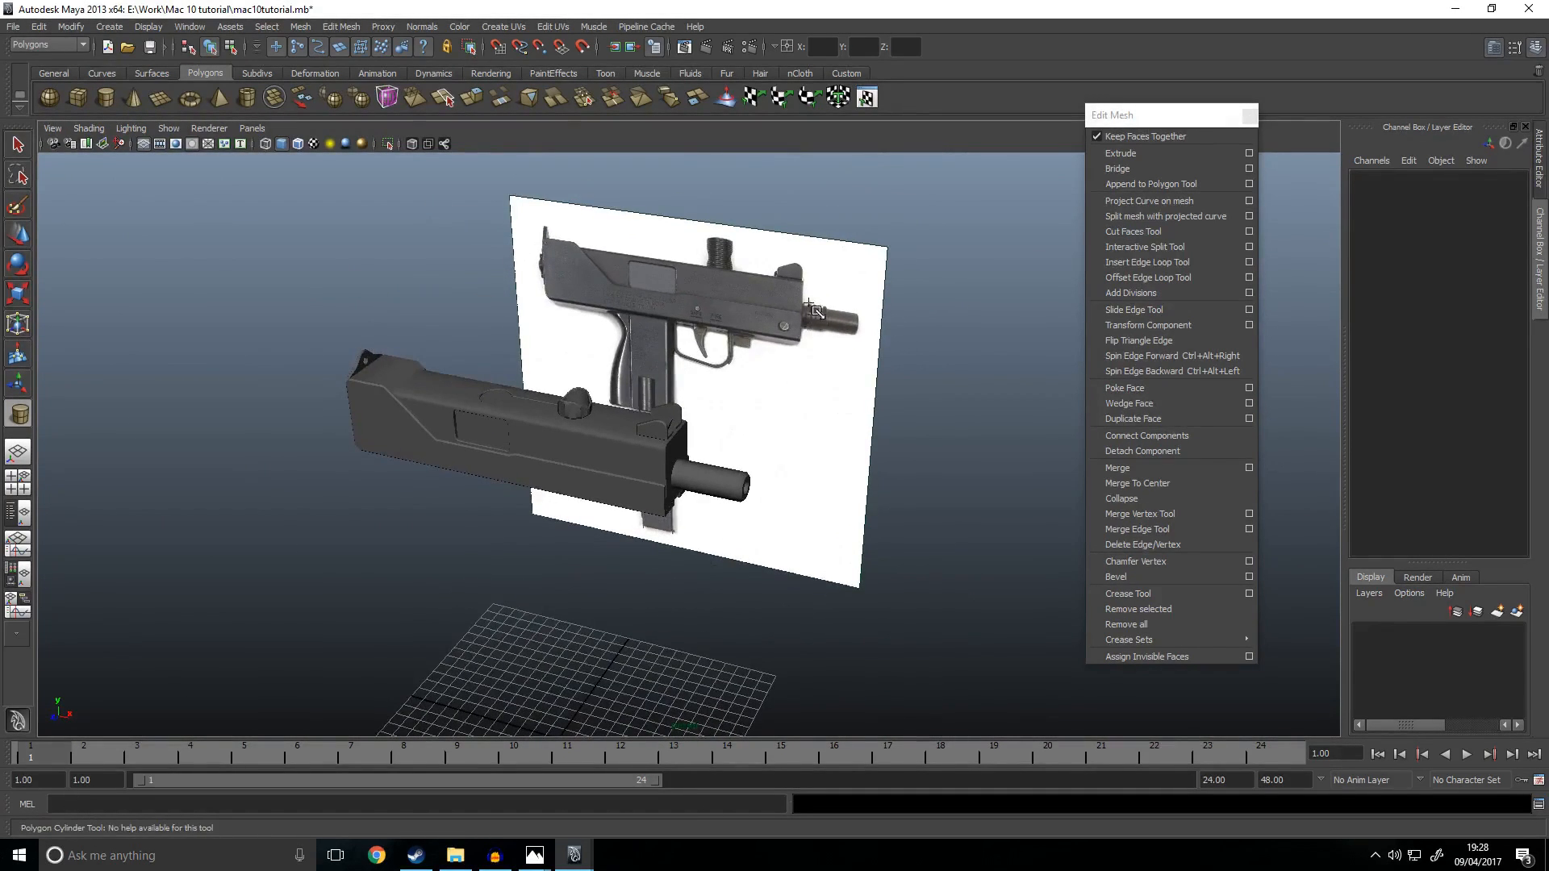
alt+drag(823, 368, 757, 536)
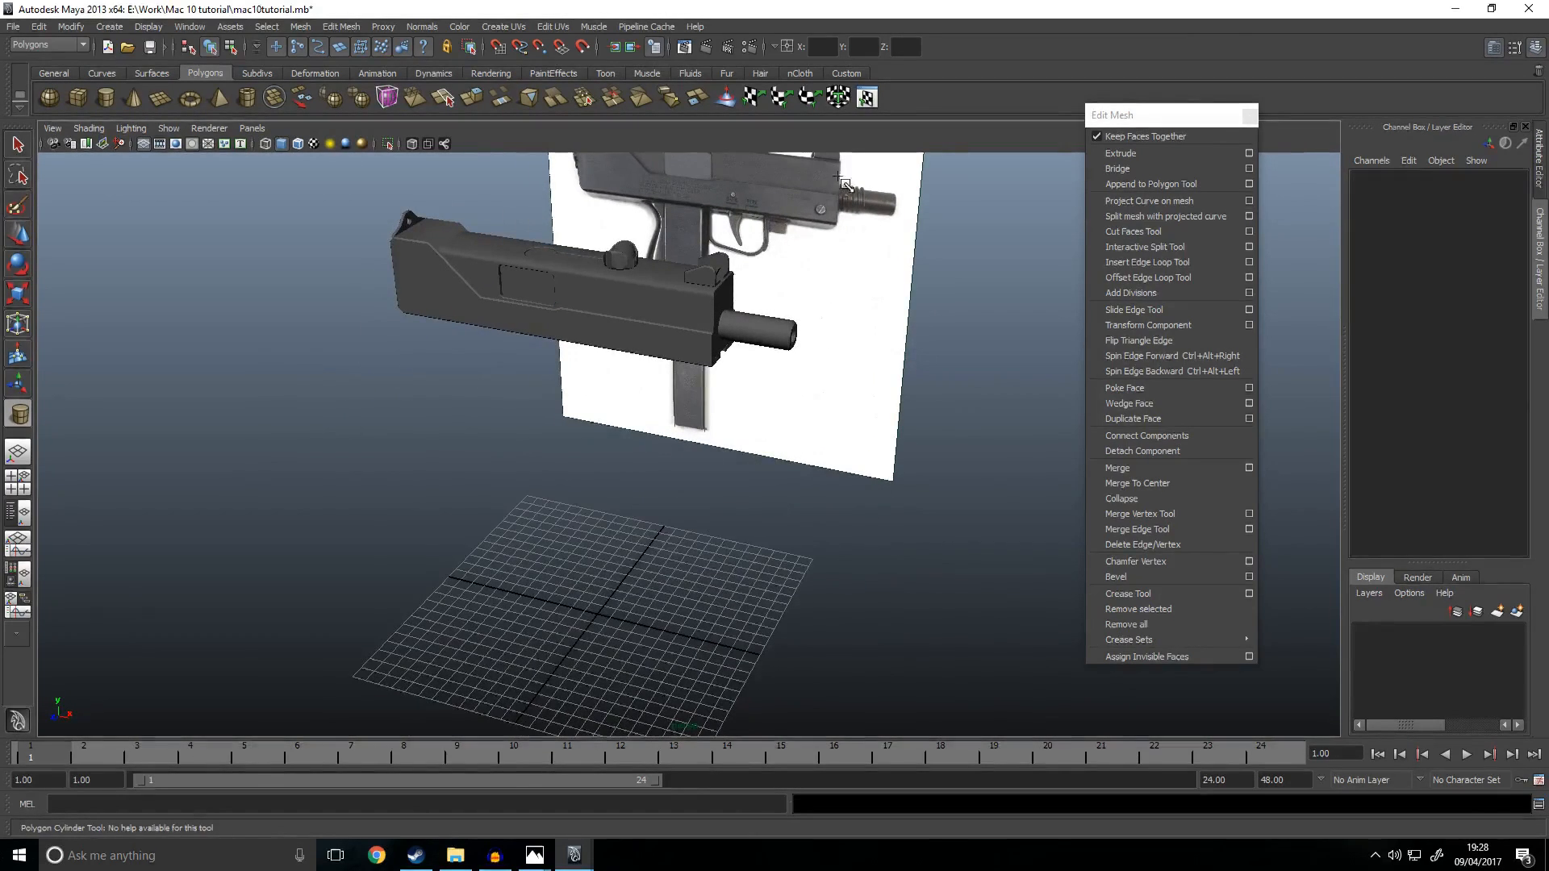
mouse_move(645, 657)
mouse_down()
mouse_move(682, 669)
mouse_move(671, 623)
mouse_up()
alt+middle_drag(753, 593, 754, 464)
key(e)
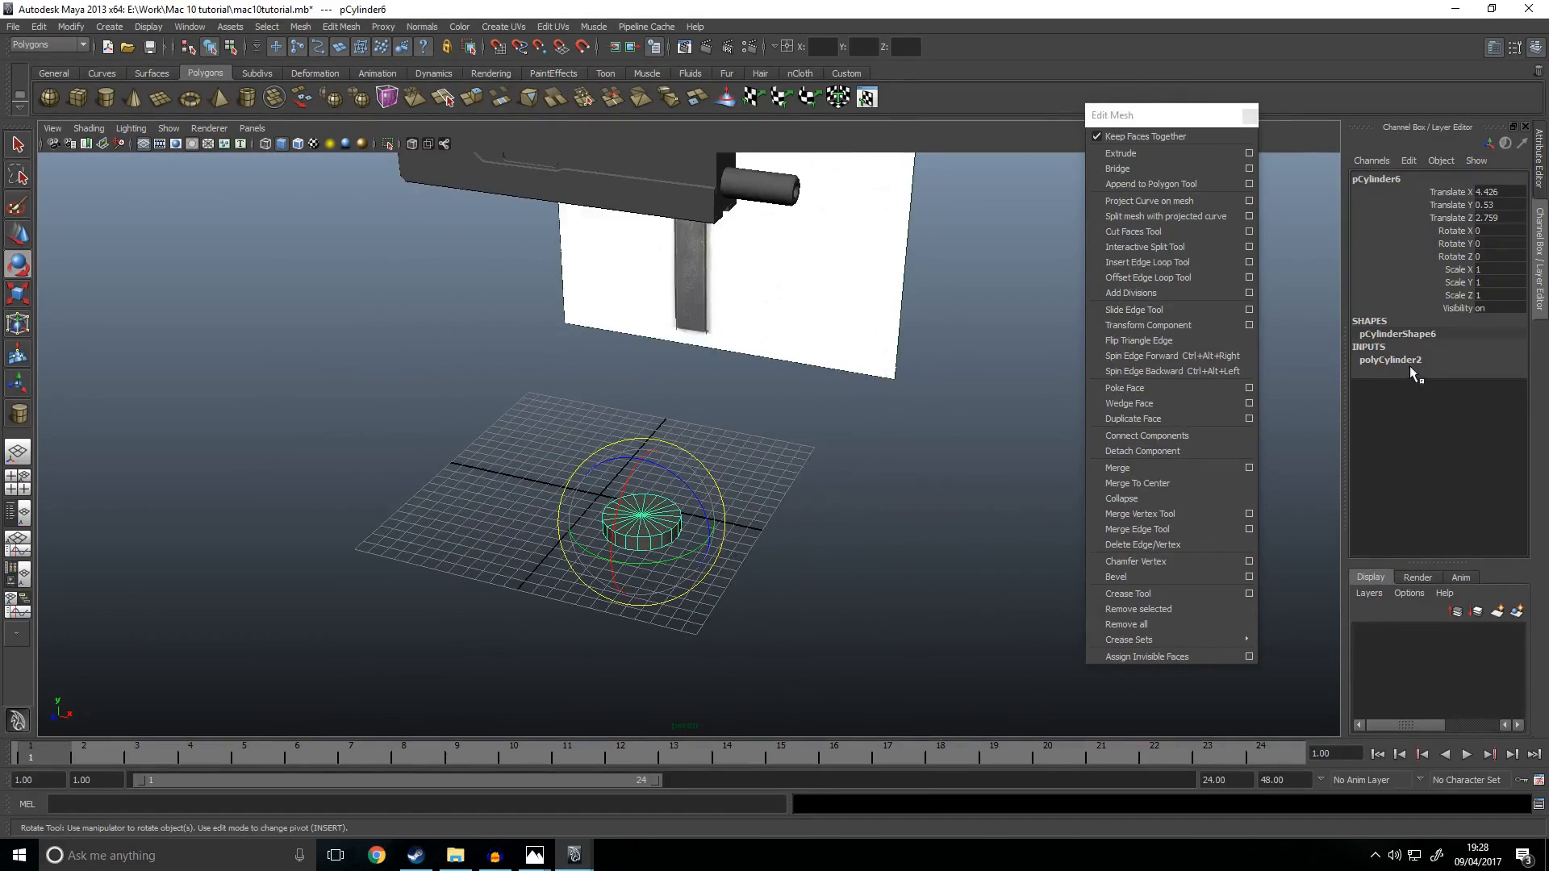
Step: Stand the flat cylinder upright by setting its Z rotation to 90
click(1391, 360)
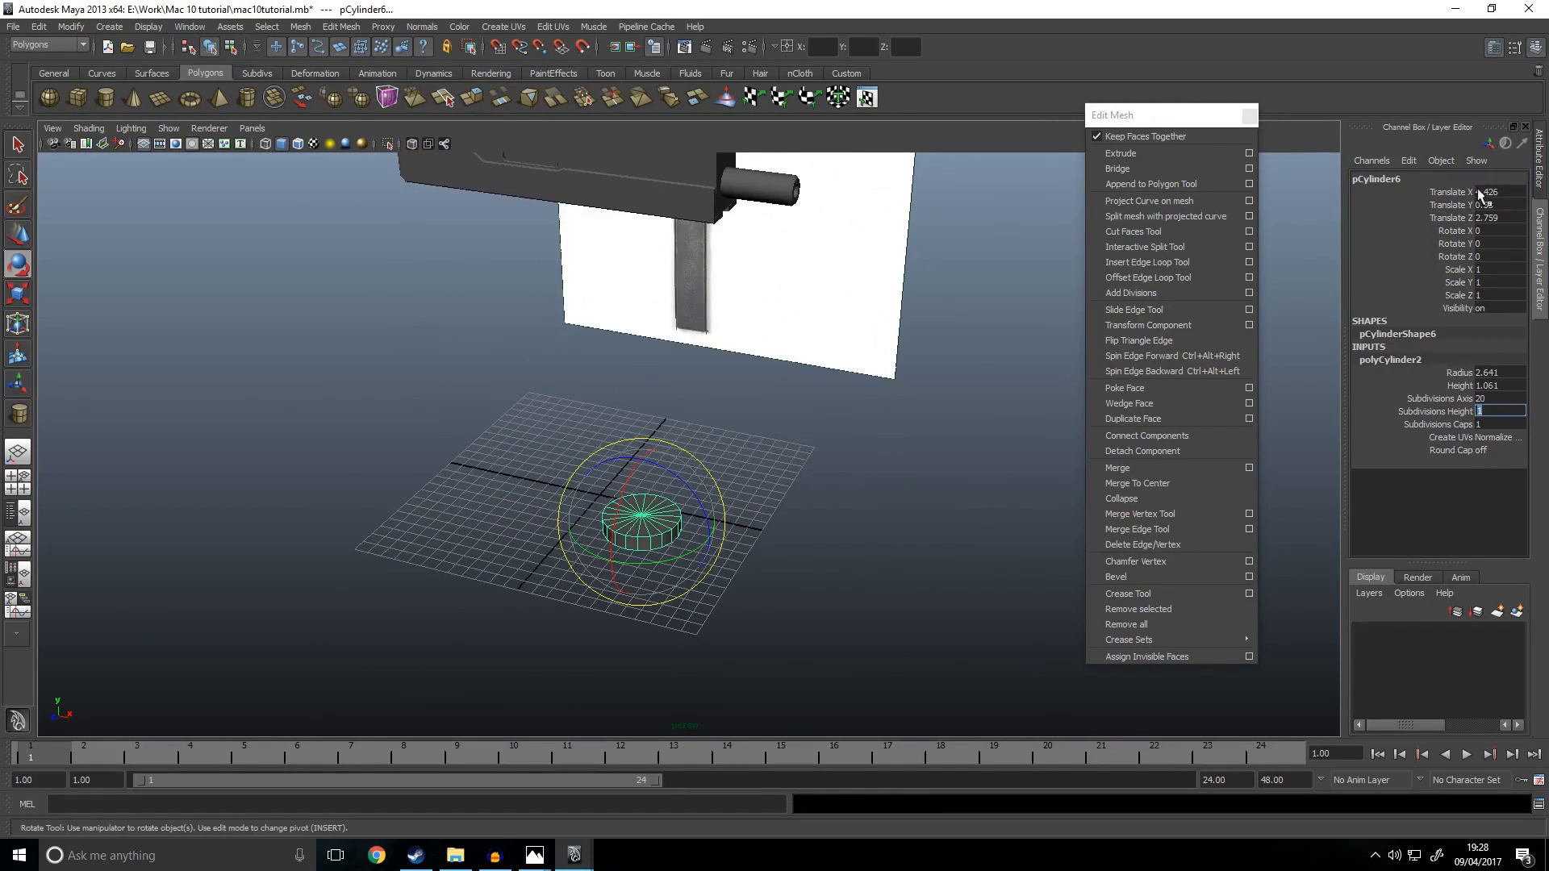
drag(708, 482, 1536, 305)
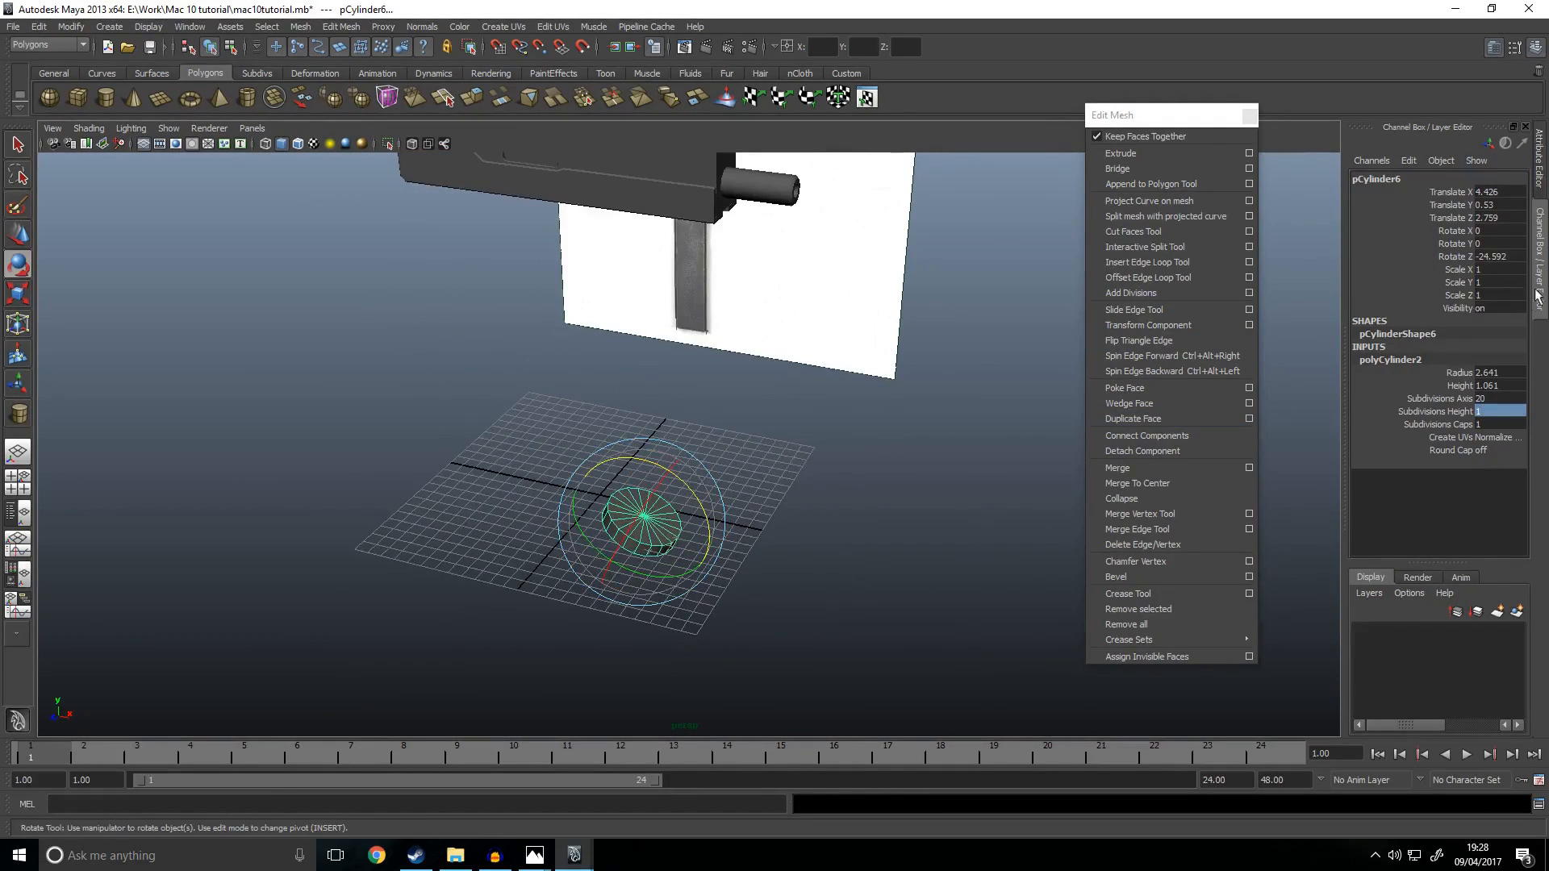
key(Return)
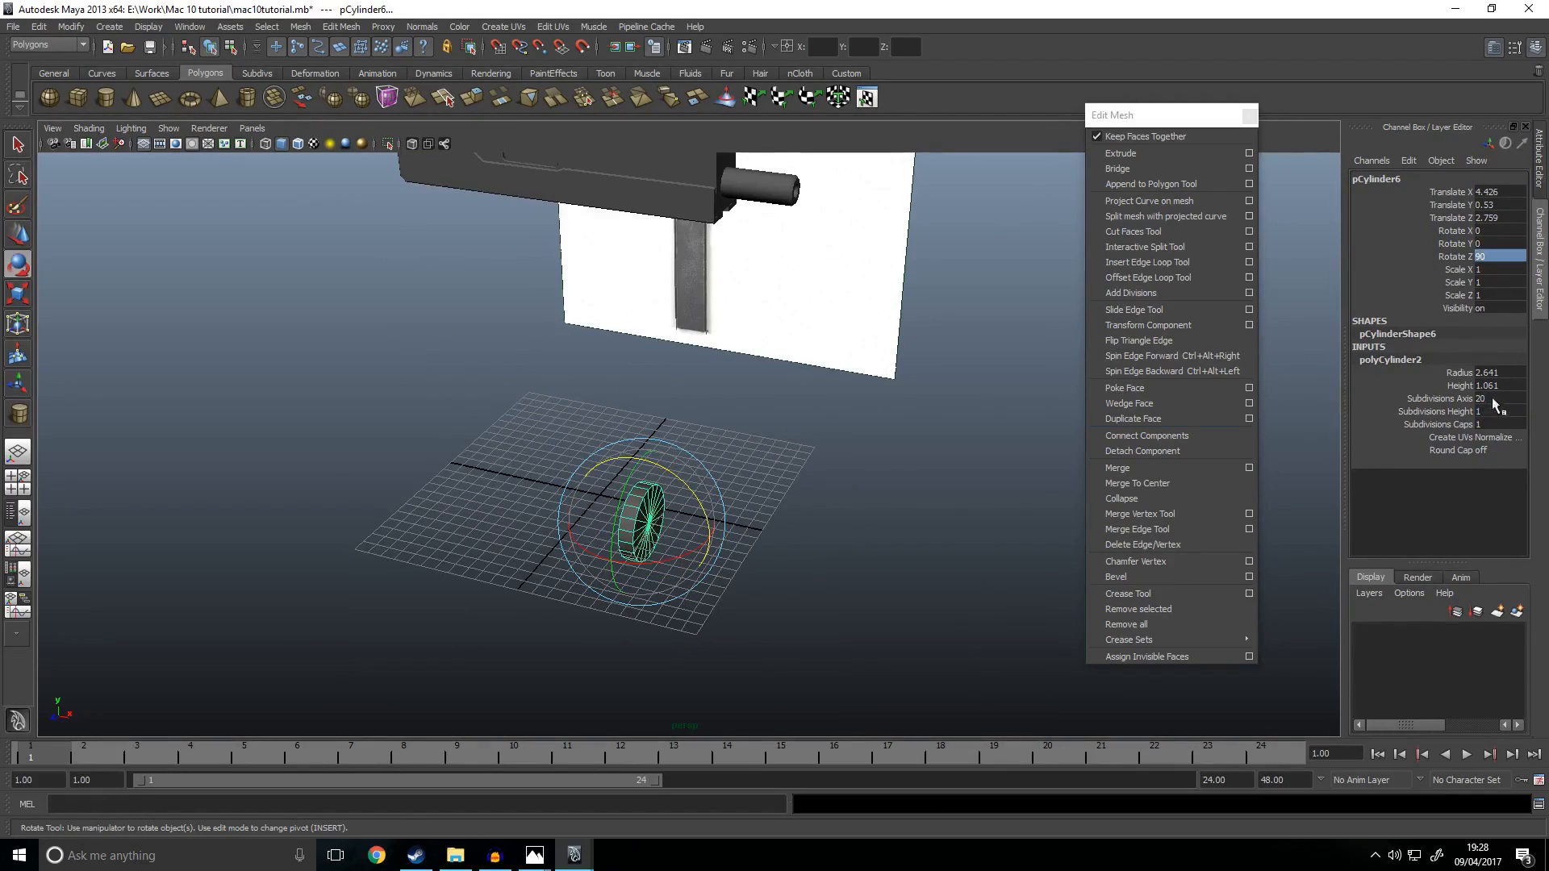
click(799, 586)
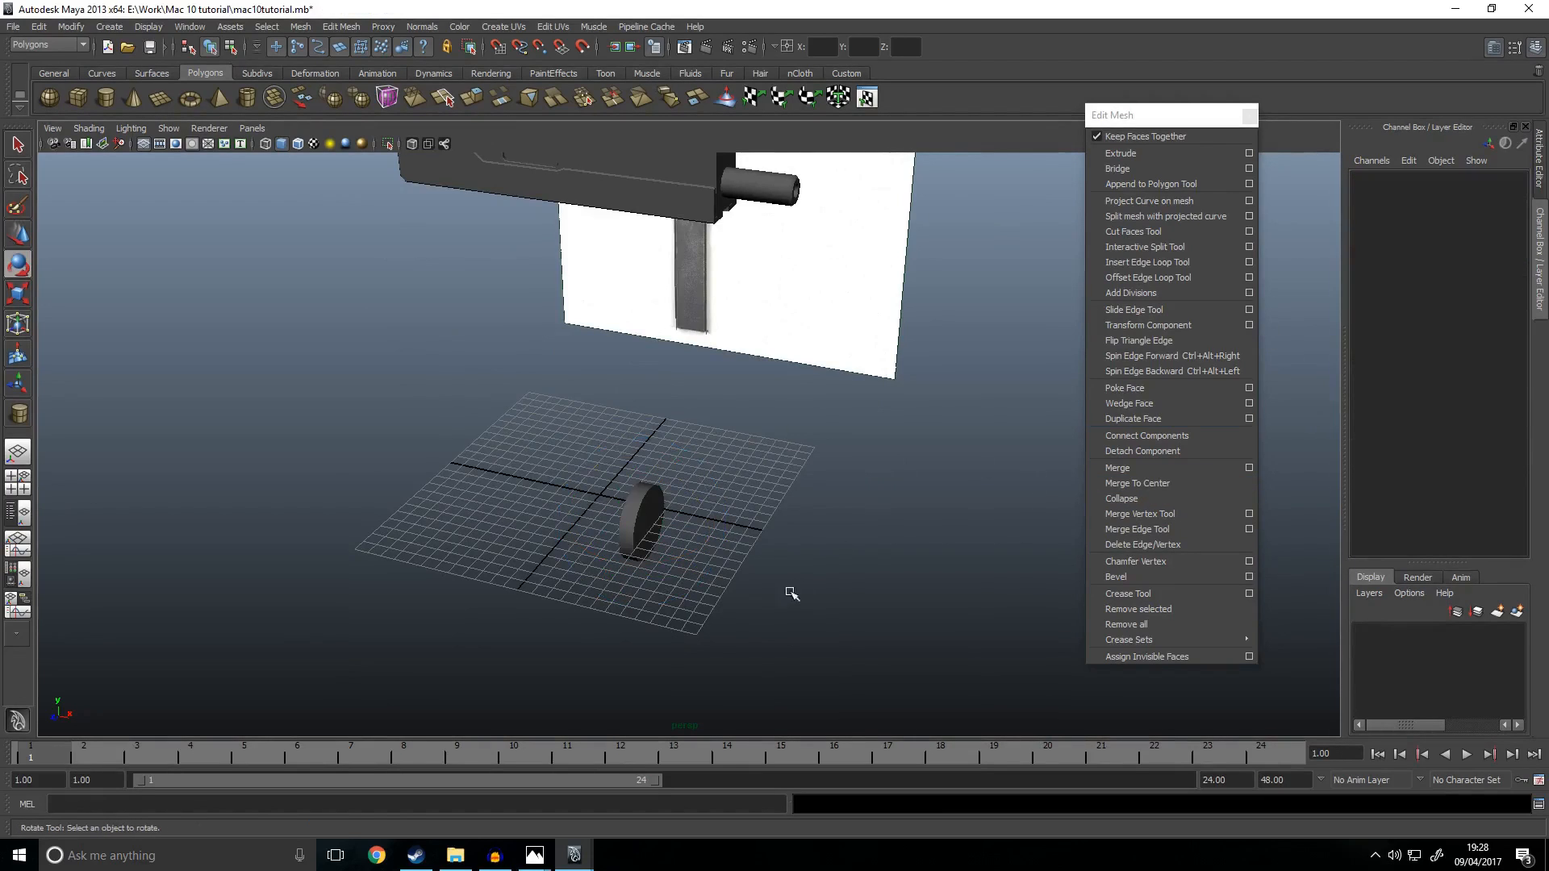
Step: Move the upright disc up to the barrel area in the front view, at about X 11.5, Y 26.6
alt+middle_drag(682, 543, 771, 478)
click(753, 459)
key(space)
key(space)
key(w)
scroll(608, 535, down, 5)
drag(622, 617, 684, 393)
scroll(686, 394, up, 10)
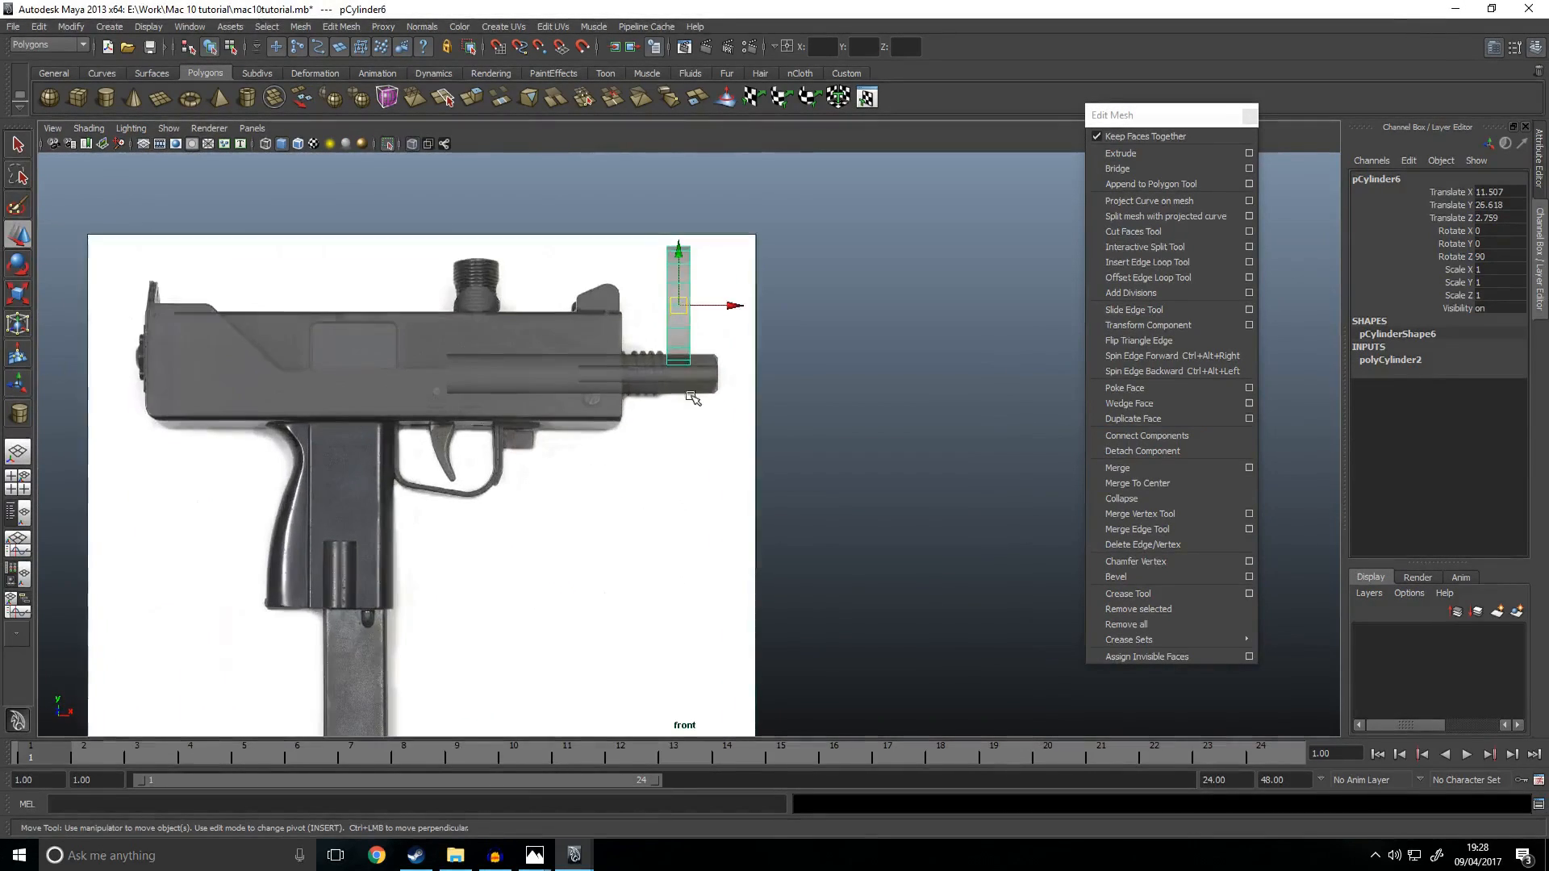
Step: Scale the disc uniformly to about 0.546 and place it over the barrel's threaded section at about X 9.89, Y 23.75
key(r)
alt+middle_drag(707, 193, 717, 390)
drag(677, 334, 598, 476)
key(w)
key(space)
key(space)
key(space)
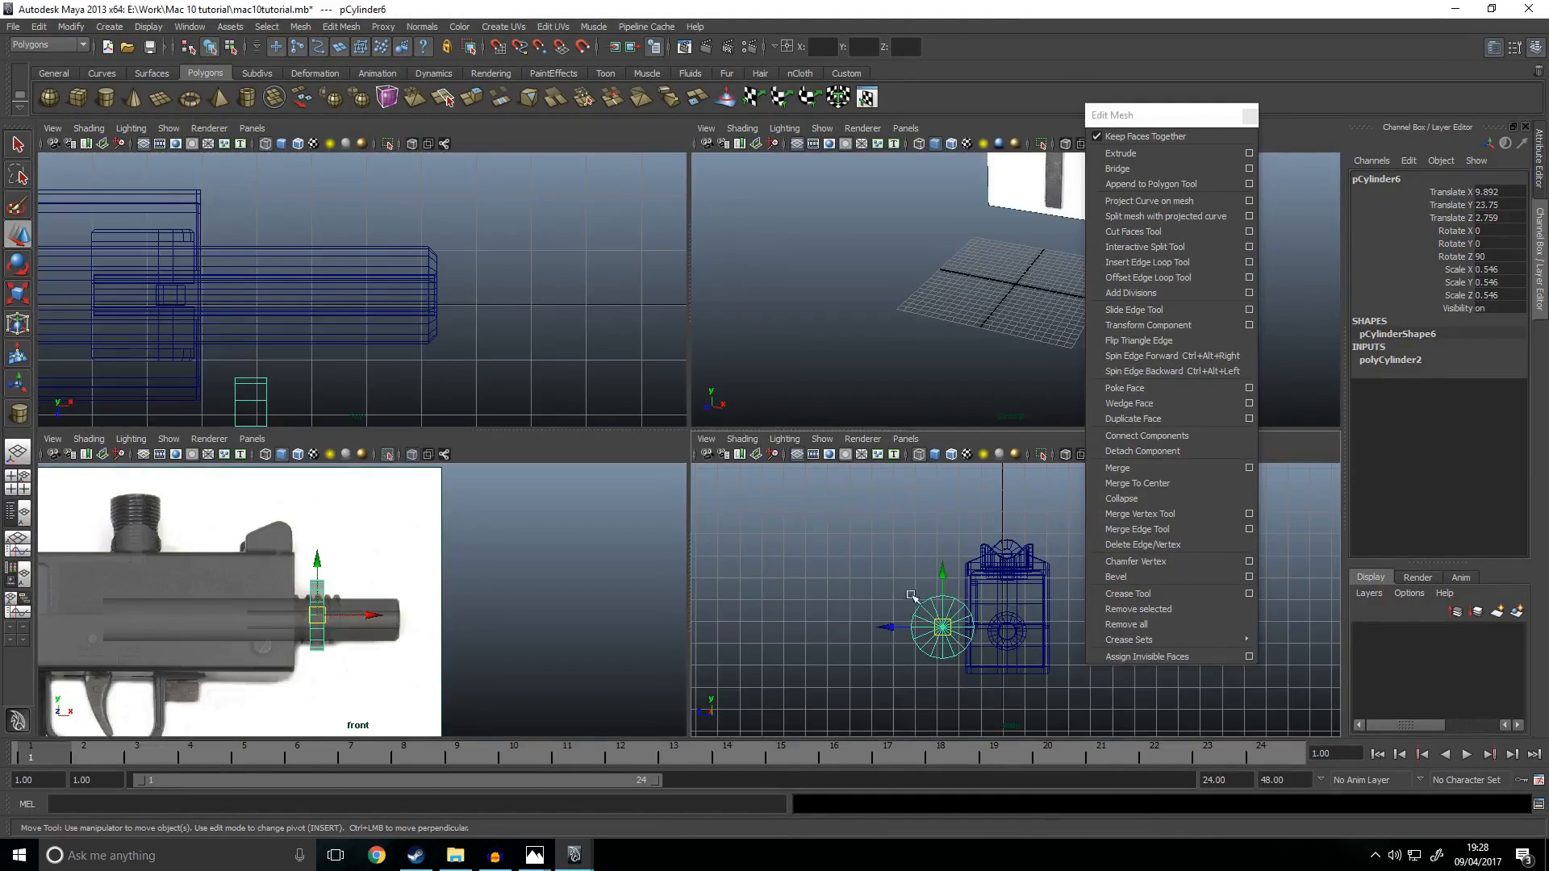
Step: Centre the disc on the barrel axis in the side view, at about Y 23.562, Z -0.184
key(space)
scroll(652, 545, up, 3)
middle_drag(652, 545, 611, 535)
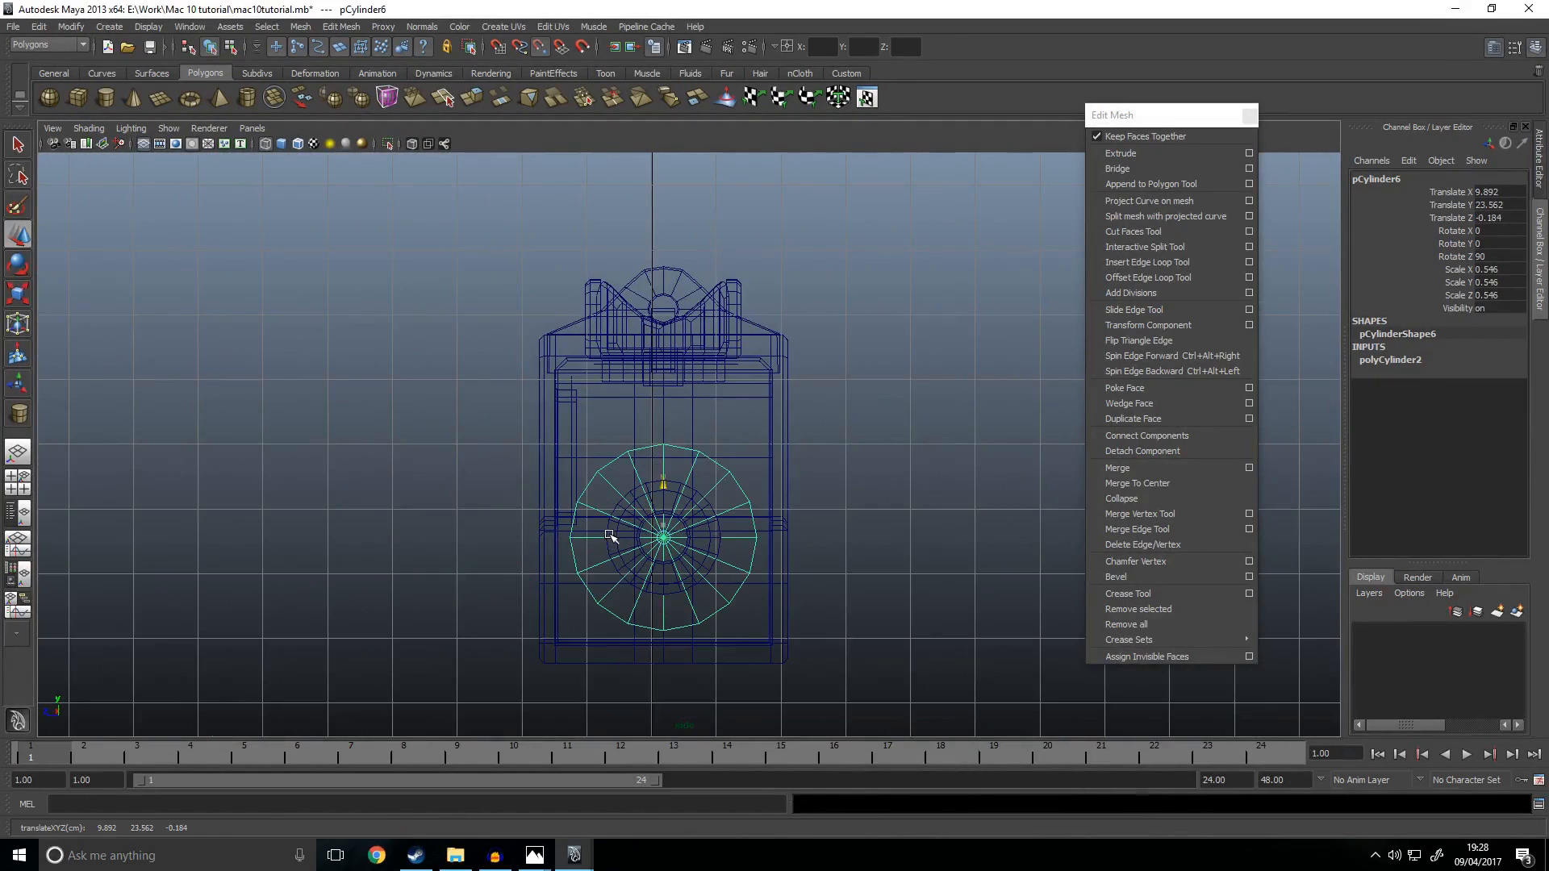
key(space)
key(space)
scroll(715, 484, up, 1)
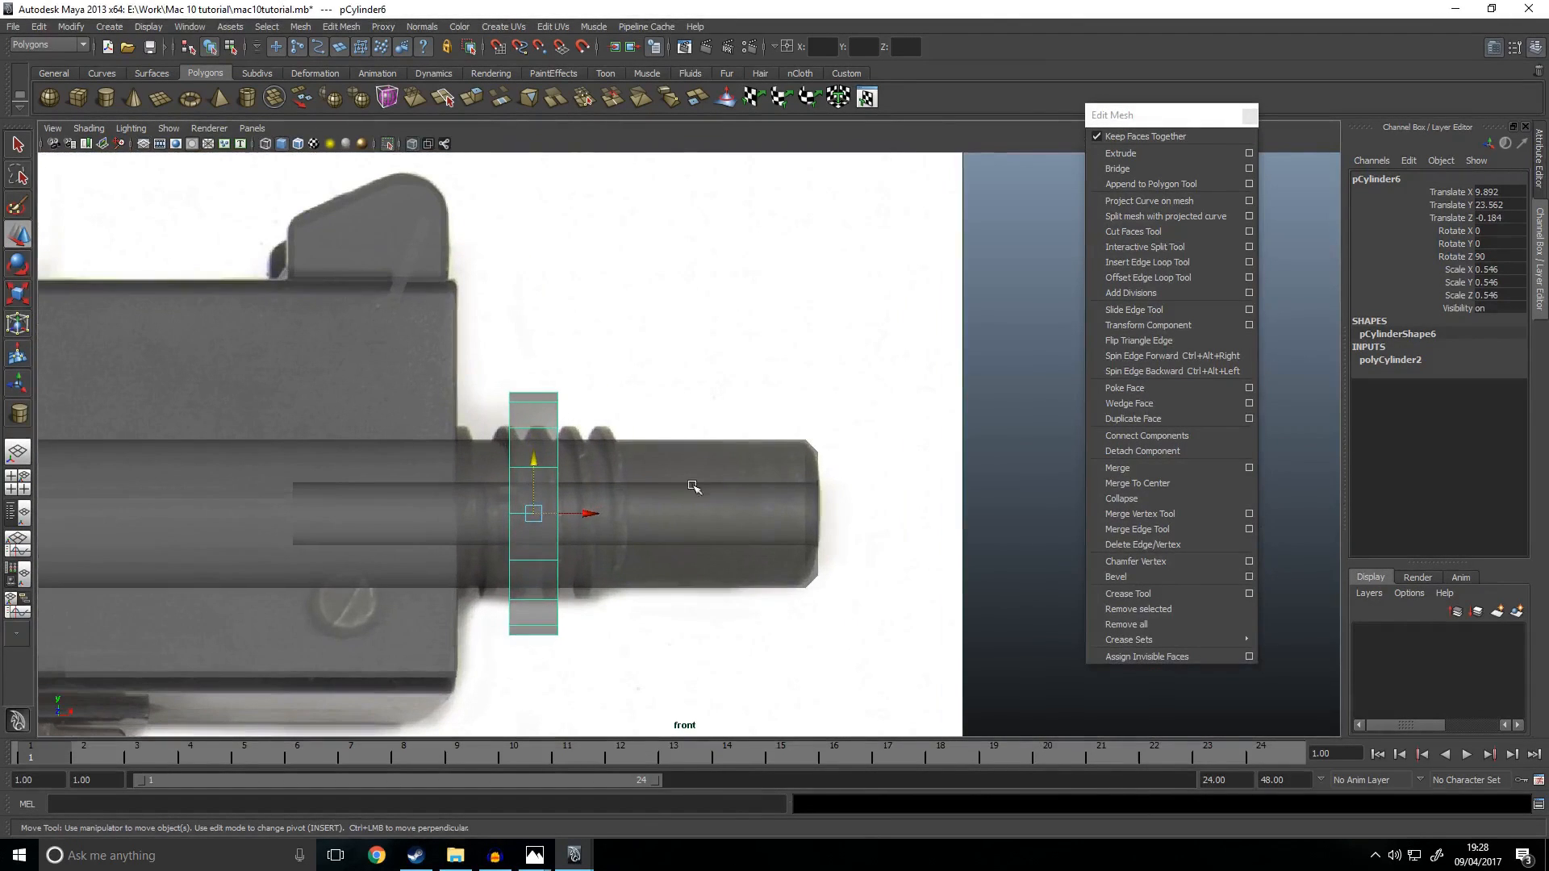
Step: Shrink the disc to about 0.39 with a thickness scale of about 0.215, and shift it near the receiver face at about X 9.283
key(r)
middle_drag(528, 511, 531, 512)
drag(461, 510, 523, 515)
key(w)
key(space)
key(space)
key(f)
alt+drag(849, 414, 594, 487)
key(r)
key(w)
drag(721, 446, 729, 447)
key(r)
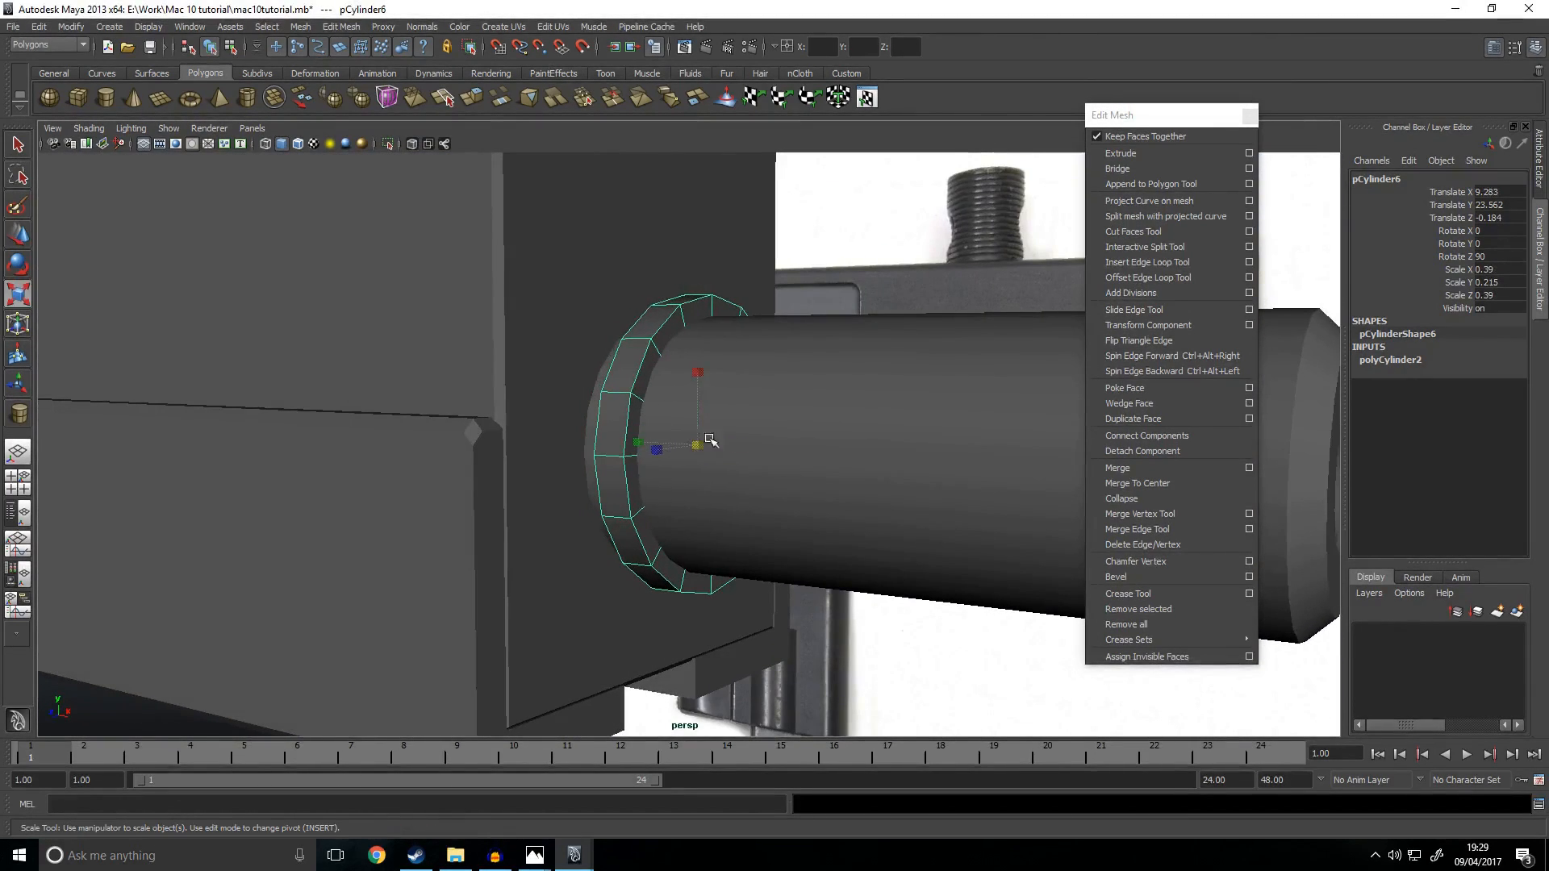
Step: Thin the ring to a Y scale of about 0.192, bevel its outer rim edges and return to object mode
alt+drag(614, 412, 660, 443)
right_drag(682, 384, 685, 344)
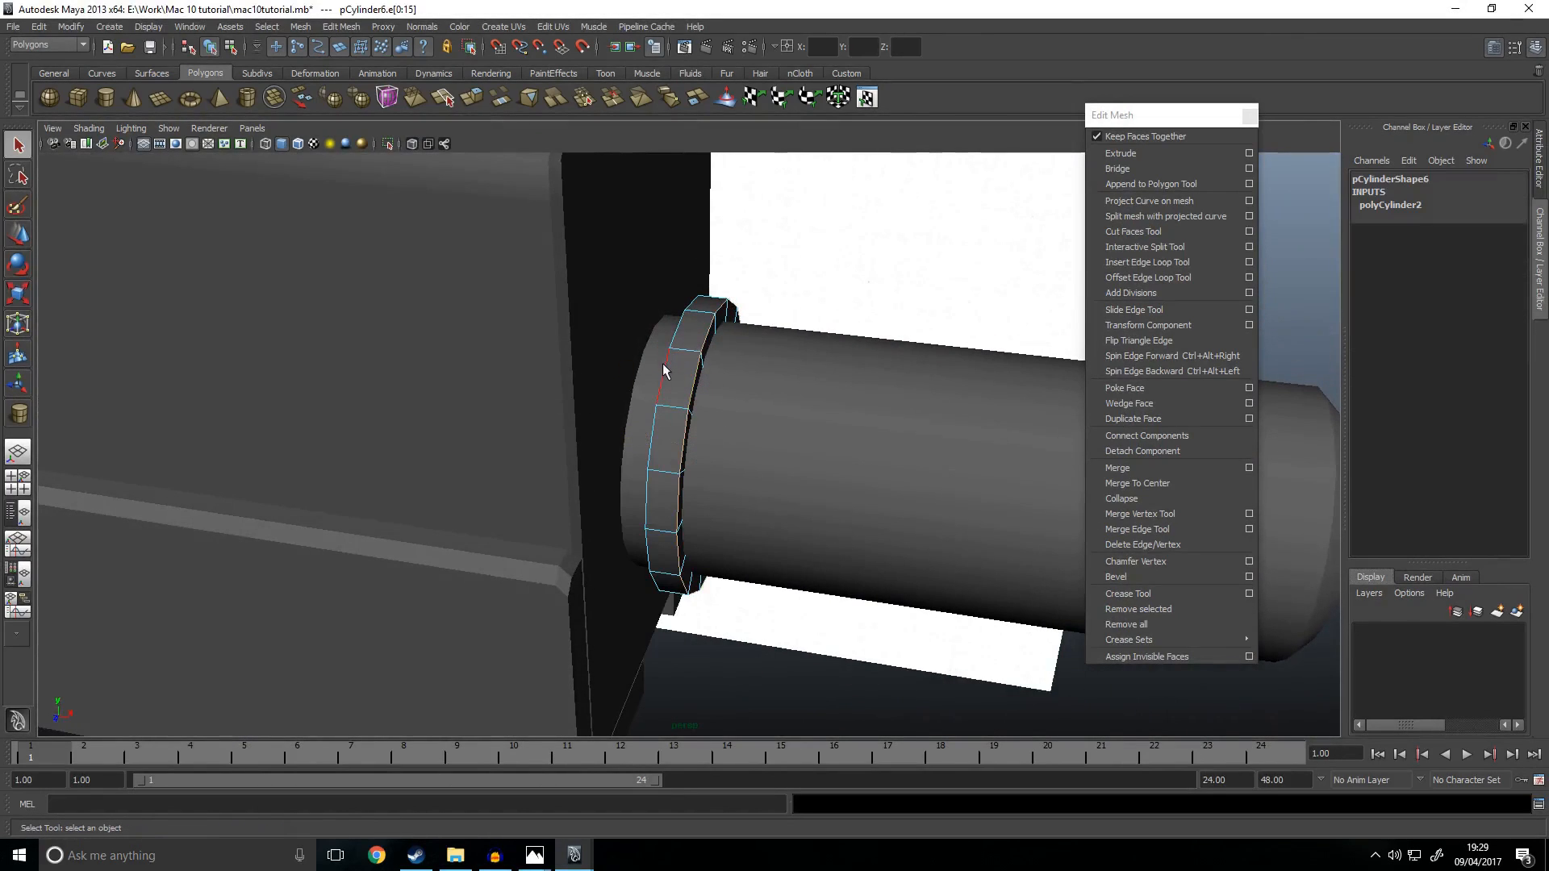
click(1116, 576)
alt+drag(892, 397, 841, 325)
right_drag(613, 399, 718, 353)
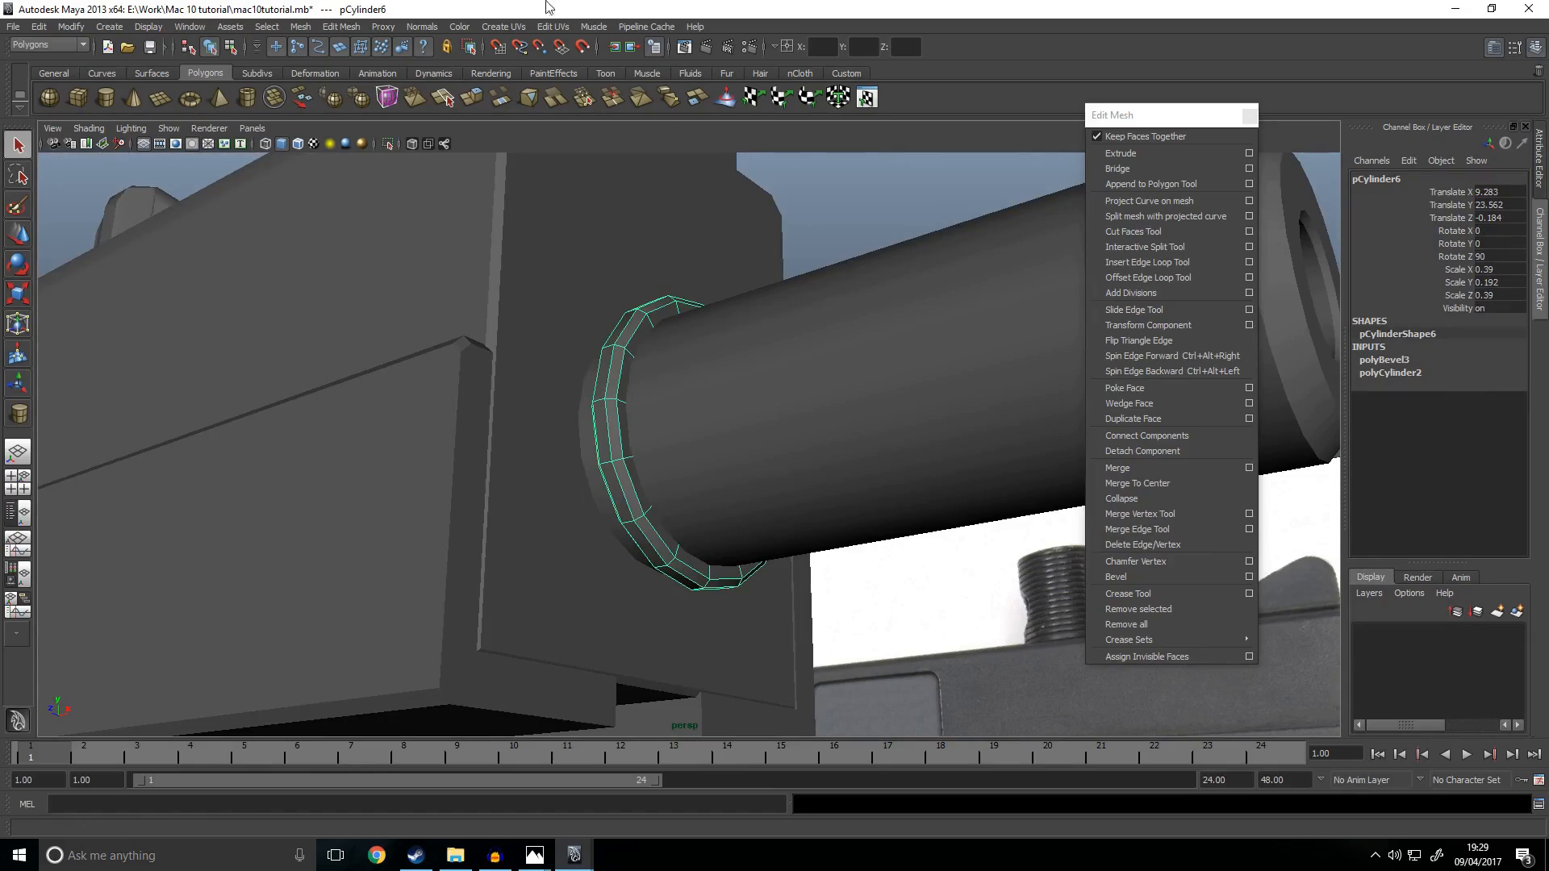
Step: Tilt the ring to about 85.5 degrees in Z and align it with the first thread at about X 9.2
key(f)
key(e)
key(space)
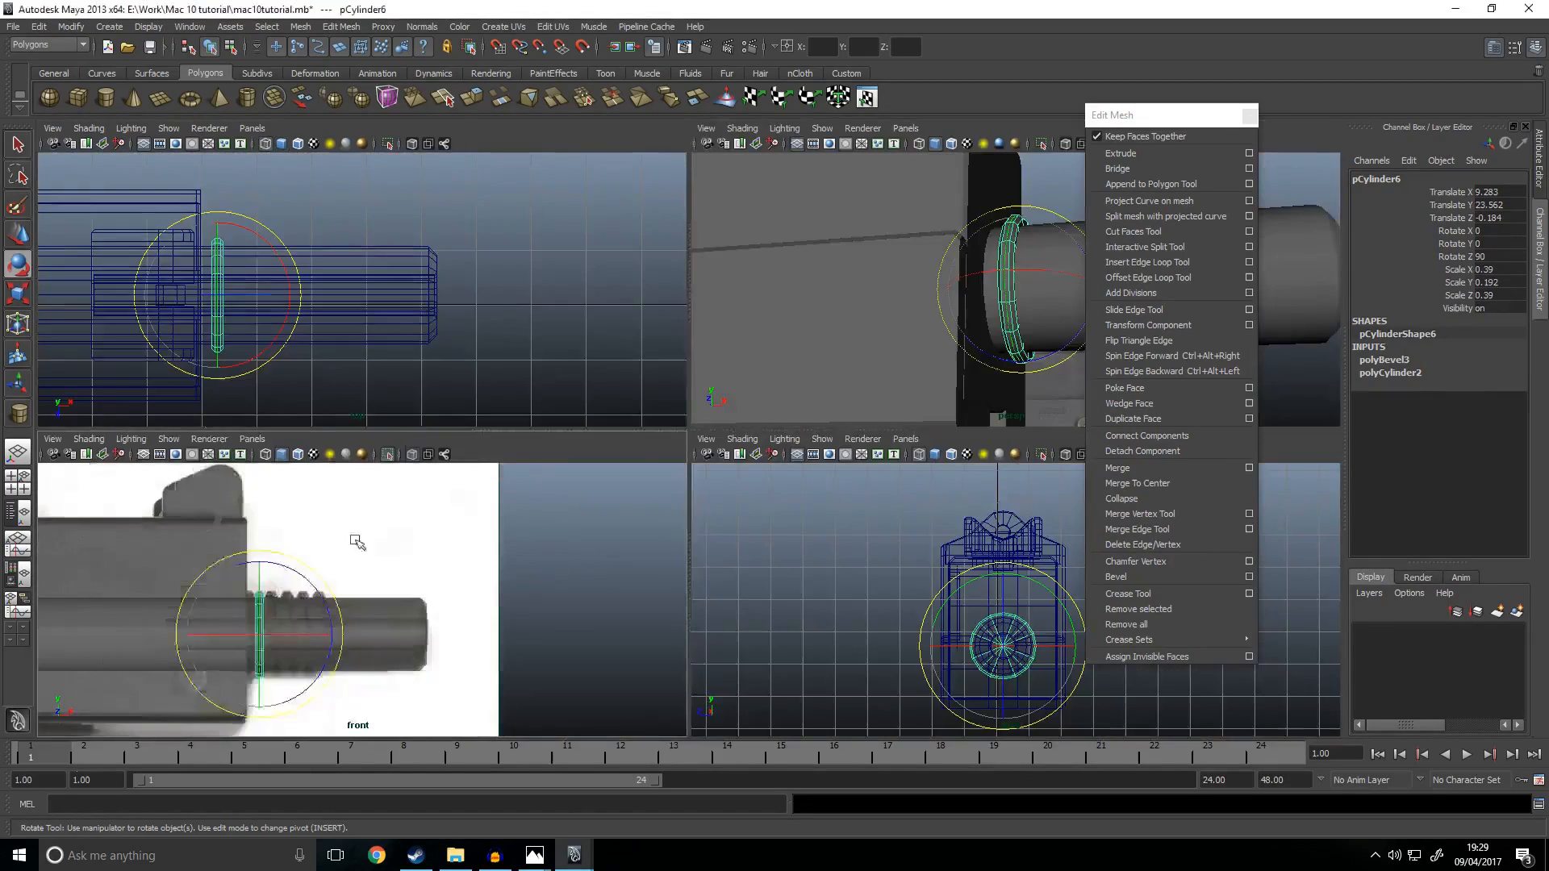
key(space)
scroll(634, 443, up, 3)
mouse_move(517, 375)
mouse_down()
mouse_move(494, 405)
mouse_move(502, 382)
mouse_up()
key(w)
key(e)
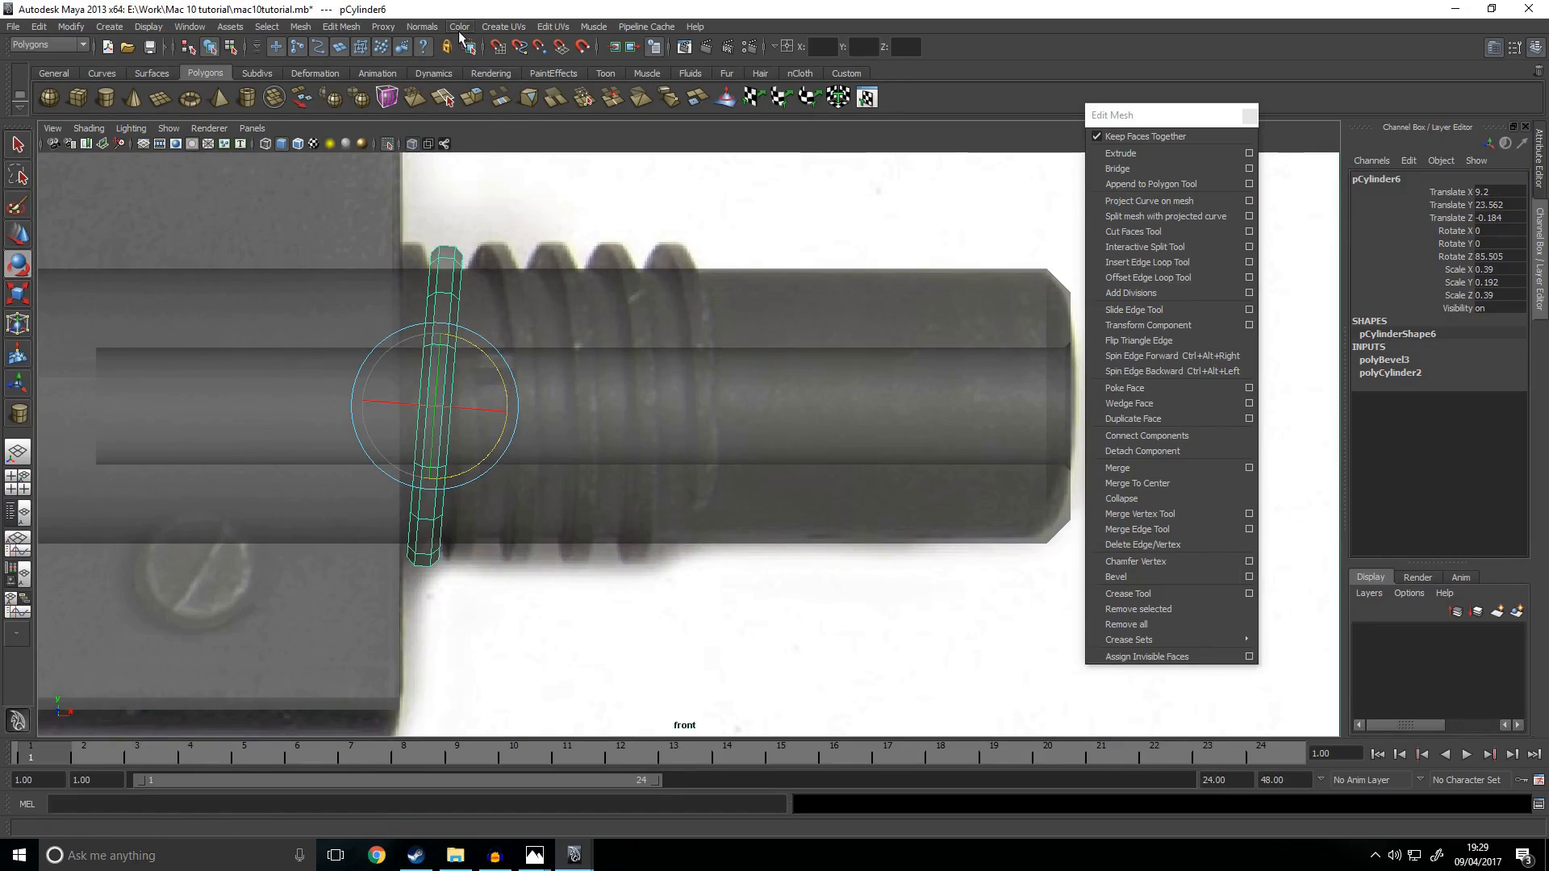
key(space)
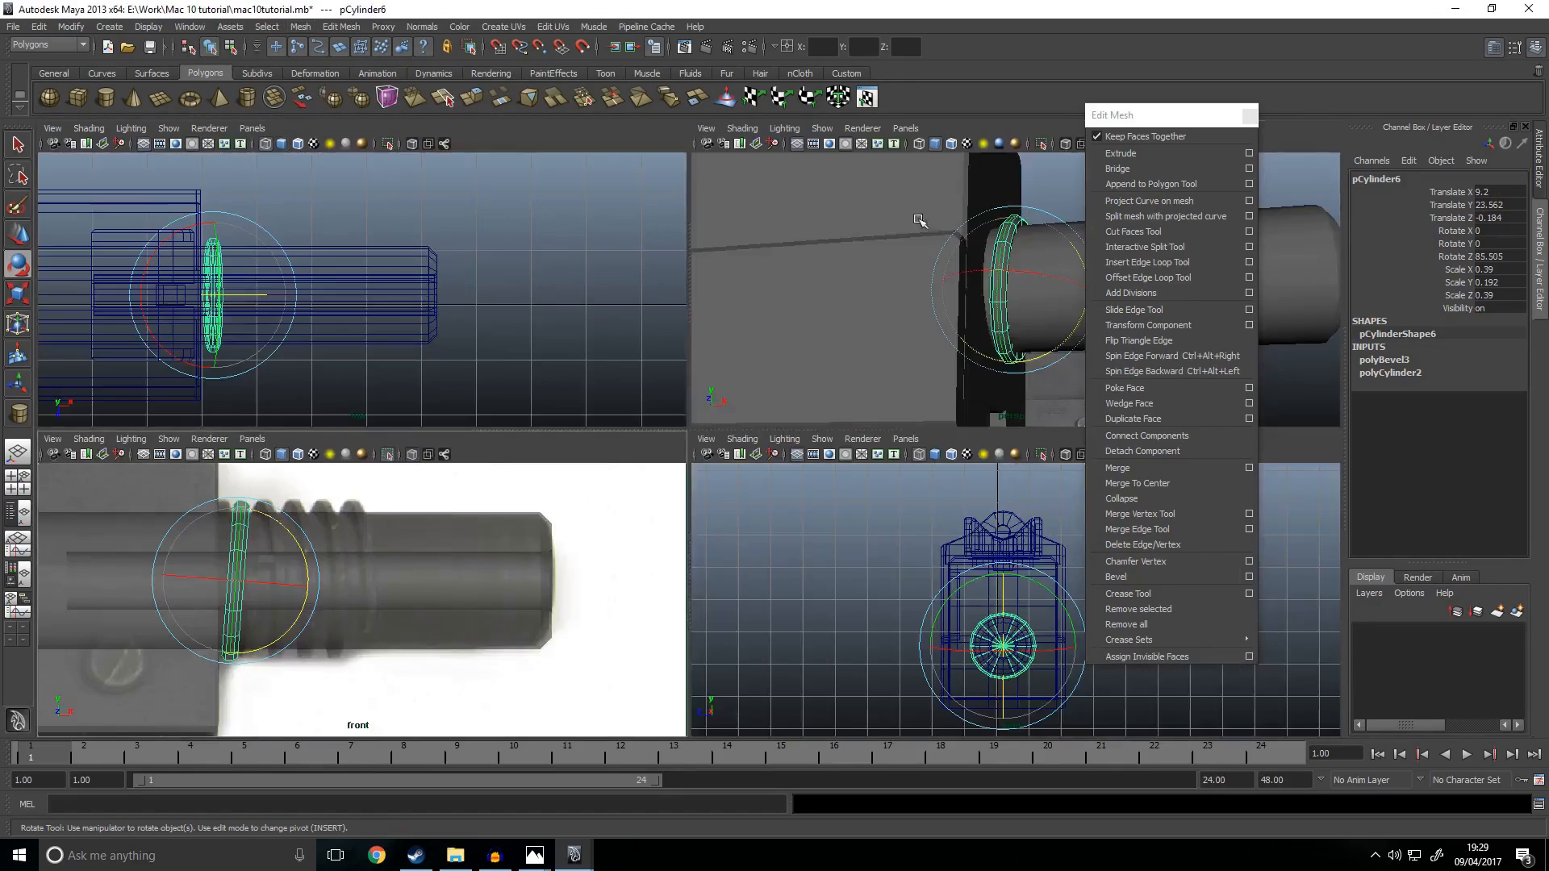
Step: Tilt the ring sideways to an X rotation of about 4.67 degrees and compare it with the reference thread
key(space)
alt+drag(985, 258, 704, 440)
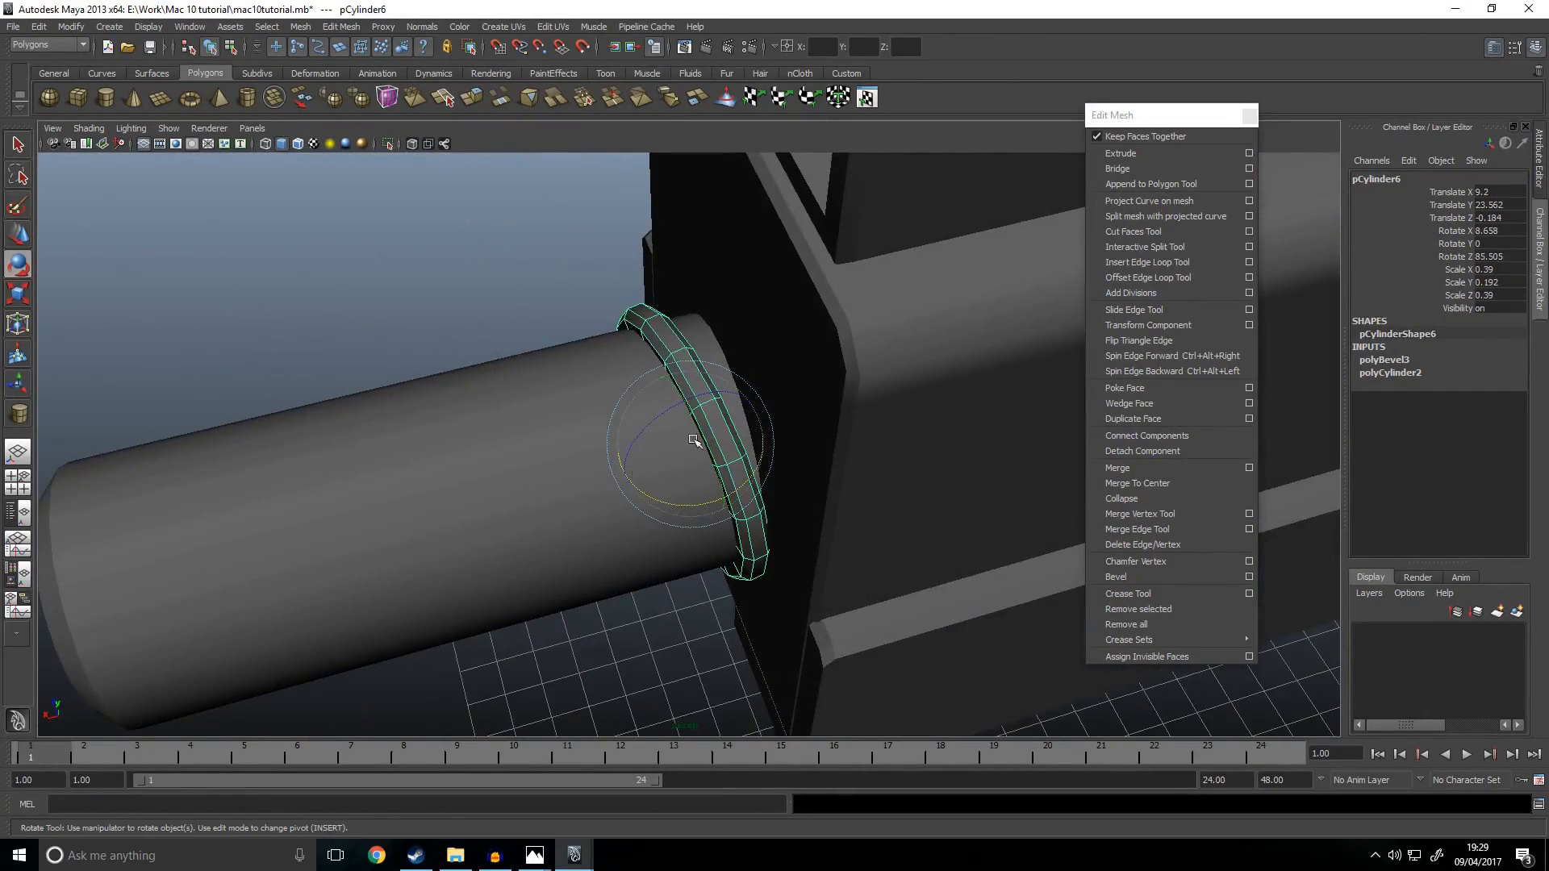
drag(708, 496, 708, 506)
key(space)
key(space)
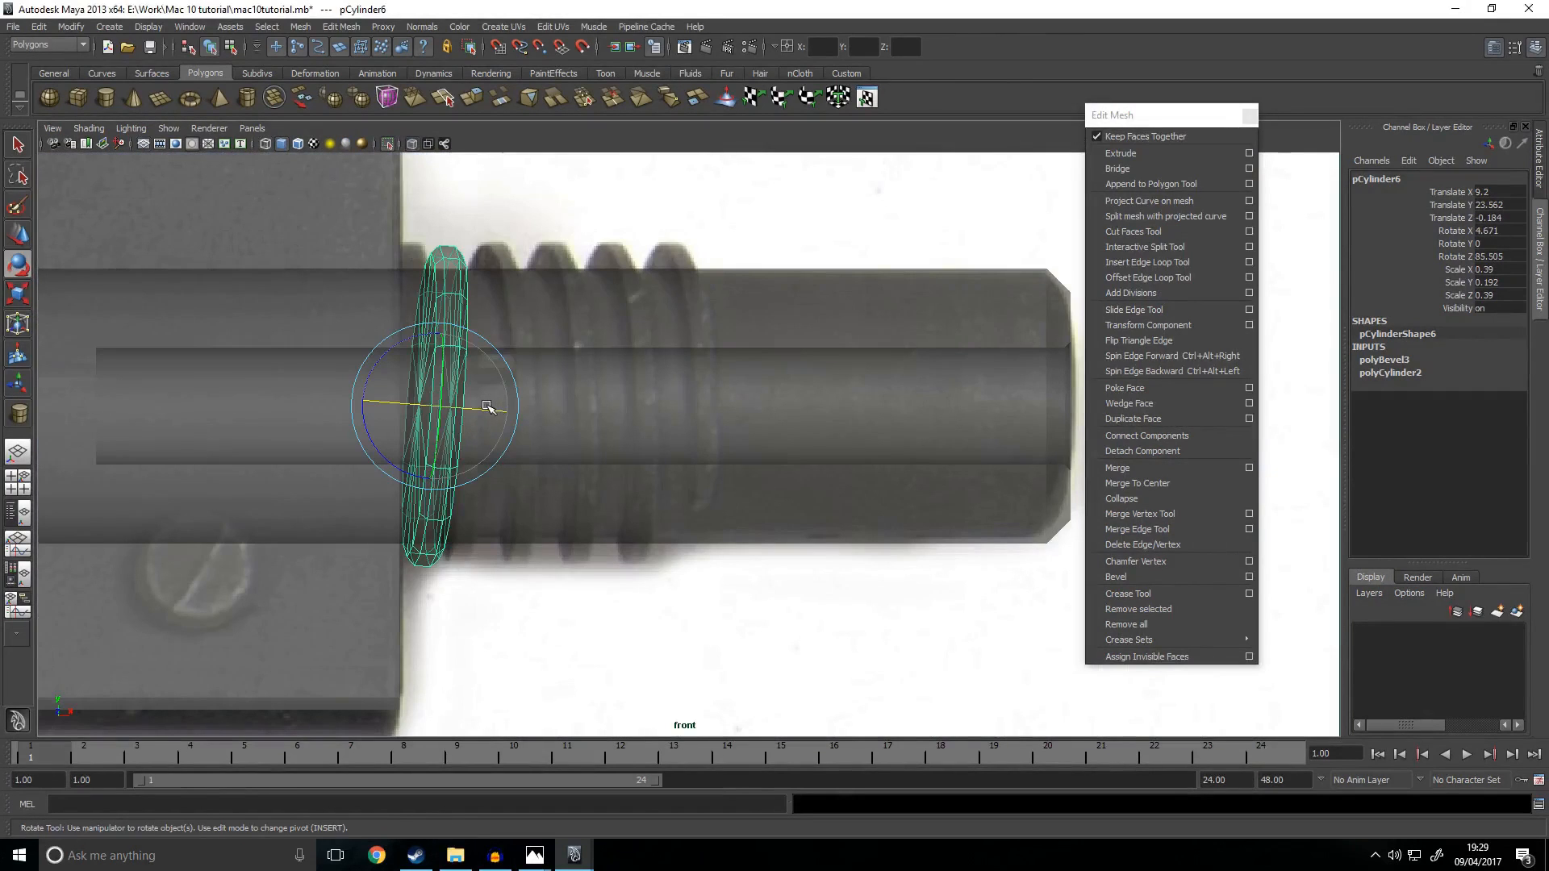
key(space)
key(space)
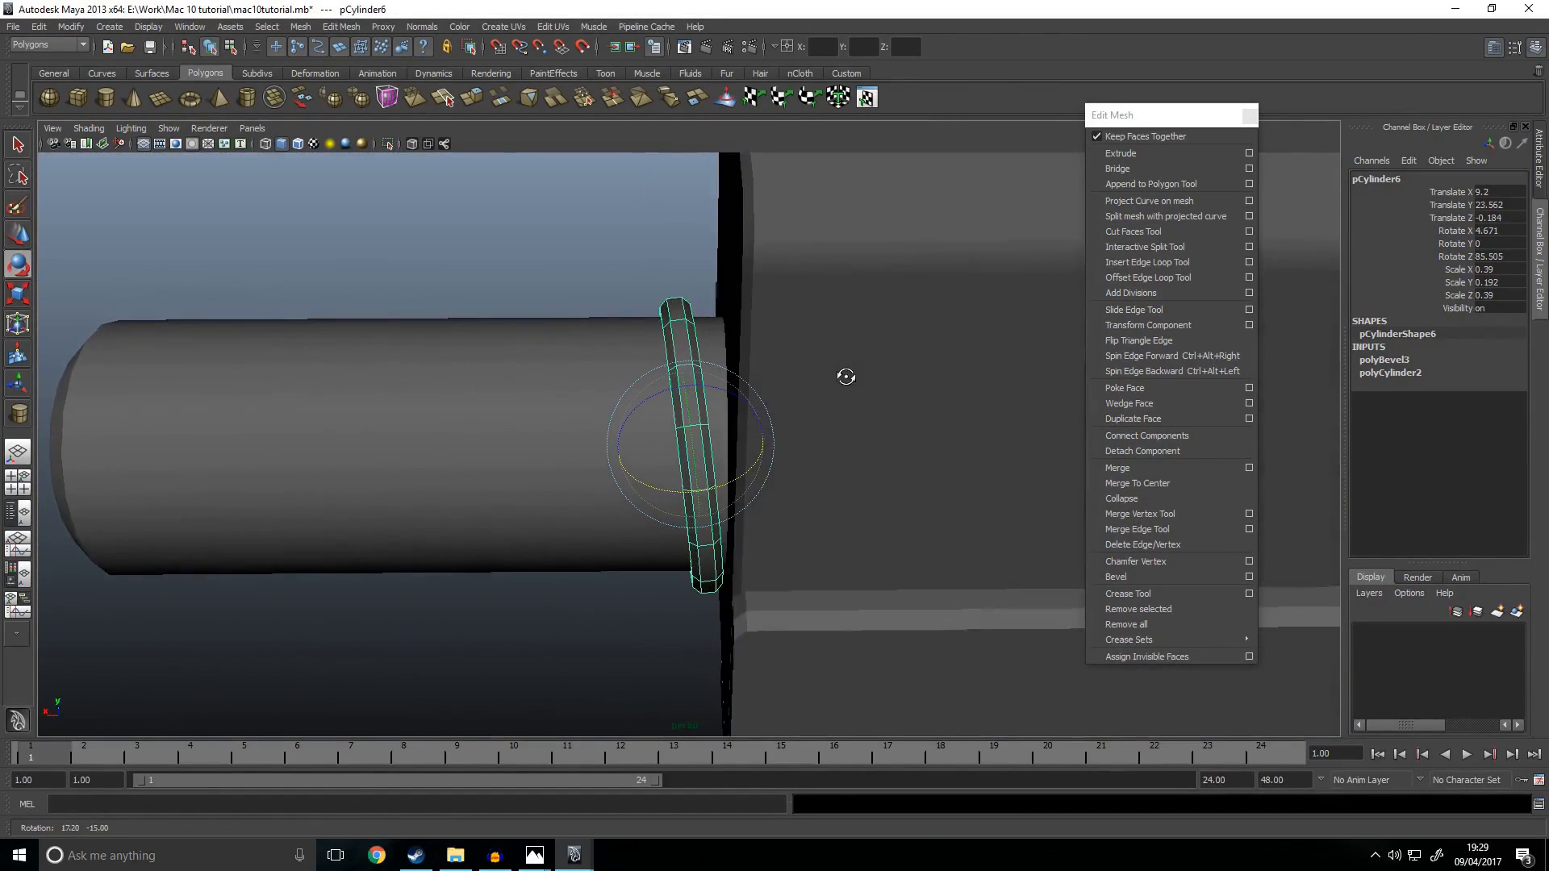
Step: Refine the ring's slant to about 87.6 degrees in Z and -0.171 degrees in Y
alt+drag(693, 375, 664, 408)
click(729, 369)
alt+drag(729, 370, 647, 482)
key(w)
Step: Duplicate the tilted ring four times at even spacing along the barrel to match the reference threads
key(space)
drag(390, 455, 736, 408)
key(ctrl+d)
key(ctrl+d)
key(ctrl+d)
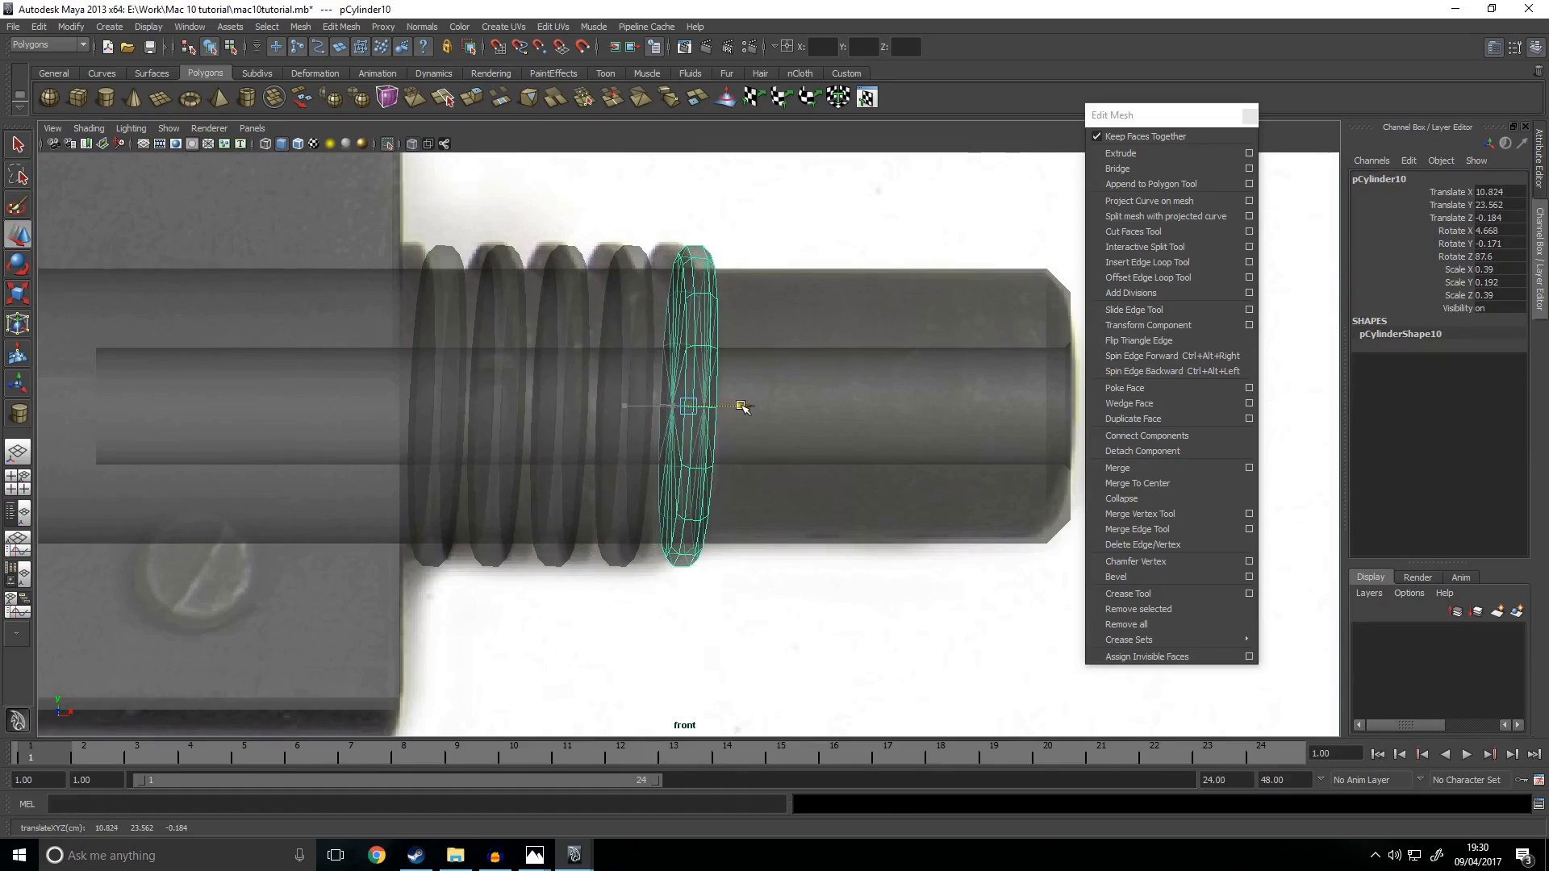
click(884, 243)
Step: Select all the gun parts and delete all construction history in the scene
key(space)
key(space)
scroll(951, 315, down, 6)
alt+drag(887, 450, 825, 371)
scroll(524, 468, down, 5)
alt+drag(509, 449, 525, 294)
drag(525, 294, 756, 477)
click(41, 26)
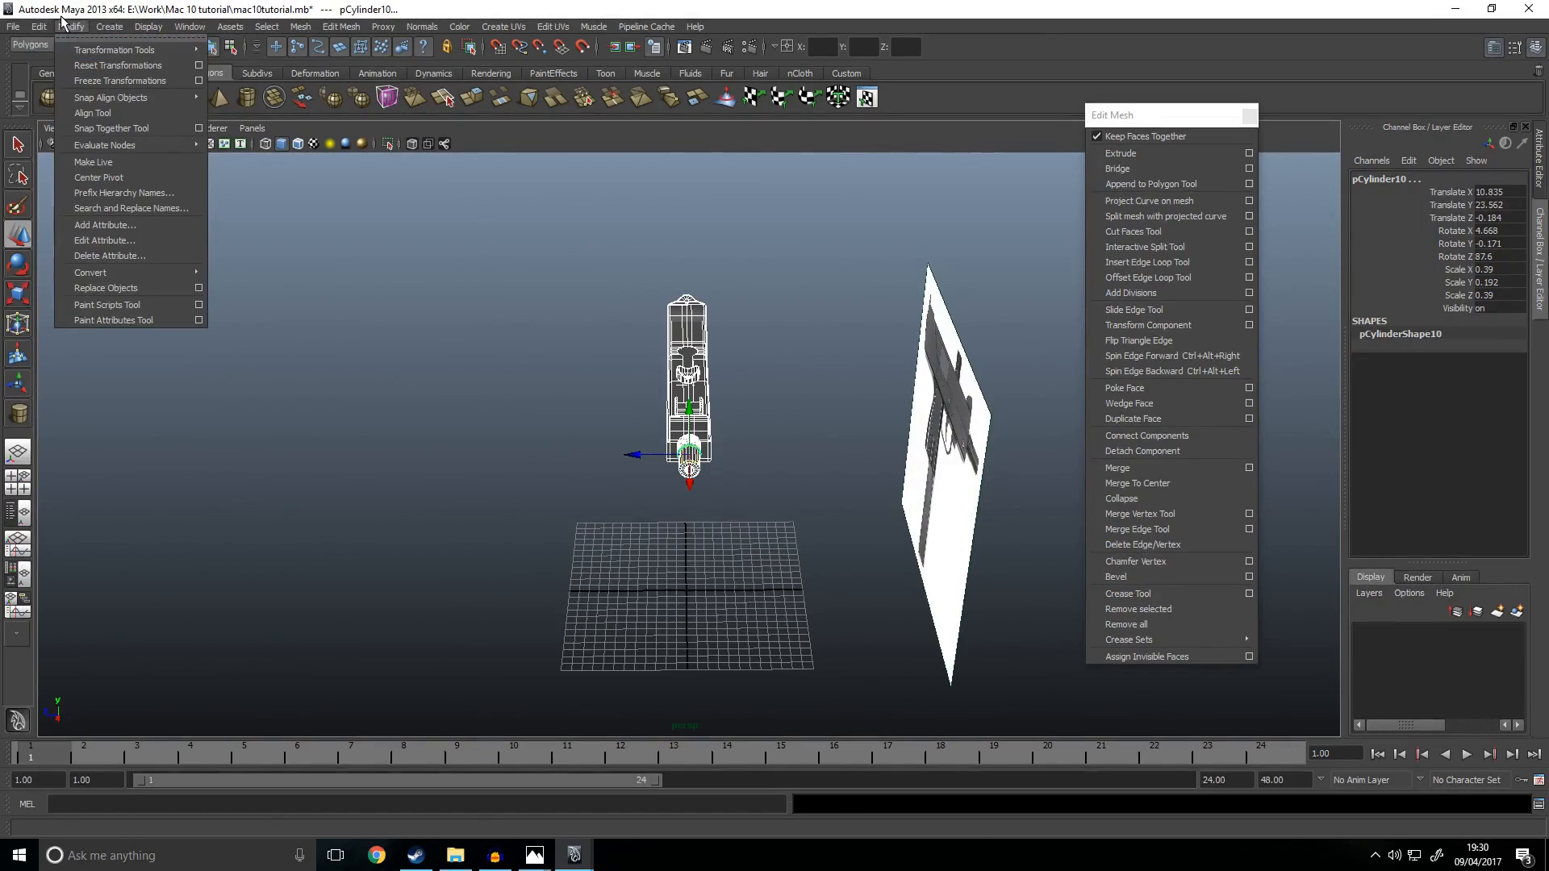
mouse_move(162, 207)
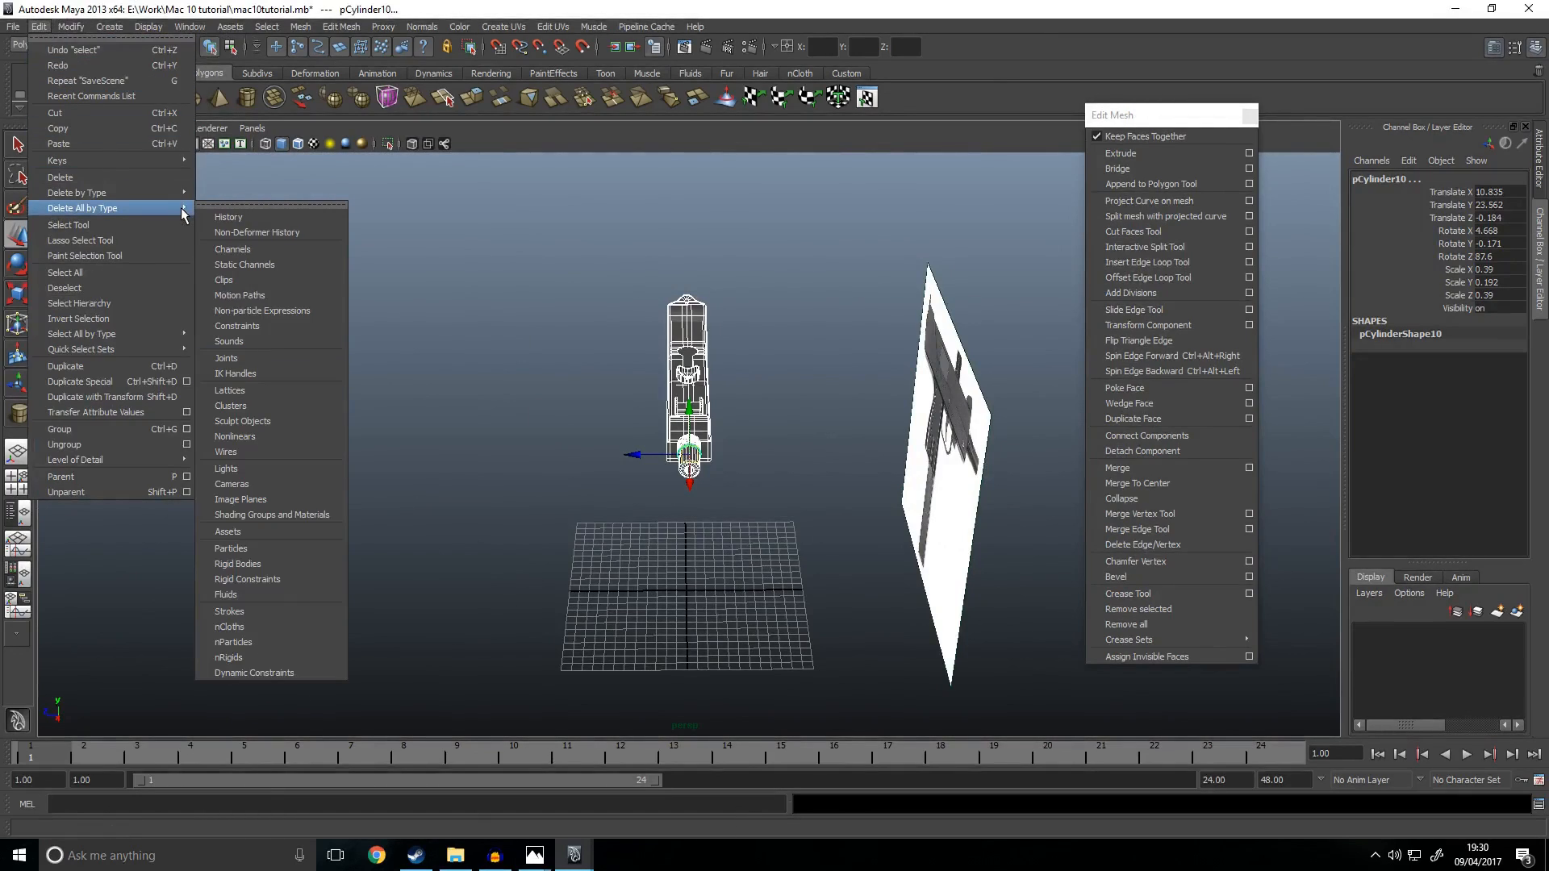
click(293, 219)
Step: Run the deletion of all construction history once more with the gun parts selected
click(858, 77)
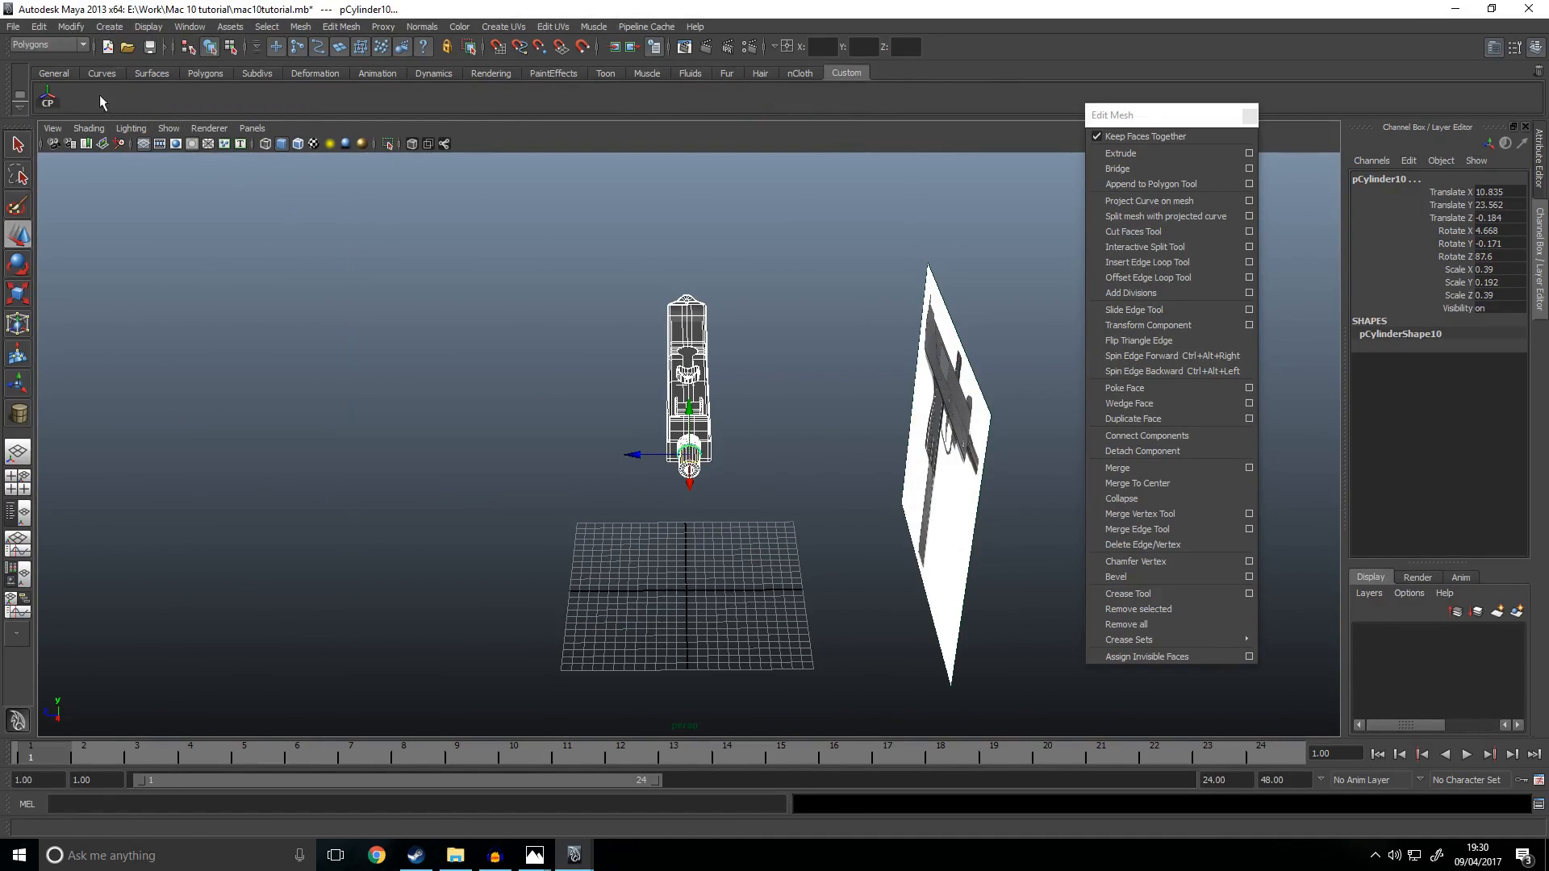
click(38, 26)
mouse_move(129, 206)
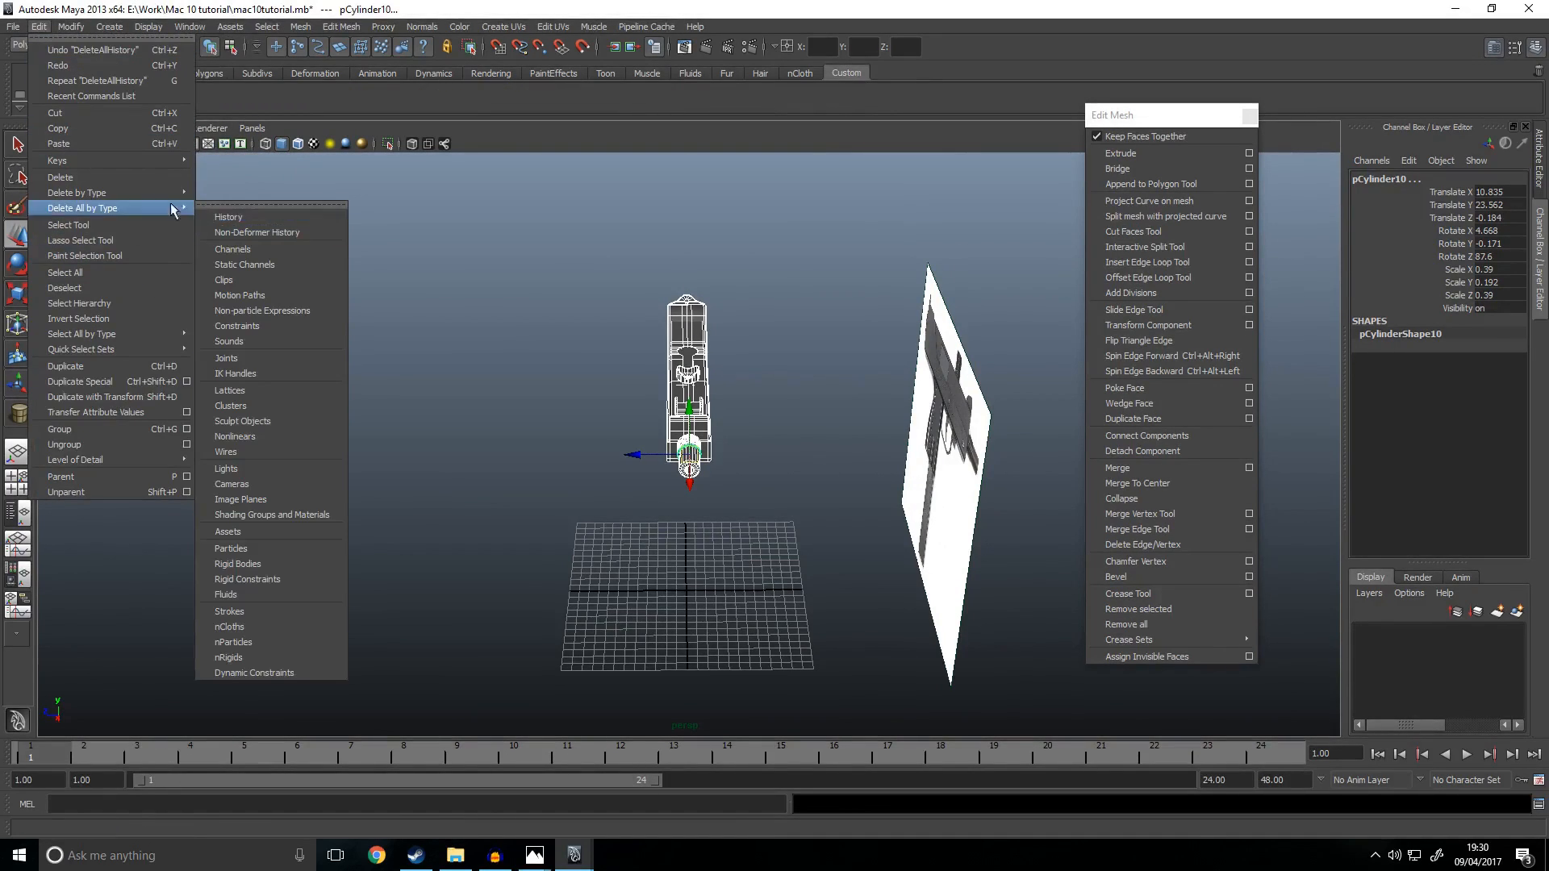
click(273, 213)
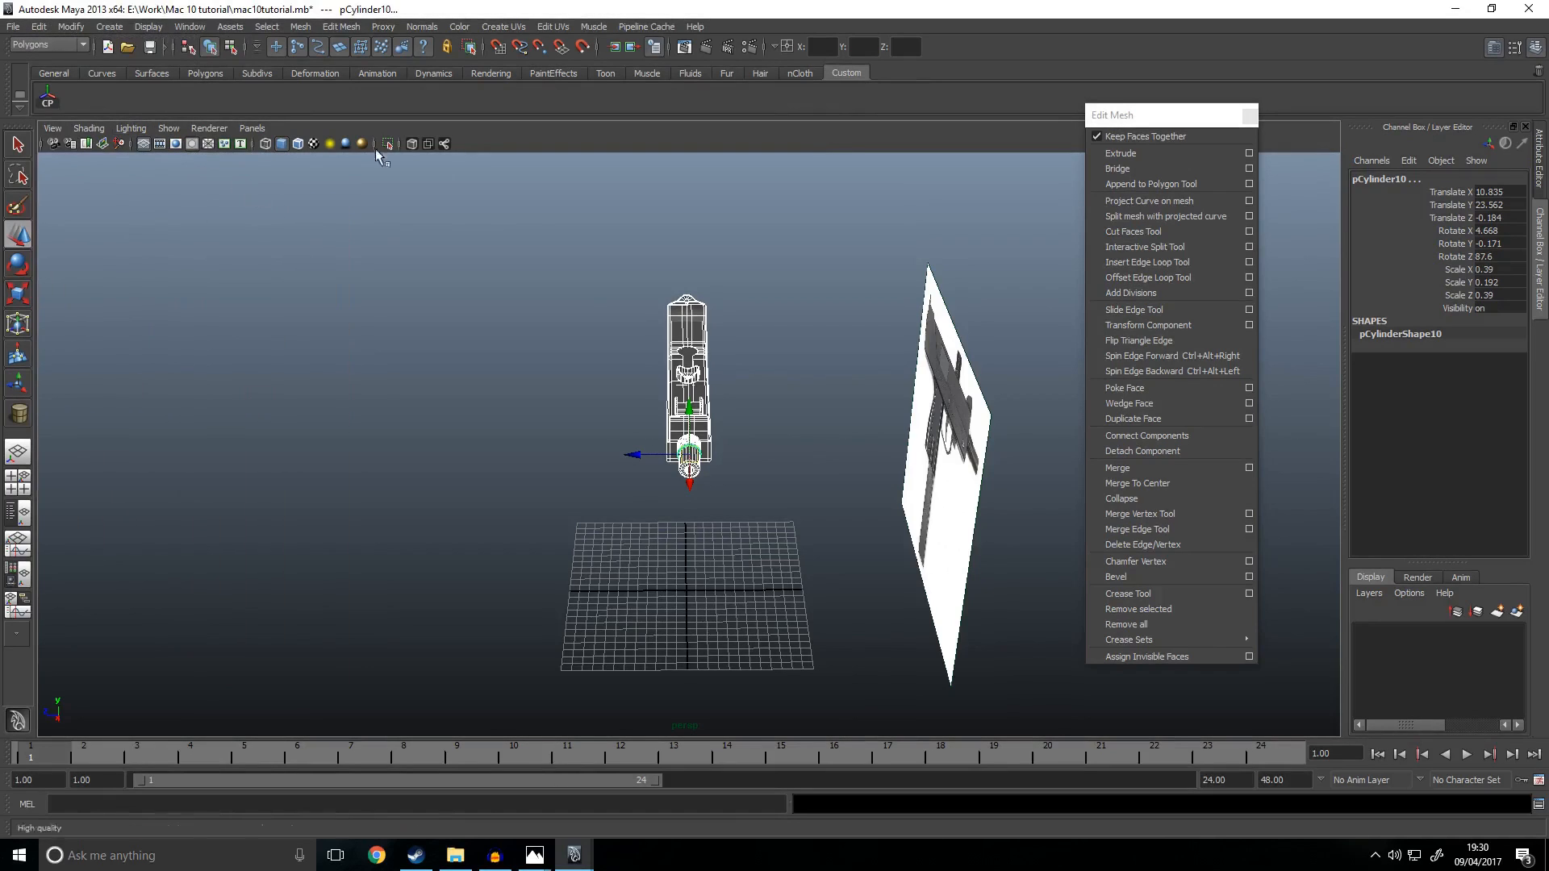
Step: Clear the selection and compare the gun body and threaded barrel with the reference image from several angles
click(464, 351)
drag(662, 436, 664, 440)
click(501, 492)
alt+drag(501, 491, 526, 463)
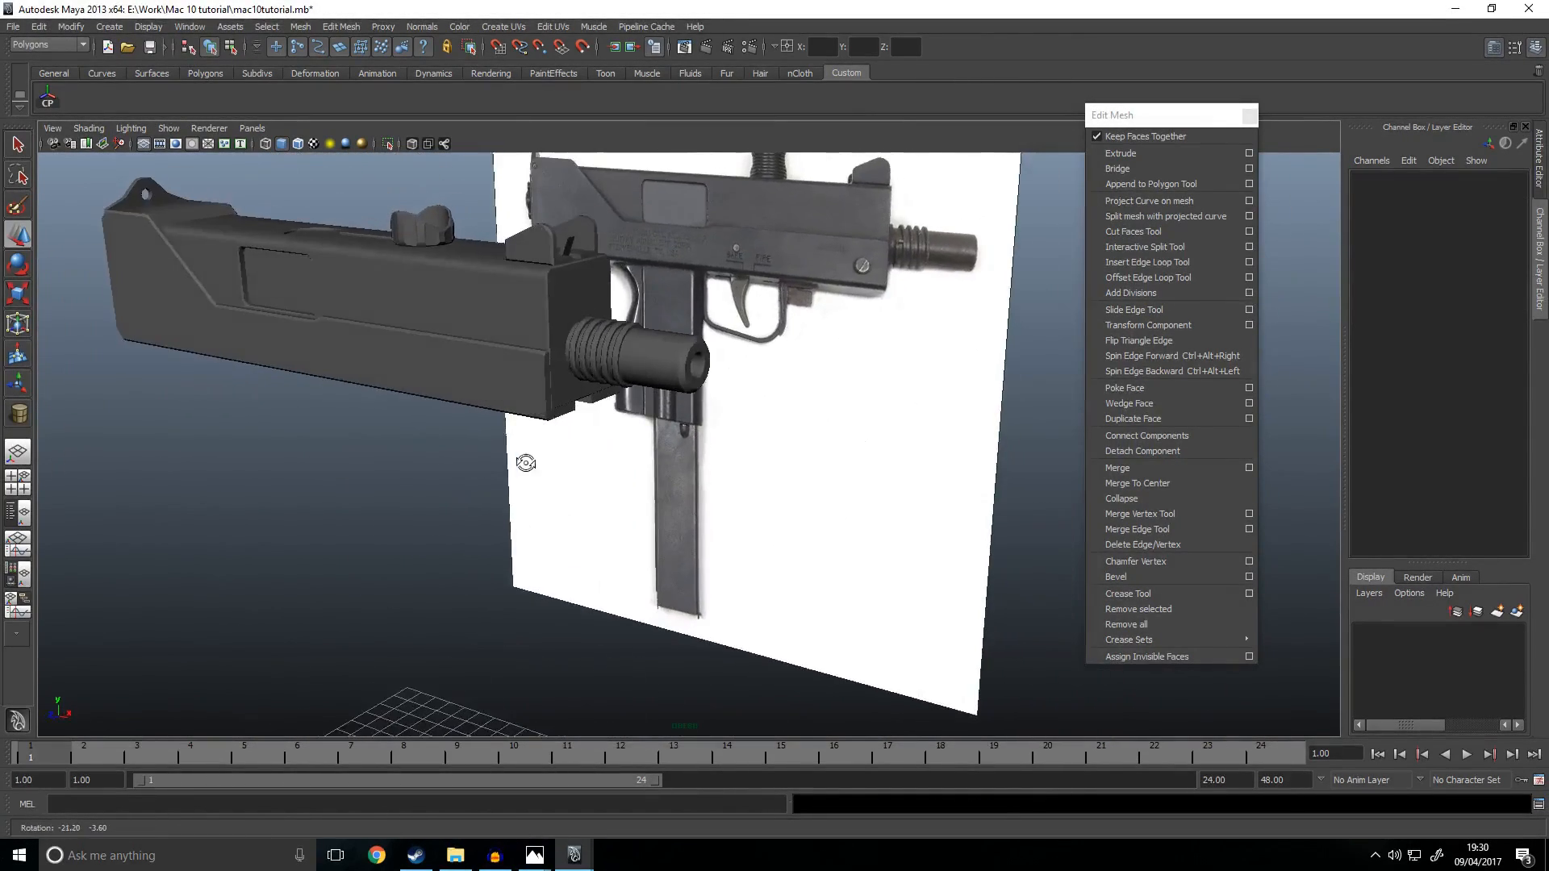
scroll(794, 355, up, 3)
scroll(779, 355, down, 3)
alt+drag(779, 358, 844, 410)
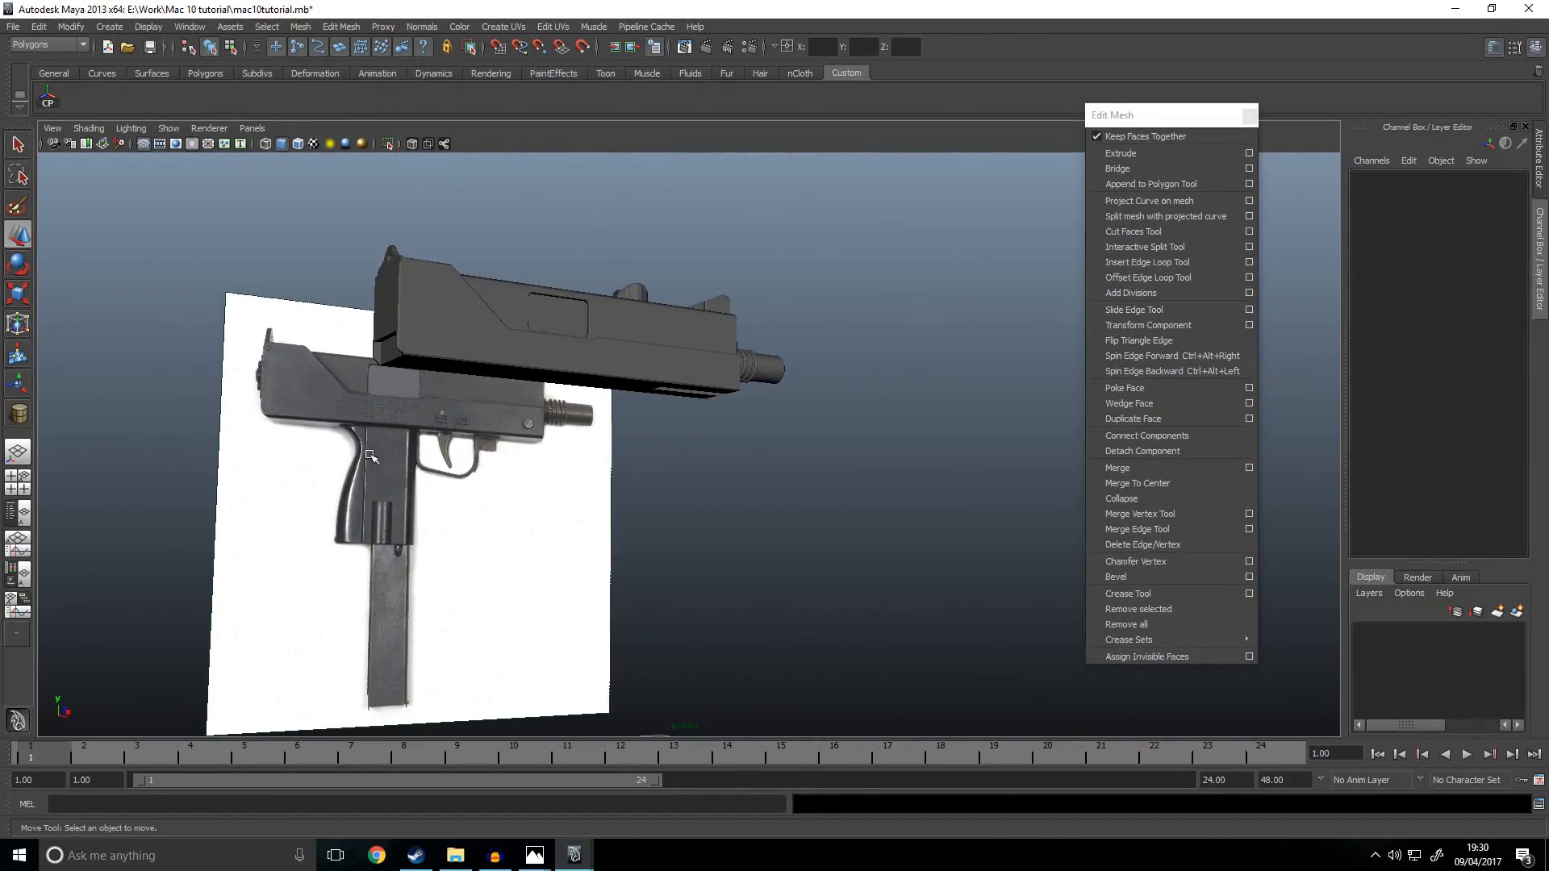
alt+drag(620, 483, 581, 522)
alt+middle_drag(580, 522, 677, 422)
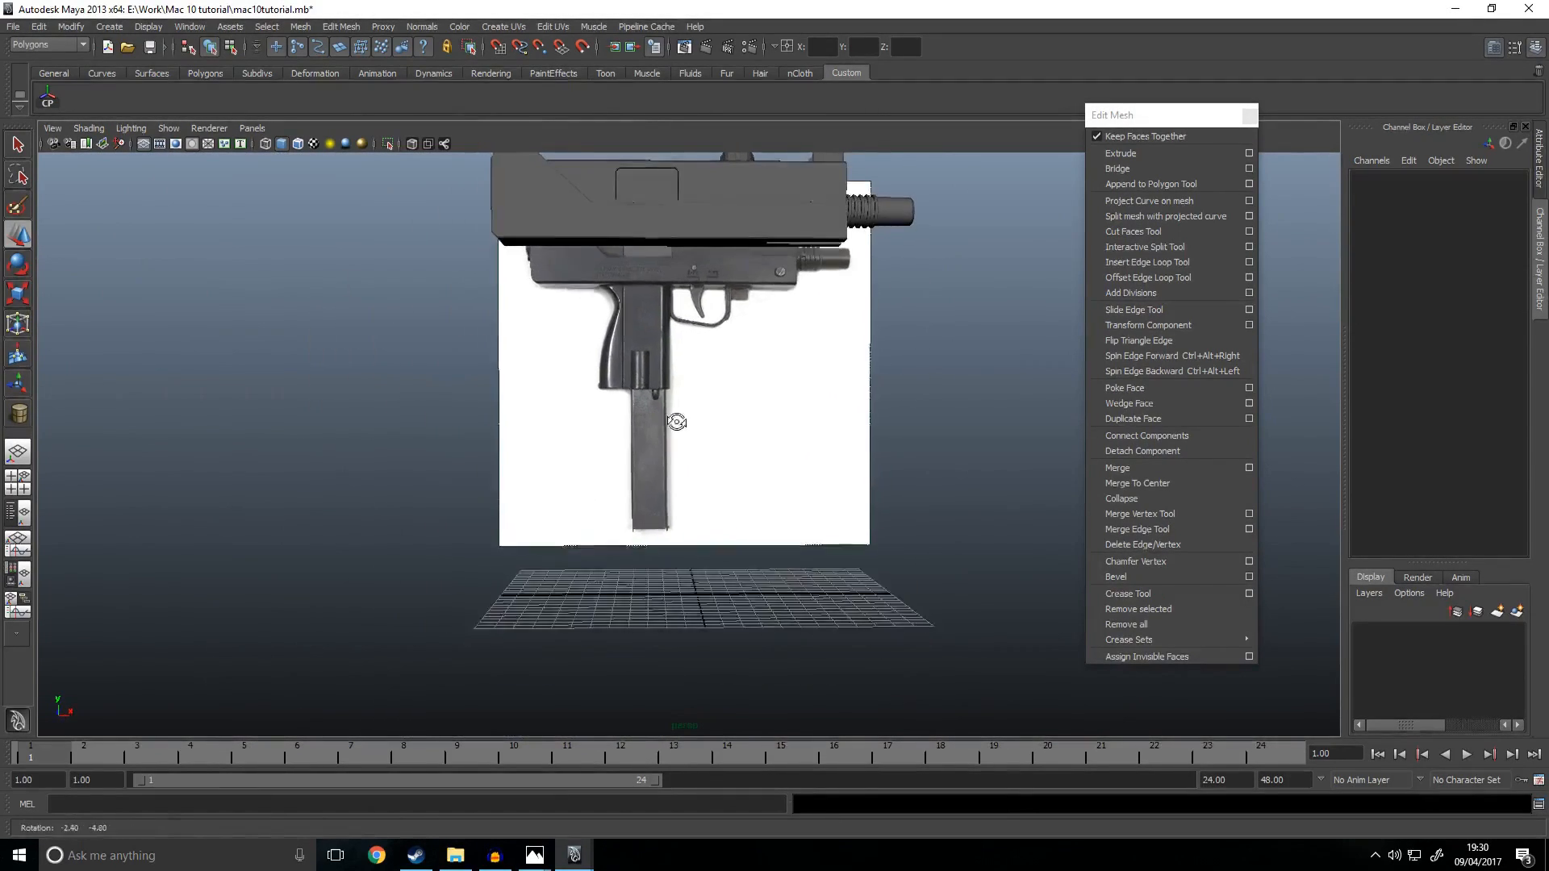
Step: Create a polygon cube near the centre of the grid beneath the gun
click(206, 74)
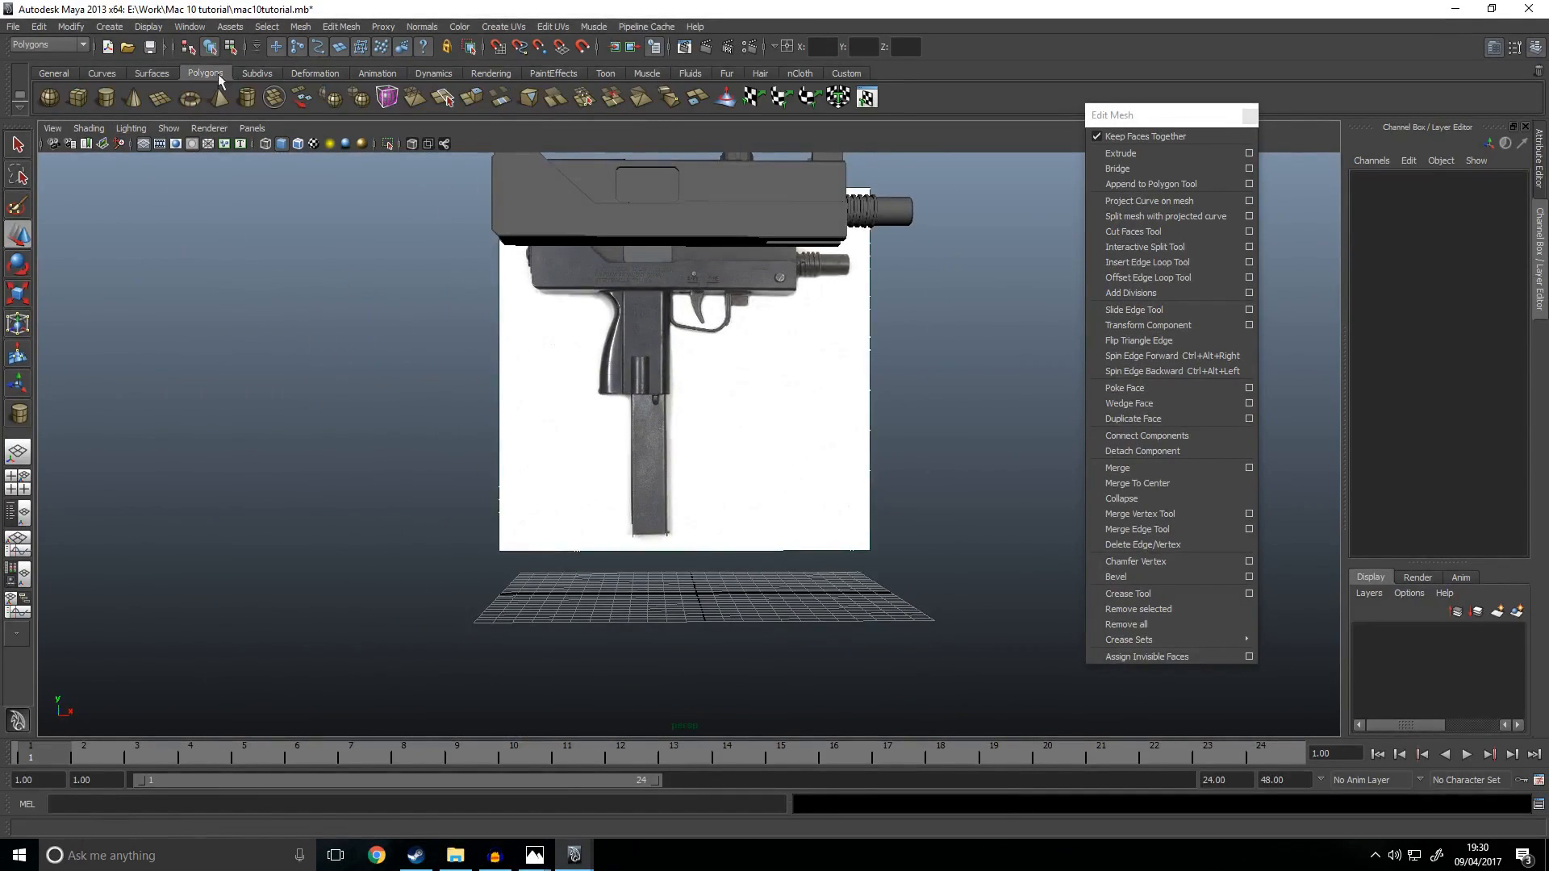
click(86, 99)
scroll(591, 436, down, 4)
alt+drag(592, 435, 651, 449)
scroll(747, 529, up, 2)
alt+middle_drag(751, 531, 699, 434)
alt+drag(619, 442, 637, 509)
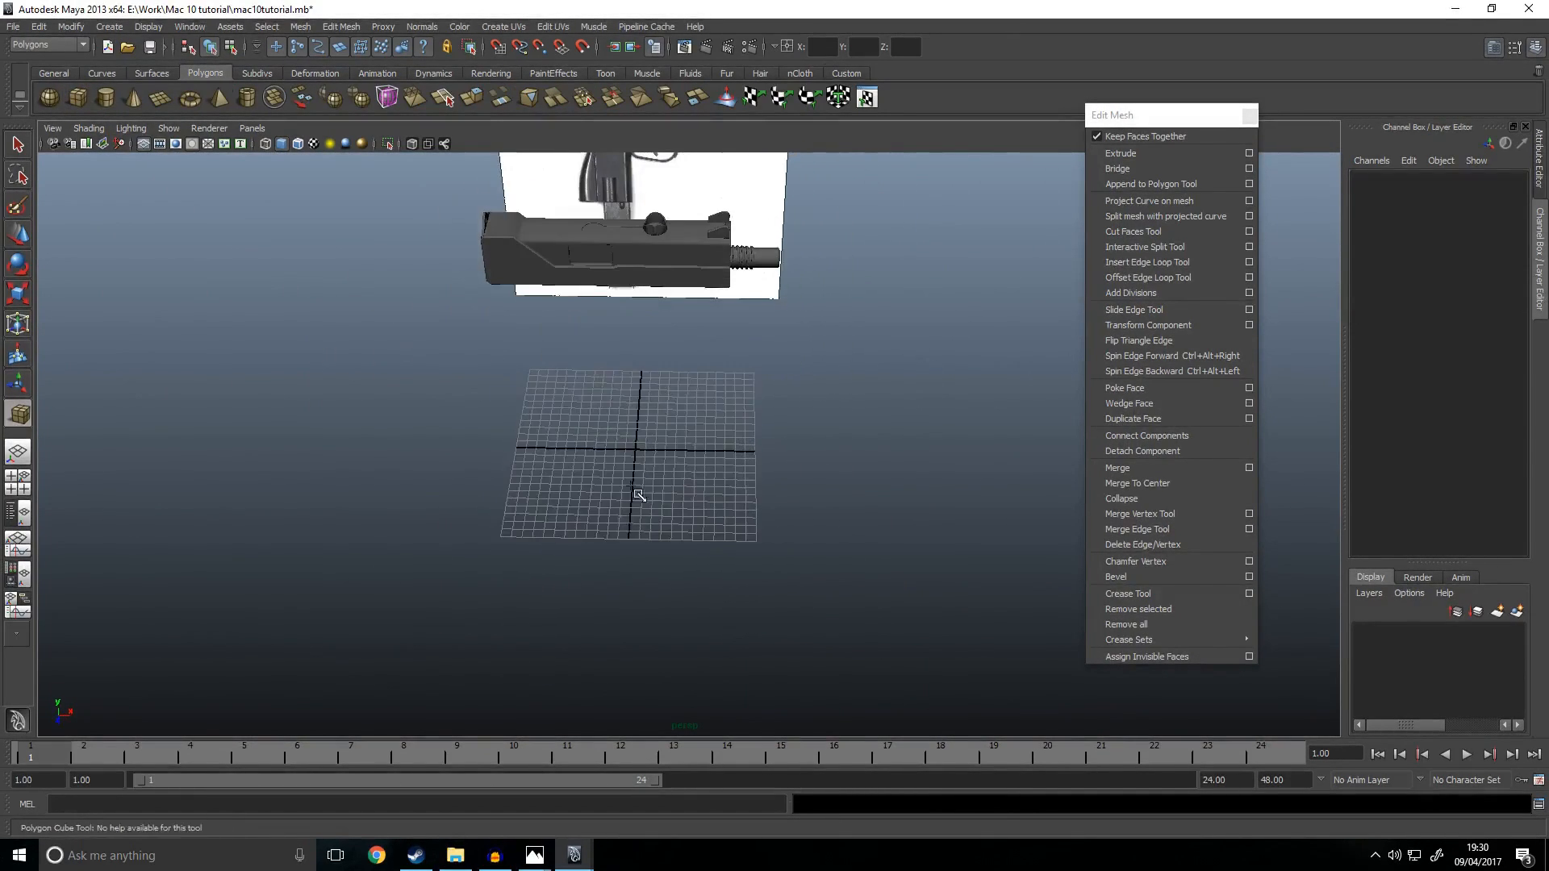
alt+middle_drag(636, 508, 676, 545)
scroll(677, 506, up, 4)
mouse_move(624, 482)
mouse_down()
mouse_move(669, 514)
mouse_move(709, 486)
mouse_up()
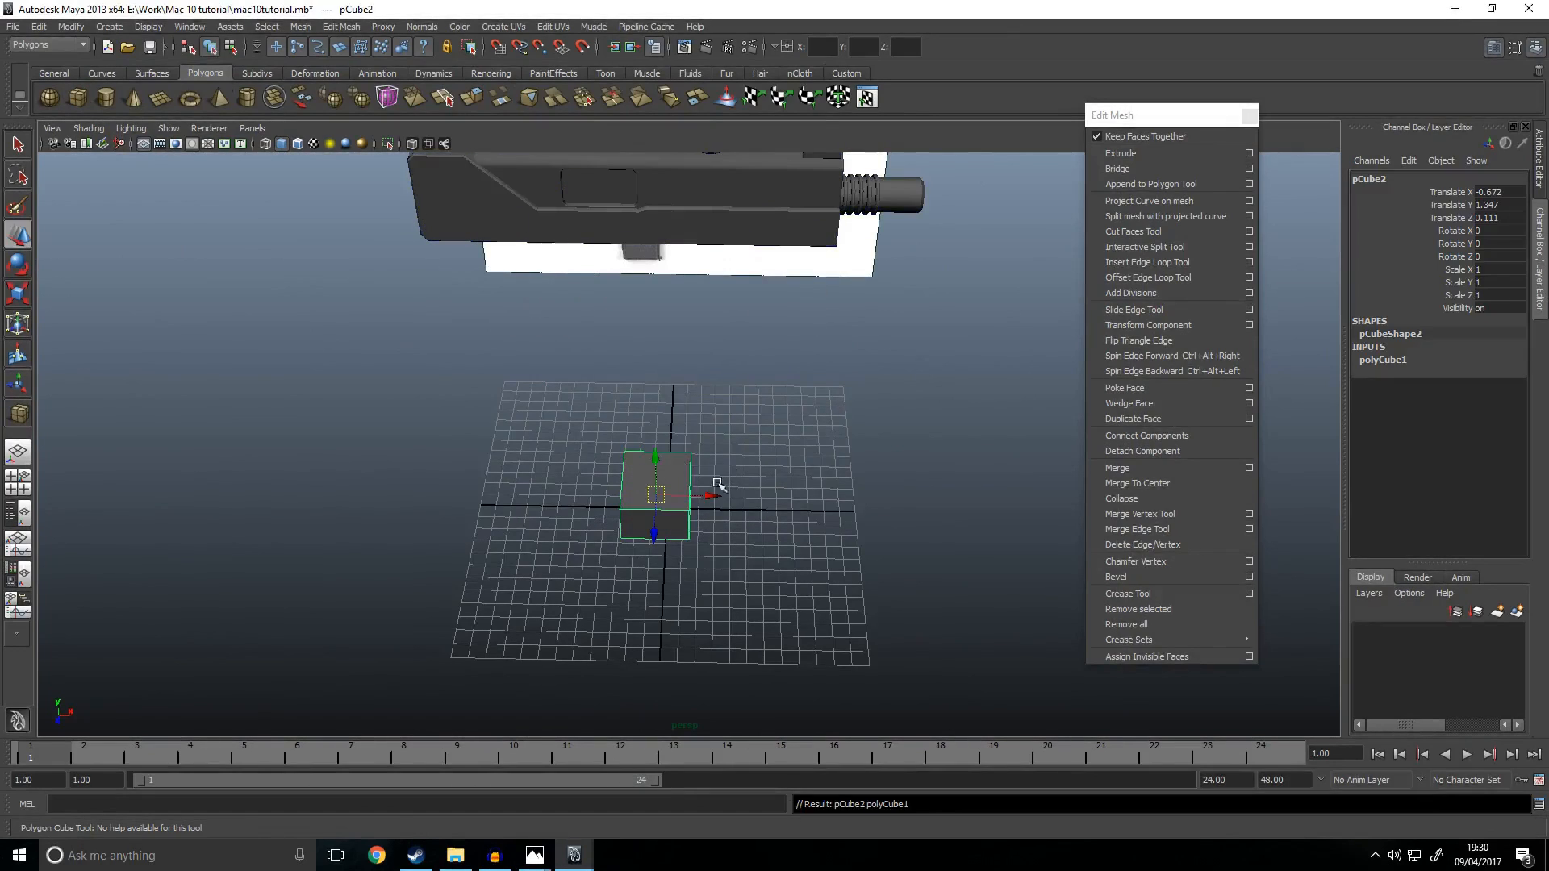
Step: Raise the cube to just below the receiver and frame both in the side view
key(space)
key(space)
key(space)
key(space)
key(f)
shift+middle_drag(688, 443, 688, 69)
alt+middle_drag(795, 242, 796, 698)
alt+right_drag(691, 526, 769, 552)
alt+right_drag(708, 442, 773, 566)
alt+middle_drag(773, 566, 779, 450)
Step: Split the cube's edge ring to add a vertical edge loop through its middle
right_drag(733, 431, 729, 367)
click(720, 425)
ctrl+right_drag(687, 478, 726, 520)
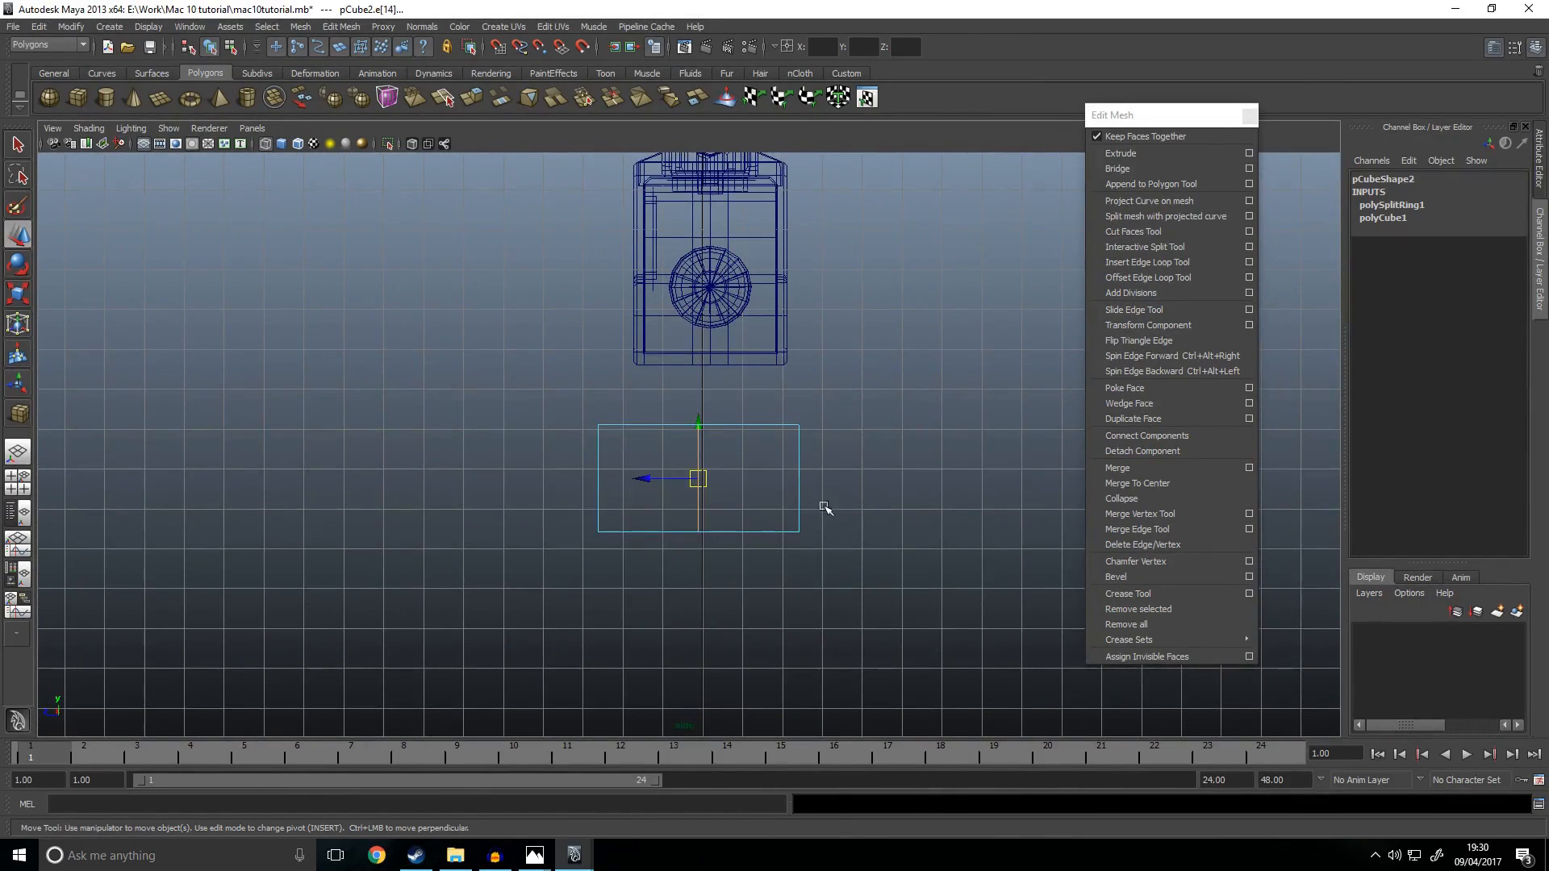
Step: Centre the cube under the receiver and raise it into the underside, at about Y 20.885, Z -0.184
click(750, 420)
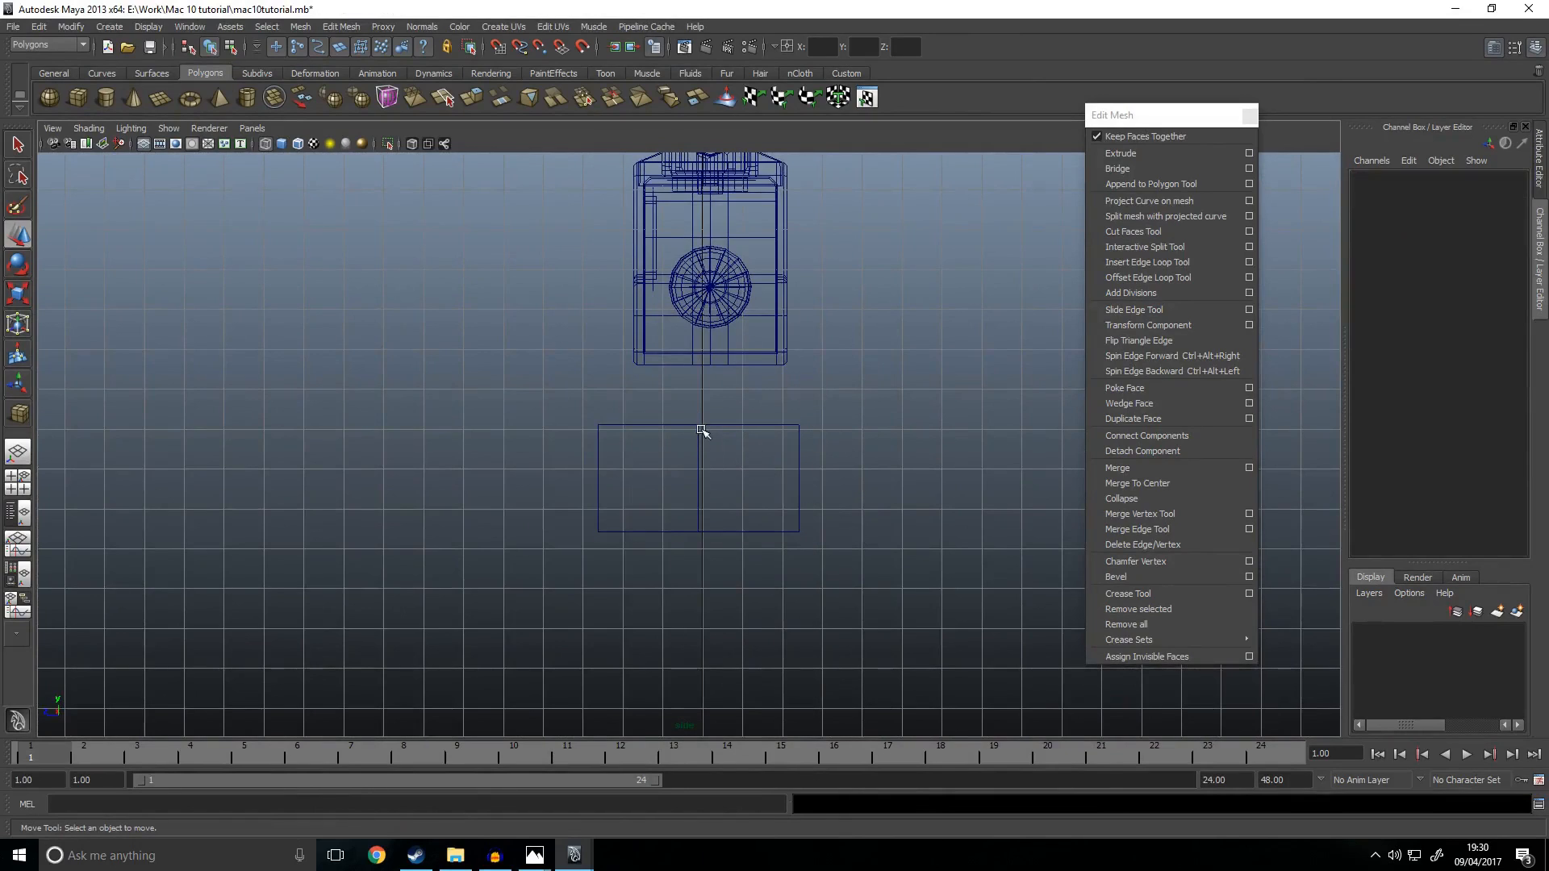
drag(694, 450, 711, 342)
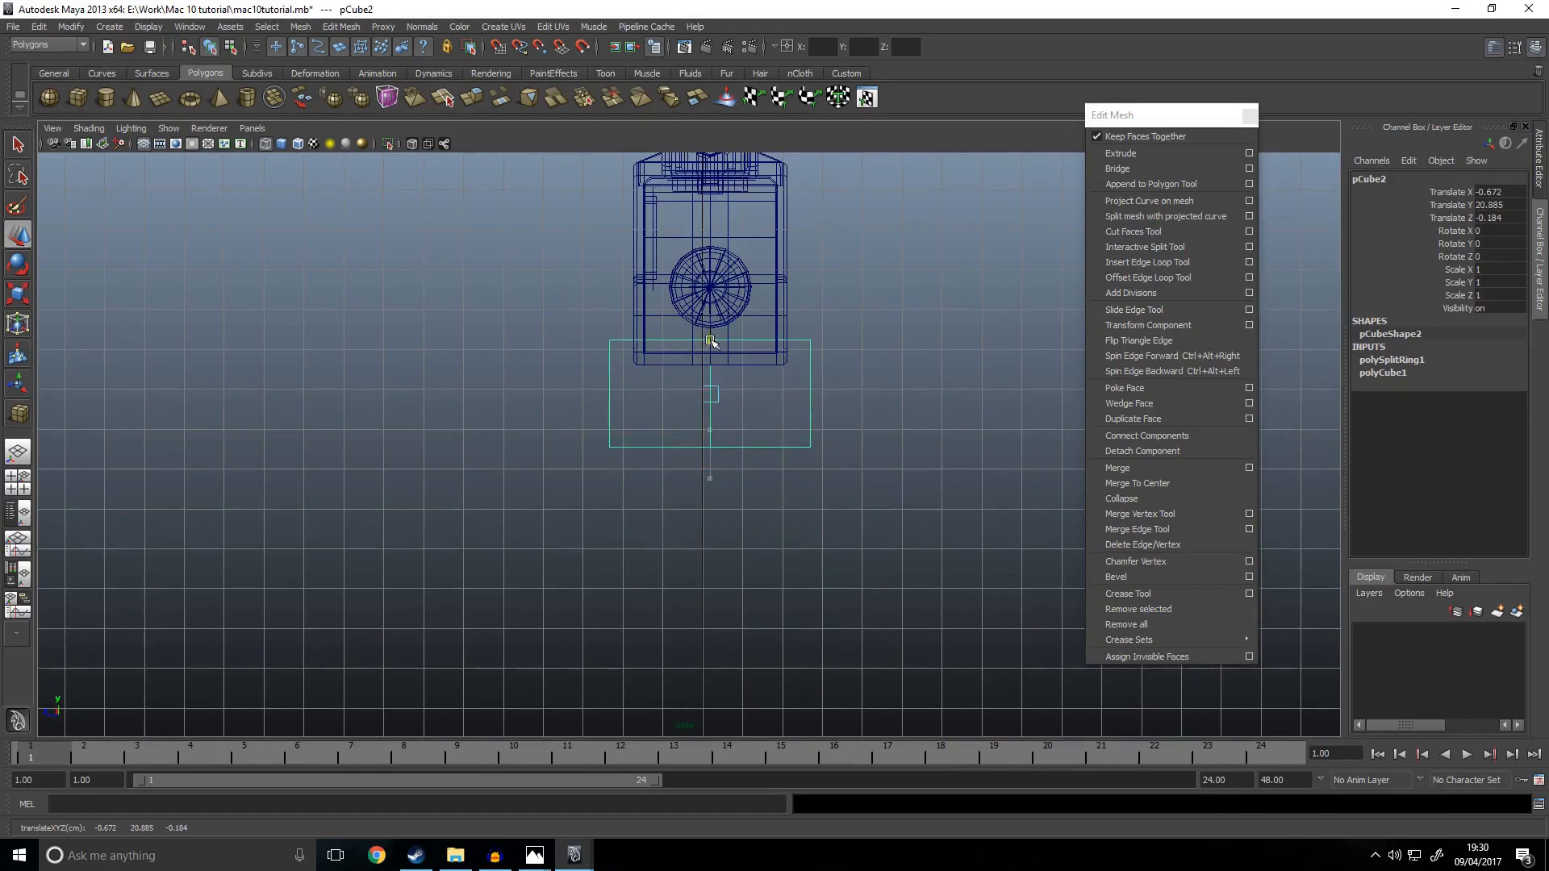
key(space)
key(space)
Step: Narrow the cube to a Z scale of about 0.575 so it fits within the receiver's width
key(e)
key(r)
drag(638, 395, 650, 395)
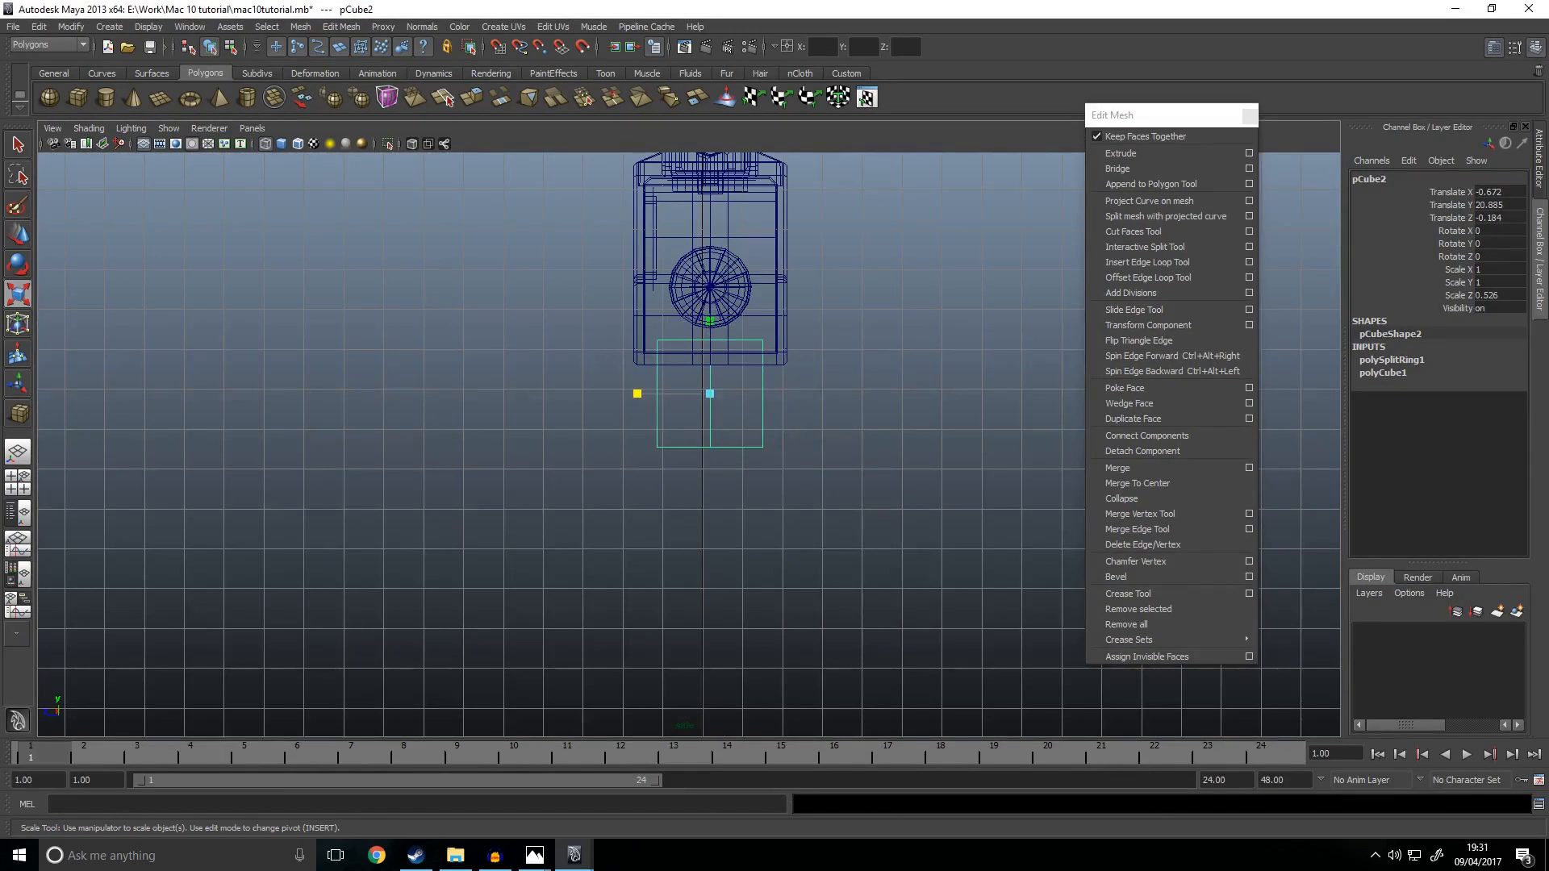
key(alt+Tab)
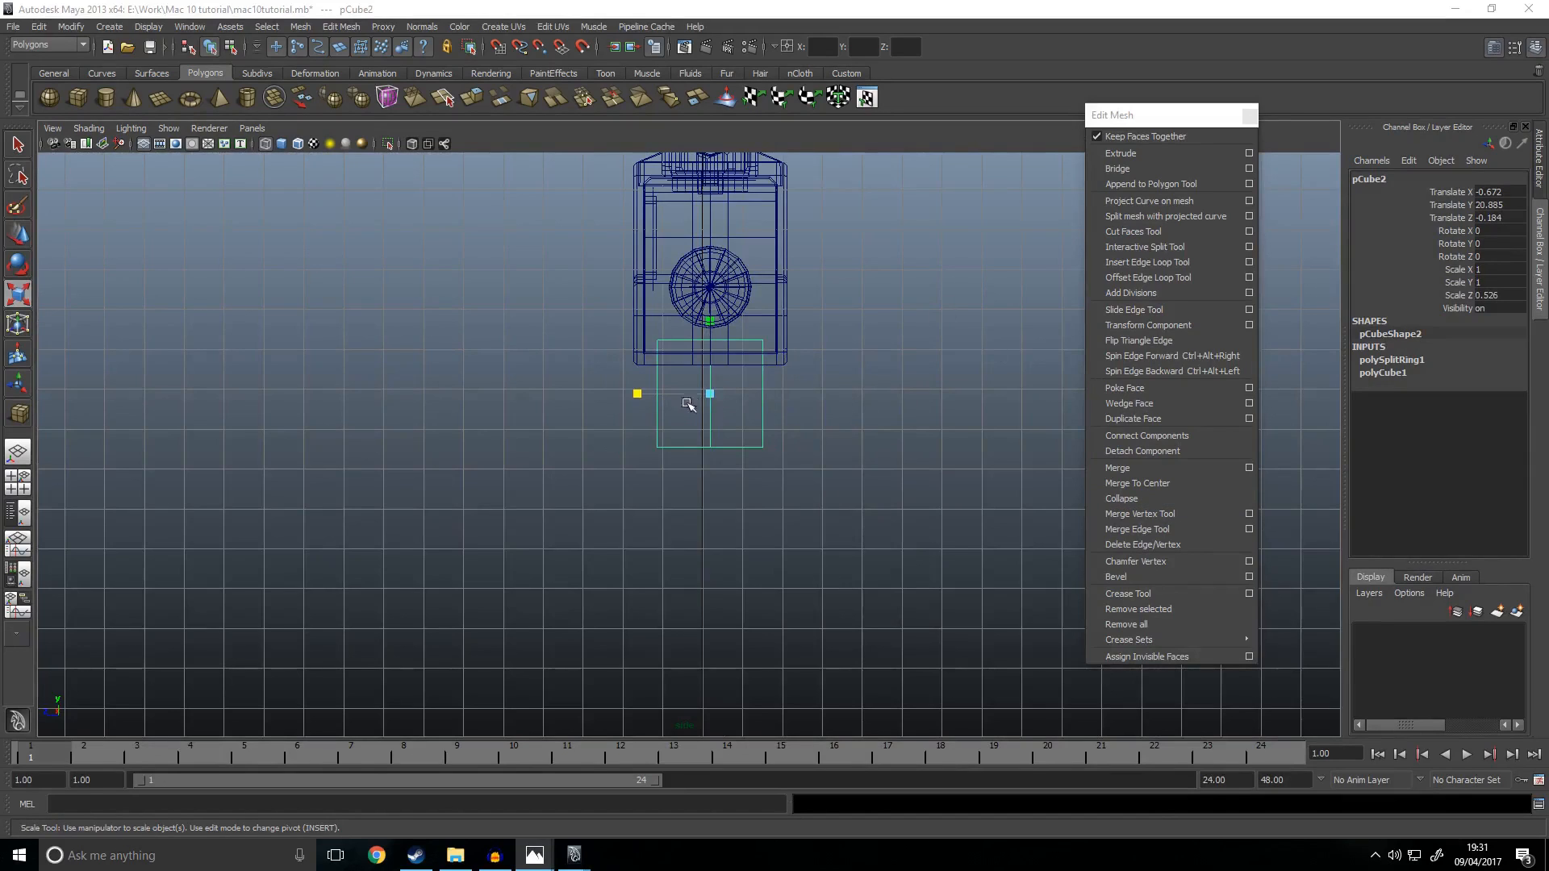
drag(632, 394, 630, 394)
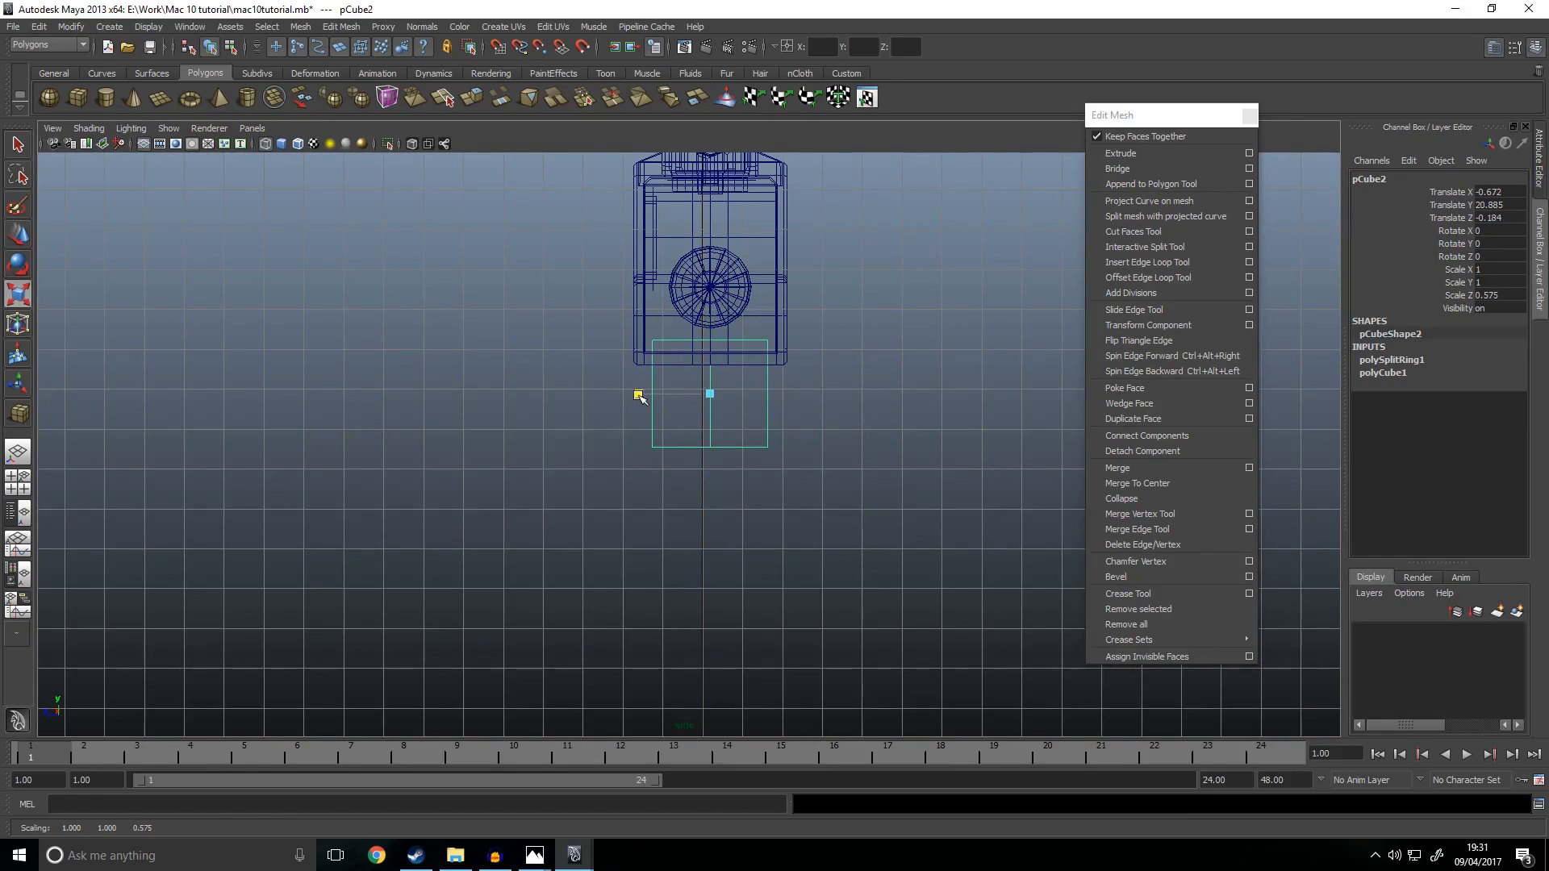
Step: Move the cube rearward along X to about -4.018 so it sits over the reference's magazine housing
mouse_move(888, 396)
alt+mouse_down()
mouse_move(871, 338)
mouse_move(685, 380)
mouse_move(754, 685)
mouse_move(795, 546)
mouse_move(864, 535)
mouse_move(726, 564)
mouse_move(674, 718)
mouse_move(532, 579)
mouse_move(584, 535)
mouse_move(857, 559)
alt+mouse_up()
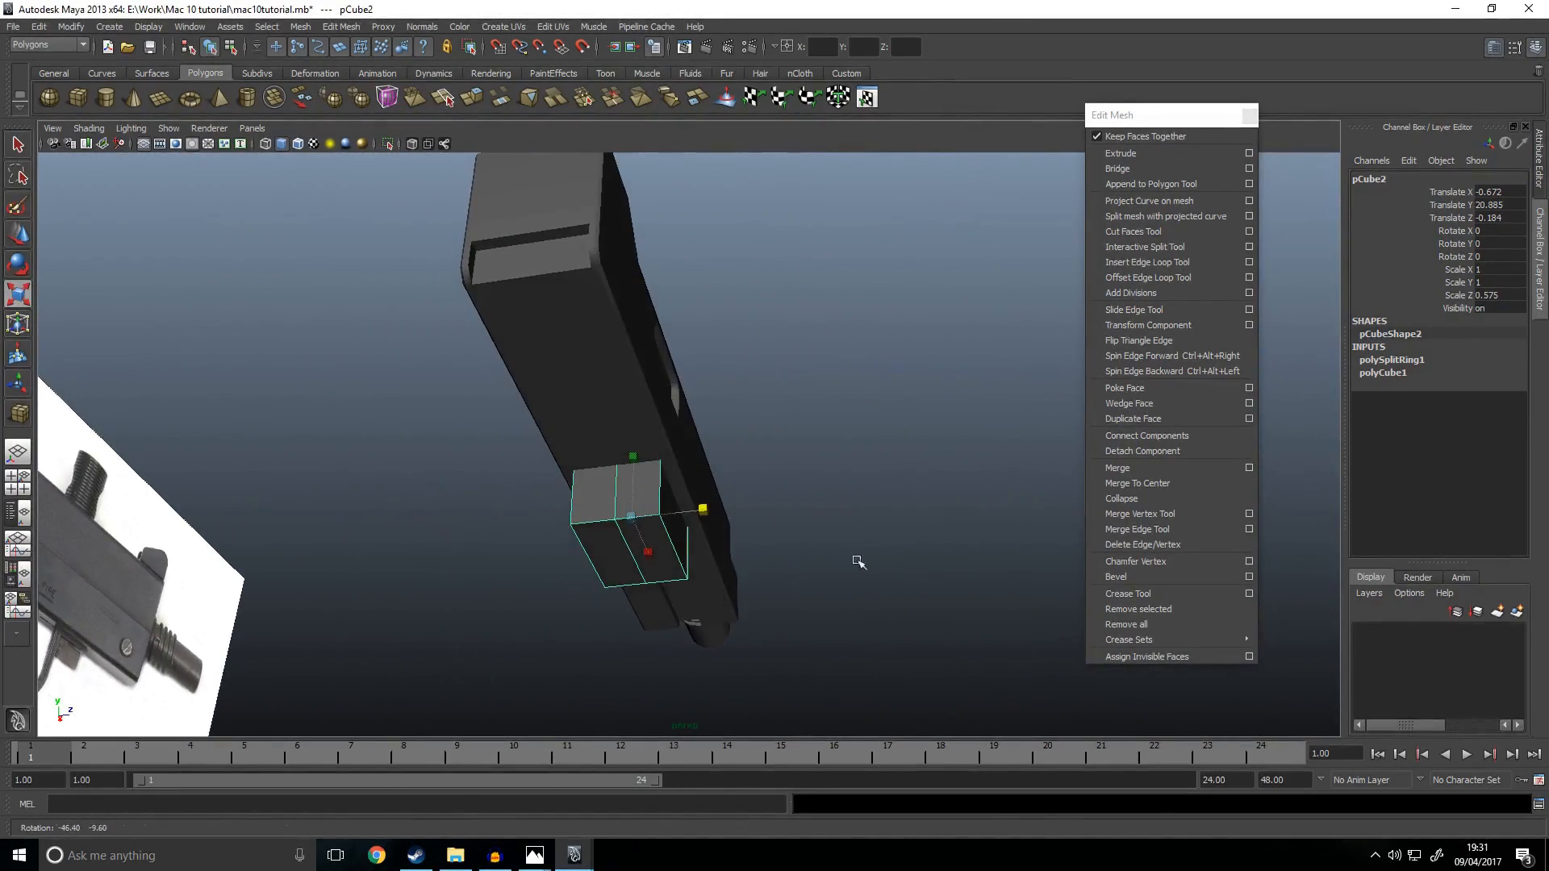
alt+drag(702, 517, 775, 581)
key(space)
key(space)
scroll(521, 591, down, 6)
alt+middle_drag(305, 556, 972, 487)
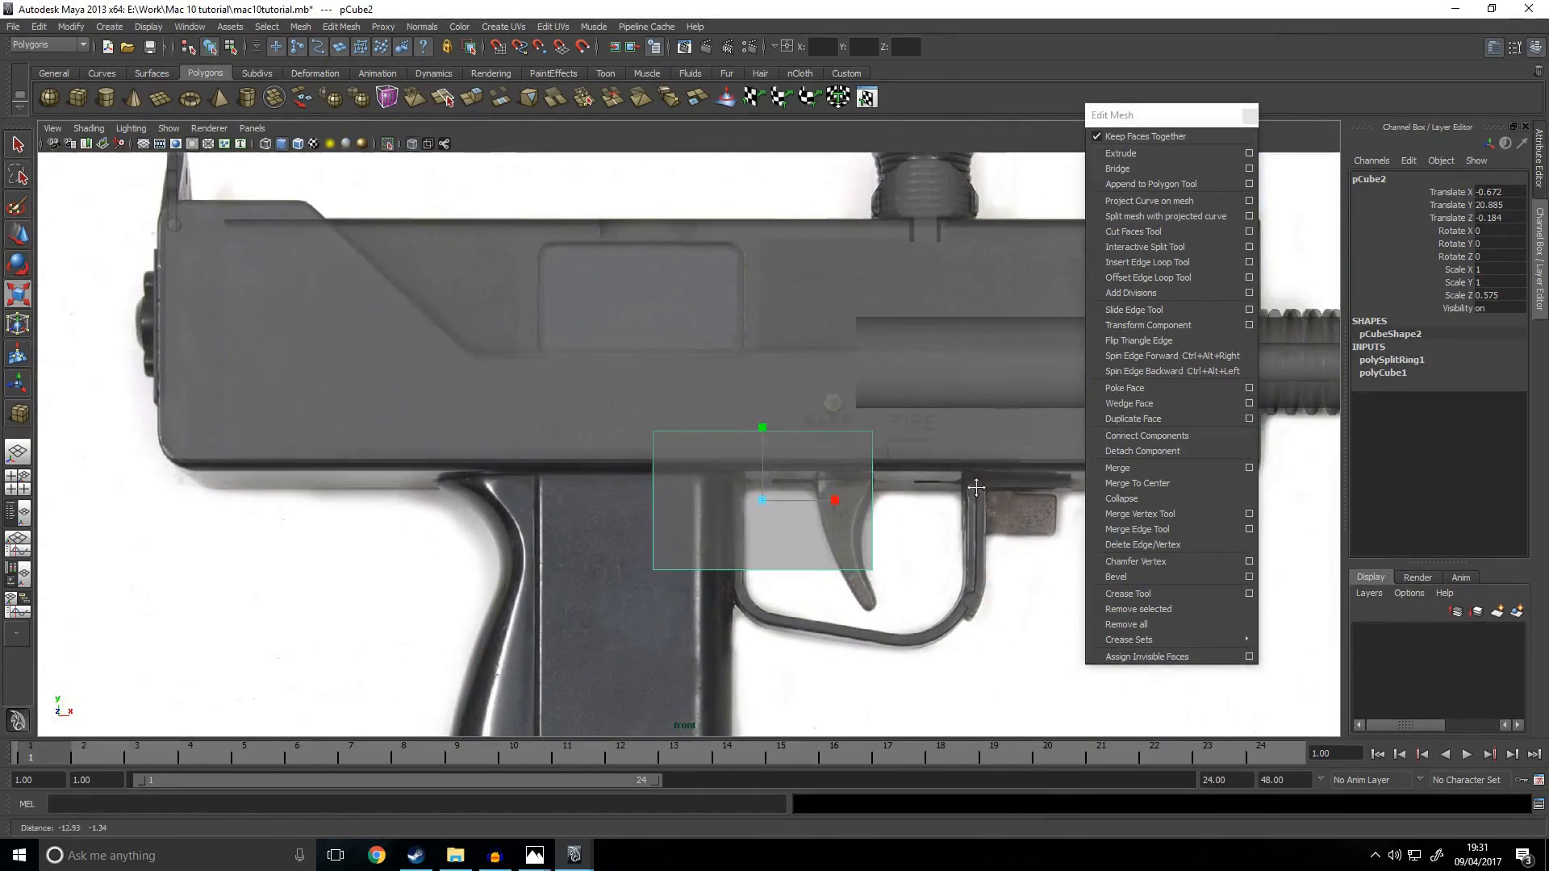
key(w)
drag(821, 502, 646, 498)
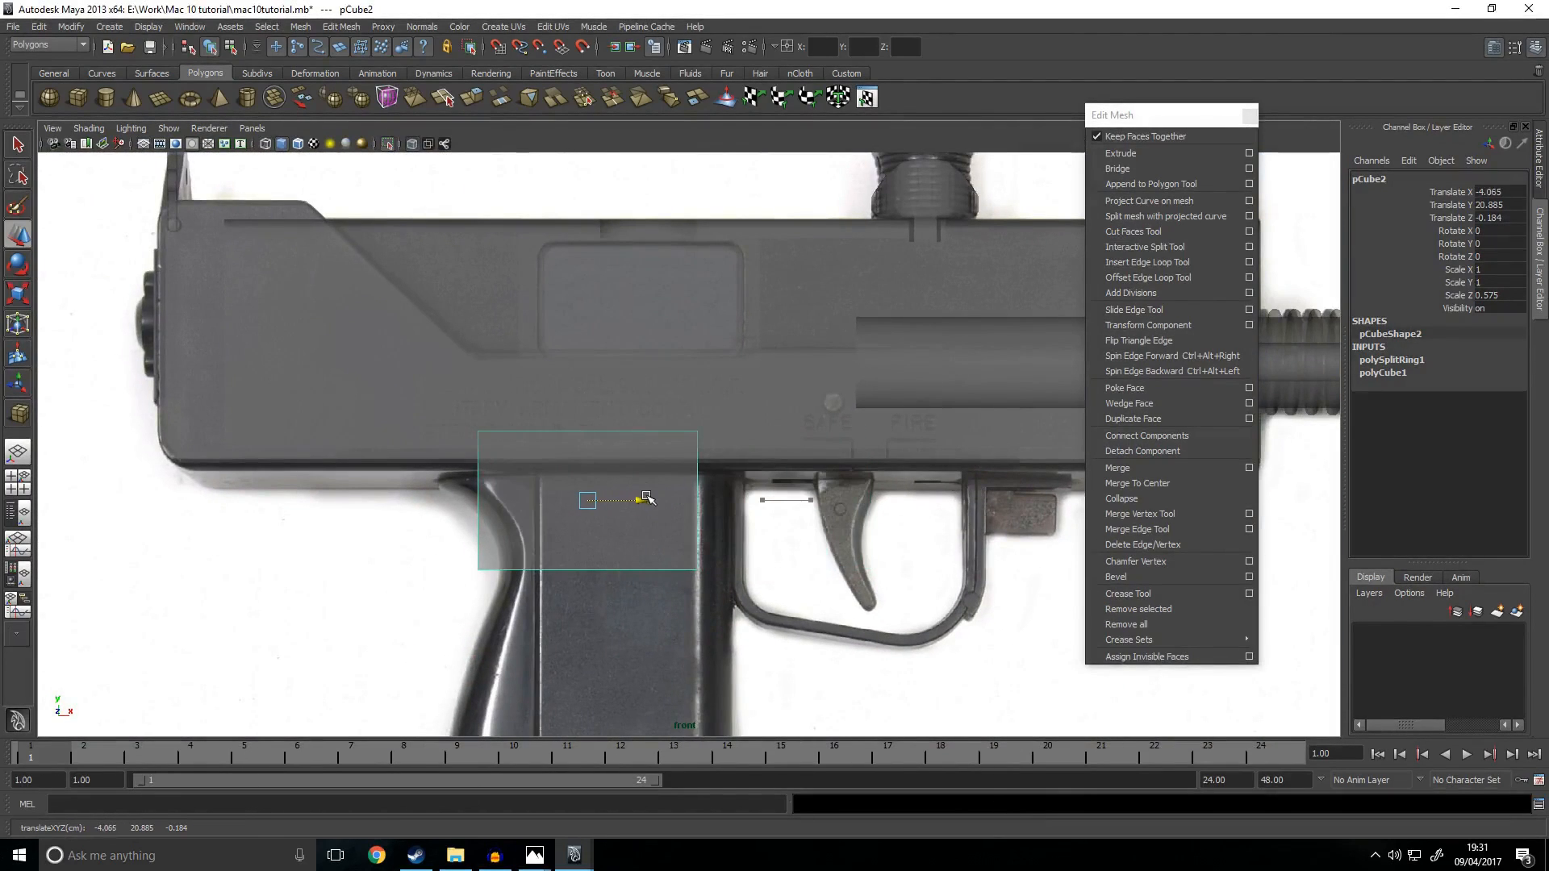
Step: Fit the cube to the magazine housing by moving its rear vertices to the grip seam and its bottom vertices down to the grip's base
right_drag(521, 502, 462, 500)
drag(412, 408, 554, 637)
drag(531, 504, 595, 513)
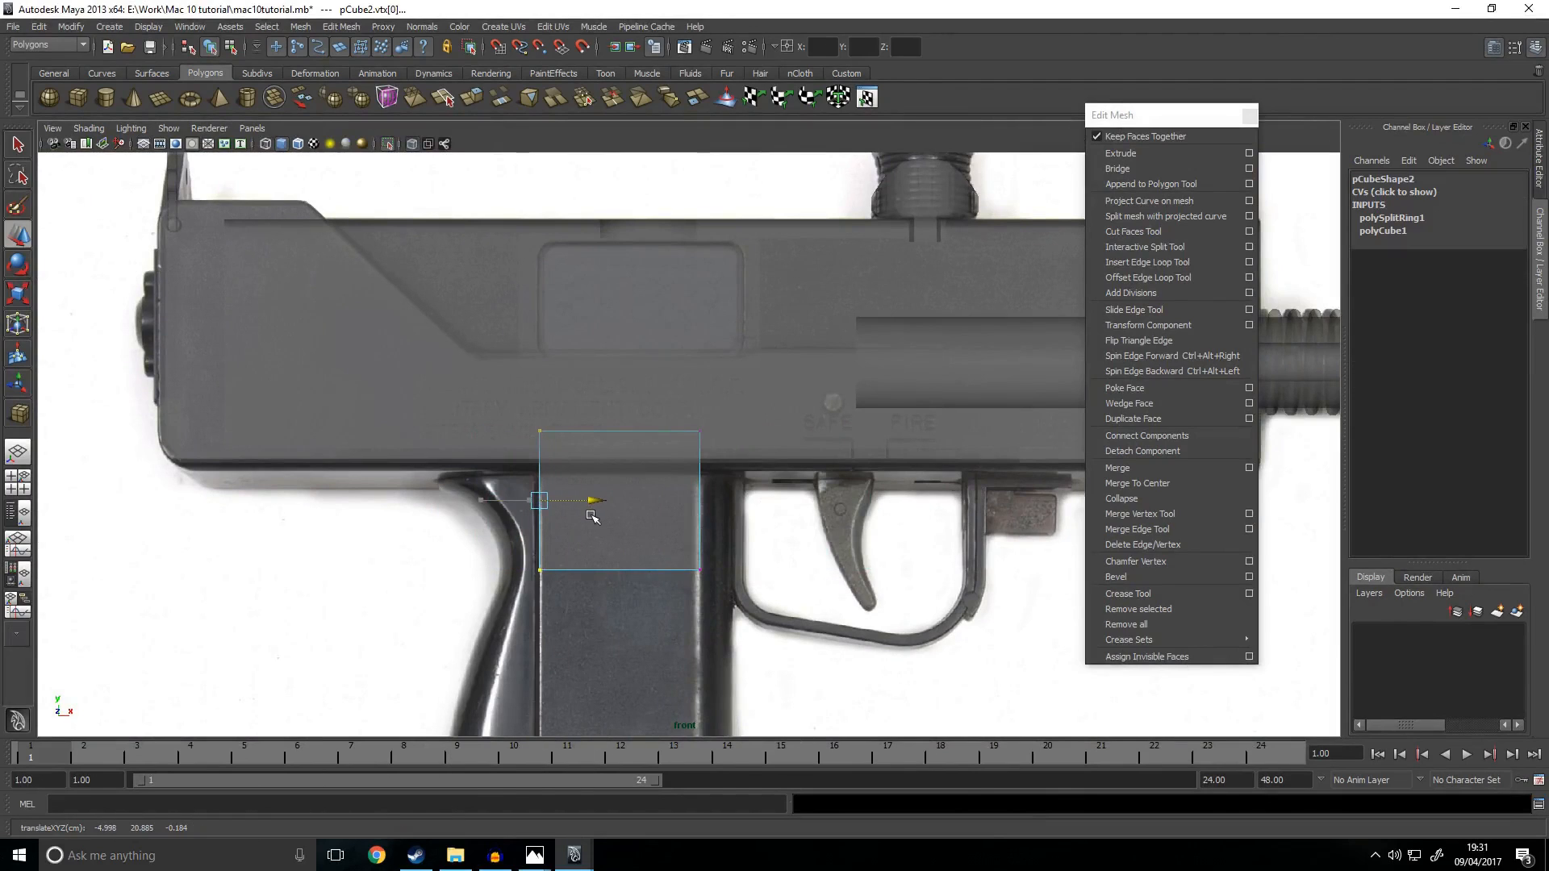
alt+middle_drag(773, 642, 636, 343)
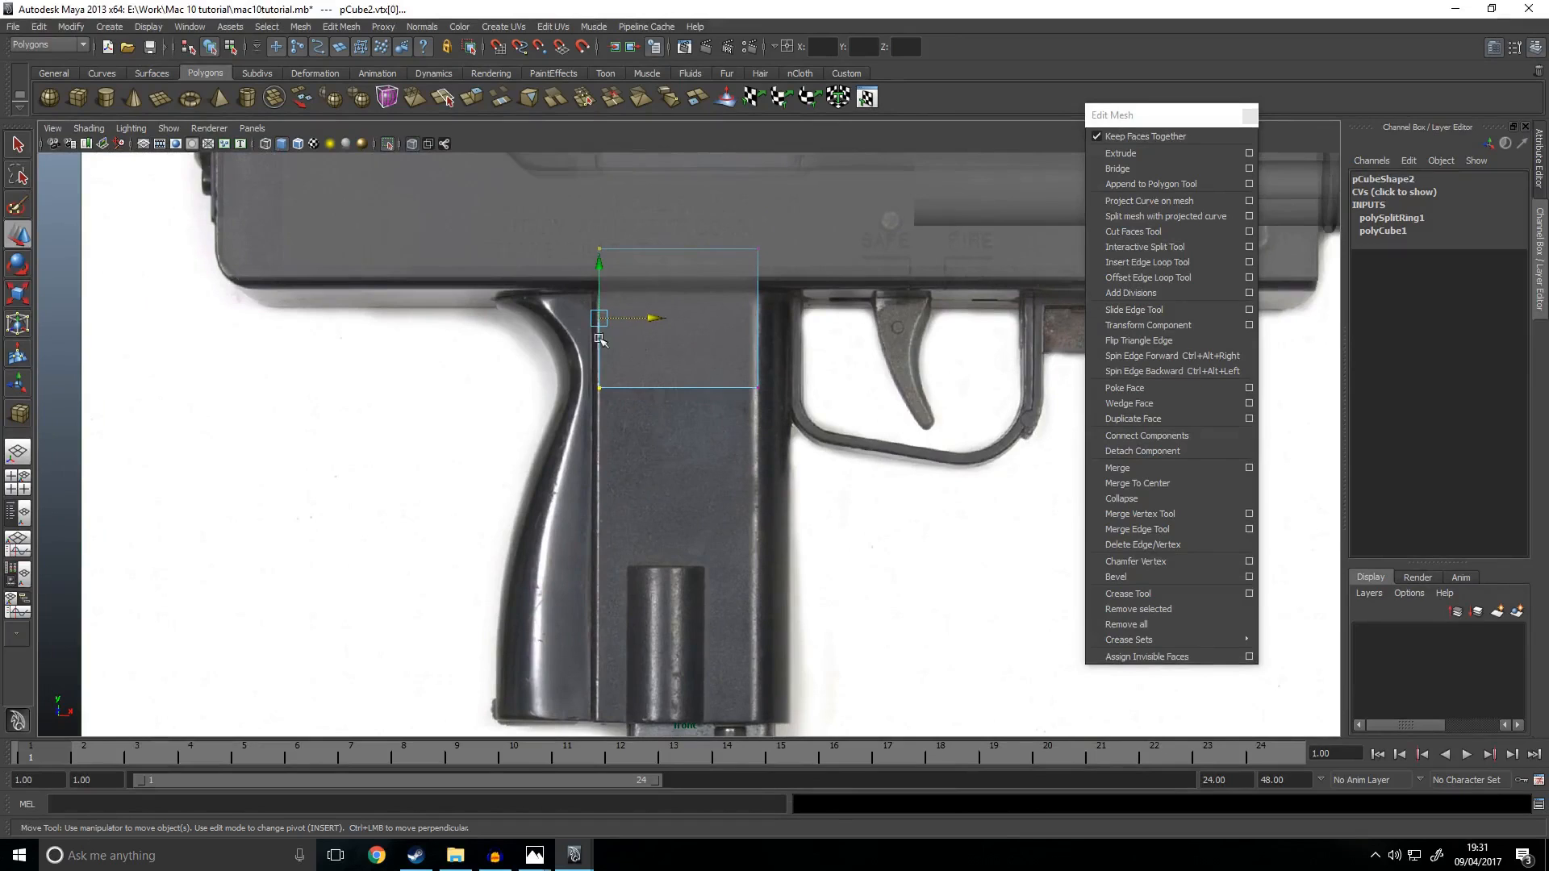
alt+middle_drag(777, 561, 776, 491)
drag(678, 266, 699, 609)
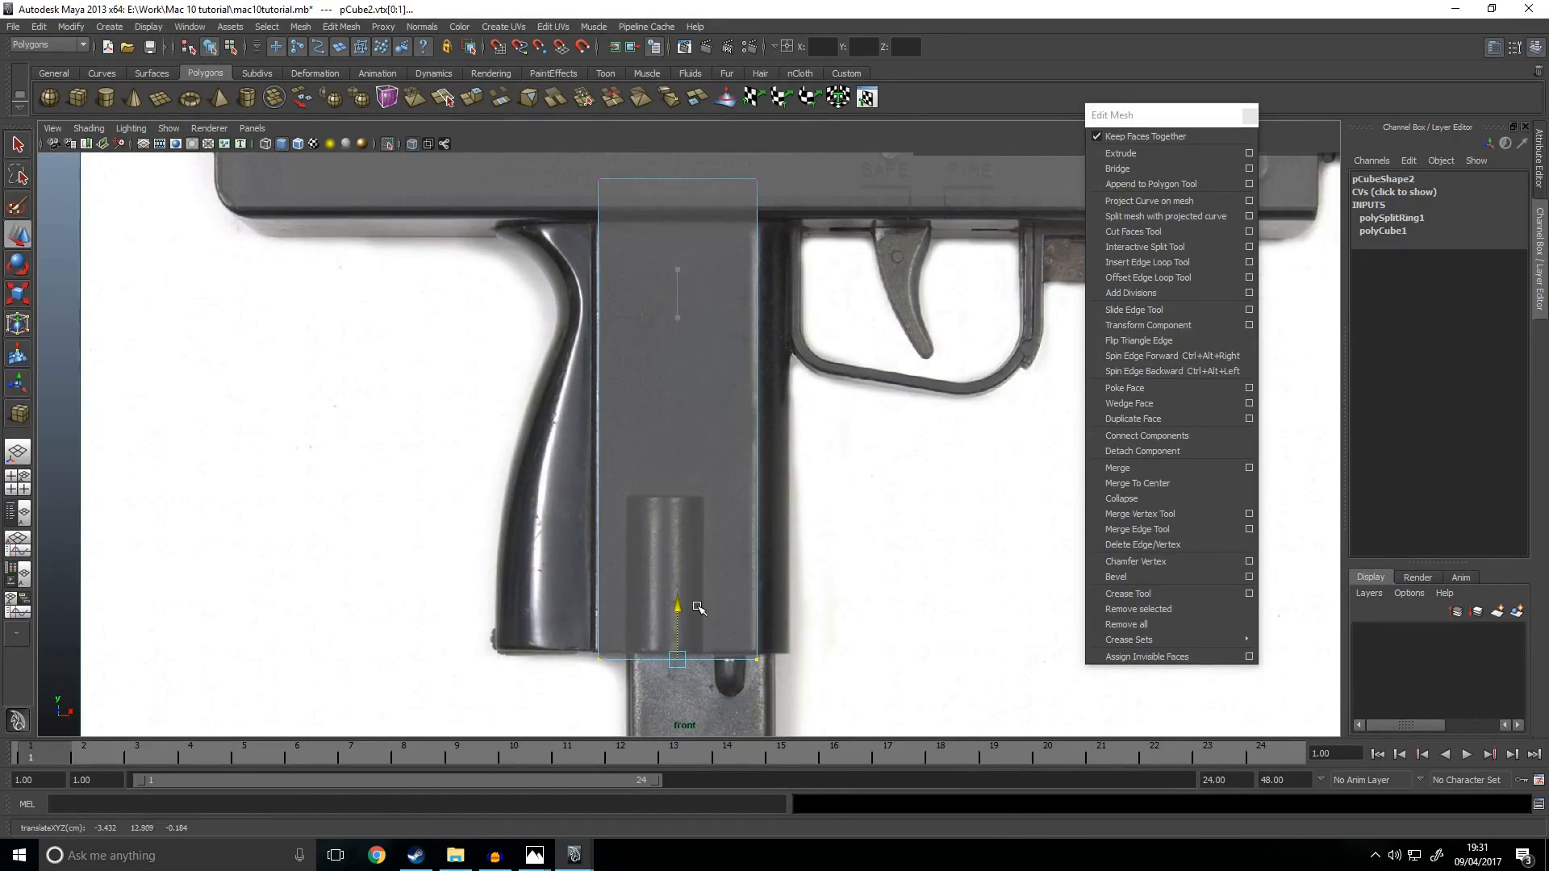
click(847, 461)
Step: Delete the housing block's top faces inside the receiver
right_drag(718, 364, 719, 404)
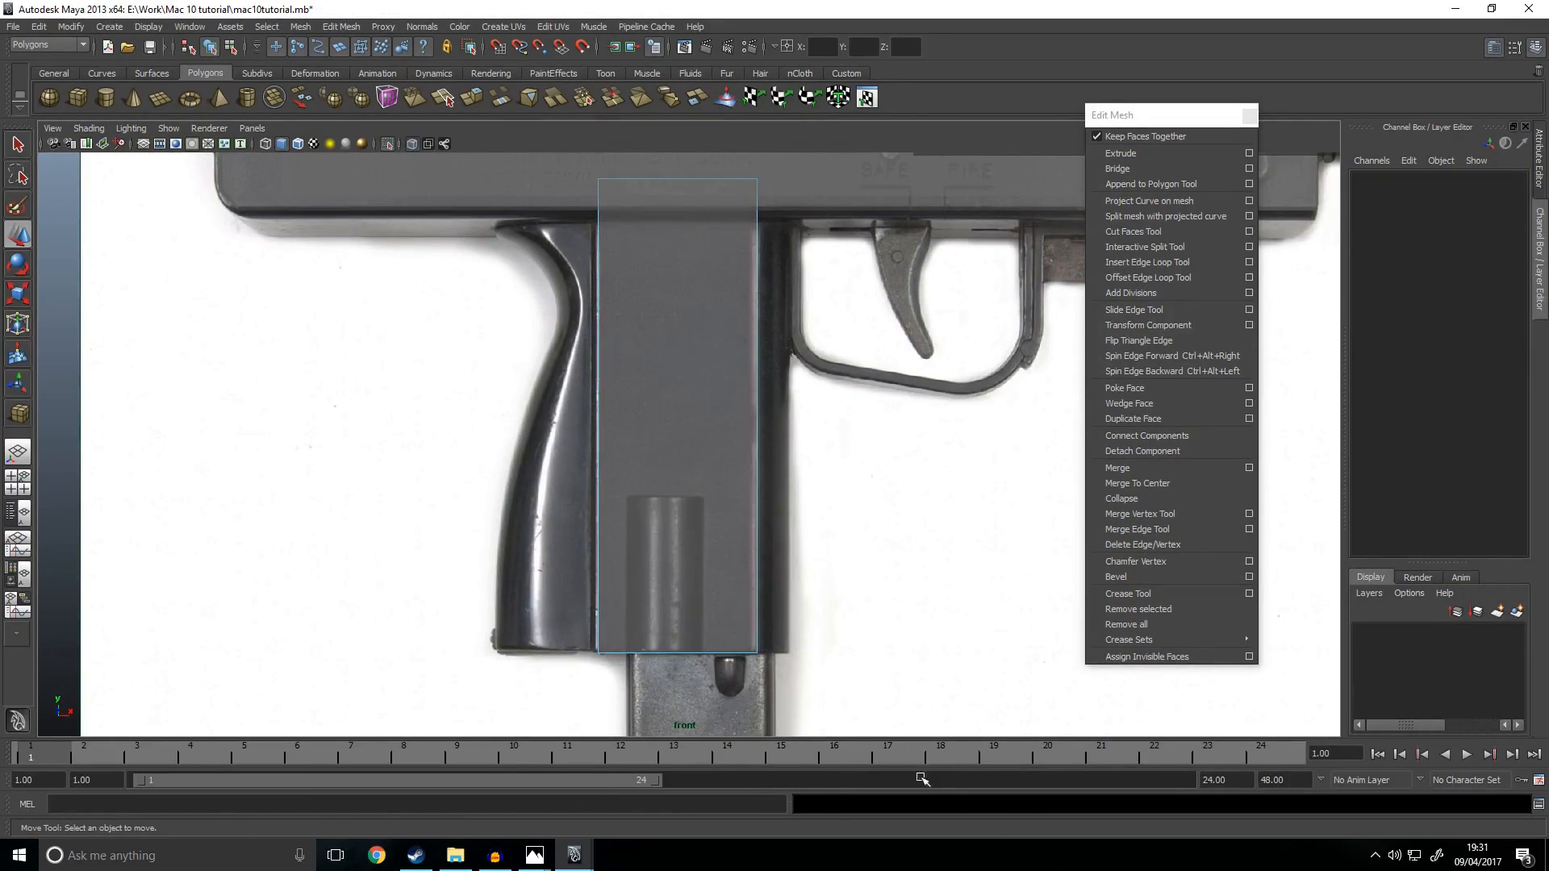
drag(912, 765, 902, 728)
click(976, 600)
drag(347, 162, 811, 313)
alt+middle_drag(811, 312, 857, 466)
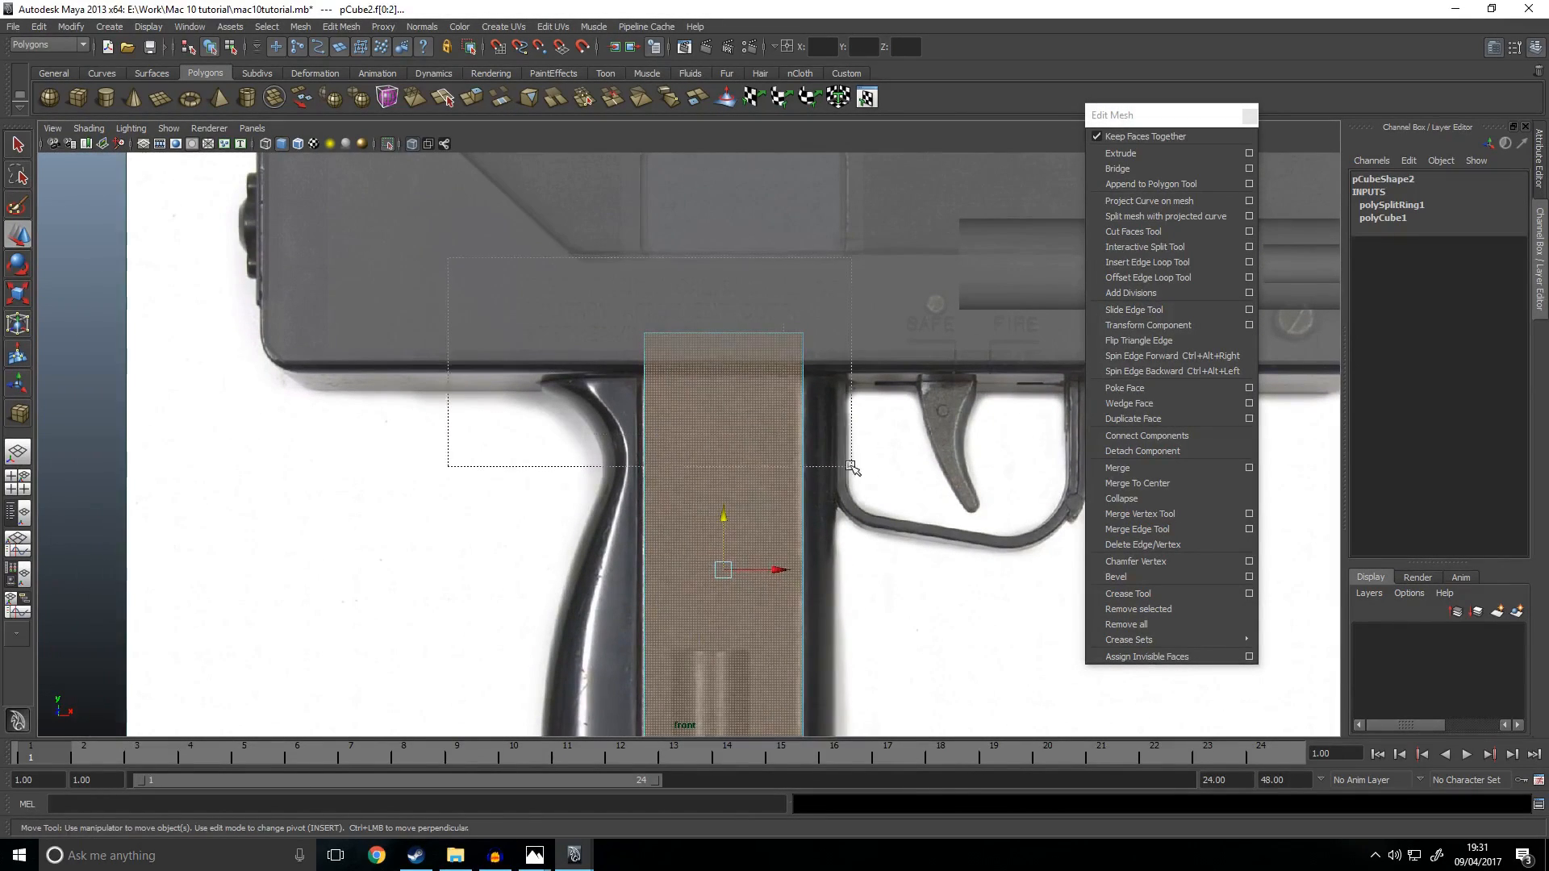
key(Delete)
Step: Narrow the housing block to a Z scale of about 0.517
right_drag(757, 457, 817, 515)
alt+middle_drag(881, 644, 757, 456)
key(space)
key(space)
alt+drag(776, 513, 868, 540)
key(r)
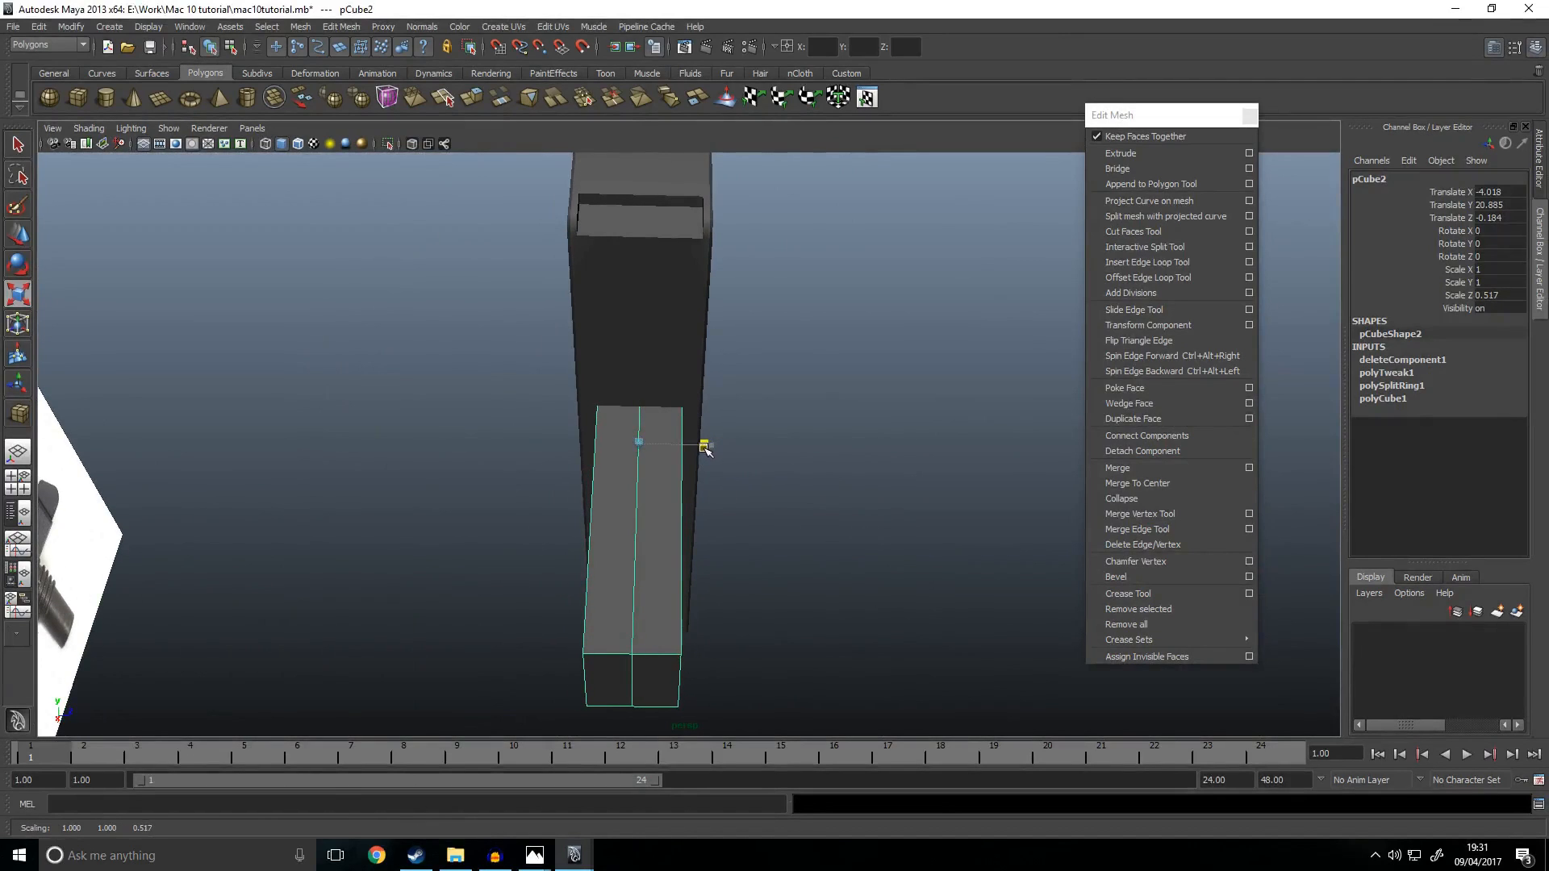
click(820, 514)
Step: Add offset edge loops on both sides of the vertical centre edge on the housing block's front face
mouse_move(823, 584)
alt+mouse_down()
mouse_move(837, 551)
mouse_move(834, 574)
alt+mouse_up()
click(622, 565)
alt+drag(622, 565, 678, 470)
scroll(629, 486, up, 4)
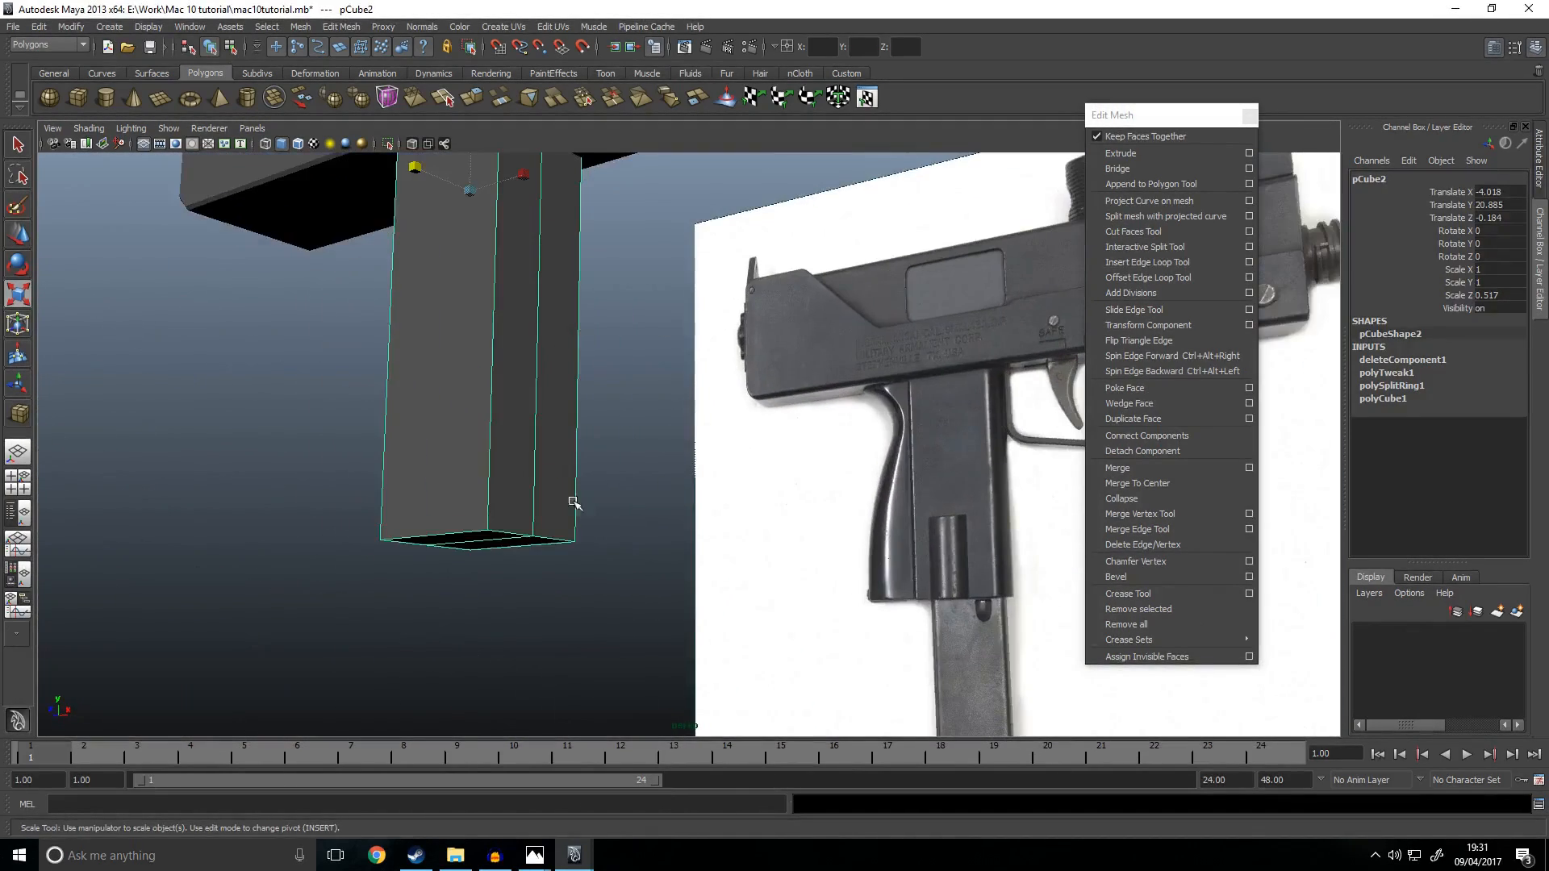
alt+drag(581, 501, 598, 436)
scroll(580, 415, up, 4)
right_click(546, 388)
right_drag(546, 388, 546, 335)
click(524, 384)
mouse_move(876, 506)
alt+mouse_down()
mouse_move(875, 461)
mouse_move(879, 504)
alt+mouse_up()
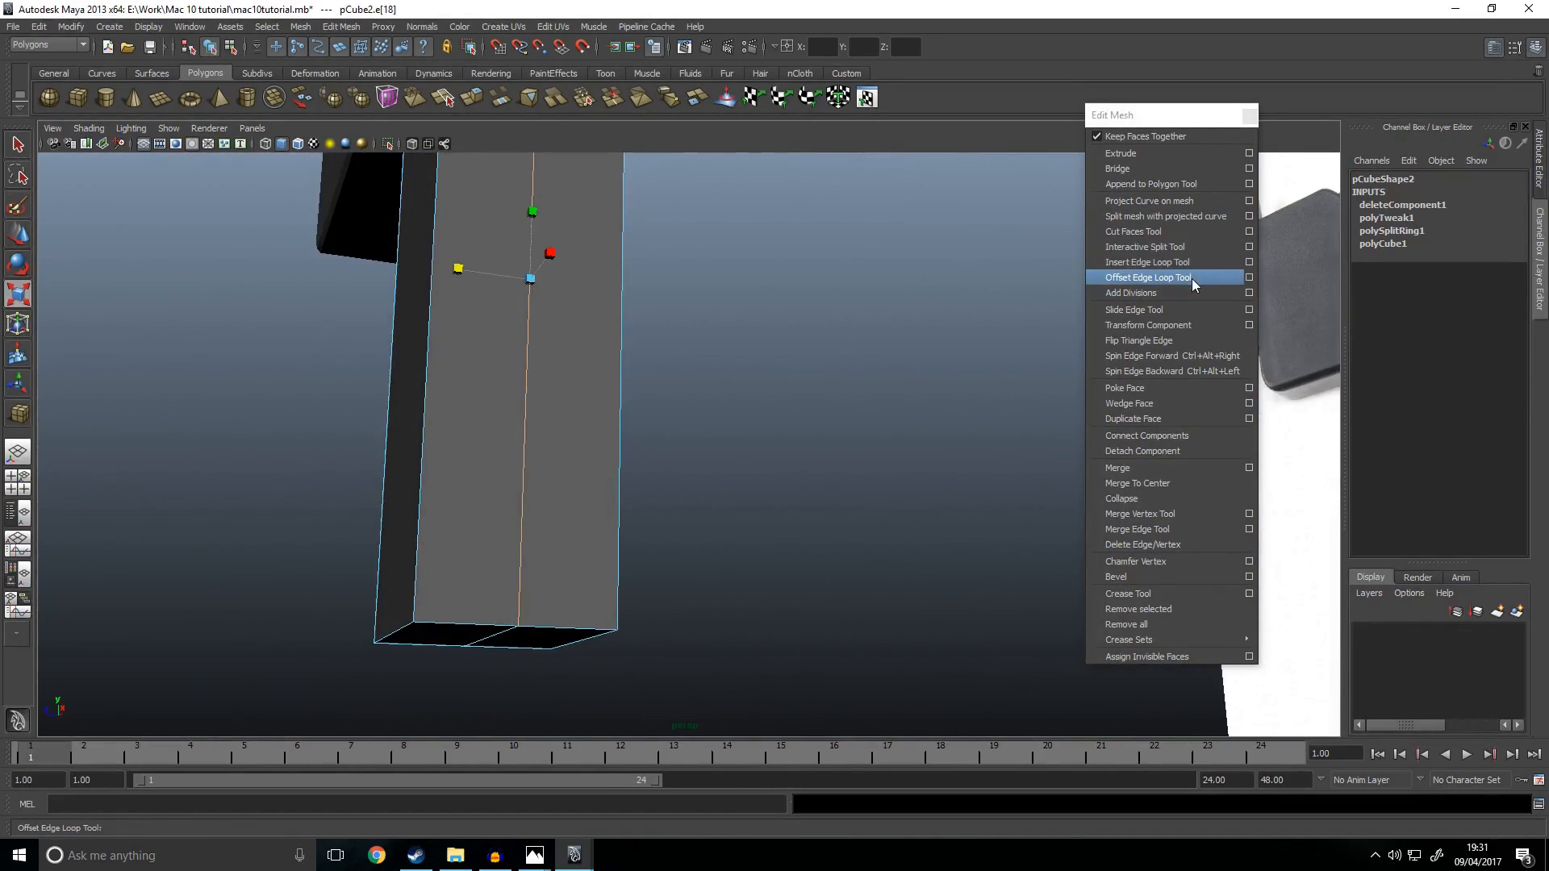
click(1192, 278)
drag(530, 440, 530, 271)
alt+drag(892, 435, 736, 435)
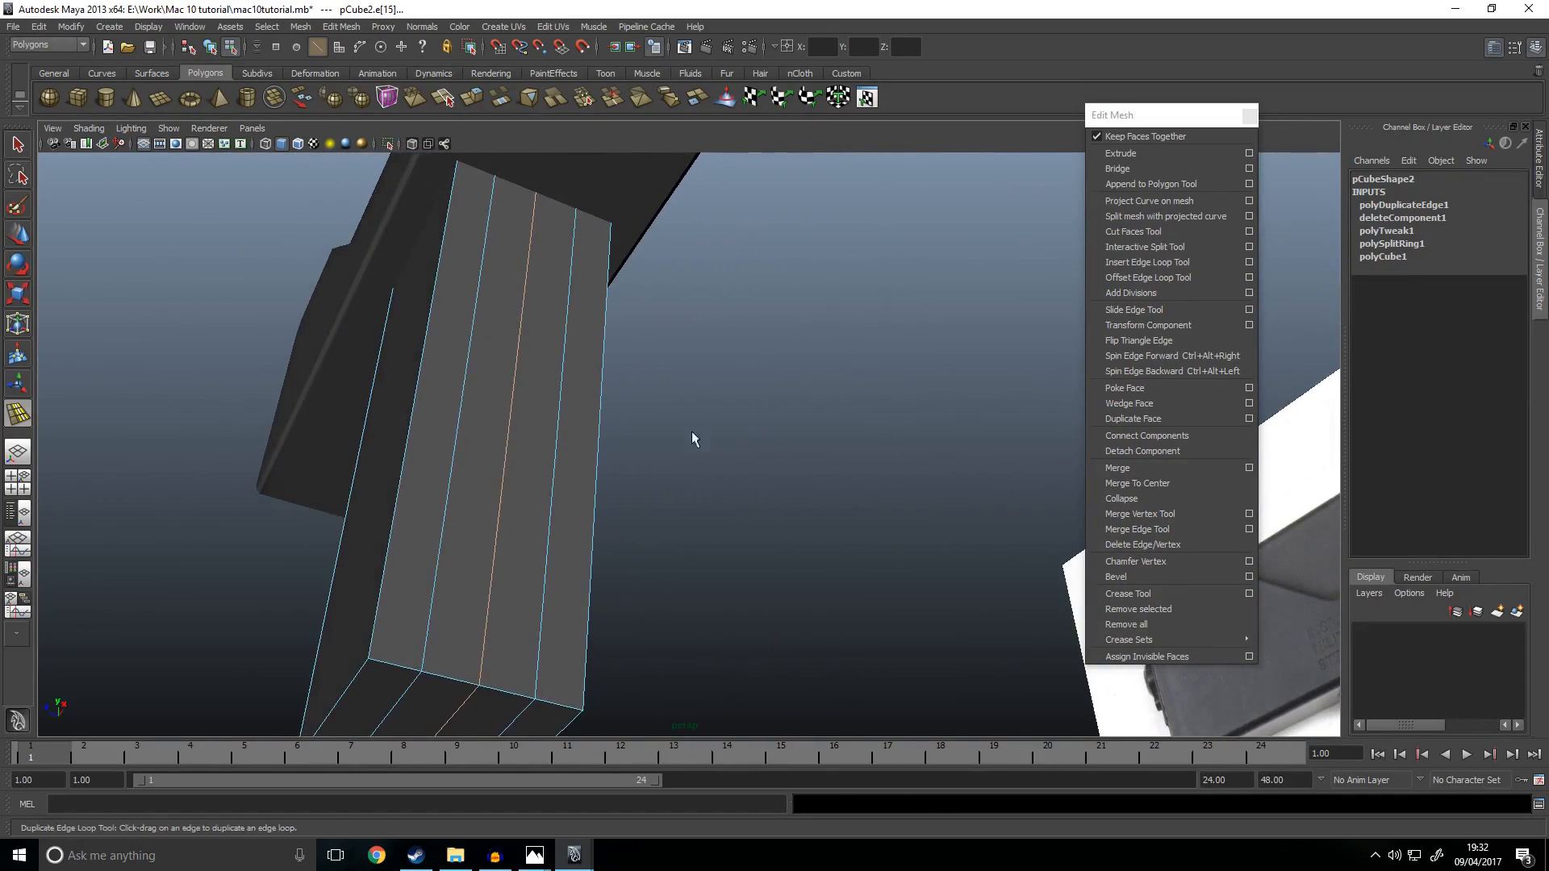
Step: Move the two middle strips of the block's front face forward along X to meet the front edge of the reference magazine housing
key(w)
key(e)
click(741, 598)
right_drag(476, 559, 478, 597)
click(478, 595)
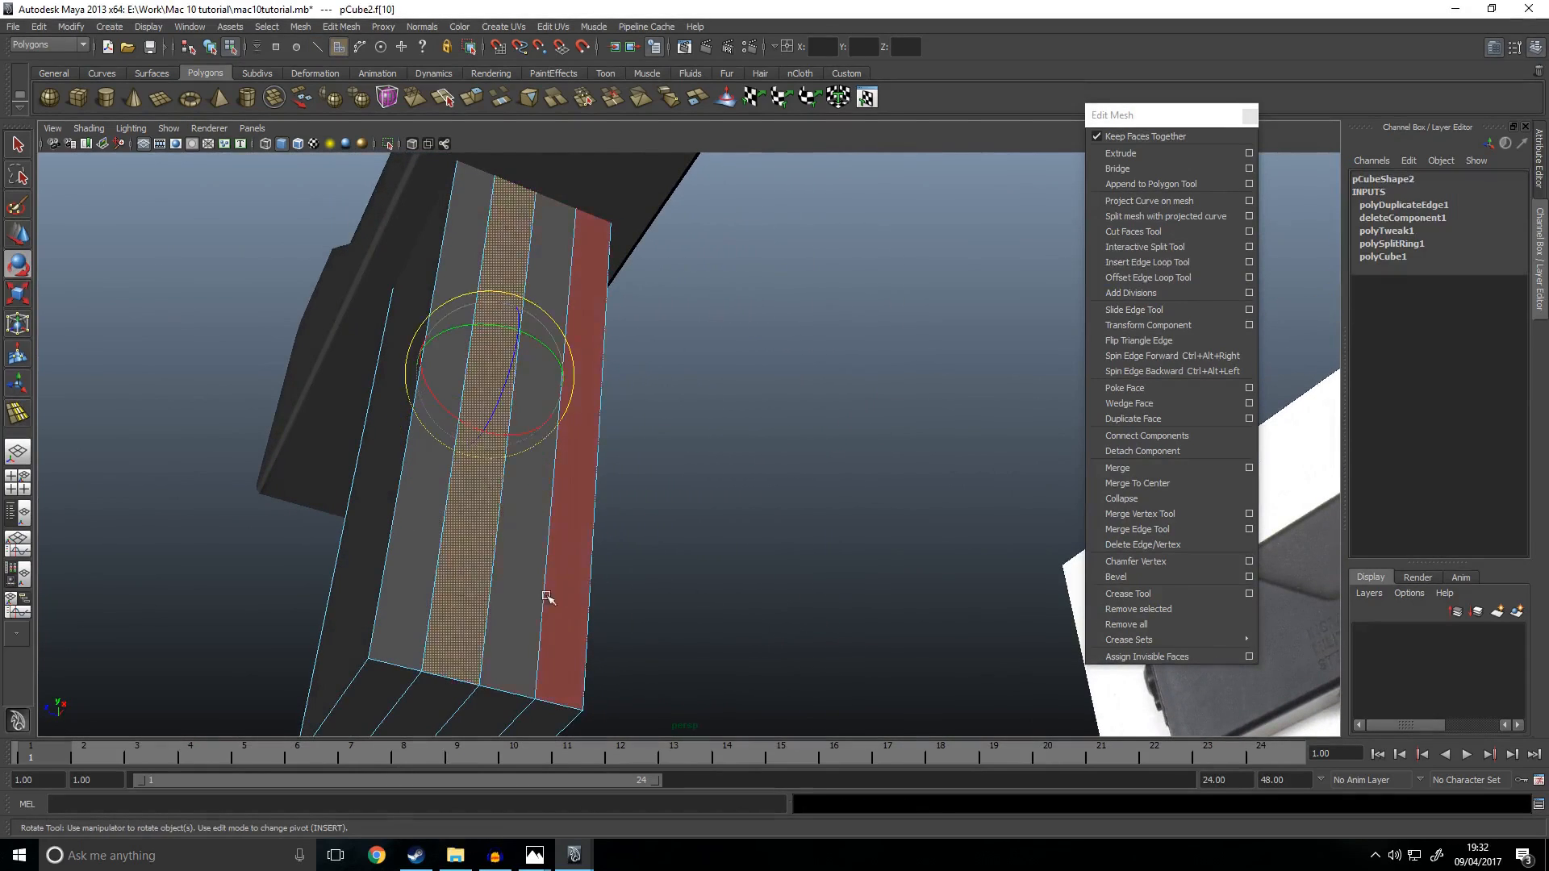
shift+click(547, 597)
key(space)
key(space)
key(w)
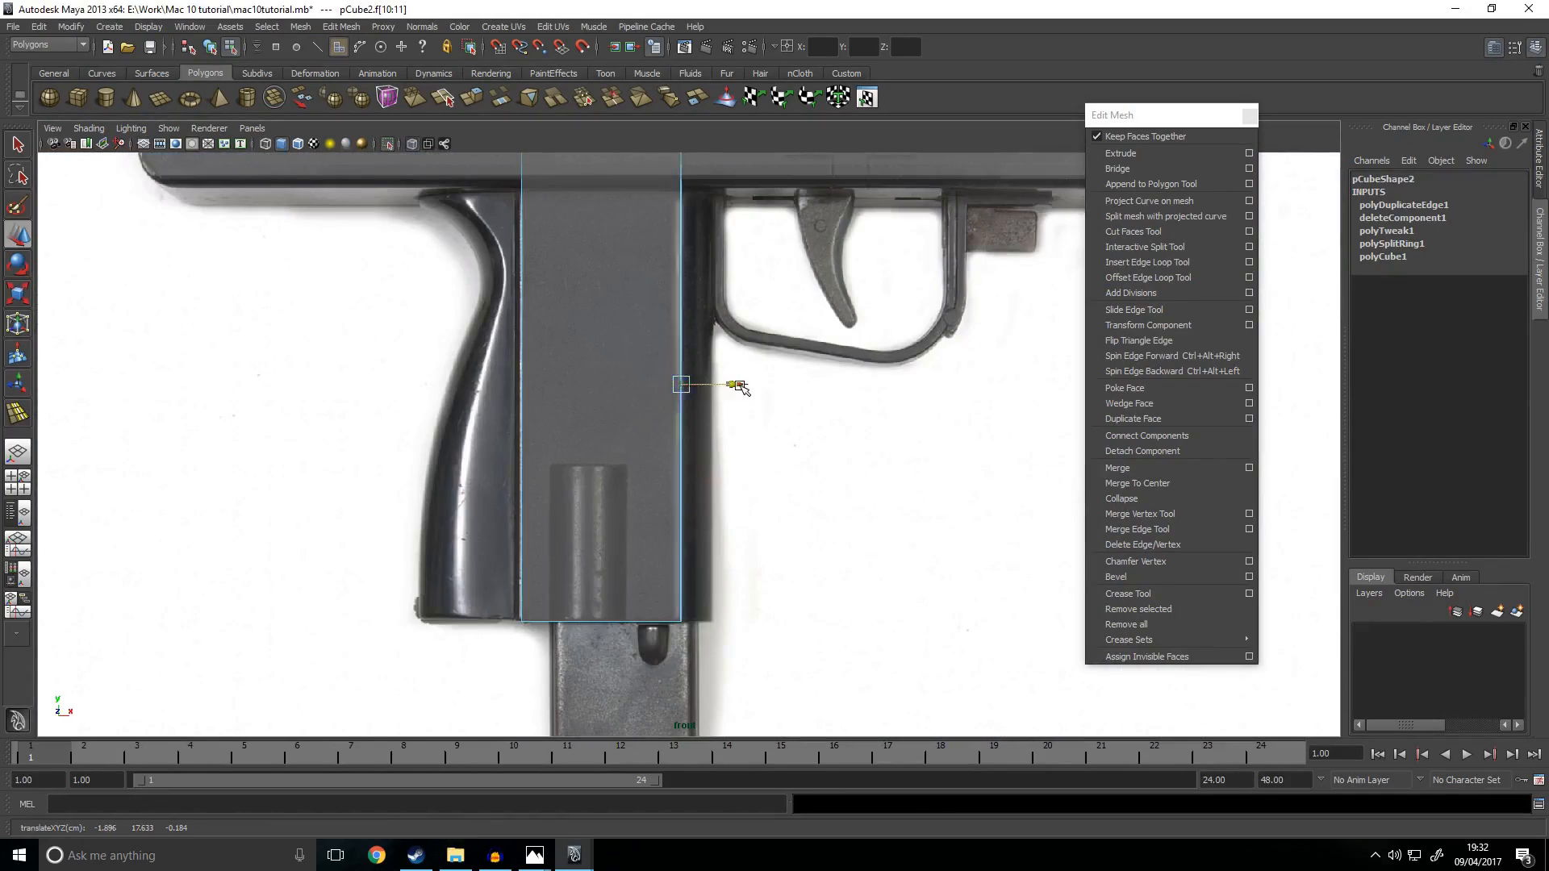
drag(735, 386, 770, 387)
key(space)
key(space)
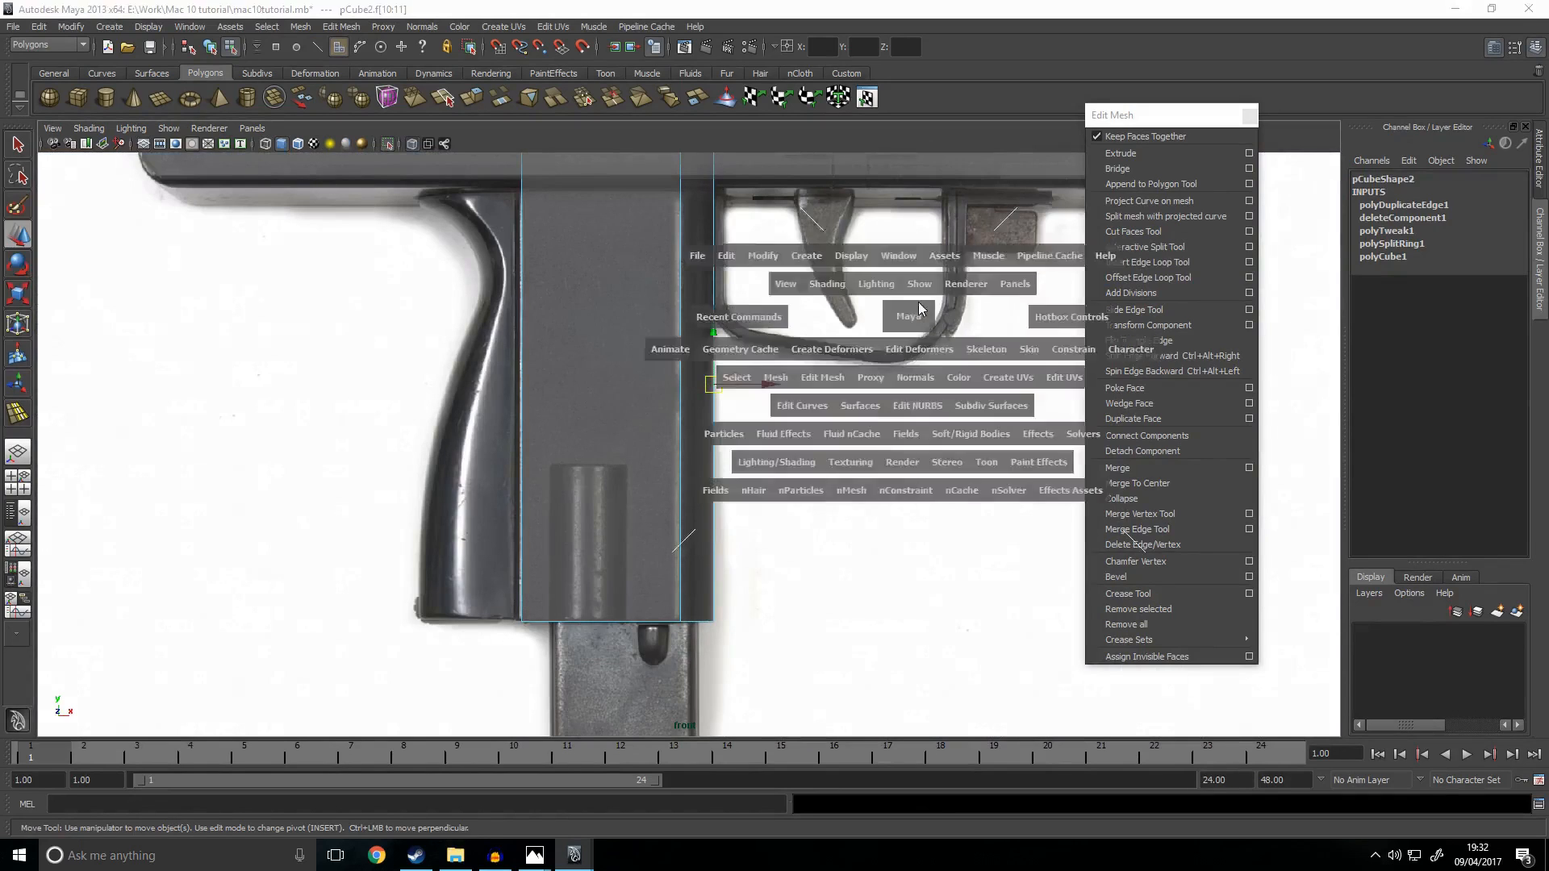
click(893, 439)
Step: Harden the vertical edges where the housing block's angled front meets its flat sides
alt+drag(893, 440, 790, 499)
alt+middle_drag(790, 498, 774, 532)
right_drag(637, 397, 634, 359)
click(632, 370)
alt+drag(634, 379, 830, 458)
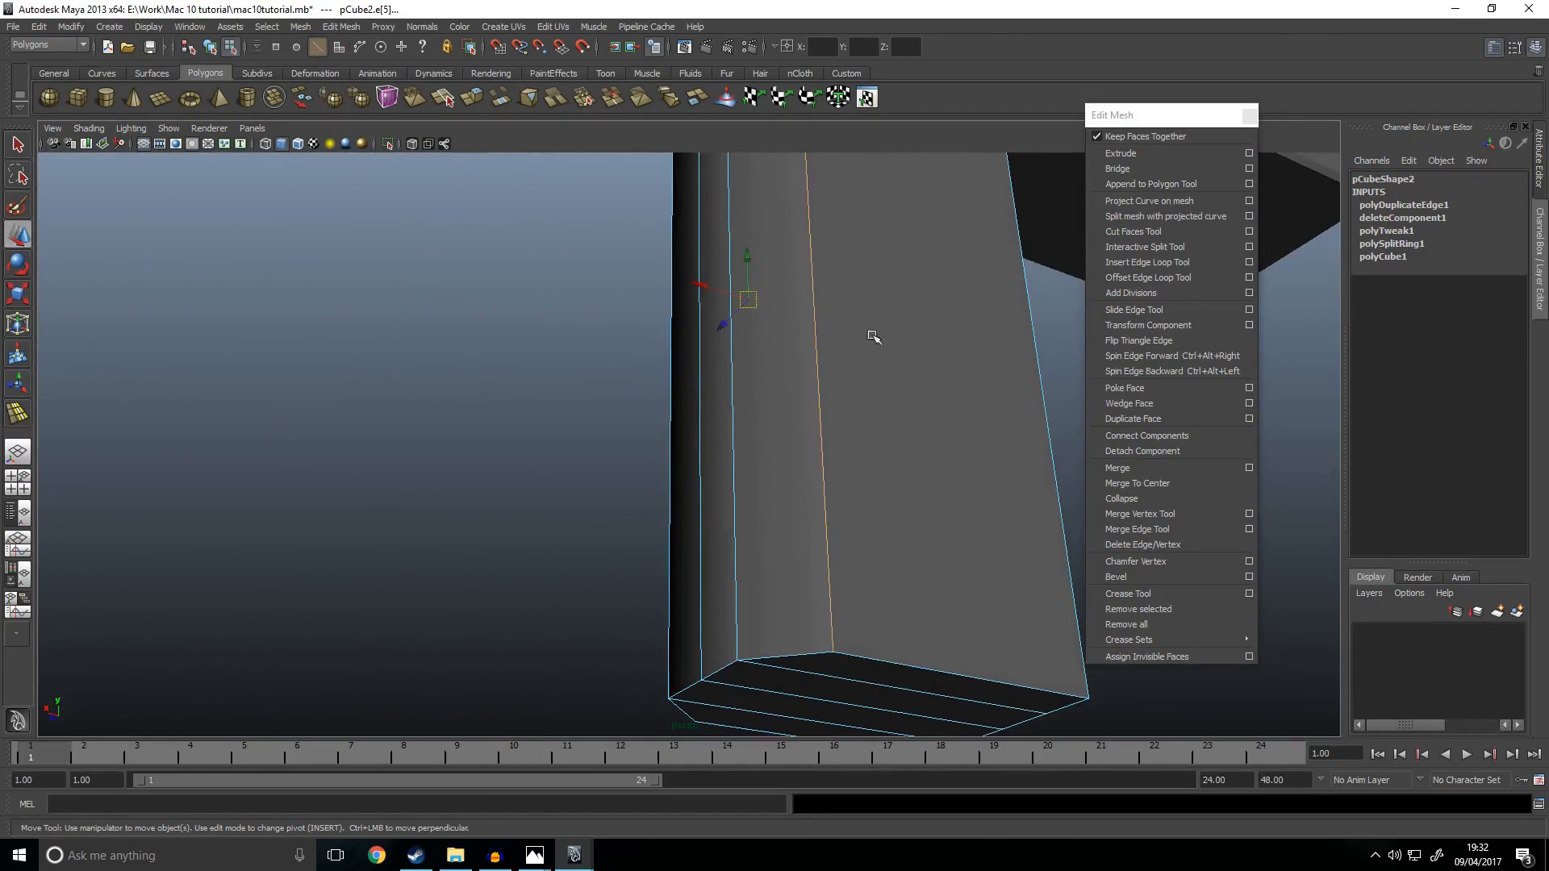
scroll(639, 248, down, 5)
alt+drag(678, 452, 778, 452)
click(419, 29)
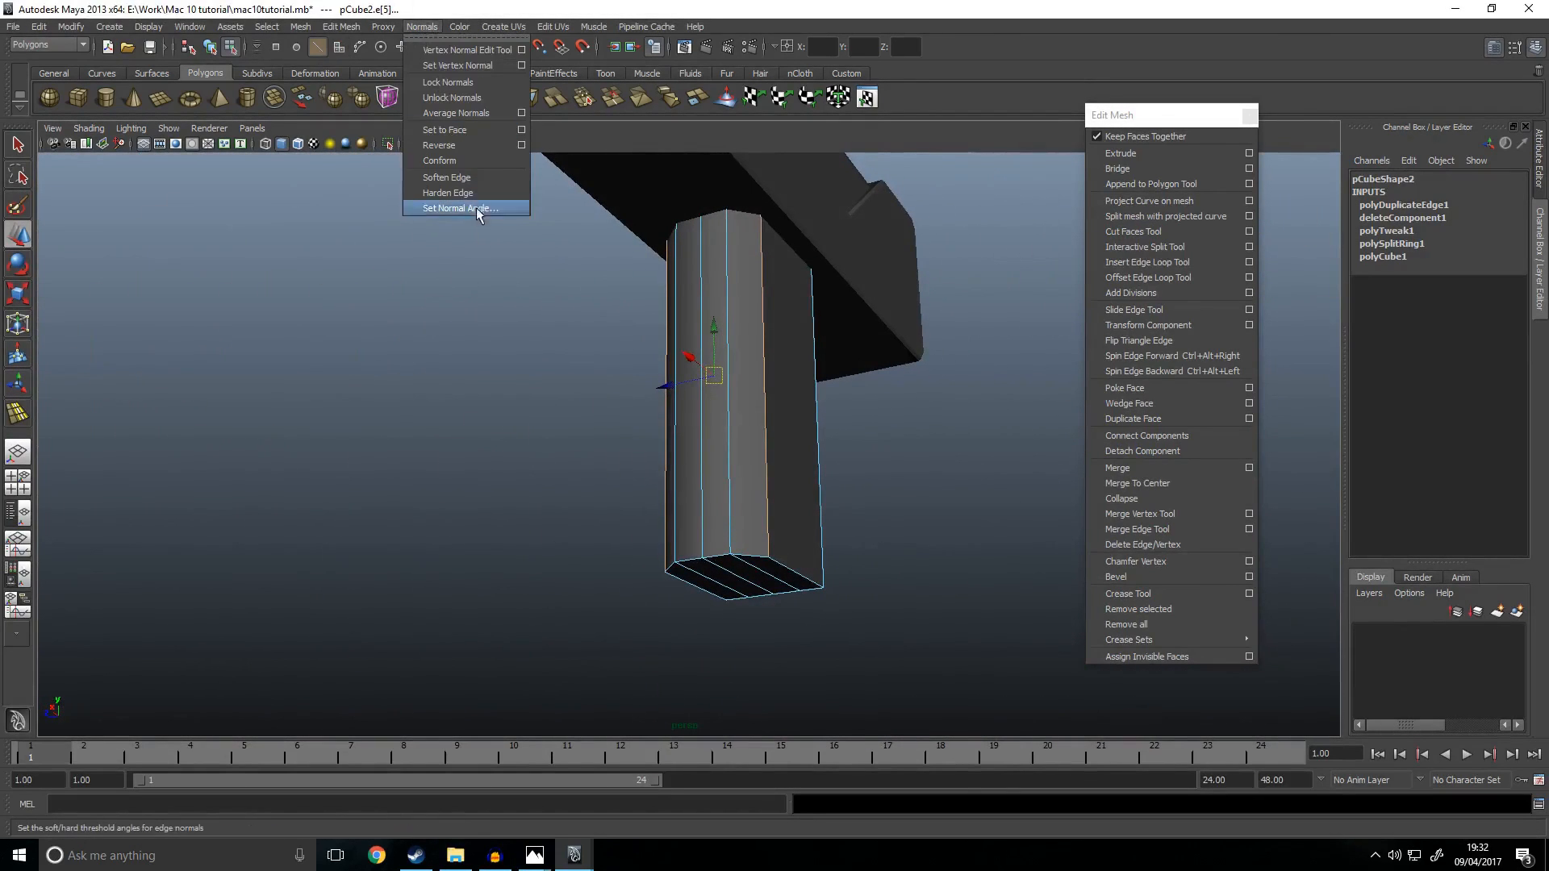
click(468, 194)
Step: Adjust the normals on another of the housing block's edges and reselect the whole block
alt+drag(403, 379, 581, 493)
click(853, 611)
right_drag(611, 474, 738, 405)
alt+drag(685, 533, 750, 504)
click(672, 467)
scroll(672, 467, up, 3)
right_drag(674, 436, 529, 69)
click(680, 412)
right_drag(597, 395, 663, 373)
click(864, 498)
scroll(864, 498, down, 3)
alt+drag(851, 497, 763, 529)
click(663, 494)
Step: Duplicate the housing block, move the copy behind the grip to about X -8.692, and set its Y rotation to -180
key(space)
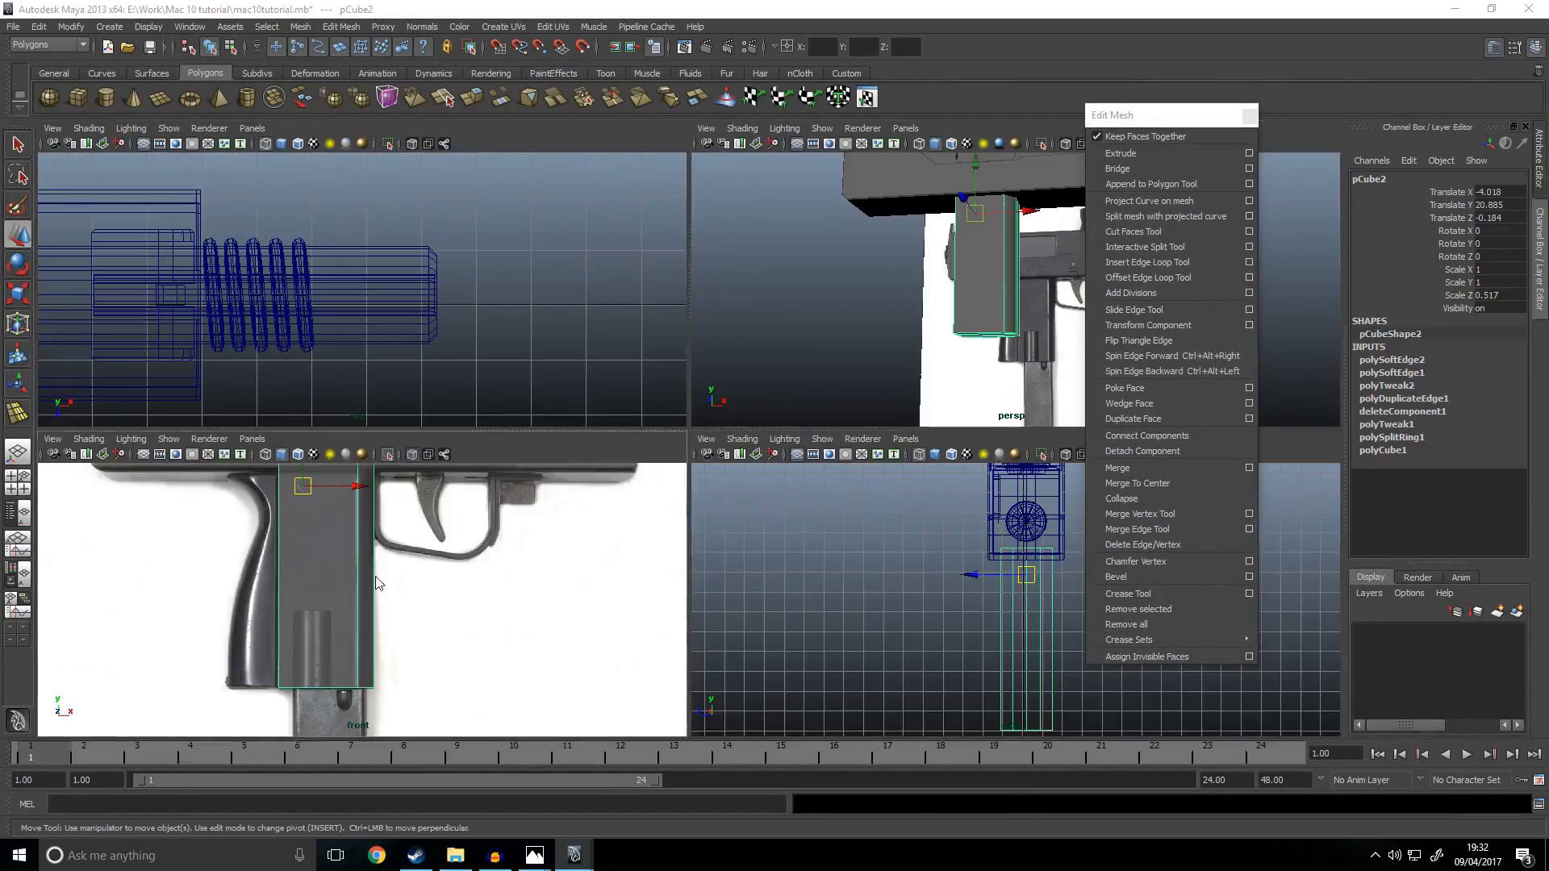
key(space)
alt+middle_drag(687, 517, 711, 568)
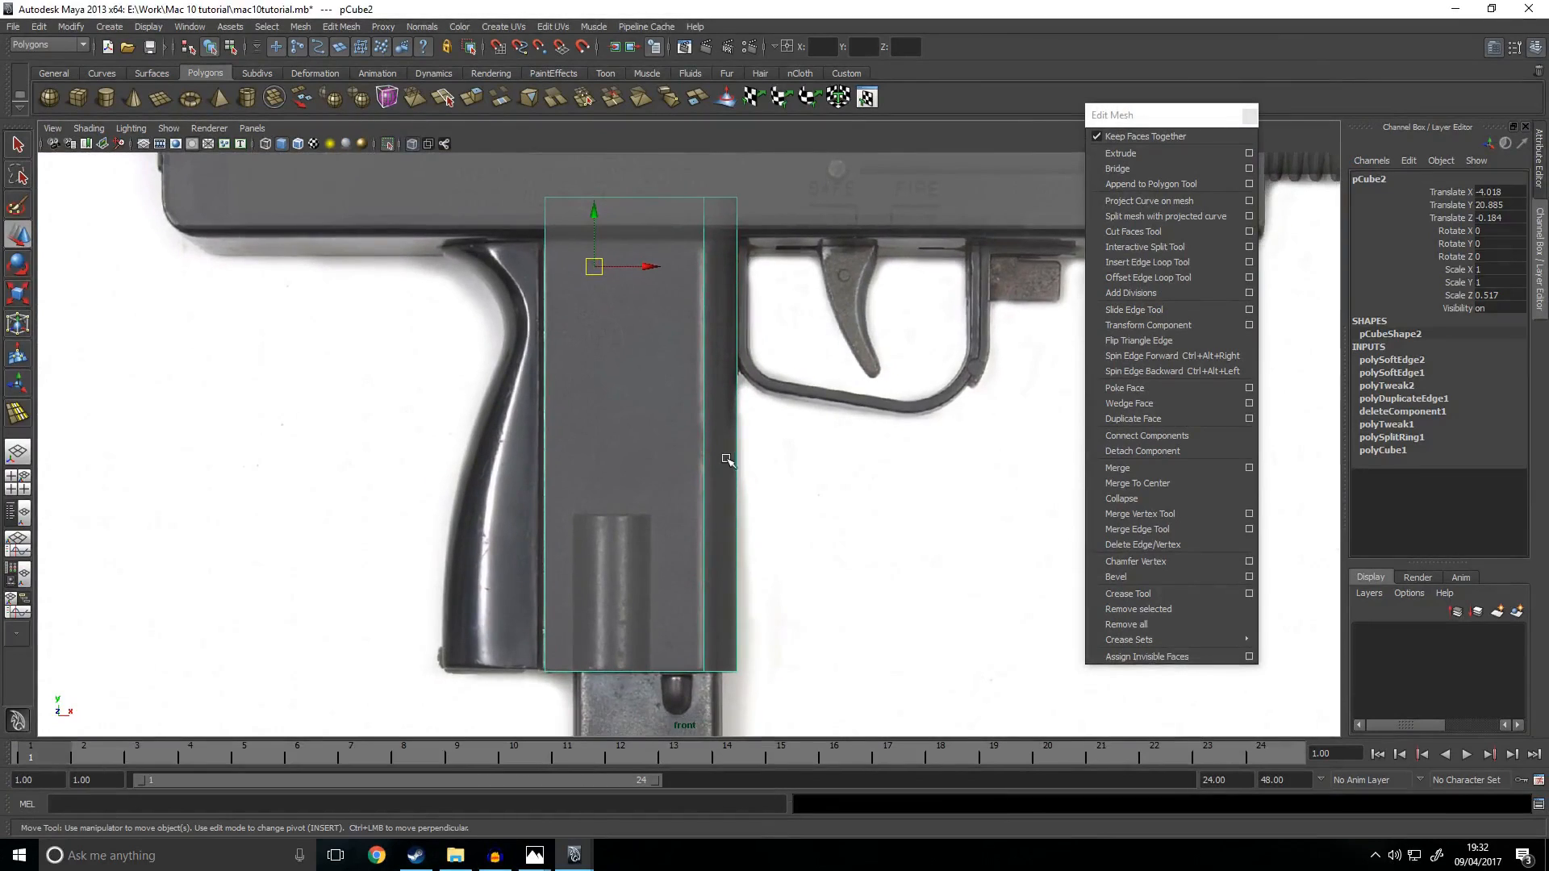
scroll(726, 462, down, 1)
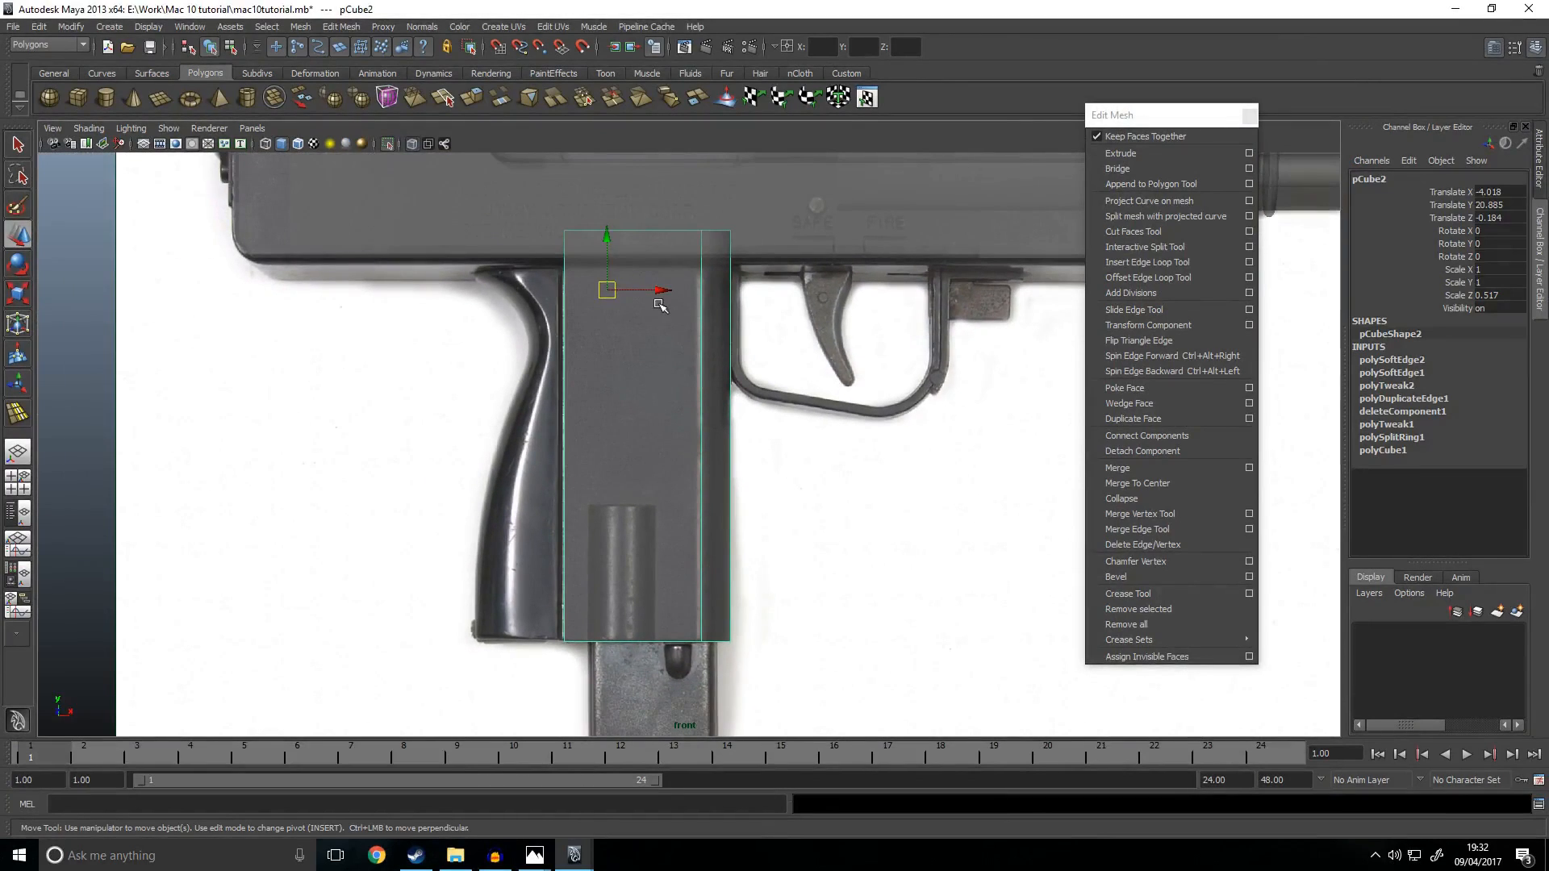
key(ctrl+d)
drag(663, 297, 360, 292)
key(e)
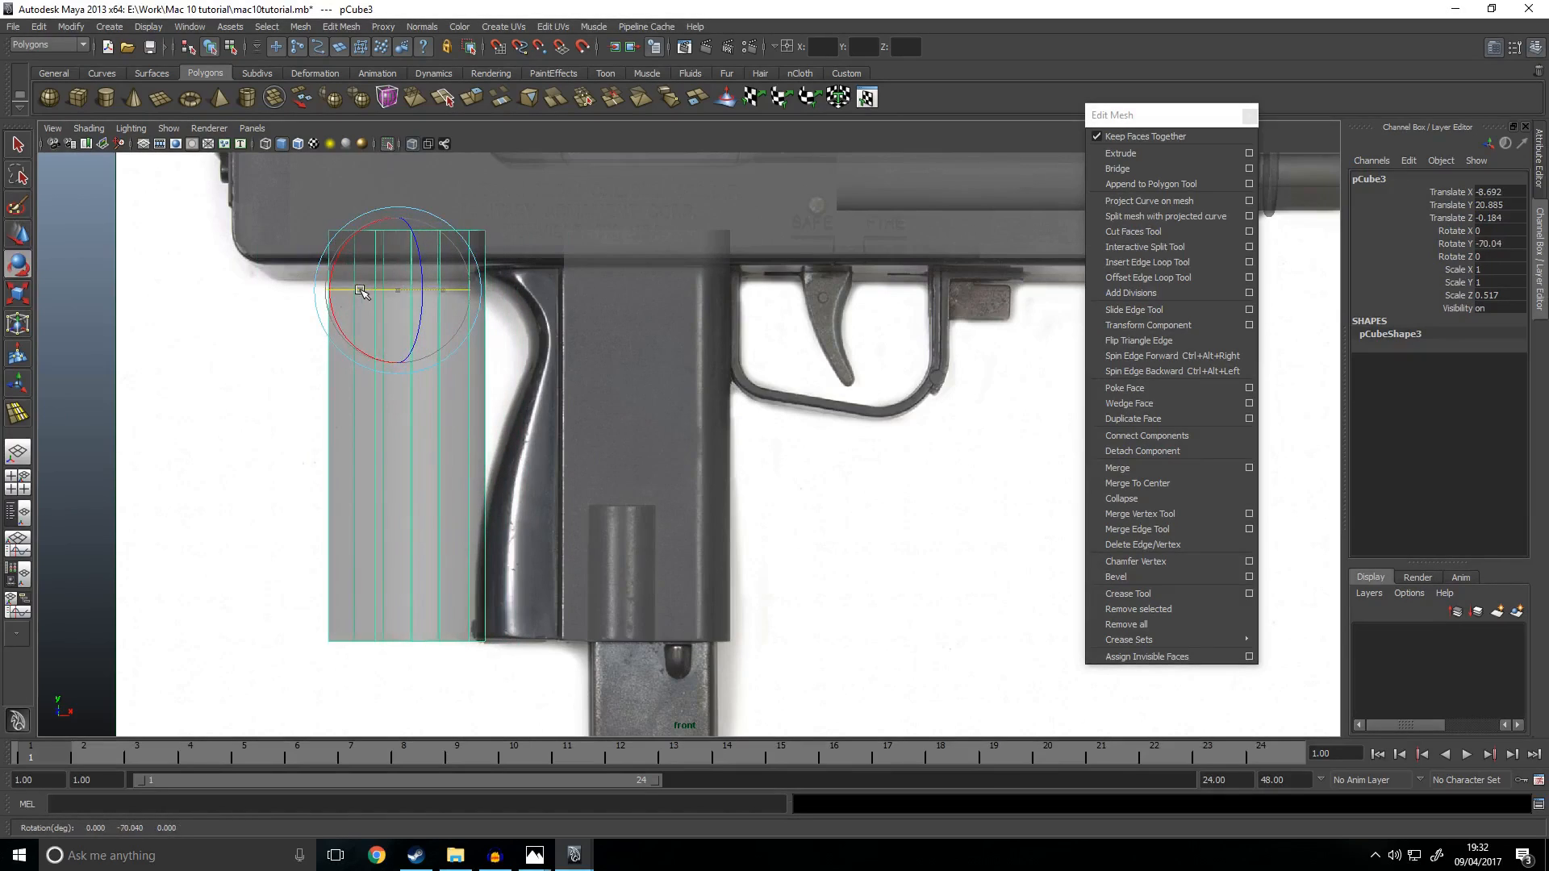
text(-180)
key(Return)
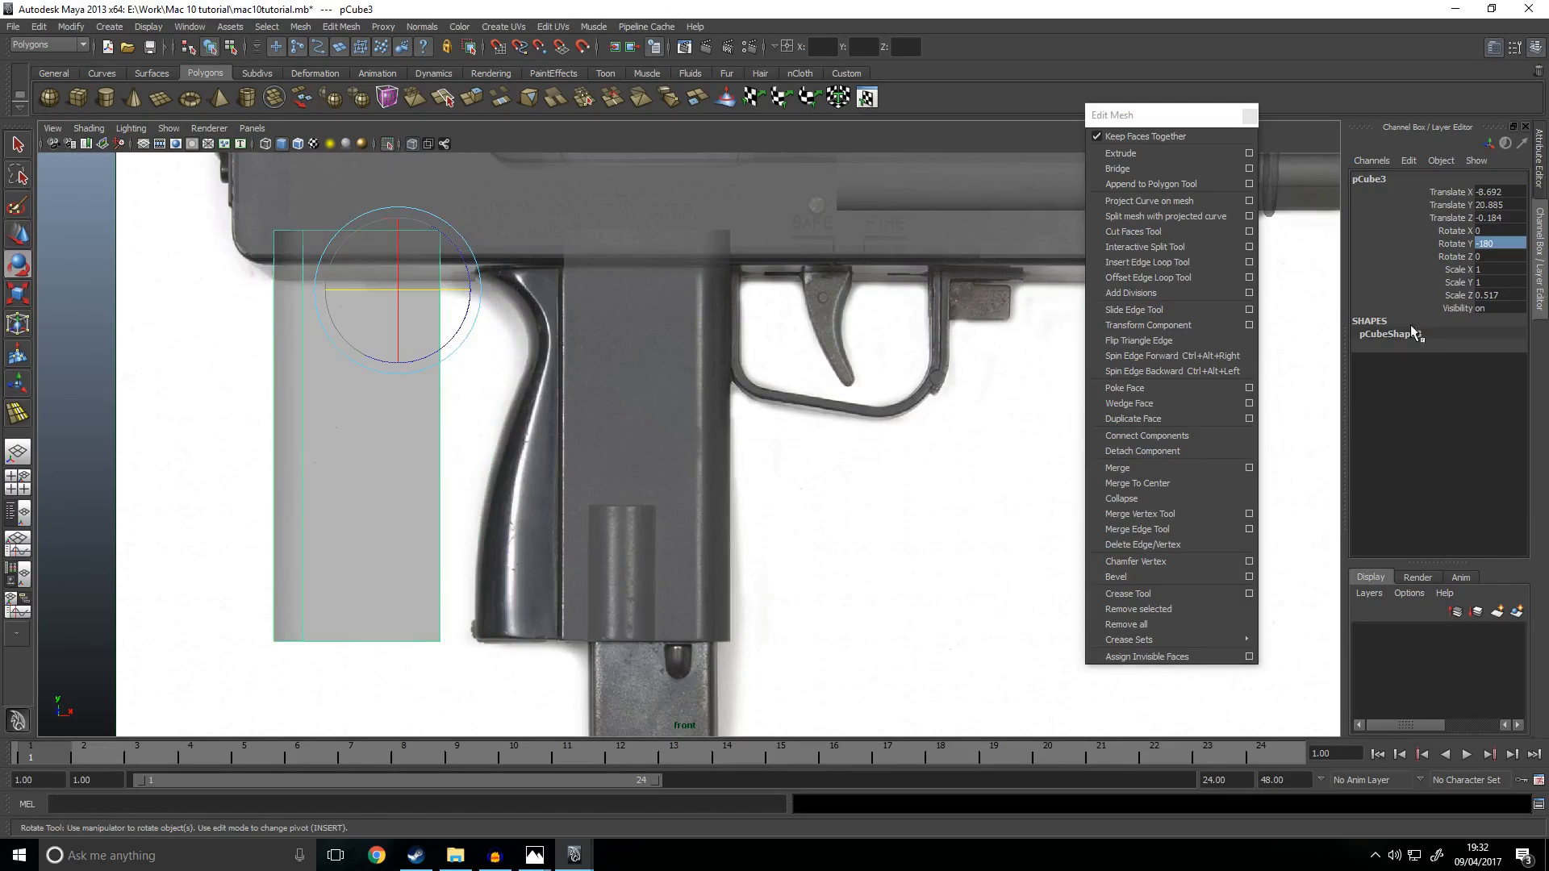
Step: Move the copy over the grip at about X -4.631 and scale it uniformly to about 0.892, 0.892, 0.461
alt+middle_drag(531, 526, 655, 486)
key(w)
drag(567, 249, 636, 254)
key(r)
key(space)
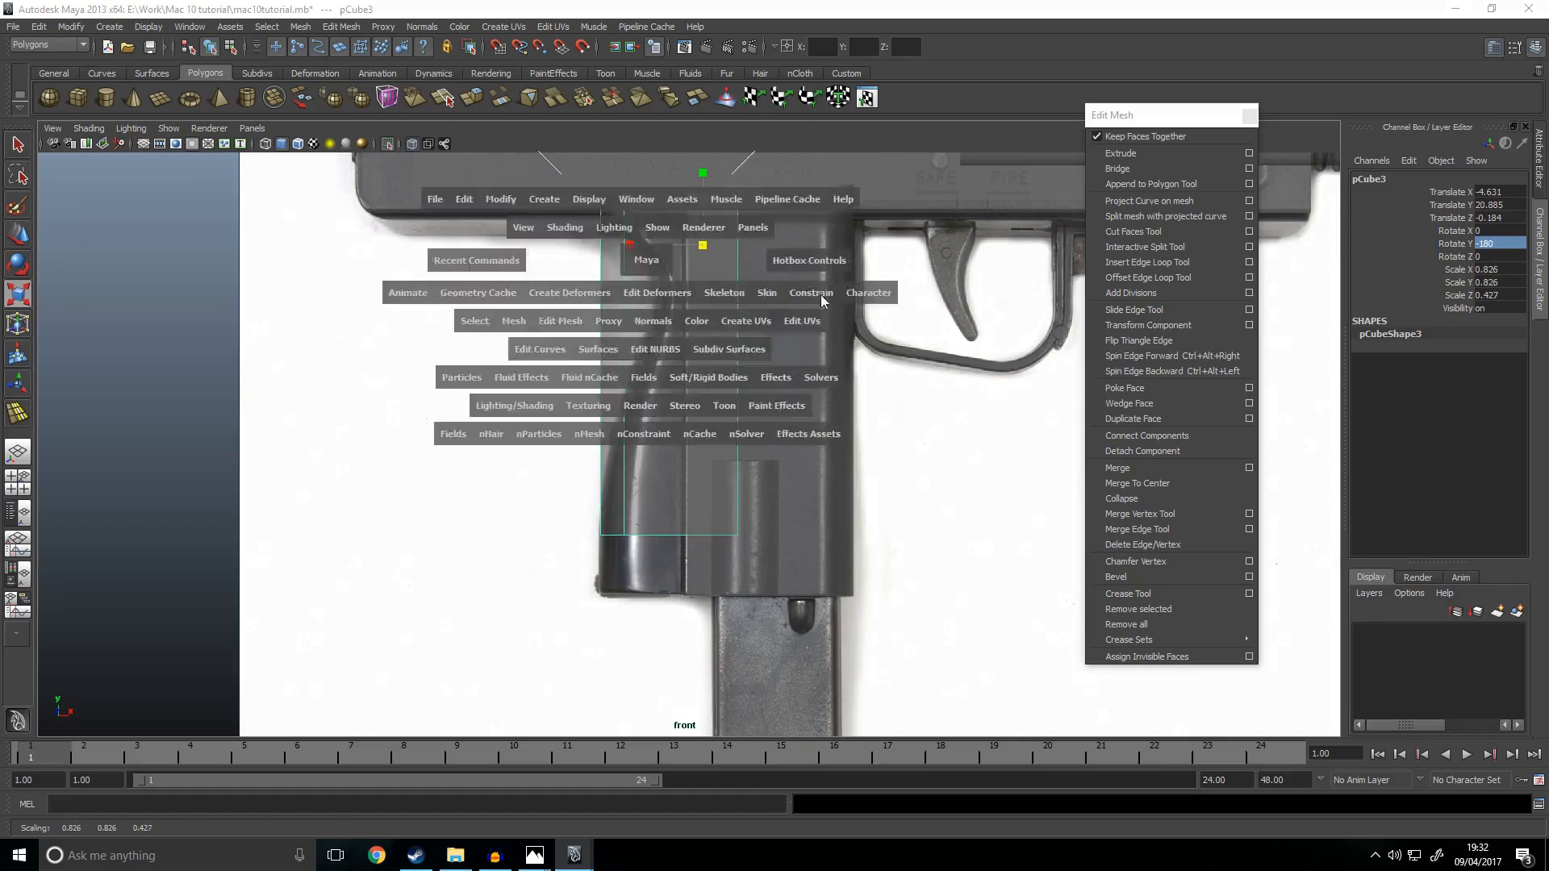
key(space)
mouse_move(831, 333)
alt+mouse_down()
mouse_move(871, 401)
mouse_move(807, 339)
alt+mouse_up()
drag(676, 241, 906, 294)
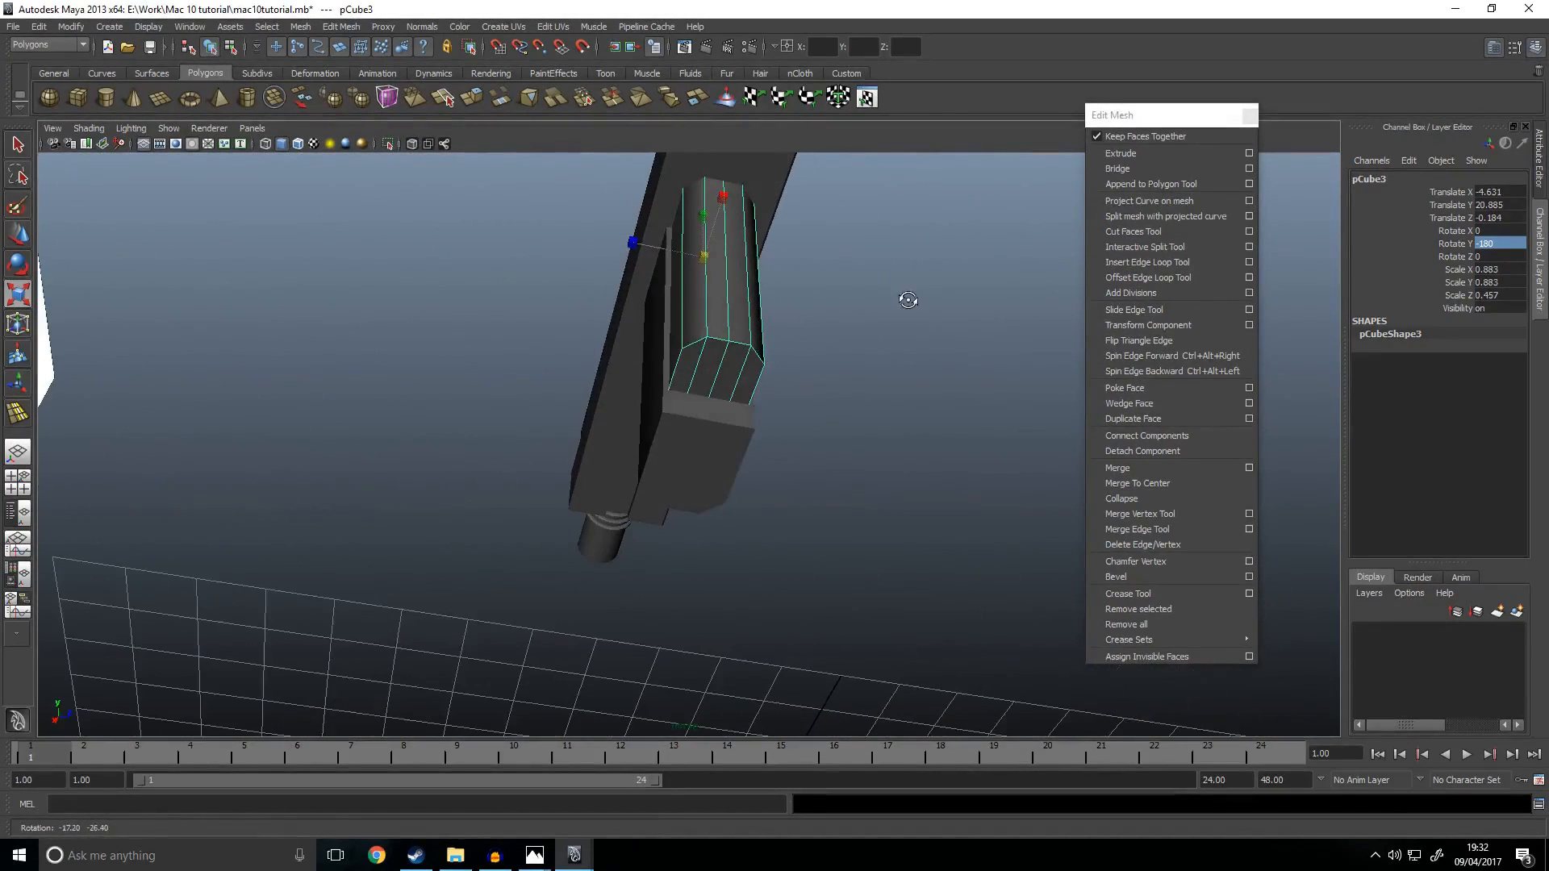
drag(695, 254, 703, 256)
alt+drag(780, 297, 518, 546)
Step: Lower the grip block's bottom vertices to the base of the reference grip
key(space)
key(space)
alt+middle_drag(643, 561, 612, 468)
right_drag(606, 428, 474, 412)
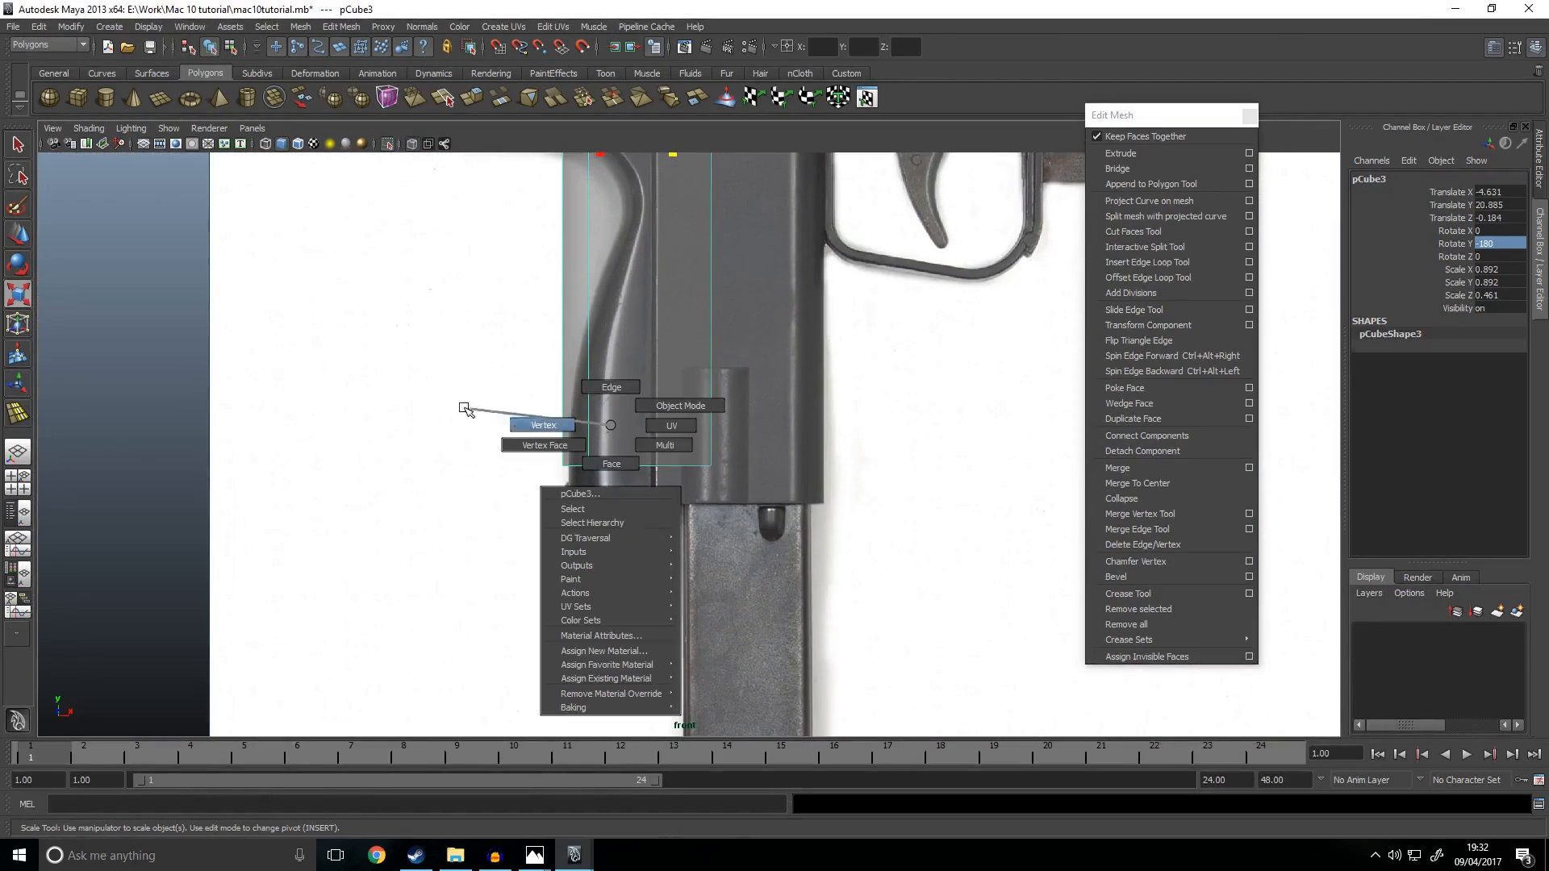
drag(476, 413, 775, 512)
scroll(726, 492, up, 4)
key(w)
drag(618, 421, 623, 472)
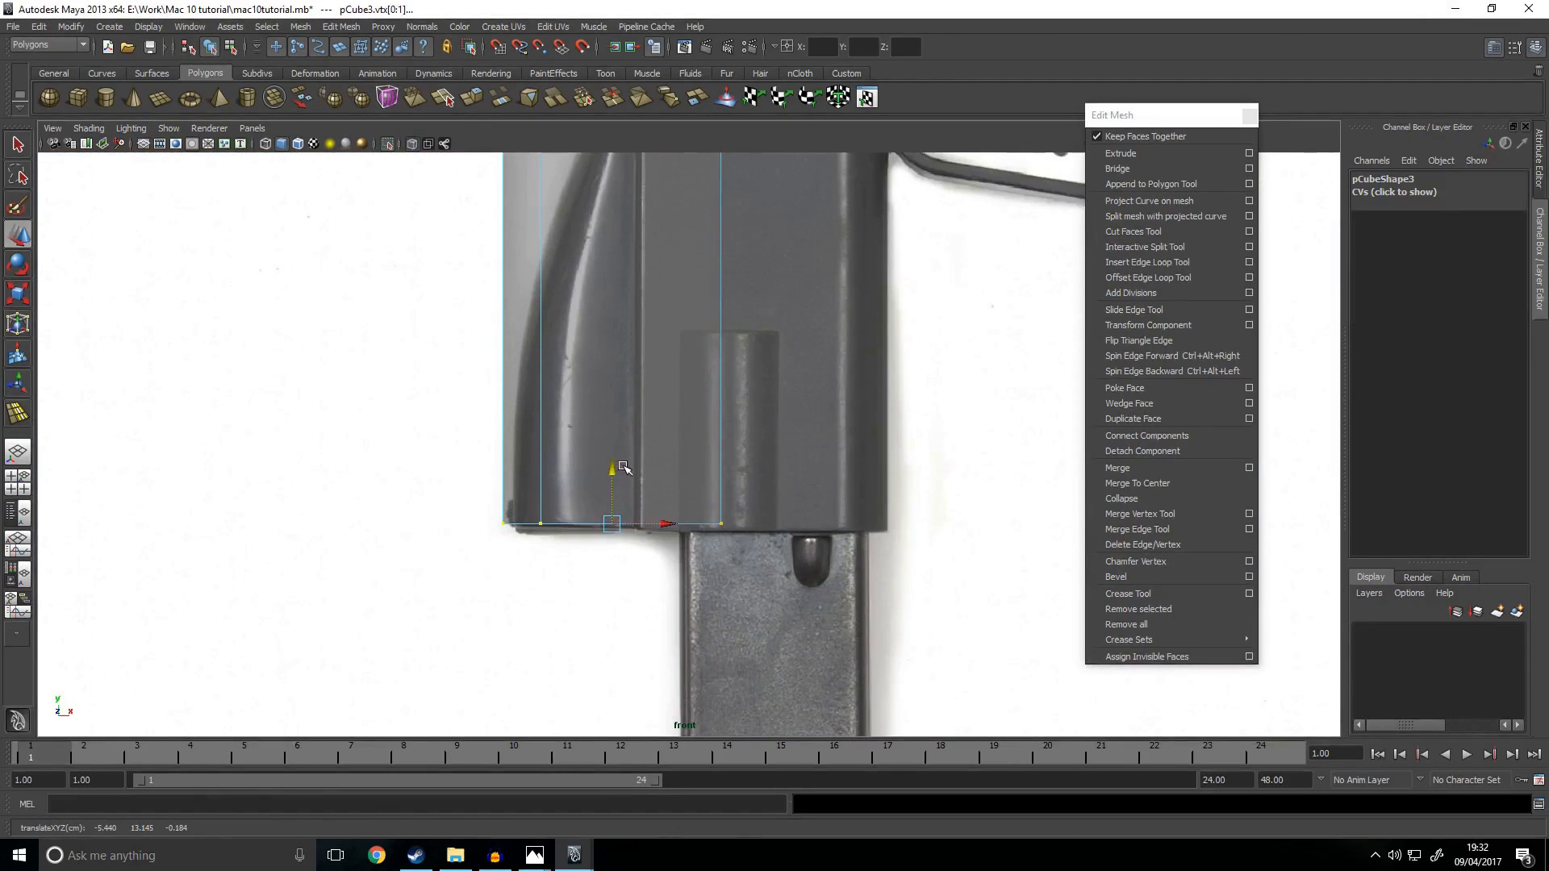
click(330, 451)
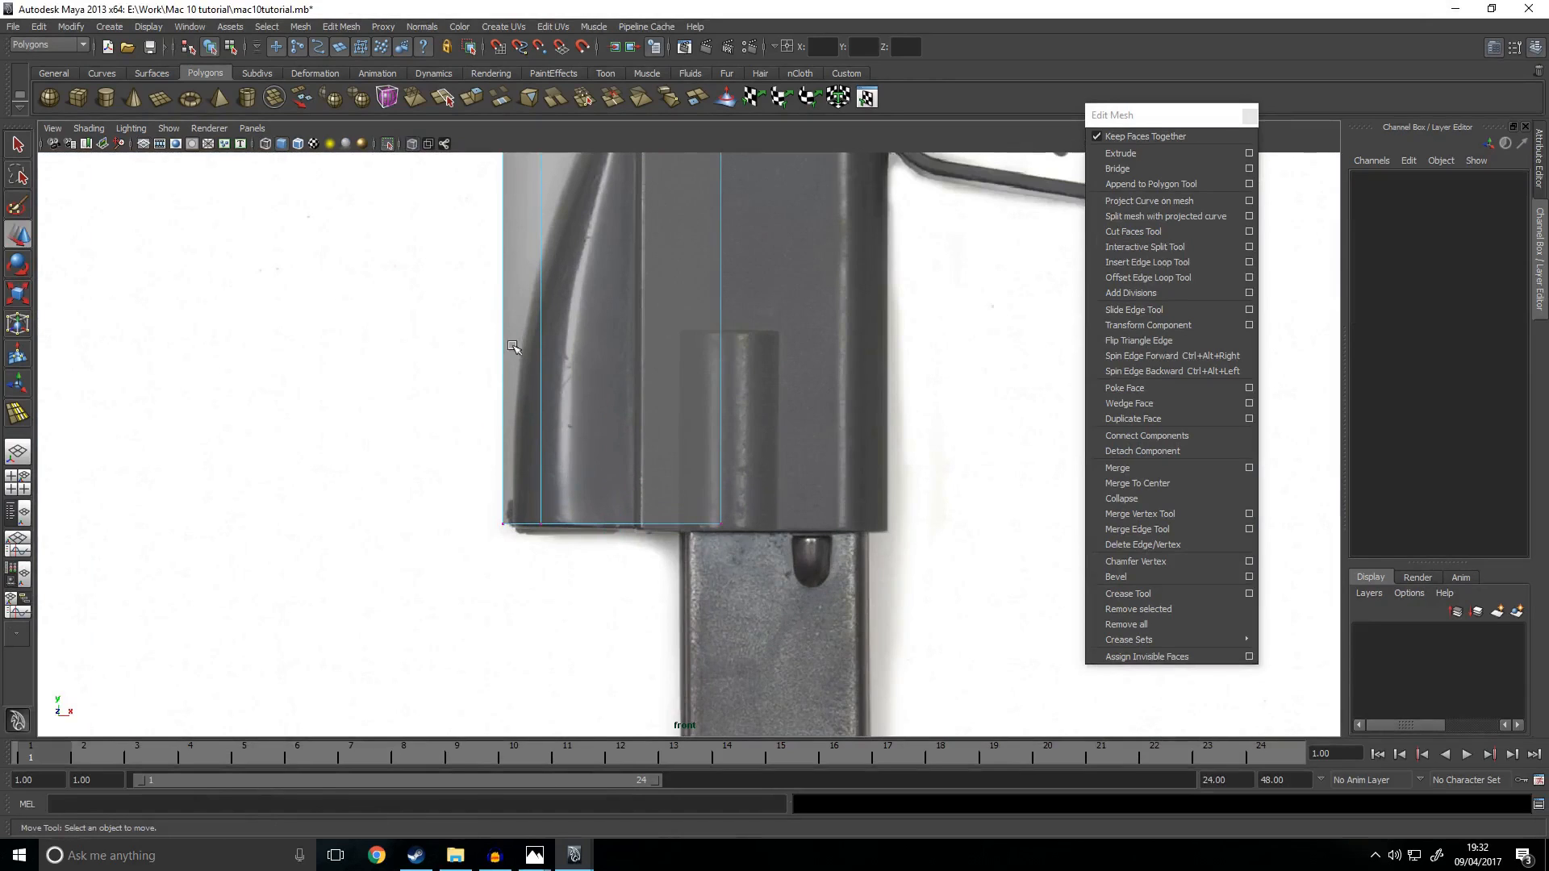
Step: Shift the grip block's rear vertices slightly forward to line up with the reference grip's back edge
scroll(513, 349, down, 3)
scroll(546, 318, up, 2)
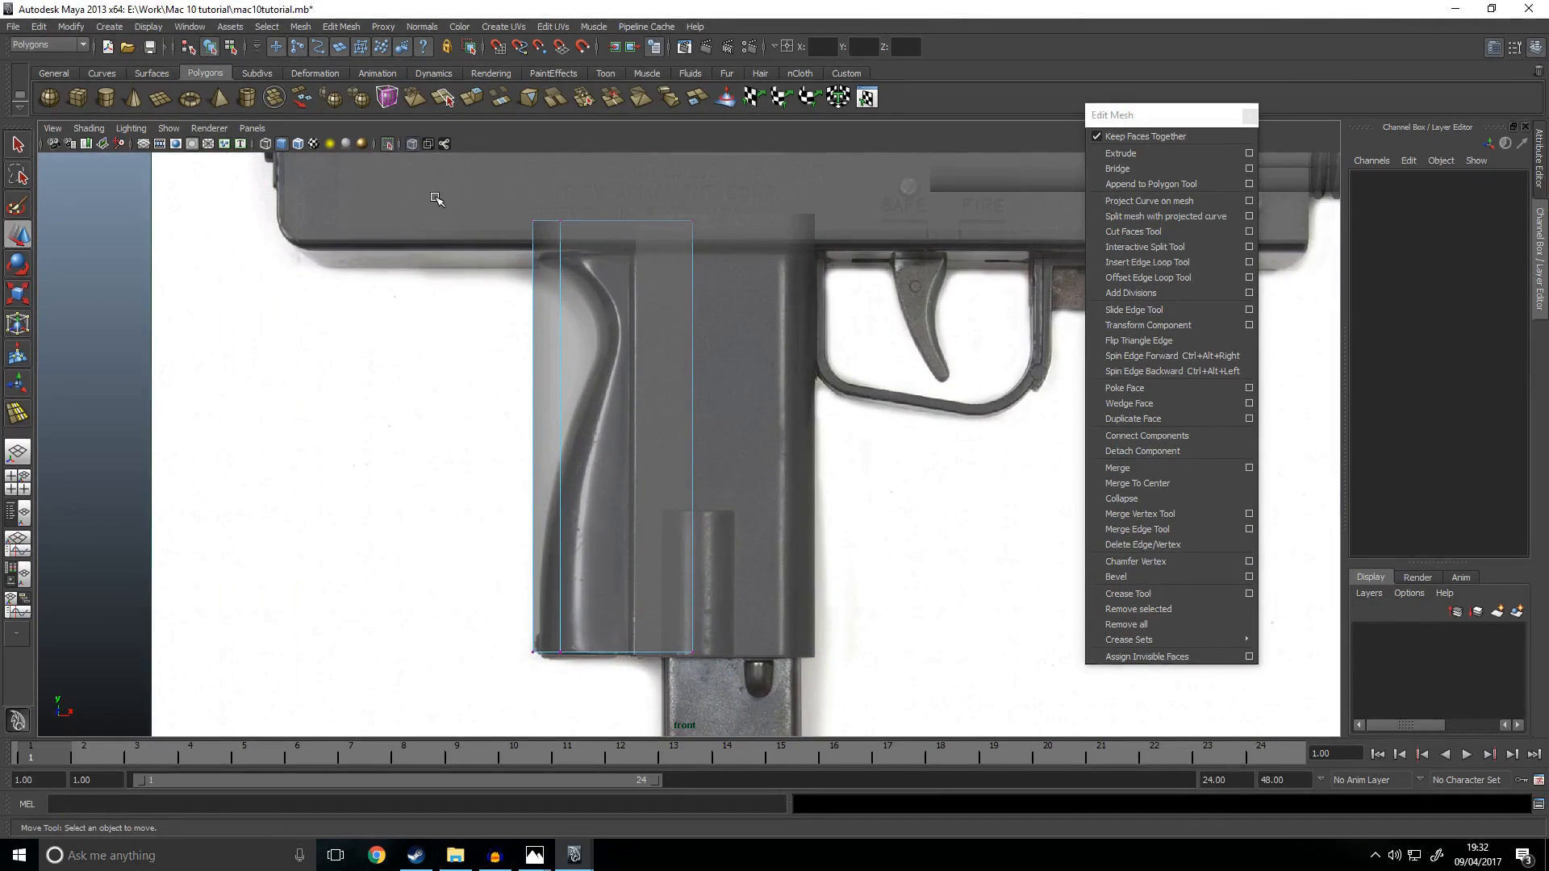
drag(598, 746, 597, 744)
drag(608, 446, 605, 443)
scroll(630, 299, up, 1)
alt+middle_drag(631, 299, 617, 380)
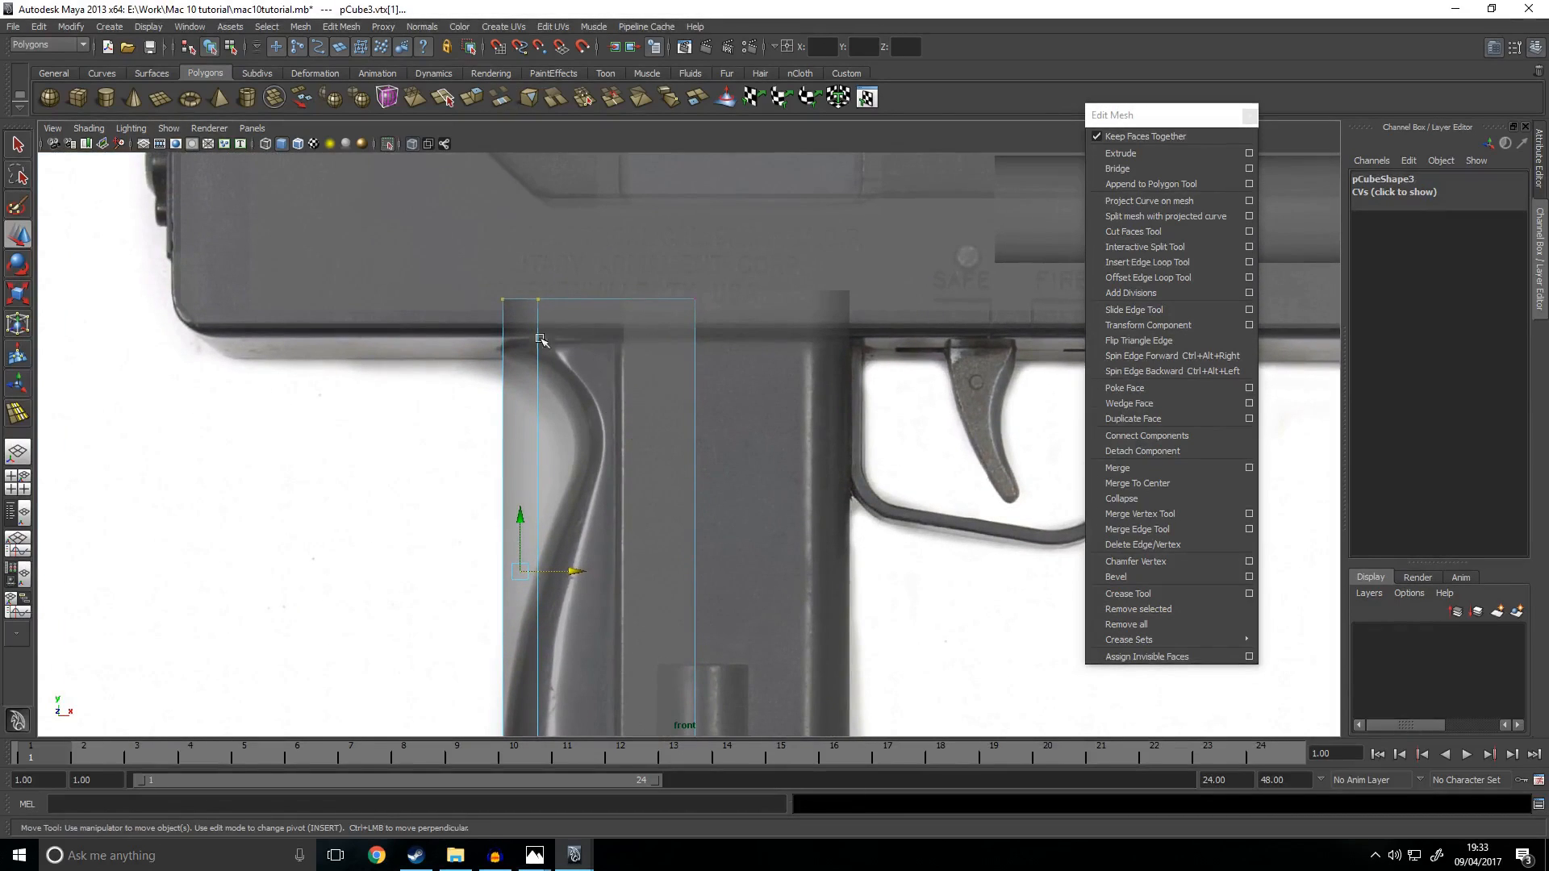
scroll(520, 282, down, 1)
Step: Insert a horizontal edge loop at the grip's waist and move its rear vertices forward onto the reference curve
click(1145, 262)
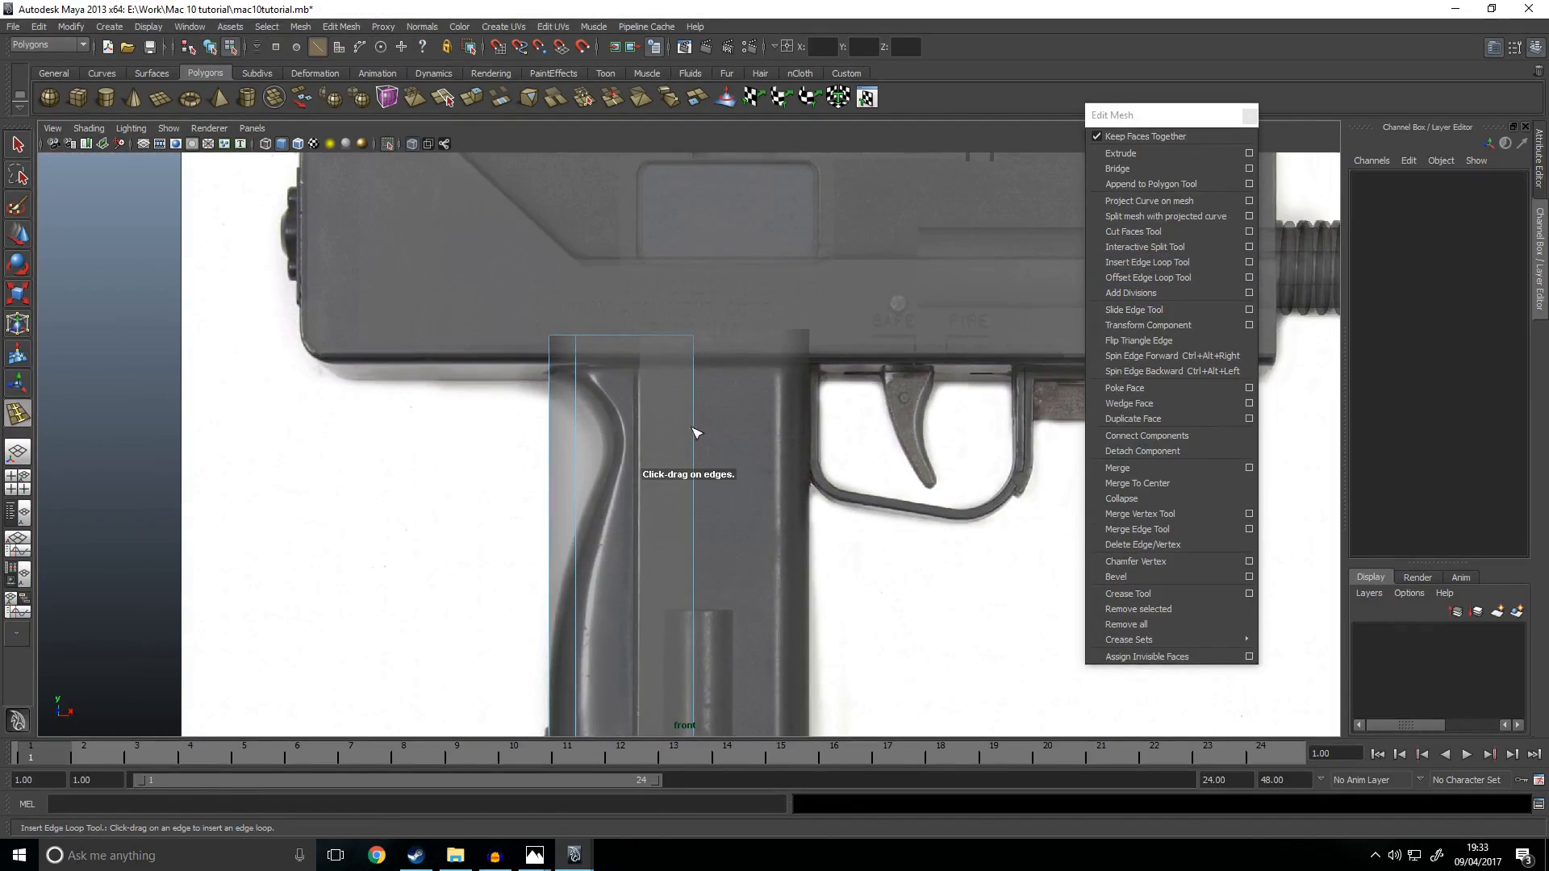
click(693, 429)
key(w)
drag(458, 391, 645, 436)
scroll(619, 444, up, 2)
ctrl+drag(464, 391, 555, 485)
drag(620, 430, 624, 426)
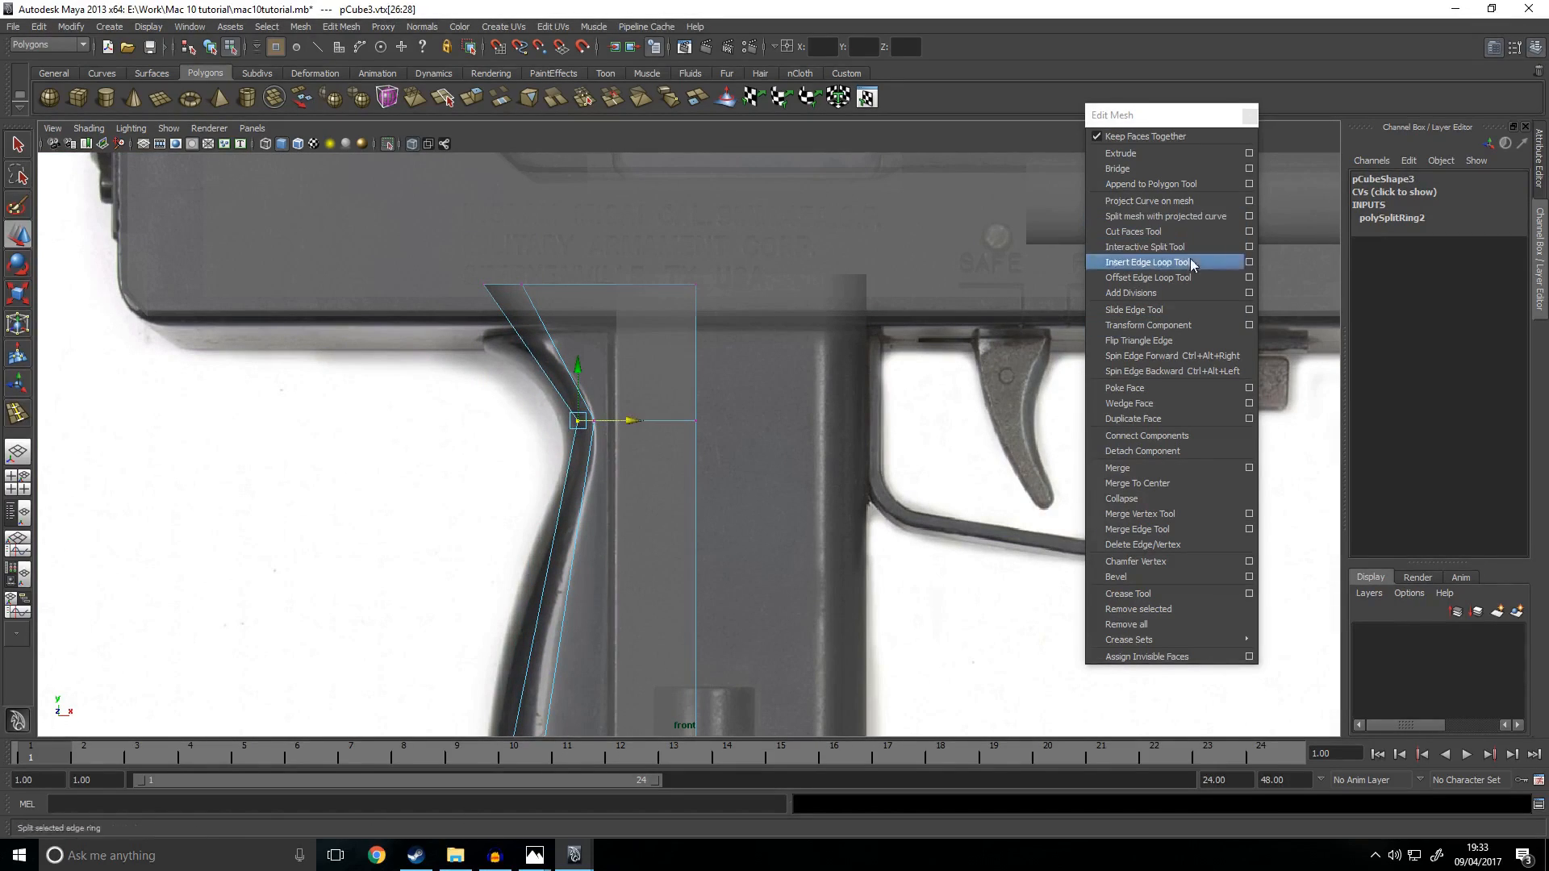
Step: Insert an edge loop between the grip's waist and top, and fit its rear vertices to the reference curve
click(1162, 262)
drag(564, 369, 567, 348)
right_drag(530, 331, 468, 330)
drag(466, 332, 609, 358)
key(w)
right_drag(661, 378, 616, 376)
Step: Align the grip's top rear vertices above the upper edge loop and level that loop at about Y 21.329
right_drag(487, 289, 452, 291)
right_drag(525, 339, 452, 334)
drag(442, 257, 500, 341)
key(v)
drag(571, 255, 556, 343)
key(v)
click(589, 411)
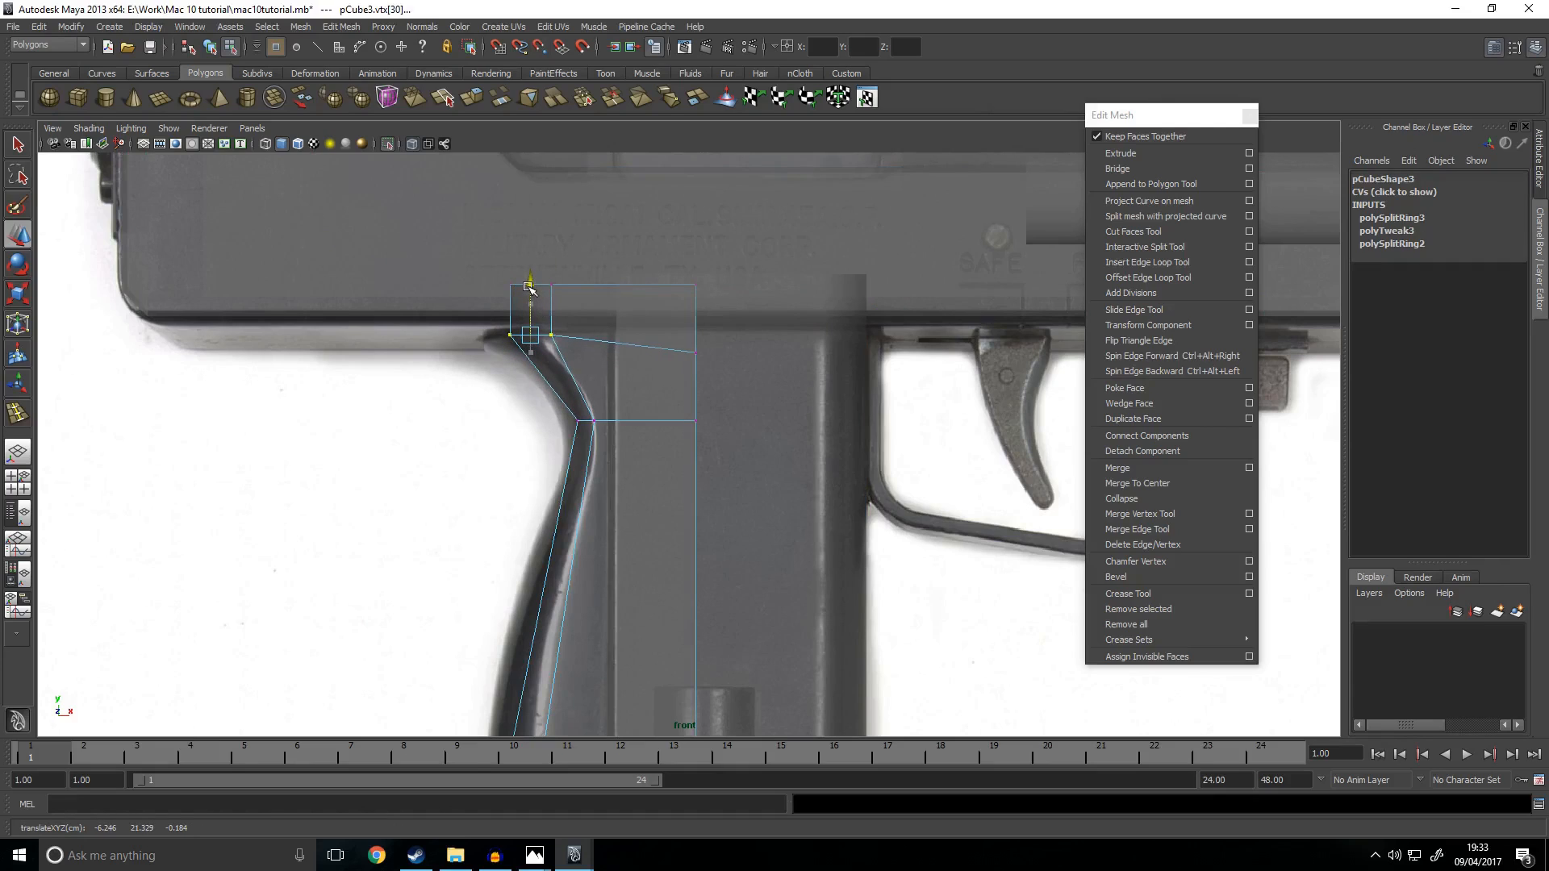
drag(771, 382, 677, 330)
middle_drag(556, 338, 588, 325)
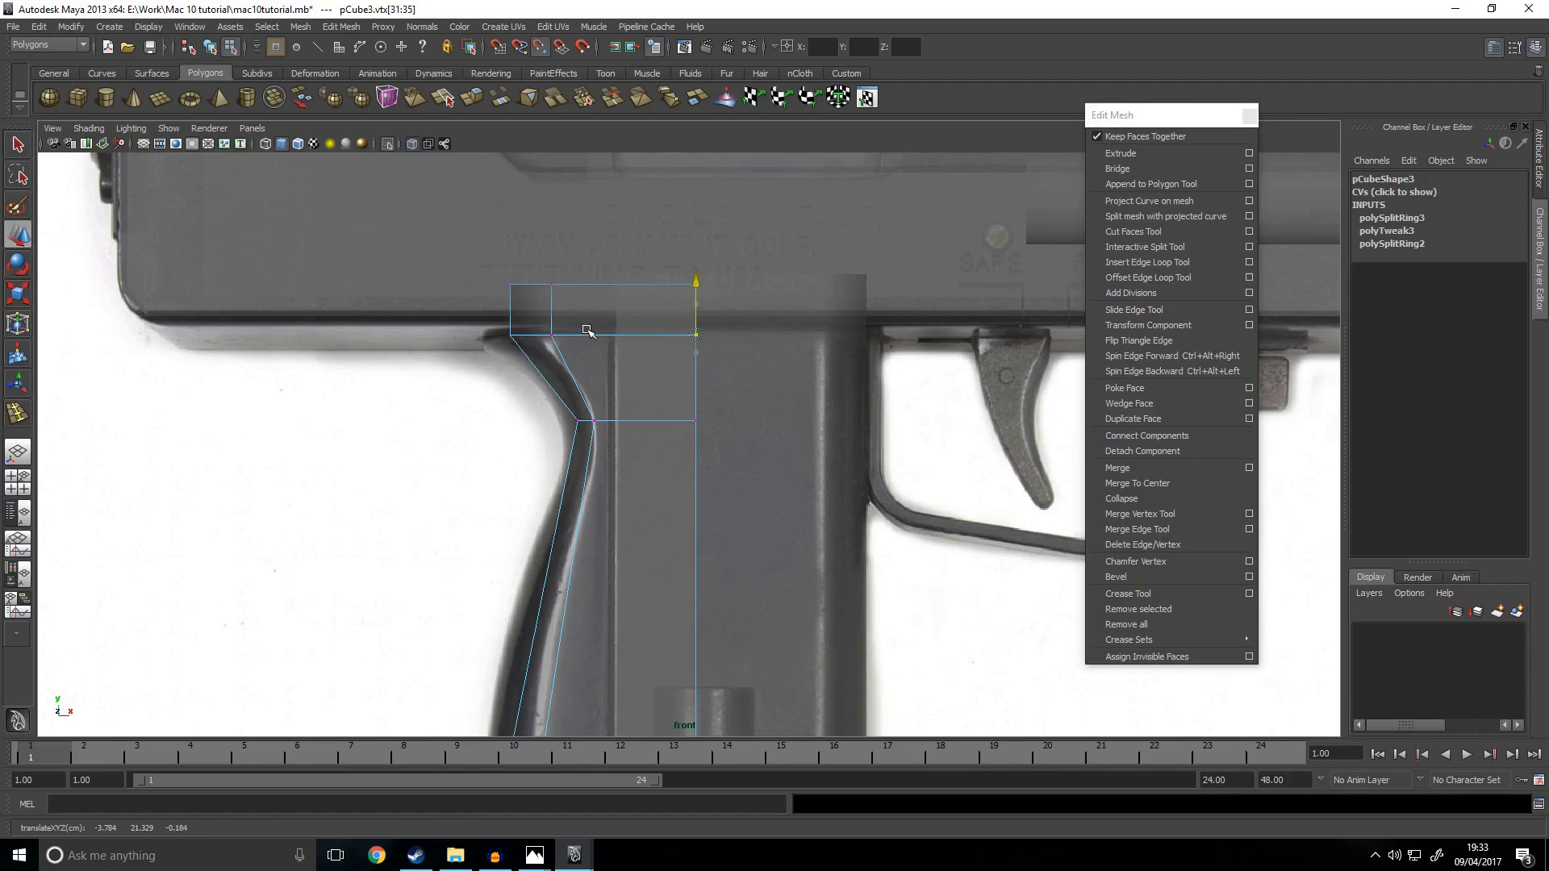
Step: Insert another horizontal edge loop just below the upper one and fit its rear vertices to the grip's curve
click(1198, 260)
click(563, 356)
key(w)
key(F9)
drag(481, 349, 618, 356)
Step: Shift the upper two vertices of the grip's second vertical edge slightly rearward
click(556, 355)
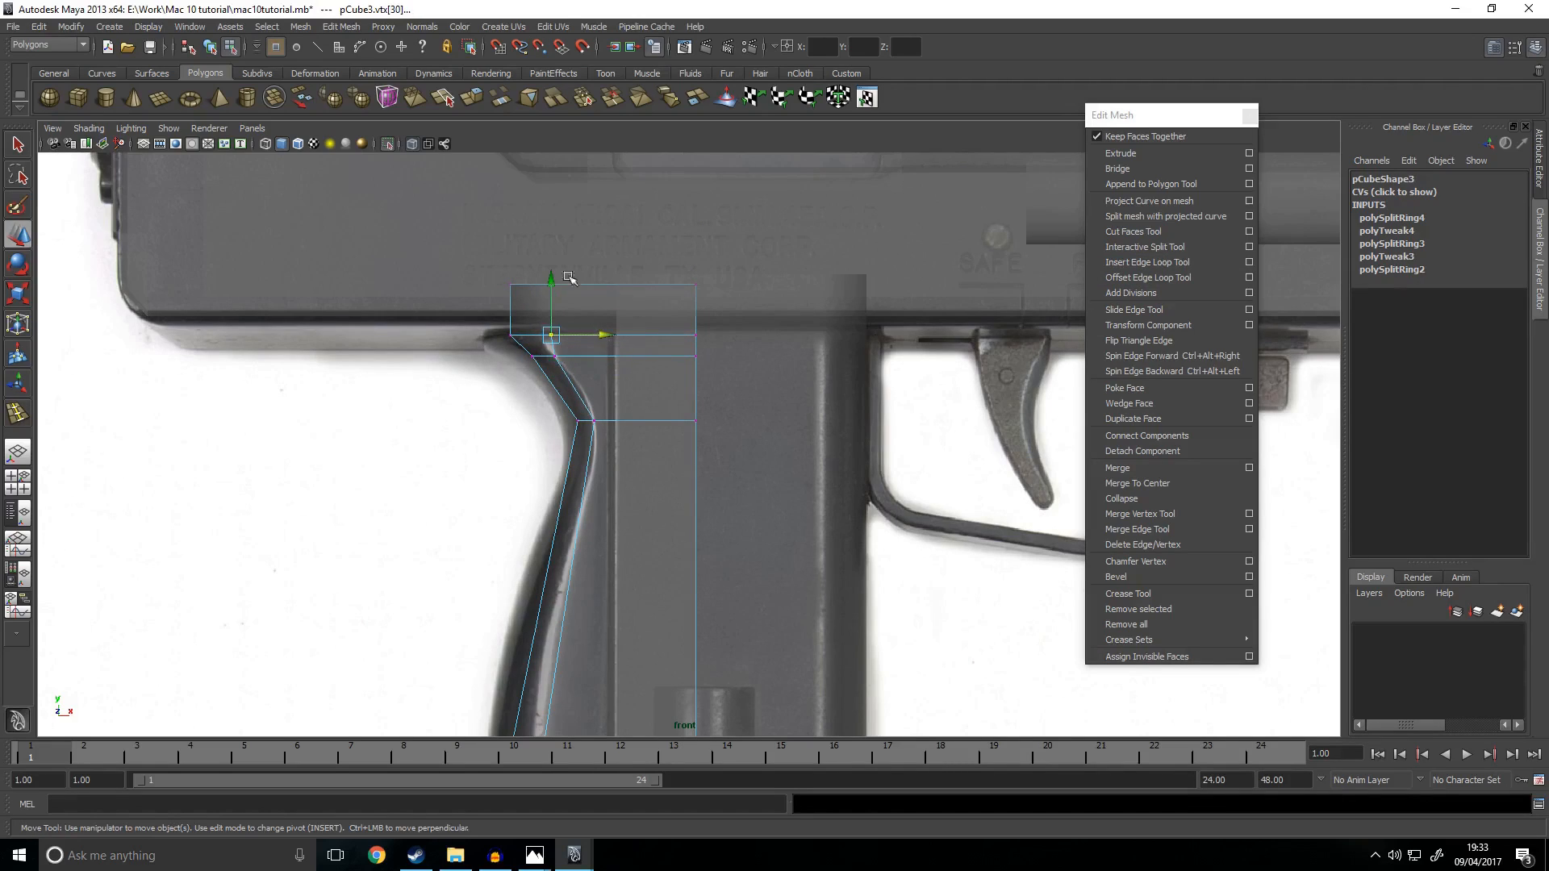
click(581, 335)
drag(599, 310, 601, 311)
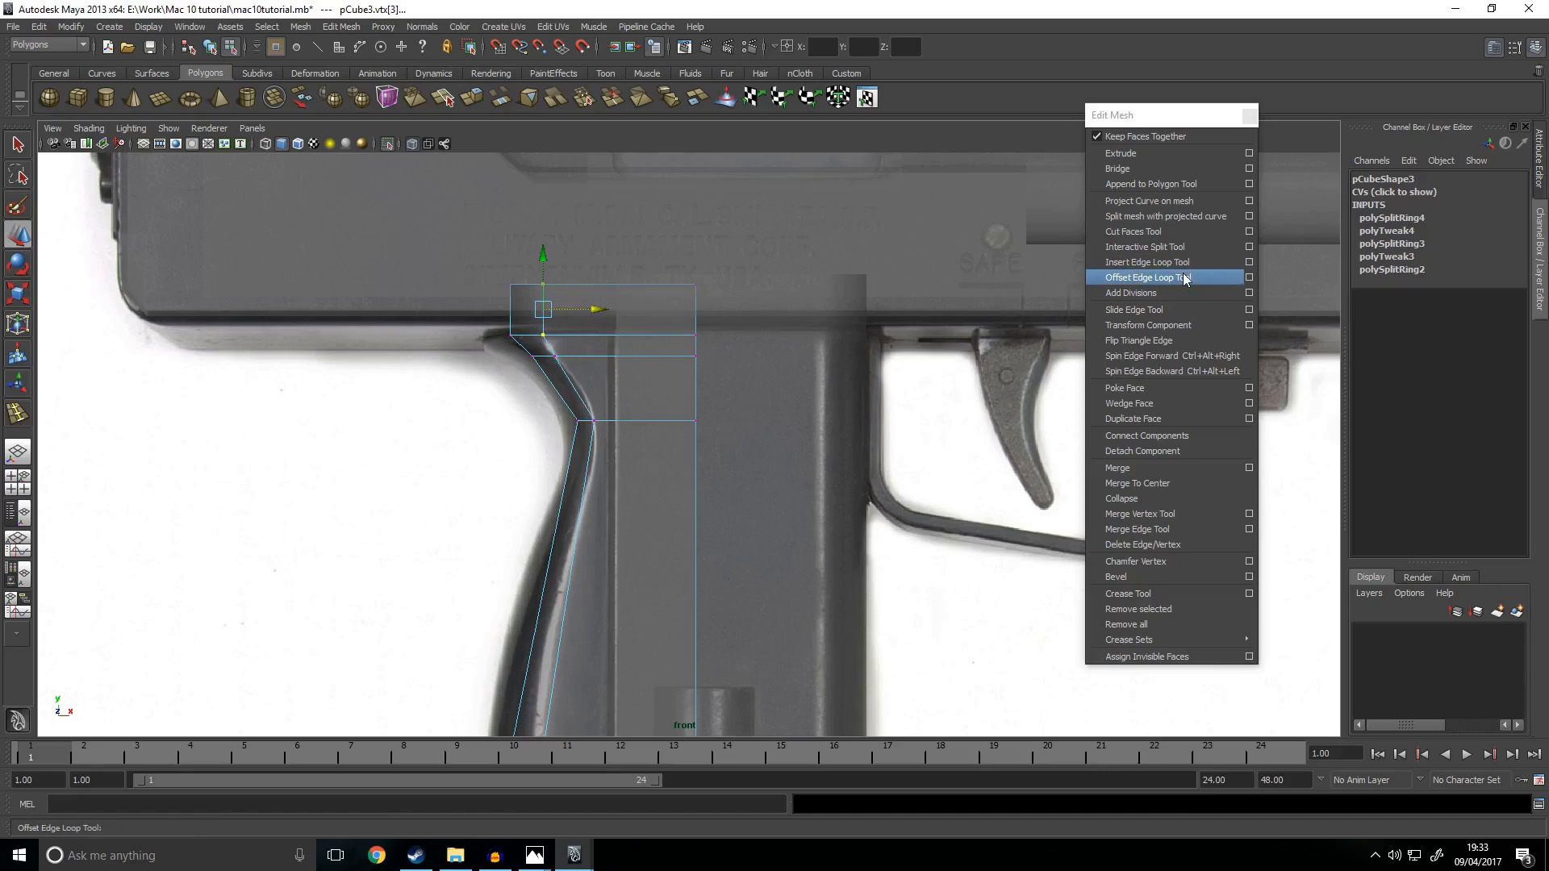
Step: Insert an edge loop just above the grip's waist at about Y 20.49 and fit its rear vertices to the reference curve
click(1147, 262)
drag(578, 392, 586, 393)
right_drag(586, 392, 556, 367)
key(w)
key(F9)
click(576, 392)
click(636, 393)
drag(557, 375, 625, 398)
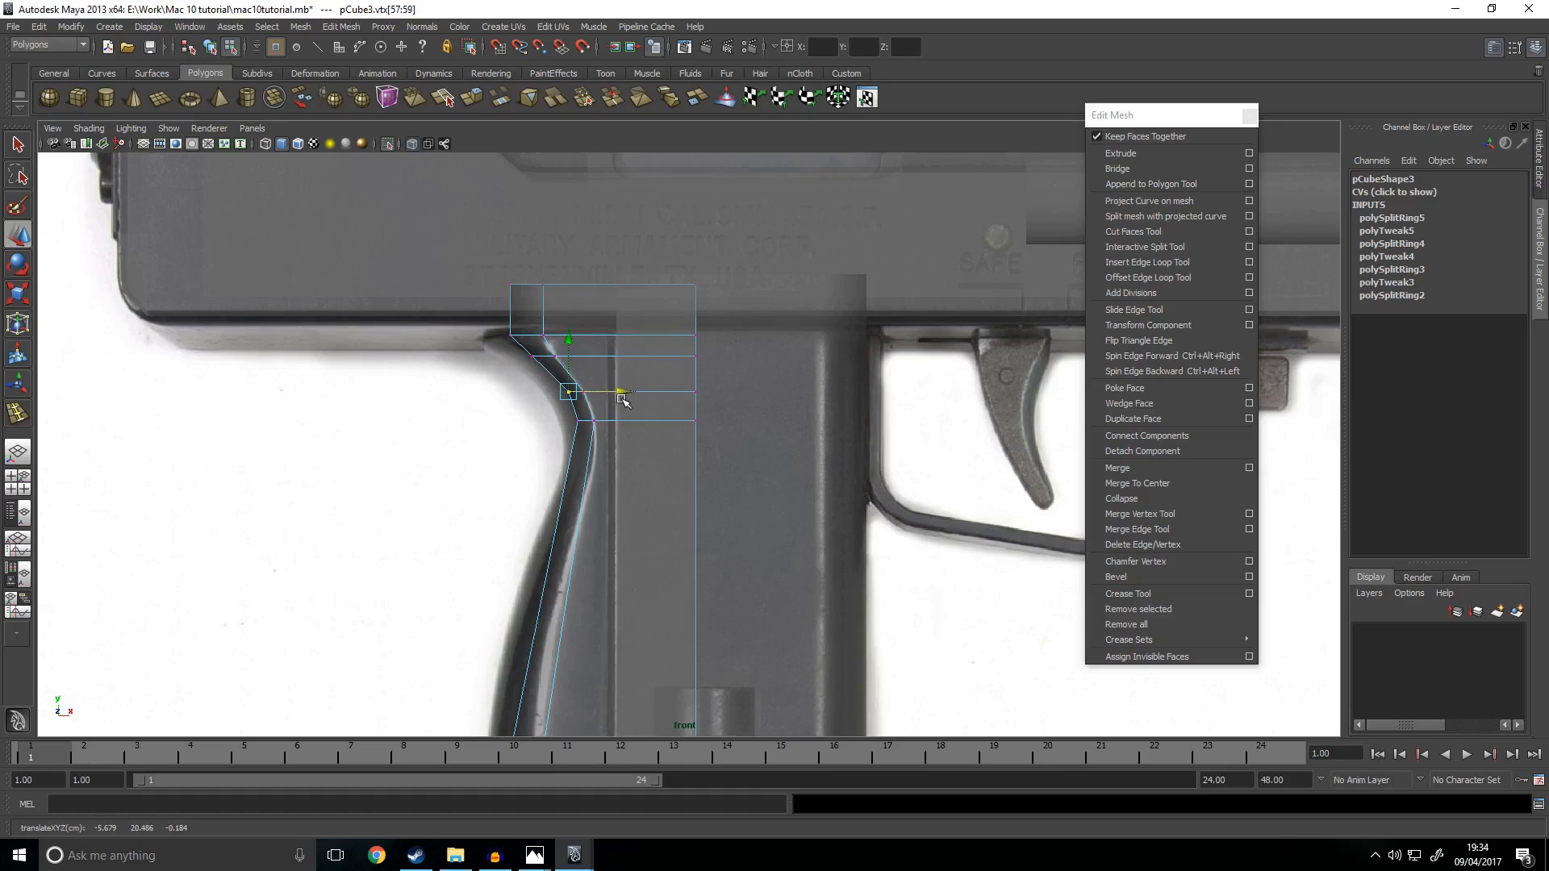
Step: Insert an edge loop just below the grip's waist loop and shift its rear vertices onto the reference contour
alt+middle_drag(685, 516, 705, 409)
click(1151, 250)
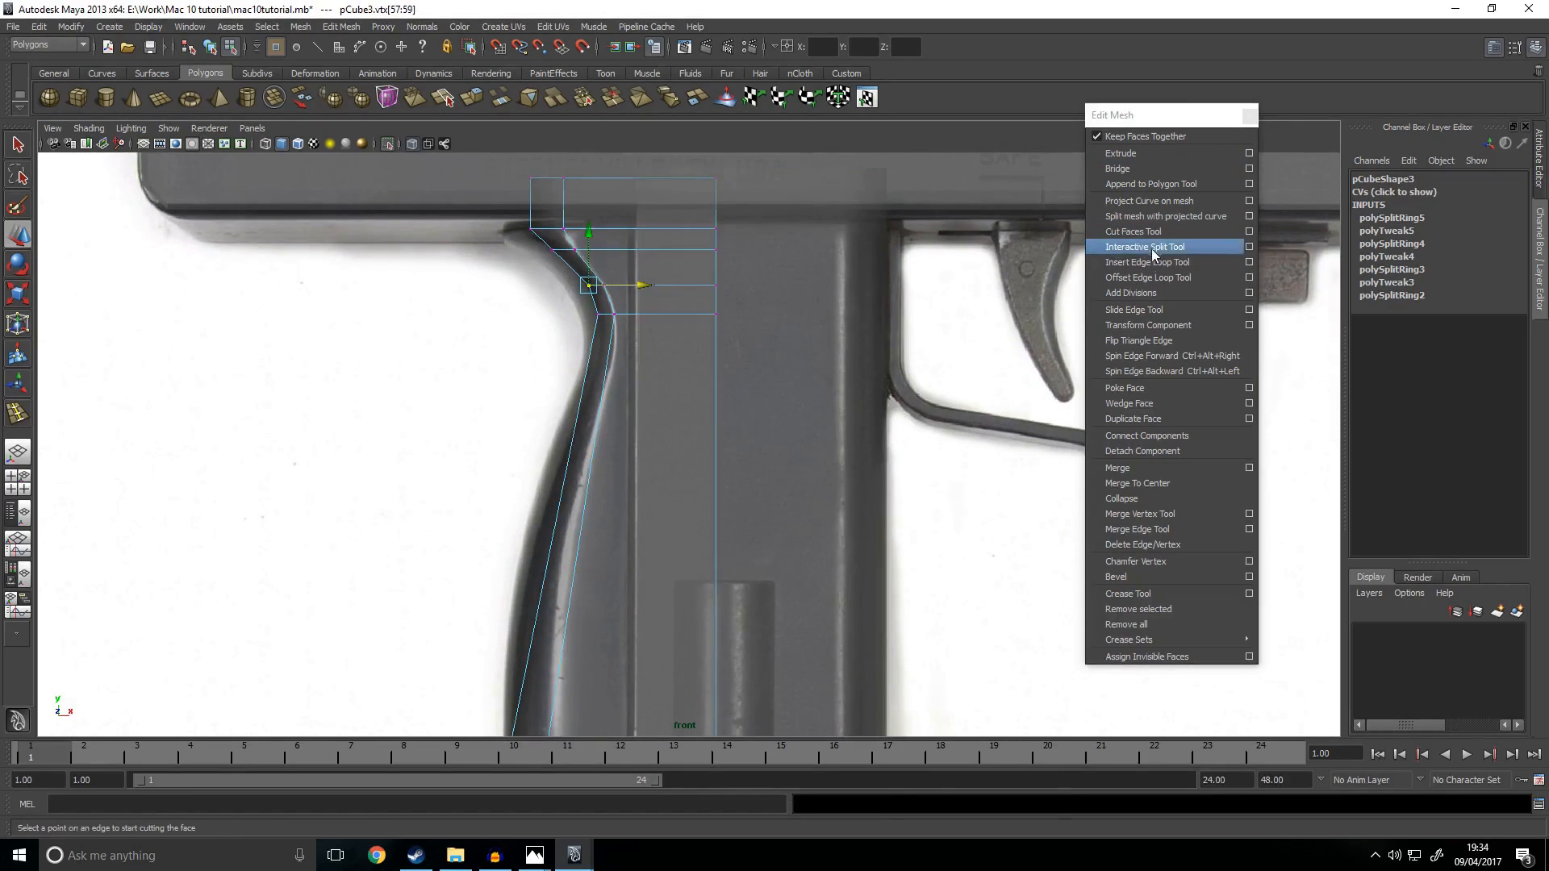
click(1167, 263)
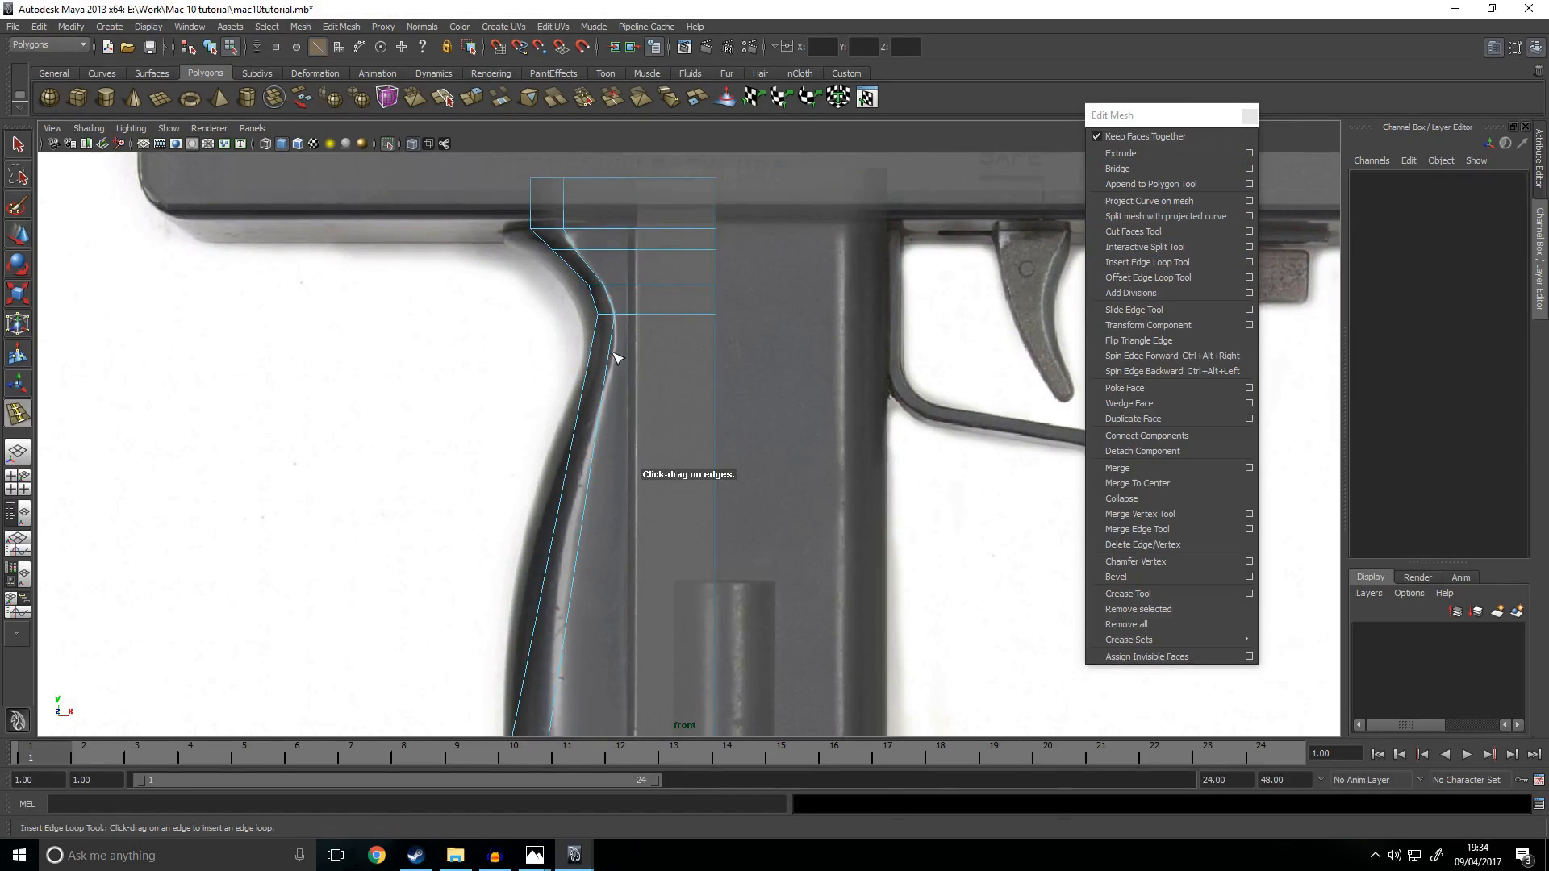
drag(615, 357, 613, 348)
key(w)
click(599, 348)
right_drag(613, 348, 633, 397)
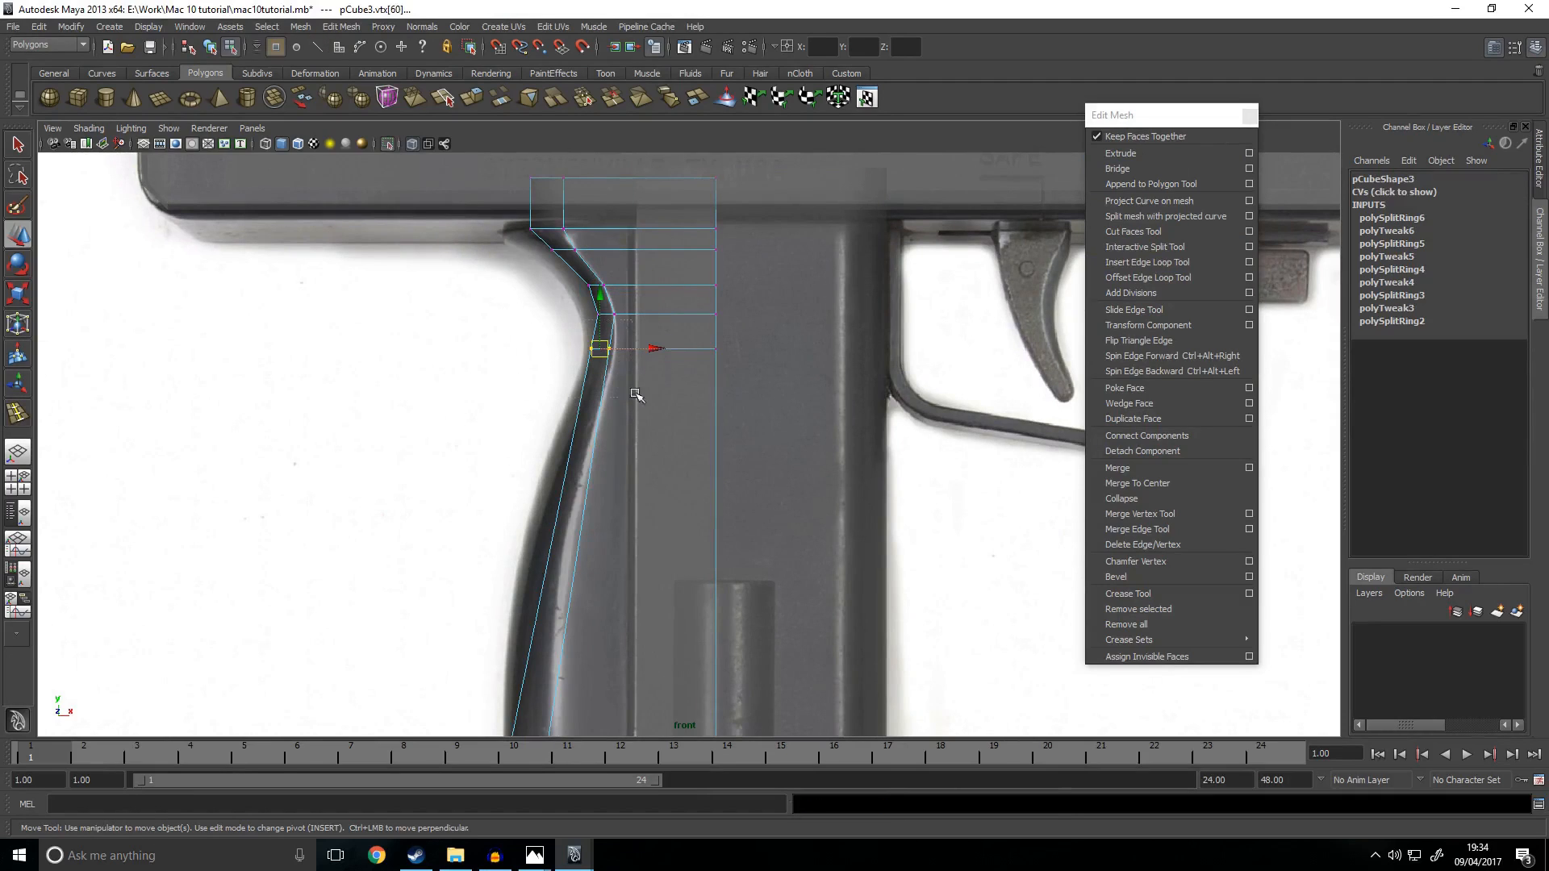
drag(650, 348, 648, 348)
drag(489, 322, 663, 348)
click(501, 494)
Step: Insert an edge loop across the lower half of the grip at about Y 16.51 and move its rear vertices out to the reference curve
alt+middle_drag(556, 446, 564, 377)
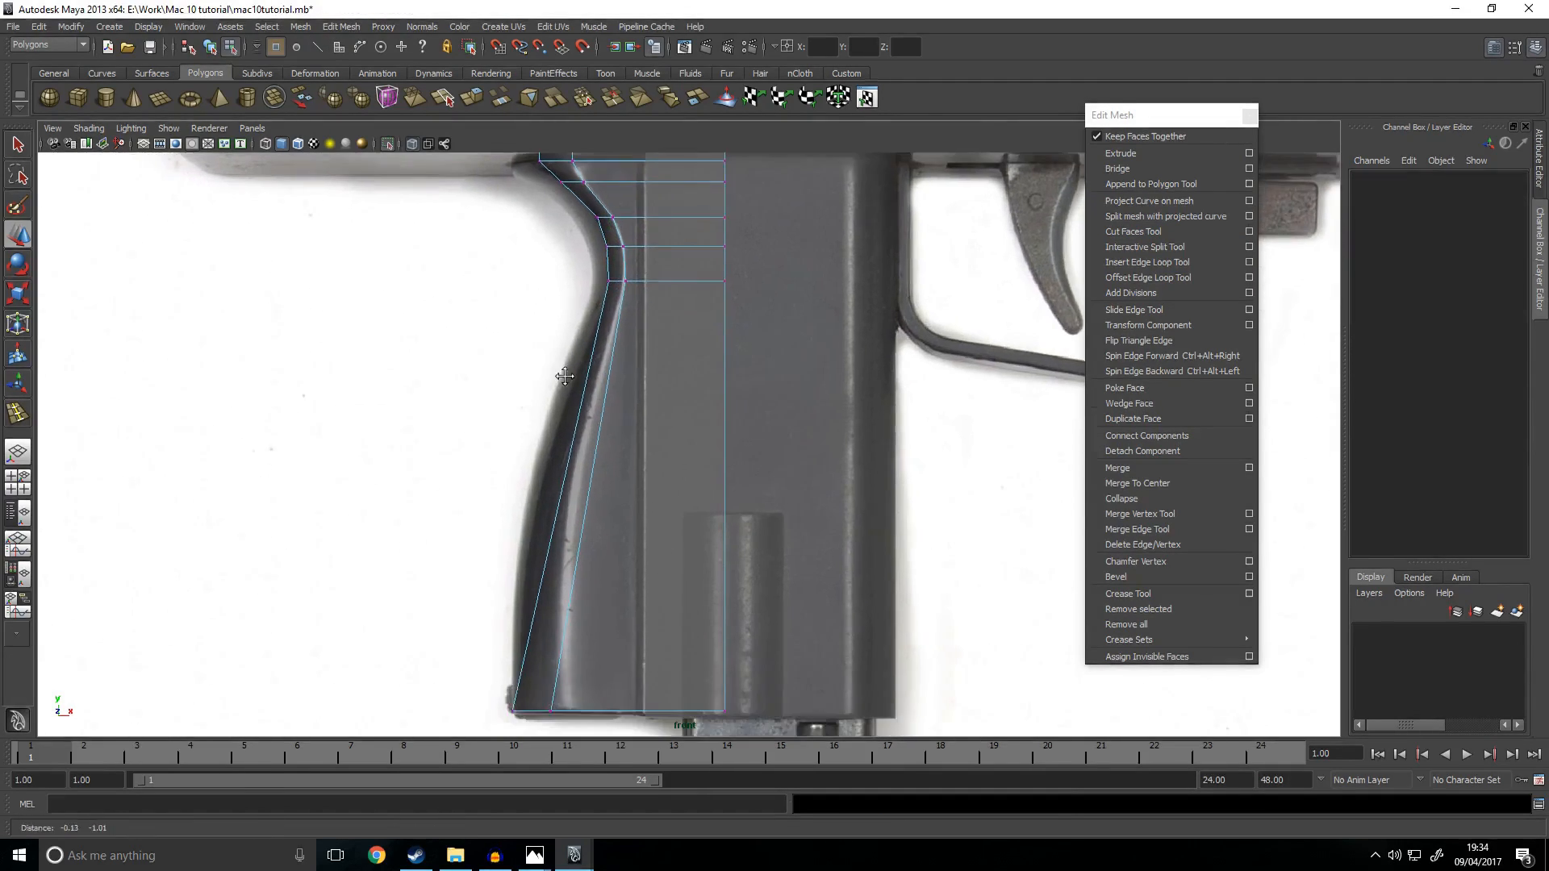
click(1184, 263)
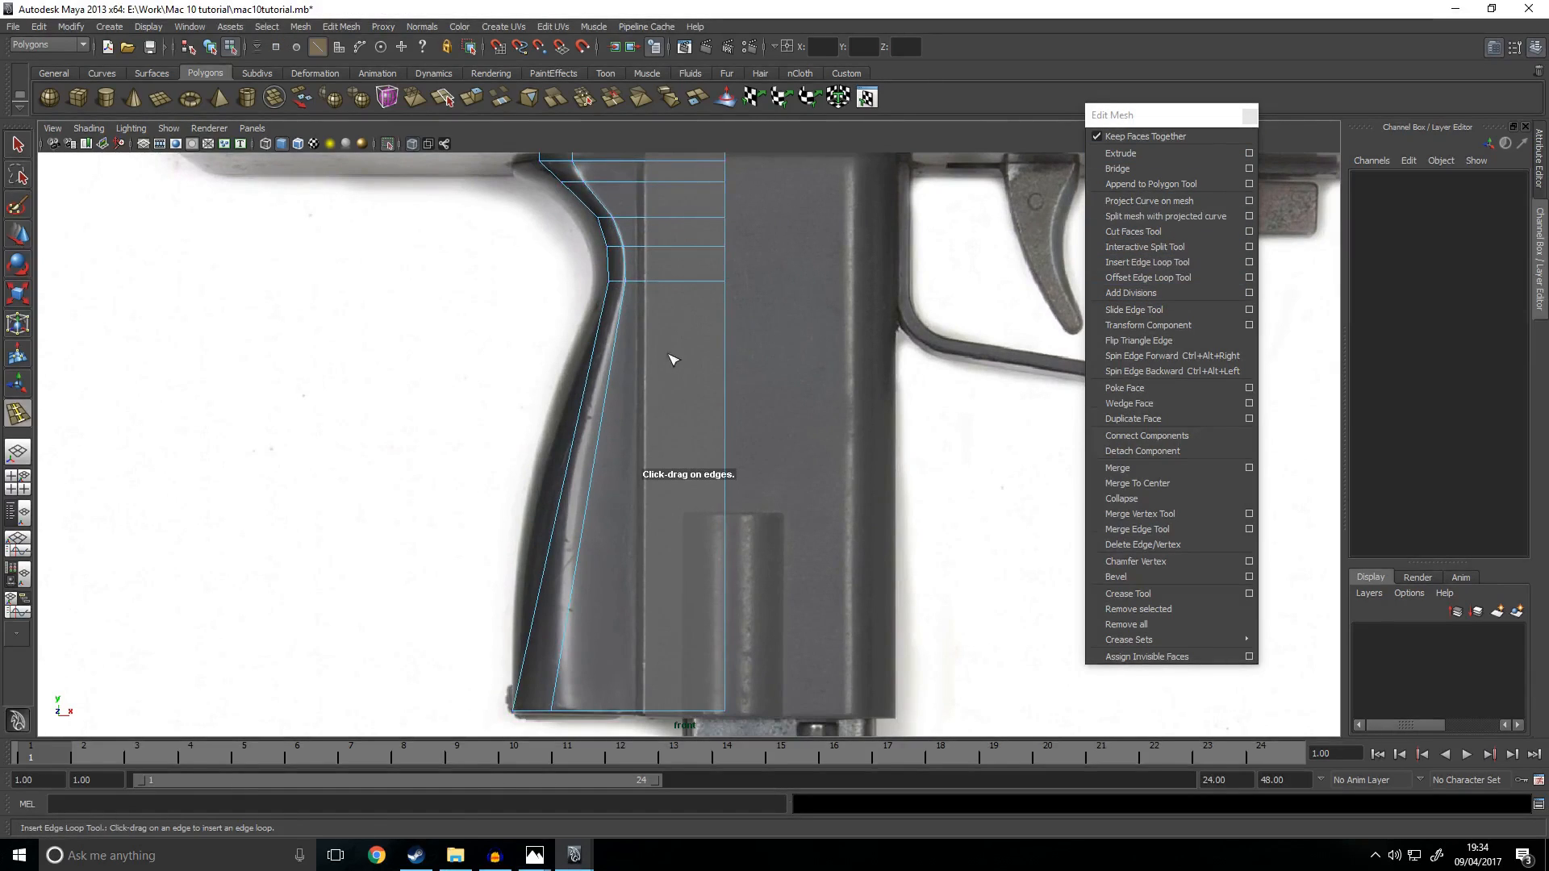
click(592, 482)
key(w)
right_drag(592, 483, 443, 461)
drag(504, 458, 616, 556)
mouse_move(633, 494)
mouse_down()
mouse_move(606, 497)
mouse_move(652, 489)
mouse_move(626, 489)
mouse_up()
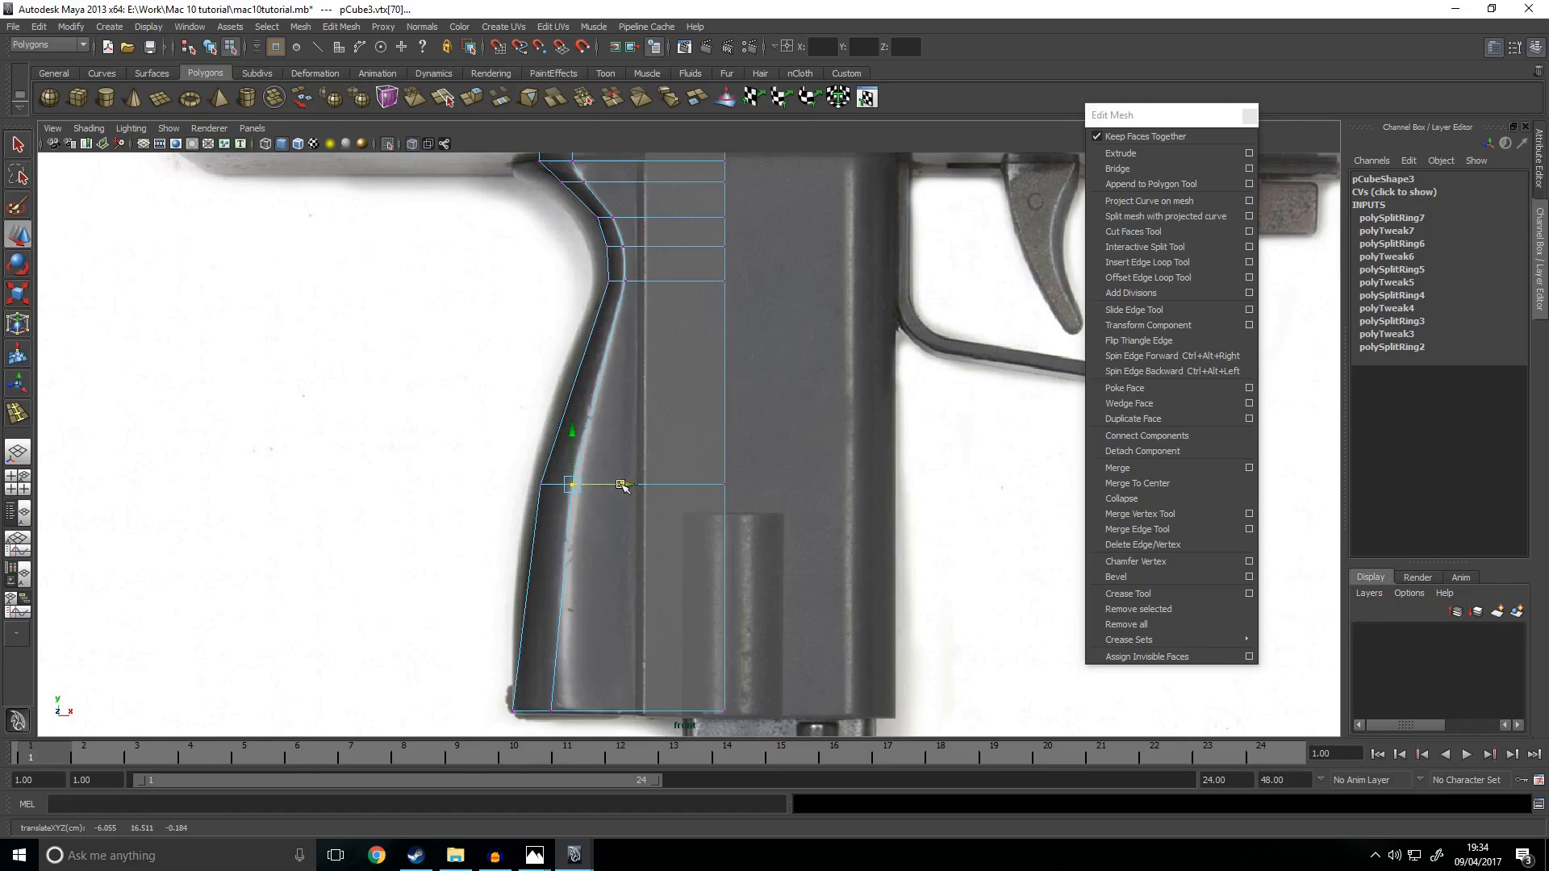
Step: Insert an edge loop between the two closest loops above the grip's waist and fit its rear vertices to the curve
click(1183, 262)
click(597, 202)
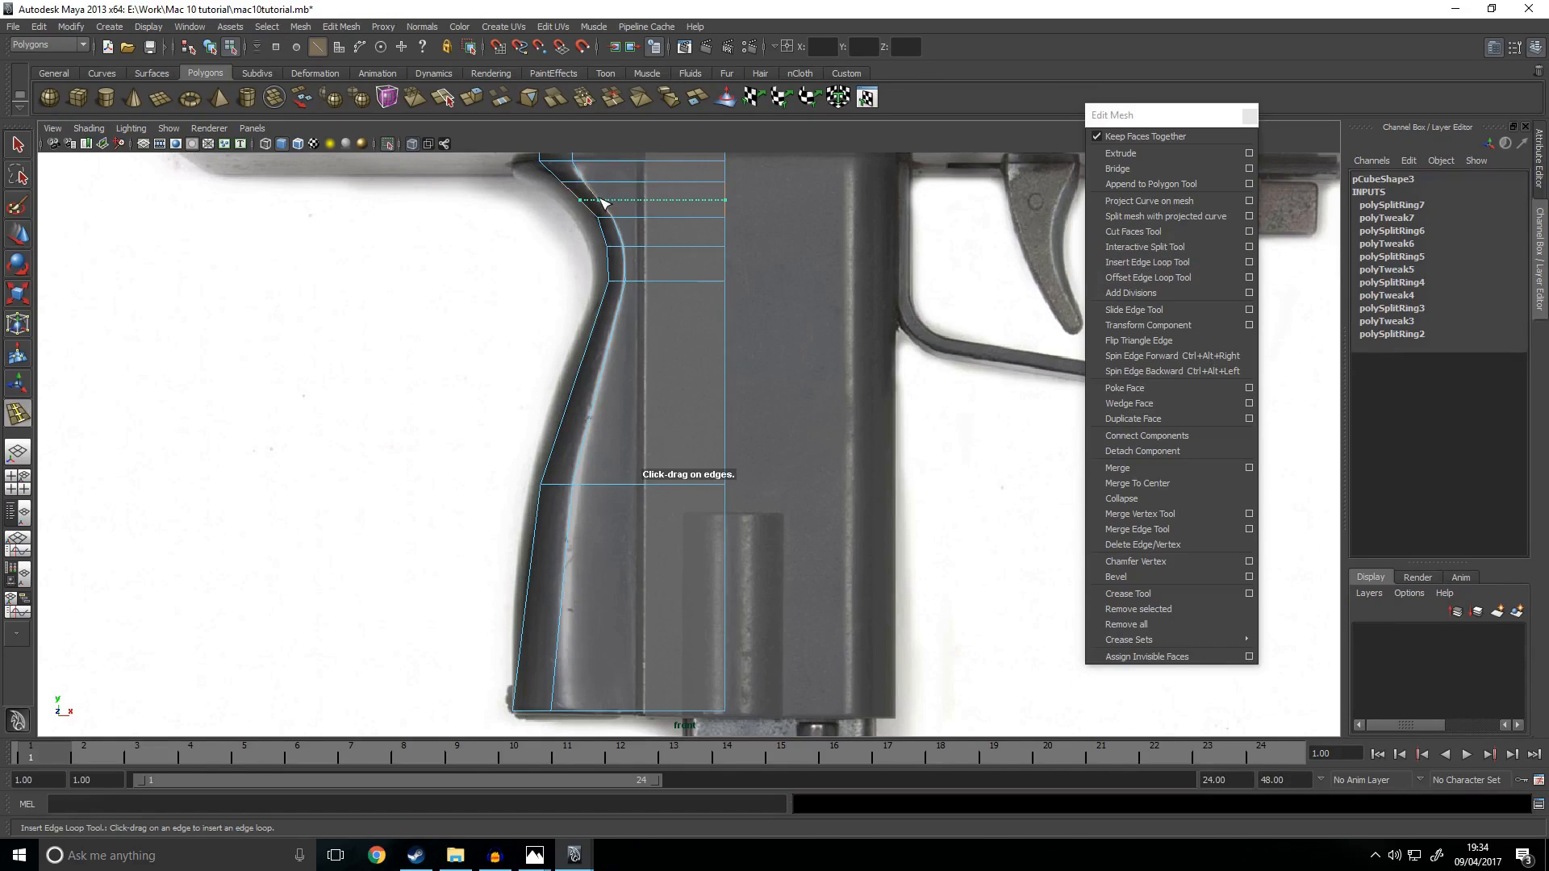
key(w)
alt+middle_drag(598, 206, 622, 246)
scroll(622, 246, up, 2)
right_drag(622, 246, 565, 246)
click(627, 278)
drag(669, 274, 662, 281)
click(798, 390)
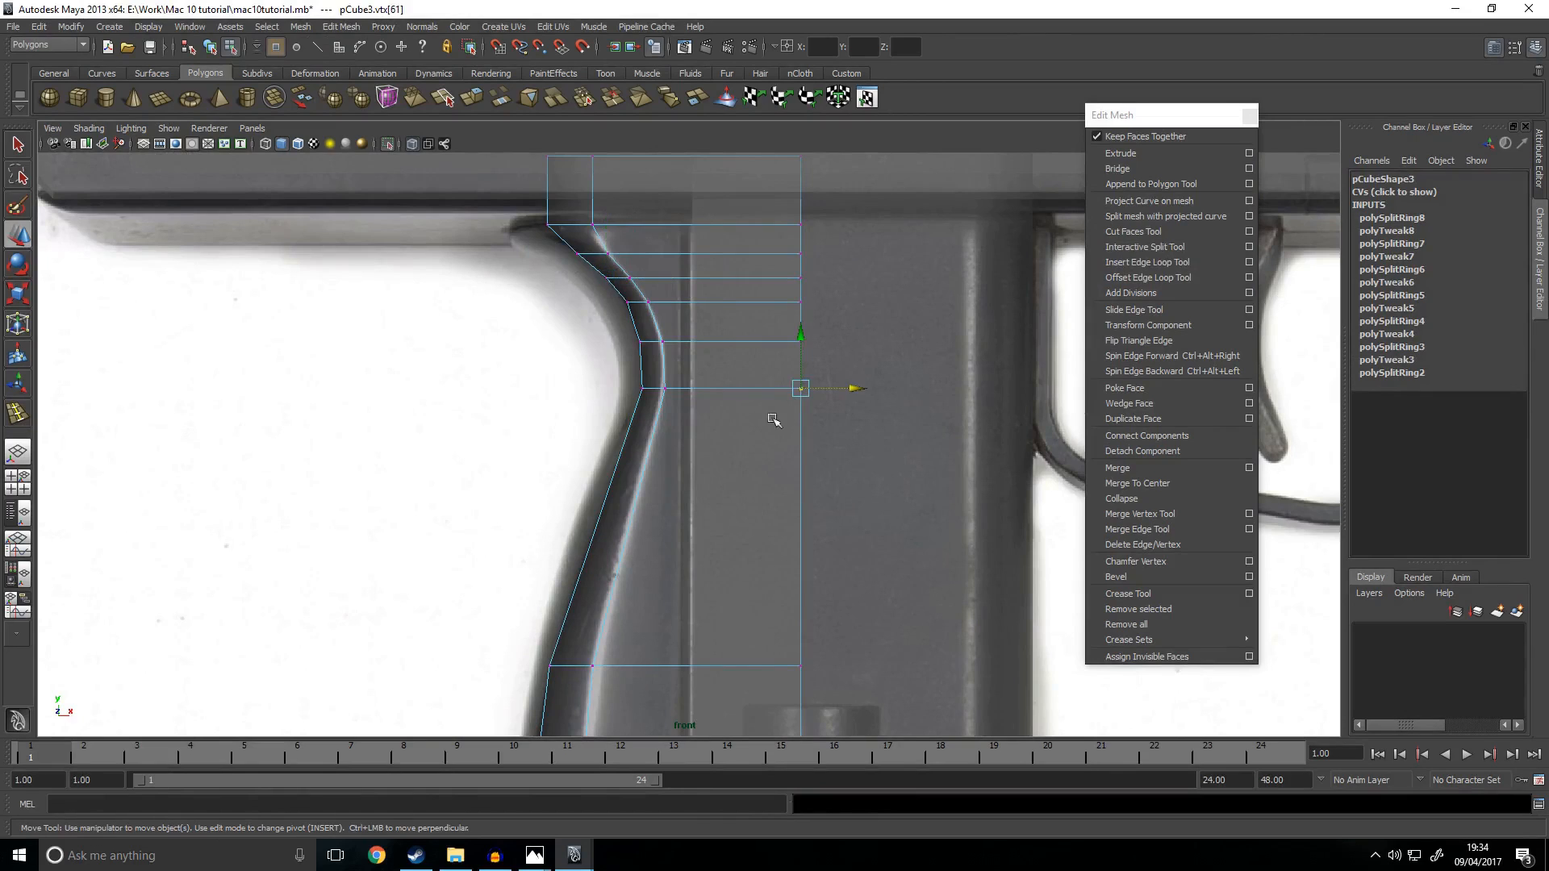
Step: Insert an edge loop at about Y 18.23, between the waist and the lower grip loop, and fit its rear vertices to the outline
alt+middle_drag(597, 545, 594, 422)
click(1146, 262)
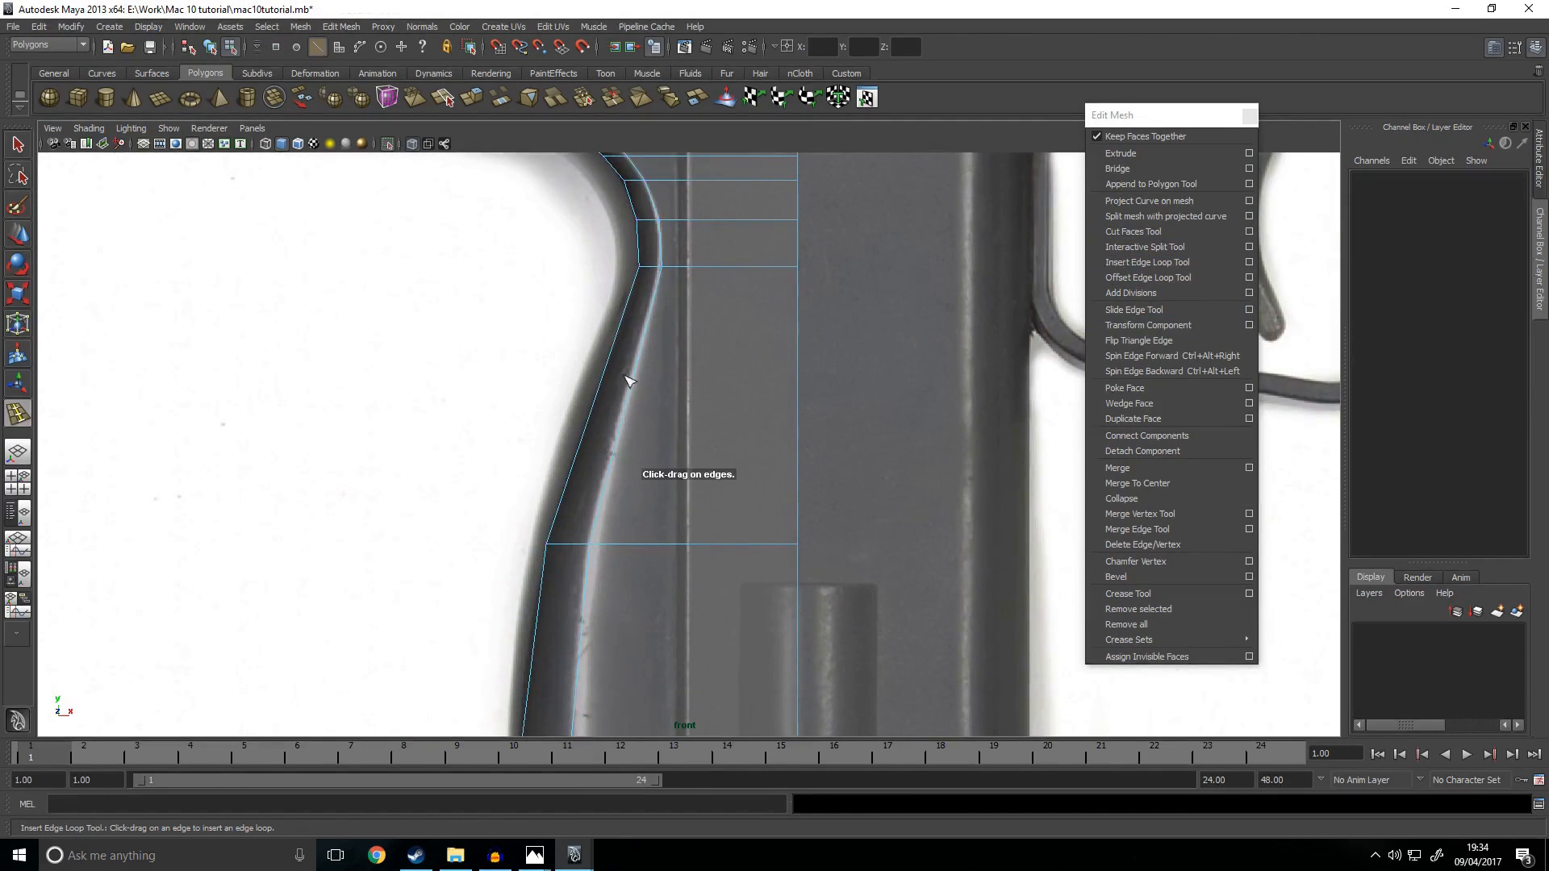
drag(634, 386, 636, 386)
key(w)
right_drag(608, 372, 508, 350)
drag(683, 445, 680, 391)
click(684, 389)
drag(527, 353, 666, 393)
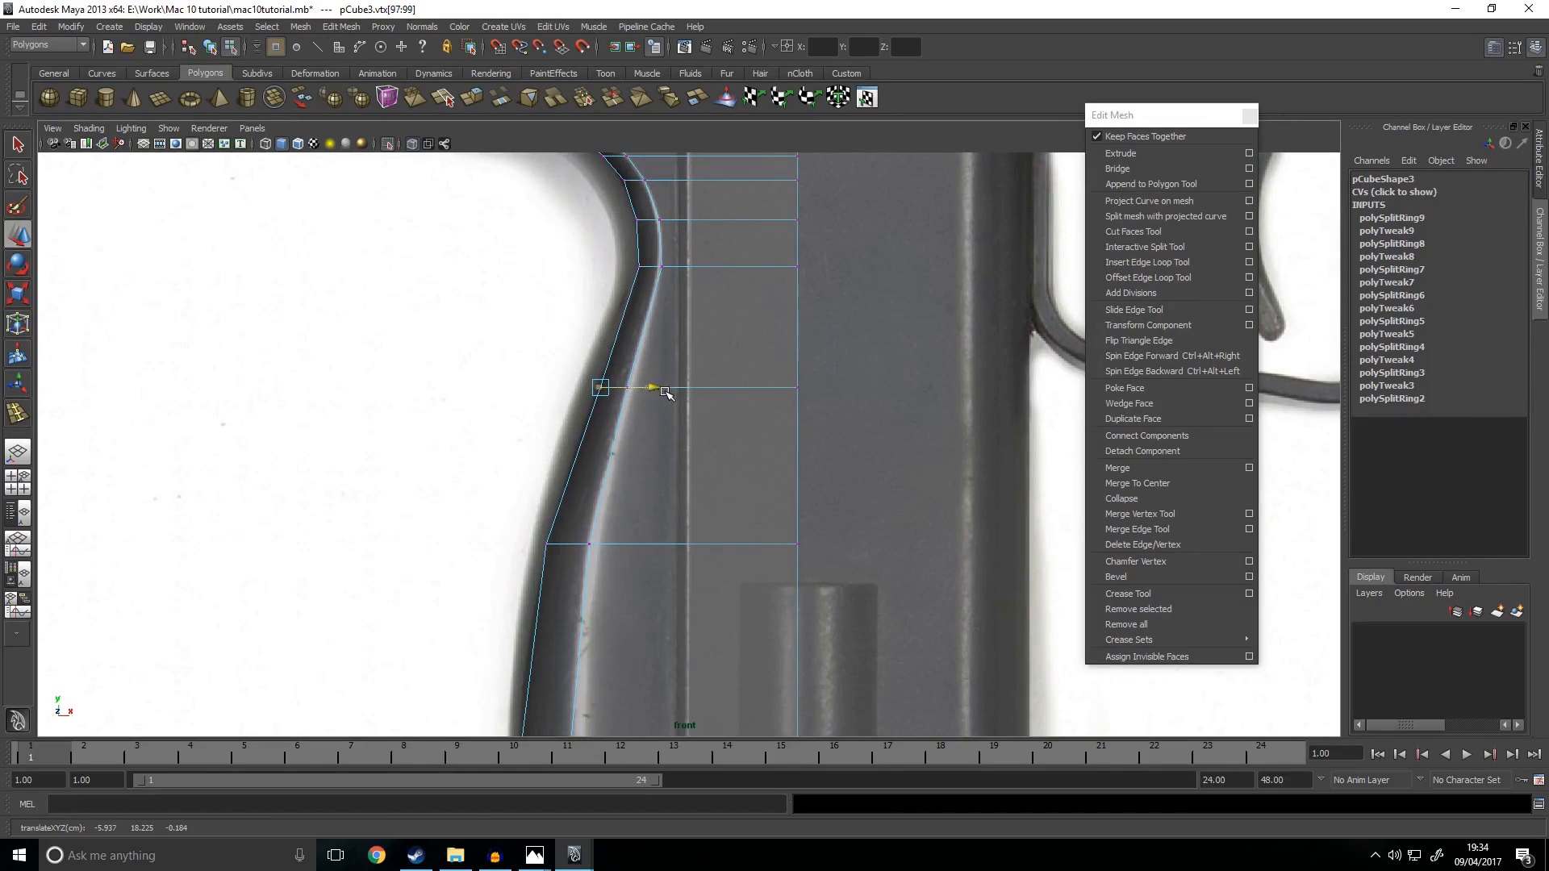
Step: Insert an edge loop near the grip's base and move the lower rear vertices to match the reference outline
click(1174, 263)
alt+middle_drag(633, 501, 615, 424)
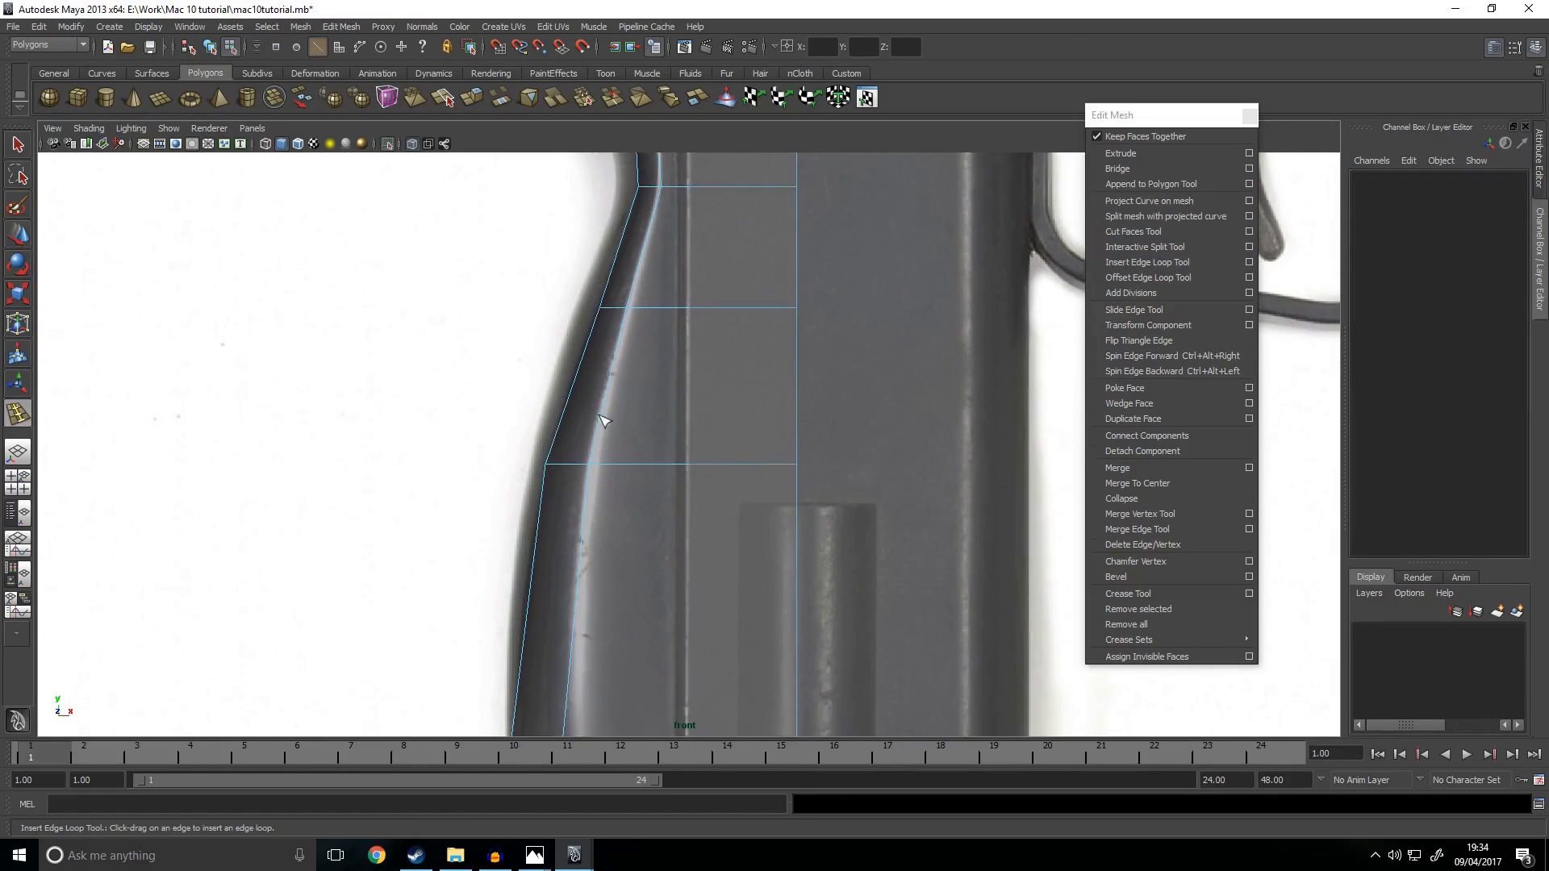
alt+middle_drag(635, 510, 667, 365)
drag(601, 500, 611, 517)
key(w)
right_drag(554, 556, 422, 554)
drag(452, 581, 634, 630)
click(487, 520)
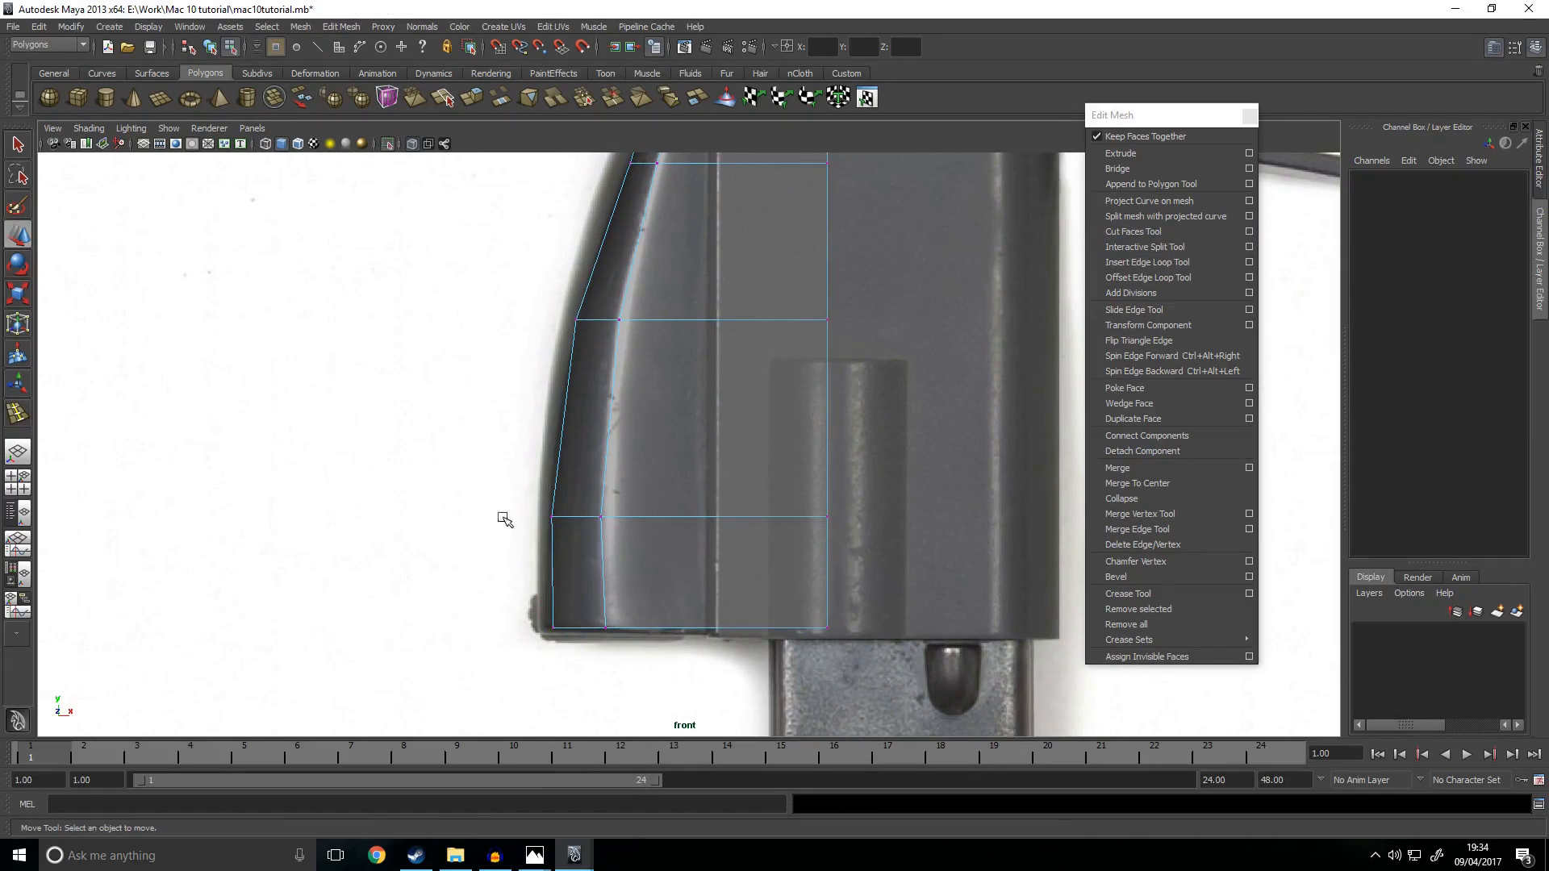
drag(572, 555, 663, 519)
alt+middle_drag(669, 485, 661, 629)
drag(527, 426, 626, 472)
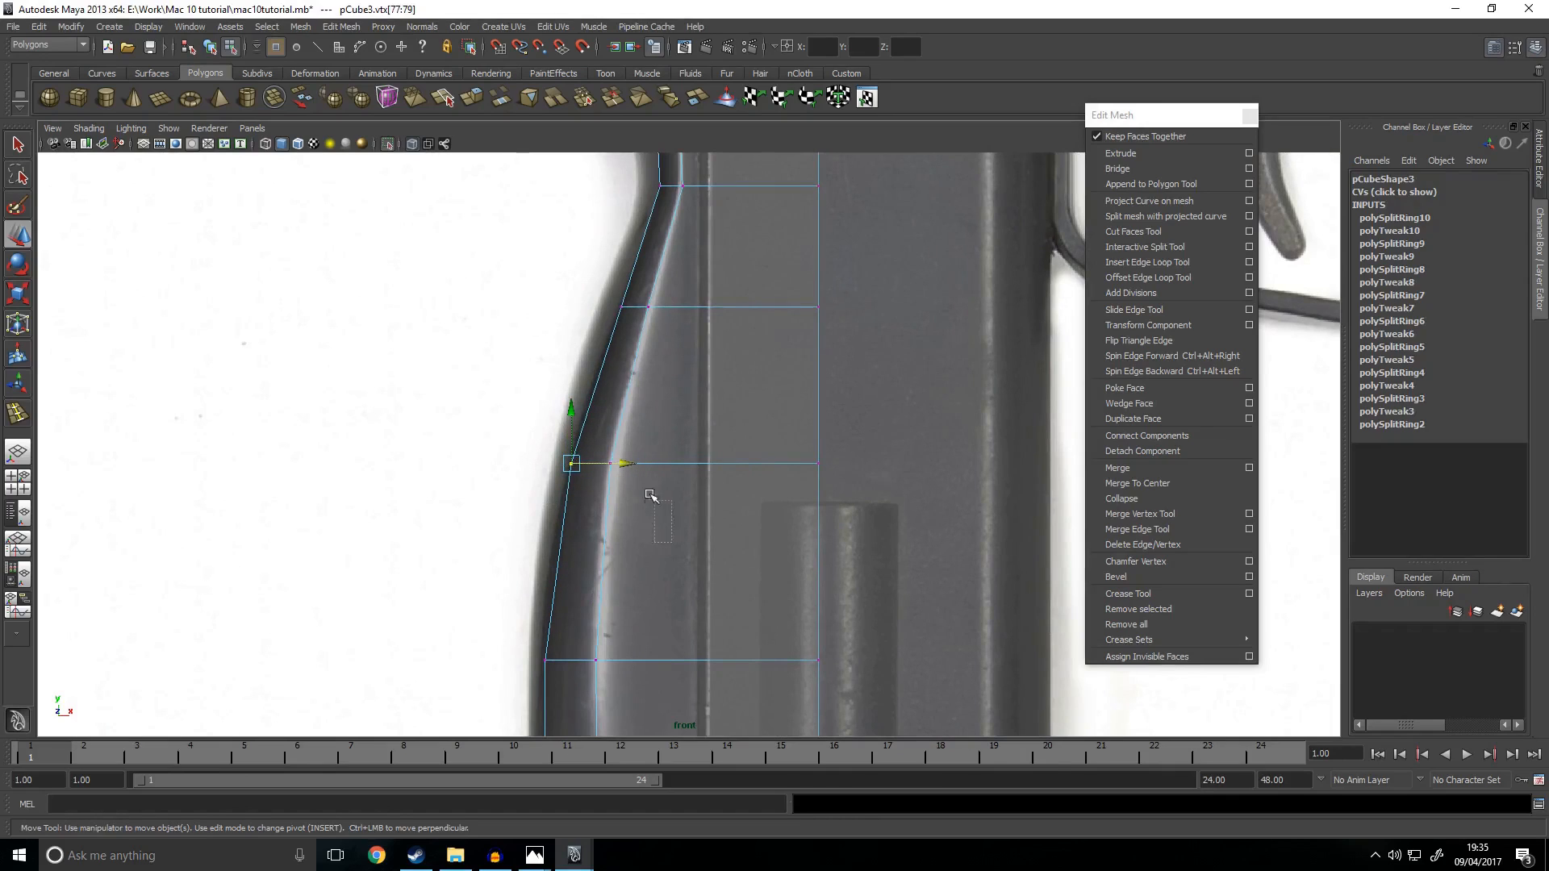
Step: Insert an edge loop at about Y 15.47 between the two lowest grip loops and fit its rear vertices to the curve
click(1186, 262)
drag(607, 551, 605, 559)
key(w)
right_drag(567, 540, 460, 517)
drag(452, 512, 629, 561)
drag(664, 629, 655, 559)
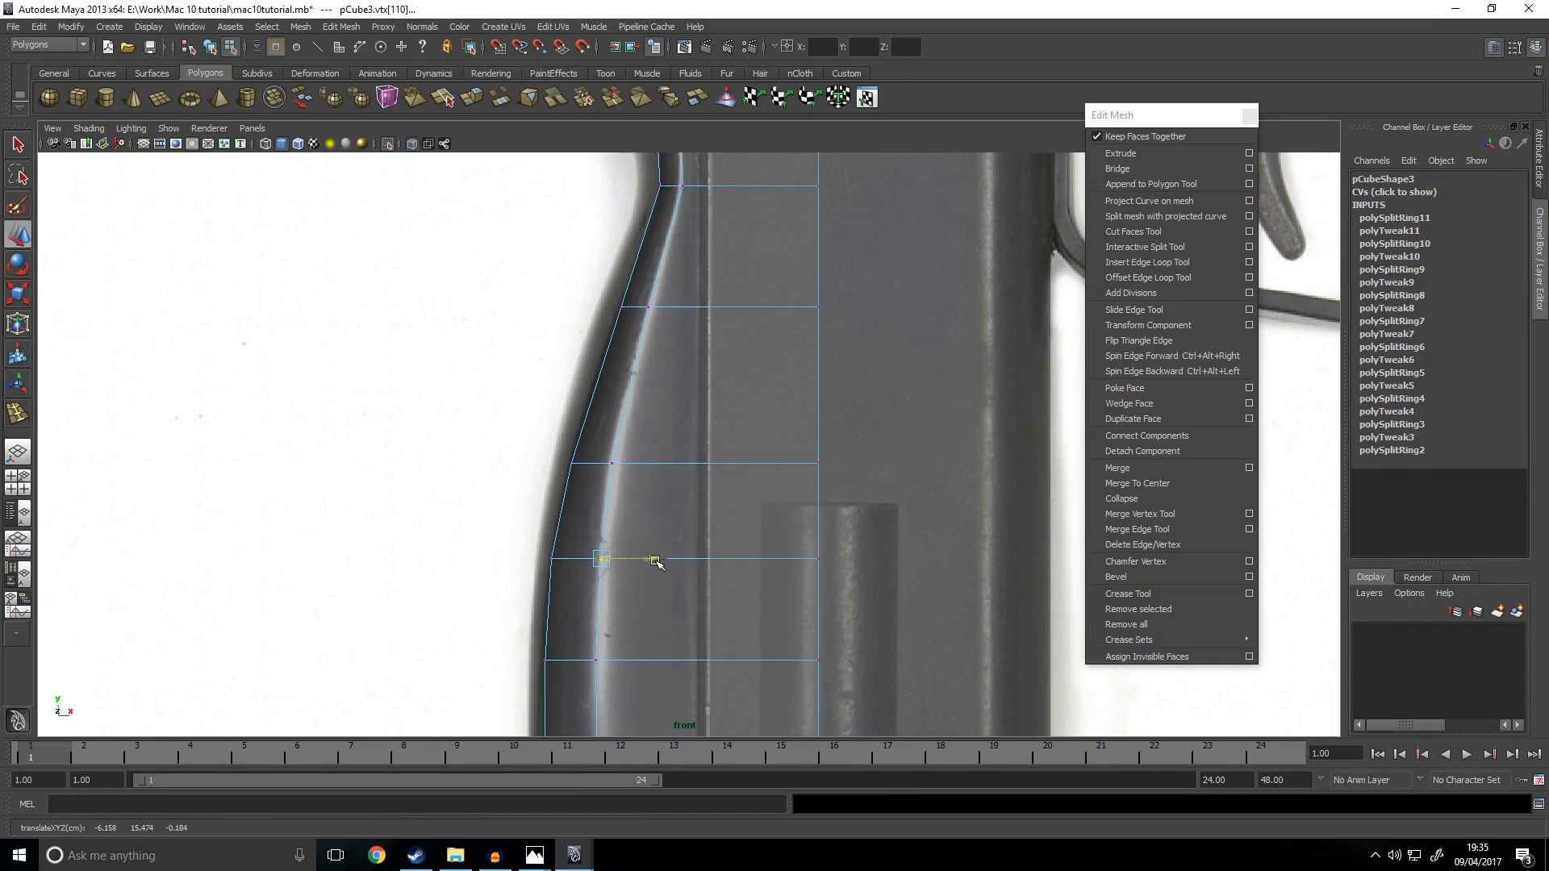
Step: Insert an edge loop across the middle of the grip's long rear slope and align its rear vertices with the reference
click(1162, 262)
click(633, 378)
key(w)
right_drag(614, 374, 514, 353)
drag(550, 353, 615, 368)
click(668, 379)
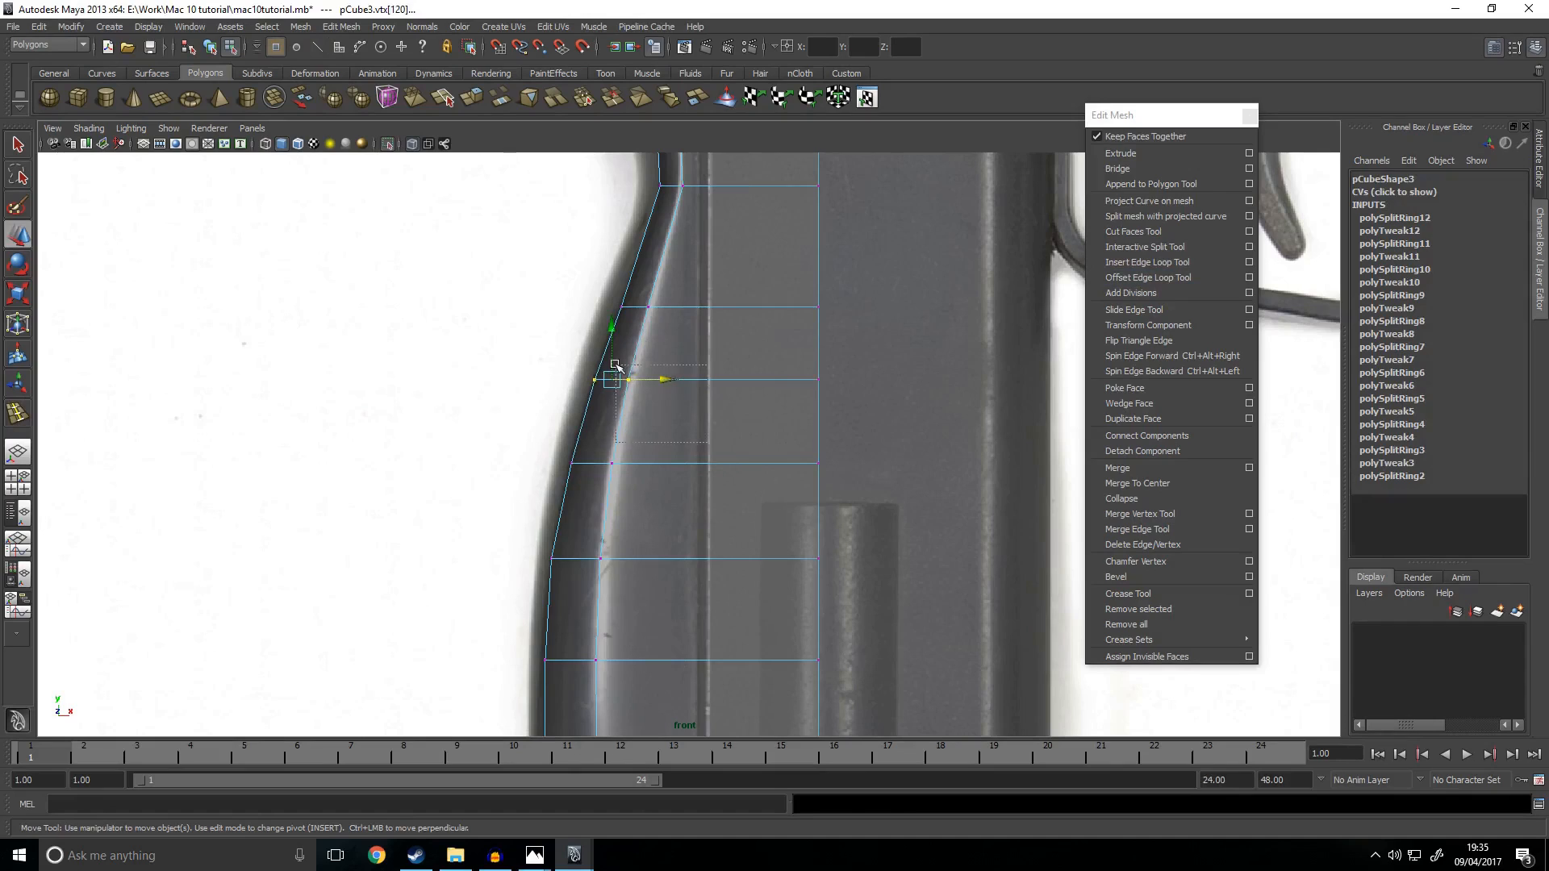
click(681, 381)
Step: Insert an edge loop through the upper part of the grip's lower bulge and select its rear vertices for fitting
click(1146, 262)
click(818, 509)
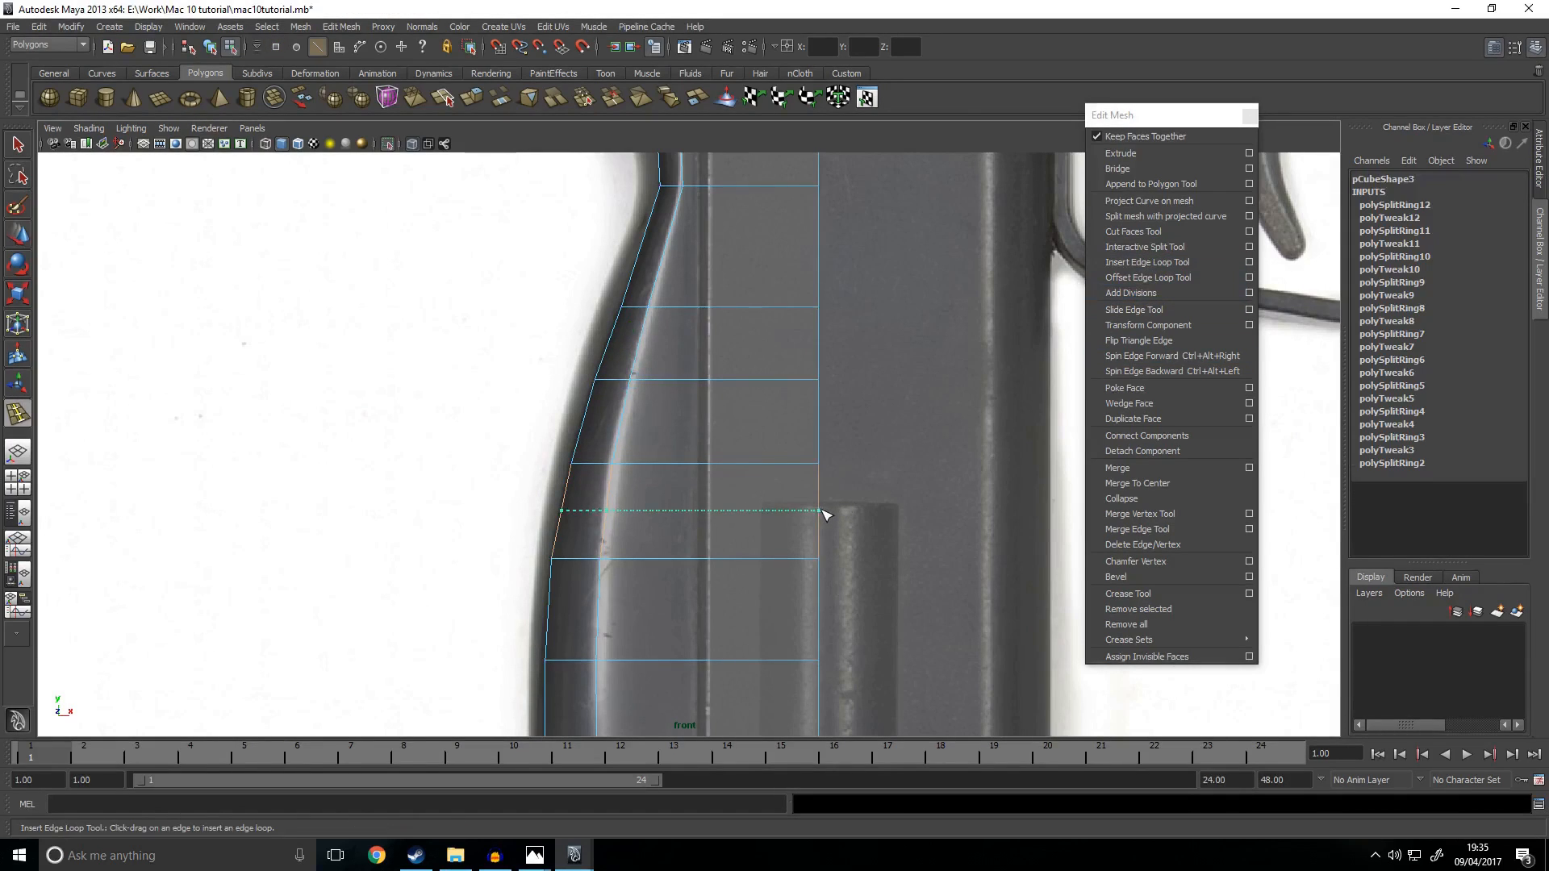
key(w)
right_drag(605, 498, 516, 488)
drag(484, 478, 637, 513)
Step: Insert an edge loop in the wide gap directly beneath the grip's waist loops and fit its rear vertices to the curve
alt+middle_drag(699, 339, 654, 507)
click(1169, 264)
click(633, 424)
key(w)
right_drag(636, 397, 494, 378)
drag(564, 386, 662, 408)
click(490, 438)
Step: Examine the shaped grip from several angles in perspective and against the side reference
right_drag(637, 373, 702, 345)
key(space)
key(space)
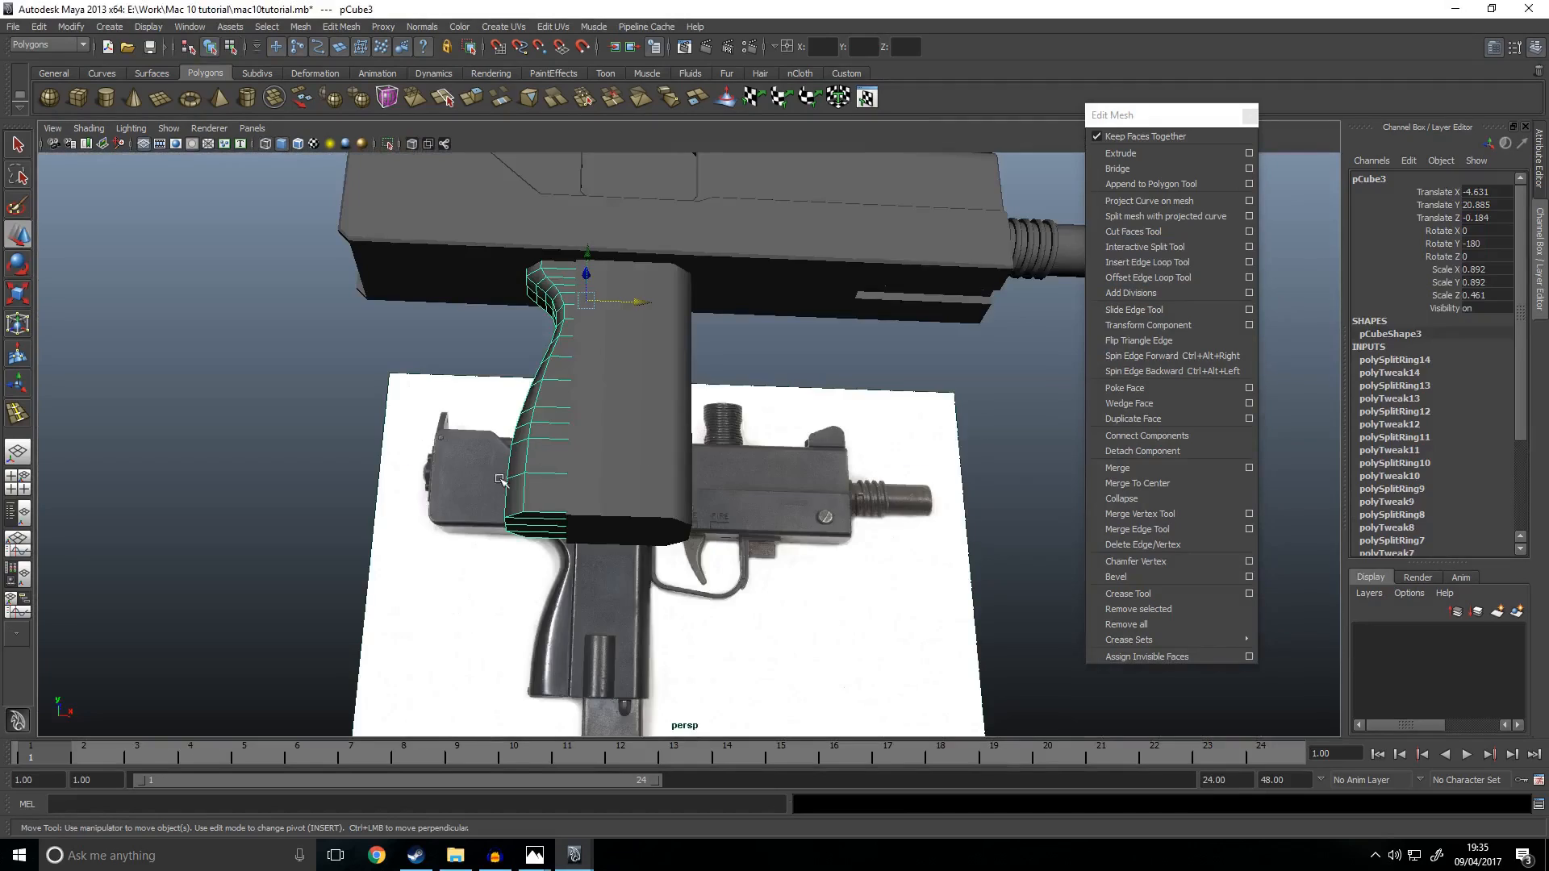
alt+drag(502, 480, 514, 442)
click(433, 567)
alt+drag(427, 470, 607, 415)
click(697, 348)
alt+drag(742, 408, 519, 436)
key(space)
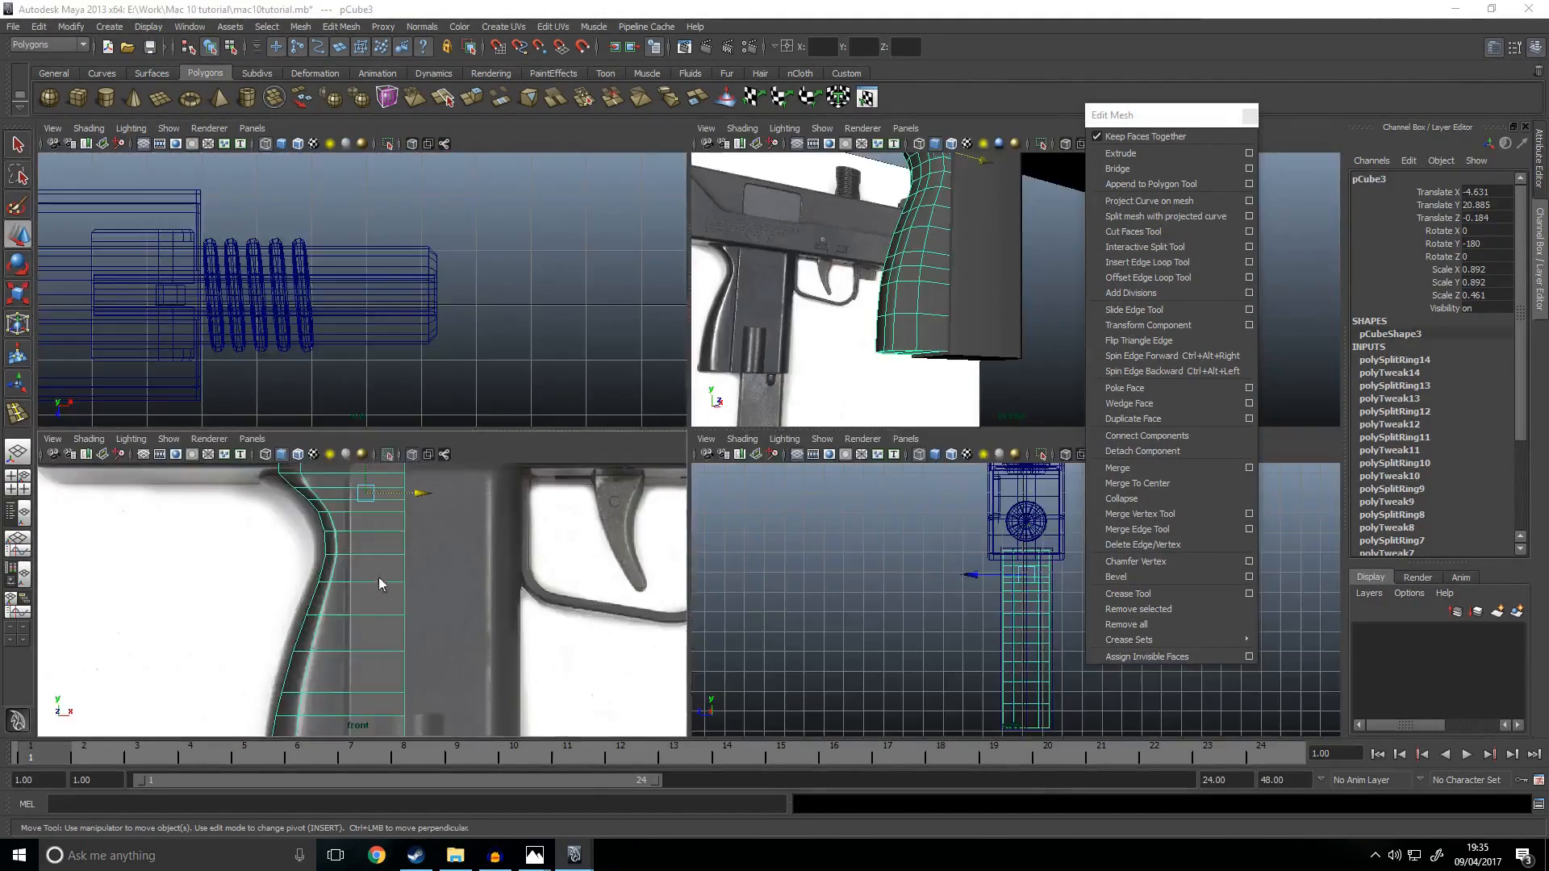
key(space)
Step: Select the grip's vertical edges and soften their normals for smooth shading around the grip
click(631, 385)
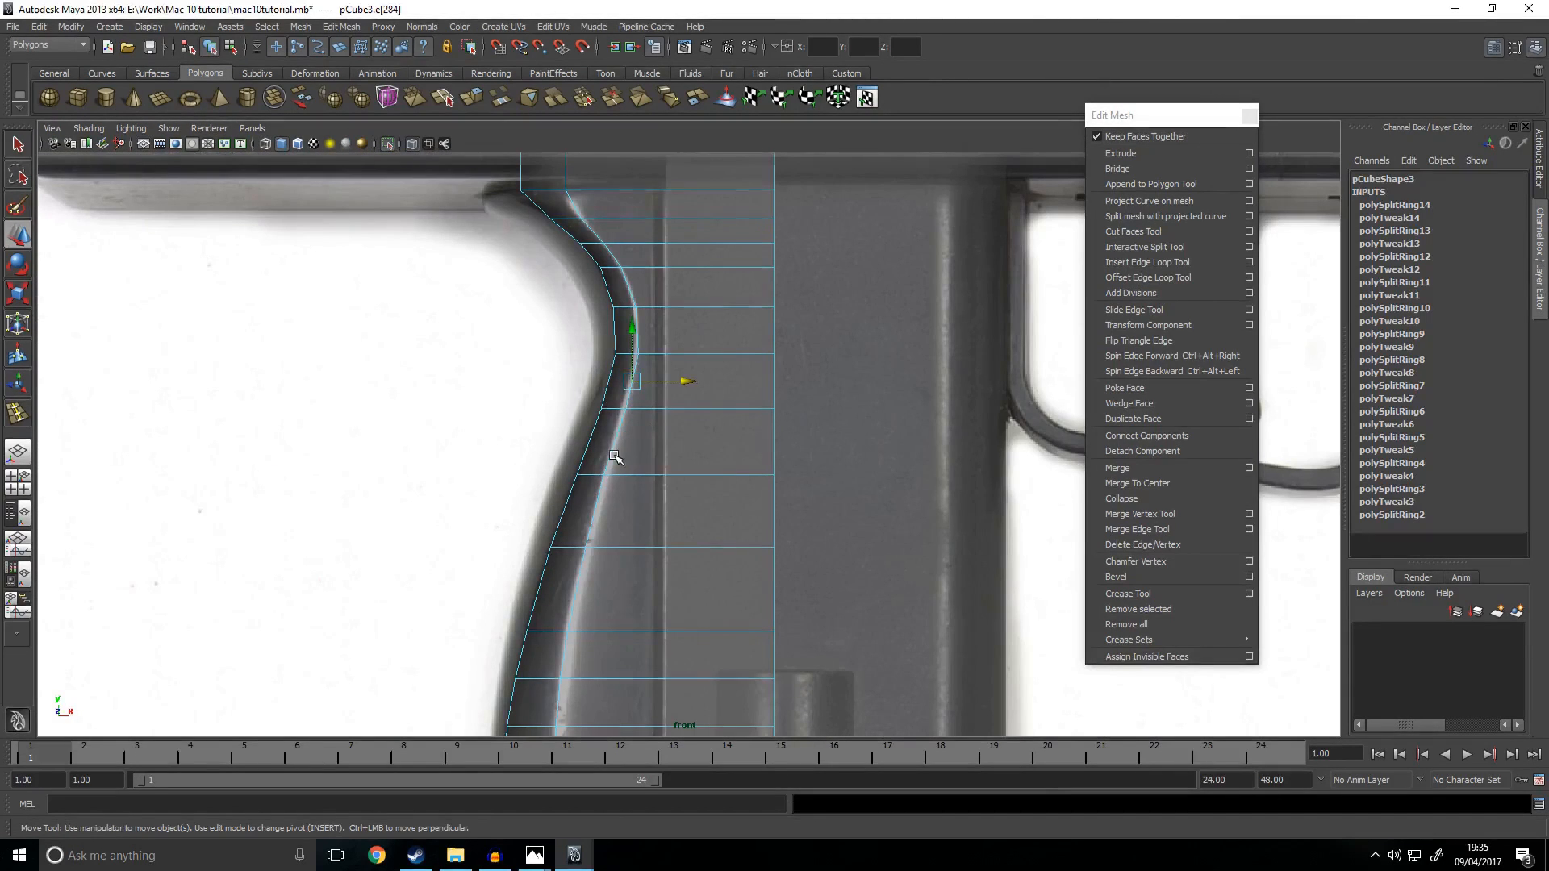
key(space)
key(space)
alt+drag(919, 342, 807, 420)
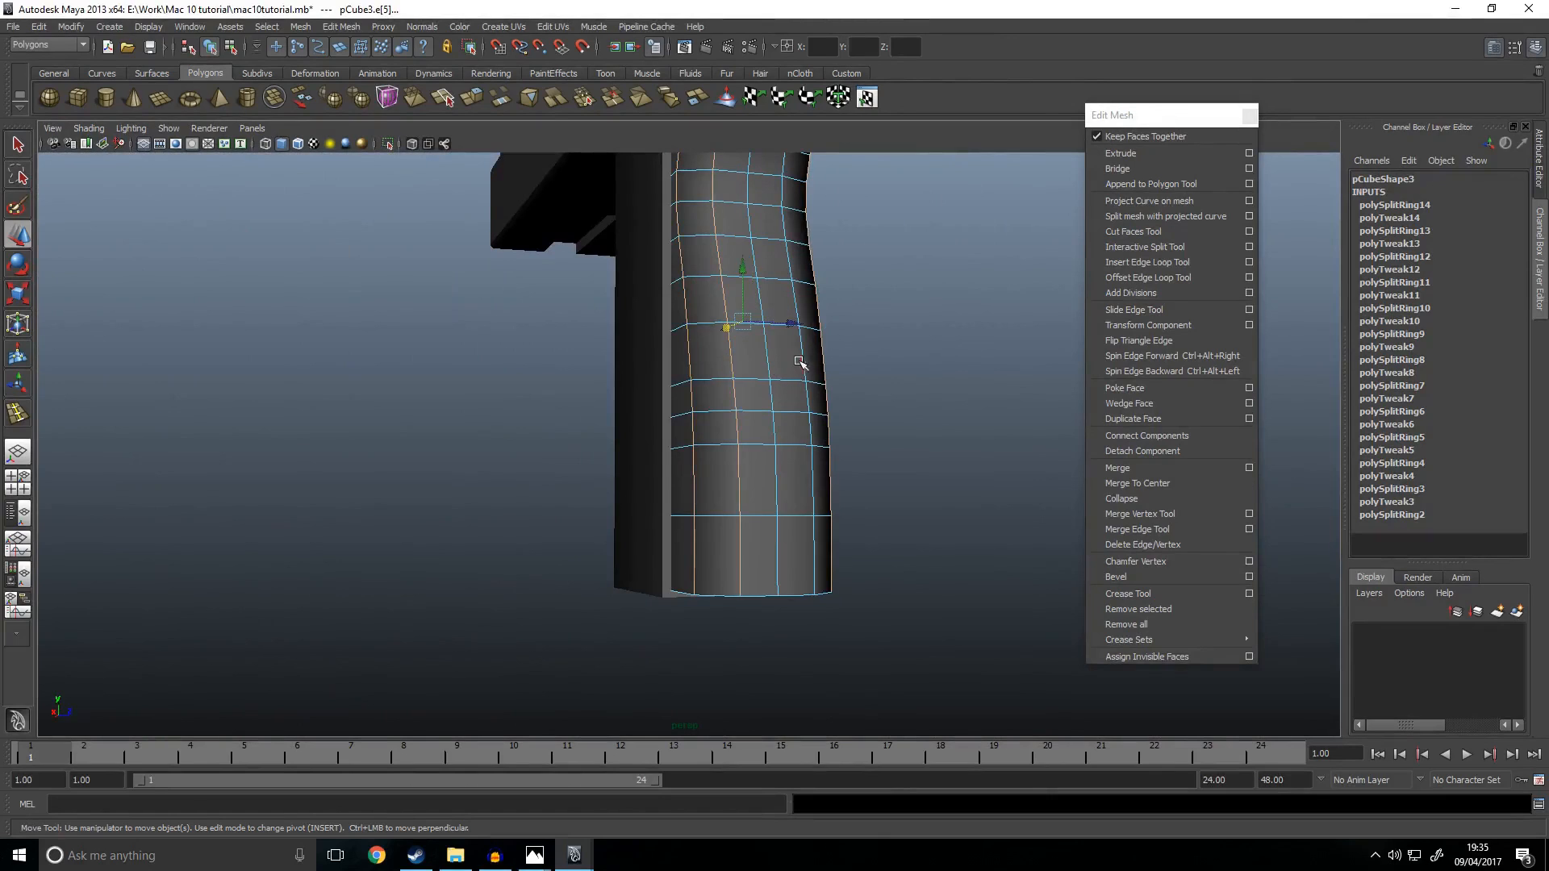
alt+drag(1001, 374, 870, 376)
click(431, 29)
click(478, 172)
right_drag(632, 480, 703, 463)
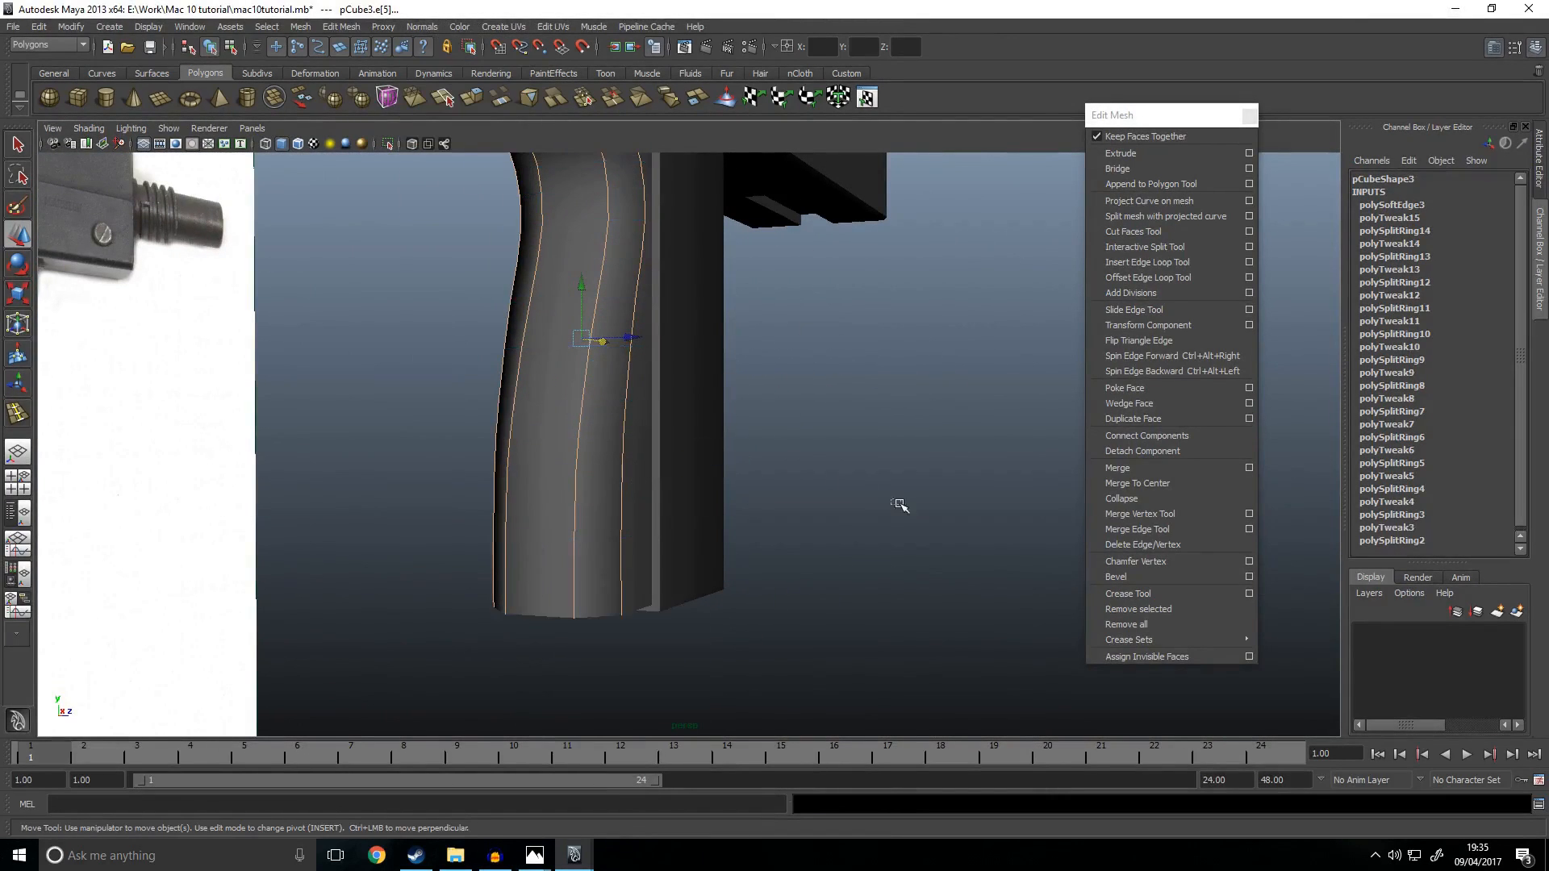
click(899, 505)
Step: Compare the grip and magazine housing with the reference image in the perspective and side views
scroll(900, 504, down, 4)
alt+drag(927, 495, 823, 484)
click(668, 426)
click(860, 496)
alt+drag(885, 615, 821, 603)
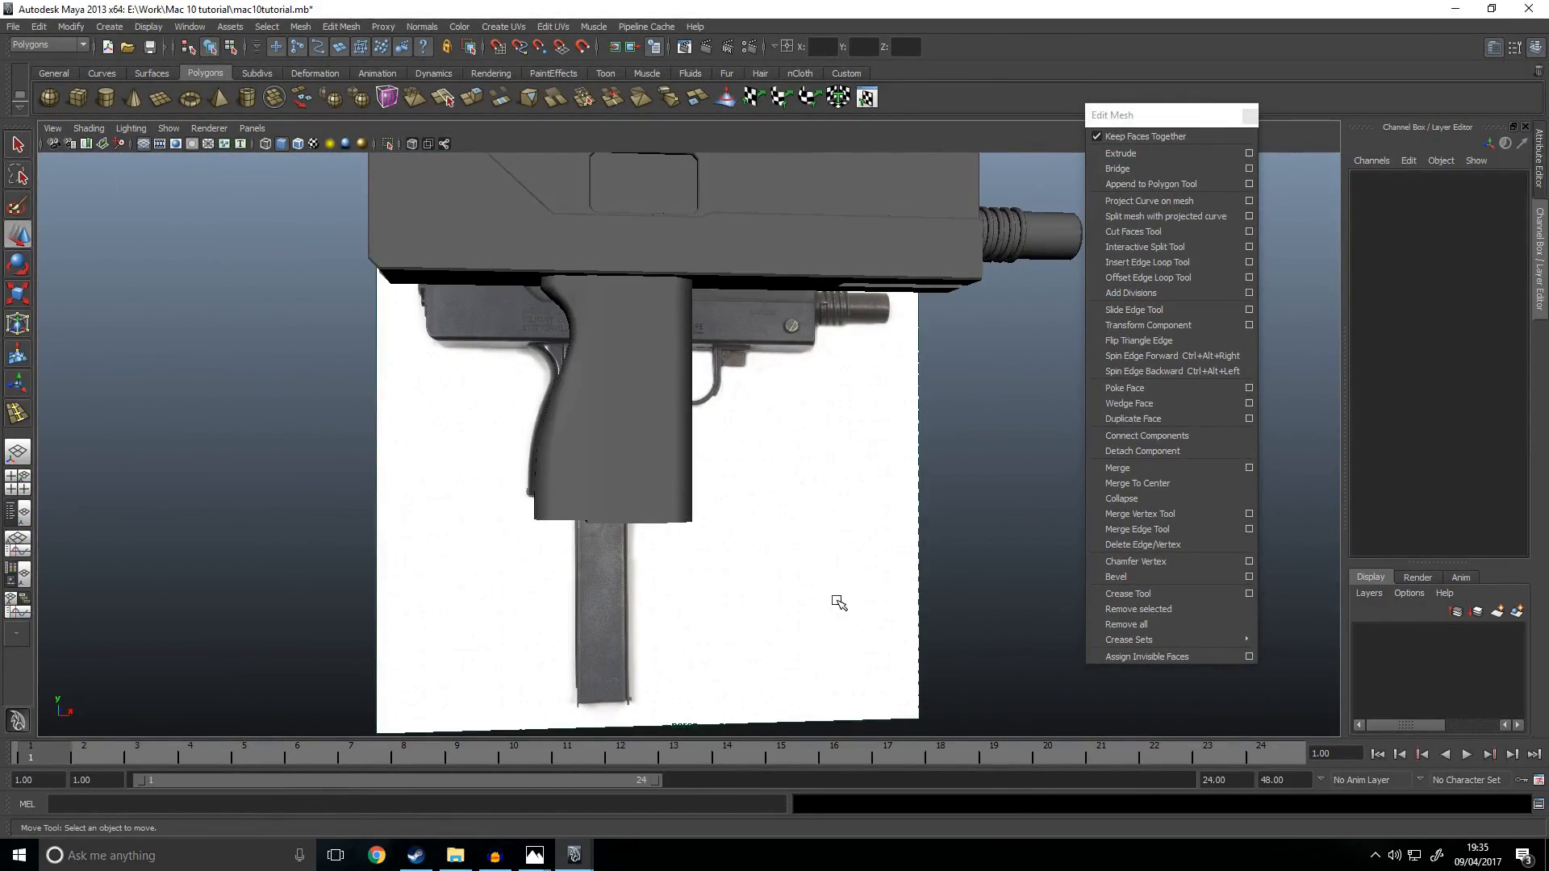
key(space)
key(space)
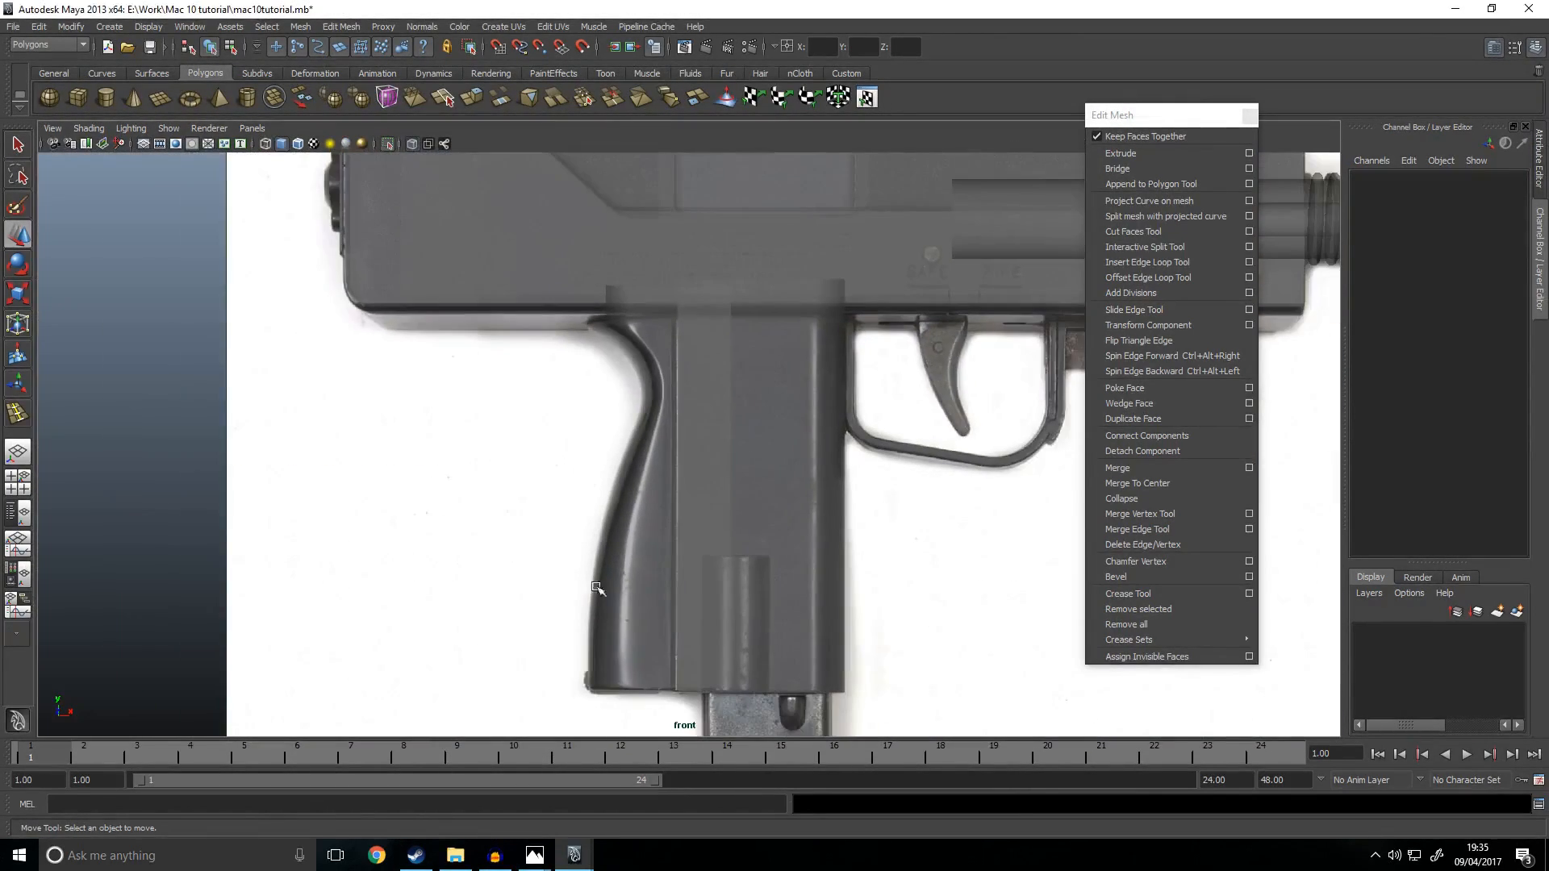
scroll(563, 580, up, 3)
scroll(740, 405, down, 2)
scroll(740, 405, down, 1)
drag(512, 311, 626, 444)
scroll(855, 516, down, 2)
scroll(830, 552, up, 2)
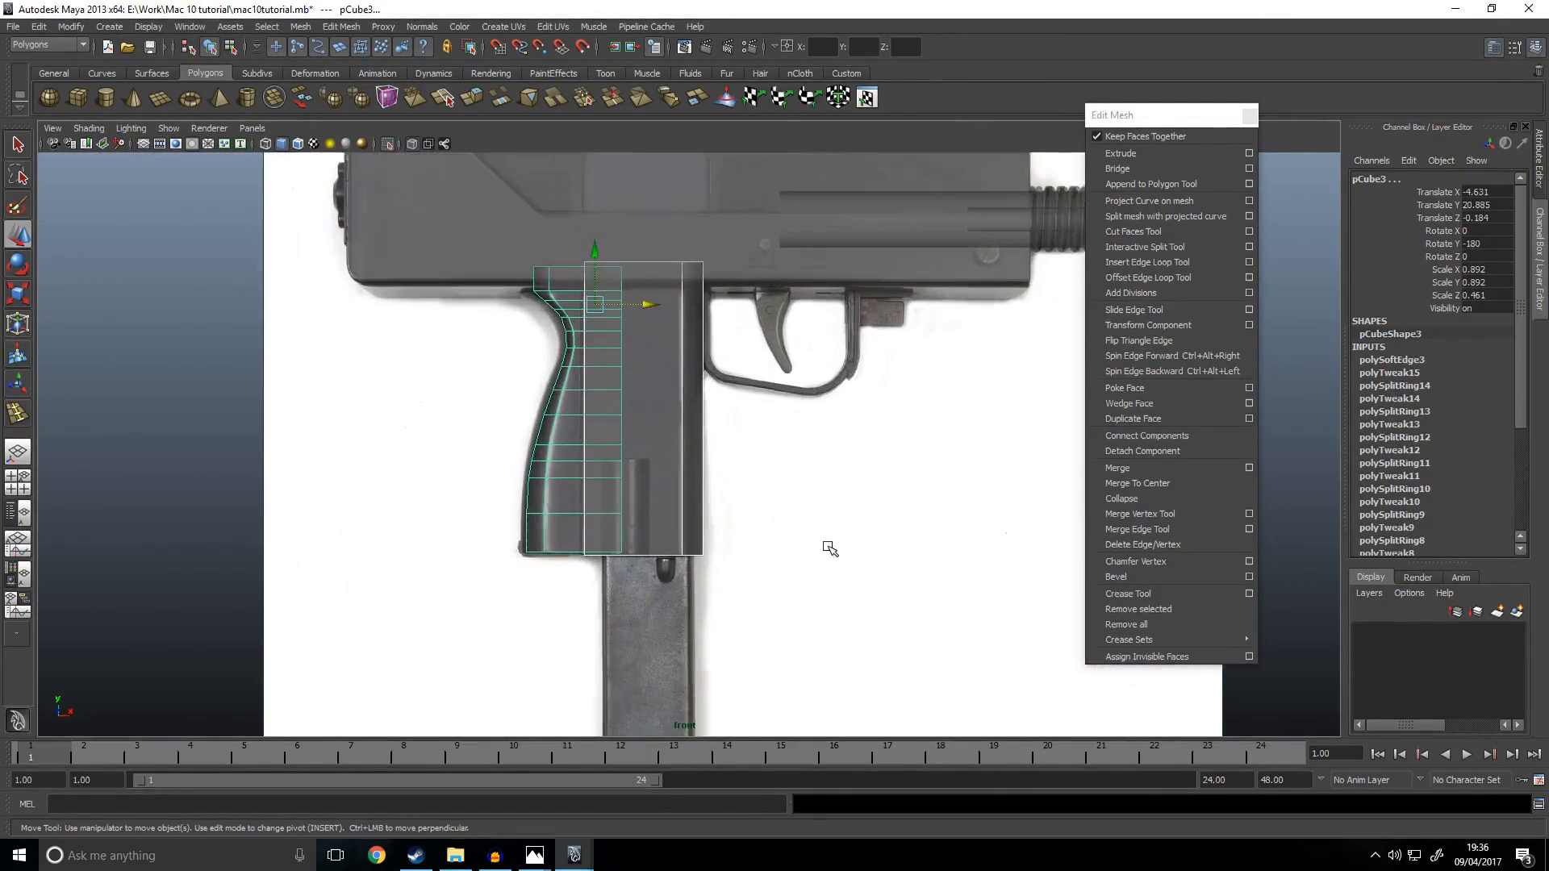
scroll(831, 550, up, 1)
mouse_move(821, 552)
alt+middle_down()
mouse_move(768, 405)
mouse_move(825, 578)
alt+middle_up()
scroll(765, 442, up, 2)
alt+drag(824, 578, 660, 488)
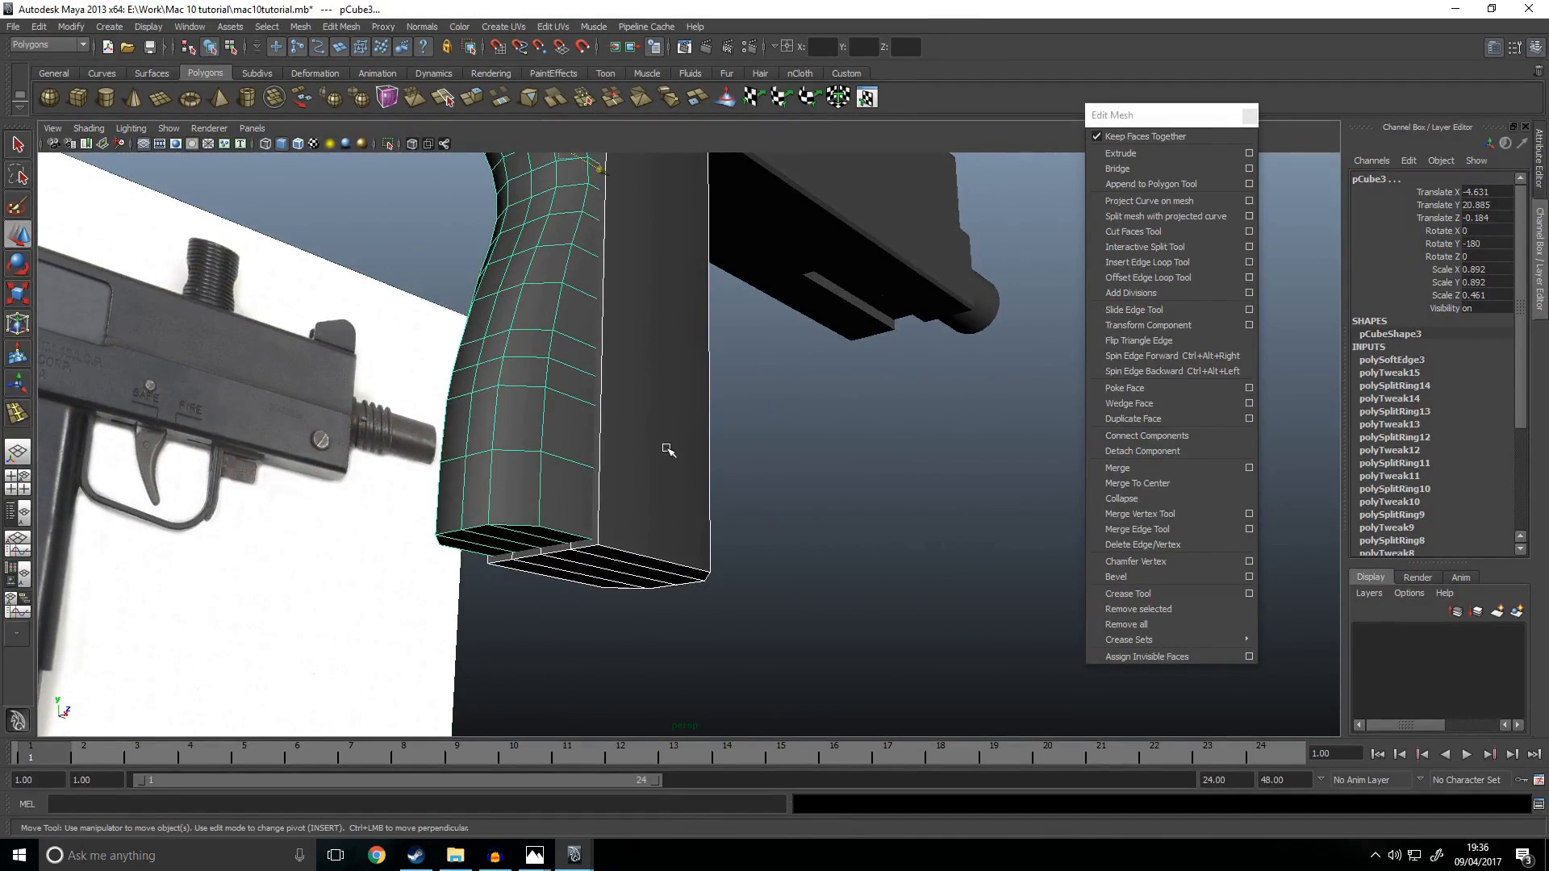
Step: Isolate the magazine housing and bevel its two rear vertical edges with an offset of 0.1
key(ctrl+1)
key(ctrl+1)
click(706, 513)
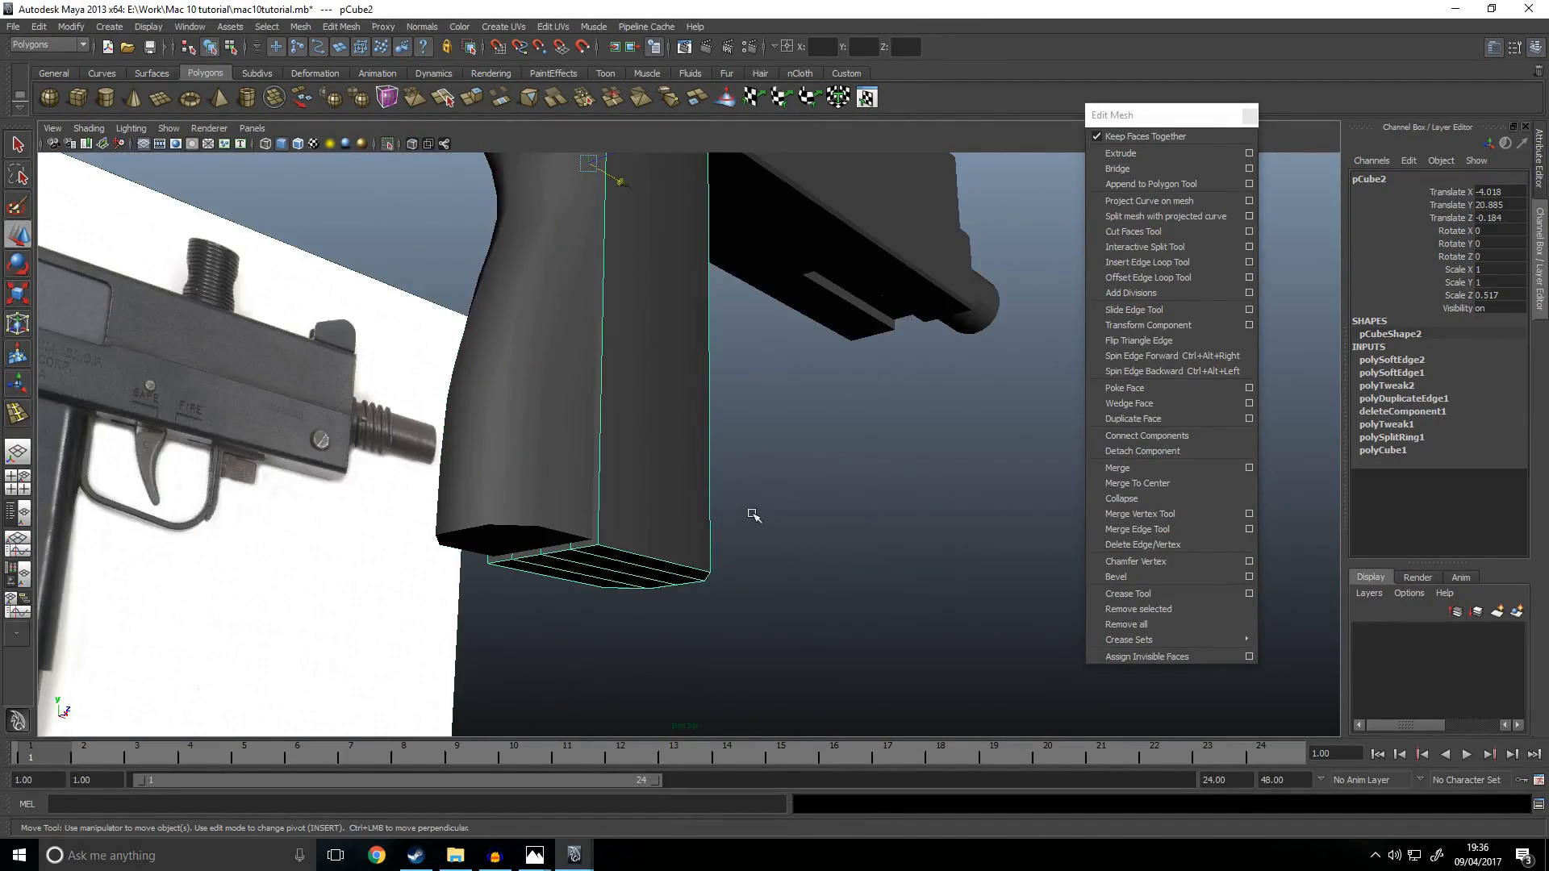
key(f)
right_drag(615, 456, 614, 408)
click(536, 432)
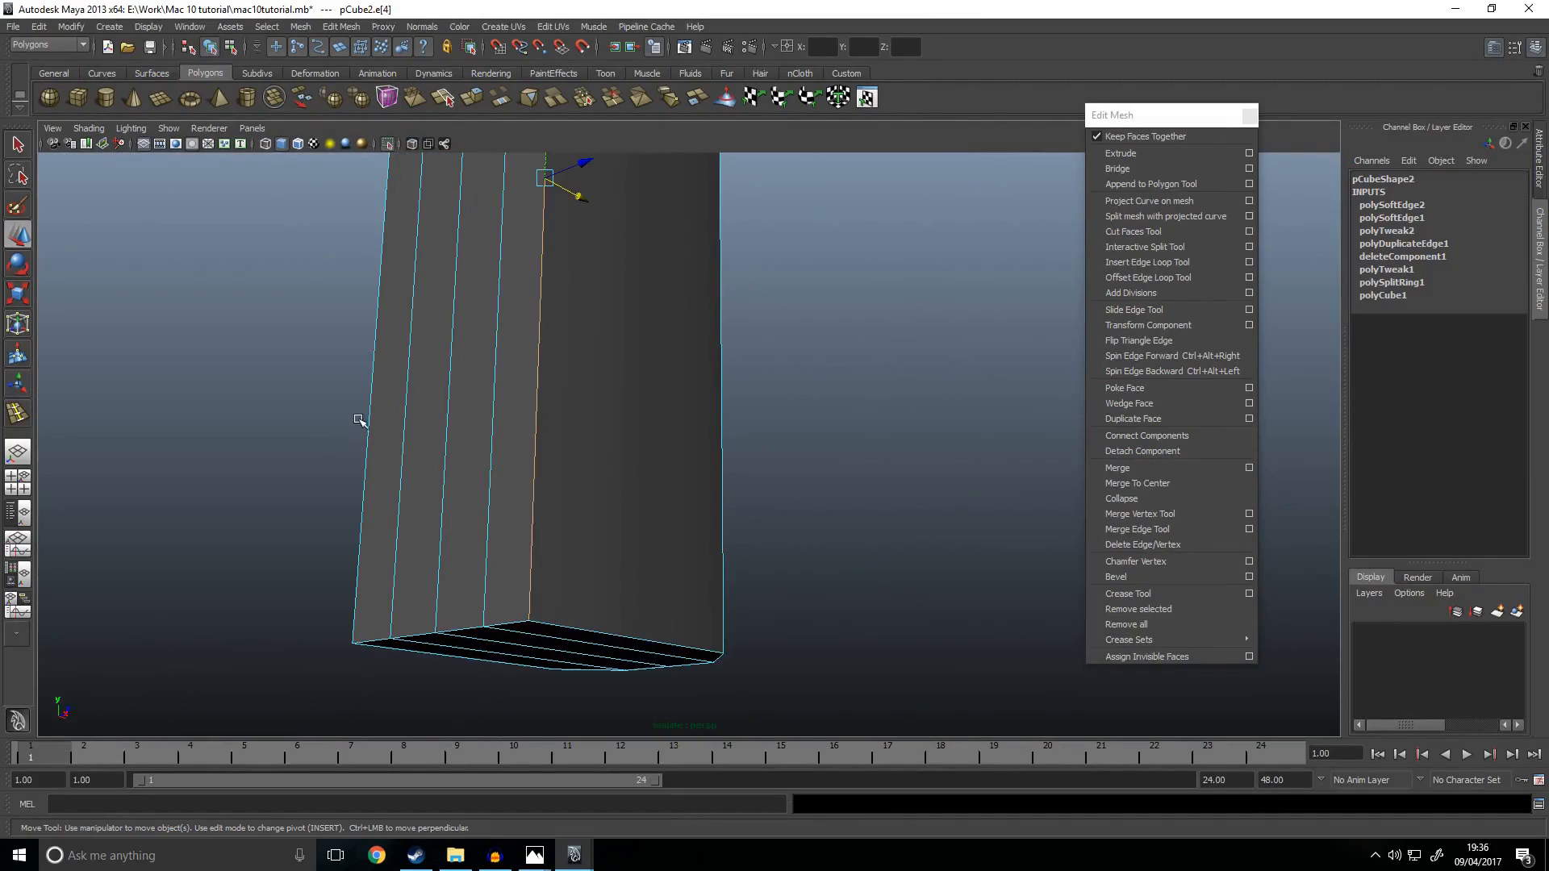
click(1116, 577)
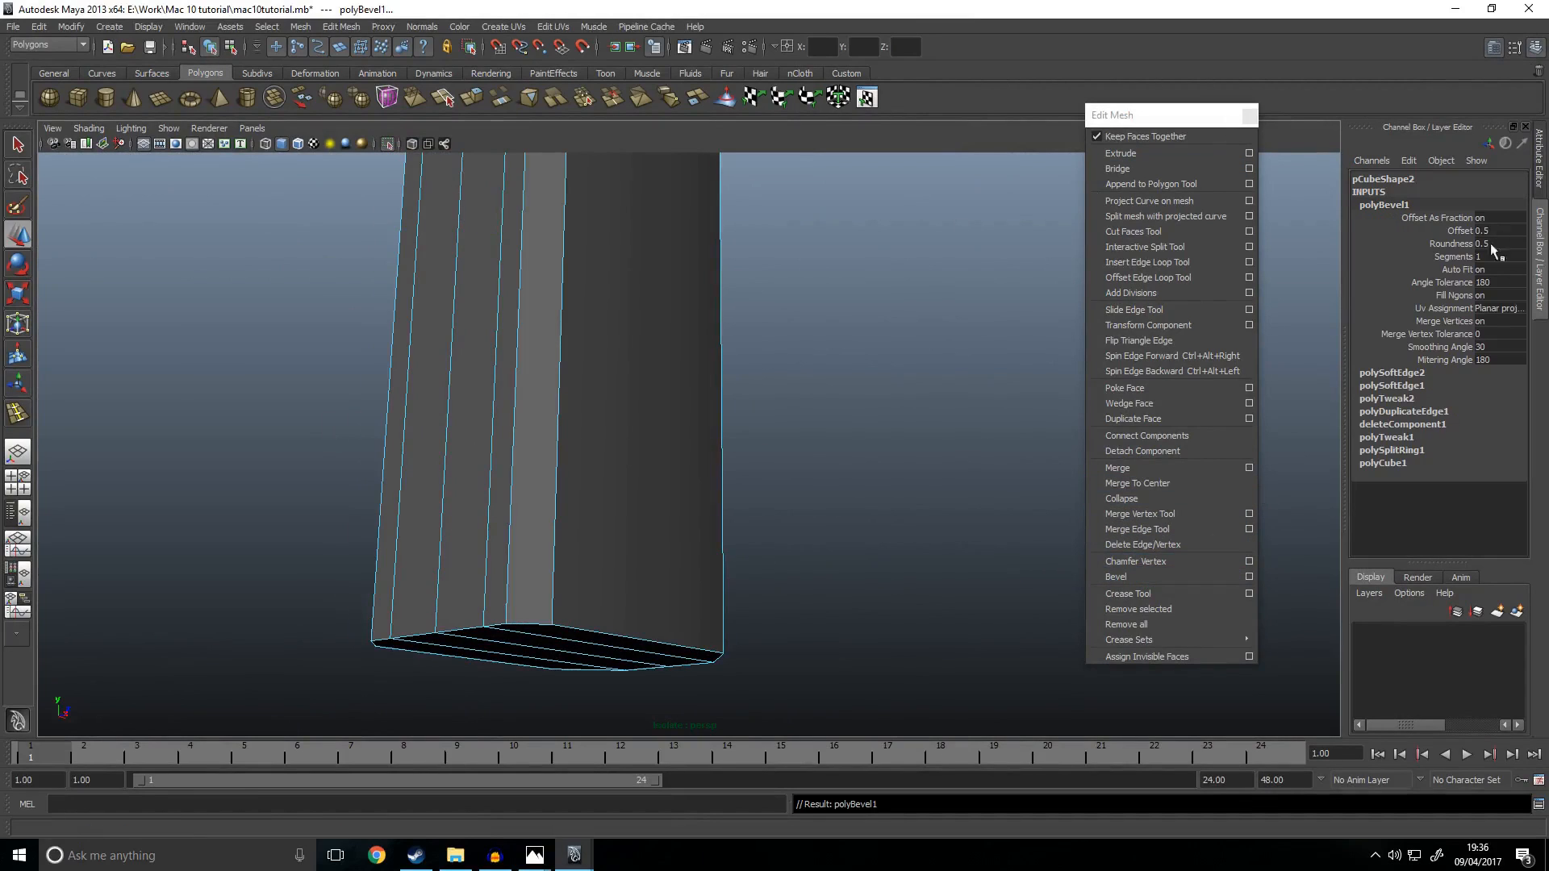
click(1462, 231)
middle_drag(891, 291, 890, 293)
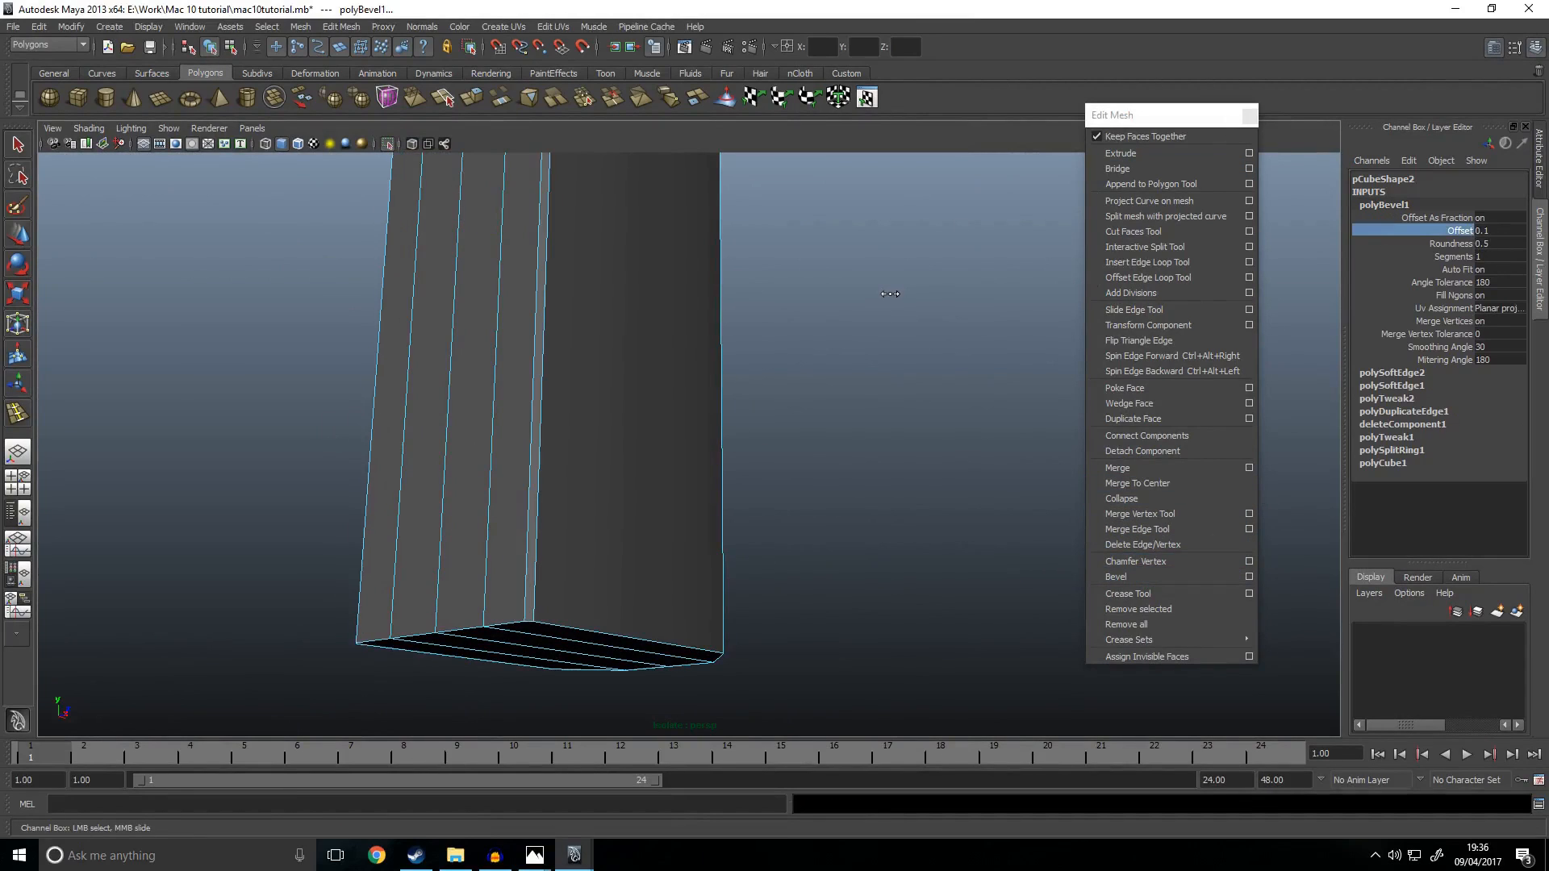
Step: Leave isolation and split the magazine housing's underside along its rear, joining the corners of the two bevels
alt+drag(607, 510, 648, 485)
click(501, 391)
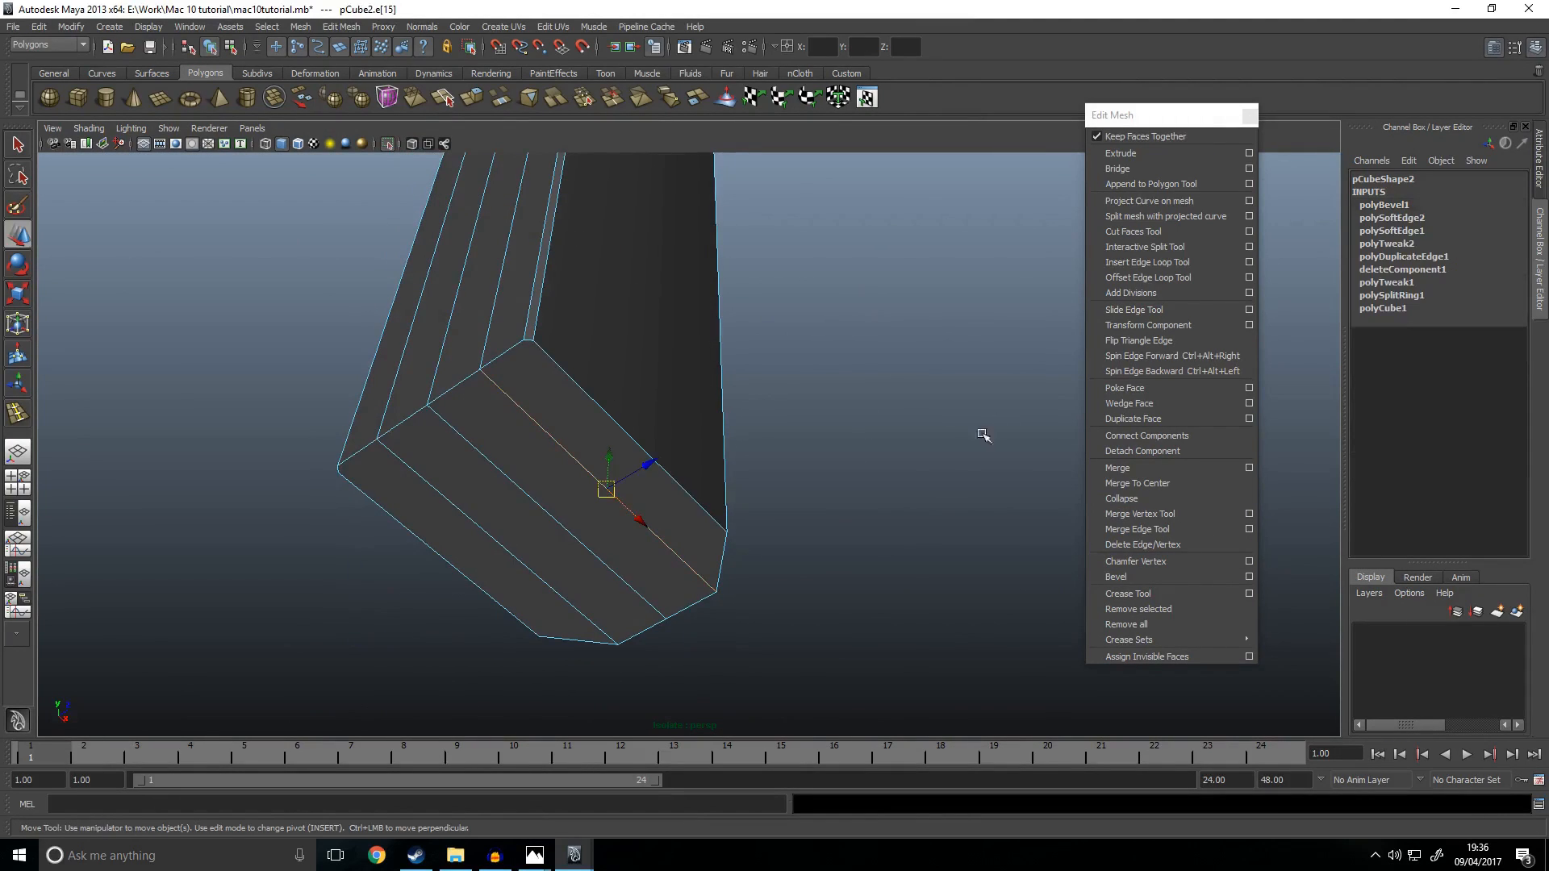
click(992, 426)
key(shift+i)
right_drag(520, 356, 568, 338)
mouse_move(553, 404)
shift+right_down()
mouse_move(519, 401)
mouse_move(581, 428)
mouse_move(532, 442)
mouse_move(619, 458)
mouse_move(549, 439)
mouse_move(546, 426)
mouse_move(577, 419)
shift+right_up()
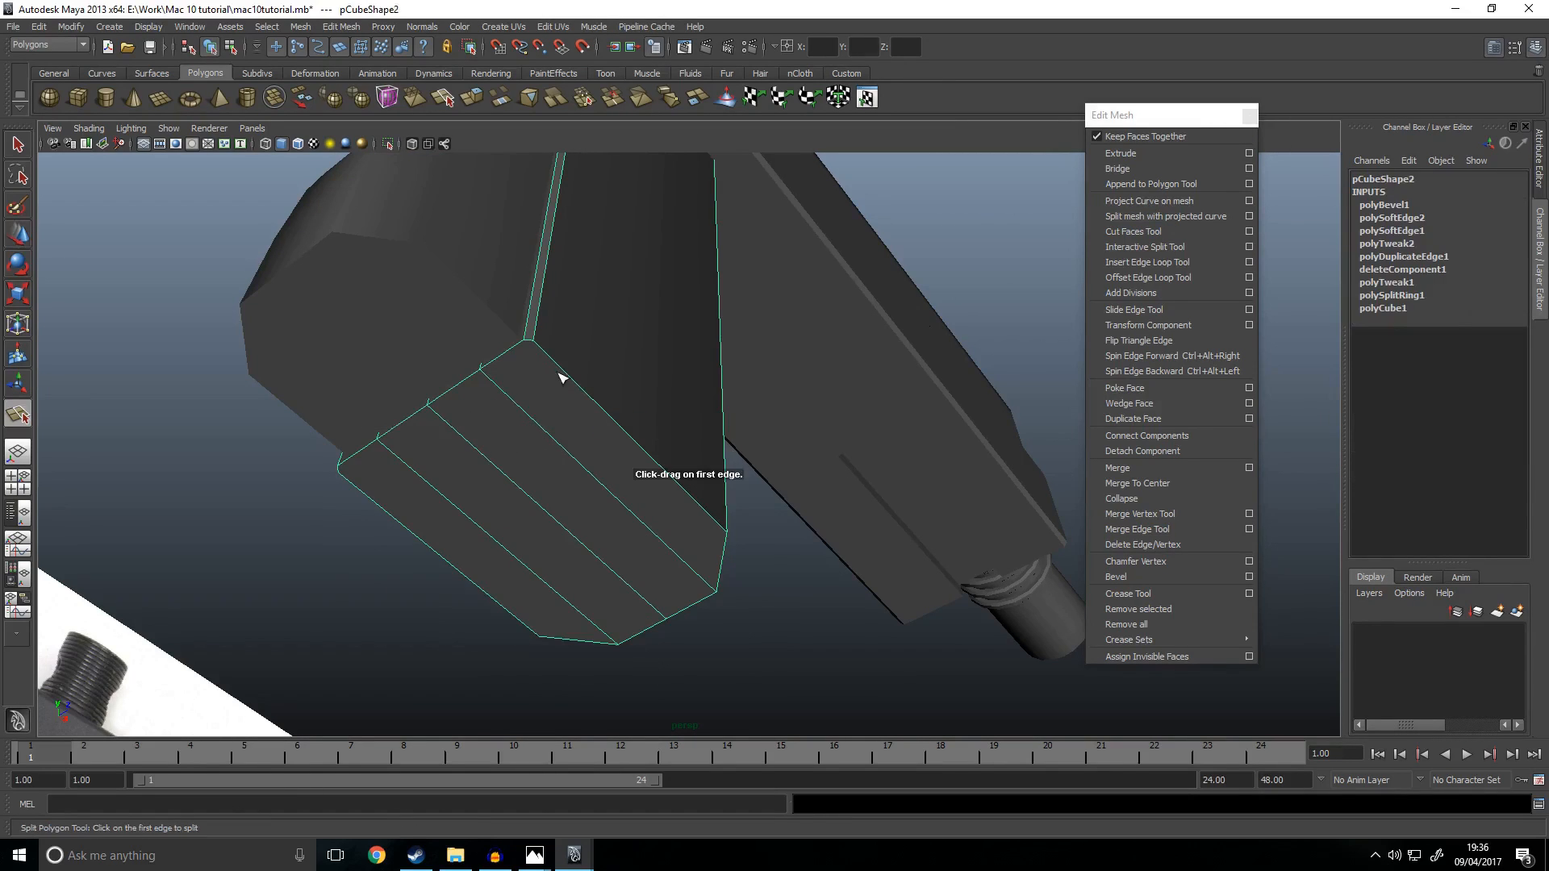
alt+drag(452, 316, 567, 432)
alt+middle_drag(807, 250, 758, 404)
scroll(694, 397, up, 5)
drag(671, 380, 748, 309)
key(Return)
key(w)
scroll(743, 457, down, 5)
click(931, 583)
Step: Bevel the edges around the magazine housing's underside with an offset of 0.6
right_drag(703, 515, 762, 484)
alt+drag(899, 536, 750, 540)
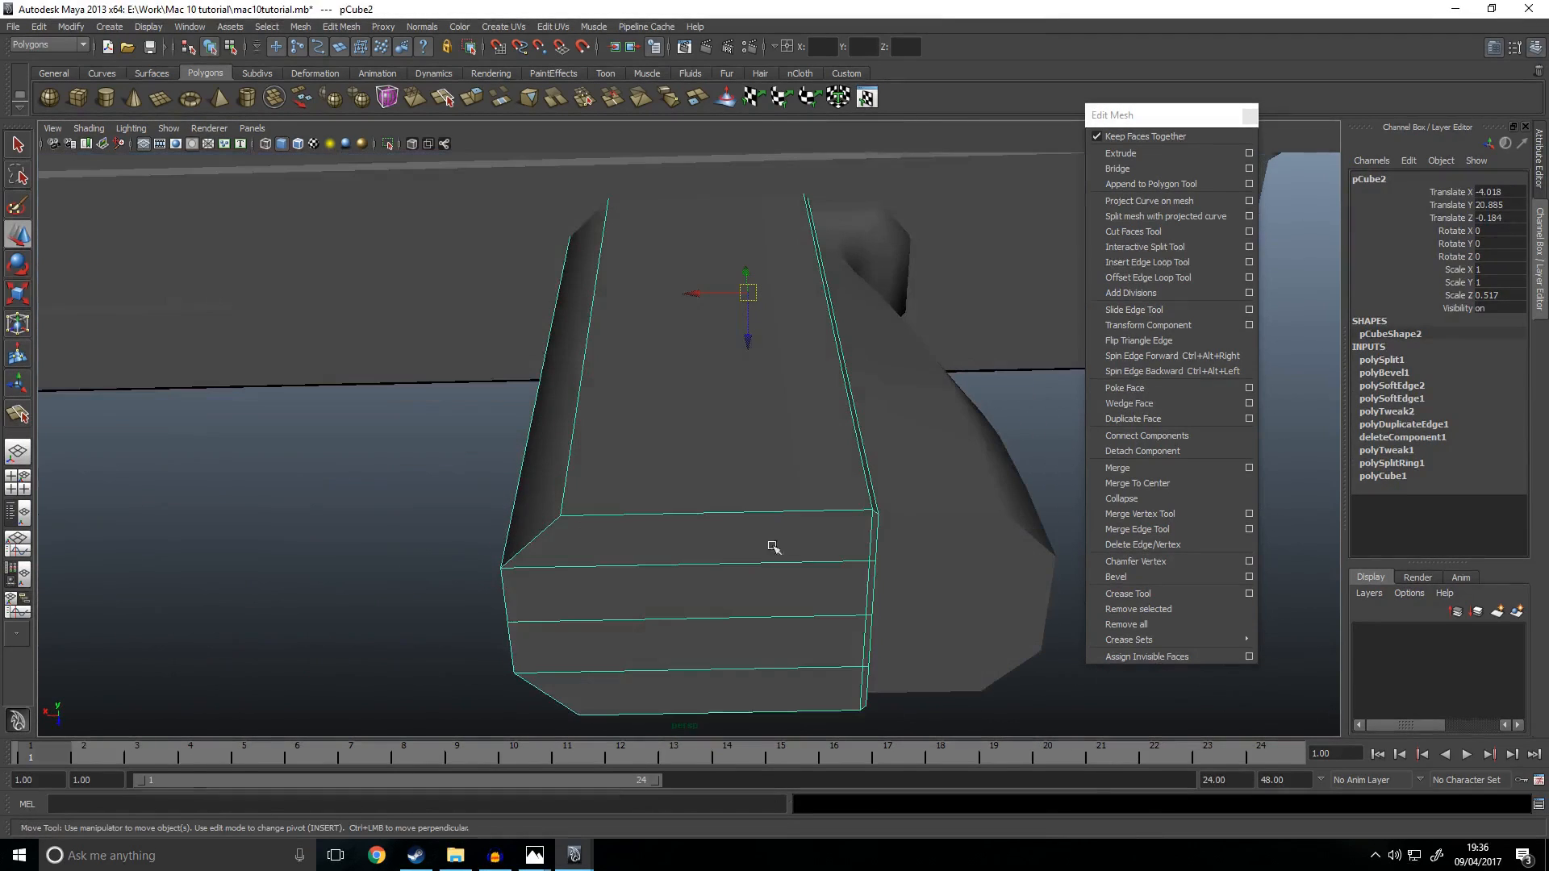
right_drag(684, 522, 685, 493)
click(682, 511)
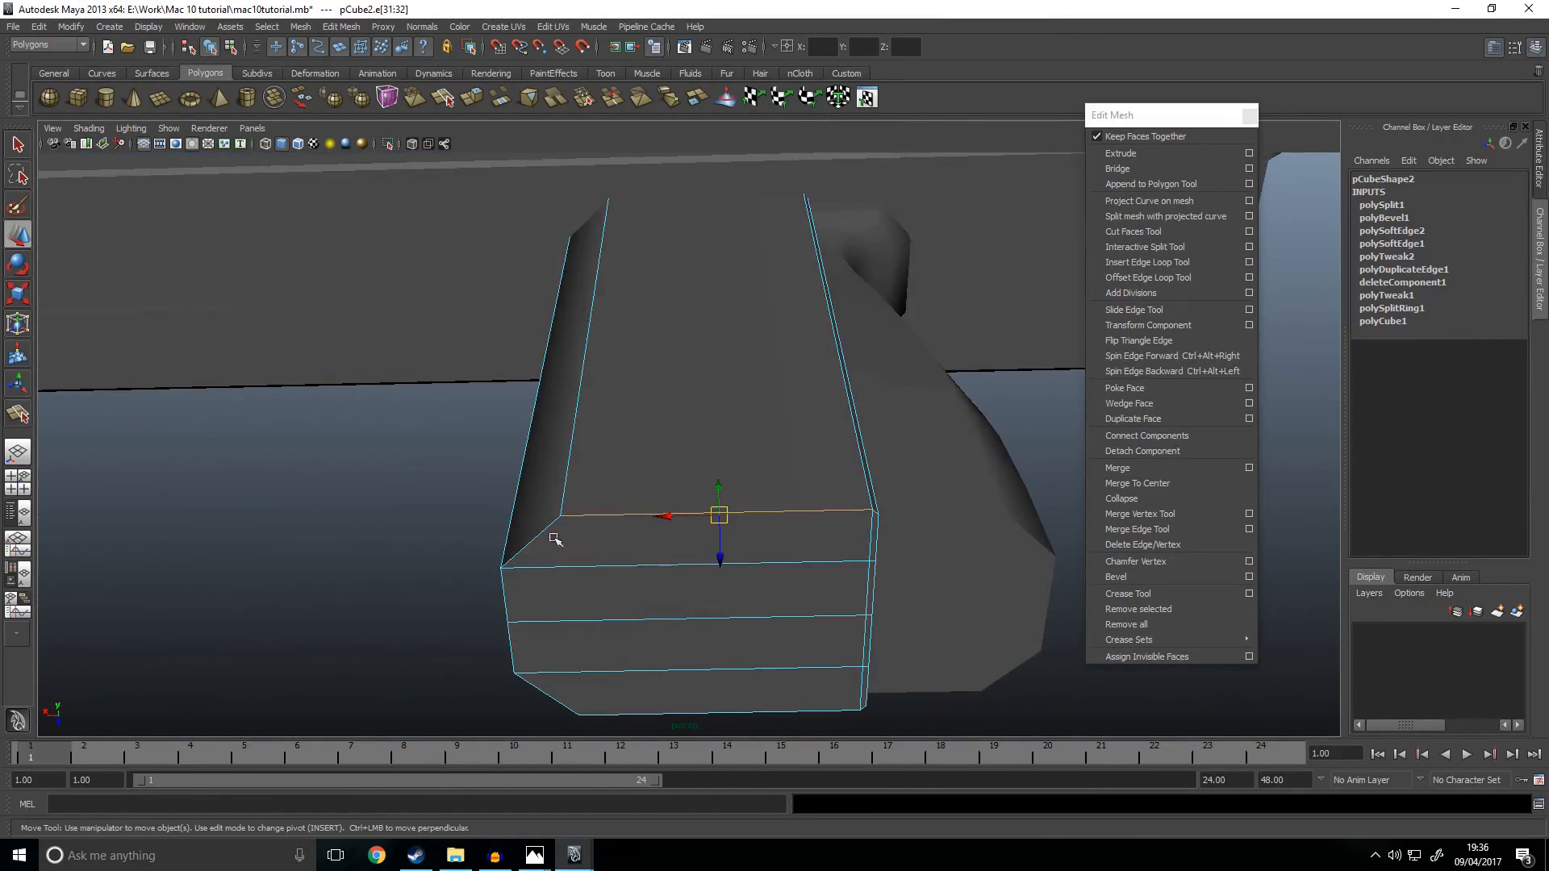
click(636, 714)
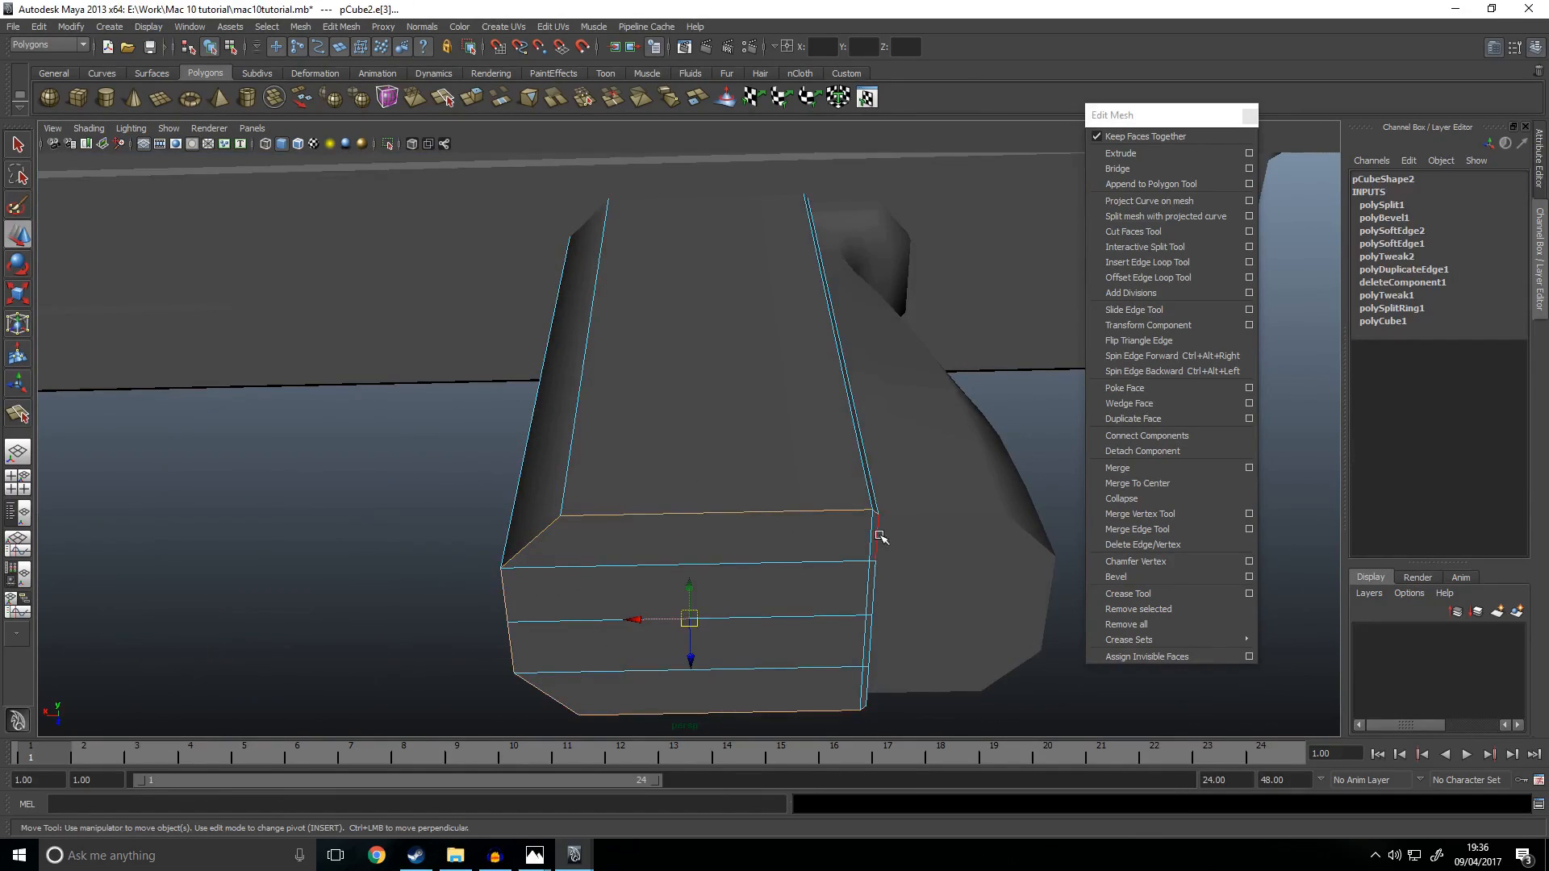
click(1163, 579)
alt+drag(657, 407, 797, 387)
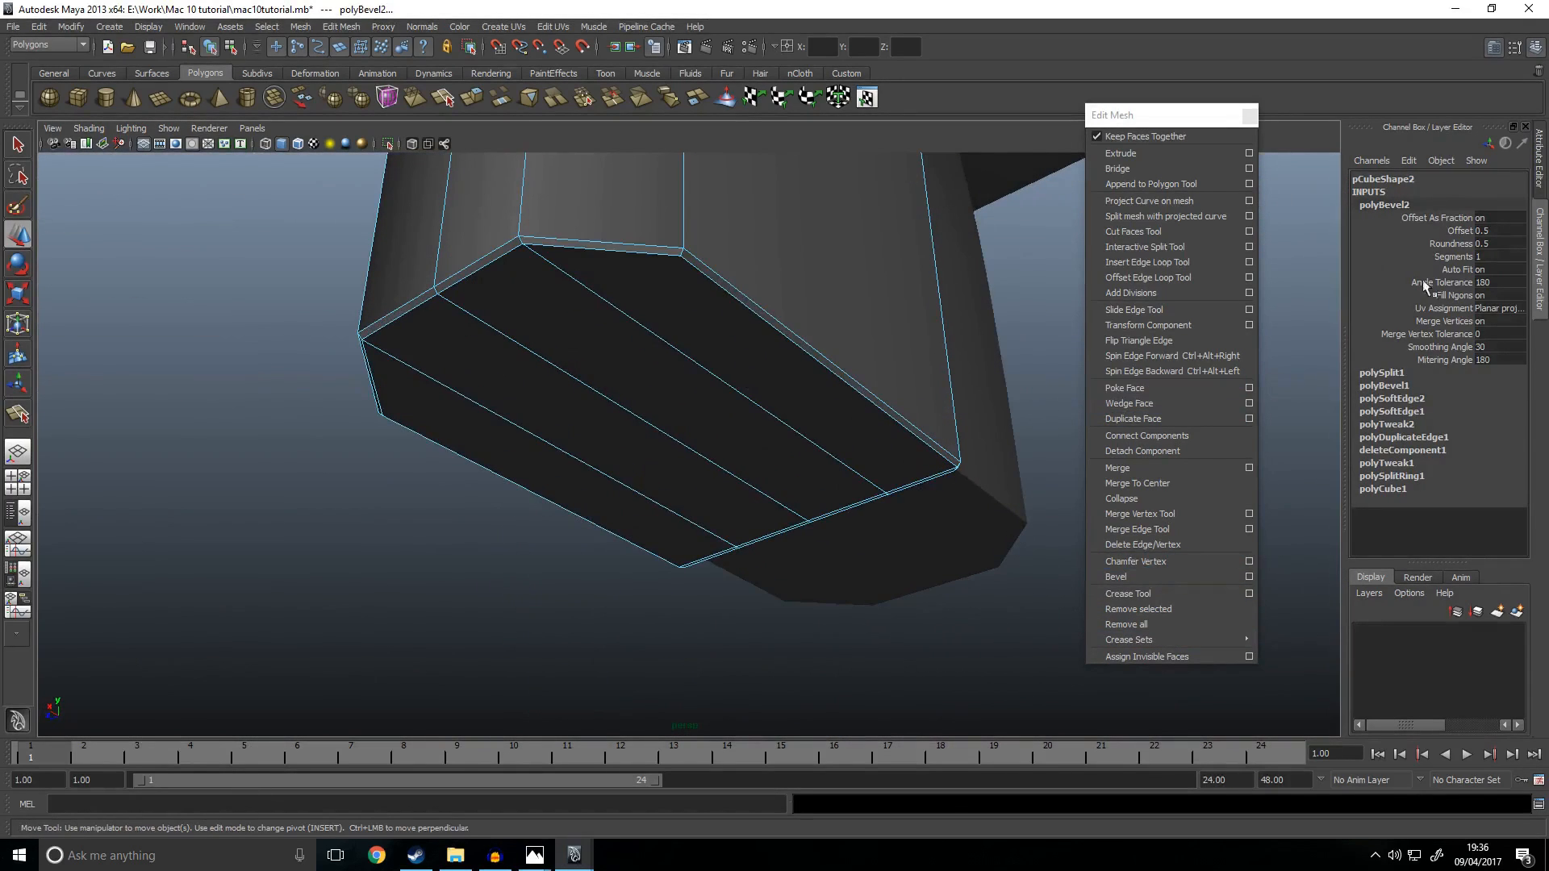
click(1459, 230)
middle_drag(875, 307, 852, 306)
alt+drag(860, 336, 758, 342)
middle_drag(769, 345, 767, 347)
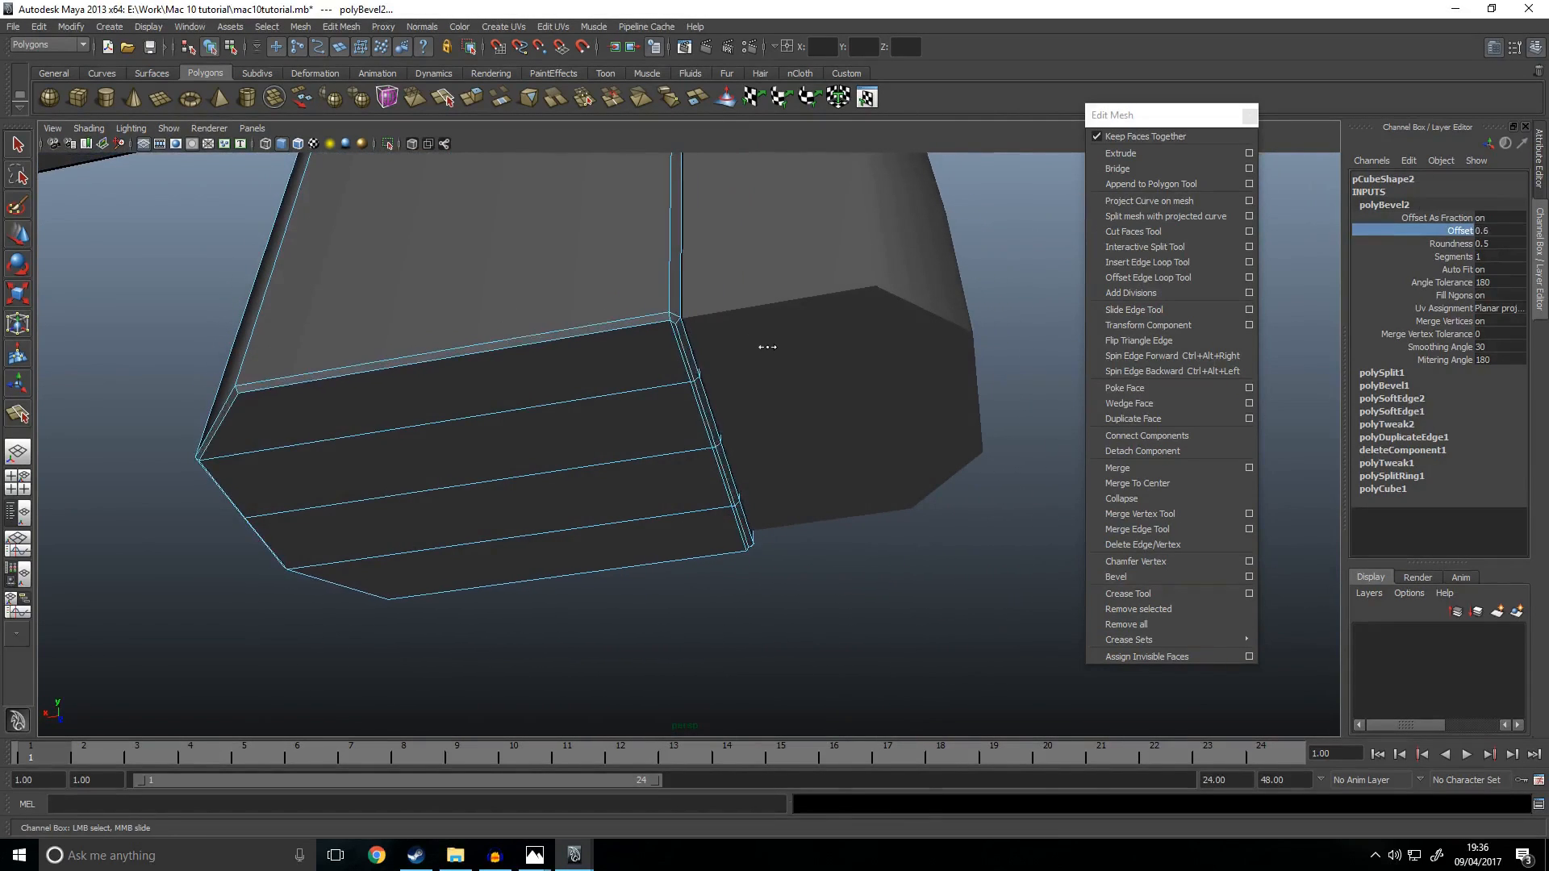
Step: Select the upper edges of the magazine housing's bottom bevel and soften their normals
click(626, 349)
click(642, 651)
alt+drag(643, 650, 711, 575)
click(597, 439)
right_drag(595, 431, 564, 445)
scroll(563, 445, up, 2)
click(615, 421)
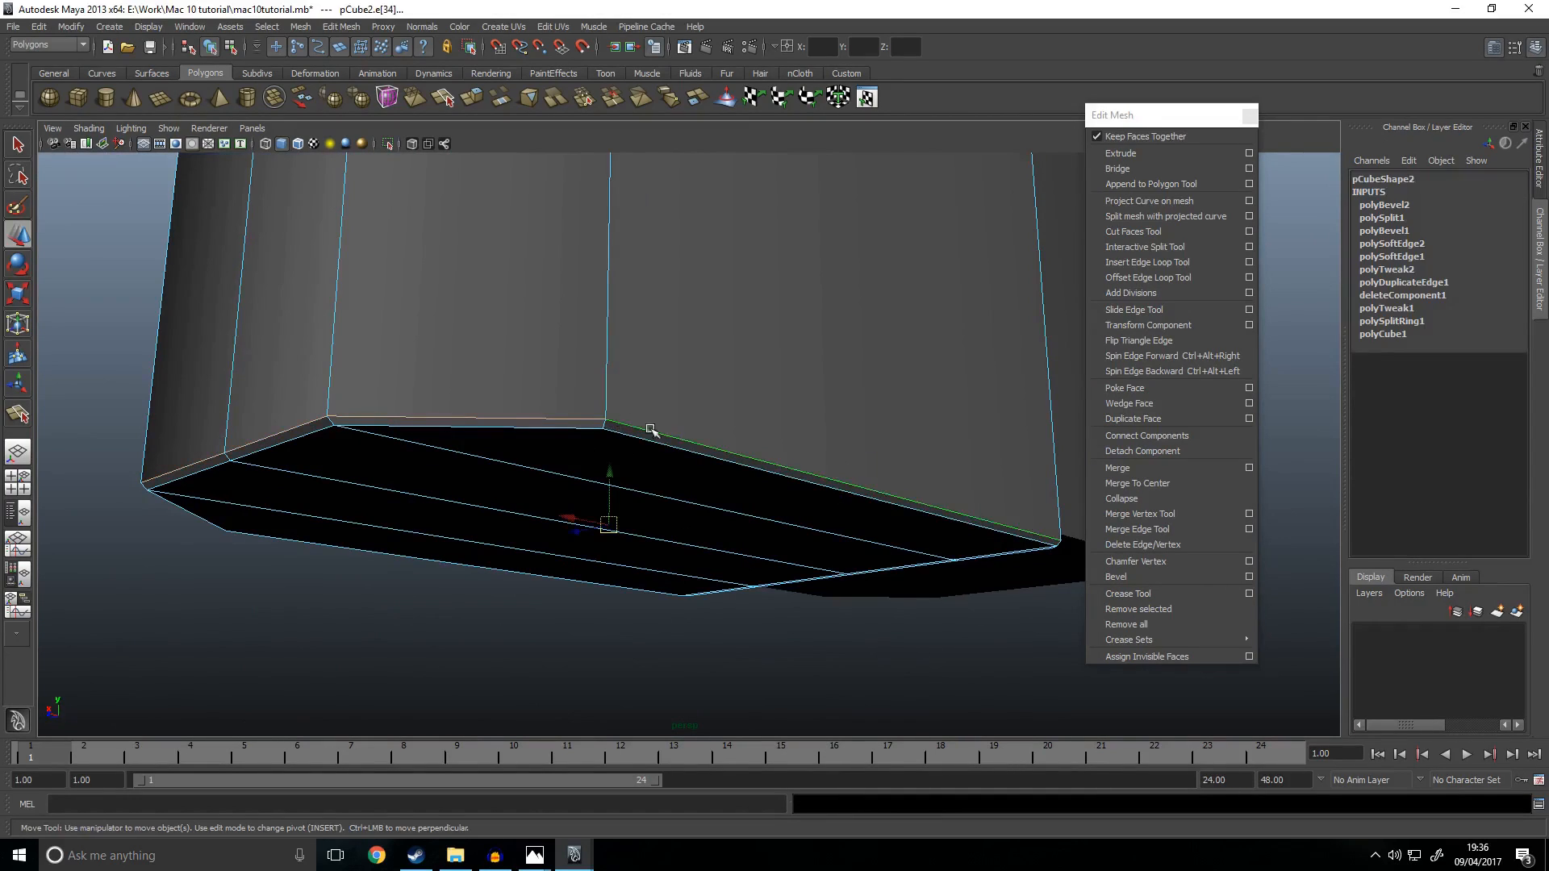
key(space)
key(space)
scroll(657, 484, up, 5)
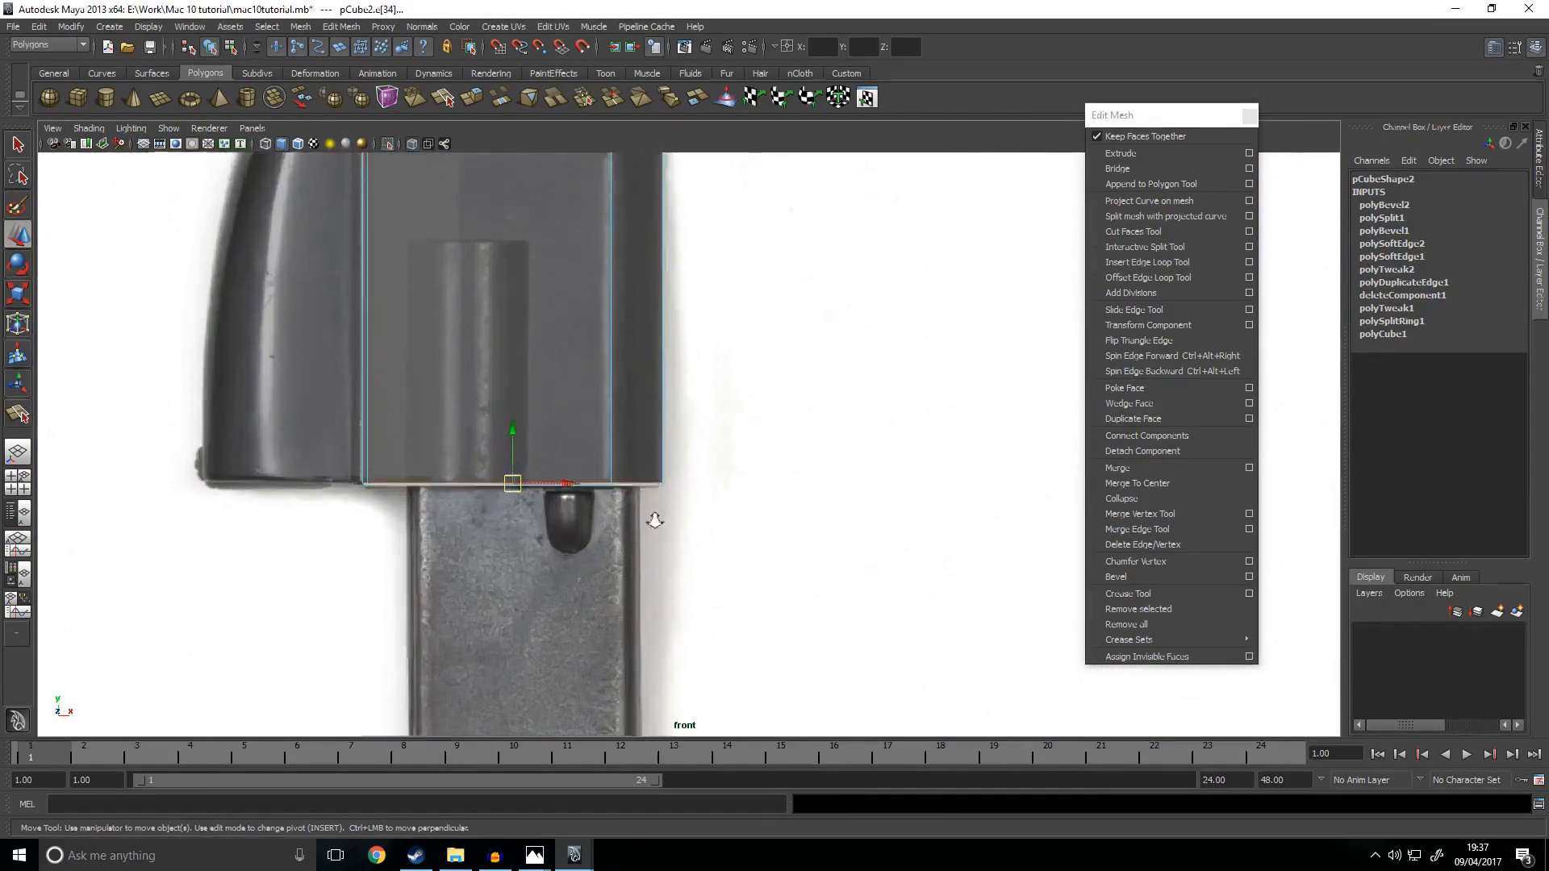
scroll(835, 603, up, 5)
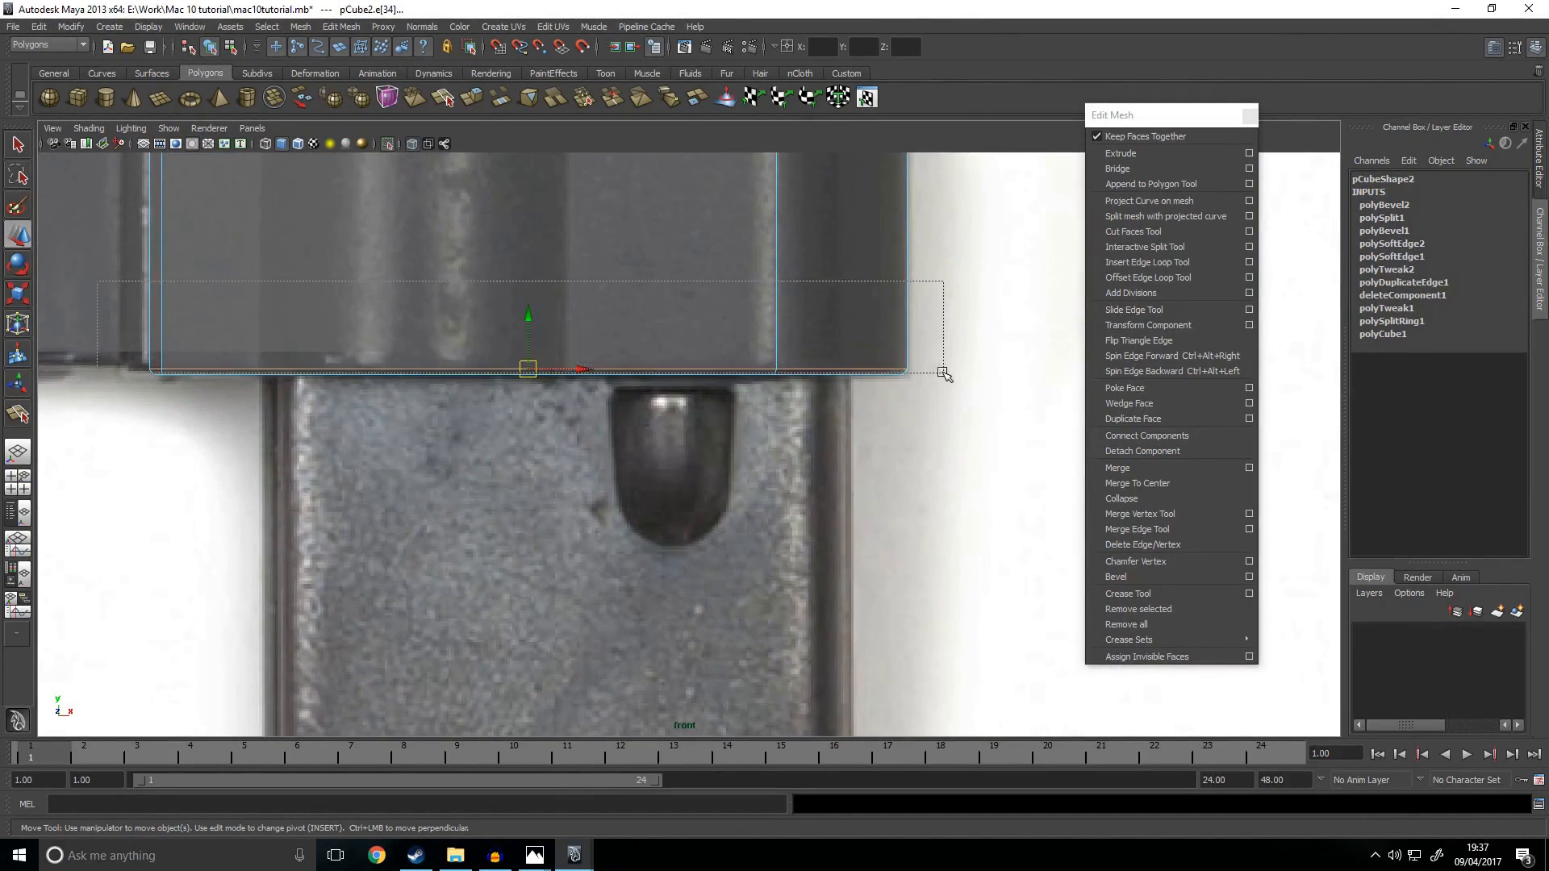
drag(947, 373, 986, 367)
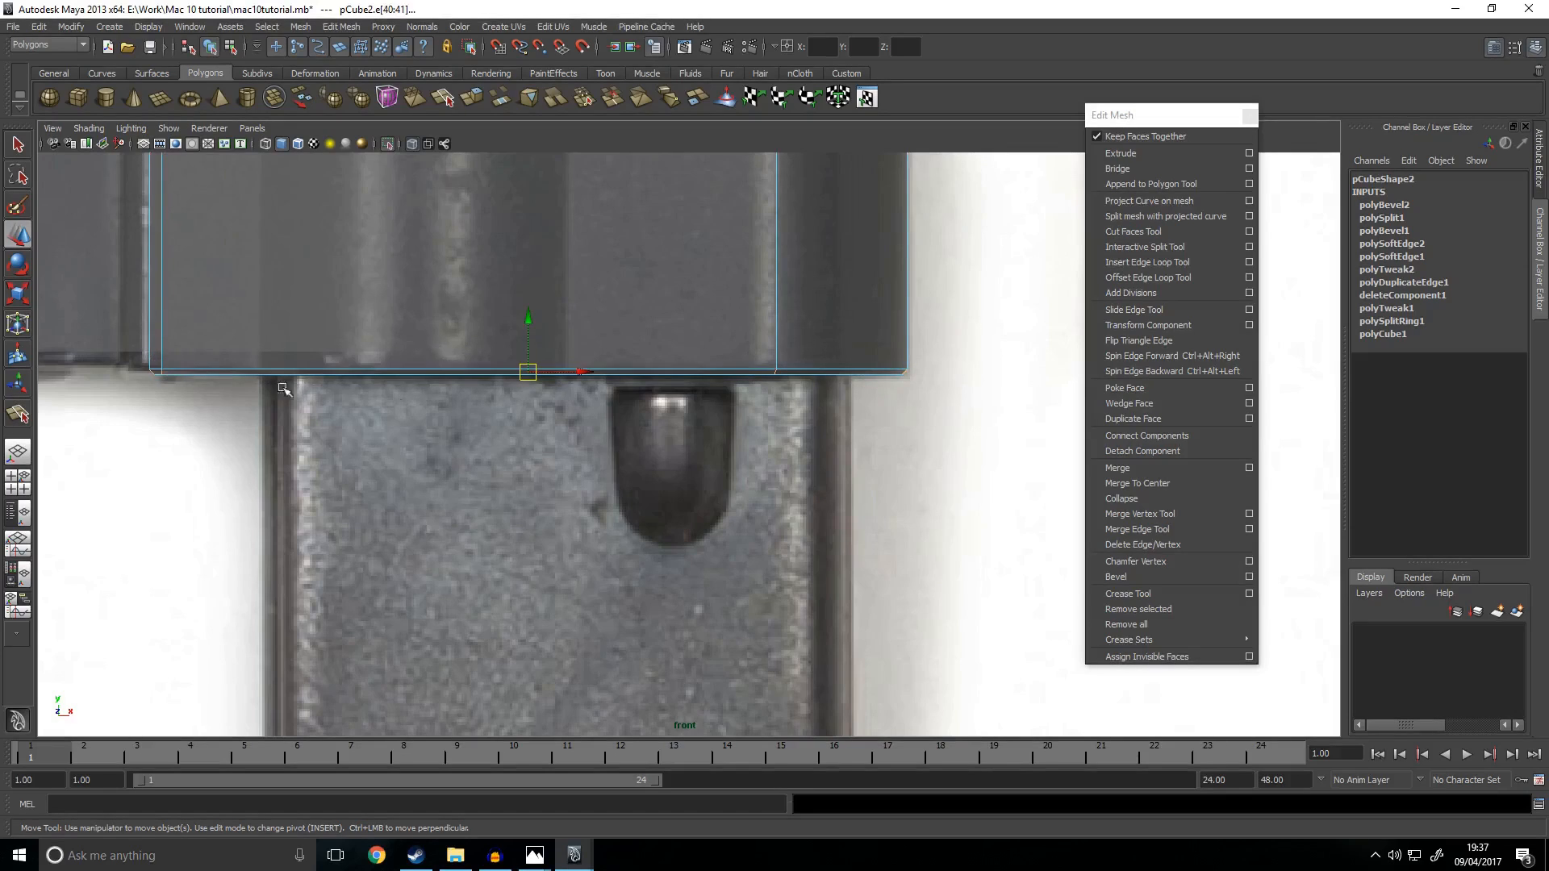
key(space)
key(space)
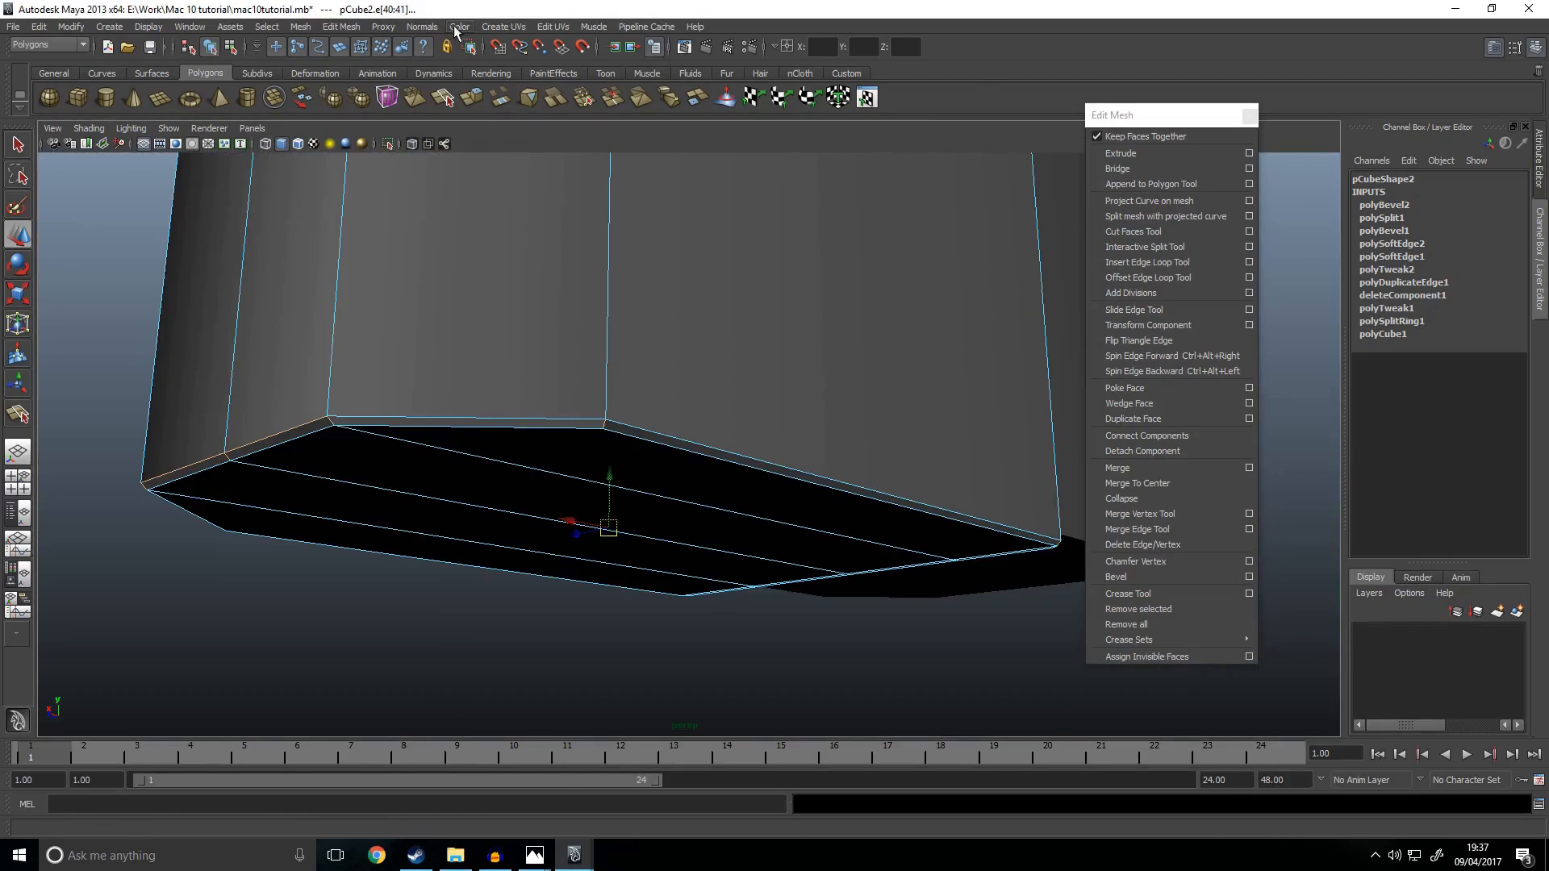
click(422, 27)
click(446, 177)
click(605, 442)
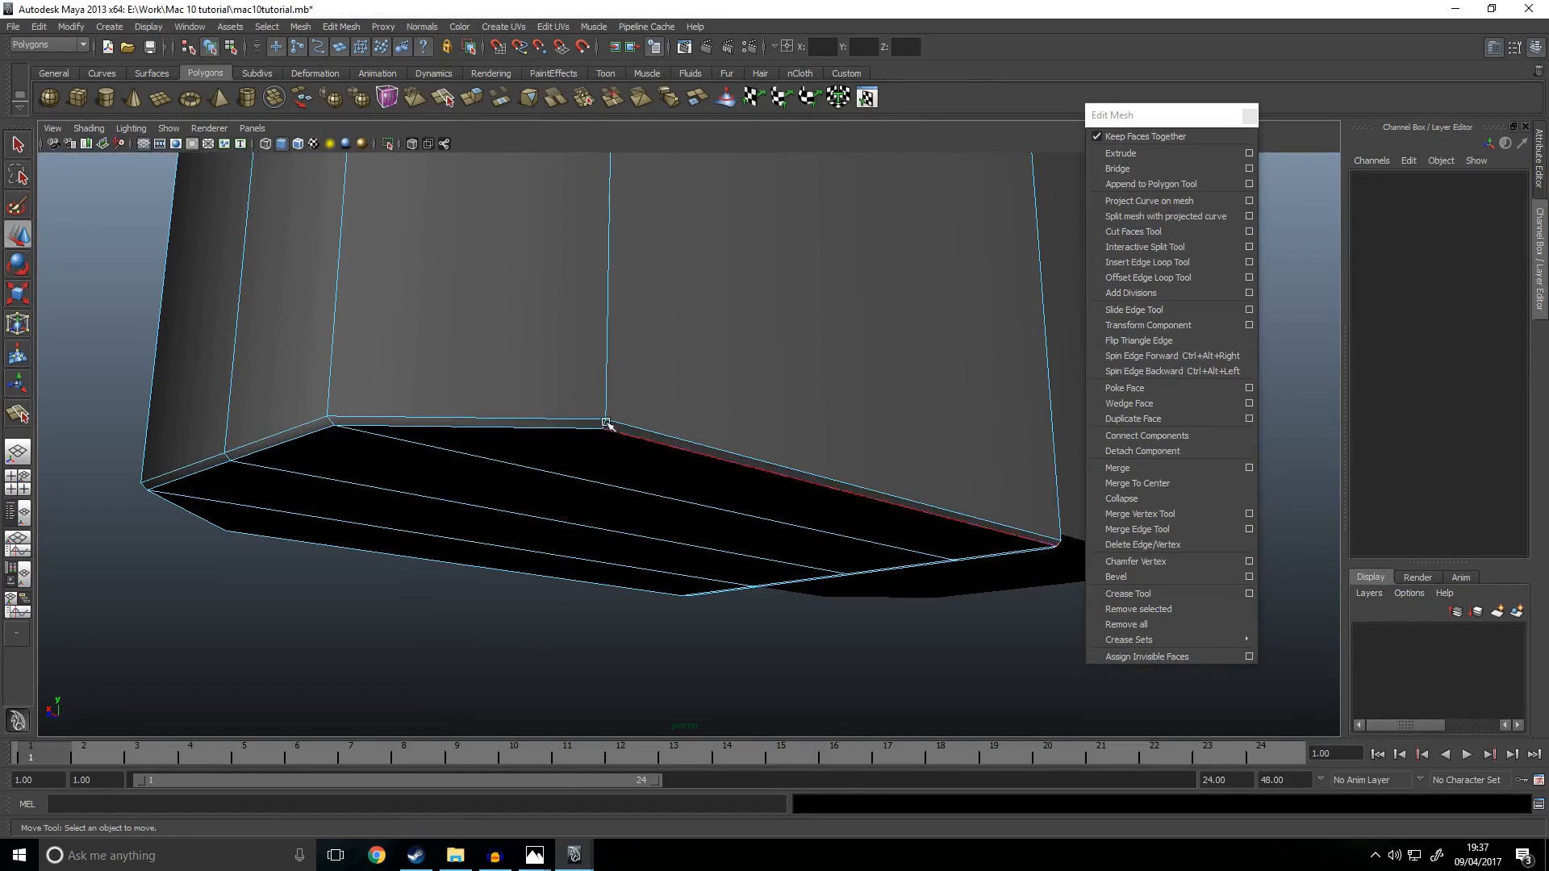
alt+drag(722, 426, 687, 535)
click(685, 442)
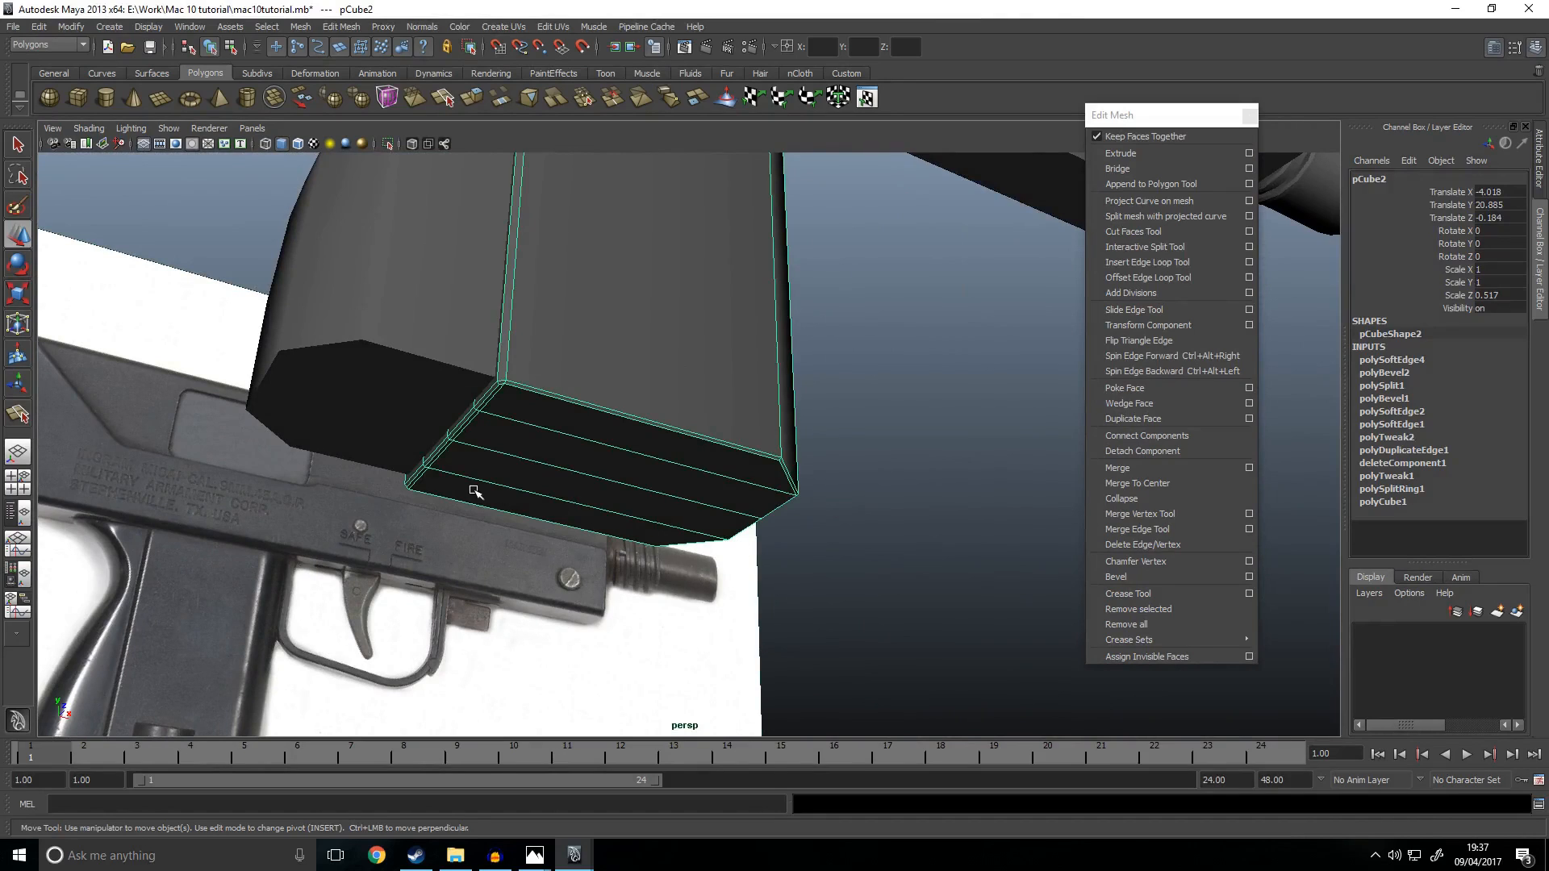
Step: Isolate the rear grip and delete its flat faces where it meets the magazine housing
click(346, 412)
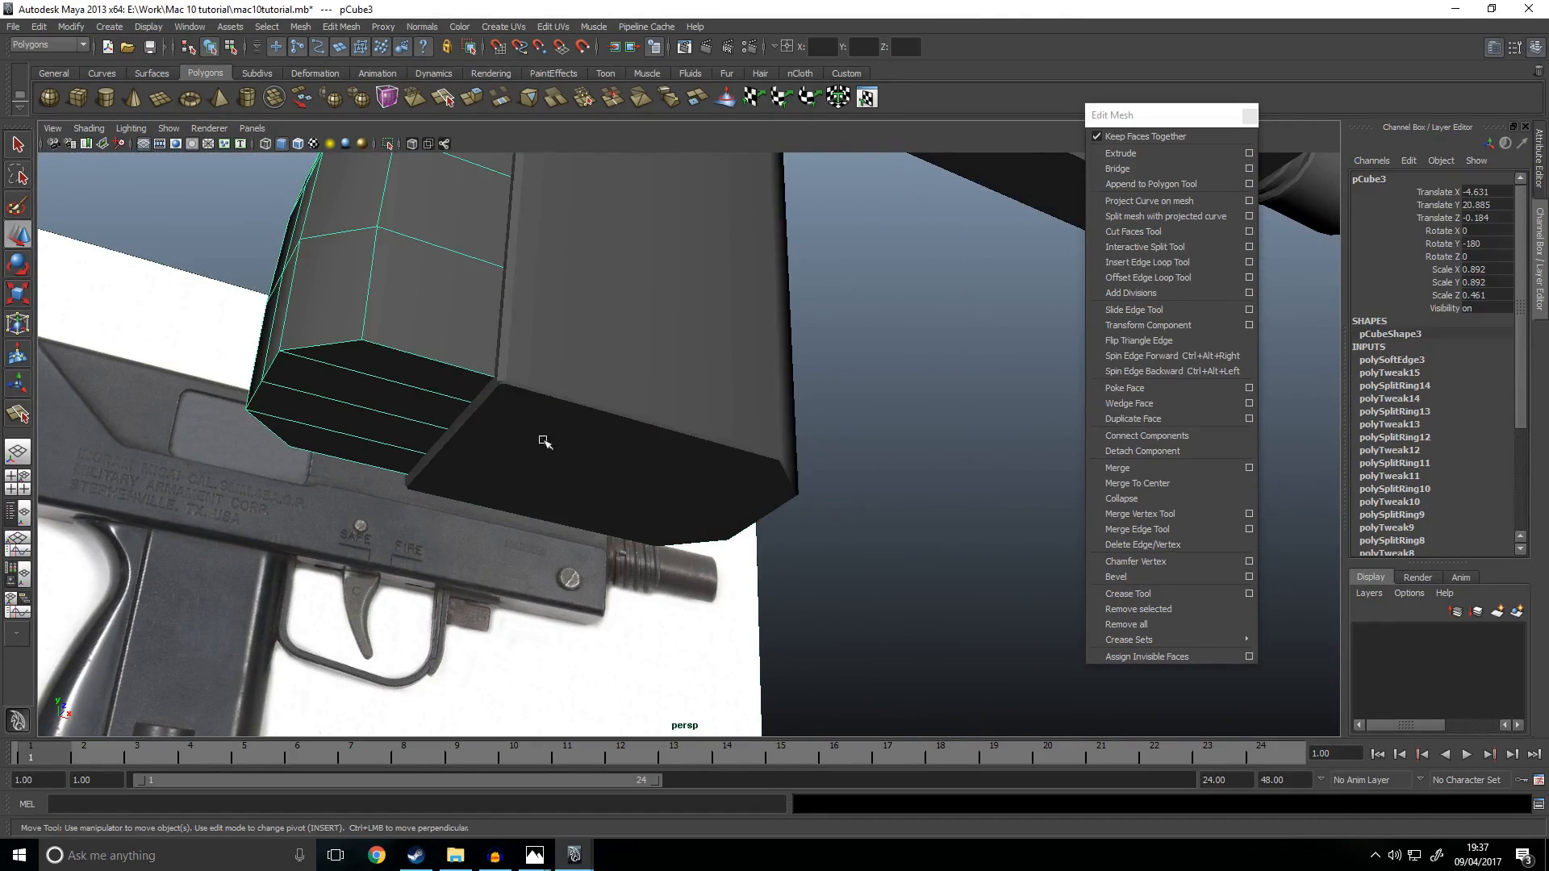
key(ctrl+1)
alt+drag(408, 415, 622, 647)
key(space)
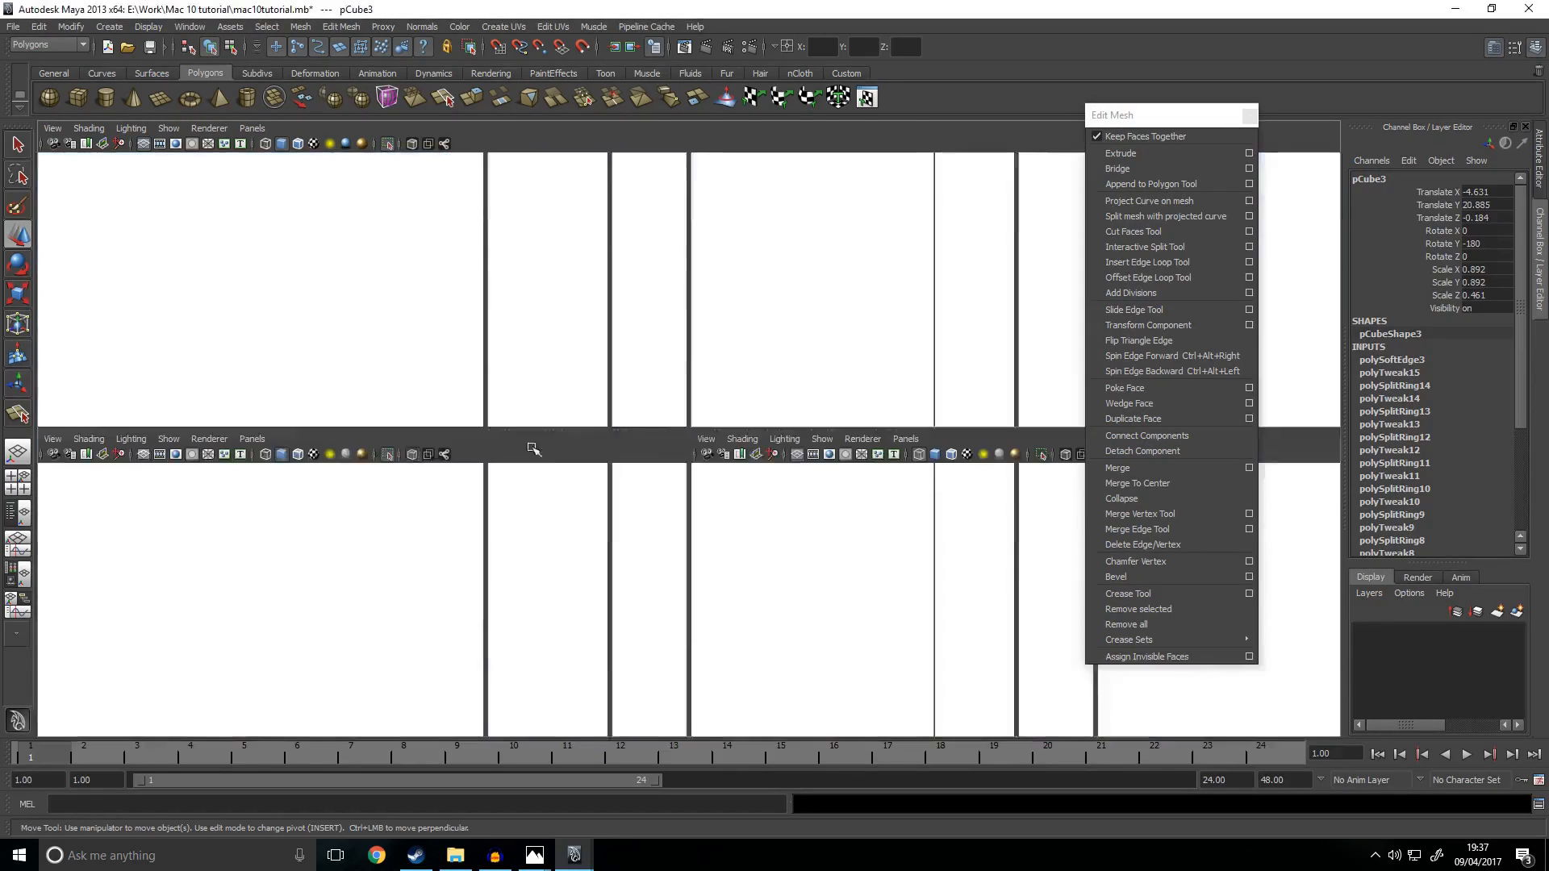
key(space)
scroll(635, 515, up, 2)
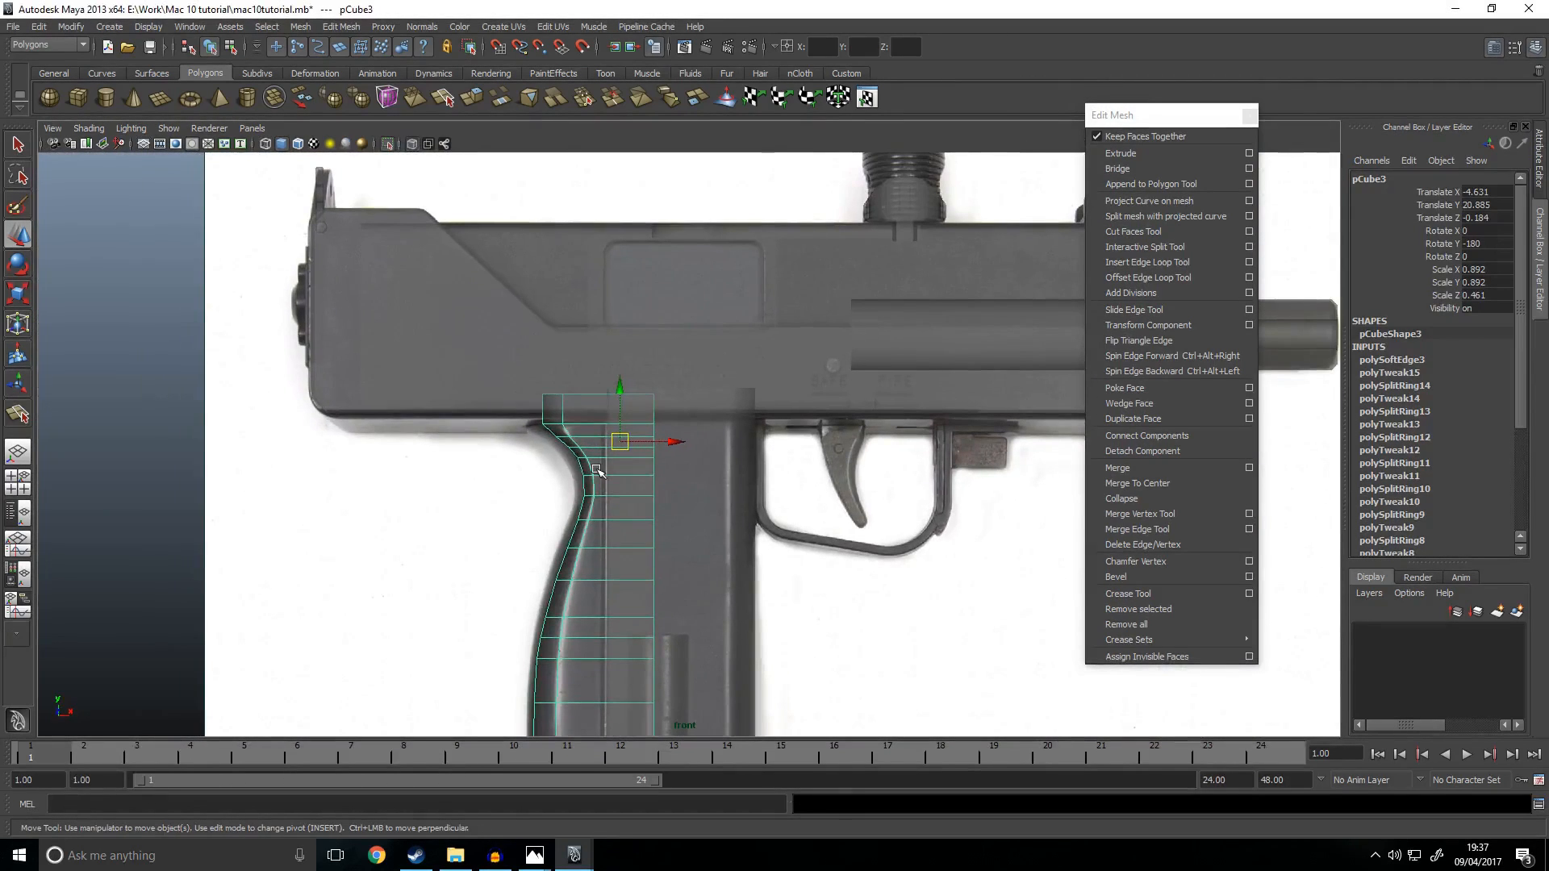
key(F11)
alt+middle_drag(709, 348, 720, 210)
drag(625, 699, 416, 707)
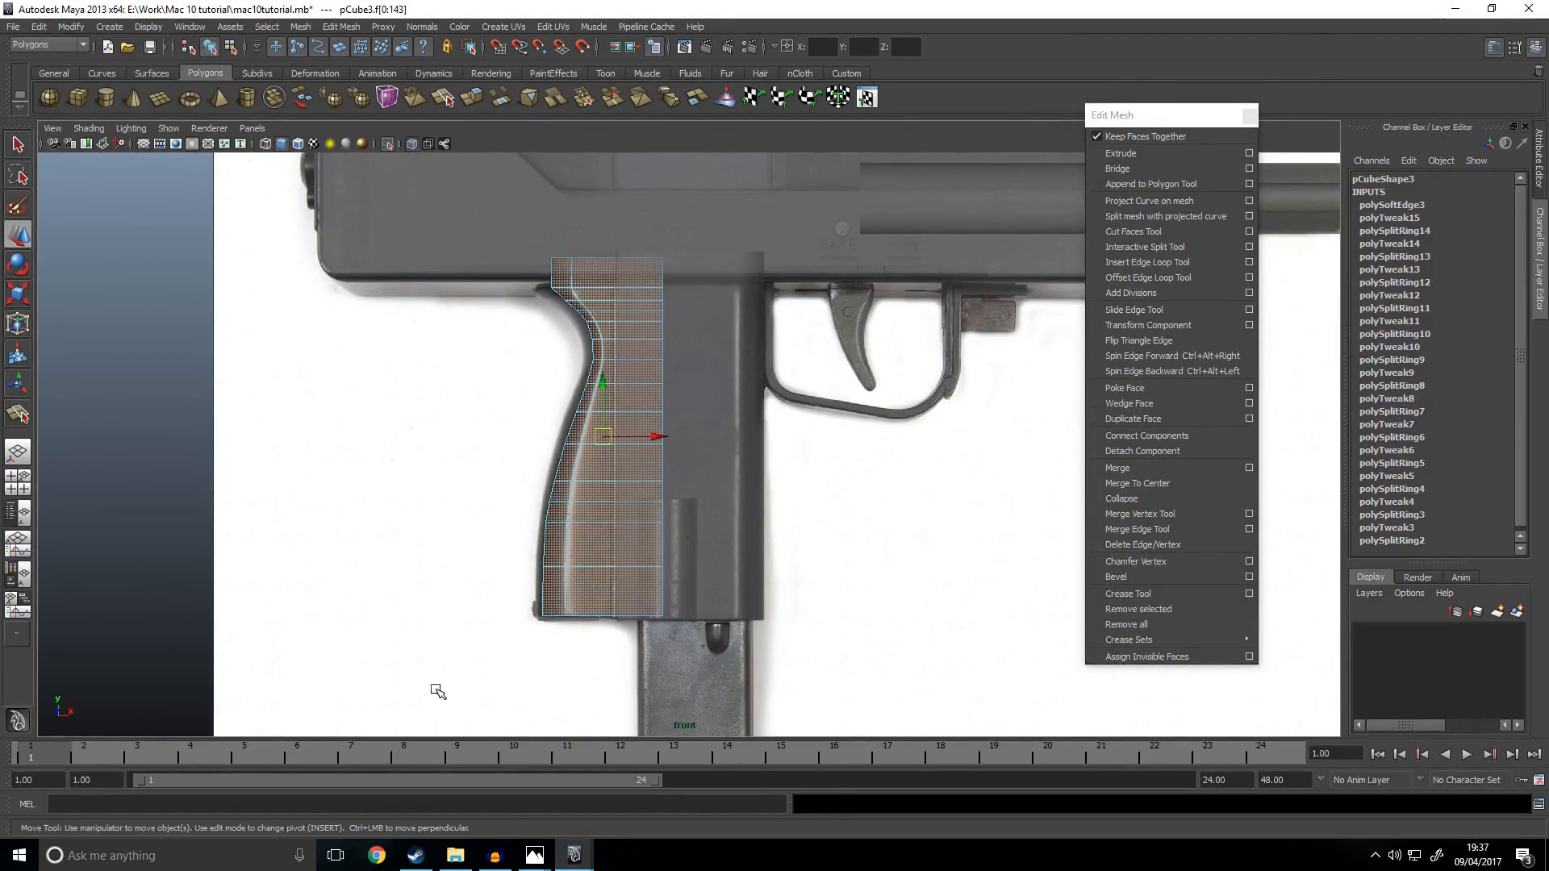
ctrl+drag(463, 244, 639, 703)
key(space)
key(space)
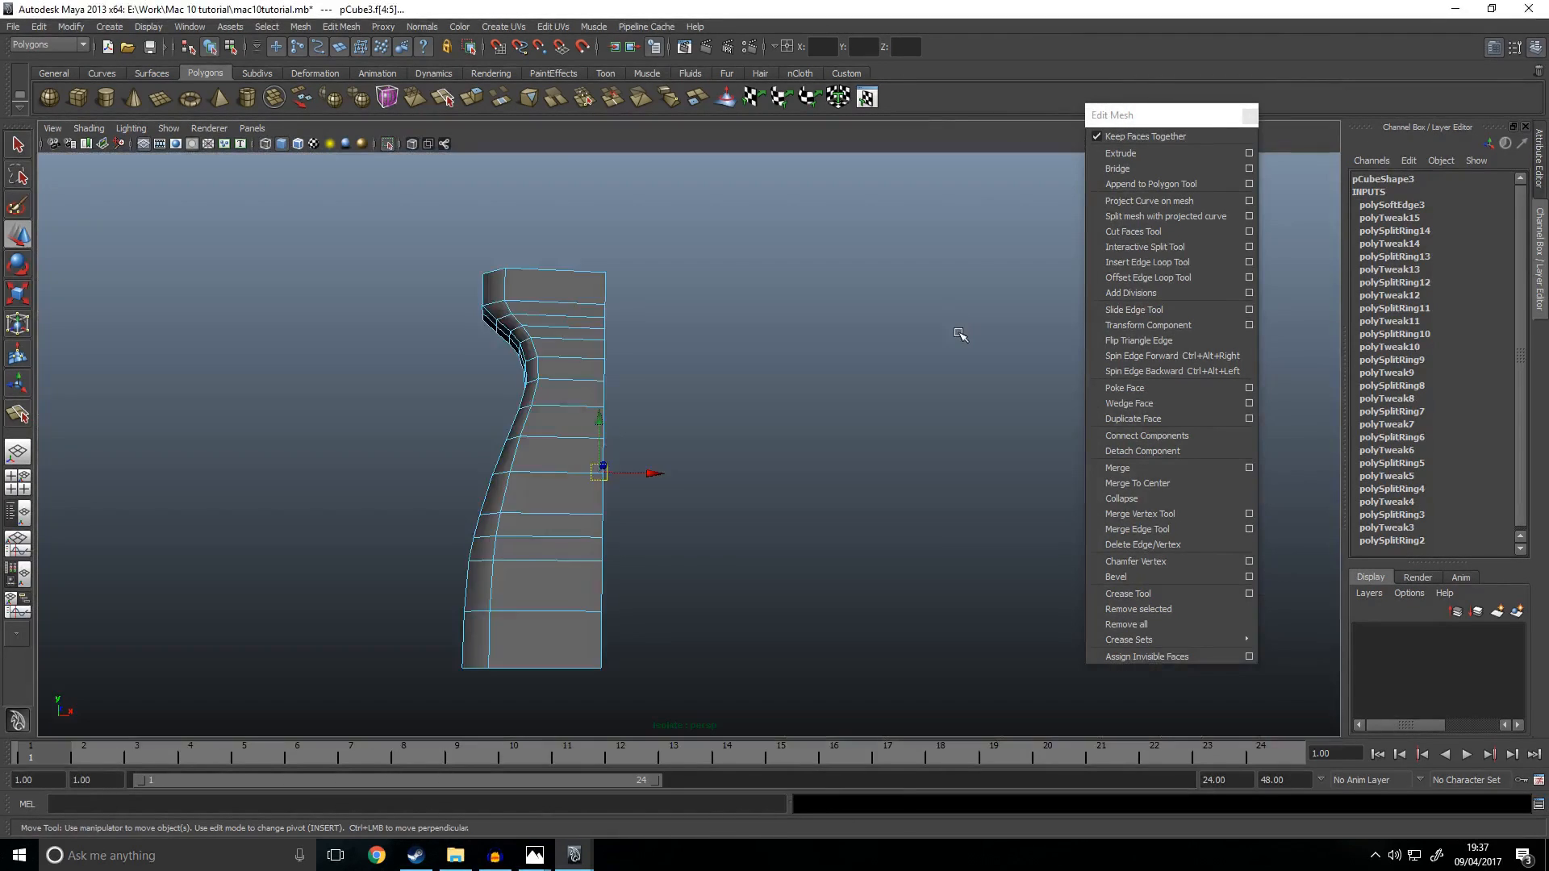
alt+drag(960, 334, 800, 403)
click(877, 410)
Step: Bevel the outer edges of the grip's underside with an offset of 0.1
alt+drag(546, 559, 511, 539)
click(510, 428)
alt+middle_drag(539, 538, 578, 477)
scroll(516, 495, up, 5)
right_drag(511, 494, 528, 463)
click(500, 489)
alt+drag(501, 489, 546, 433)
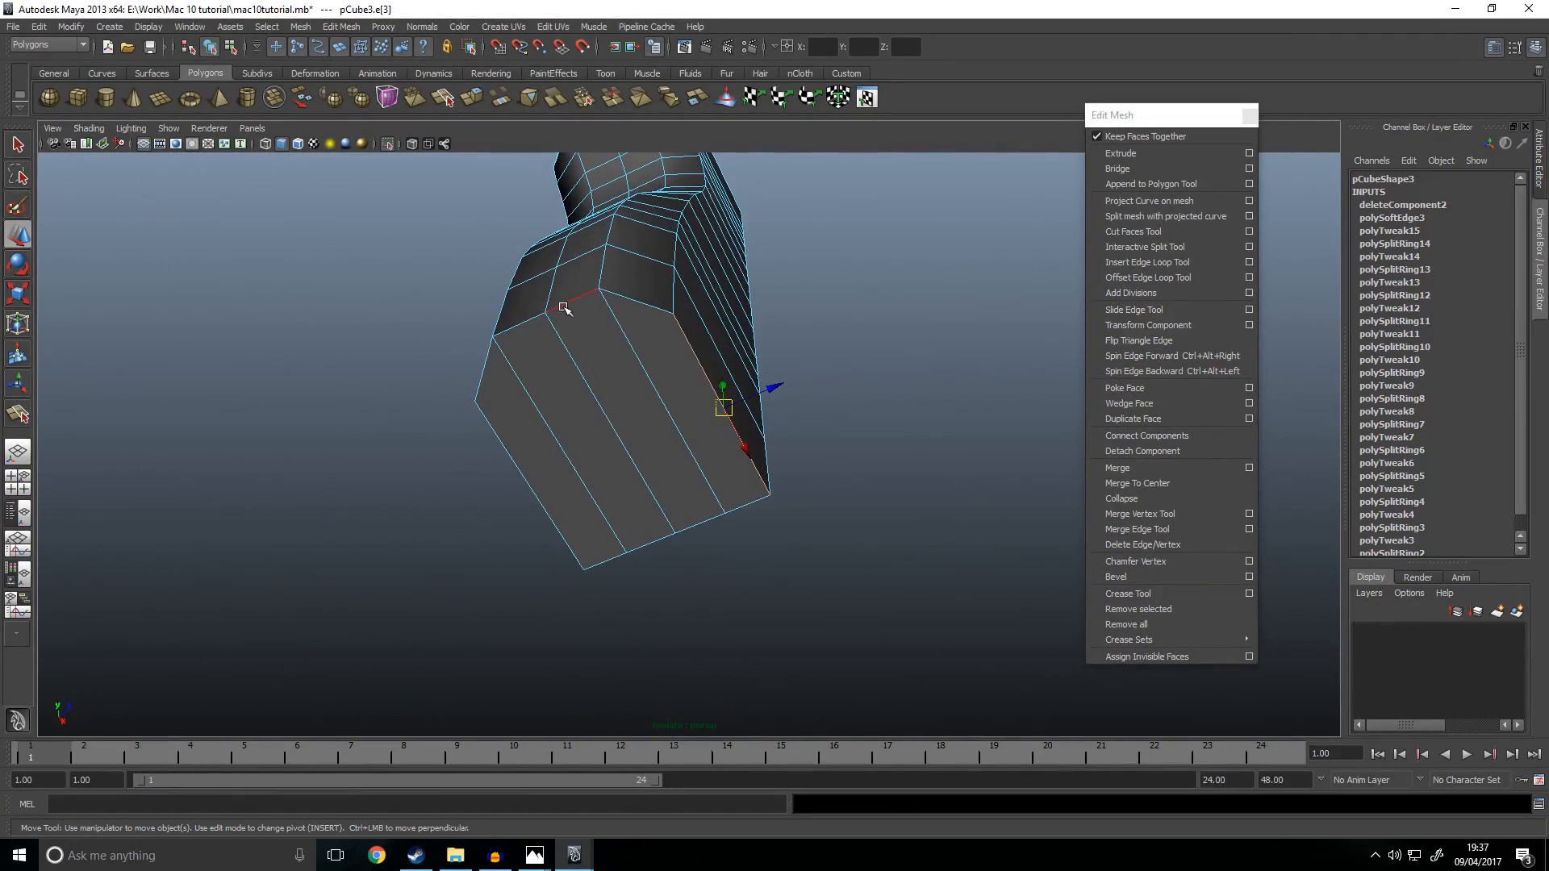
alt+drag(866, 564, 927, 557)
click(1145, 577)
alt+middle_drag(815, 564, 809, 484)
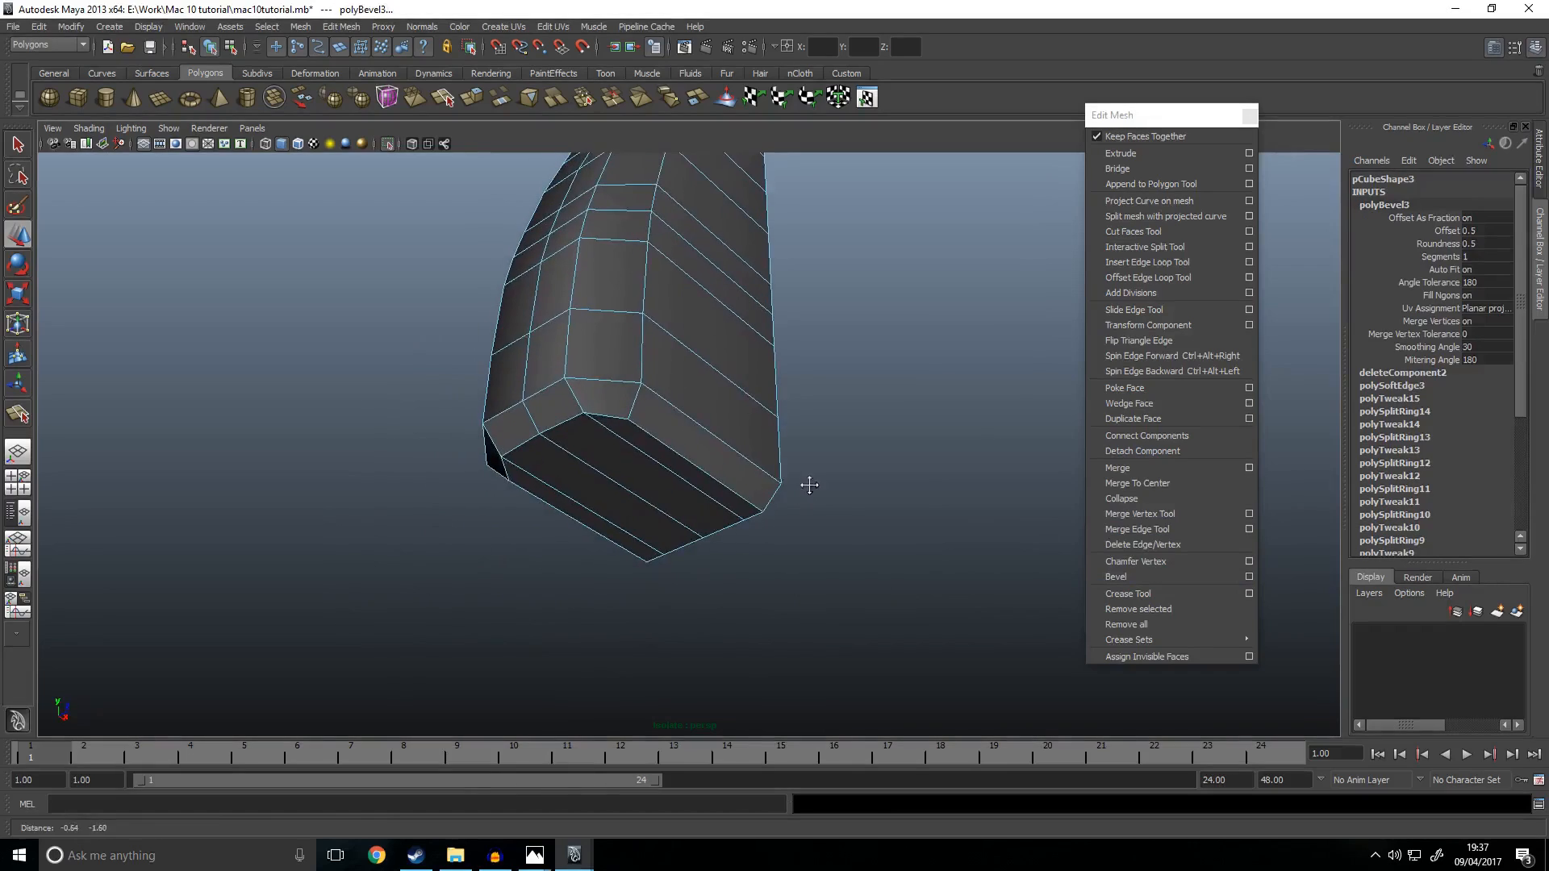
click(1446, 231)
middle_drag(992, 314, 983, 313)
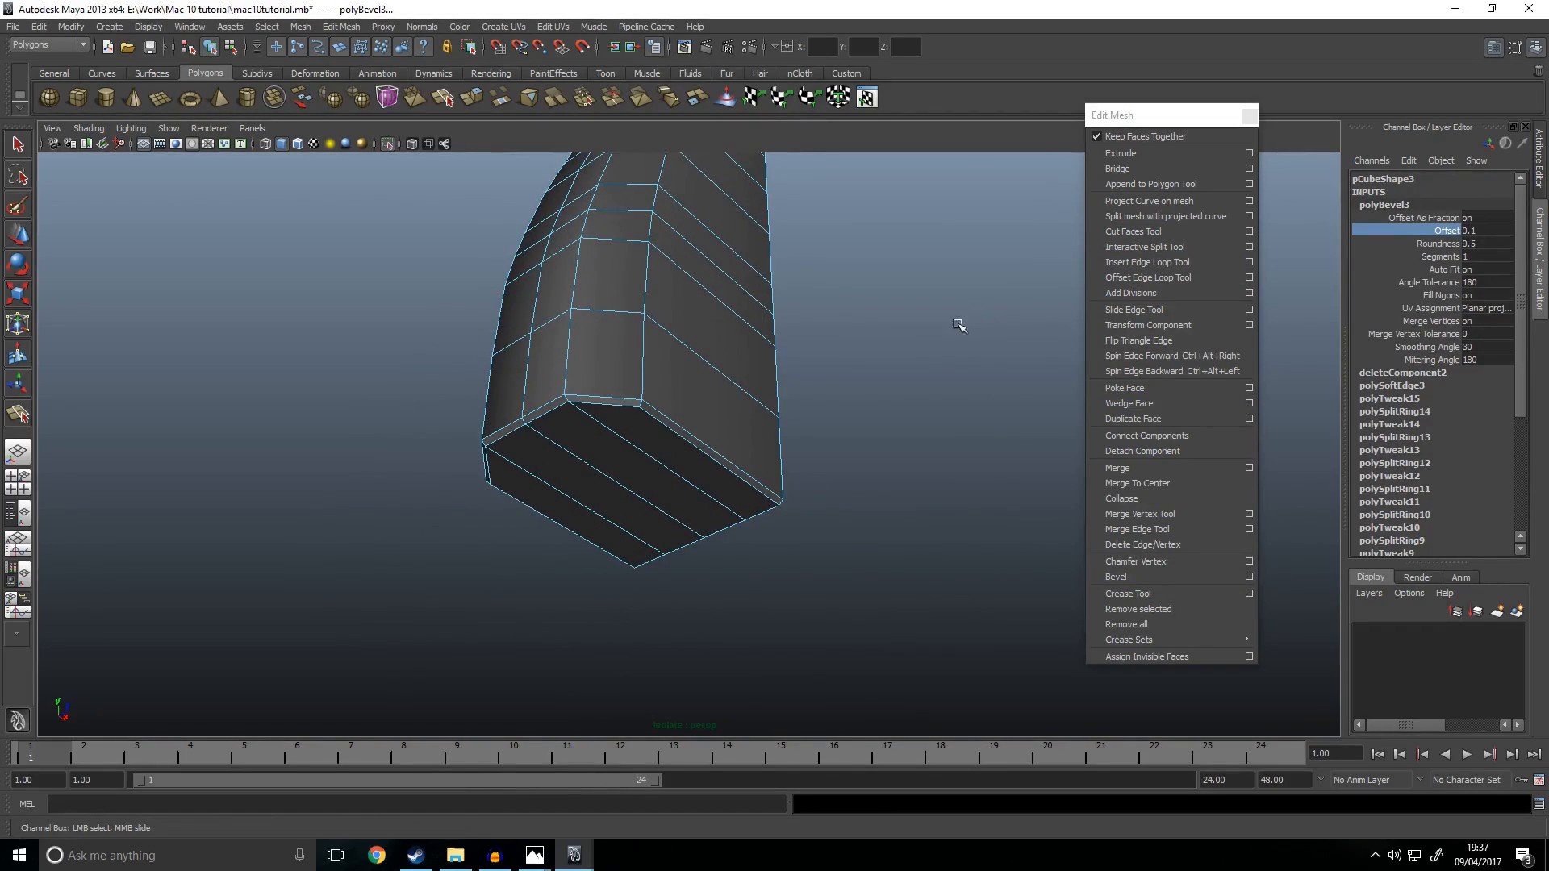
alt+drag(968, 323, 900, 345)
right_drag(509, 448, 596, 423)
alt+drag(699, 585, 674, 589)
alt+drag(751, 449, 768, 435)
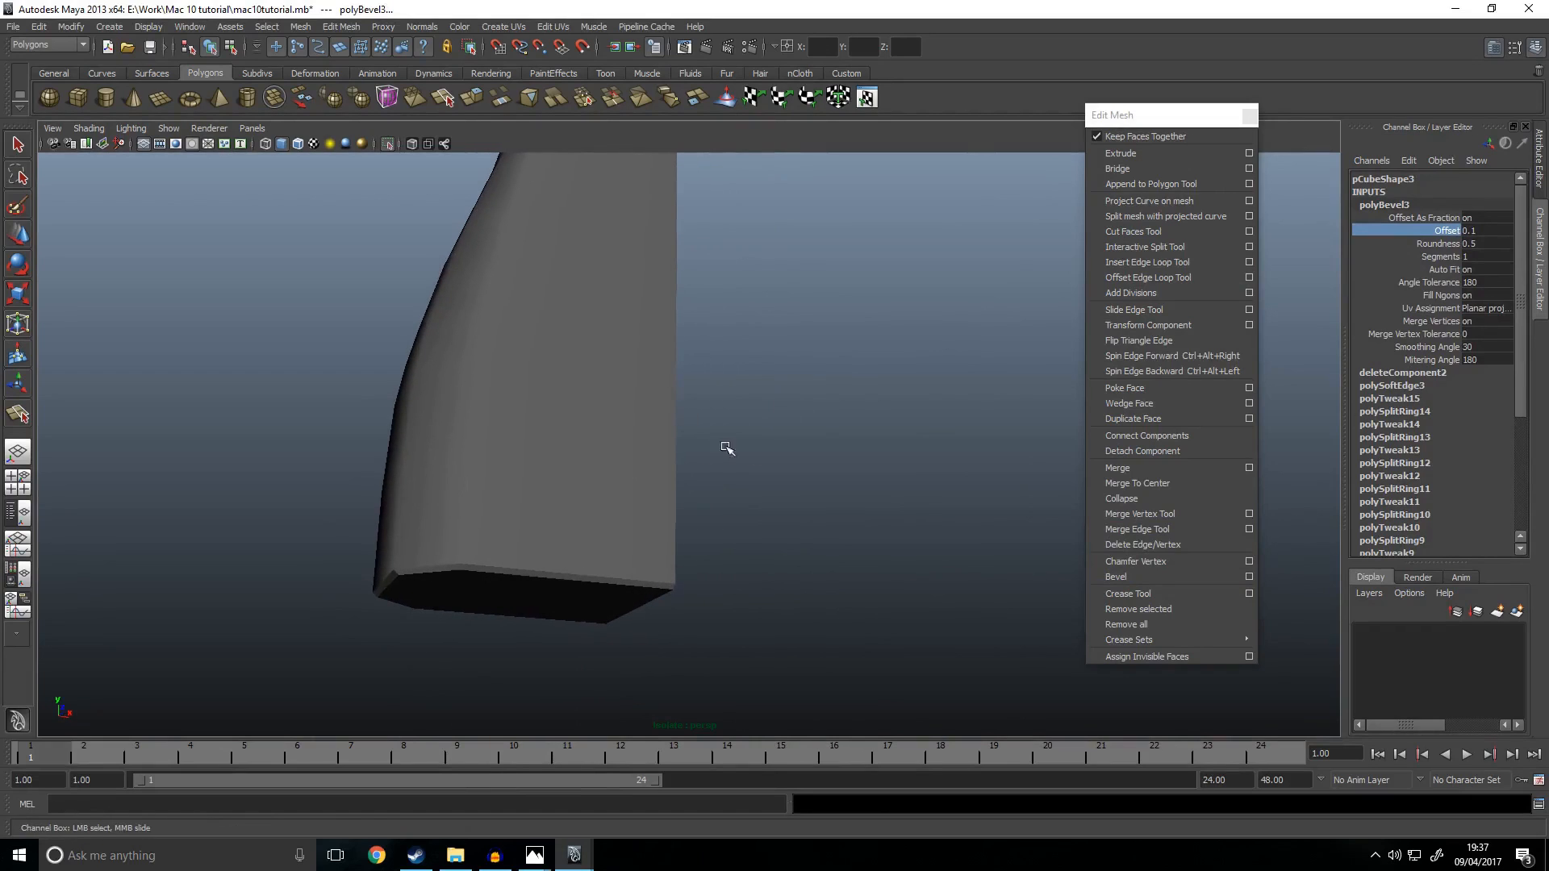
Step: Select the upper edges of the grip's bottom bevel and soften their normals
click(456, 548)
scroll(456, 550, up, 5)
alt+drag(529, 560, 566, 517)
right_drag(488, 462, 488, 418)
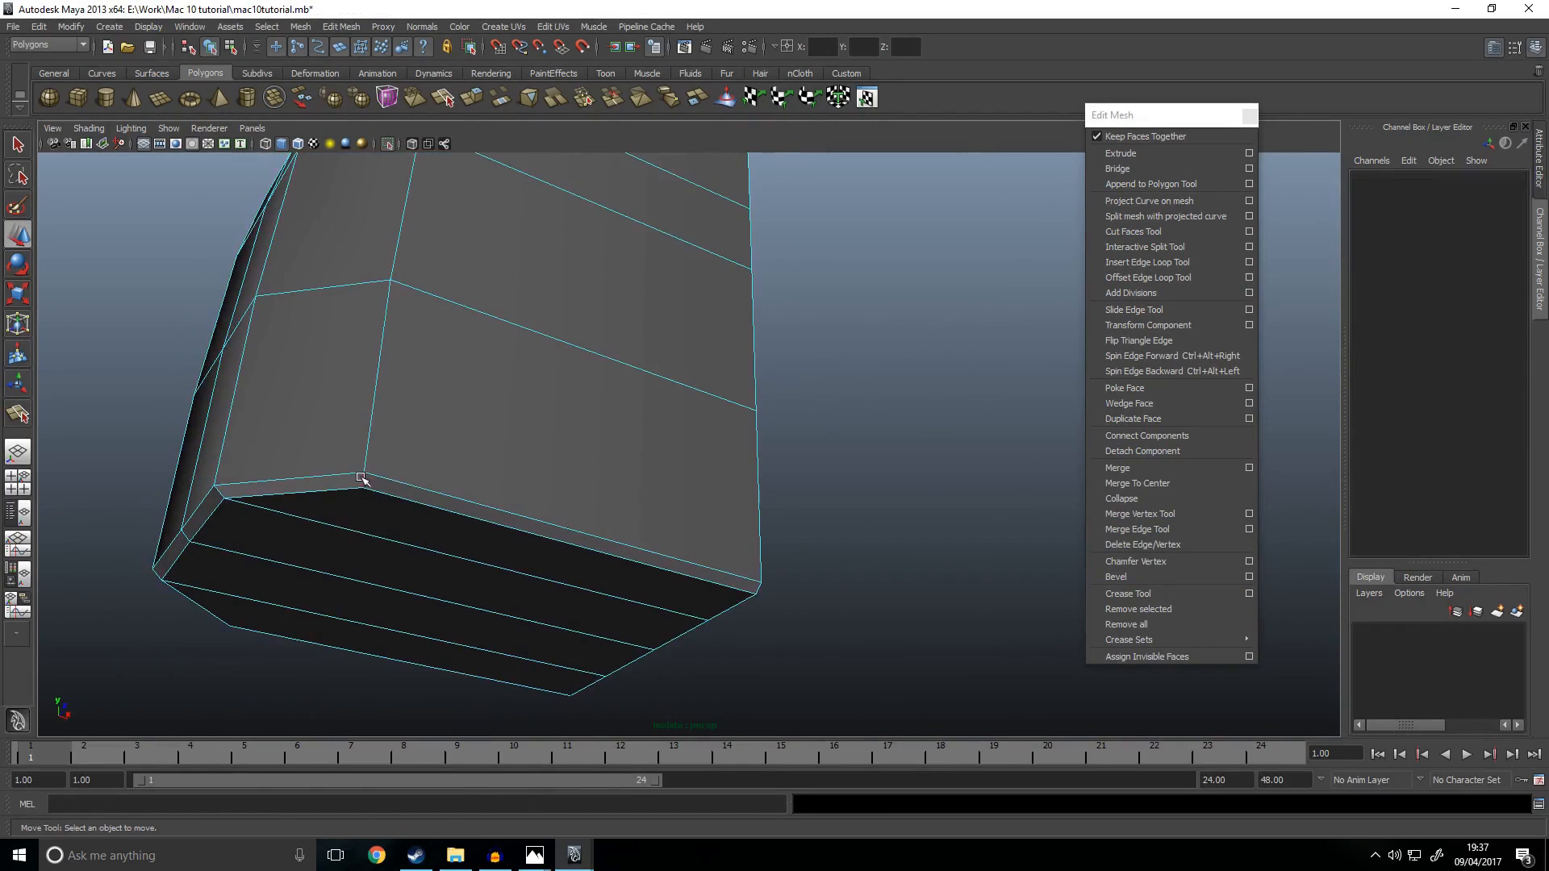
click(360, 479)
alt+drag(422, 499, 539, 511)
key(q)
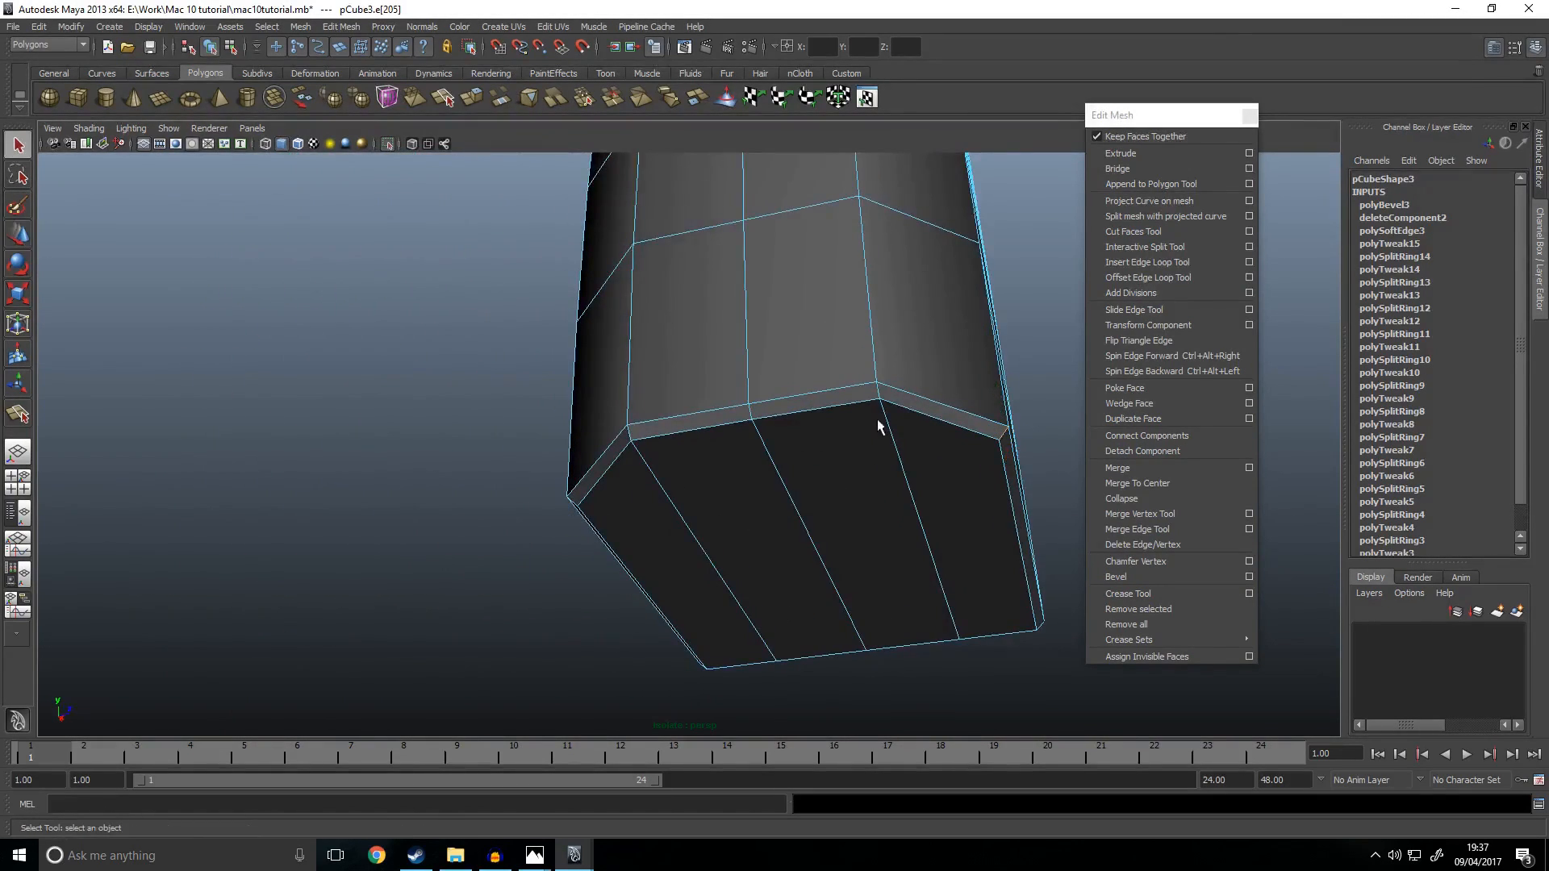
shift+click(878, 392)
alt+drag(507, 488, 868, 525)
shift+click(856, 541)
click(416, 31)
click(459, 178)
click(808, 425)
right_drag(809, 425, 895, 400)
Step: Try to soften the normals of the lower edges of the grip's bottom bevel as well
right_drag(767, 553, 855, 466)
double_click(781, 548)
key(g)
key(g)
click(374, 571)
scroll(587, 554, down, 4)
alt+drag(588, 555, 728, 483)
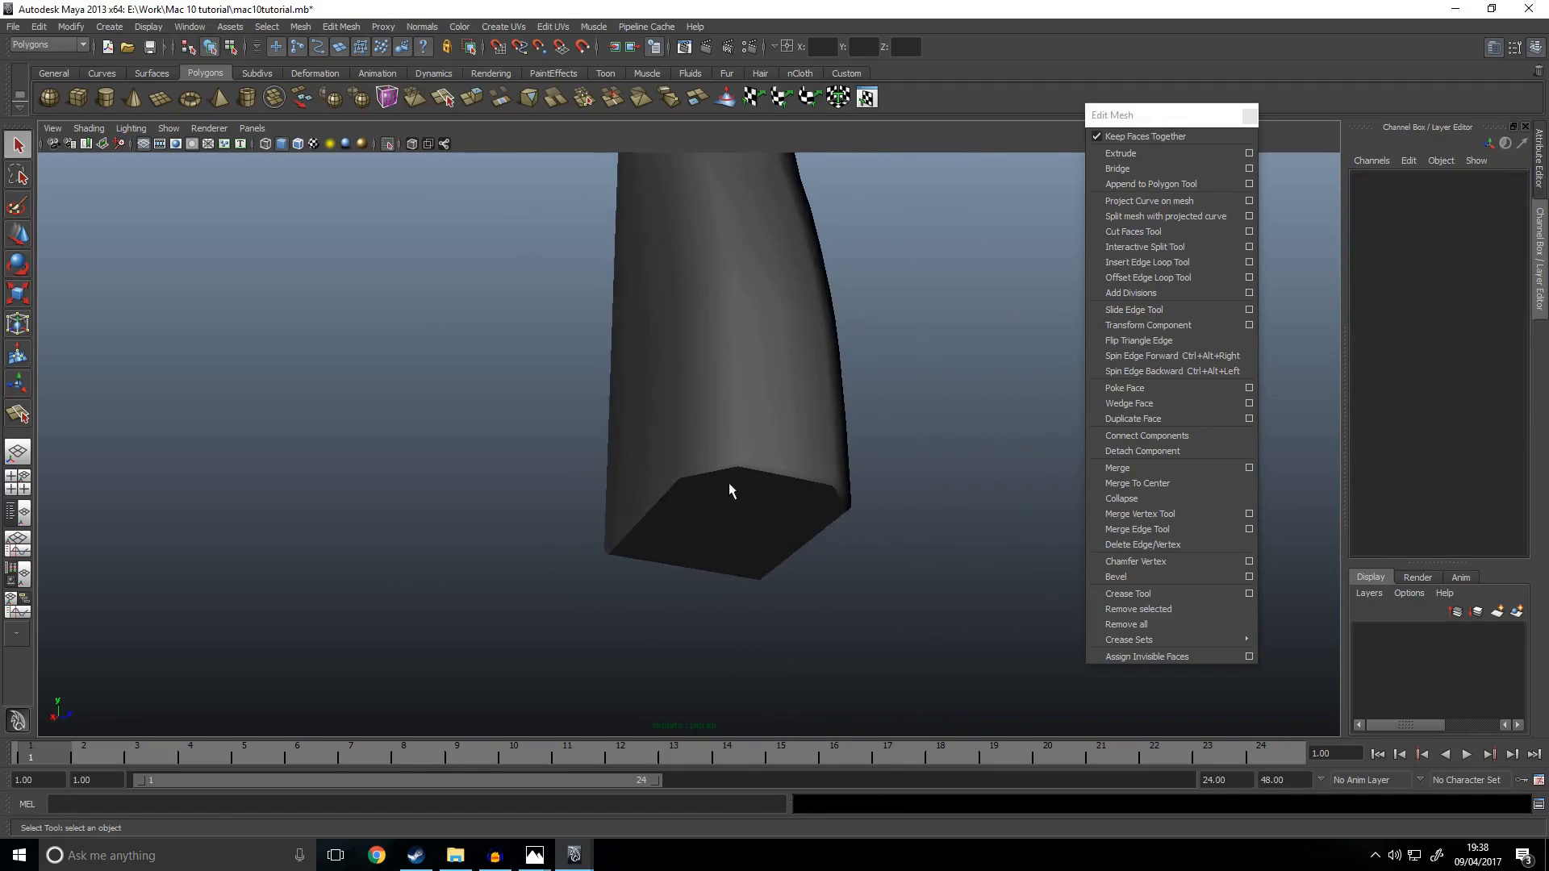
click(728, 482)
right_drag(728, 482, 737, 449)
click(721, 470)
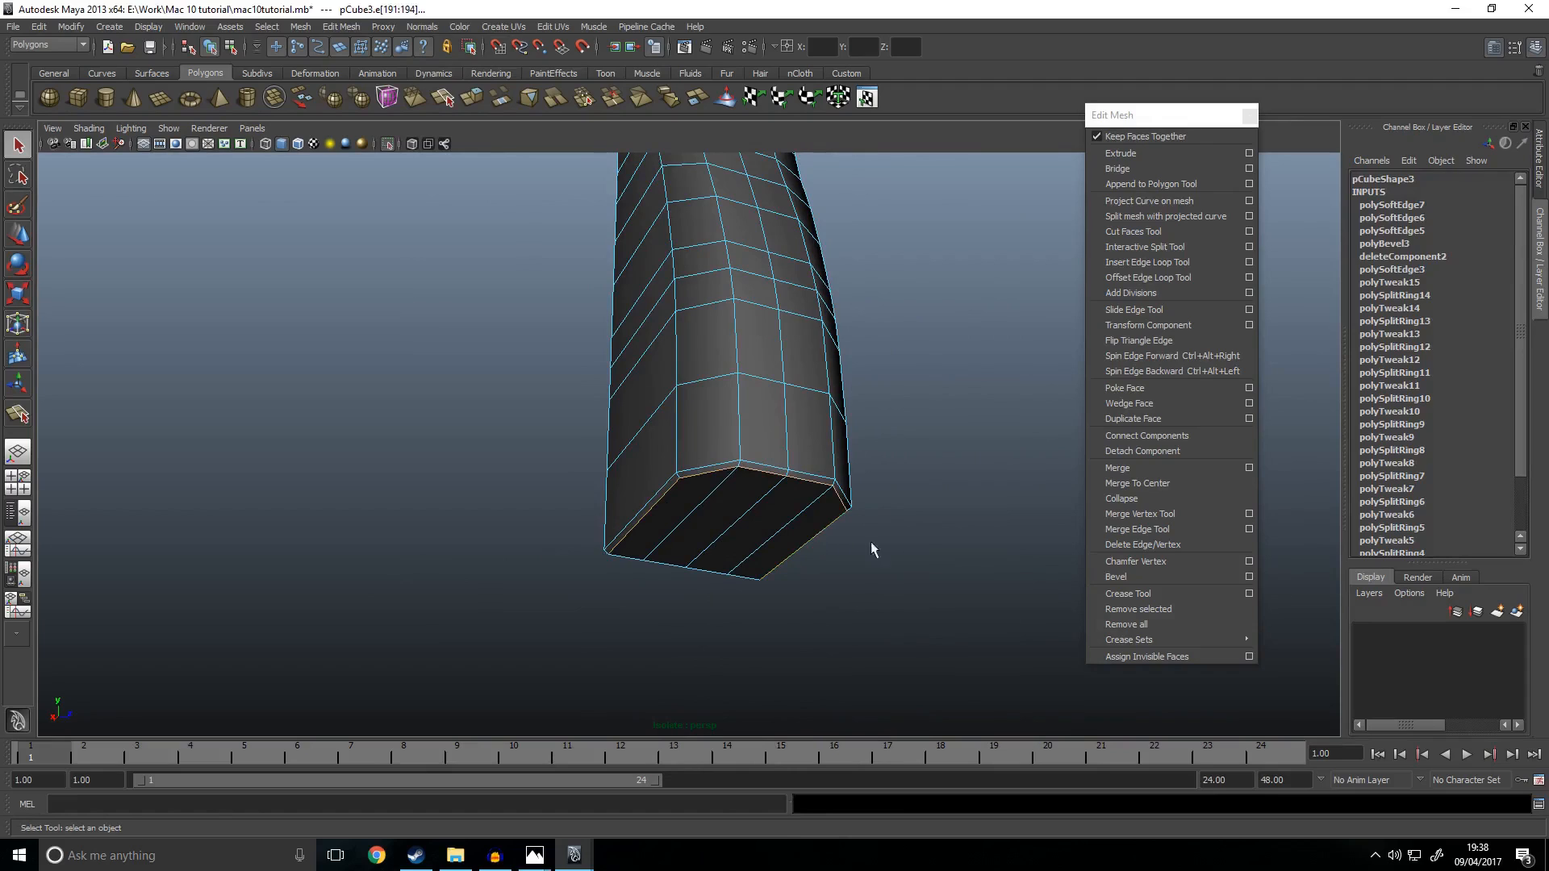
key(g)
right_drag(736, 470, 778, 455)
click(902, 496)
scroll(931, 534, down, 4)
alt+drag(932, 534, 718, 526)
Step: Undo the softening of the lower edges of the grip's bottom bevel
key(ctrl+z)
key(ctrl+z)
key(ctrl+z)
key(ctrl+z)
key(ctrl+z)
key(ctrl+z)
key(ctrl+z)
key(ctrl+z)
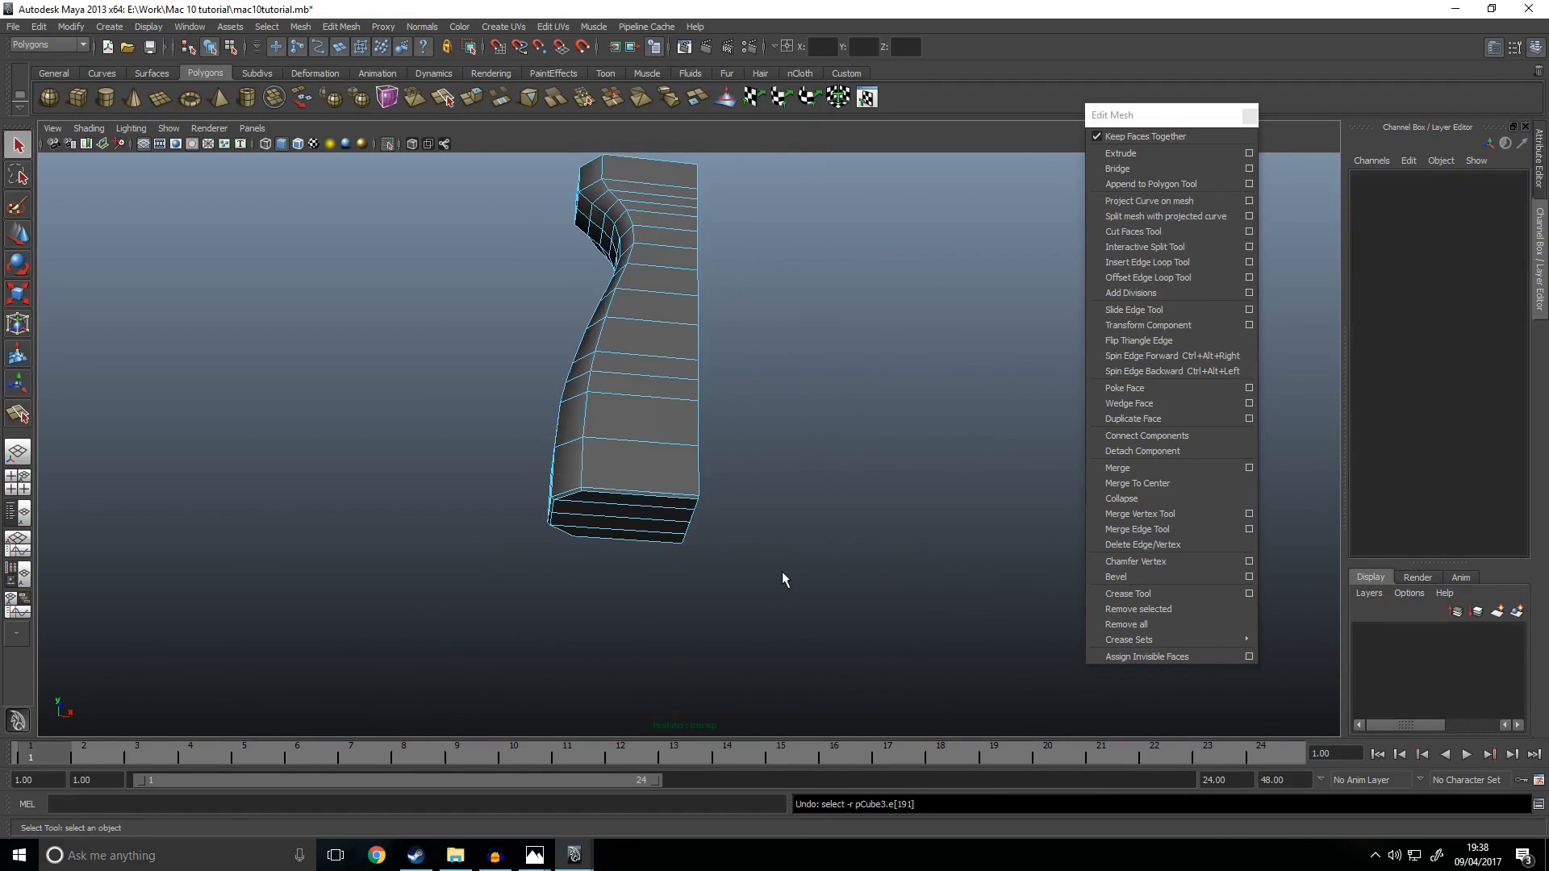
key(ctrl+z)
key(ctrl+z)
key(ctrl+z)
key(ctrl+z)
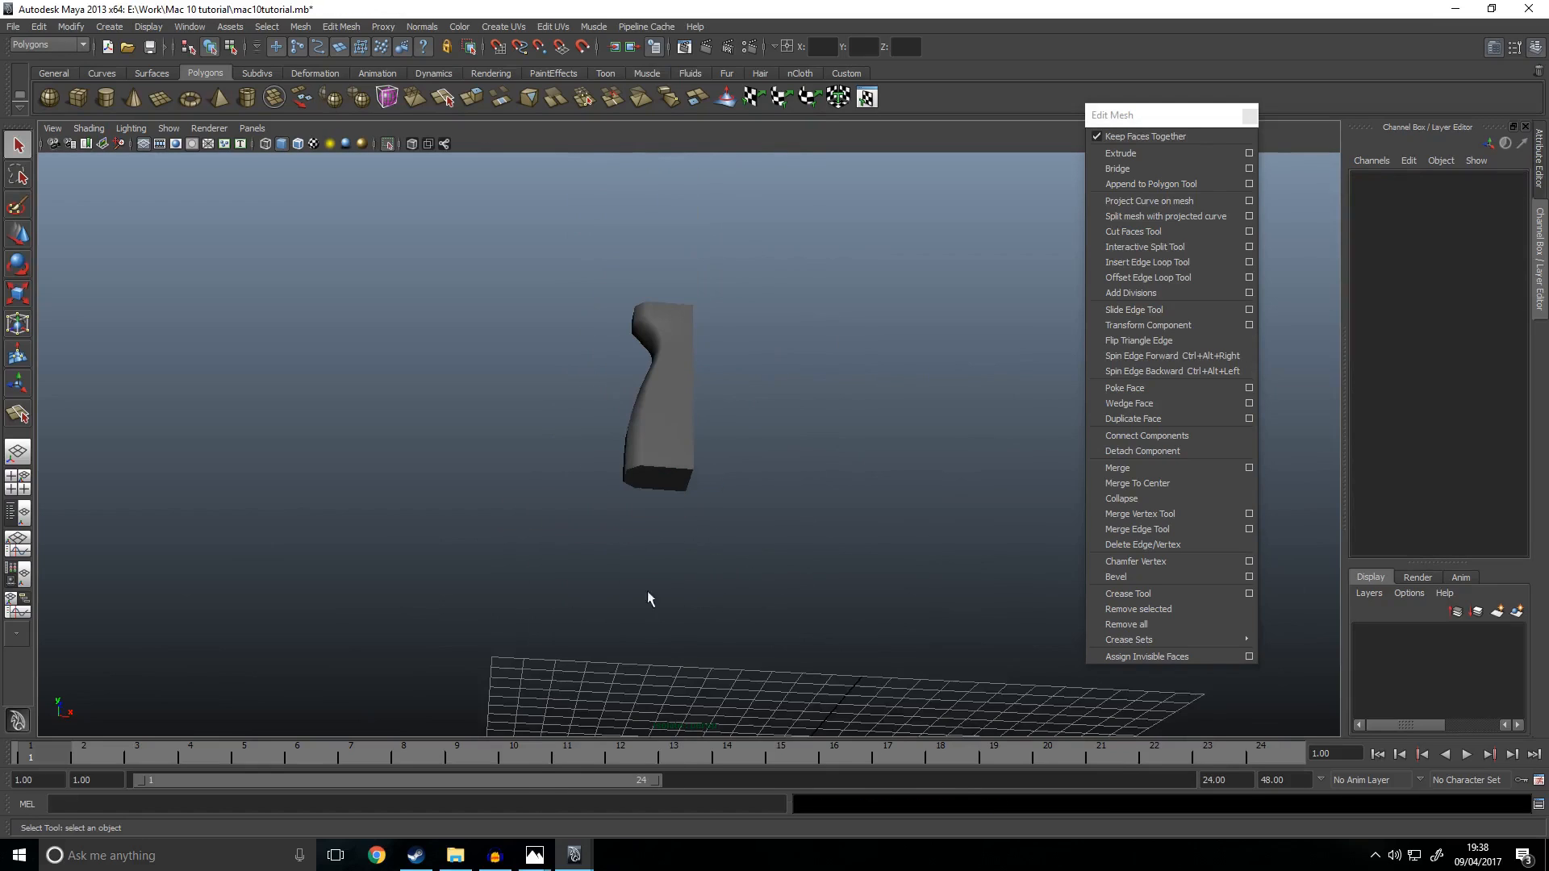
key(ctrl+z)
key(ctrl+z)
key(ctrl+z)
key(ctrl+z)
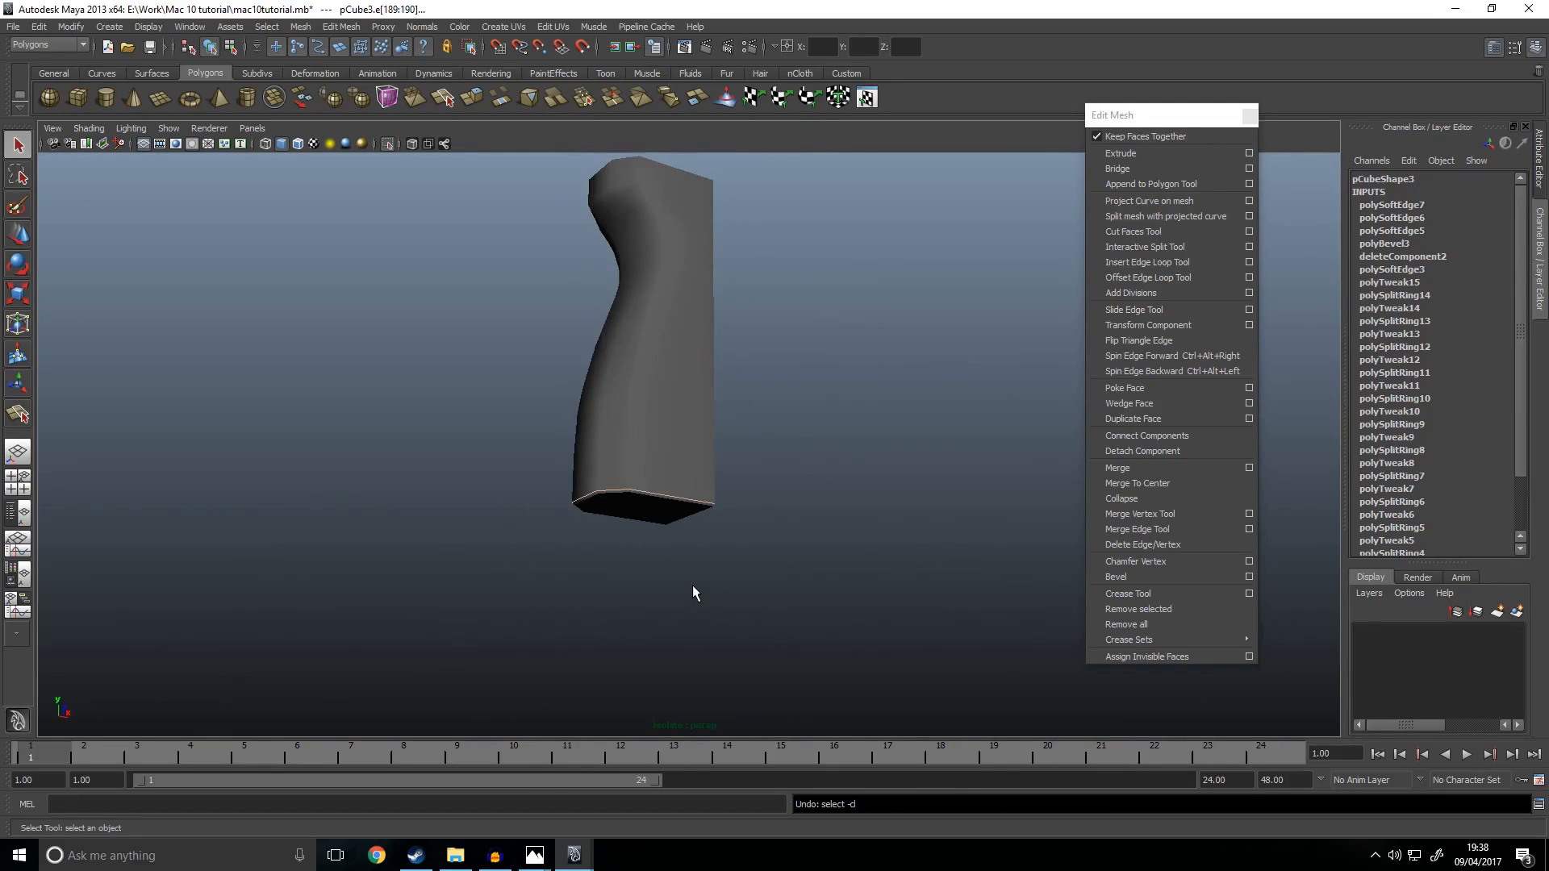
Step: Return the grip to object mode and leave isolation to show the whole gun
click(692, 586)
right_drag(635, 495, 679, 461)
alt+drag(716, 545, 646, 545)
key(shift+i)
scroll(780, 555, down, 4)
scroll(678, 556, up, 3)
Step: Lower the grip's bottom vertices in the front view toward the level of the magazine housing's bottom edge
click(592, 492)
key(space)
key(space)
alt+middle_drag(489, 536, 546, 421)
scroll(547, 421, up, 2)
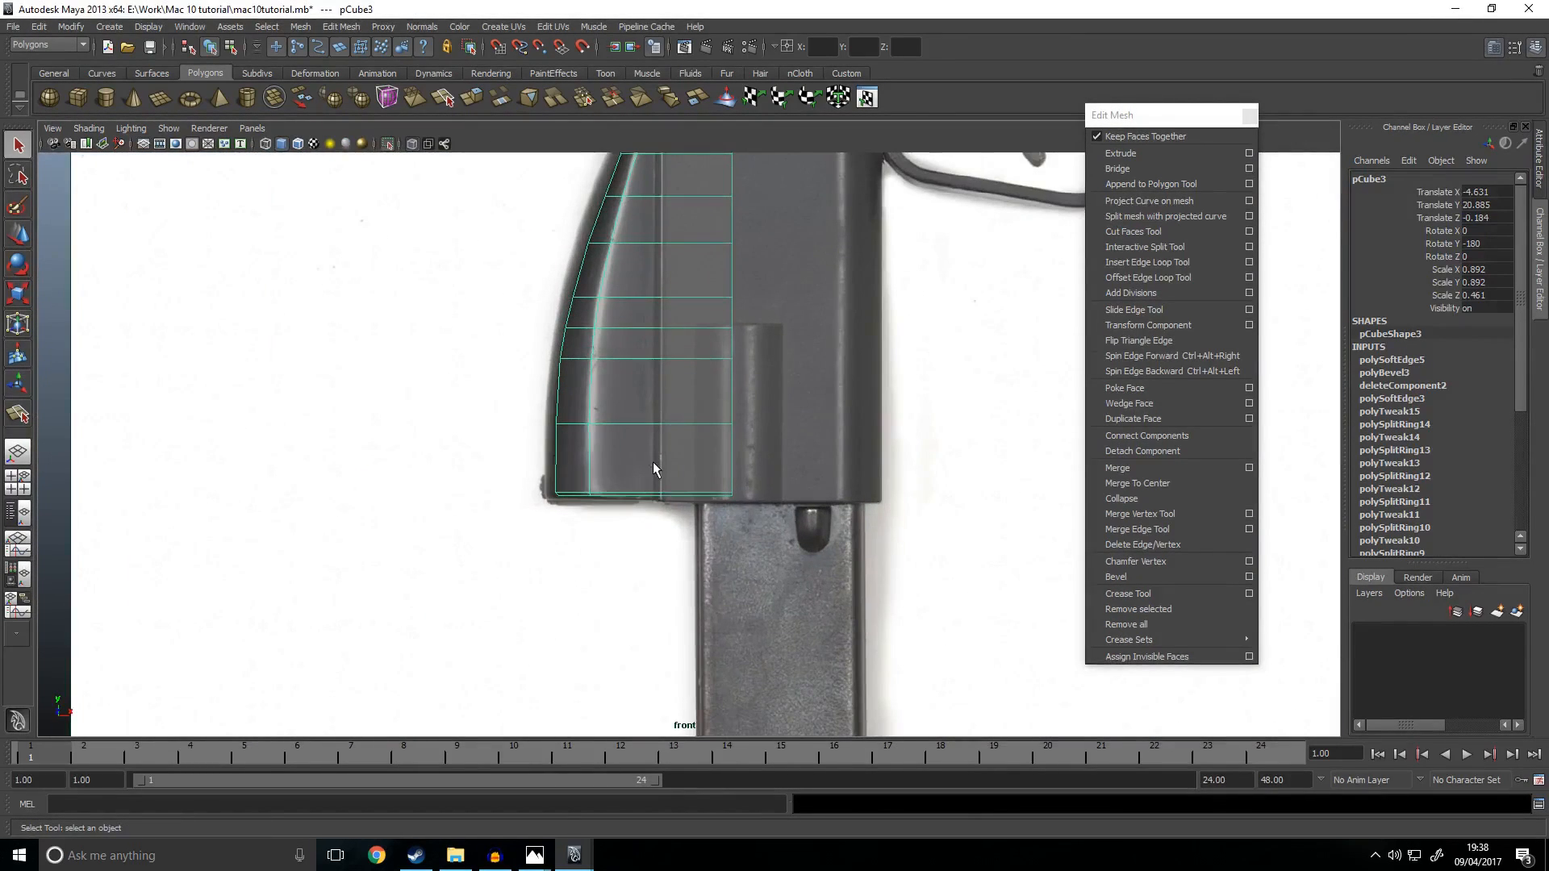
right_drag(652, 462, 536, 455)
scroll(477, 487, up, 2)
drag(476, 487, 773, 582)
key(4)
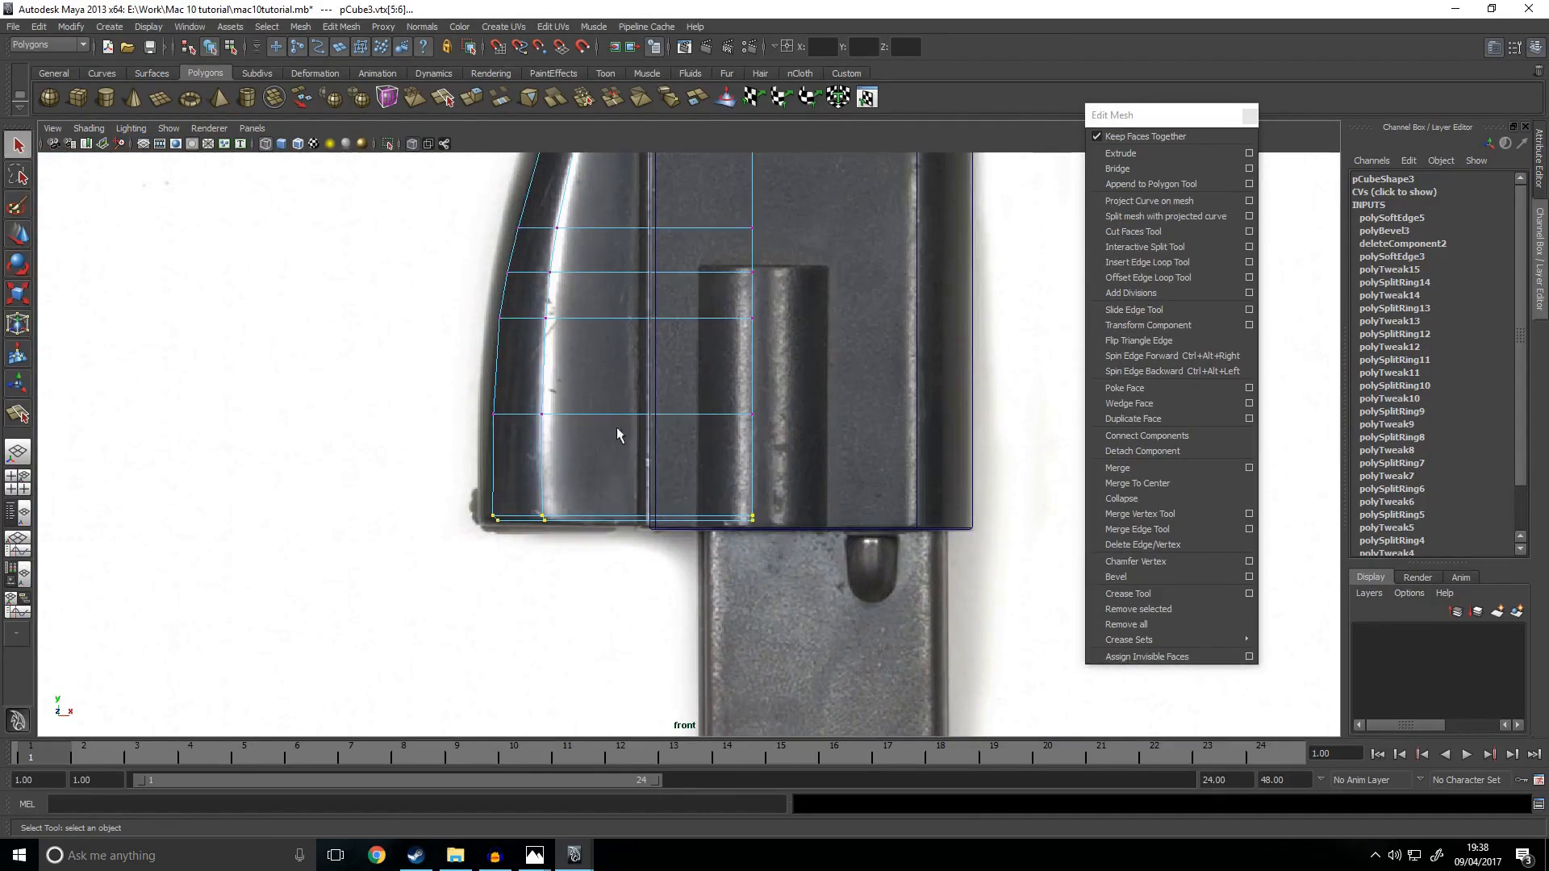
key(w)
drag(622, 459, 622, 462)
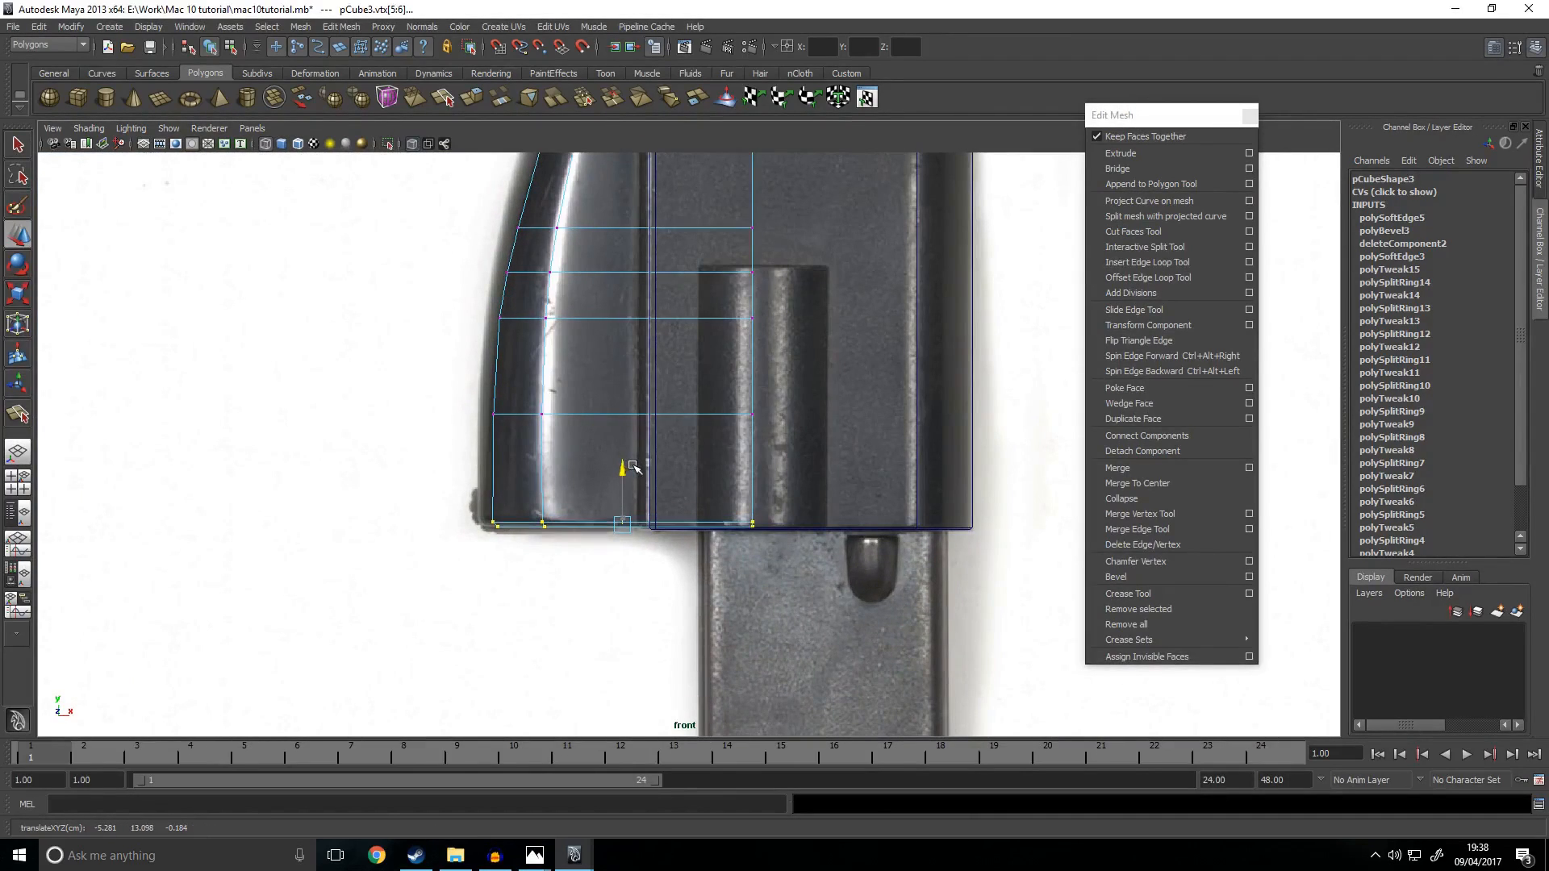
click(556, 626)
right_click(546, 512)
right_drag(544, 524, 580, 509)
Step: Select all the gun's parts in the shaded perspective view and delete their construction history
key(6)
scroll(668, 586, down, 8)
click(746, 429)
mouse_move(543, 388)
mouse_down()
mouse_move(848, 626)
mouse_move(906, 304)
mouse_move(948, 446)
mouse_move(668, 502)
mouse_up()
click(849, 616)
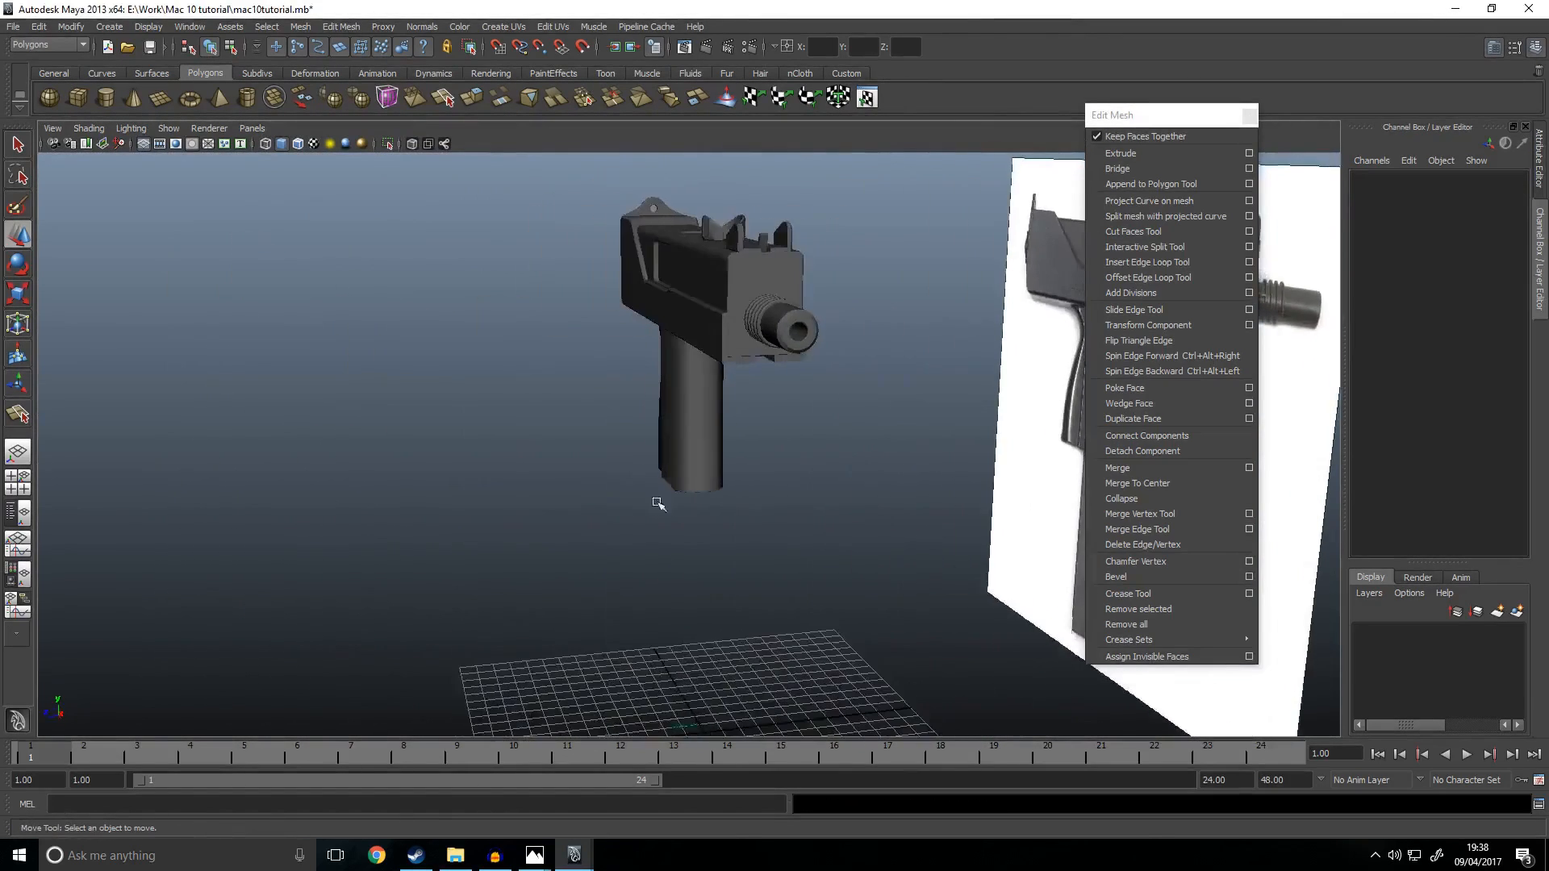
scroll(636, 477, down, 6)
drag(610, 325, 730, 439)
click(46, 27)
mouse_move(164, 211)
click(234, 217)
click(534, 464)
Step: Create a tall, narrow polygon cube on the grid below the gun as the base for the magazine
scroll(537, 463, up, 3)
alt+drag(538, 464, 452, 363)
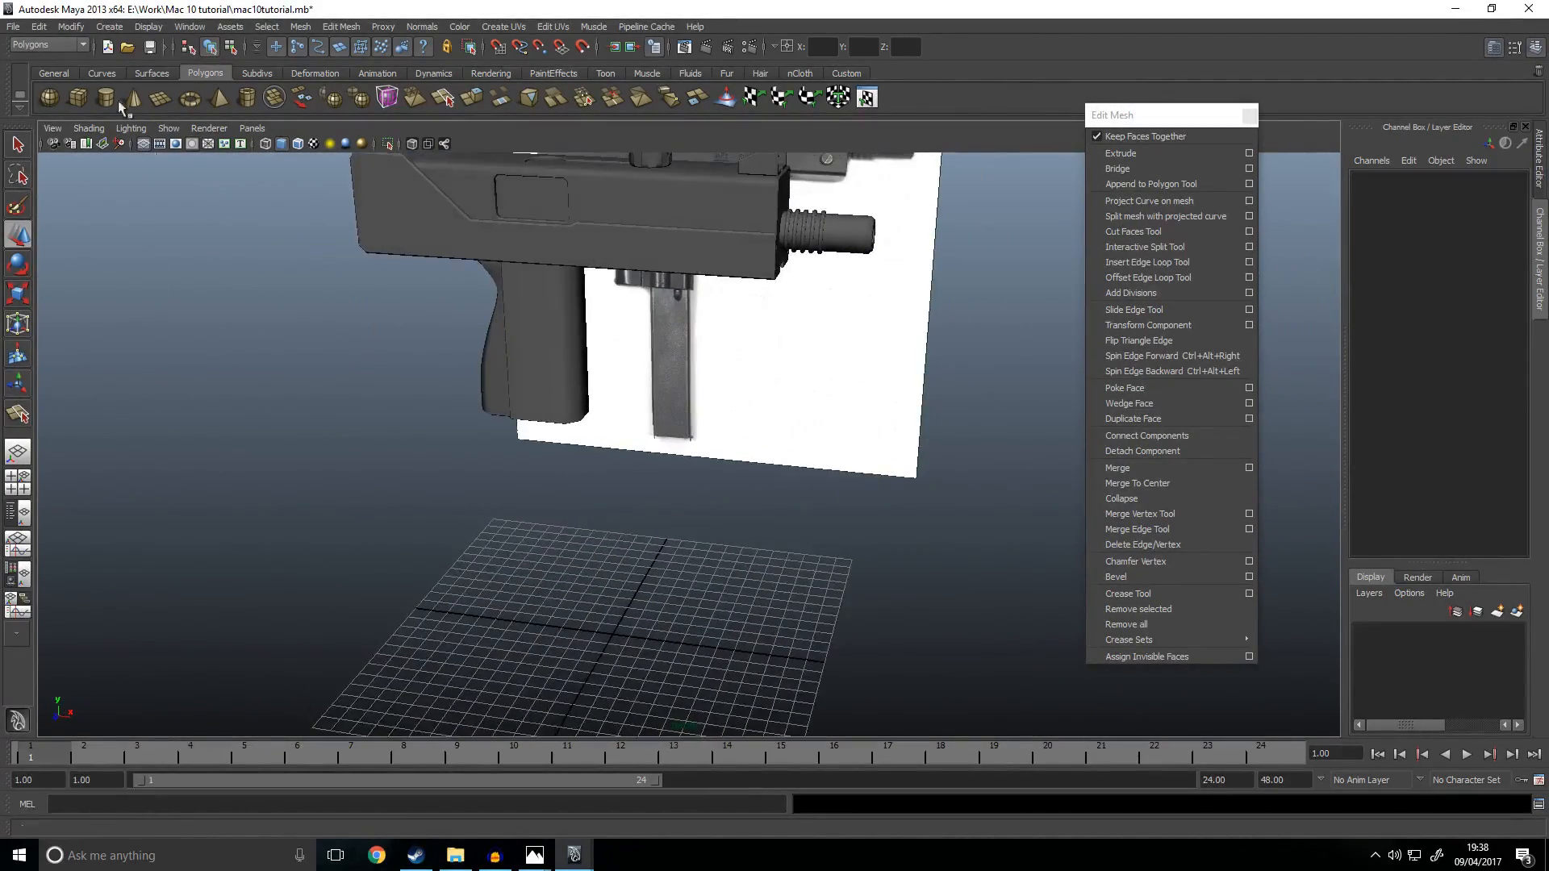
click(77, 95)
drag(687, 561, 688, 559)
drag(688, 559, 690, 502)
alt+drag(788, 536, 707, 491)
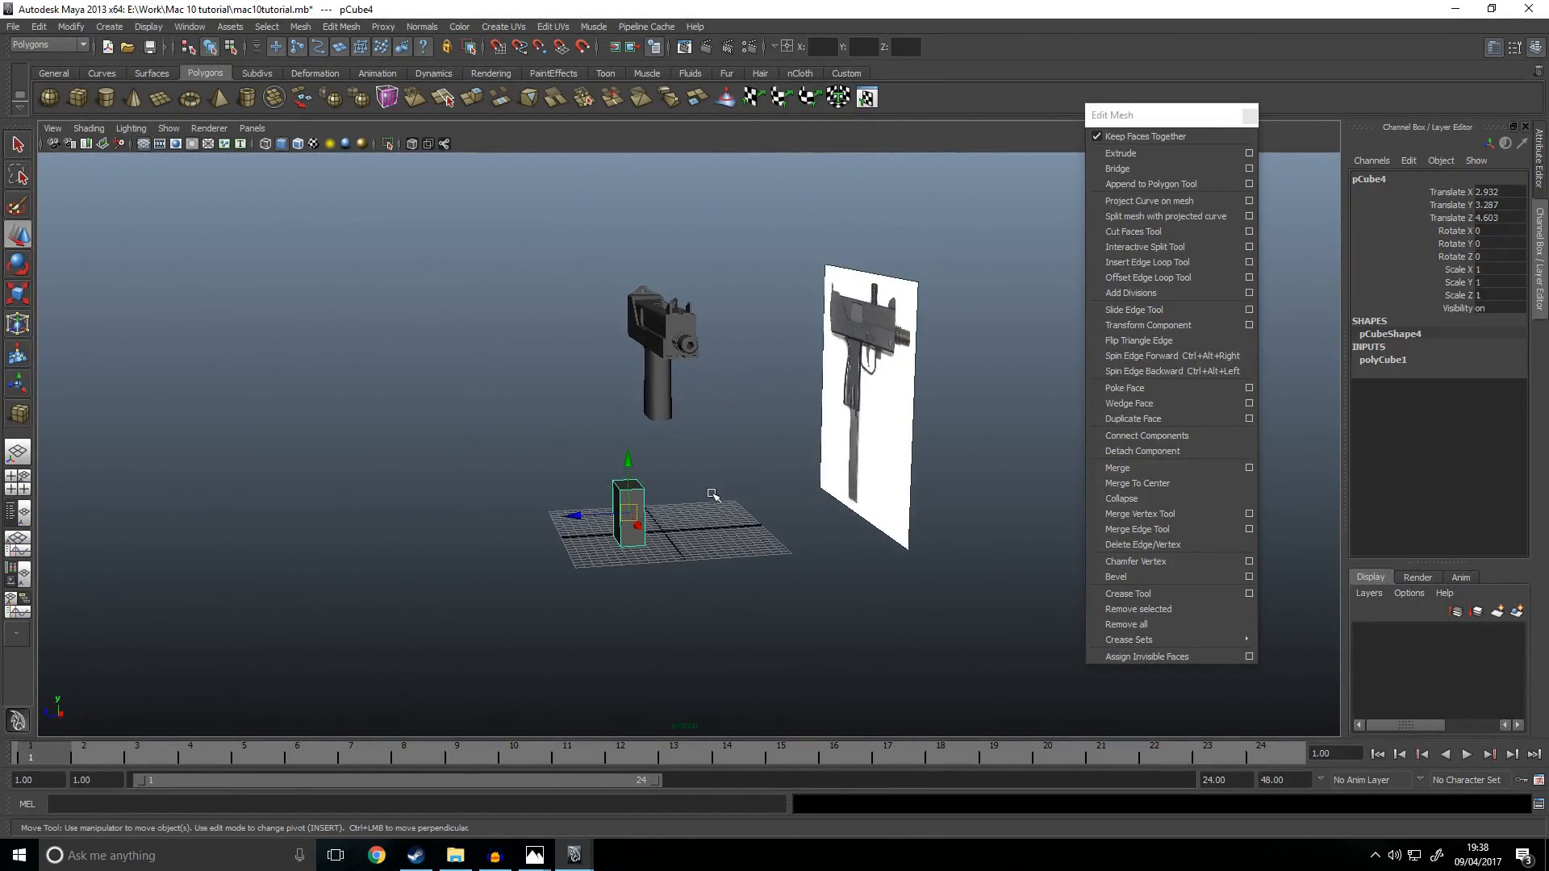
Step: Move the magazine block up to the magazine housing's lower end in the side view and narrow its depth to fit inside
key(space)
key(space)
drag(595, 666, 664, 560)
alt+right_drag(699, 504, 736, 683)
alt+middle_drag(735, 683, 733, 331)
drag(660, 401, 657, 399)
key(r)
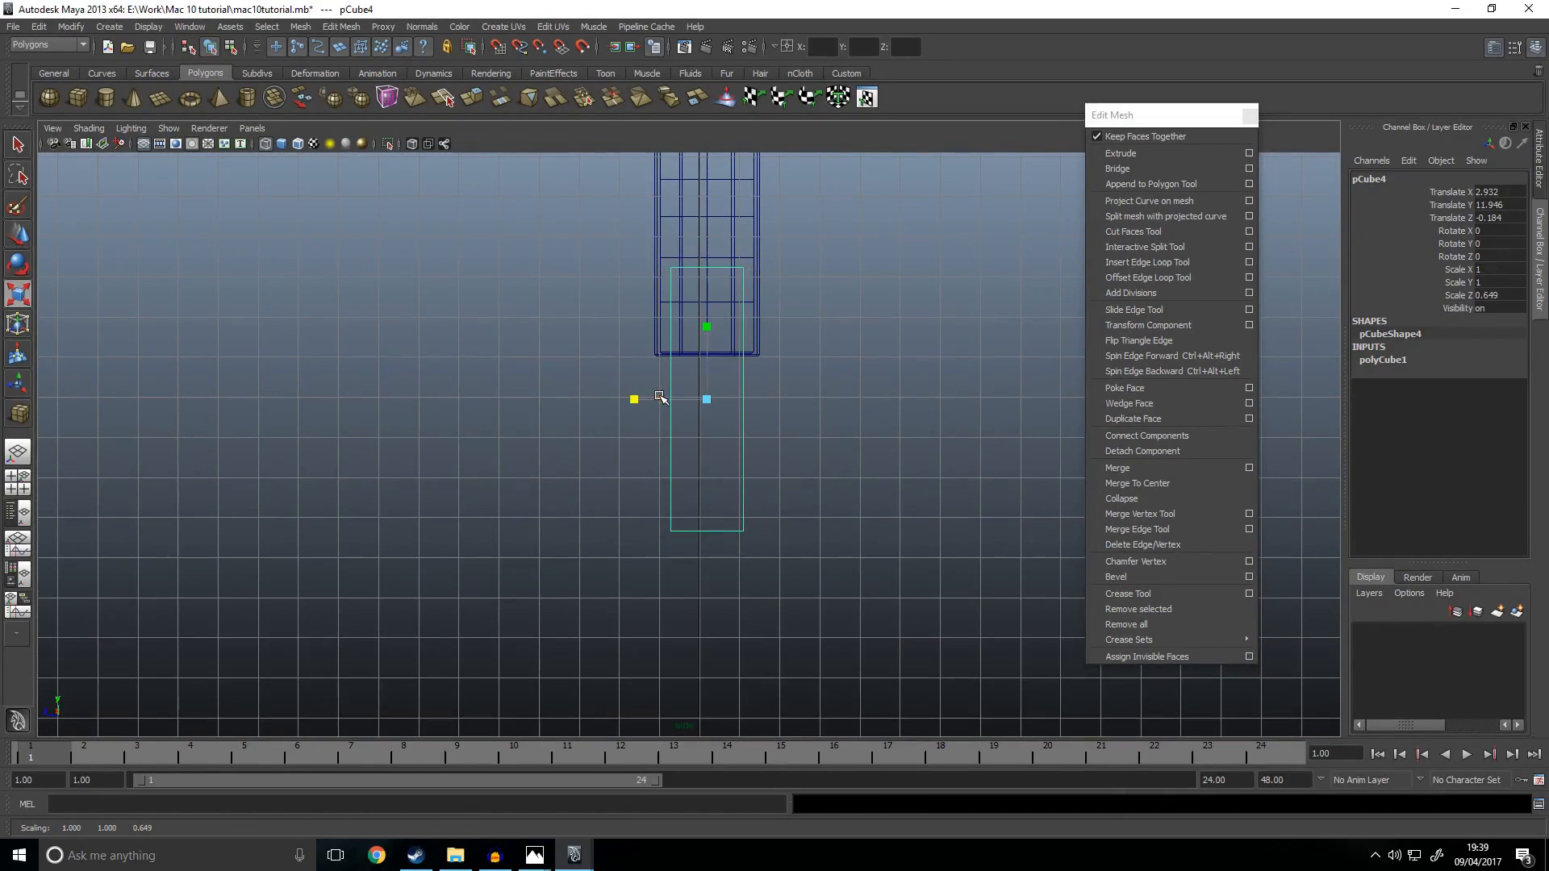
Step: Align the block with the reference magazine in the front view and move its front-edge vertices to match the magazine's width
key(space)
key(space)
alt+right_drag(719, 591, 650, 487)
alt+middle_drag(650, 487, 486, 406)
key(w)
drag(872, 441, 687, 448)
right_drag(701, 453, 652, 443)
drag(754, 282, 684, 630)
drag(767, 441, 695, 453)
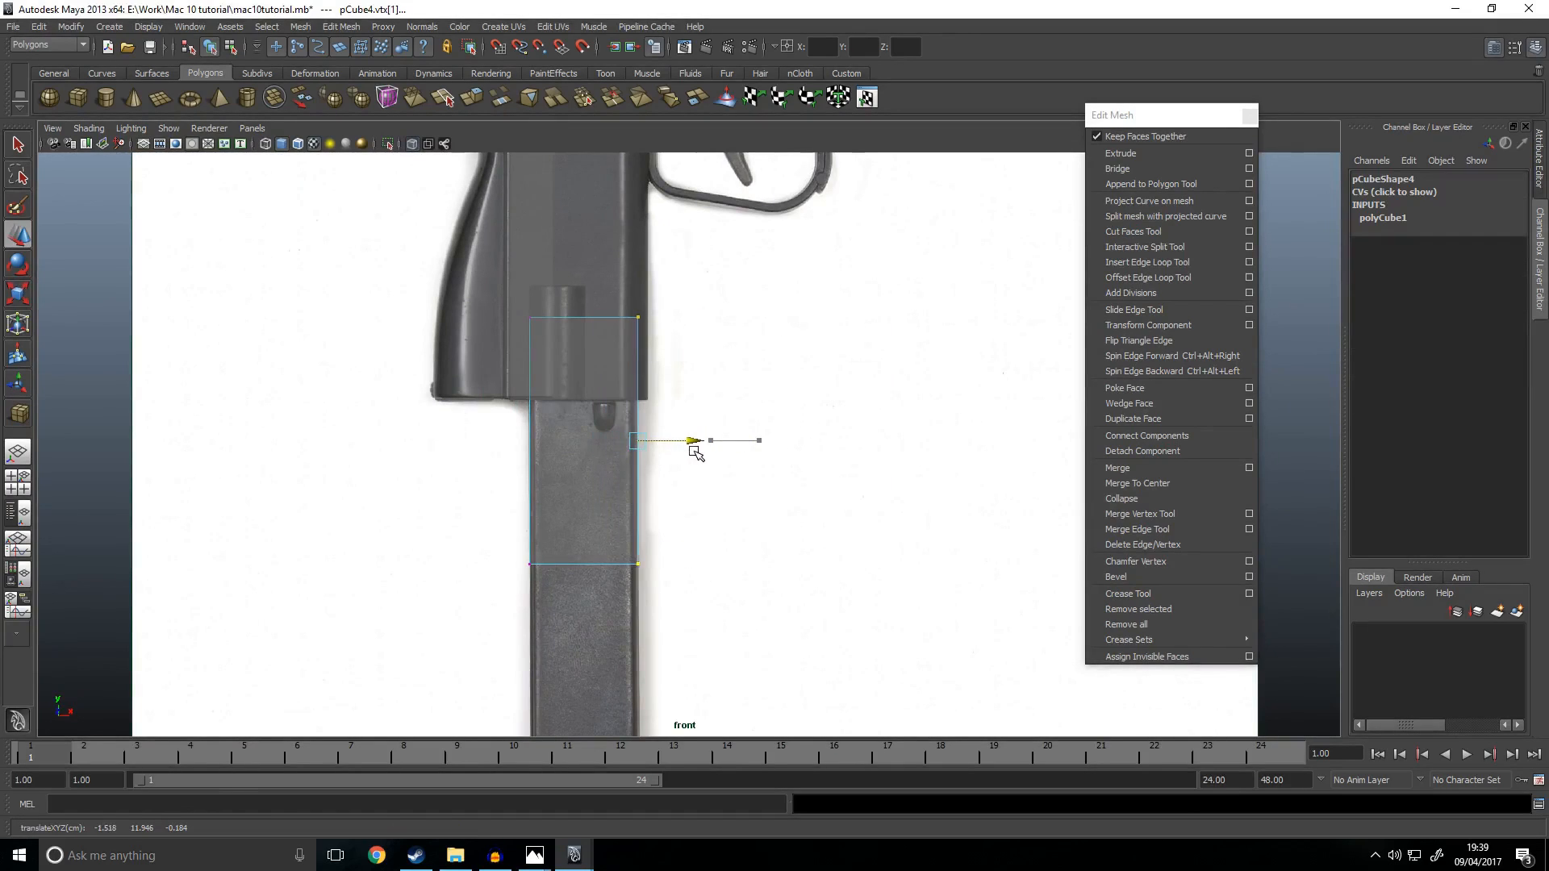
Step: Try scaling the magazine block's front vertices in depth, and undo the changes
key(space)
alt+drag(871, 401, 657, 501)
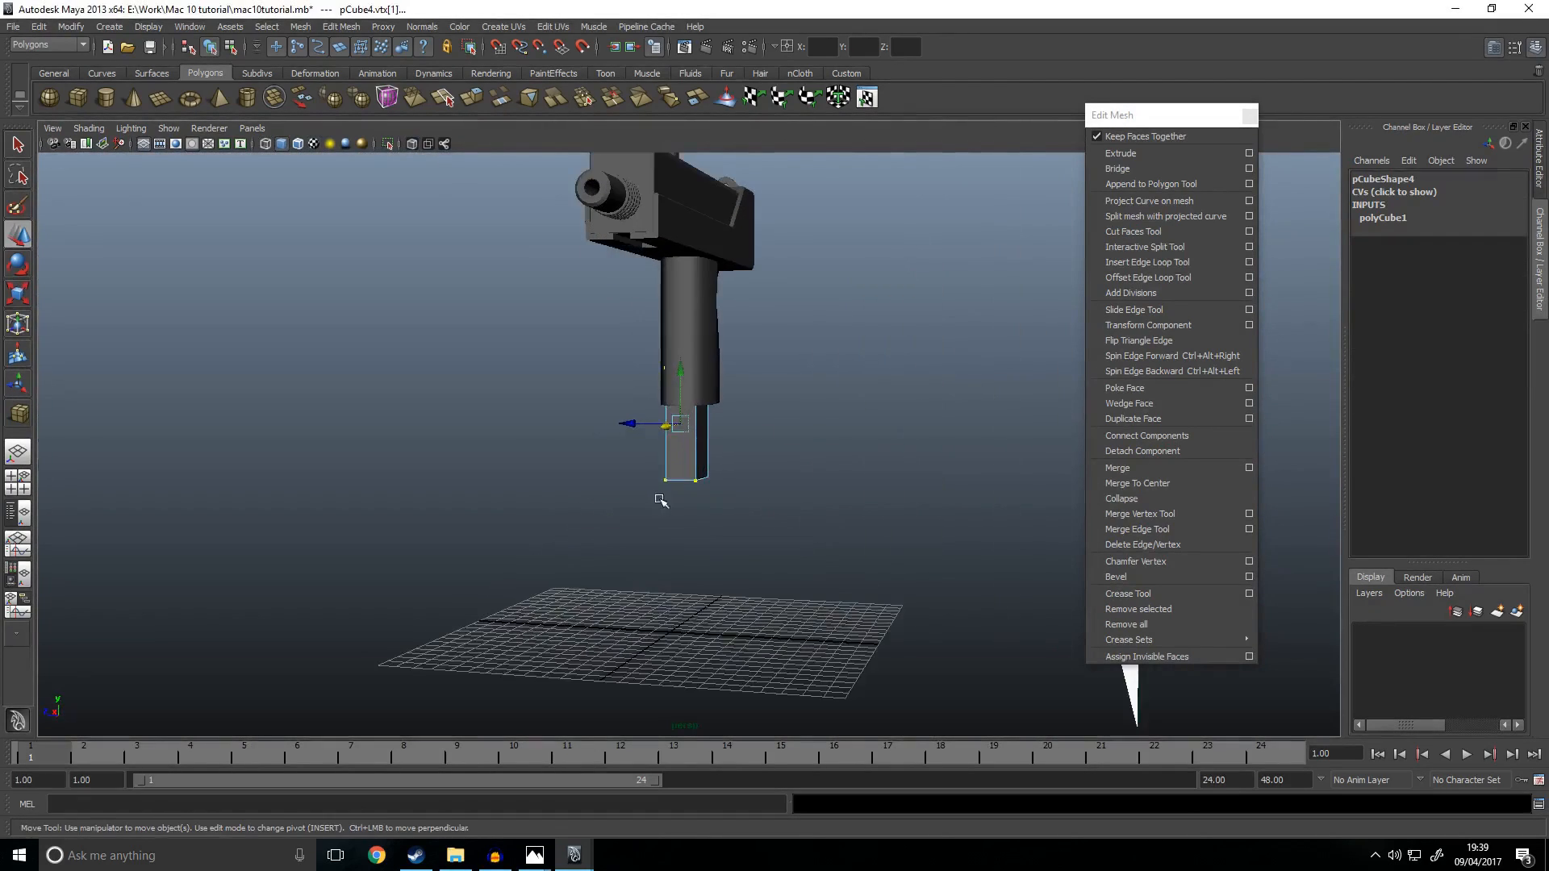
scroll(691, 477, up, 5)
key(r)
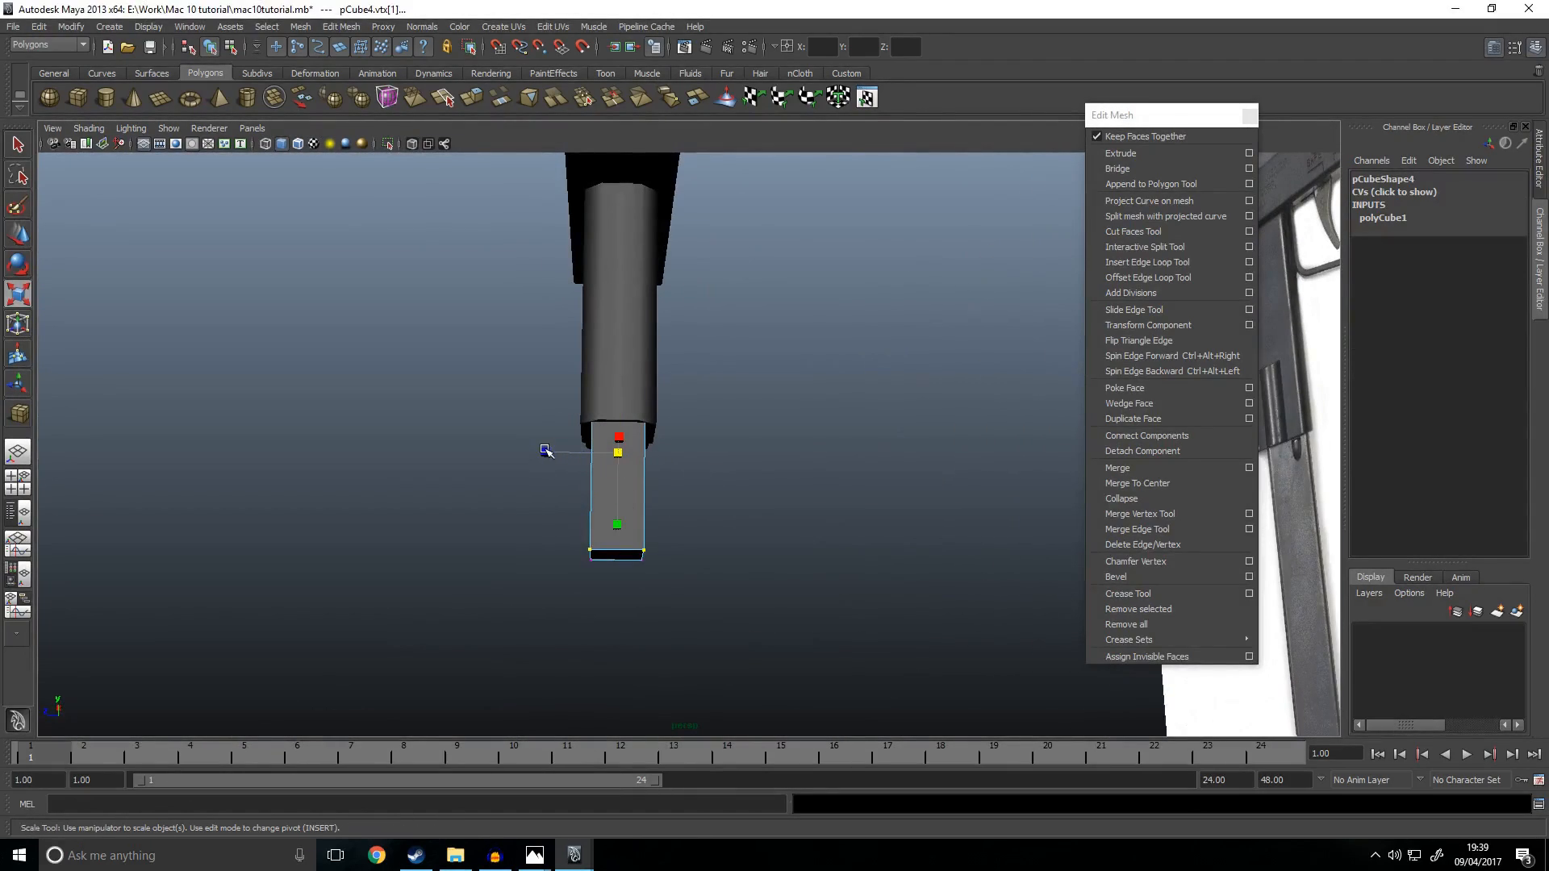
alt+drag(552, 456, 659, 482)
drag(517, 403, 522, 392)
key(ctrl+z)
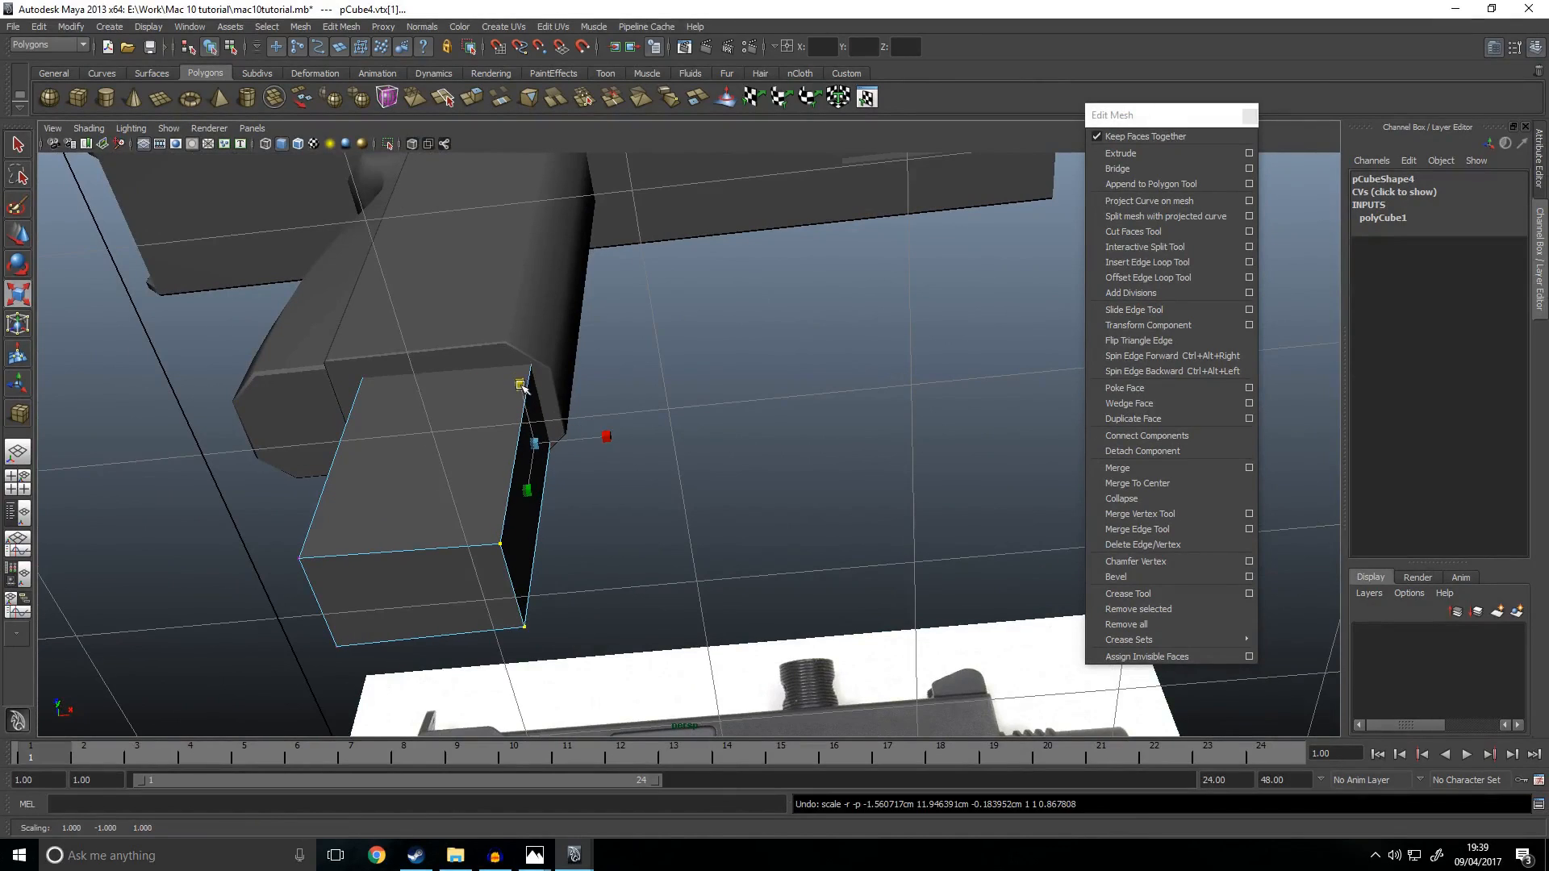
key(ctrl+z)
right_drag(384, 491, 391, 474)
click(390, 473)
alt+drag(391, 474, 613, 457)
key(ctrl+z)
key(ctrl+z)
Step: Raise the magazine block's top vertices in the front view so it extends well up inside the magazine housing
right_drag(449, 387, 458, 367)
alt+drag(459, 367, 484, 482)
click(857, 546)
alt+drag(858, 546, 952, 537)
click(601, 531)
key(space)
key(space)
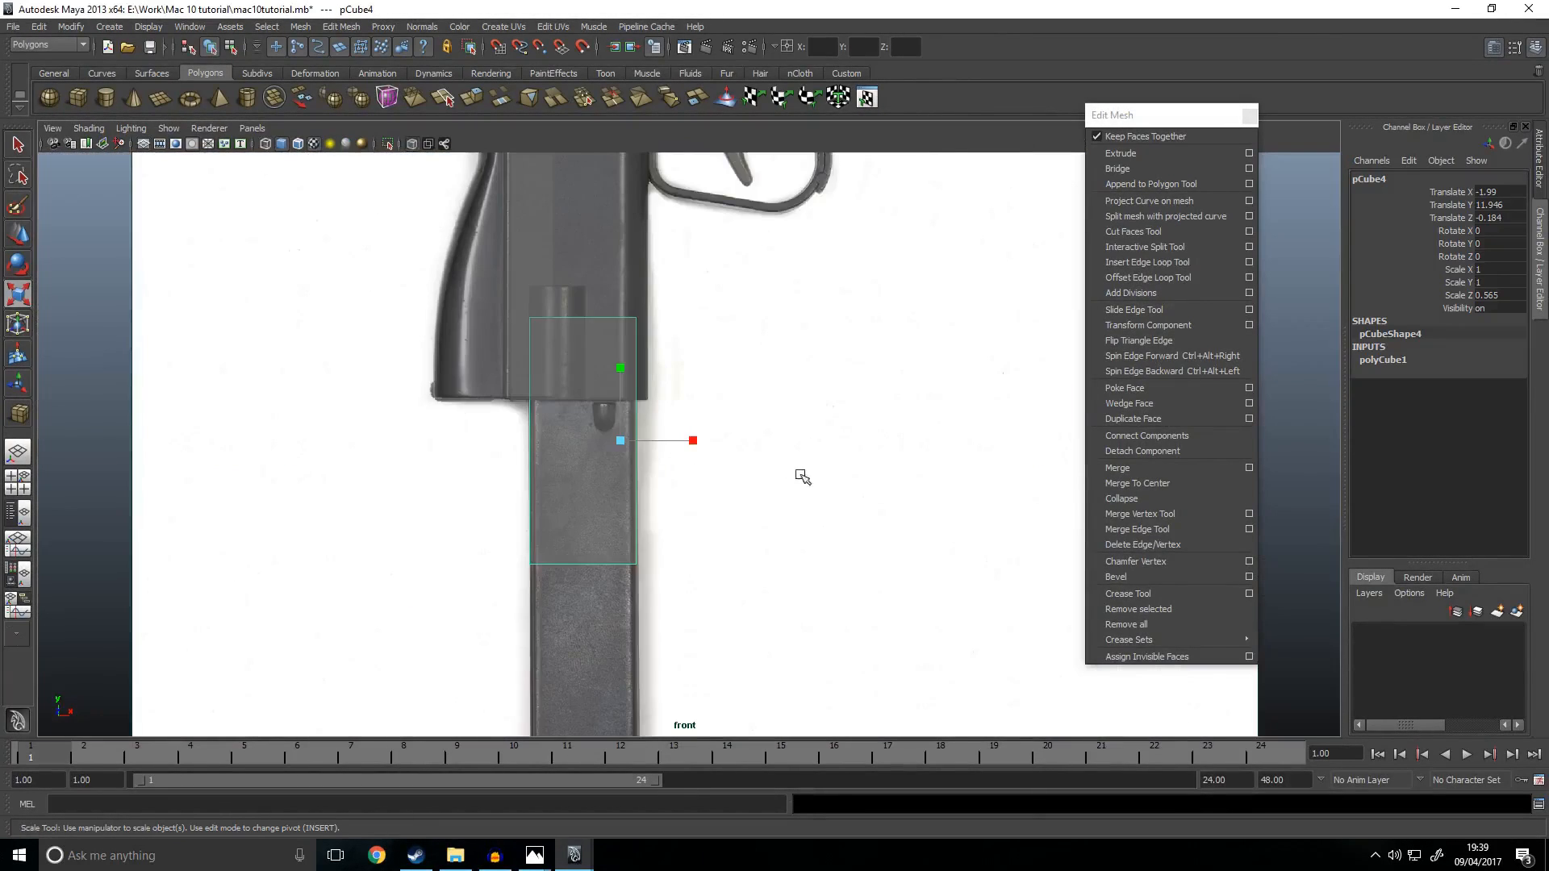
scroll(791, 469, down, 2)
right_drag(761, 432, 652, 412)
alt+middle_drag(652, 411, 790, 555)
drag(588, 411, 871, 548)
key(w)
drag(750, 429, 766, 307)
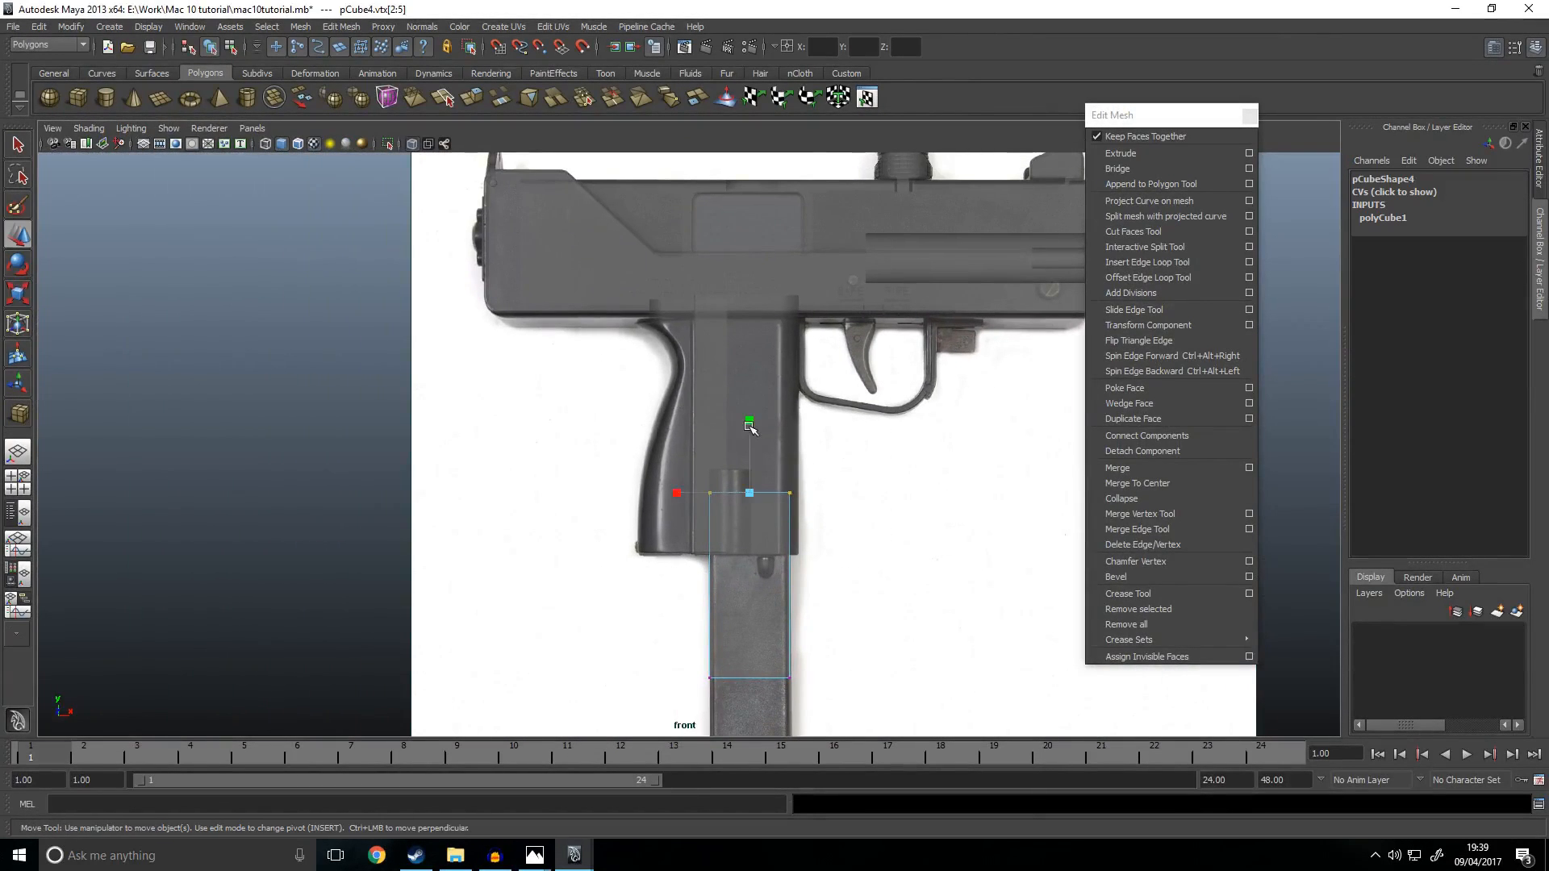
Step: Lower the magazine block's bottom vertices to the bottom end of the magazine in the reference image
alt+middle_drag(799, 484, 799, 226)
drag(577, 359, 965, 611)
drag(767, 374, 771, 545)
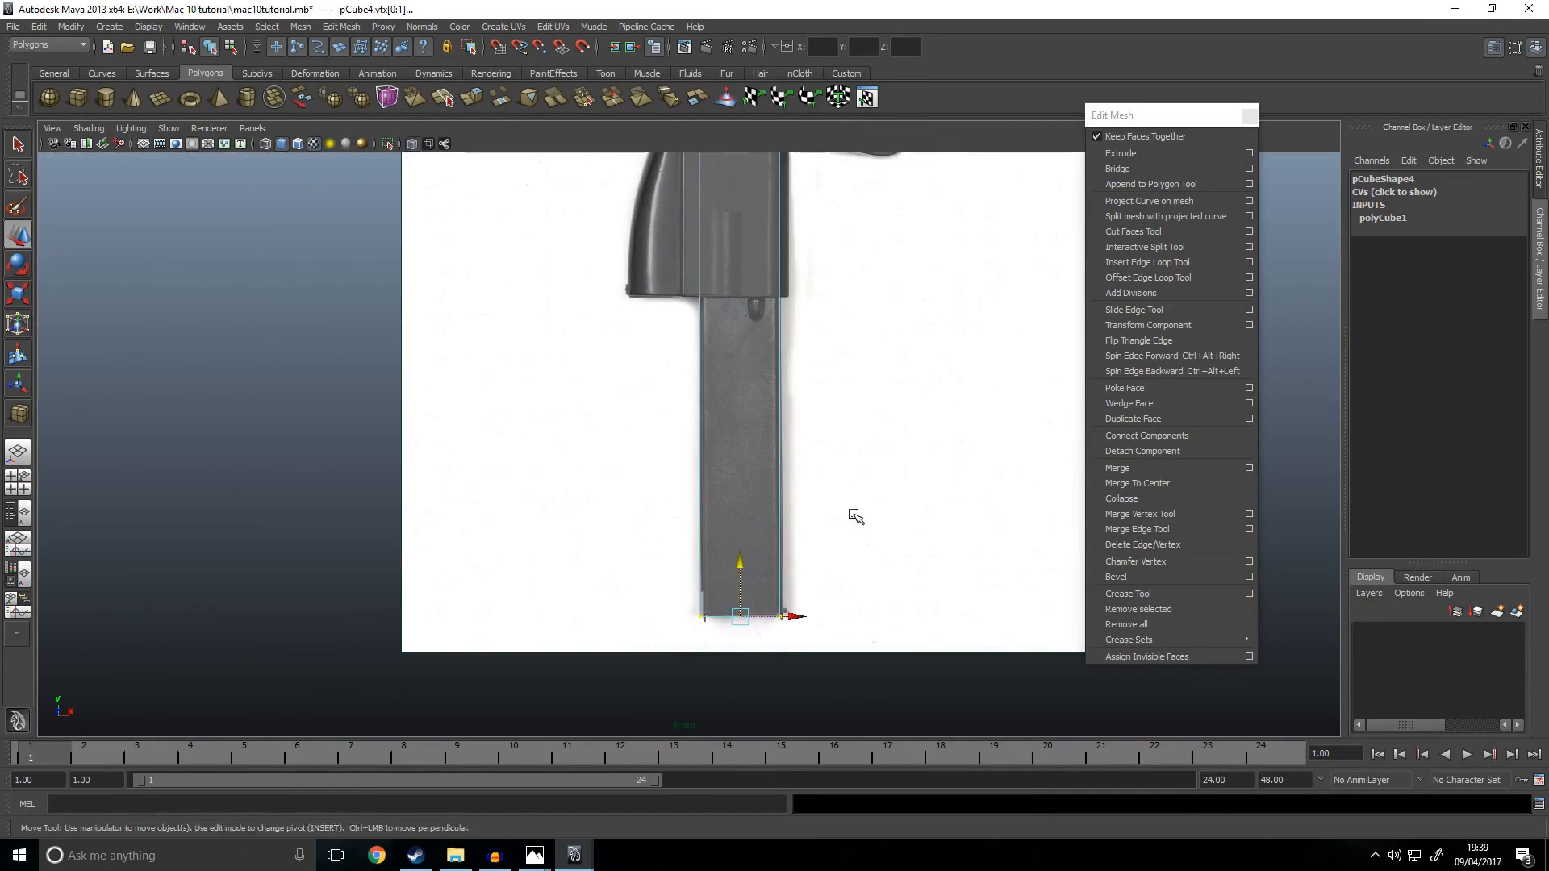
click(855, 517)
Step: Select the magazine's vertical corner edges in the perspective view and bevel them
key(space)
key(space)
right_drag(666, 434, 671, 433)
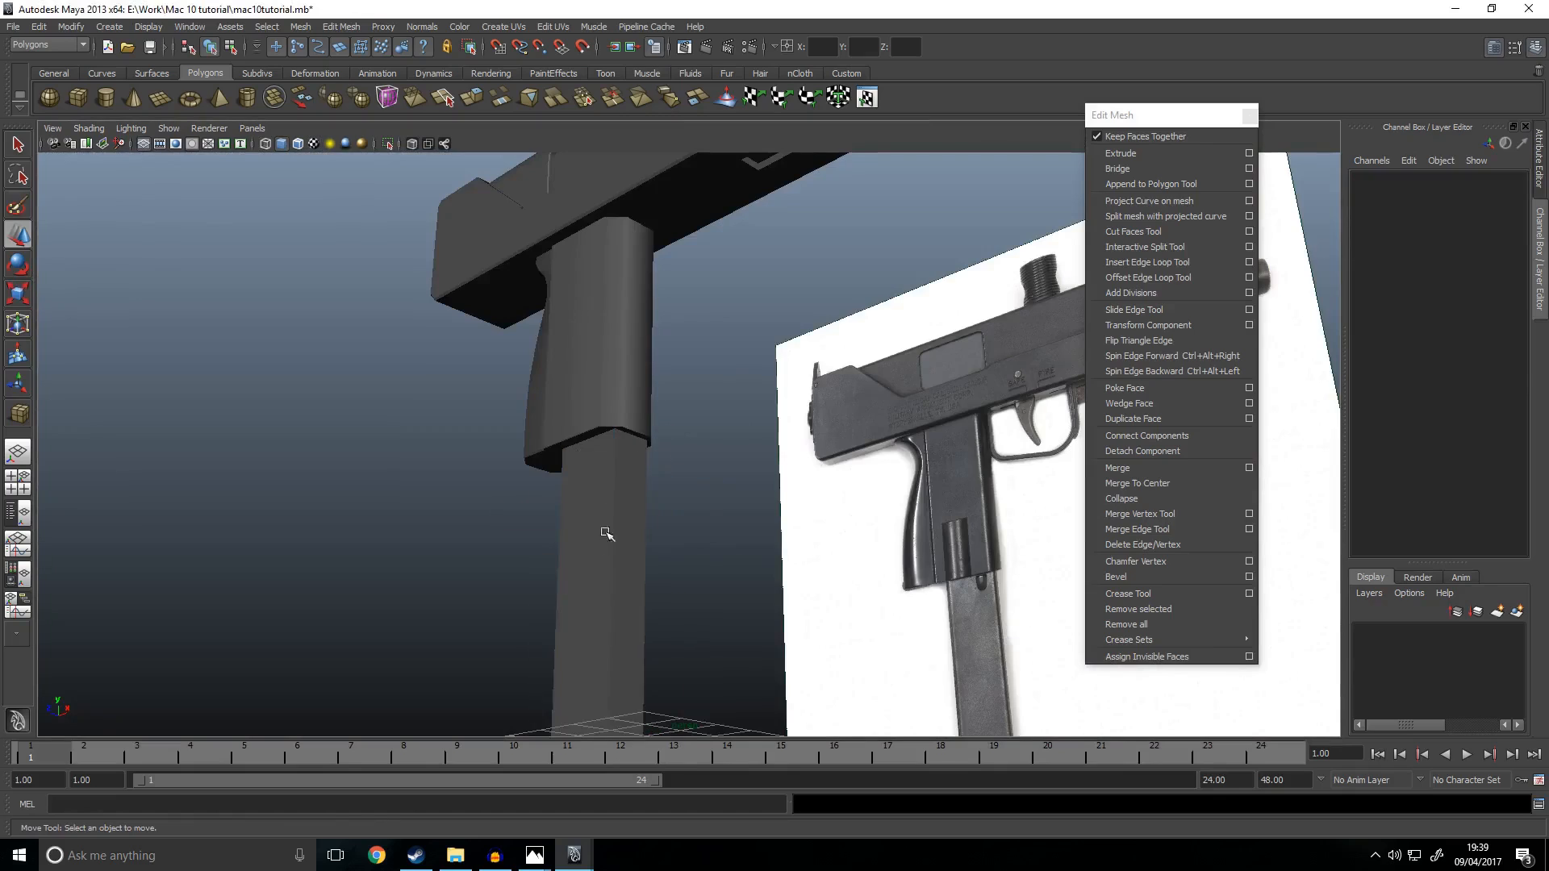
click(614, 518)
alt+middle_drag(579, 562, 590, 434)
right_drag(593, 434, 595, 387)
click(598, 423)
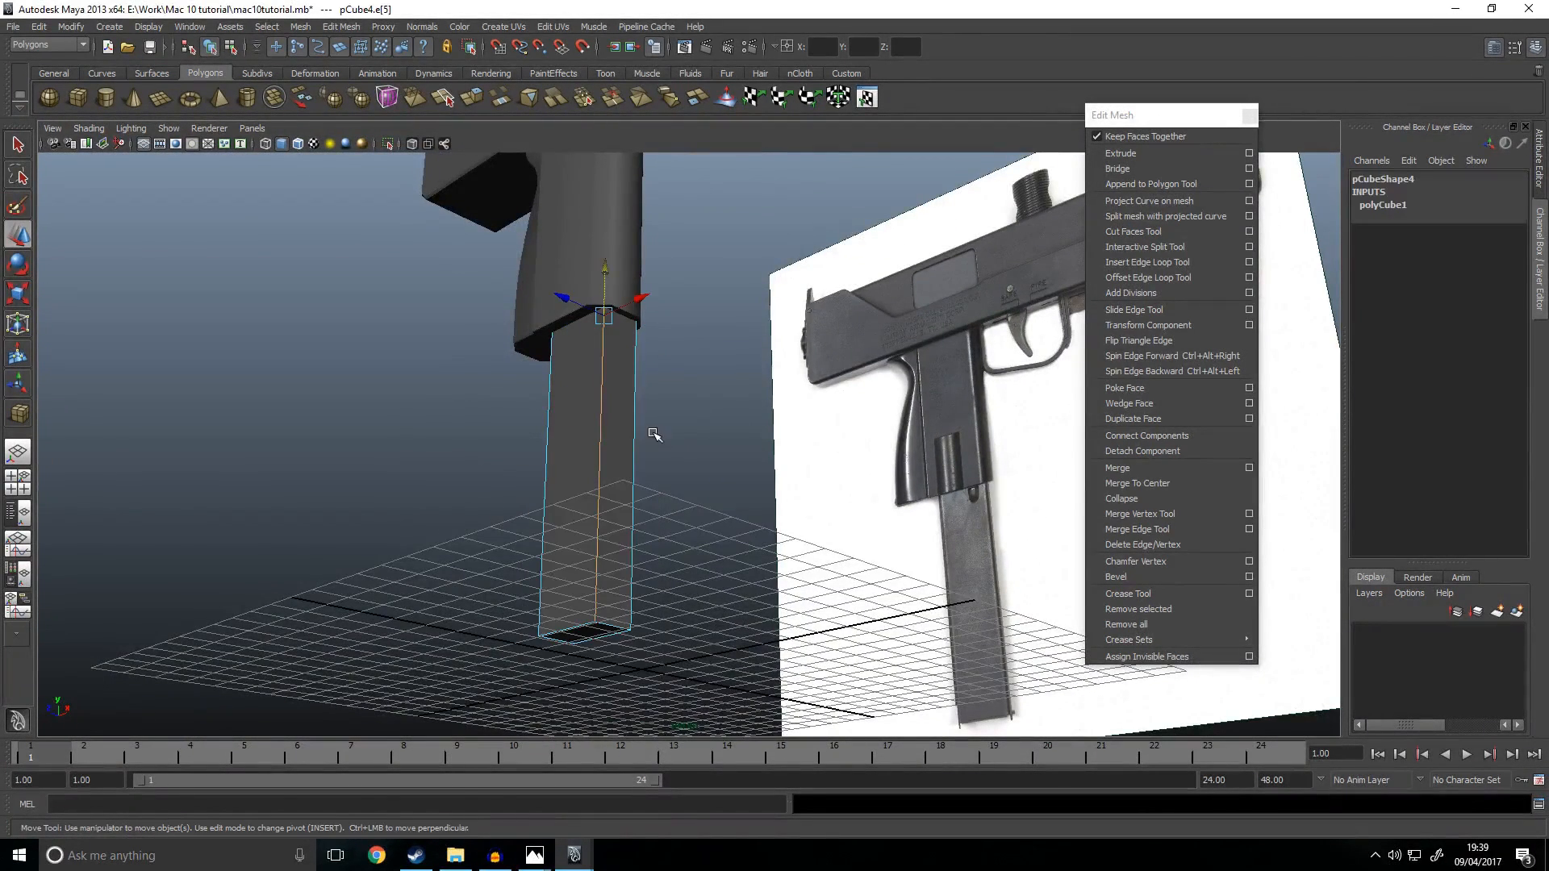
alt+drag(335, 470, 734, 479)
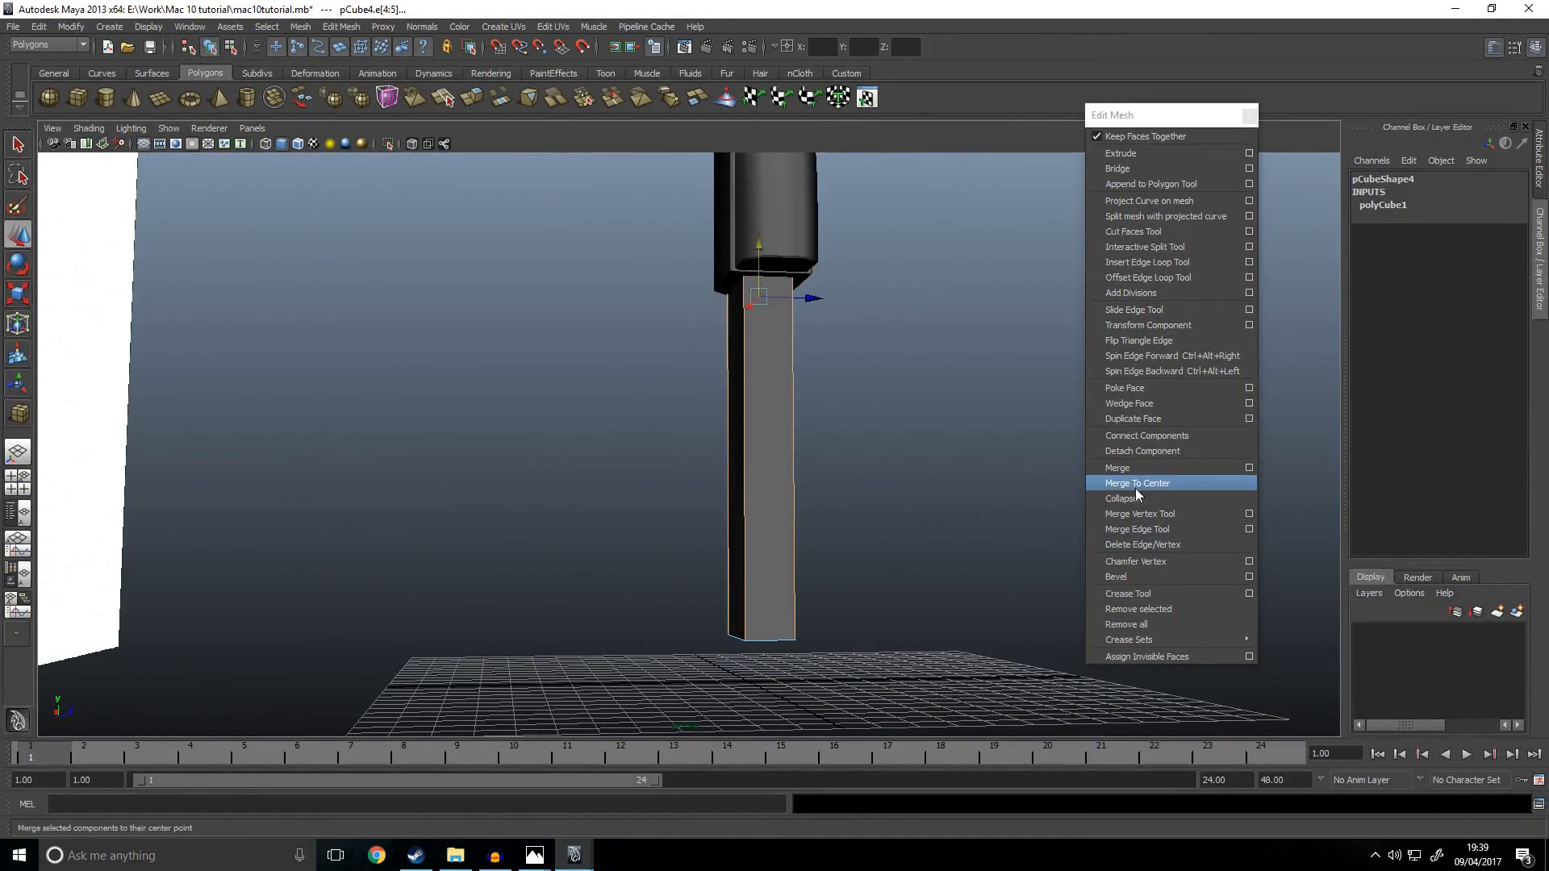
click(1116, 576)
Step: Set the magazine bevel's offset to about 0.267 and return the magazine to object mode
alt+drag(815, 484, 750, 501)
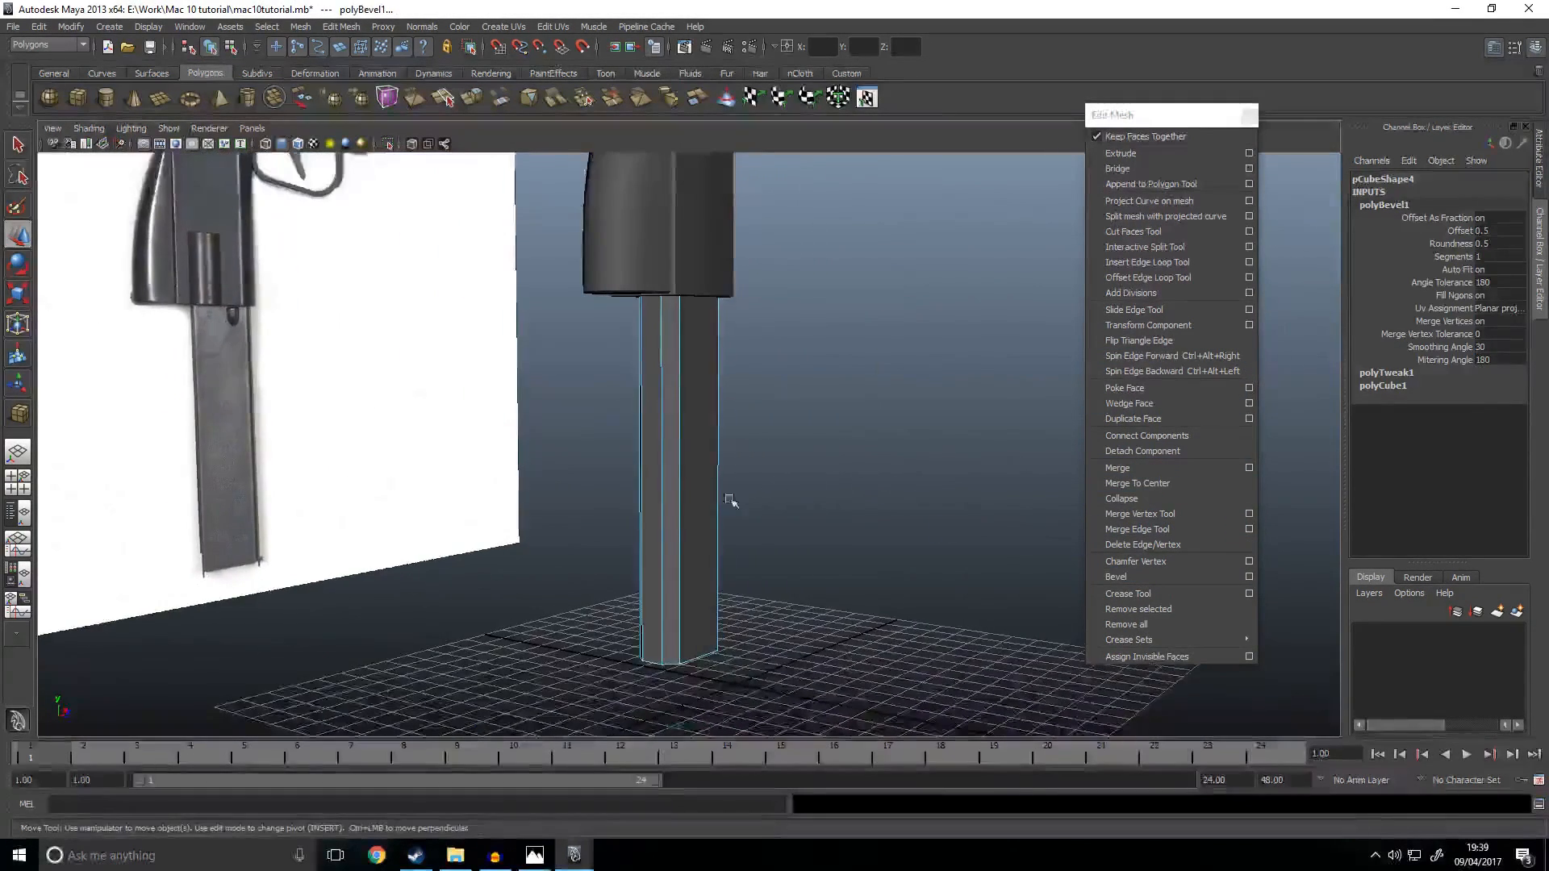
scroll(751, 501, up, 5)
click(1457, 231)
middle_drag(882, 312, 882, 311)
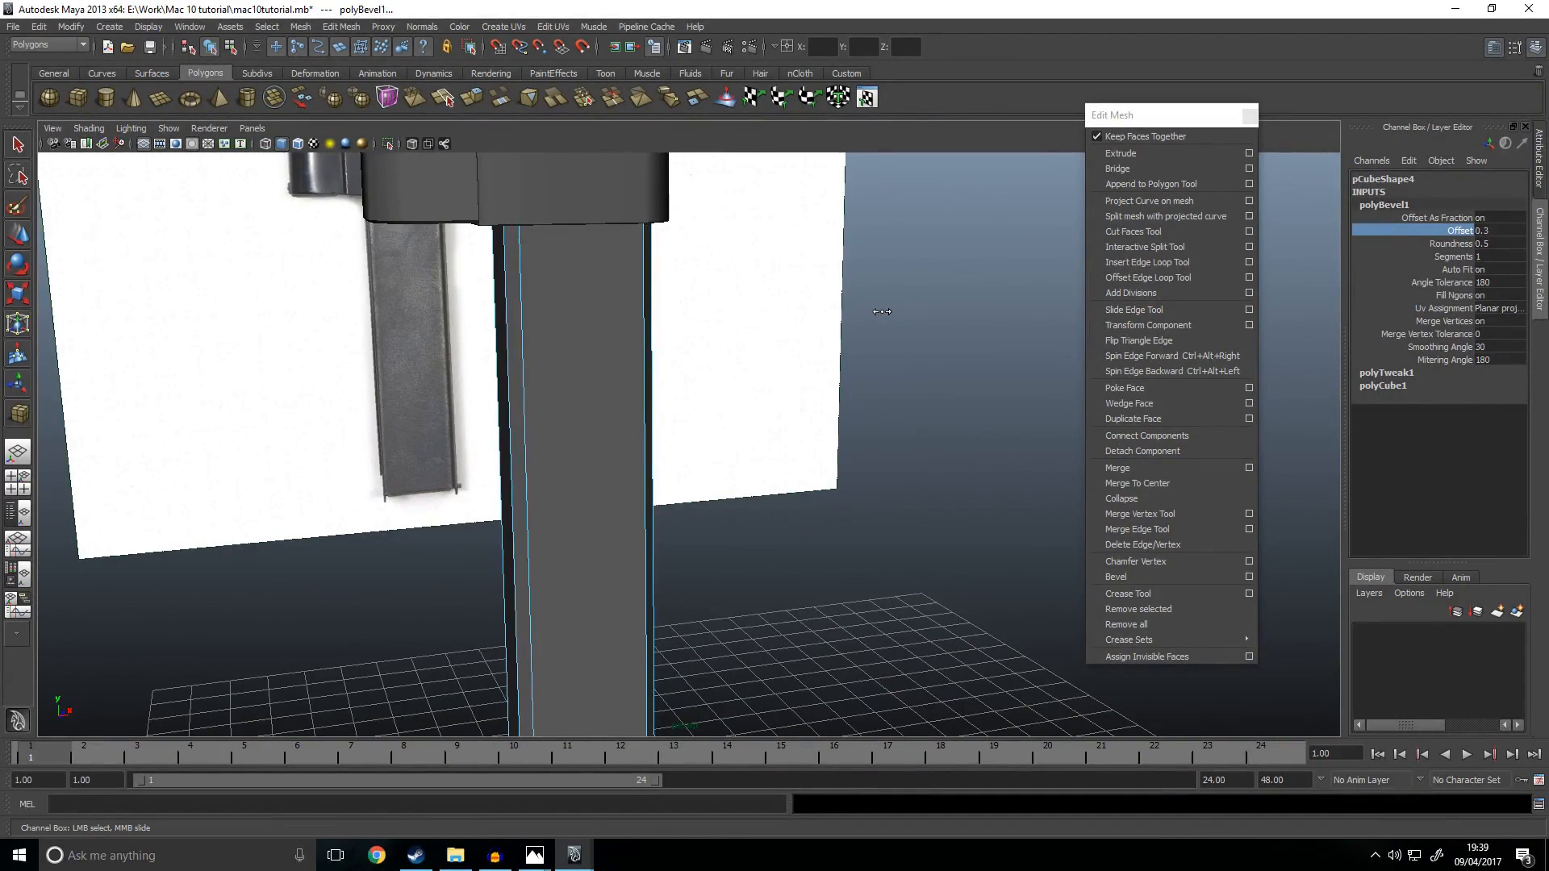
click(1493, 47)
click(1493, 49)
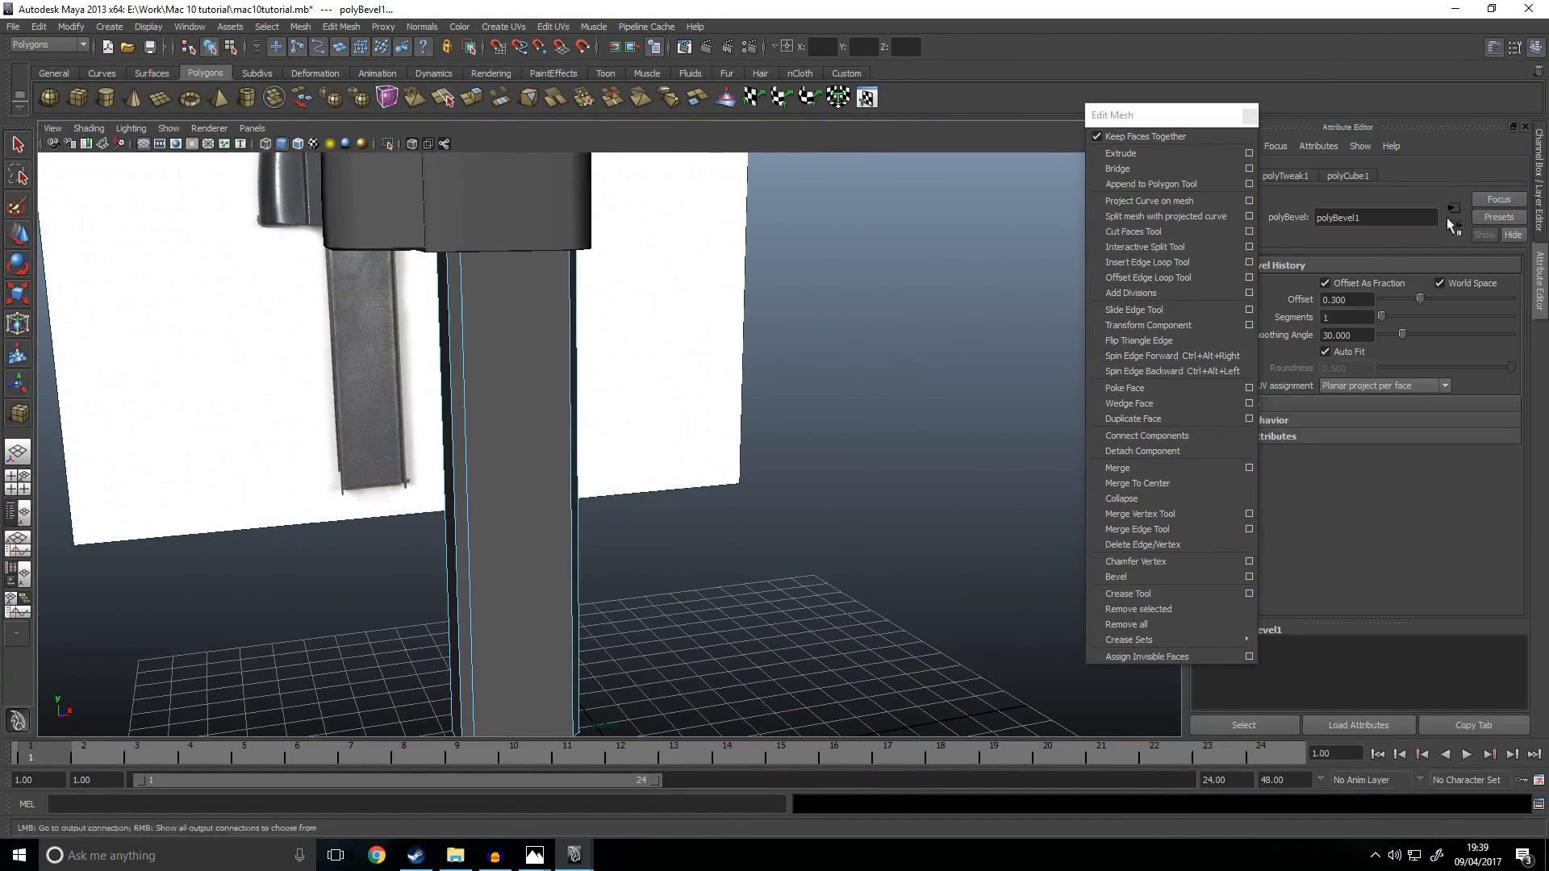
drag(1420, 298, 1416, 303)
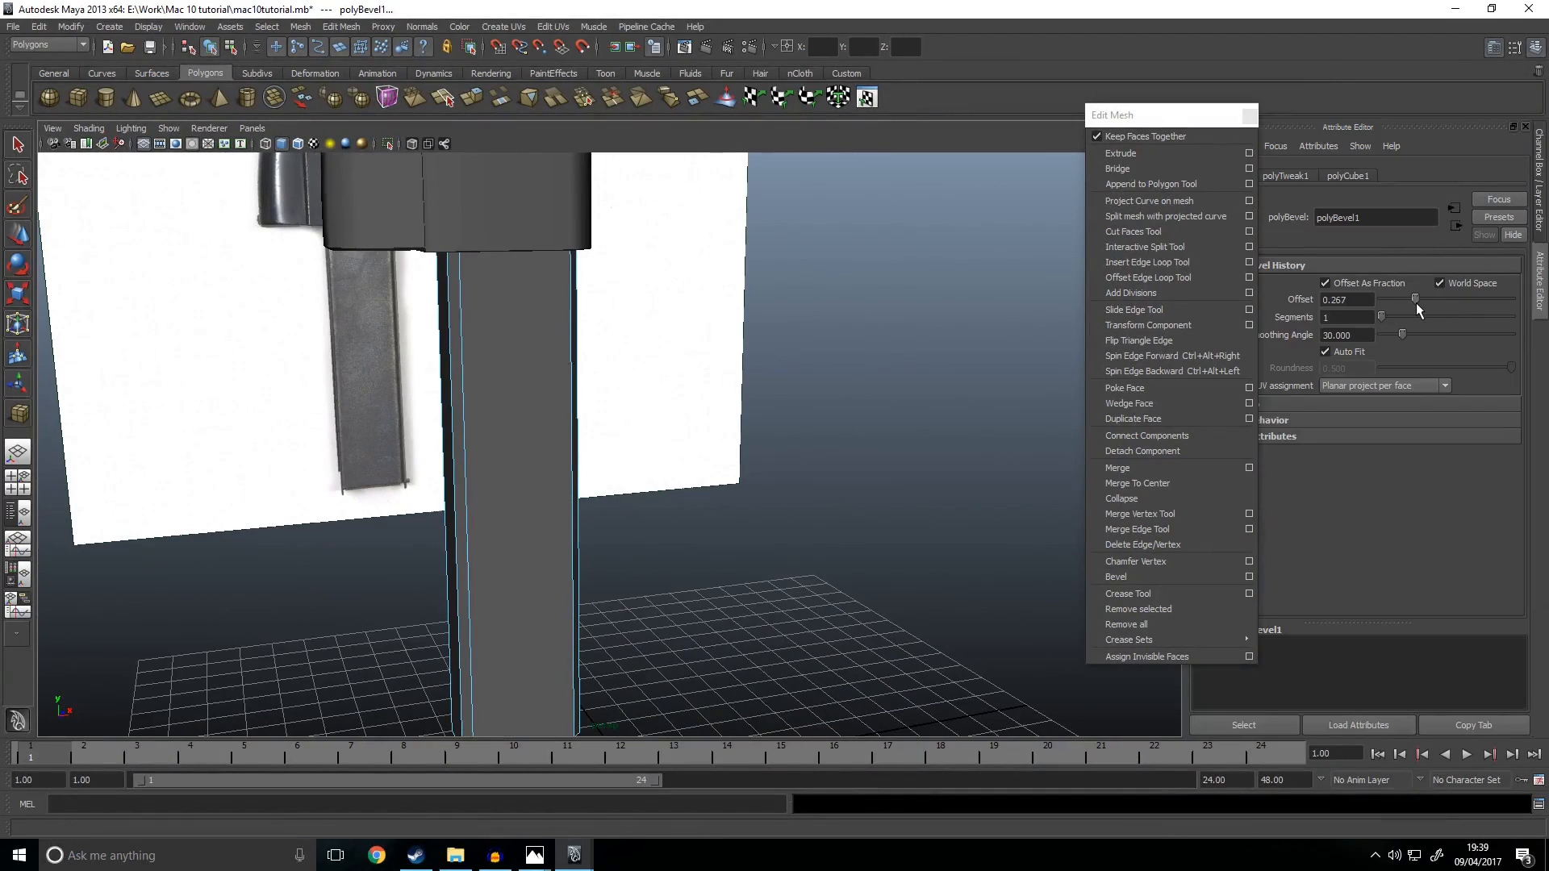
alt+drag(565, 411, 507, 423)
right_drag(466, 408, 525, 390)
alt+drag(615, 456, 581, 411)
Step: Split the magazine's bottom face across one narrow end between two beveled corner vertices with the Split Polygon Tool
click(546, 475)
alt+drag(546, 478, 677, 501)
scroll(595, 477, up, 4)
click(546, 476)
key(space)
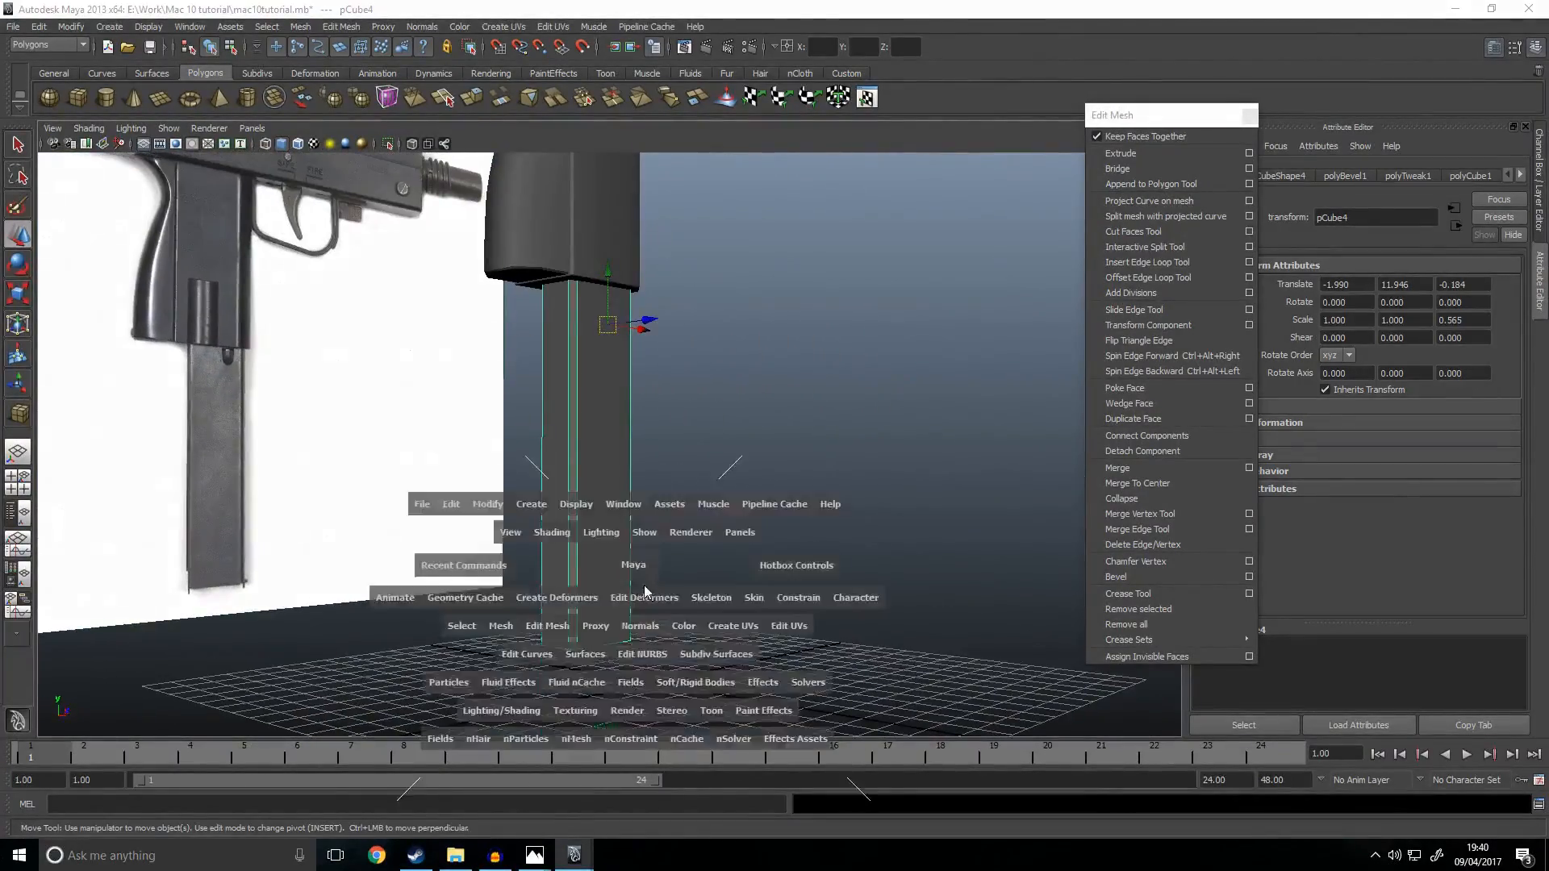
key(space)
alt+drag(877, 314, 695, 443)
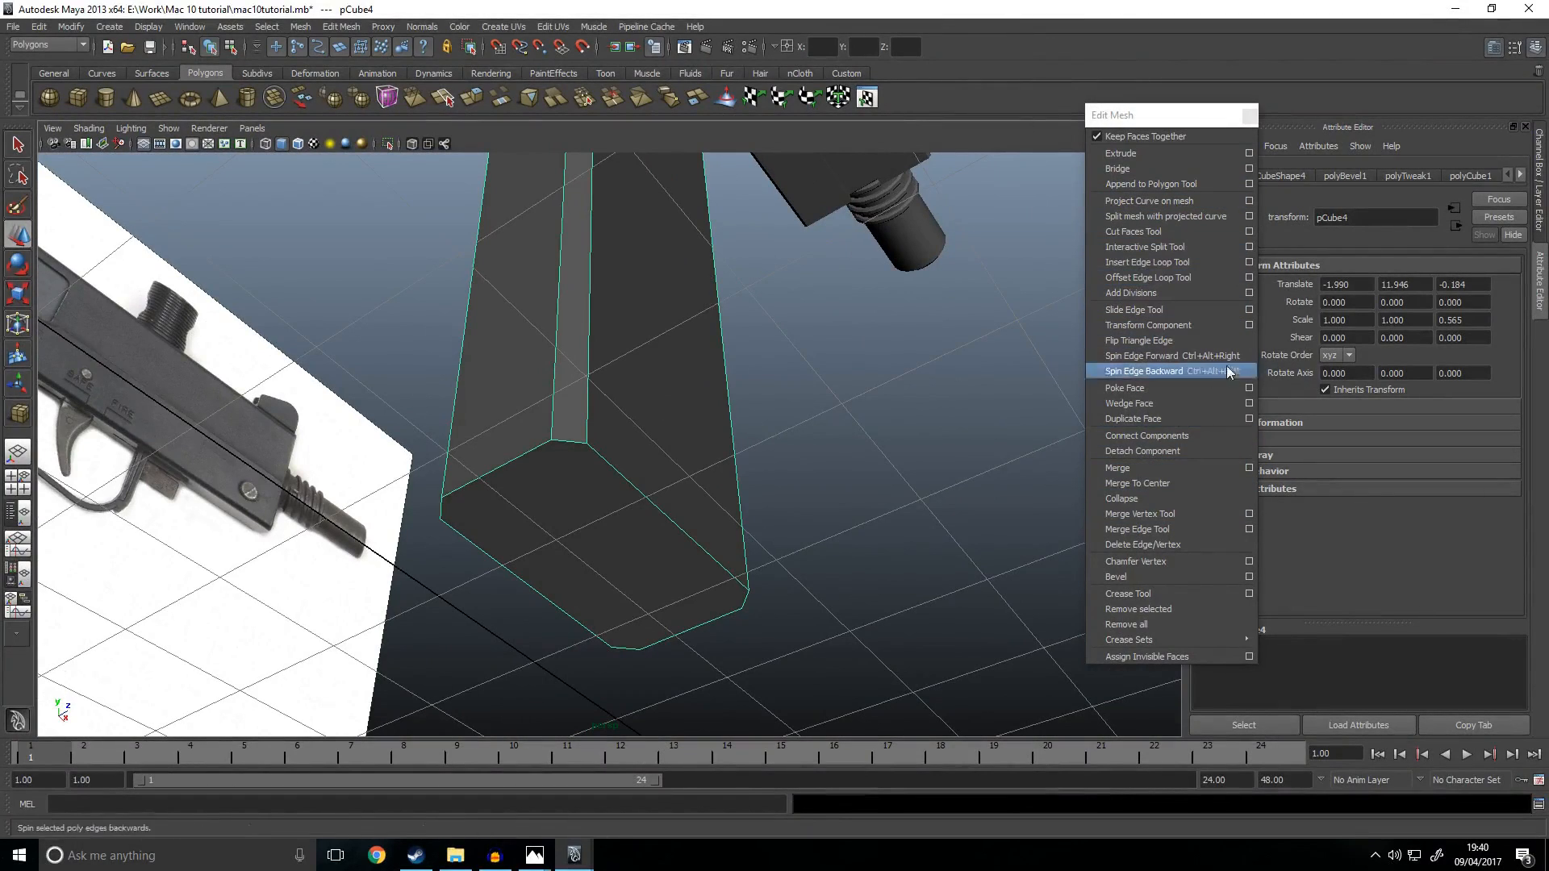
mouse_move(627, 440)
shift+right_down()
mouse_move(613, 426)
mouse_move(647, 440)
shift+right_up()
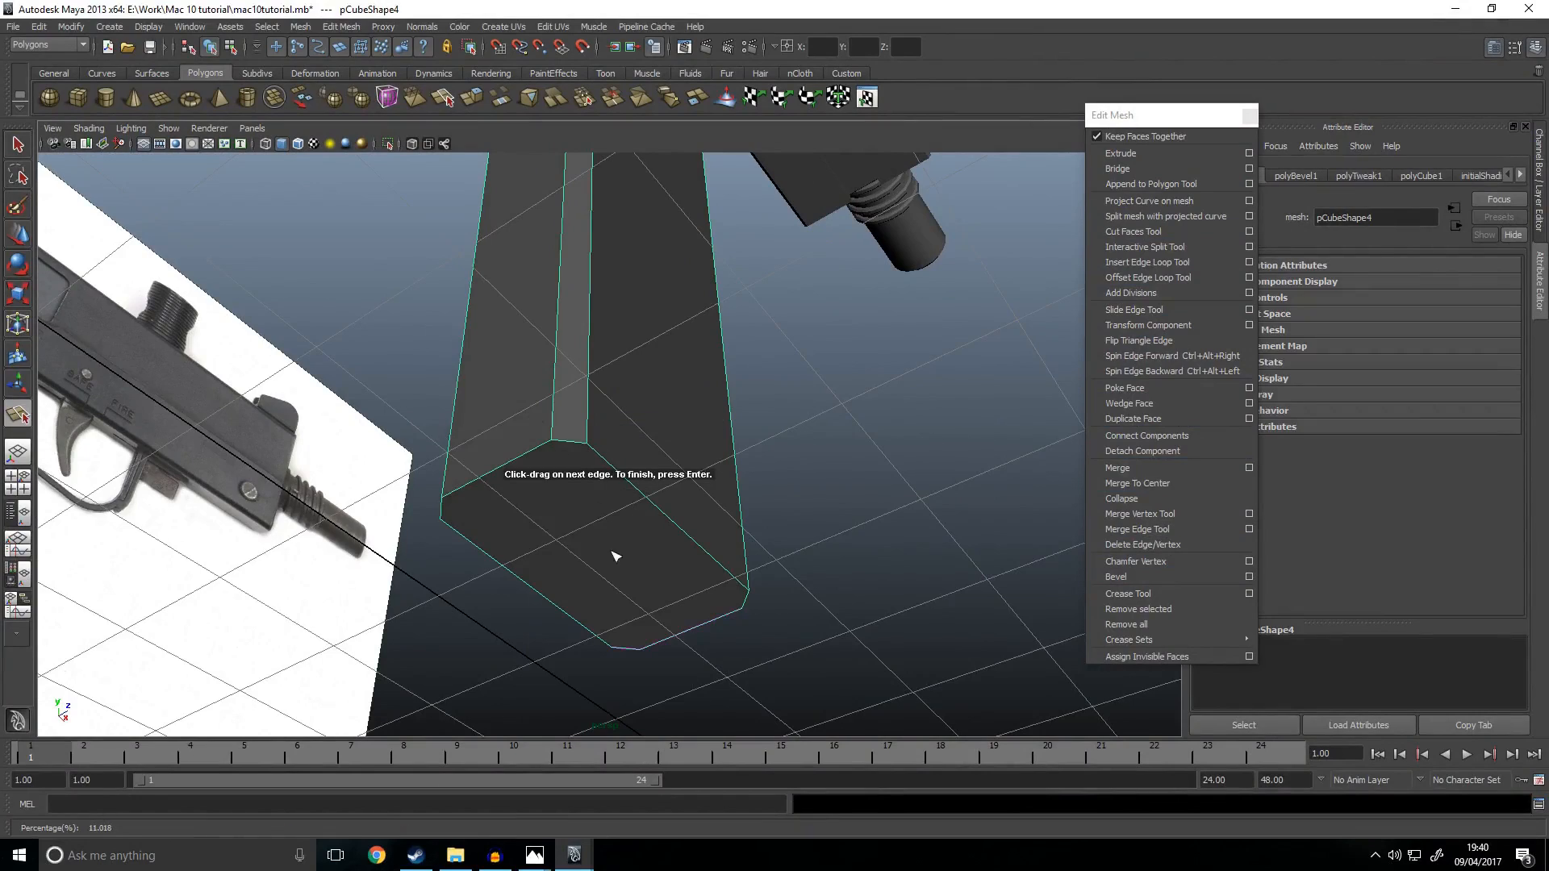
alt+drag(615, 556, 598, 524)
alt+drag(912, 565, 730, 482)
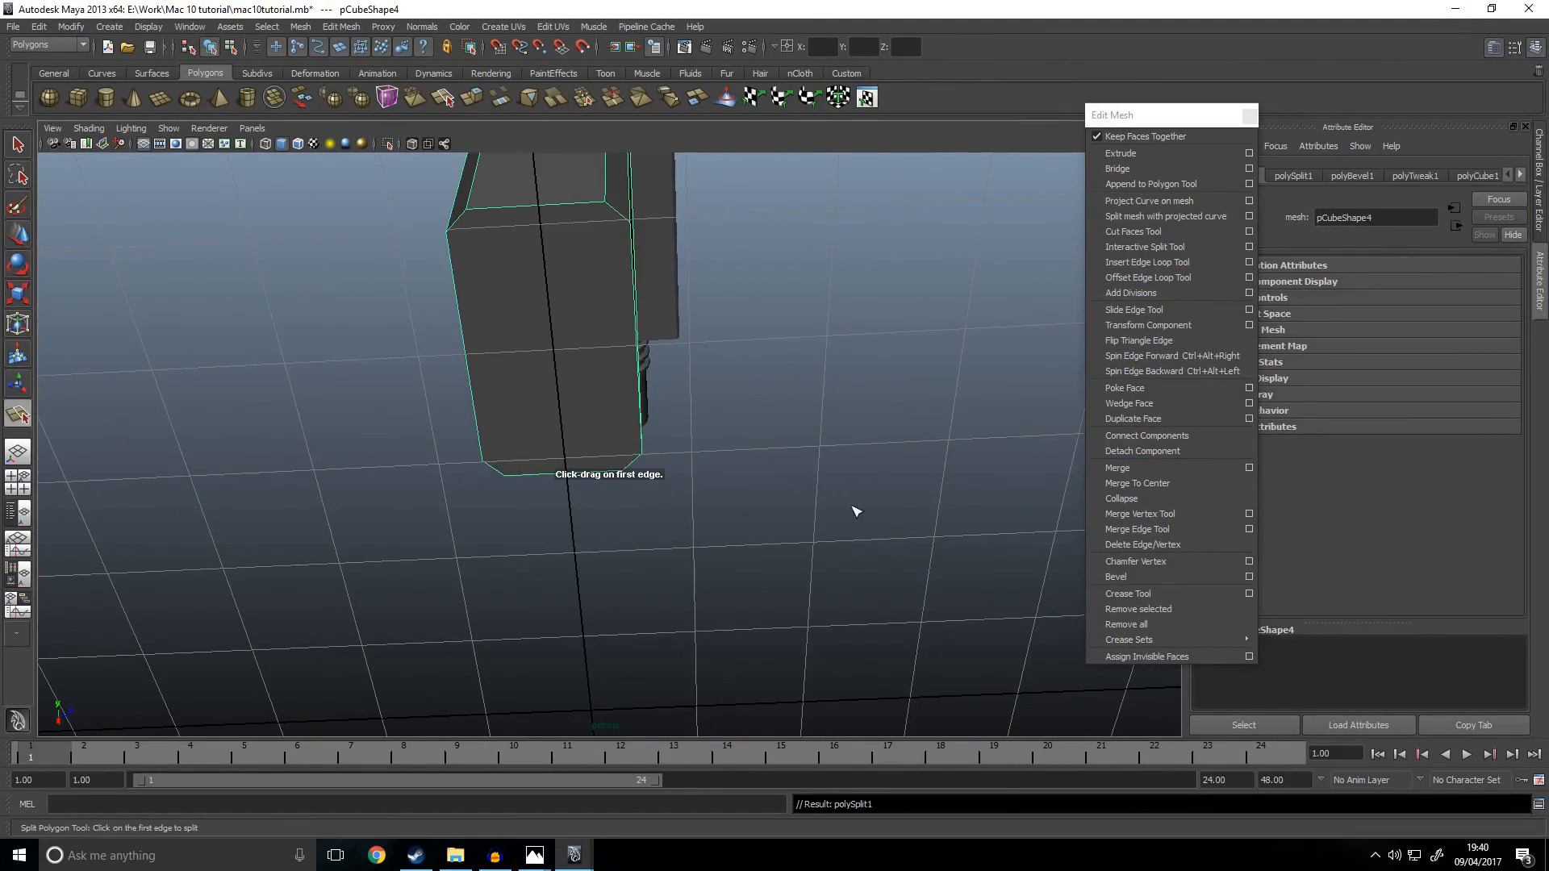
alt+drag(651, 297, 335, 430)
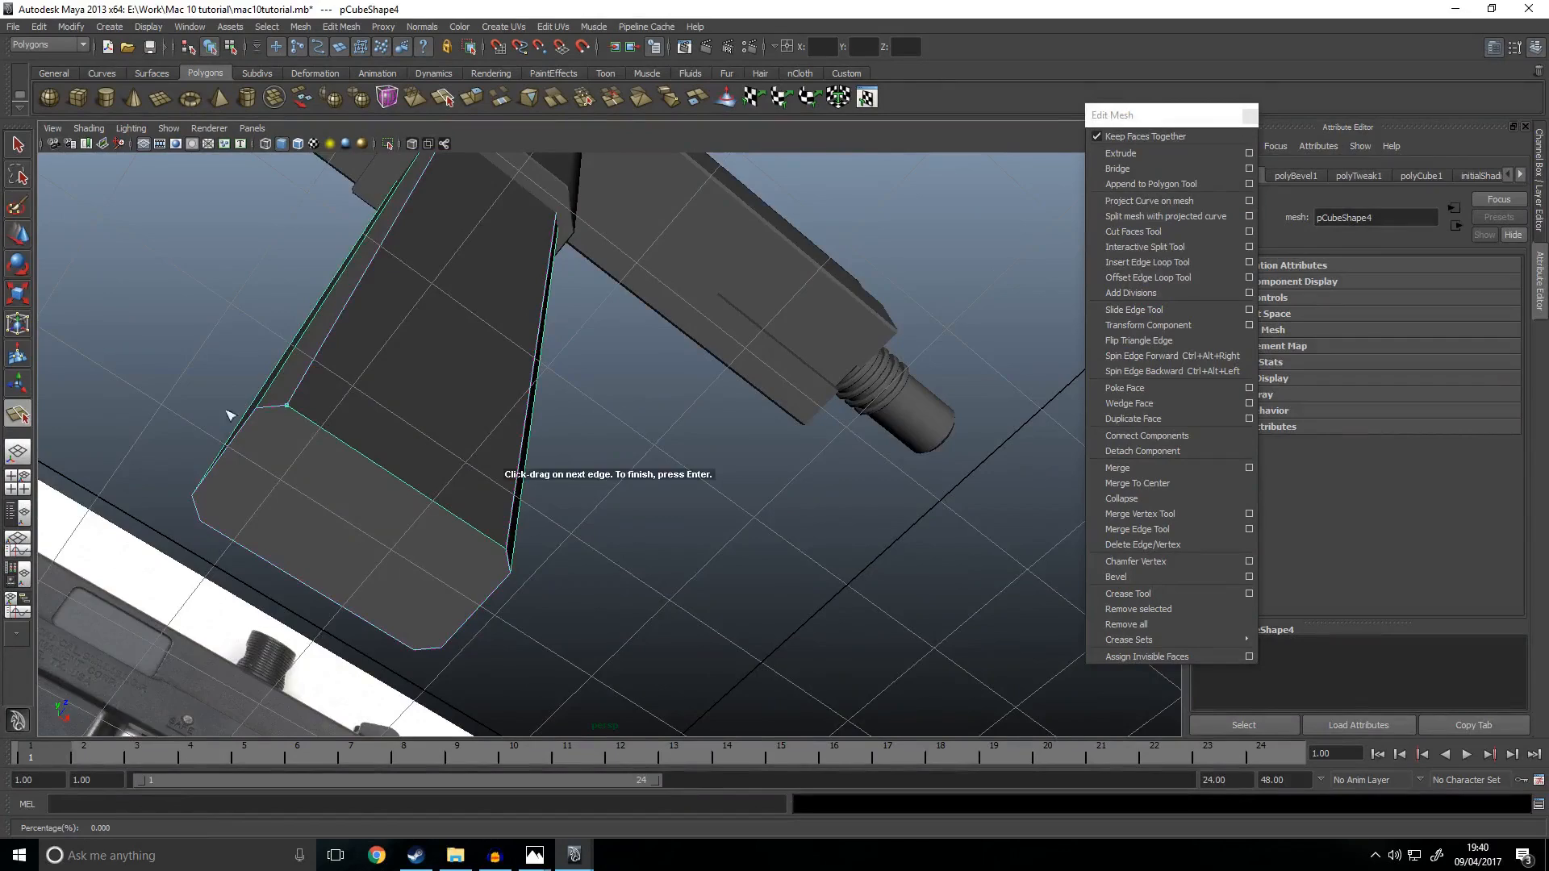
alt+drag(230, 401, 444, 508)
key(Return)
Step: Split the magazine's bottom face across the opposite end between its beveled corner vertices, and deselect the magazine
alt+drag(878, 370, 822, 394)
drag(667, 459, 668, 460)
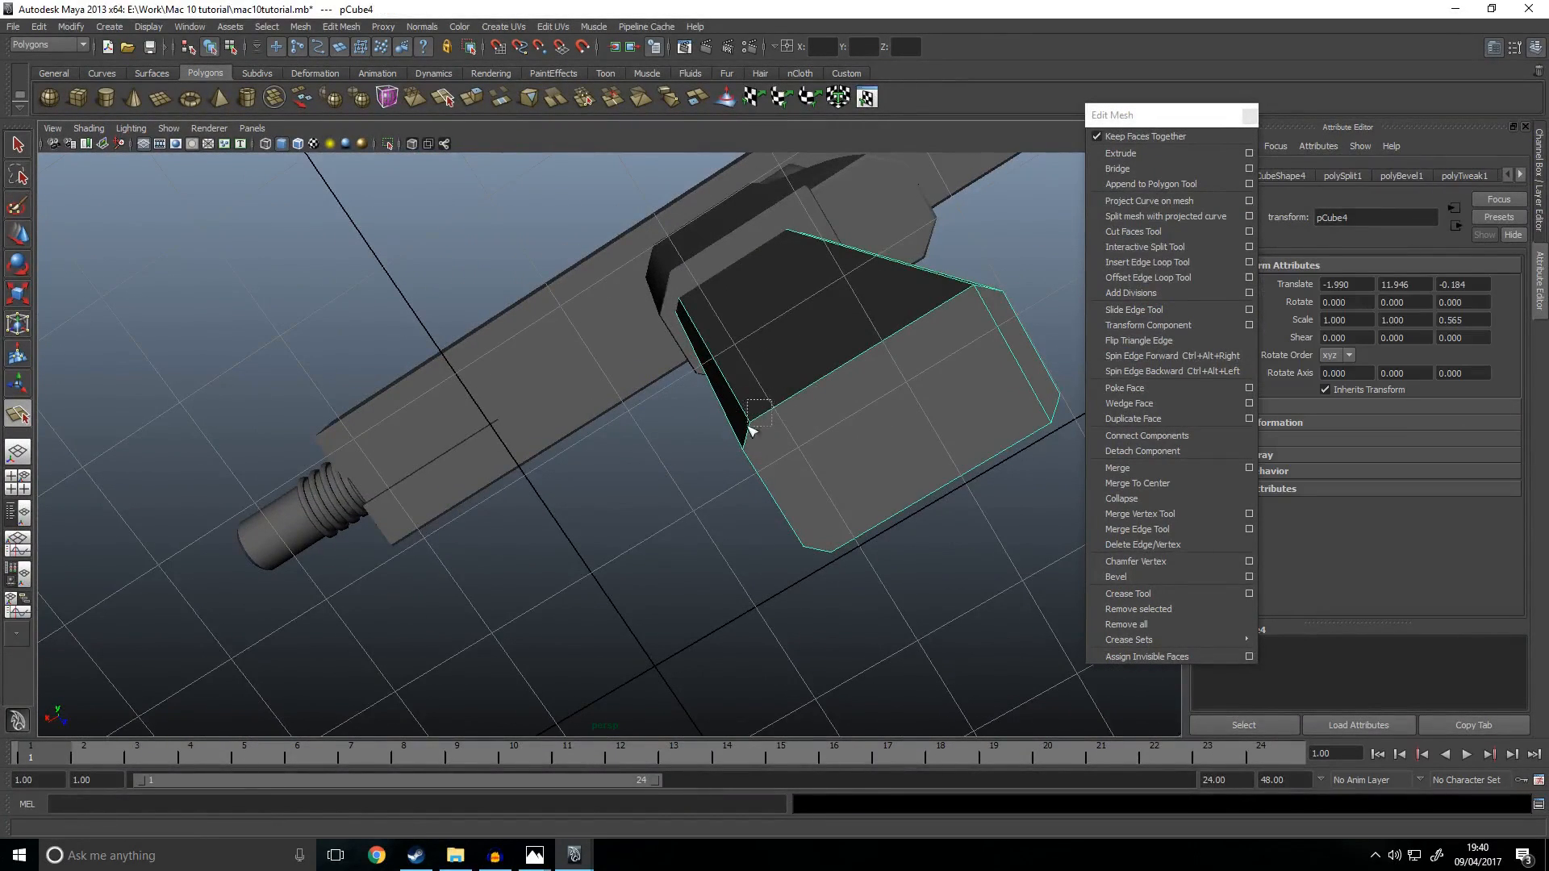
key(Return)
alt+drag(878, 588, 589, 652)
click(589, 651)
Step: Create a small polygon cylinder on the grid below the gun as the base for the magazine housing's rib
alt+drag(715, 616, 847, 626)
alt+right_drag(847, 625, 726, 536)
alt+drag(726, 536, 801, 534)
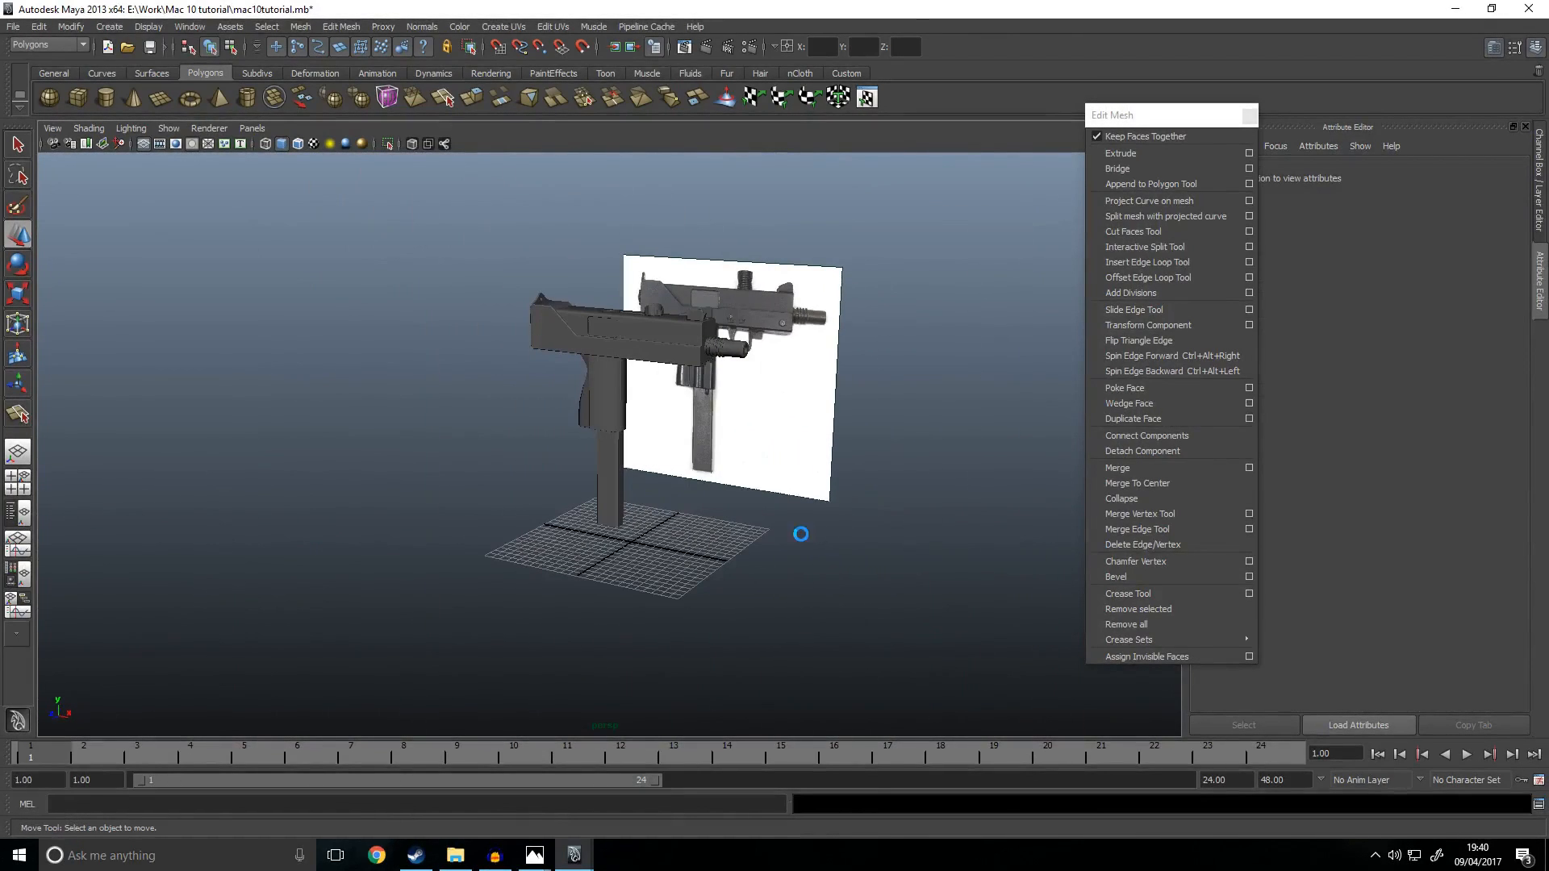
click(101, 107)
alt+drag(629, 601, 615, 564)
scroll(833, 598, up, 4)
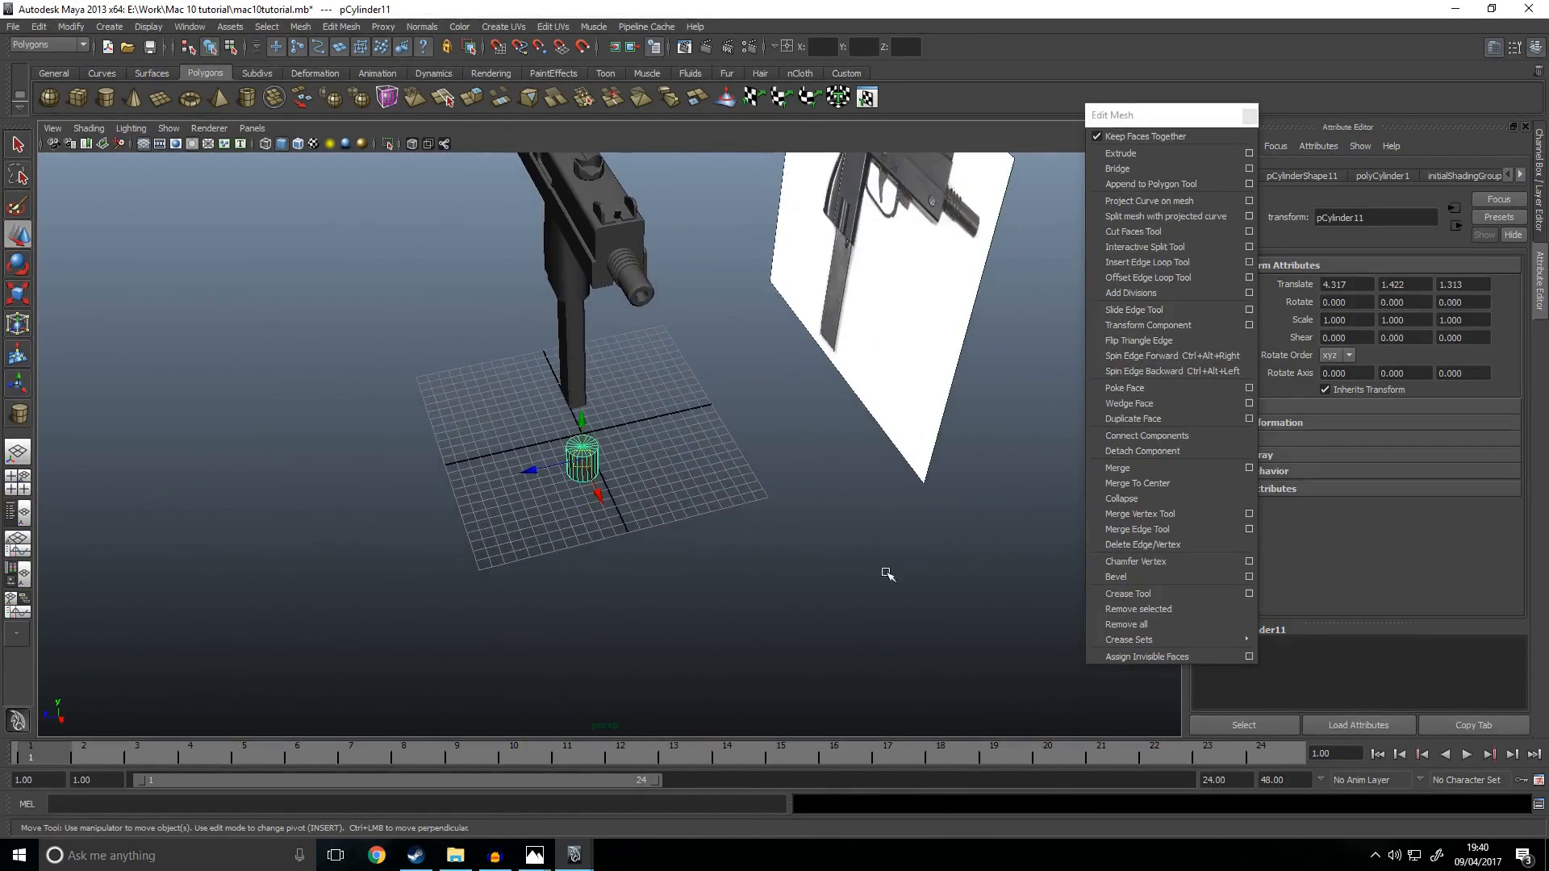
scroll(631, 497, up, 4)
Step: Delete the half of the cylinder facing the magazine in the side view and flatten the remainder to a Z scale of 0.394
key(space)
key(space)
scroll(836, 597, up, 2)
right_drag(749, 457, 747, 484)
drag(725, 384, 637, 560)
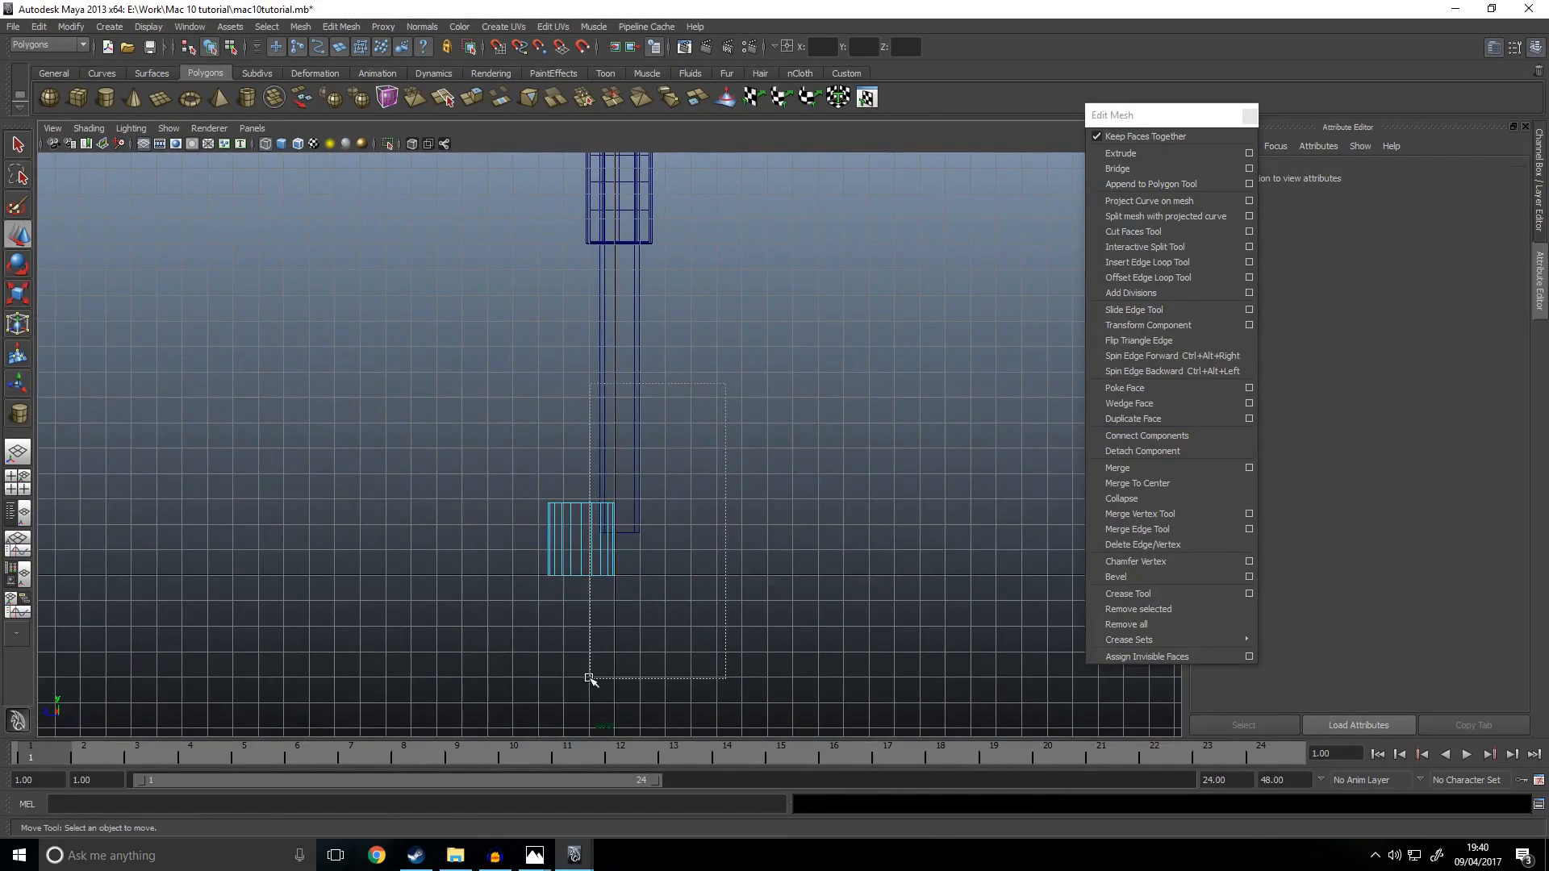
click(569, 529)
key(r)
drag(510, 538, 551, 542)
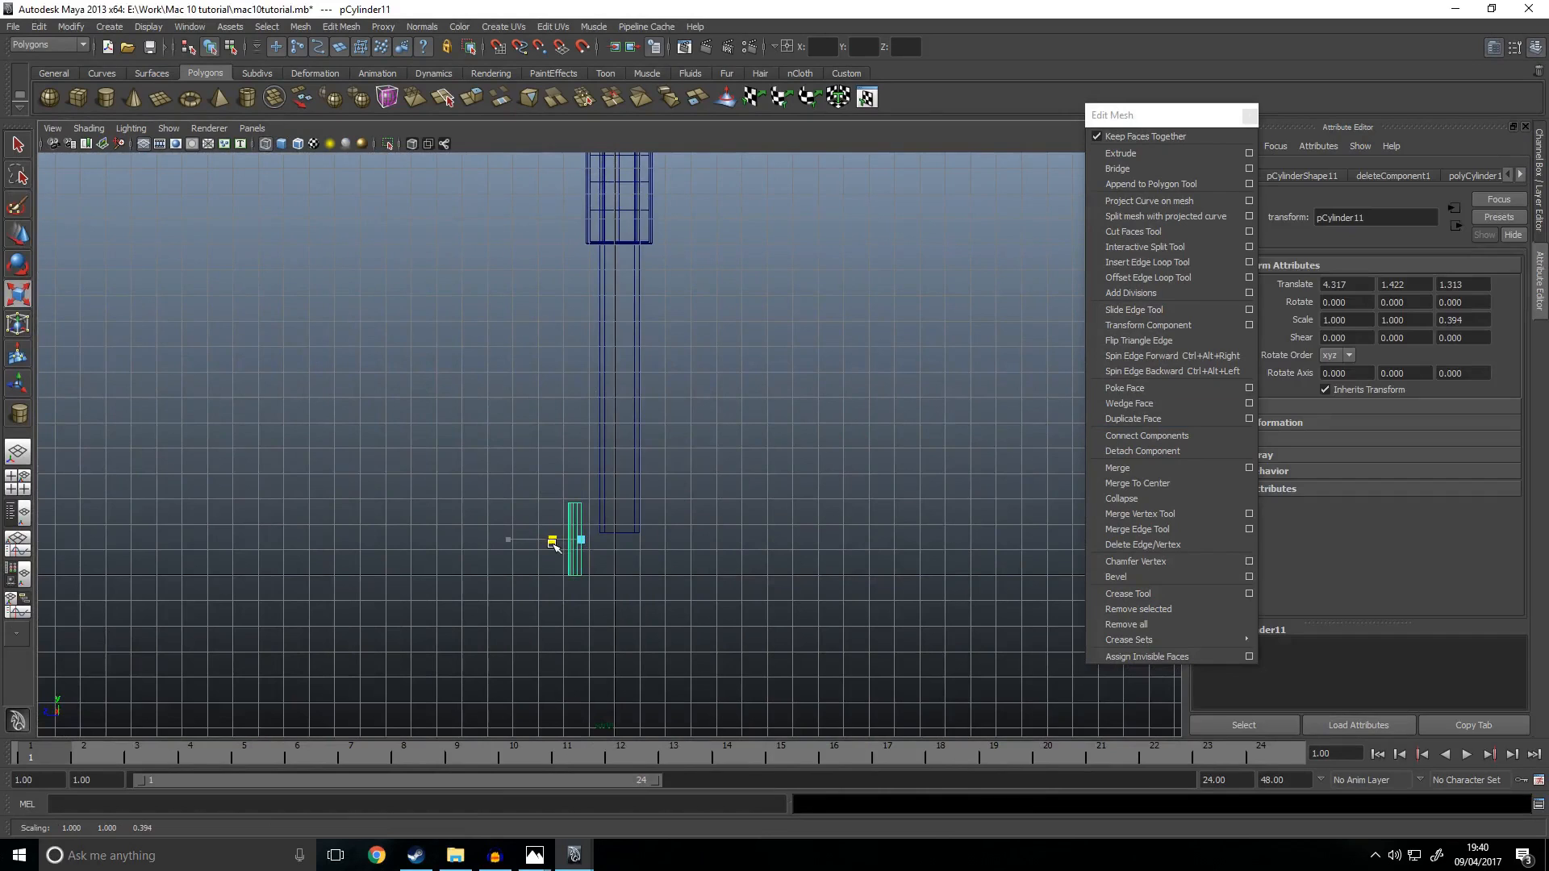
Step: Place the half cylinder over the housing's reference rib in the front view and scale its width to 0.577
key(w)
drag(772, 551, 670, 343)
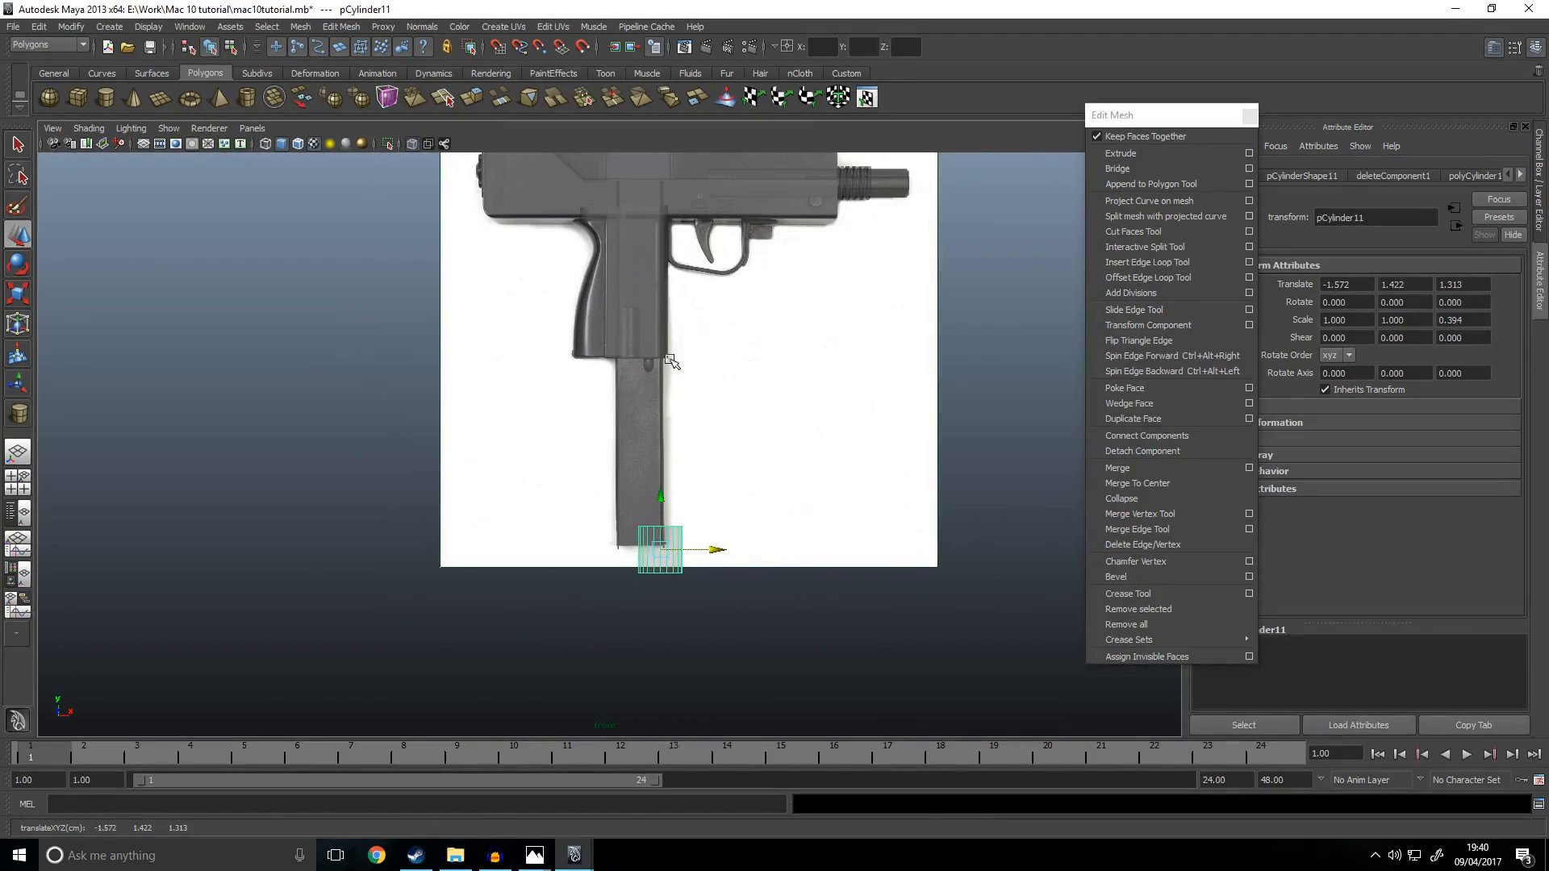
drag(660, 550, 617, 323)
scroll(618, 322, up, 5)
alt+middle_drag(617, 81, 615, 390)
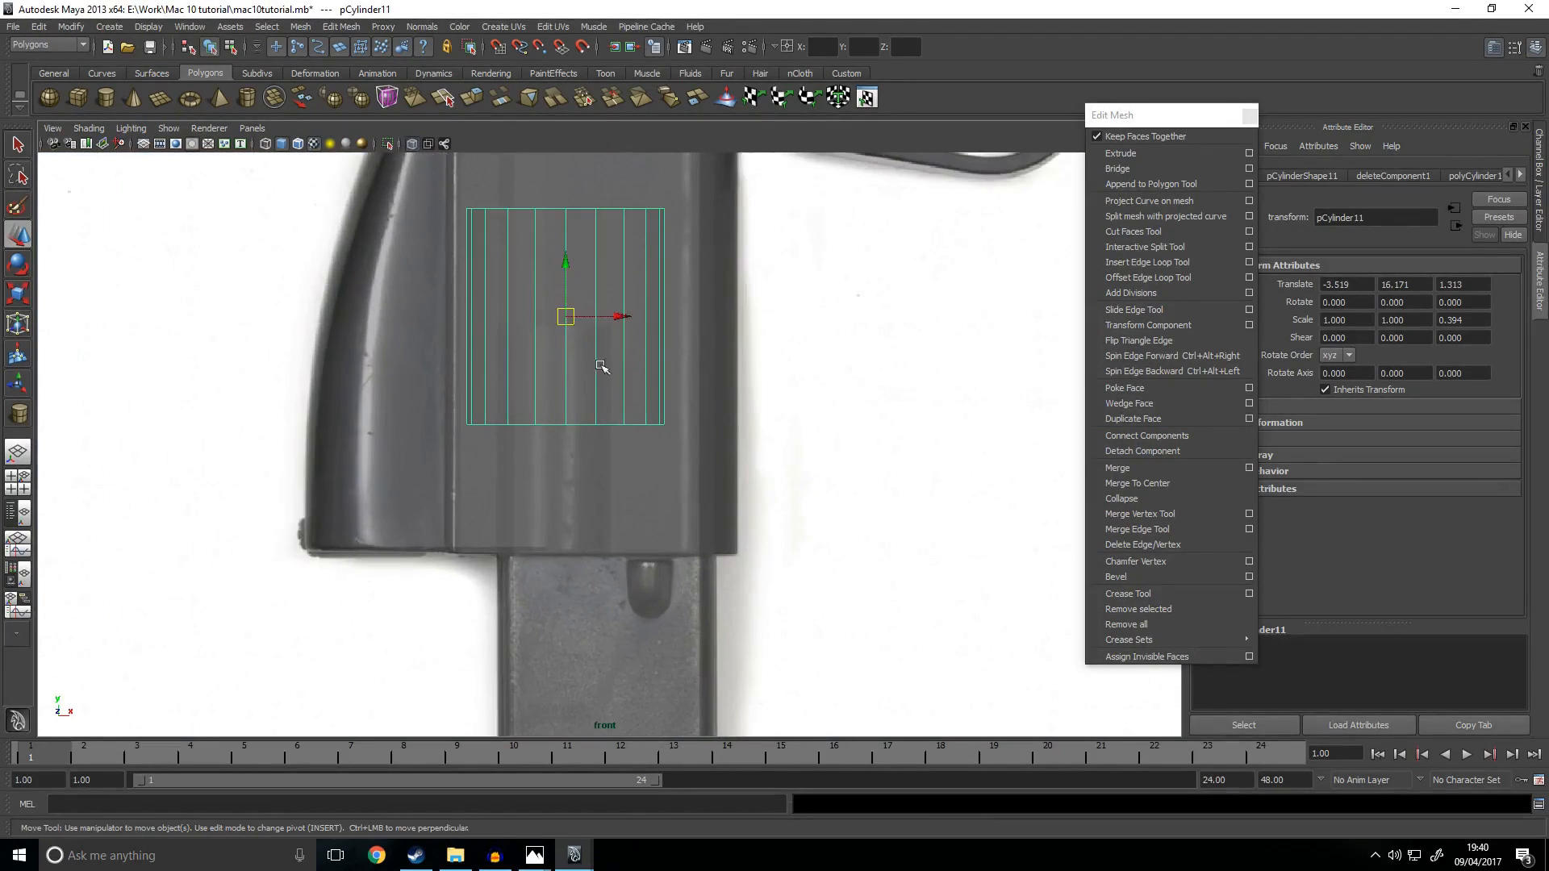
key(r)
drag(638, 315, 557, 431)
key(w)
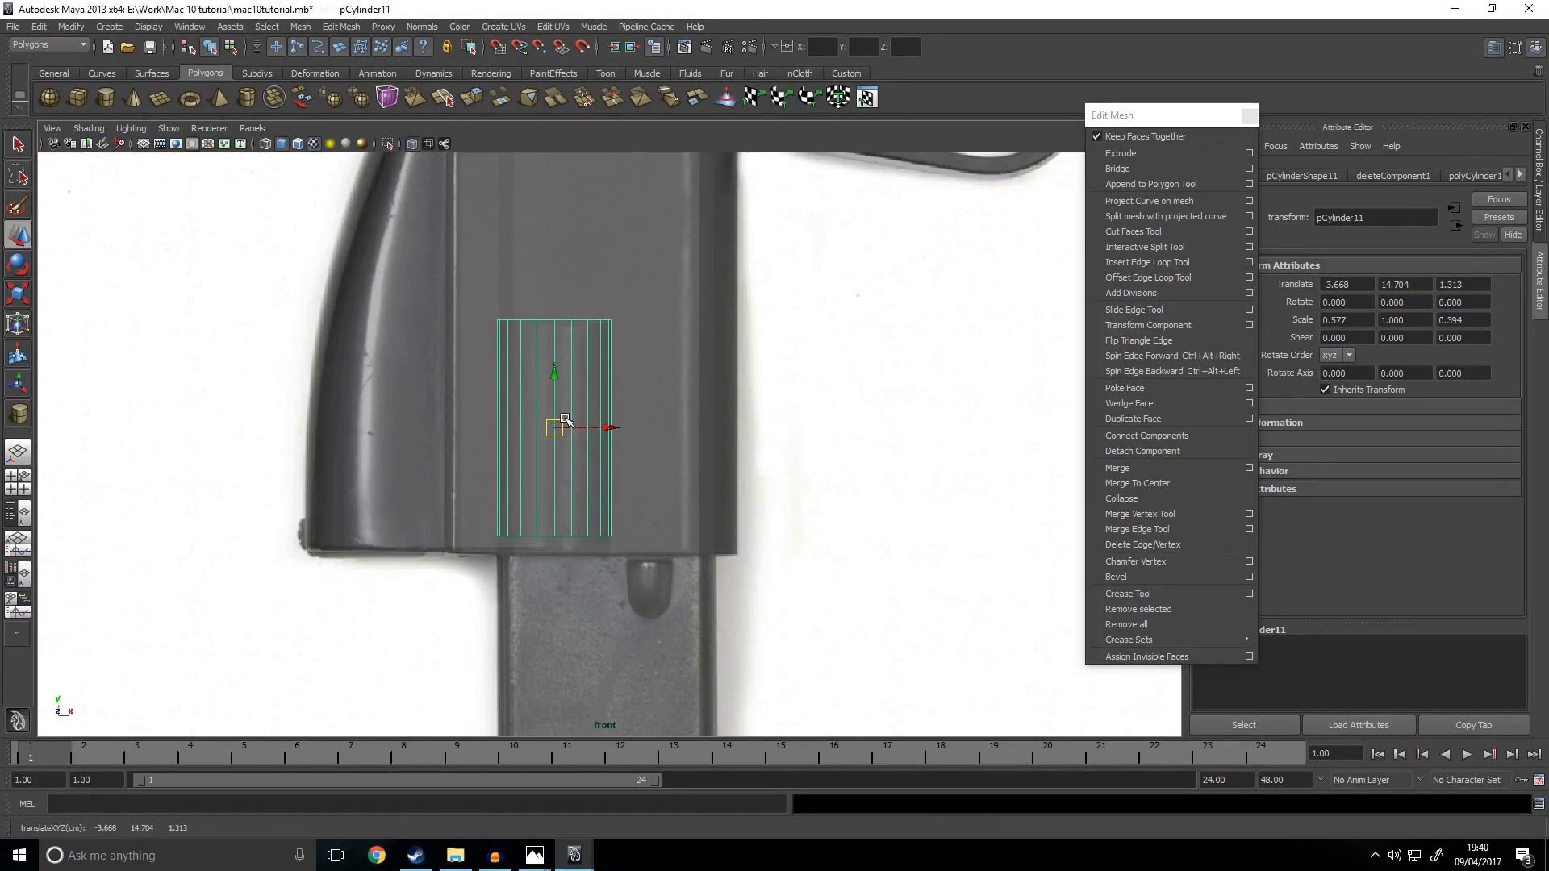
Step: Lower the half cylinder's bottom vertices to the housing's bottom edge and align its top vertices with the reference rib's top
scroll(555, 517, up, 2)
right_drag(555, 517, 496, 507)
drag(436, 561, 625, 586)
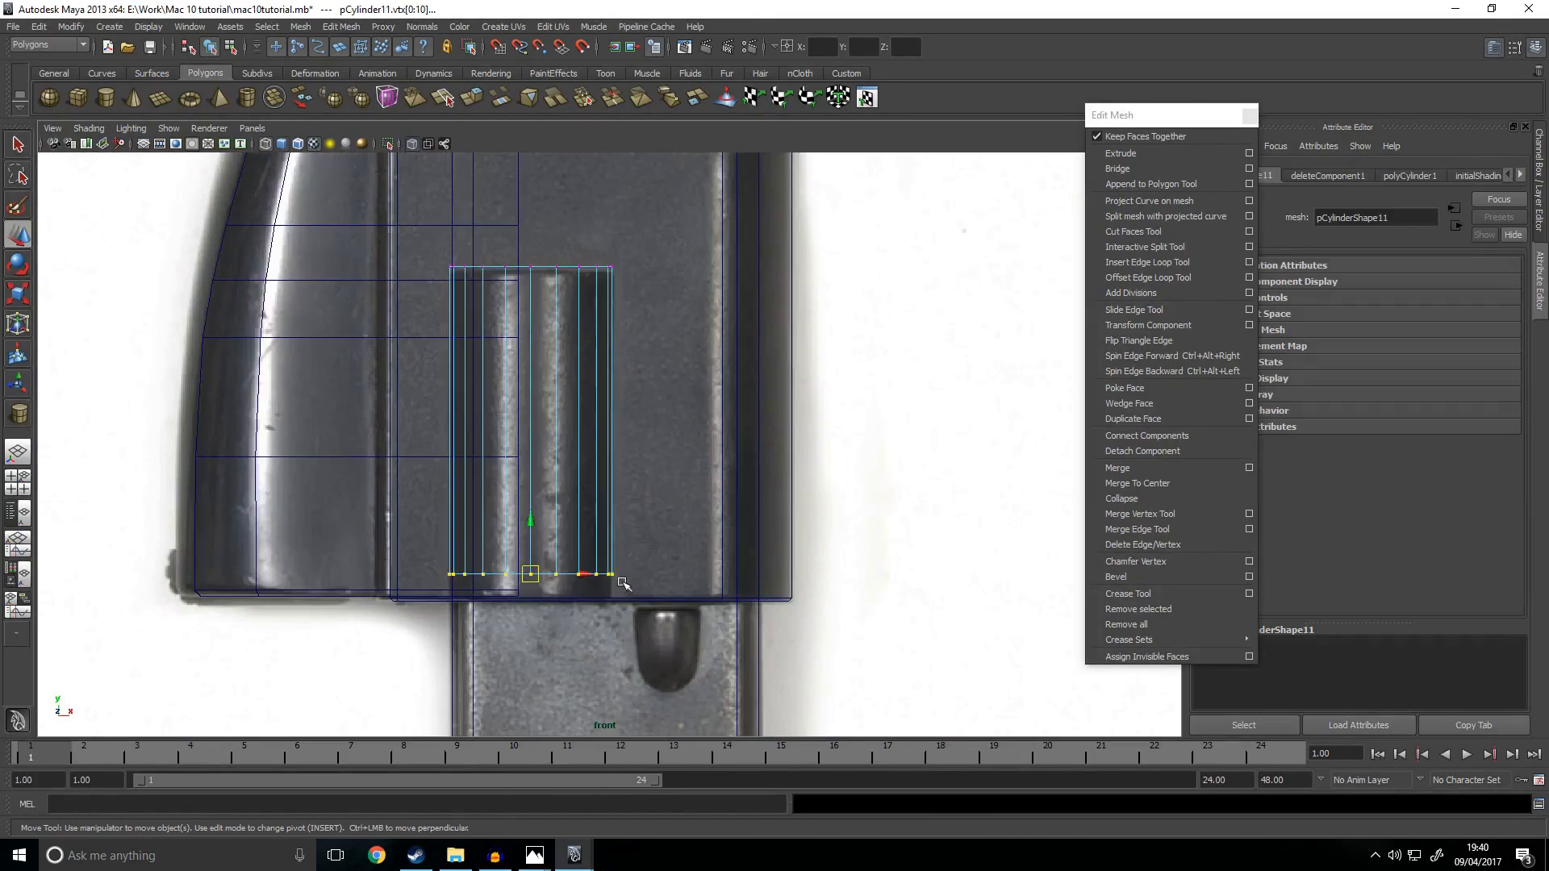
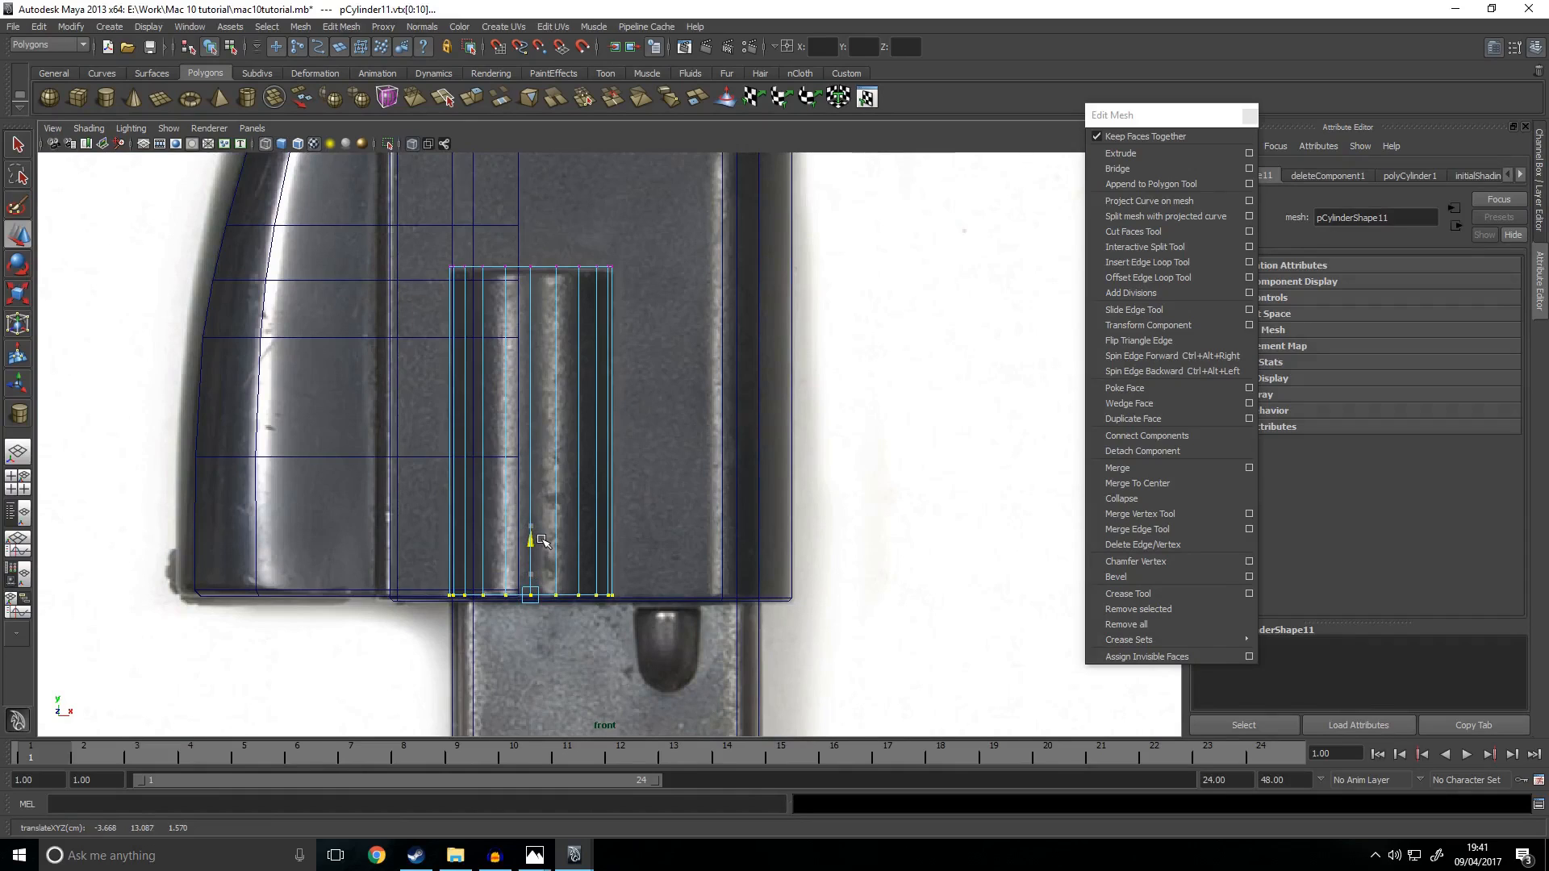
drag(415, 231, 629, 337)
drag(536, 218, 538, 222)
Step: Move the rib against the housing's side in the side view and scale its depth to 0.285
key(space)
key(space)
key(space)
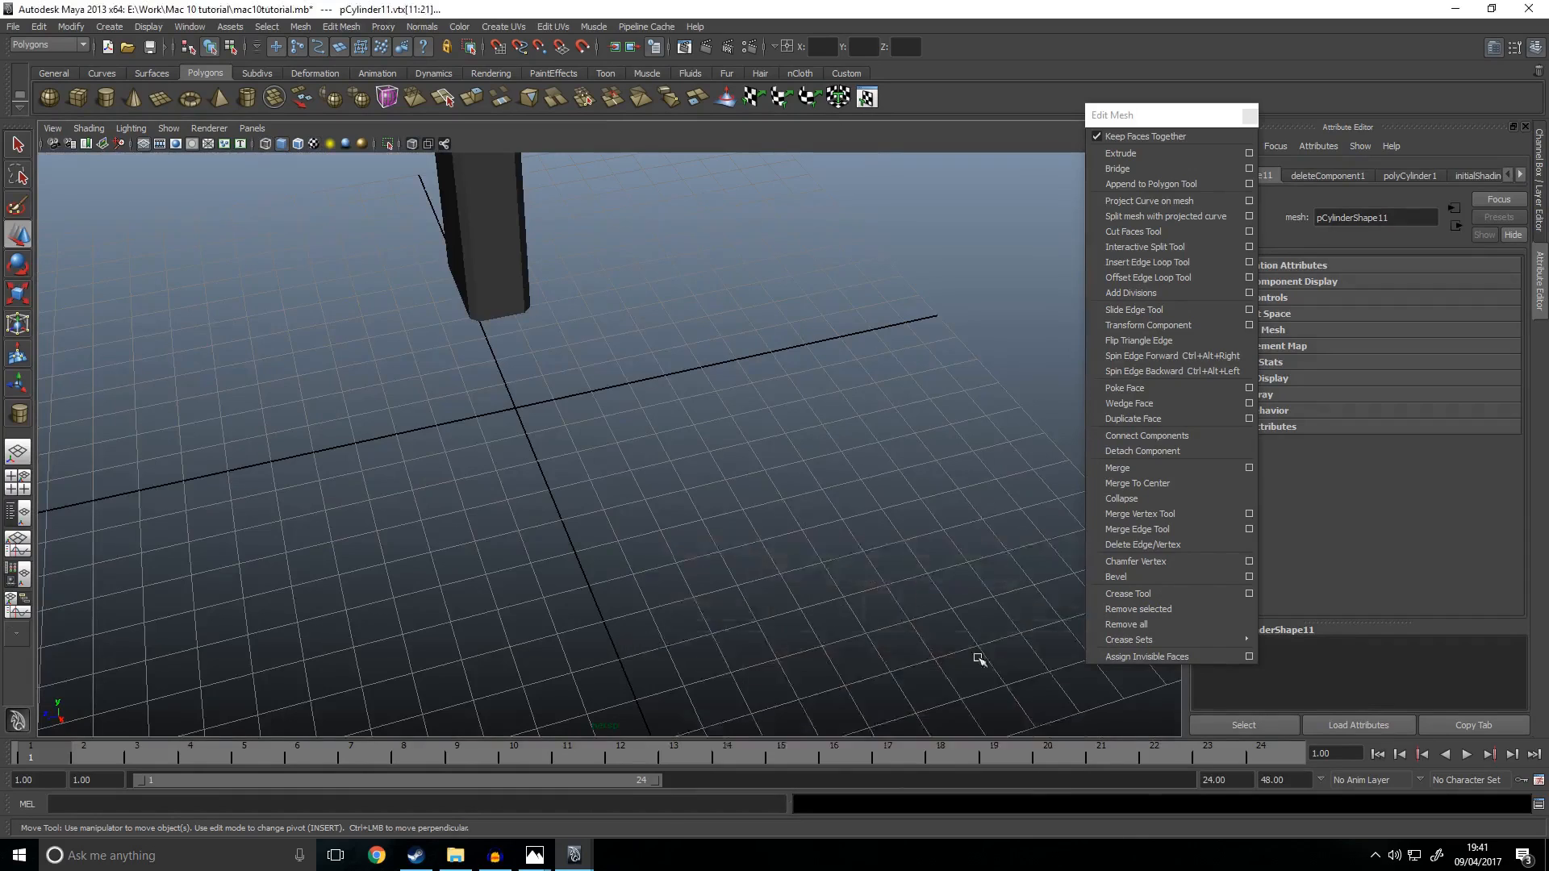
key(space)
alt+middle_drag(748, 351, 772, 540)
scroll(657, 502, up, 4)
right_drag(604, 483, 629, 458)
click(603, 467)
drag(587, 499, 593, 500)
key(r)
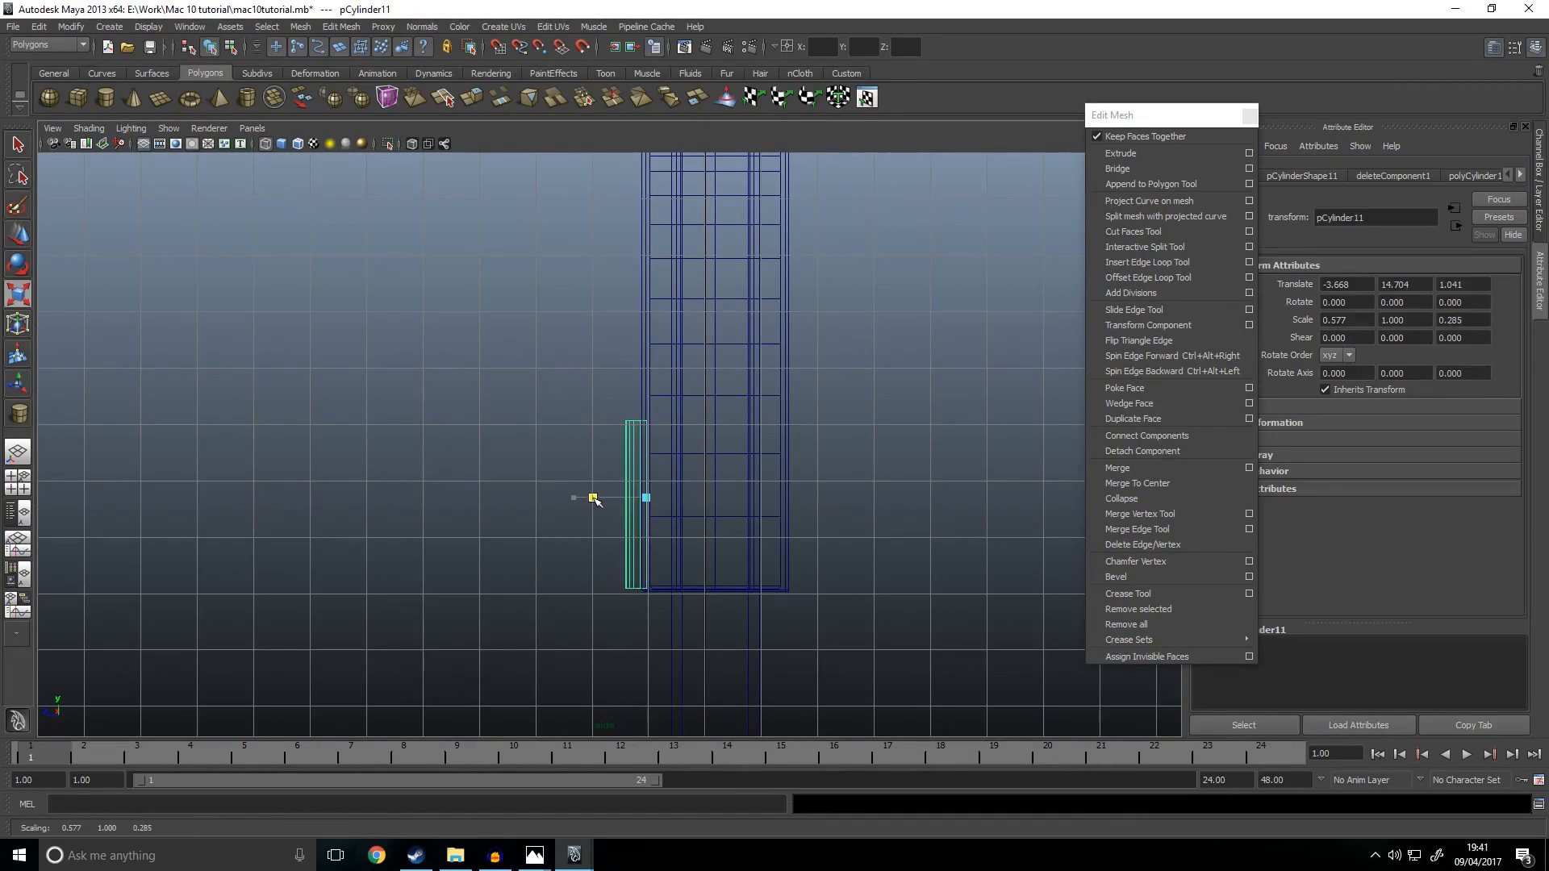
Step: Shift the rib slightly outward from the housing in the perspective view to Z 1.097, and deselect it
key(space)
key(space)
key(f)
alt+drag(726, 495, 643, 505)
key(w)
drag(583, 434, 579, 436)
click(380, 471)
Step: Bevel the curved edge loop at the rib's top with a small offset and return the rib to object mode
scroll(355, 560, down, 5)
alt+drag(355, 561, 601, 366)
click(605, 505)
key(f)
right_drag(585, 331, 593, 298)
double_click(603, 214)
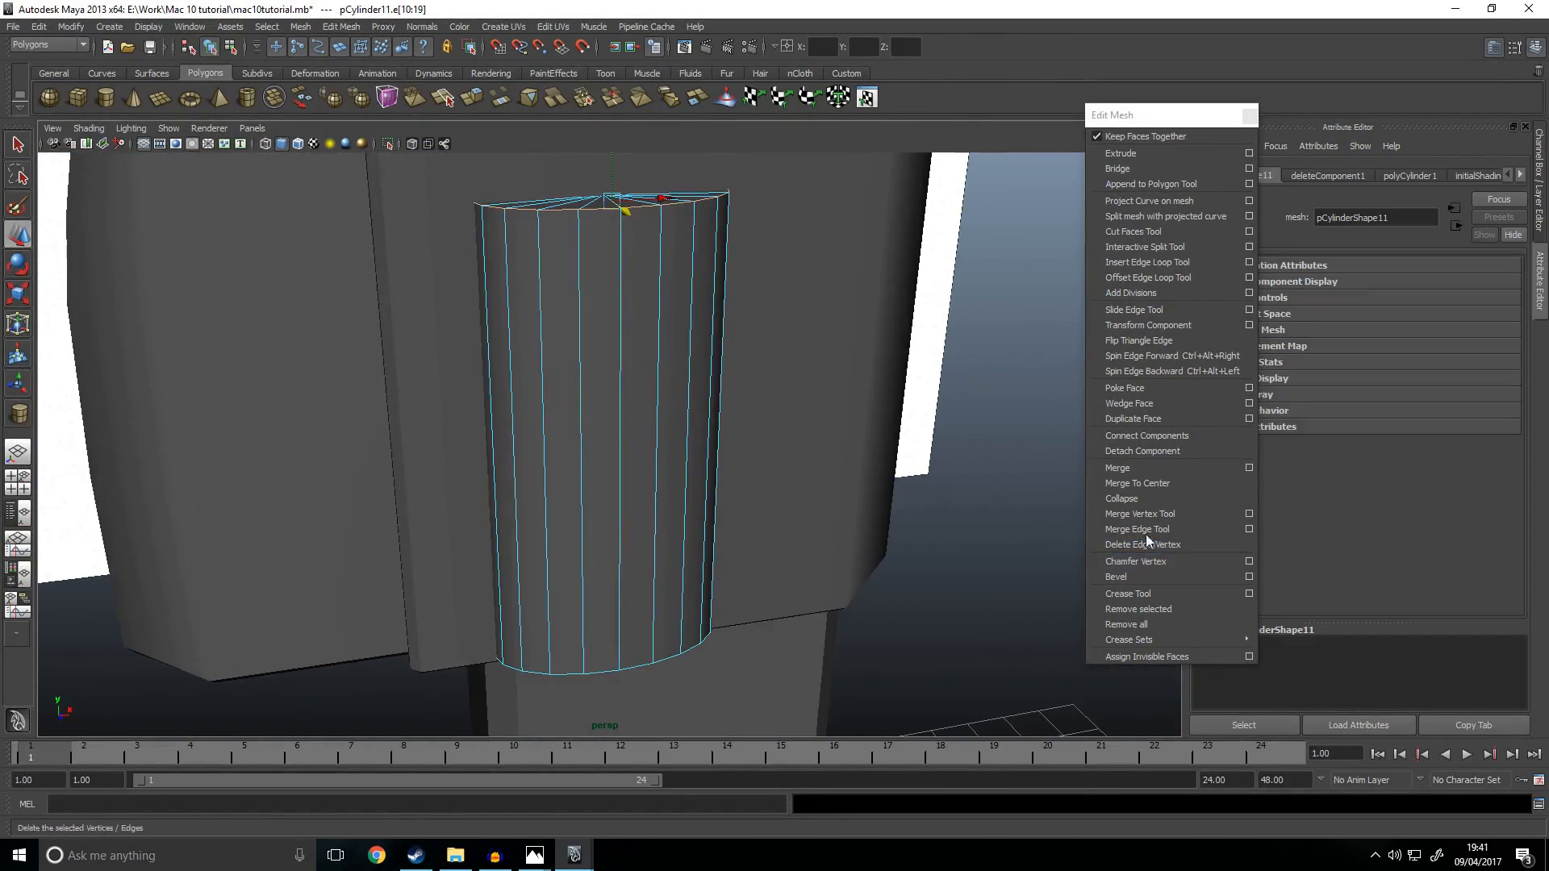
click(1123, 576)
drag(1450, 297, 1393, 299)
right_drag(696, 335, 760, 321)
Step: Select the rib and move its pivot to the housing's centreline in the side view
scroll(934, 408, down, 5)
click(933, 408)
alt+drag(934, 408, 775, 480)
click(601, 445)
click(605, 444)
alt+drag(679, 589, 795, 647)
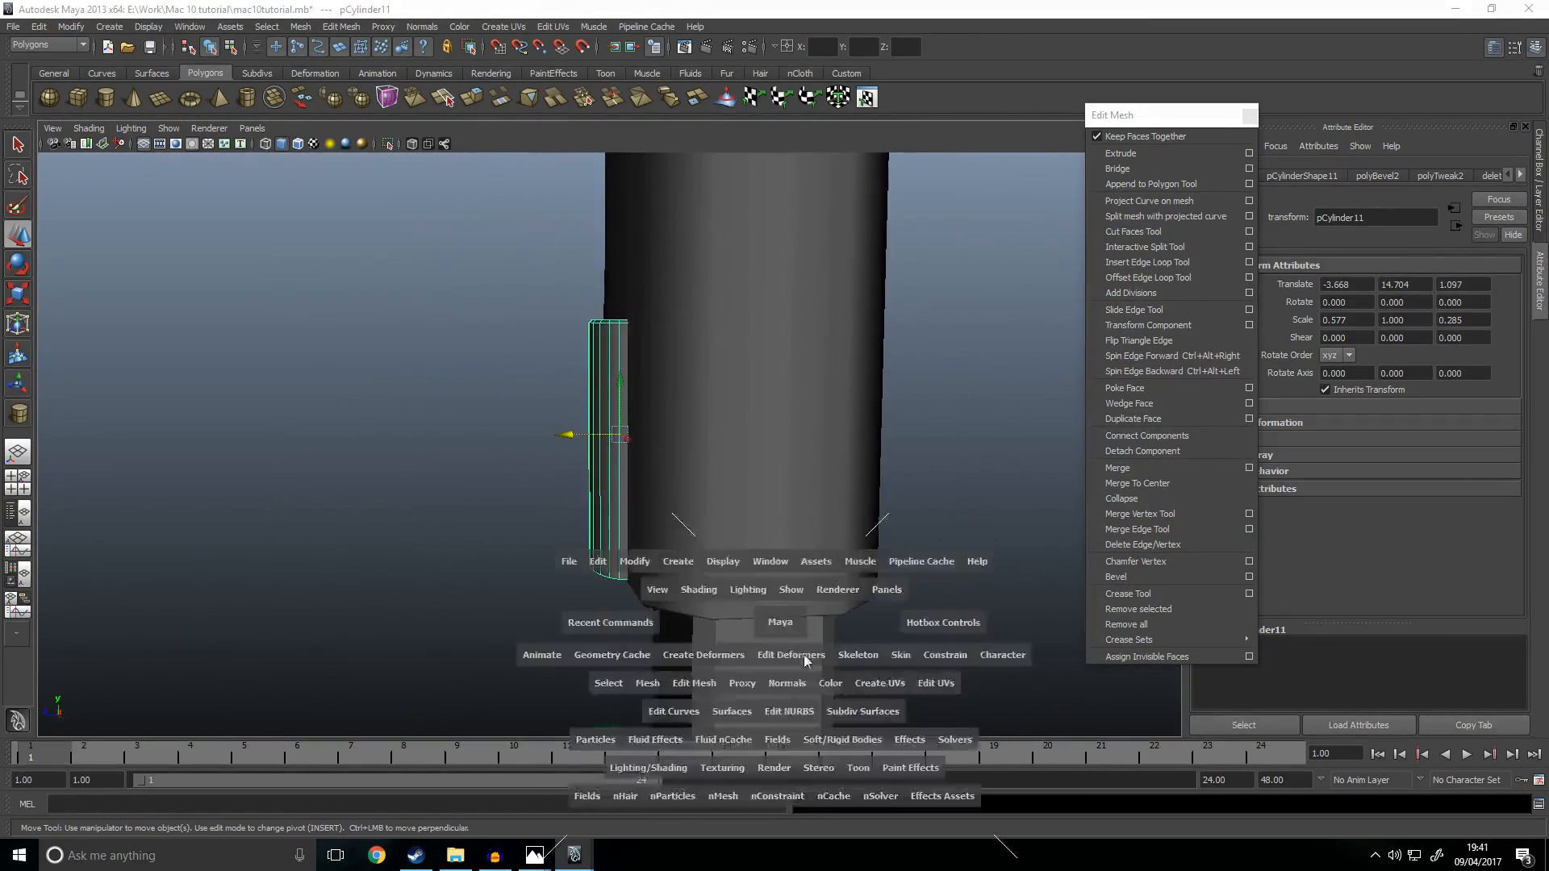
key(space)
key(space)
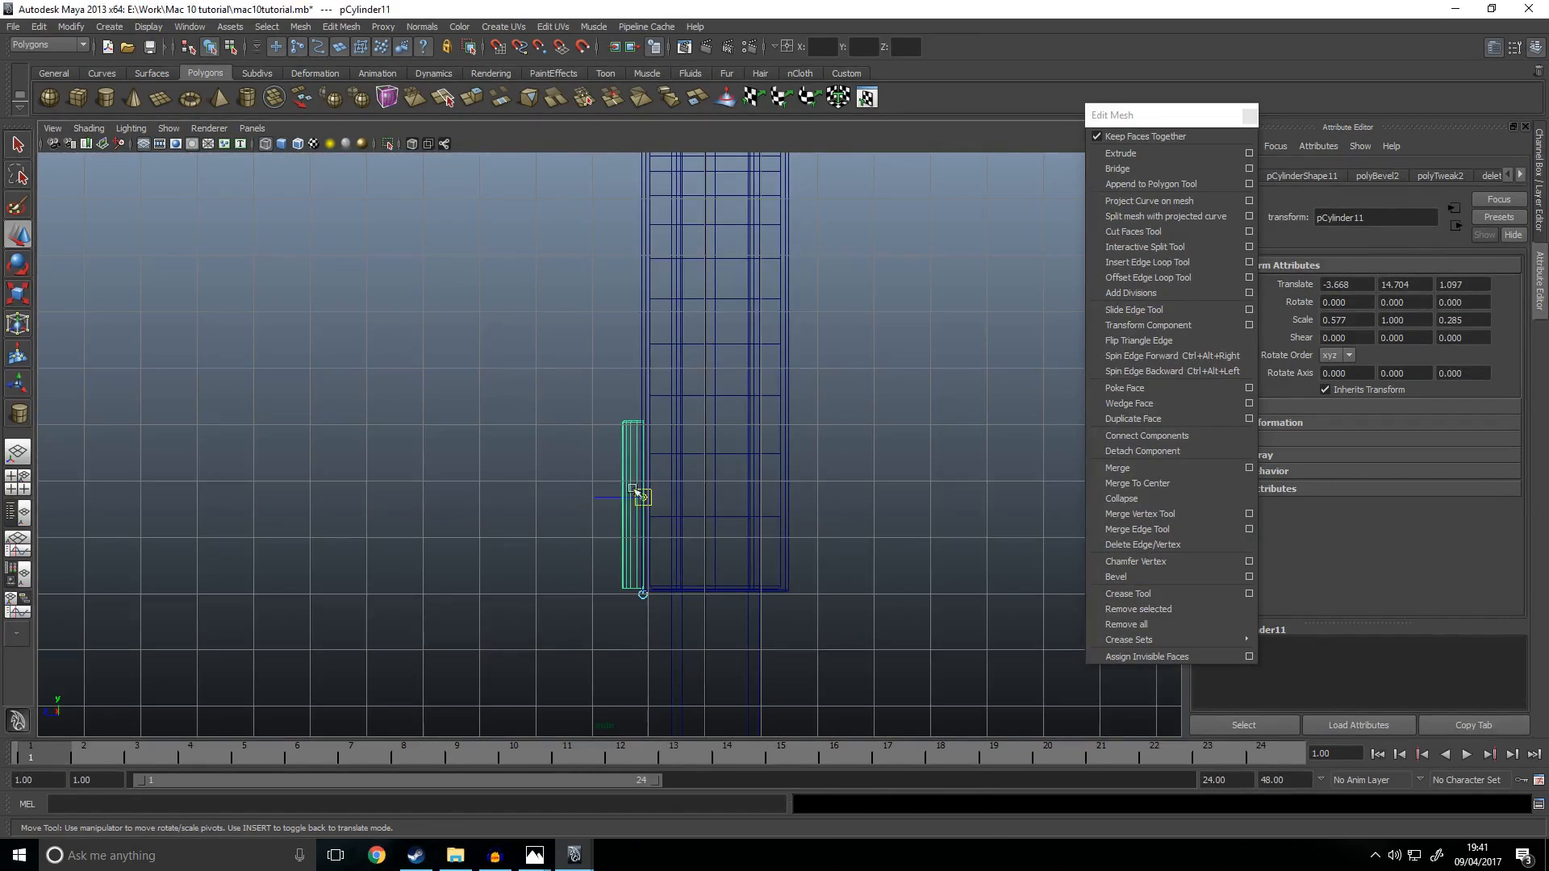
key(w)
click(38, 26)
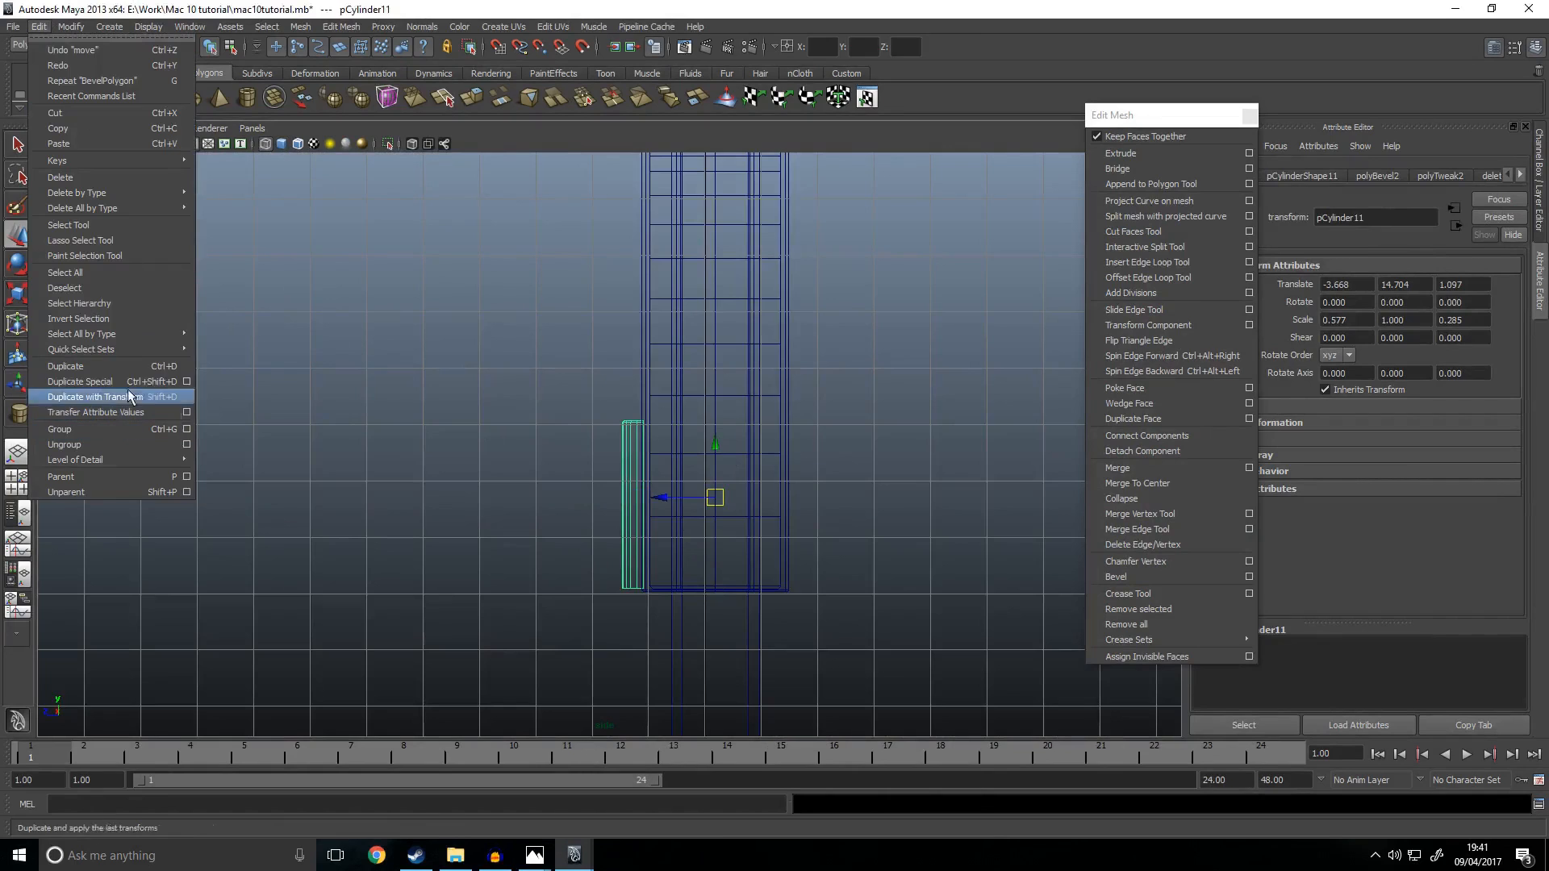
click(146, 381)
key(ctrl+z)
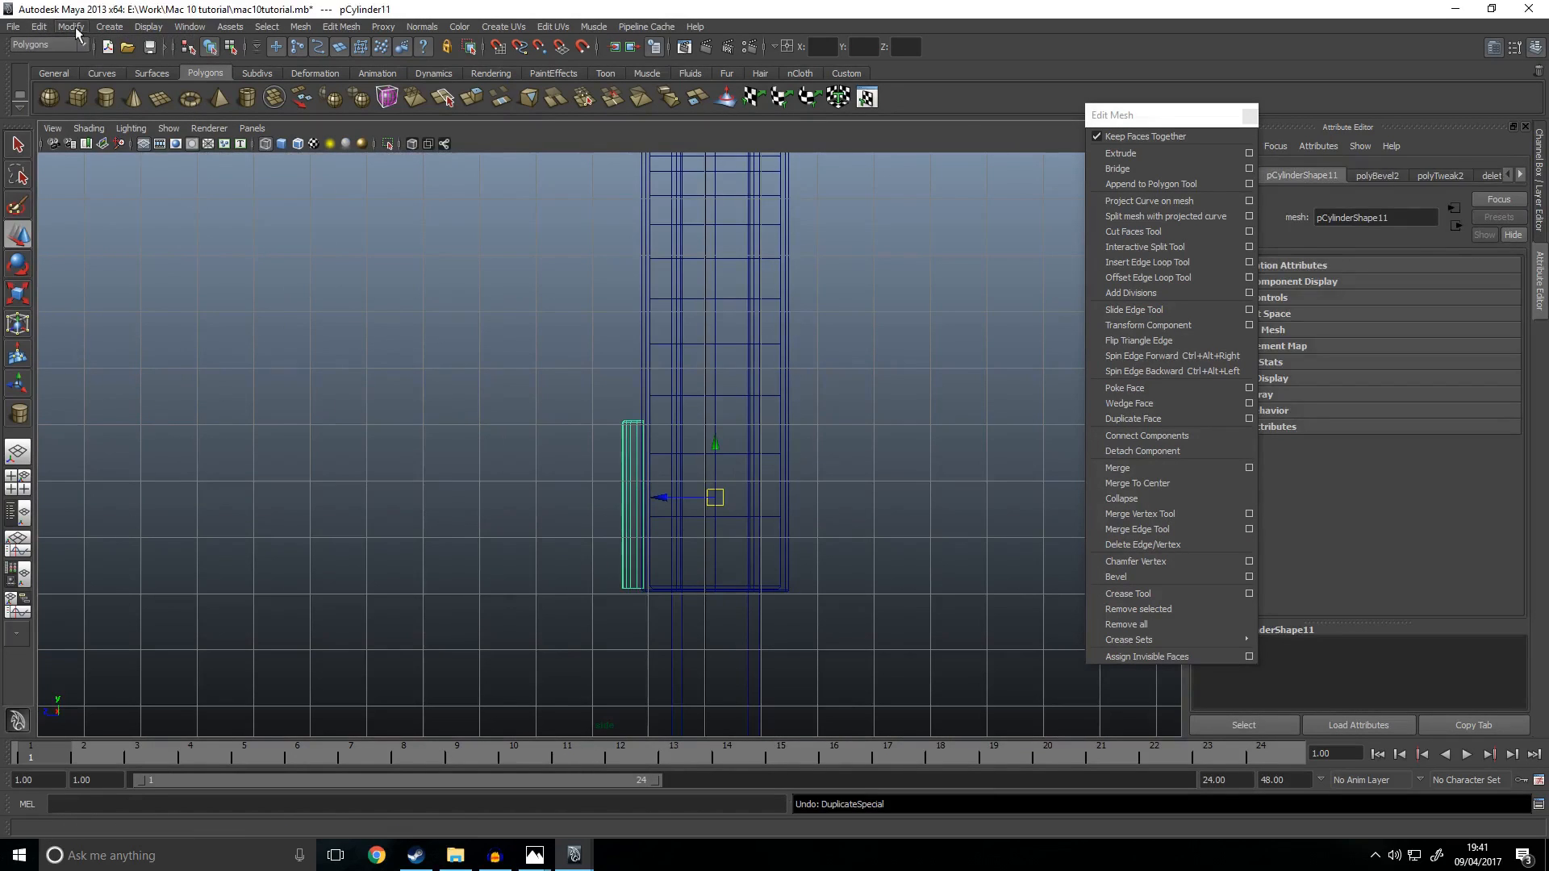
Step: Mirror a copy of the rib along Z to the housing's opposite side with Duplicate Special
click(39, 26)
click(186, 380)
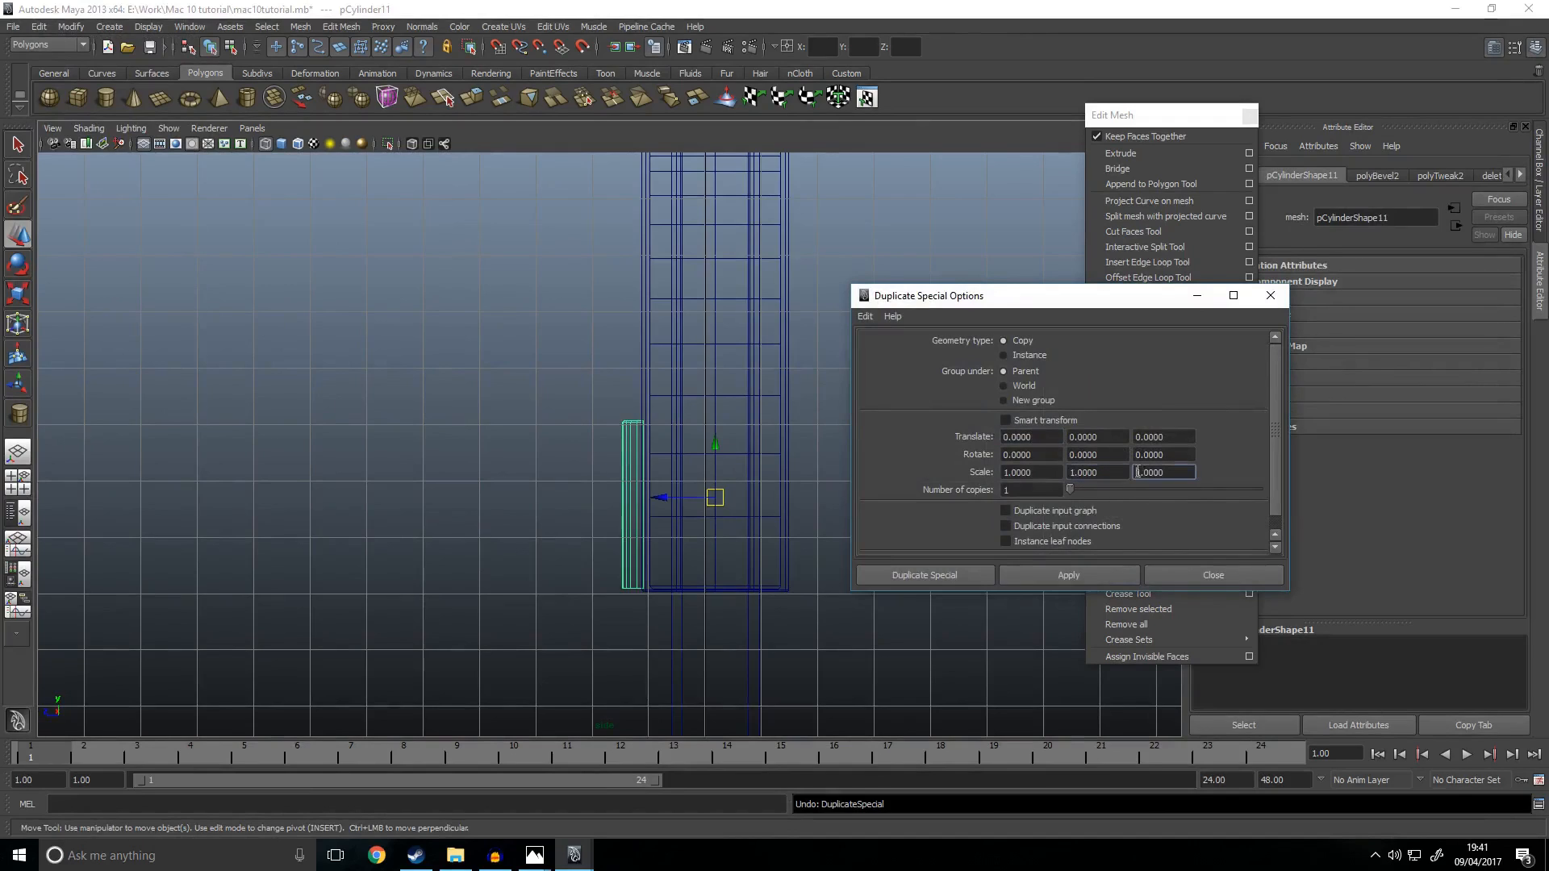
click(1096, 571)
click(1236, 573)
Step: Create a polygon sphere with a radius of about 1.555 on the grid beside the magazine in the perspective view
key(space)
key(space)
mouse_move(868, 508)
alt+mouse_down()
mouse_move(884, 519)
mouse_move(632, 584)
mouse_move(785, 511)
mouse_move(733, 560)
mouse_move(932, 539)
mouse_move(603, 562)
alt+mouse_up()
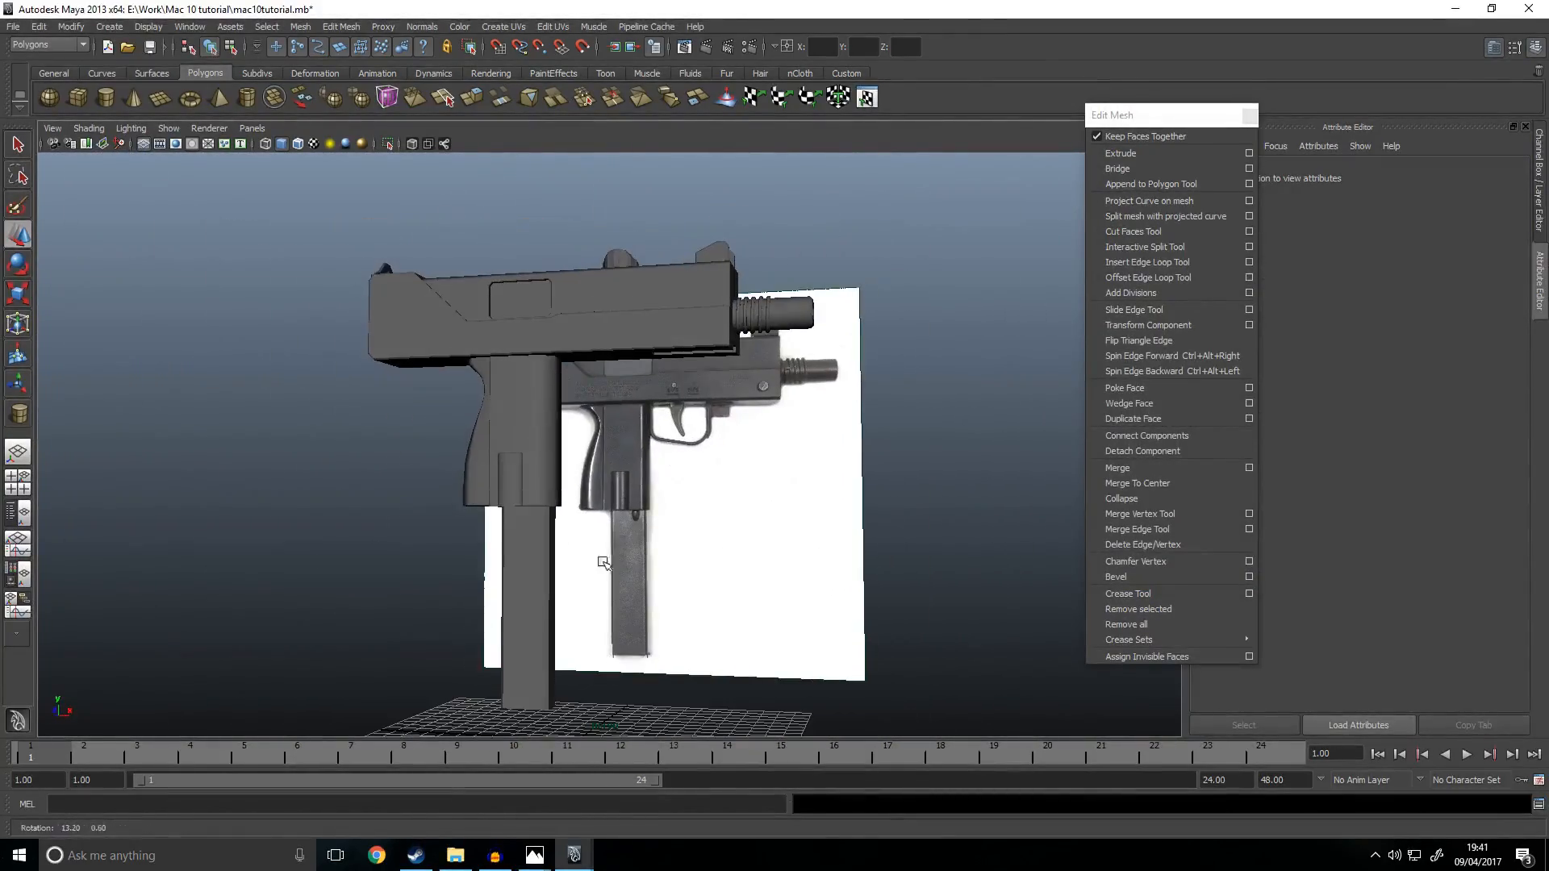
alt+drag(532, 484, 339, 307)
scroll(556, 451, down, 5)
click(51, 100)
alt+drag(565, 476, 629, 525)
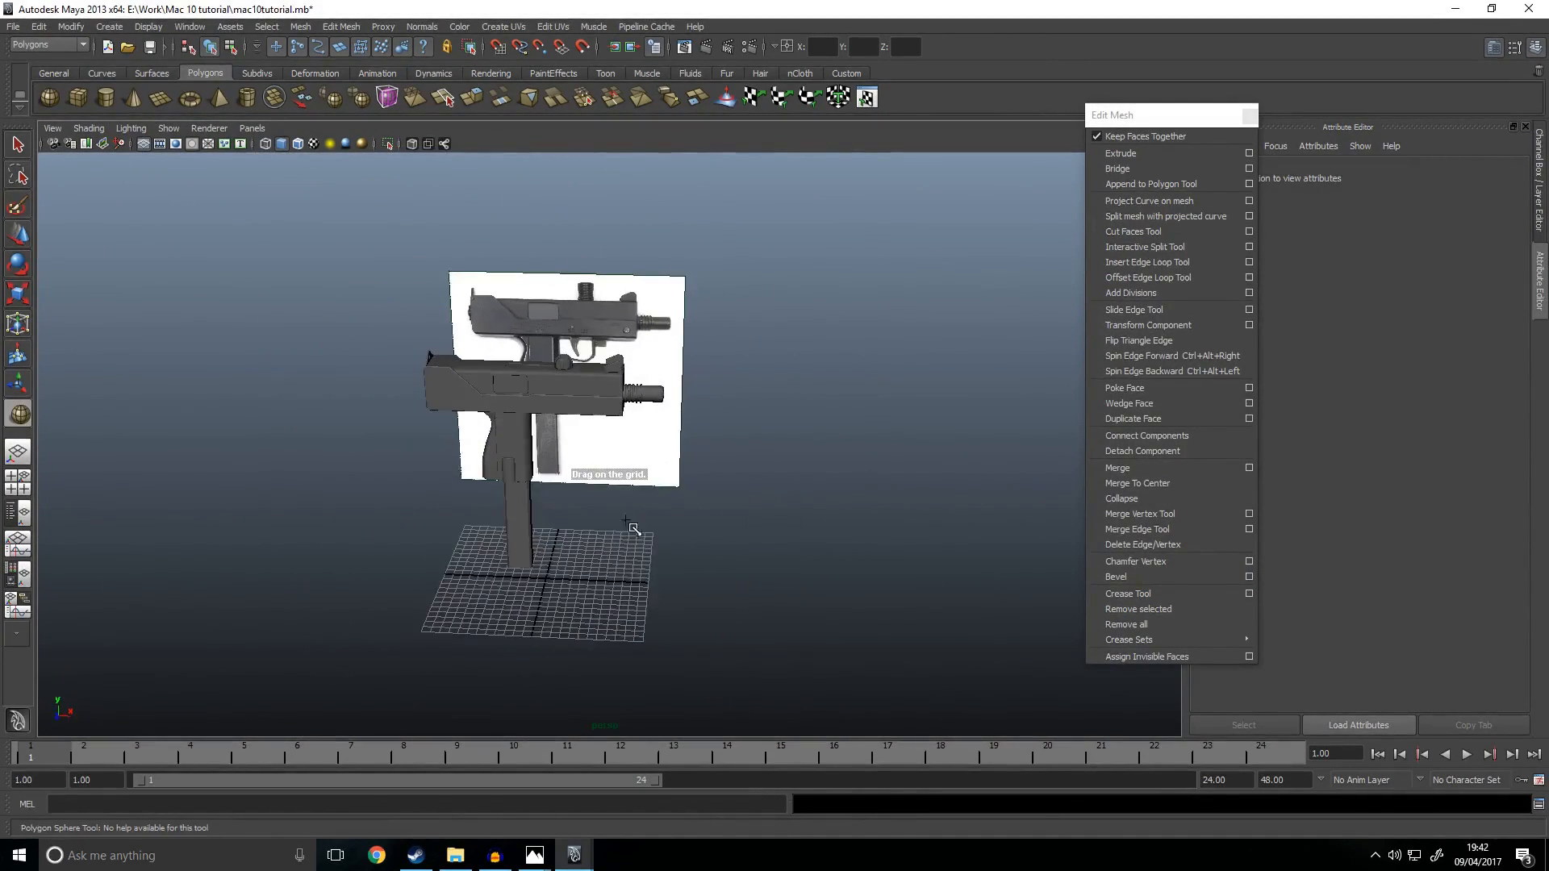
scroll(570, 657, up, 5)
alt+middle_drag(571, 657, 611, 575)
drag(611, 576, 643, 592)
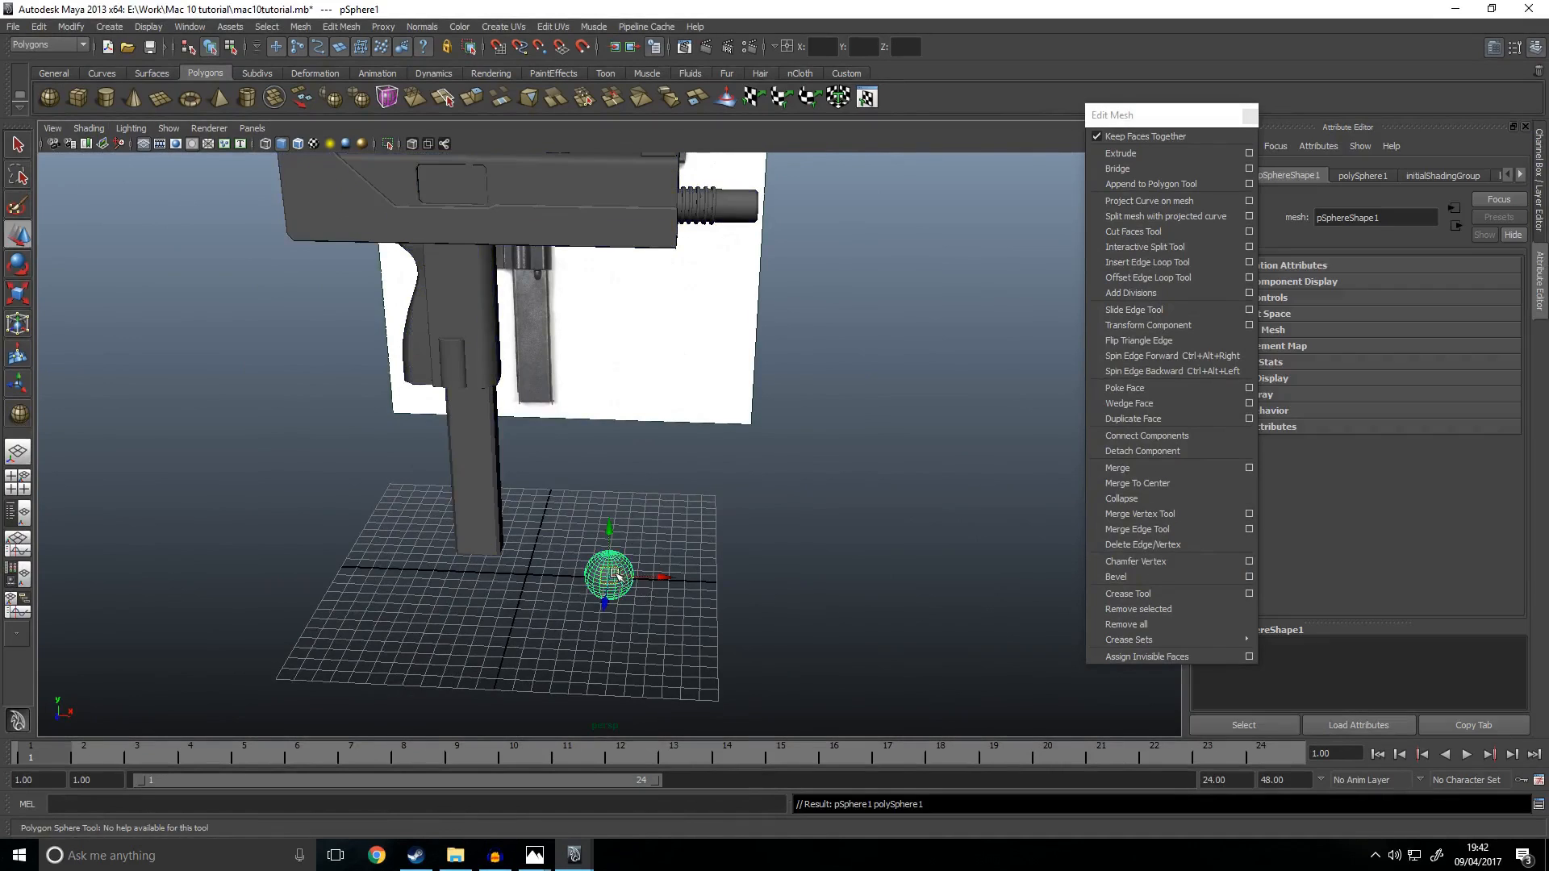
Step: Lower the sphere's axis and height subdivisions to 14 and move the floating Edit Mesh window aside
alt+drag(696, 641, 729, 584)
scroll(767, 548, up, 3)
alt+middle_drag(773, 540, 842, 395)
drag(1131, 120, 1018, 75)
click(1536, 48)
click(1388, 360)
click(1469, 386)
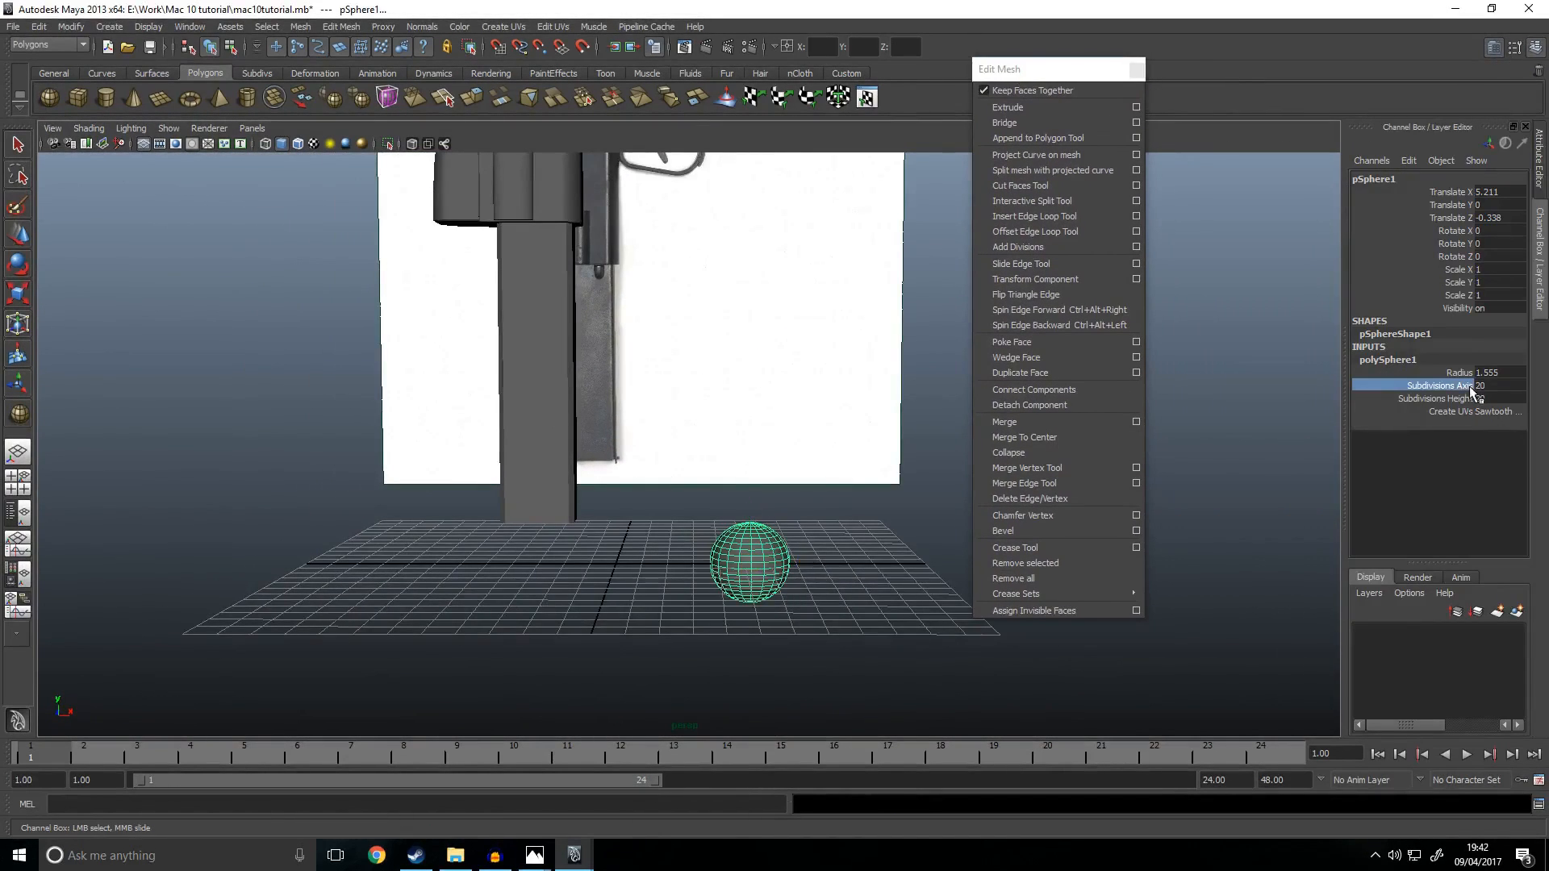
middle_drag(915, 358, 904, 356)
Step: Raise the sphere's axis and height subdivisions slightly, to about 15
alt+drag(897, 401, 750, 452)
key(w)
click(751, 455)
scroll(751, 455, up, 5)
alt+drag(749, 525, 747, 487)
click(747, 487)
click(1324, 480)
key(ctrl+z)
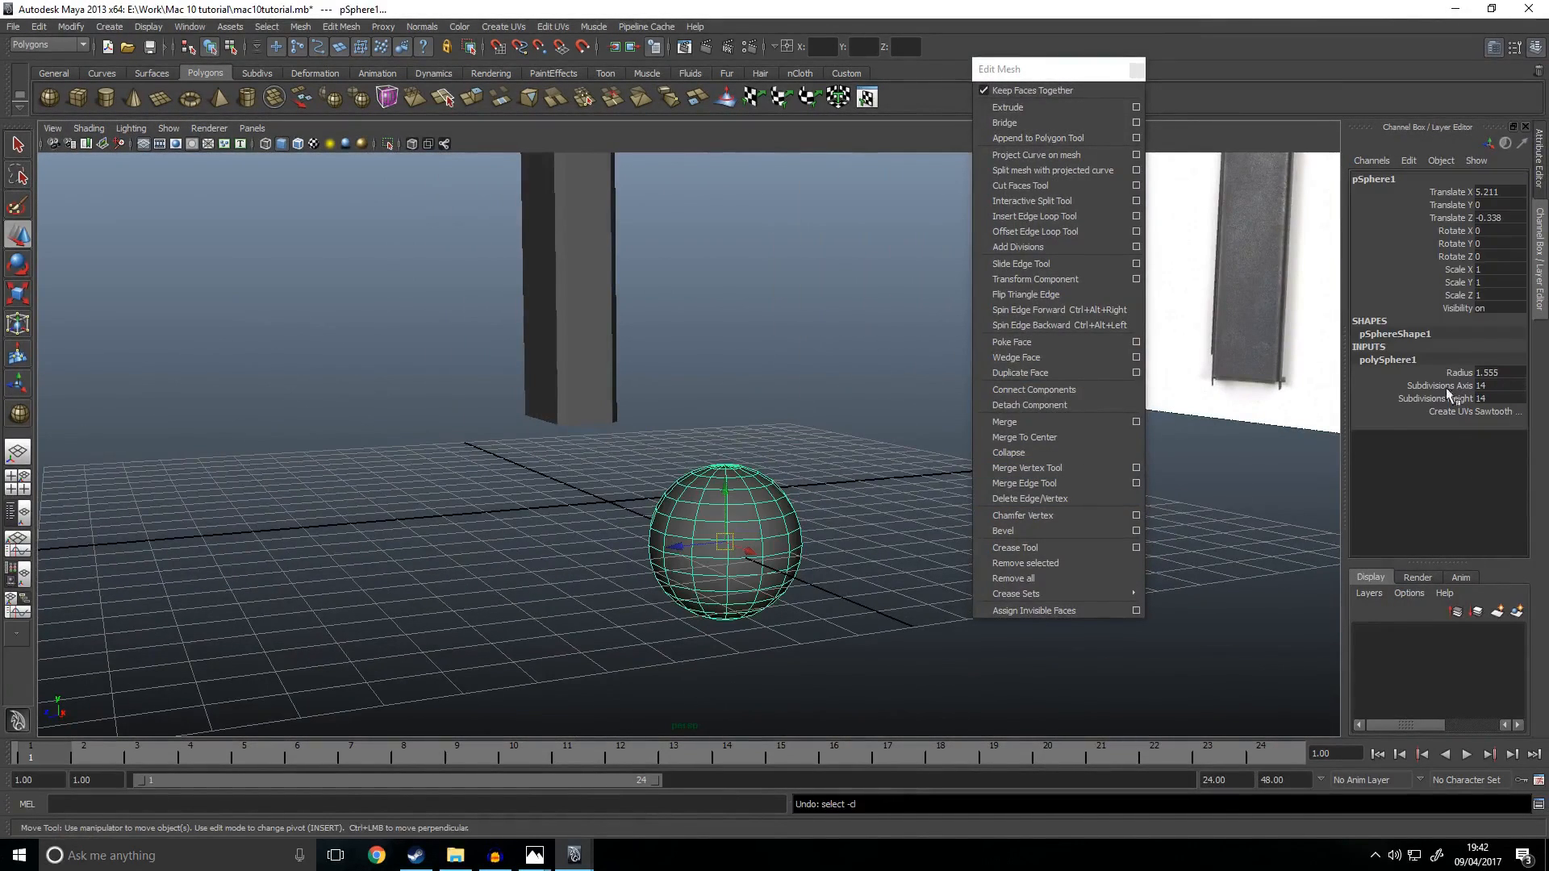
click(1445, 385)
shift+click(1431, 399)
middle_drag(762, 390, 777, 390)
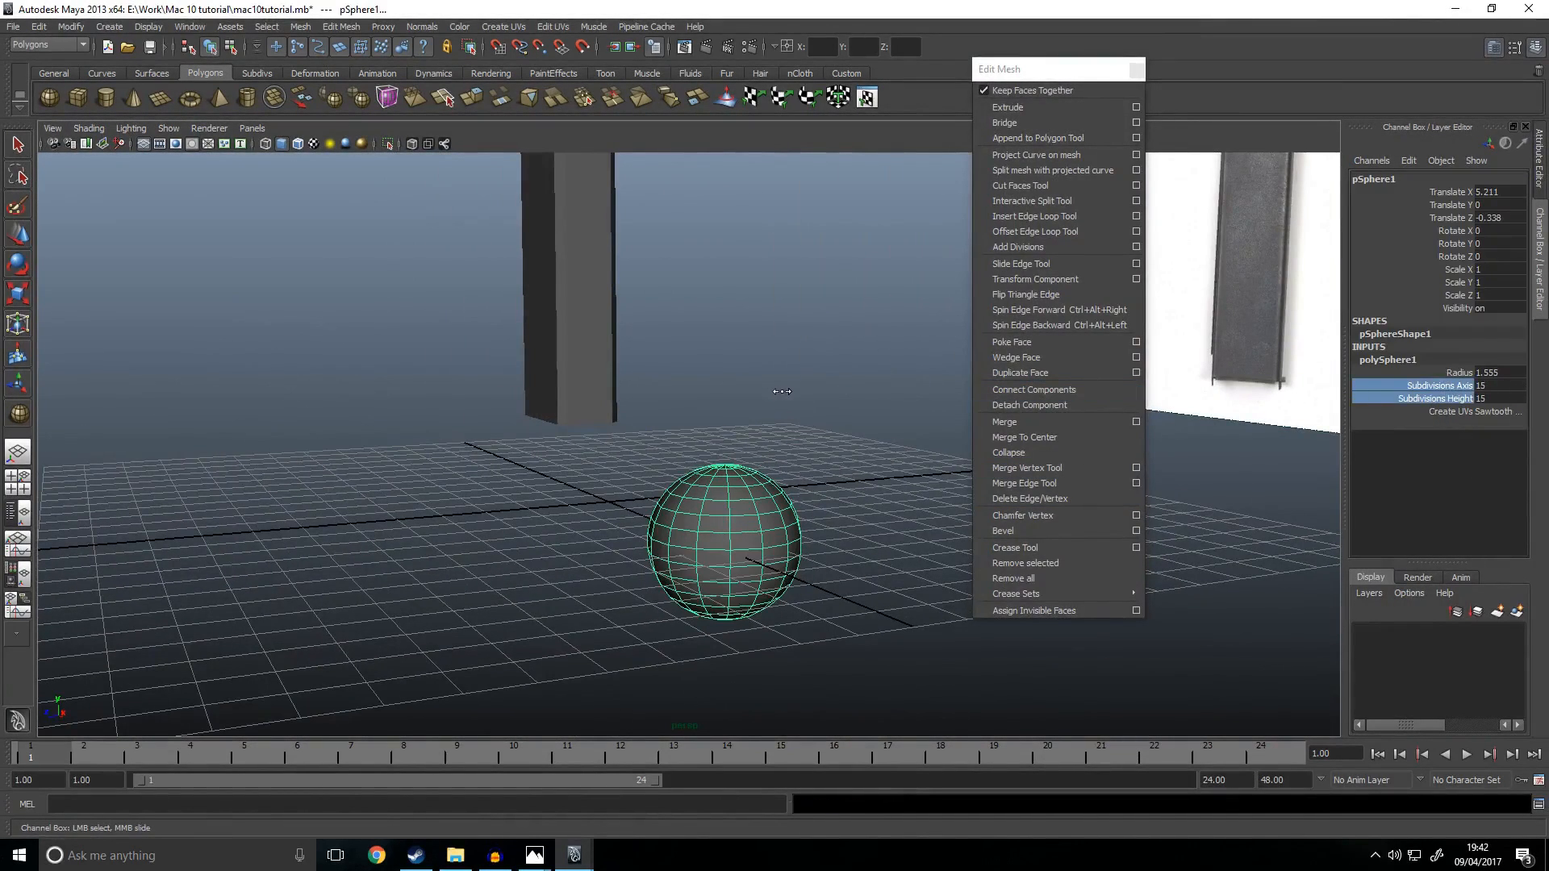
Step: Move the sphere in the front view over the reference's small rounded catch below the housing, about X -2.469, Y 12.587
key(space)
key(space)
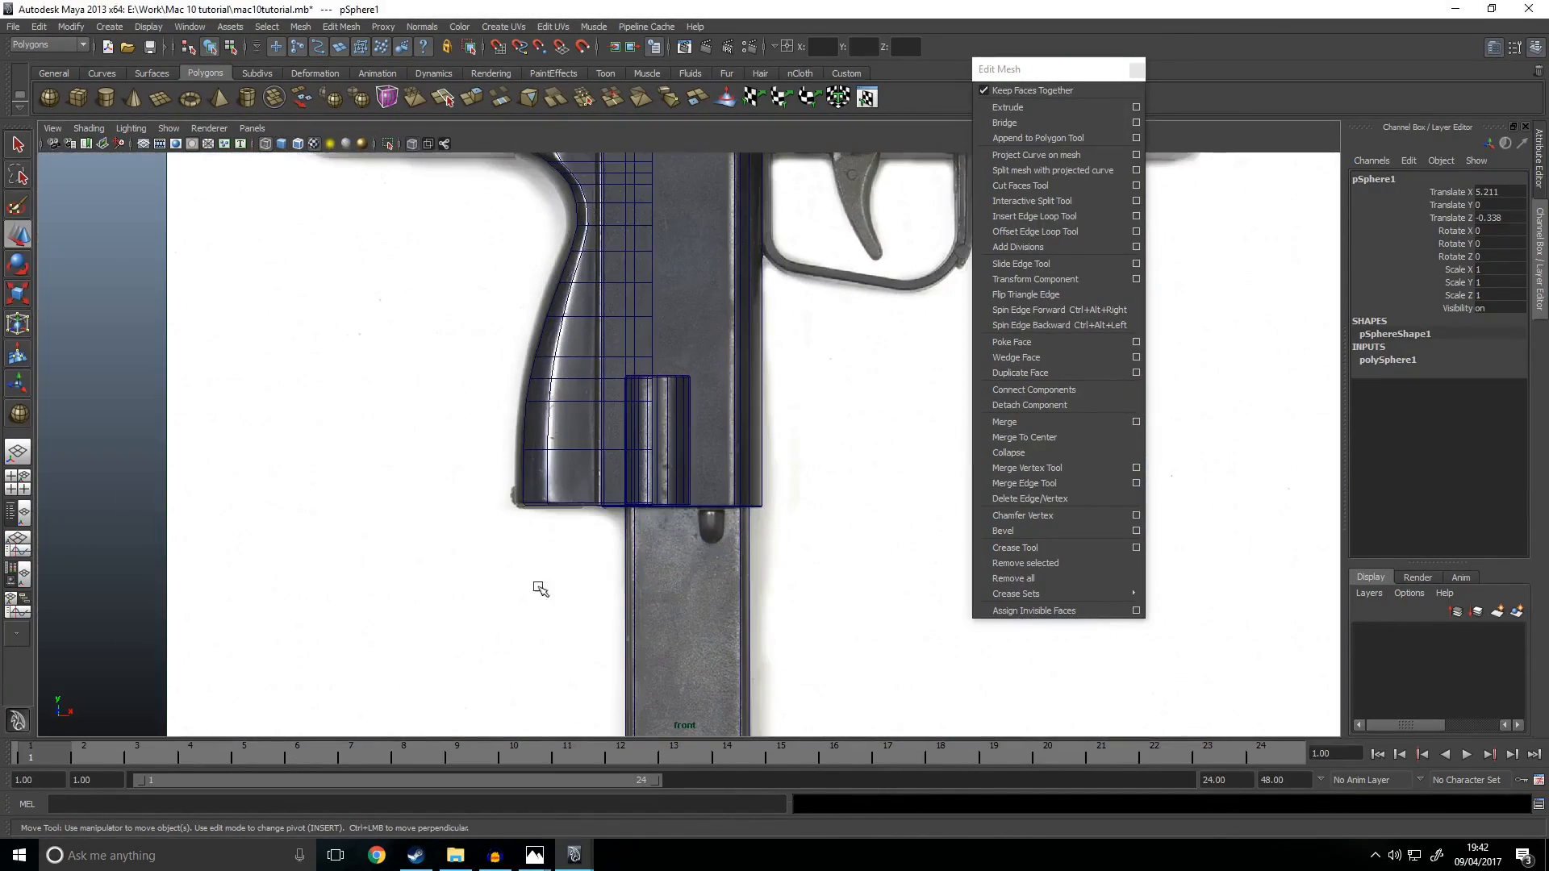
alt+drag(781, 574, 780, 403)
scroll(779, 403, down, 3)
drag(899, 633, 669, 254)
alt+middle_drag(671, 255, 663, 472)
Step: Delete the upper half of the sphere's faces and return the remaining half sphere to object mode
scroll(748, 451, up, 5)
scroll(751, 456, up, 2)
key(r)
right_drag(745, 392, 735, 423)
scroll(735, 422, down, 5)
scroll(734, 422, down, 1)
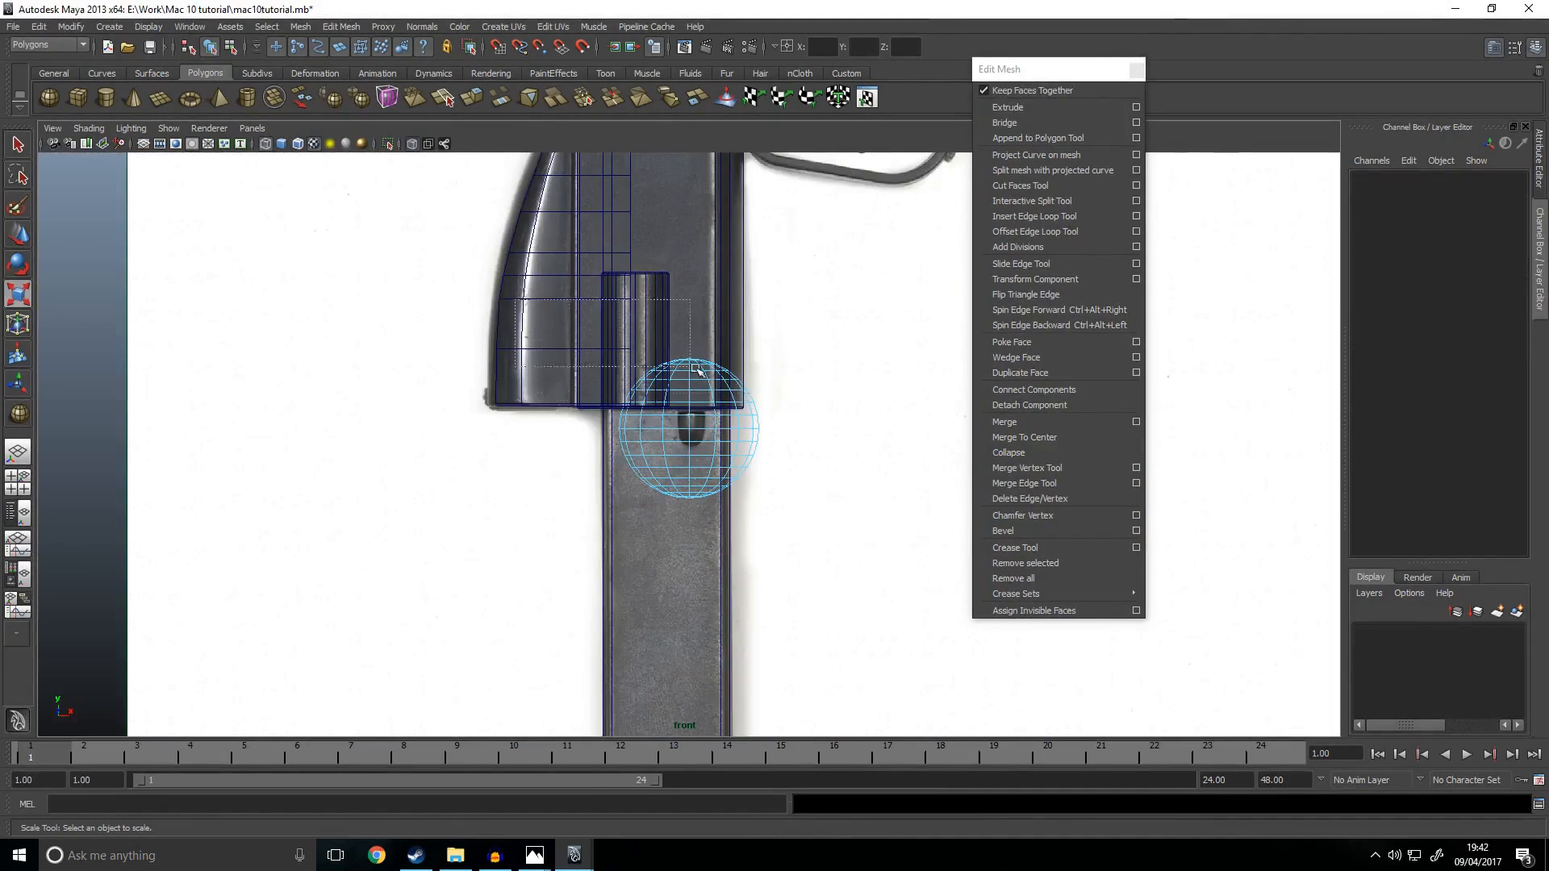
drag(839, 422, 839, 423)
key(Delete)
right_drag(702, 441, 767, 422)
click(751, 455)
Step: Duplicate the half sphere and move the copy away from the gun to about X 6.882
key(w)
scroll(774, 451, down, 2)
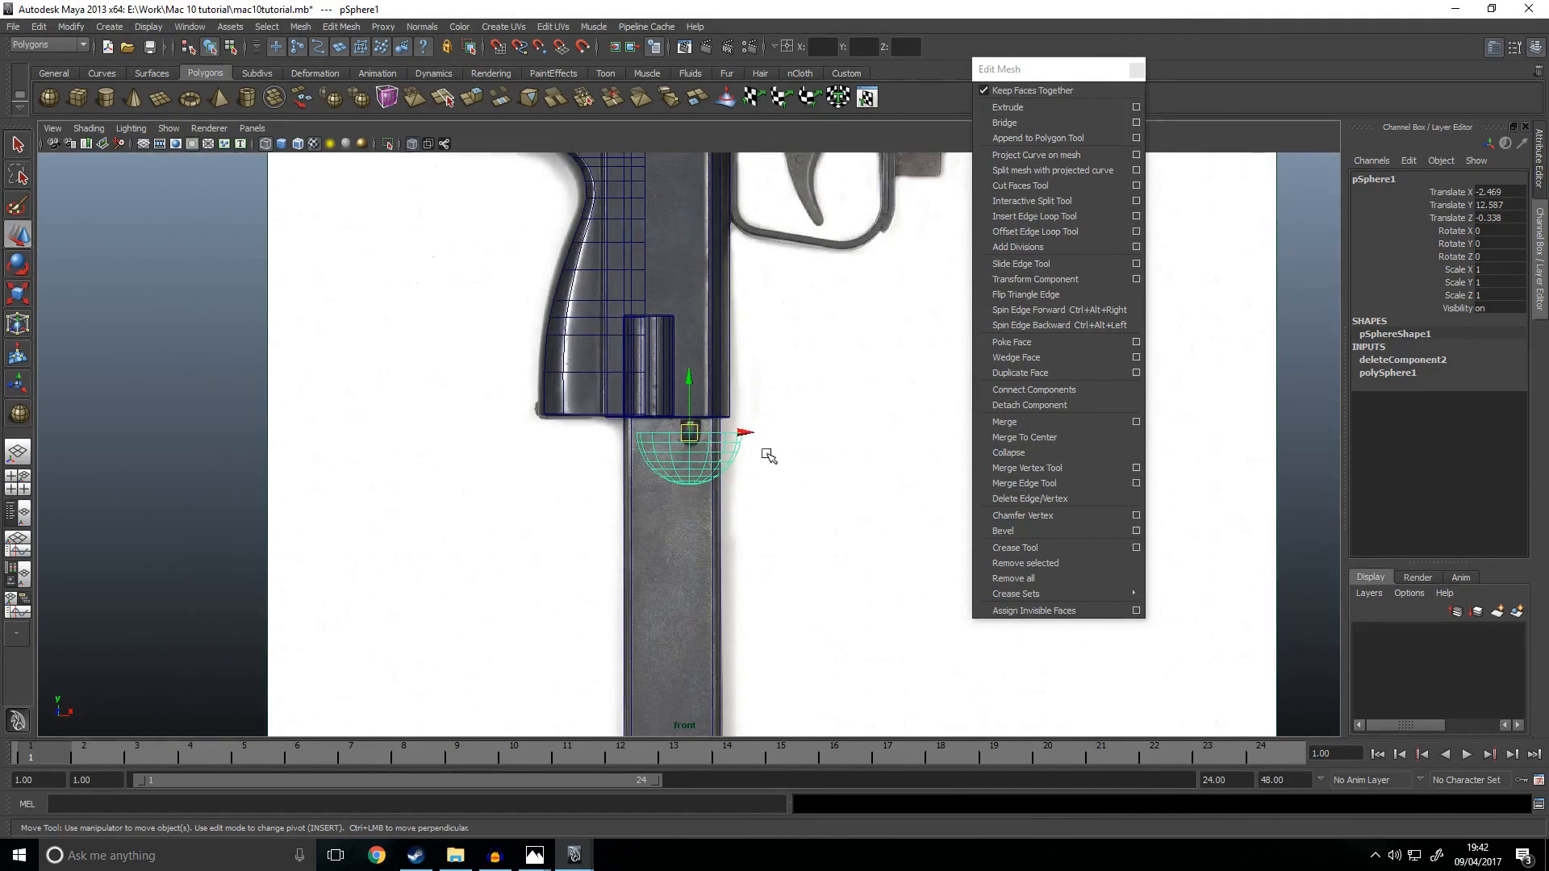
alt+middle_drag(767, 449, 667, 429)
key(ctrl+d)
drag(622, 433, 944, 450)
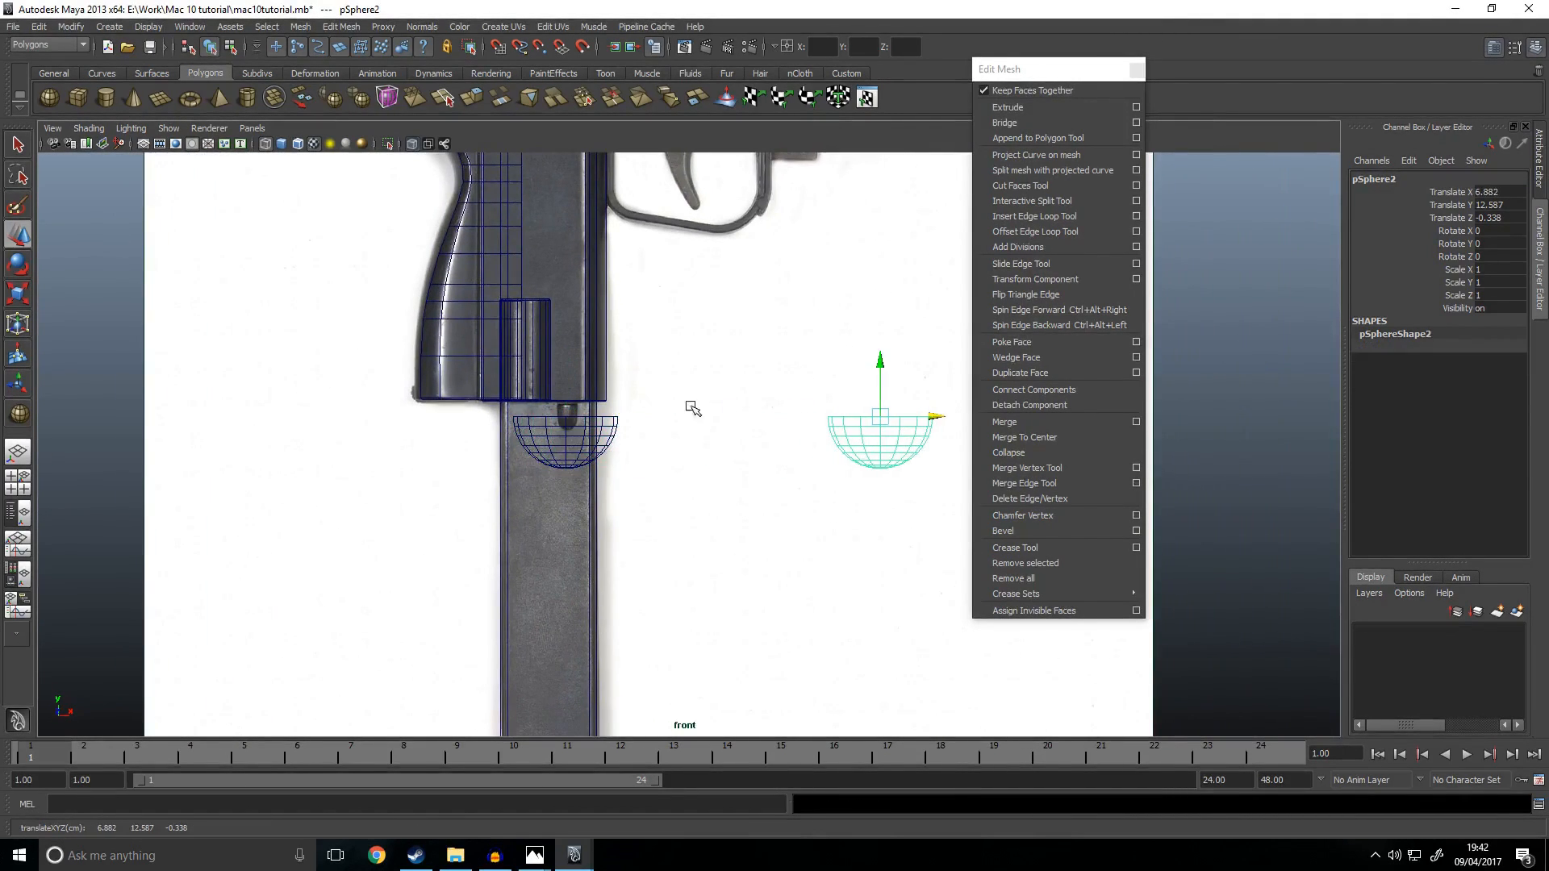
Step: Scale the original half sphere uniformly to 0.277 and raise it to Y 12.941, at the top of the reference catch
scroll(528, 446, up, 5)
alt+middle_drag(526, 447, 722, 436)
scroll(722, 436, up, 1)
key(r)
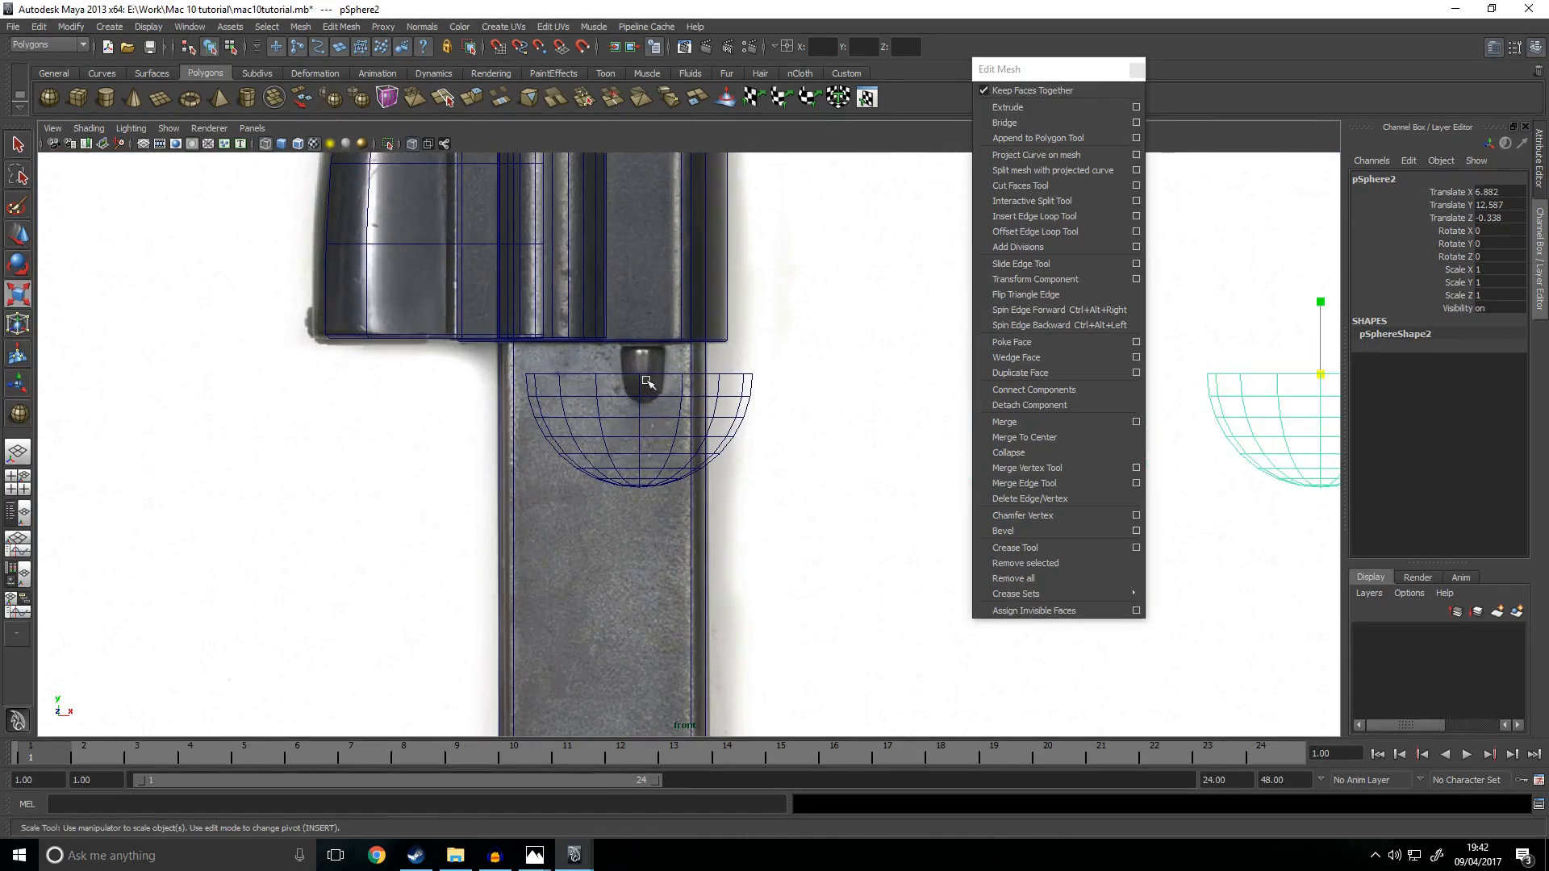
drag(645, 382, 748, 446)
click(746, 400)
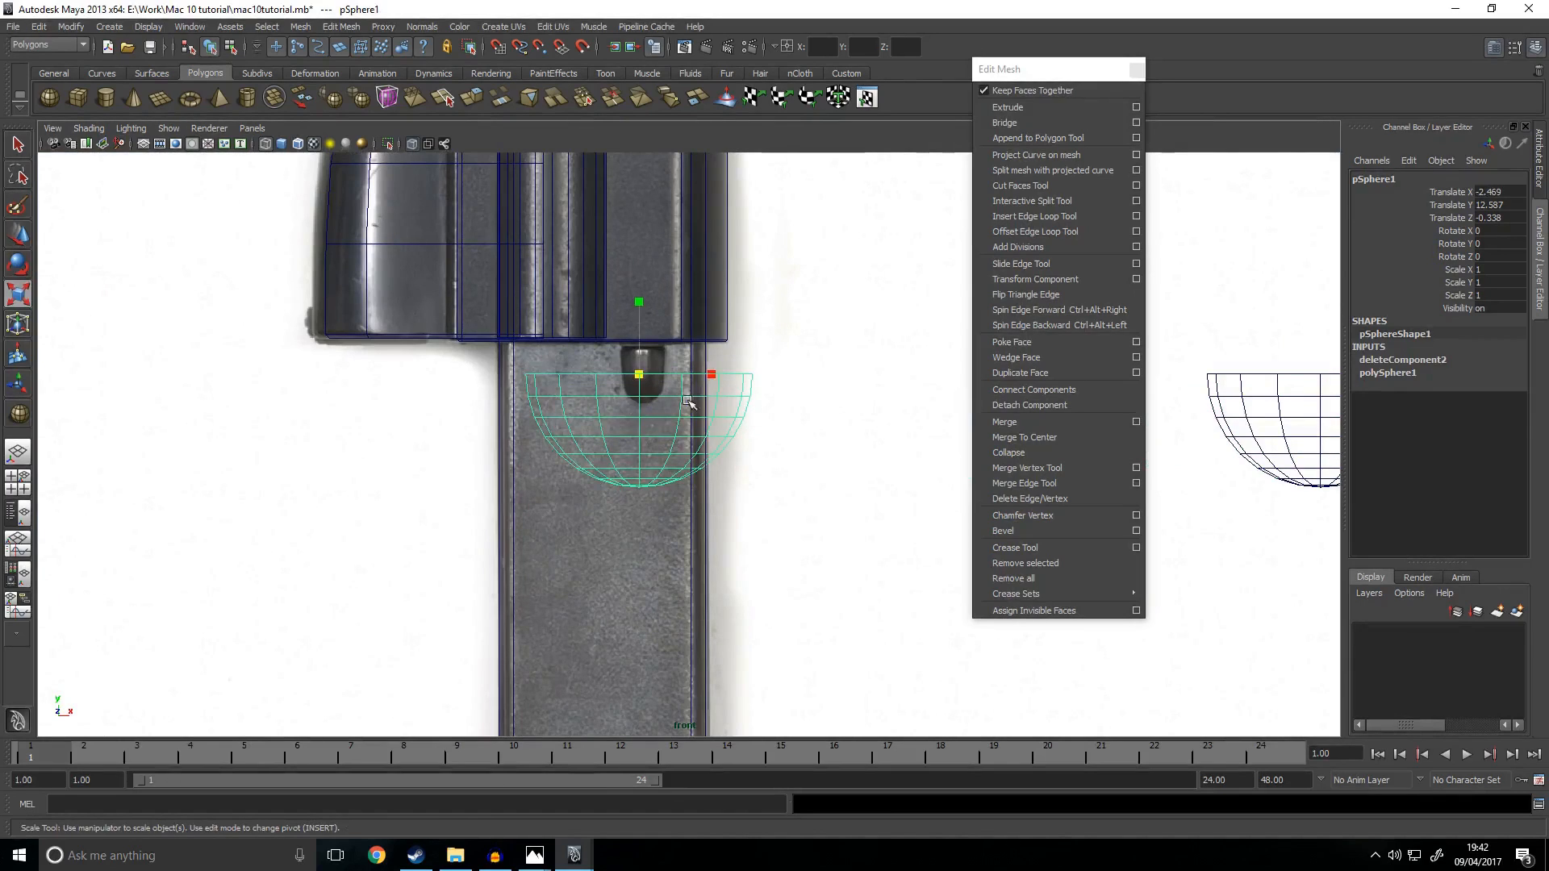
click(643, 383)
key(ctrl+z)
drag(639, 376, 509, 381)
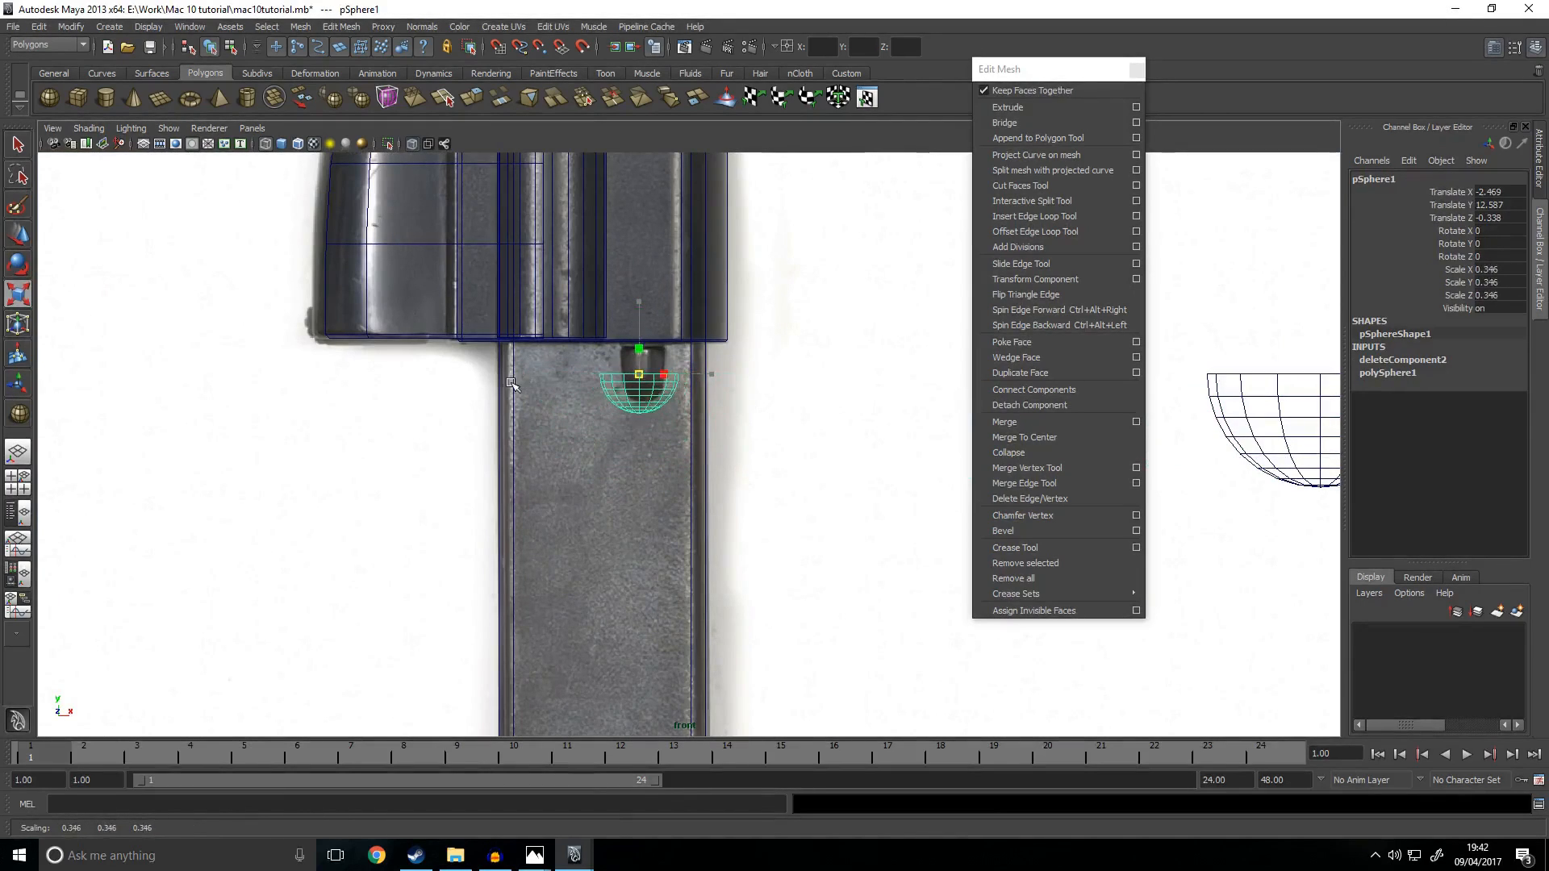
key(w)
drag(640, 328, 641, 304)
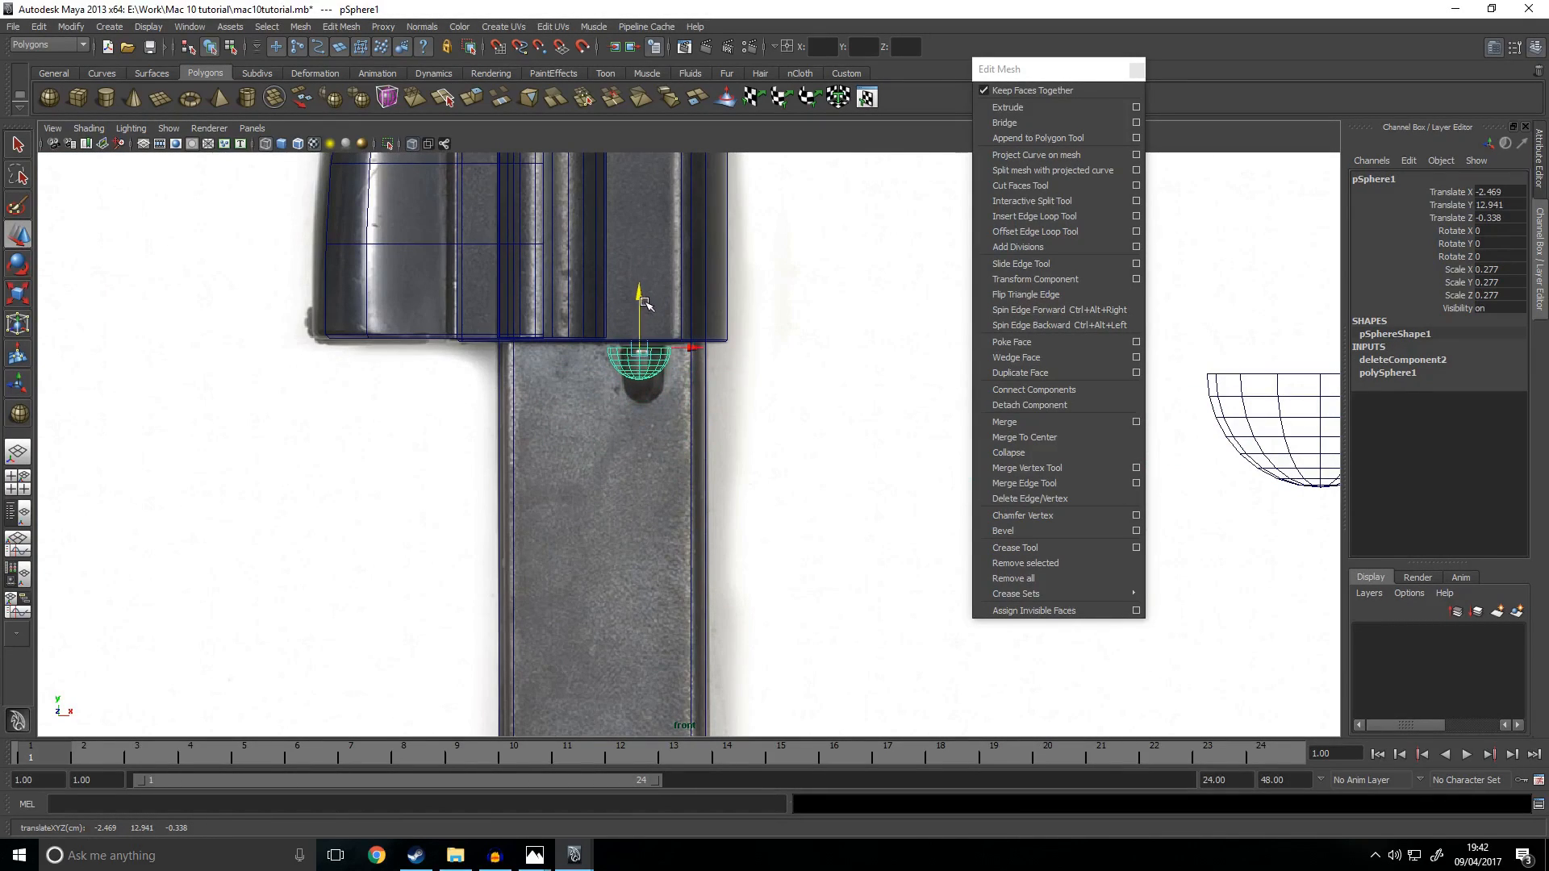
Step: Narrow the half sphere to X scale 0.174 at X -2.414 and stretch its height to about 0.288 to fit the catch
key(r)
drag(709, 349, 691, 347)
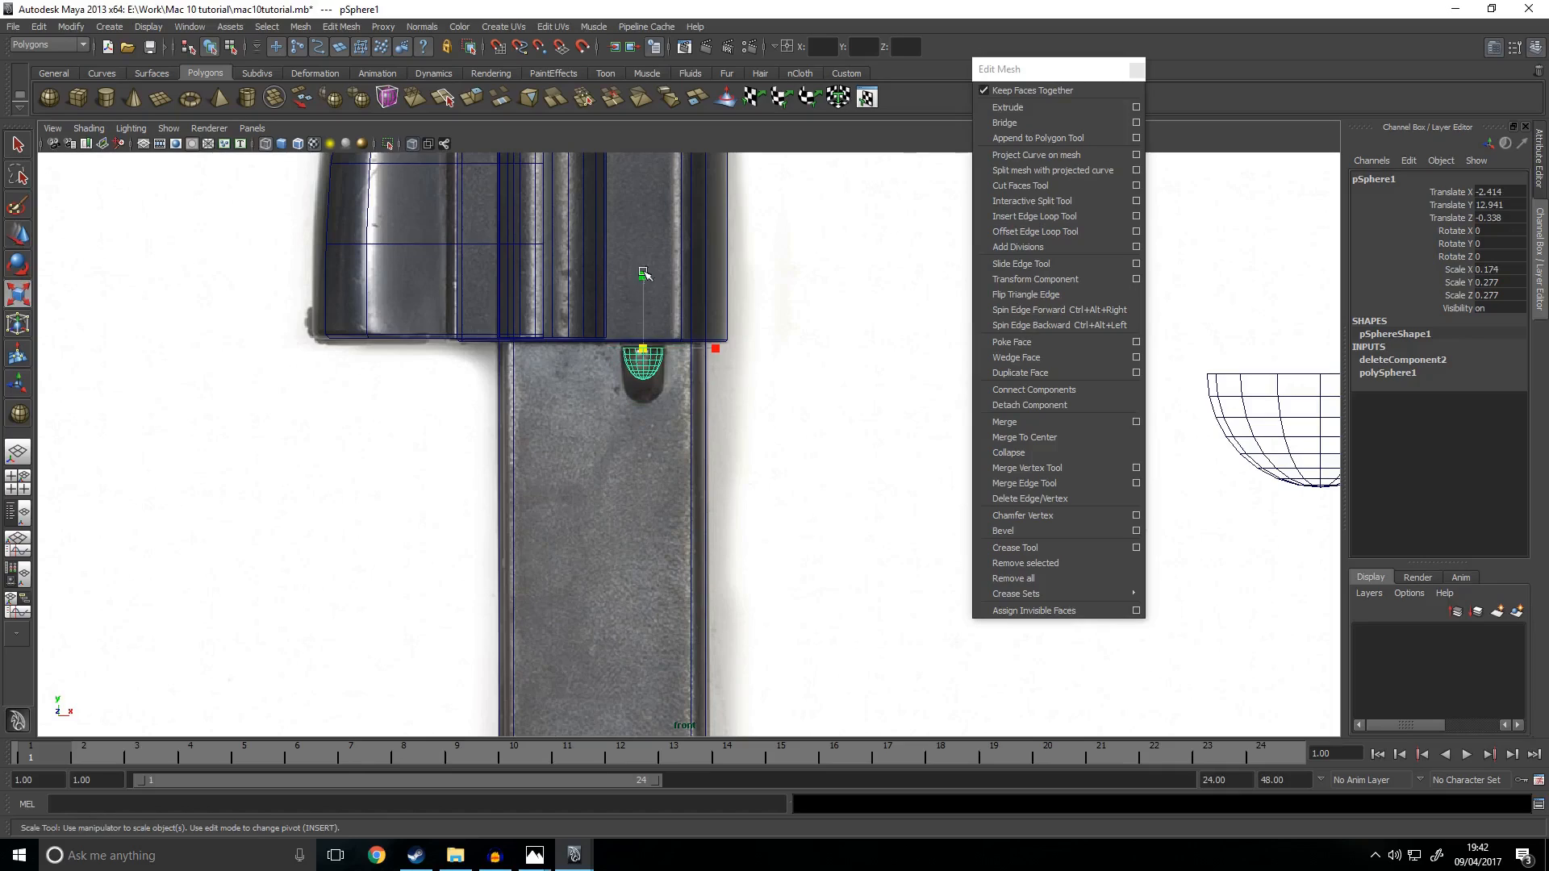
drag(643, 275, 645, 272)
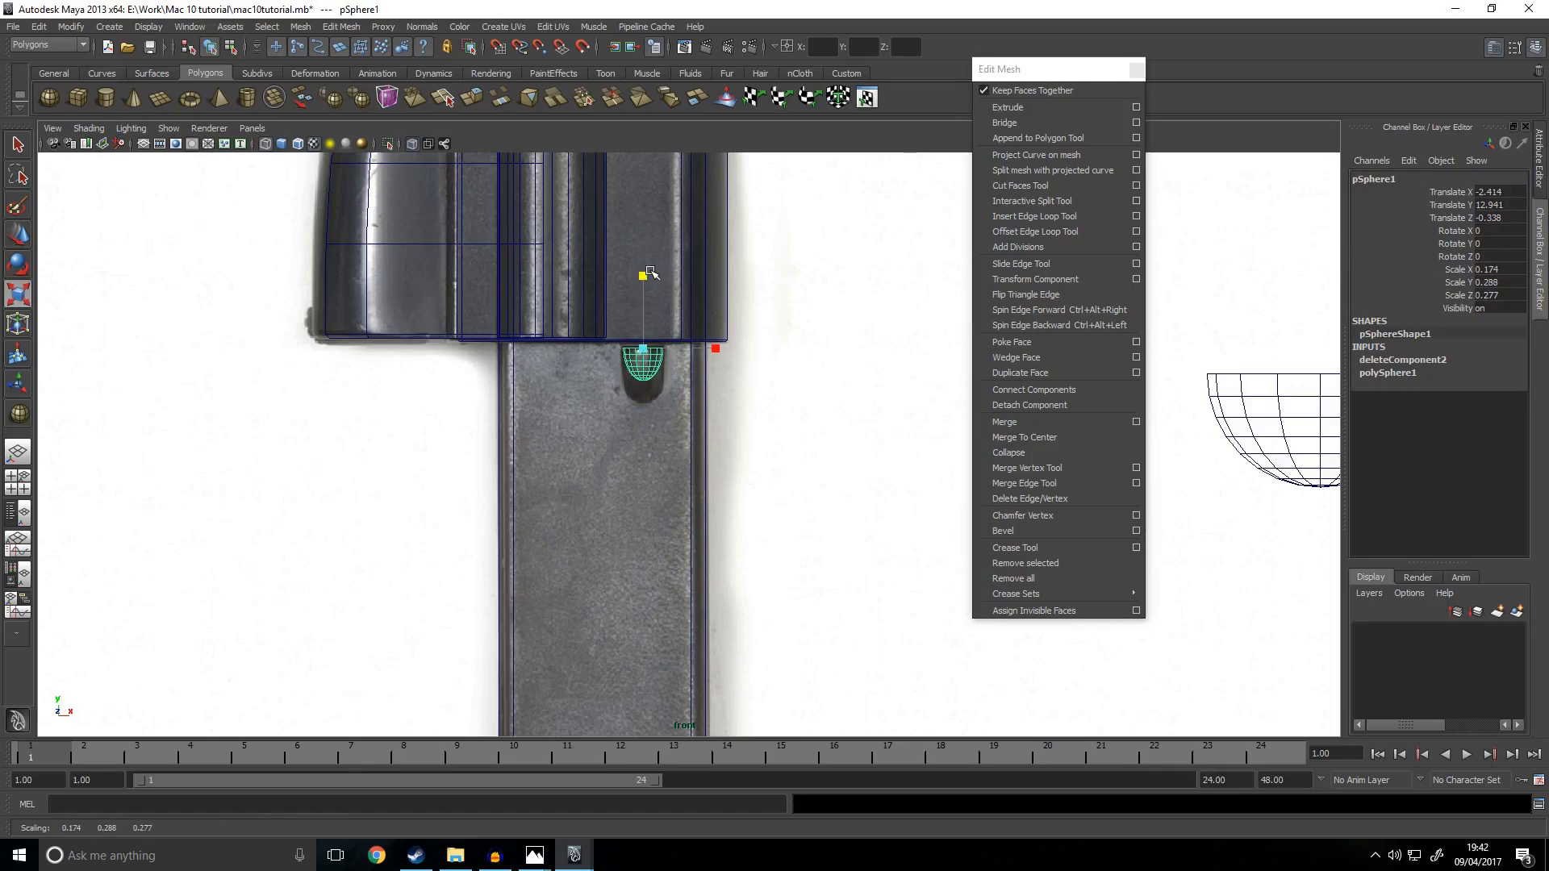
Step: Move the small half-sphere to Y 12.654 over the reference bump and out from the magazine to Z 1.493
key(w)
drag(644, 280, 644, 302)
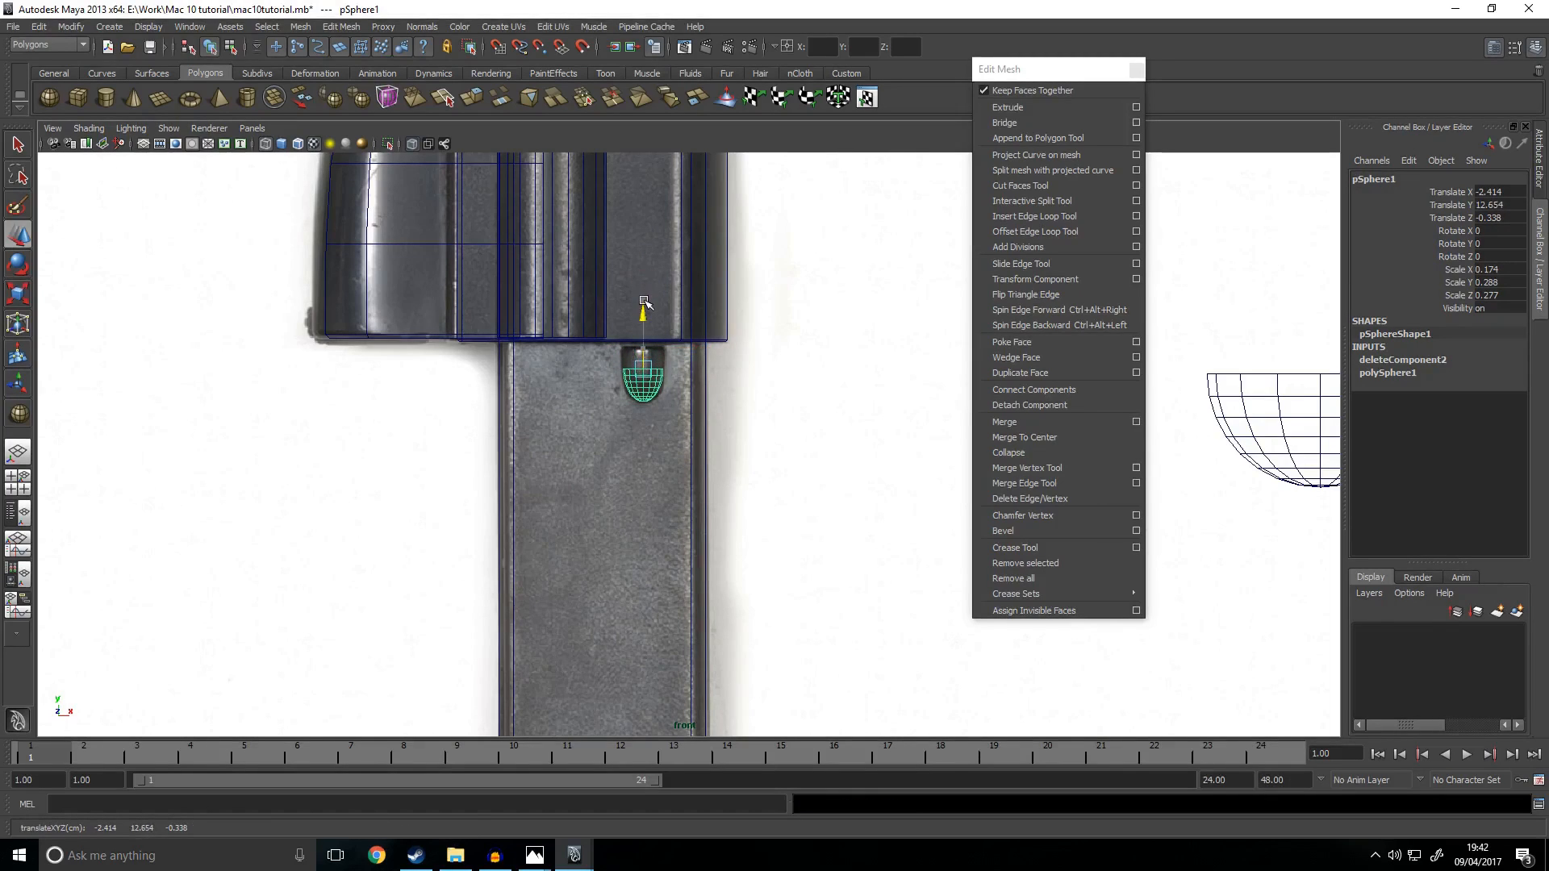
key(space)
key(space)
alt+drag(795, 363, 638, 442)
key(space)
key(space)
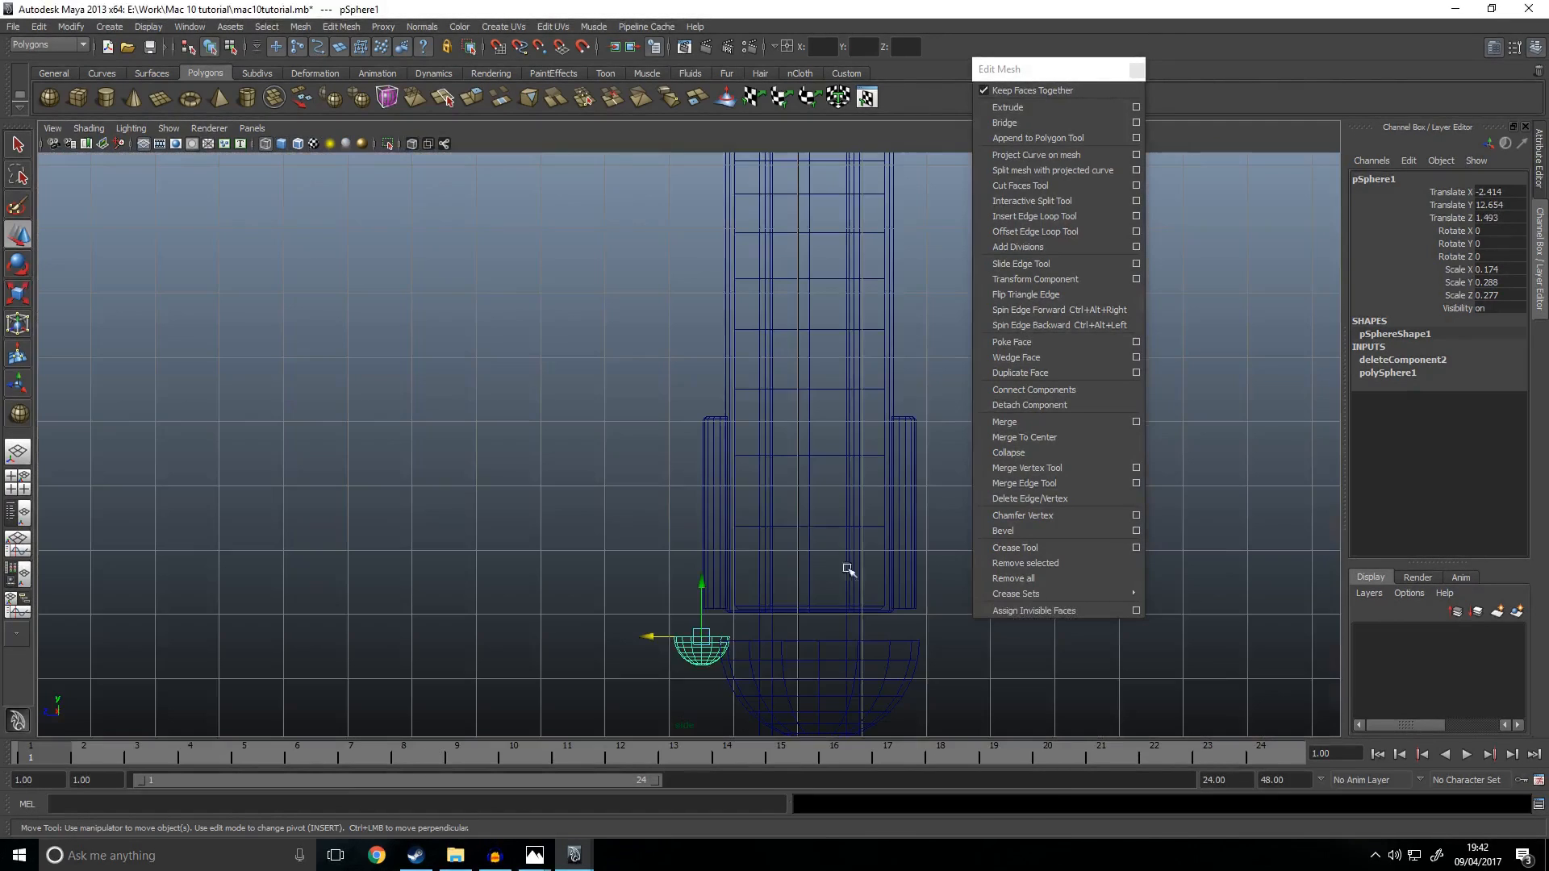
alt+middle_drag(623, 525, 582, 315)
scroll(577, 323, up, 3)
right_drag(530, 363, 534, 400)
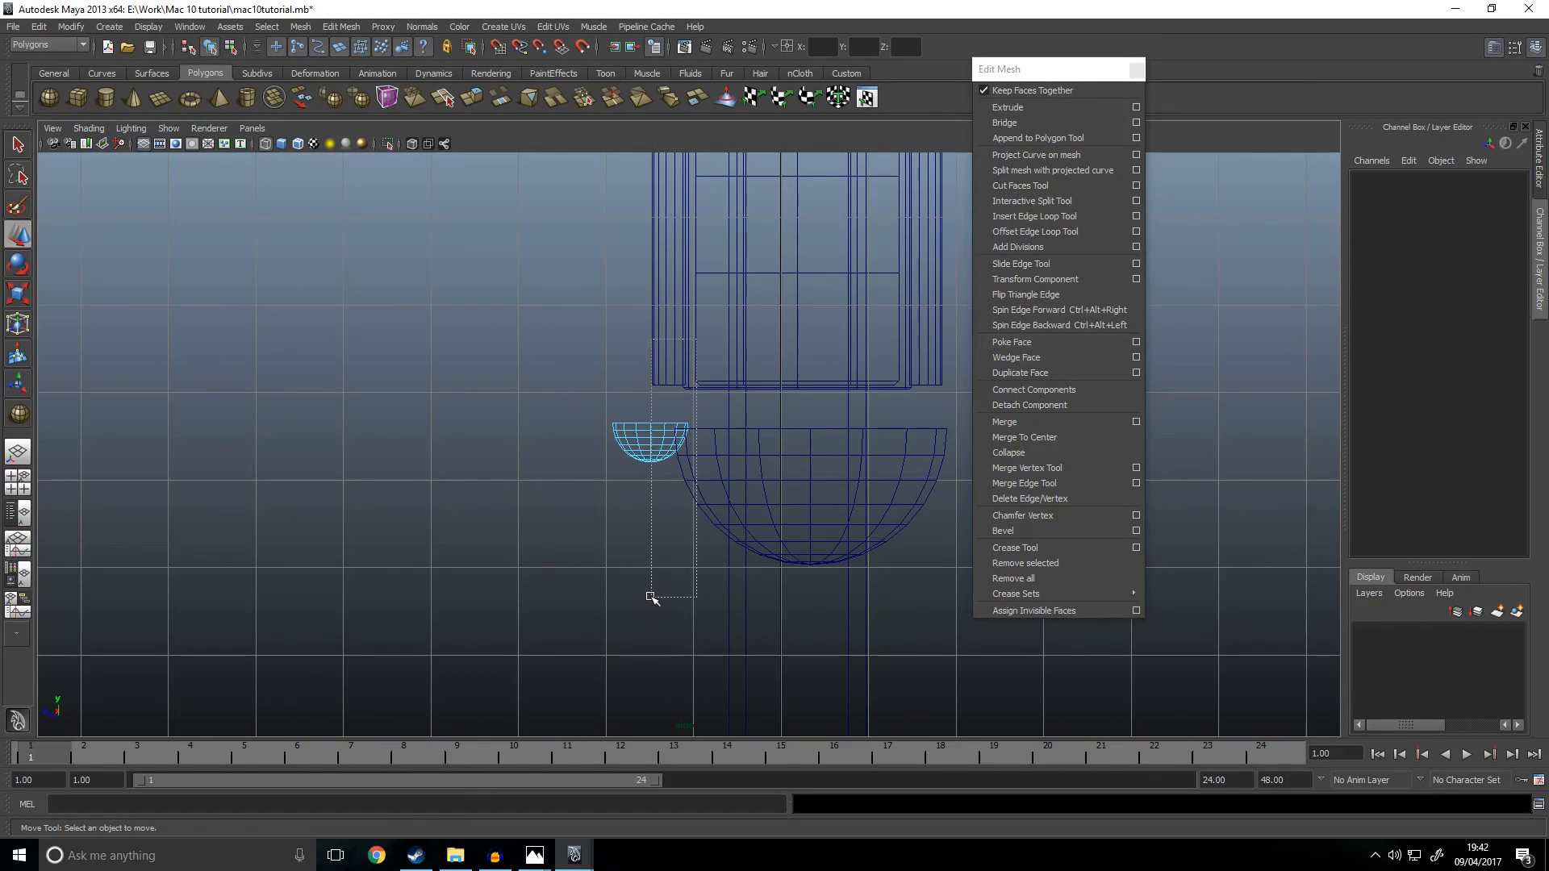
drag(650, 597, 653, 597)
key(Delete)
scroll(650, 576, up, 5)
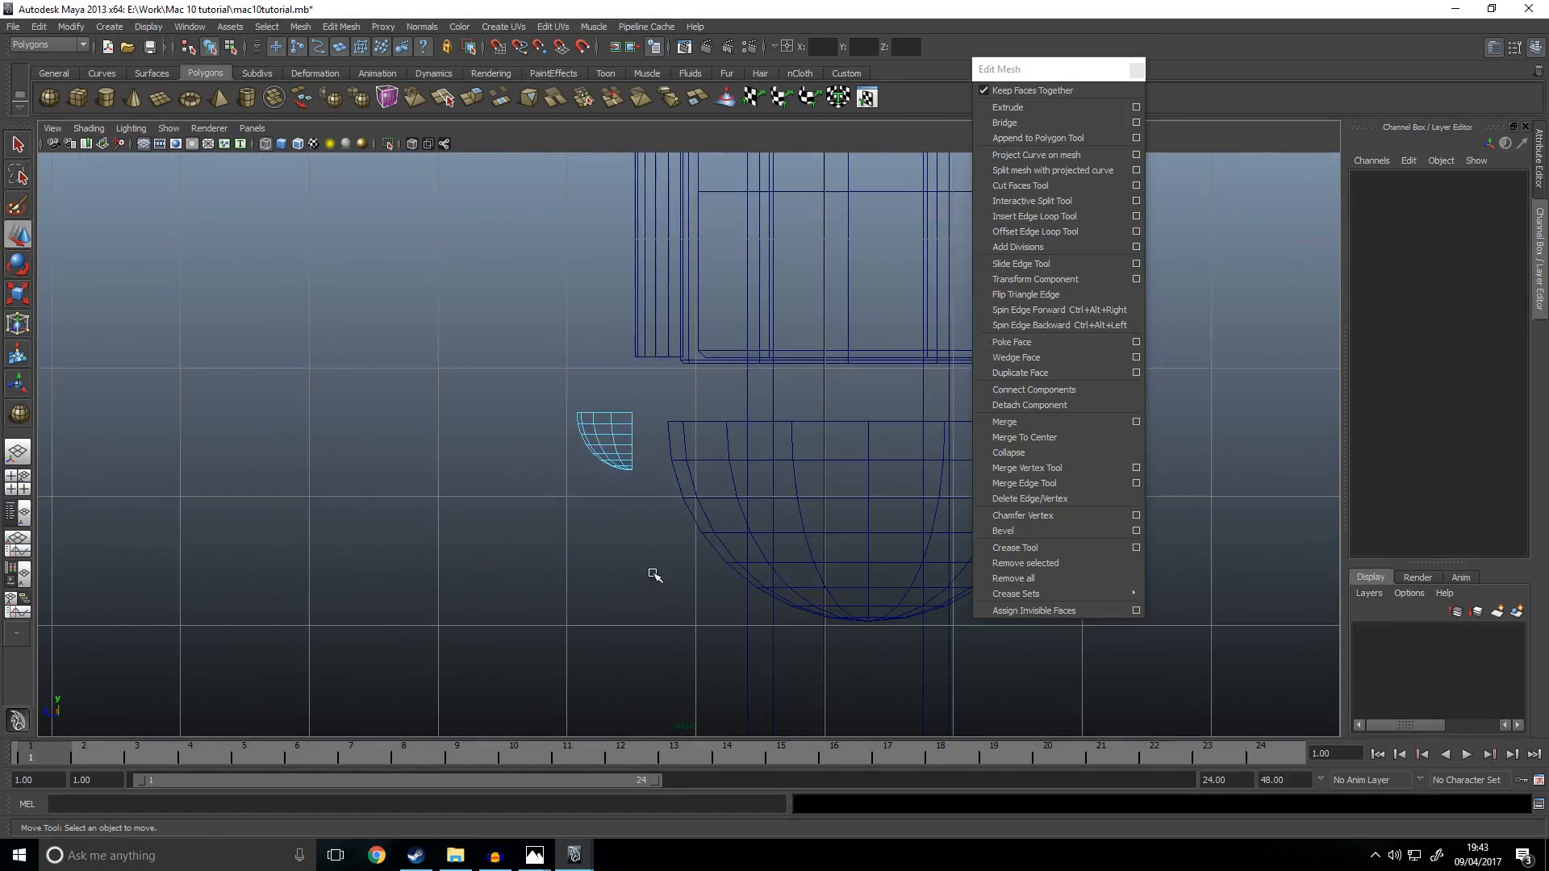
right_drag(557, 423, 575, 406)
click(575, 432)
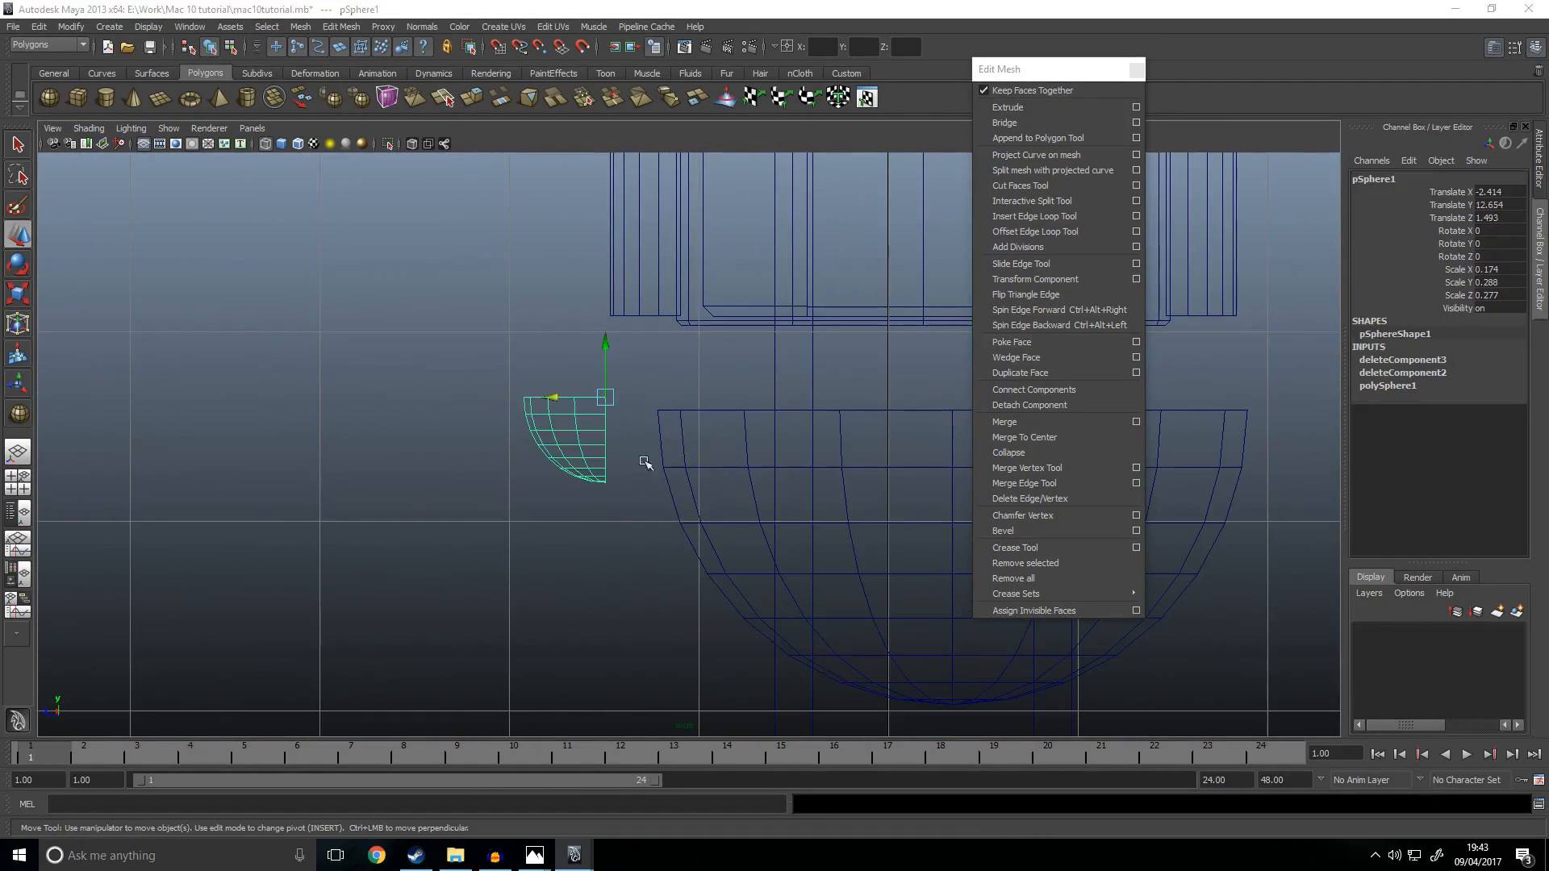
key(space)
key(space)
key(f)
mouse_move(792, 432)
alt+mouse_down()
mouse_move(743, 626)
mouse_move(888, 602)
mouse_move(764, 548)
alt+mouse_up()
key(ctrl+z)
key(ctrl+z)
key(ctrl+z)
key(ctrl+z)
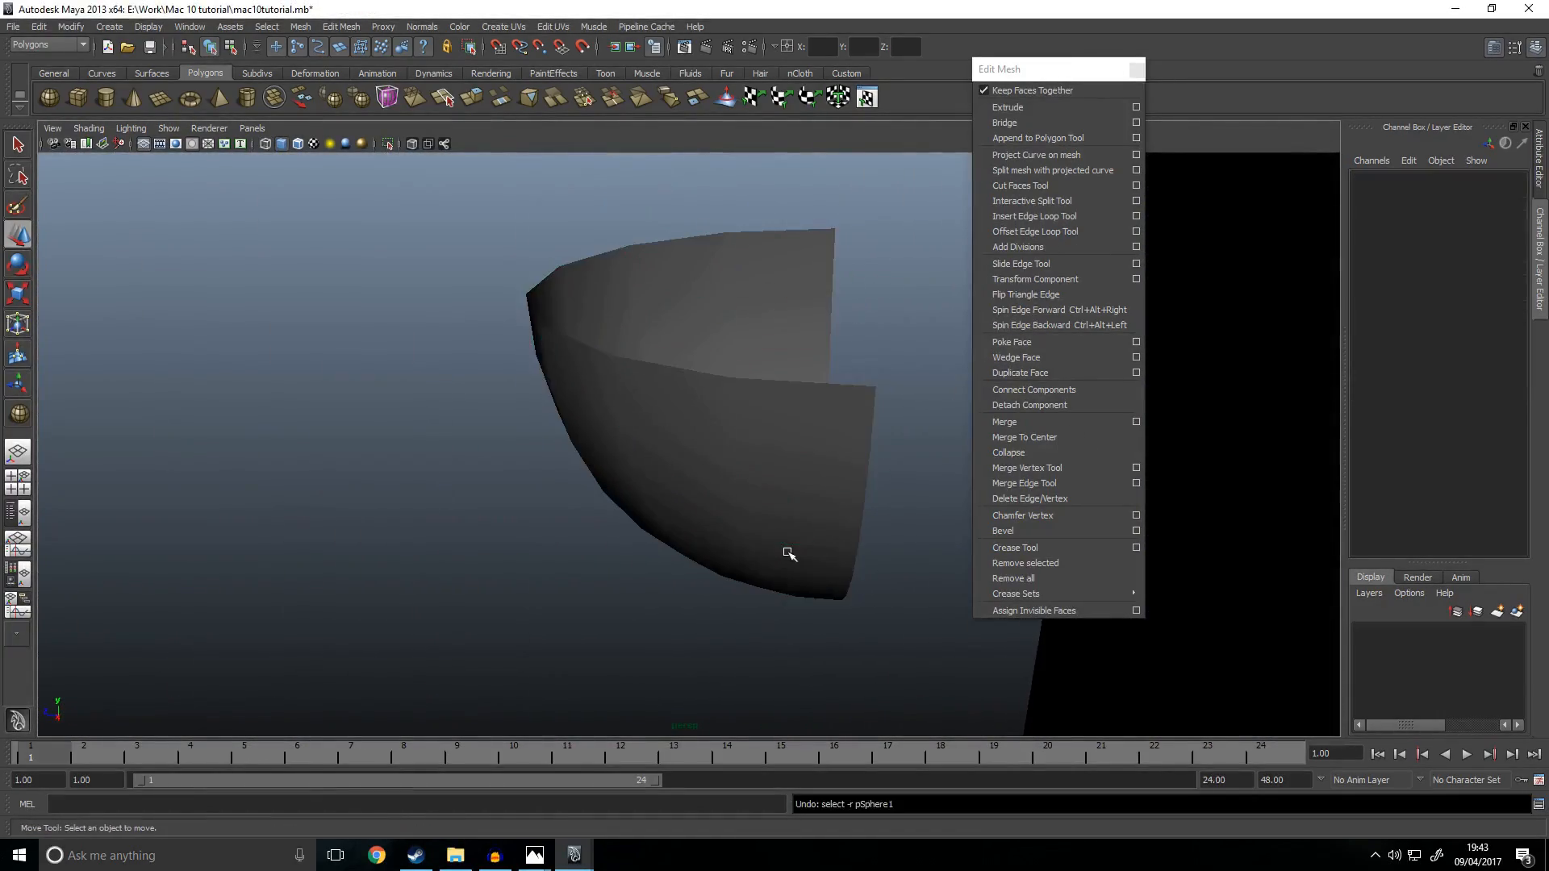
Step: Extrude the open rim edges of the small half-sphere inward and scale them to the centre to cap the opening
click(635, 542)
right_drag(719, 425, 721, 382)
click(729, 335)
alt+drag(685, 344, 1044, 454)
click(1053, 109)
drag(795, 439, 765, 450)
key(r)
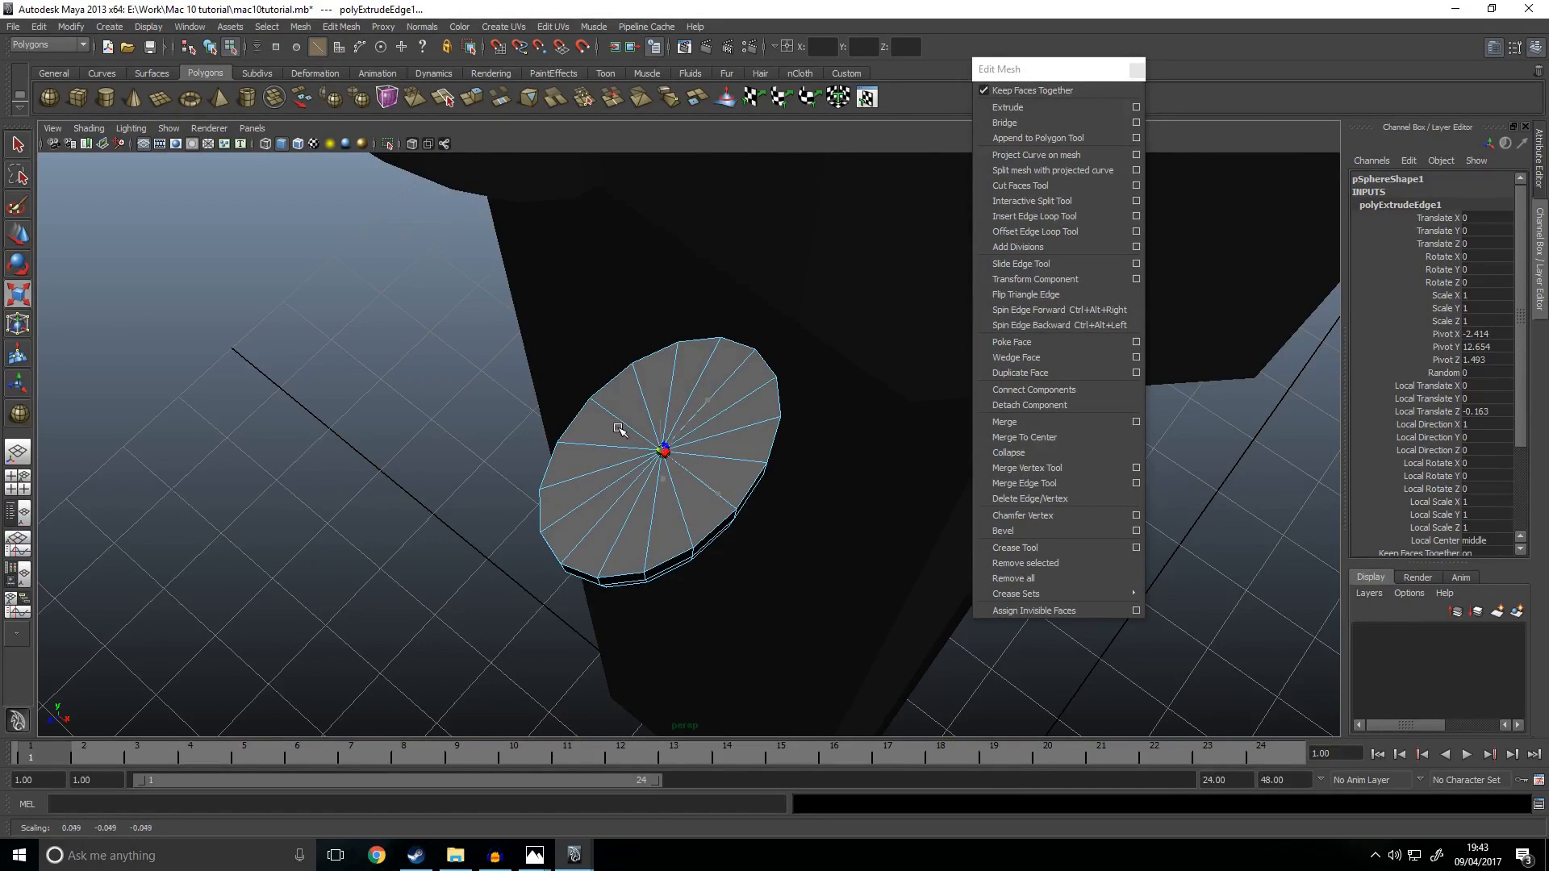
Step: Merge the overlapping vertices at the centre of the small half-sphere's cap into one
key(w)
scroll(725, 432, up, 10)
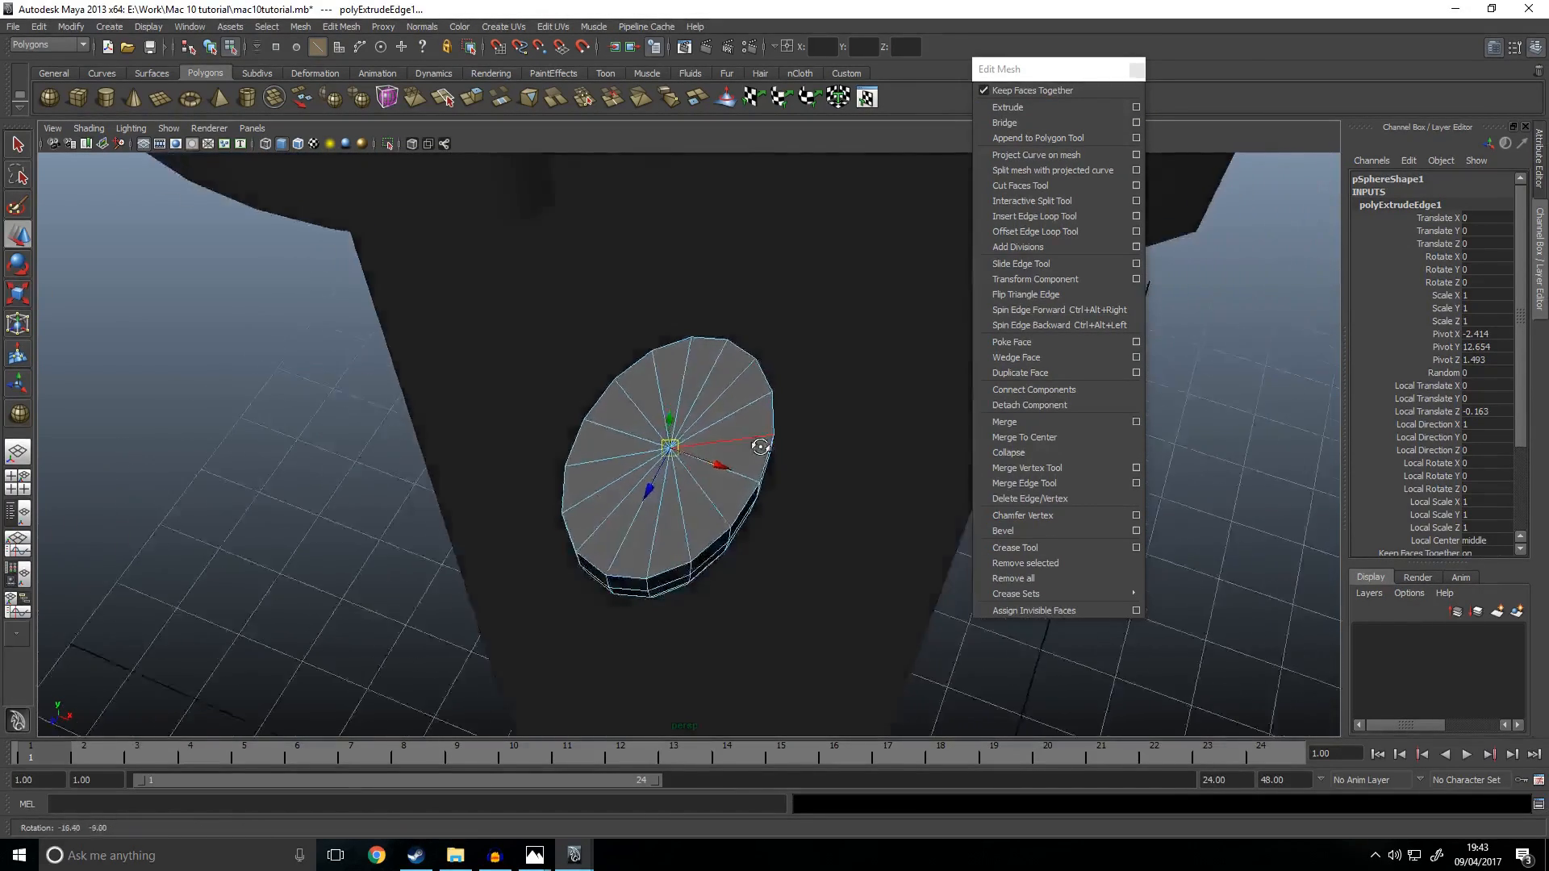
scroll(660, 445, down, 10)
scroll(670, 447, up, 8)
scroll(678, 448, down, 8)
scroll(692, 449, up, 10)
scroll(693, 449, down, 4)
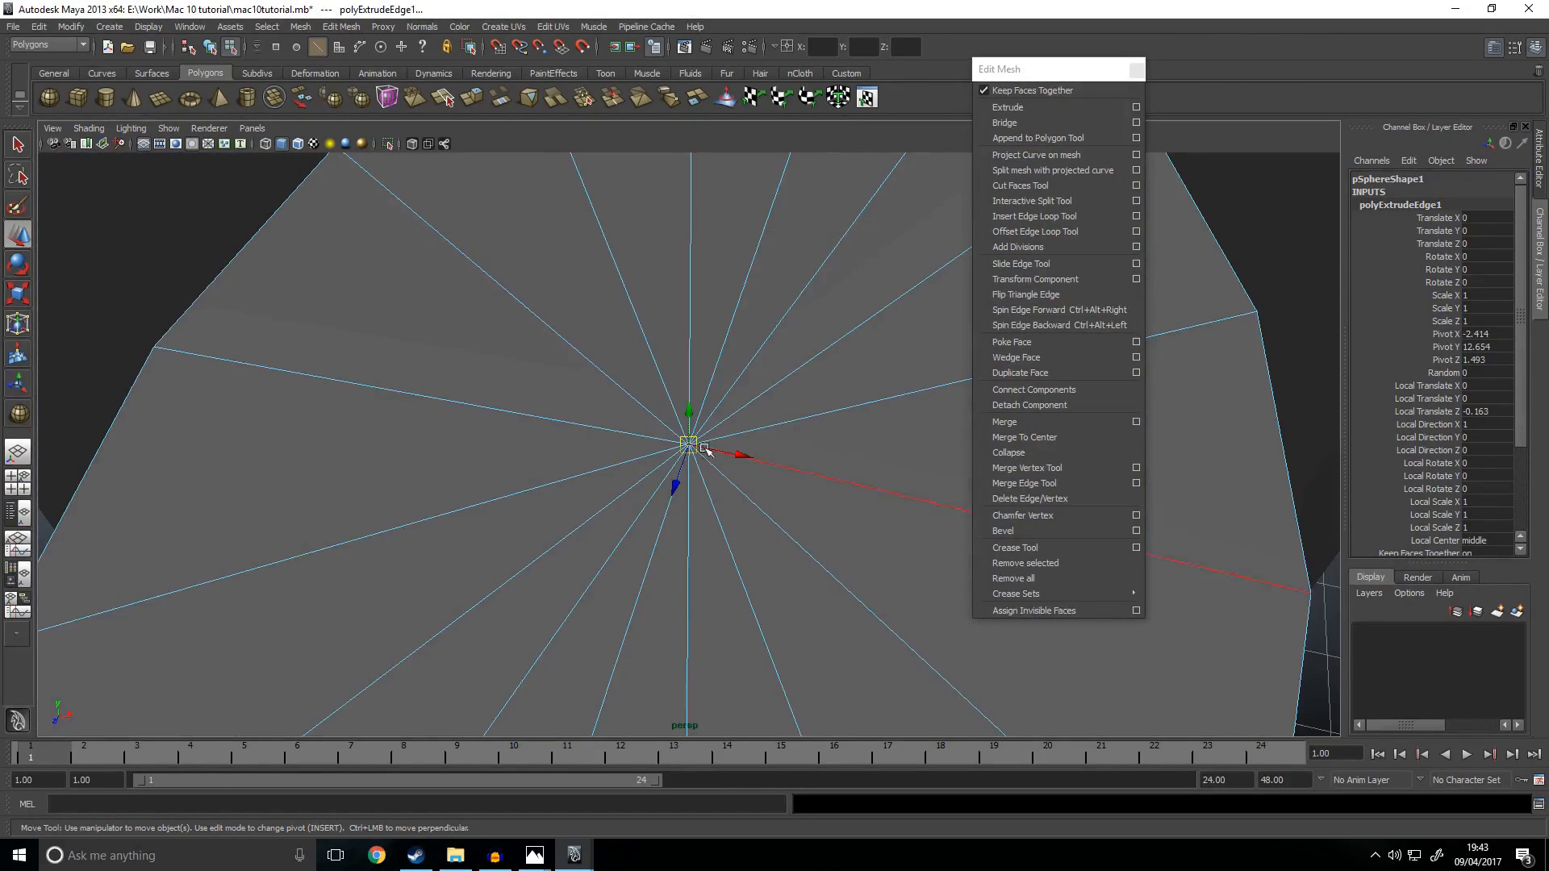
right_drag(710, 433, 678, 435)
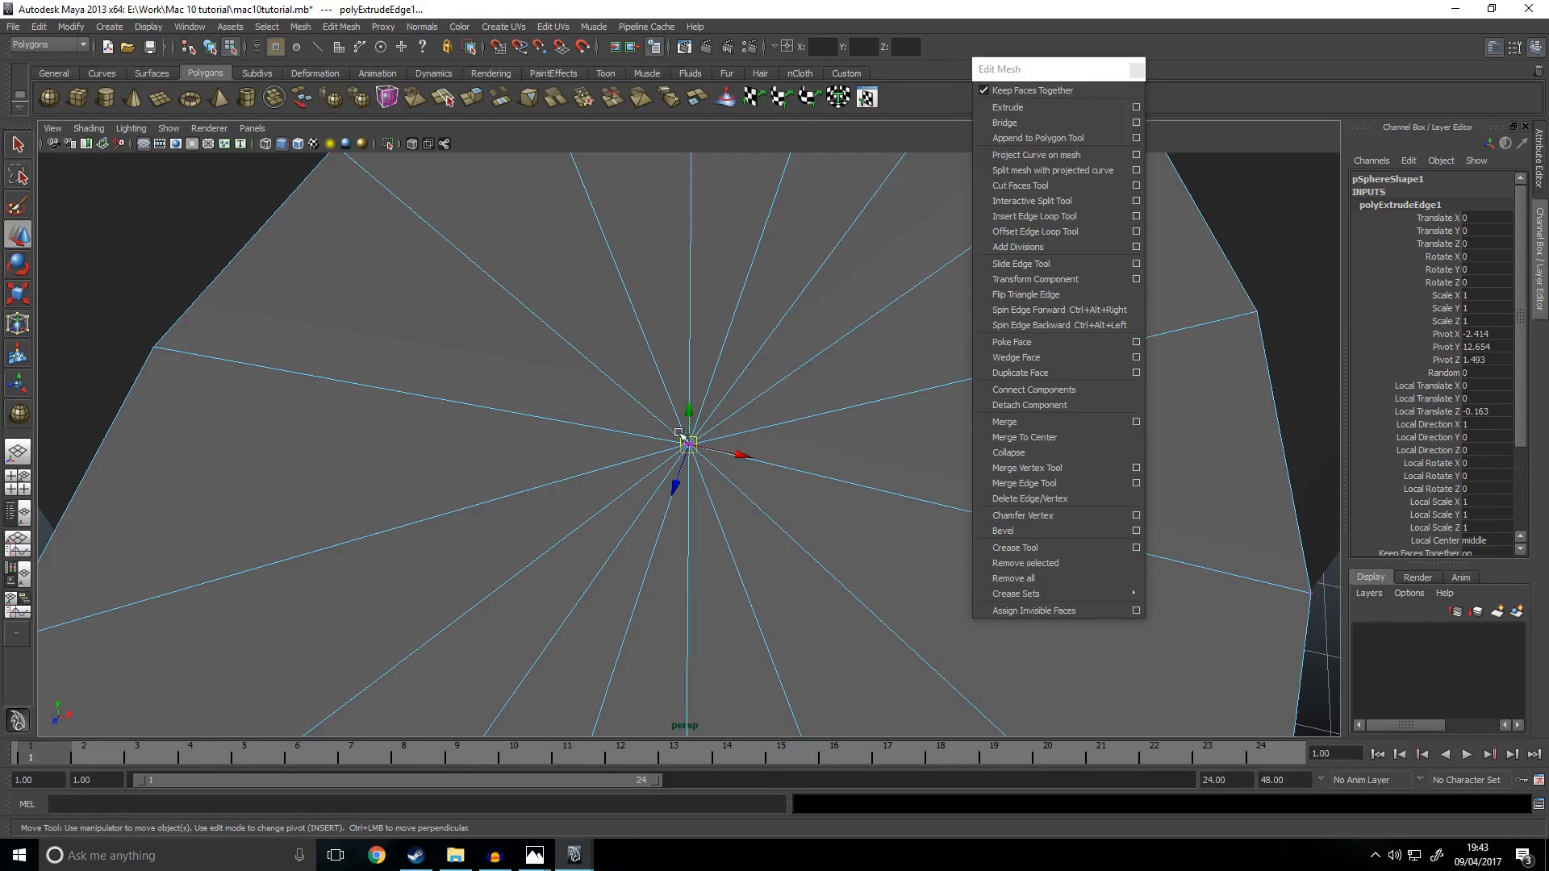
alt+drag(678, 432, 605, 316)
drag(663, 361, 663, 361)
alt+drag(663, 360, 670, 408)
scroll(843, 436, up, 5)
scroll(909, 445, down, 5)
scroll(1049, 442, up, 5)
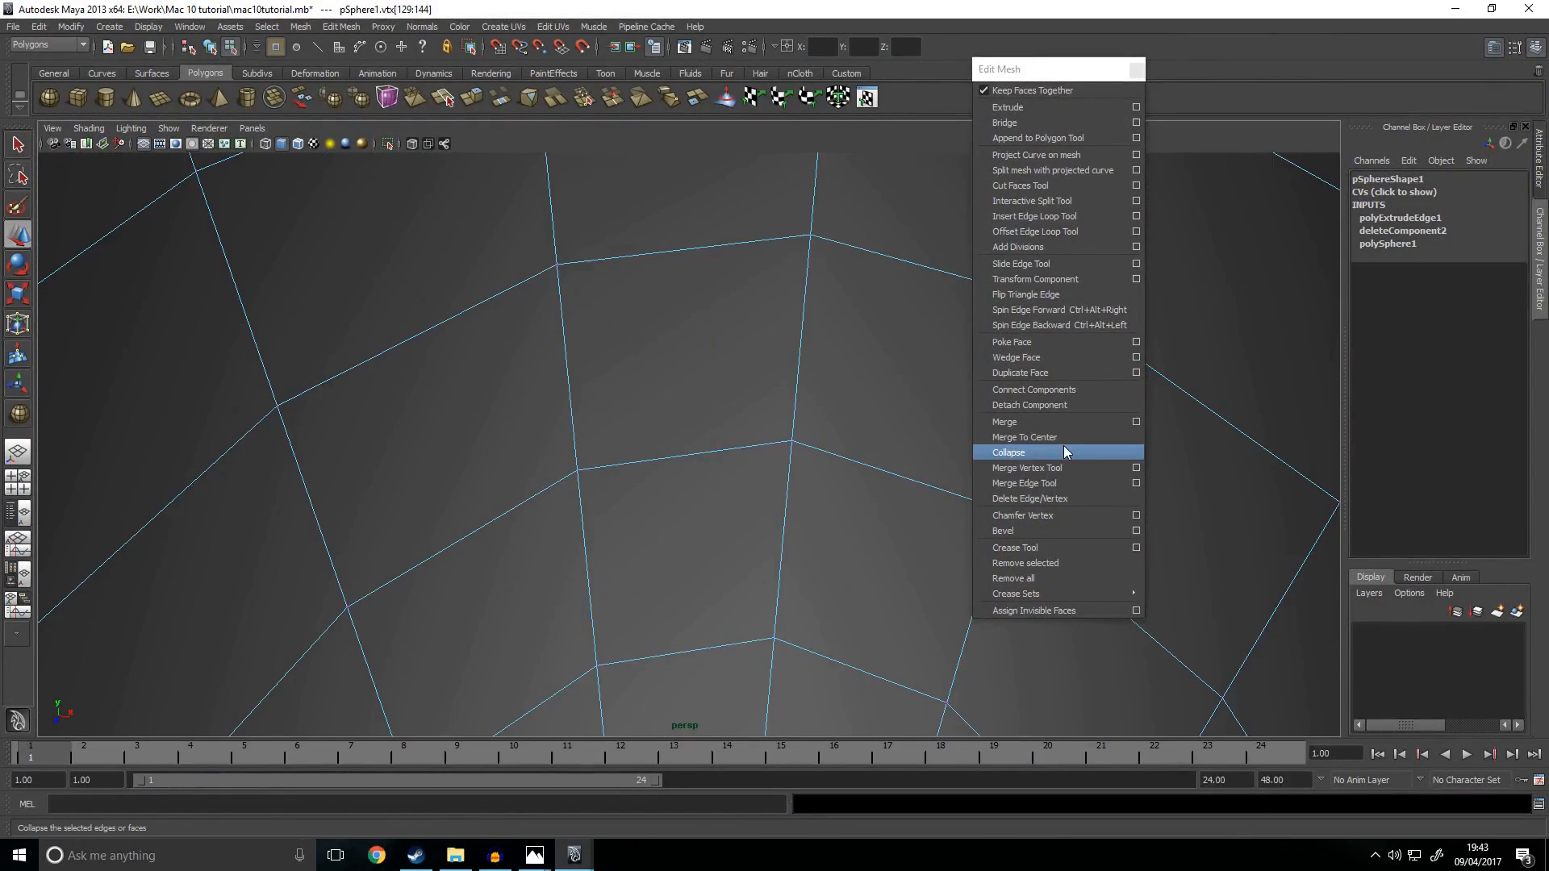
scroll(751, 395, down, 5)
click(1025, 421)
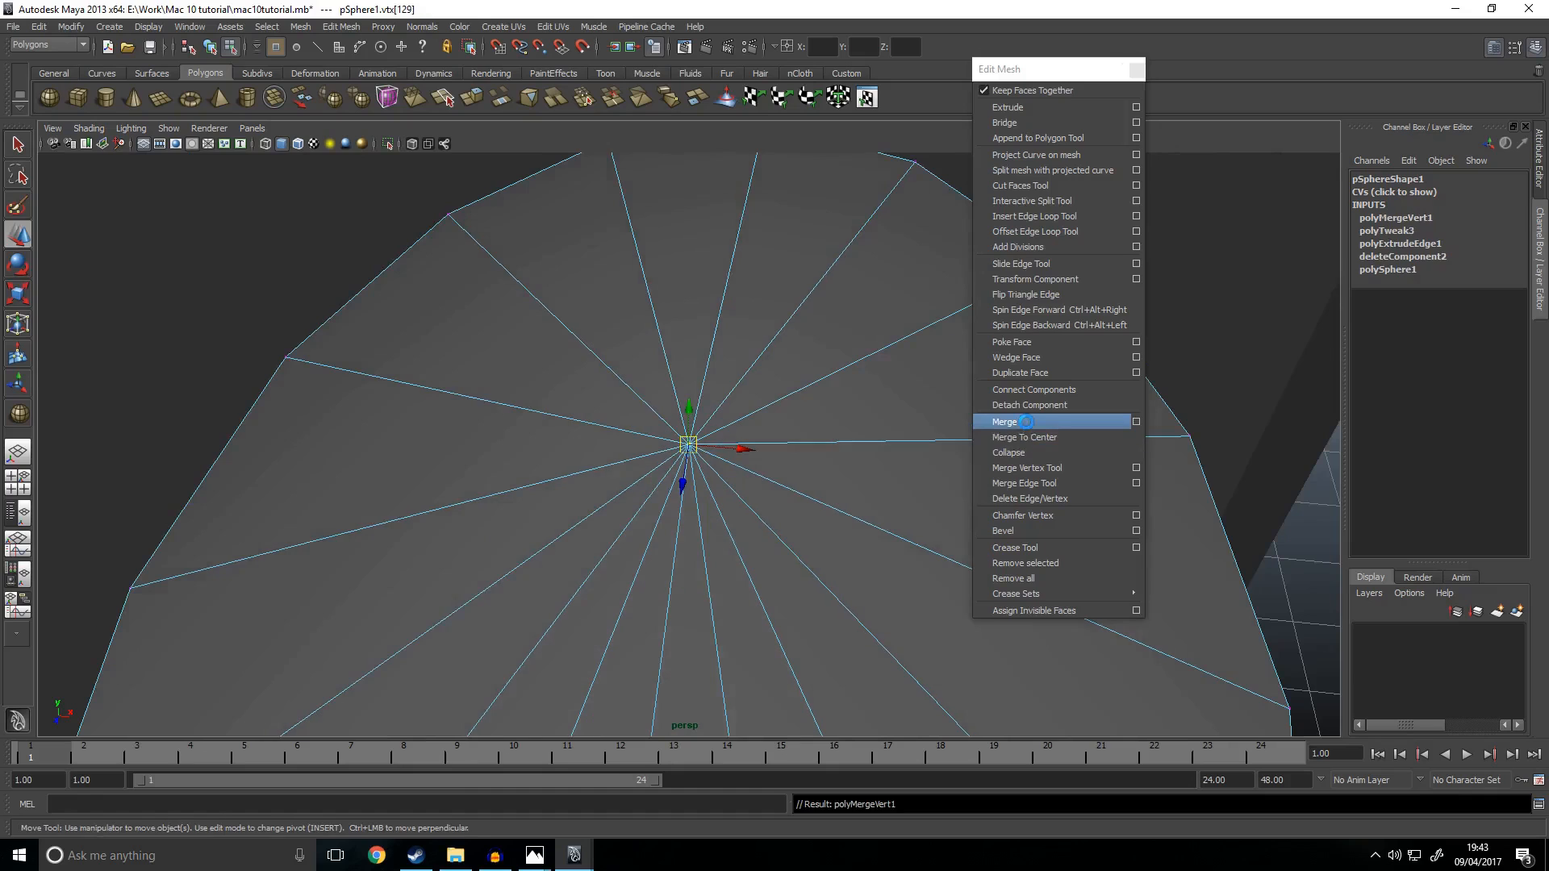
Step: Select the cap faces of the small half-sphere and extrude them up 0.307 to the top of the reference bump
key(space)
key(space)
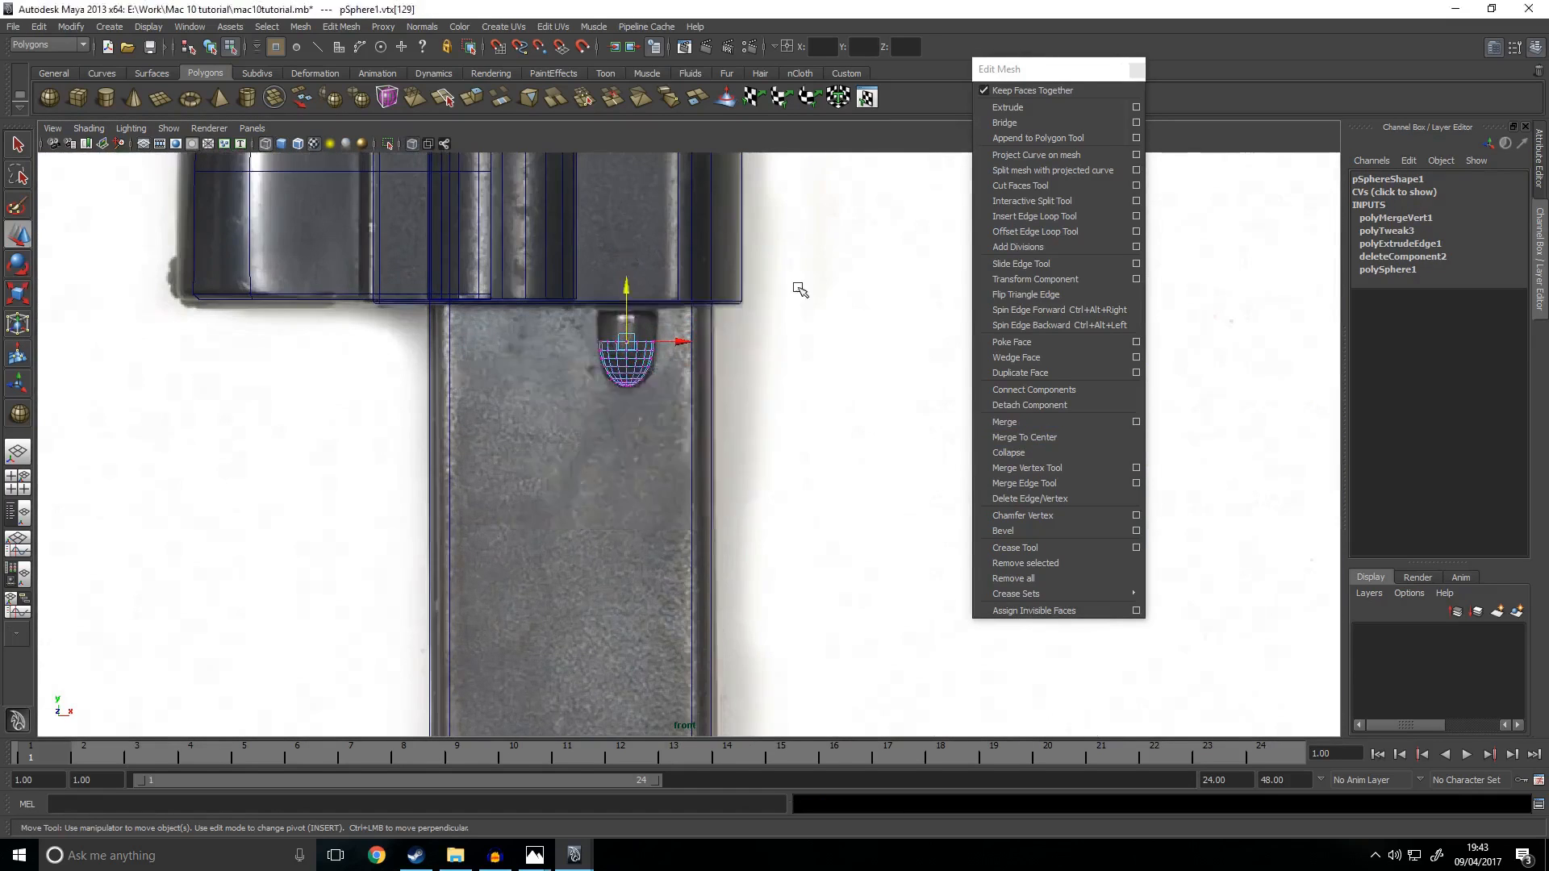
key(space)
key(space)
alt+drag(850, 360, 800, 471)
right_drag(710, 496, 615, 508)
alt+drag(616, 508, 645, 484)
key(space)
key(space)
scroll(622, 403, up, 5)
click(528, 294)
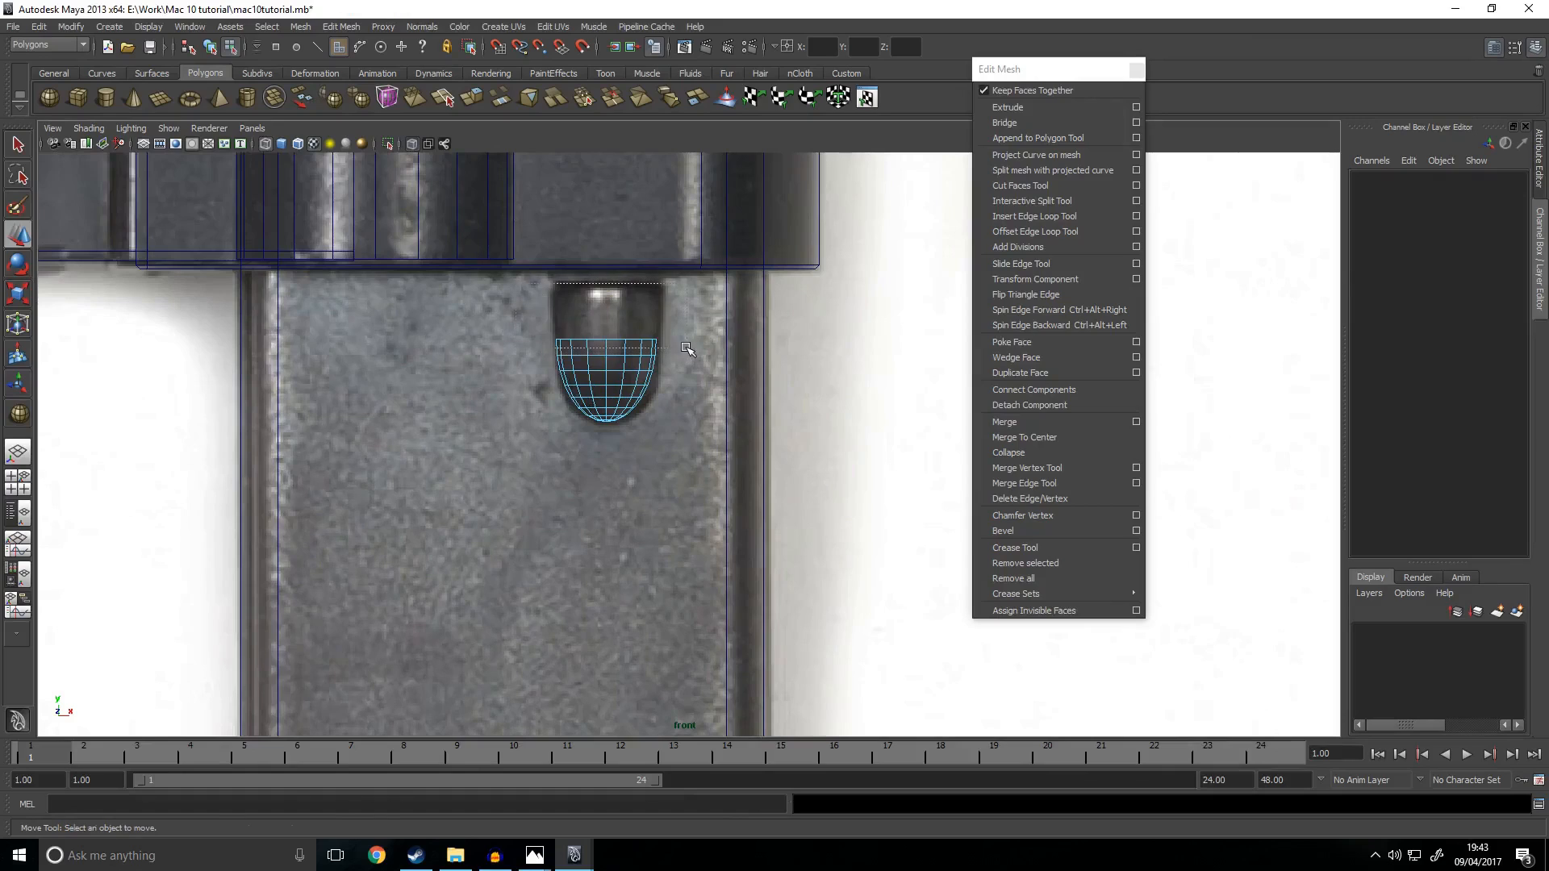
drag(687, 349, 513, 335)
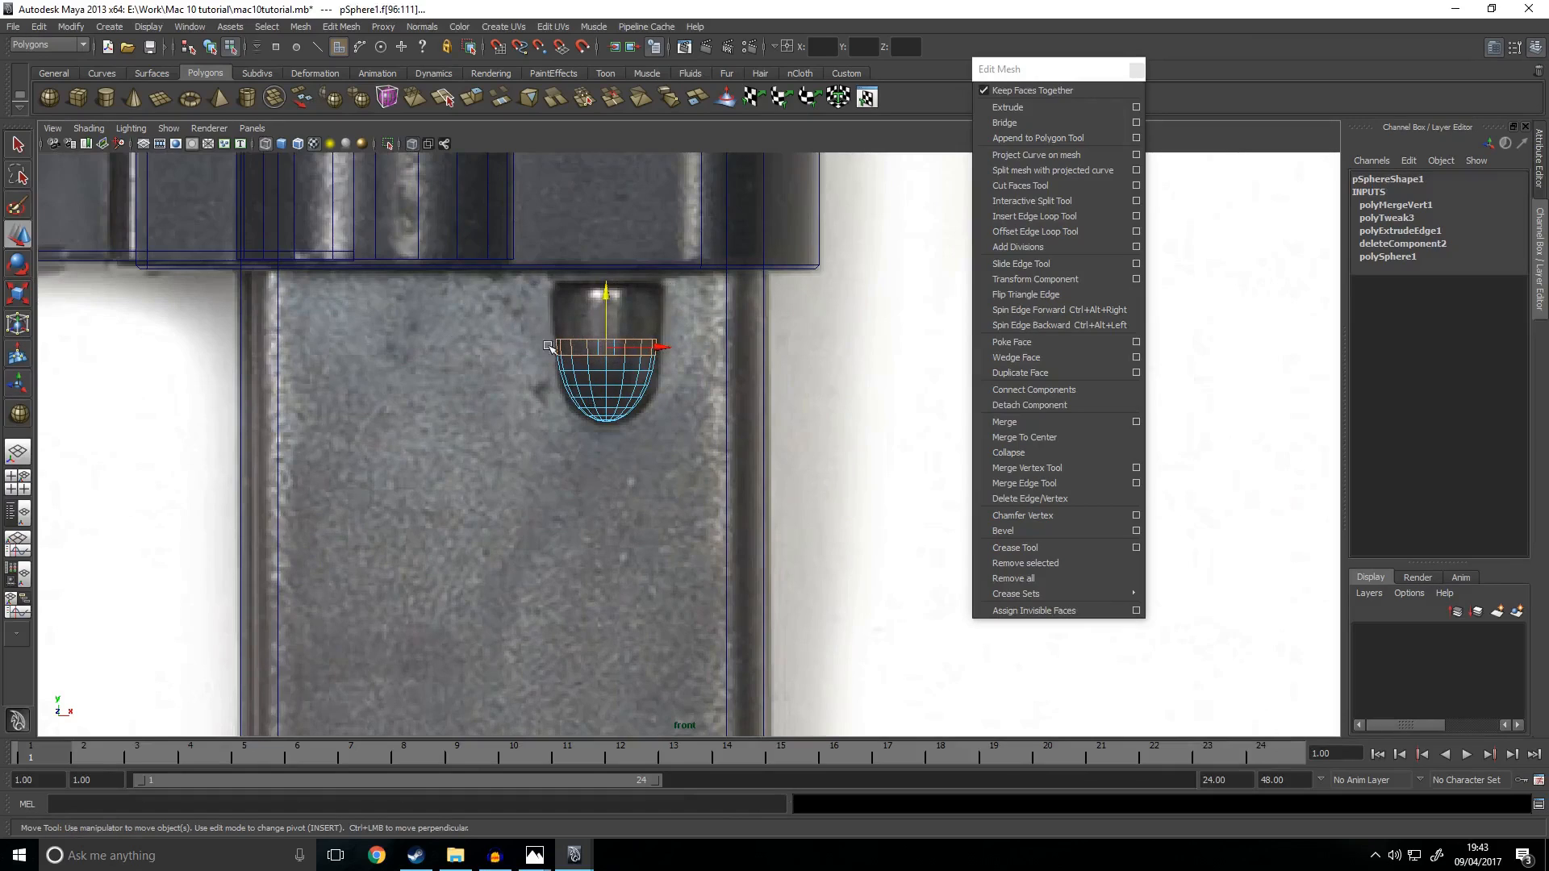
click(1008, 106)
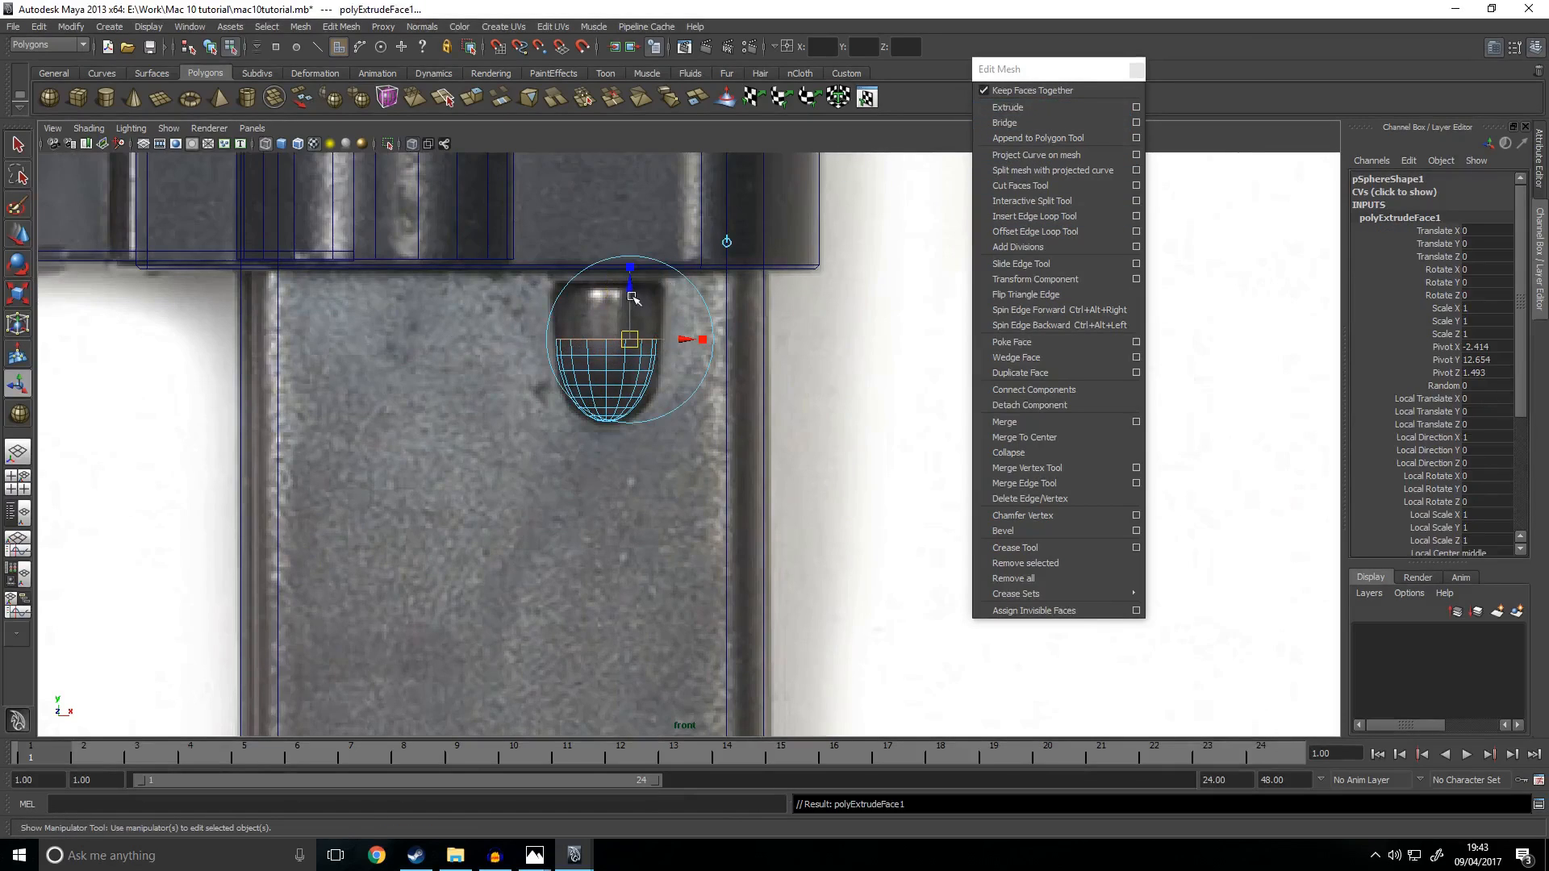
drag(637, 303, 643, 241)
key(w)
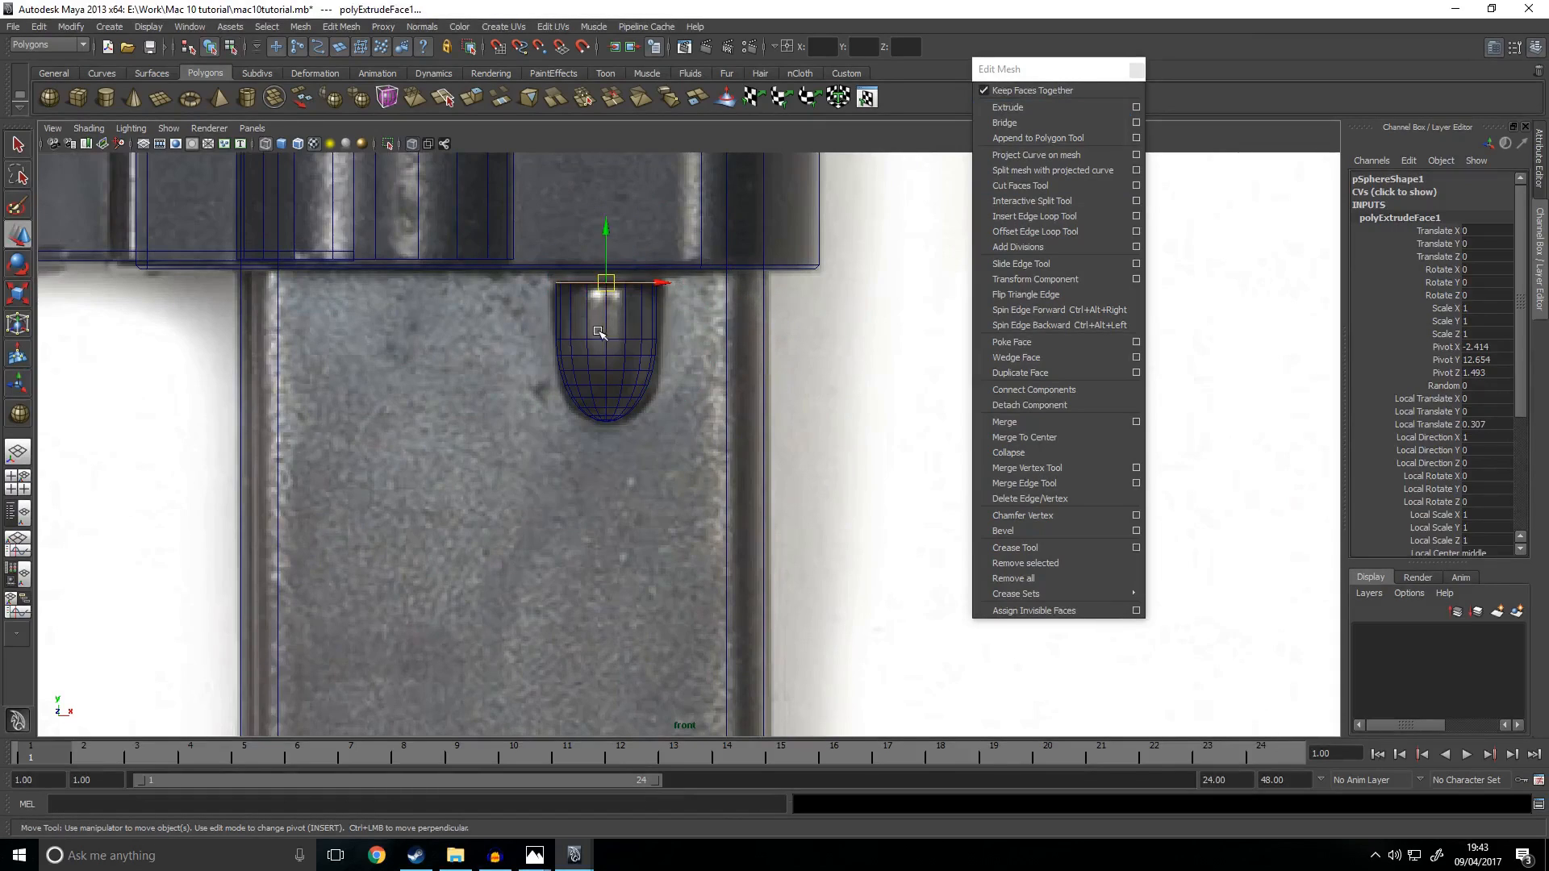
Step: Shift the whole bump sideways to X -2.401 to match the front reference image
key(F8)
click(651, 345)
drag(652, 345, 663, 340)
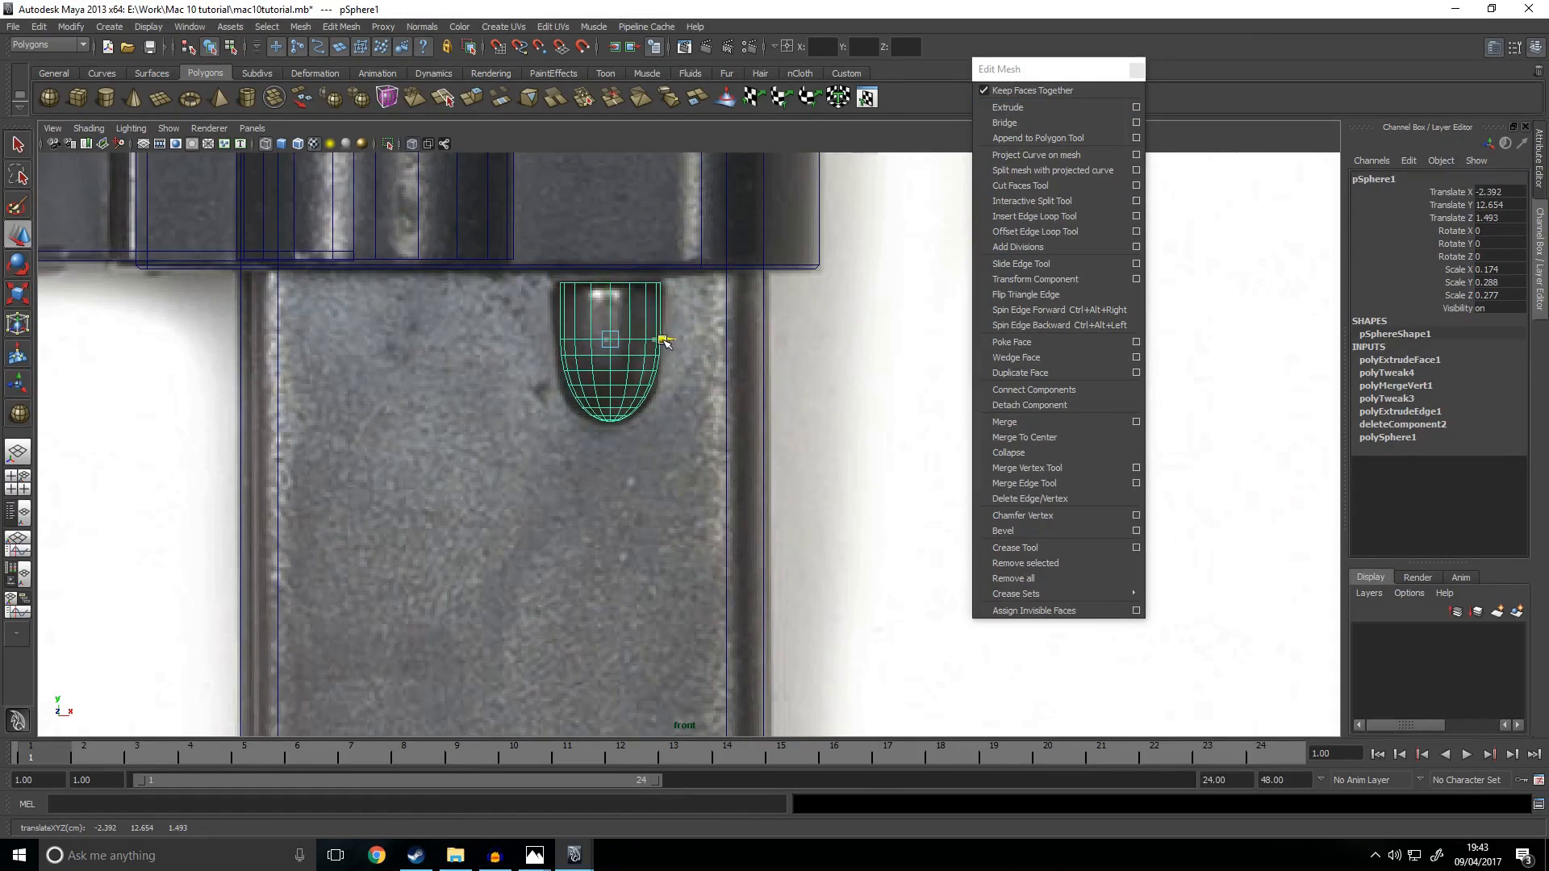
Step: Delete the inner half of the bump's faces in the side view
key(space)
key(space)
key(space)
key(space)
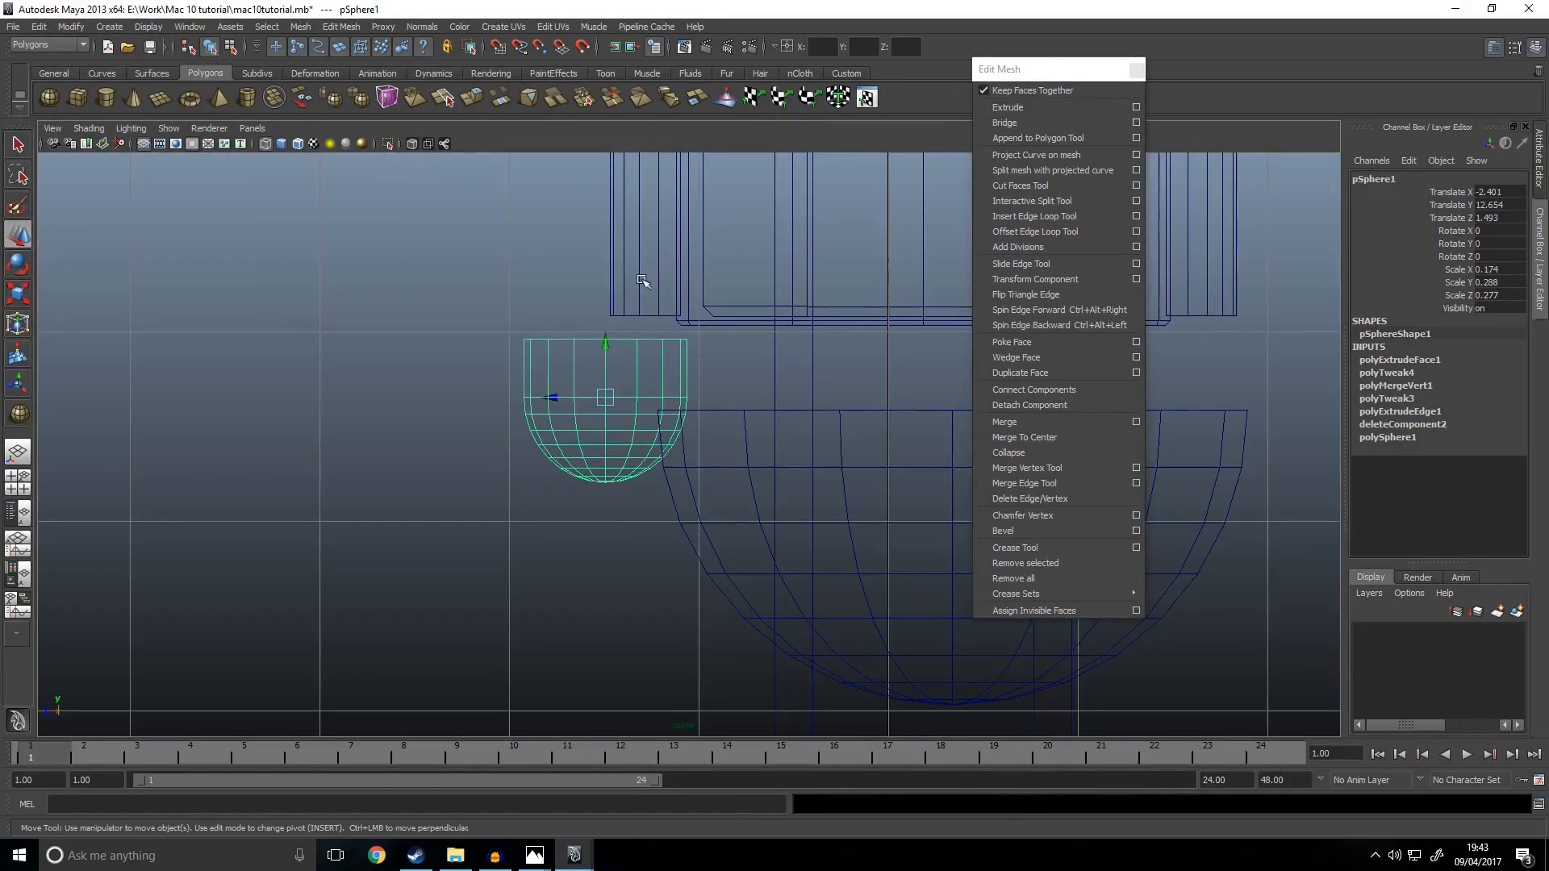
right_drag(556, 290, 476, 306)
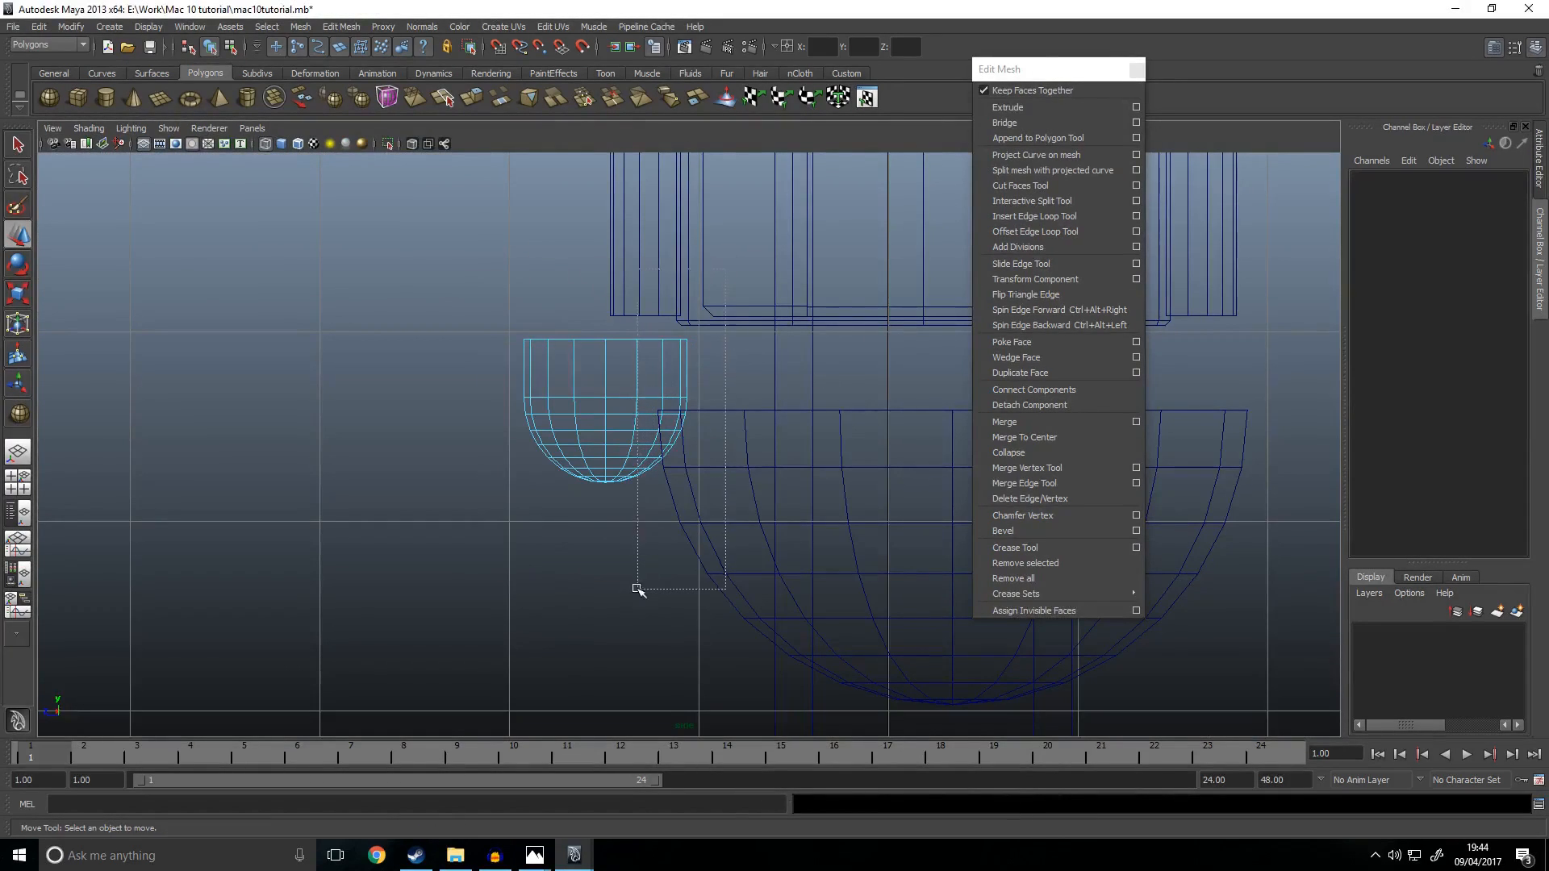
drag(606, 639, 606, 639)
key(Delete)
Step: Move the half bump against the magazine face at Z 0.581 and flatten it to a Z scale of 0.167
mouse_move(568, 361)
right_down()
mouse_move(626, 342)
mouse_move(563, 387)
right_up()
click(564, 387)
mouse_move(556, 393)
mouse_down()
mouse_move(753, 425)
mouse_move(782, 501)
mouse_move(570, 422)
mouse_move(702, 401)
mouse_move(598, 377)
mouse_move(615, 388)
mouse_up()
key(space)
key(space)
key(r)
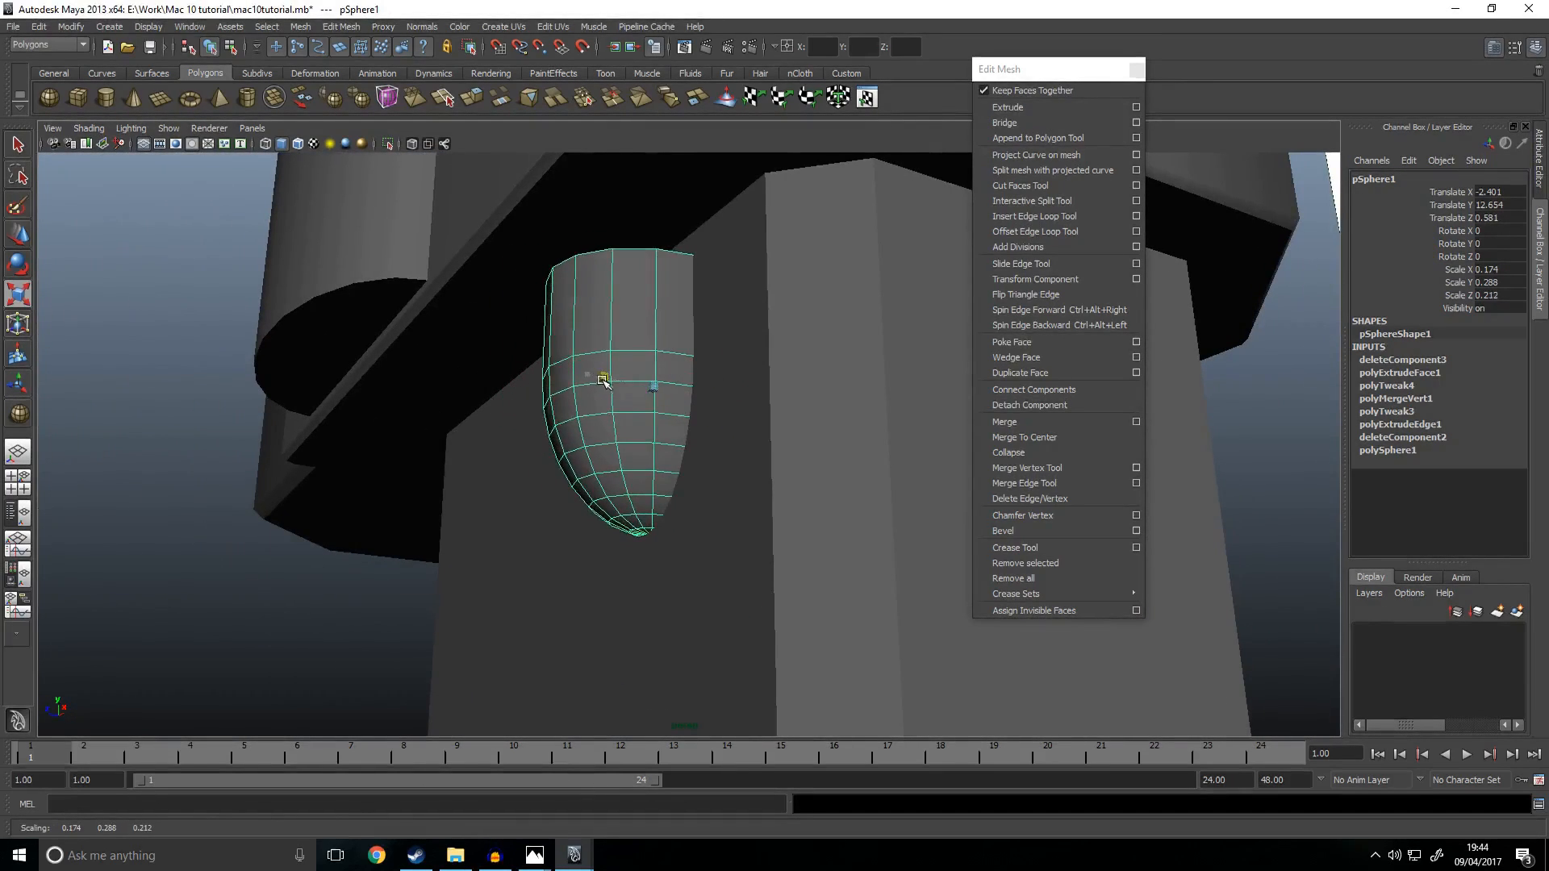
alt+drag(464, 438, 594, 477)
Step: Examine the flattened bump on the magazine against the front reference and in perspective
key(space)
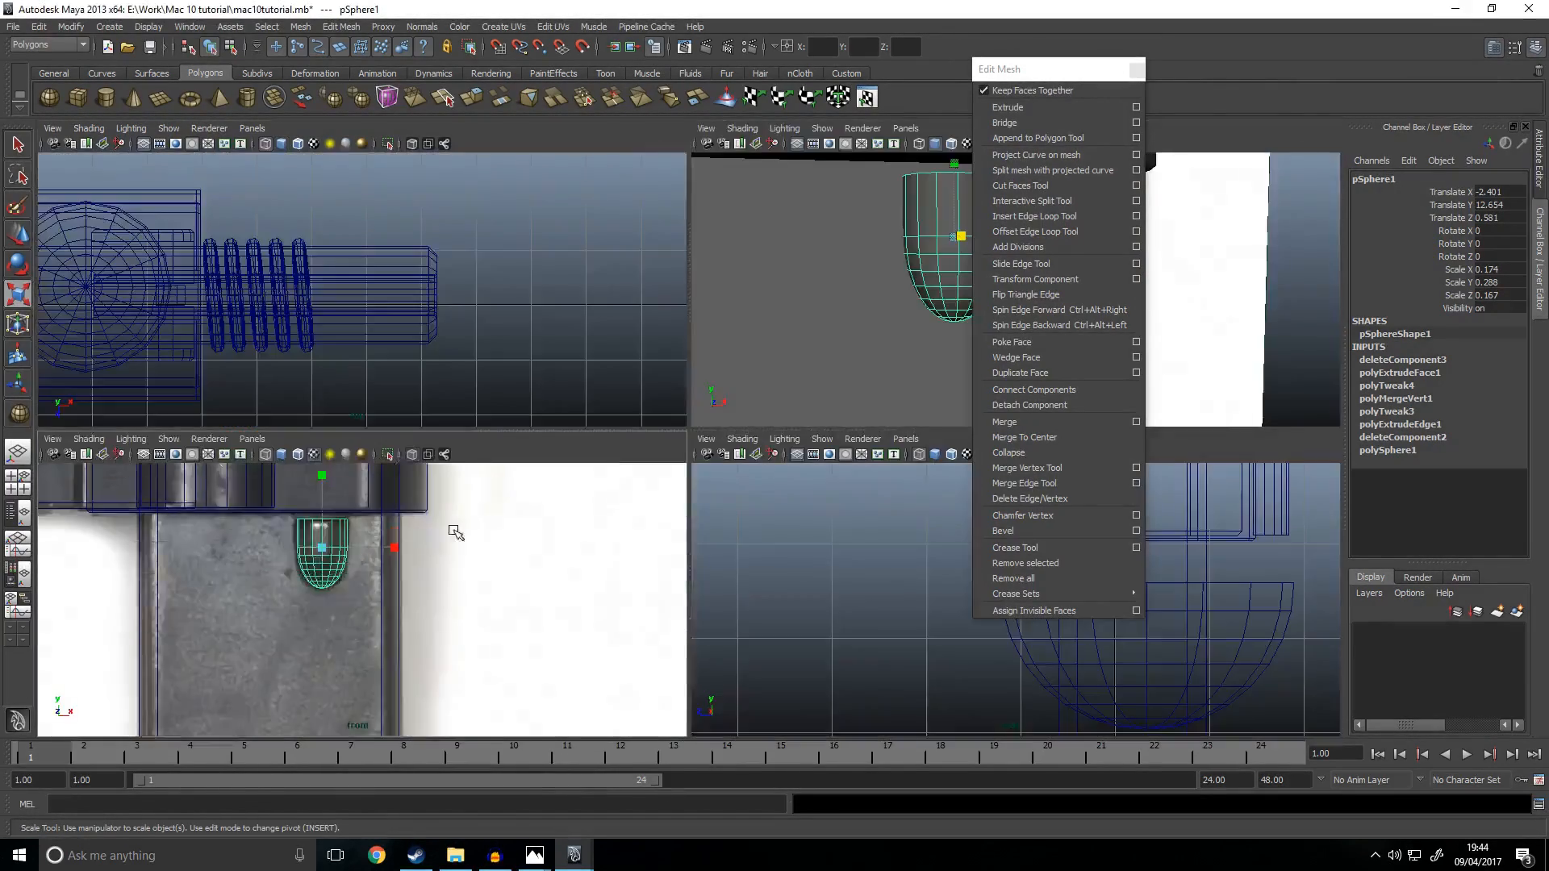
key(space)
click(613, 347)
key(space)
key(space)
scroll(621, 402, down, 3)
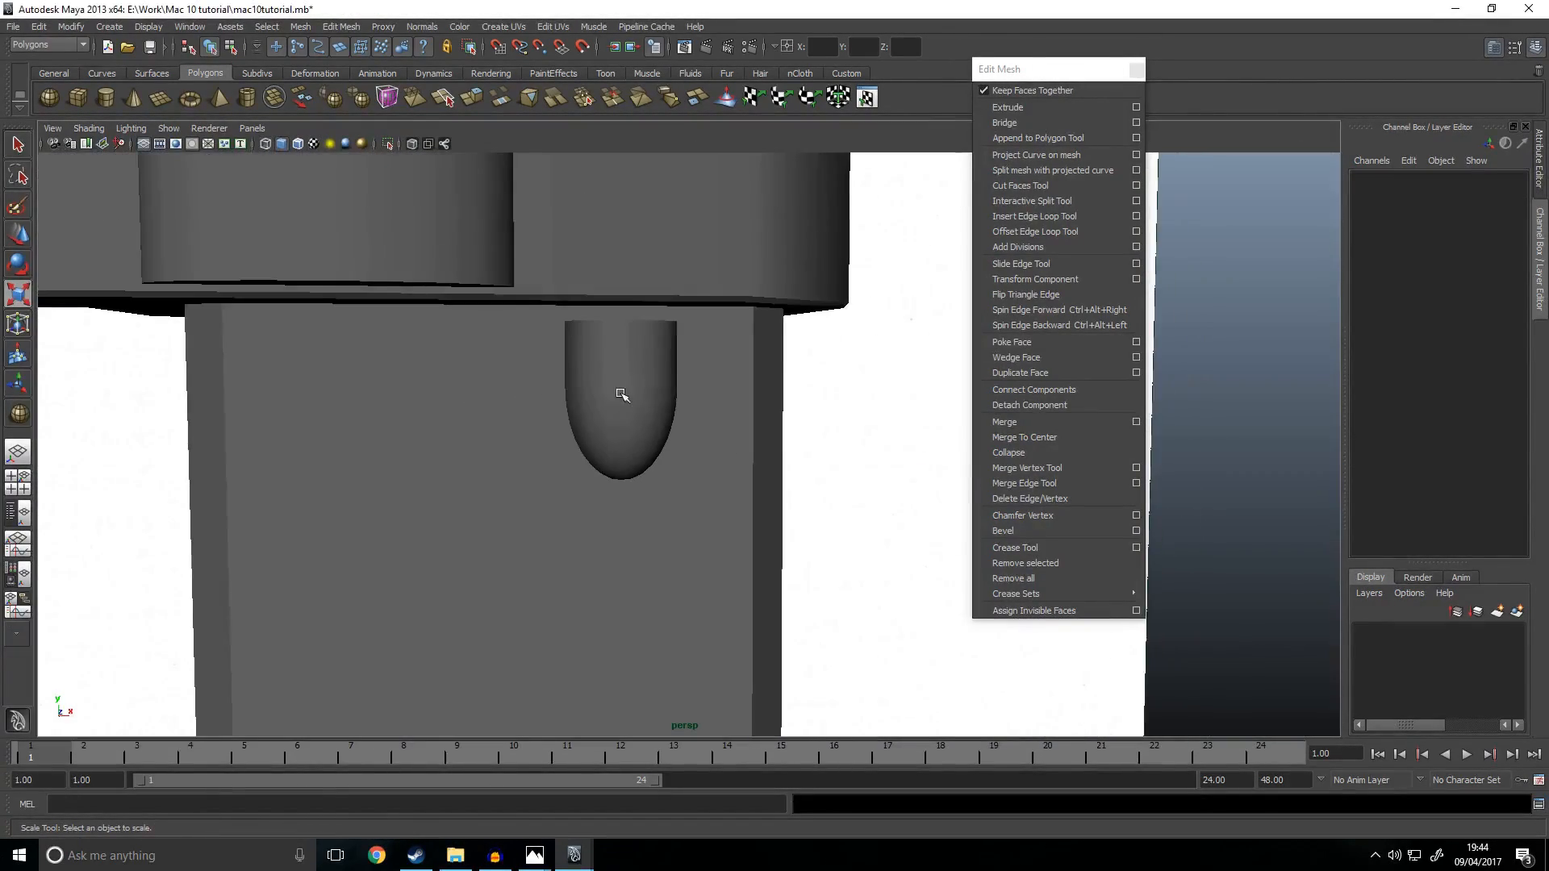
click(622, 401)
scroll(886, 508, down, 3)
click(903, 512)
scroll(926, 518, down, 4)
alt+drag(928, 519, 673, 433)
Step: Snap the bump's pivot to the magazine's middle and mirror a duplicate to the opposite side using Duplicate Special with Z scale -0.167
click(673, 432)
key(space)
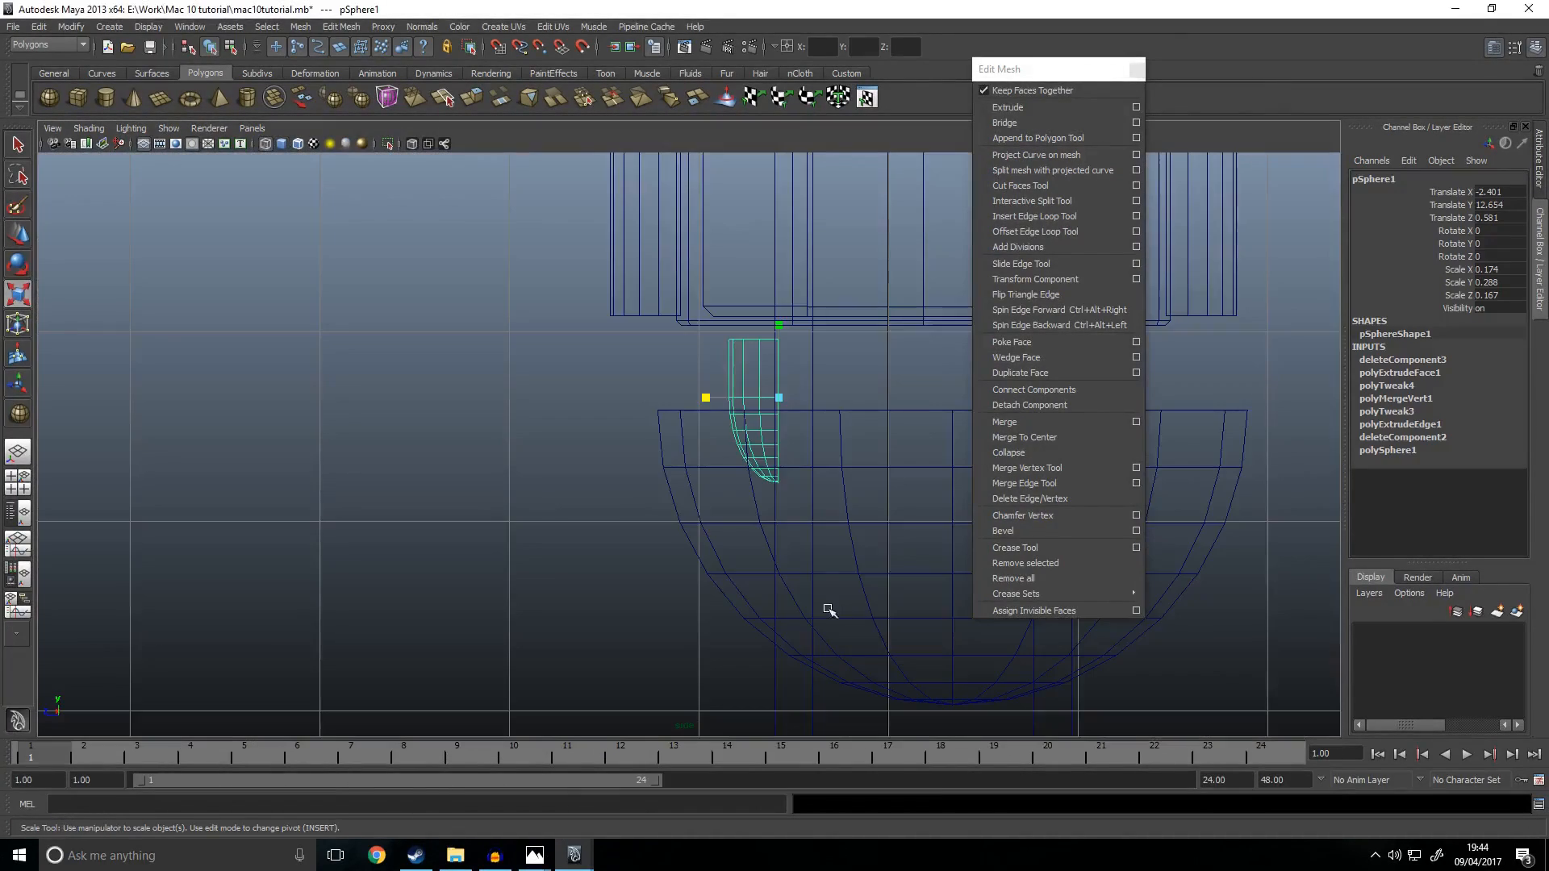
key(space)
key(space)
scroll(841, 512, up, 2)
key(w)
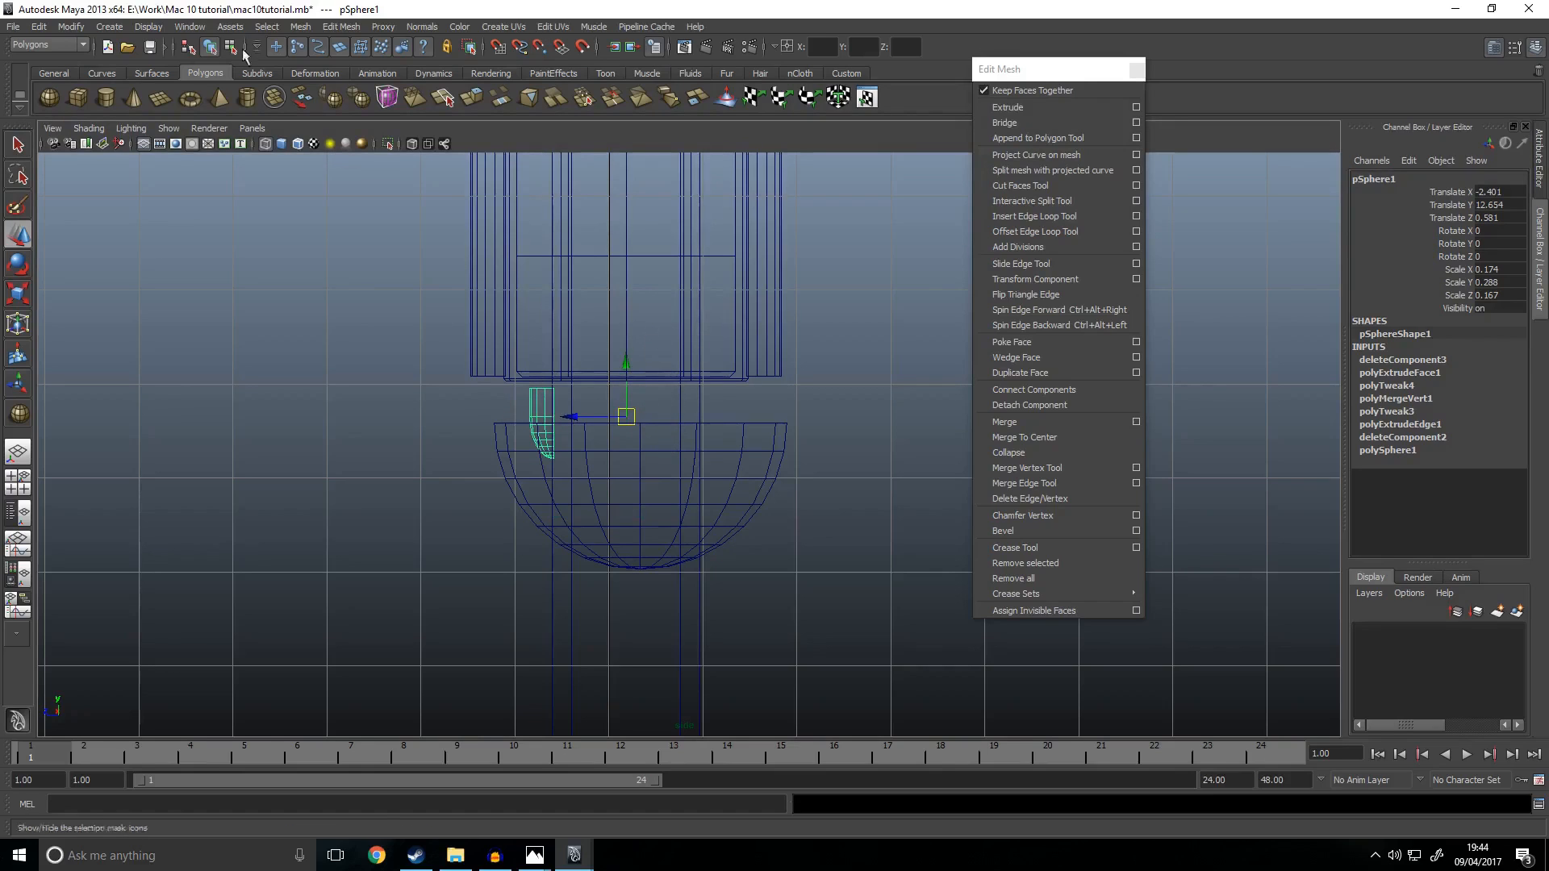
click(34, 28)
click(81, 380)
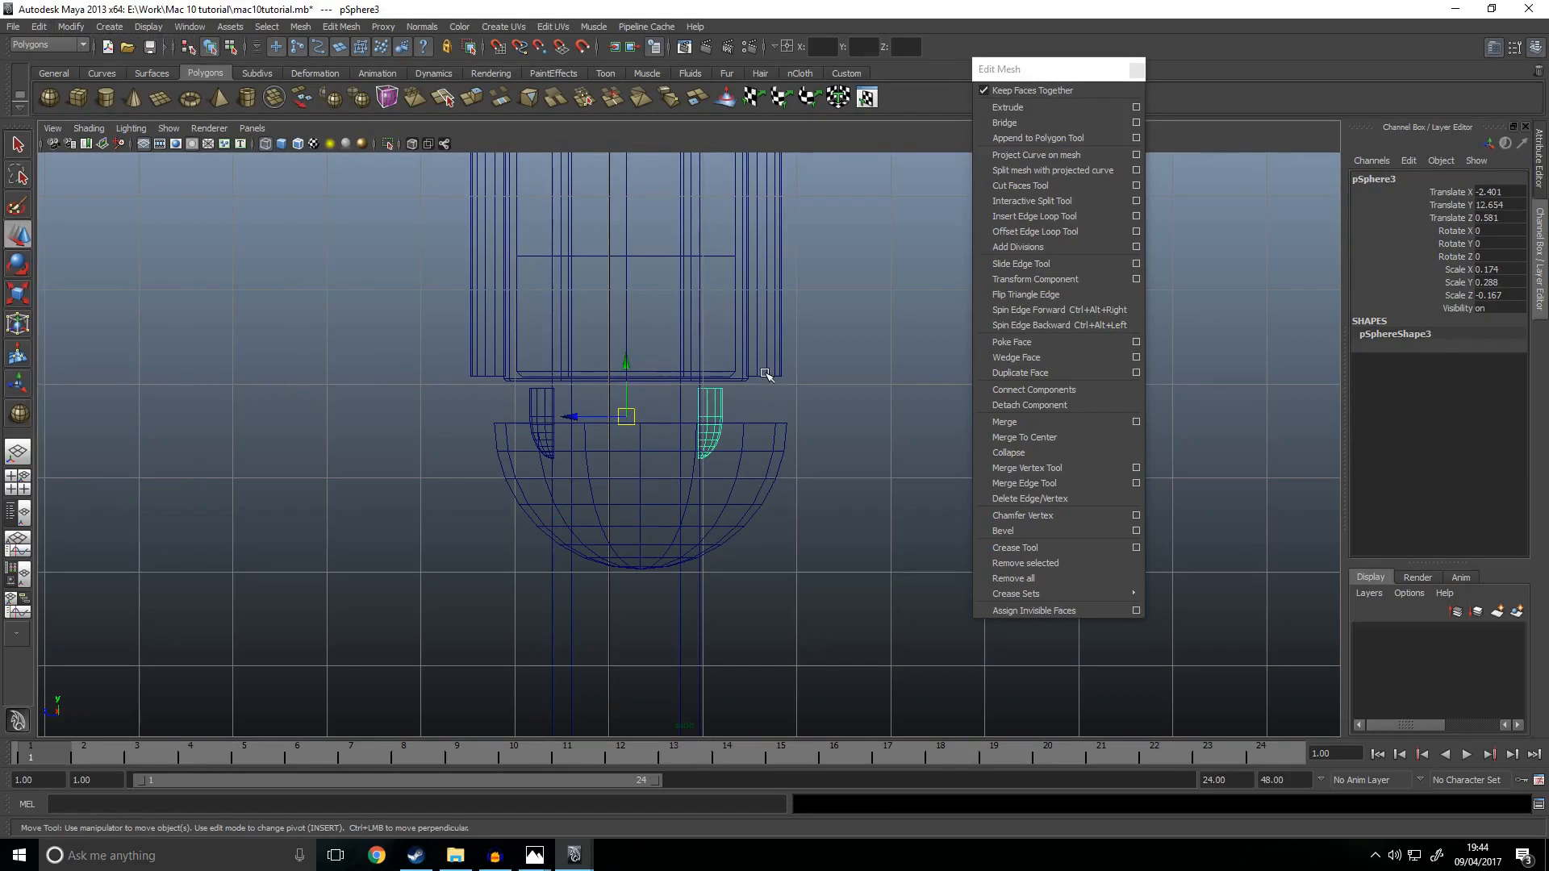
click(715, 408)
key(space)
key(space)
Step: Rotate the large half-sphere beside the magazine to 90 degrees in Z
click(569, 531)
scroll(491, 521, down, 5)
mouse_move(491, 520)
alt+mouse_down()
mouse_move(759, 539)
mouse_move(543, 560)
mouse_move(449, 525)
mouse_move(562, 549)
mouse_move(603, 460)
mouse_move(557, 468)
alt+mouse_up()
click(645, 419)
key(e)
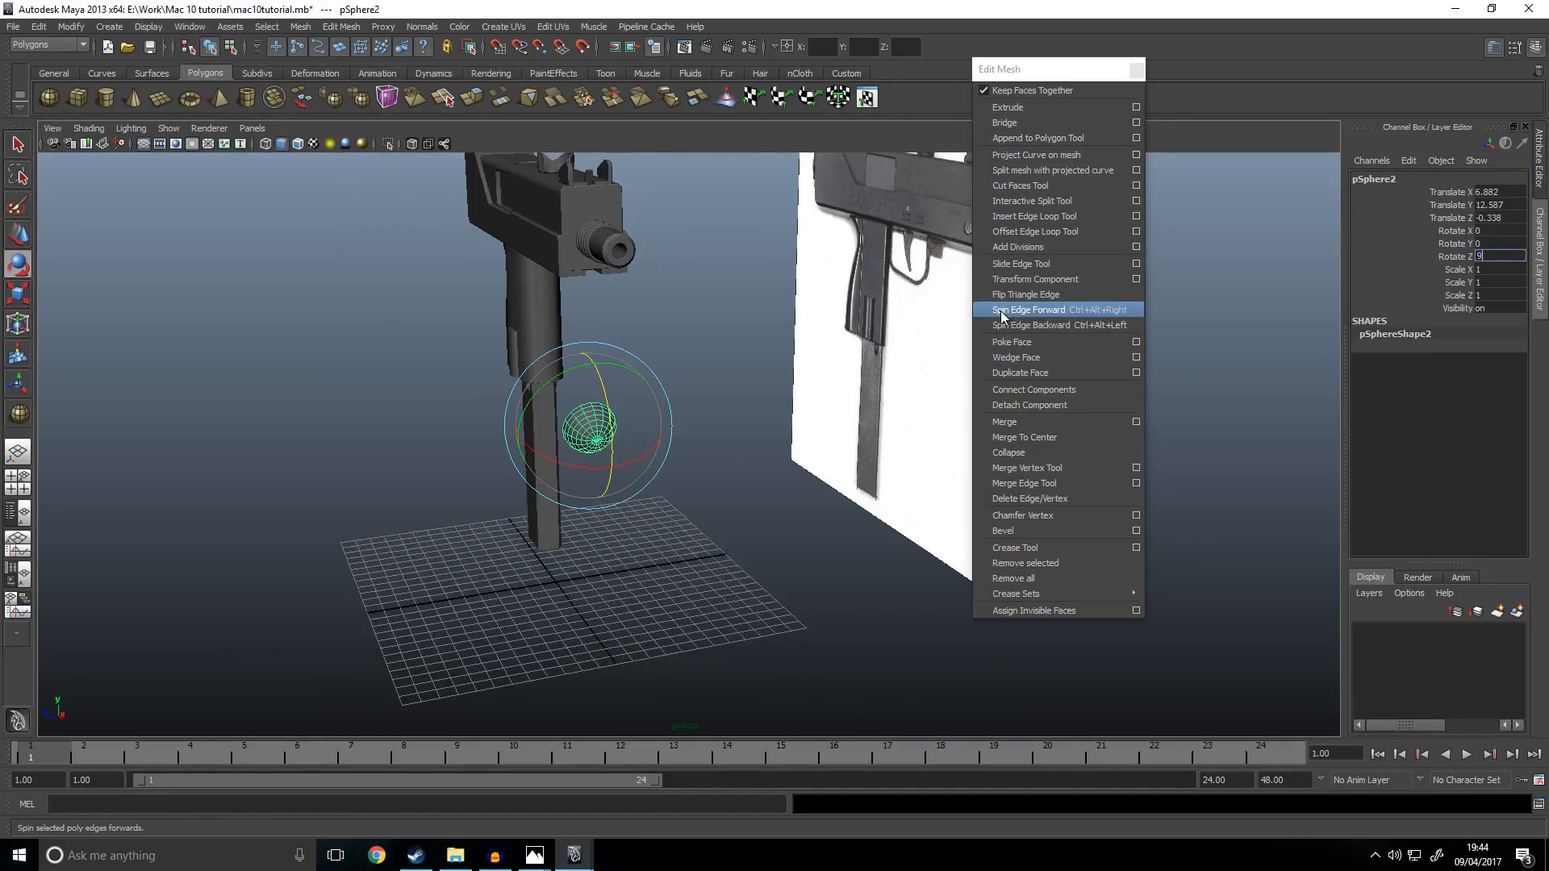
Step: Select the whole gun model and delete all construction history
click(609, 552)
alt+drag(609, 551, 606, 521)
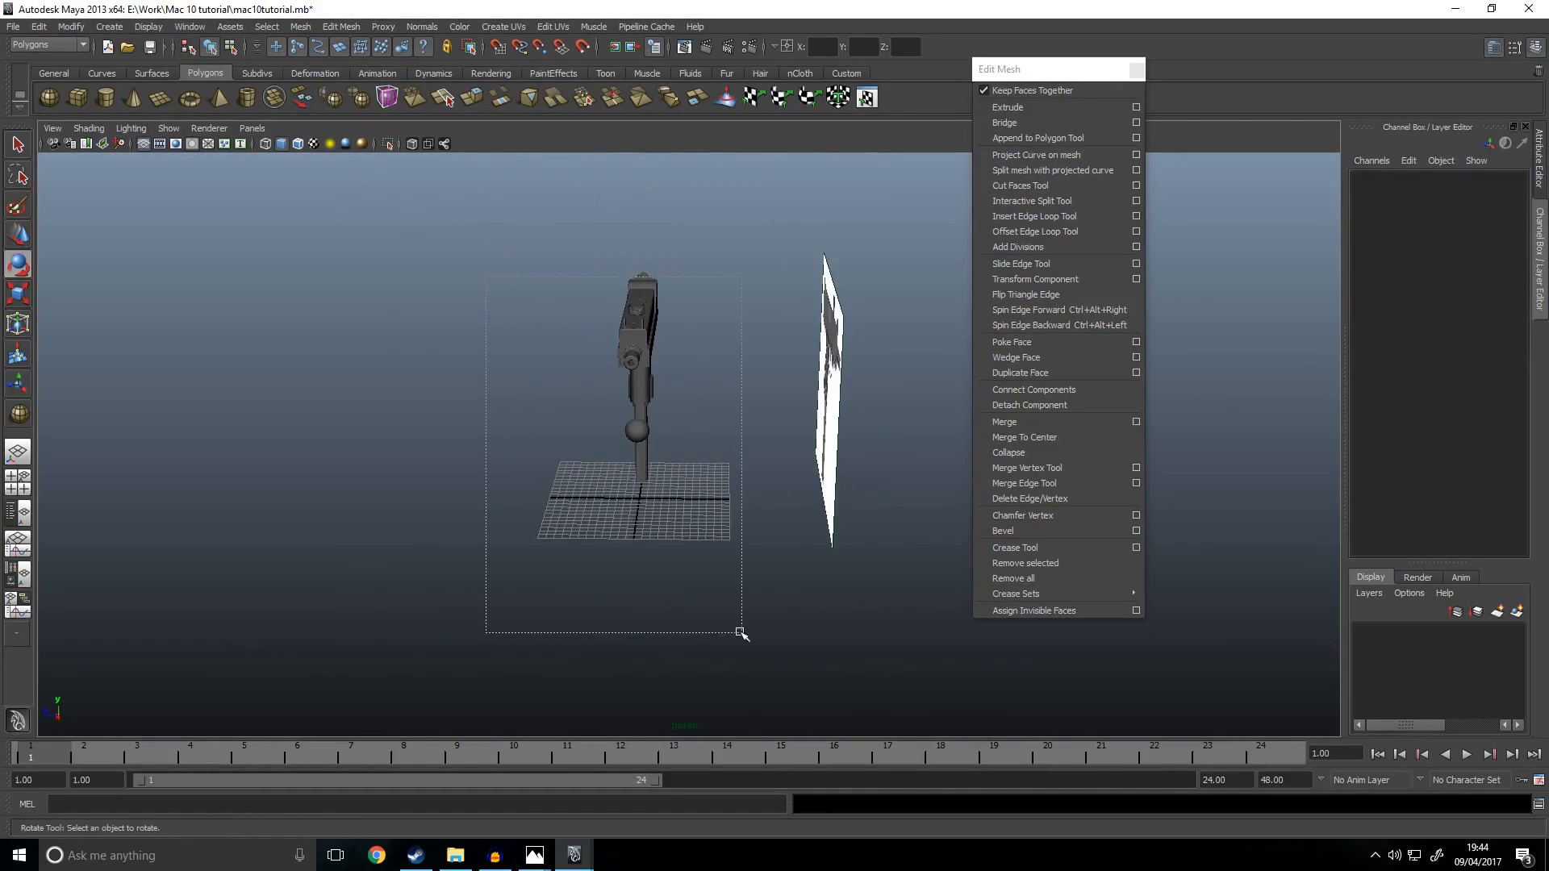
drag(486, 278, 741, 634)
click(39, 27)
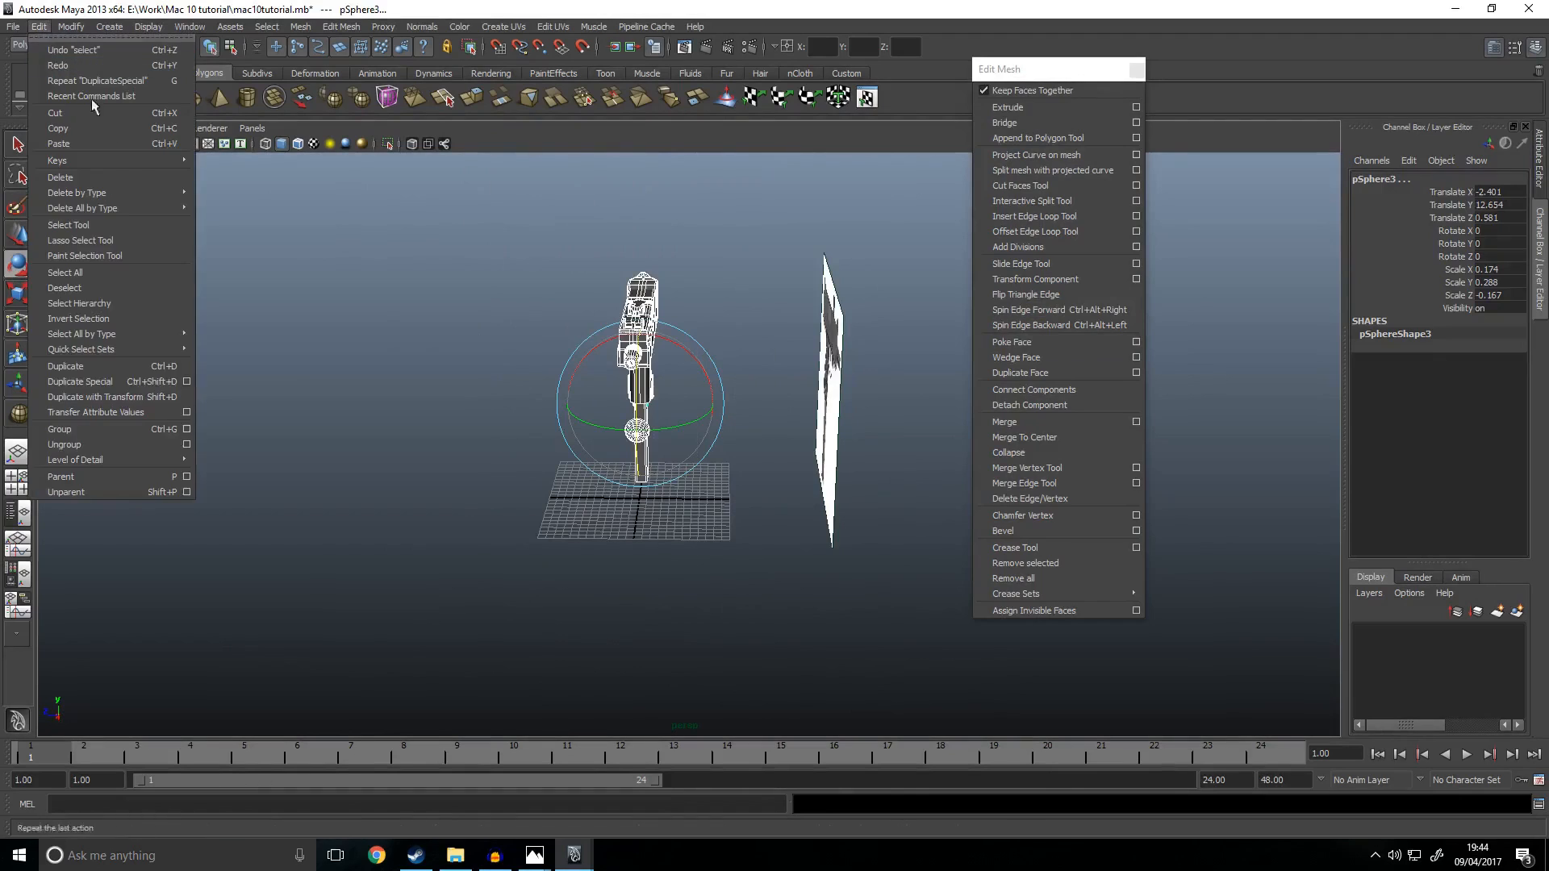
mouse_move(183, 208)
click(253, 218)
scroll(658, 453, up, 5)
click(660, 581)
Step: Delete one lengthwise half of the large half-sphere's faces in the side view and return it to object selection
click(595, 434)
alt+drag(853, 484, 889, 600)
key(space)
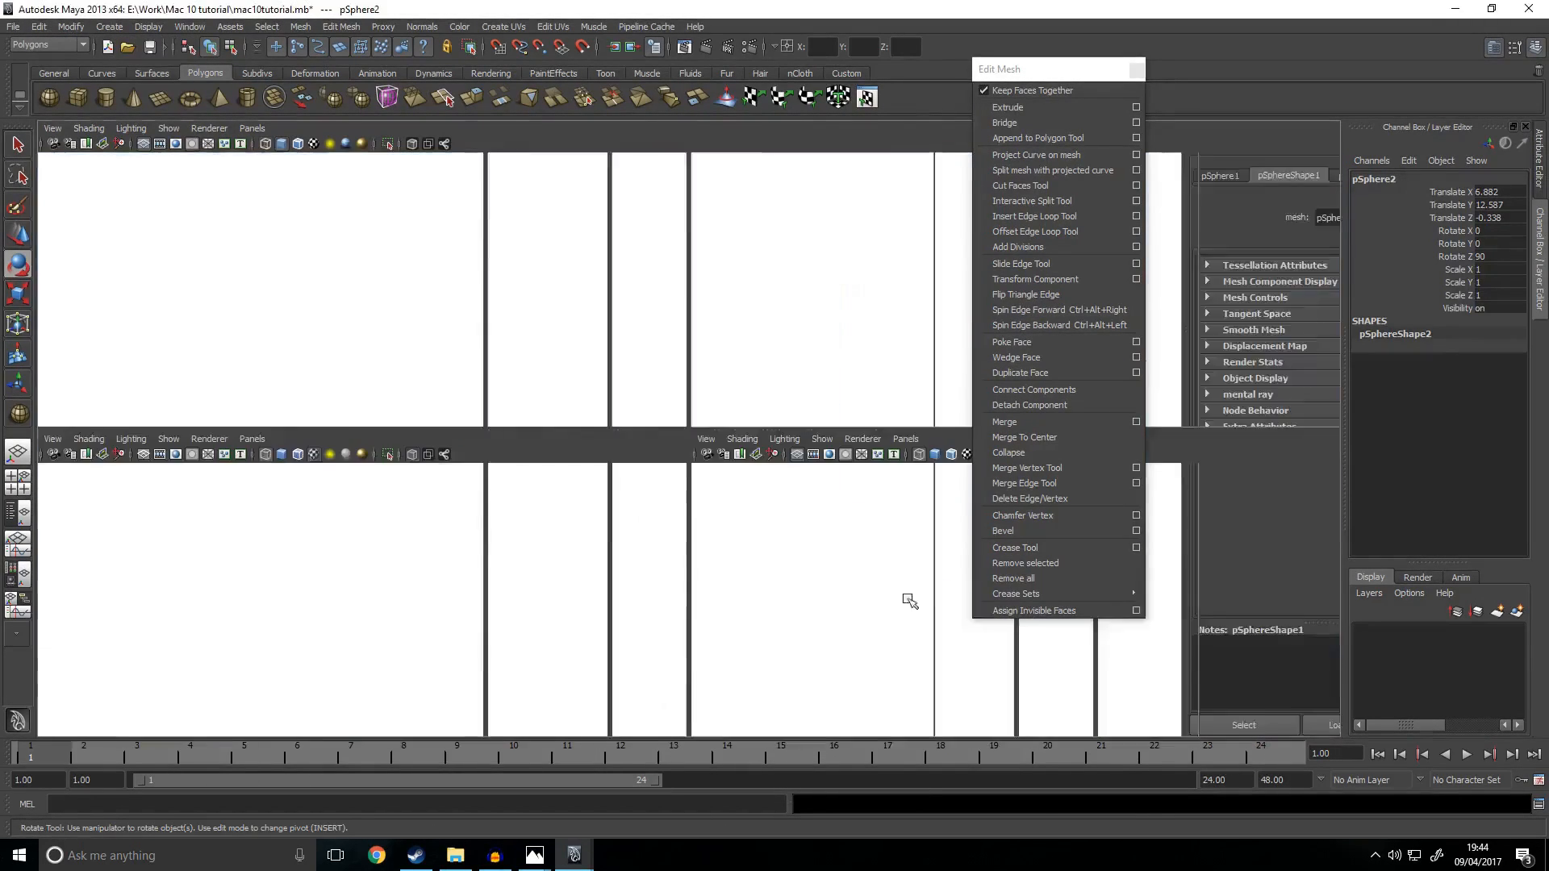
key(space)
scroll(791, 548, down, 3)
key(w)
right_drag(829, 510, 831, 549)
drag(499, 265, 549, 340)
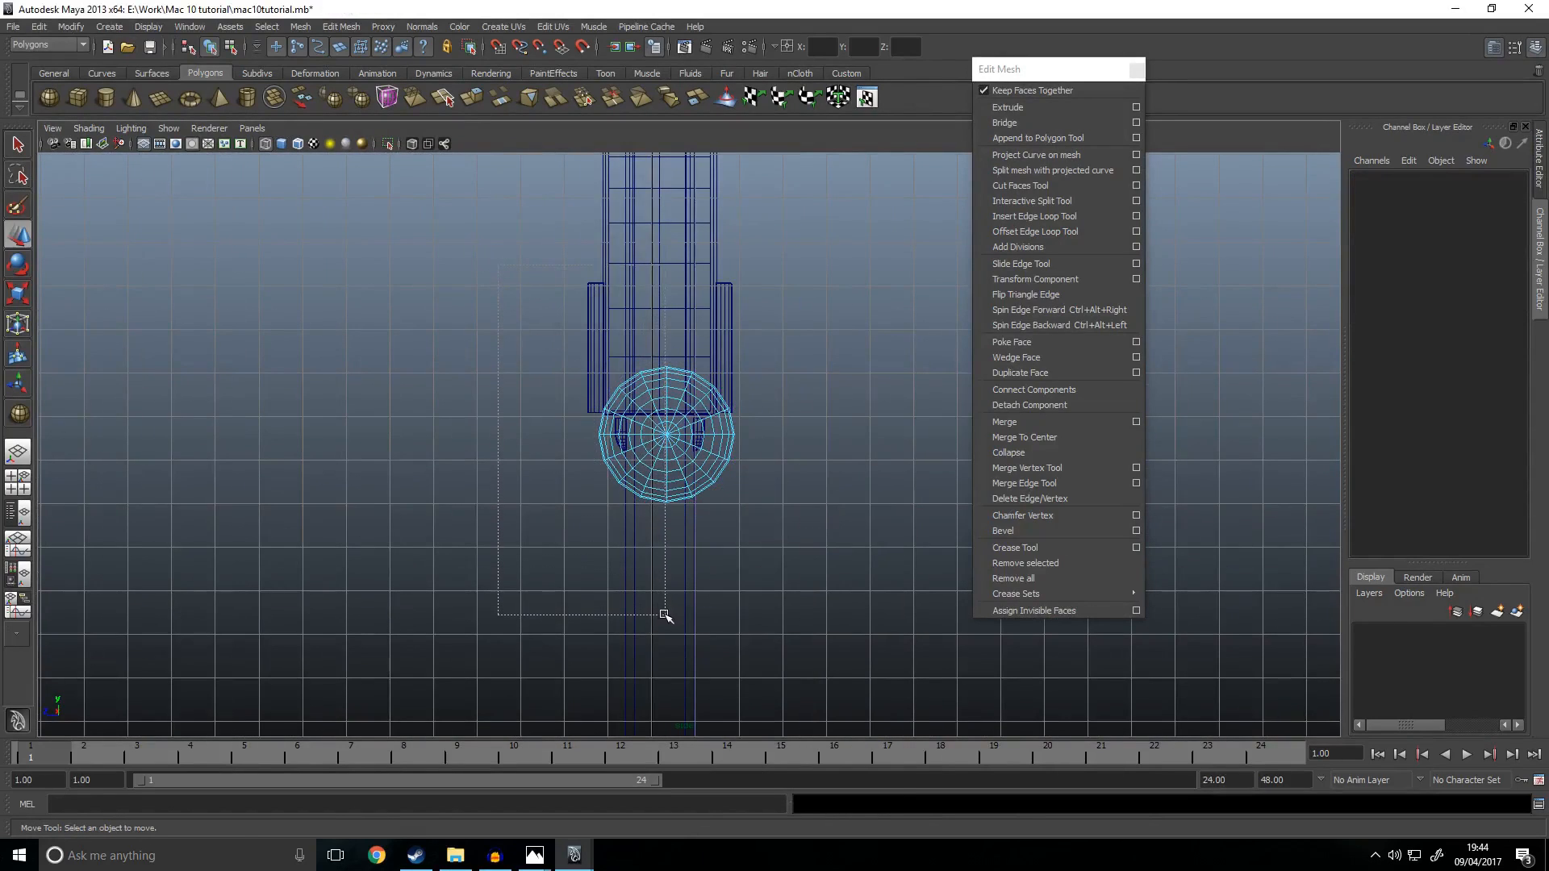
drag(665, 615, 663, 617)
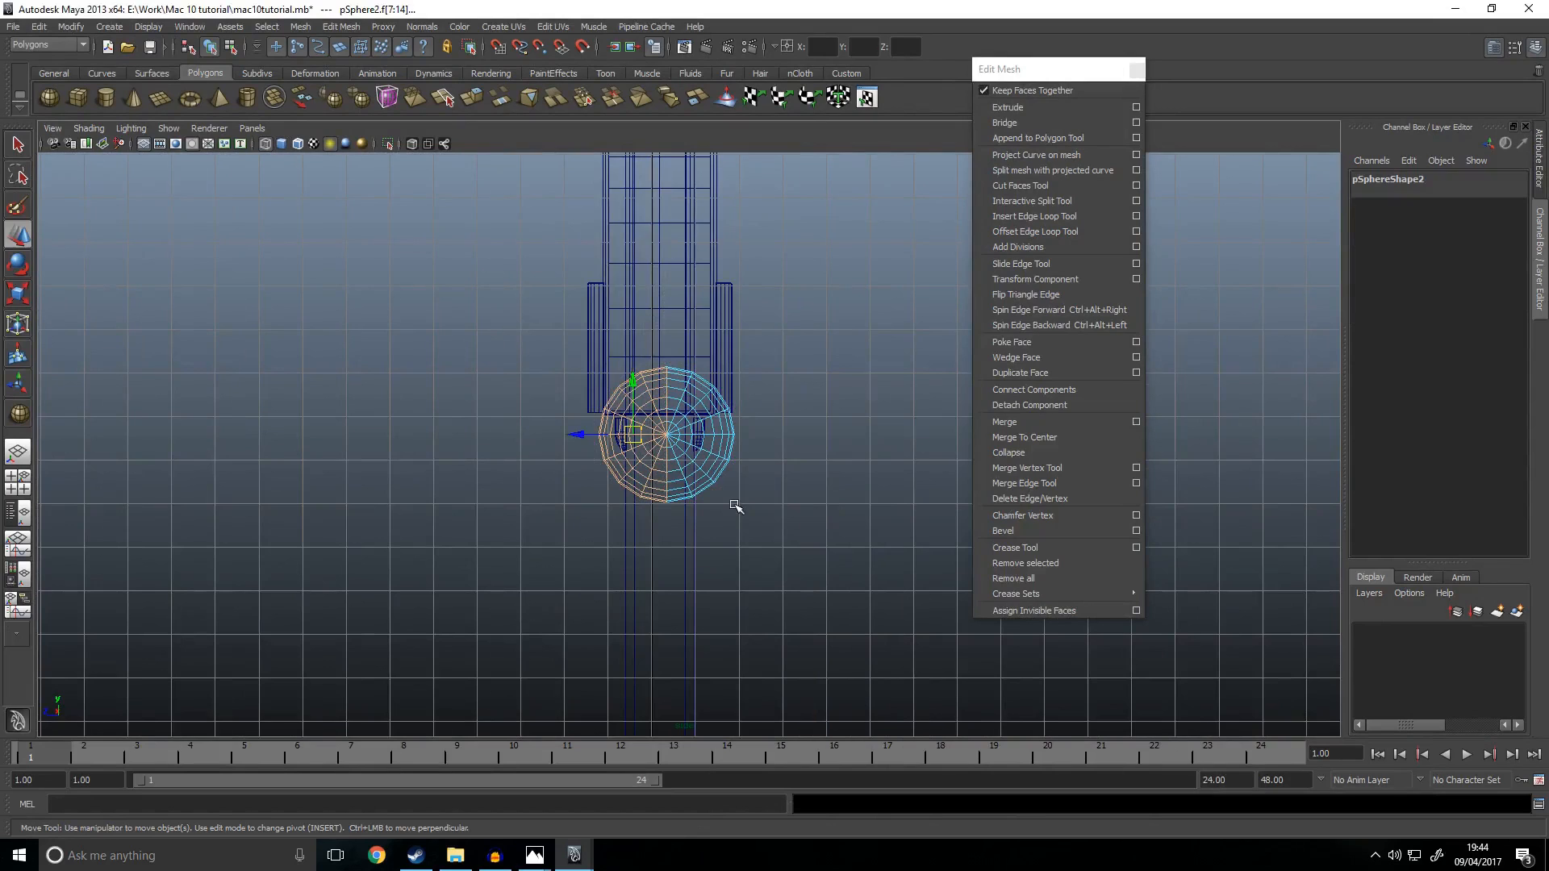
key(Delete)
right_drag(696, 401, 726, 376)
click(721, 418)
Step: Isolate the remaining quarter-sphere with the upper receiver and raise the quarter-sphere to Y 25.275
key(space)
key(space)
alt+drag(867, 420, 661, 409)
scroll(695, 444, up, 4)
alt+middle_drag(718, 449, 782, 591)
scroll(779, 589, up, 4)
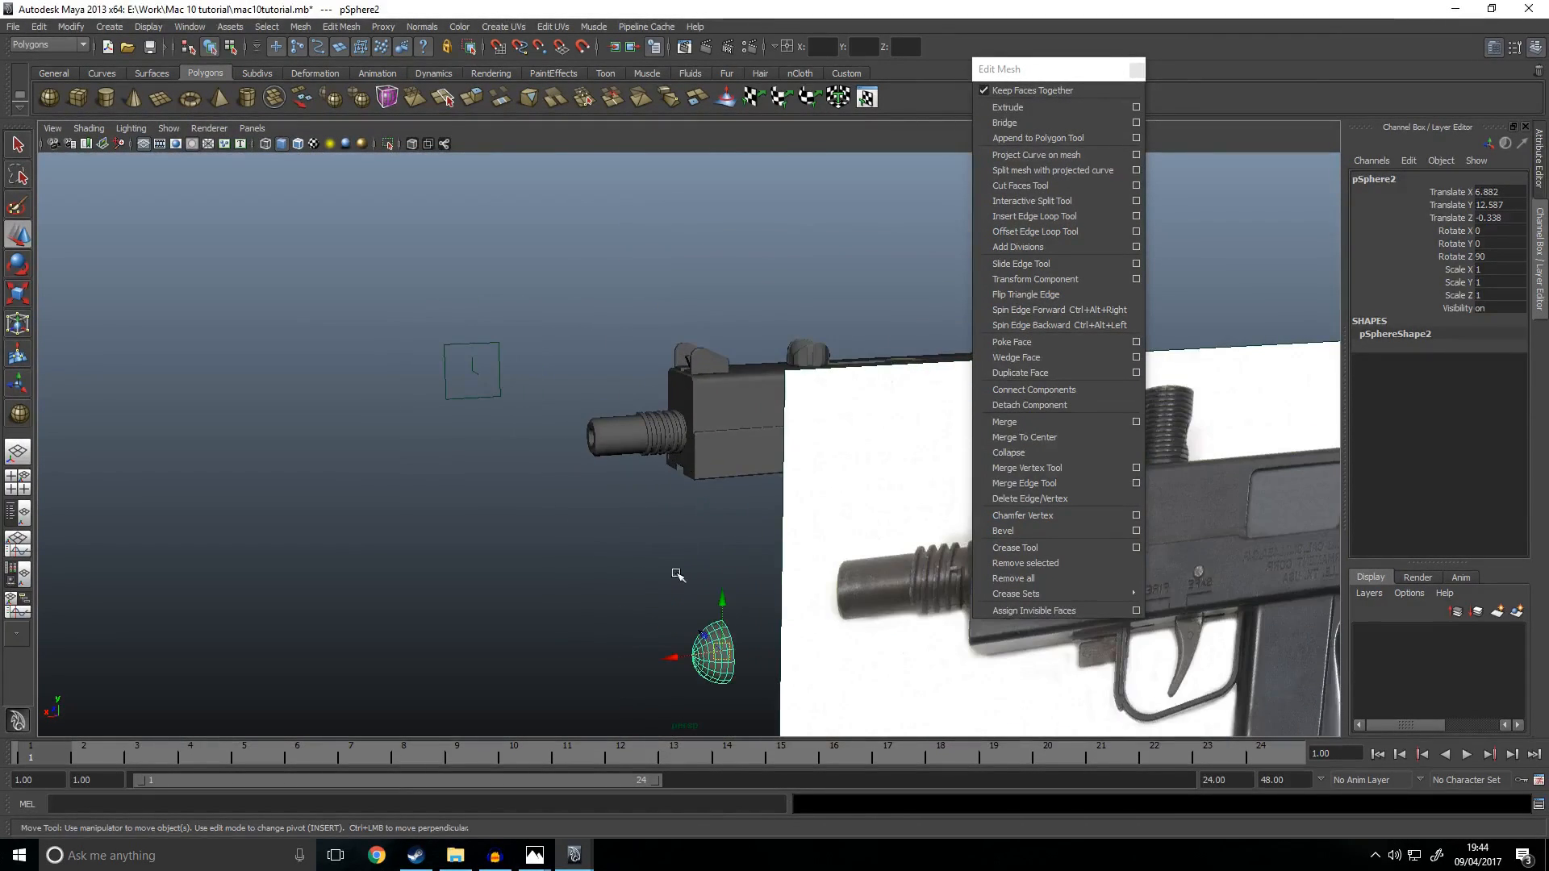
alt+drag(682, 568, 739, 541)
shift+click(726, 397)
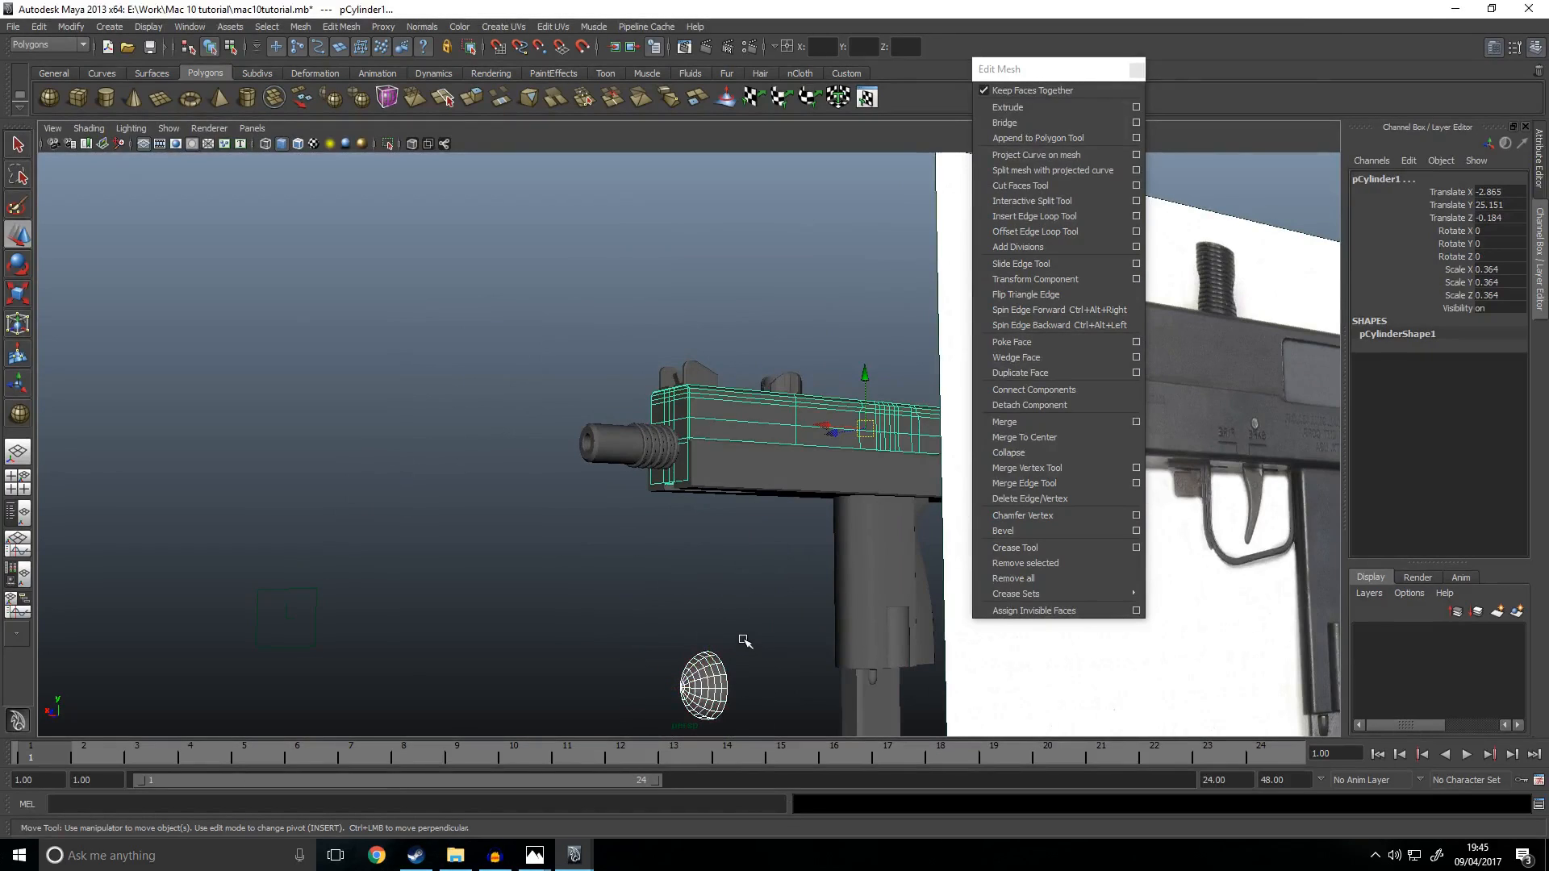
key(ctrl+1)
alt+drag(791, 647, 698, 418)
click(621, 551)
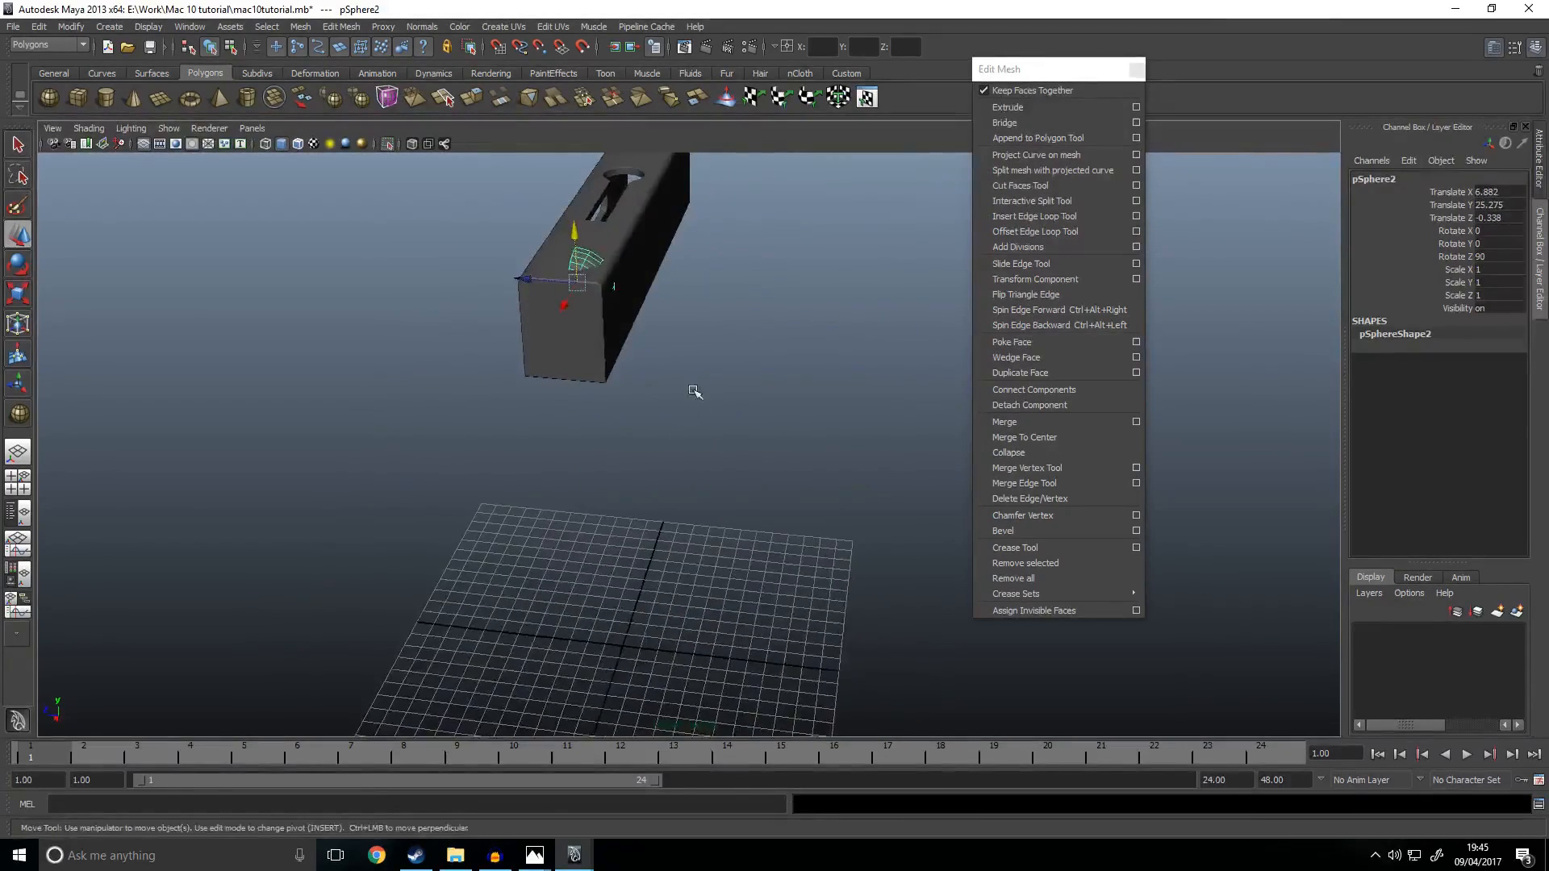
Step: Exit the current isolation, select the upper receiver, lower receiver and quarter-sphere, and isolate them together
alt+middle_drag(699, 418, 804, 540)
drag(643, 476, 764, 518)
click(682, 623)
key(ctrl+1)
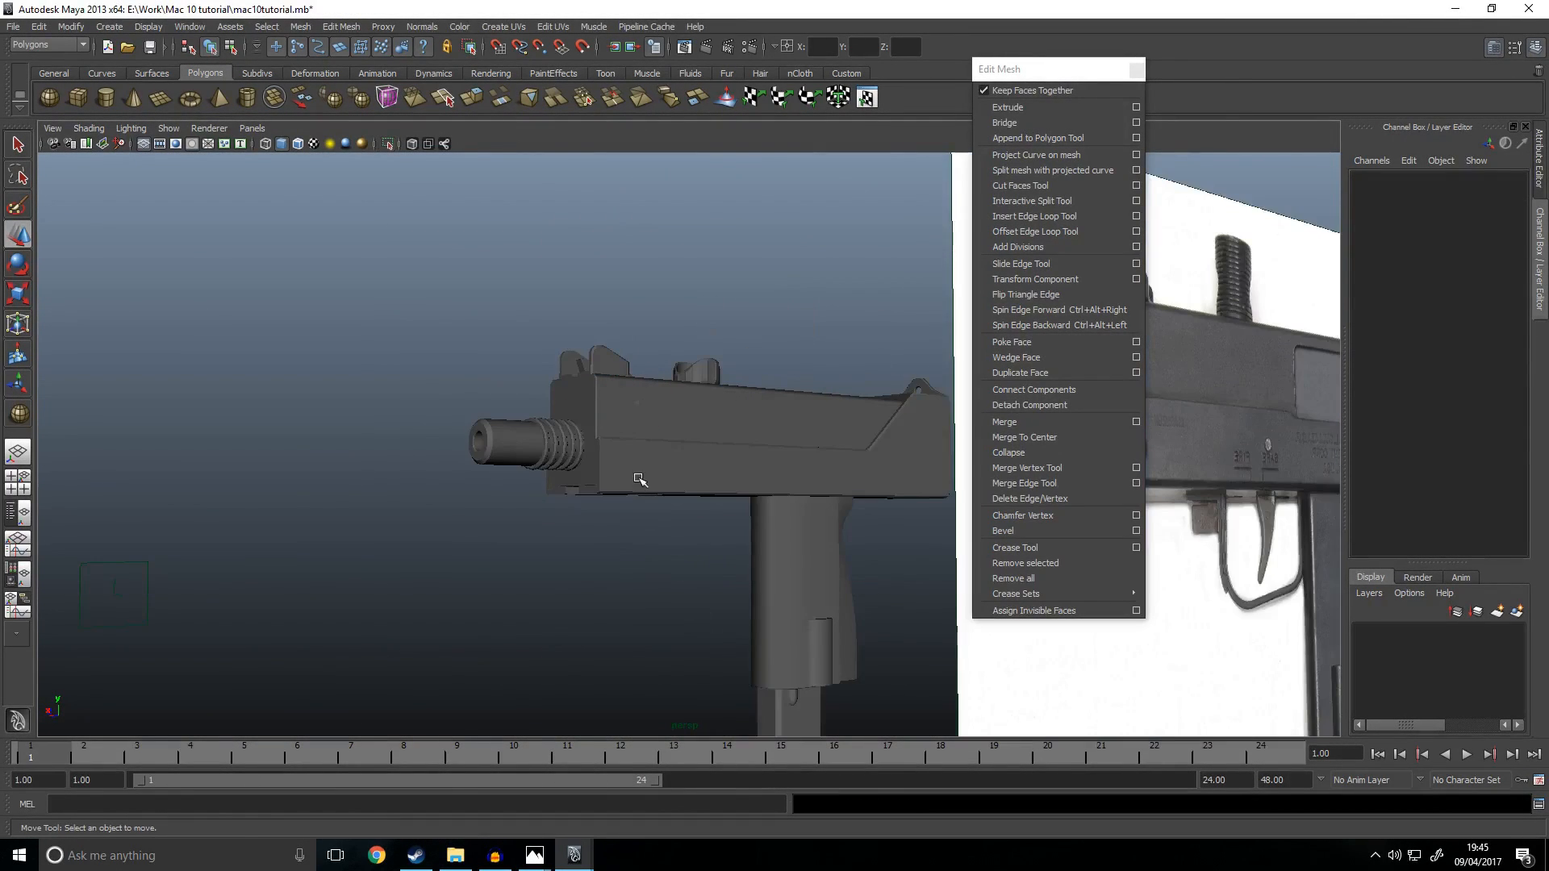
click(637, 480)
shift+click(627, 405)
key(4)
scroll(611, 381, up, 3)
shift+click(604, 391)
scroll(643, 411, up, 6)
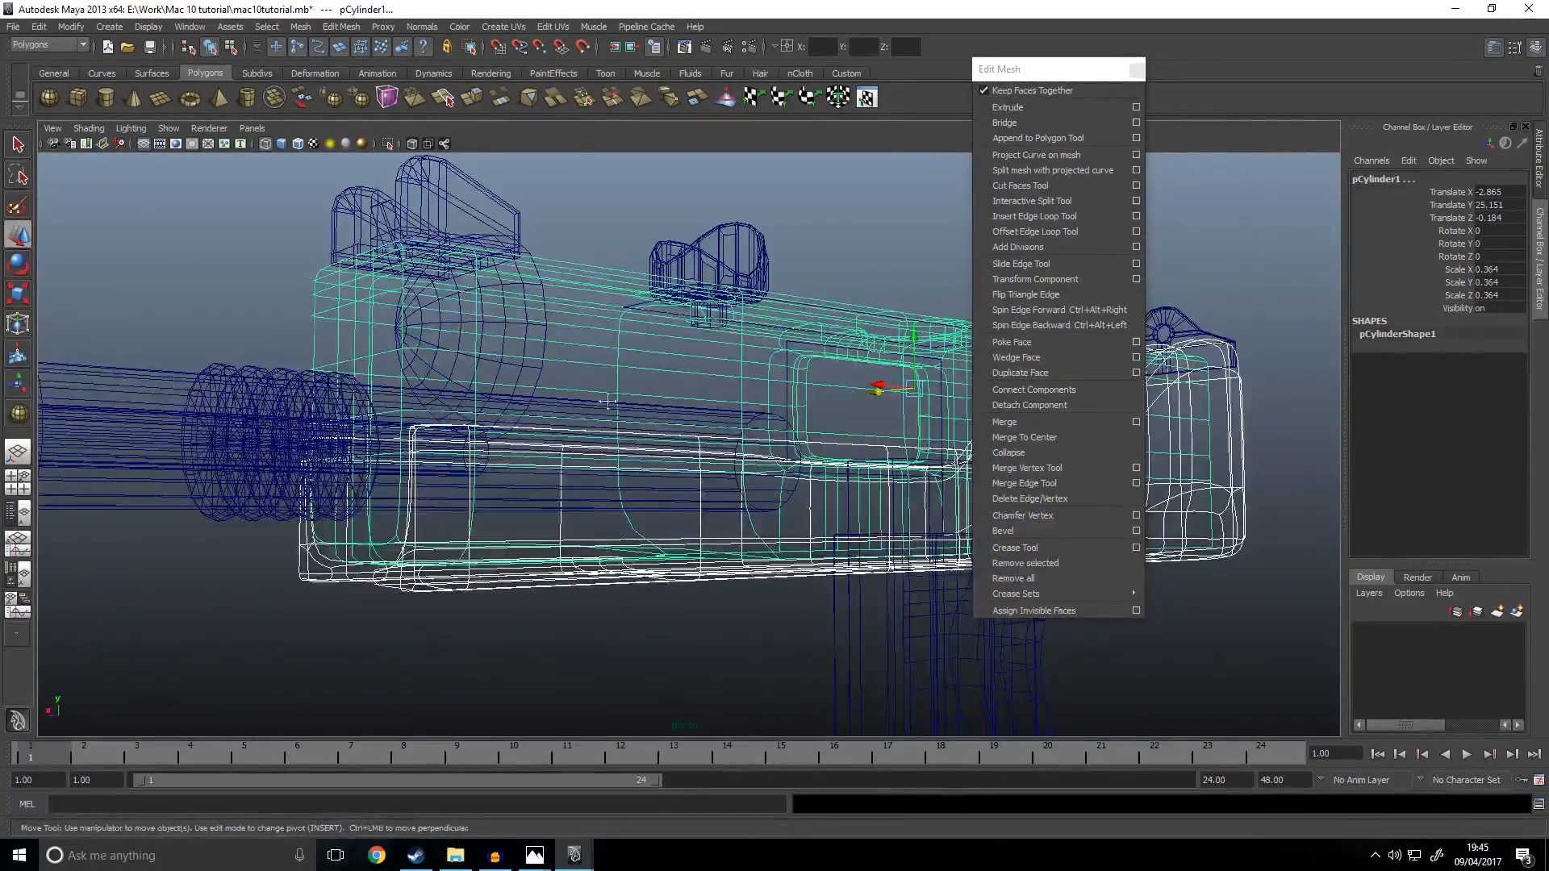
shift+click(684, 525)
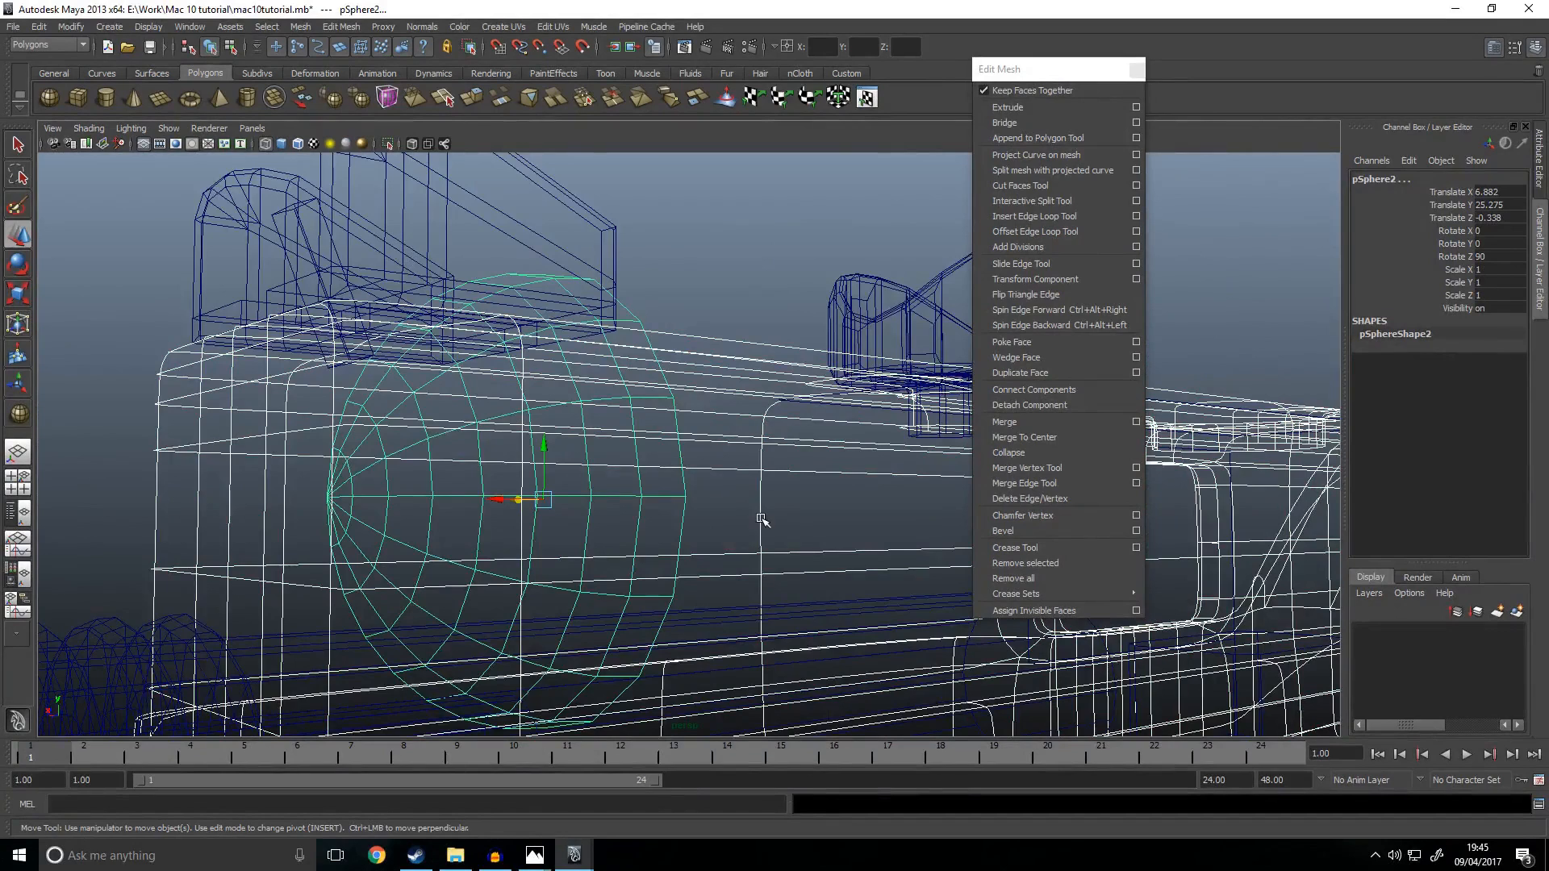
key(ctrl+1)
Step: Move the quarter-sphere out beyond the receiver's side wall to Z -2.885
scroll(750, 510, down, 5)
click(646, 266)
mouse_move(678, 452)
alt+mouse_down()
mouse_move(750, 501)
mouse_move(695, 506)
mouse_move(757, 569)
alt+mouse_up()
key(6)
scroll(695, 506, down, 4)
click(618, 419)
drag(643, 482, 695, 502)
Step: Scale the quarter-sphere uniformly to 0.251 against the front-view reference and raise it to Y 25.62
key(r)
key(space)
key(space)
key(space)
key(space)
key(space)
key(space)
scroll(565, 512, up, 2)
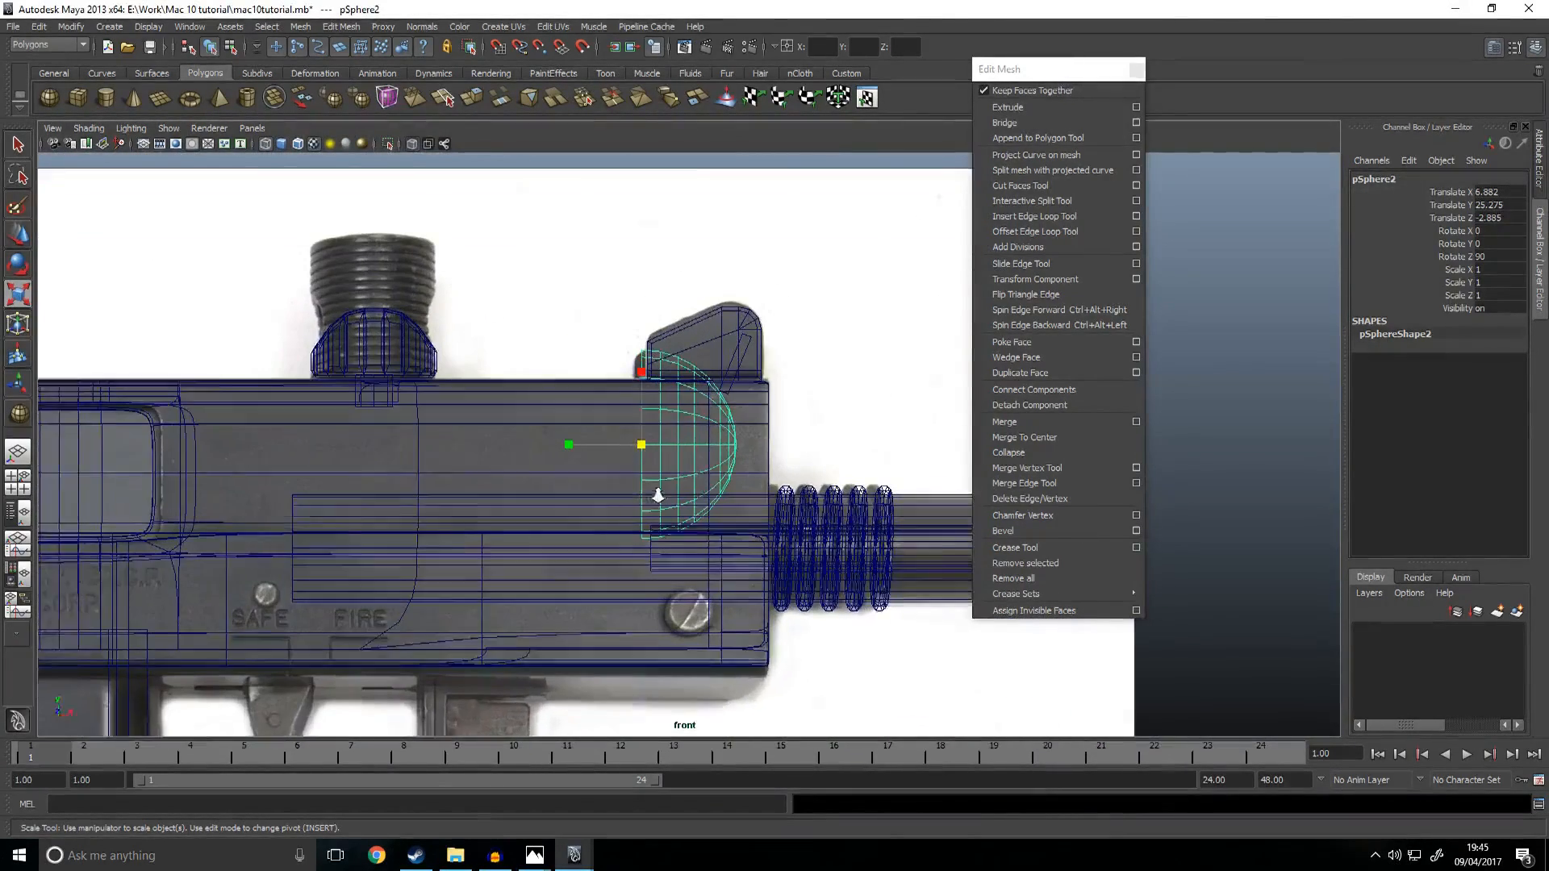
middle_drag(658, 496, 548, 449)
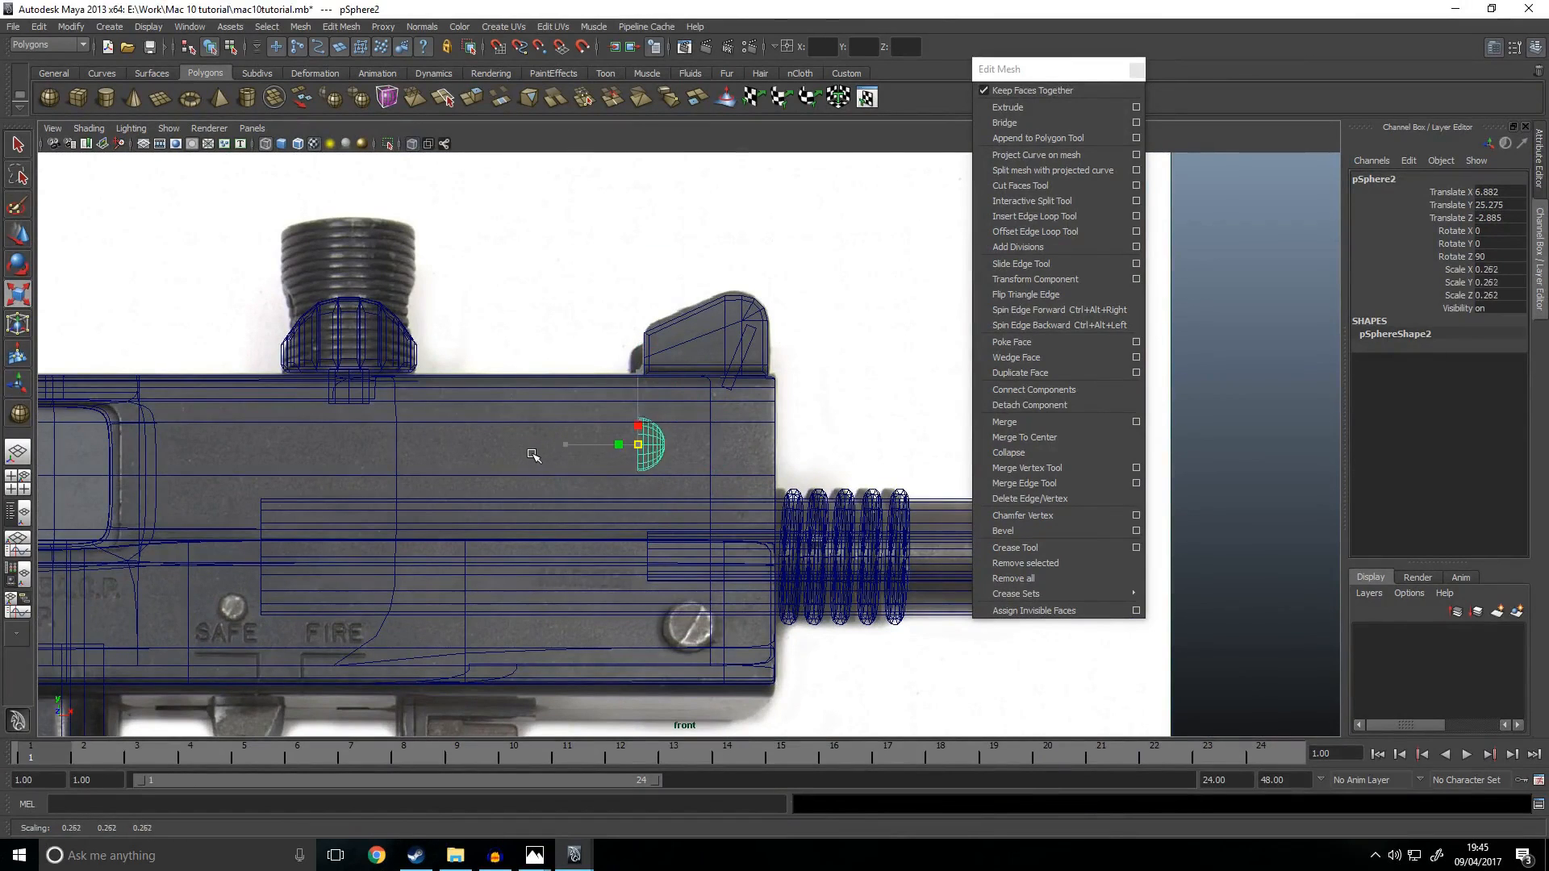
drag(532, 455, 529, 453)
key(w)
drag(638, 392, 641, 369)
Step: Move the quarter-sphere against the receiver's side wall at Z -2.024 and flatten it to a Z scale of 0.182
key(space)
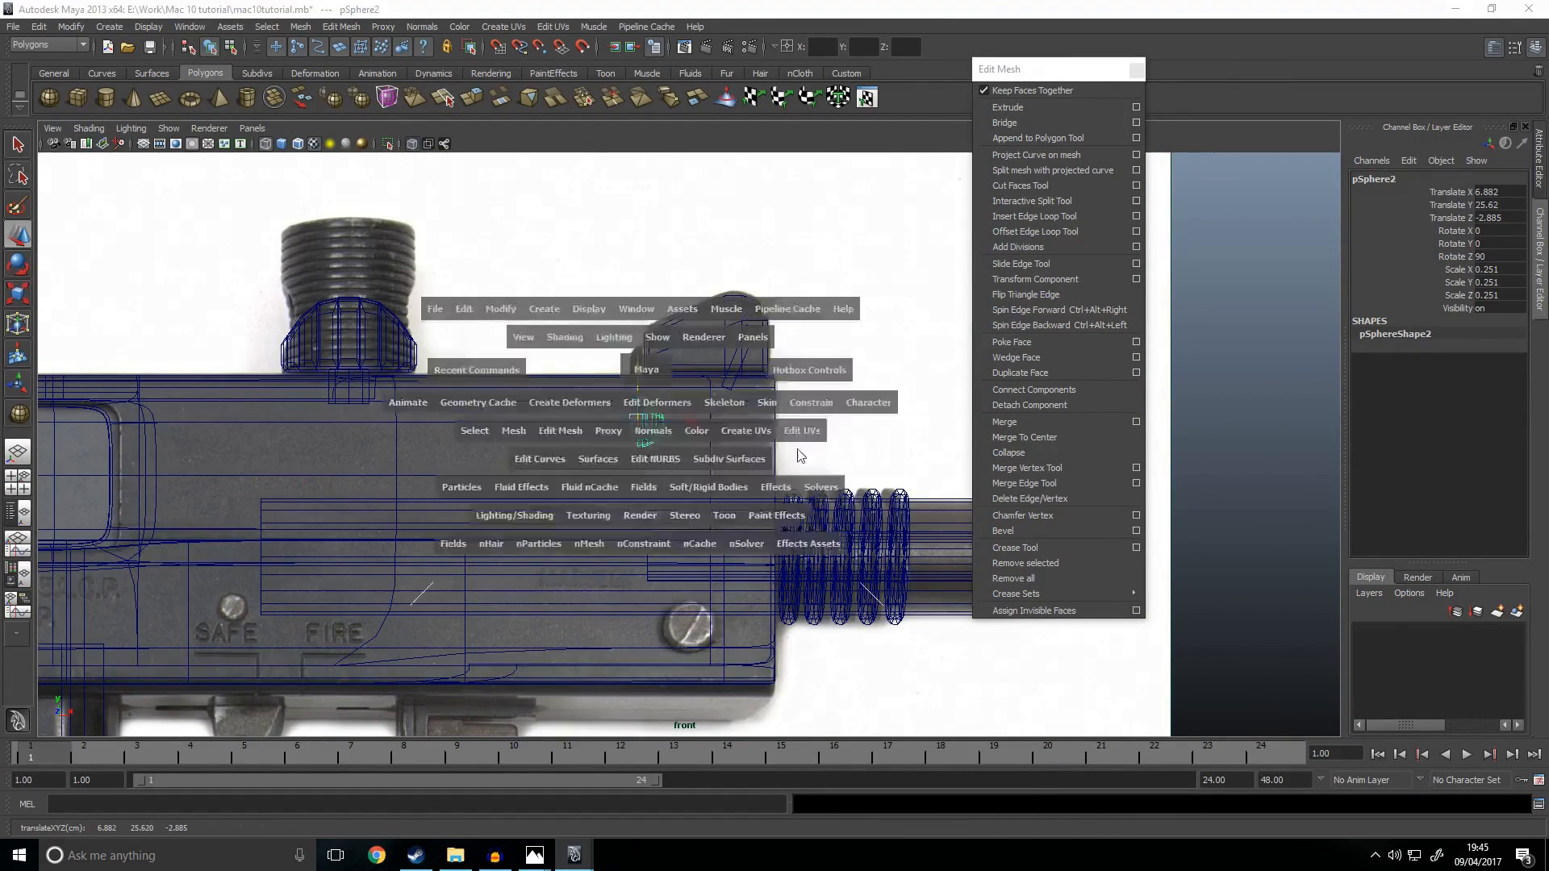
key(space)
key(f)
scroll(724, 446, down, 2)
drag(621, 445, 583, 444)
key(r)
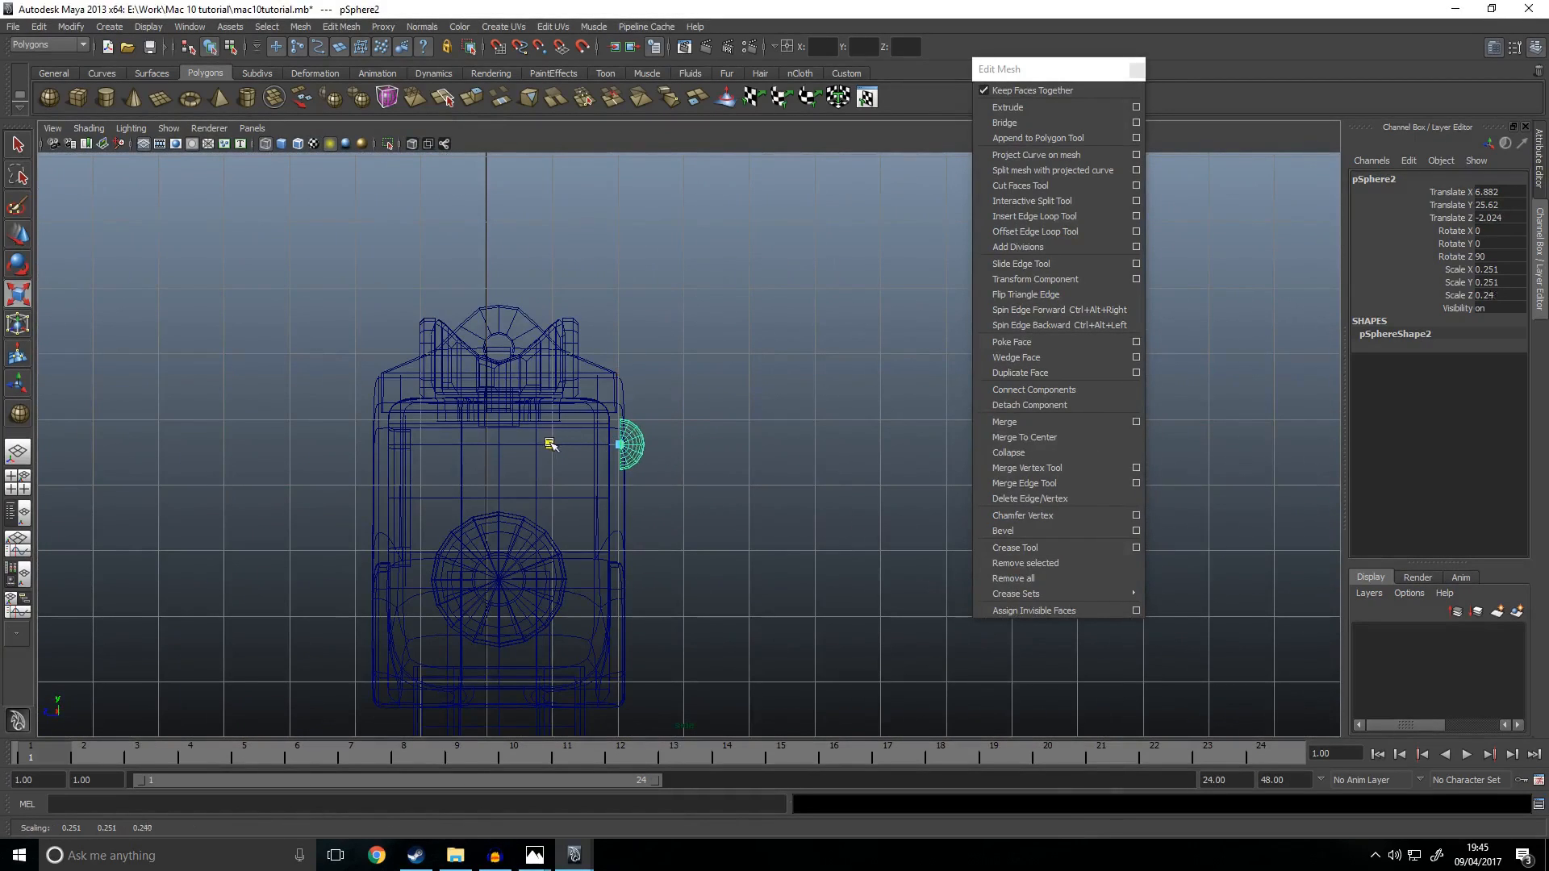
Step: Lower the quarter-sphere on the receiver's side wall to Y 25.539
key(space)
key(space)
key(f)
scroll(818, 531, down, 3)
alt+drag(813, 532, 691, 511)
scroll(710, 484, down, 5)
key(w)
drag(709, 385, 710, 397)
Step: Push the quarter-sphere into the receiver wall to Z -1.845 and flatten it to a Z scale of 0.143
key(r)
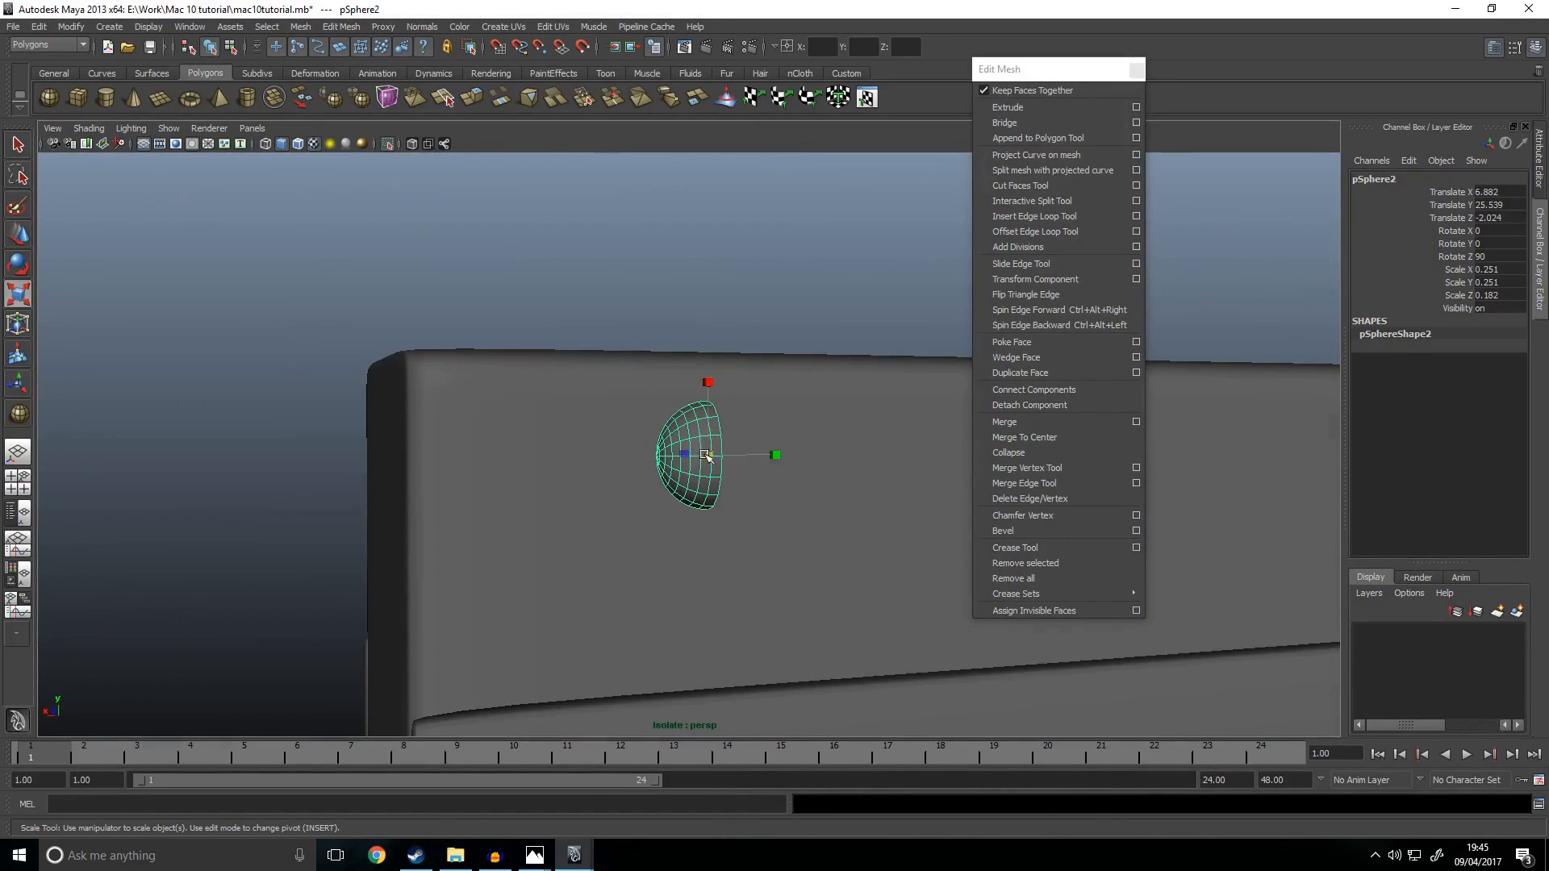
alt+drag(670, 446, 586, 456)
key(w)
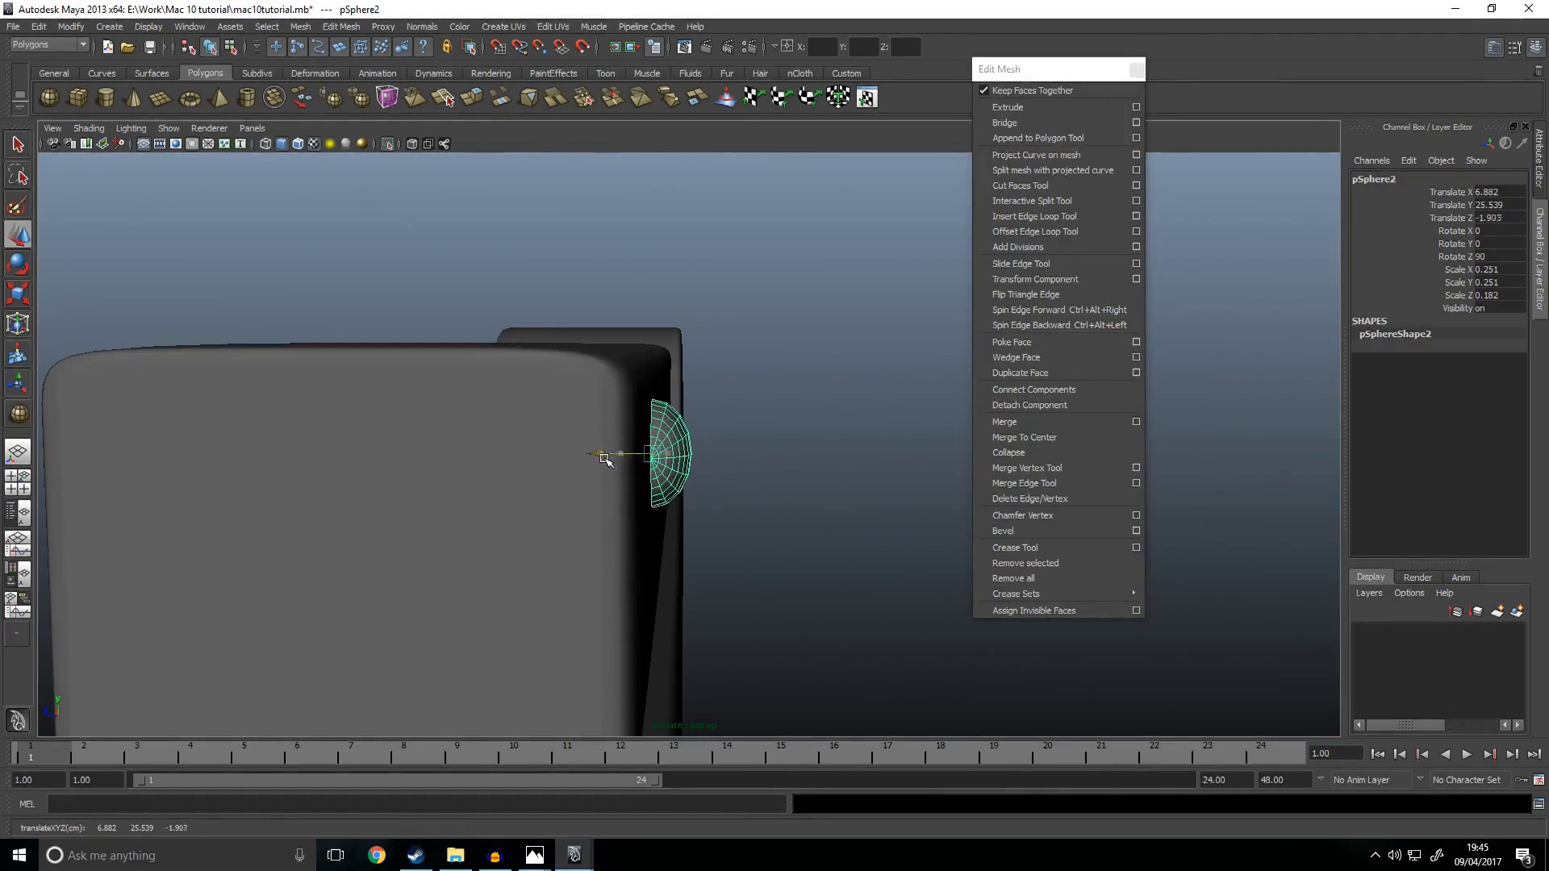
alt+drag(833, 446, 738, 499)
click(903, 652)
scroll(895, 646, down, 4)
alt+drag(887, 638, 771, 564)
click(684, 455)
scroll(791, 558, up, 3)
alt+middle_drag(827, 548, 608, 511)
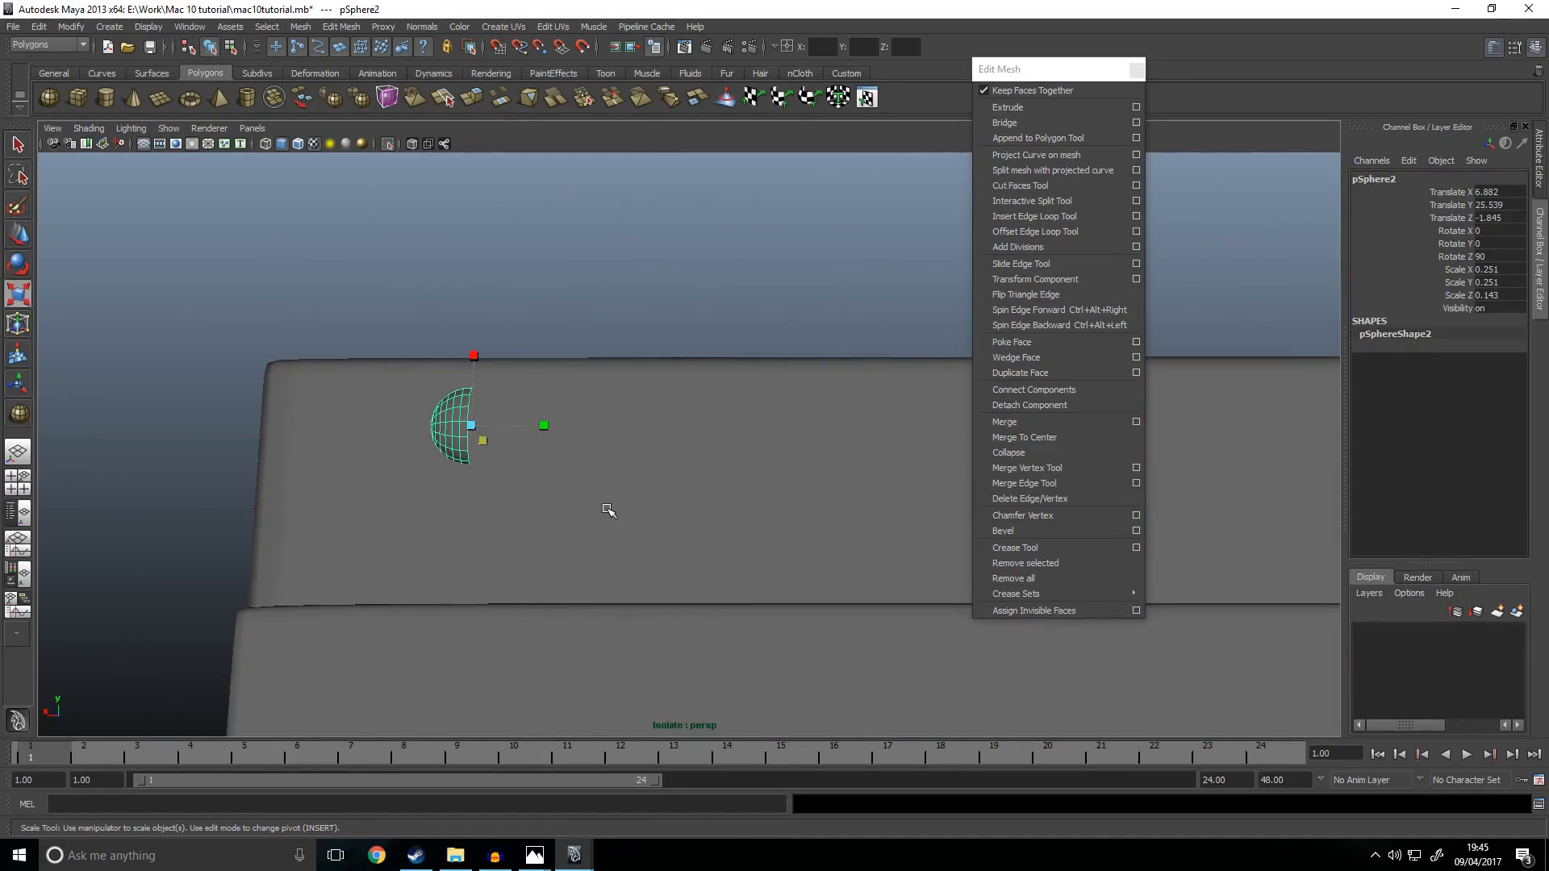
key(w)
alt+drag(468, 449, 431, 445)
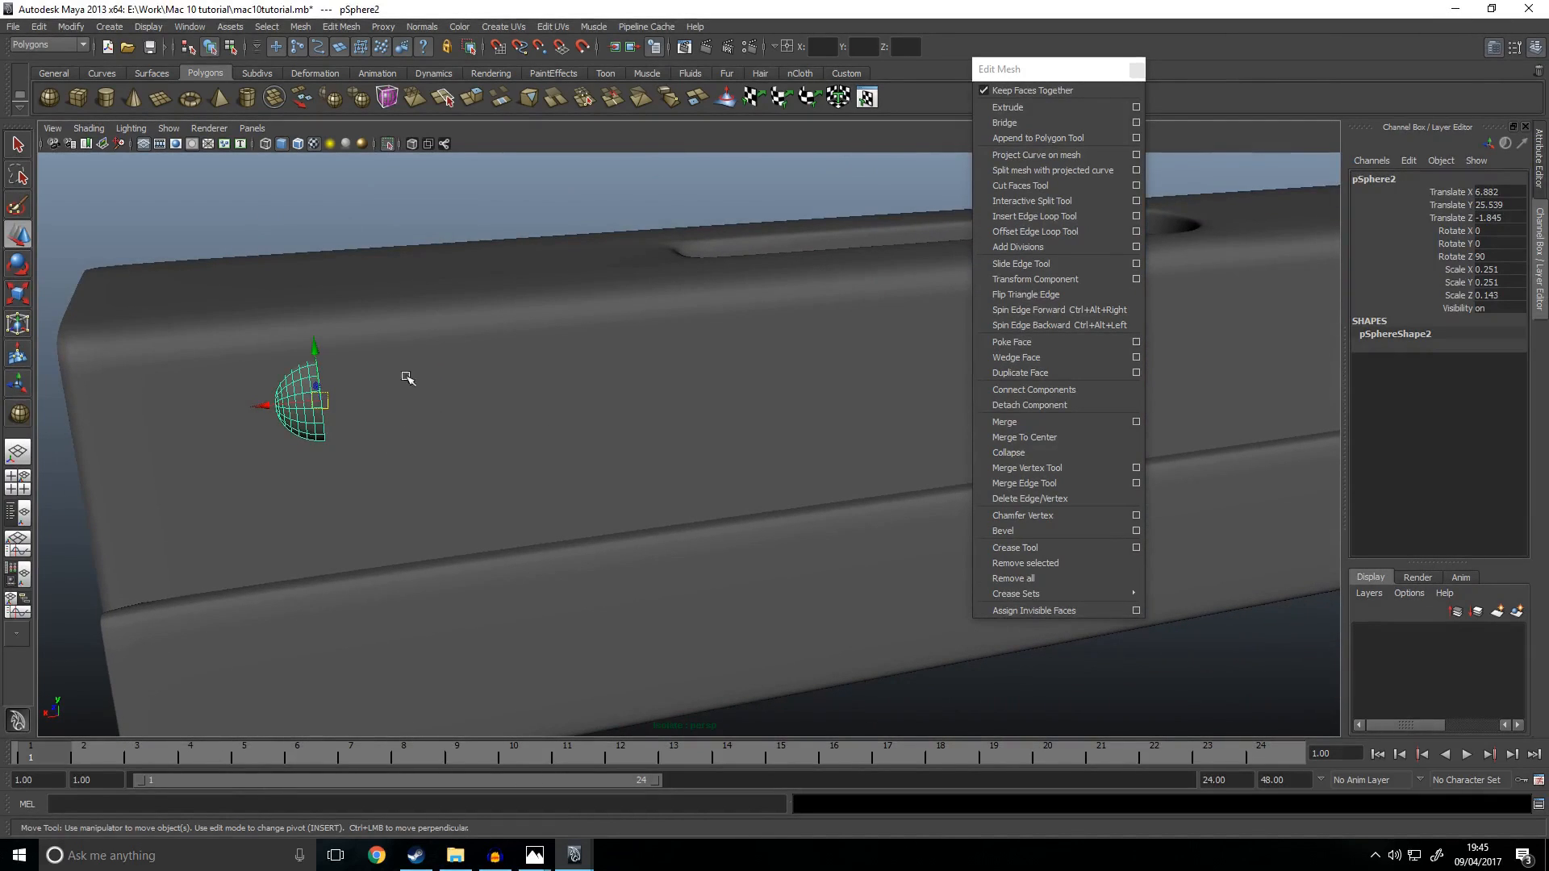
Step: Duplicate the quarter-sphere, slide the copy along the receiver to X 5.762 and rotate it to 270.406 degrees in Z
key(ctrl+d)
drag(274, 403, 428, 400)
key(e)
drag(476, 325, 723, 397)
click(1488, 257)
text(18)
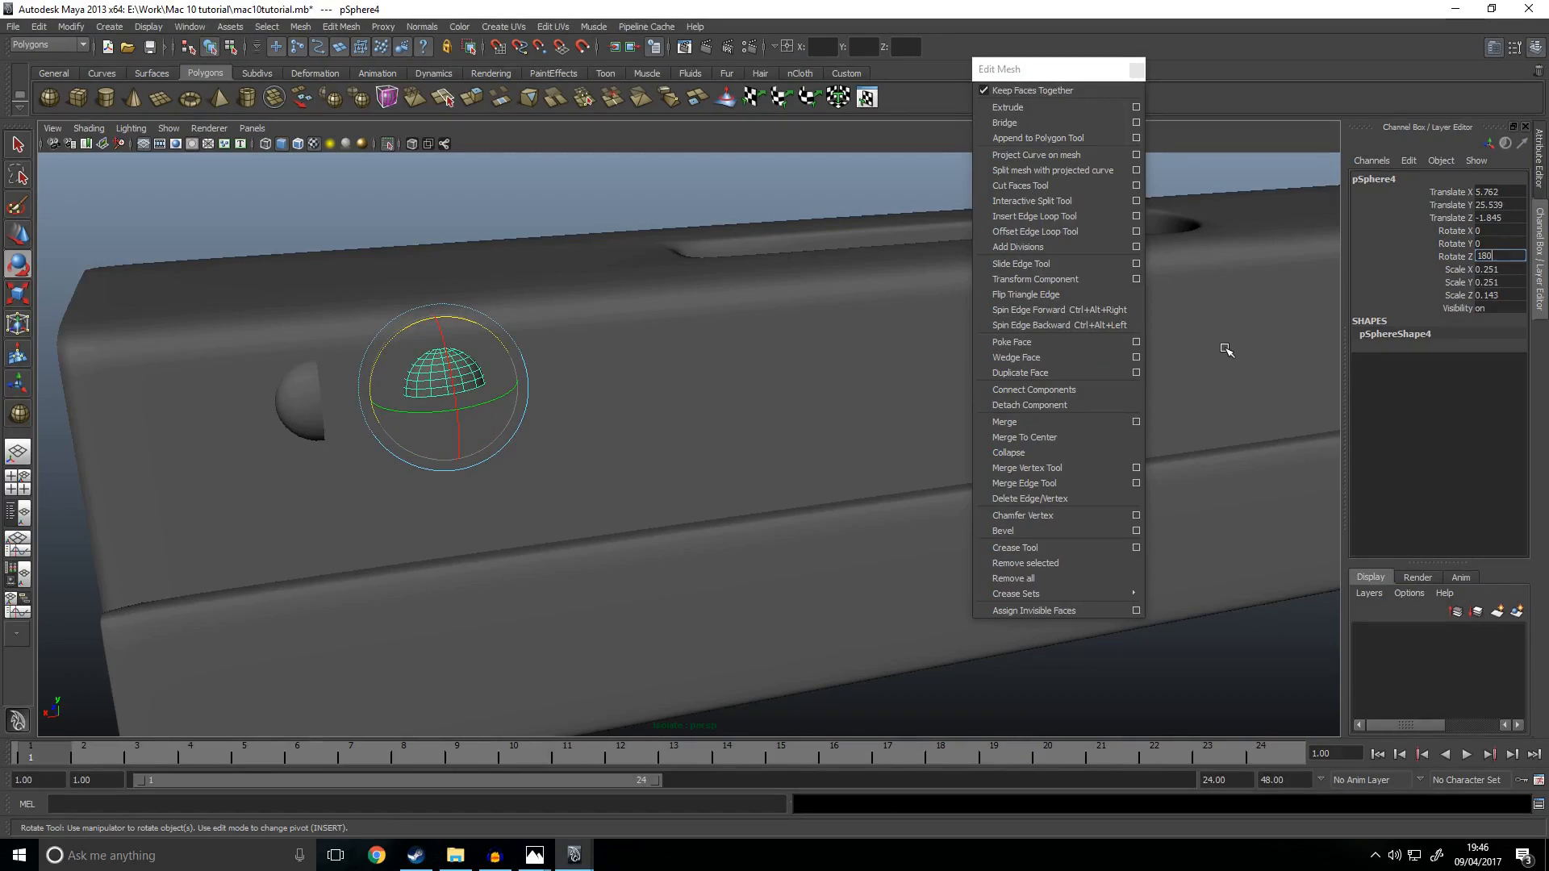
key(Return)
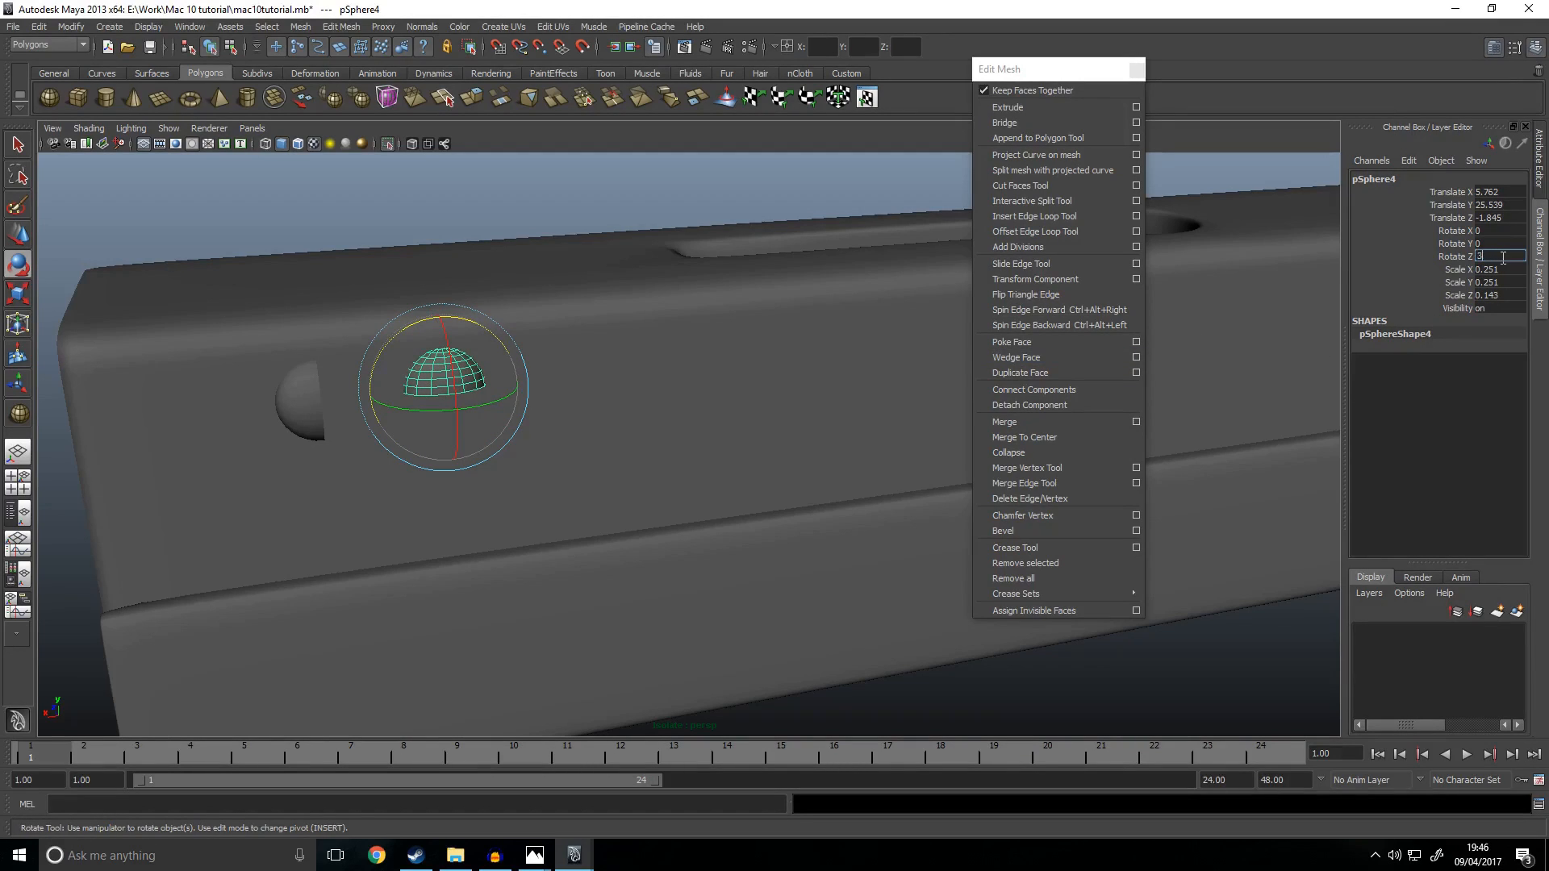
key(Return)
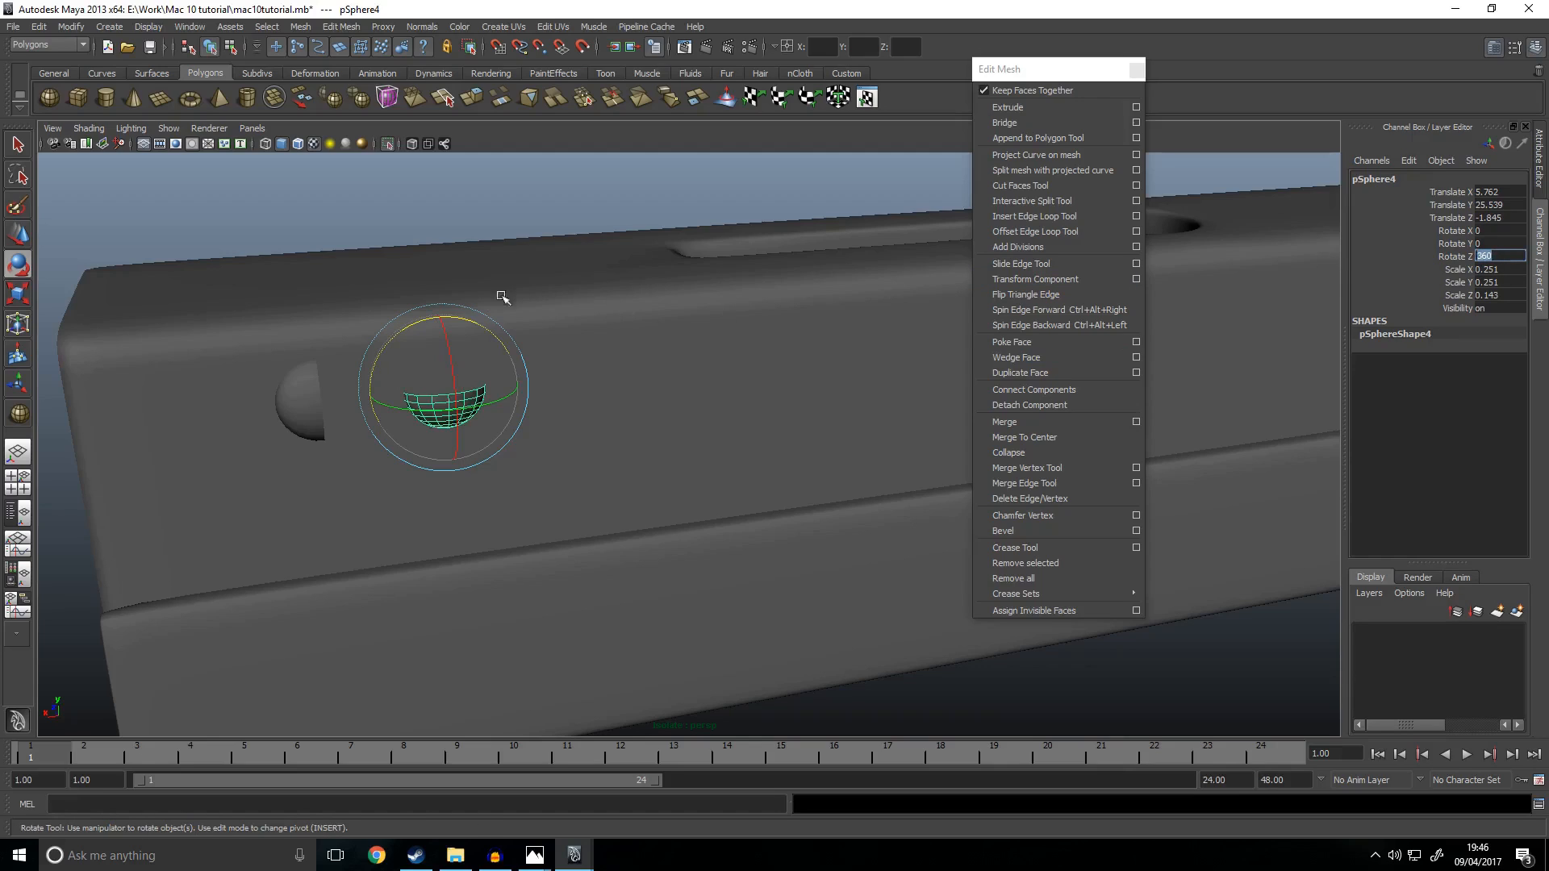
drag(479, 323, 331, 323)
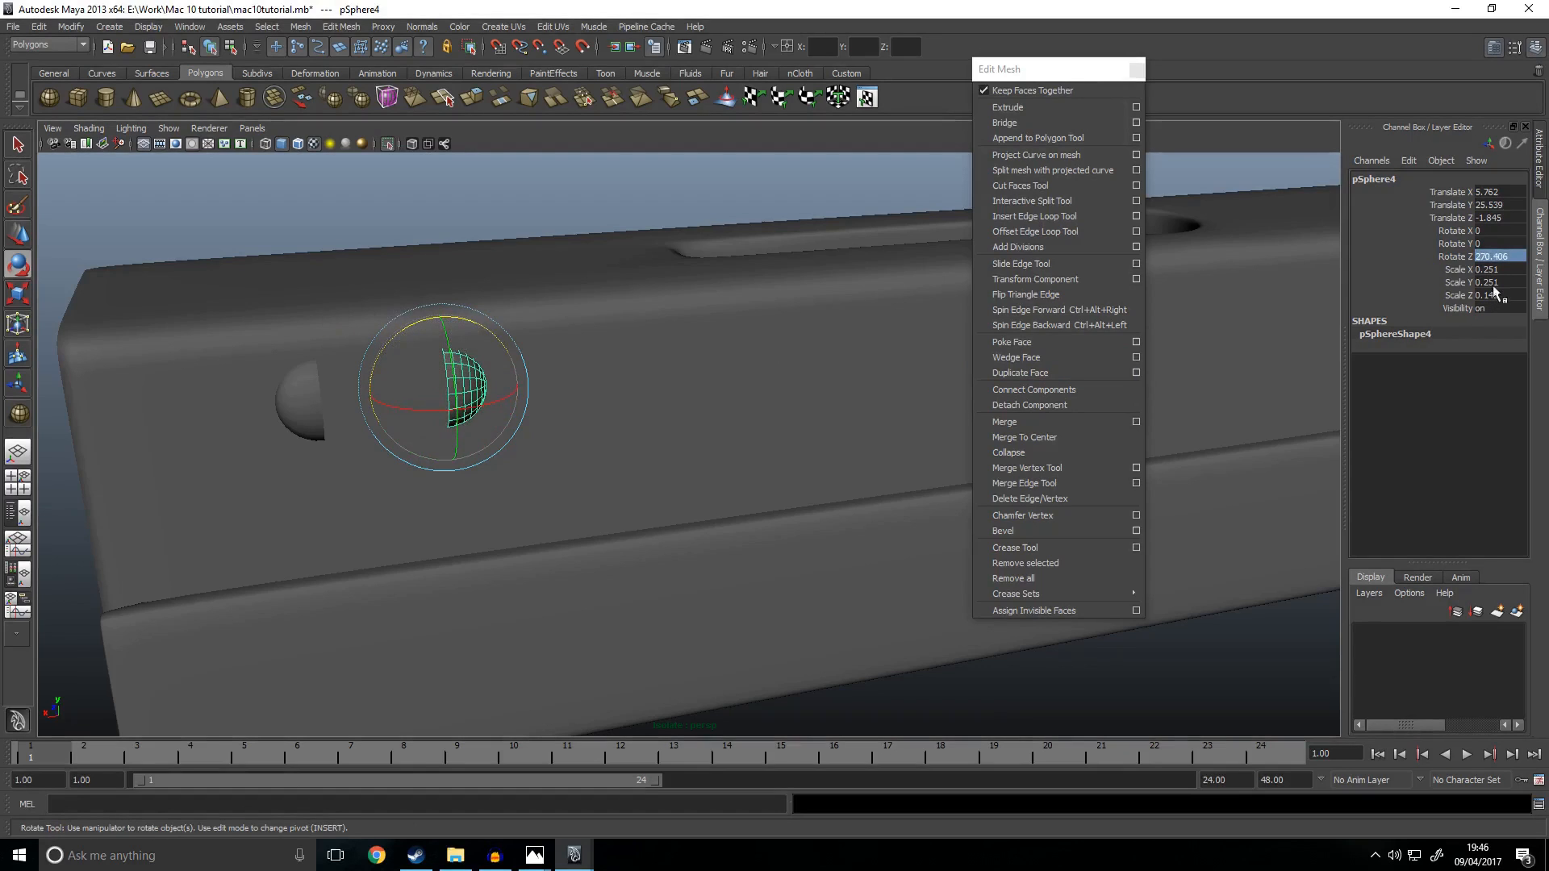
Step: Undo the display change and the rotations of the duplicated quarter-sphere
alt+drag(701, 431, 670, 428)
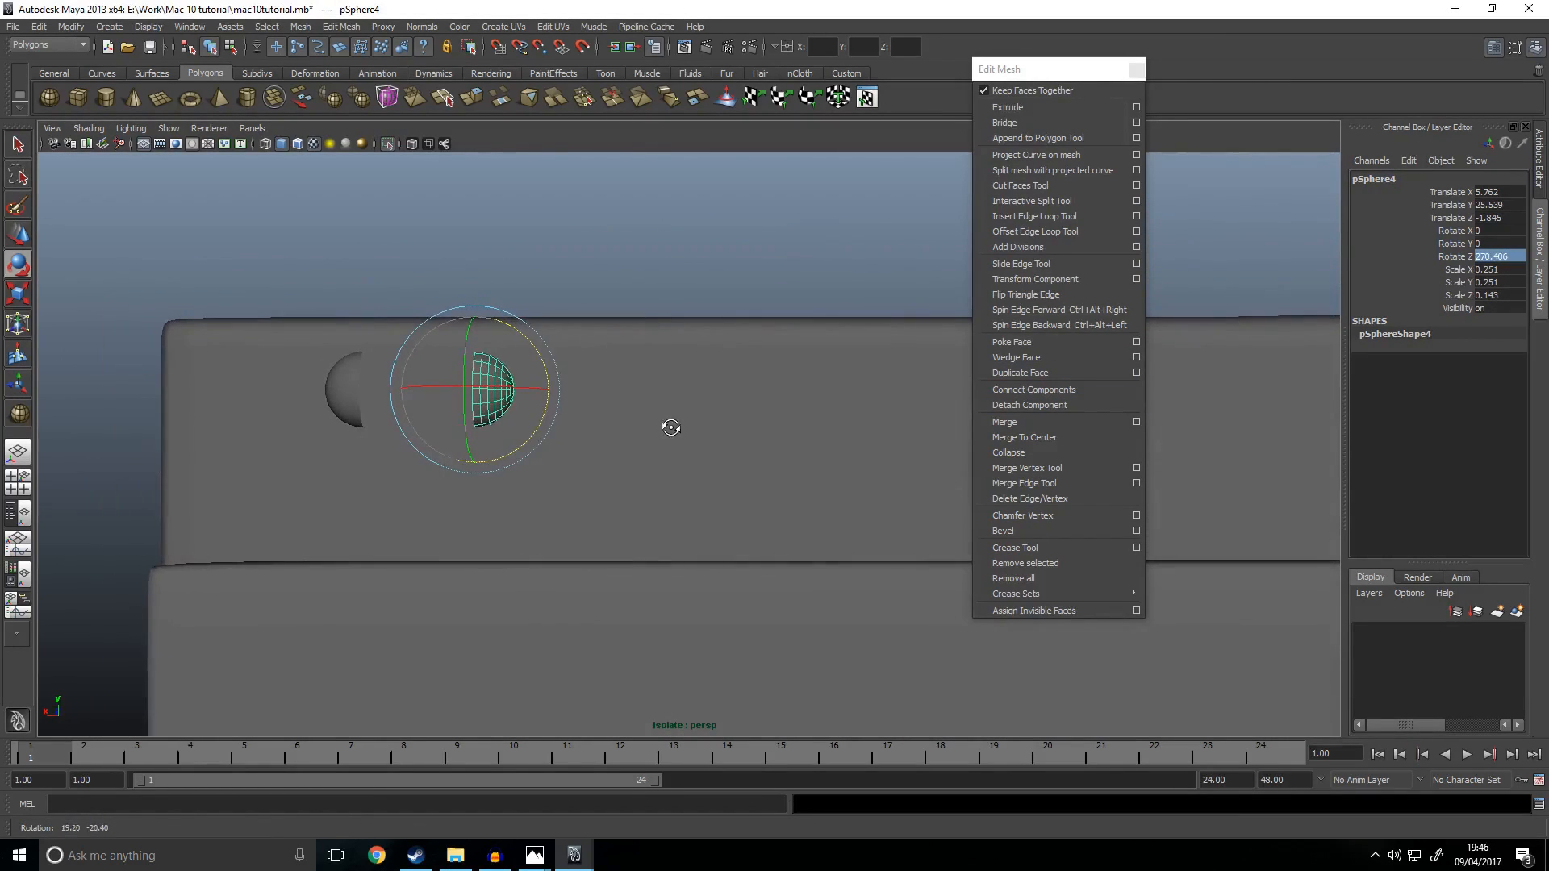
key(2)
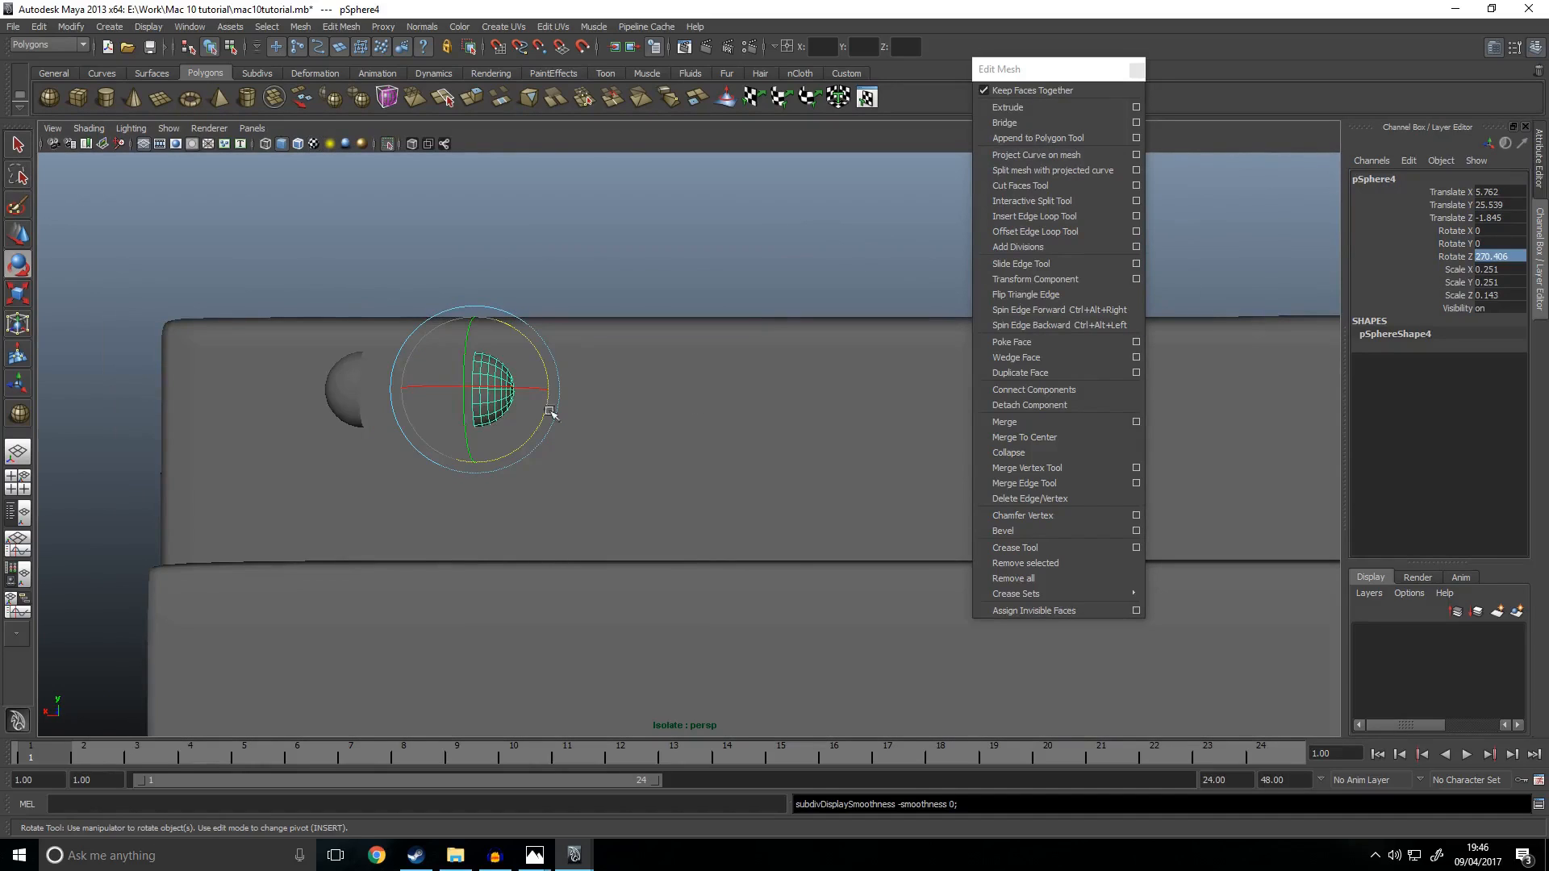
mouse_move(549, 412)
alt+mouse_down()
mouse_move(594, 429)
mouse_move(581, 436)
mouse_move(693, 423)
mouse_move(664, 481)
mouse_move(723, 480)
mouse_move(679, 474)
alt+mouse_up()
key(w)
click(576, 355)
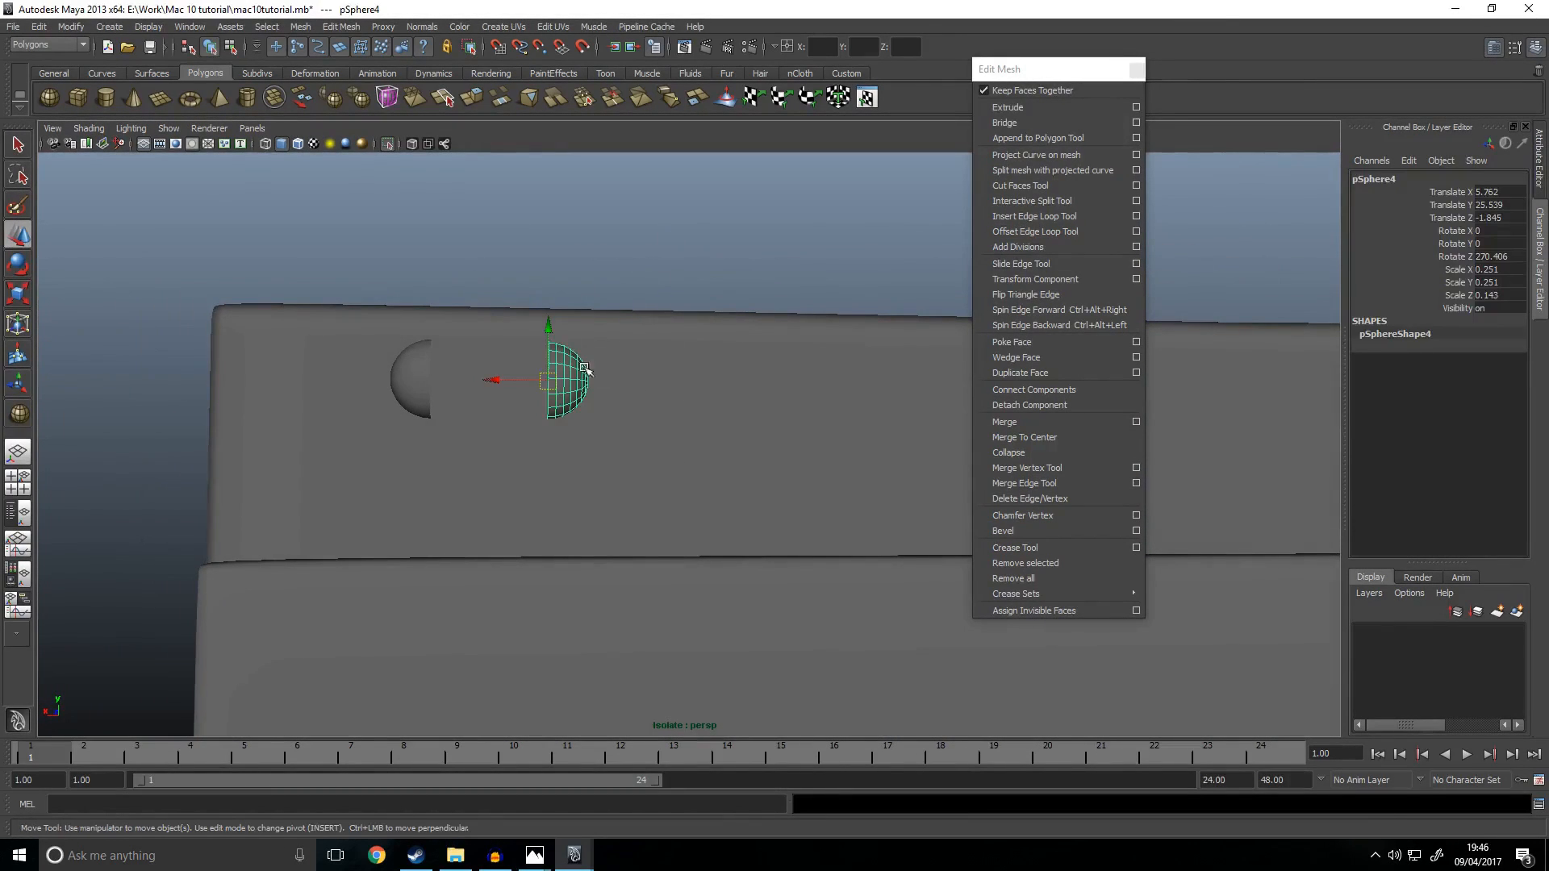
click(39, 27)
click(167, 287)
key(ctrl+z)
key(ctrl+z)
key(ctrl+z)
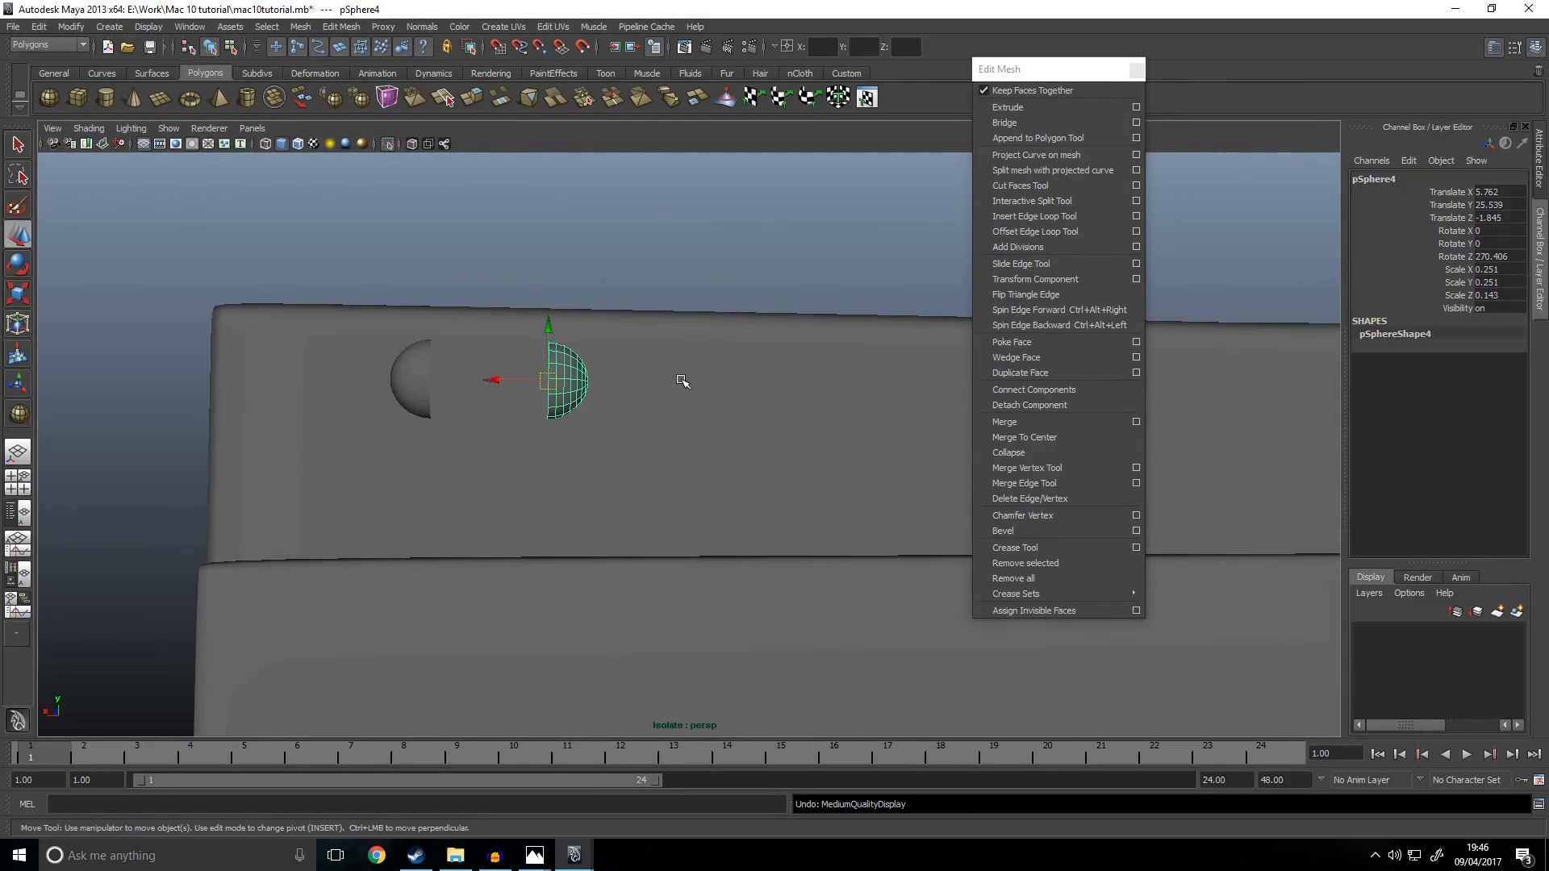
key(ctrl+z)
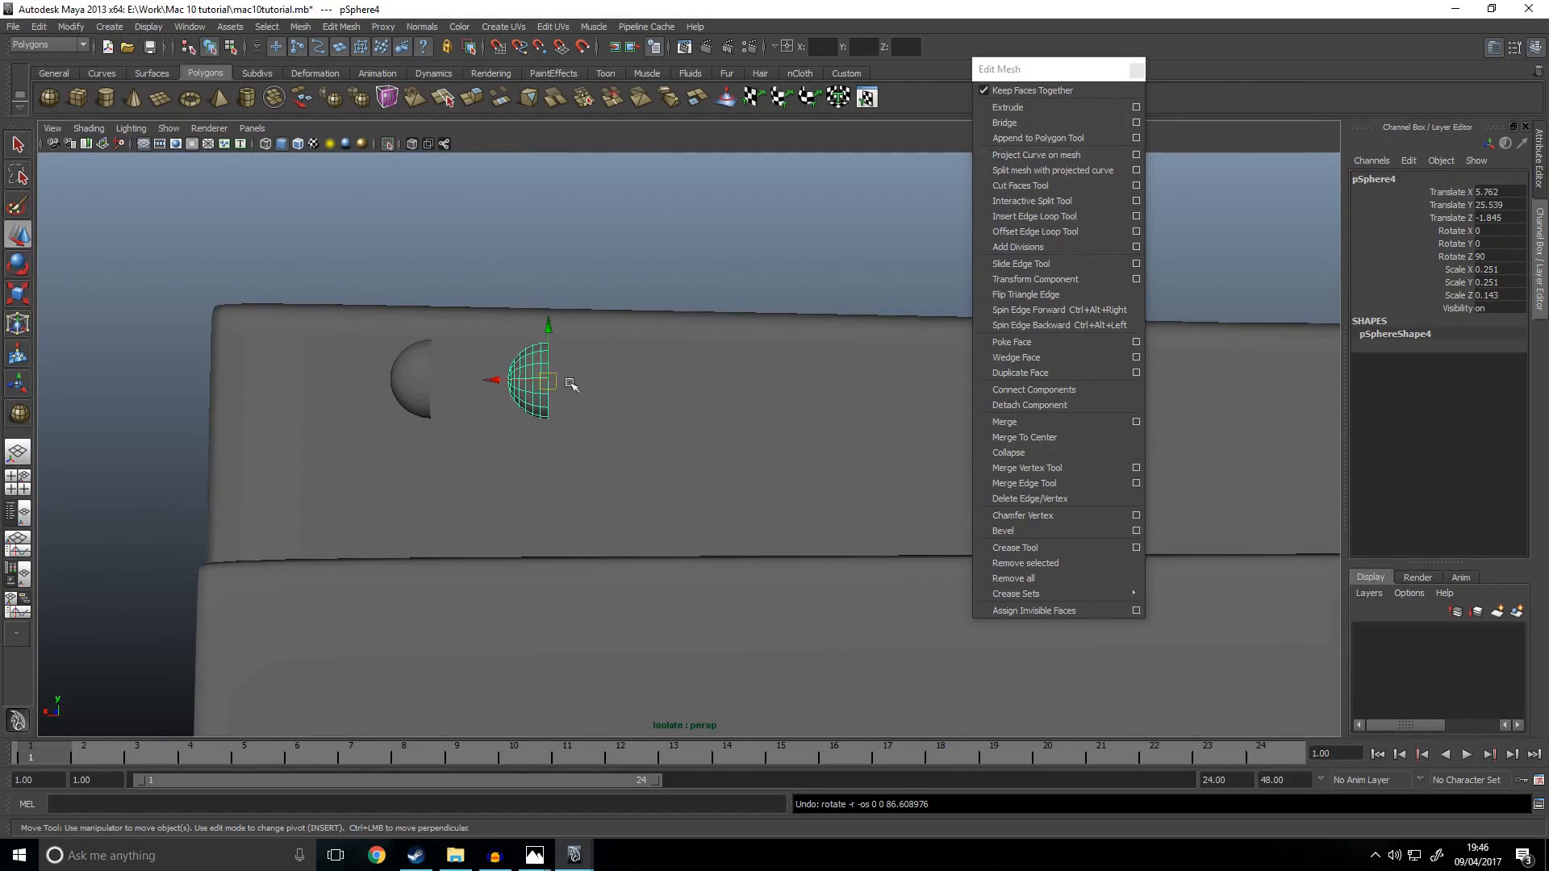
Step: Select both quarter-spheres and delete all construction history in the scene
click(434, 400)
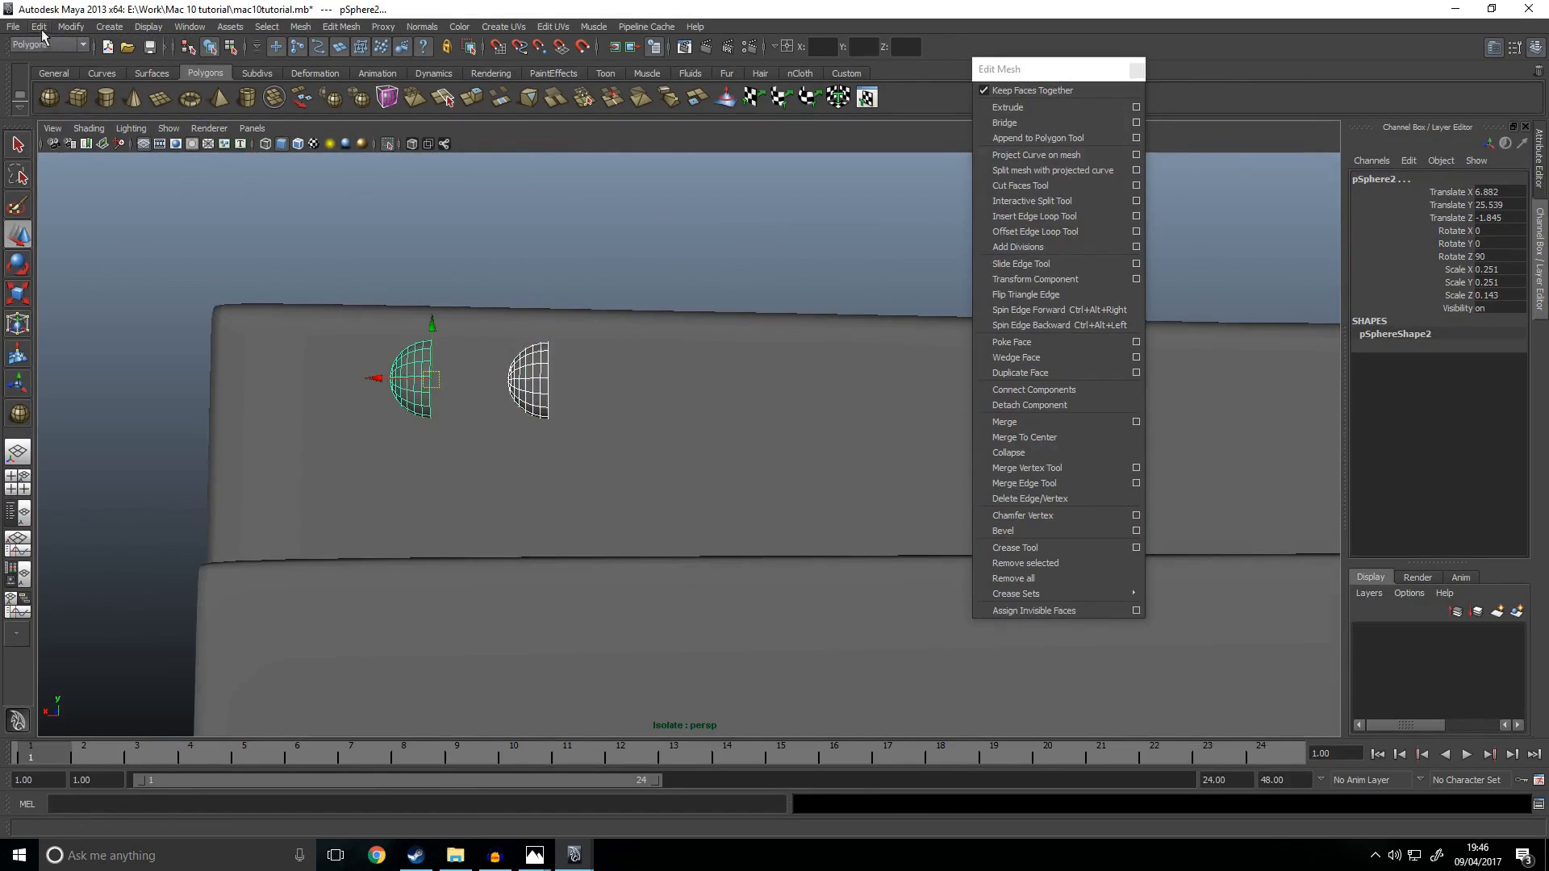
click(39, 27)
mouse_move(138, 190)
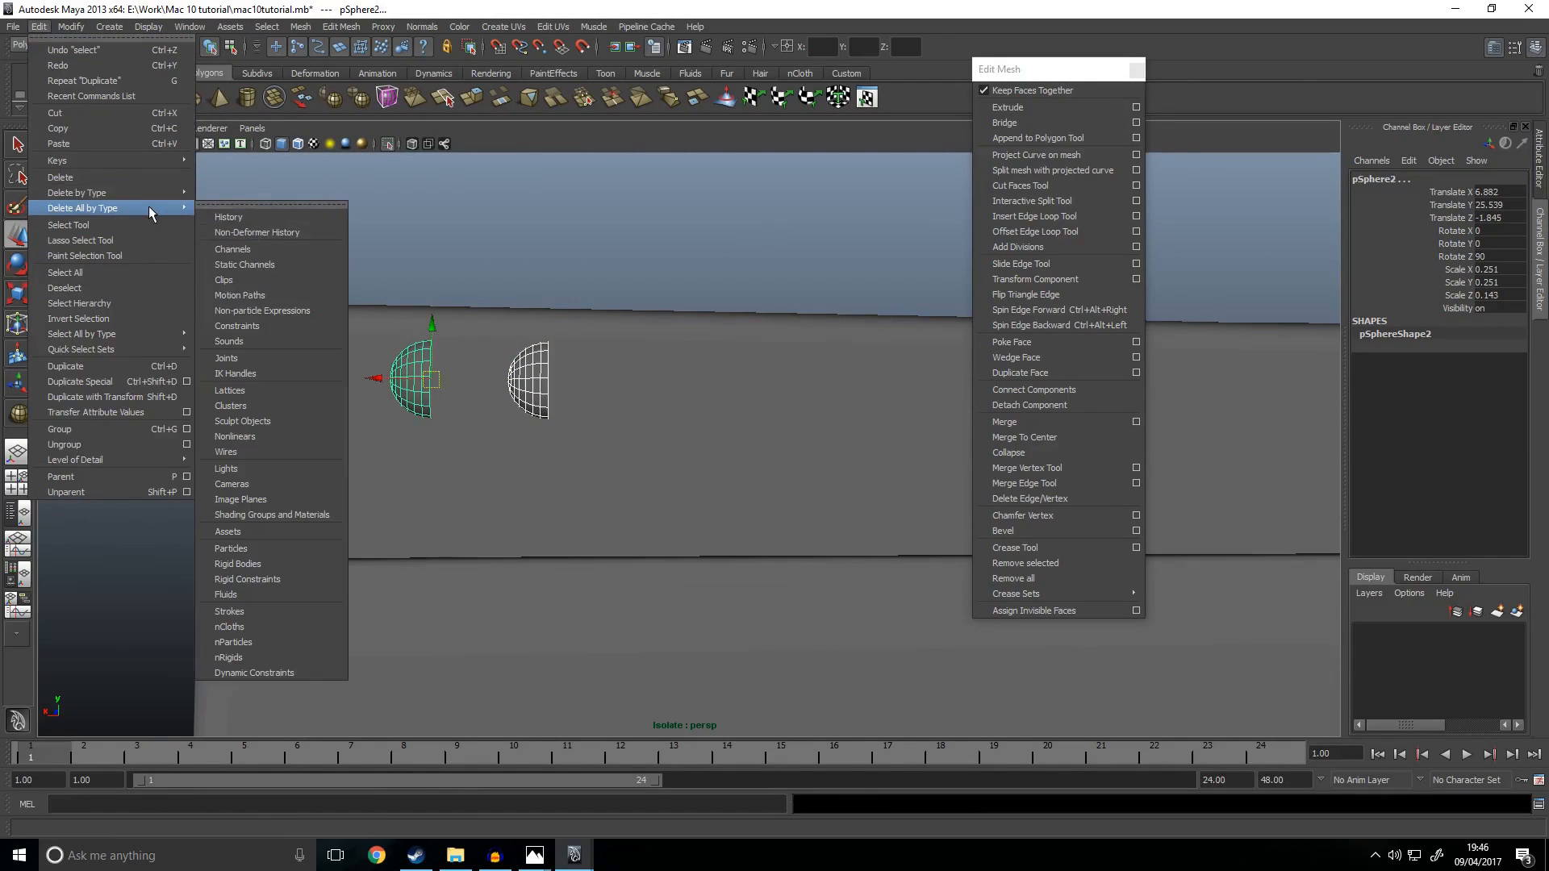
click(277, 220)
Step: Try rotating the duplicated quarter-sphere to 266.769 degrees in Z, then delete that copy
click(516, 371)
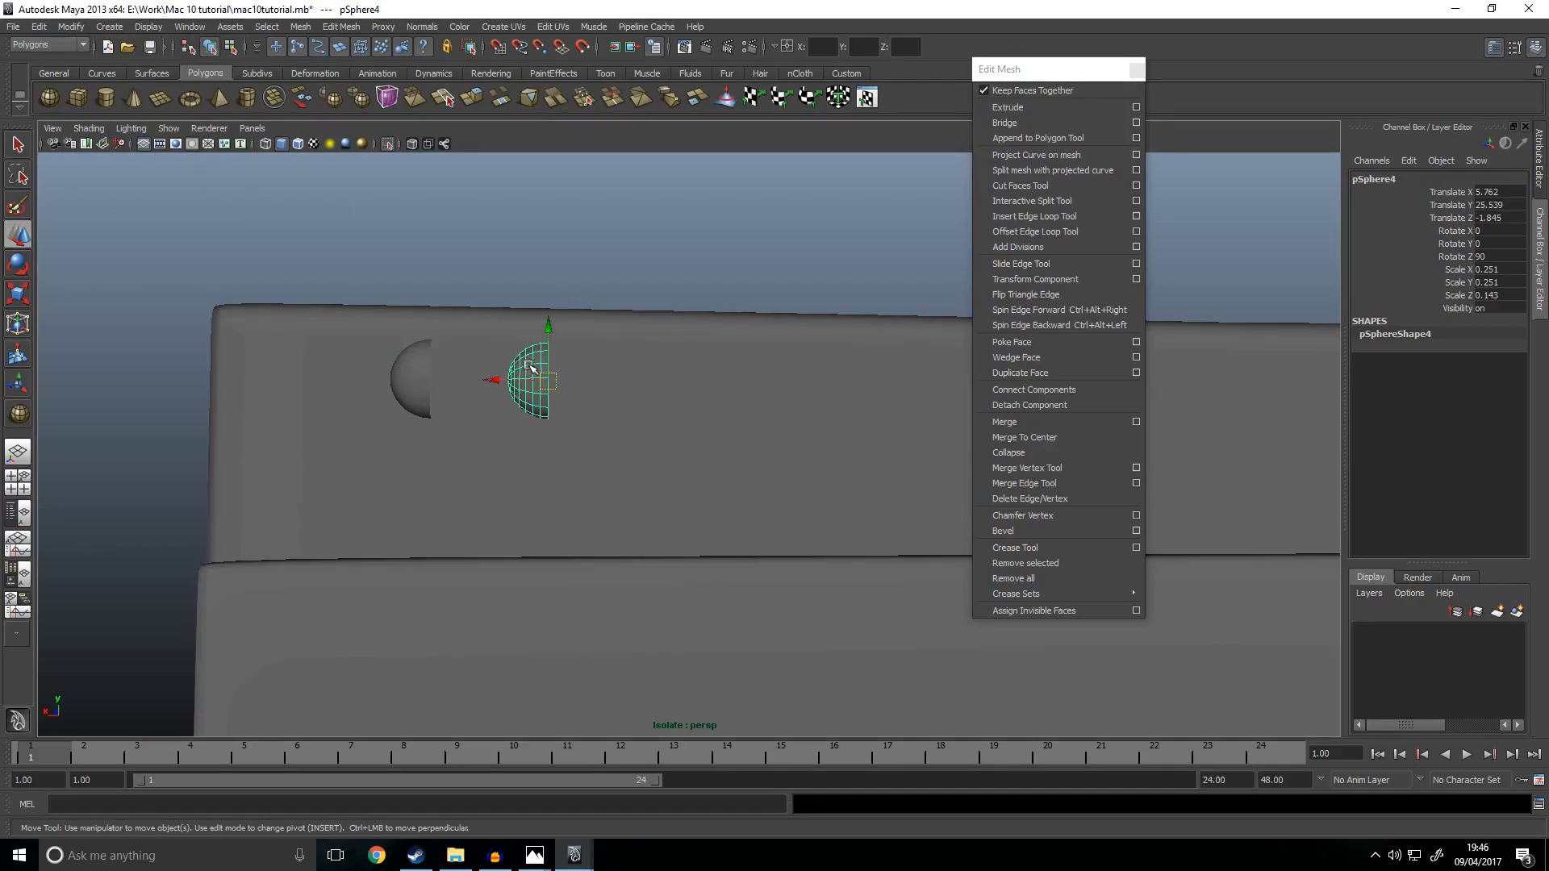
key(e)
drag(595, 421, 402, 266)
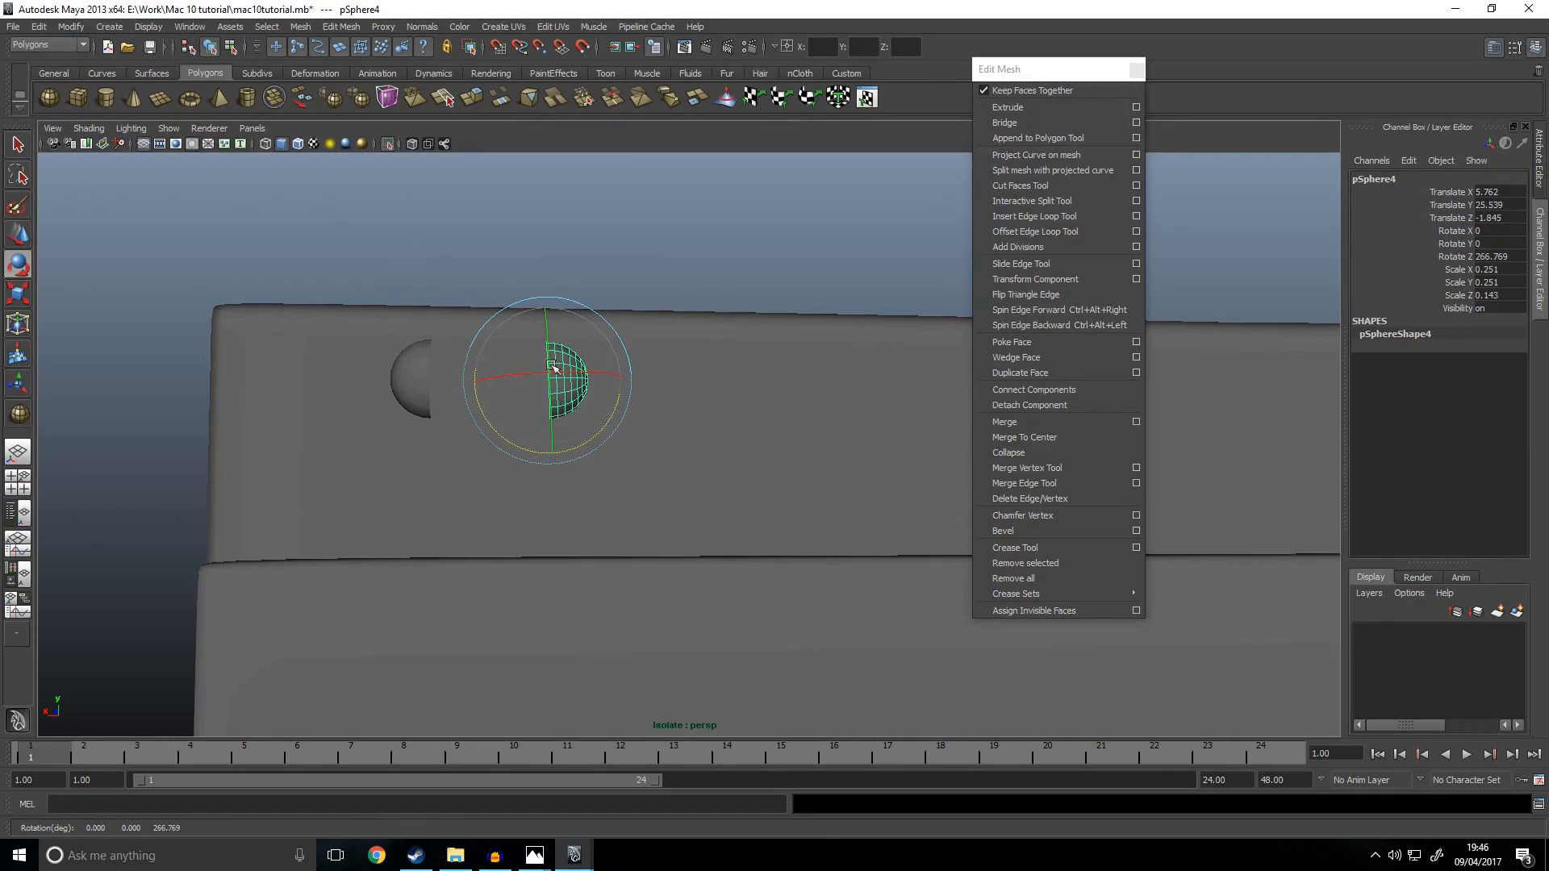
key(Delete)
Step: Try Duplicate Special on the original quarter-sphere with a mirrored Z scale of -0.143, then undo it
click(579, 371)
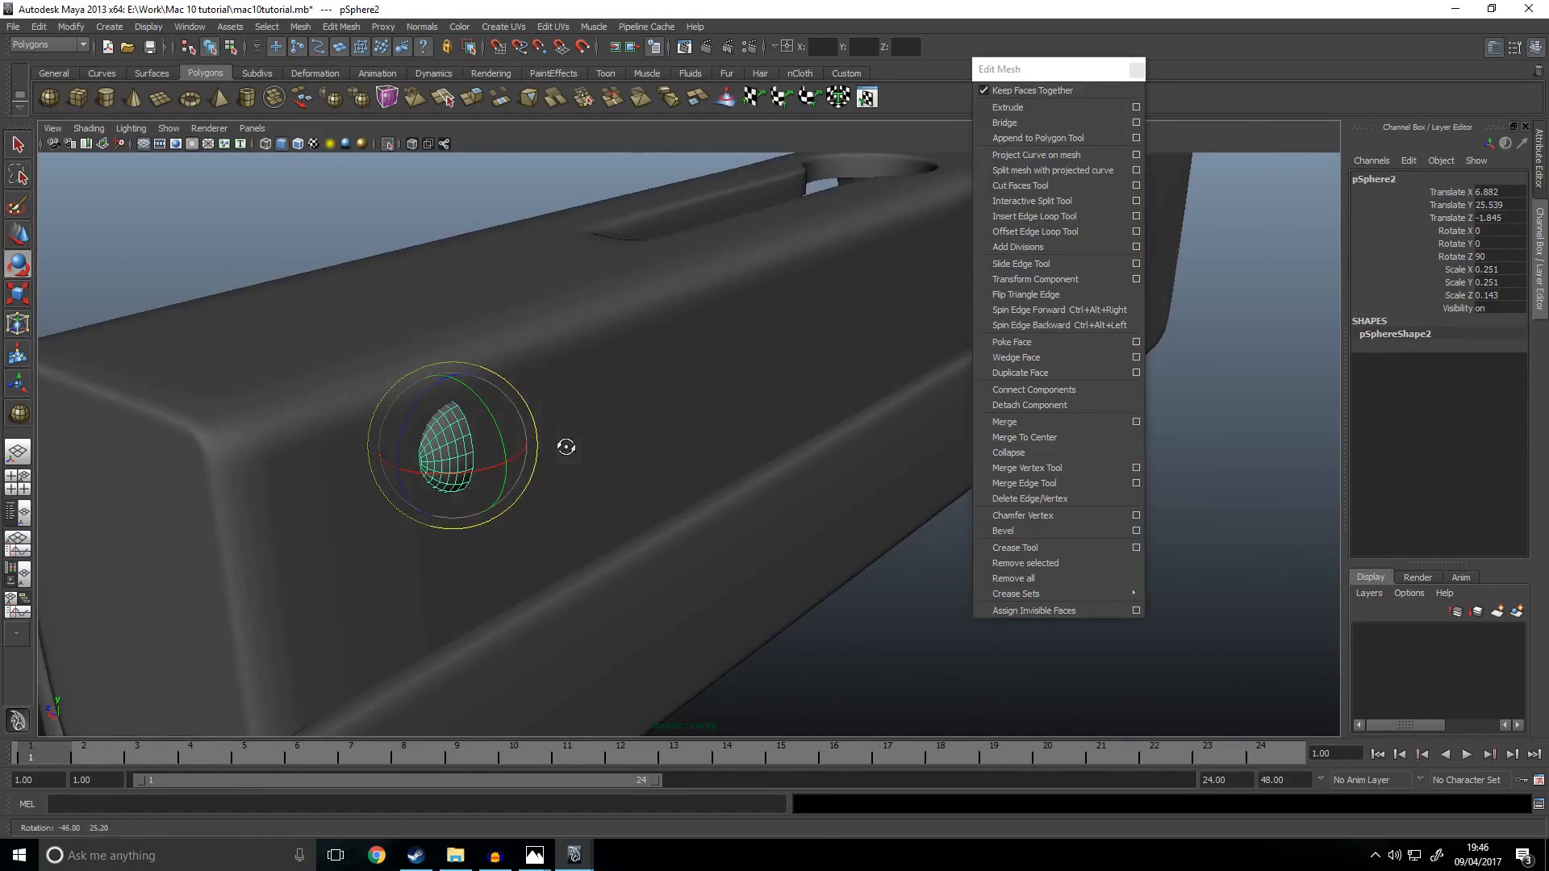
key(w)
scroll(672, 457, down, 5)
alt+drag(710, 459, 588, 435)
scroll(588, 436, up, 1)
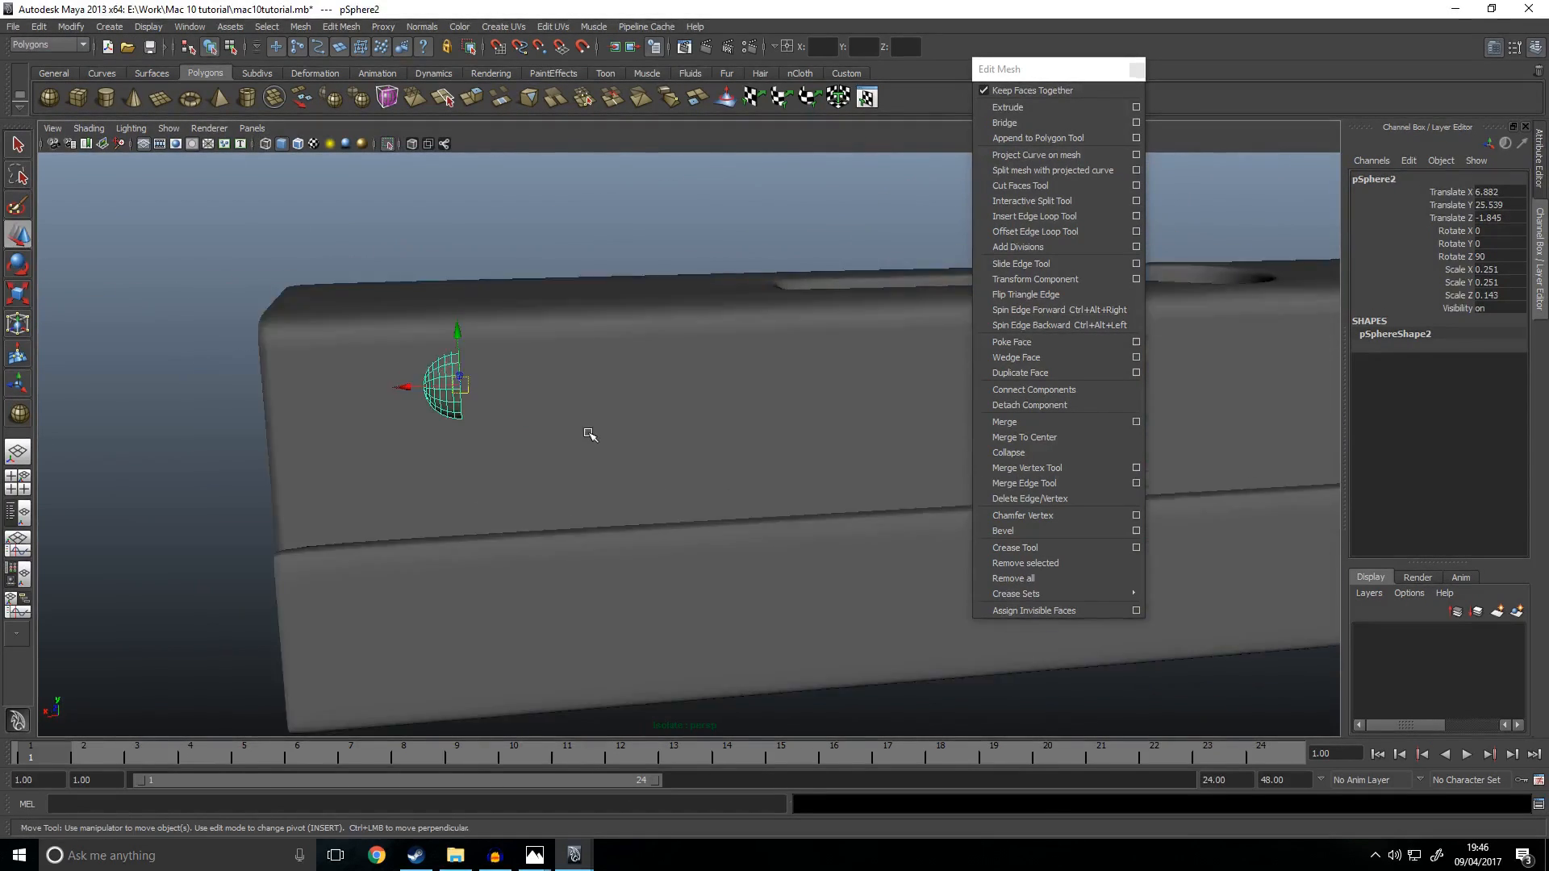
click(40, 28)
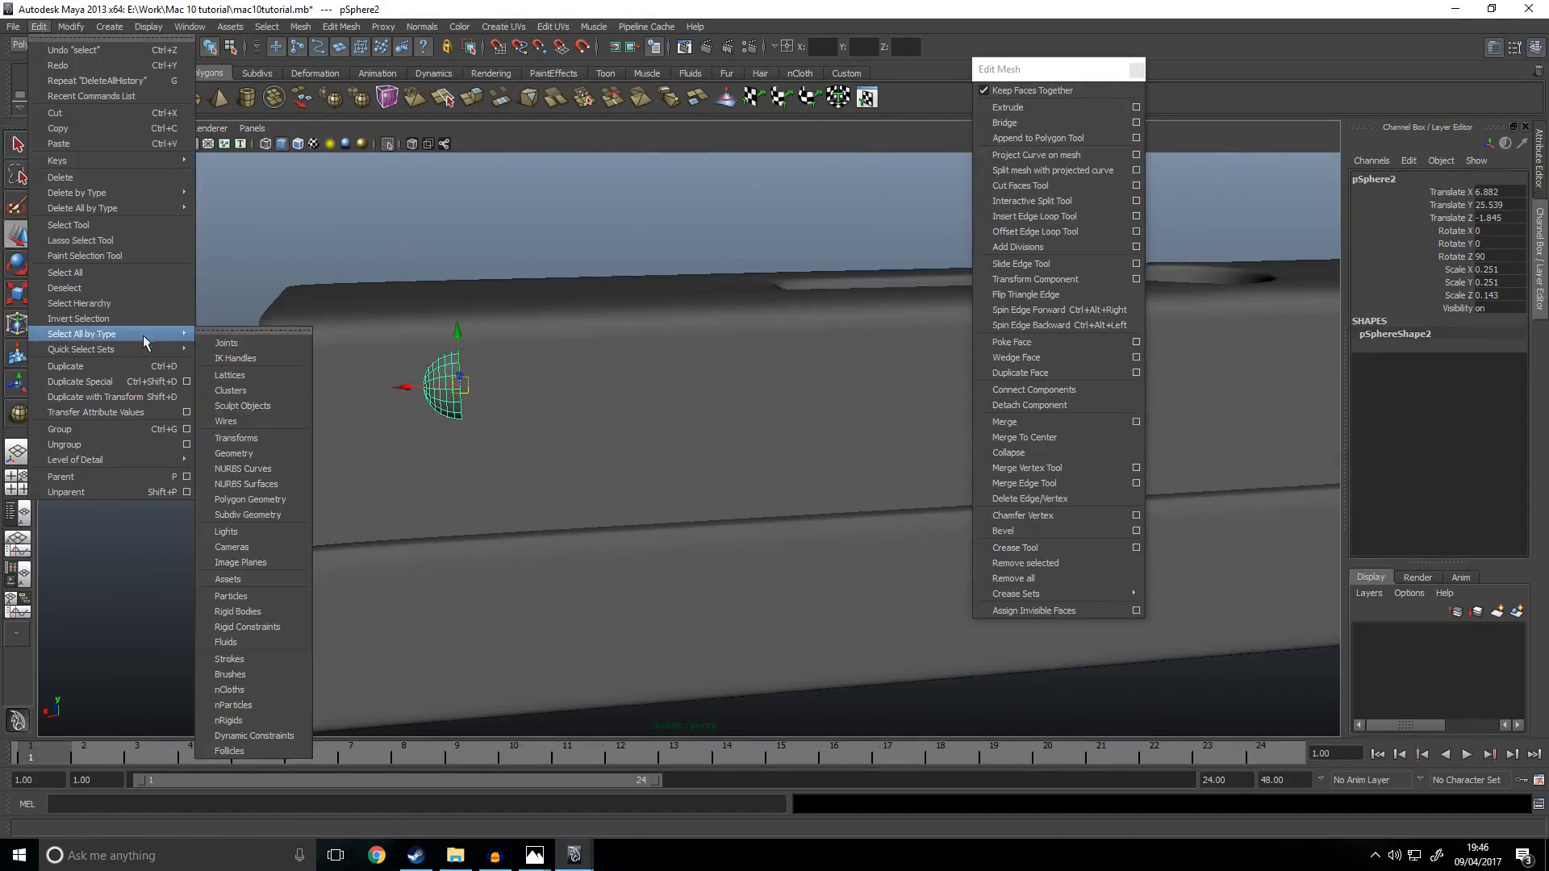
click(144, 384)
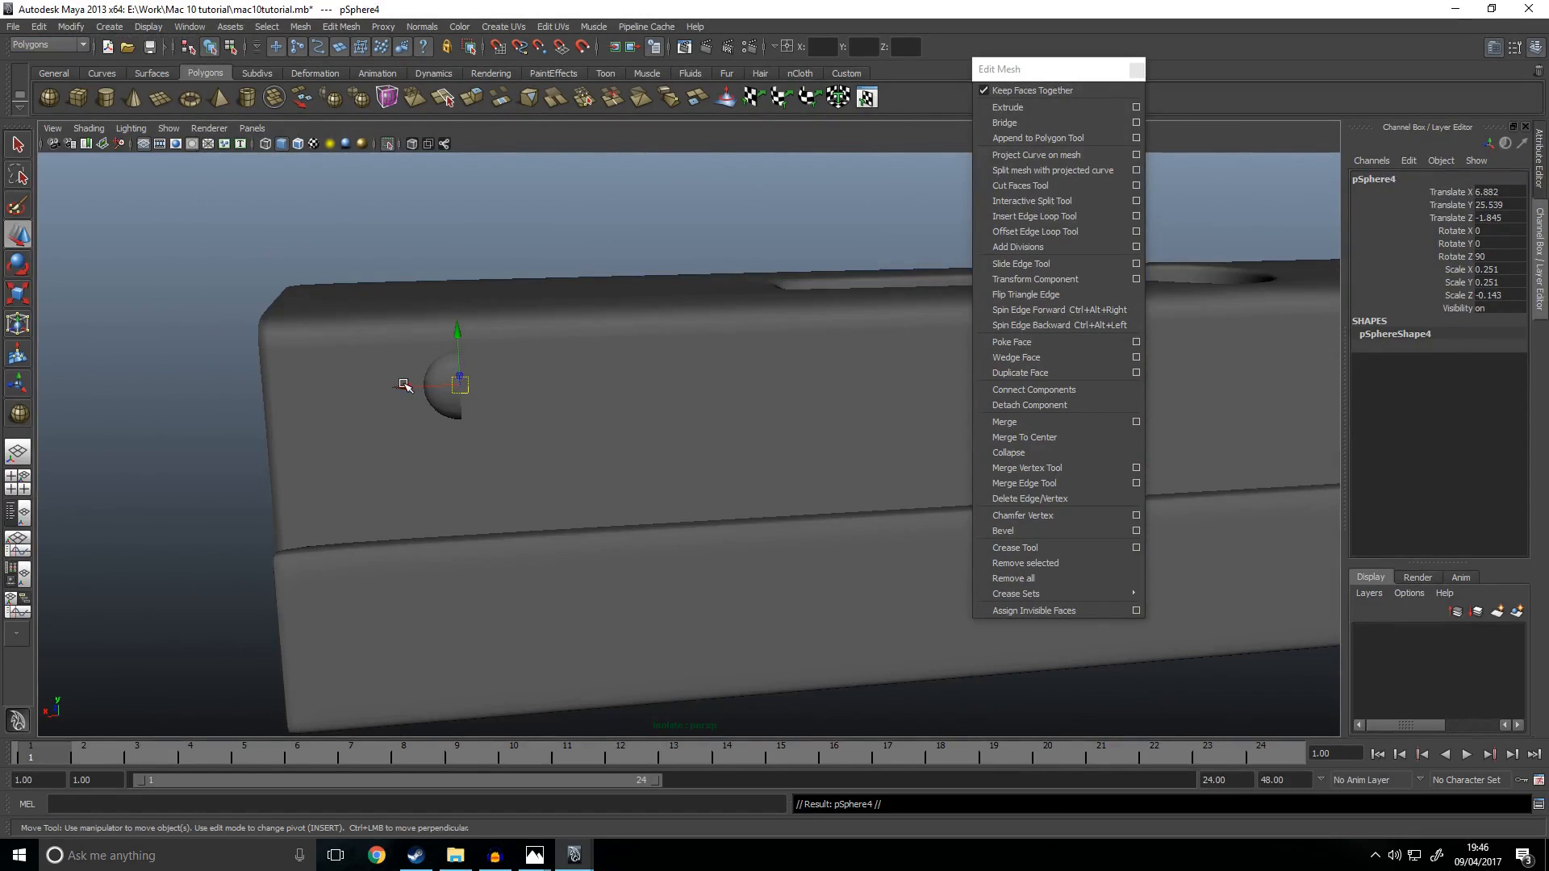
key(ctrl+z)
Step: Select both receiver parts with the quarter-sphere and turn off their smooth mesh preview in shaded display
alt+drag(404, 386, 309, 313)
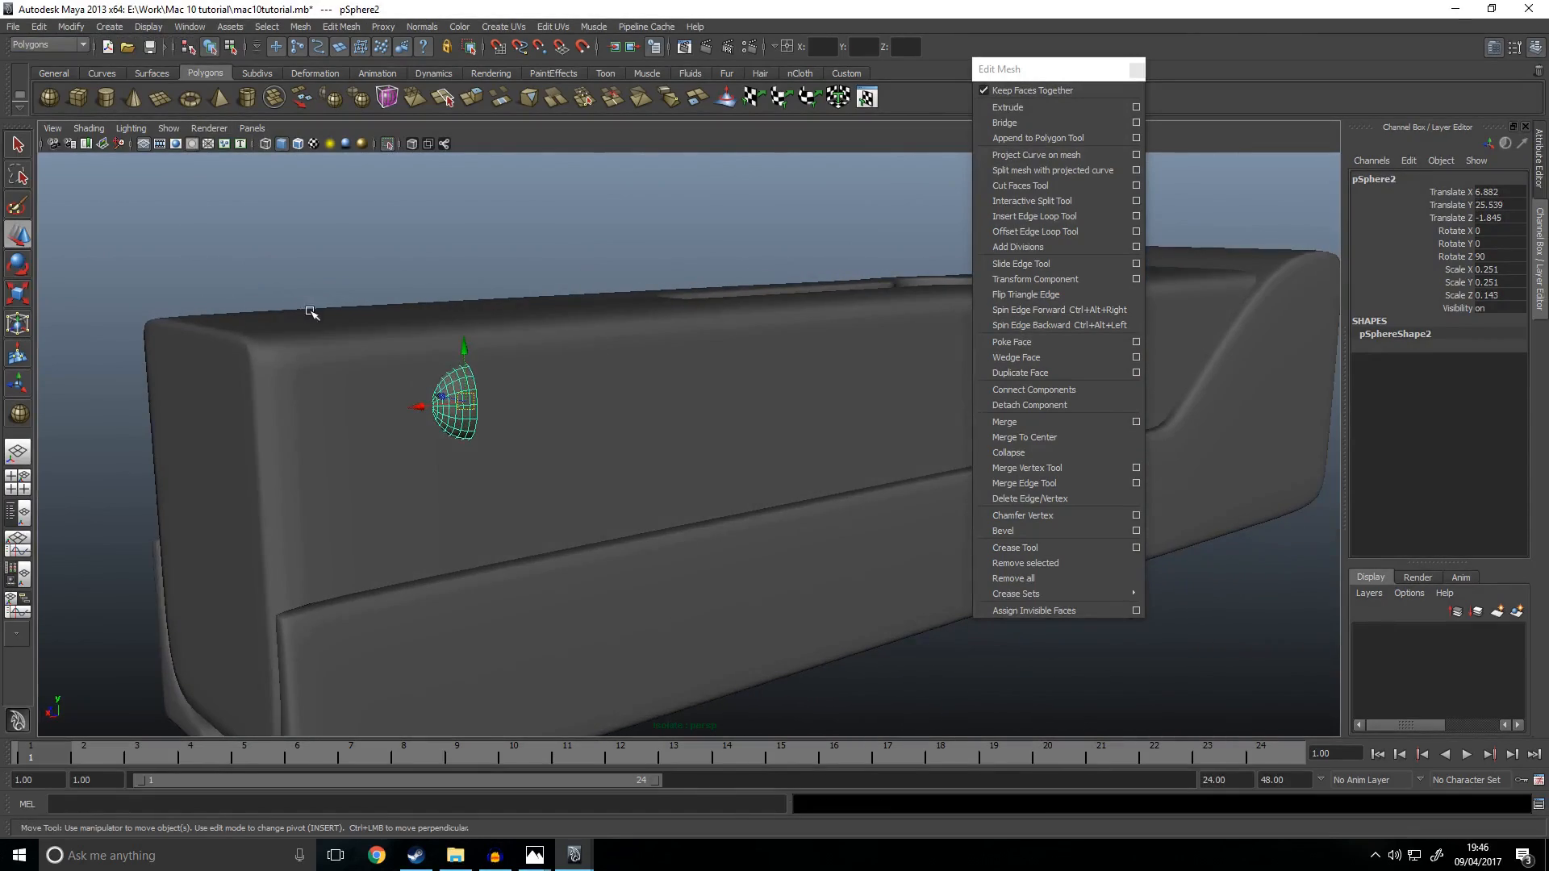
alt+drag(434, 376, 616, 401)
key(4)
mouse_move(702, 422)
alt+mouse_down()
mouse_move(685, 429)
mouse_move(753, 414)
alt+mouse_up()
key(1)
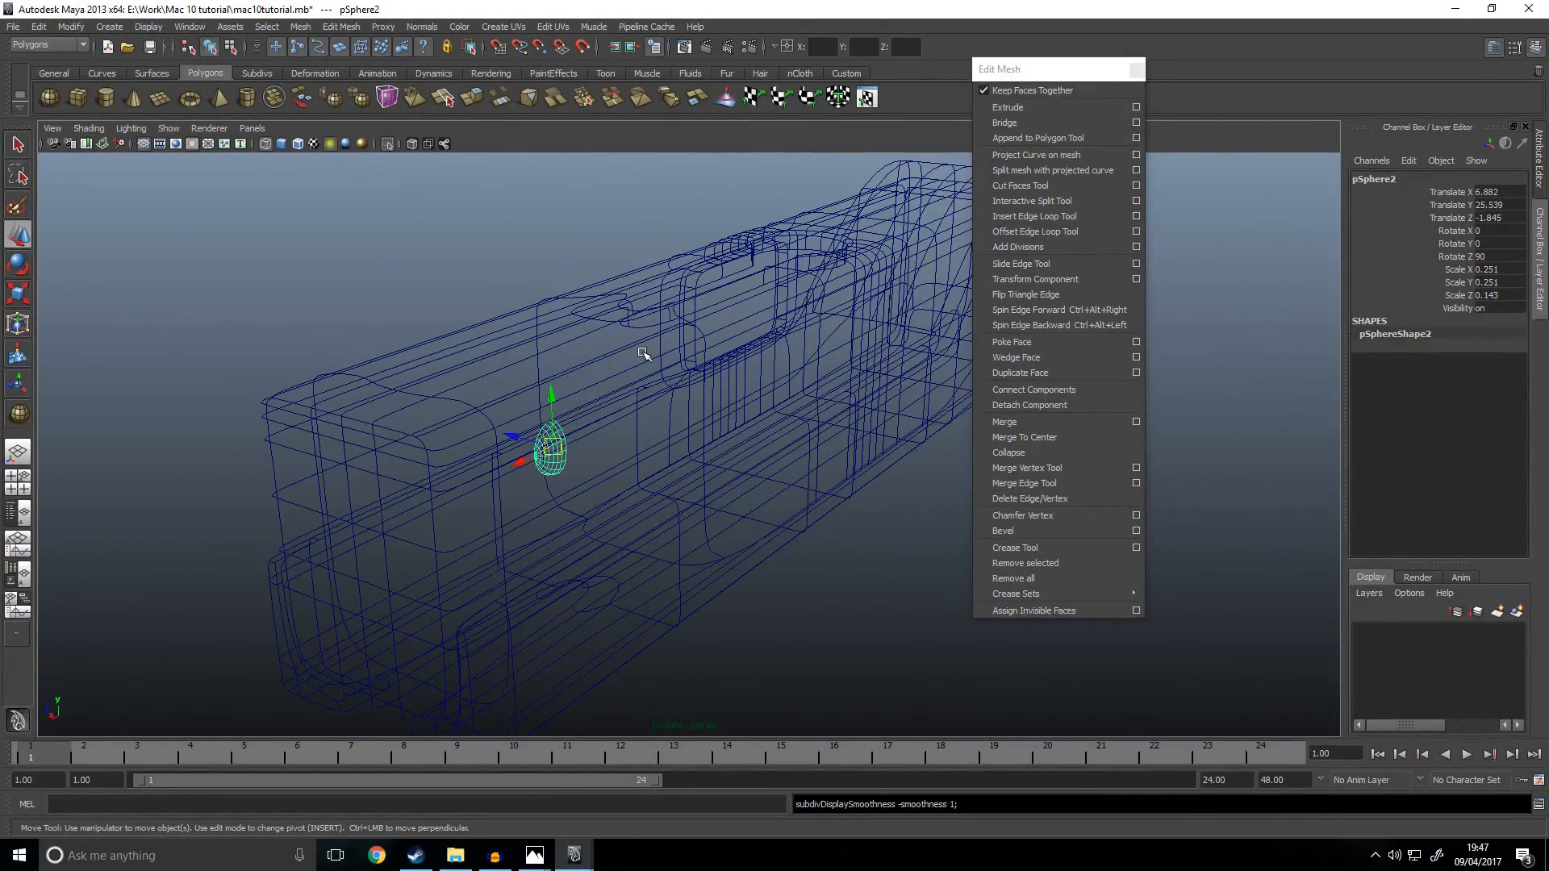
key(5)
scroll(472, 274, down, 3)
mouse_move(383, 303)
shift+mouse_down()
mouse_move(795, 709)
mouse_move(789, 677)
shift+mouse_up()
key(4)
drag(421, 270, 653, 539)
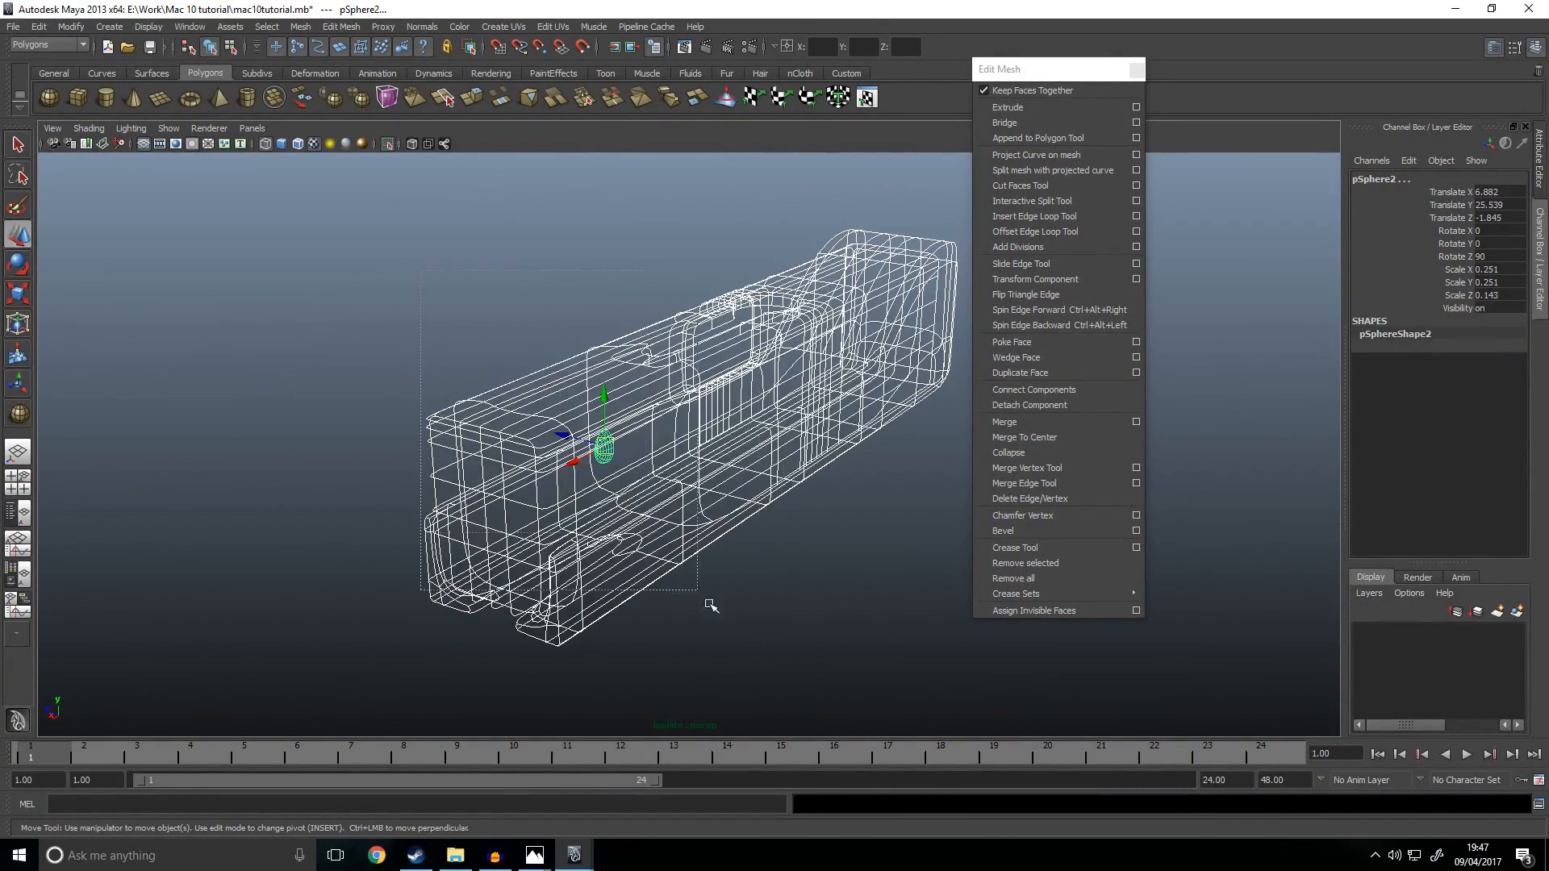
key(1)
key(5)
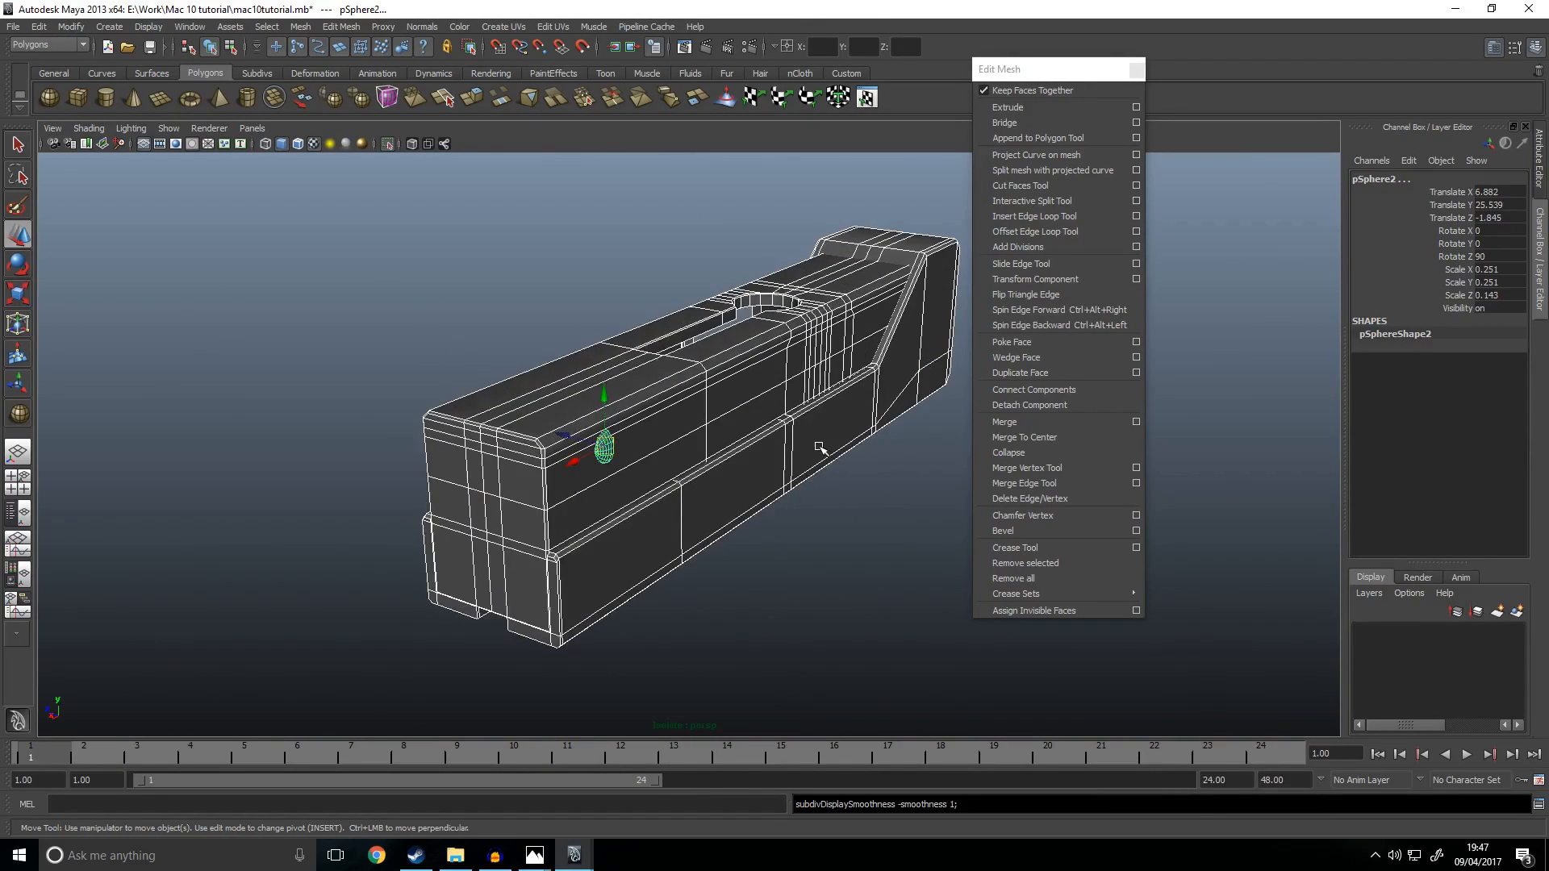
scroll(597, 468, up, 6)
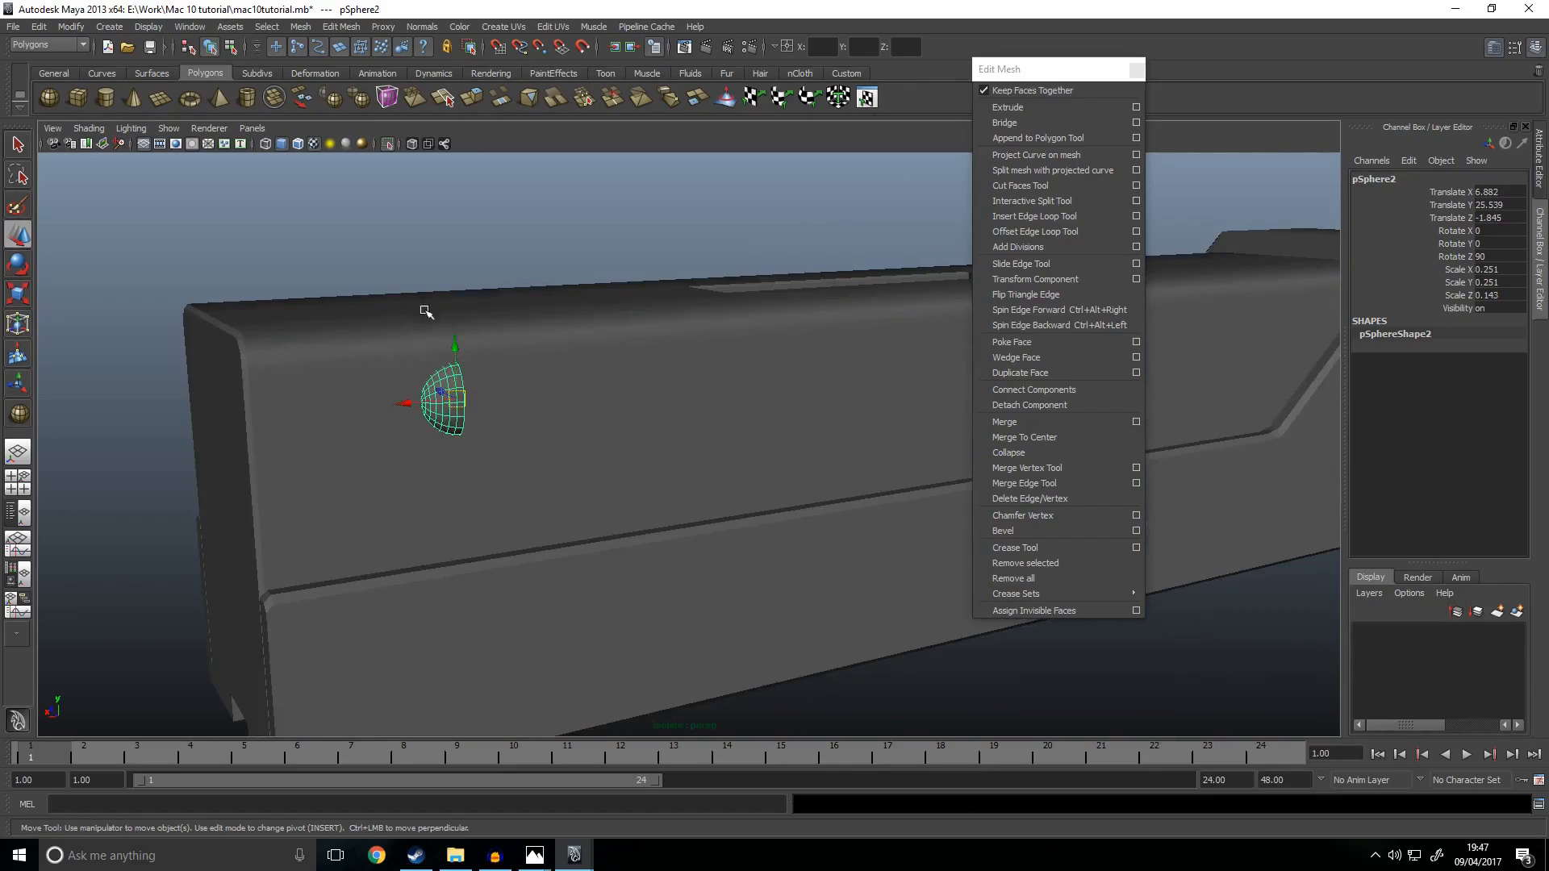
Step: Duplicate the quarter-sphere with Duplicate Special, mirroring the copy with a Y scale of -1
click(39, 27)
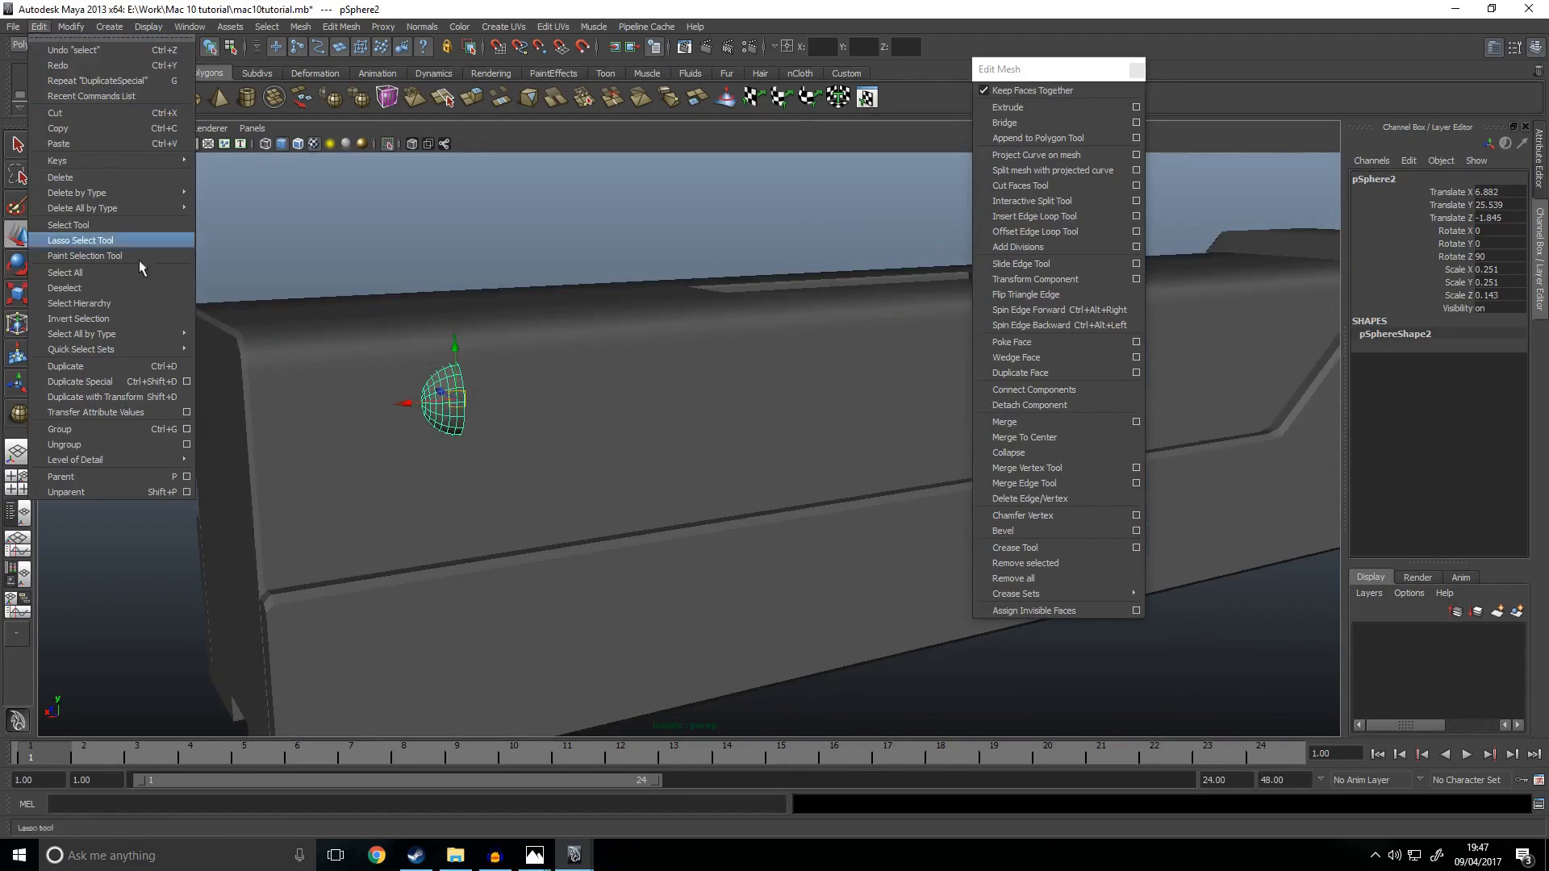
alt+drag(626, 536, 519, 536)
click(39, 27)
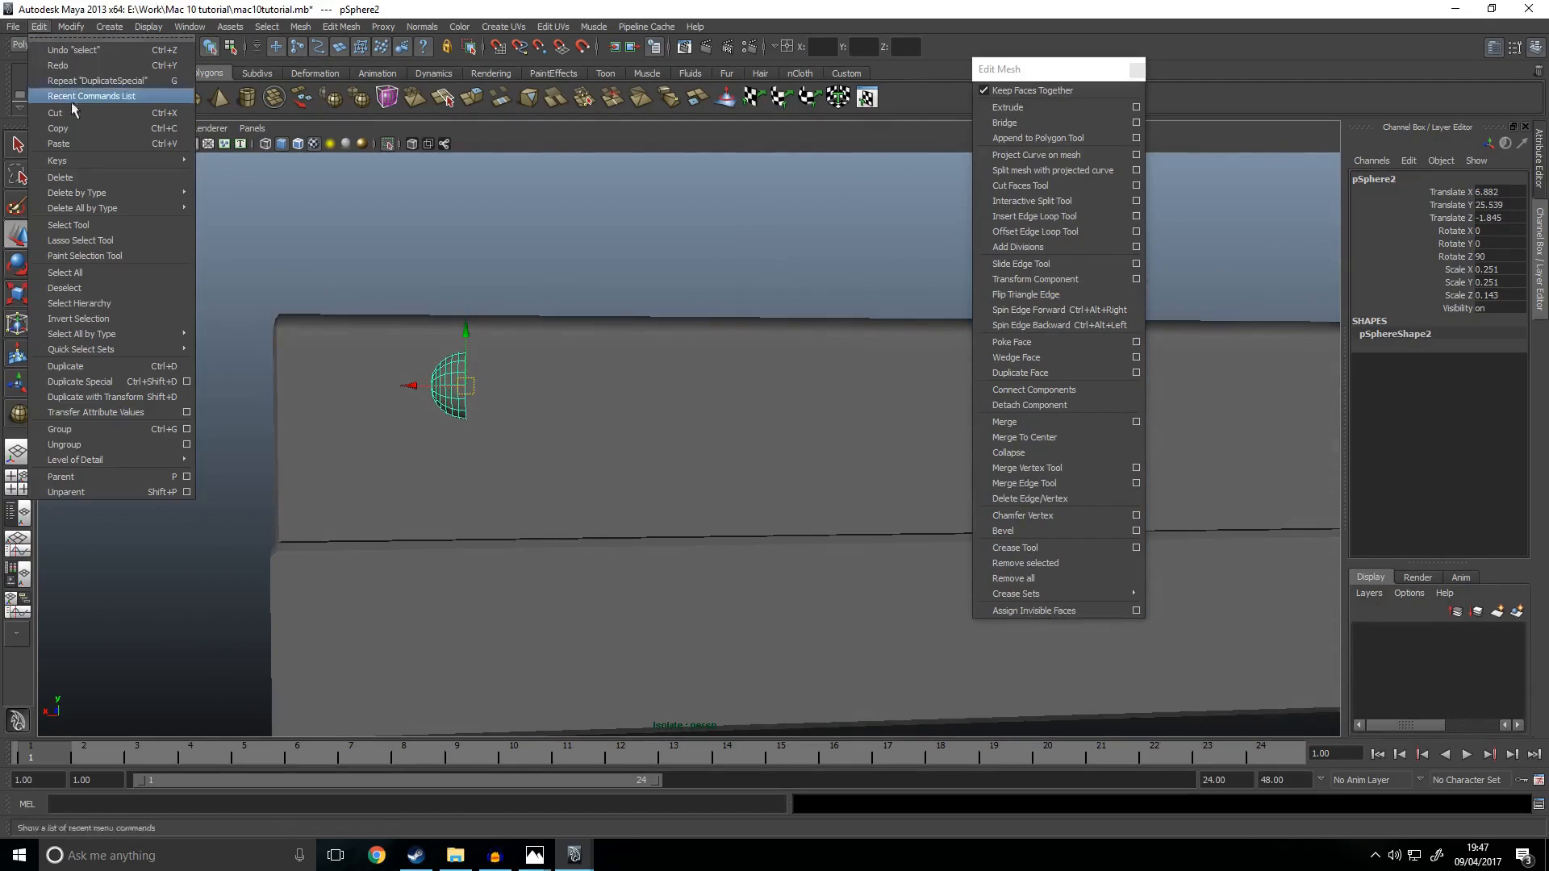
click(186, 381)
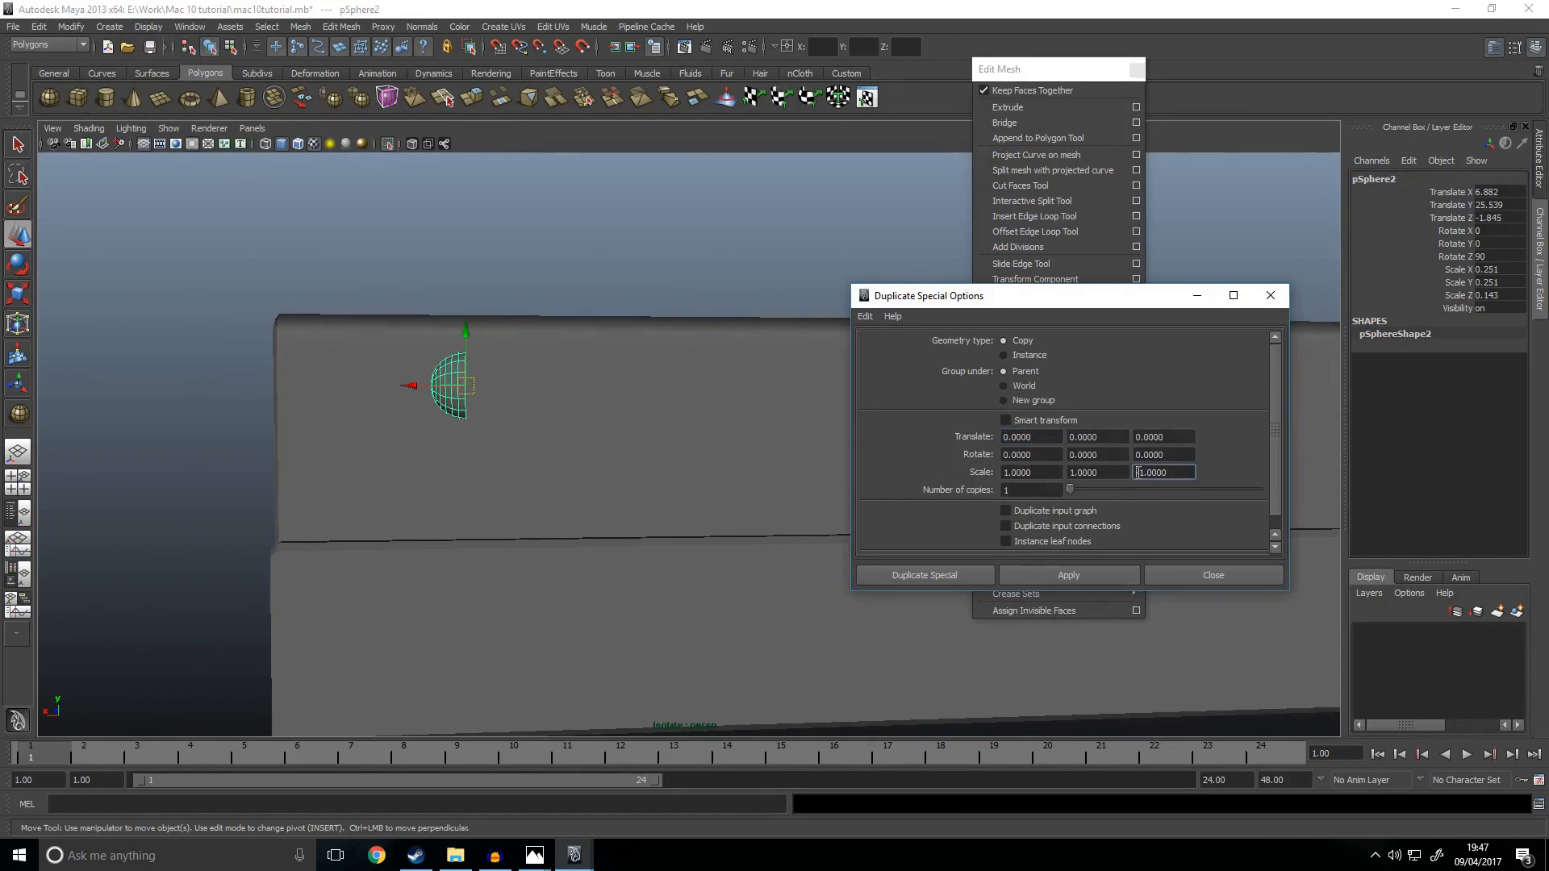
text(-)
click(1089, 571)
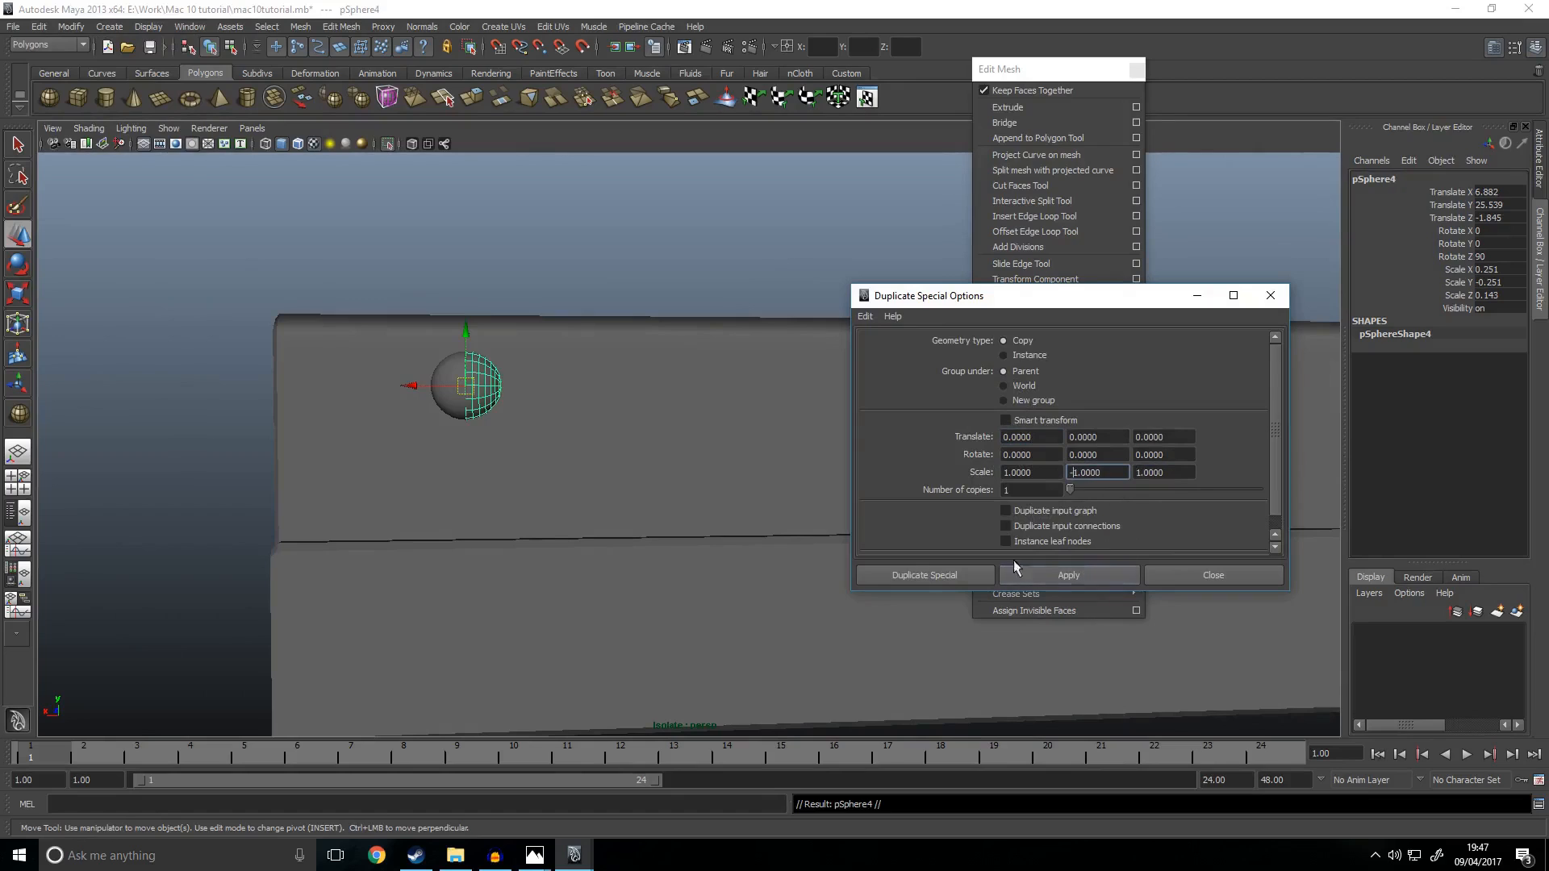
click(1214, 575)
Step: Slide the mirrored quarter-sphere toward the receiver's rear to X -5.856 and the original to X 5.368
alt+right_drag(536, 437, 172, 372)
drag(172, 372, 704, 459)
drag(572, 384, 692, 398)
alt+drag(579, 419, 702, 442)
drag(407, 427, 460, 449)
key(4)
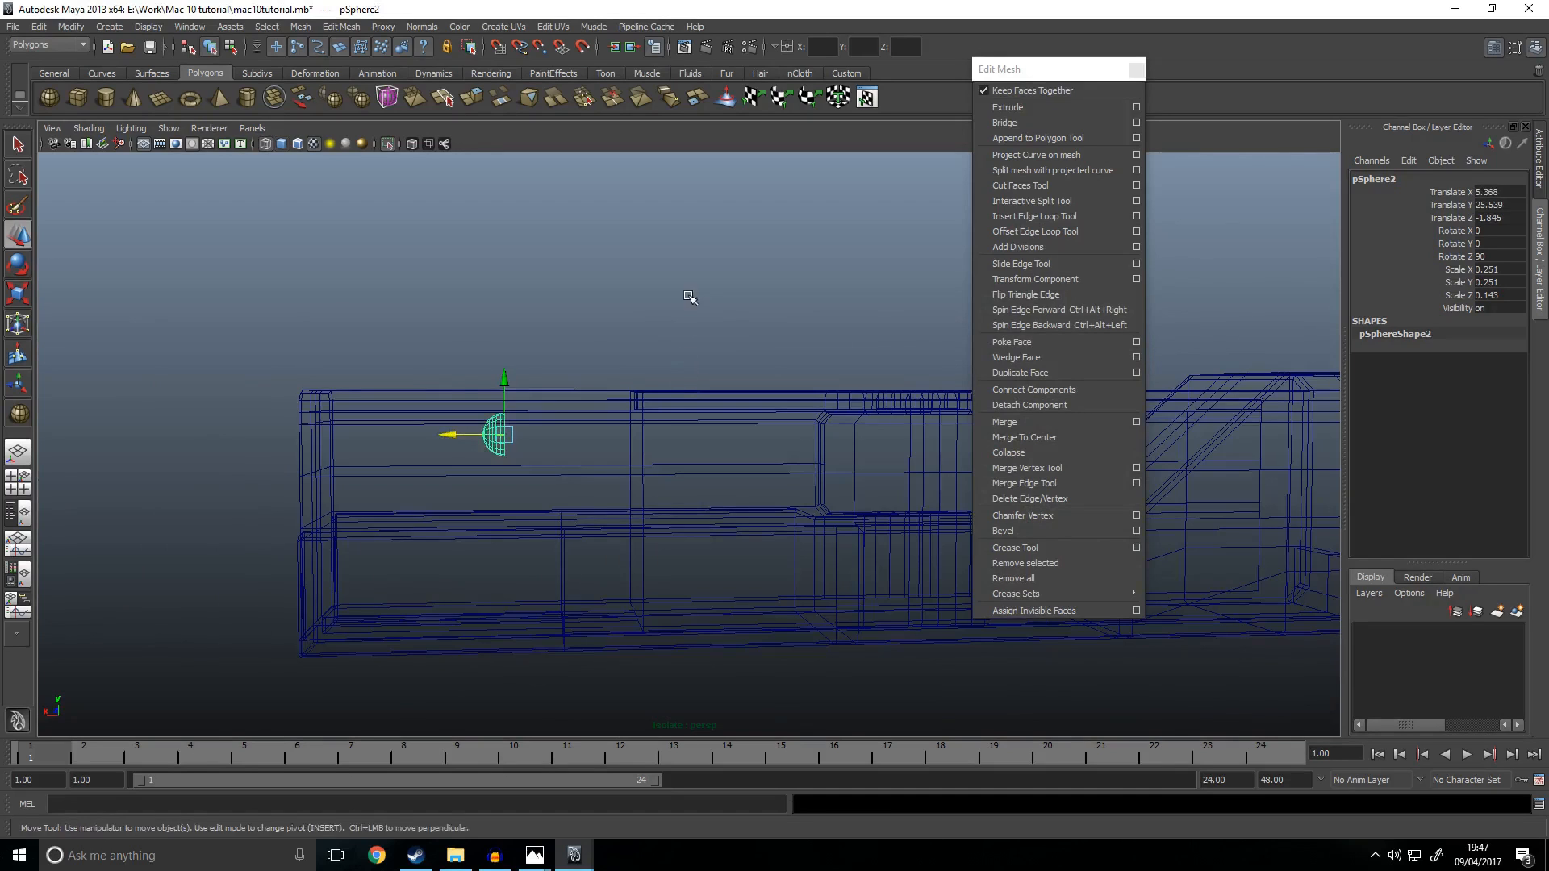
click(690, 298)
scroll(789, 380, down, 3)
key(5)
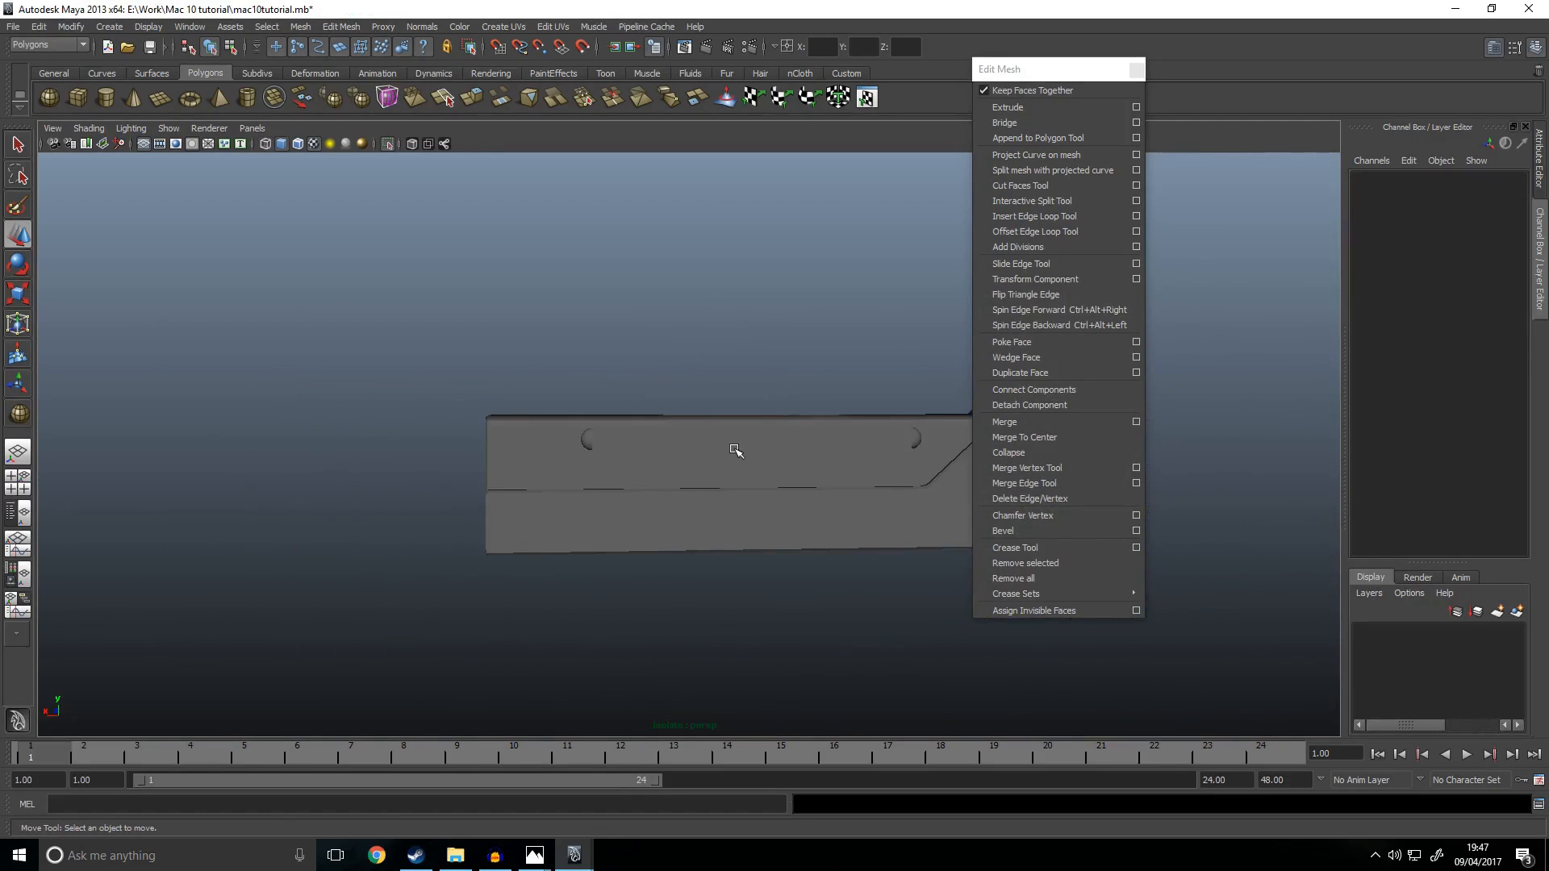
Step: Bring the whole gun back into display and slide the front quarter-sphere to X 4.695
key(shift+i)
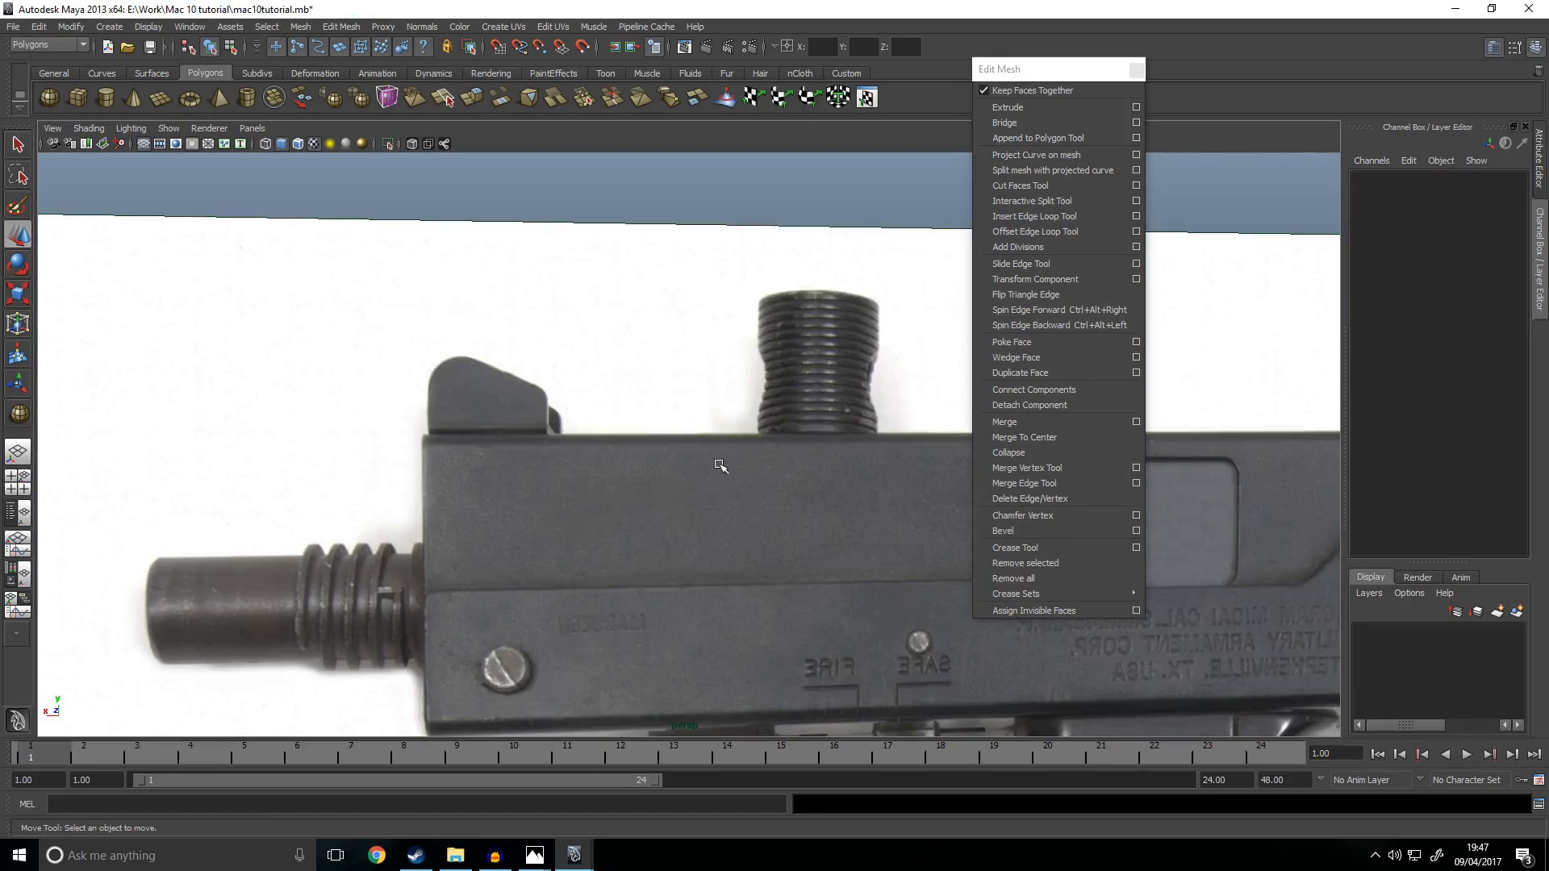
click(632, 468)
alt+drag(667, 494, 591, 499)
click(552, 459)
scroll(579, 478, up, 2)
drag(484, 459, 520, 468)
alt+drag(520, 468, 466, 523)
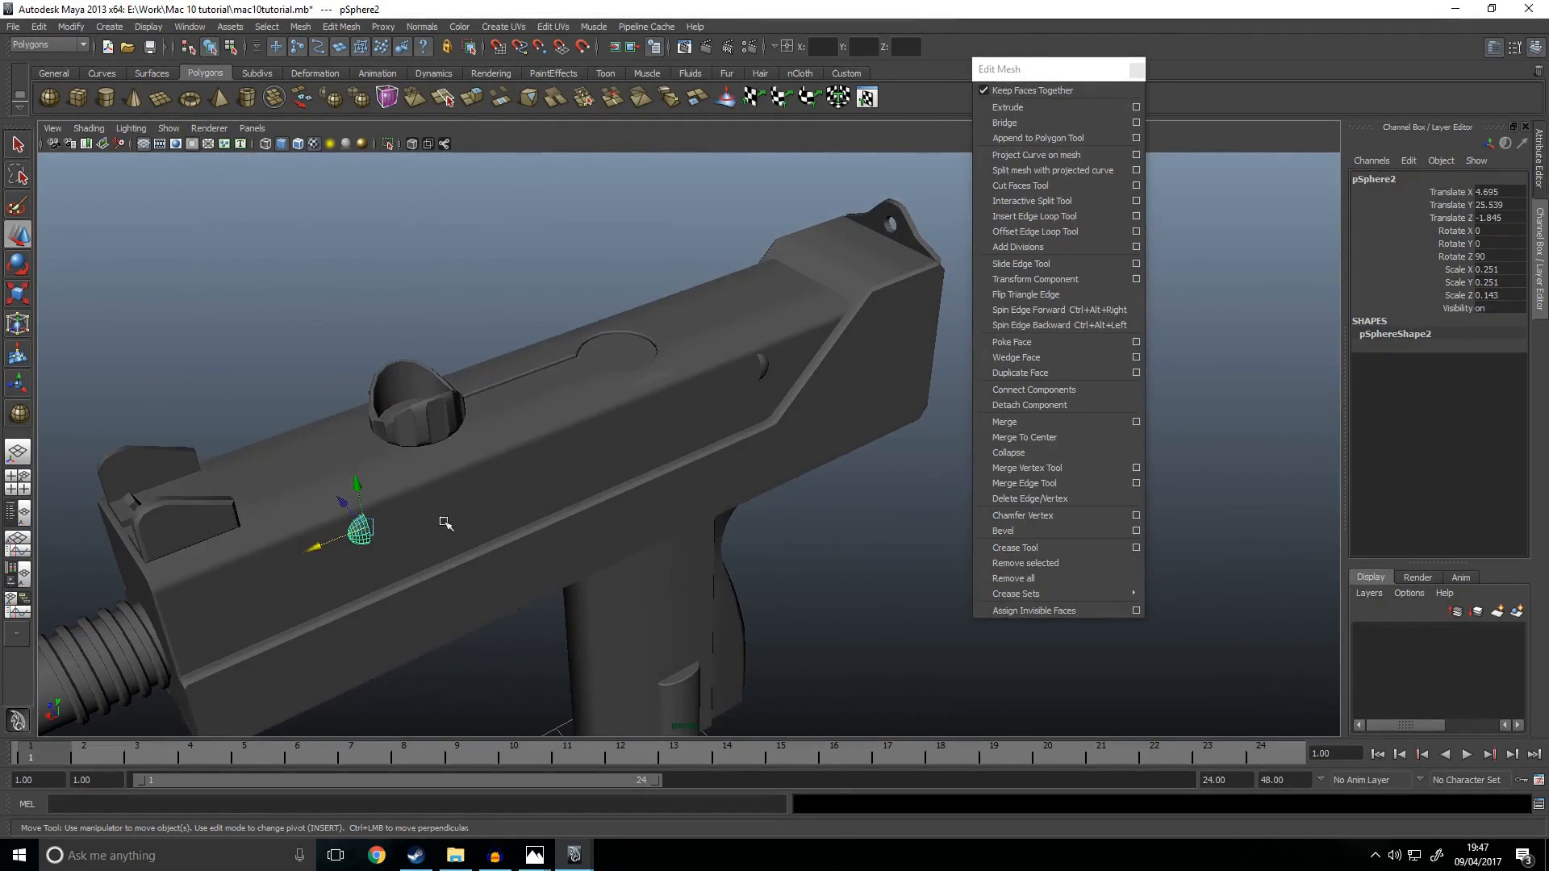
Step: Check the front quarter-sphere's depth against the receiver in the orthographic views and isolate it
key(space)
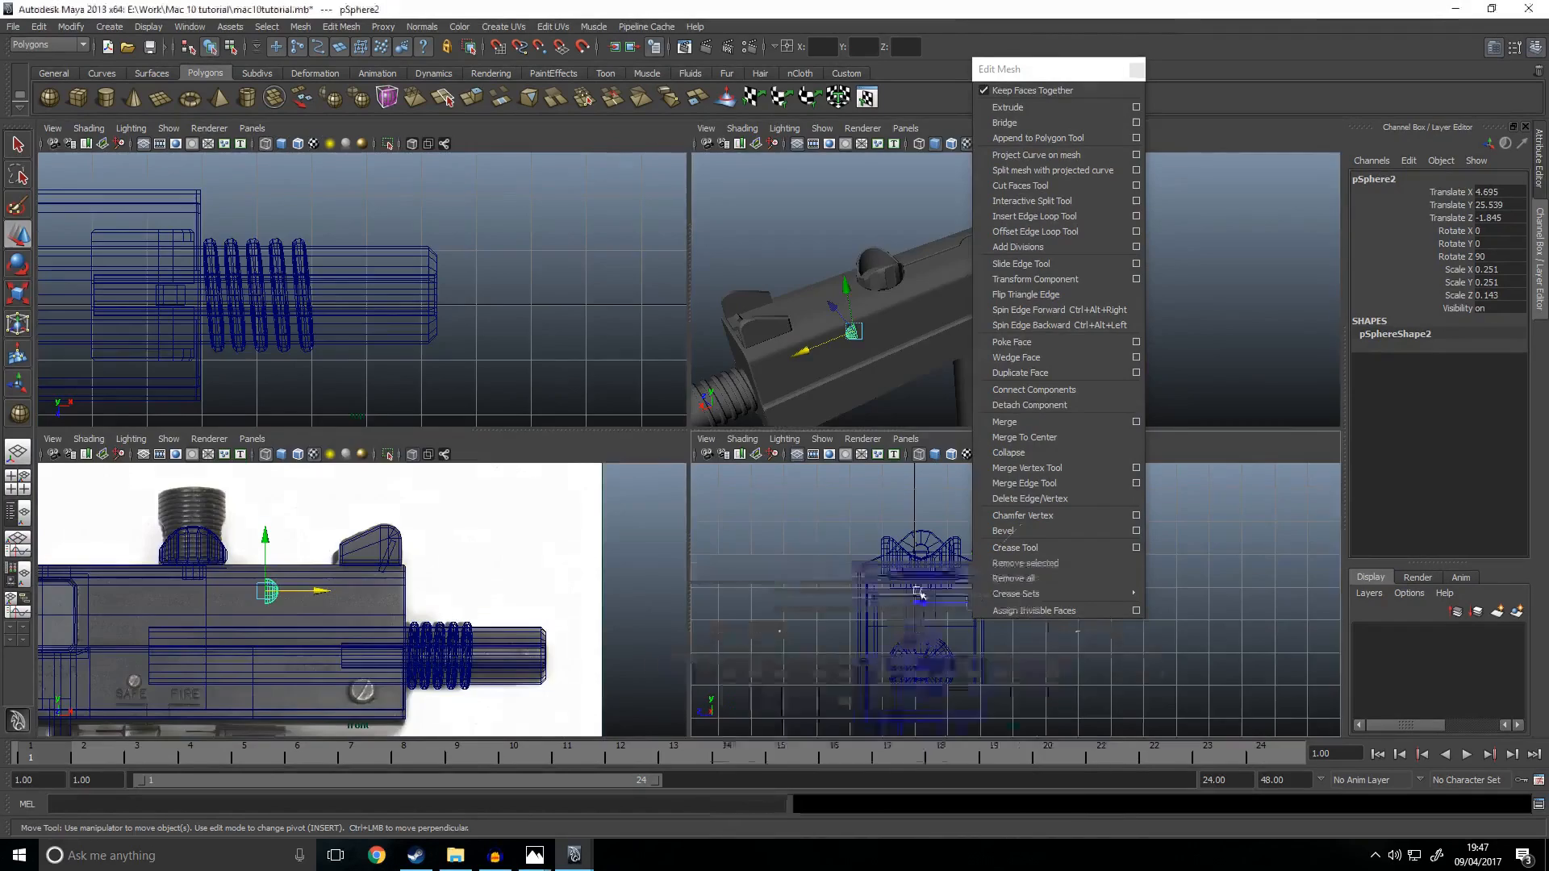
key(space)
scroll(829, 477, up, 5)
key(space)
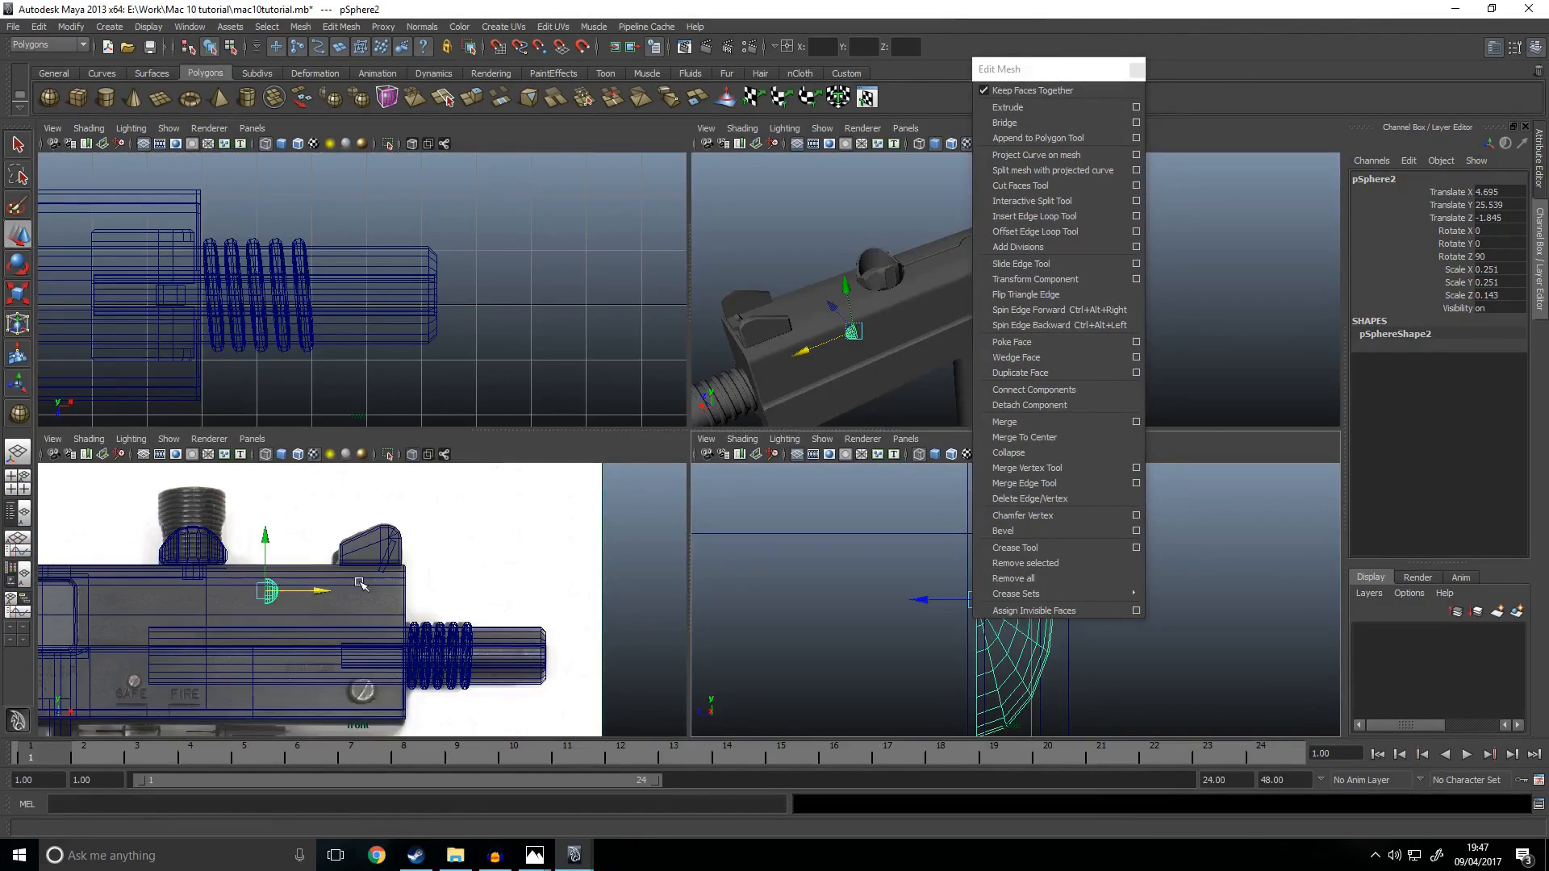
key(space)
alt+drag(750, 355, 363, 419)
alt+middle_drag(363, 420, 626, 435)
key(ctrl+1)
alt+drag(594, 439, 567, 466)
Step: Extrude the open flat-side edge loop of the front quarter-sphere along world X by -2.524
right_drag(396, 508, 426, 445)
double_click(415, 414)
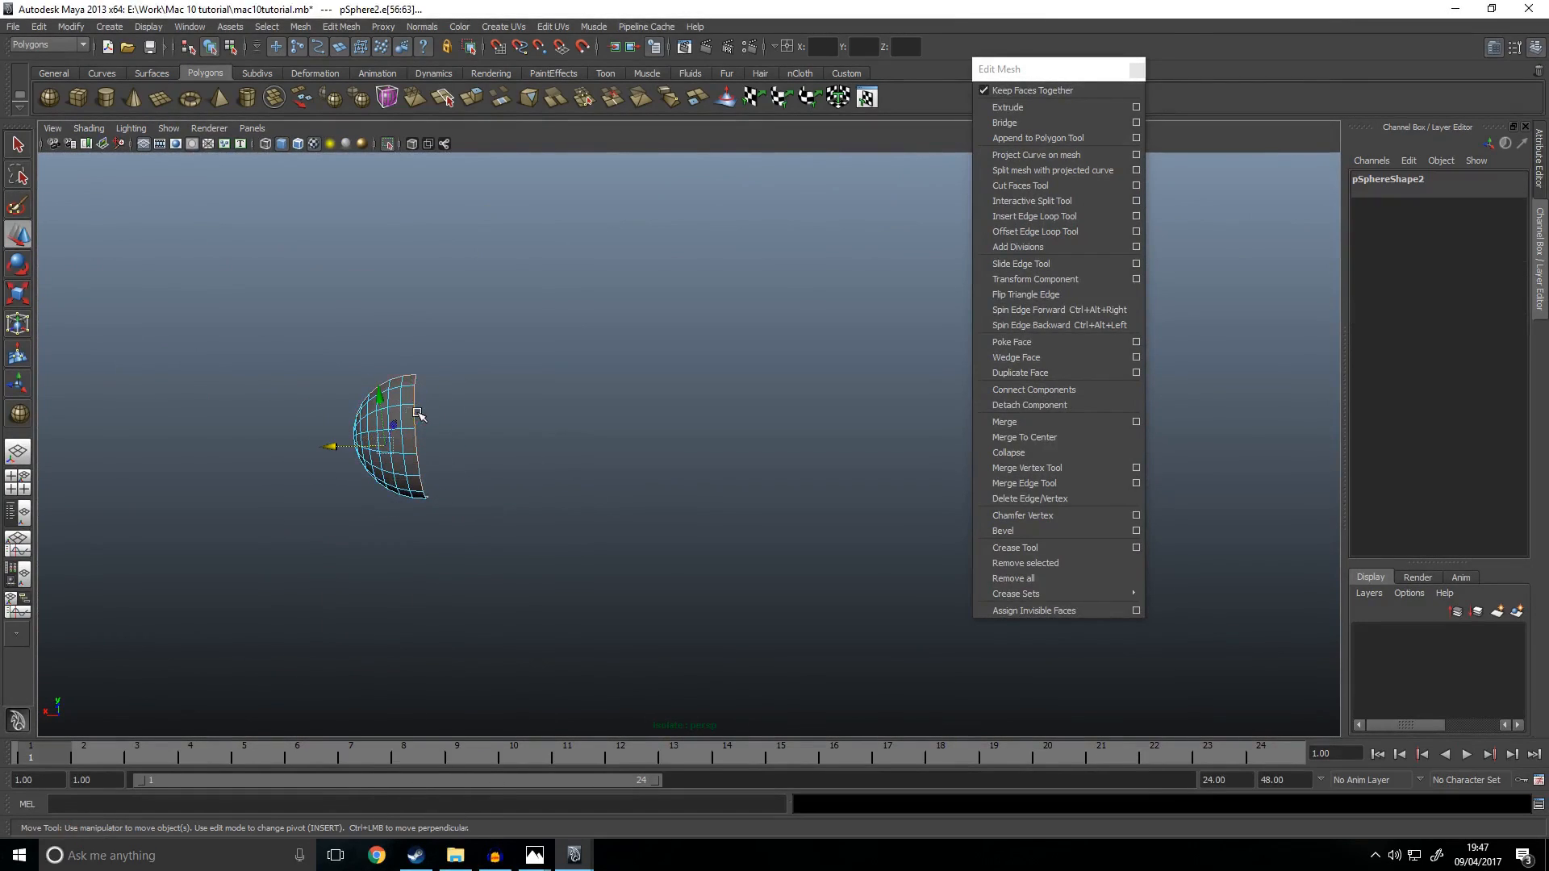
alt+drag(548, 458, 425, 452)
click(571, 309)
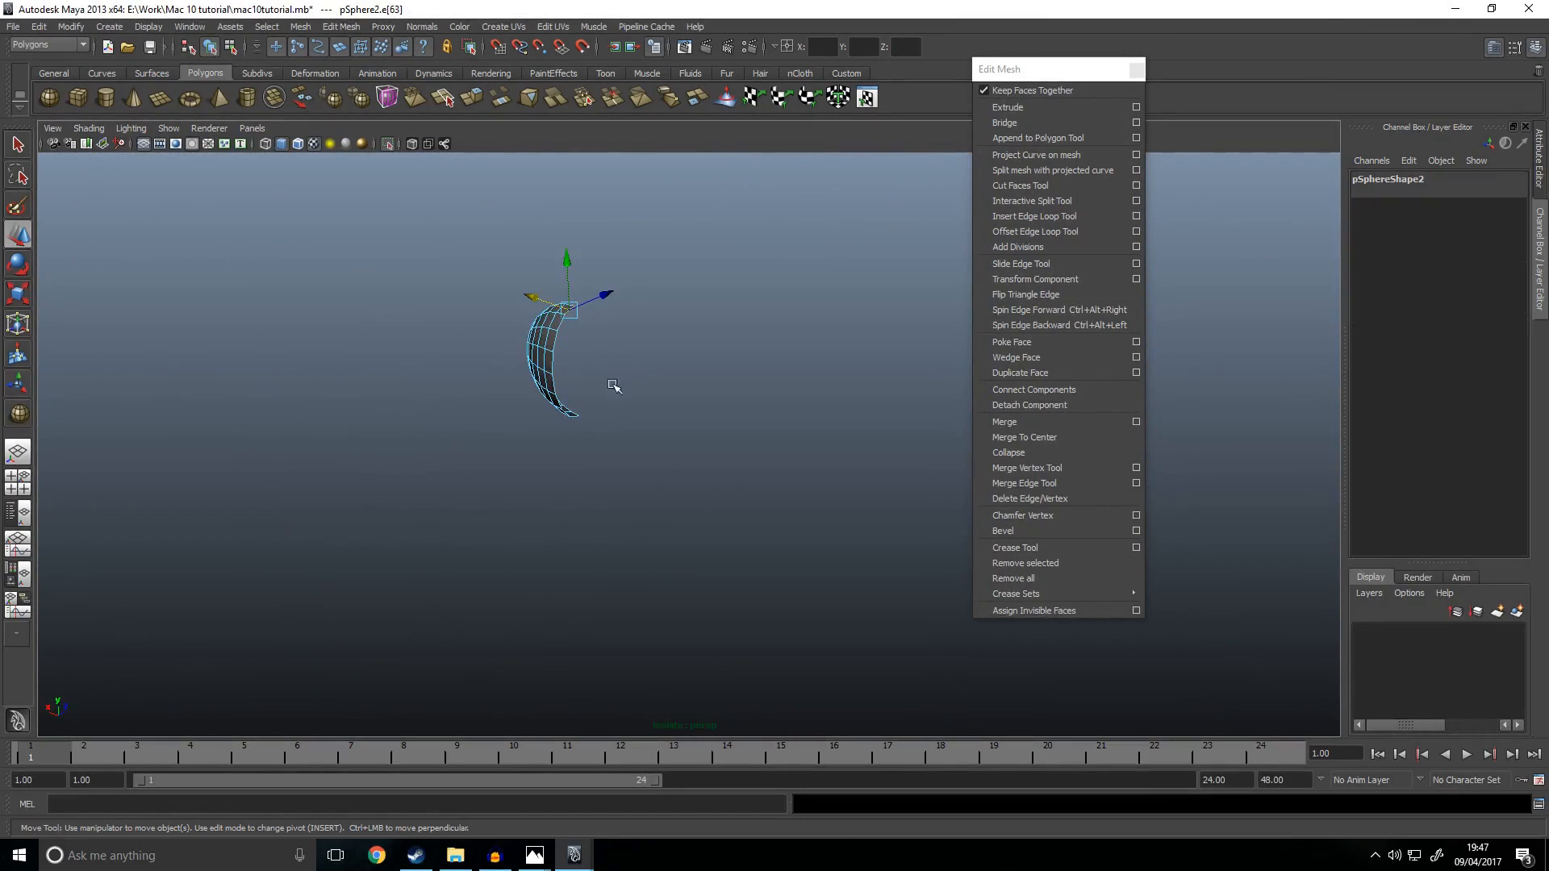
double_click(574, 421)
alt+drag(574, 419, 767, 481)
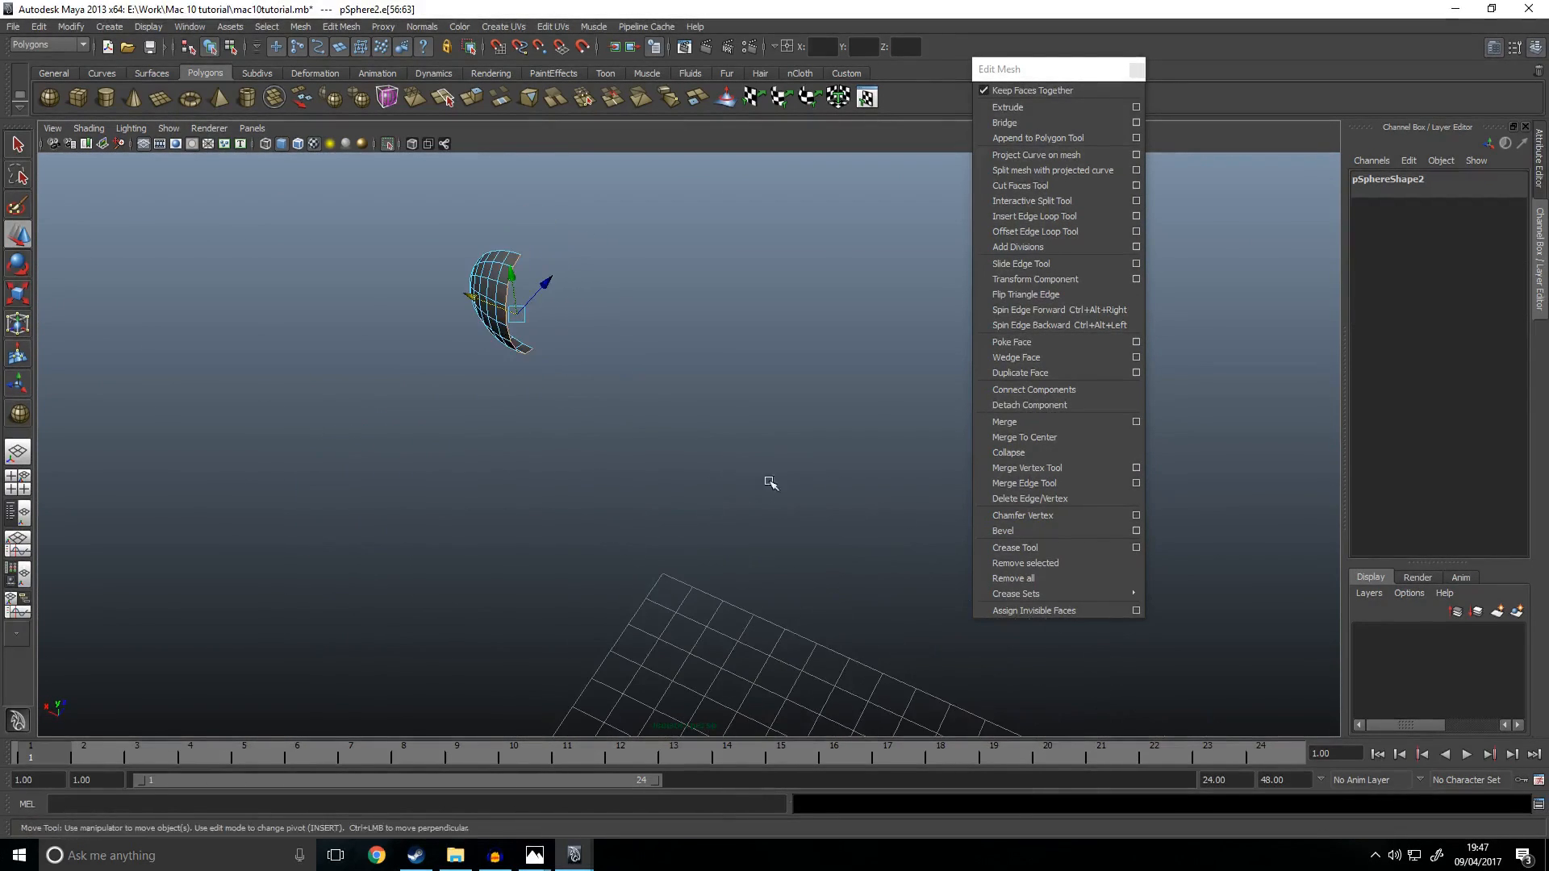
click(1007, 106)
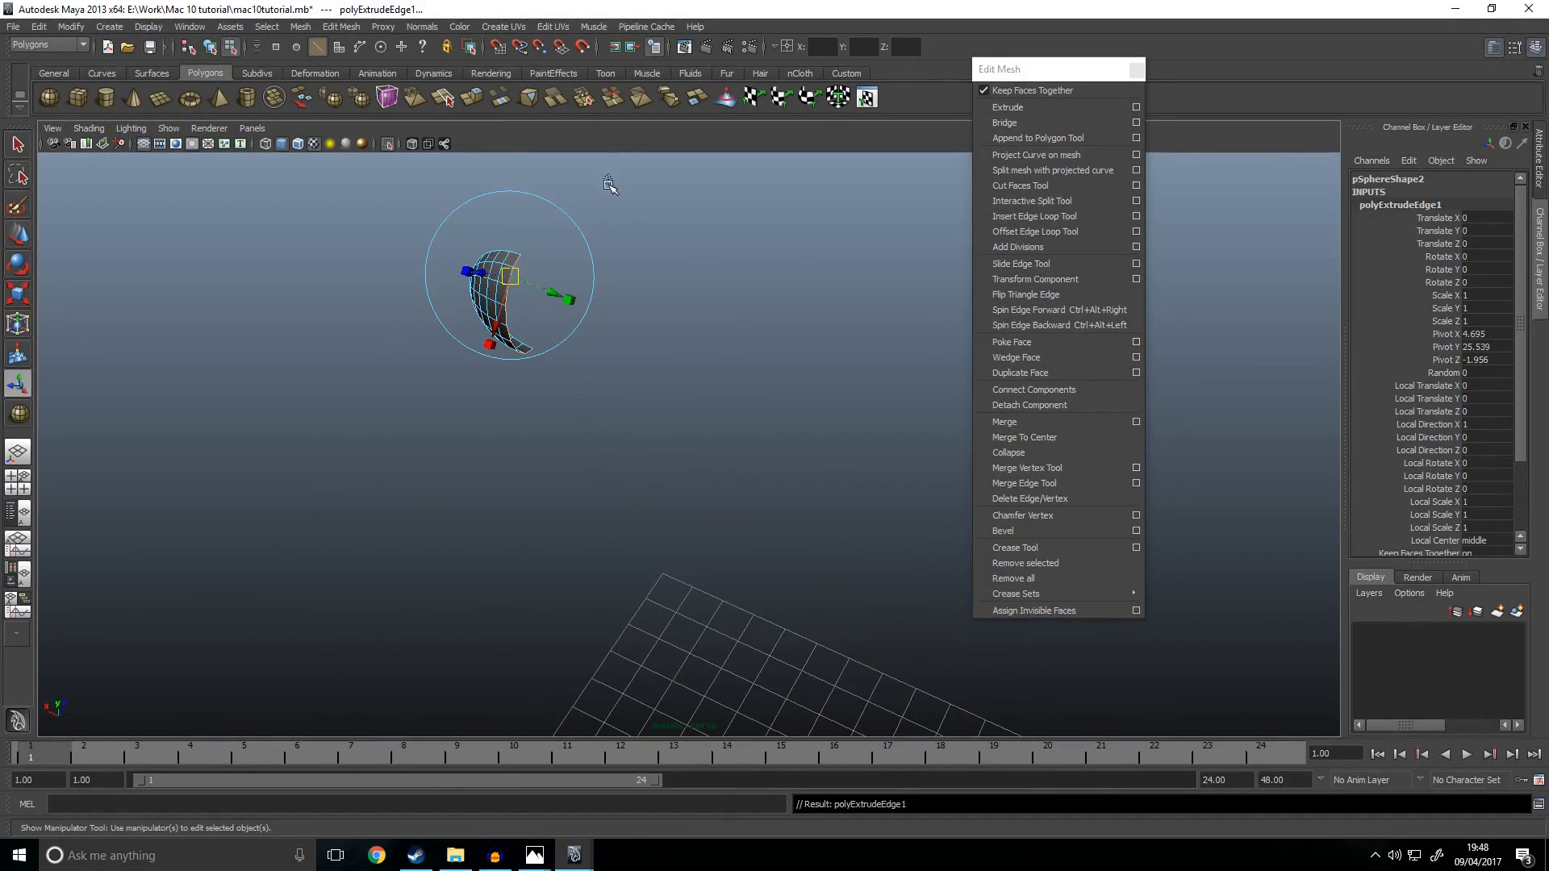
click(609, 181)
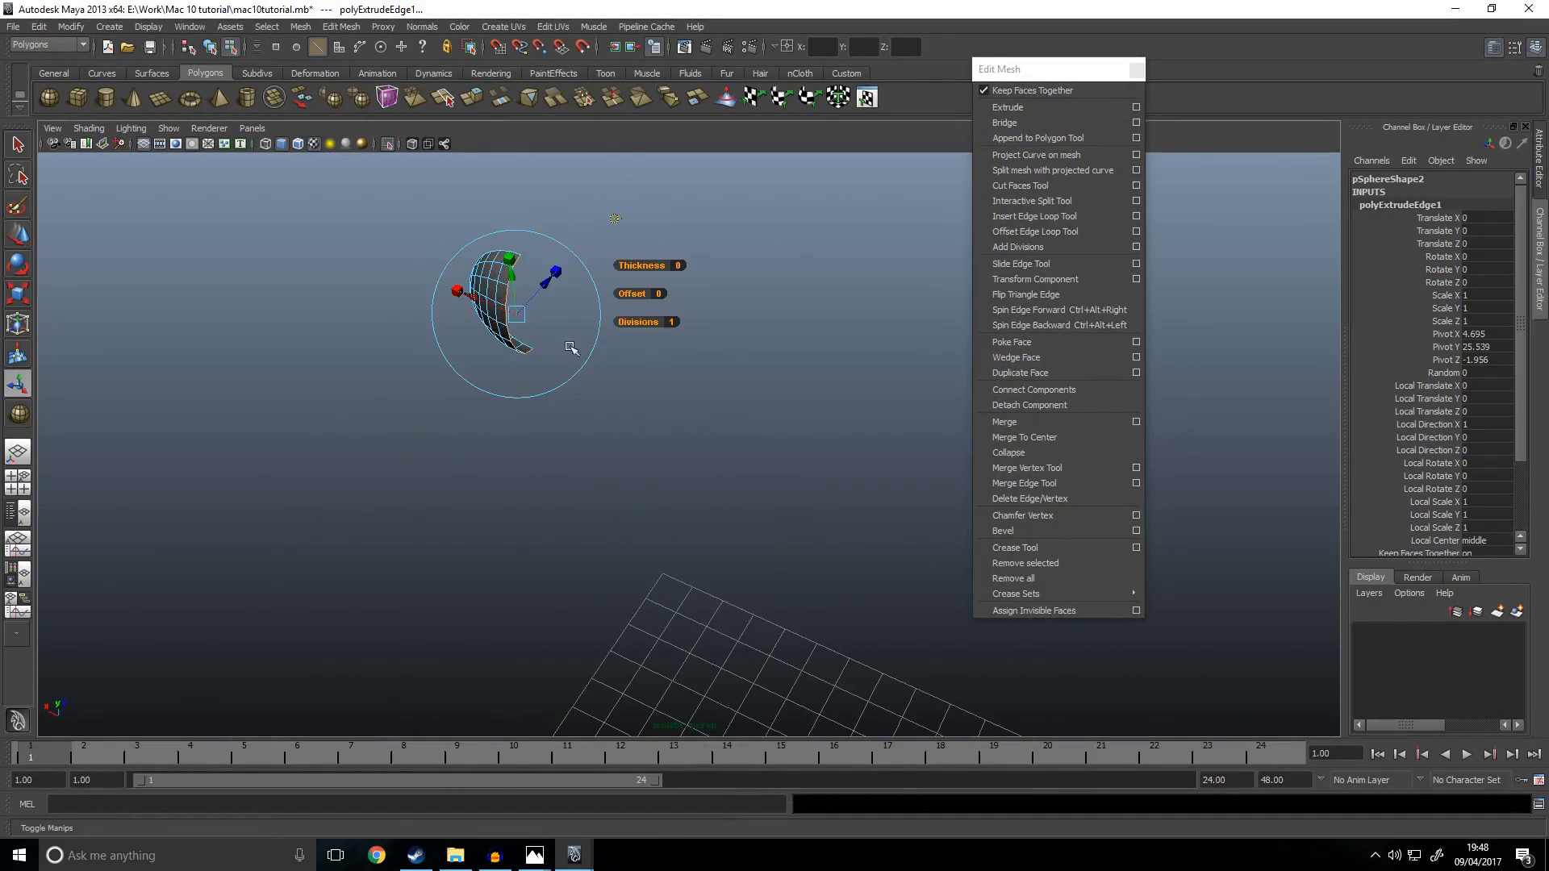
drag(476, 299, 865, 452)
key(w)
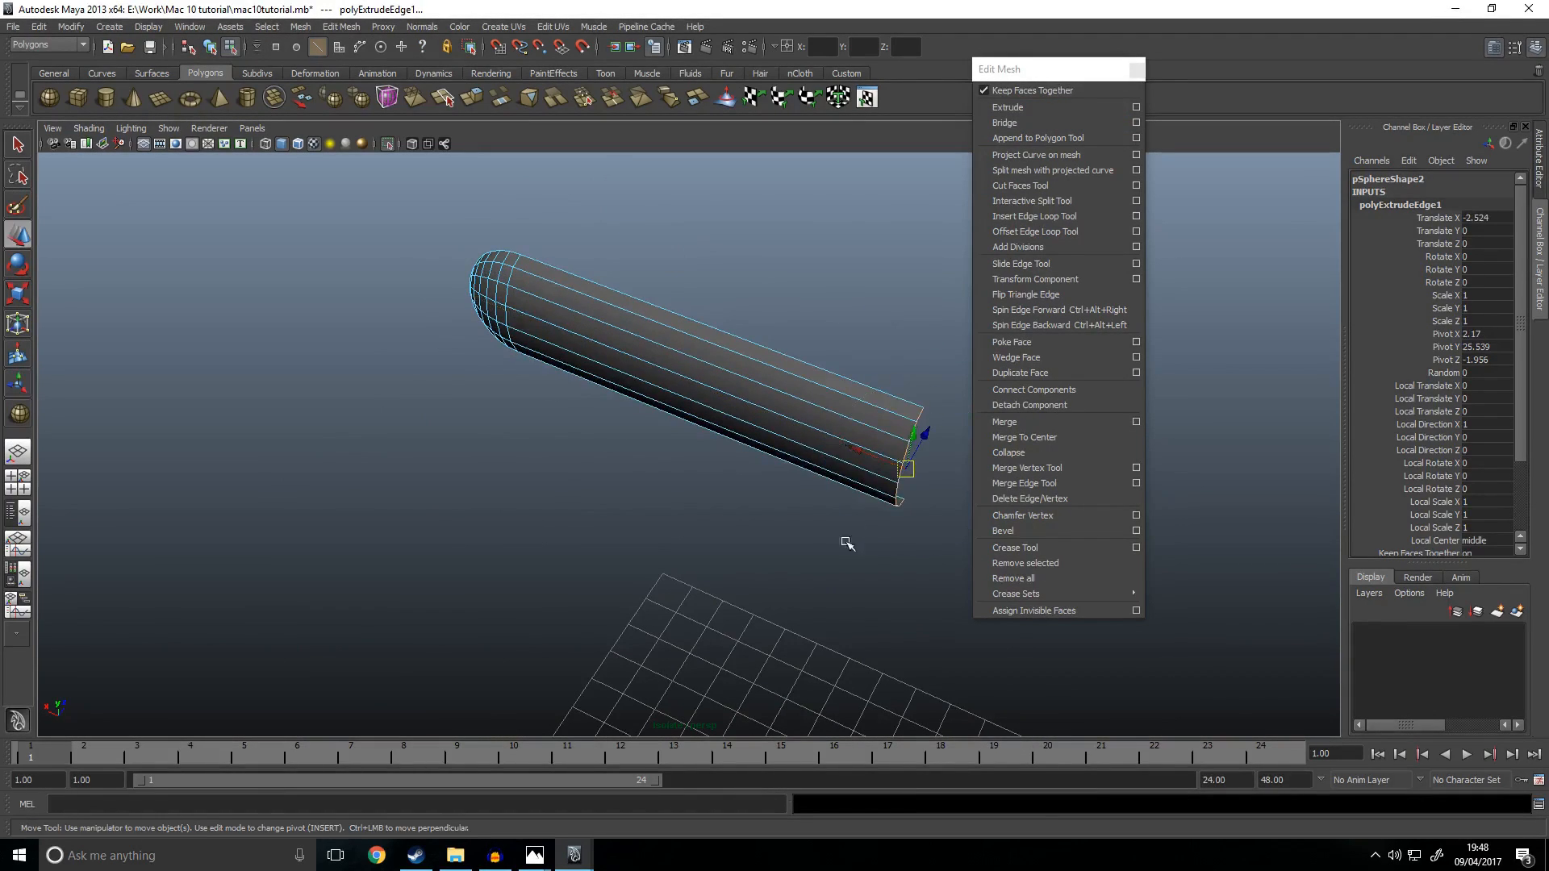
scroll(831, 545, down, 4)
alt+drag(747, 565, 802, 564)
click(801, 563)
Step: Turn off isolation and move the extruded end's vertices along the receiver to meet the rear quarter-sphere
mouse_move(678, 410)
right_down()
mouse_move(700, 418)
mouse_move(742, 392)
mouse_move(699, 391)
right_up()
click(698, 452)
click(705, 542)
click(694, 435)
alt+middle_drag(726, 504, 597, 497)
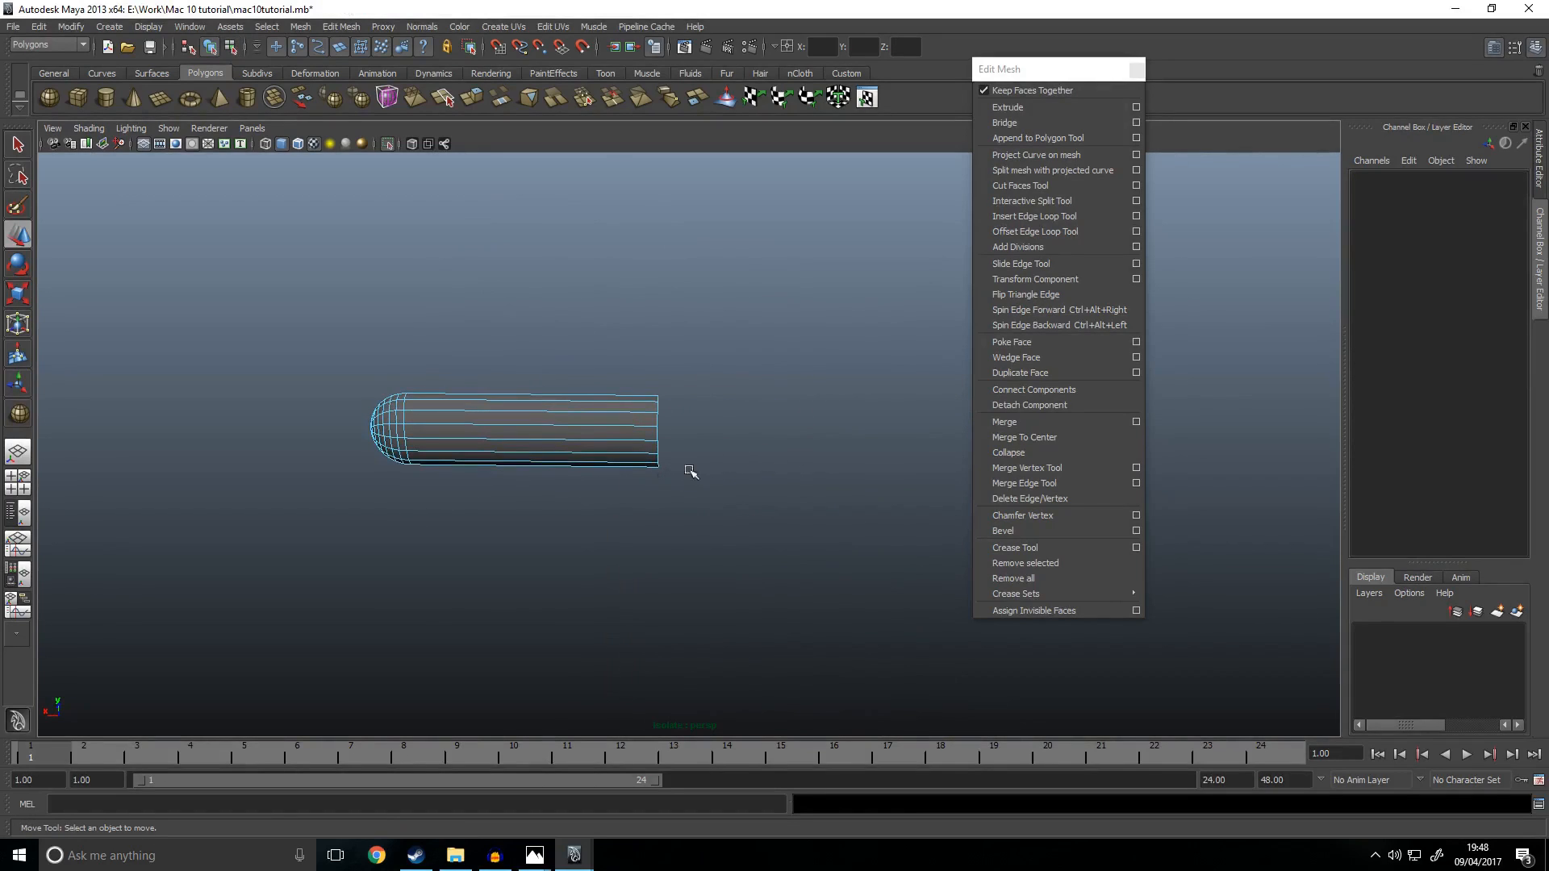
scroll(737, 483, down, 6)
key(shift+i)
right_drag(639, 443, 543, 435)
click(633, 441)
drag(705, 371, 643, 560)
alt+middle_drag(764, 524, 578, 509)
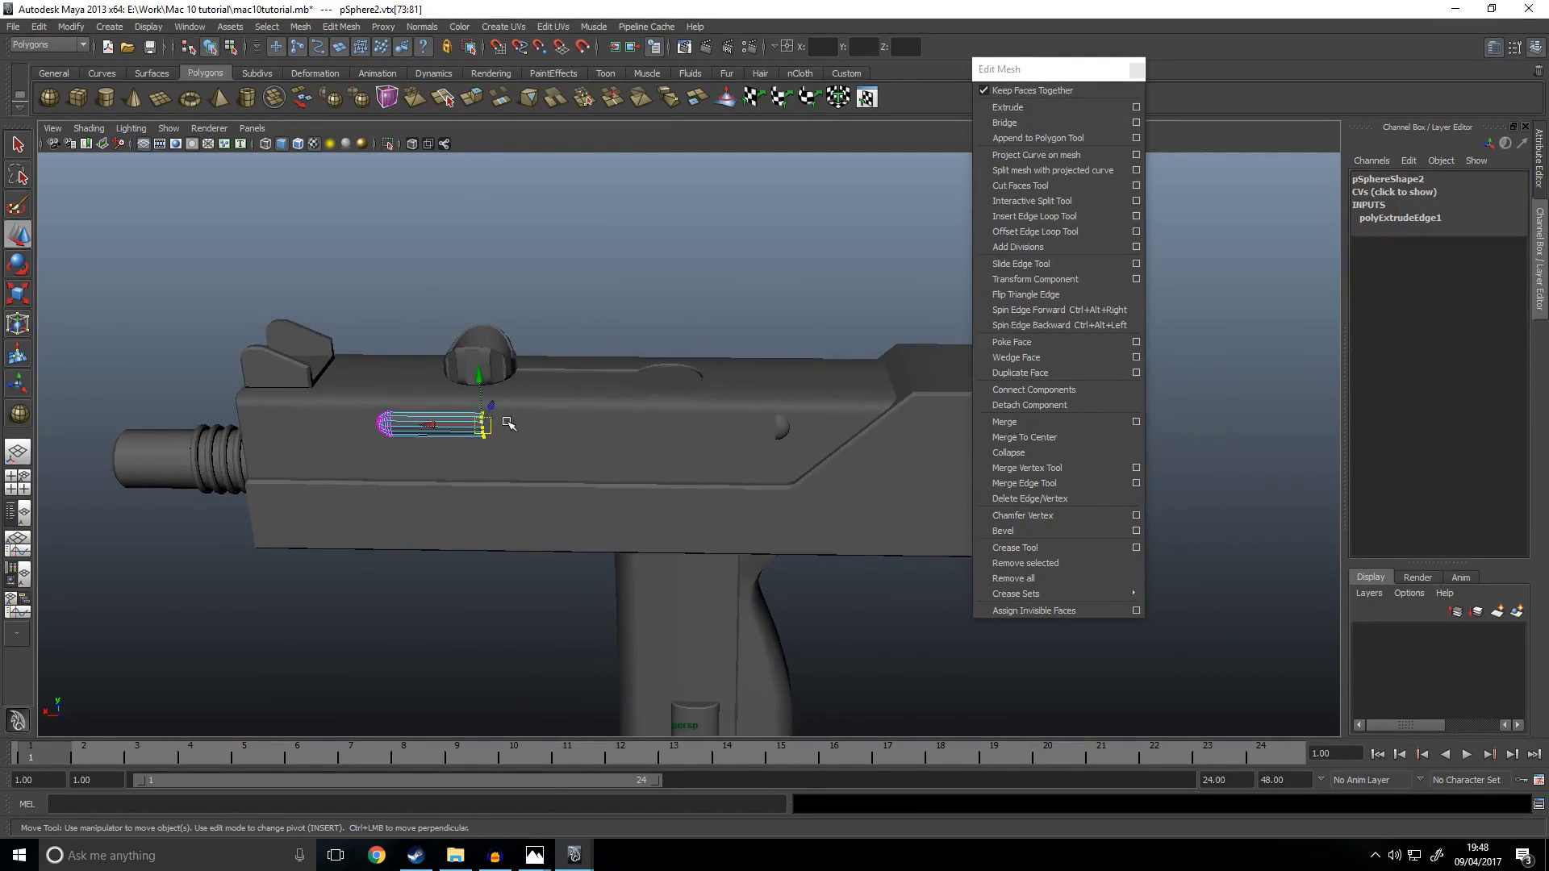
middle_drag(767, 434, 618, 475)
Step: Combine the extruded bar and the rear quarter-sphere into one mesh
scroll(818, 438, up, 5)
scroll(618, 475, up, 8)
click(614, 401)
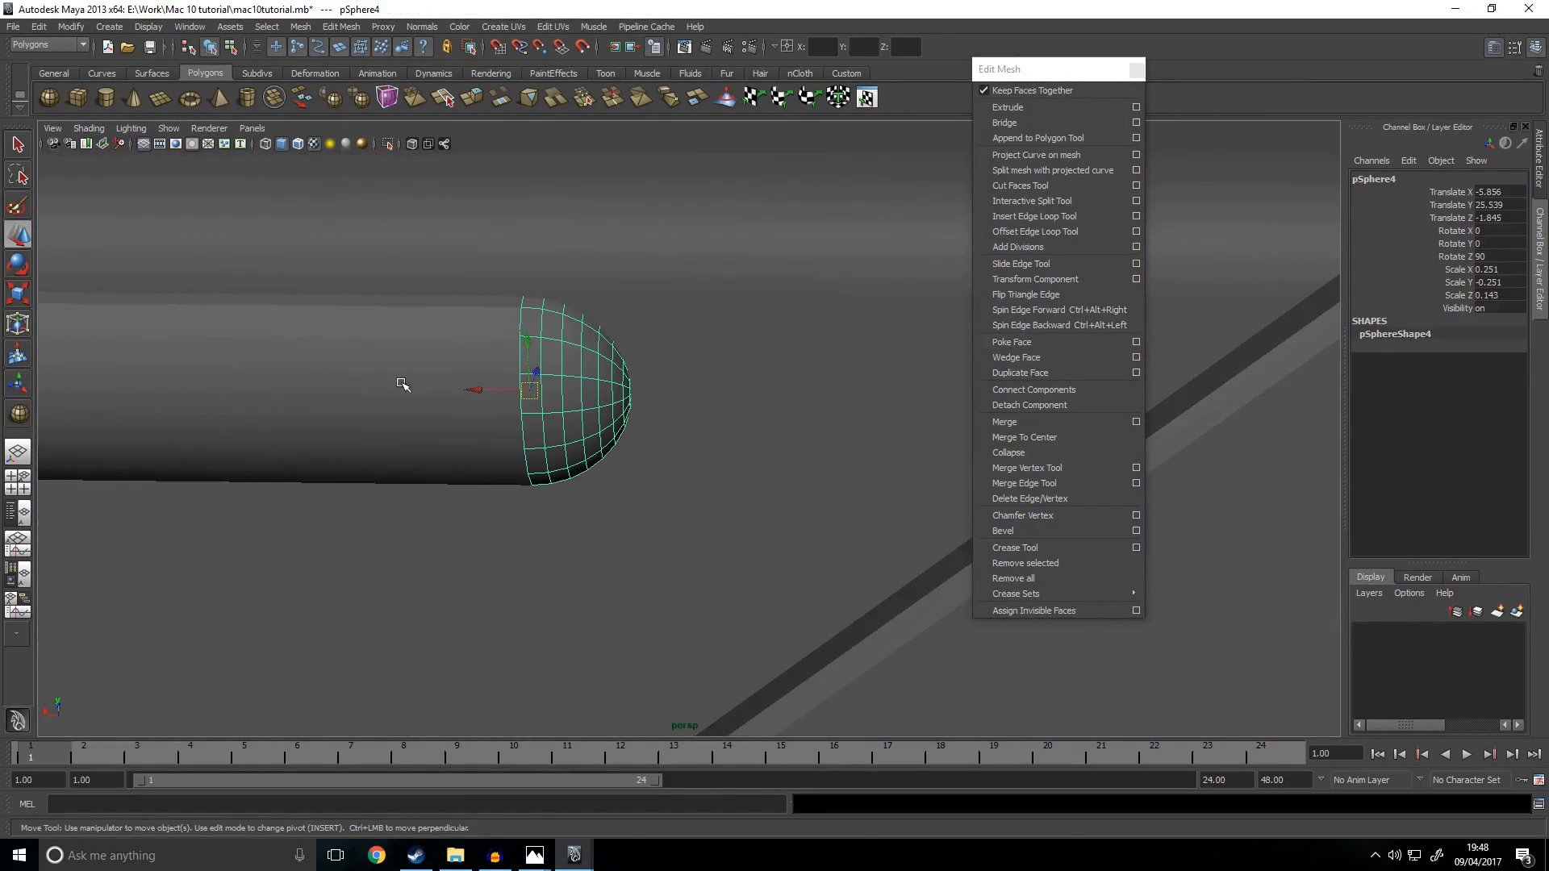
shift+click(399, 382)
click(299, 28)
click(345, 52)
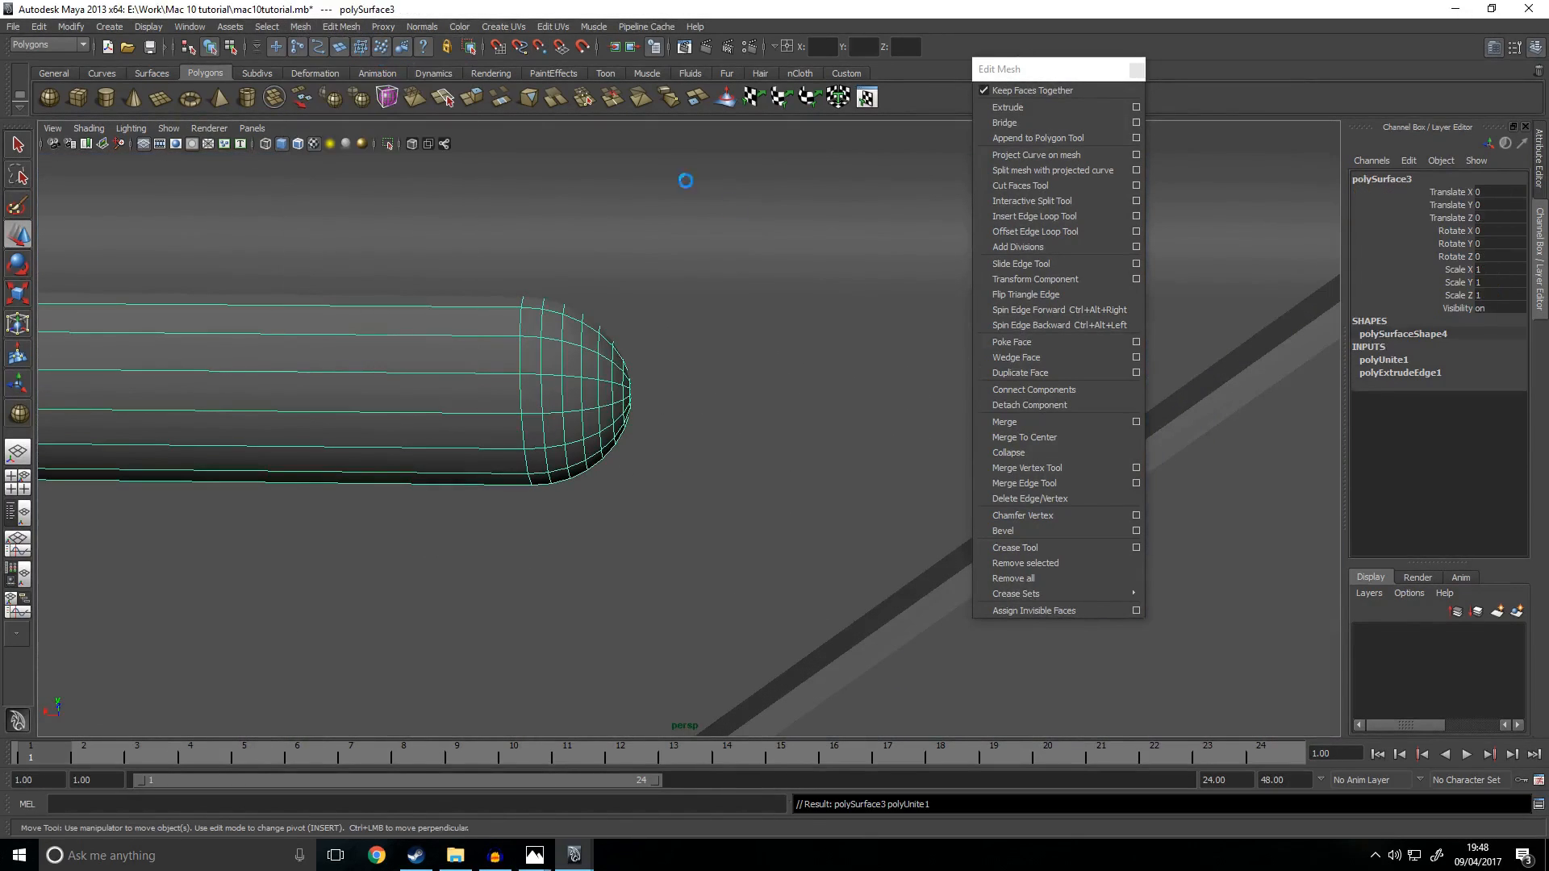
Step: Isolate the combined bar and merge the overlapping vertices at the seam with its rear rounded end
key(shift+i)
alt+drag(520, 398, 493, 387)
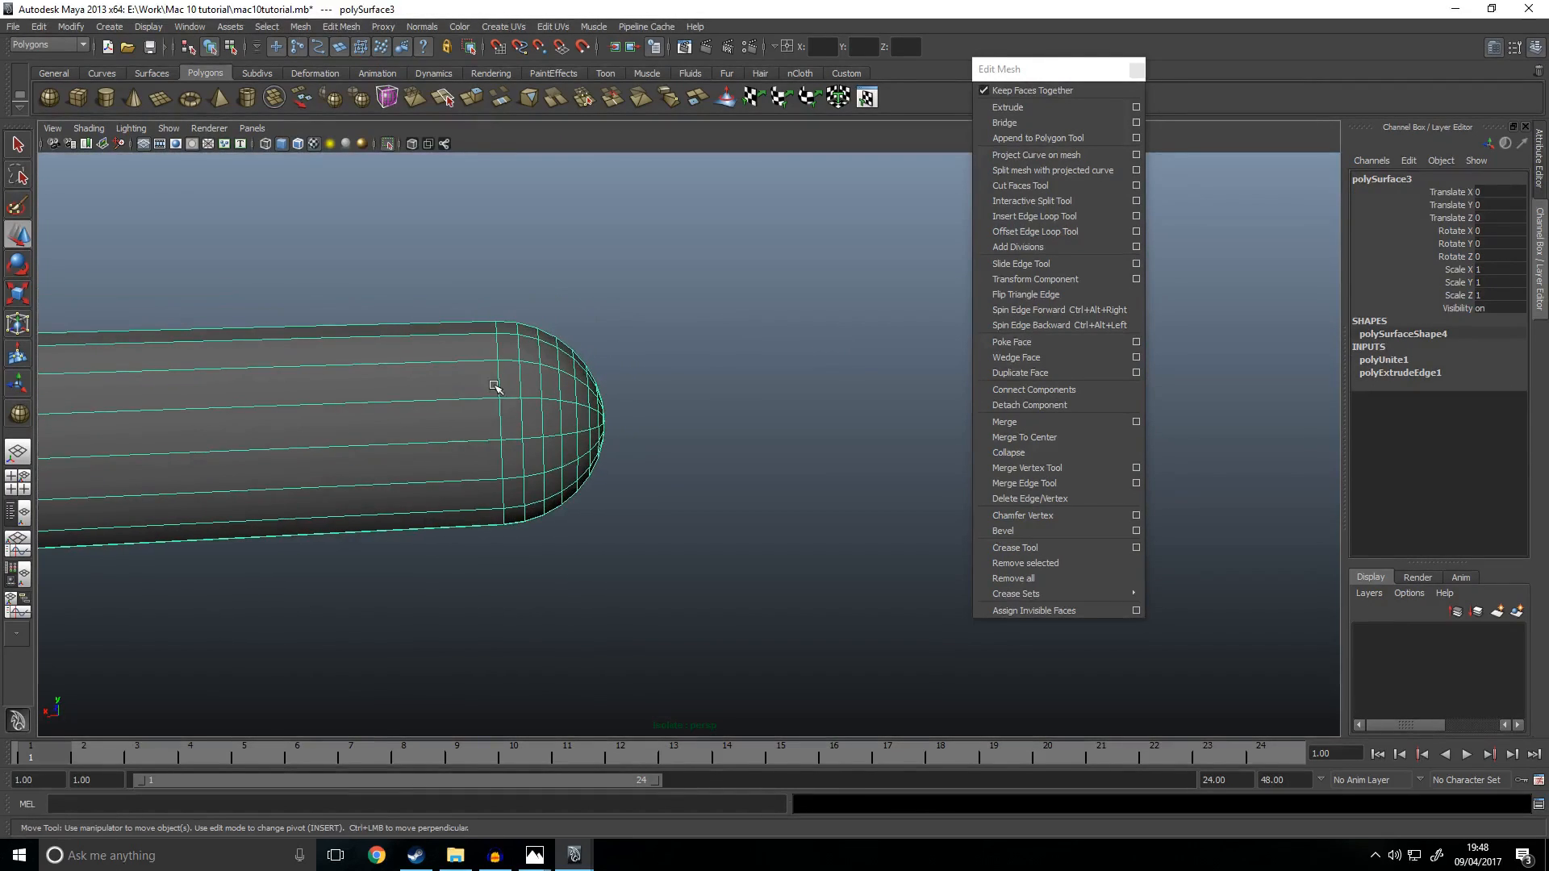
key(space)
key(space)
scroll(490, 314, up, 3)
right_drag(520, 322, 432, 307)
scroll(250, 410, up, 2)
alt+middle_drag(194, 464, 625, 400)
scroll(618, 404, up, 5)
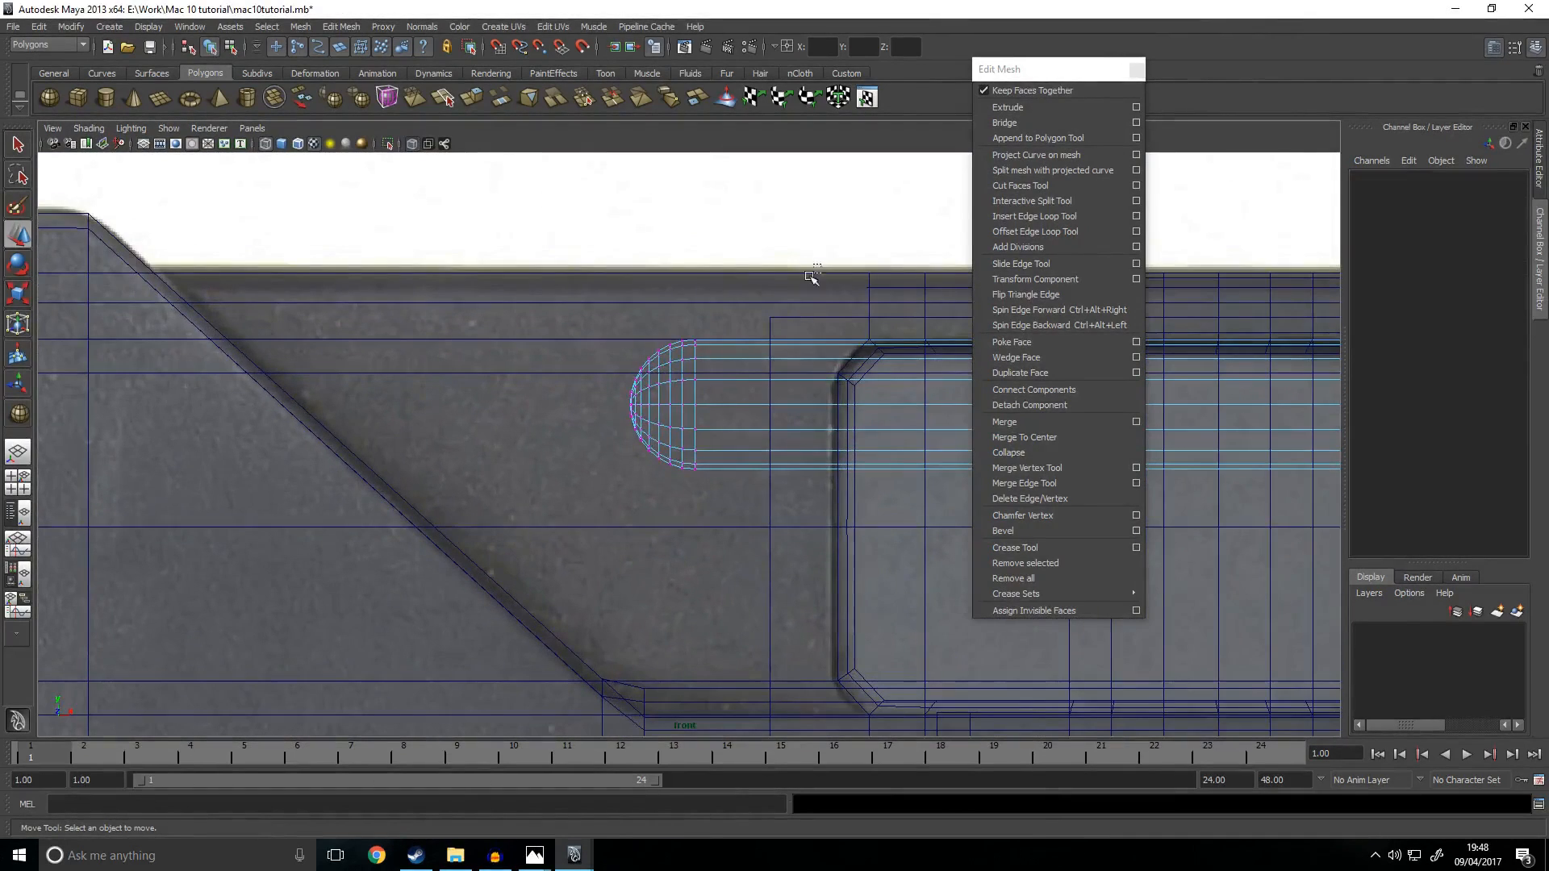
drag(697, 513, 694, 516)
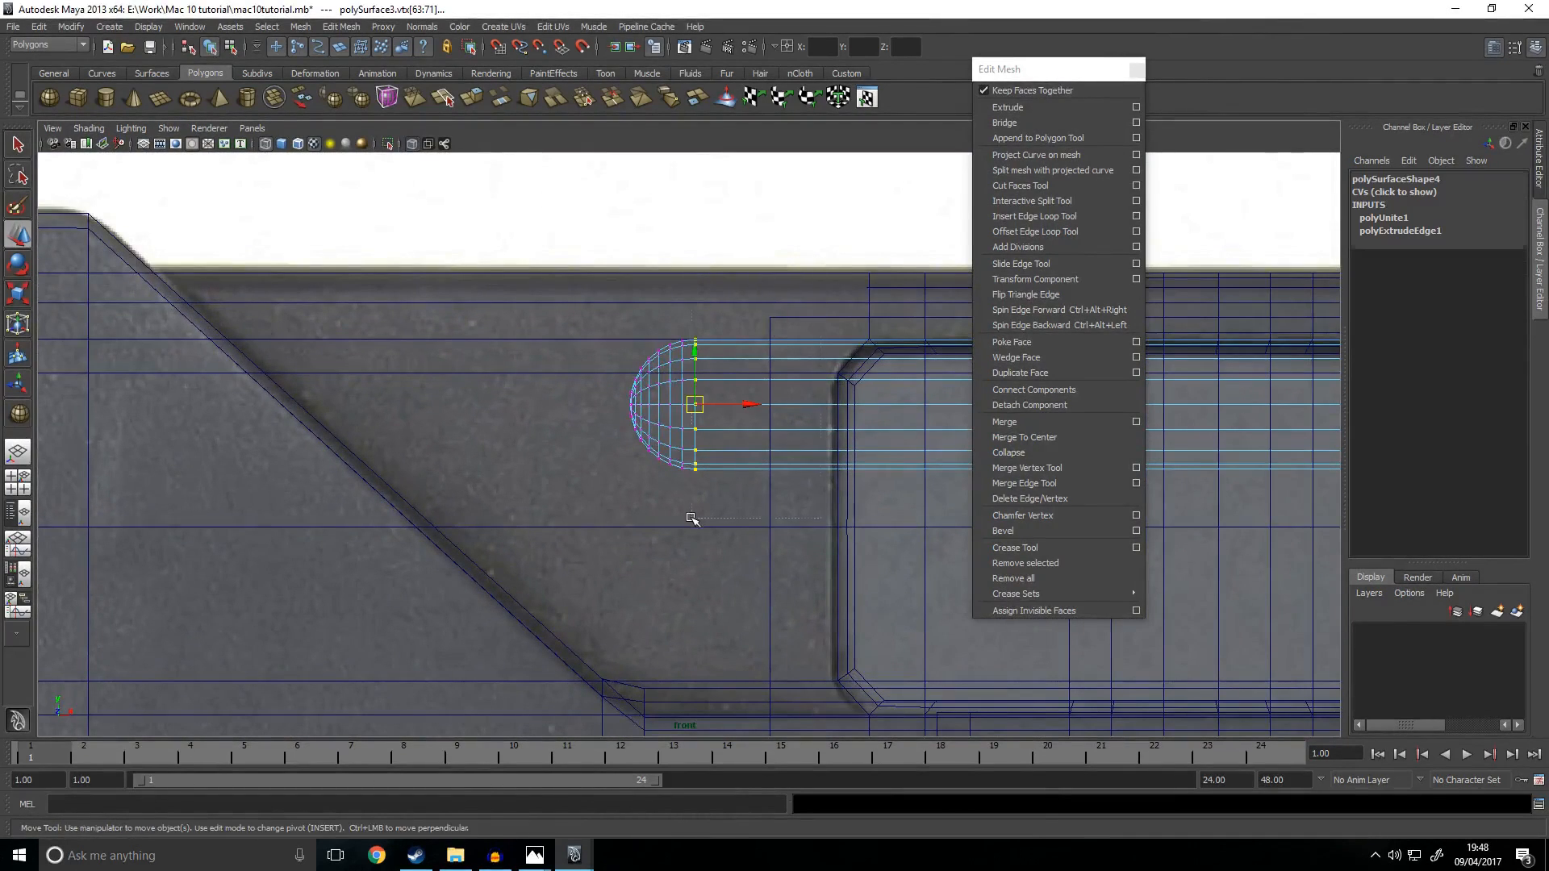
click(1047, 423)
Step: Soften the lengthwise edges along the bar's straight section
key(space)
key(space)
scroll(726, 355, down, 4)
right_drag(463, 421, 577, 372)
click(563, 415)
scroll(536, 487, down, 4)
alt+middle_drag(357, 434, 539, 398)
right_drag(540, 398, 516, 316)
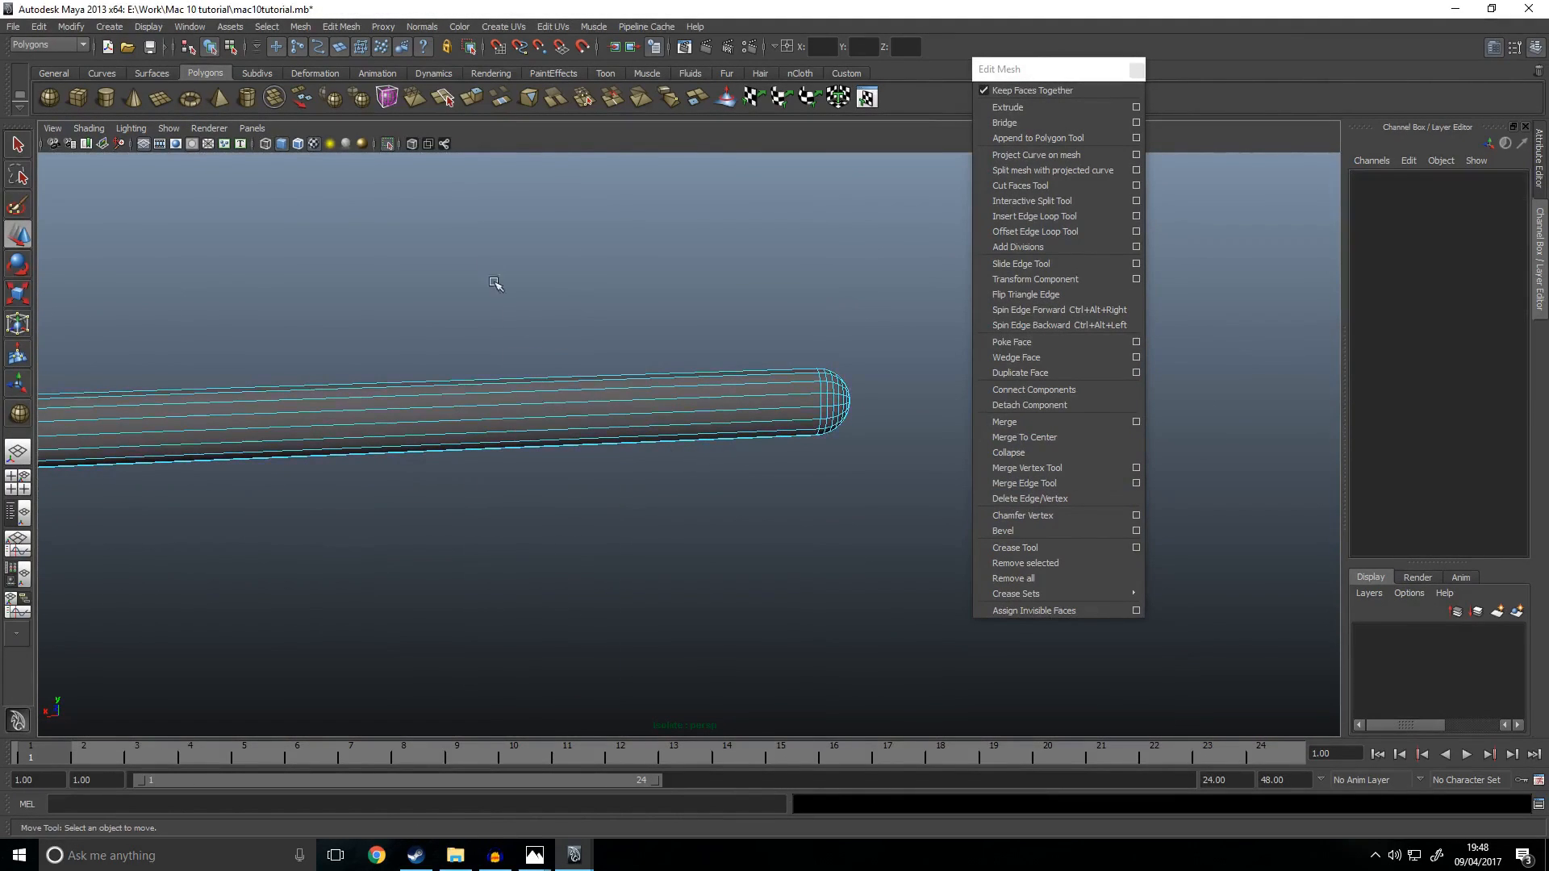
drag(492, 303, 588, 682)
click(421, 26)
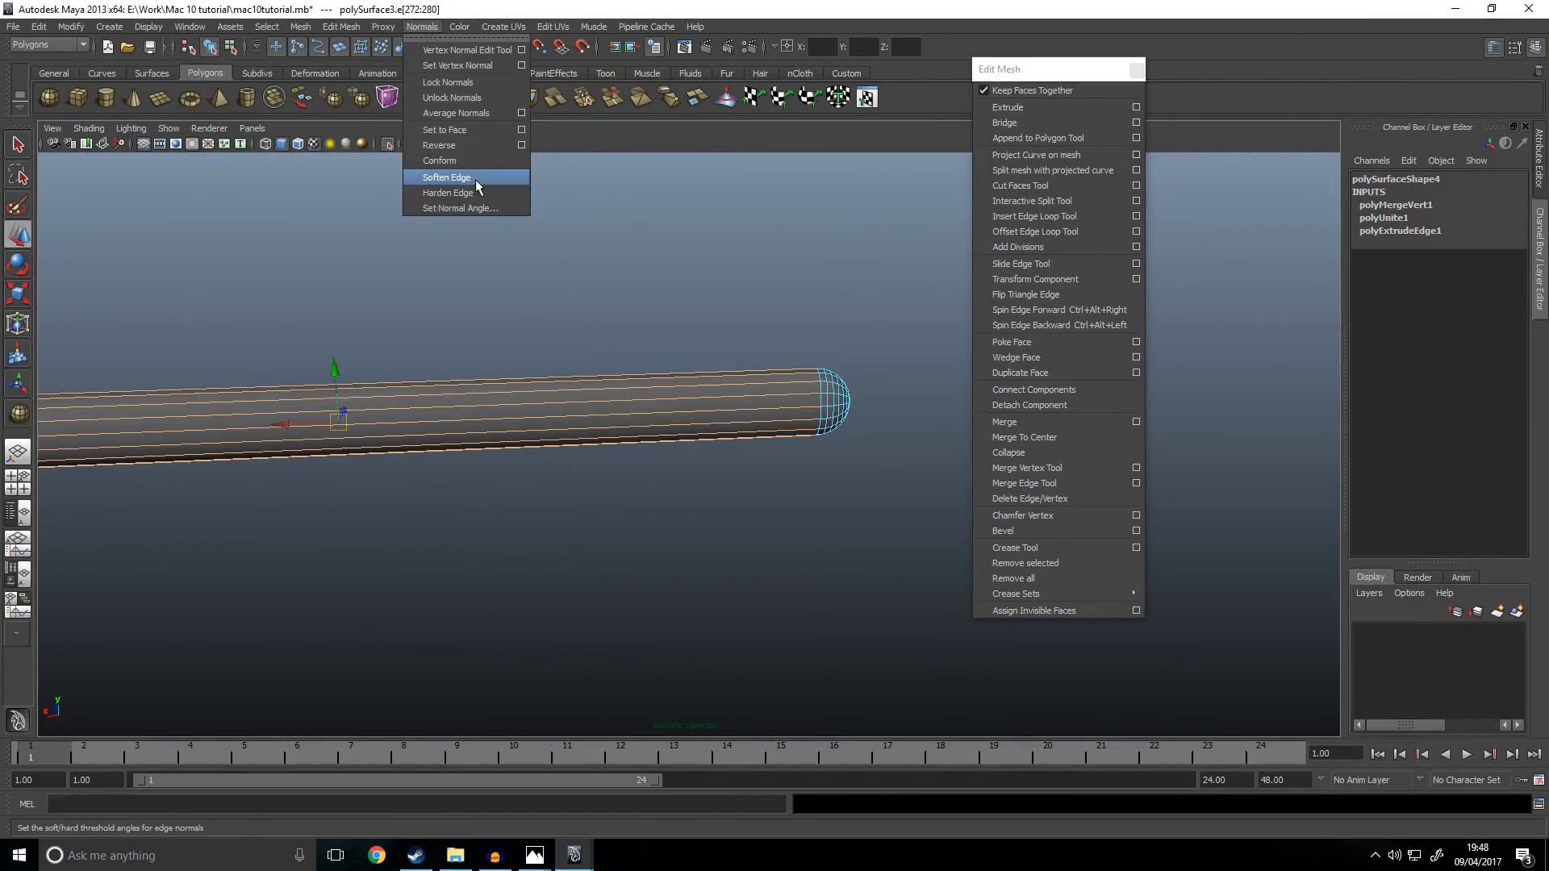
click(451, 180)
Step: Soften the edge loops where the bar's rounded ends join its straight section
right_drag(686, 407, 755, 365)
click(756, 525)
alt+drag(756, 525, 787, 530)
scroll(787, 529, up, 4)
click(872, 439)
right_drag(872, 438, 878, 382)
double_click(935, 377)
alt+middle_drag(258, 502, 688, 576)
scroll(689, 576, up, 3)
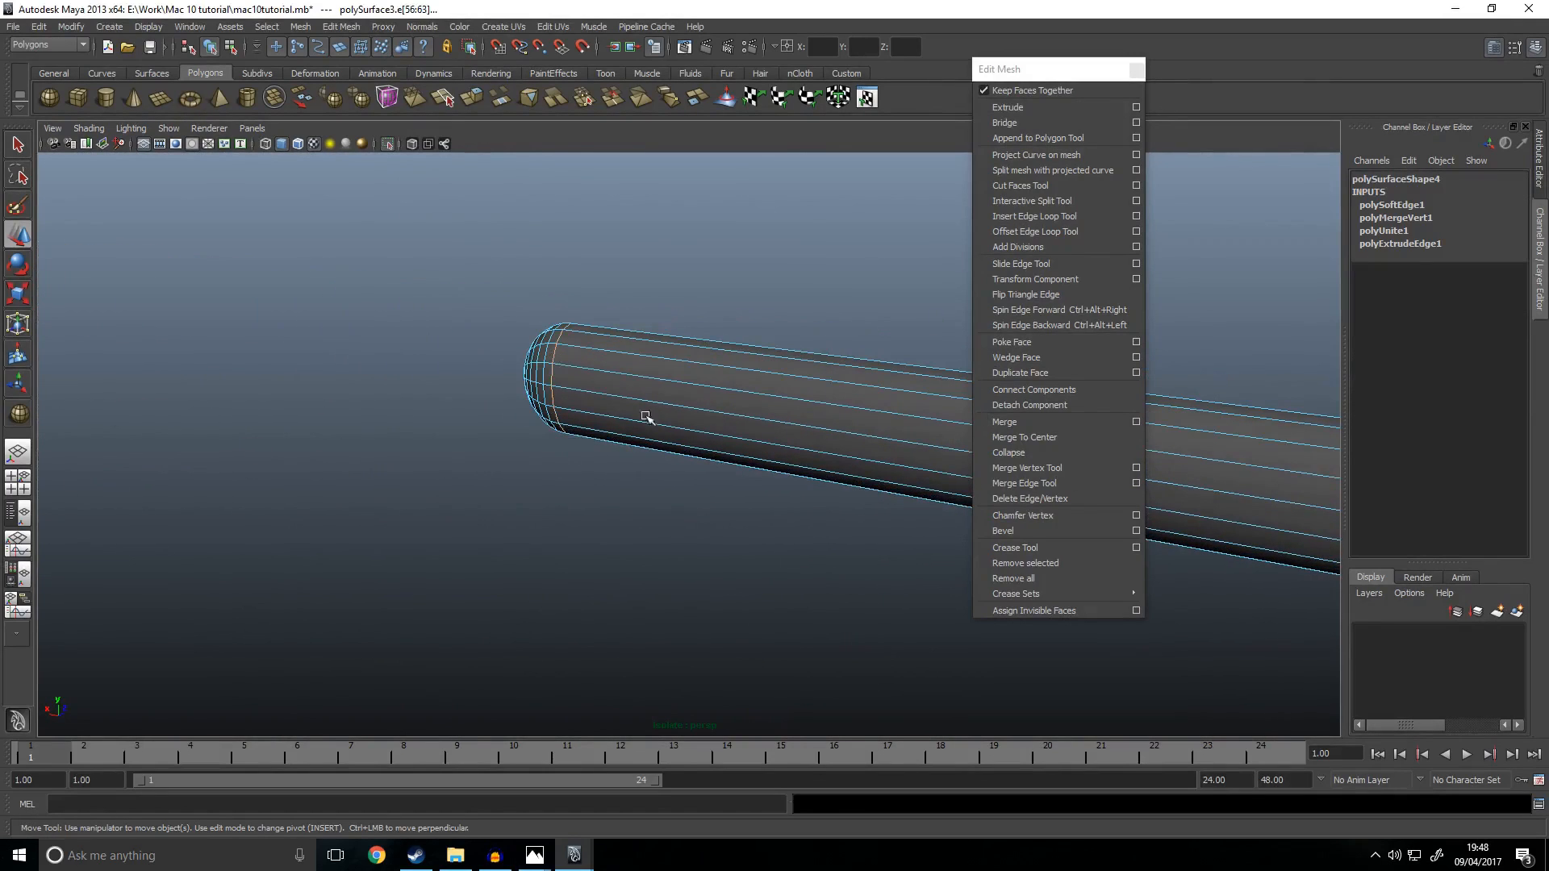
right_drag(619, 398, 714, 326)
click(480, 524)
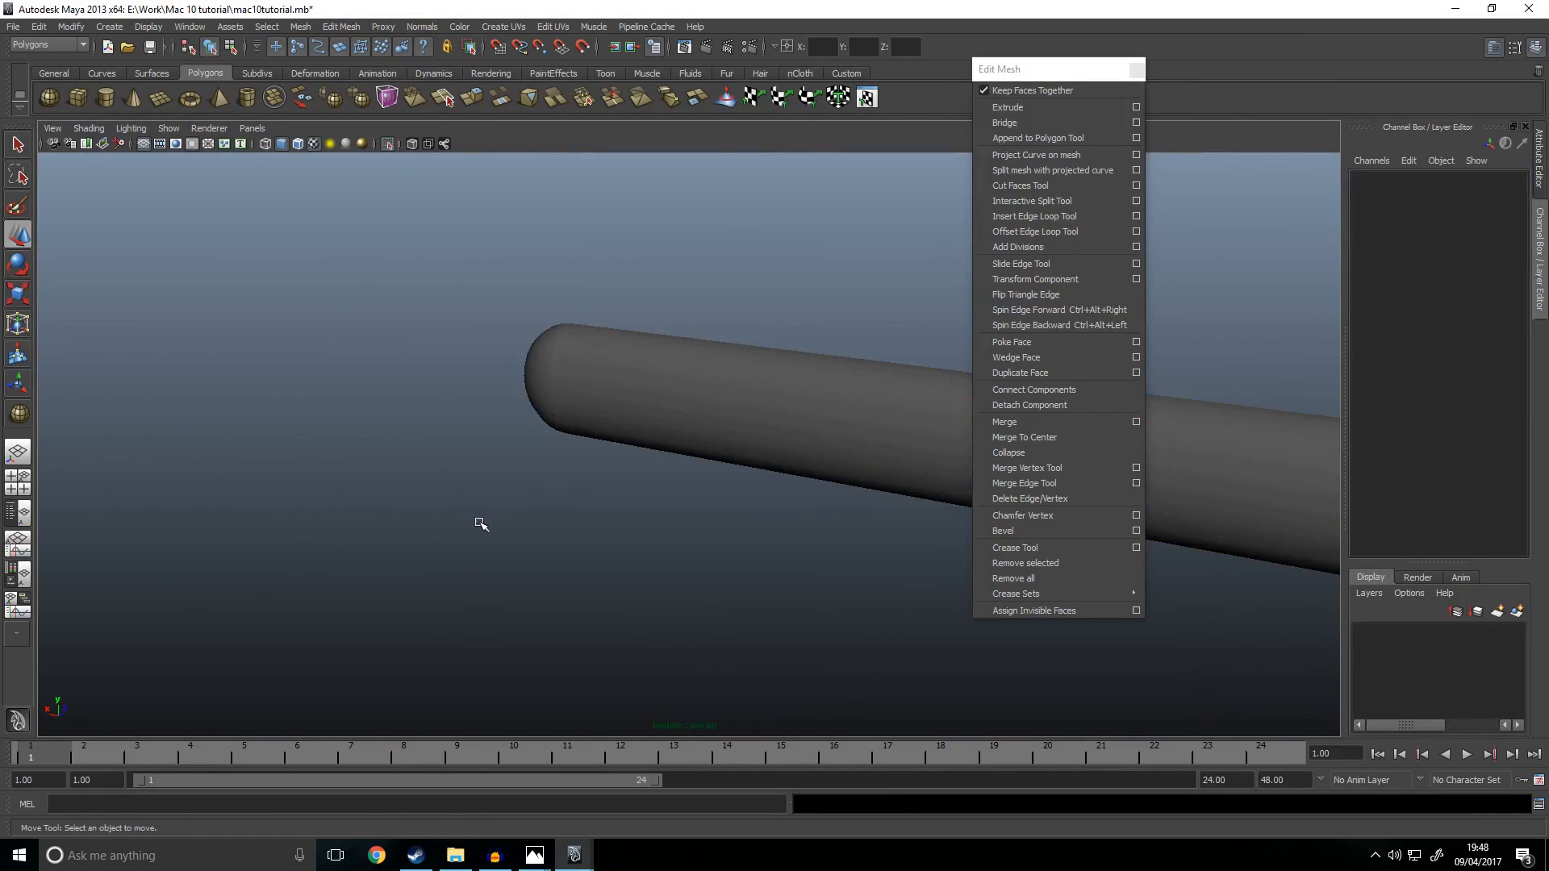
Step: Show the whole gun again and center the pivot of the rounded bar
scroll(492, 526, down, 2)
alt+drag(582, 553, 685, 540)
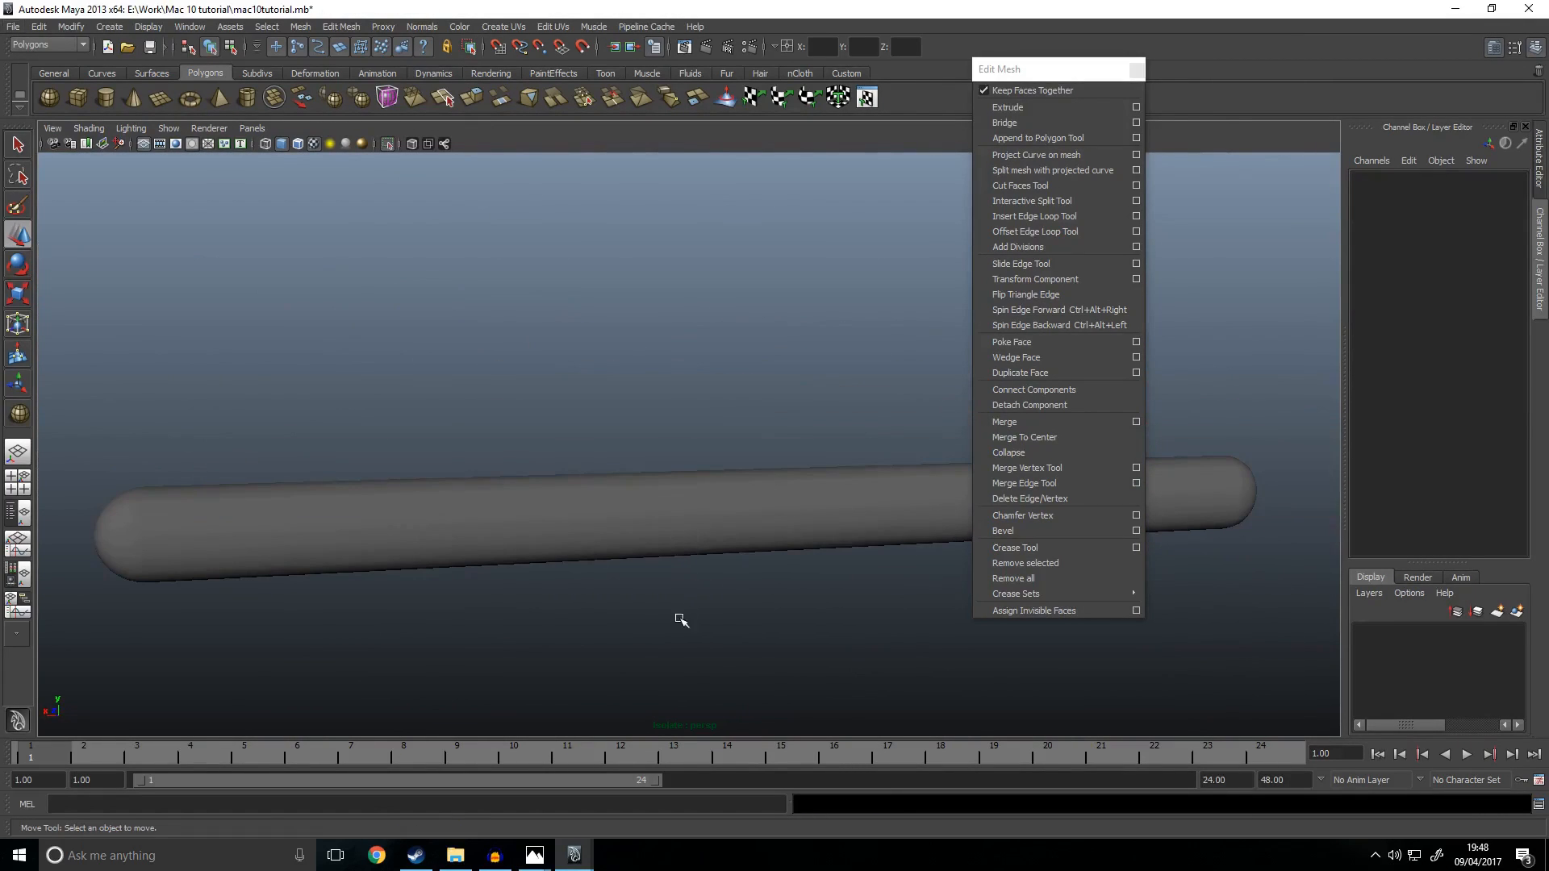
key(shift+i)
scroll(683, 620, down, 3)
alt+drag(637, 631, 754, 614)
alt+middle_drag(754, 614, 843, 581)
mouse_move(673, 539)
alt+mouse_down()
mouse_move(788, 570)
mouse_move(704, 539)
alt+mouse_up()
click(529, 464)
key(r)
scroll(603, 467, down, 3)
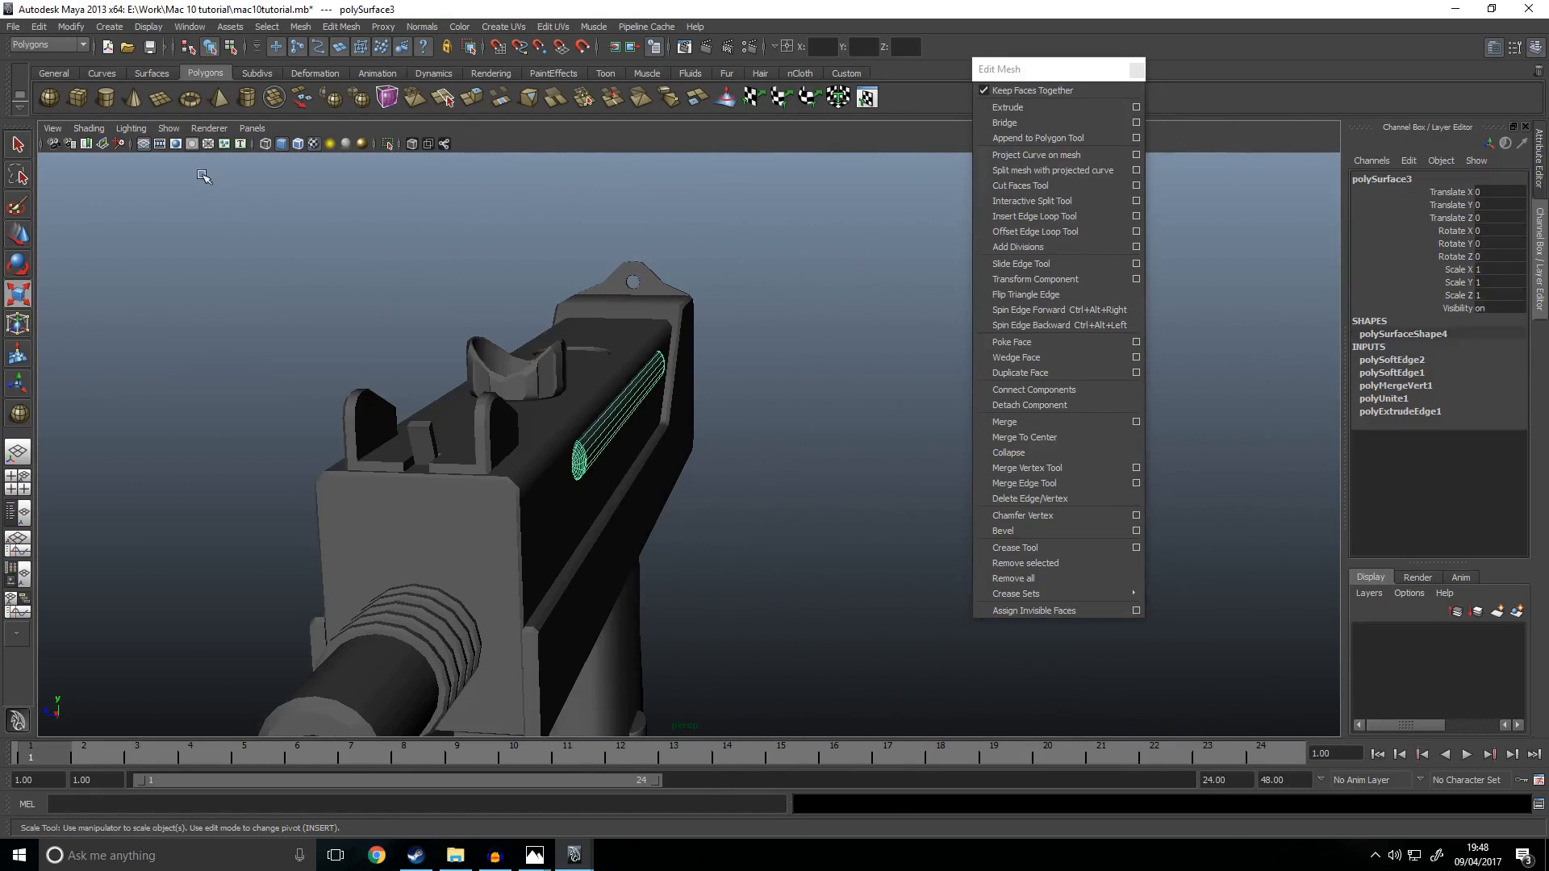
click(845, 75)
scroll(478, 360, up, 2)
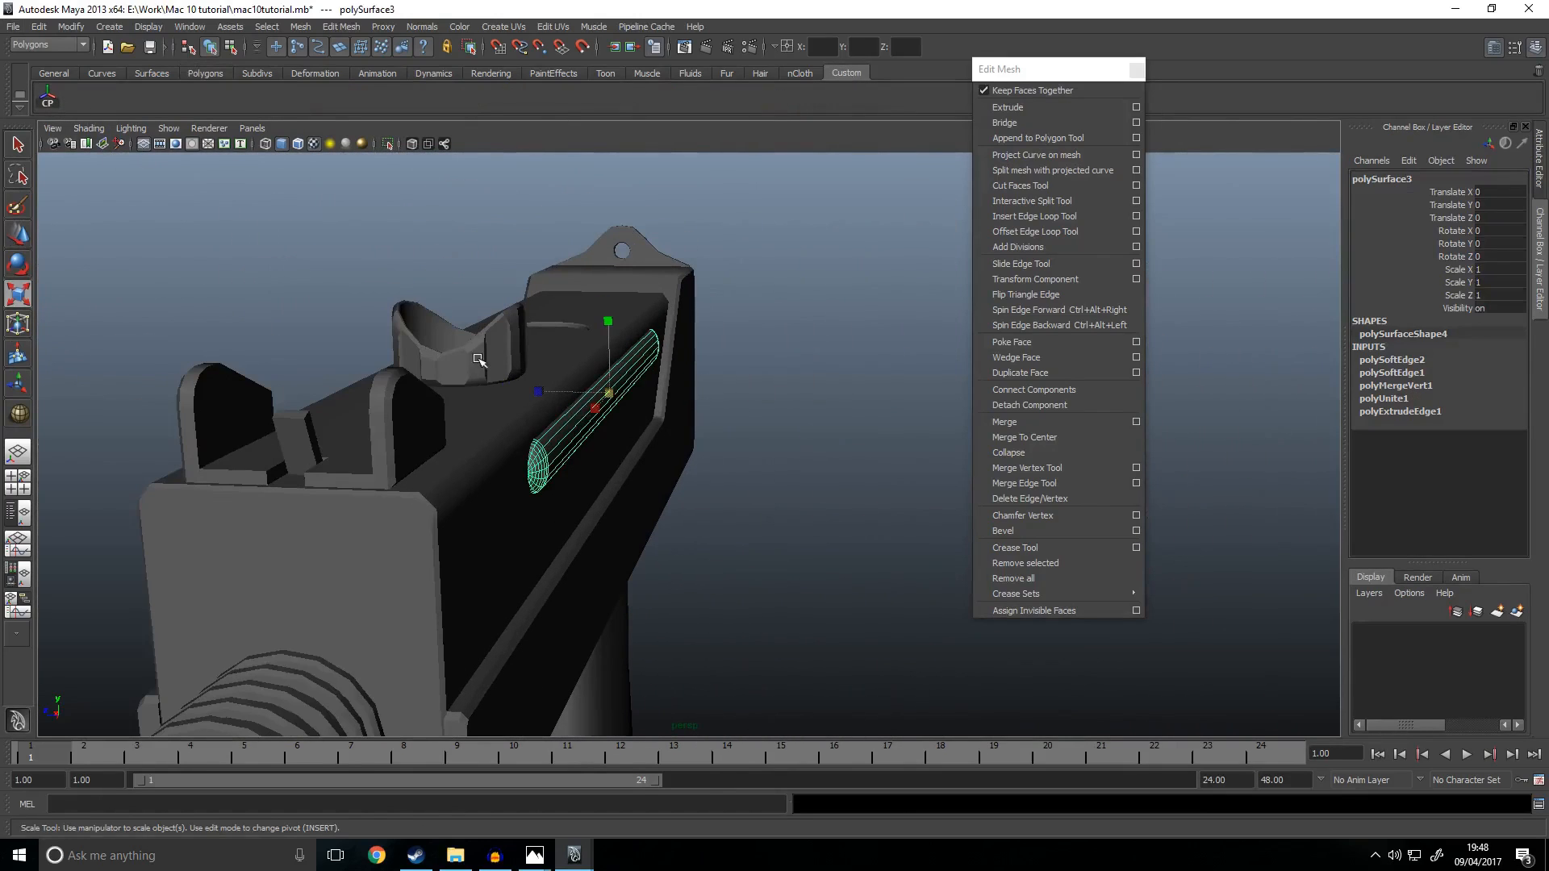
Step: Flatten the rounded bar to a Z scale of 0.746 and shift it to Z 0.025 against the receiver's side
drag(540, 388, 542, 427)
scroll(557, 394, up, 3)
key(w)
drag(434, 329, 417, 329)
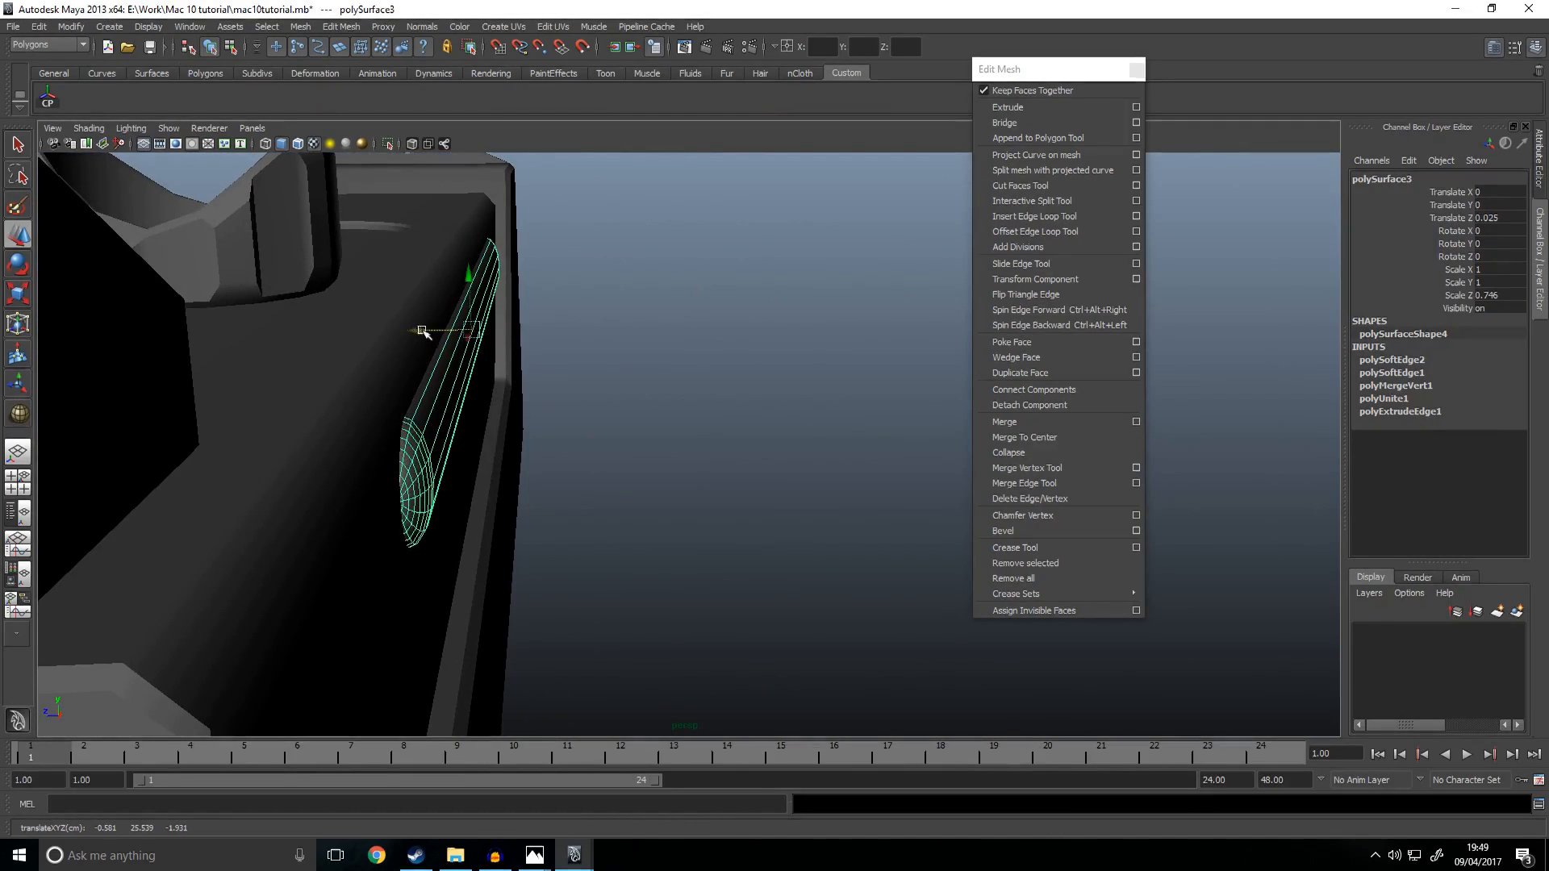
Step: Duplicate the rounded bar and move the copy down to about Y -1.137, just above the receiver's seam line
alt+drag(588, 363, 476, 407)
alt+middle_drag(475, 415, 145, 283)
scroll(209, 306, down, 4)
alt+drag(494, 438, 418, 477)
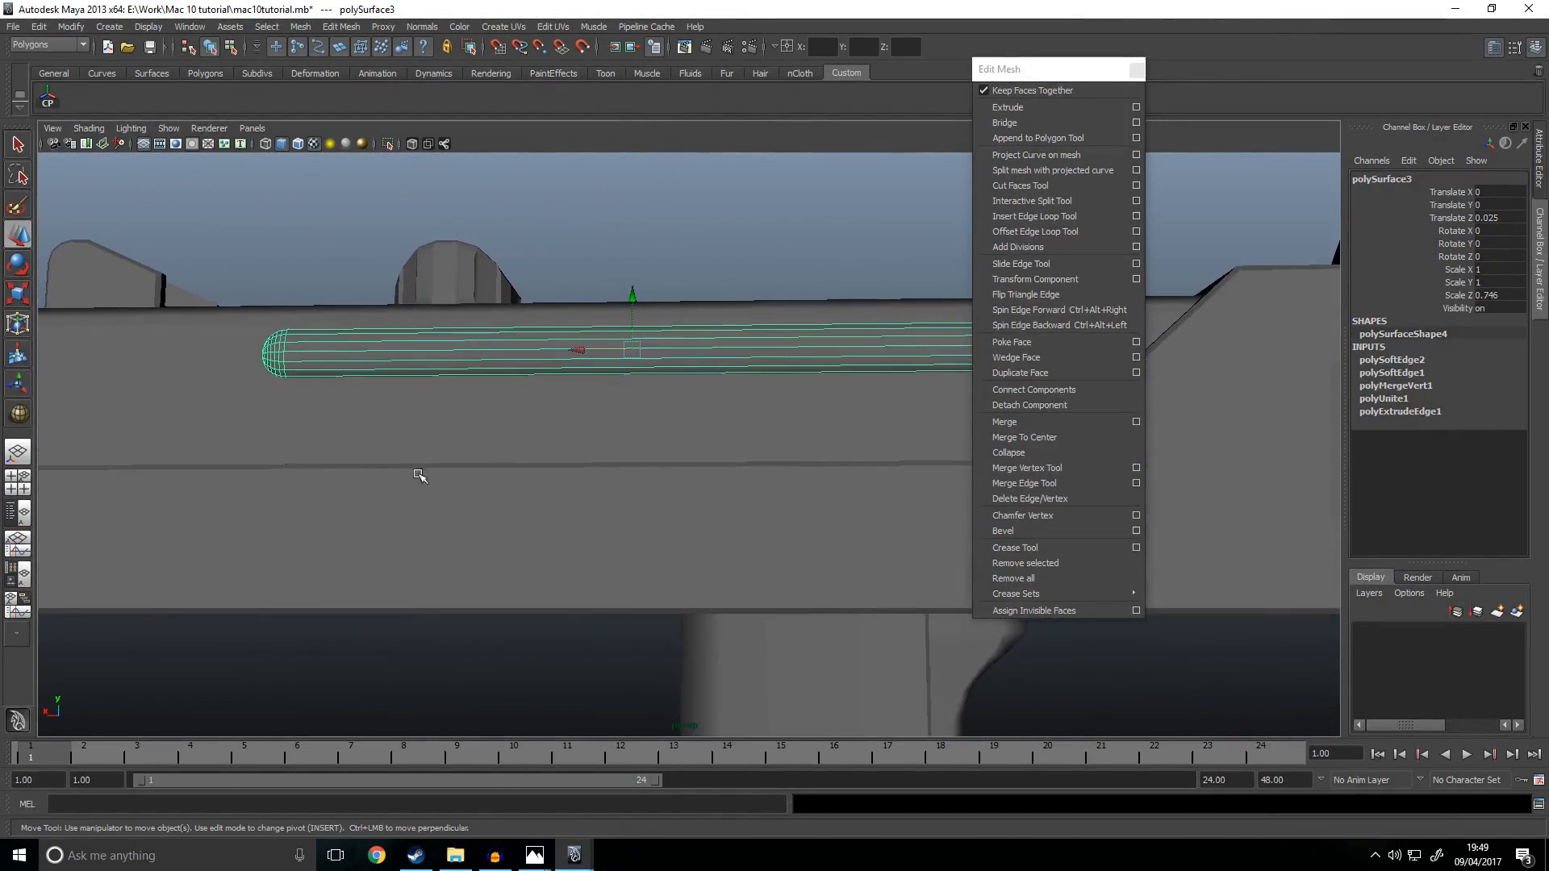
alt+middle_drag(670, 443, 413, 413)
key(ctrl+d)
drag(414, 272, 420, 346)
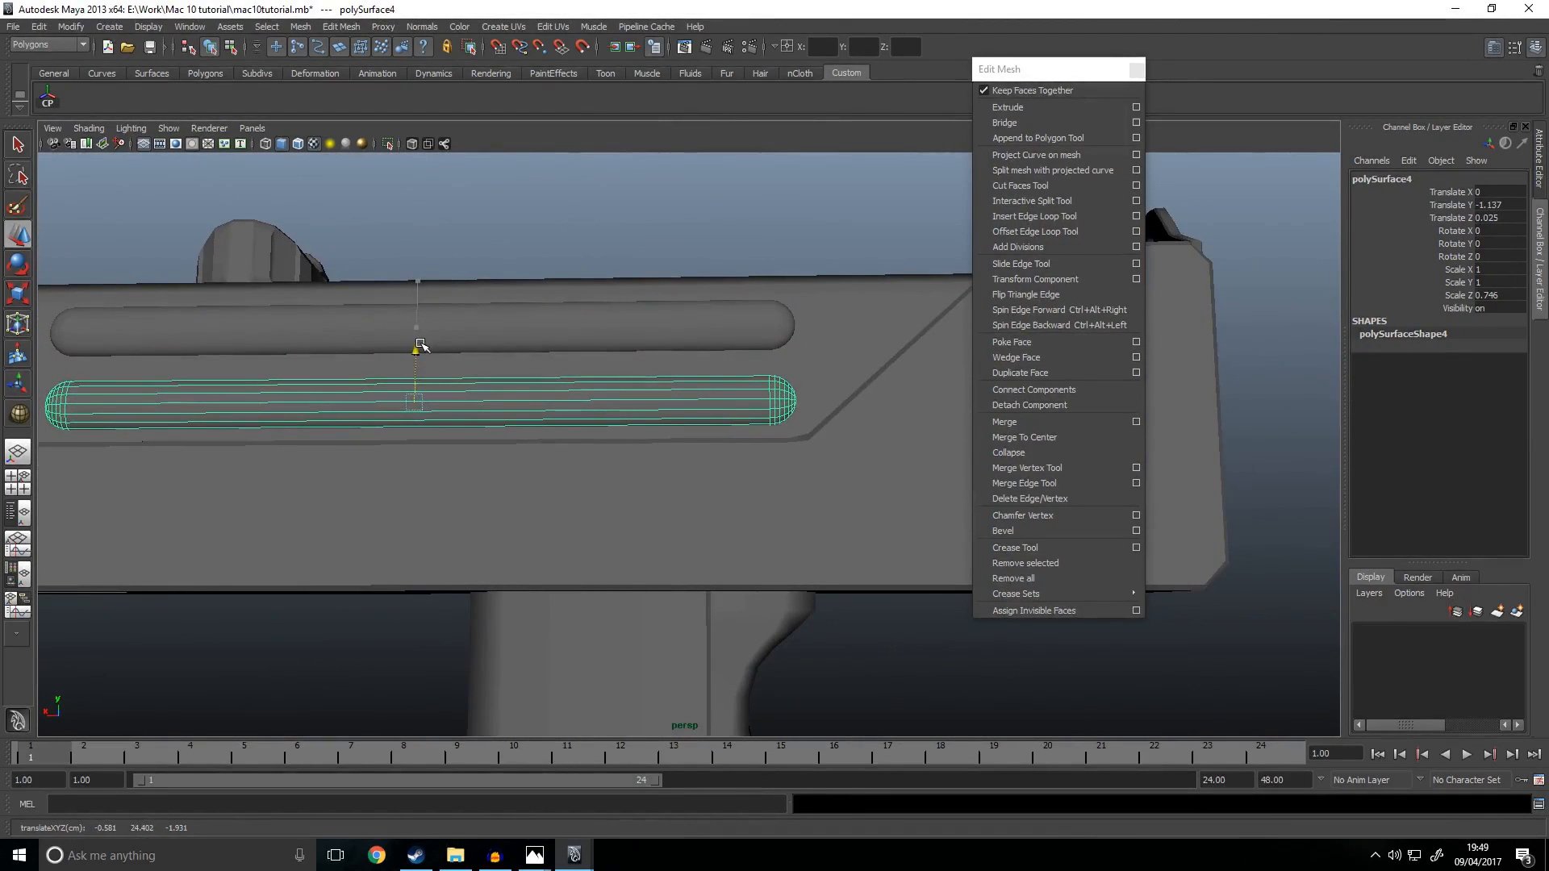
click(756, 179)
Step: Review the whole gun with both side bars and save the scene
scroll(762, 282, down, 3)
alt+drag(634, 403, 778, 457)
alt+middle_drag(777, 457, 899, 371)
scroll(899, 370, down, 4)
alt+drag(699, 468, 726, 453)
key(ctrl+s)
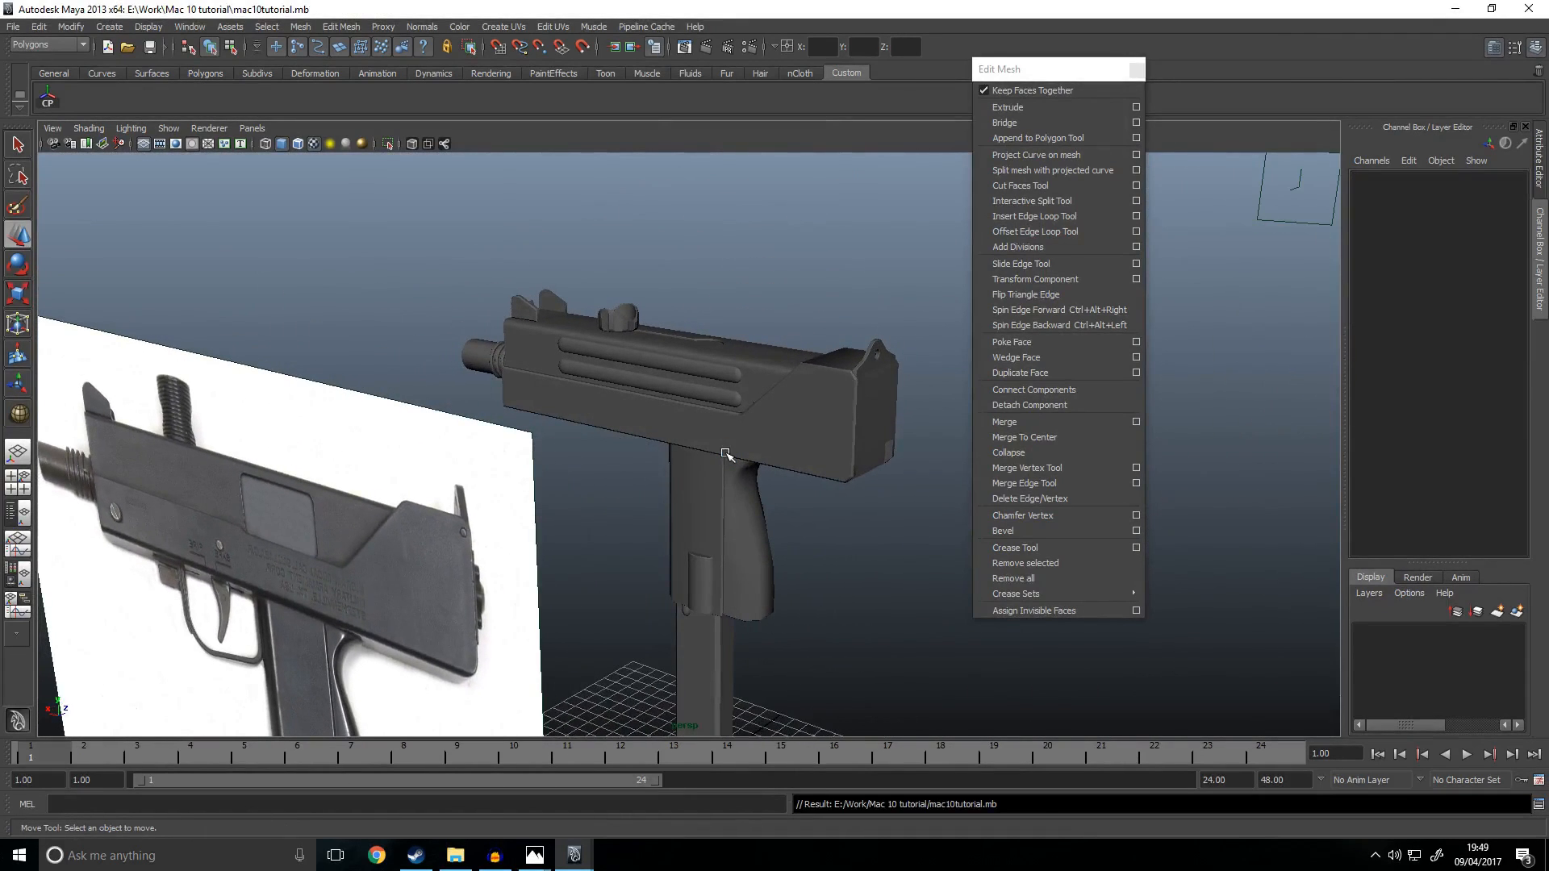
Step: Lower the upper side bar to about Y -0.271 so it sits closer to the bar beneath it
scroll(607, 508, up, 5)
click(652, 285)
scroll(661, 282, up, 5)
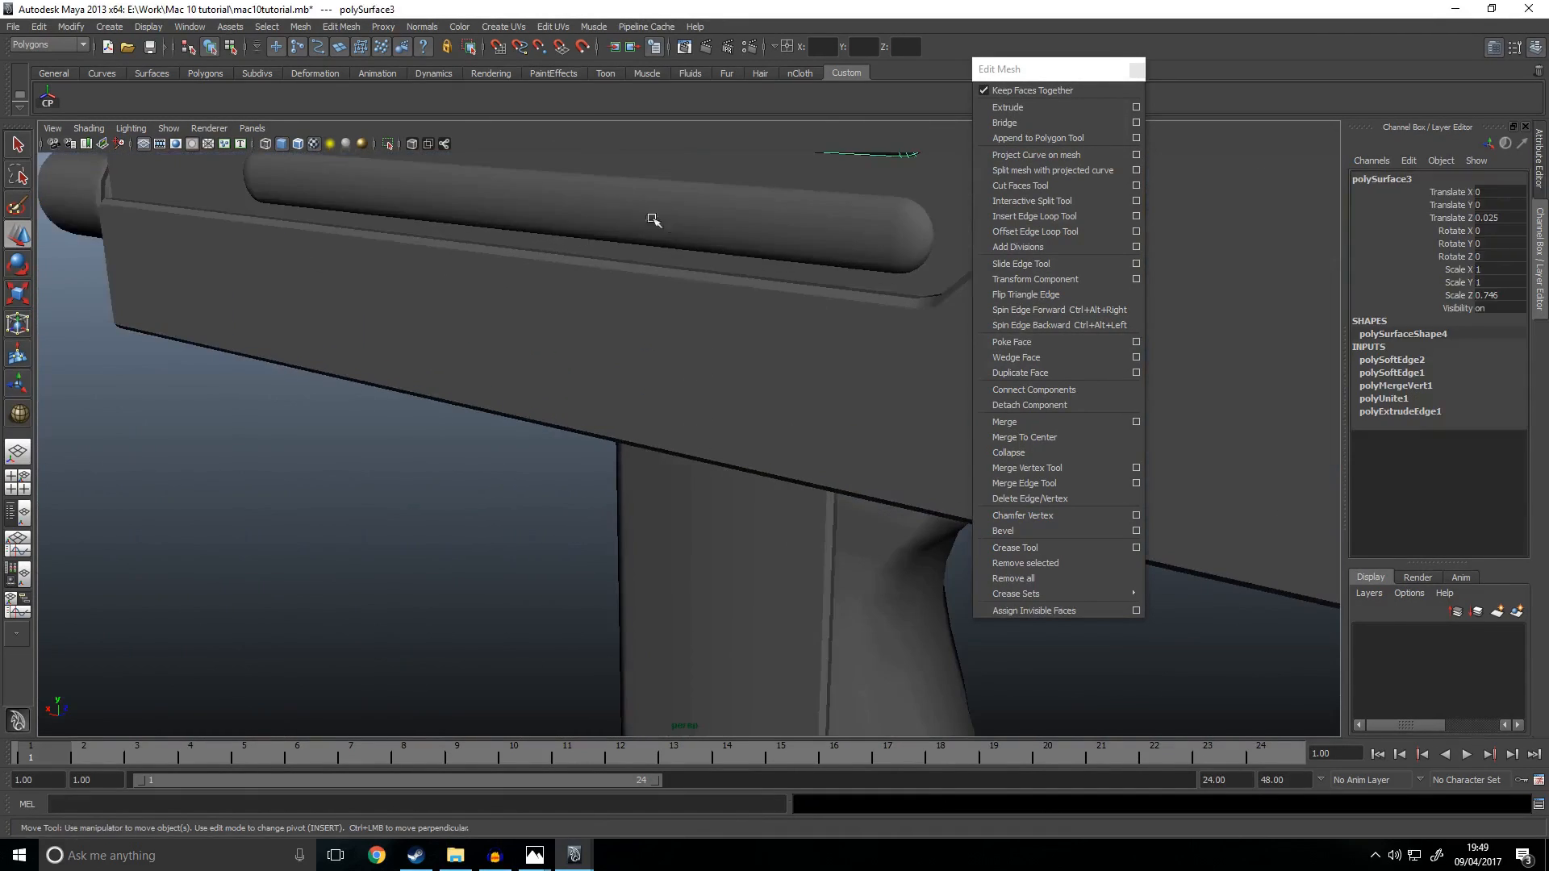
alt+middle_drag(628, 201, 694, 442)
click(702, 400)
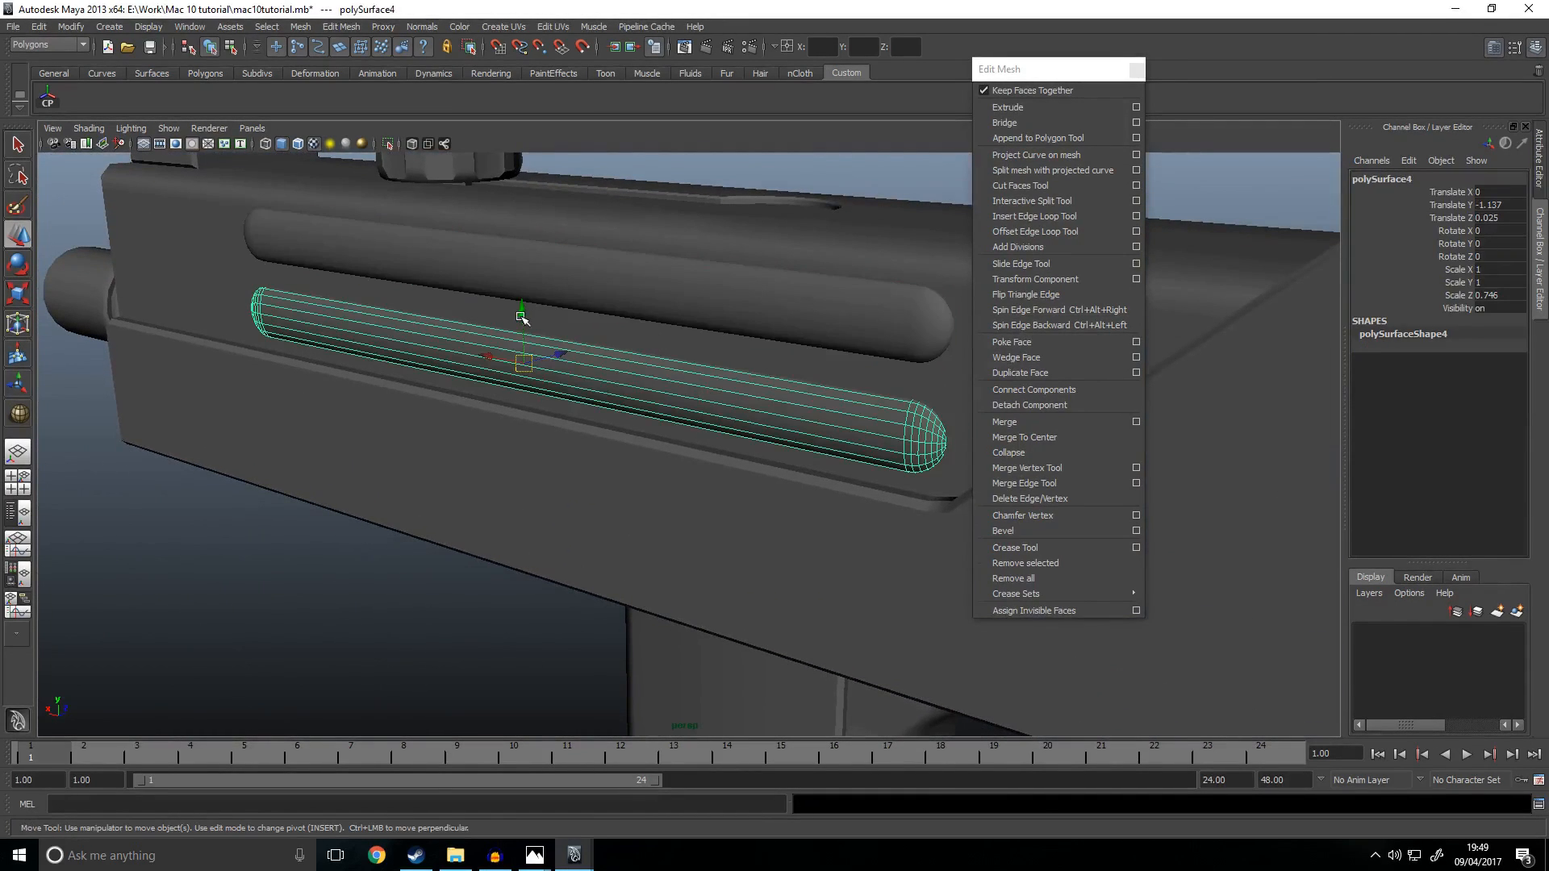
click(526, 266)
drag(520, 216, 581, 226)
scroll(524, 242, up, 3)
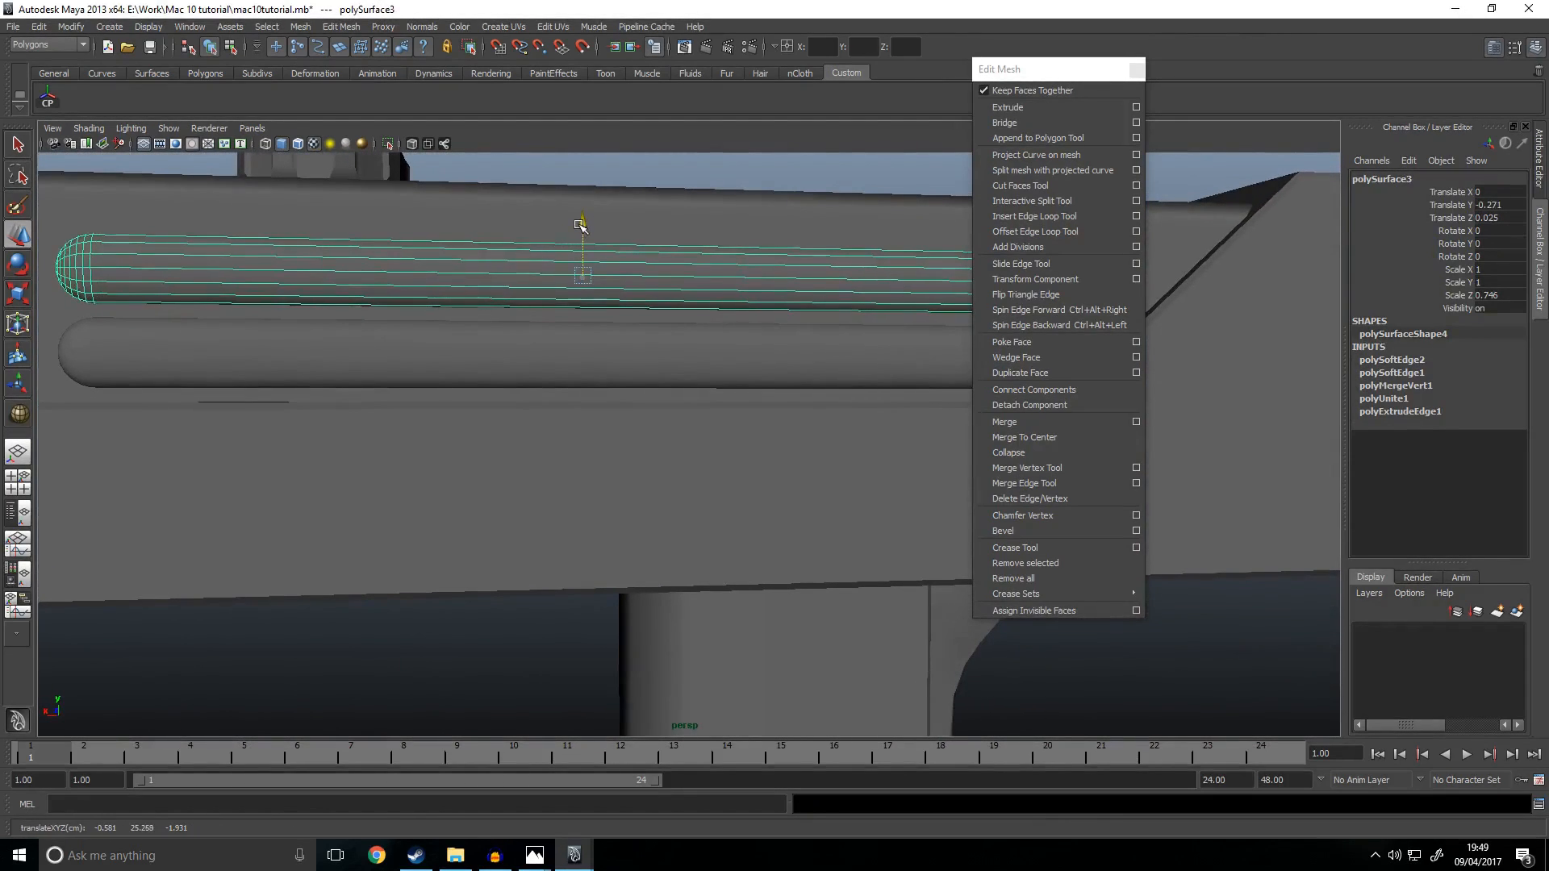
click(535, 621)
Step: Check the spacing of the two side bars against the receiver, with the lower bar at about Y -1.177
scroll(542, 615, down, 5)
alt+drag(576, 558, 556, 591)
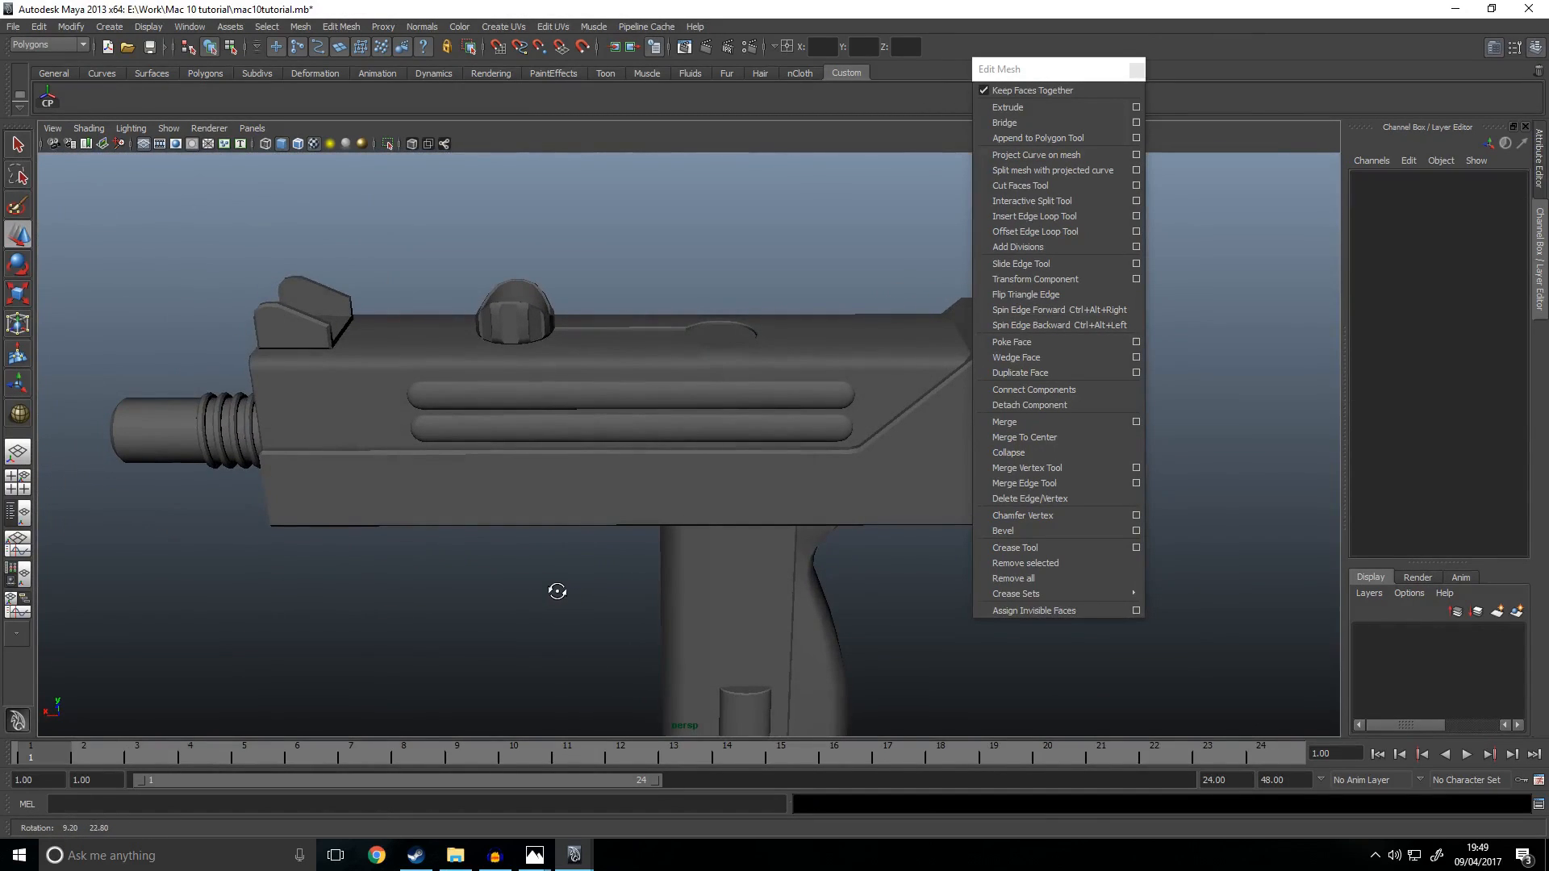
scroll(558, 585, up, 4)
click(813, 360)
click(817, 378)
alt+drag(737, 454, 687, 433)
shift+click(798, 444)
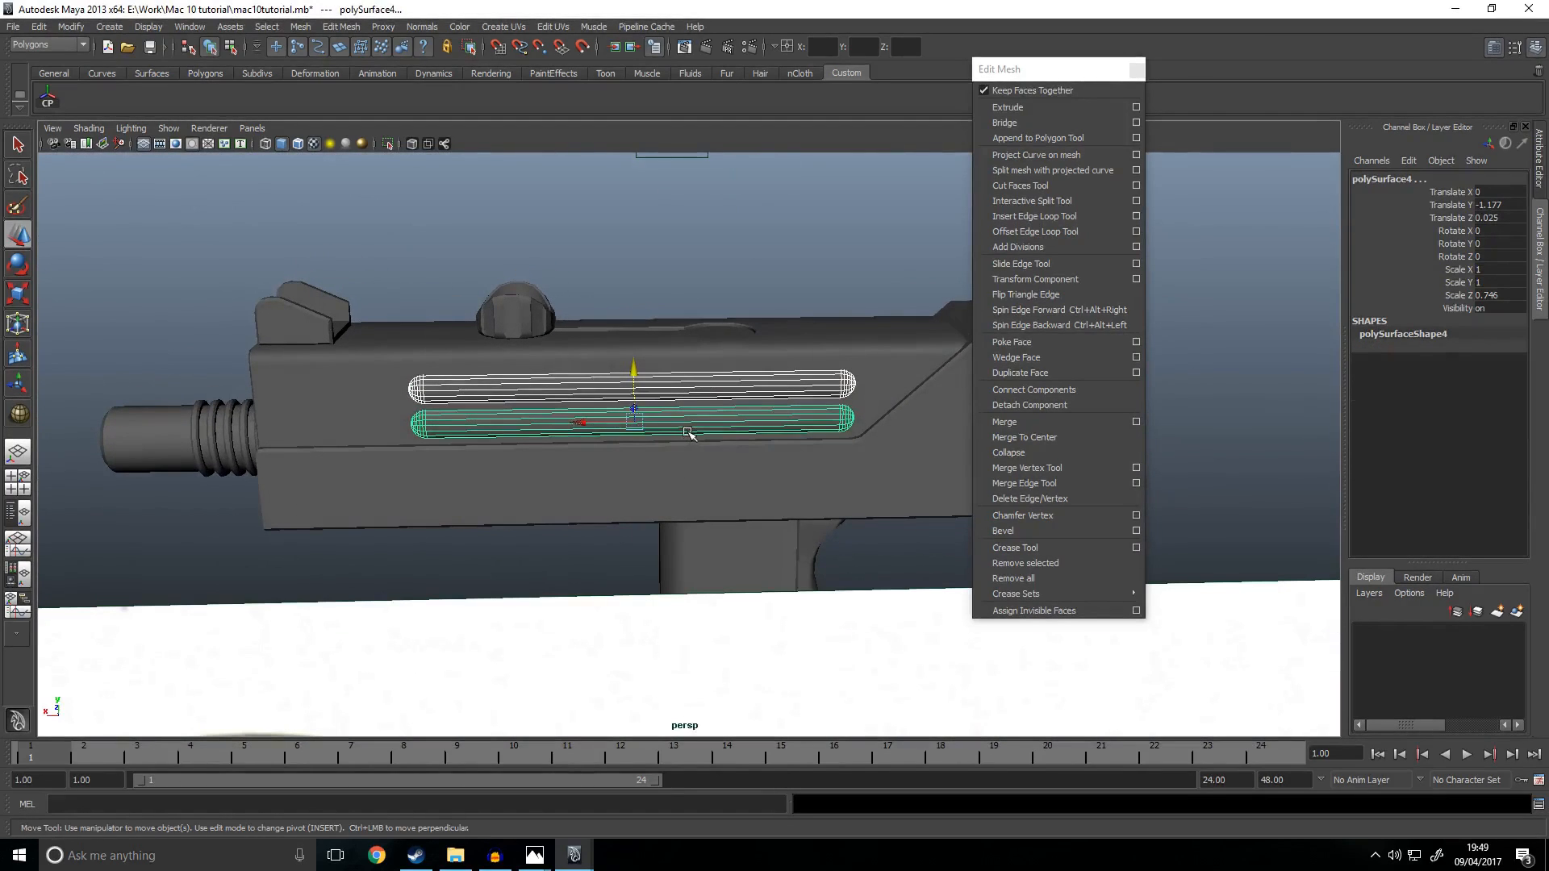
click(717, 265)
Step: Create a polygon cube as the starting block for the trigger guard
scroll(726, 355, down, 5)
alt+drag(582, 400, 885, 409)
scroll(725, 474, down, 3)
alt+drag(694, 517, 676, 425)
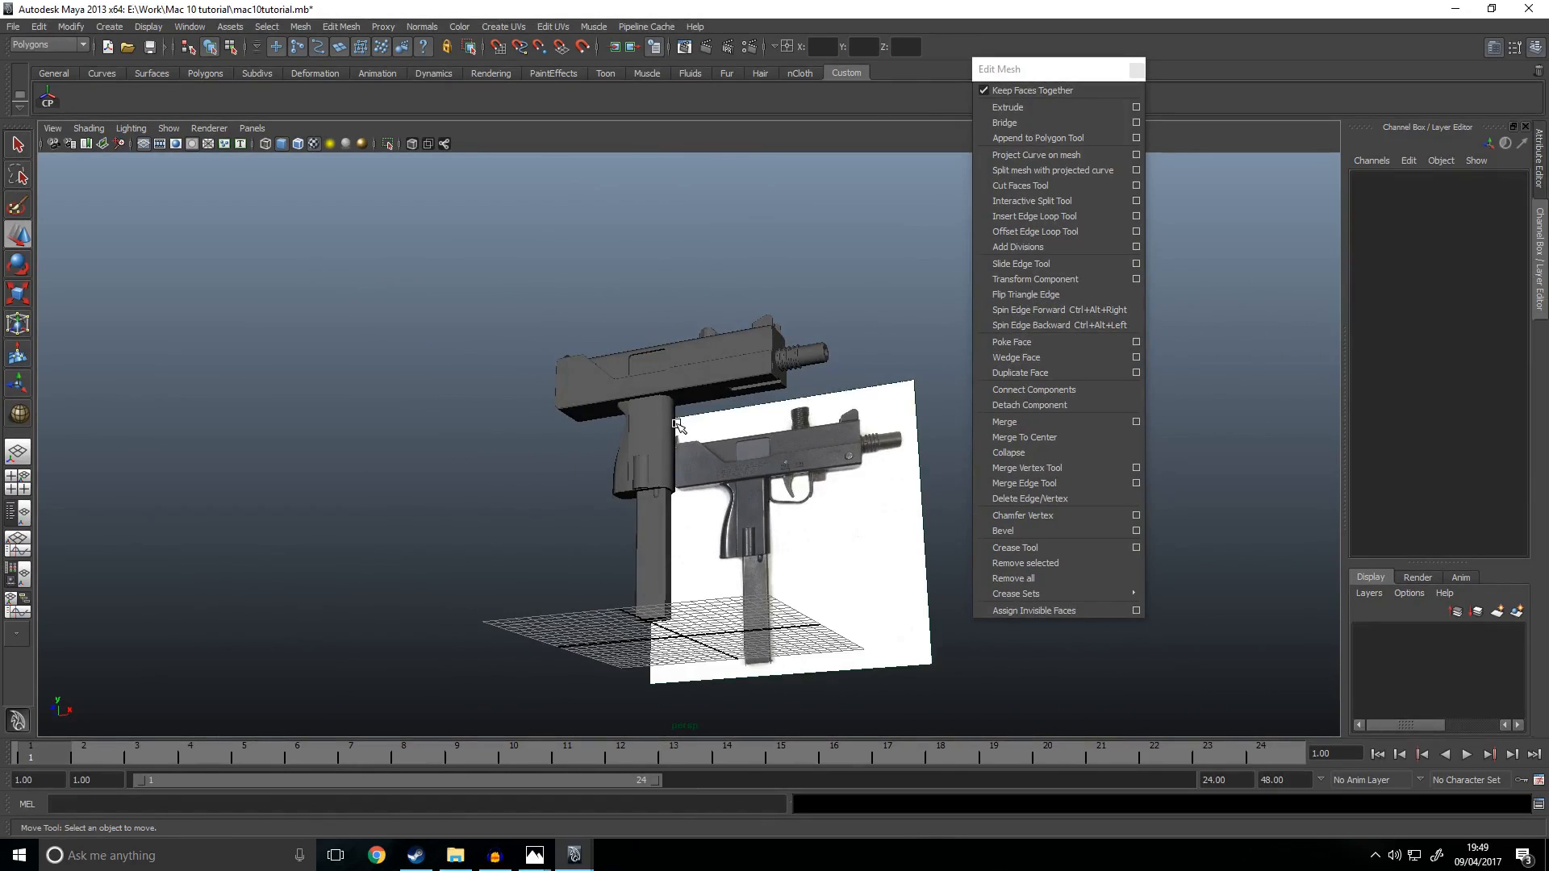
scroll(705, 535, up, 4)
alt+middle_drag(705, 535, 599, 466)
alt+drag(595, 457, 610, 482)
click(205, 72)
click(78, 97)
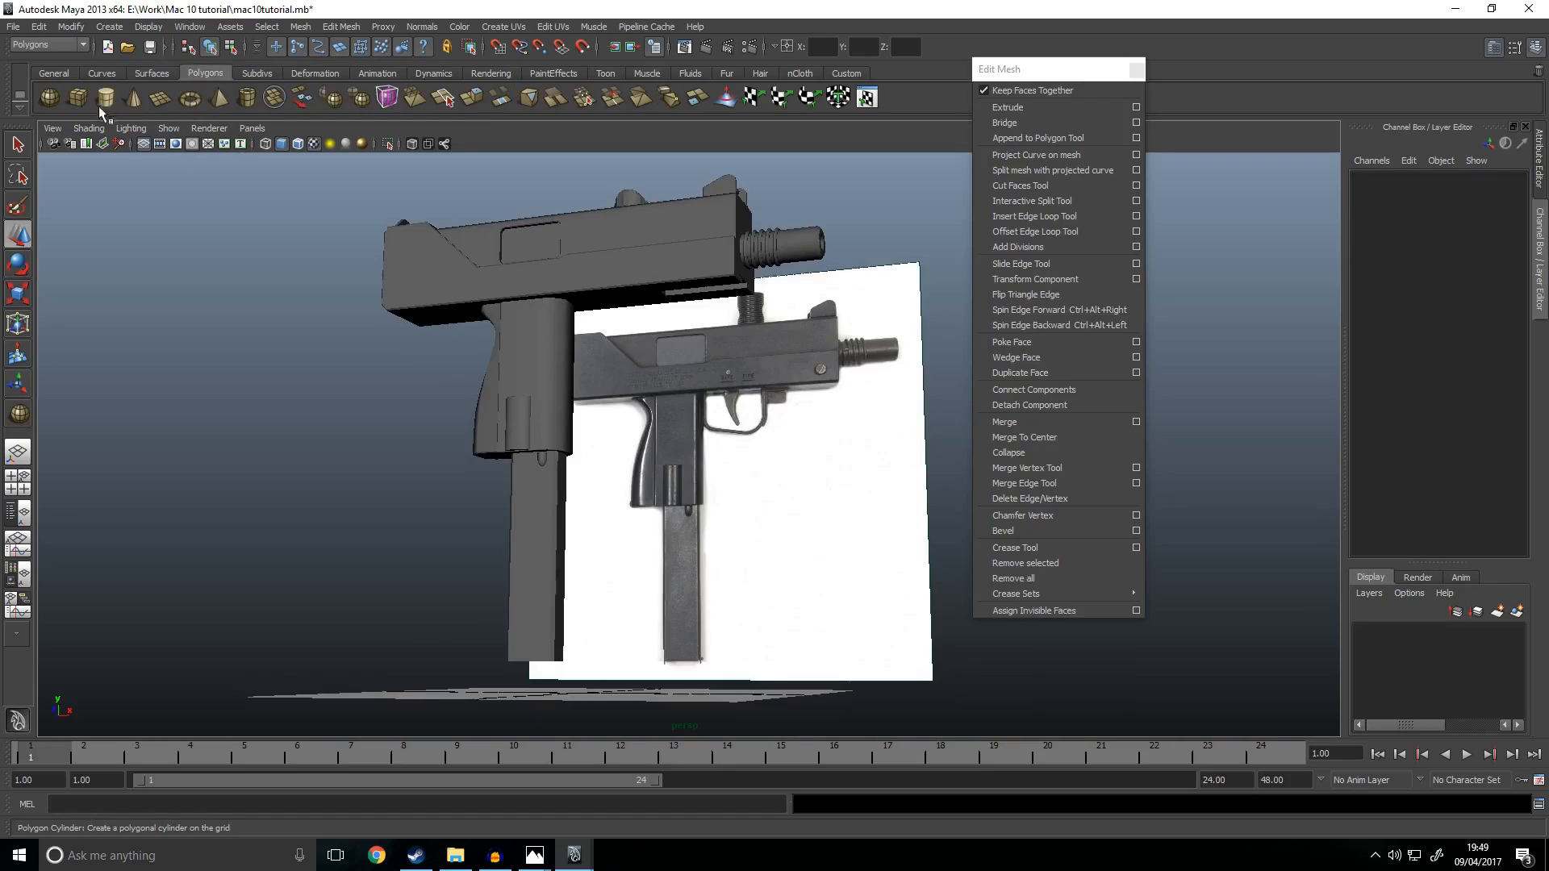
scroll(581, 480, down, 2)
mouse_move(573, 474)
alt+mouse_down()
mouse_move(675, 517)
mouse_move(701, 577)
mouse_move(693, 537)
mouse_move(732, 565)
alt+mouse_up()
scroll(686, 540, up, 4)
Step: In the side view, move the cube up beneath the receiver and centre it across the grip at about Z -0.184
key(space)
key(space)
key(space)
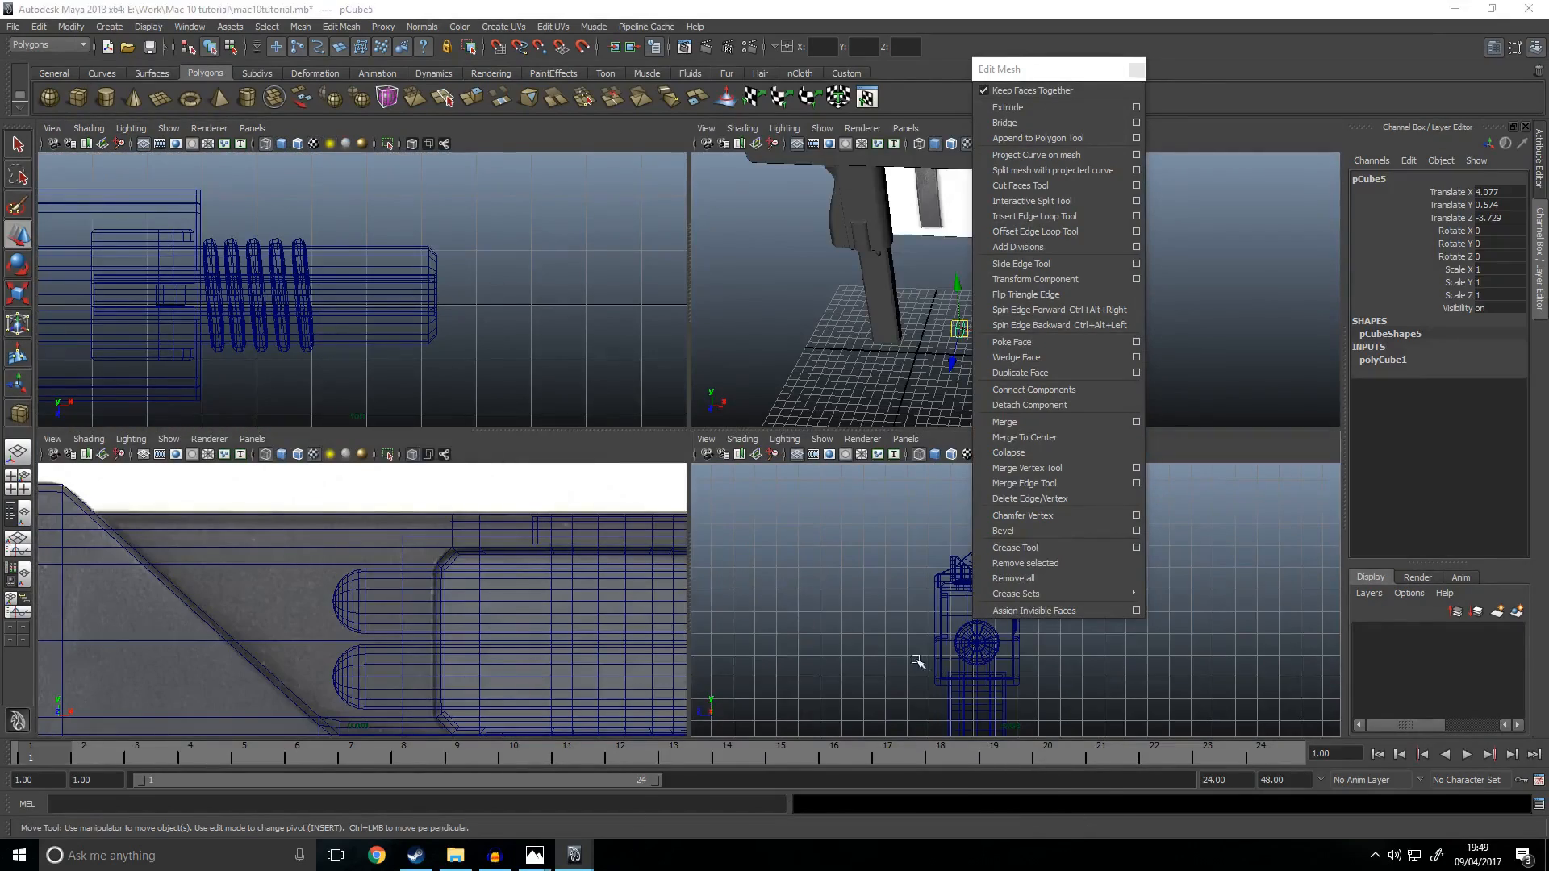
key(space)
key(f)
scroll(726, 584, down, 8)
drag(692, 444, 688, 438)
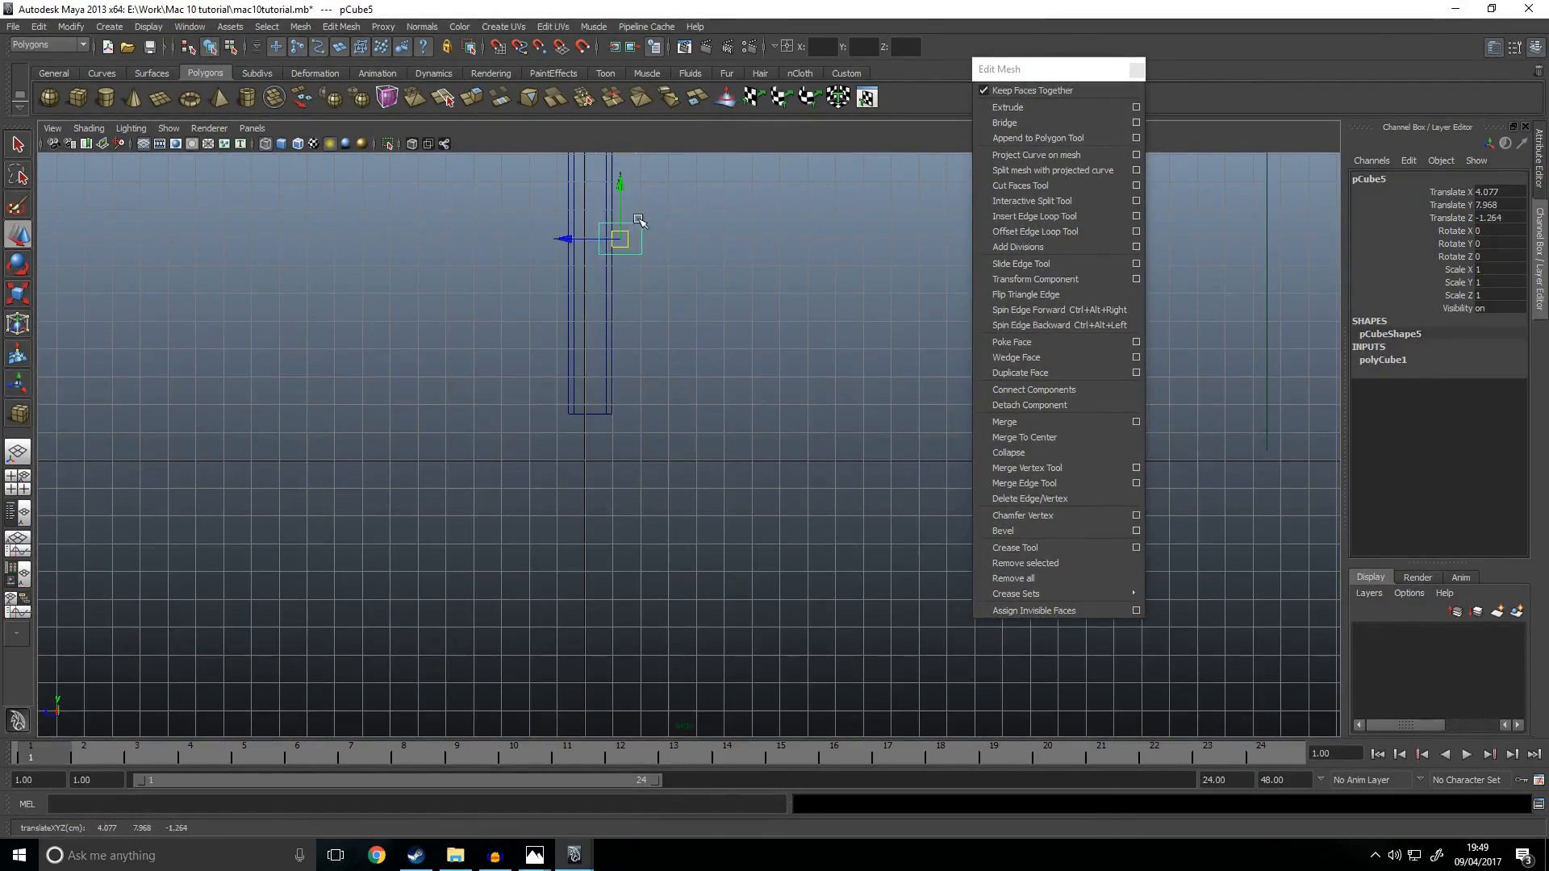
drag(635, 223, 696, 408)
scroll(700, 271, up, 5)
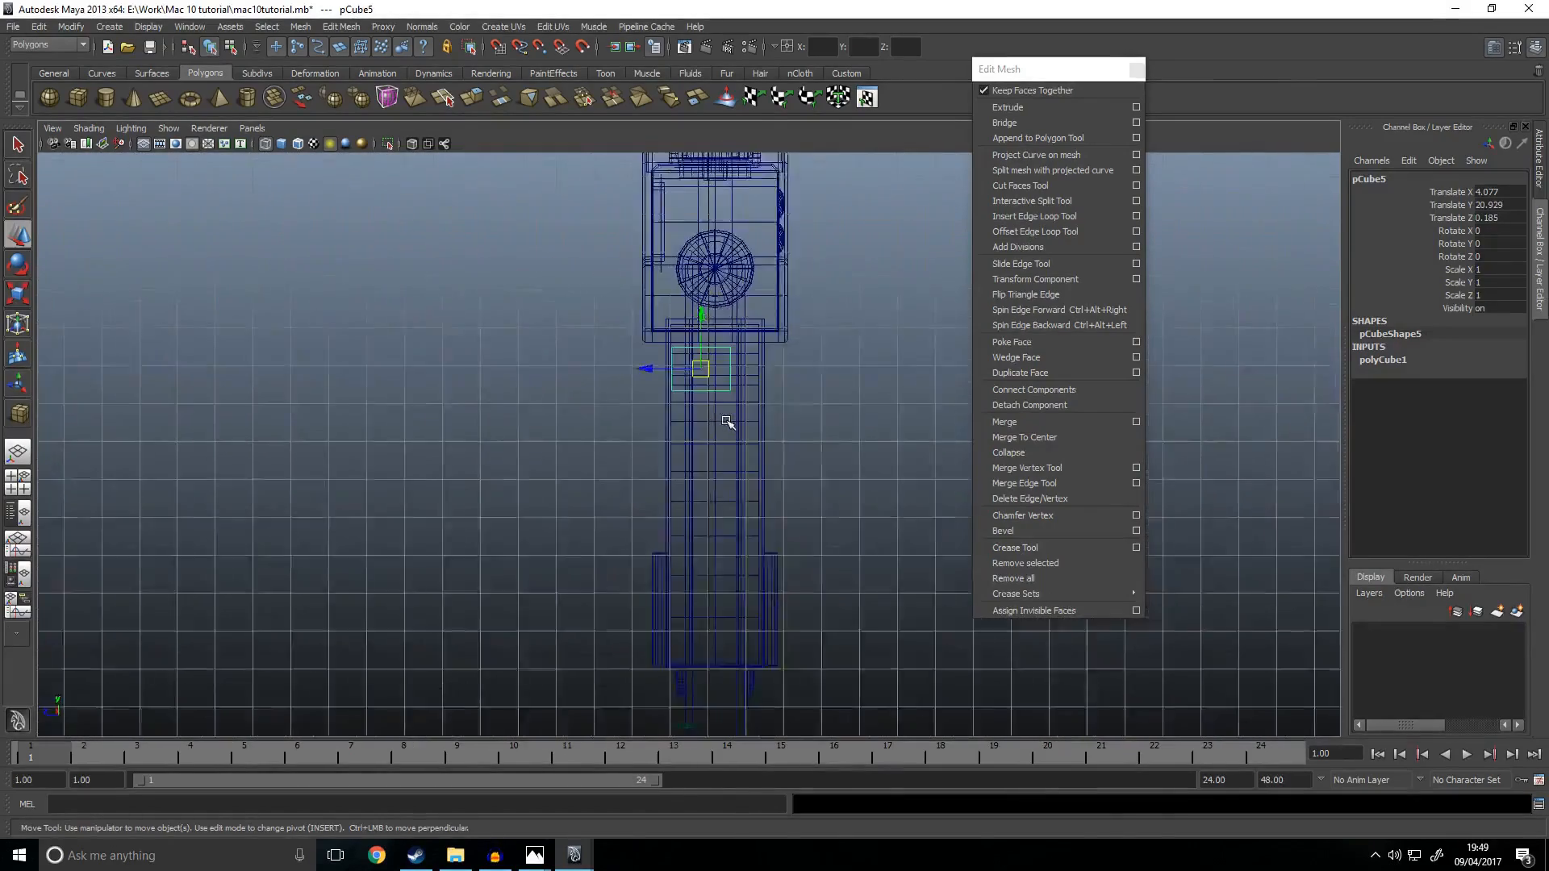
drag(764, 355, 714, 353)
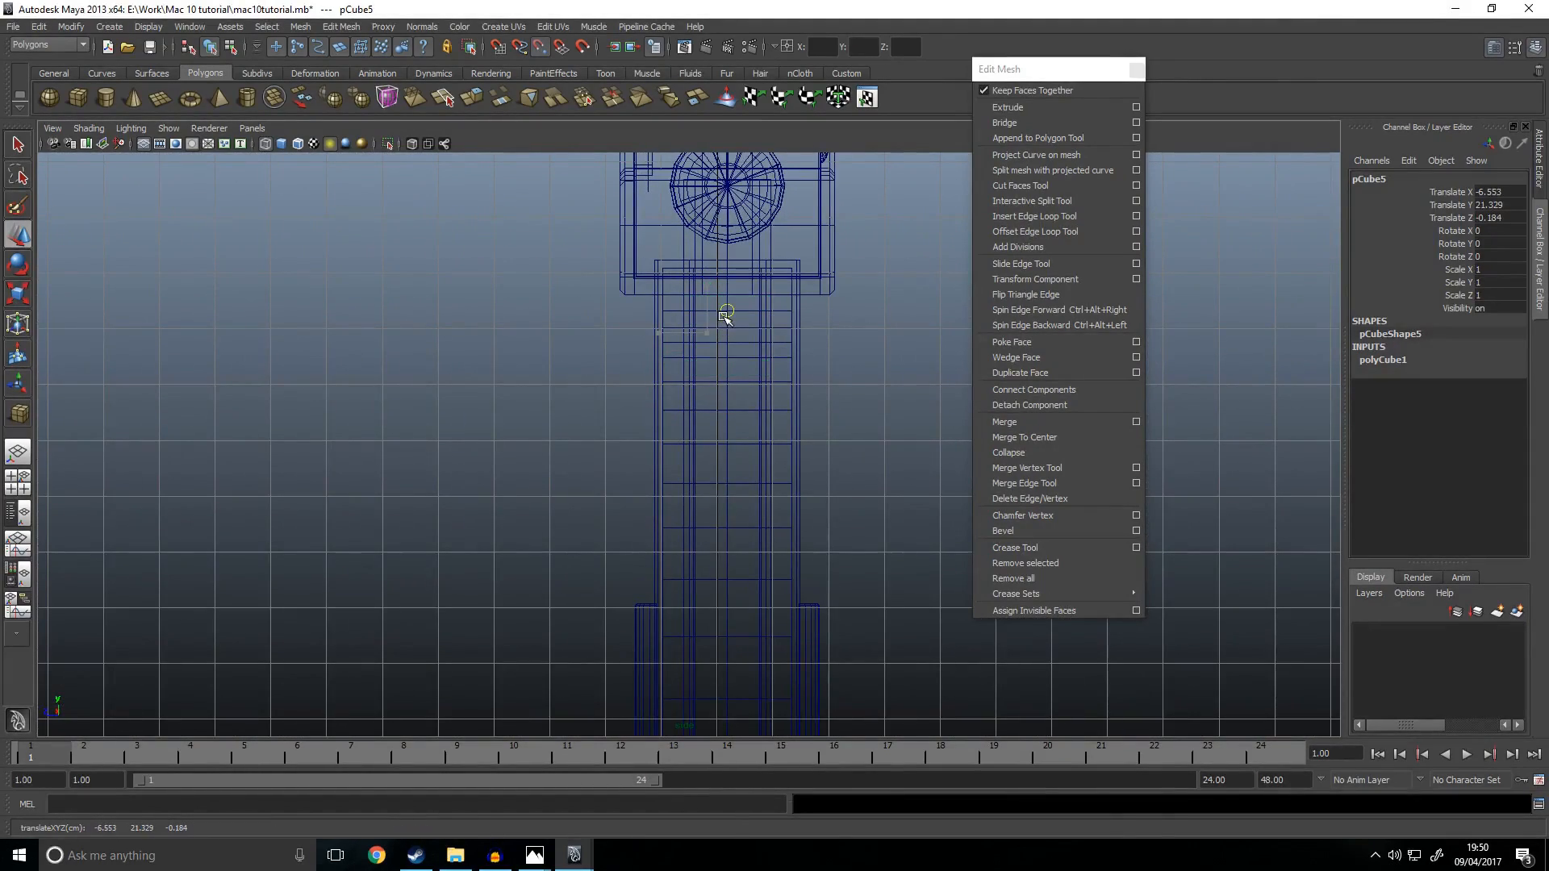
Step: In the front view, move the cube to the reference trigger guard's rear end, at about X -0.897, Y 21.016
key(space)
key(space)
key(f)
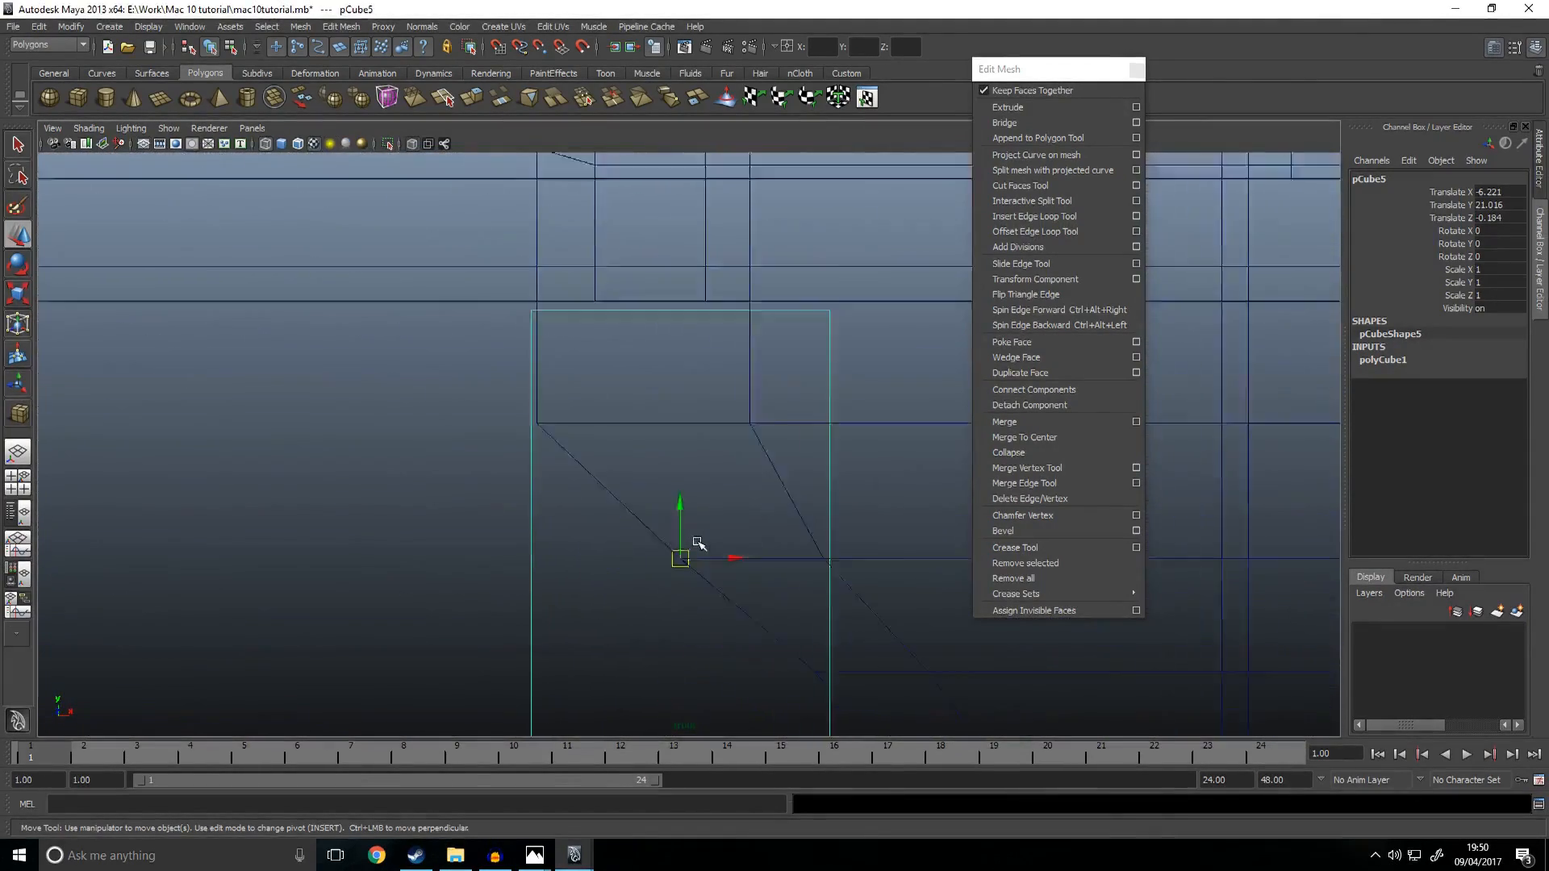
scroll(704, 533, down, 5)
scroll(703, 532, down, 3)
drag(466, 392, 708, 422)
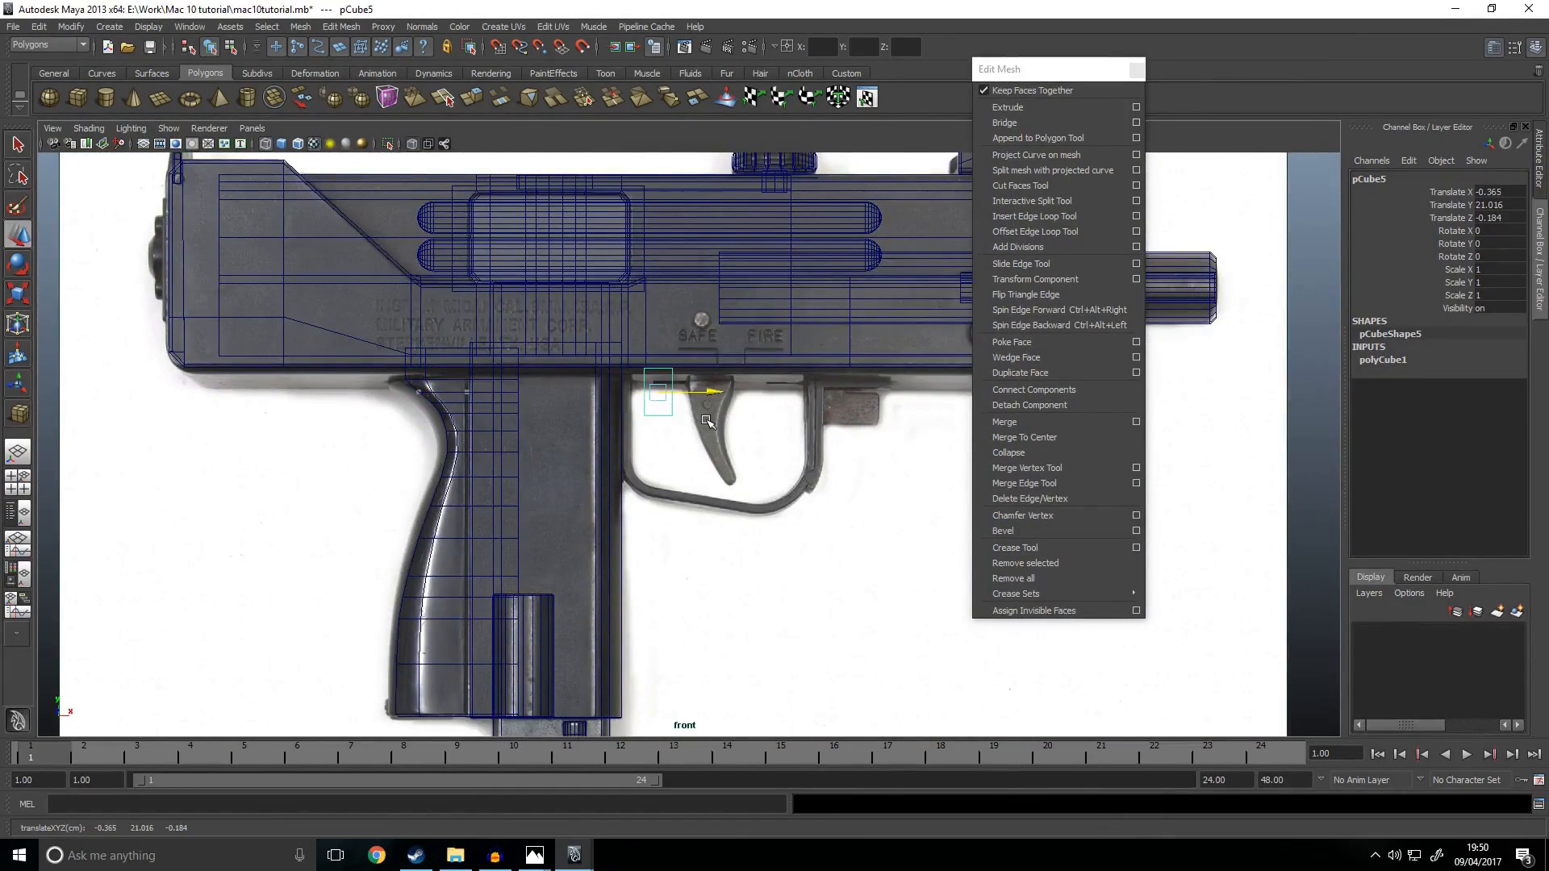
scroll(686, 423, up, 5)
Step: Narrow the cube to an X scale of about 0.297 and align it with the guard's rear upright at X -1.145
key(r)
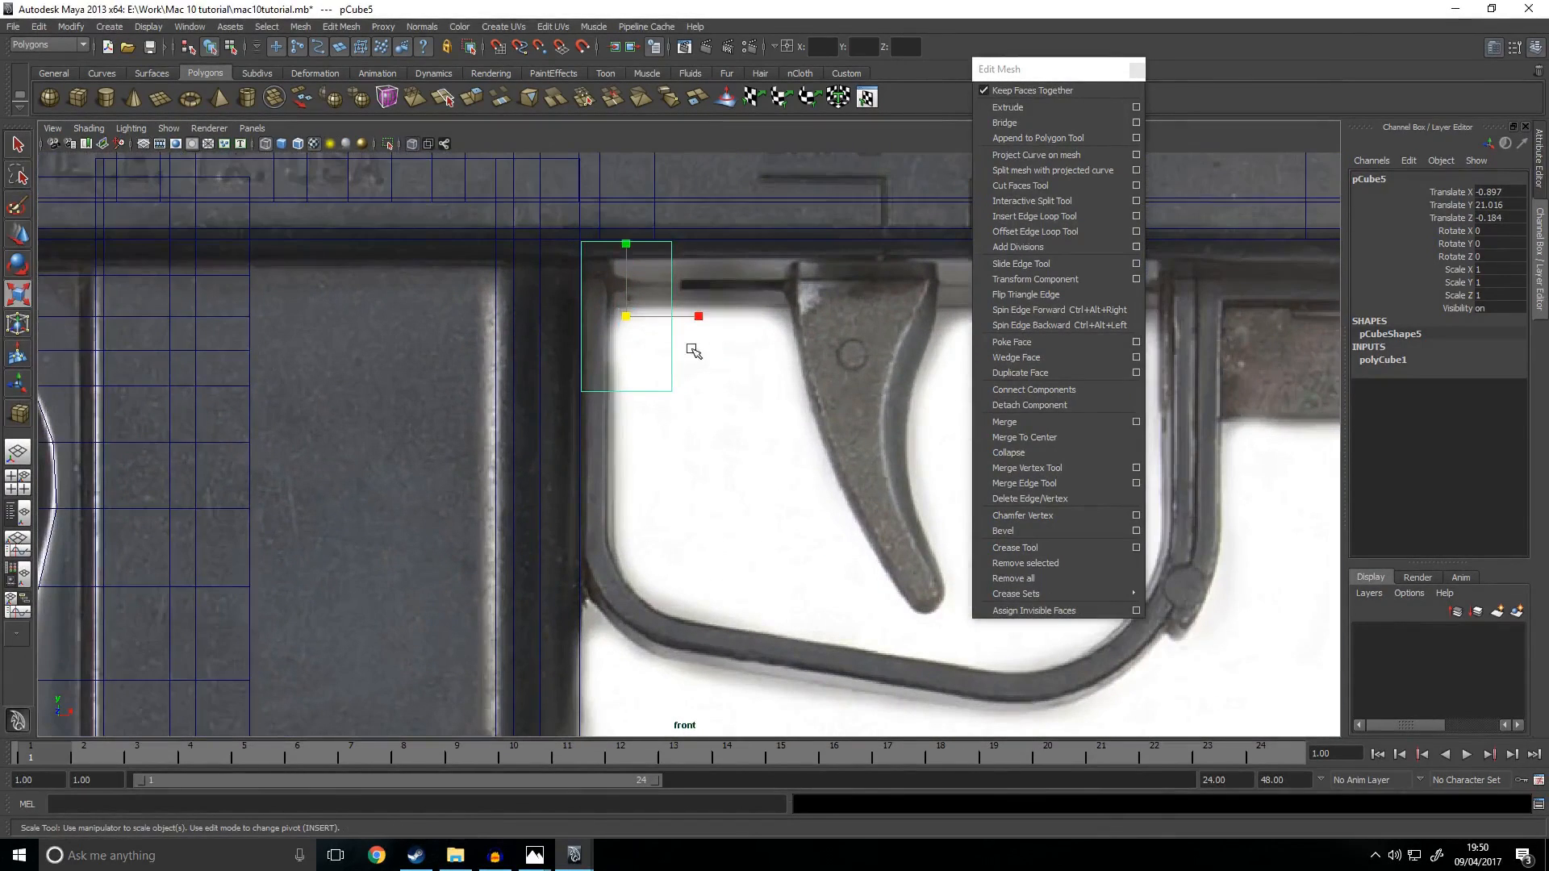
drag(701, 319, 661, 317)
key(w)
key(r)
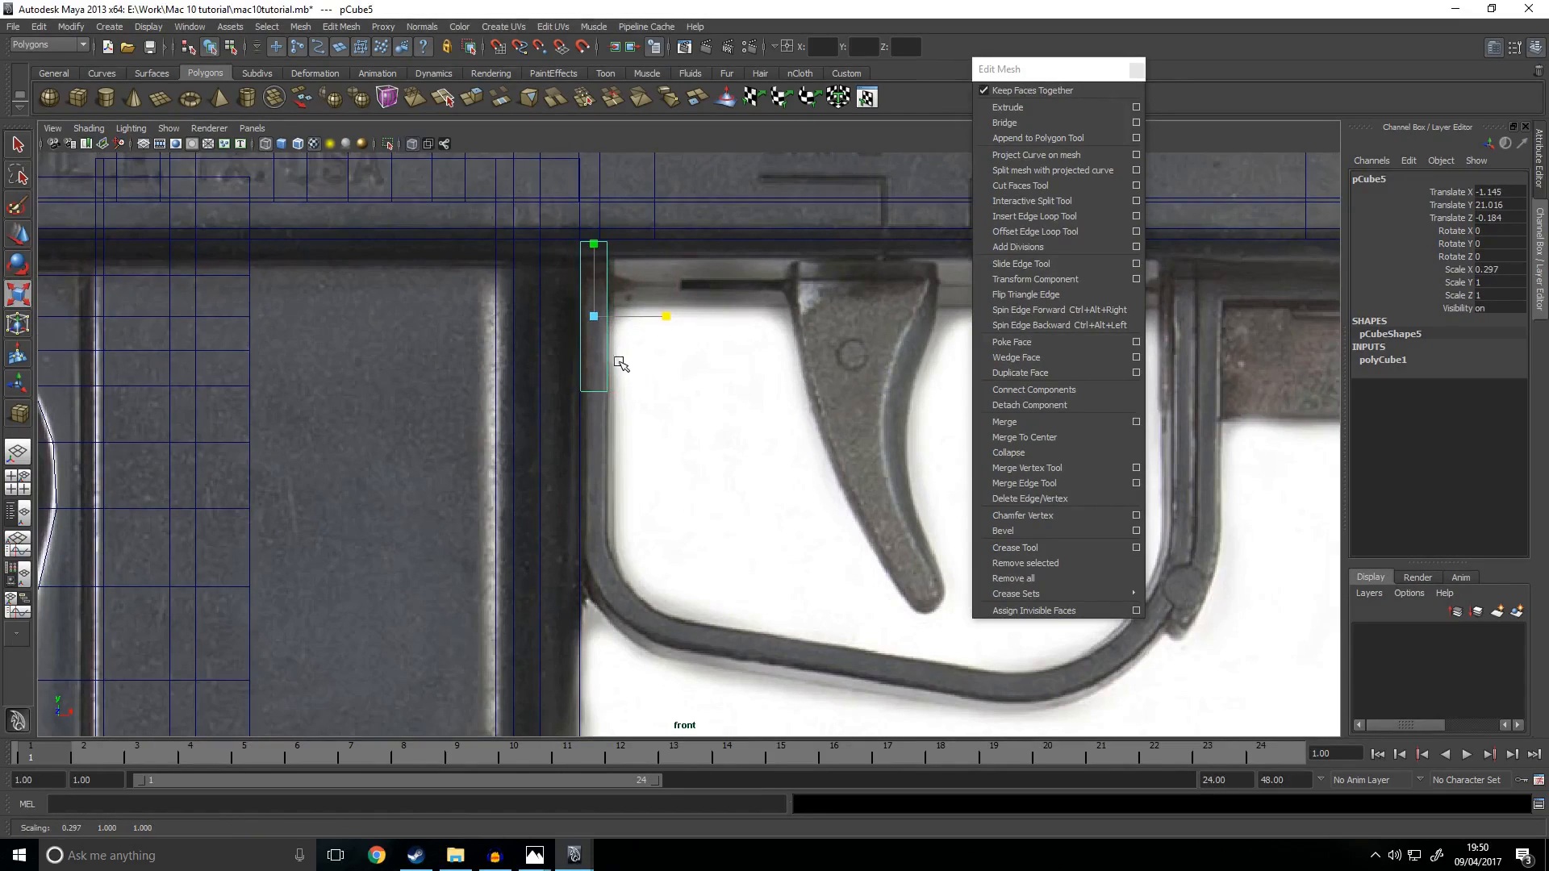
key(w)
Step: Raise the block's top vertices so its upper end runs inside the receiver
alt+middle_drag(632, 396, 647, 481)
right_drag(664, 457, 609, 454)
drag(552, 285, 655, 355)
drag(609, 279, 611, 196)
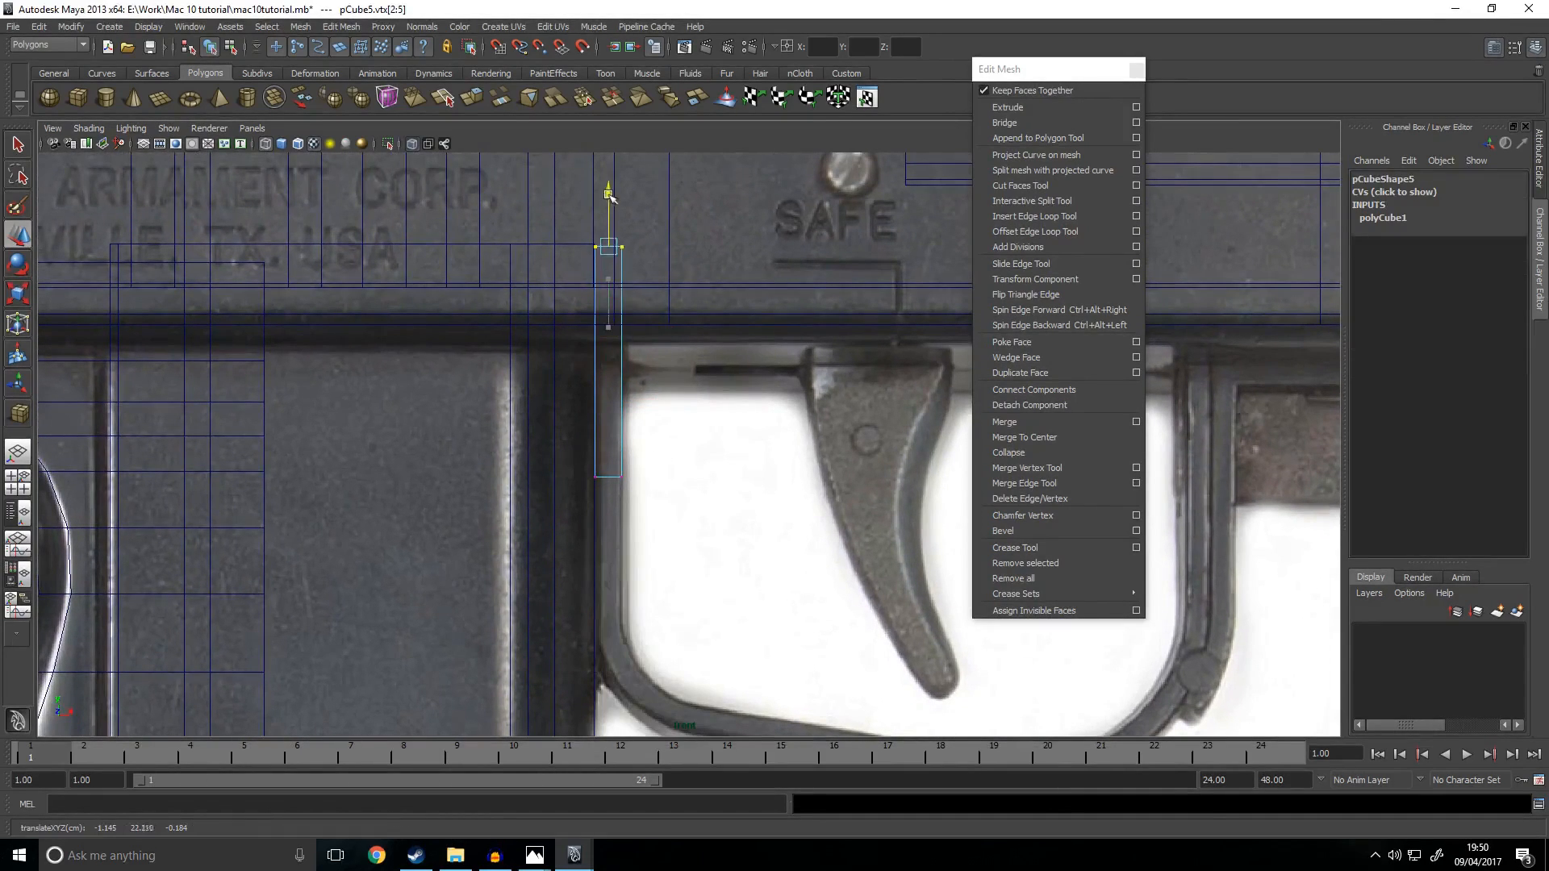
Step: Extrude the block's bottom face down the guard's rear upright to the start of the lower corner, about Y 19.235
right_drag(622, 406, 620, 450)
drag(491, 333, 787, 567)
drag(852, 613, 440, 166)
drag(534, 328, 794, 558)
click(635, 404)
right_click(616, 415)
right_drag(616, 414, 685, 394)
click(615, 472)
right_drag(613, 475, 588, 449)
drag(588, 449, 629, 492)
click(1008, 107)
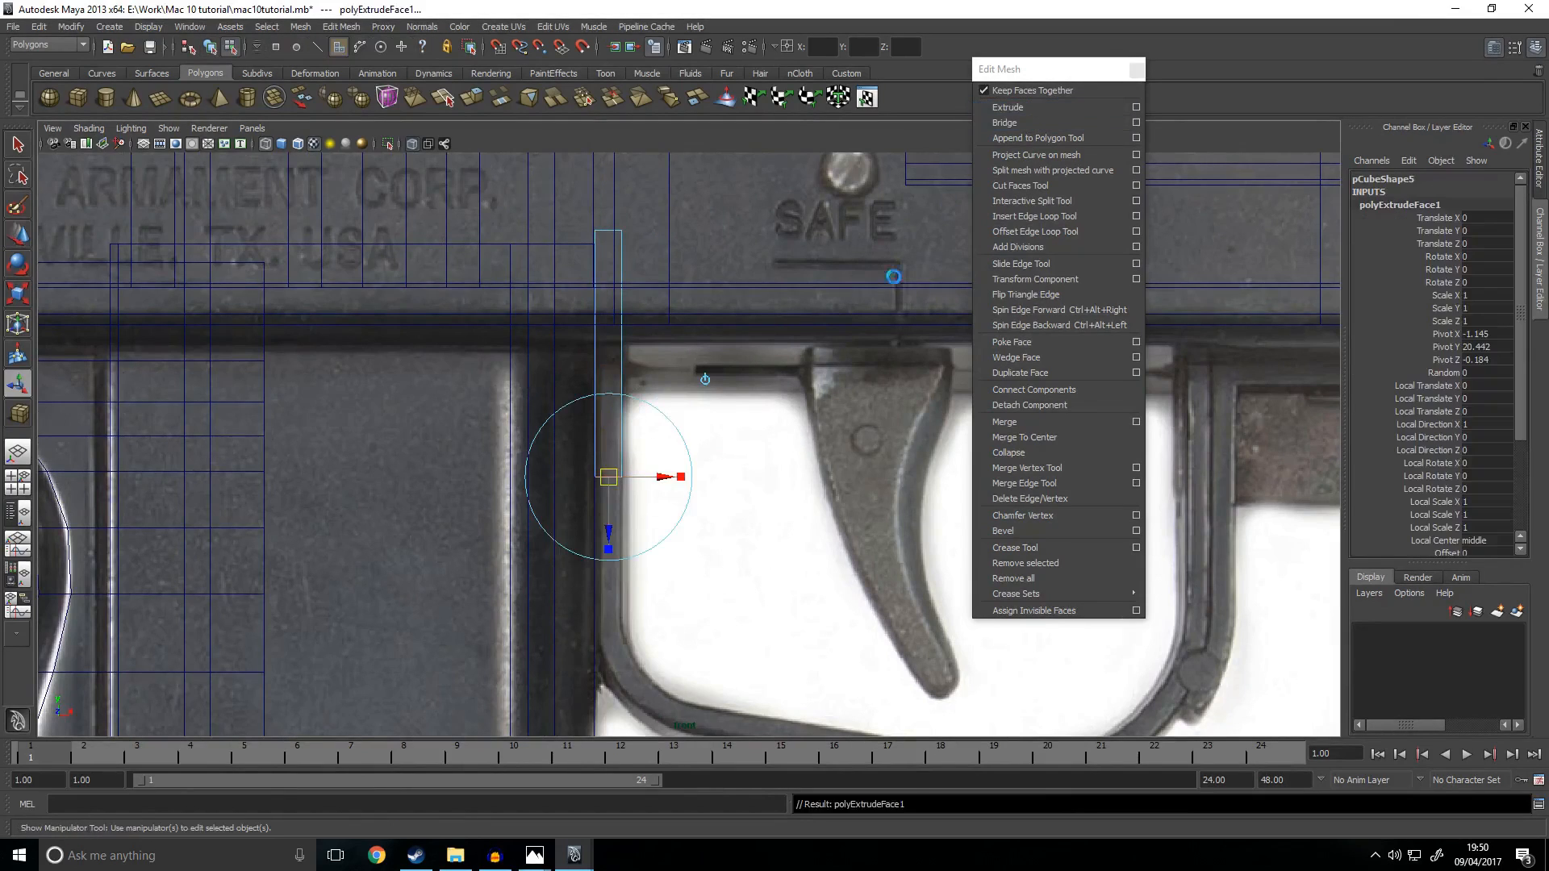
alt+middle_drag(630, 537, 685, 256)
drag(685, 256, 685, 413)
key(e)
Step: Extrude three short segments around the guard's rear lower corner, moving and rotating each end face to follow the reference curve
key(g)
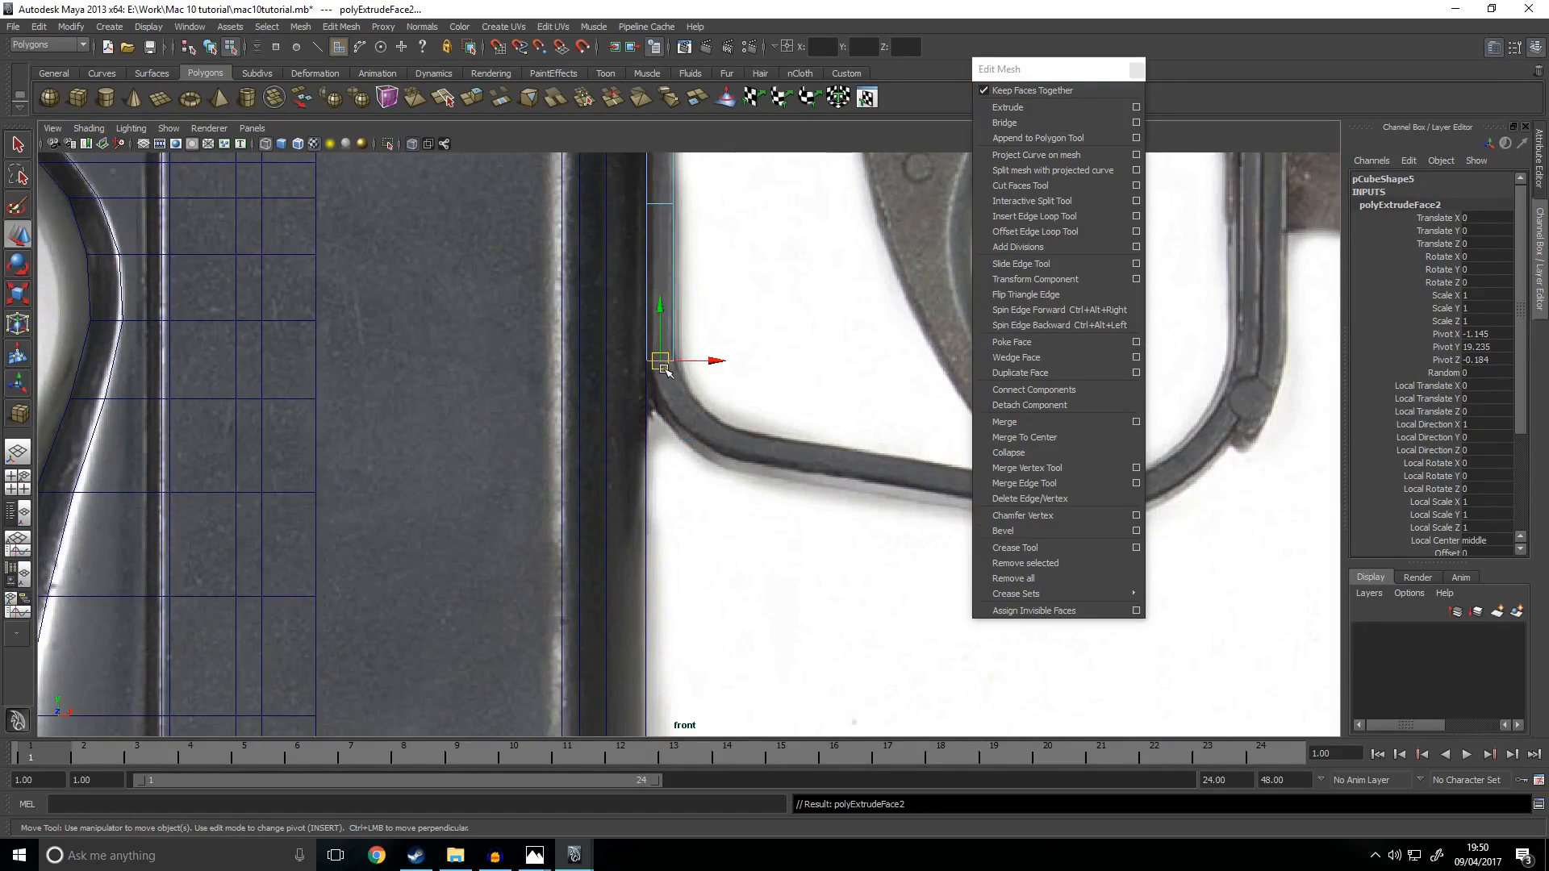
key(e)
drag(730, 424, 742, 379)
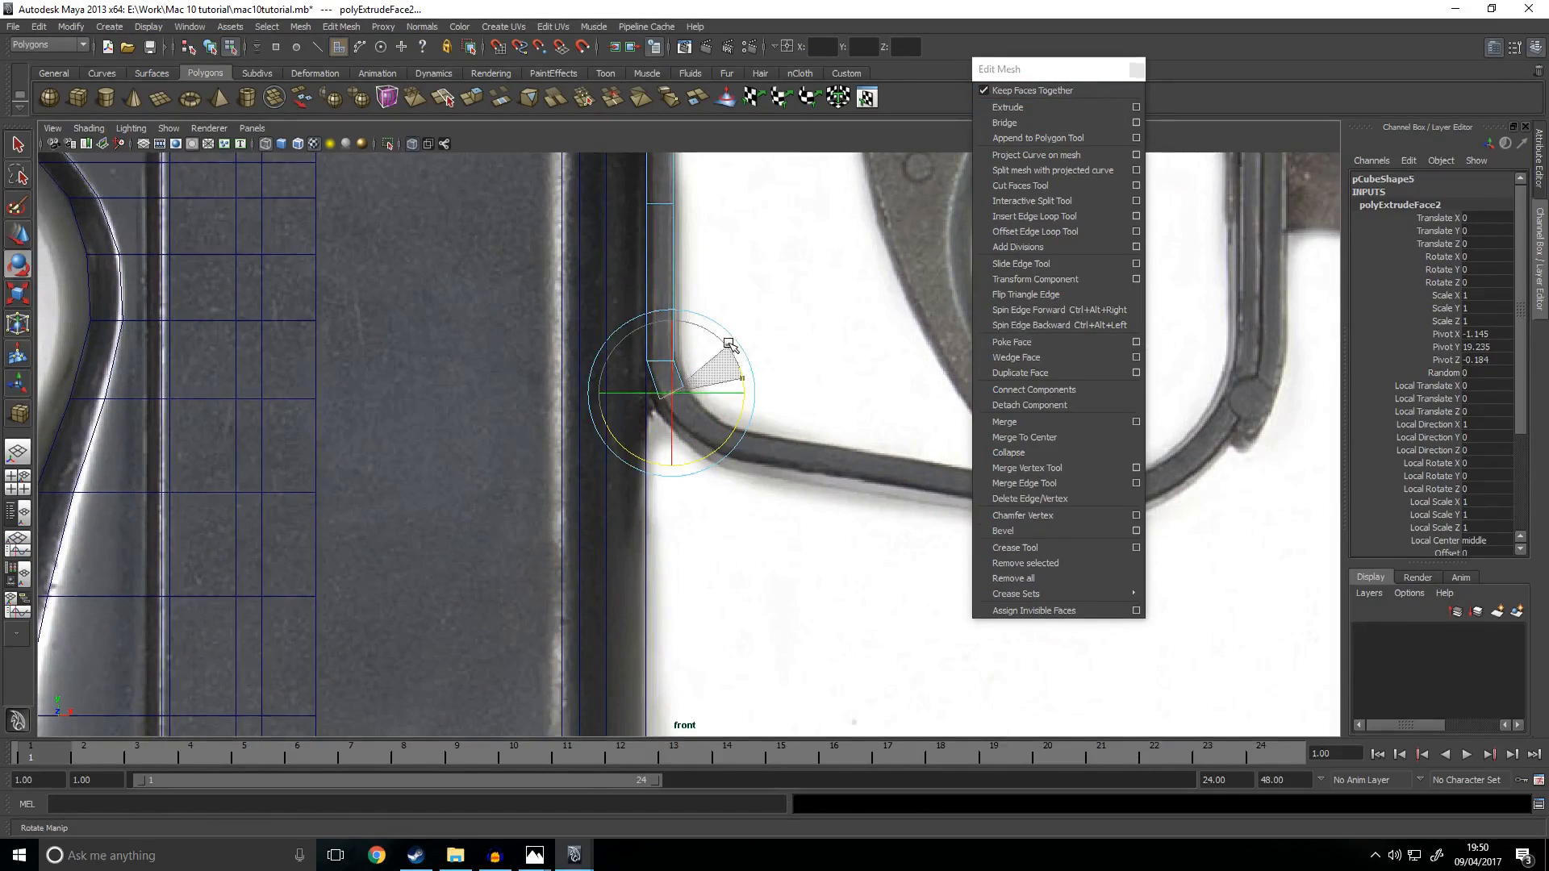
key(w)
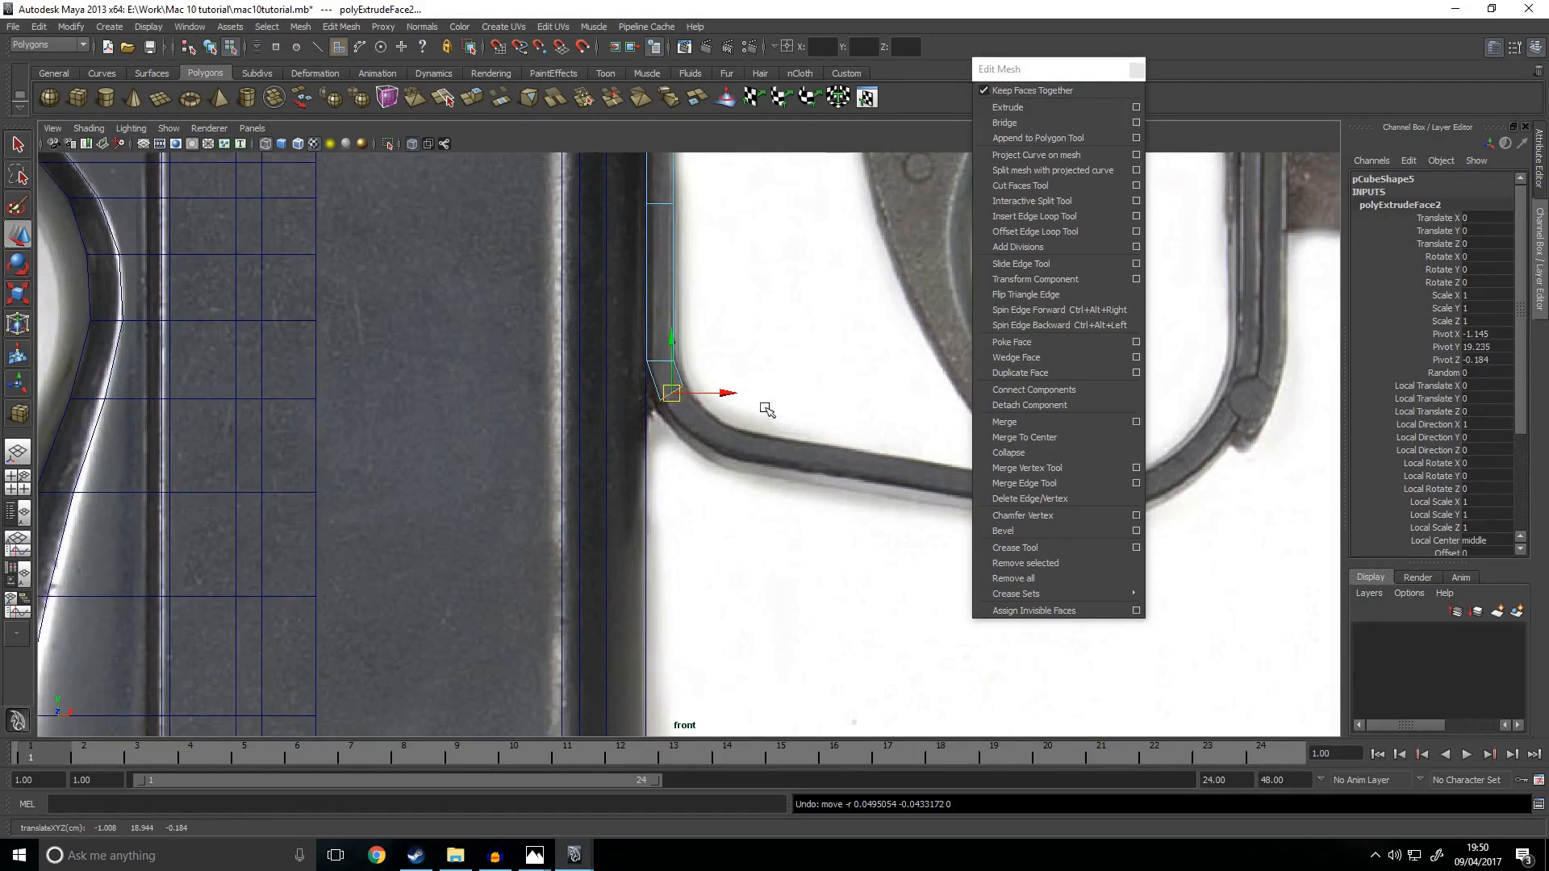
key(g)
drag(692, 438, 708, 454)
key(e)
key(w)
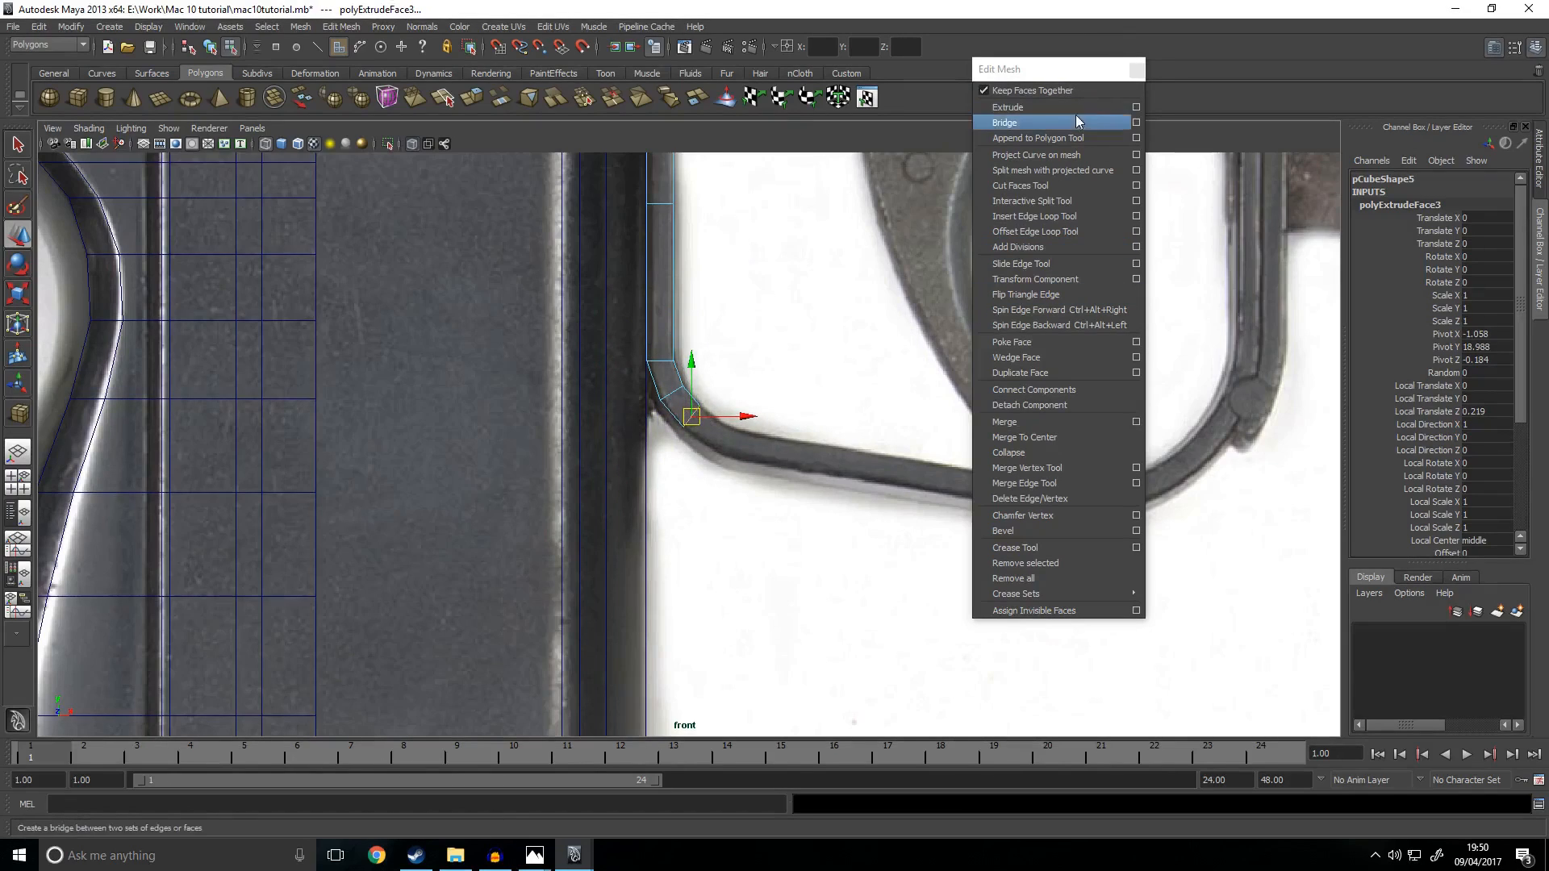
click(1049, 109)
drag(710, 440, 794, 432)
key(e)
drag(705, 377, 700, 374)
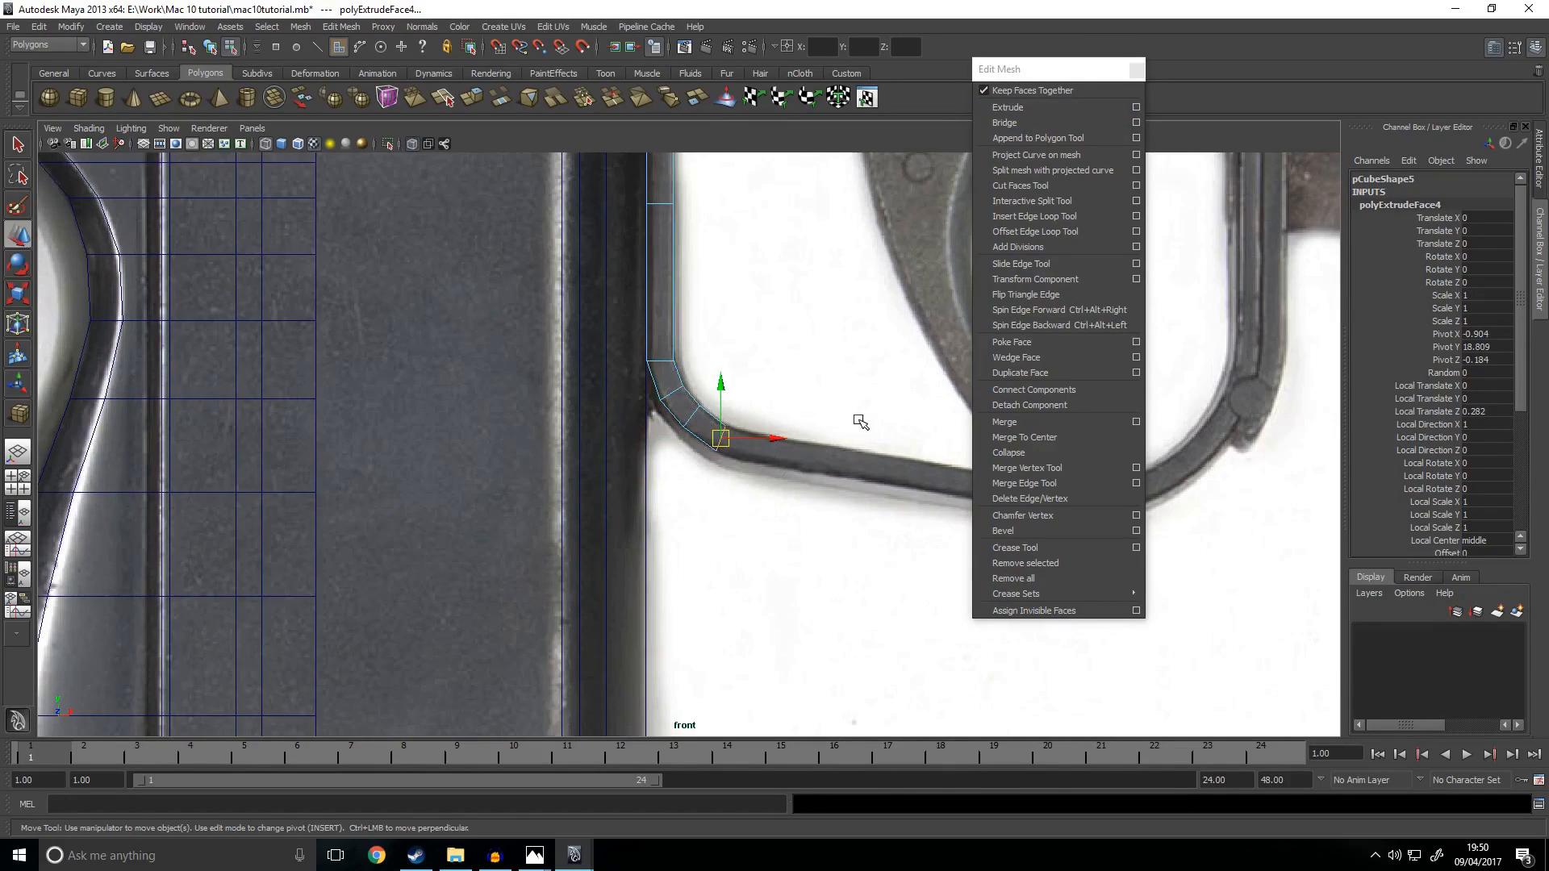
Step: Extrude the end face about 0.464 onto the guard's bottom rail and rotate it to match the rail's slope
click(1008, 107)
alt+middle_drag(742, 470, 575, 377)
drag(620, 369, 674, 373)
key(e)
key(w)
click(610, 310)
key(e)
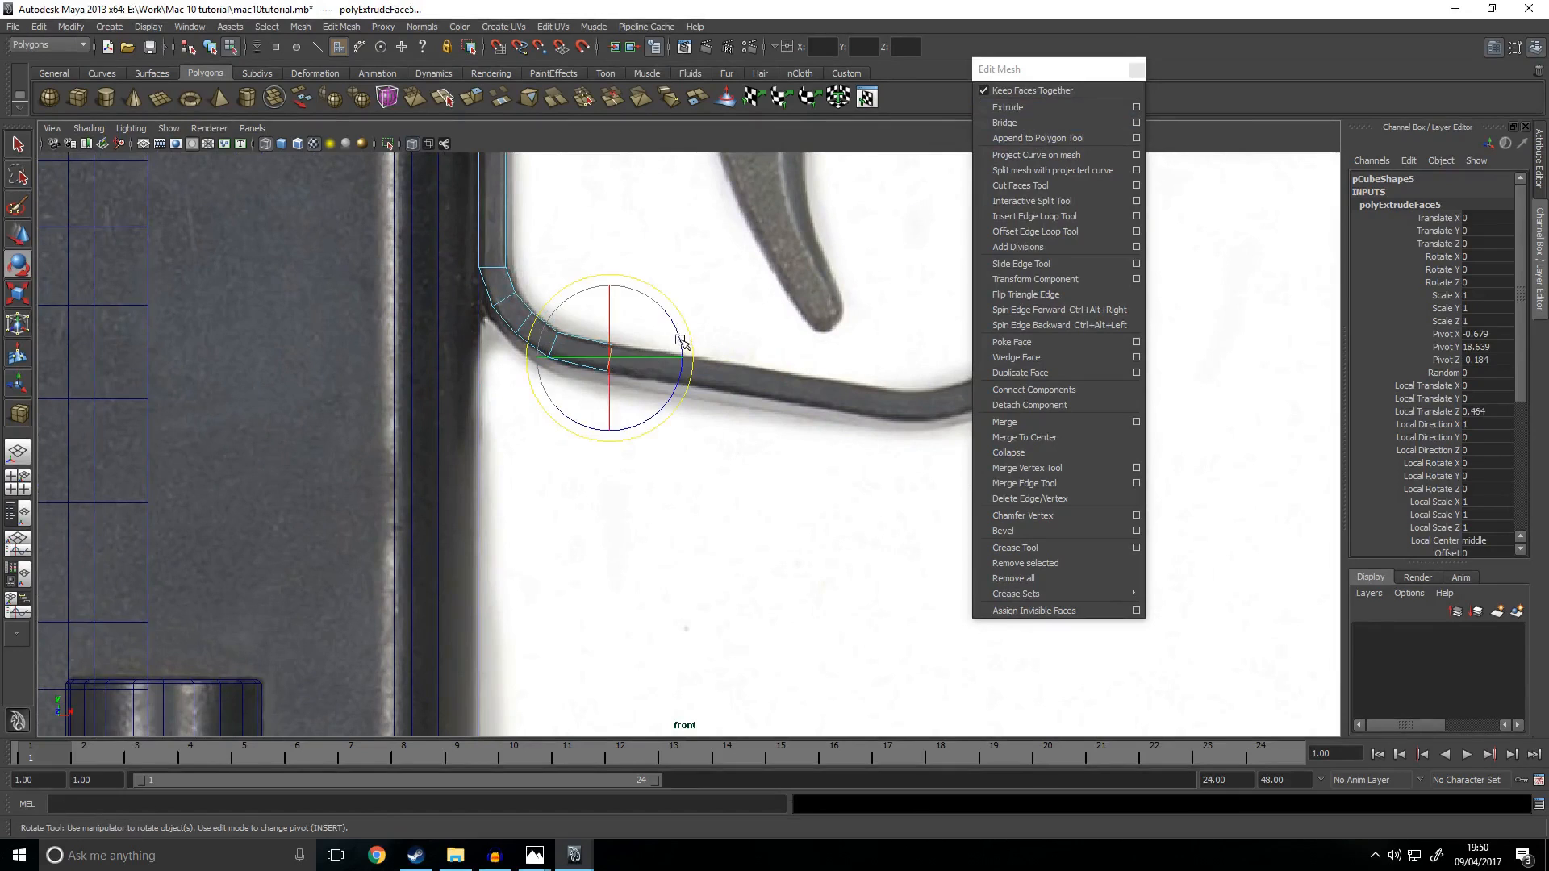
key(w)
Step: Extrude the end face about 2.29 along the guard's bottom rail to the front bend and rotate it upright
click(1007, 107)
alt+middle_drag(740, 334, 559, 302)
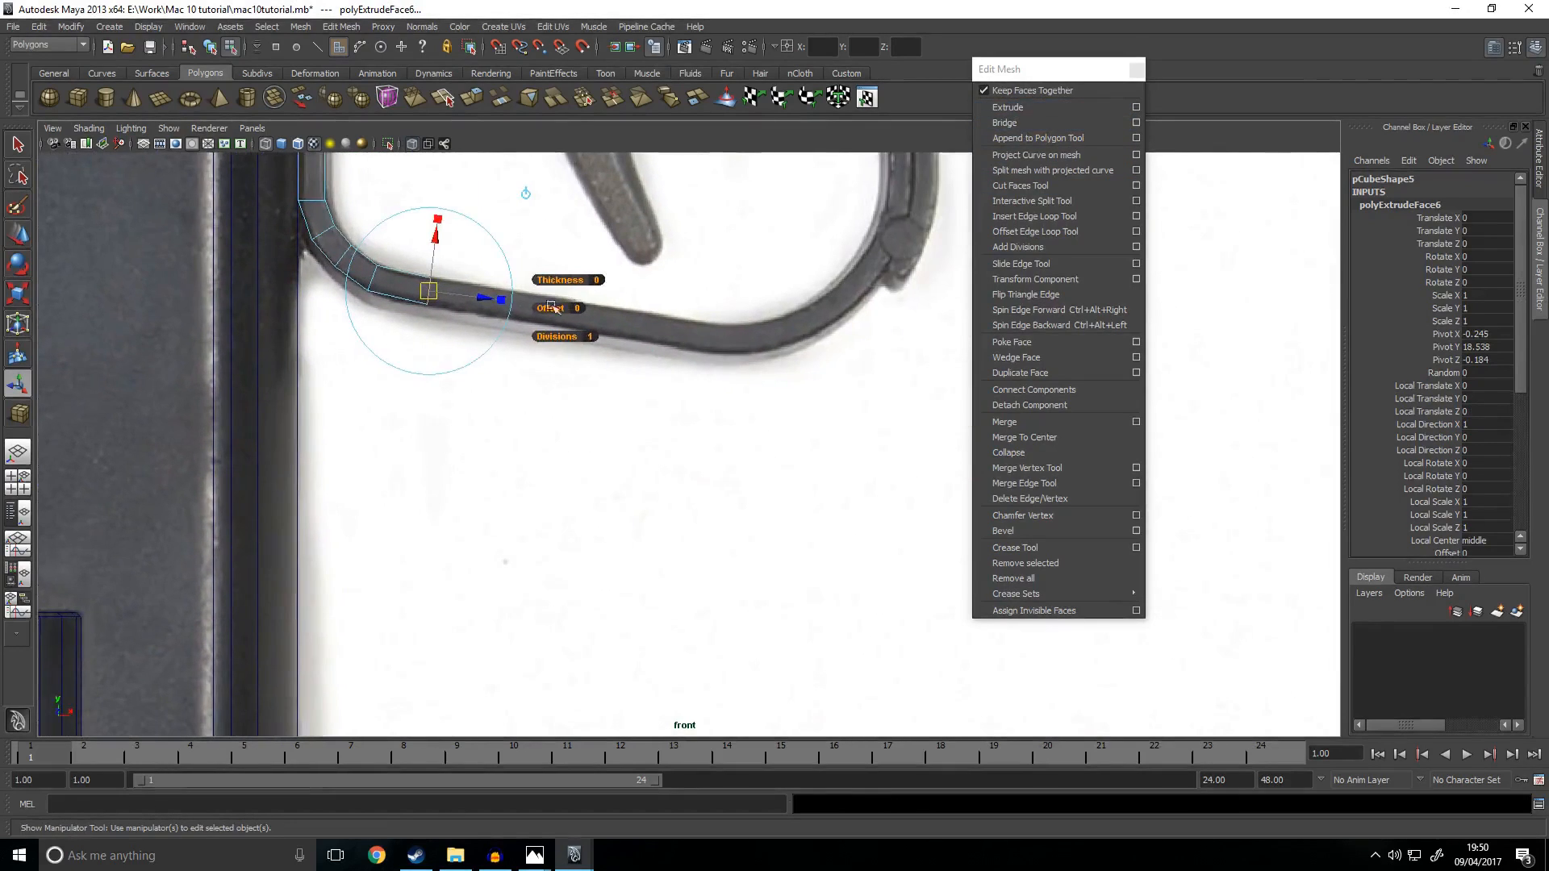
drag(476, 302, 775, 339)
key(w)
click(729, 288)
key(e)
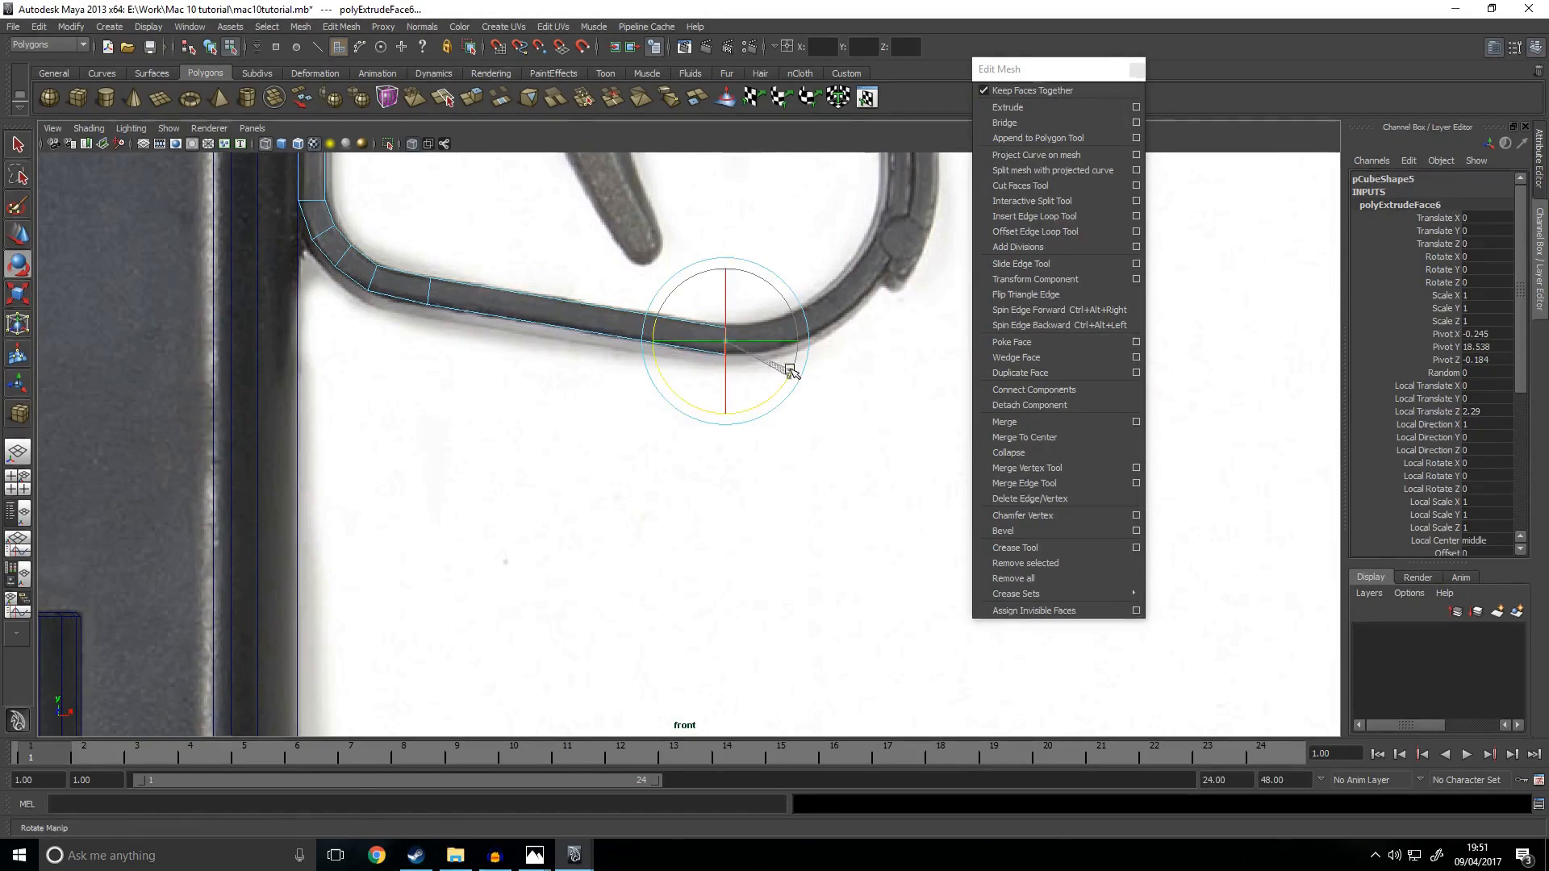
drag(794, 366, 795, 336)
Step: Extrude a segment about 0.3 long into the guard's front bend and tilt its end face to the curve
click(1049, 108)
key(e)
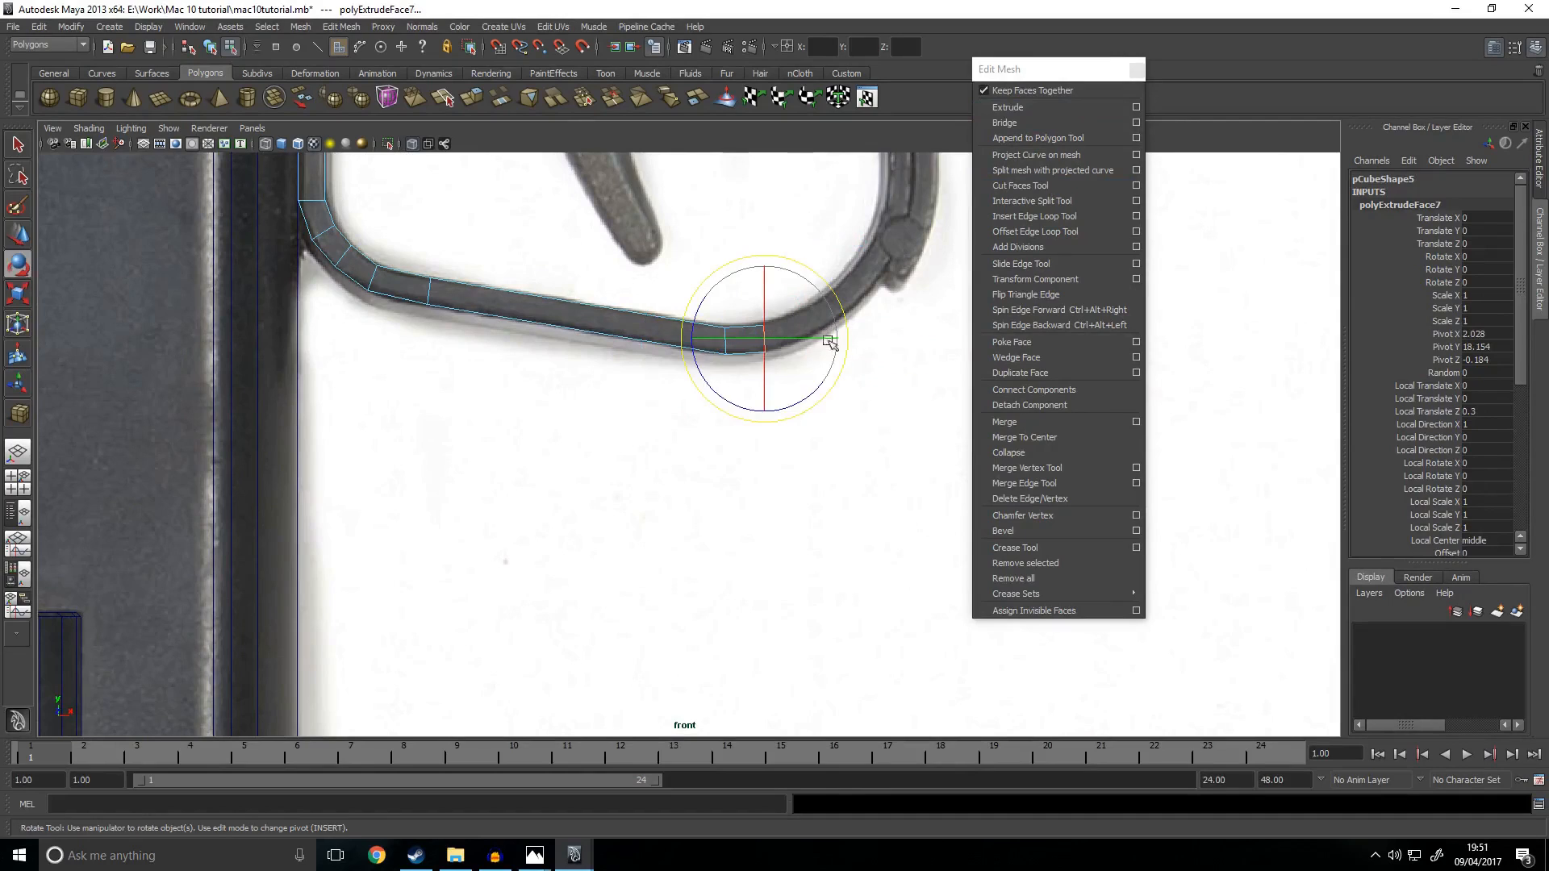
drag(807, 394, 823, 386)
key(w)
click(762, 282)
Step: Extrude a second front-bend segment about 0.405 long, aligning and rotating its end face to the reference
click(1058, 107)
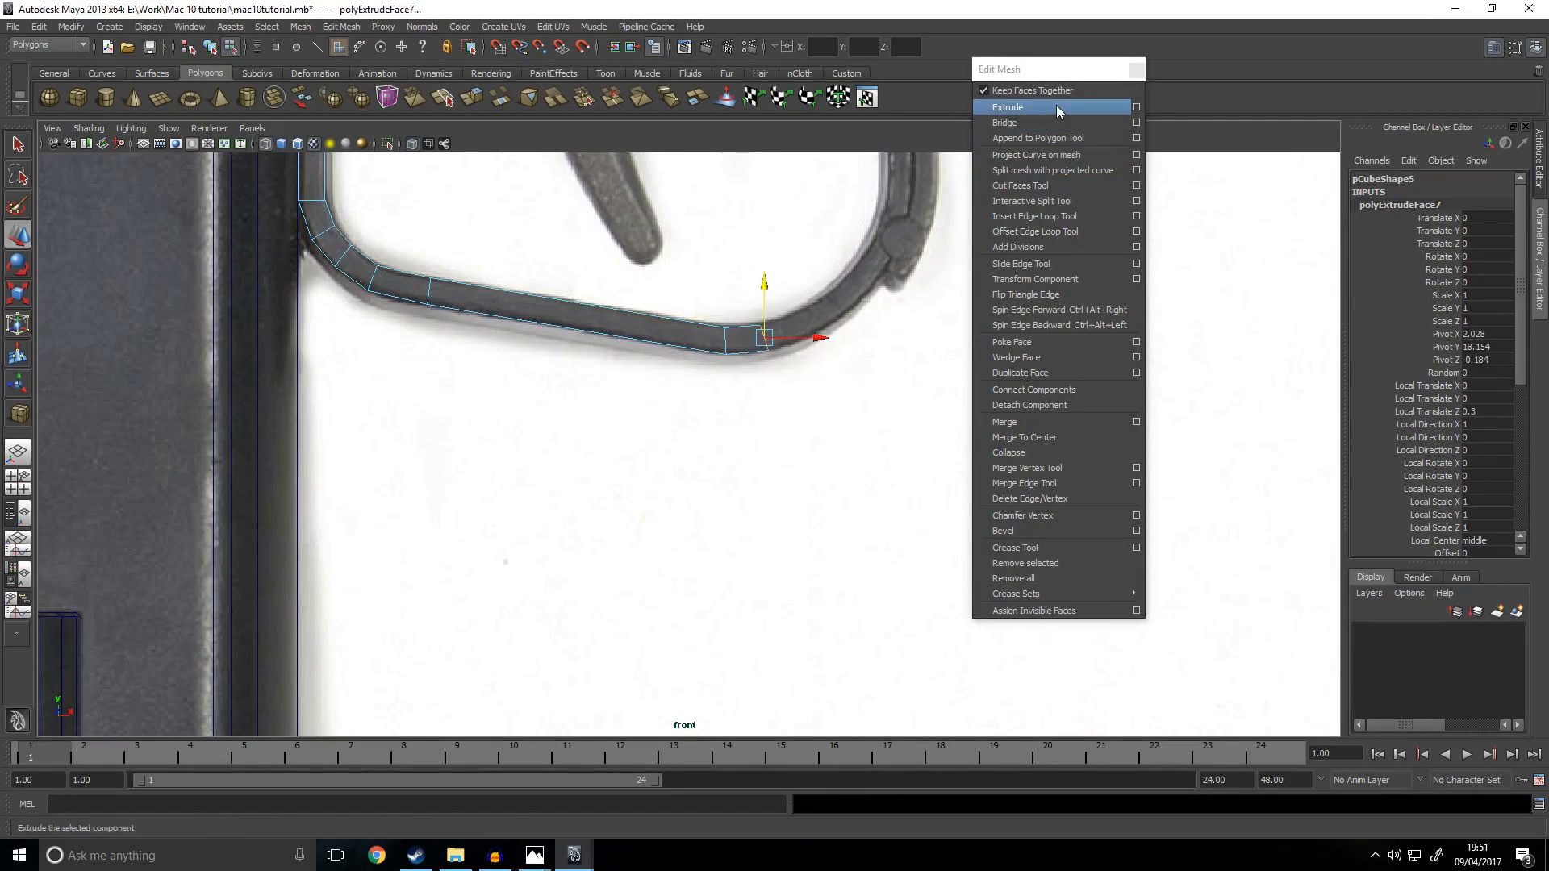
drag(811, 323, 746, 313)
key(e)
key(w)
drag(867, 319, 862, 318)
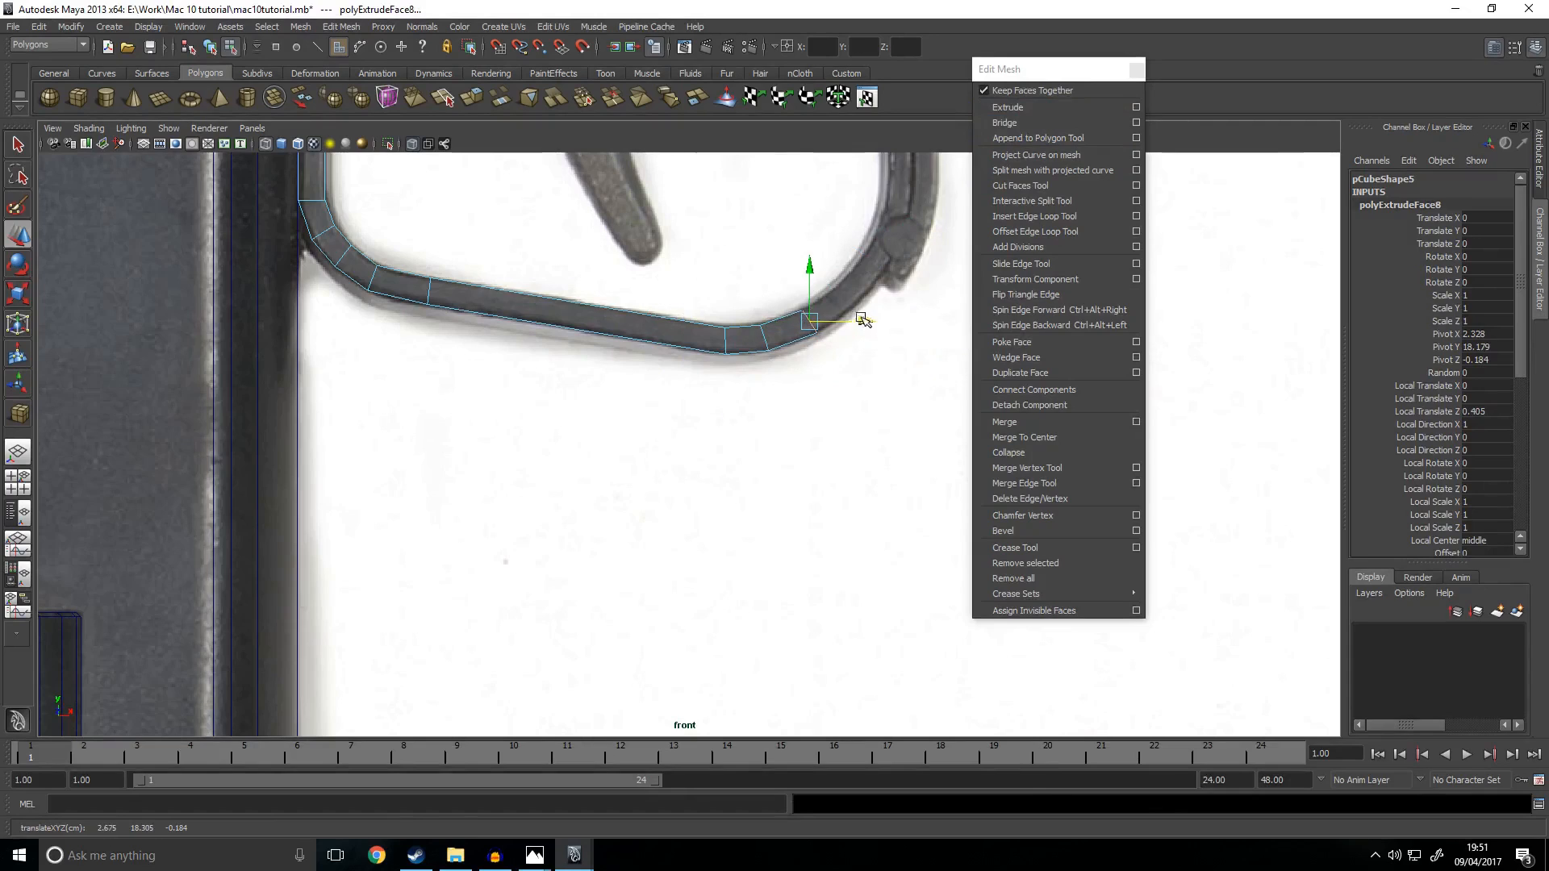
key(e)
drag(851, 381, 856, 377)
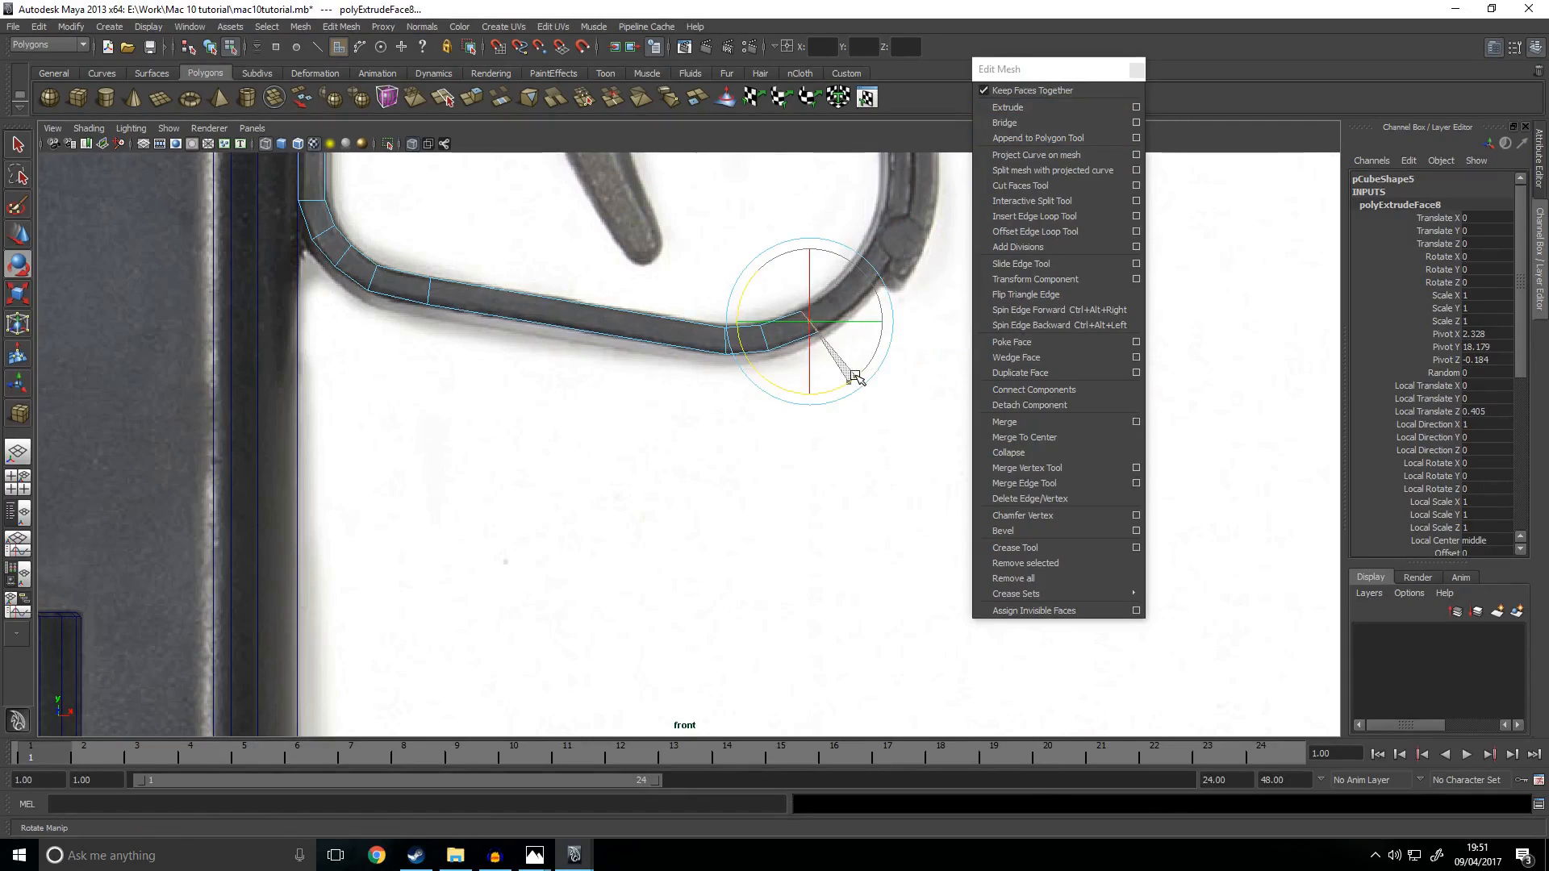
key(w)
Step: Extrude a third front-bend segment about 0.241 long and rotate its end face further upward
click(1044, 112)
alt+middle_drag(829, 292, 679, 404)
mouse_move(701, 401)
mouse_down()
mouse_move(758, 362)
mouse_move(726, 394)
mouse_up()
key(w)
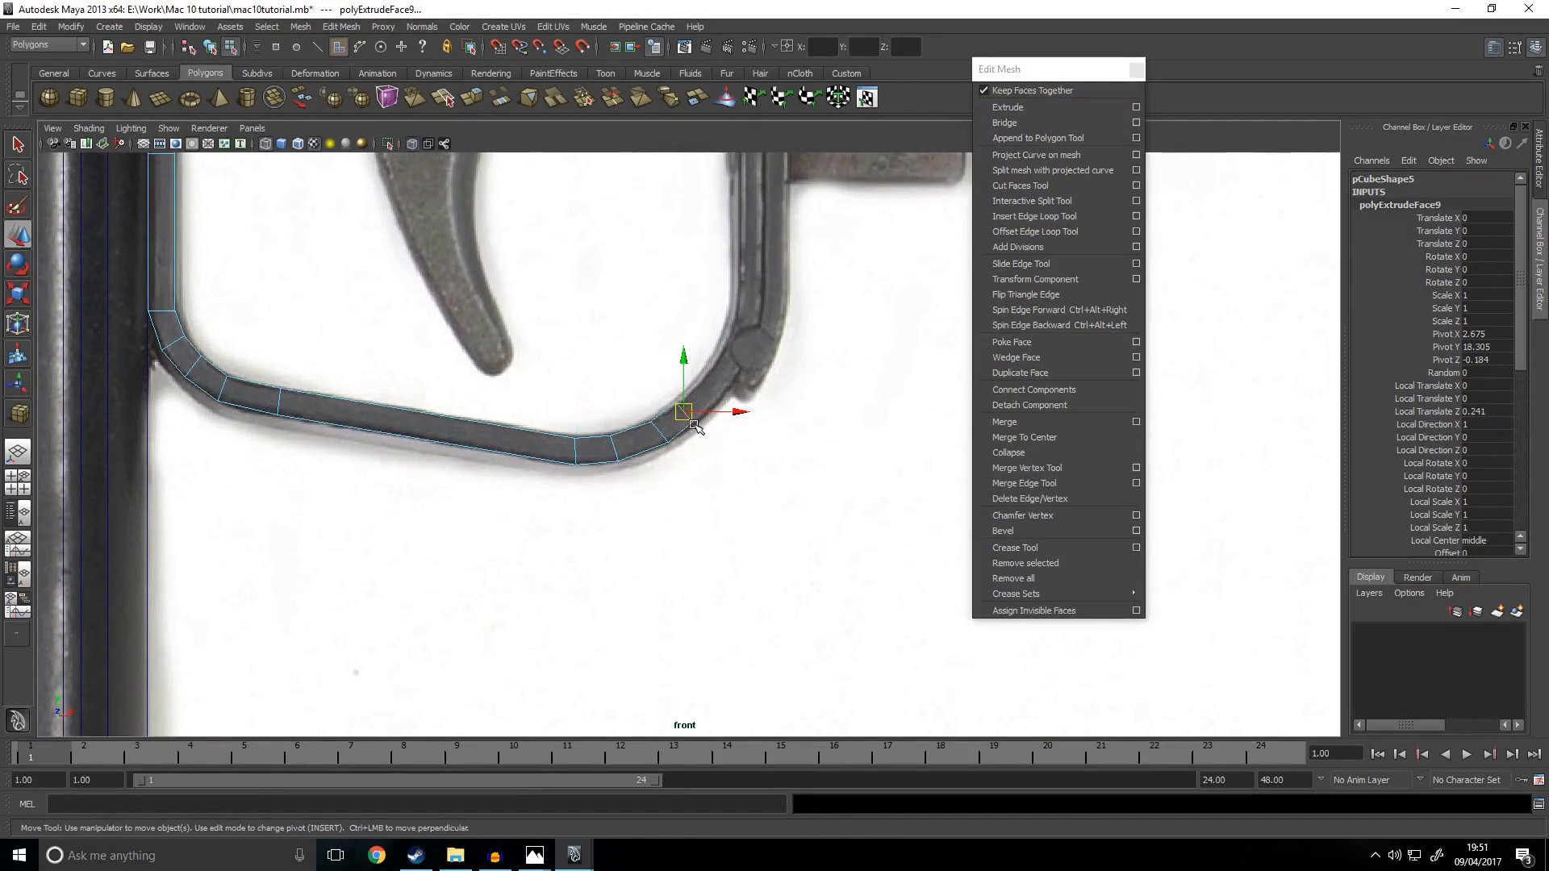
key(e)
mouse_move(750, 450)
mouse_down()
mouse_move(764, 440)
mouse_move(729, 369)
mouse_move(784, 413)
mouse_move(794, 392)
mouse_up()
Step: Extrude two more segments, about 0.437 and 0.328 long, turning the end face toward the guard's front upright
click(1007, 107)
key(e)
key(w)
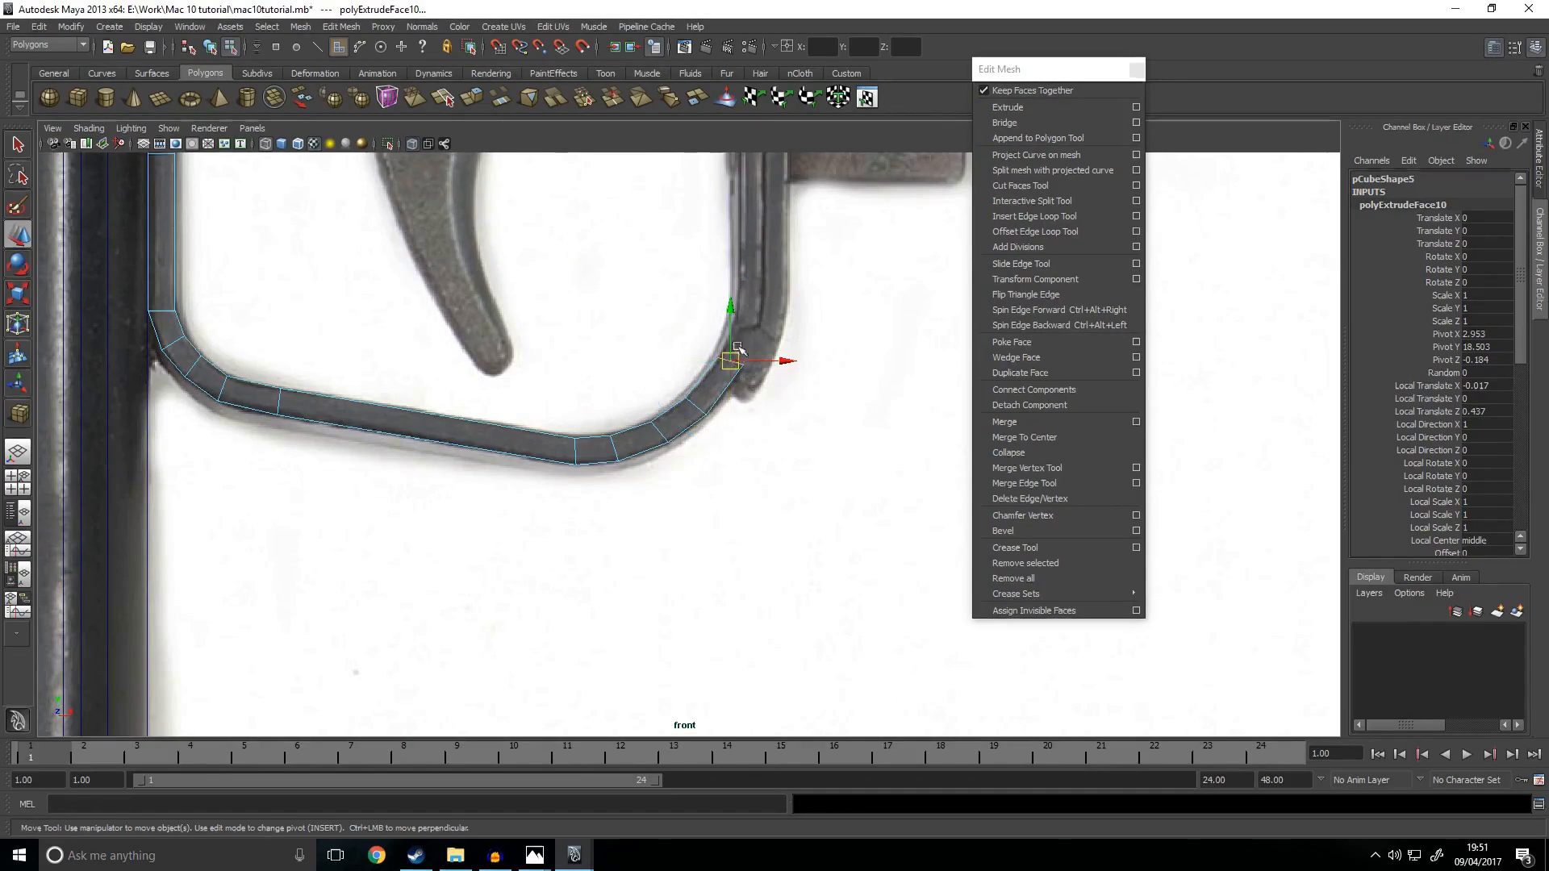
drag(738, 350, 735, 367)
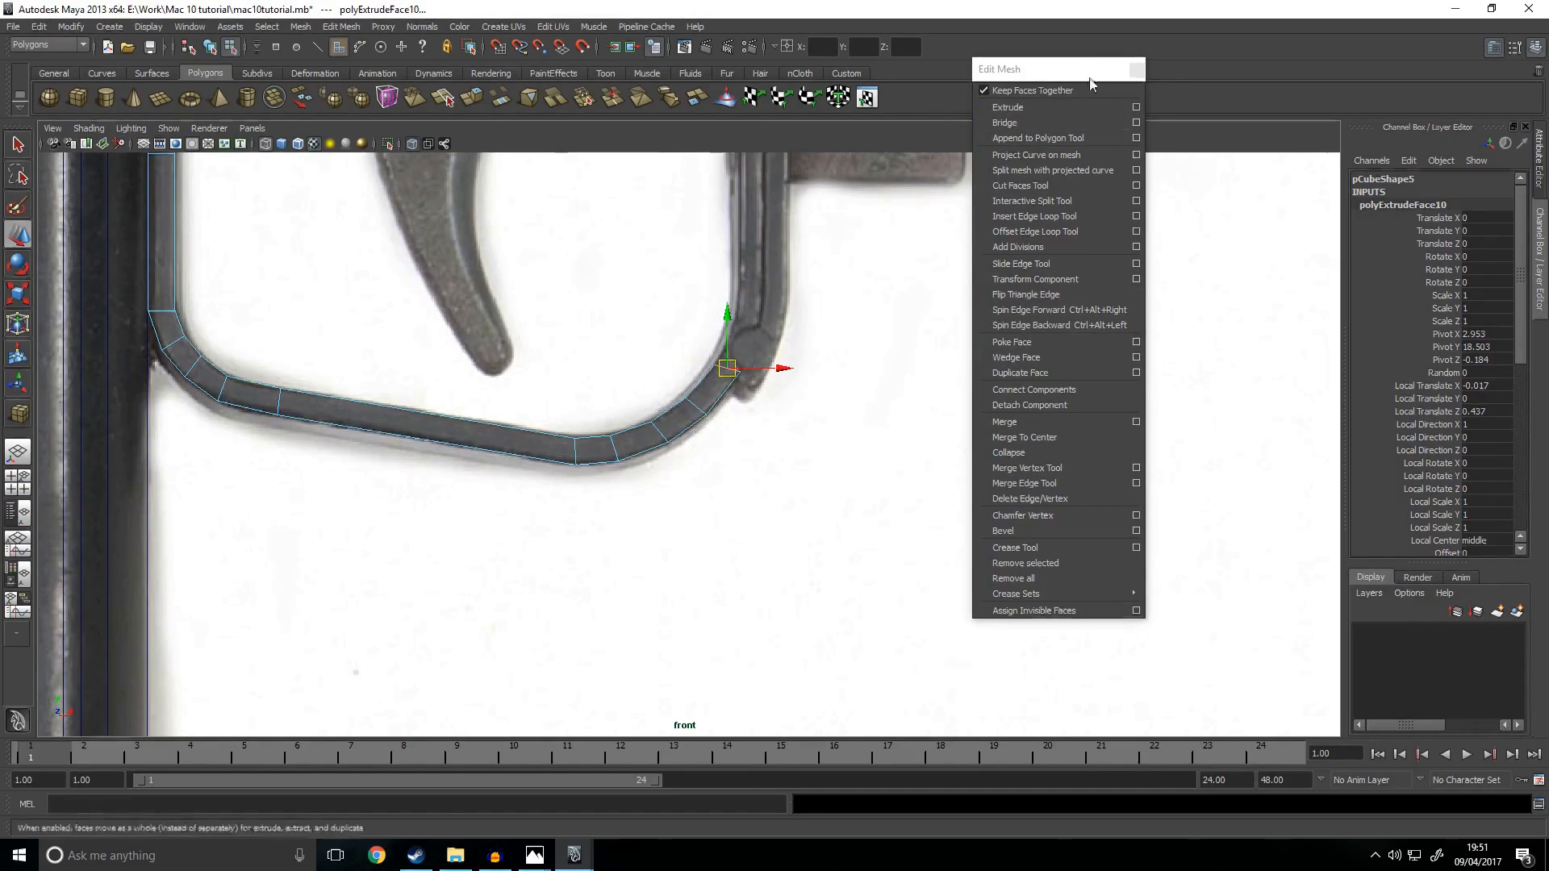
click(1007, 107)
drag(740, 360, 754, 330)
key(e)
drag(778, 394, 800, 376)
key(w)
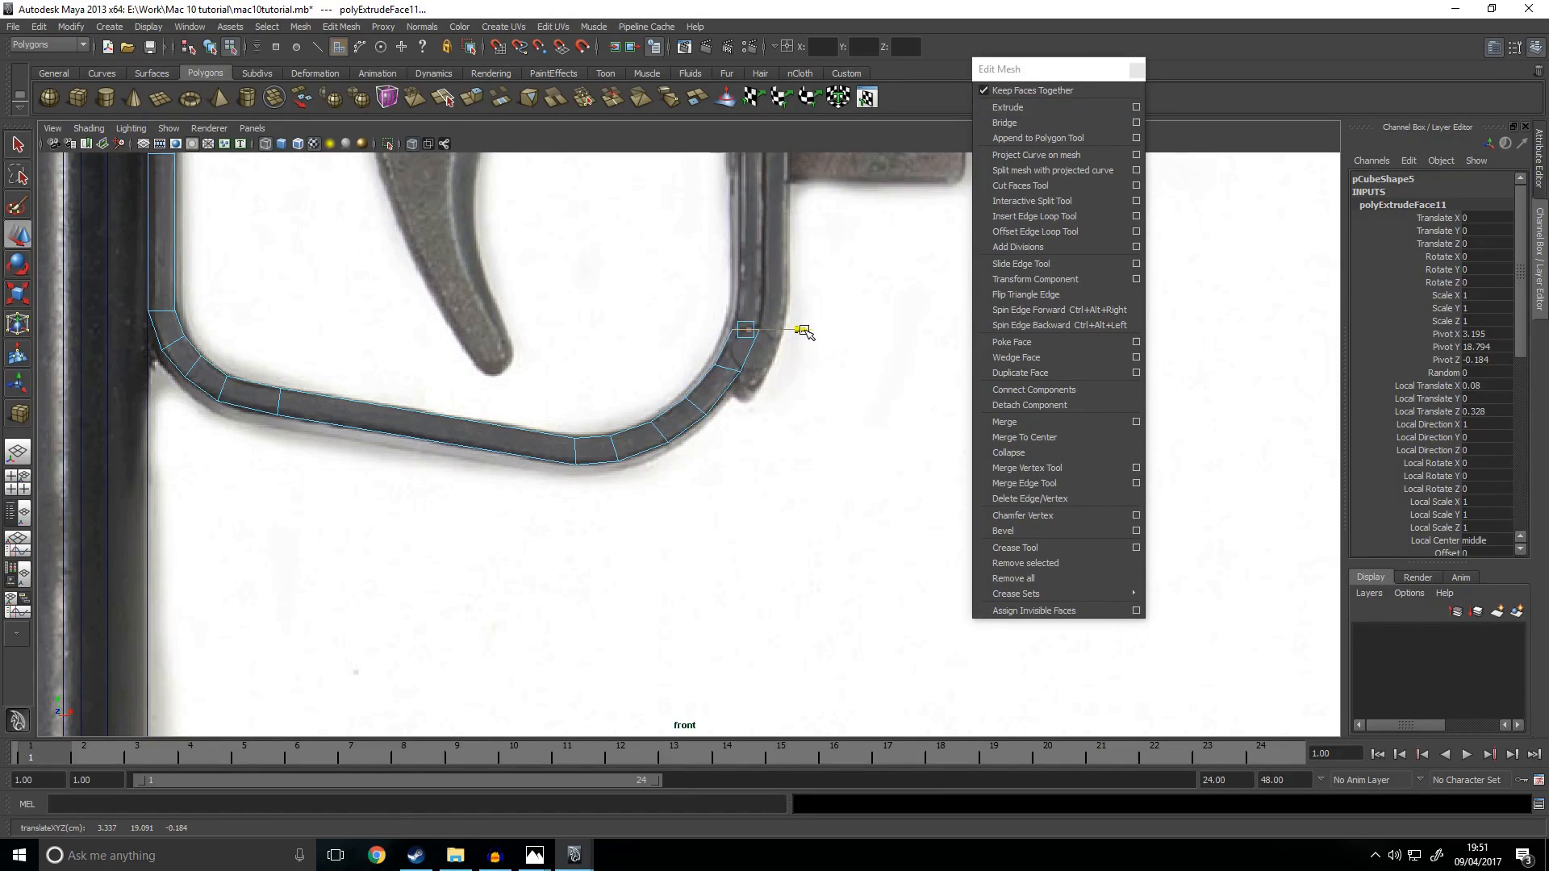
Step: Extrude the end face about 3.548 up the guard's front upright so it ends inside the receiver
click(1009, 108)
alt+middle_drag(747, 317, 735, 461)
drag(735, 435, 779, 107)
scroll(794, 394, down, 5)
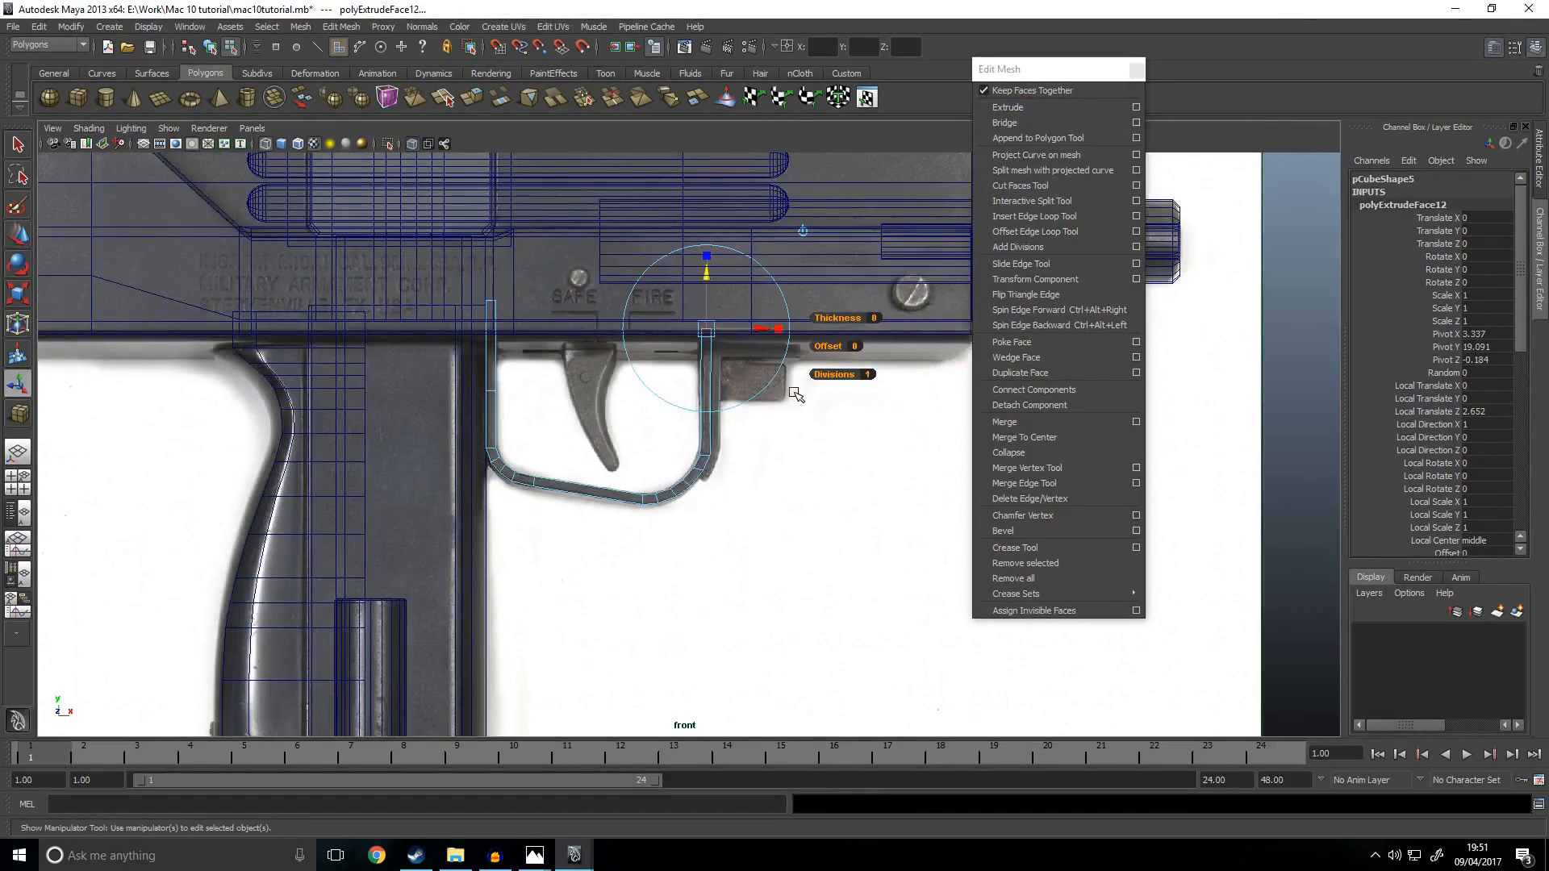
drag(707, 273, 708, 230)
key(w)
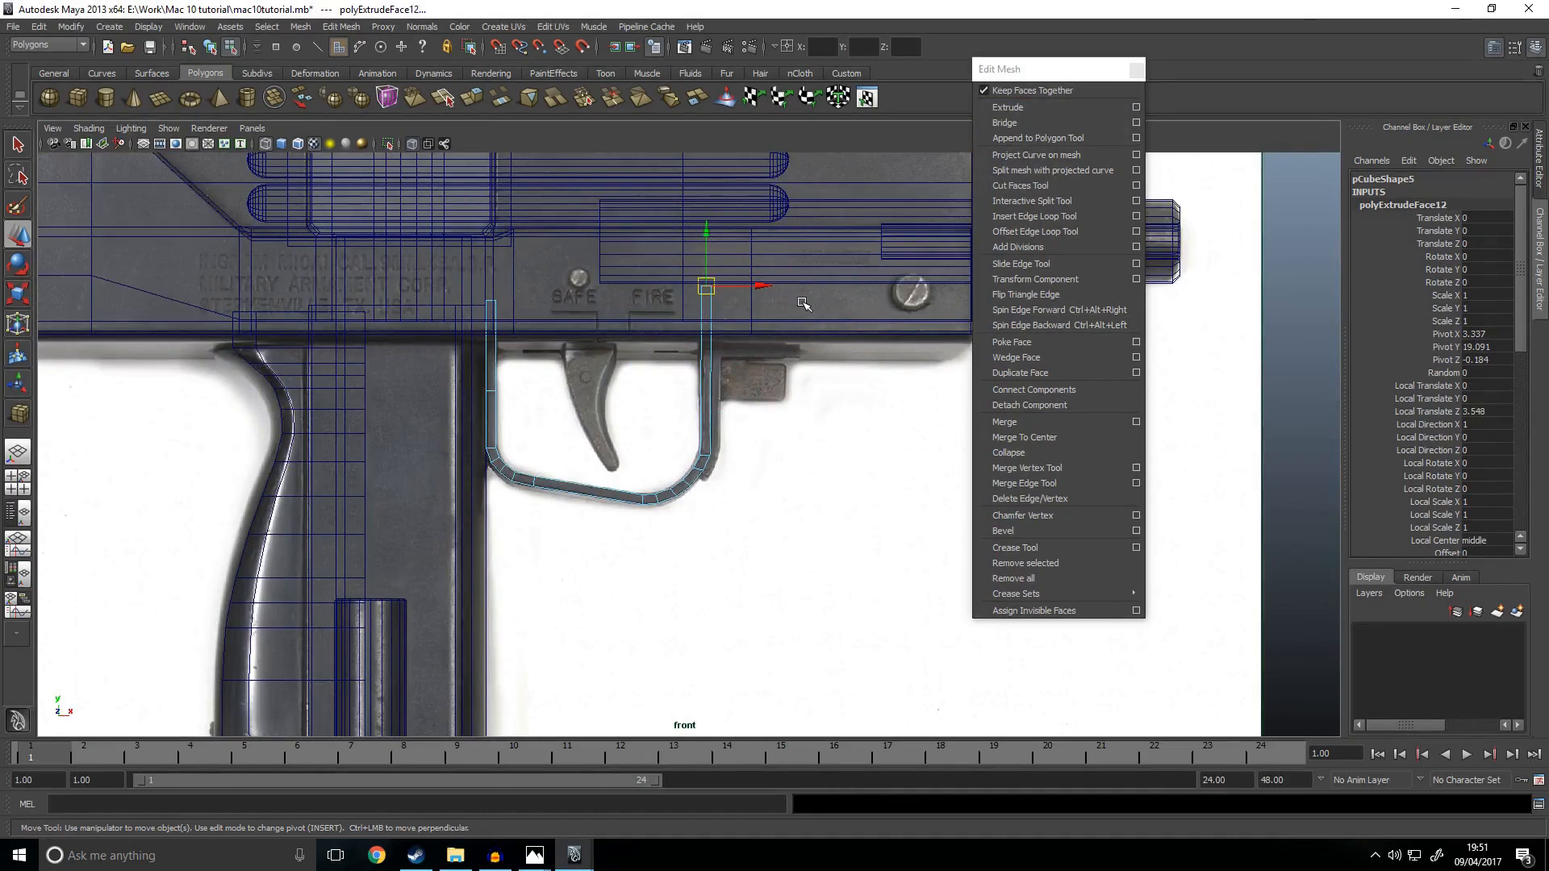
Step: Examine the extruded trigger guard against the rest of the gun from several angles in the perspective view
click(804, 304)
right_drag(704, 474, 716, 462)
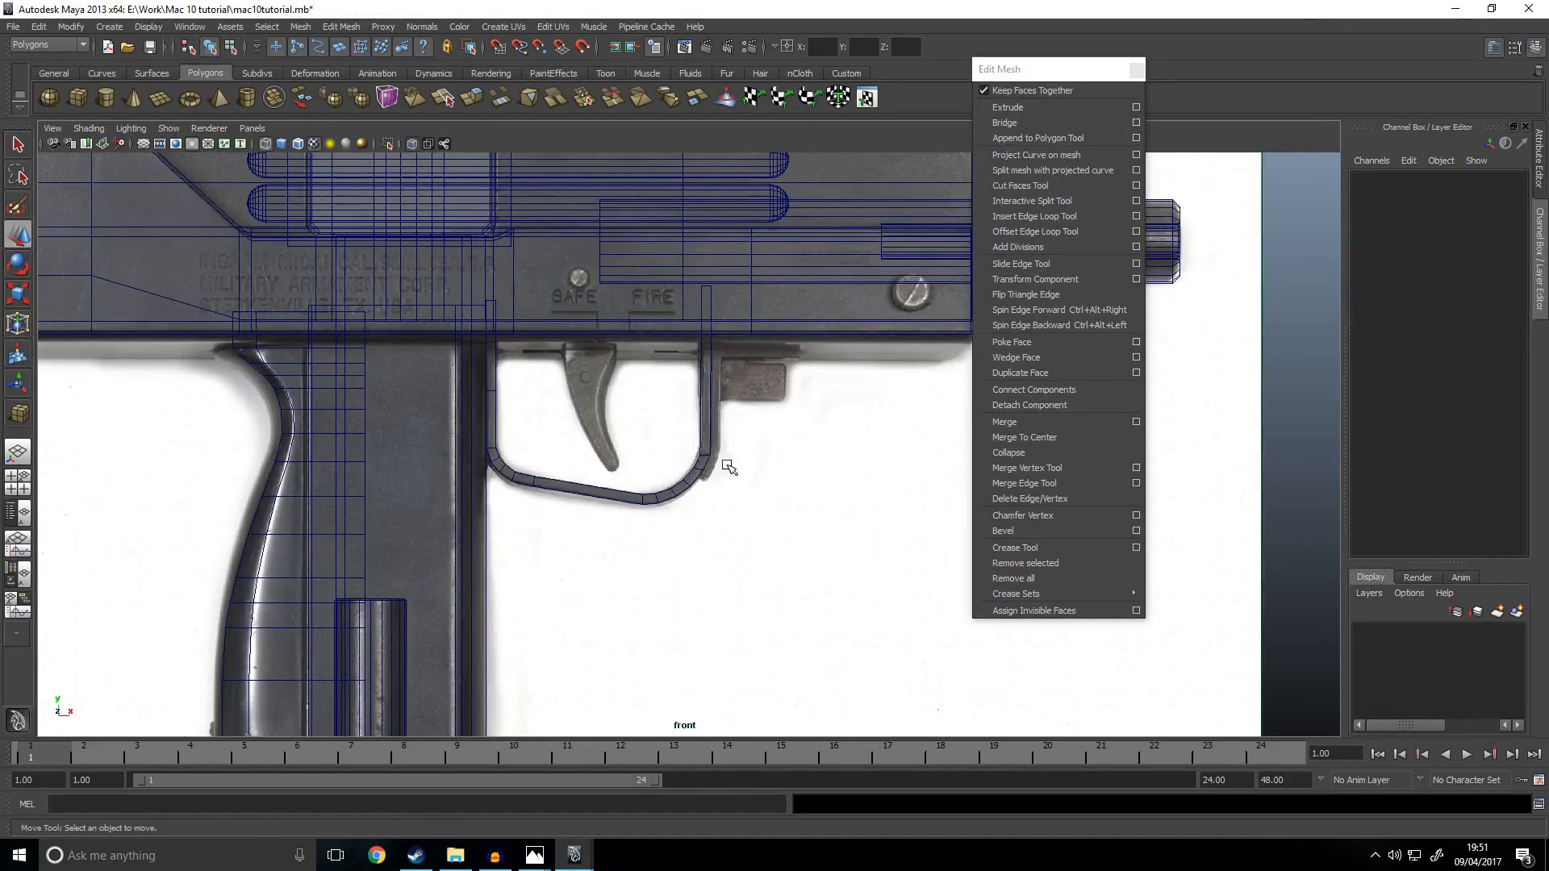
key(space)
key(space)
alt+middle_drag(637, 387, 713, 522)
alt+drag(713, 522, 685, 411)
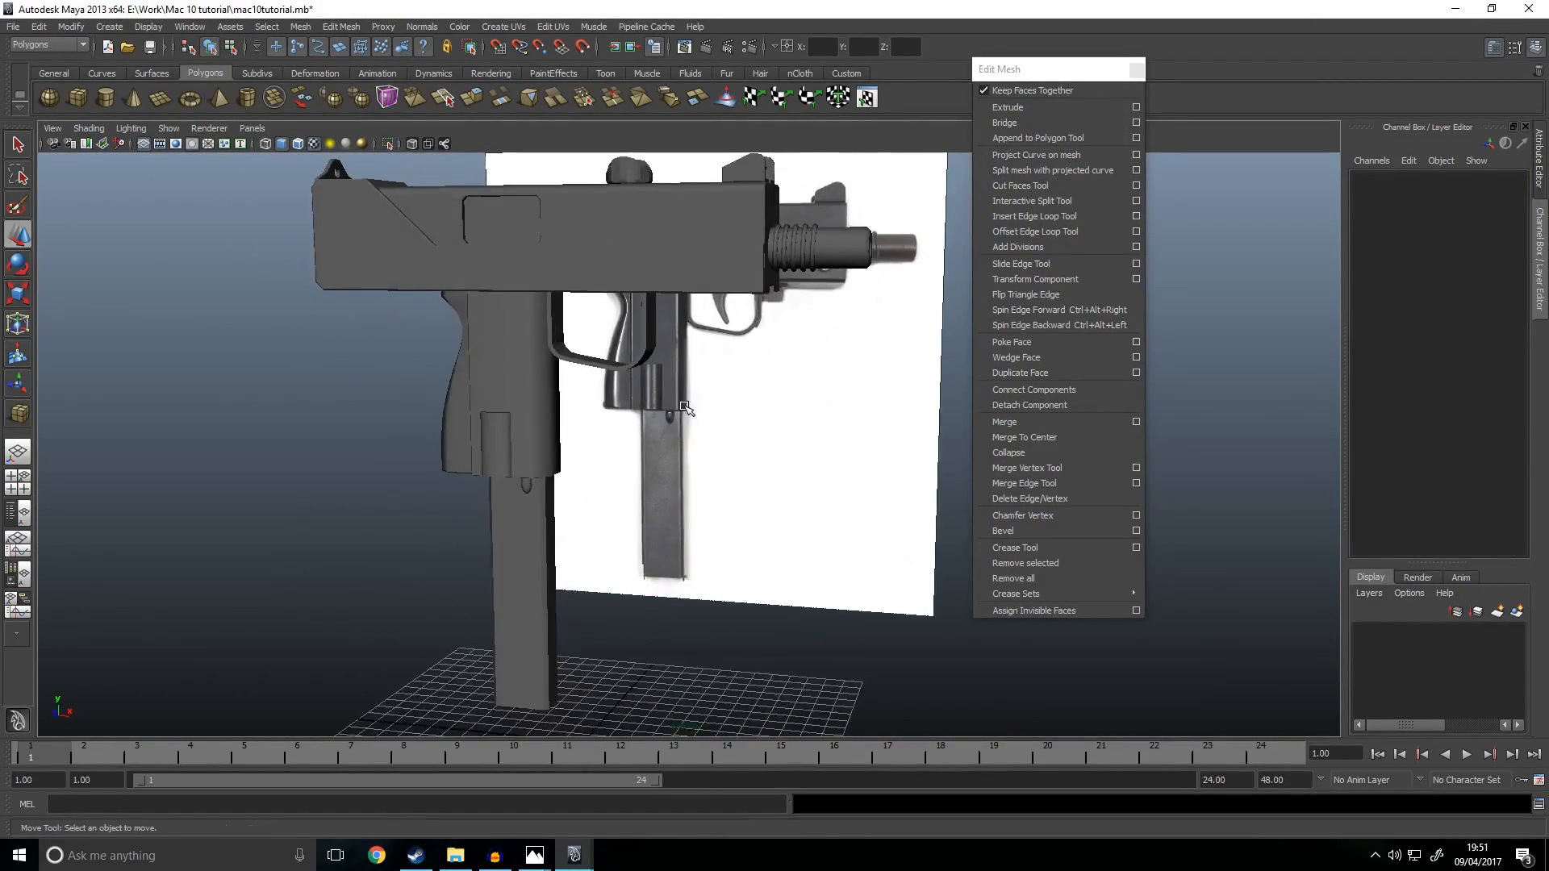
alt+middle_drag(685, 411, 761, 573)
alt+drag(761, 573, 625, 591)
Step: Select the trigger guard's edges in the side view and apply the soft/hard edge normals operation to them
click(650, 562)
key(space)
key(space)
right_drag(718, 420, 716, 384)
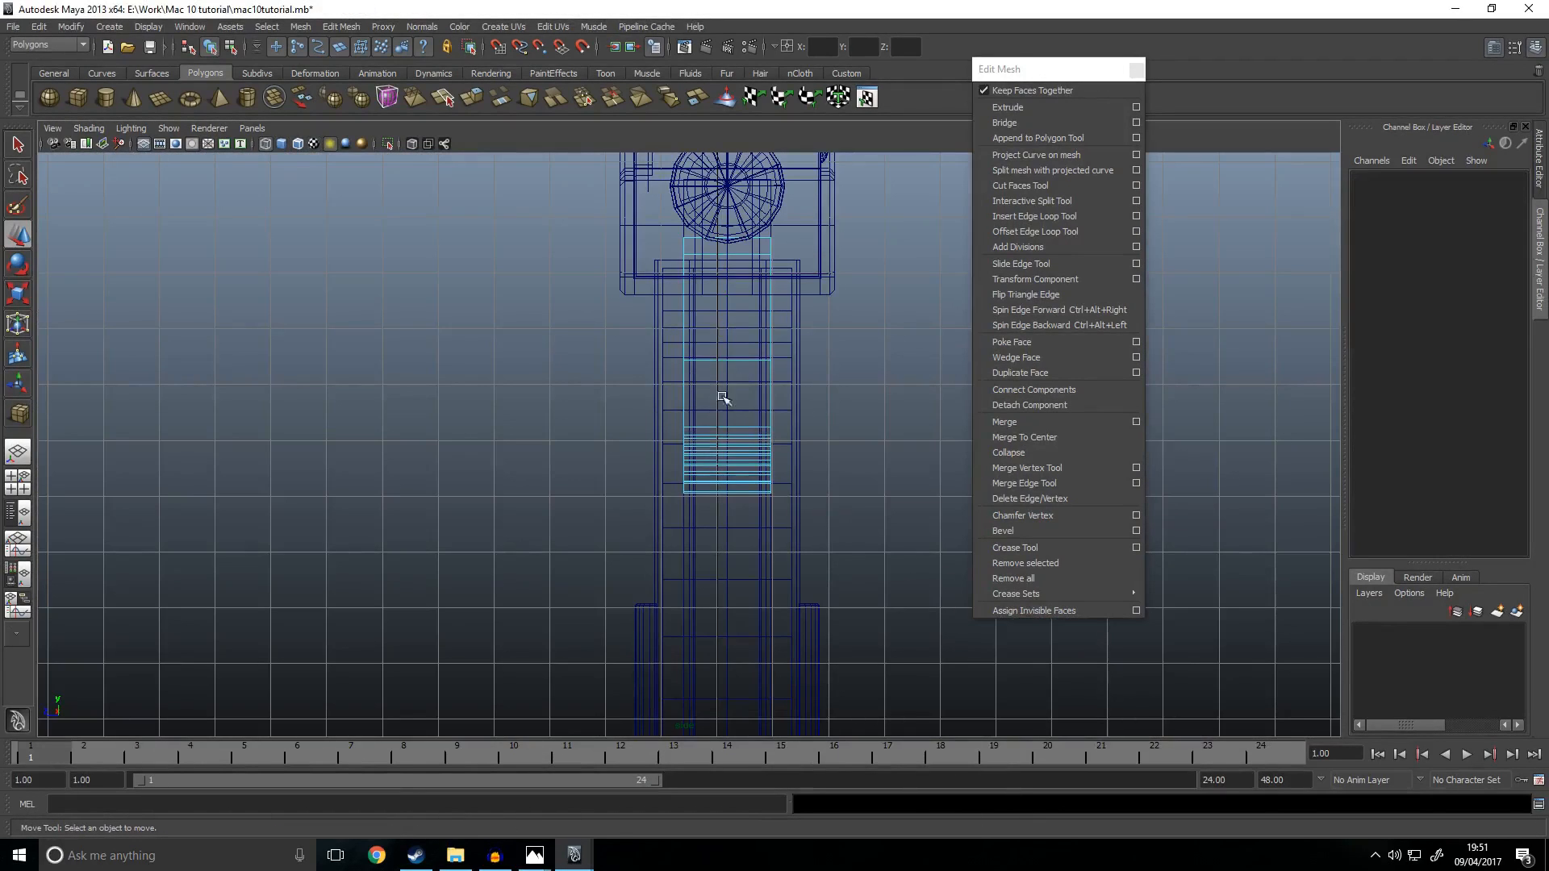
drag(728, 601, 729, 601)
key(space)
key(space)
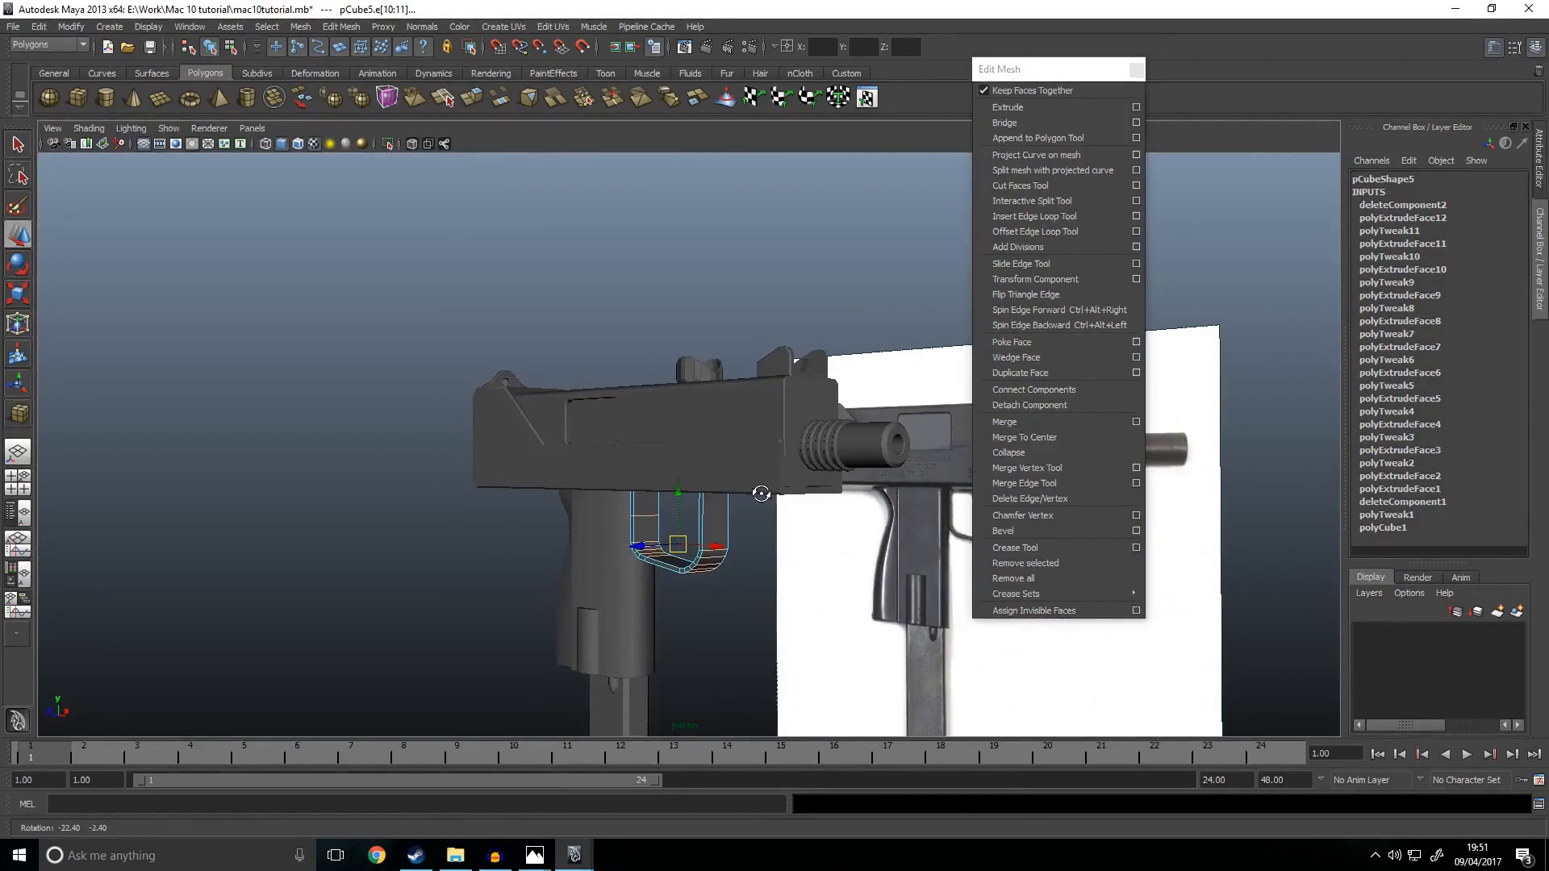
click(424, 27)
click(463, 179)
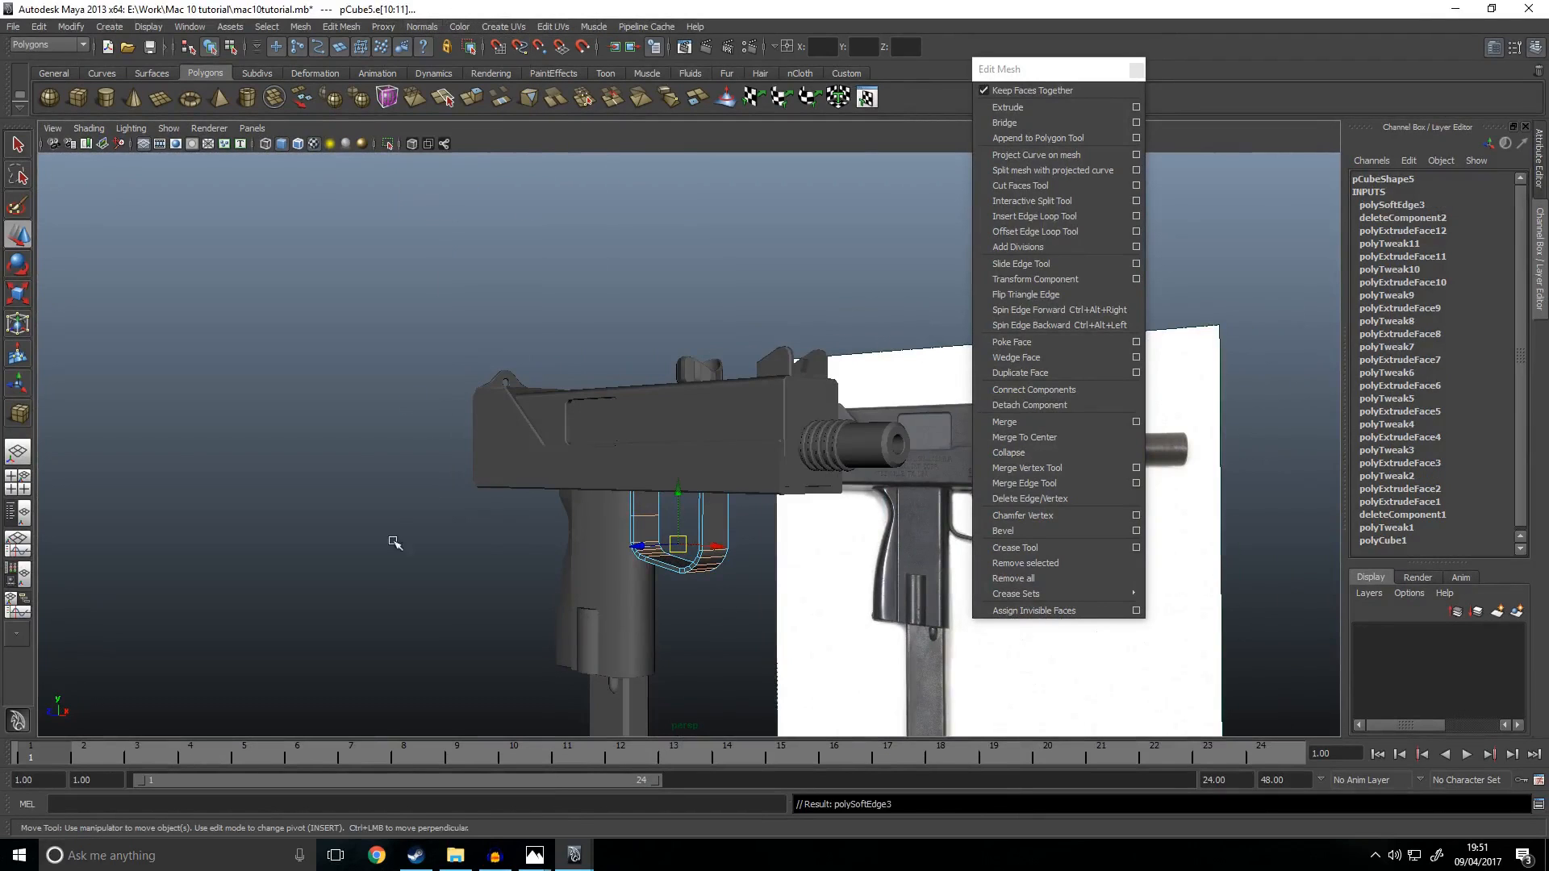
click(398, 504)
Step: Scale the trigger guard narrower across its width along Z
alt+drag(736, 543, 653, 599)
click(556, 624)
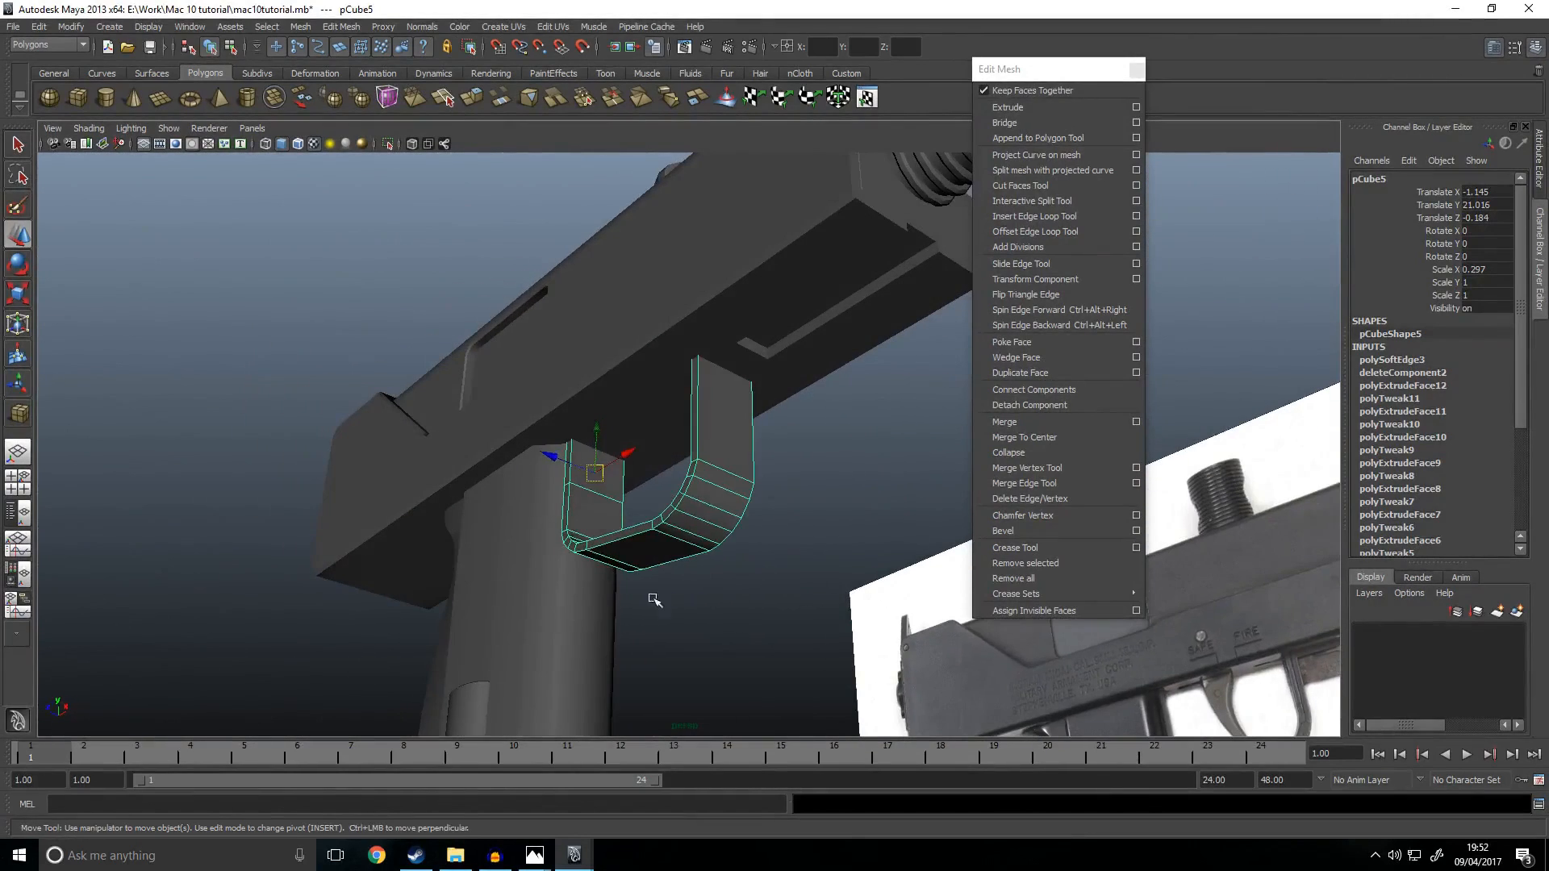
key(r)
drag(535, 451, 657, 525)
Step: Select the vertices of the guard's rear upright in the front view and shift them slightly along X to match the reference
key(space)
key(space)
right_drag(551, 419, 489, 418)
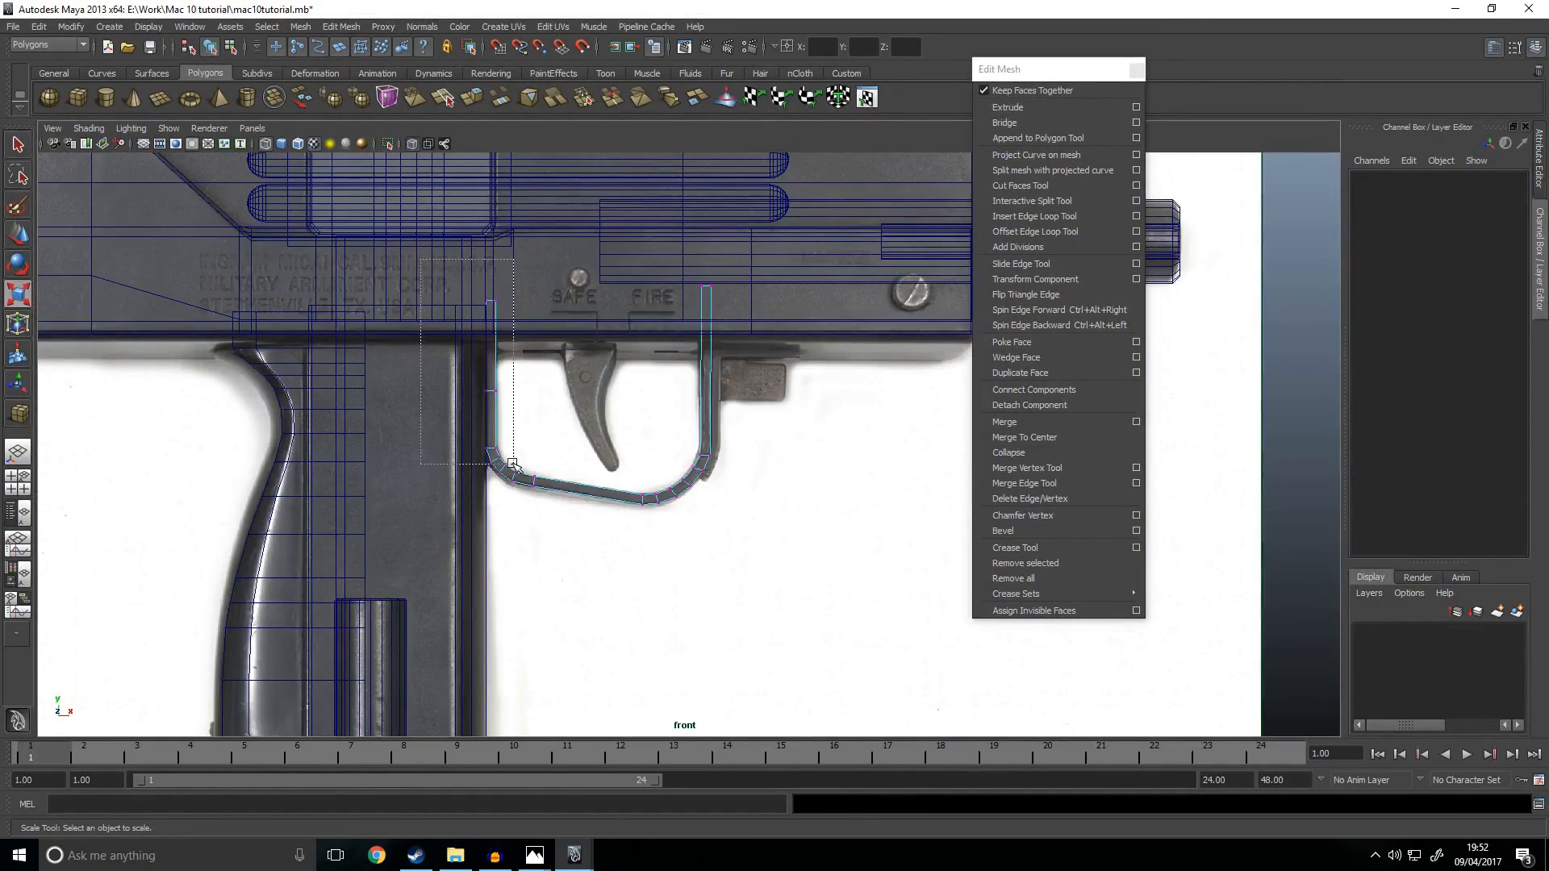
drag(515, 454, 517, 453)
key(e)
key(w)
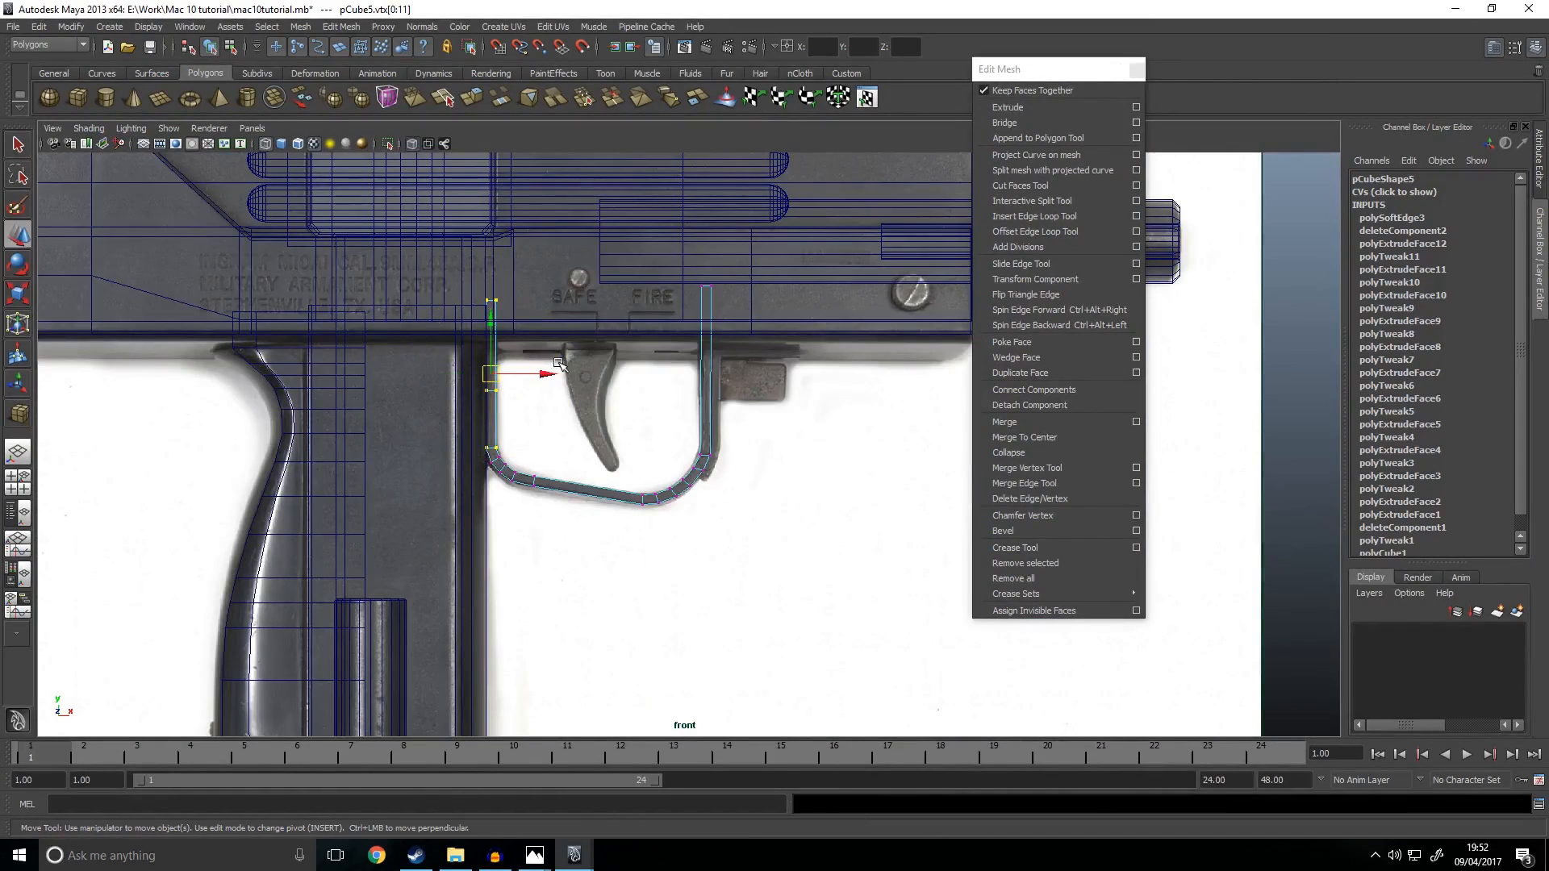
drag(461, 277, 575, 544)
drag(570, 393, 566, 394)
click(573, 591)
right_drag(557, 493, 632, 458)
drag(526, 517, 560, 491)
Step: Examine the trigger guard's width relative to the grip and receiver in the perspective view
key(space)
key(space)
alt+right_drag(631, 516, 888, 318)
key(space)
key(space)
click(760, 609)
scroll(760, 609, down, 5)
alt+drag(760, 605, 704, 619)
alt+middle_drag(703, 619, 758, 511)
alt+drag(758, 511, 617, 473)
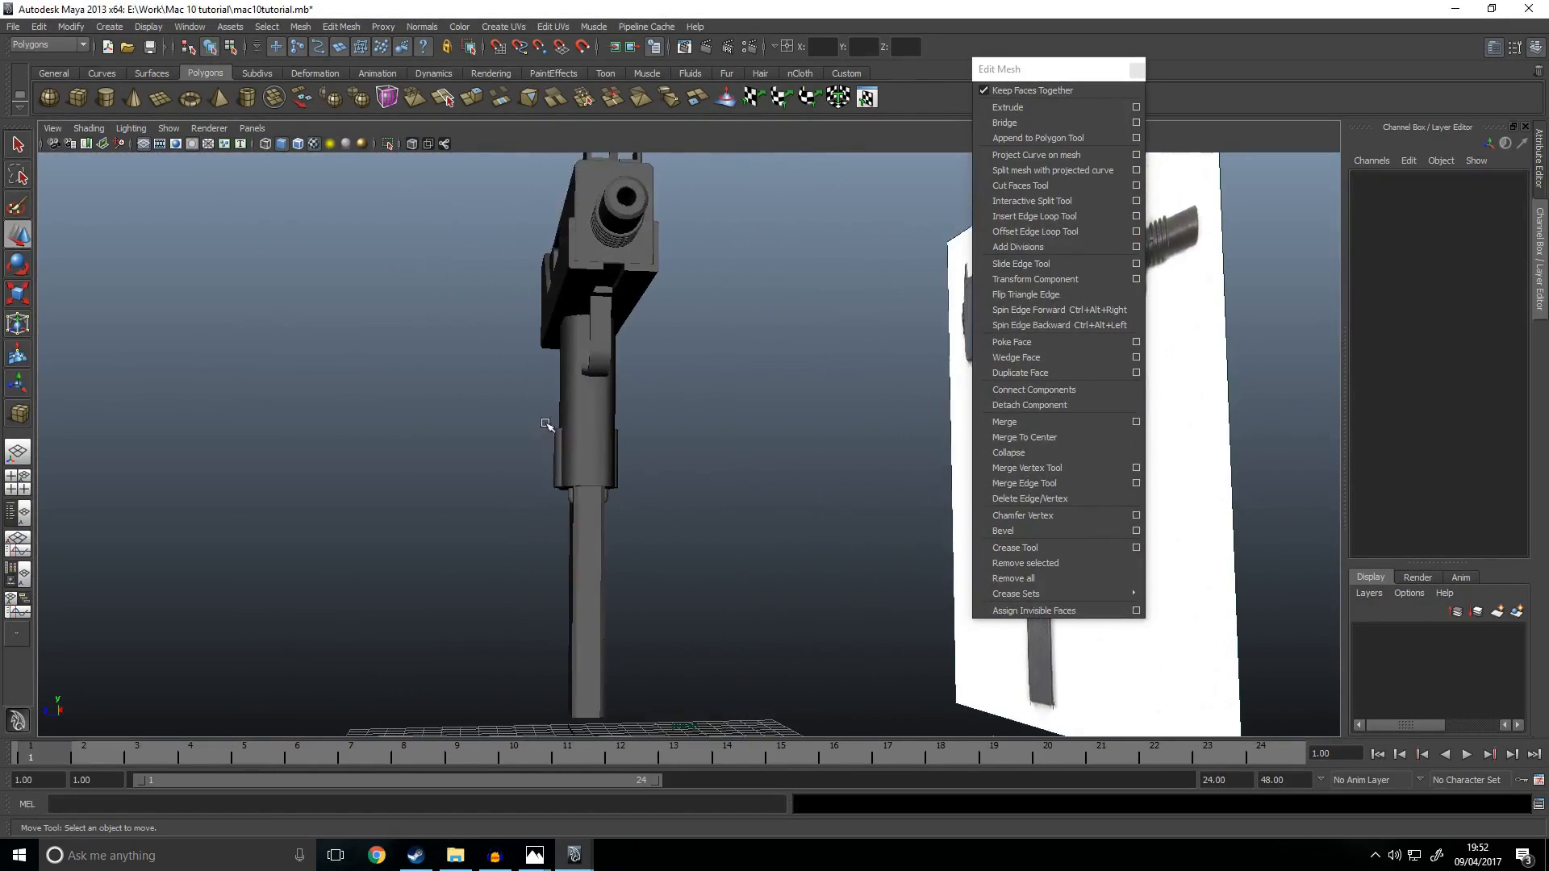
Step: Adjust the trigger guard's Z scale to about 0.748, comparing its width with the grip from the front and below
scroll(543, 425, up, 4)
click(551, 287)
key(r)
drag(465, 258, 464, 257)
click(652, 394)
alt+drag(652, 394, 608, 439)
click(568, 306)
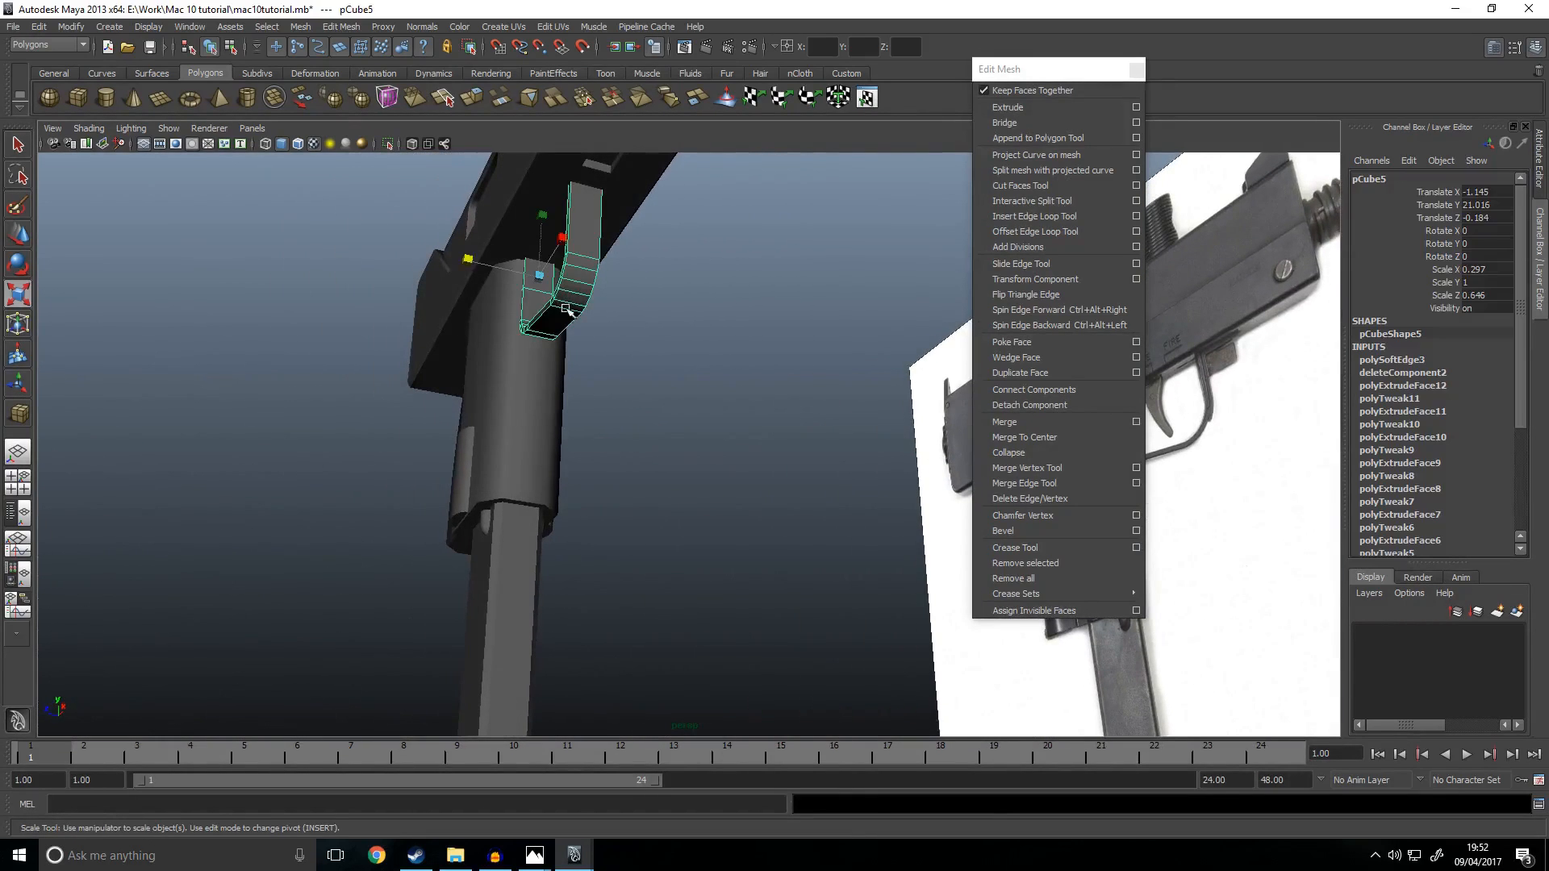
click(686, 420)
alt+drag(686, 420, 546, 484)
click(531, 300)
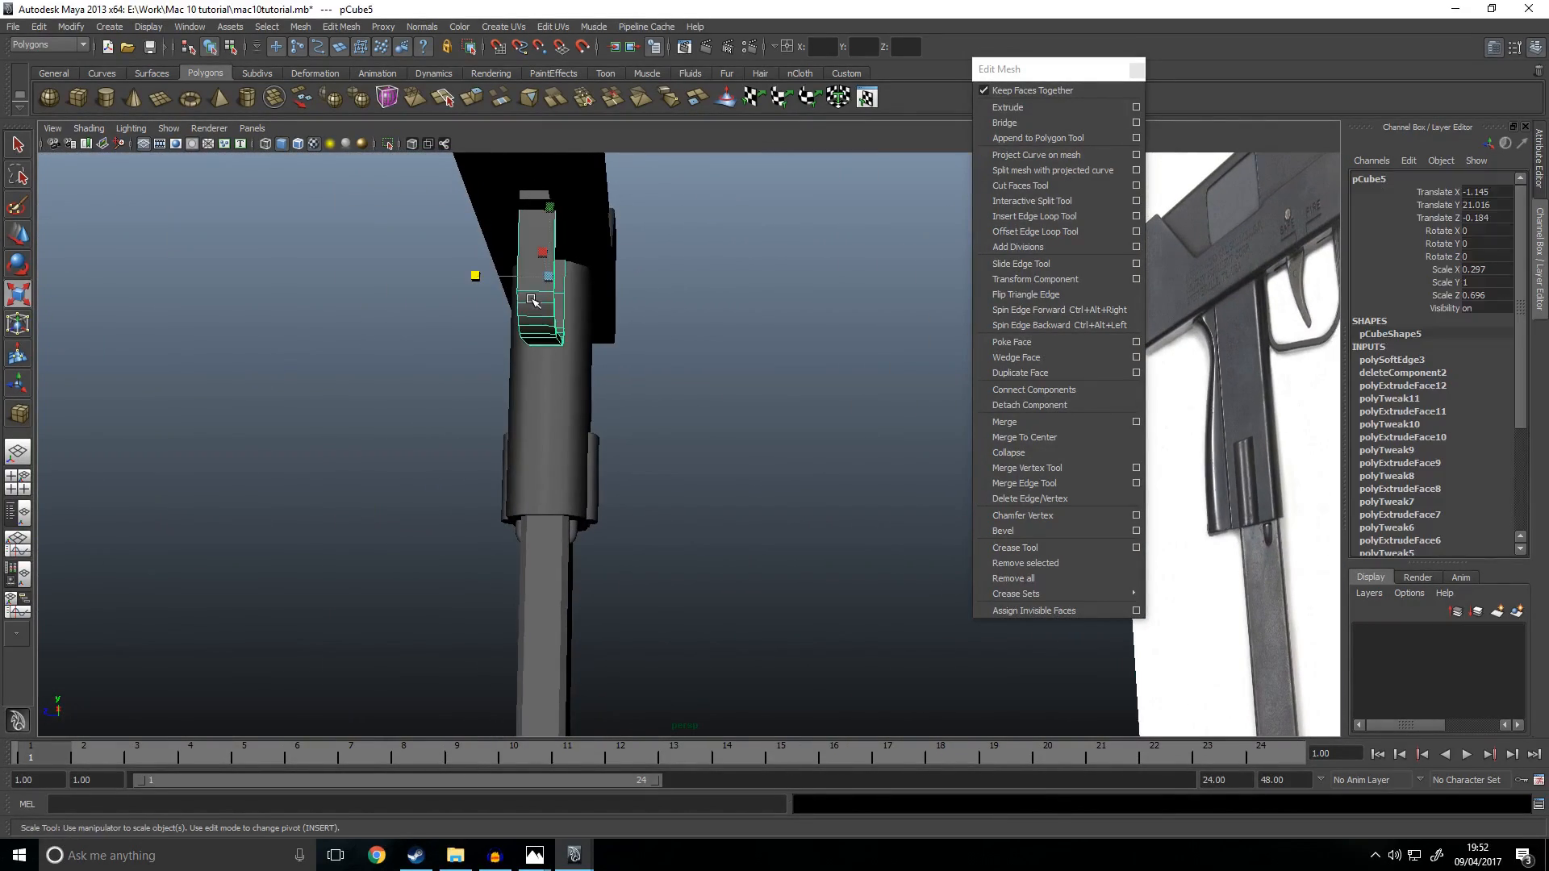
click(472, 278)
Step: Bevel the long edges along the trigger guard's outer face with an offset of 0.4
alt+drag(472, 277, 784, 442)
alt+drag(792, 501, 646, 477)
scroll(655, 467, up, 6)
scroll(646, 391, up, 2)
click(708, 380)
right_drag(705, 373, 714, 330)
click(726, 311)
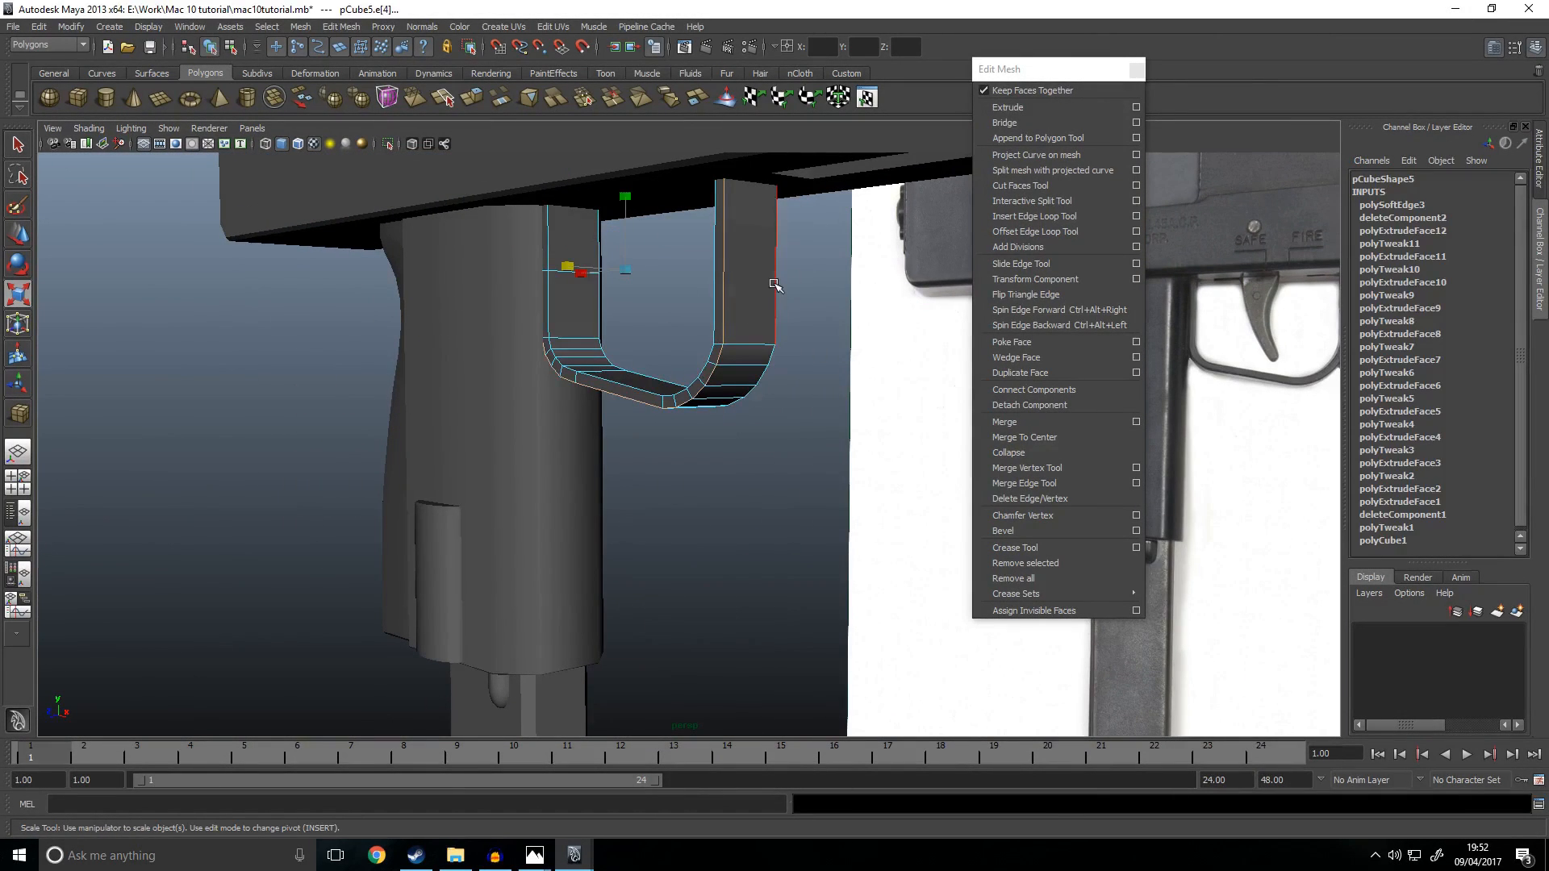
click(1041, 530)
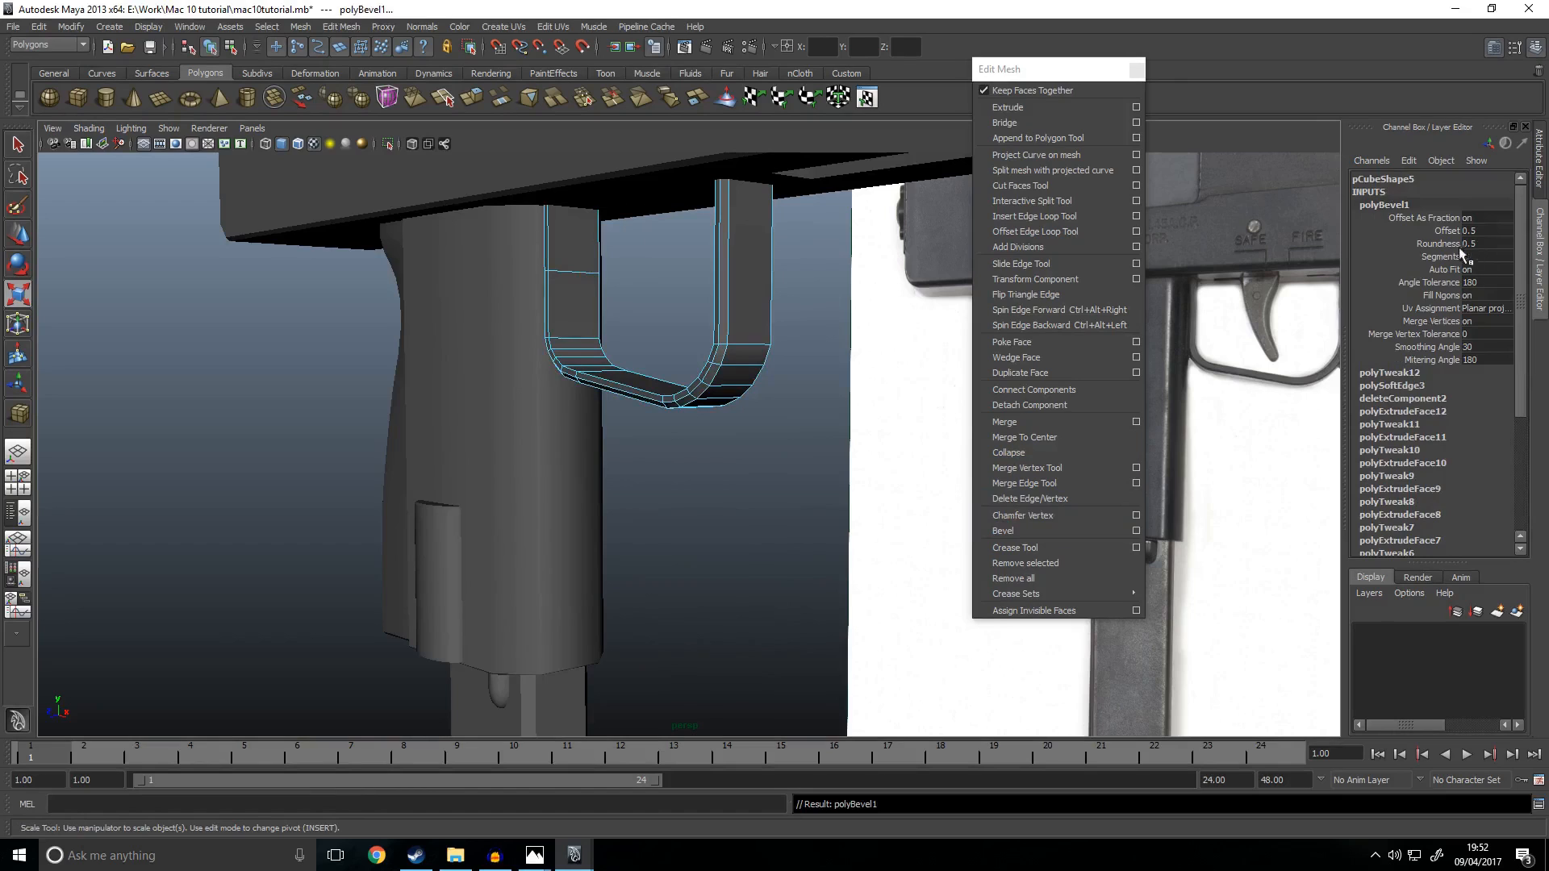
click(1446, 230)
middle_drag(936, 313, 922, 316)
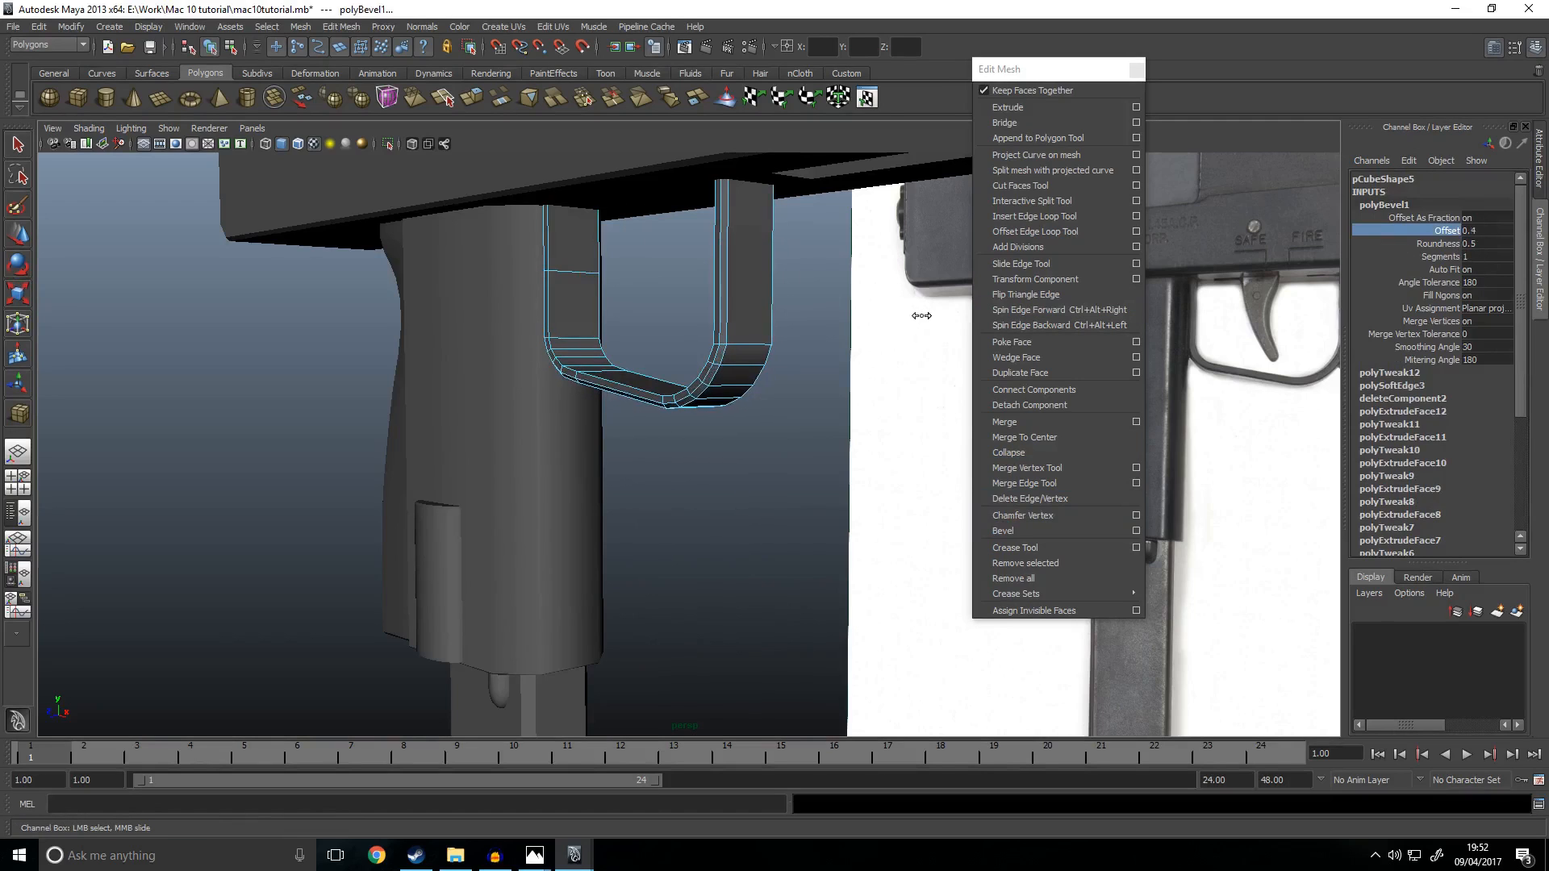
Step: Bevel the long edges along the trigger guard's inner face and return to object mode
click(837, 435)
alt+drag(836, 435, 650, 453)
scroll(827, 497, up, 5)
click(636, 443)
right_click(633, 440)
click(634, 402)
click(659, 419)
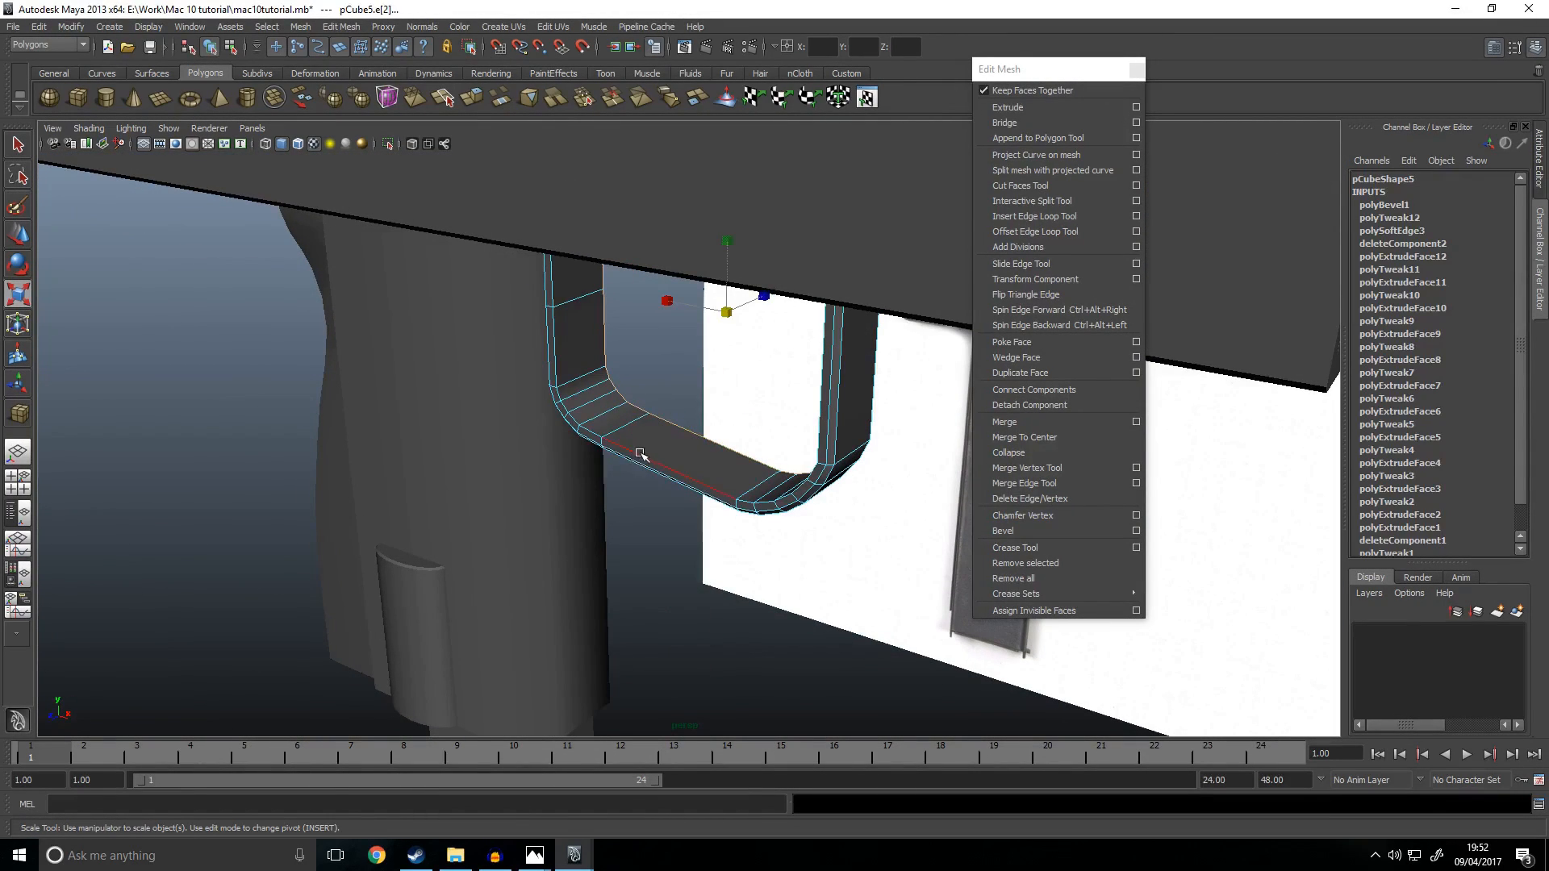
click(1003, 530)
right_drag(702, 465, 765, 445)
Step: Select the vertex row where the guard's front upright meets the bend and rotate it to follow the reference
scroll(765, 446, down, 5)
click(763, 476)
alt+drag(761, 492, 775, 459)
click(774, 458)
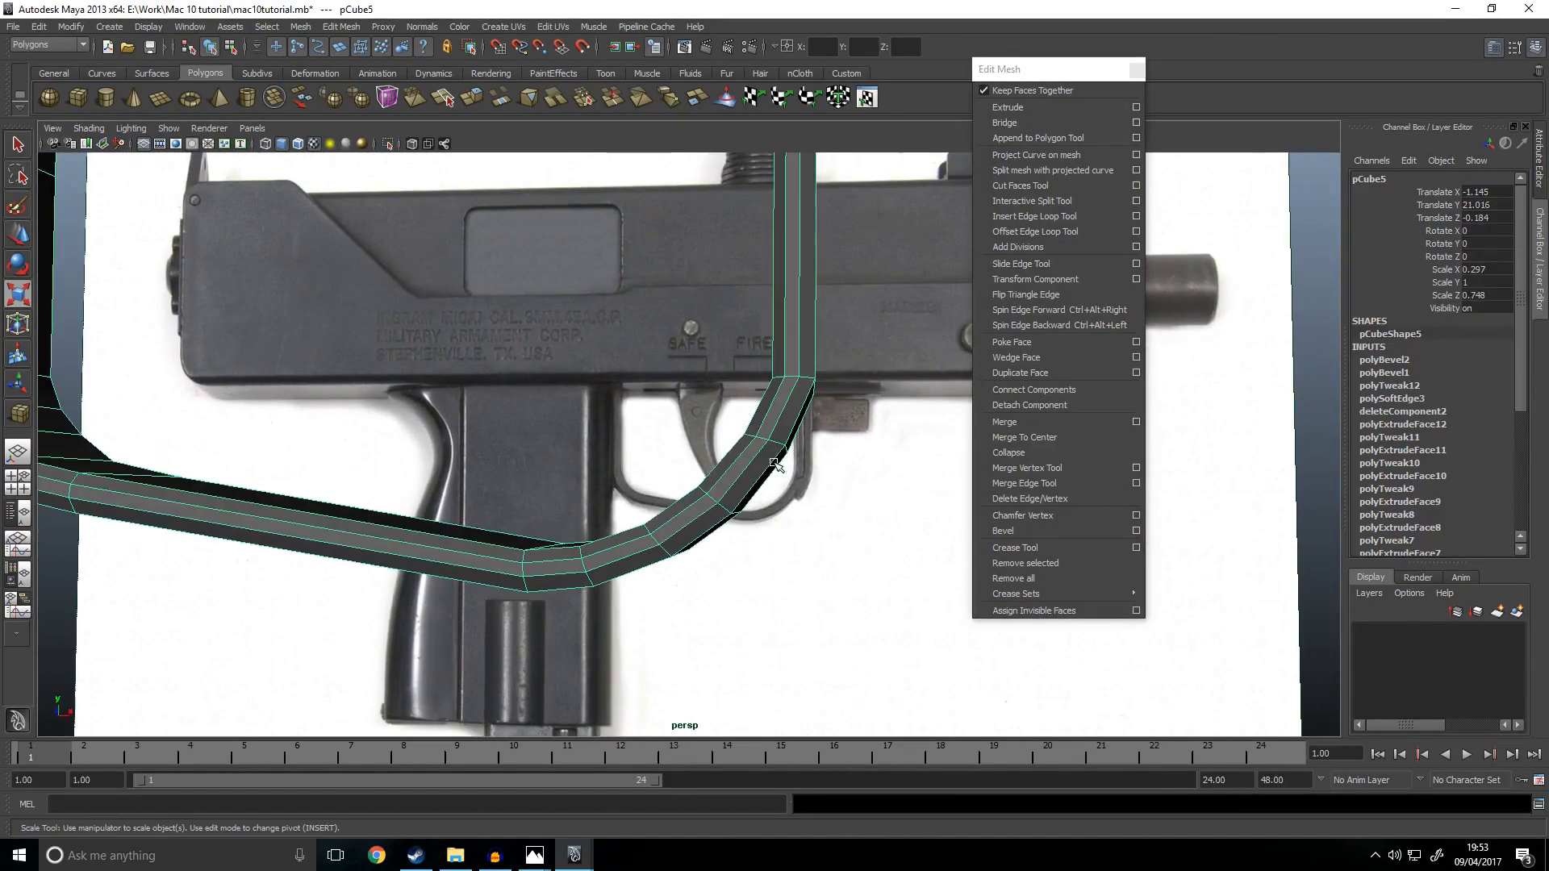
key(space)
key(space)
scroll(676, 546, up, 8)
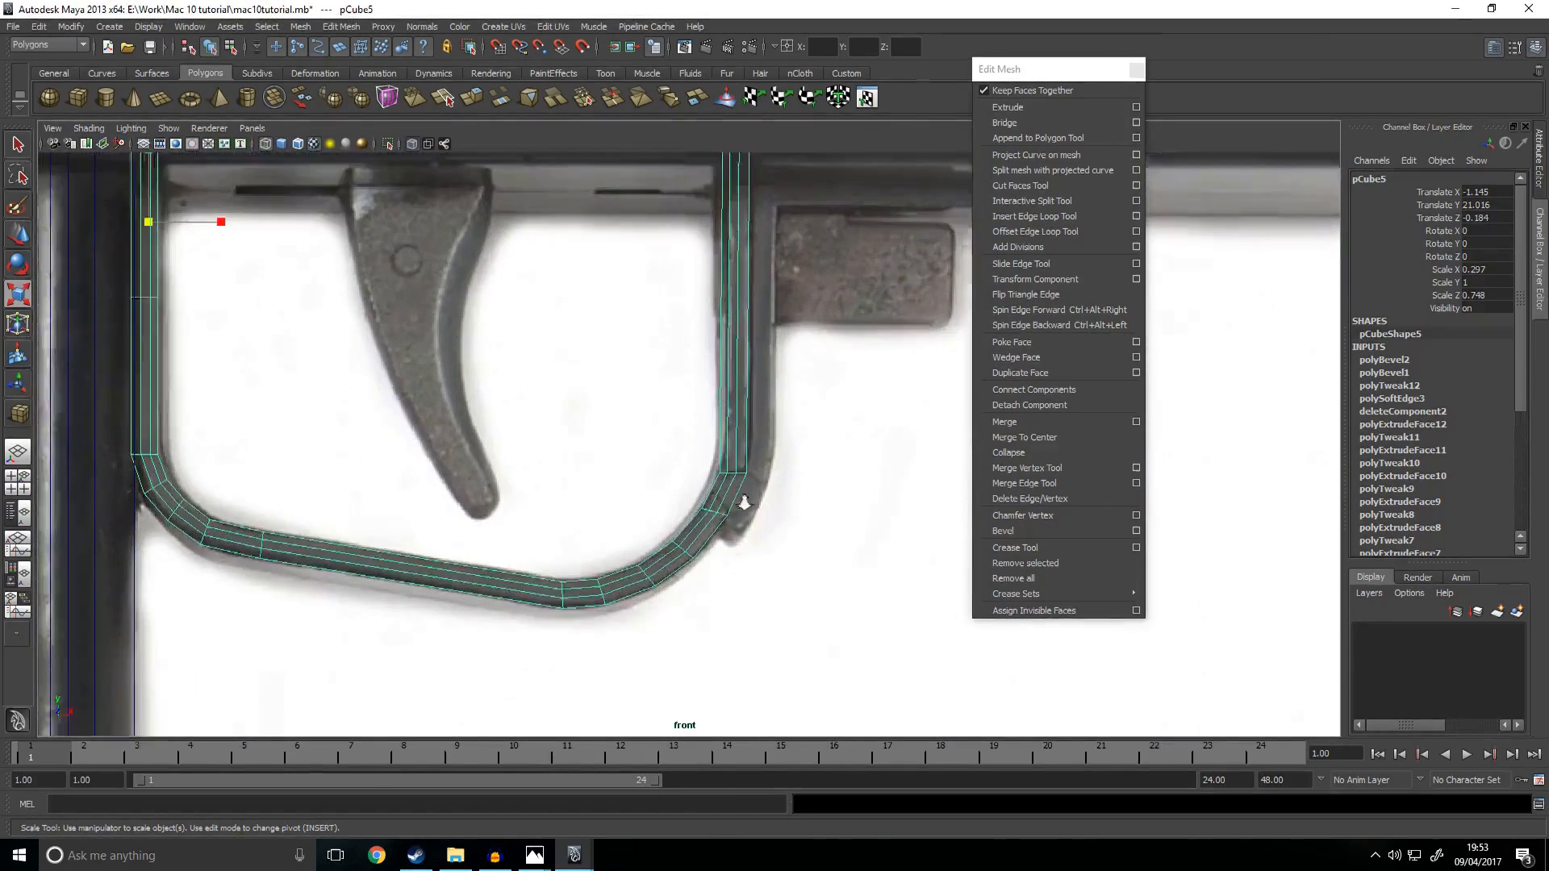
right_drag(733, 479, 646, 458)
drag(650, 427, 781, 484)
key(e)
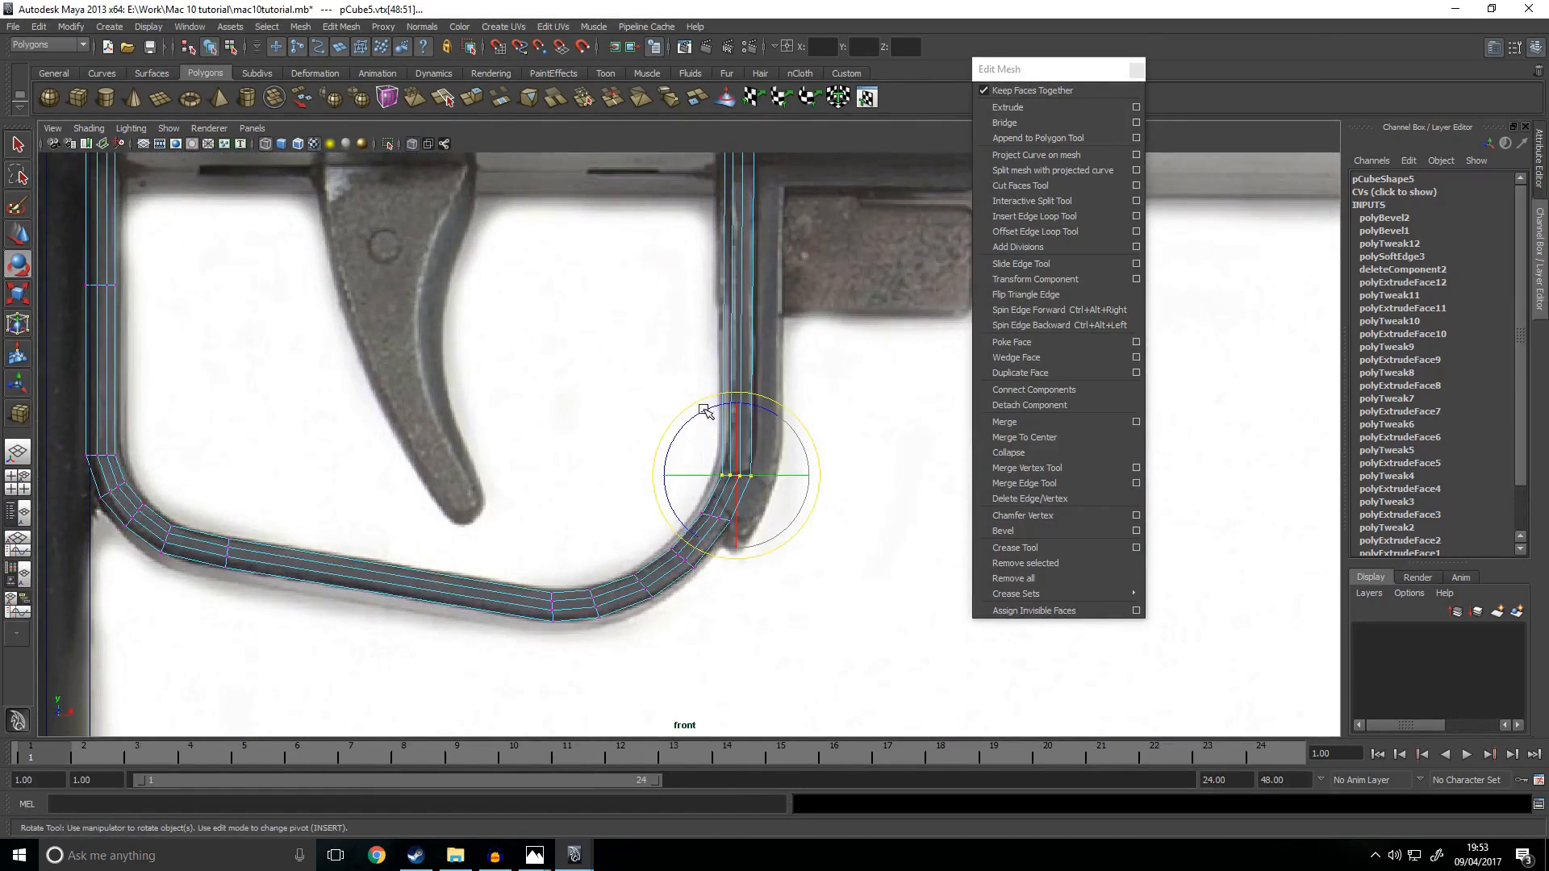
click(935, 502)
Step: Create a new polygon cube for the trigger and show it in the front view
scroll(888, 508, down, 5)
key(space)
key(space)
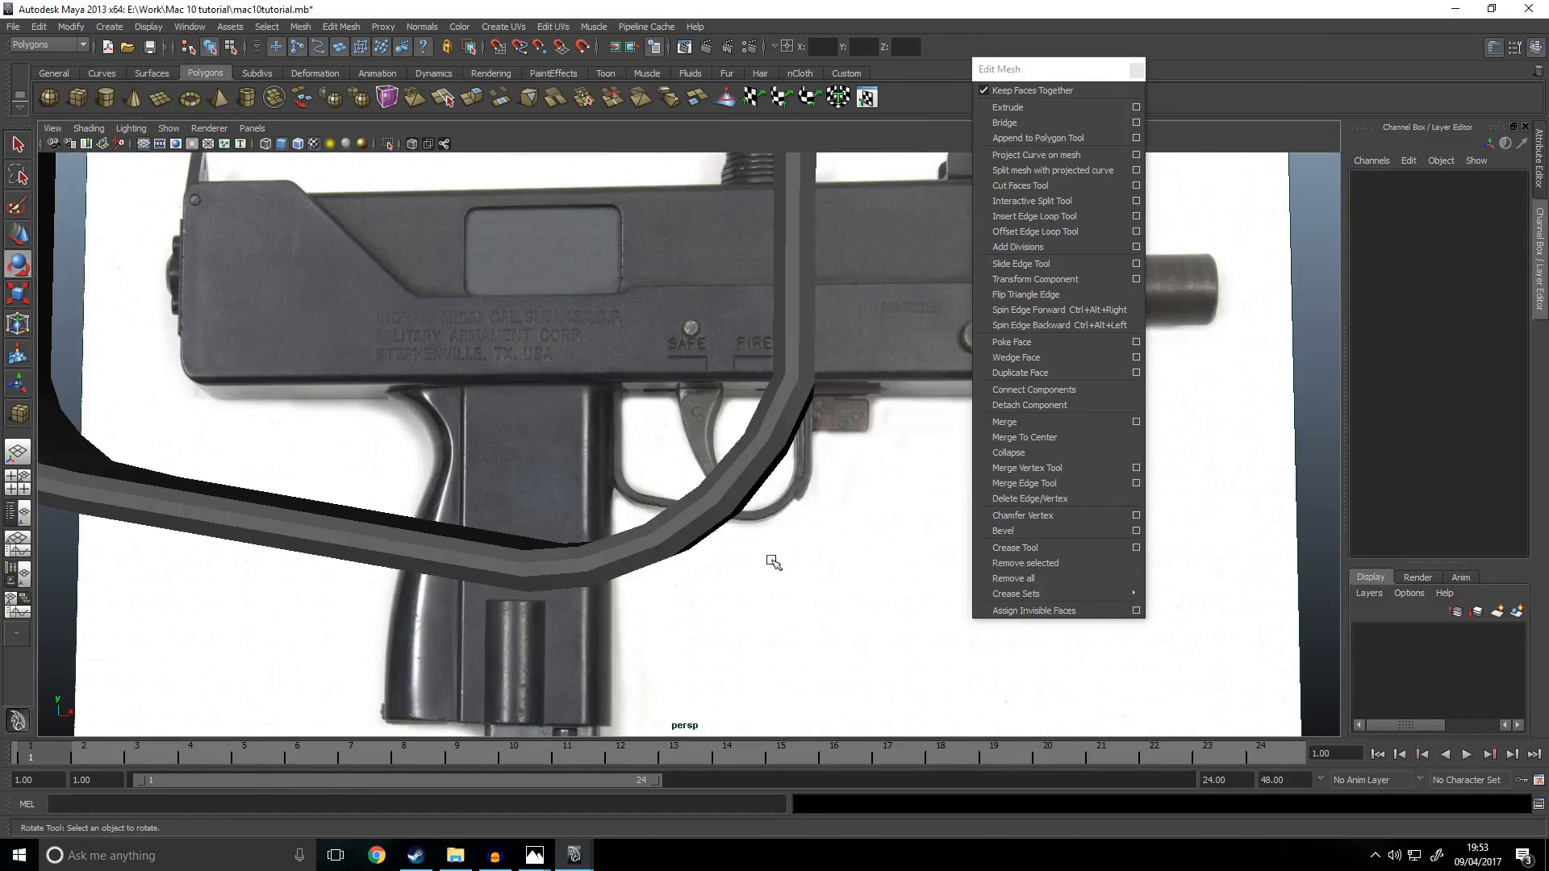
scroll(770, 551, down, 6)
alt+drag(789, 560, 726, 502)
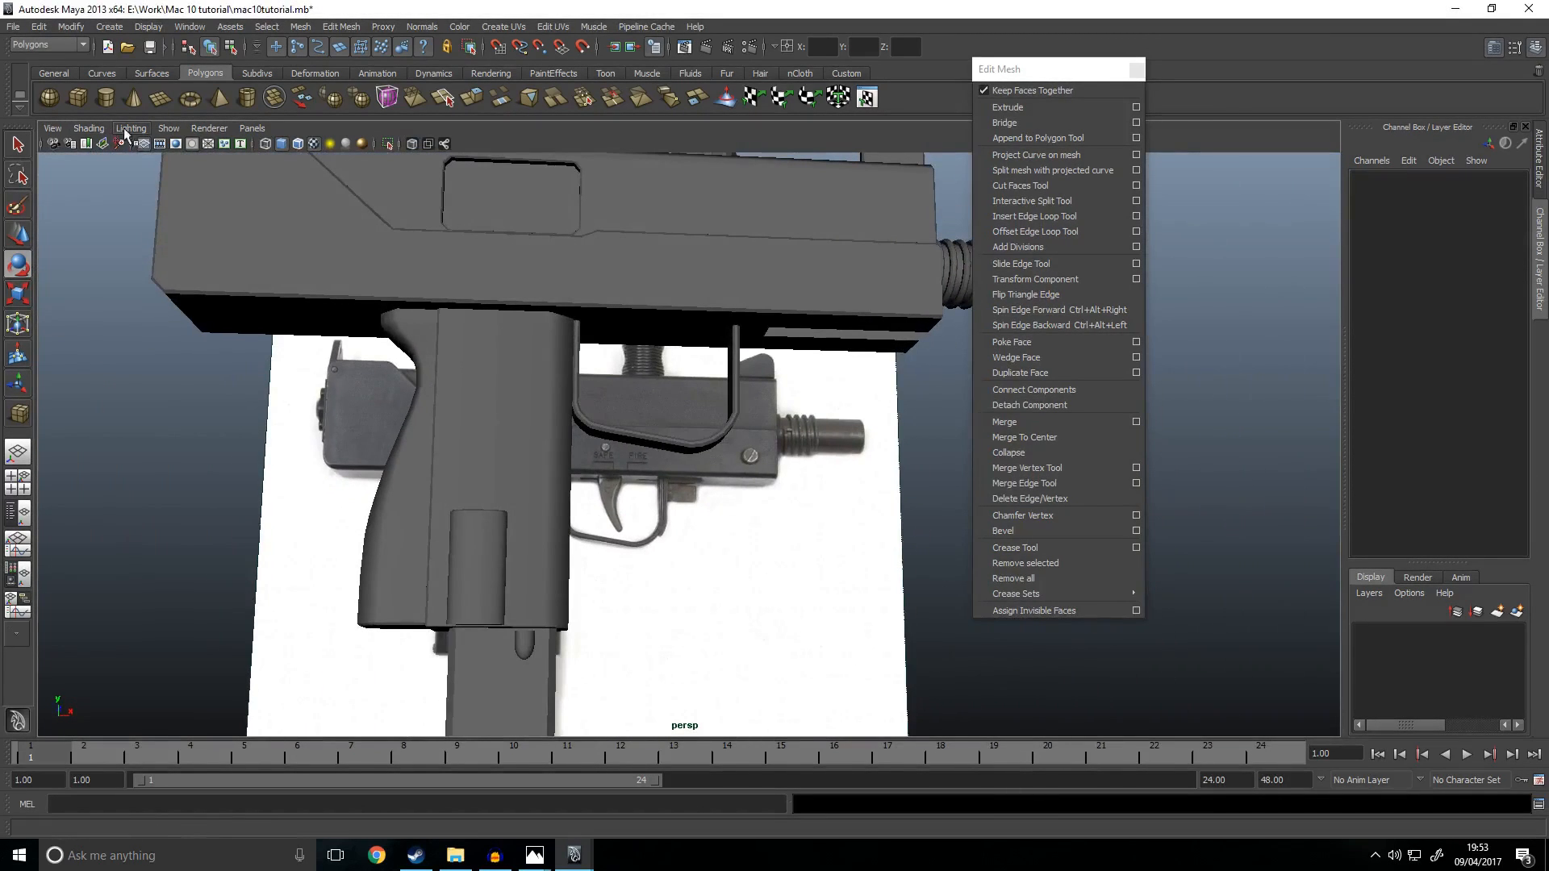
click(76, 97)
scroll(686, 500, down, 4)
alt+drag(686, 500, 744, 518)
key(space)
key(space)
scroll(674, 532, down, 9)
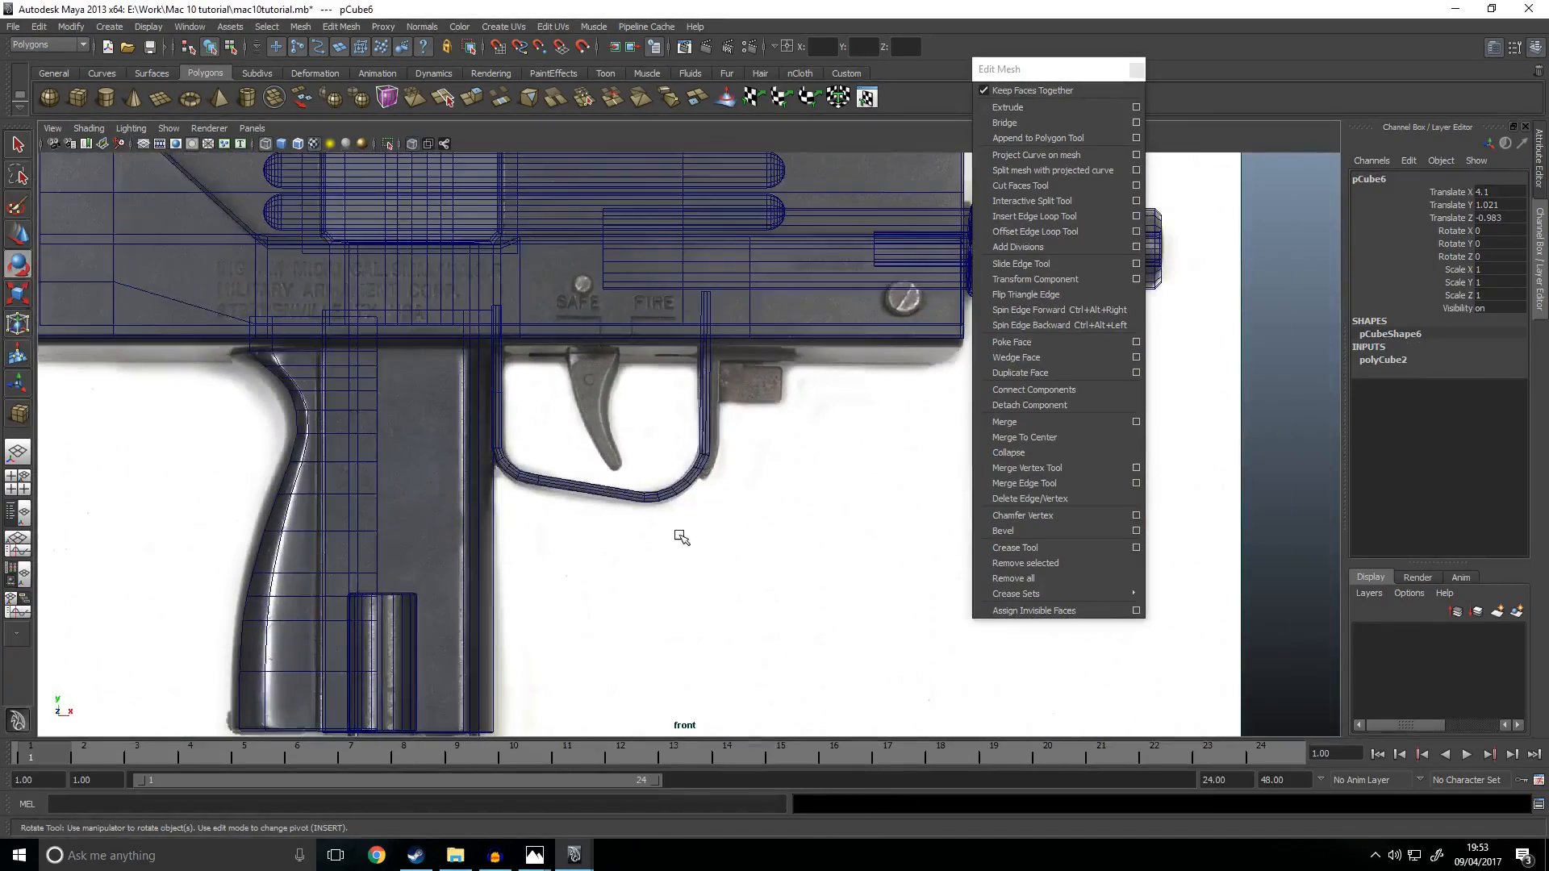
Step: Move the new cube up into the receiver so it sits over the top of the reference trigger
key(w)
alt+middle_drag(771, 528, 775, 299)
drag(726, 633, 686, 234)
scroll(702, 267, up, 8)
Step: Narrow the cube to an X scale of about 0.519 and align it with the width of the trigger's upper part
key(r)
drag(798, 420, 691, 374)
key(w)
key(e)
key(w)
key(r)
key(w)
key(r)
drag(768, 375, 803, 377)
key(w)
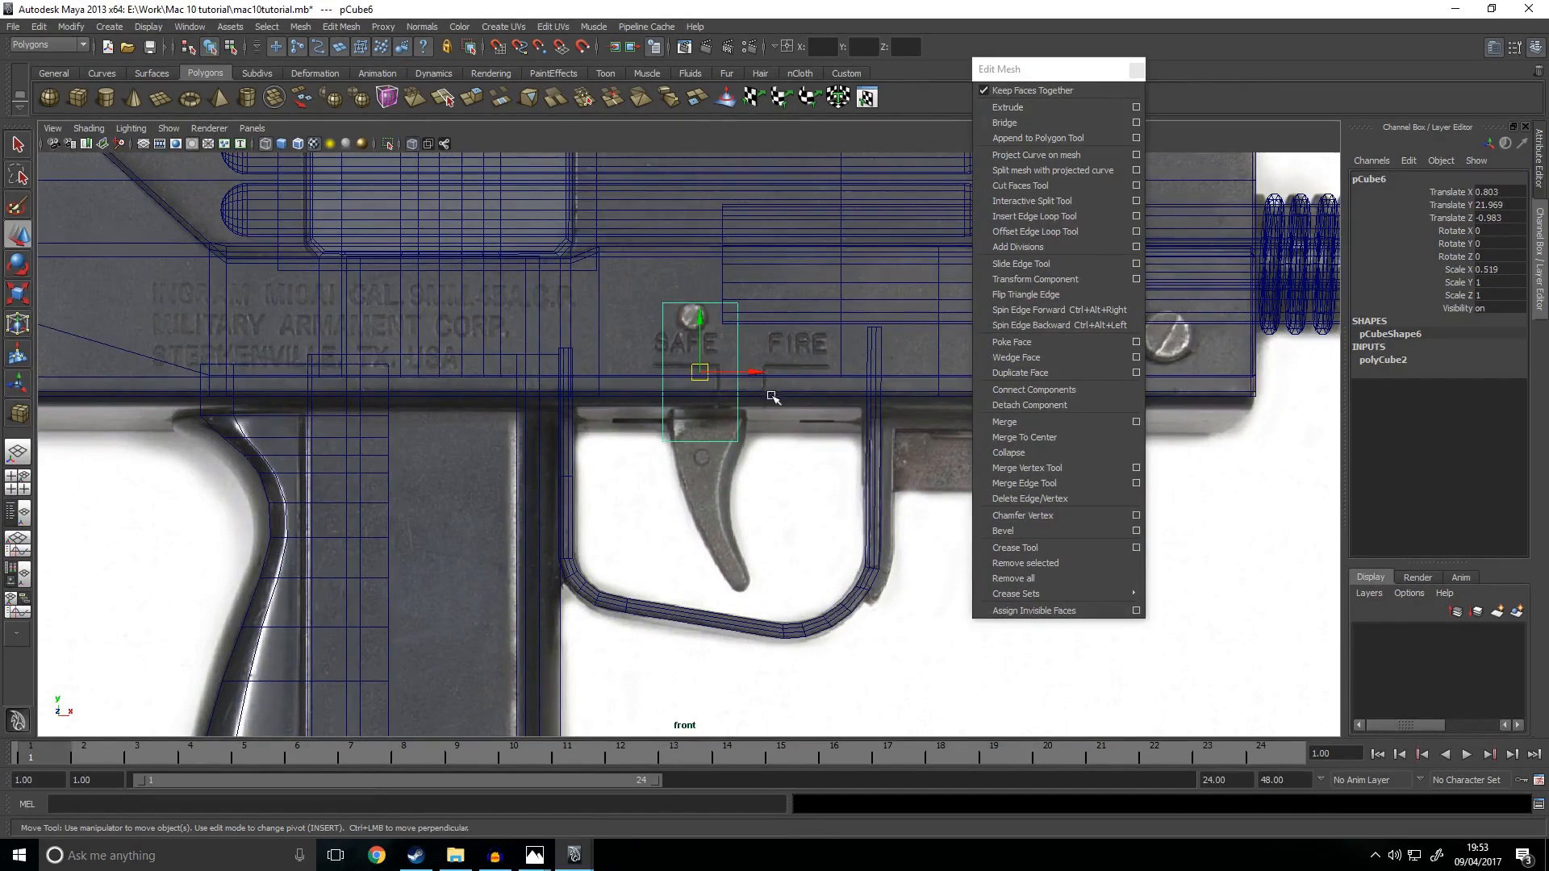
Step: Switch the trigger cube to face selection and delete its unneeded face
right_drag(739, 425, 658, 367)
drag(613, 355, 715, 443)
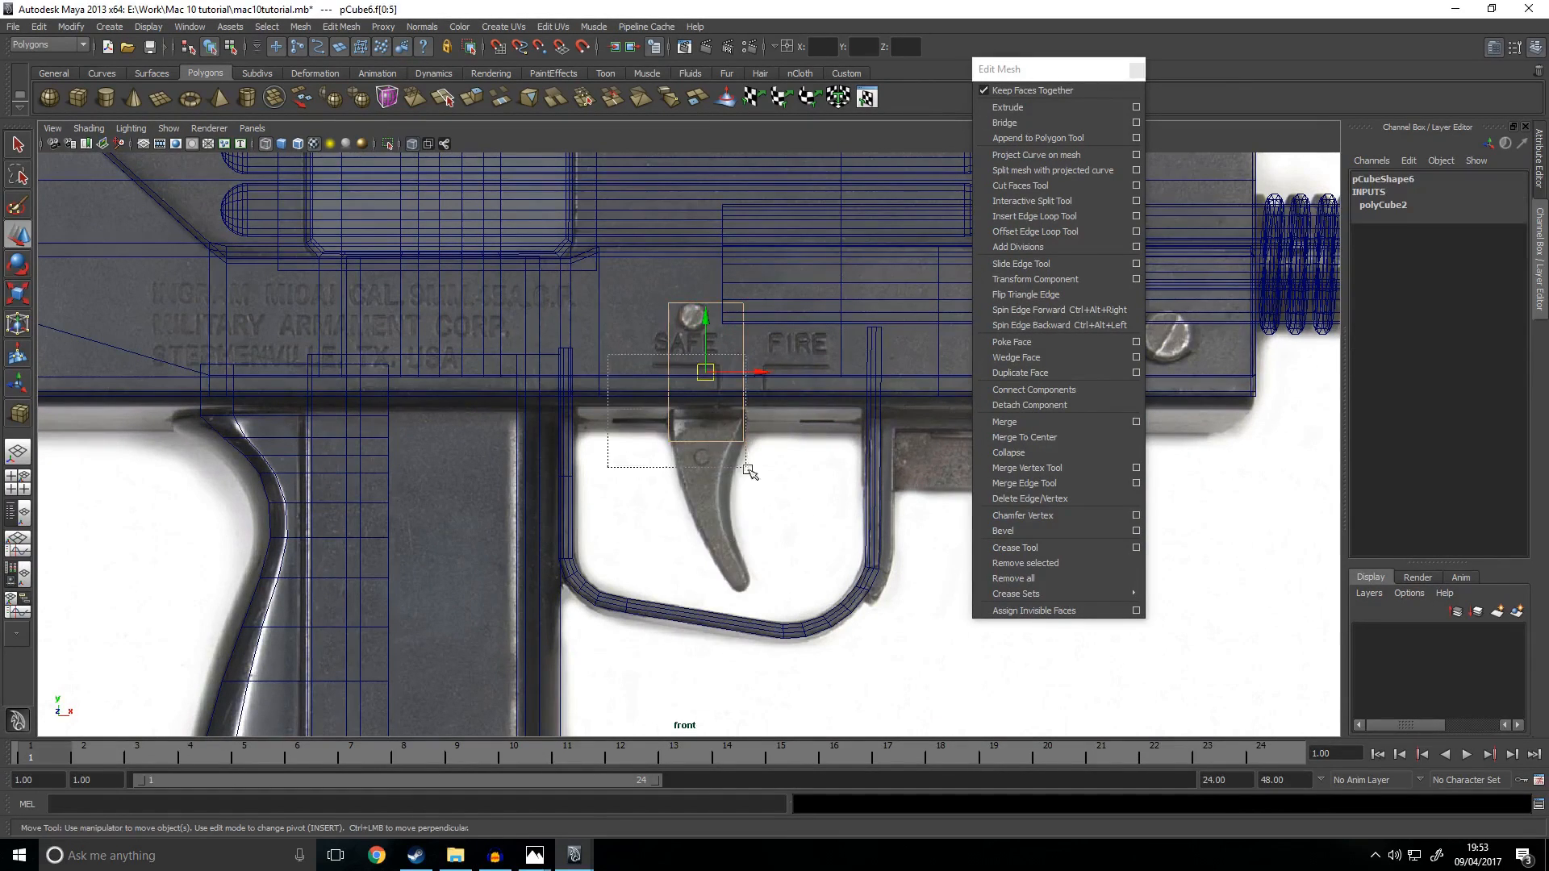
click(803, 436)
right_drag(727, 434, 797, 414)
right_drag(676, 421, 692, 460)
Step: Extrude the cube's lower face about 2.077 down to the tip of the reference trigger
drag(840, 508, 661, 420)
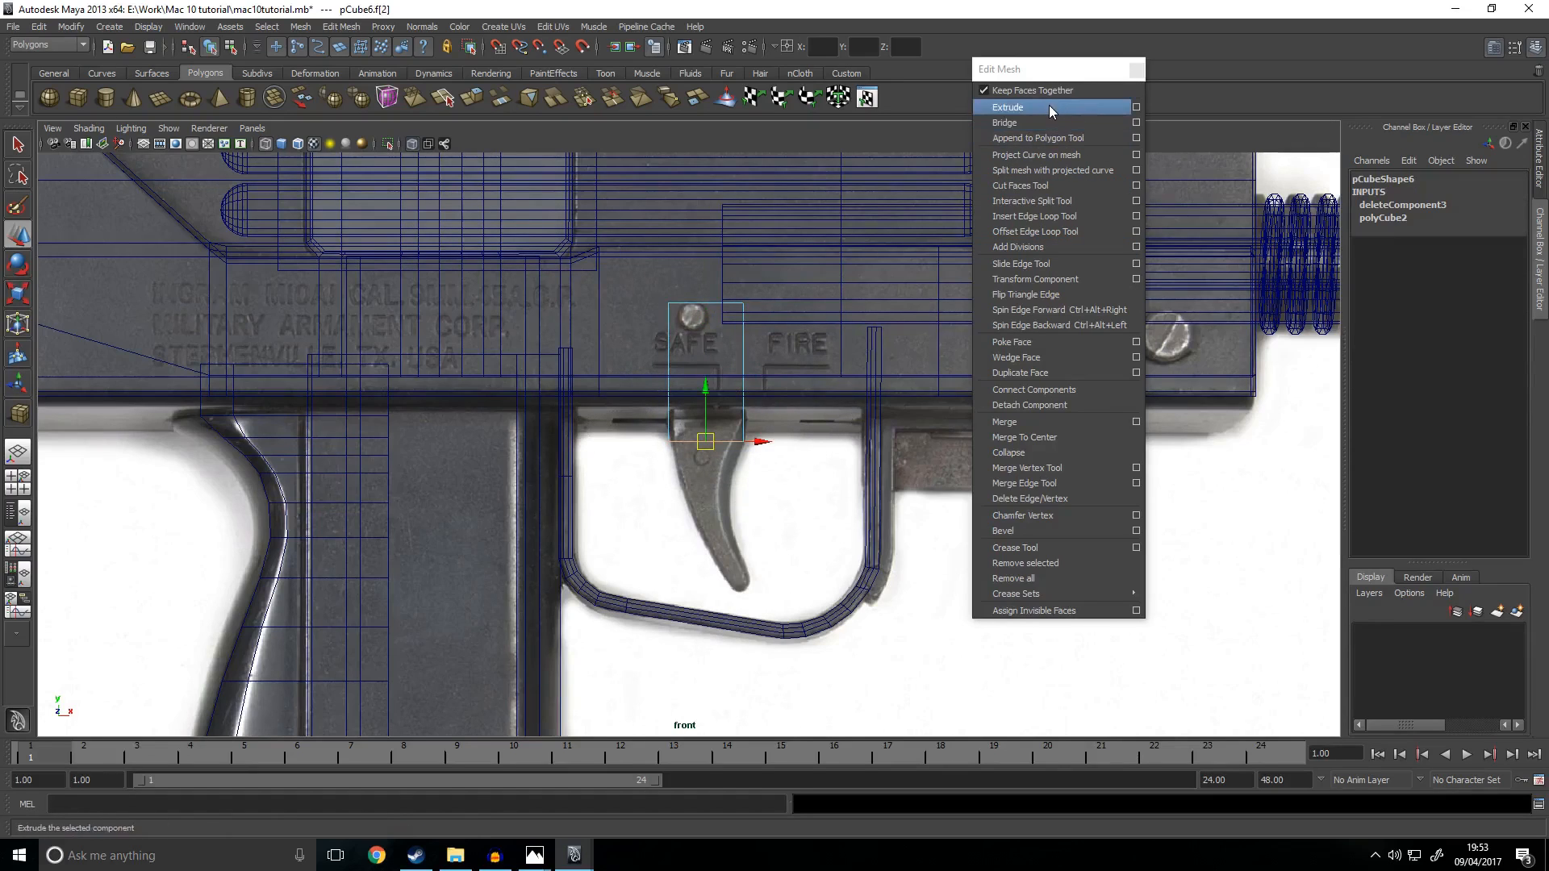
click(1008, 108)
drag(706, 504, 706, 581)
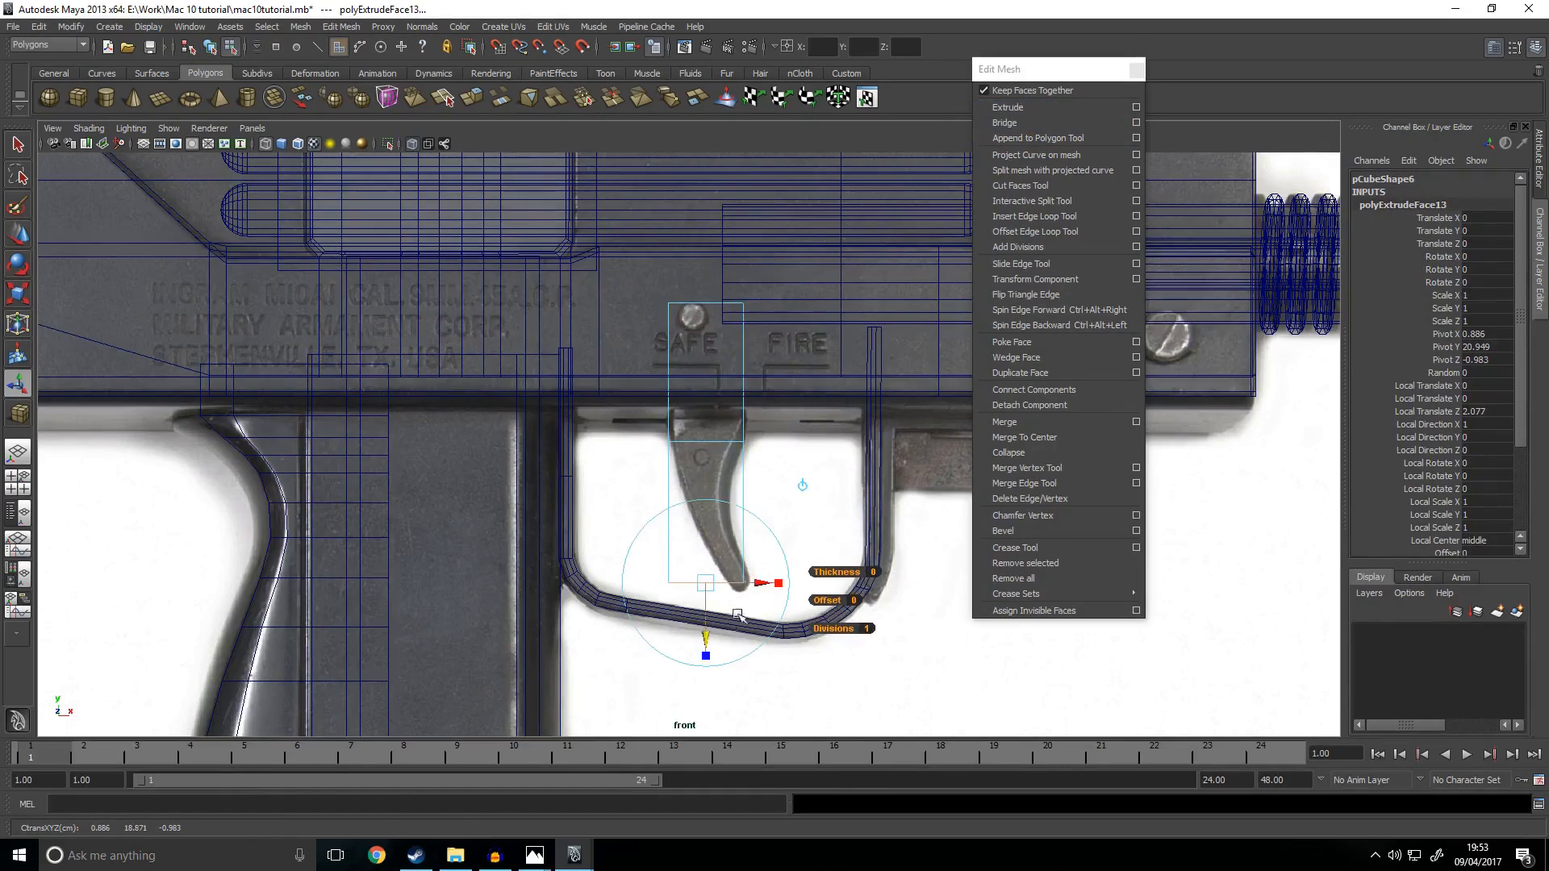
Step: Move the extruded end face over the trigger's tip, scale it narrower and rotate it to the tip's angle
key(w)
key(e)
drag(809, 575, 718, 586)
key(w)
key(r)
key(e)
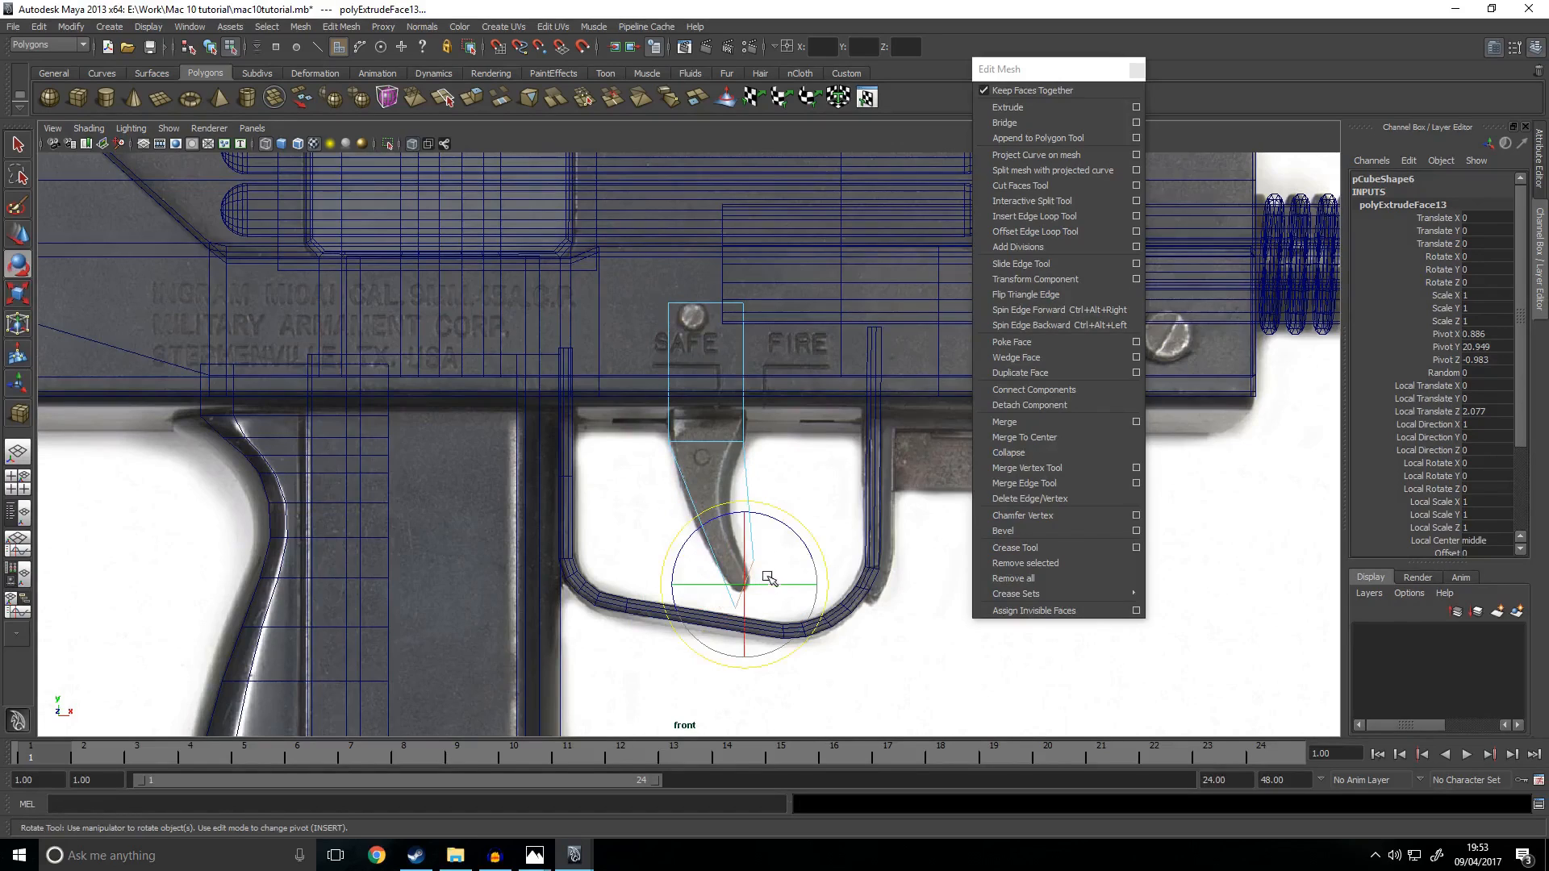
Step: Move the end face's vertices onto the outline of the reference trigger's tip
key(w)
right_click(736, 536)
right_drag(736, 594, 686, 567)
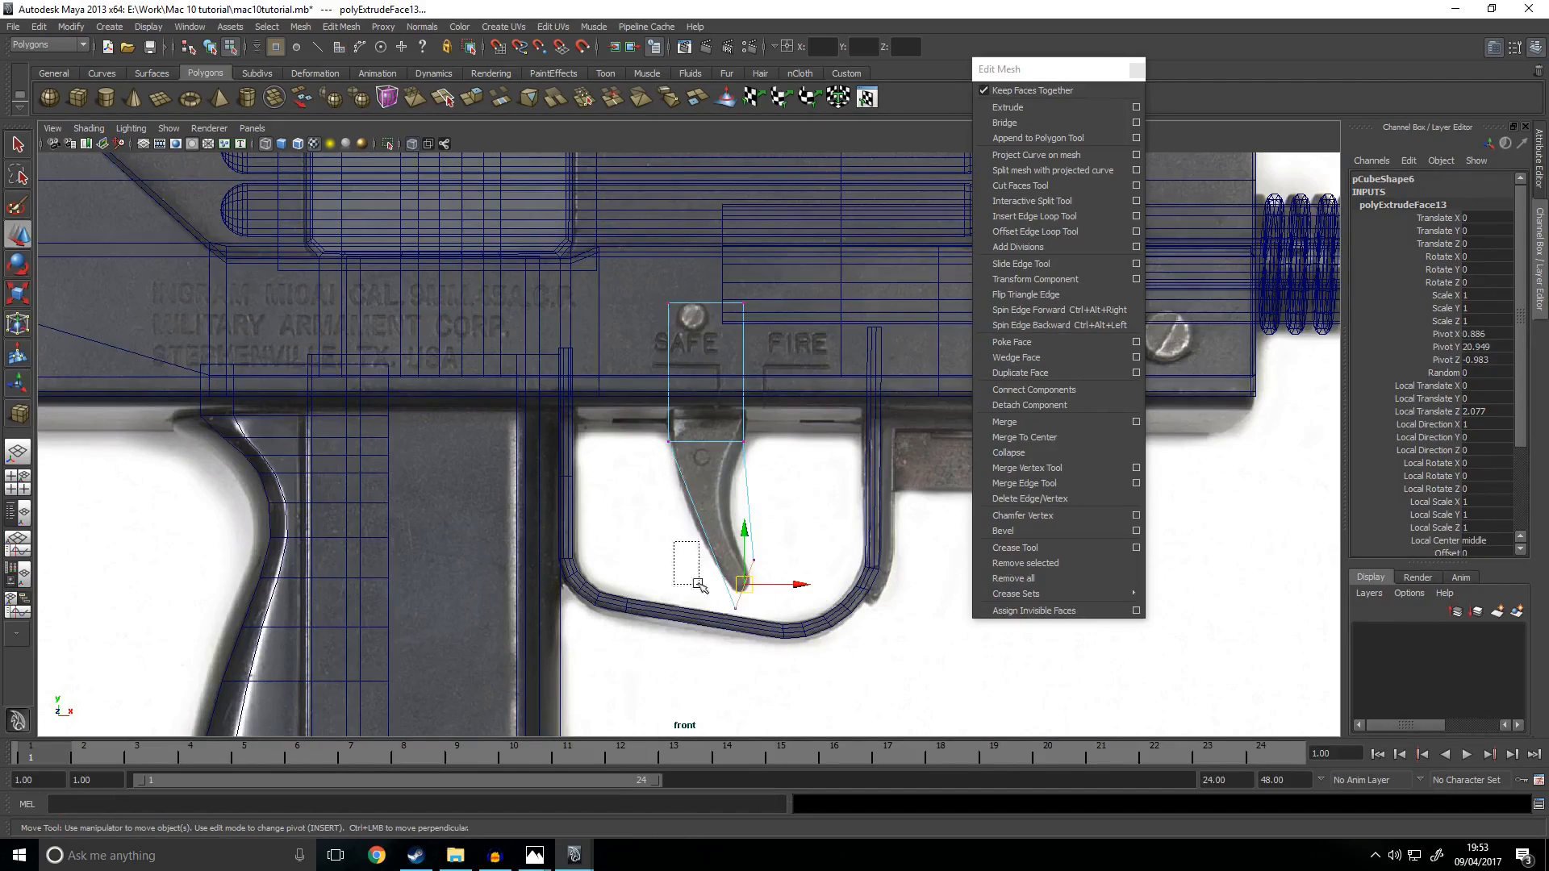
drag(746, 639, 746, 639)
middle_drag(745, 632, 740, 589)
drag(785, 519, 739, 580)
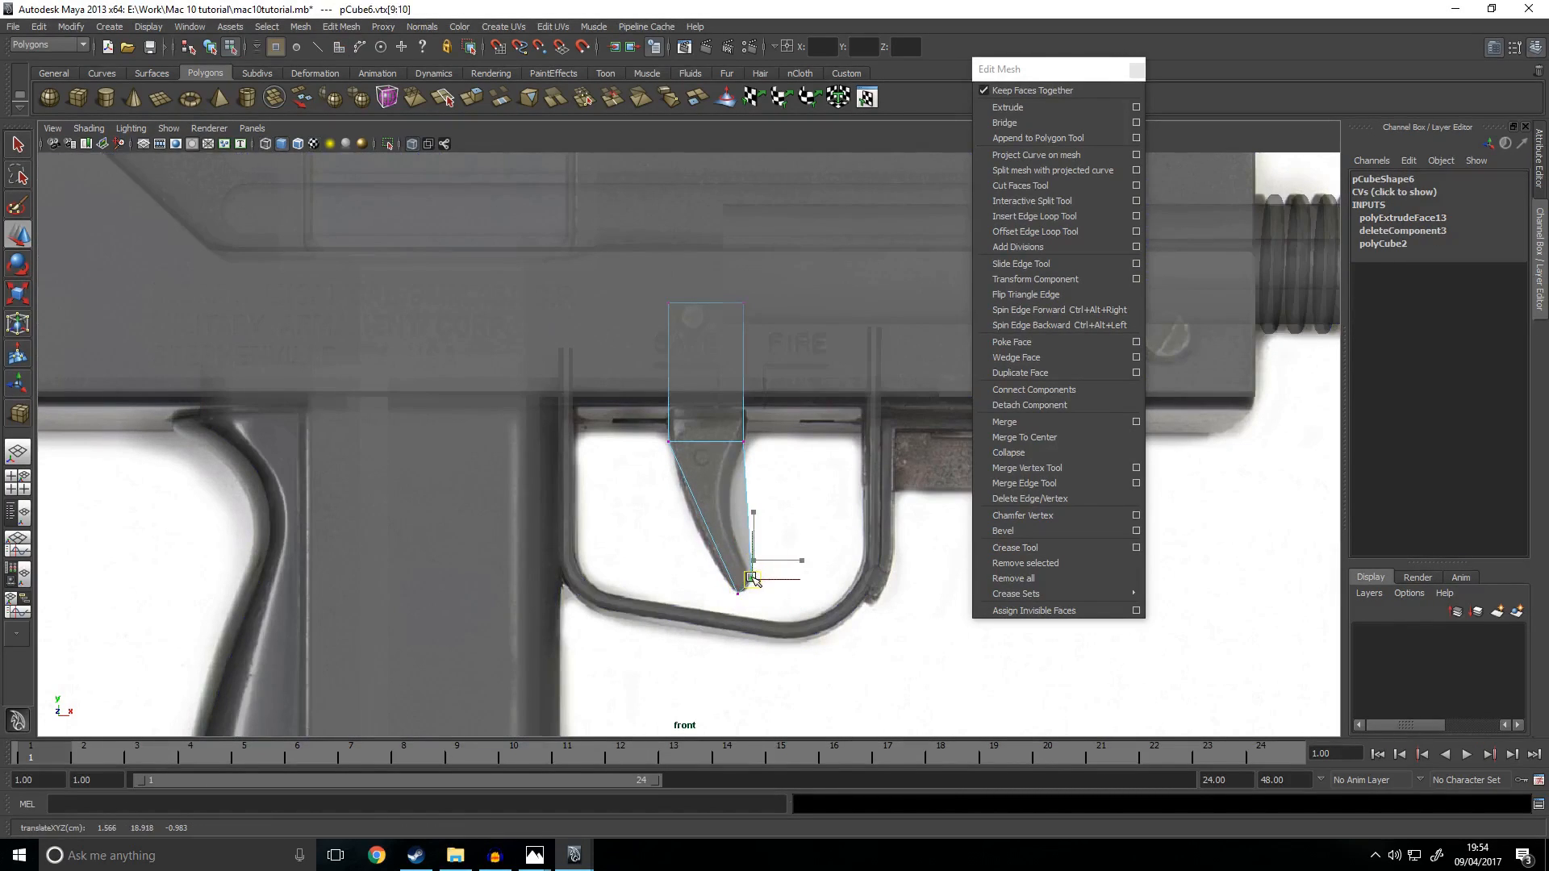
Step: Shift the front and rear vertices at the trigger's upper cross edge along X to match the reference width
scroll(767, 526, up, 2)
middle_drag(790, 462, 815, 444)
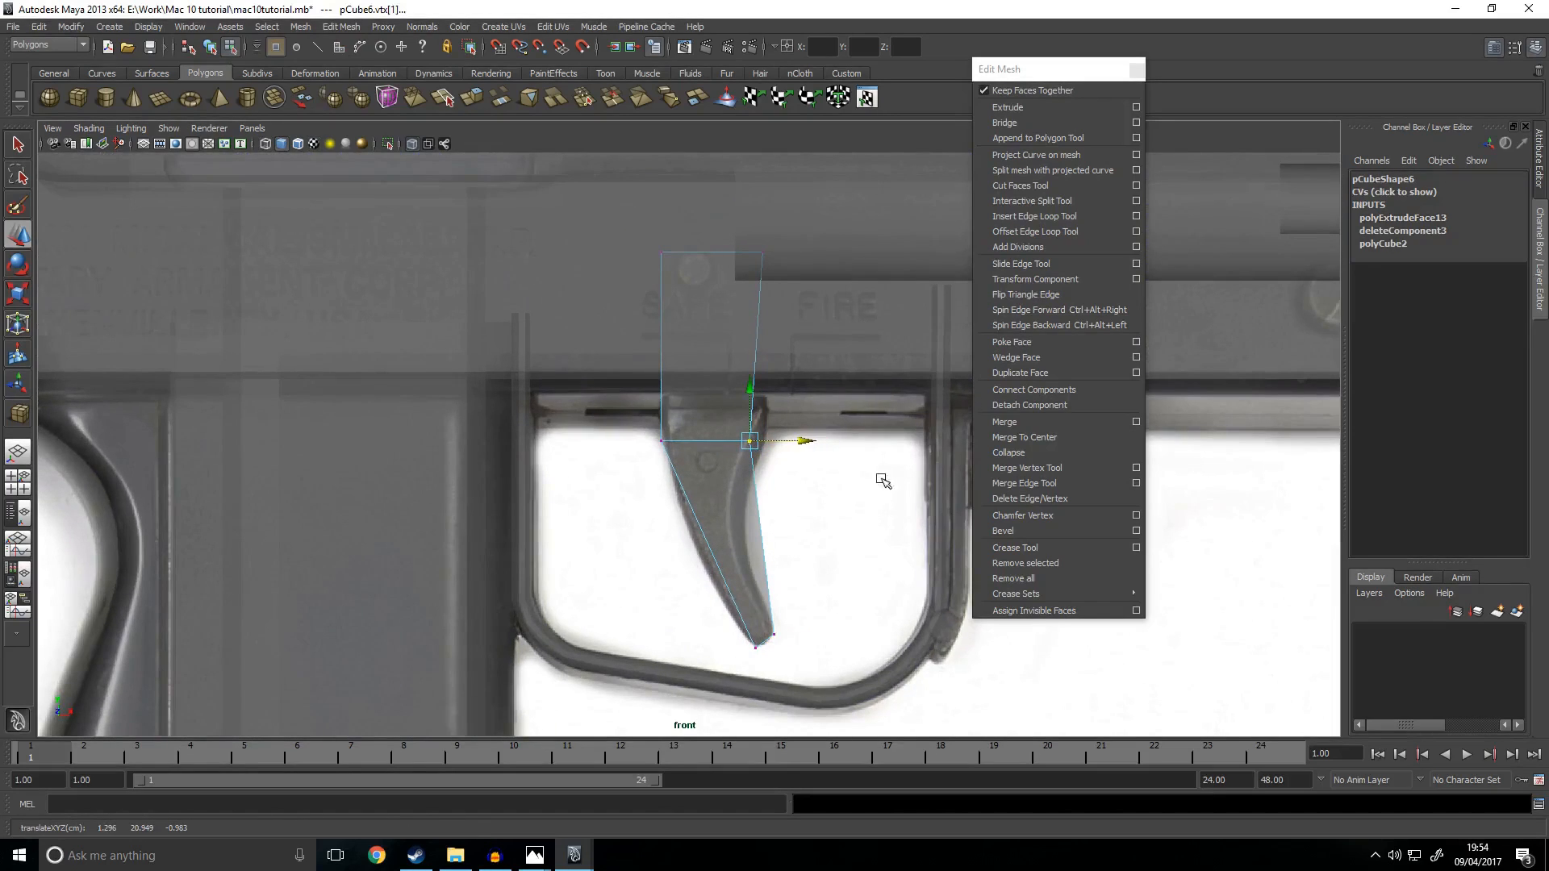
click(670, 441)
drag(721, 442, 724, 442)
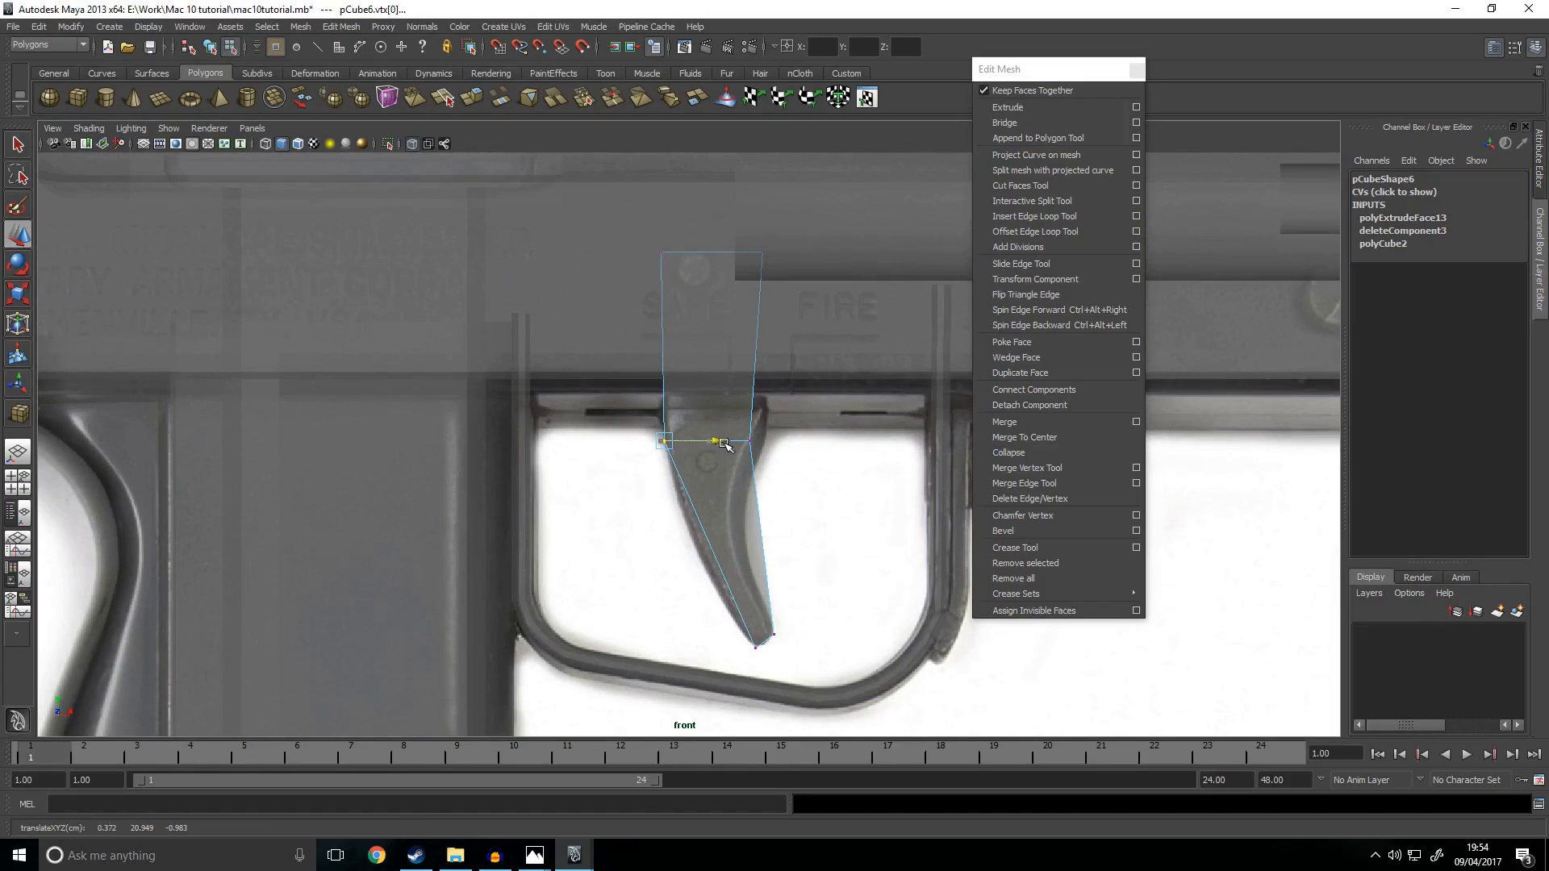
Step: Insert an edge loop halfway down the trigger blade and move its front and rear vertices onto the reference curve
click(1047, 216)
alt+middle_drag(781, 541, 789, 474)
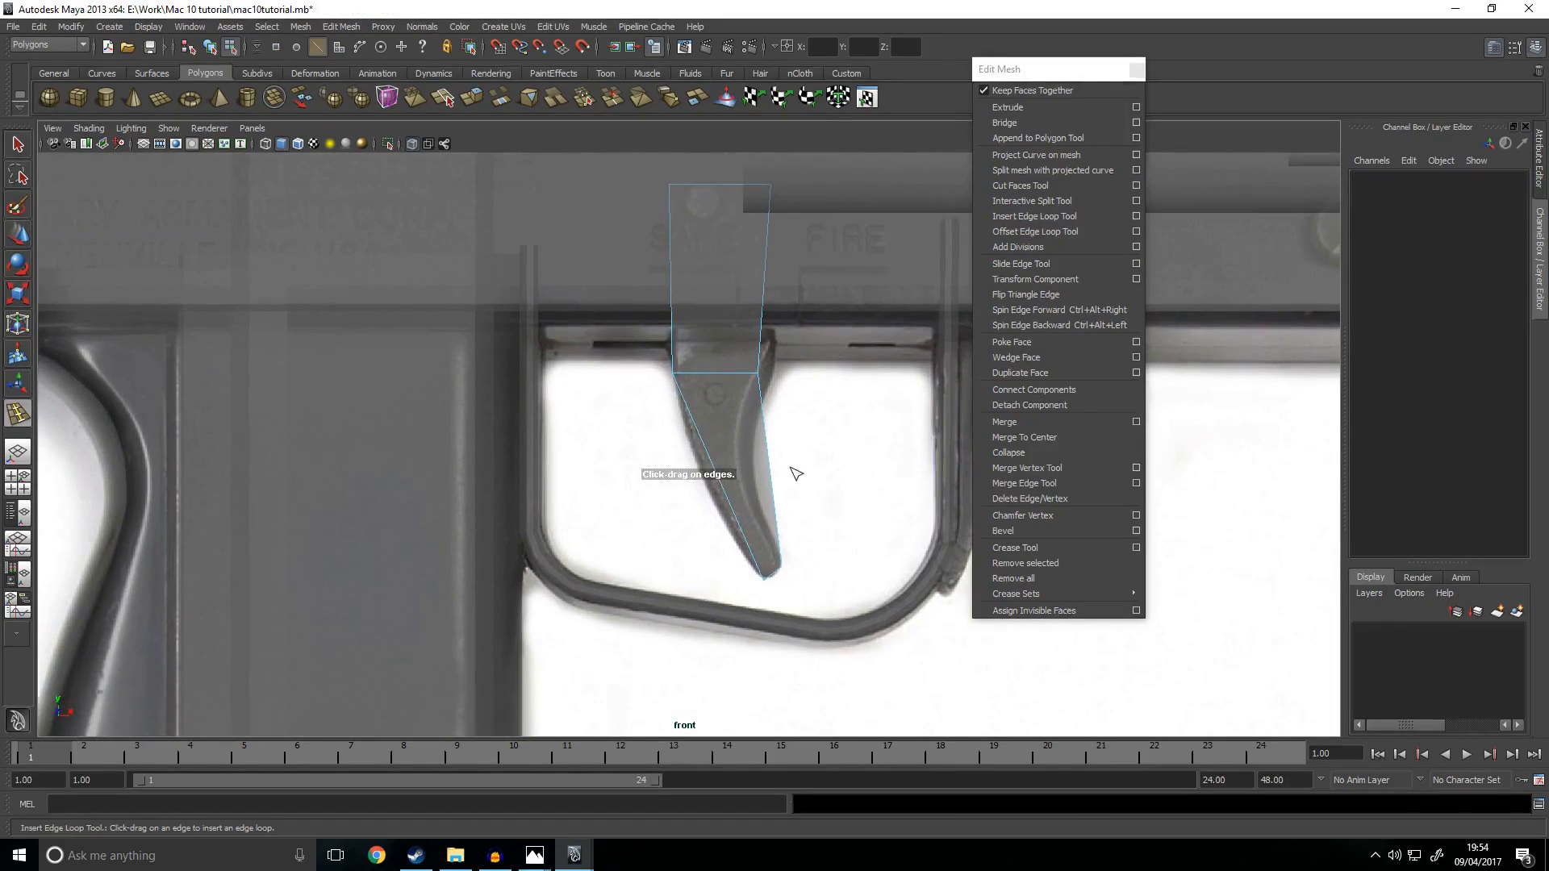
click(768, 465)
key(w)
right_drag(713, 462, 682, 447)
drag(743, 414, 641, 536)
drag(772, 472, 753, 481)
drag(750, 430, 801, 472)
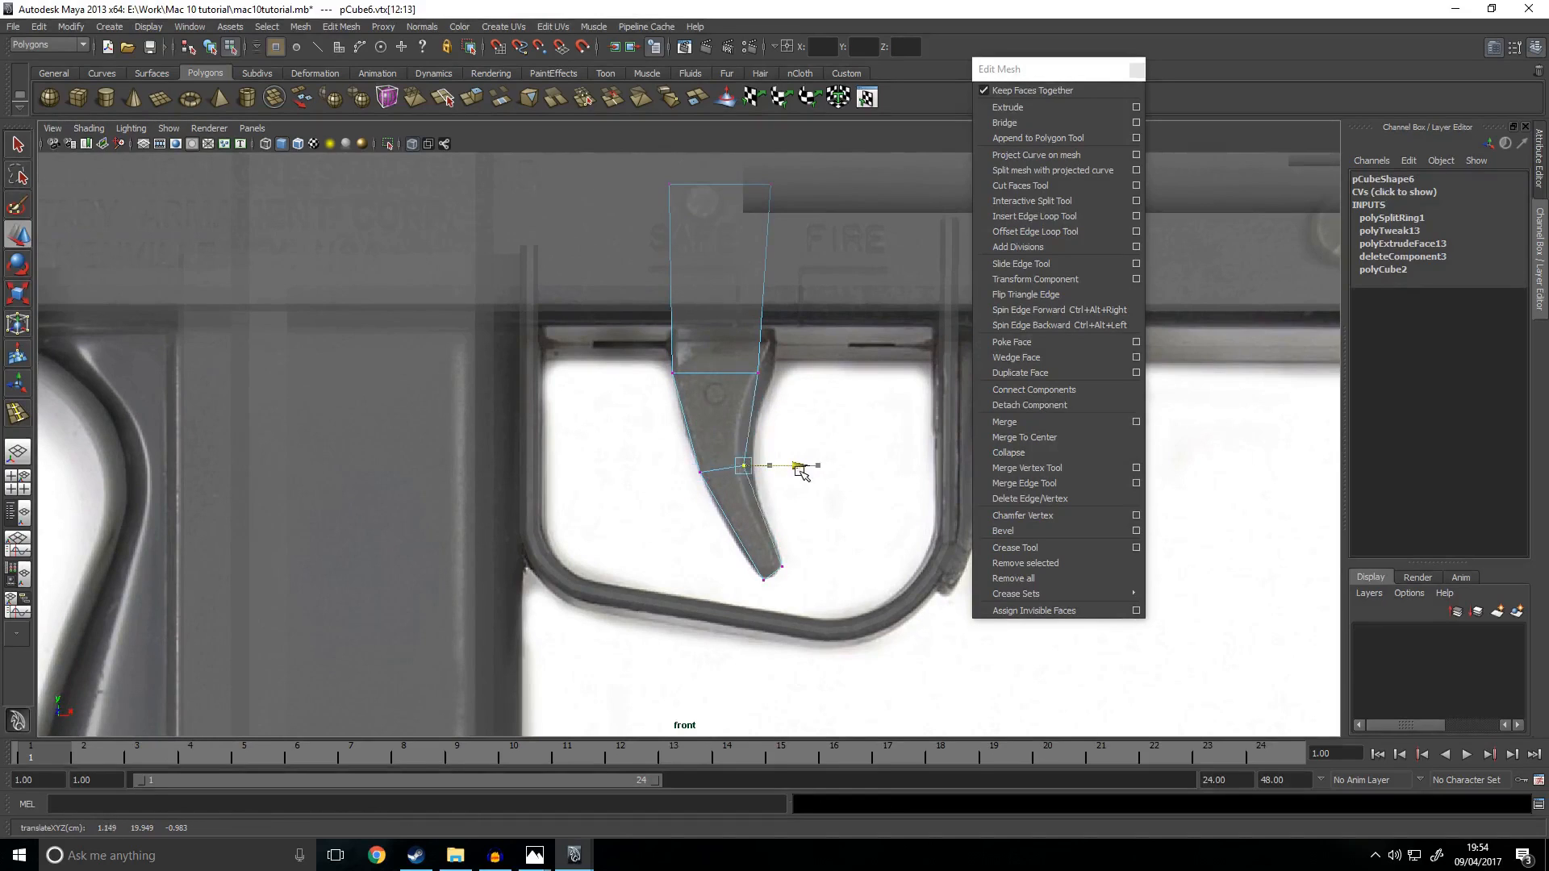
Step: Insert a second edge loop in the trigger's upper section and move its vertices to follow the reference curve
click(1062, 217)
click(752, 415)
key(w)
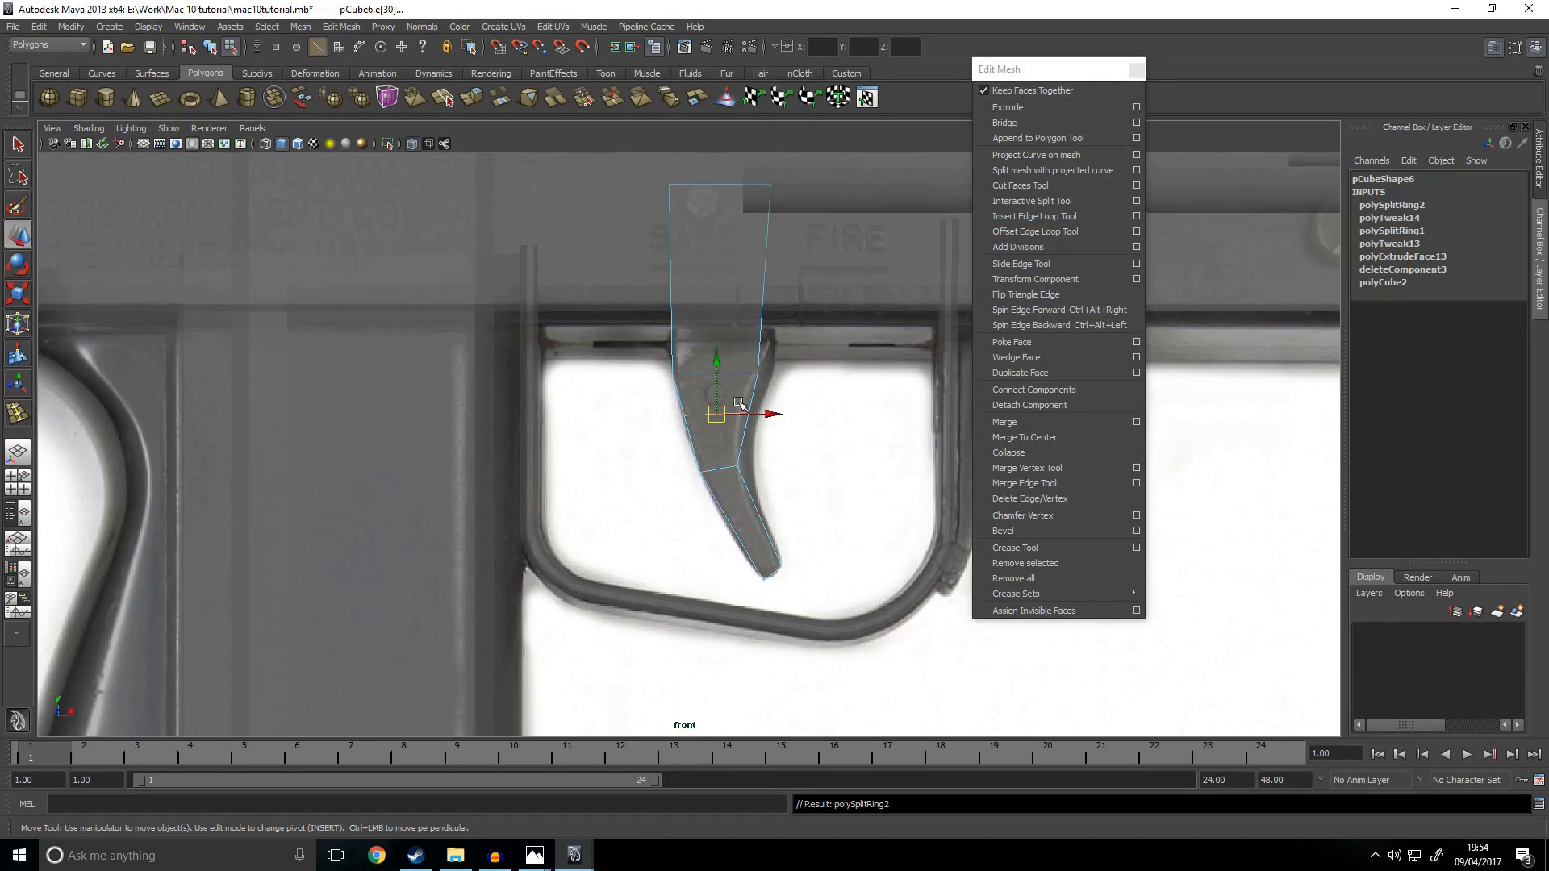
drag(647, 395, 716, 395)
click(776, 416)
drag(805, 417, 798, 421)
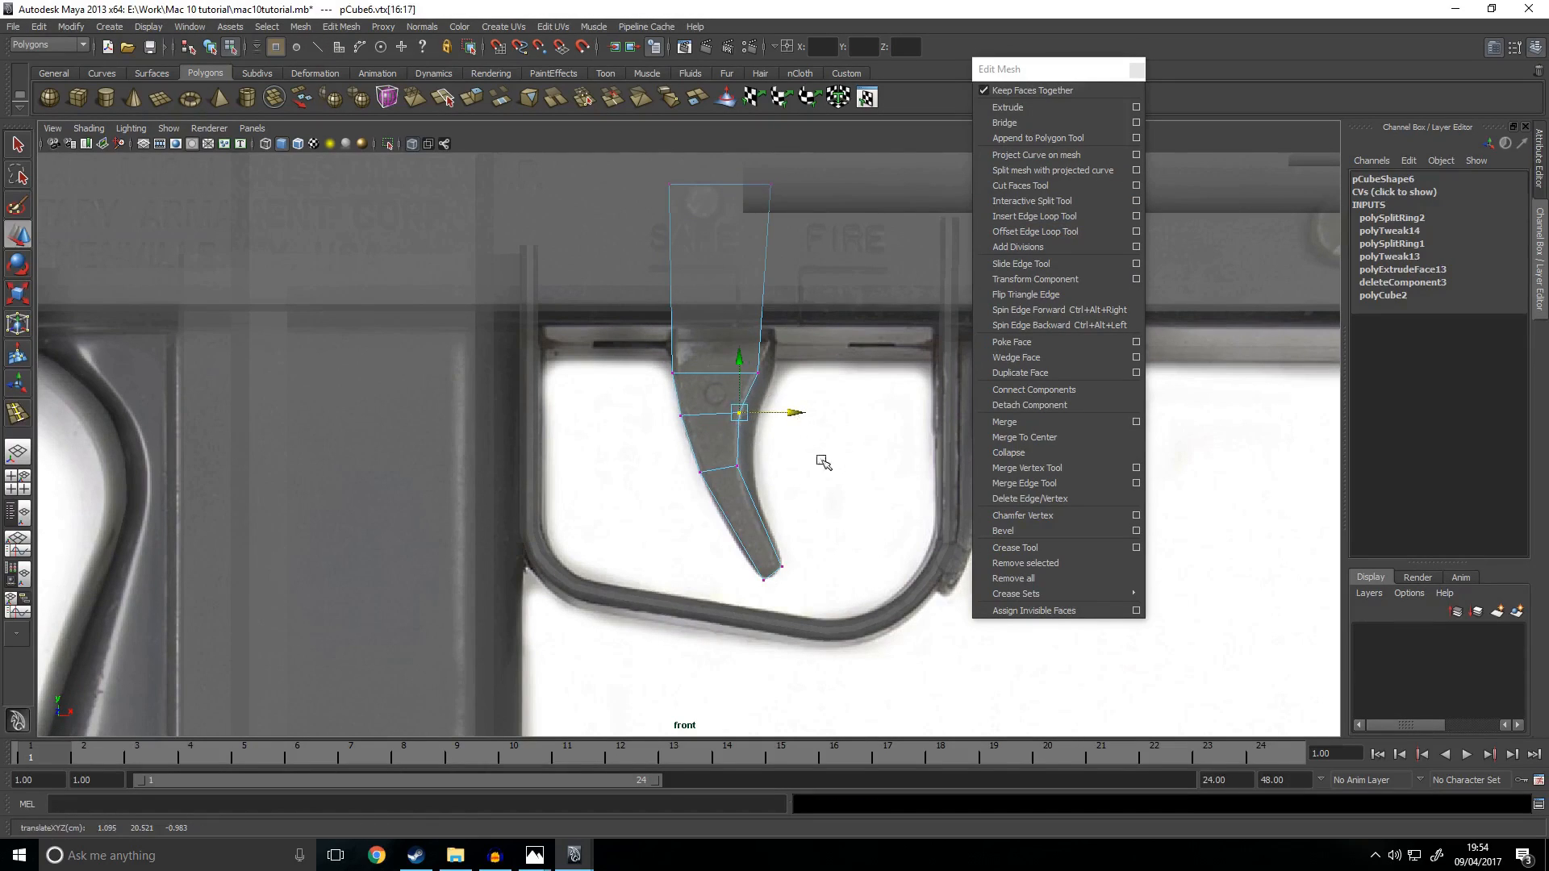
Step: Insert an edge loop between the two middle loops of the trigger blade and move its vertices onto the reference curve
click(1061, 216)
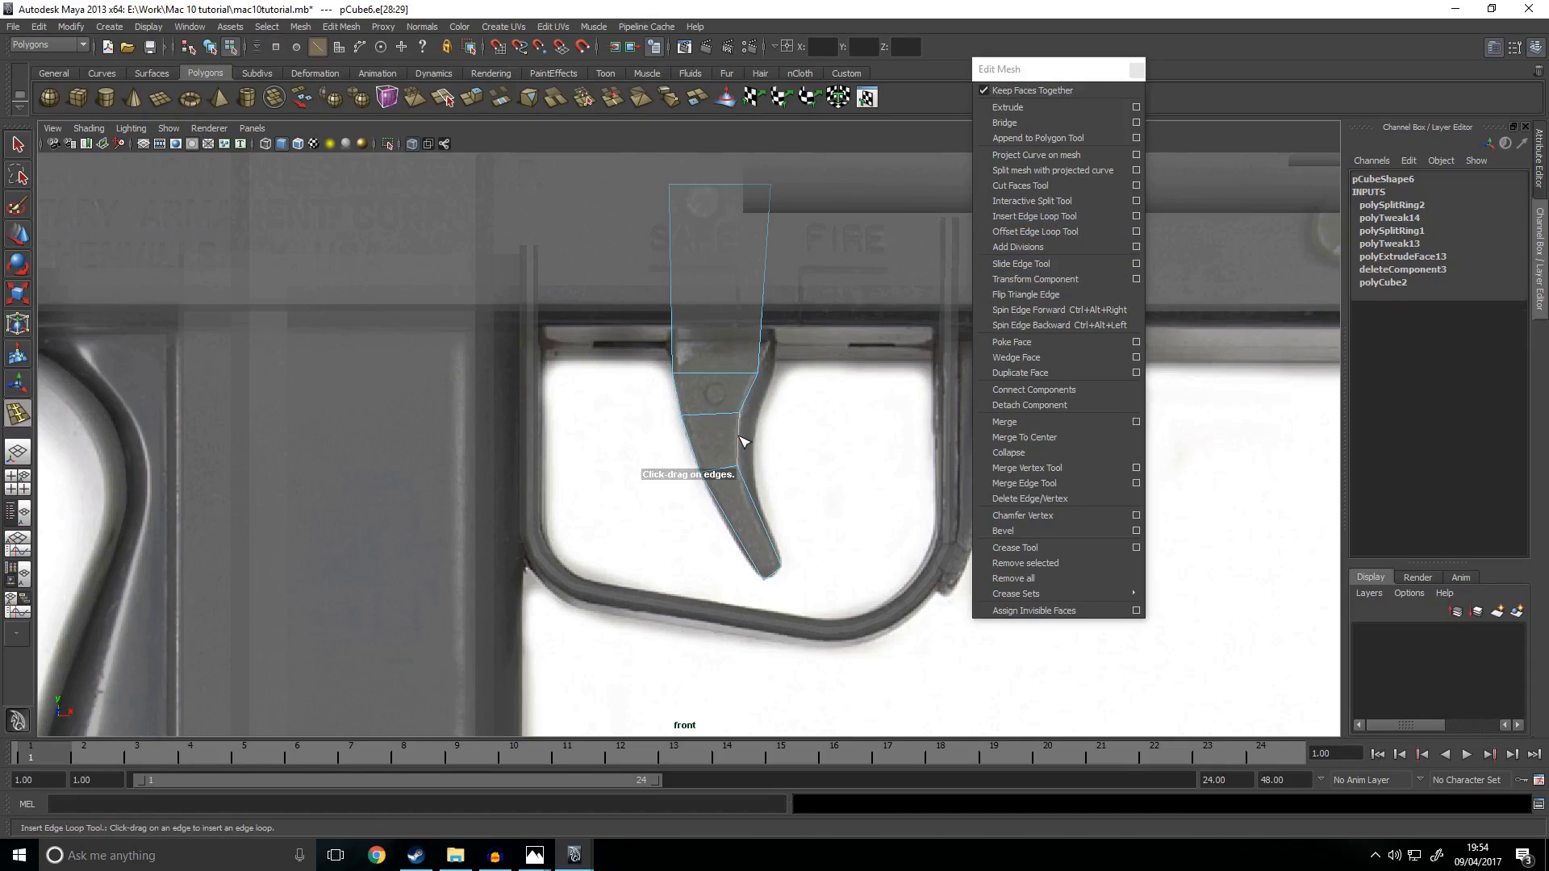
click(739, 437)
key(w)
right_drag(716, 431, 695, 421)
right_drag(690, 430, 625, 426)
mouse_move(611, 420)
mouse_down()
mouse_move(744, 458)
mouse_move(739, 420)
mouse_up()
click(808, 454)
scroll(820, 488, up, 2)
drag(813, 435, 813, 435)
alt+middle_drag(859, 516, 823, 434)
Step: Insert an edge loop across the trigger's lower section near the tip and shift it along X to follow the reference
click(1071, 216)
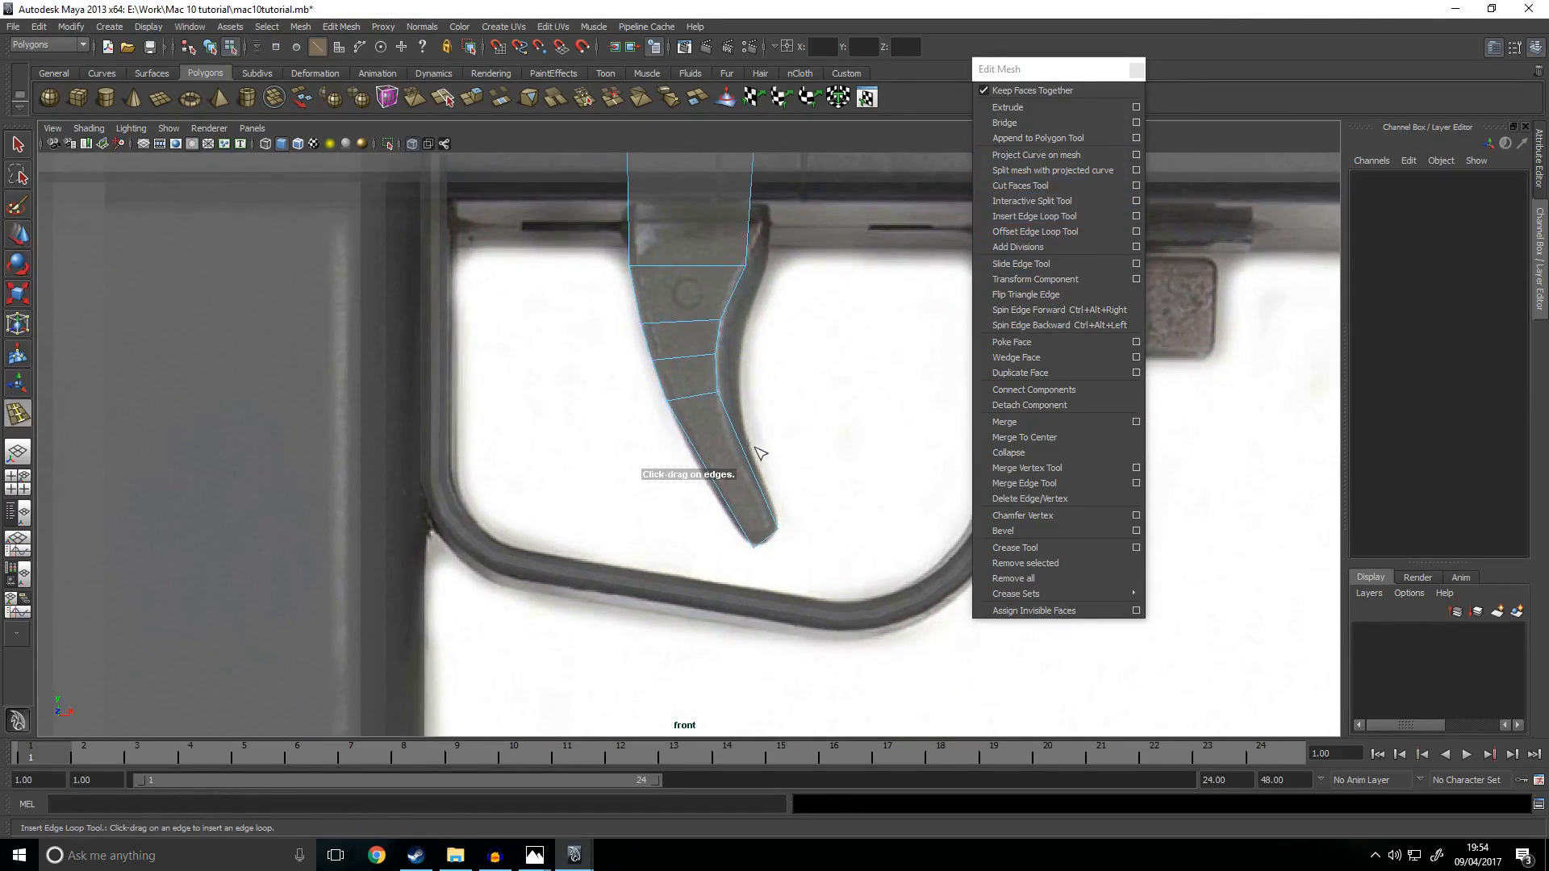
click(748, 456)
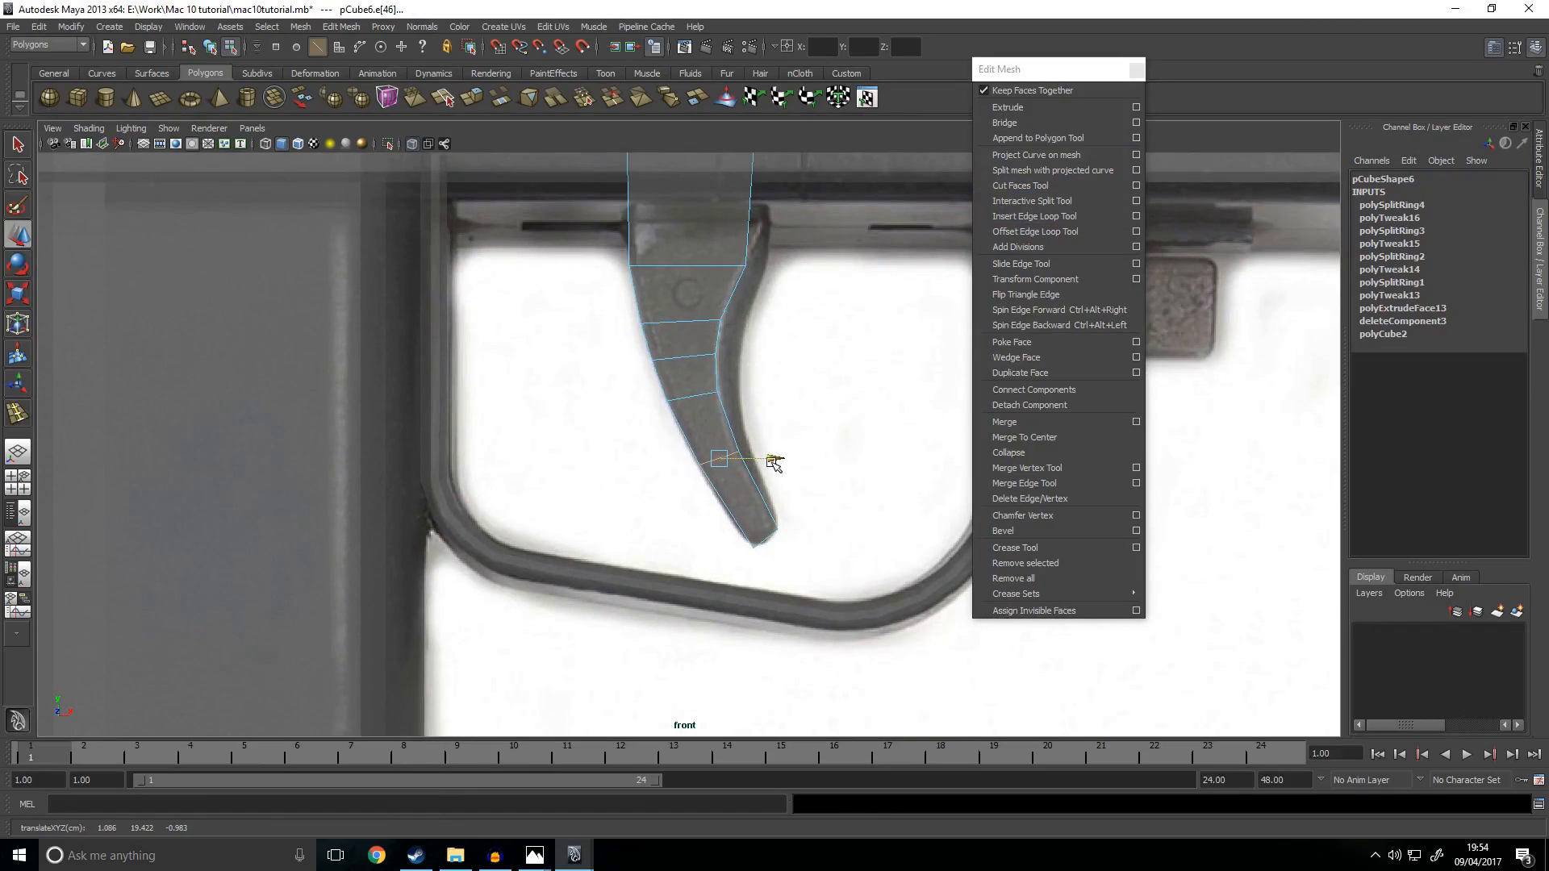
click(804, 457)
scroll(787, 446, up, 1)
alt+middle_drag(814, 335, 775, 446)
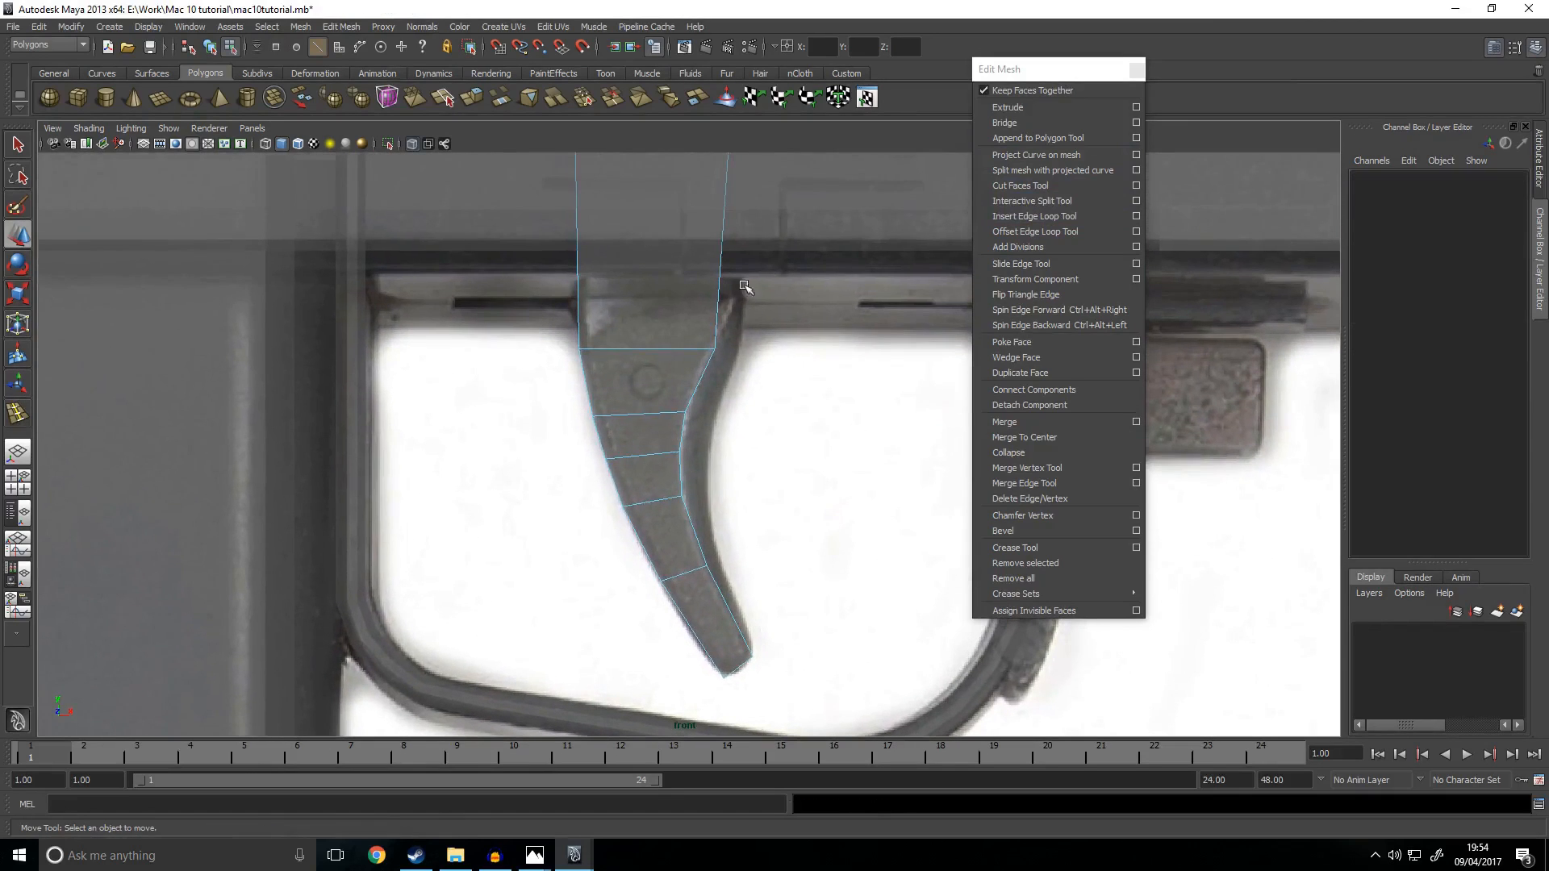
Step: Move the trigger's top front vertices forward along X to about 1.994 so the upper front edge slopes outward
alt+middle_drag(723, 288, 759, 328)
right_drag(715, 496, 682, 488)
drag(712, 184, 790, 265)
drag(794, 207, 876, 225)
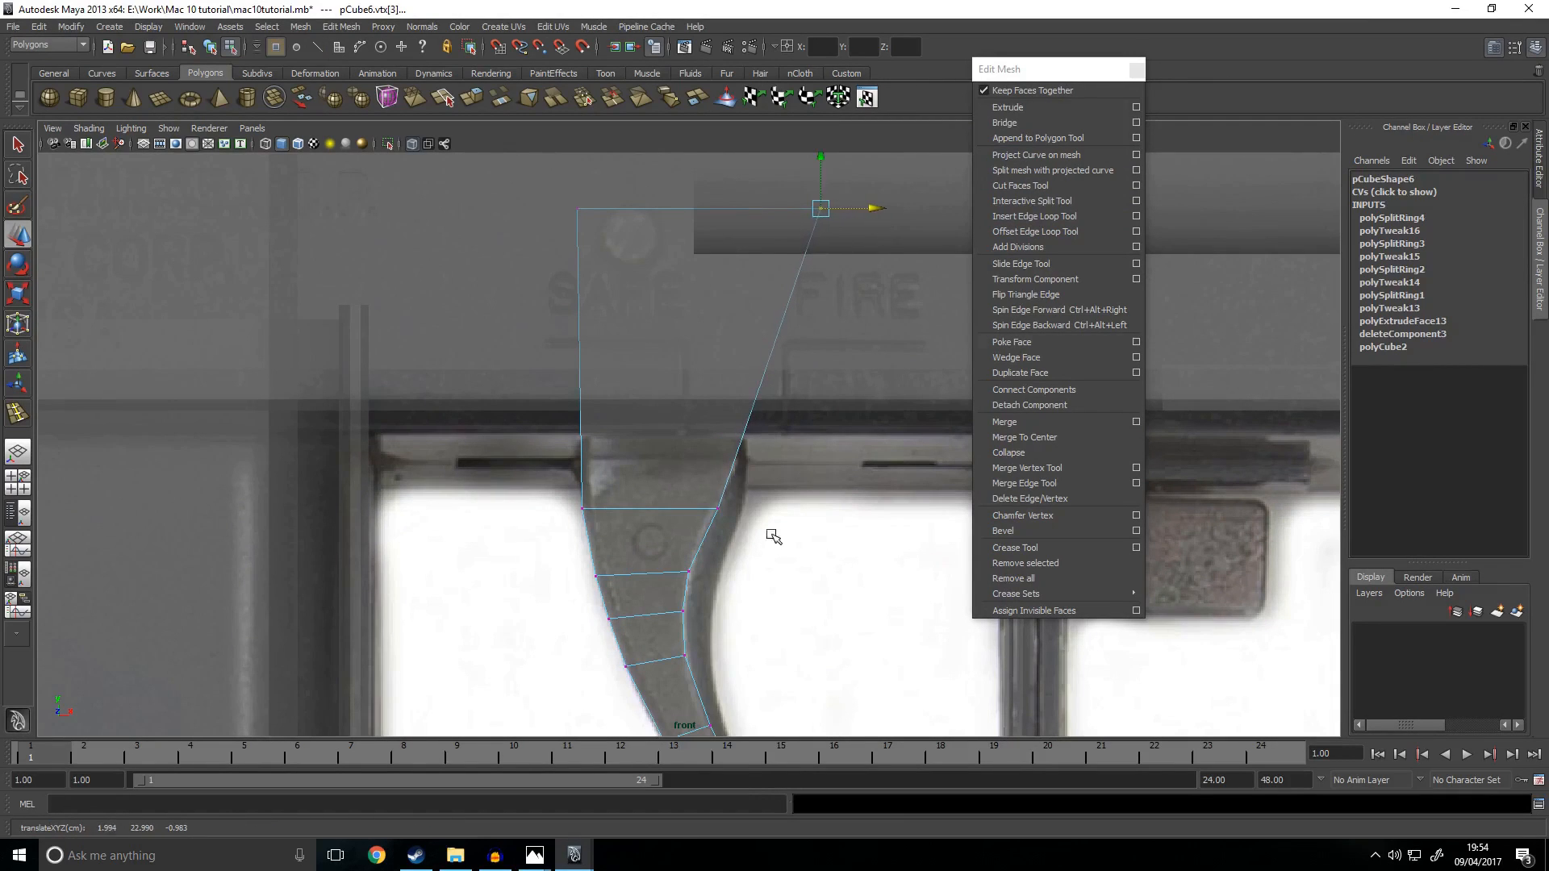
click(782, 522)
alt+middle_drag(783, 522, 840, 360)
right_drag(668, 290, 636, 317)
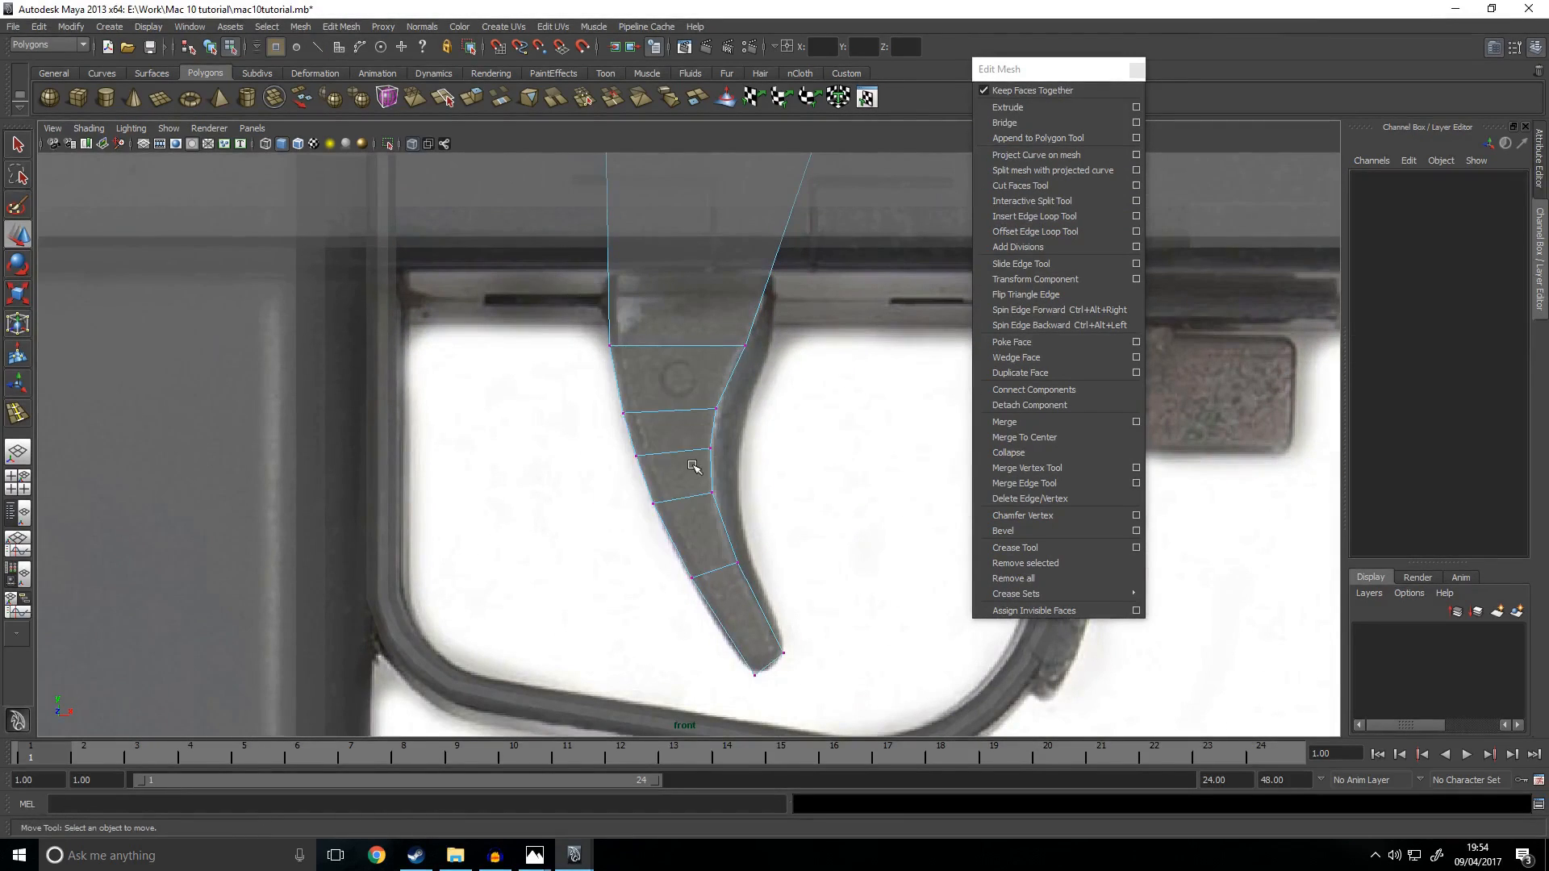
Step: Return the trigger to object mode and snap it onto the gun's centreline along Z in the side view
right_drag(713, 435, 718, 478)
key(space)
key(space)
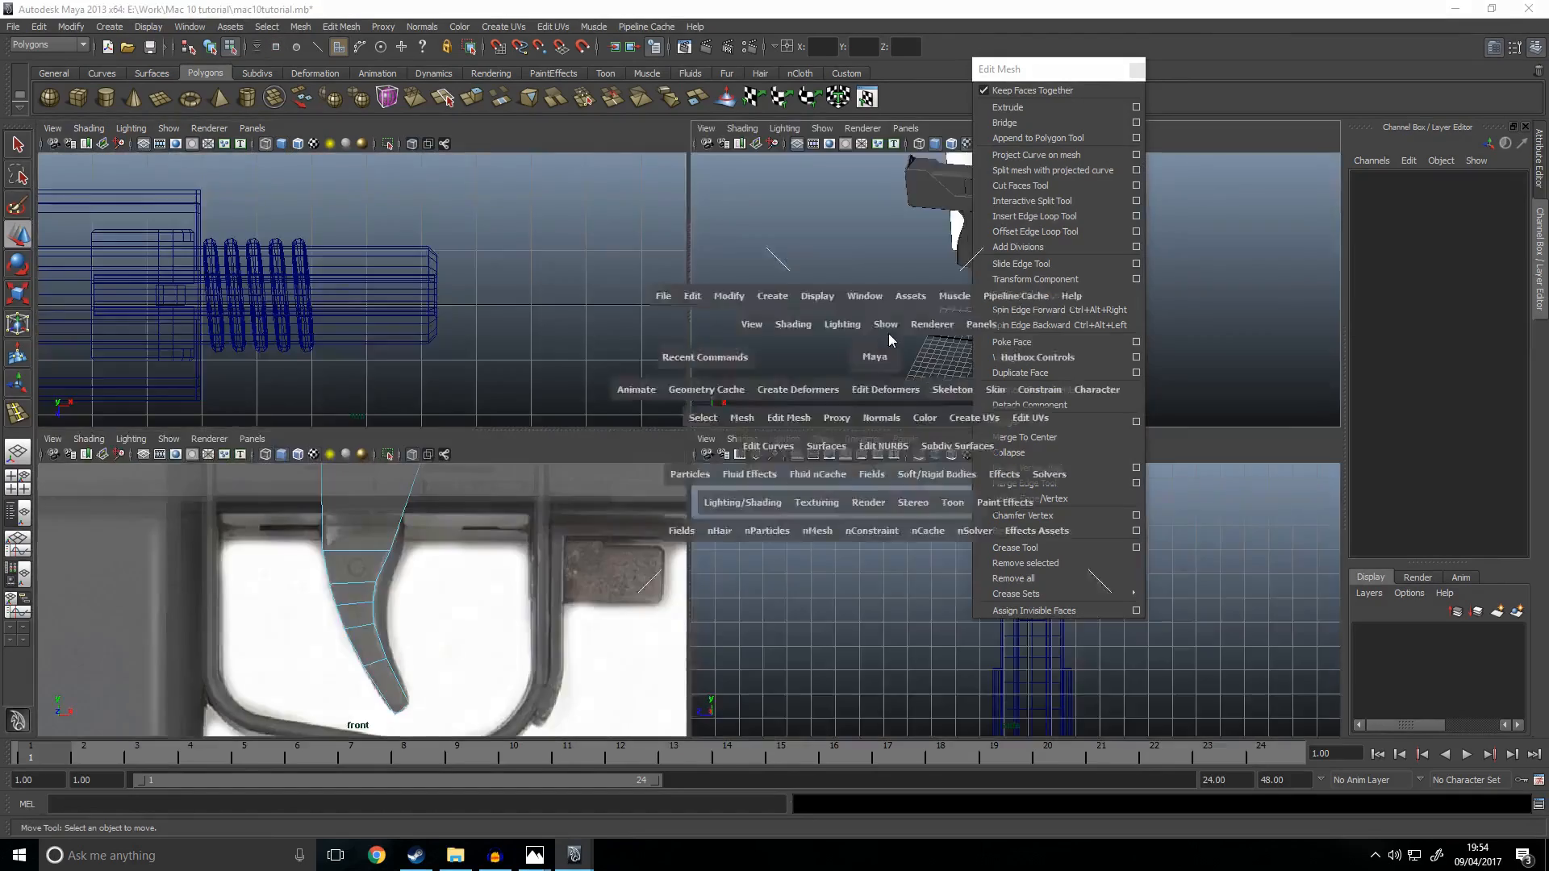
alt+middle_drag(804, 372, 768, 508)
alt+drag(768, 509, 682, 451)
key(F8)
click(663, 346)
key(space)
key(space)
scroll(751, 468, down, 5)
click(637, 380)
key(v)
middle_drag(643, 409, 639, 389)
Step: Narrow the trigger by scaling it to 0.373 in Z
key(r)
drag(573, 383, 611, 386)
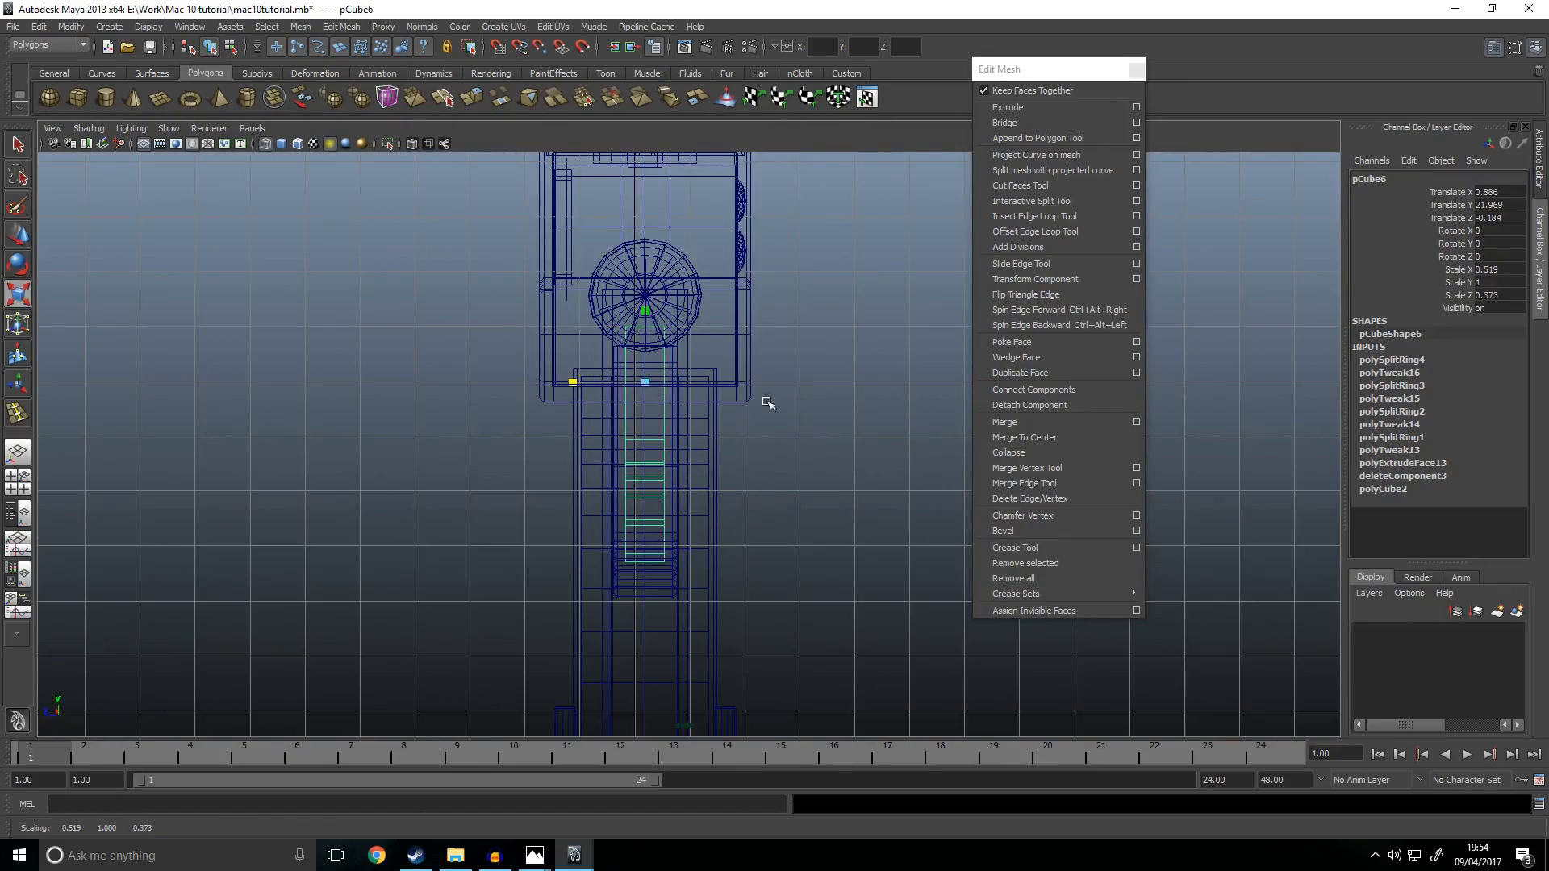
key(space)
key(space)
scroll(632, 433, up, 3)
alt+drag(572, 445, 661, 426)
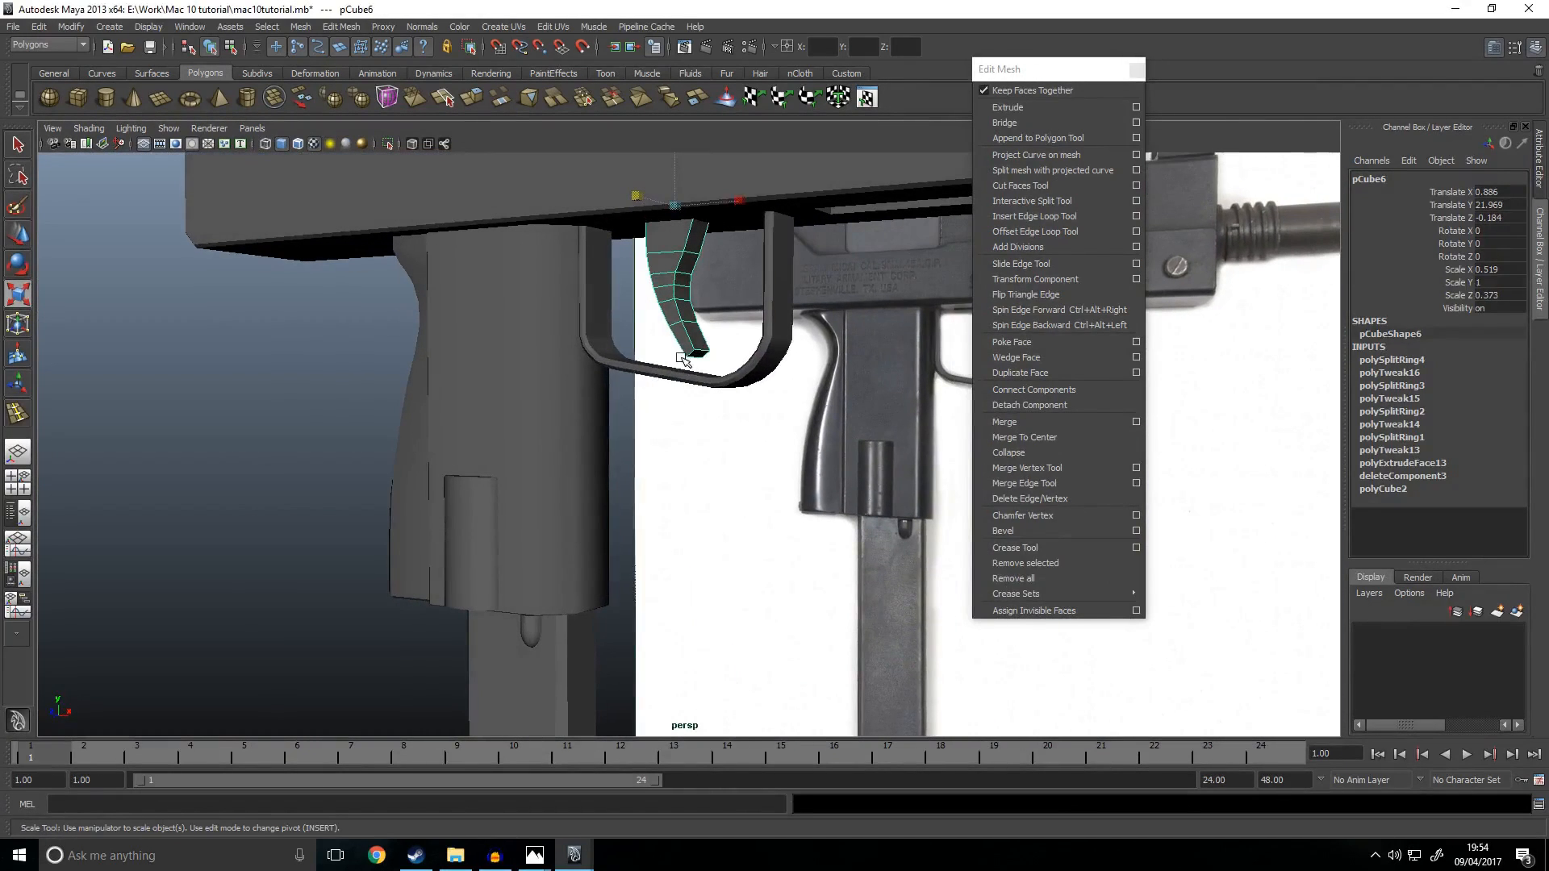
Step: Taper the trigger toward its tip by scaling the tip vertices in Z, using soft selection with a falloff radius of 2.83
right_drag(680, 337, 625, 337)
drag(678, 342, 677, 341)
key(b)
scroll(758, 380, up, 4)
alt+middle_drag(770, 373, 798, 556)
click(1497, 48)
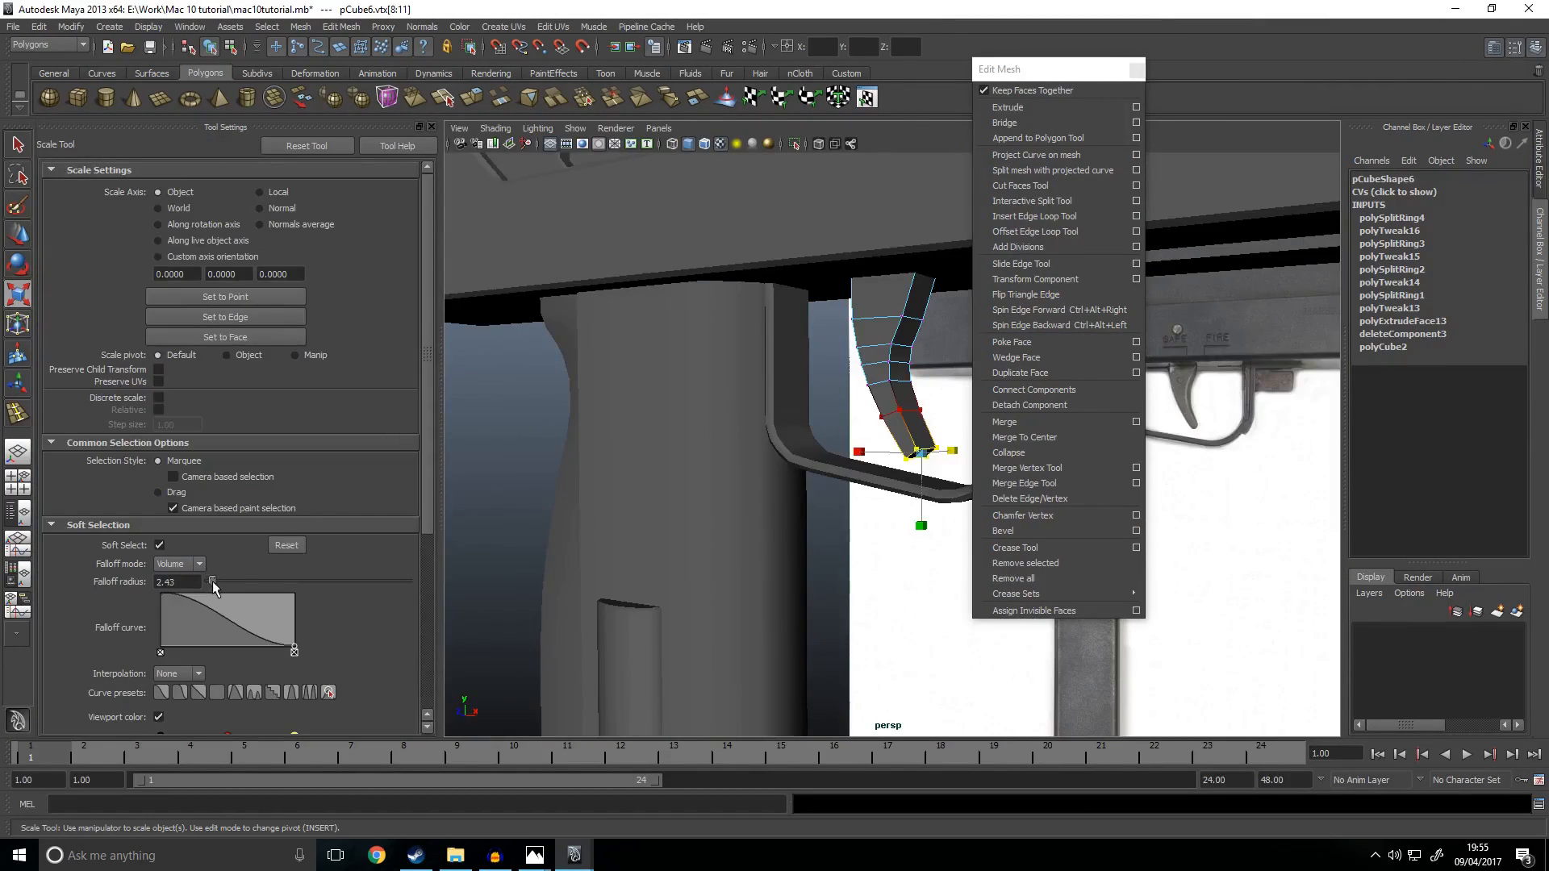
alt+drag(762, 542, 640, 539)
drag(897, 465, 715, 535)
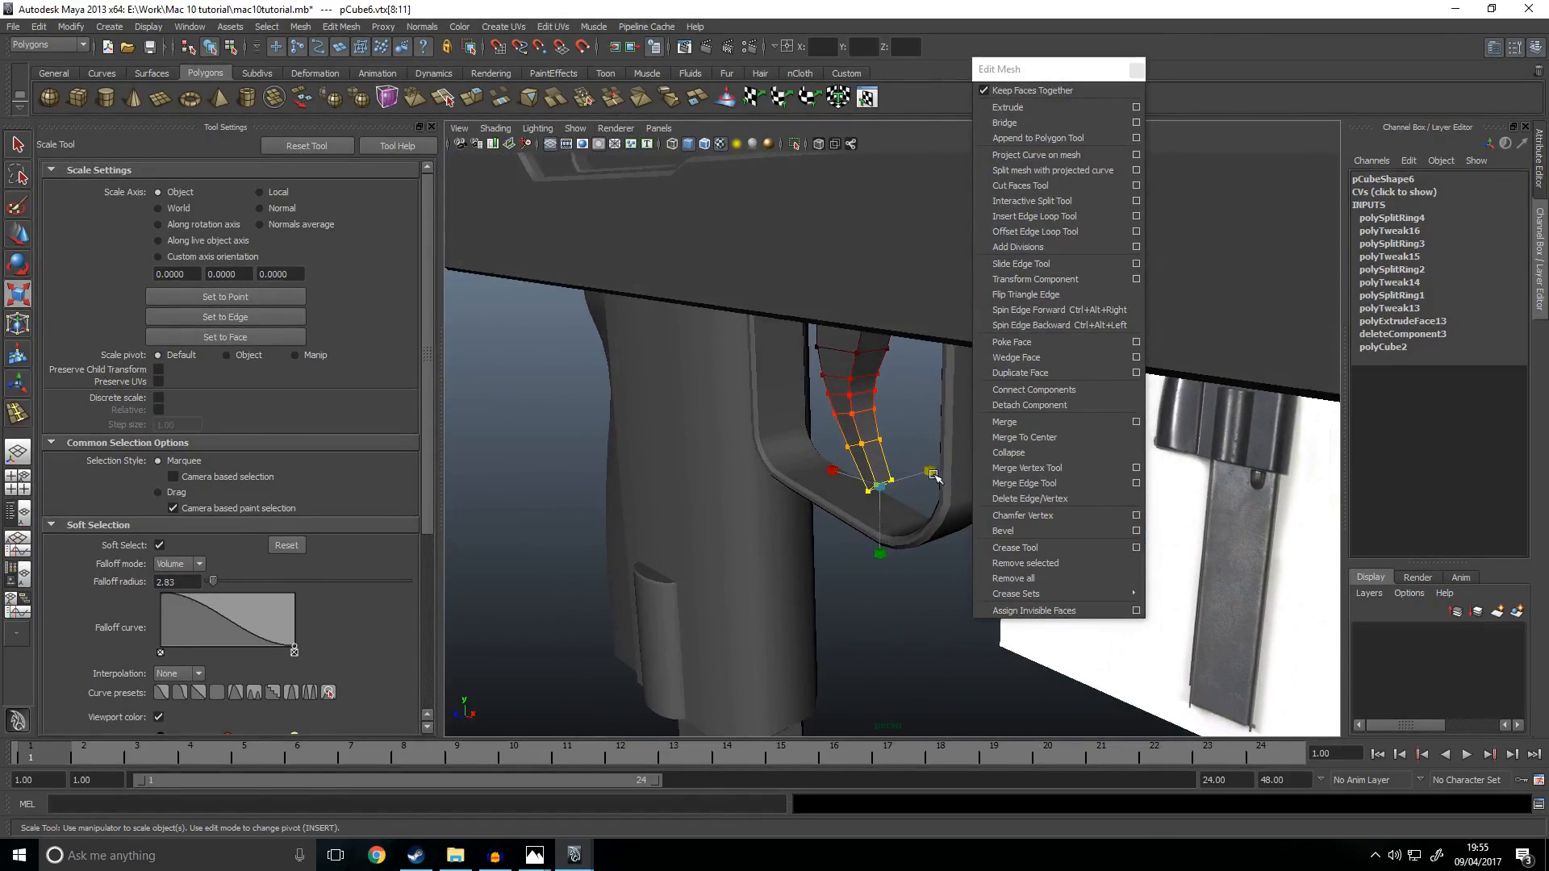
click(839, 623)
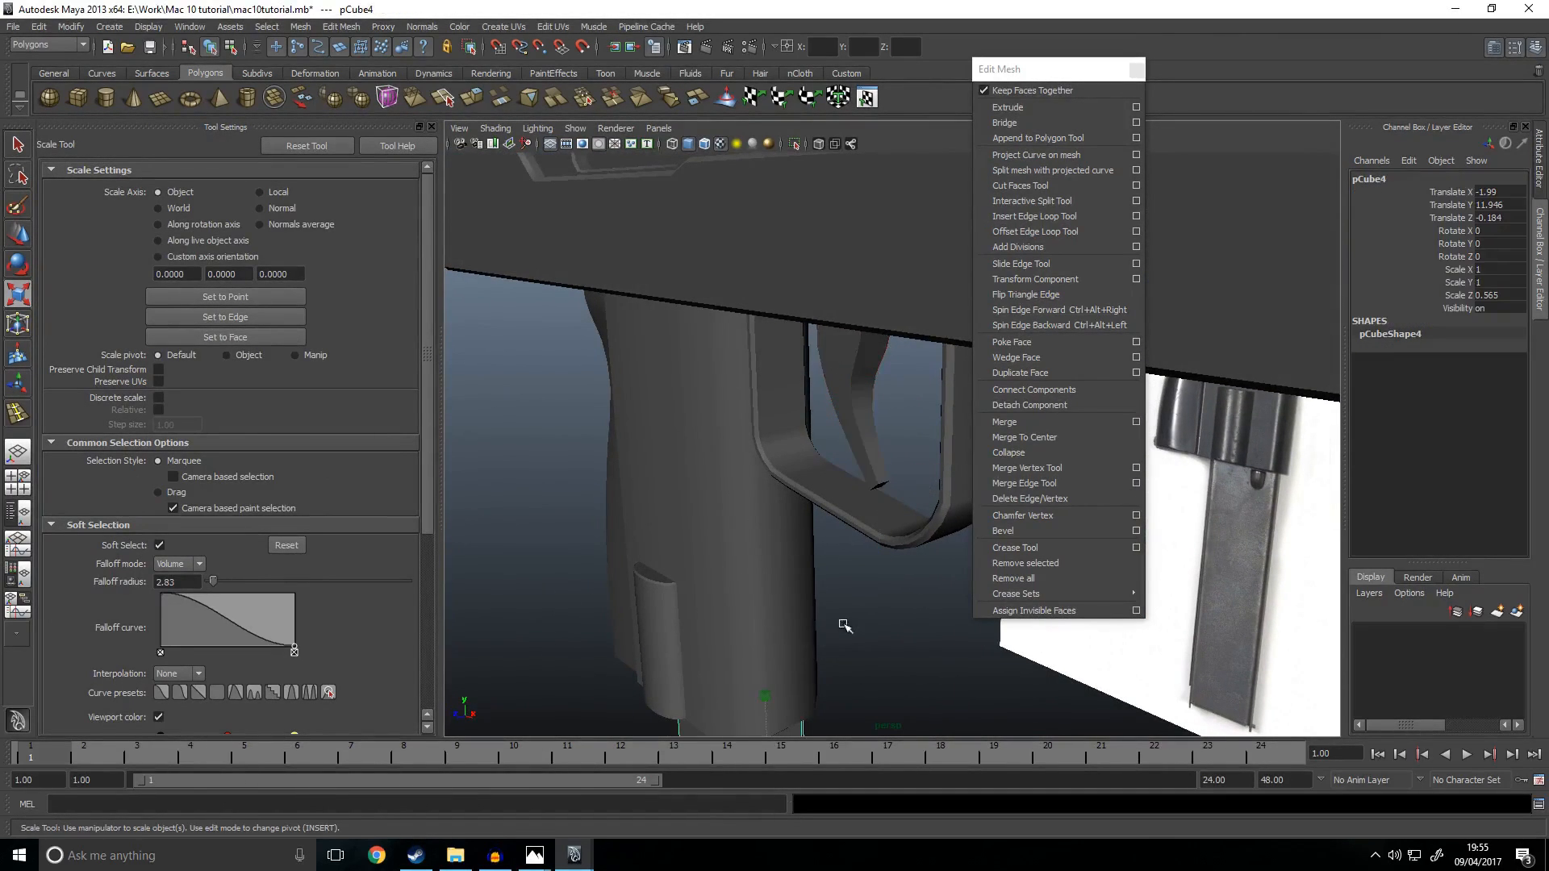
Step: Close the tool settings and select the trigger's long corner edges along the front and back of both sides
alt+drag(839, 624, 915, 507)
click(867, 380)
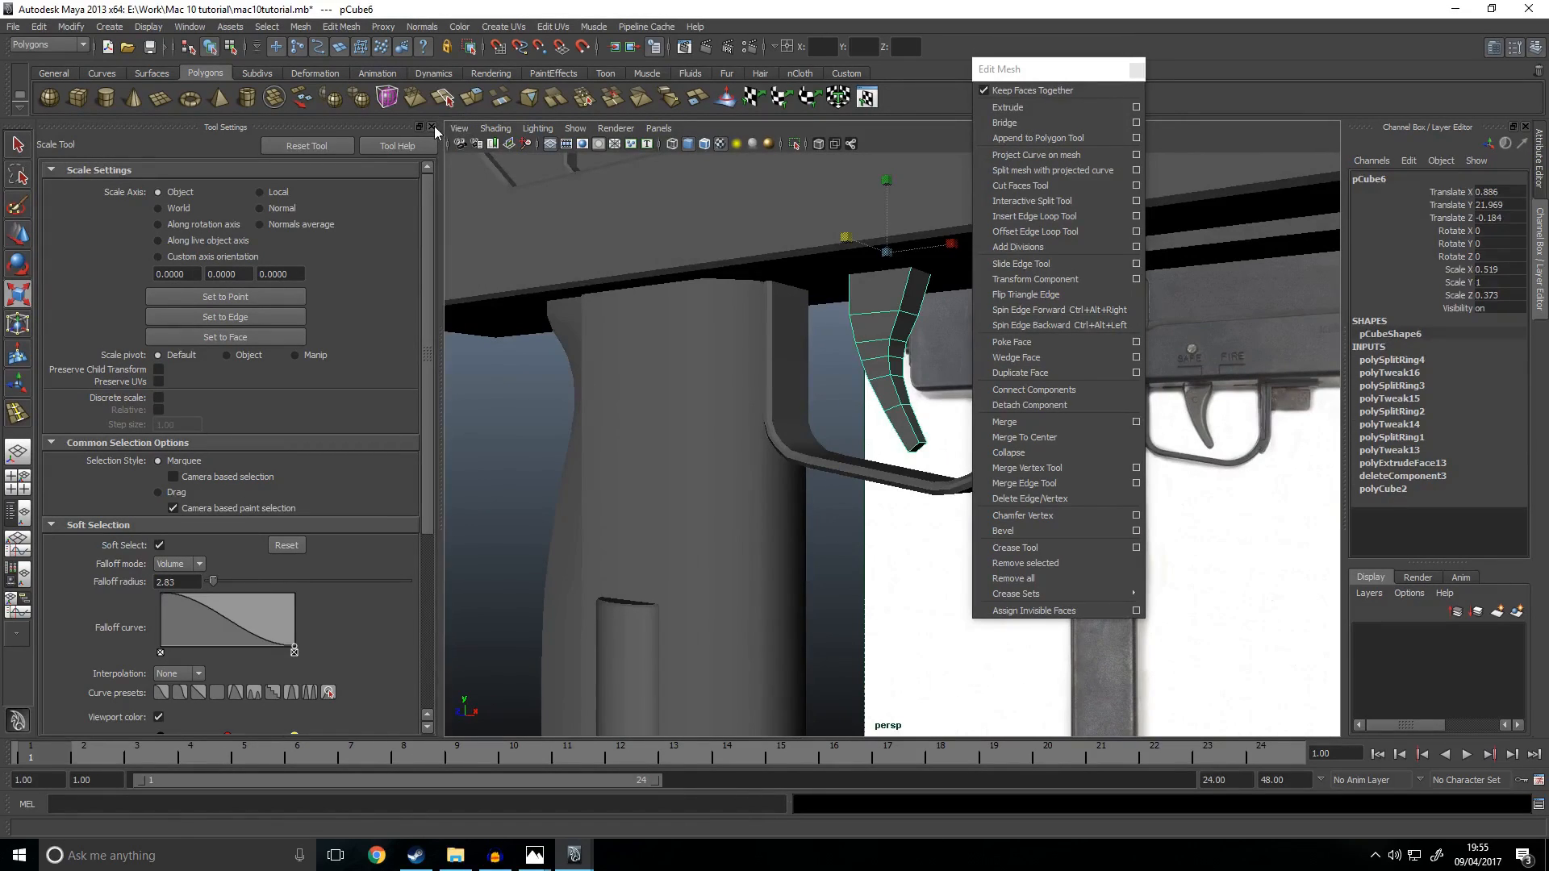
click(433, 127)
right_drag(692, 279, 700, 236)
double_click(707, 220)
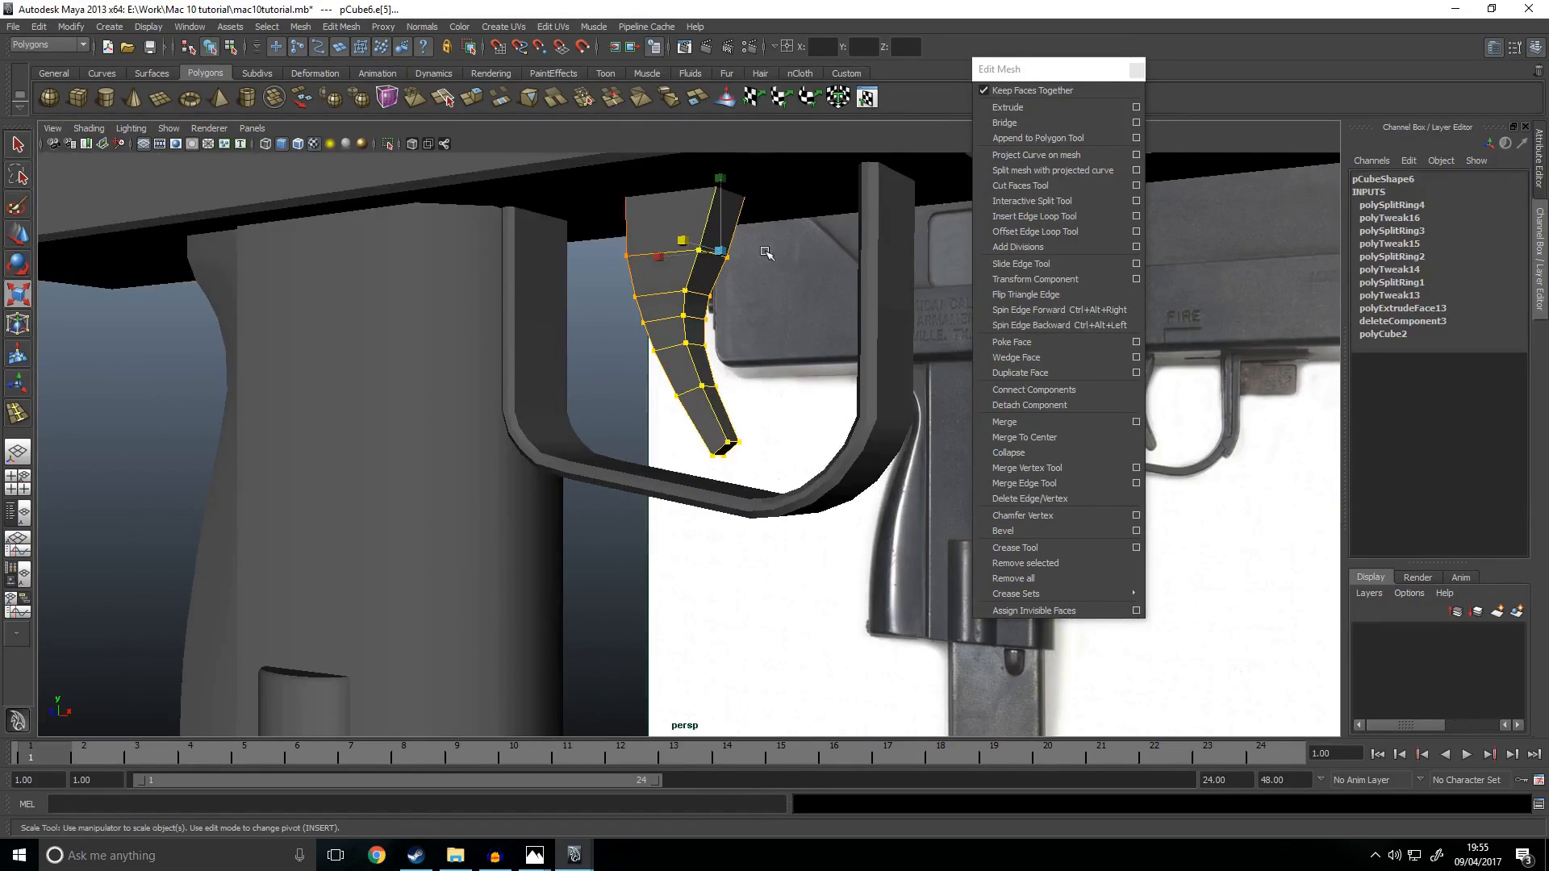
key(q)
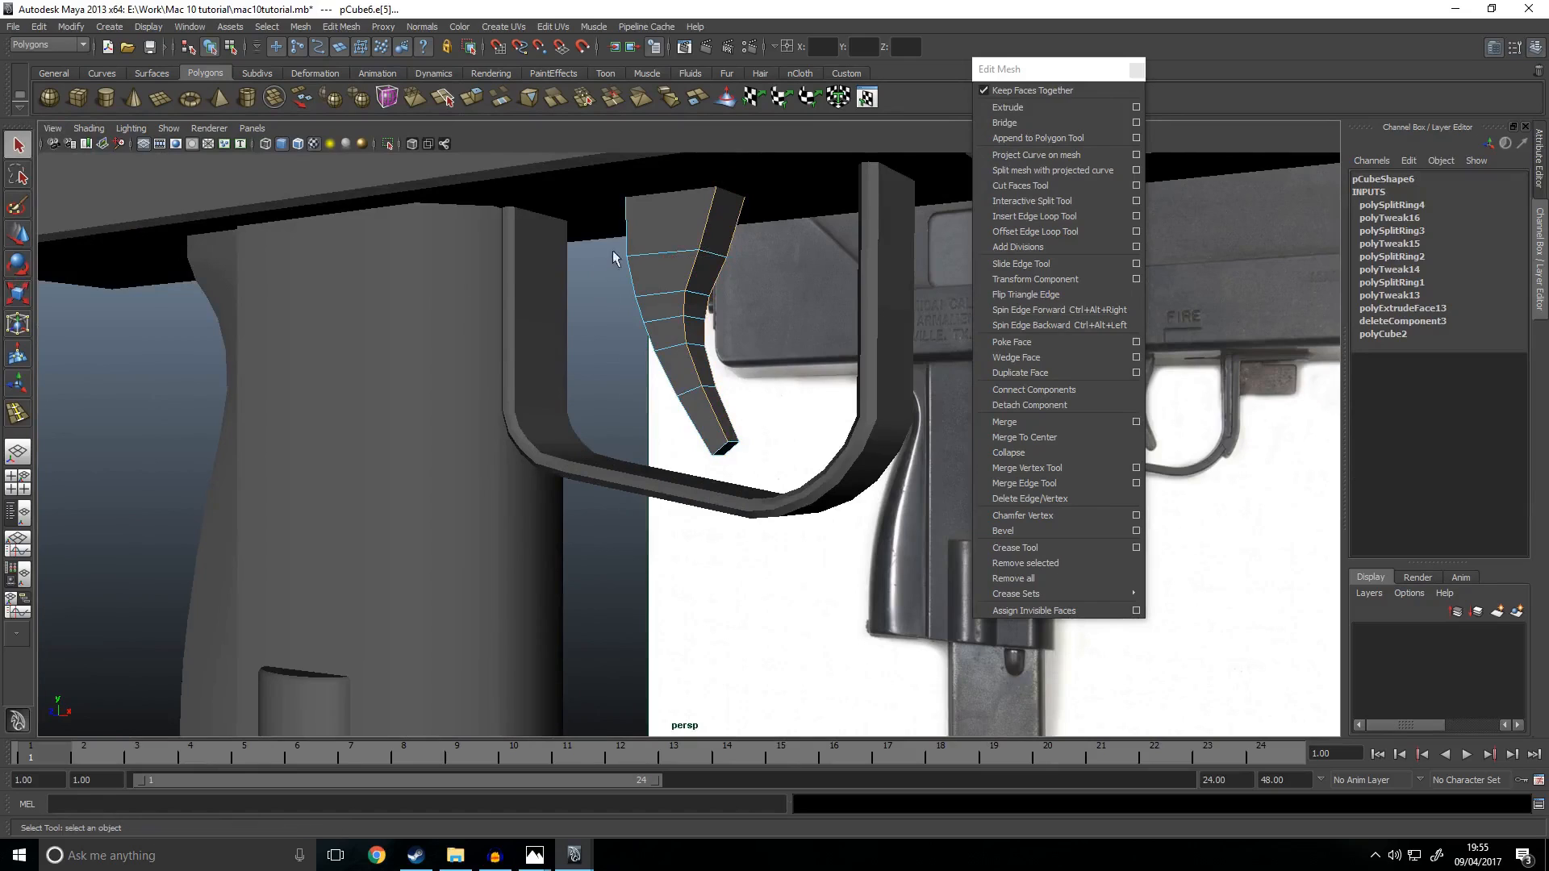
alt+drag(626, 232, 779, 295)
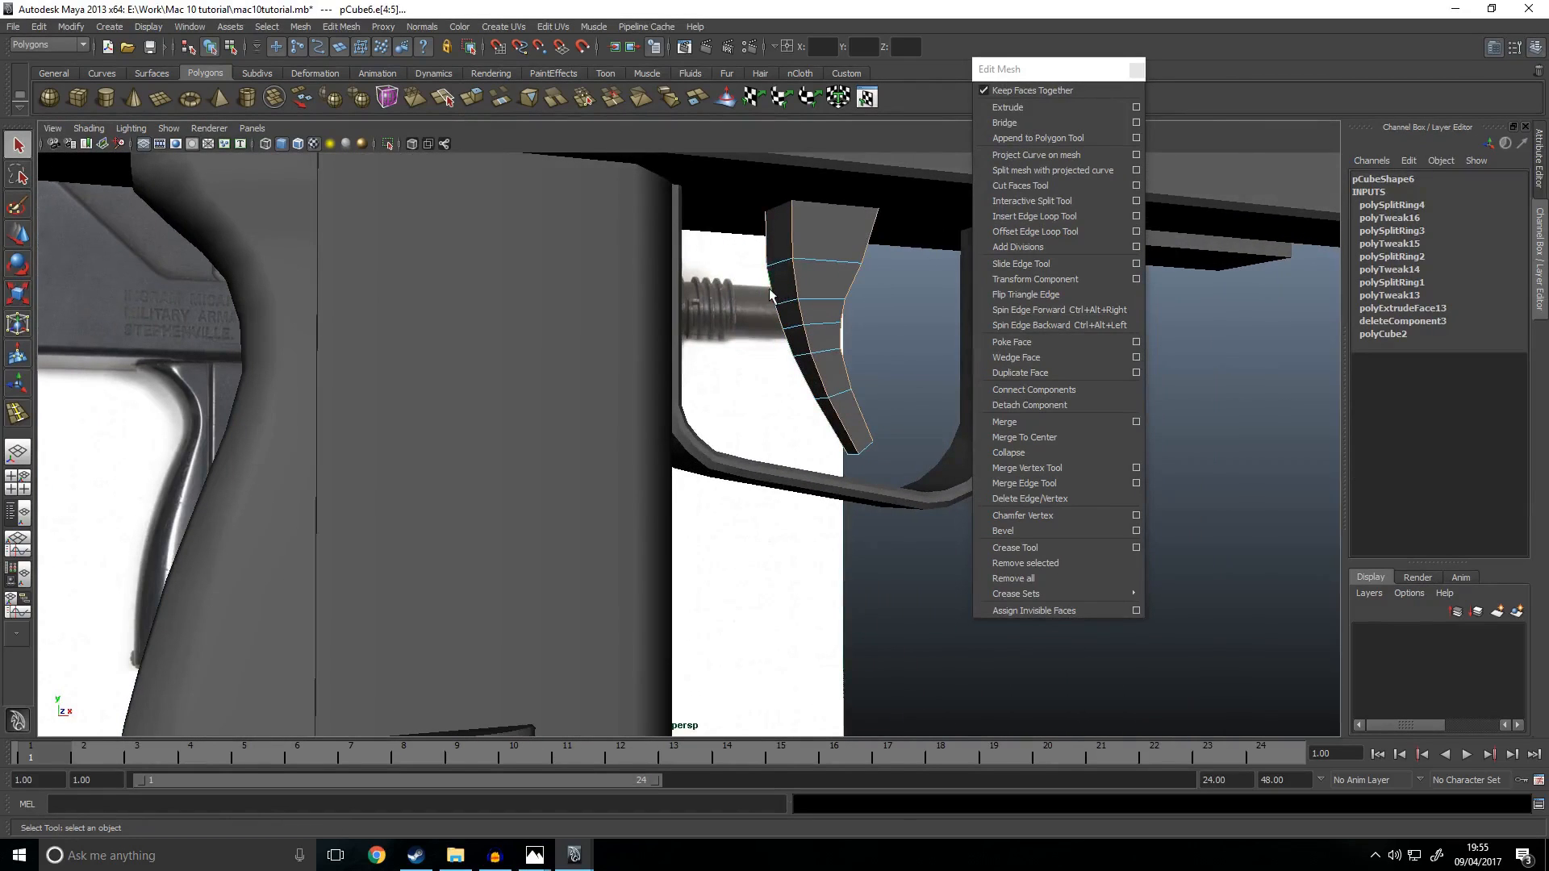
Step: Try bevelling the trigger's selected long edges, then undo the bevel
click(1003, 531)
key(w)
mouse_move(820, 442)
alt+mouse_down()
mouse_move(718, 439)
mouse_move(790, 449)
alt+mouse_up()
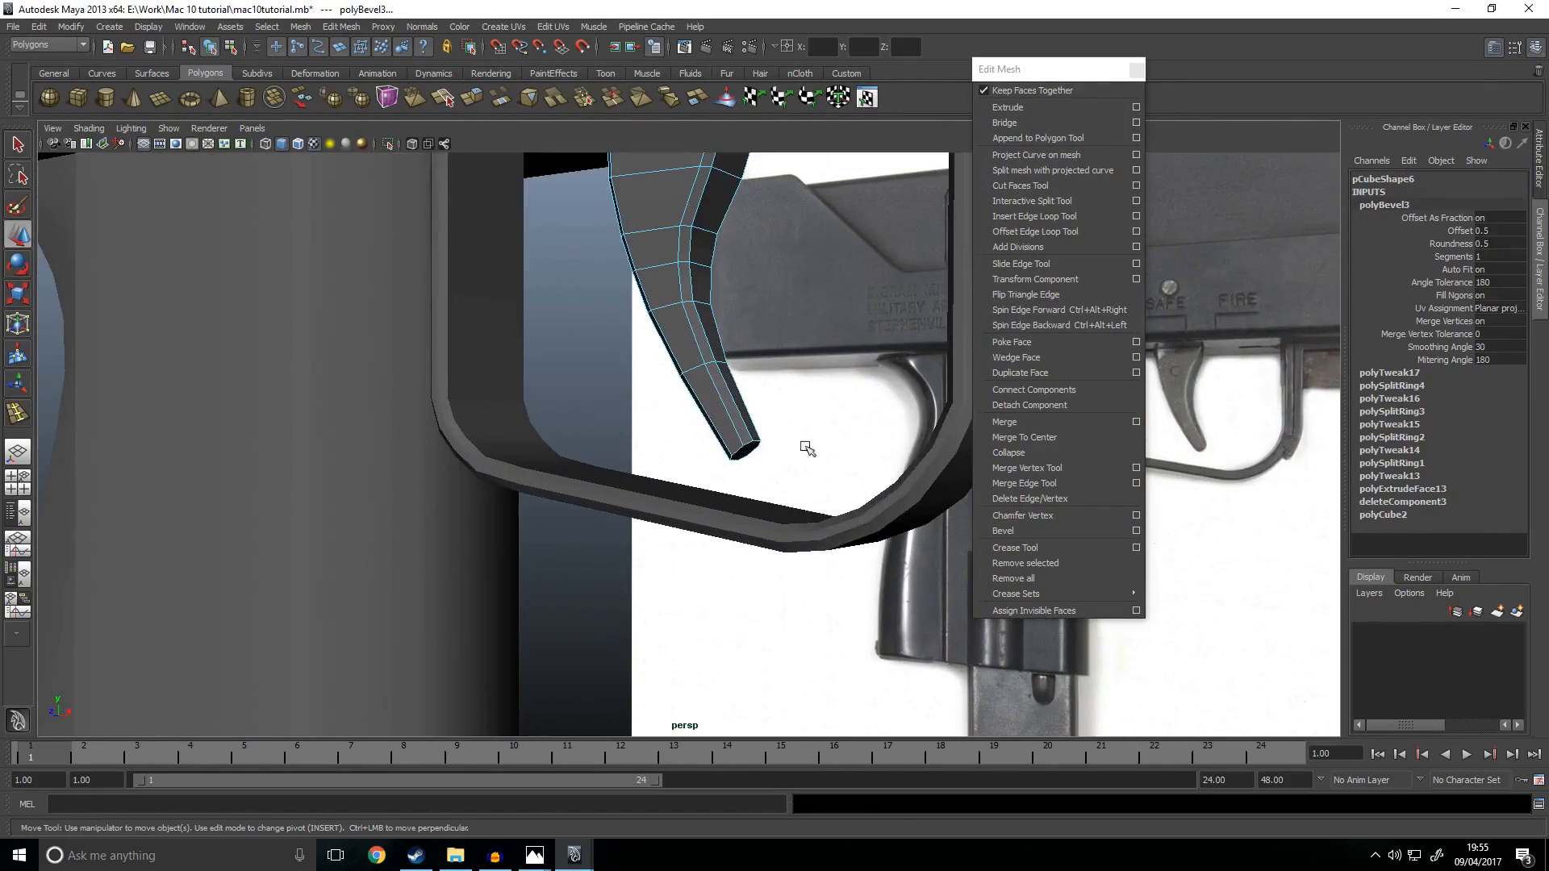
key(ctrl+z)
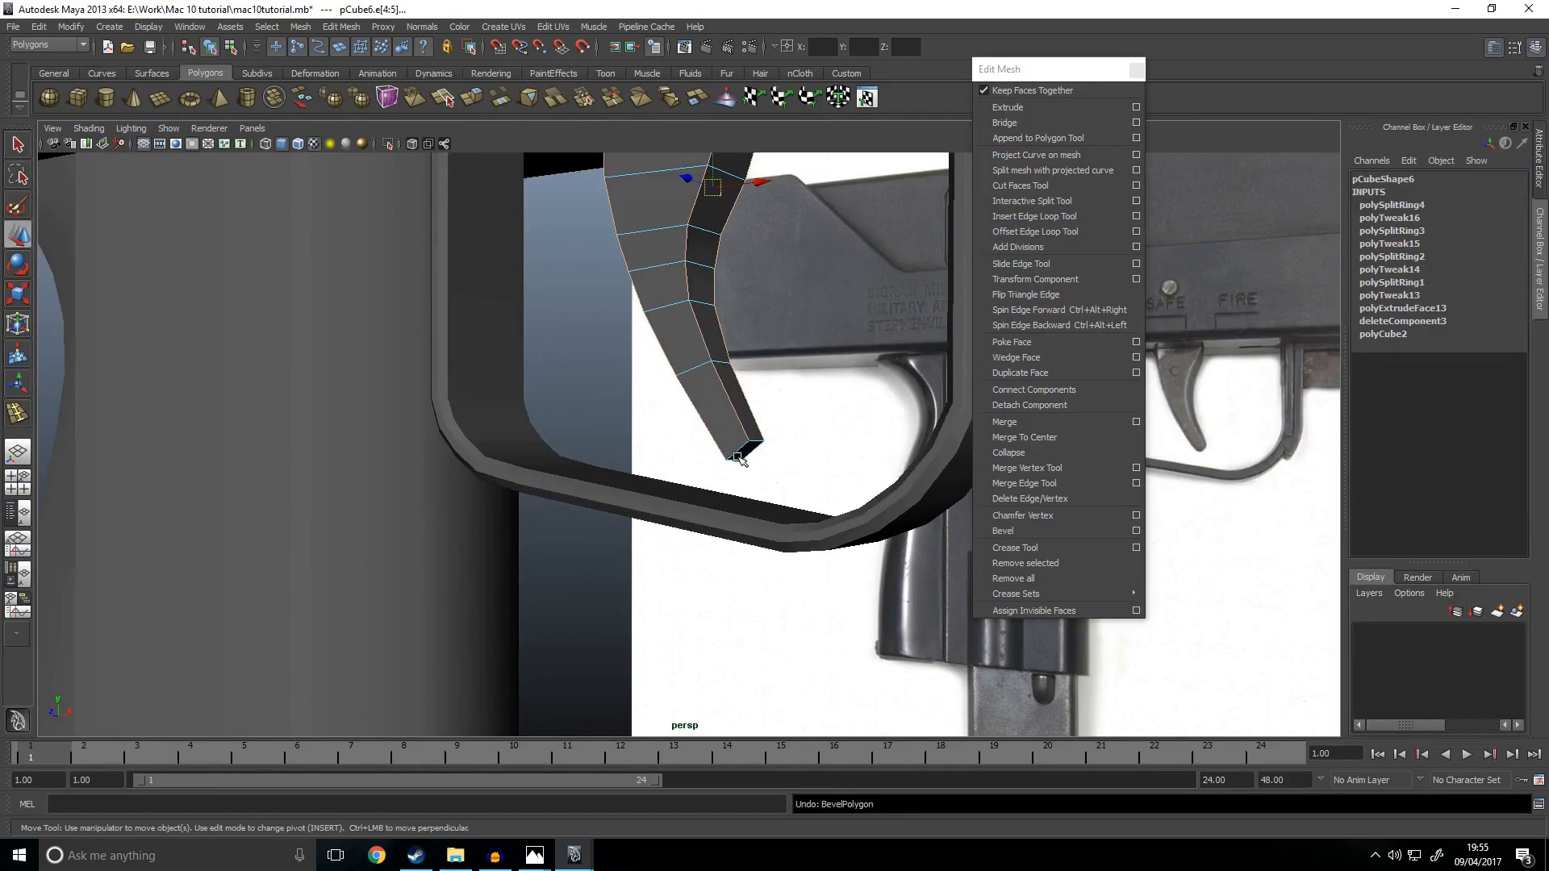
Step: Complete the selection of the trigger's long edges, add the tip edge, and bevel them with the default settings
alt+drag(767, 460, 872, 341)
alt+drag(934, 443, 736, 298)
click(713, 277)
double_click(711, 276)
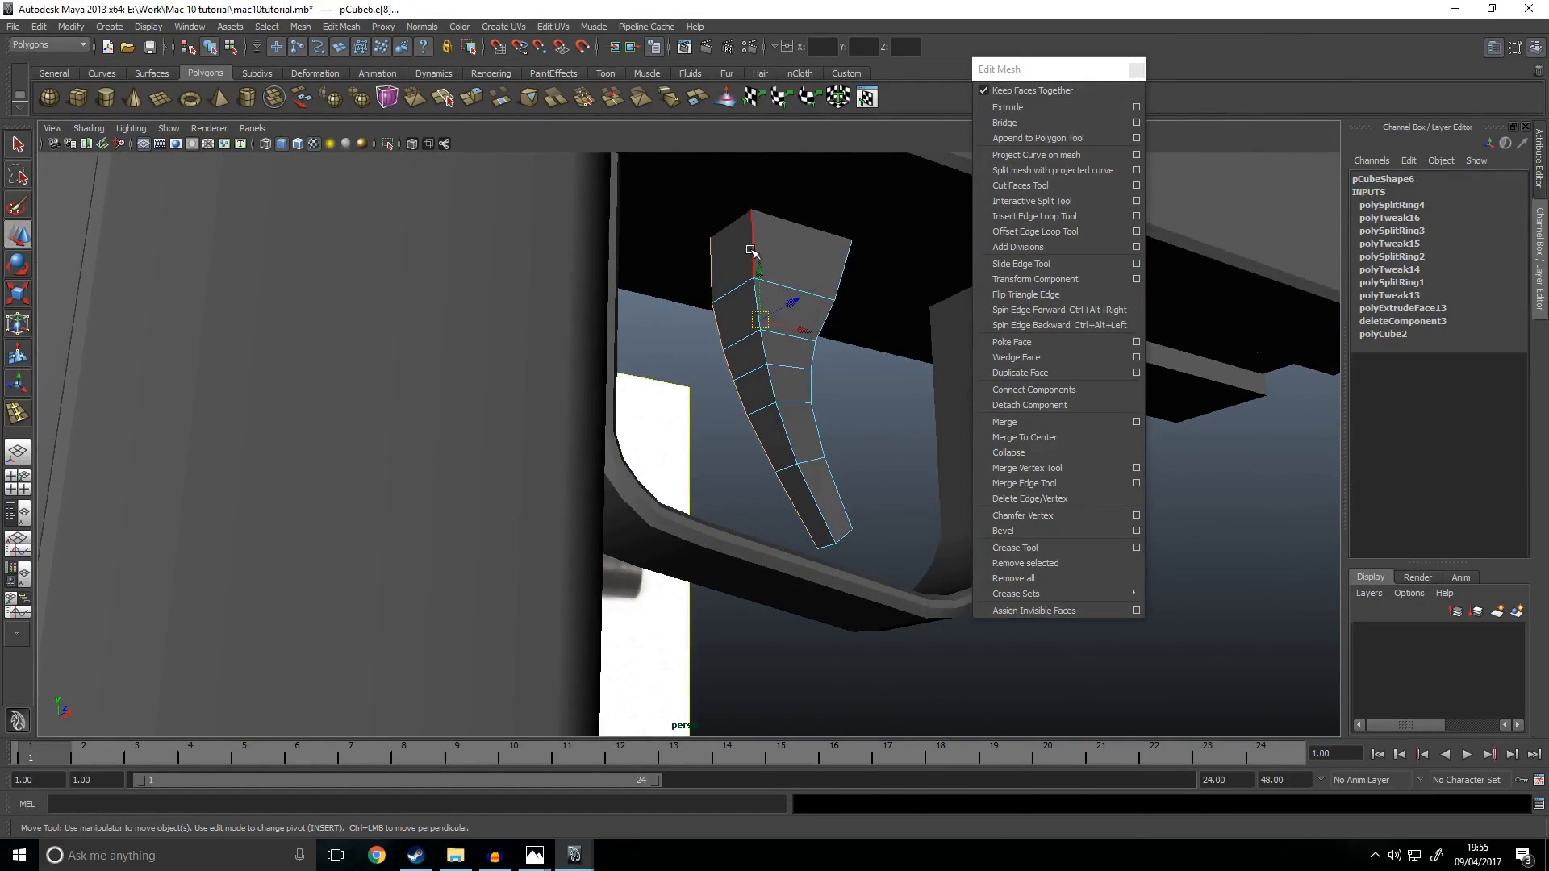
shift+click(848, 258)
alt+drag(848, 258, 511, 524)
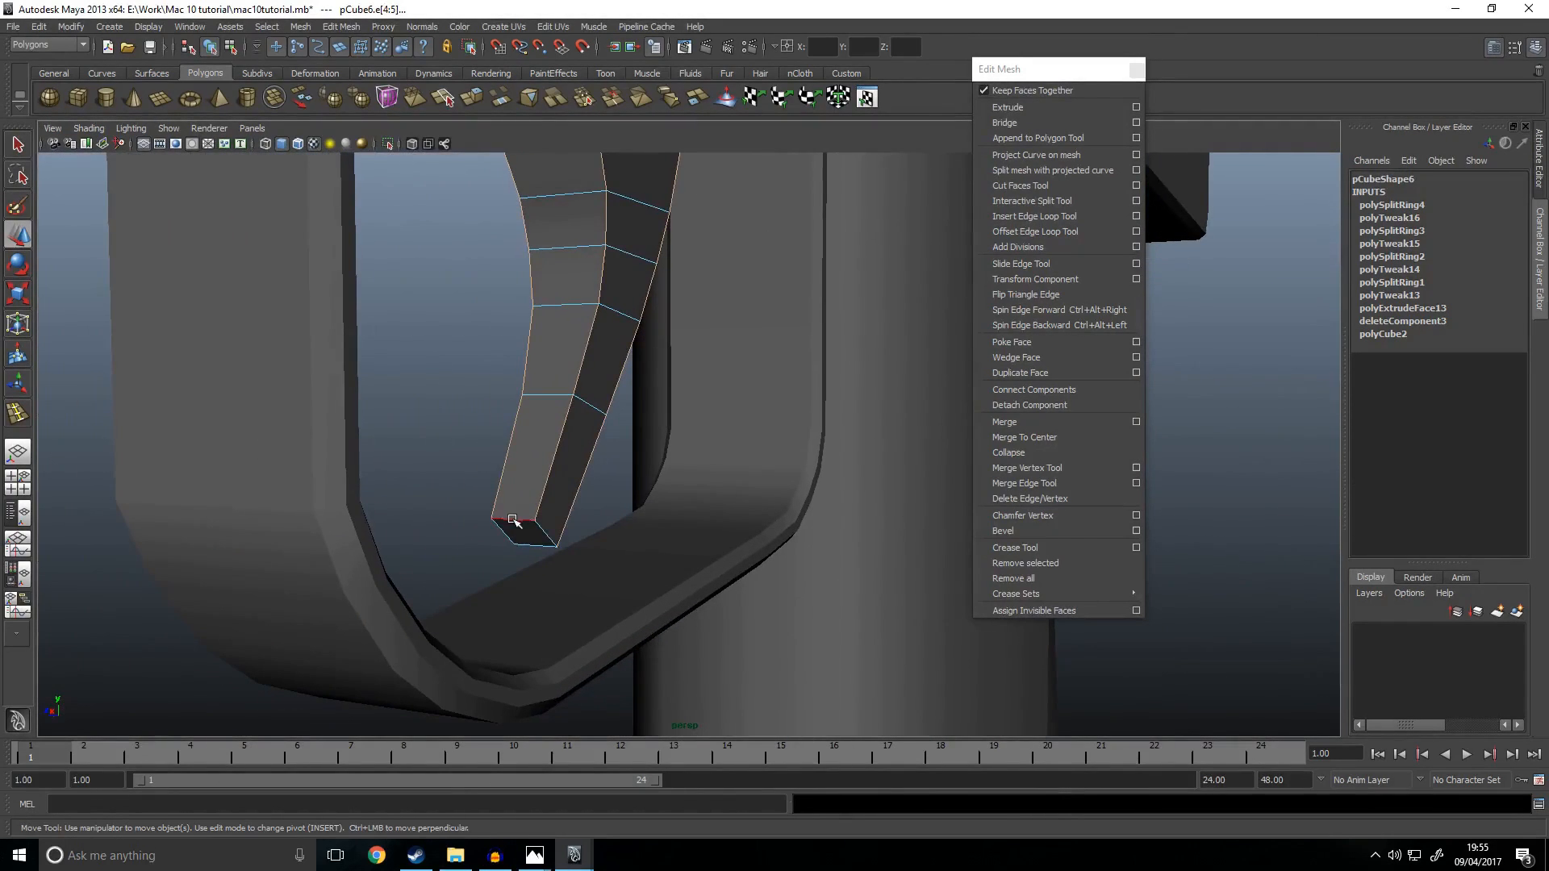
click(1003, 530)
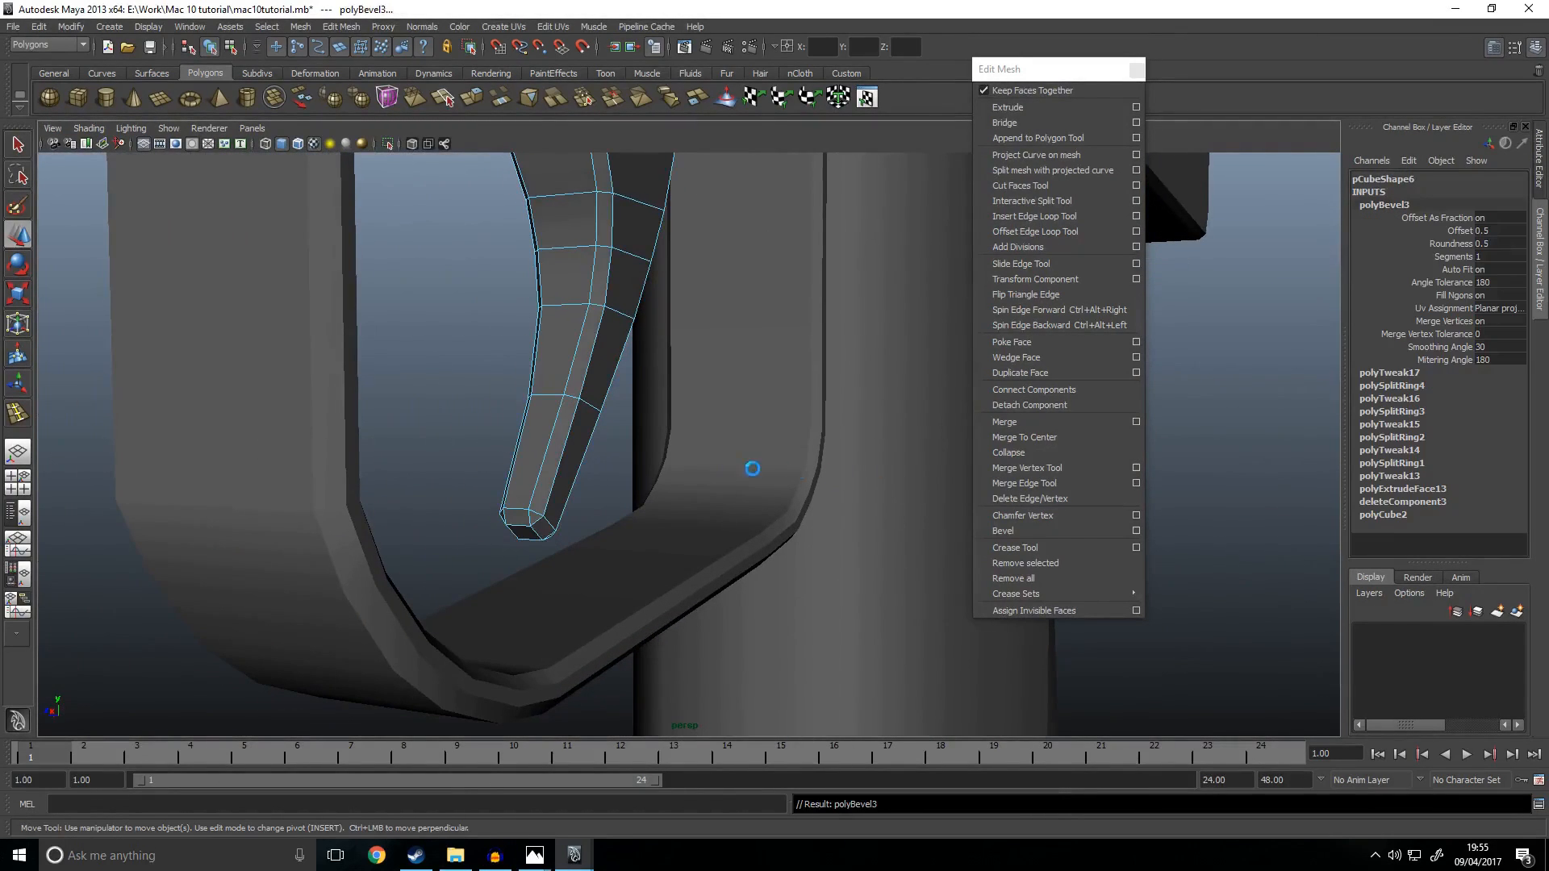
alt+drag(714, 464, 671, 427)
Step: Examine the bevelled trigger within the whole gun from several angles
click(838, 375)
scroll(835, 409, down, 4)
click(709, 404)
scroll(755, 410, down, 4)
click(837, 548)
scroll(839, 548, down, 5)
scroll(674, 426, up, 4)
click(671, 418)
key(r)
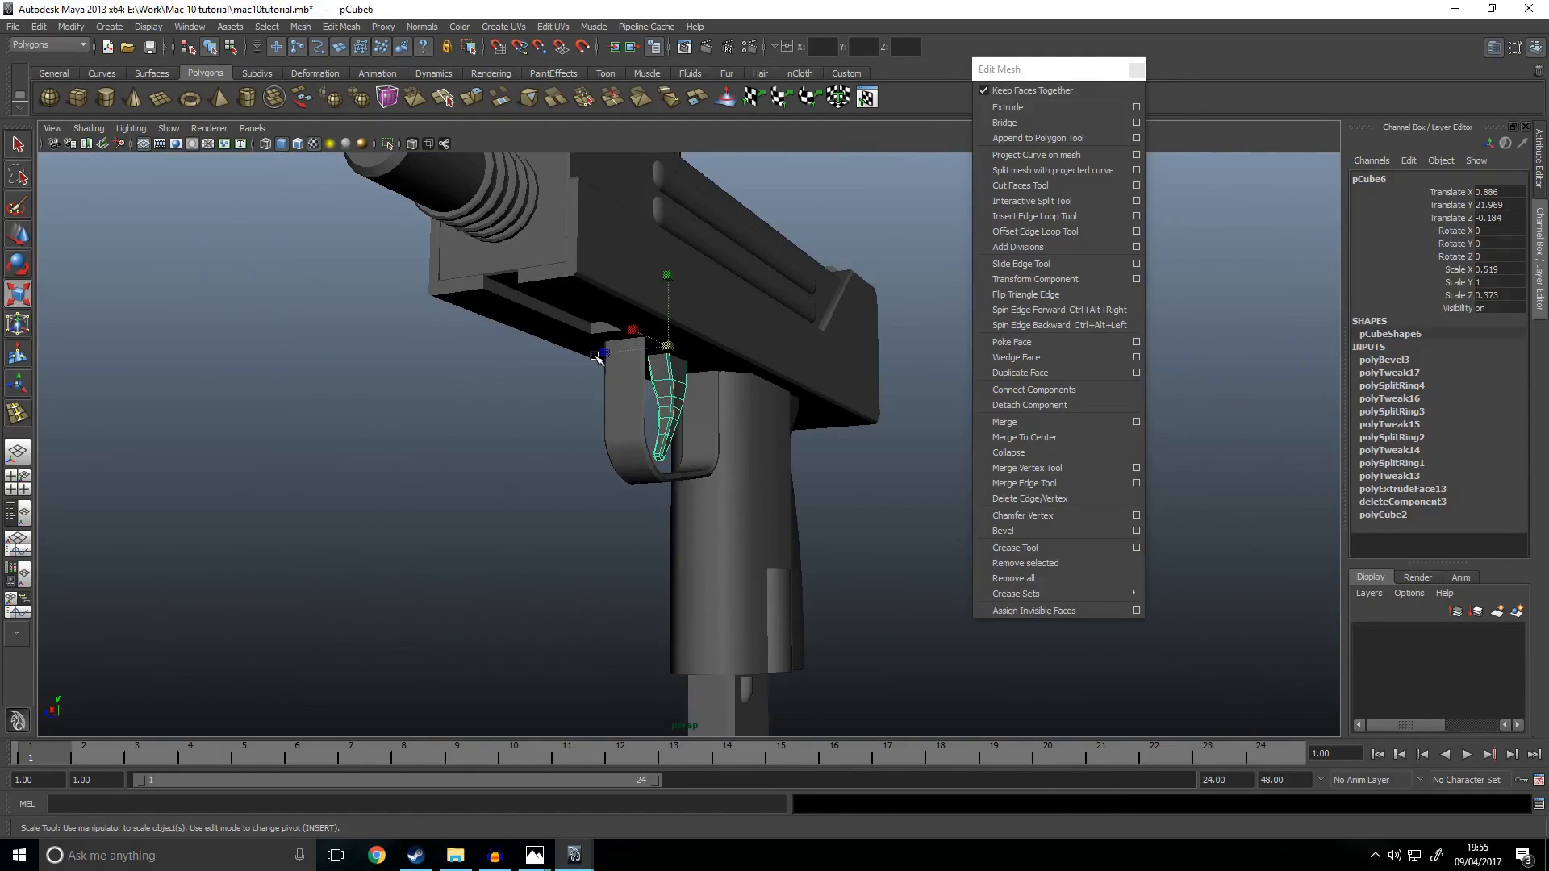
click(451, 483)
alt+drag(450, 484, 726, 517)
scroll(677, 526, down, 5)
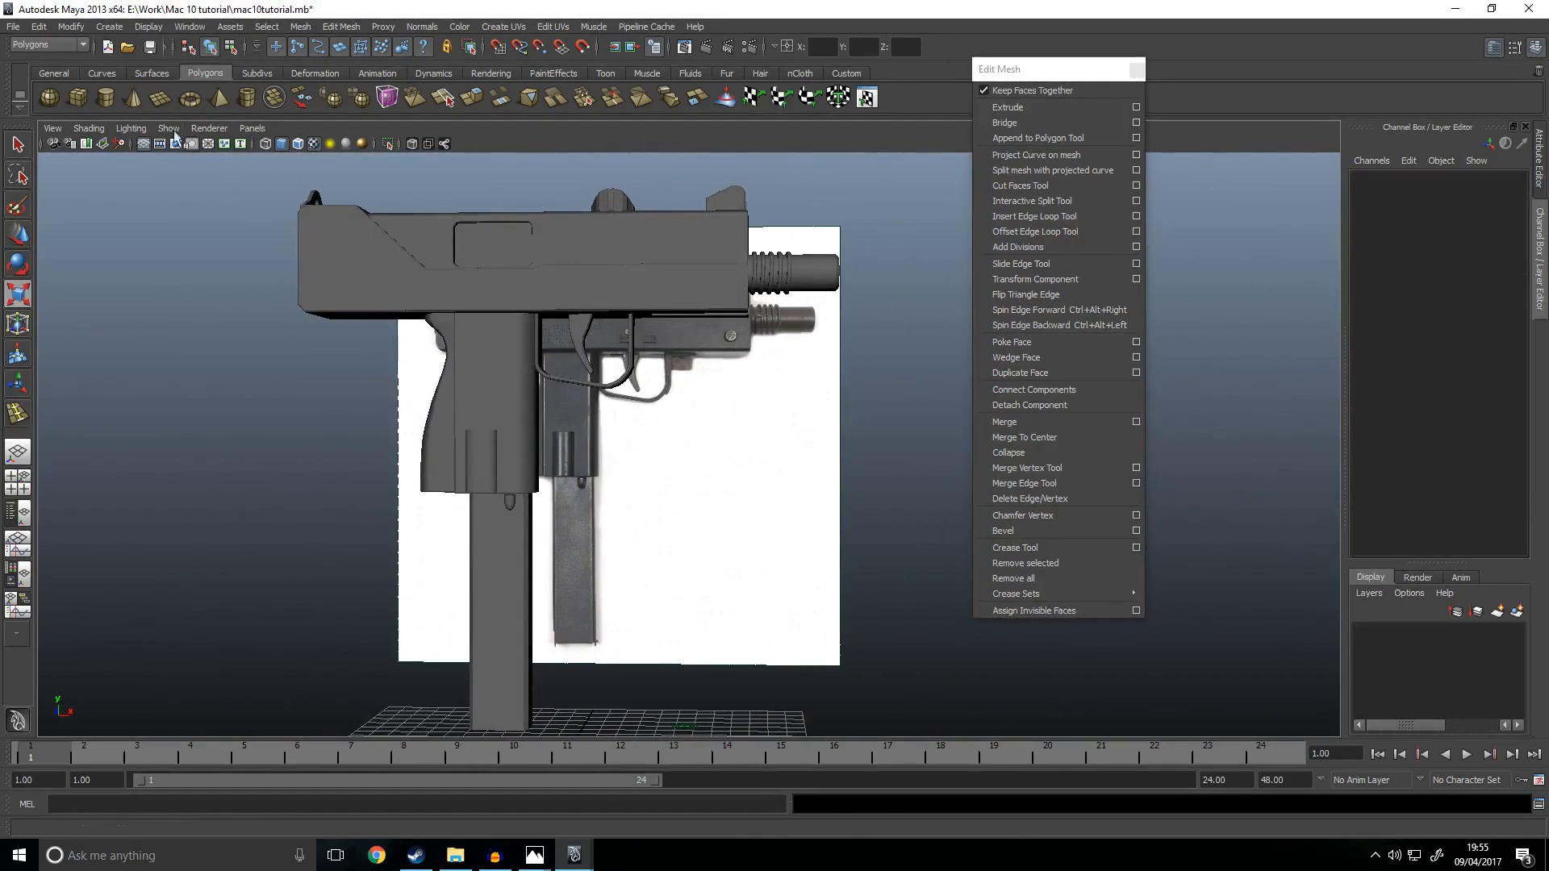
Step: Create a new polygon cube on the ground grid beside the gun
click(78, 97)
scroll(664, 519, down, 5)
scroll(664, 518, up, 5)
alt+drag(664, 518, 712, 670)
drag(683, 609, 733, 586)
Step: Move the new cube in the front view up to the trigger area, at about X 2.429 and Y 21.695
alt+drag(731, 587, 698, 520)
key(space)
key(space)
key(w)
scroll(726, 622, down, 8)
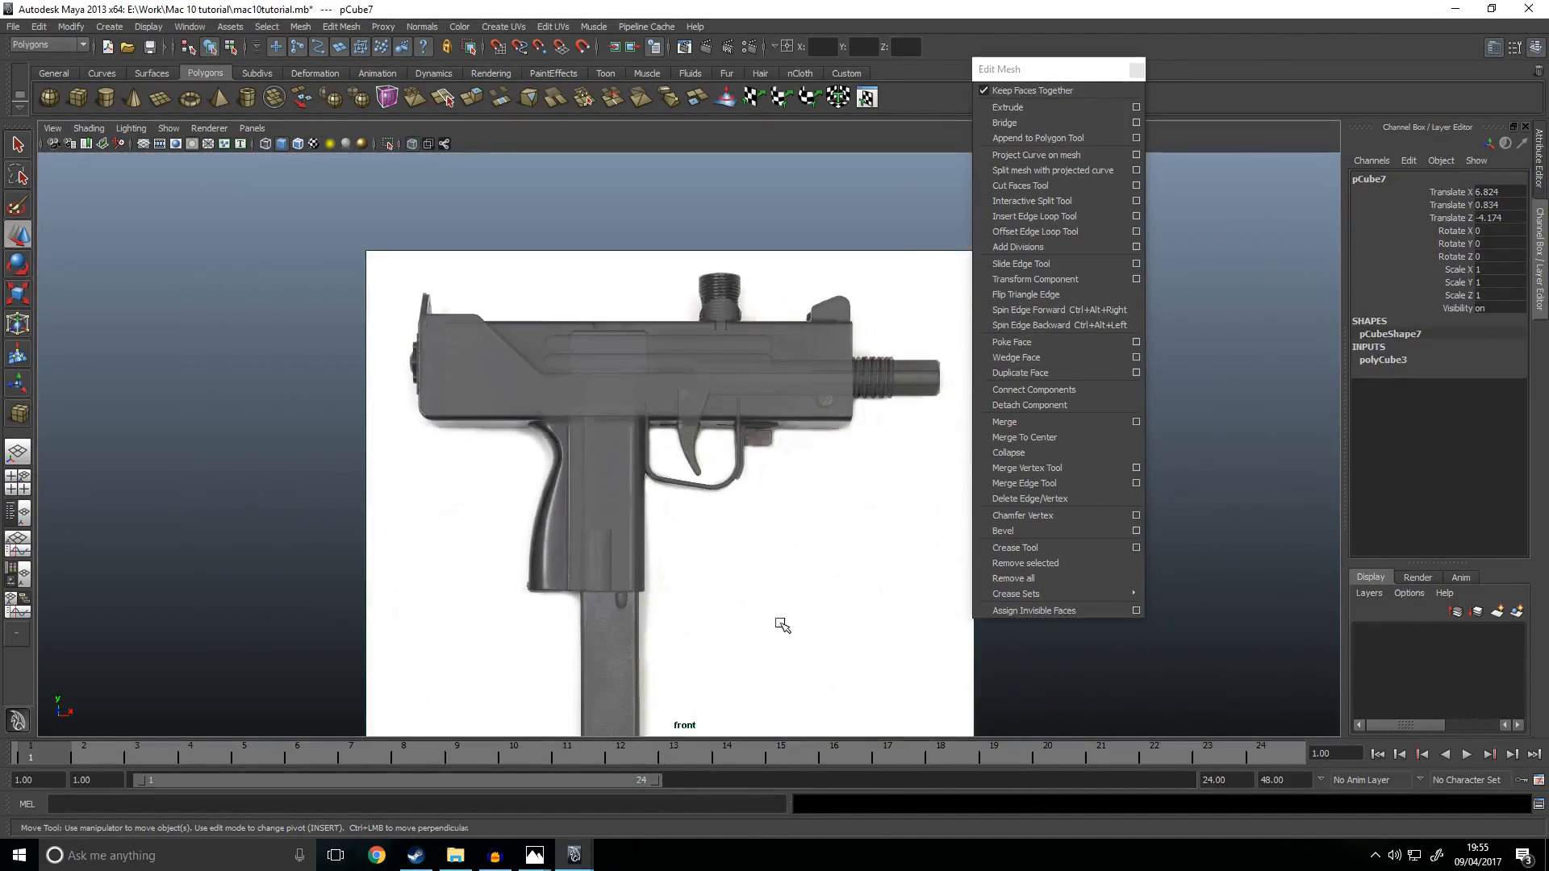
drag(740, 628, 713, 437)
Step: Move the cube along Z to 0.144 so it sits inside the gun body in the side view
key(space)
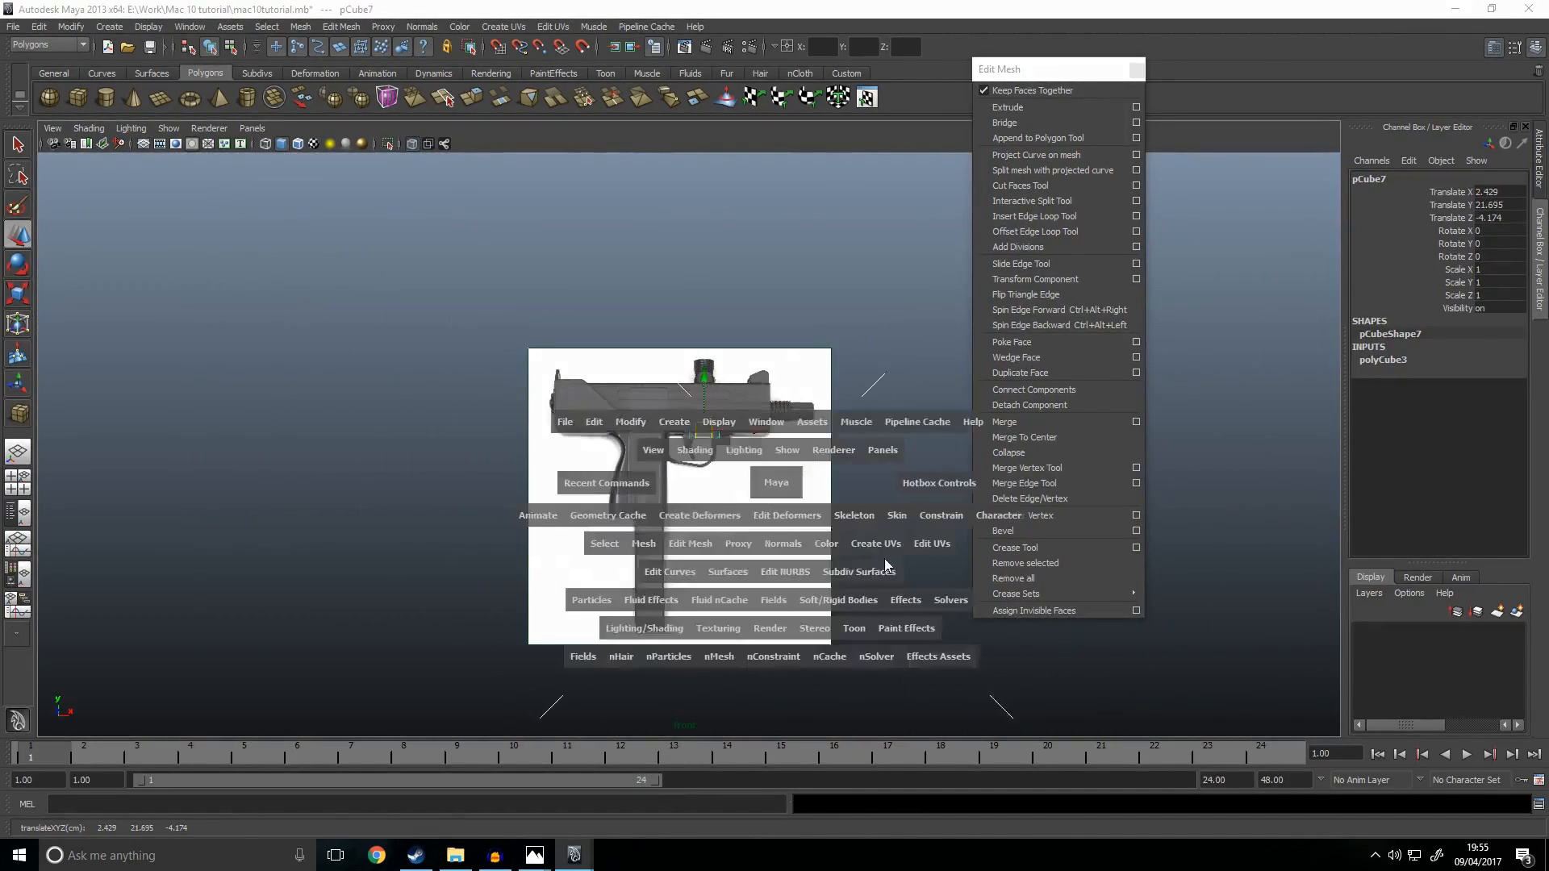
key(space)
key(f)
scroll(805, 498, down, 3)
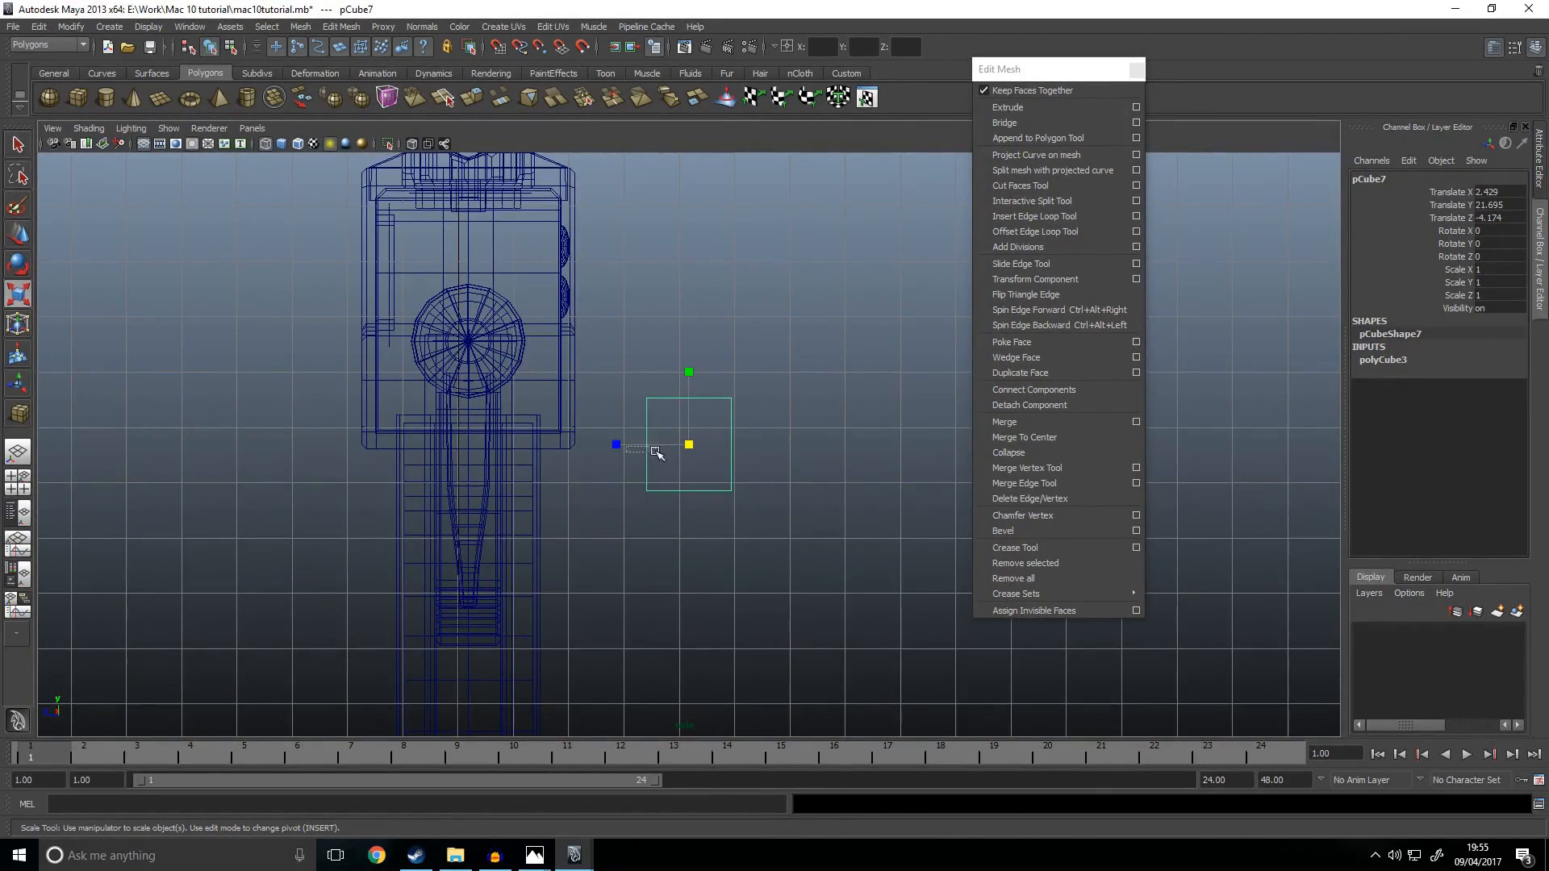
drag(613, 445, 420, 444)
key(w)
alt+middle_drag(392, 455, 611, 452)
Step: Thin the cube by scaling it to 0.288 in Z
scroll(629, 441, up, 5)
key(r)
mouse_move(593, 437)
mouse_down()
mouse_move(619, 439)
mouse_move(560, 436)
mouse_move(594, 438)
mouse_up()
key(w)
key(r)
key(w)
key(space)
key(space)
key(f)
alt+drag(762, 402, 764, 466)
Step: Lower the cube to Y 21.428 over the reference plate behind the trigger guard's front bar
key(space)
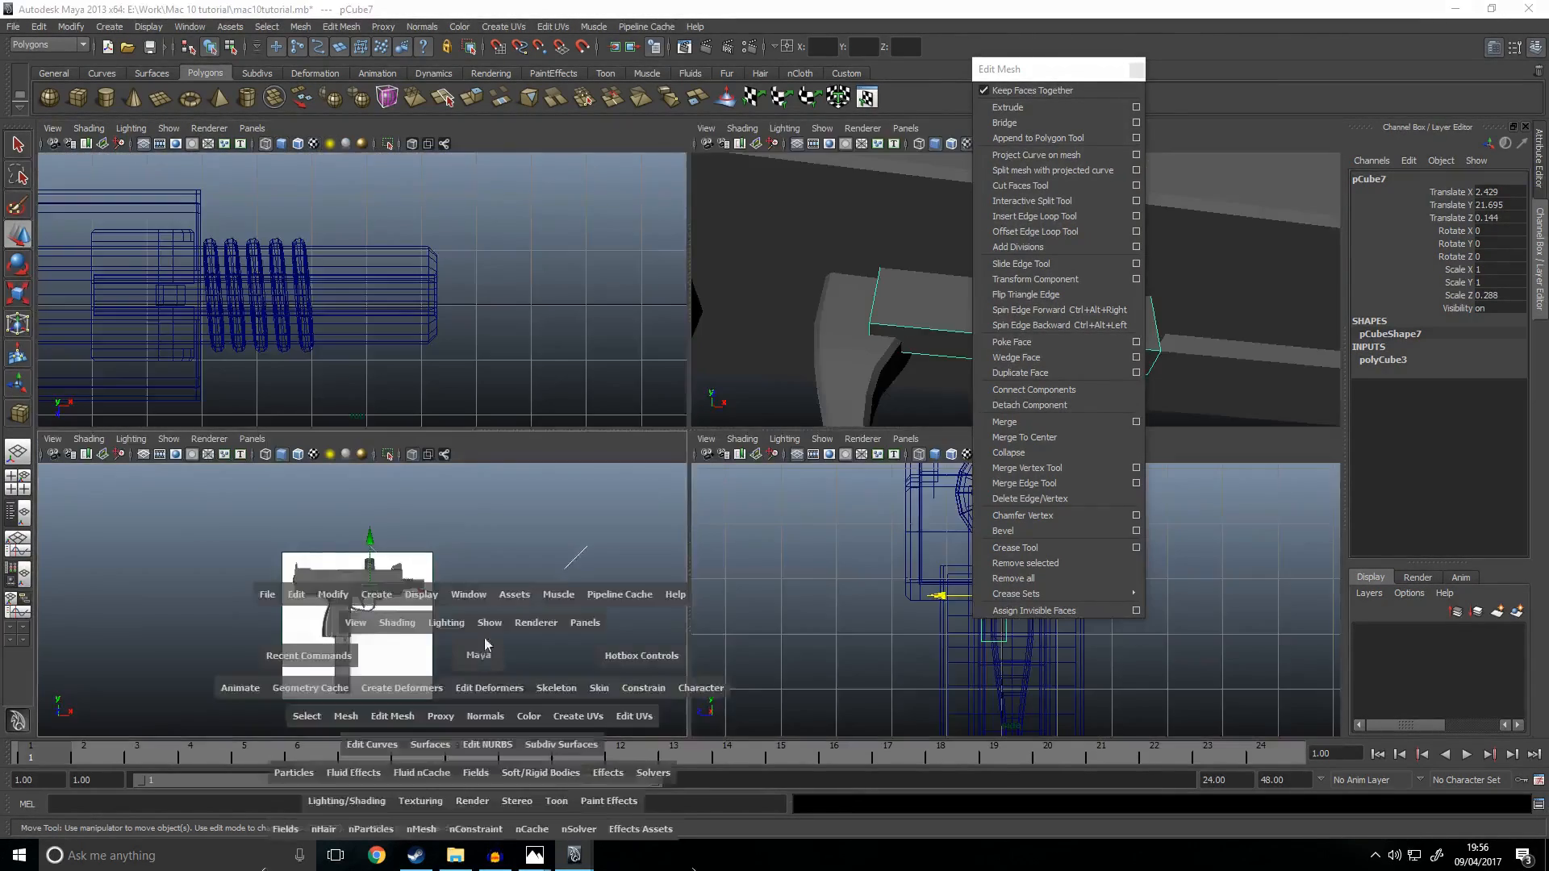
key(space)
key(f)
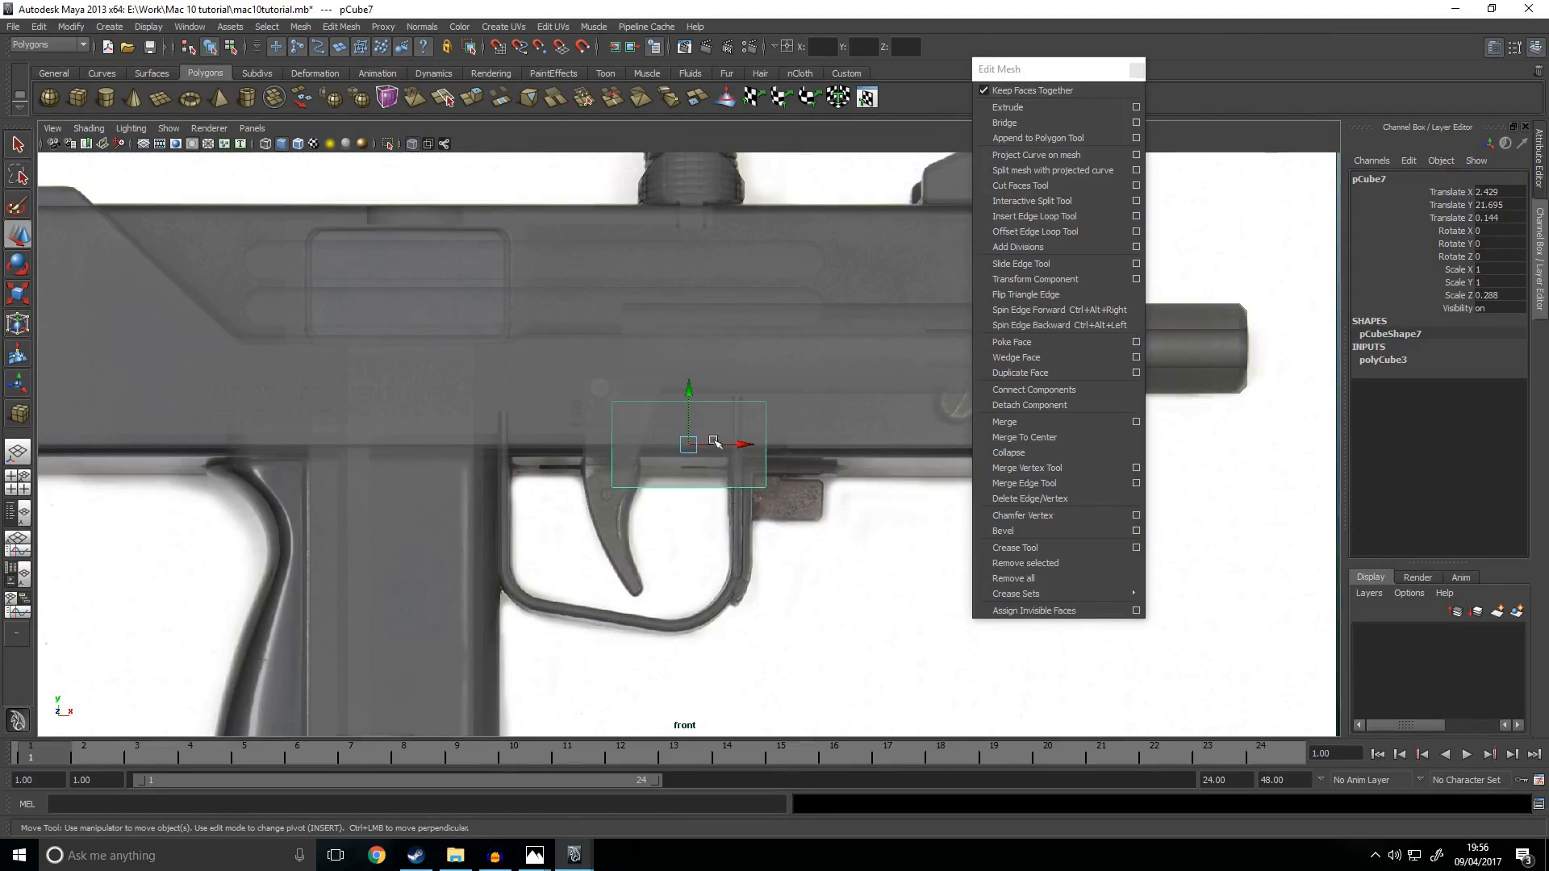
drag(685, 390, 695, 403)
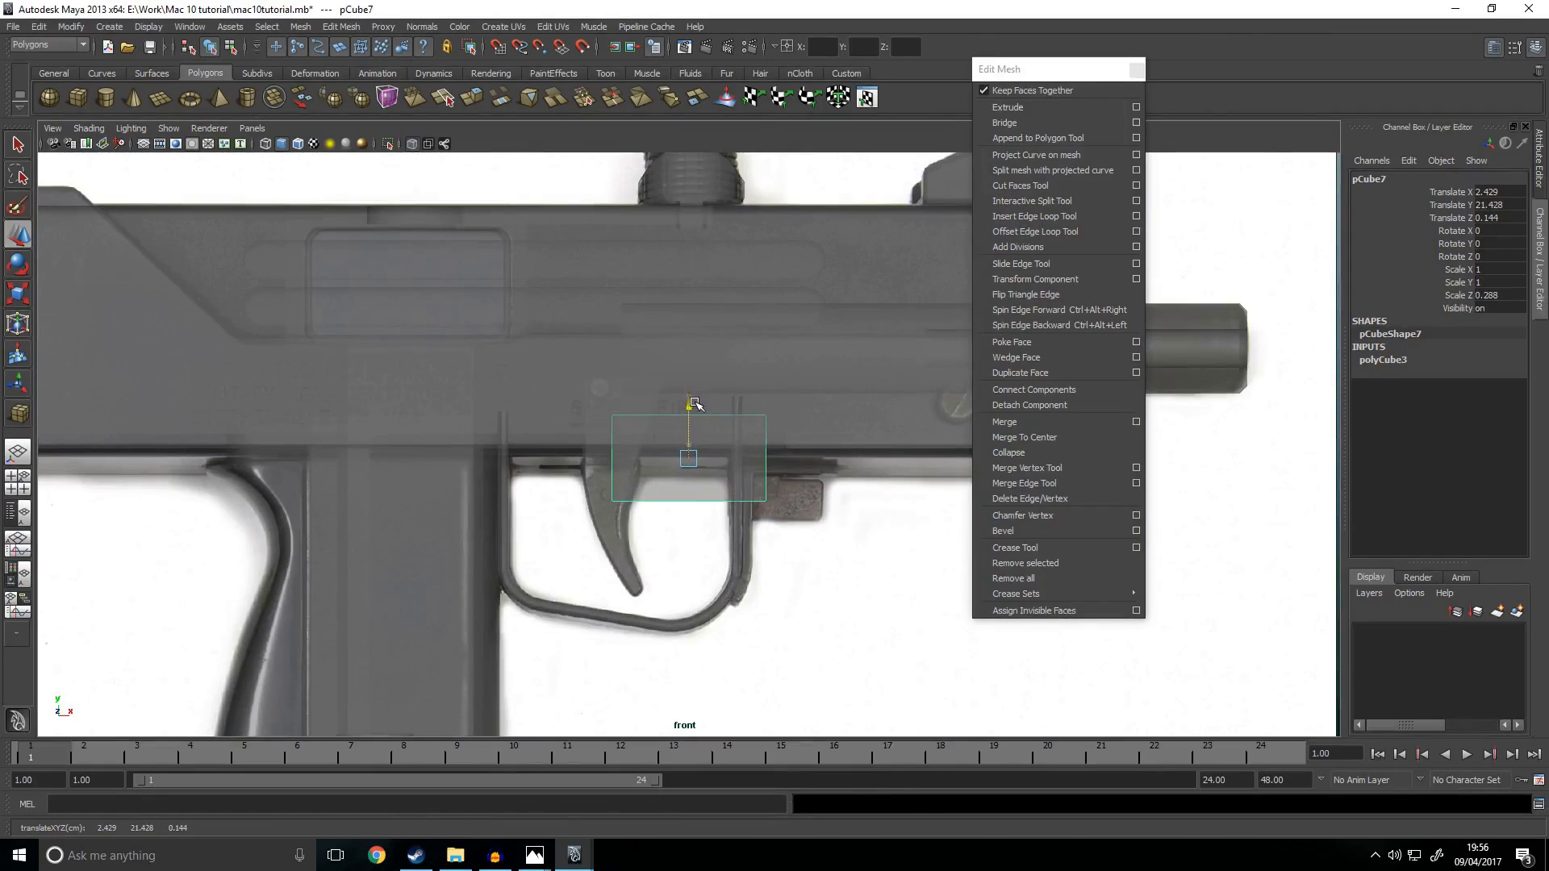
key(r)
right_drag(733, 498, 671, 495)
drag(816, 386, 730, 555)
key(ctrl+z)
key(ctrl+z)
Step: Move the cube's side vertices inward along X and raise its bottom vertices to match the reference plate between trigger and guard
right_drag(853, 517, 802, 521)
drag(850, 360, 739, 541)
key(w)
drag(817, 456, 765, 464)
drag(575, 385, 671, 564)
drag(658, 460, 699, 470)
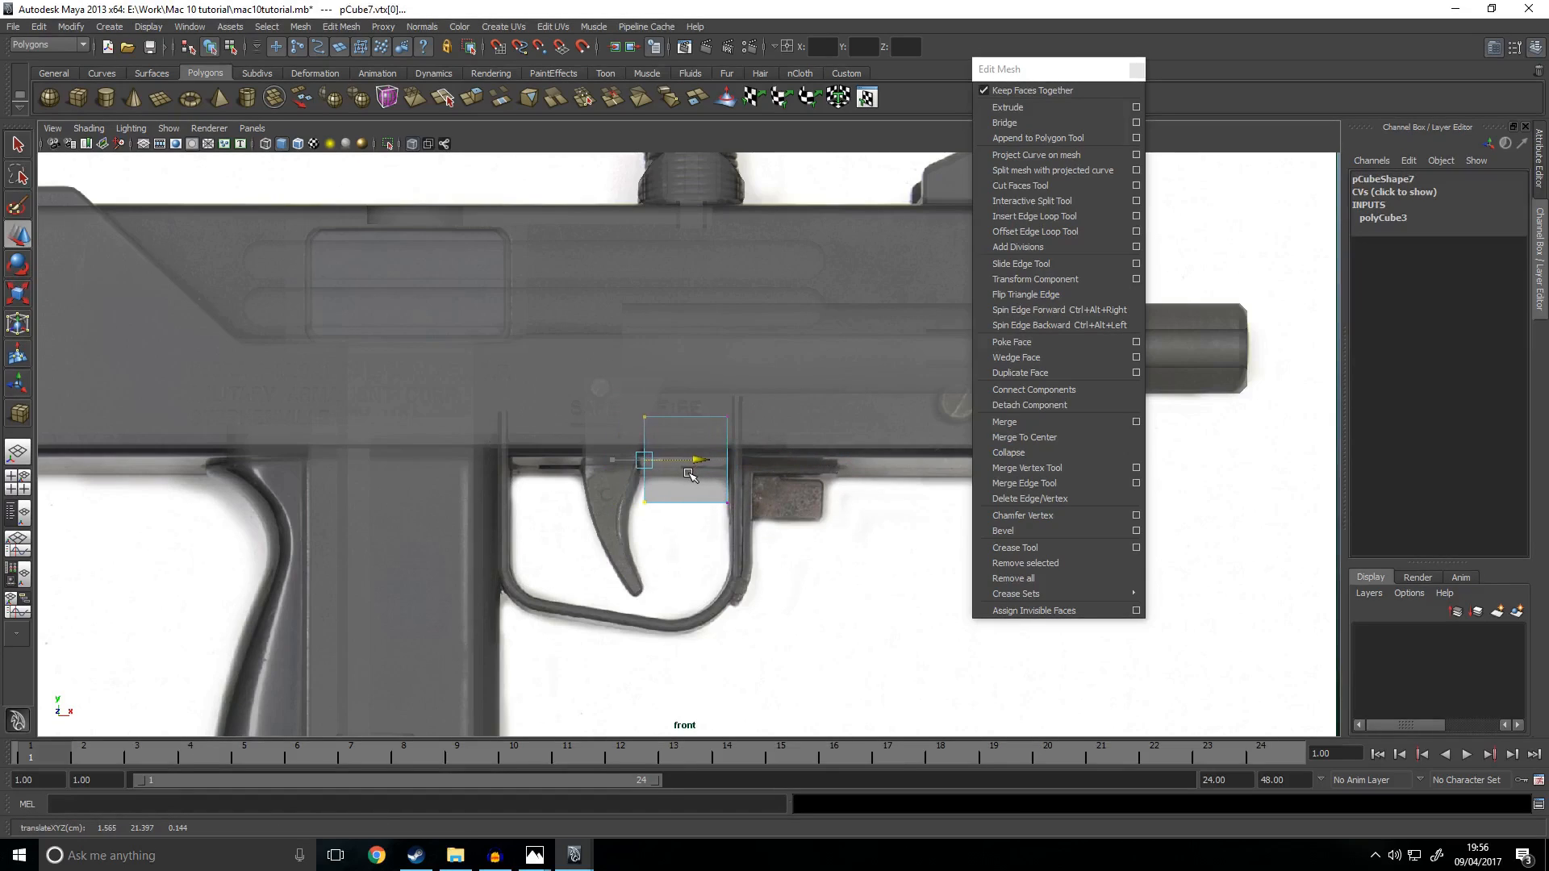
drag(633, 551, 693, 429)
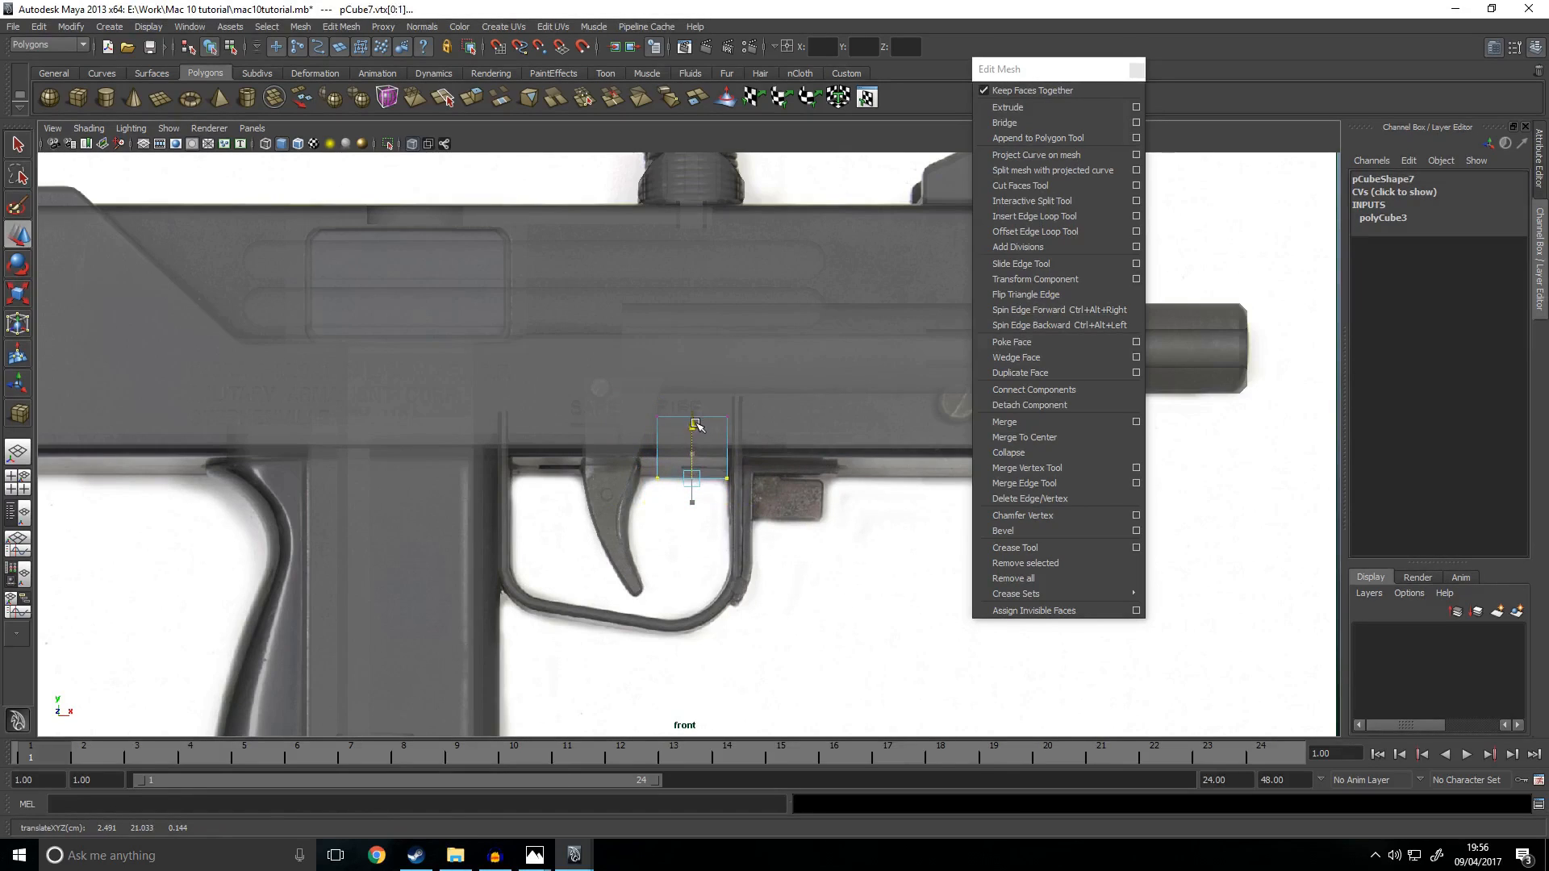
scroll(785, 436, up, 5)
click(785, 435)
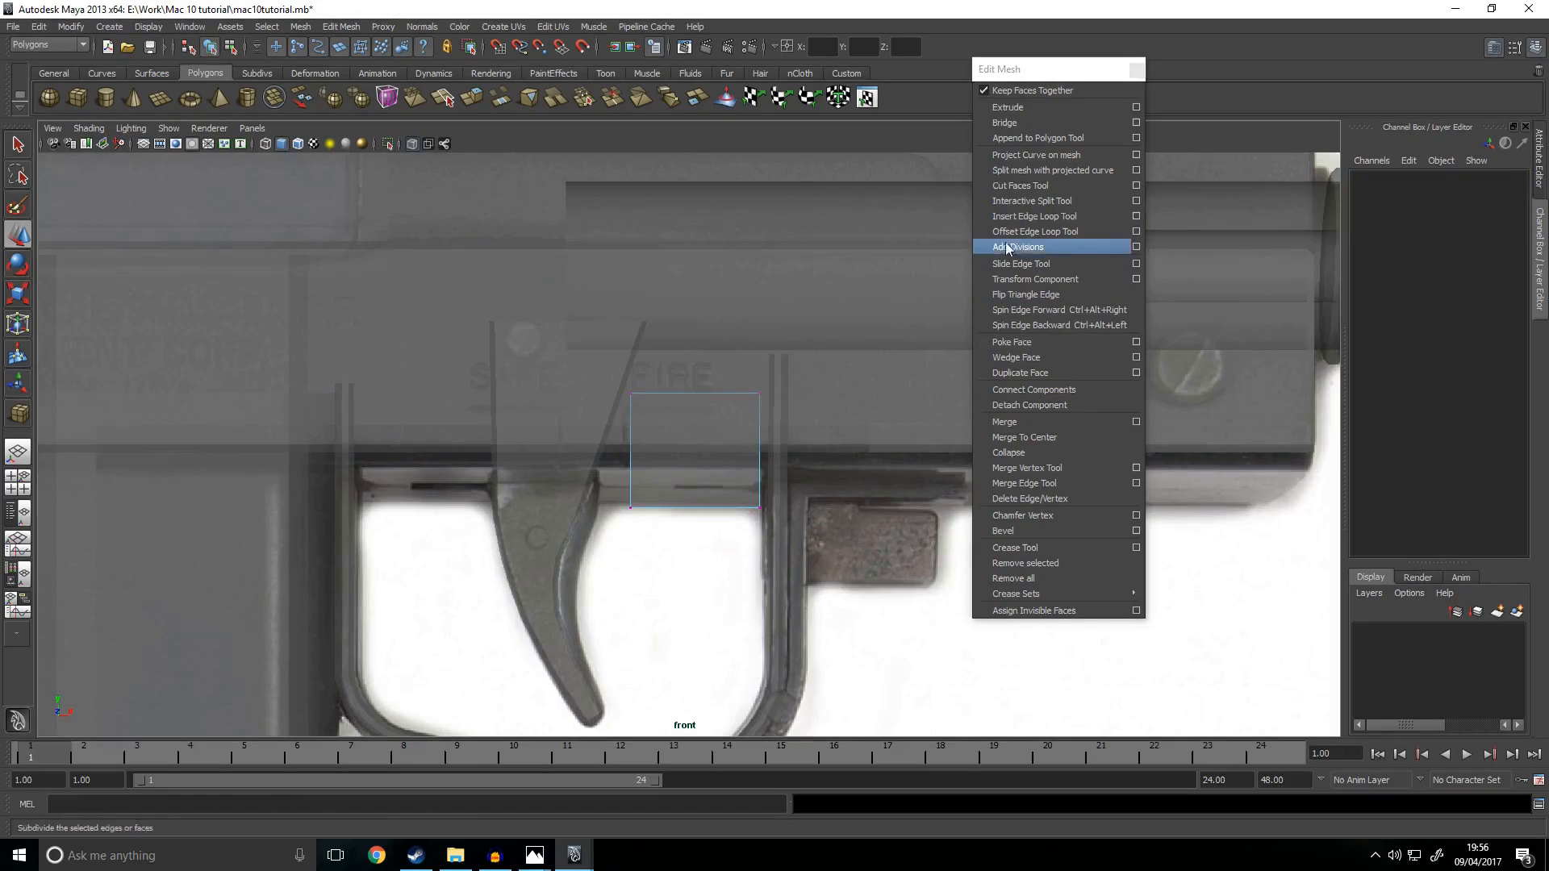
Step: Insert a horizontal edge loop across the cube just below the gun body's lower edge
click(1034, 217)
click(760, 474)
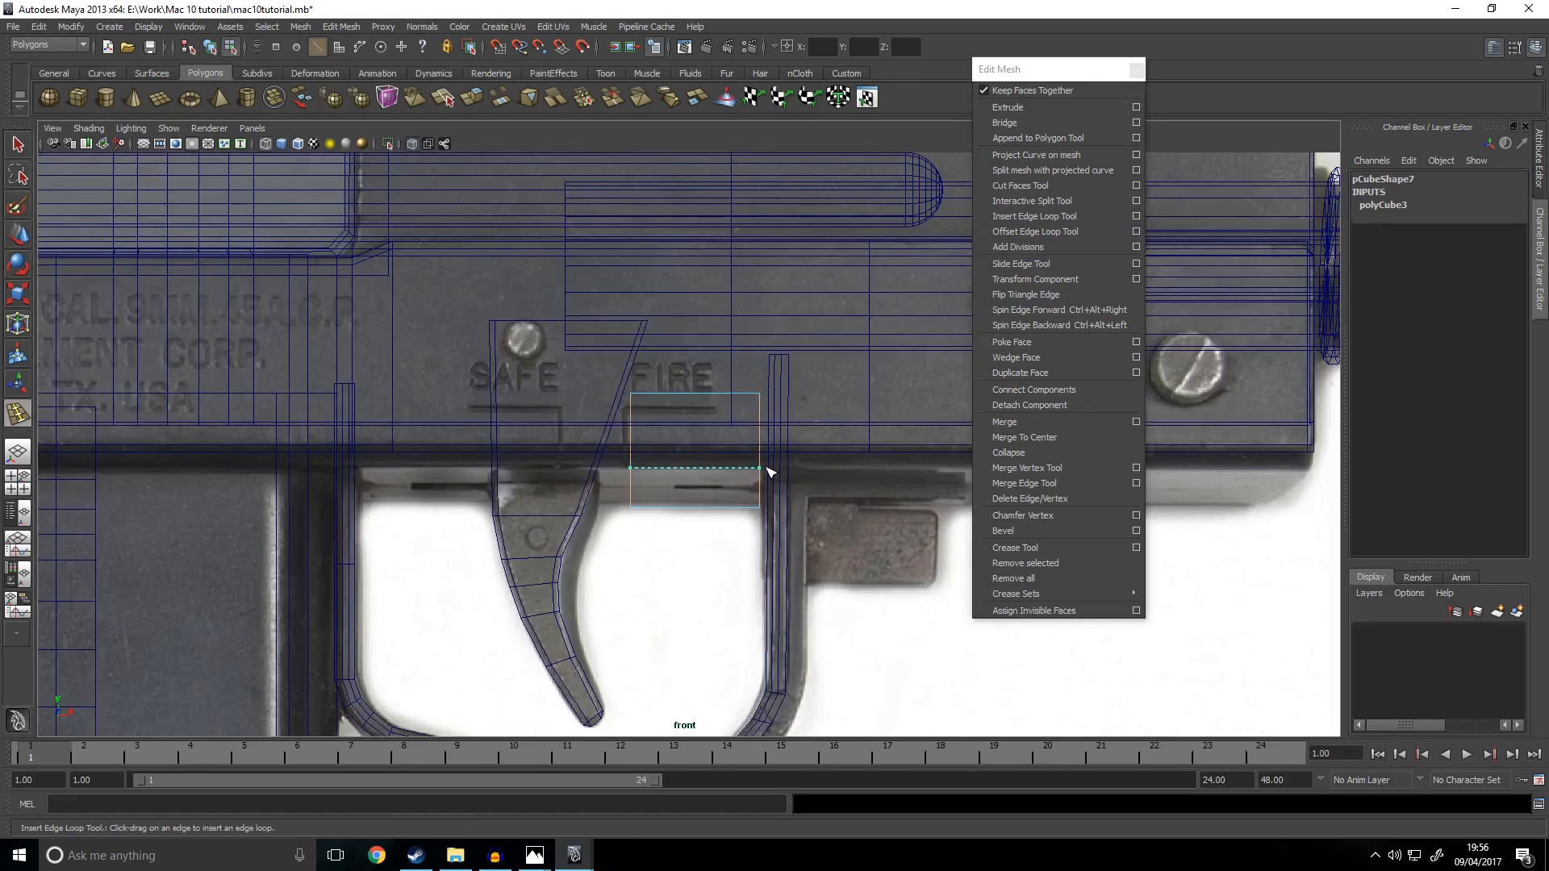
key(w)
Step: Scale the cube's bottom vertices inward along X to slant the sides below the edge loop
right_drag(632, 481, 595, 481)
drag(595, 488, 784, 536)
key(r)
drag(618, 507, 651, 515)
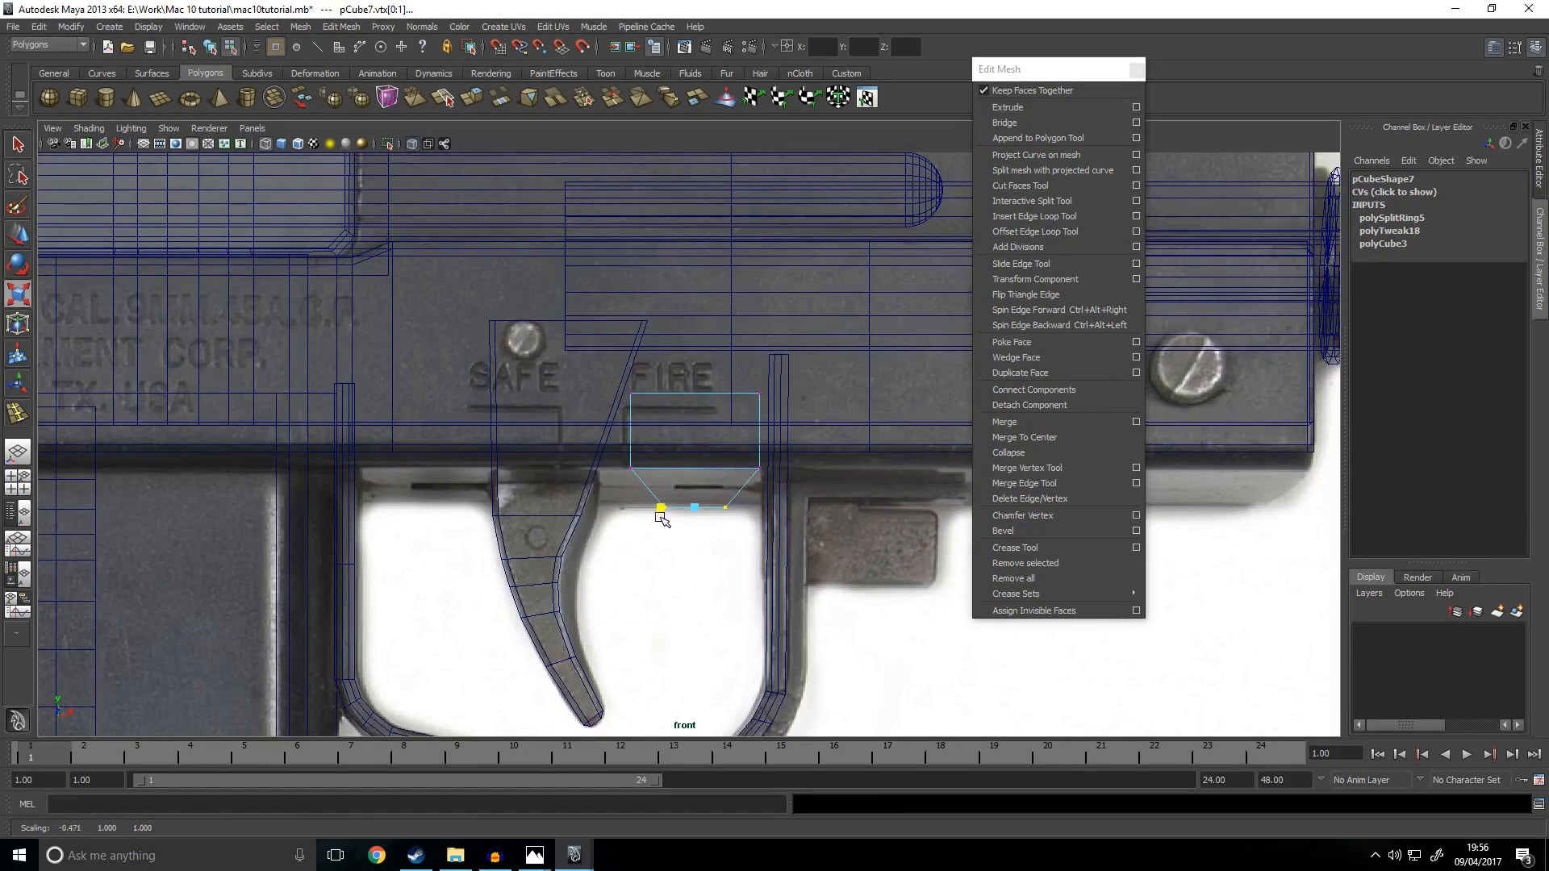
key(w)
click(712, 560)
key(space)
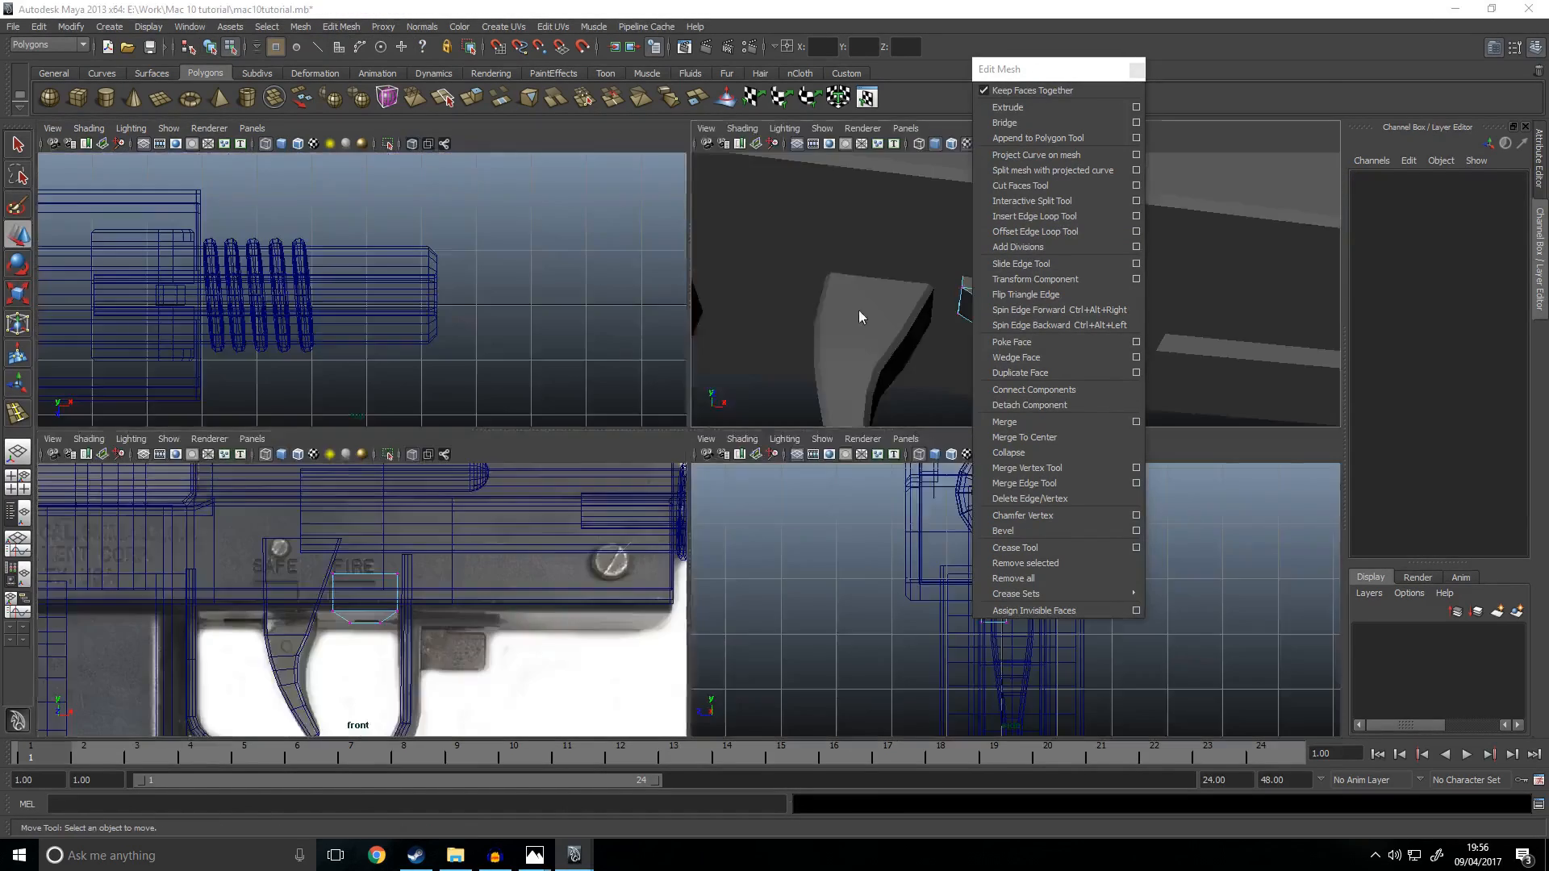
Step: Bevel the outline edges of the front and back faces on the small plate behind the trigger guard's front bar, adjusting the bevel offset
key(space)
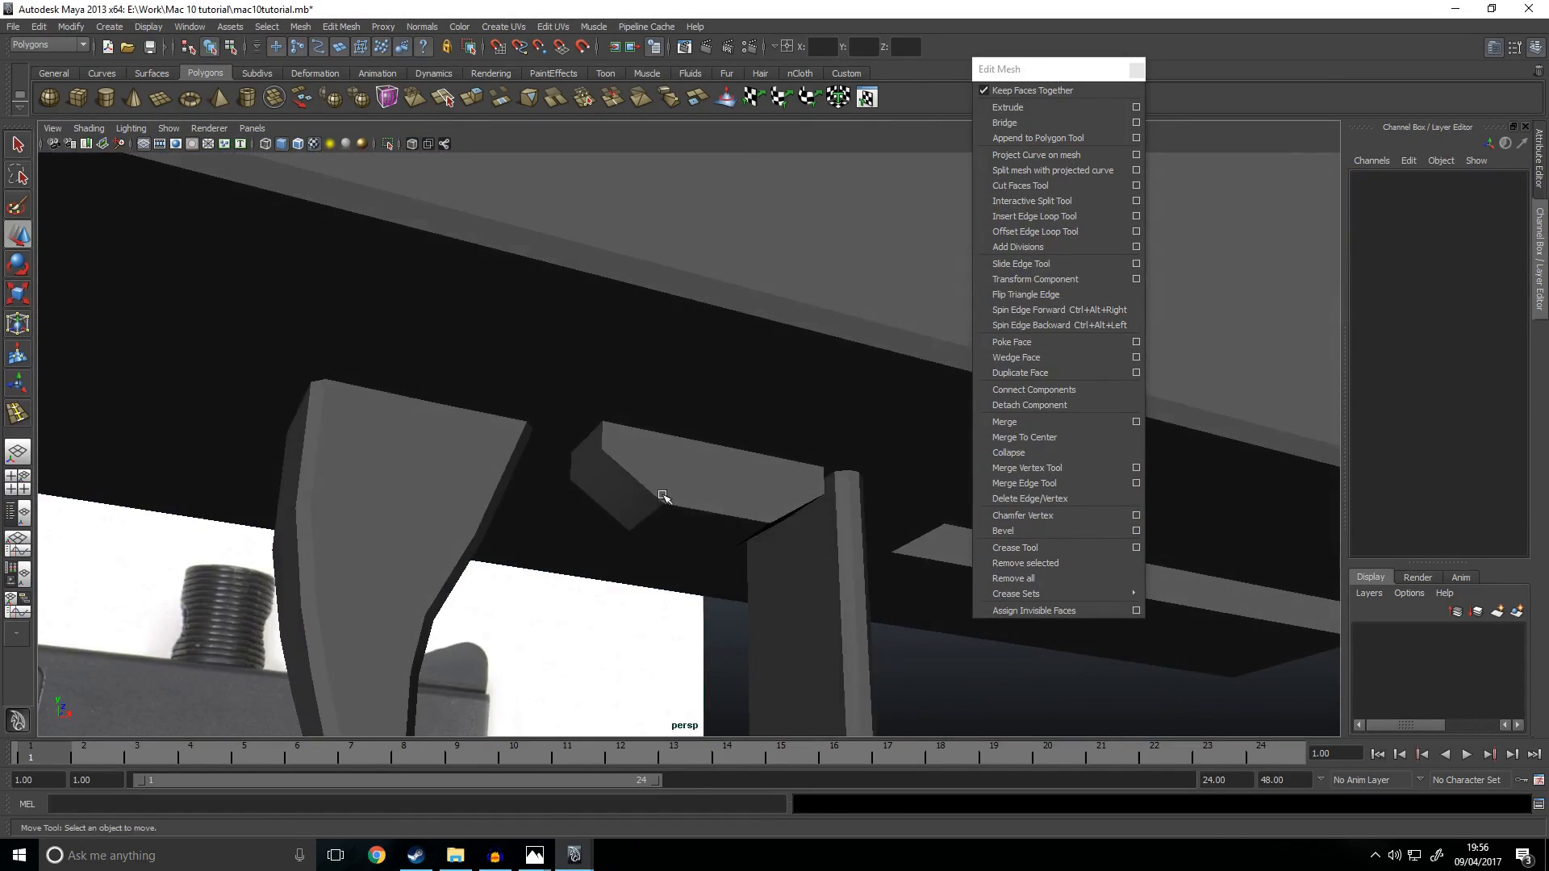
click(668, 494)
right_drag(662, 492, 655, 446)
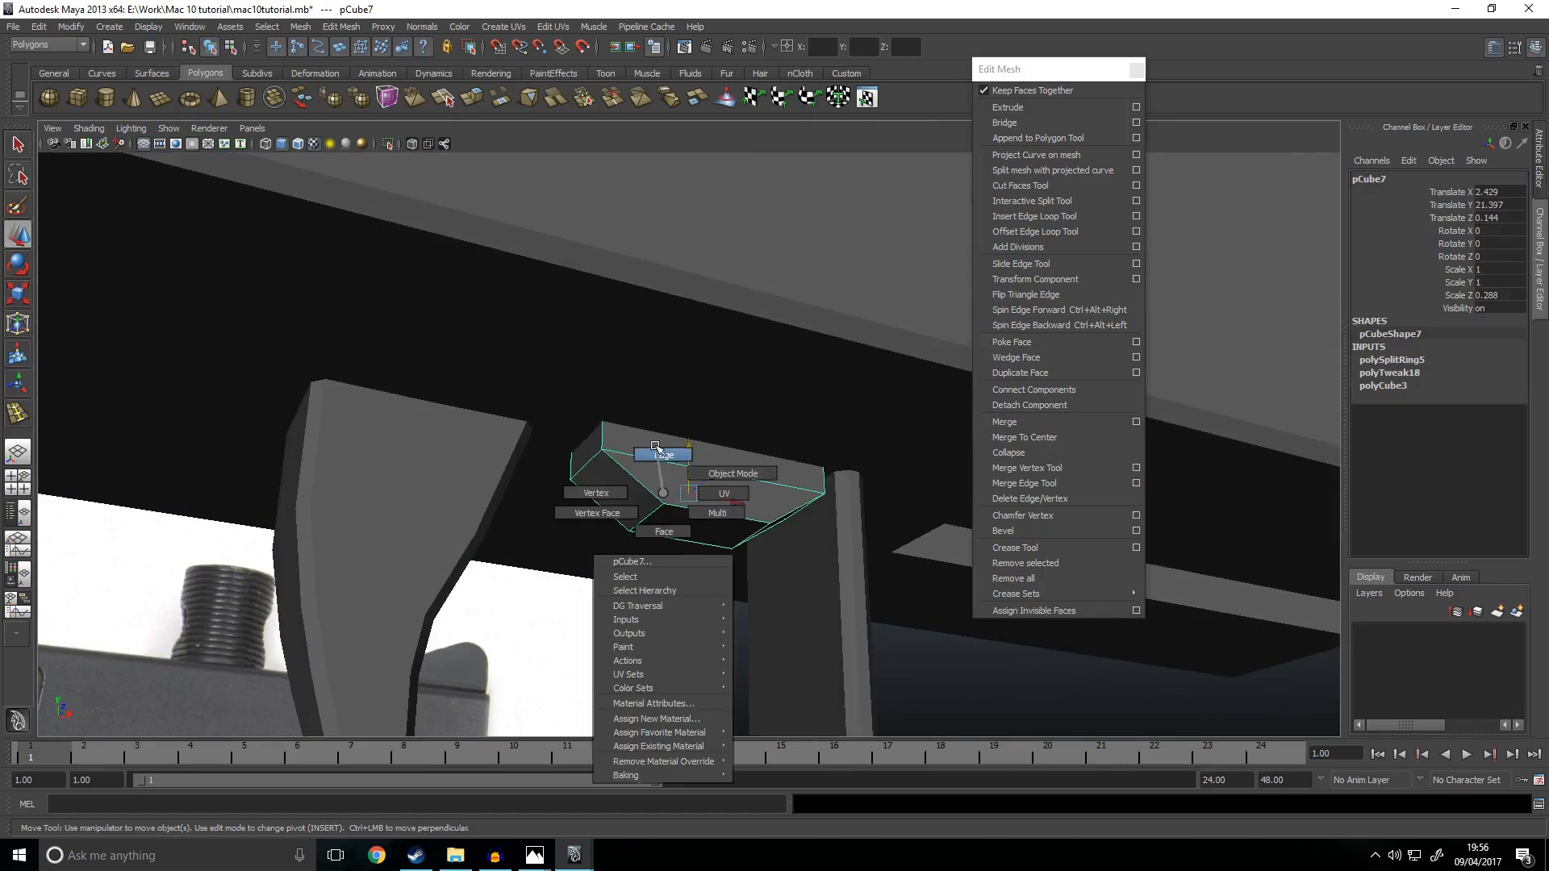
click(739, 480)
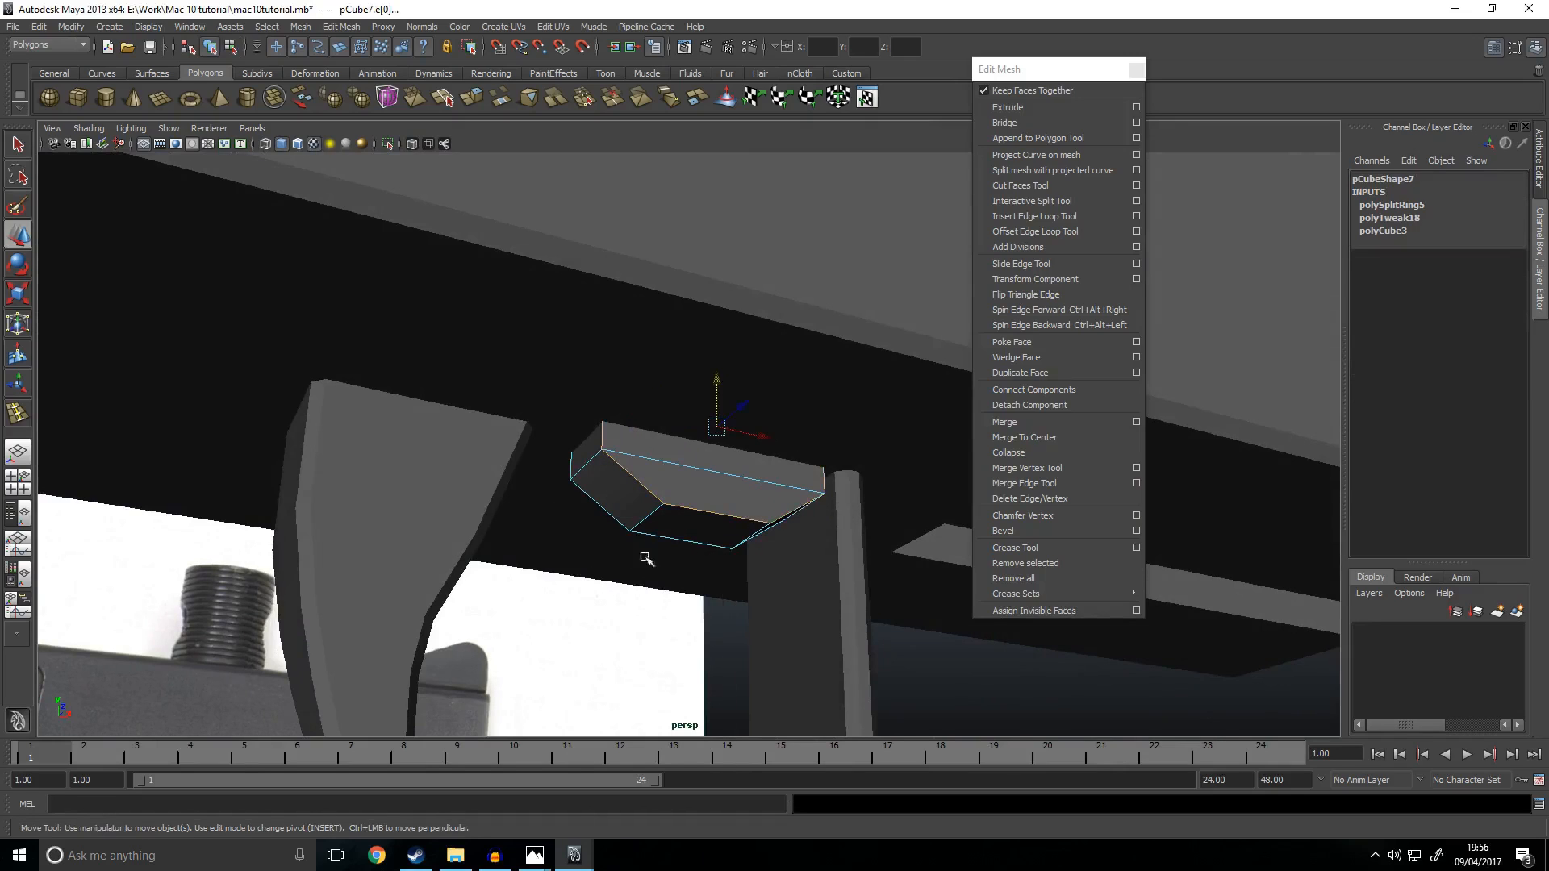
alt+drag(661, 556, 668, 485)
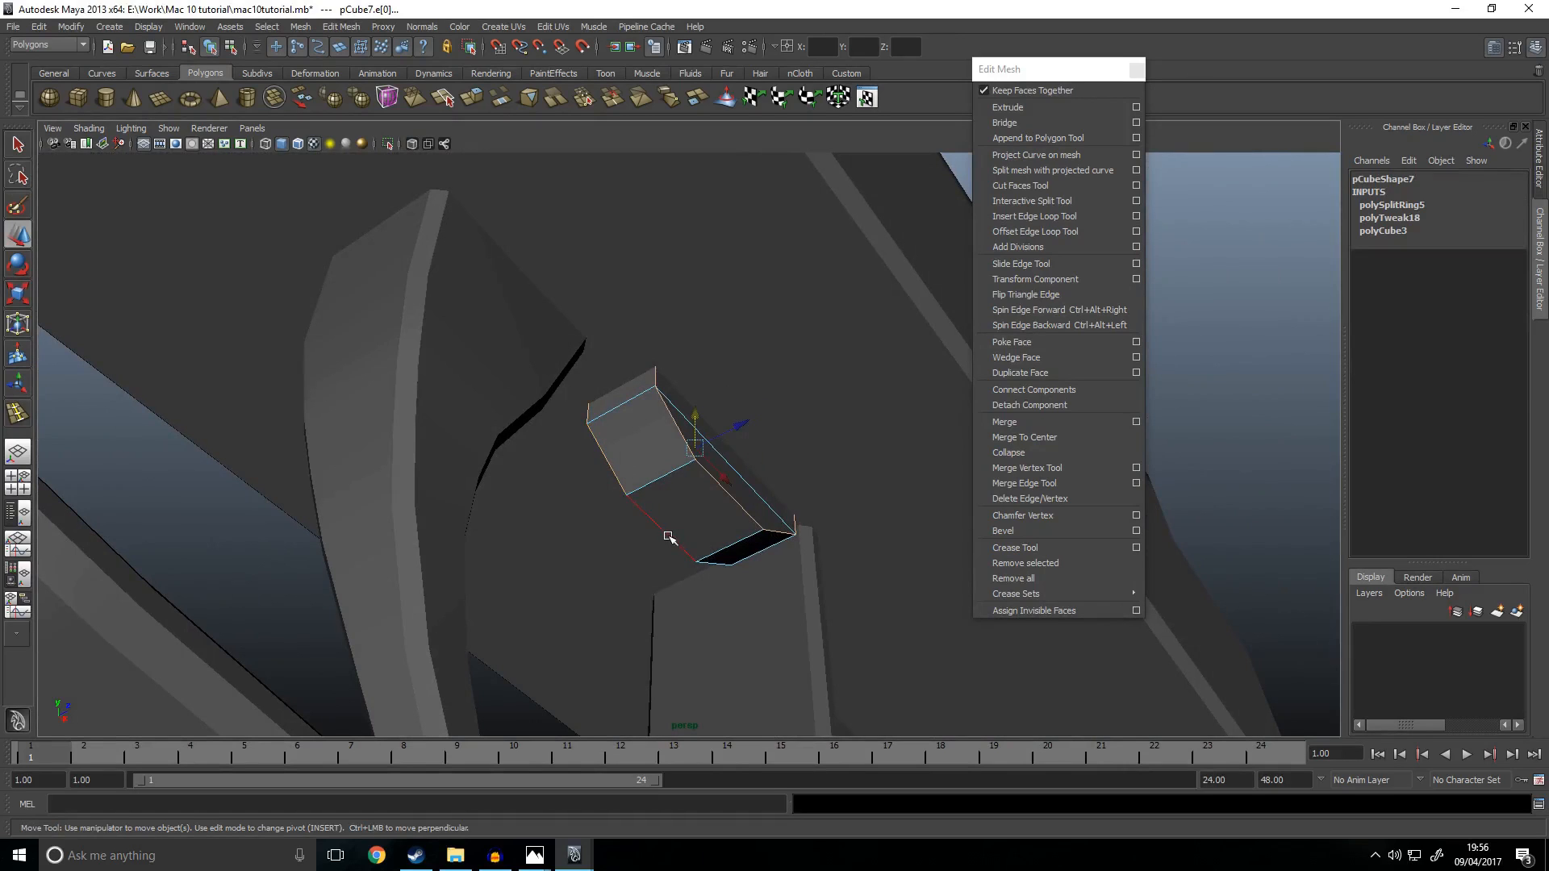
shift+click(708, 567)
key(ctrl+z)
alt+drag(764, 594, 613, 624)
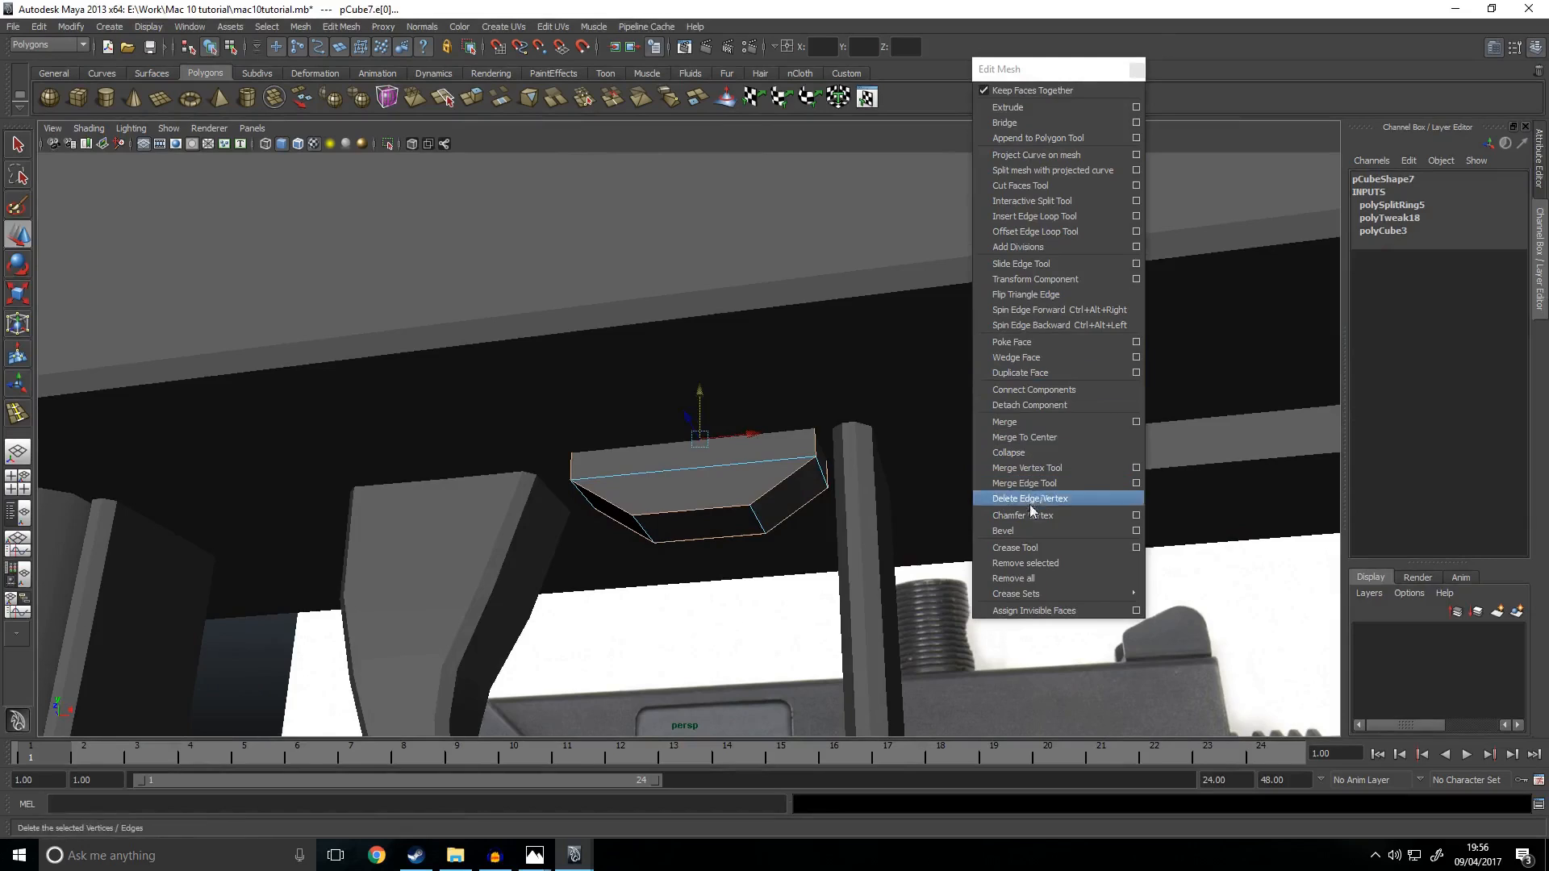
click(1018, 530)
alt+drag(734, 556, 726, 501)
click(1464, 231)
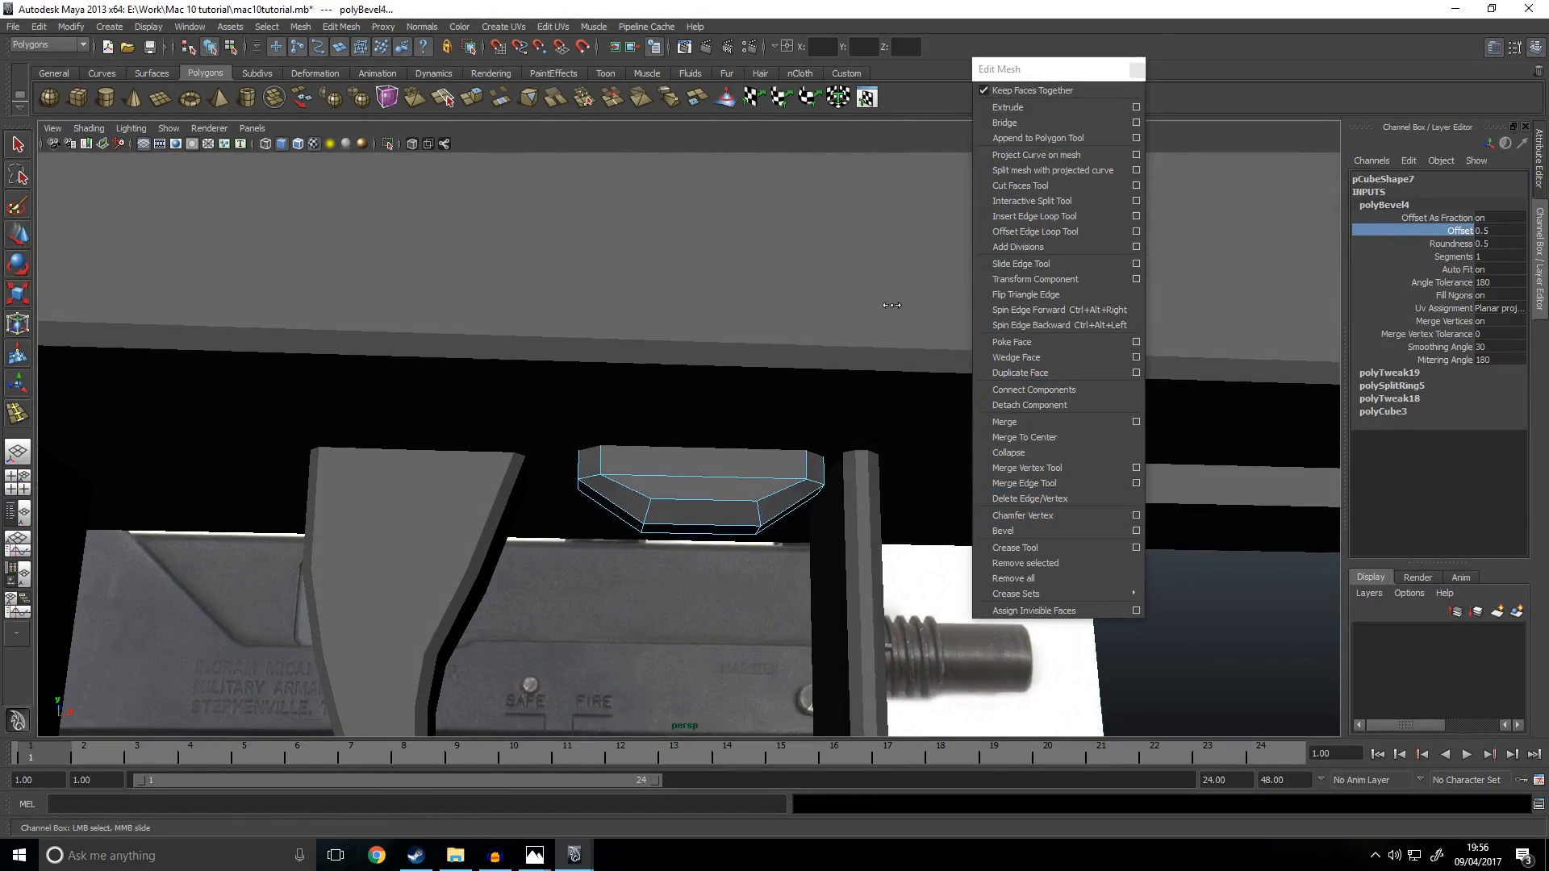
right_drag(750, 484, 781, 522)
key(w)
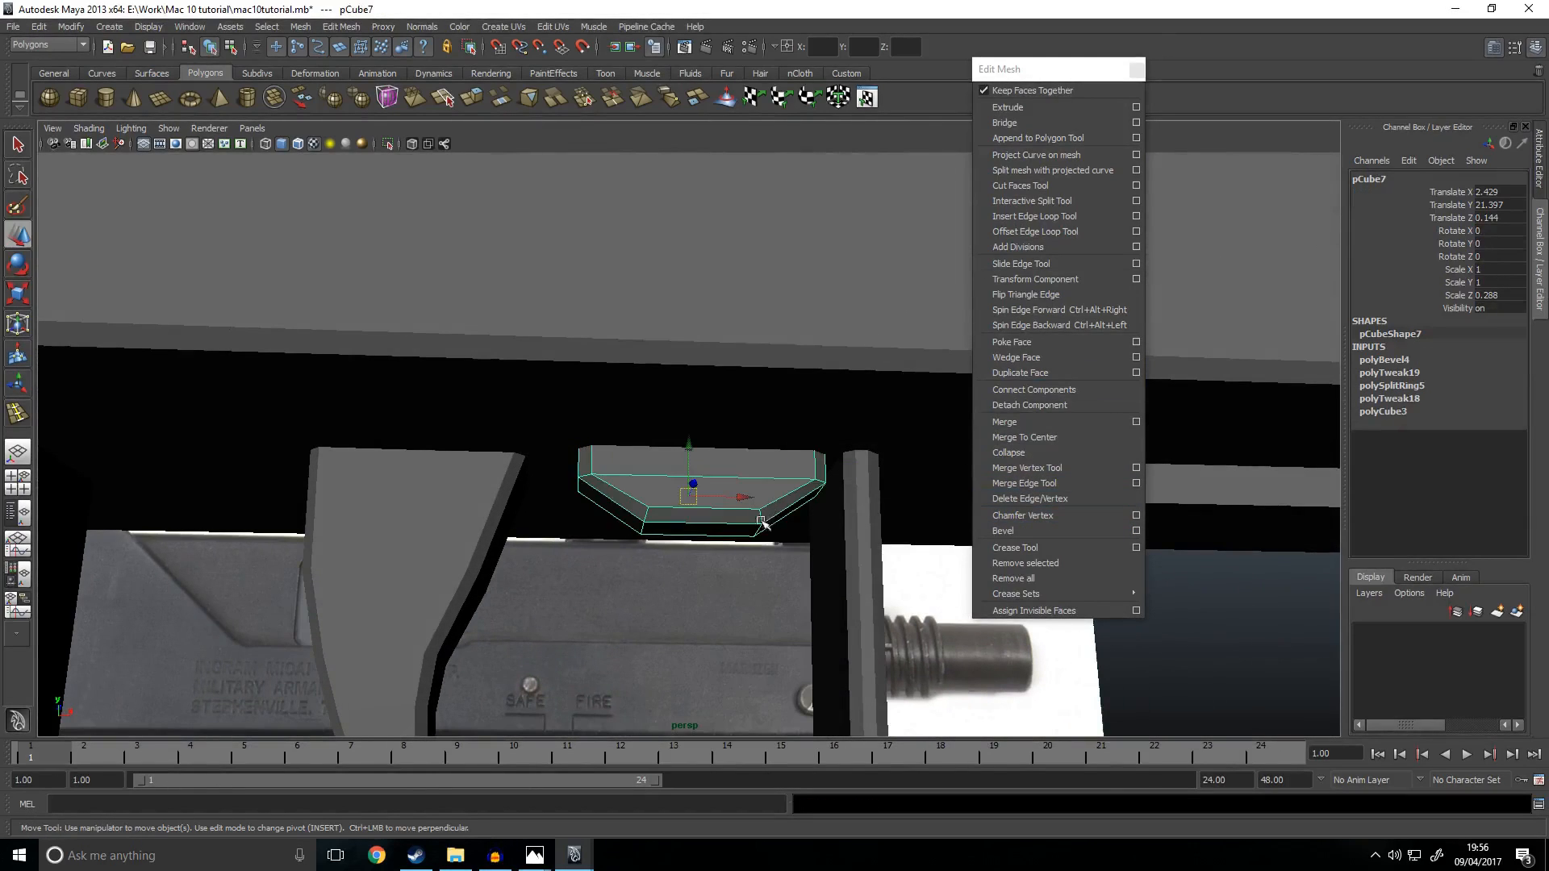
Step: Isolate the small plate, delete its hidden top face, and show the whole gun again
key(shift+i)
alt+drag(762, 484, 740, 560)
right_drag(717, 433, 730, 475)
click(750, 384)
click(958, 422)
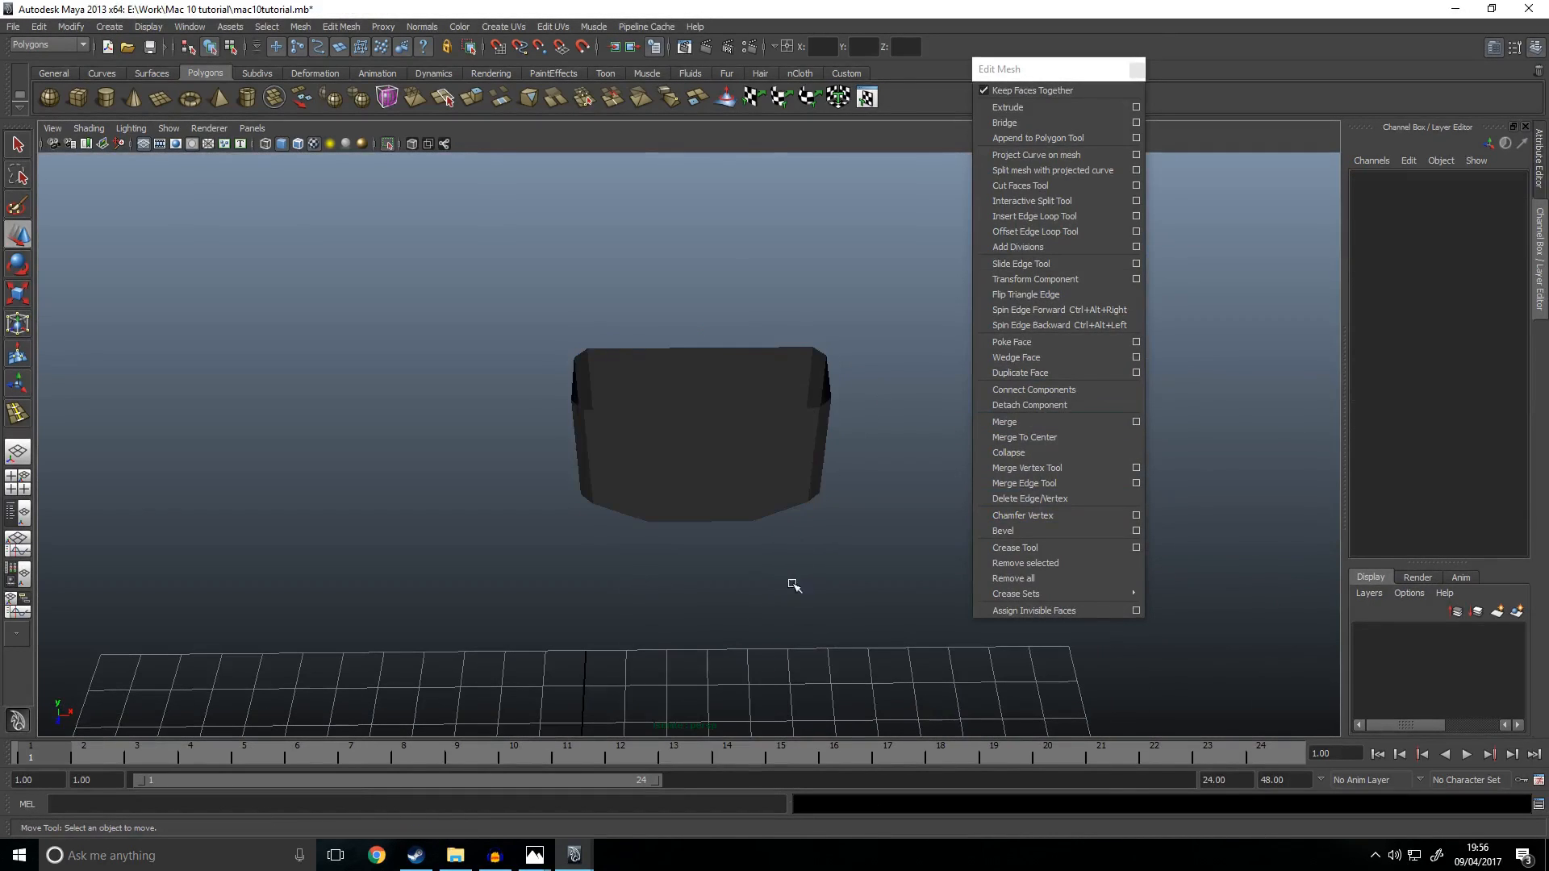
key(shift+i)
alt+drag(922, 591, 823, 522)
alt+drag(651, 518, 787, 489)
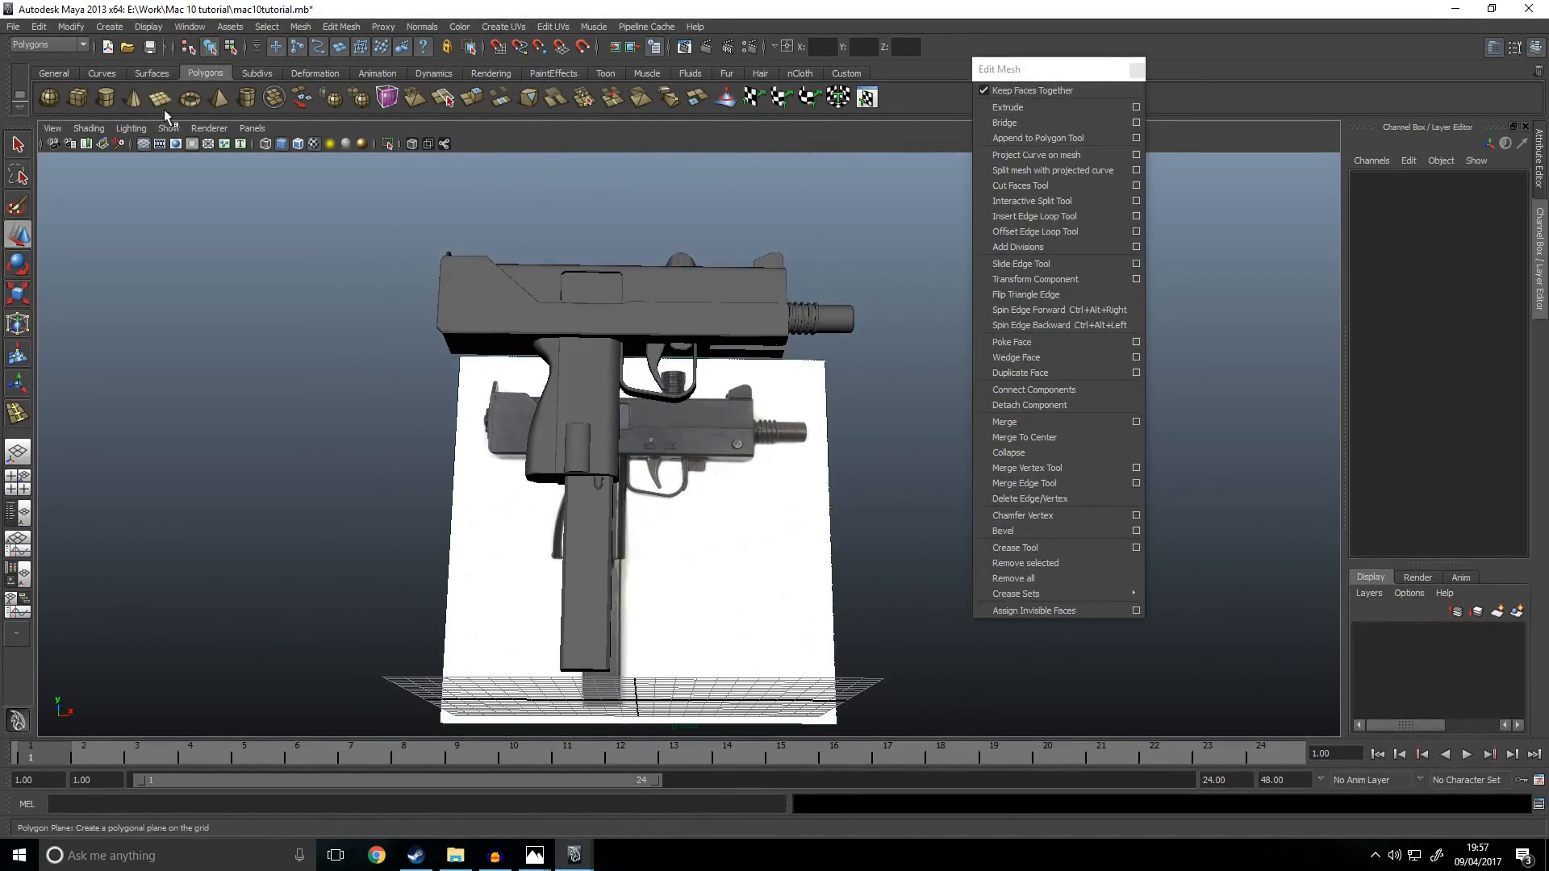
Step: Create a polygon cylinder about 1.596 in radius and 0.637 high on the grid, with 18 axis subdivisions
click(109, 96)
scroll(686, 420, down, 5)
alt+drag(686, 404, 712, 473)
scroll(710, 537, up, 4)
click(1410, 361)
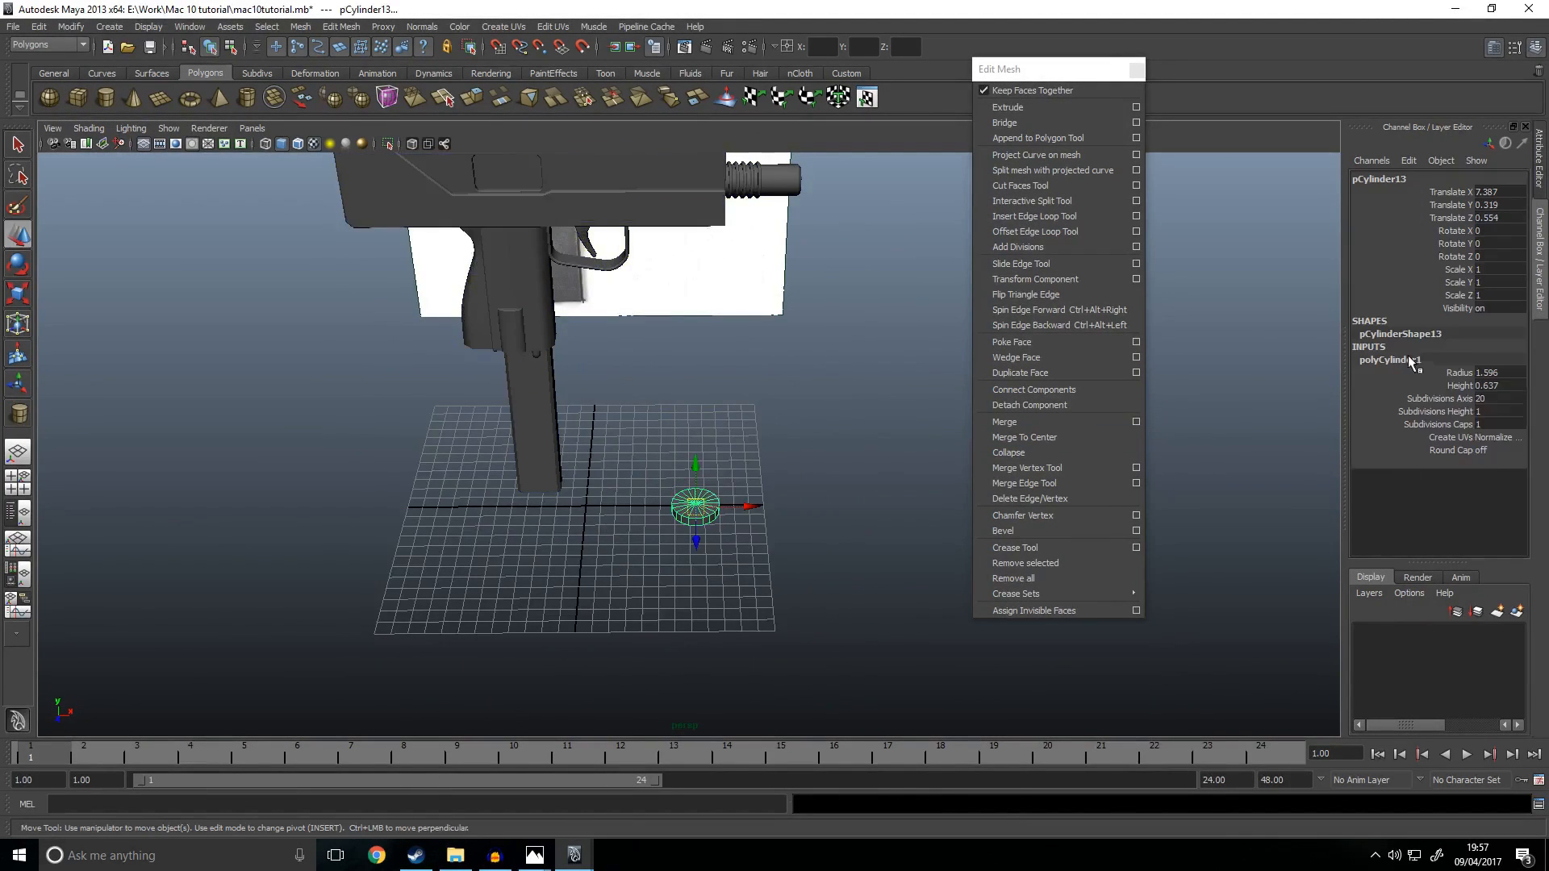
text(18)
key(Return)
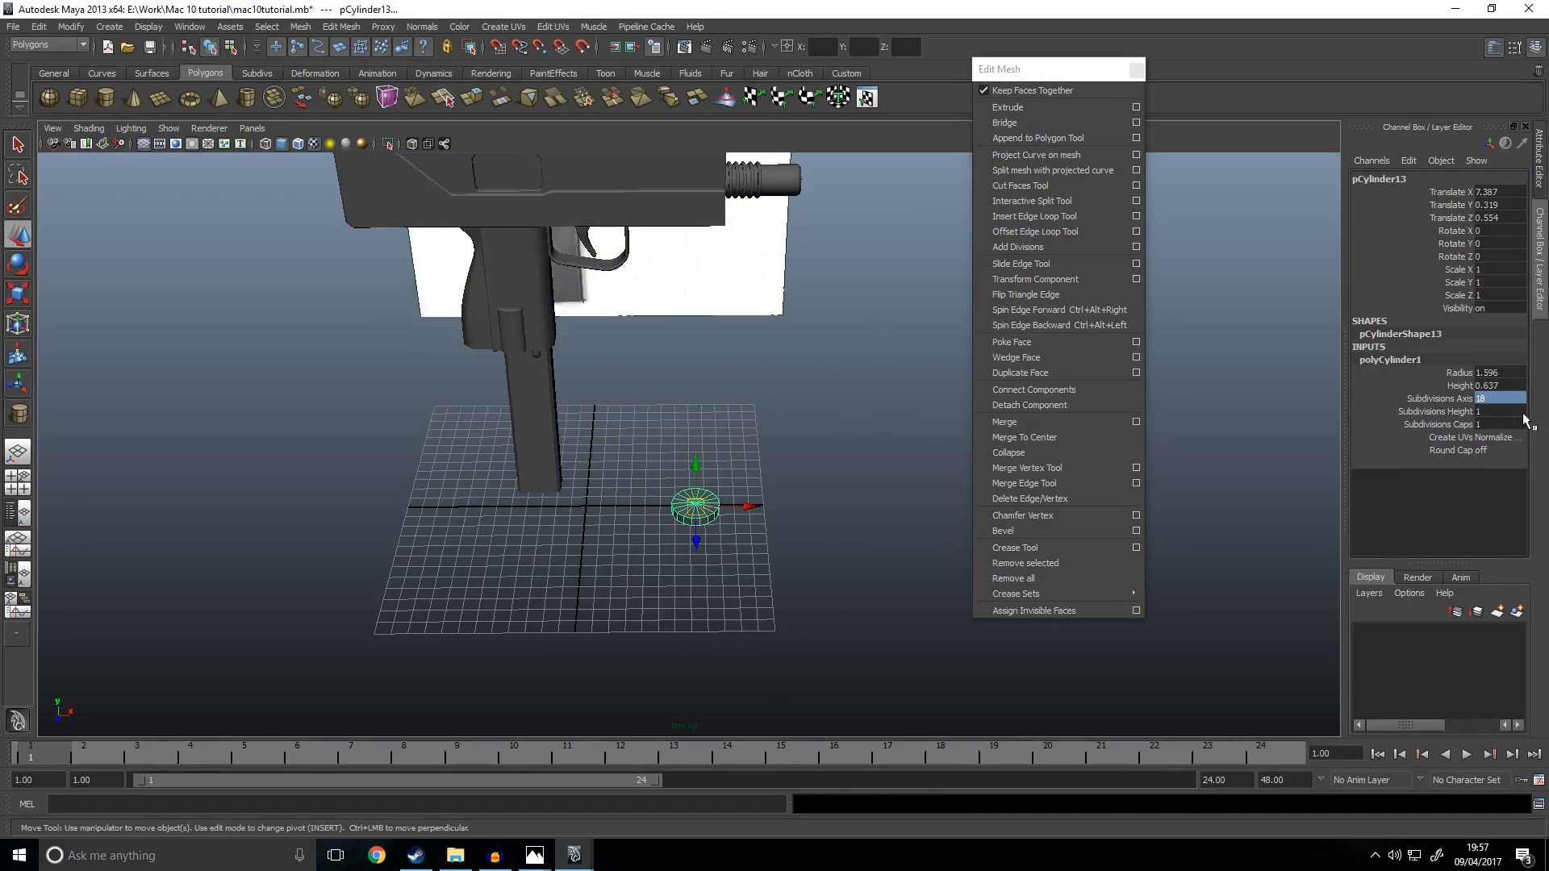
Step: Rotate the cylinder 90 degrees about X so its cap faces sideways
scroll(767, 553, up, 4)
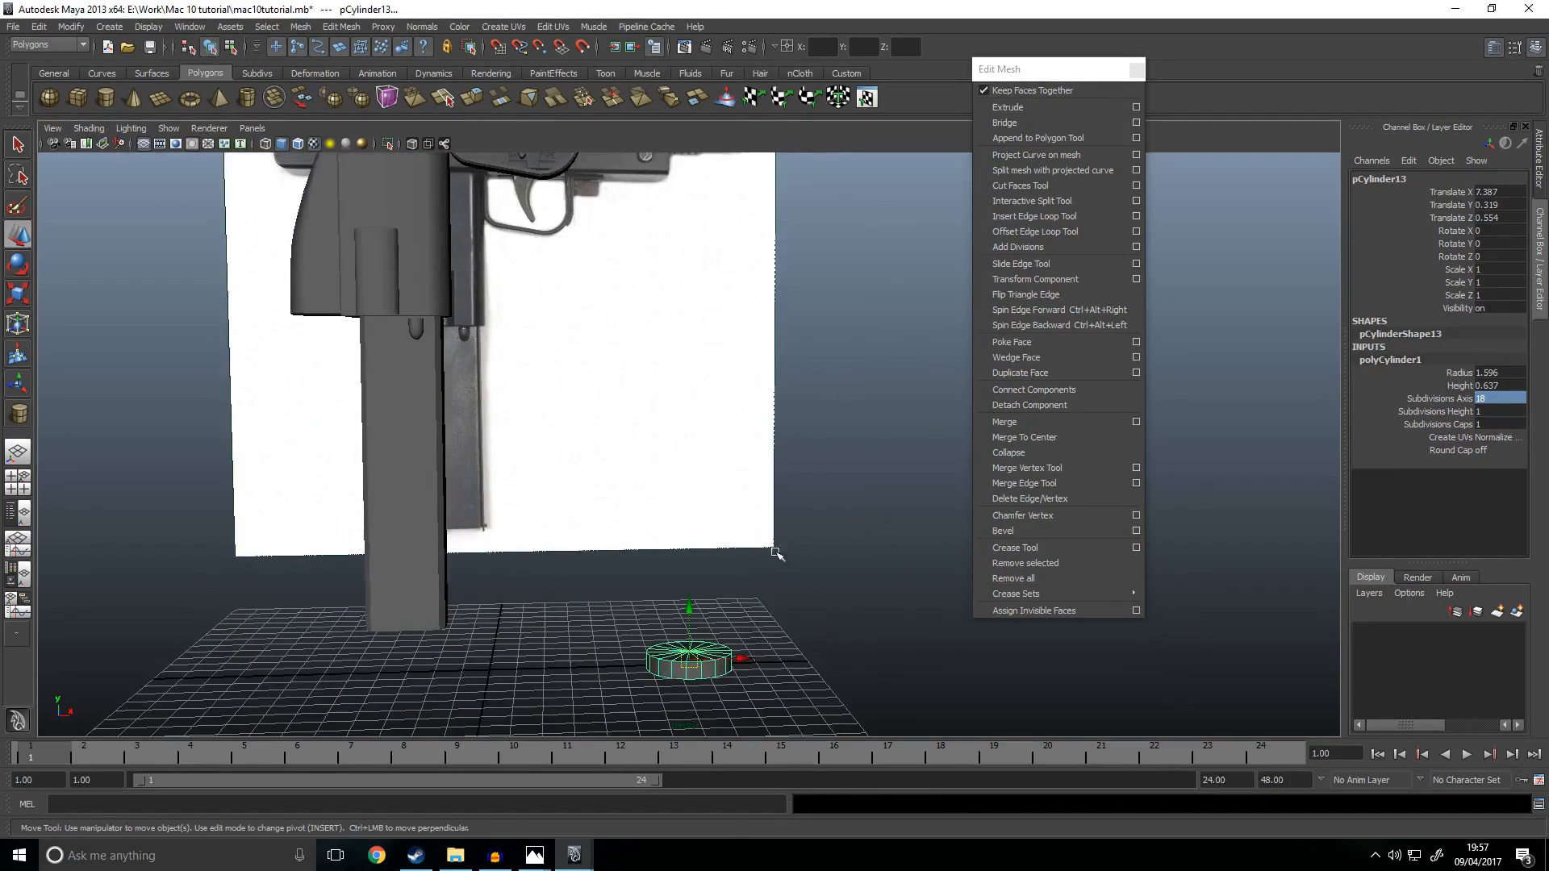
key(e)
alt+drag(778, 543, 743, 418)
drag(688, 465, 690, 540)
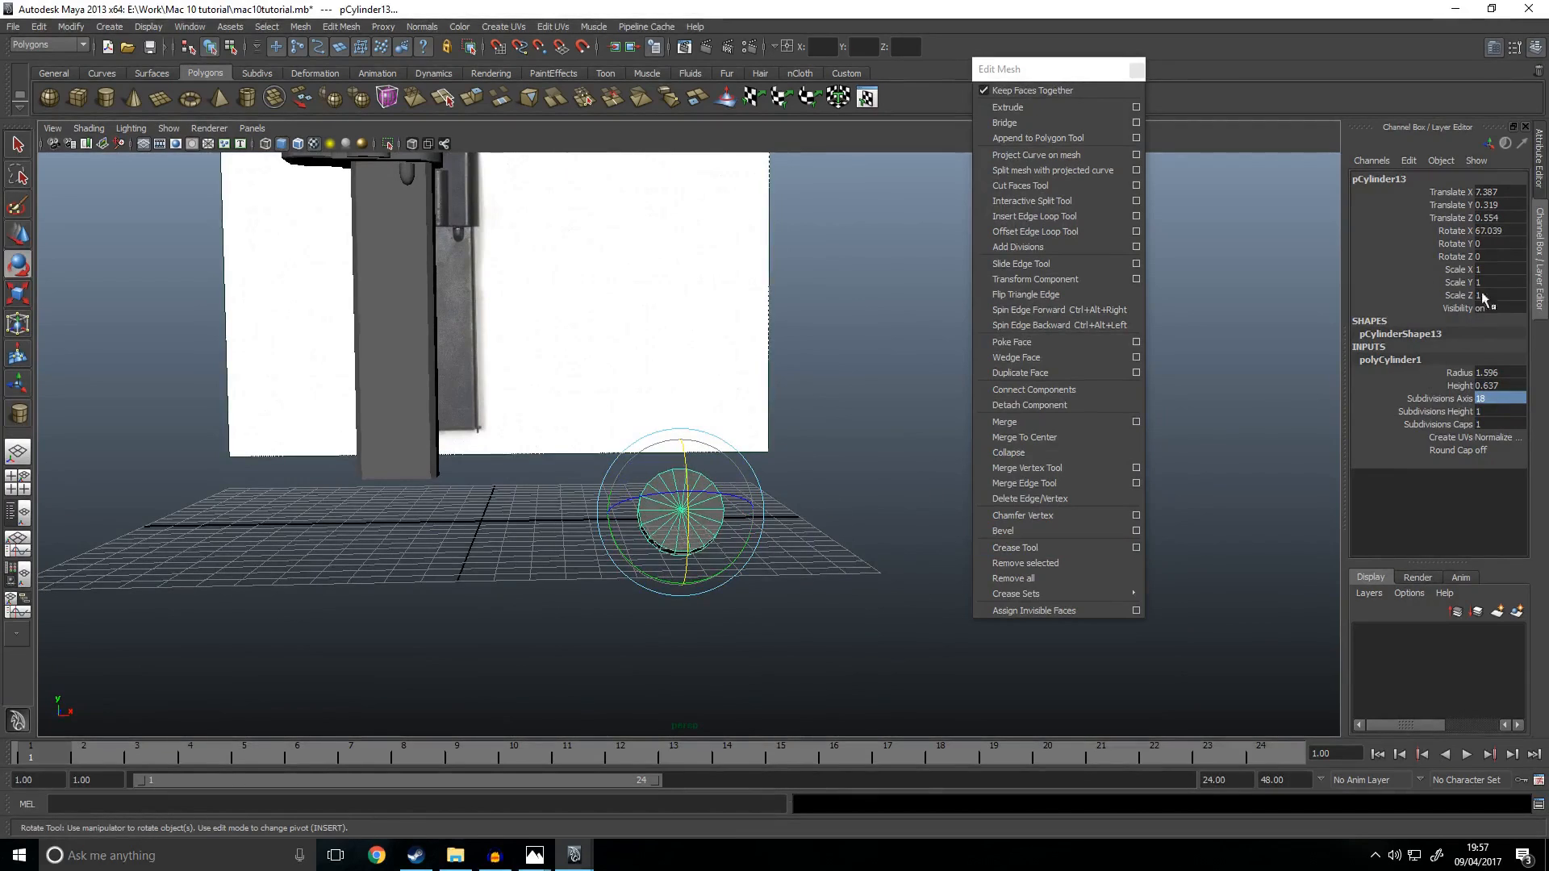
text(90)
key(Return)
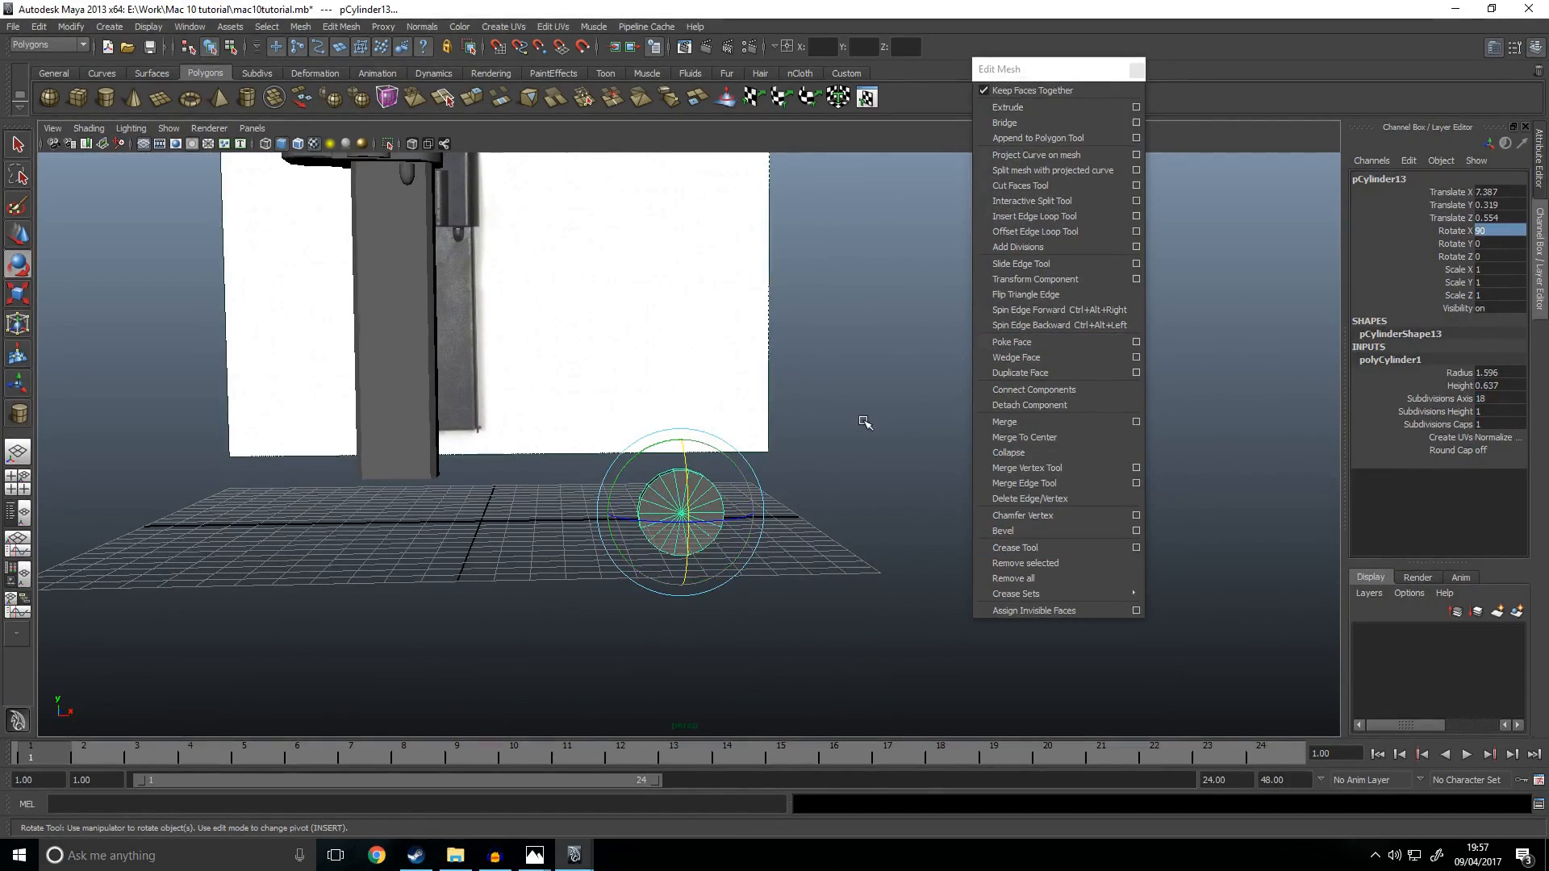
Step: Delete the cylinder's inner cap faces on the side towards the gun and return to object mode
alt+drag(857, 422, 588, 432)
key(space)
key(space)
scroll(861, 598, down, 5)
alt+middle_drag(714, 552, 733, 370)
scroll(733, 369, down, 3)
alt+middle_drag(726, 490, 858, 92)
key(w)
right_drag(857, 561, 860, 597)
drag(677, 443, 879, 660)
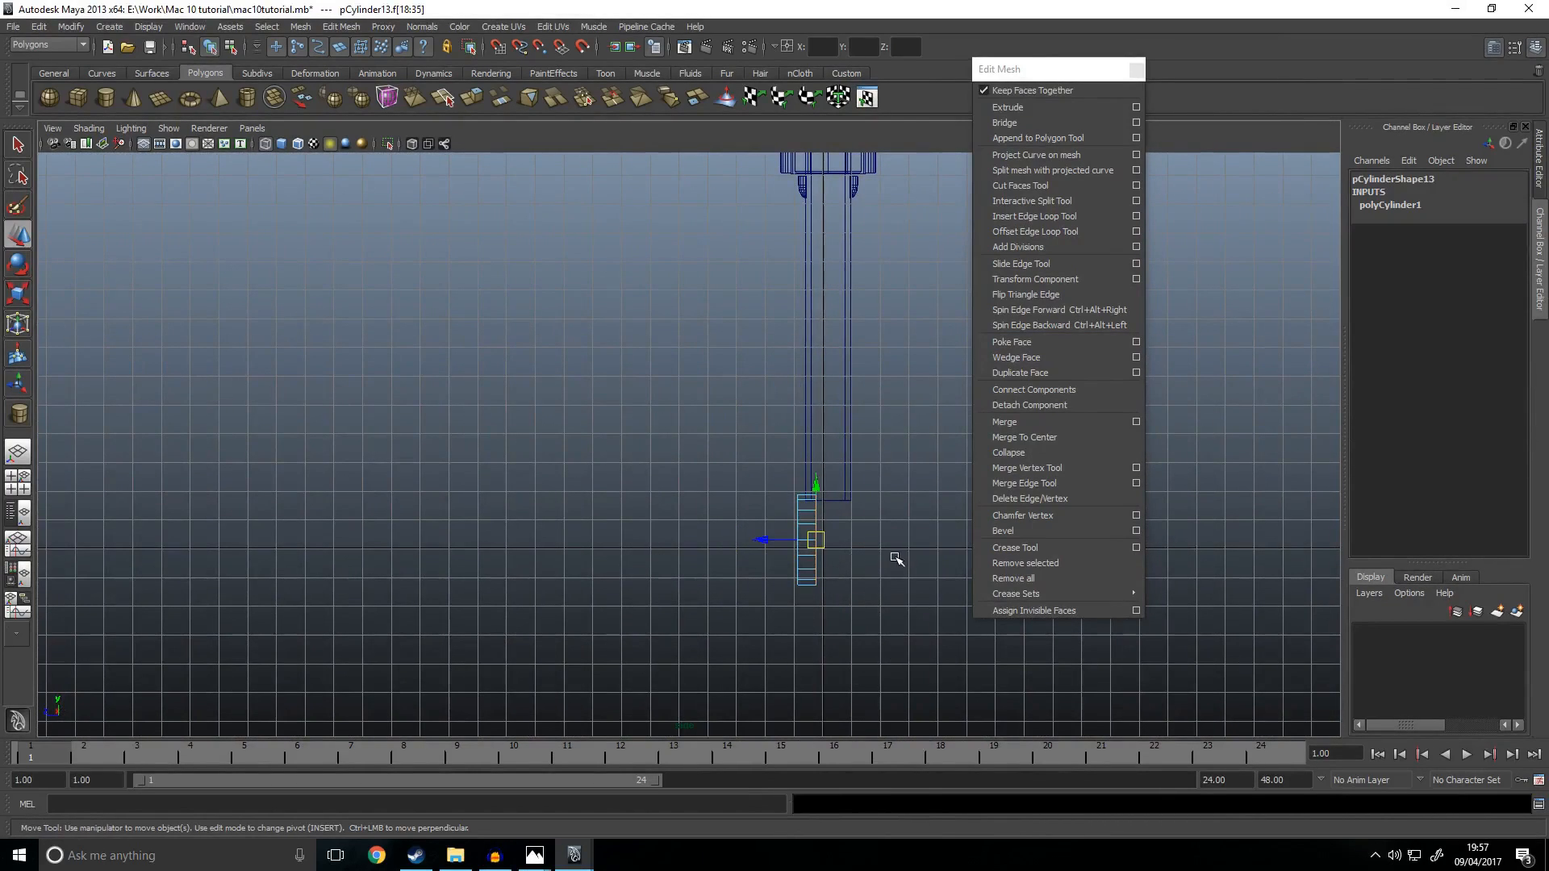
key(Delete)
key(F8)
Step: Raise the cylinder from the grid to the height of the gun body, just outside its side
drag(807, 544, 747, 125)
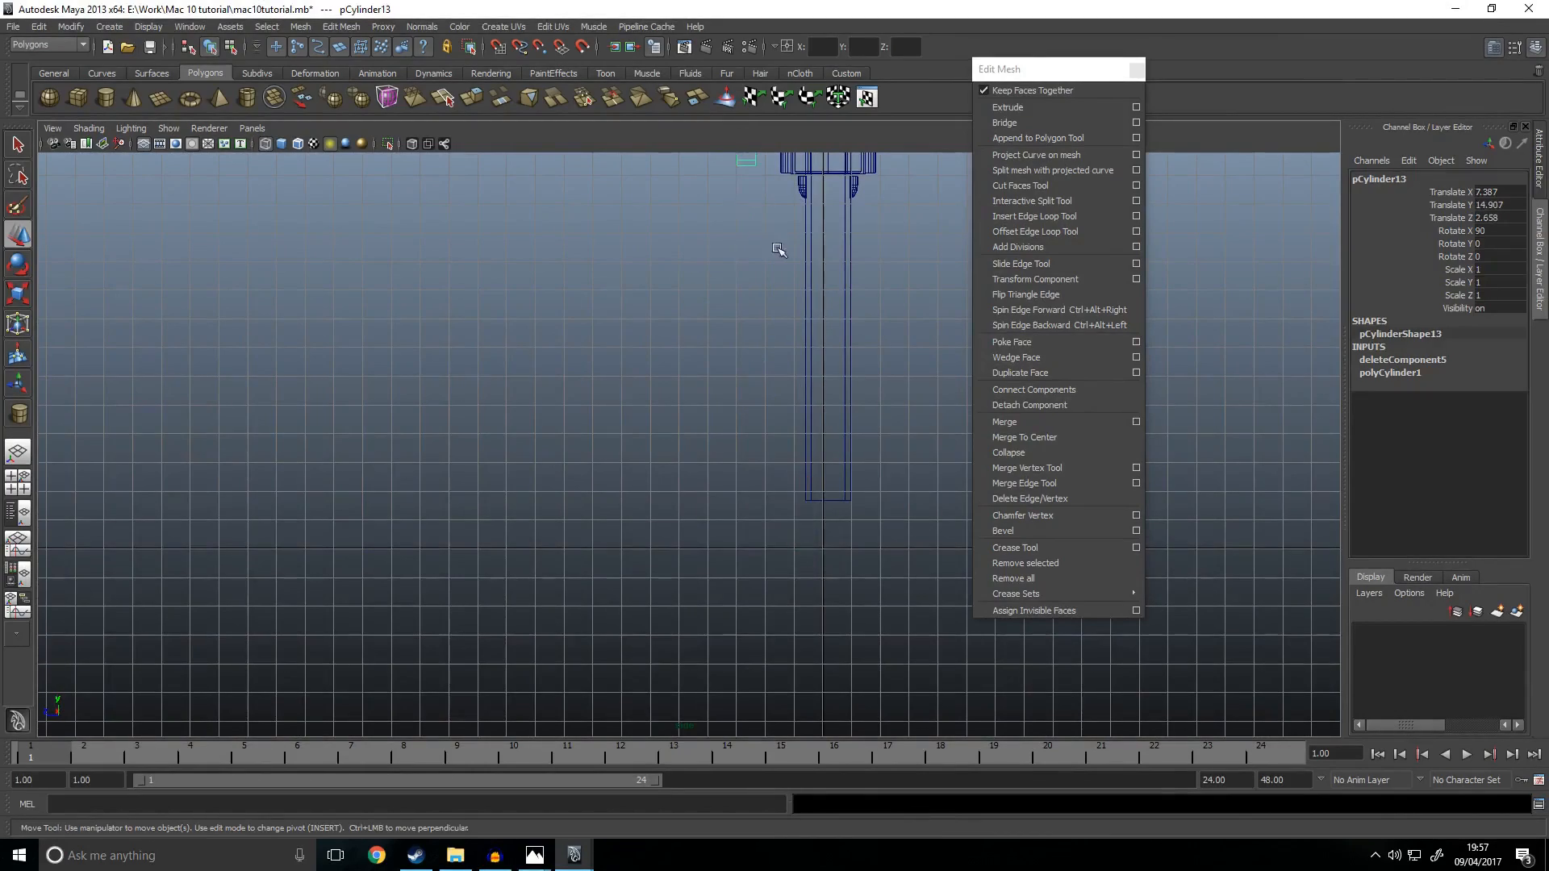
alt+middle_drag(777, 250, 750, 667)
drag(723, 544, 763, 215)
key(space)
Step: Scale the cylinder uniformly to 0.273 and place it over the large screw near the front of the reference gun body
key(space)
scroll(699, 491, down, 2)
alt+middle_drag(830, 401, 602, 439)
scroll(629, 404, up, 3)
key(r)
drag(637, 289, 660, 476)
key(w)
key(r)
key(w)
Step: Move the screw cylinder along Z to 1.76 so it sits against the gun body's side
key(space)
key(space)
alt+drag(871, 428, 780, 459)
key(f)
alt+right_drag(803, 460, 701, 467)
alt+drag(702, 467, 722, 467)
drag(636, 443, 562, 465)
Step: Bevel the outer rim edge loop of the screw cylinder and adjust the bevel offset
alt+drag(476, 500, 550, 492)
right_drag(651, 476, 655, 439)
double_click(665, 458)
click(1016, 528)
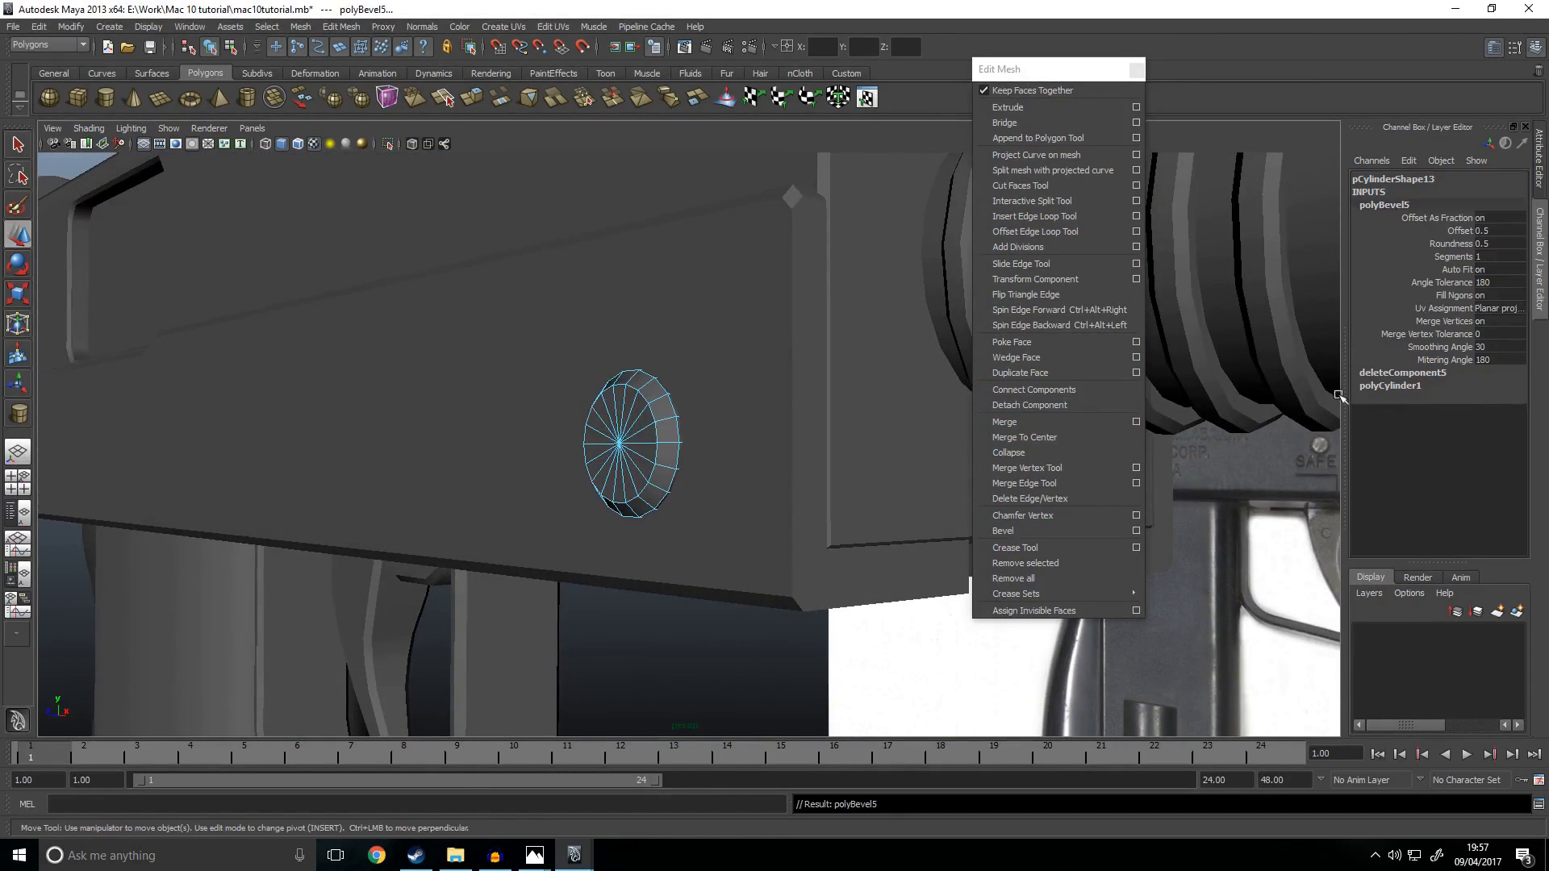
click(1460, 231)
middle_drag(739, 259, 739, 260)
right_drag(626, 432, 664, 411)
scroll(652, 462, down, 5)
key(w)
right_drag(659, 485, 704, 464)
Step: Examine the bevelled screw head on the gun body's side from several angles
click(678, 554)
alt+drag(676, 553, 731, 529)
click(666, 424)
scroll(548, 465, down, 3)
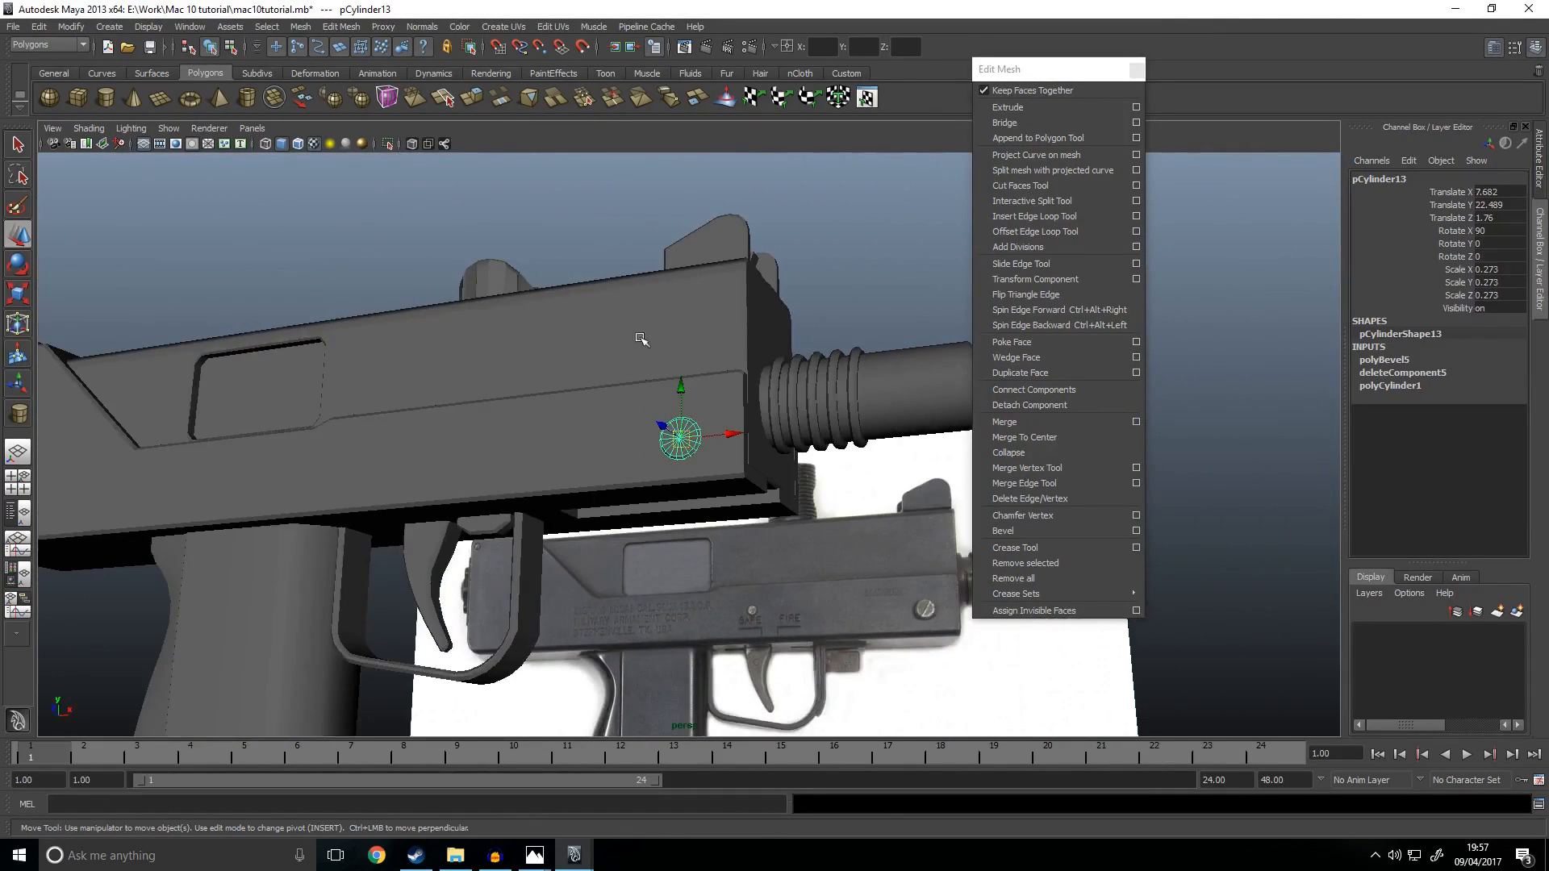
click(724, 610)
alt+drag(791, 604, 632, 547)
scroll(632, 547, up, 5)
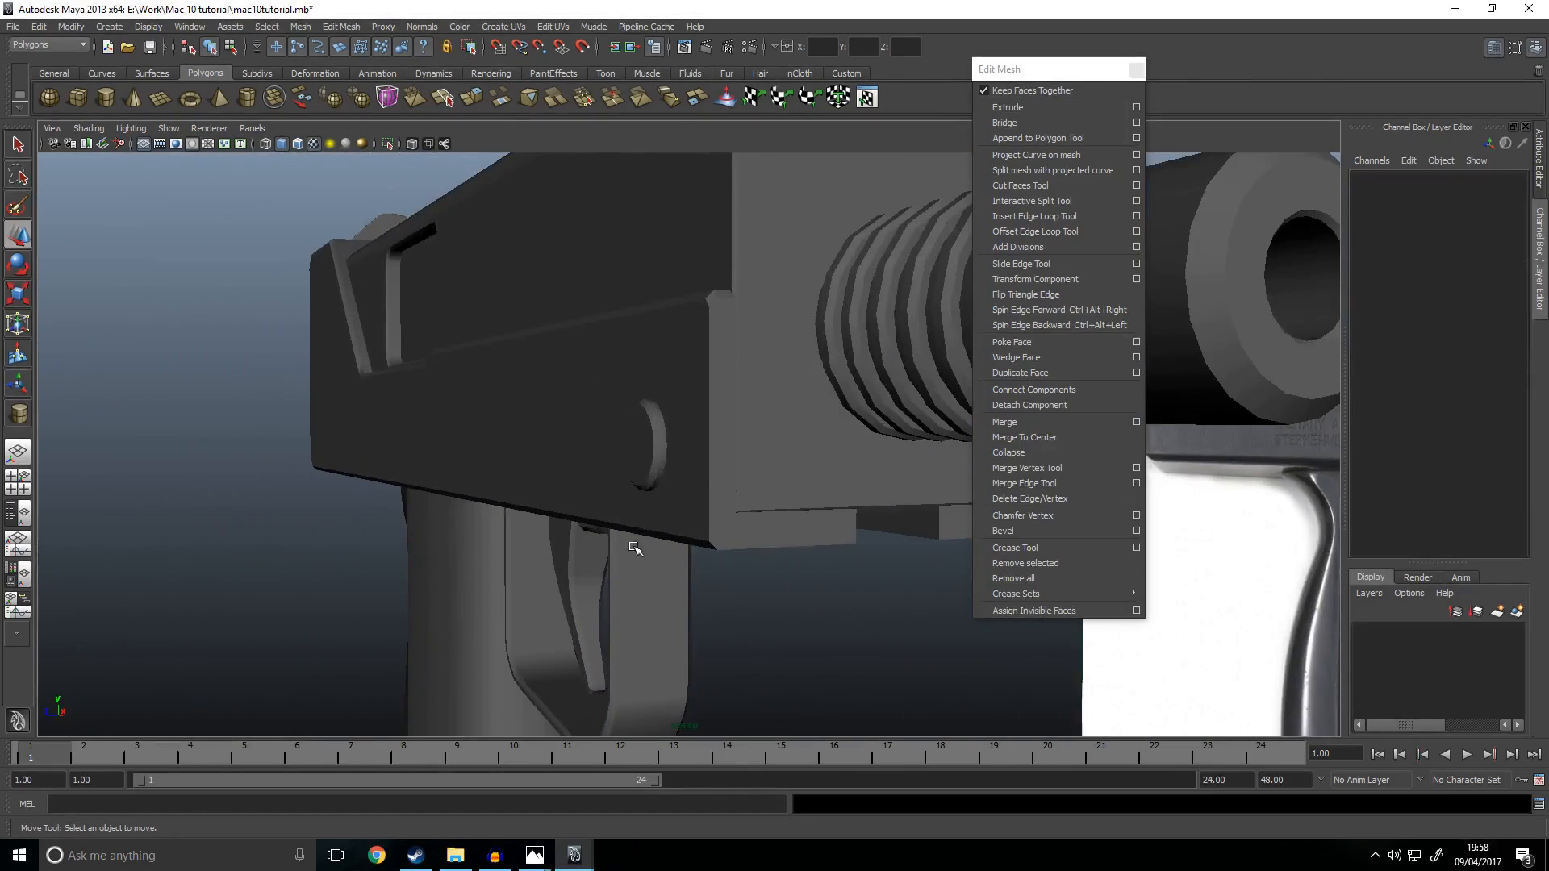
Step: Duplicate the screw, place the copy over the reference pin above the trigger at X 0.708, Y 22.807, and scale it to 0.136
click(647, 468)
scroll(676, 424, up, 3)
alt+drag(621, 447, 738, 460)
key(space)
key(space)
scroll(565, 452, up, 2)
alt+middle_drag(564, 444, 767, 415)
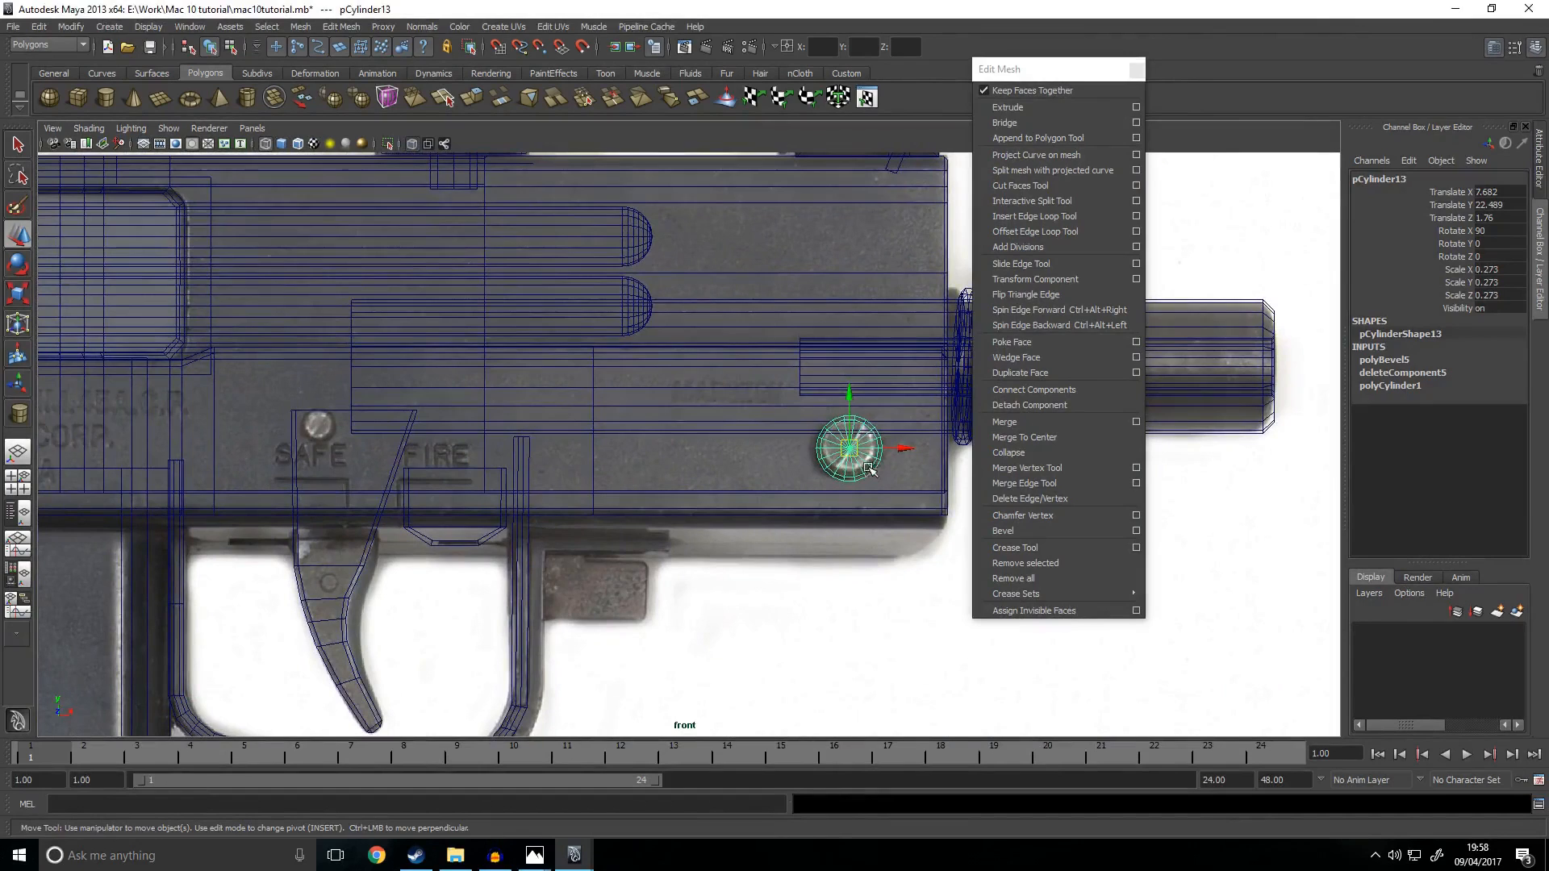
key(ctrl+d)
drag(853, 454, 290, 434)
key(e)
key(r)
key(w)
Step: Move the small pin above the trigger along Z to 1.764, against the gun body's side
key(space)
key(space)
key(f)
alt+drag(575, 498, 521, 549)
drag(651, 451, 649, 452)
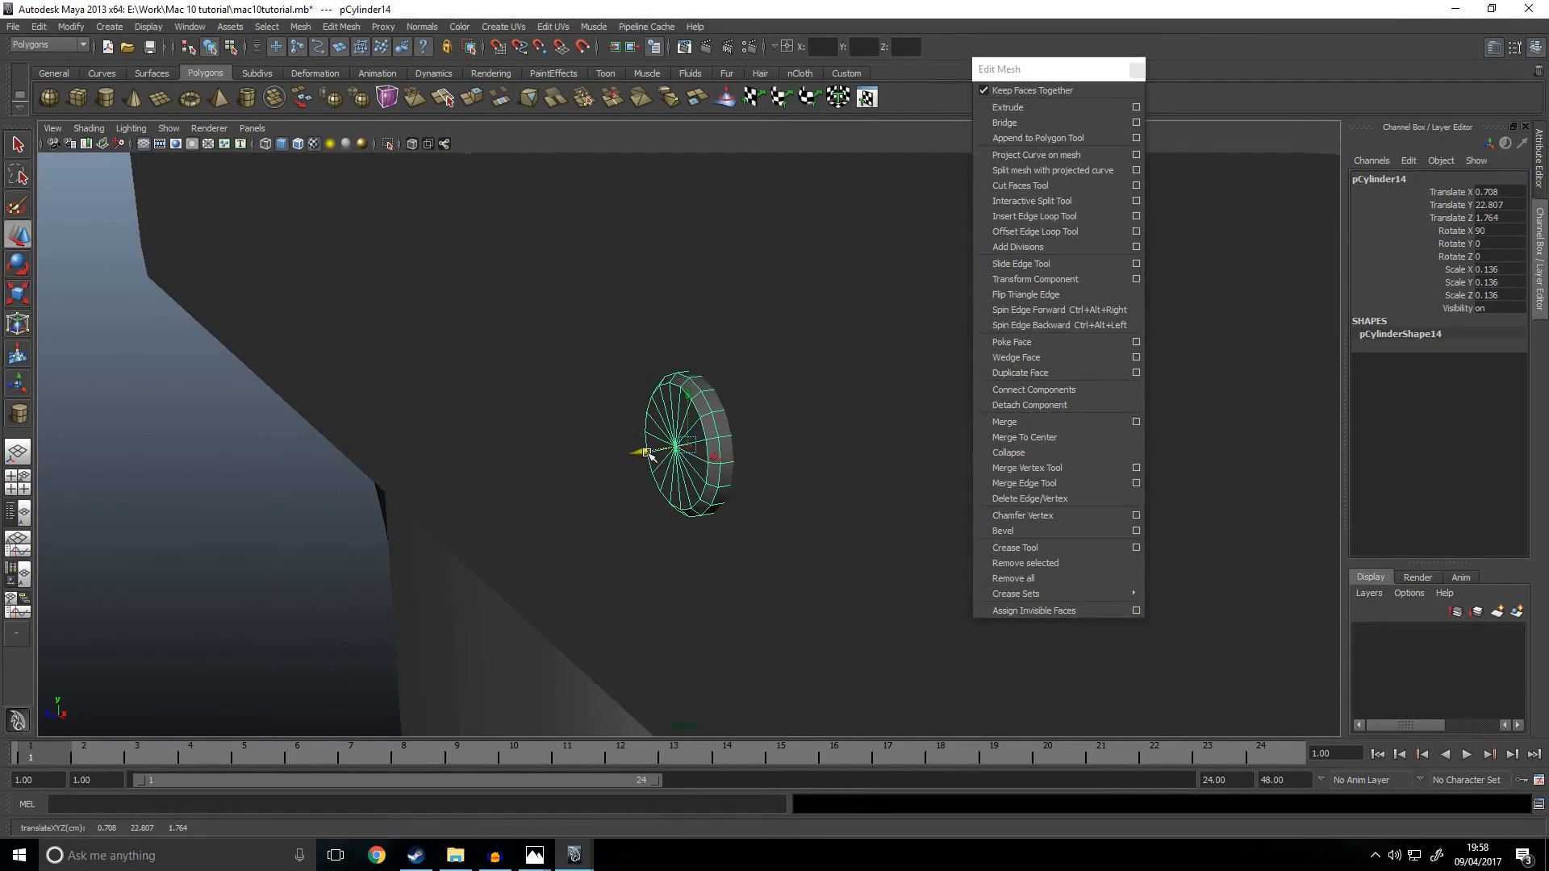
scroll(638, 484, down, 7)
alt+drag(630, 511, 709, 581)
scroll(709, 581, down, 3)
Step: Duplicate the small pin to the body's upper front corner at X 8.474, Y 25.757 and scale it to 0.152
key(space)
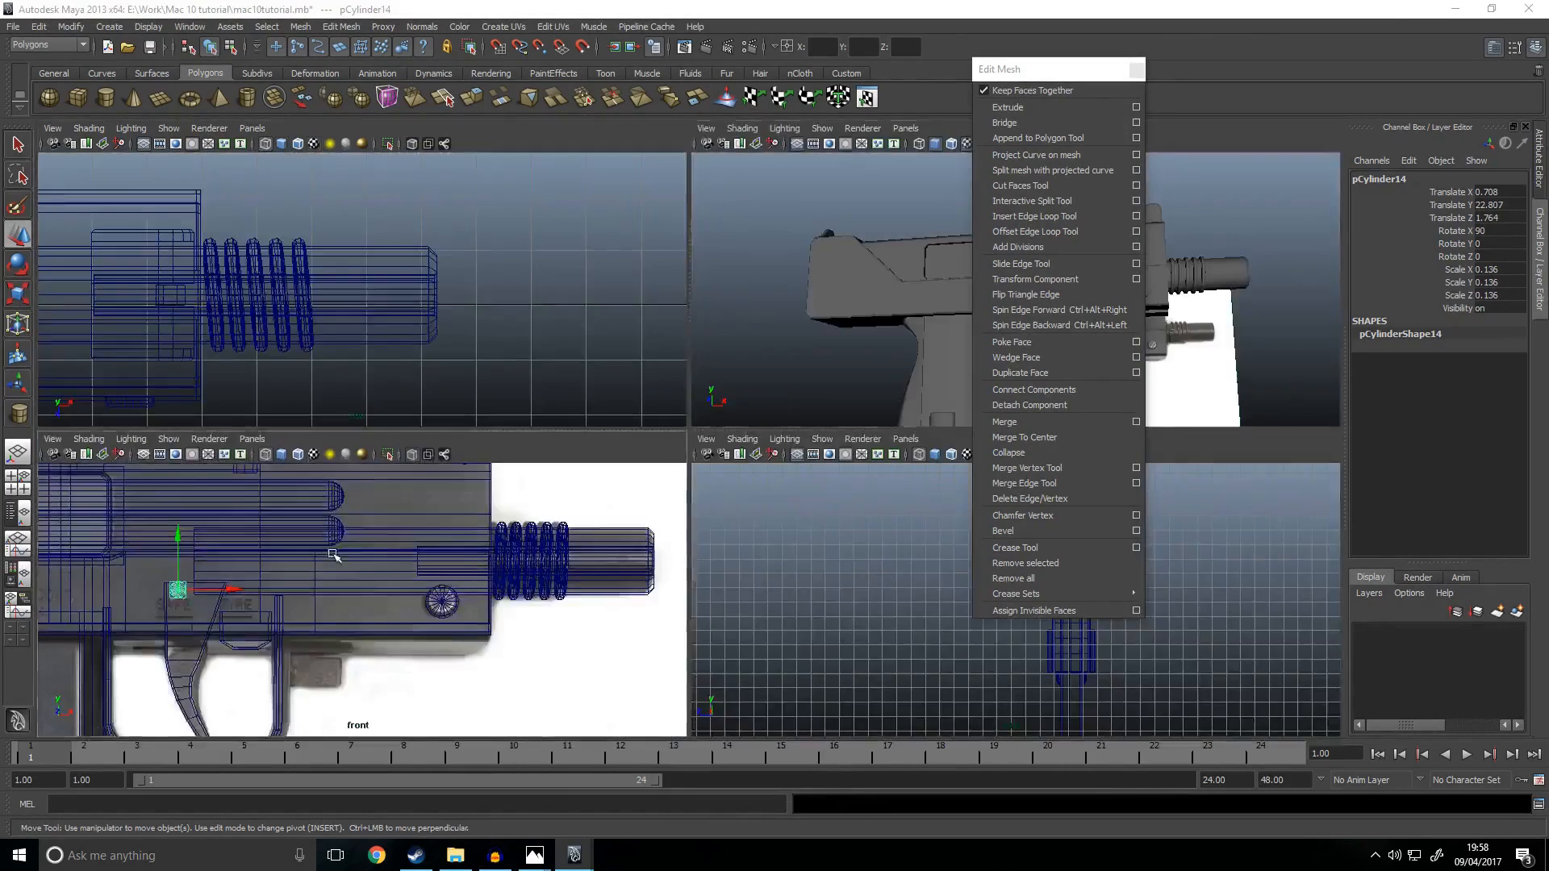
key(space)
scroll(565, 435, up, 2)
key(ctrl+d)
drag(571, 432, 926, 298)
alt+middle_drag(920, 313, 739, 339)
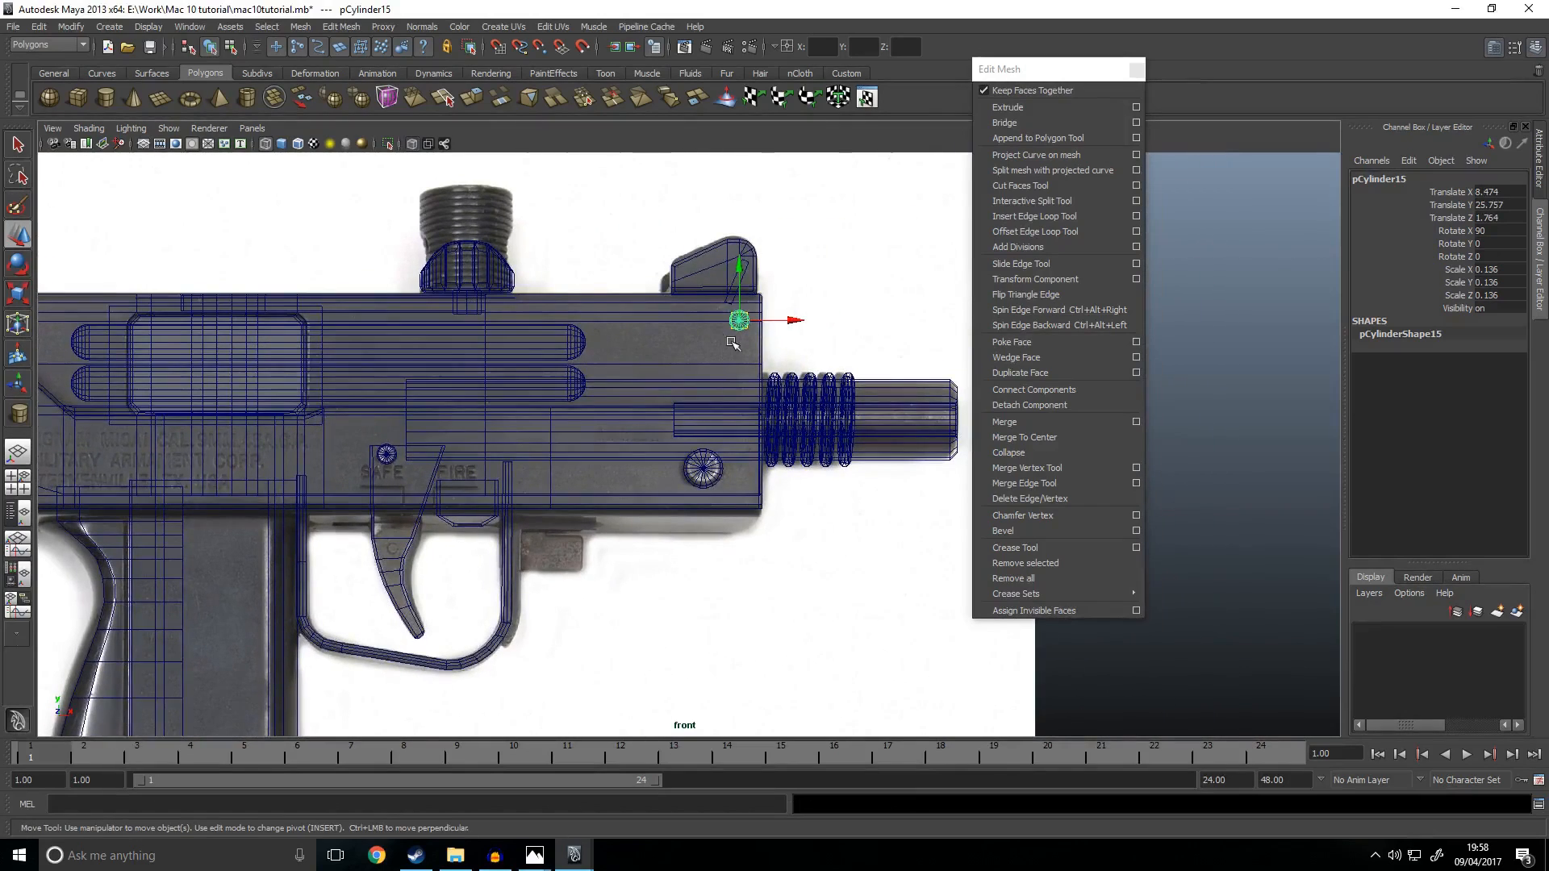
key(r)
key(alt+Tab)
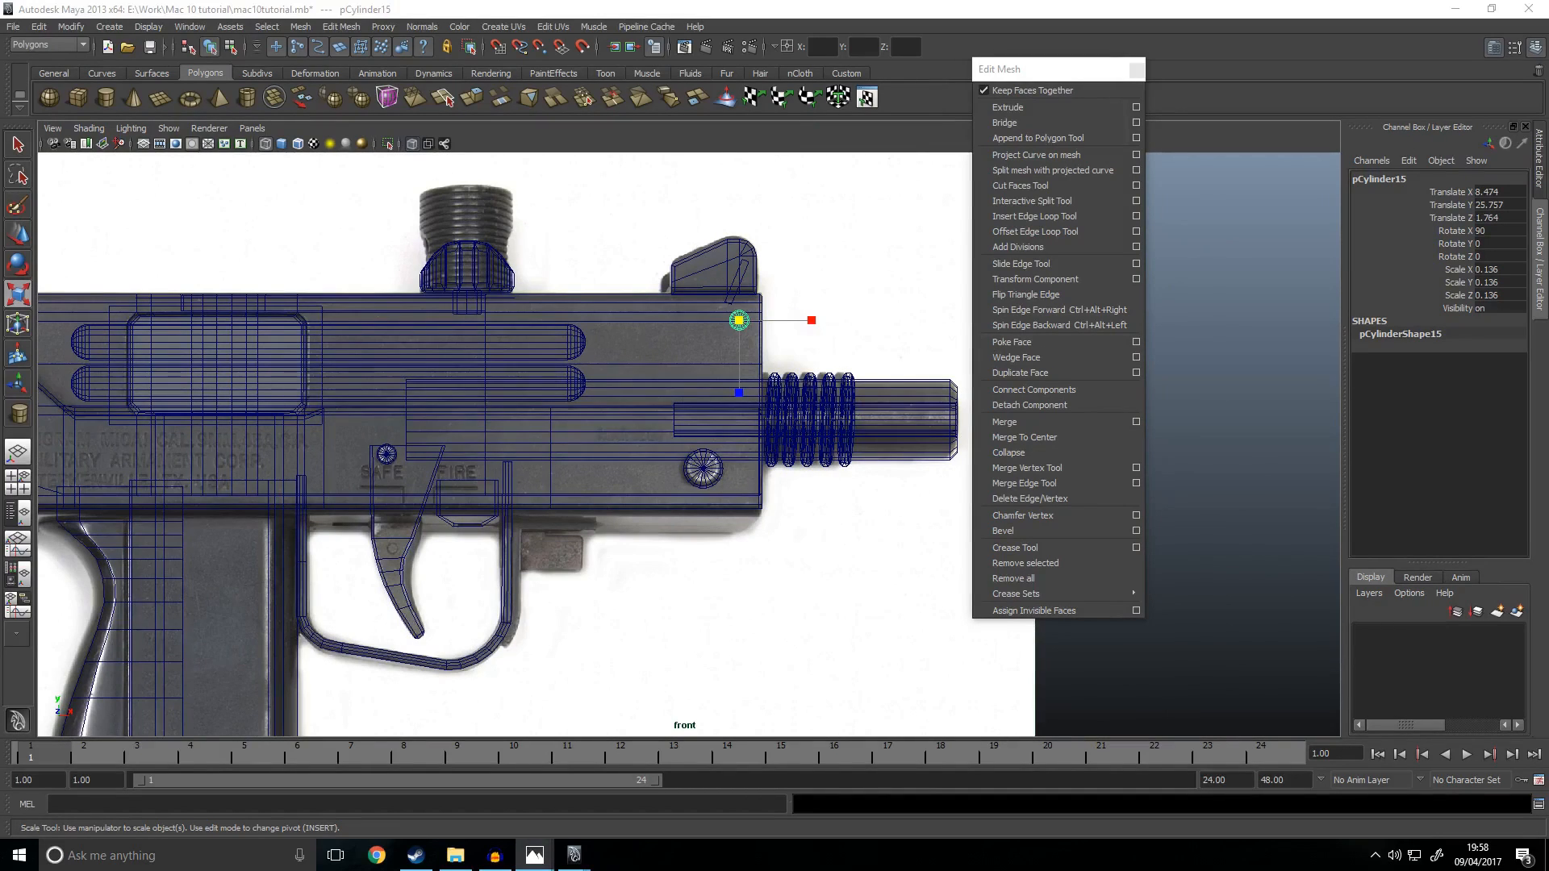
drag(738, 321, 751, 443)
Step: Move the upper front pin along Z to 1.505 so it sits against the body's side
key(space)
key(f)
key(space)
scroll(777, 360, down, 4)
key(w)
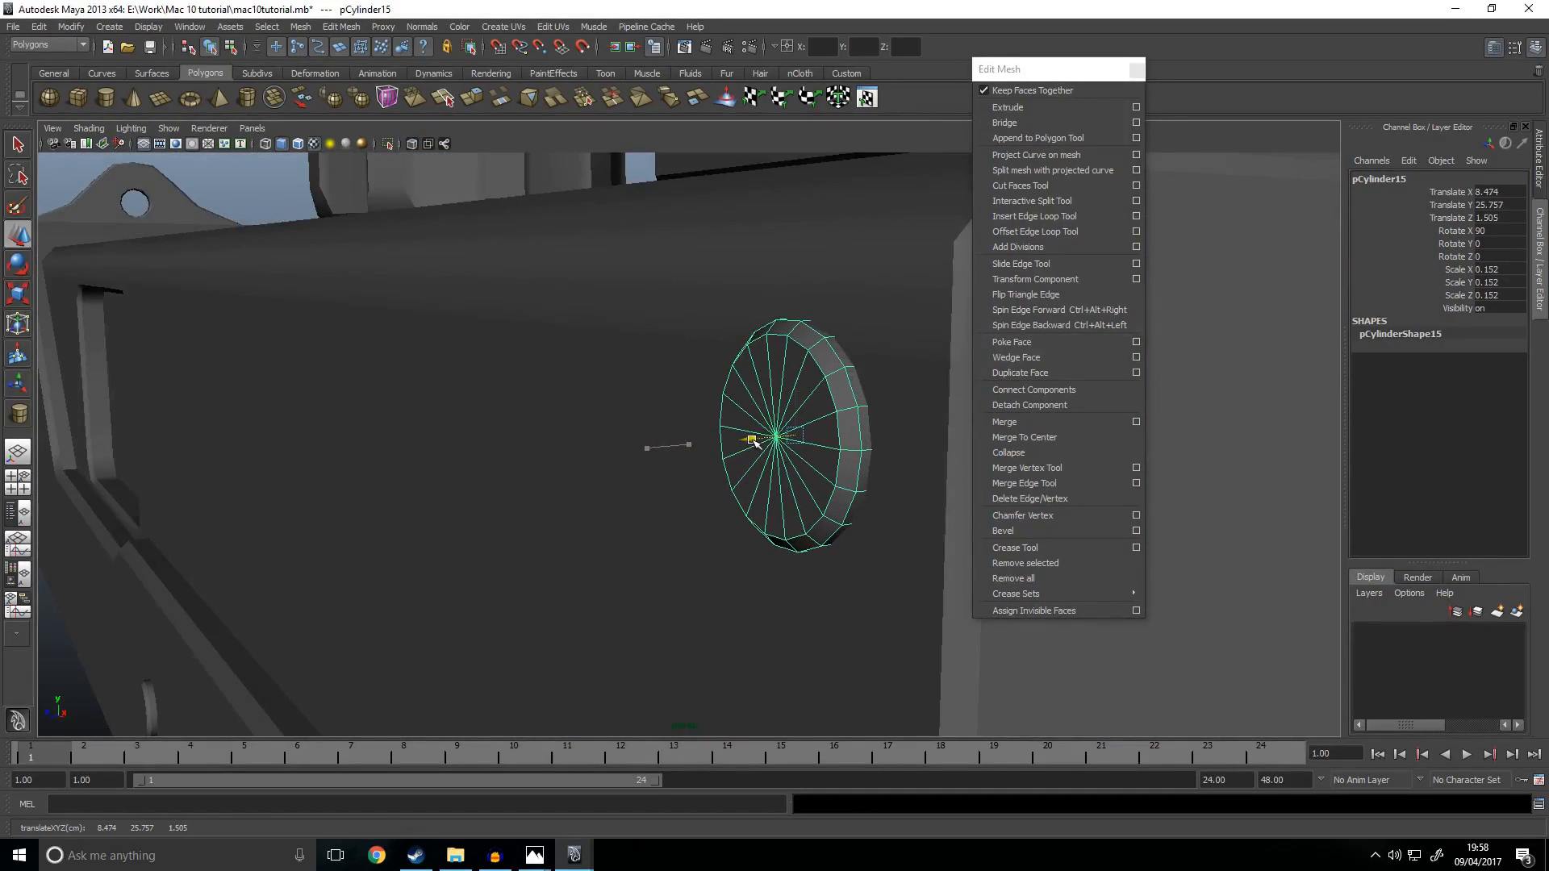
scroll(749, 471, down, 3)
alt+drag(629, 597, 674, 612)
scroll(674, 612, down, 6)
click(808, 362)
alt+drag(526, 609, 591, 622)
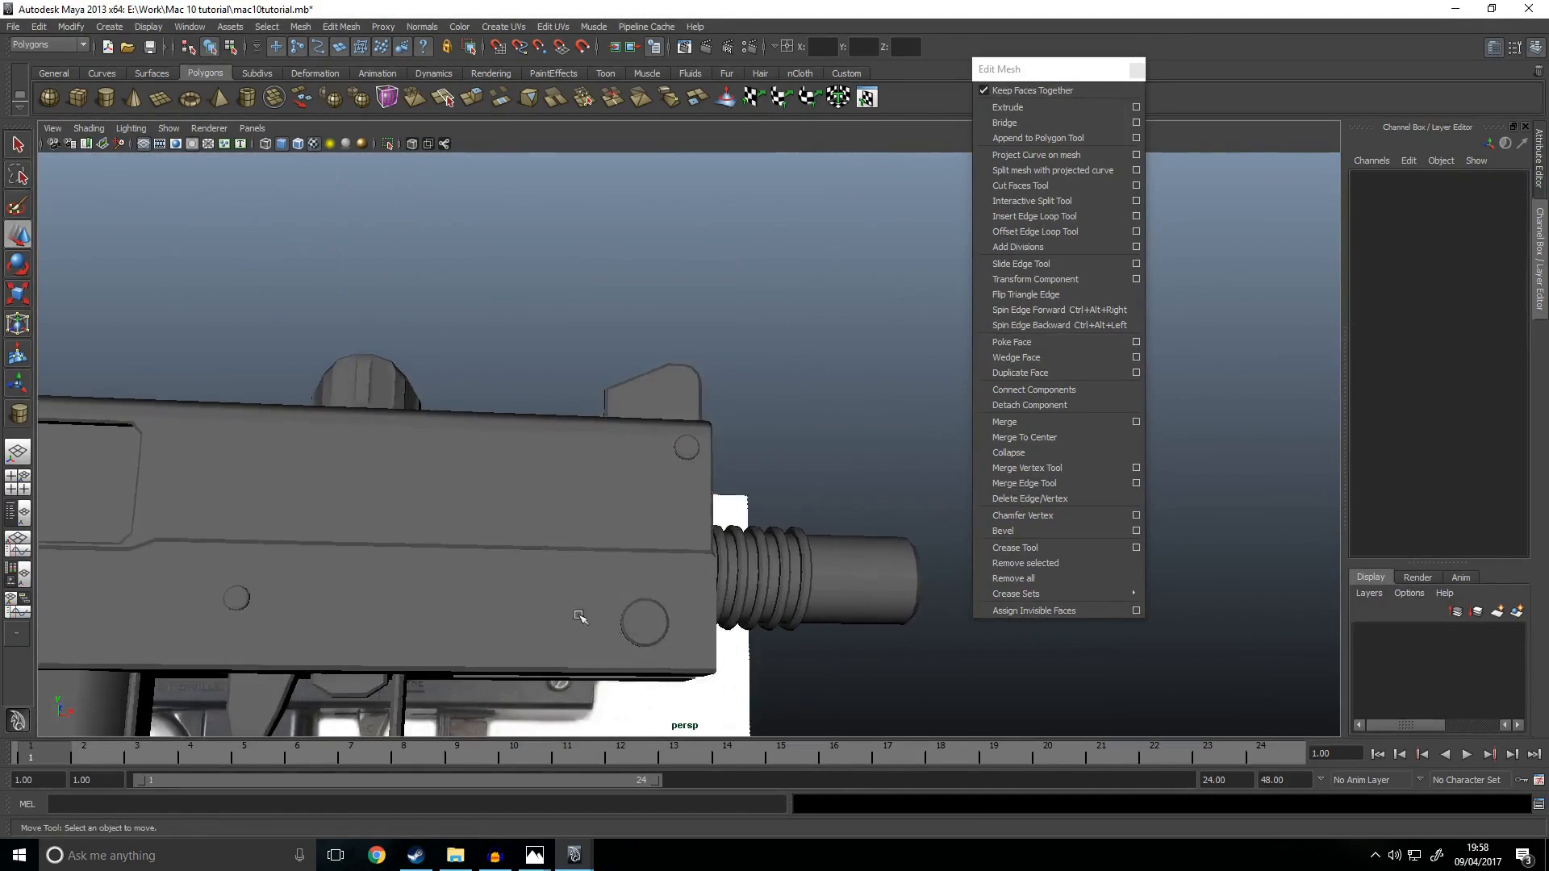
Step: Duplicate the pin above the trigger, move the copy forward to X 4.191, and scale it uniformly to 0.191
alt+middle_drag(591, 621, 869, 490)
click(537, 468)
key(space)
key(space)
drag(438, 455, 548, 454)
key(r)
Step: Move the pin above the trigger guard's front along Z to 1.724, against the body's side
key(space)
key(space)
key(f)
alt+drag(657, 484, 464, 516)
key(w)
drag(648, 451, 675, 450)
scroll(363, 594, down, 7)
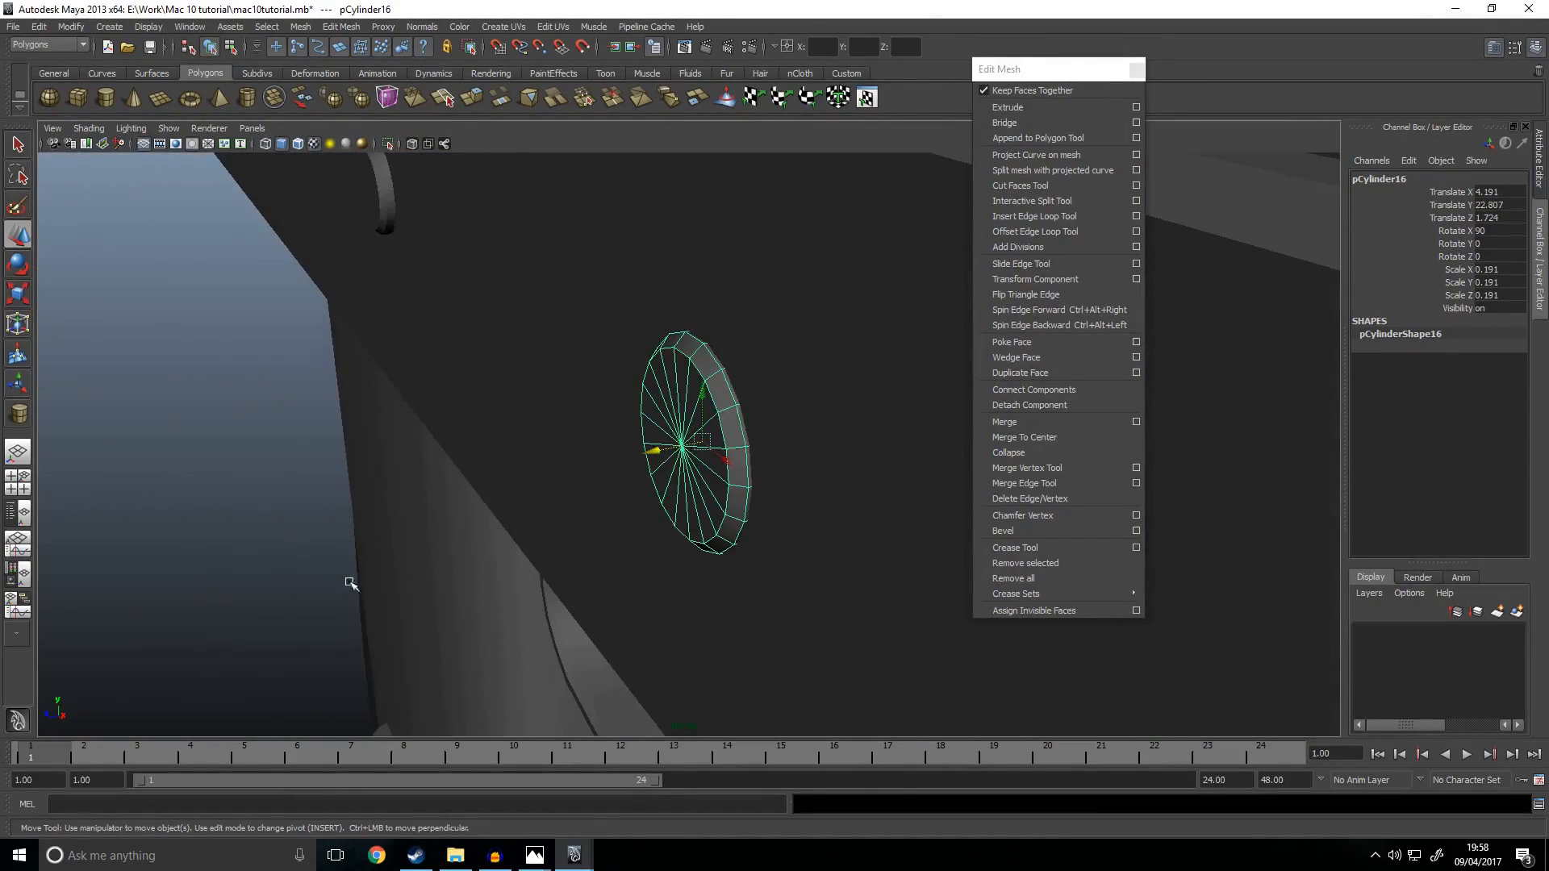
click(270, 535)
scroll(275, 537, down, 3)
Step: Duplicate the pin above the trigger guard's front and move the copy to the gun body's rear at X -10.341
alt+drag(298, 540, 658, 478)
scroll(602, 560, down, 7)
scroll(658, 477, up, 5)
click(695, 444)
key(space)
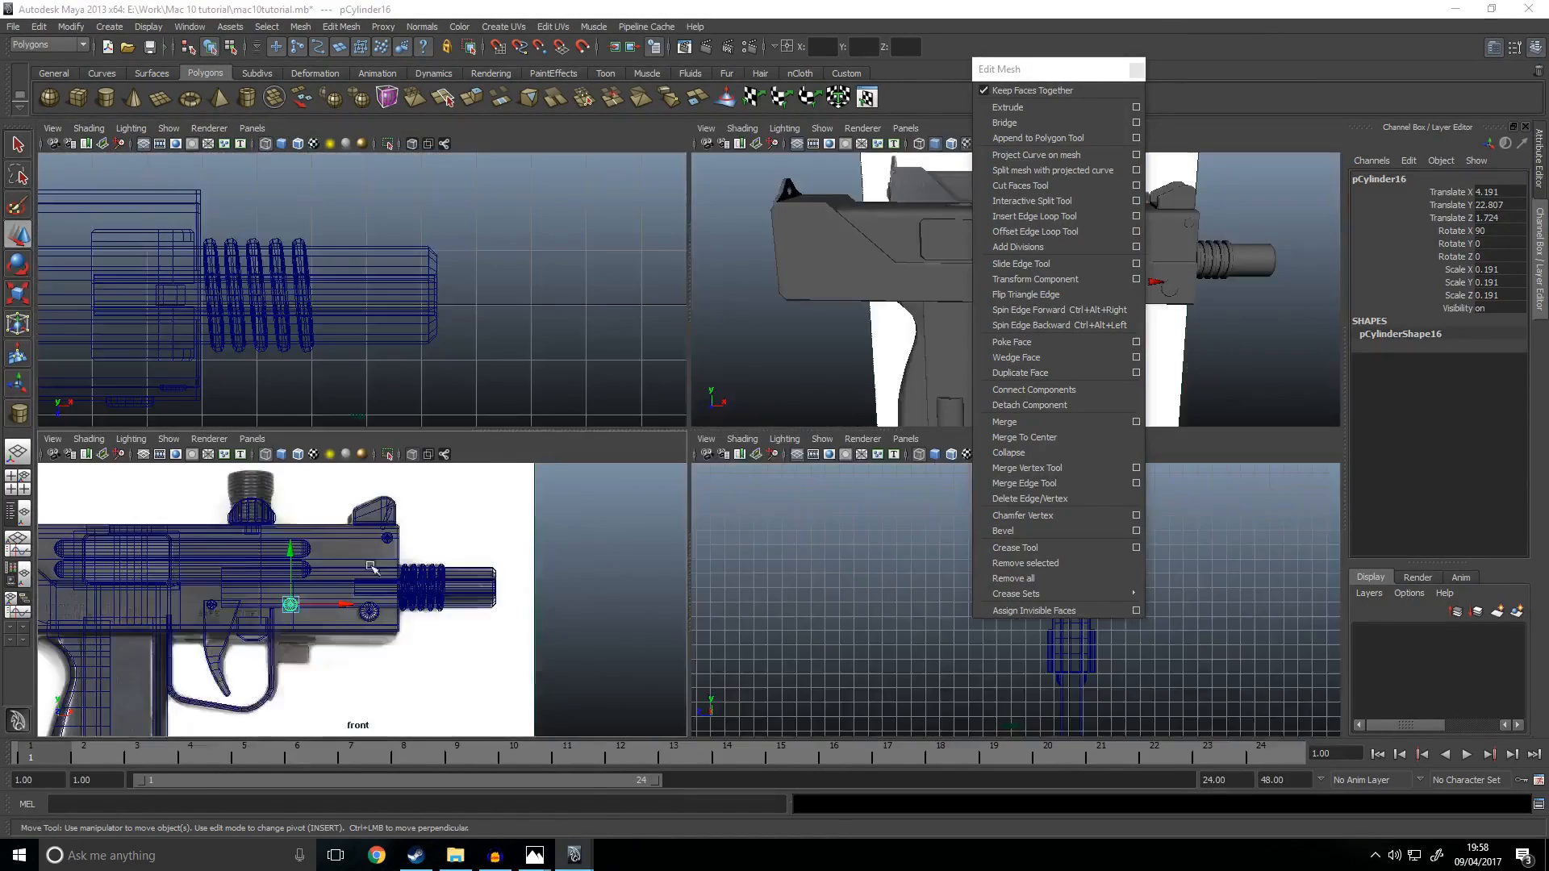
key(space)
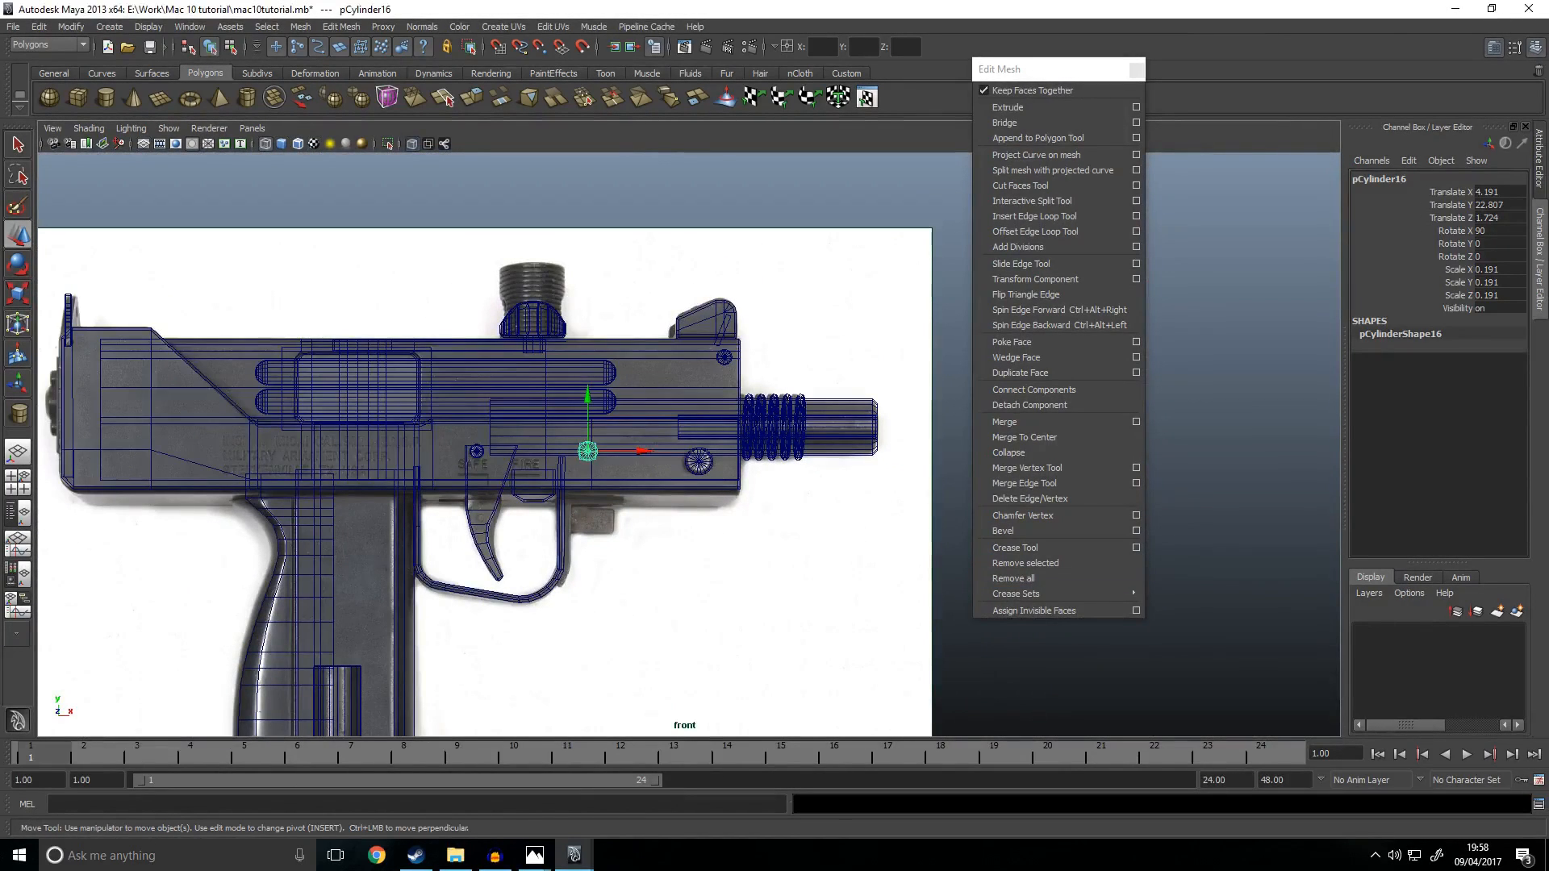
key(alt+Tab)
alt+middle_drag(370, 490, 621, 480)
key(ctrl+d)
drag(899, 446, 436, 449)
Step: Flatten the rear pin to a Y scale of 0.119 and set it at Z 1.726 on the body's side
key(space)
key(space)
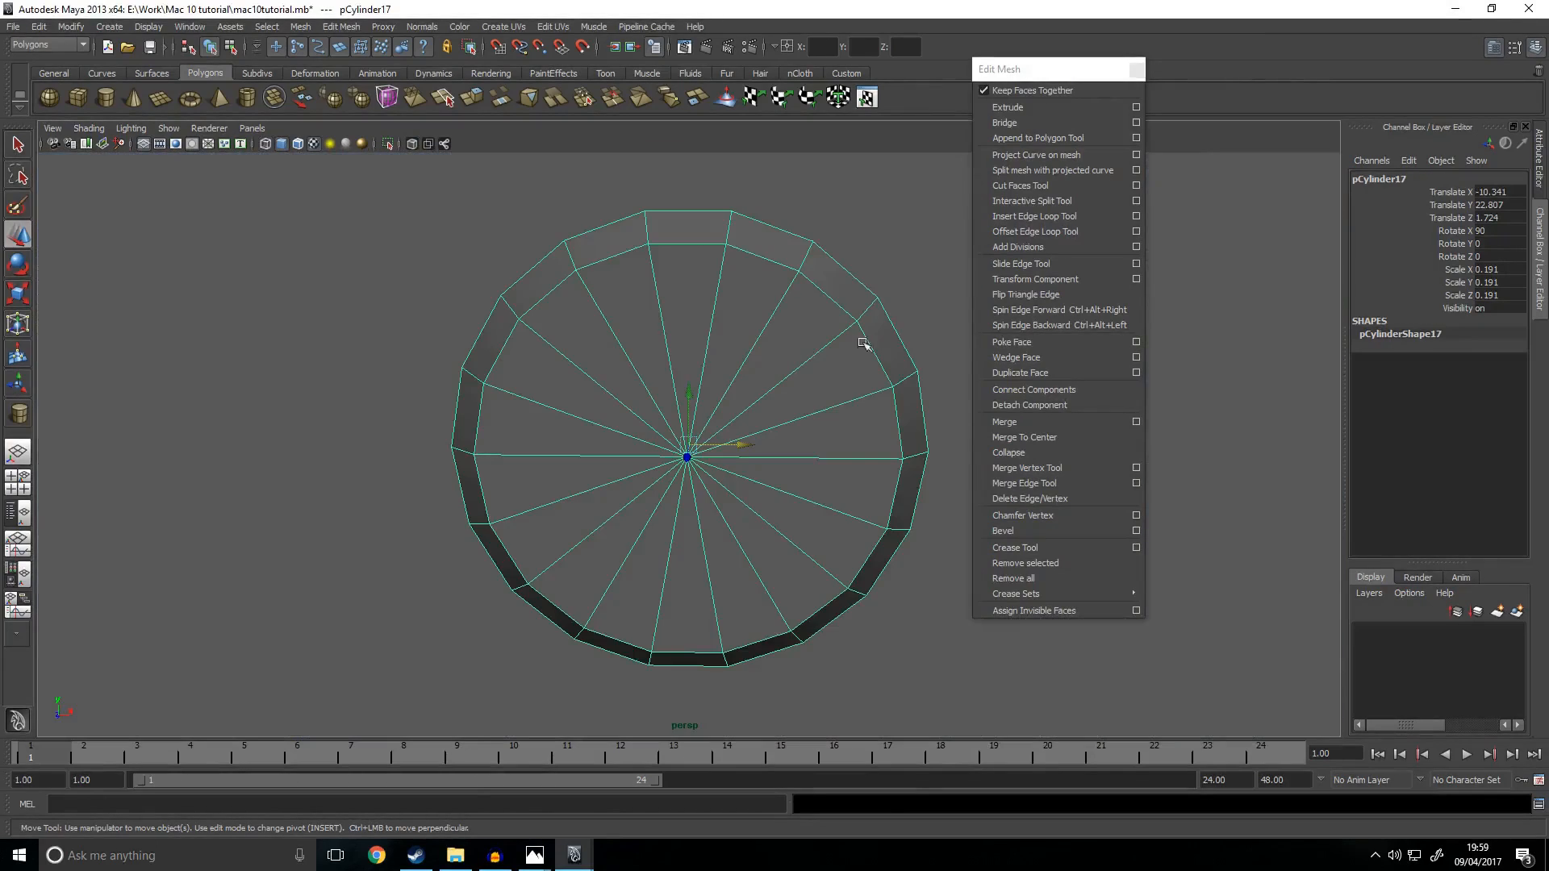
alt+drag(692, 427, 841, 489)
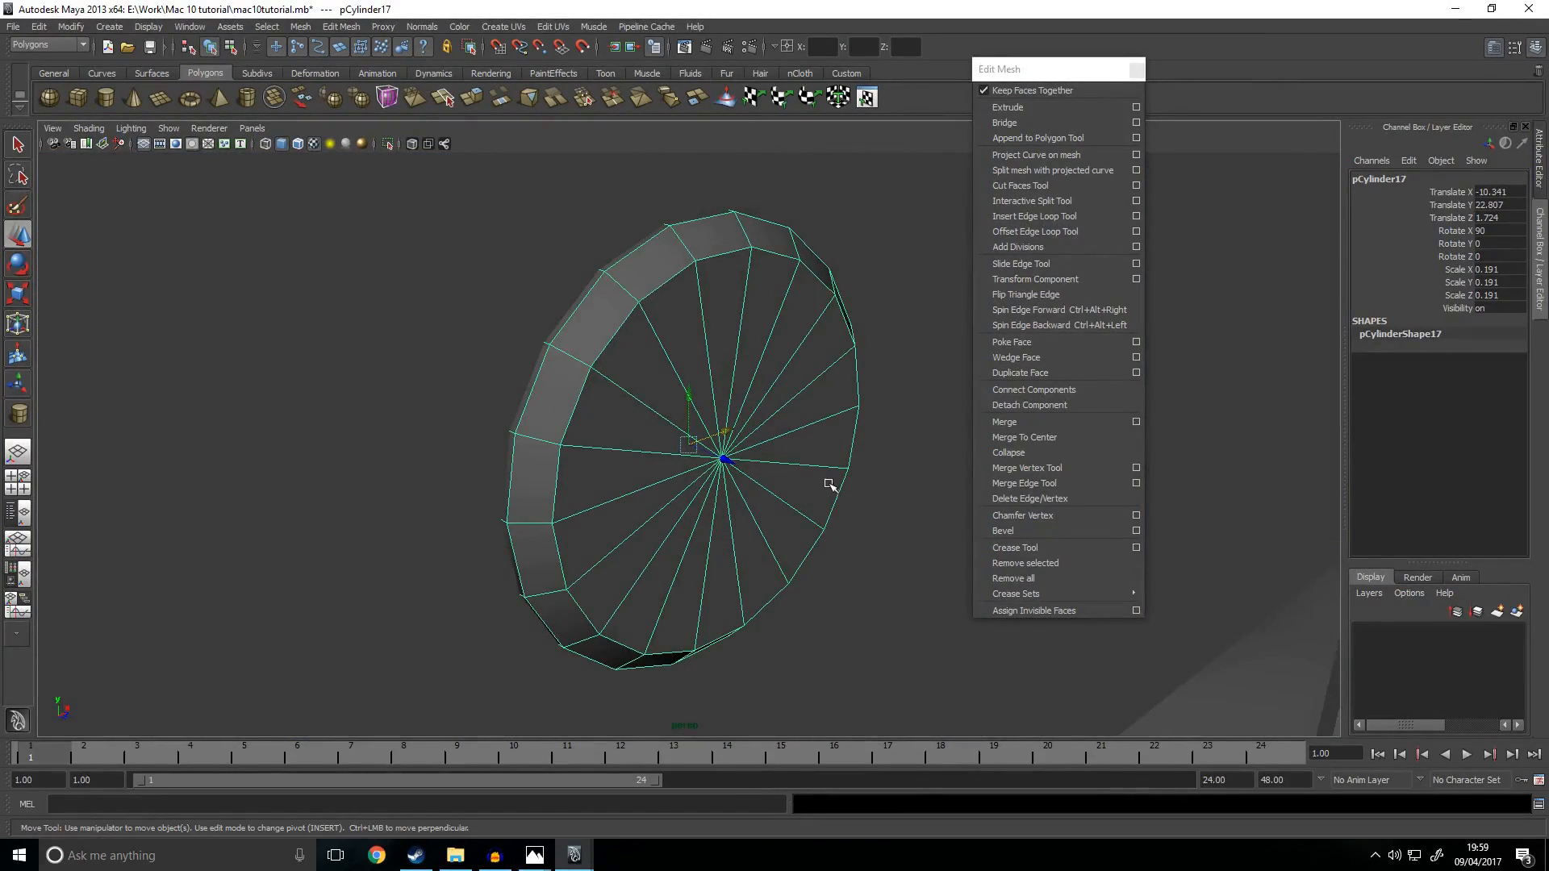
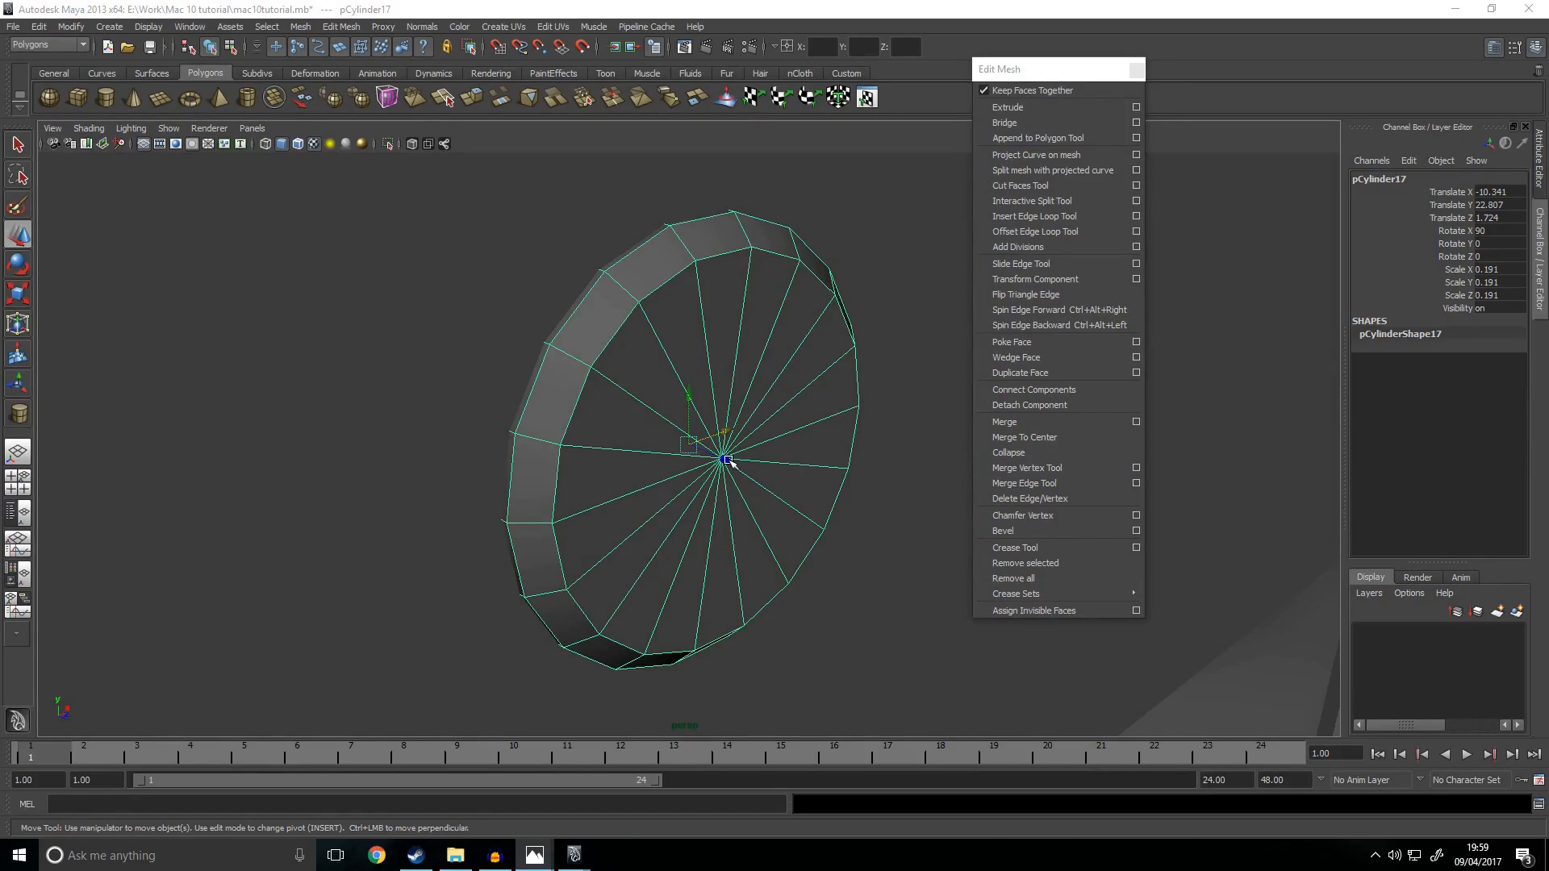
alt+drag(698, 499, 734, 532)
drag(764, 447, 650, 429)
key(w)
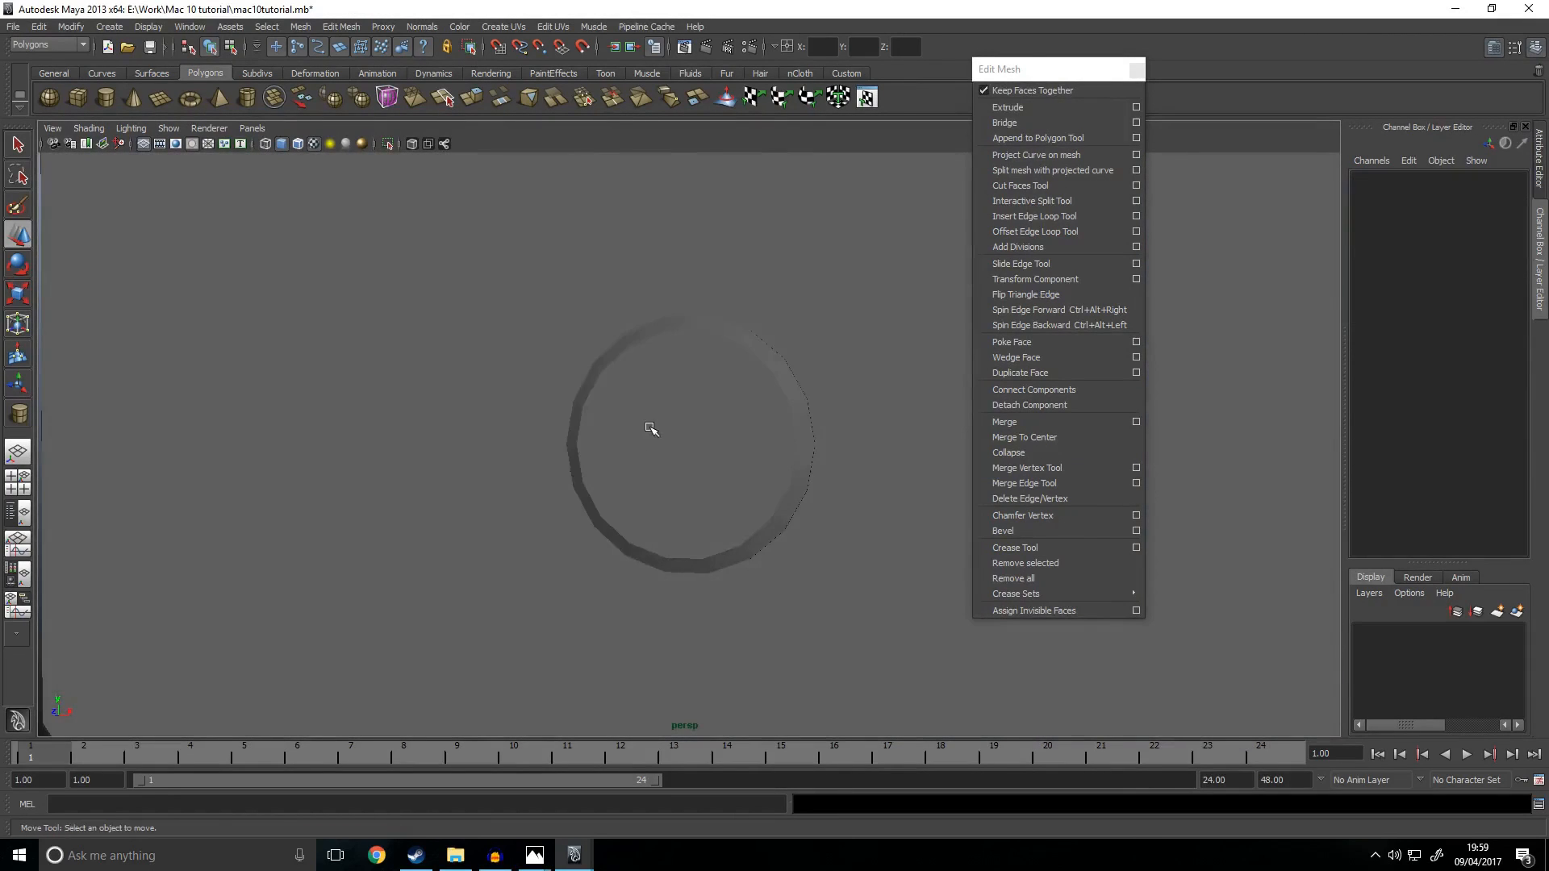
scroll(650, 429, down, 4)
Step: Duplicate the rear pin and move the copy to the body's upper rear corner at X -12.096, Y 26.112
key(ctrl+d)
key(space)
key(space)
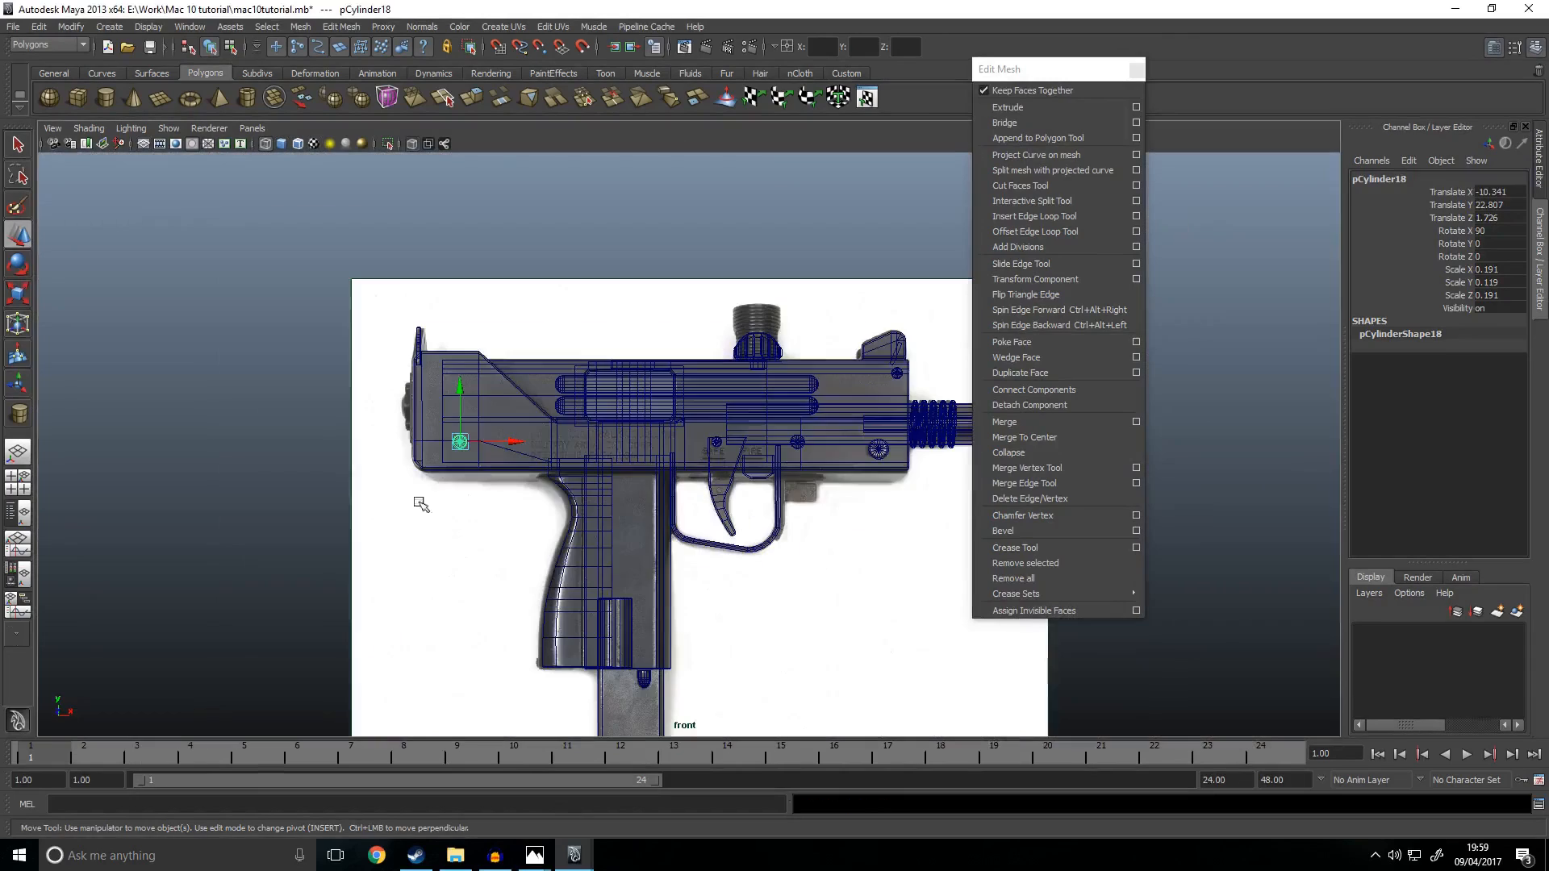
scroll(548, 486, up, 4)
alt+middle_drag(295, 479, 640, 493)
scroll(640, 492, up, 2)
drag(695, 453, 615, 301)
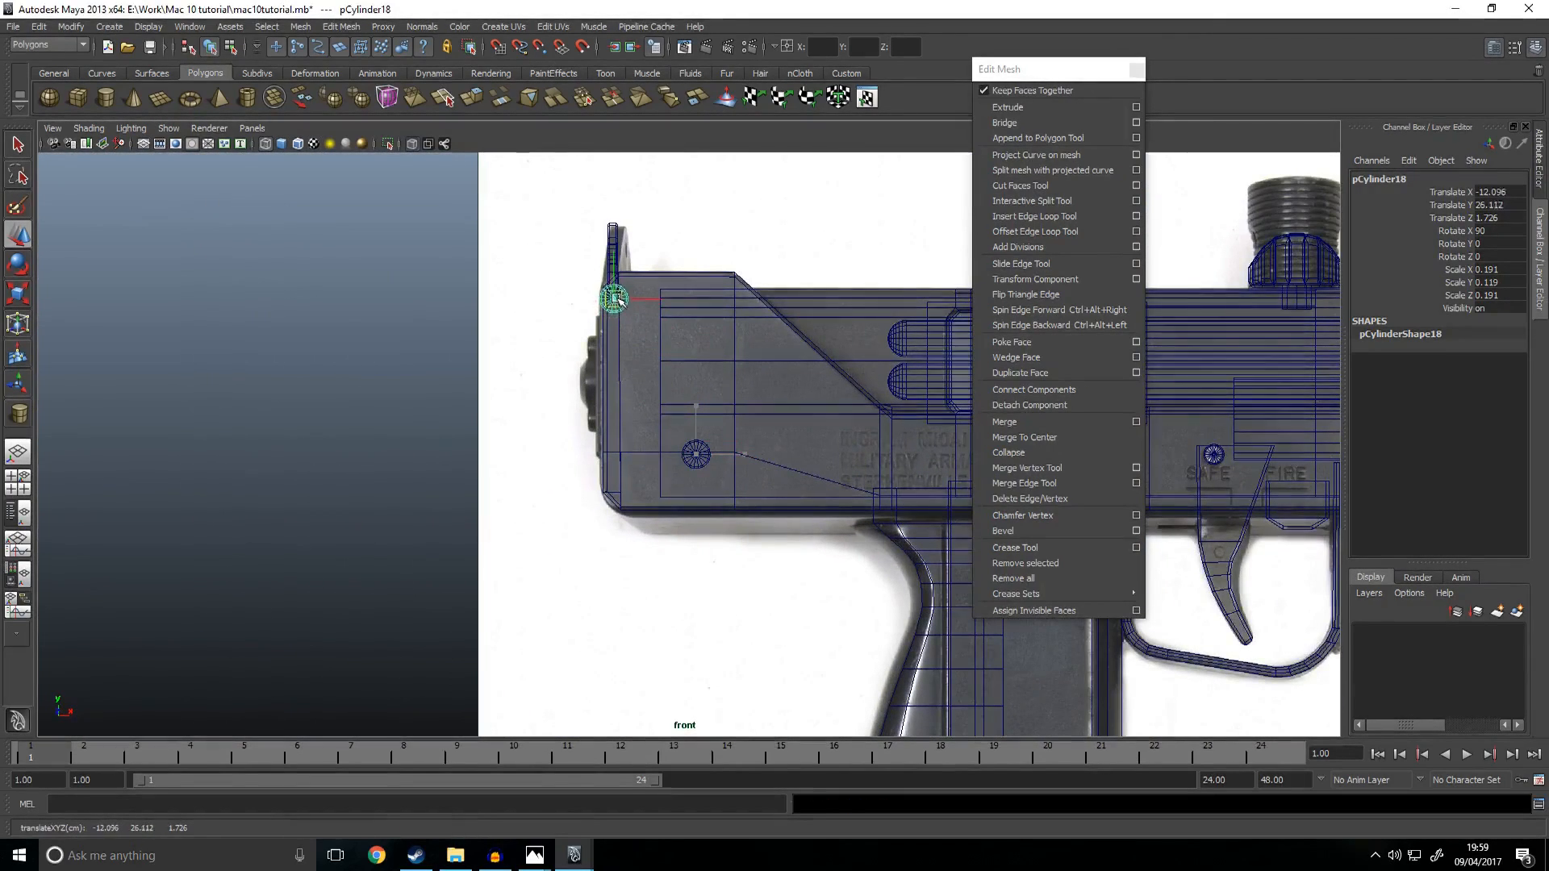
Step: Scale the corner pin to 0.108 in X and Z and reposition it at X -12.126, Y 26.245
key(r)
scroll(591, 276, up, 2)
drag(583, 223, 577, 224)
key(w)
key(space)
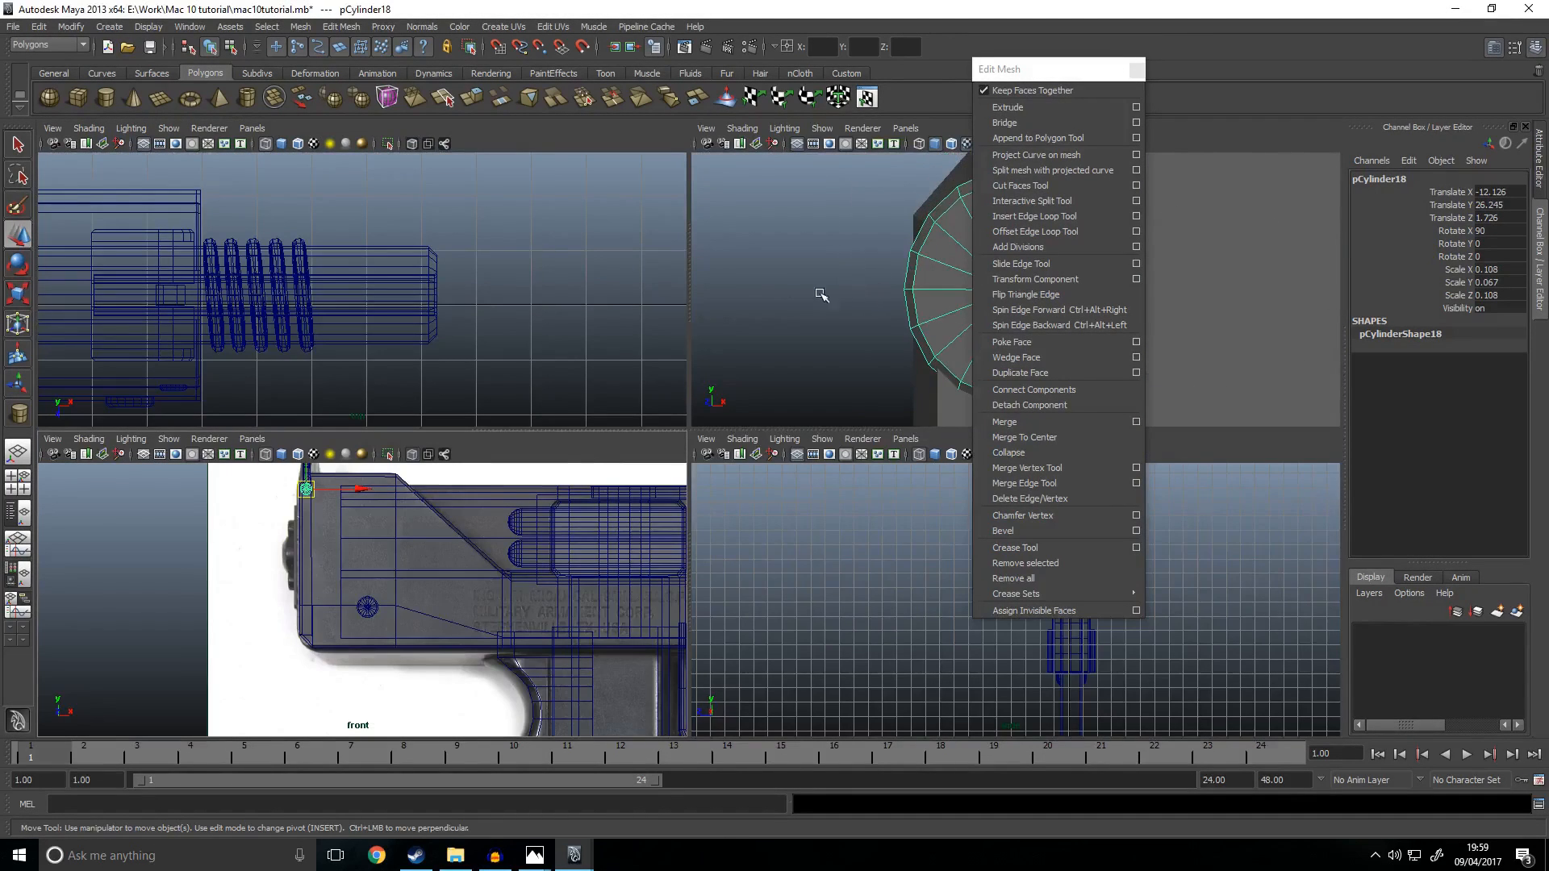
Step: Adjust the upper rear corner pin to X -12.022 and Z 1.736 against the body's side
key(space)
alt+drag(781, 283, 772, 433)
scroll(793, 490, down, 4)
scroll(795, 494, down, 10)
click(851, 622)
alt+drag(850, 622, 679, 521)
scroll(671, 483, up, 8)
click(703, 448)
click(743, 445)
click(528, 534)
Step: Select all six pins on the body's side and move their pivots to the gun's centerline in the side view
scroll(528, 534, down, 8)
alt+drag(622, 512, 714, 489)
scroll(658, 500, up, 7)
key(q)
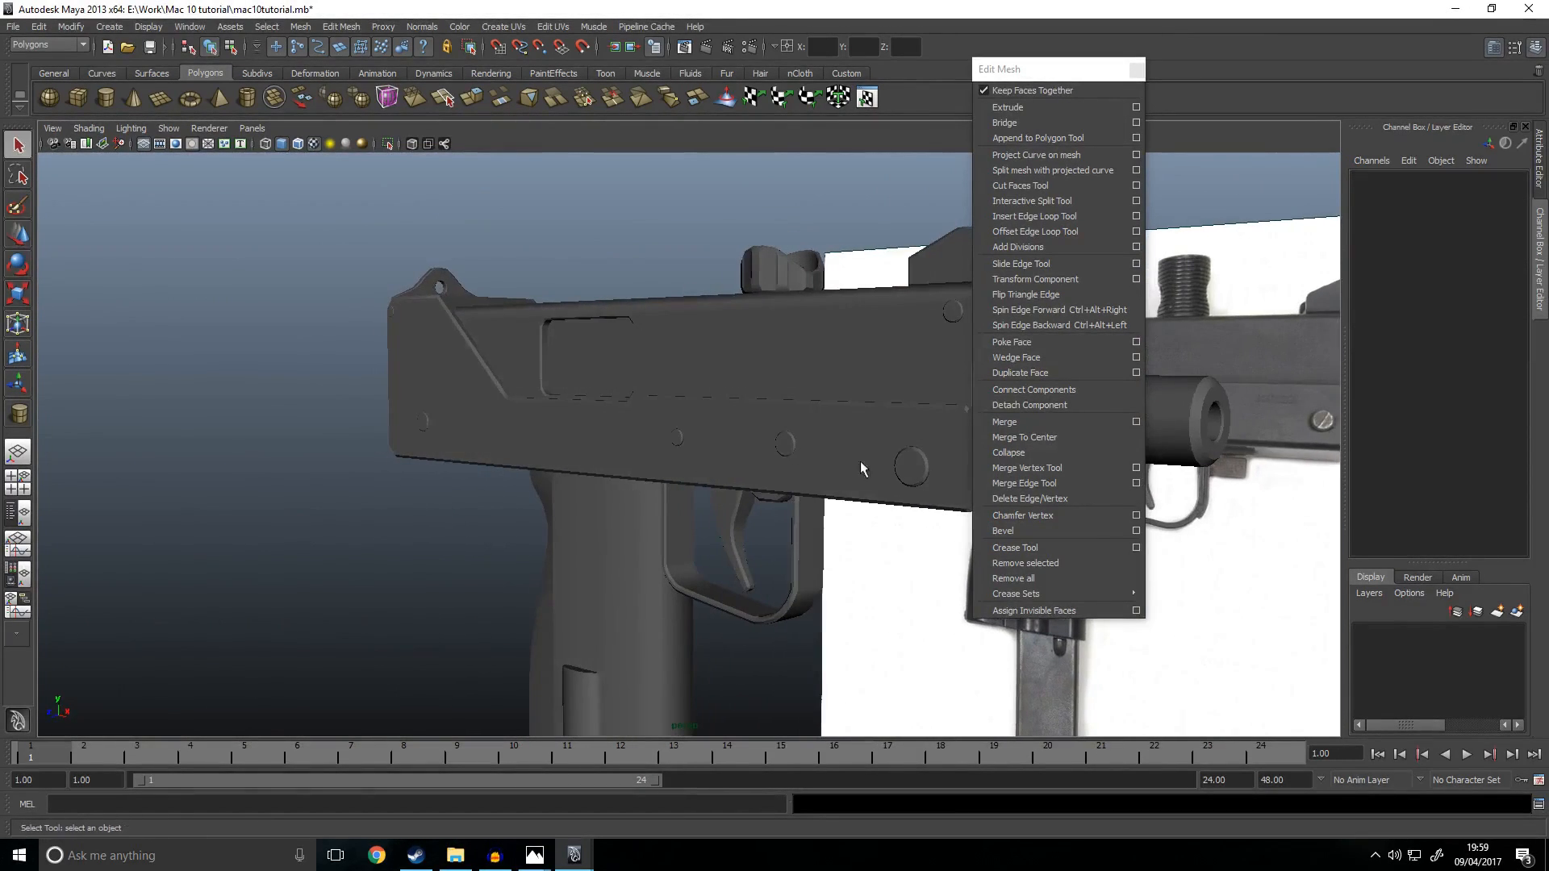
click(910, 465)
shift+click(955, 313)
alt+drag(414, 493, 489, 467)
alt+drag(375, 467, 465, 472)
key(space)
key(space)
scroll(838, 540, up, 5)
alt+middle_drag(797, 509, 541, 397)
scroll(616, 375, down, 5)
key(w)
click(539, 302)
drag(673, 335, 674, 335)
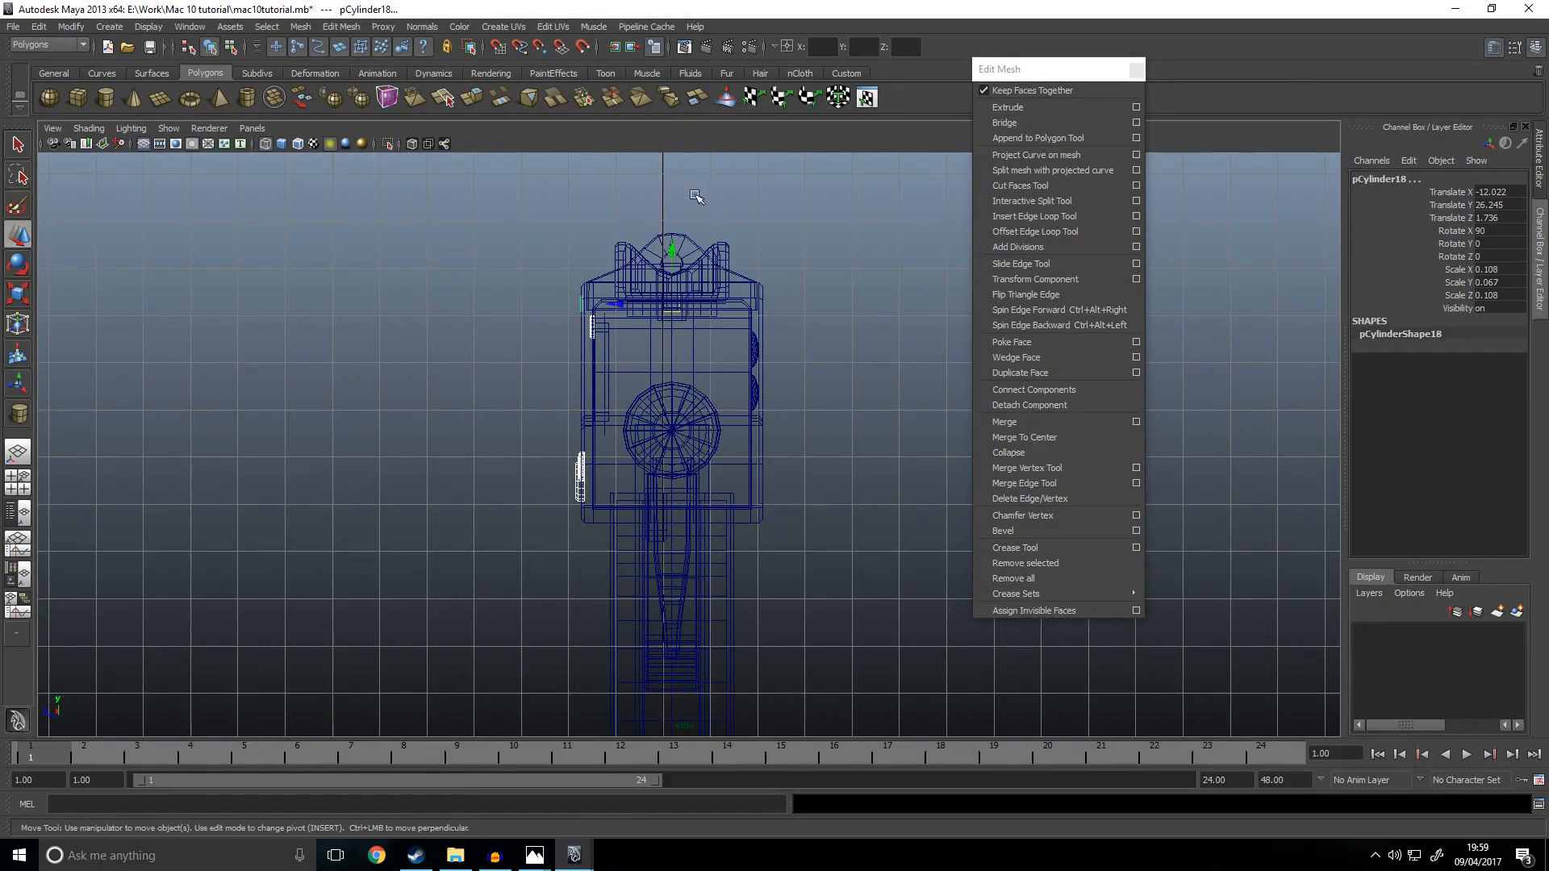
Step: Try duplicating the selected pins through Duplicate Special with a Z scale of -1, and undo the copy
click(81, 27)
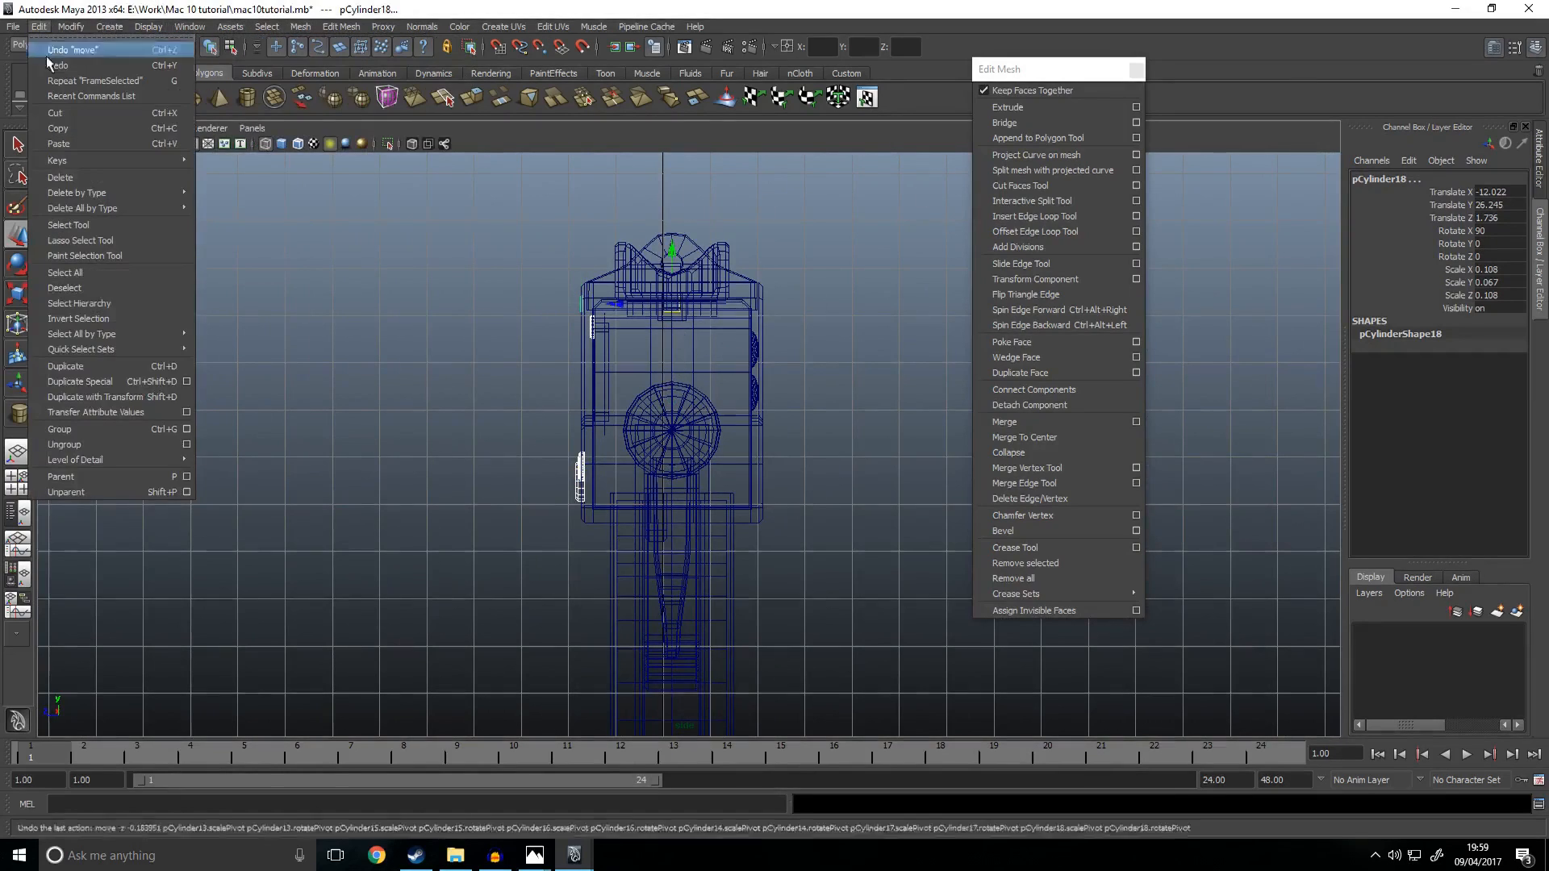
click(186, 381)
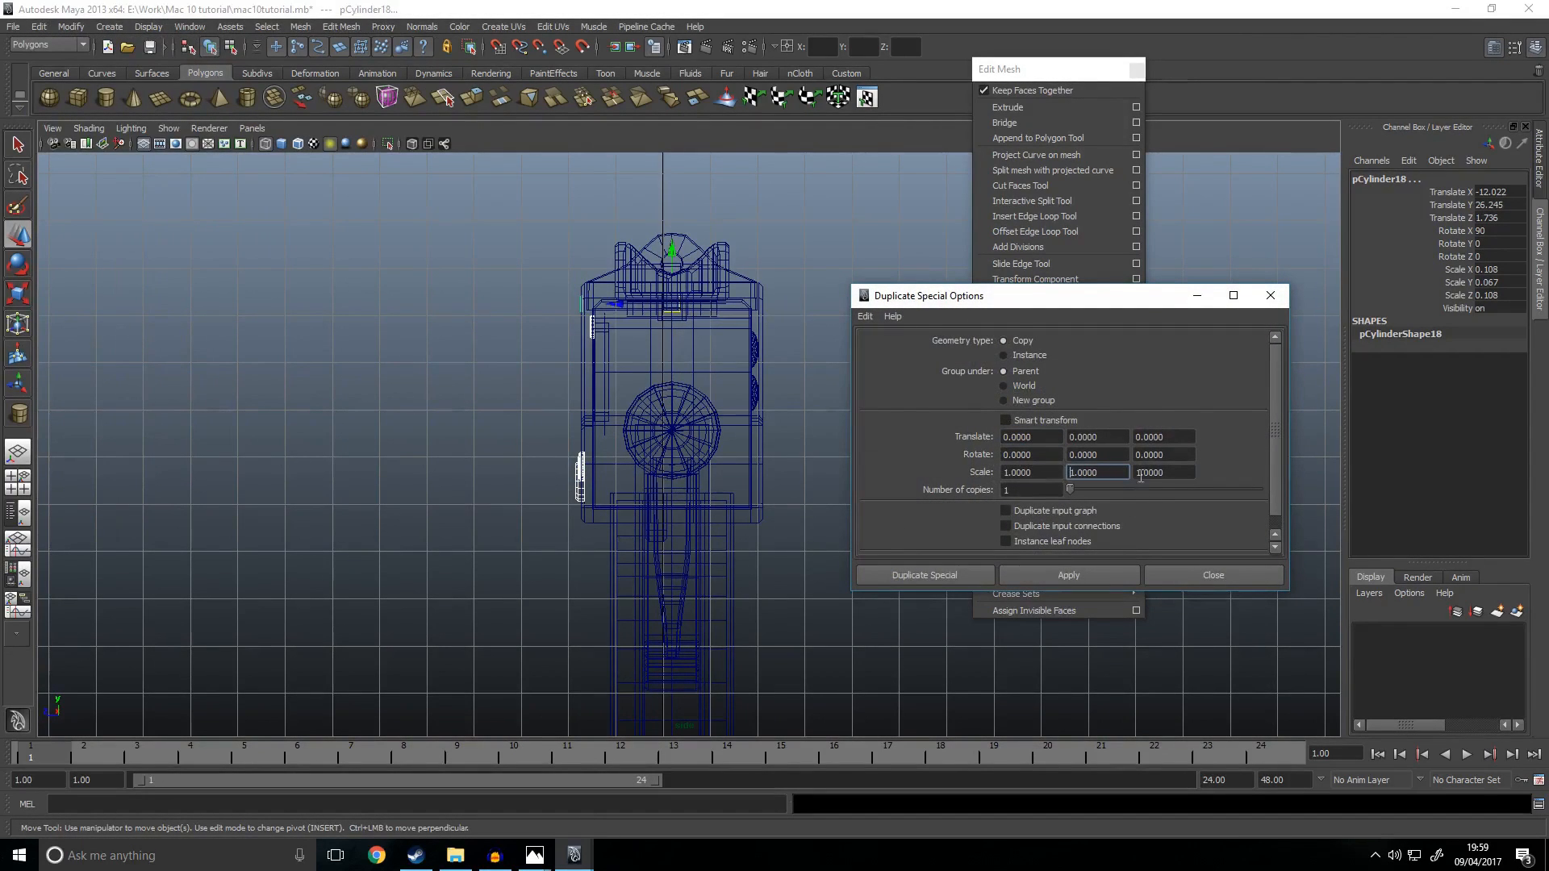
click(1072, 575)
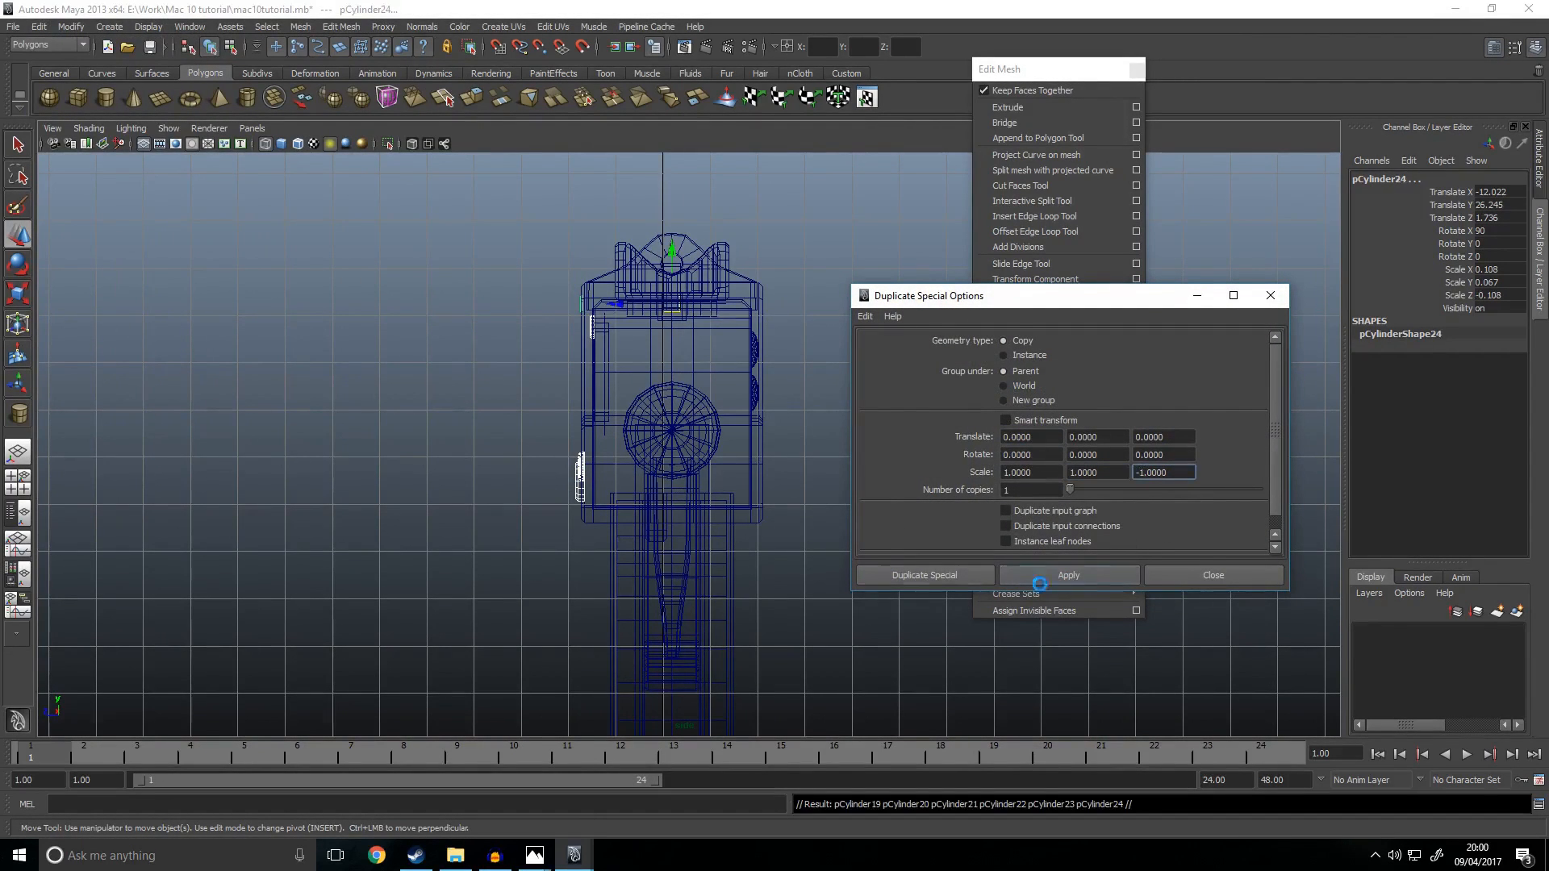
alt+middle_drag(746, 556, 527, 491)
key(ctrl+z)
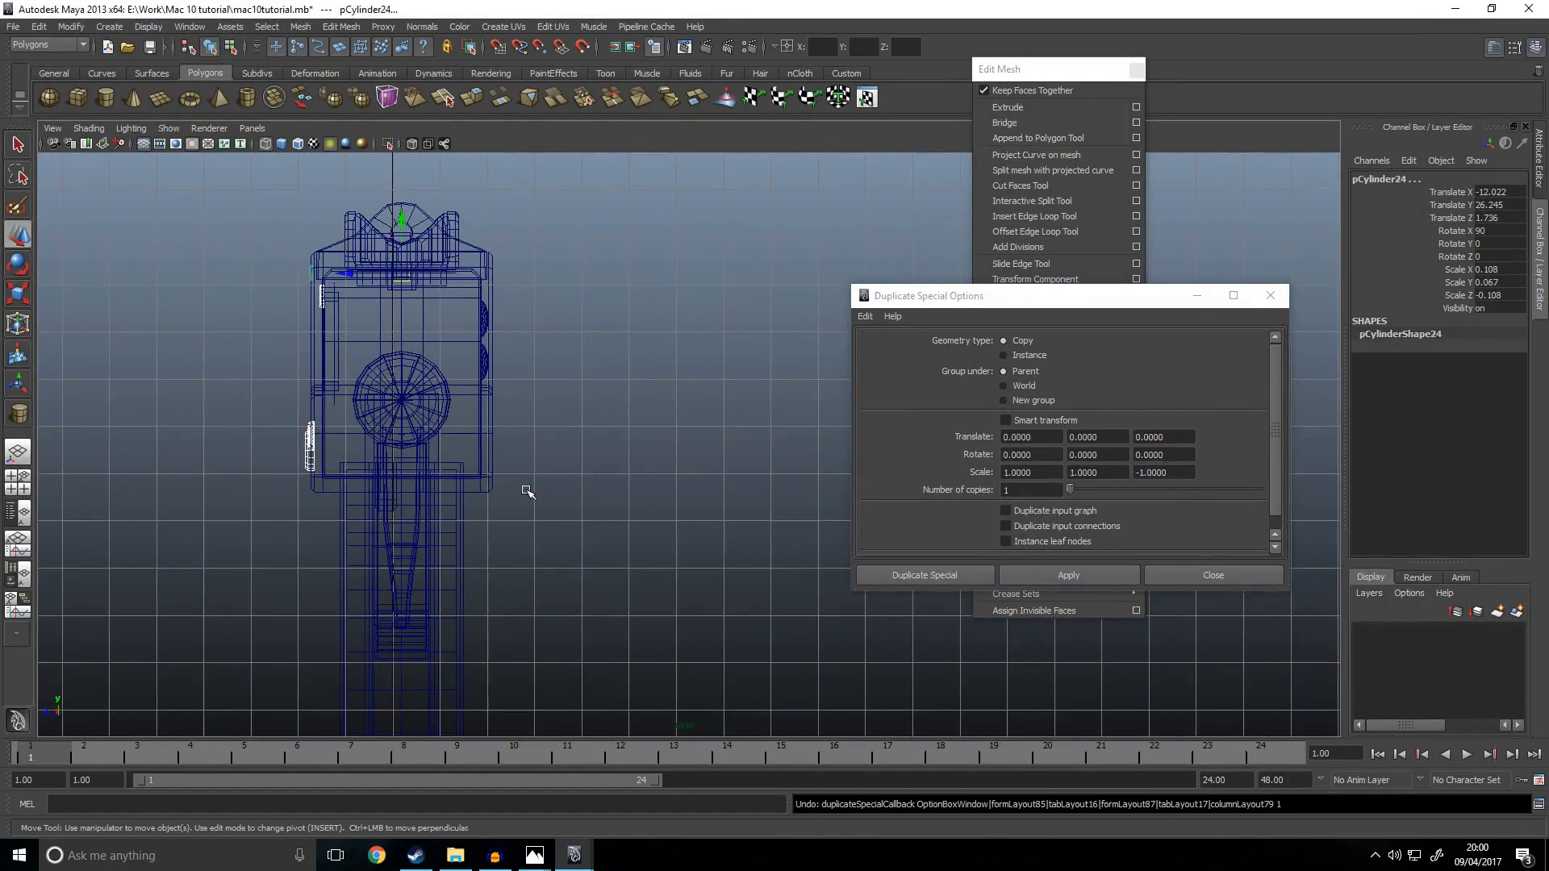
key(ctrl+z)
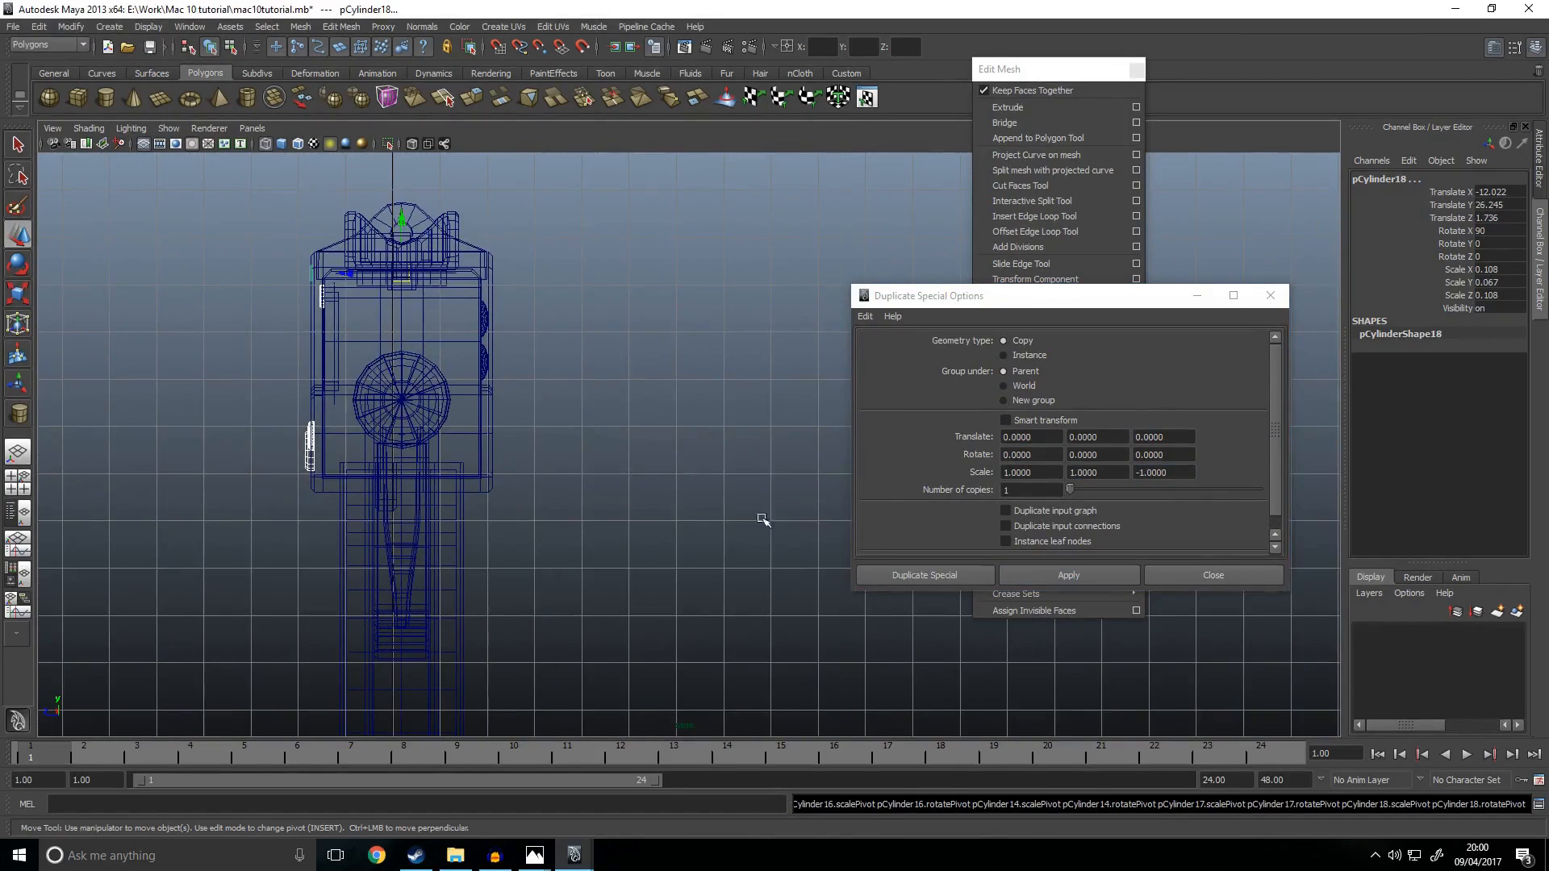
Step: Mirror the selected pins to the body's opposite side through Duplicate Special with scale 1, -1, 1
double_click(1140, 472)
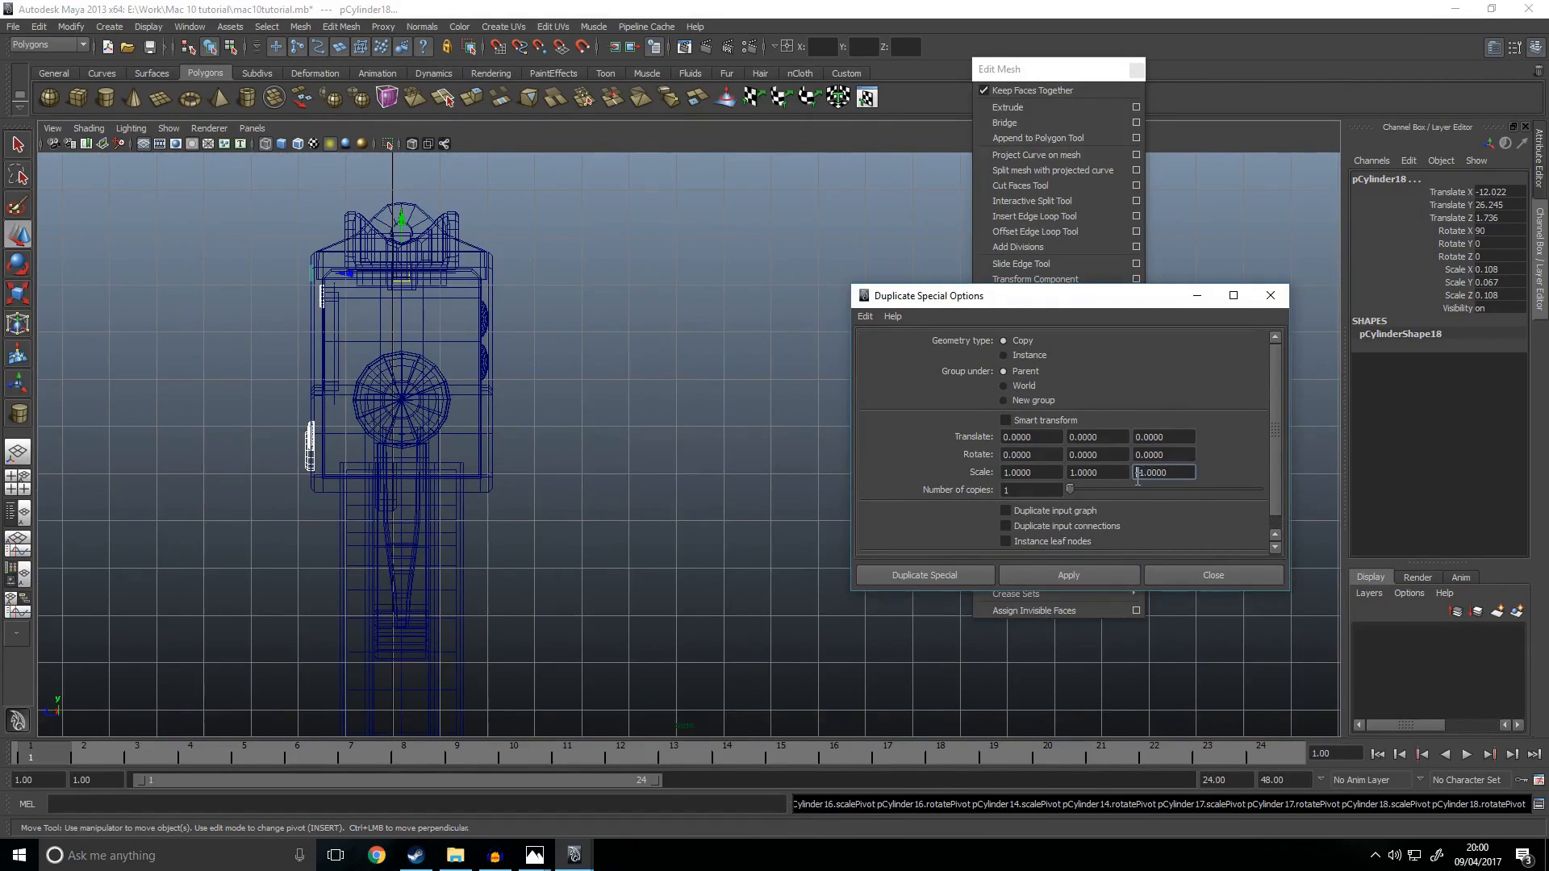
click(1065, 576)
key(space)
key(space)
alt+drag(454, 405, 616, 487)
click(743, 497)
alt+drag(737, 484, 377, 426)
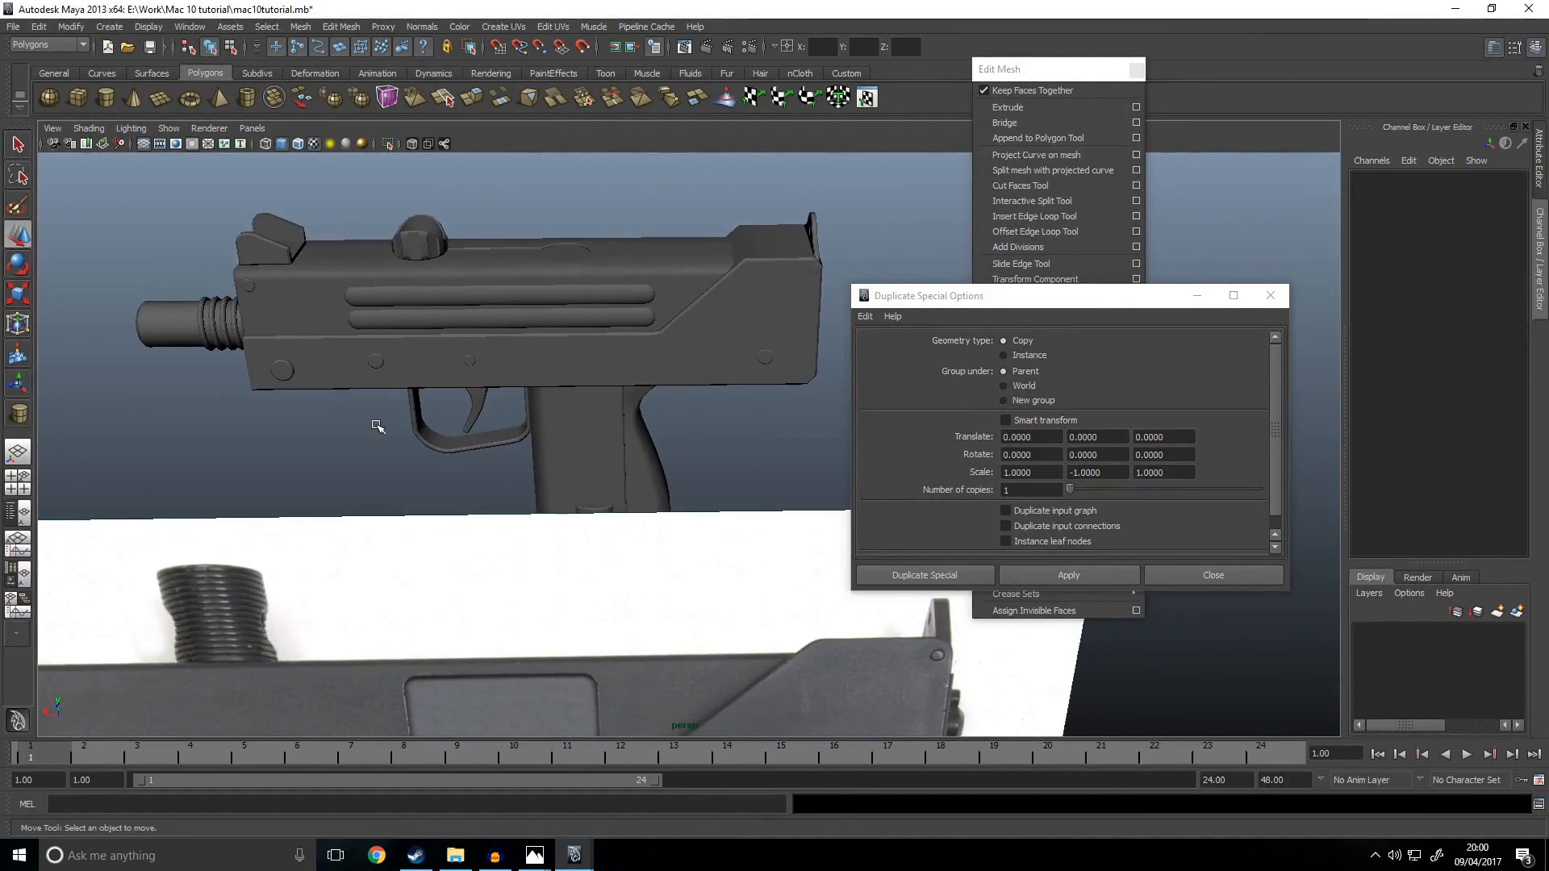
click(1212, 576)
Step: Inspect the pins on both sides of the gun body
alt+drag(563, 449, 335, 492)
click(335, 491)
click(429, 504)
alt+drag(441, 519, 323, 520)
alt+drag(320, 437, 535, 466)
scroll(534, 464, up, 3)
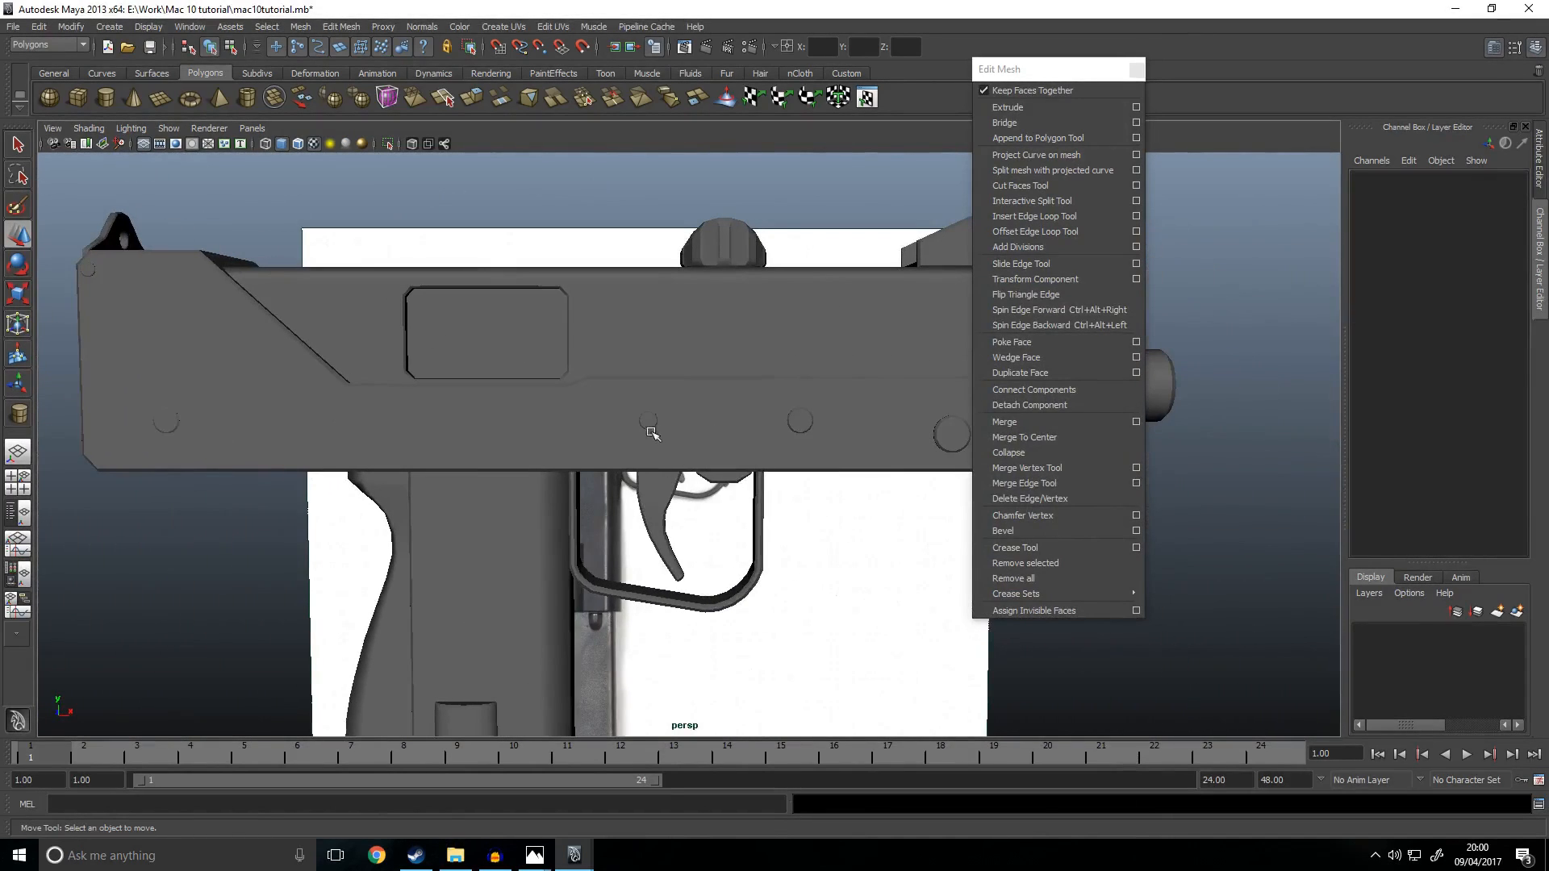
scroll(652, 436, down, 5)
alt+drag(652, 435, 661, 546)
click(105, 97)
key(w)
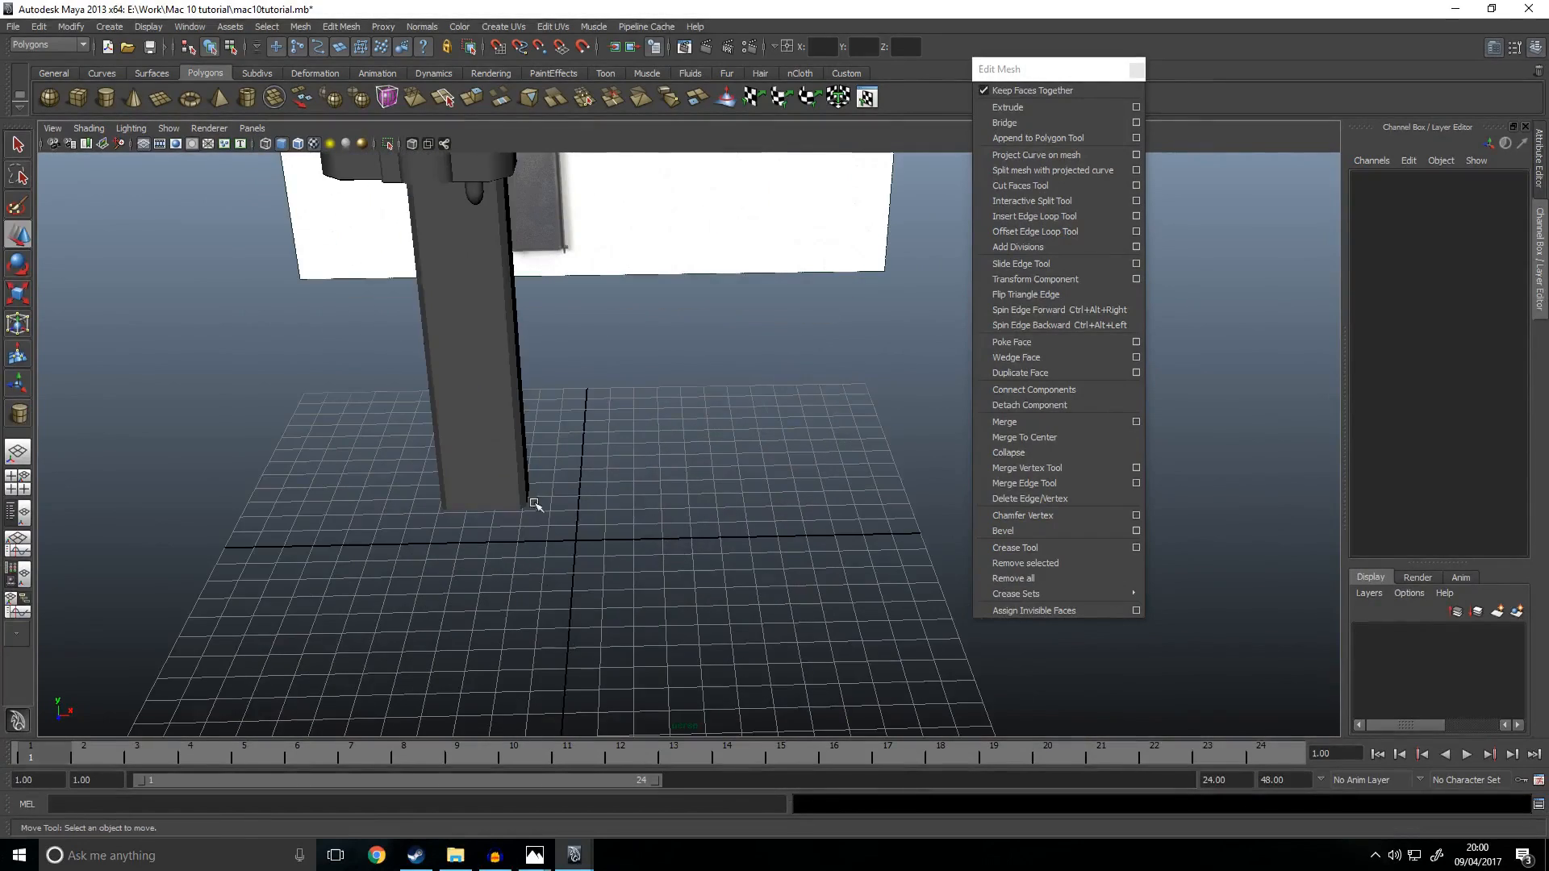
Step: Insert two lengthwise edge loops near the middle of the magazine's wide sides
click(532, 502)
key(space)
key(space)
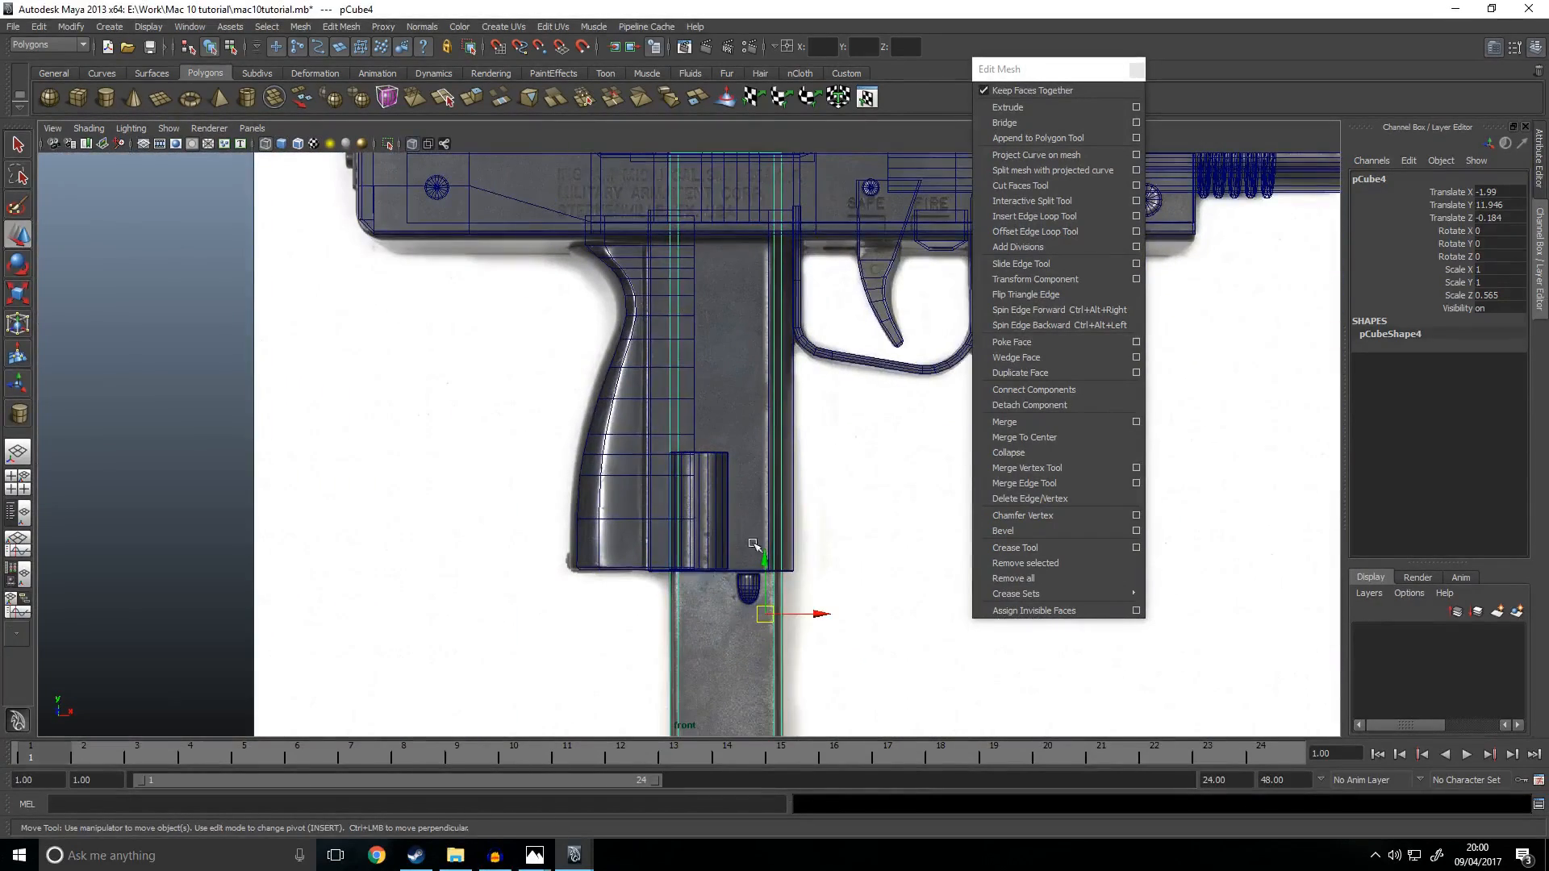
alt+middle_drag(744, 526, 676, 117)
right_drag(678, 432, 680, 357)
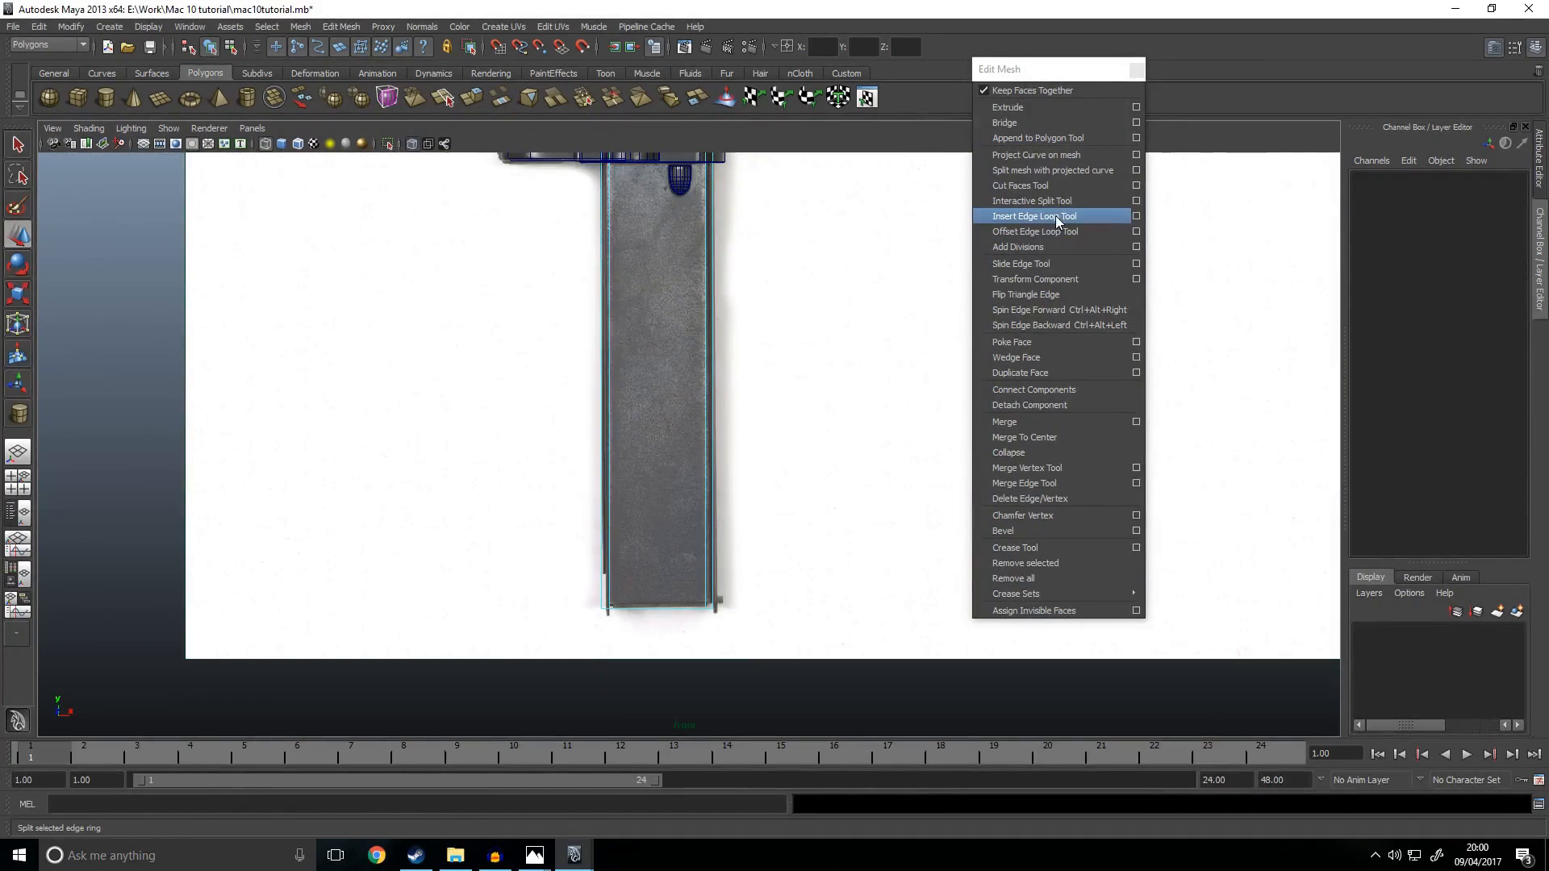
click(1034, 216)
drag(682, 617, 652, 614)
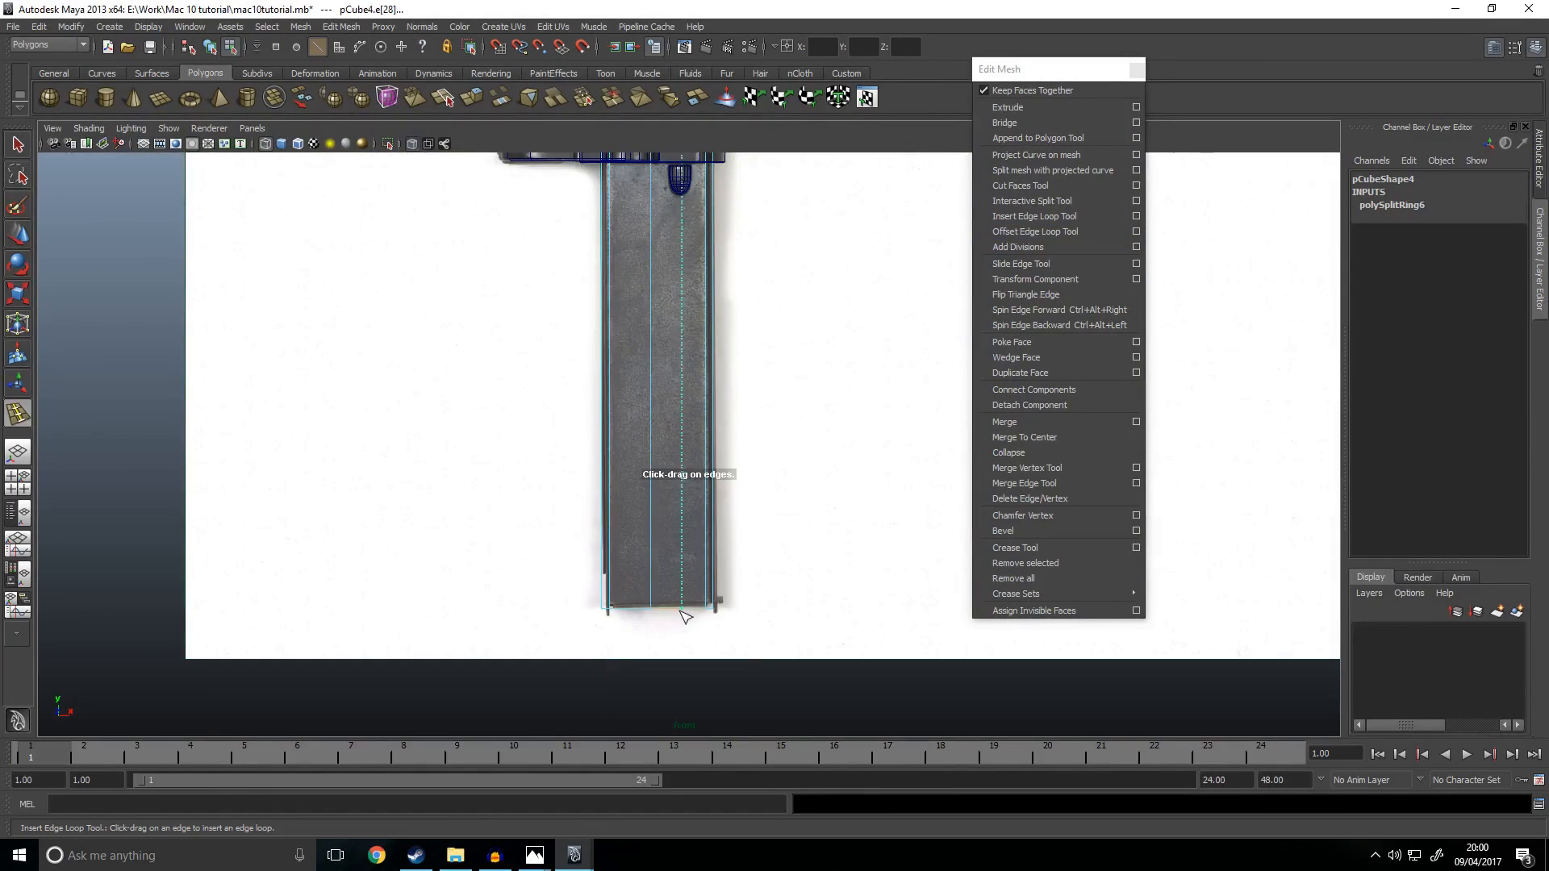
click(671, 617)
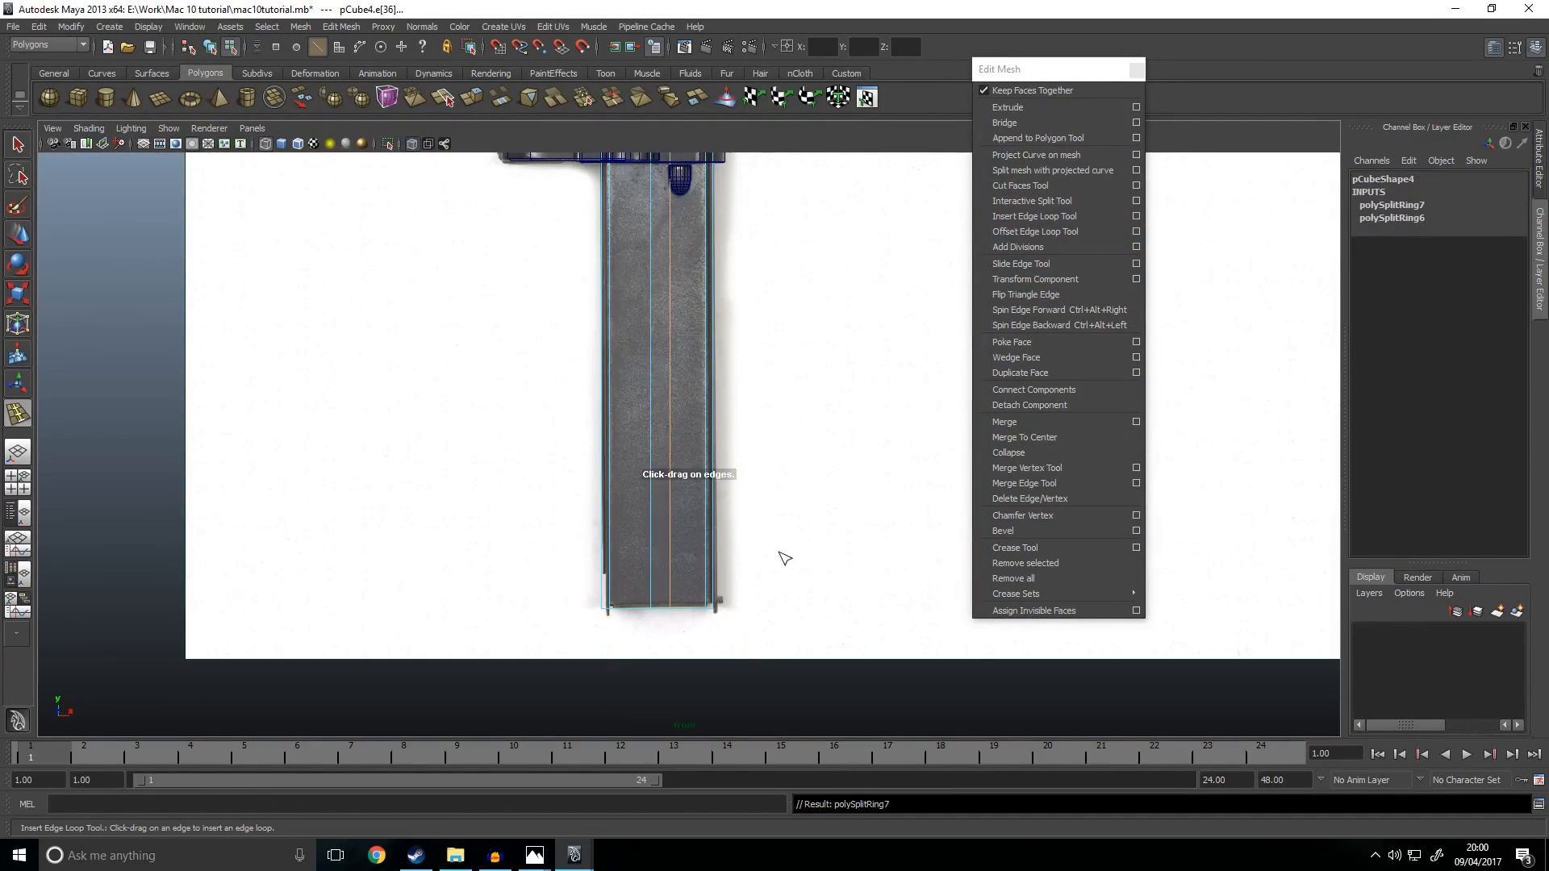
Step: Try inserting lengthwise edge loops on the magazine's narrow sides, and undo them
key(space)
key(space)
alt+right_drag(616, 605, 720, 470)
drag(713, 466, 728, 467)
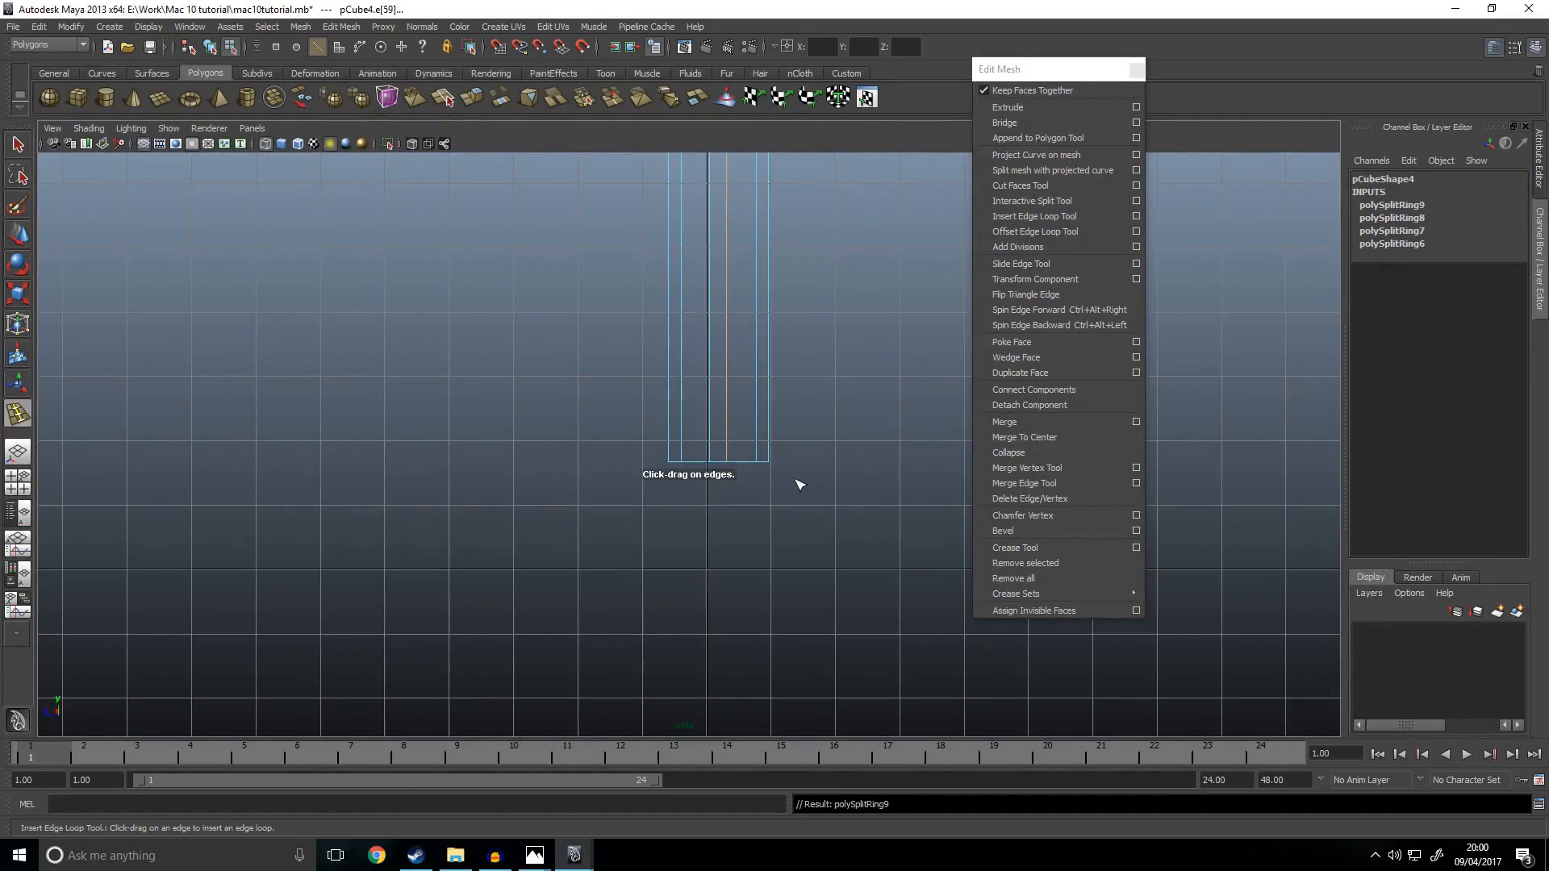
key(ctrl+z)
key(ctrl+z)
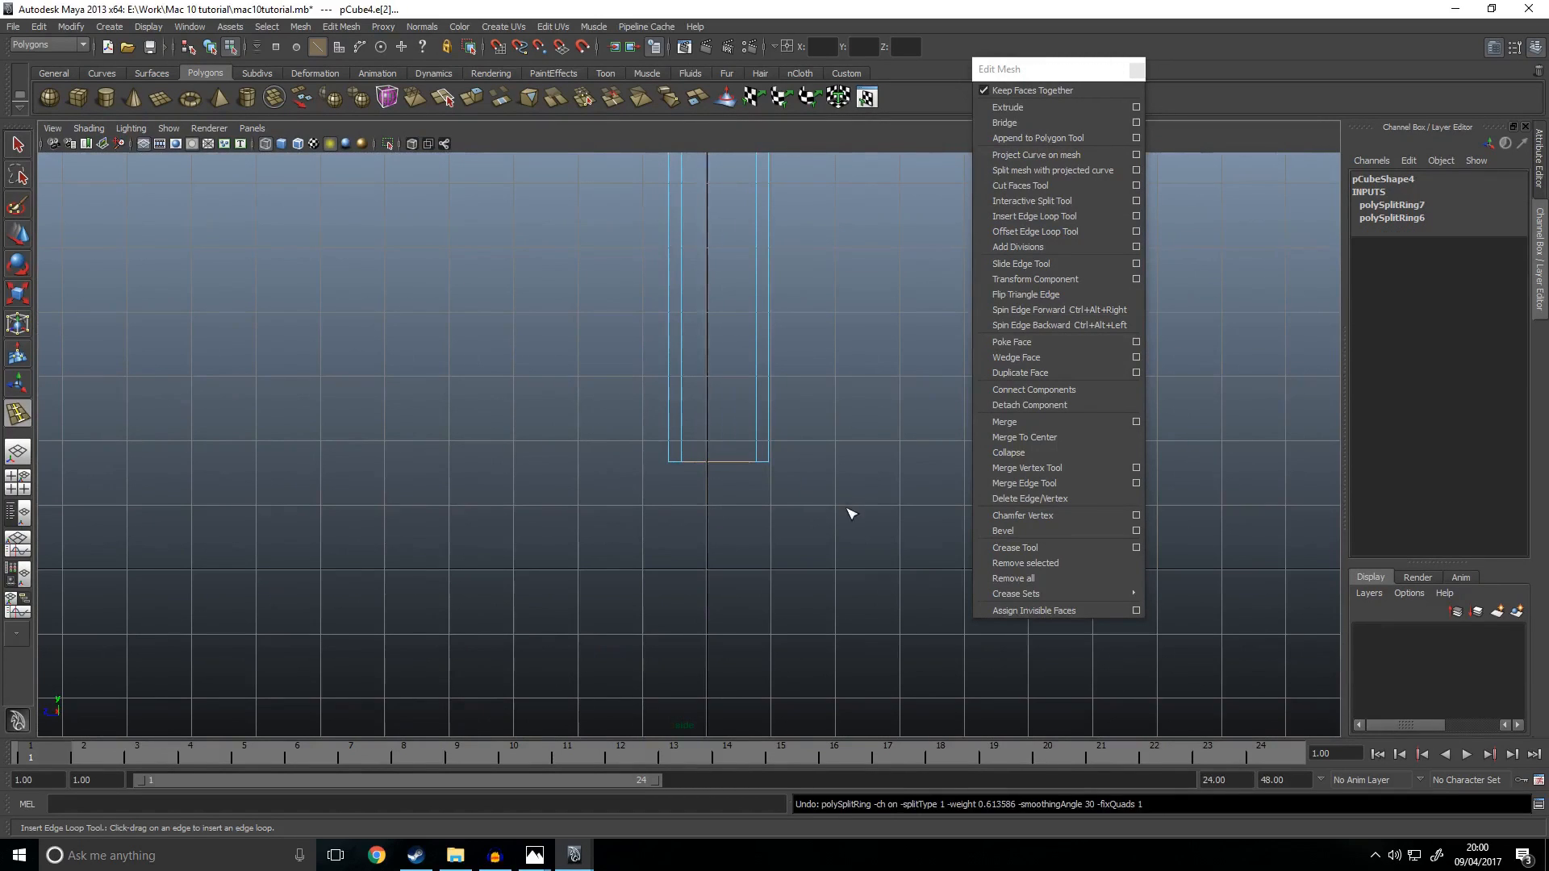
Step: Split the magazine's narrow sides with one lengthwise edge loop down the middle
key(w)
click(728, 462)
ctrl+right_drag(728, 493, 770, 530)
click(895, 492)
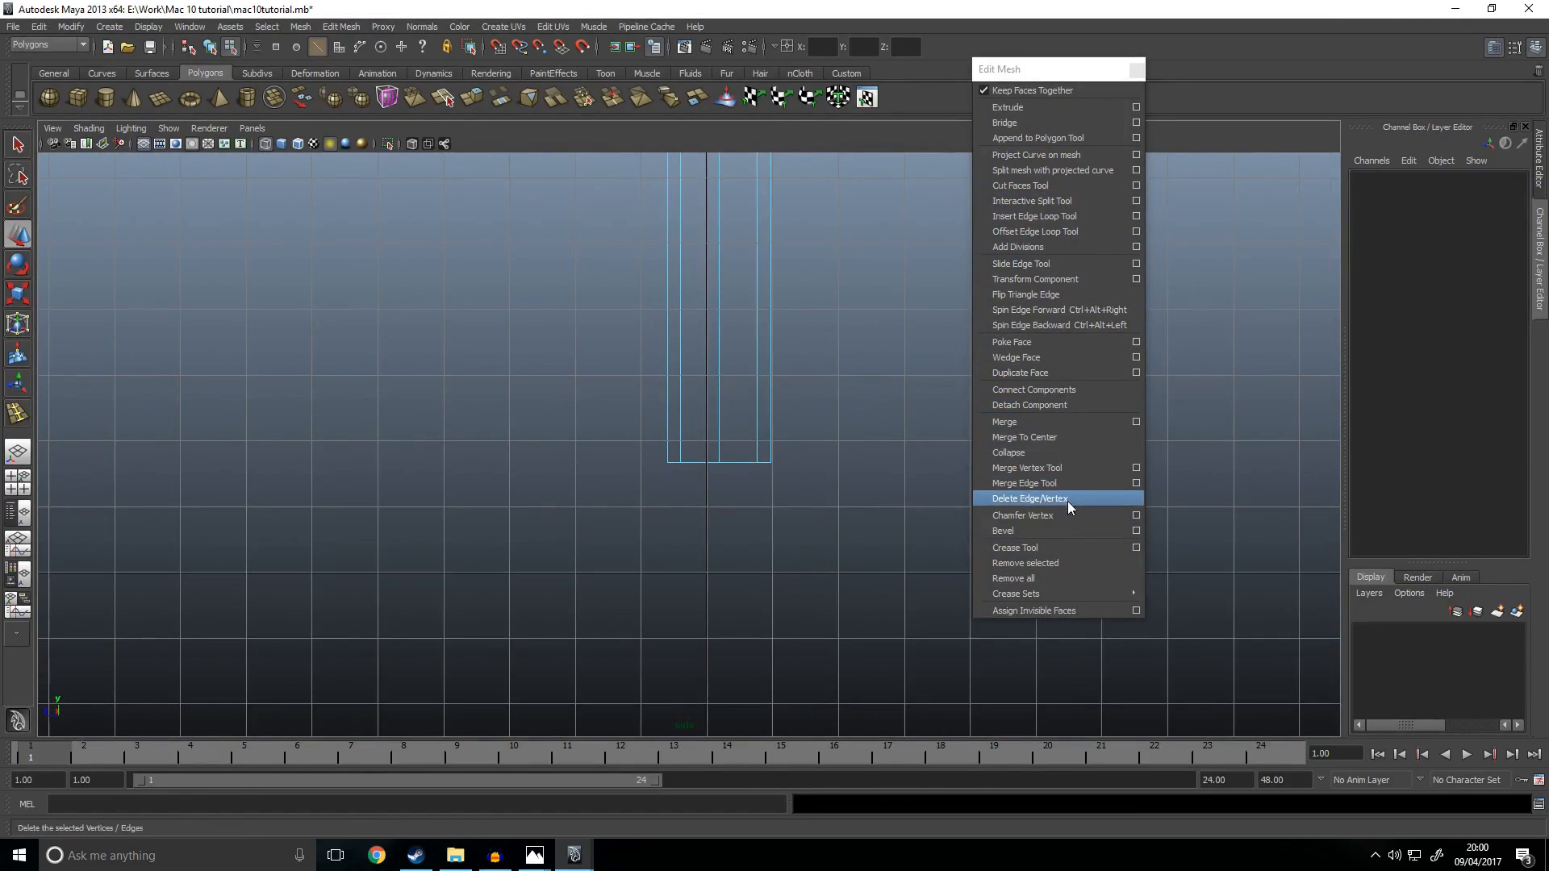
Step: Add offset edge loops on both sides of the magazine's middle narrow-side loop with the Offset Edge Loop Tool
click(1057, 234)
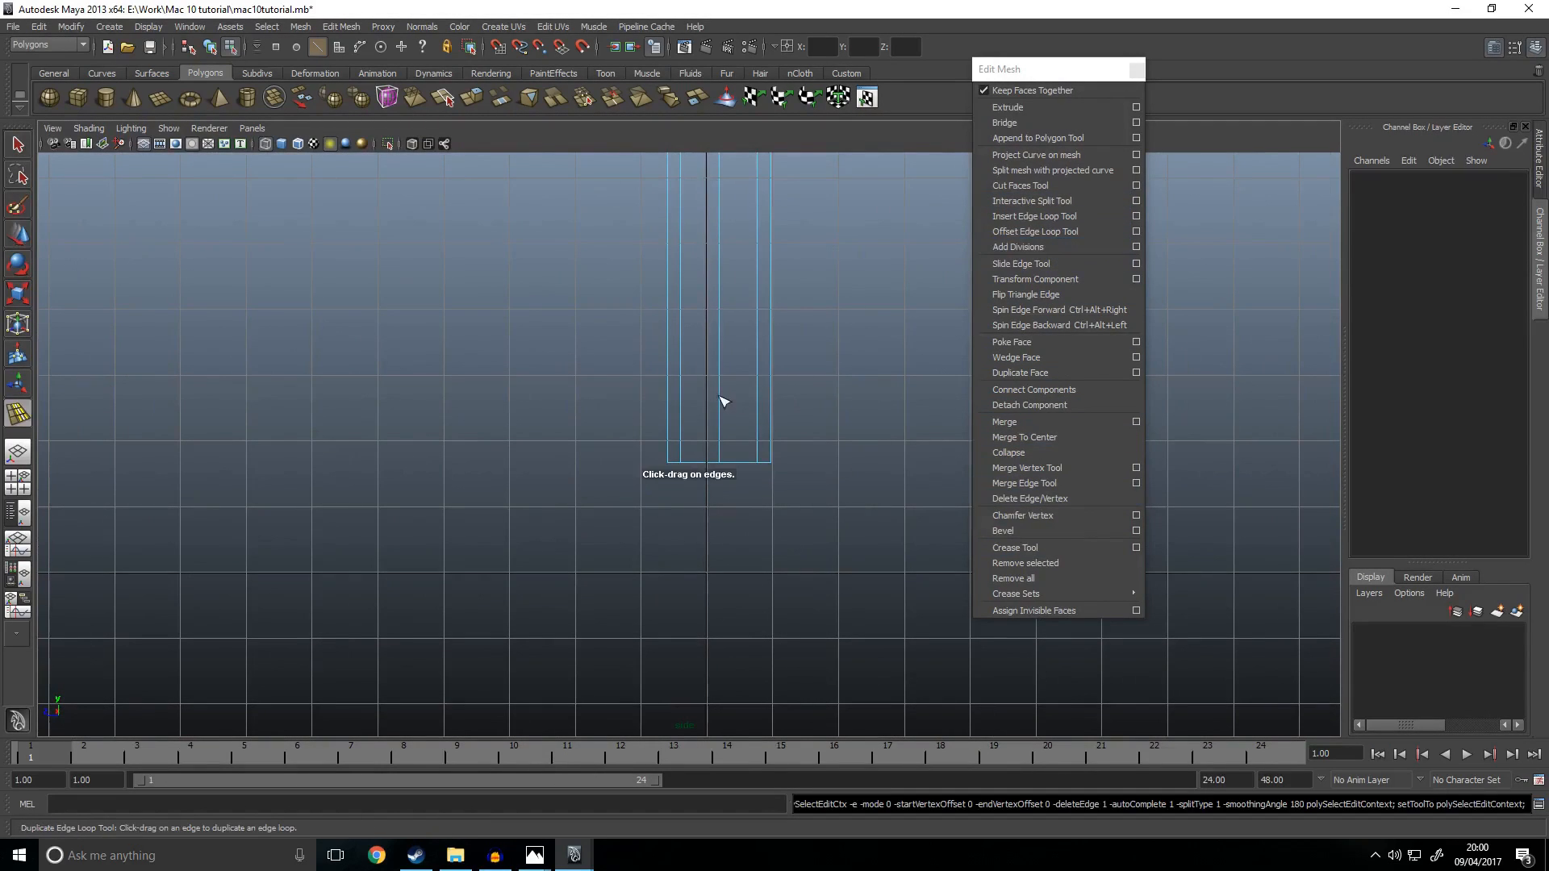
drag(722, 401, 721, 341)
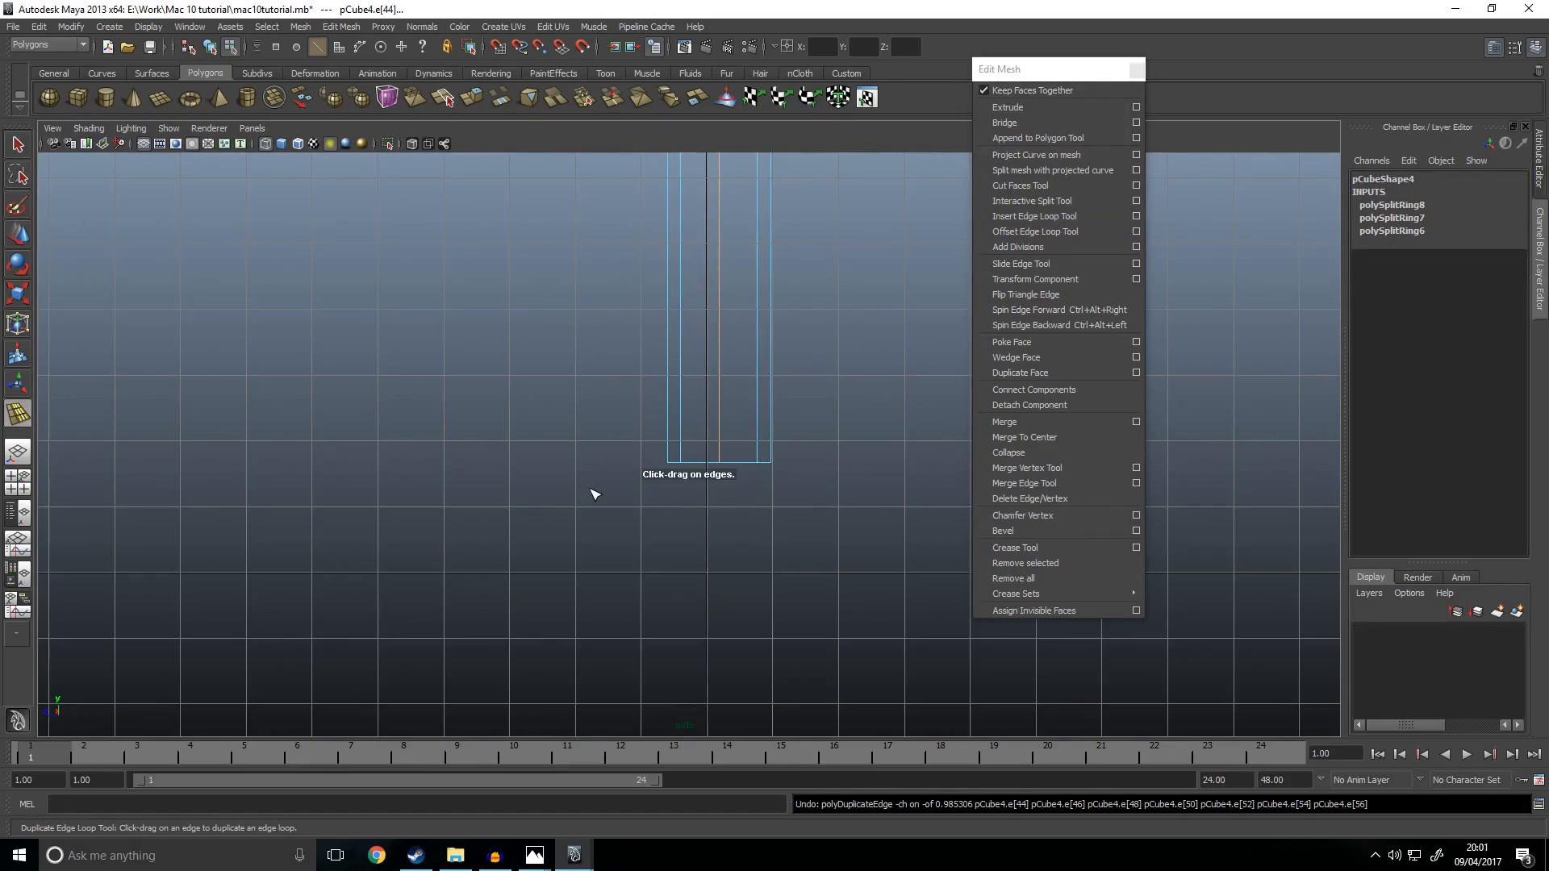
scroll(684, 353, up, 3)
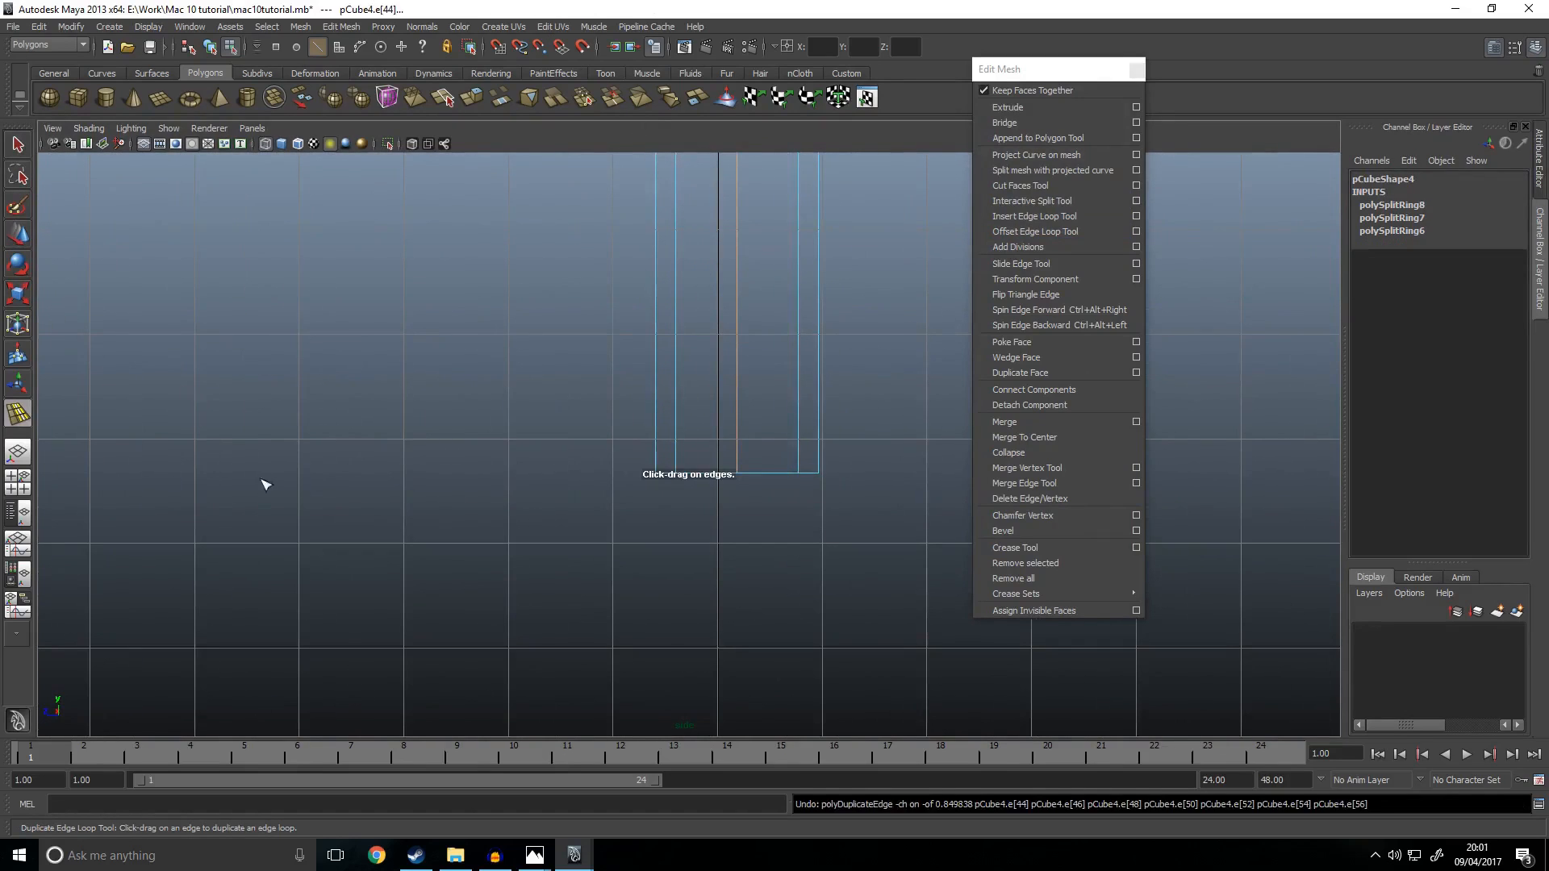
scroll(532, 436, down, 6)
scroll(708, 567, up, 2)
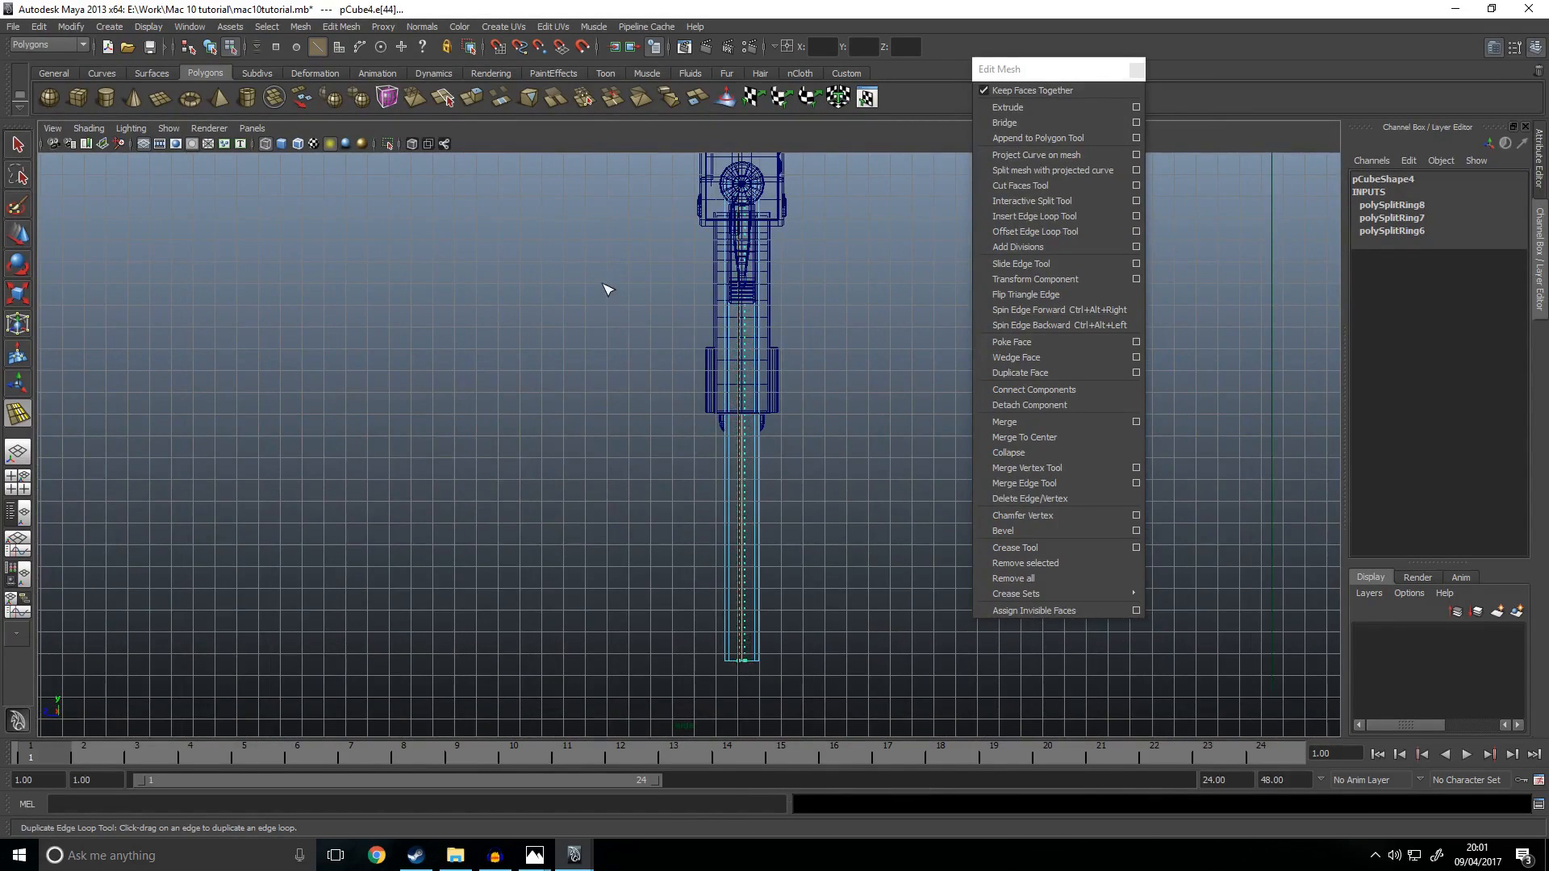
click(634, 331)
scroll(830, 578, up, 6)
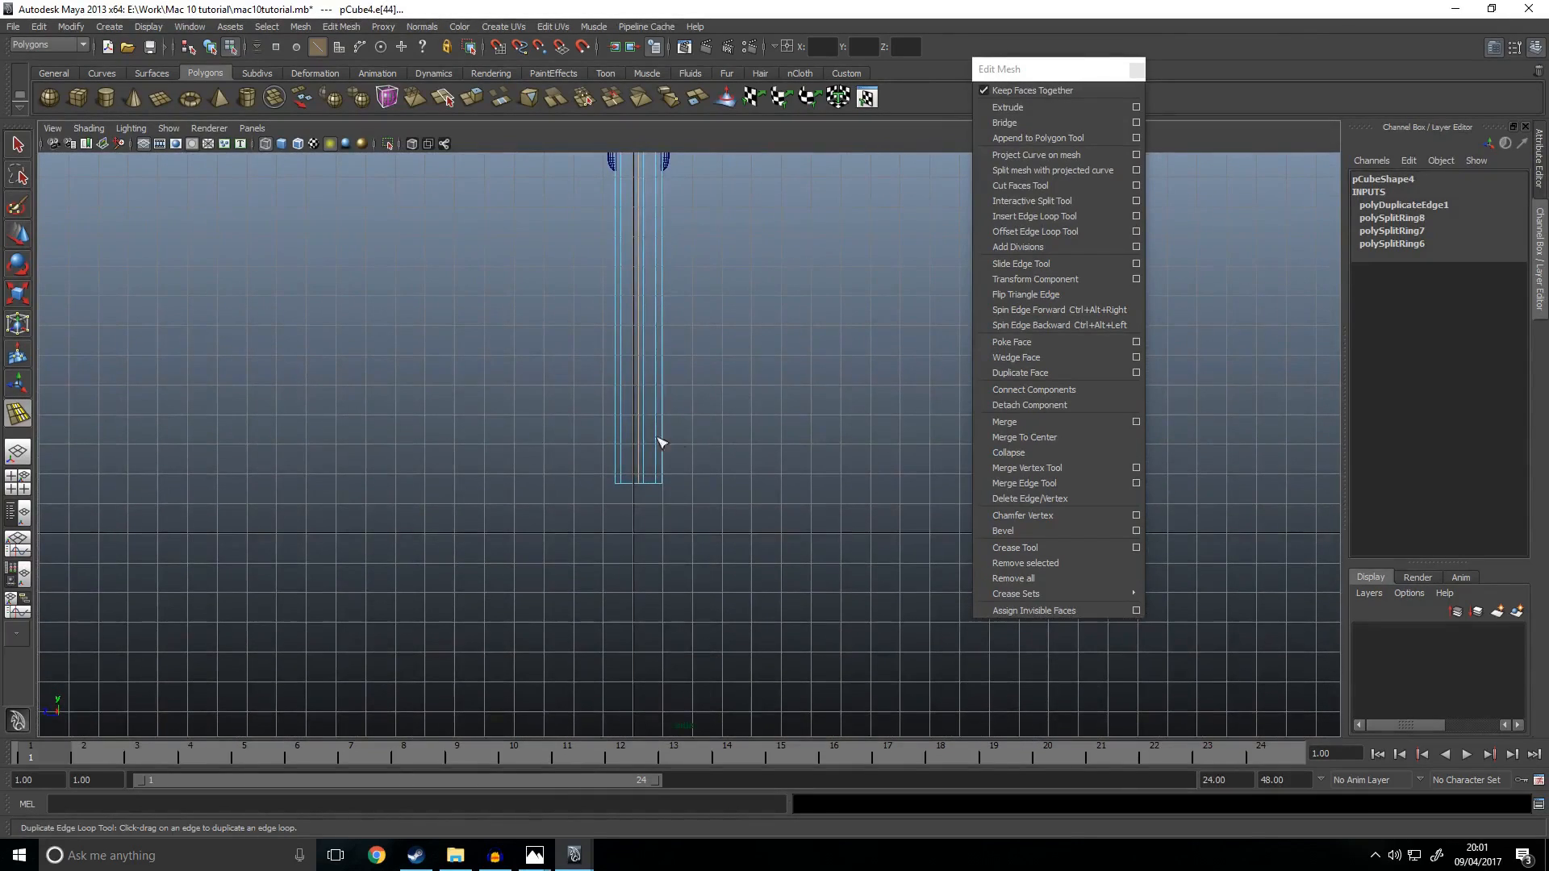
scroll(650, 435, up, 3)
key(w)
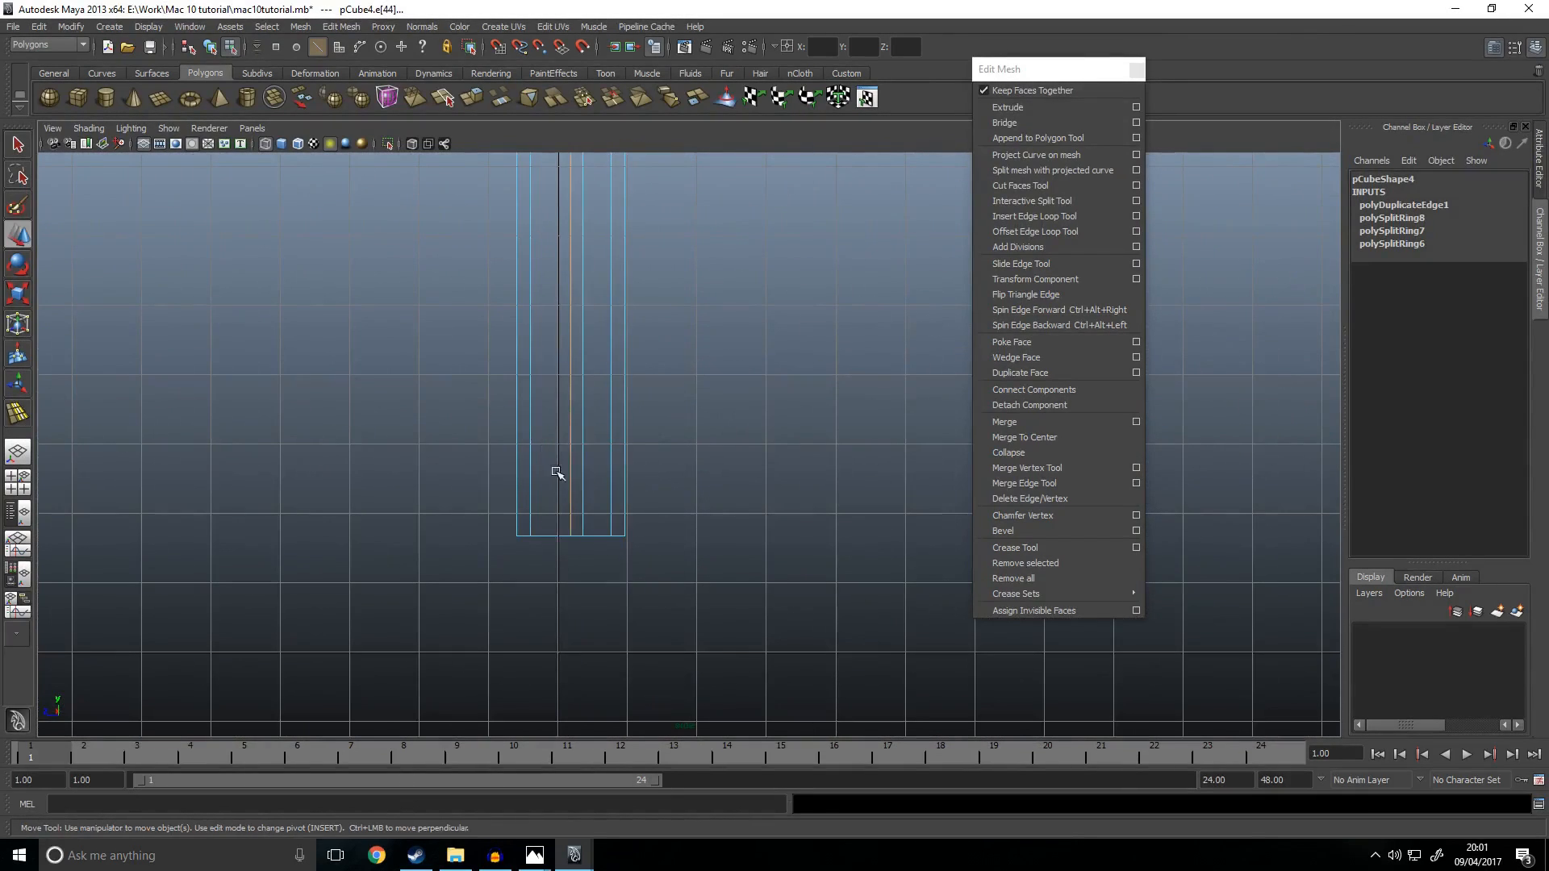
Step: Delete the middle edge loop between the two offset loops on the magazine's narrow sides
key(space)
drag(807, 392, 828, 347)
alt+drag(702, 447, 773, 413)
click(773, 413)
drag(518, 219, 721, 441)
click(721, 423)
click(611, 330)
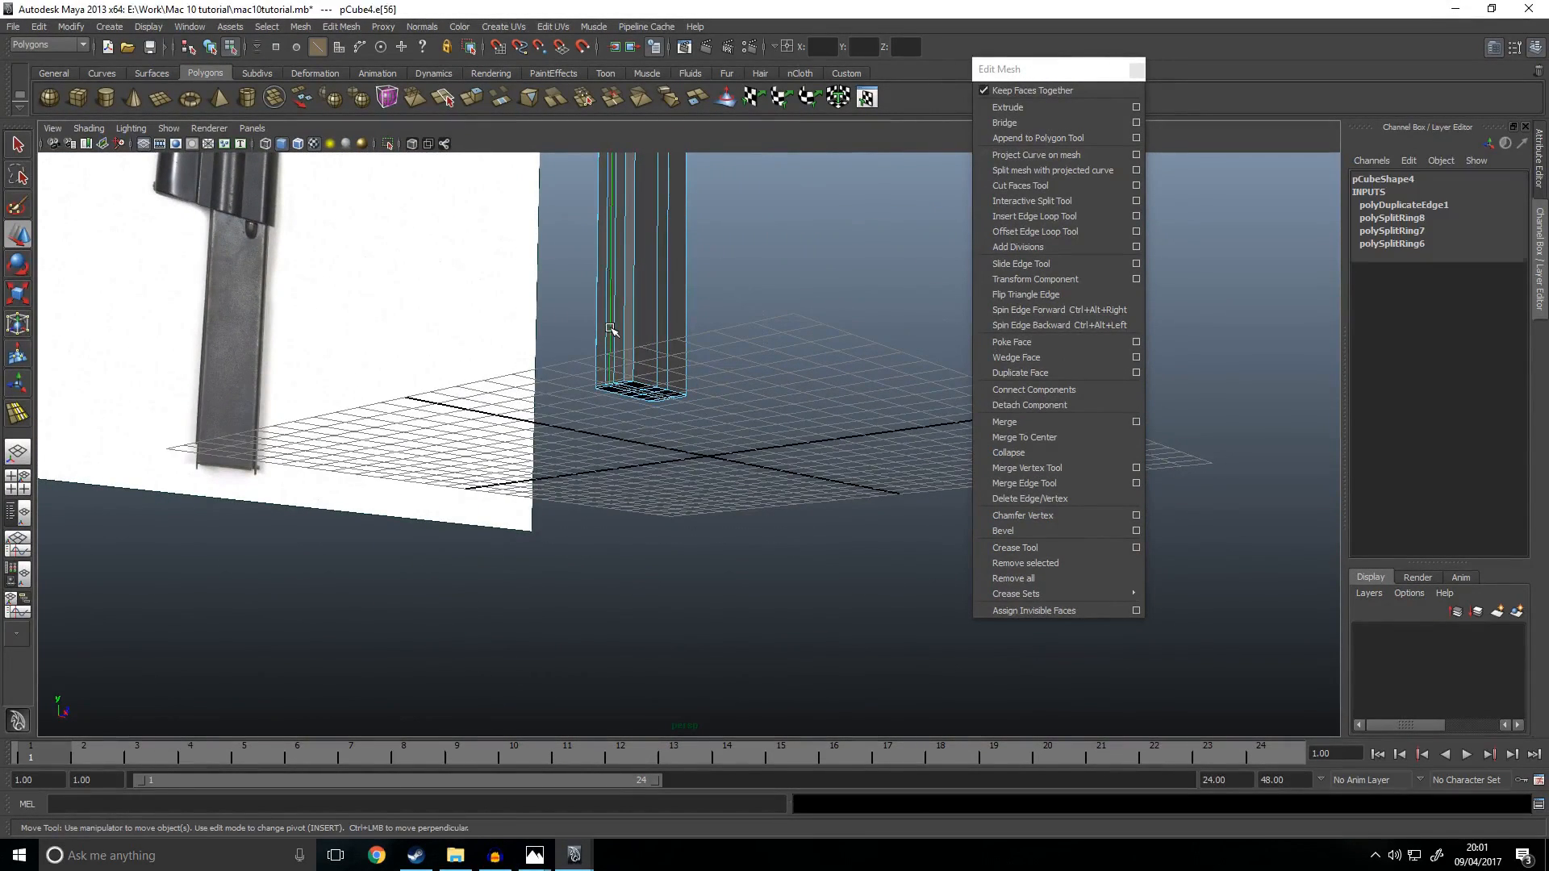
shift+right_click(660, 367)
shift+right_drag(660, 367, 598, 382)
alt+drag(598, 382, 675, 480)
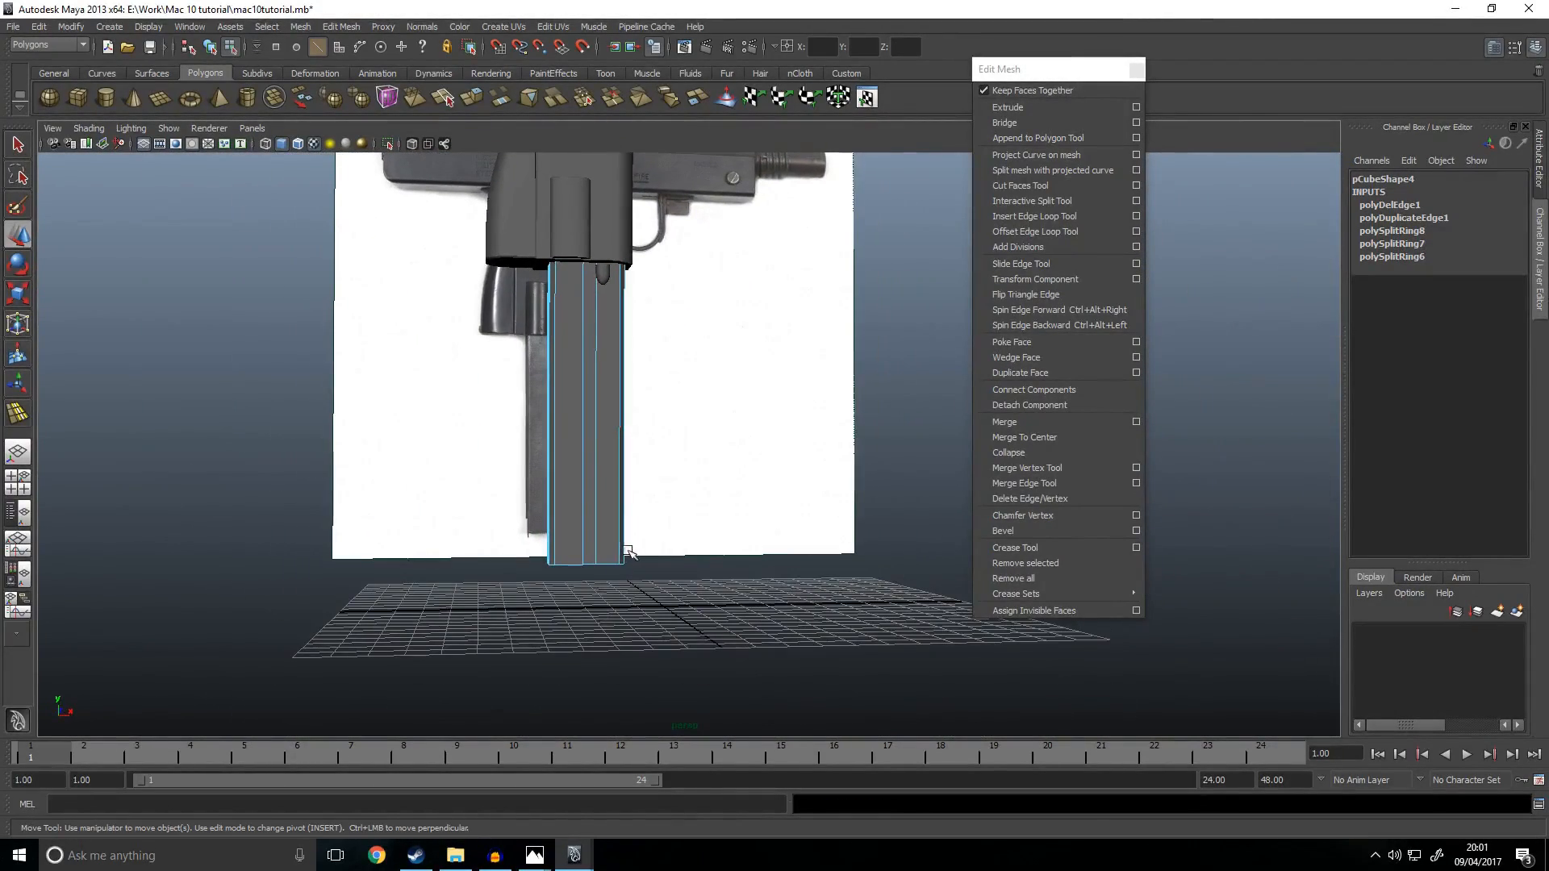
Step: Insert two horizontal edge loops around the magazine, one above its bottom end and one farther up
key(space)
key(space)
alt+middle_drag(571, 574, 586, 500)
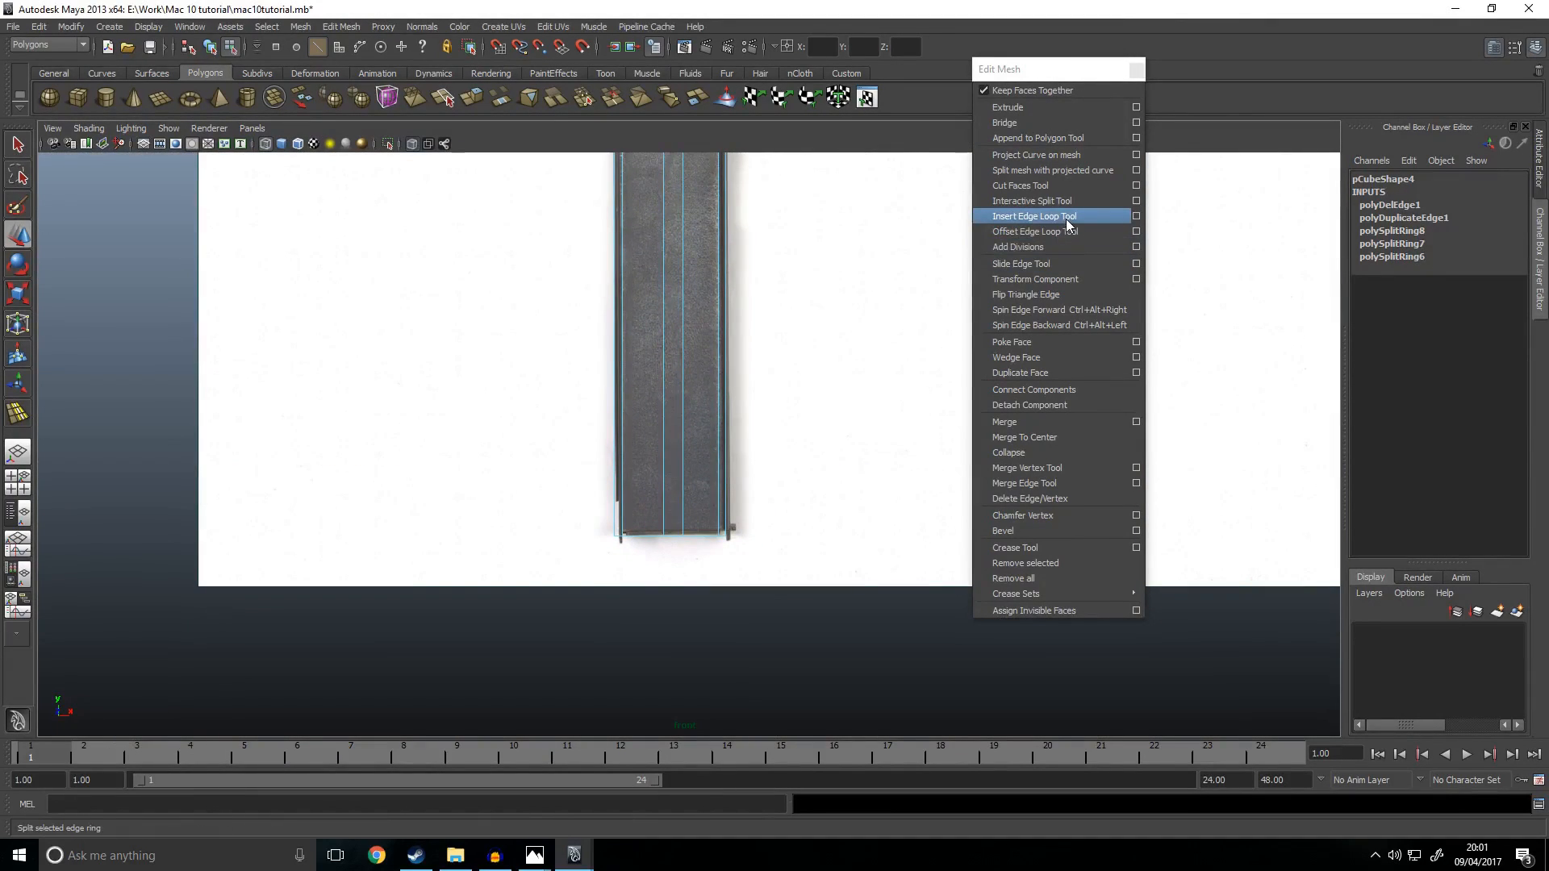
click(1034, 216)
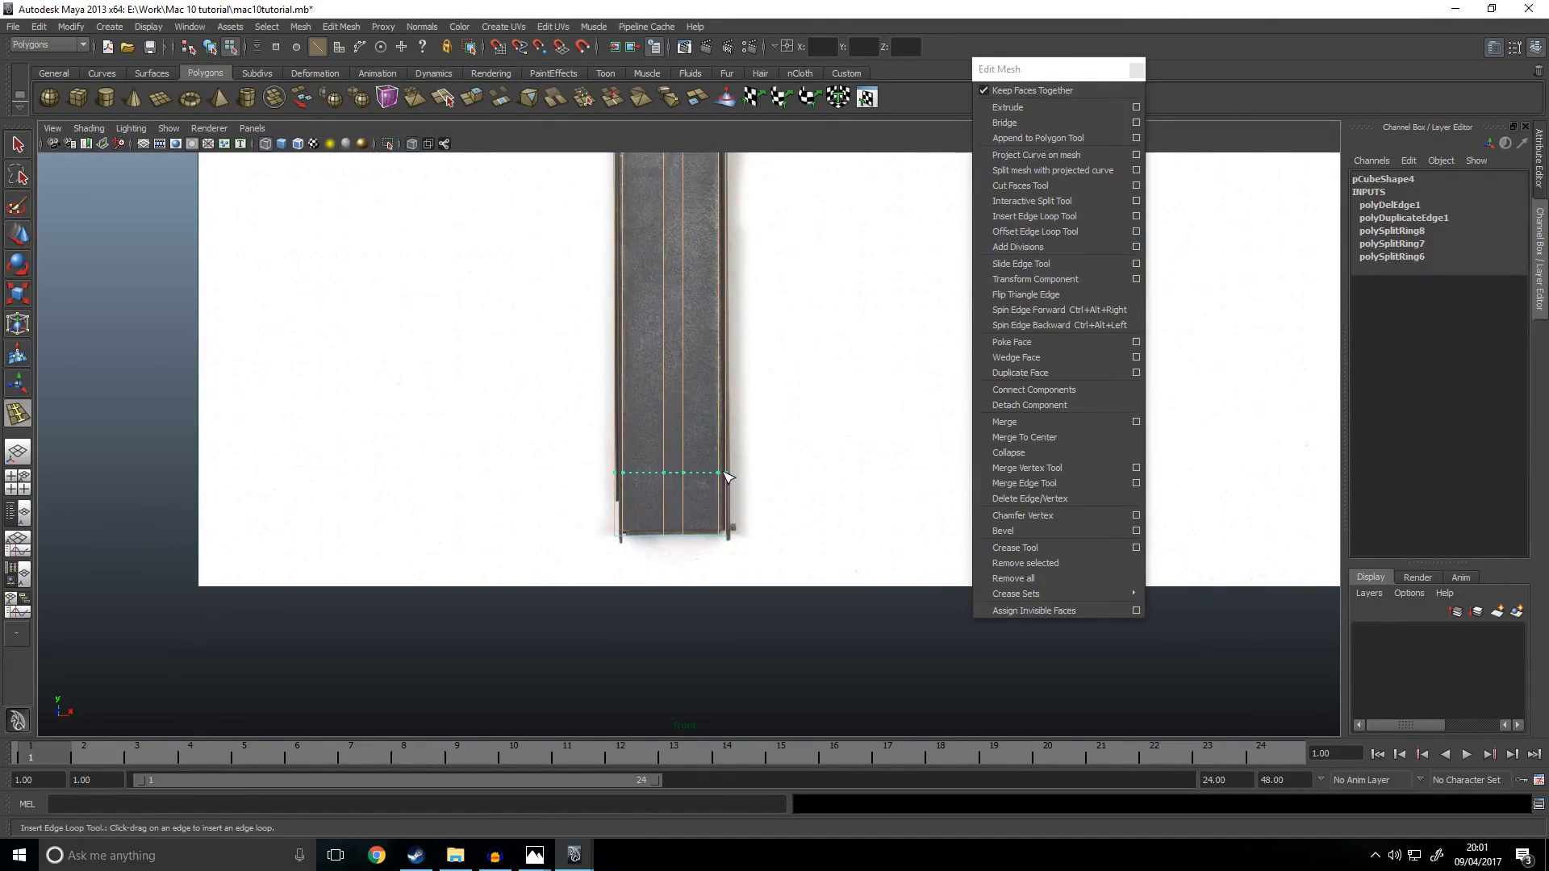
drag(732, 387, 733, 386)
scroll(742, 322, down, 3)
alt+middle_drag(756, 228, 799, 307)
click(697, 284)
key(w)
Step: Extrude the middle strip faces on both wide sides of the magazine inward with a local Z translation of -0.151
right_drag(669, 420, 666, 465)
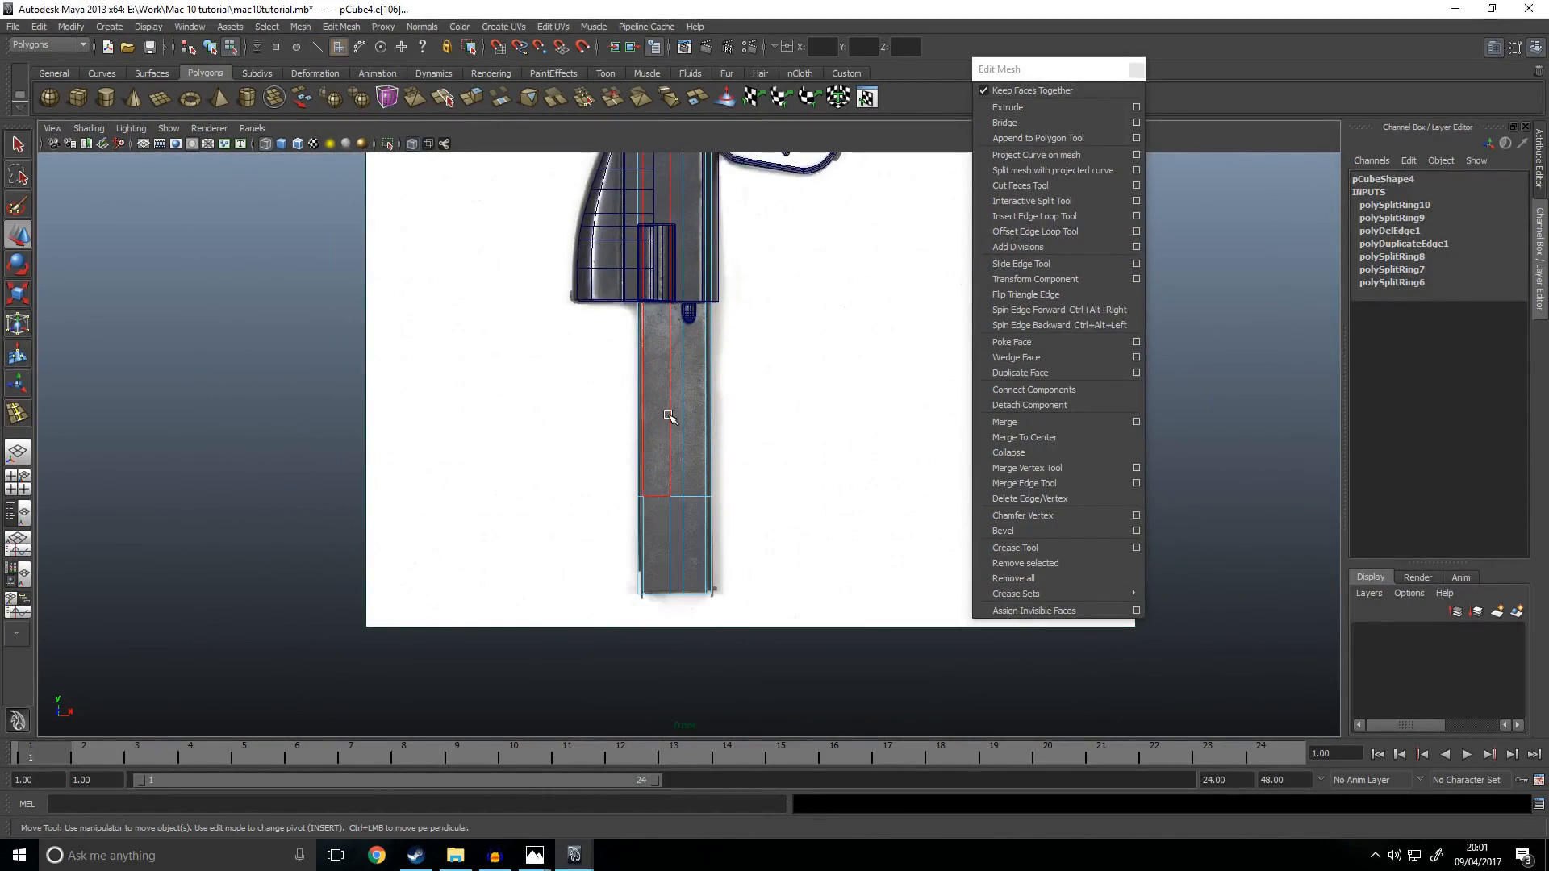
click(676, 413)
key(space)
key(space)
alt+drag(814, 348, 666, 392)
alt+right_drag(665, 393, 855, 379)
shift+click(877, 374)
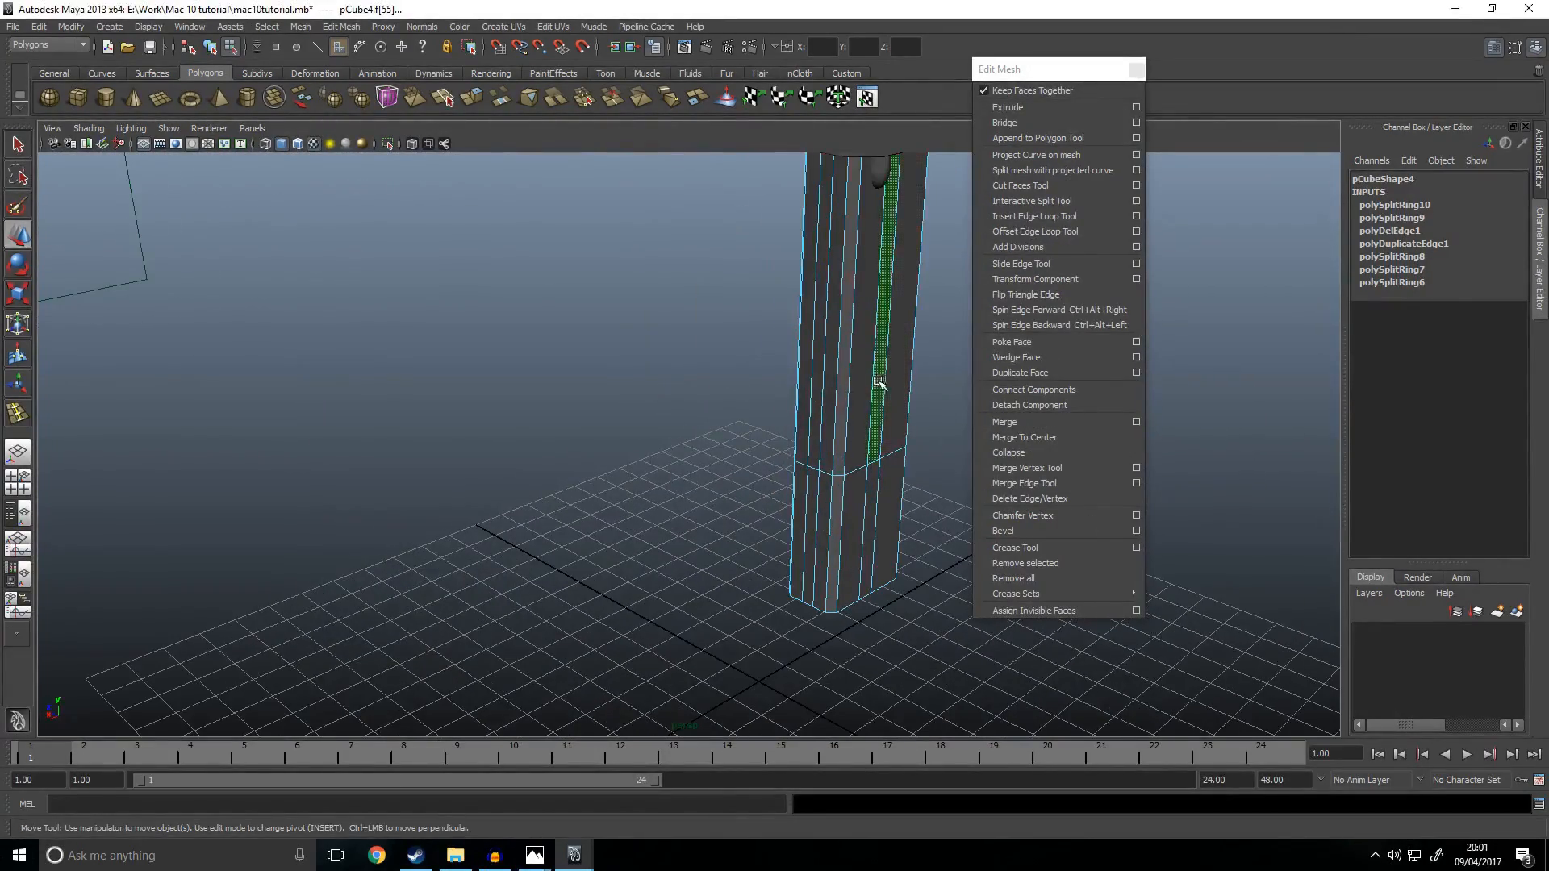
alt+drag(877, 373, 753, 408)
alt+middle_drag(753, 408, 762, 556)
click(1008, 107)
drag(762, 248, 744, 243)
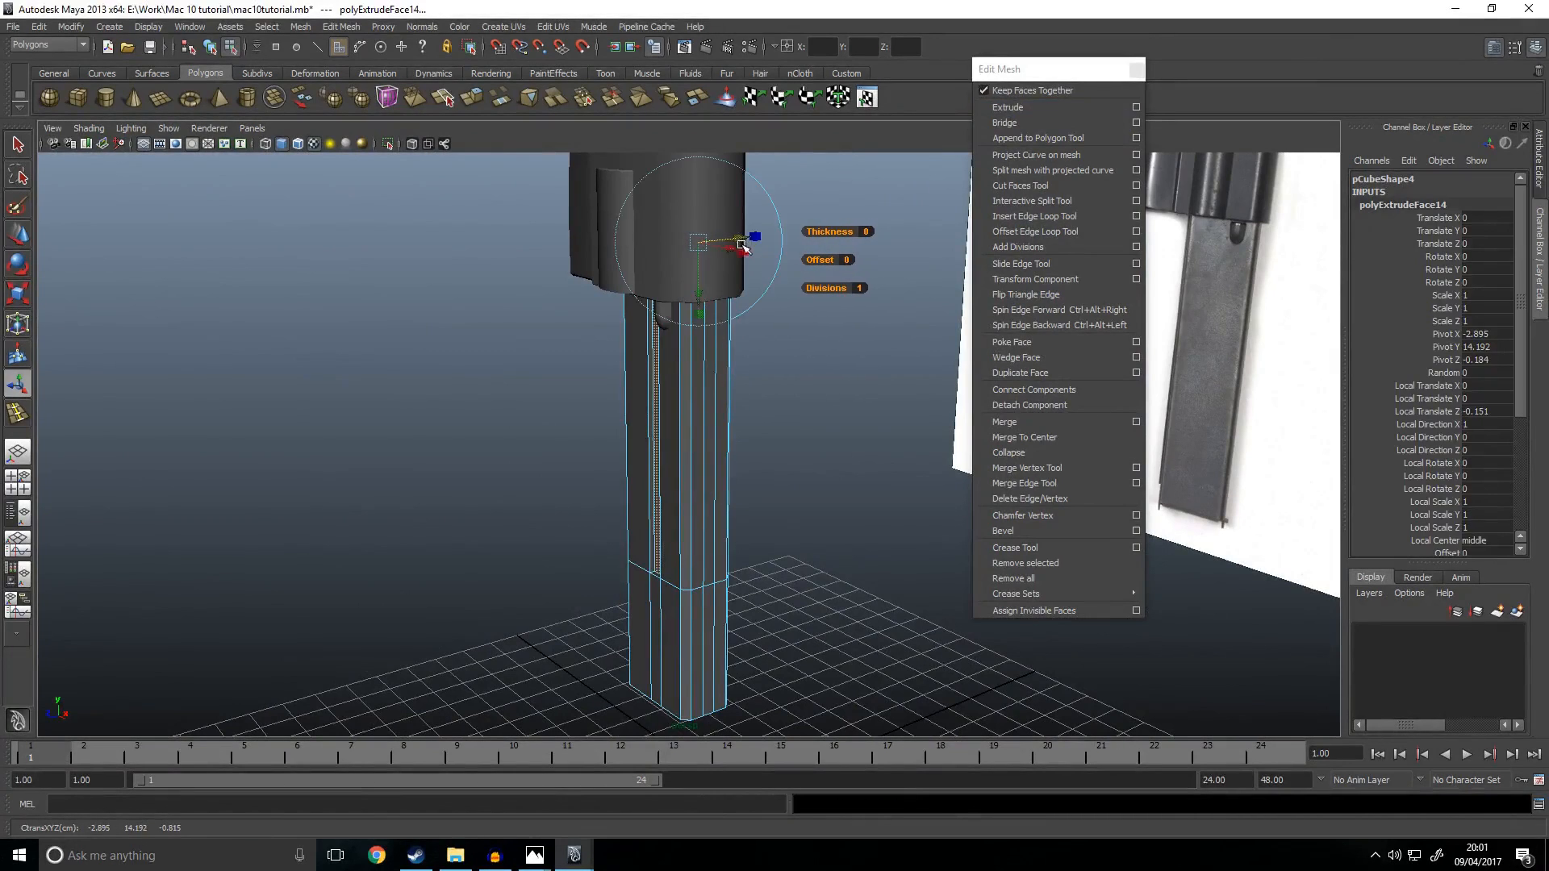
Step: Scale the recessed groove faces on the magazine's wide sides slightly shorter vertically so their lower ends slope inward
key(space)
key(space)
key(w)
scroll(711, 406, up, 5)
key(r)
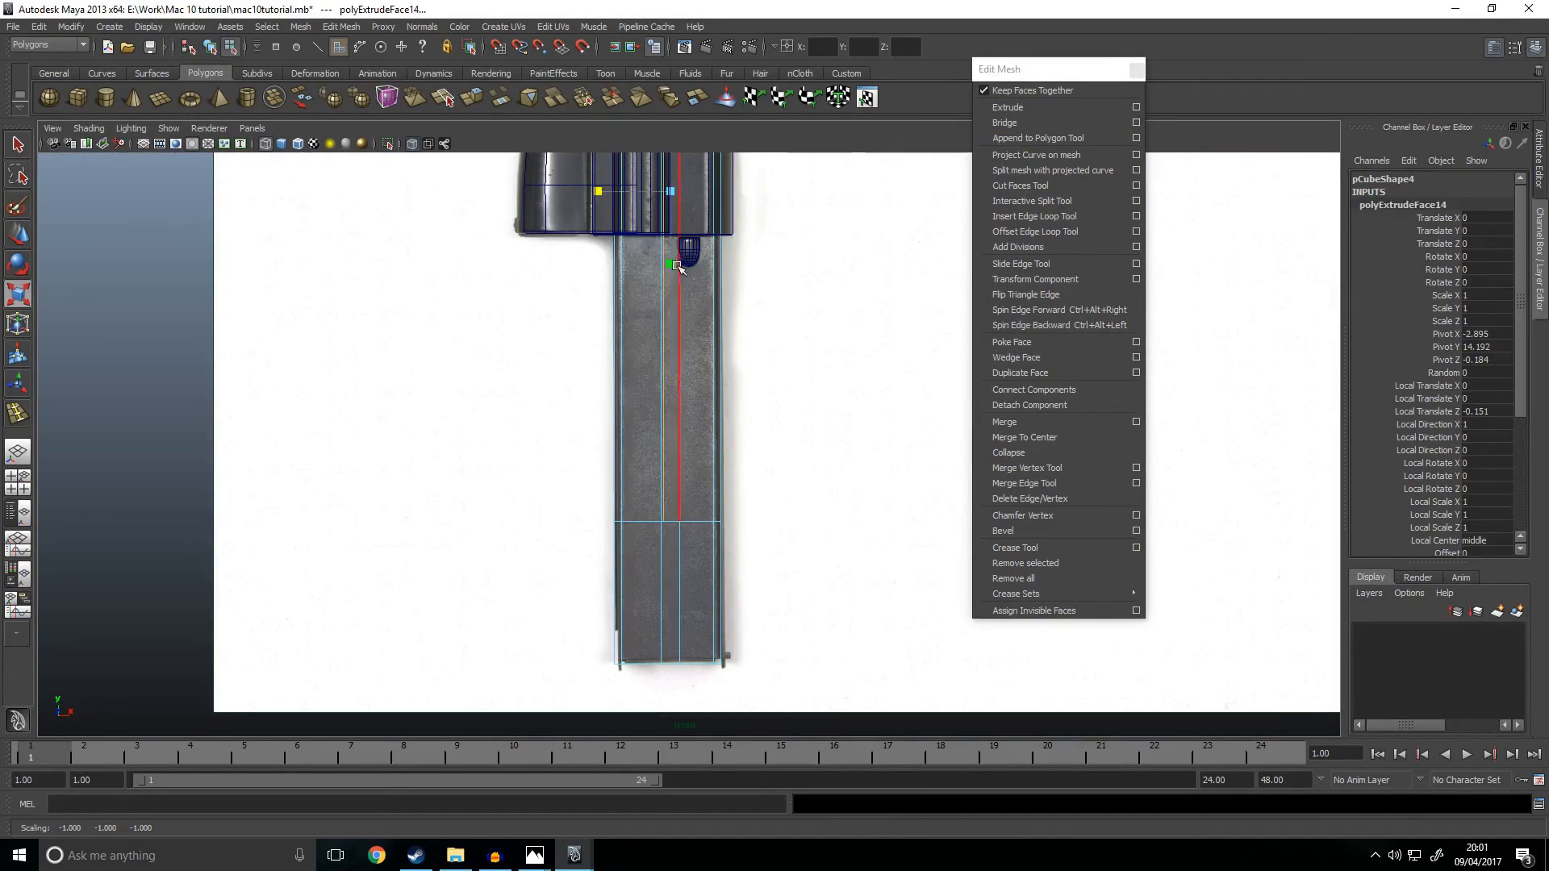
right_drag(701, 386, 762, 365)
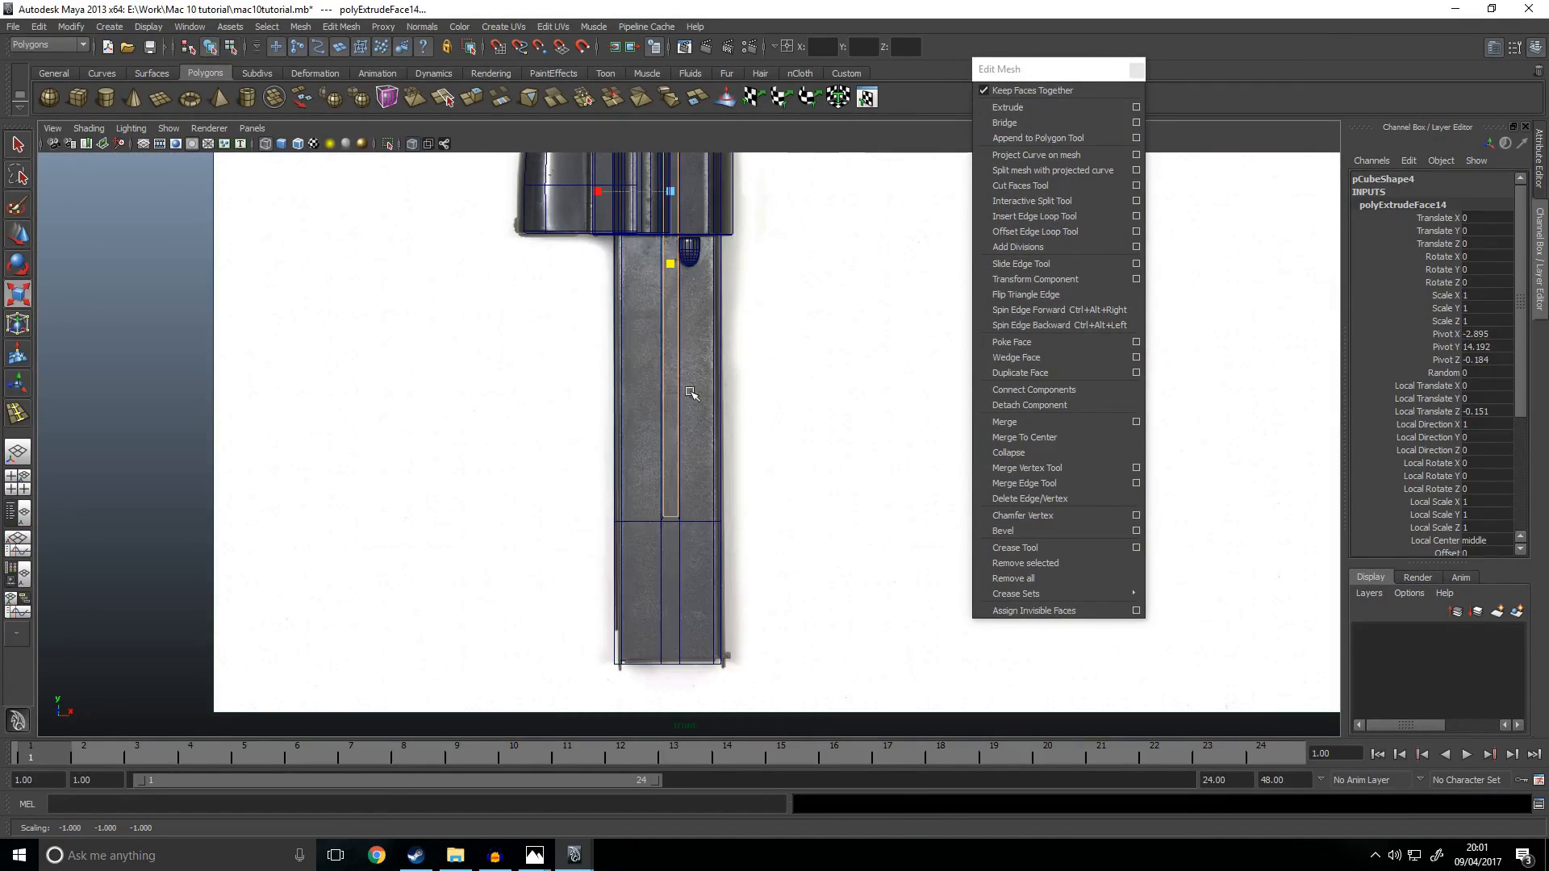
click(828, 371)
Step: Extrude the middle strip face on the magazine's rear narrow side inward with a local Z translation of -0.155
key(space)
key(space)
alt+drag(682, 428, 853, 413)
click(533, 494)
alt+drag(533, 495, 601, 477)
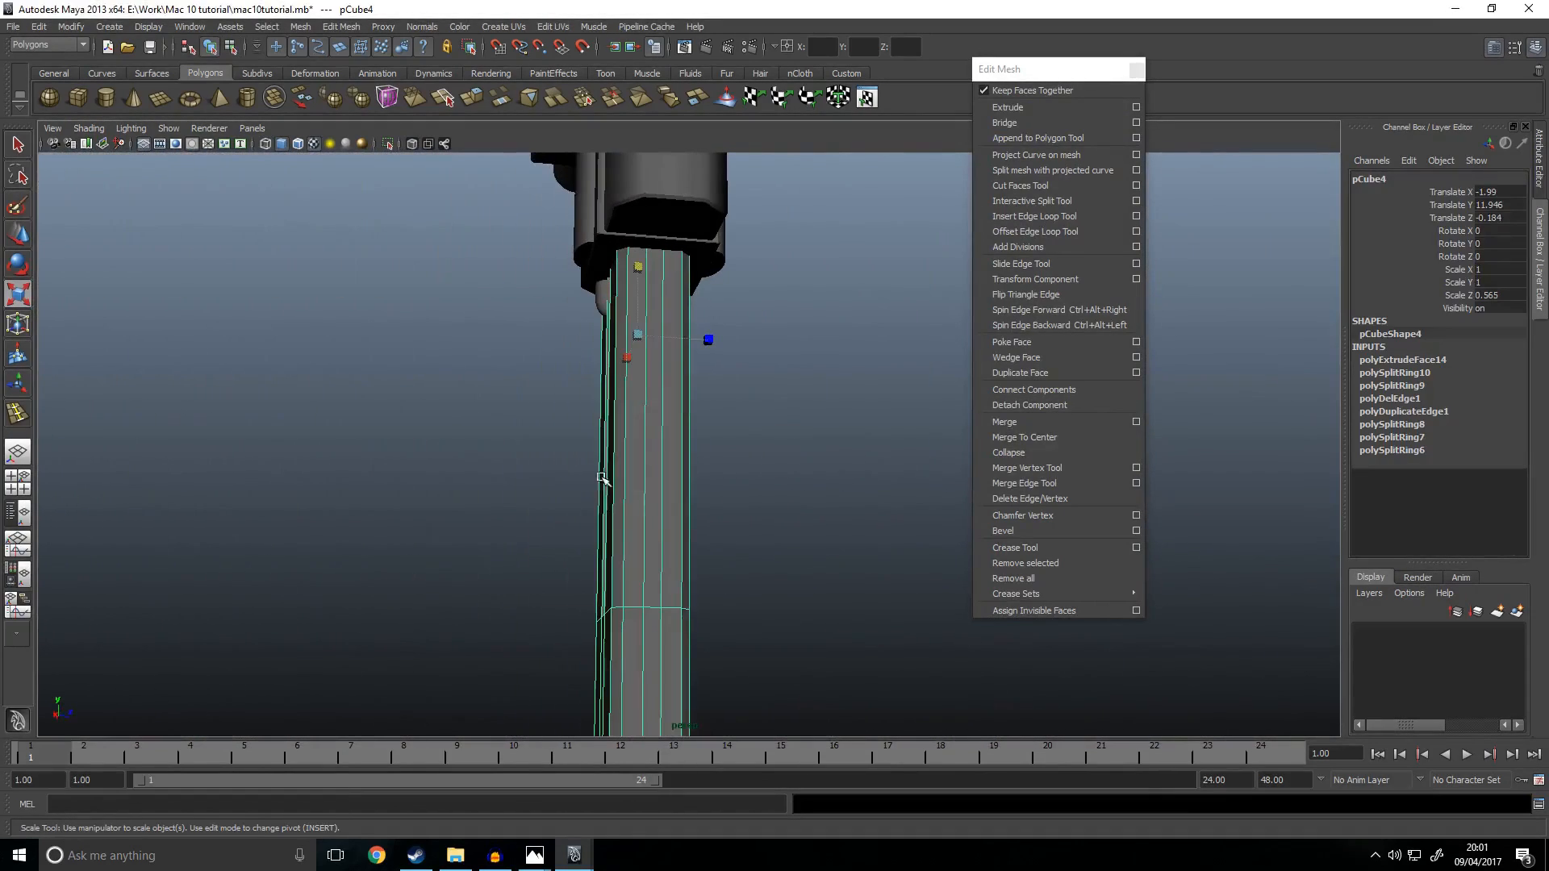
right_drag(650, 567, 652, 576)
click(655, 558)
key(space)
key(space)
alt+drag(871, 304, 1020, 389)
alt+drag(921, 376, 593, 354)
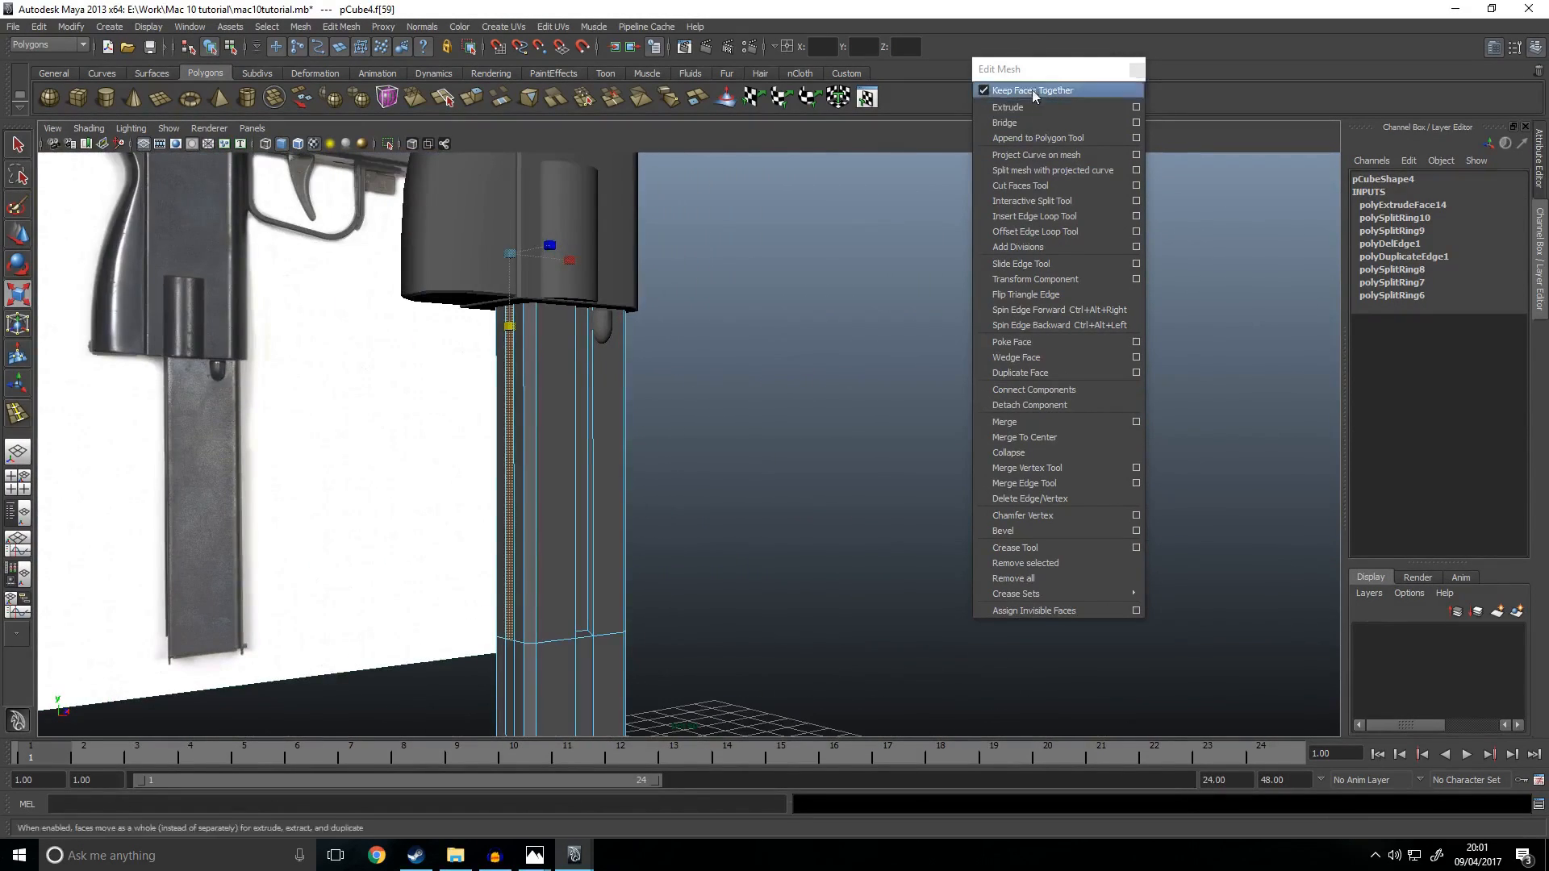
click(1018, 107)
drag(472, 253, 483, 253)
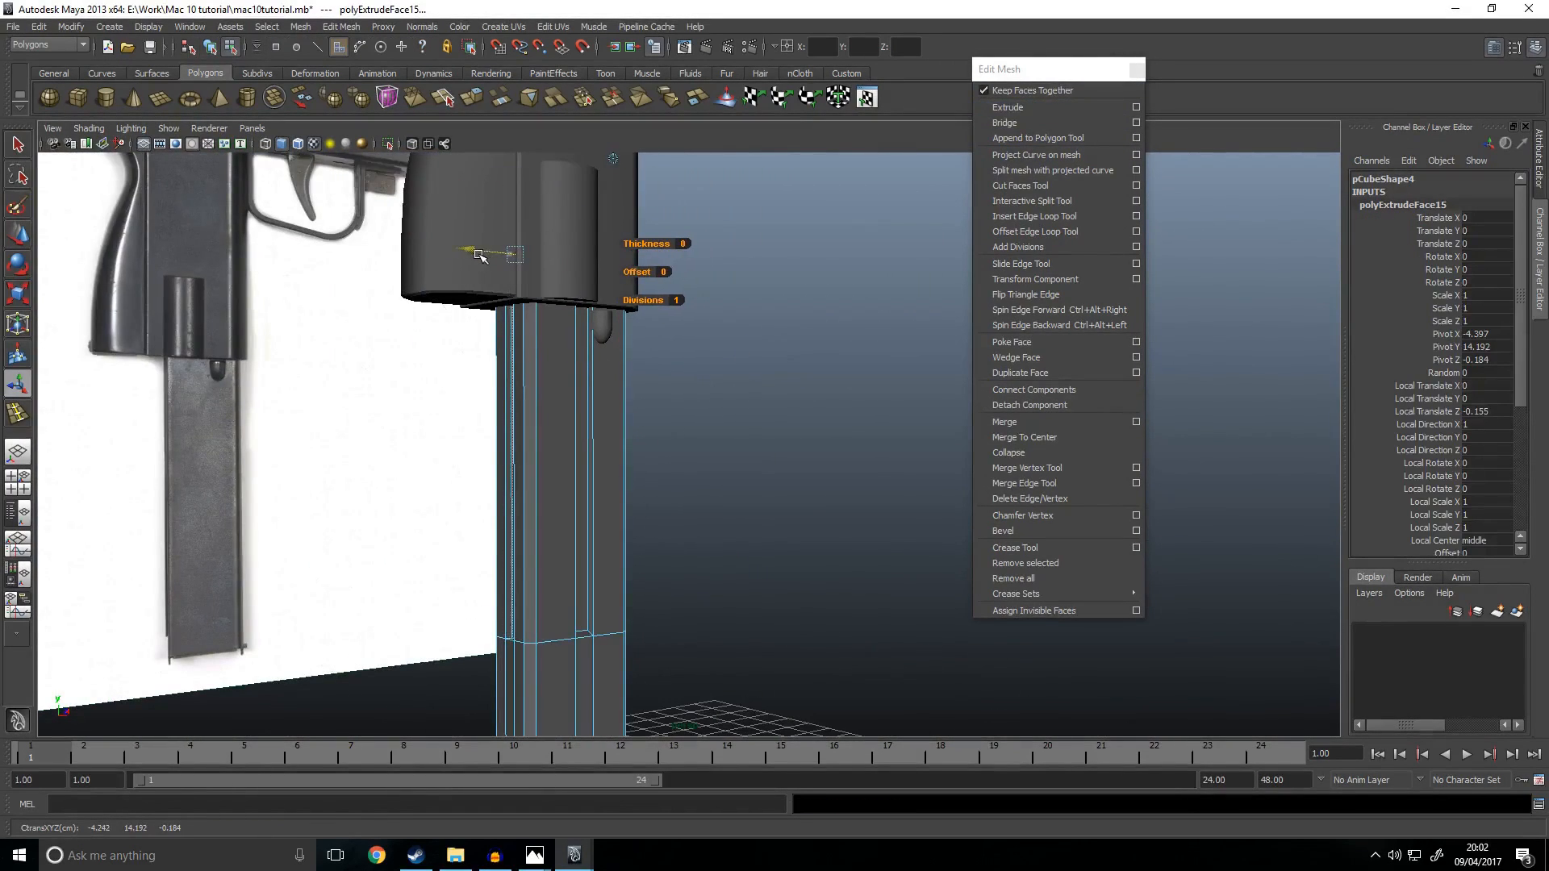
Step: Scale the rear groove's recessed face vertically to about 0.98 so its lower end slopes, and return to object selection
key(space)
key(space)
key(w)
alt+middle_drag(730, 351, 797, 655)
key(f)
scroll(758, 520, up, 3)
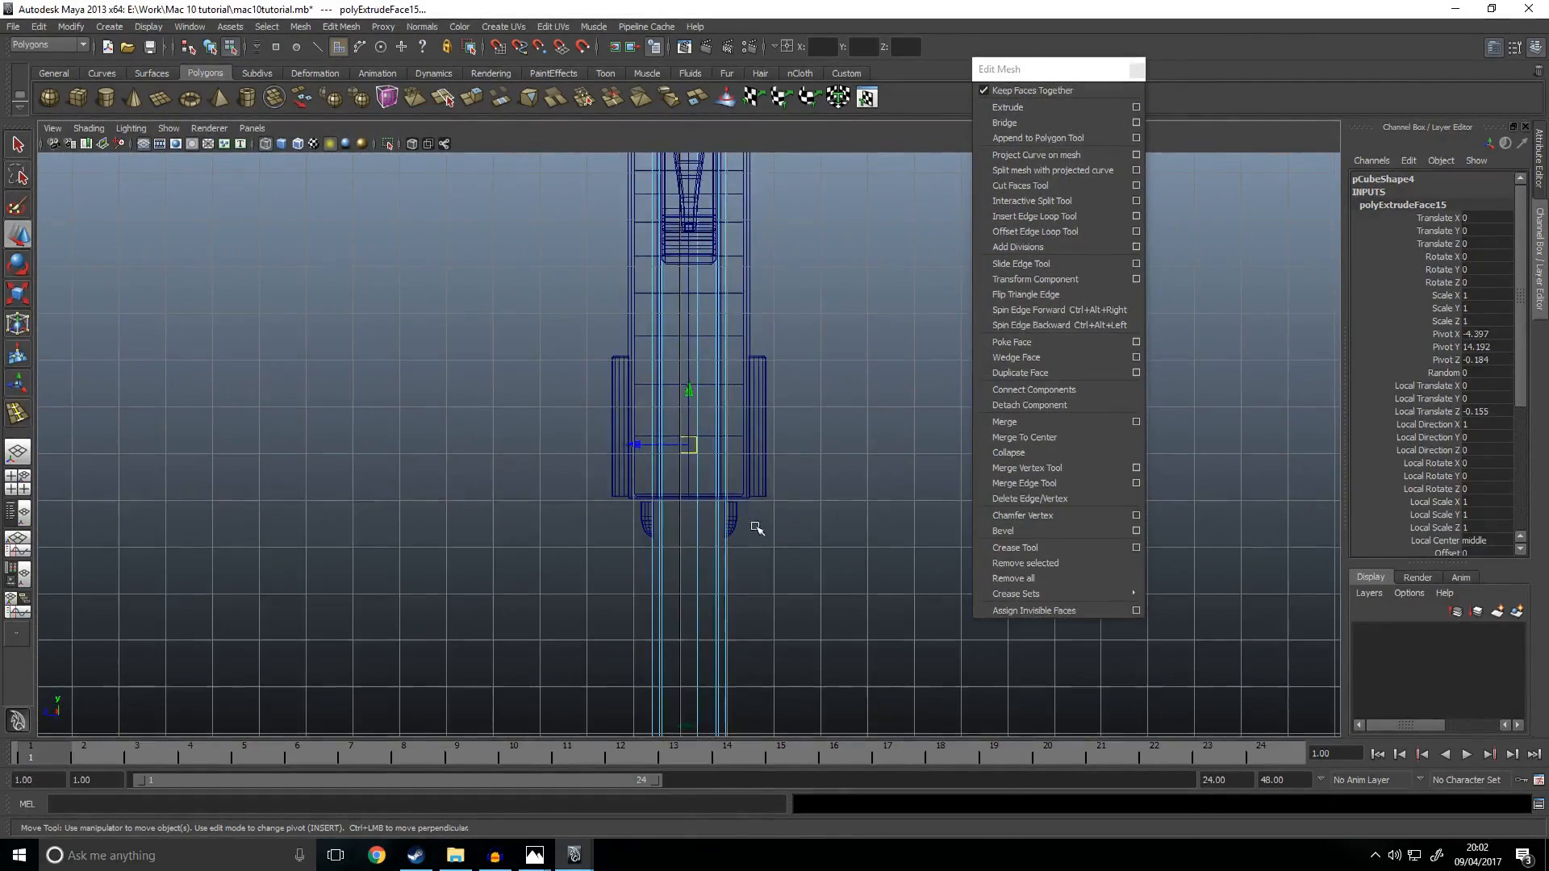
alt+middle_drag(757, 522, 761, 263)
key(r)
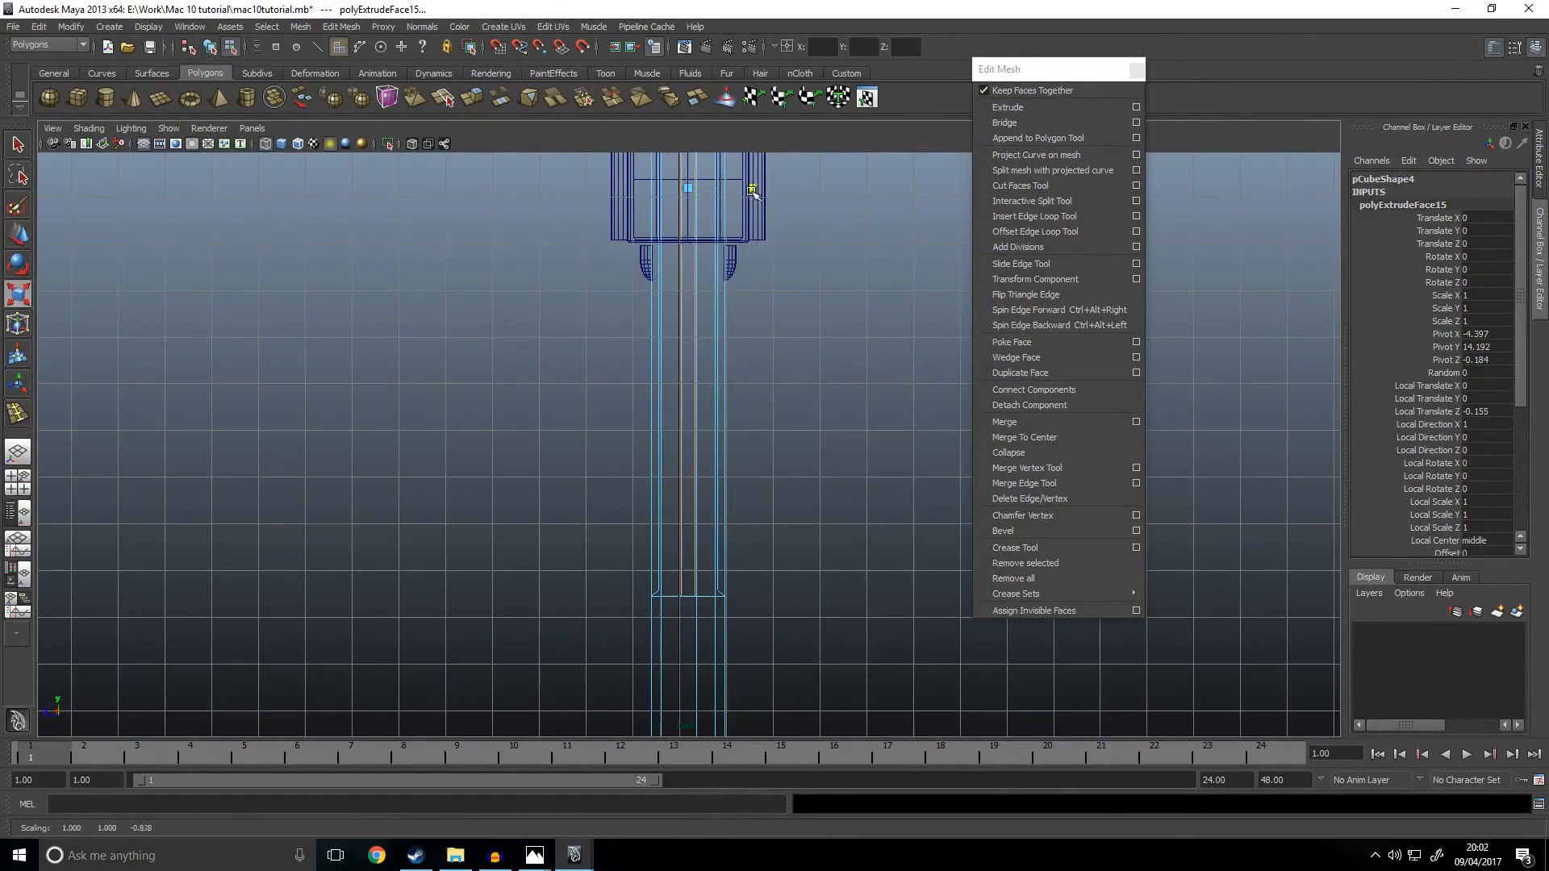
alt+middle_drag(703, 244, 715, 359)
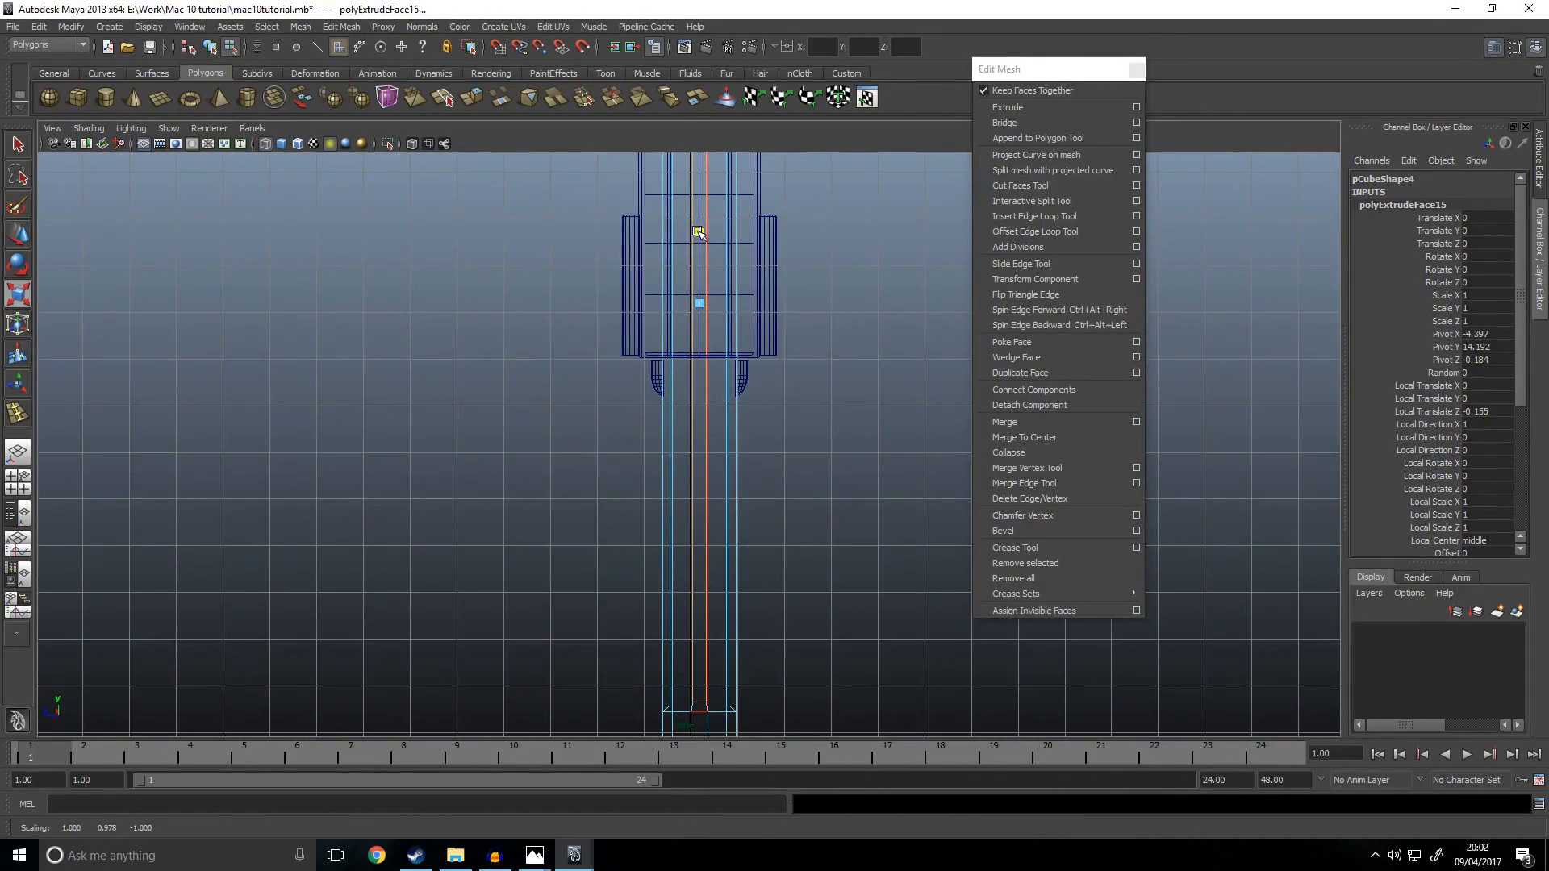
key(space)
key(space)
right_drag(682, 406, 688, 416)
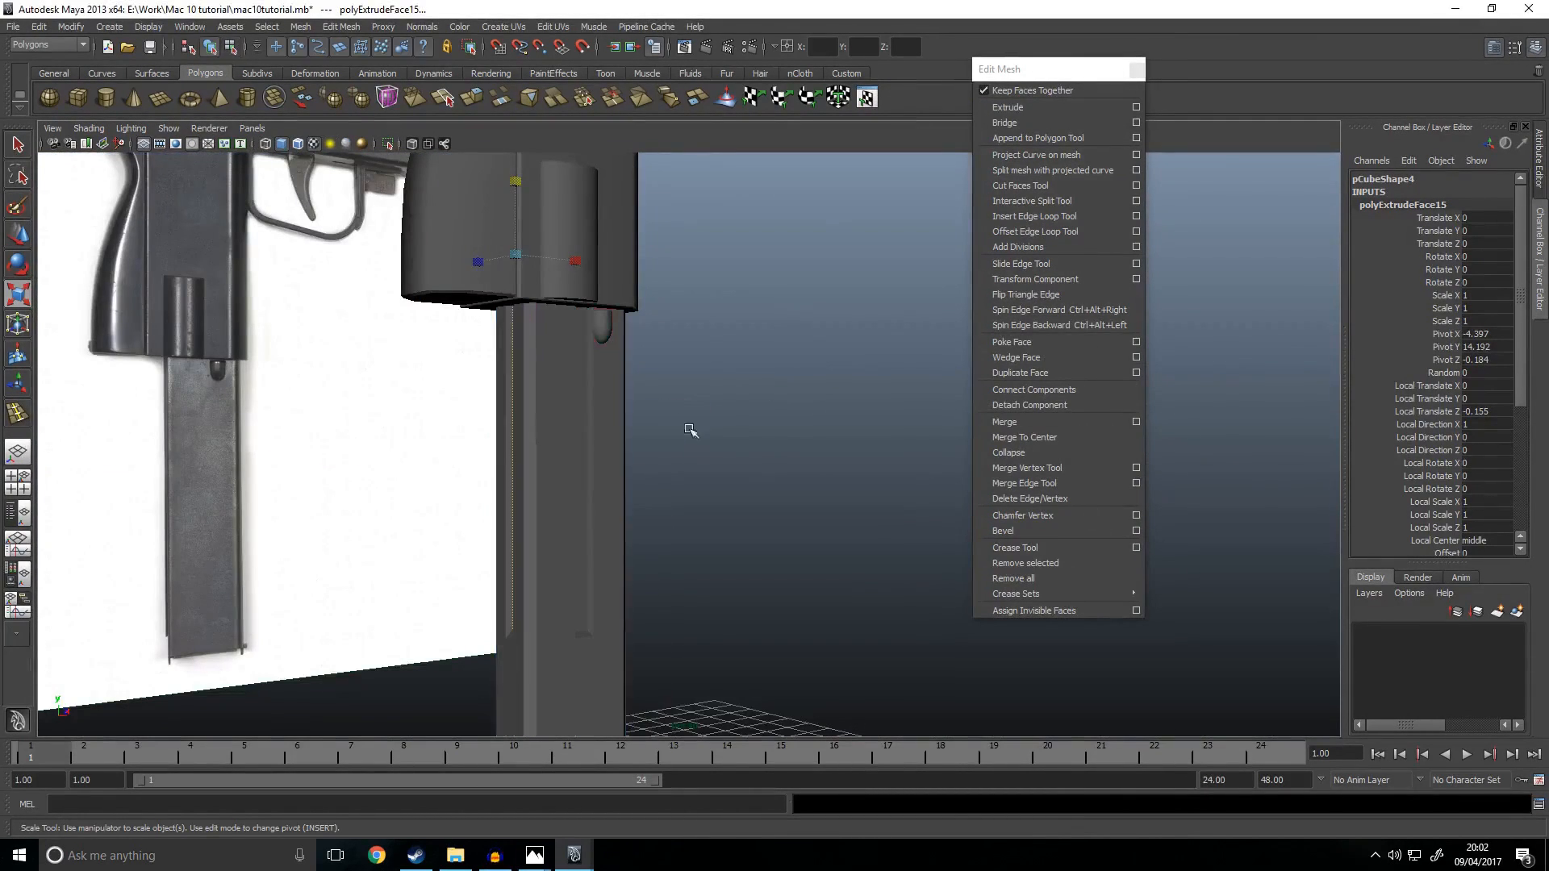
click(693, 422)
Step: Create an eight-sided polygon cylinder on the grid near the magazine, about 1.59 in radius and 8.72 high
scroll(755, 458, down, 5)
mouse_move(758, 460)
alt+mouse_down()
mouse_move(792, 447)
mouse_move(738, 449)
mouse_move(709, 374)
mouse_move(722, 449)
alt+mouse_up()
scroll(709, 456, up, 4)
alt+drag(574, 519, 439, 569)
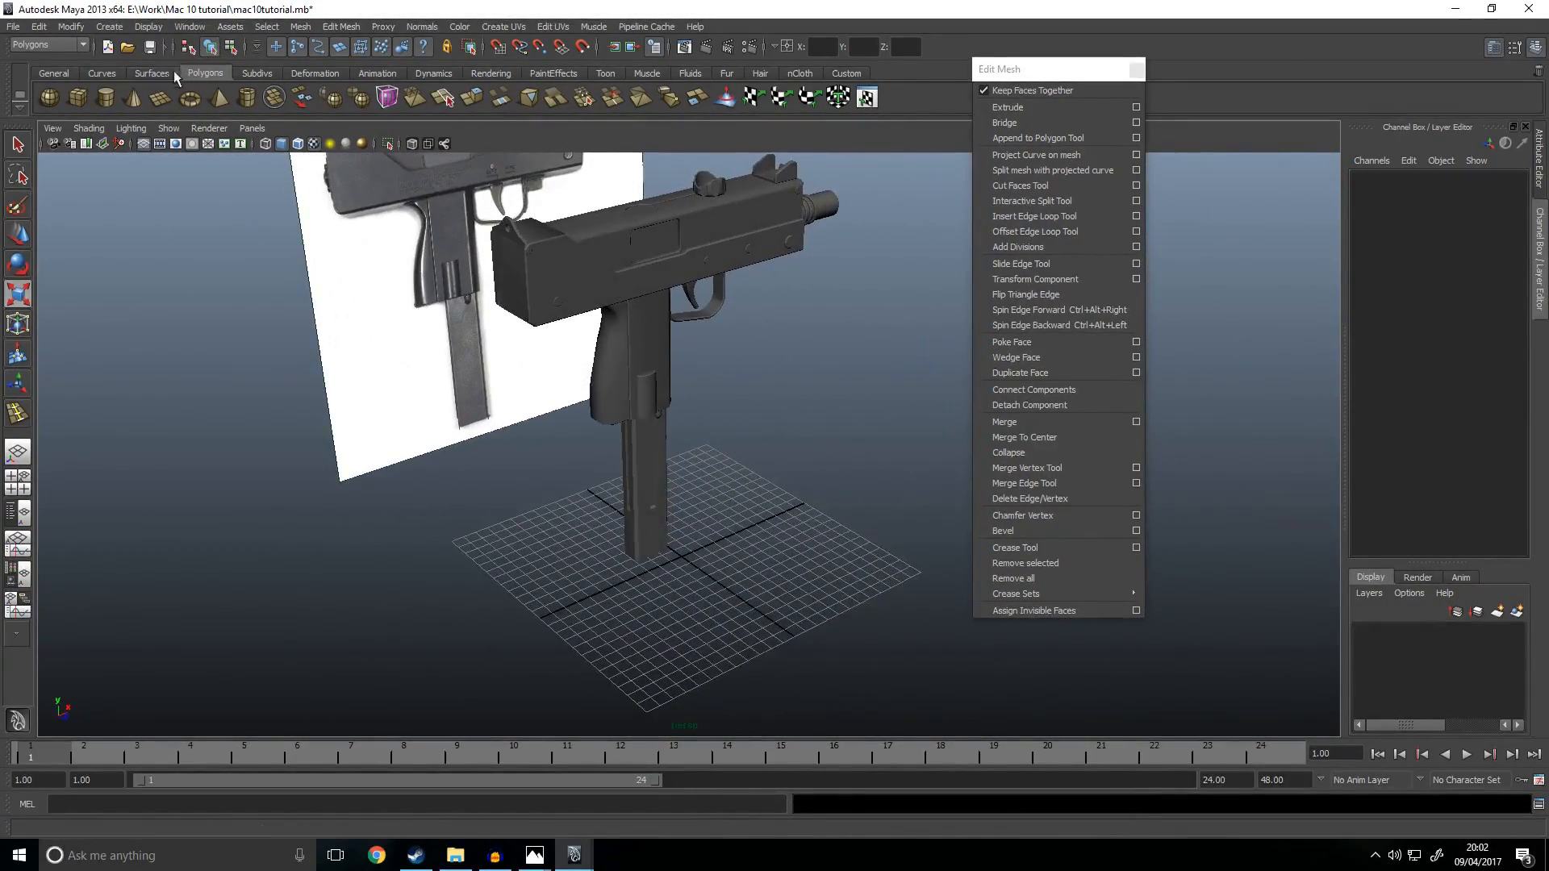
click(110, 100)
alt+middle_drag(624, 523, 547, 335)
alt+drag(546, 336, 615, 495)
drag(643, 410, 677, 426)
drag(675, 424, 650, 303)
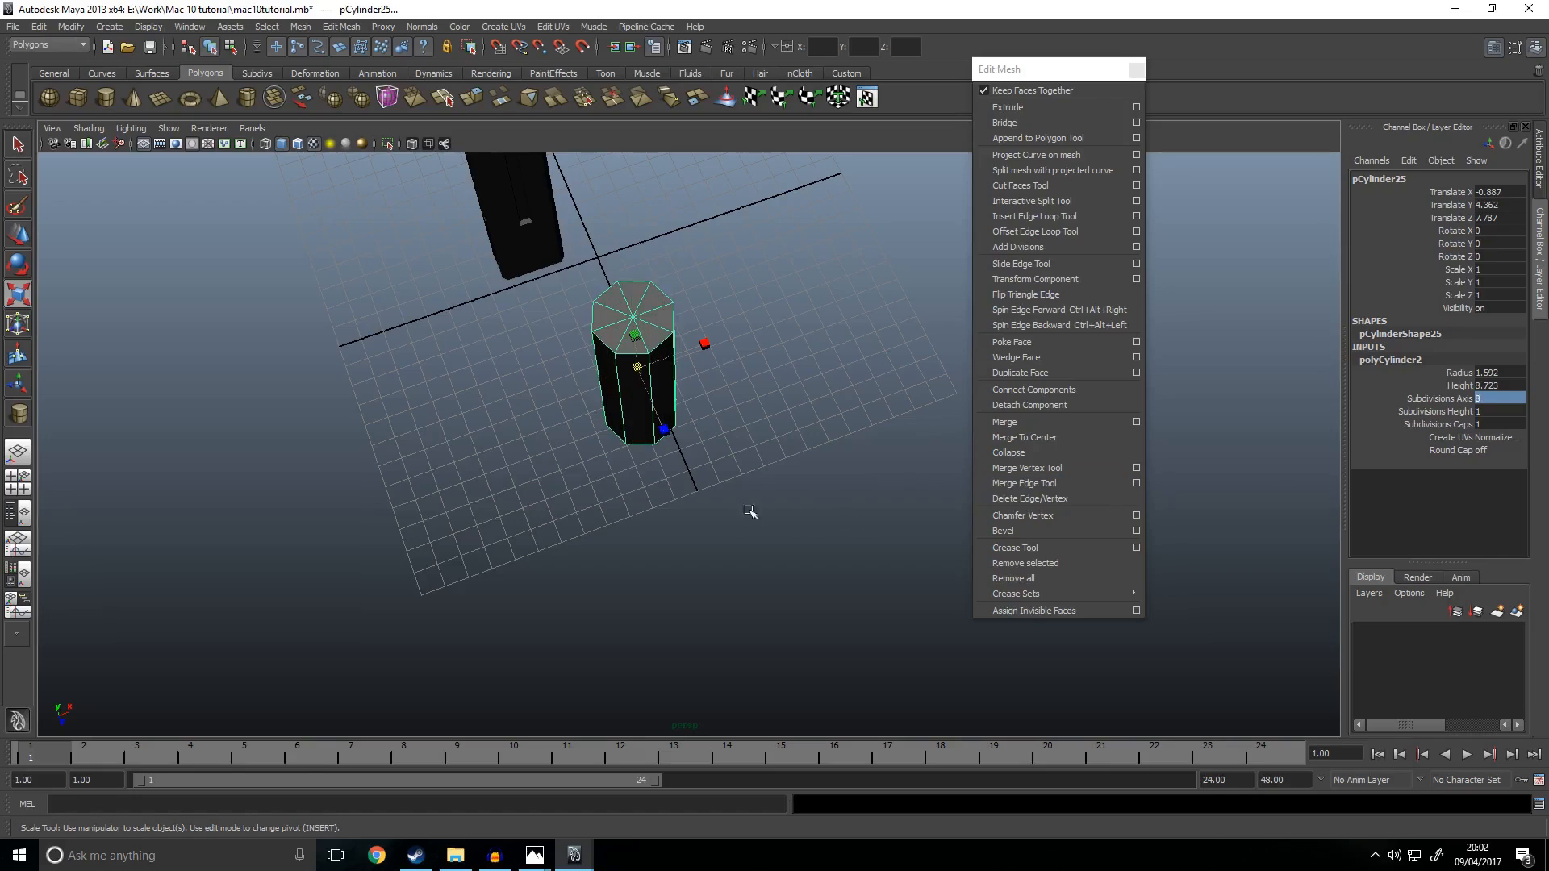
Step: Lay the new cylinder on its side by setting its Z rotation to 90
key(e)
drag(668, 328, 1285, 282)
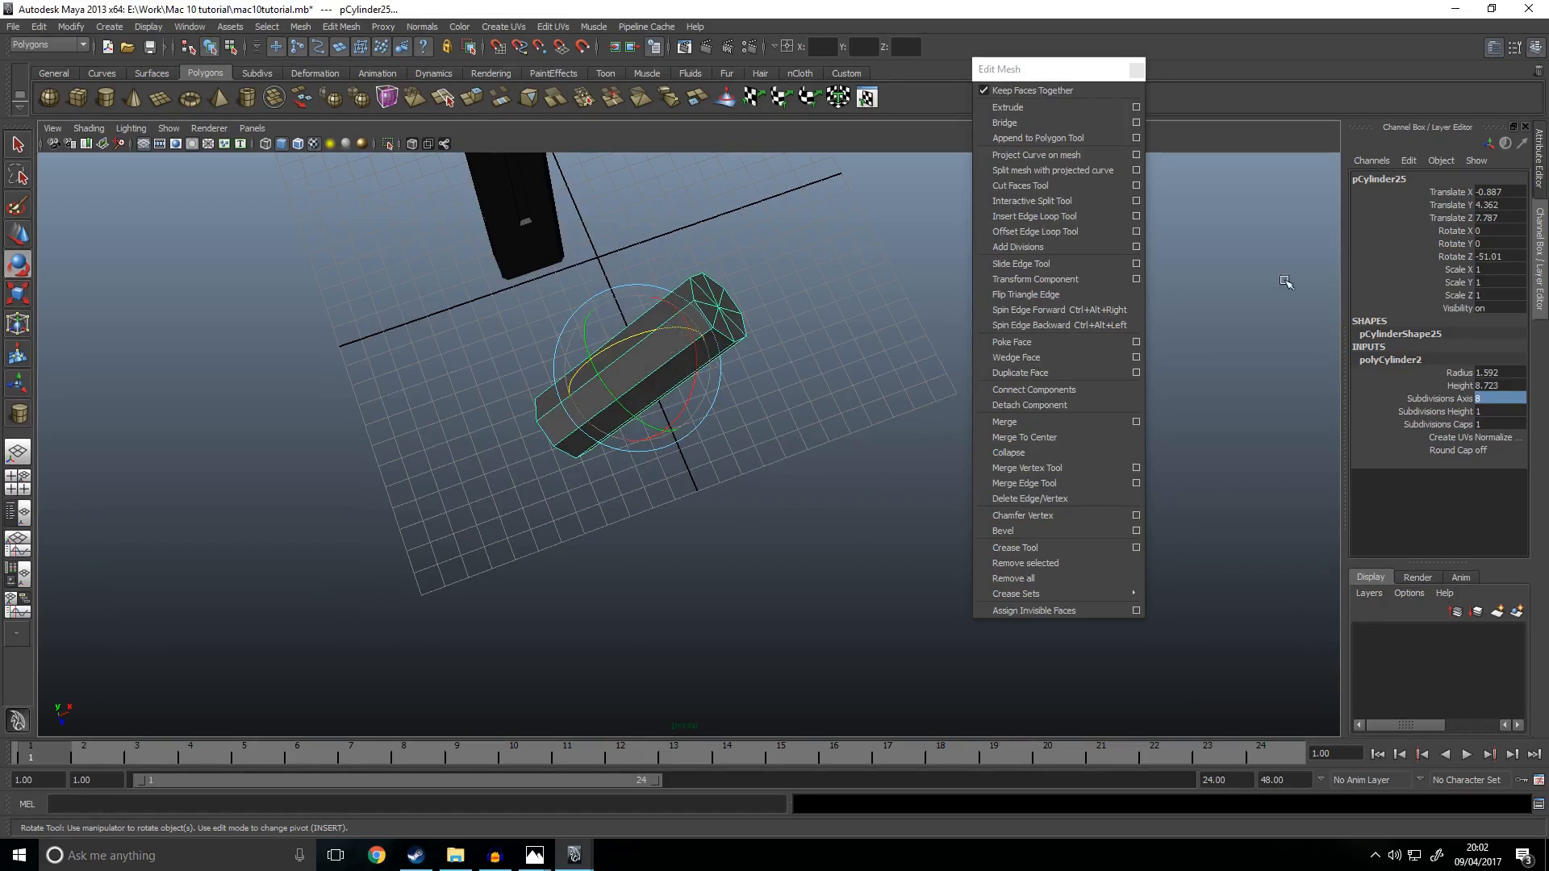
click(1491, 258)
text(90)
key(Return)
alt+drag(700, 513, 593, 494)
click(710, 327)
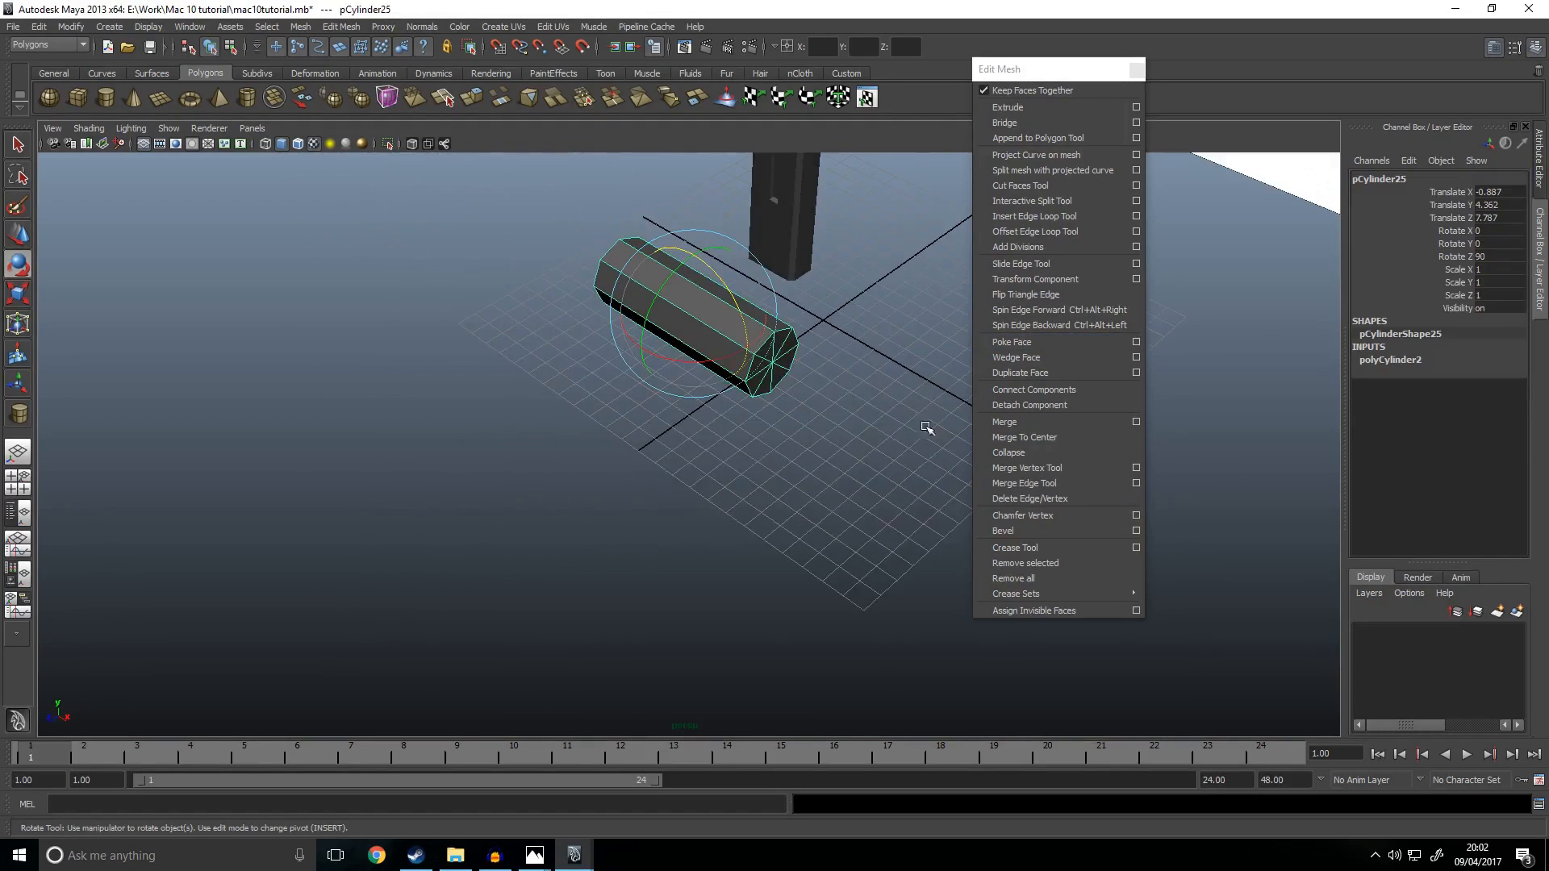
Step: Scale the cylinder uniformly to 0.253 and place it beside the magazine's bottom end at Y 2.161, Z 1.066
key(space)
key(space)
alt+middle_drag(466, 702, 465, 480)
key(r)
drag(426, 450, 337, 464)
key(w)
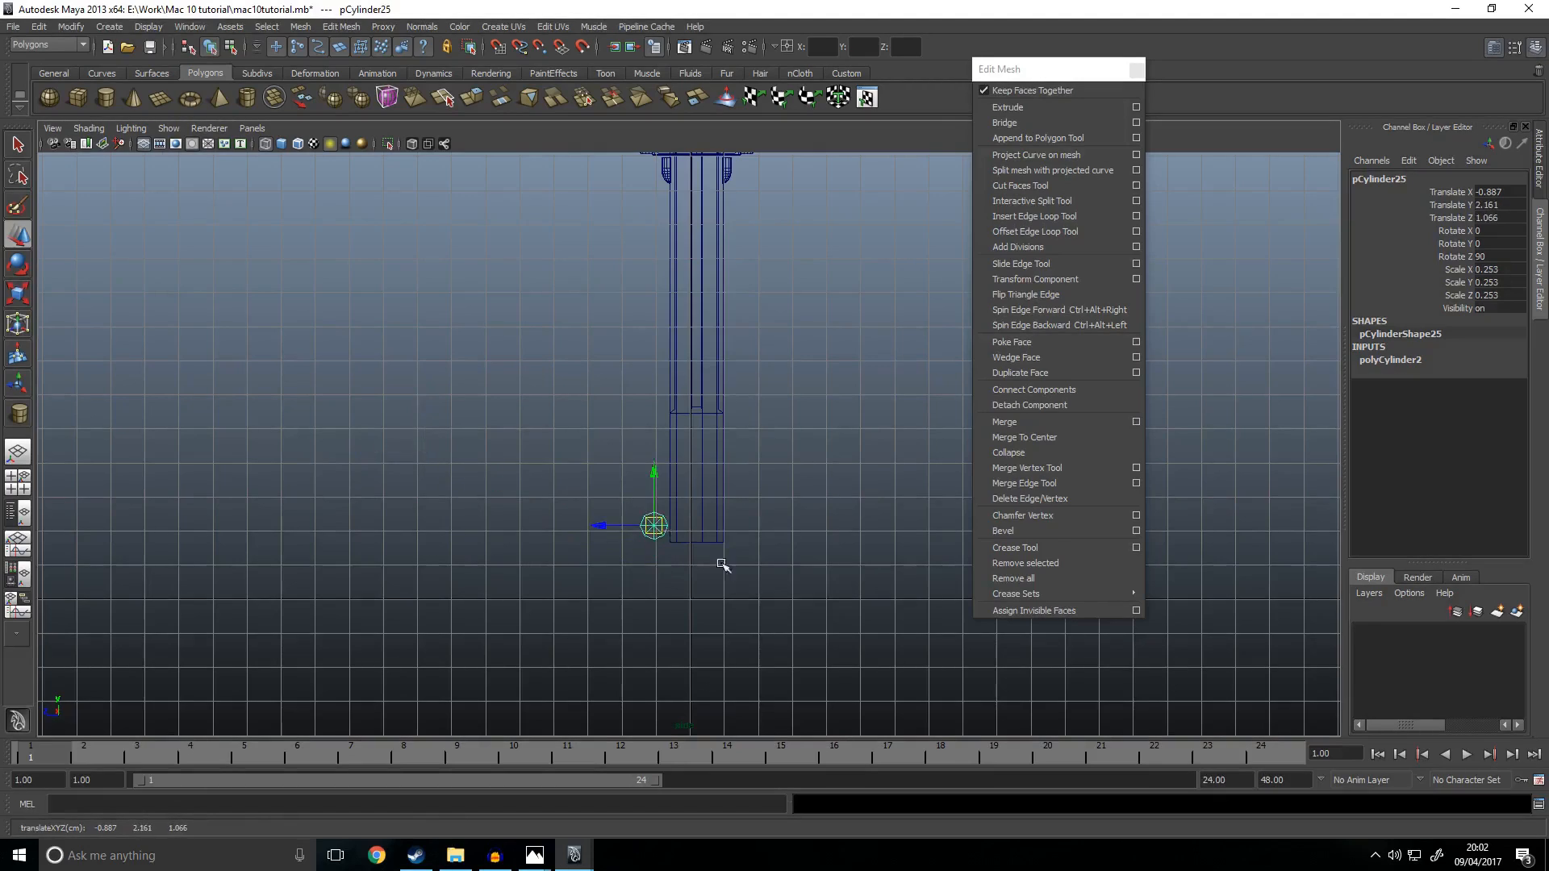
Step: Scale the cylinder uniformly to 0.054 and centre it on the magazine's side edge near the bottom, at Y 1.762, Z 0.595
alt+middle_drag(698, 549, 699, 403)
scroll(671, 287, up, 3)
key(r)
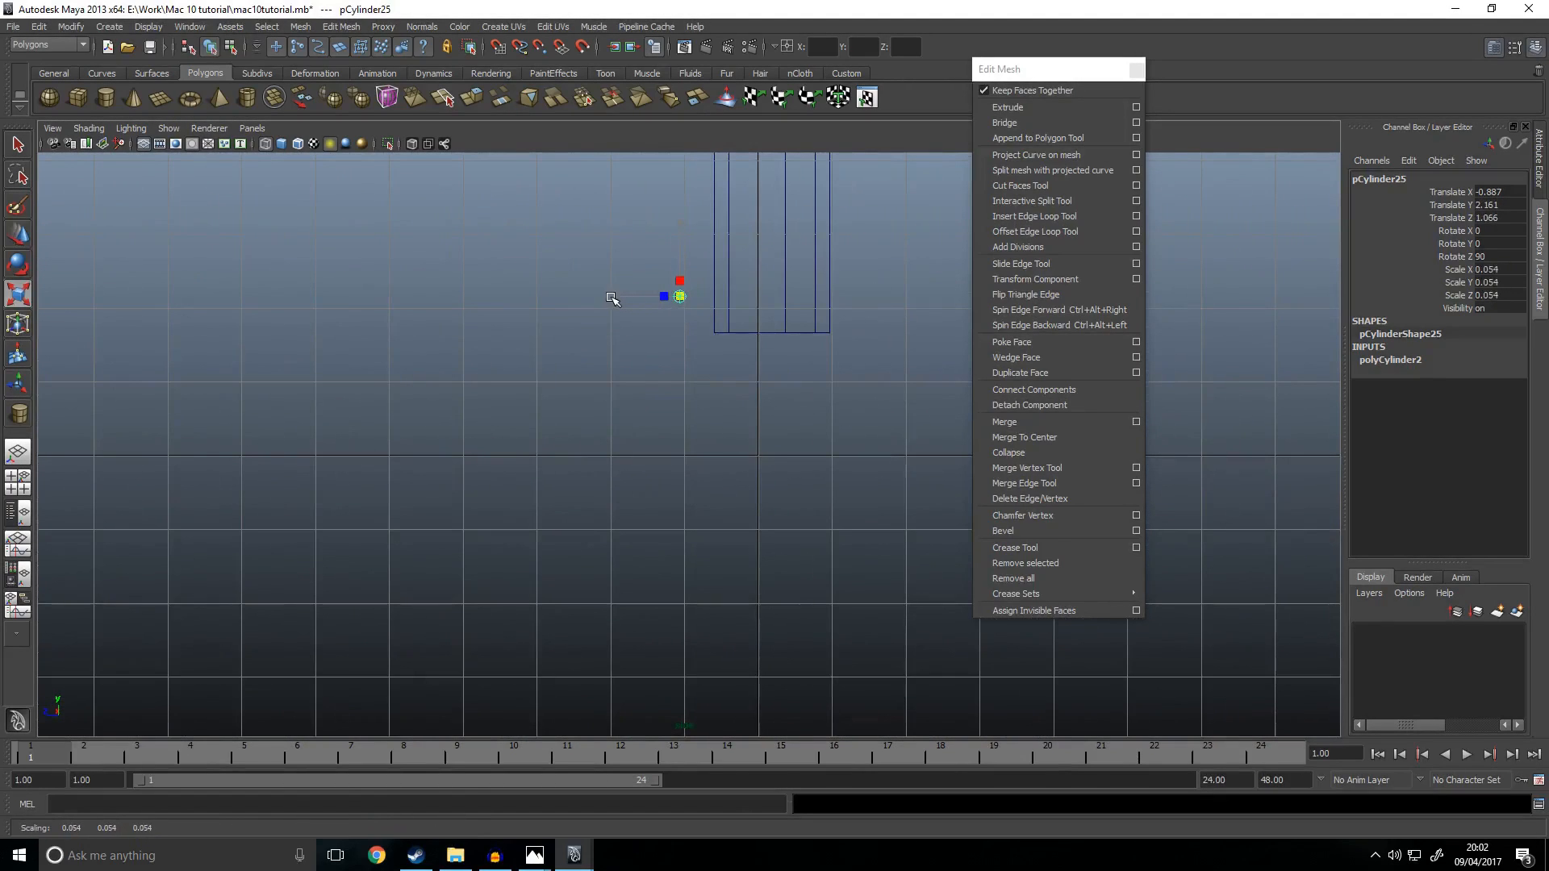
key(w)
drag(682, 297, 721, 323)
scroll(726, 339, up, 5)
alt+middle_drag(741, 353, 713, 373)
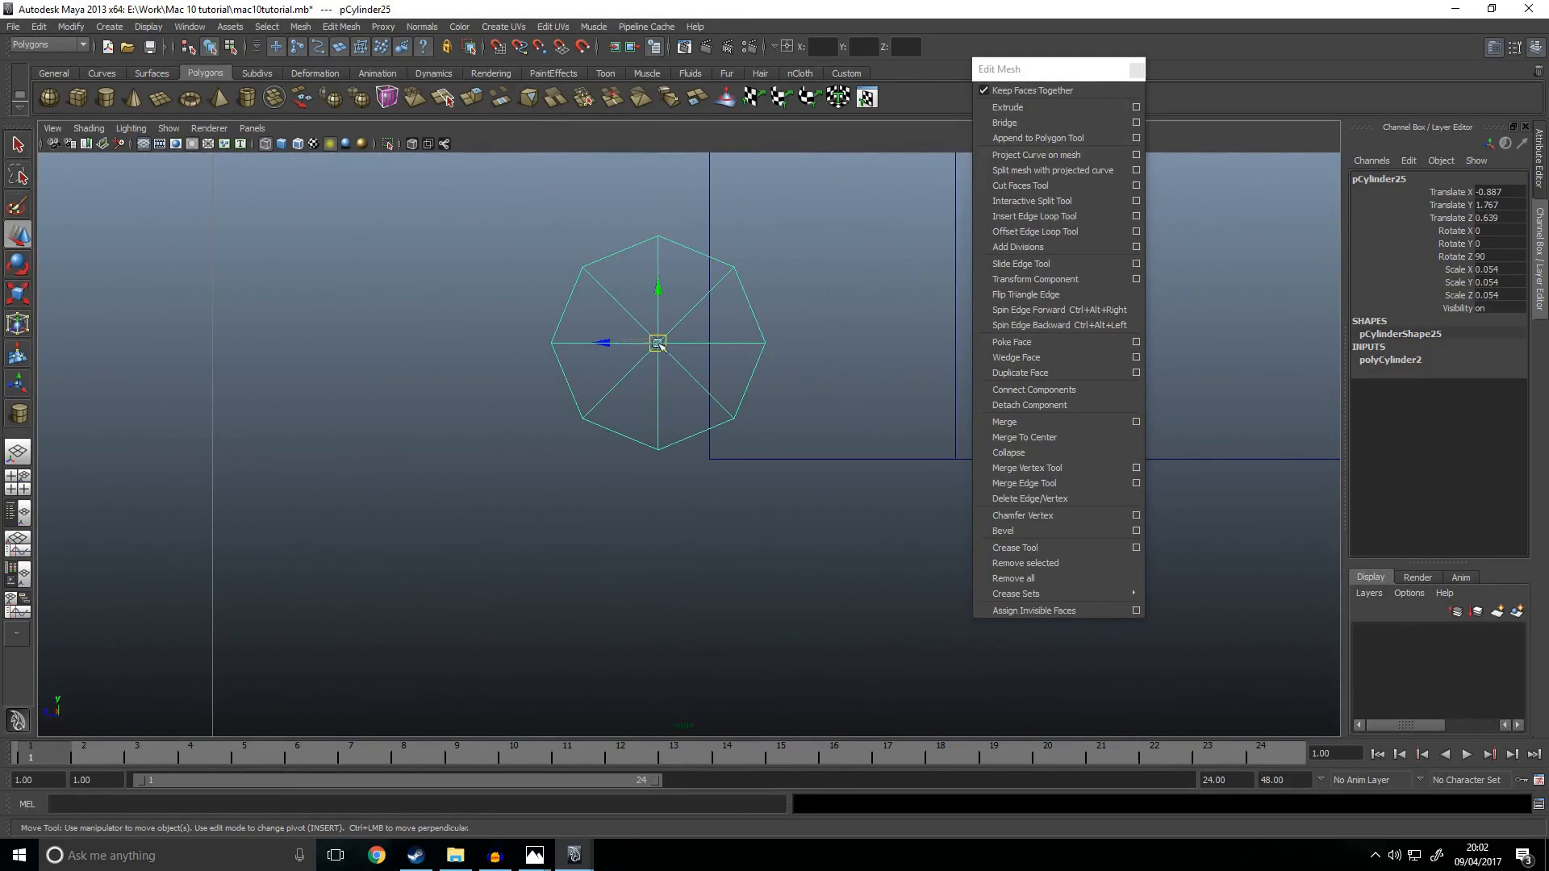
drag(613, 340, 668, 344)
drag(713, 289, 717, 297)
Step: Delete the half of the cylinder's faces that lies inside the magazine
right_drag(523, 372, 526, 418)
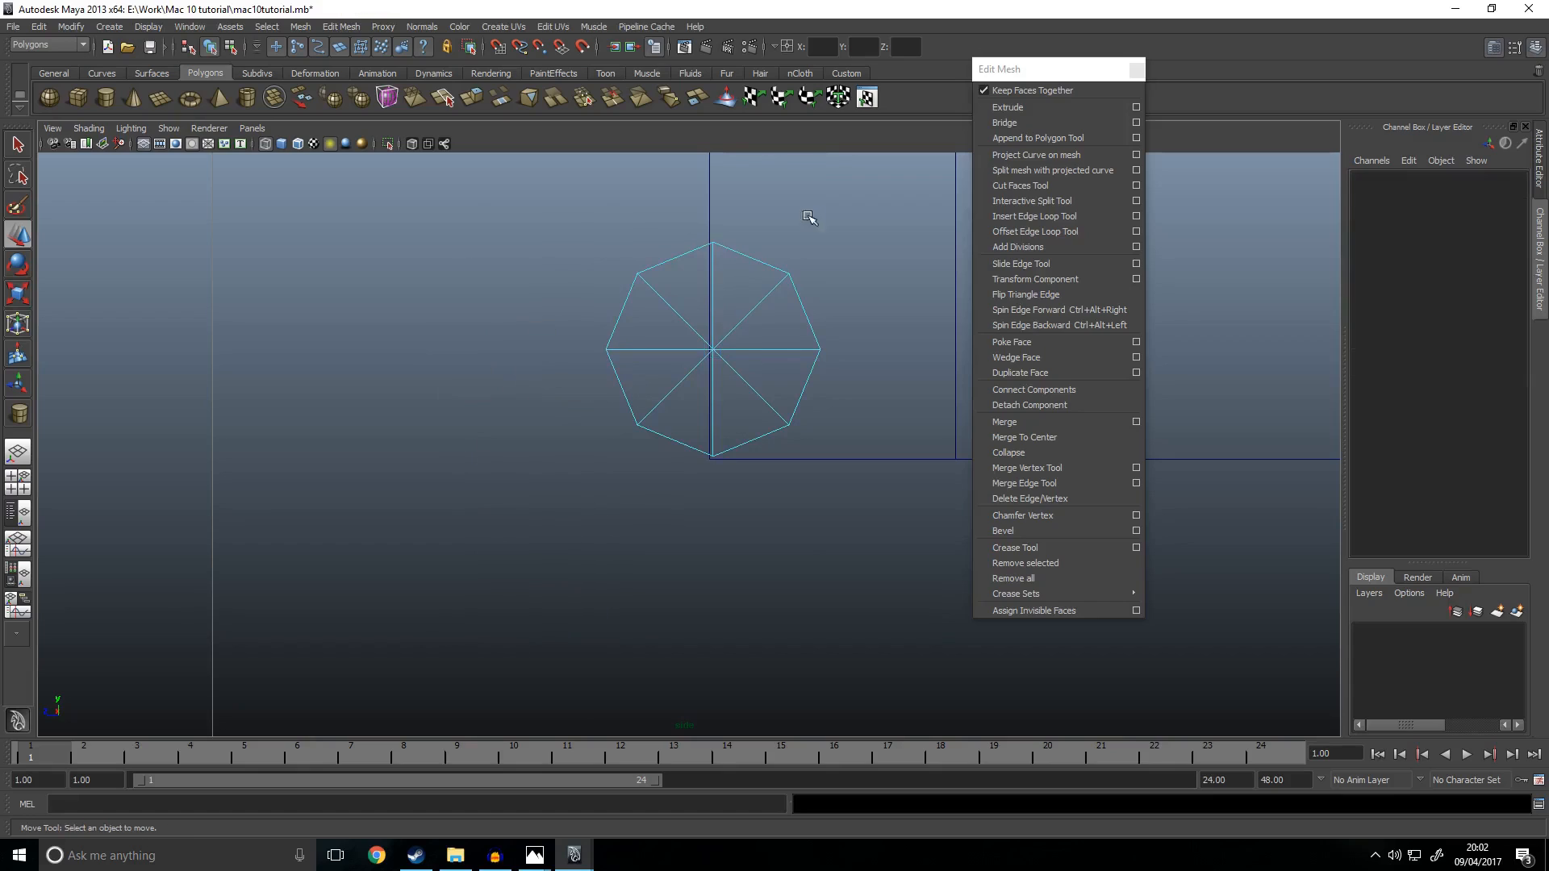
drag(731, 577, 730, 578)
key(Delete)
right_click(616, 360)
click(640, 343)
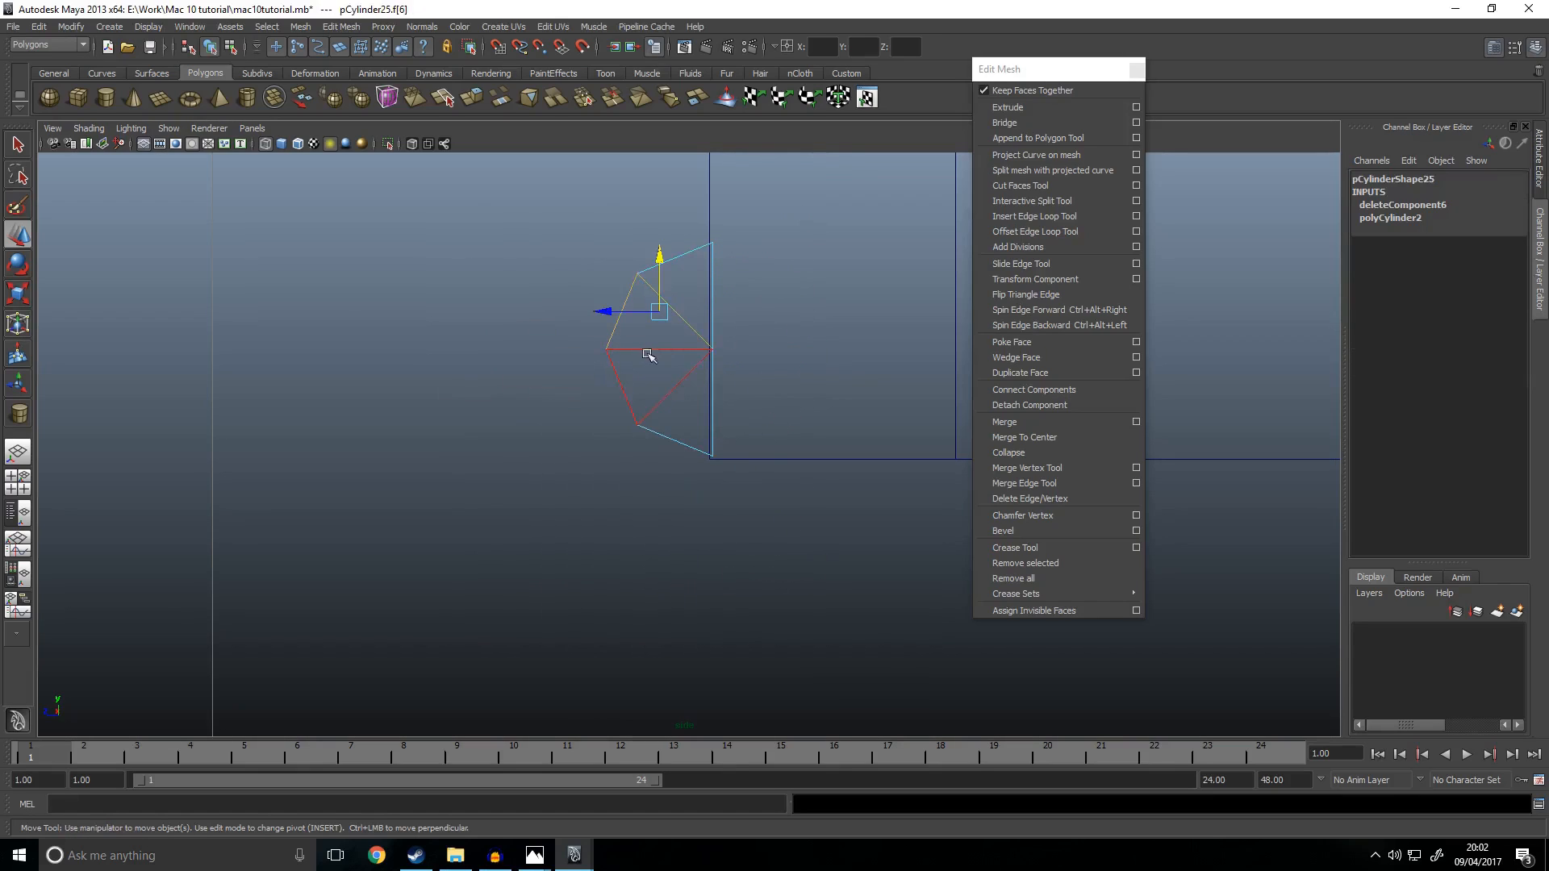
Step: Move the half cylinder along X onto the magazine's bottom edge, to X -3.925
key(space)
key(space)
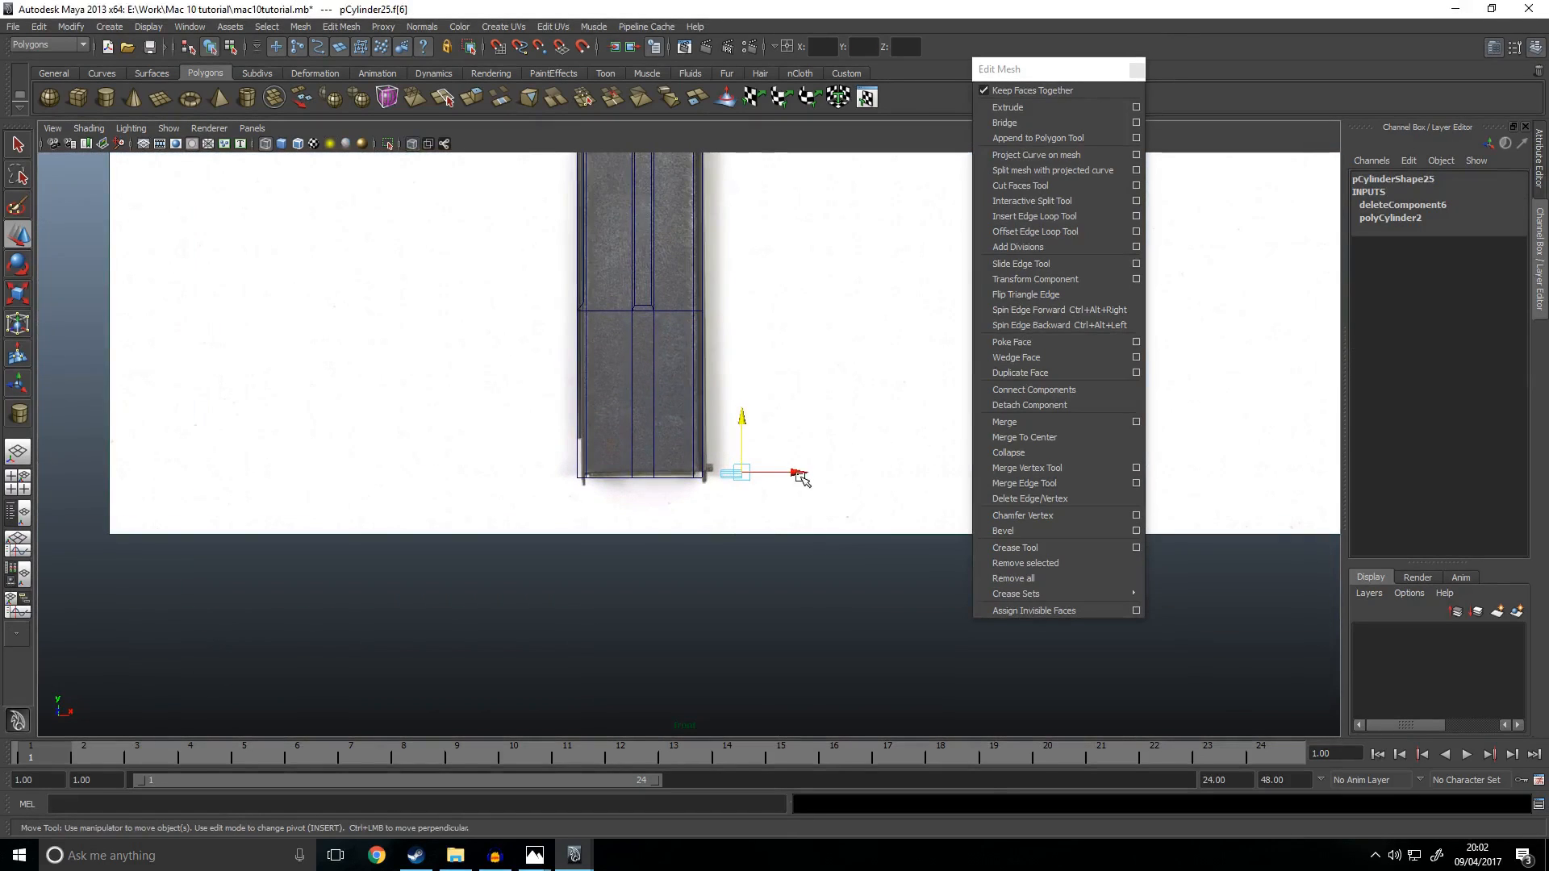
click(731, 513)
right_drag(727, 473, 760, 466)
drag(732, 465, 649, 472)
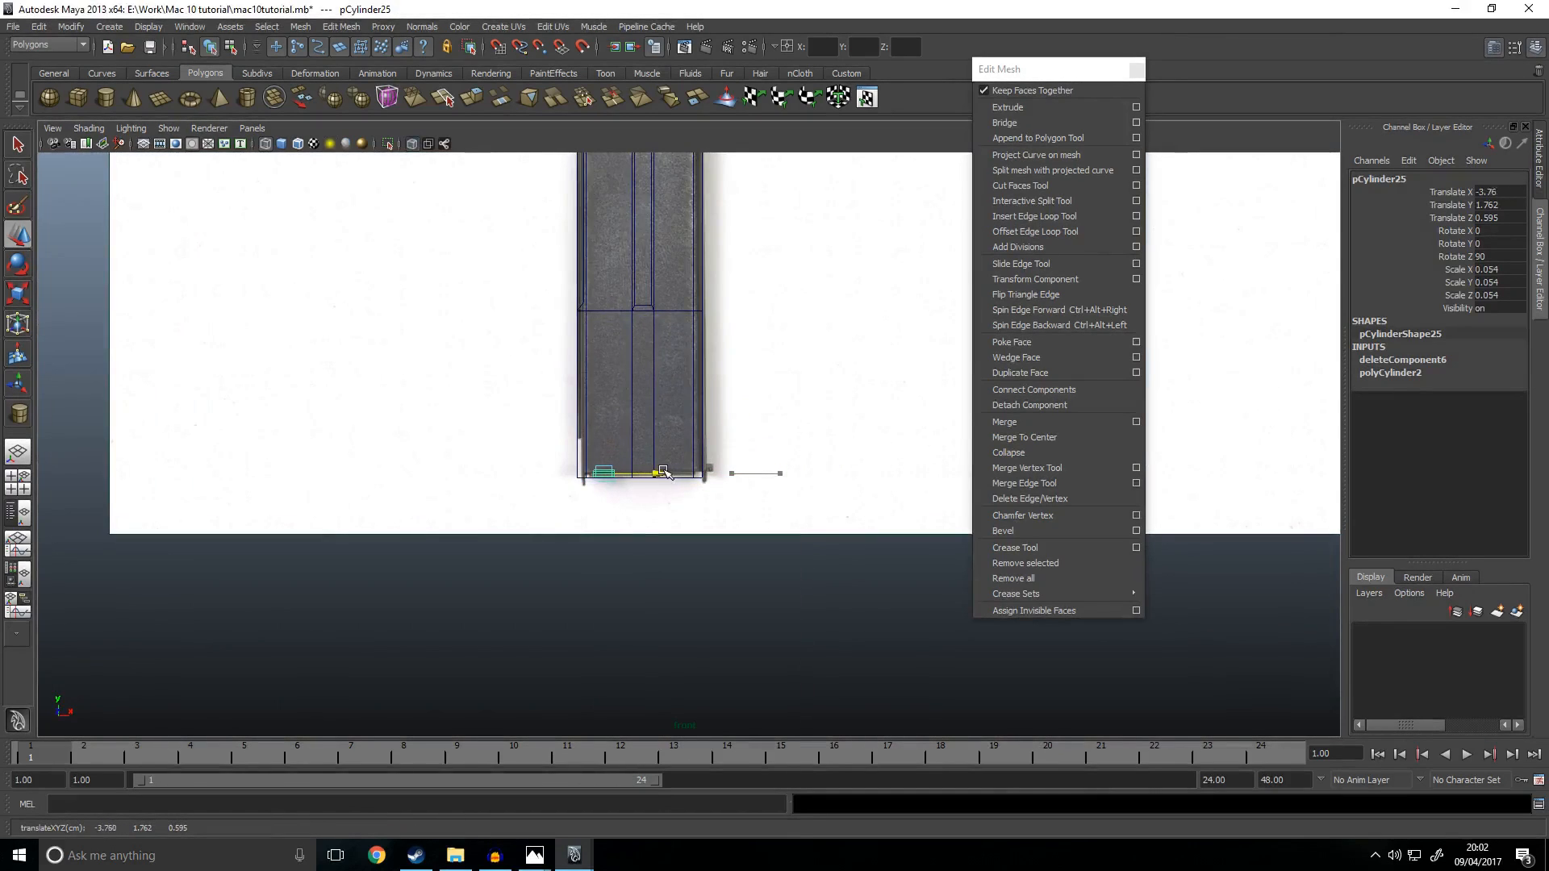
Step: Stretch the half cylinder across the magazine's width by moving its front end vertices along X to the magazine's front edge
right_drag(686, 573, 611, 573)
drag(646, 417, 601, 549)
drag(665, 476, 748, 479)
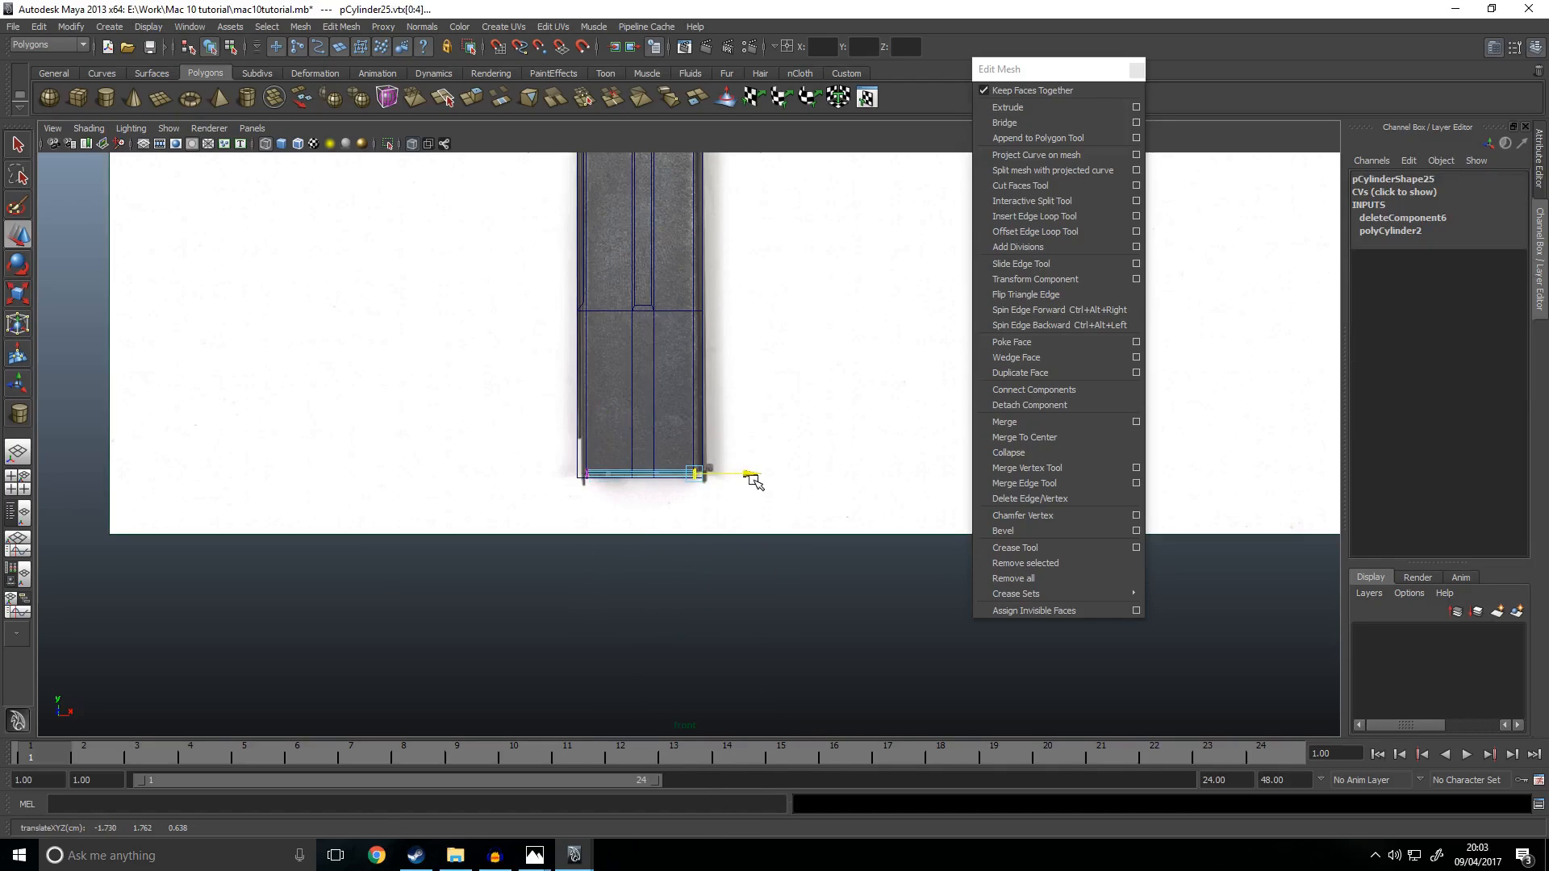
right_drag(657, 472, 688, 463)
click(634, 477)
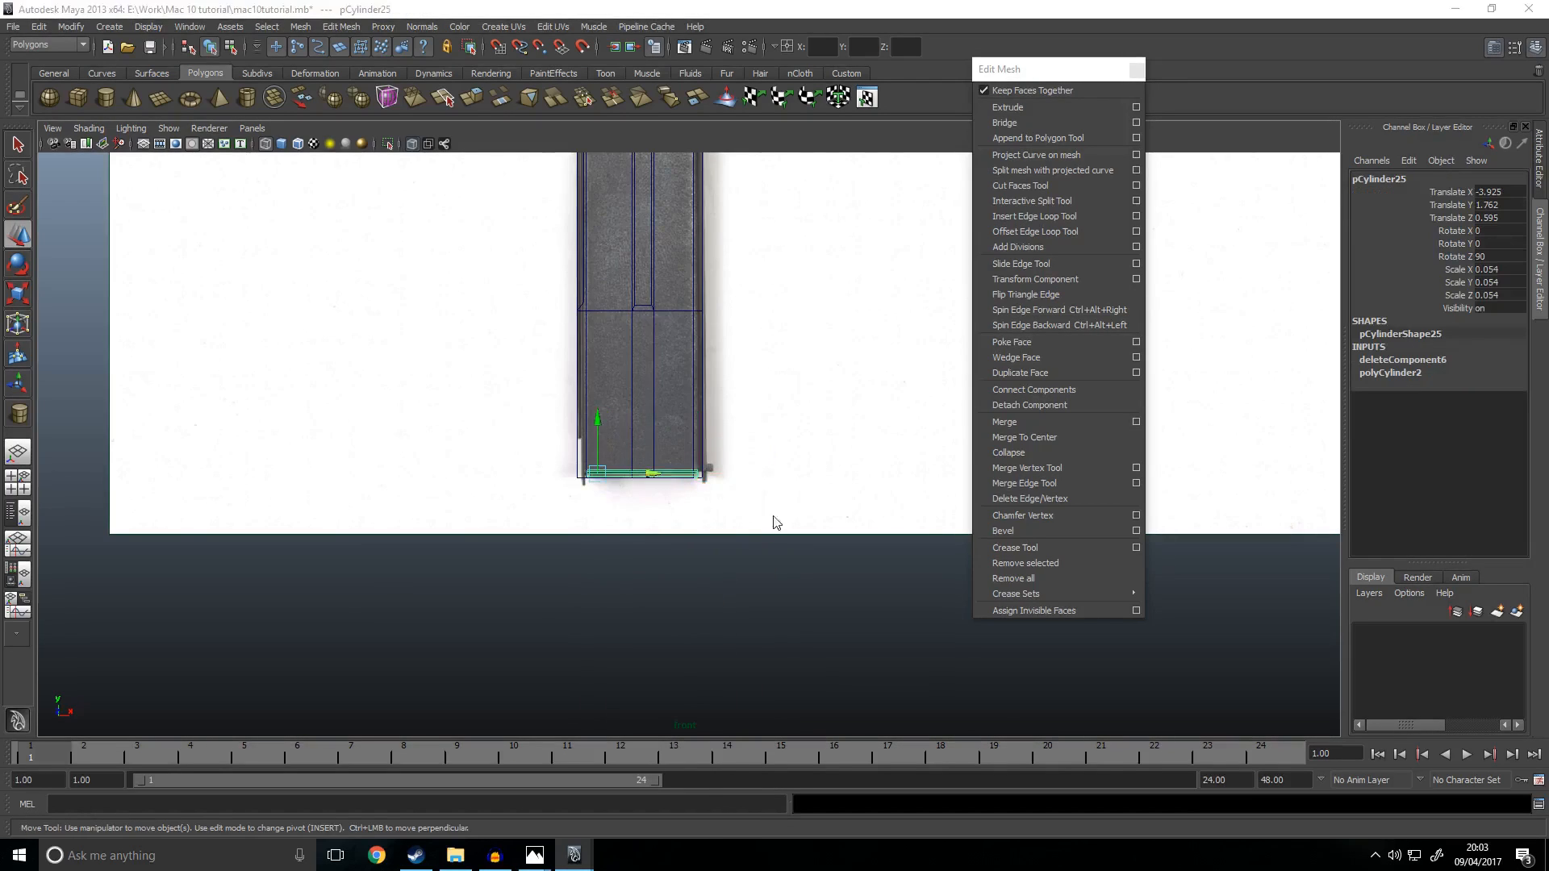
Step: Move the half cylinder's pivot to the magazine's centre line at Z -0.184
key(space)
key(space)
scroll(790, 589, down, 10)
alt+middle_drag(792, 587, 754, 587)
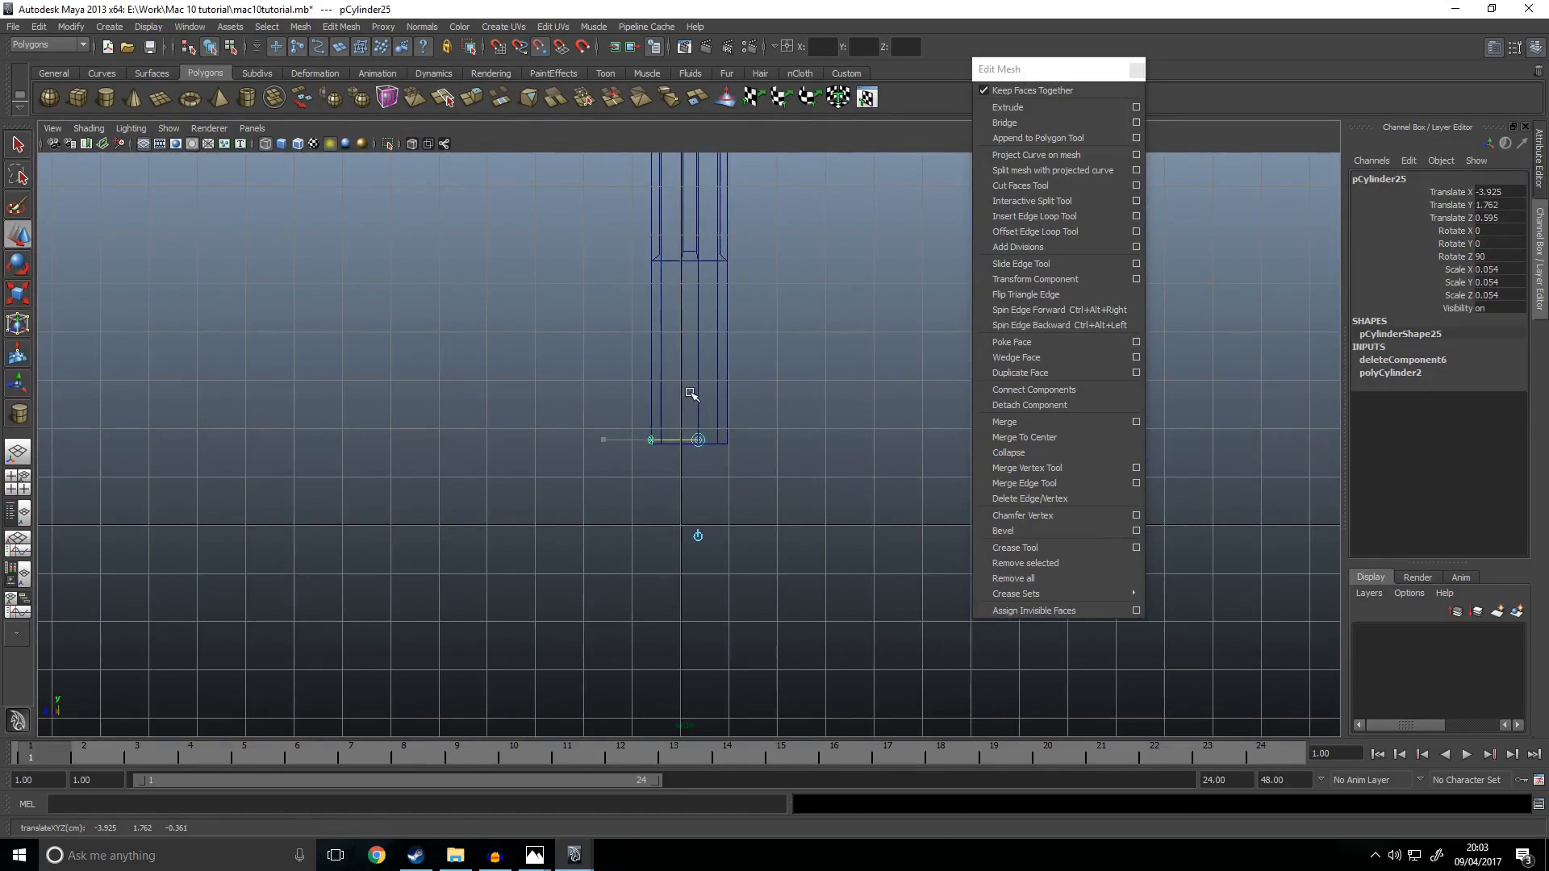
key(Insert)
scroll(734, 299, down, 4)
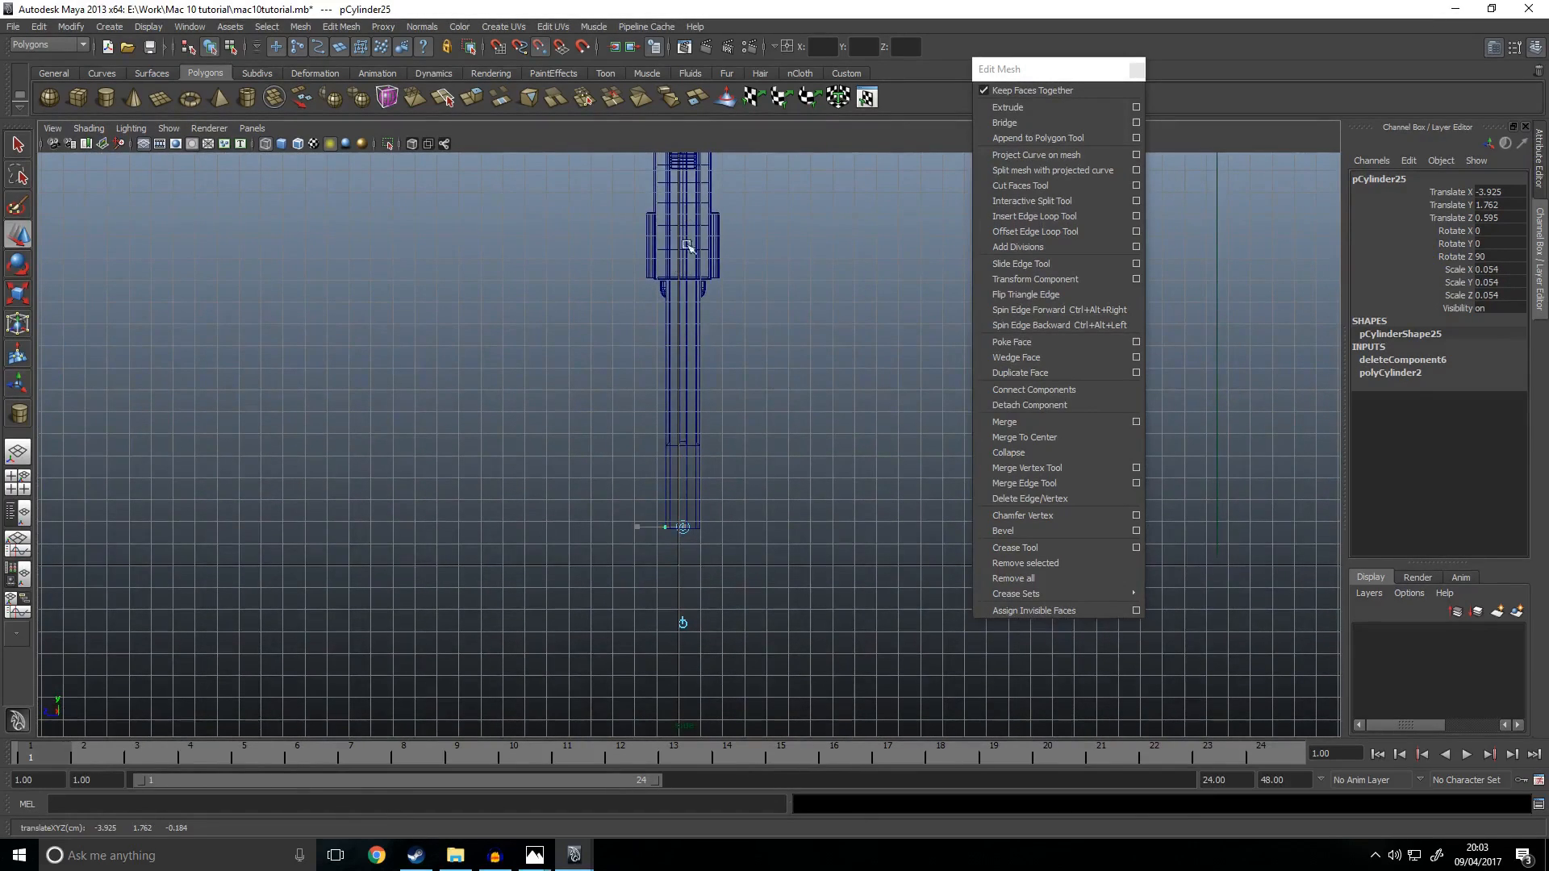
scroll(681, 188, up, 2)
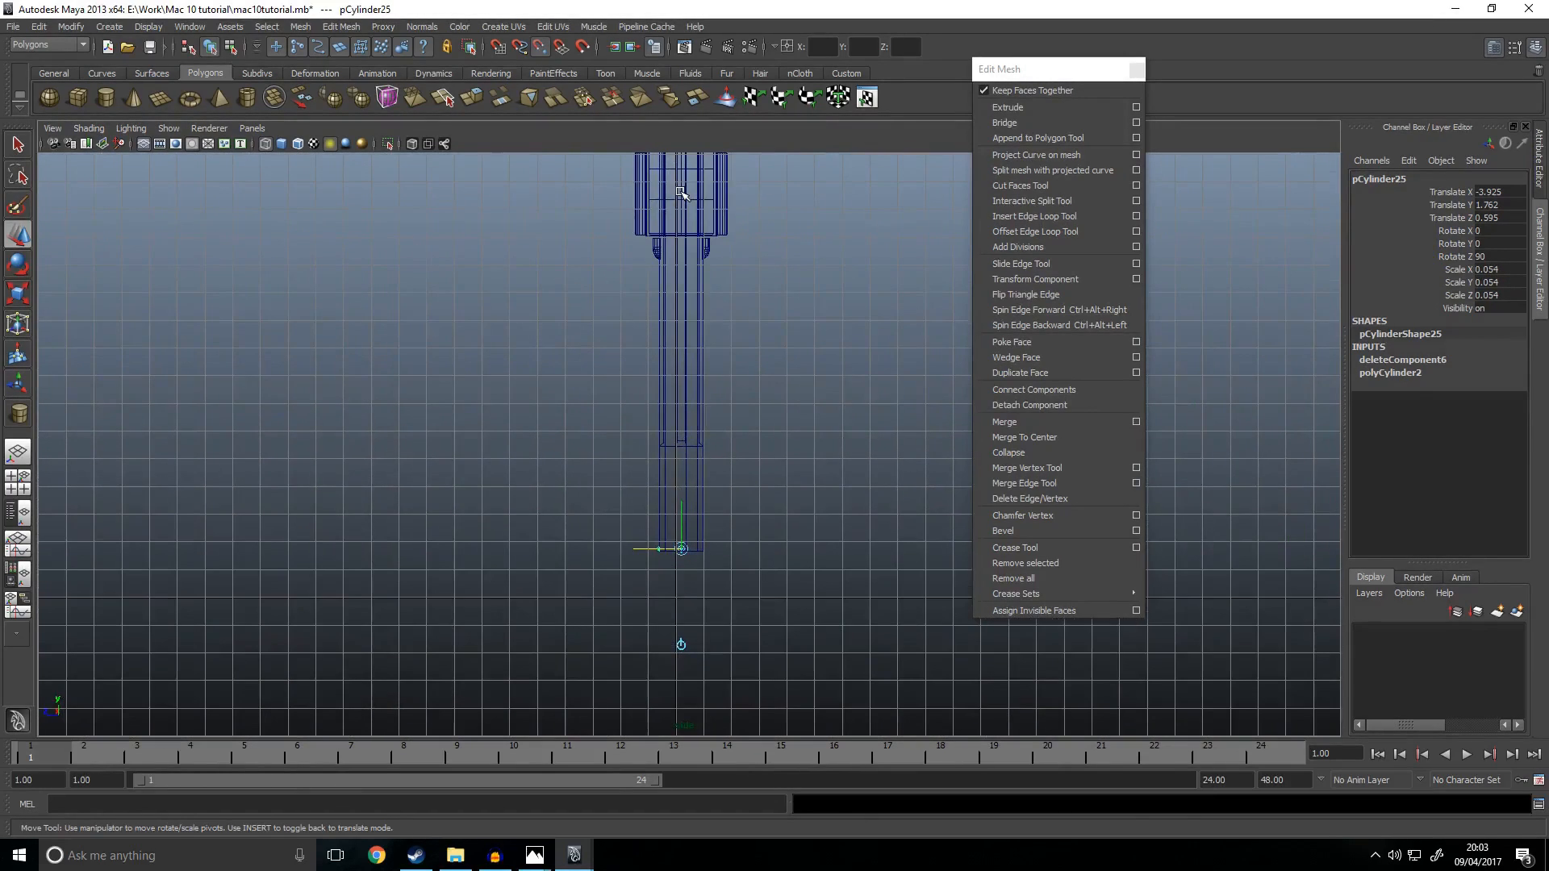
key(Insert)
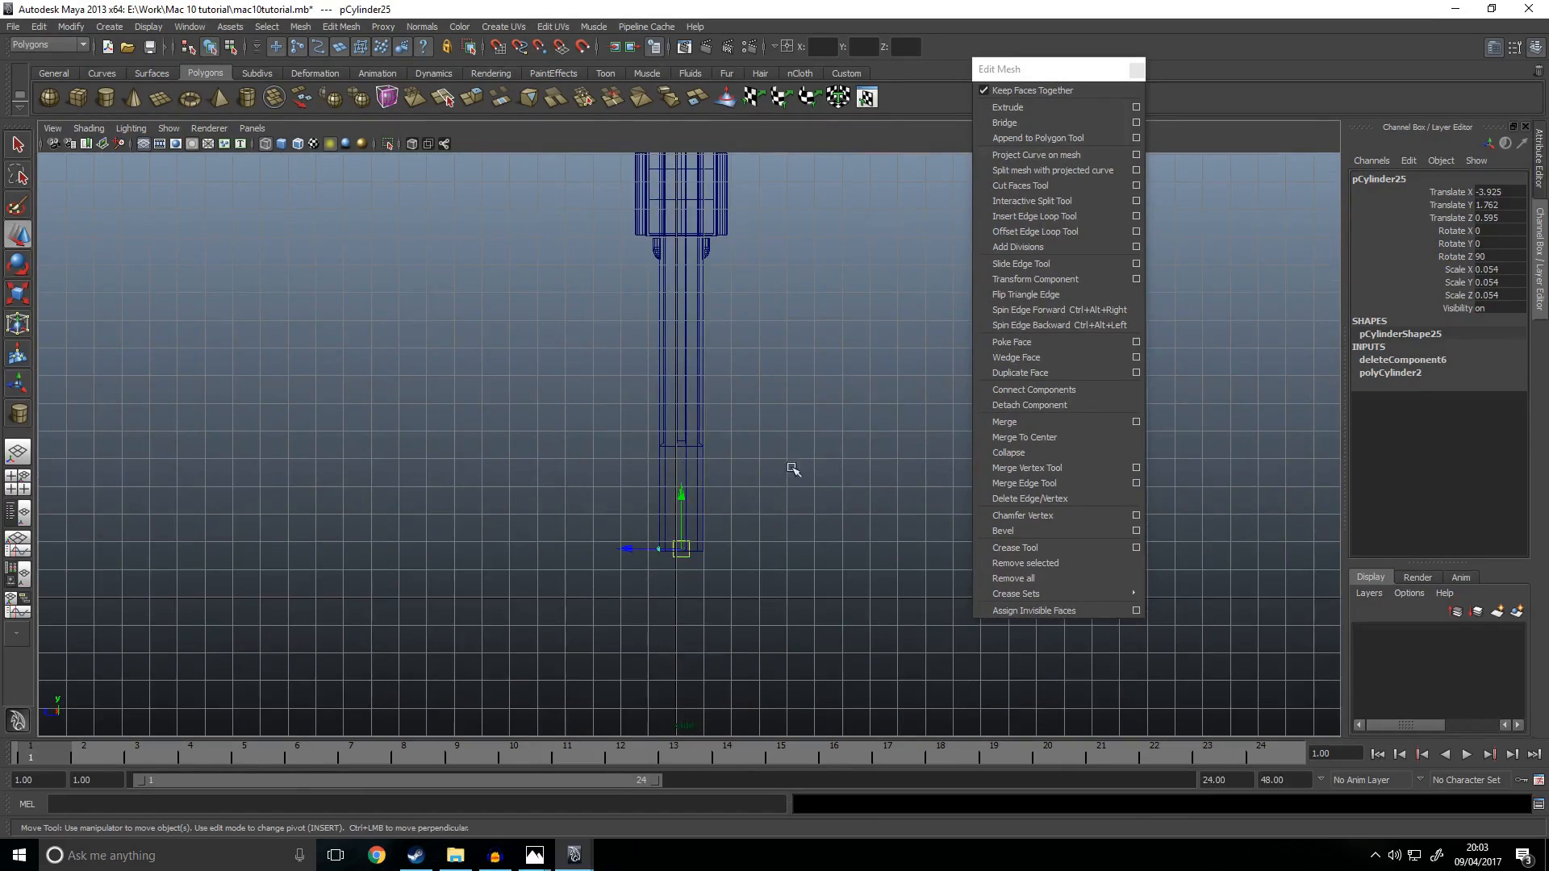
Step: Mirror the half cylinder to the magazine's opposite side using Duplicate Special with a scale of 1, 1, -1
scroll(806, 526, up, 6)
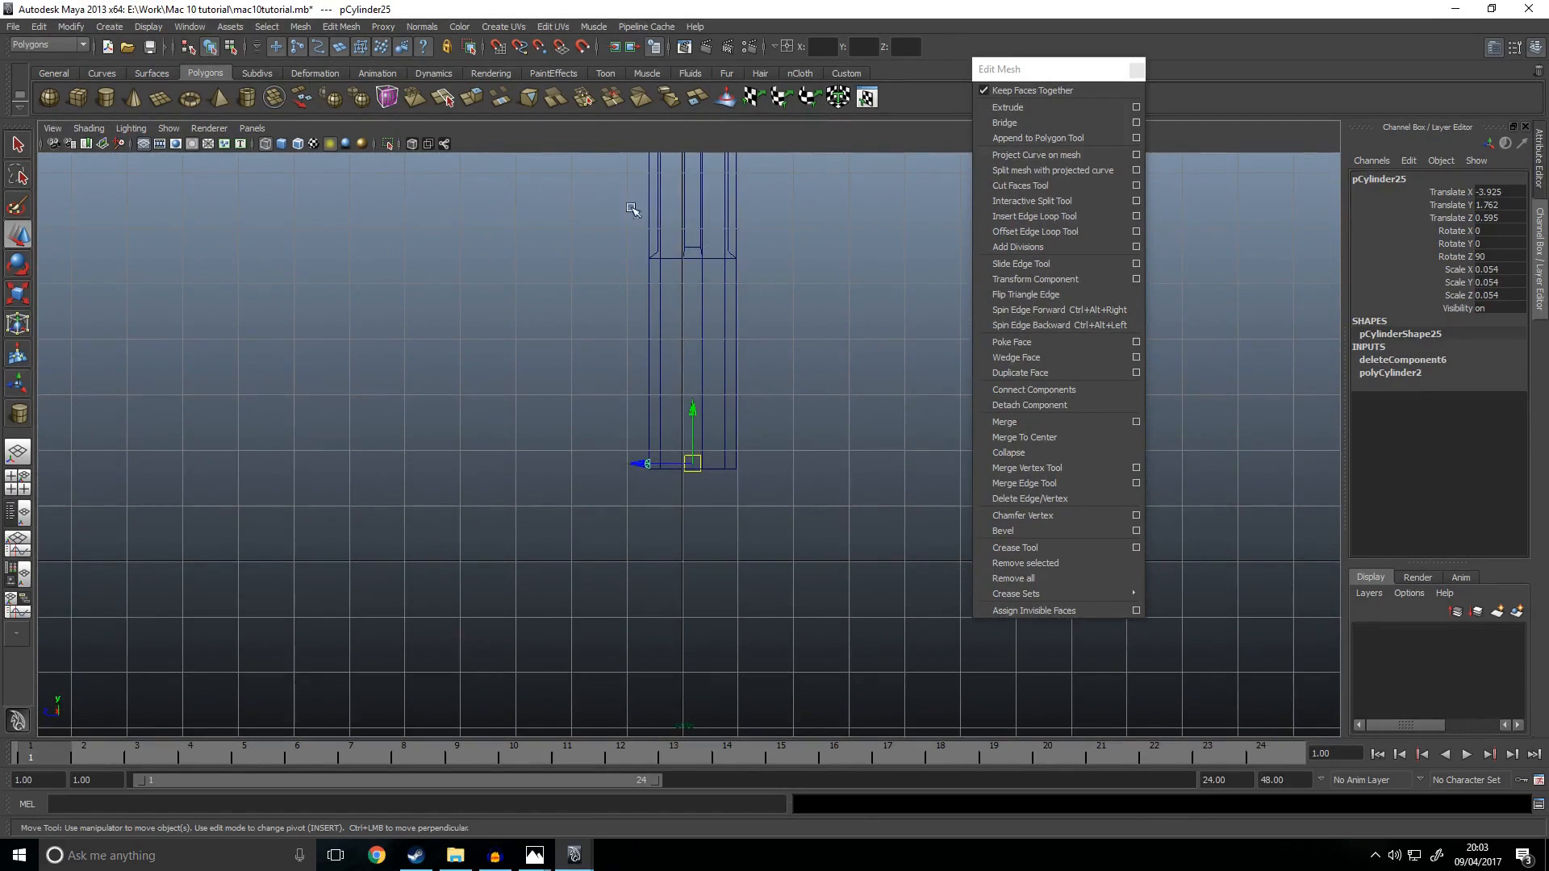
click(48, 27)
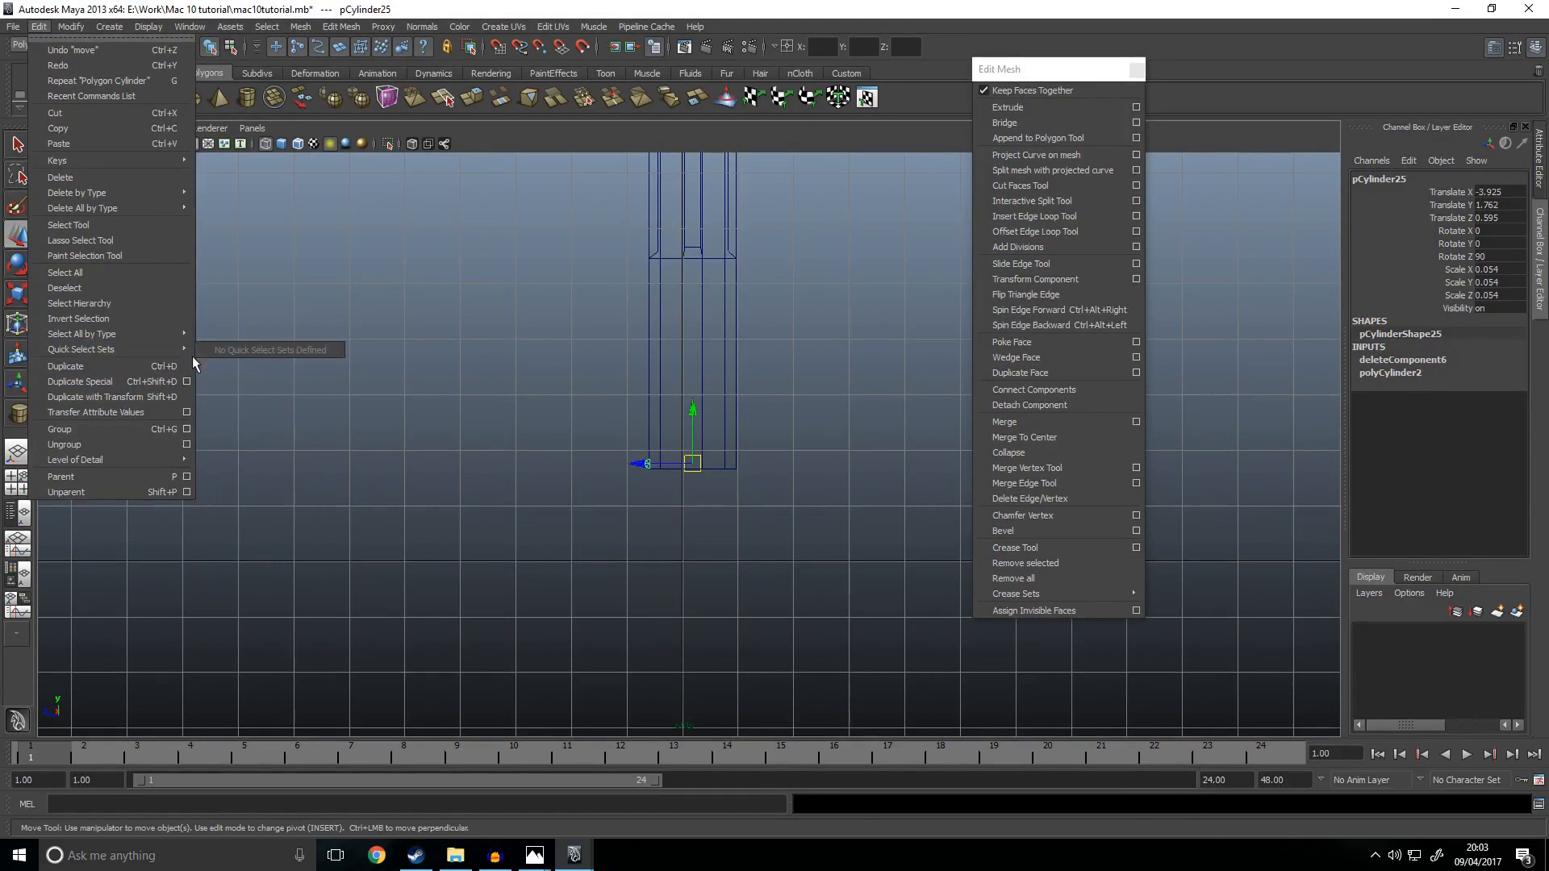
click(187, 381)
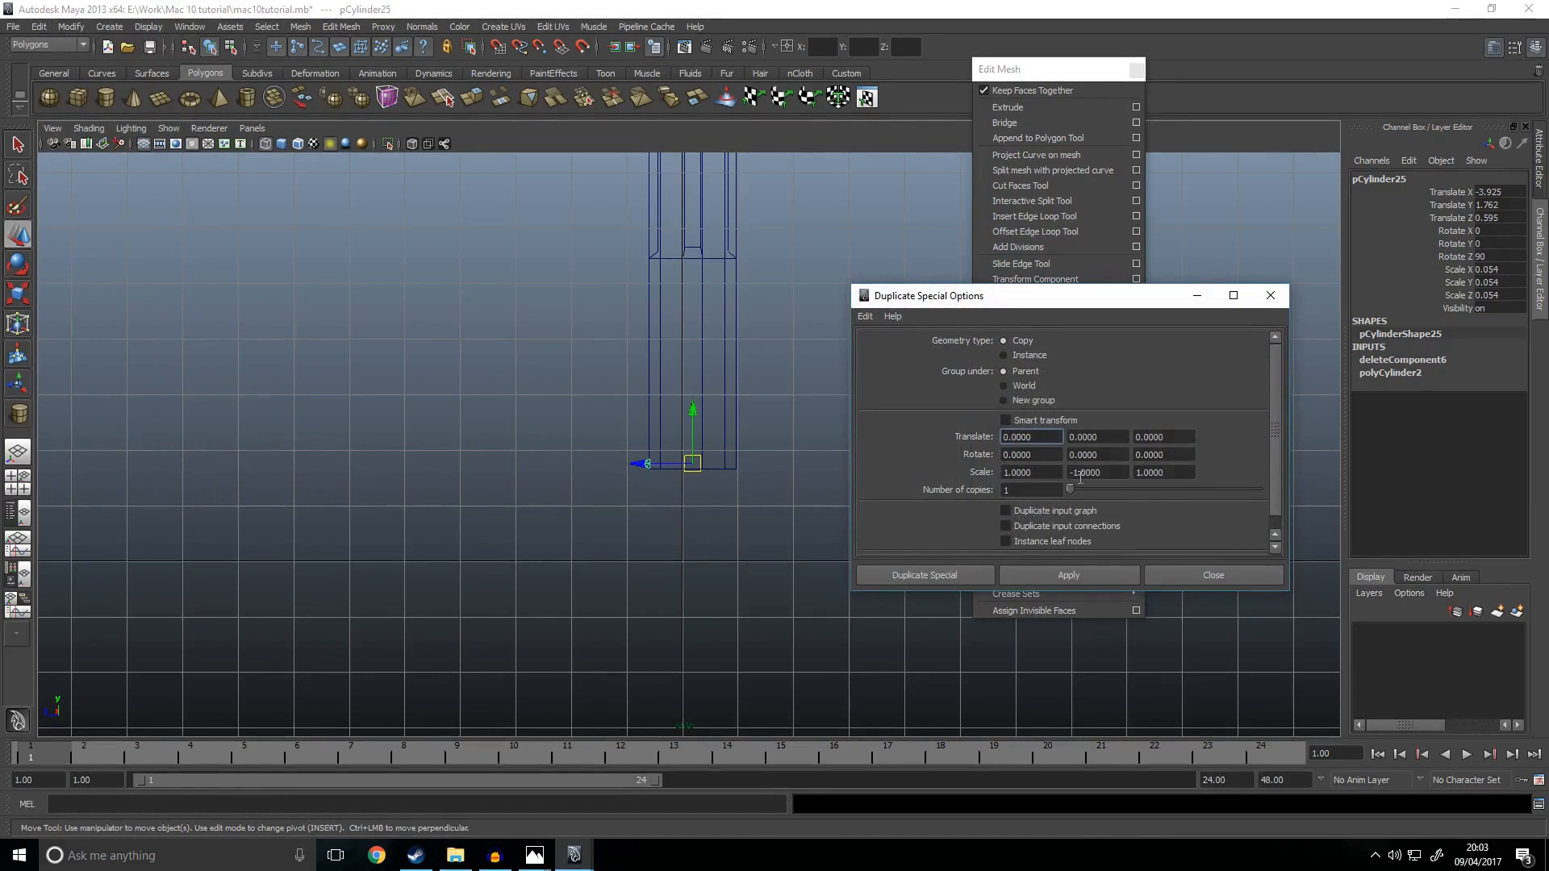
click(1096, 575)
click(699, 595)
key(space)
key(space)
alt+drag(802, 370, 723, 536)
alt+right_drag(723, 536, 807, 488)
alt+middle_drag(807, 488, 898, 392)
alt+right_drag(899, 392, 684, 518)
click(696, 470)
key(space)
key(space)
alt+right_drag(593, 575, 726, 540)
key(space)
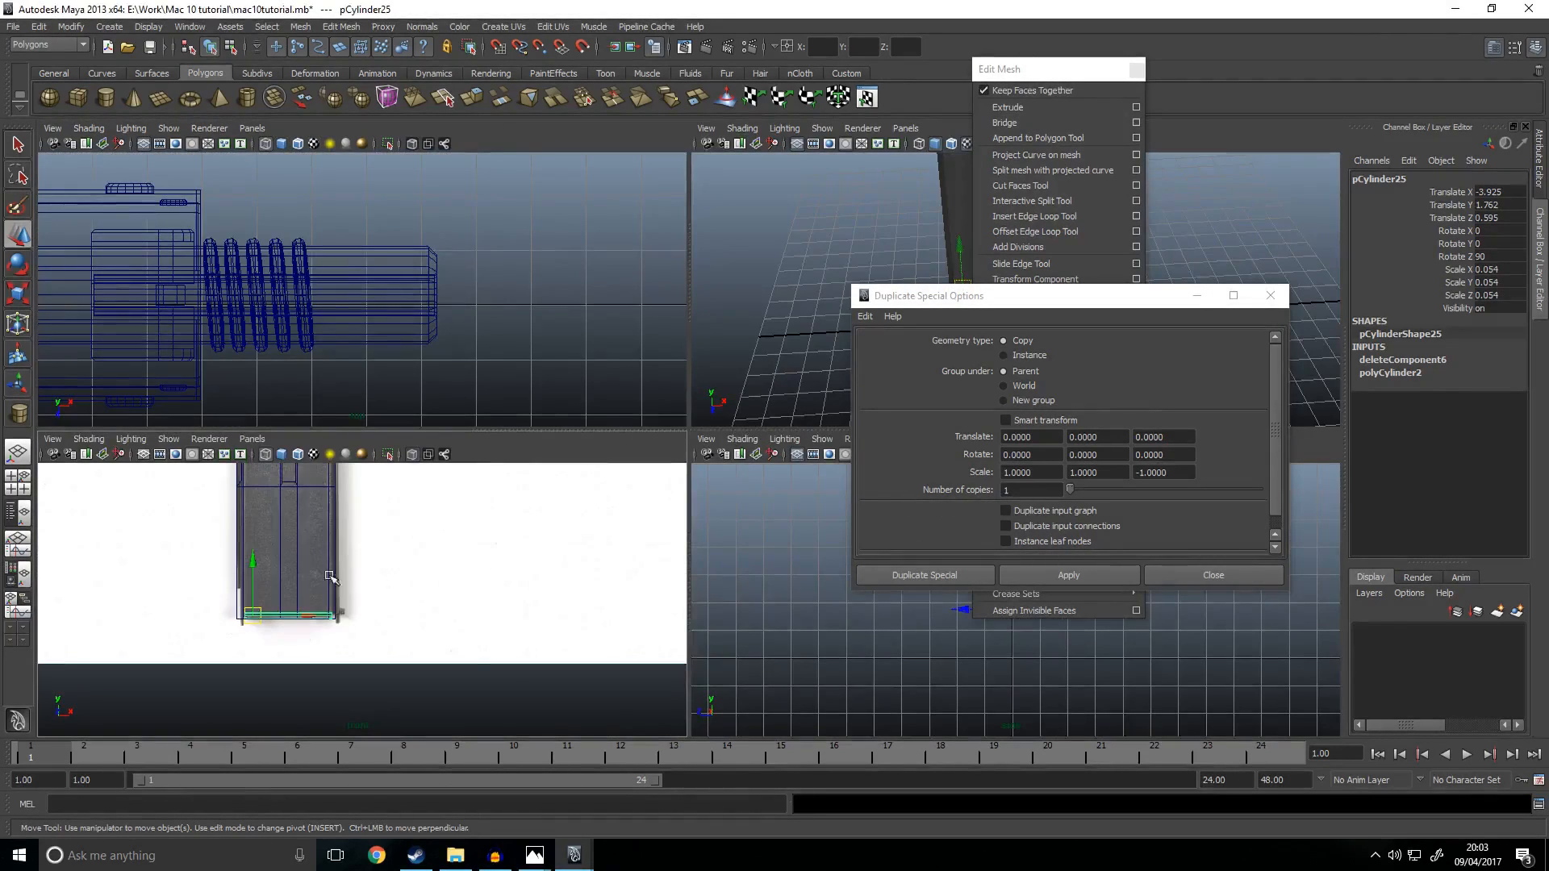
key(space)
key(r)
key(space)
key(space)
Step: Shorten both half cylinders at the magazine's bottom together to a Y scale of 0.047
alt+drag(563, 409, 409, 355)
key(ctrl+shift+d)
alt+drag(542, 570, 450, 629)
key(space)
key(space)
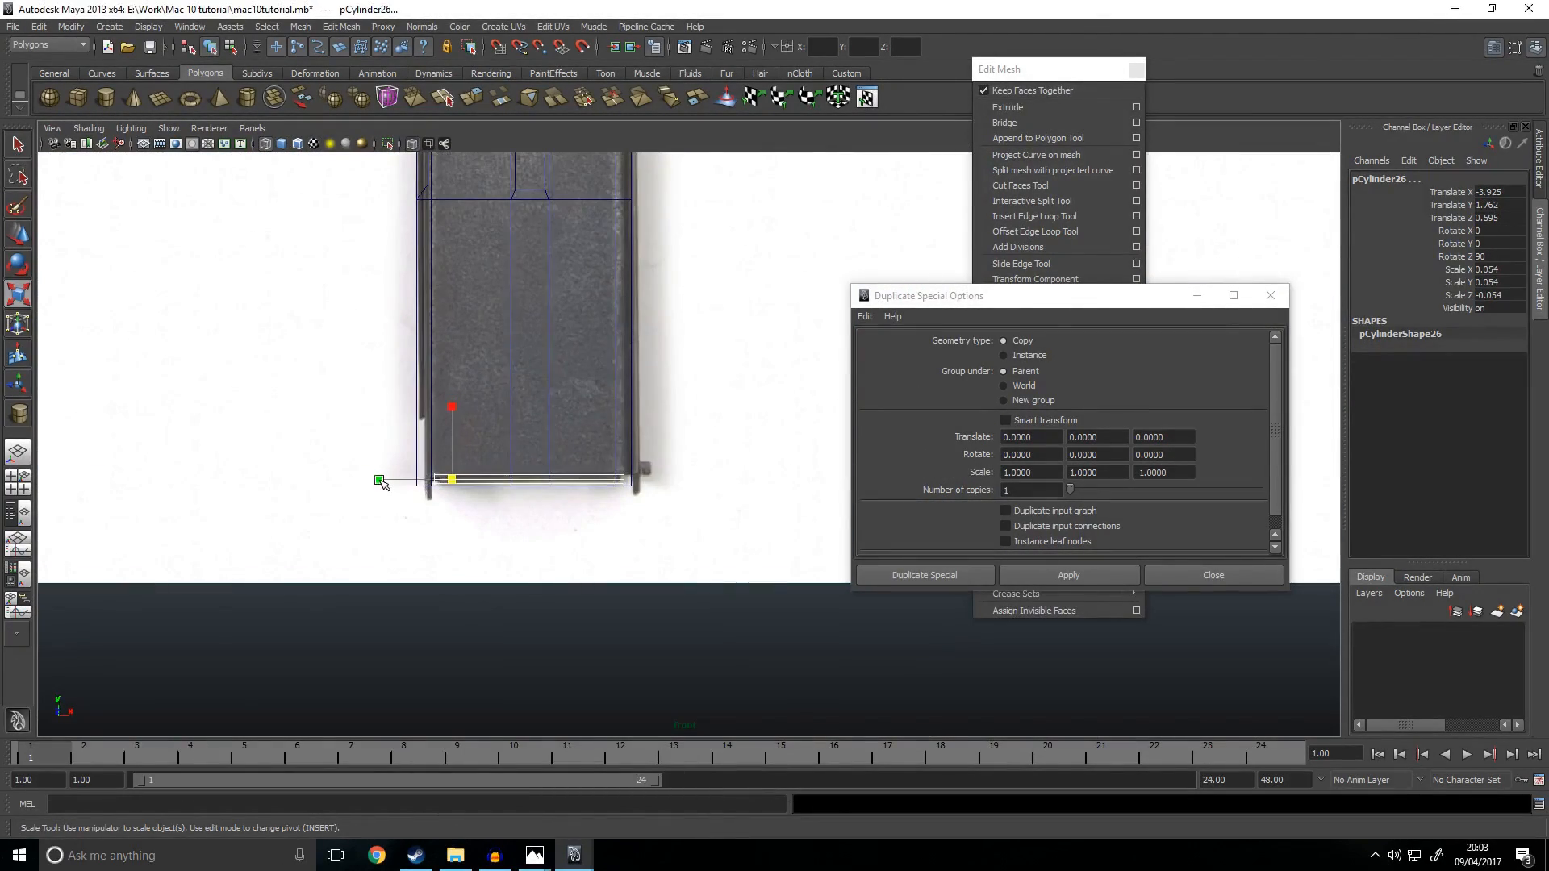
key(w)
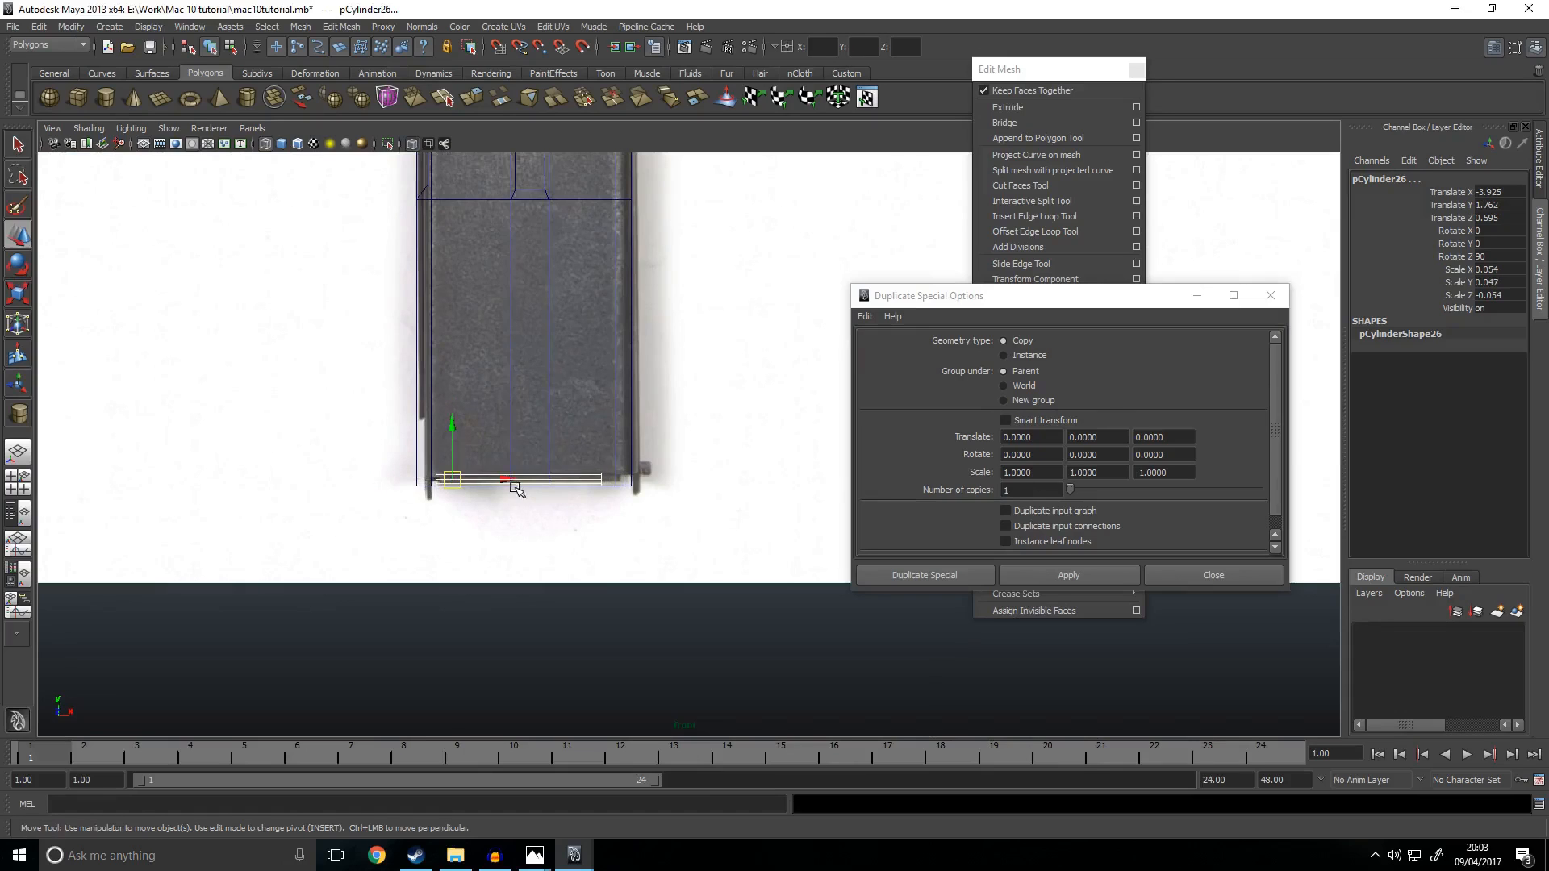
Step: Close the Duplicate Special options and examine the whole gun model against the reference image
key(space)
key(space)
scroll(709, 519, down, 3)
alt+drag(708, 519, 724, 580)
click(511, 578)
click(1226, 574)
scroll(567, 580, down, 3)
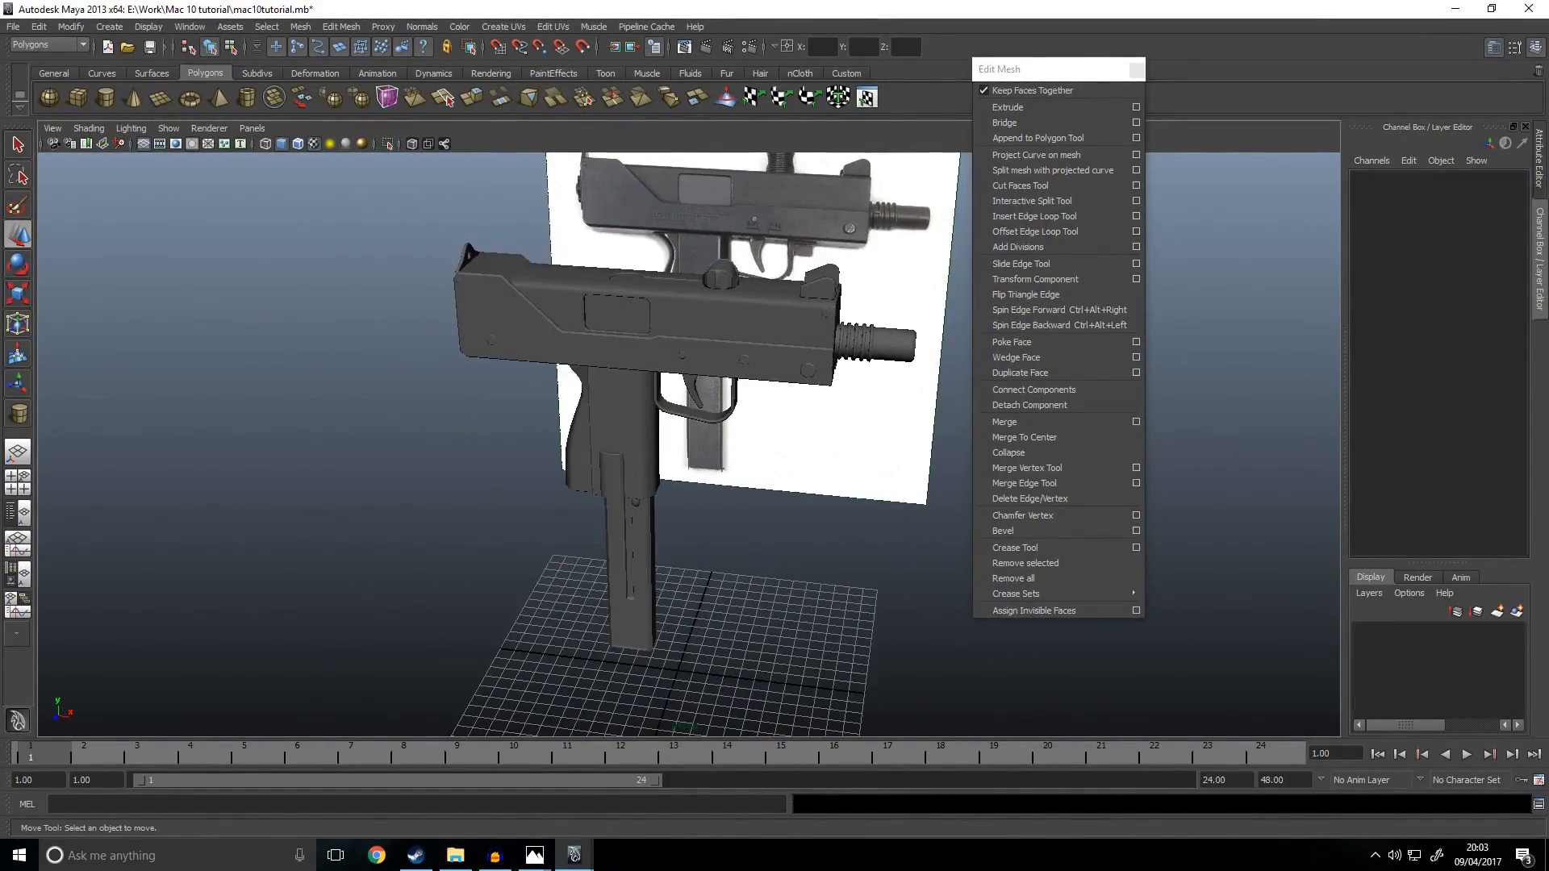
key(alt+Tab)
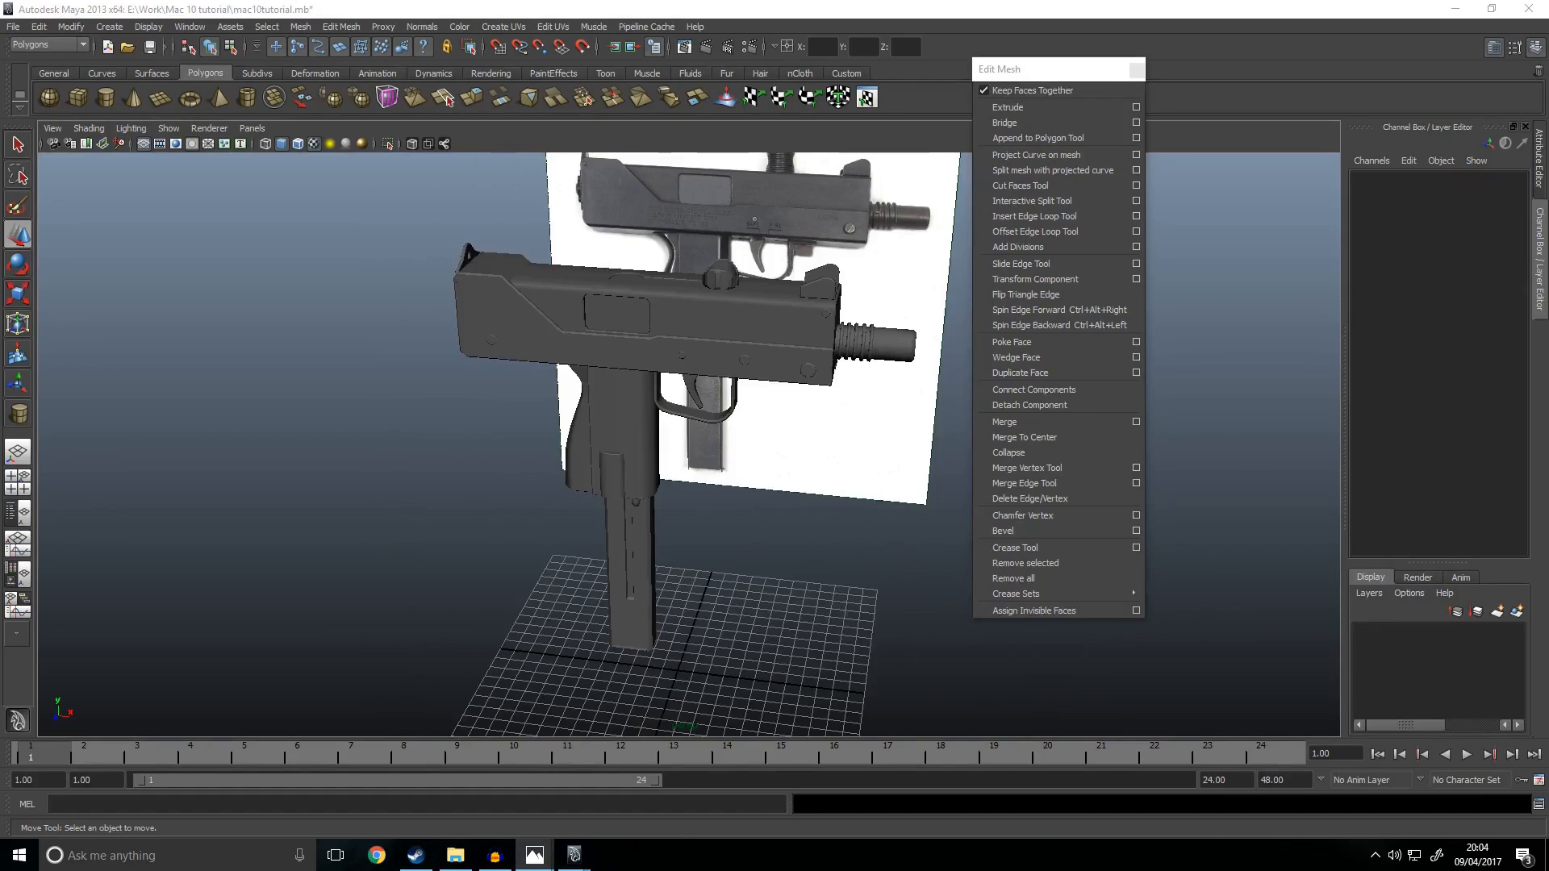
alt+drag(820, 409, 698, 480)
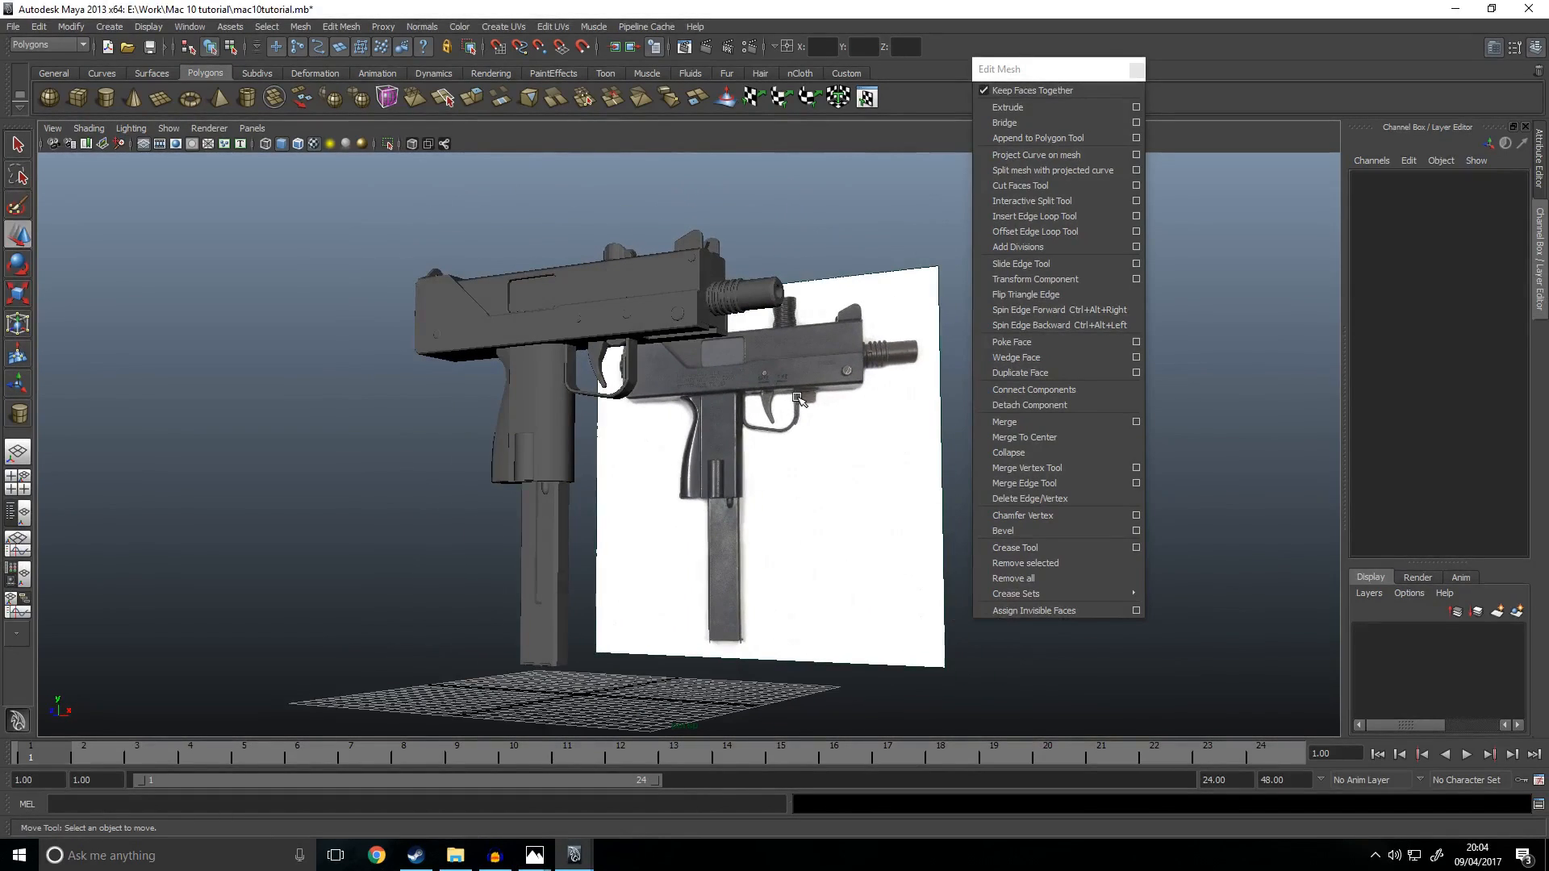
Step: Create a polygon cylinder on the grid beside the gun and set its Z rotation to 90
alt+drag(795, 431, 672, 465)
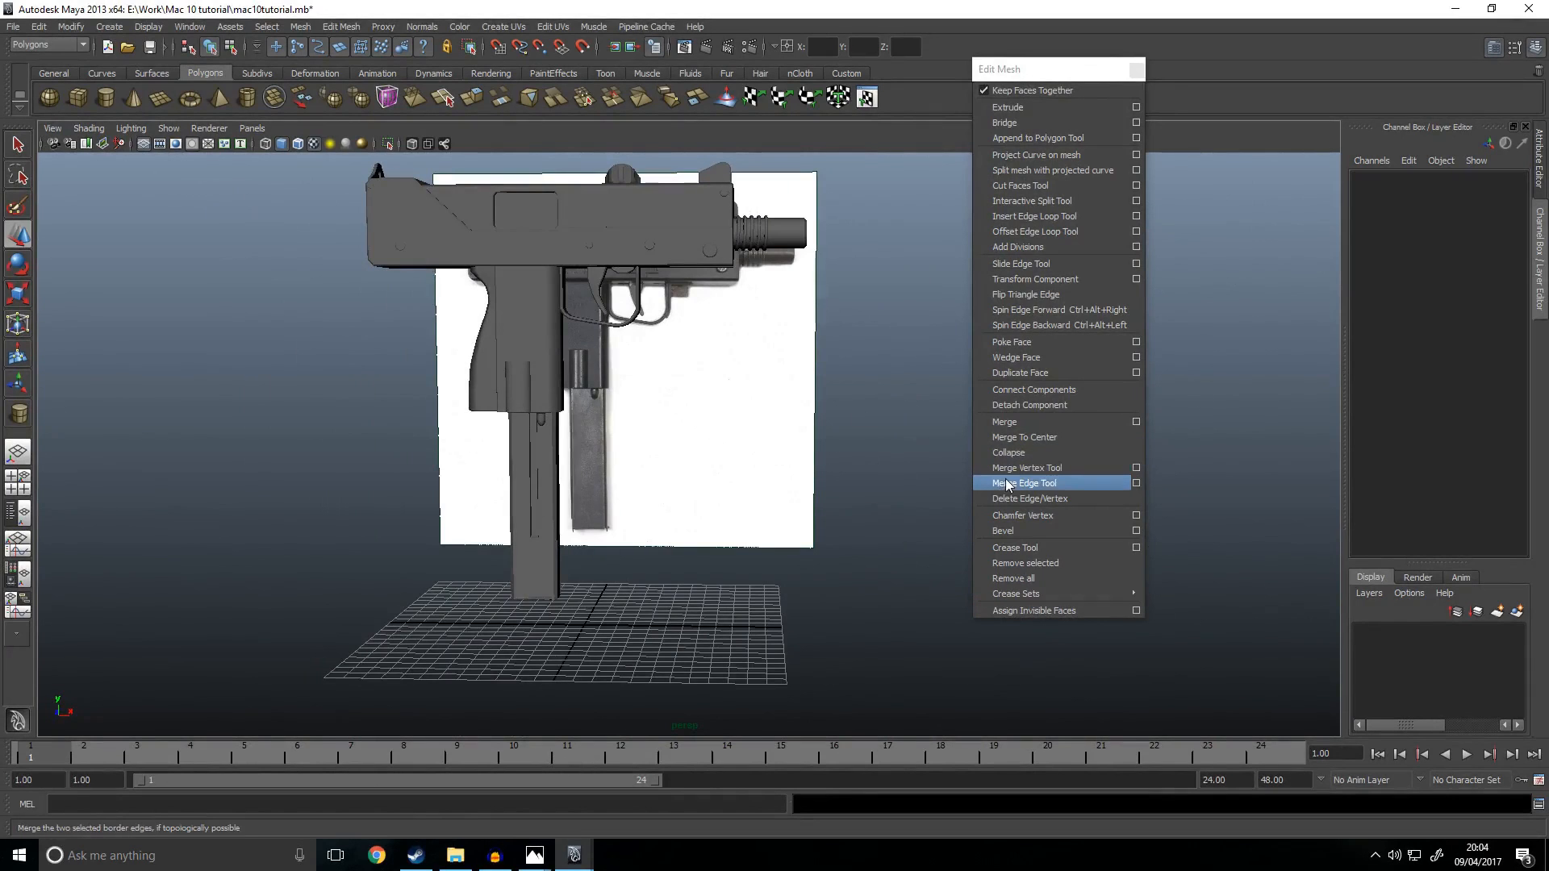
alt+drag(922, 505, 826, 510)
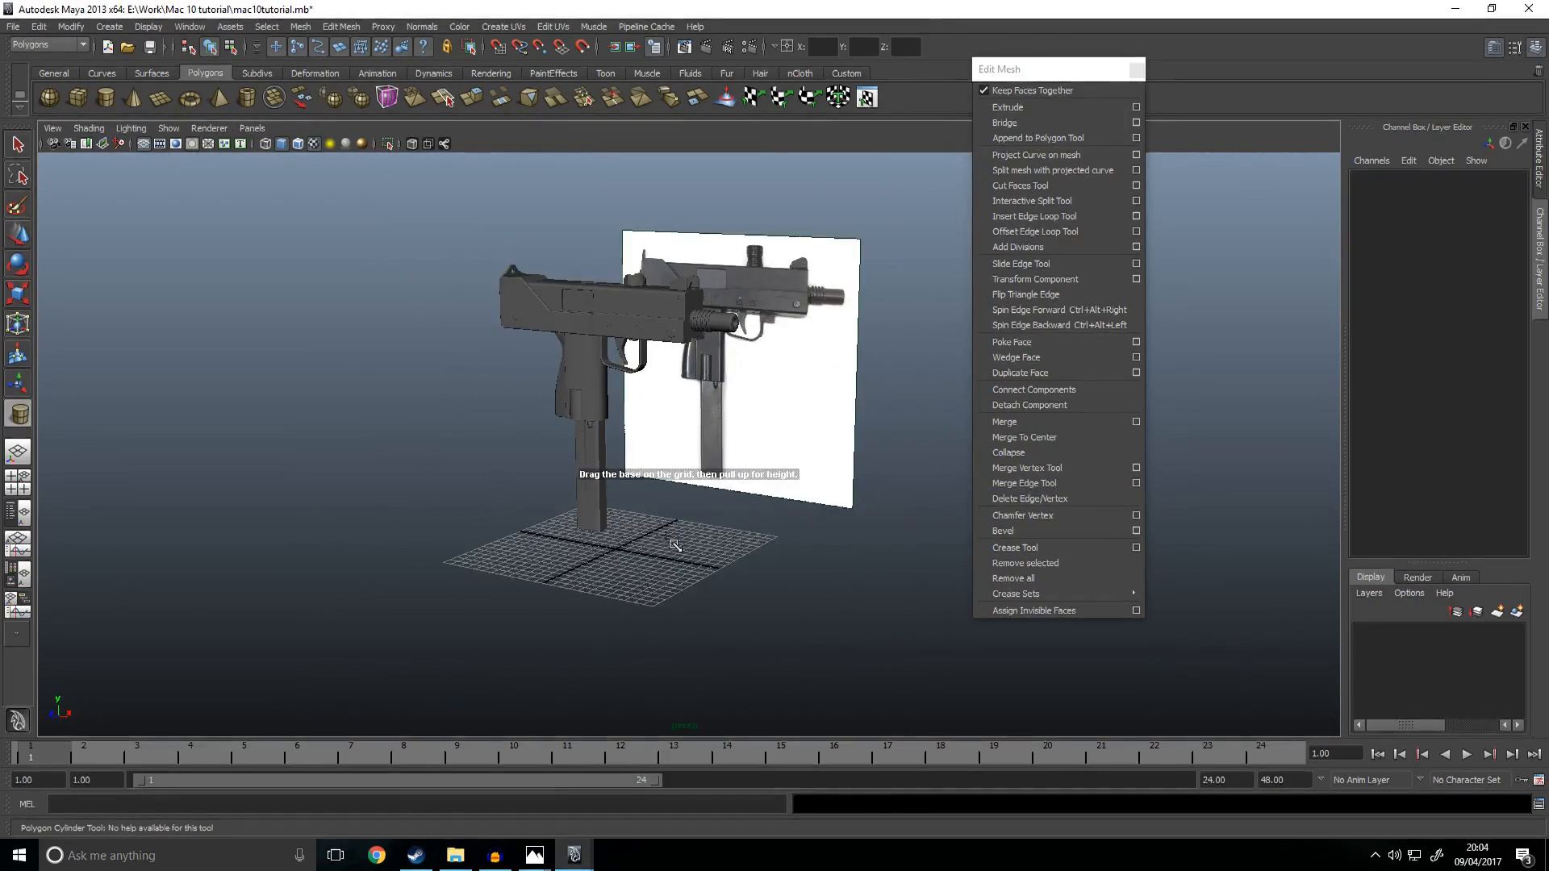
alt+drag(674, 534, 721, 586)
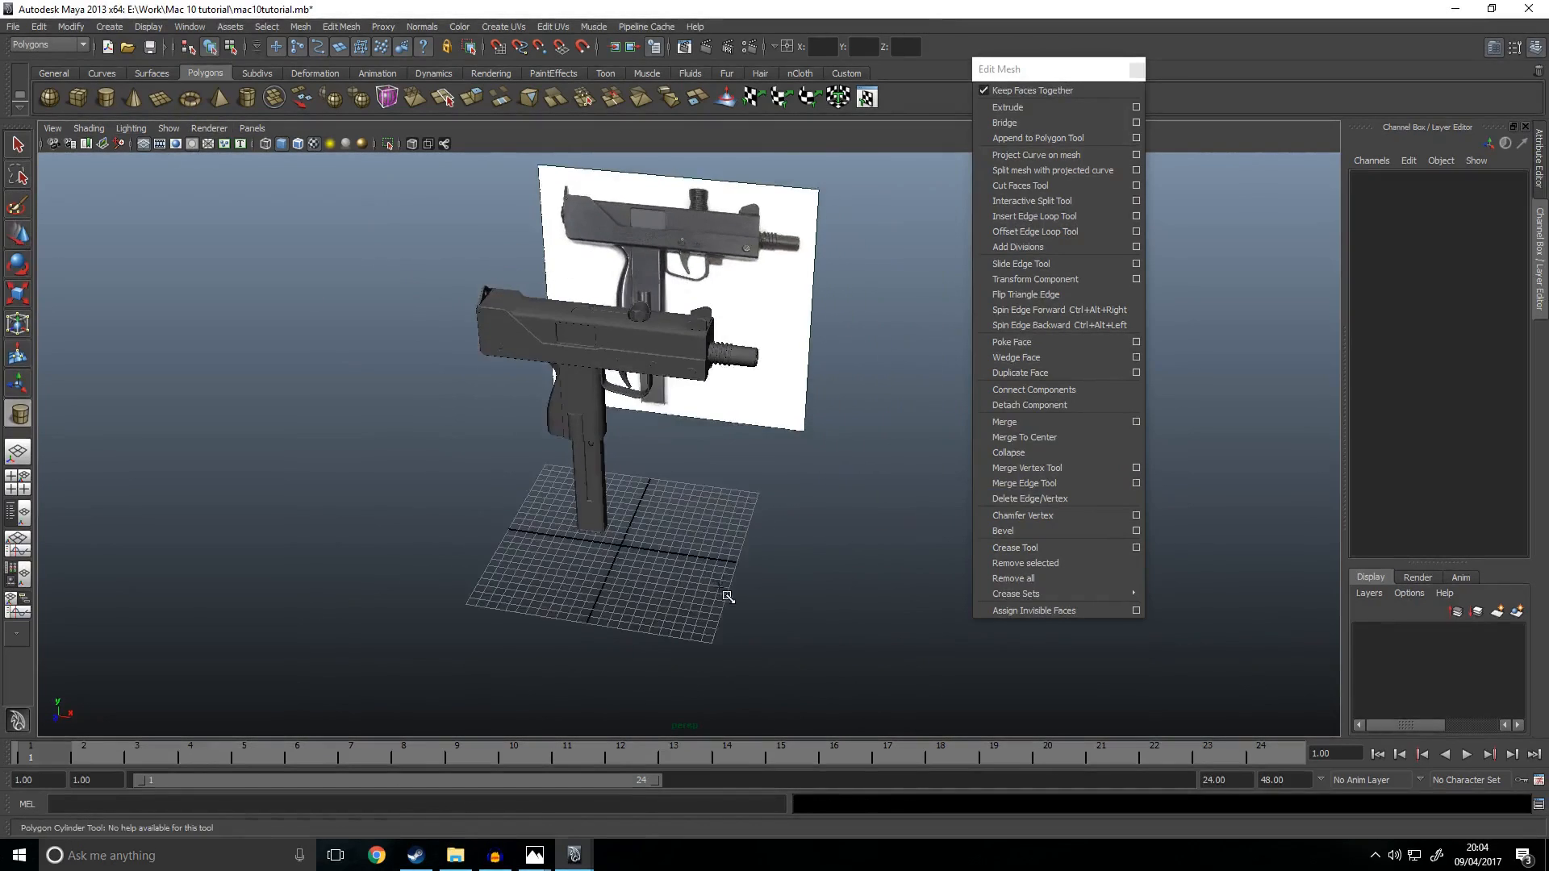
alt+middle_drag(721, 587, 727, 548)
scroll(727, 548, up, 4)
mouse_move(698, 508)
mouse_down()
mouse_move(716, 523)
mouse_move(724, 482)
mouse_move(684, 443)
mouse_up()
key(e)
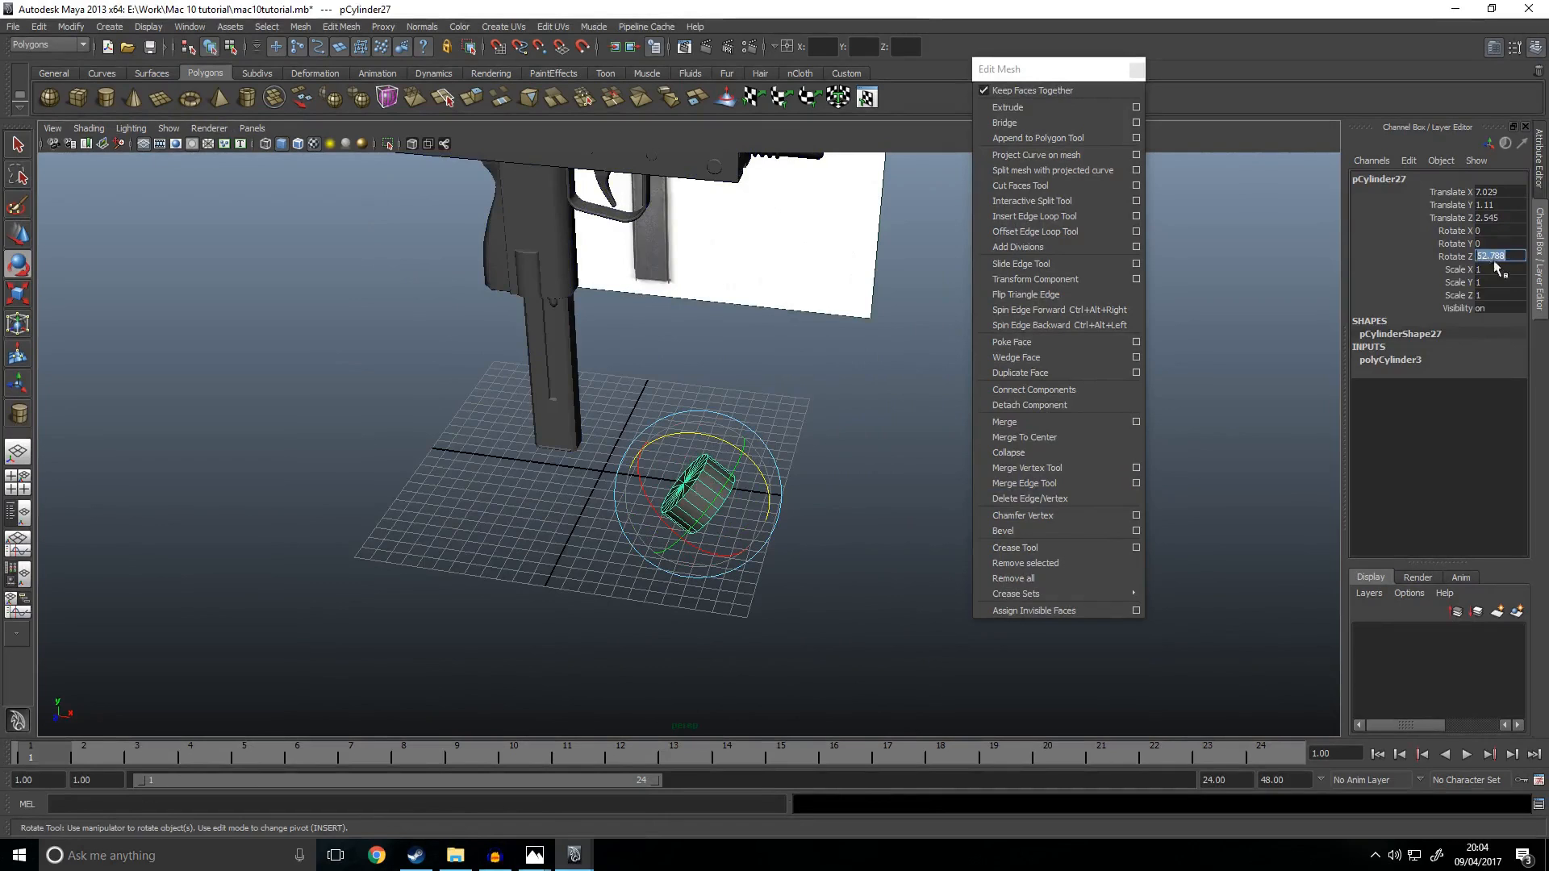
text(90)
key(Return)
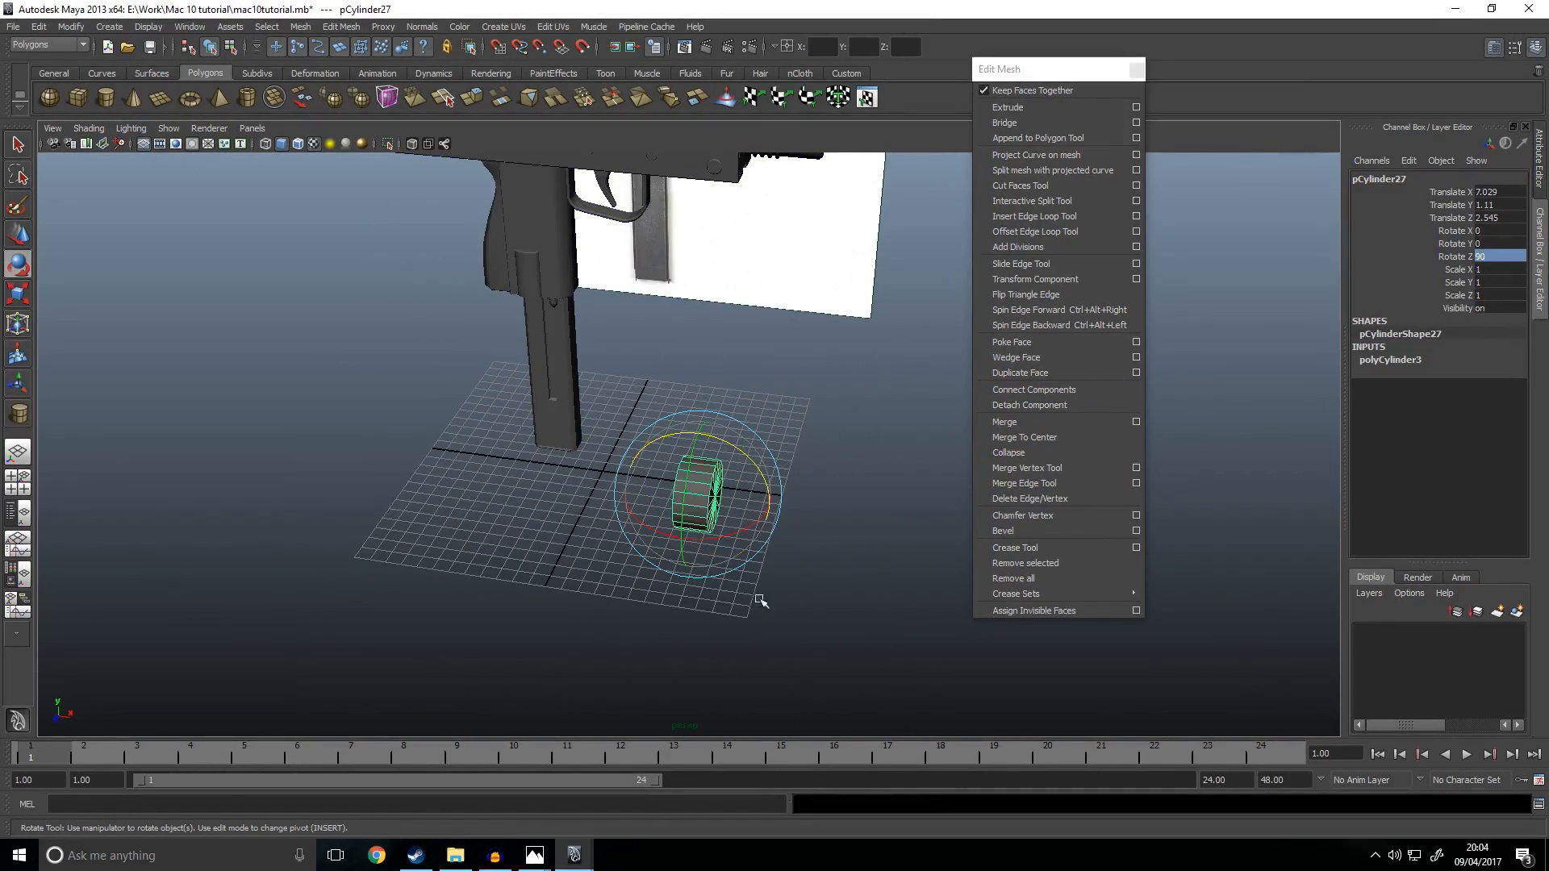
Step: Move the cylinder up onto the barrel in the front view, at about X 10.657 and Y 23.64
key(space)
key(space)
scroll(664, 549, down, 6)
key(w)
alt+middle_drag(697, 520, 429, 680)
drag(651, 644, 692, 267)
alt+middle_drag(841, 353, 779, 750)
key(5)
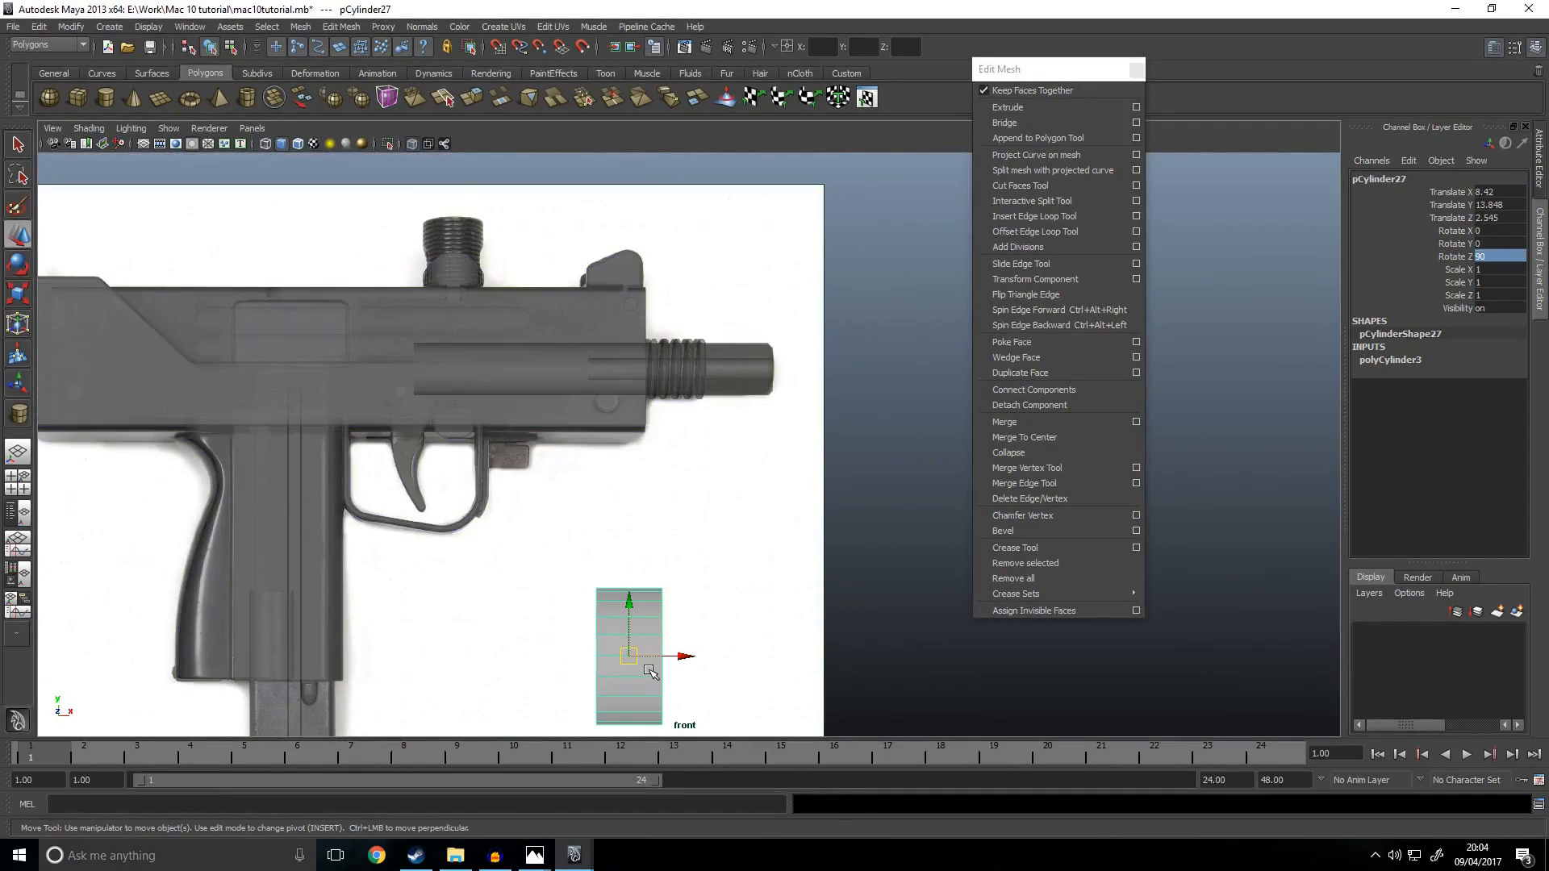
drag(654, 672, 713, 367)
Step: Centre the cylinder on the barrel axis in the side view, at Y 23.558 and Z -0.184
key(r)
scroll(710, 379, up, 6)
key(space)
key(space)
scroll(827, 521, down, 3)
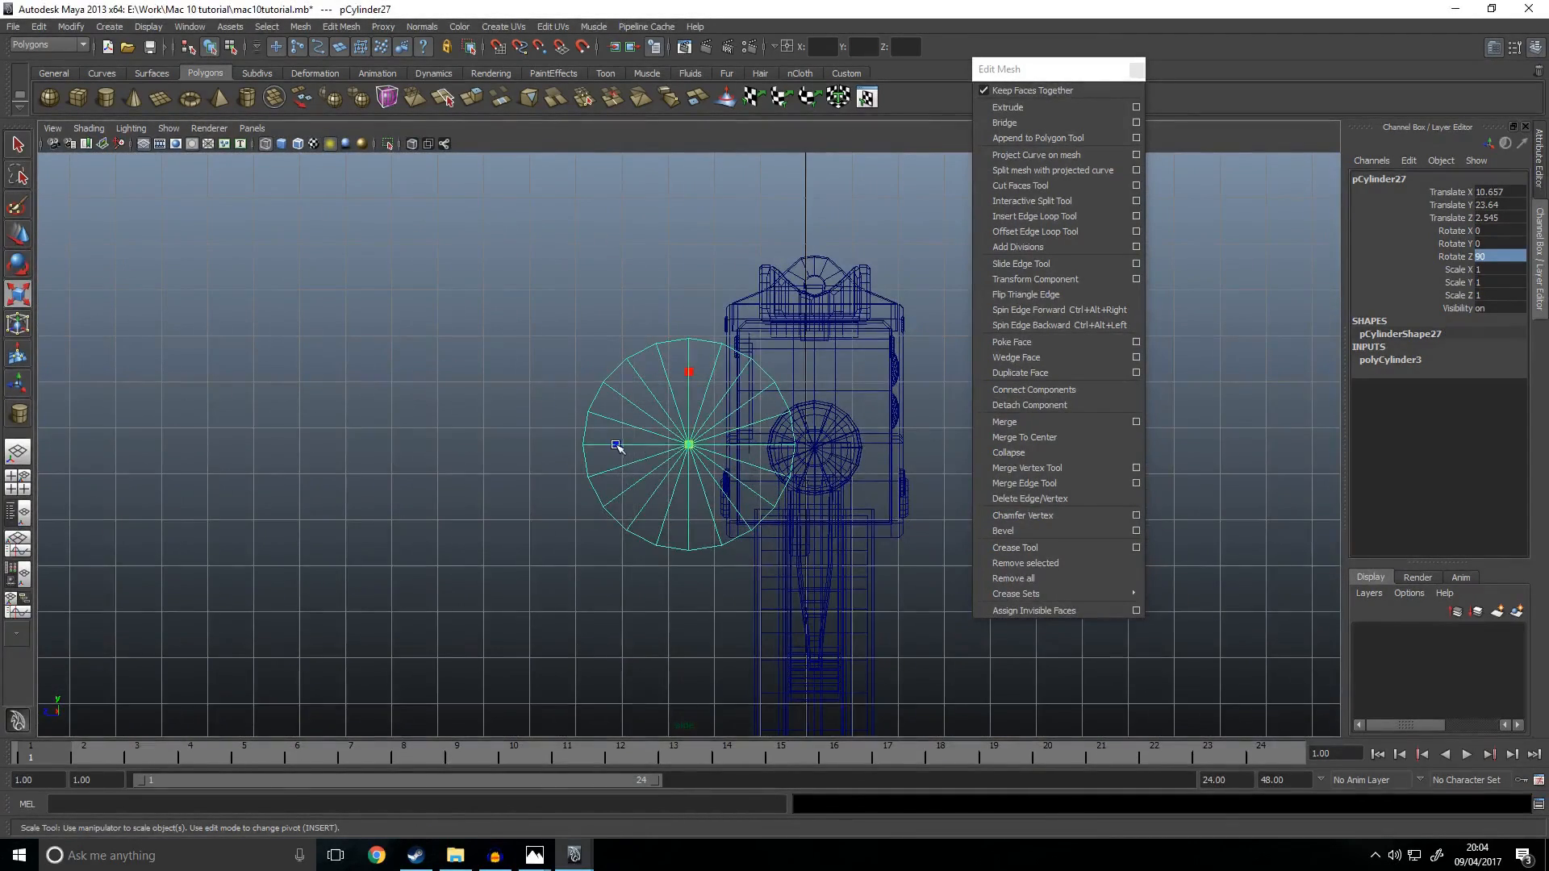
key(w)
drag(806, 465, 813, 455)
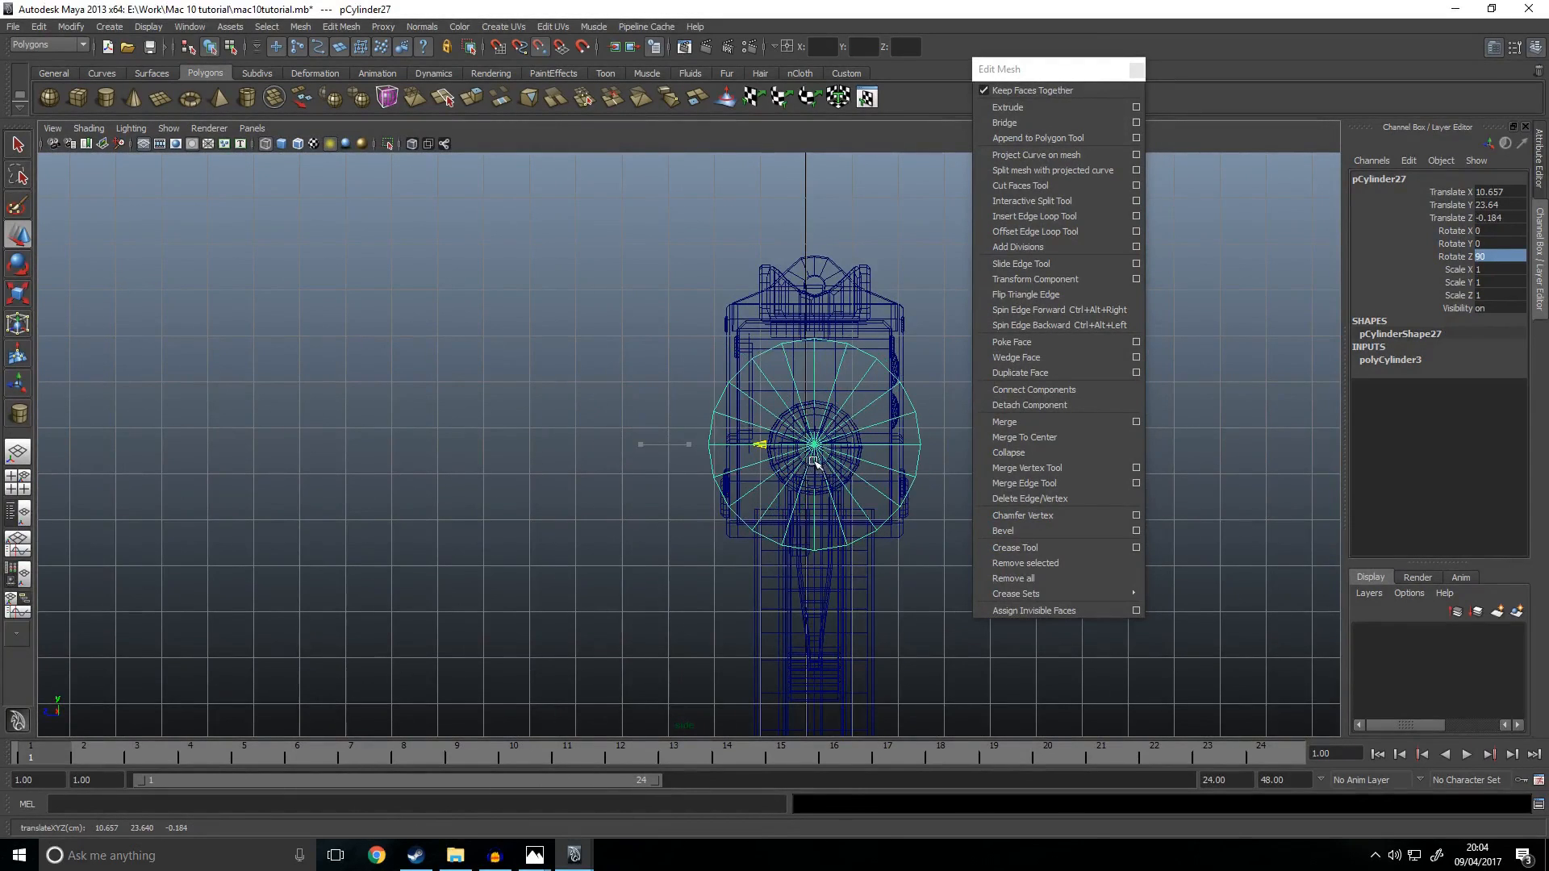
scroll(814, 447, up, 5)
alt+middle_drag(816, 383, 721, 365)
drag(796, 375, 795, 382)
key(space)
key(space)
Step: Scale the cylinder uniformly to 0.531 and move it against the receiver's front face at X 9.627
key(r)
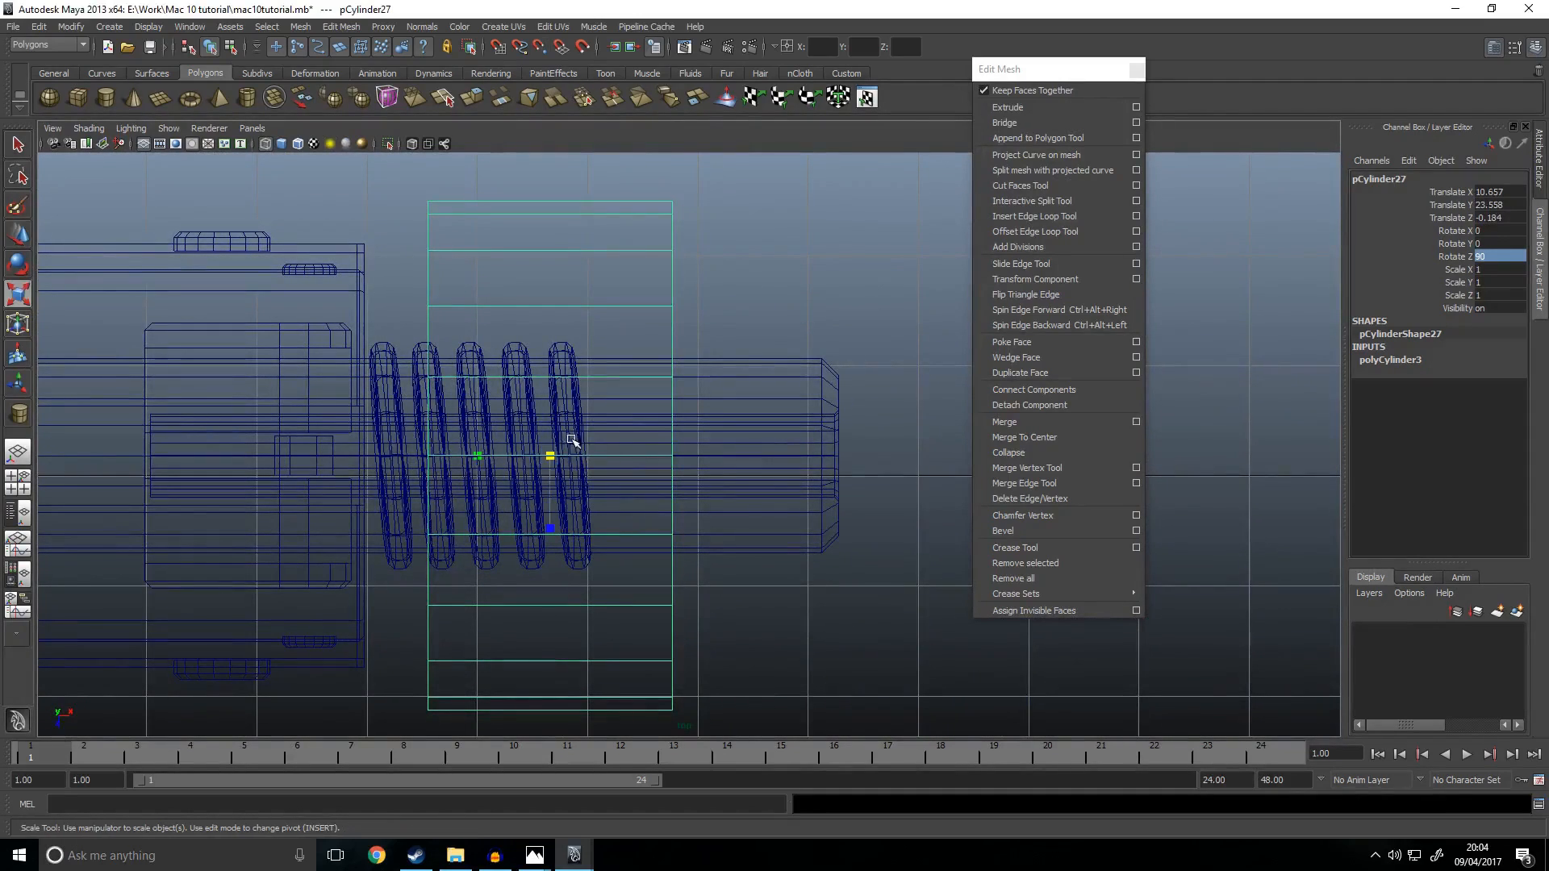
drag(558, 453, 483, 456)
key(w)
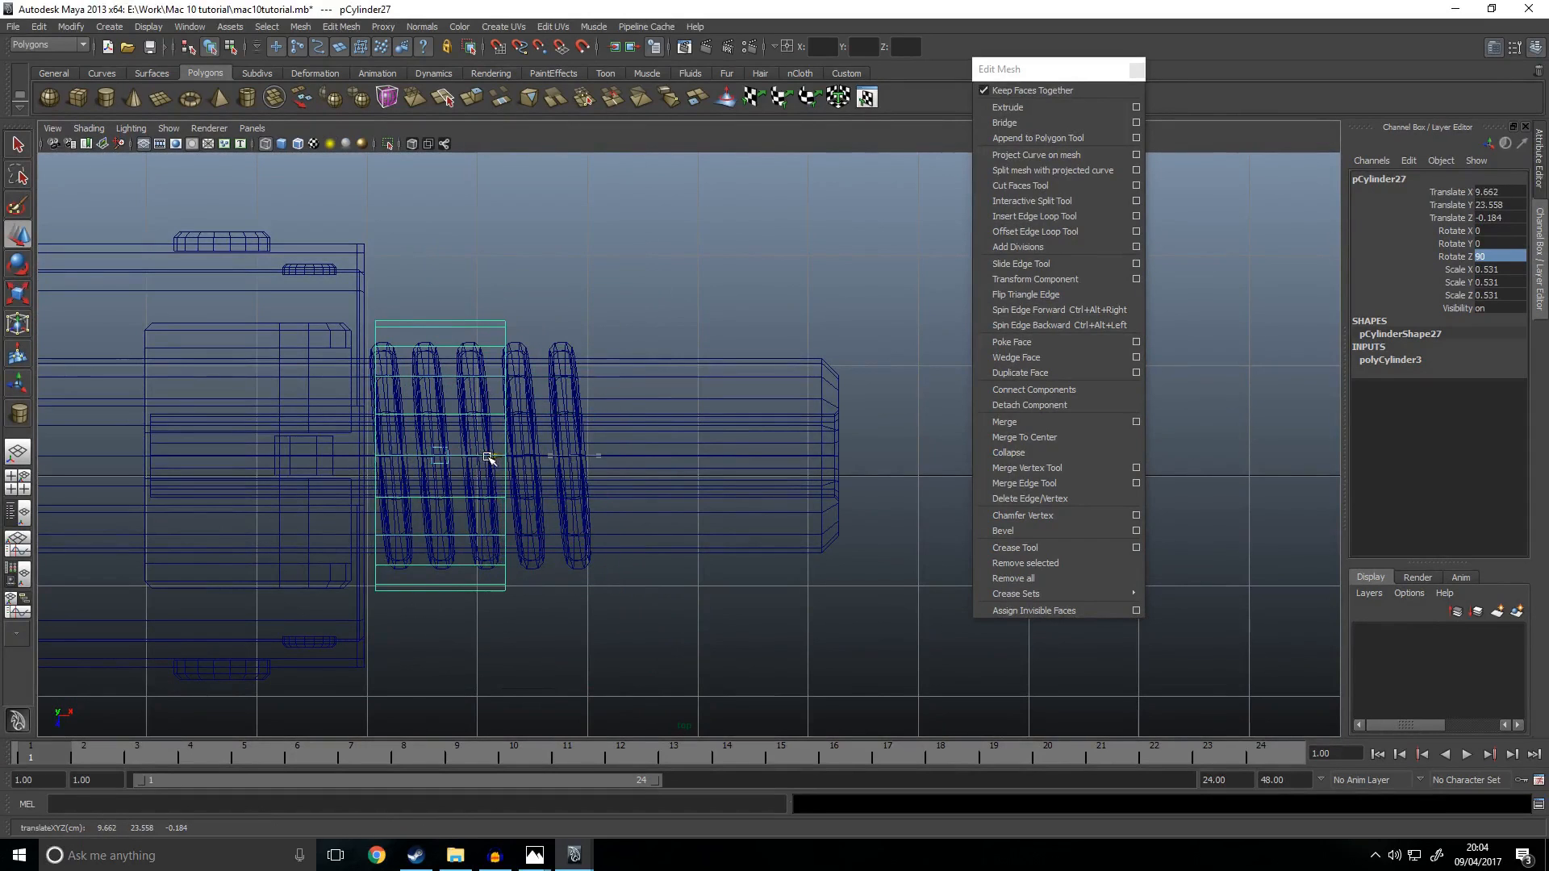
key(space)
key(space)
alt+middle_drag(734, 384, 679, 658)
scroll(767, 430, up, 5)
key(f)
alt+drag(767, 438, 740, 447)
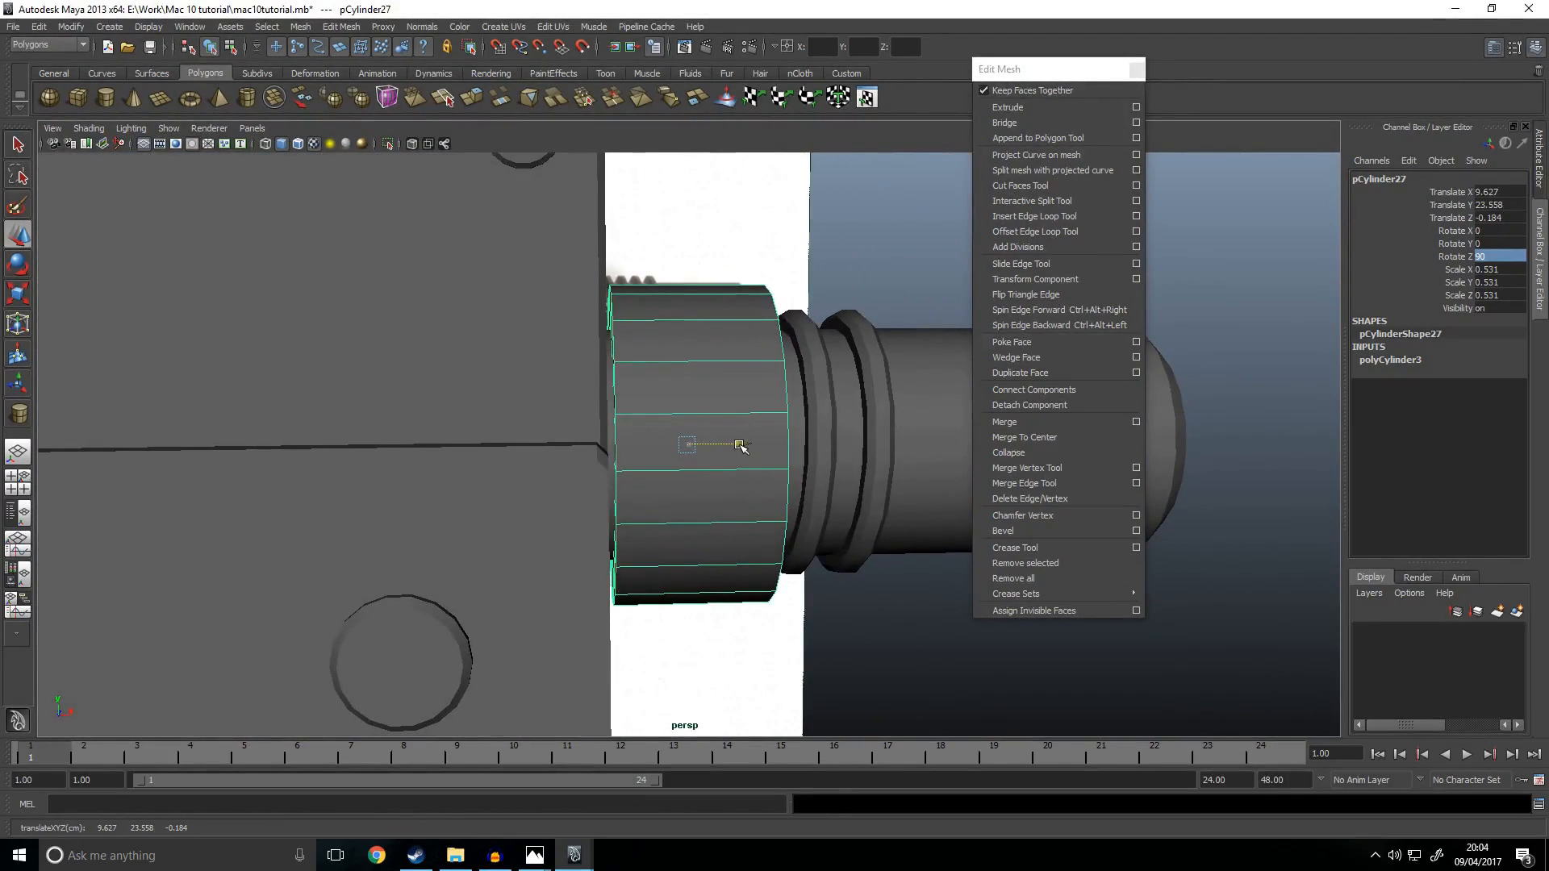
Step: Duplicate the collar, enlarge the copy slightly, and offset it forward along the barrel to about X 10.276
scroll(740, 450, down, 3)
alt+middle_drag(740, 450, 689, 409)
mouse_move(688, 408)
alt+mouse_down()
mouse_move(615, 419)
mouse_move(679, 421)
alt+mouse_up()
key(space)
key(space)
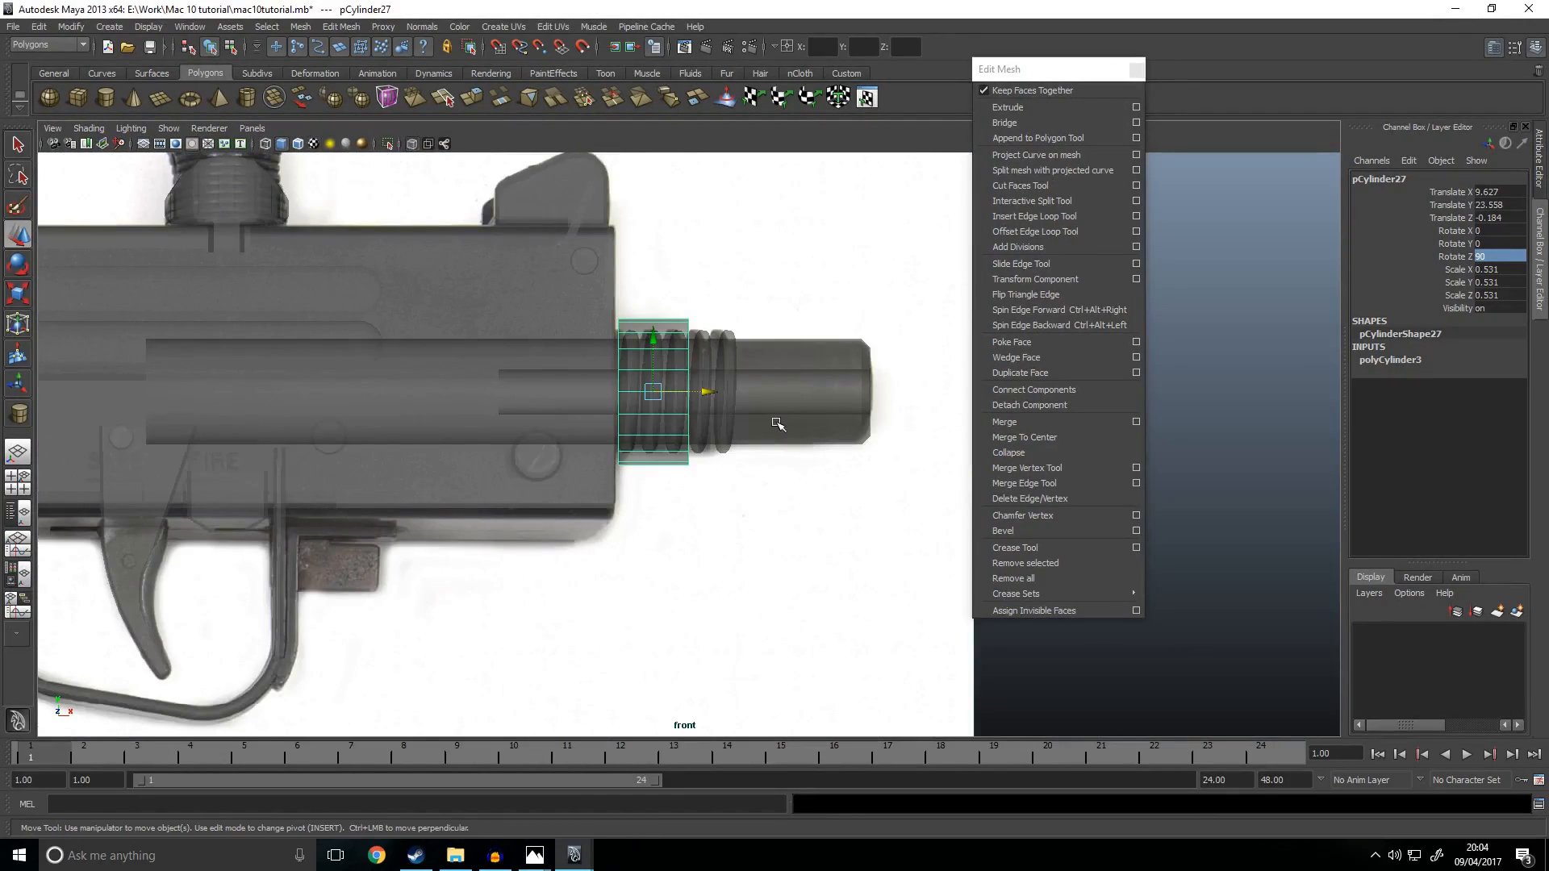
key(ctrl+d)
key(r)
drag(658, 393, 735, 395)
key(w)
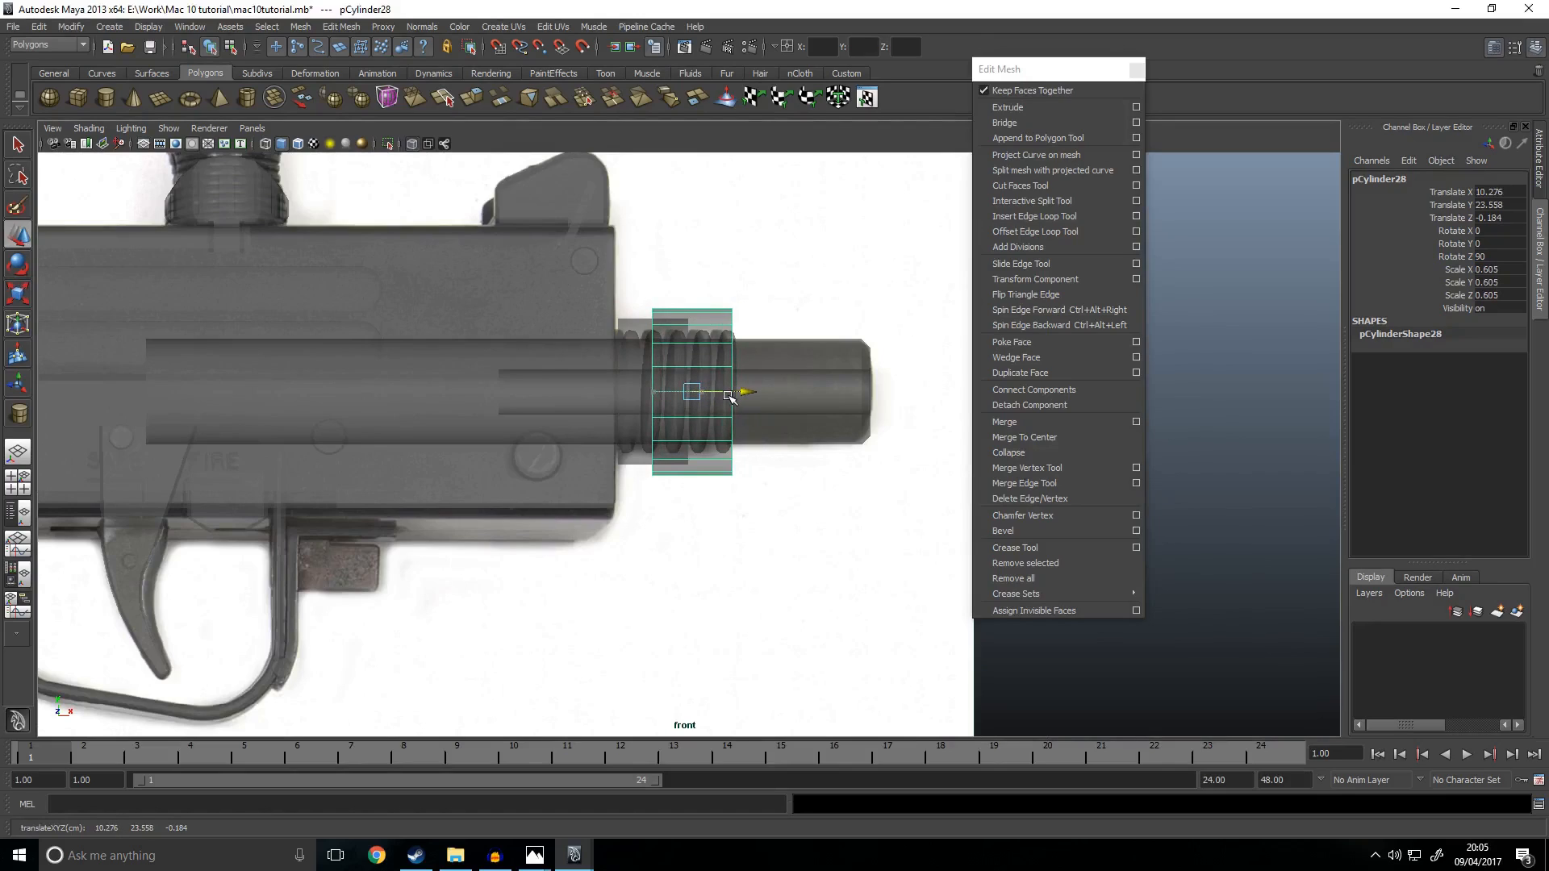
key(r)
drag(724, 395, 808, 392)
key(w)
Step: Duplicate the second collar, scale the copy to 0.982 and move it forward to X 11.209
key(ctrl+d)
key(r)
key(w)
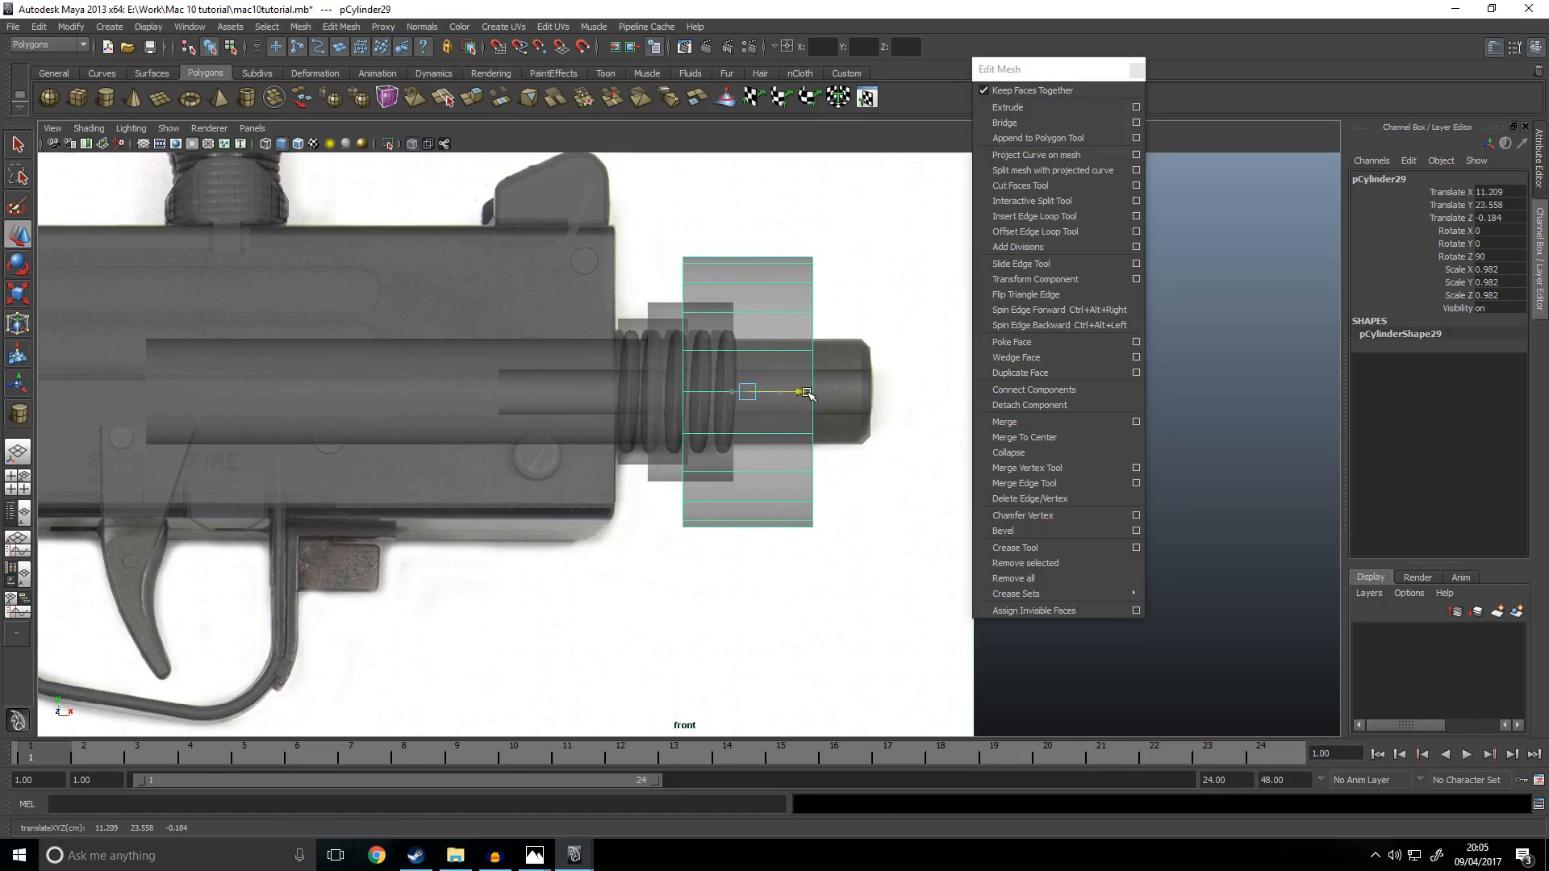
Step: Lengthen the largest cylinder by moving its front-end vertices forward well past the muzzle, and reselect it as an object
scroll(823, 393, down, 2)
alt+middle_drag(833, 391, 717, 404)
right_drag(736, 304, 661, 305)
drag(733, 297, 646, 587)
drag(725, 421, 984, 432)
scroll(863, 492, down, 2)
alt+middle_drag(861, 494, 647, 453)
click(699, 403)
right_drag(562, 376, 622, 361)
click(595, 393)
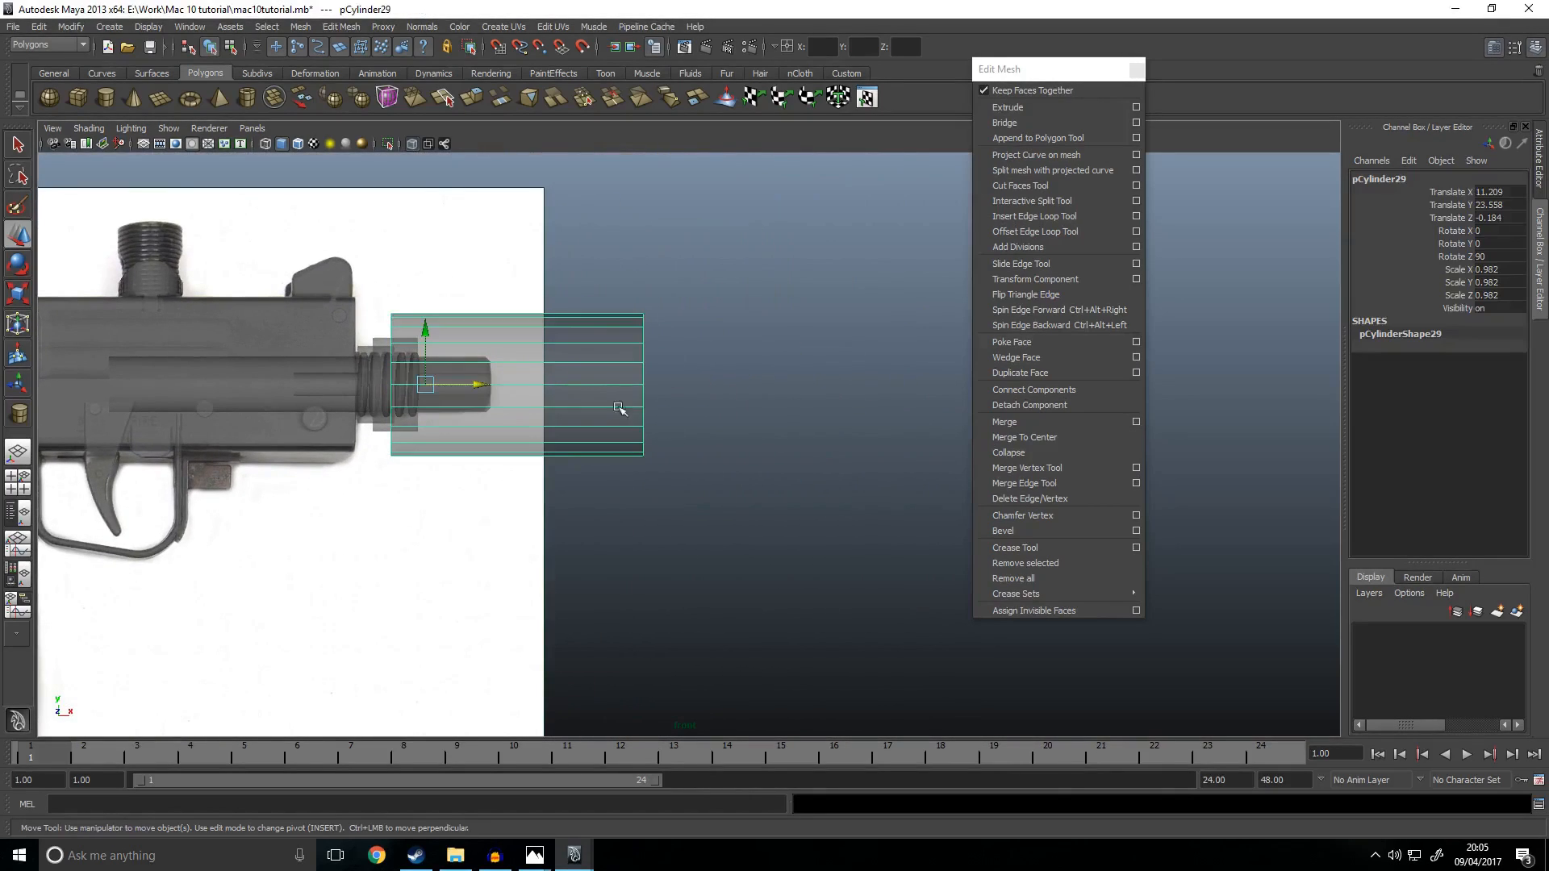
Step: Duplicate the large cylinder, scale the copy to 0.82 and move it forward to X 16.058
key(ctrl+d)
key(r)
drag(427, 384, 623, 395)
key(w)
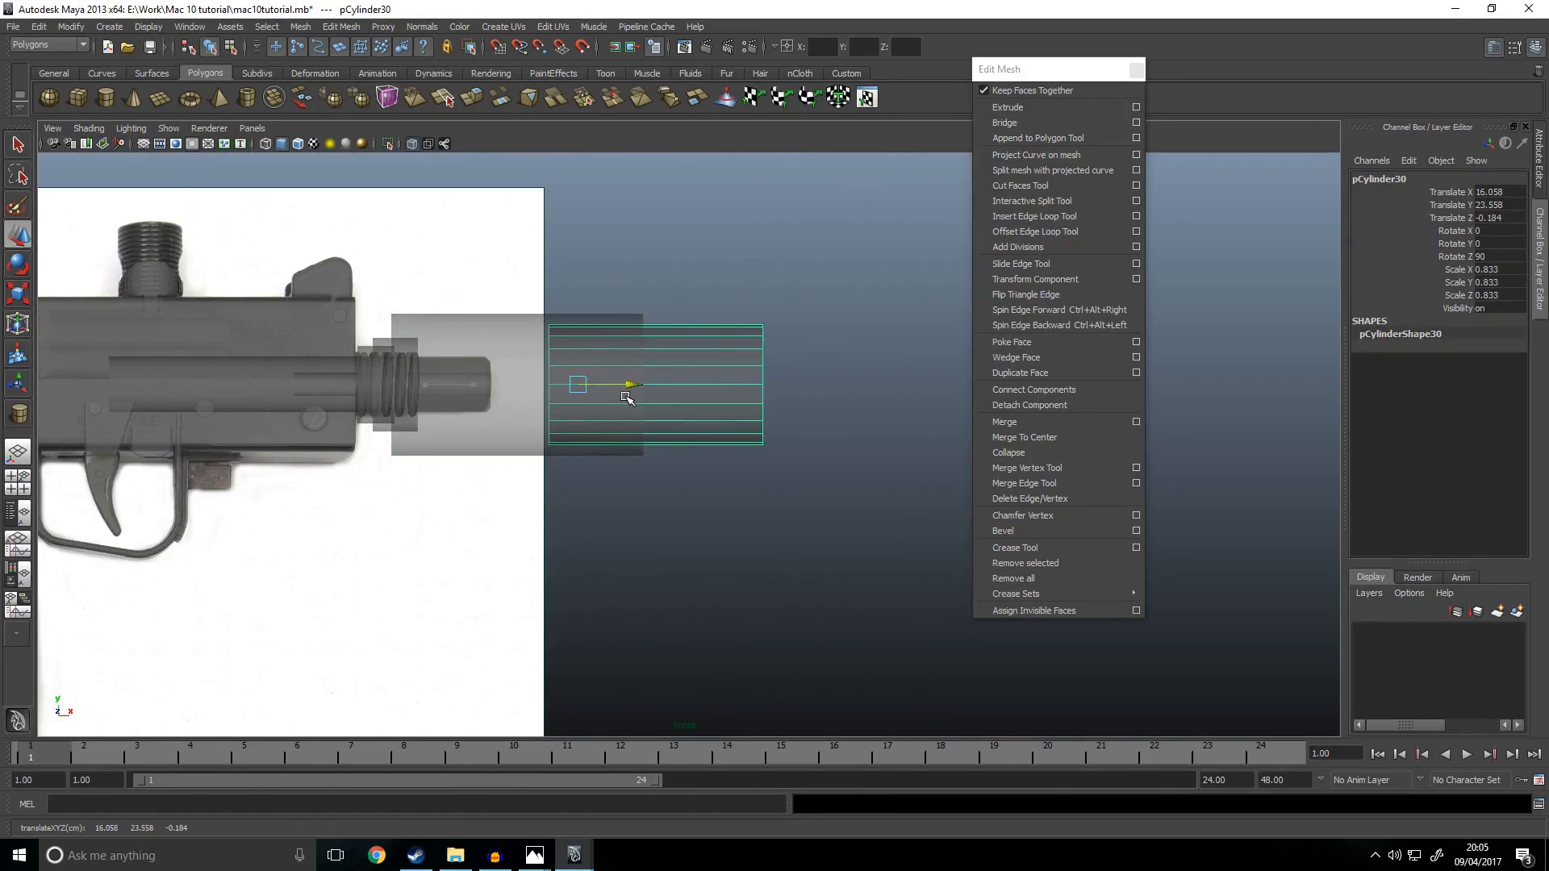
key(r)
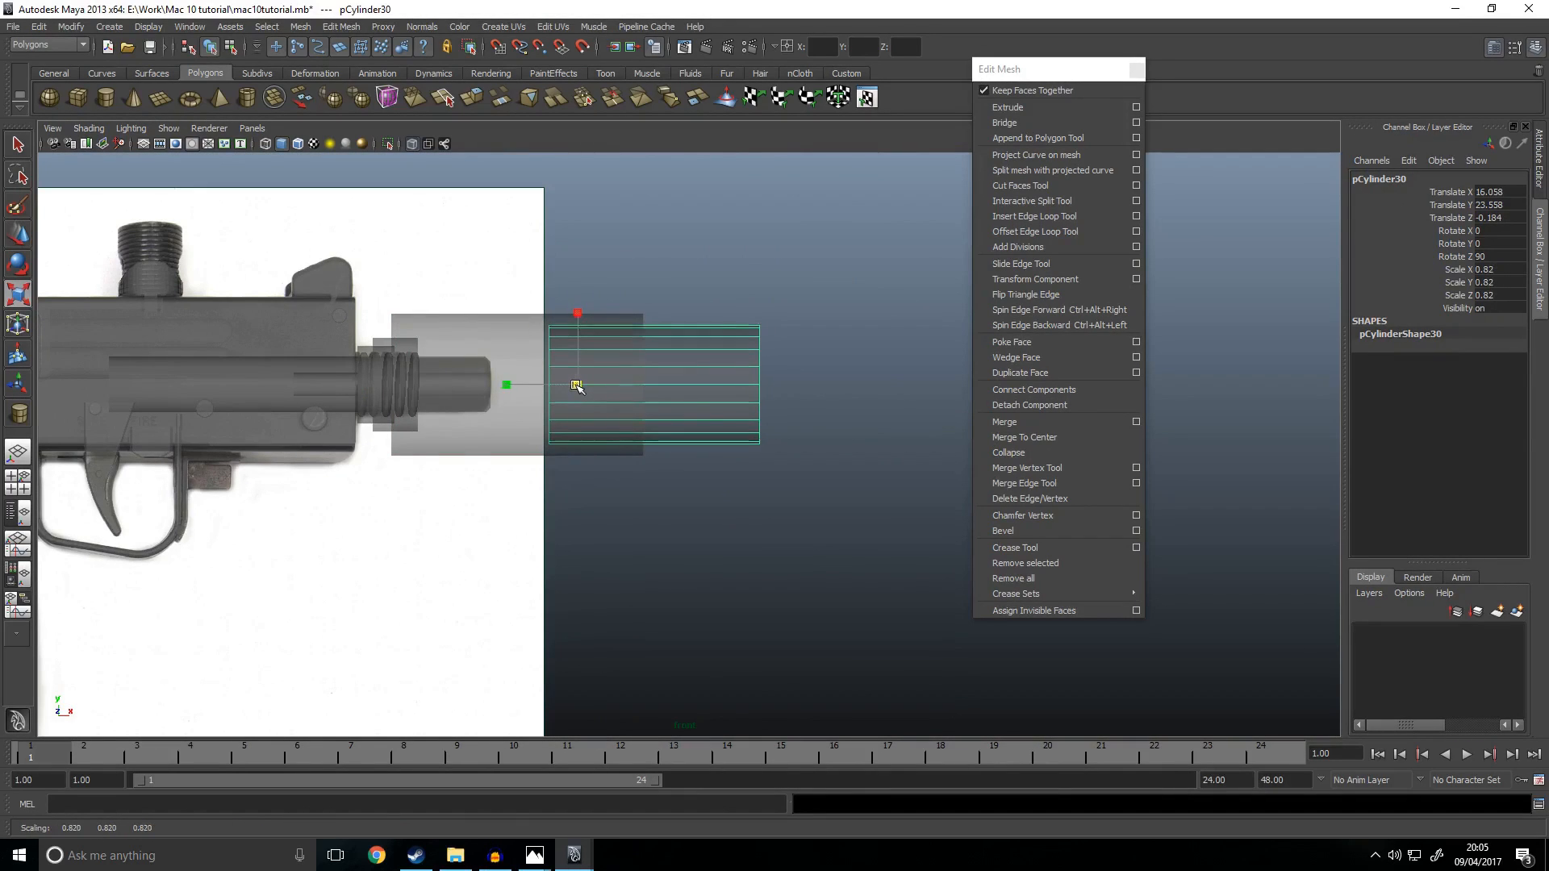
Step: Stretch the narrower front cylinder to about twice its length by moving its front-end vertices forward, and inspect it in perspective
alt+middle_drag(579, 385, 376, 409)
click(726, 317)
drag(726, 317, 529, 484)
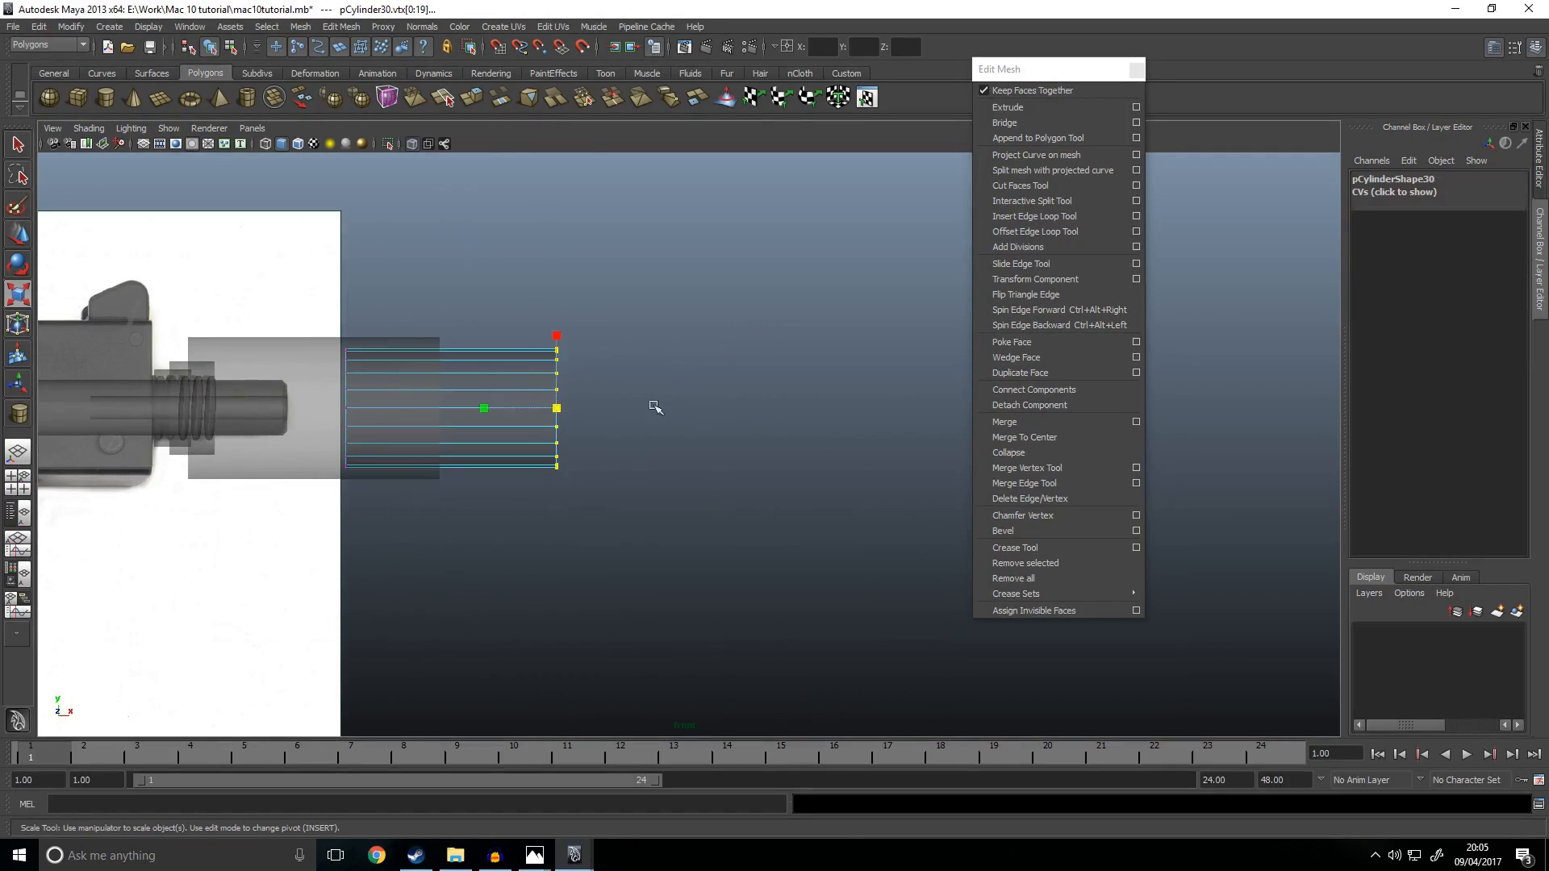
key(w)
drag(608, 408, 786, 413)
key(space)
key(space)
scroll(897, 410, down, 4)
alt+drag(871, 508, 768, 538)
scroll(754, 533, up, 3)
alt+middle_drag(682, 517, 619, 501)
alt+drag(619, 501, 735, 511)
alt+middle_drag(735, 511, 646, 501)
alt+drag(646, 501, 627, 501)
Step: Extrude the narrower cylinder's front cap faces and offset them inward to a small central circle
drag(903, 406, 908, 410)
click(846, 470)
right_drag(772, 420, 818, 377)
alt+drag(794, 438, 701, 522)
click(692, 456)
right_drag(791, 459, 771, 478)
key(space)
key(space)
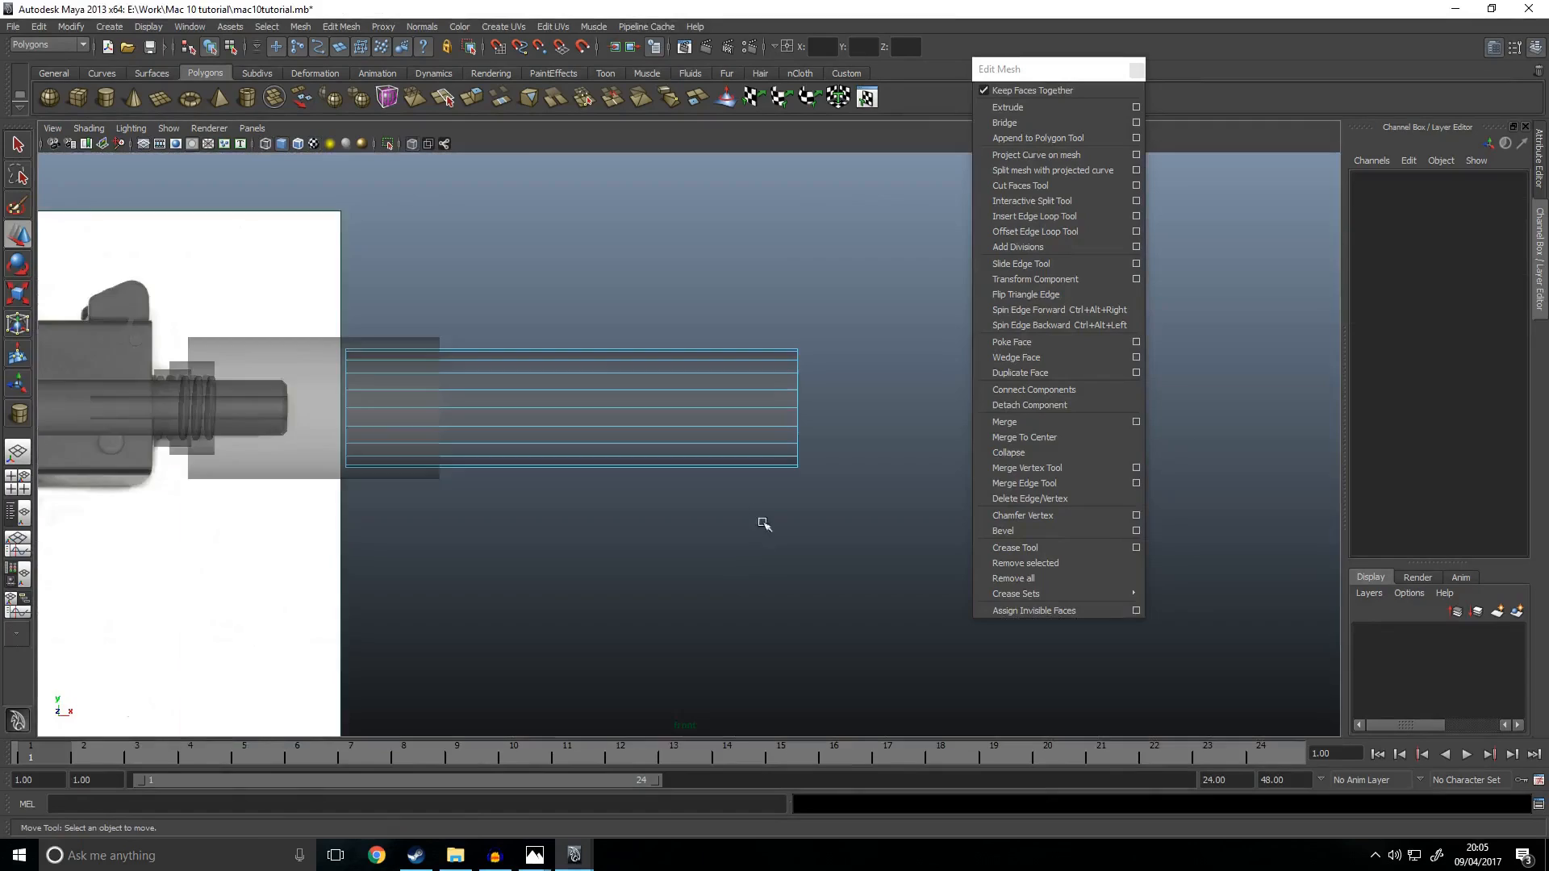
alt+middle_drag(764, 529, 632, 542)
drag(539, 305, 548, 505)
key(space)
key(space)
alt+drag(791, 323, 758, 367)
scroll(762, 367, up, 3)
click(1008, 108)
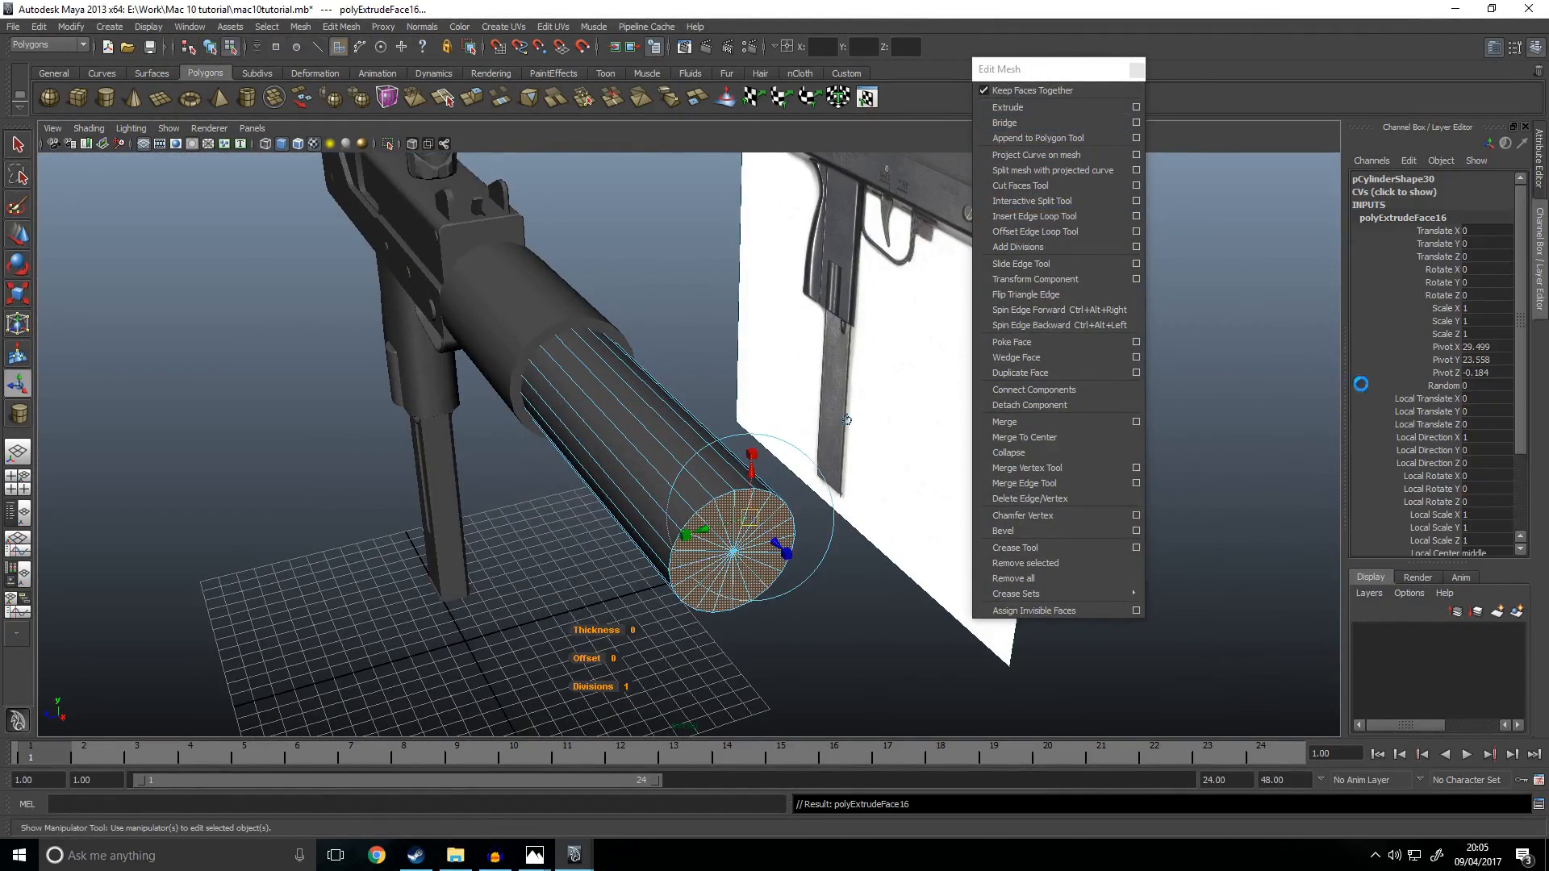
scroll(1456, 548, down, 3)
click(1447, 459)
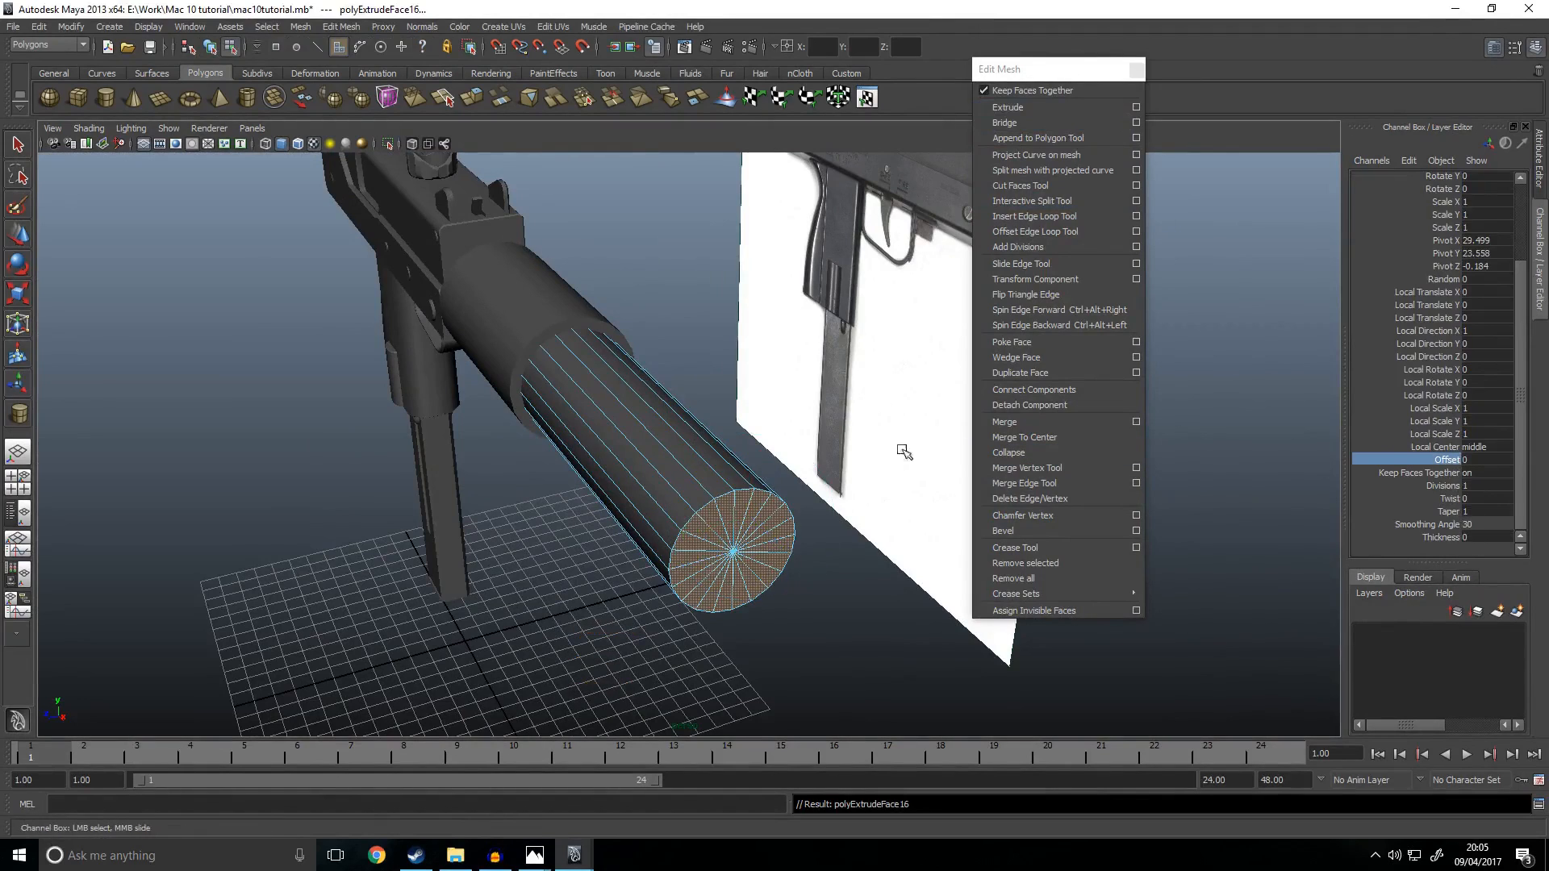
middle_drag(853, 444, 887, 450)
key(w)
Step: Extrude the central circle back about 9.27 units into the cylinder to form the bore, and delete the faces at its end
click(1060, 110)
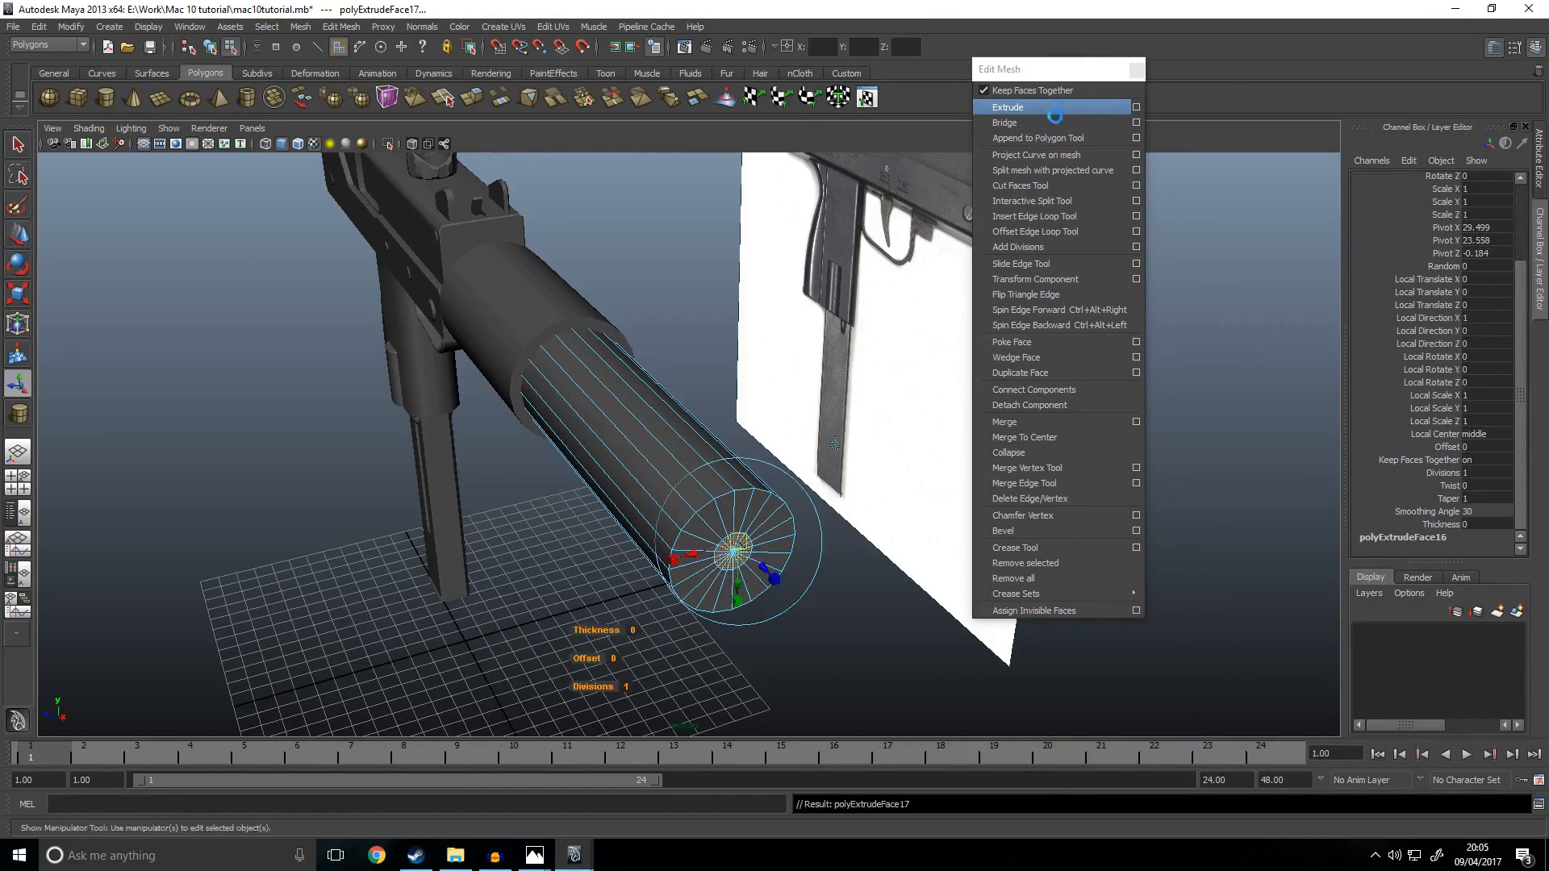
alt+drag(726, 504, 871, 471)
alt+middle_drag(871, 471, 647, 395)
drag(749, 413, 466, 380)
key(w)
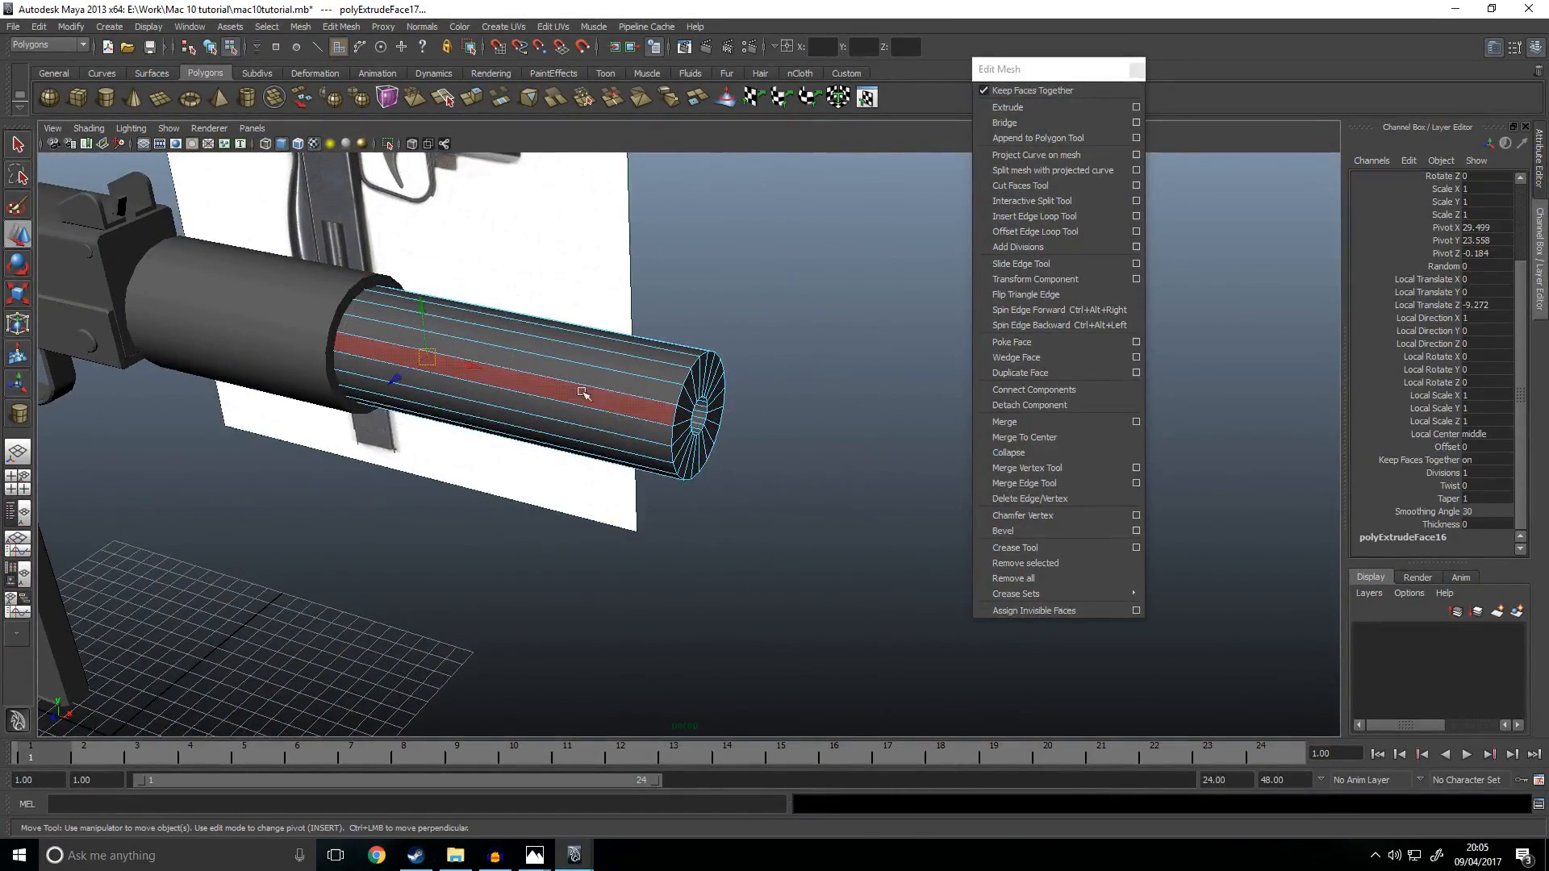
key(Delete)
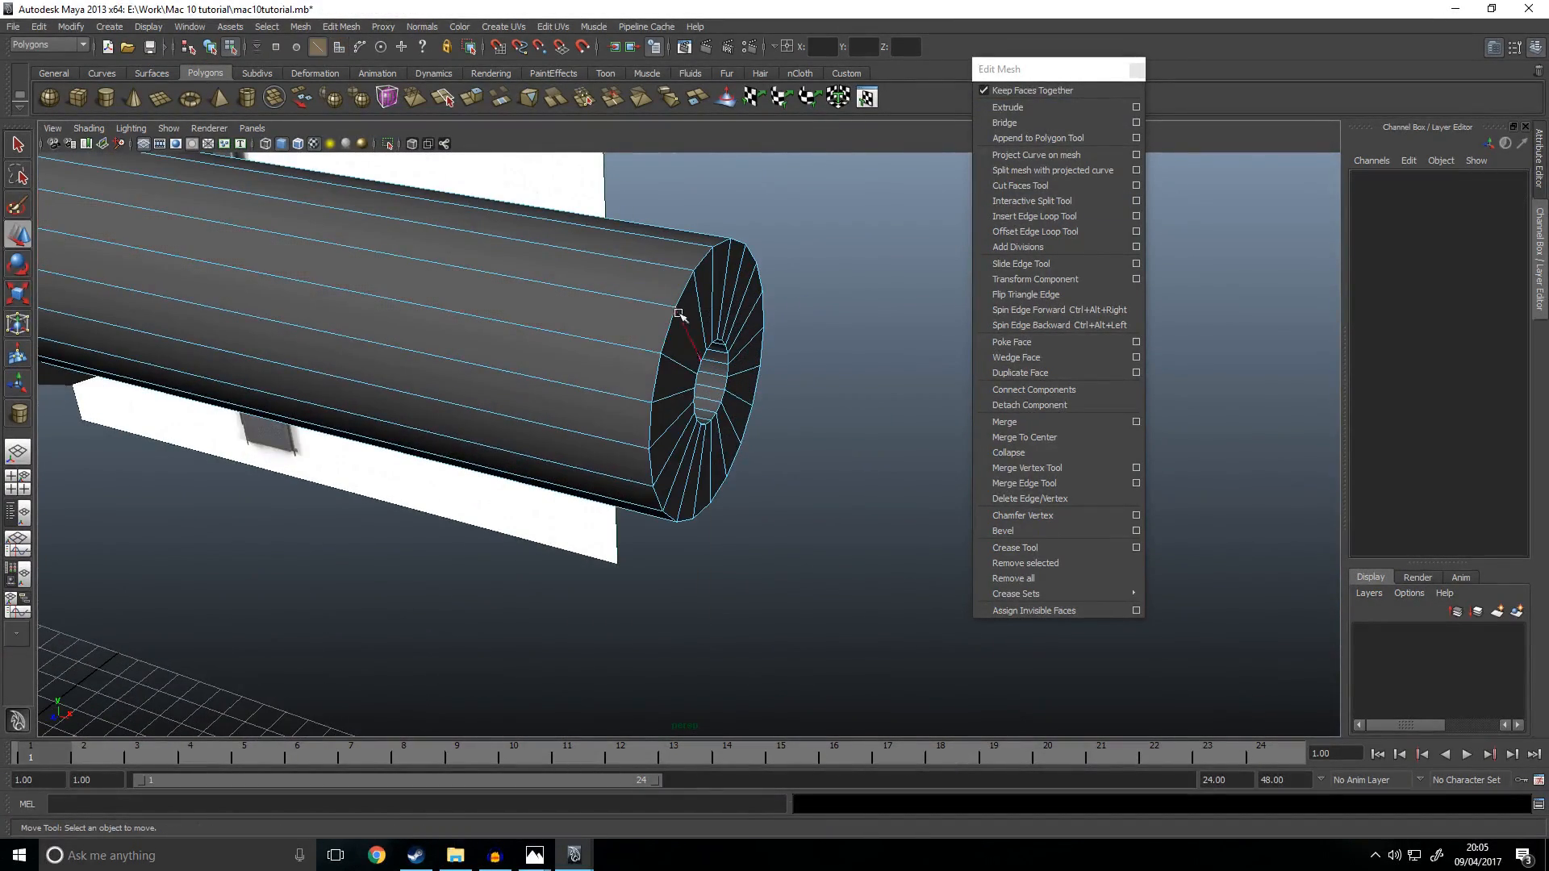
Step: Bevel the outer edge loop at the narrower cylinder's front end and reduce the offset to a thin chamfer
double_click(690, 284)
click(1028, 531)
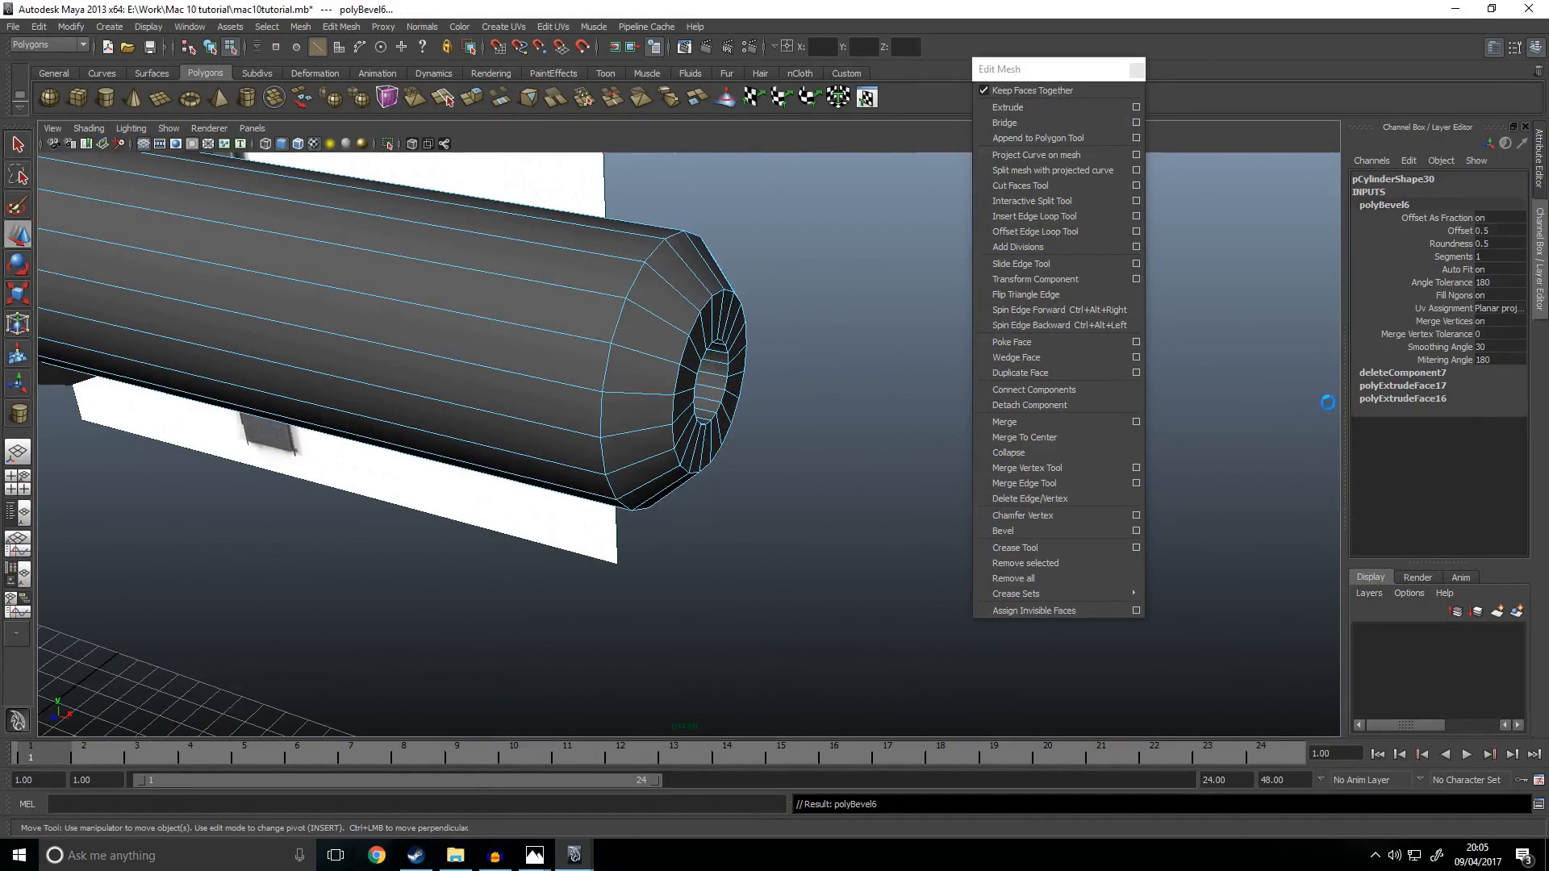
click(1458, 231)
middle_drag(840, 236, 834, 243)
Step: Bevel the bore's edge loop at the front end with an offset of 0.1
right_drag(642, 299, 702, 277)
scroll(729, 380, up, 4)
click(746, 328)
right_drag(751, 328, 752, 287)
click(768, 299)
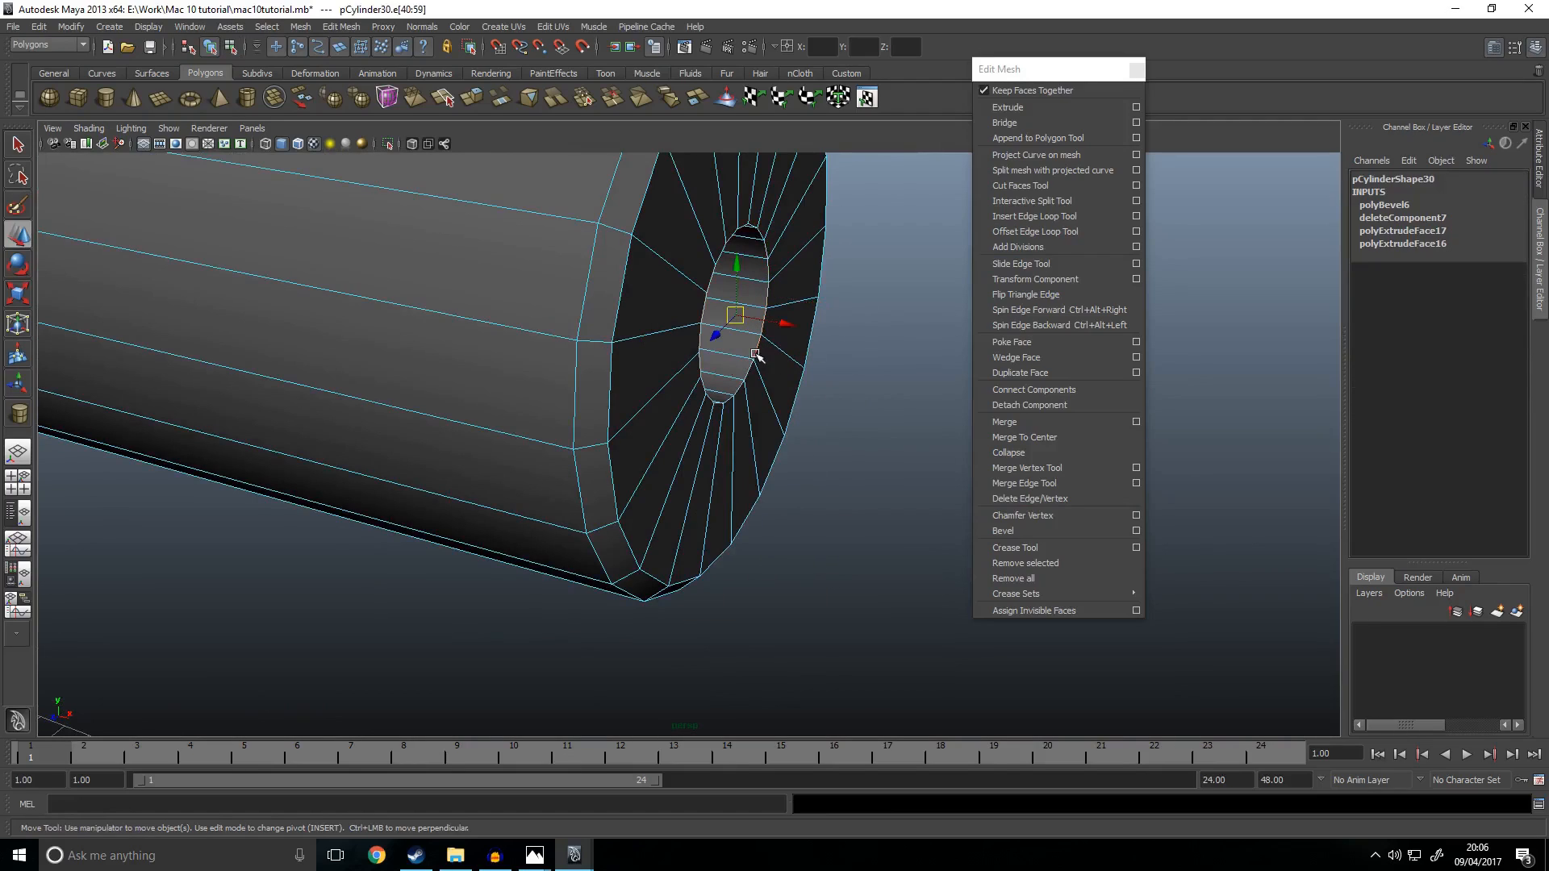
key(g)
click(1458, 231)
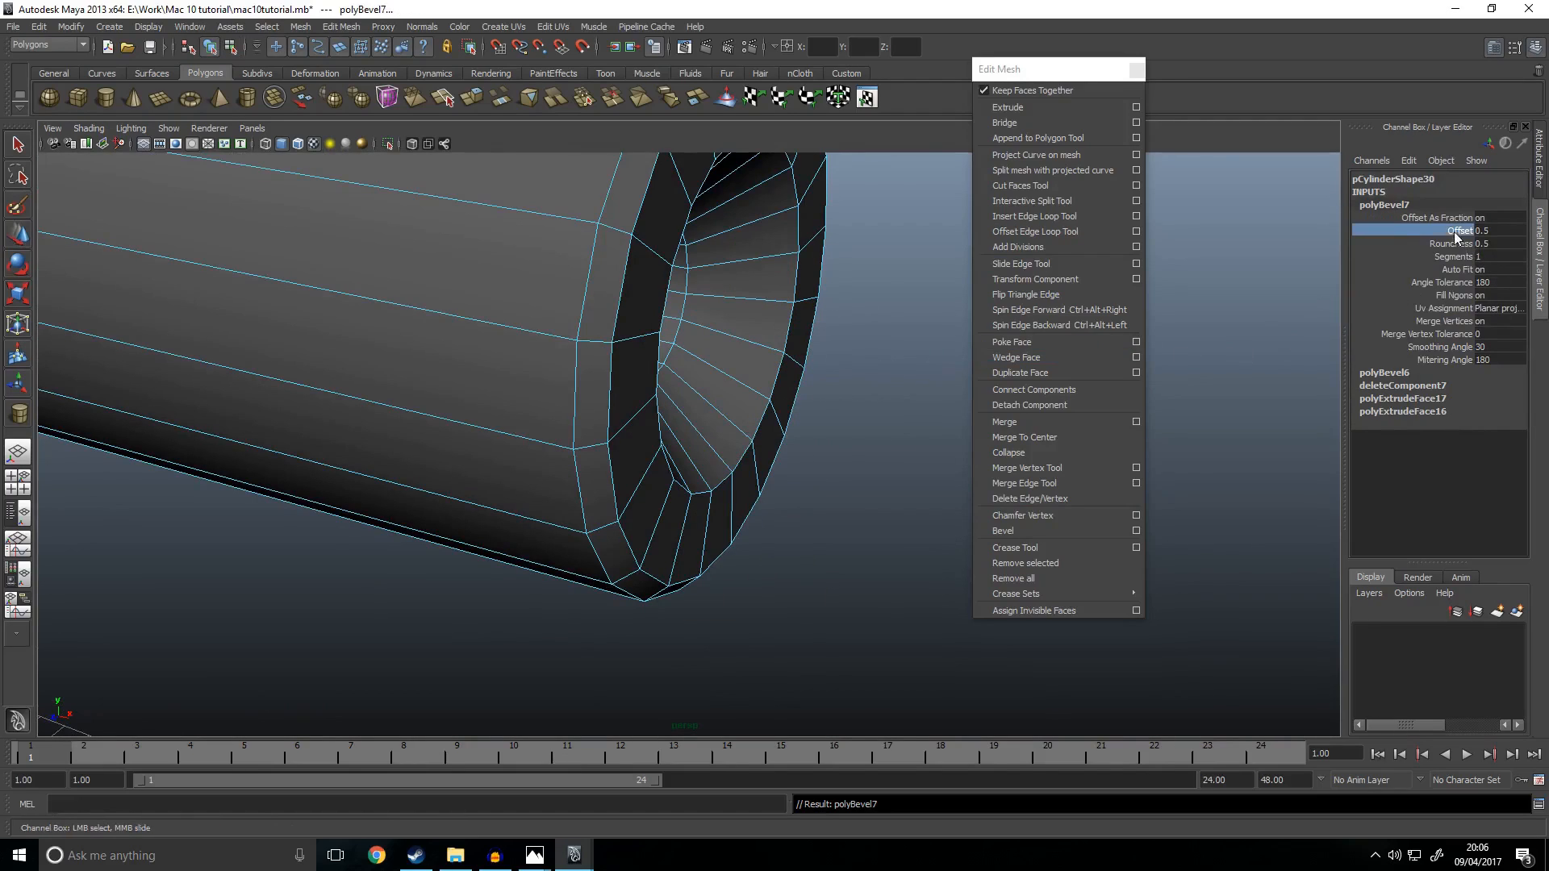
middle_drag(789, 281, 781, 289)
scroll(782, 291, down, 5)
alt+drag(820, 346, 778, 404)
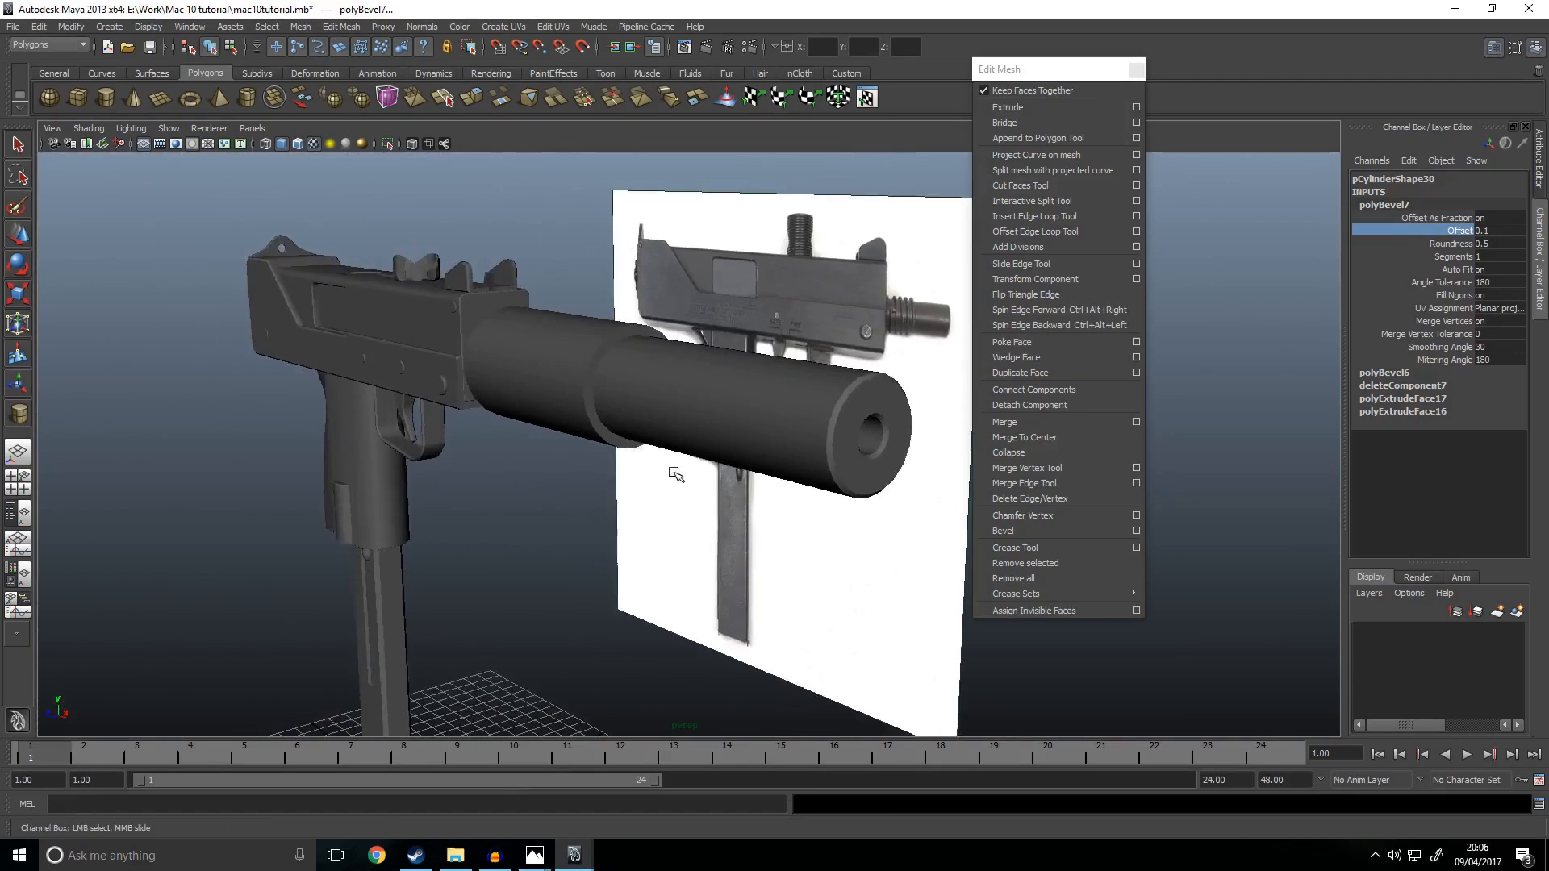
Step: Bevel the front and rear edge loops of the large cylinder with an offset of 0.1
click(546, 374)
scroll(495, 349, up, 5)
right_drag(495, 349, 498, 310)
click(491, 313)
double_click(484, 373)
alt+drag(422, 387, 734, 420)
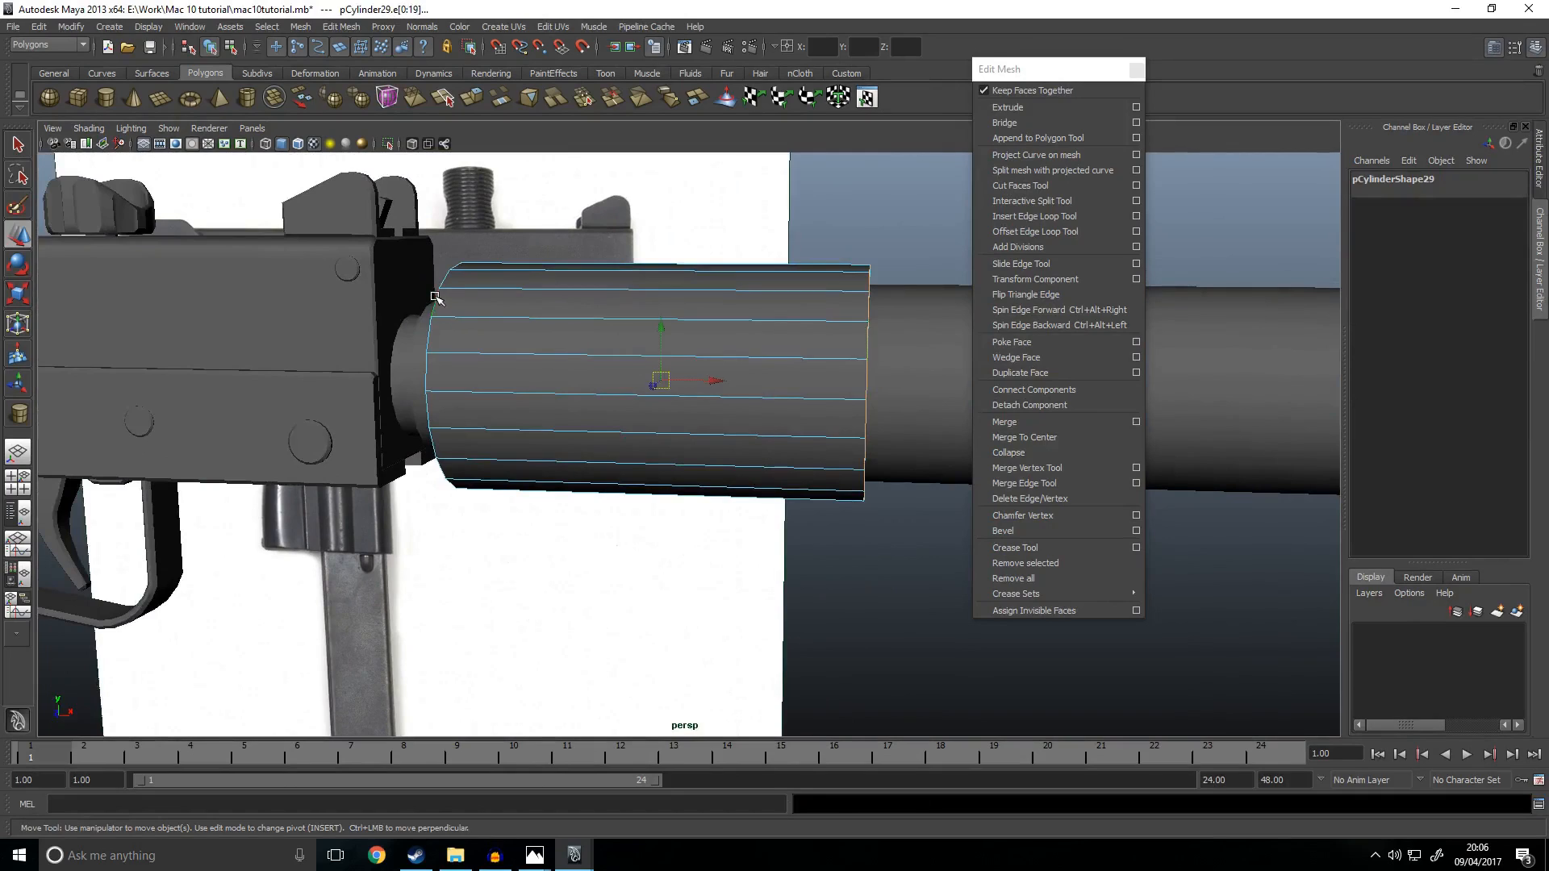
key(g)
click(1458, 242)
middle_drag(839, 266, 785, 264)
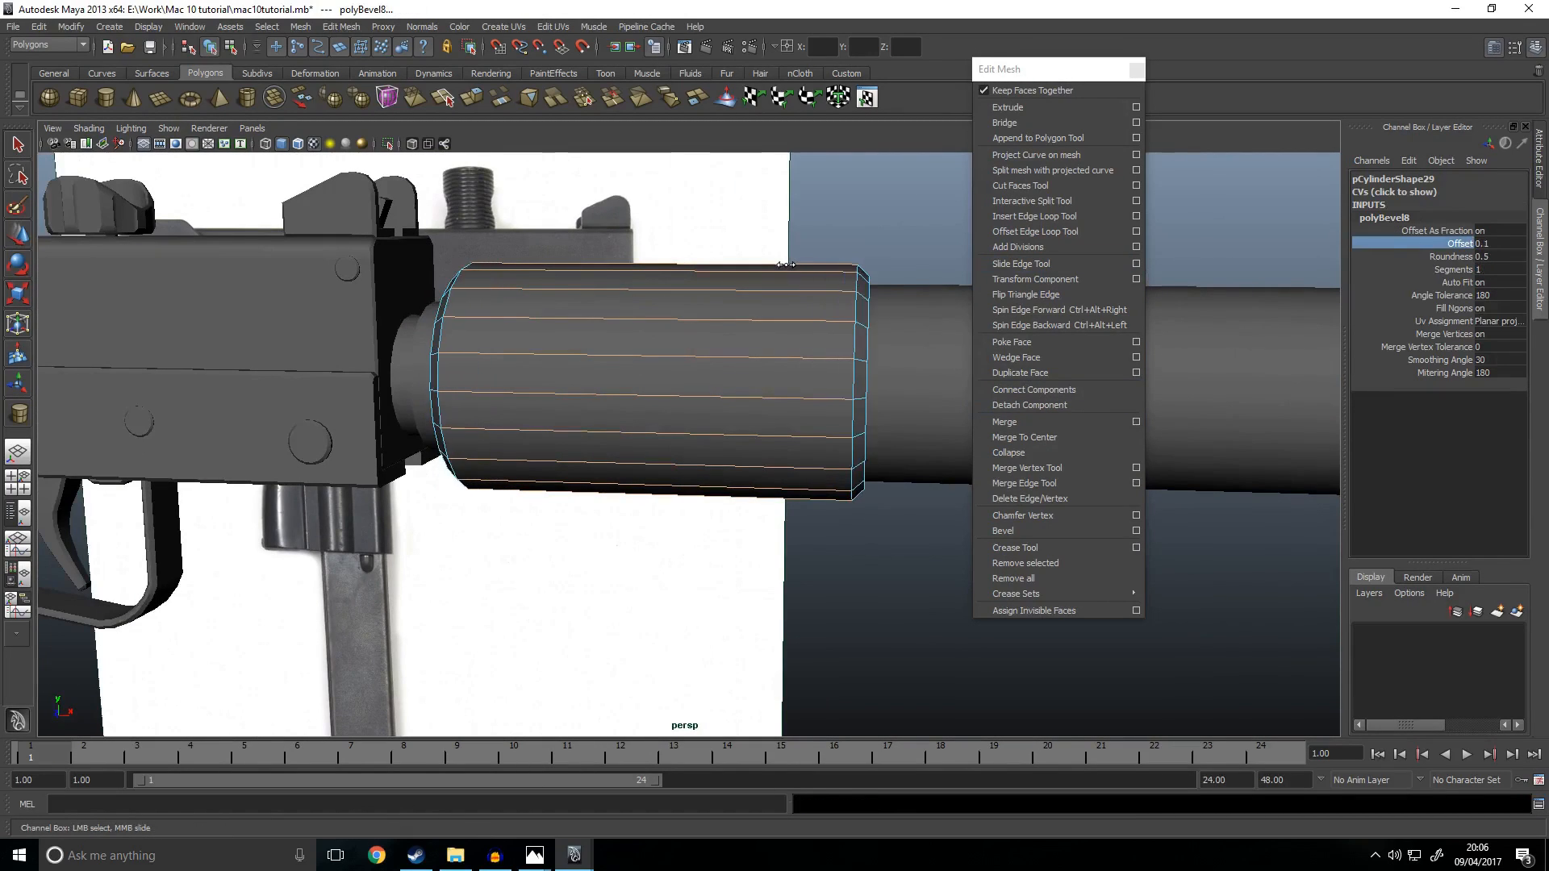
Step: Fine-tune the large cylinder's bevel offset to 0.056
alt+drag(744, 299, 757, 284)
middle_drag(795, 276, 787, 276)
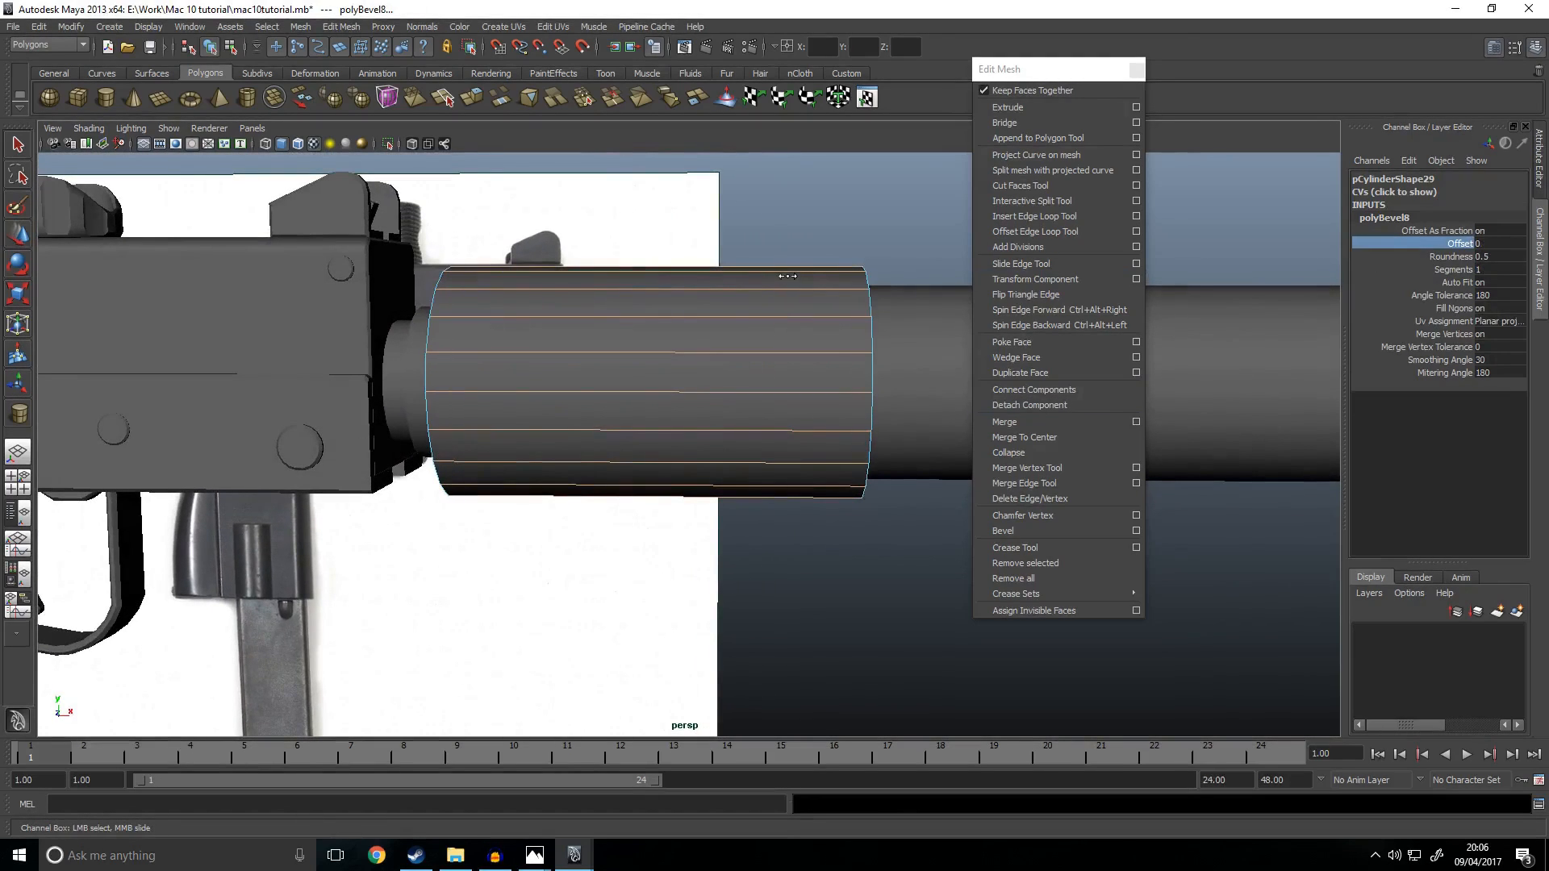
click(1501, 48)
drag(1383, 297, 1387, 314)
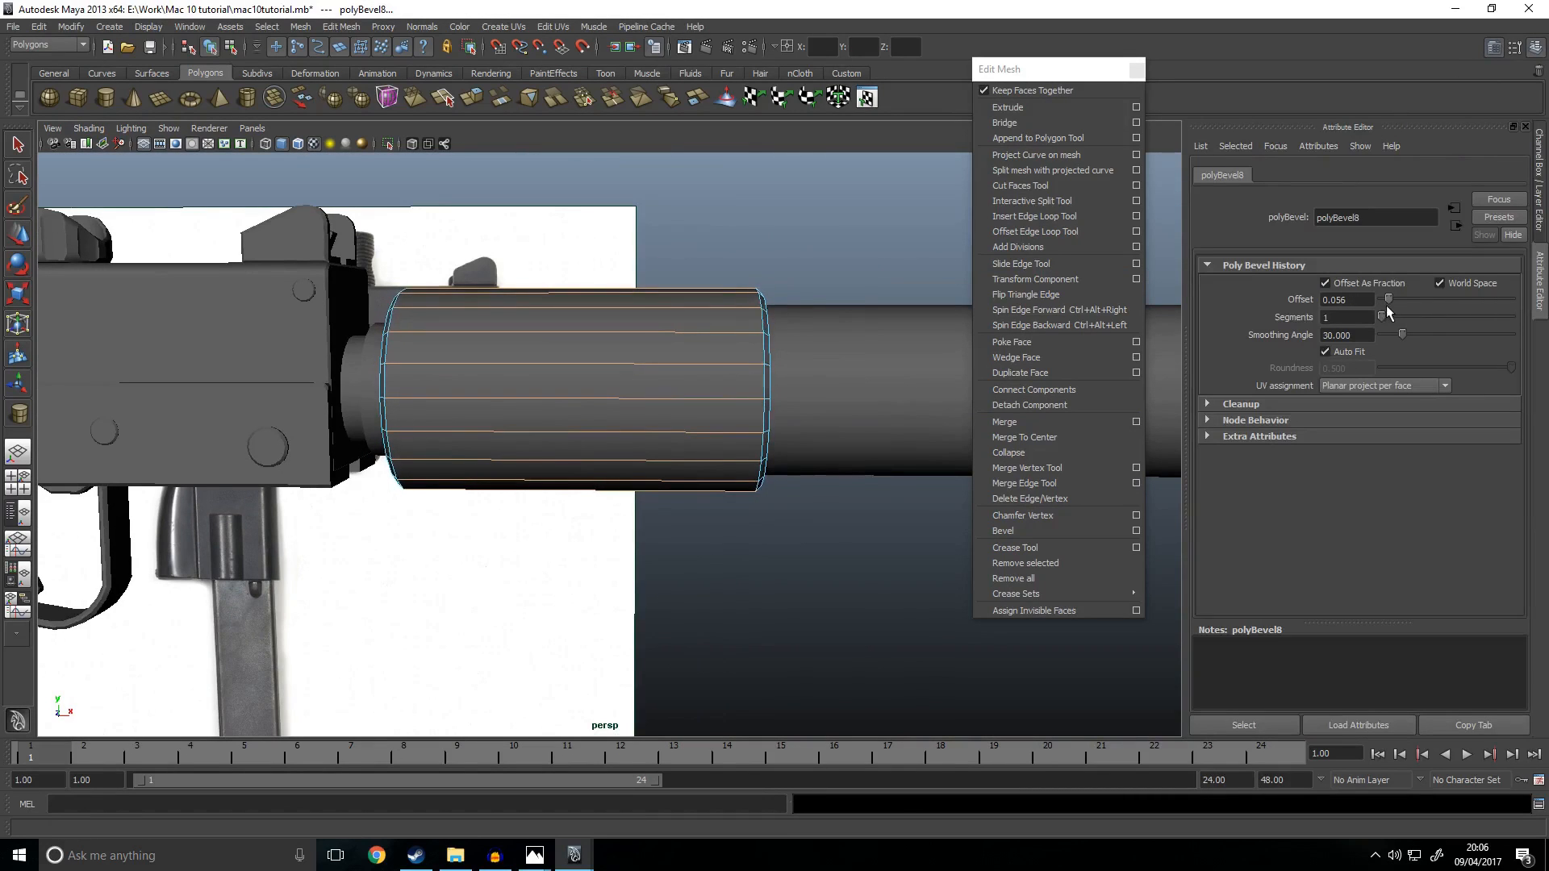
Step: Bevel the rear edge loop of the collar just behind the large cylinder with an offset of 0.056
scroll(806, 298, down, 6)
click(783, 299)
scroll(751, 322, up, 6)
alt+drag(696, 388, 622, 385)
click(620, 389)
click(530, 390)
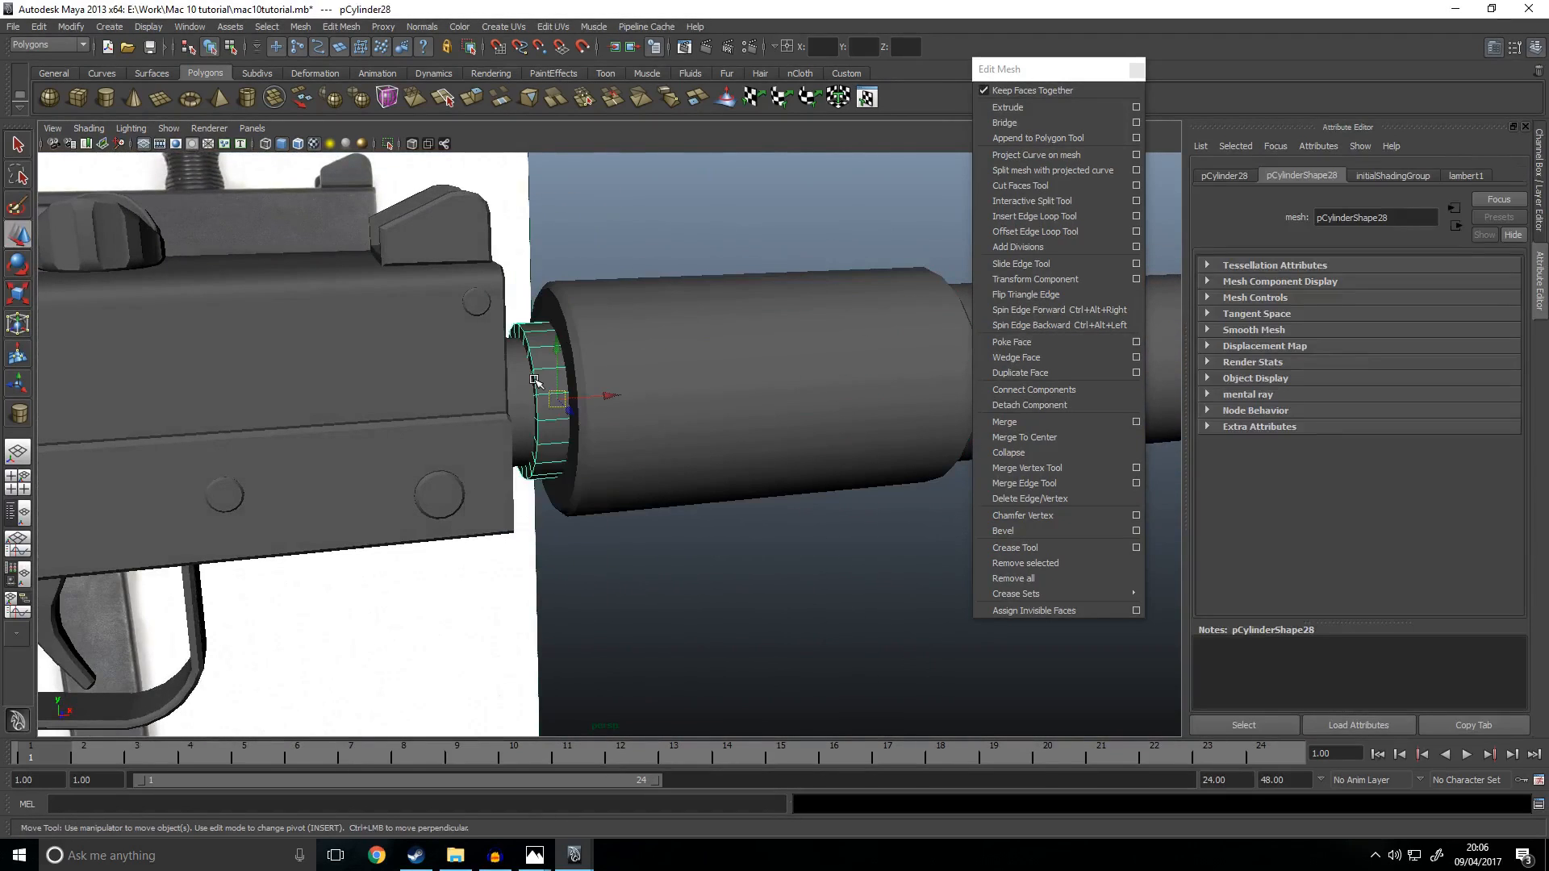
right_drag(524, 401, 519, 368)
scroll(520, 368, up, 2)
scroll(516, 365, up, 4)
double_click(423, 284)
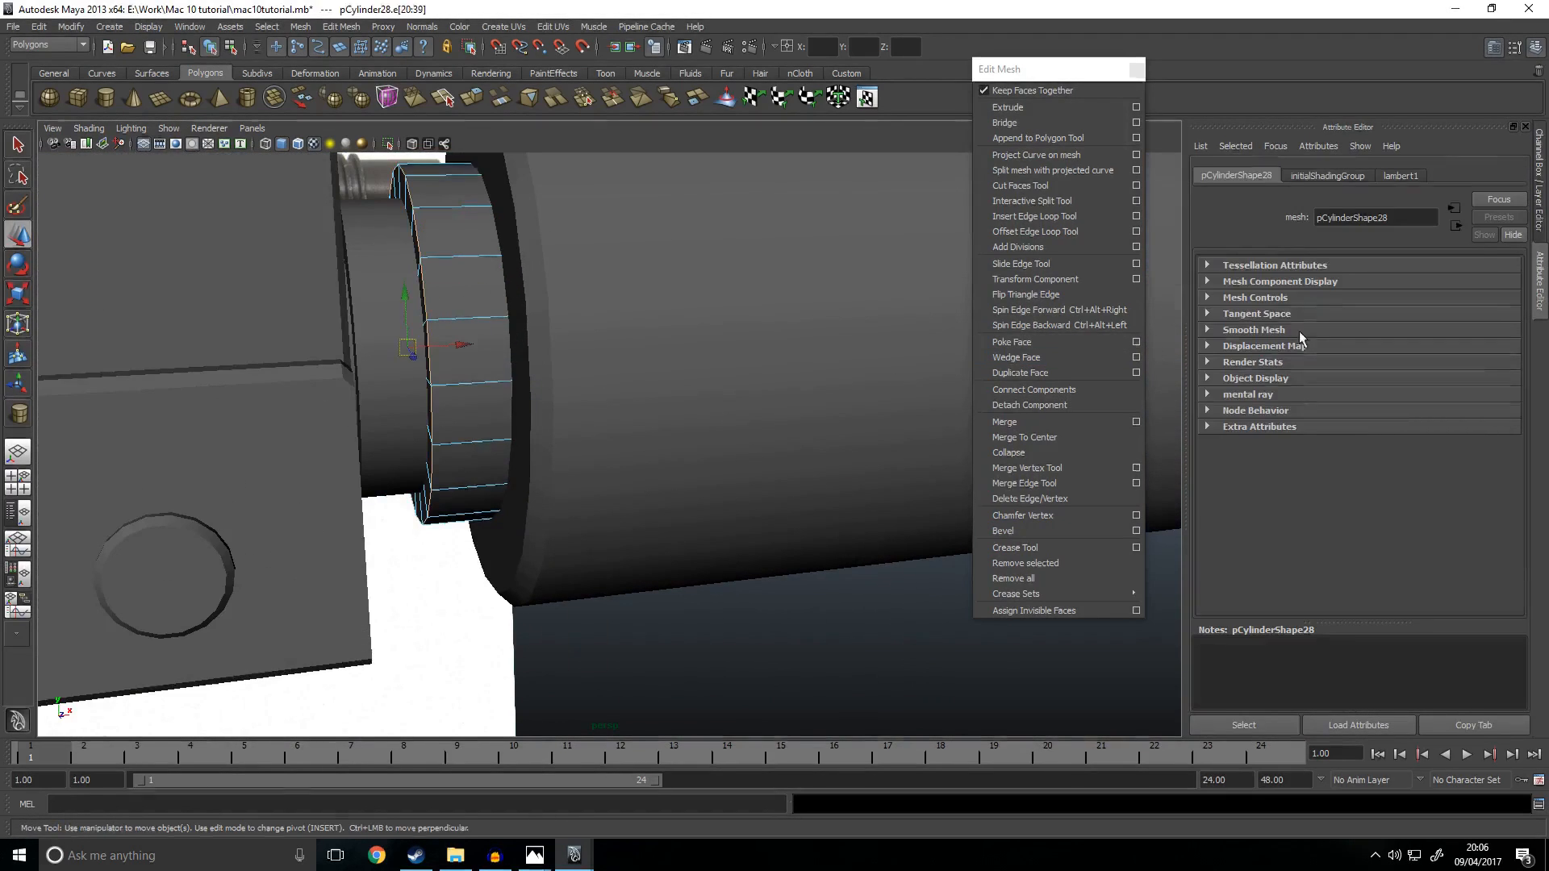
click(1003, 531)
drag(1445, 300, 1388, 304)
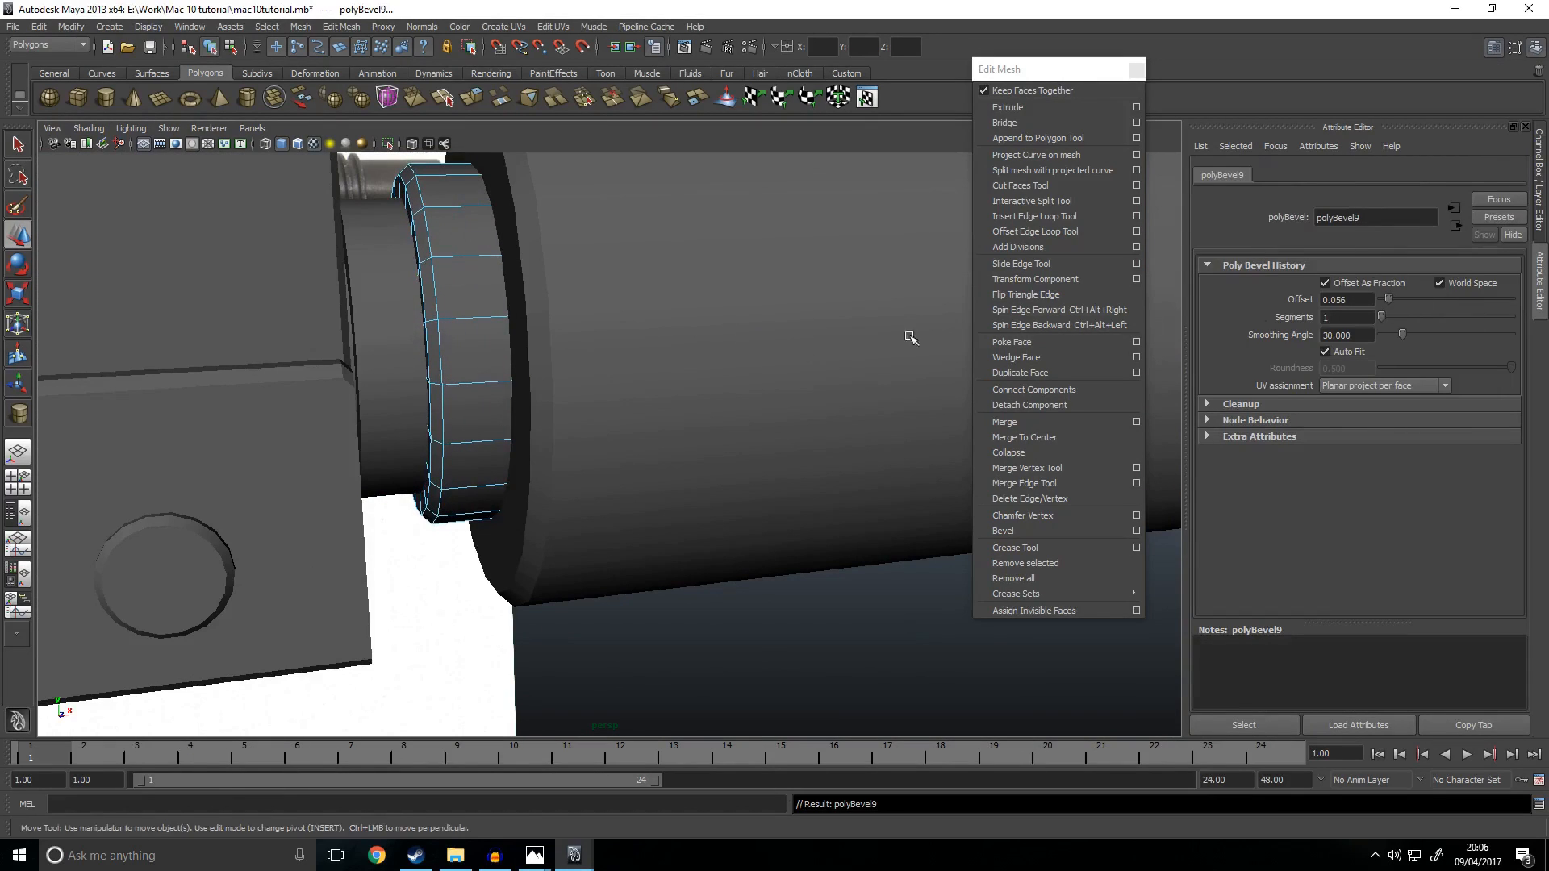
Step: Bevel the rear edge loop of the narrow collar nearest the gun body with an offset of 0.05
click(399, 287)
click(380, 363)
right_drag(374, 405, 360, 320)
double_click(354, 320)
key(g)
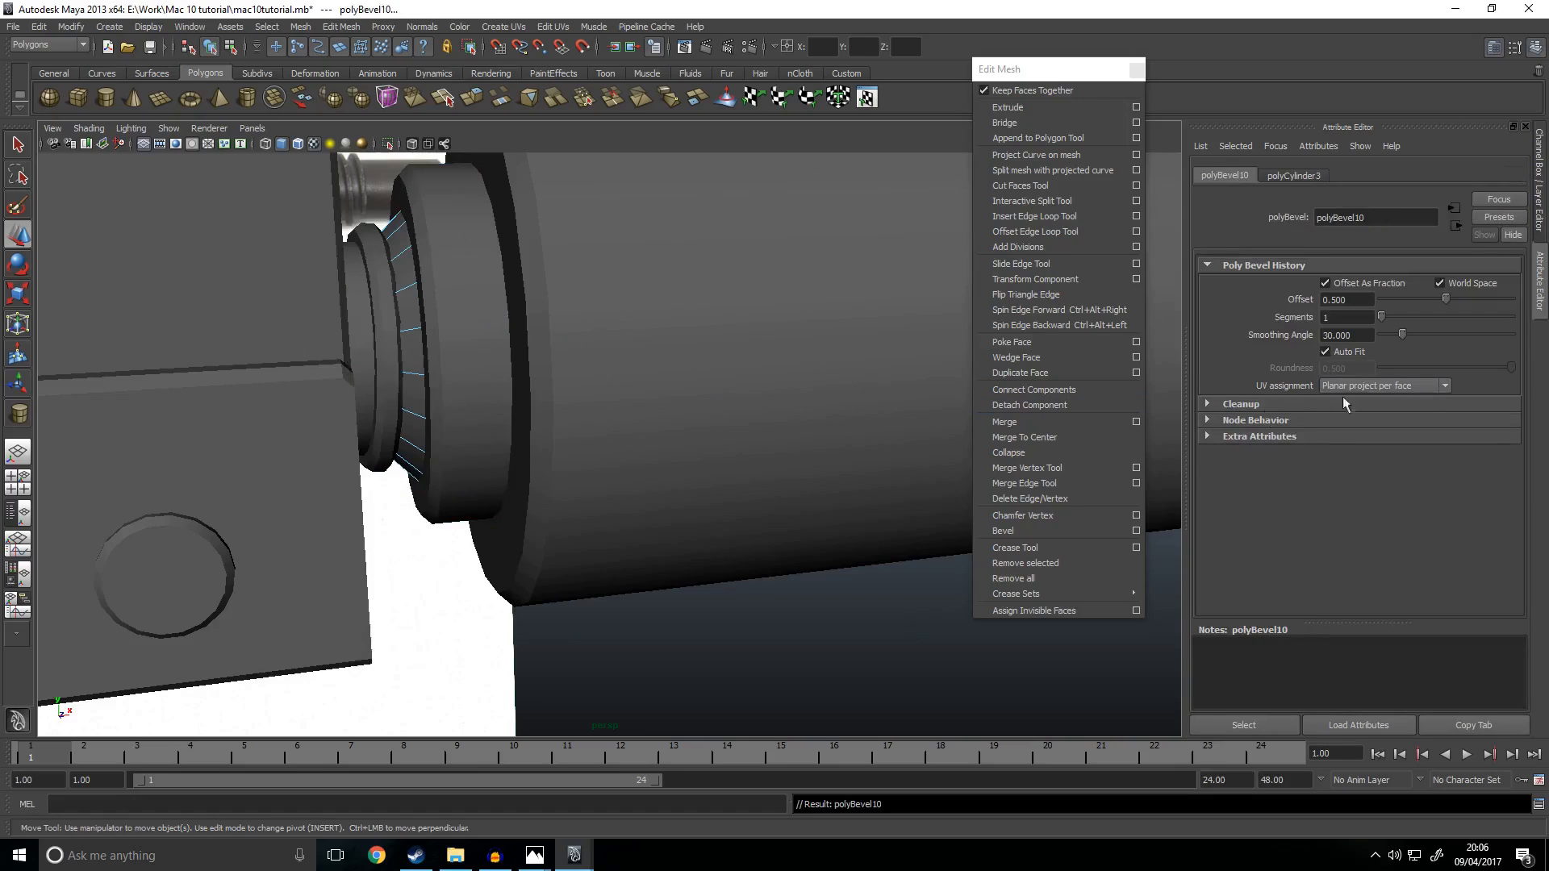
drag(1444, 309, 1388, 310)
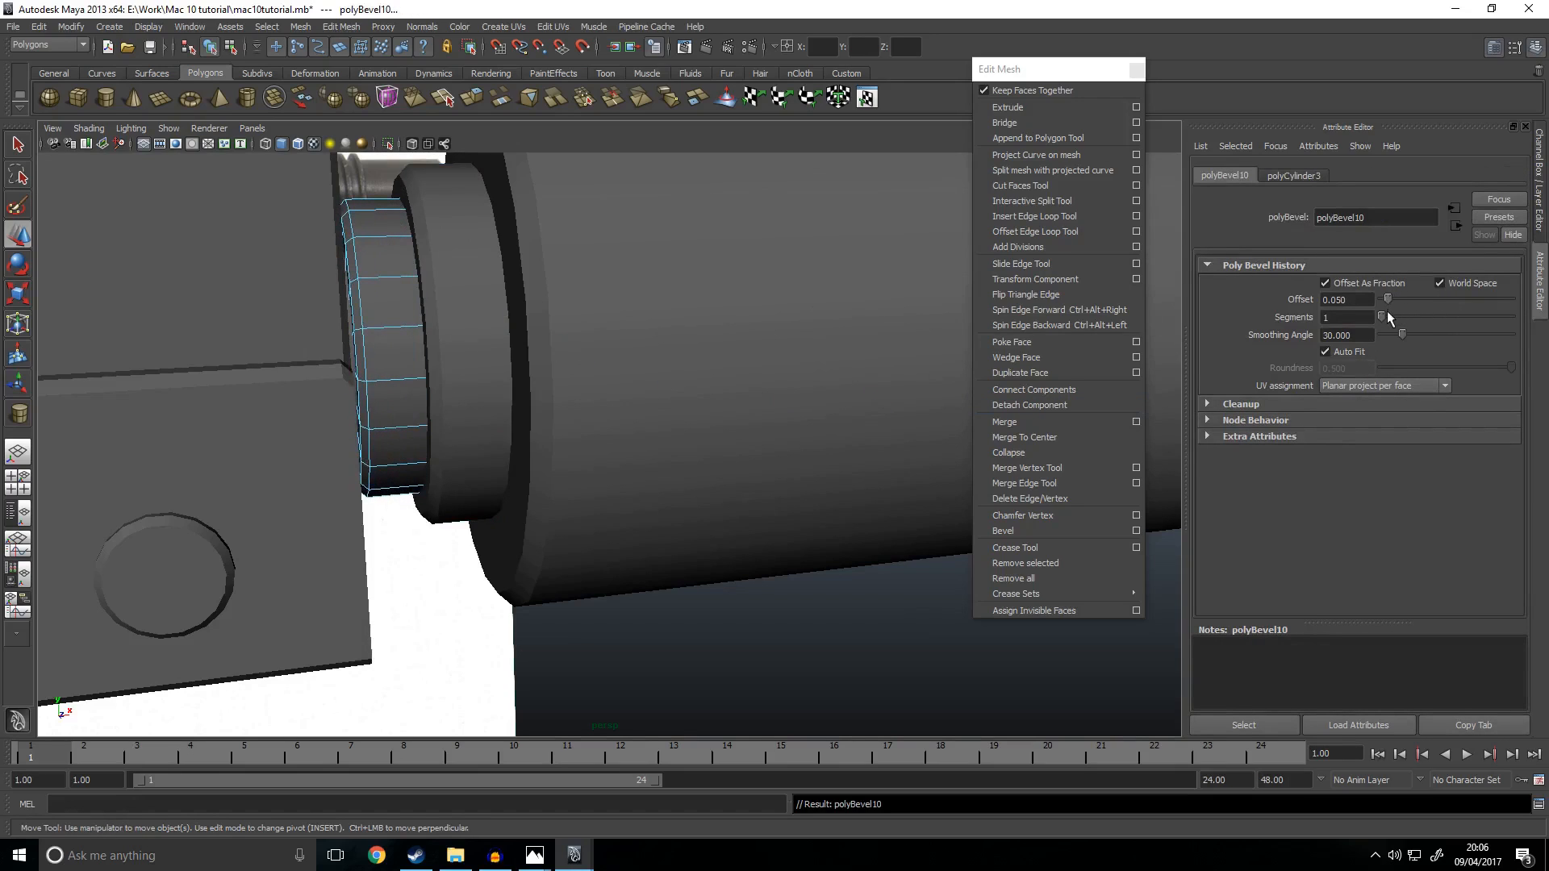
right_drag(429, 216, 440, 229)
scroll(417, 325, down, 5)
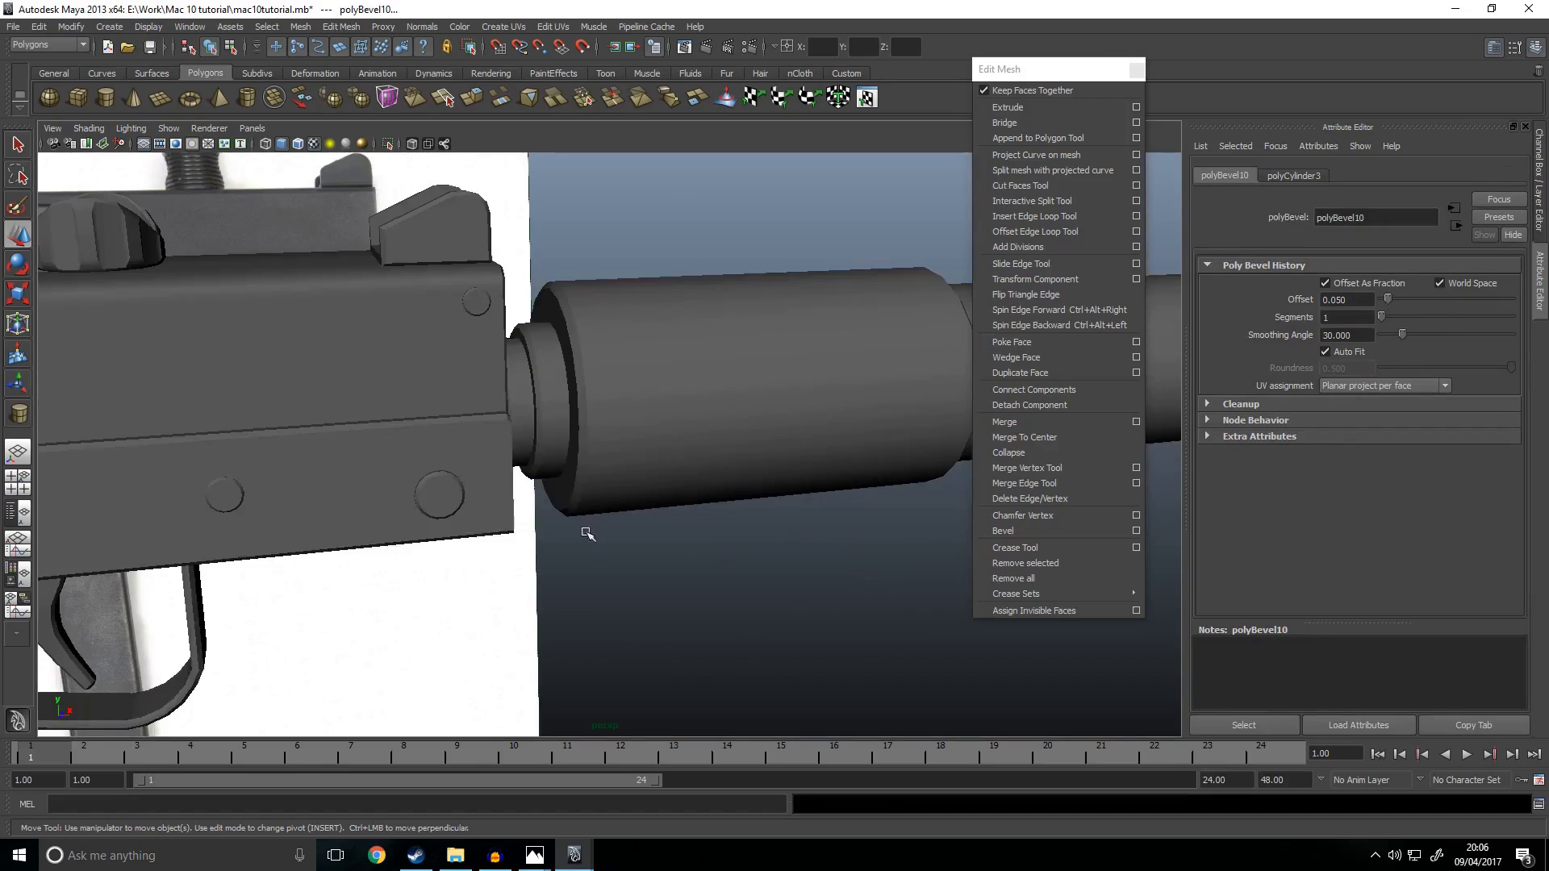
Step: In the wireframe front view, delete the hidden end-cap faces of the narrow collar nearest the gun body
alt+drag(588, 528, 539, 492)
click(505, 380)
key(space)
key(space)
key(f)
scroll(521, 452, down, 5)
key(4)
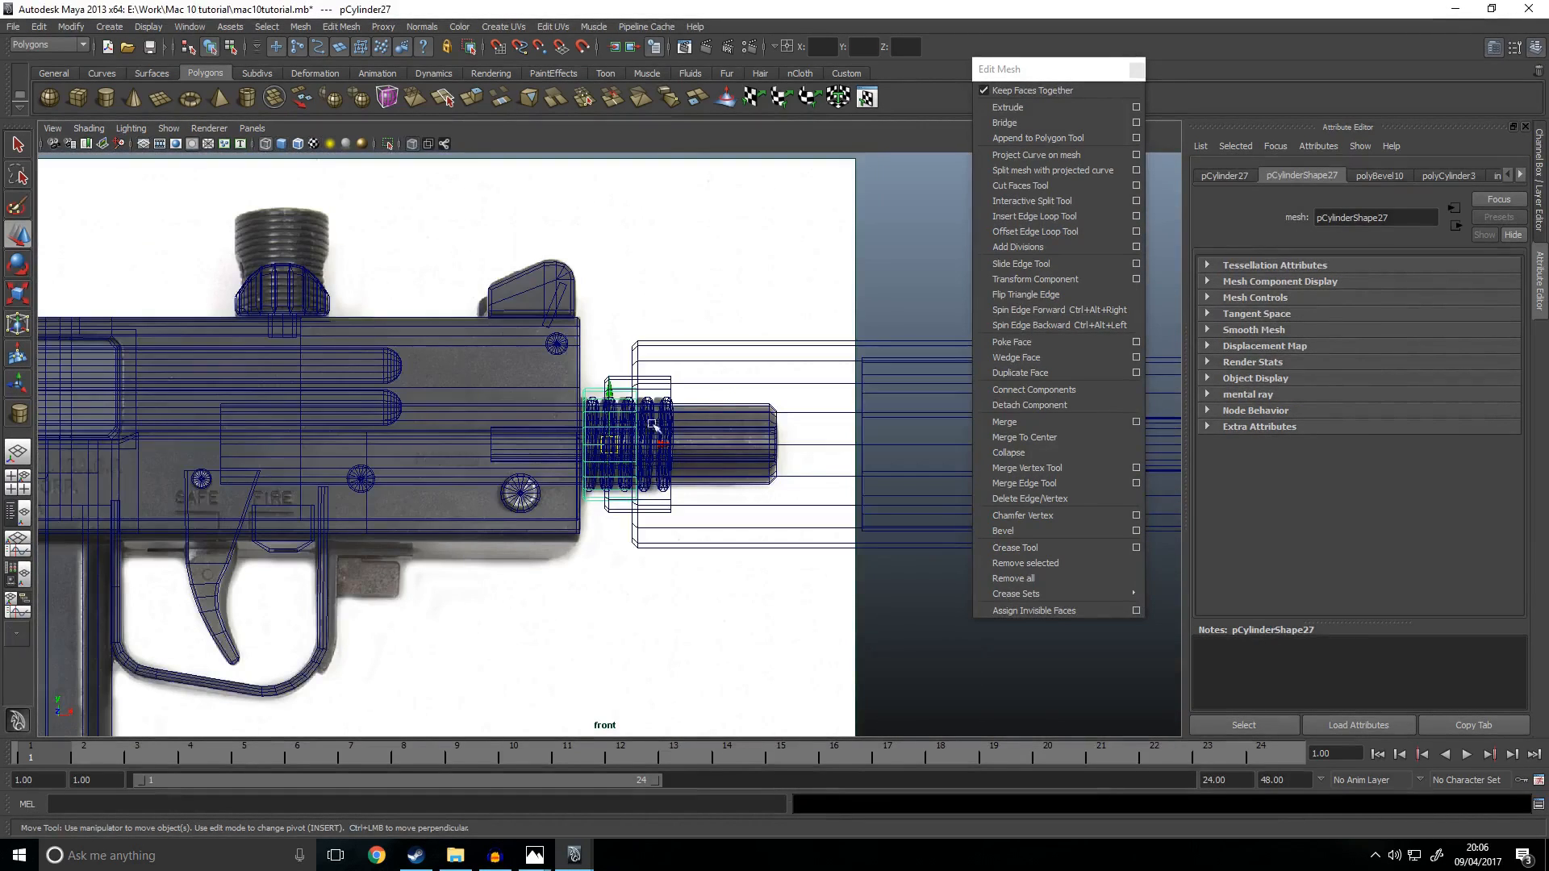
right_drag(654, 254, 647, 305)
drag(432, 241, 788, 679)
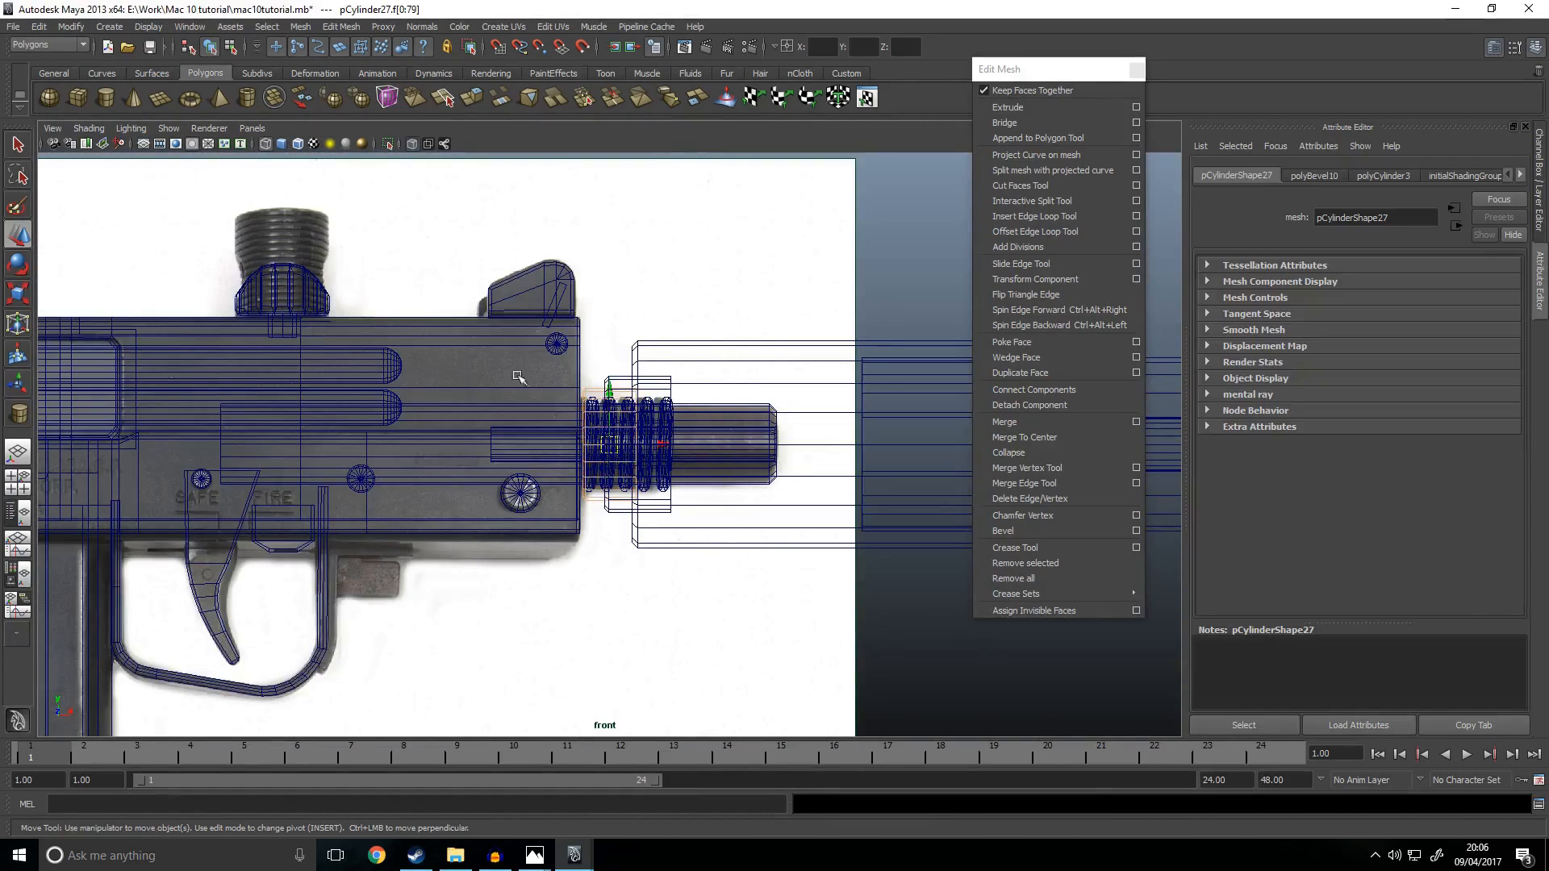
click(701, 518)
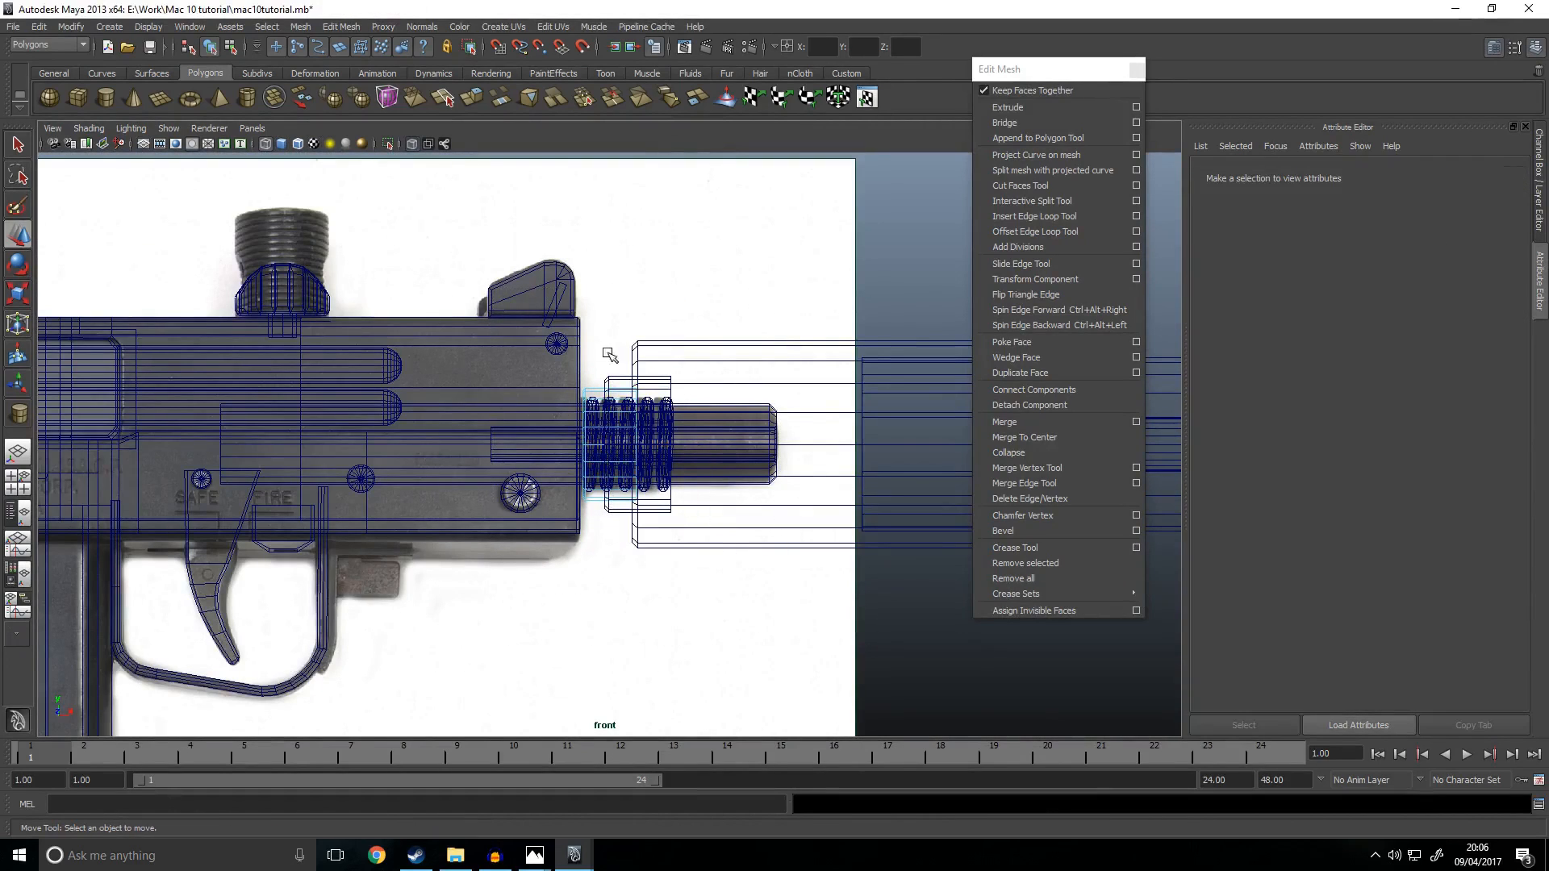
Step: Delete the hidden end-cap faces of the wider collar just behind the large cylinder and return to object selection
click(615, 378)
right_drag(605, 287, 601, 323)
drag(435, 213, 776, 653)
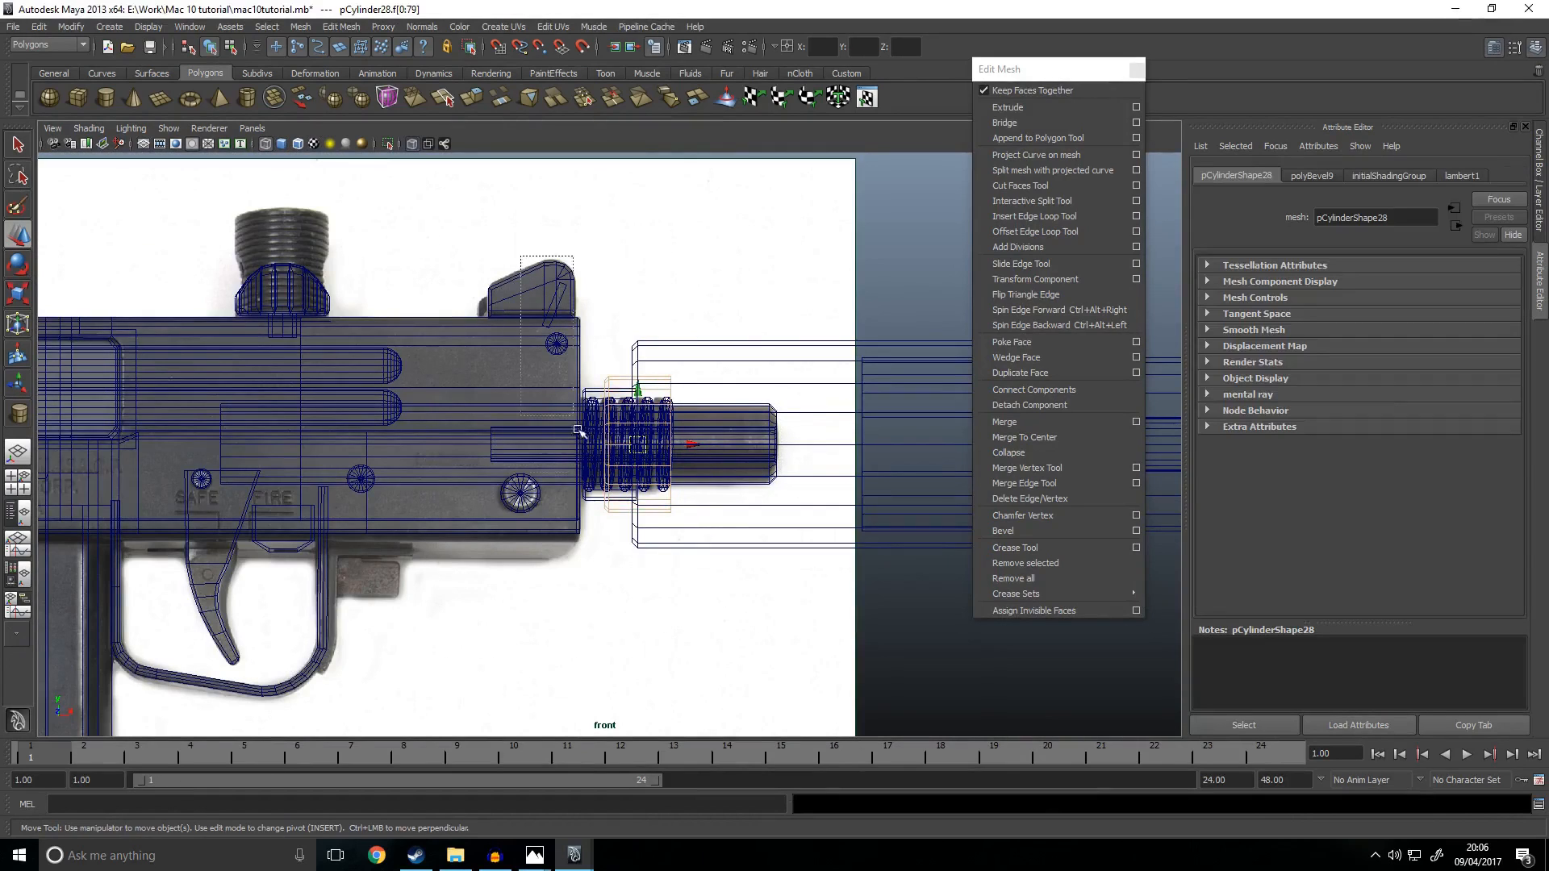
click(752, 567)
right_click(613, 376)
right_drag(611, 377, 648, 359)
Step: Delete the hidden rear end-cap faces of the long front tube, keeping its side and bore faces
alt+middle_drag(777, 409, 188, 334)
click(671, 284)
alt+middle_drag(536, 411, 818, 403)
right_click(758, 262)
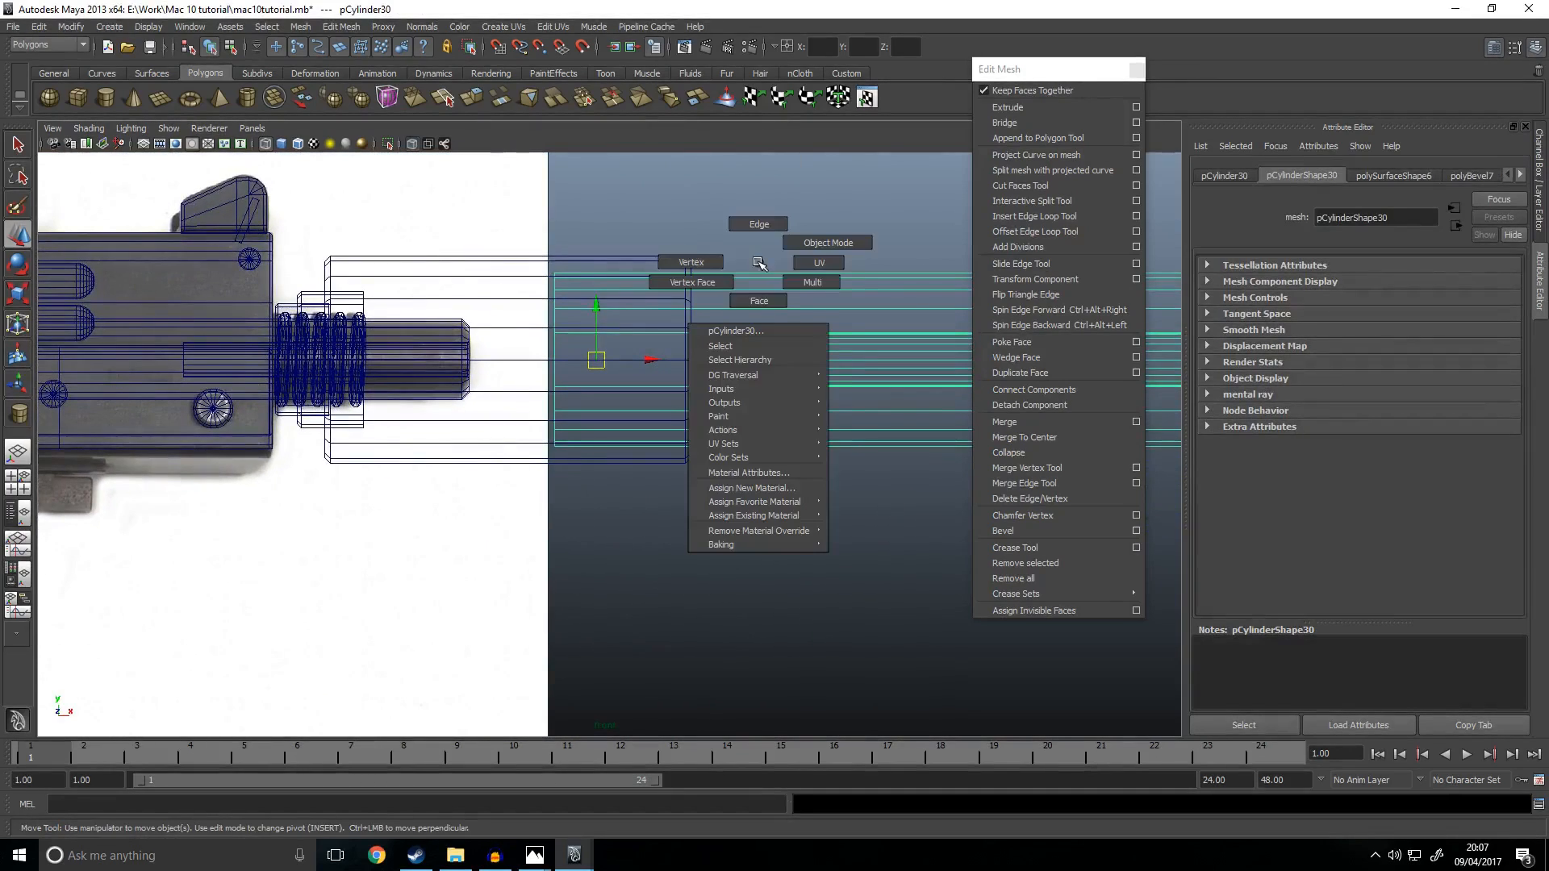
right_drag(758, 302, 758, 304)
drag(461, 187, 631, 530)
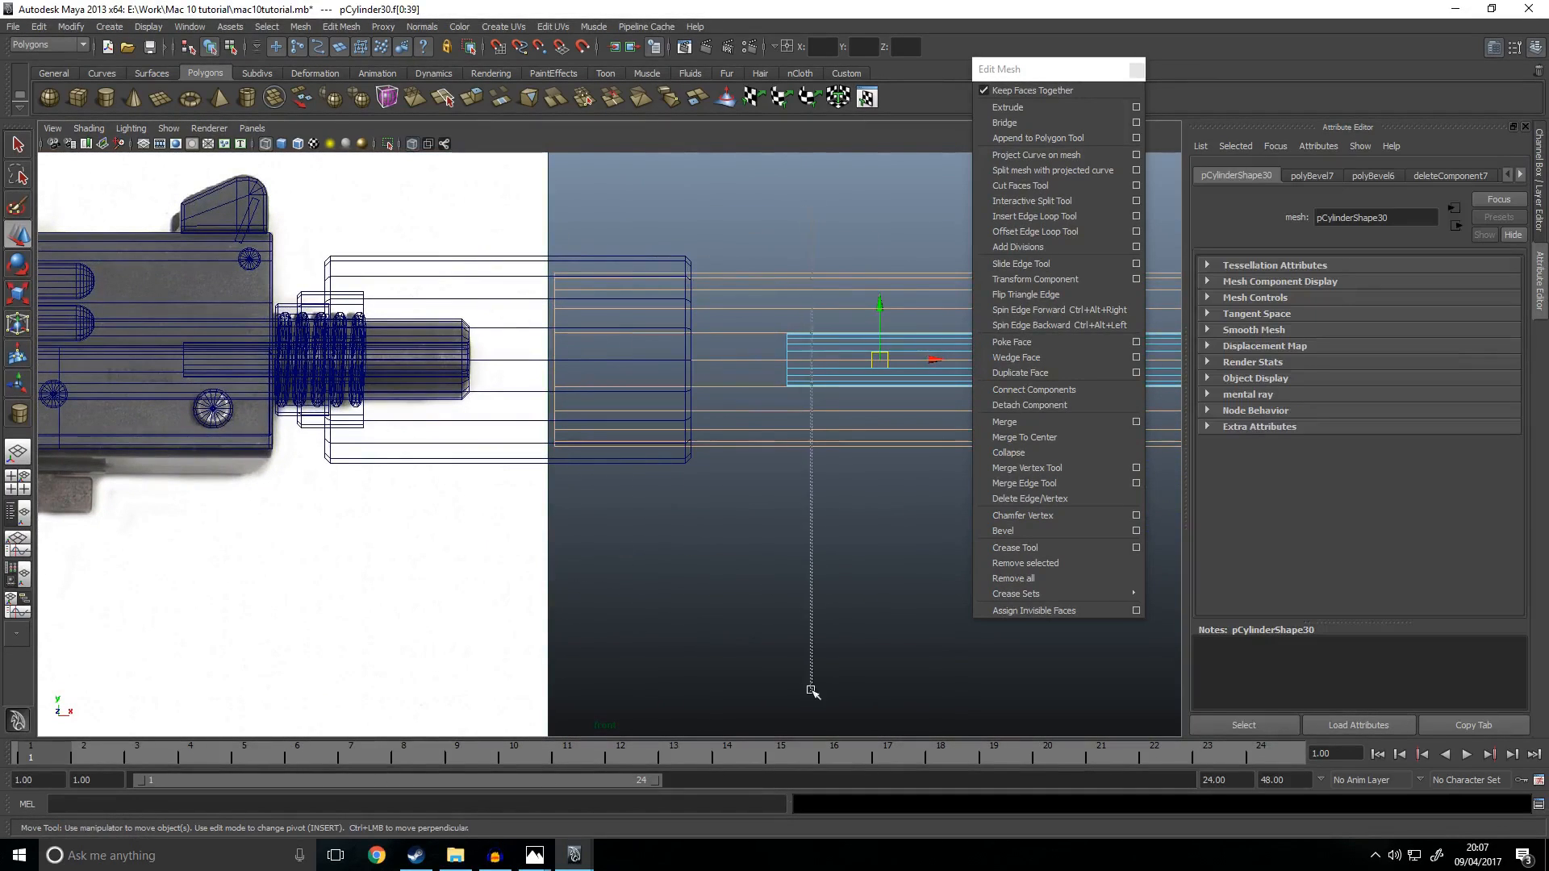
shift+drag(805, 450, 805, 451)
click(720, 171)
drag(462, 201, 855, 637)
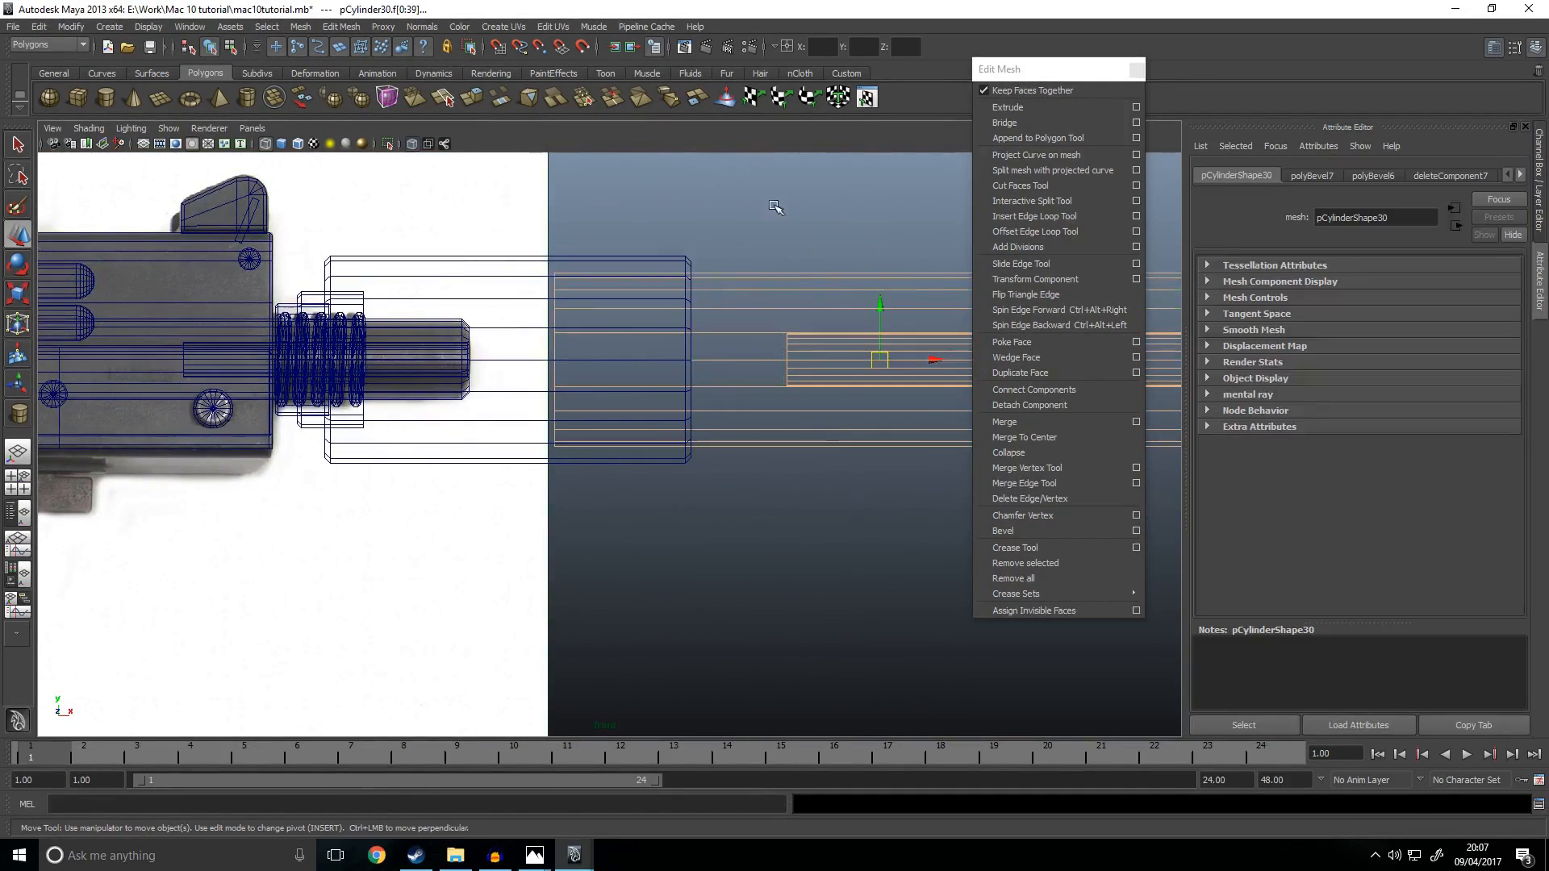
shift+drag(902, 719, 903, 720)
key(Delete)
right_drag(729, 295, 762, 274)
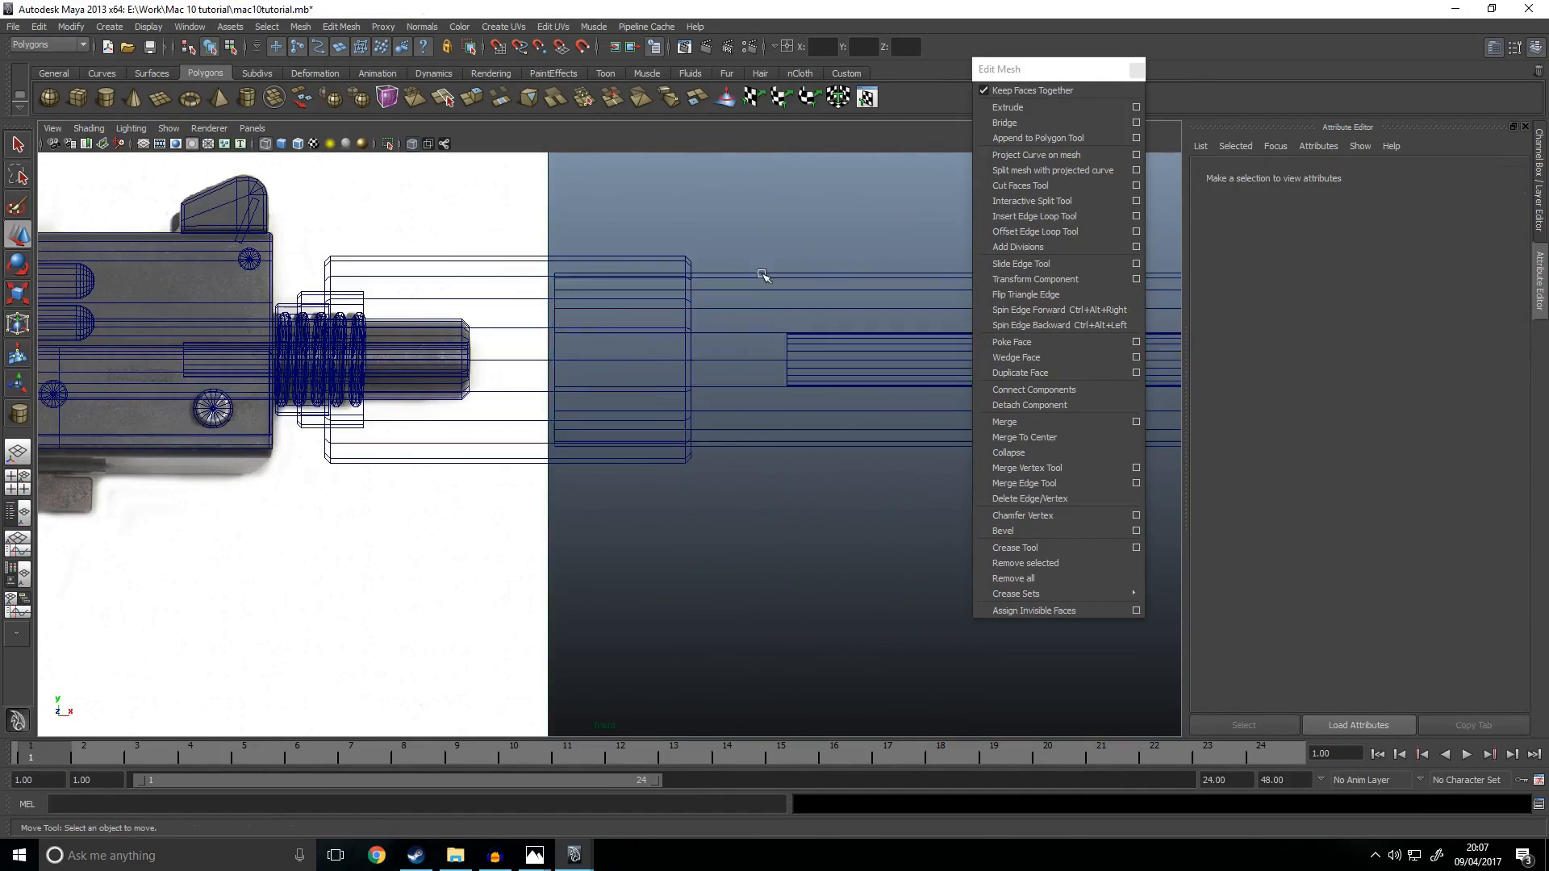
click(763, 274)
Step: Combine both collars, the large cylinder and the long front tube into a single suppressor mesh in the perspective view
key(space)
key(space)
scroll(849, 258, down, 5)
click(753, 577)
alt+drag(754, 578, 842, 545)
scroll(599, 497, up, 5)
click(533, 404)
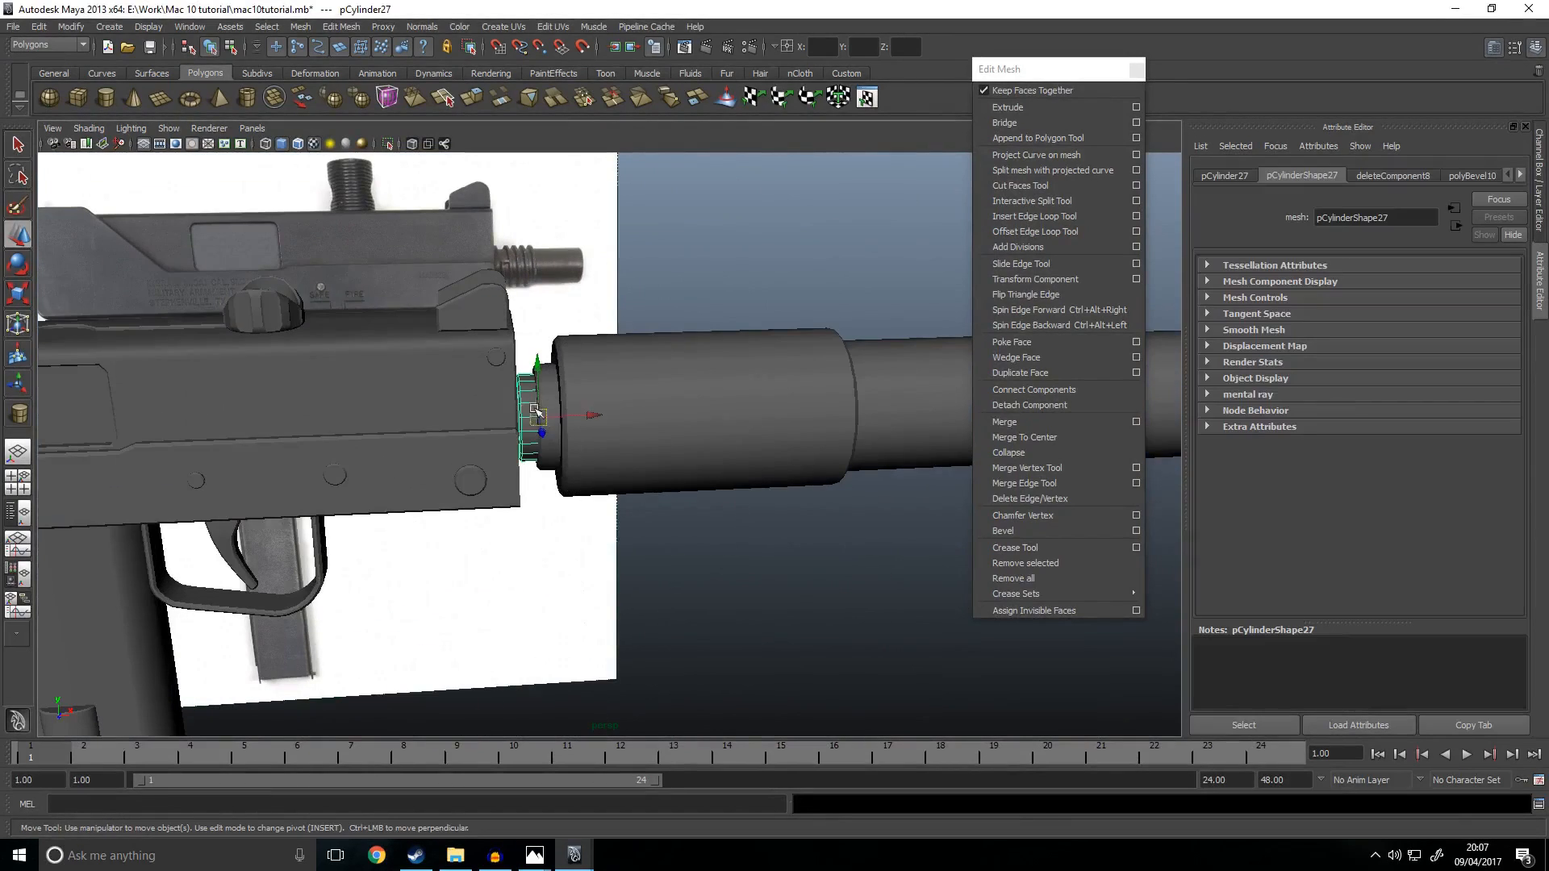
alt+drag(667, 453, 658, 455)
key(q)
click(537, 429)
shift+click(912, 370)
scroll(616, 495, down, 8)
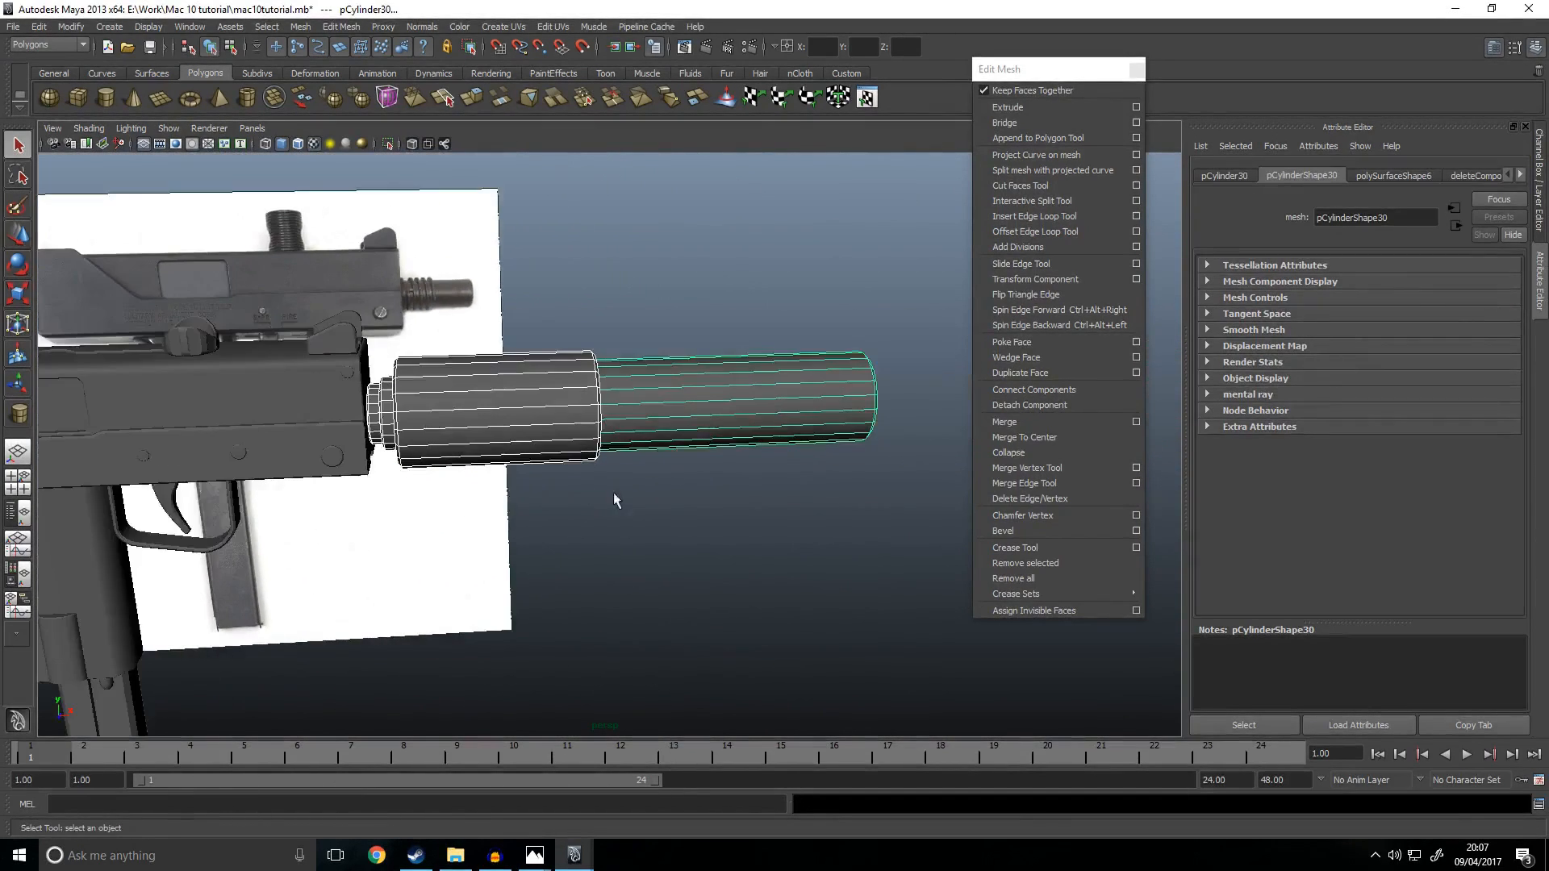
click(301, 27)
click(323, 44)
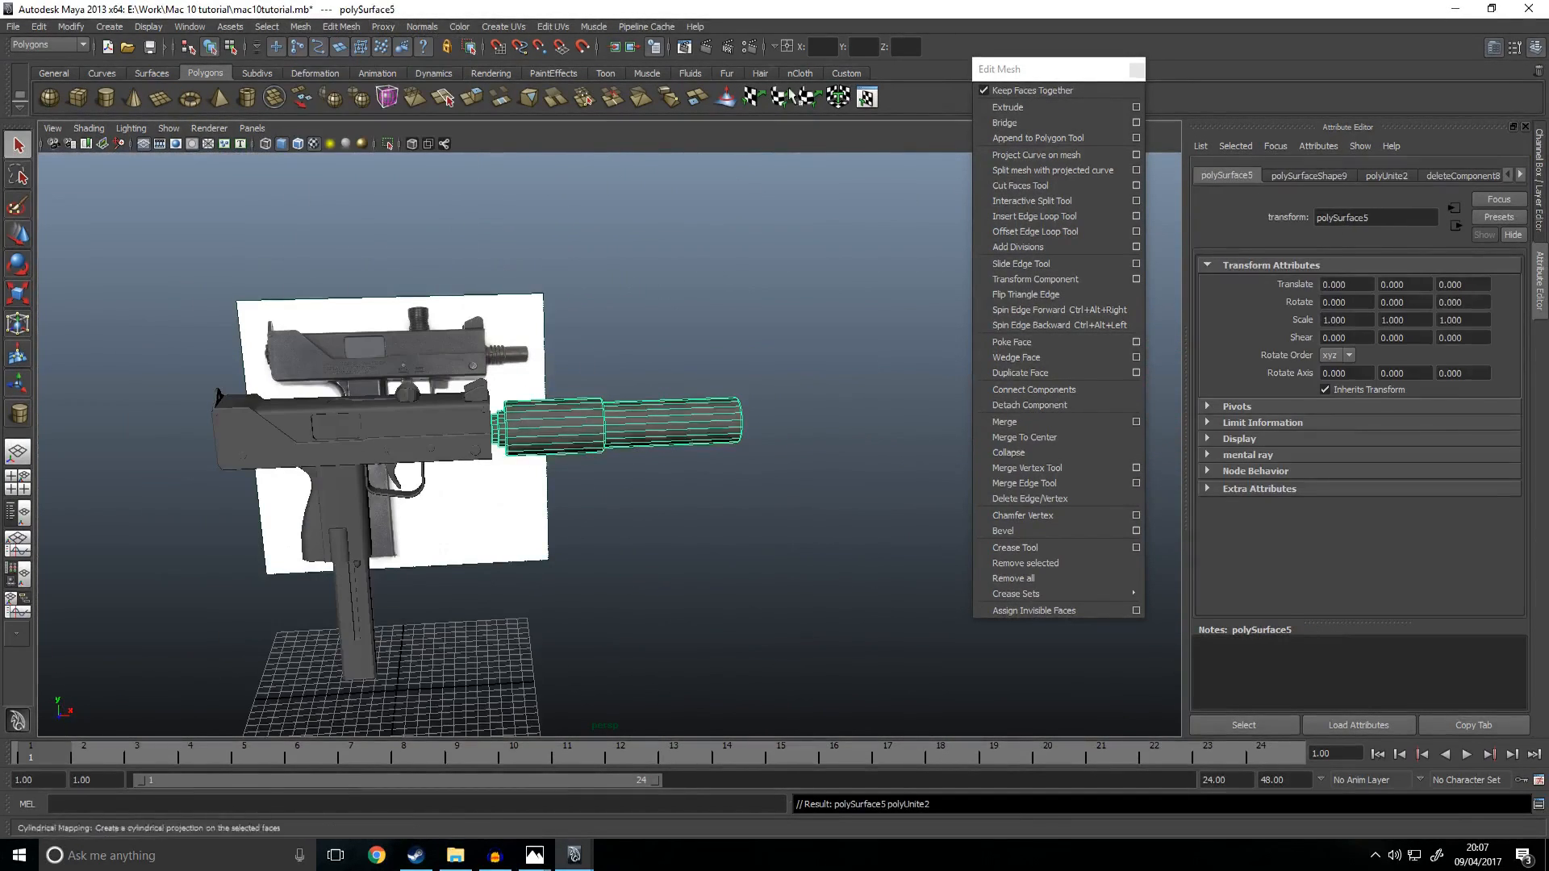
Step: Center the combined suppressor's pivot and test moving it away from the barrel along X
click(846, 72)
scroll(669, 494, down, 4)
key(w)
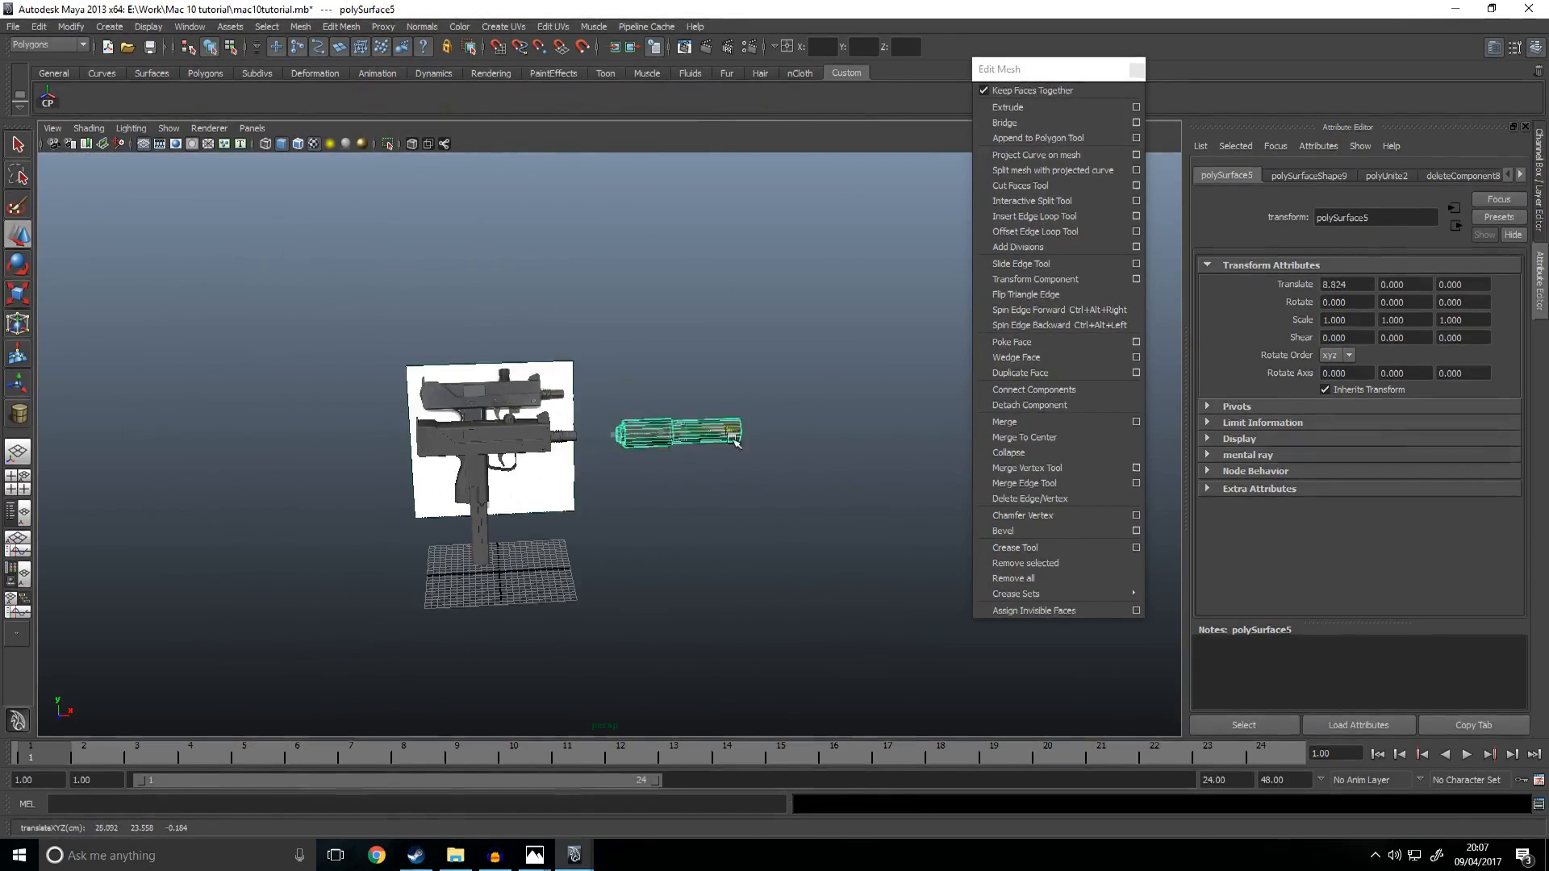
click(700, 528)
alt+drag(549, 446, 495, 249)
Step: Delete the combined suppressor's construction history and deselect it
click(598, 428)
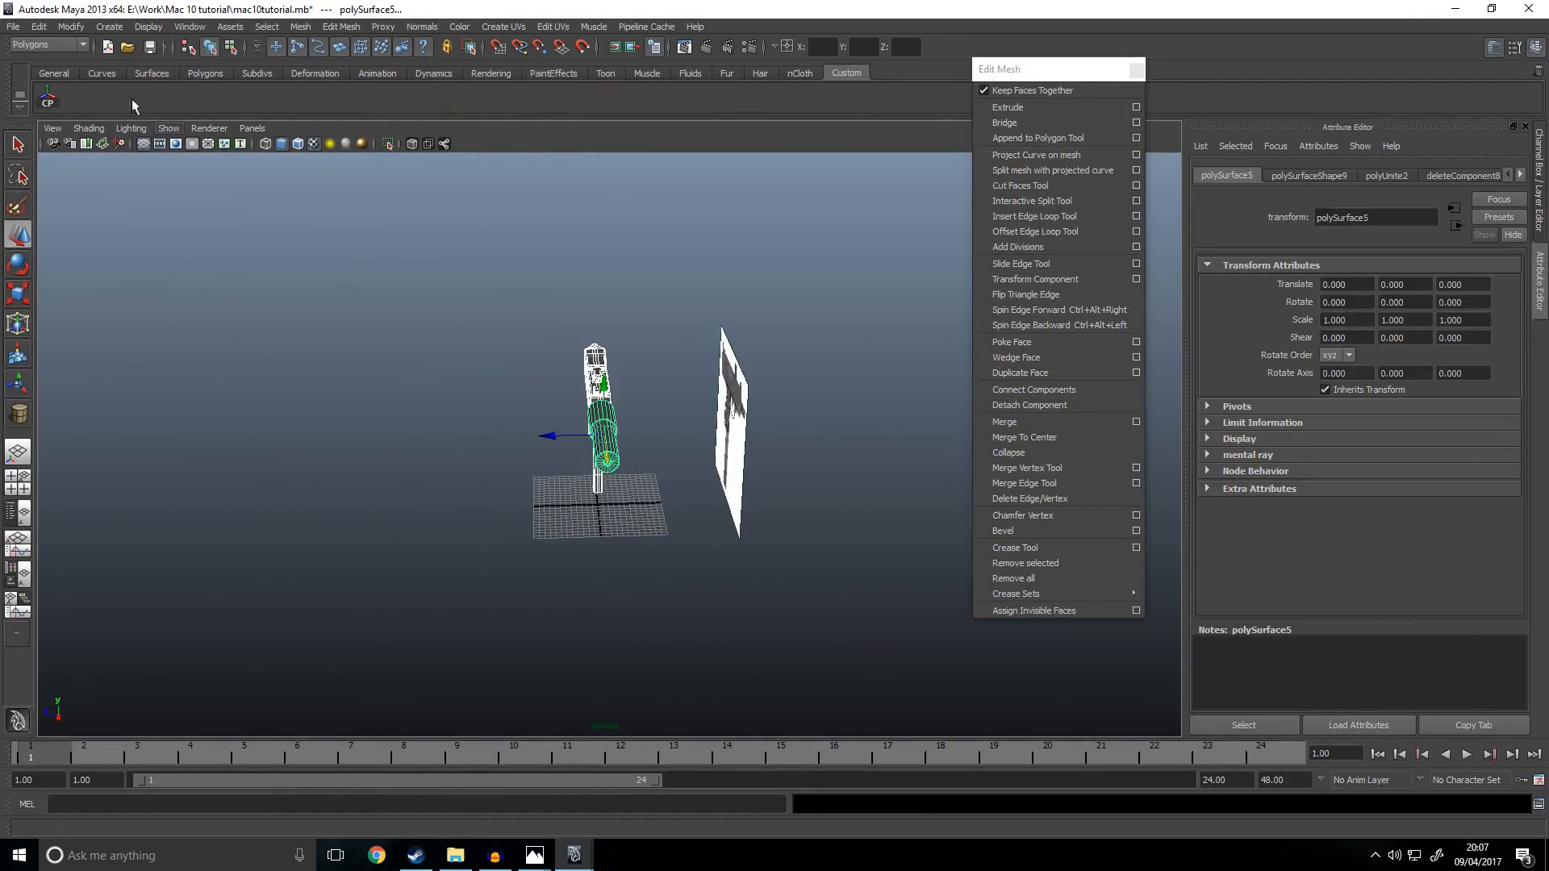
click(38, 27)
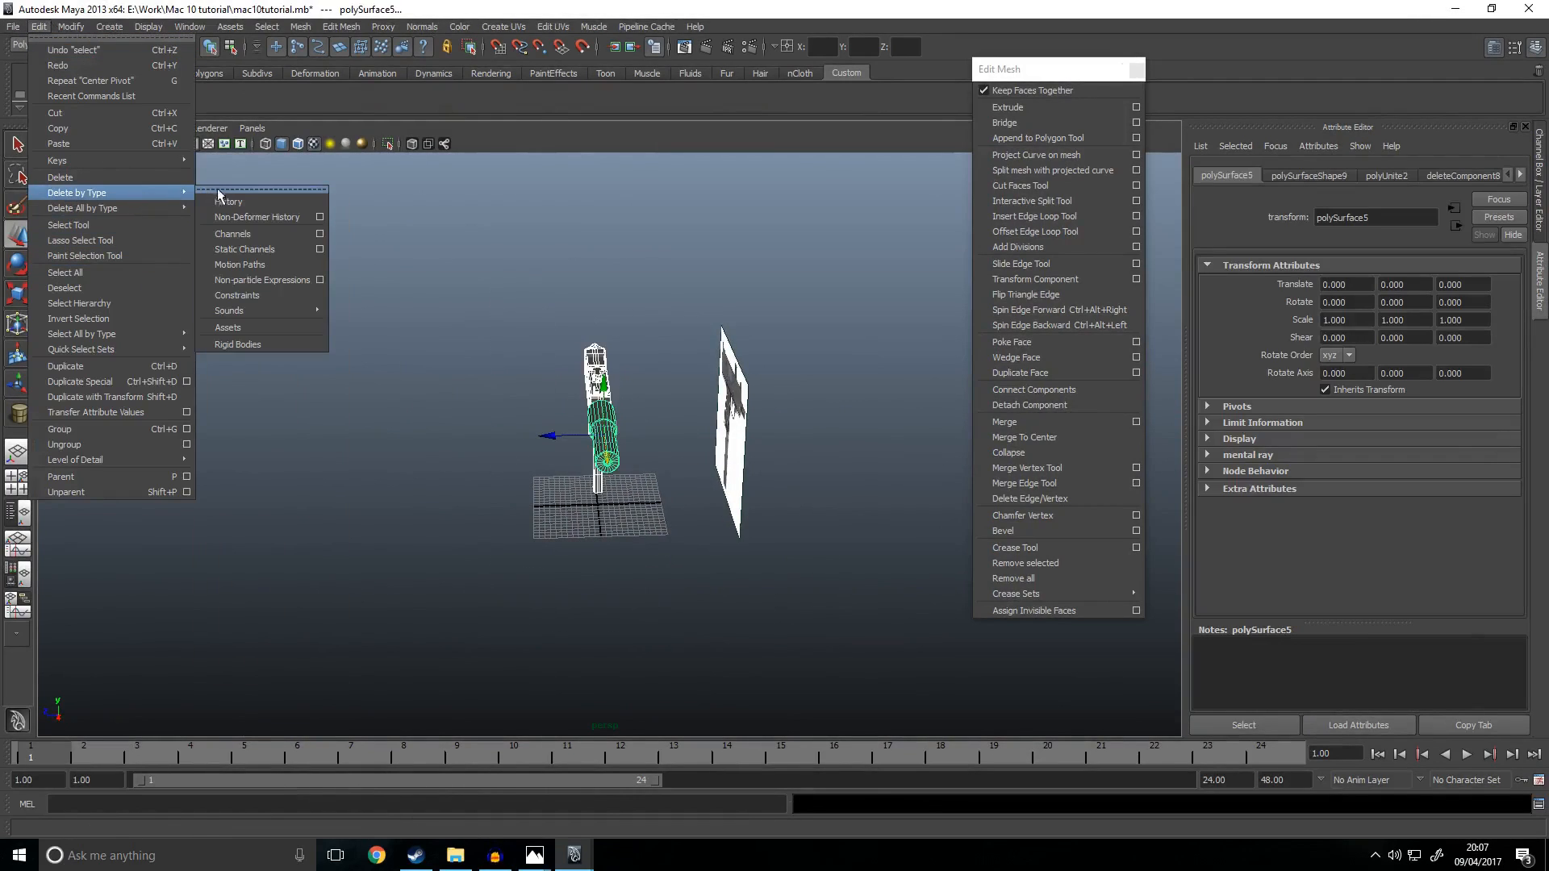
click(229, 217)
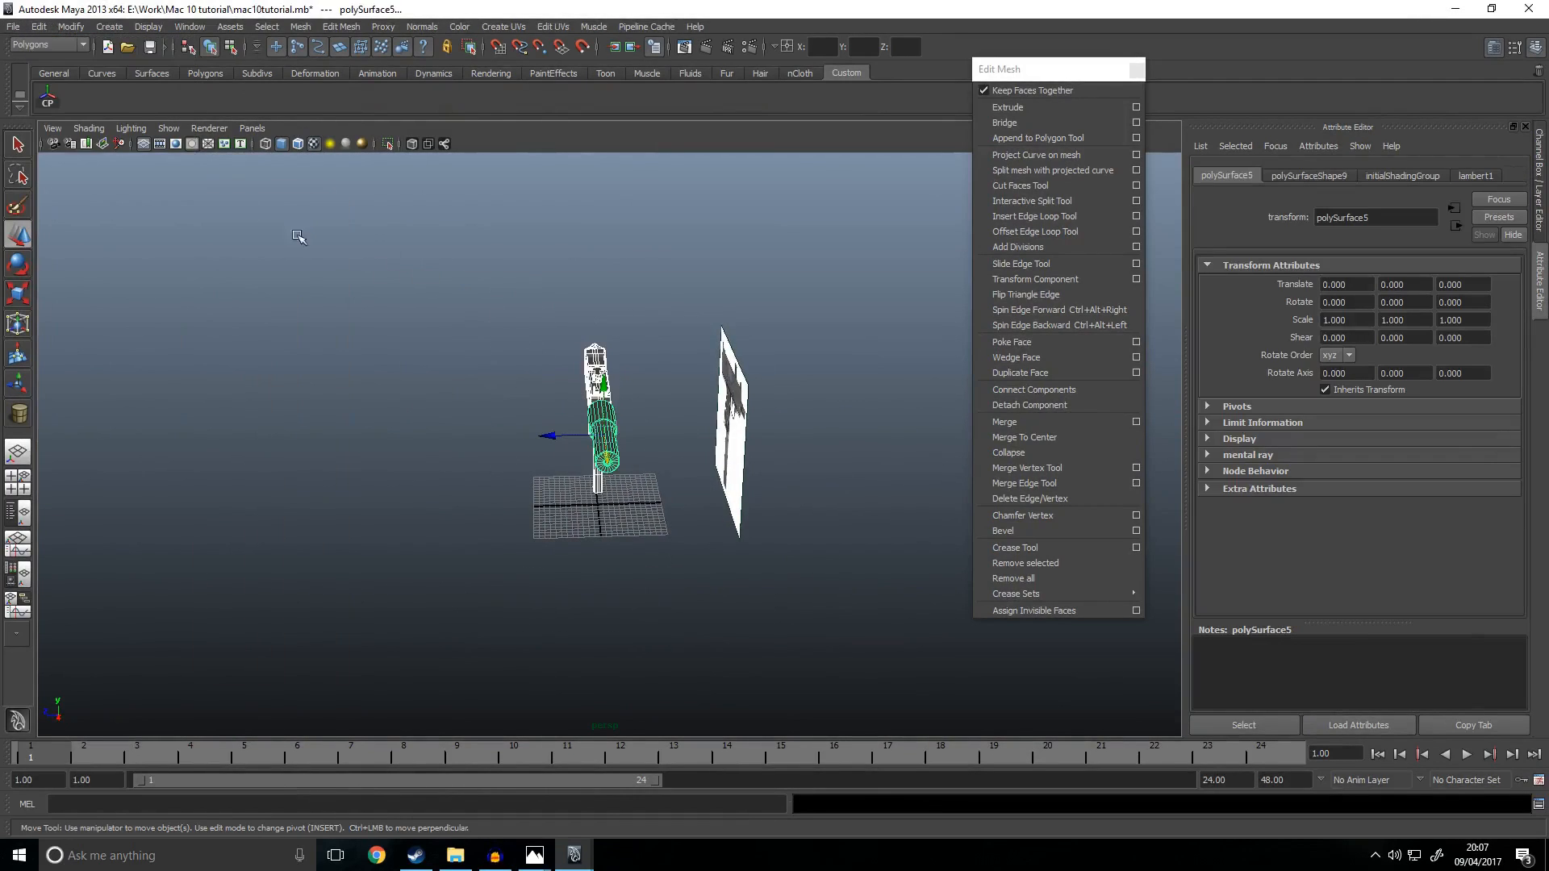
click(316, 407)
alt+drag(439, 487, 579, 456)
alt+middle_drag(579, 456, 753, 428)
alt+right_drag(754, 429, 857, 456)
alt+drag(858, 456, 681, 527)
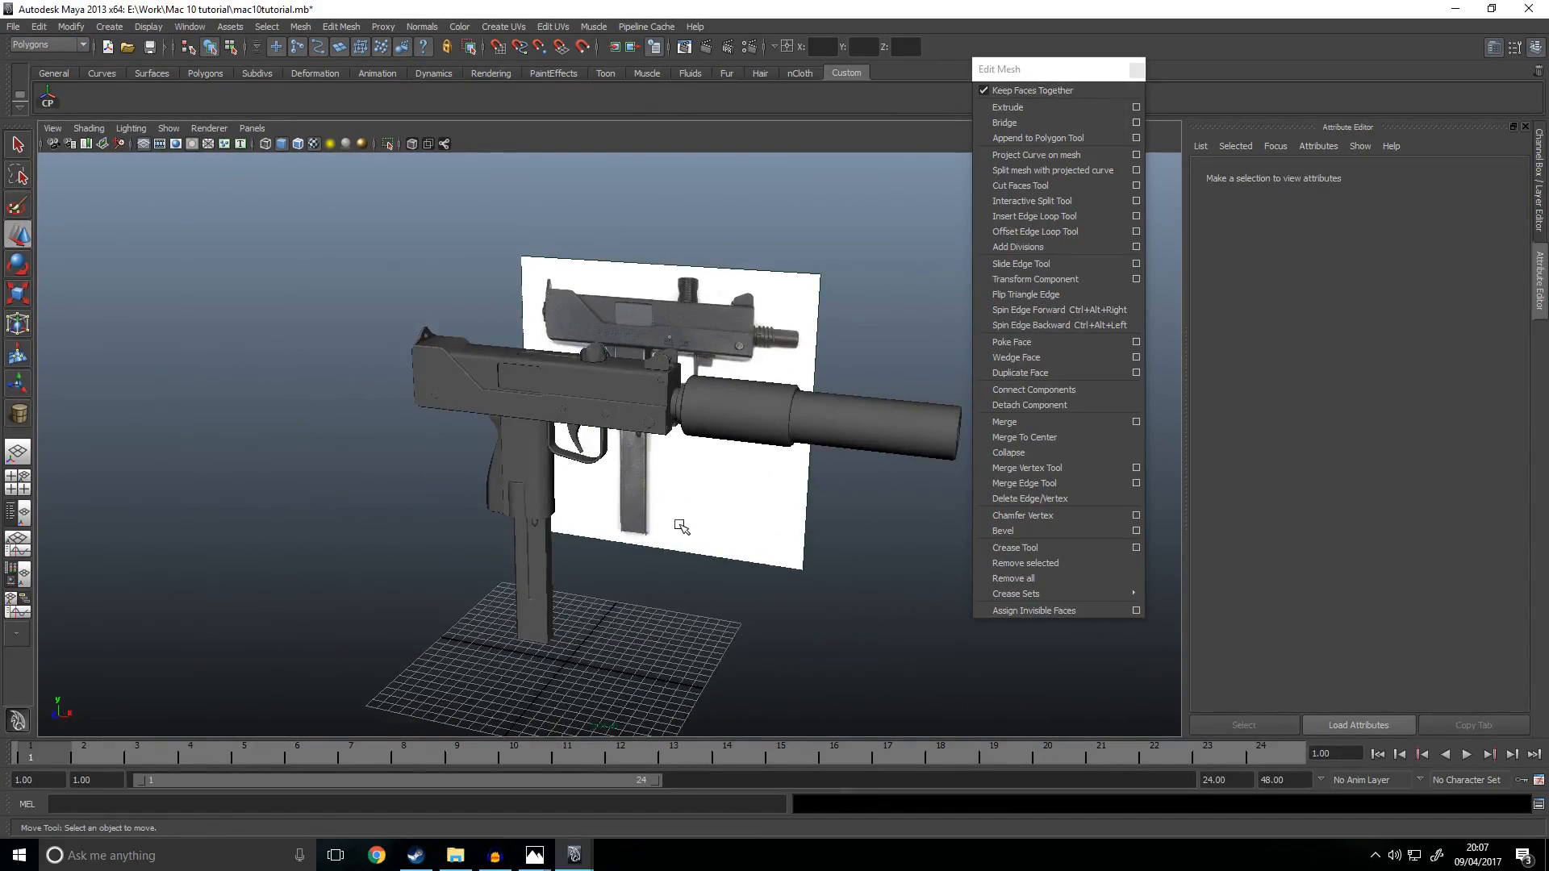